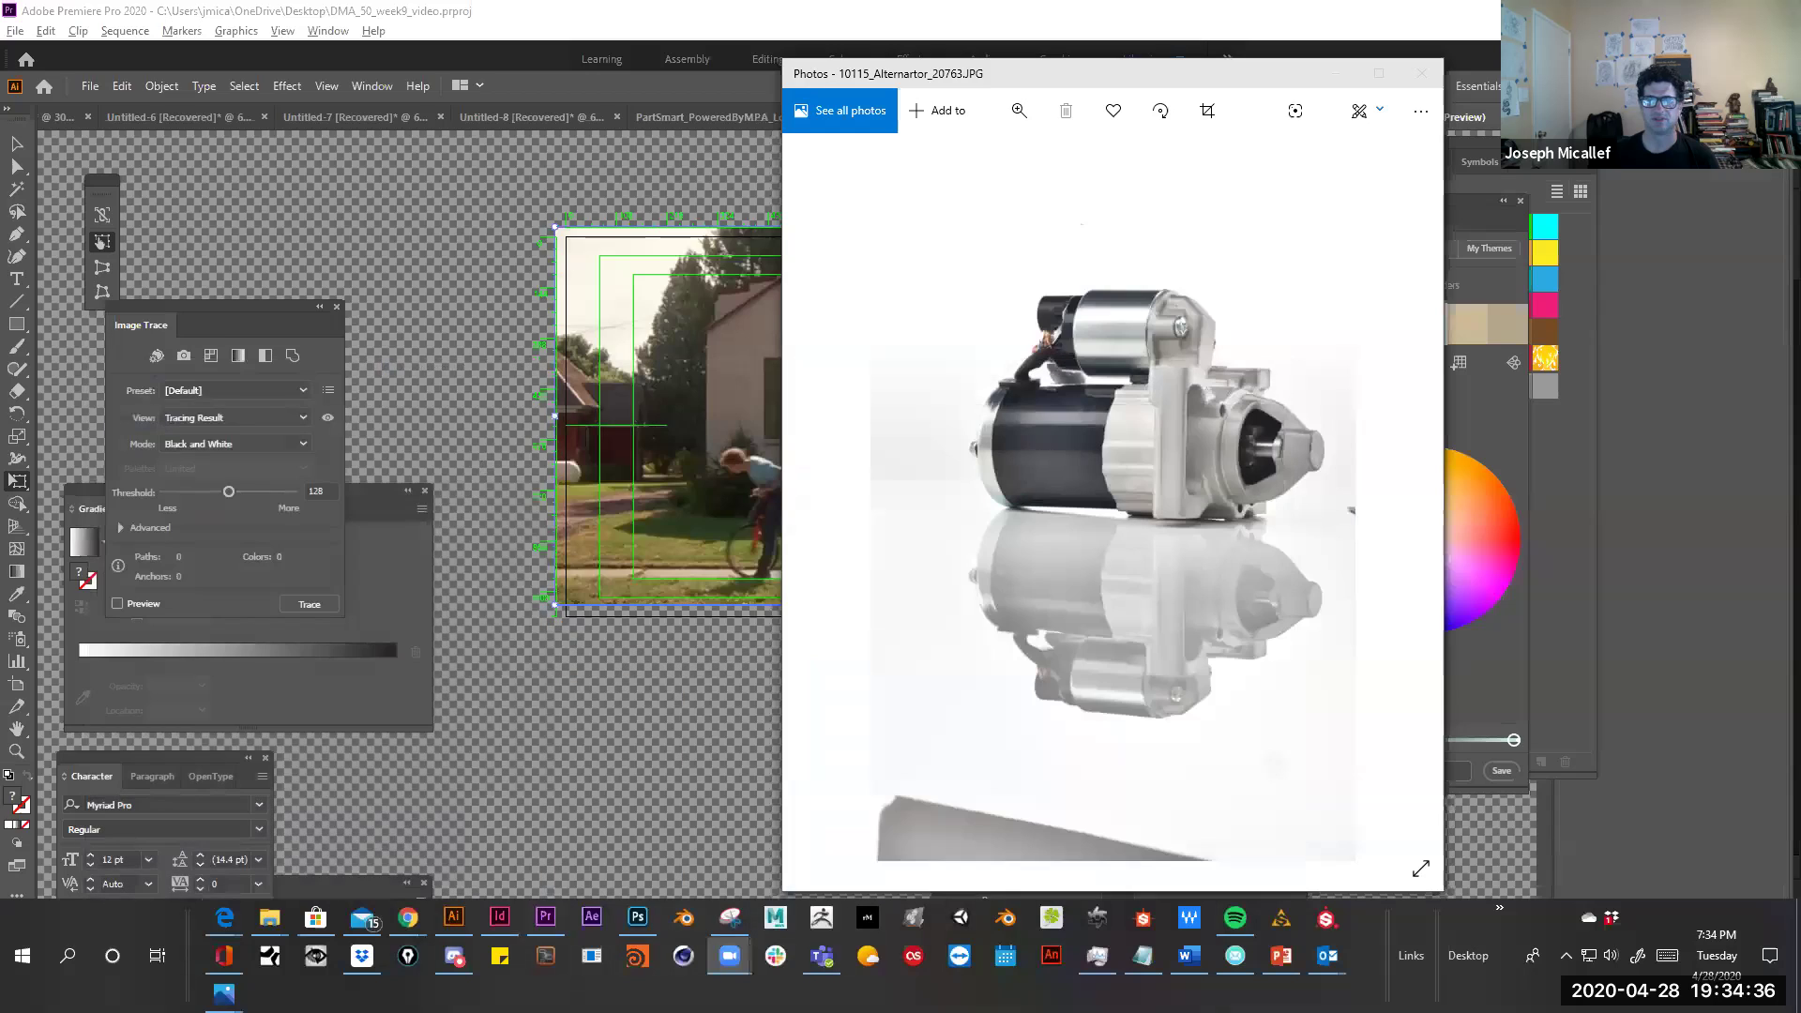
Minimize the open Illustrator, Premiere Pro, Photos, mail and Dropbox windows to clear the desktop
{"action": "left_click", "coordinate": [463, 924]}
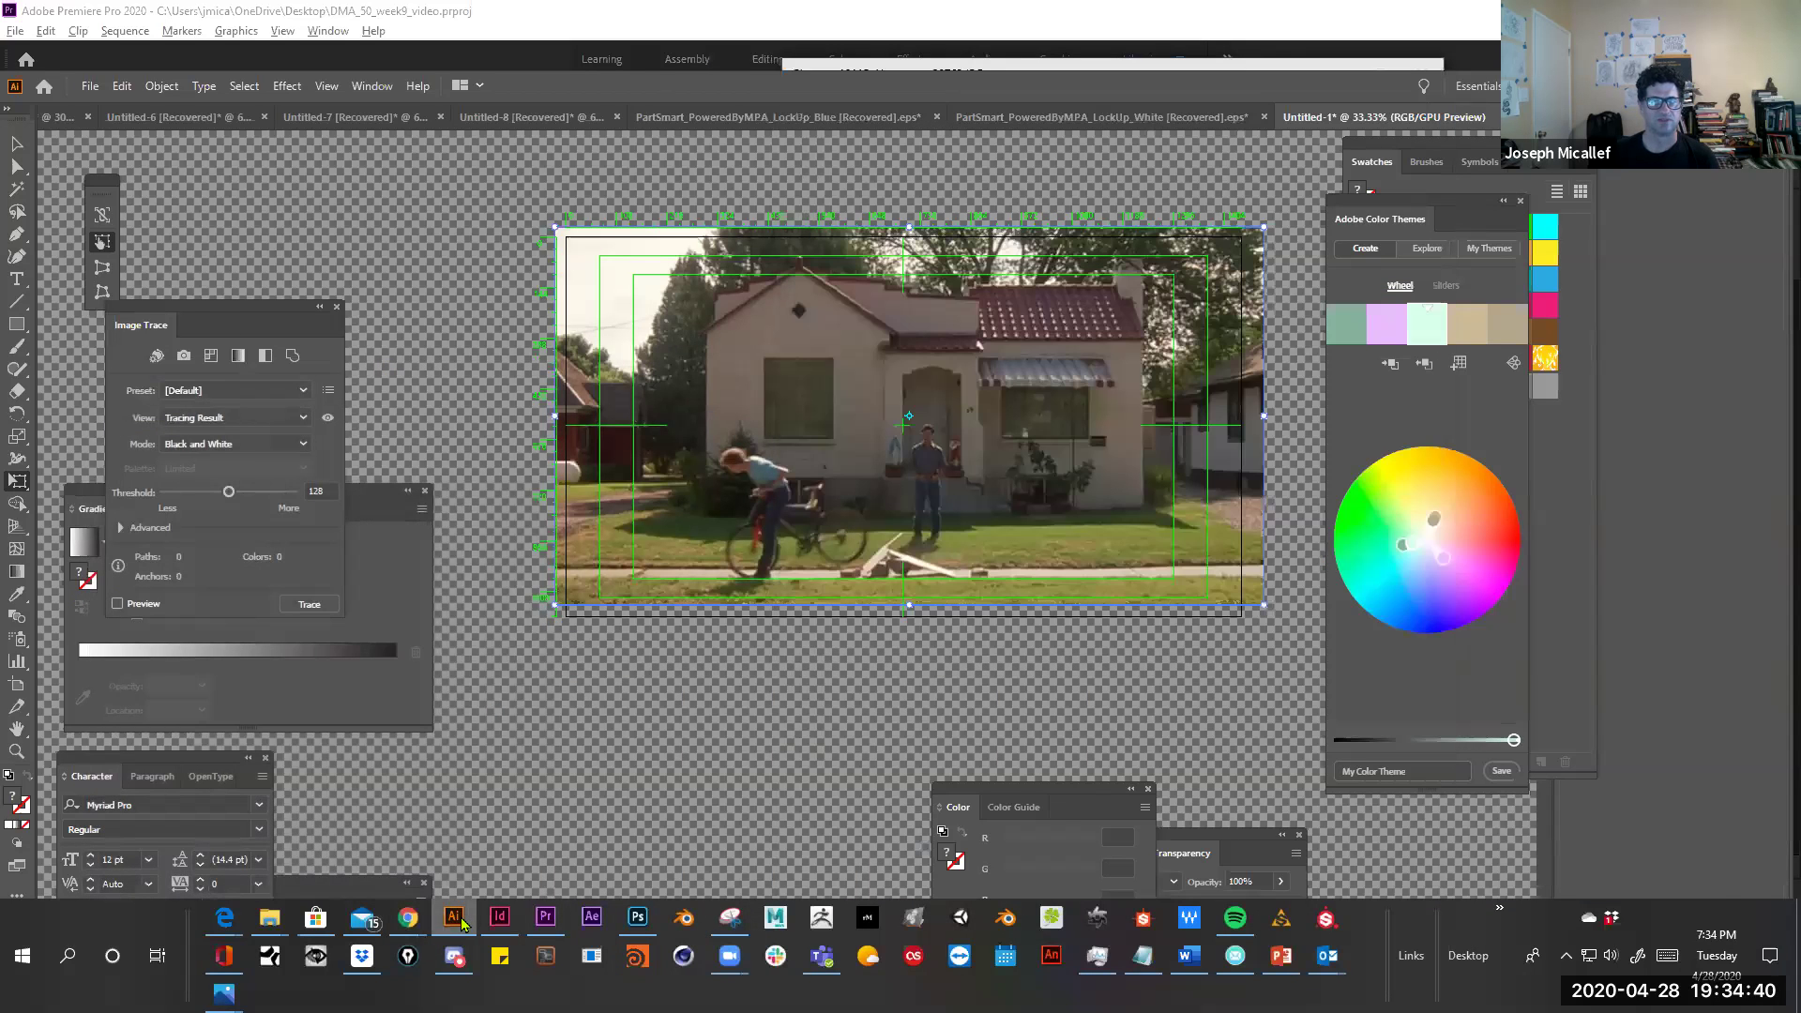
{"action": "left_click", "coordinate": [463, 924]}
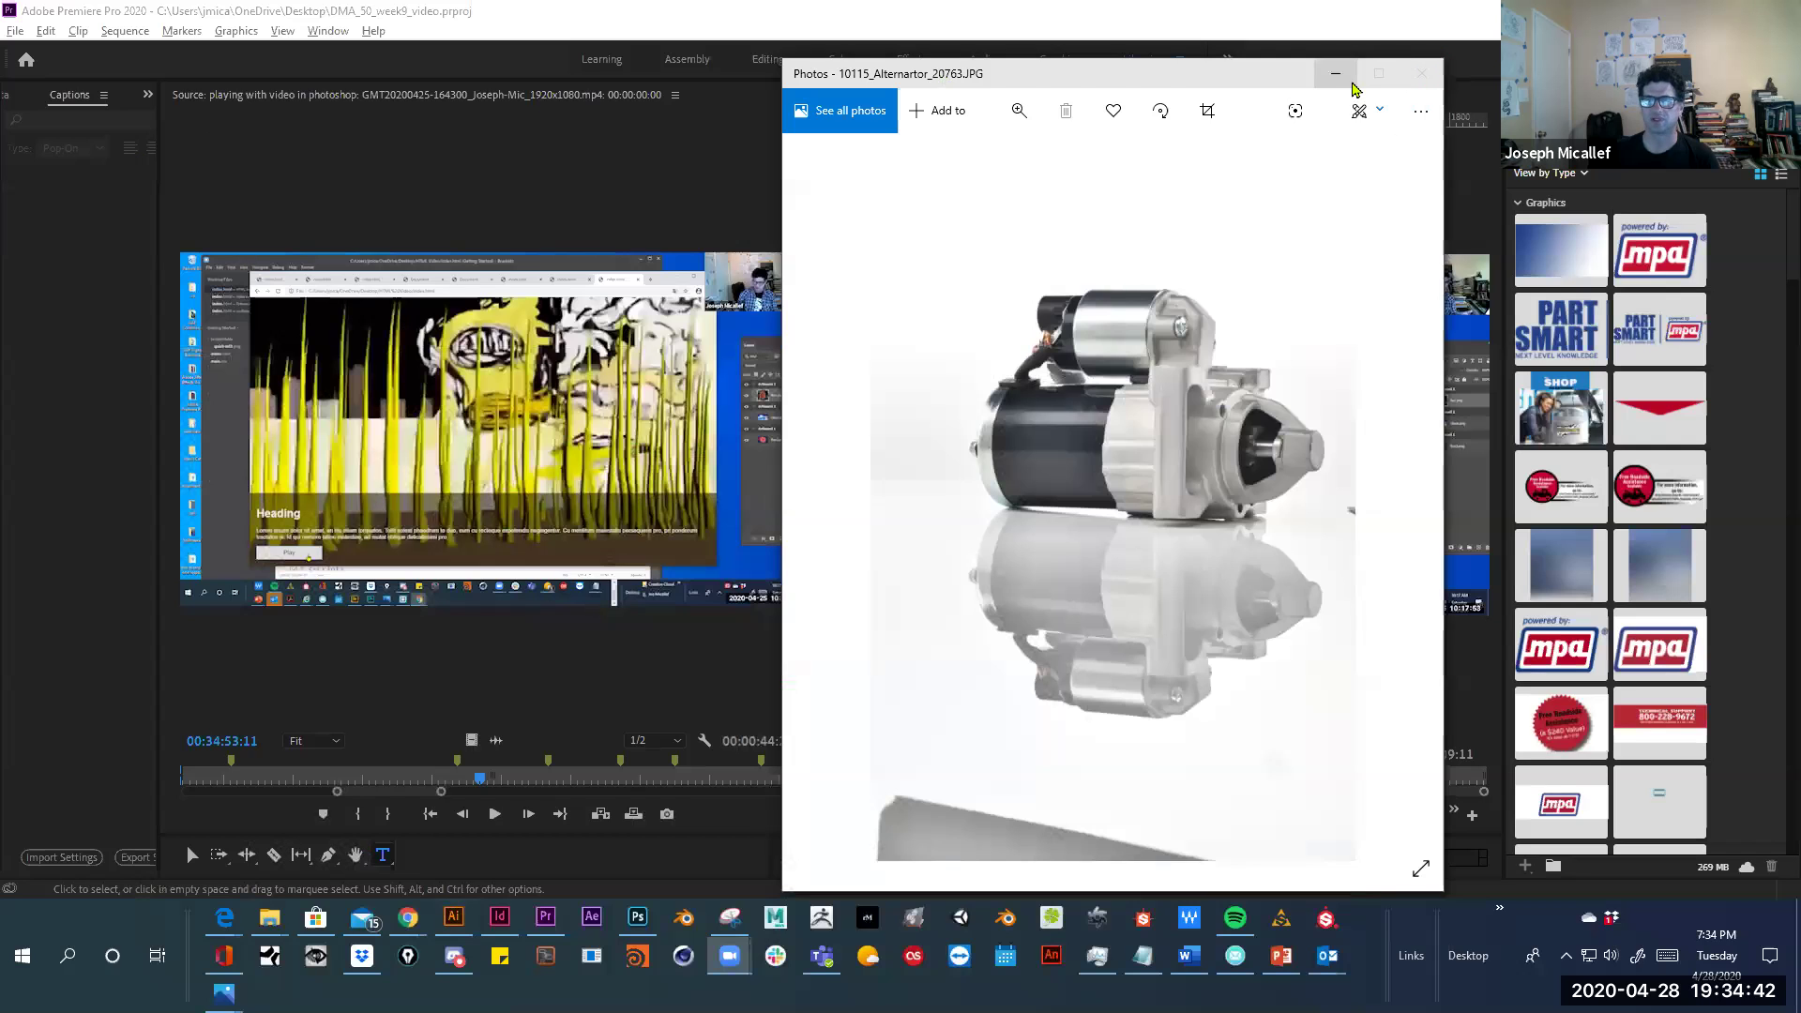
{"action": "key", "text": "Right"}
{"action": "left_click", "coordinate": [187, 846]}
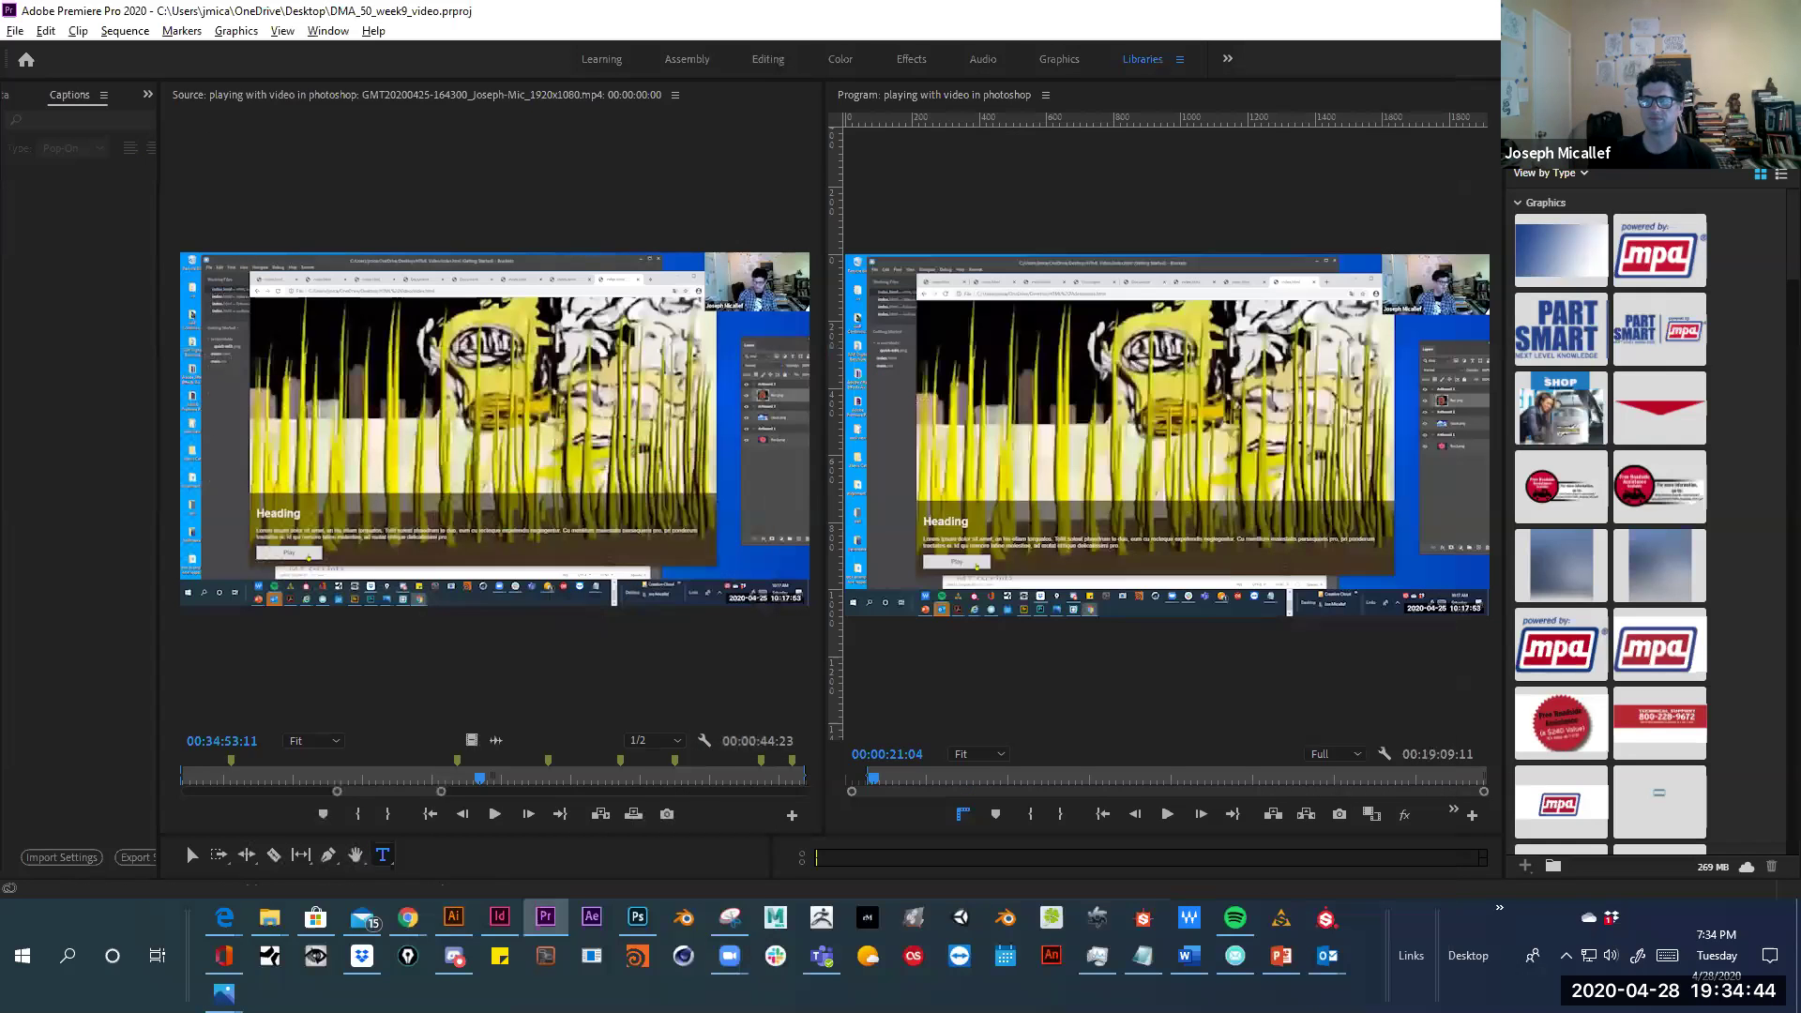
{"action": "key", "text": "super+Down"}
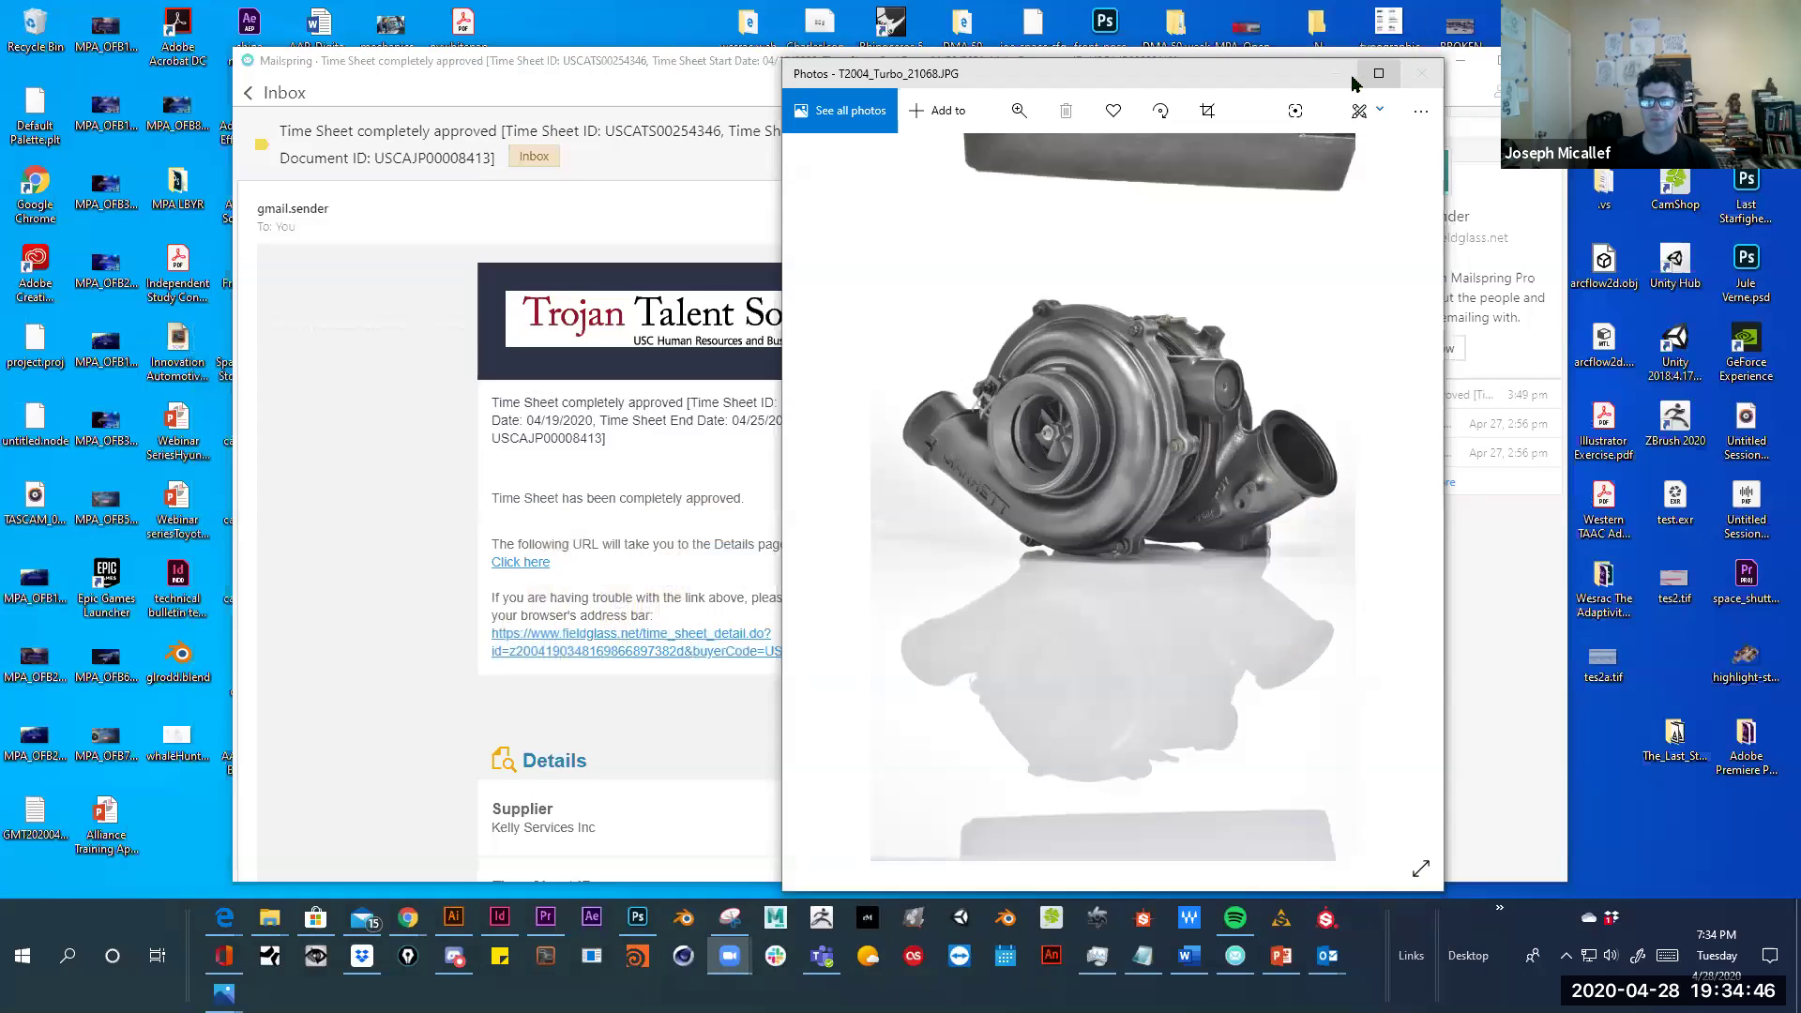
{"action": "left_click", "coordinate": [1466, 63]}
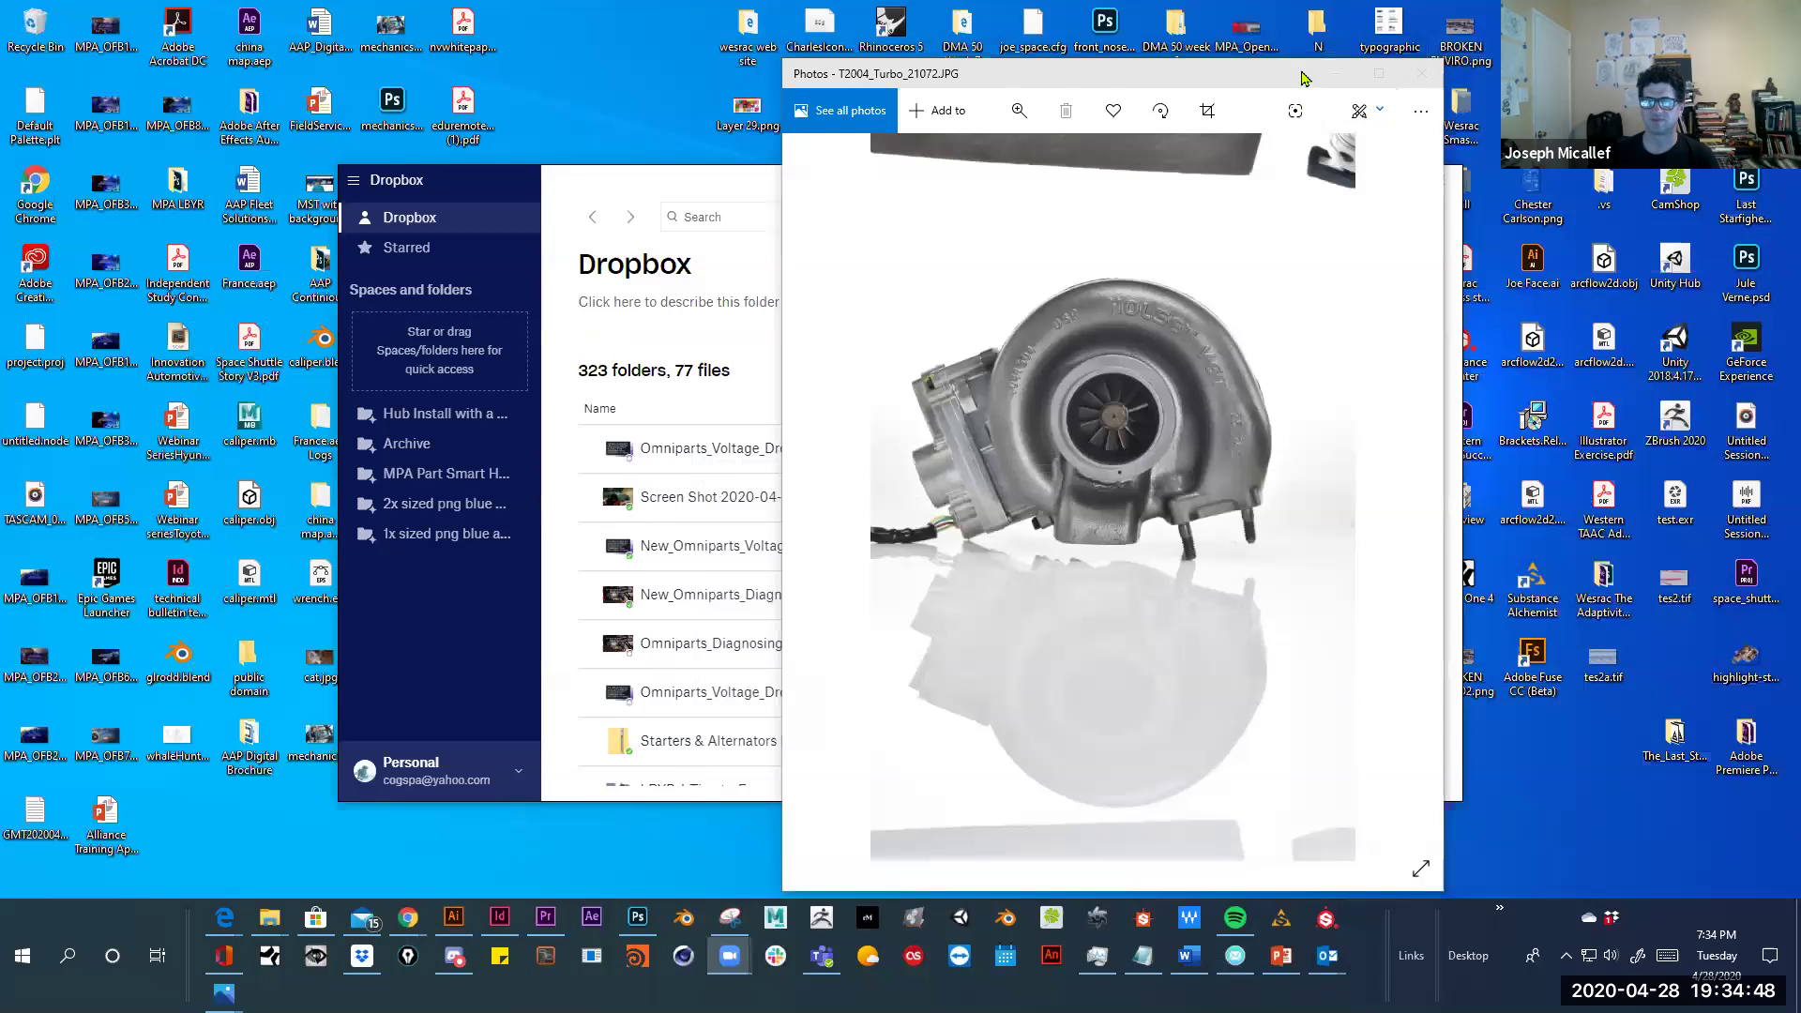
{"action": "left_click", "coordinate": [1339, 75]}
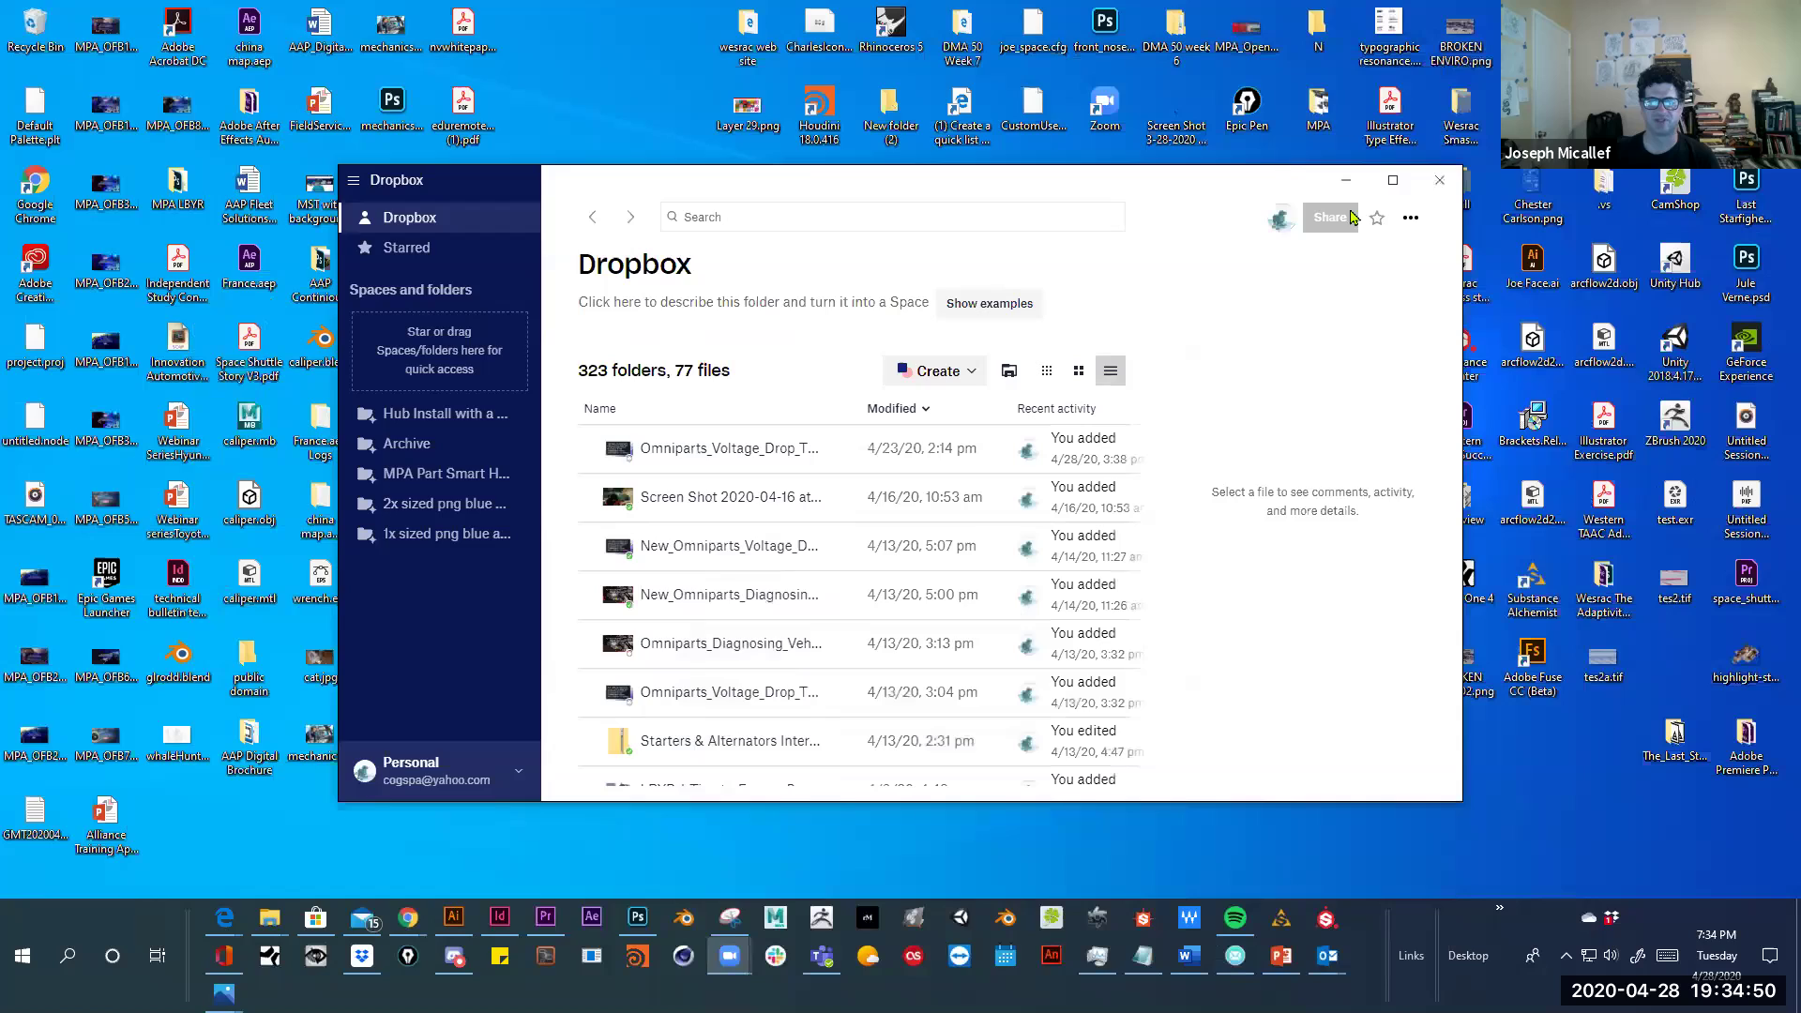
{"action": "key", "text": "super+Down"}
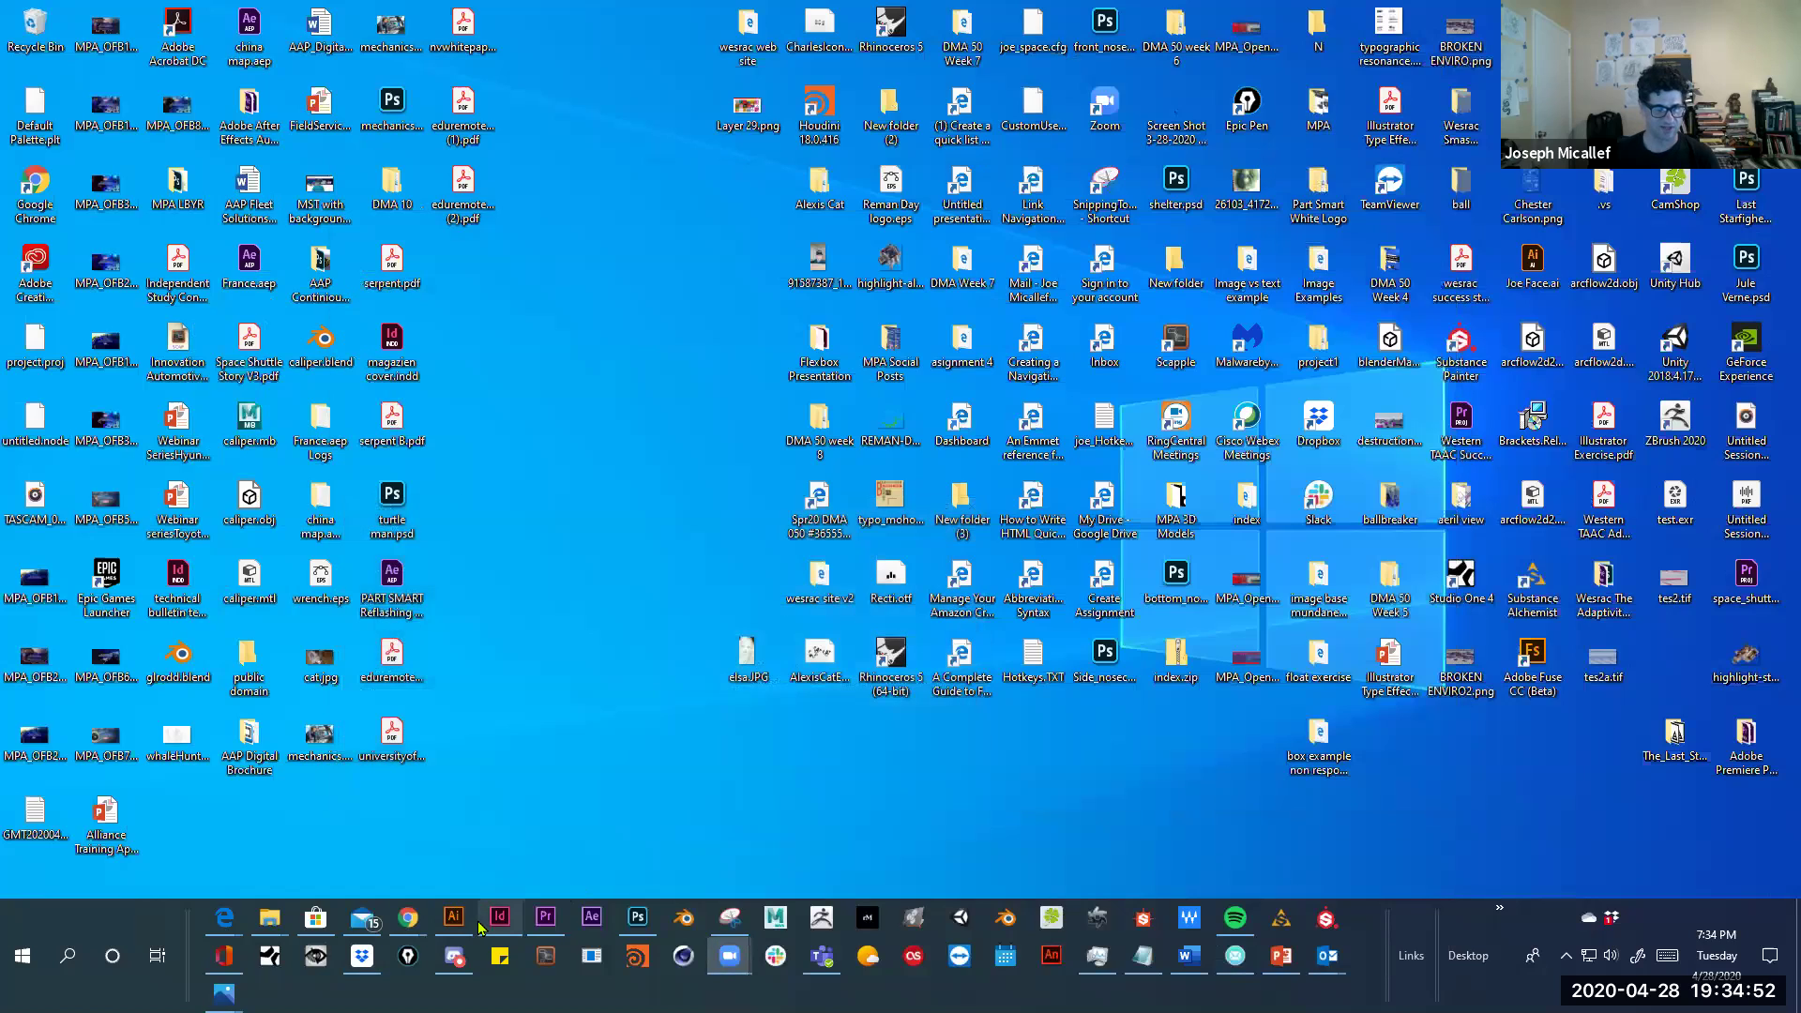
Switch to Illustrator and create a new Letter print document, 612 x 792 pt in CMYK, viewed at 100%
{"action": "left_click", "coordinate": [456, 916]}
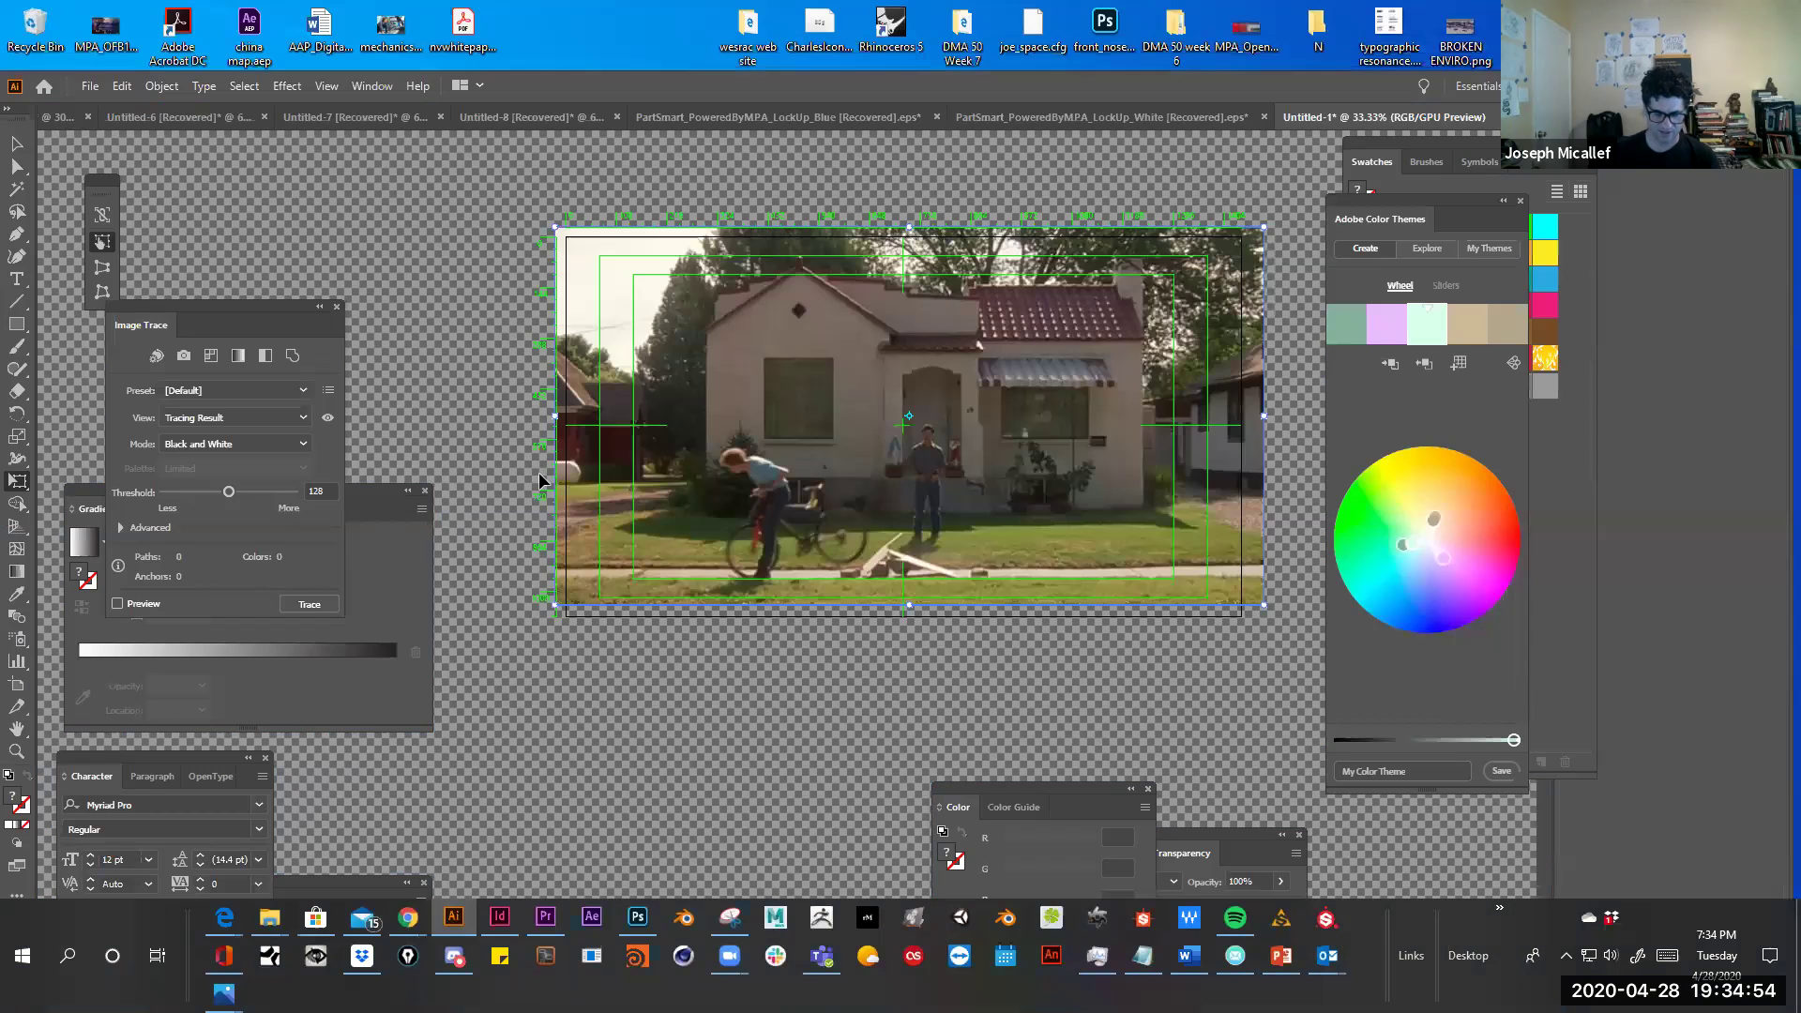
{"action": "key", "text": "ctrl+n"}
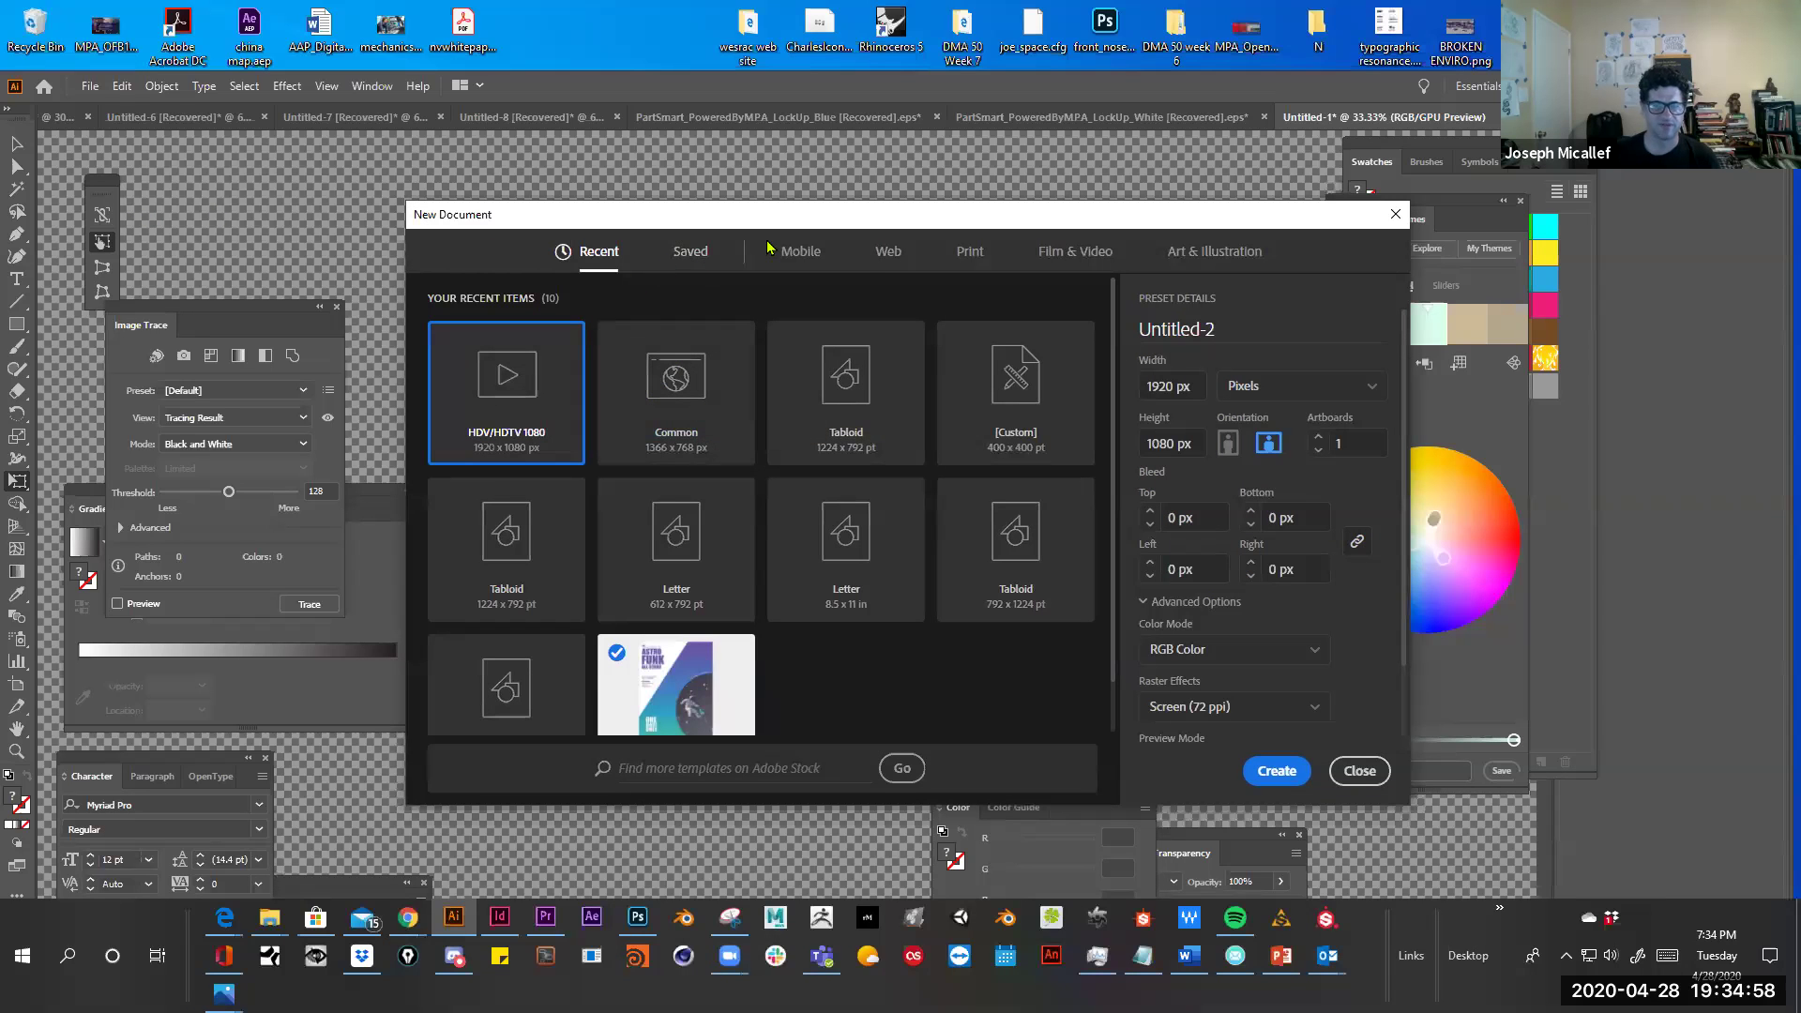
{"action": "left_click", "coordinate": [963, 253]}
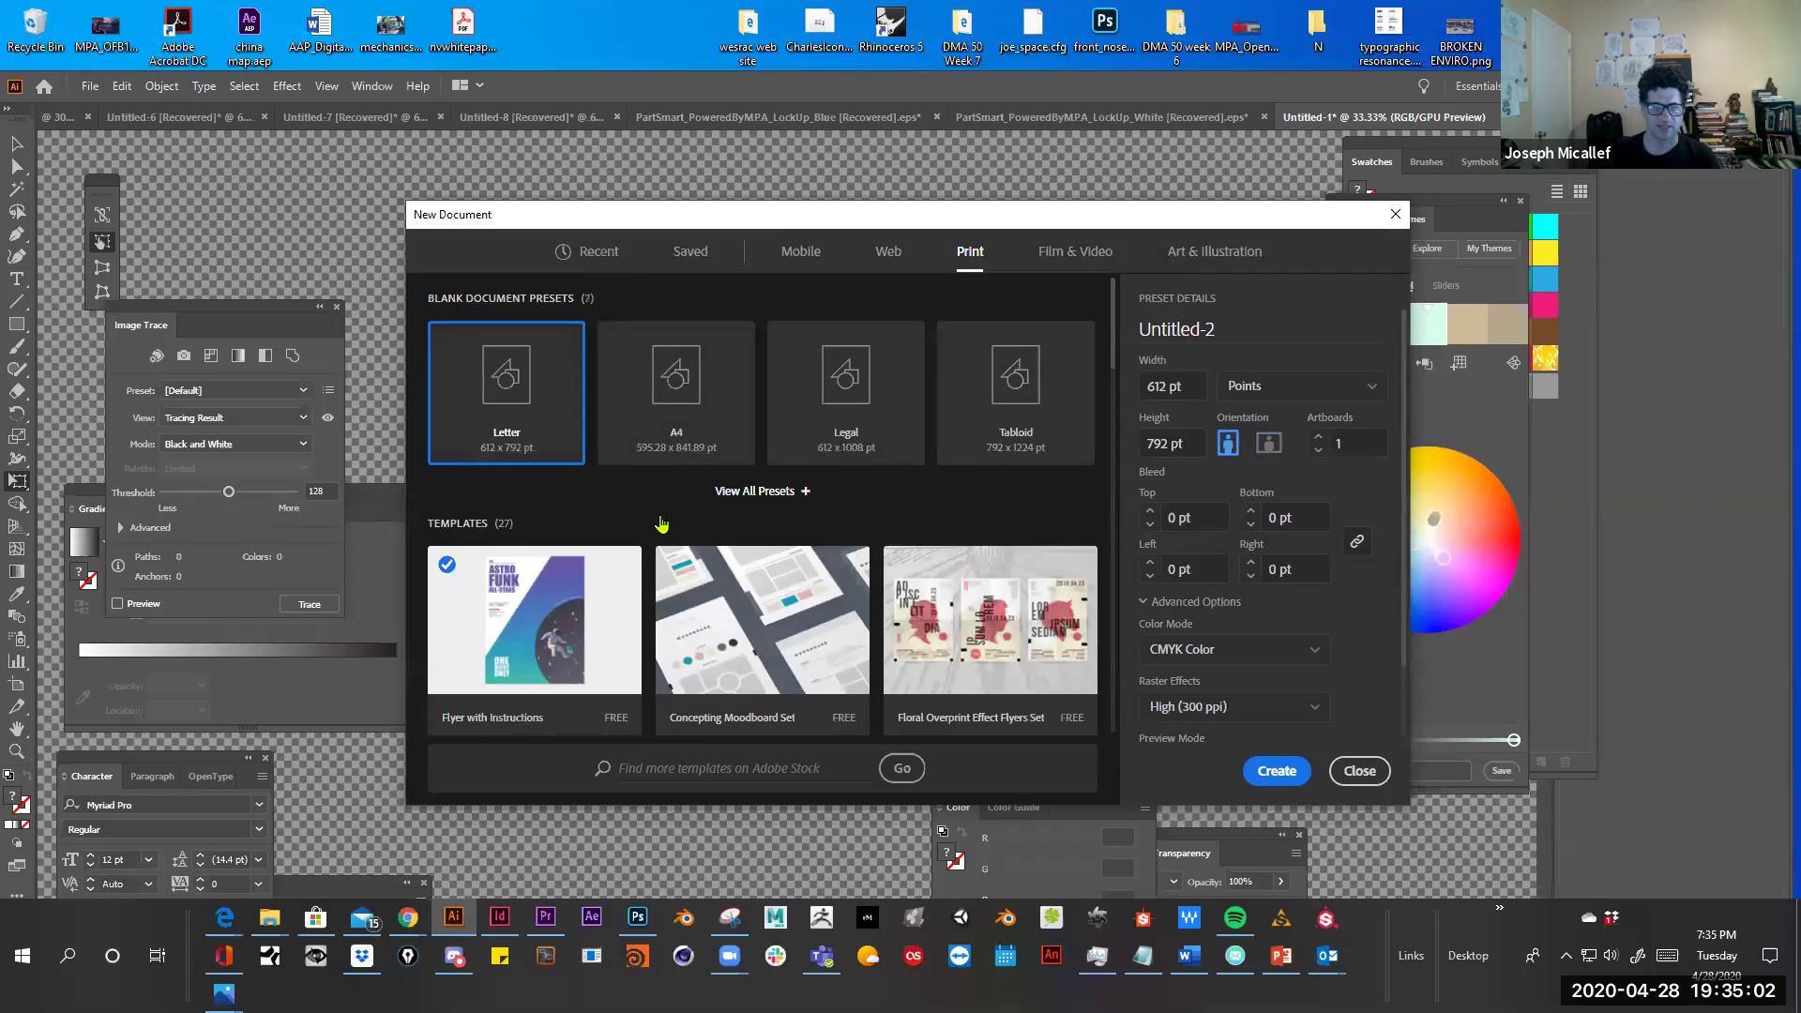
{"action": "left_click", "coordinate": [1275, 771]}
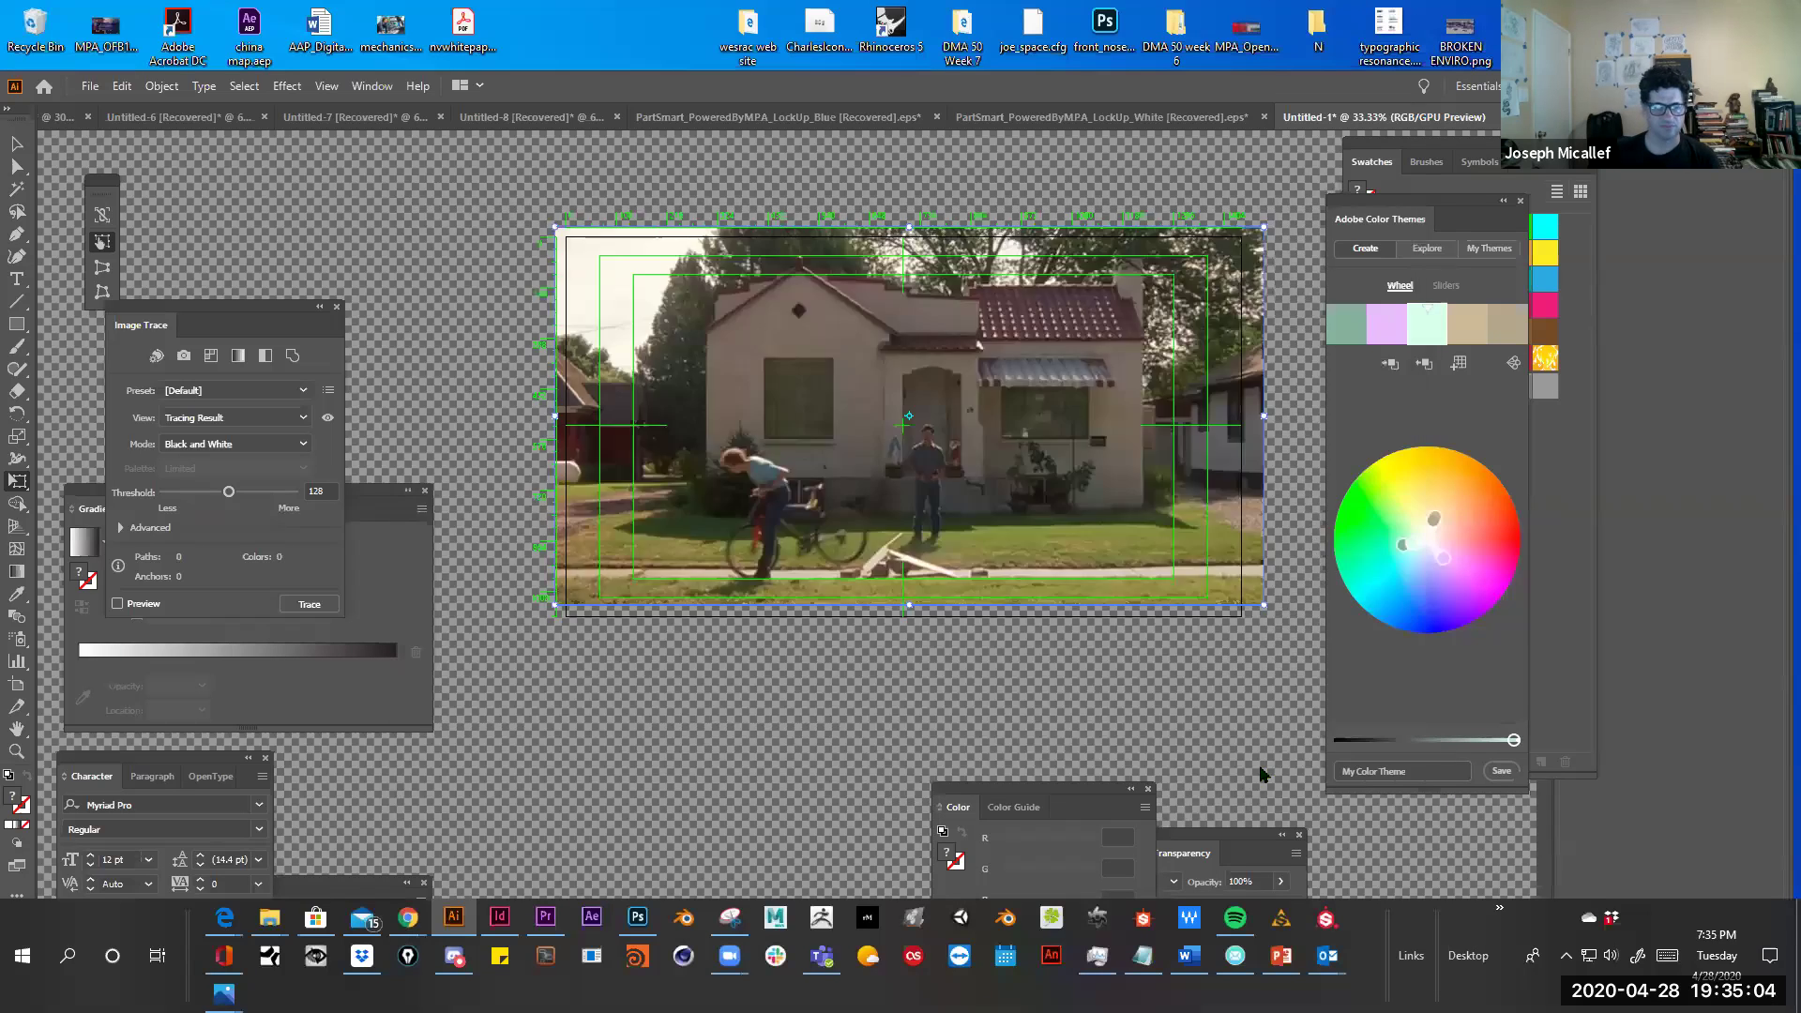
{"action": "key", "text": "ctrl+1"}
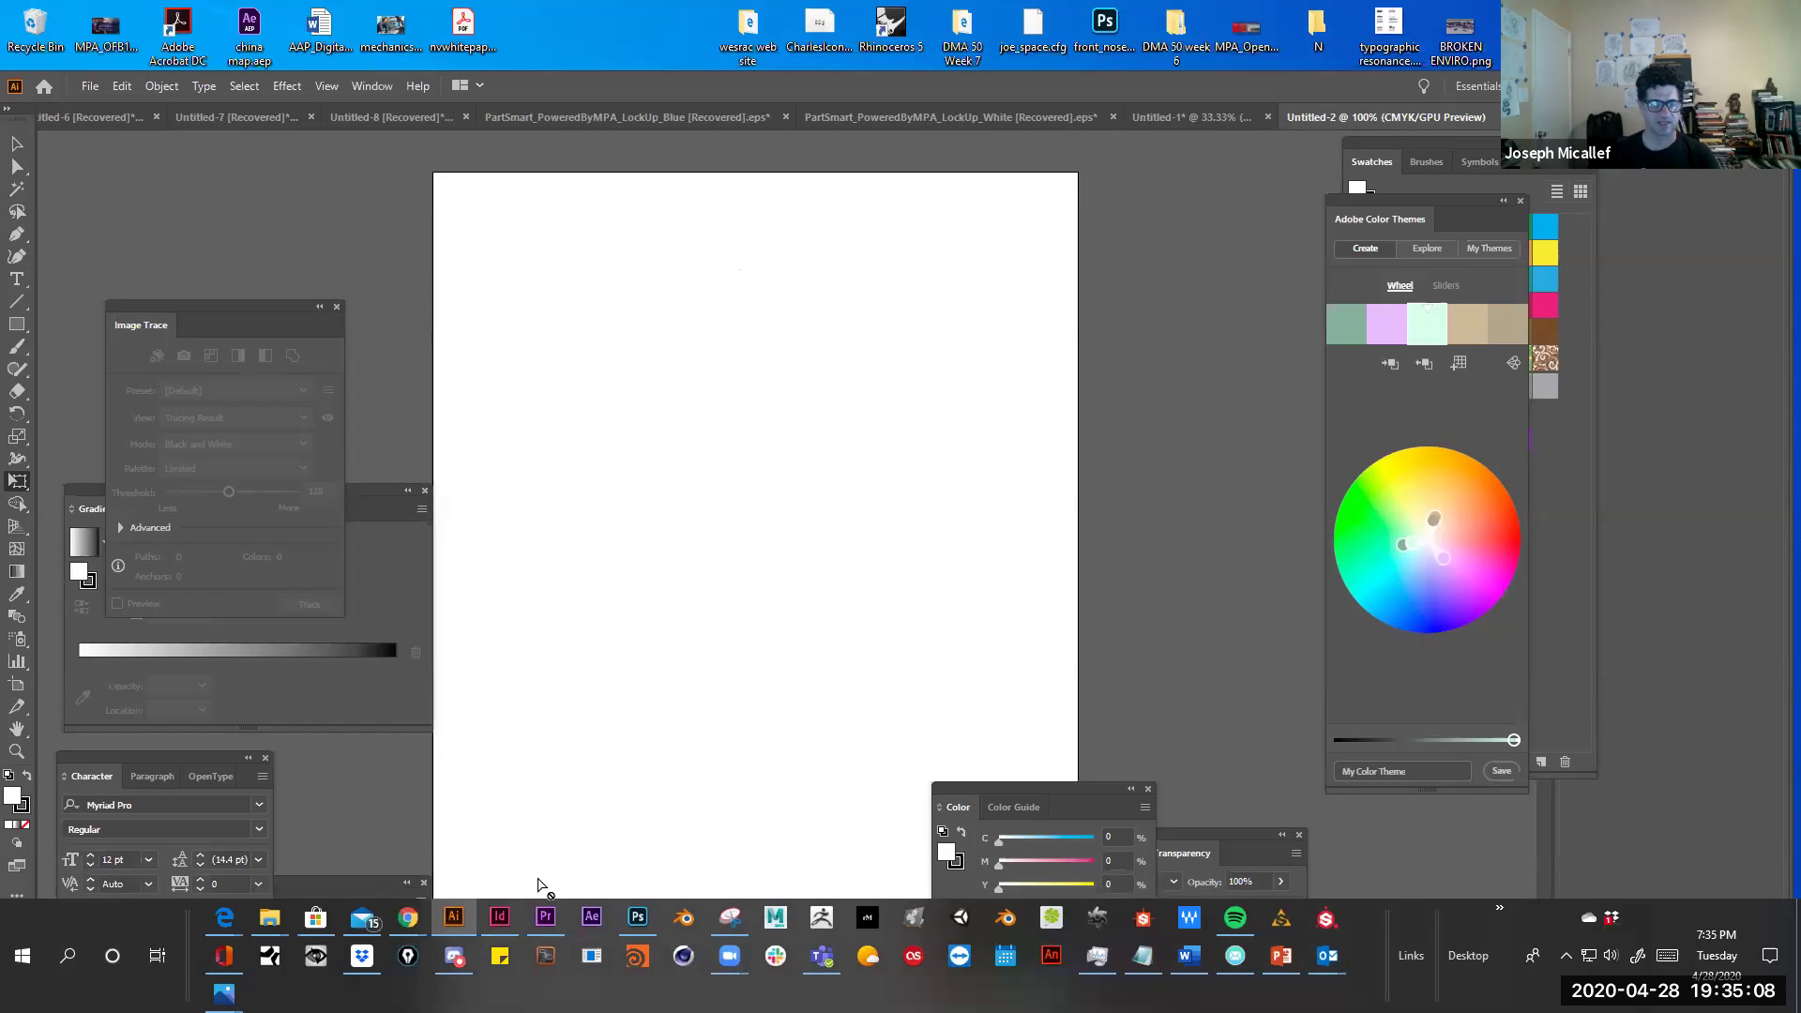
Switch to InDesign and inspect the margin and column settings of the WEIRDO page
{"action": "left_click", "coordinate": [499, 917]}
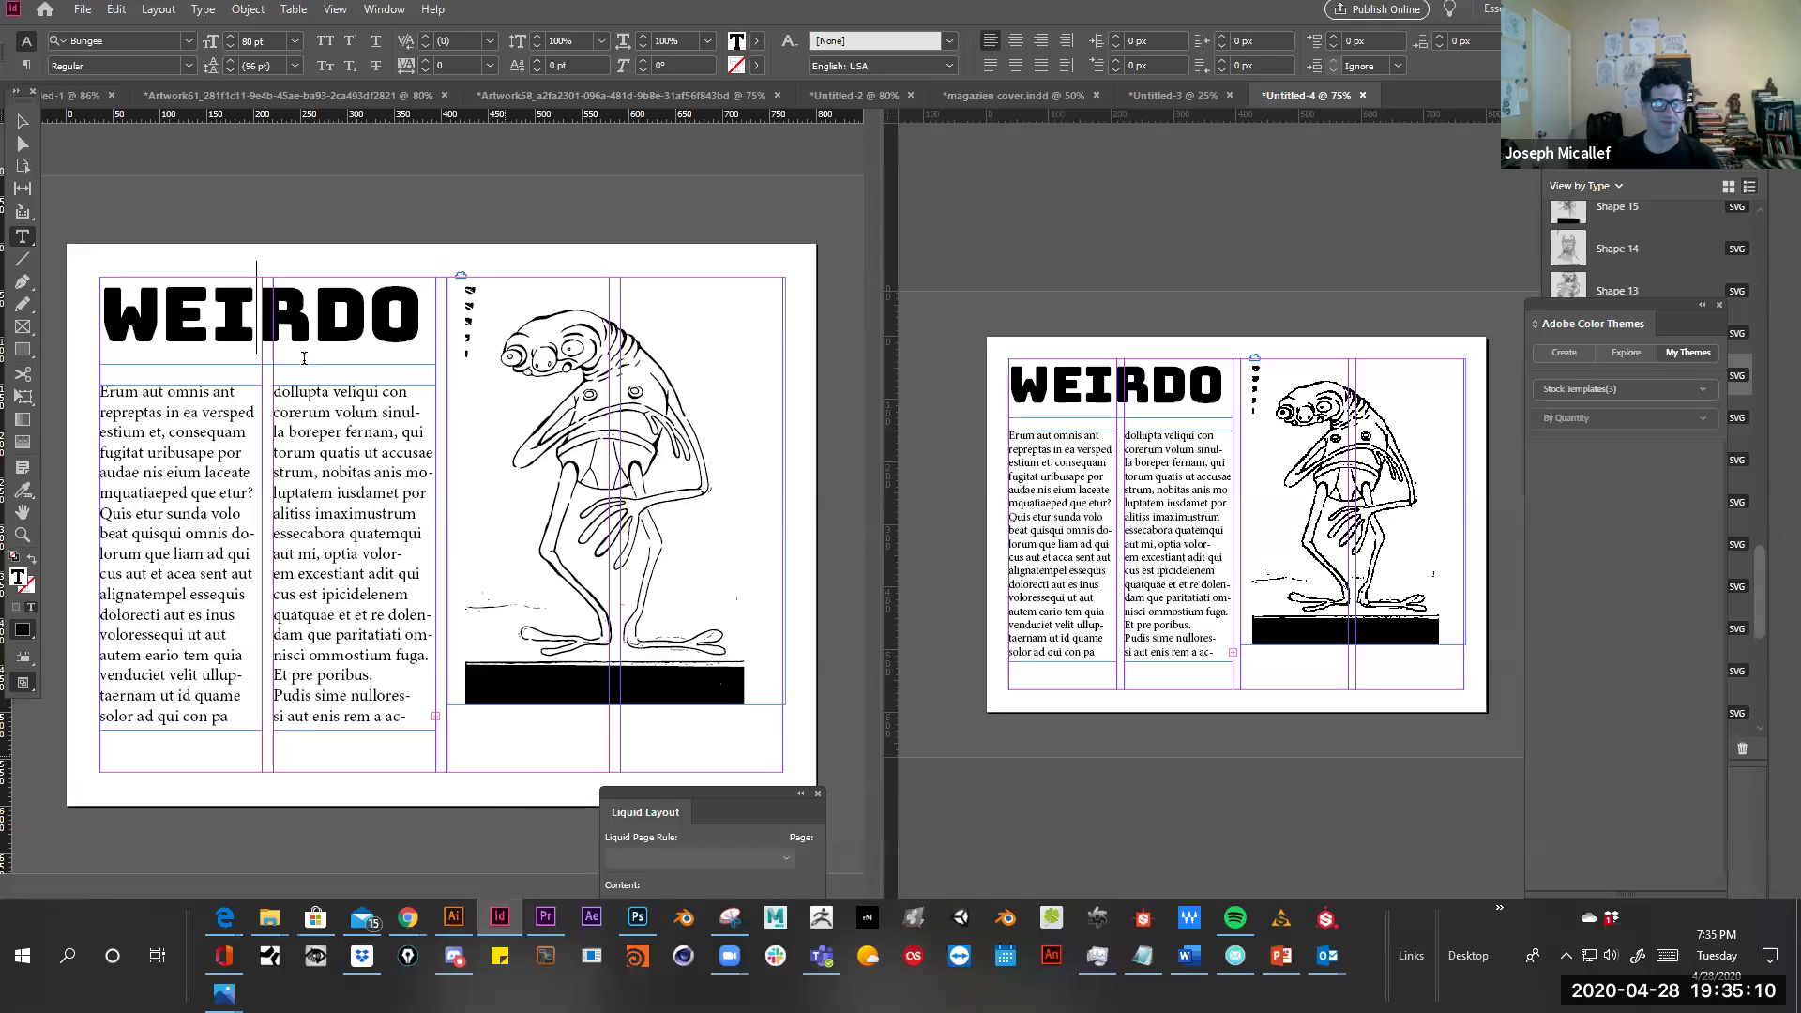
{"action": "left_click", "coordinate": [157, 9]}
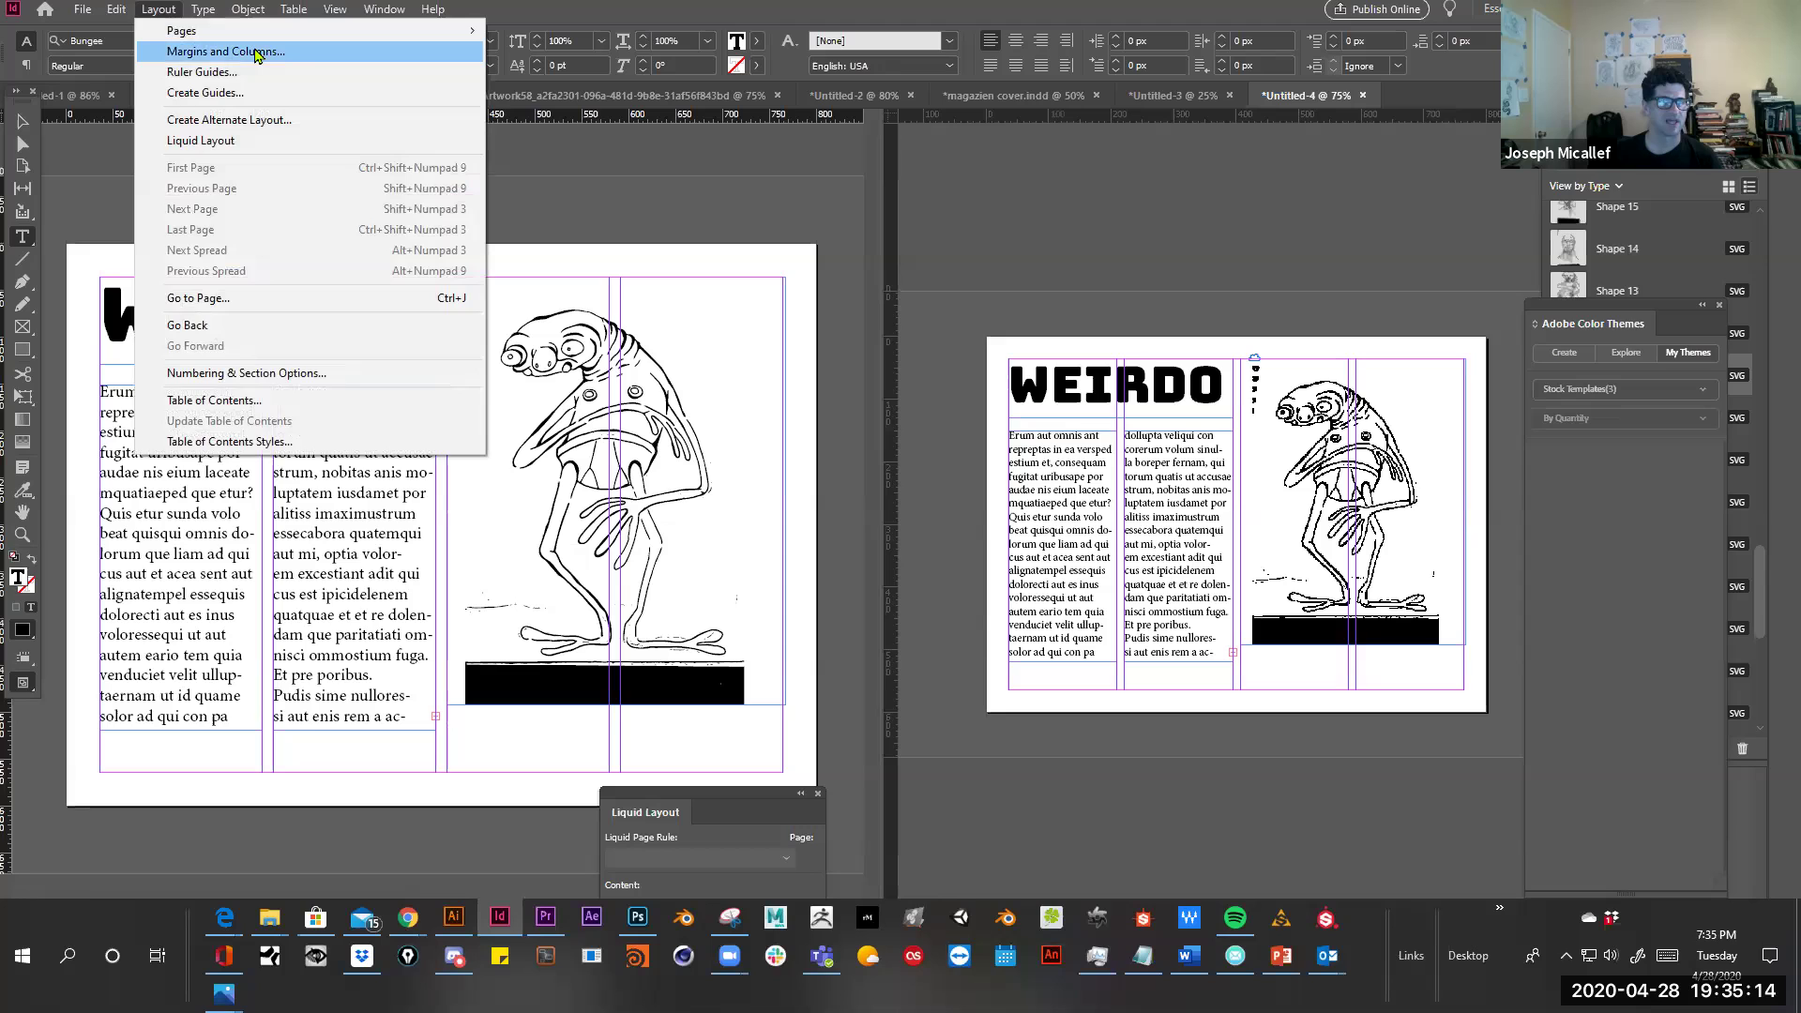
{"action": "left_click", "coordinate": [303, 60]}
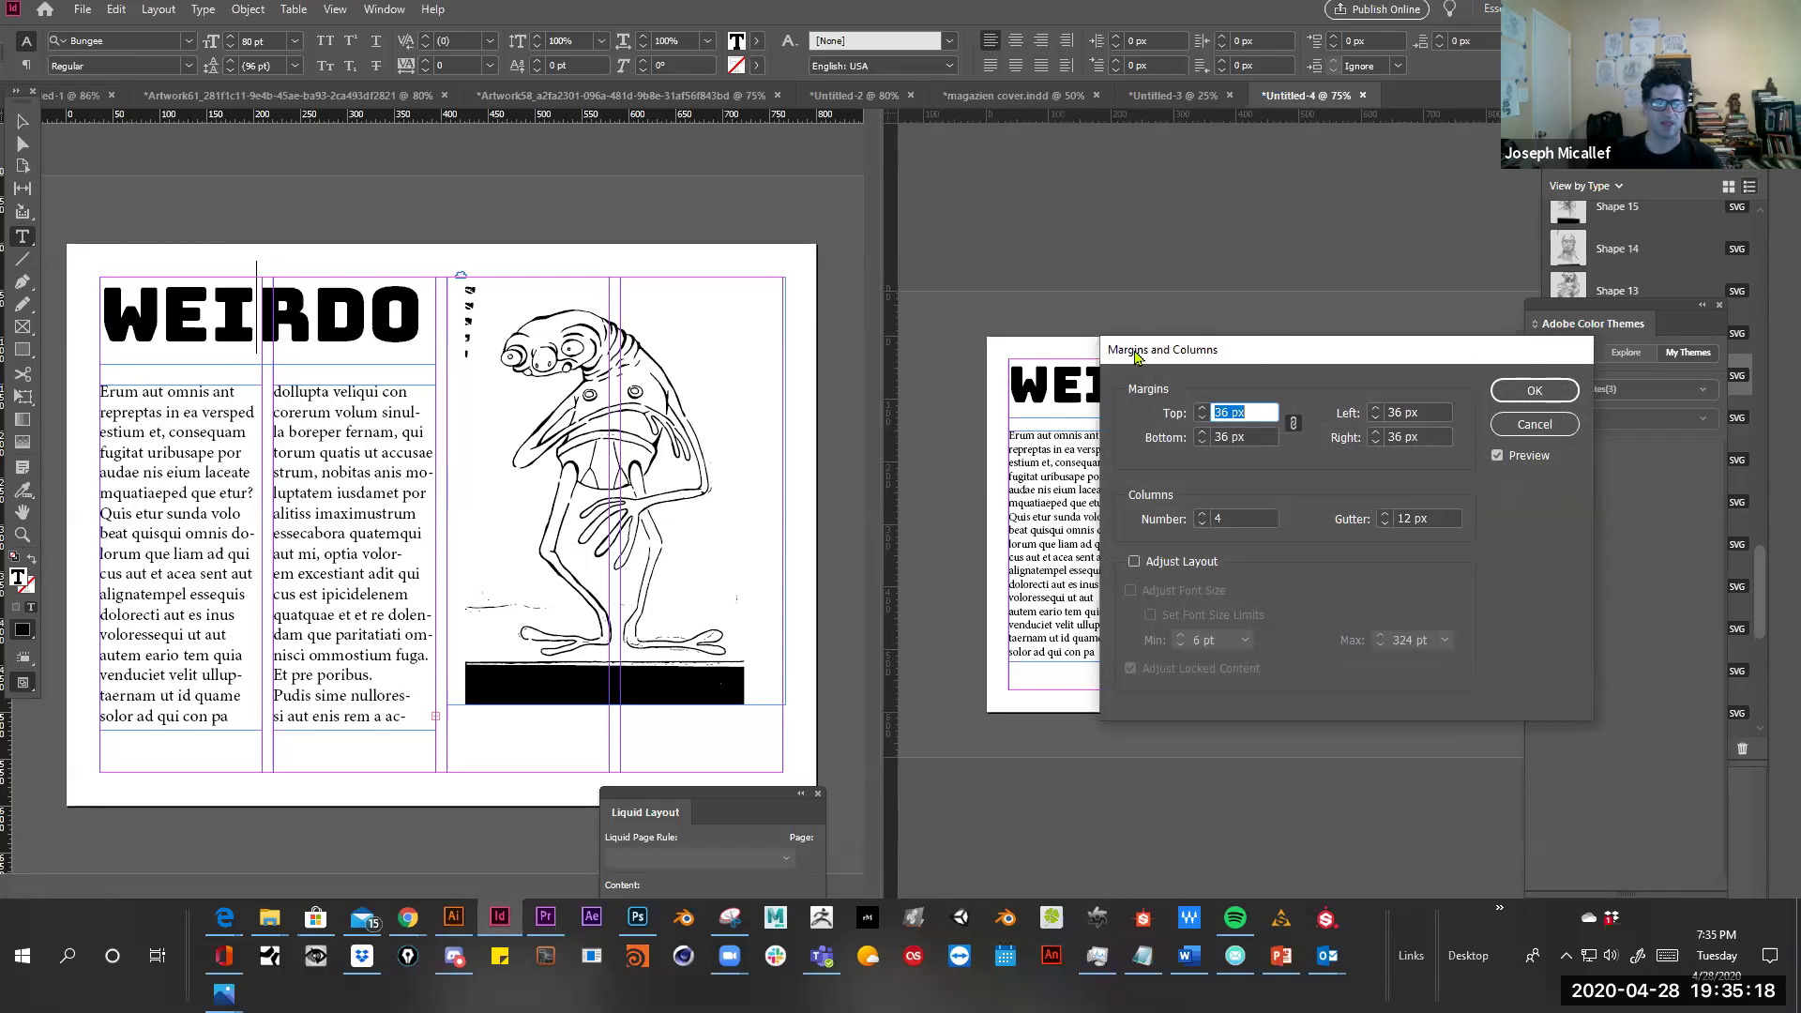
{"action": "left_click_drag", "start_coordinate": [1134, 357], "coordinate": [297, 267]}
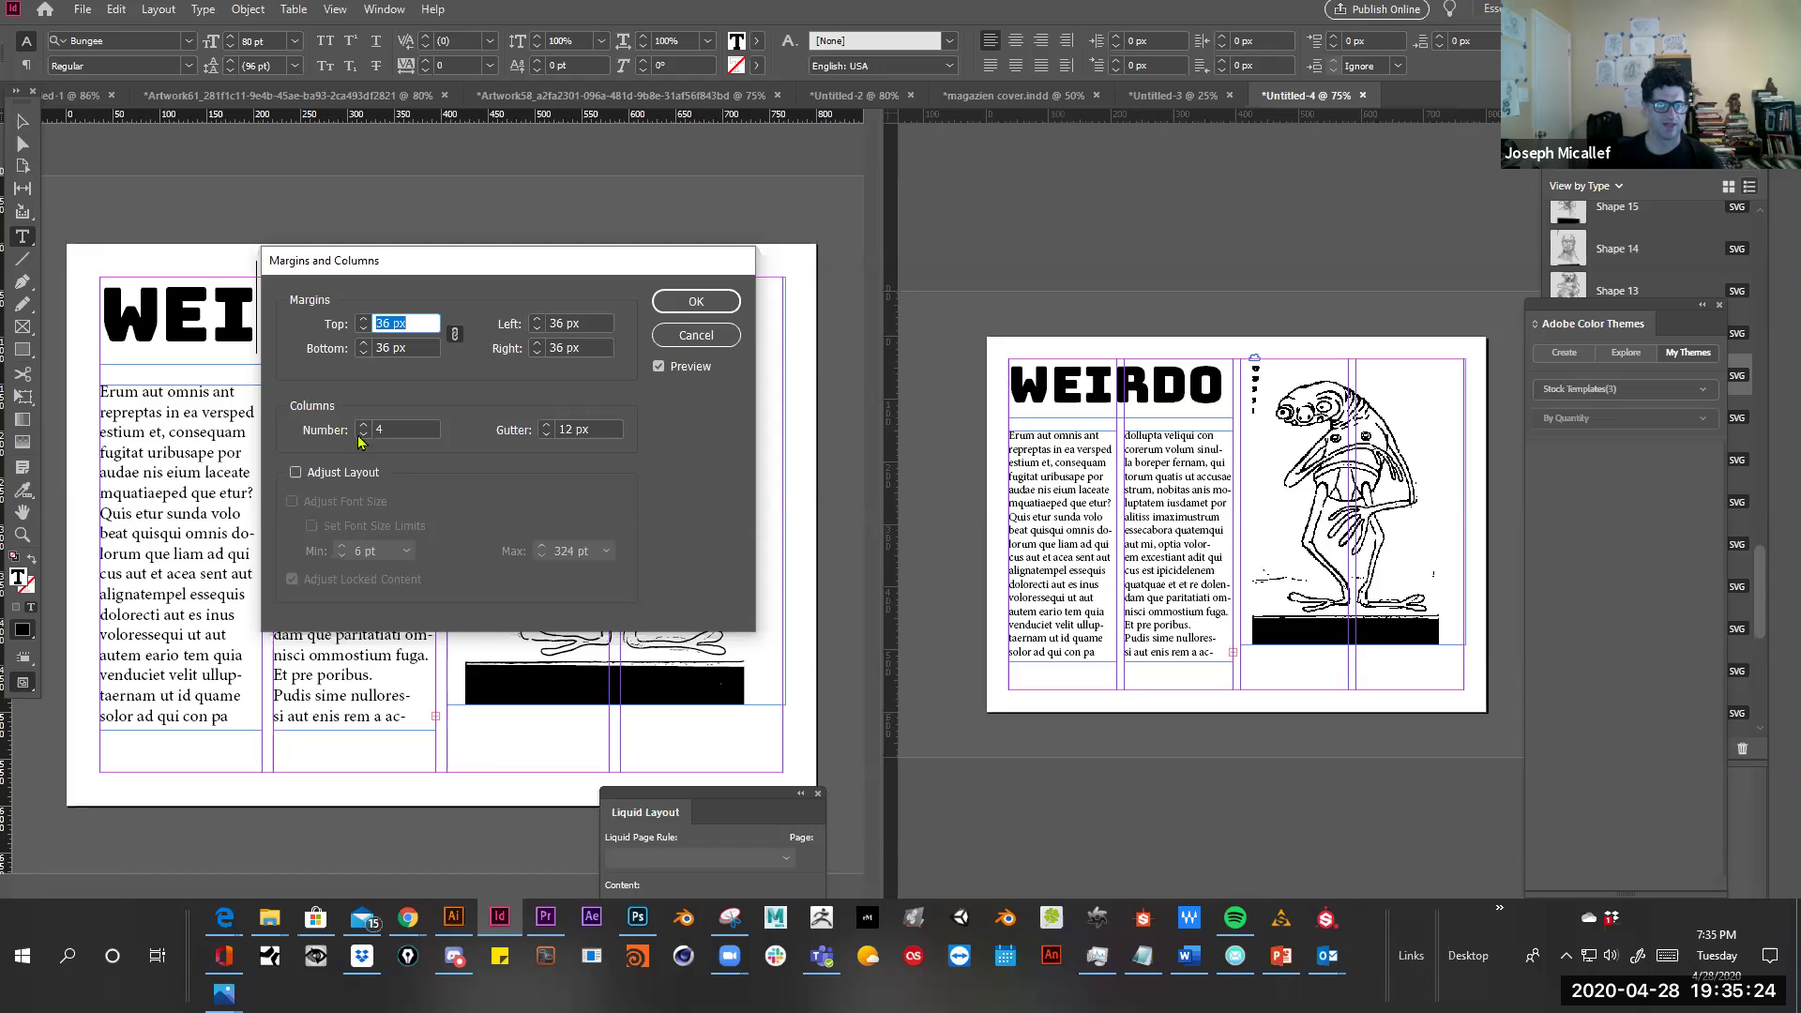
{"action": "left_click", "coordinate": [400, 419]}
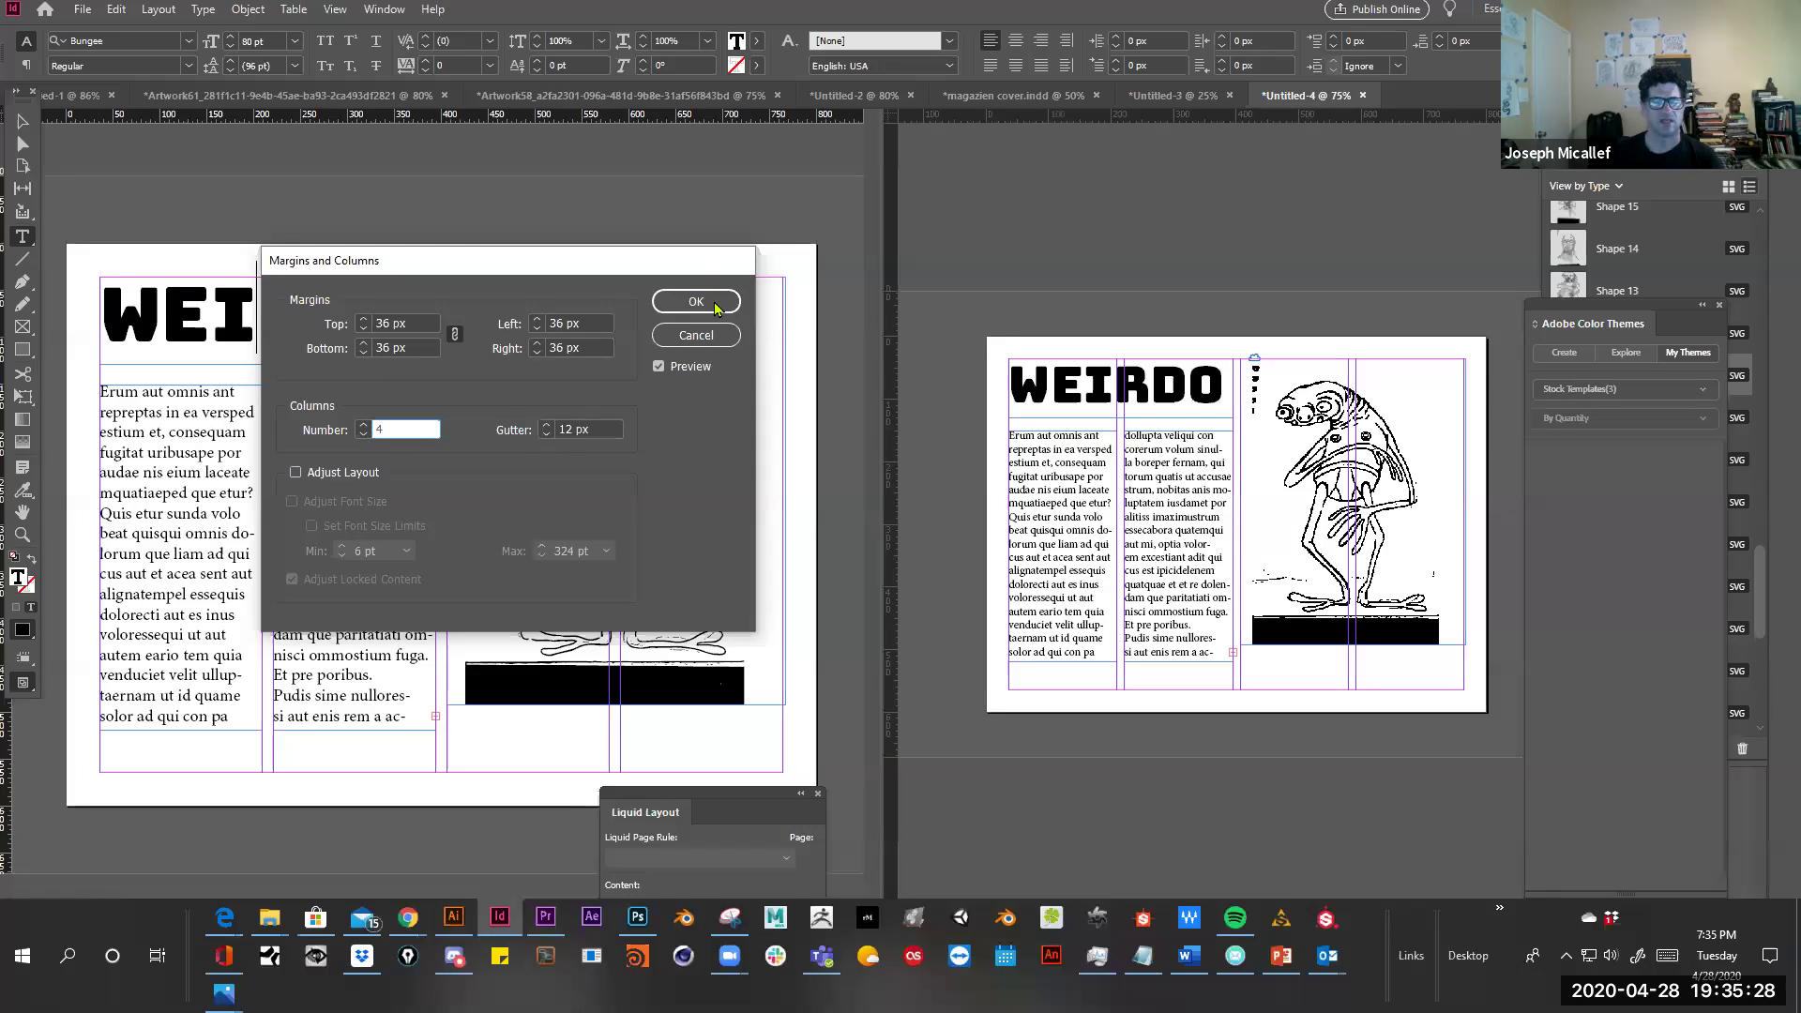
{"action": "left_click", "coordinate": [717, 338]}
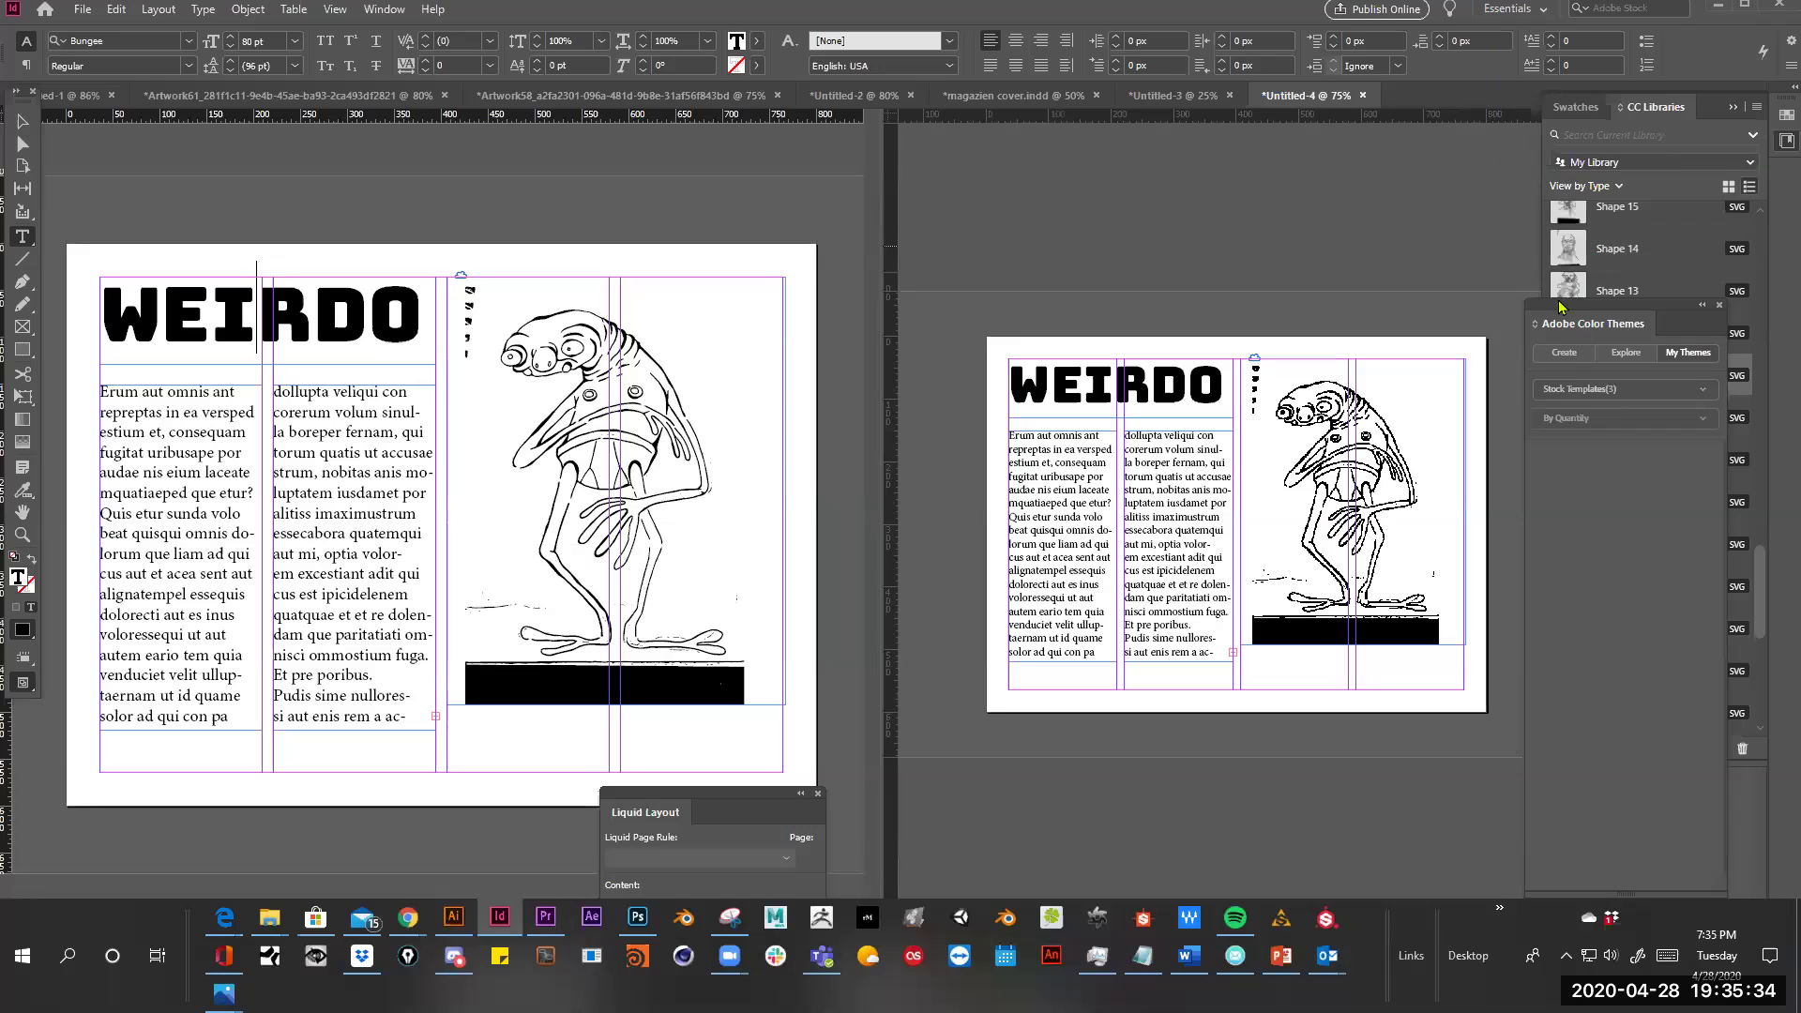
Show the Pages panel, place it over the second document view and make it taller, and reposition the floating toolbox
{"action": "left_click", "coordinate": [385, 9]}
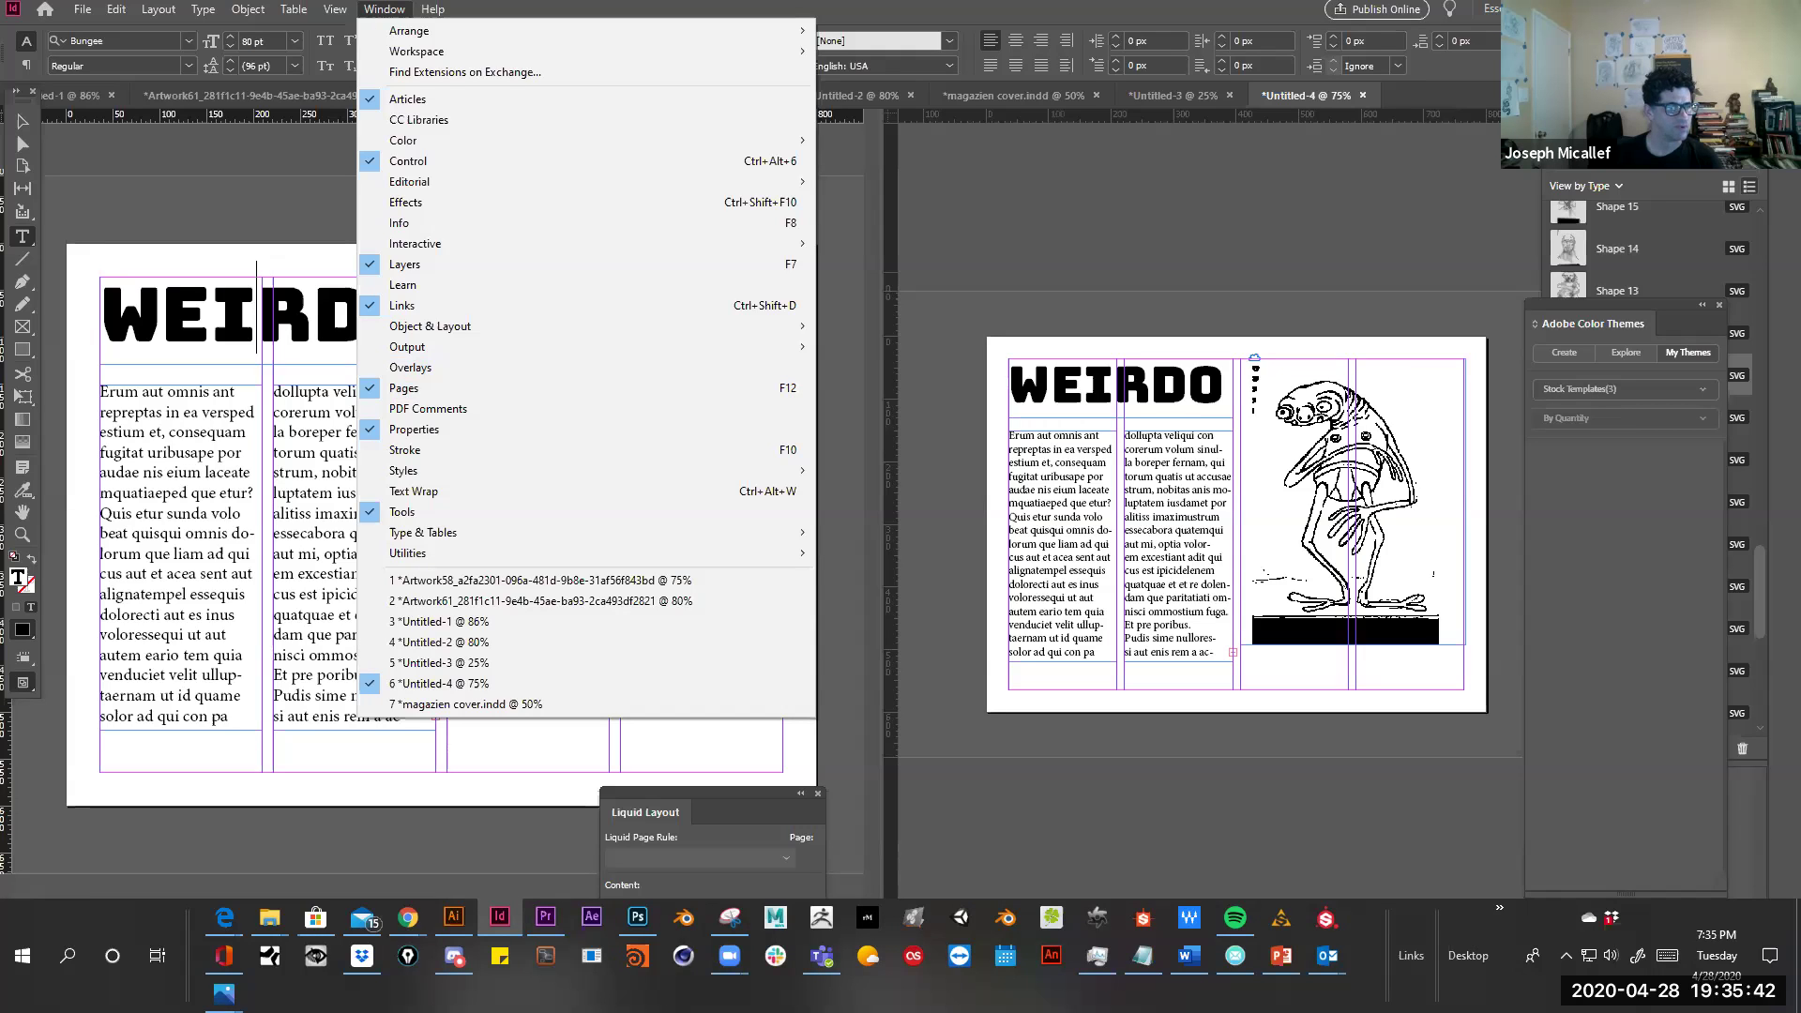
{"action": "key", "text": "Escape"}
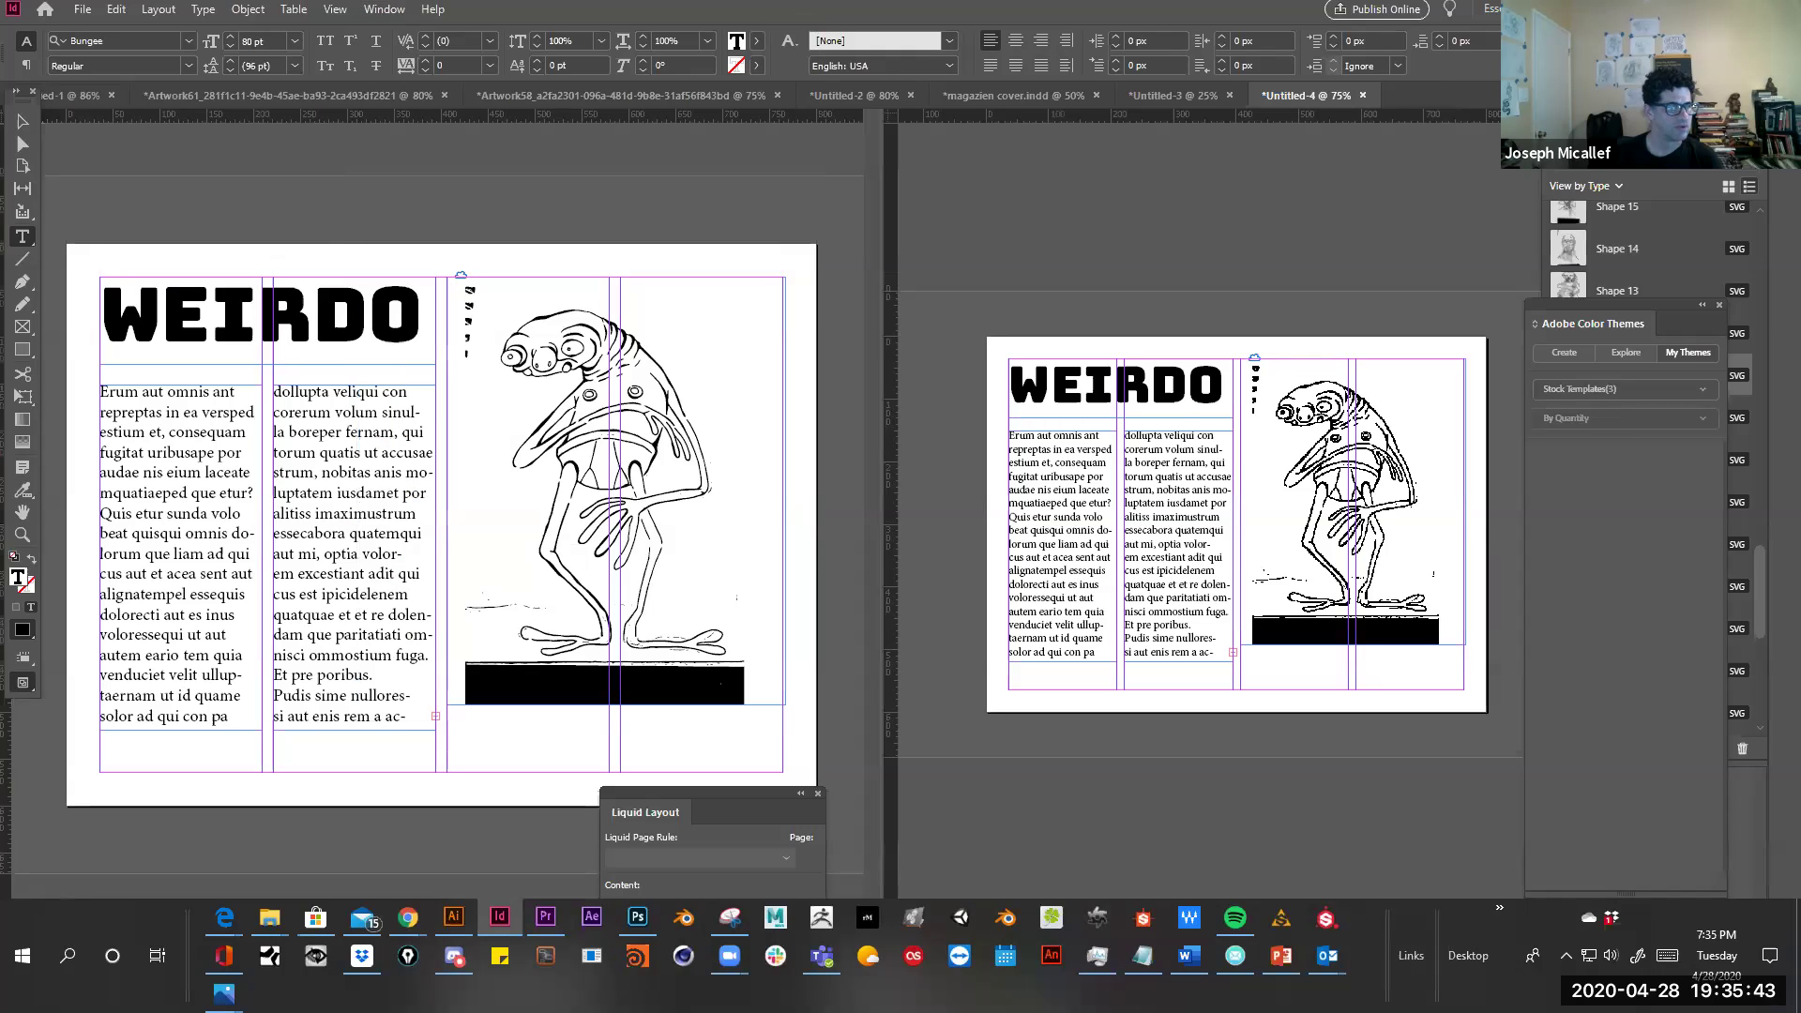
{"action": "left_click", "coordinate": [24, 122]}
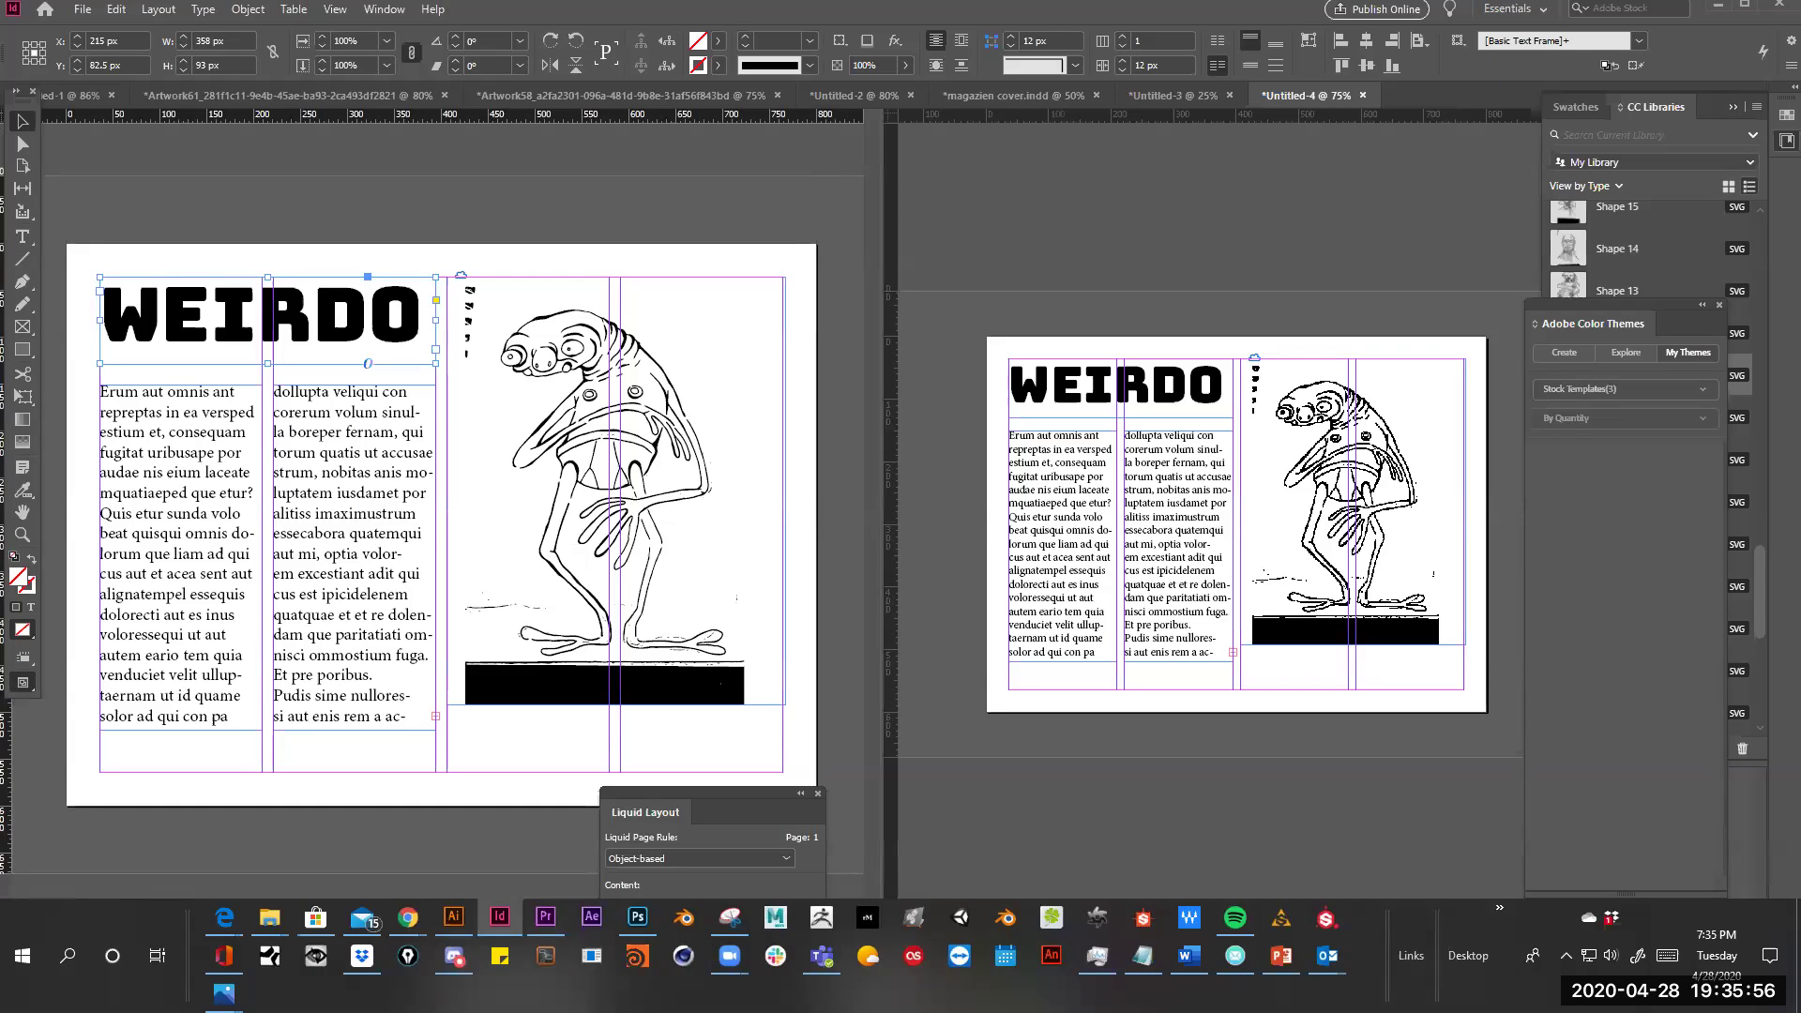
{"action": "key", "text": "F12"}
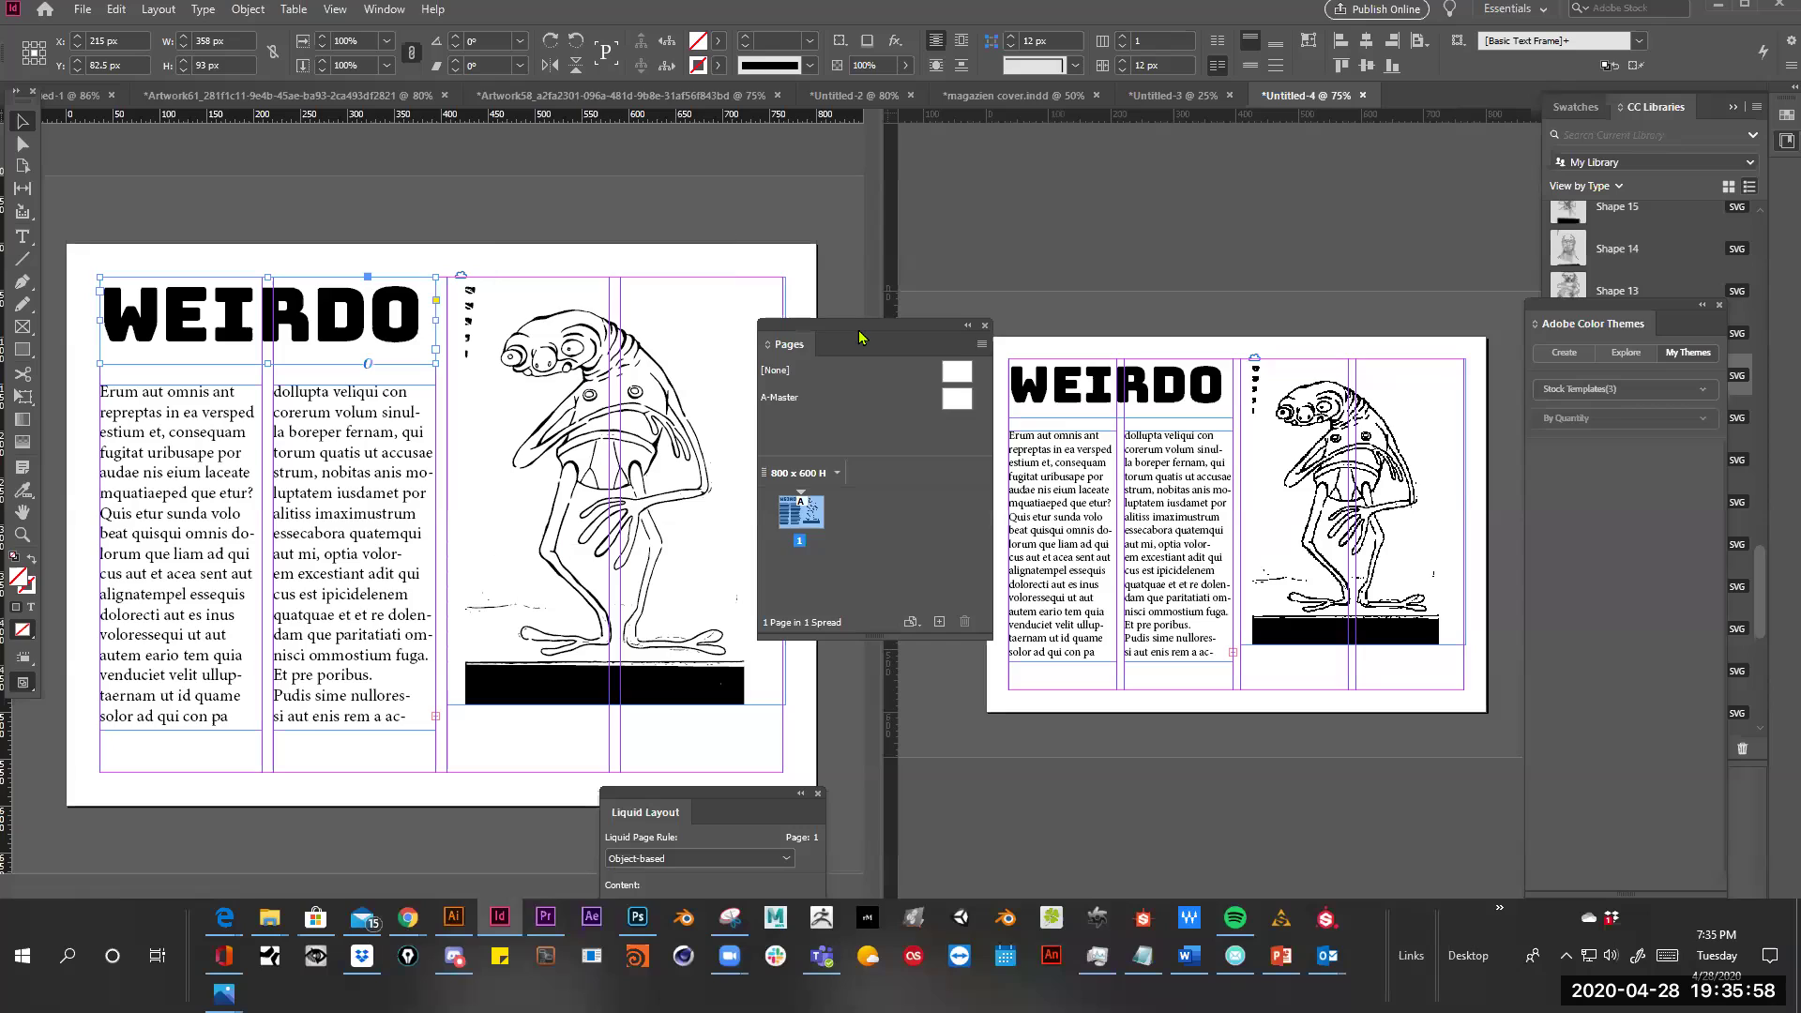
{"action": "left_click_drag", "start_coordinate": [850, 328], "coordinate": [1004, 189]}
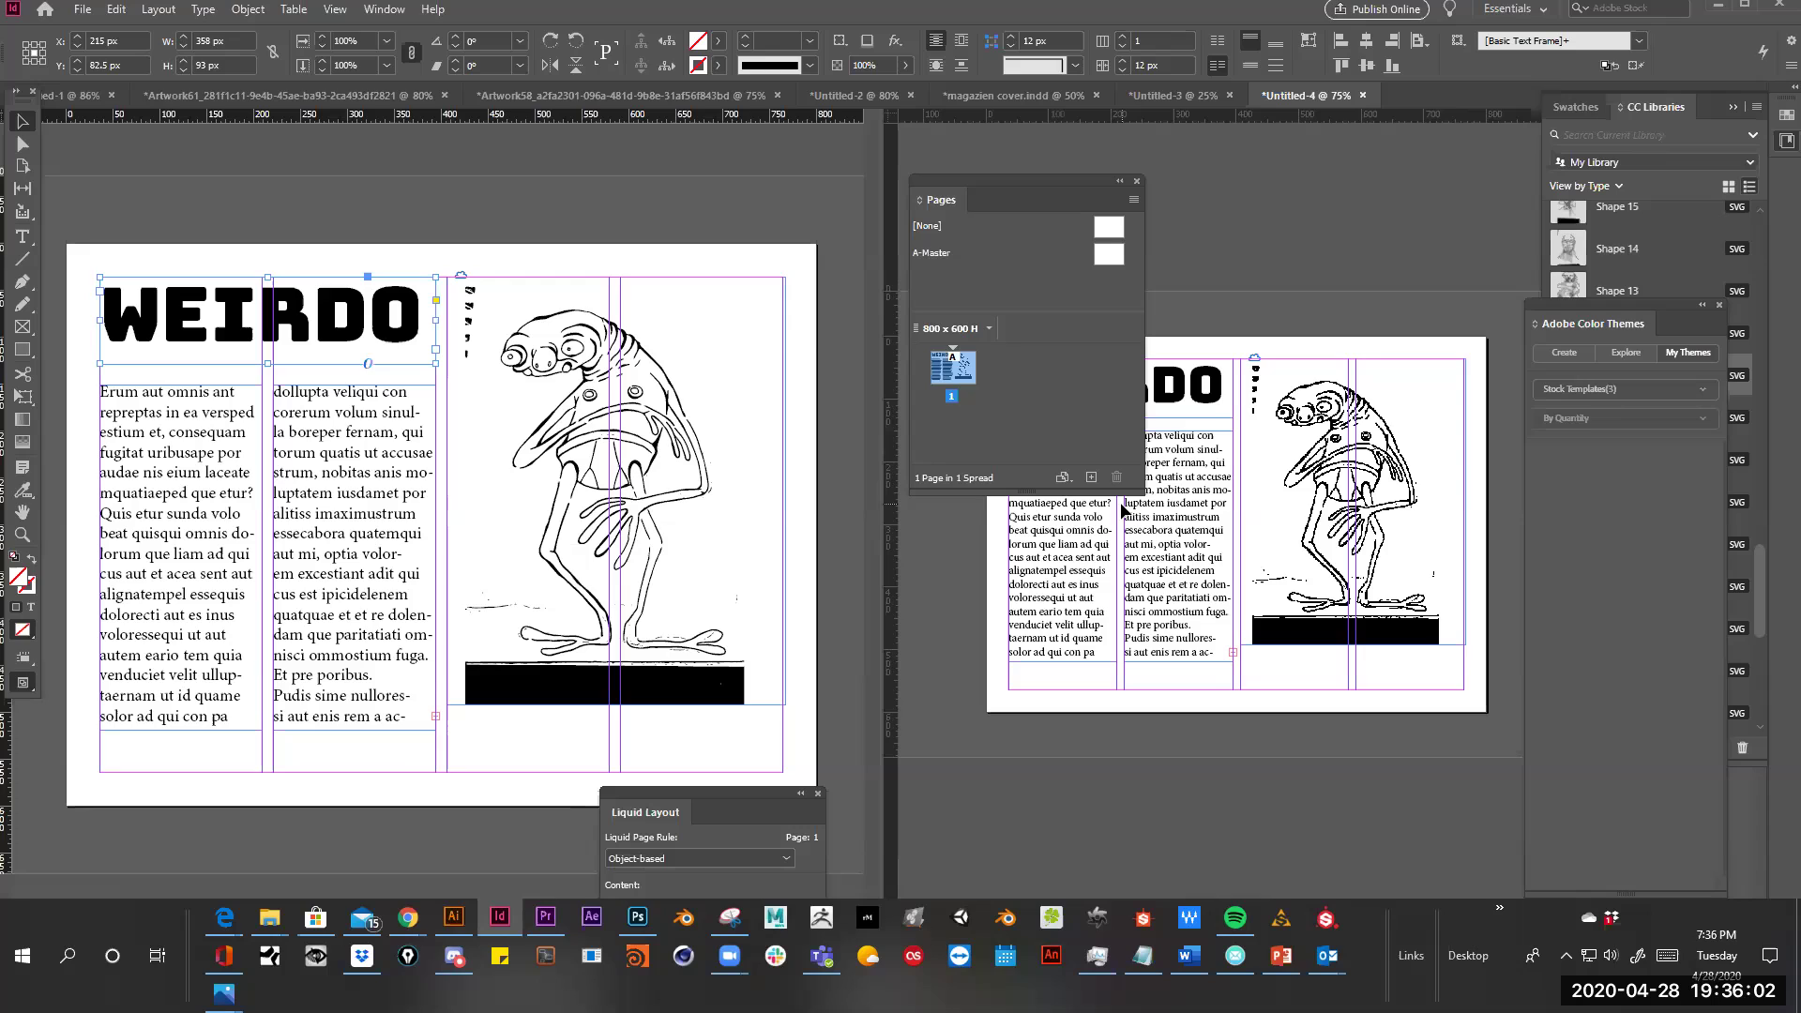
{"action": "left_click_drag", "start_coordinate": [1125, 490], "coordinate": [1132, 627]}
{"action": "left_click_drag", "start_coordinate": [27, 110], "coordinate": [58, 216]}
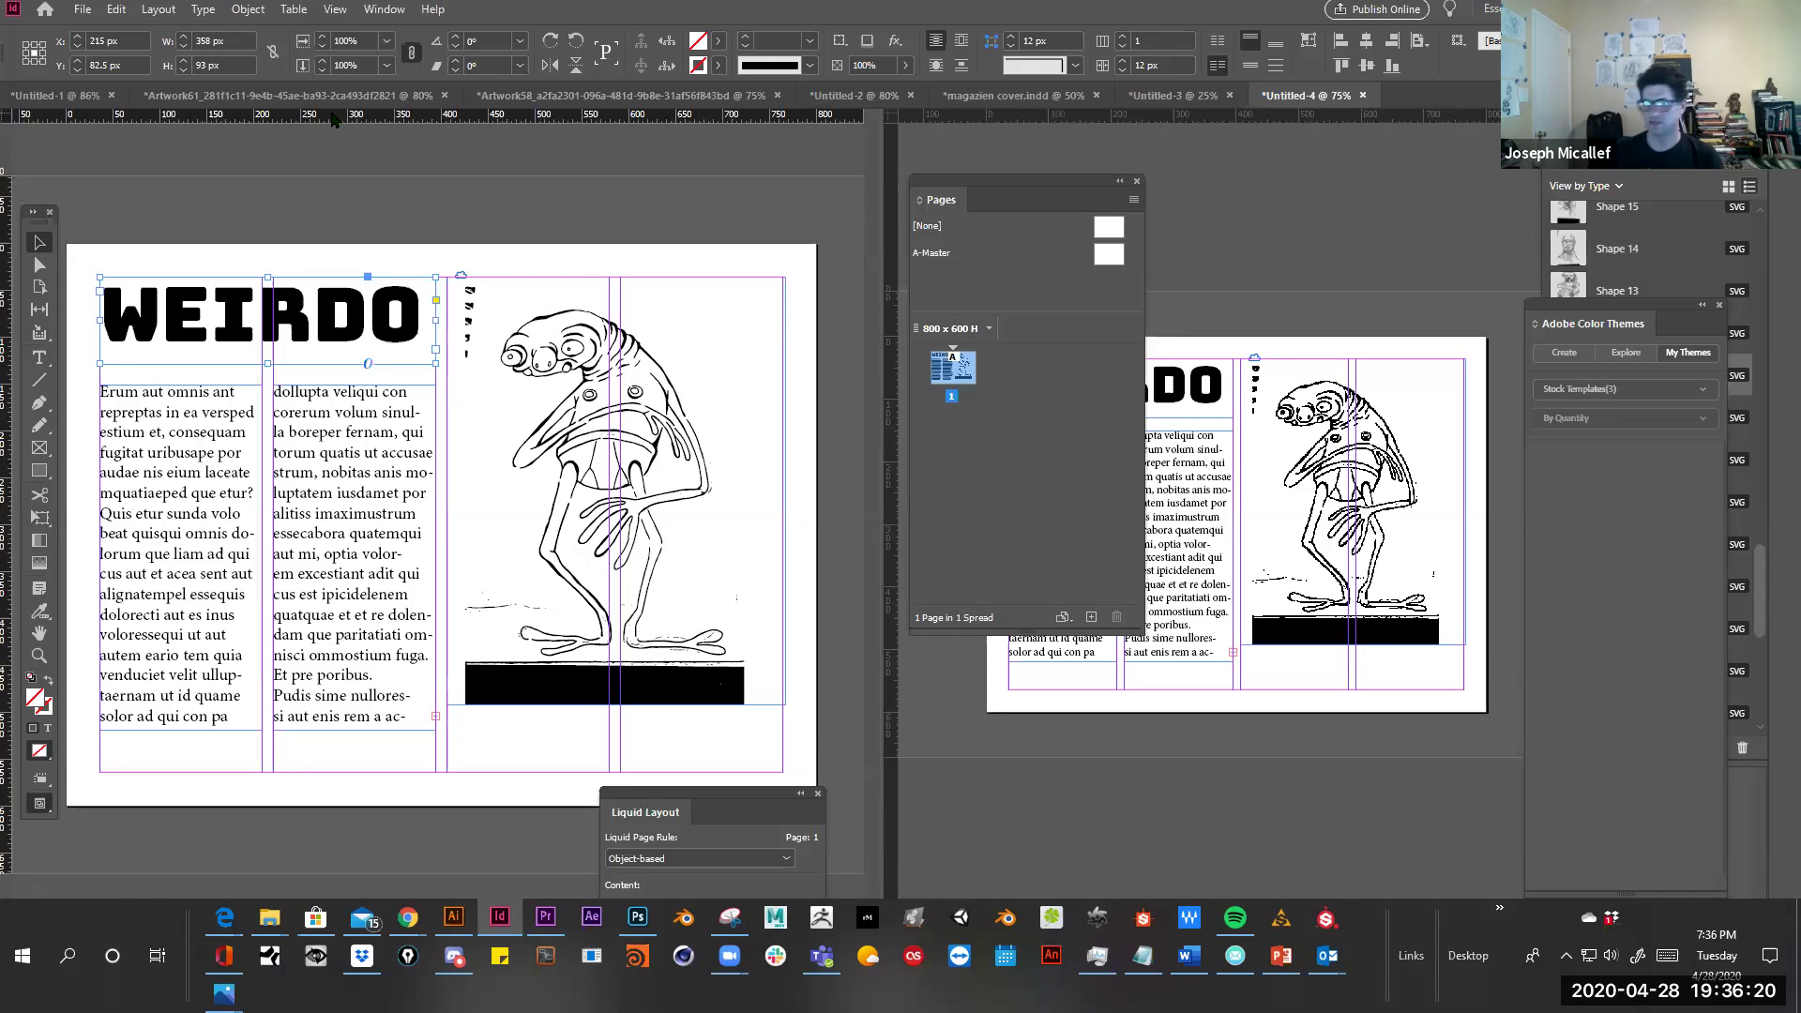
Change the horizontal ruler's units to inches, followed by picas
{"action": "right_click", "coordinate": [334, 119]}
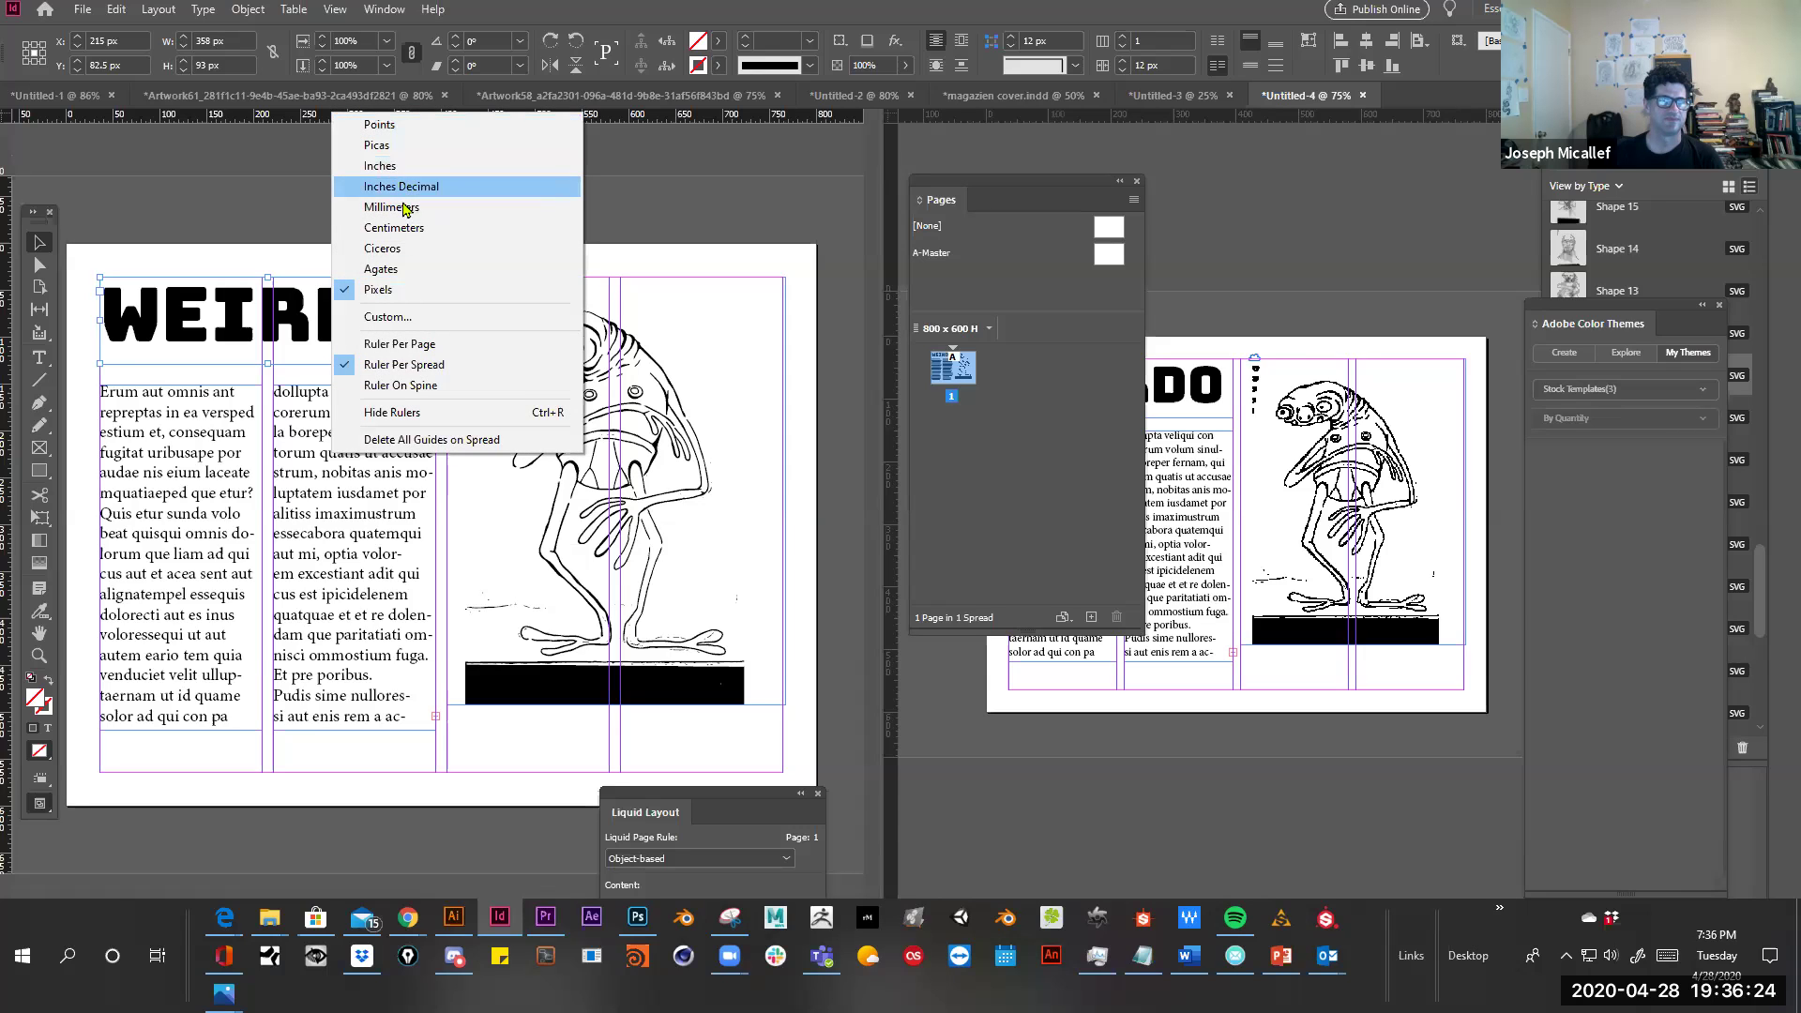
{"action": "left_click", "coordinate": [374, 167]}
{"action": "right_click", "coordinate": [381, 114]}
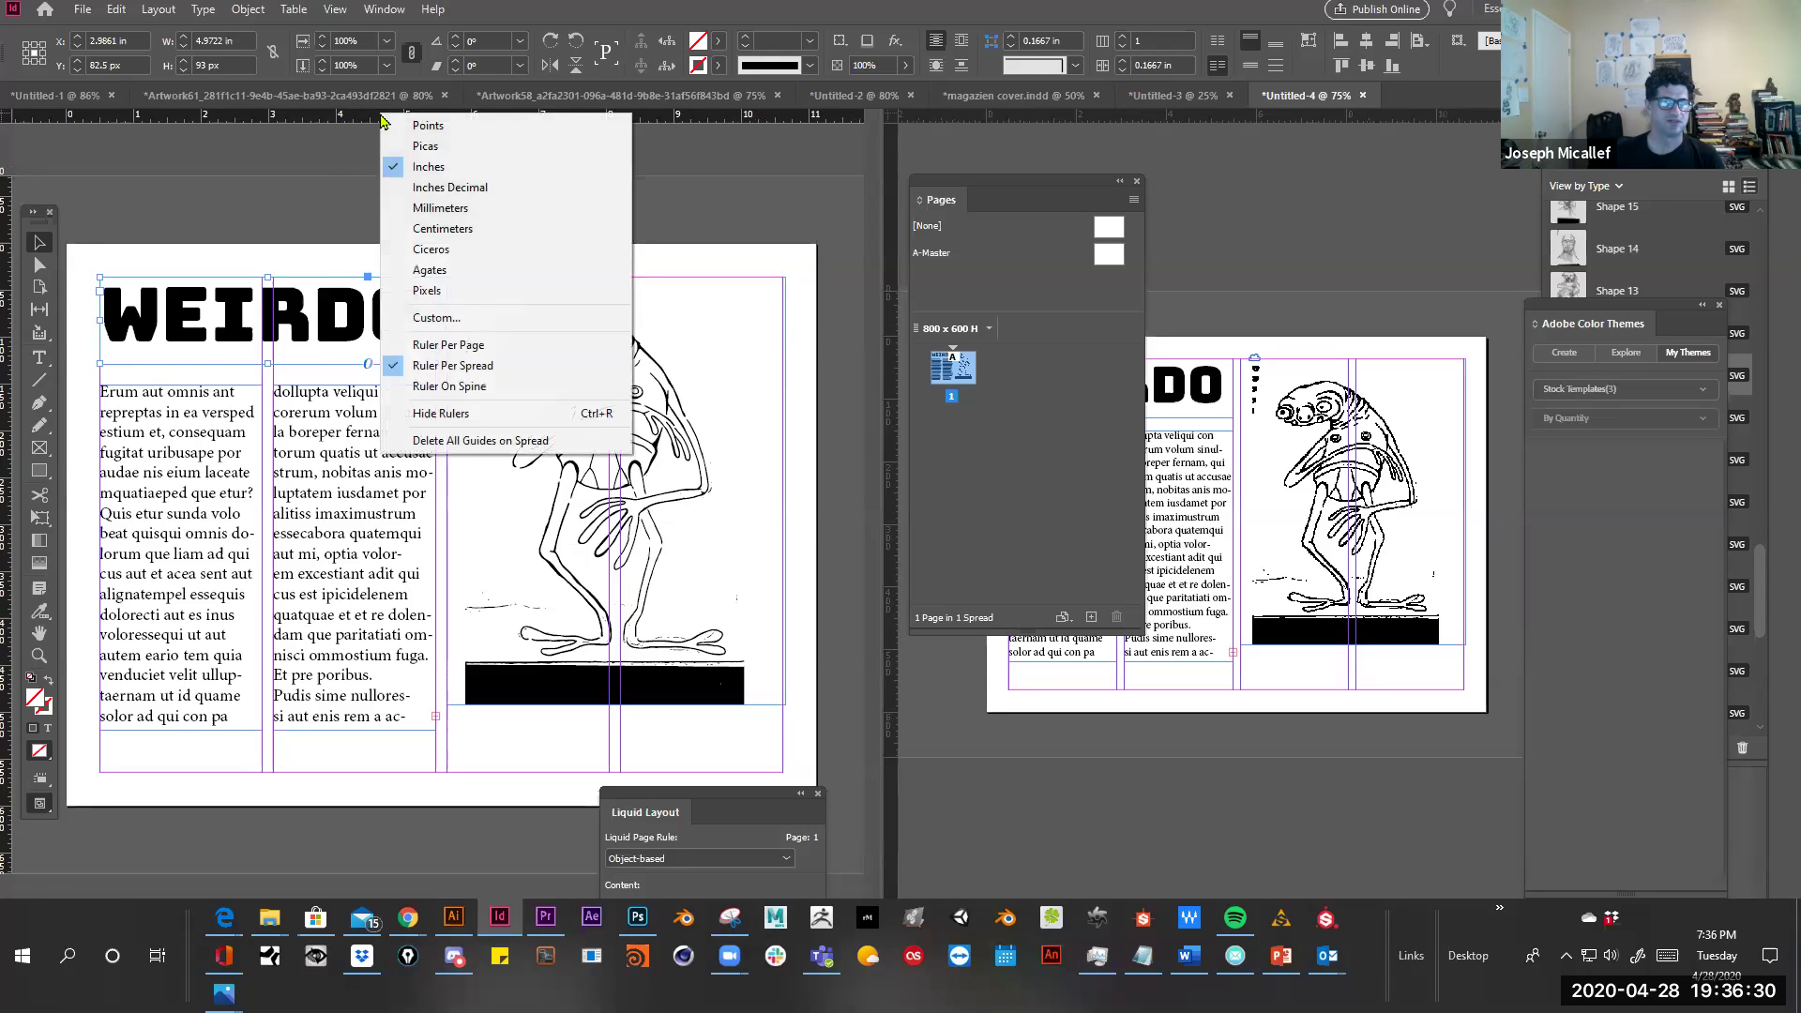
{"action": "left_click", "coordinate": [409, 147]}
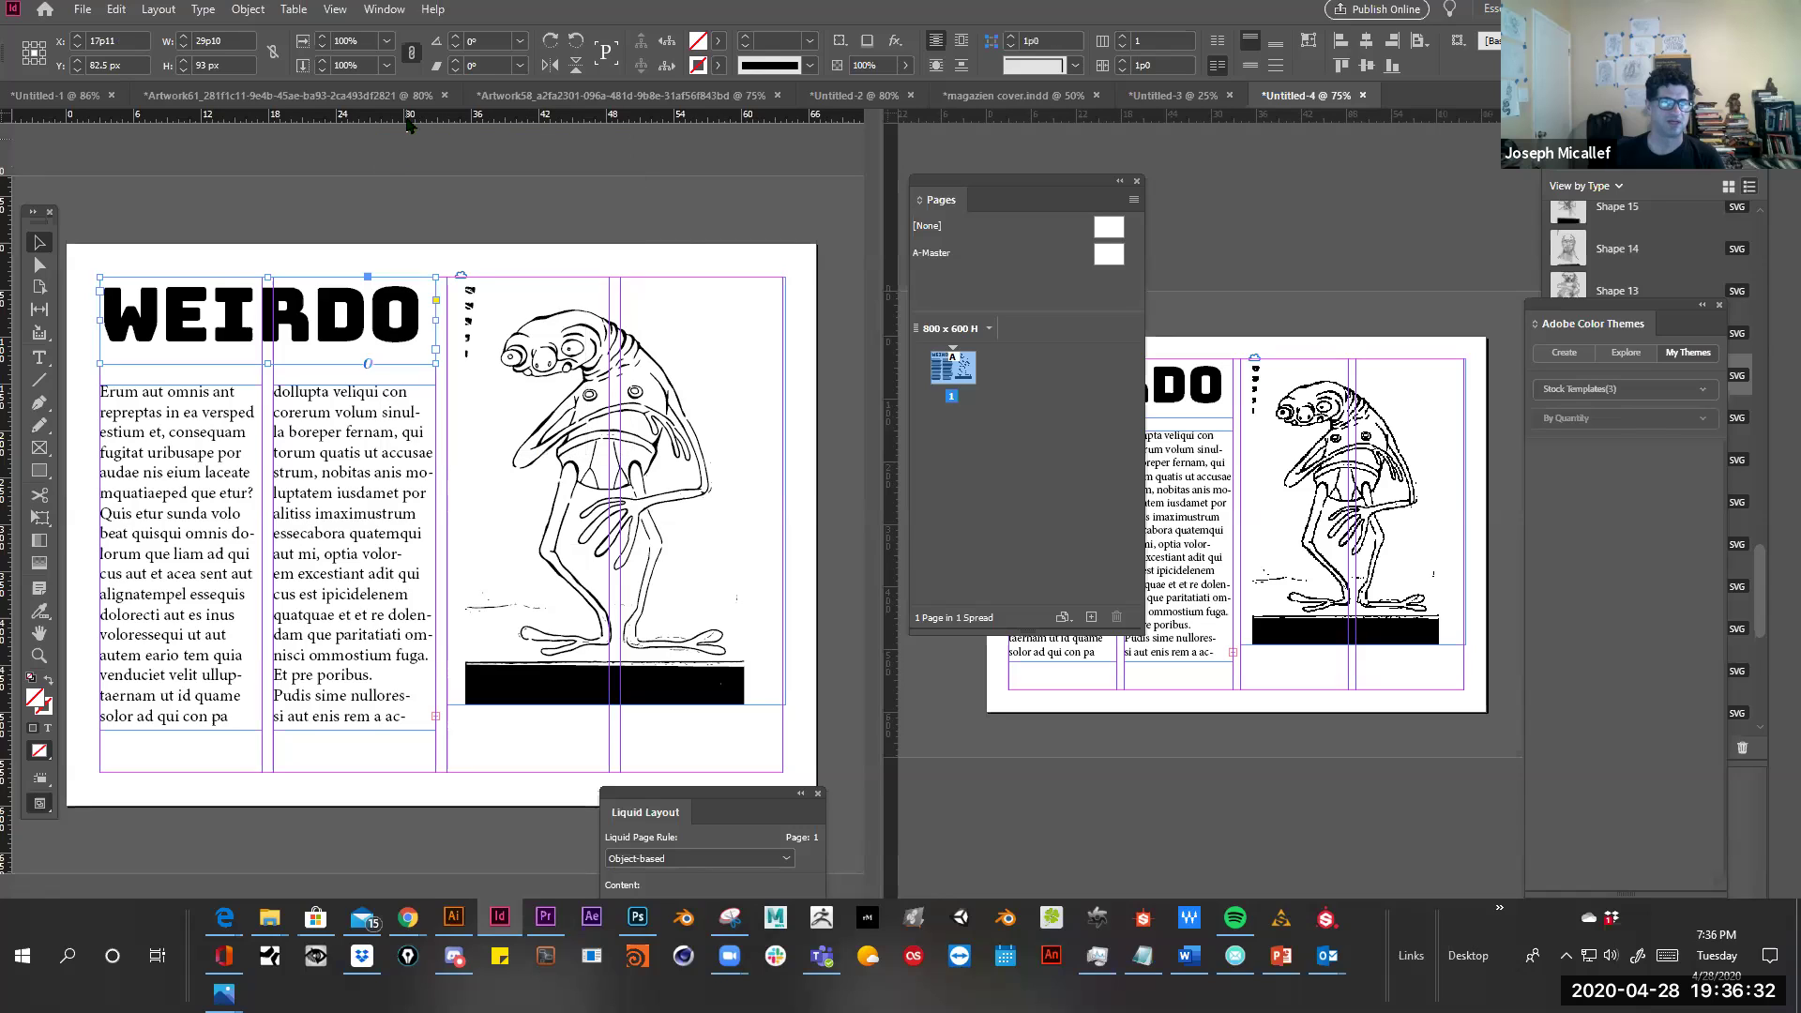
Examine the ruler's measurement unit options and the command for showing or hiding the rulers
{"action": "right_click", "coordinate": [437, 116]}
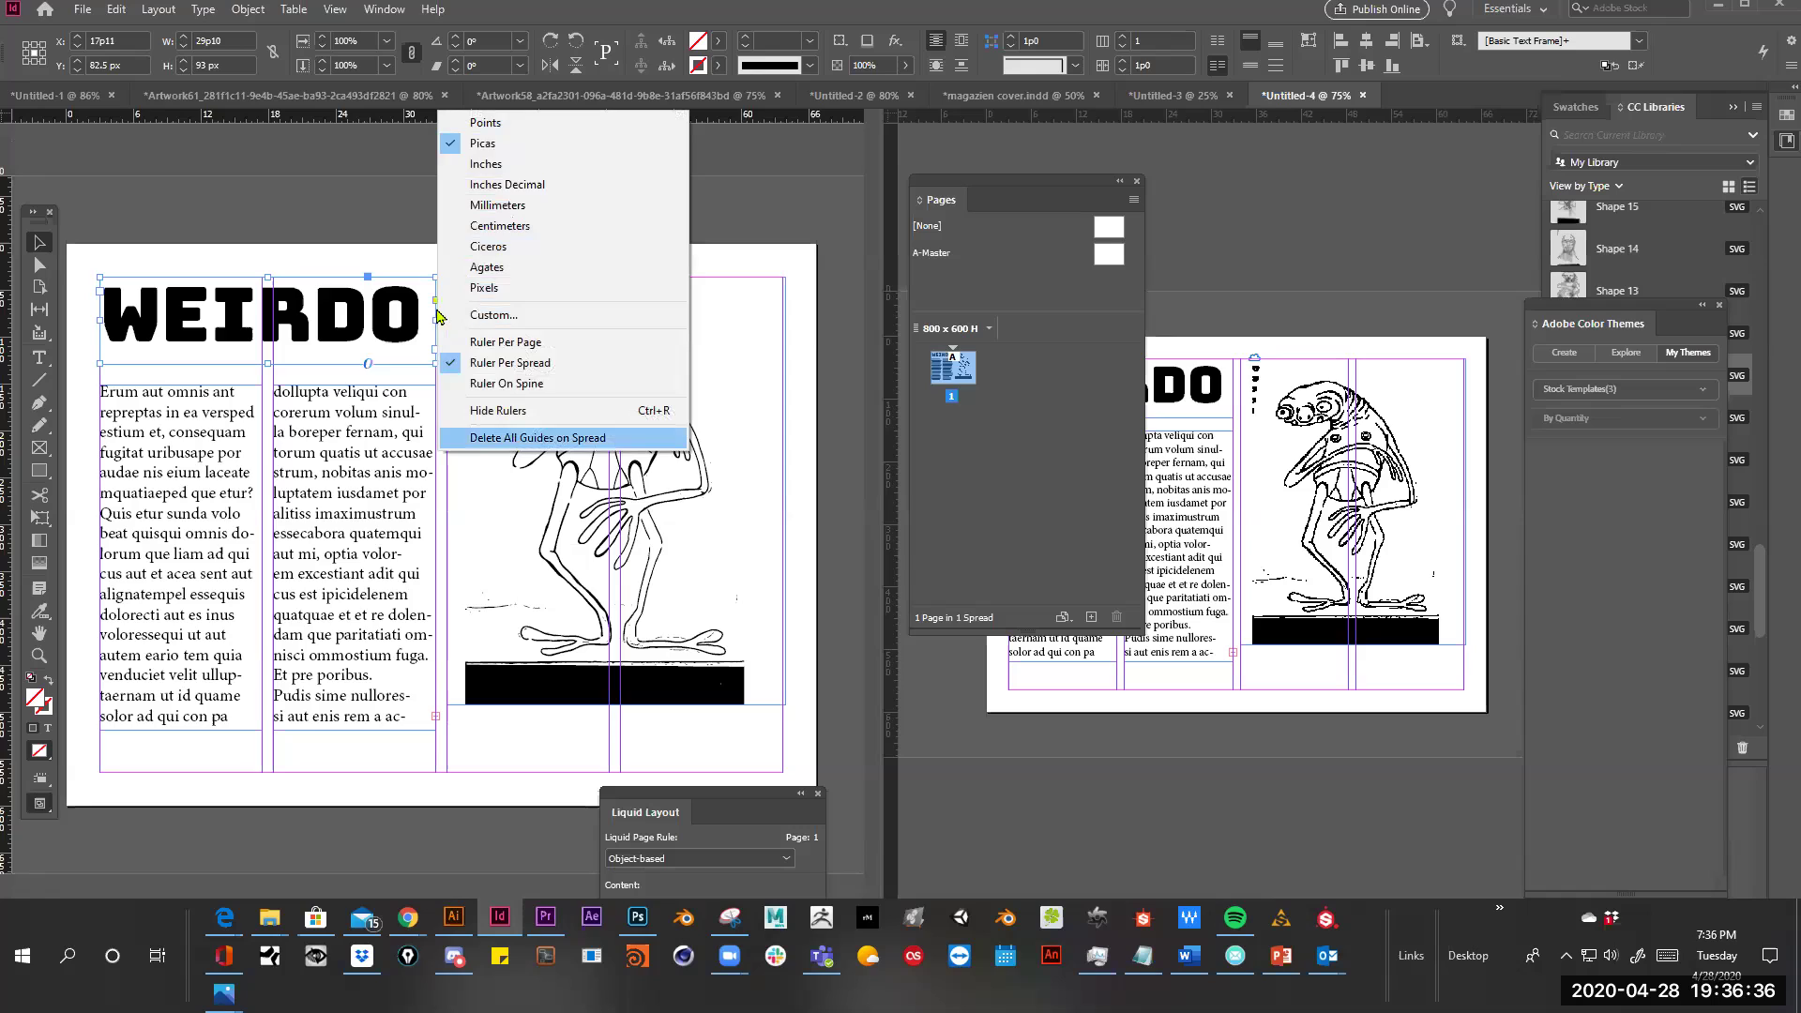
{"action": "left_click", "coordinate": [295, 117]}
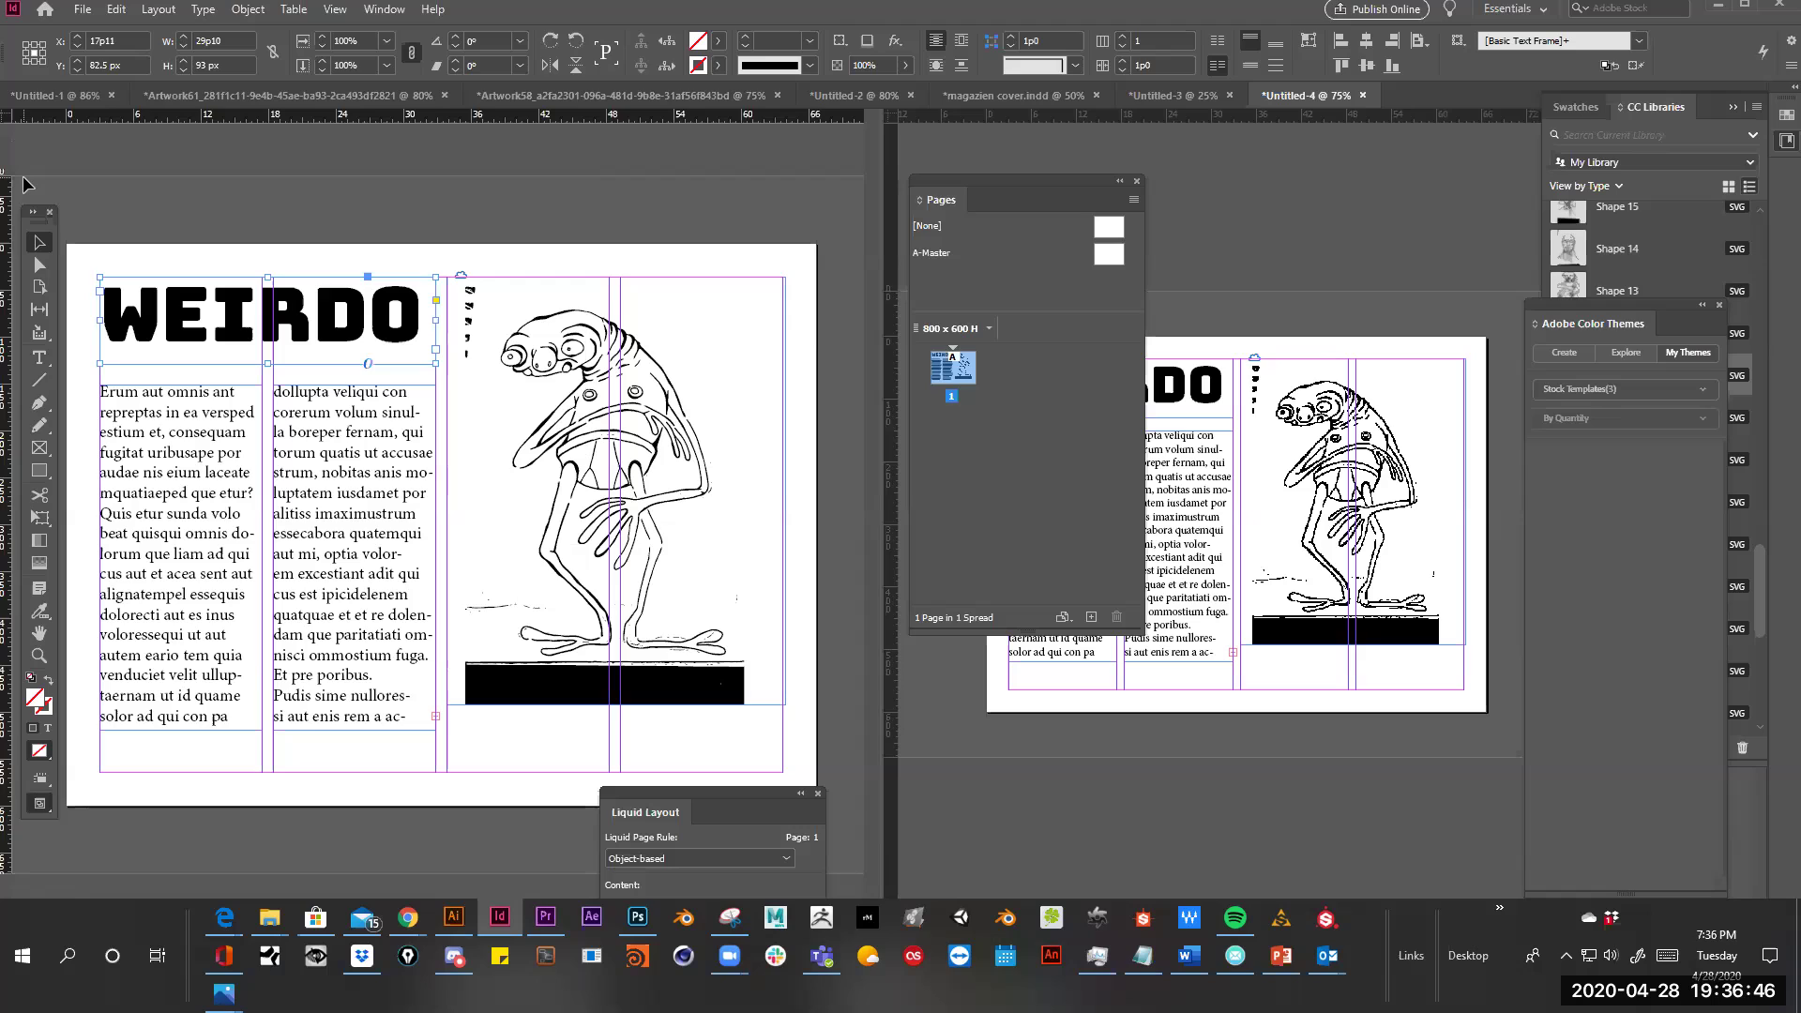
{"action": "right_click", "coordinate": [225, 118]}
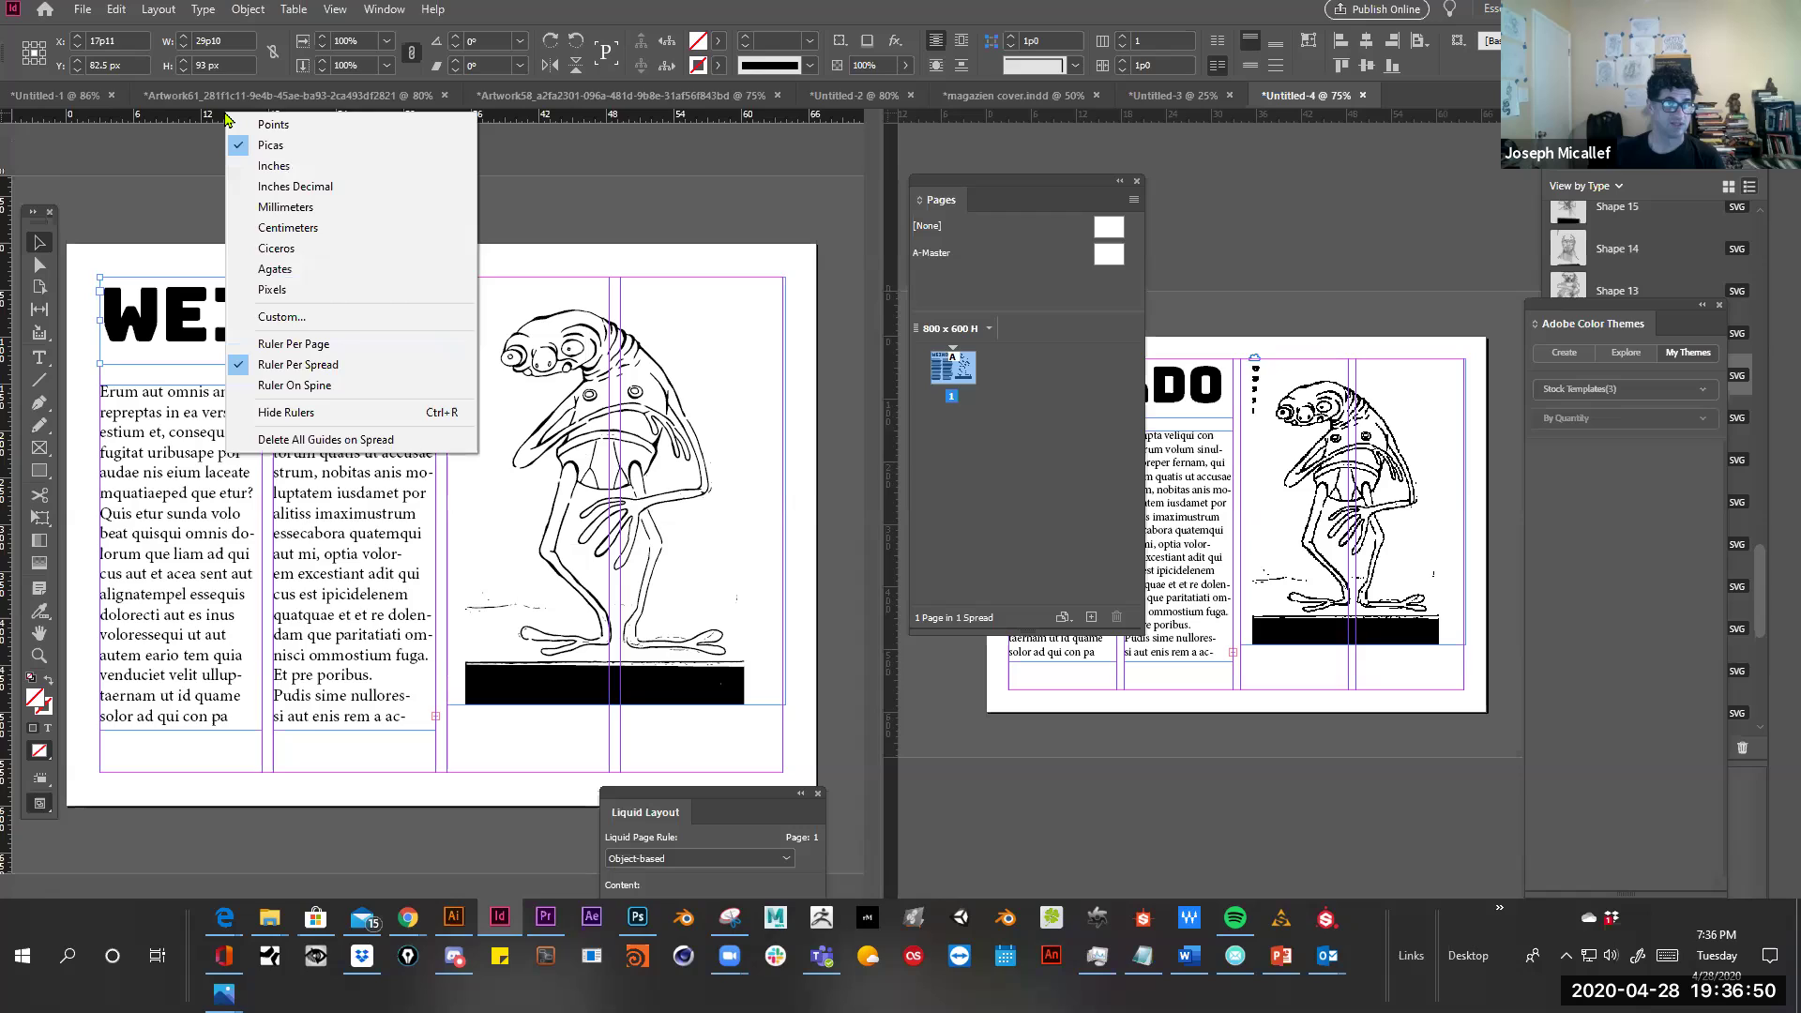
{"action": "left_click", "coordinate": [150, 171]}
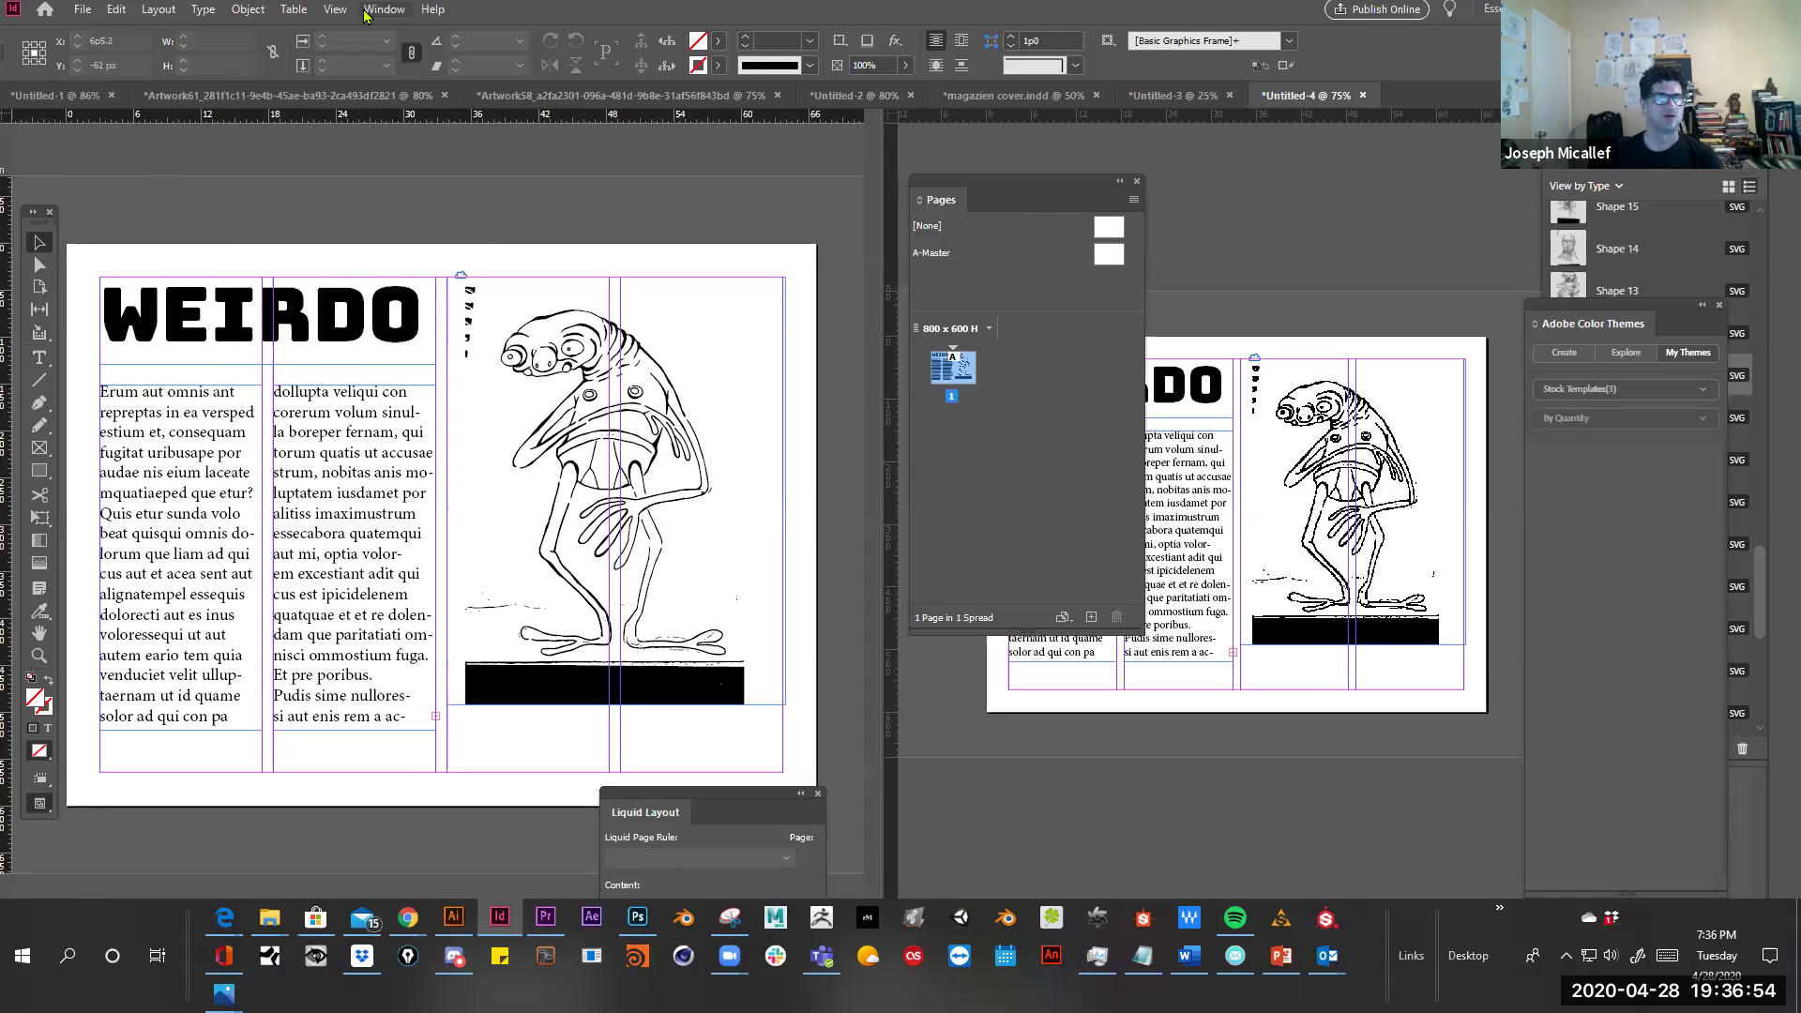
{"action": "left_click", "coordinate": [330, 10]}
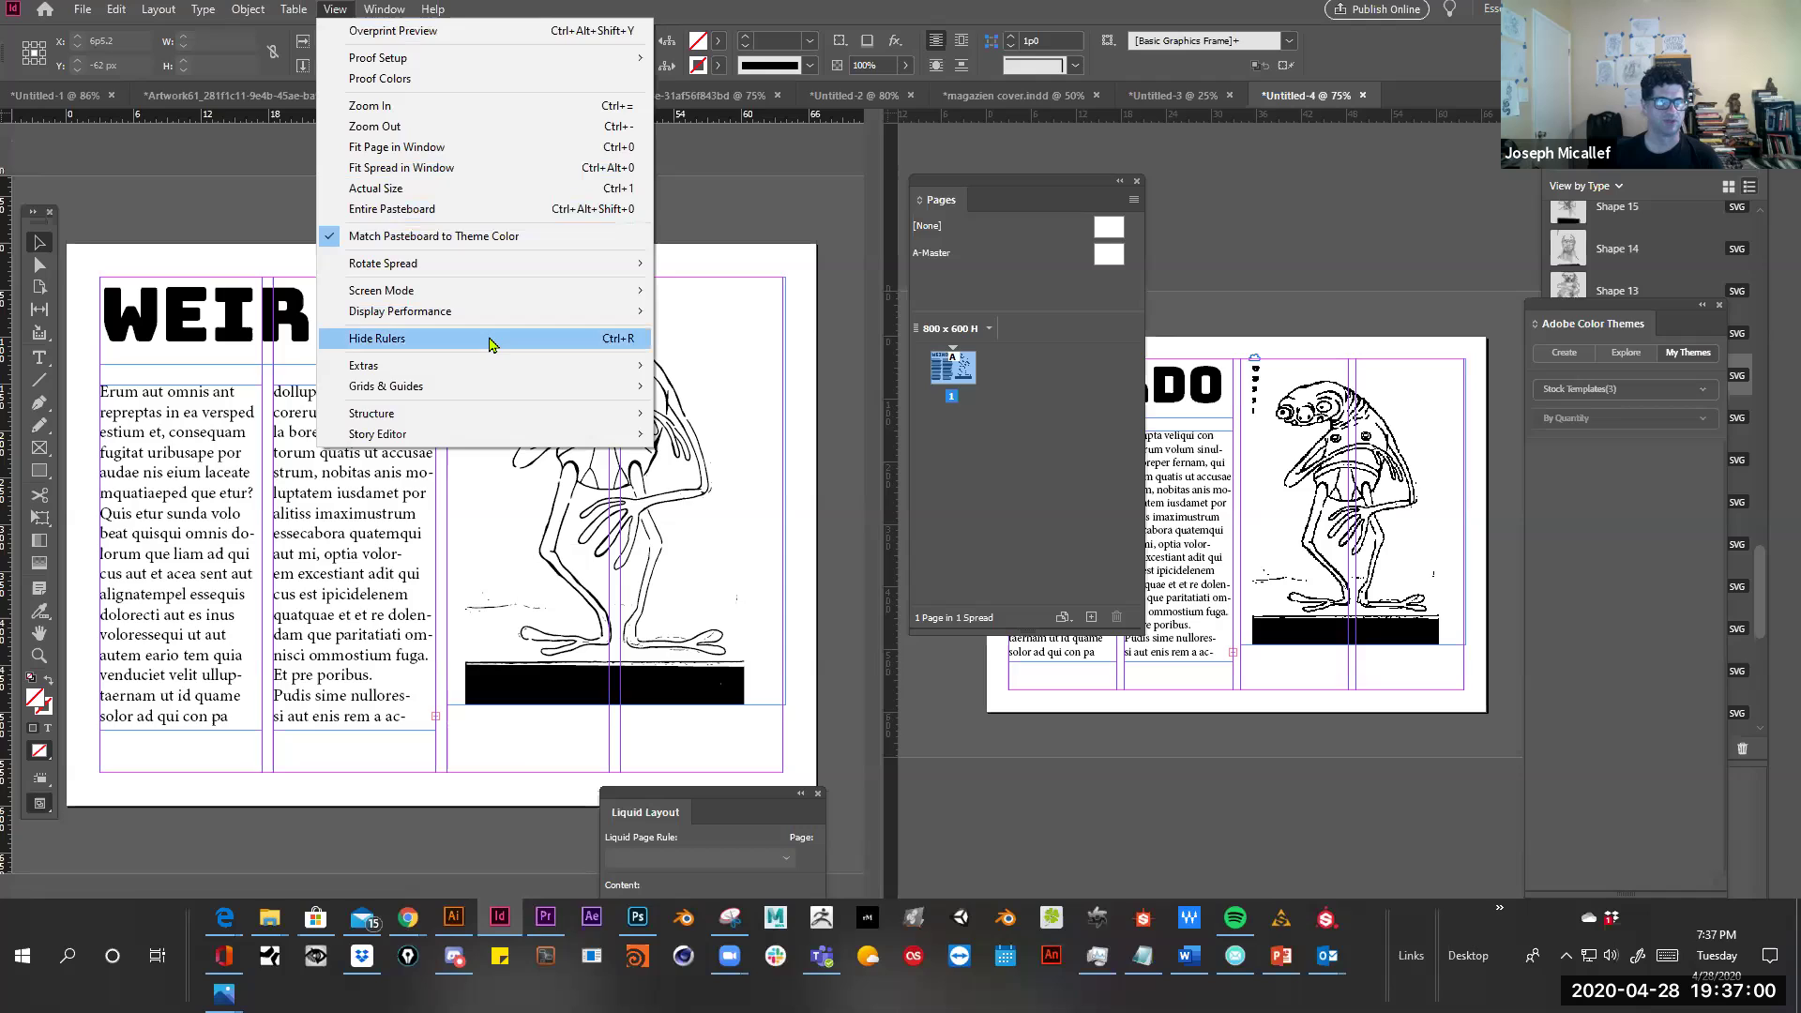
{"action": "left_click", "coordinate": [72, 122]}
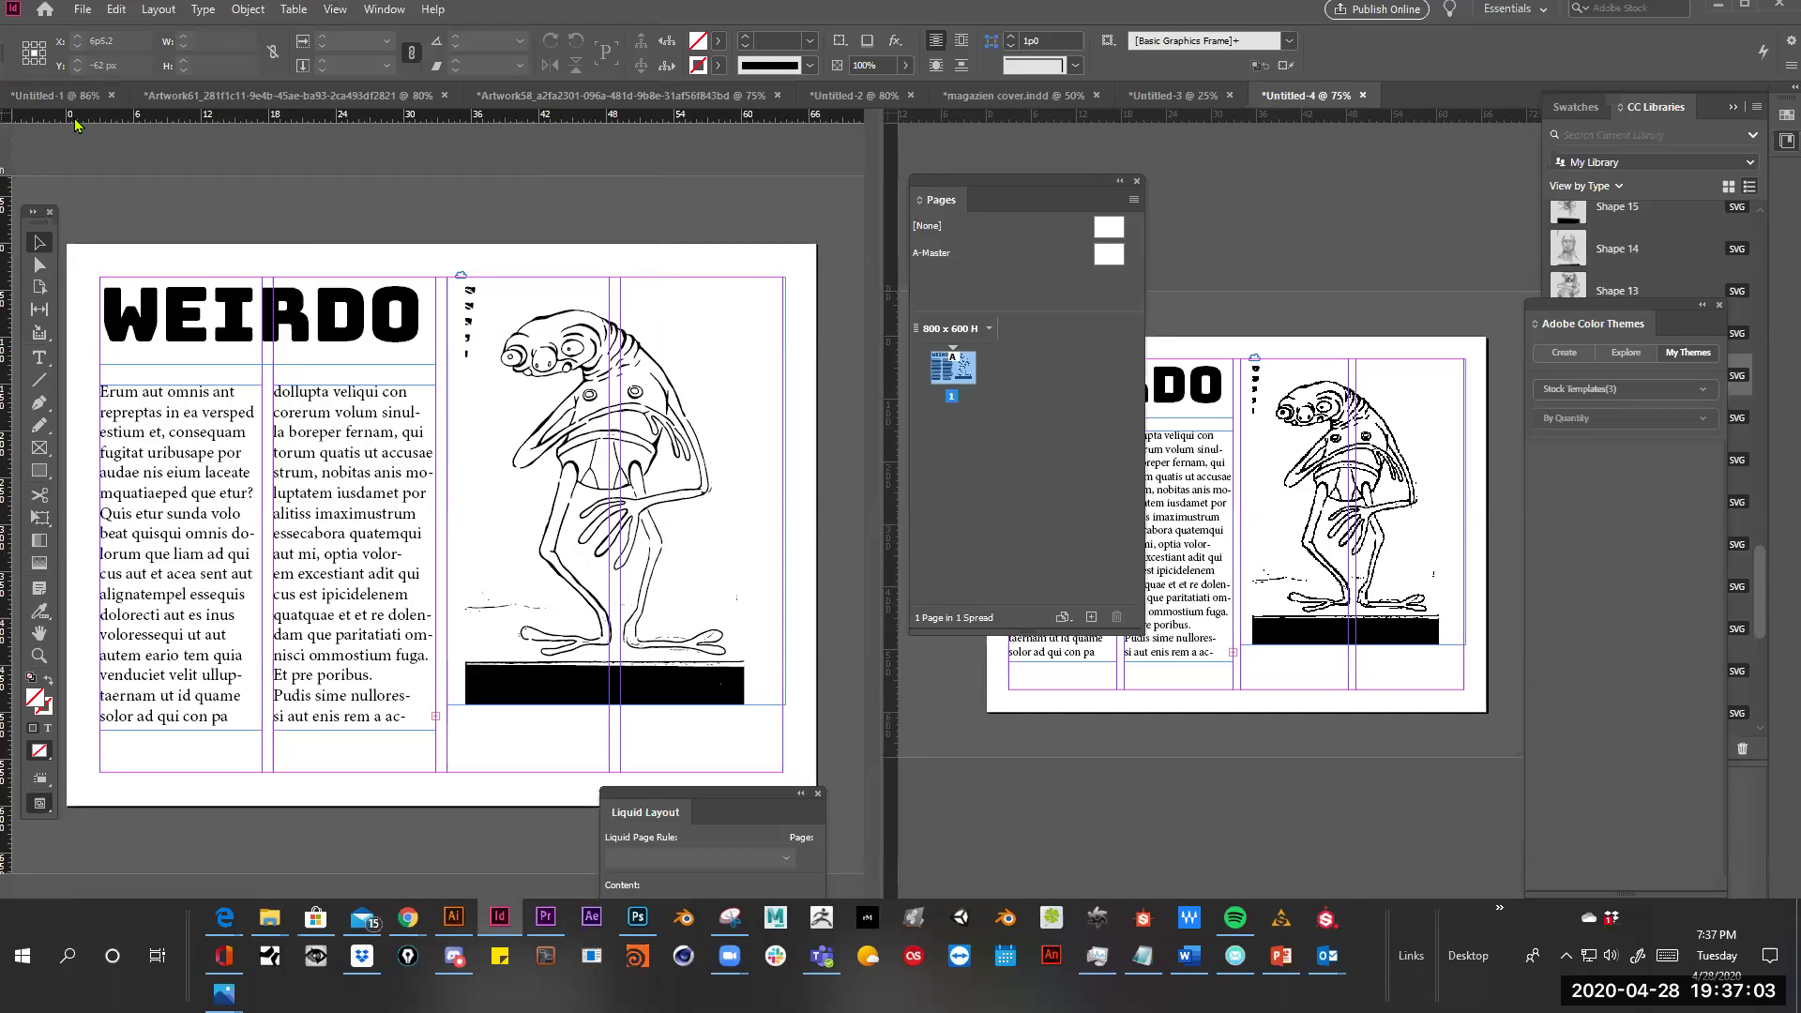
{"action": "right_click", "coordinate": [122, 117]}
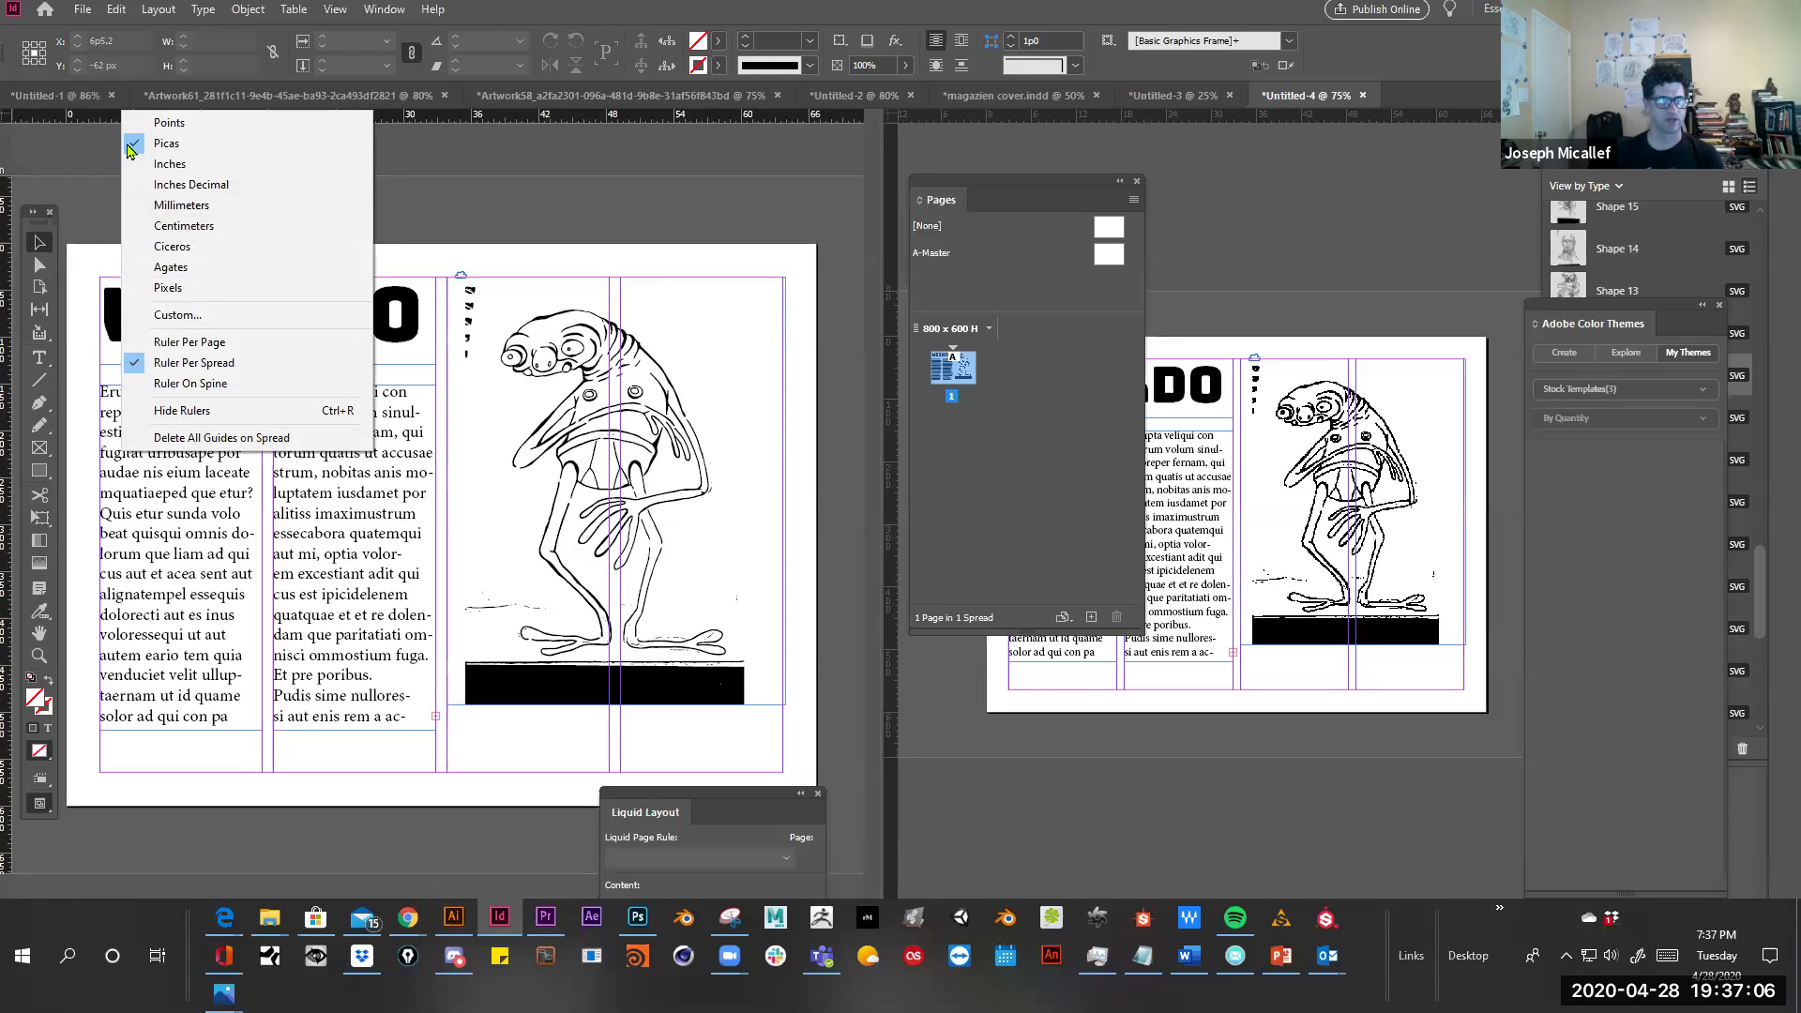
{"action": "left_click", "coordinate": [136, 342]}
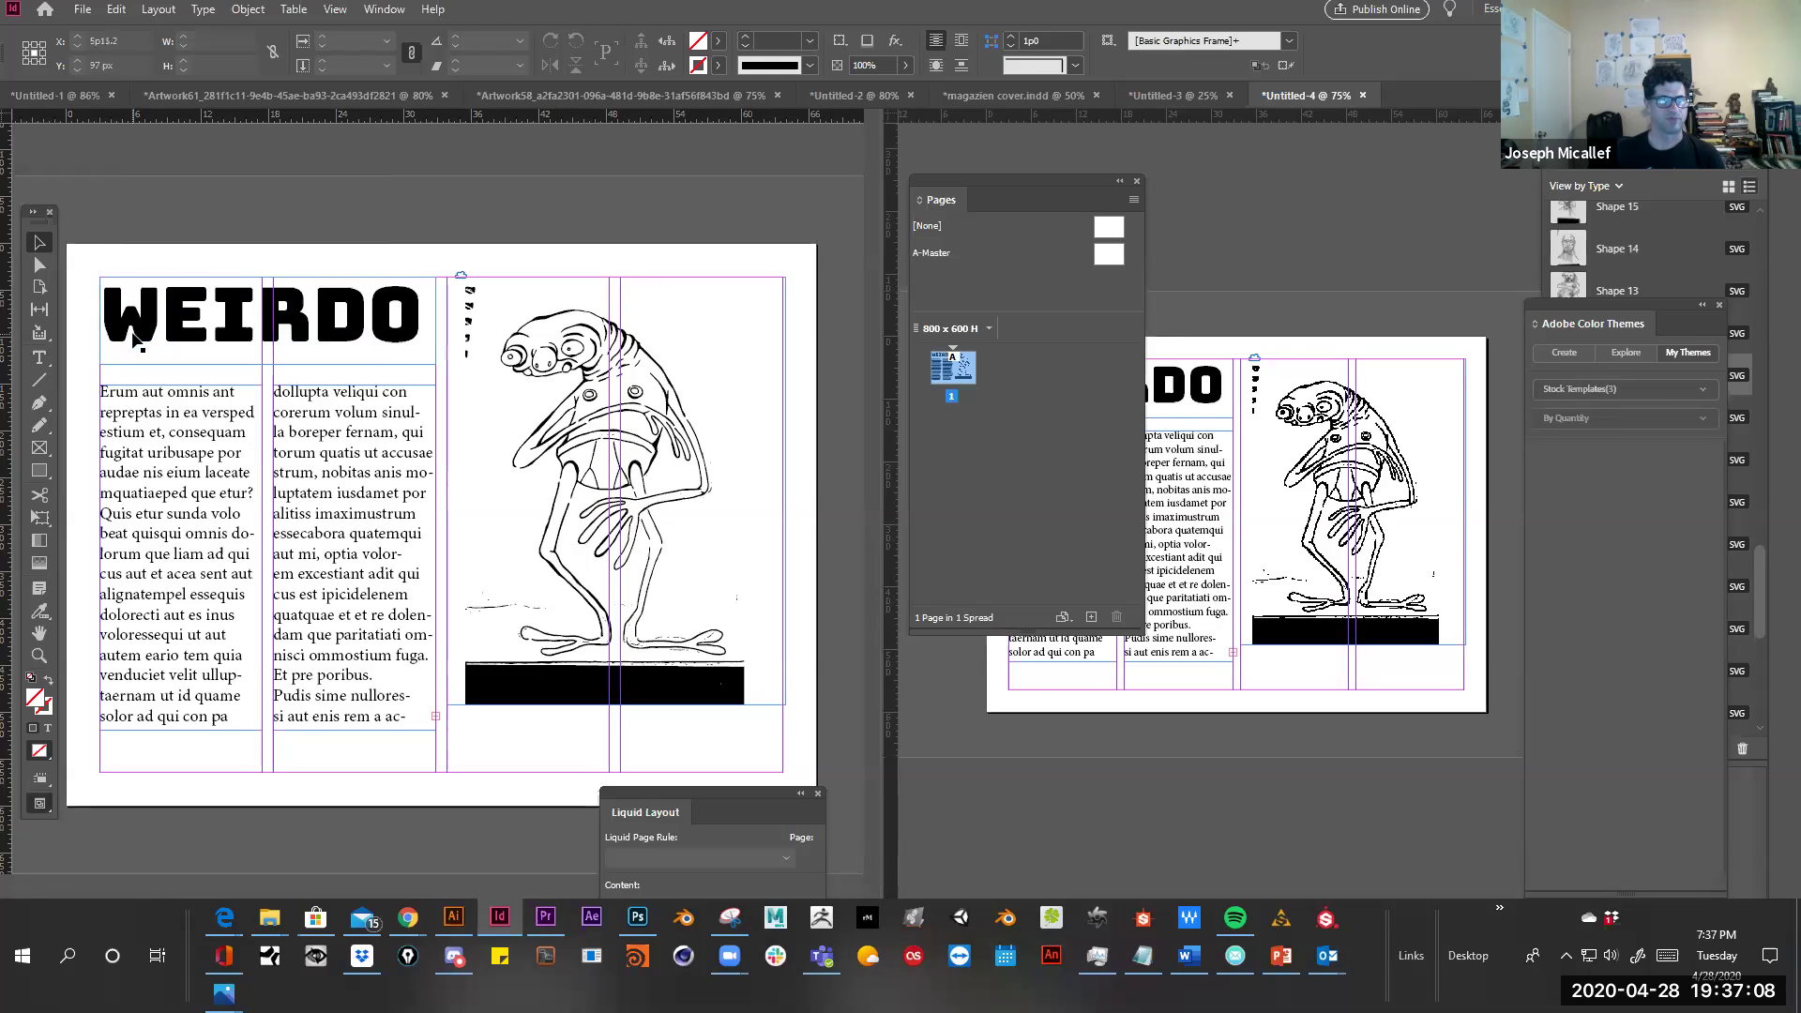
Switch the horizontal ruler's origin to Ruler On Spine, followed by Ruler Per Spread
{"action": "right_click", "coordinate": [440, 123]}
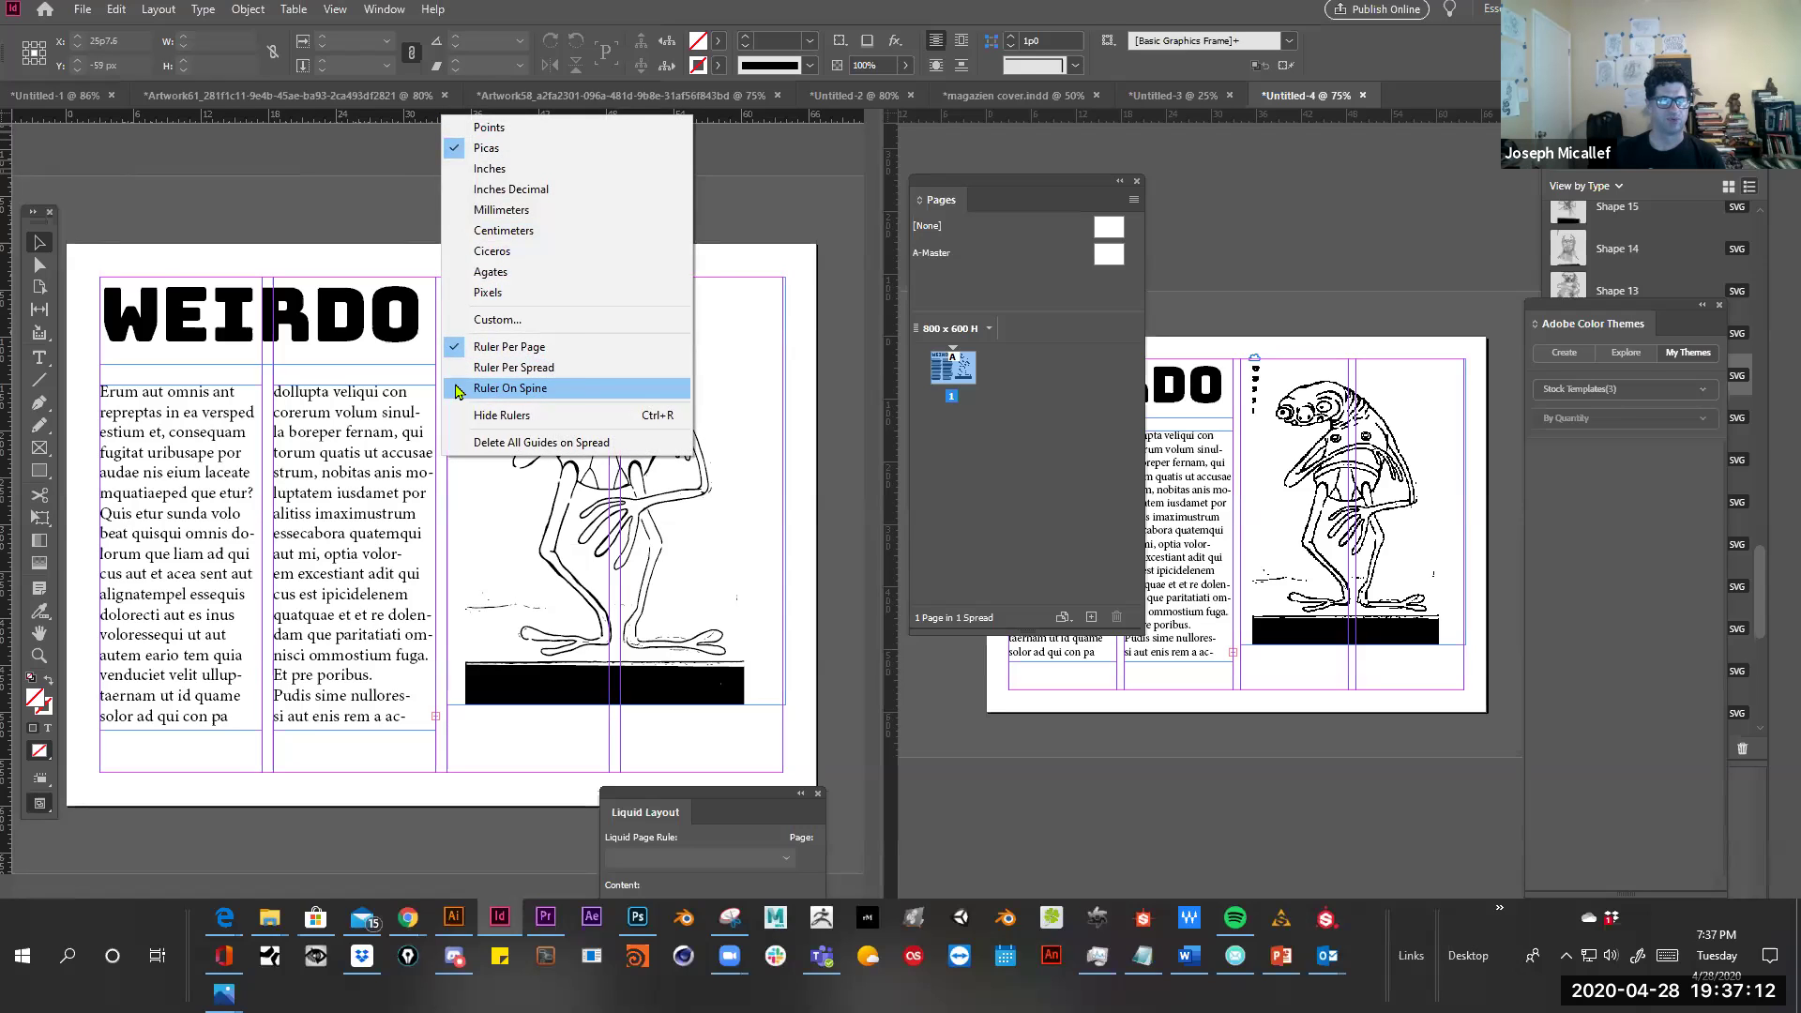
{"action": "left_click", "coordinate": [507, 387]}
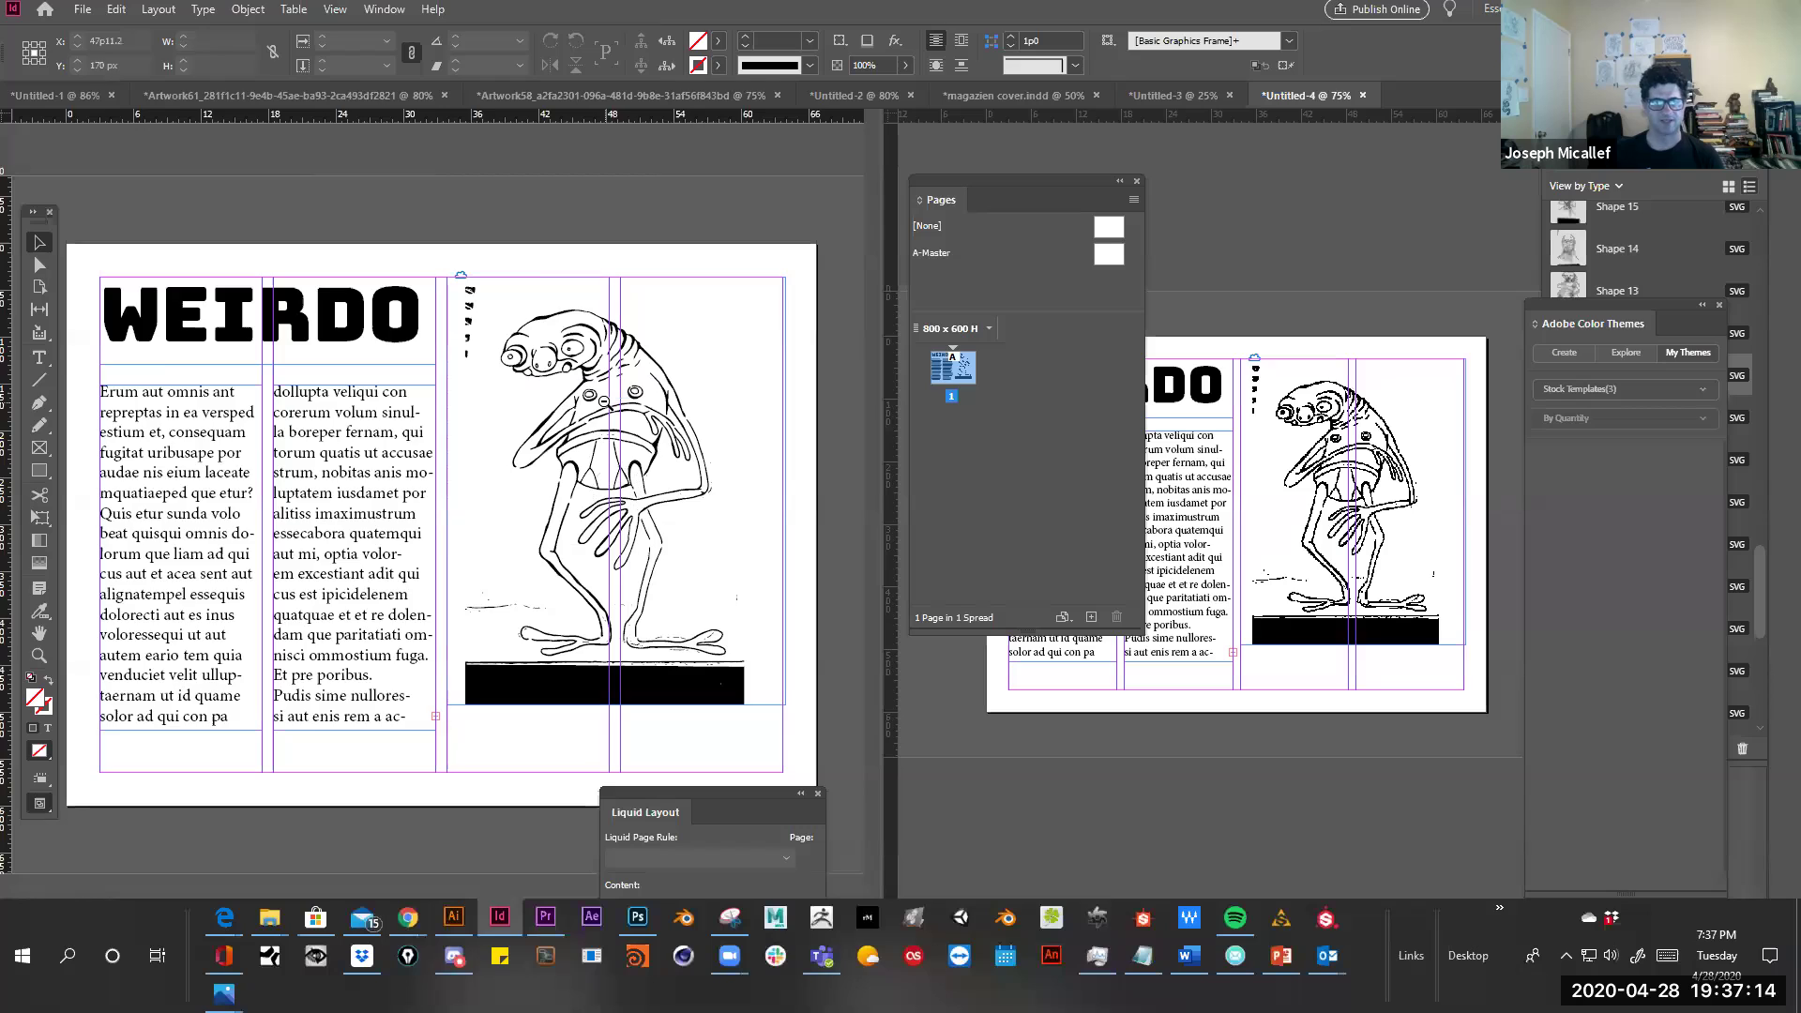
{"action": "key", "text": "ctrl+minus"}
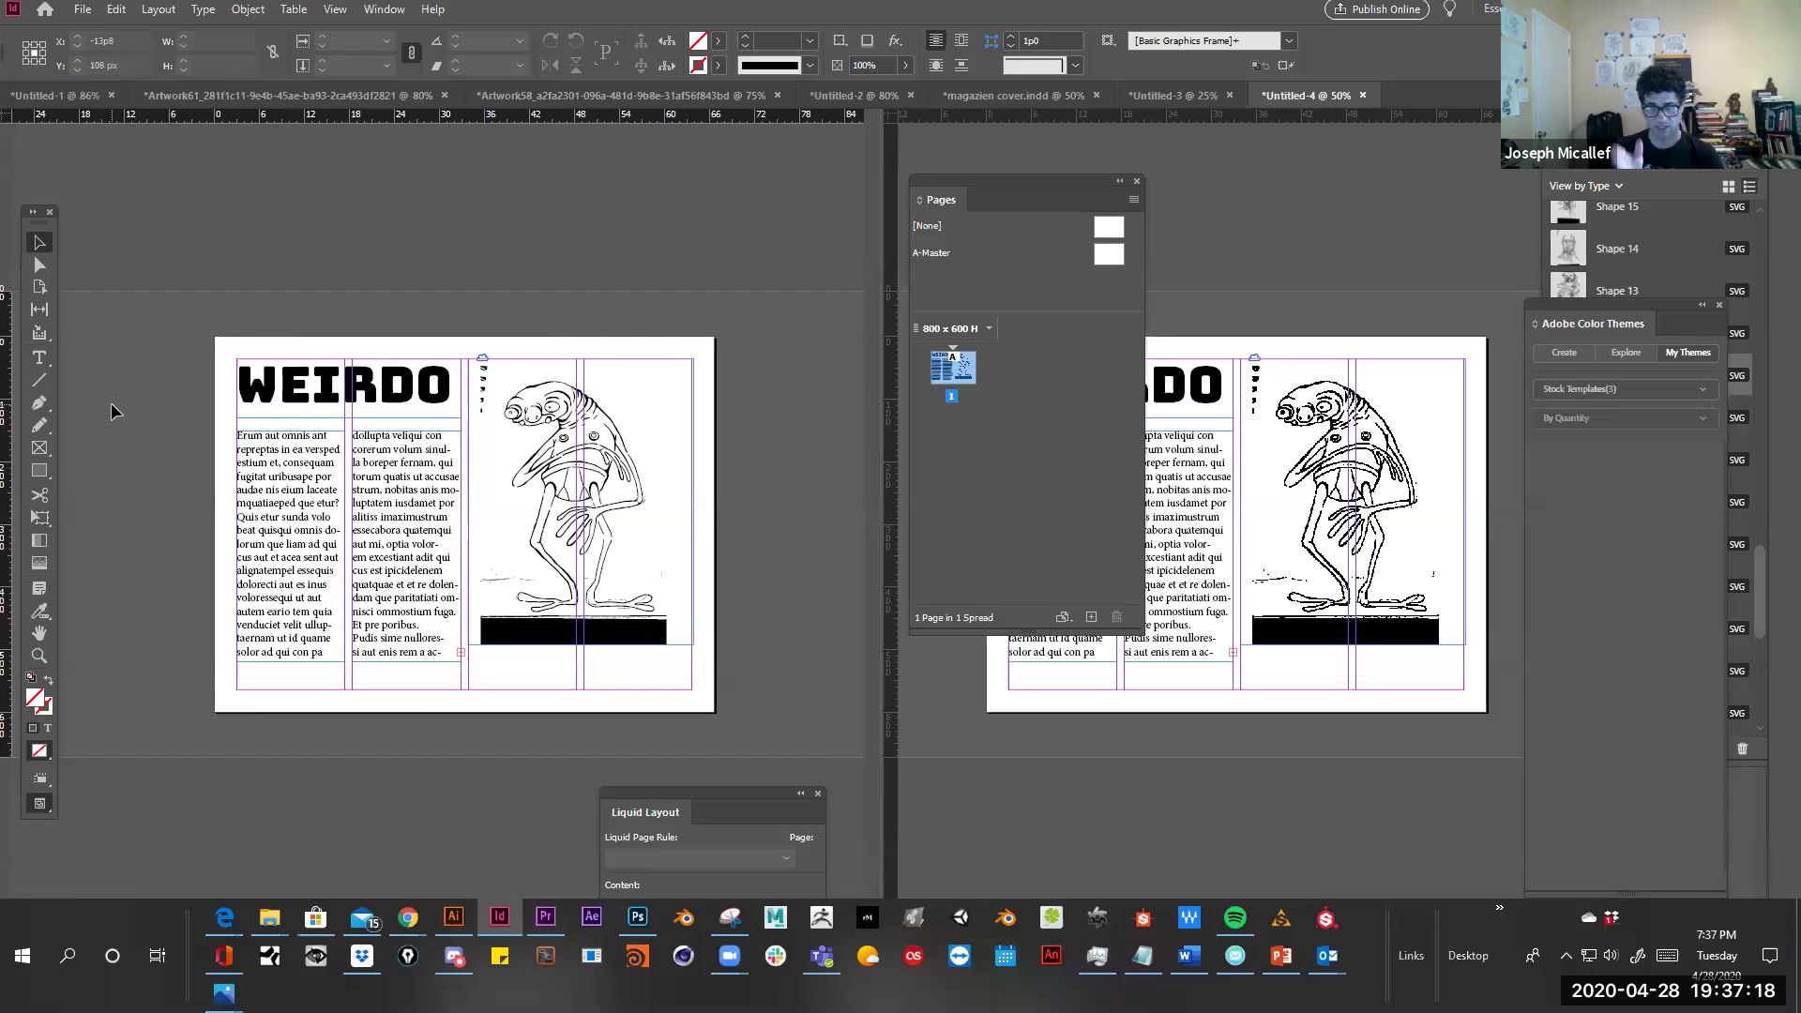
{"action": "right_click", "coordinate": [316, 124]}
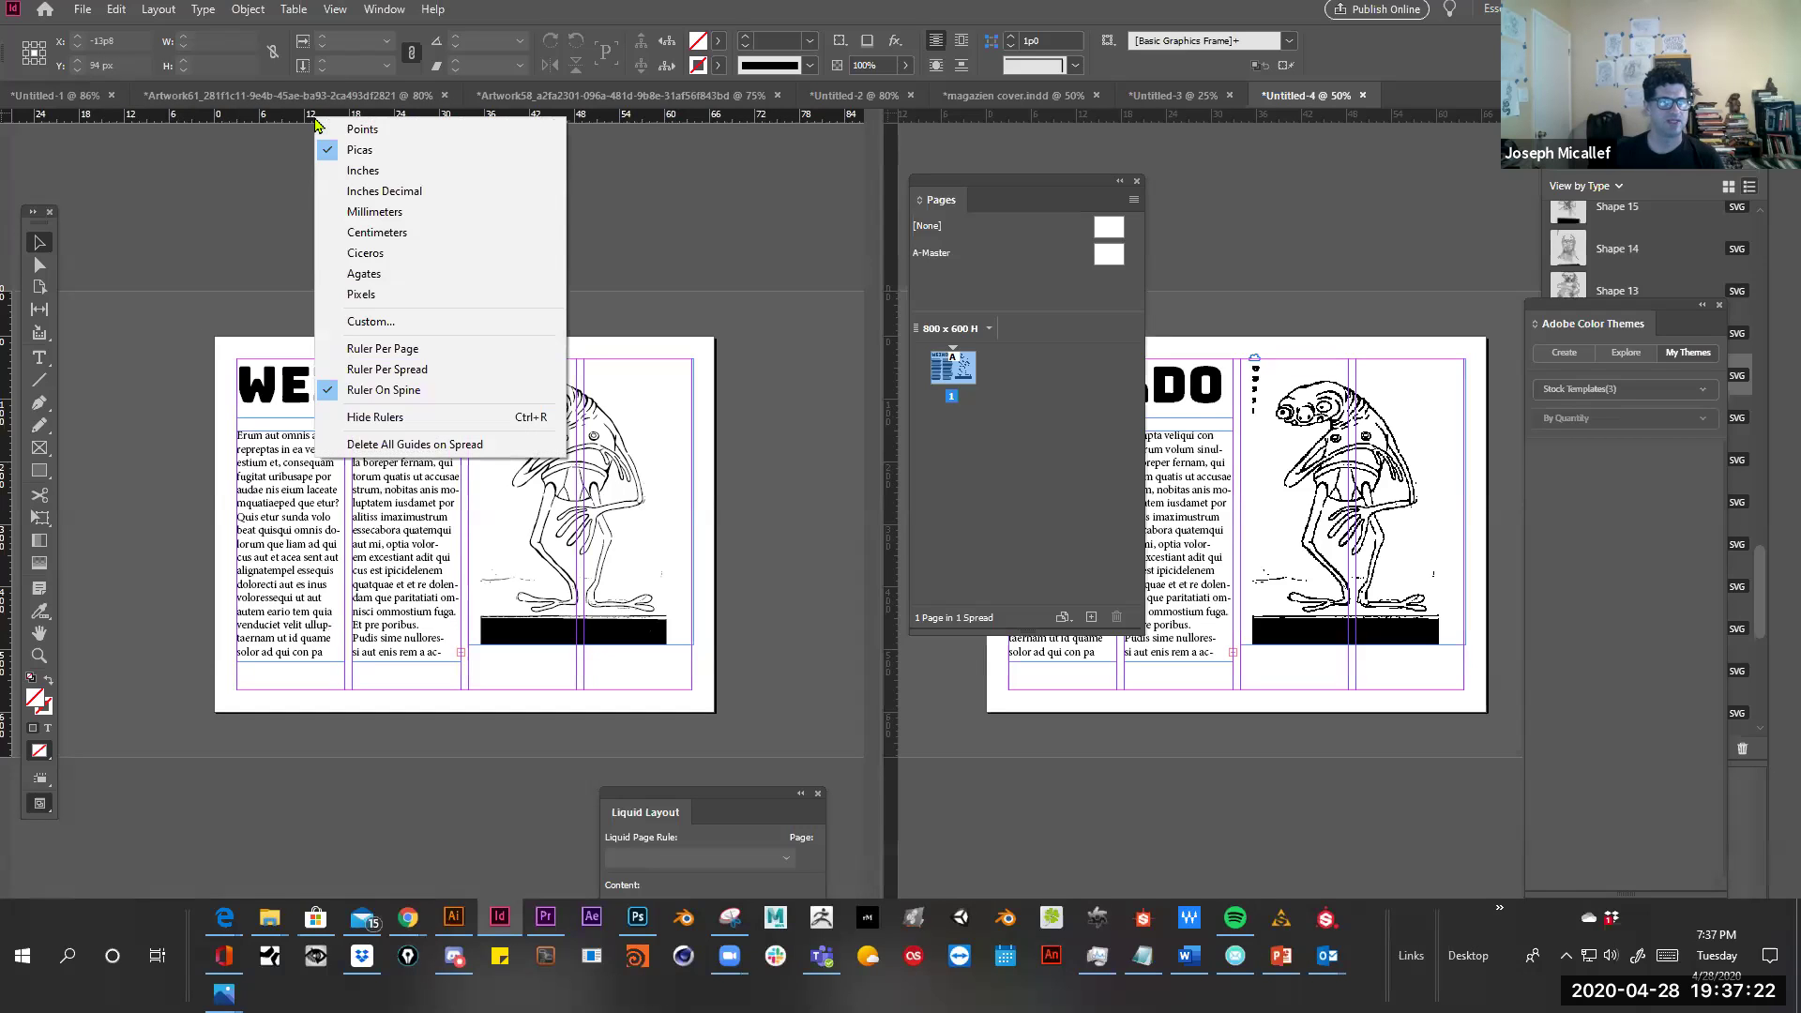
{"action": "left_click", "coordinate": [335, 372]}
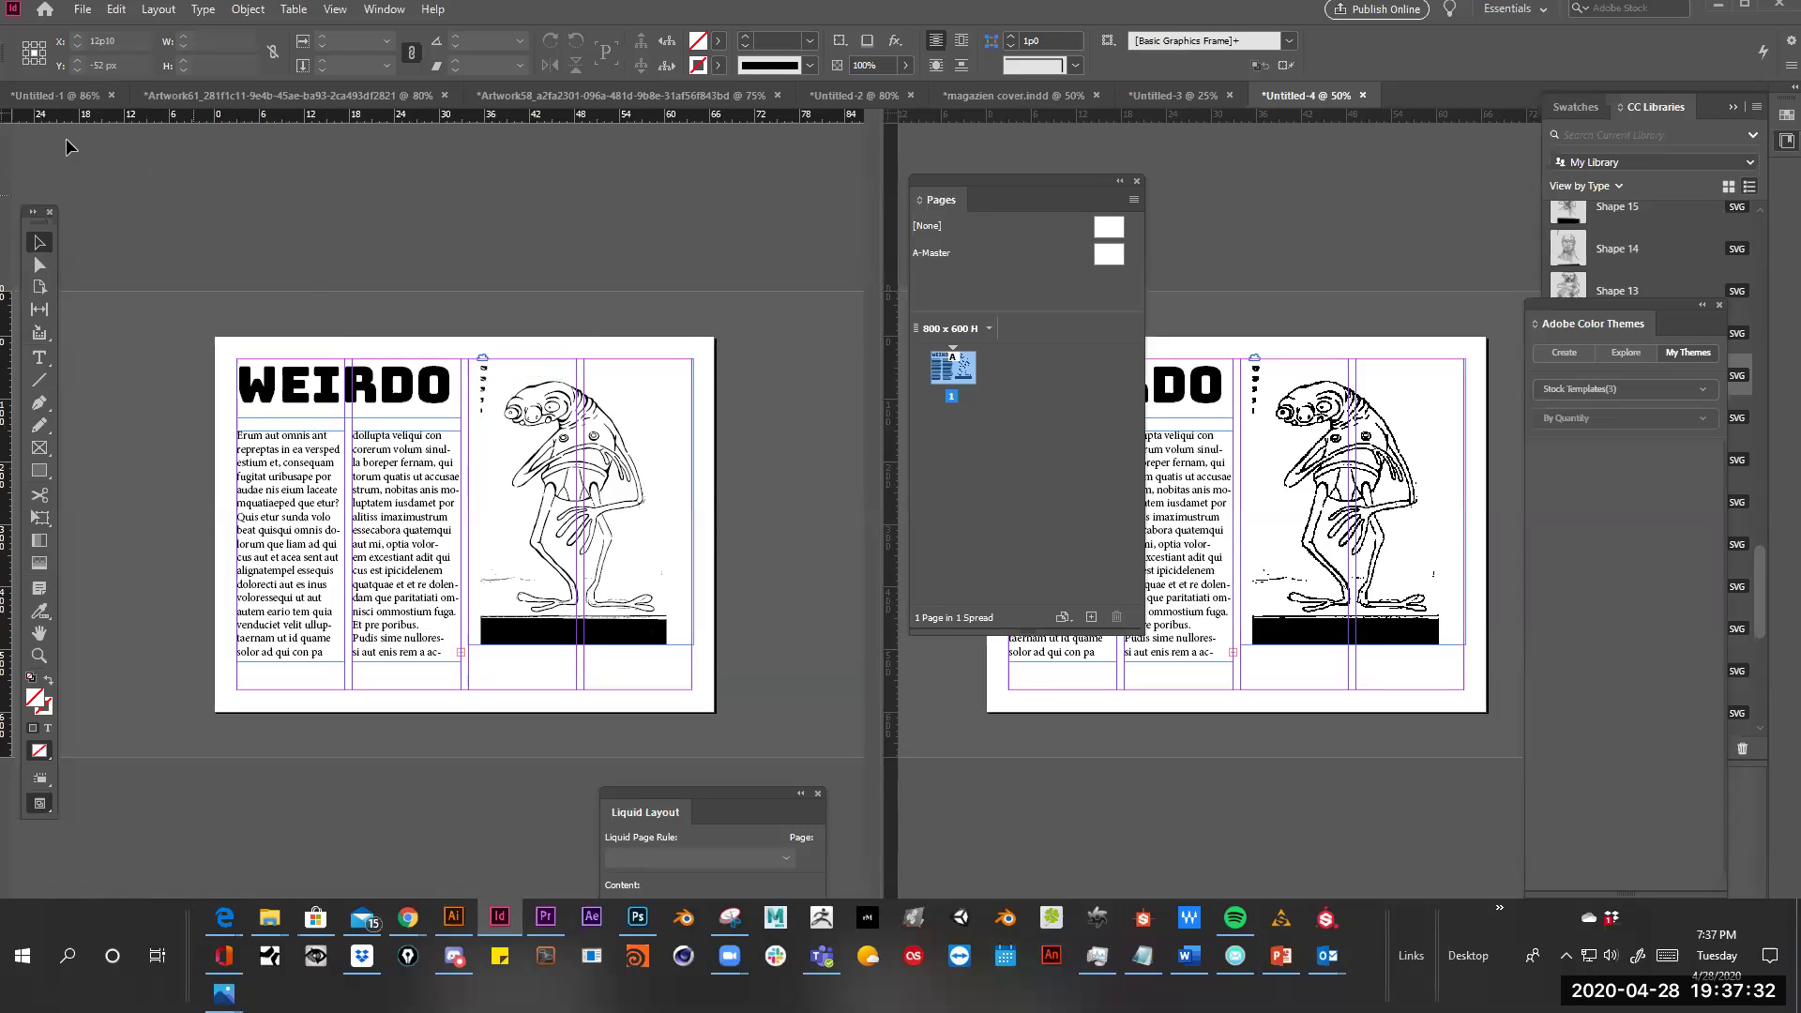
Select the second-column body text frame and change the horizontal ruler's units to inches
{"action": "left_click_drag", "start_coordinate": [209, 269], "coordinate": [279, 320]}
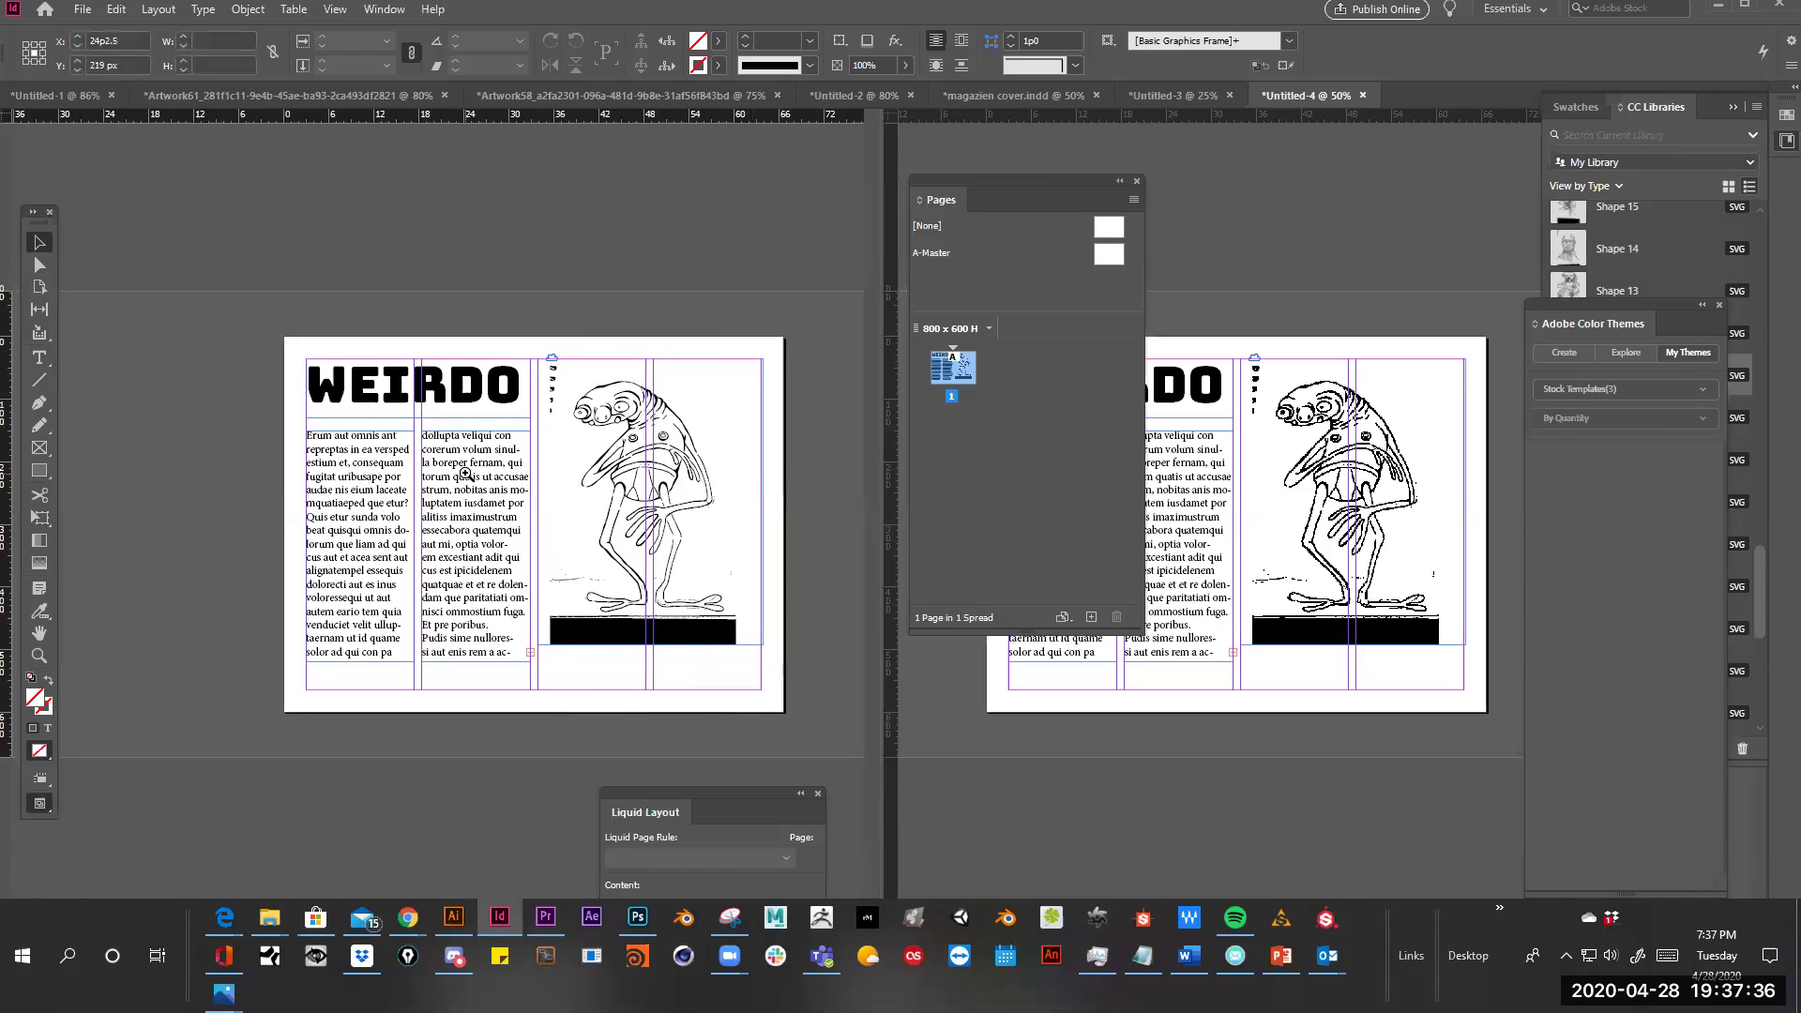
{"action": "scroll", "coordinate": [516, 465], "scroll_direction": "up", "scroll_amount": 1}
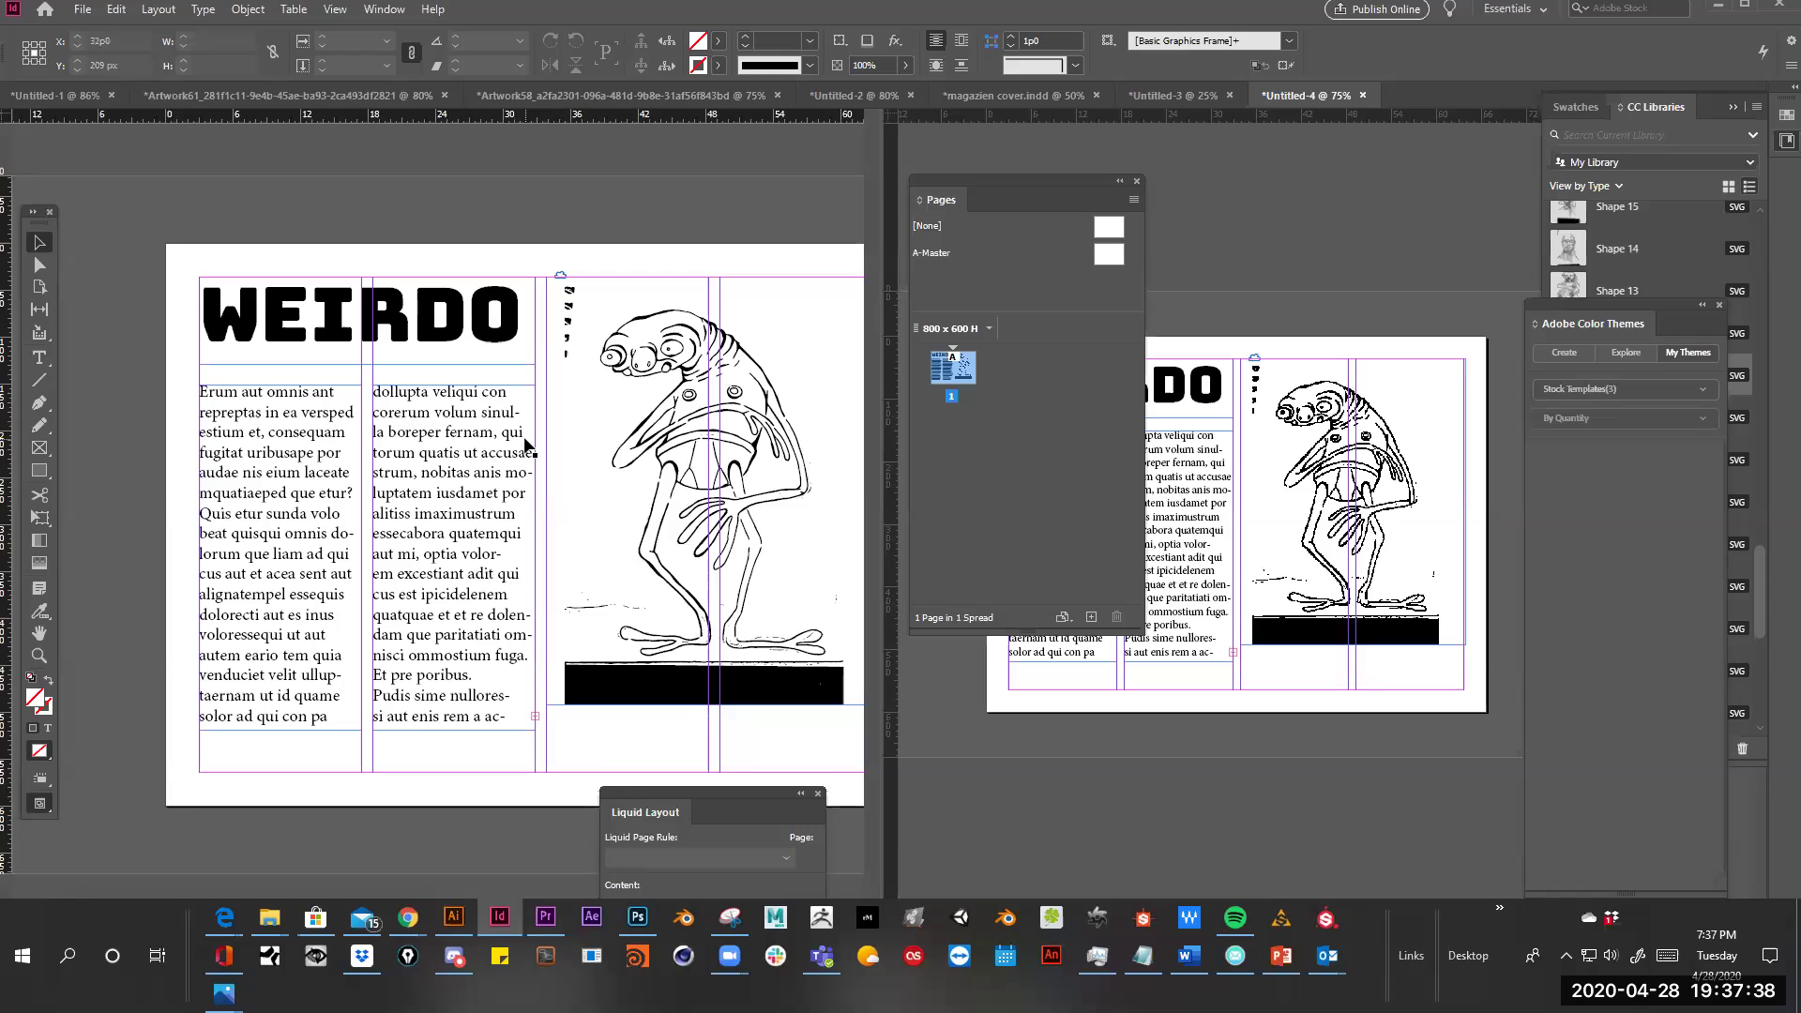
{"action": "left_click", "coordinate": [514, 472]}
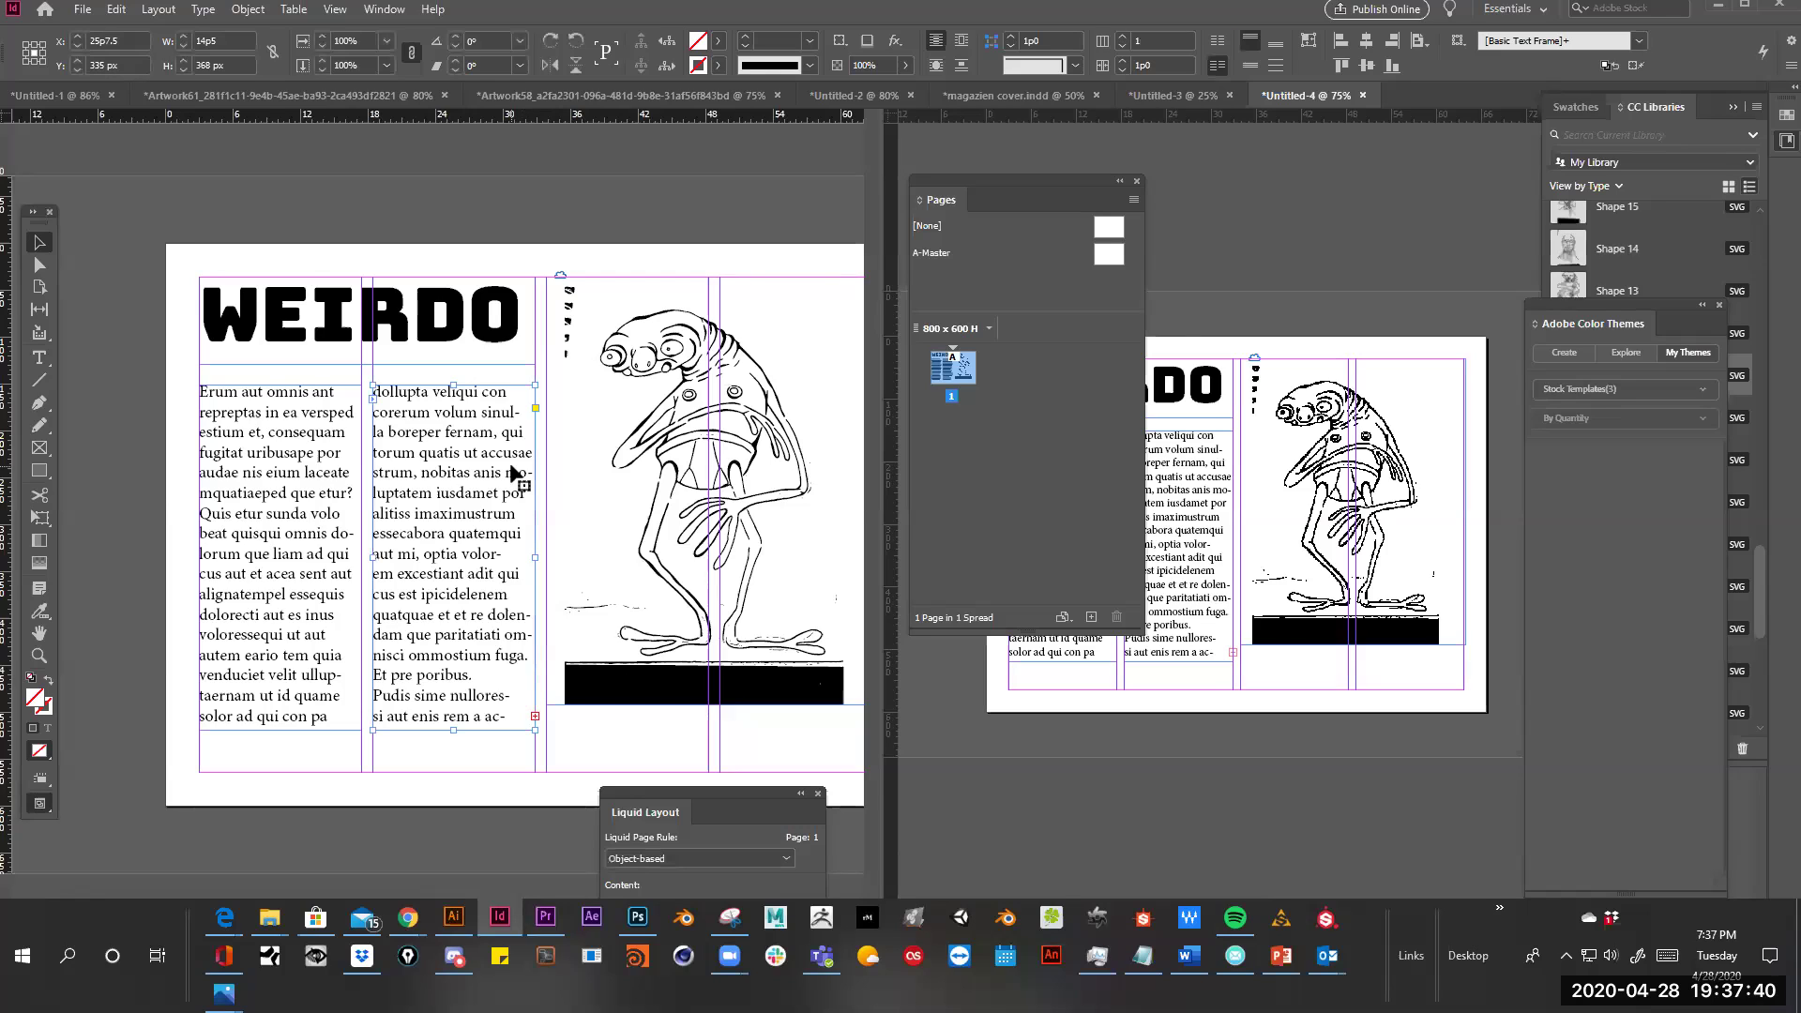
{"action": "right_click", "coordinate": [328, 123]}
{"action": "left_click", "coordinate": [354, 169]}
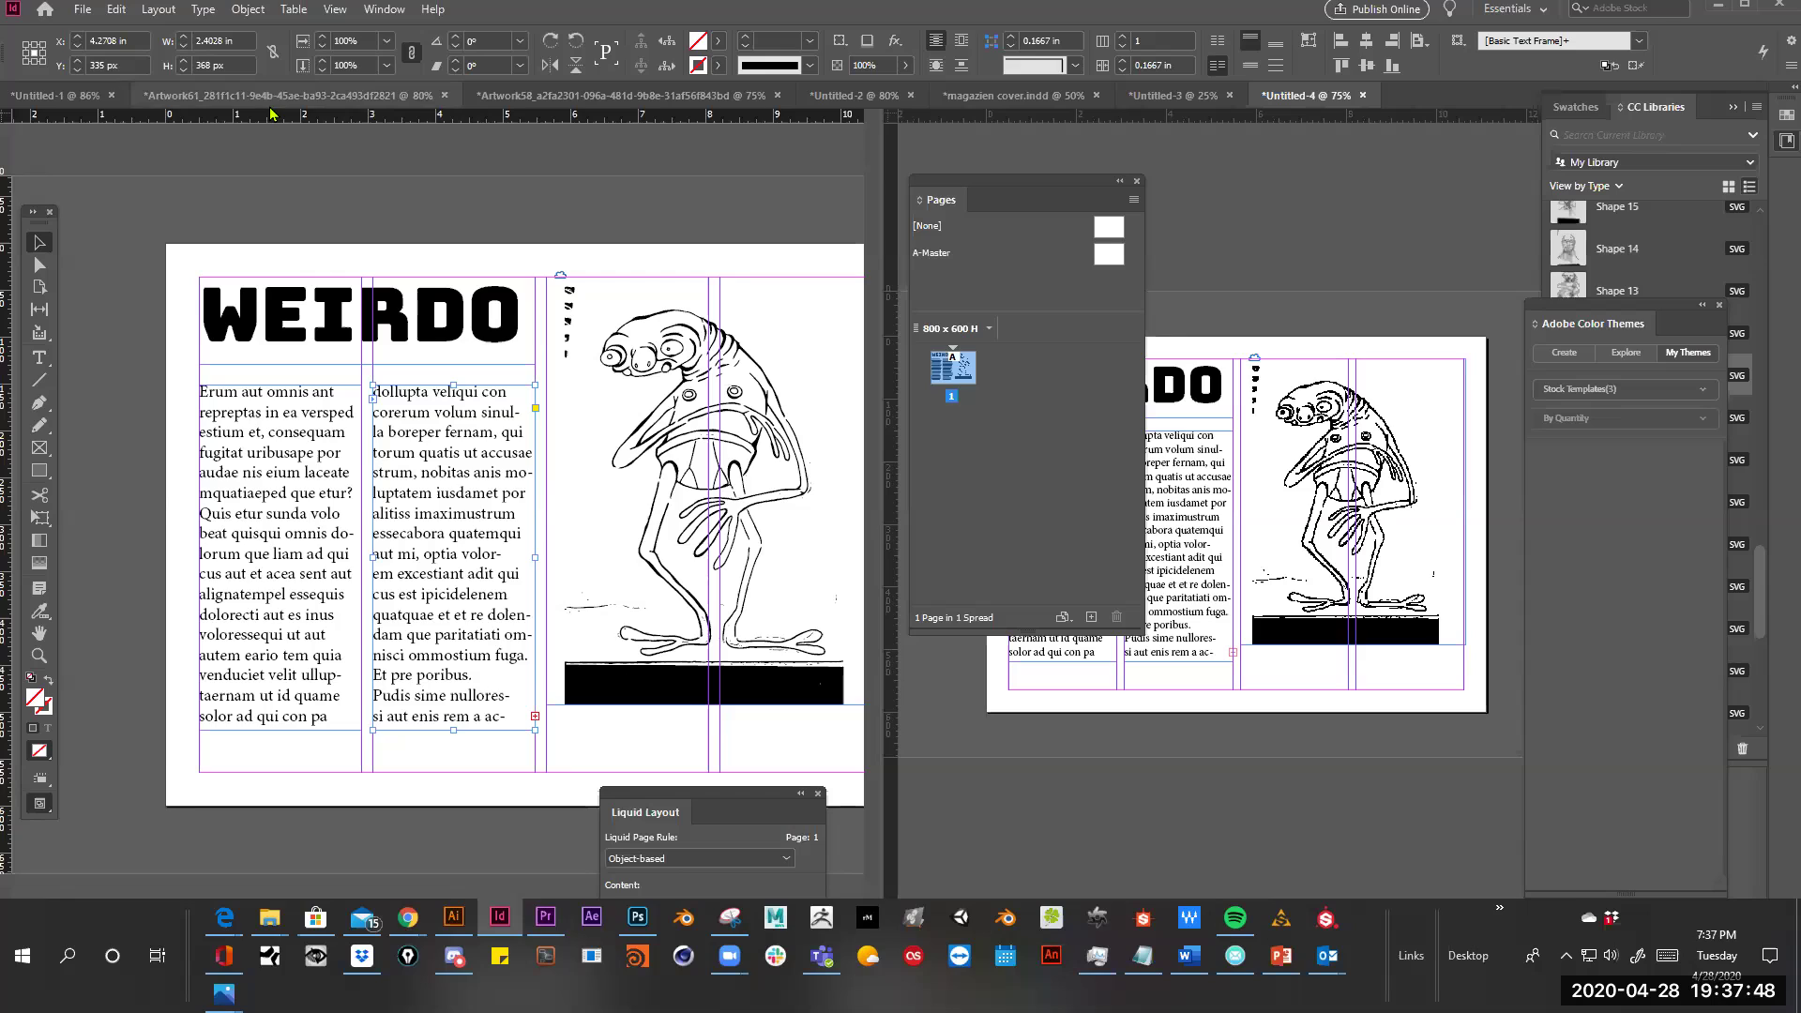
Select the WEIRDO headline frame, set the vertical ruler's units to inches, and check the horizontal ruler's unit options
{"action": "left_click", "coordinate": [259, 306]}
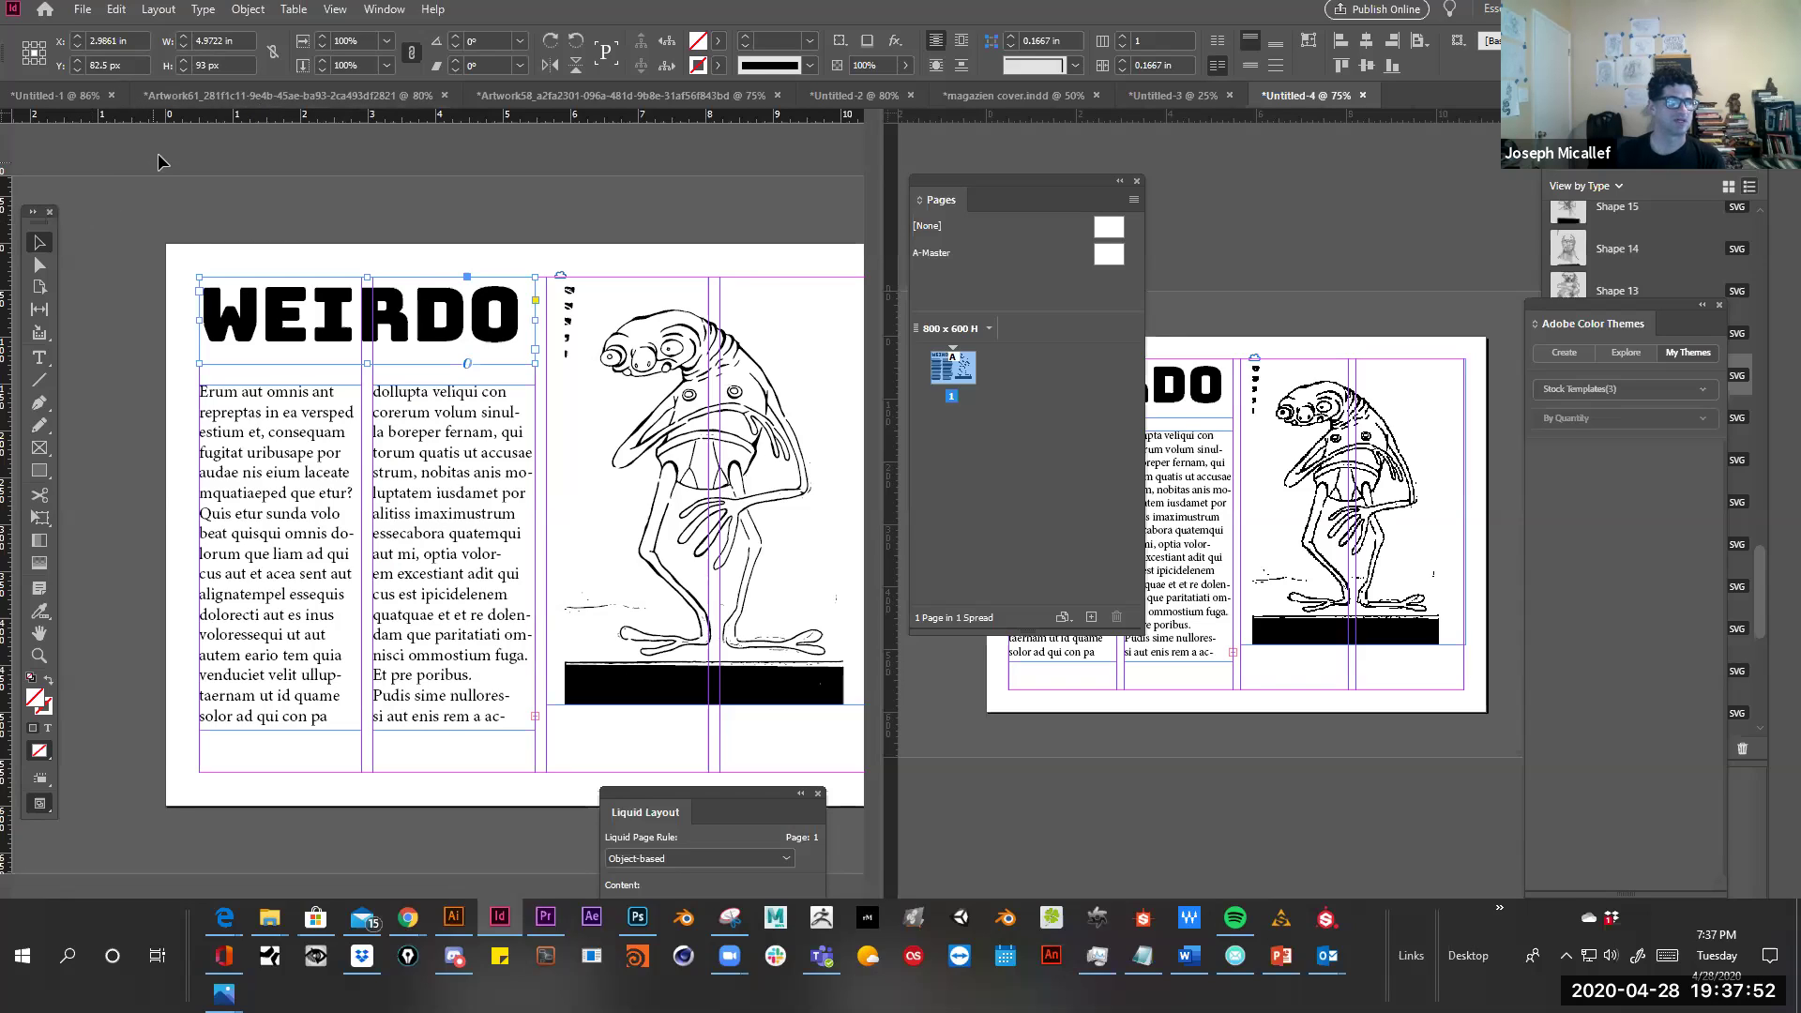
{"action": "right_click", "coordinate": [177, 117]}
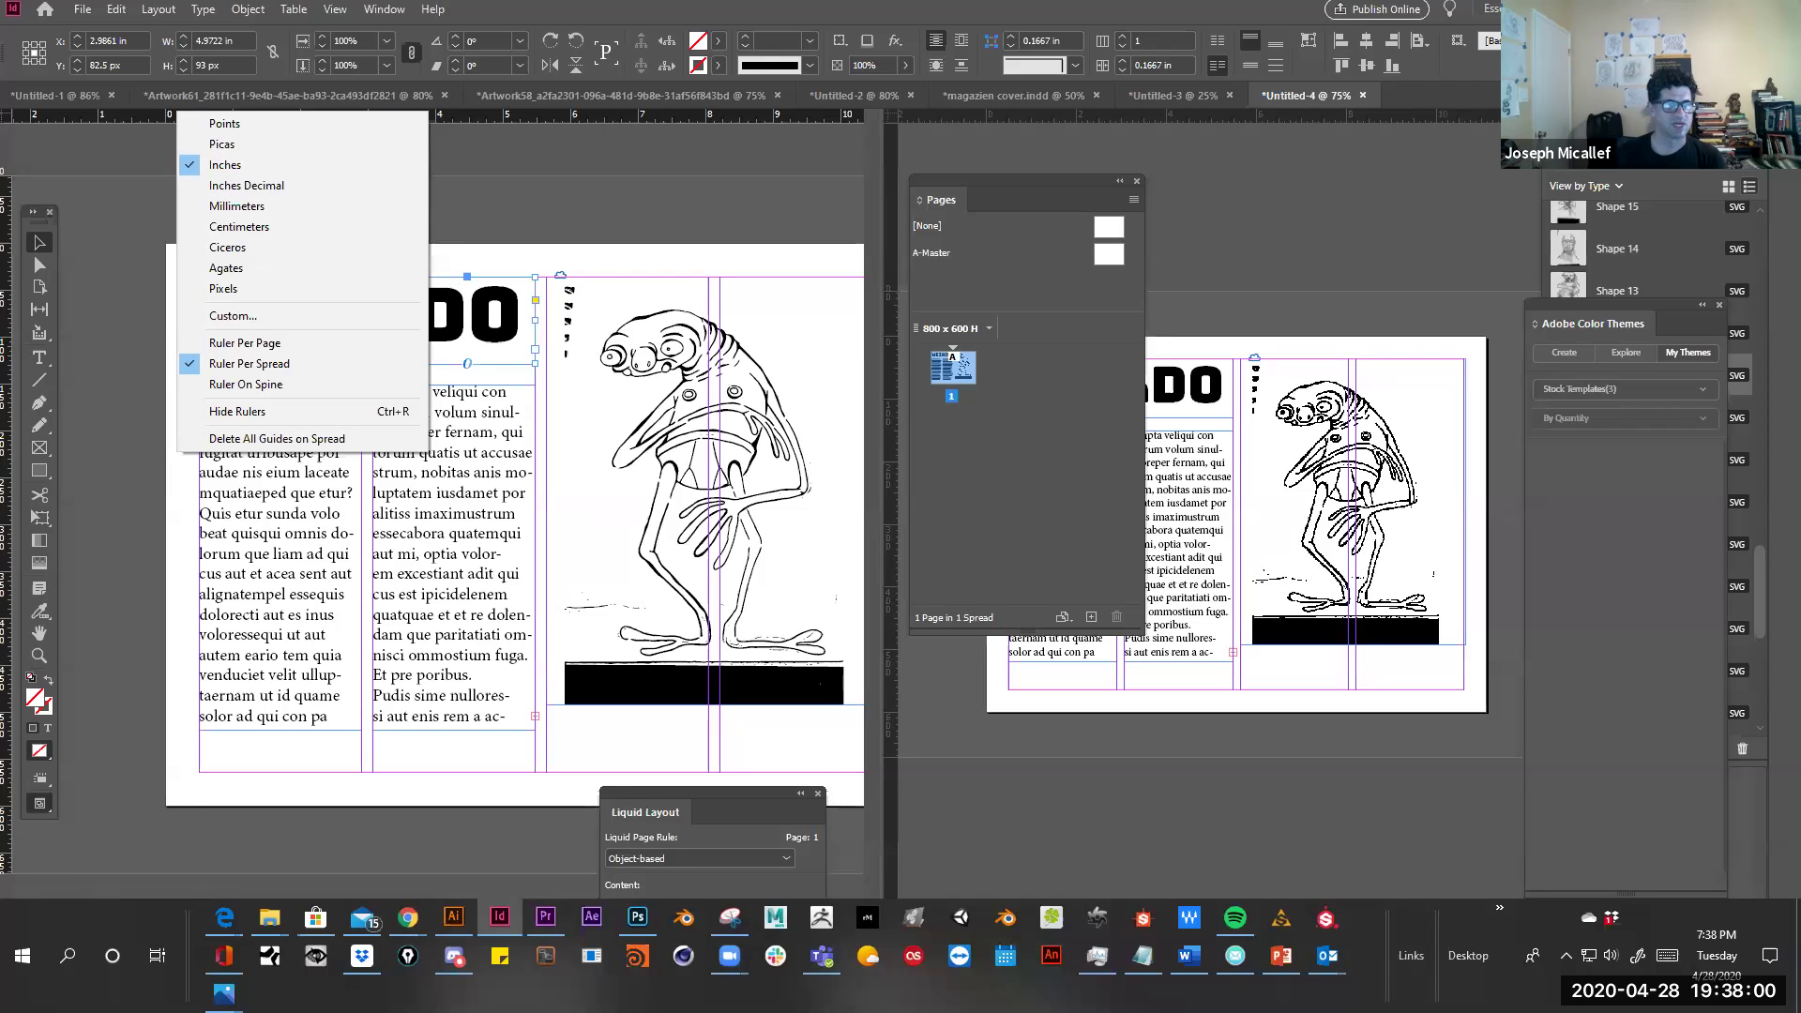
{"action": "right_click", "coordinate": [7, 340]}
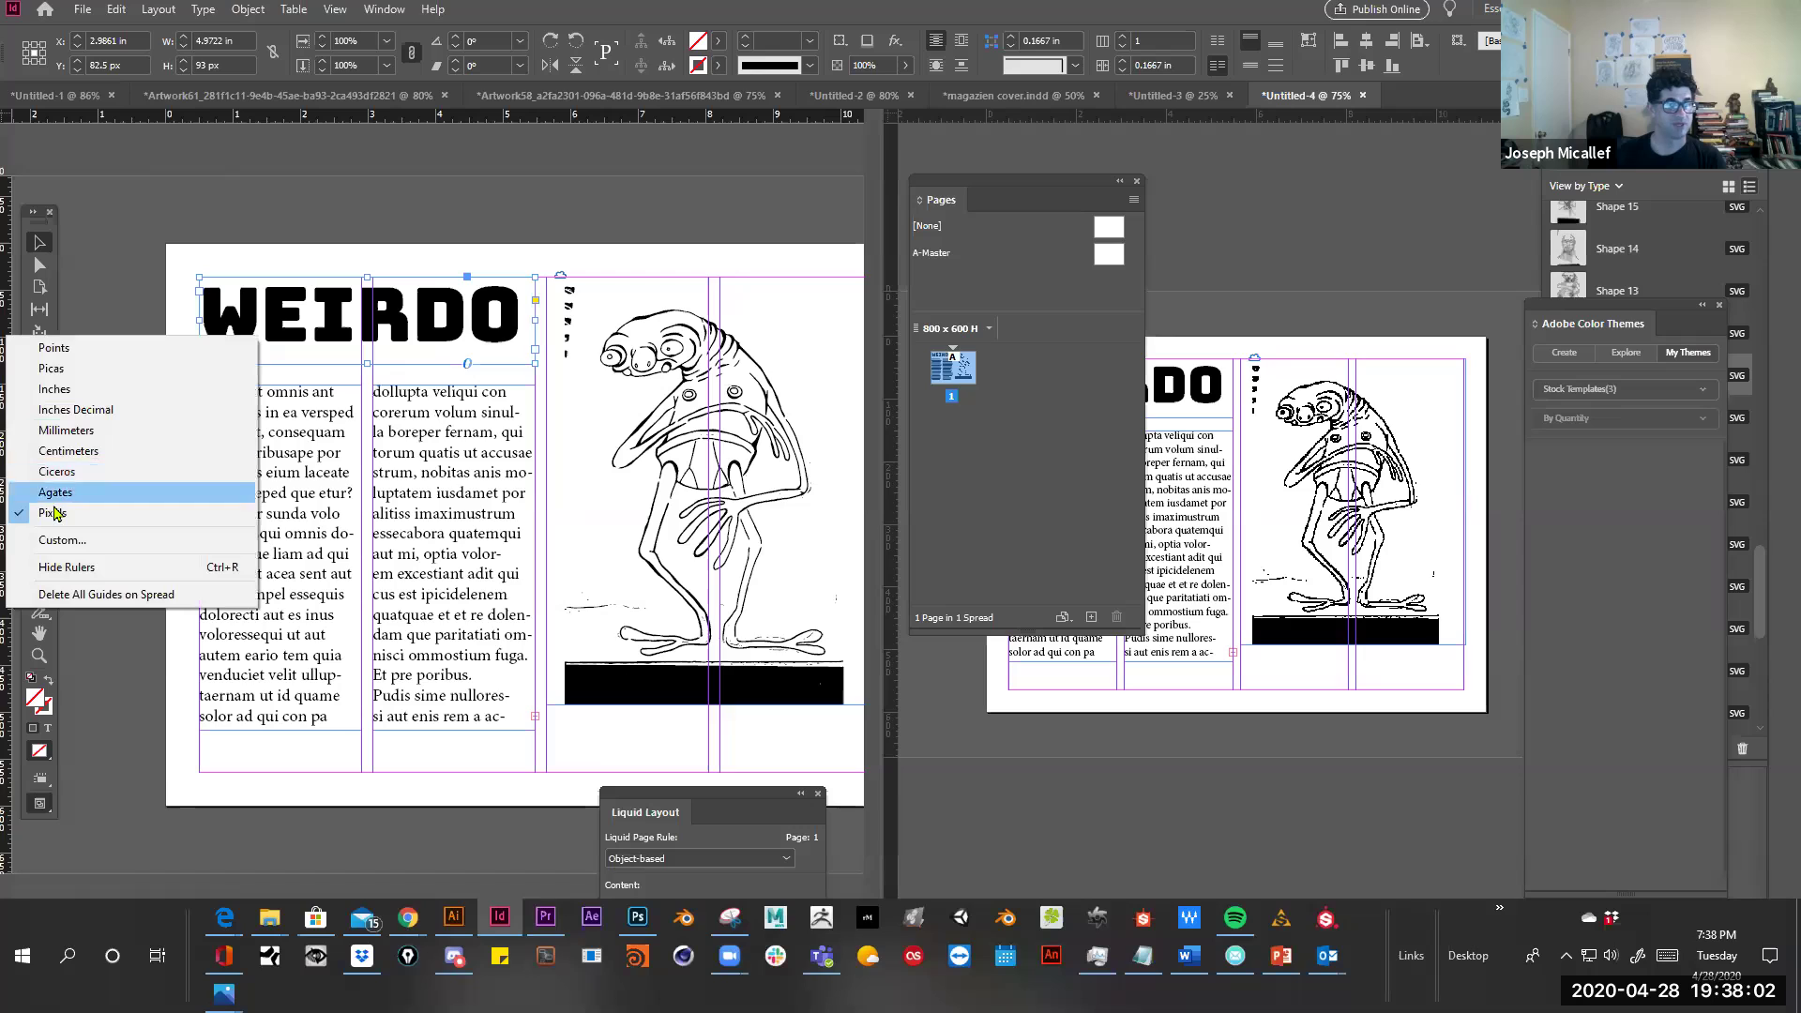
{"action": "left_click", "coordinate": [47, 395]}
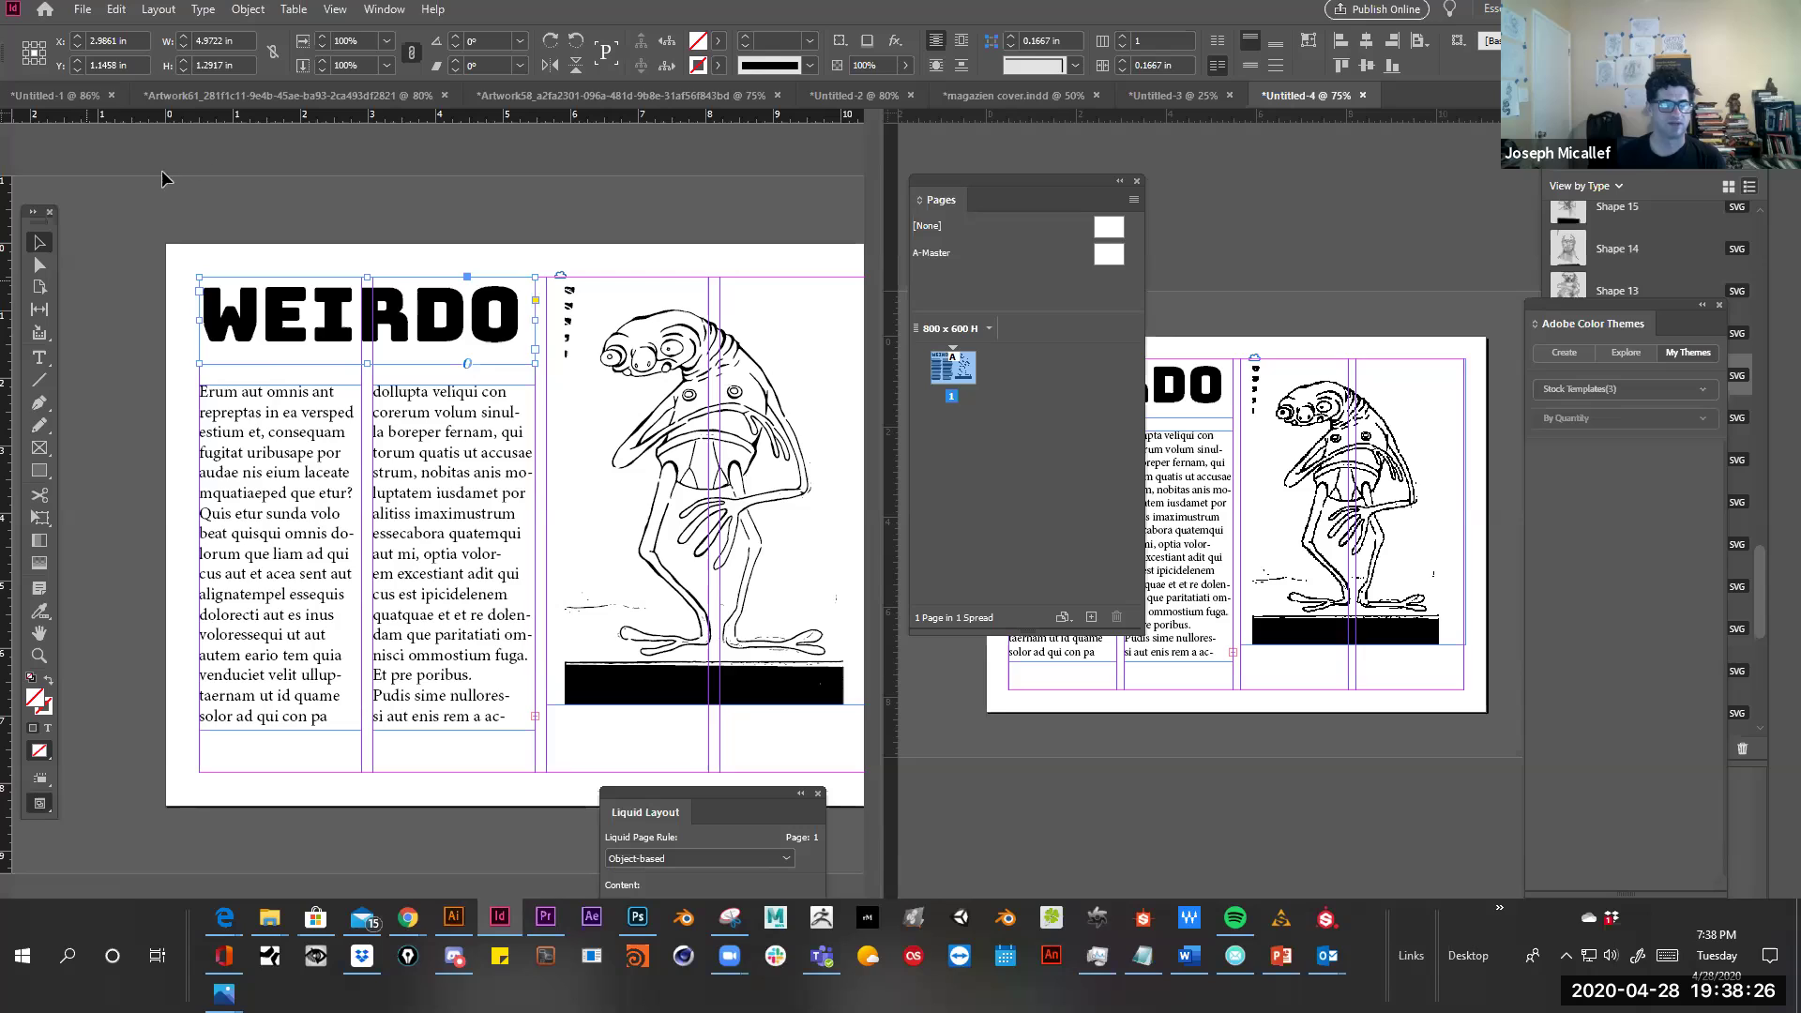
{"action": "right_click", "coordinate": [276, 119]}
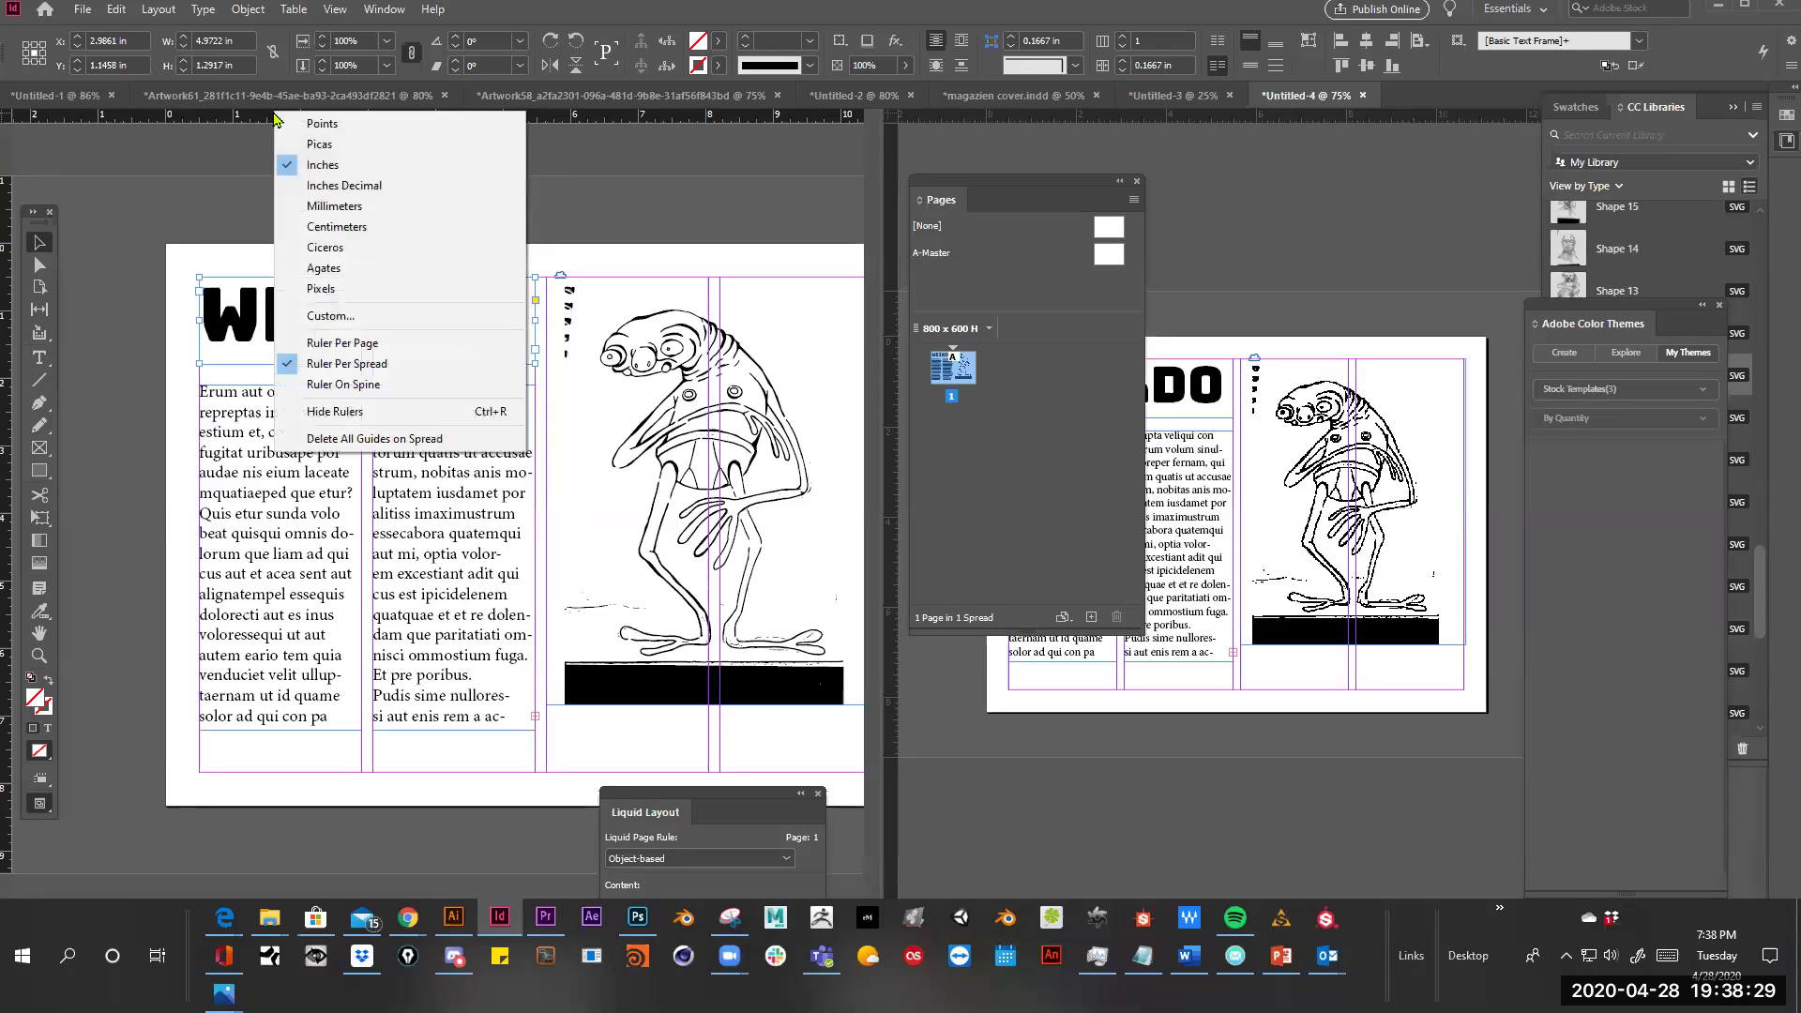
{"action": "left_click", "coordinate": [104, 118]}
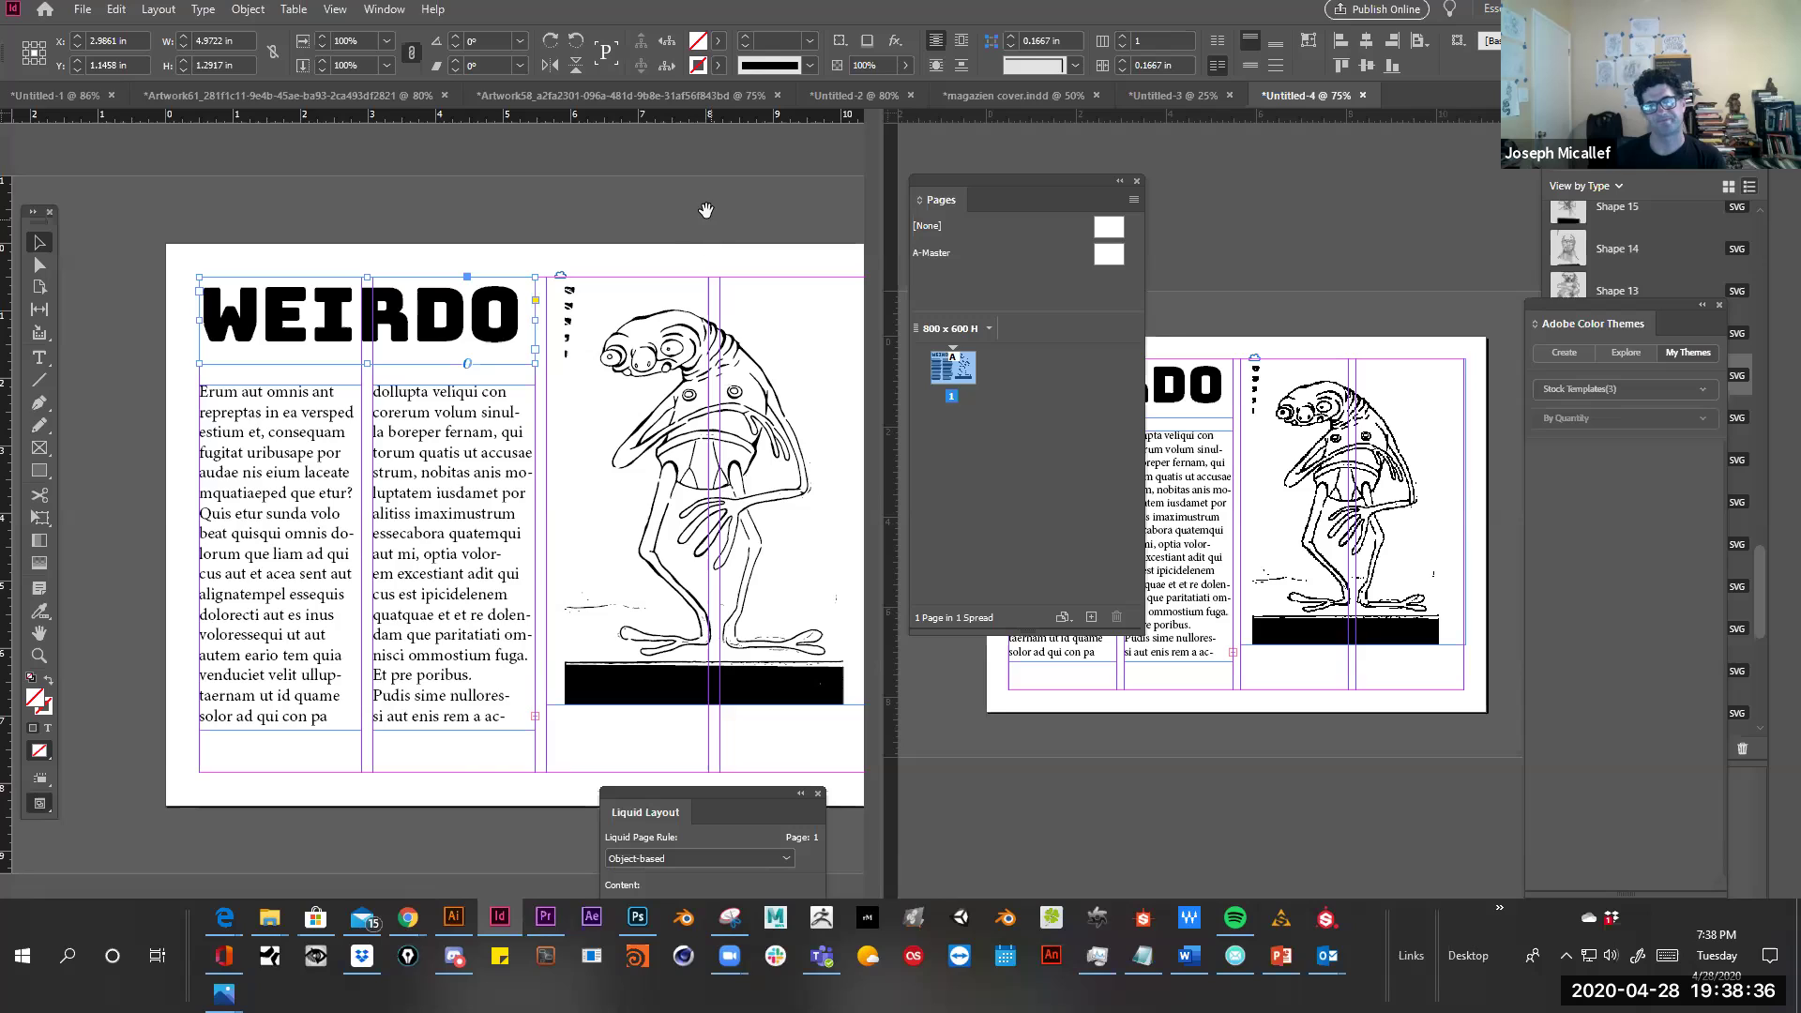
Delete both body text frames below the WEIRDO headline
{"action": "scroll", "coordinate": [602, 201], "scroll_direction": "right", "scroll_amount": 2}
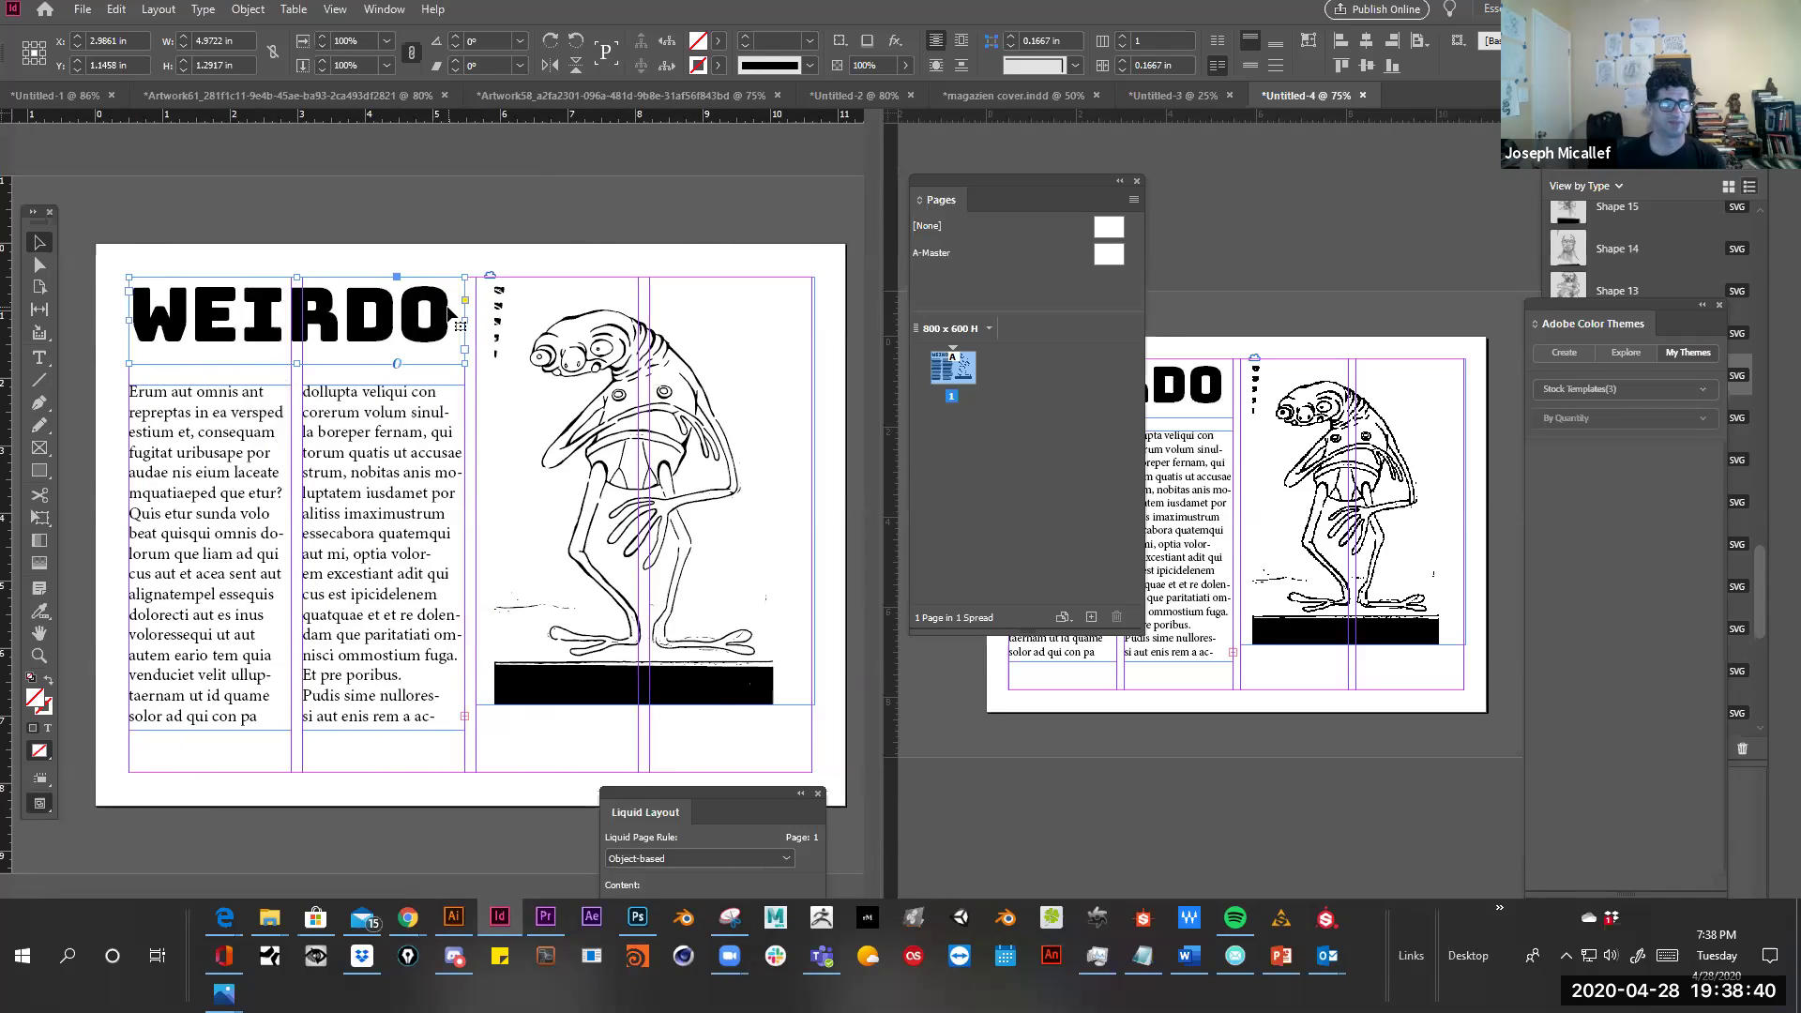
{"action": "left_click", "coordinate": [347, 497]}
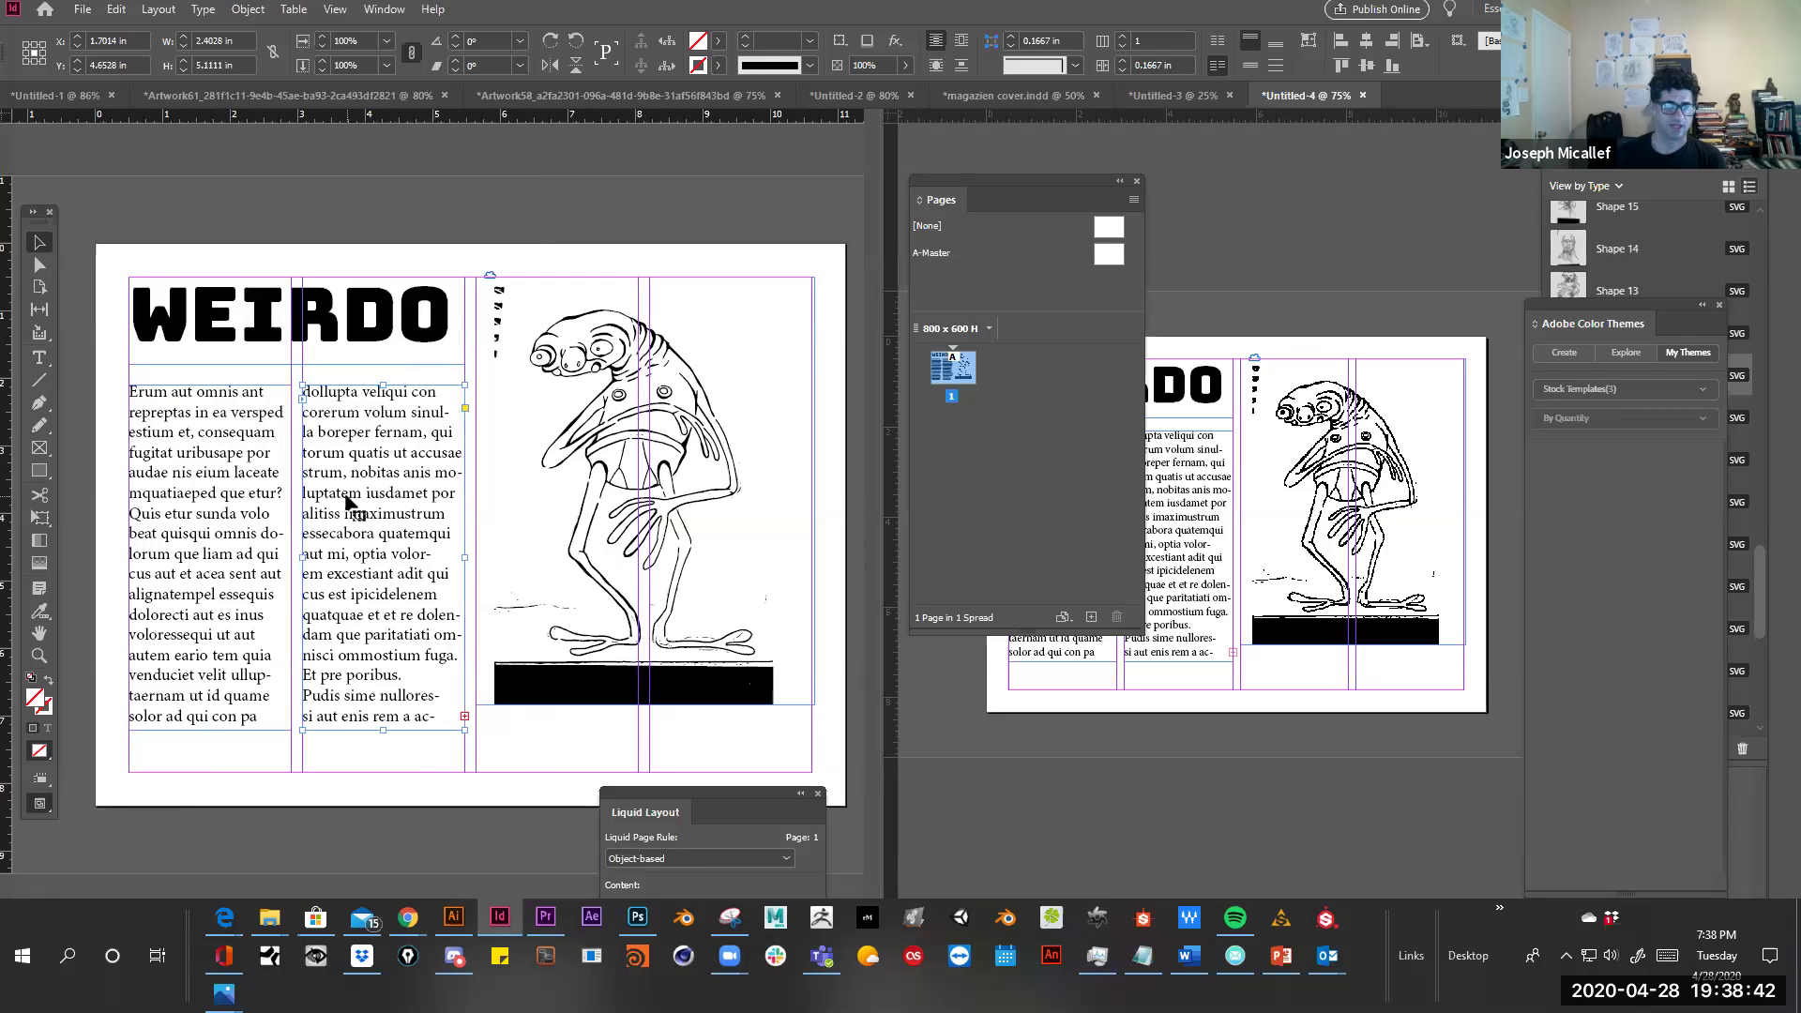
{"action": "key", "text": "Delete"}
{"action": "left_click", "coordinate": [239, 494]}
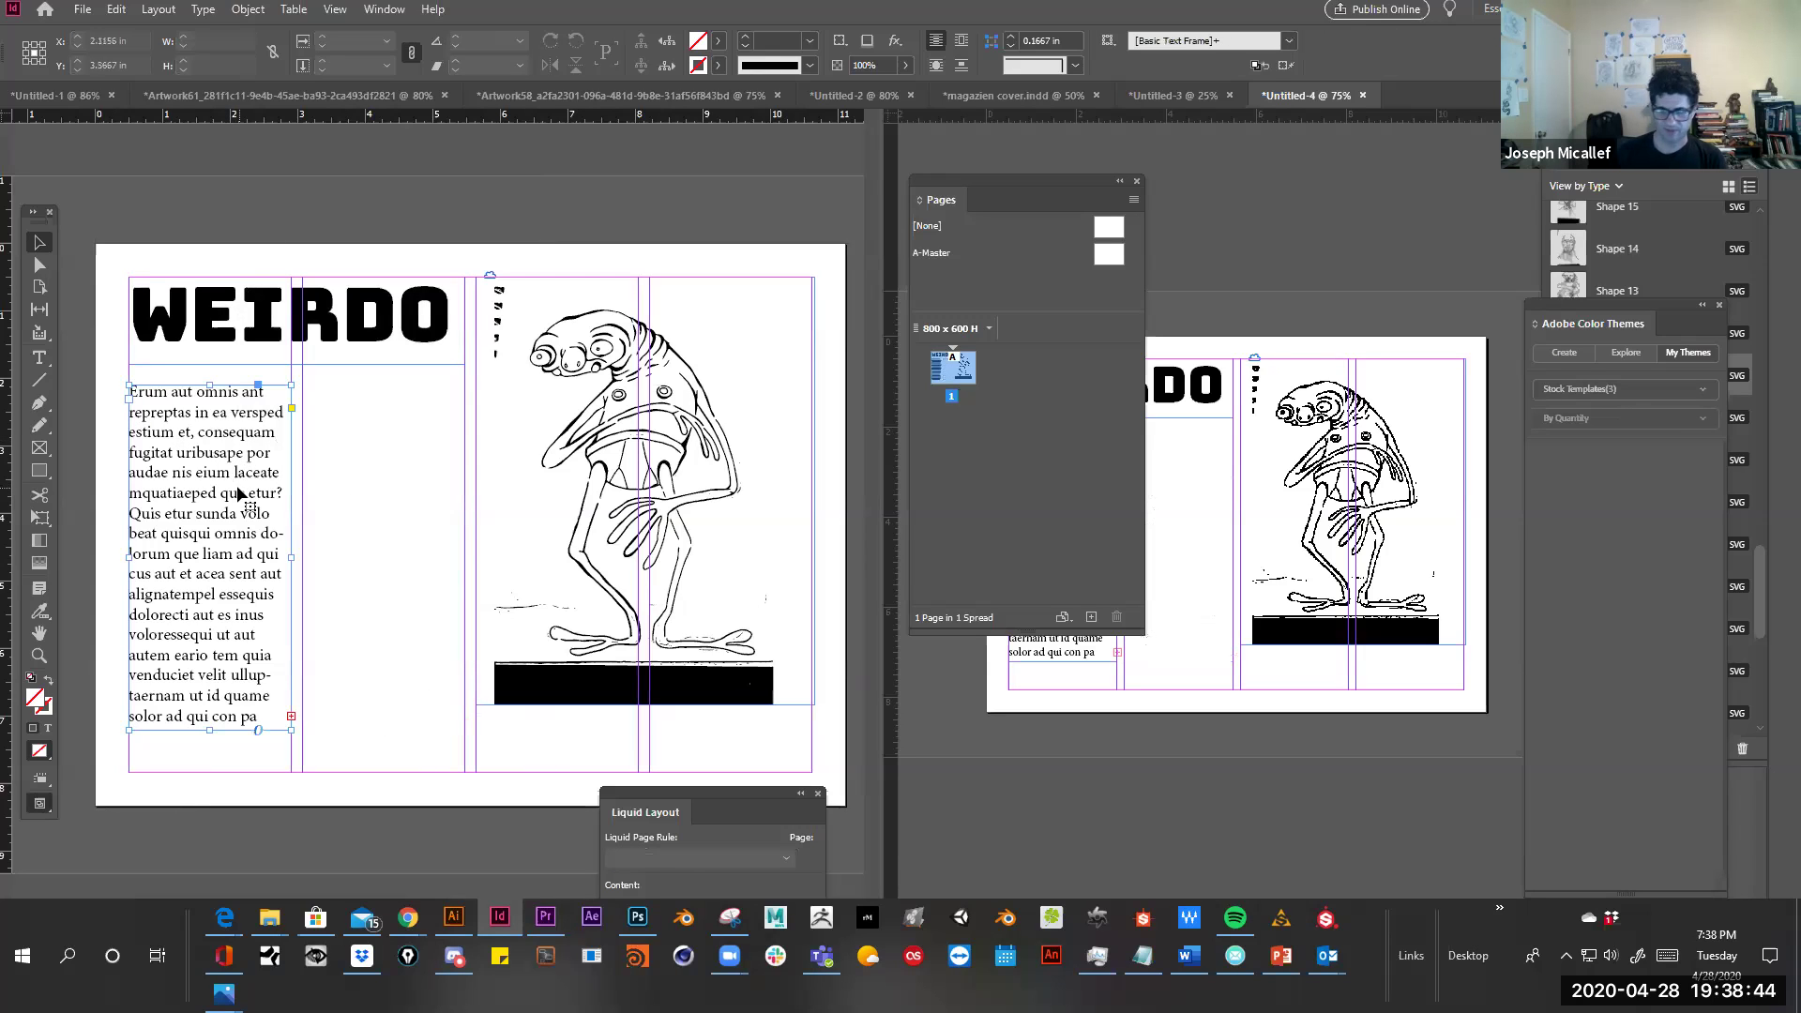
{"action": "key", "text": "Delete"}
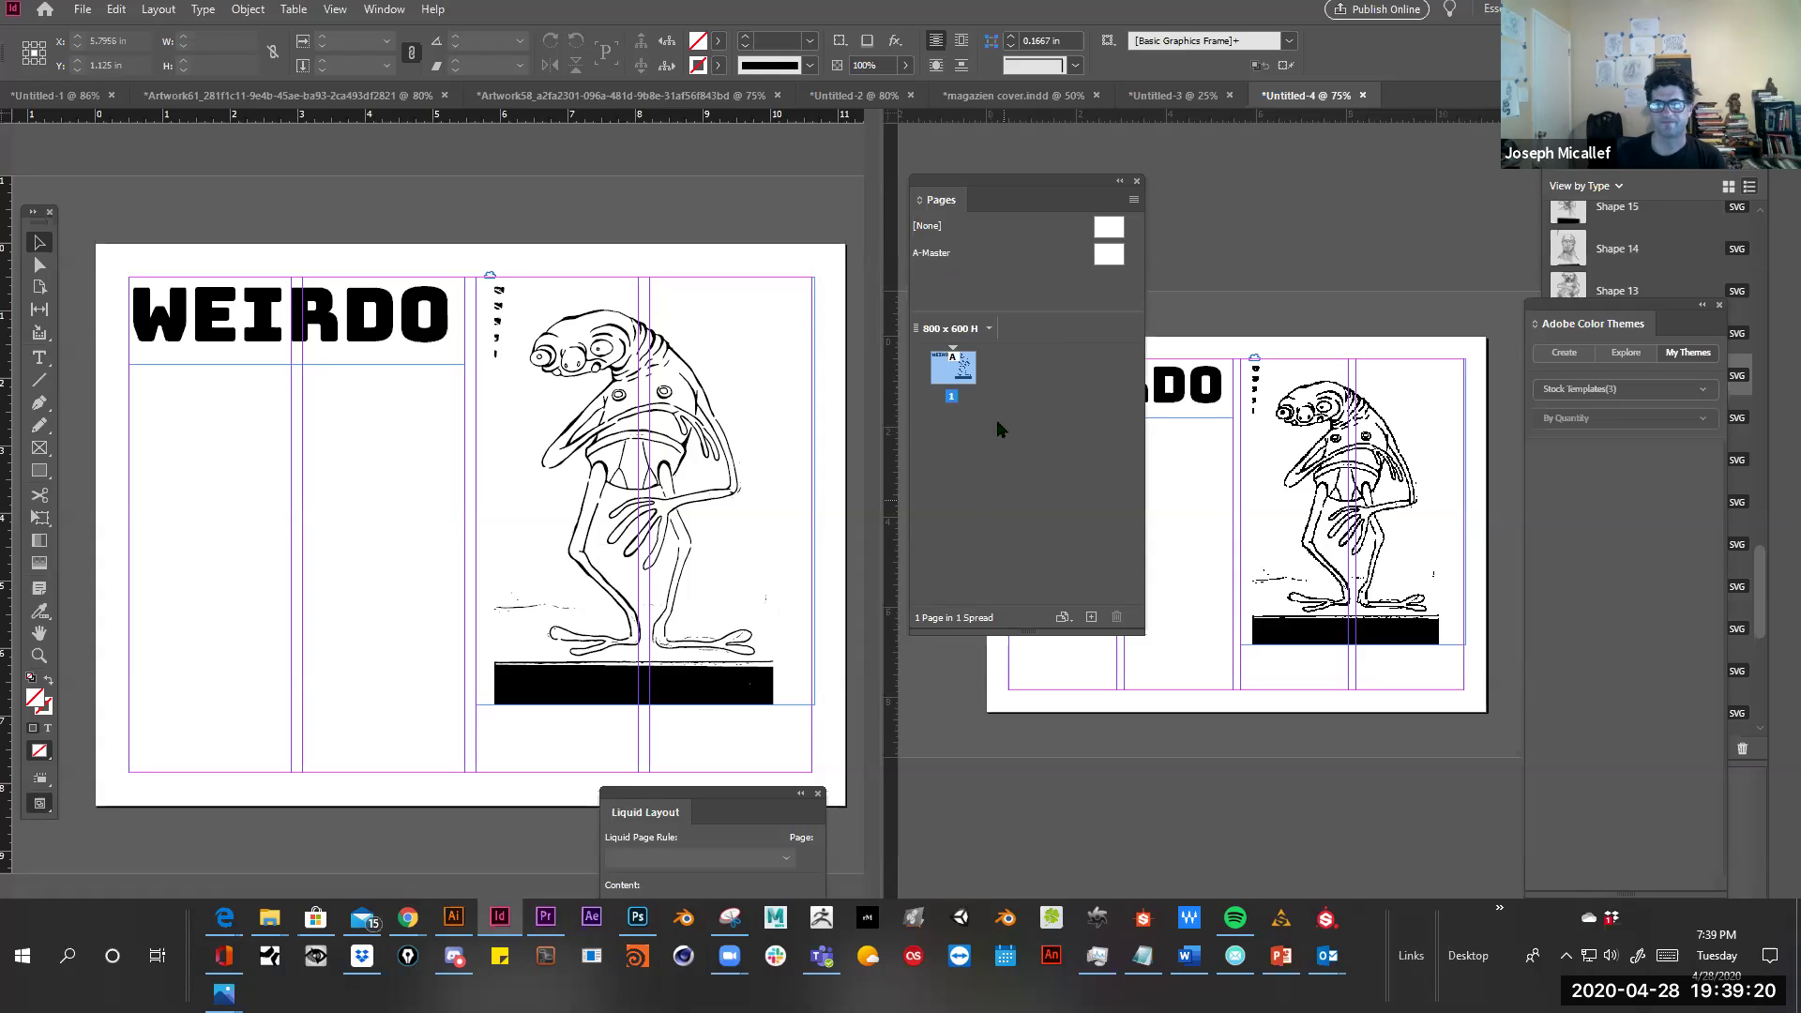
Reposition the Pages panel and begin an alternate layout from the 800 x 600 H pages with the 600 x 300 page size
{"action": "left_click_drag", "start_coordinate": [1000, 196], "coordinate": [1049, 217]}
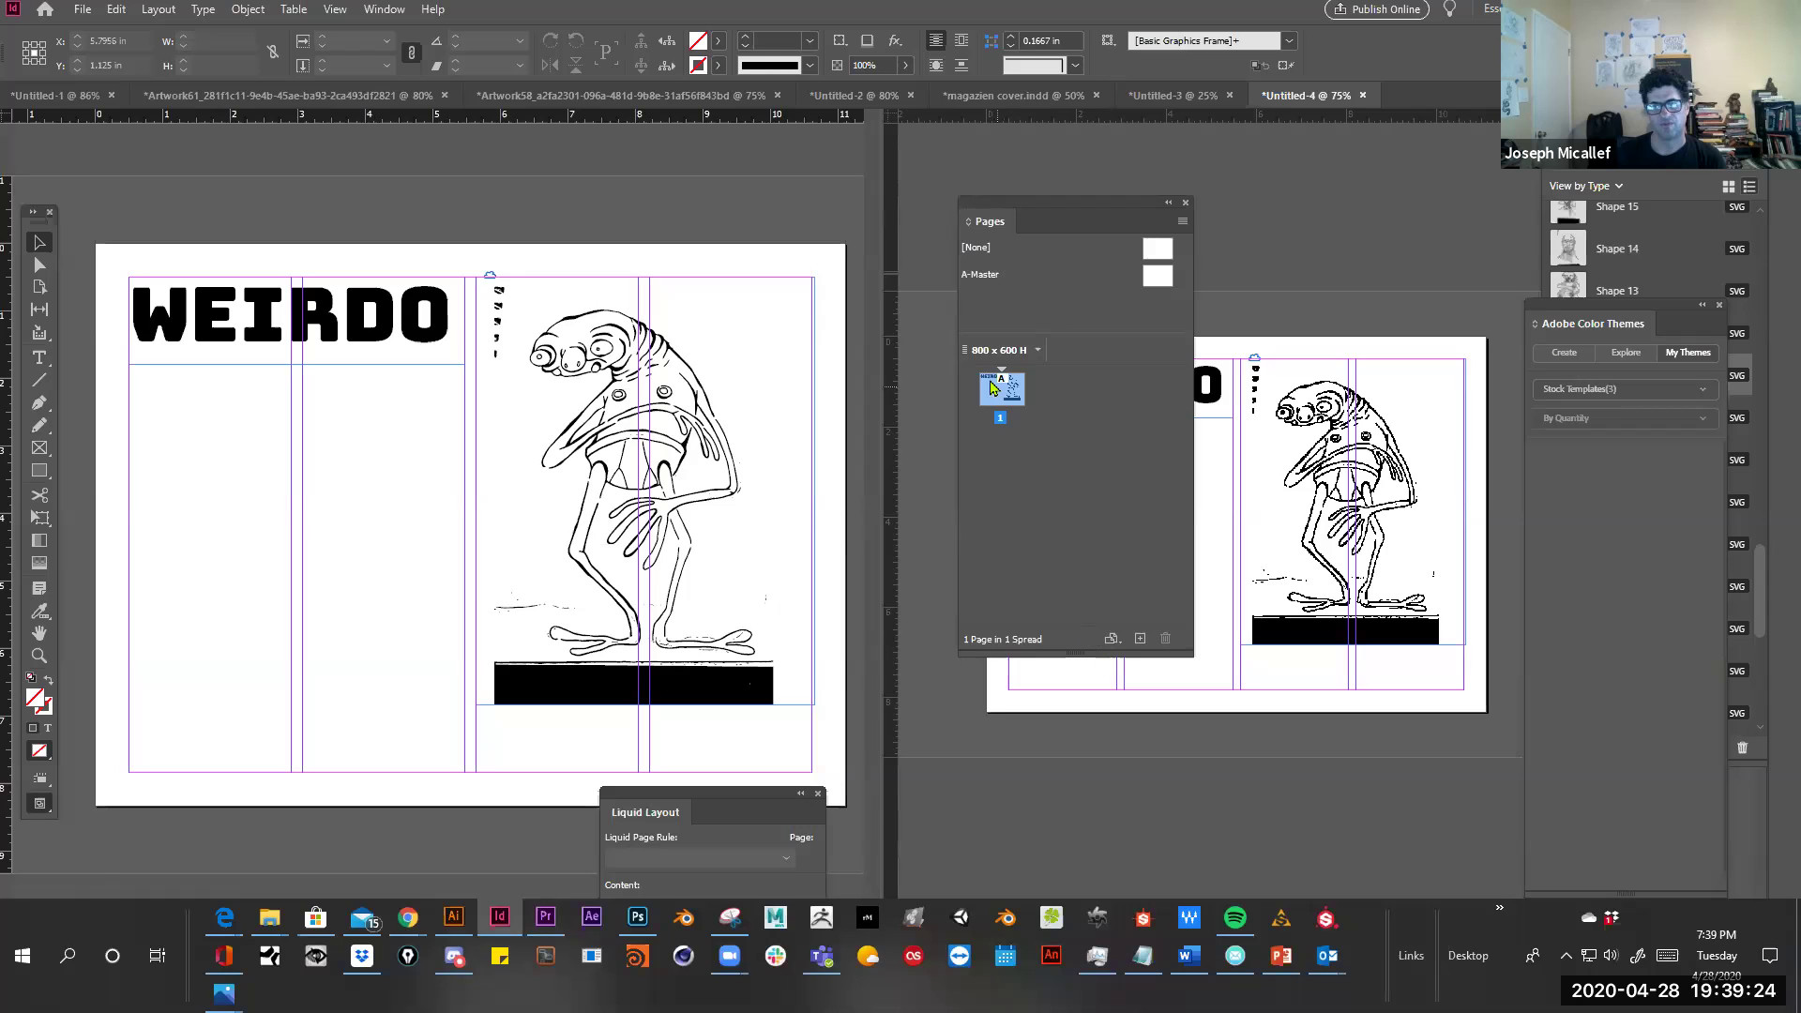
{"action": "left_click", "coordinate": [1037, 351]}
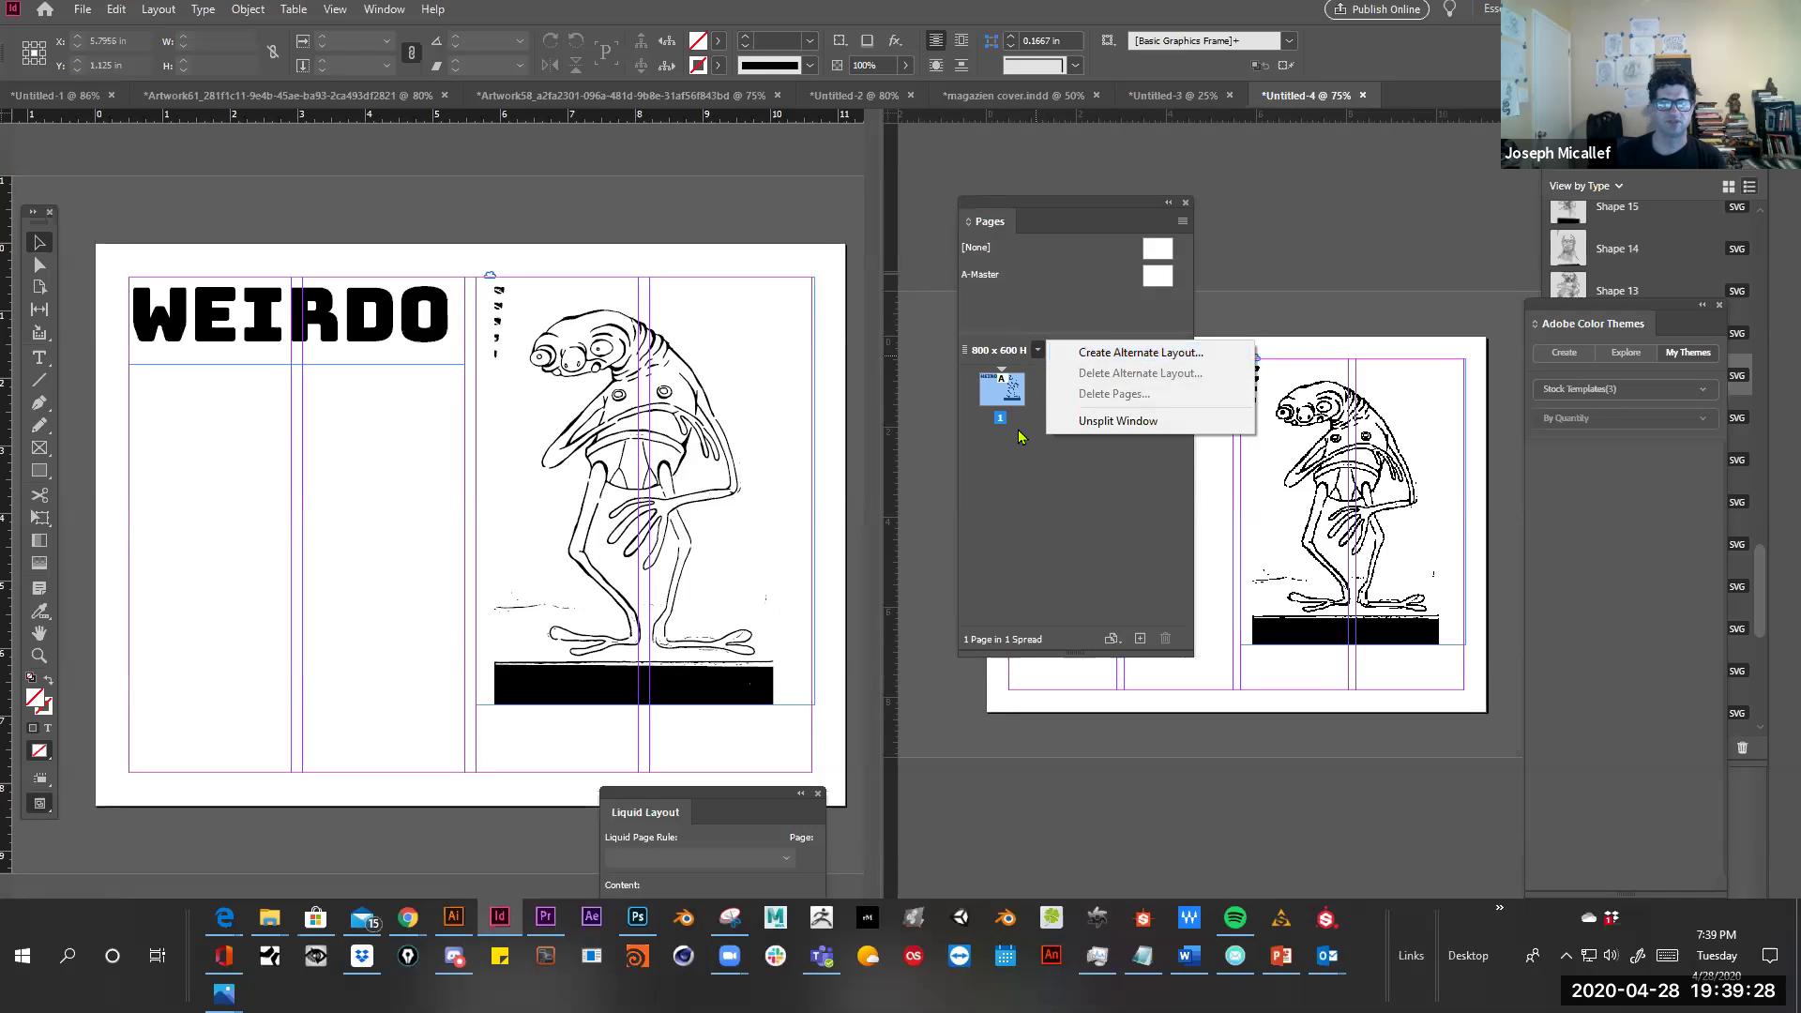
{"action": "left_click", "coordinate": [1091, 362]}
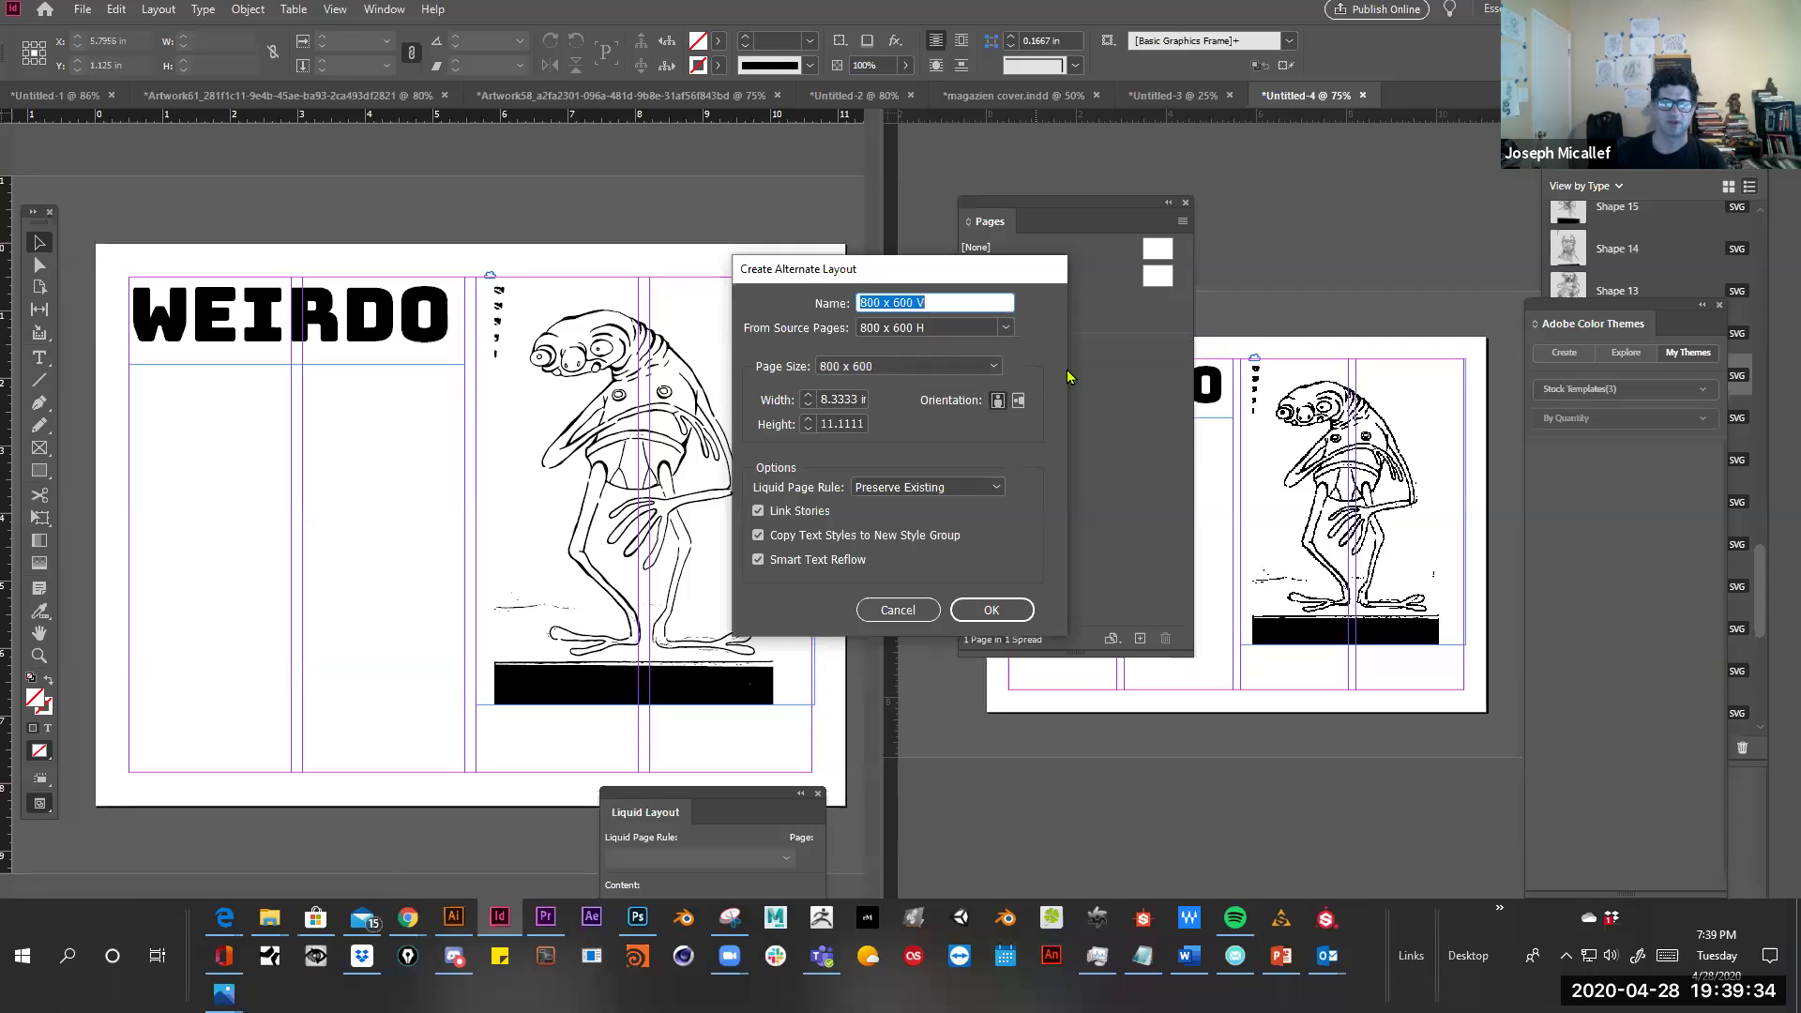
{"action": "left_click", "coordinate": [994, 366]}
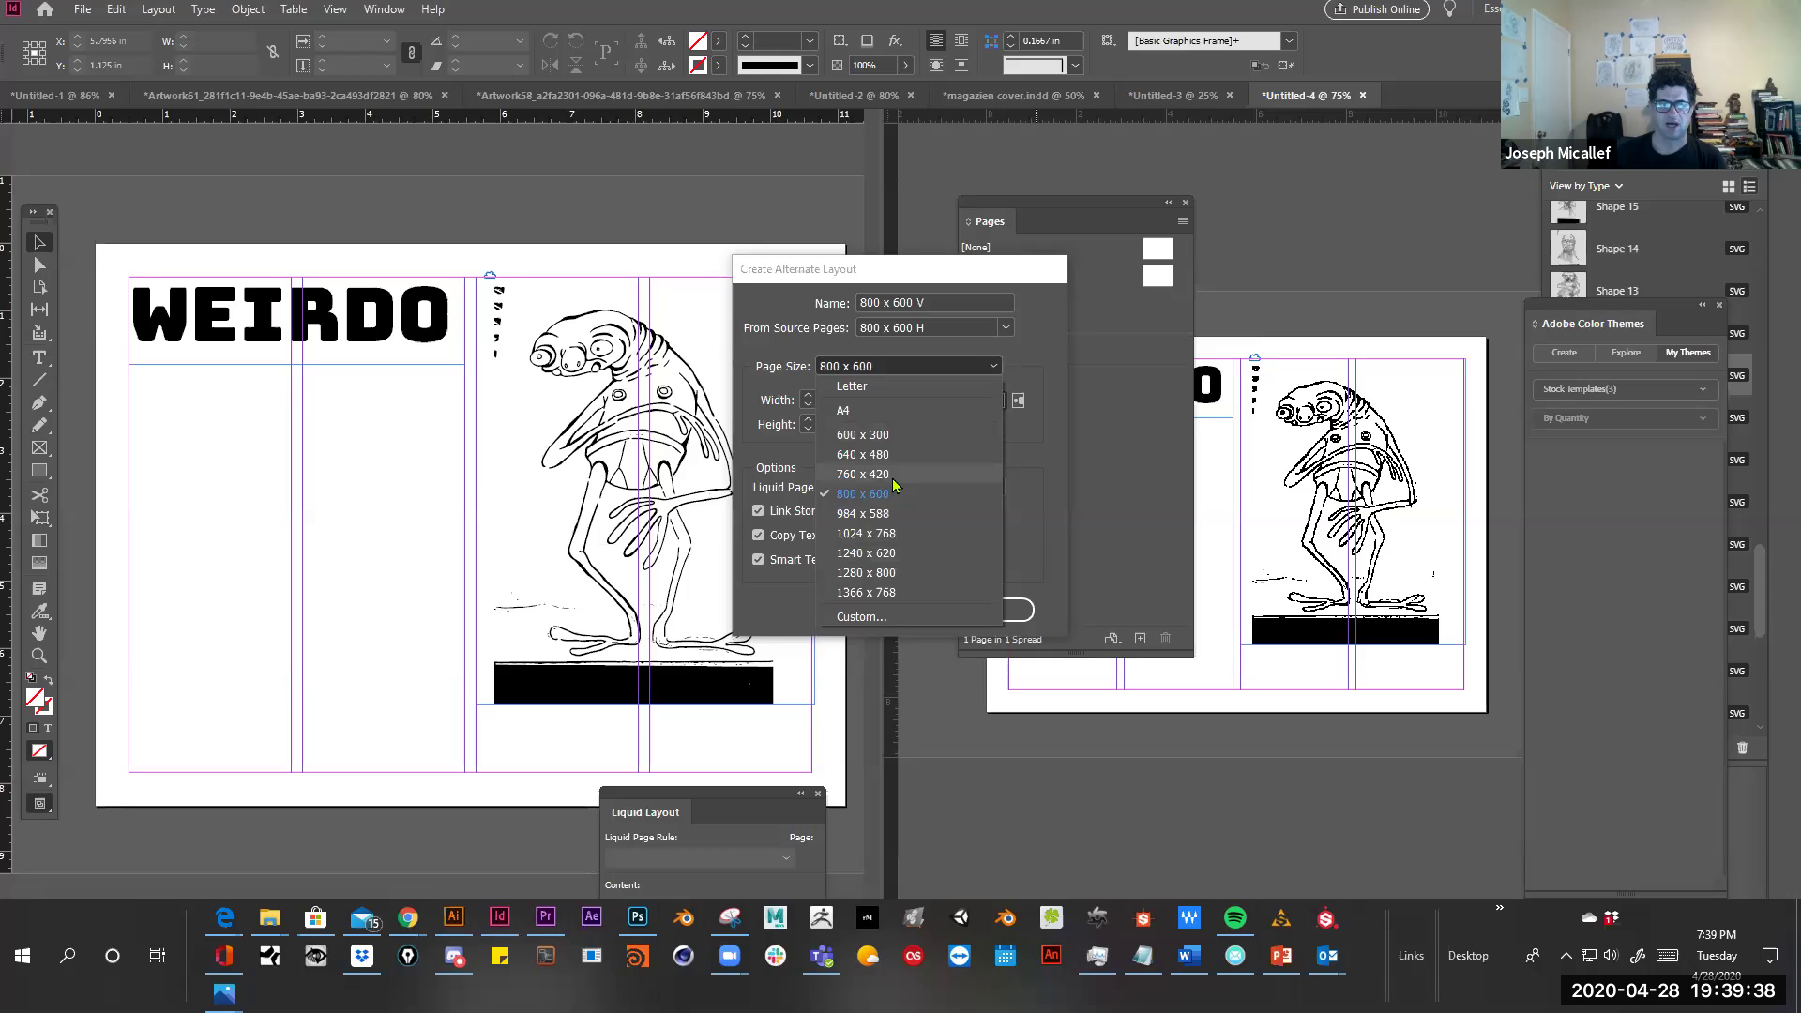
{"action": "left_click", "coordinate": [890, 438]}
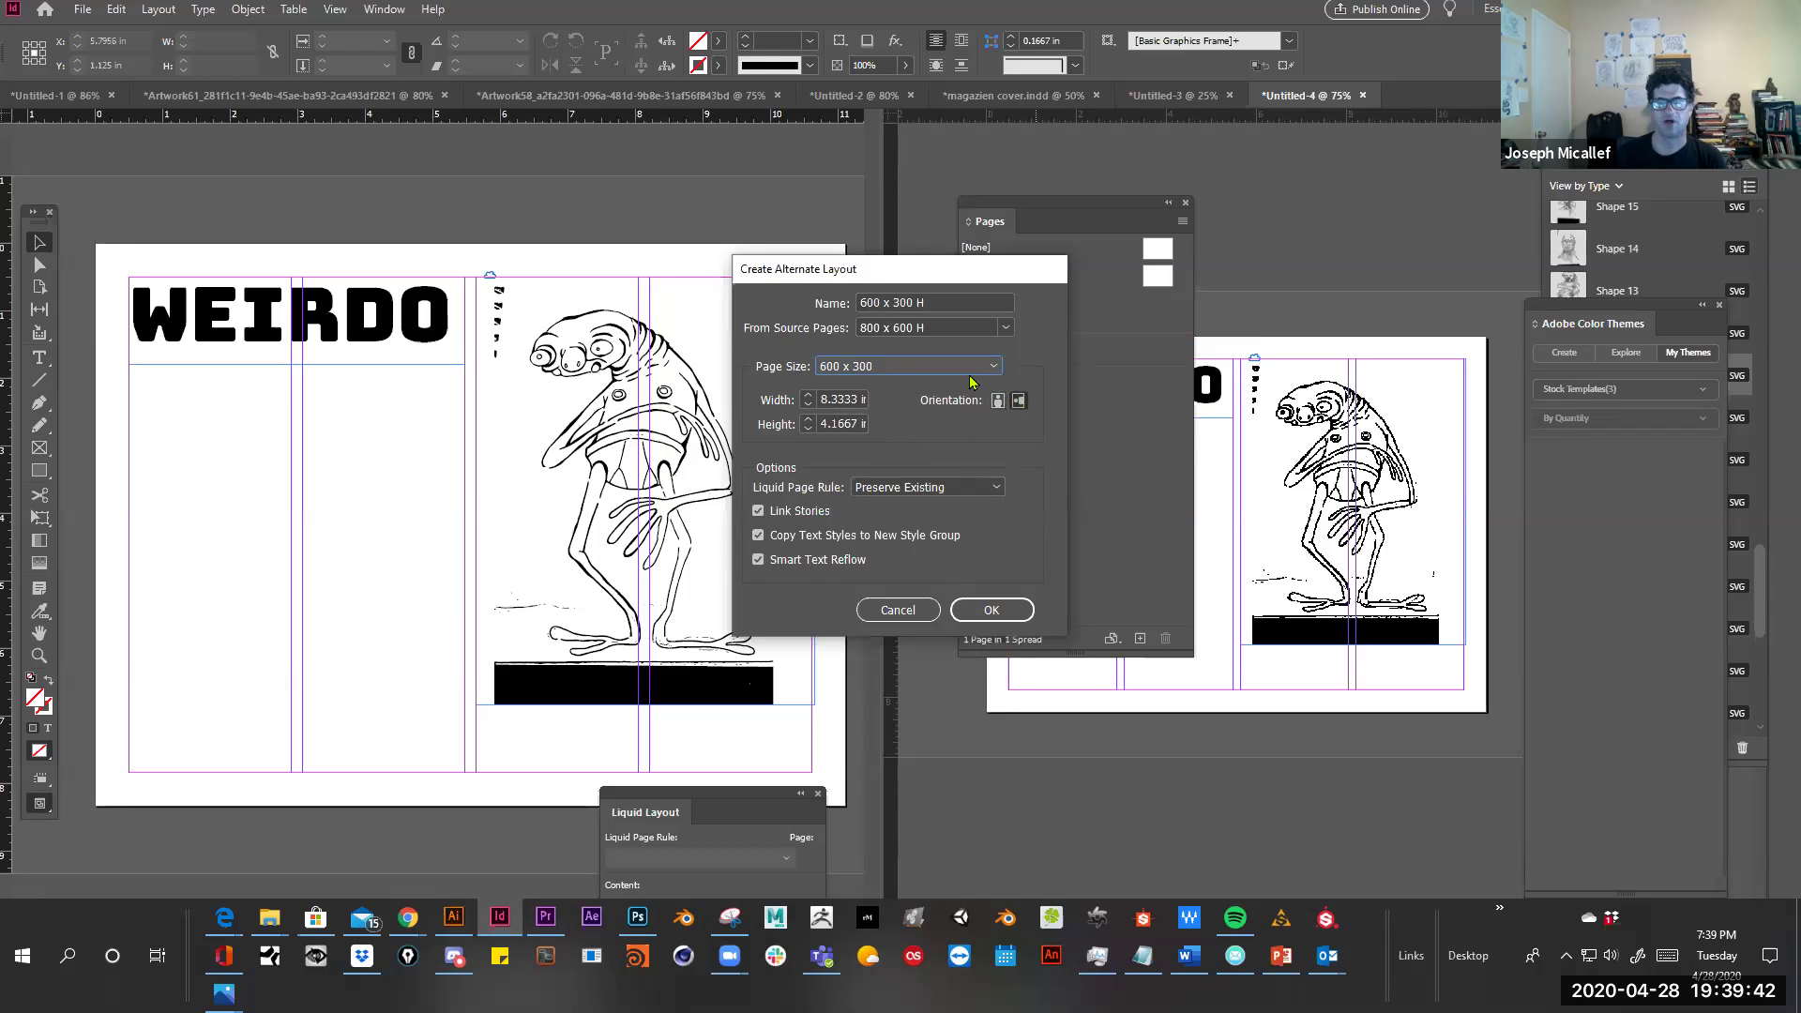
Set the alternate layout's width to 3 in and height to 2.5 in, and create it
{"action": "left_click", "coordinate": [846, 399]}
{"action": "left_click_drag", "start_coordinate": [856, 399], "coordinate": [745, 376]}
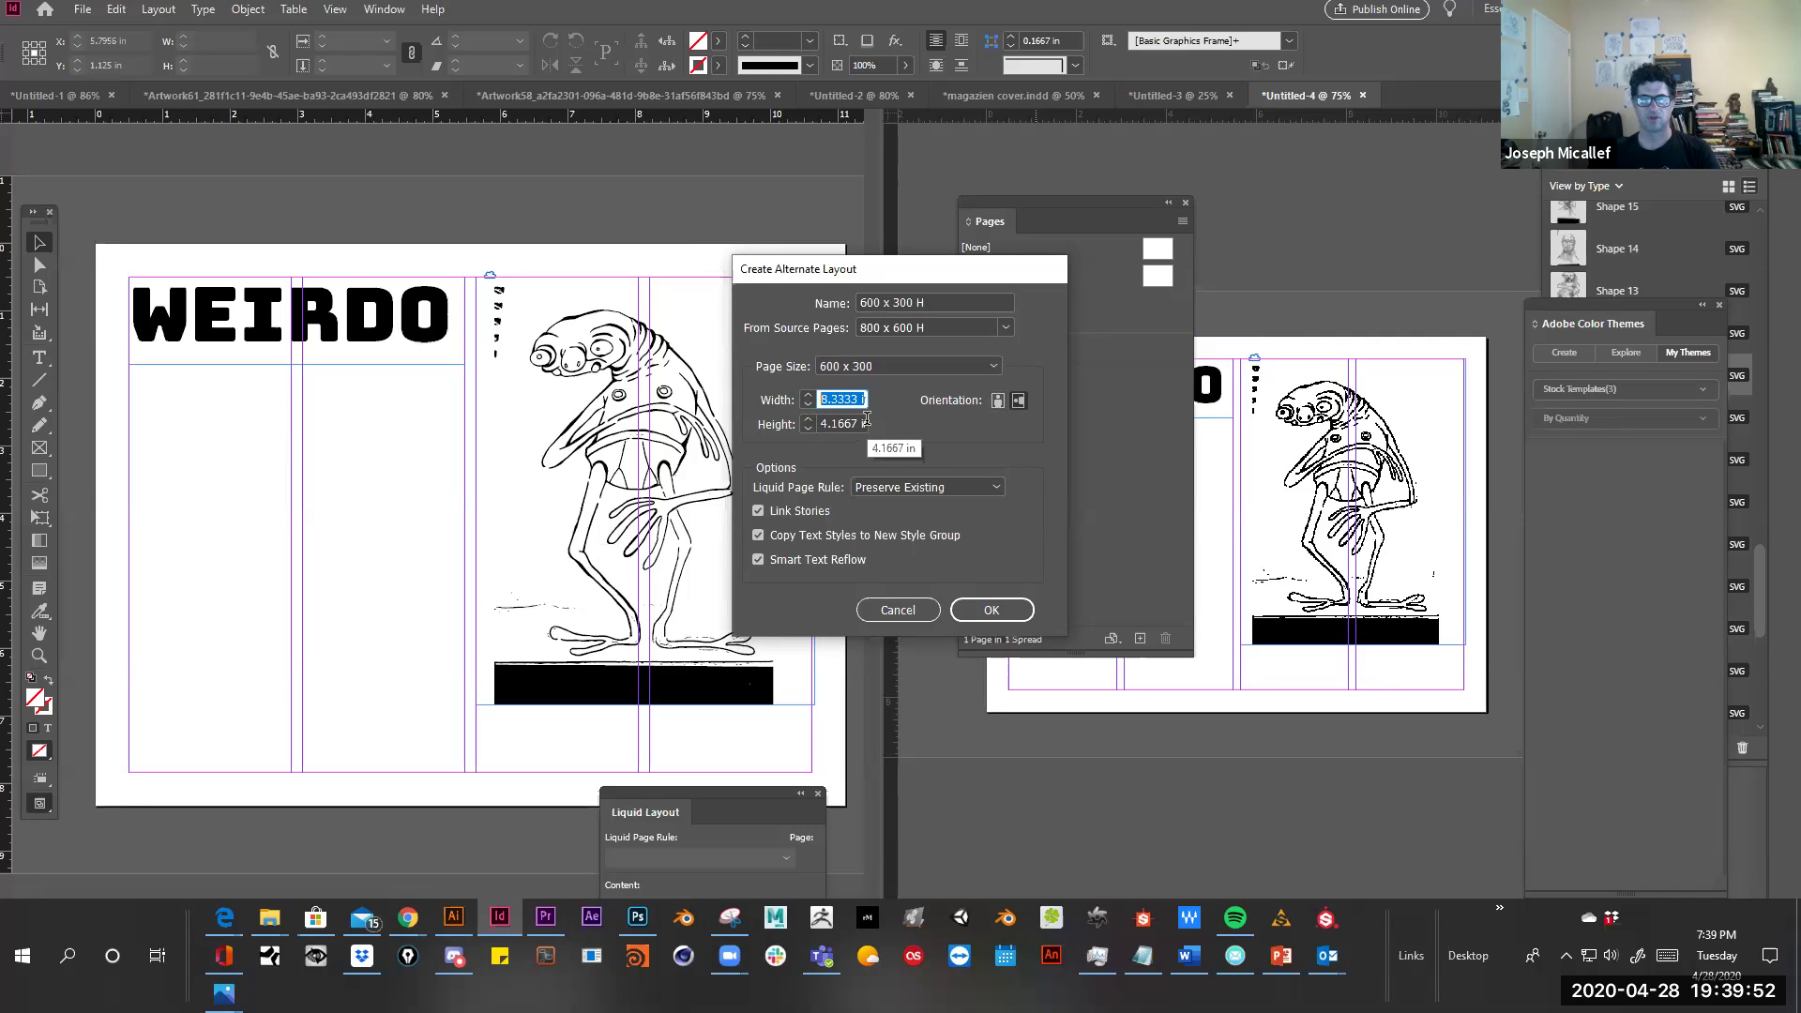
{"action": "key", "text": "Tab"}
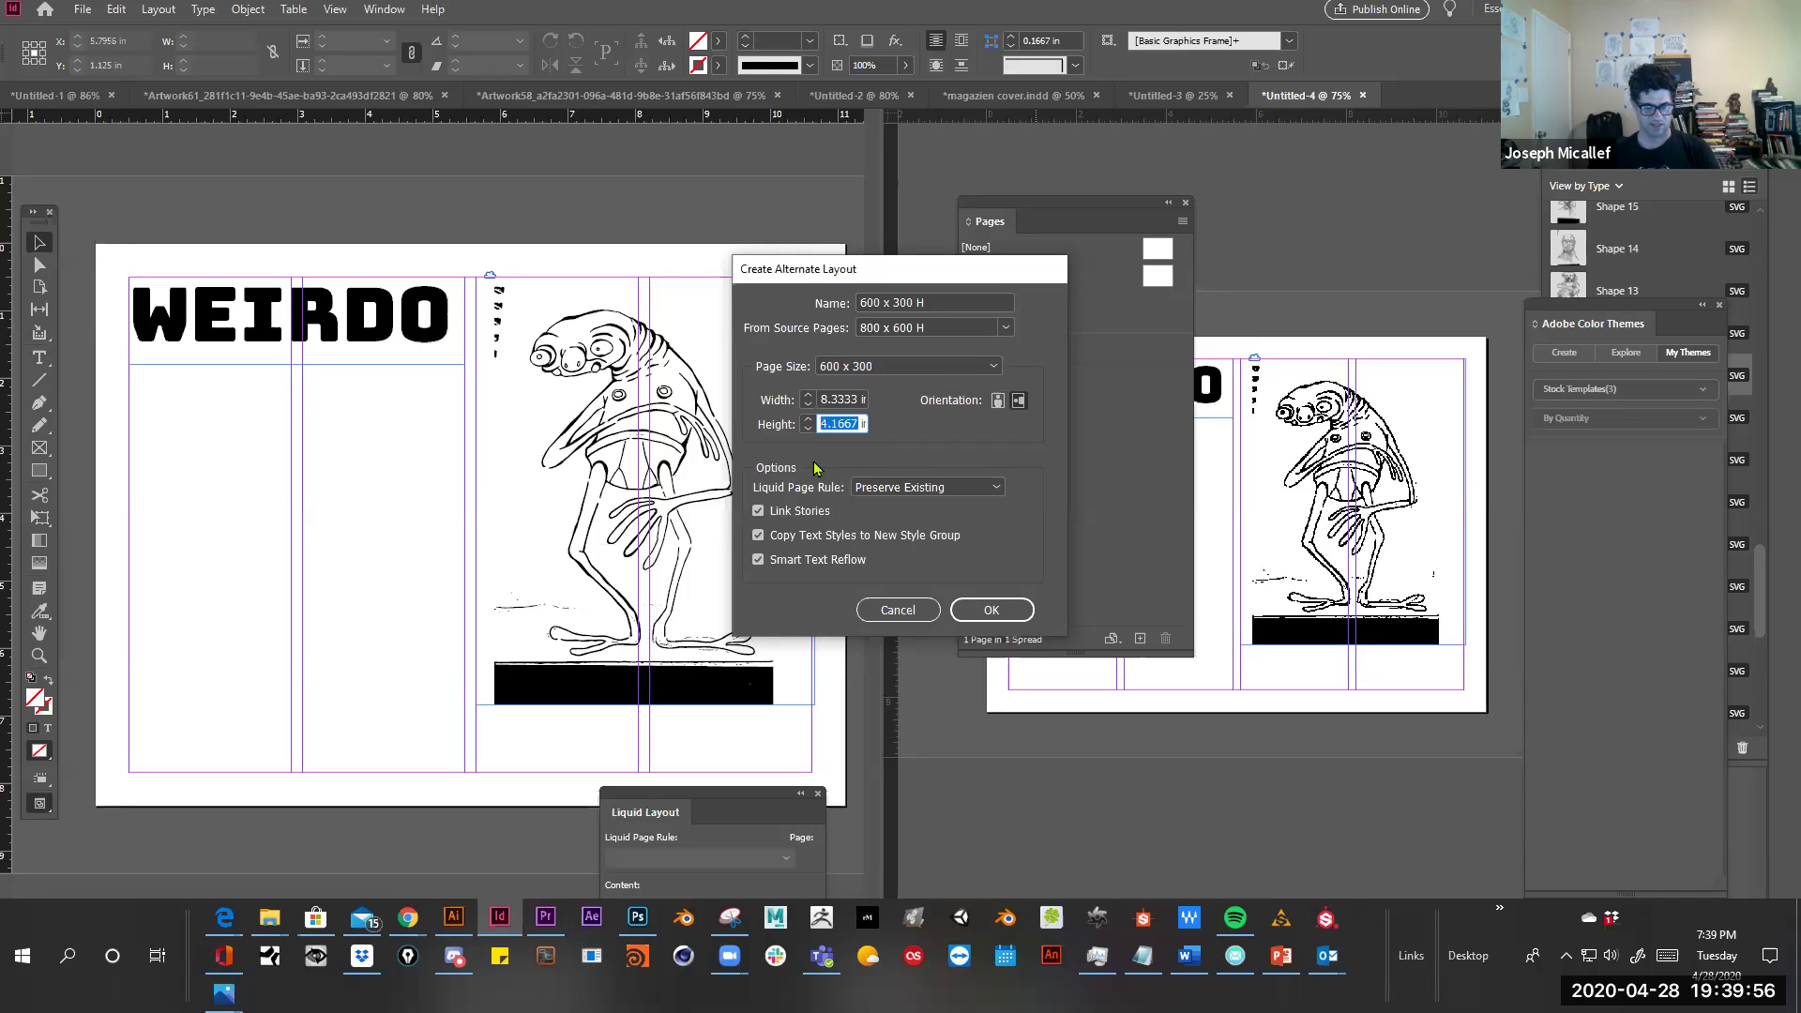
{"action": "left_click", "coordinate": [861, 399]}
{"action": "double_click", "coordinate": [844, 399]}
{"action": "type", "text": "3"}
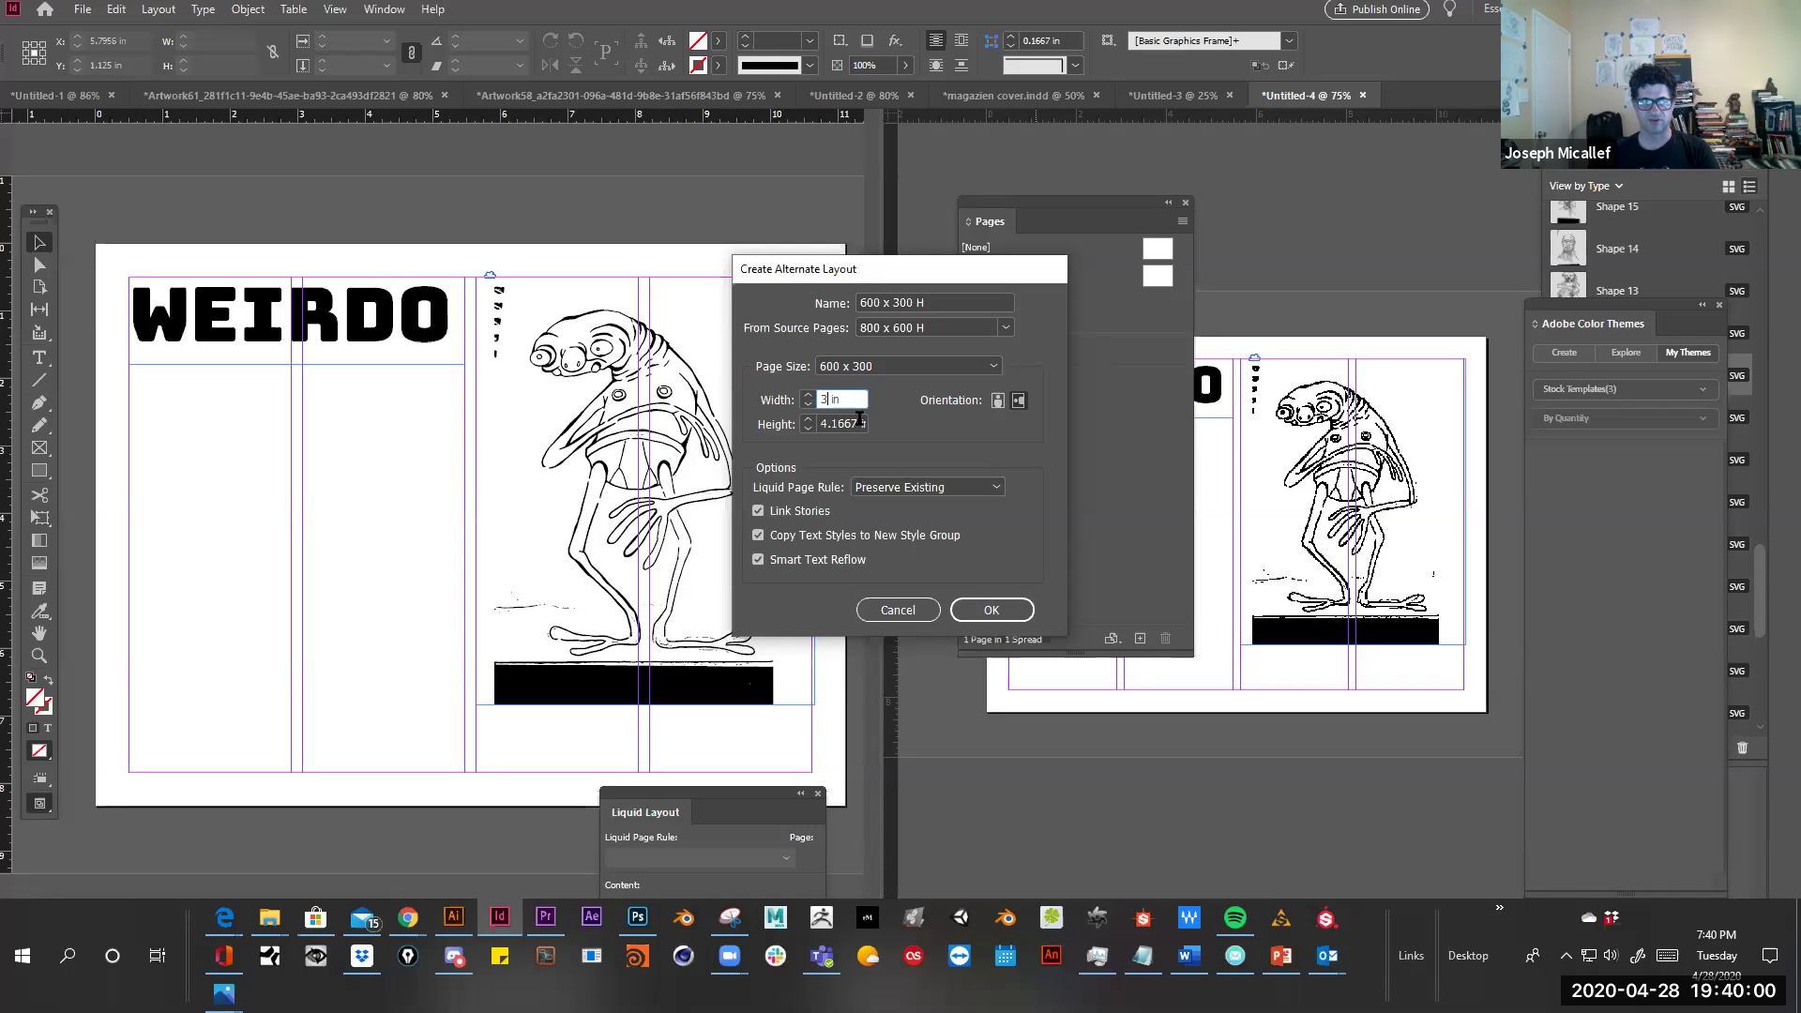
{"action": "key", "text": "Tab"}
{"action": "type", "text": "2.5"}
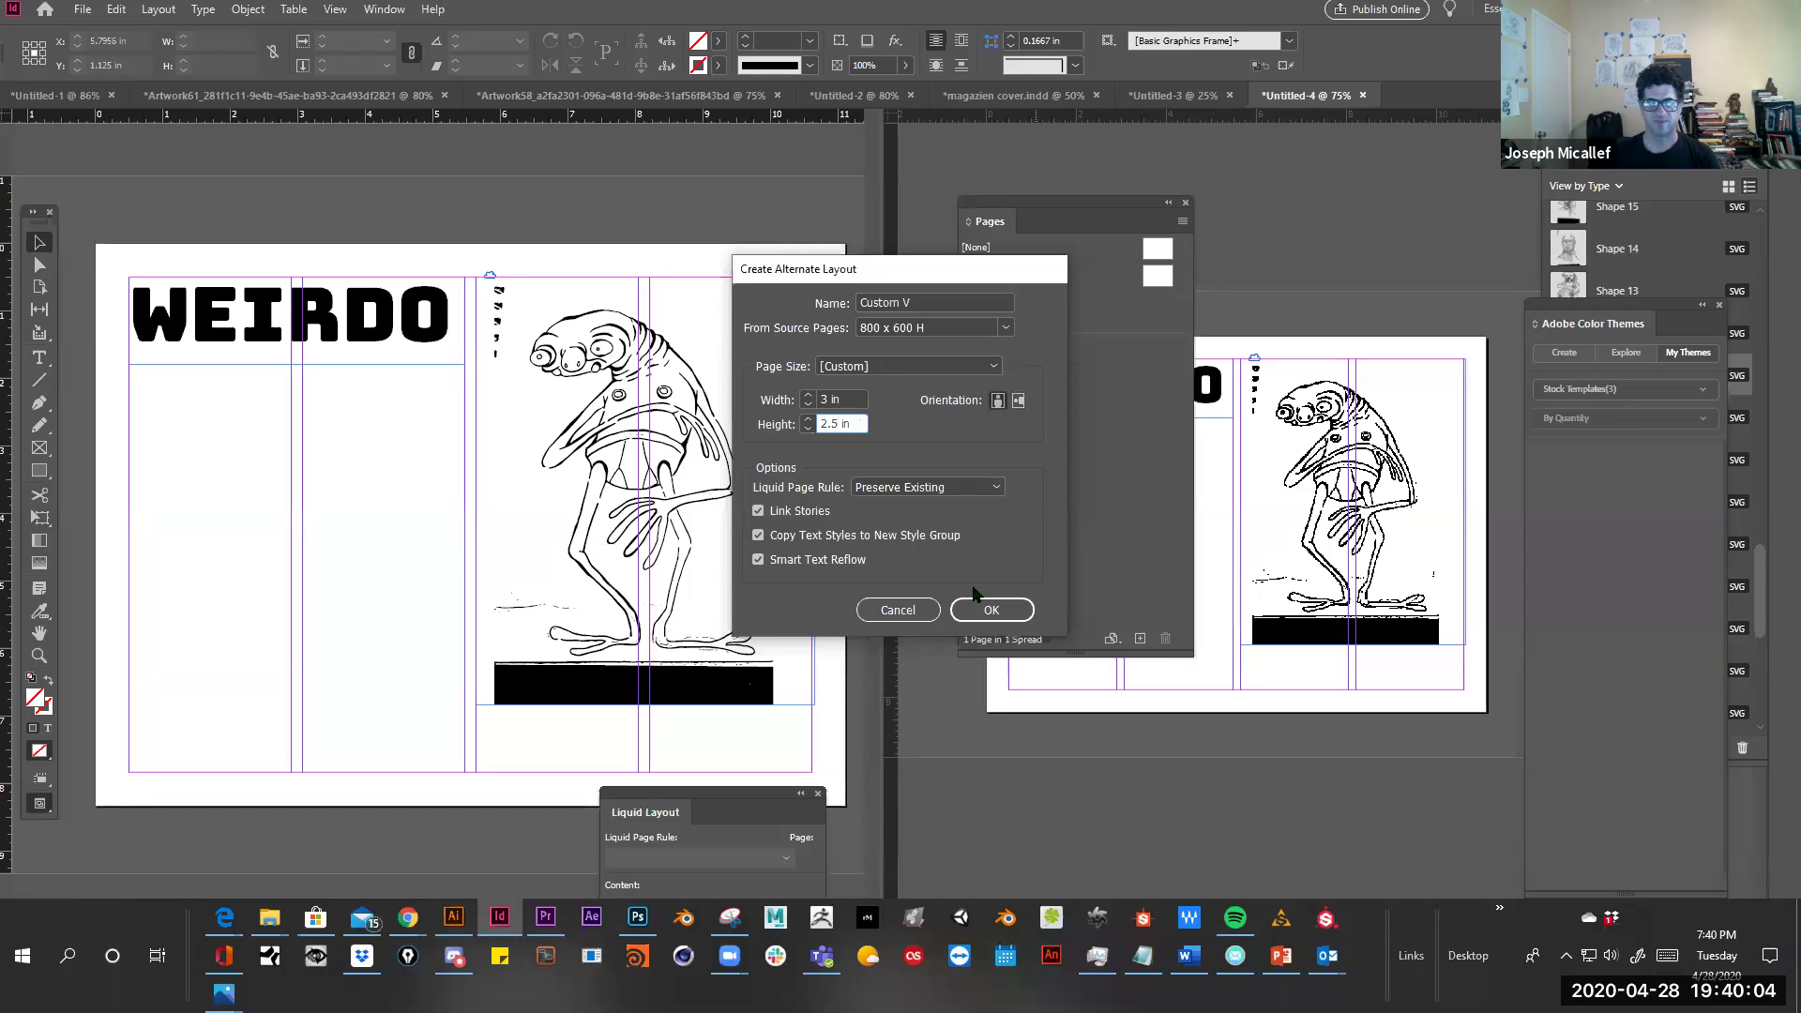
{"action": "left_click", "coordinate": [994, 611]}
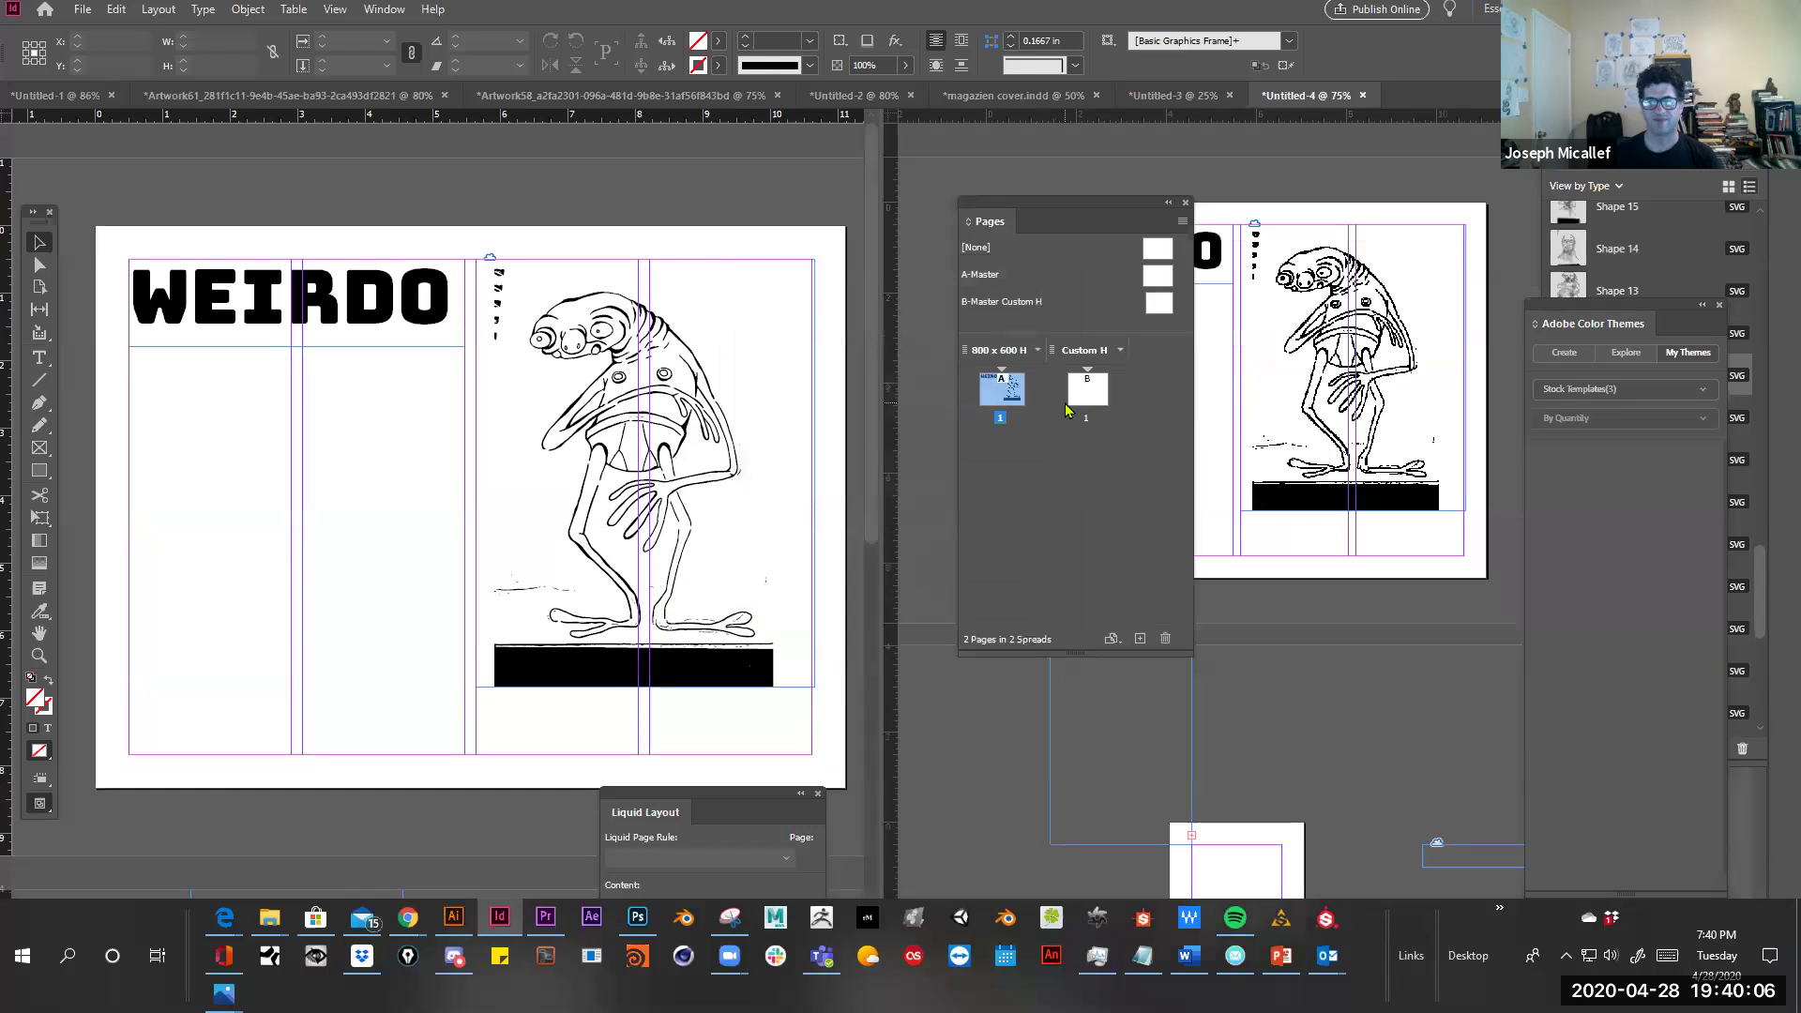
Select the Custom H layout's page and give it a custom page size with a width of 4 in
{"action": "key", "text": "ctrl+minus"}
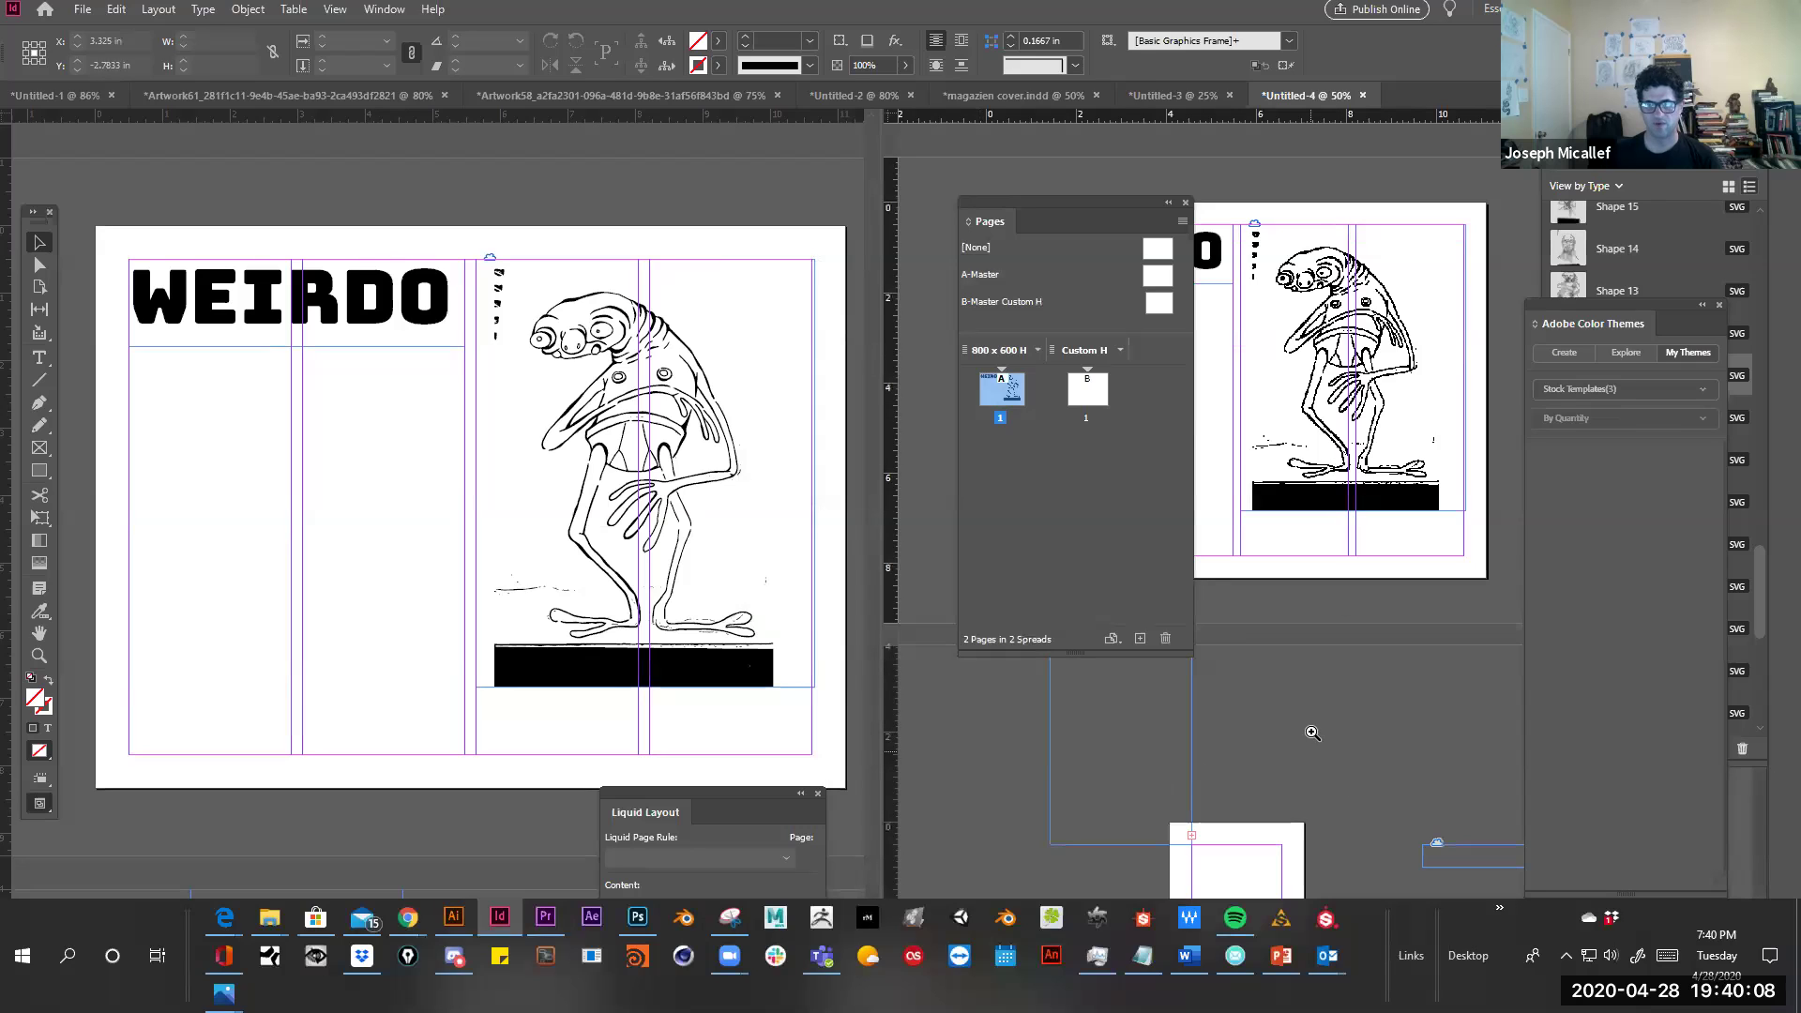
{"action": "left_click_drag", "start_coordinate": [1314, 739], "coordinate": [1312, 427]}
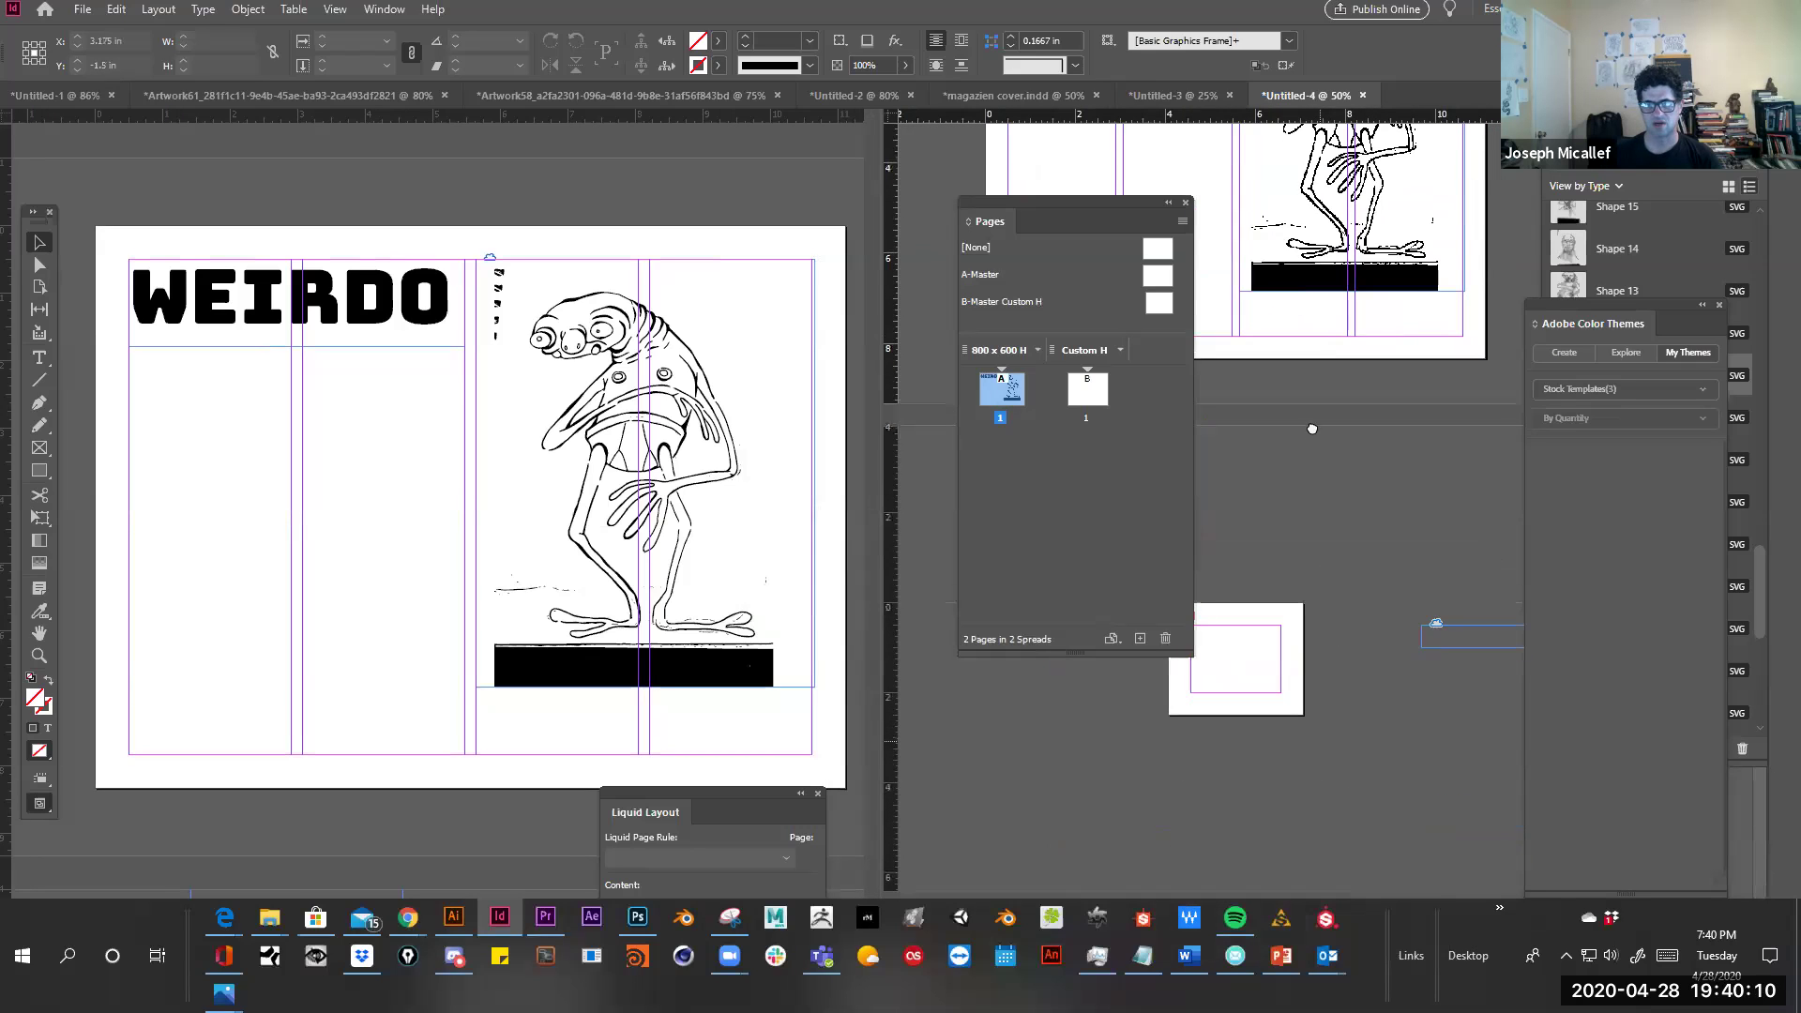
{"action": "left_click", "coordinate": [1245, 664]}
{"action": "left_click", "coordinate": [1281, 575]}
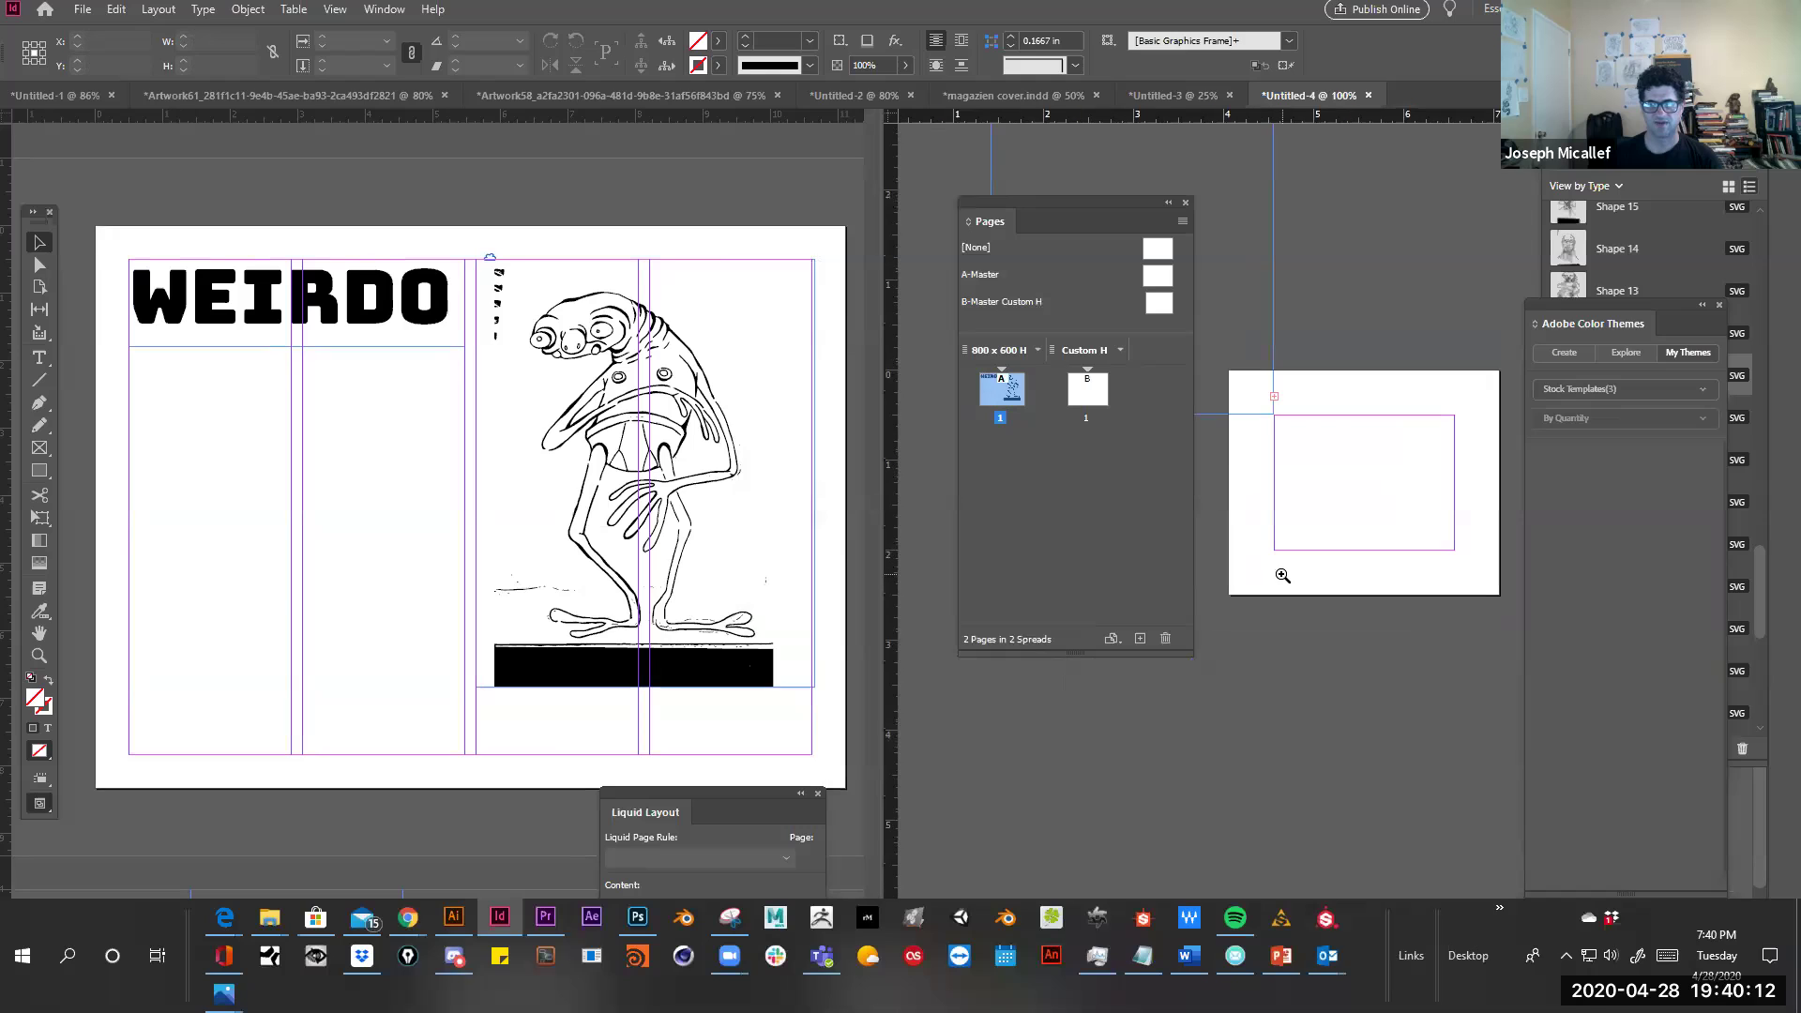
{"action": "left_click", "coordinate": [1099, 401]}
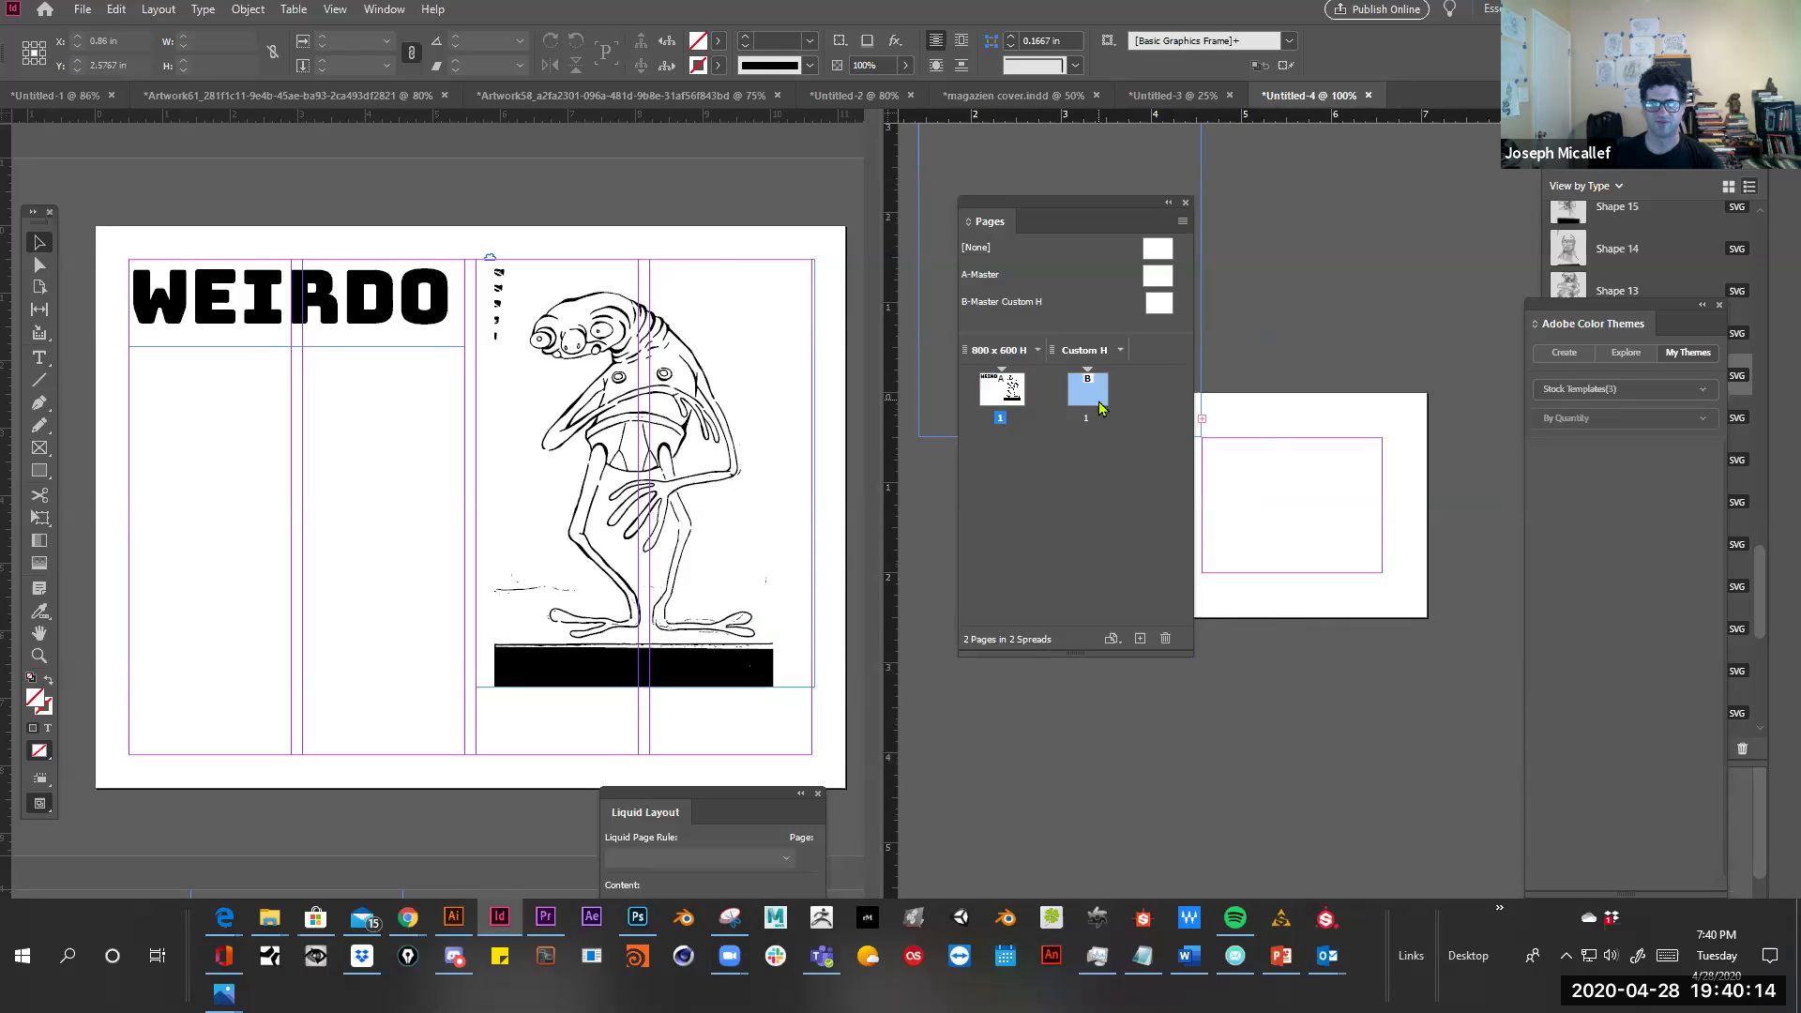
{"action": "left_click", "coordinate": [1113, 646]}
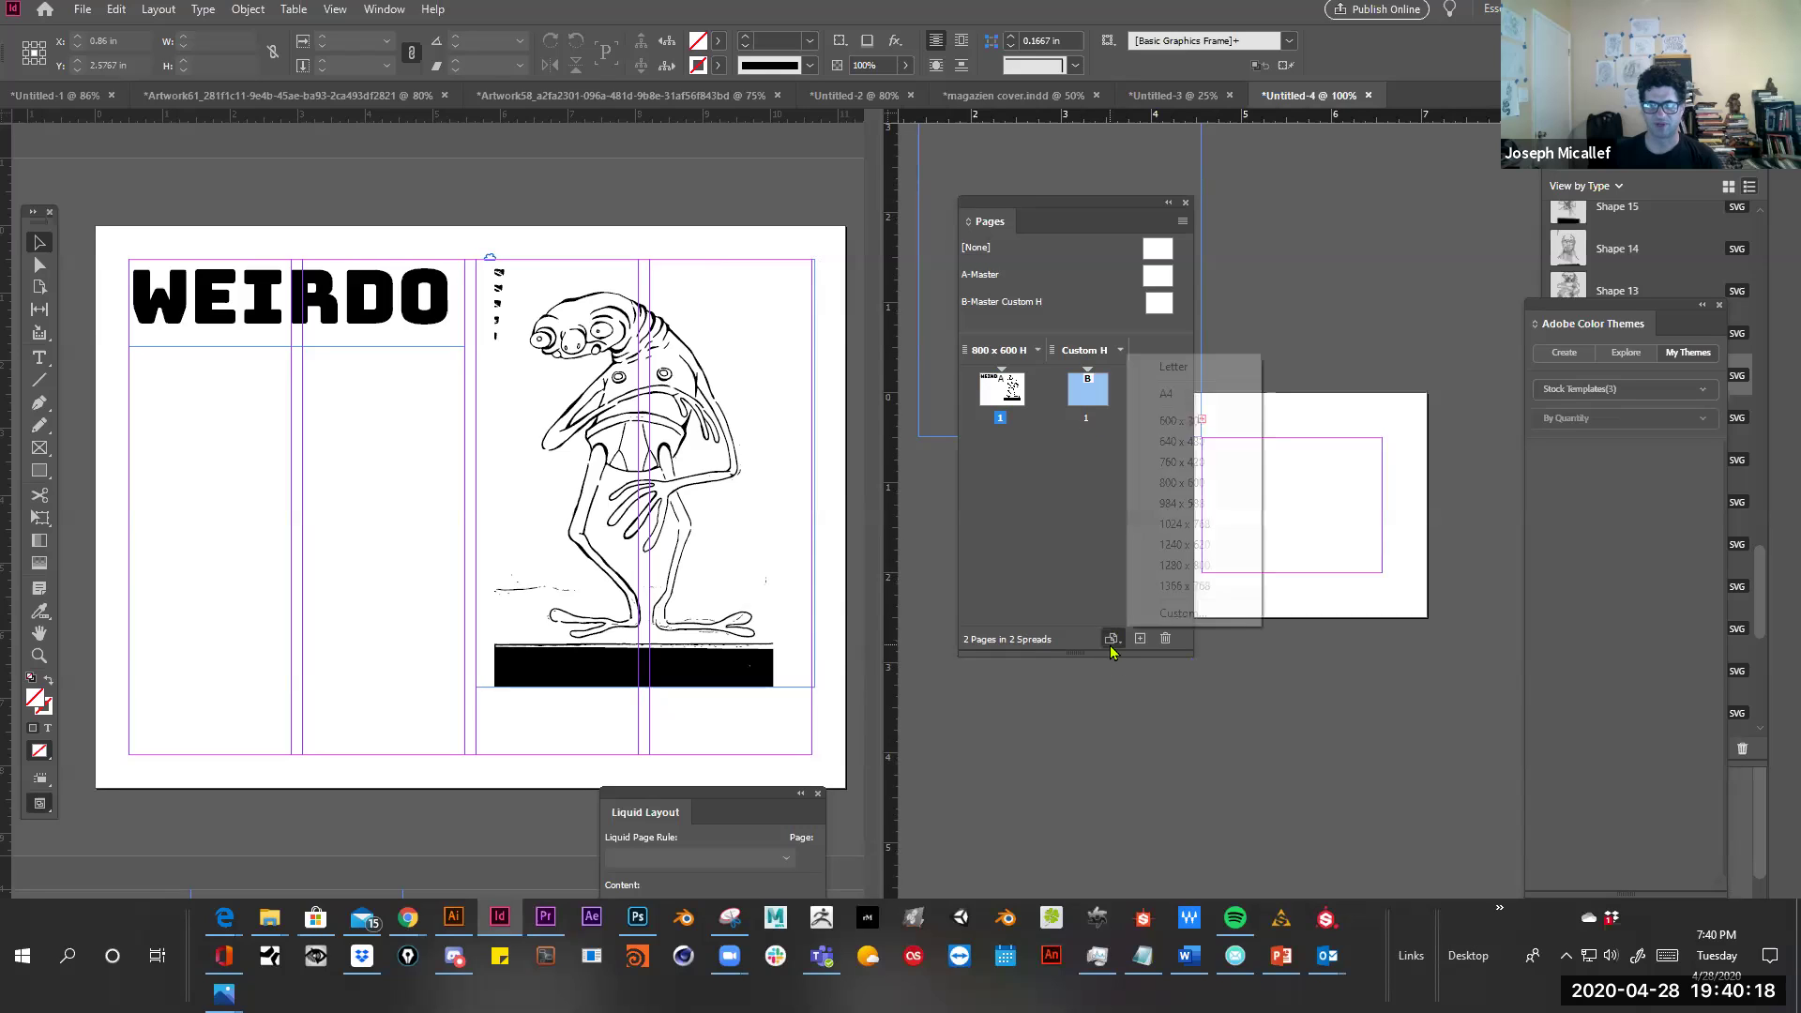
{"action": "left_click", "coordinate": [1196, 615]}
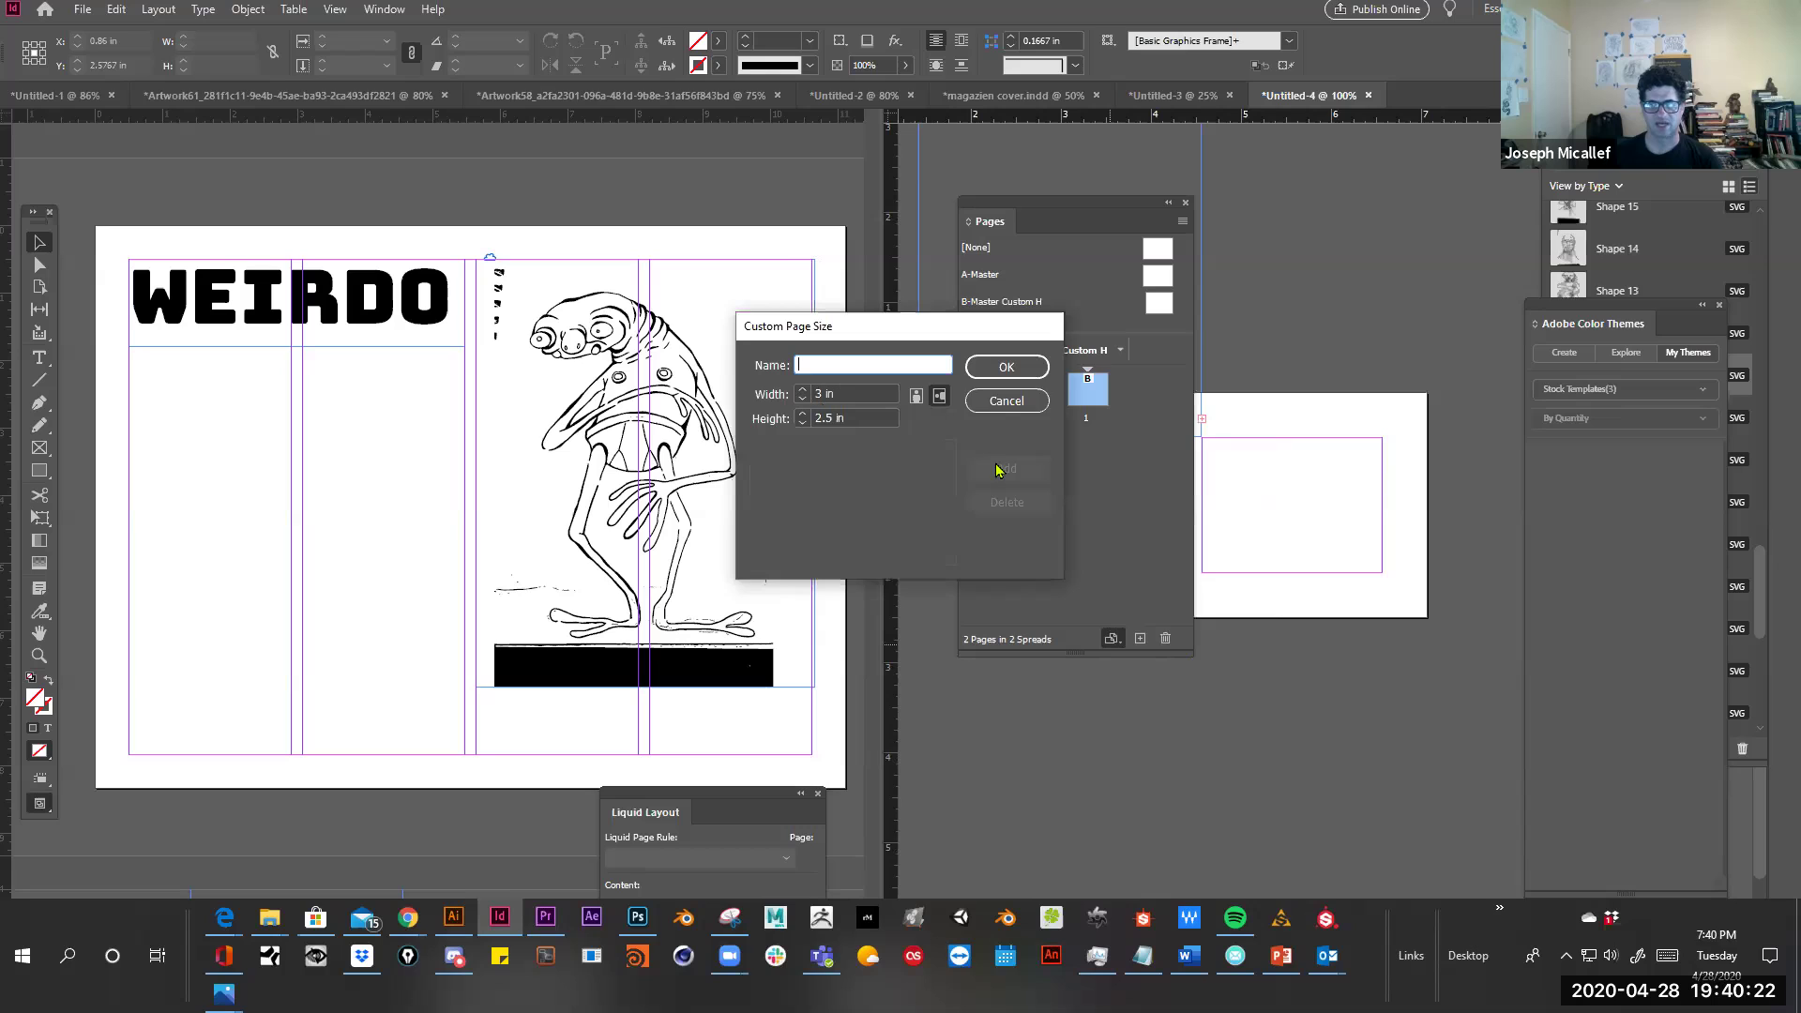
{"action": "double_click", "coordinate": [815, 393]}
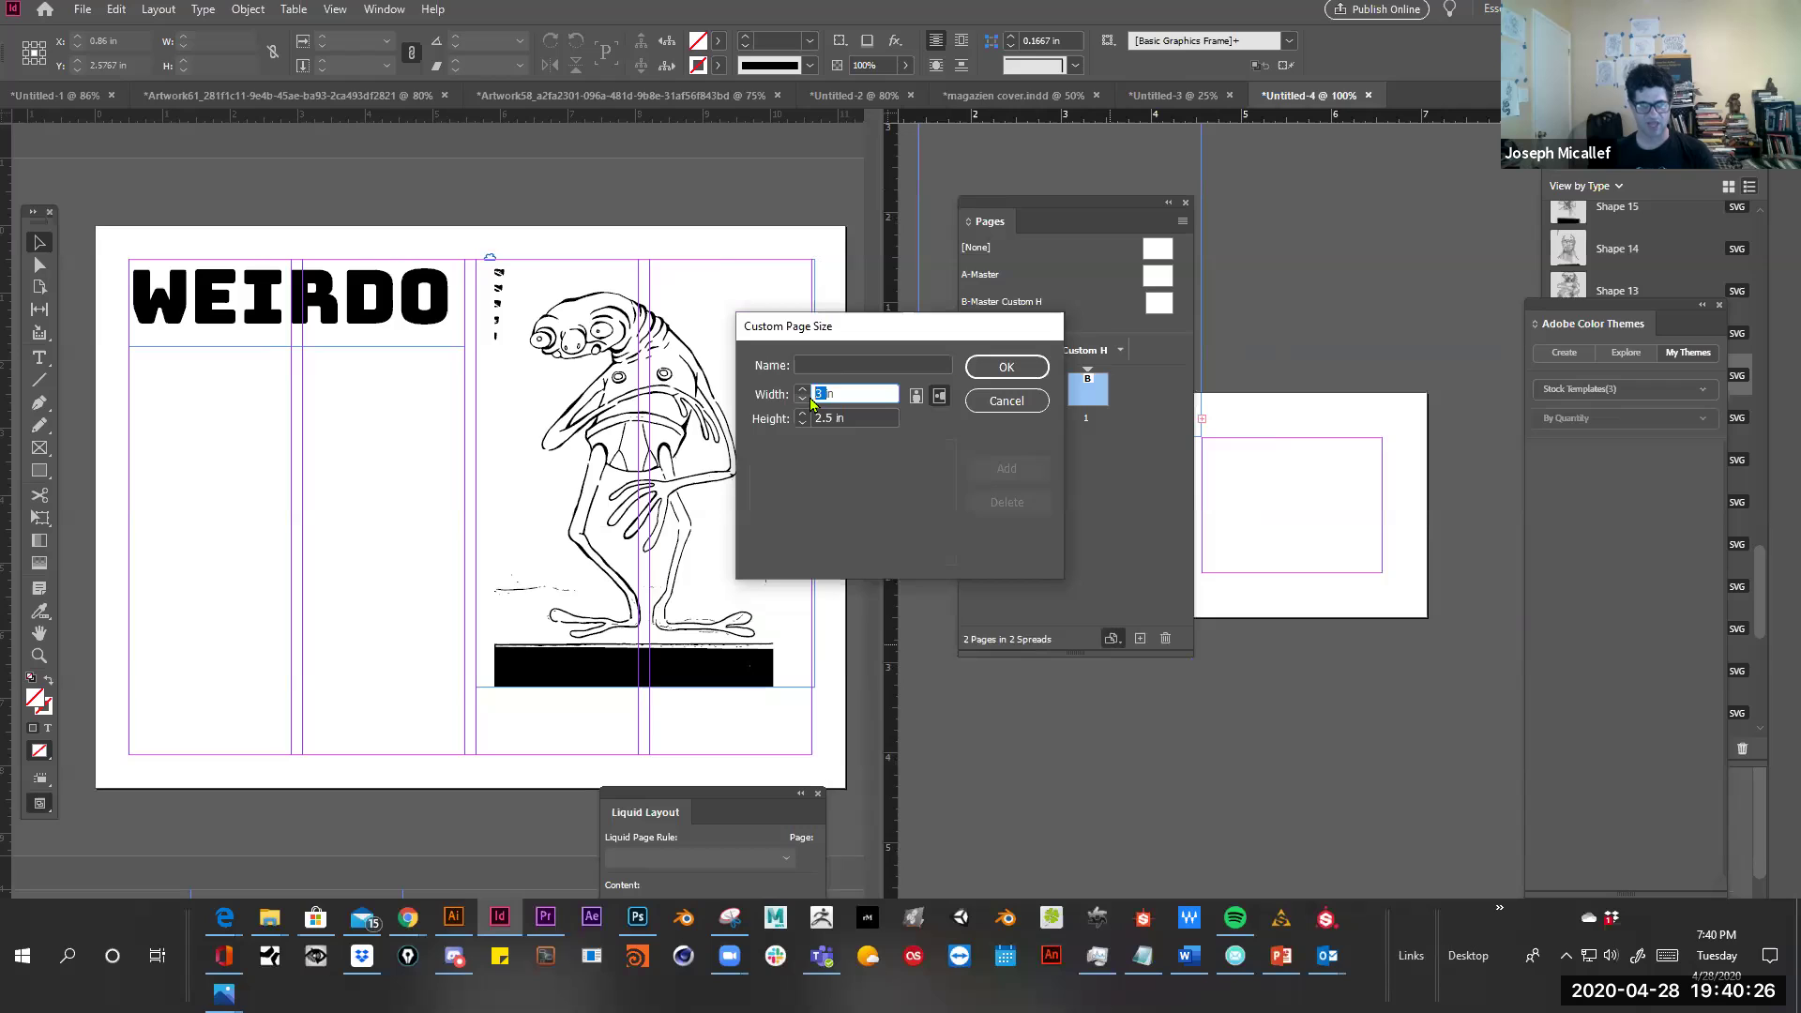
{"action": "left_click", "coordinate": [1004, 366]}
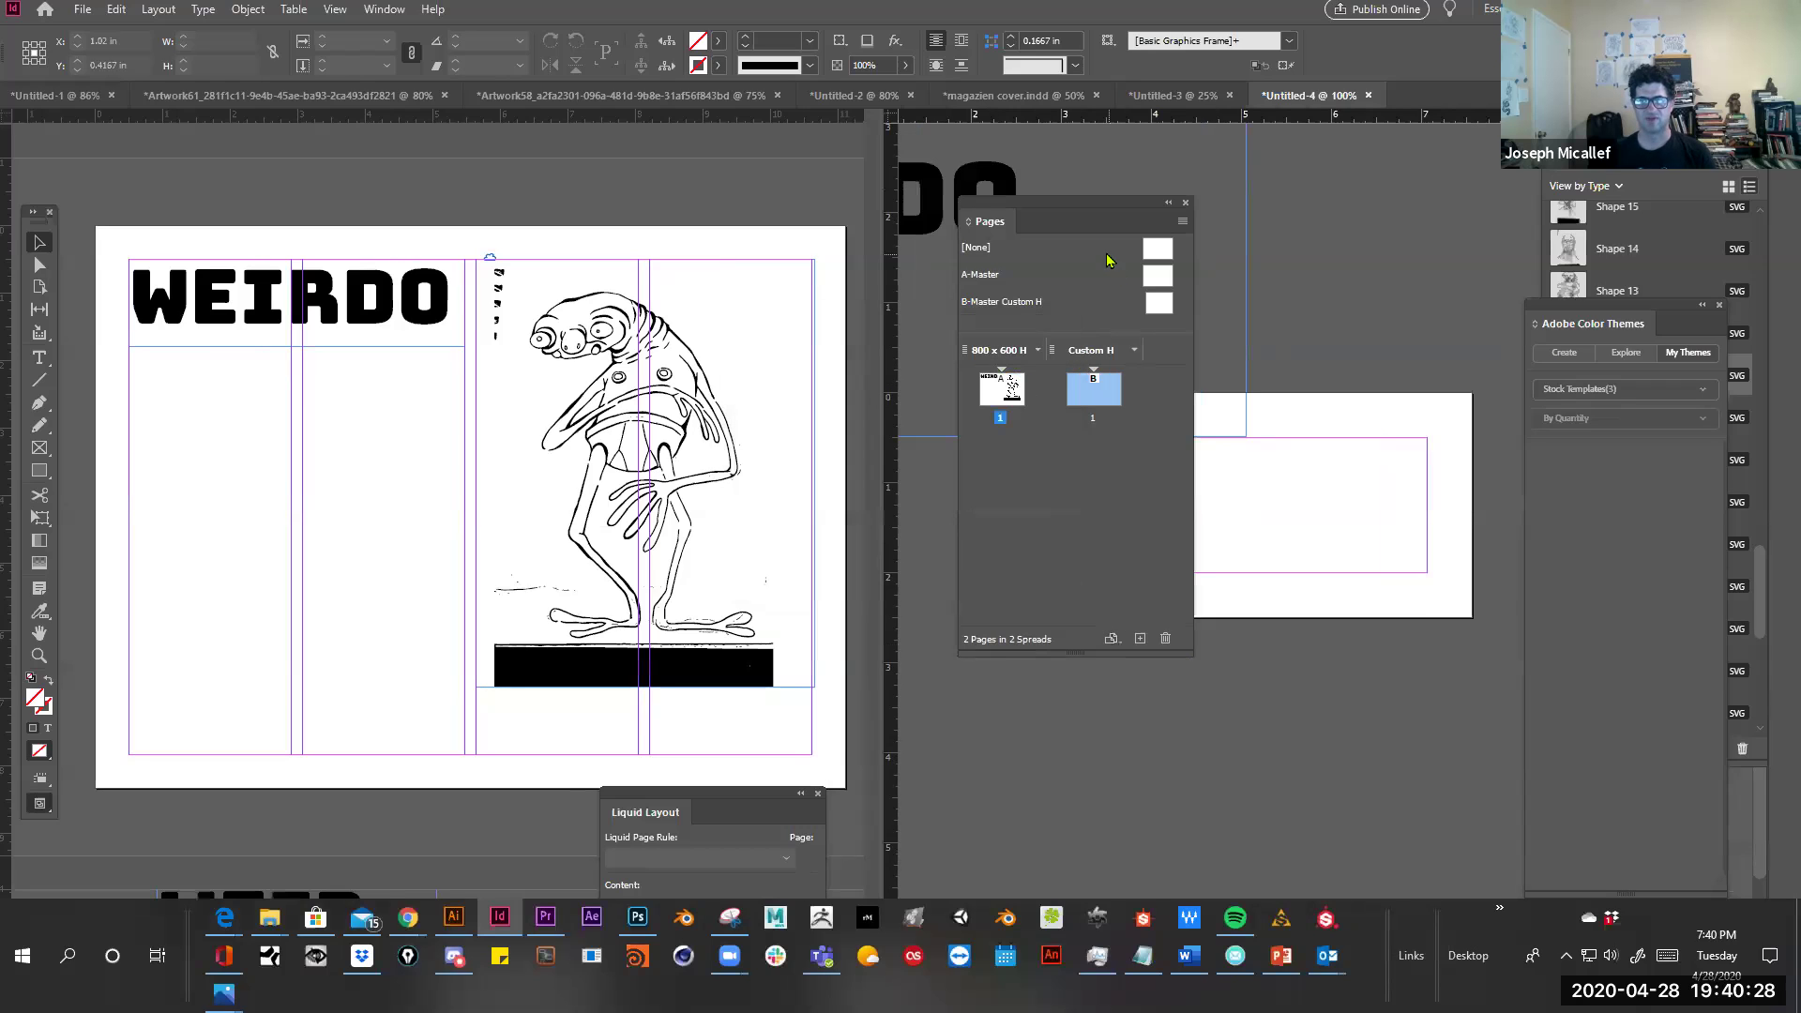
Move the Pages panel out of the way and place the WEIRDO headline frame on the Custom H page
{"action": "left_click_drag", "start_coordinate": [1069, 208], "coordinate": [1176, 826]}
{"action": "left_click", "coordinate": [1260, 547], "text": "ctrl+alt"}
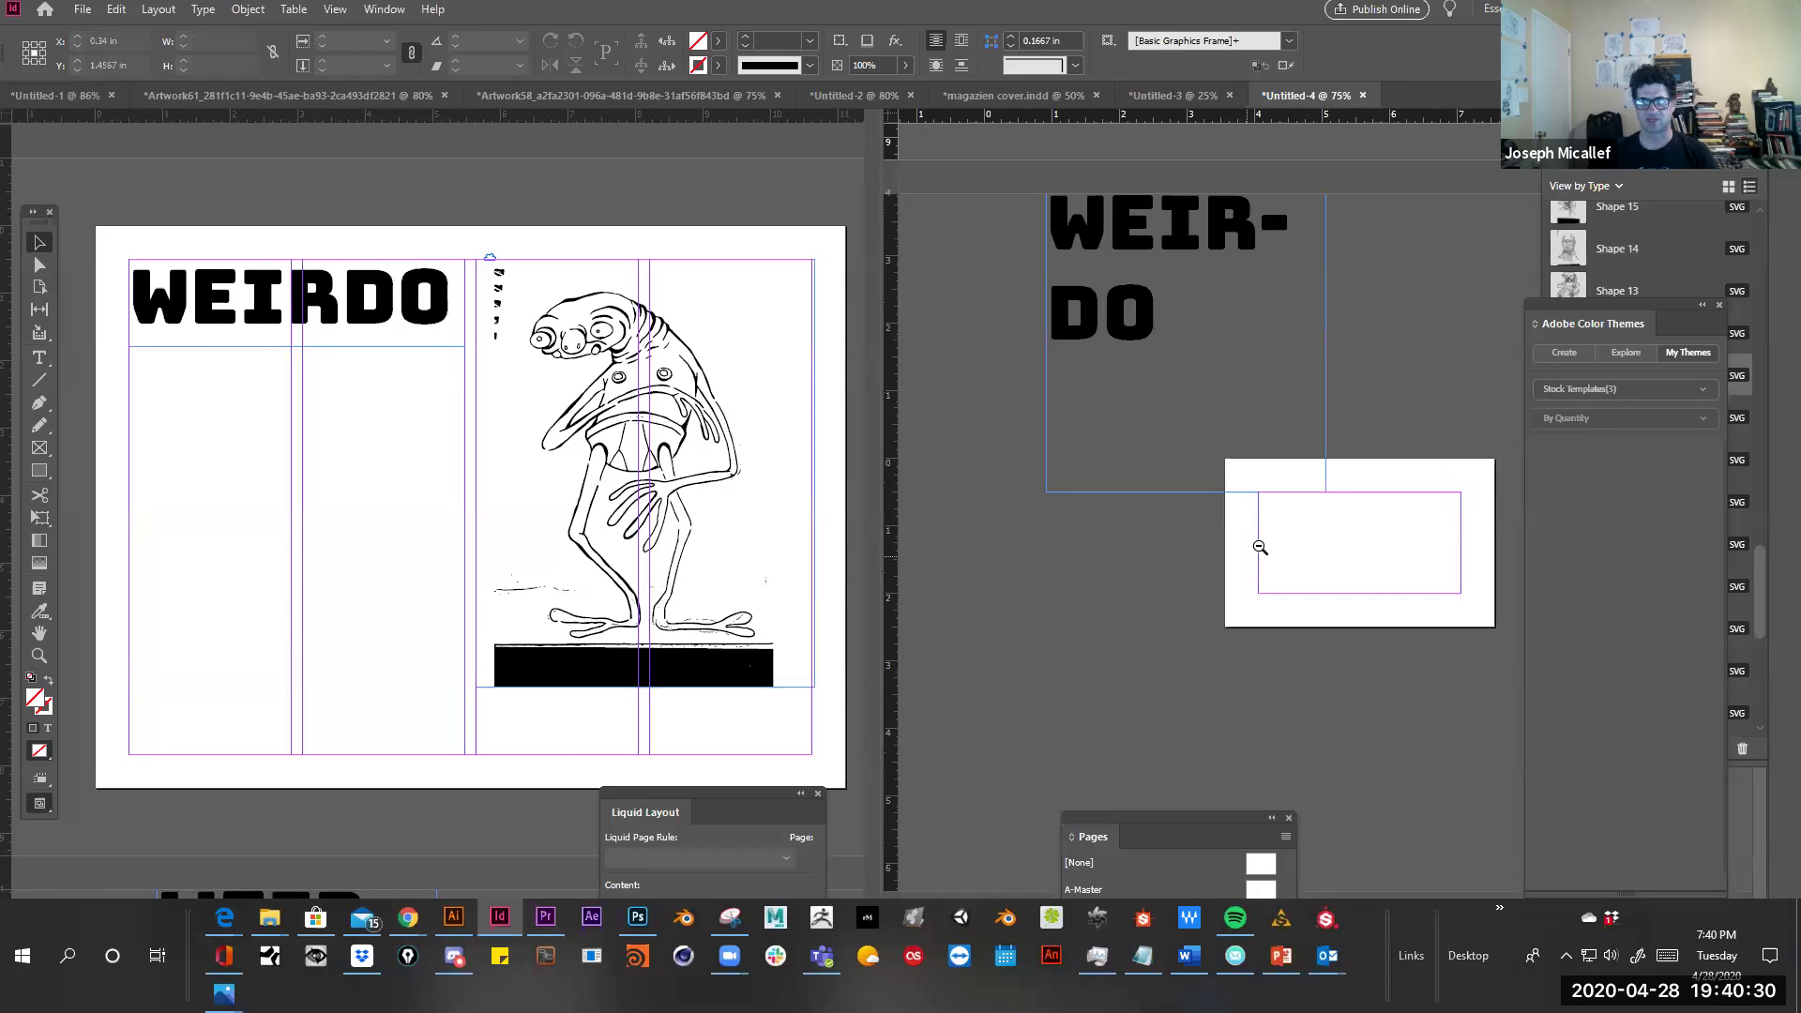
{"action": "left_click_drag", "start_coordinate": [1407, 515], "coordinate": [1174, 602]}
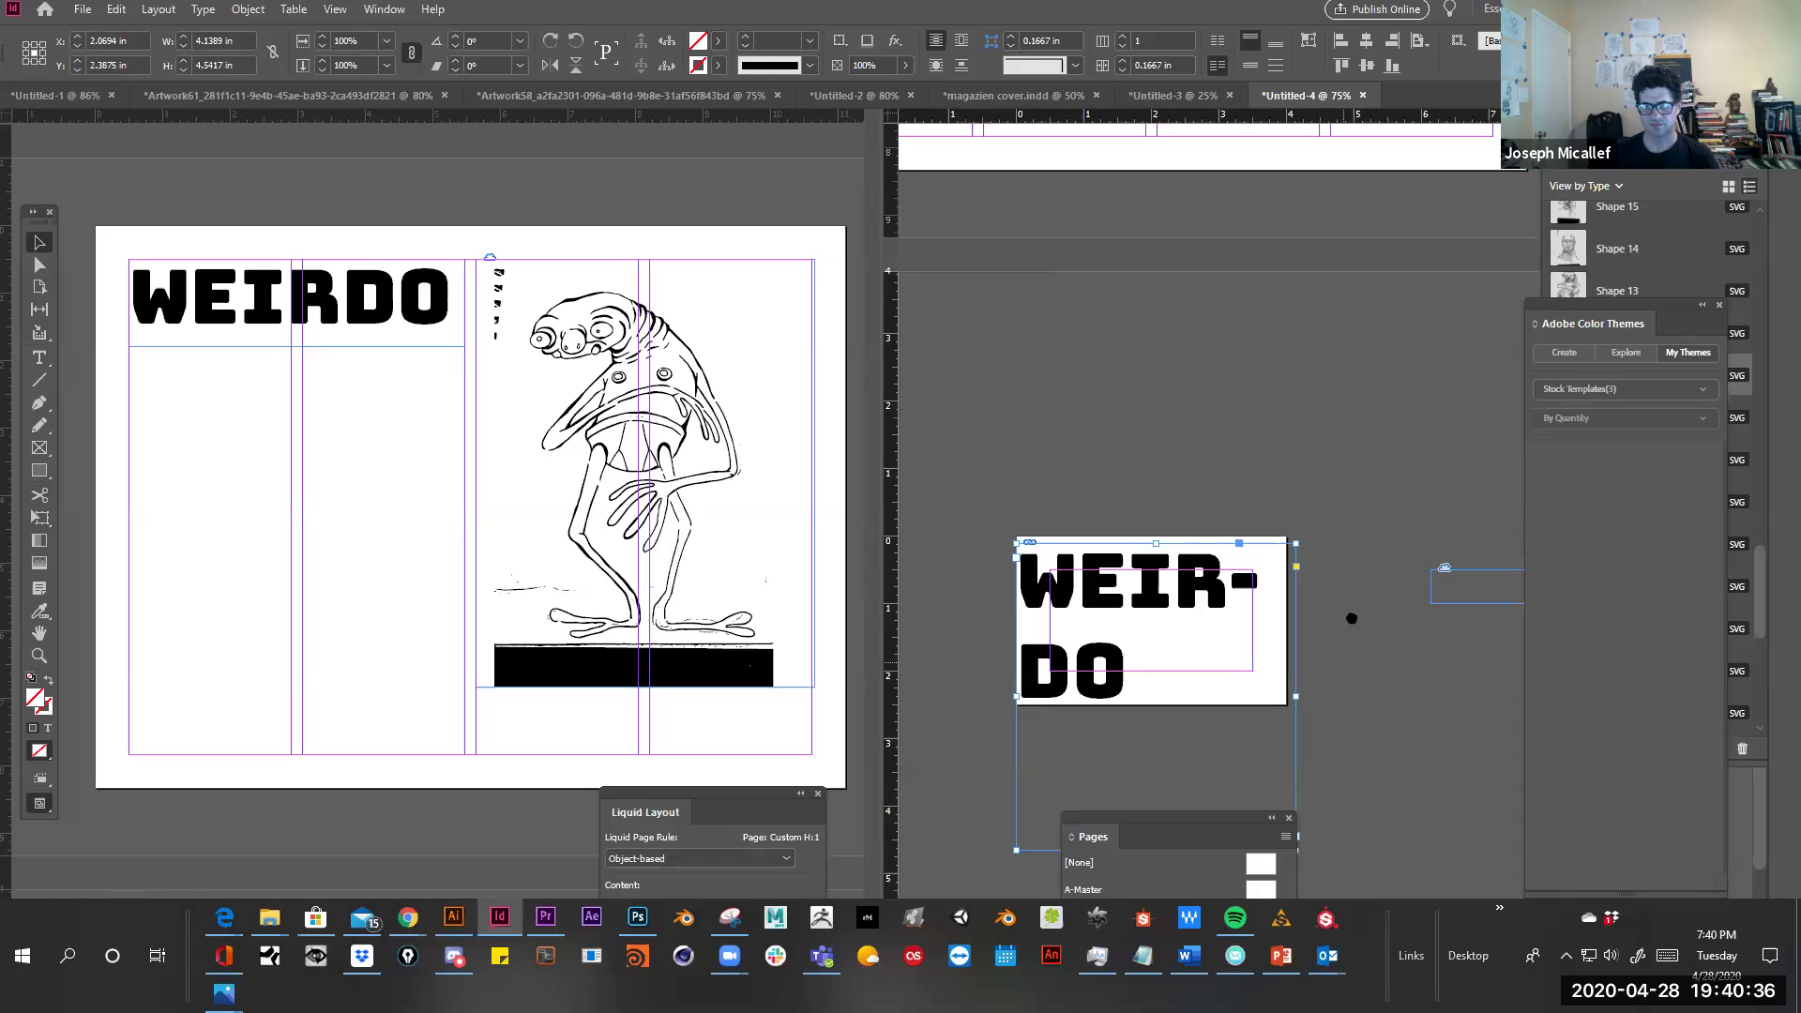
{"action": "scroll", "coordinate": [1351, 615], "scroll_direction": "down", "scroll_amount": 2}
Scale the headline frame and its text on the Custom H page down to about 1.47 in by 1.61 in
{"action": "key", "text": "e"}
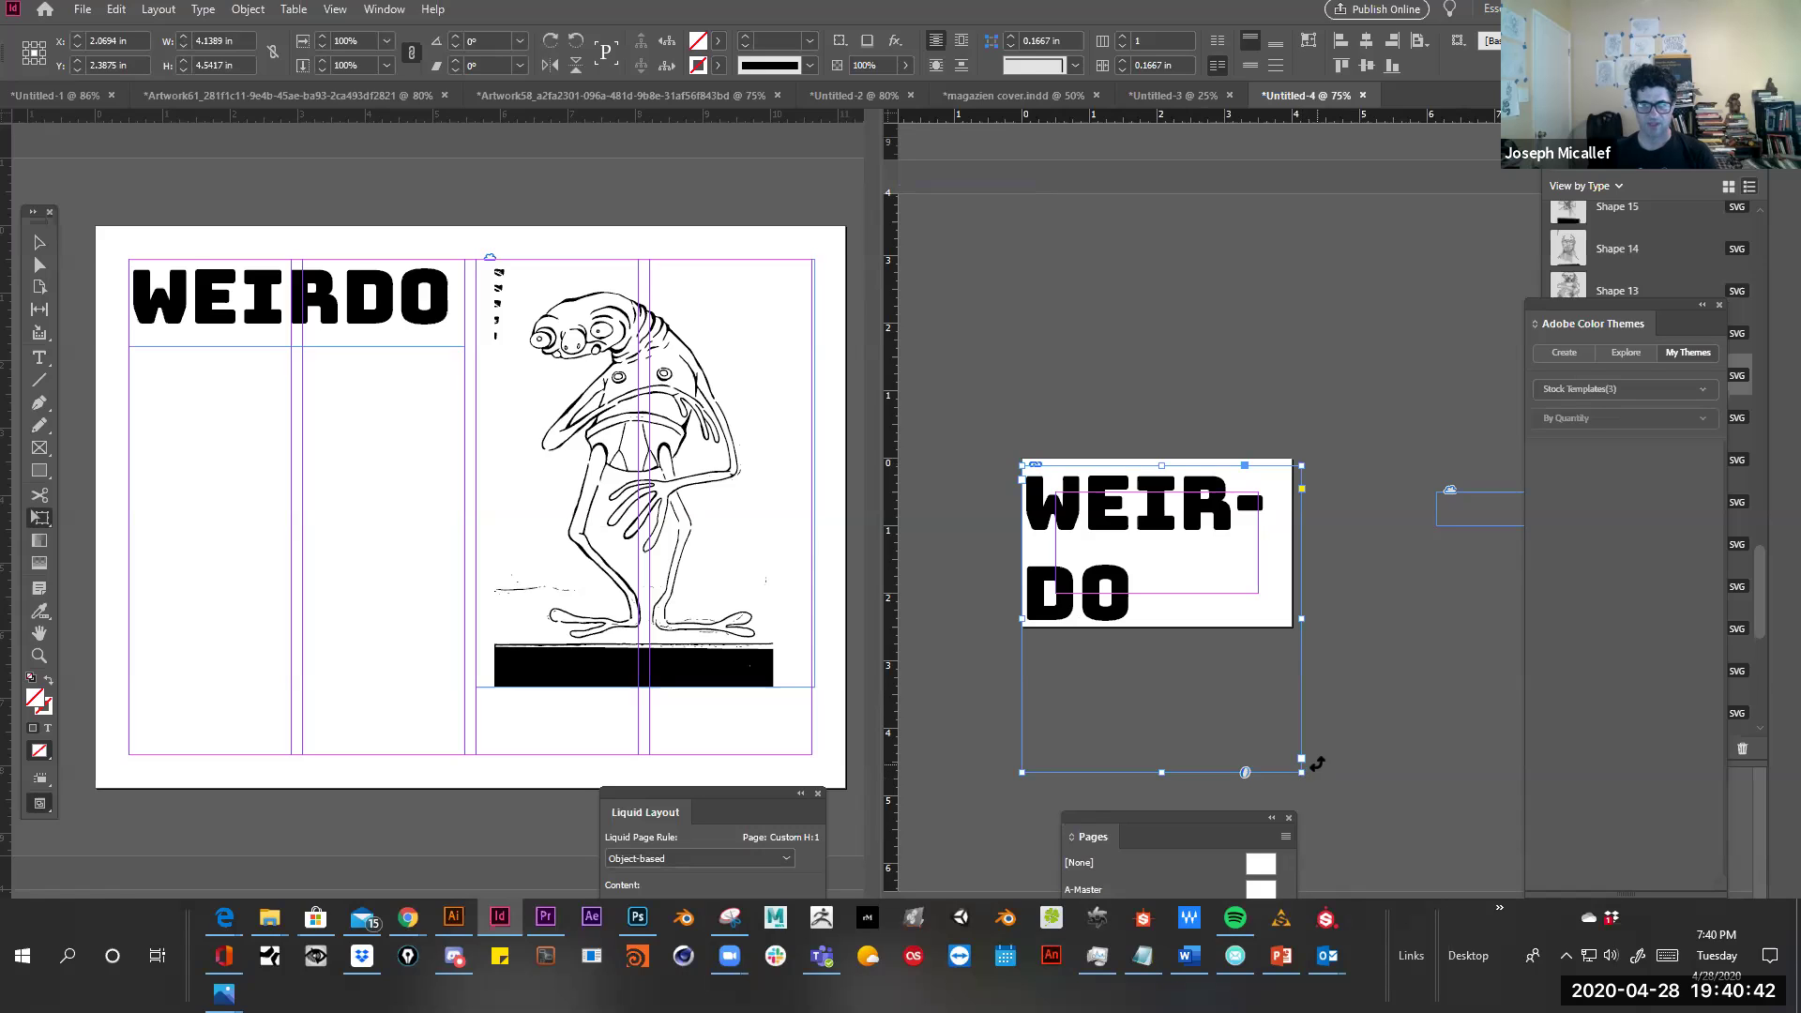
{"action": "left_click_drag", "start_coordinate": [1299, 772], "coordinate": [1213, 516]}
{"action": "key", "text": "ctrl+z"}
{"action": "key", "text": "a"}
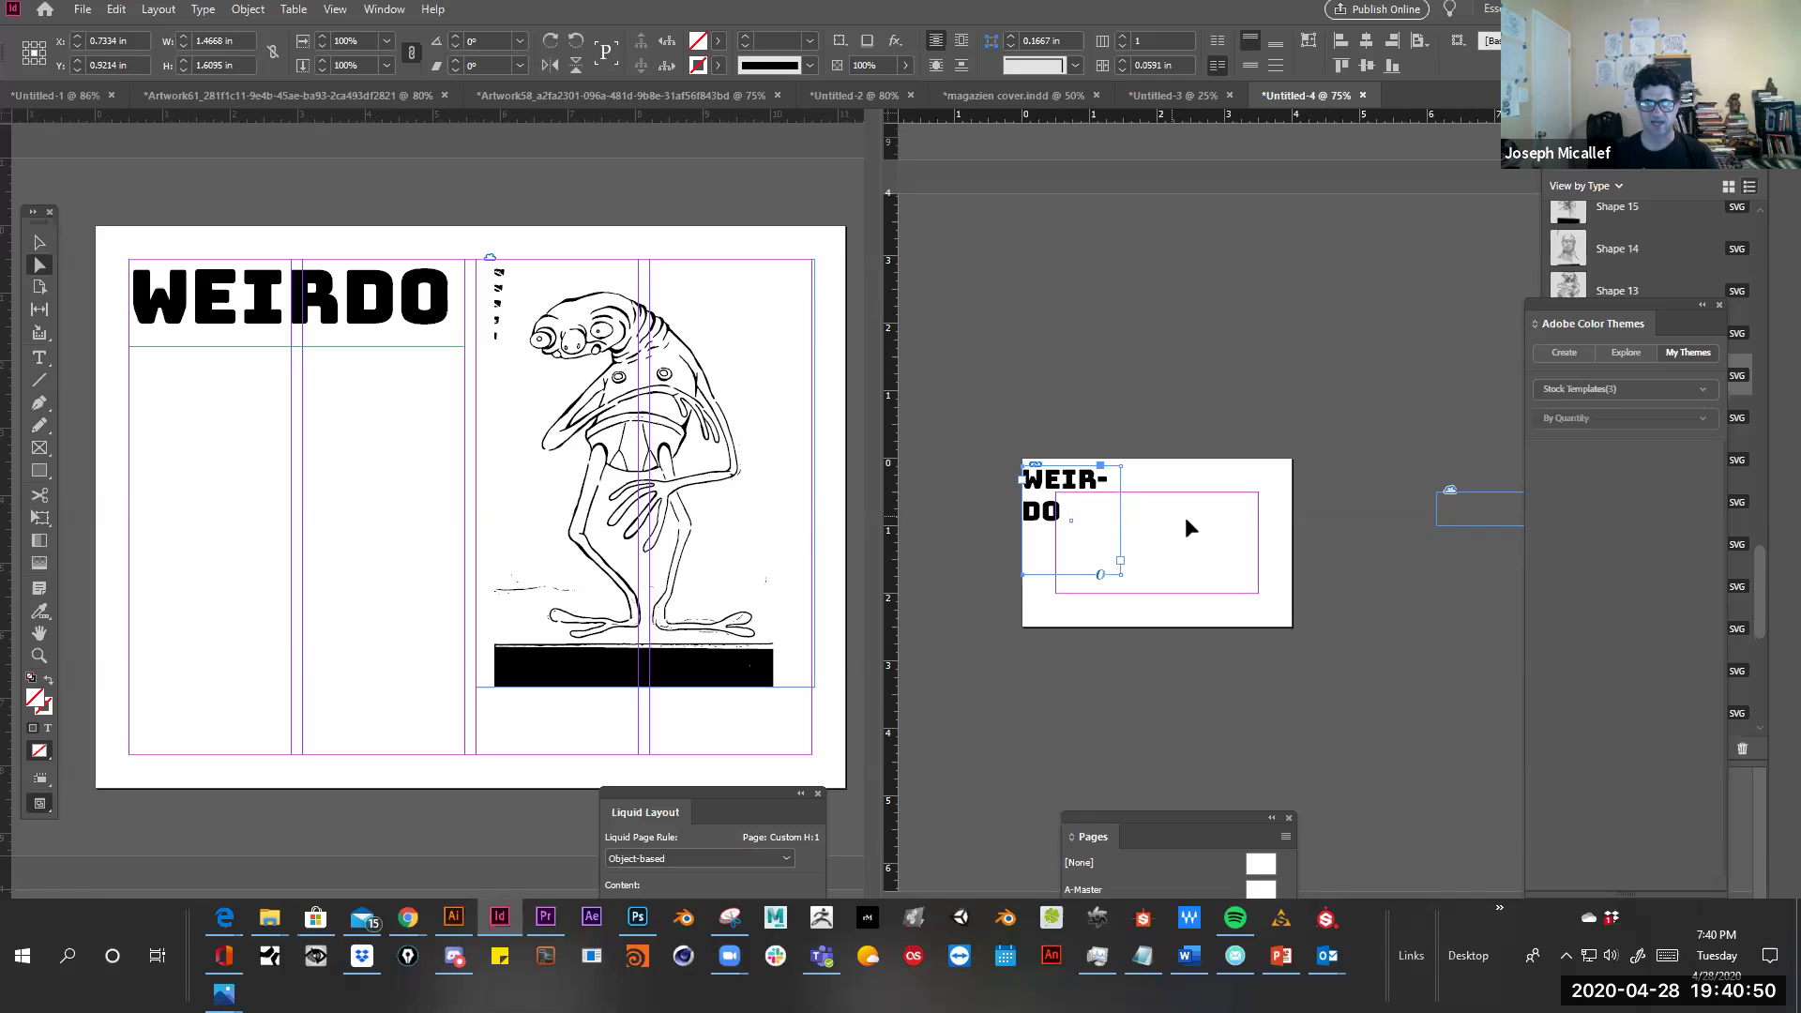
Widen the headline frame to about 3.04 in and move it close to the upper-left margin corner of the Custom H page
{"action": "left_click_drag", "start_coordinate": [1118, 512], "coordinate": [1231, 531]}
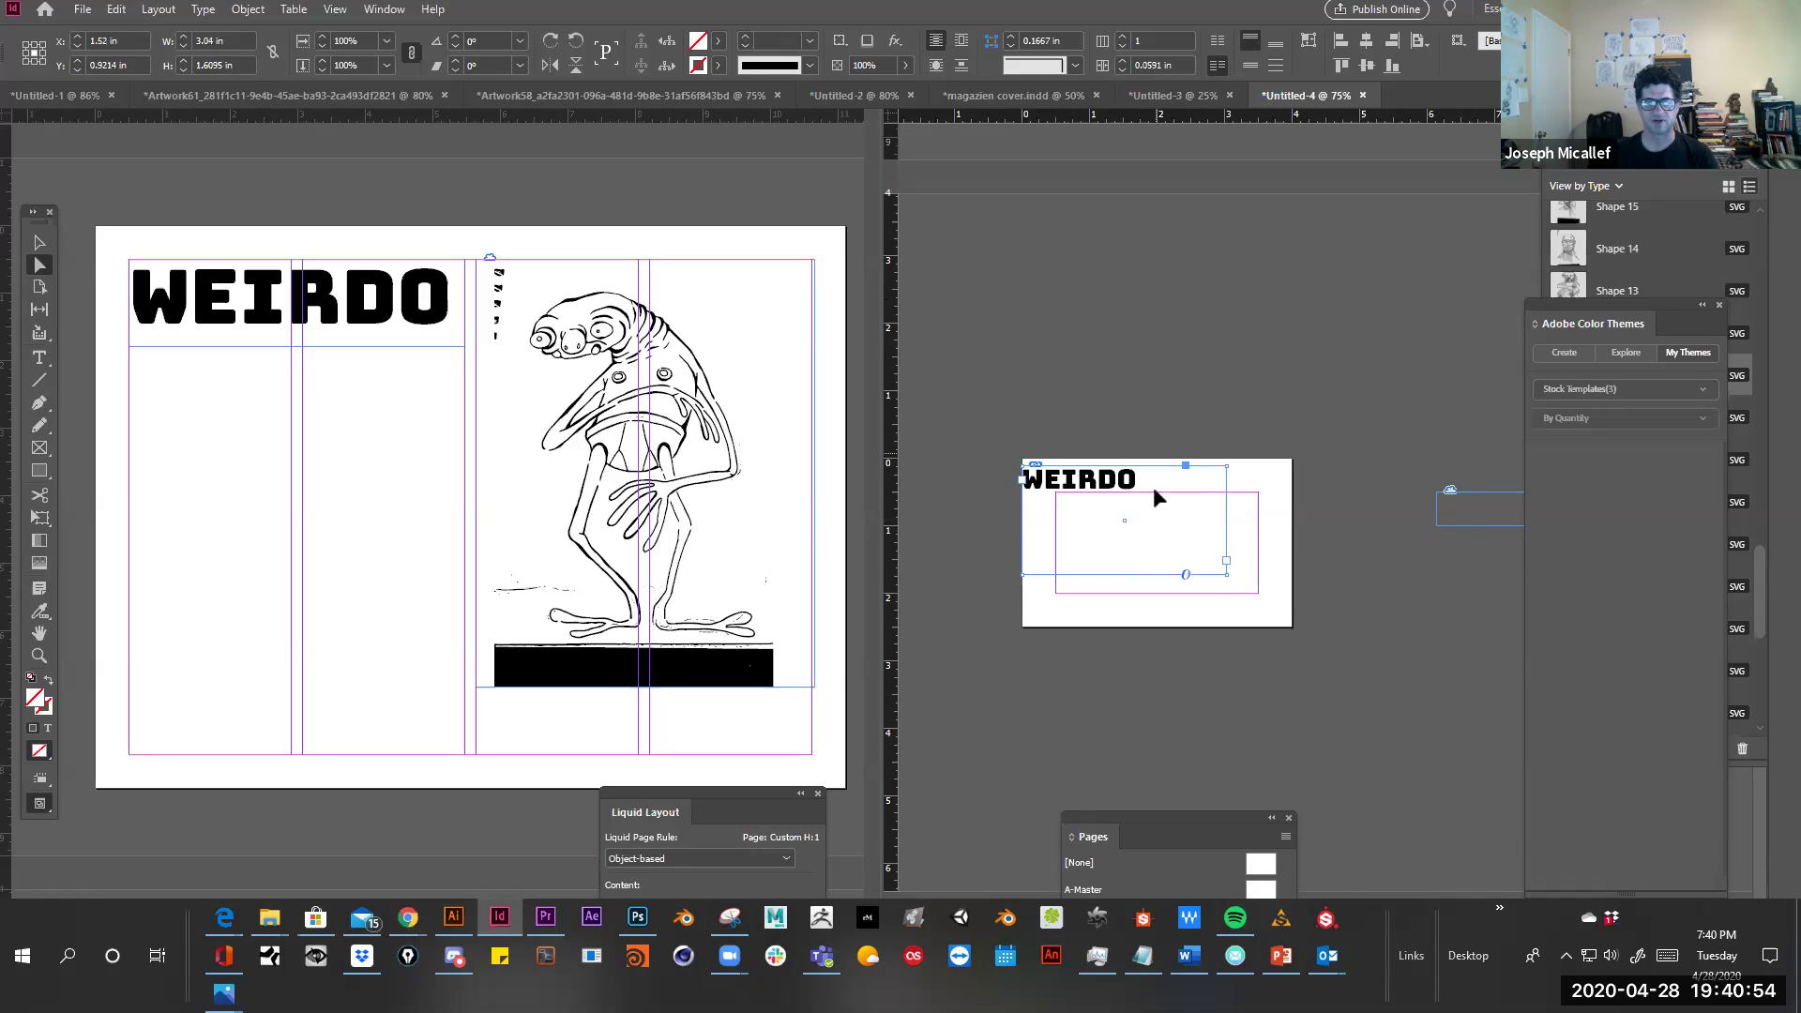
{"action": "left_click", "coordinate": [39, 242]}
{"action": "left_click_drag", "start_coordinate": [1070, 498], "coordinate": [1089, 516]}
{"action": "left_click", "coordinate": [1332, 532]}
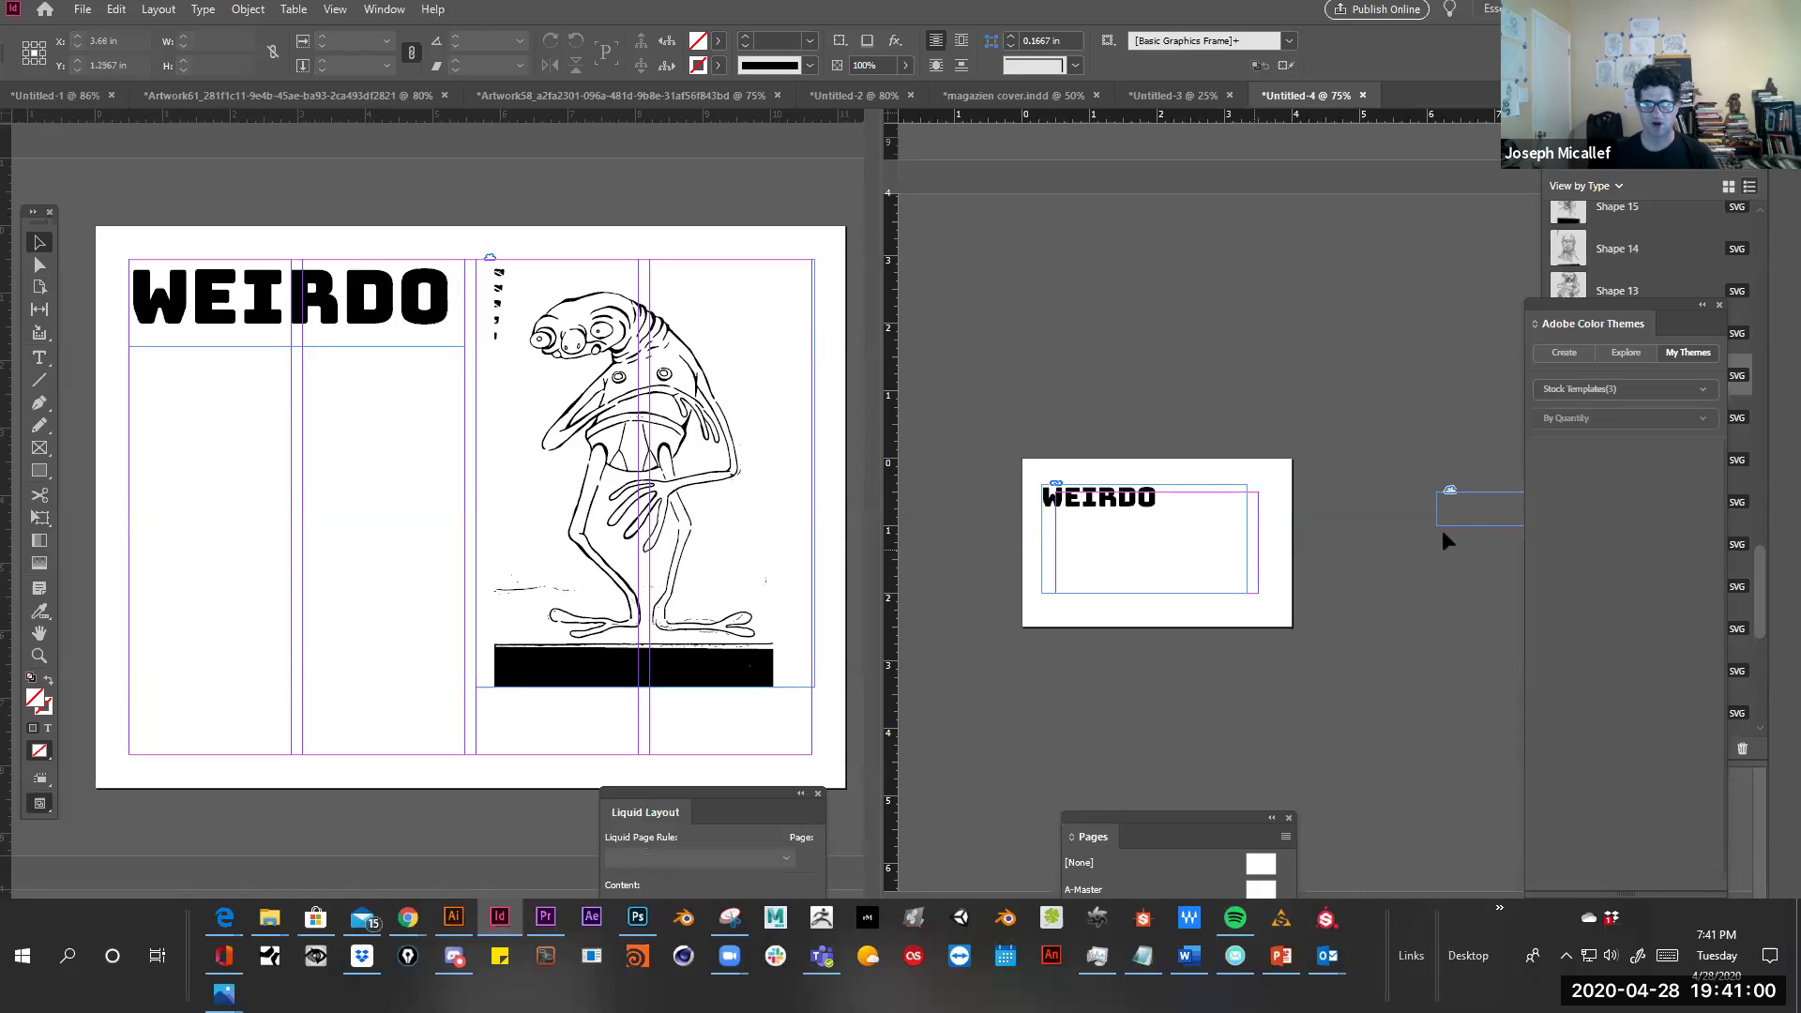
Enlarge the creature image frame beside the Custom H page to about 5.01 in wide and 3.82 in high
{"action": "left_click_drag", "start_coordinate": [1457, 513], "coordinate": [1268, 545]}
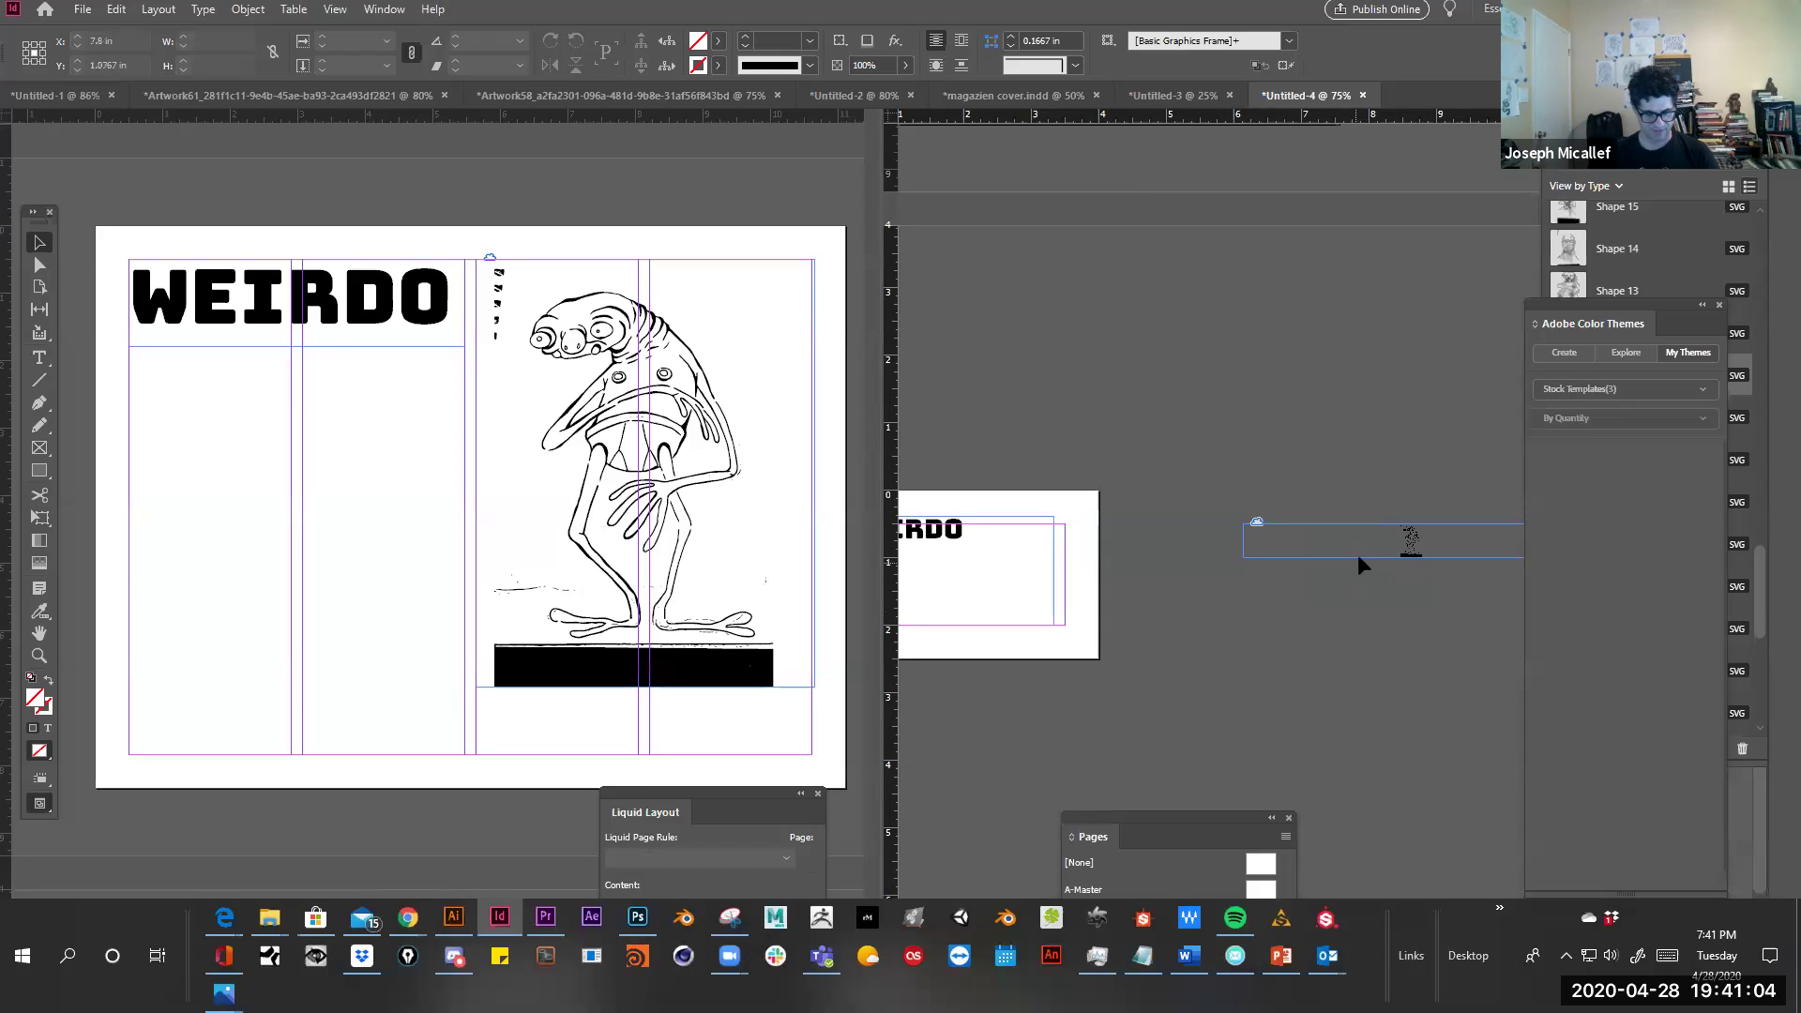
{"action": "key", "text": "a"}
{"action": "left_click_drag", "start_coordinate": [1313, 559], "coordinate": [1358, 780]}
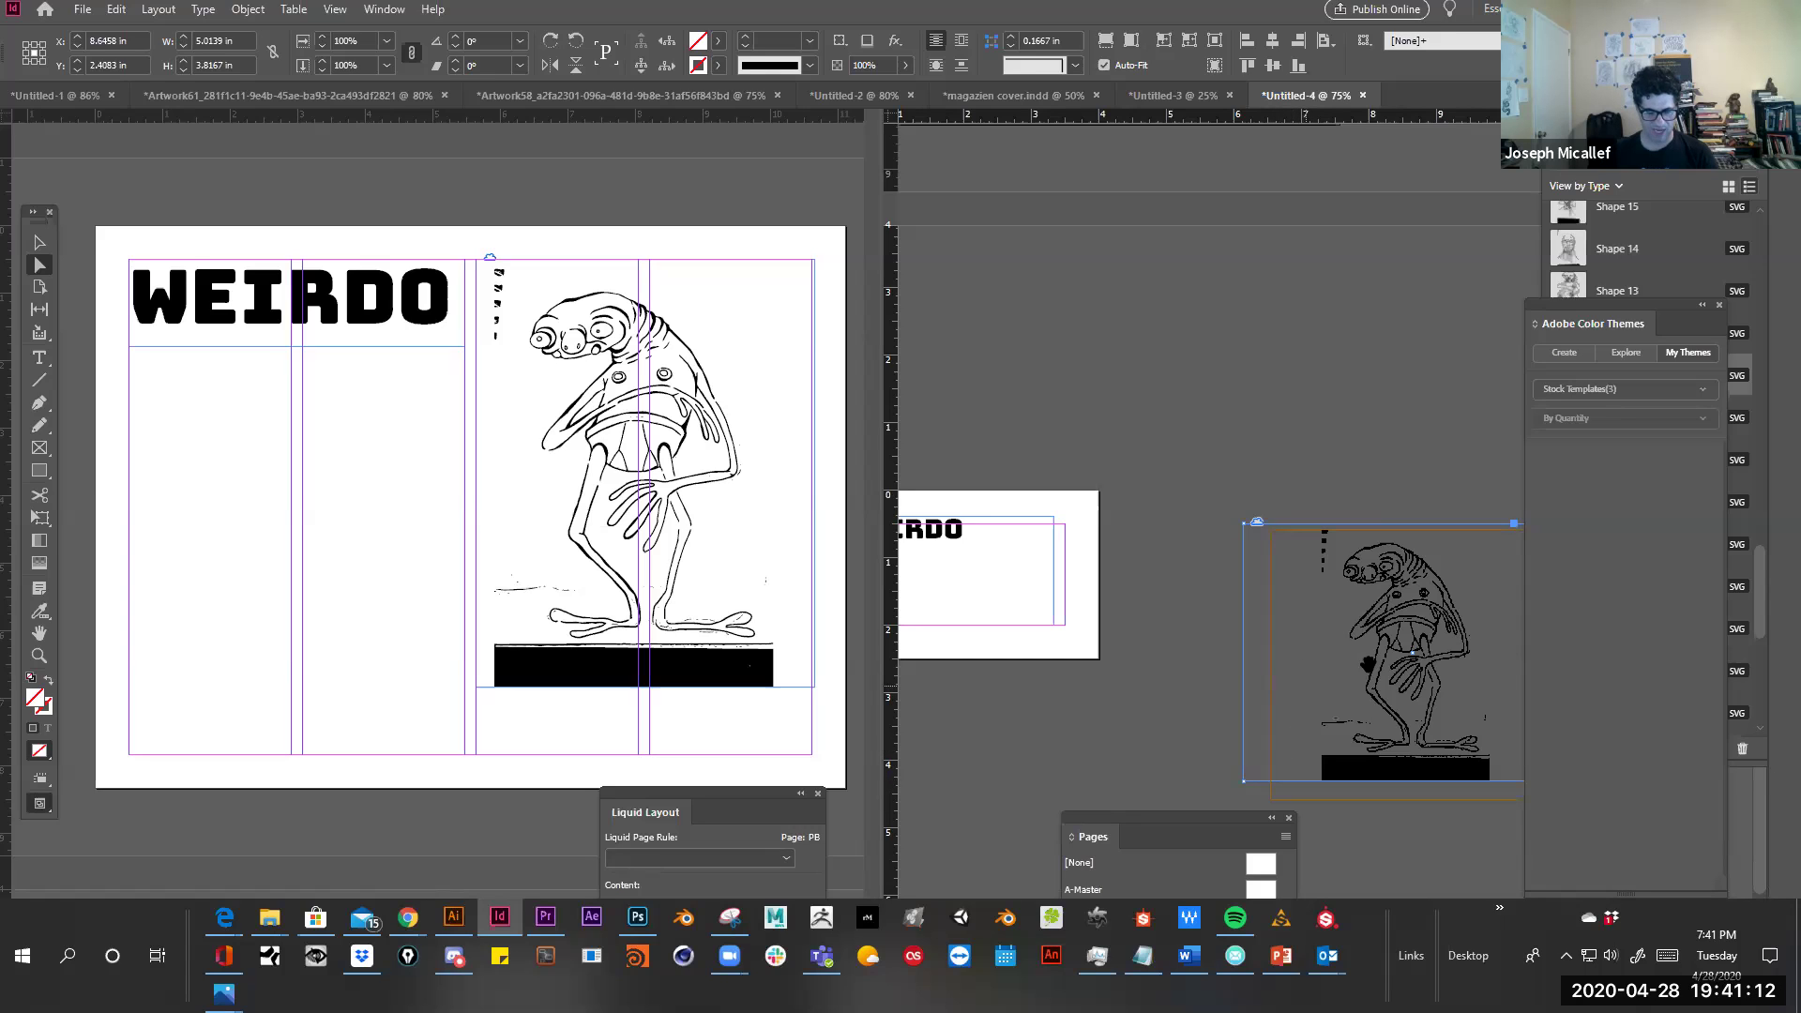
Move the creature image onto the Custom H page so the figure stands beside the WEIRDO headline and extends past the page bottom
{"action": "key", "text": "ctrl+minus"}
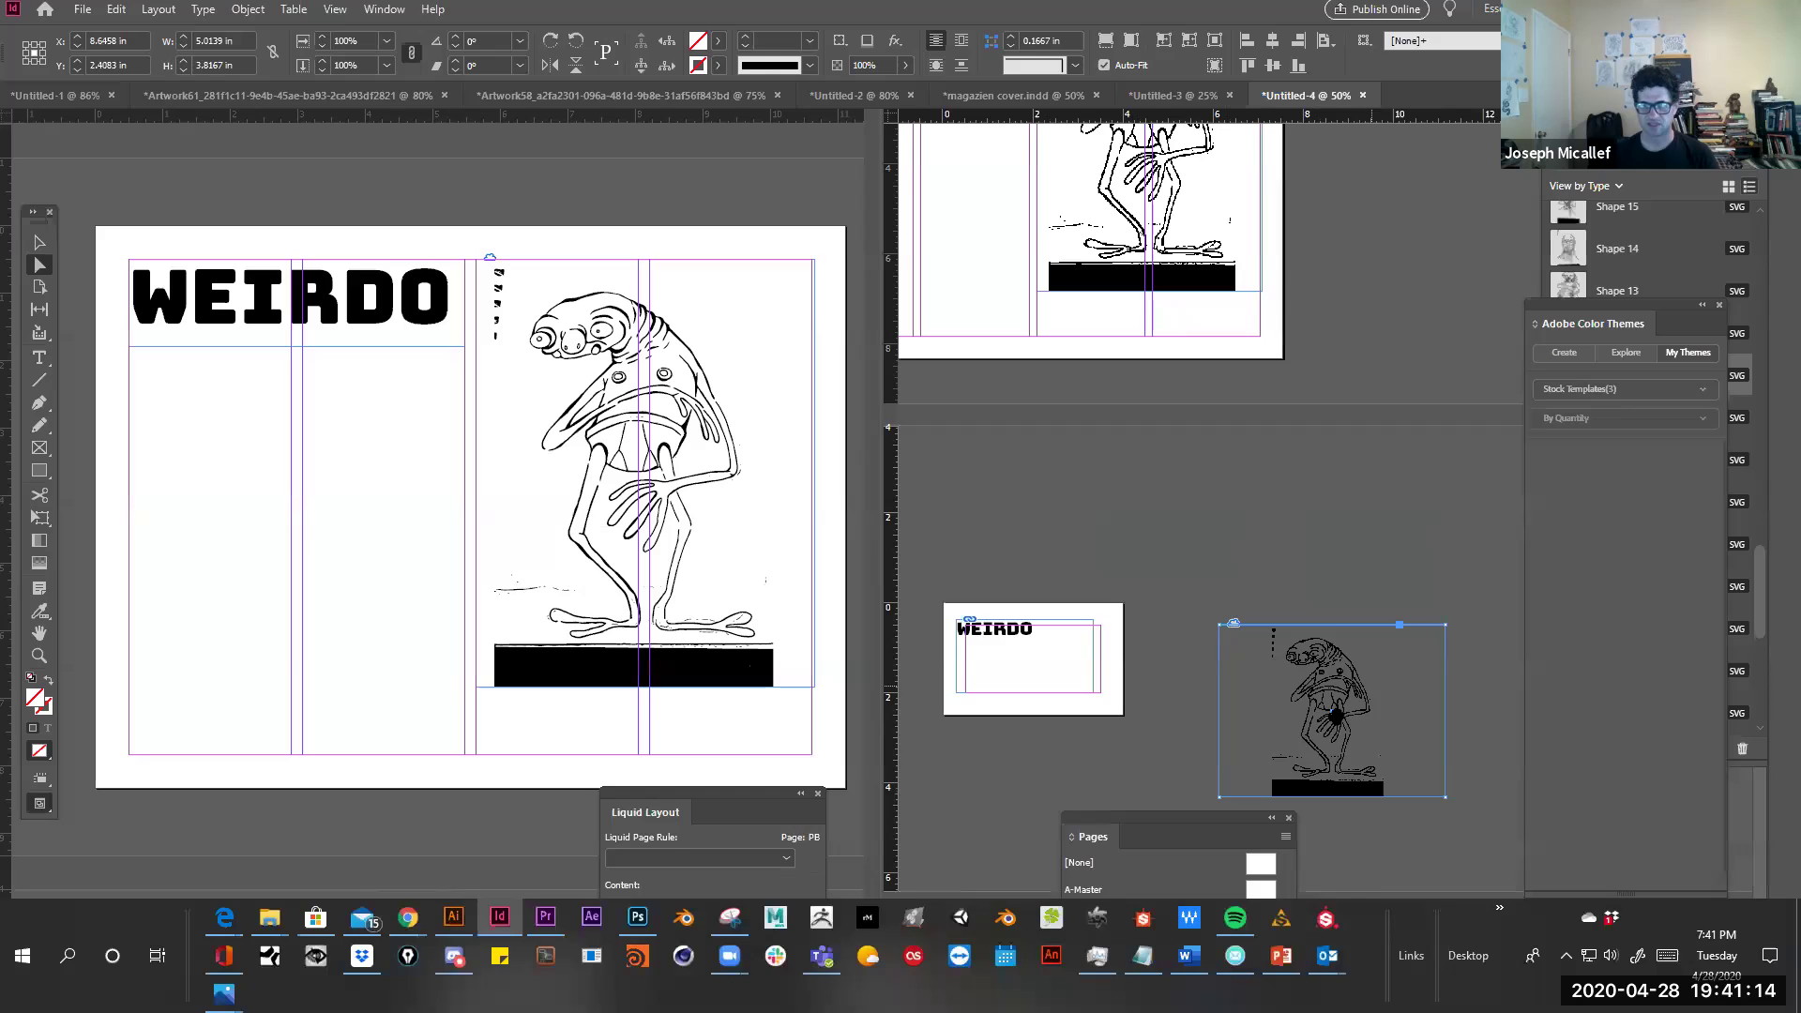
{"action": "key", "text": "v"}
{"action": "left_click_drag", "start_coordinate": [1336, 681], "coordinate": [1083, 662]}
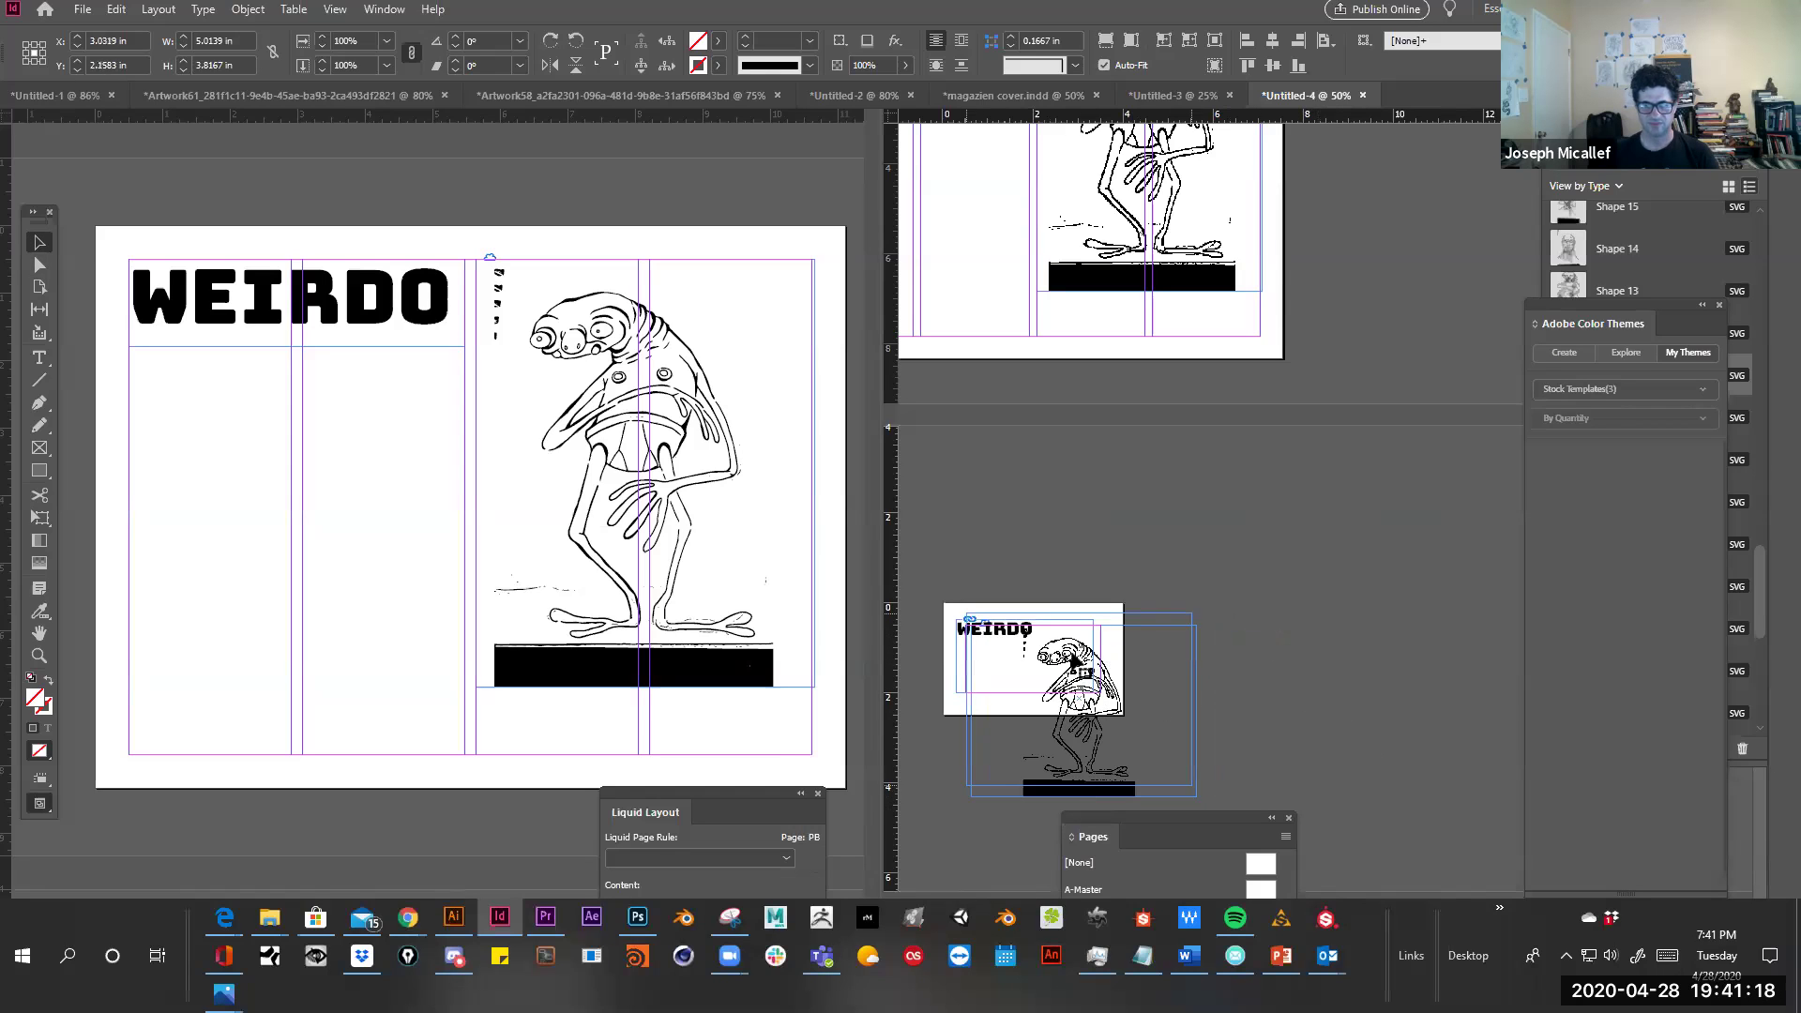
{"action": "left_click", "coordinate": [1257, 537]}
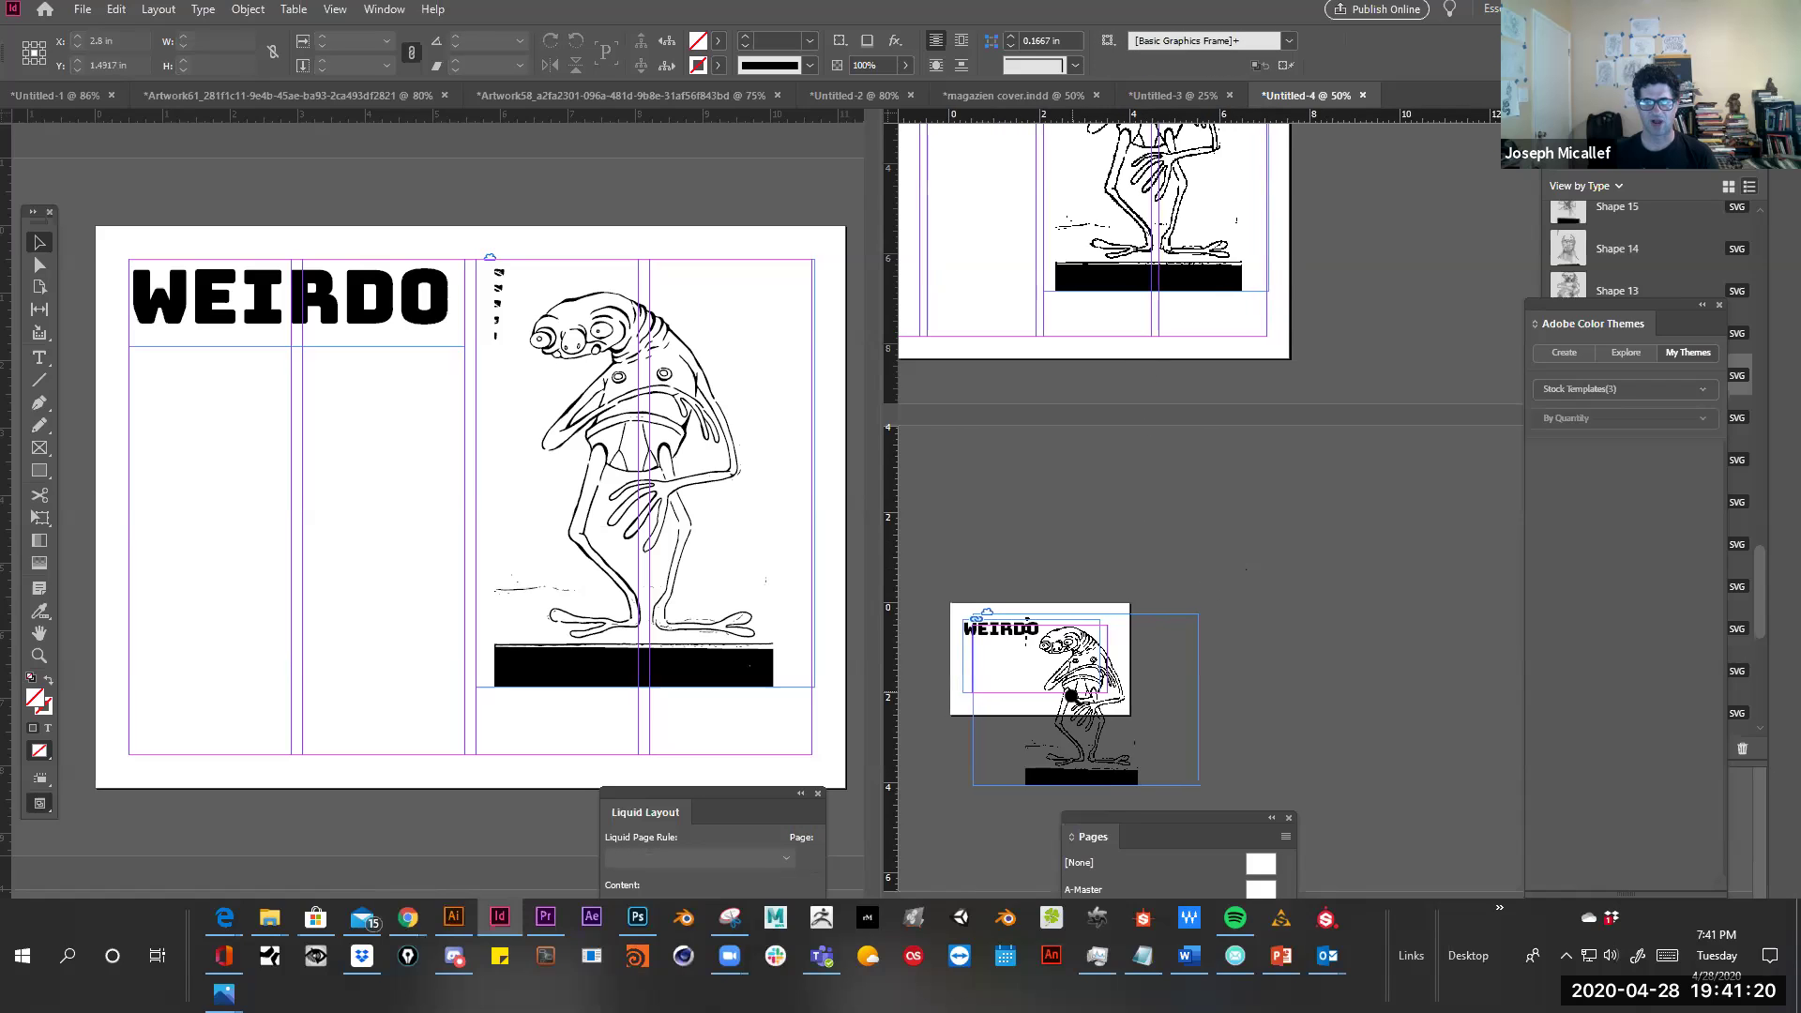
Show the Custom H page in Preview mode at 100% without guides or frame edges
{"action": "key", "text": "ctrl+1"}
{"action": "left_click_drag", "start_coordinate": [1121, 627], "coordinate": [1213, 566]}
{"action": "left_click_drag", "start_coordinate": [1285, 688], "coordinate": [1116, 645]}
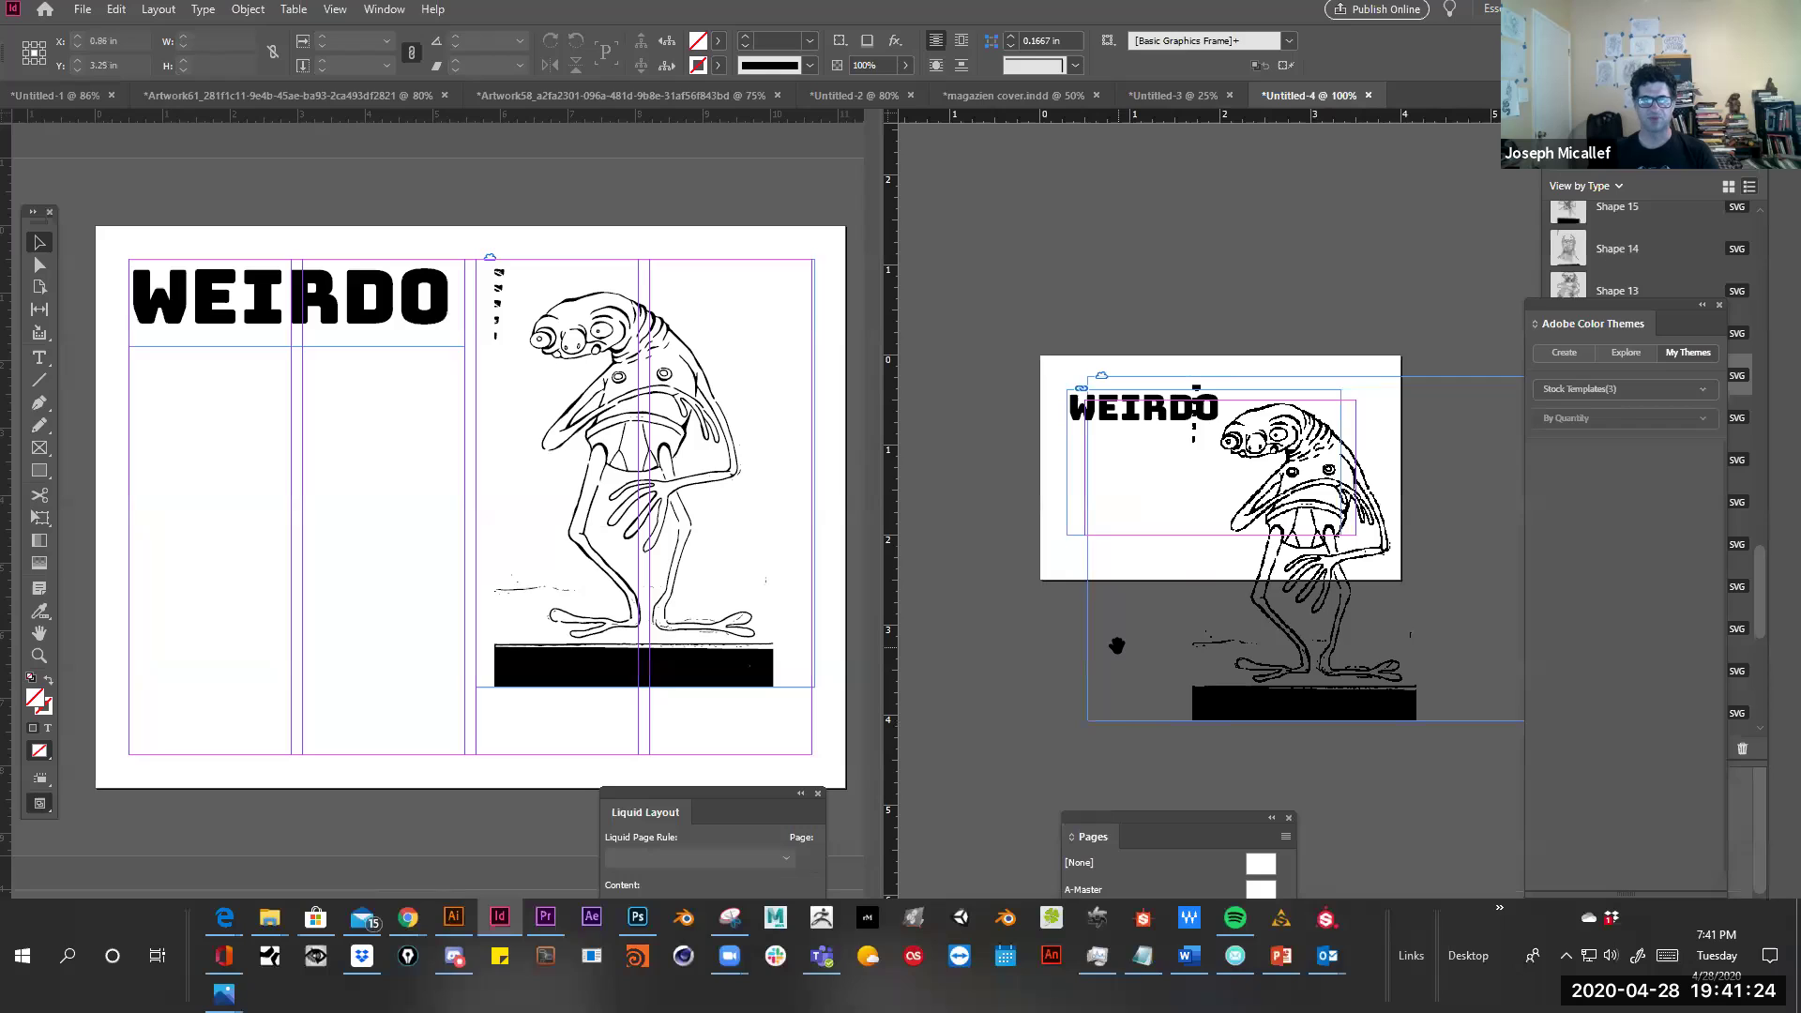
{"action": "key", "text": "w"}
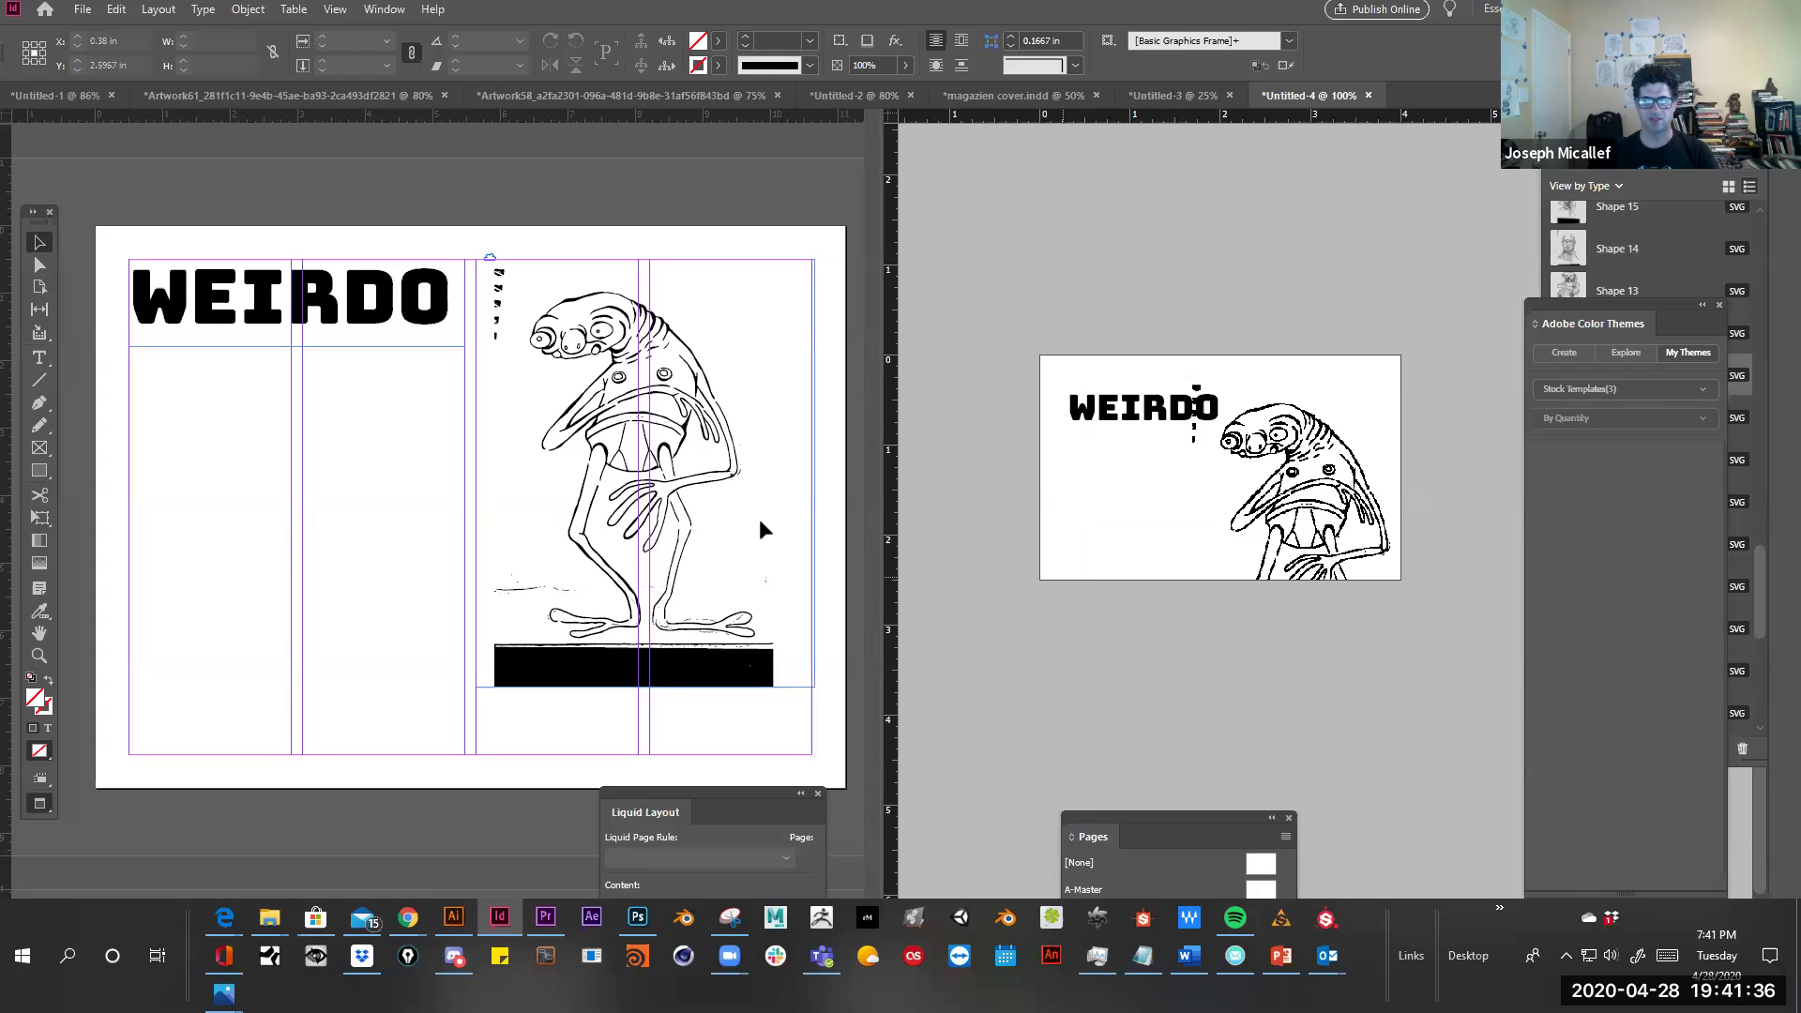
Unsplit the window from the 800 x 600 H layout's options, and split it again to compare the layouts
{"action": "left_click_drag", "start_coordinate": [1085, 821], "coordinate": [954, 267]}
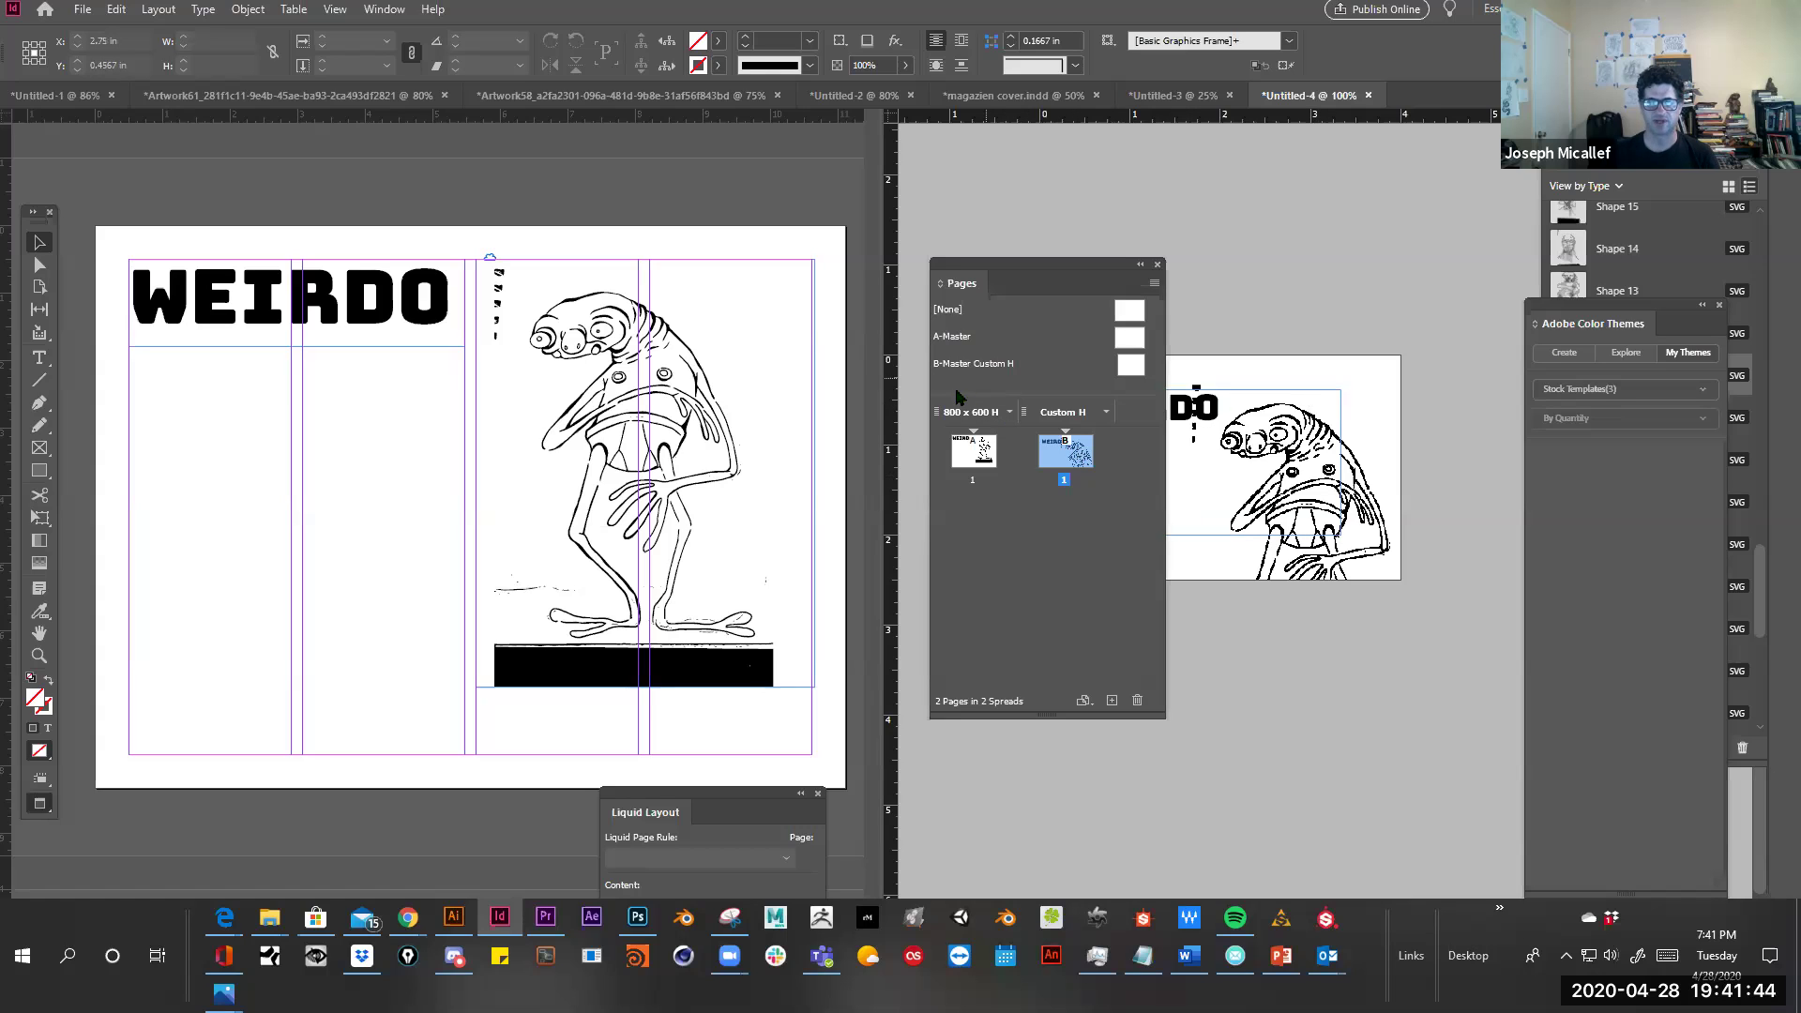
{"action": "left_click", "coordinate": [1009, 413]}
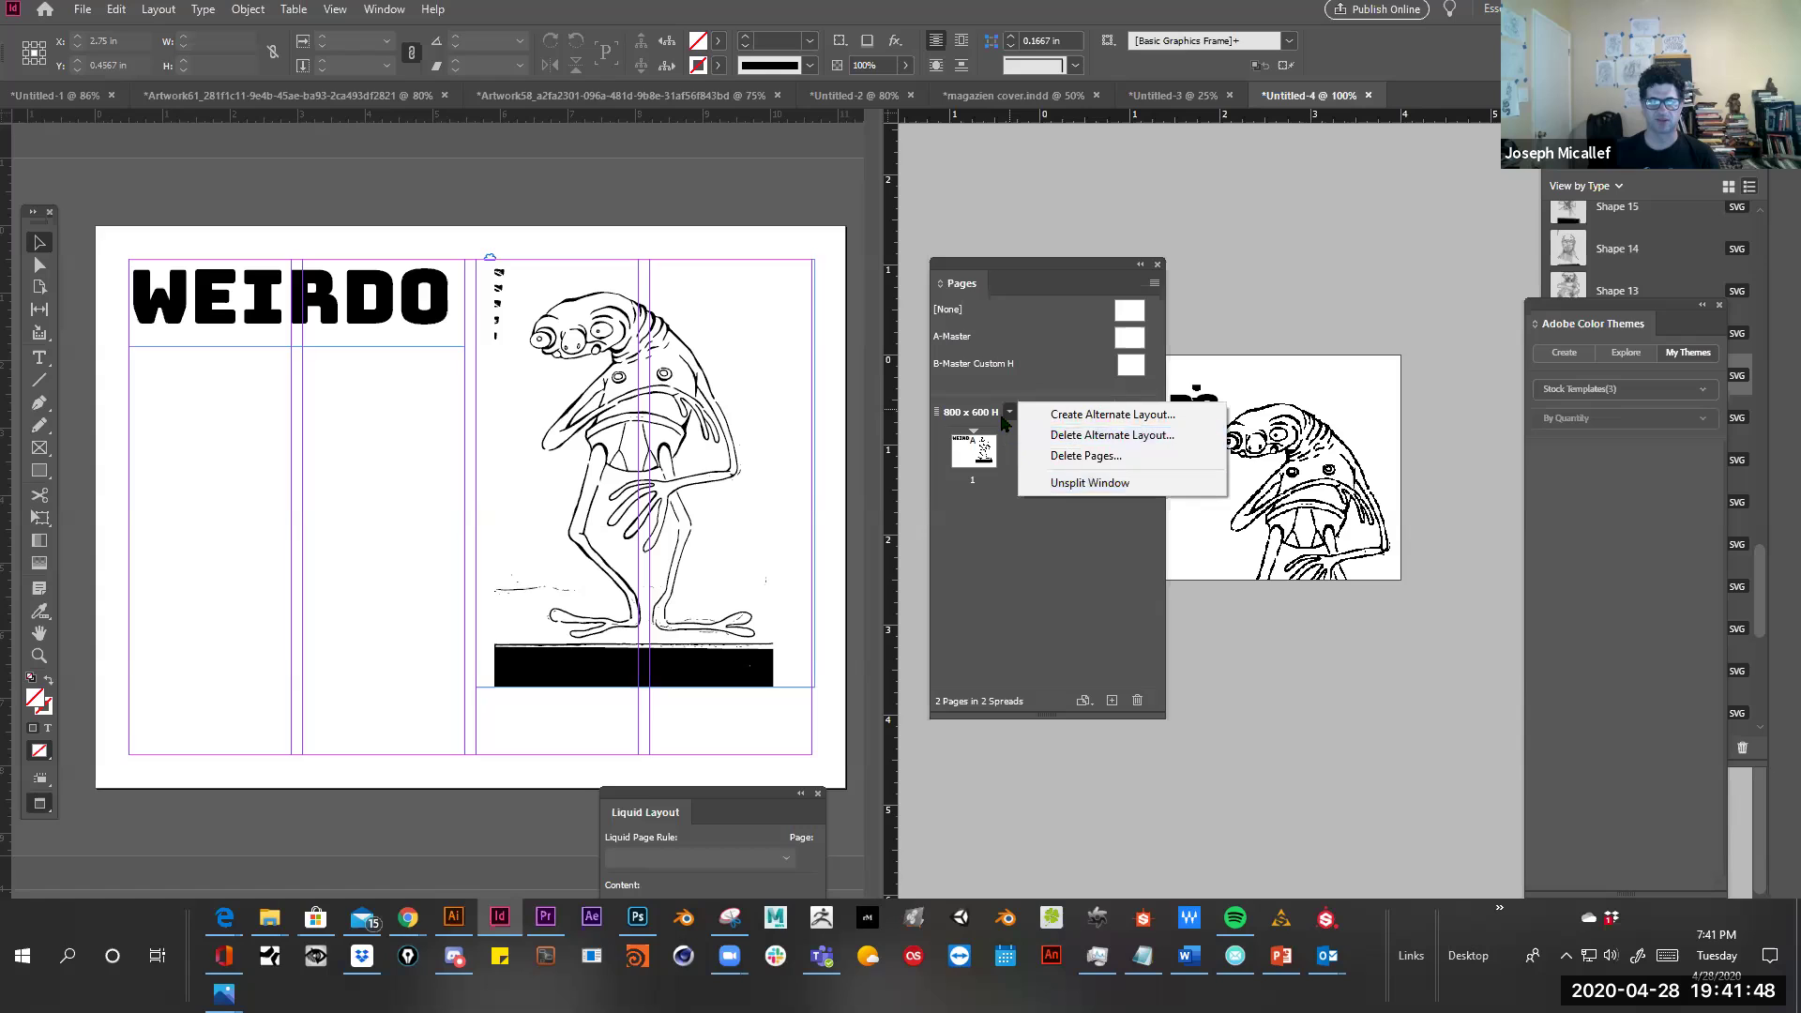
{"action": "left_click", "coordinate": [1007, 419]}
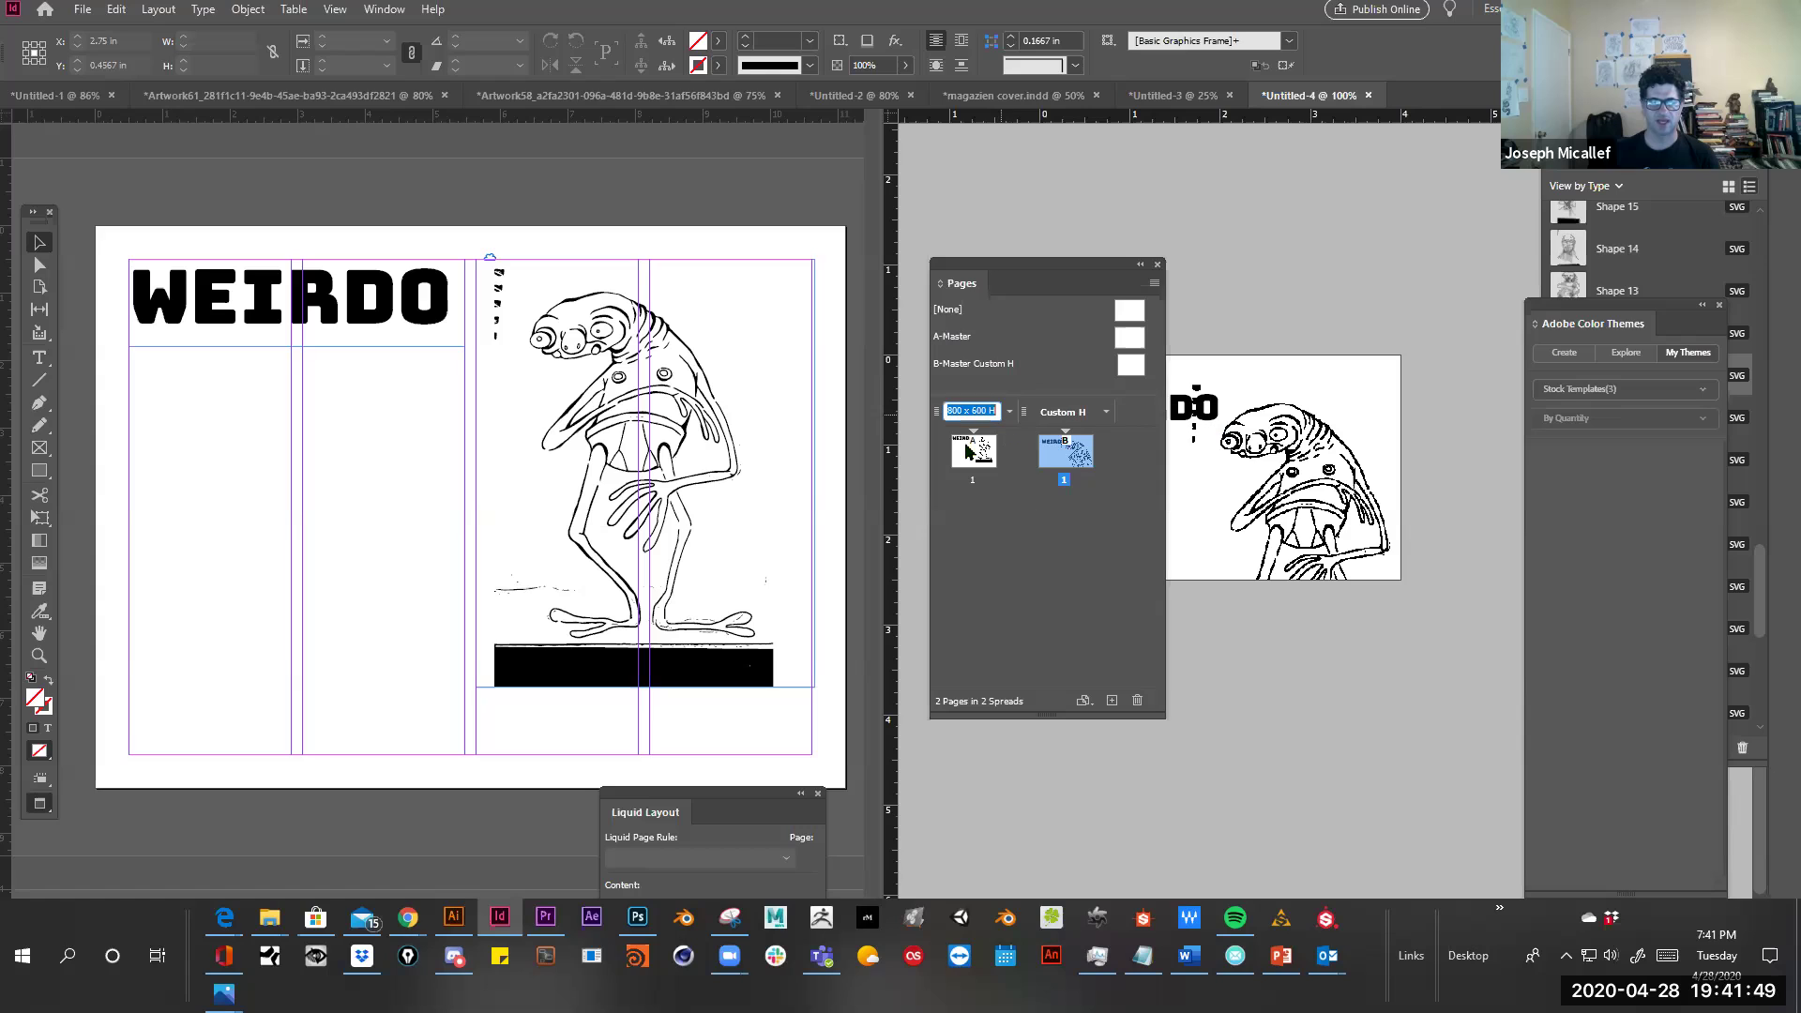
{"action": "left_click", "coordinate": [1009, 412]}
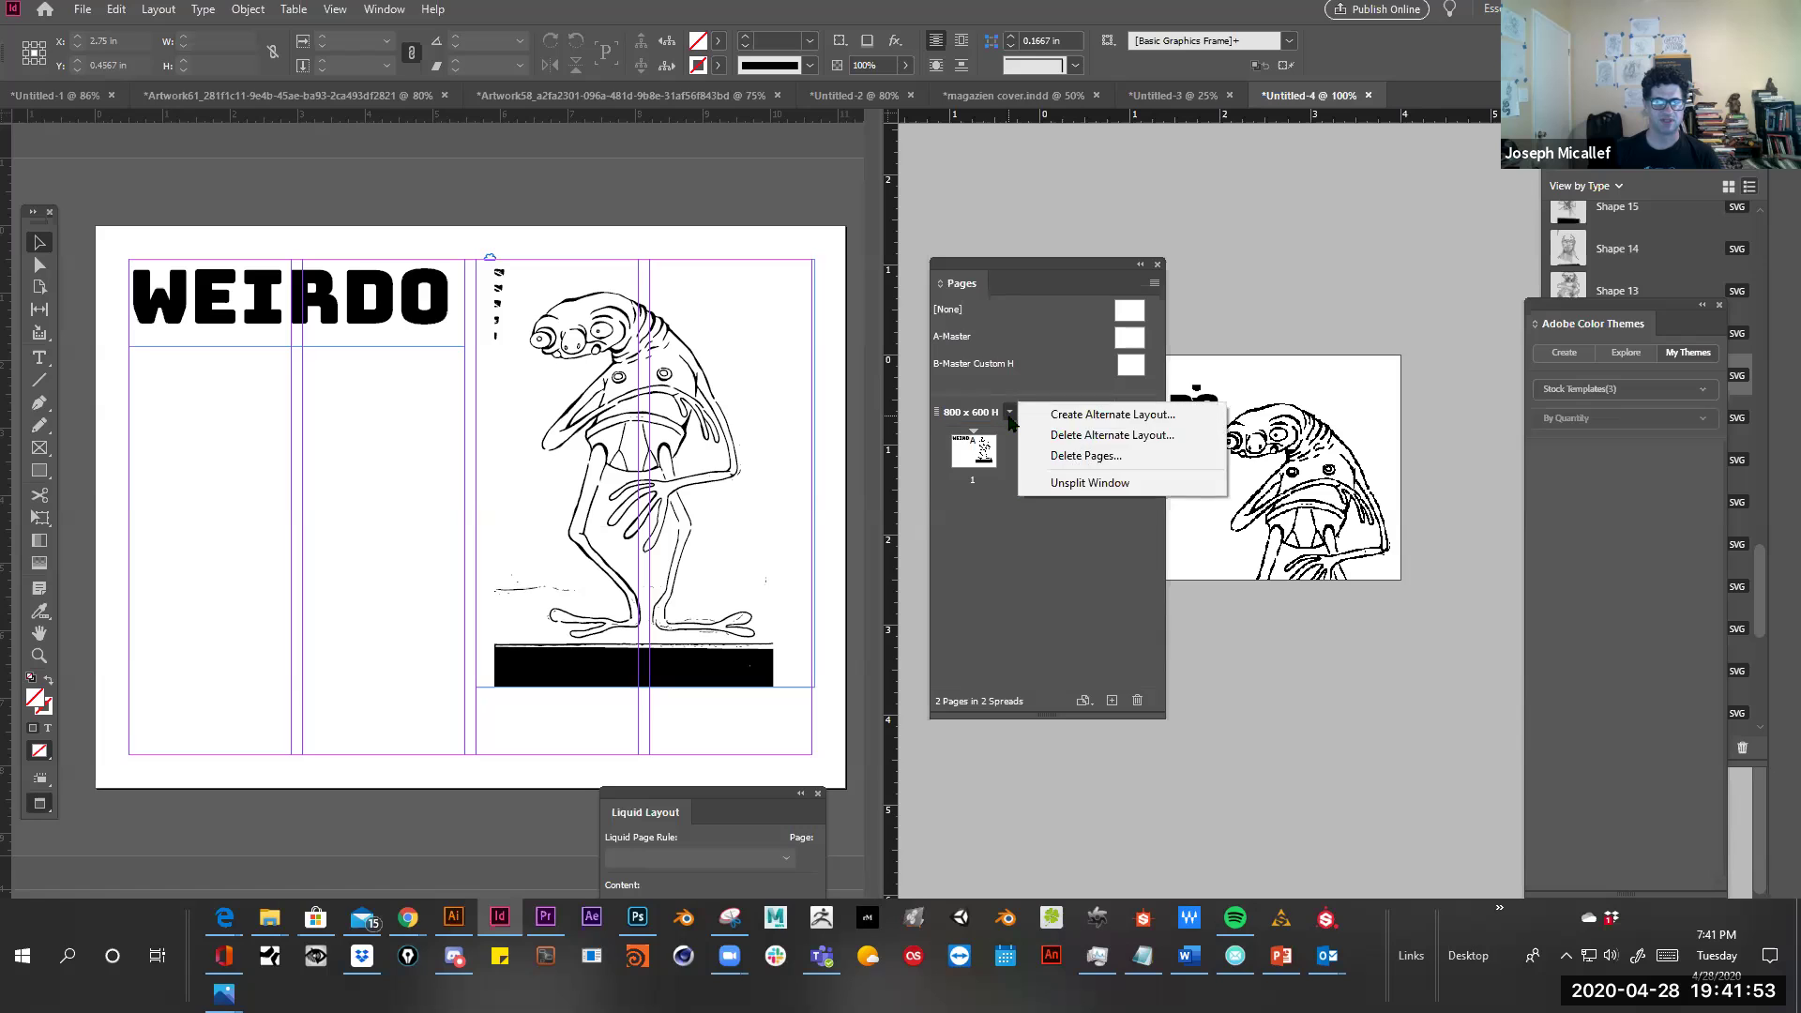
{"action": "left_click", "coordinate": [1076, 485]}
{"action": "left_click", "coordinate": [1009, 412]}
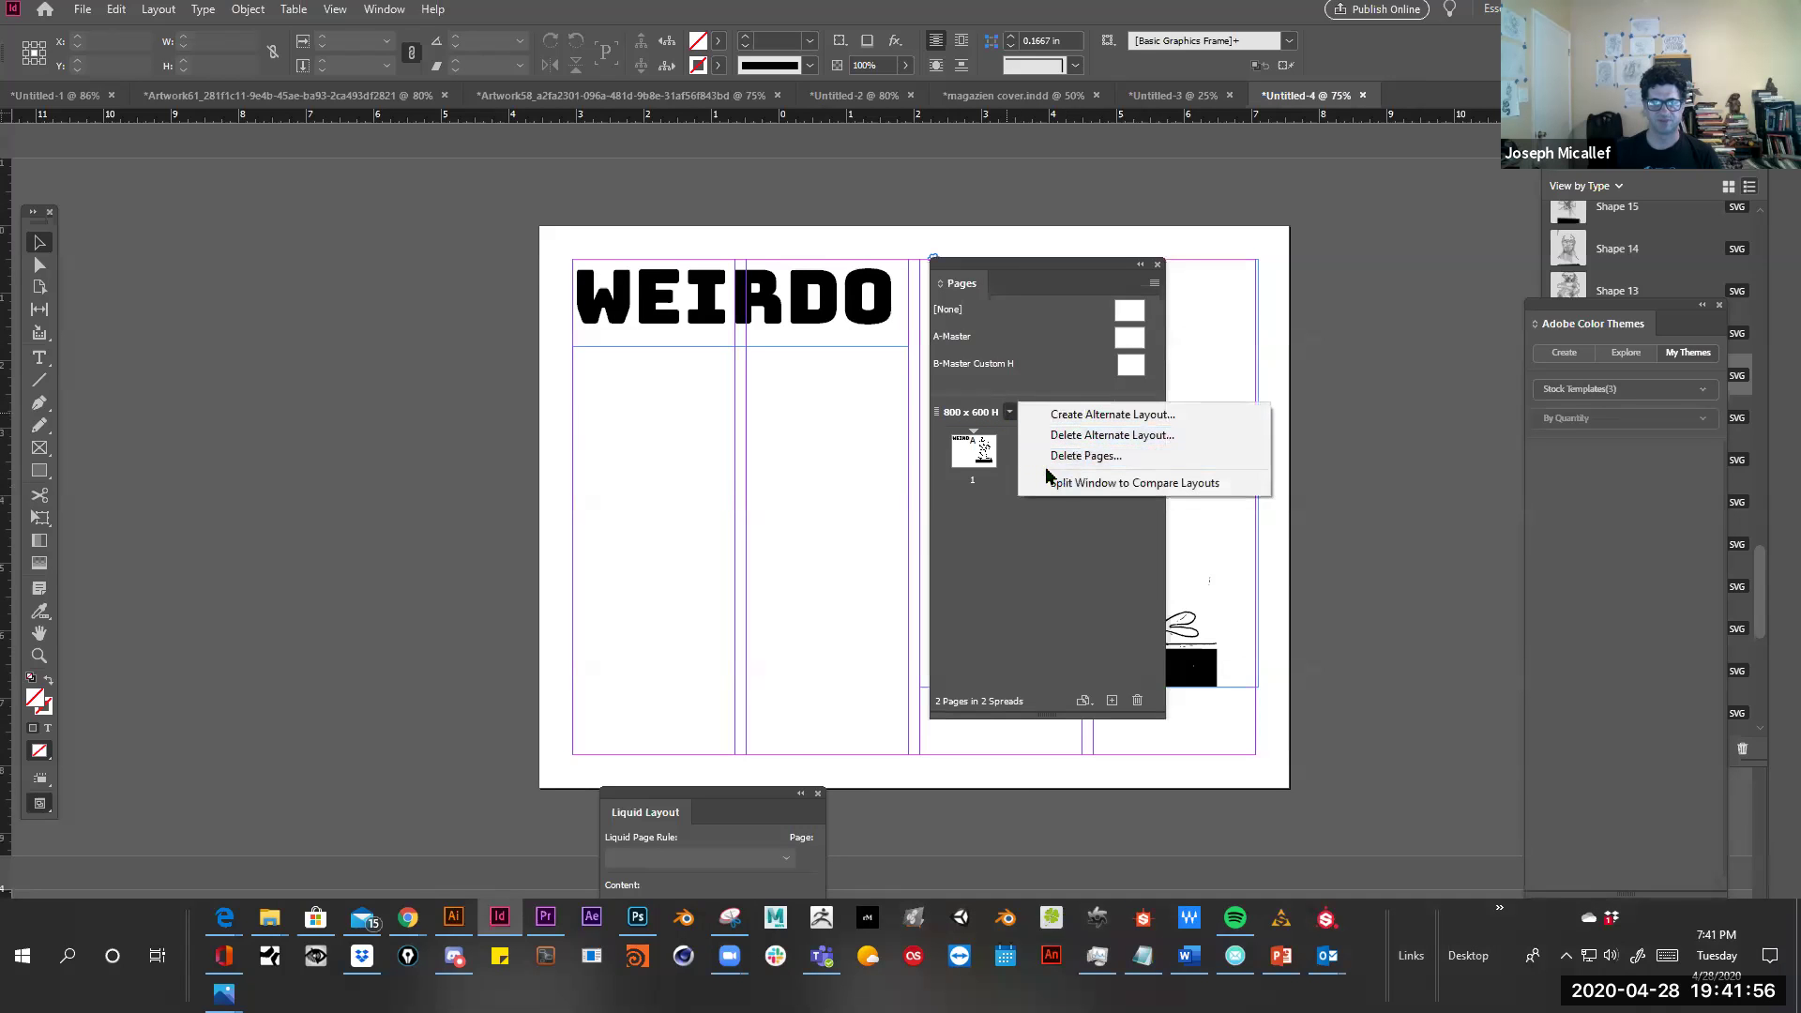
{"action": "left_click", "coordinate": [1088, 482]}
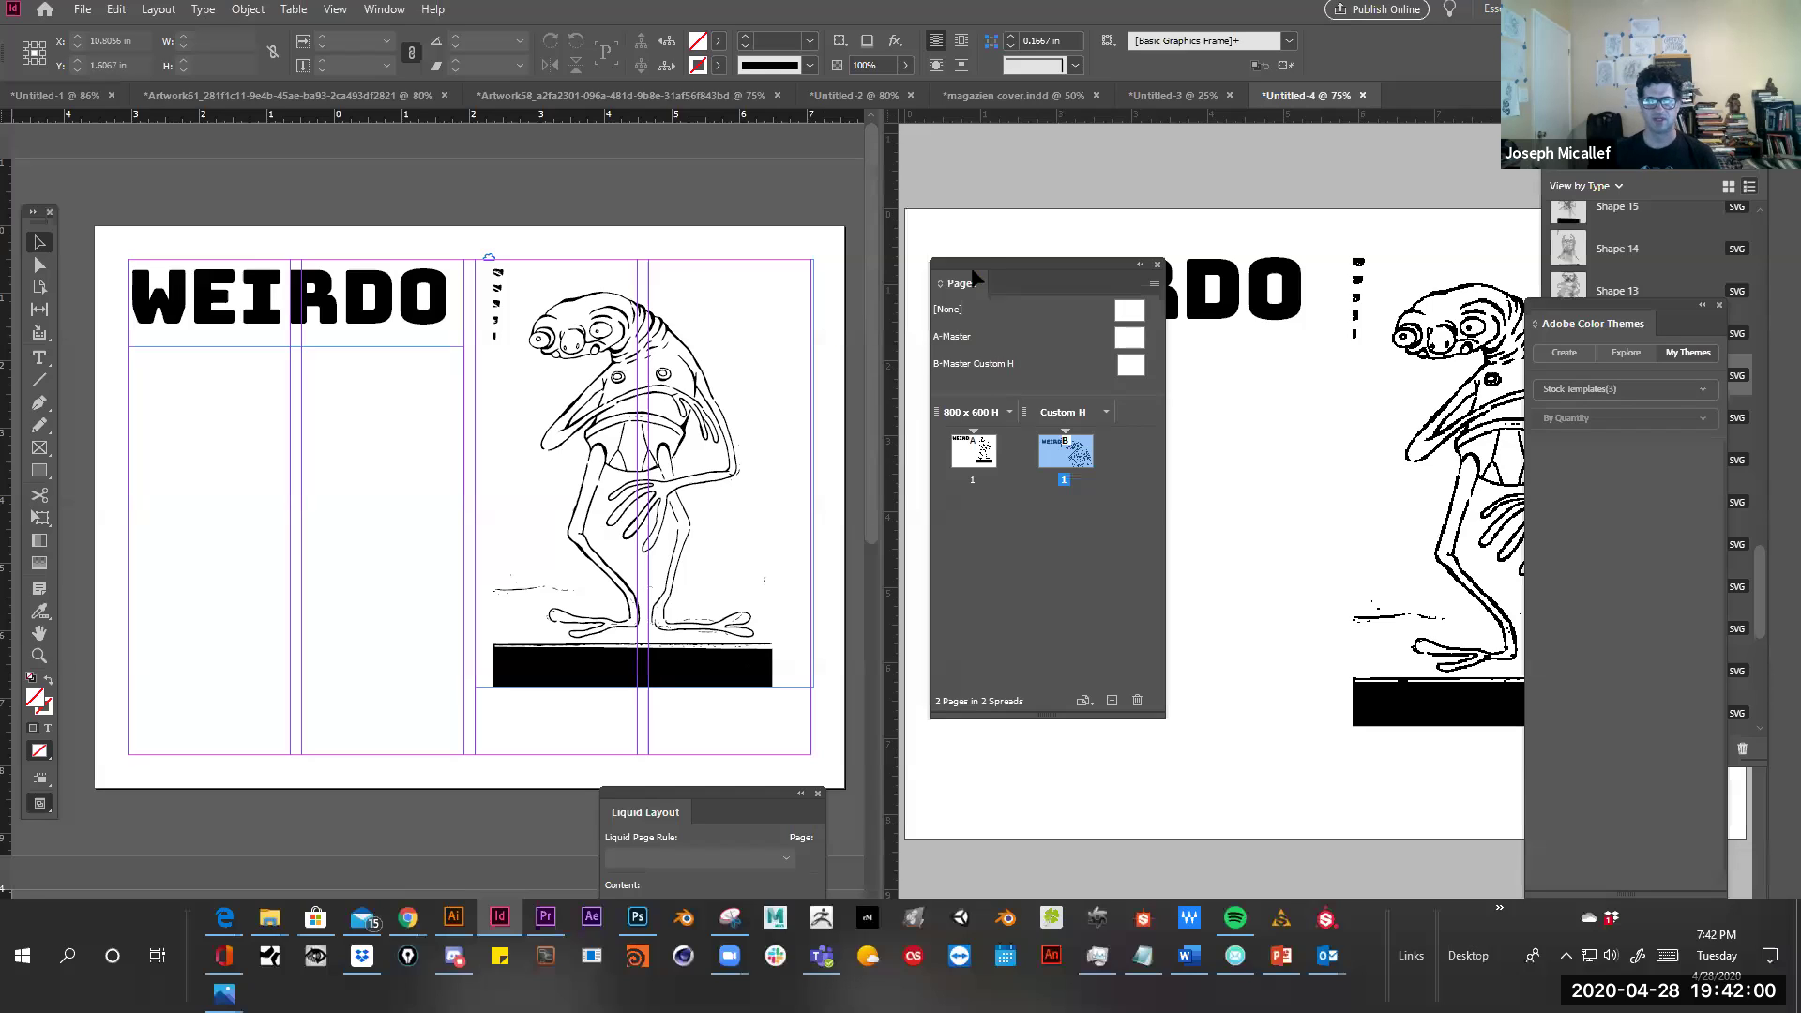
{"action": "left_click_drag", "start_coordinate": [979, 261], "coordinate": [964, 880]}
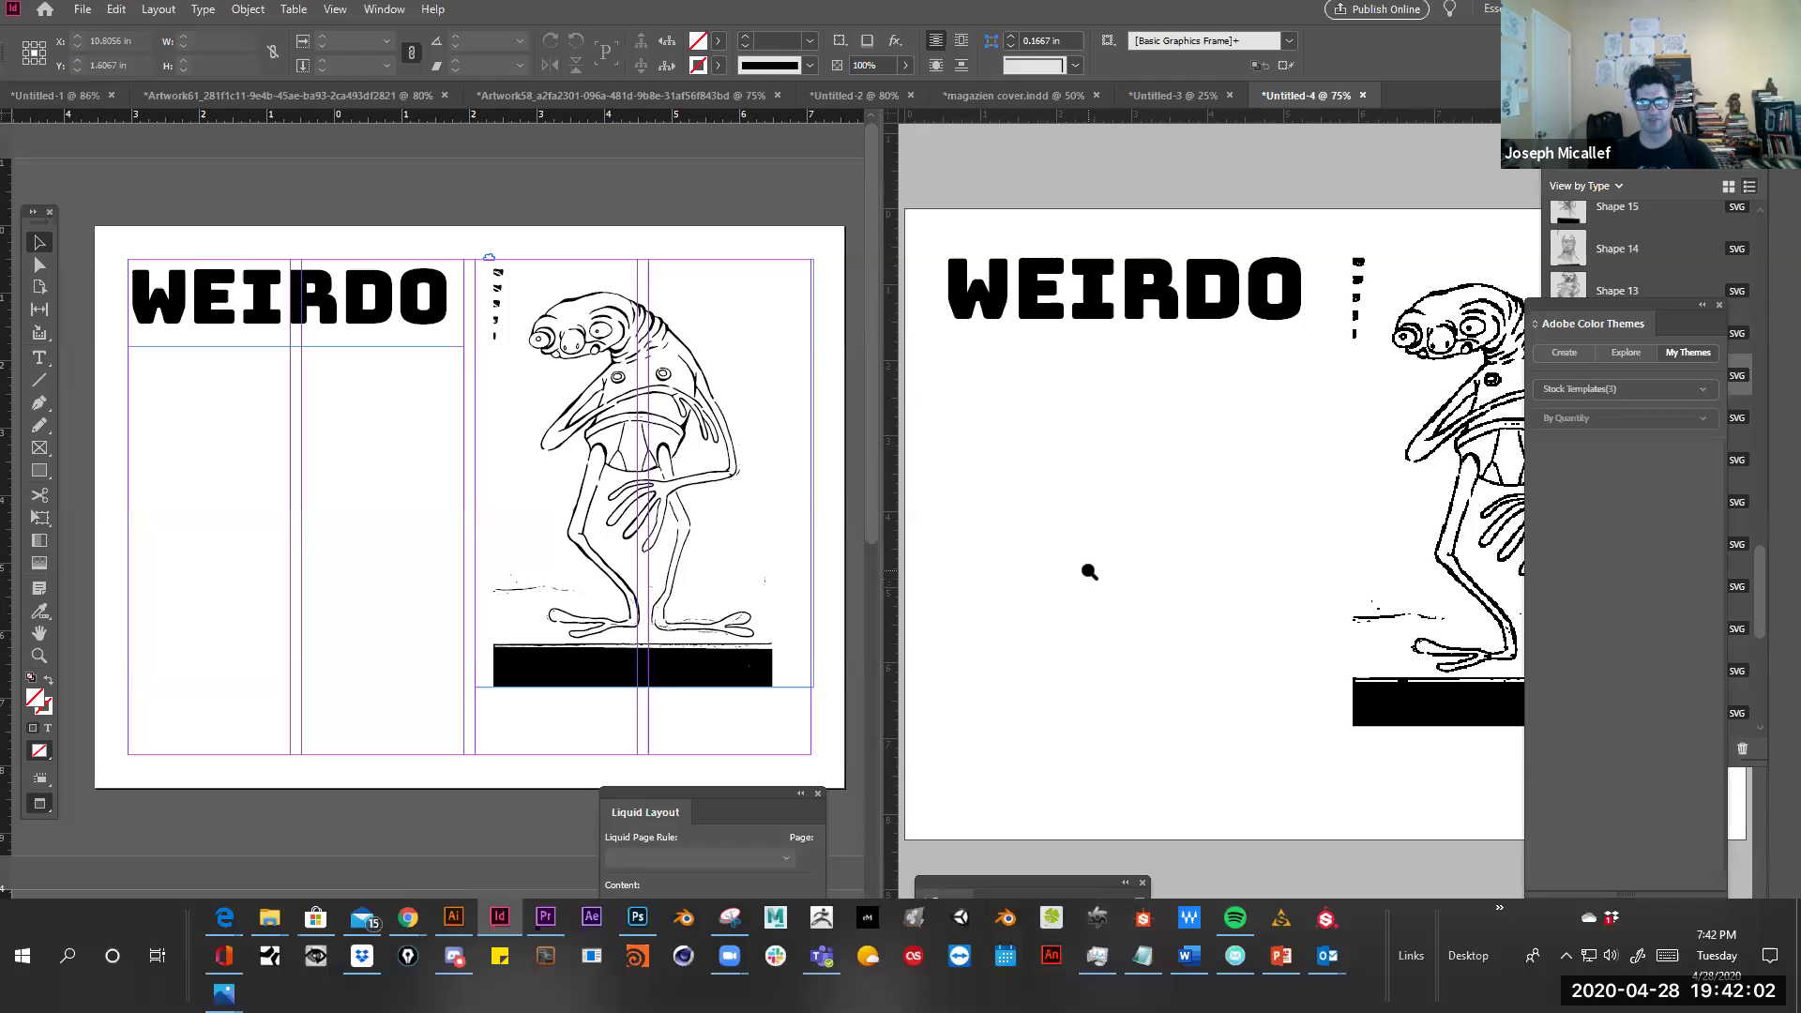
Examine the headline and cropped creature artwork on the Custom H page at 150% magnification
{"action": "left_click", "coordinate": [1088, 571]}
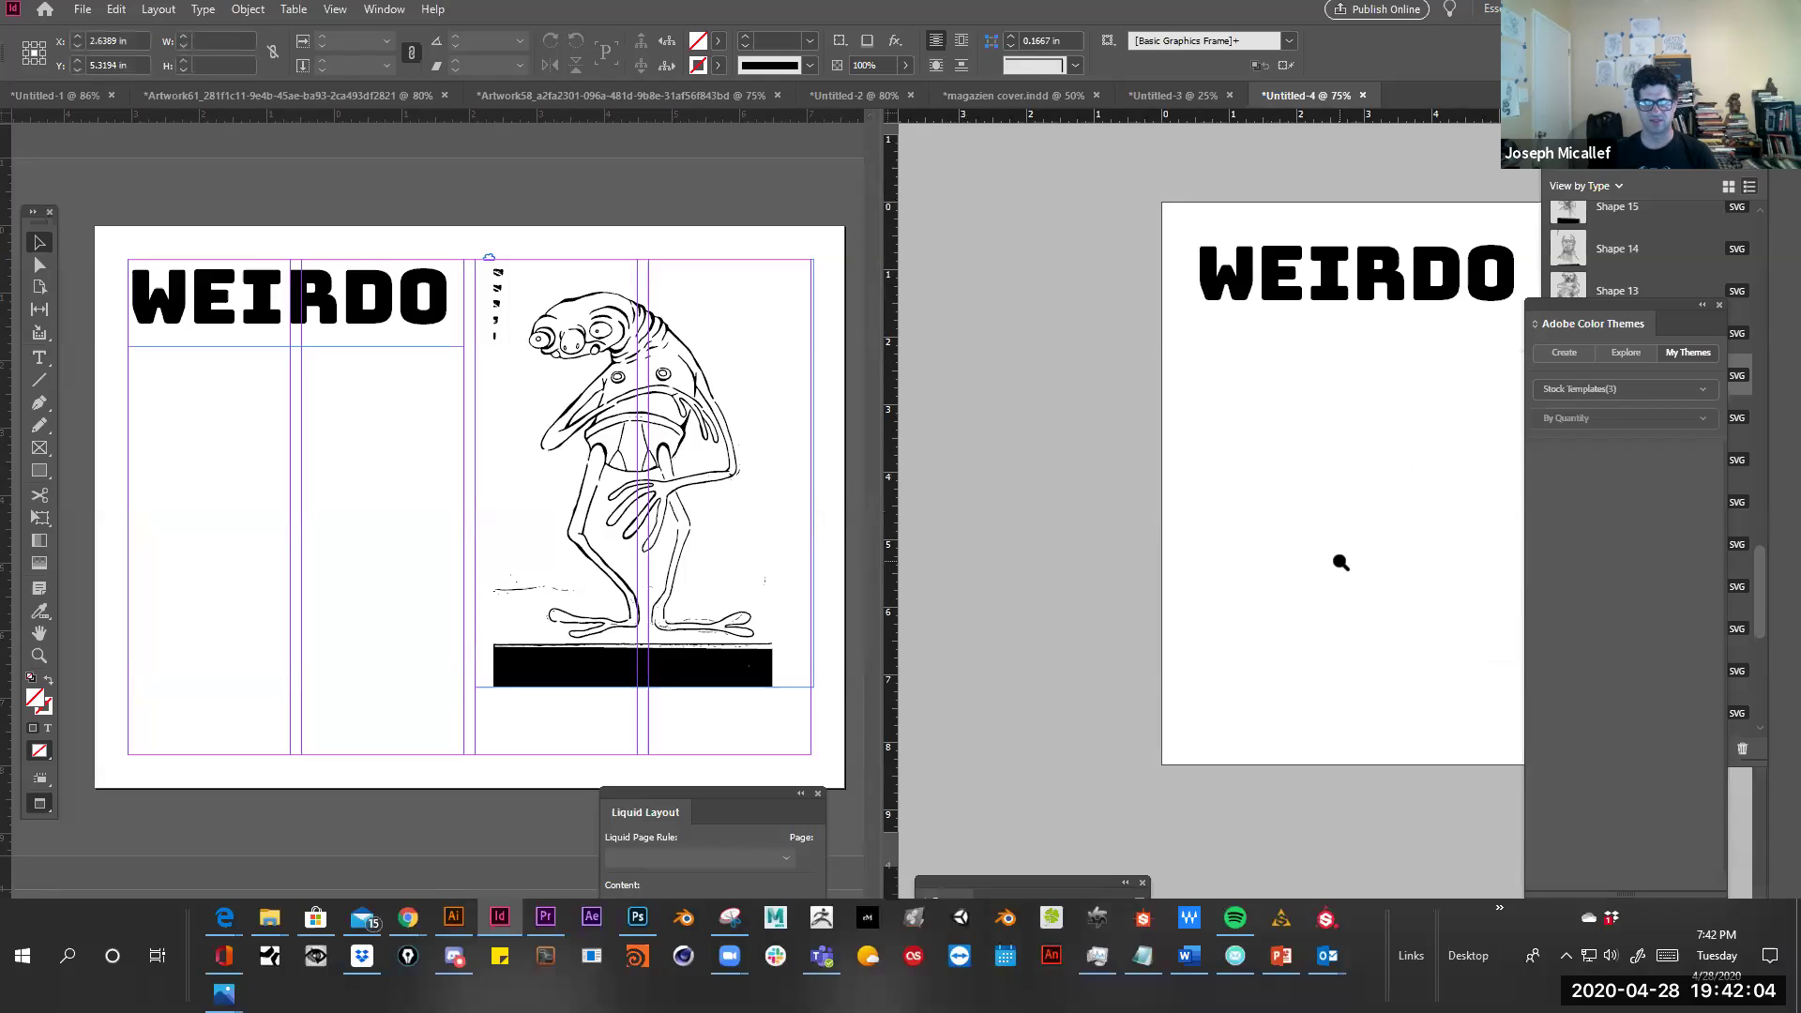
{"action": "left_click", "coordinate": [1338, 562], "text": "alt"}
{"action": "left_click", "coordinate": [1375, 551], "text": "alt"}
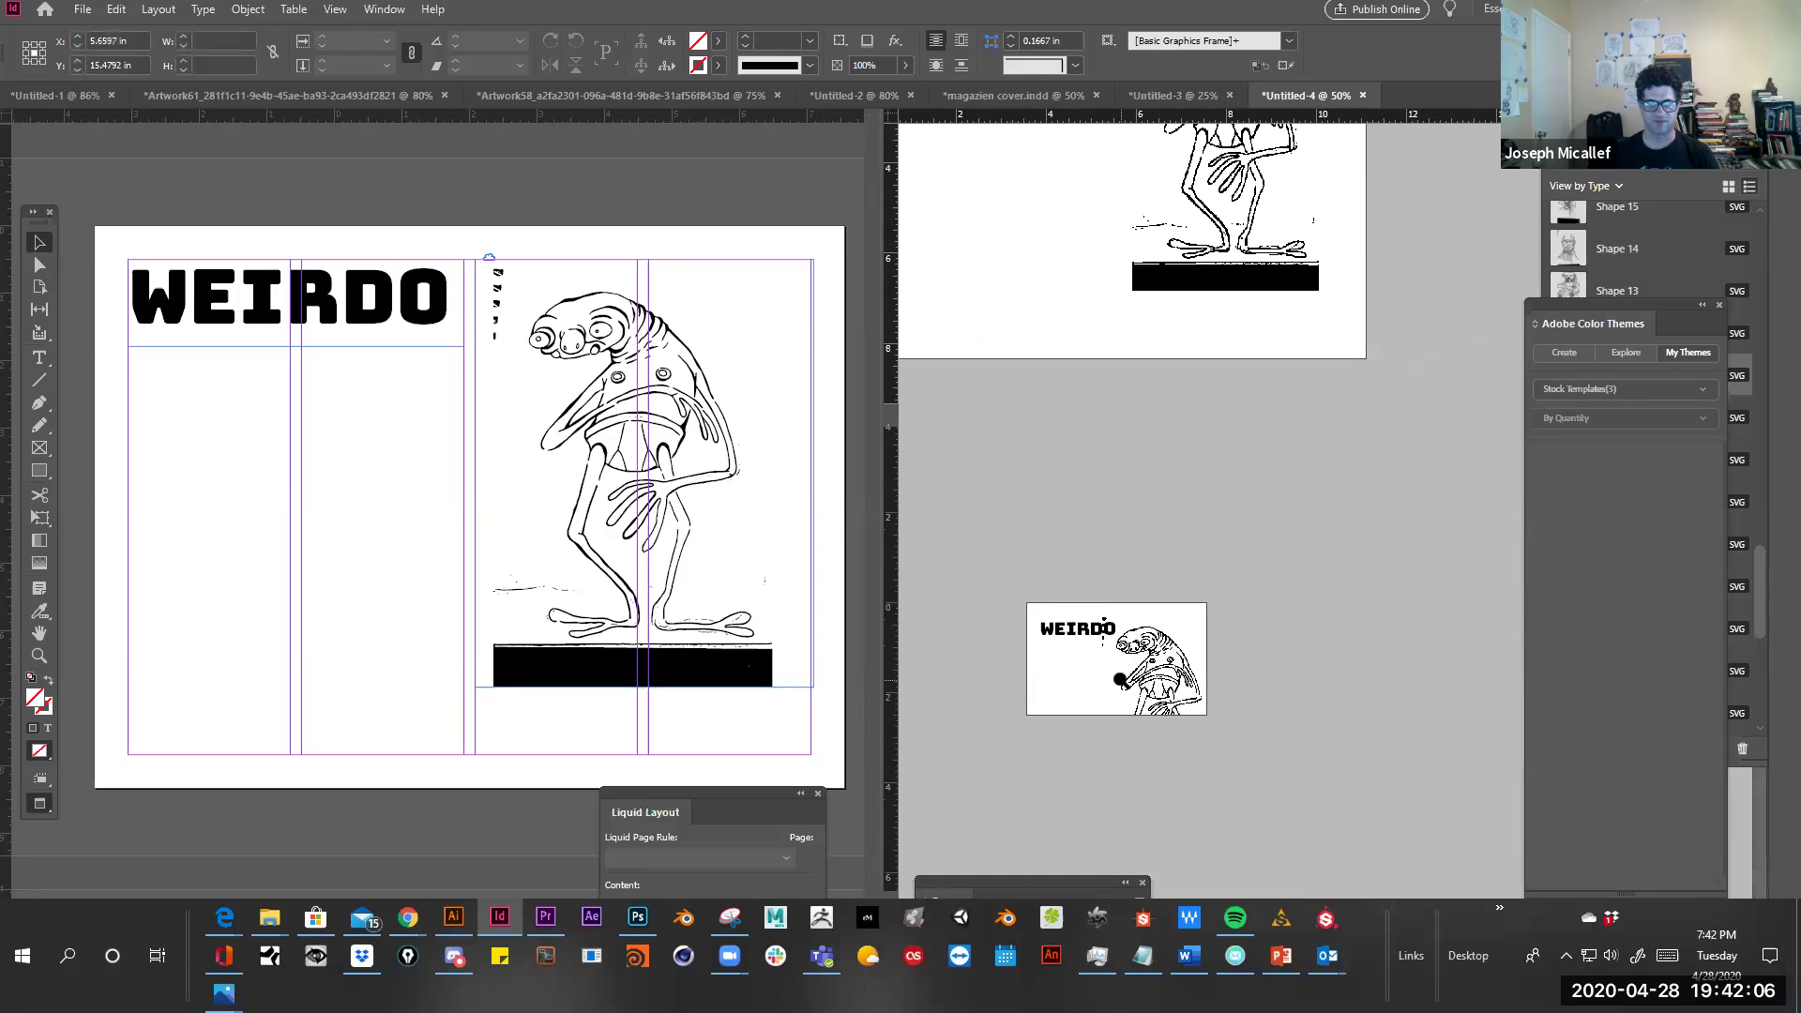
{"action": "left_click", "coordinate": [1123, 684]}
{"action": "left_click", "coordinate": [1359, 601]}
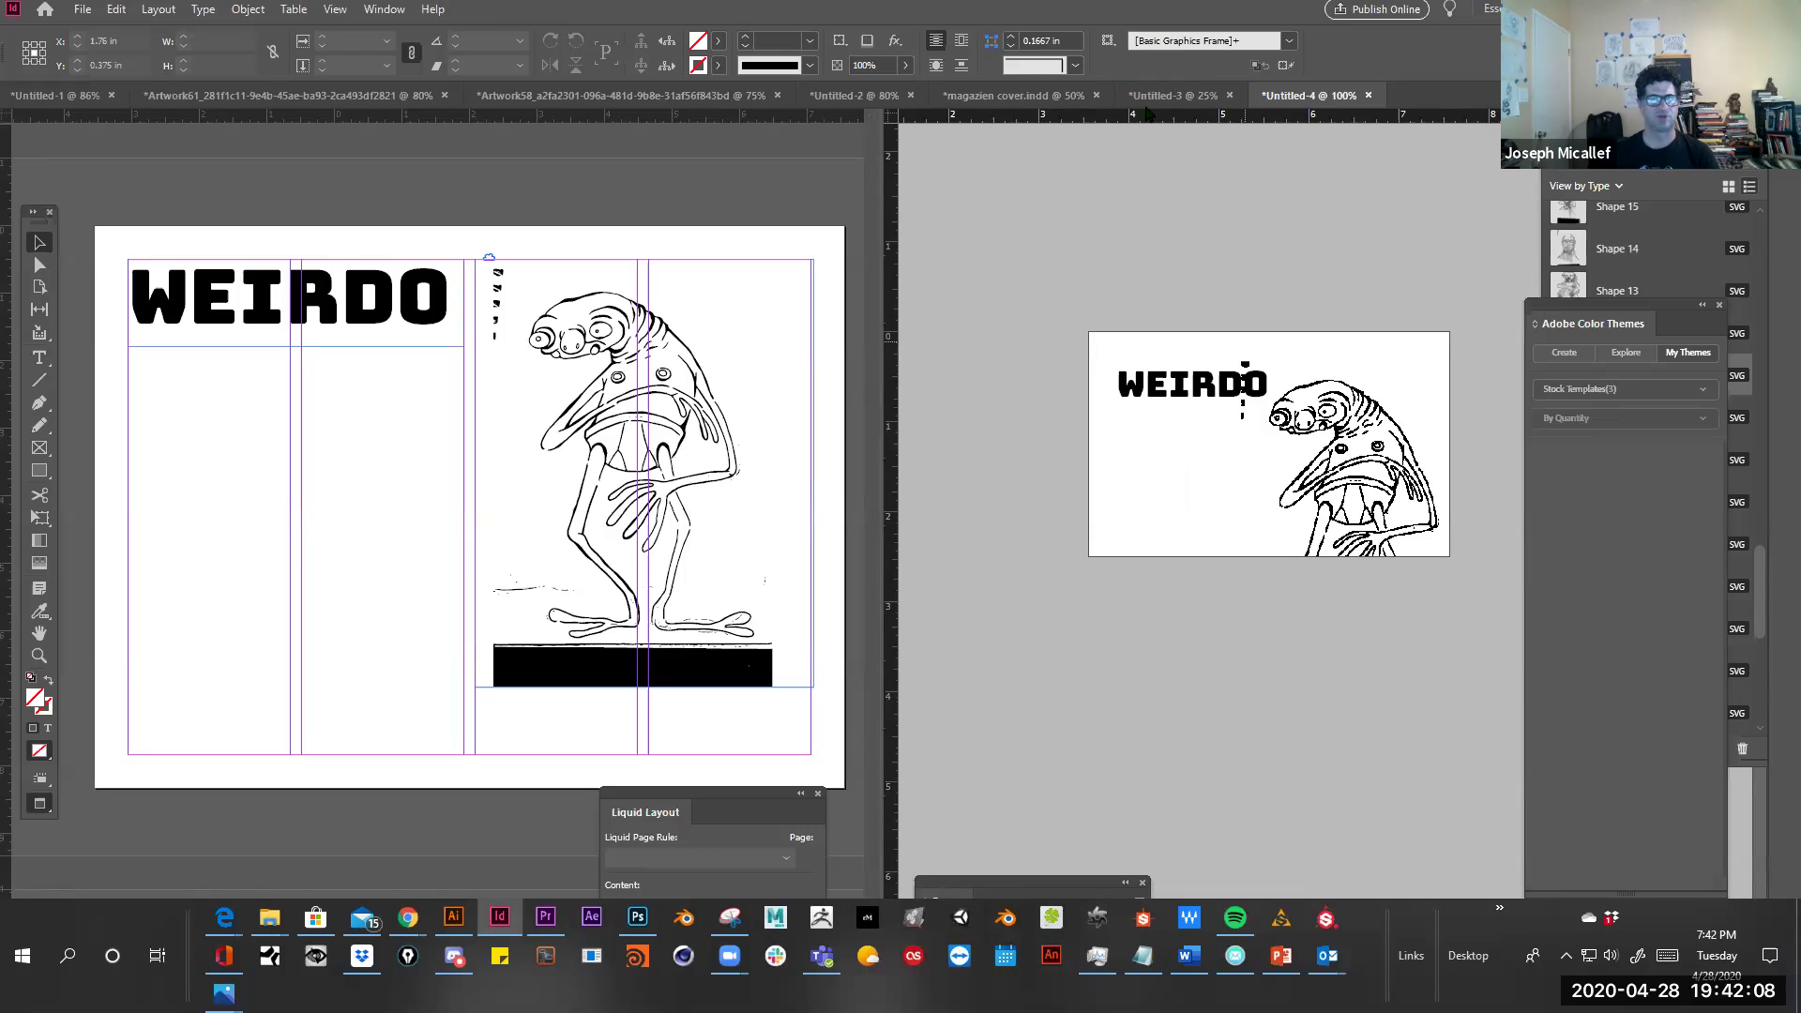
{"action": "left_click_drag", "start_coordinate": [1332, 450], "coordinate": [1177, 502]}
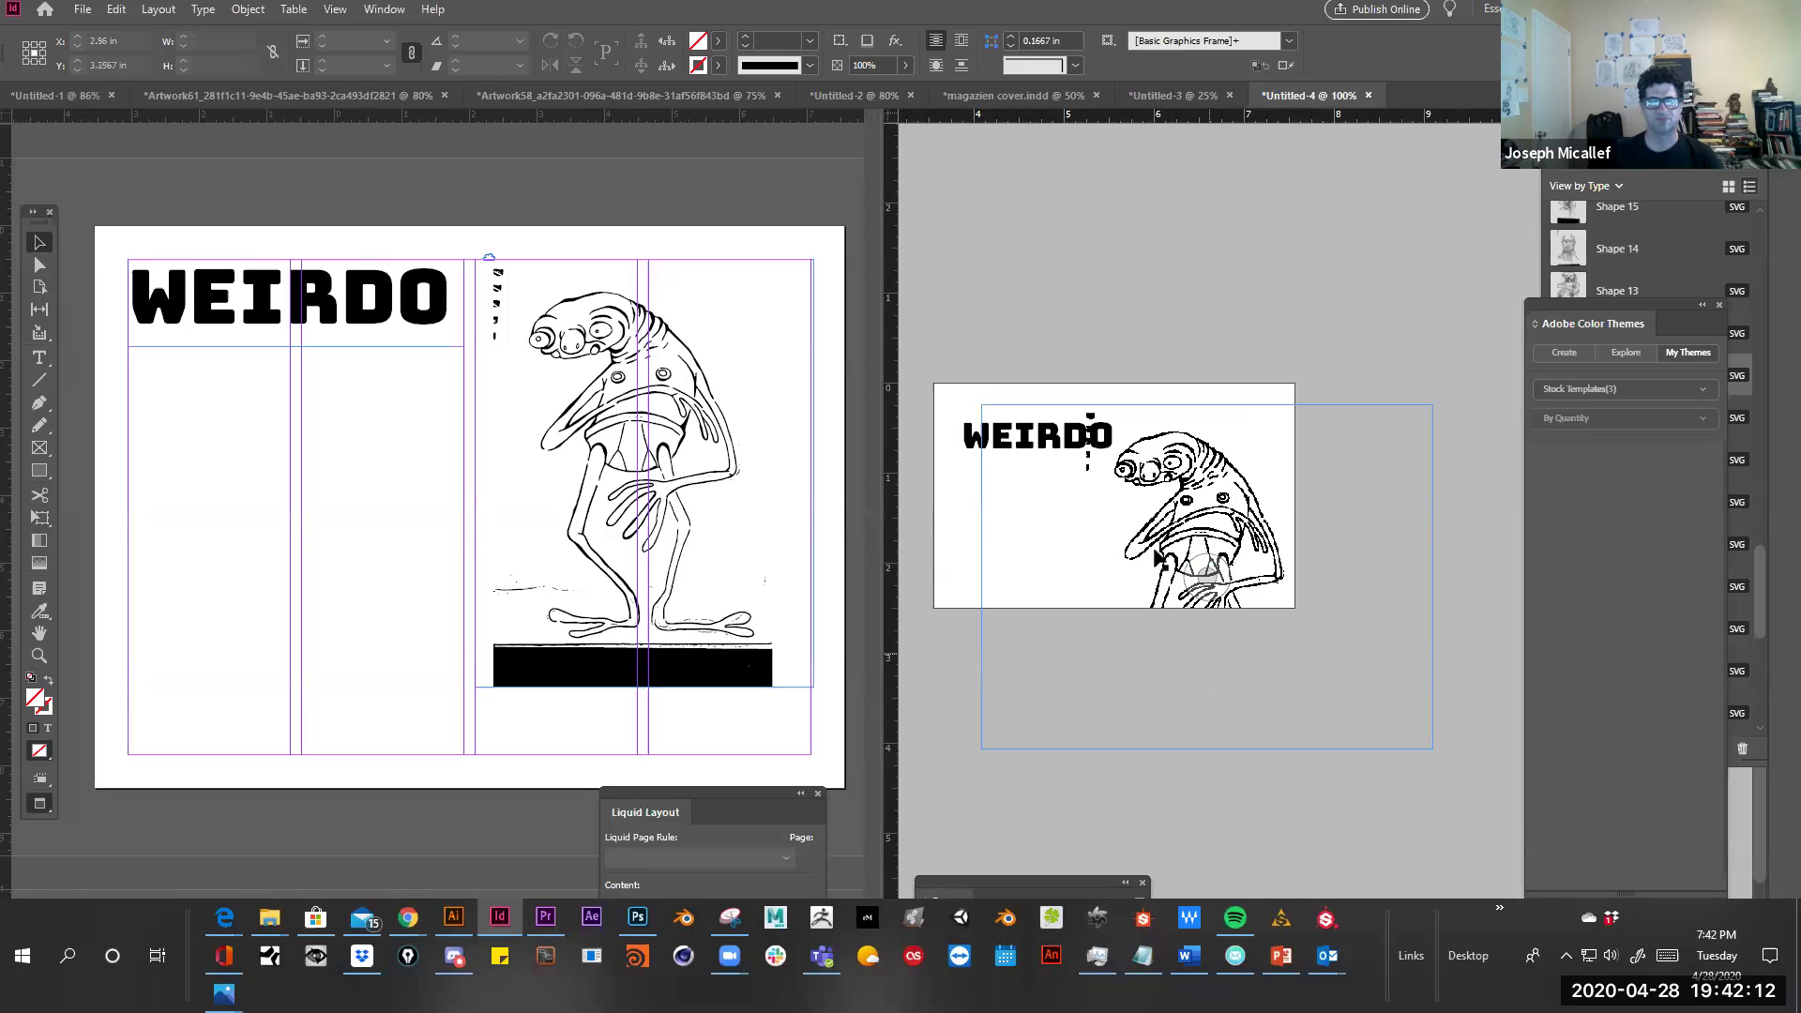
{"action": "key", "text": "ctrl+equal"}
{"action": "key", "text": "ctrl+equal"}
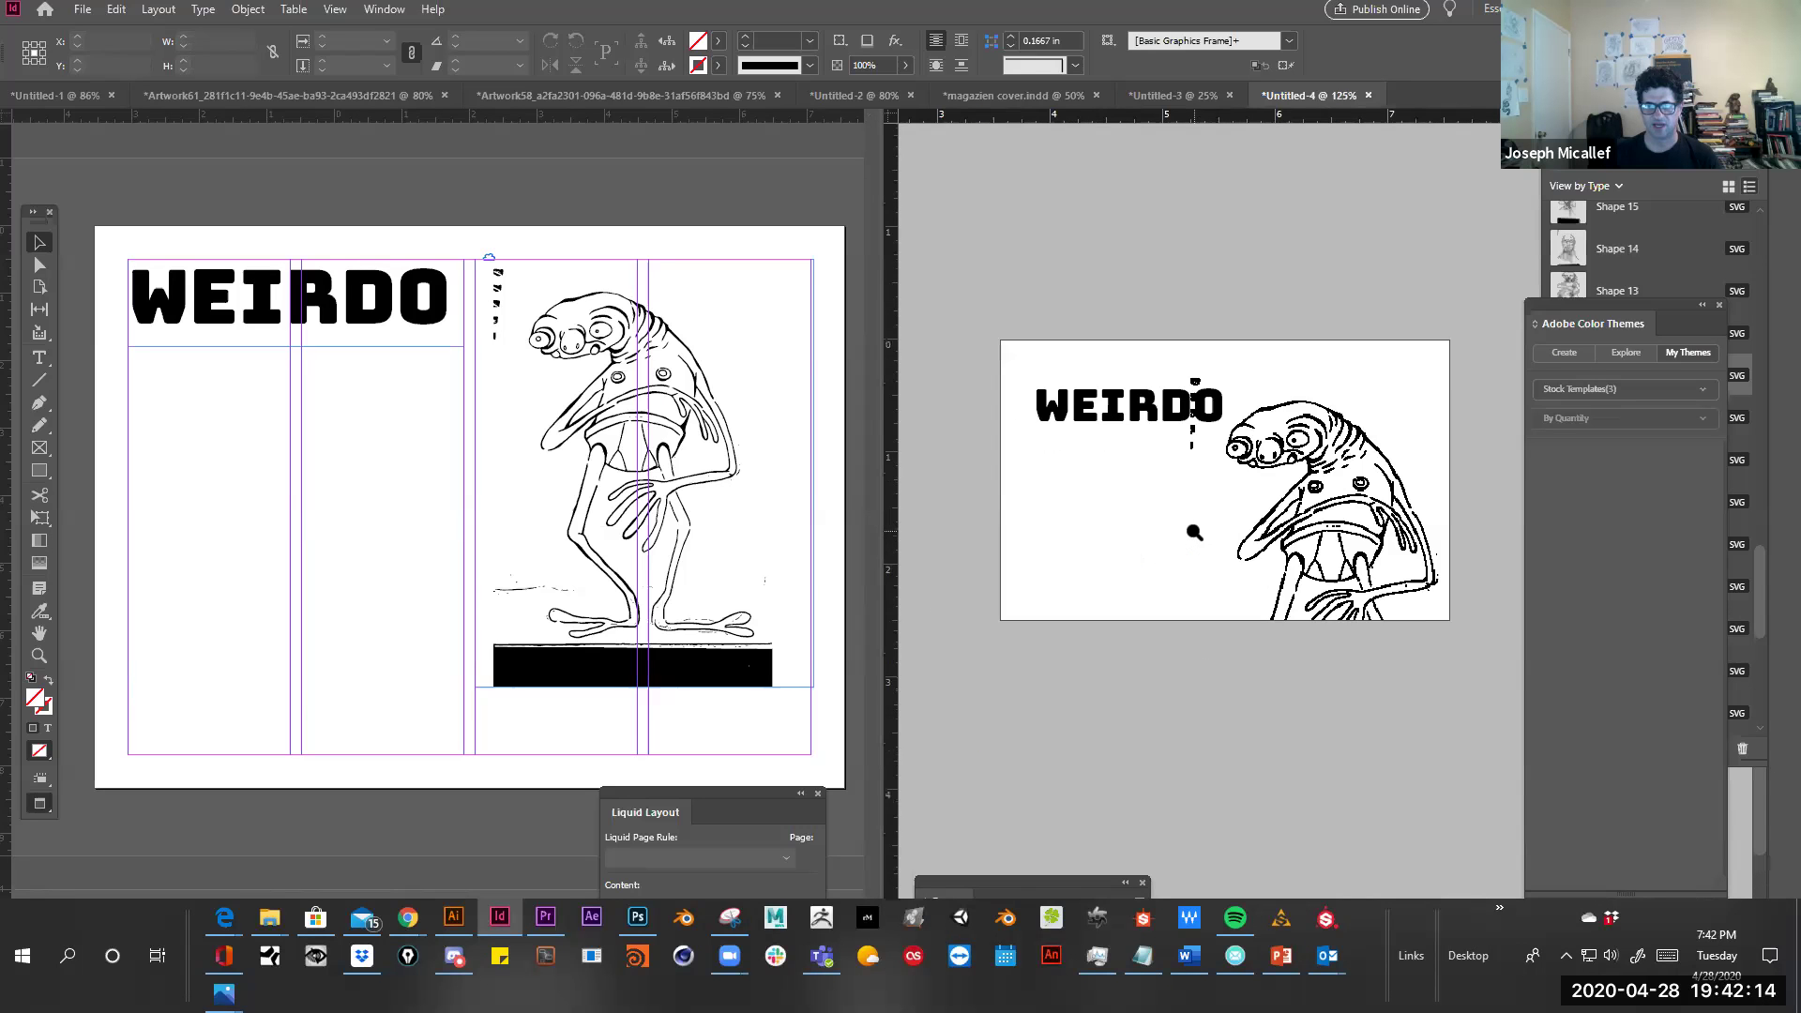
{"action": "left_click_drag", "start_coordinate": [1331, 480], "coordinate": [1207, 488]}
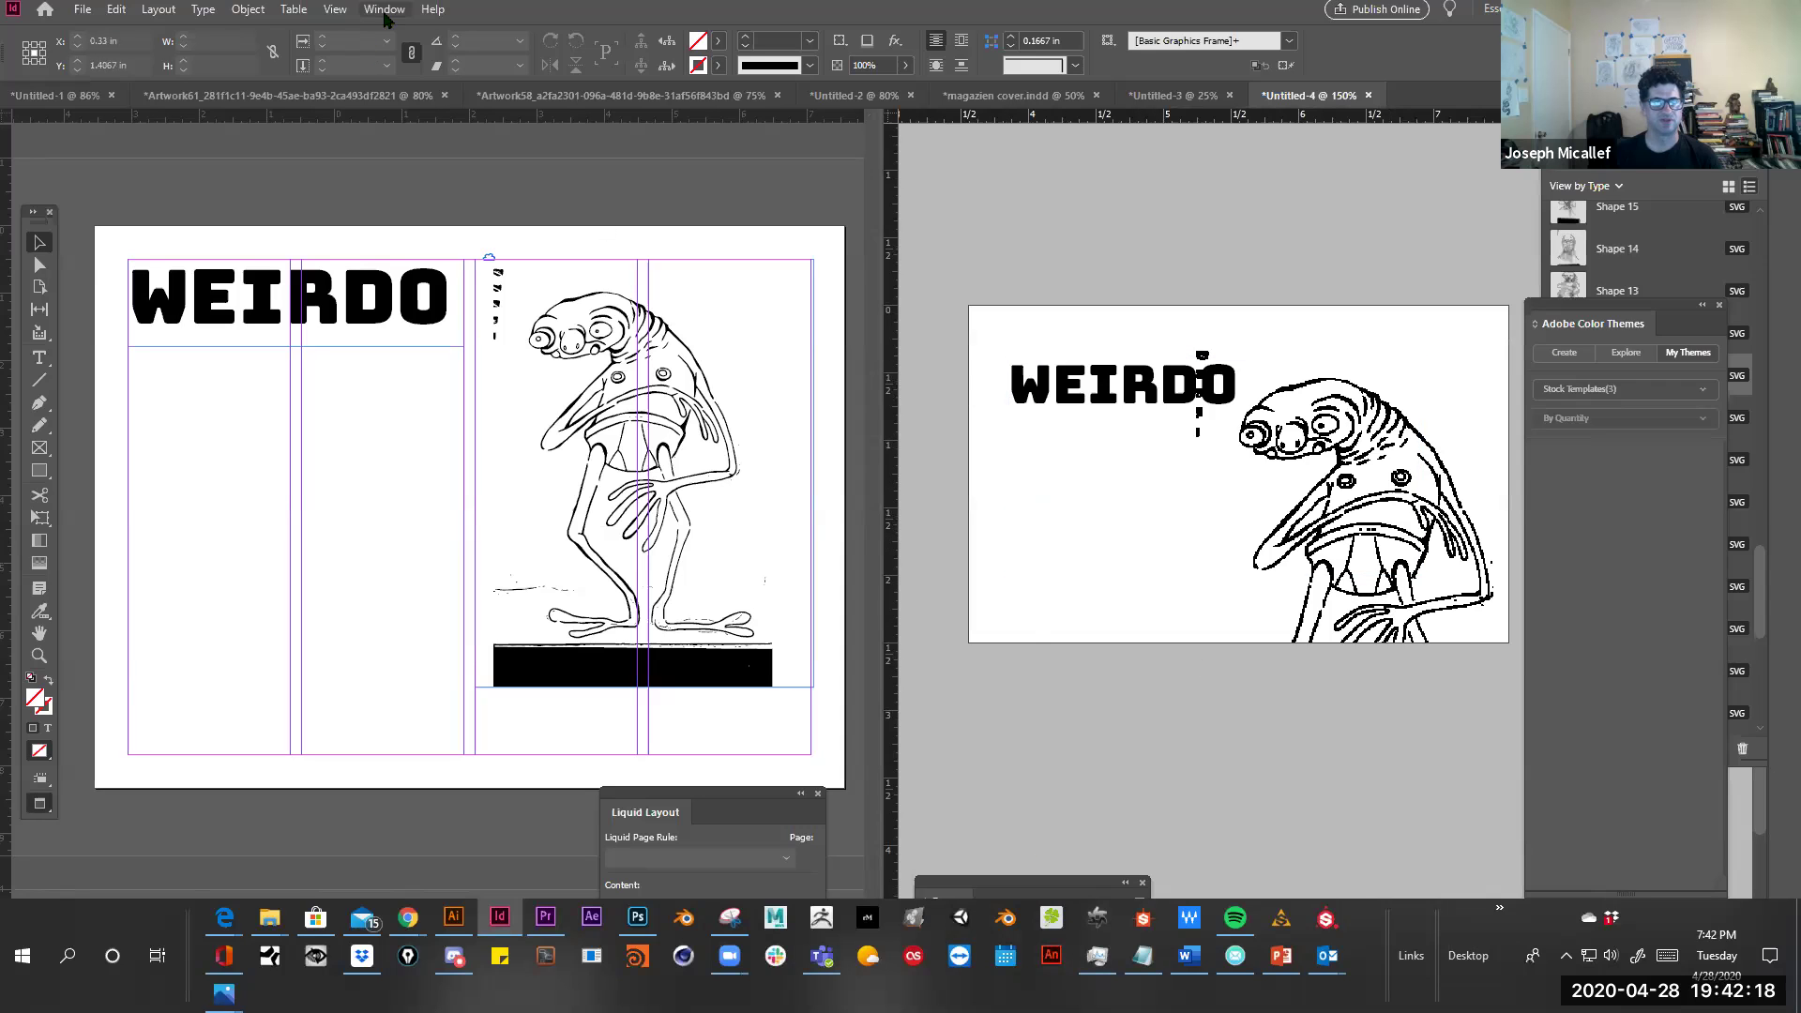
Set the display performance of the Custom H page view to High Quality Display
{"action": "left_click", "coordinate": [333, 10]}
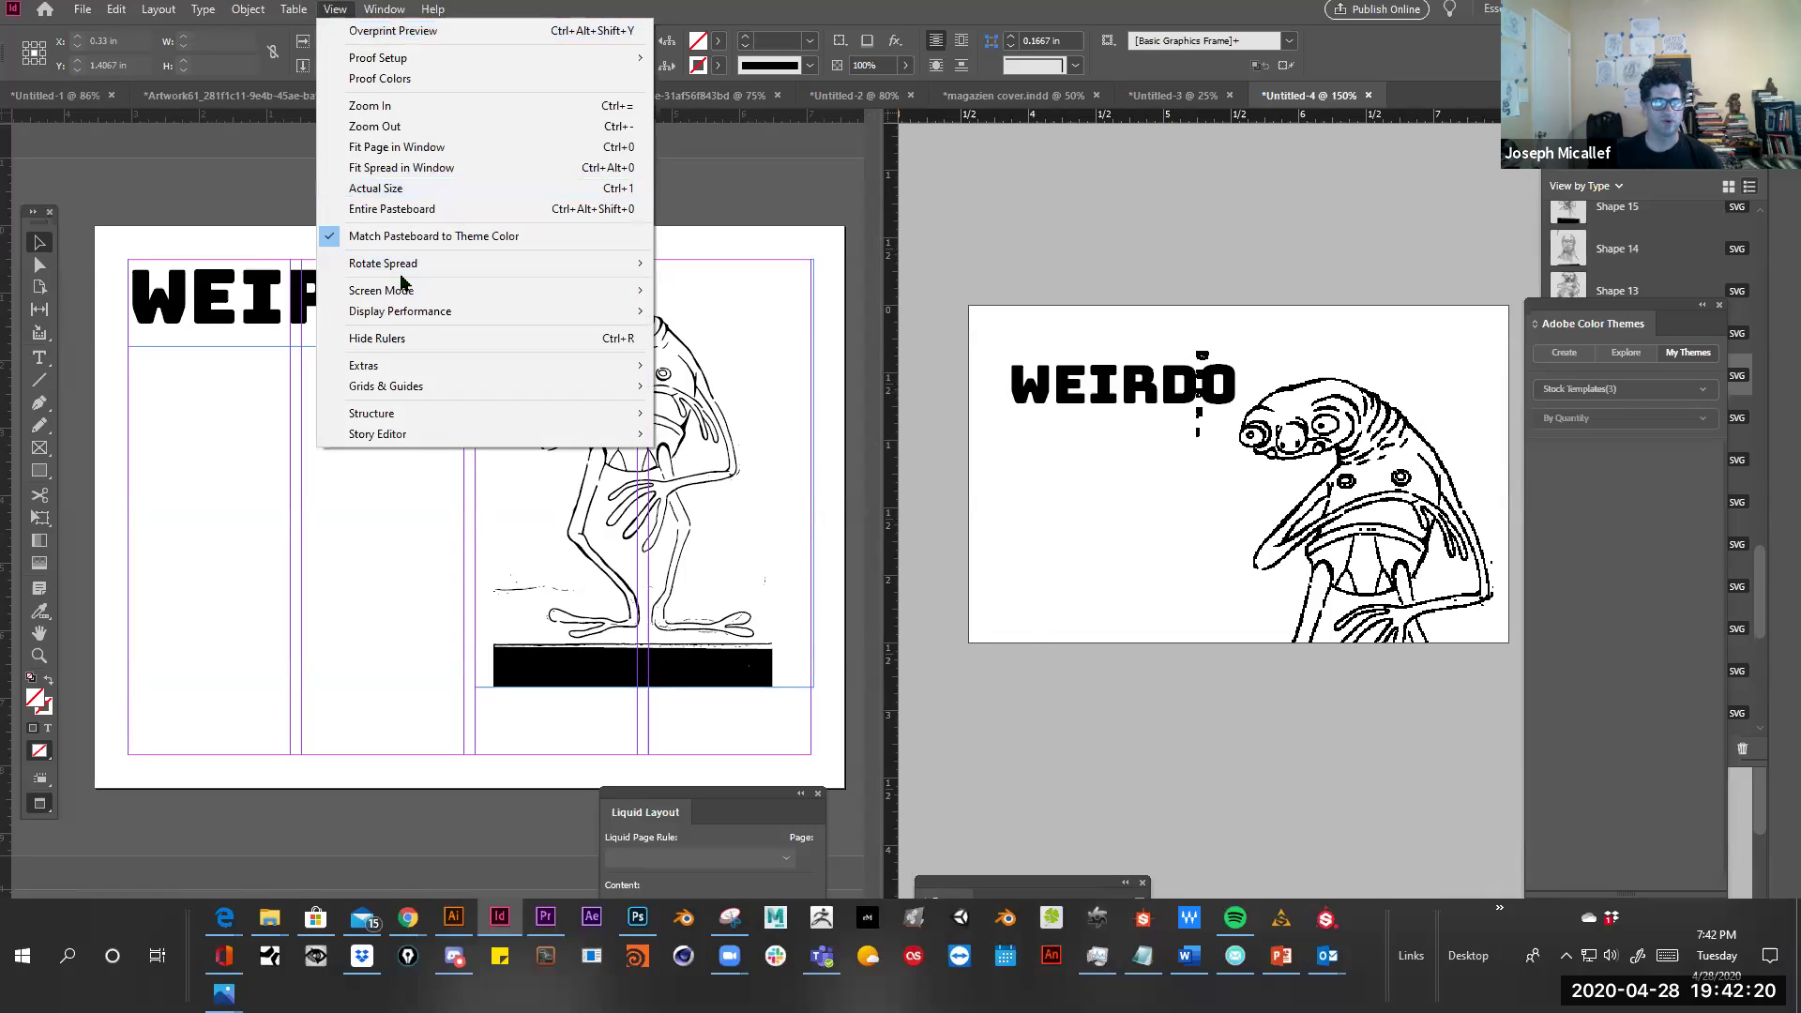
{"action": "mouse_move", "coordinate": [410, 317]}
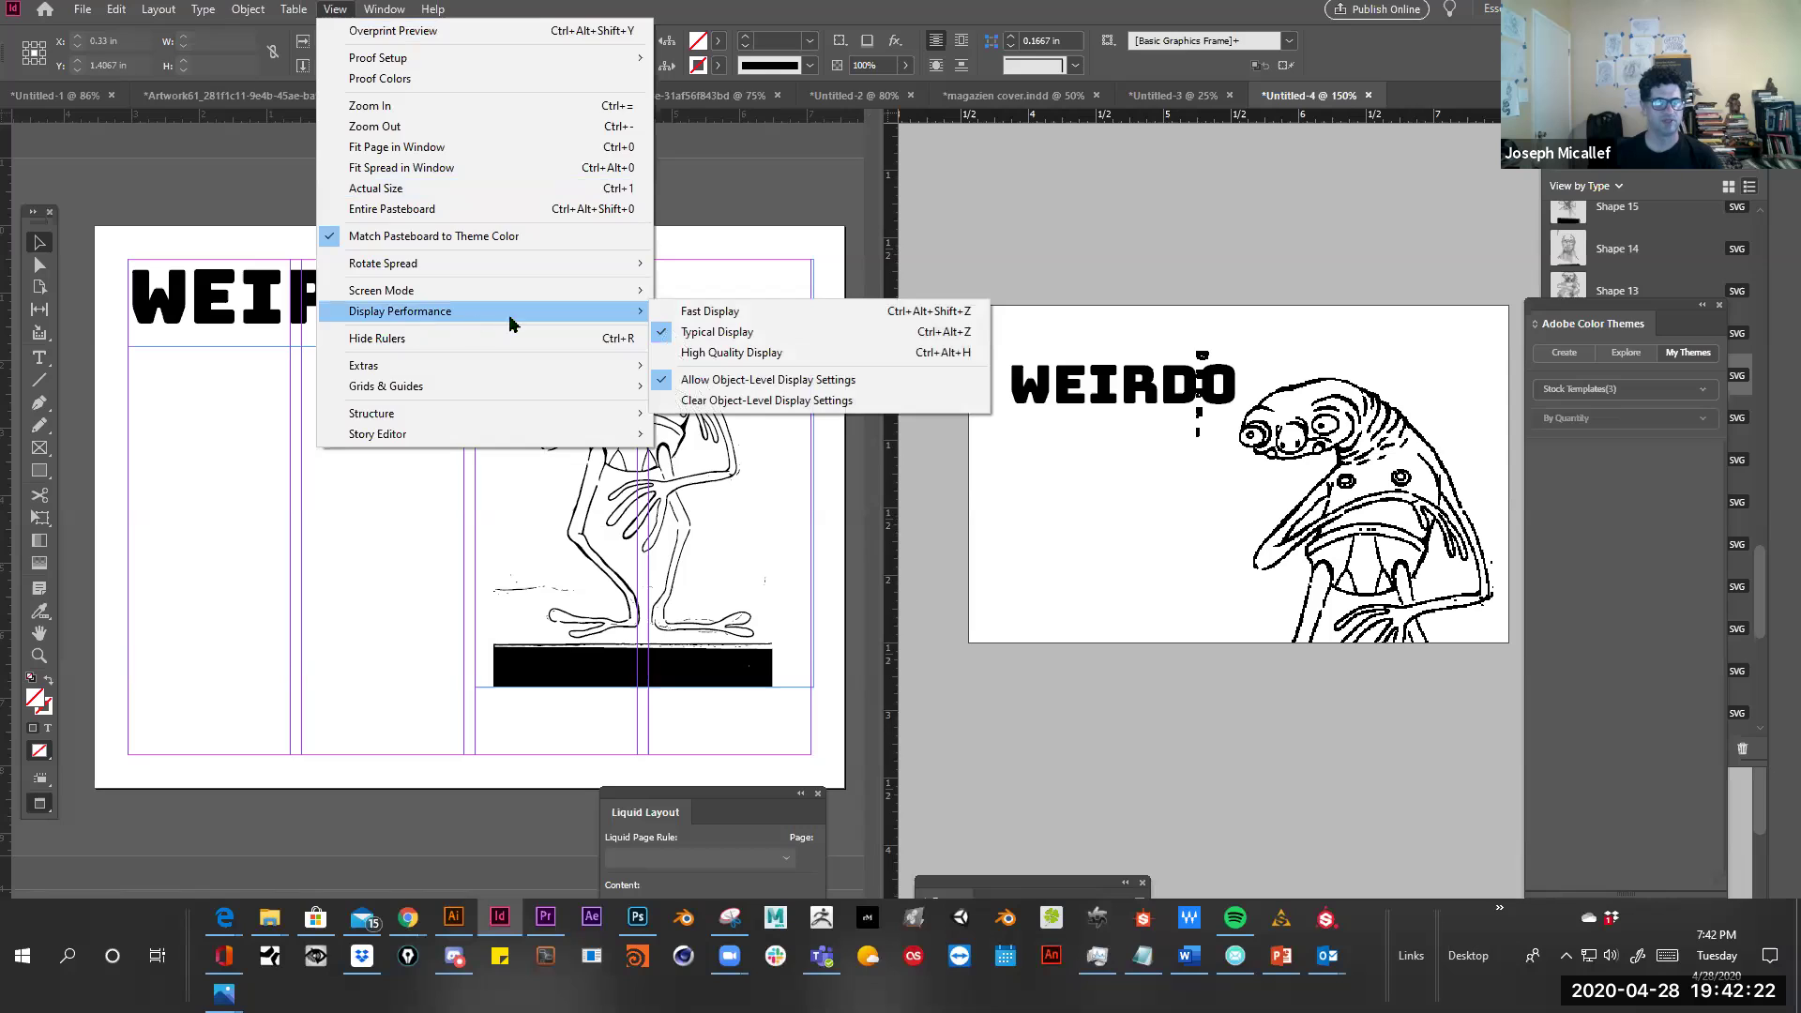
{"action": "left_click", "coordinate": [683, 362]}
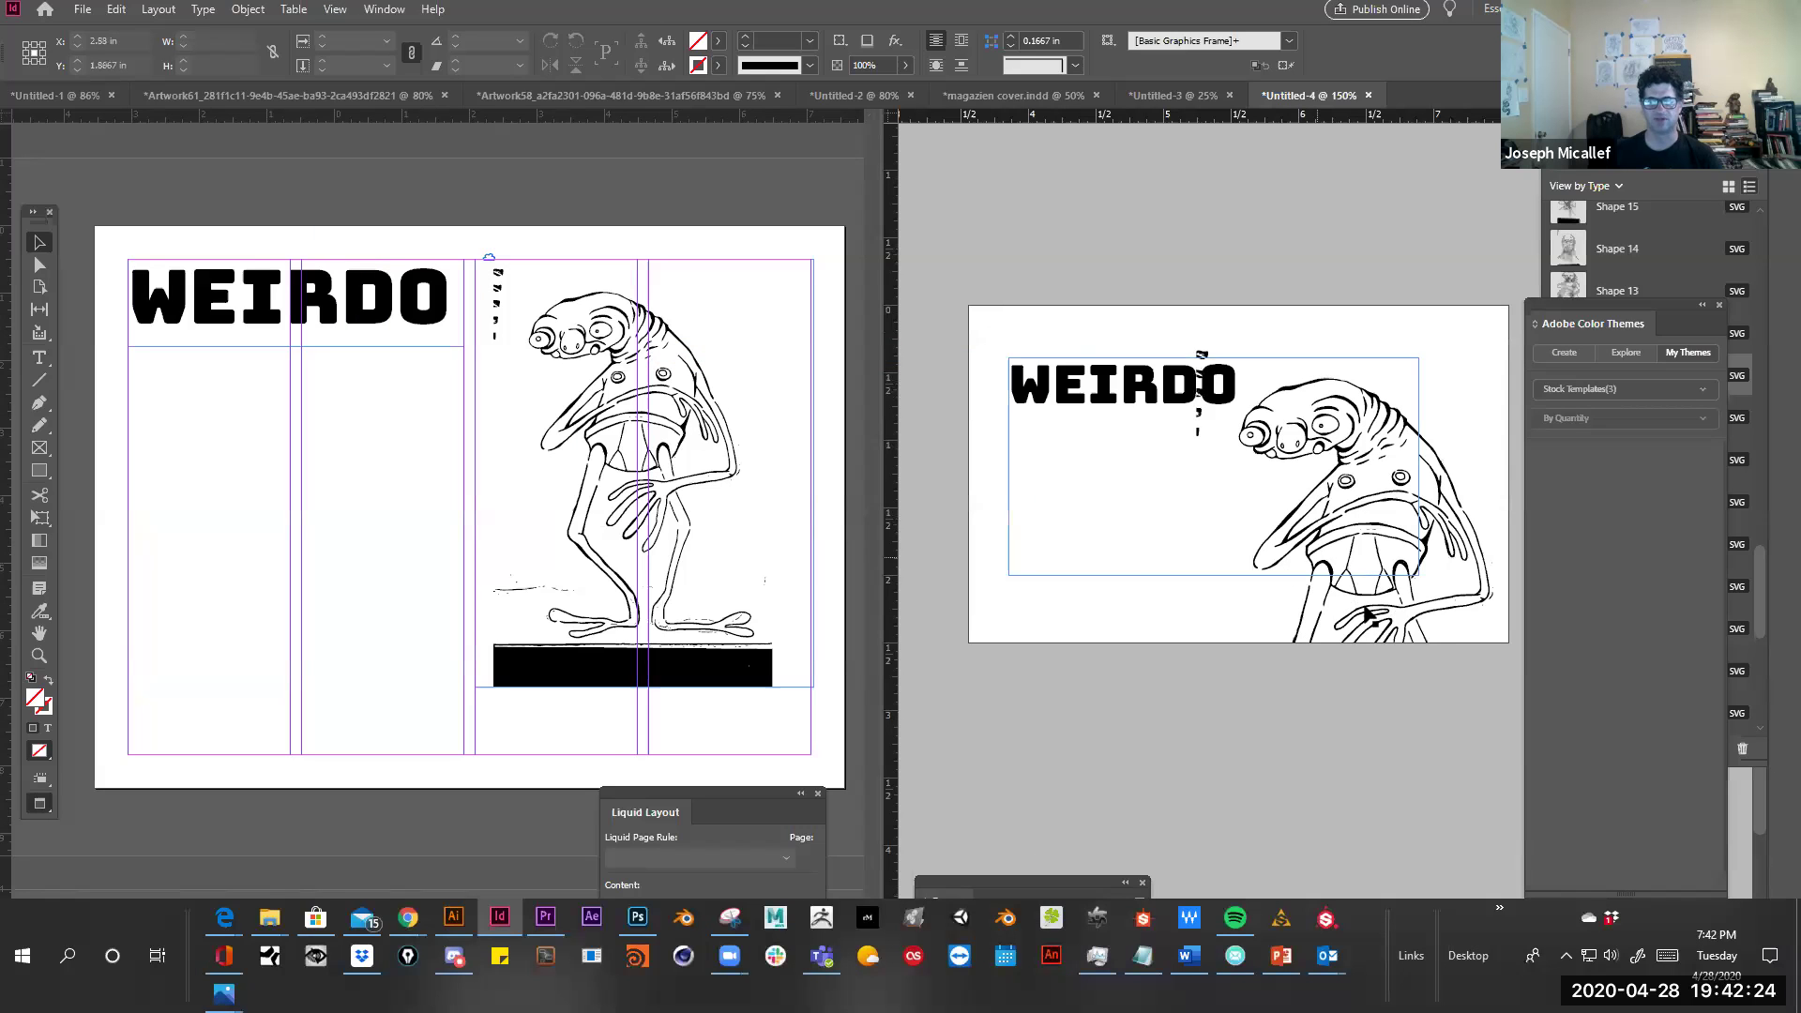
{"action": "left_click_drag", "start_coordinate": [1027, 335], "coordinate": [1225, 470]}
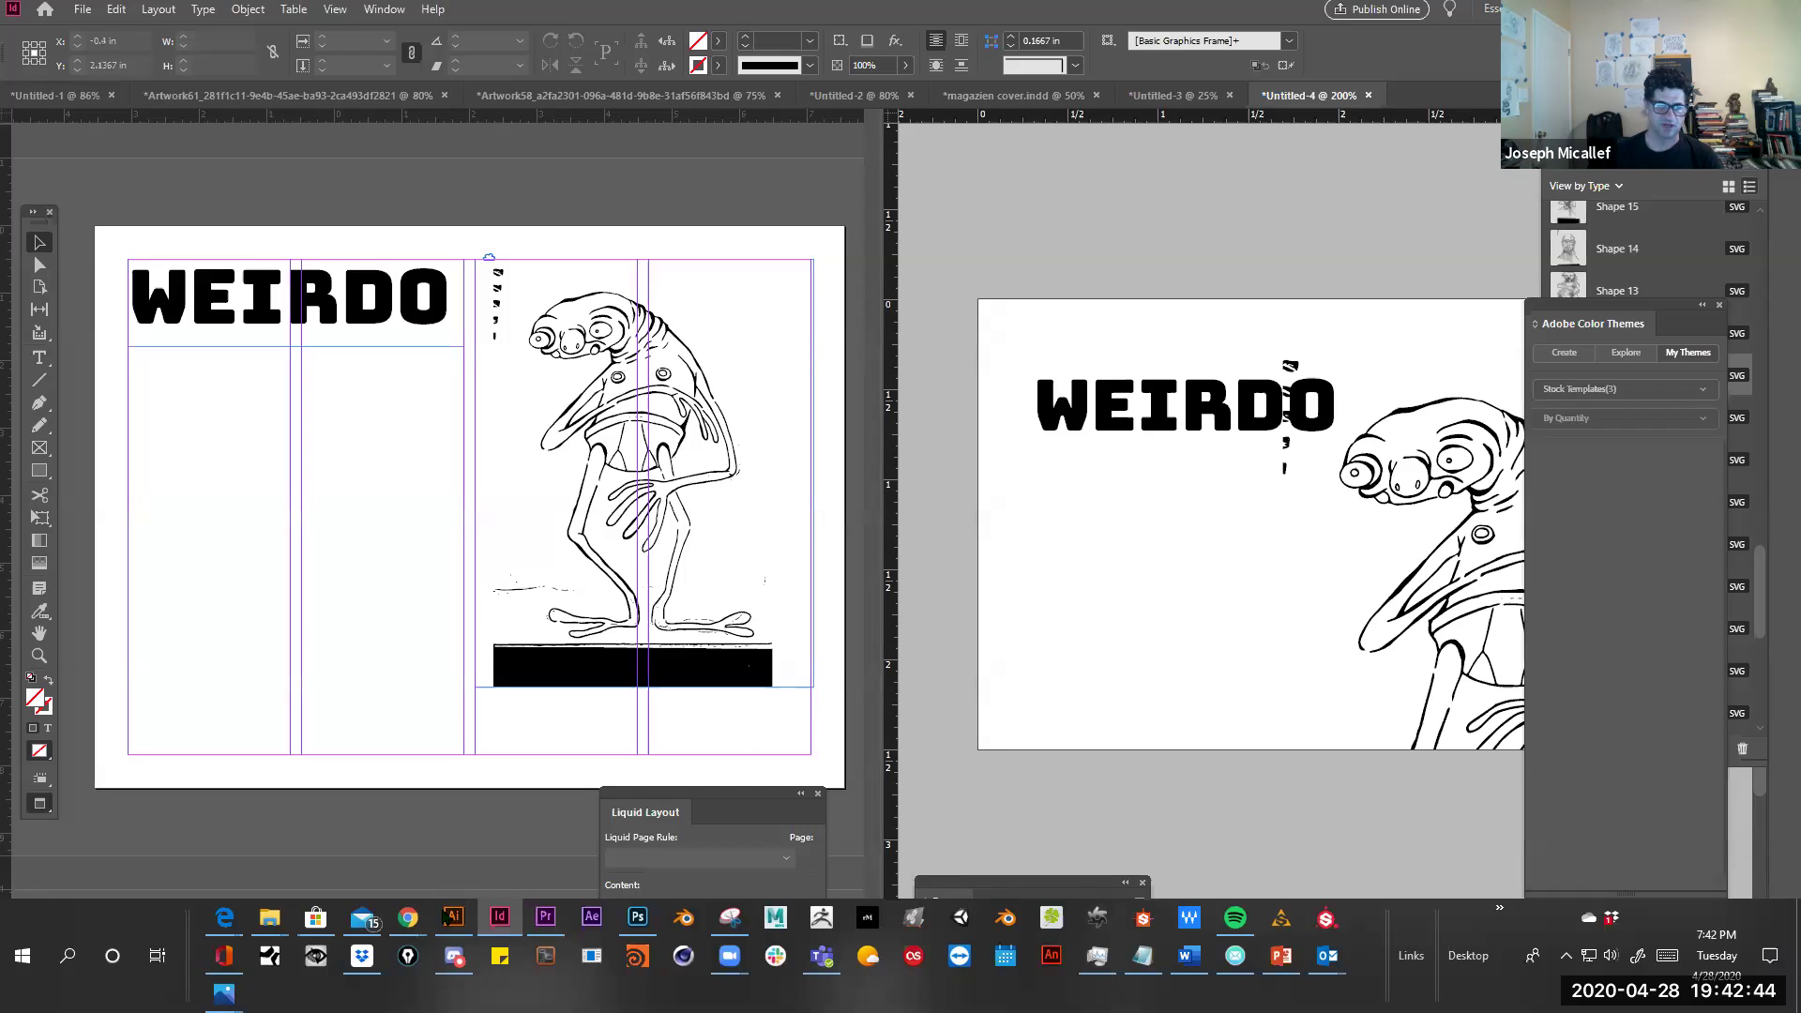
Switch to the blank Untitled-2 document in Illustrator
{"action": "left_click", "coordinate": [453, 916]}
{"action": "key", "text": "ctrl+minus"}
{"action": "left_click_drag", "start_coordinate": [687, 394], "coordinate": [385, 298]}
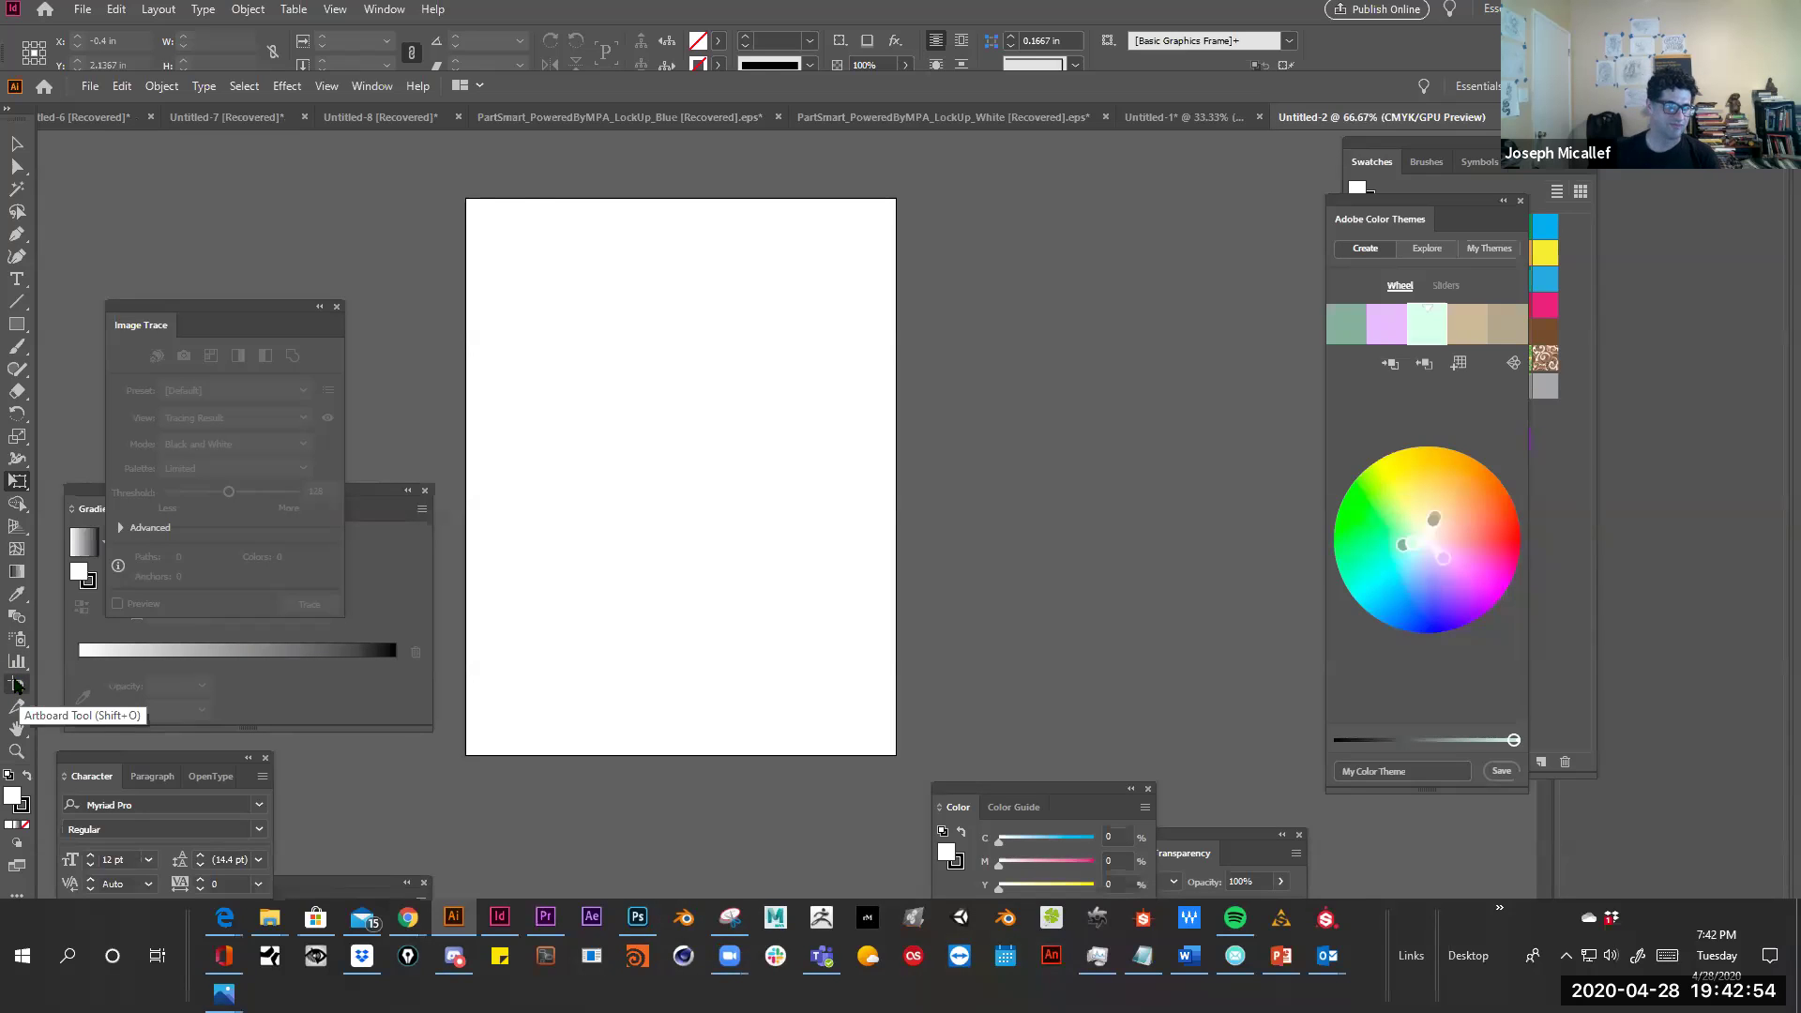
Duplicate Artboard 1 twice with the Artboard tool, placing the copies in a row beside the original
{"action": "left_click", "coordinate": [16, 686]}
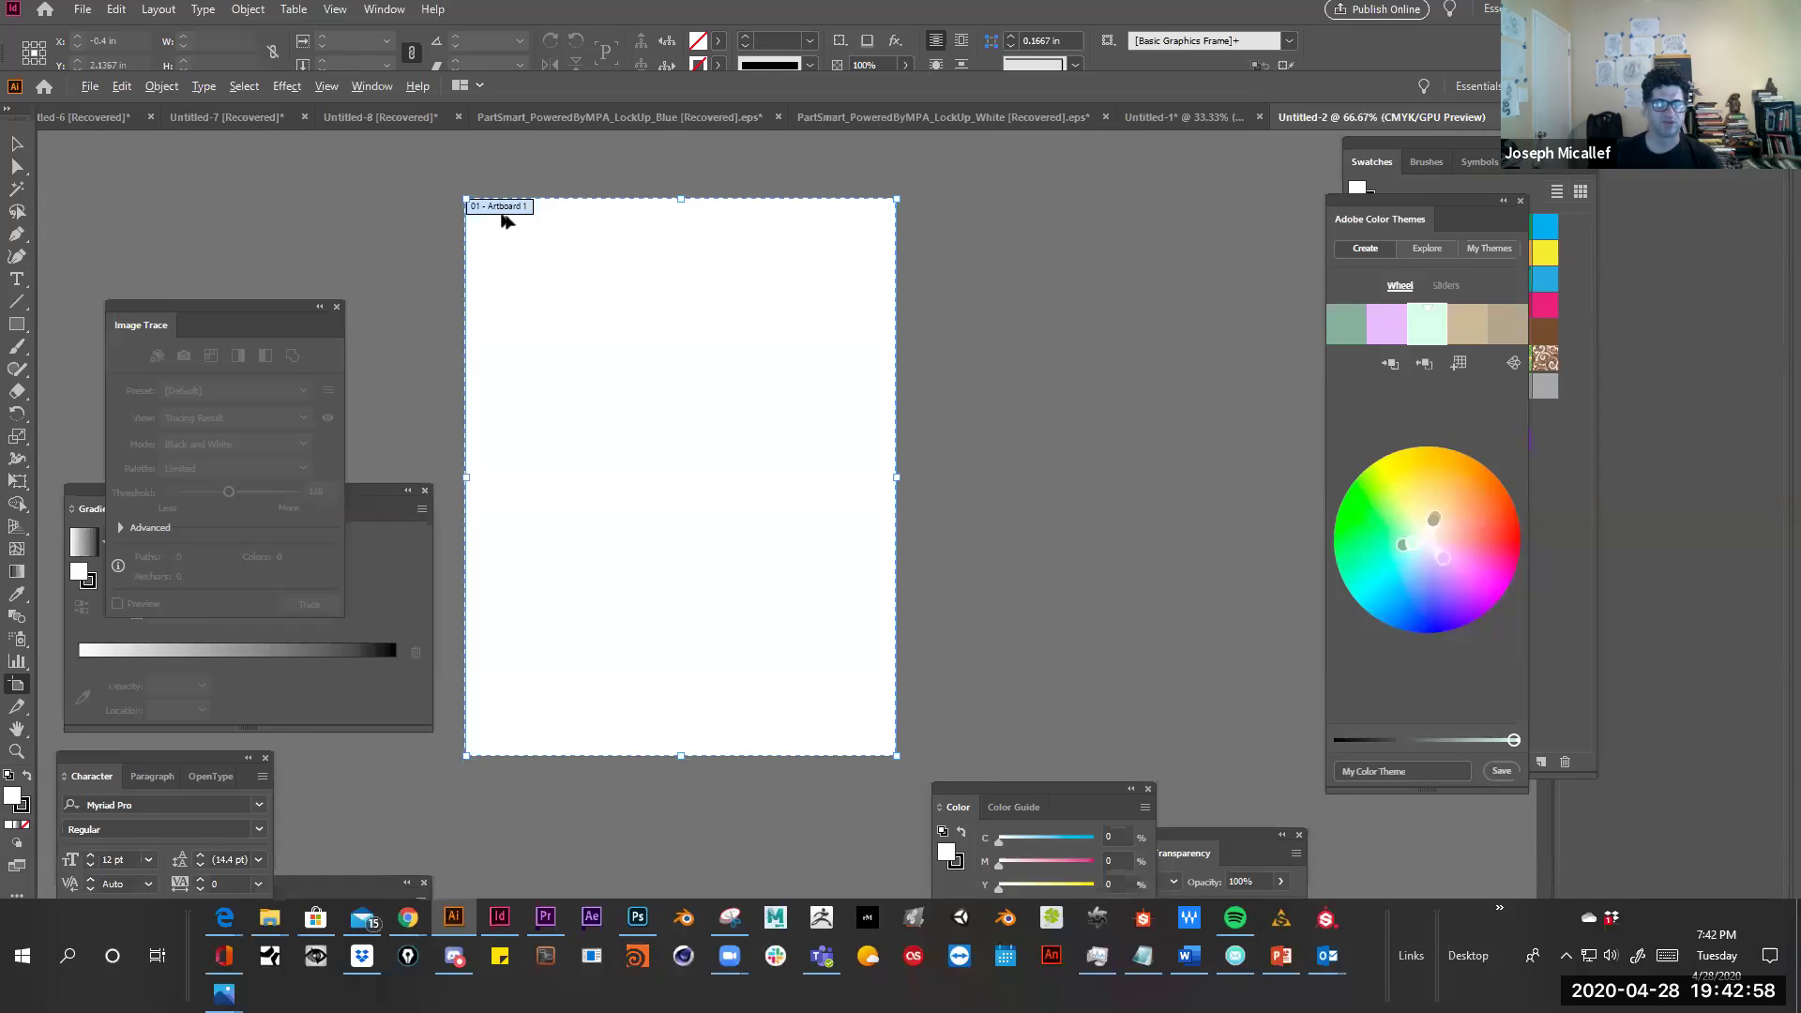
{"action": "left_click_drag", "start_coordinate": [500, 211], "coordinate": [980, 231], "text": "alt"}
{"action": "key", "text": "ctrl+minus"}
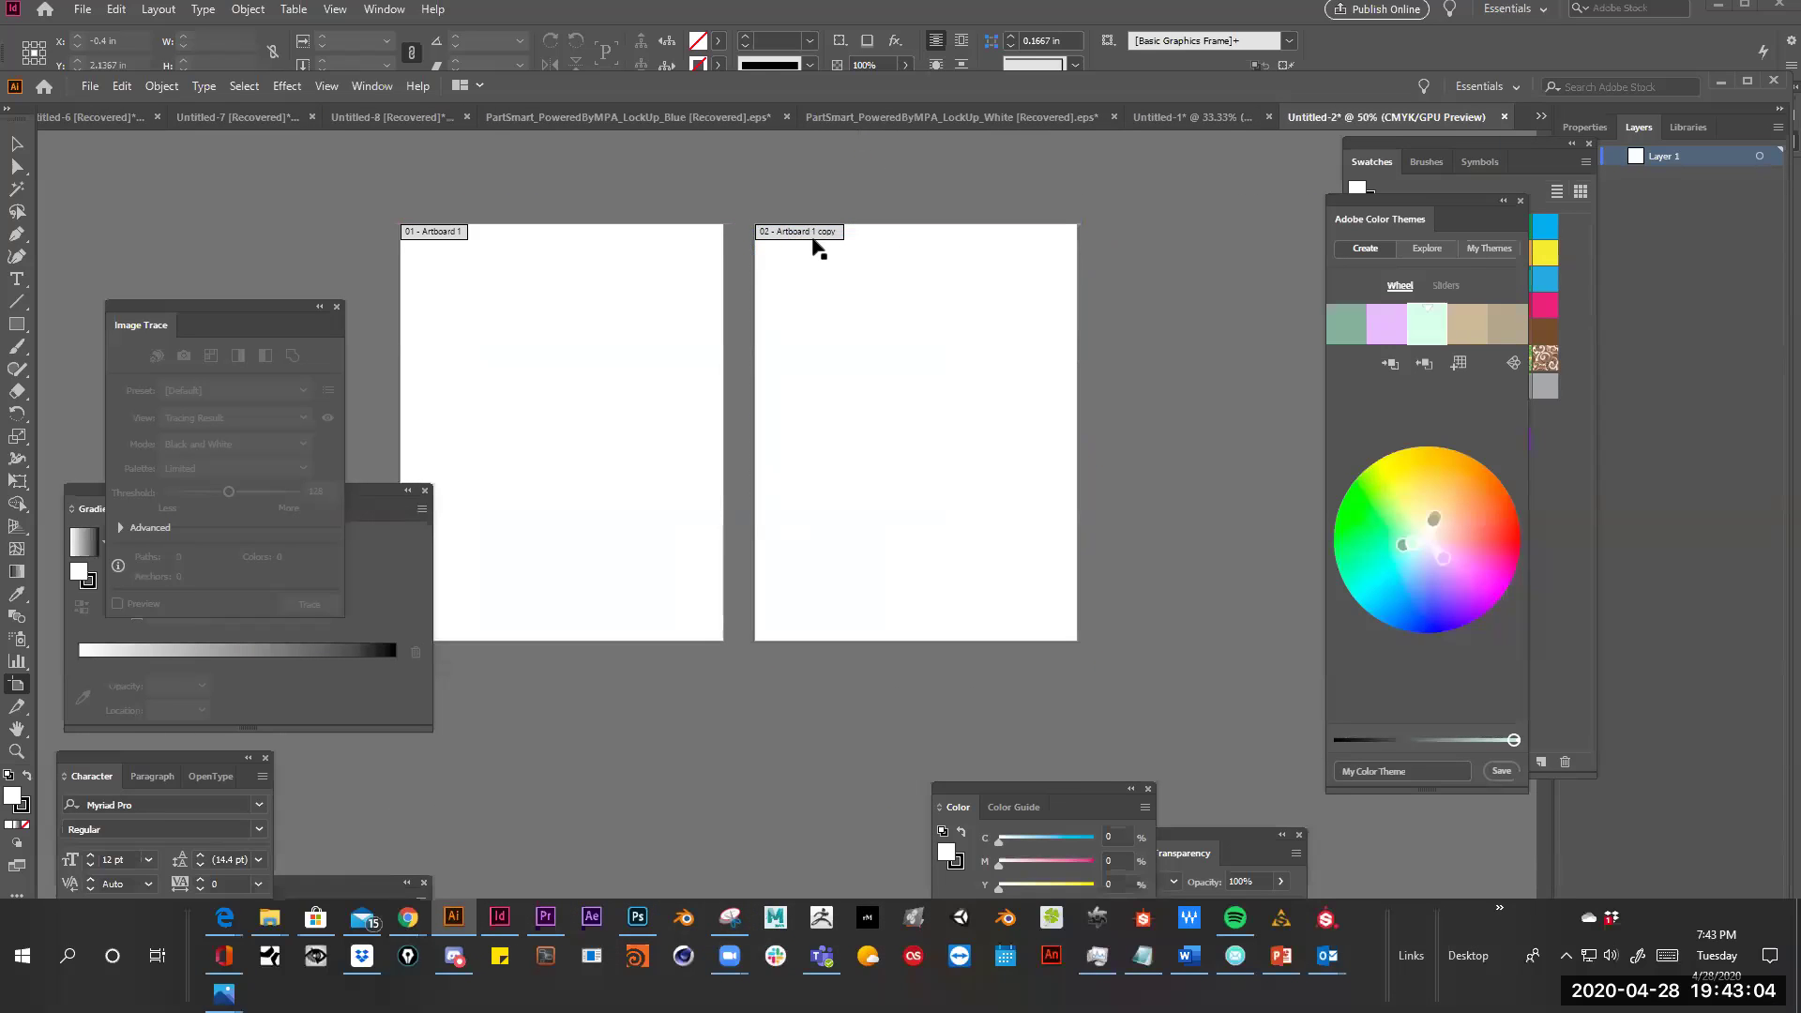
{"action": "left_click_drag", "start_coordinate": [824, 241], "coordinate": [1184, 240]}
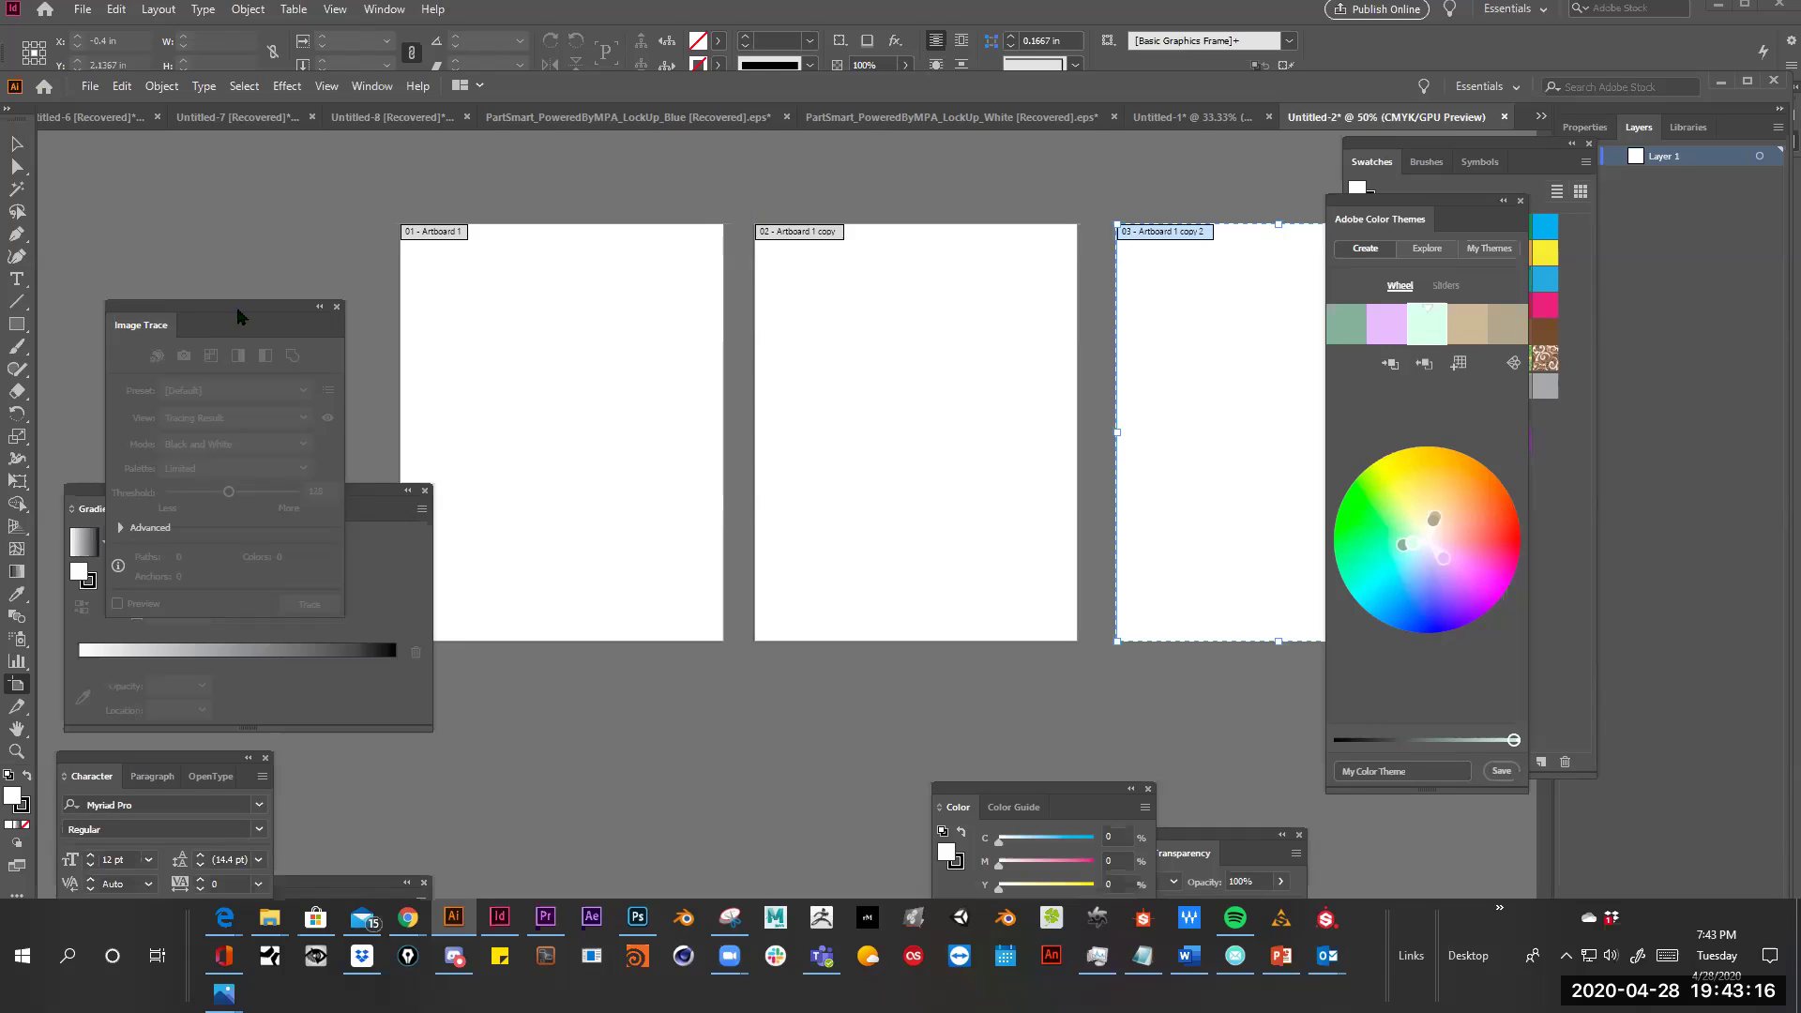
Close the floating Image Trace, Gradient, Character, Adobe Color Themes and Swatches panels to clear the workspace
{"action": "left_click", "coordinate": [336, 308]}
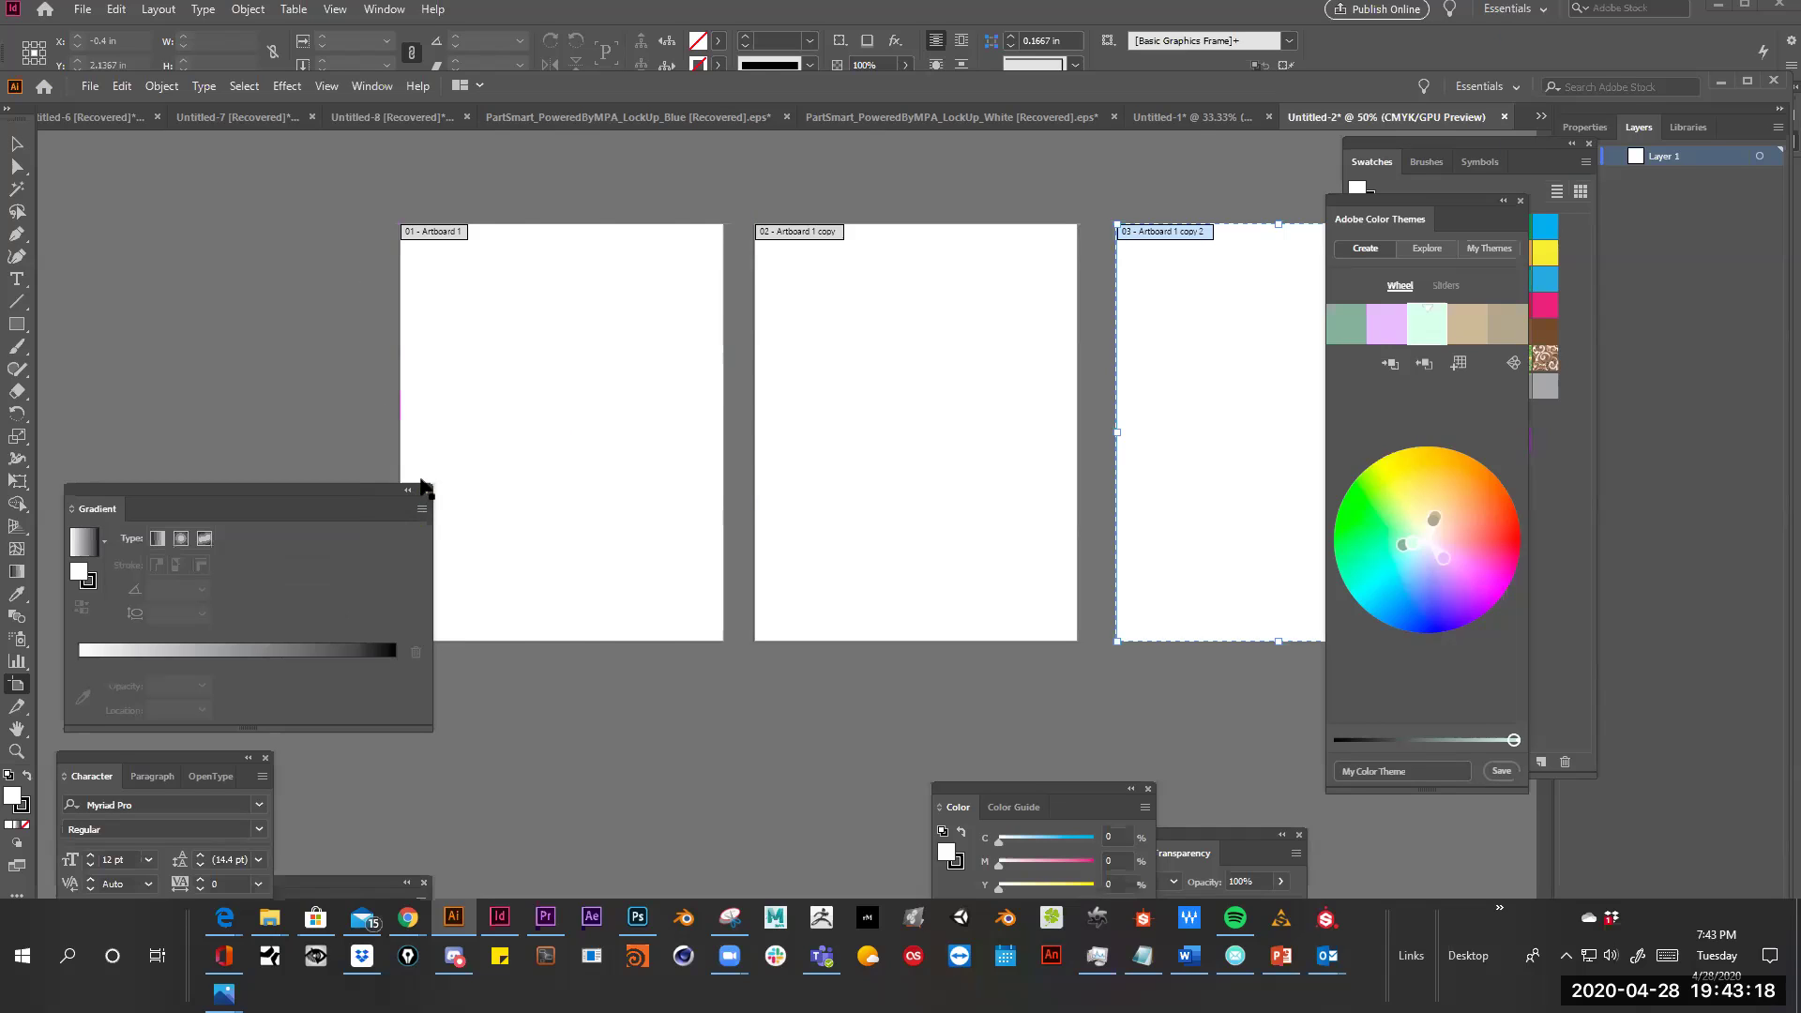
{"action": "left_click", "coordinate": [420, 480]}
{"action": "left_click", "coordinate": [265, 757]}
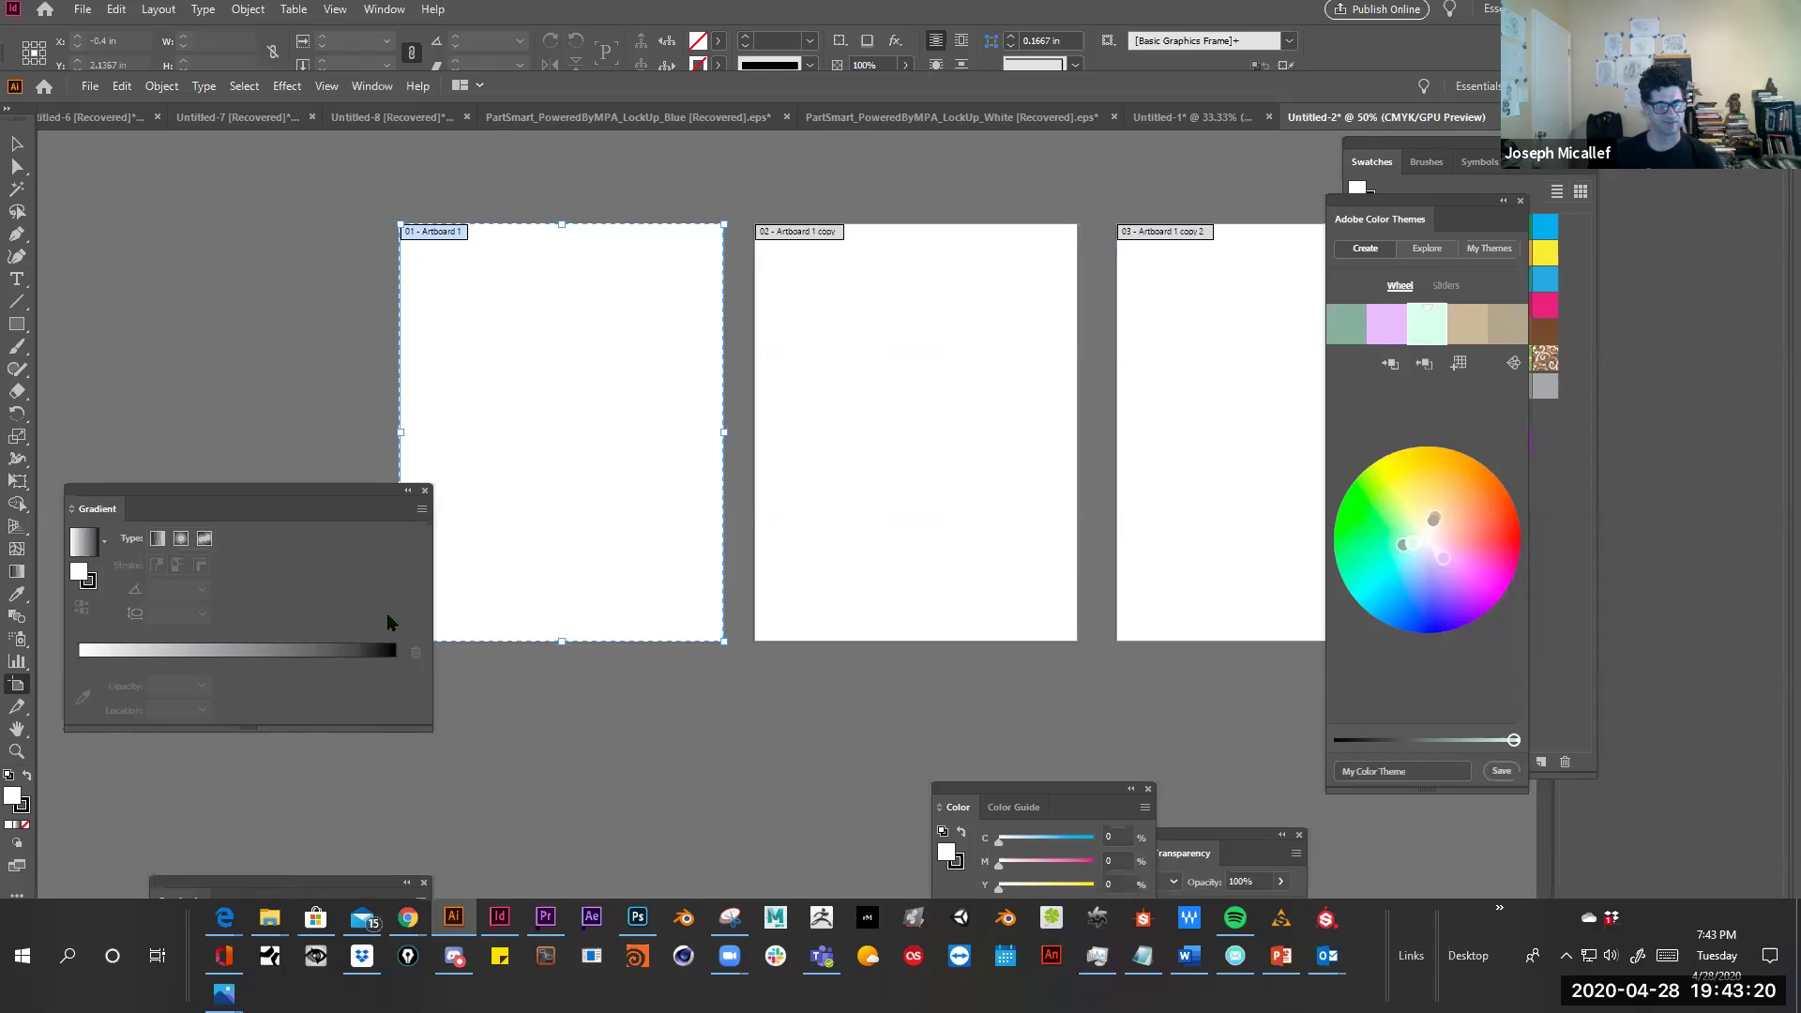
{"action": "left_click", "coordinate": [424, 488]}
{"action": "left_click", "coordinate": [423, 883]}
{"action": "left_click", "coordinate": [1520, 200]}
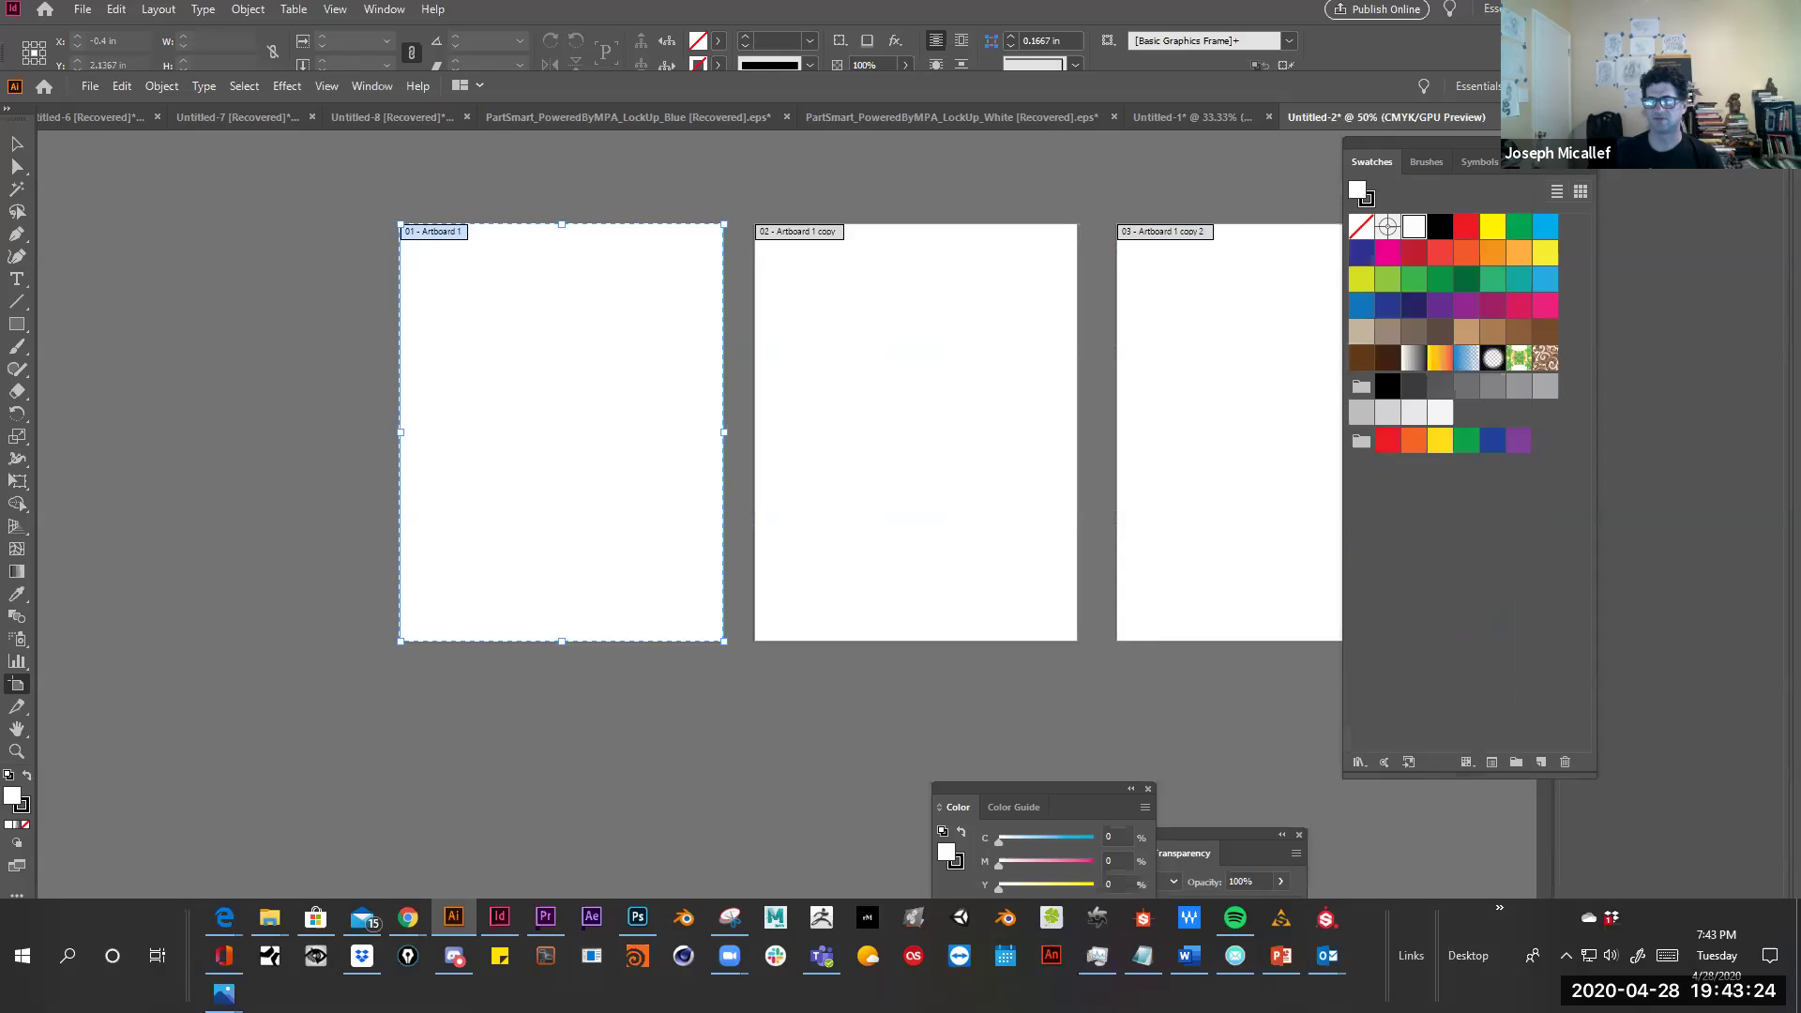
{"action": "left_click", "coordinate": [1688, 154]}
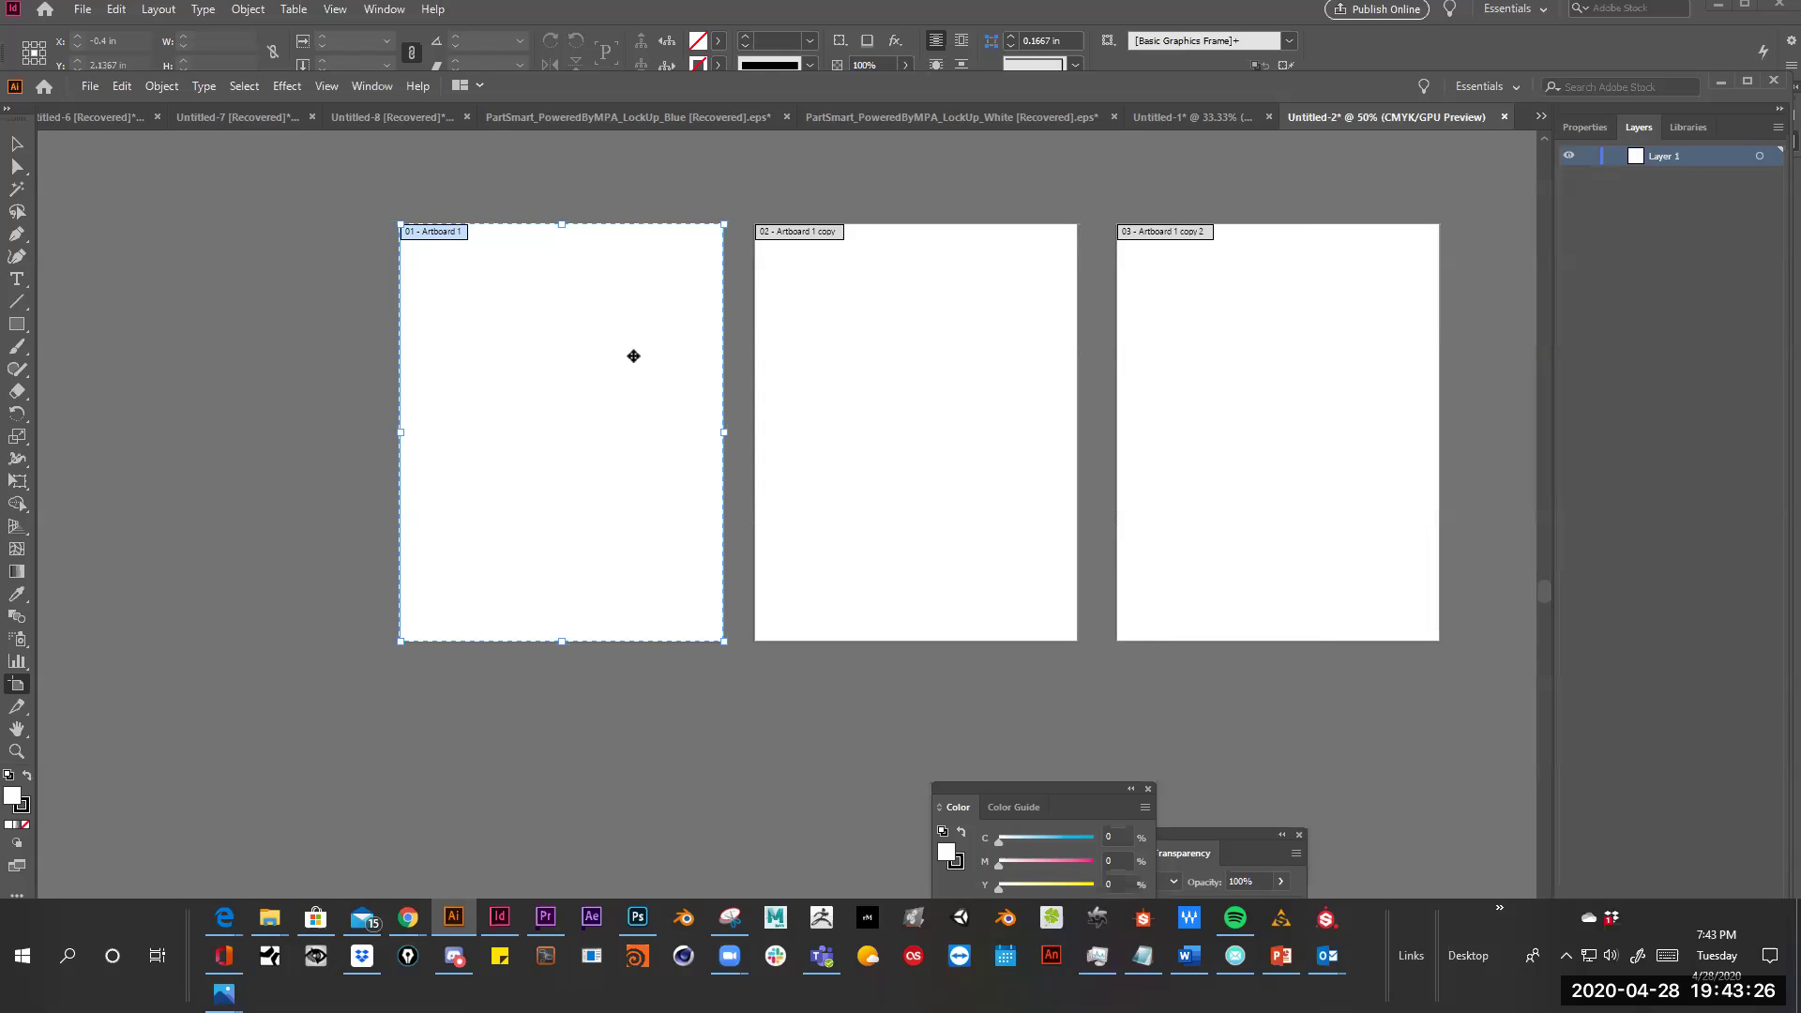
Undo the two artboard copies, and duplicate Artboard 1 beside the original again
{"action": "key", "text": "ctrl+z"}
{"action": "key", "text": "ctrl+z"}
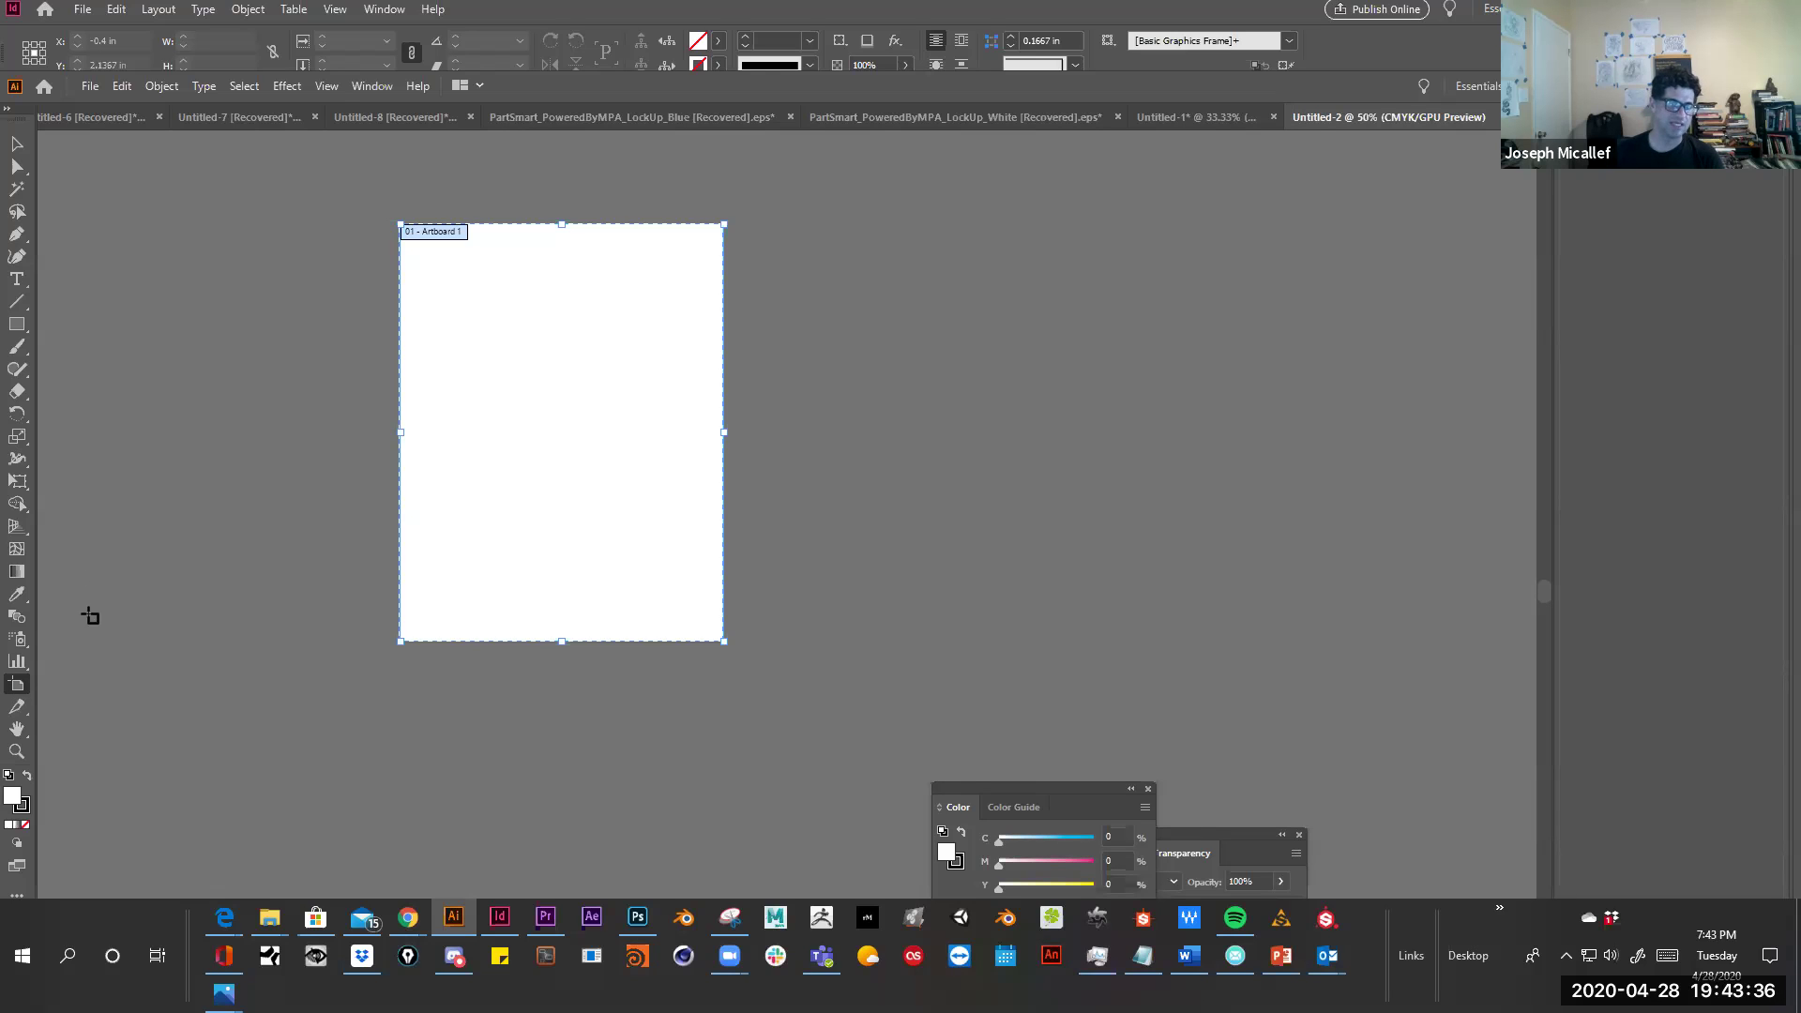
{"action": "left_click", "coordinate": [13, 688]}
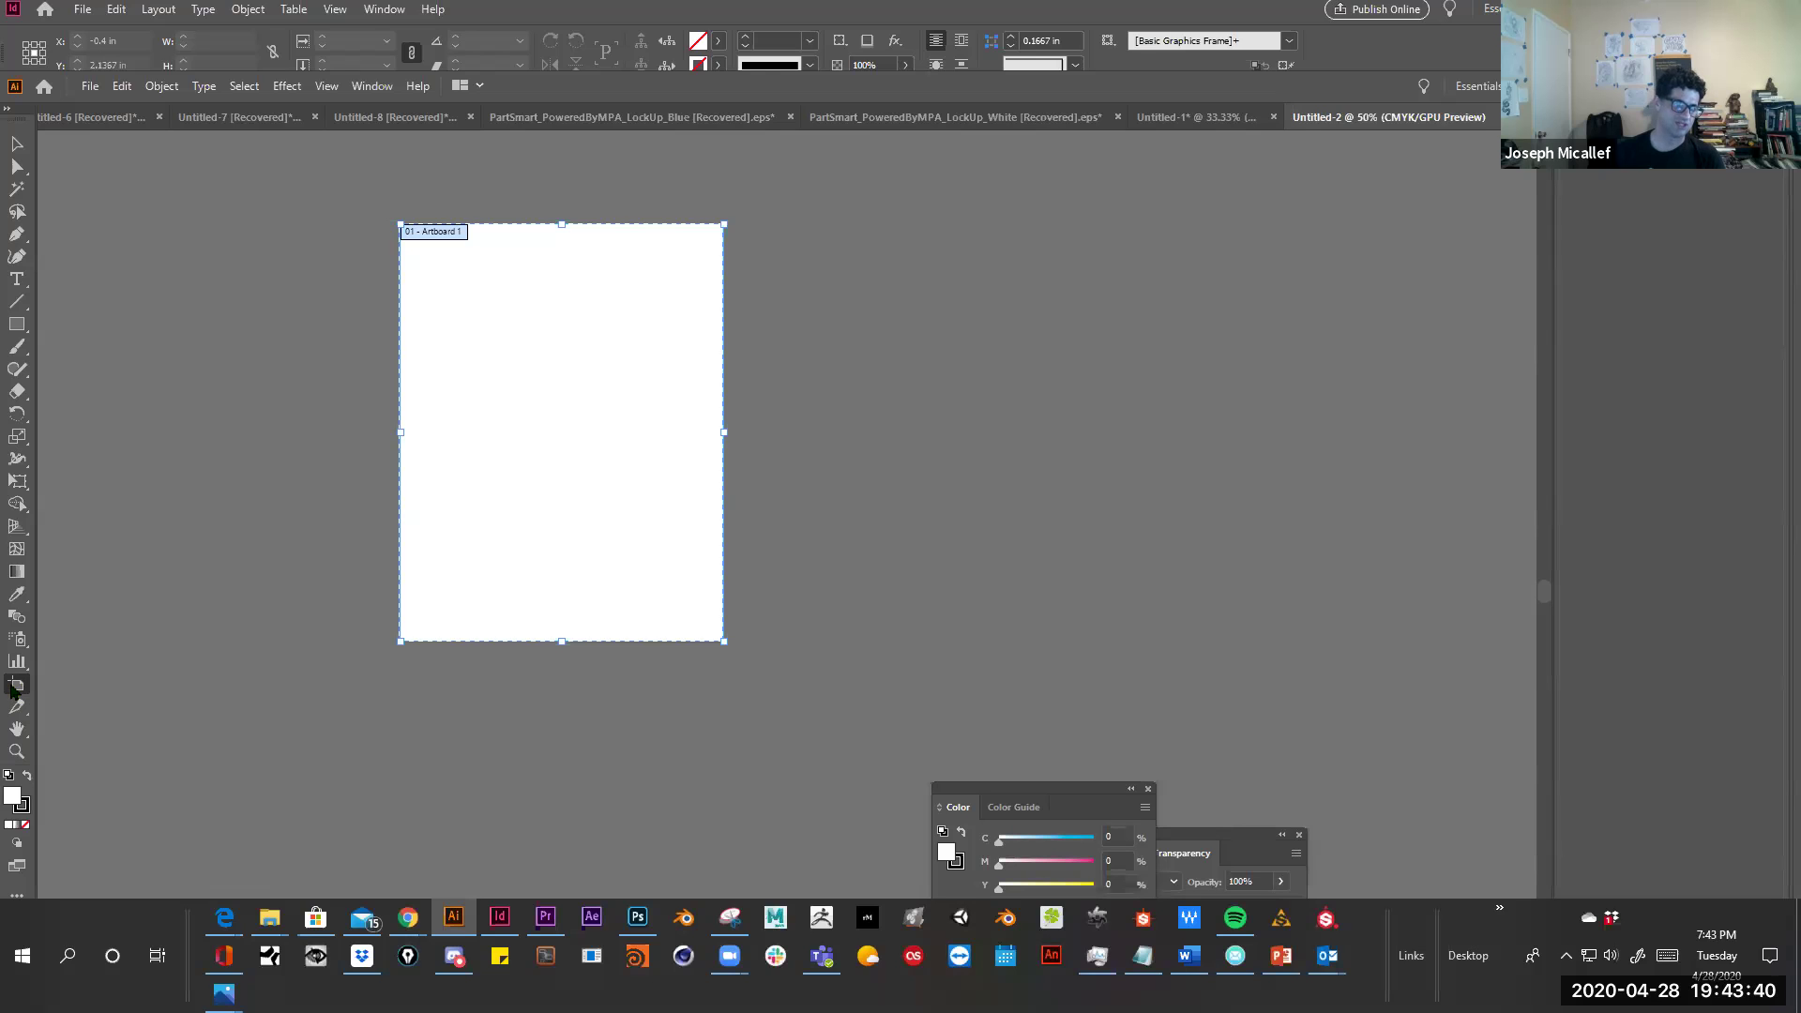
{"action": "left_click_drag", "start_coordinate": [436, 250], "coordinate": [812, 234]}
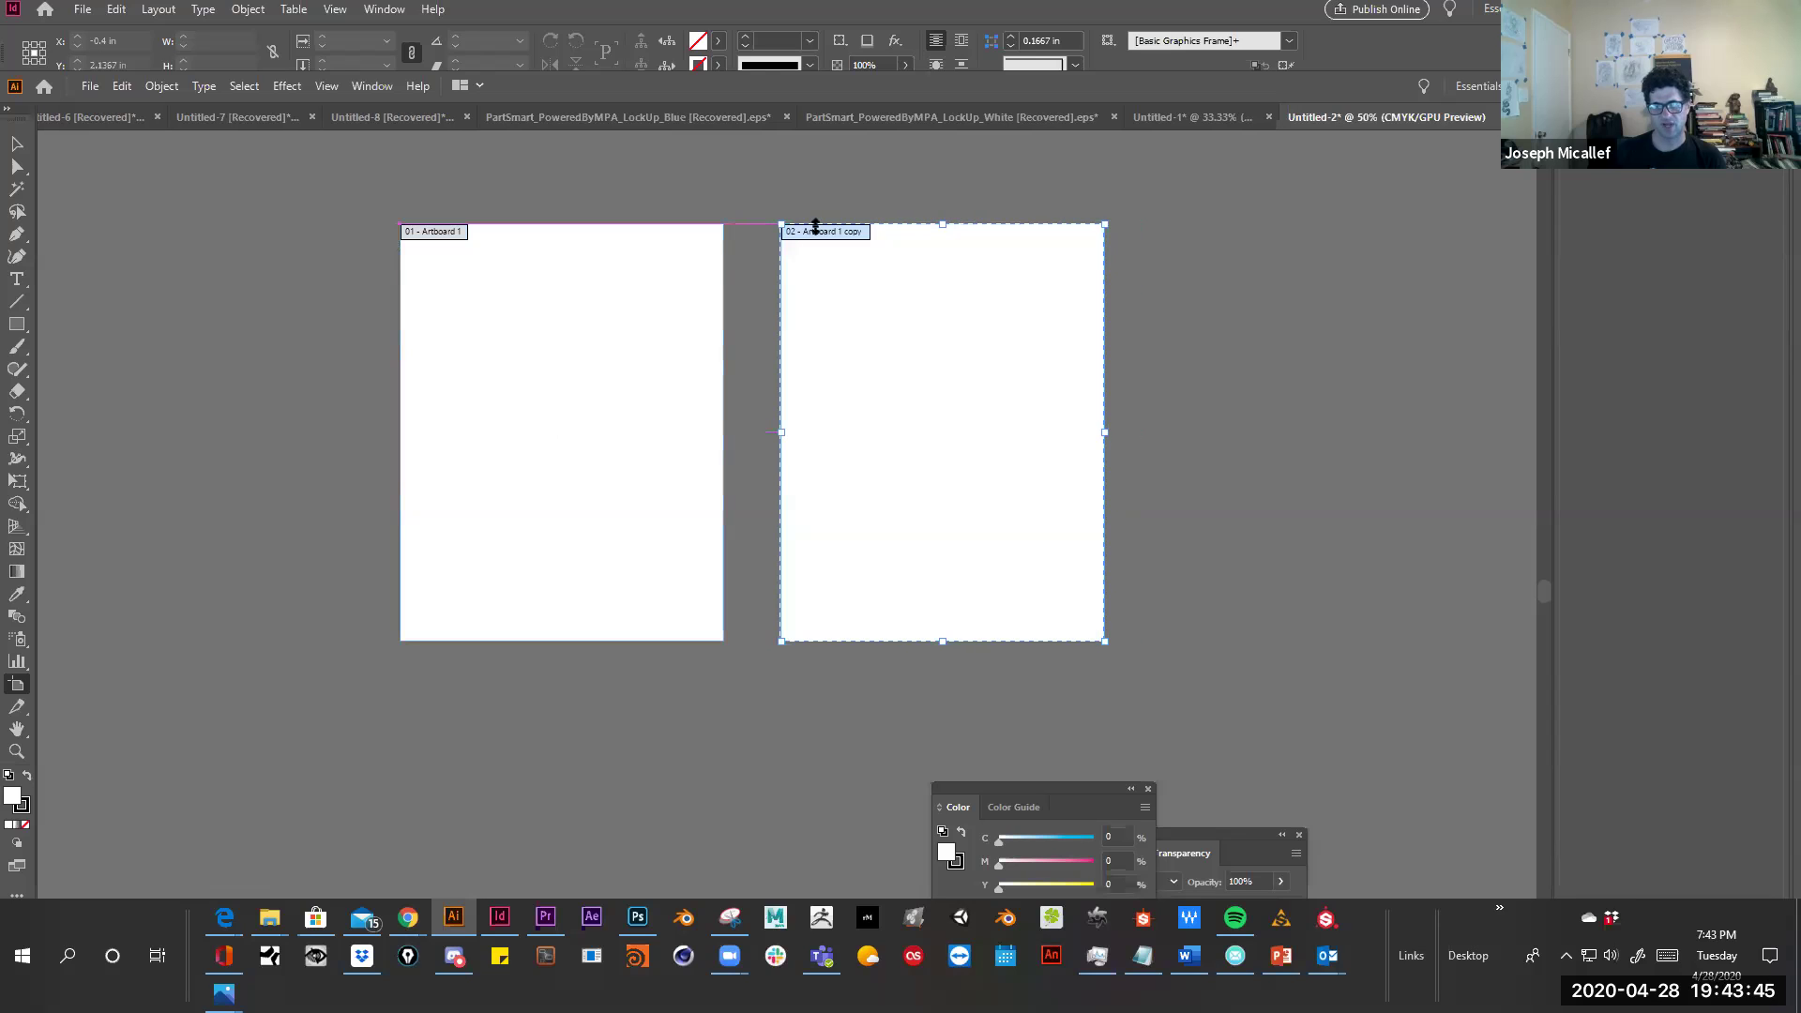
Start KeyPress OSD to display keystrokes, let it continue running, and return to the artboards in Illustrator
{"action": "left_click", "coordinate": [317, 957]}
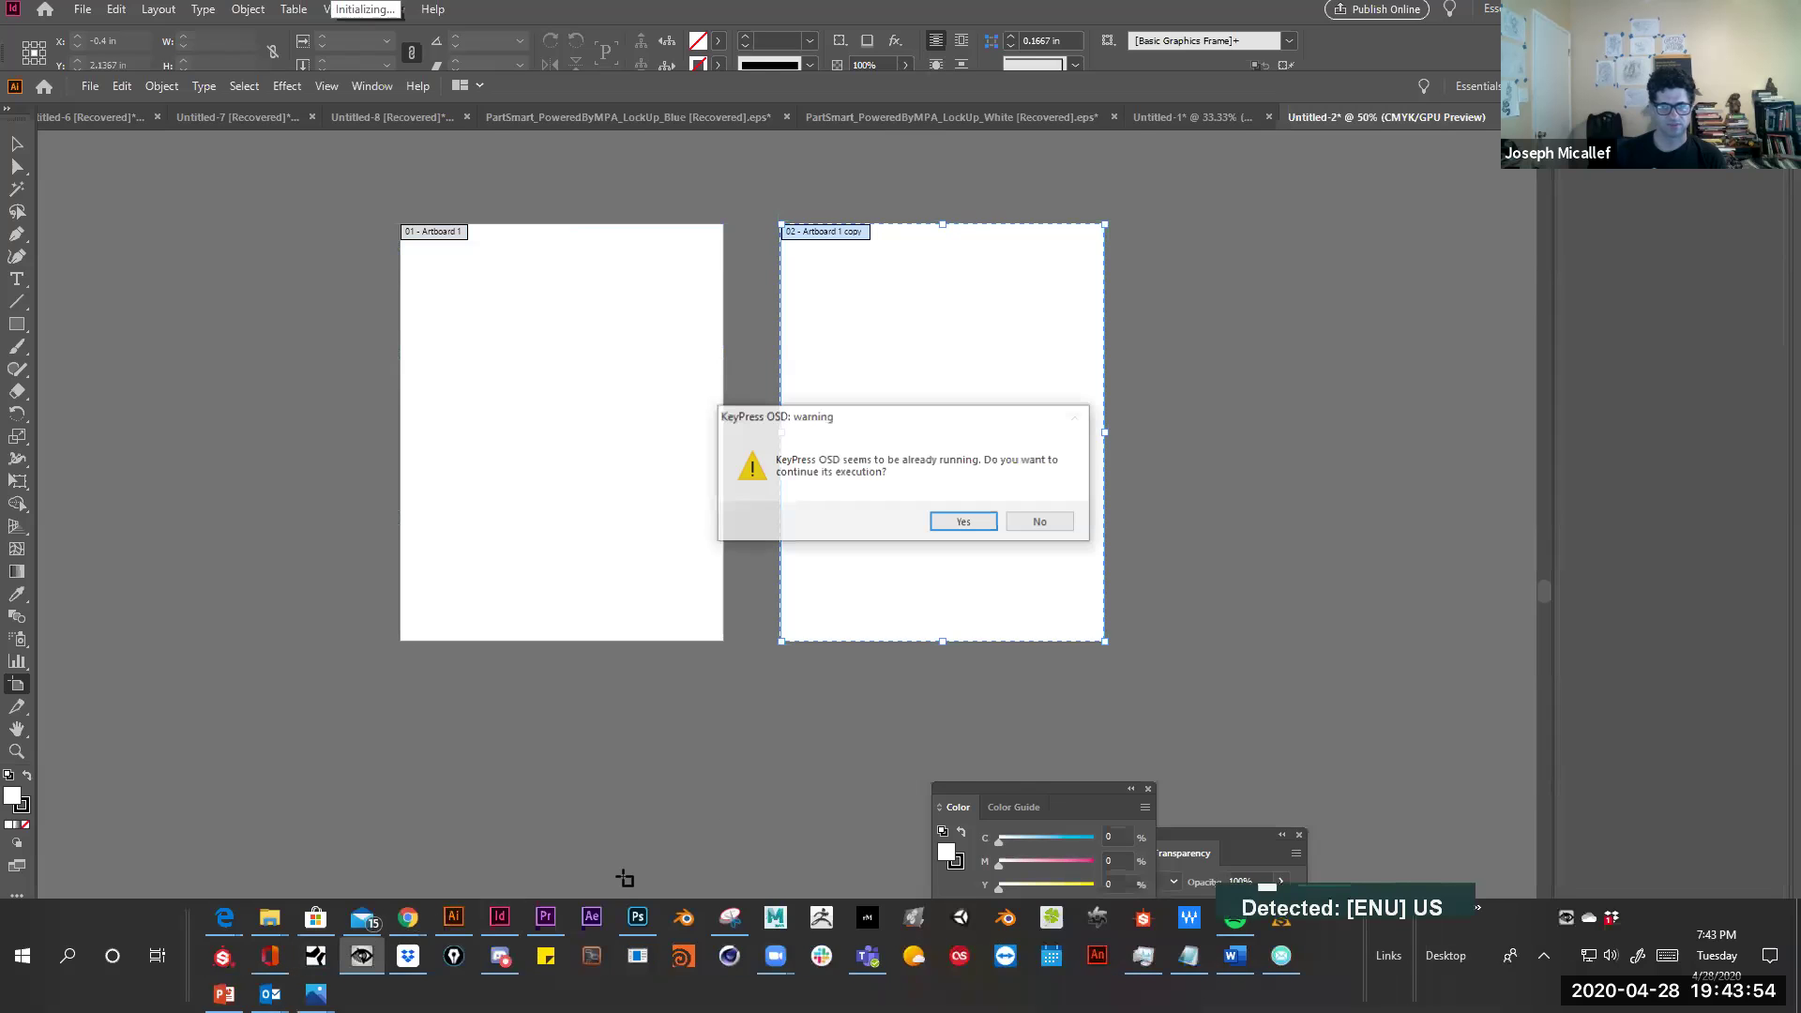
{"action": "left_click", "coordinate": [965, 521]}
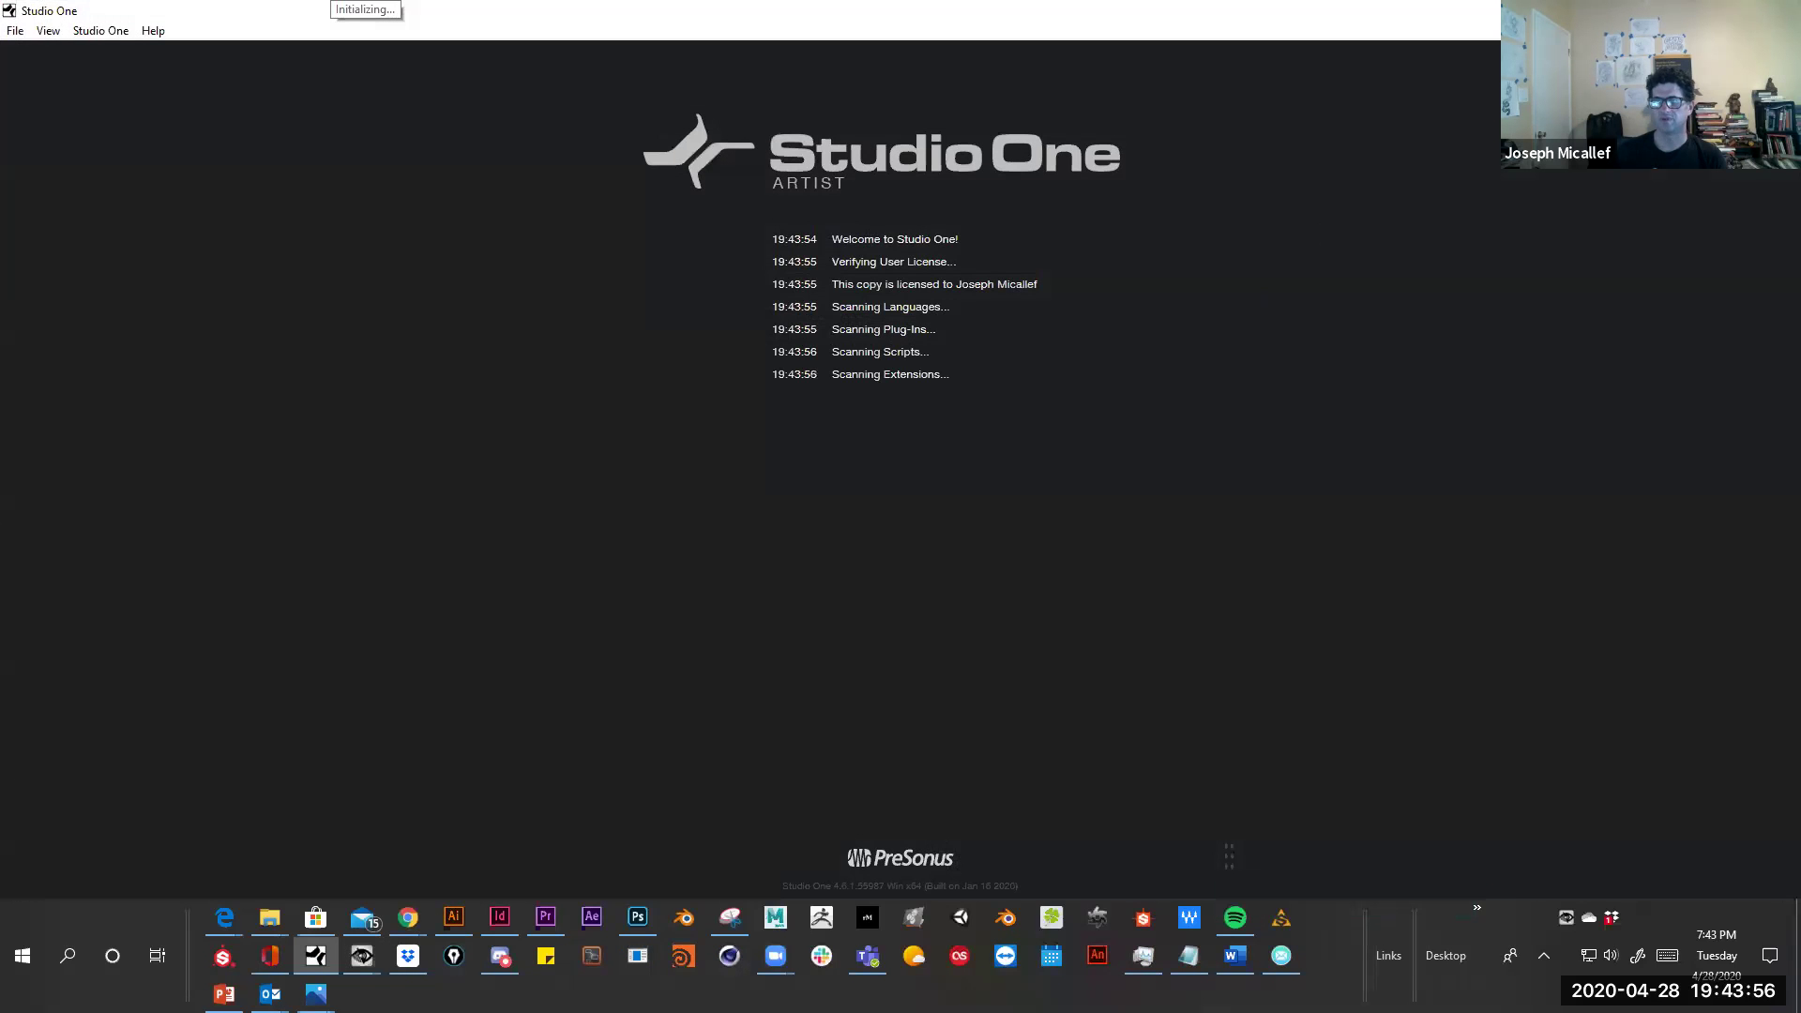
{"action": "key", "text": "alt+Tab"}
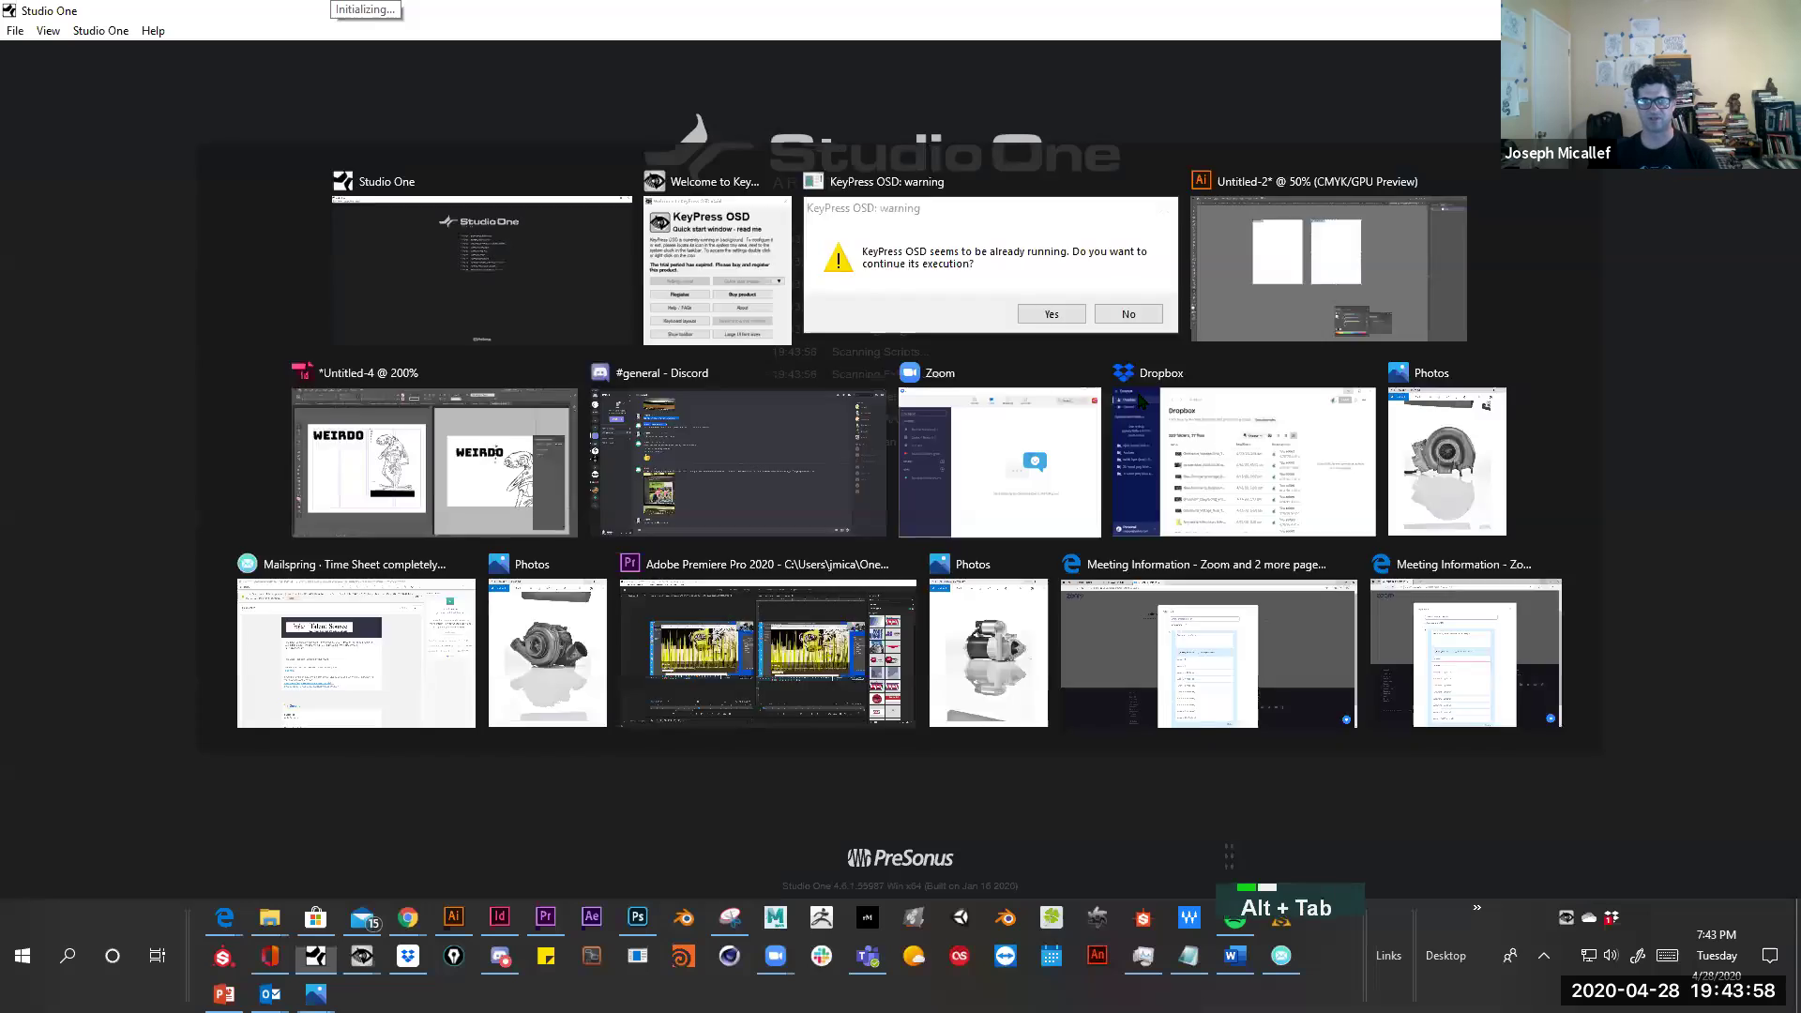
{"action": "key", "text": "alt+Tab"}
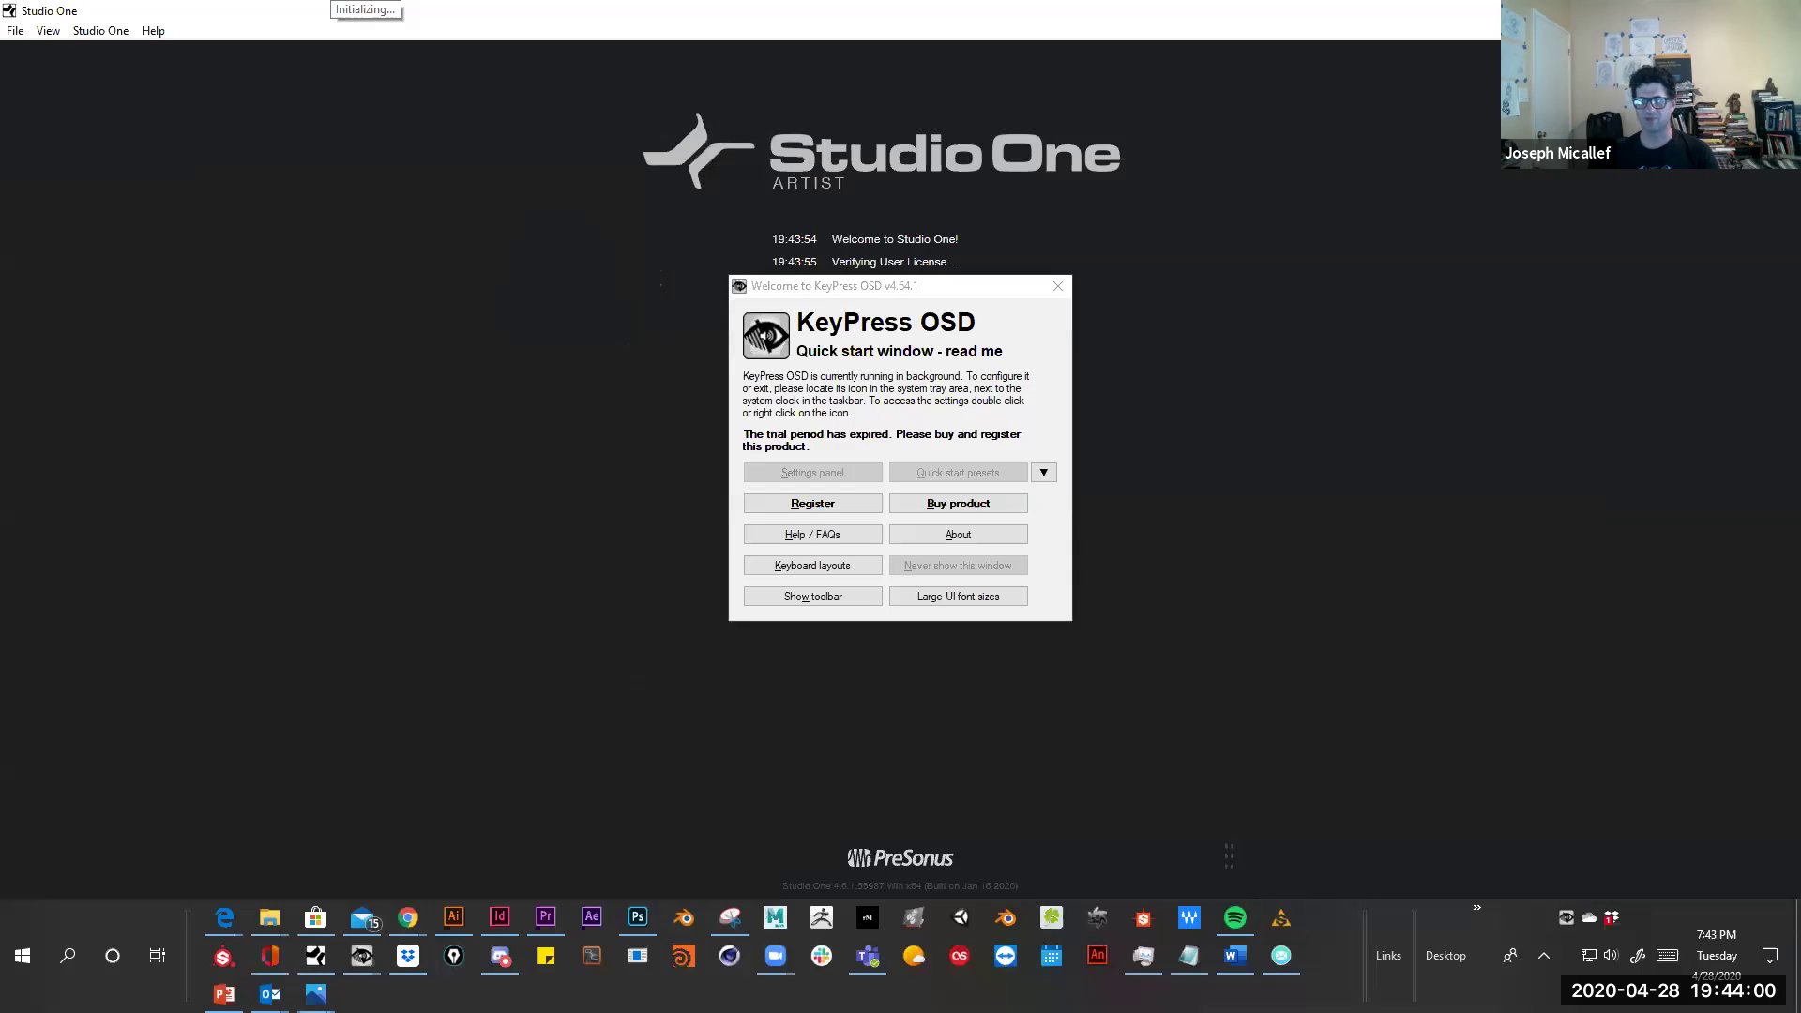
{"action": "double_click", "coordinate": [1520, 245]}
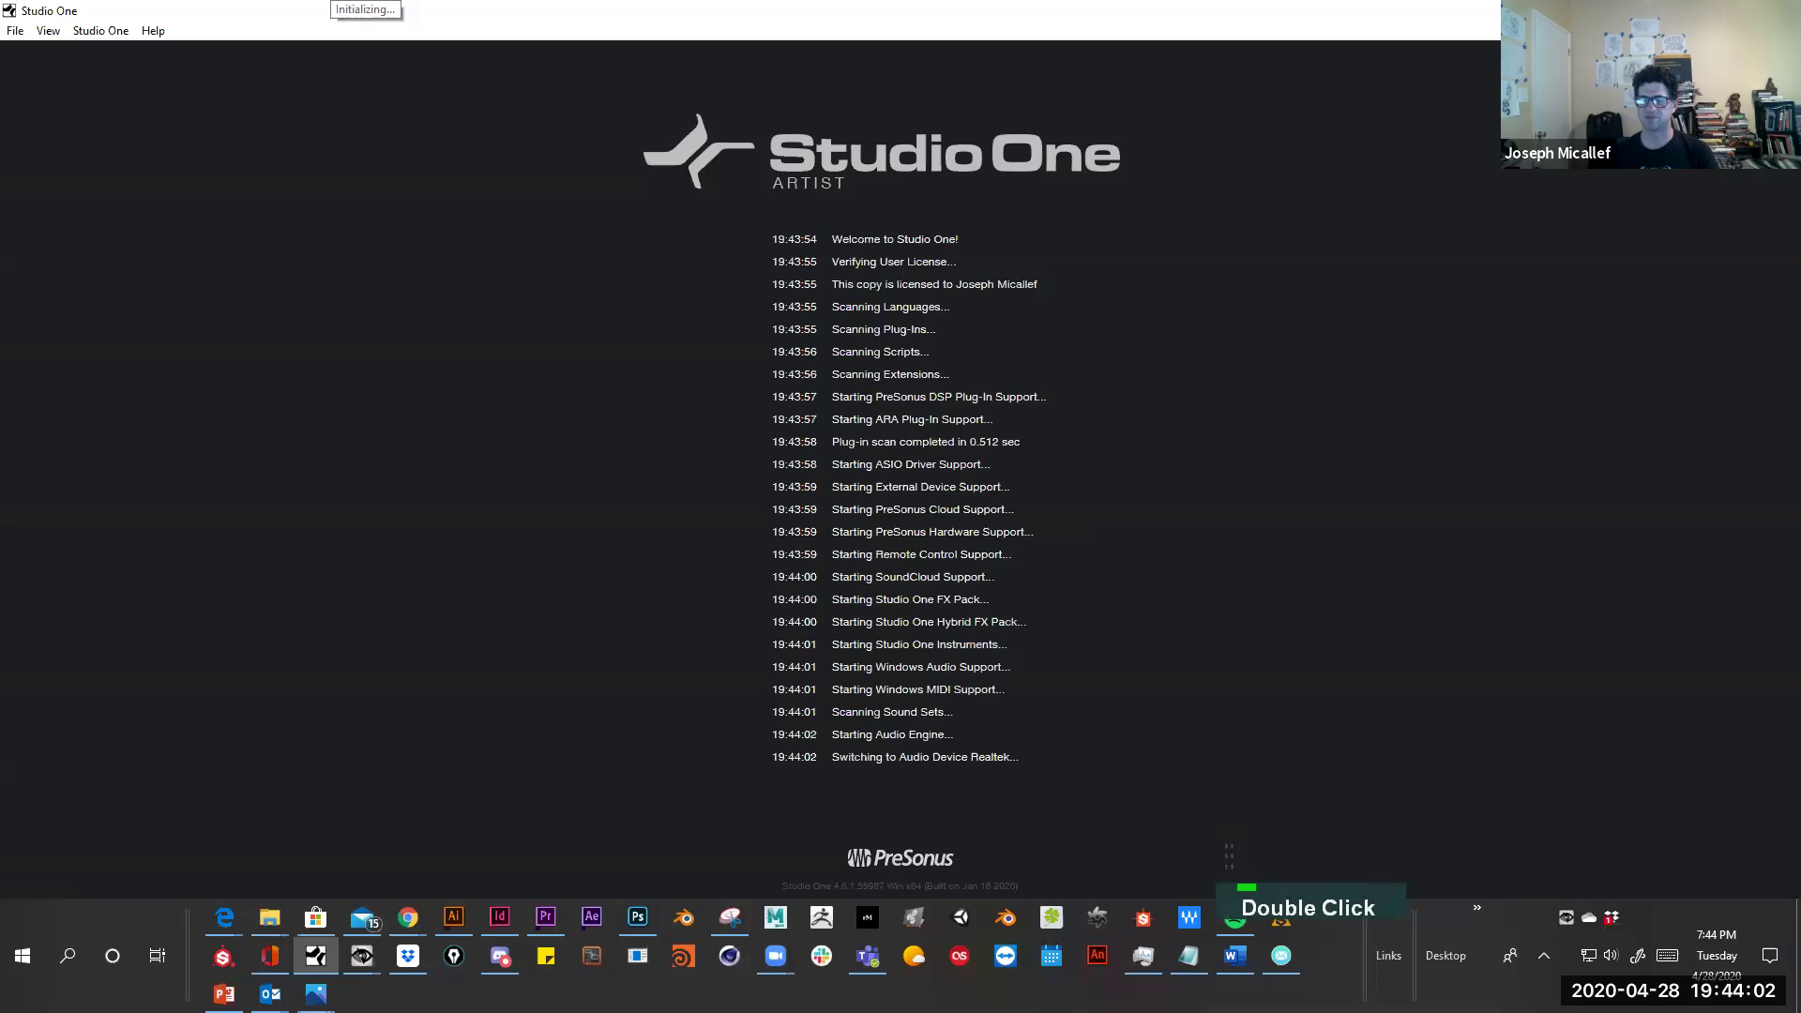
{"action": "key", "text": "alt+Tab"}
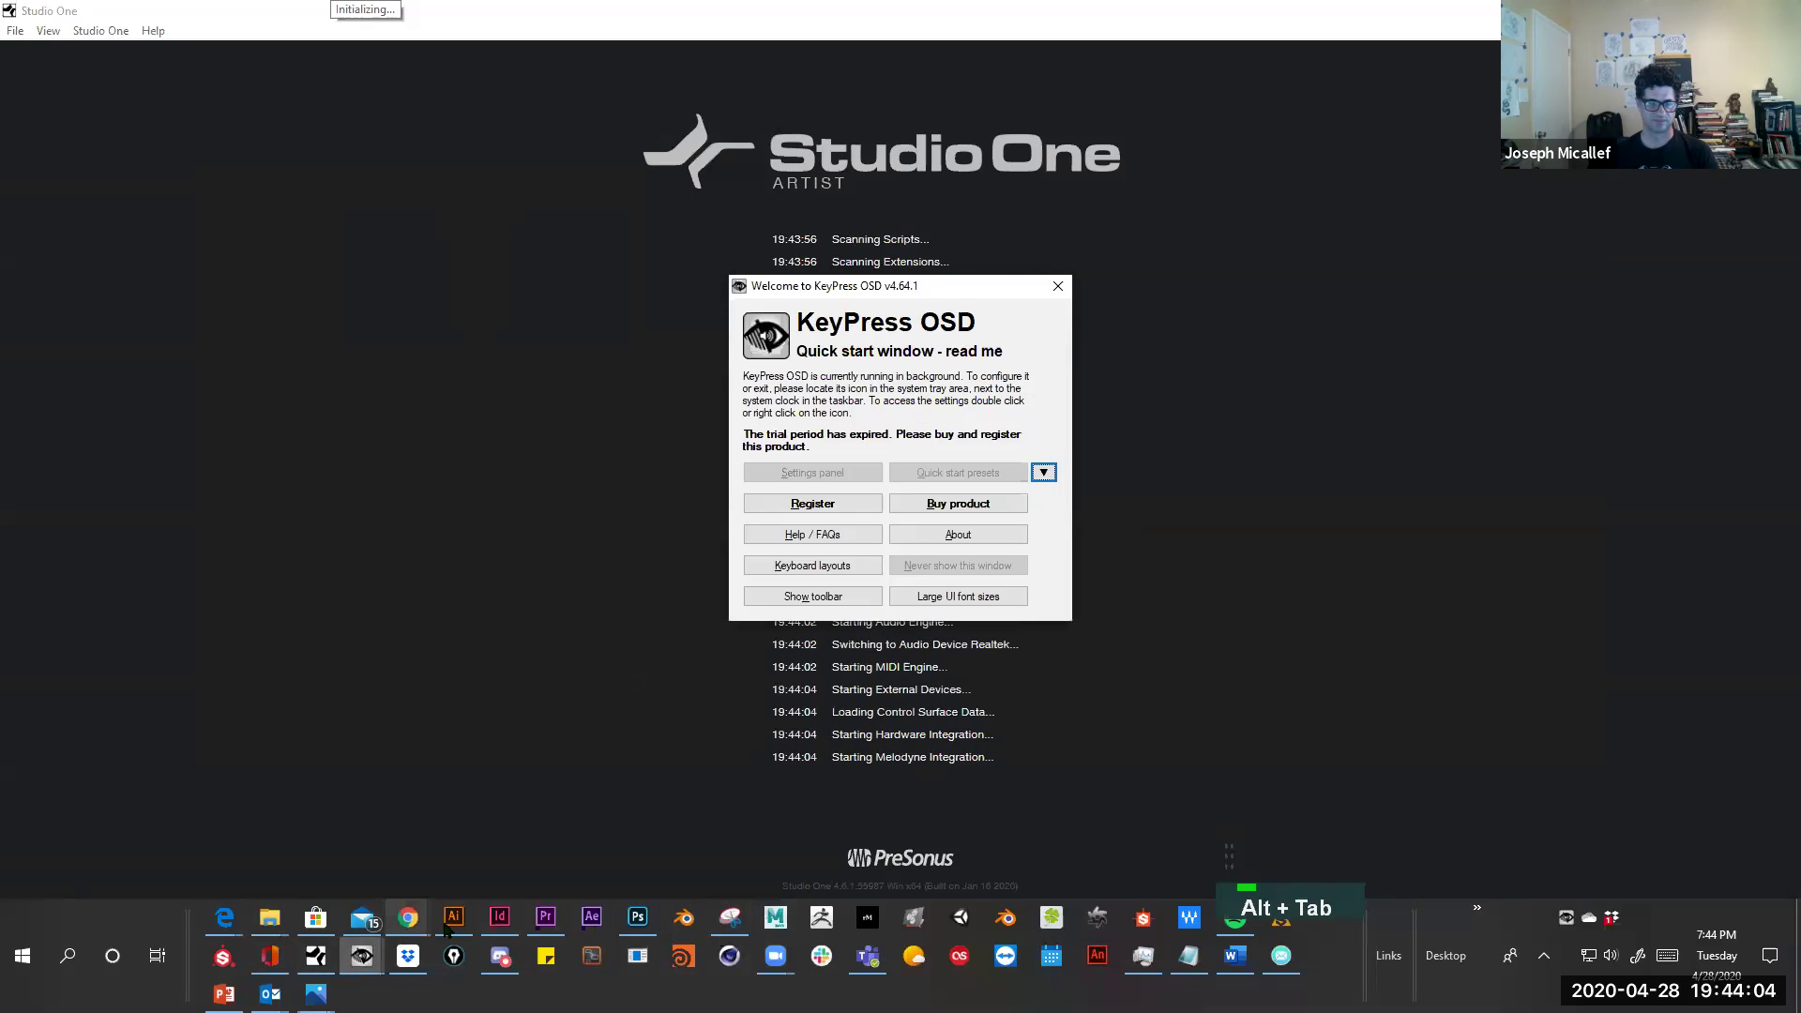
{"action": "left_click", "coordinate": [455, 918]}
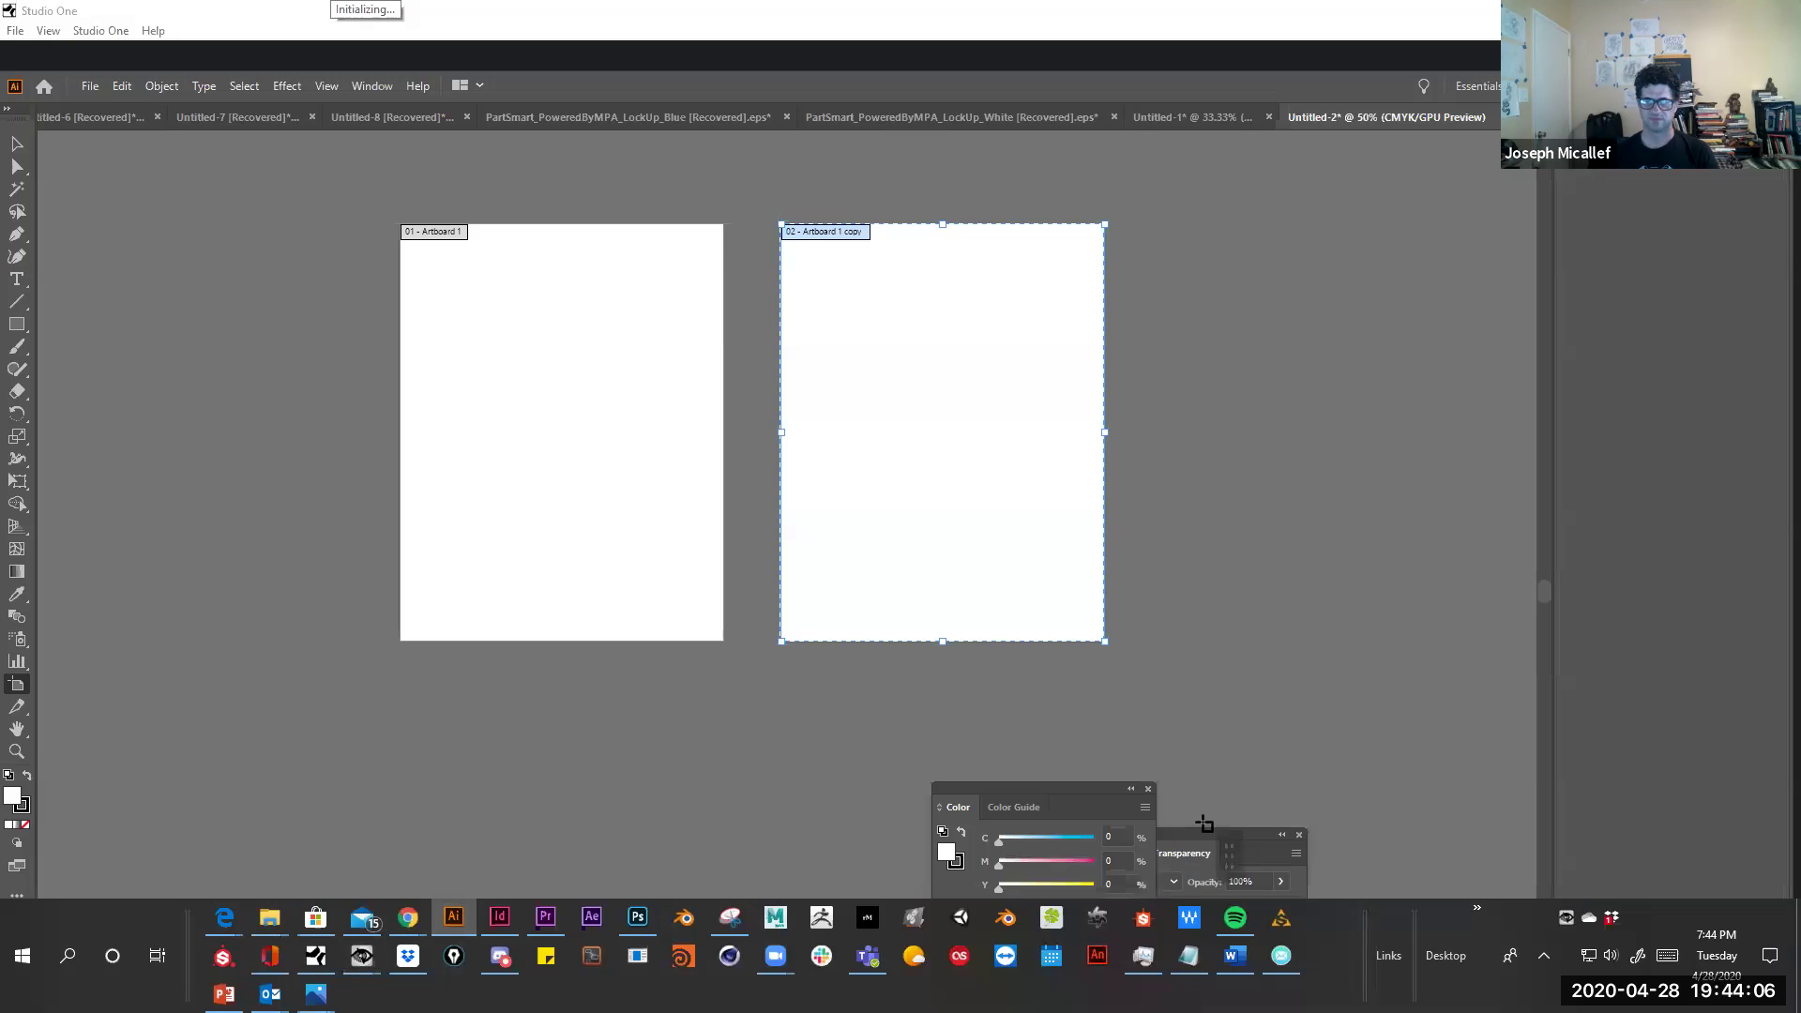
Duplicate the second artboard as a third one in the row, and undo both artboard copies
{"action": "key", "text": "ctrl"}
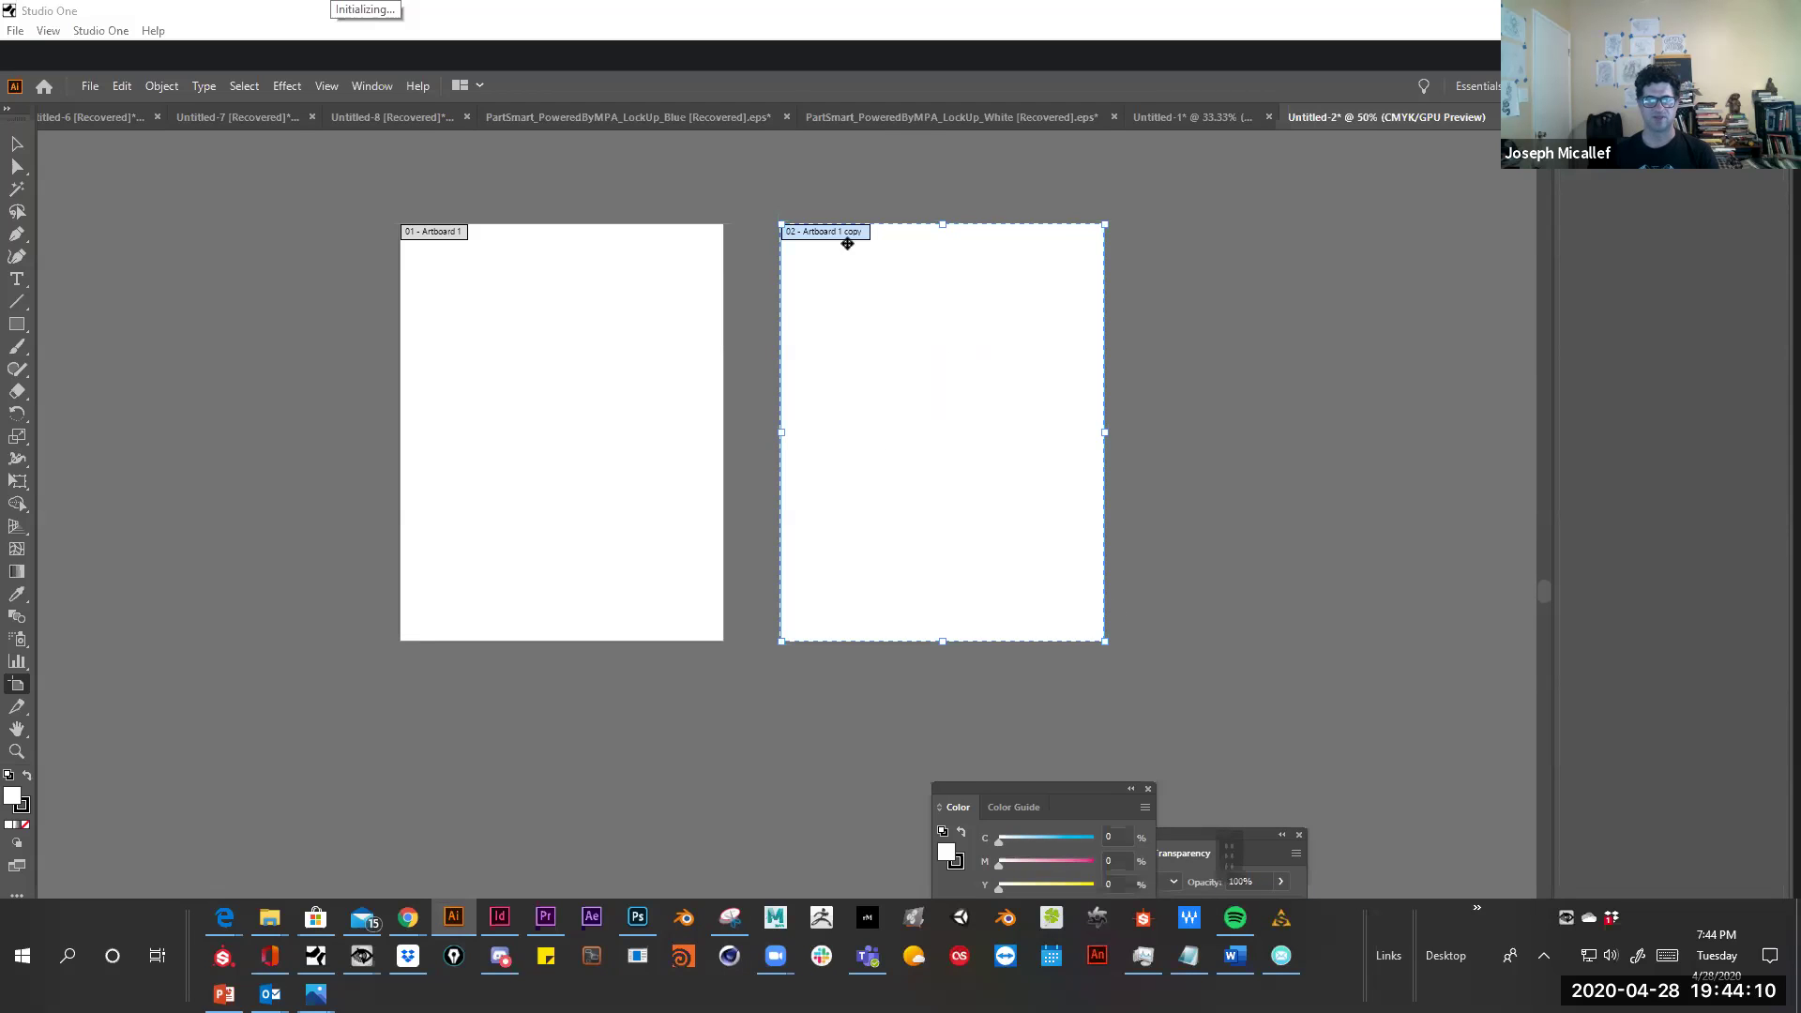
{"action": "key", "text": "alt"}
{"action": "left_click_drag", "start_coordinate": [826, 232], "coordinate": [1188, 277]}
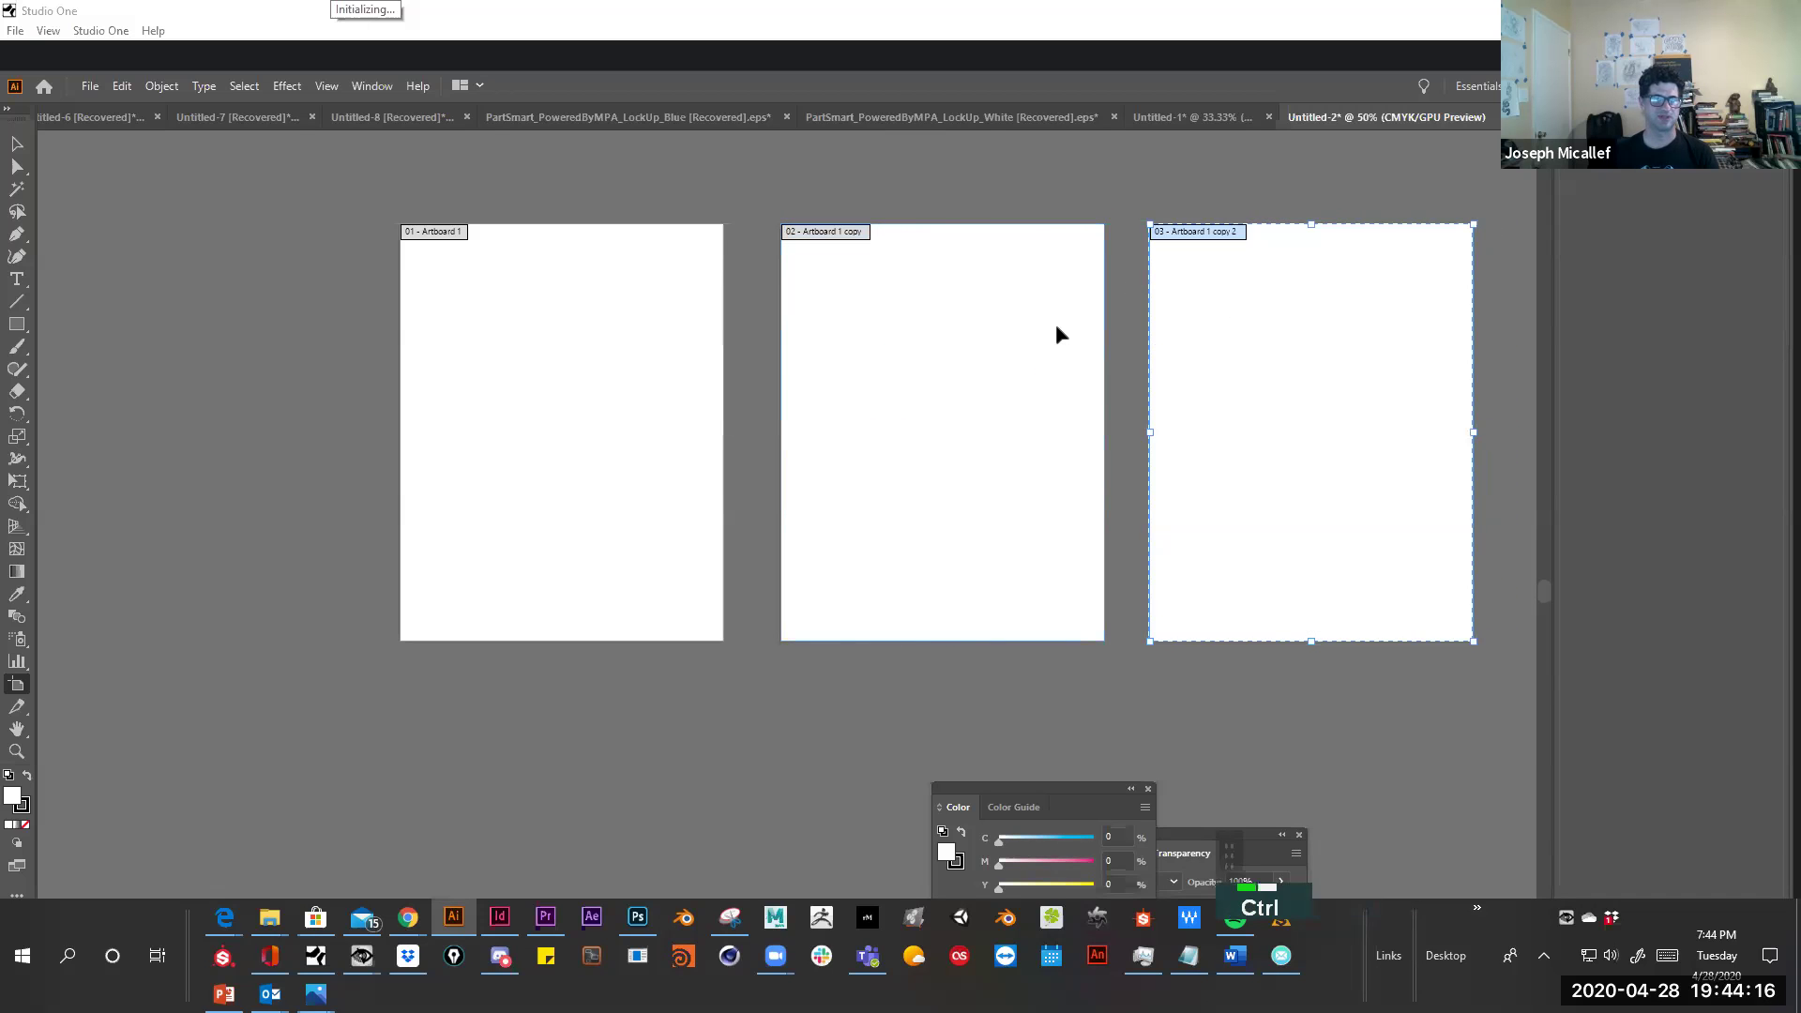
{"action": "key", "text": "ctrl+z"}
{"action": "key", "text": "ctrl+z"}
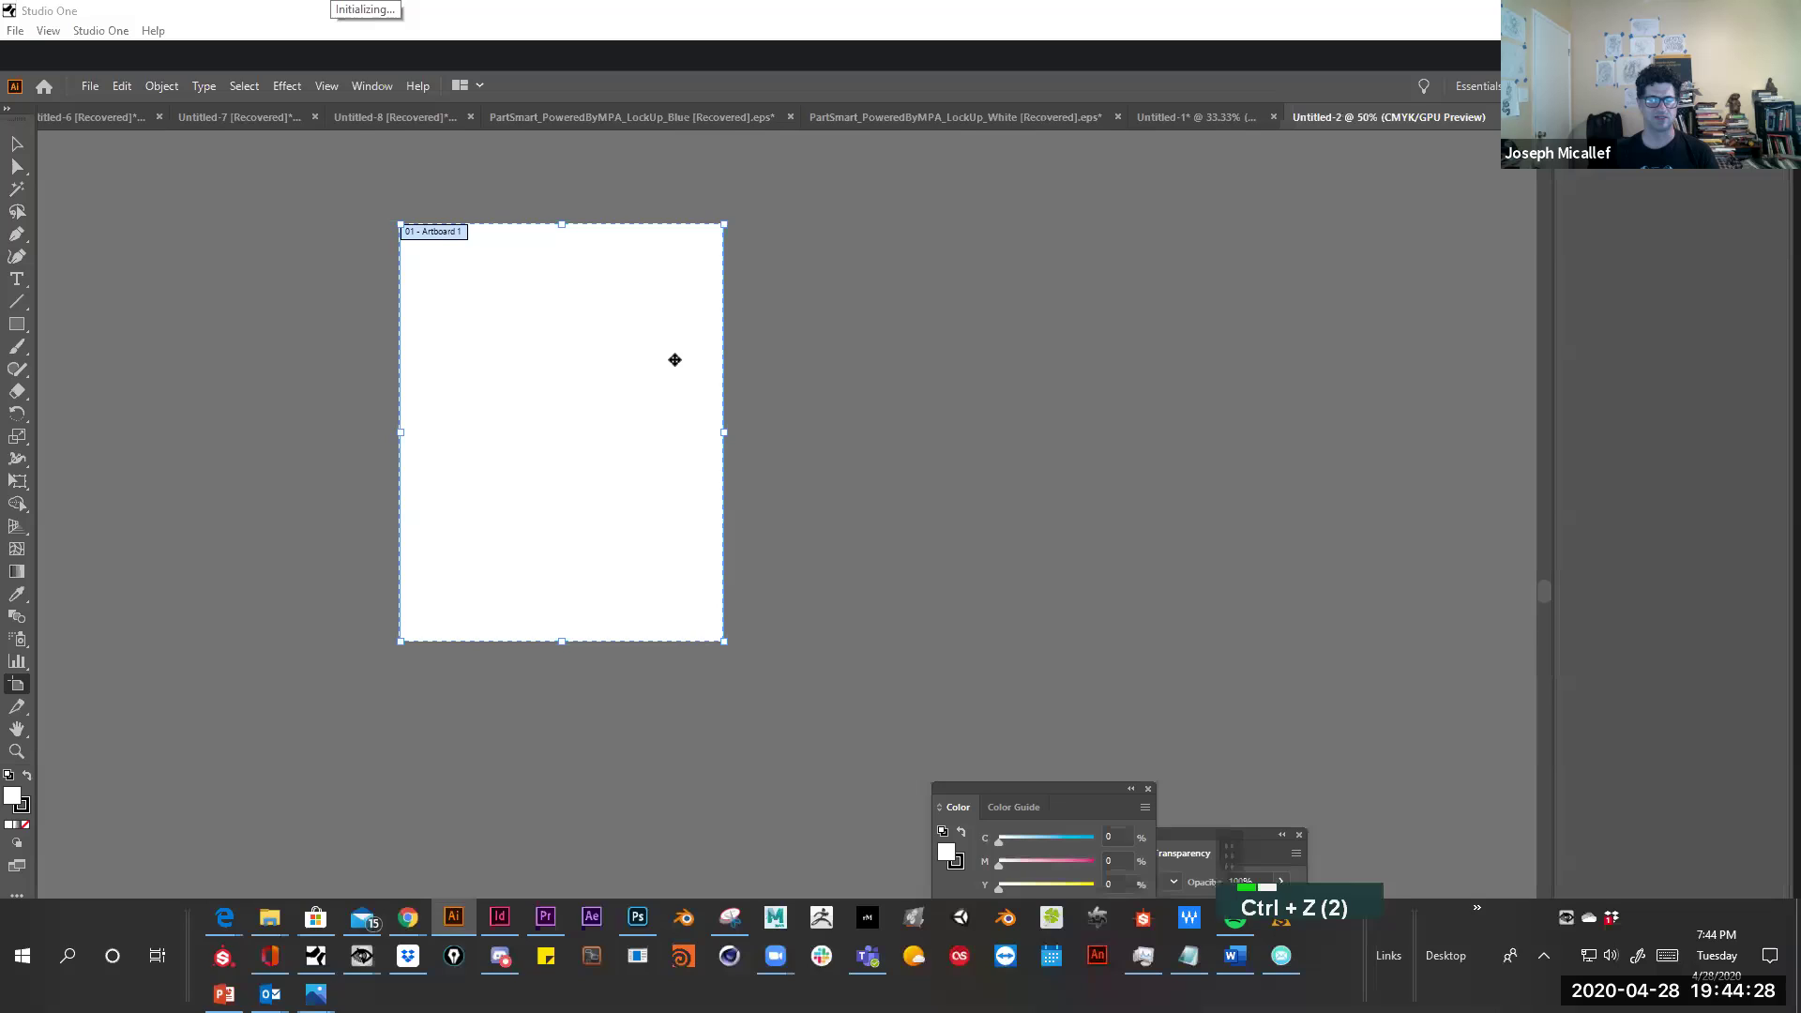
{"action": "key", "text": "space"}
{"action": "left_click", "coordinate": [583, 350], "text": "ctrl"}
{"action": "left_click", "coordinate": [41, 362], "text": "ctrl+alt"}
Switch to InDesign and draw a text frame across the first column, below the WEIRDO headline, down to the bottom margin
{"action": "key", "text": "alt+Tab"}
{"action": "left_click", "coordinate": [145, 374], "text": "alt"}
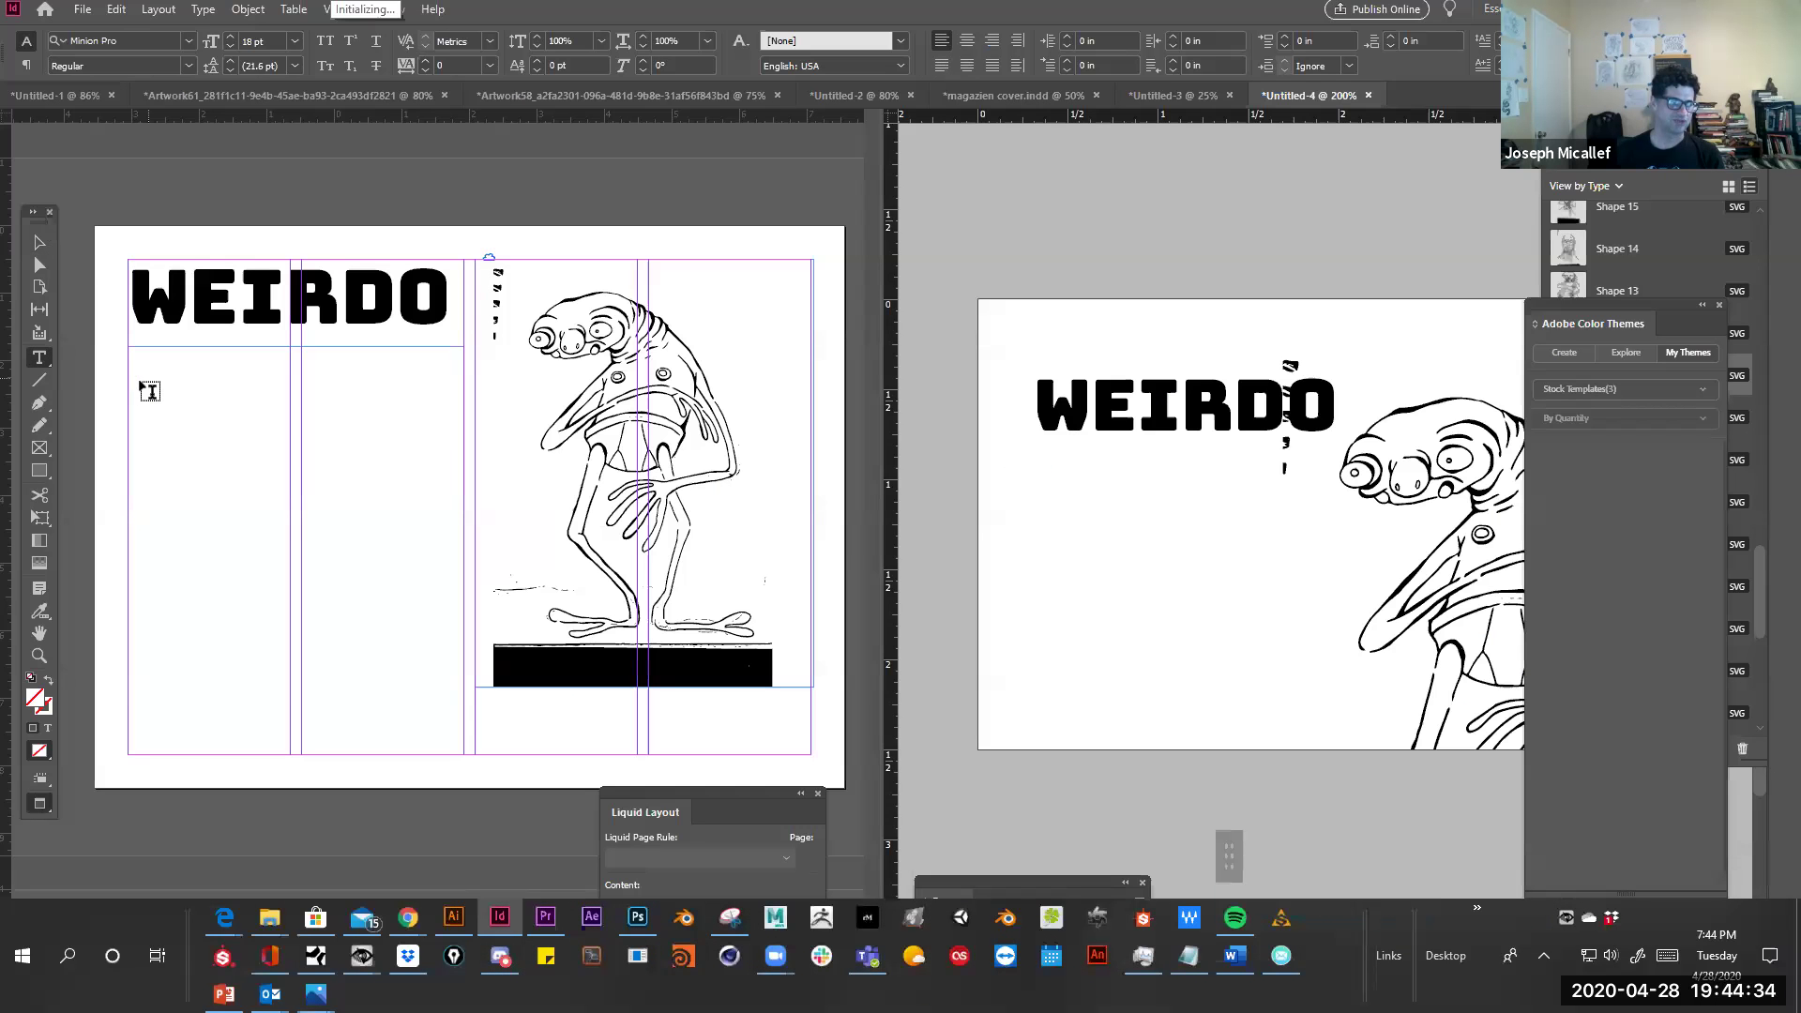
{"action": "left_click_drag", "start_coordinate": [290, 754], "coordinate": [131, 408]}
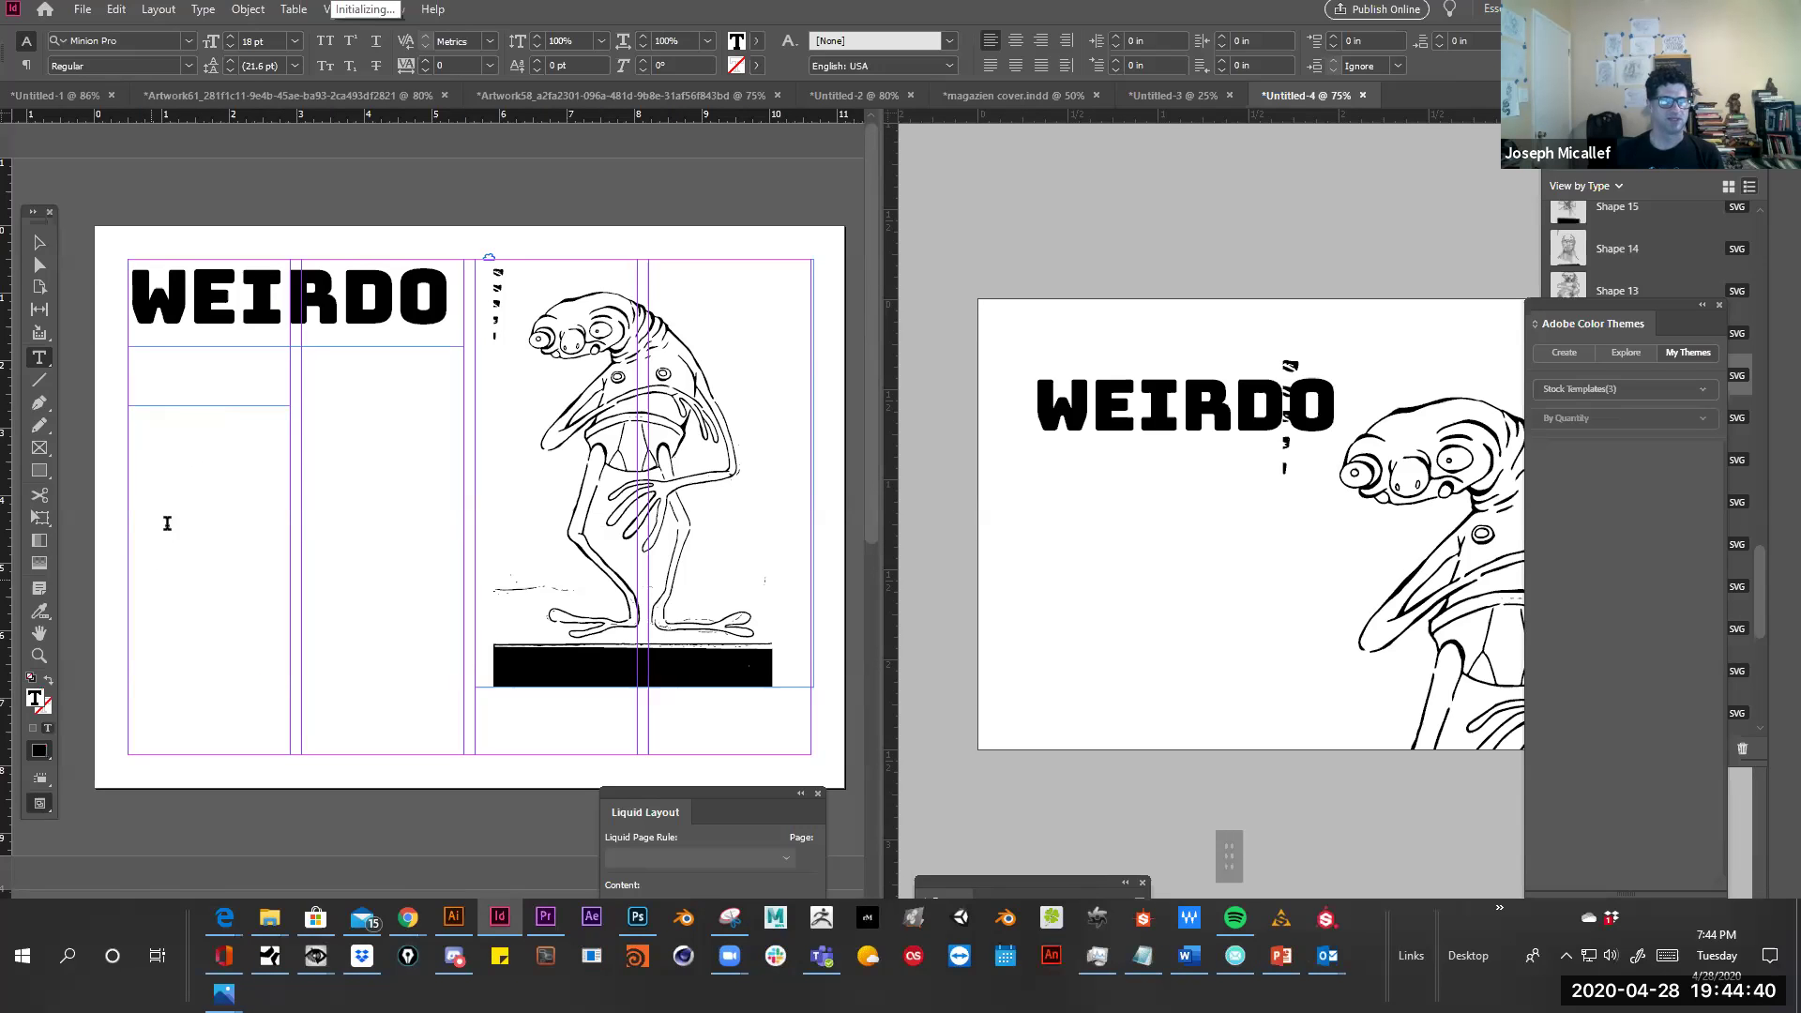
Switch to Illustrator and show the Untitled-2 document's rulers in inches
{"action": "key", "text": "alt+Tab"}
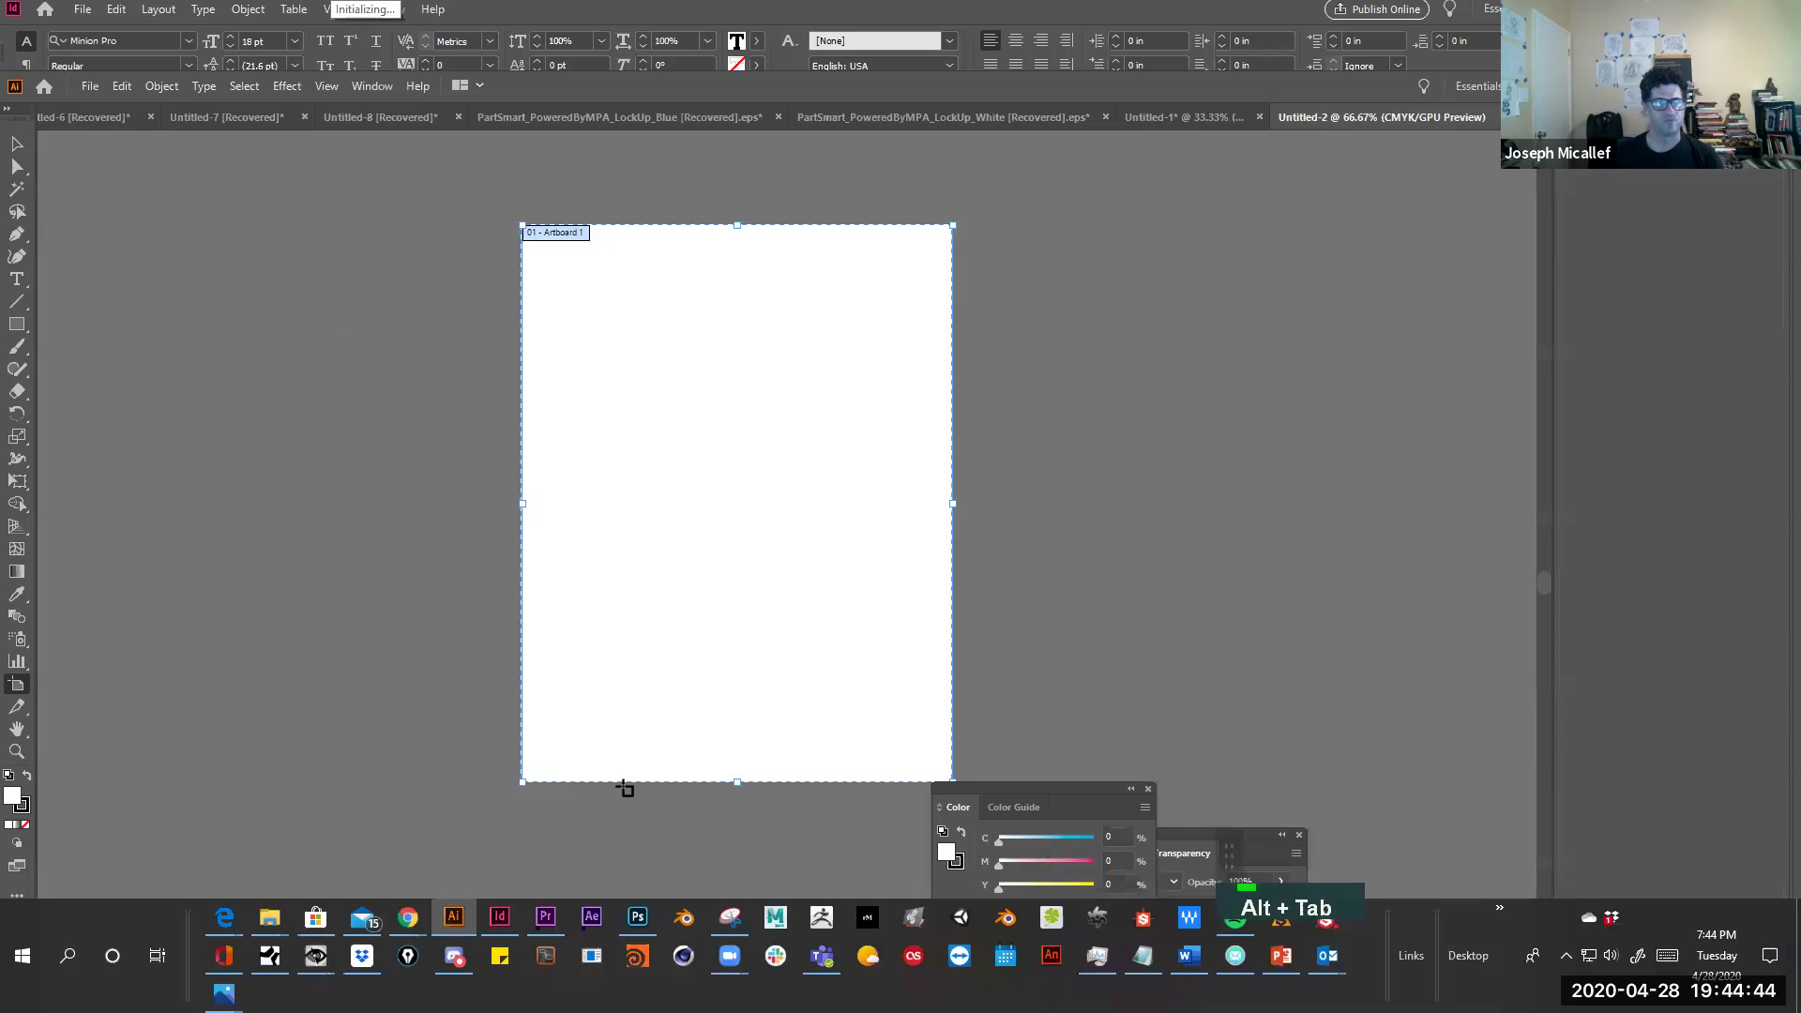
{"action": "left_click", "coordinate": [19, 141]}
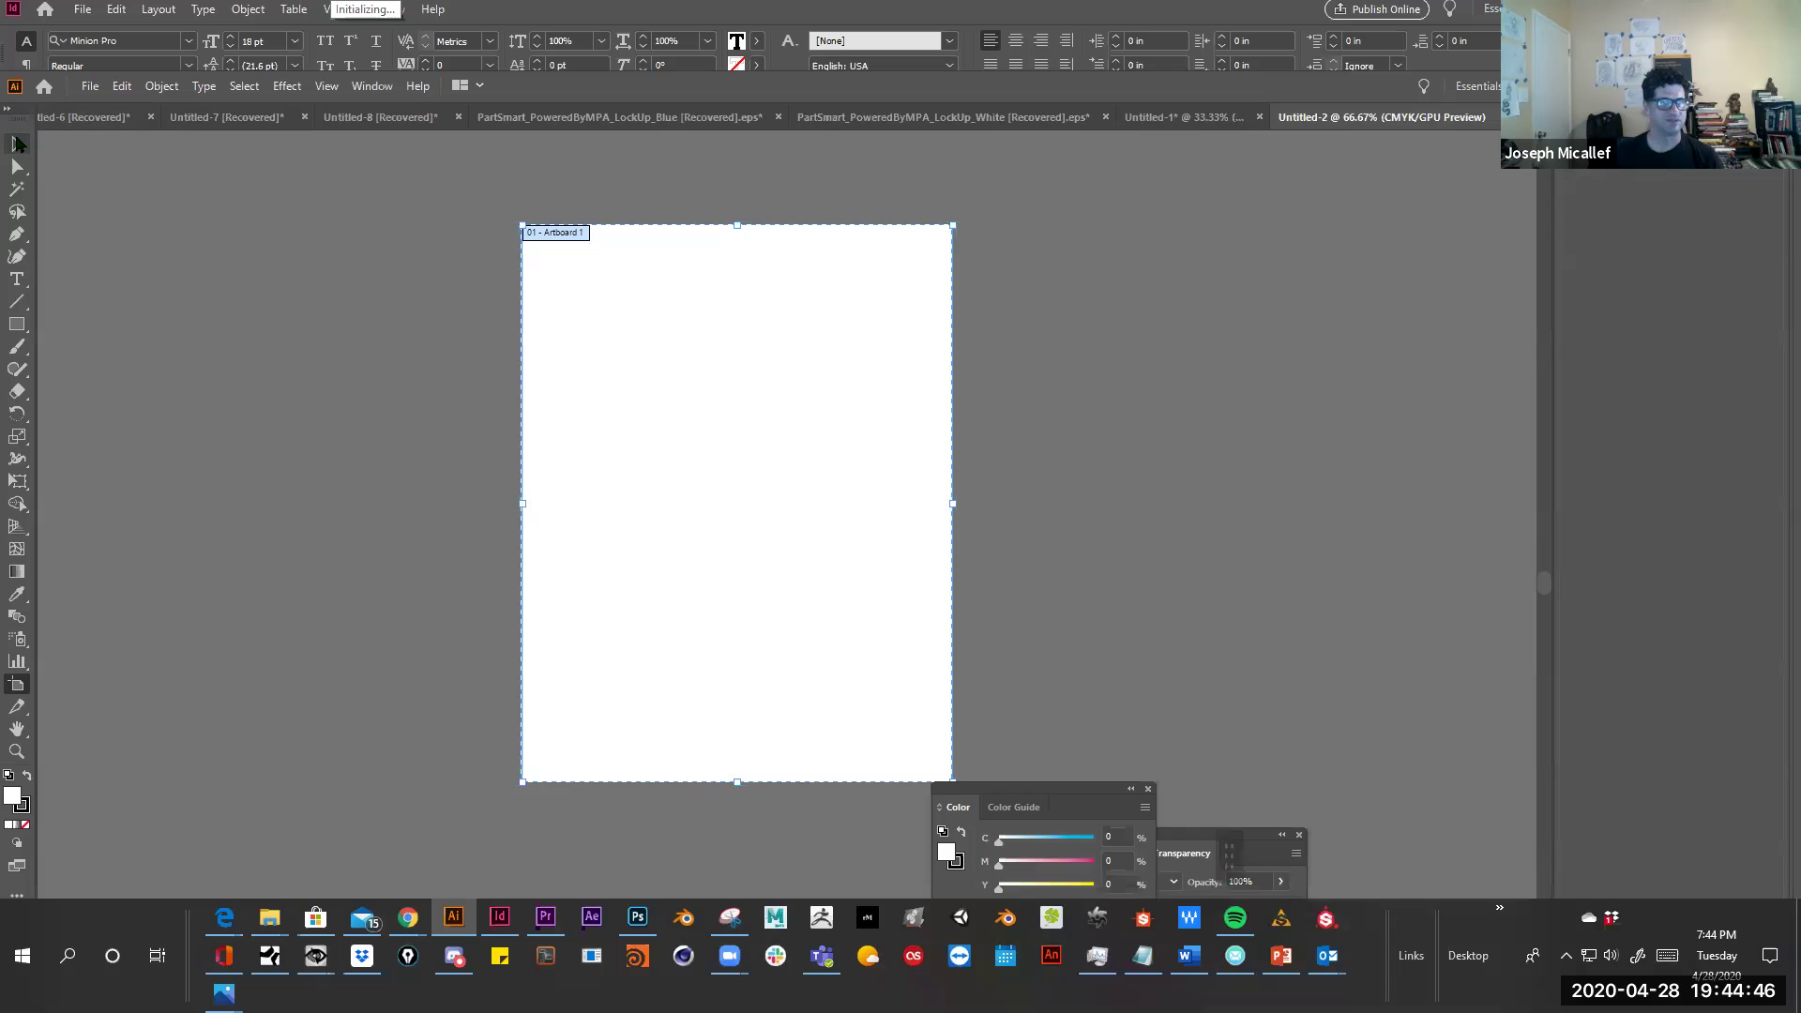
{"action": "key", "text": "ctrl+space"}
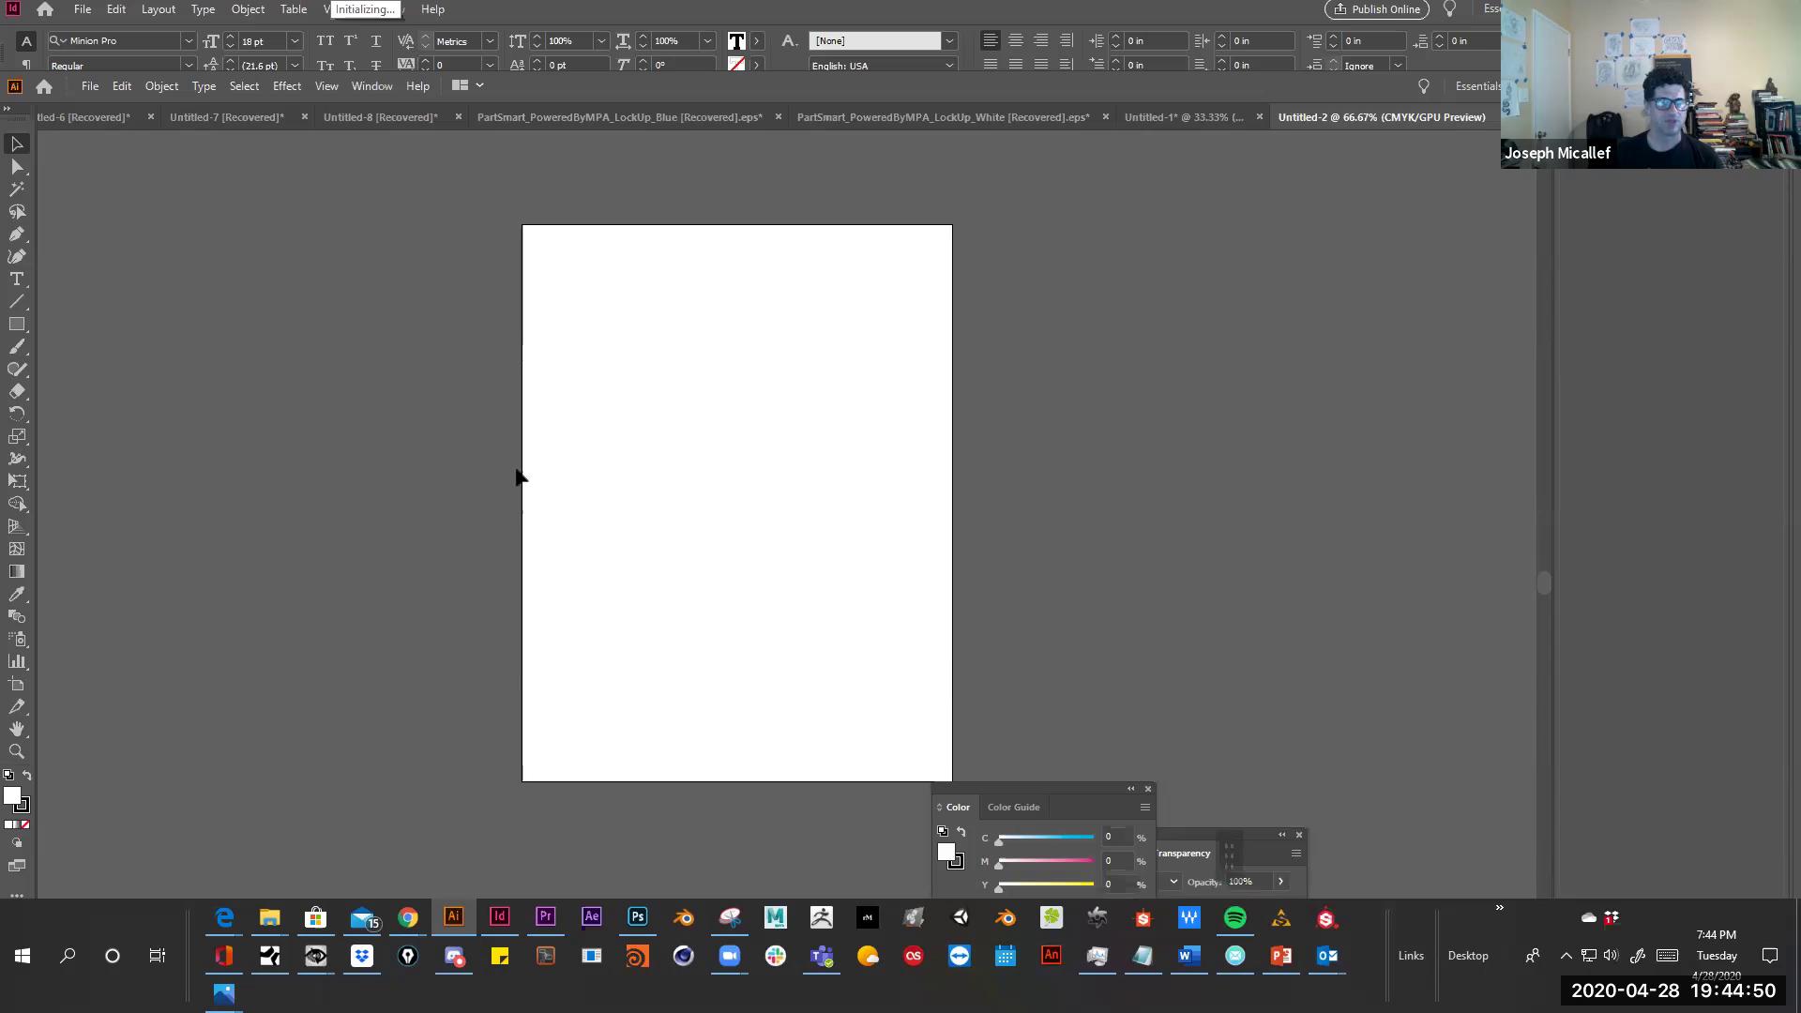
{"action": "left_click", "coordinate": [655, 626], "text": "ctrl"}
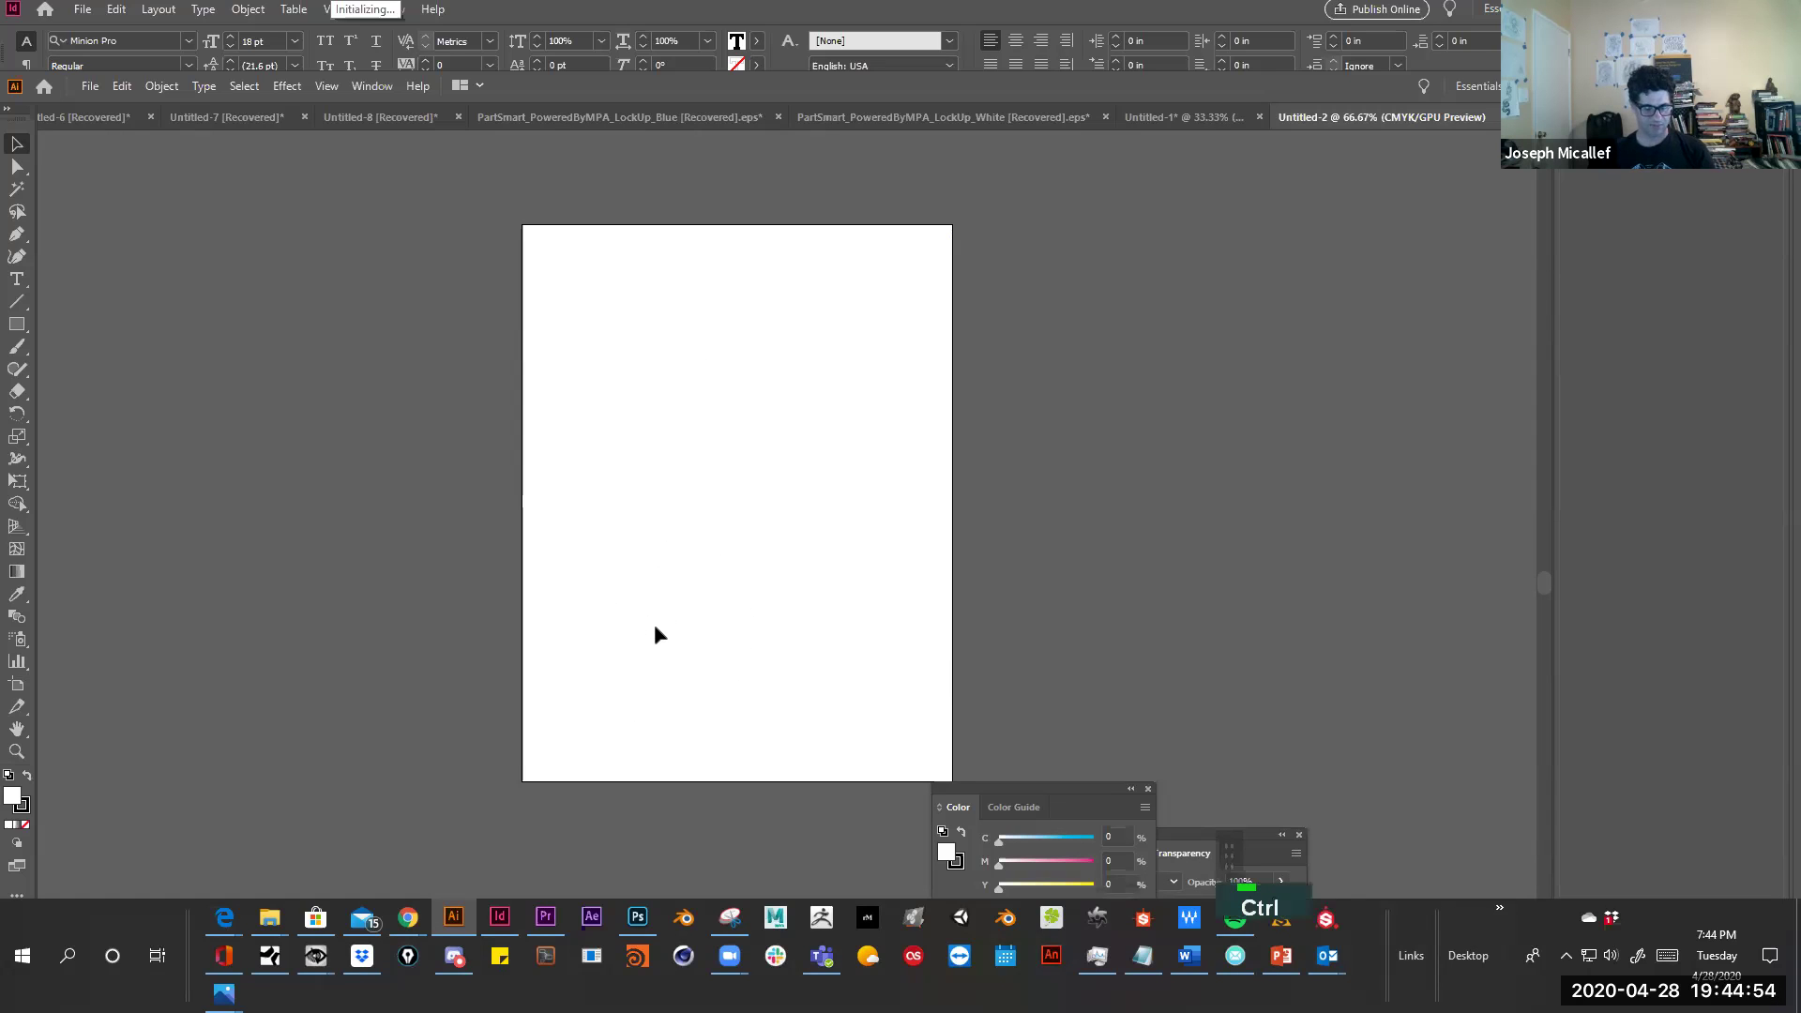
{"action": "key", "text": "ctrl+r"}
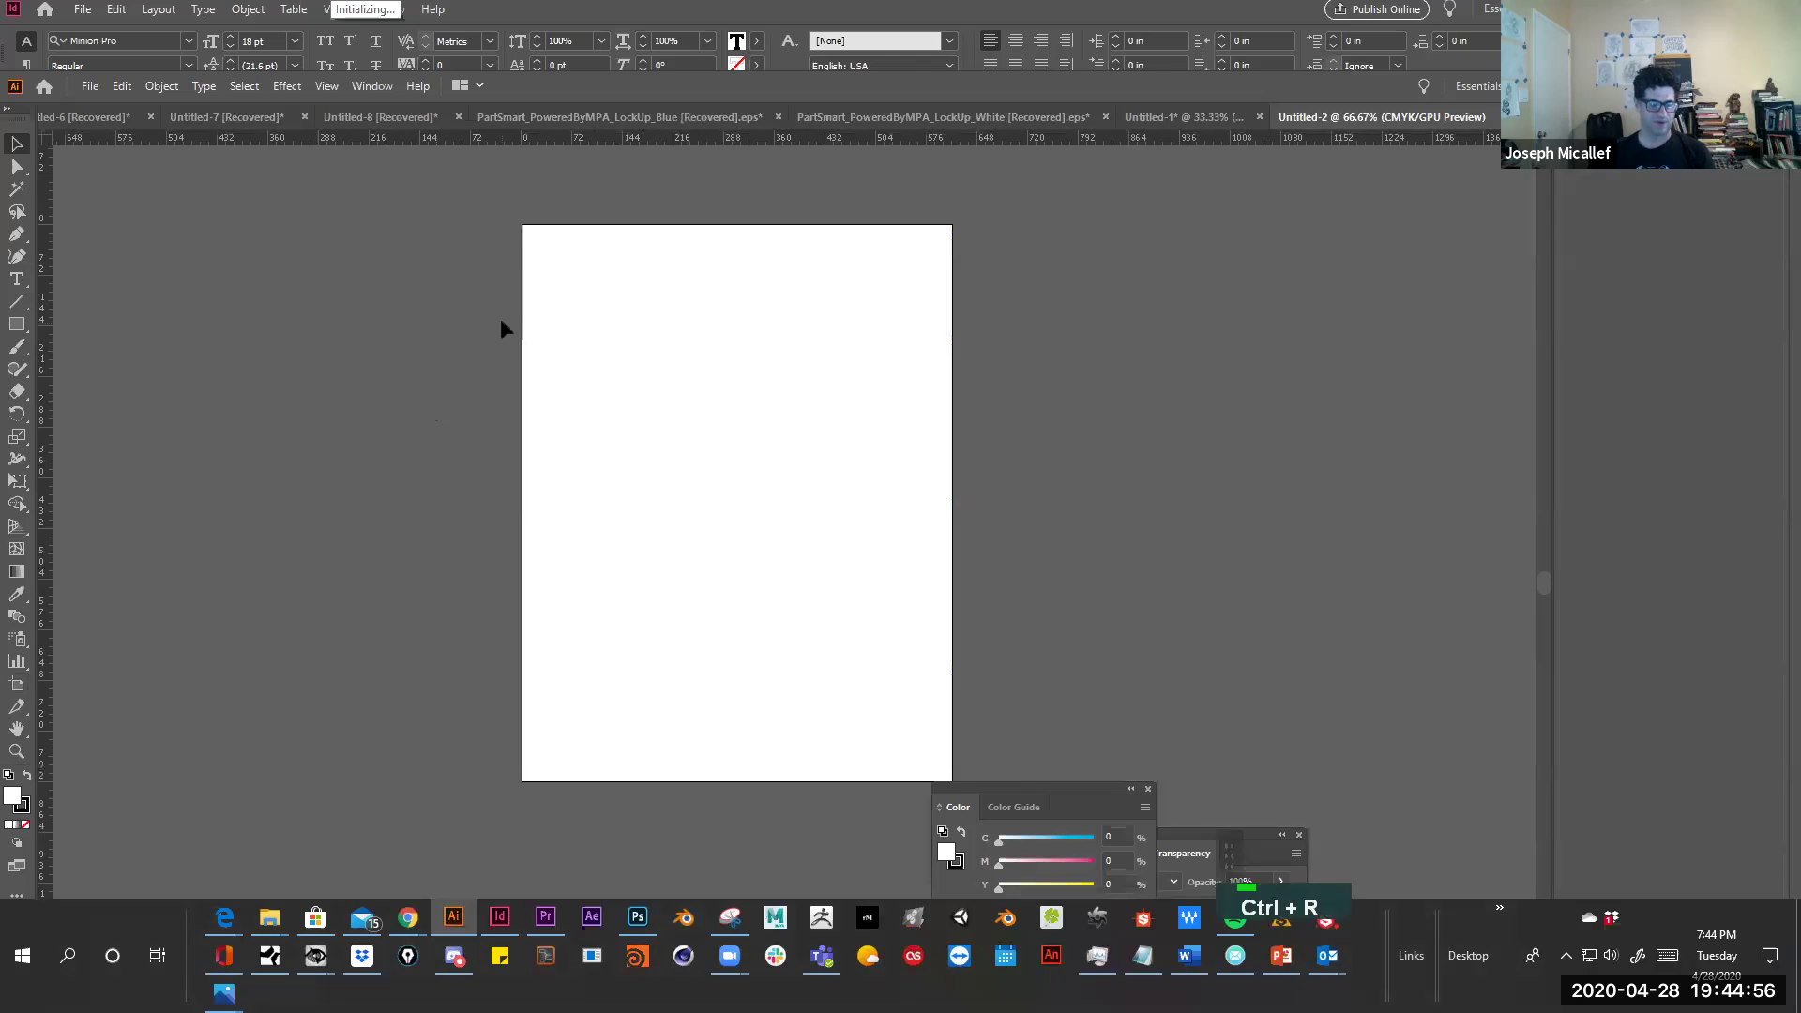
{"action": "right_click", "coordinate": [628, 139]}
{"action": "left_click", "coordinate": [700, 189]}
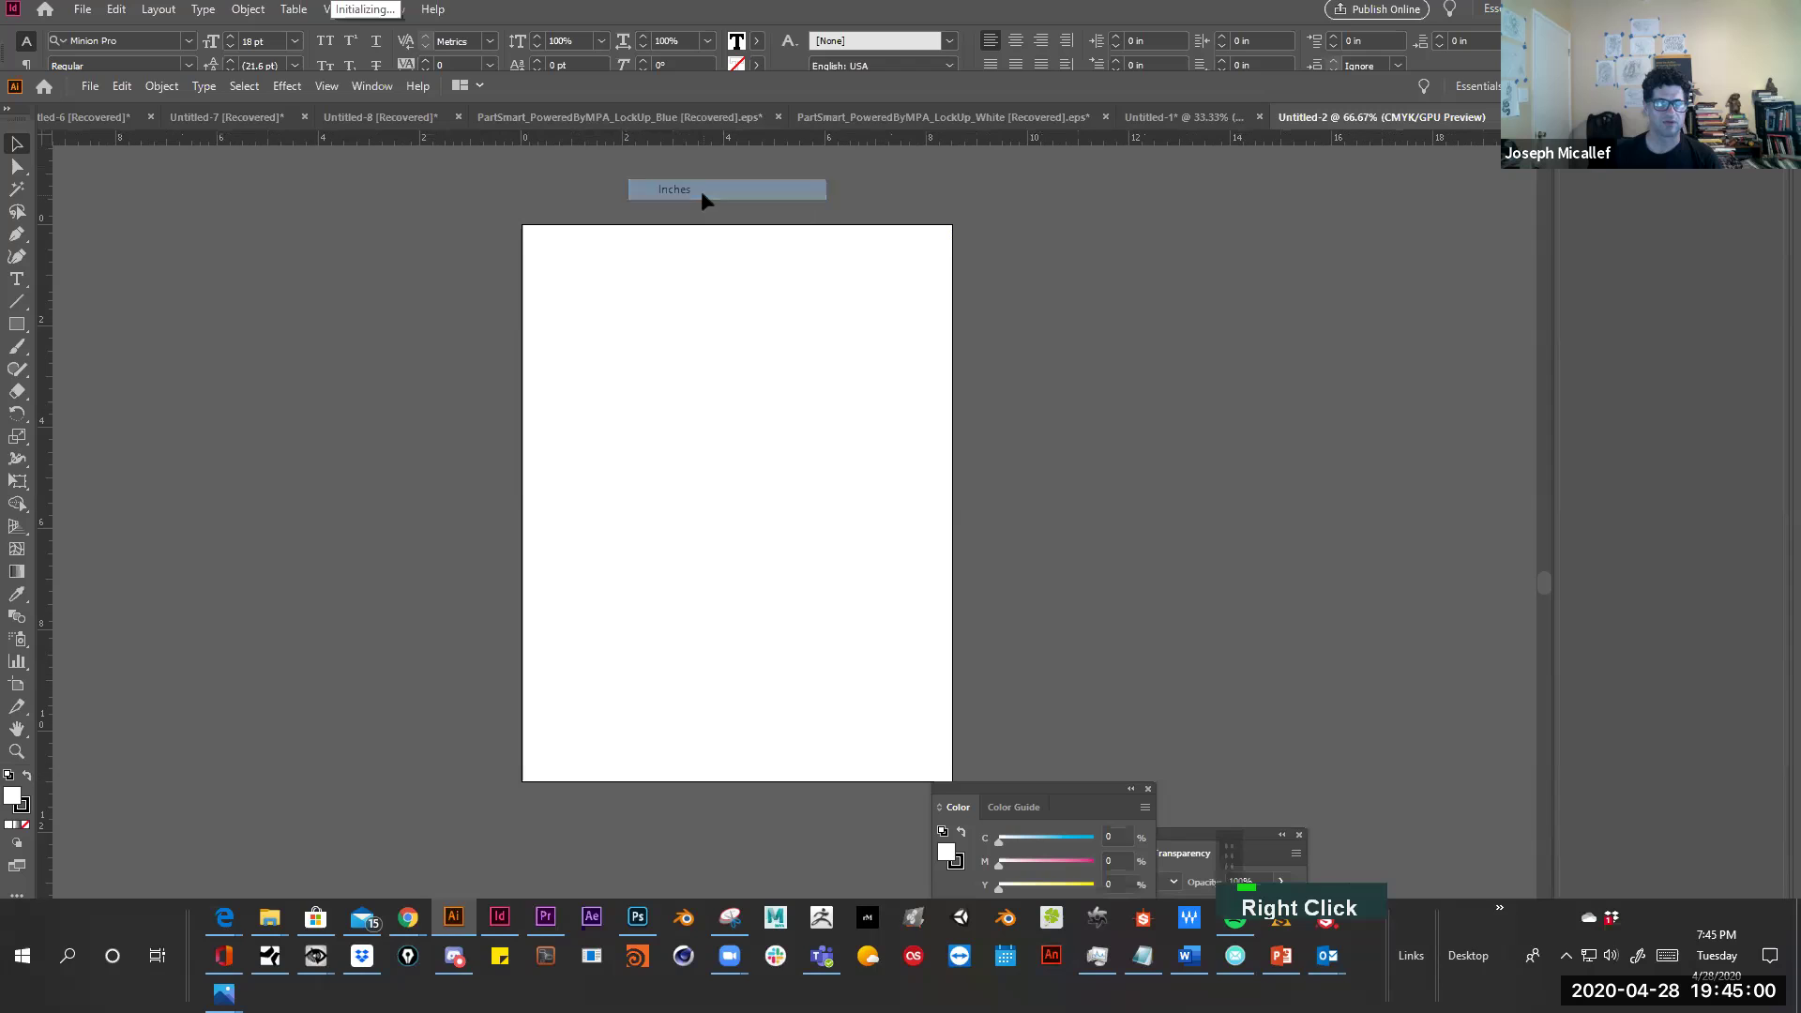
Place vertical guides about 0.25 in inside the left and right edges of the Untitled-2 artboard
{"action": "key", "text": "ctrl+space"}
{"action": "left_click", "coordinate": [747, 329], "text": "ctrl"}
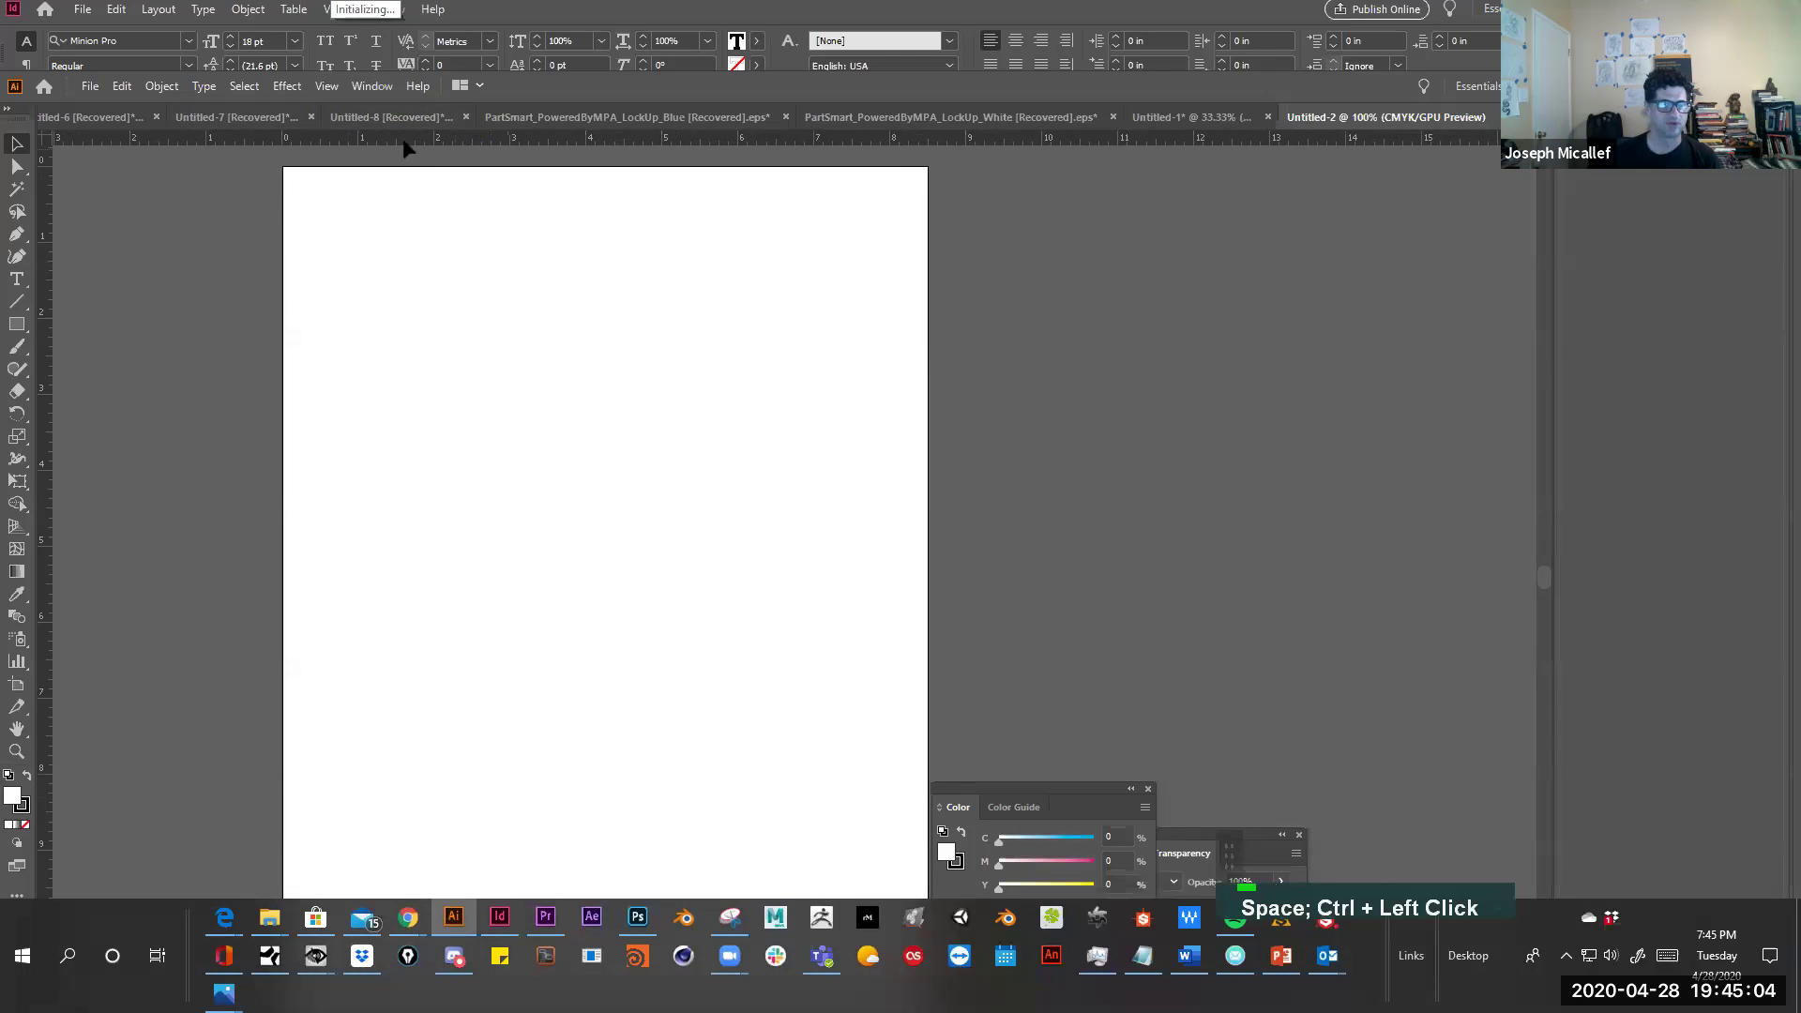
{"action": "right_click", "coordinate": [339, 137]}
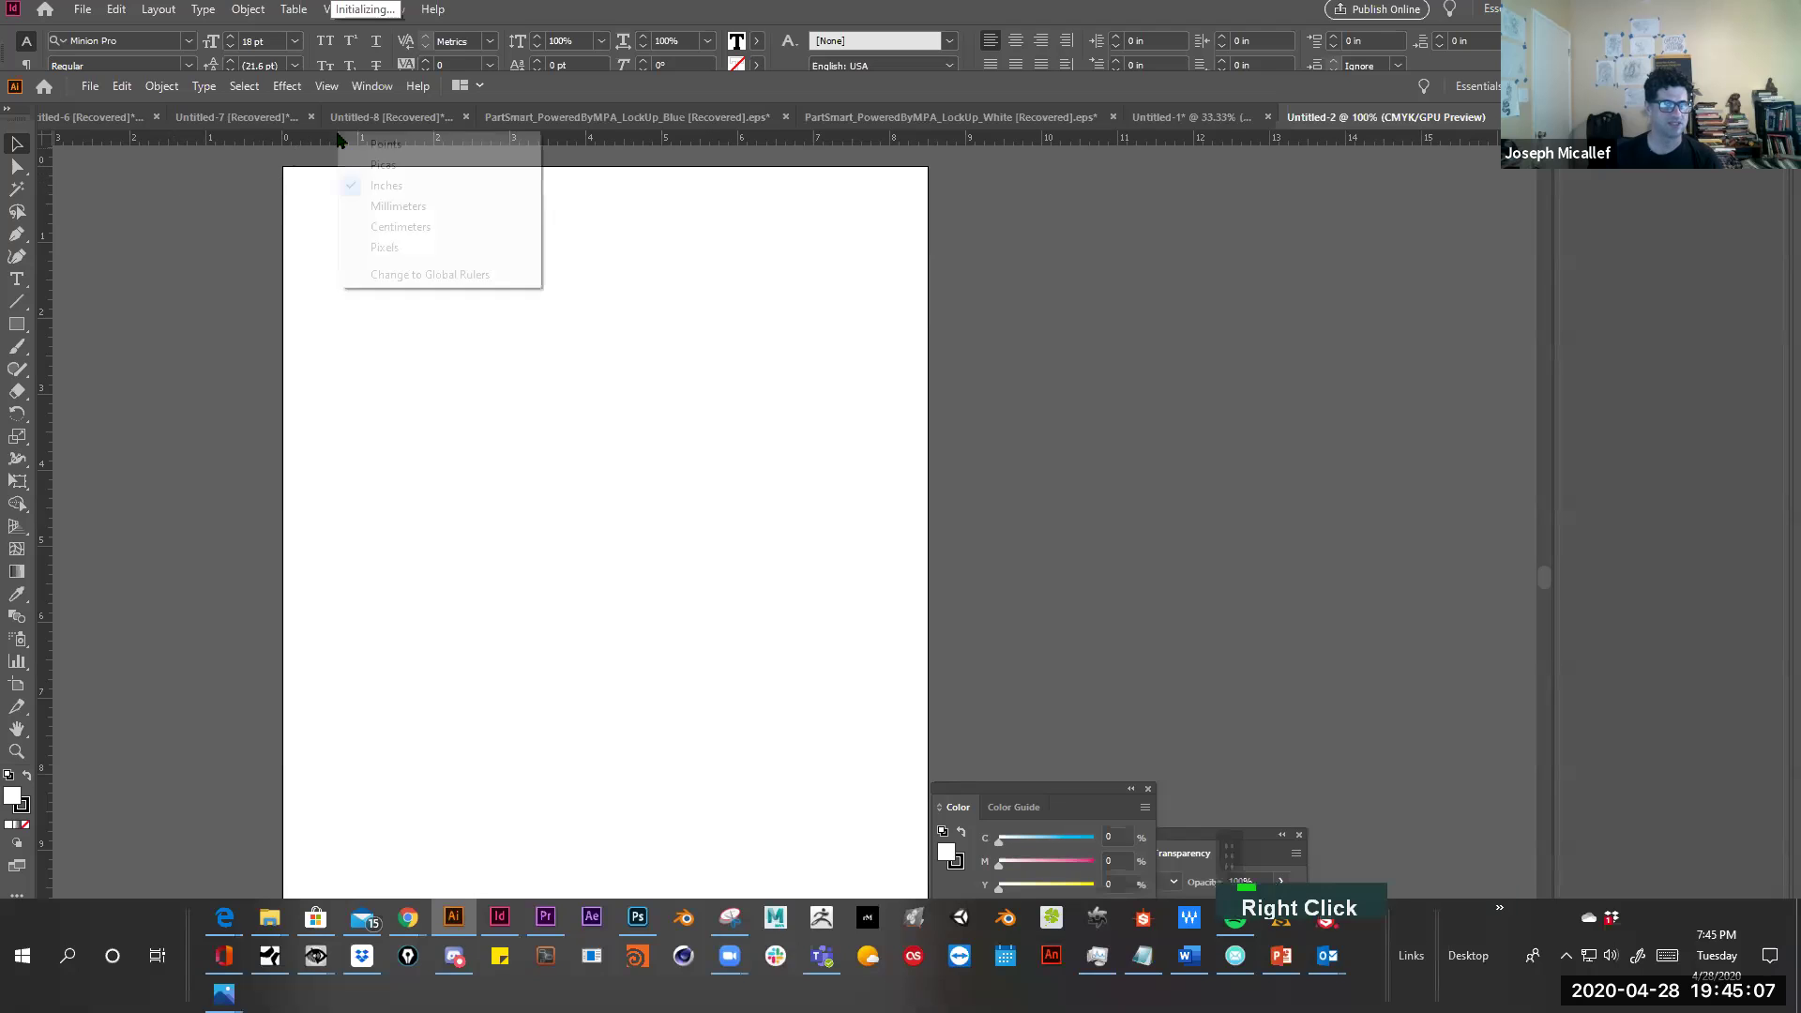
{"action": "left_click", "coordinate": [43, 215]}
{"action": "left_click_drag", "start_coordinate": [94, 208], "coordinate": [296, 195]}
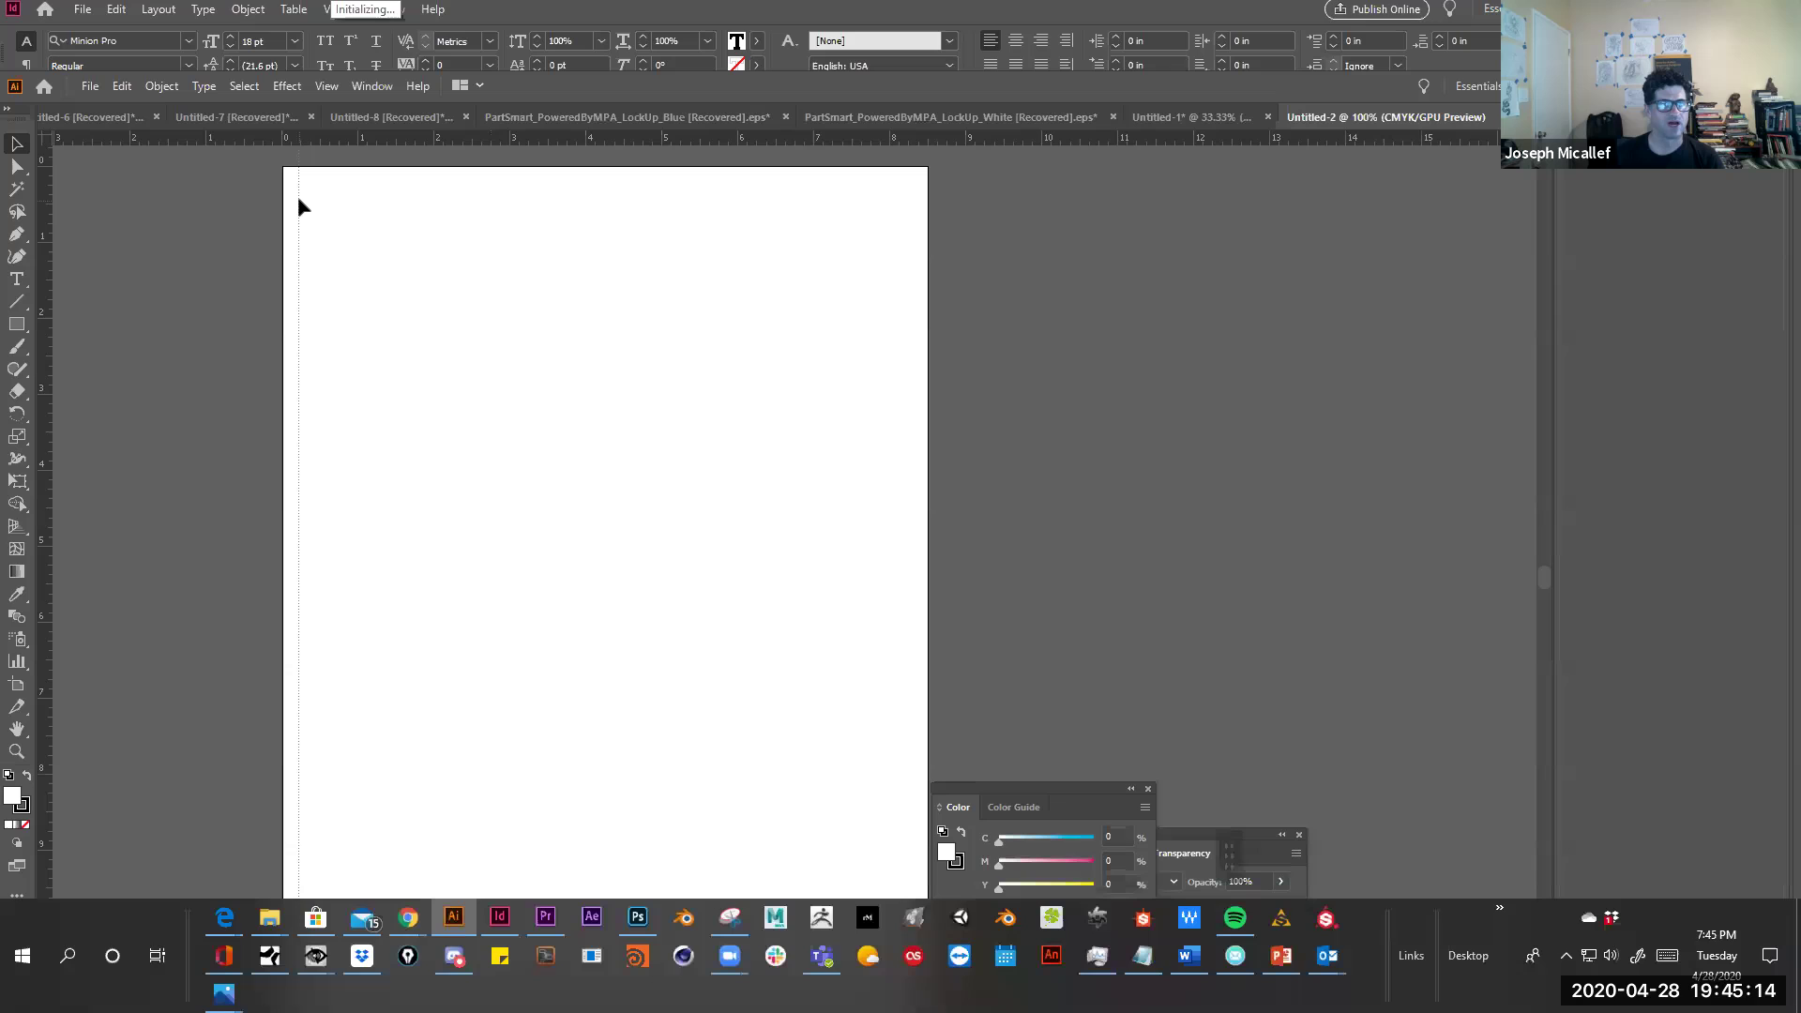
{"action": "left_click_drag", "start_coordinate": [300, 198], "coordinate": [301, 199]}
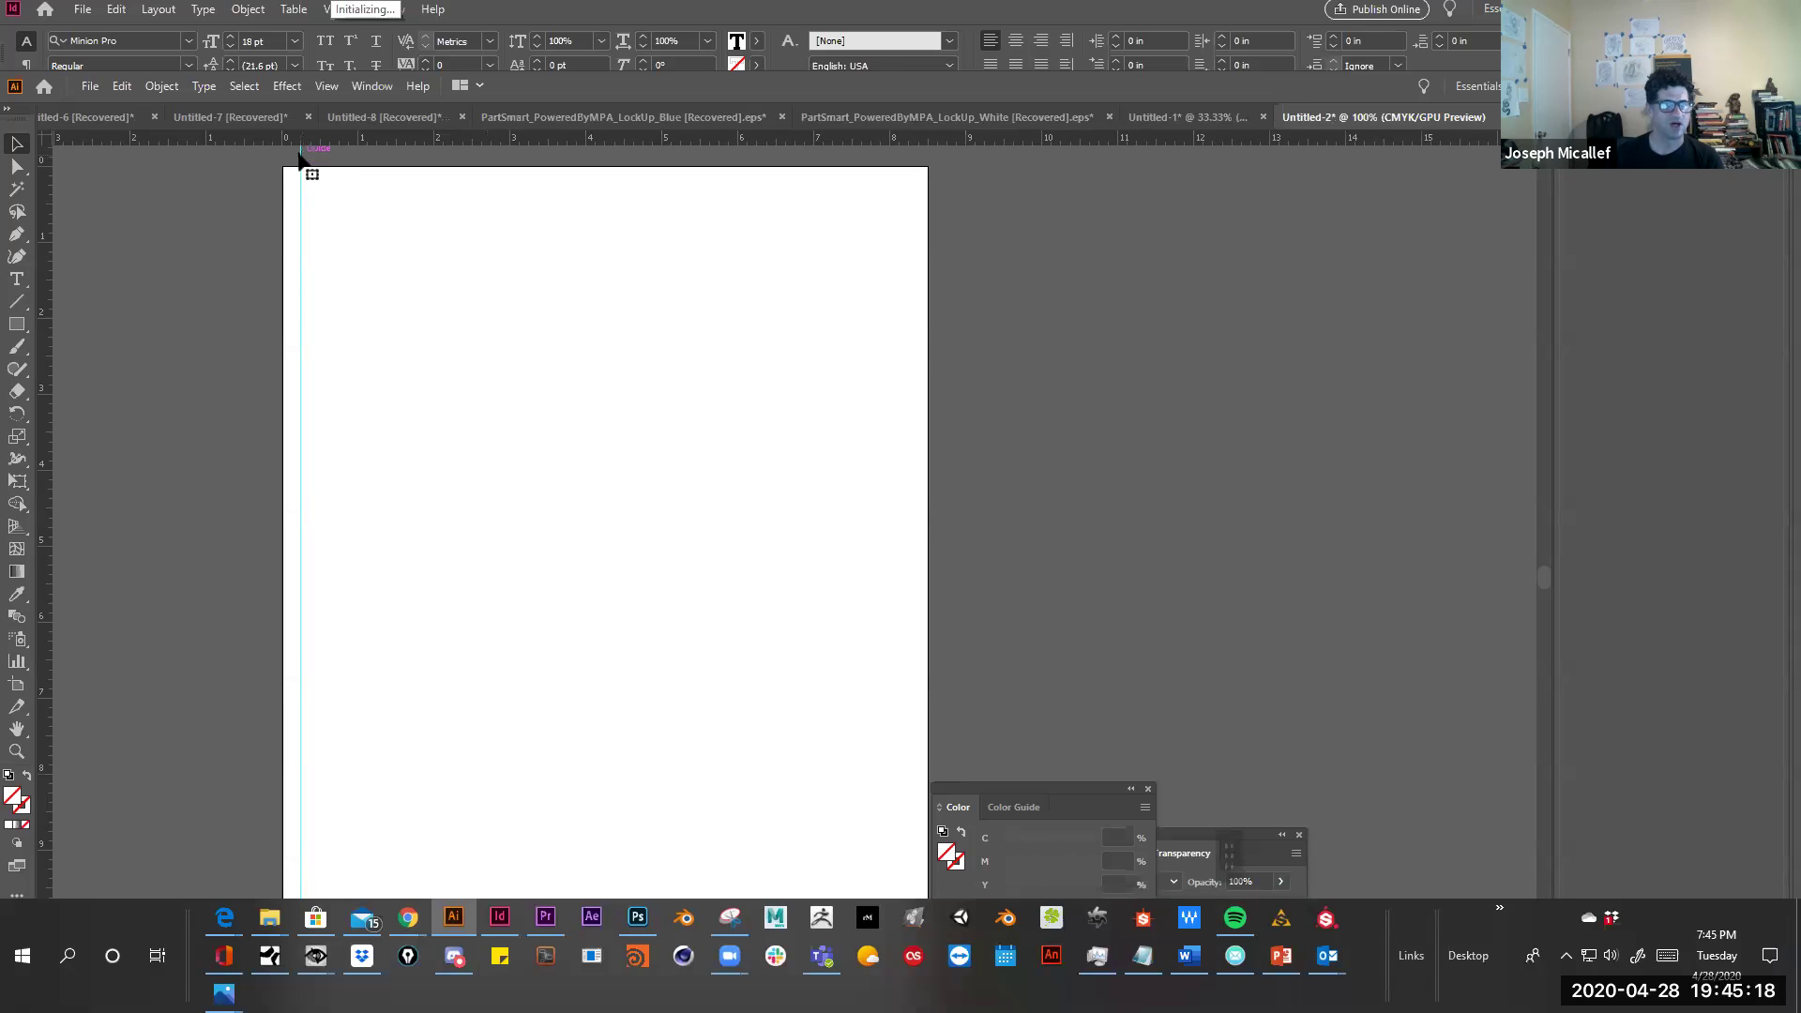
{"action": "left_click", "coordinate": [300, 179]}
{"action": "left_click_drag", "start_coordinate": [39, 192], "coordinate": [904, 223]}
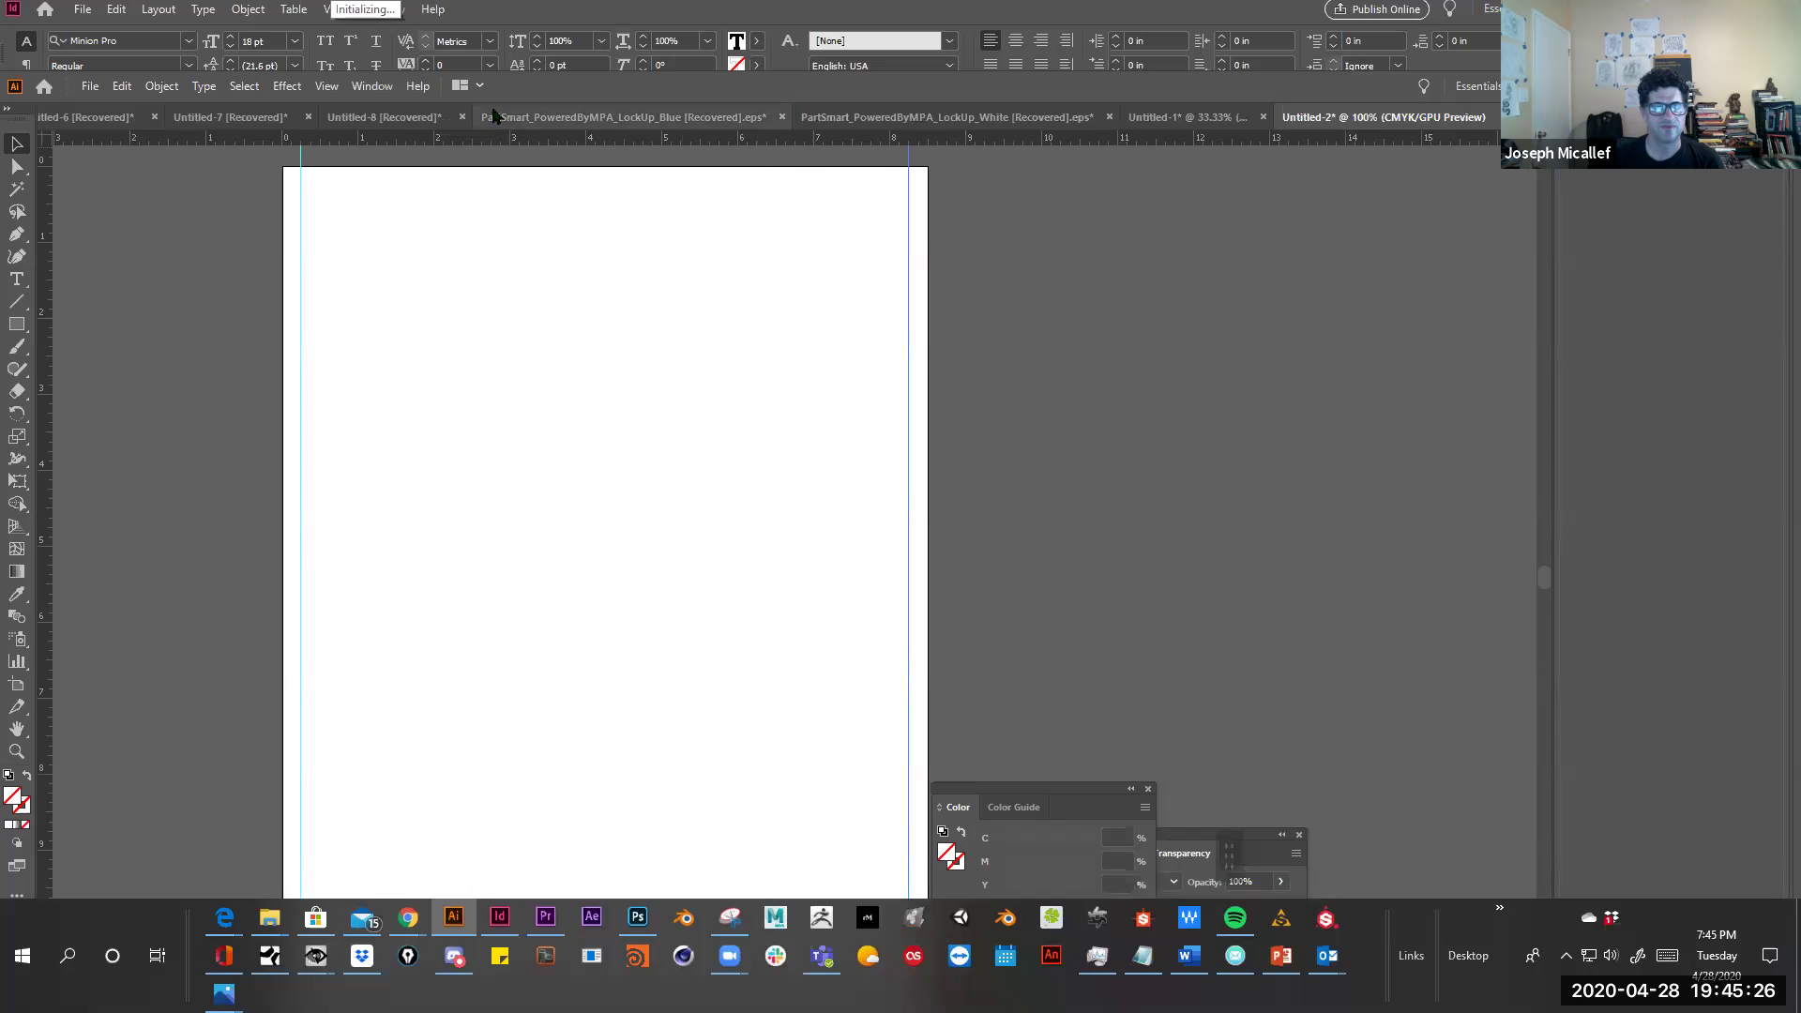
Place horizontal guides about 0.25 in below the artboard's top edge and about 0.3 in above its bottom edge
{"action": "left_click_drag", "start_coordinate": [479, 145], "coordinate": [453, 185]}
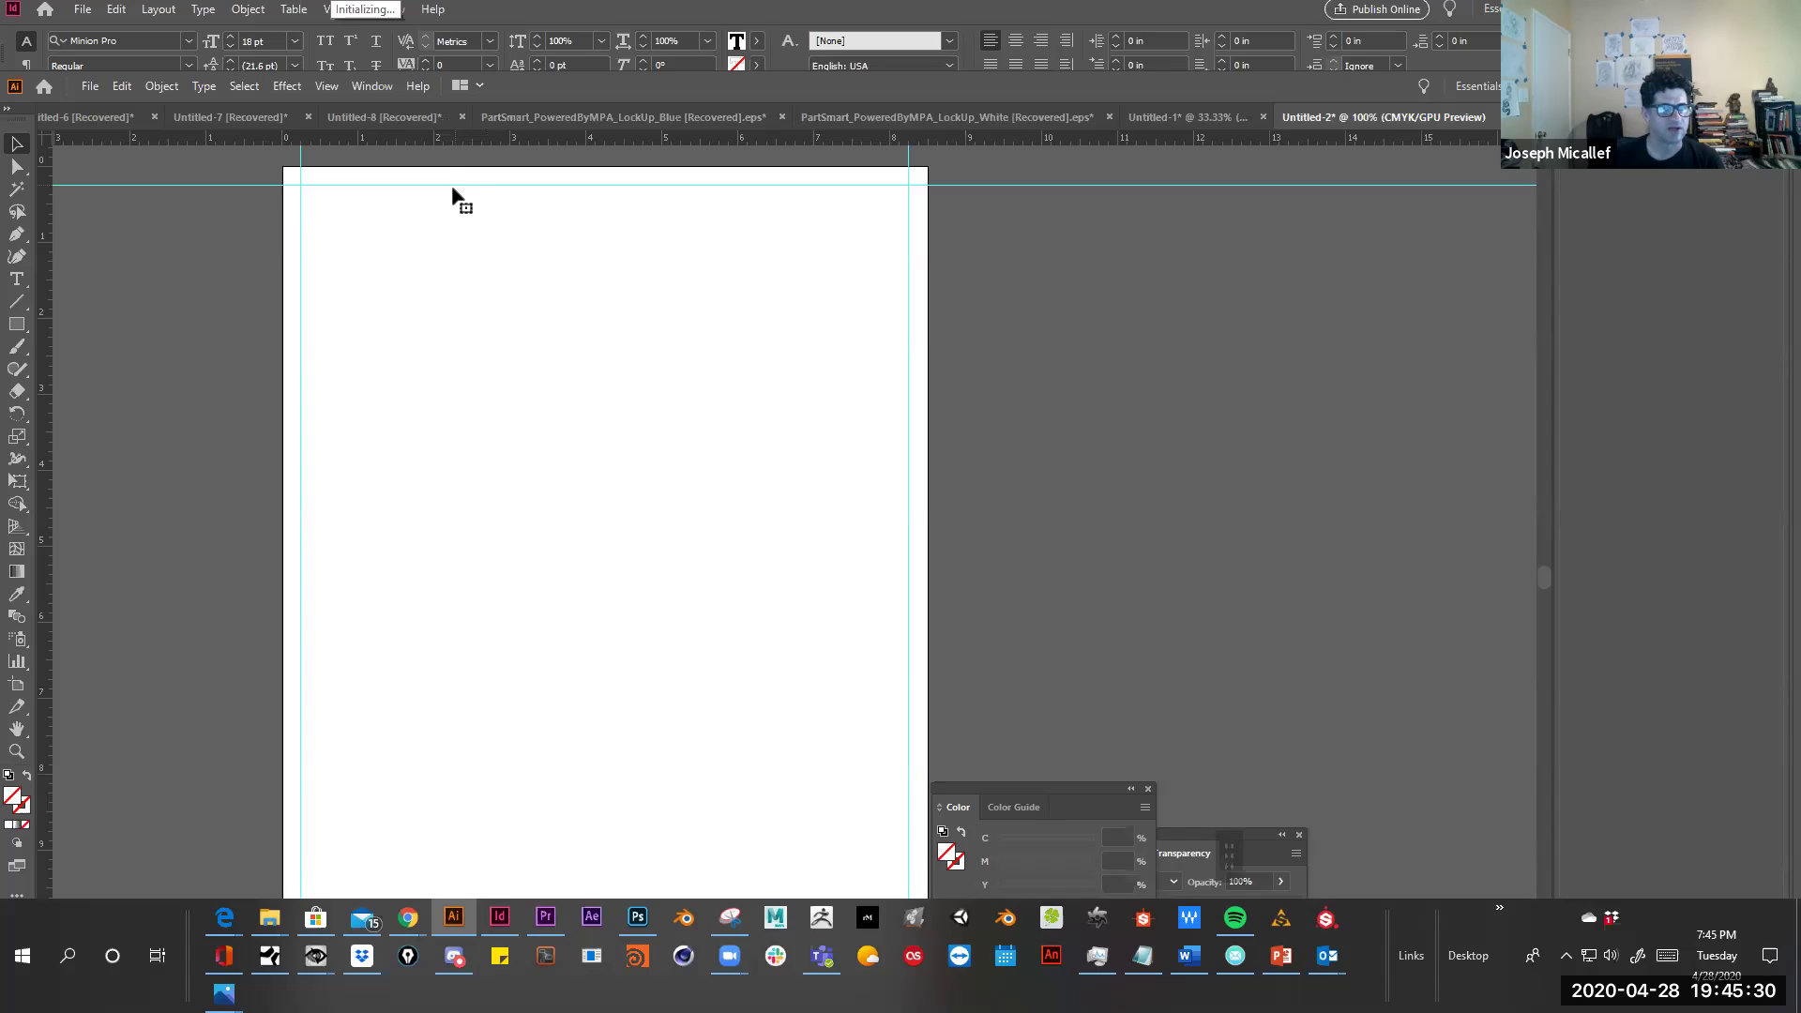
{"action": "left_click", "coordinate": [522, 334], "text": "ctrl+alt"}
{"action": "left_click_drag", "start_coordinate": [674, 224], "coordinate": [558, 150]}
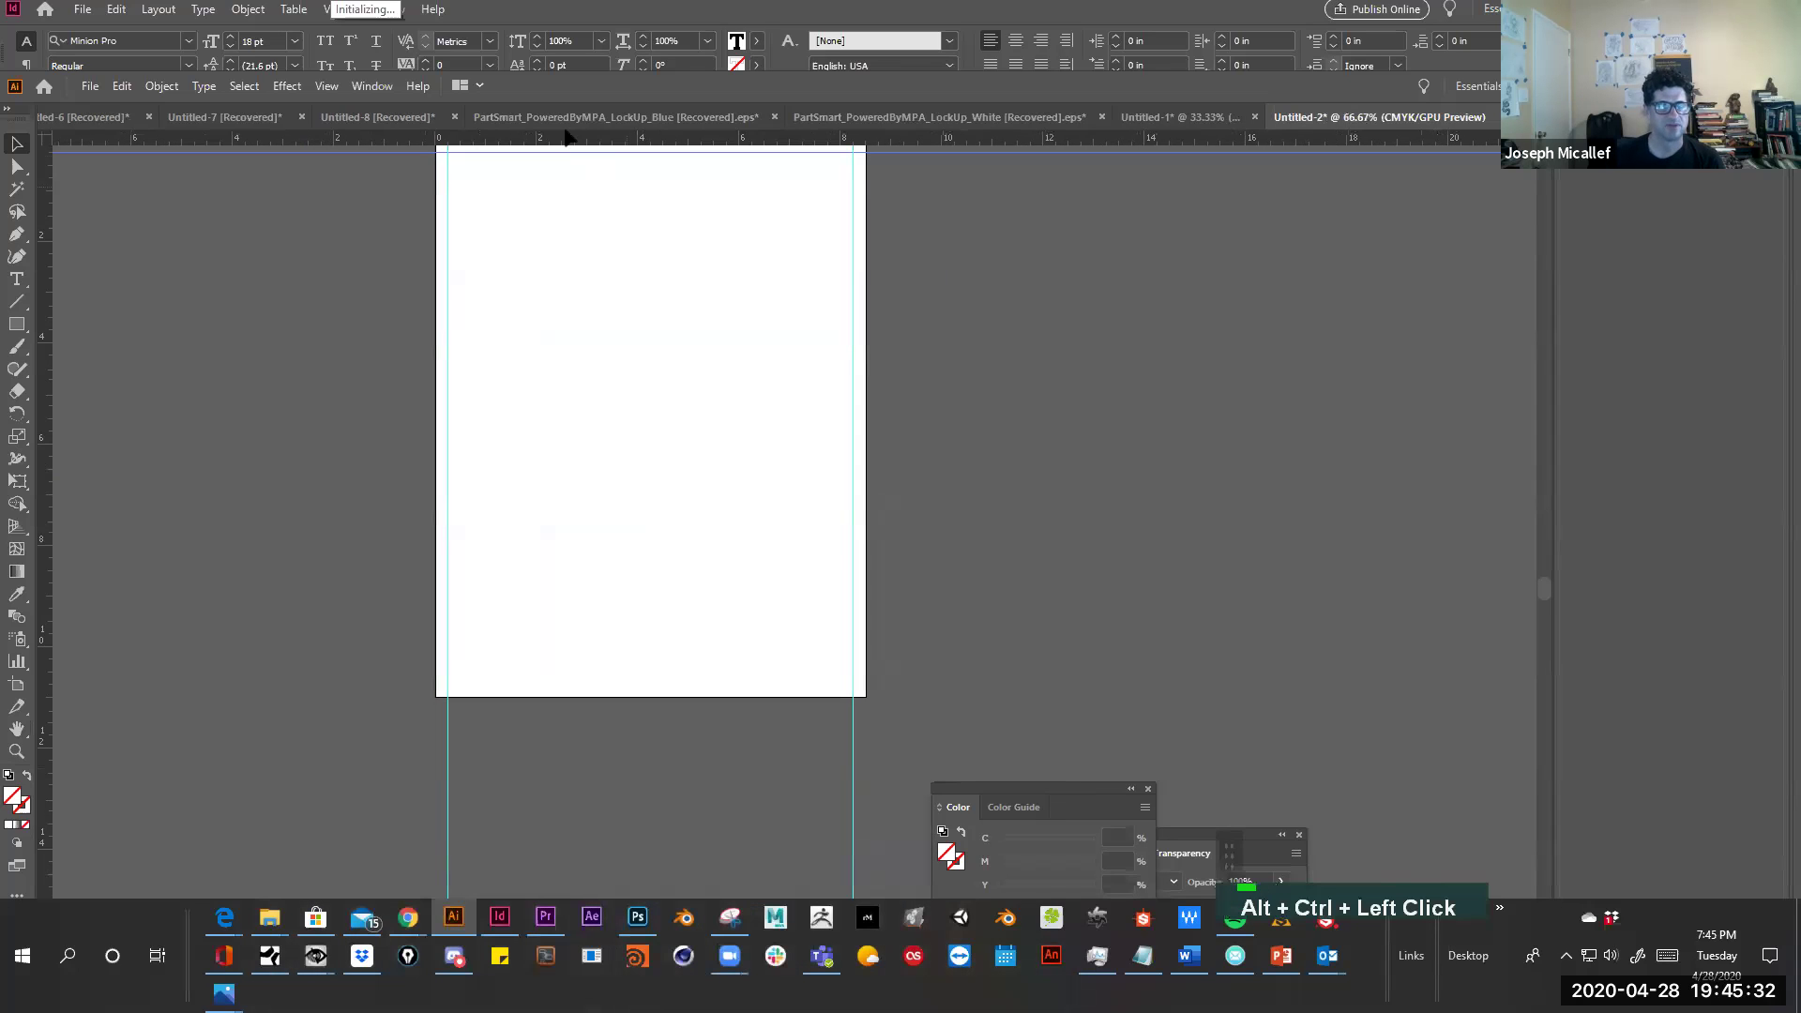
{"action": "left_click_drag", "start_coordinate": [520, 606], "coordinate": [574, 690]}
Reposition the bottom guide about 0.25 in above the artboard's bottom edge, measuring from that edge
{"action": "key", "text": "ctrl+space"}
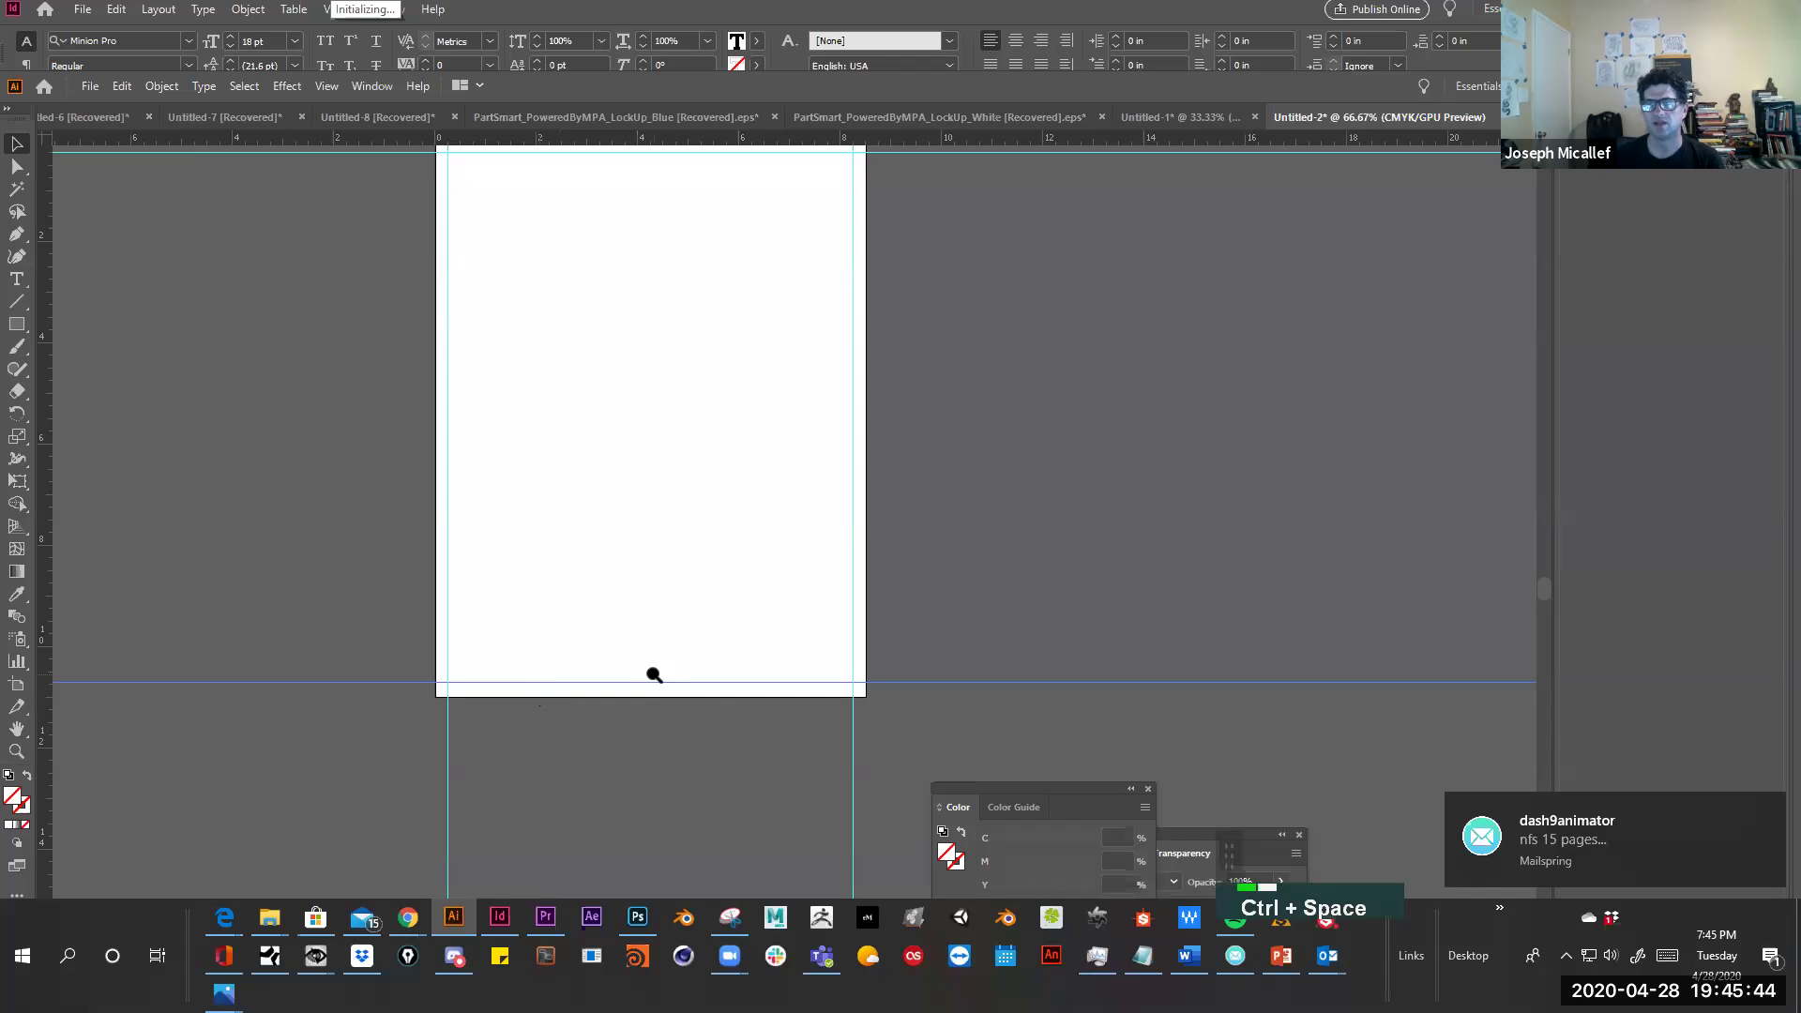
{"action": "left_click", "coordinate": [622, 694]}
{"action": "left_click", "coordinate": [374, 614]}
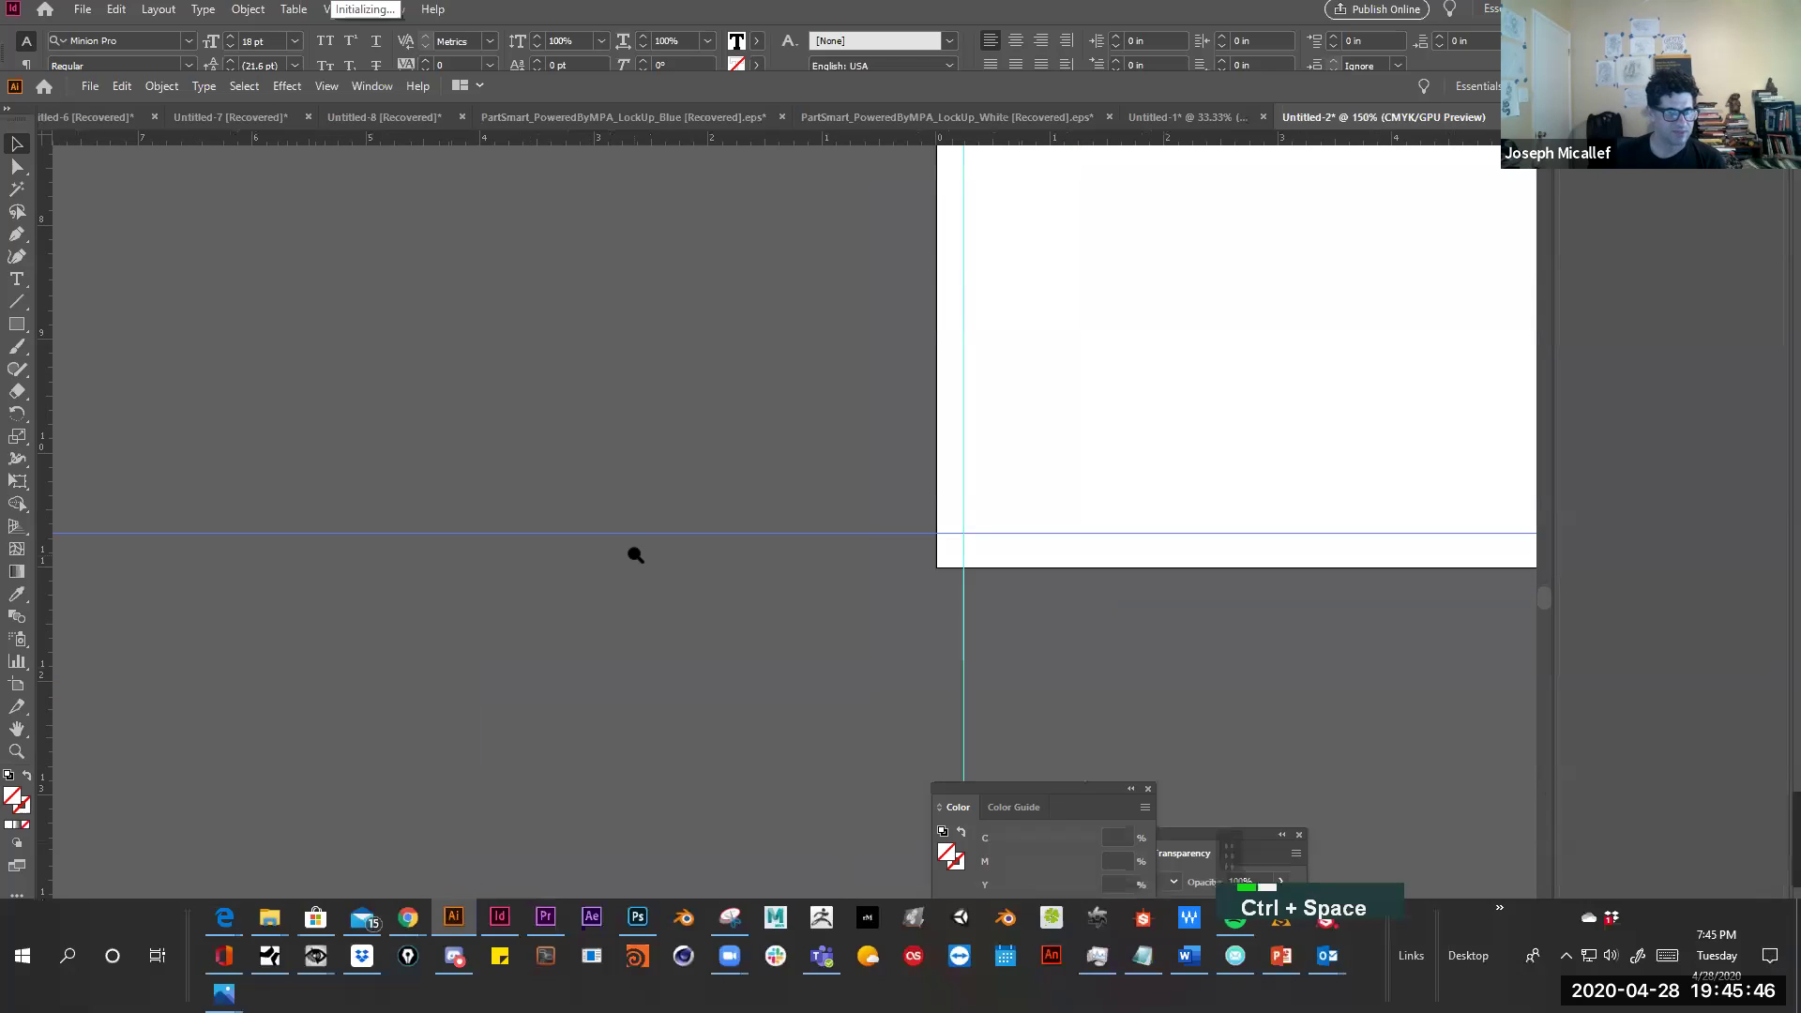
{"action": "left_click_drag", "start_coordinate": [630, 548], "coordinate": [646, 592]}
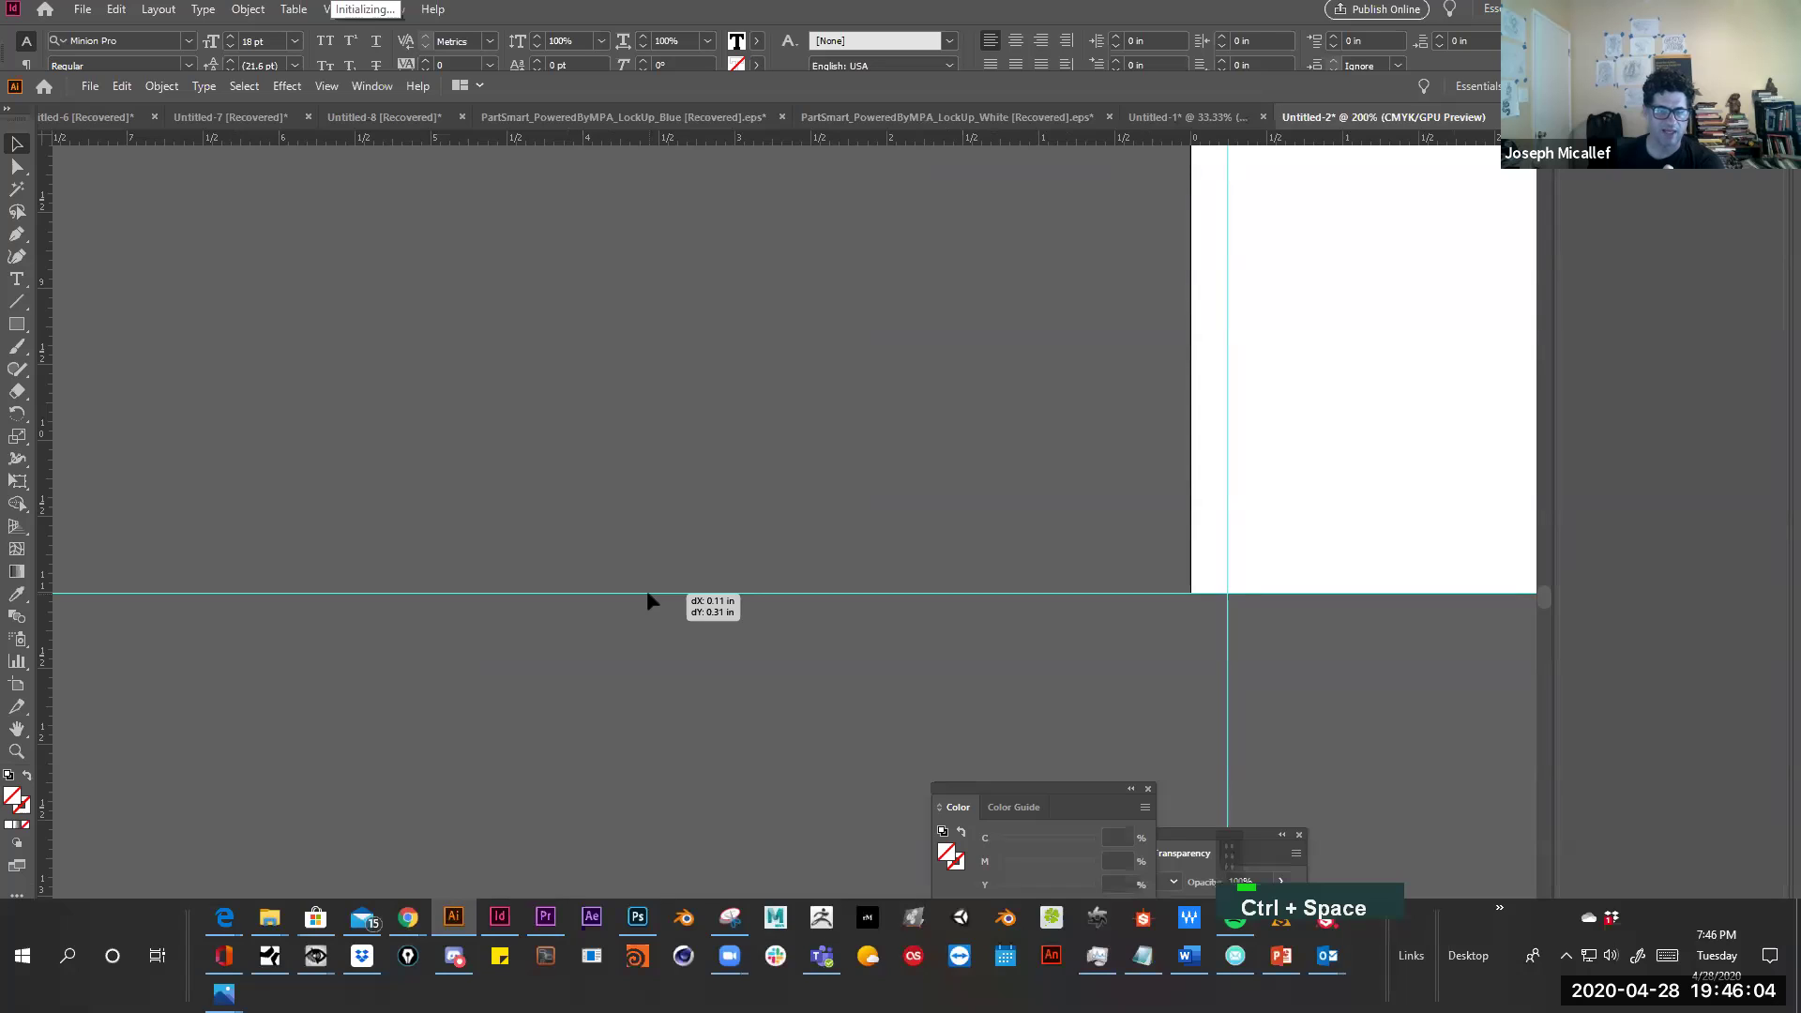
{"action": "left_click_drag", "start_coordinate": [647, 593], "coordinate": [663, 553]}
{"action": "left_click", "coordinate": [671, 605]}
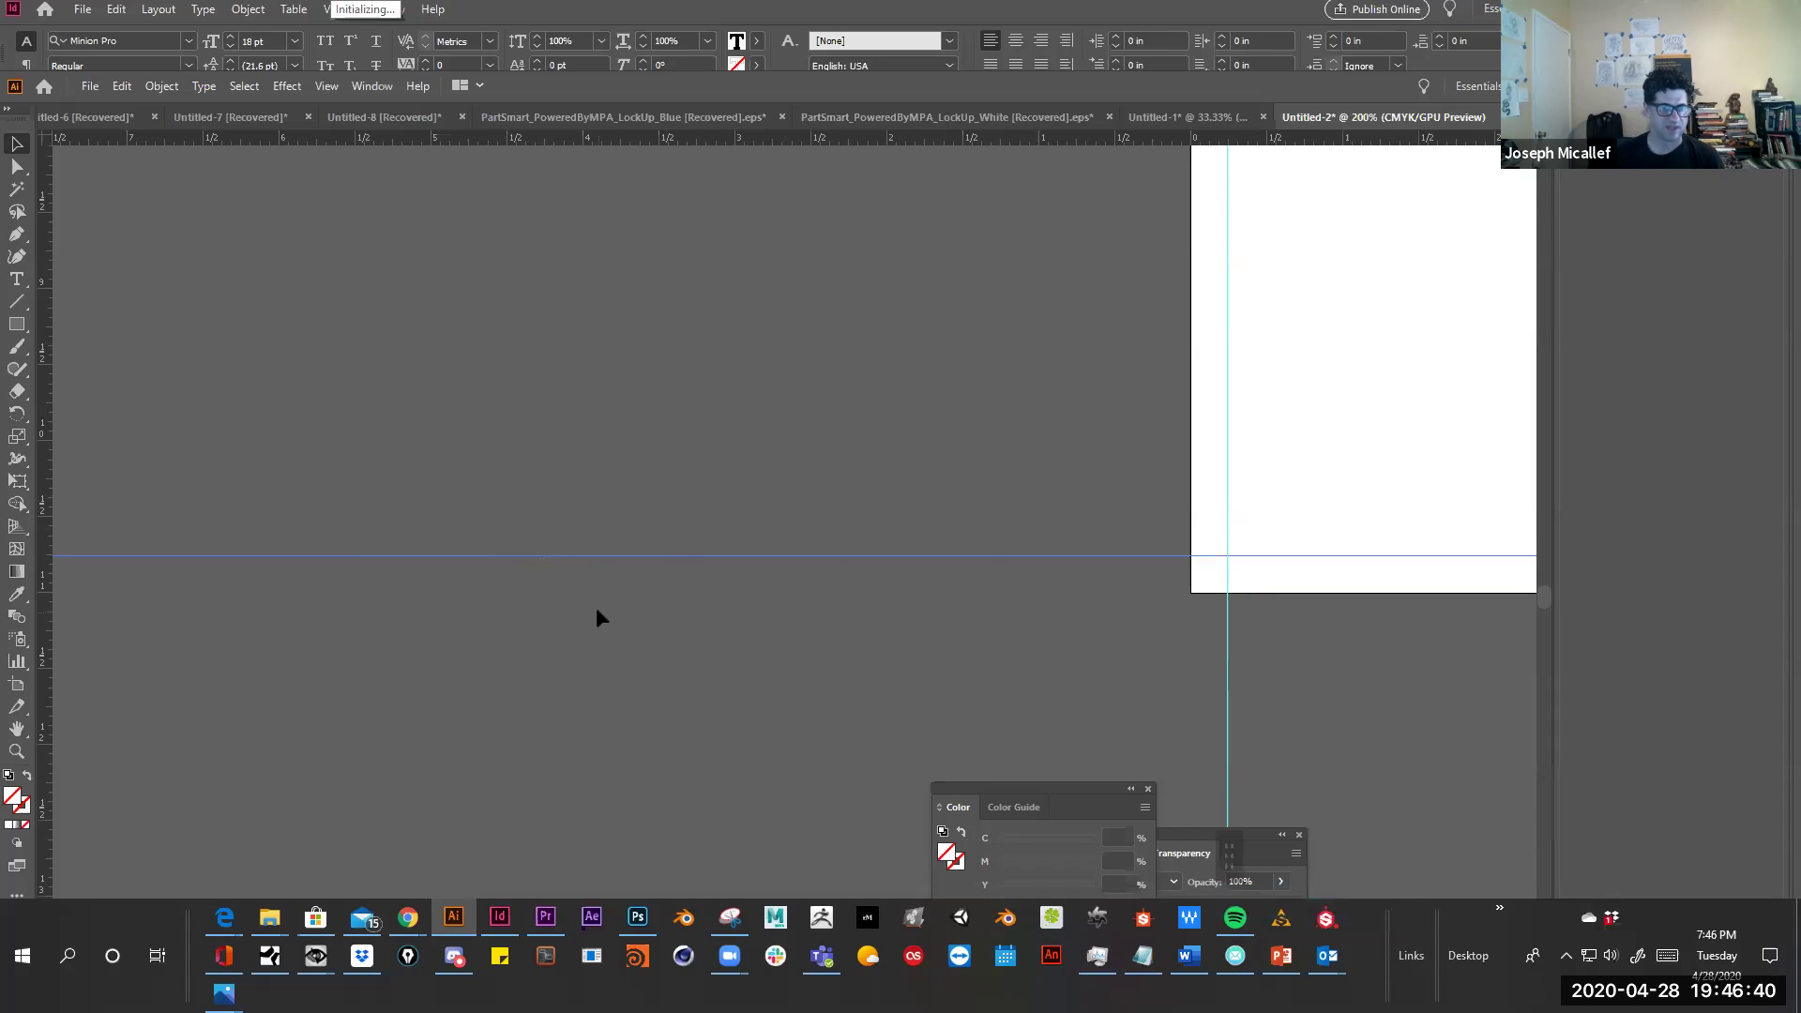
Try moving the bottom guide down to the artboard's bottom edge, and undo the move
{"action": "left_click", "coordinate": [75, 555]}
{"action": "left_click_drag", "start_coordinate": [73, 554], "coordinate": [60, 589]}
{"action": "key", "text": "ctrl+z"}
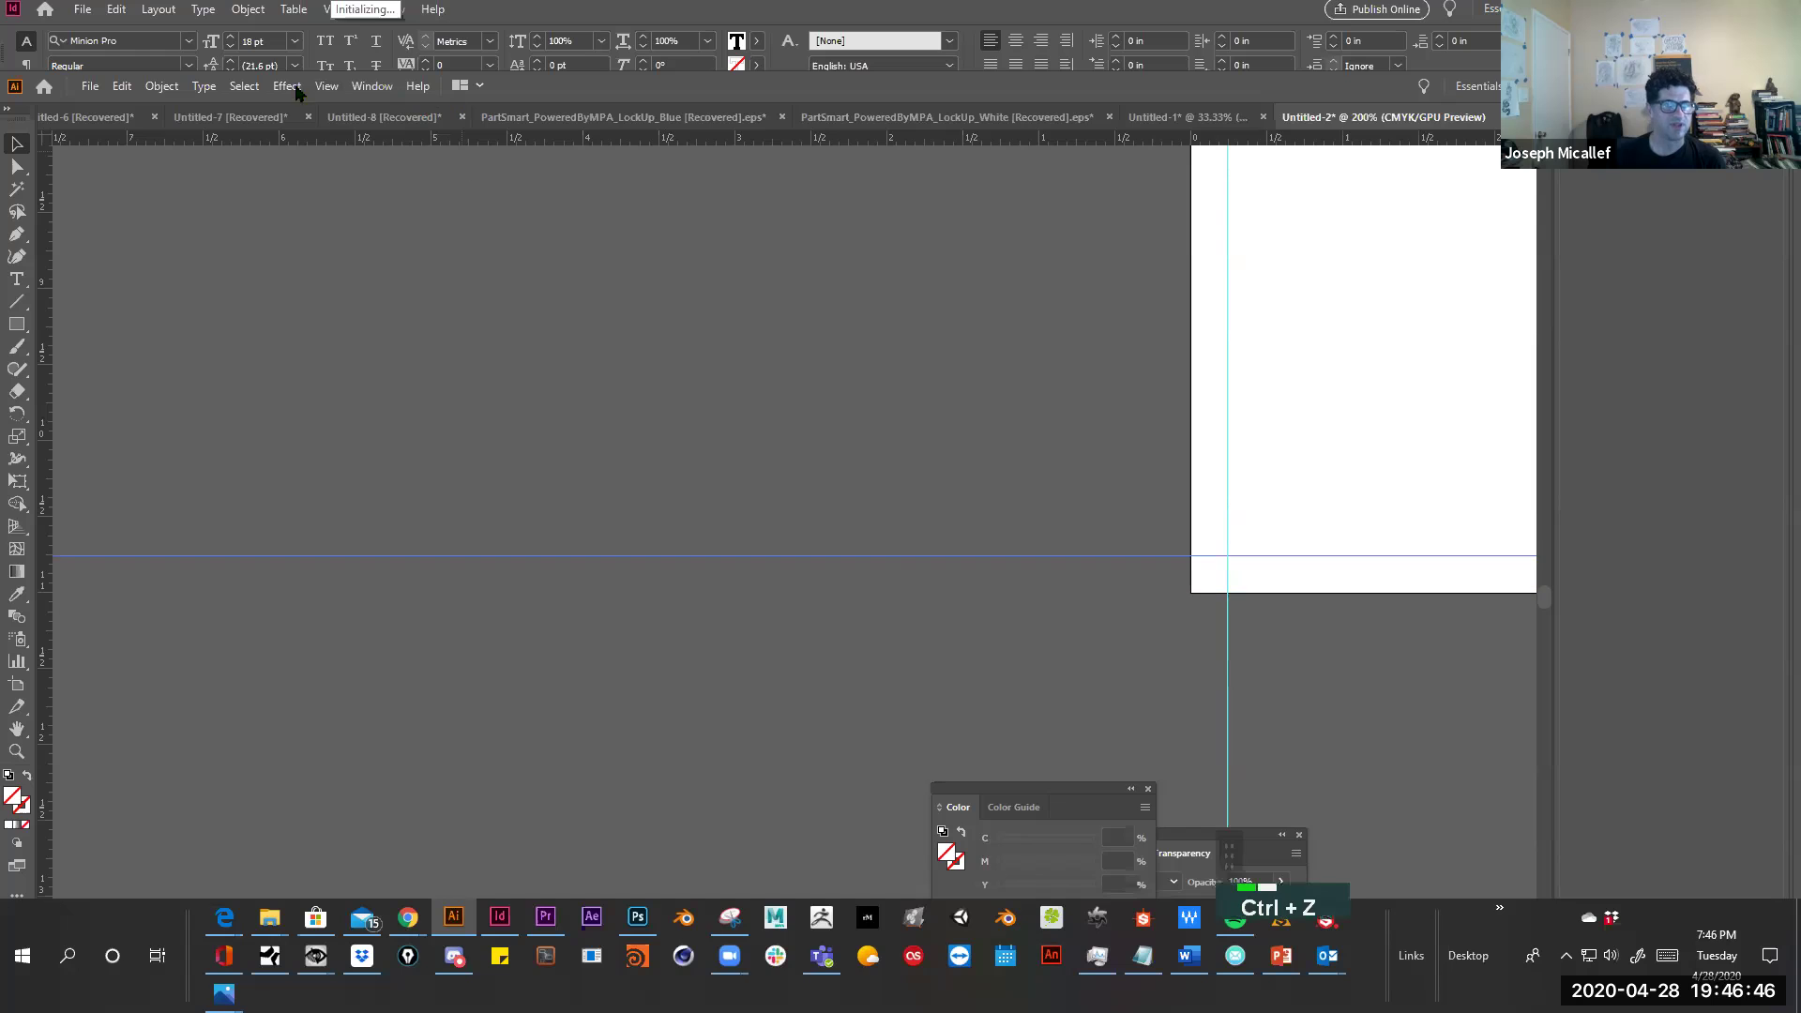
Switch to InDesign and back to Illustrator, and check Illustrator's view options for guides and snapping
{"action": "key", "text": "alt+Tab"}
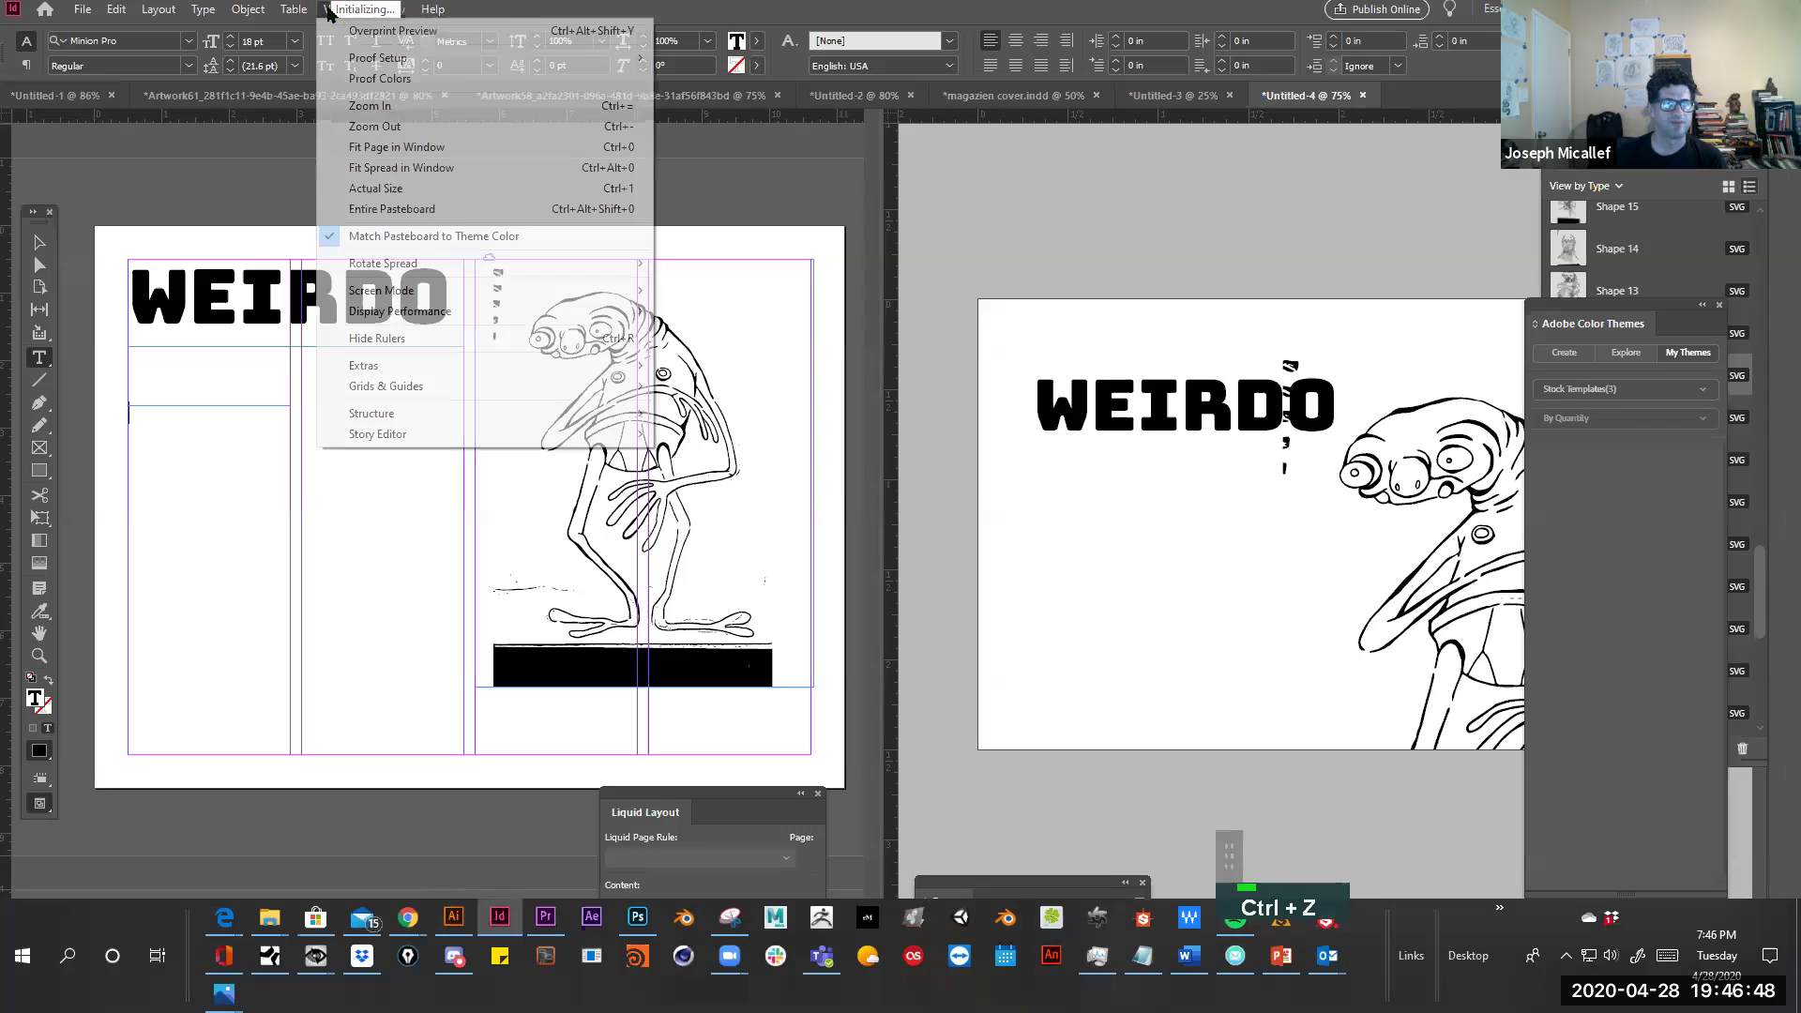
{"action": "key", "text": "alt+Tab"}
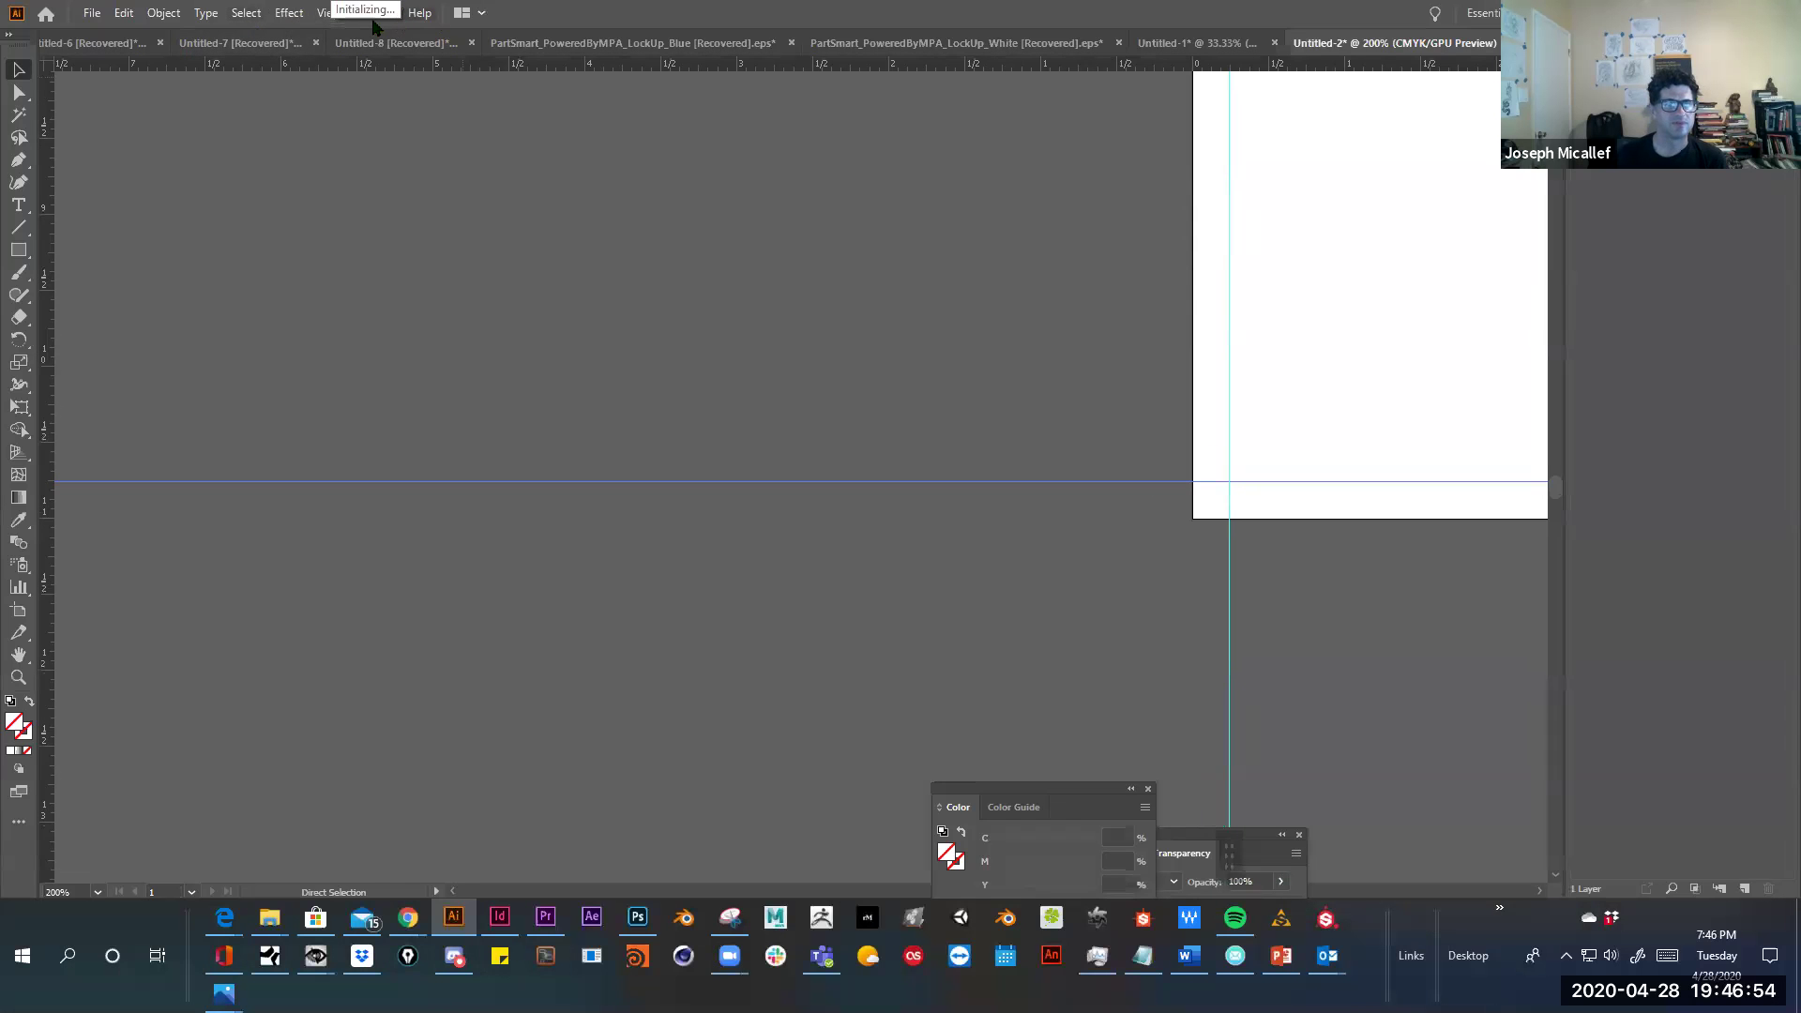
{"action": "left_click", "coordinate": [324, 13]}
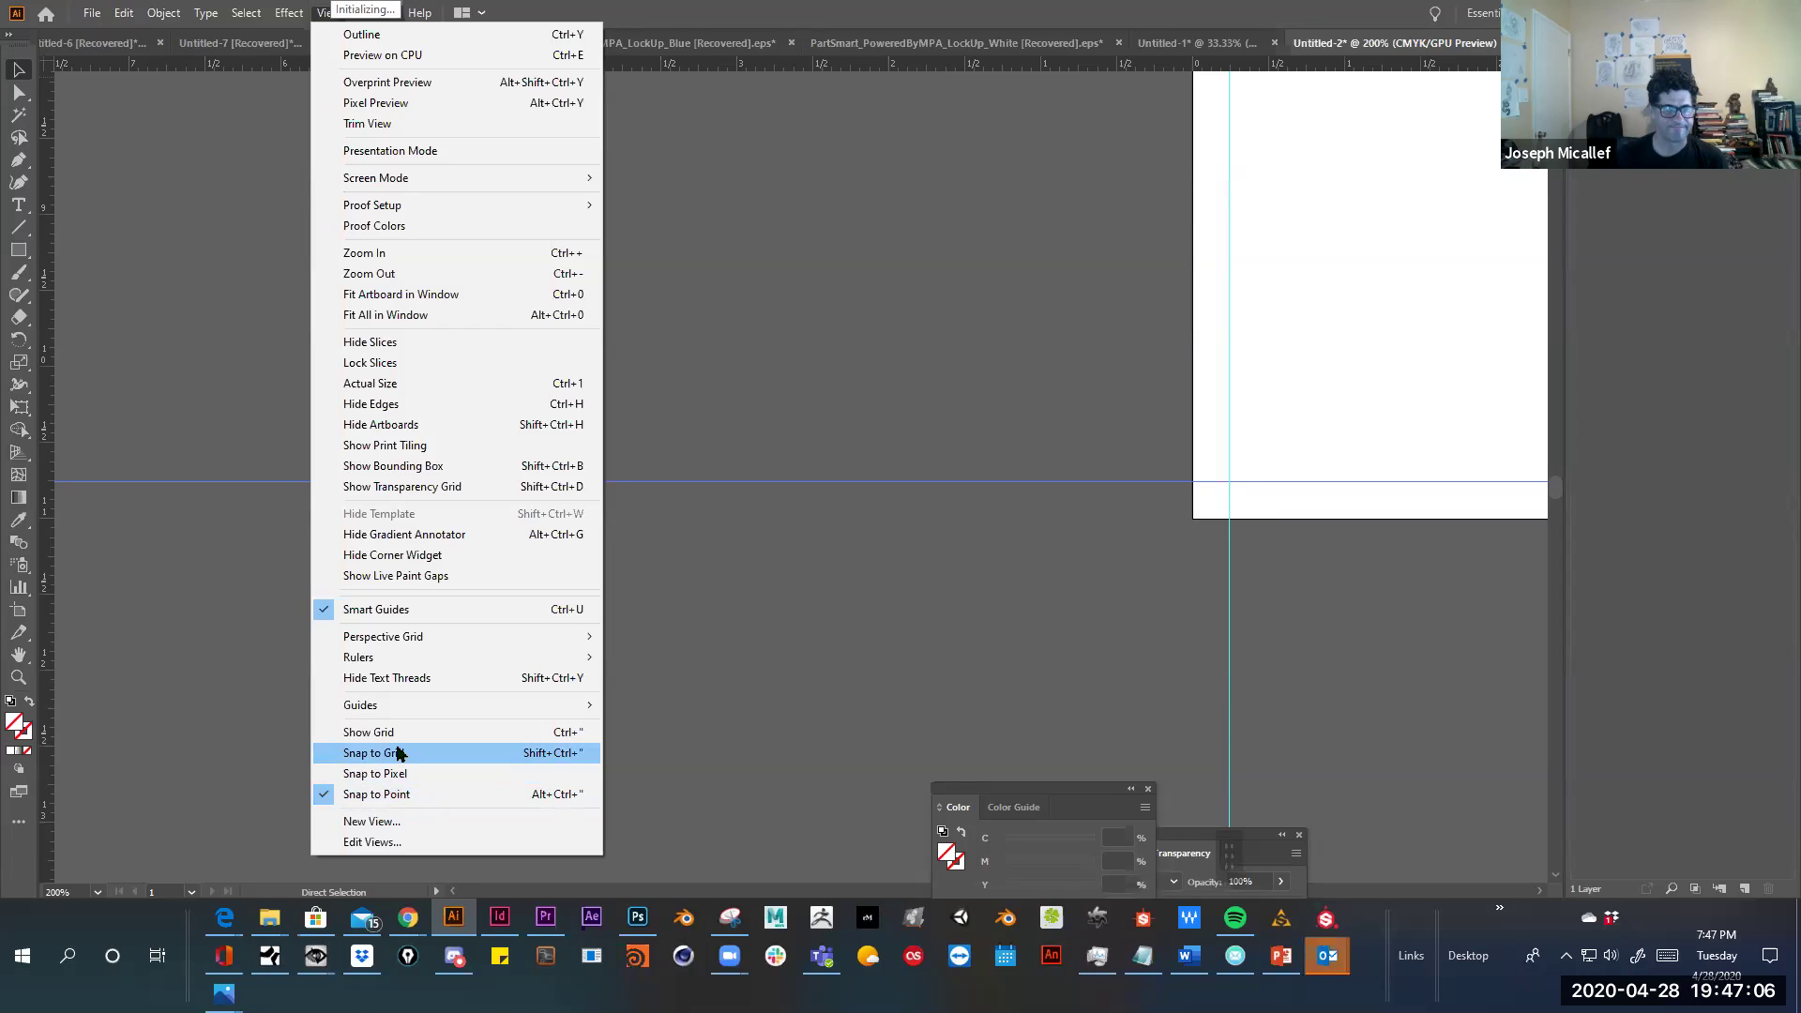
{"action": "left_click", "coordinate": [150, 503]}
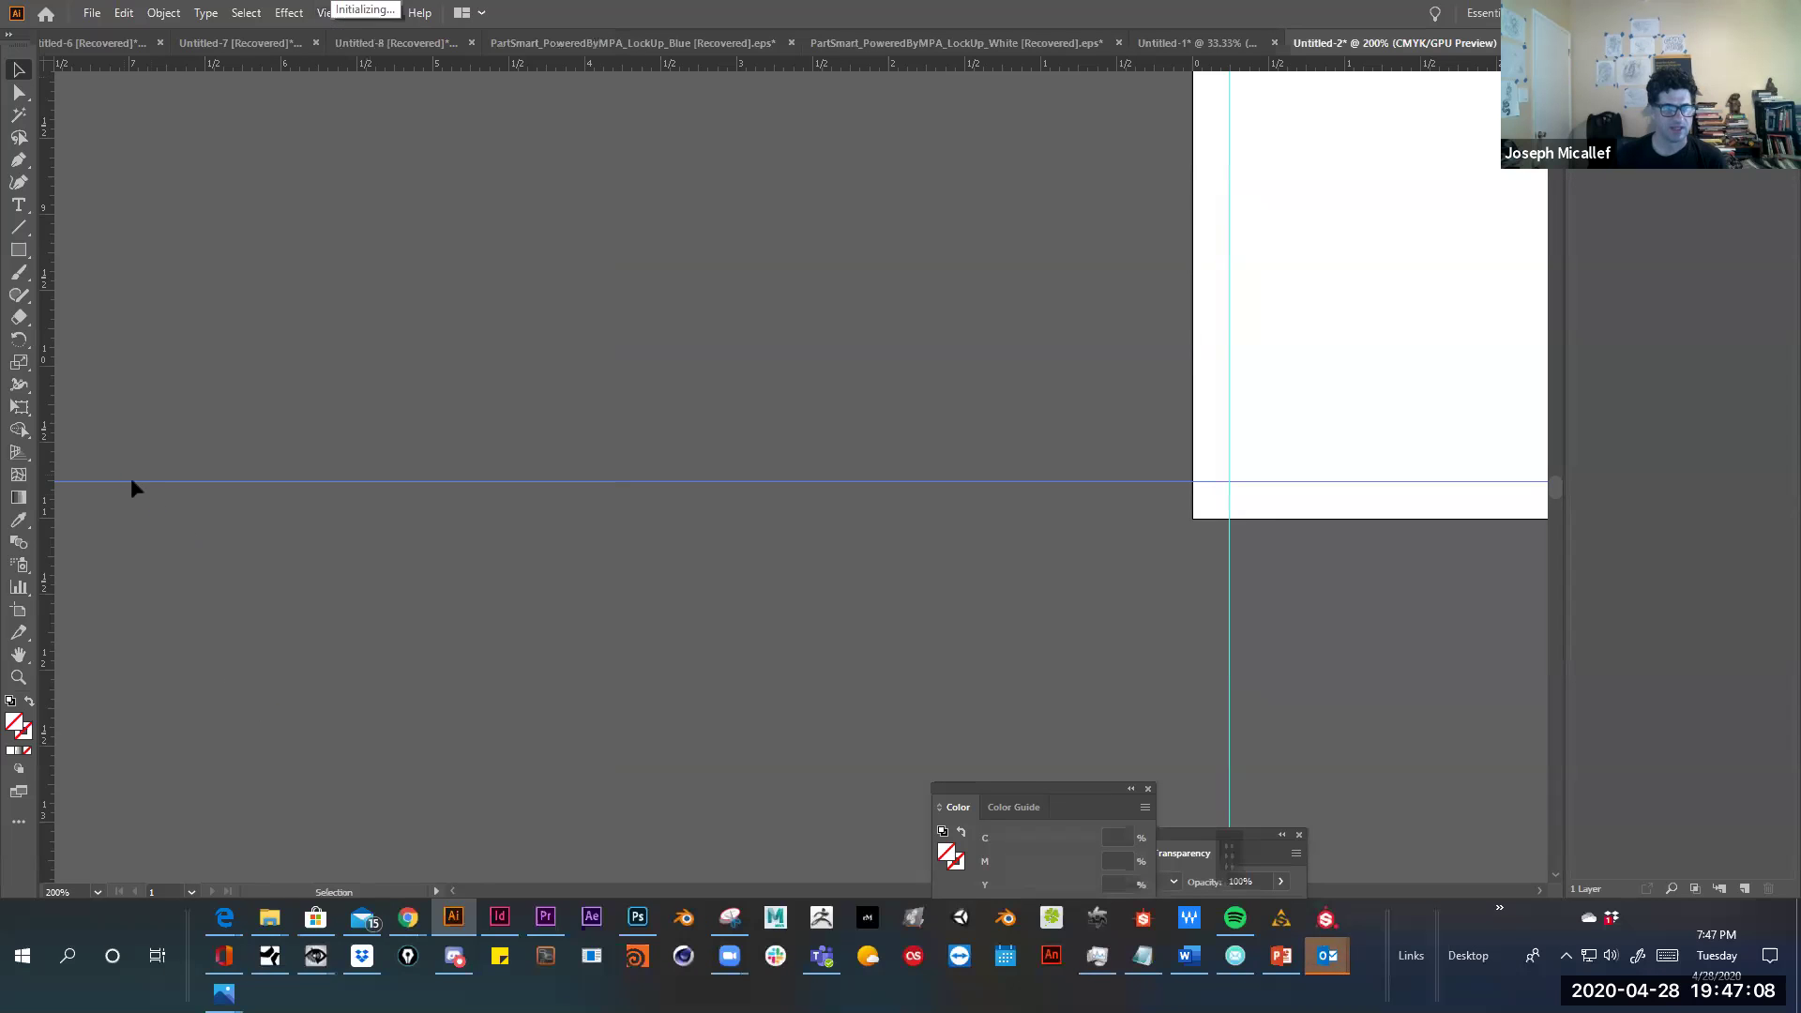
{"action": "mouse_move", "coordinate": [125, 482]}
{"action": "left_mouse_down"}
{"action": "mouse_move", "coordinate": [154, 519]}
{"action": "mouse_move", "coordinate": [158, 482]}
{"action": "left_mouse_up"}
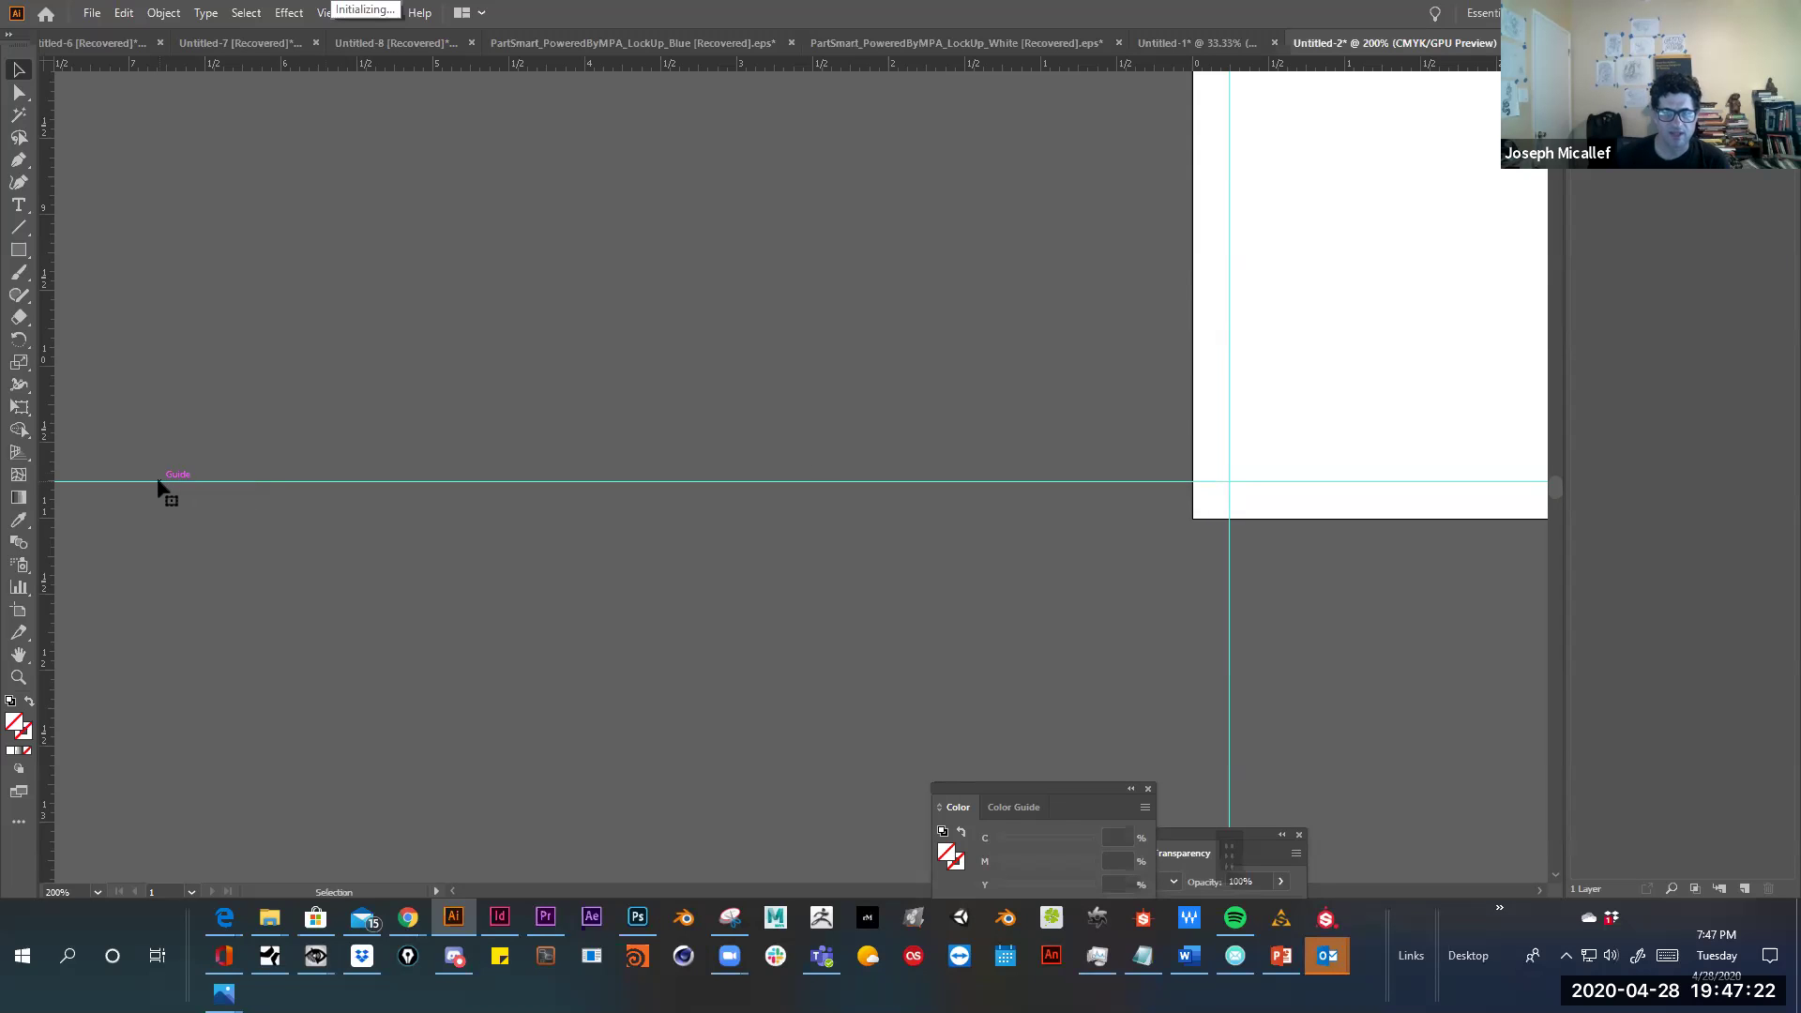
Examine the artboard's four margin guides, both close up and with the whole page in view
{"action": "left_click", "coordinate": [1366, 428], "text": "ctrl+alt+super"}
{"action": "left_click", "coordinate": [938, 436], "text": "ctrl+alt+super"}
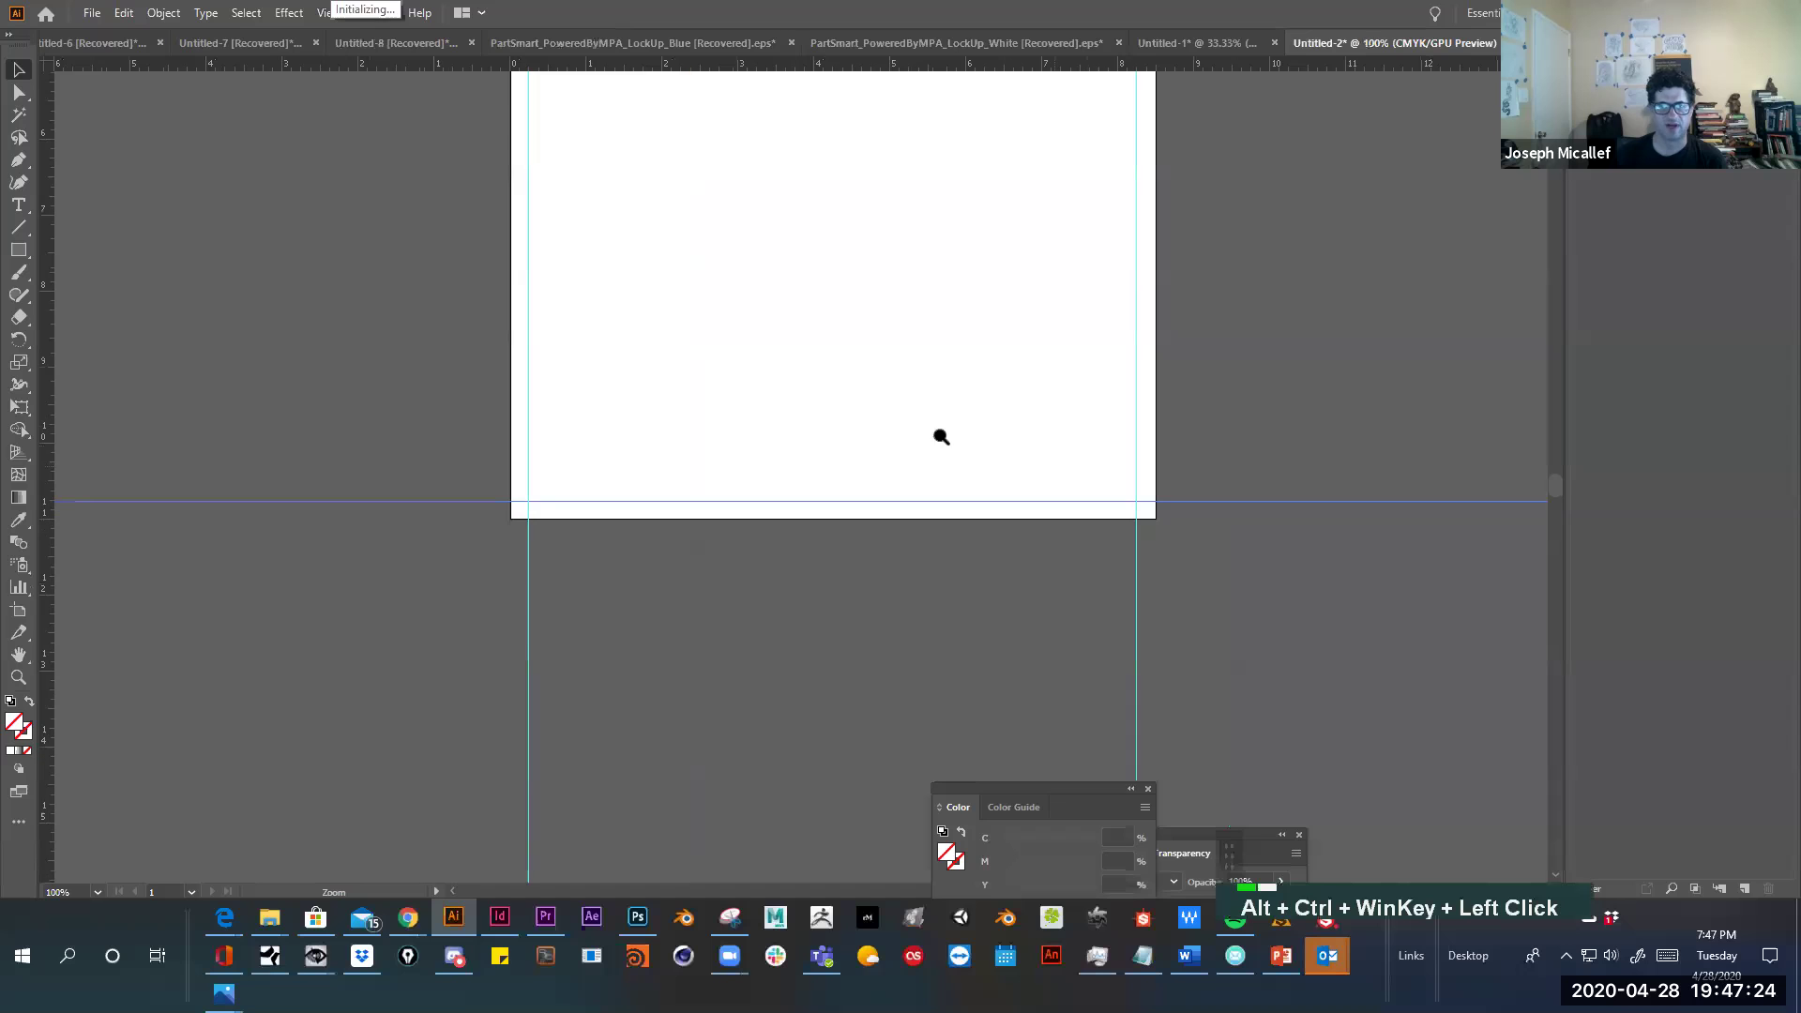
{"action": "scroll", "coordinate": [562, 328], "scroll_direction": "up", "scroll_amount": 3}
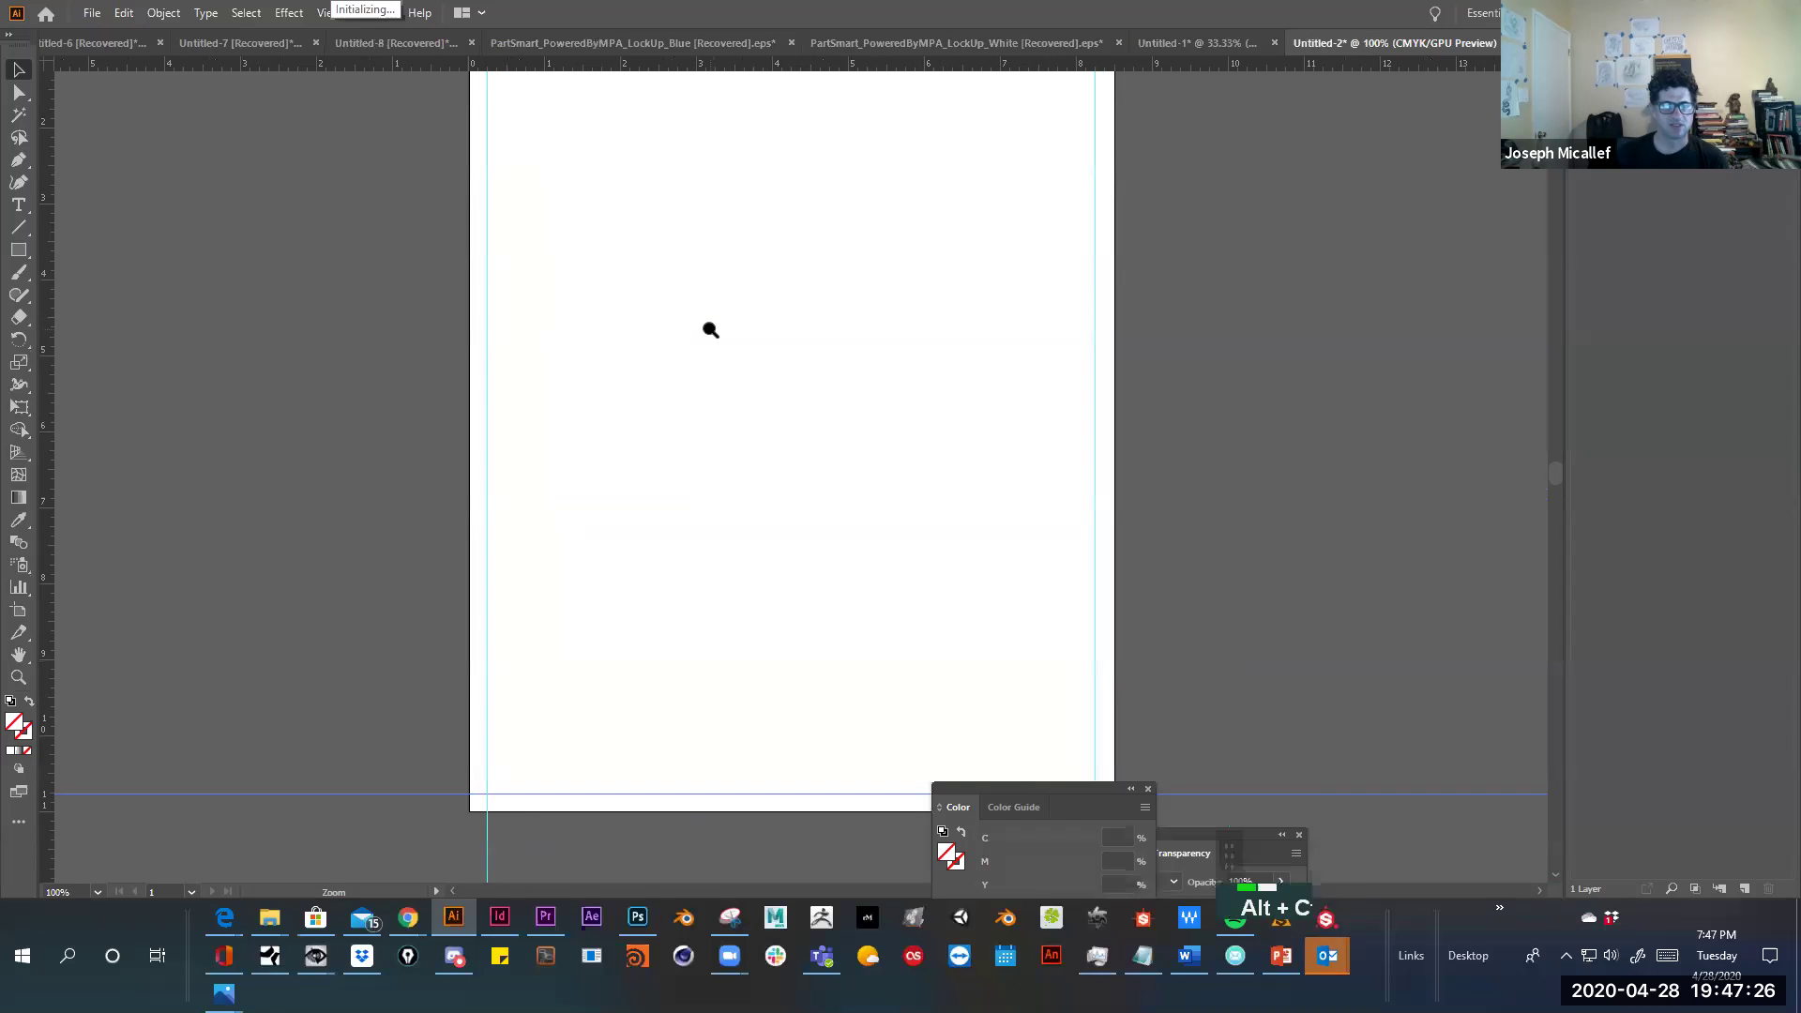
{"action": "left_click", "coordinate": [705, 327], "text": "ctrl+alt+super"}
{"action": "left_click_drag", "start_coordinate": [705, 327], "coordinate": [570, 317]}
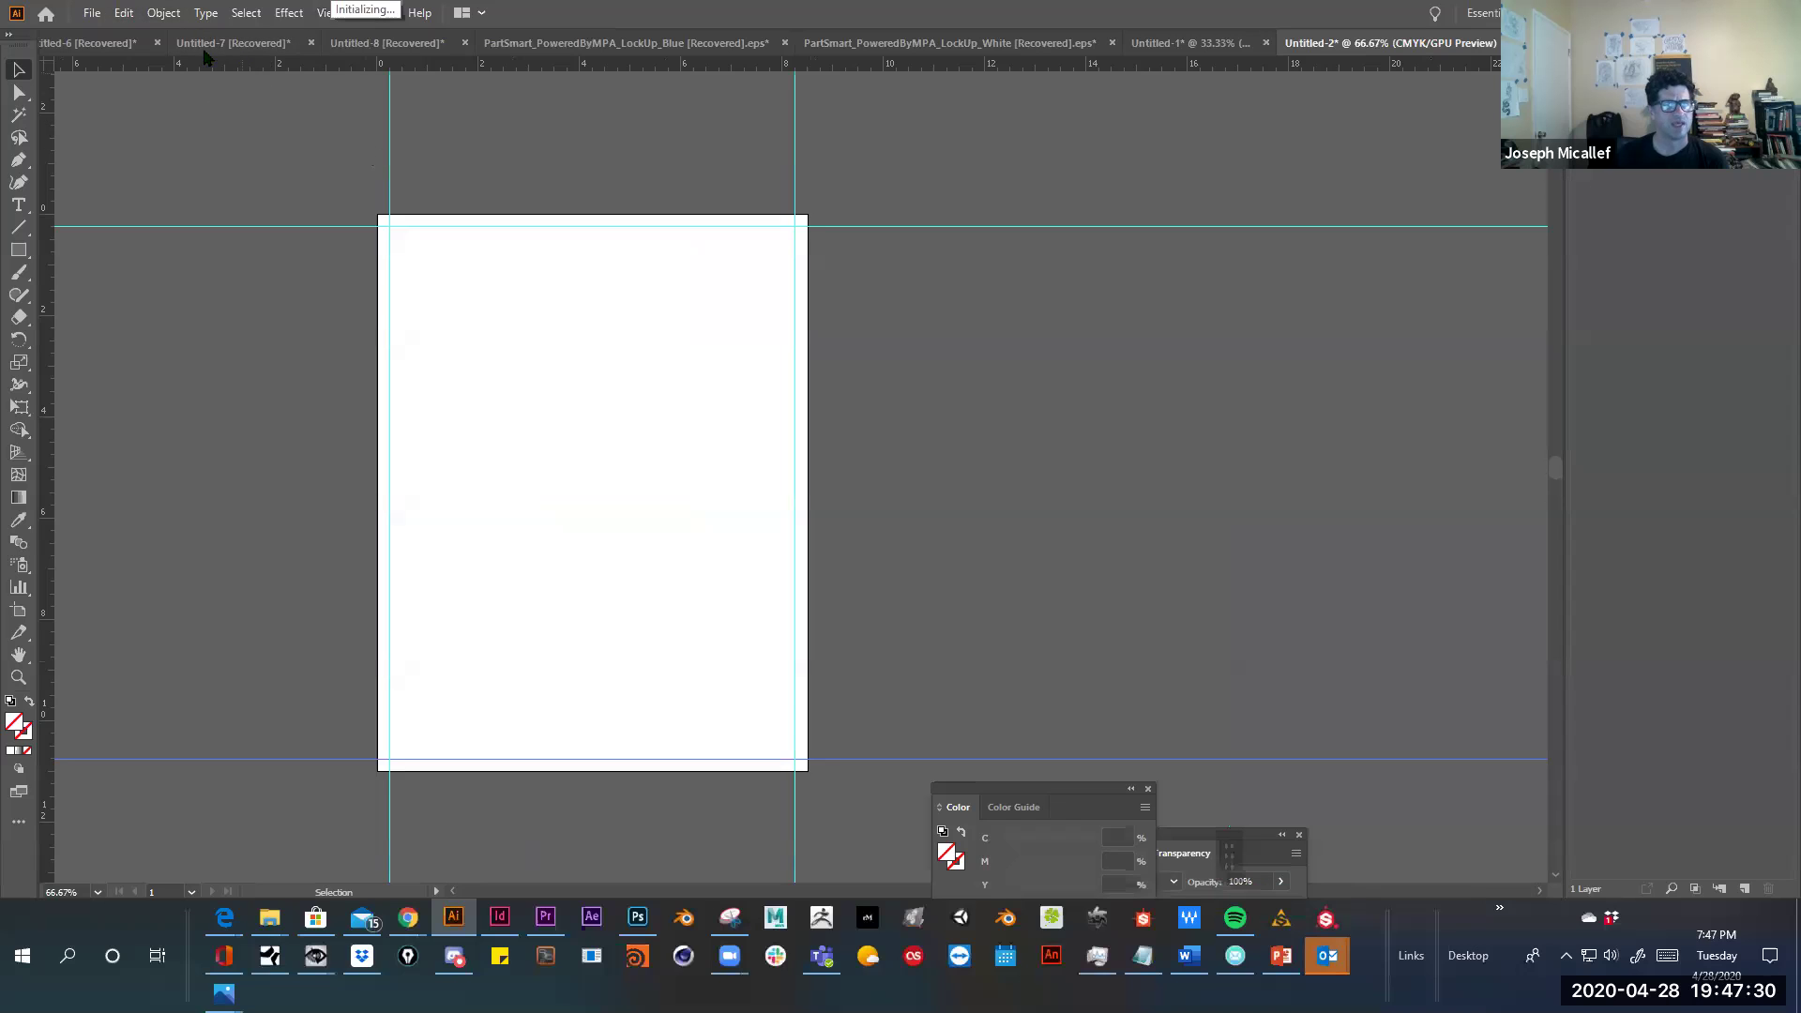
{"action": "left_click", "coordinate": [514, 430], "text": "ctrl"}
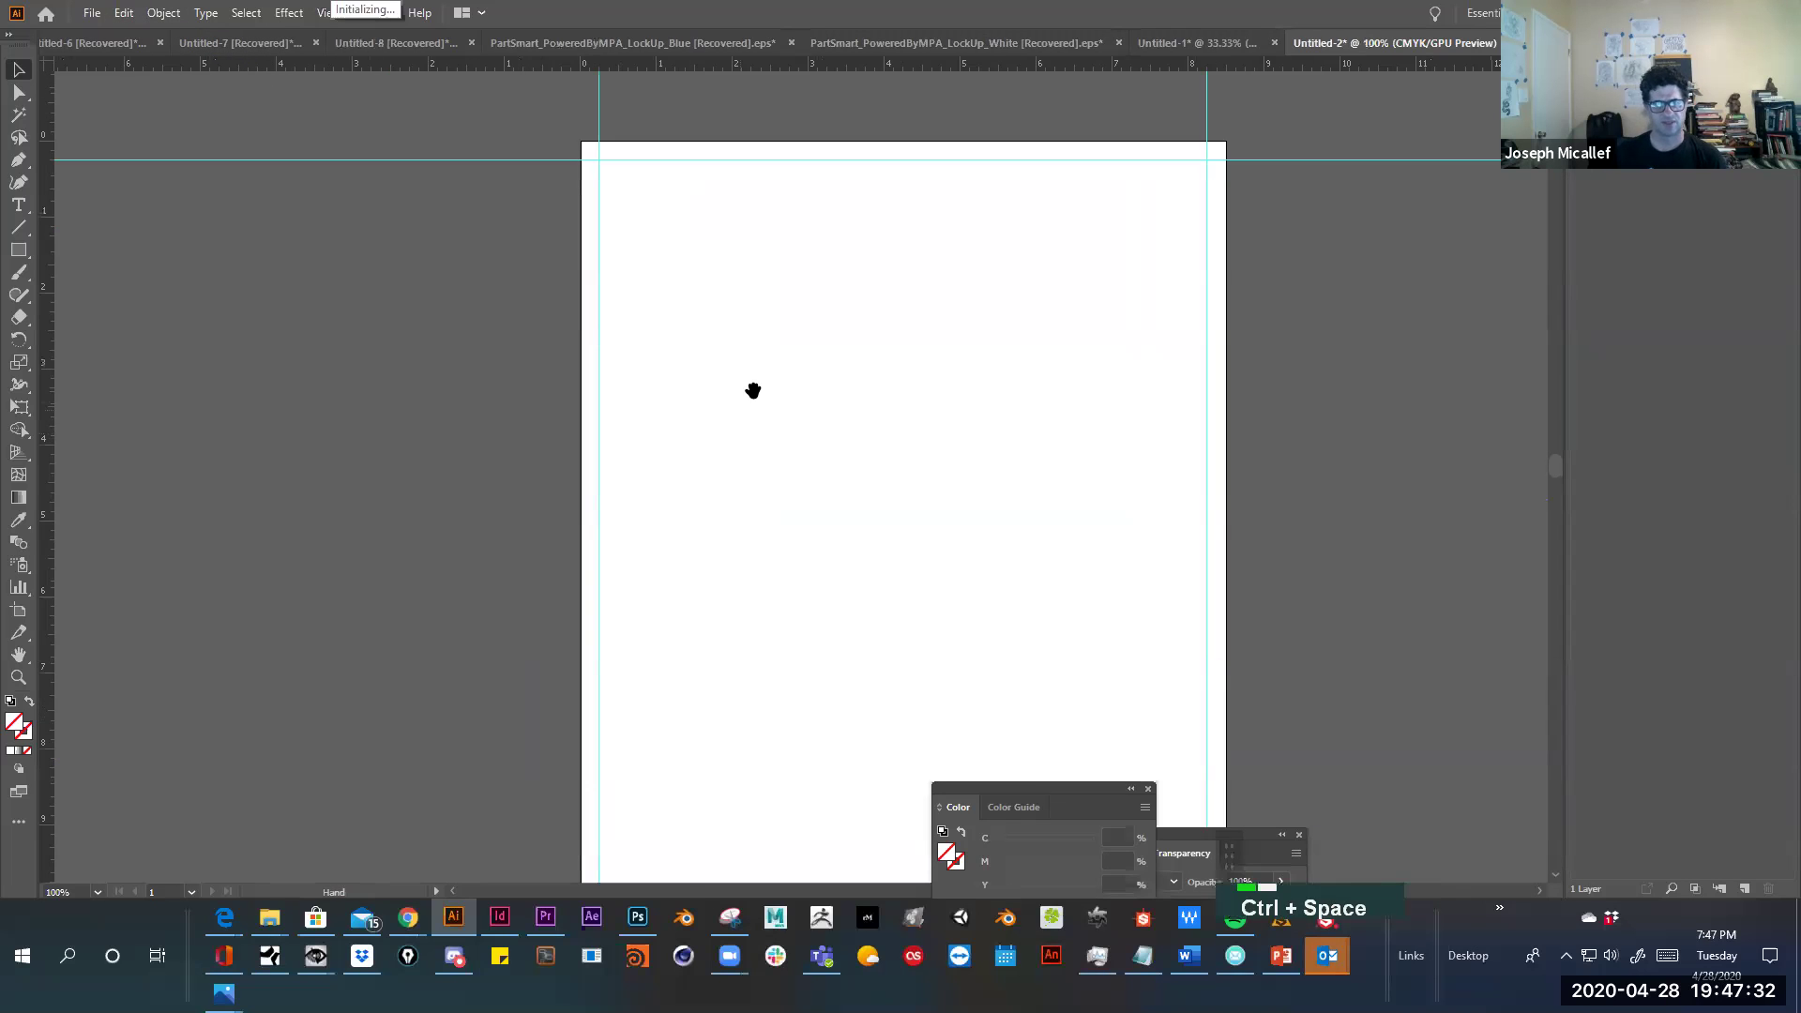
{"action": "left_click", "coordinate": [755, 379], "text": "ctrl+alt"}
{"action": "left_click_drag", "start_coordinate": [936, 482], "coordinate": [800, 438]}
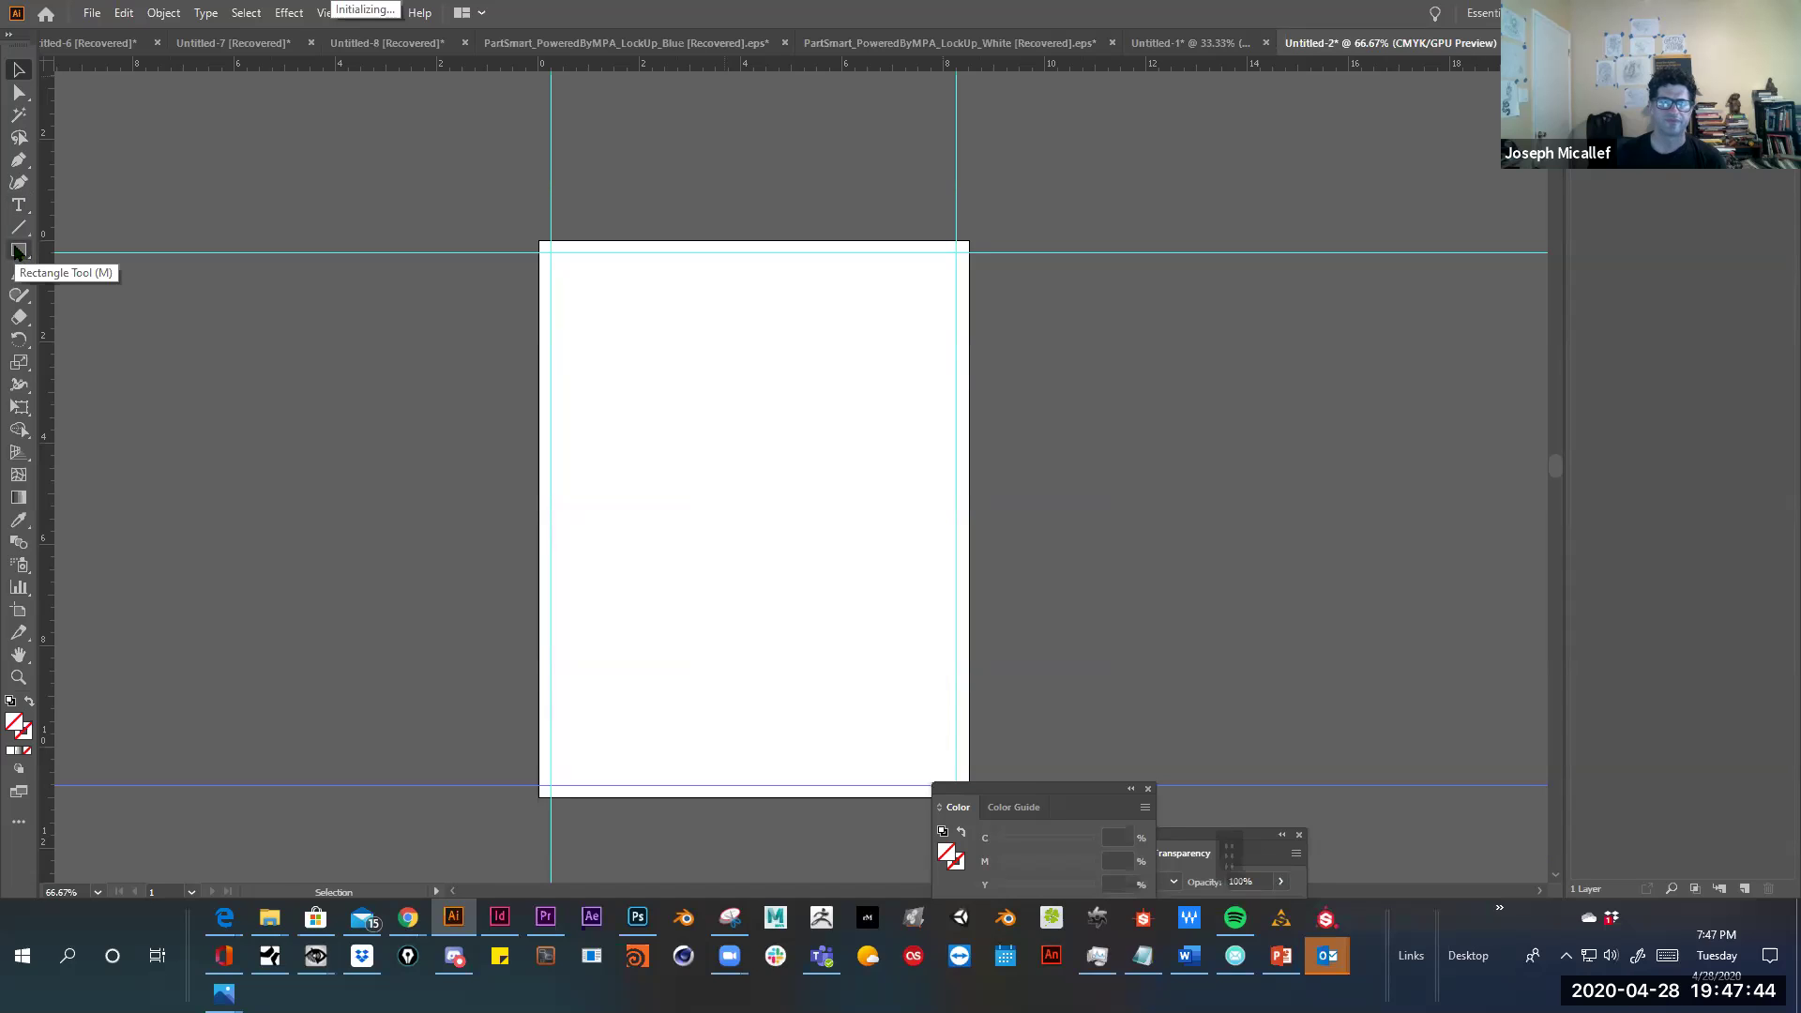
Draw a rectangle of about 8 by 10.5 in snapped to all four margin guides, undoing the misaligned attempts
{"action": "left_click", "coordinate": [17, 252]}
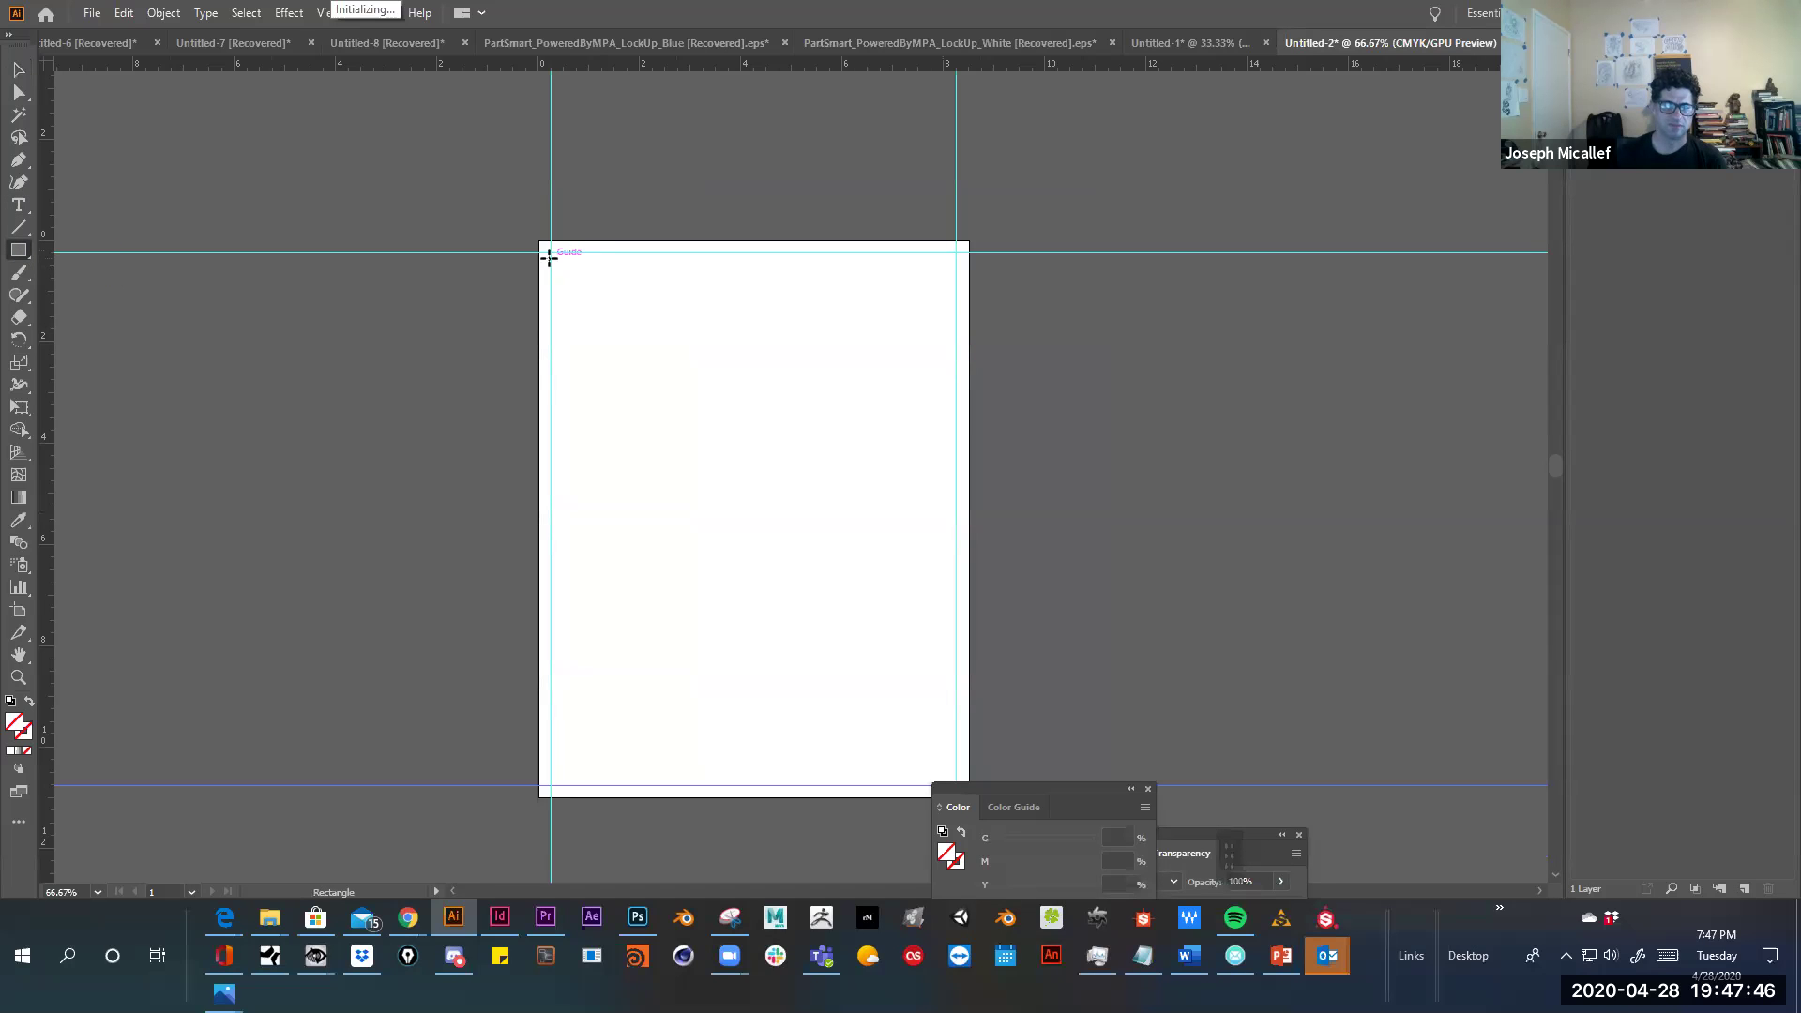
{"action": "left_click_drag", "start_coordinate": [554, 252], "coordinate": [794, 607]}
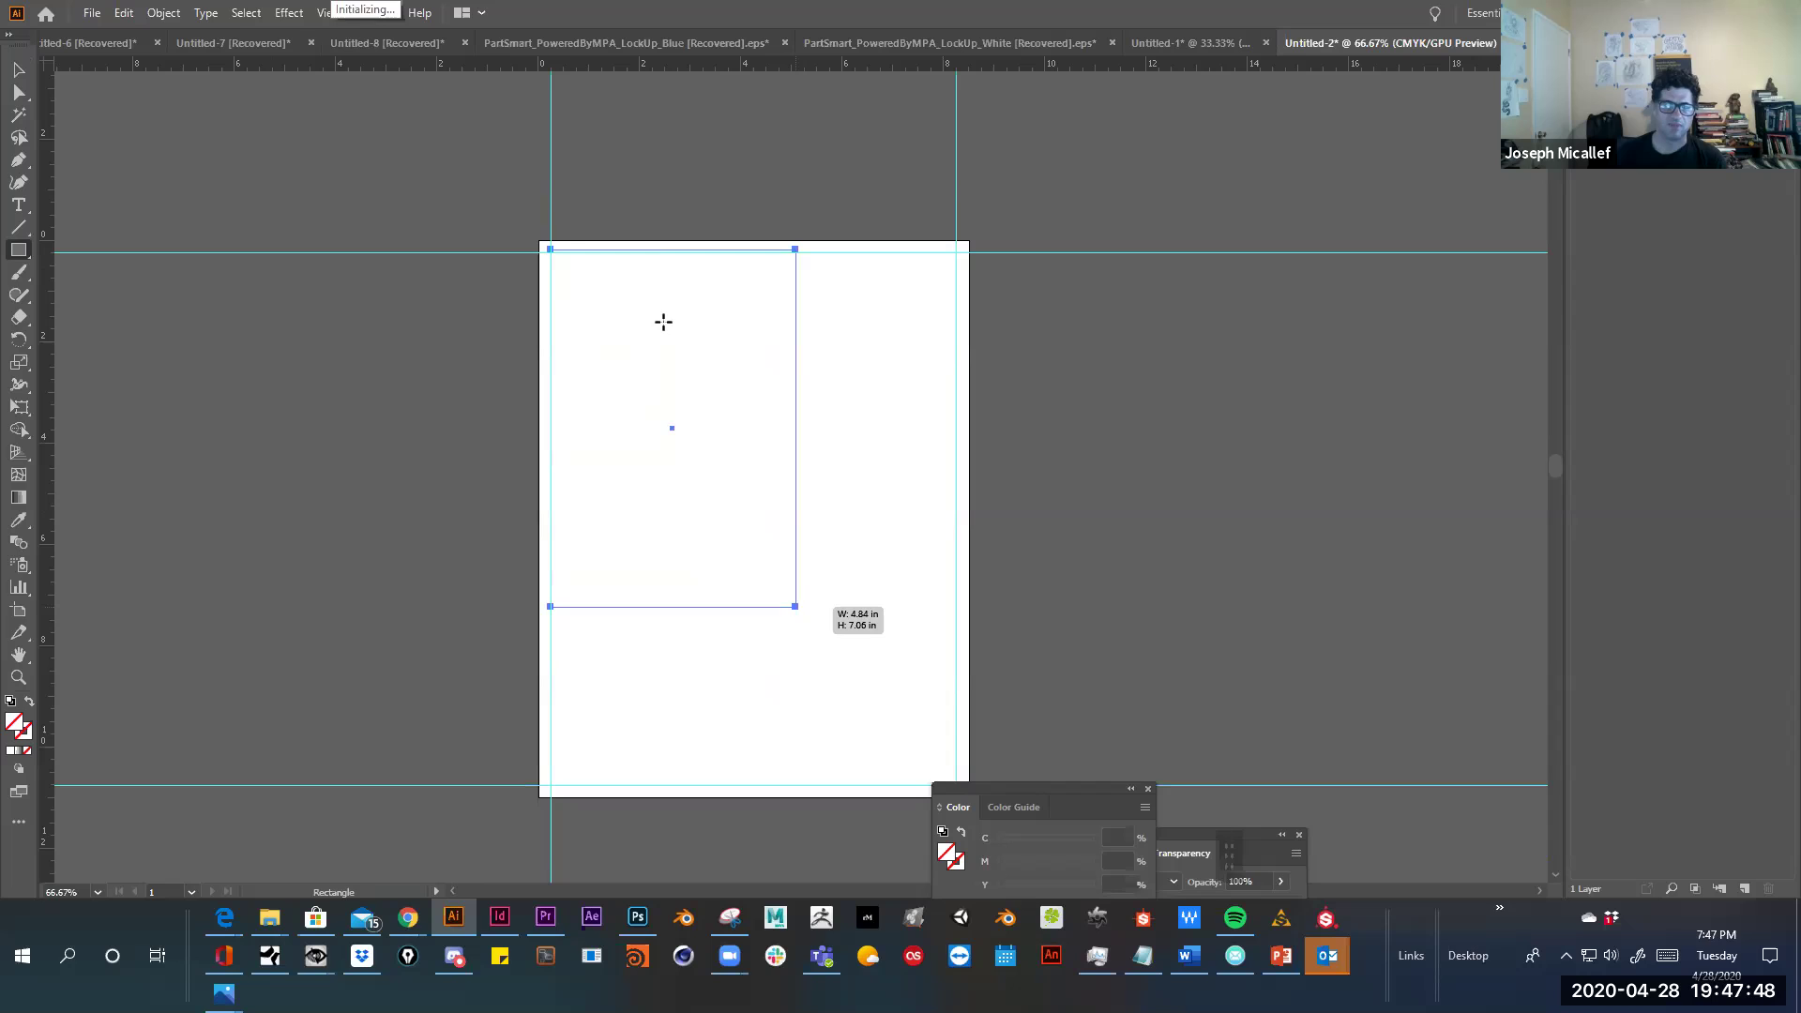
{"action": "key", "text": "ctrl+z"}
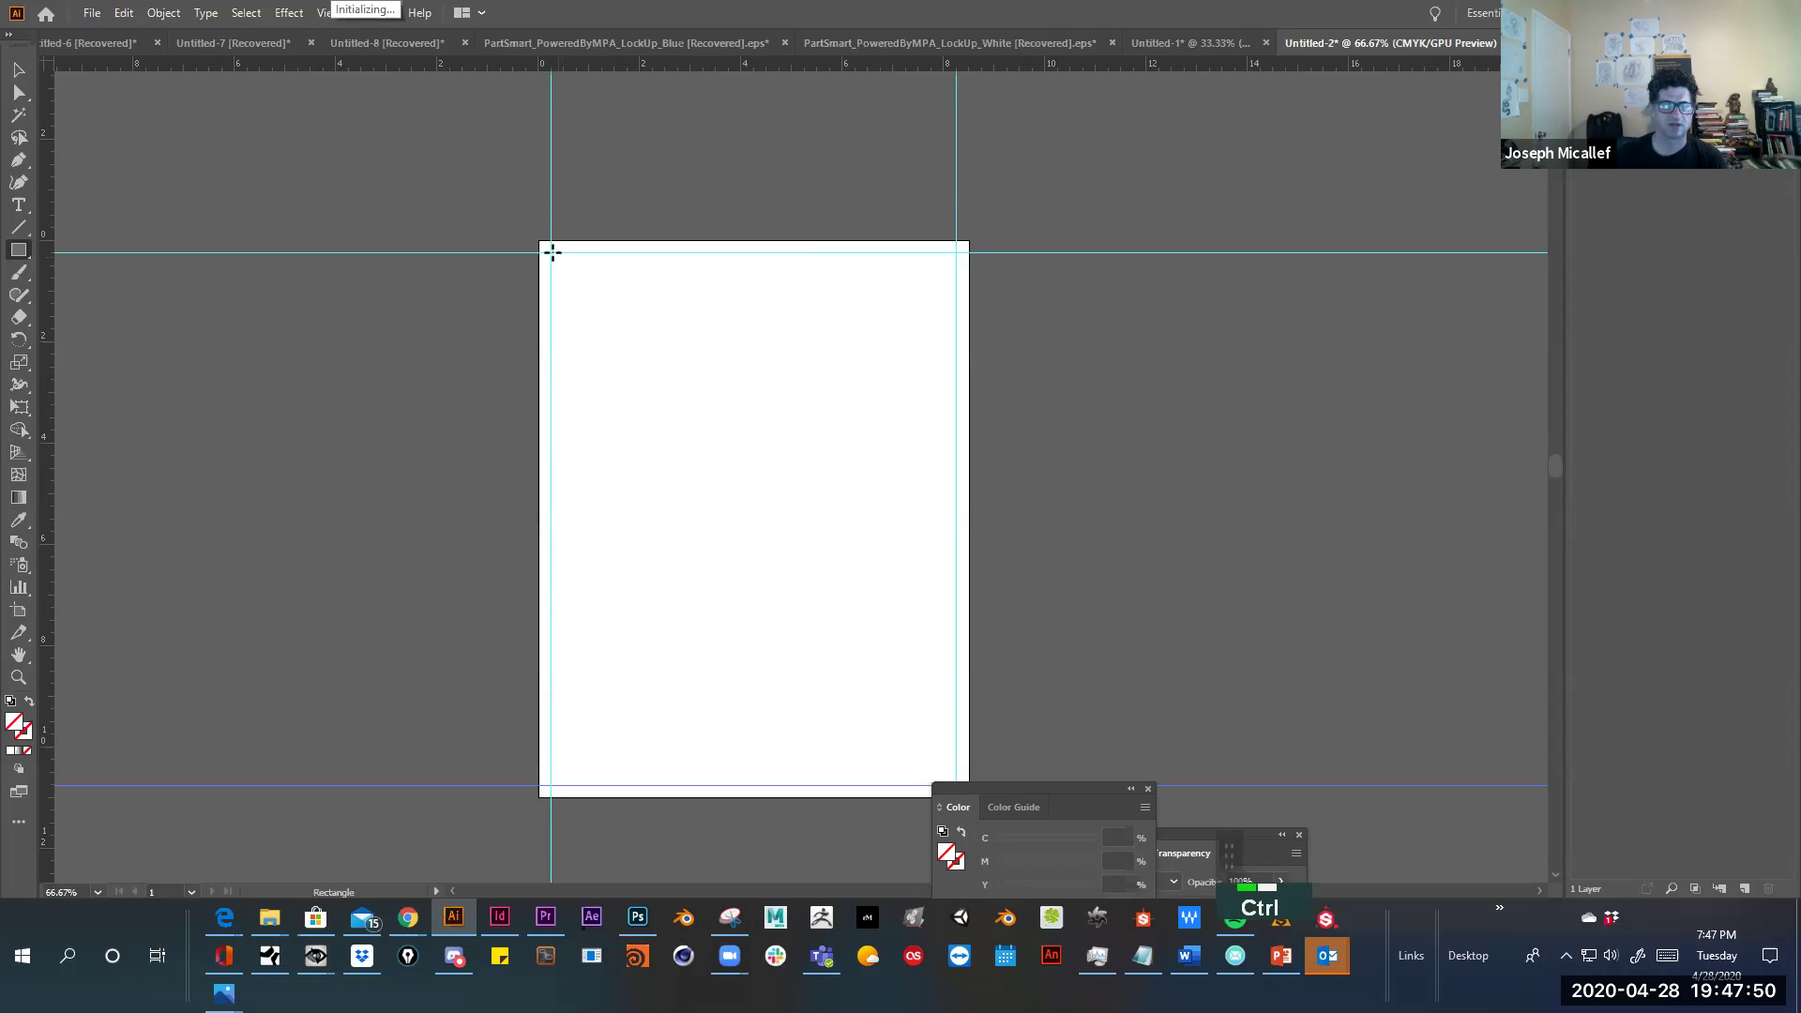
{"action": "left_click_drag", "start_coordinate": [551, 251], "coordinate": [949, 785]}
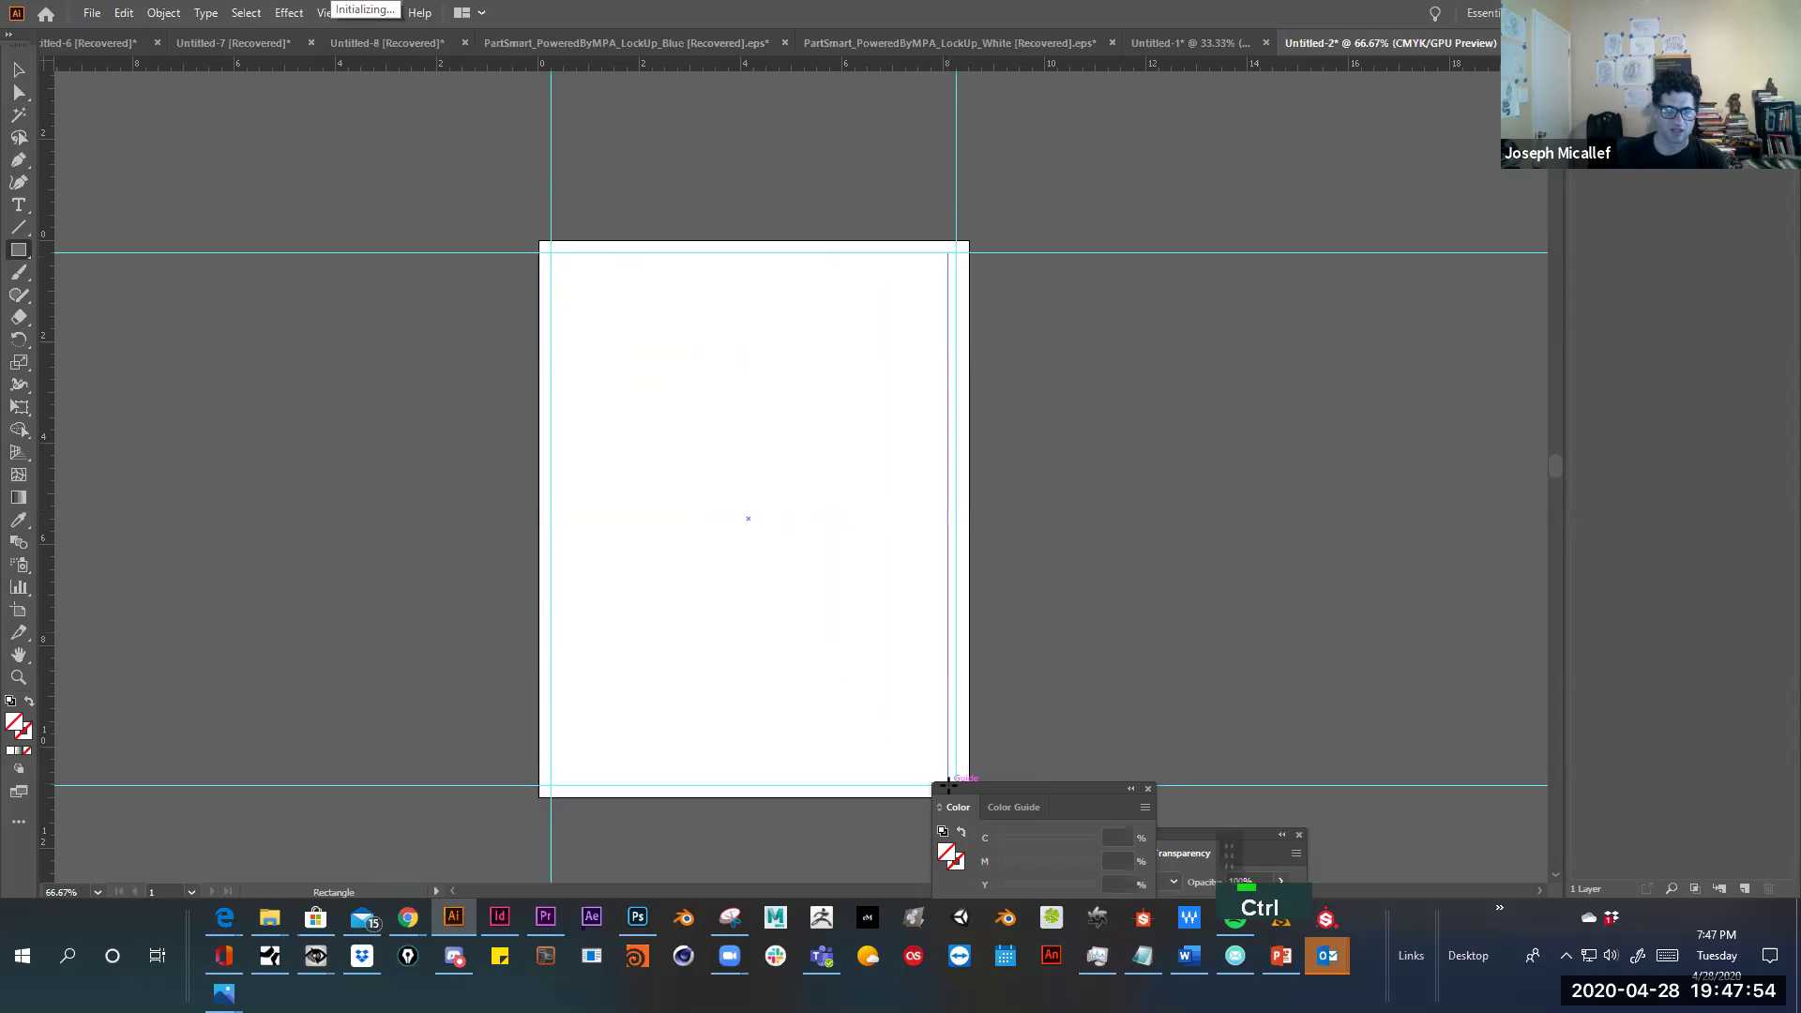
{"action": "left_click", "coordinate": [1148, 791]}
{"action": "key", "text": "ctrl+z"}
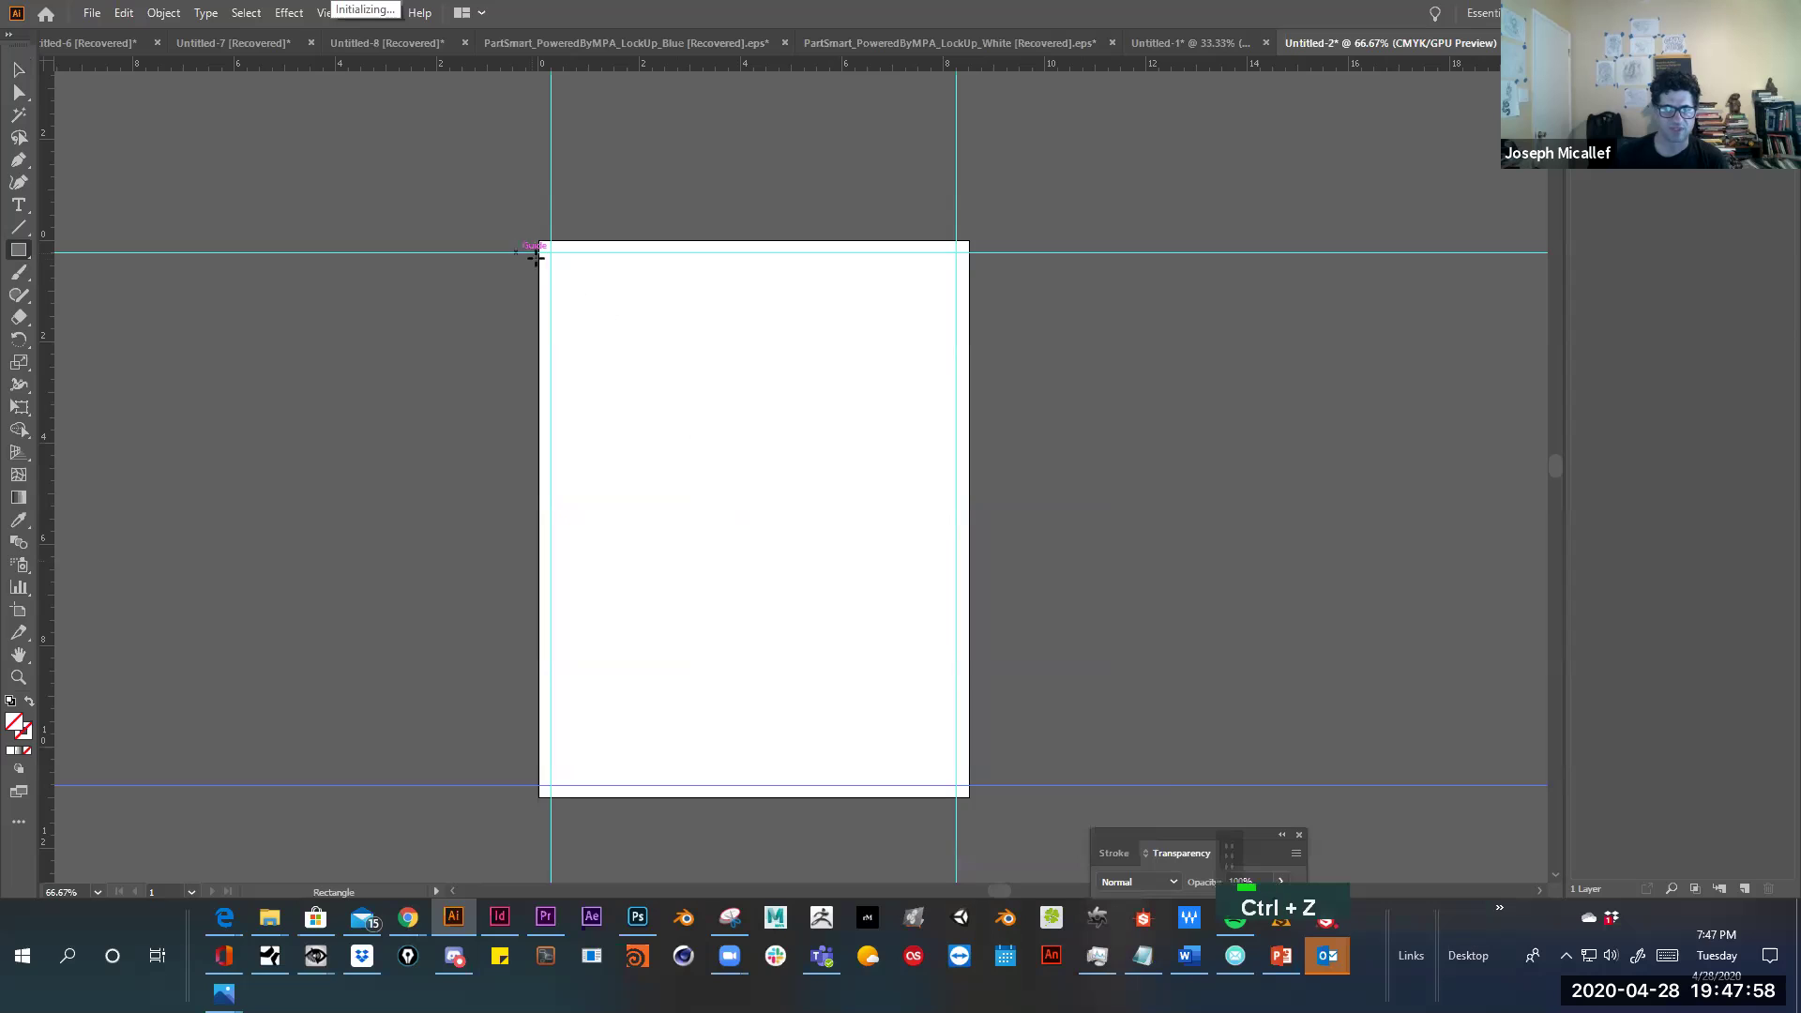
{"action": "left_click_drag", "start_coordinate": [551, 250], "coordinate": [954, 785]}
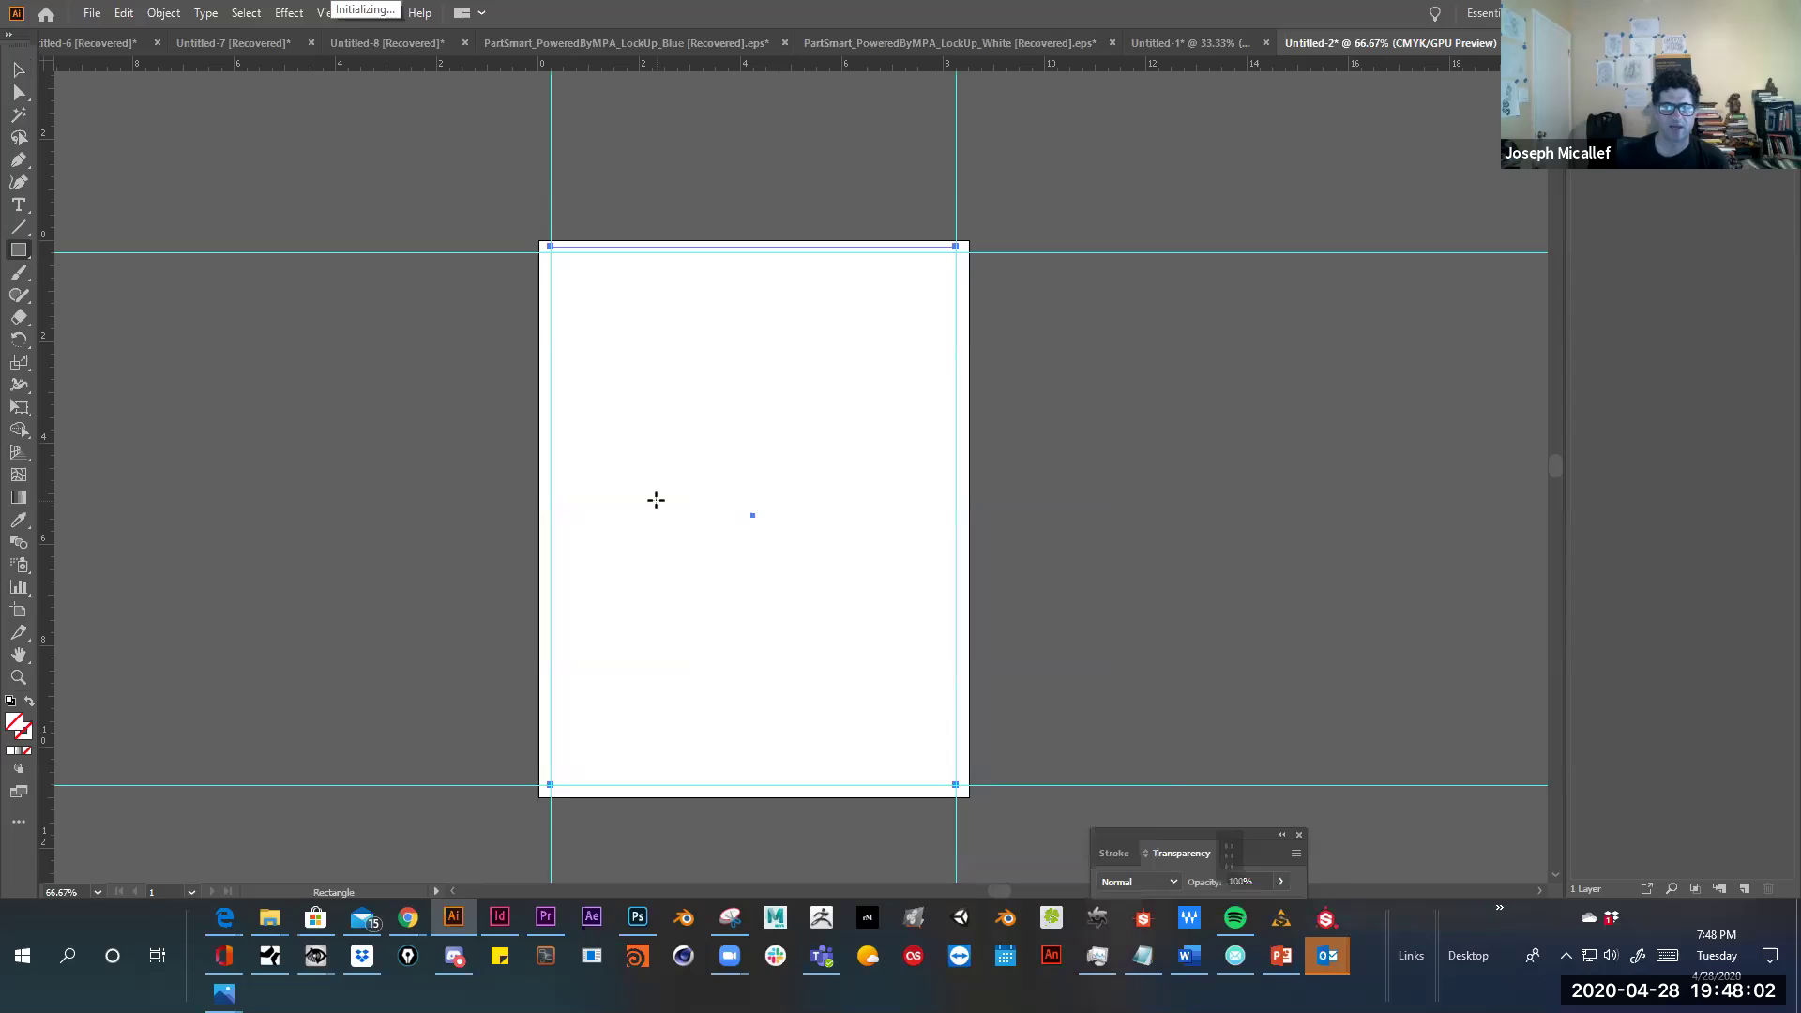
{"action": "key", "text": "ctrl+z"}
{"action": "left_click_drag", "start_coordinate": [549, 251], "coordinate": [950, 784]}
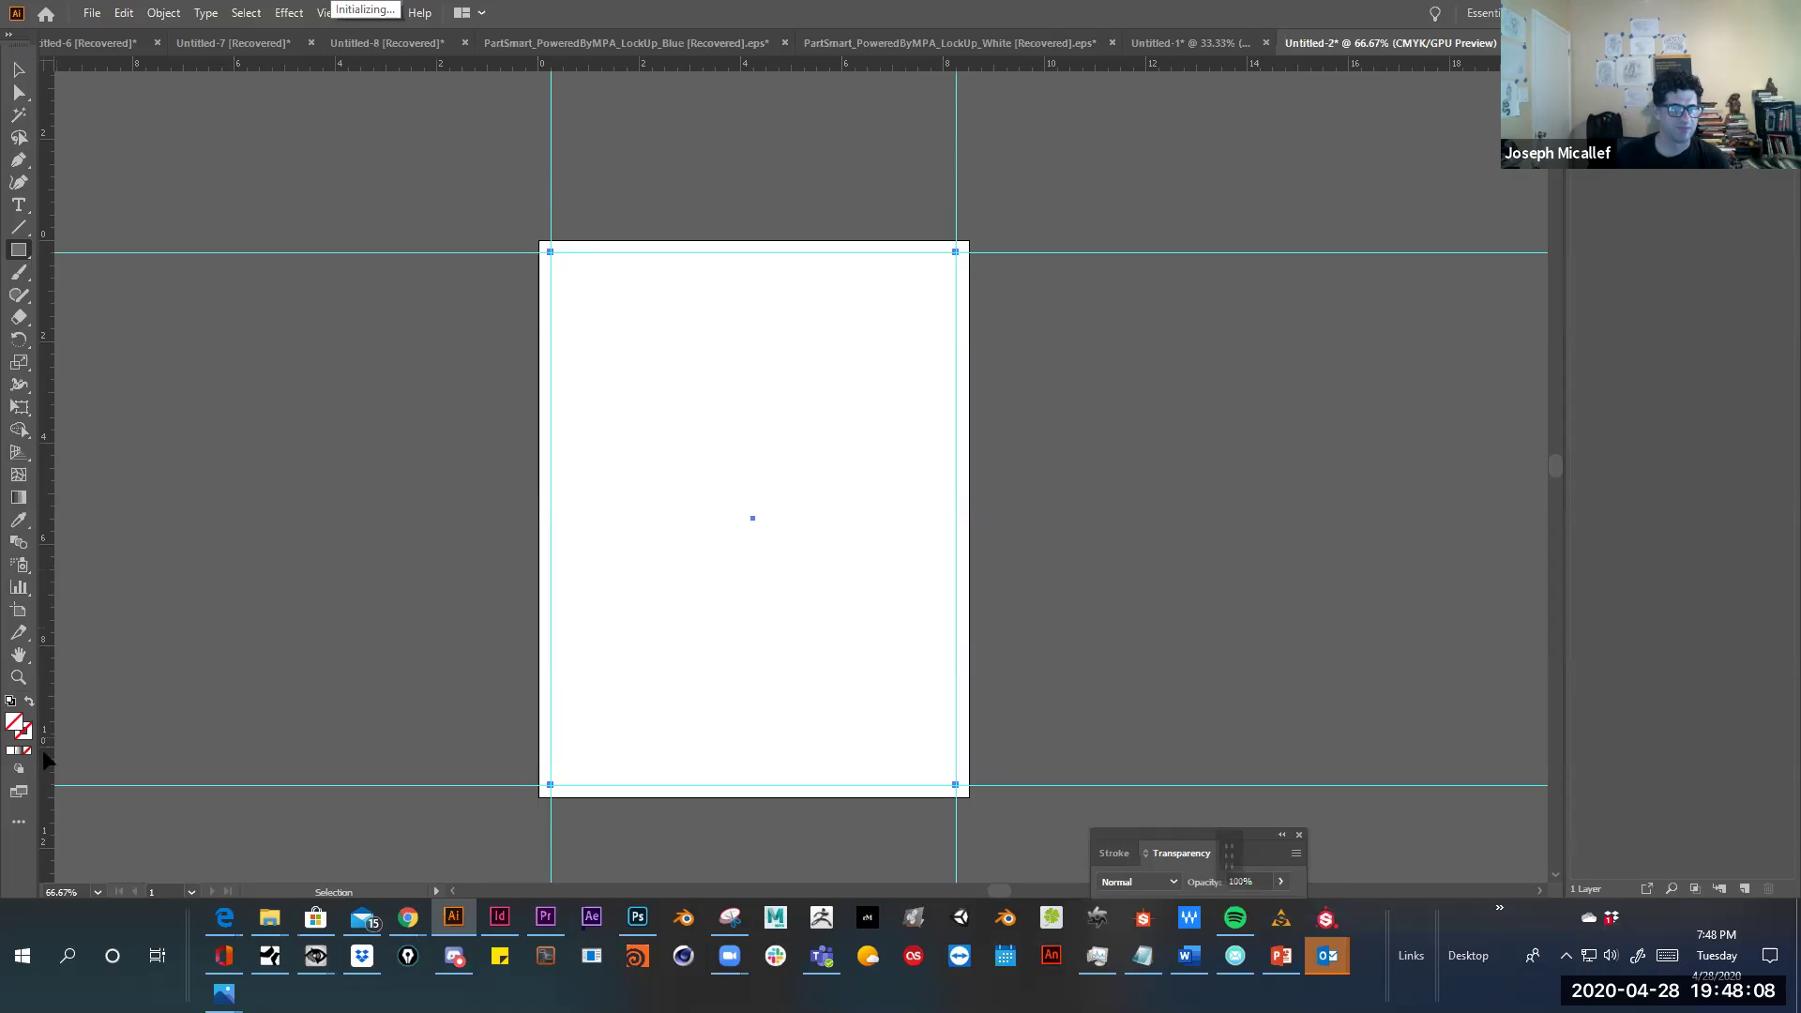
Try to give the rectangle a black (000000) stroke, and cancel the Rectangle size dialog
{"action": "left_click", "coordinate": [24, 738]}
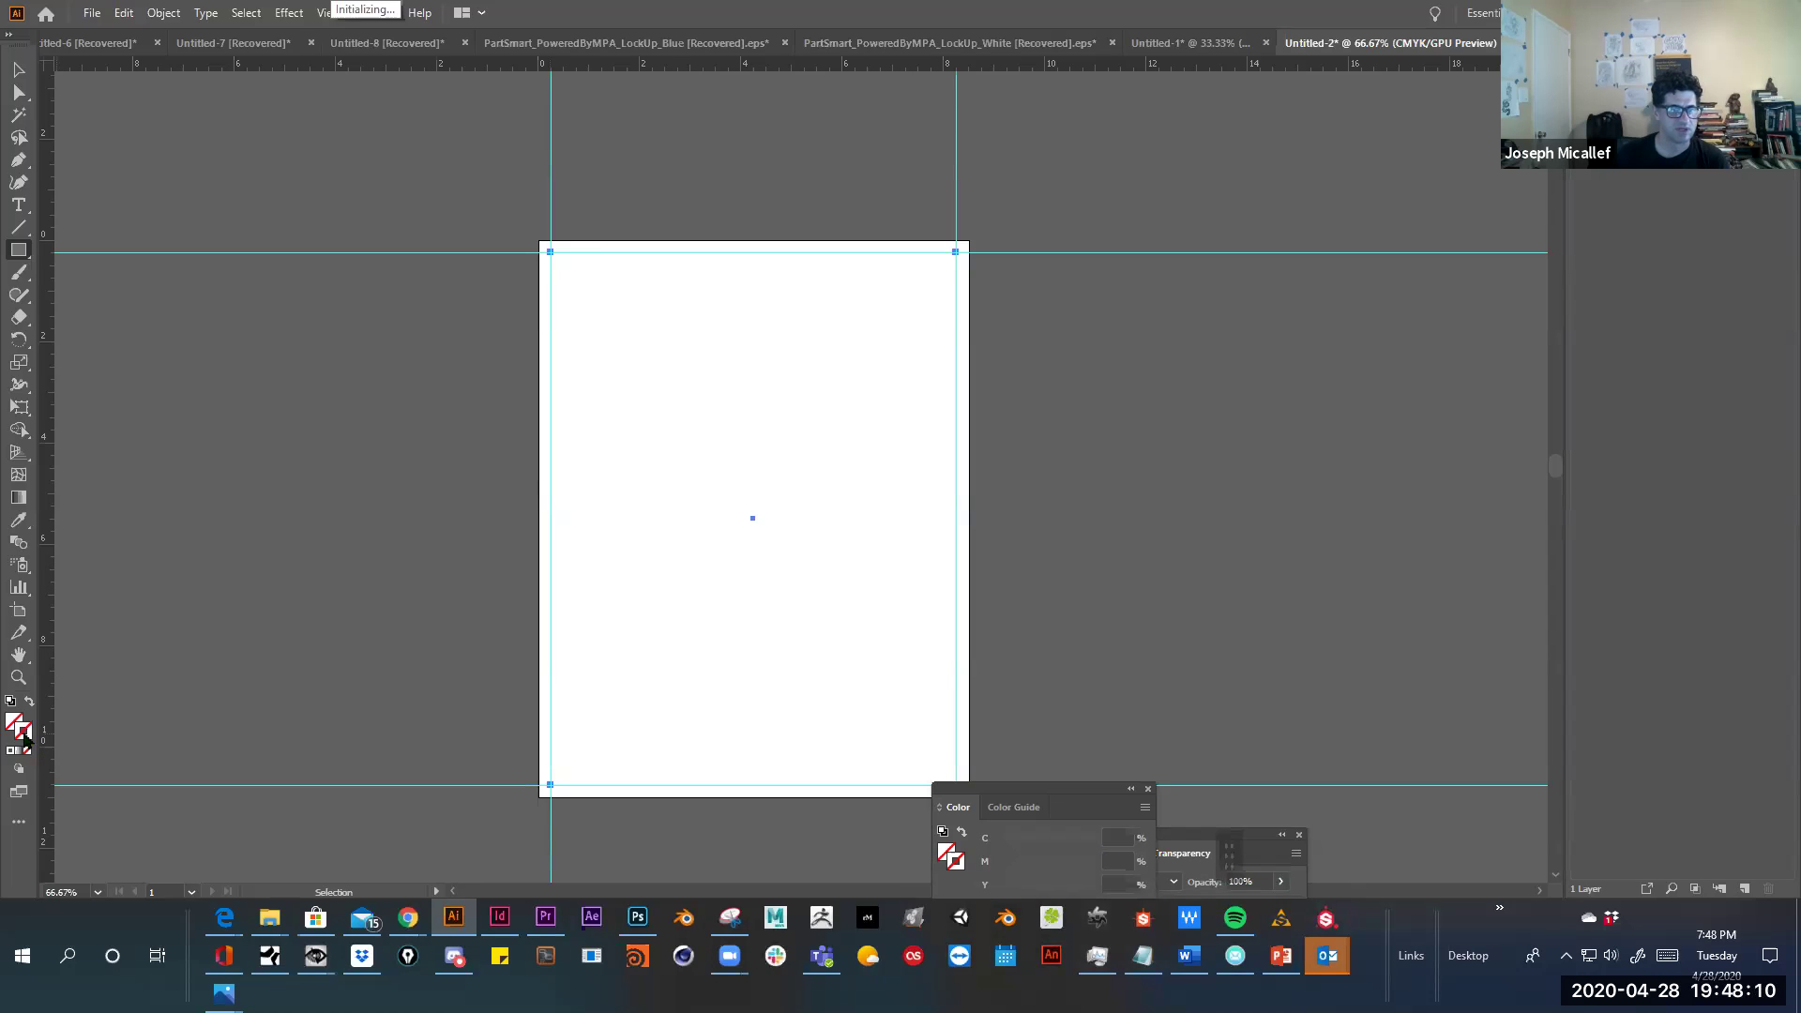
{"action": "double_click", "coordinate": [25, 739]}
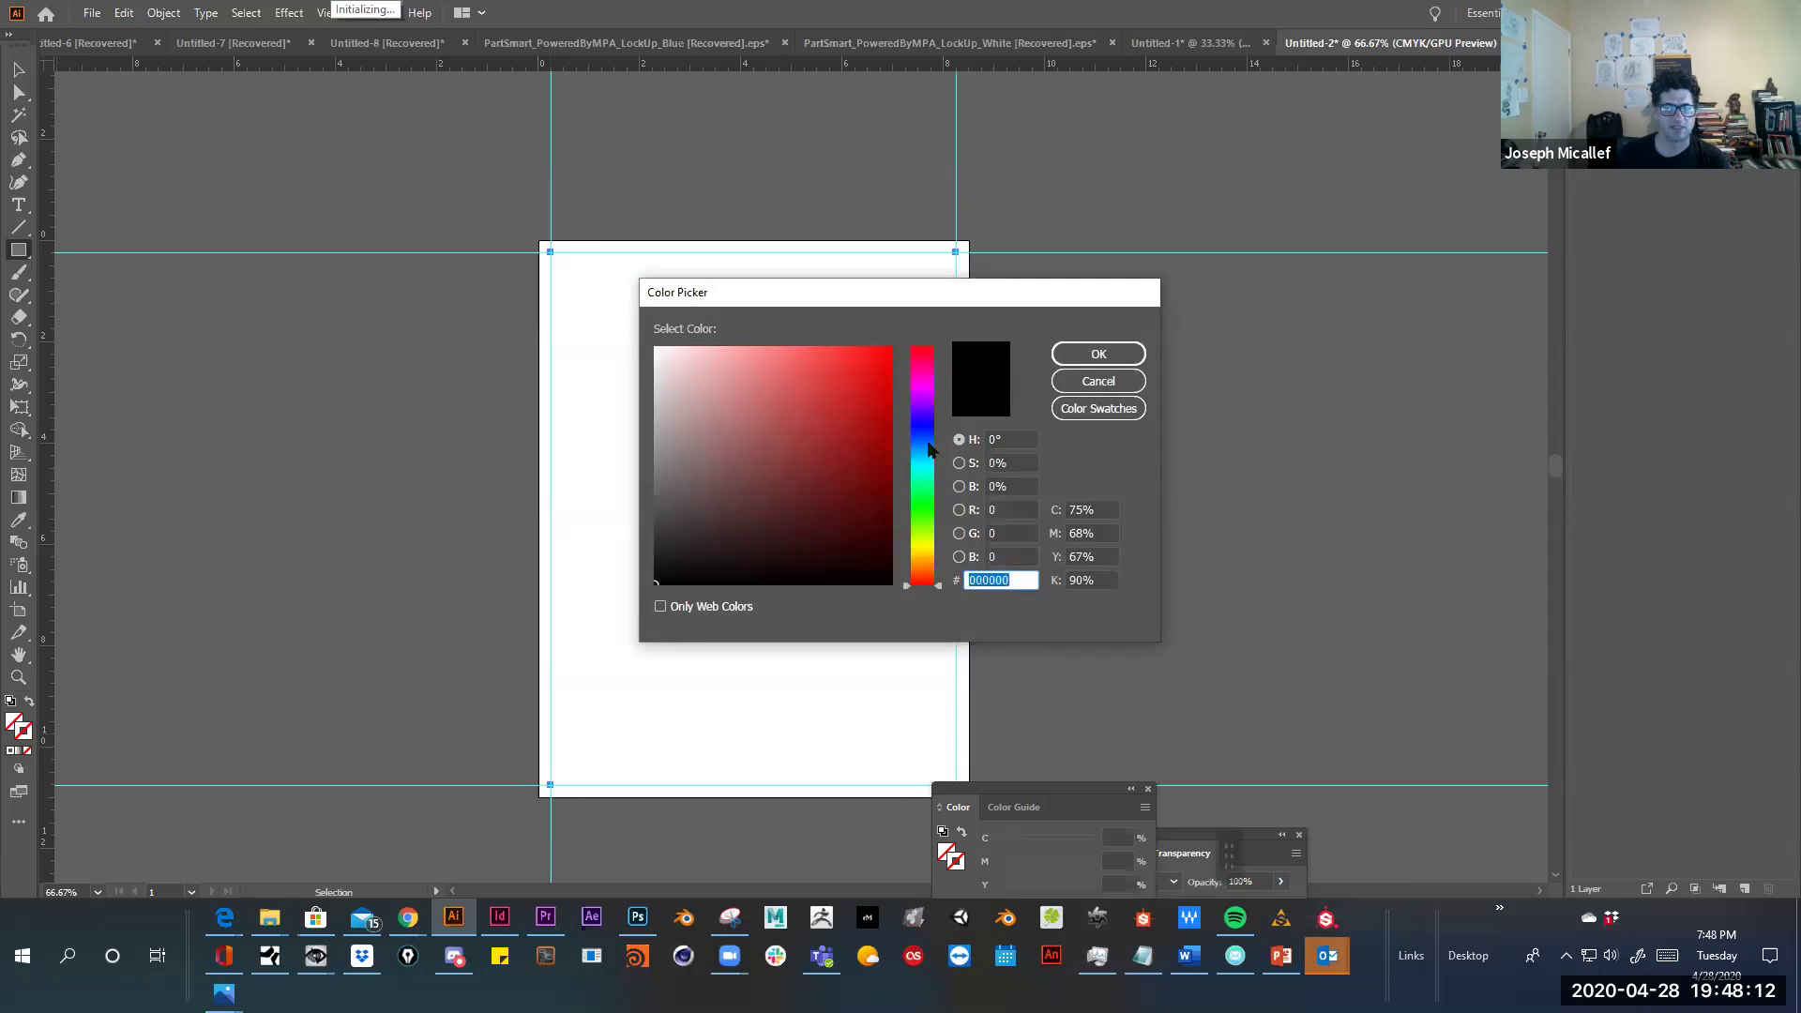
{"action": "left_click", "coordinate": [1110, 356]}
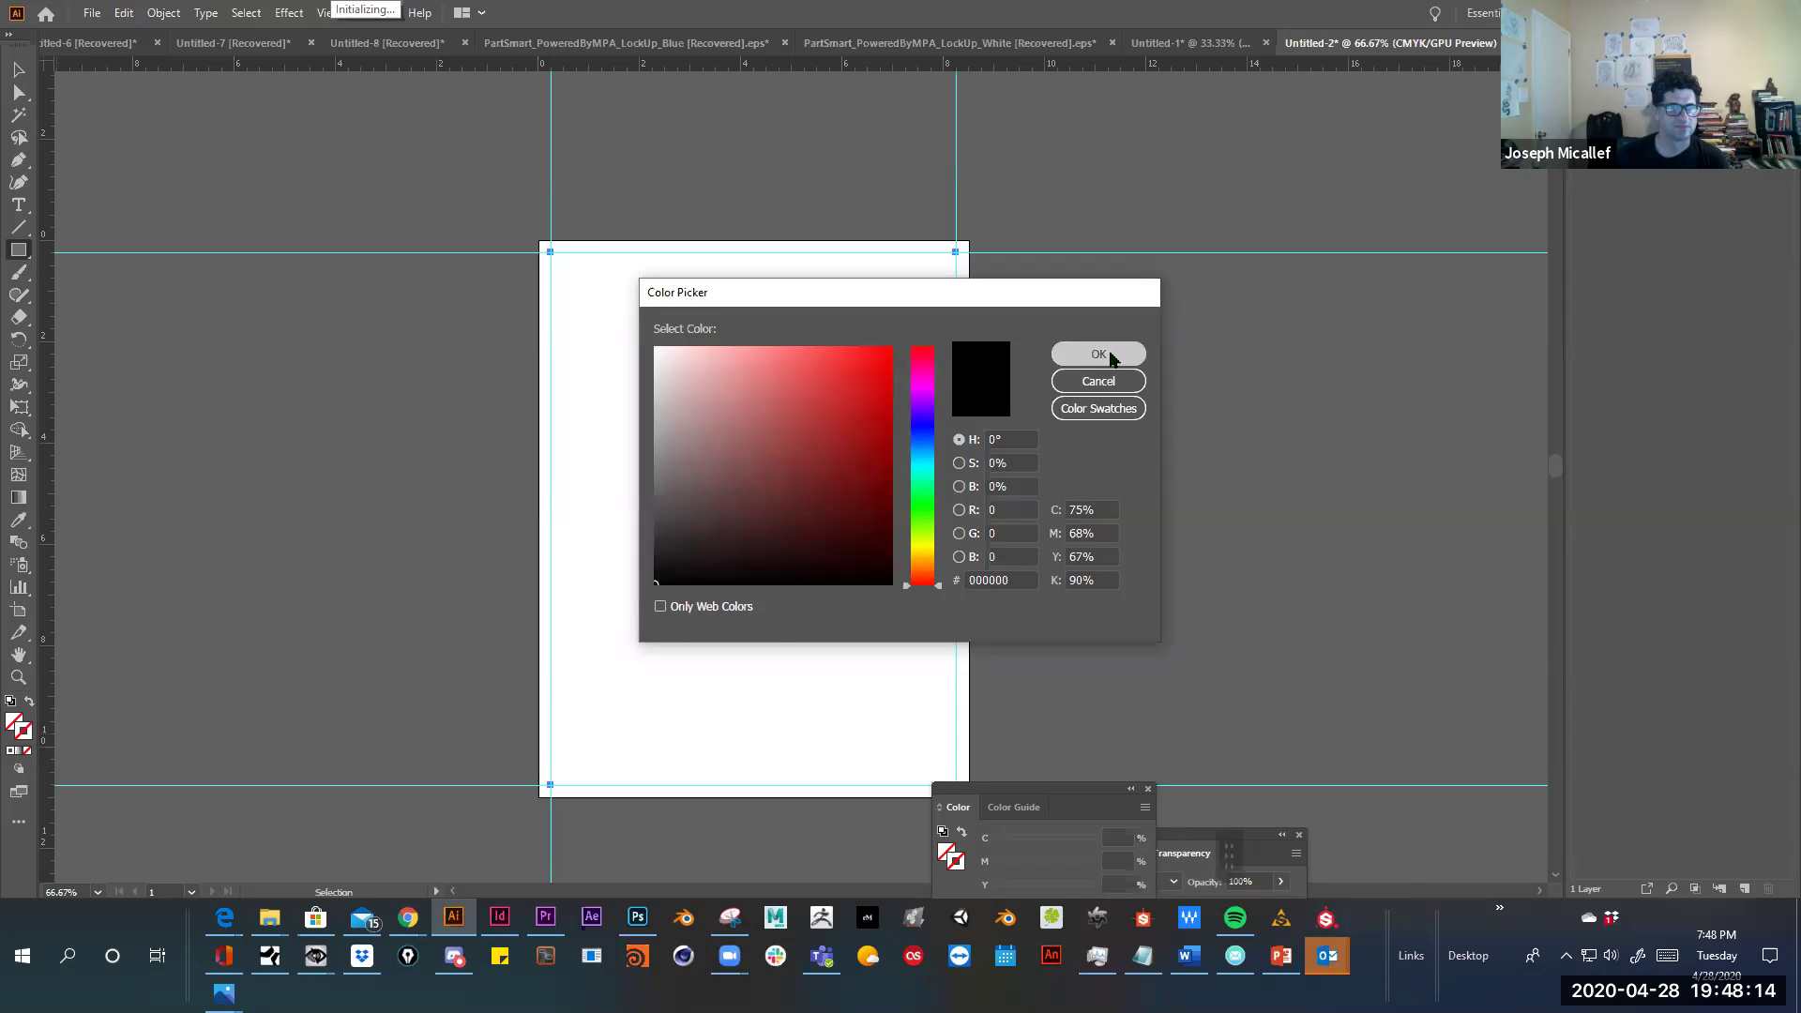
{"action": "left_click", "coordinate": [752, 518]}
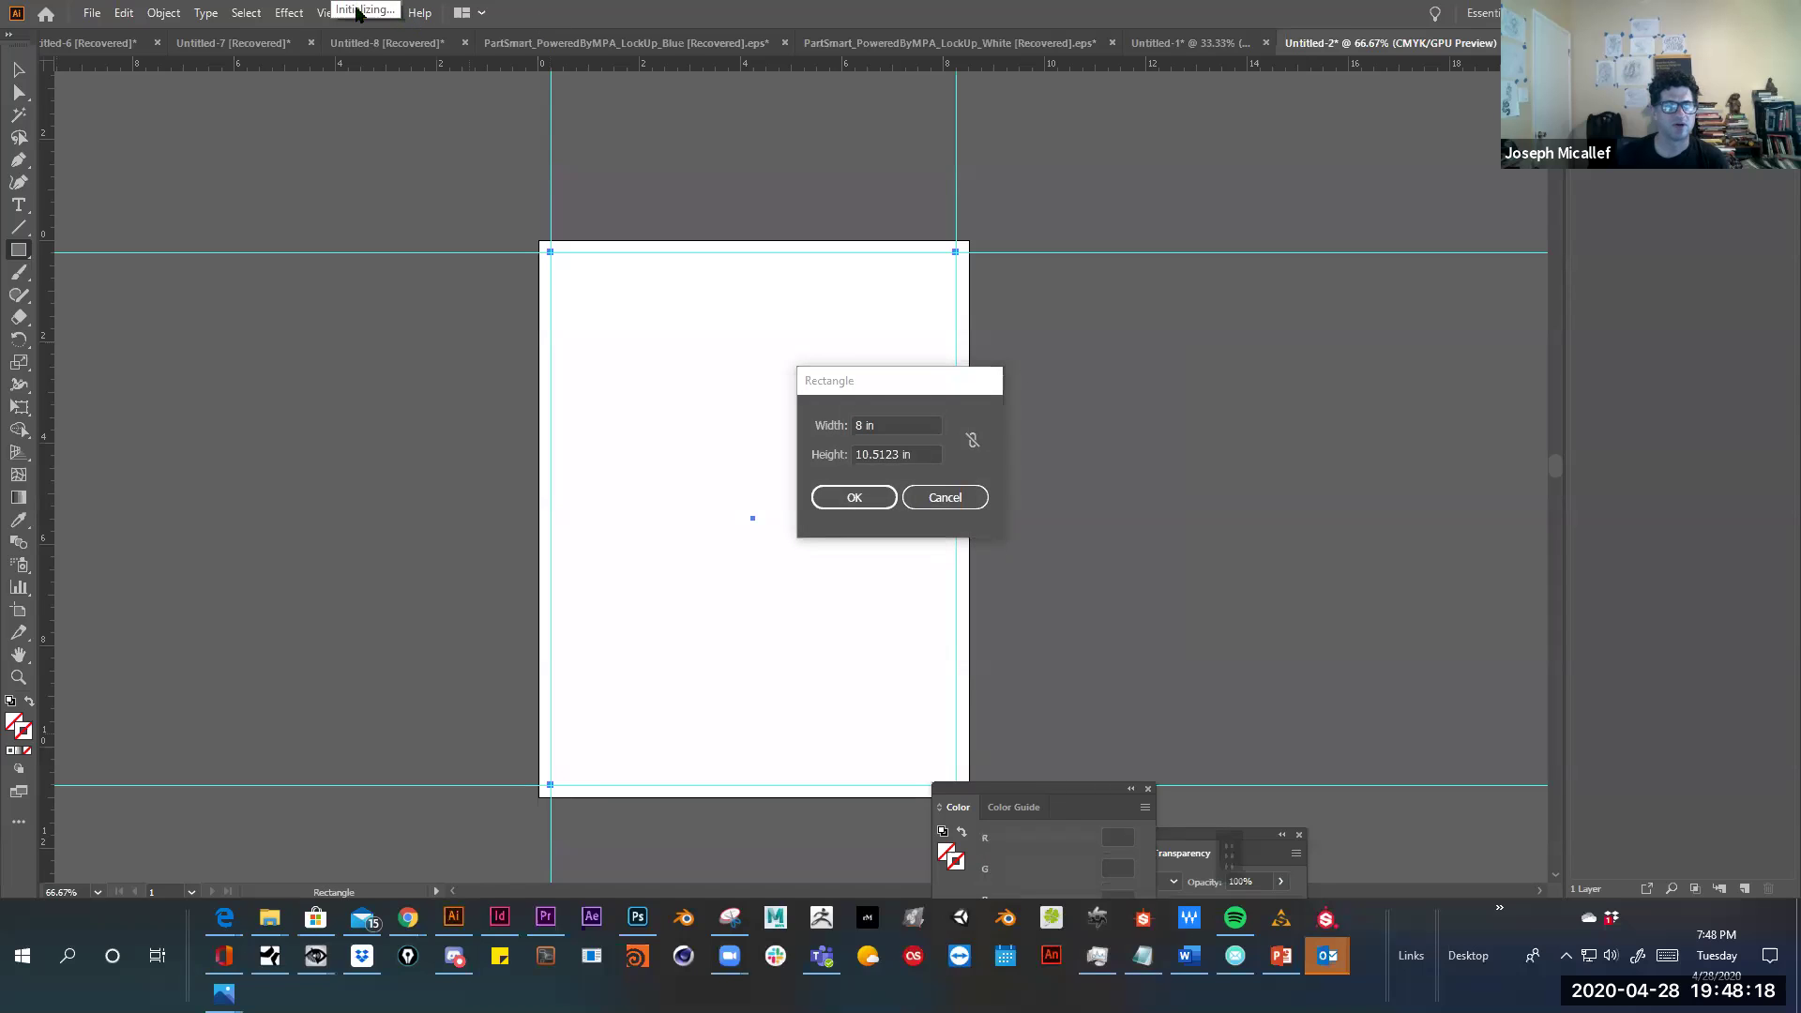
{"action": "left_click", "coordinate": [945, 498]}
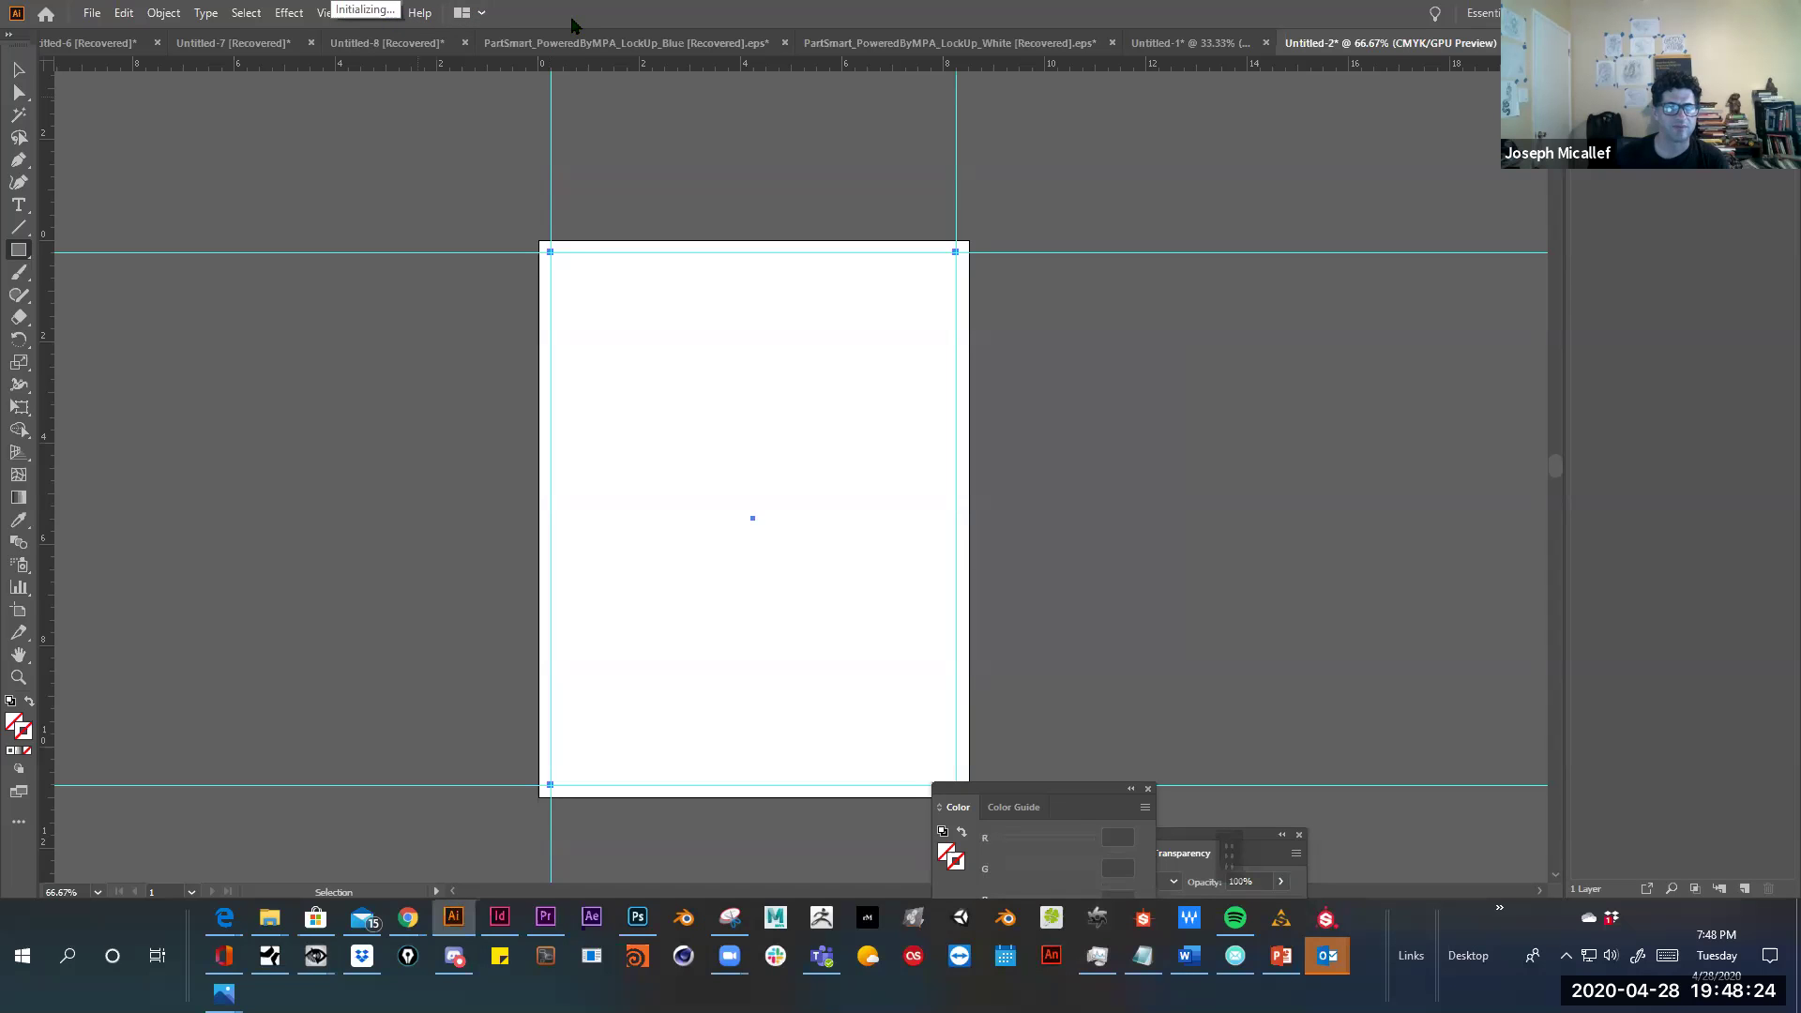
Move the Illustrator window down to uncover InDesign's menu bar behind it
{"action": "mouse_move", "coordinate": [572, 23]}
{"action": "left_mouse_down"}
{"action": "mouse_move", "coordinate": [539, 136]}
{"action": "mouse_move", "coordinate": [555, 25]}
{"action": "left_mouse_up"}
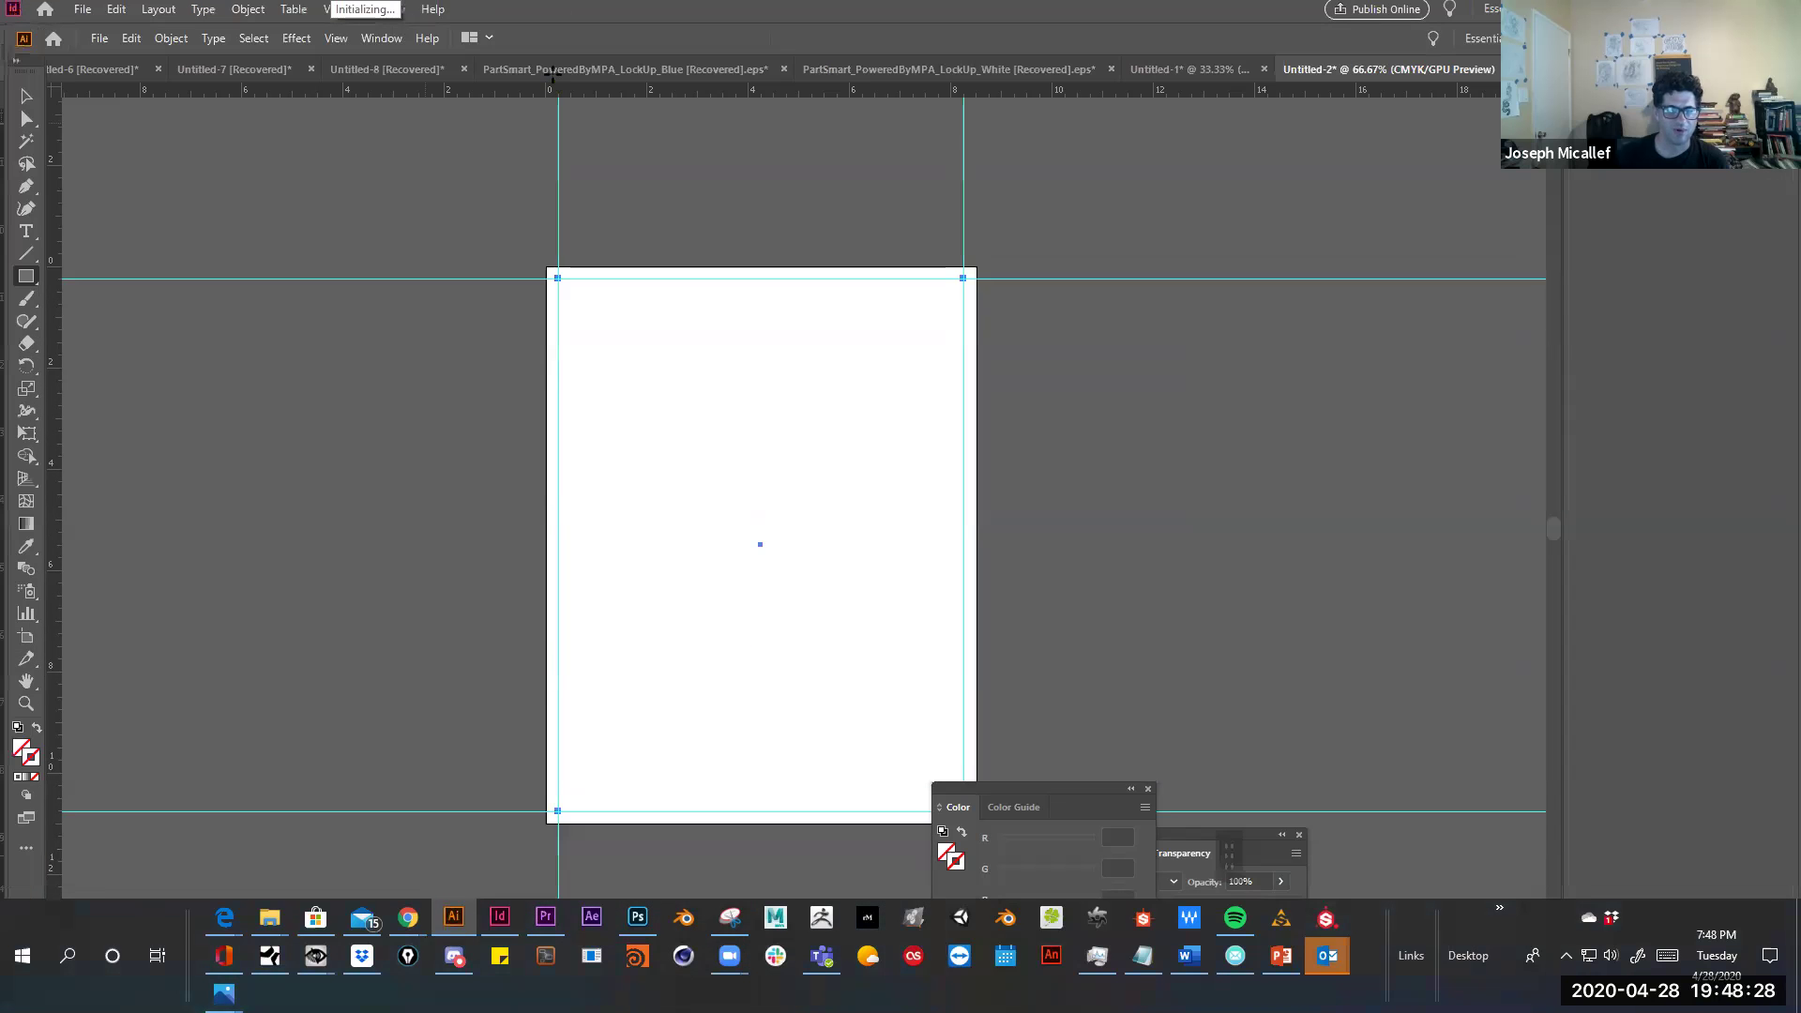
Close the running Studio One window
{"action": "right_click", "coordinate": [271, 956]}
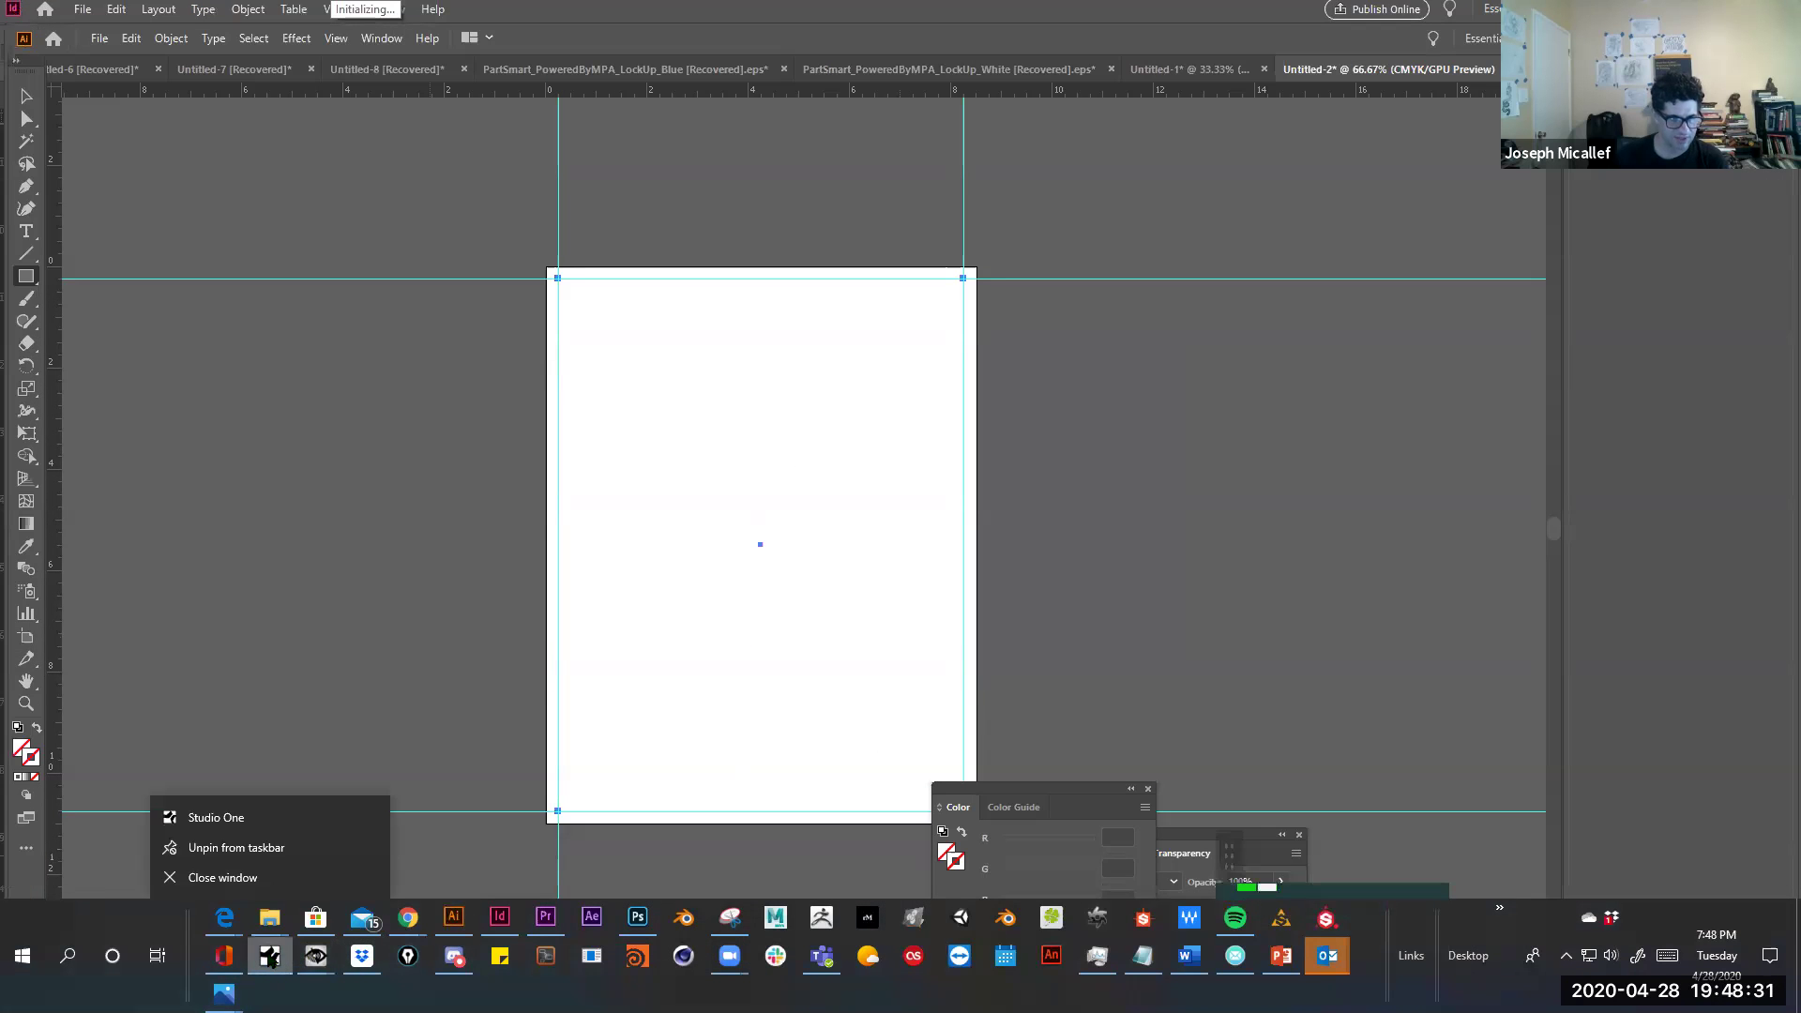
{"action": "left_click", "coordinate": [250, 877]}
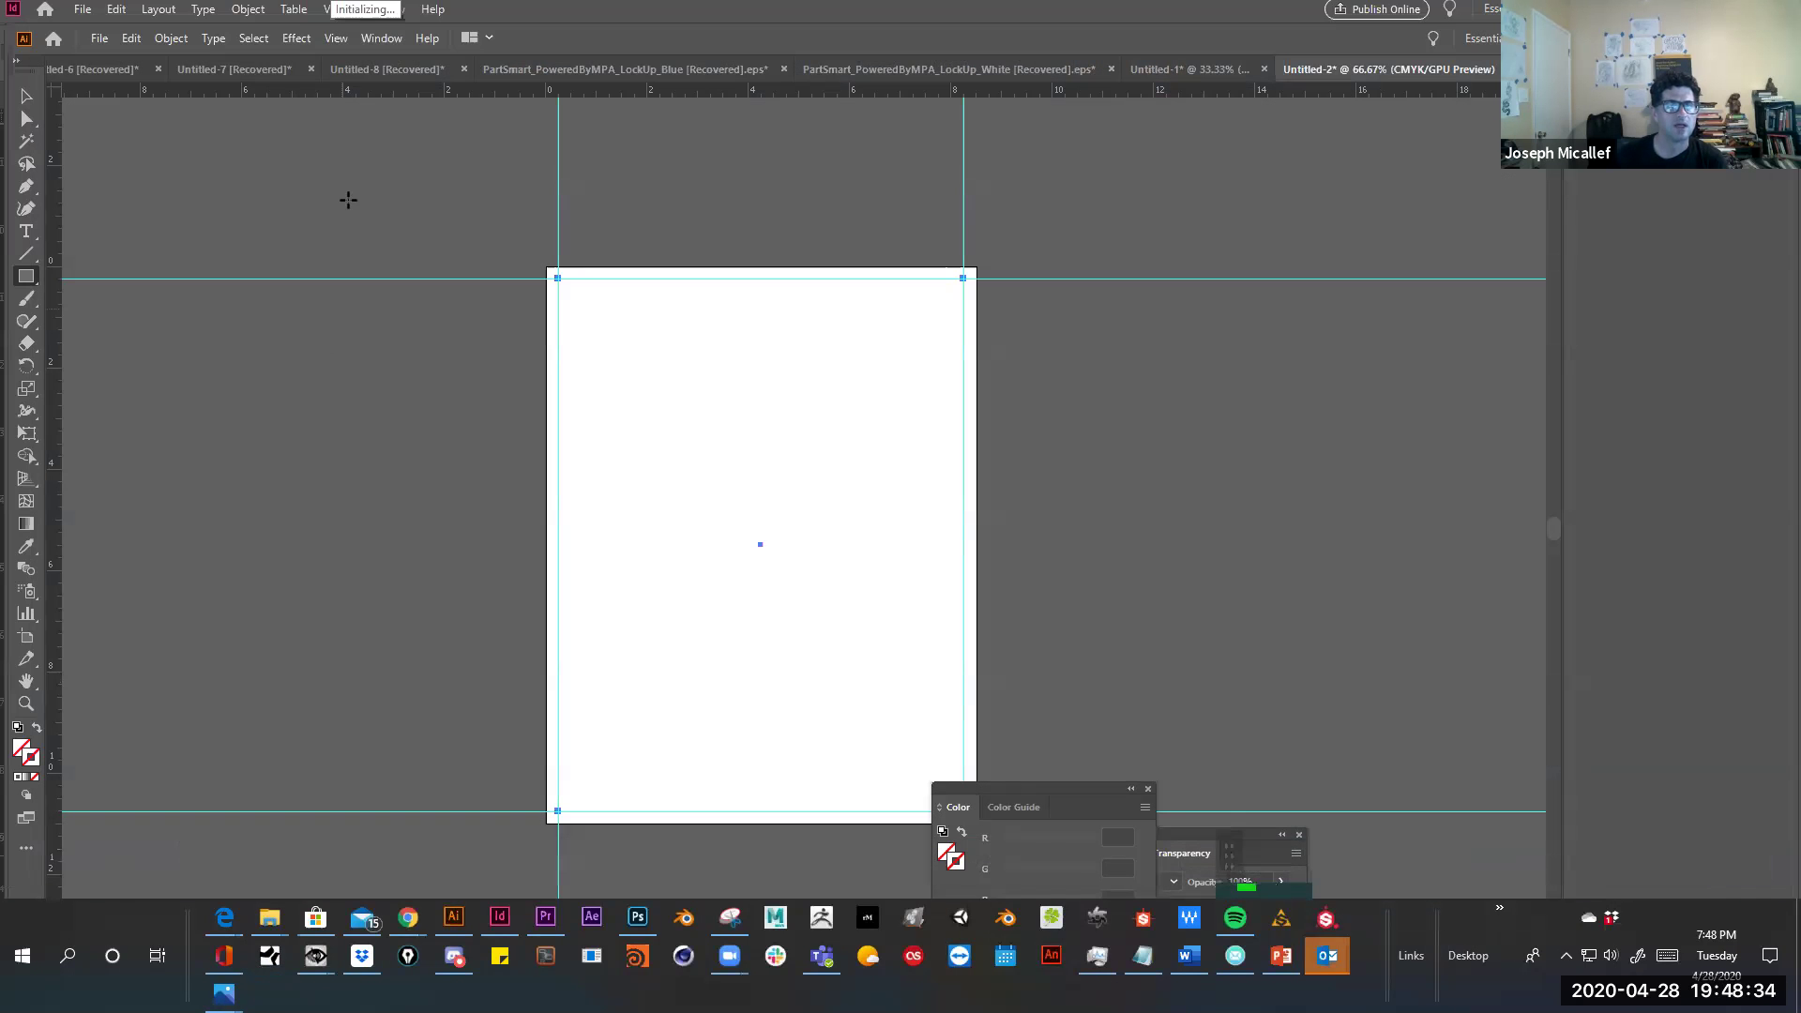
Show Illustrator's Control panel and give the margin rectangle a black 0.25 pt stroke
{"action": "left_click", "coordinate": [363, 41]}
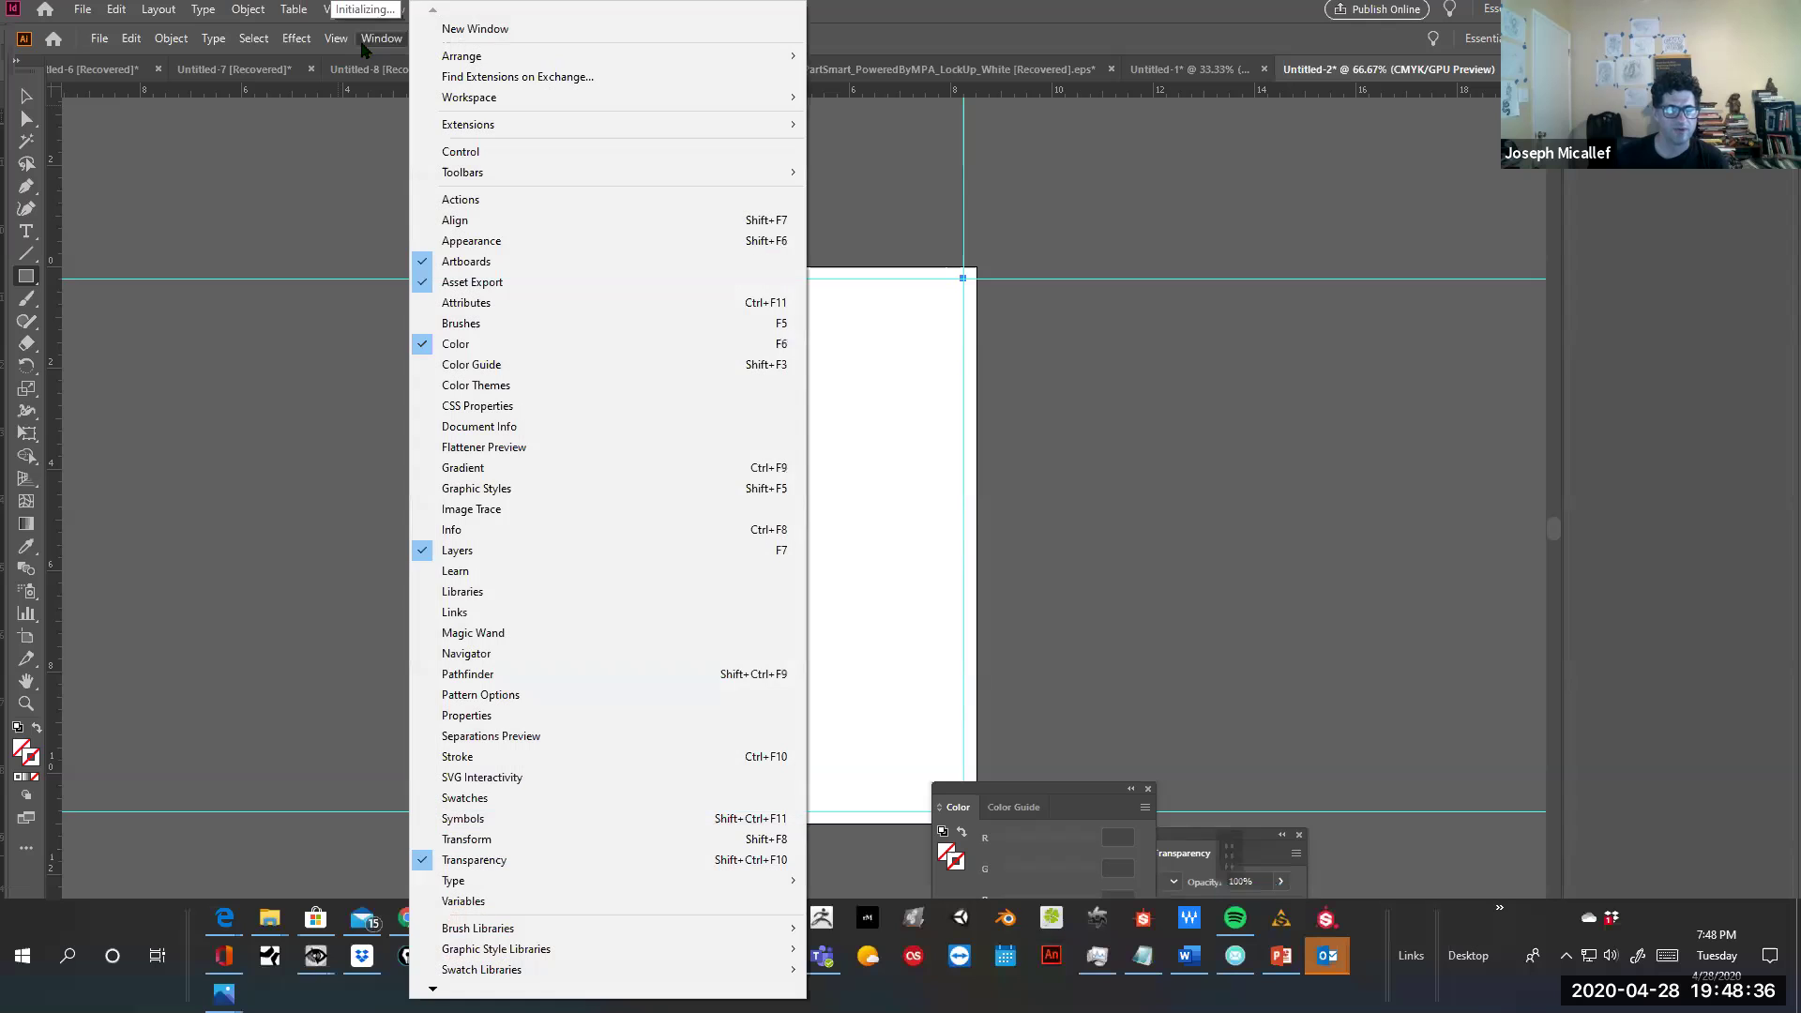
{"action": "left_click", "coordinate": [483, 152]}
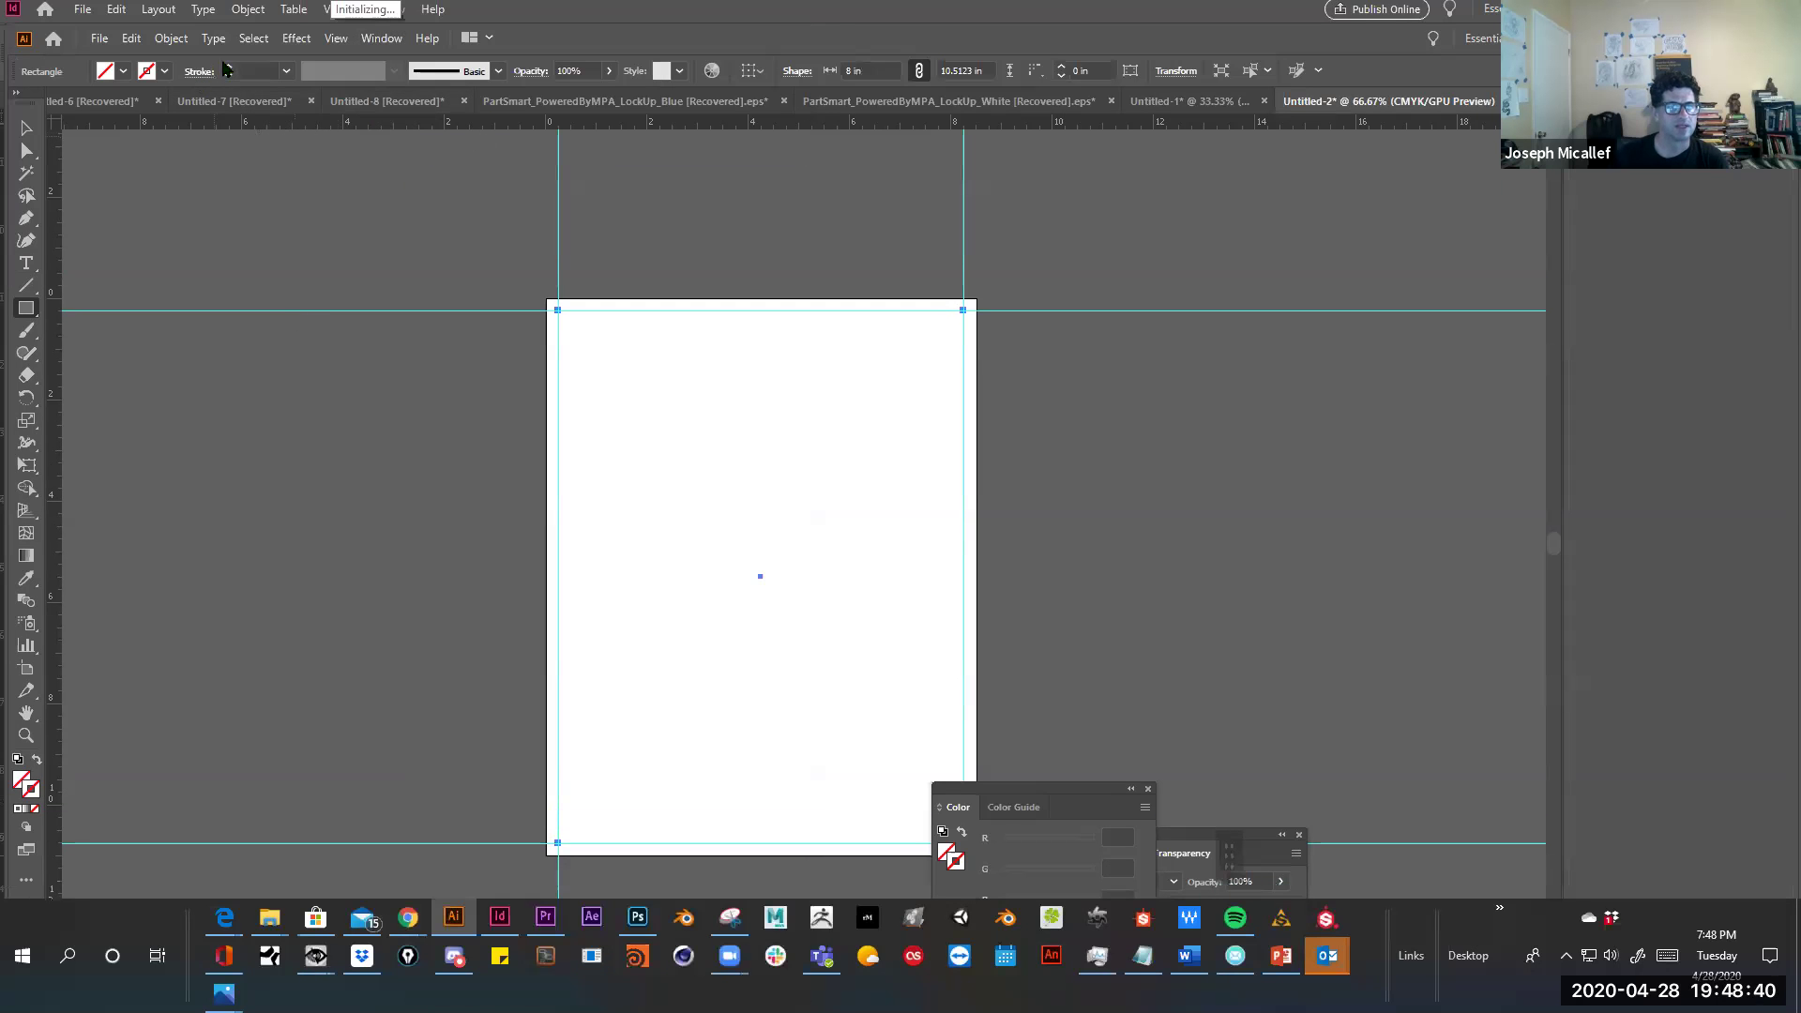
{"action": "left_click", "coordinate": [224, 73]}
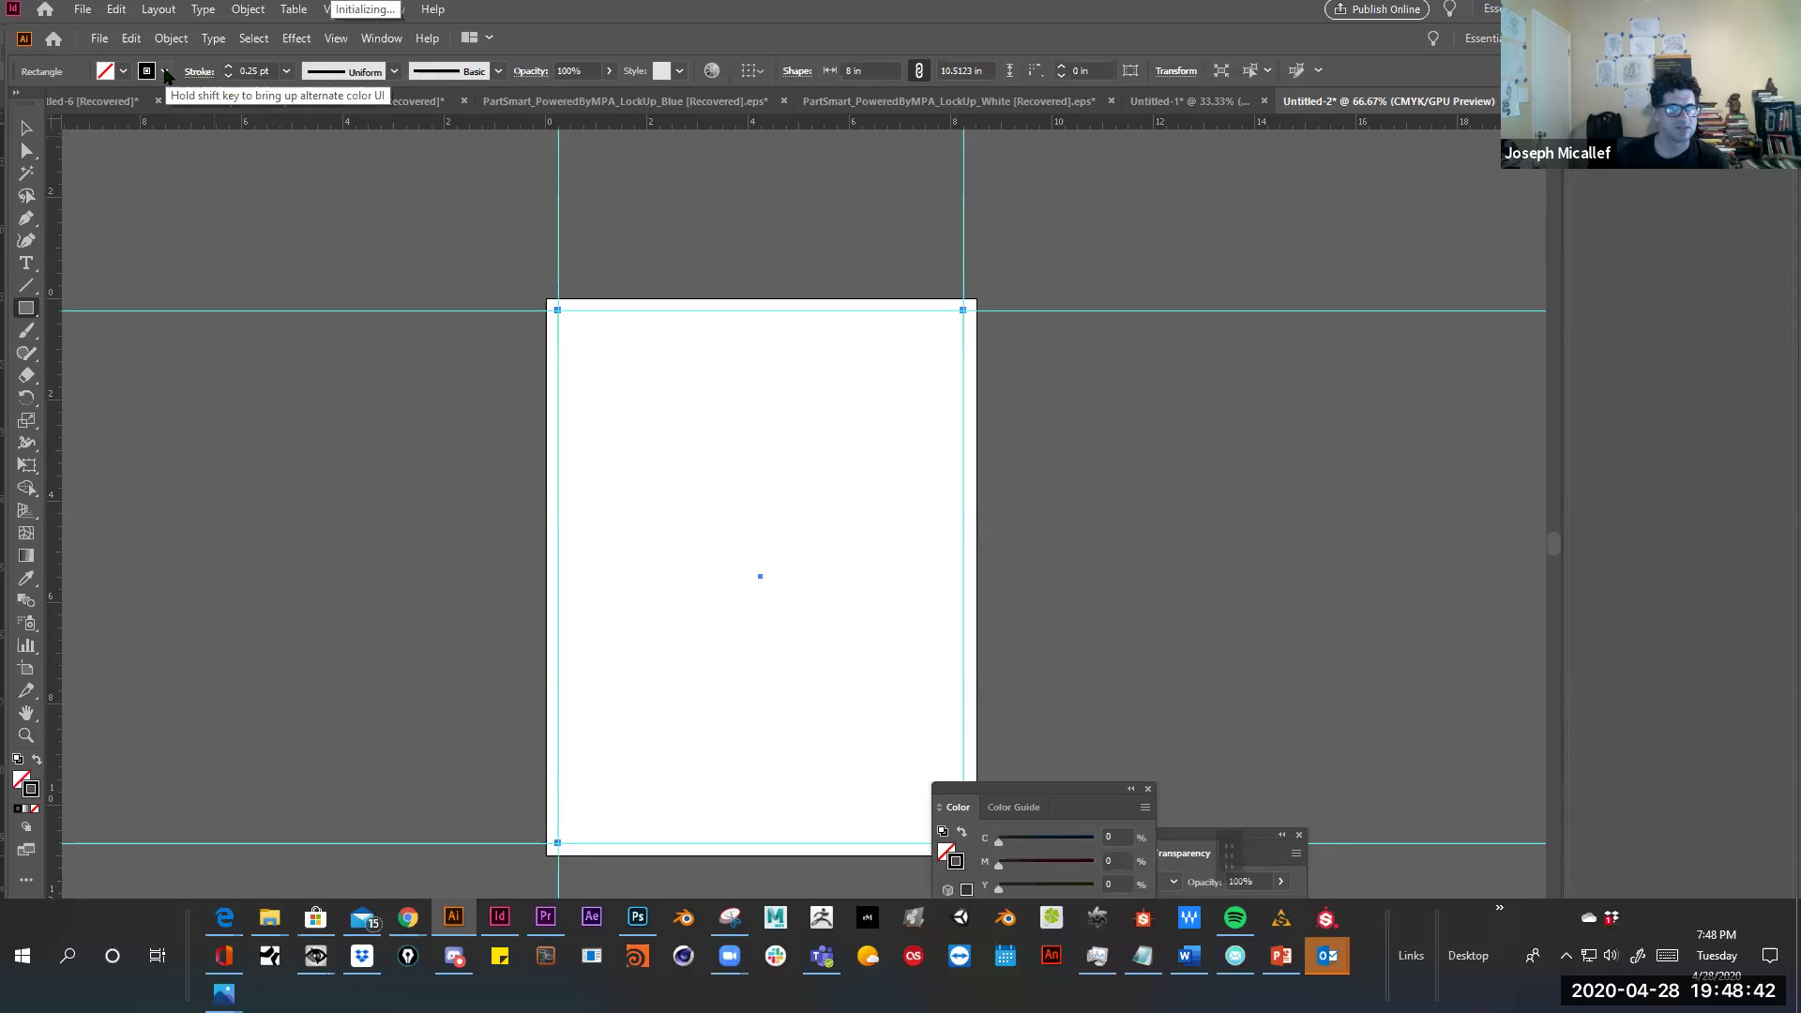
{"action": "double_click", "coordinate": [227, 65]}
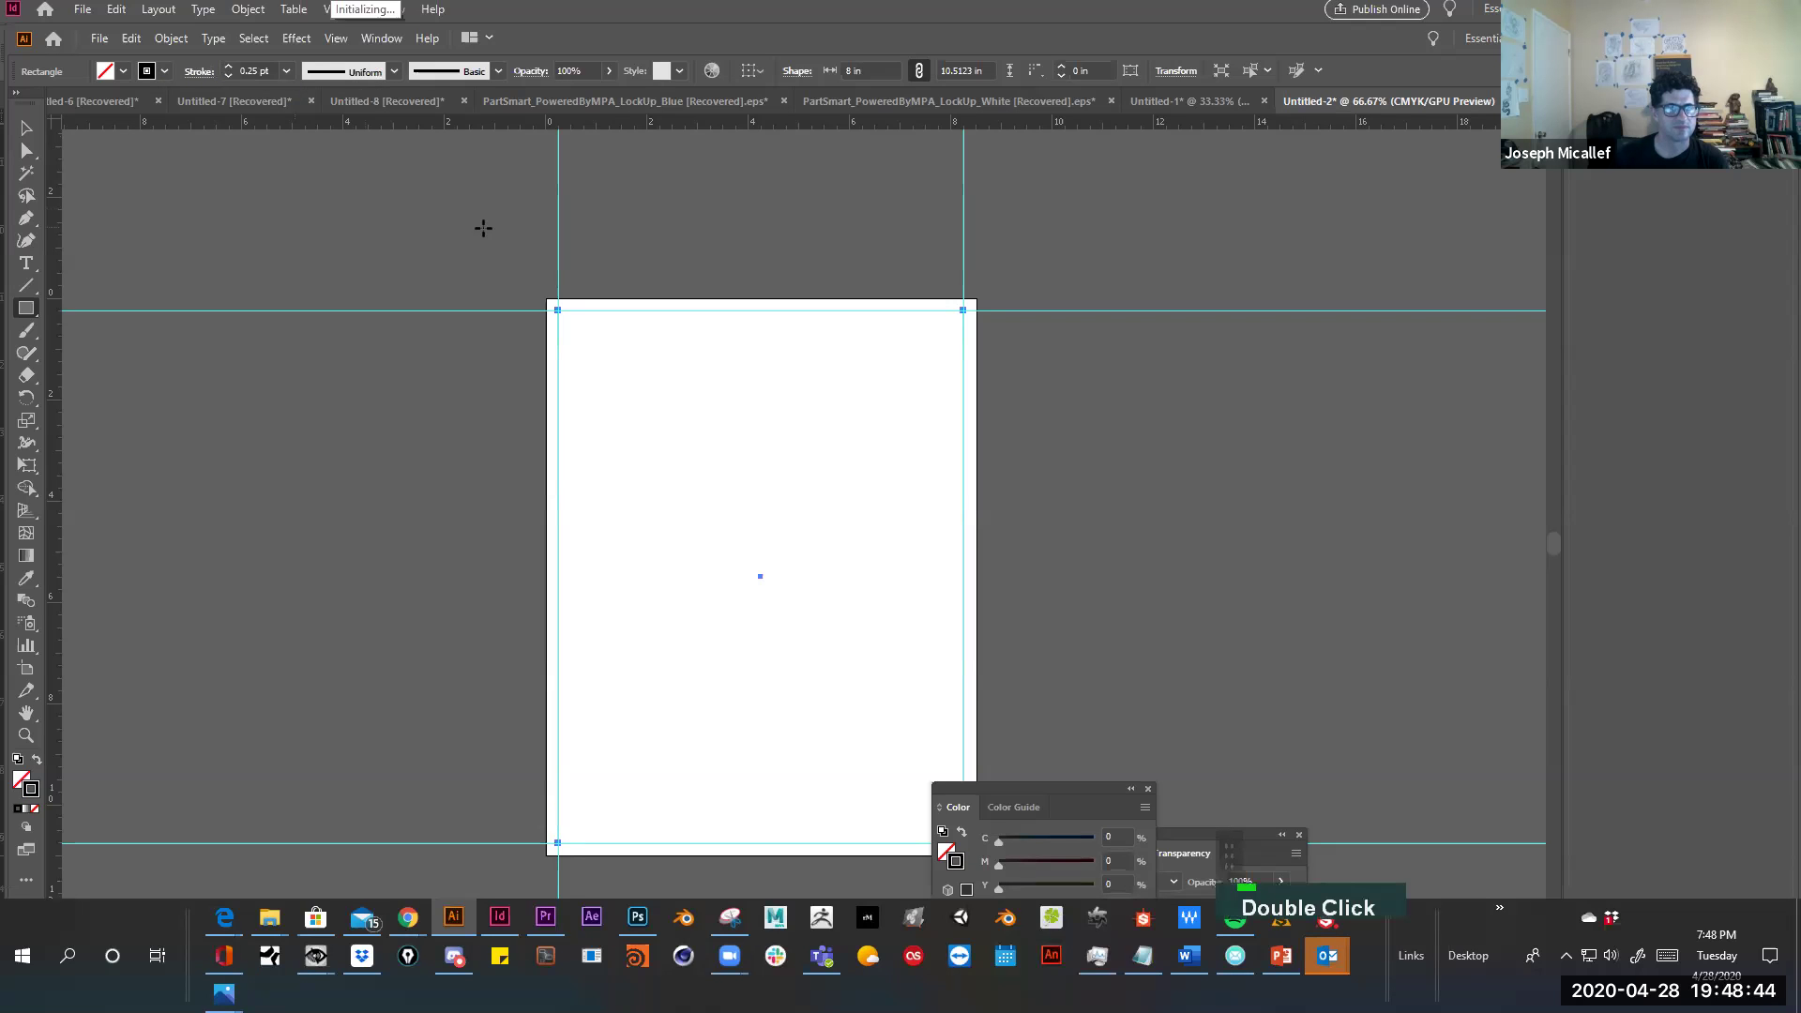
Move the Color panel clear of the artboard and hide the guides
{"action": "left_click", "coordinate": [26, 128]}
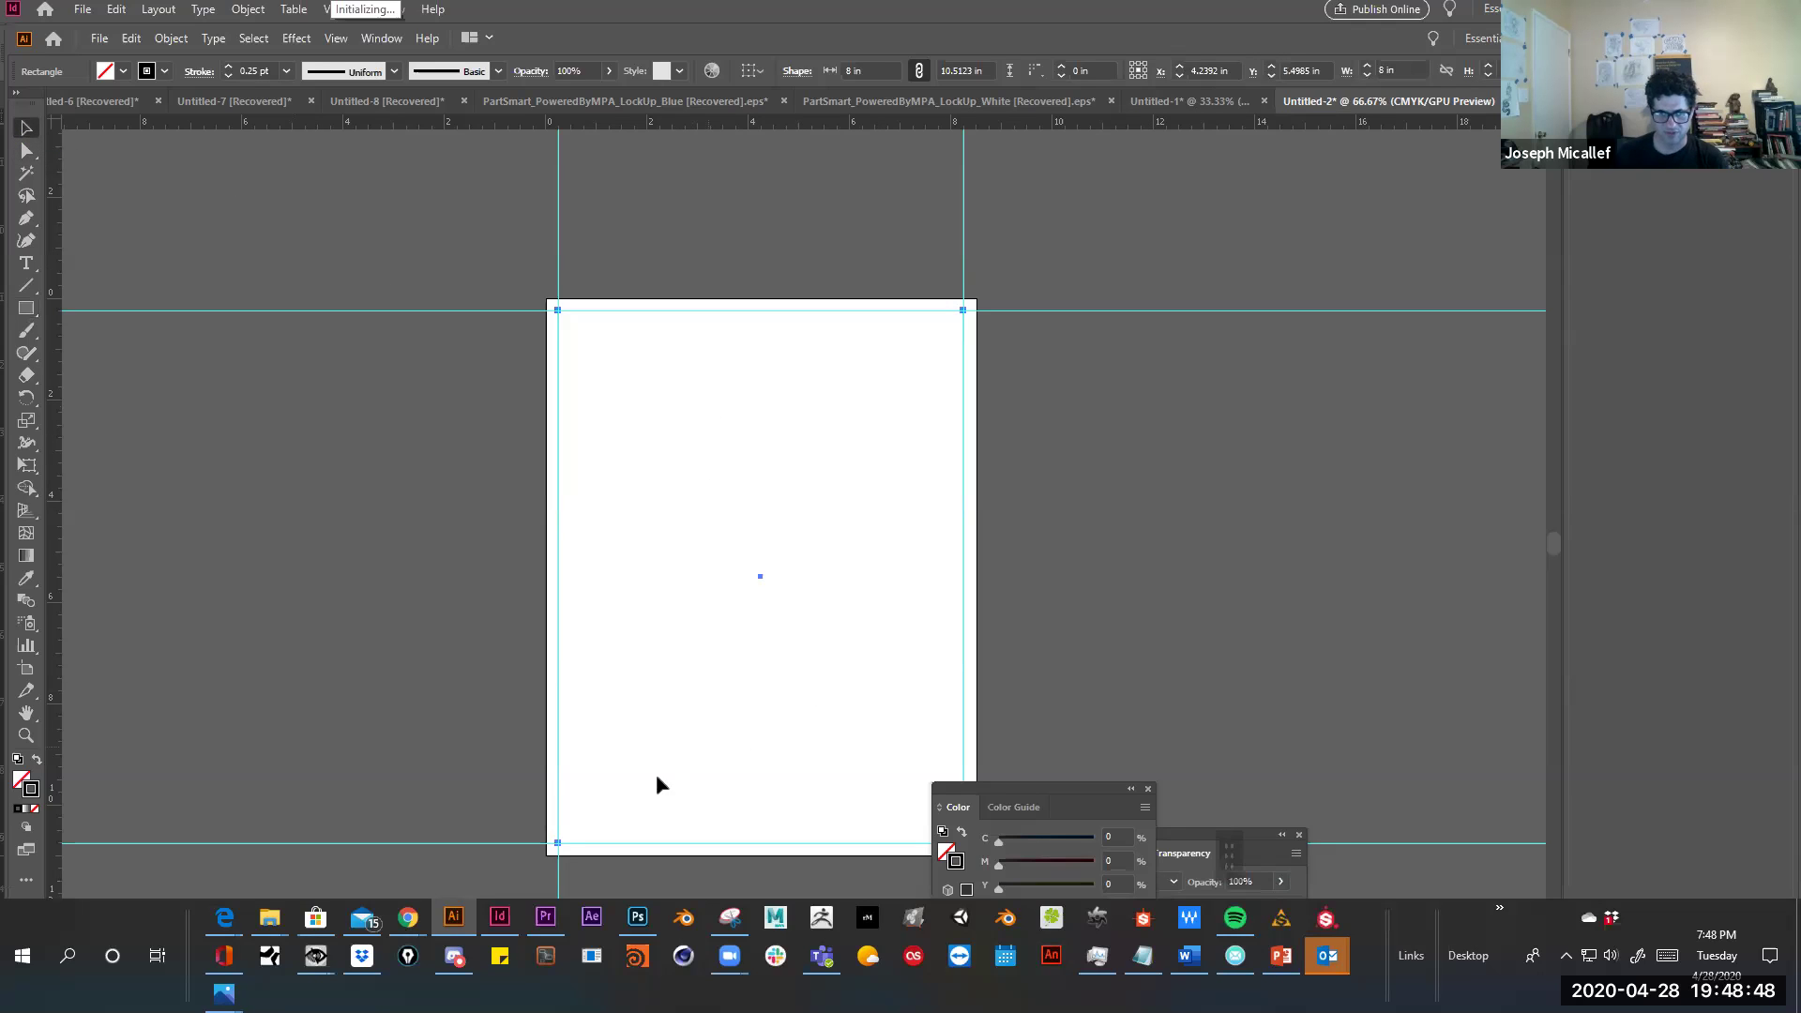
{"action": "left_click_drag", "start_coordinate": [990, 794], "coordinate": [1149, 440]}
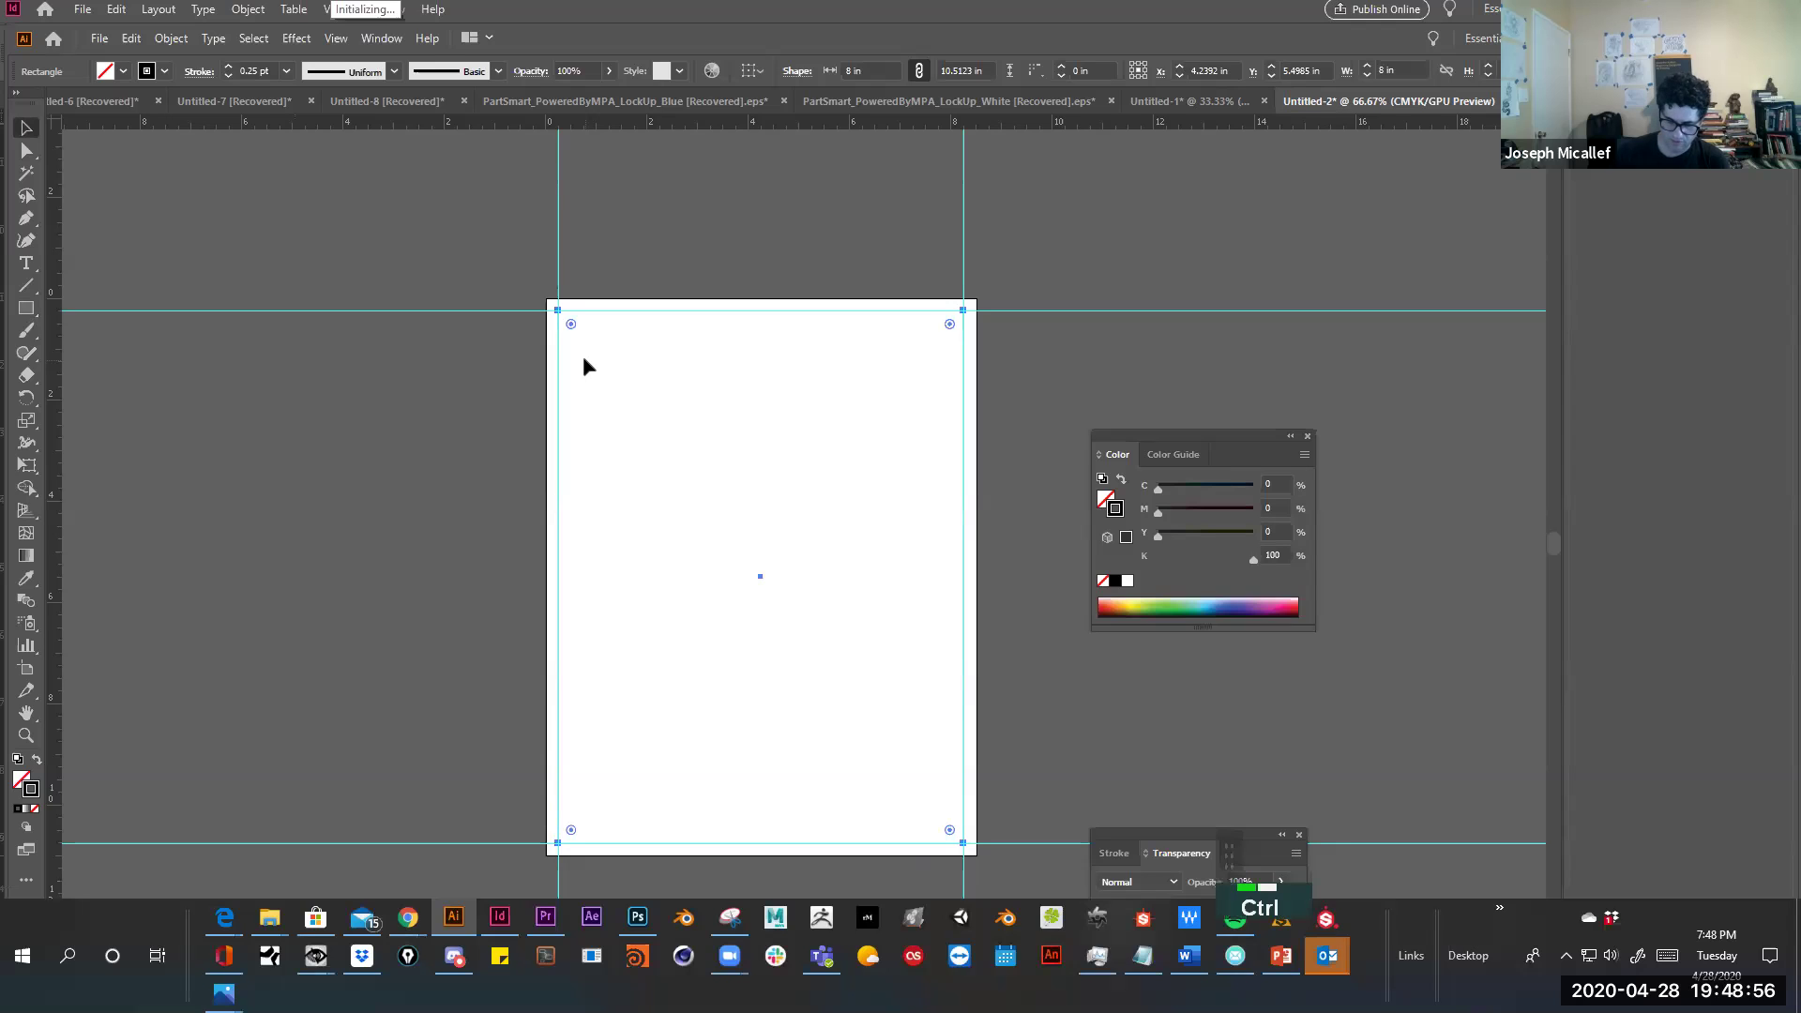
{"action": "key", "text": "ctrl+semicolon"}
{"action": "key", "text": "ctrl+semicolon"}
{"action": "key", "text": "ctrl+semicolon"}
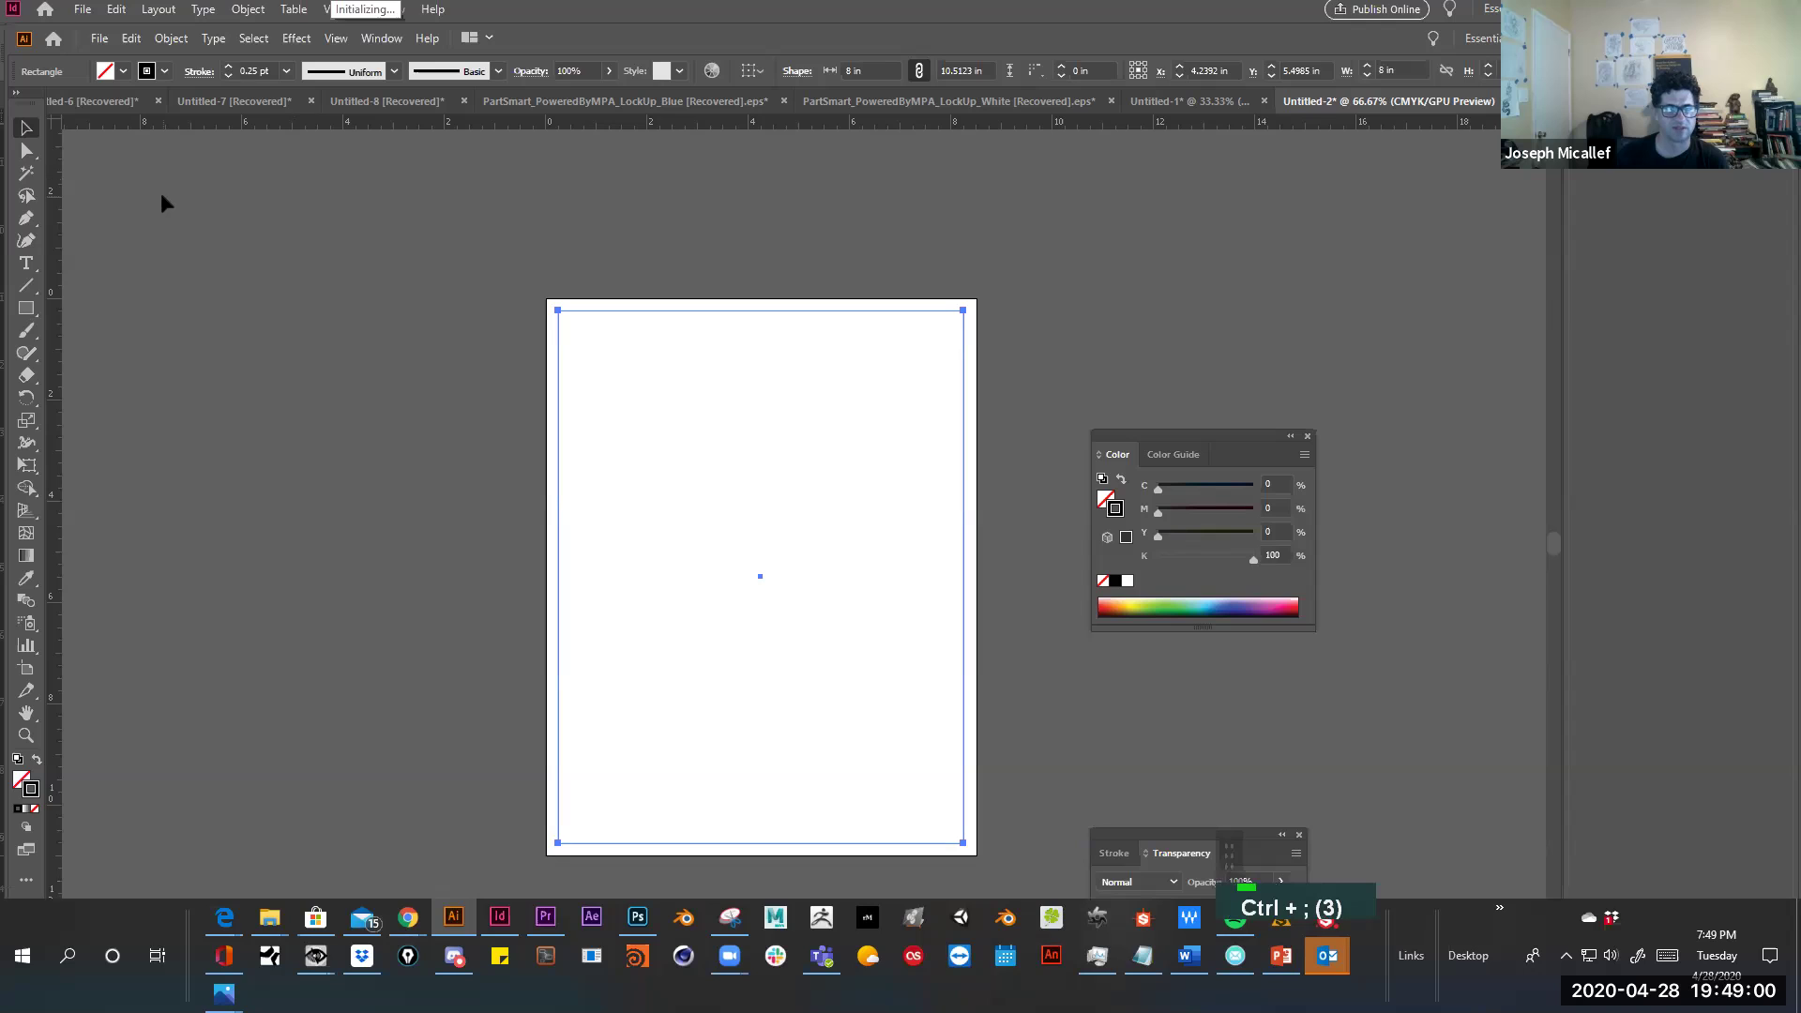
Reselect the margin rectangle by its outline and set its stroke weight to 4 pt
{"action": "left_click", "coordinate": [577, 340]}
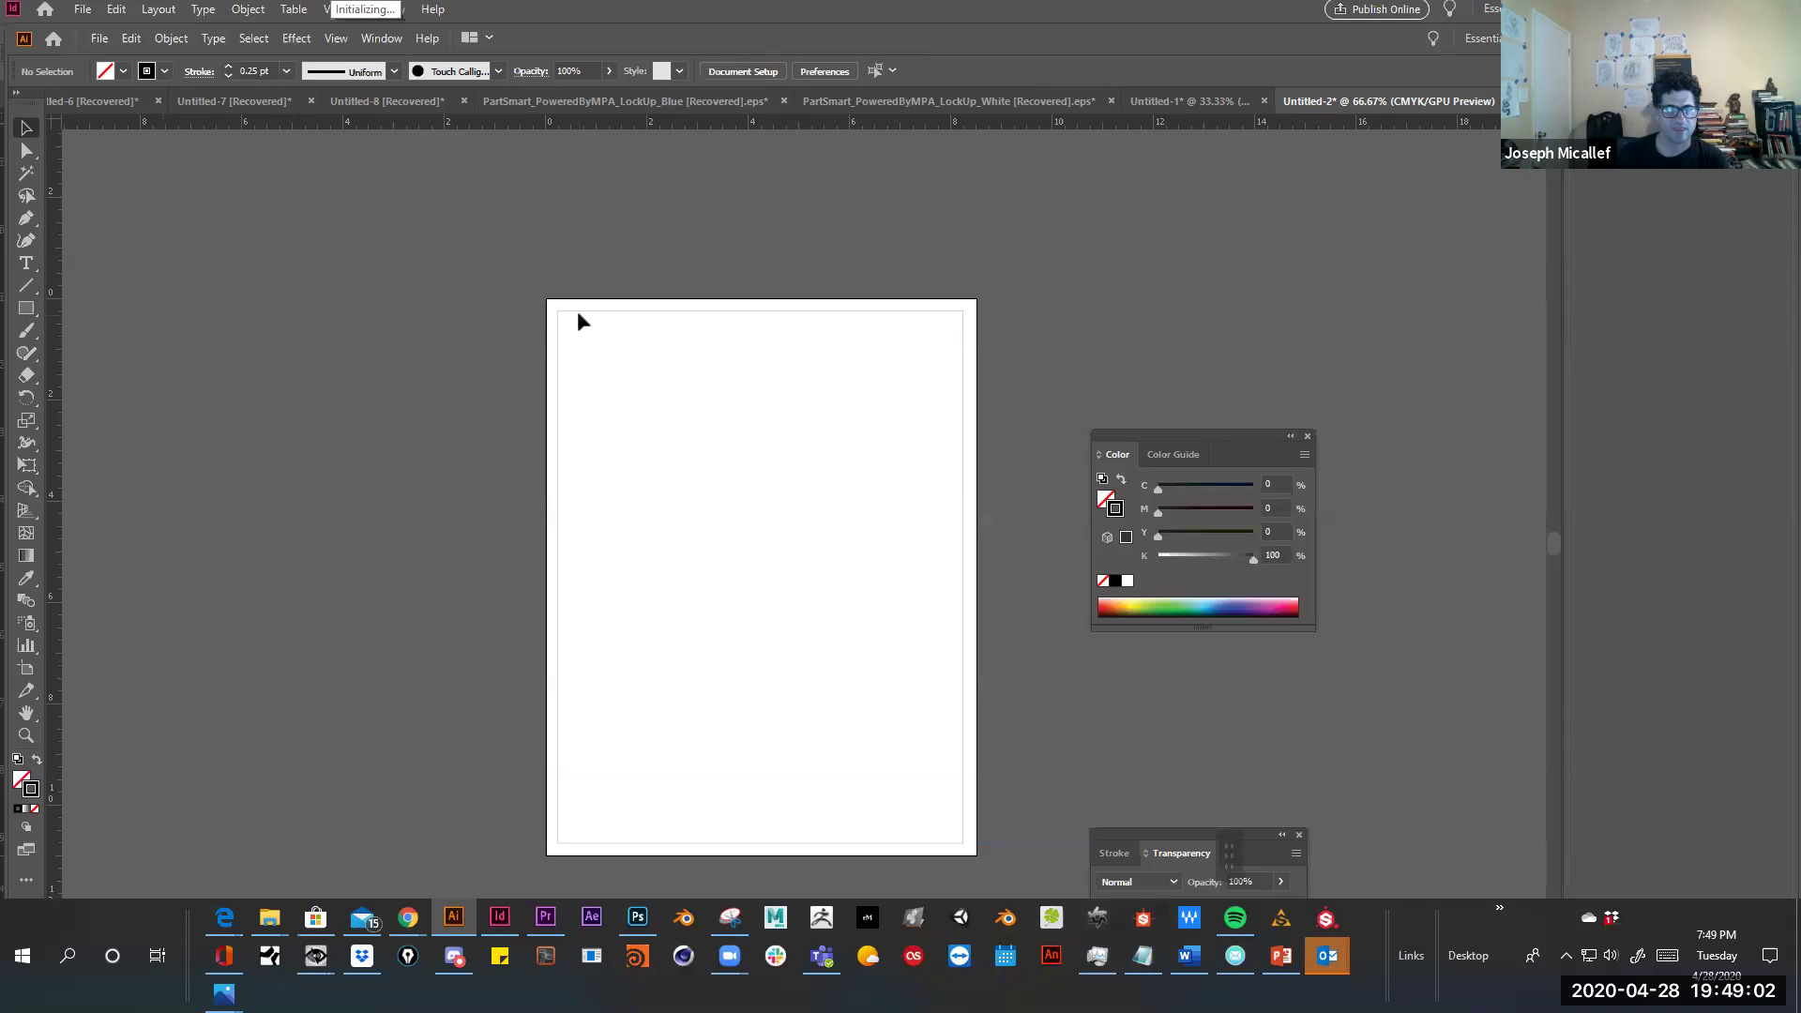
{"action": "left_click", "coordinate": [576, 311]}
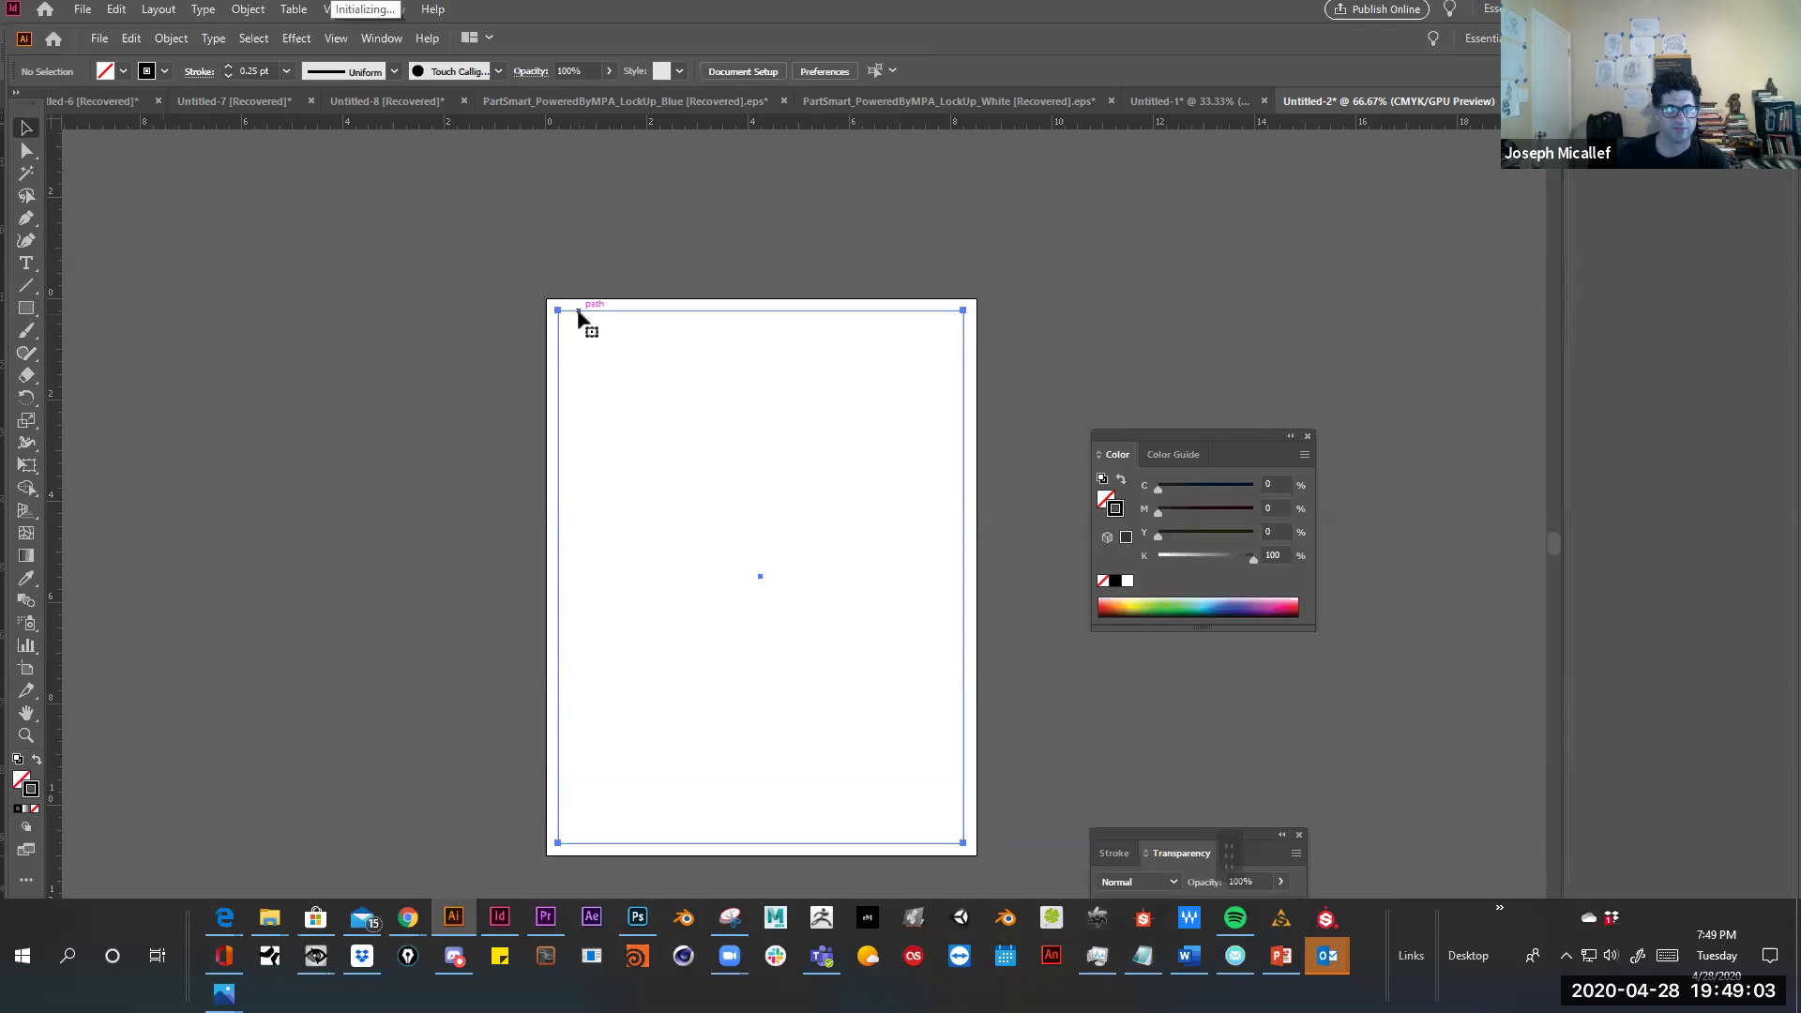
{"action": "double_click", "coordinate": [228, 68]}
{"action": "double_click", "coordinate": [228, 67]}
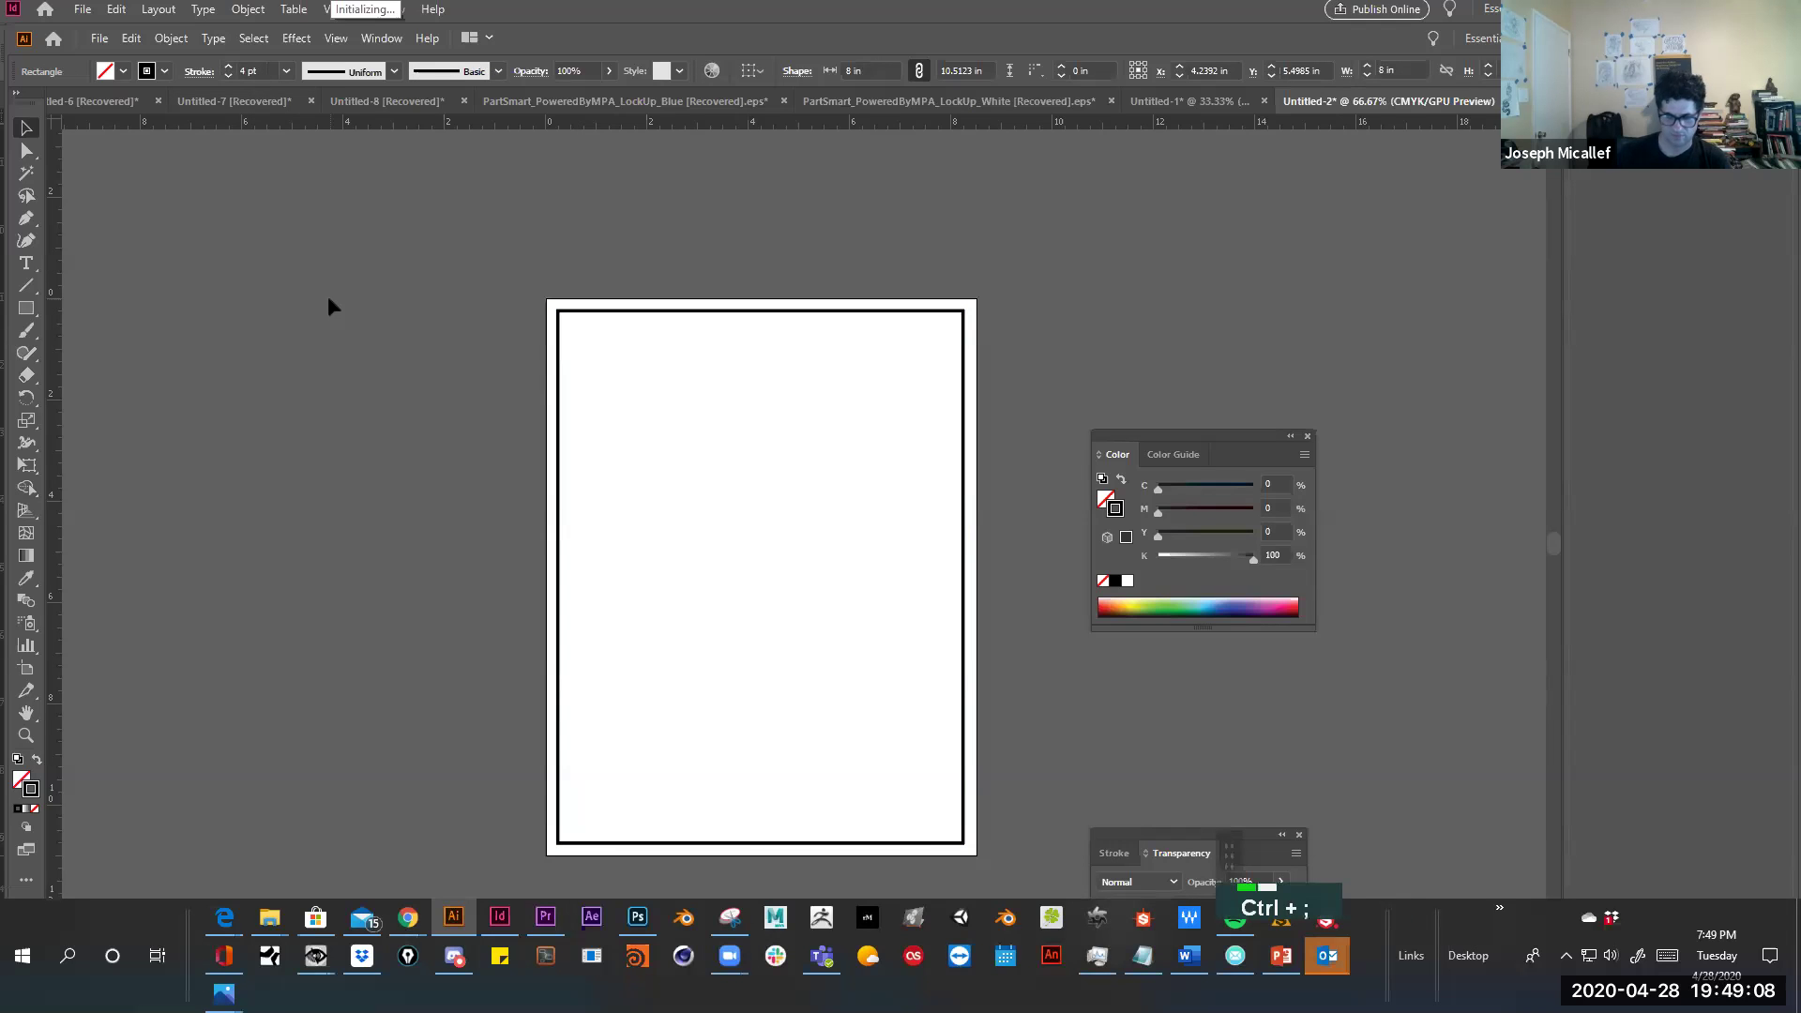
Deselect the rectangle and show the margin guides again
{"action": "key", "text": "ctrl+;"}
{"action": "key", "text": "ctrl+shift+a"}
{"action": "key", "text": "ctrl+;"}
{"action": "key", "text": "ctrl+;"}
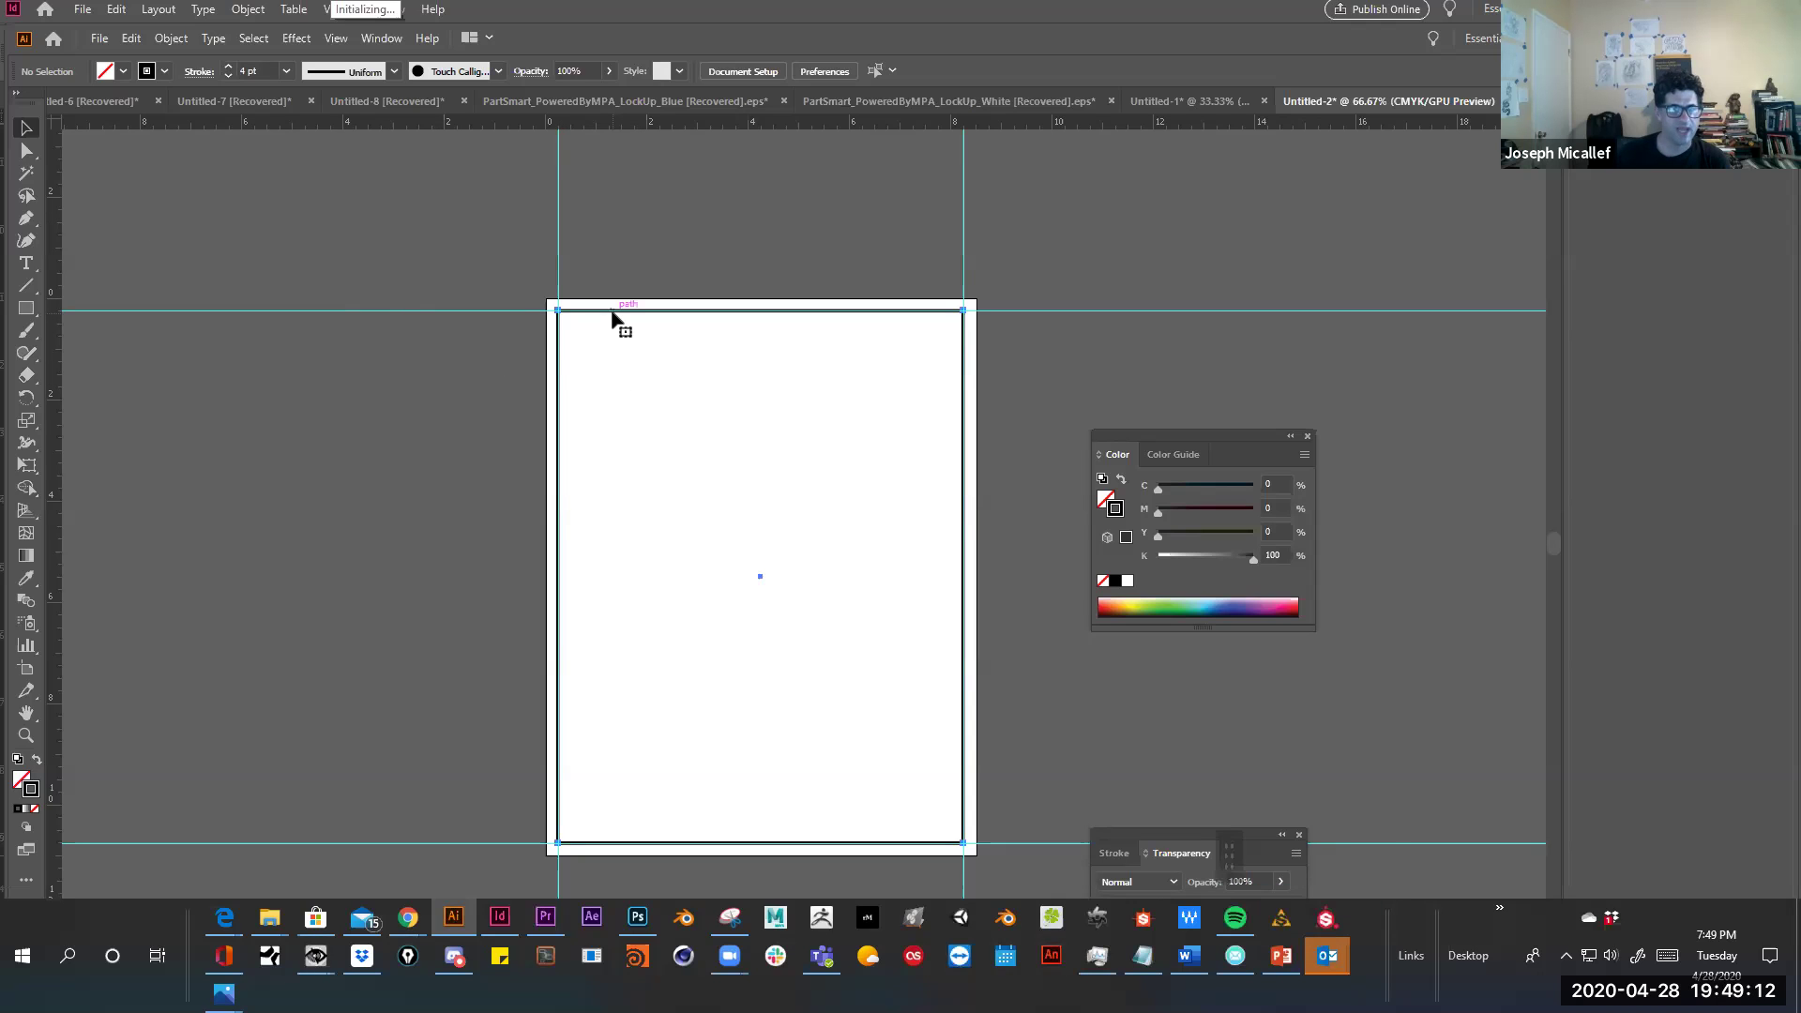
Start Split Into Grid on the margin rectangle and preview 6 rows and 6 columns, with the dialog moved off the artboard
{"action": "left_click", "coordinate": [617, 521]}
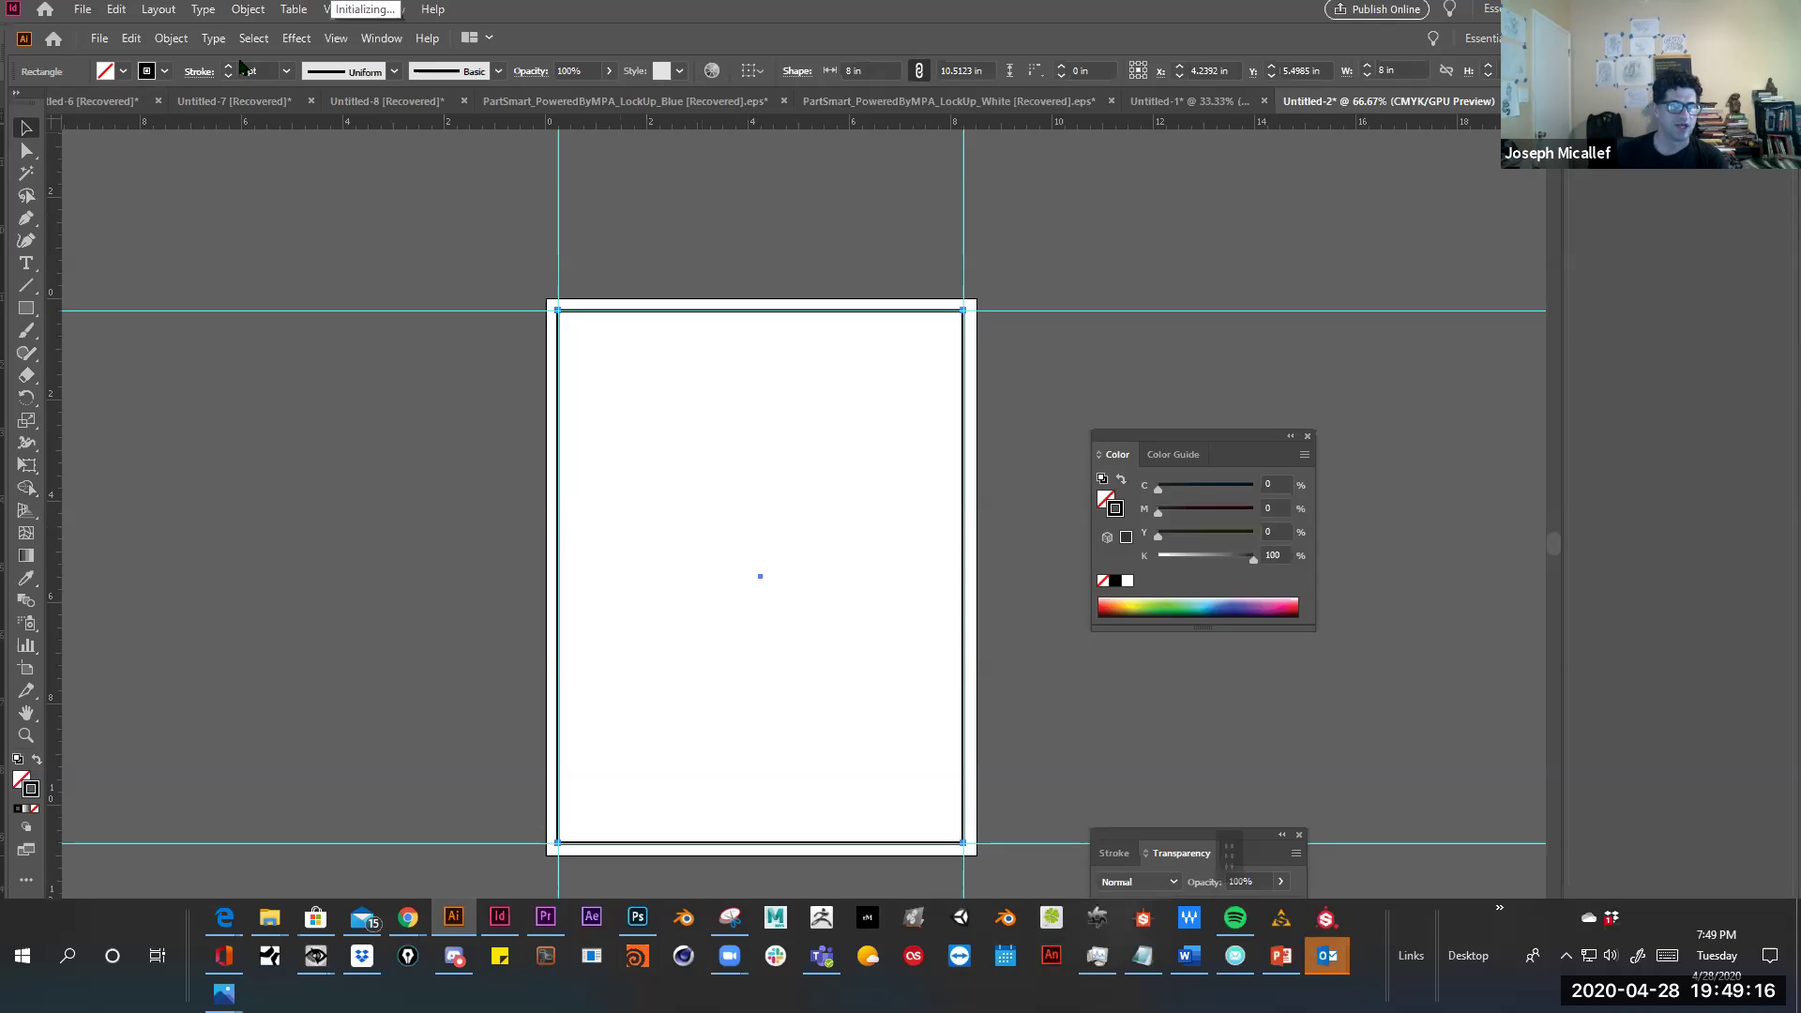
{"action": "left_click", "coordinate": [171, 39]}
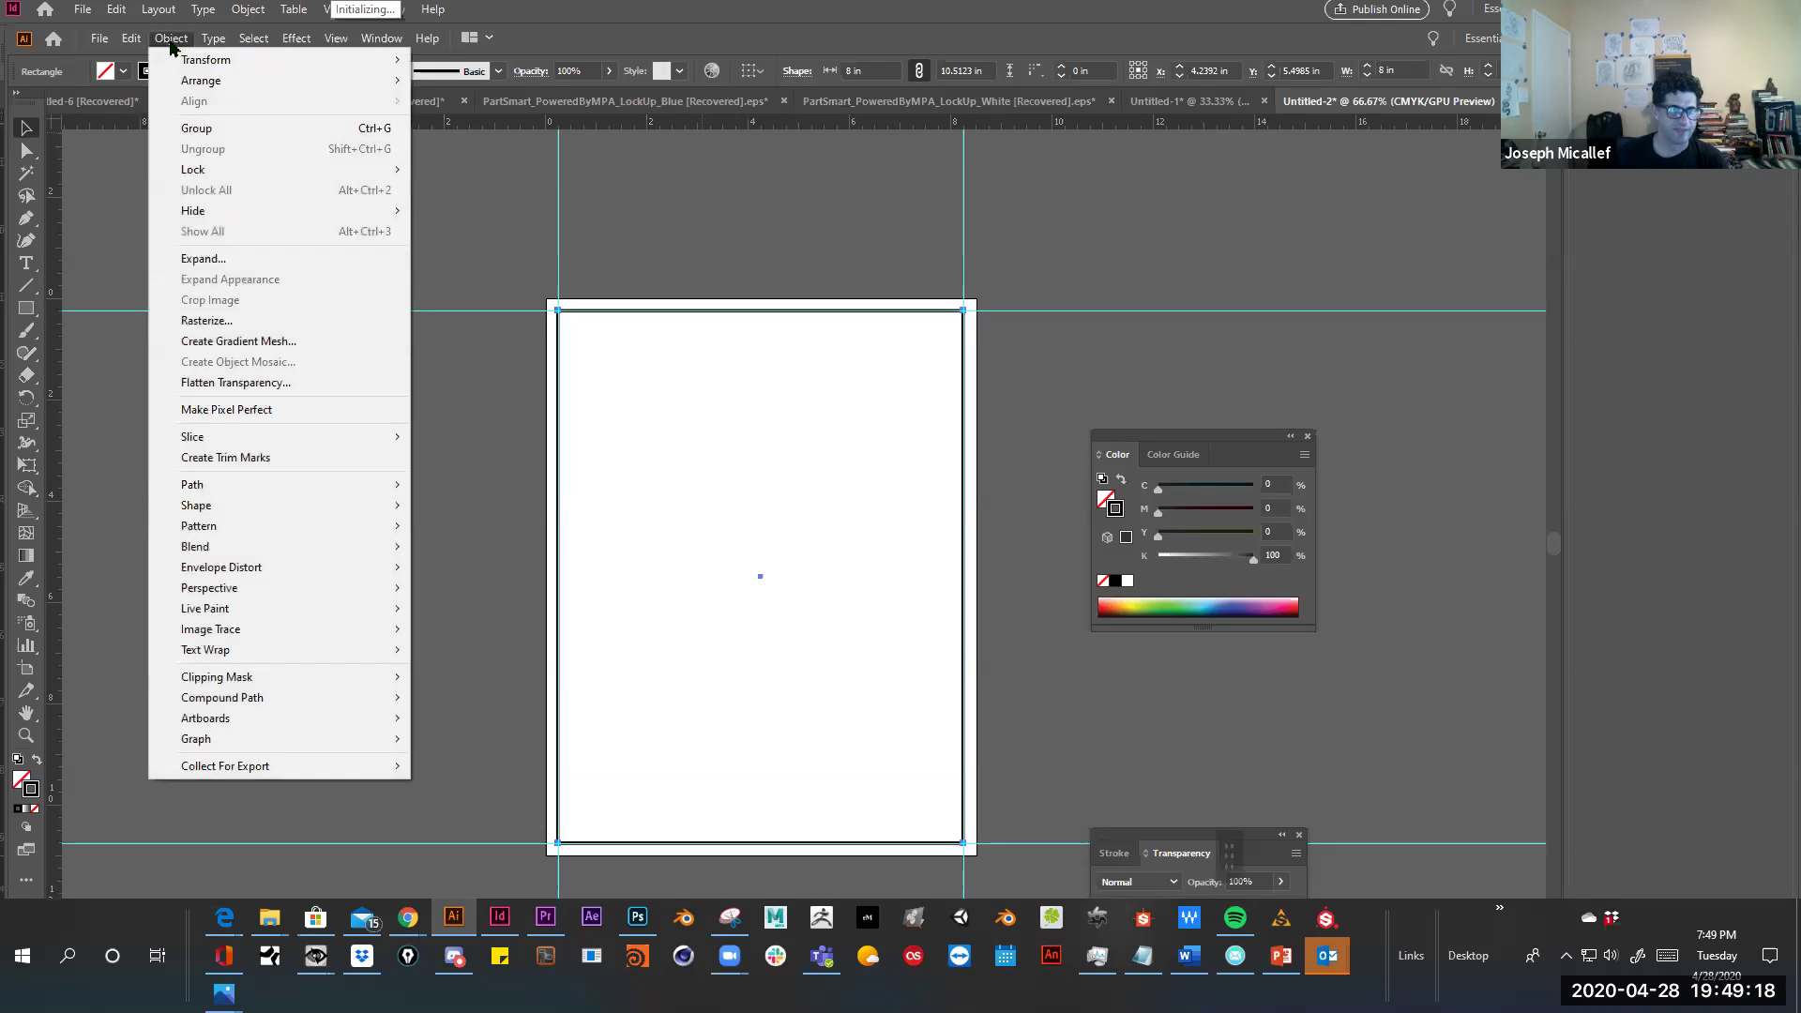
{"action": "mouse_move", "coordinate": [286, 492]}
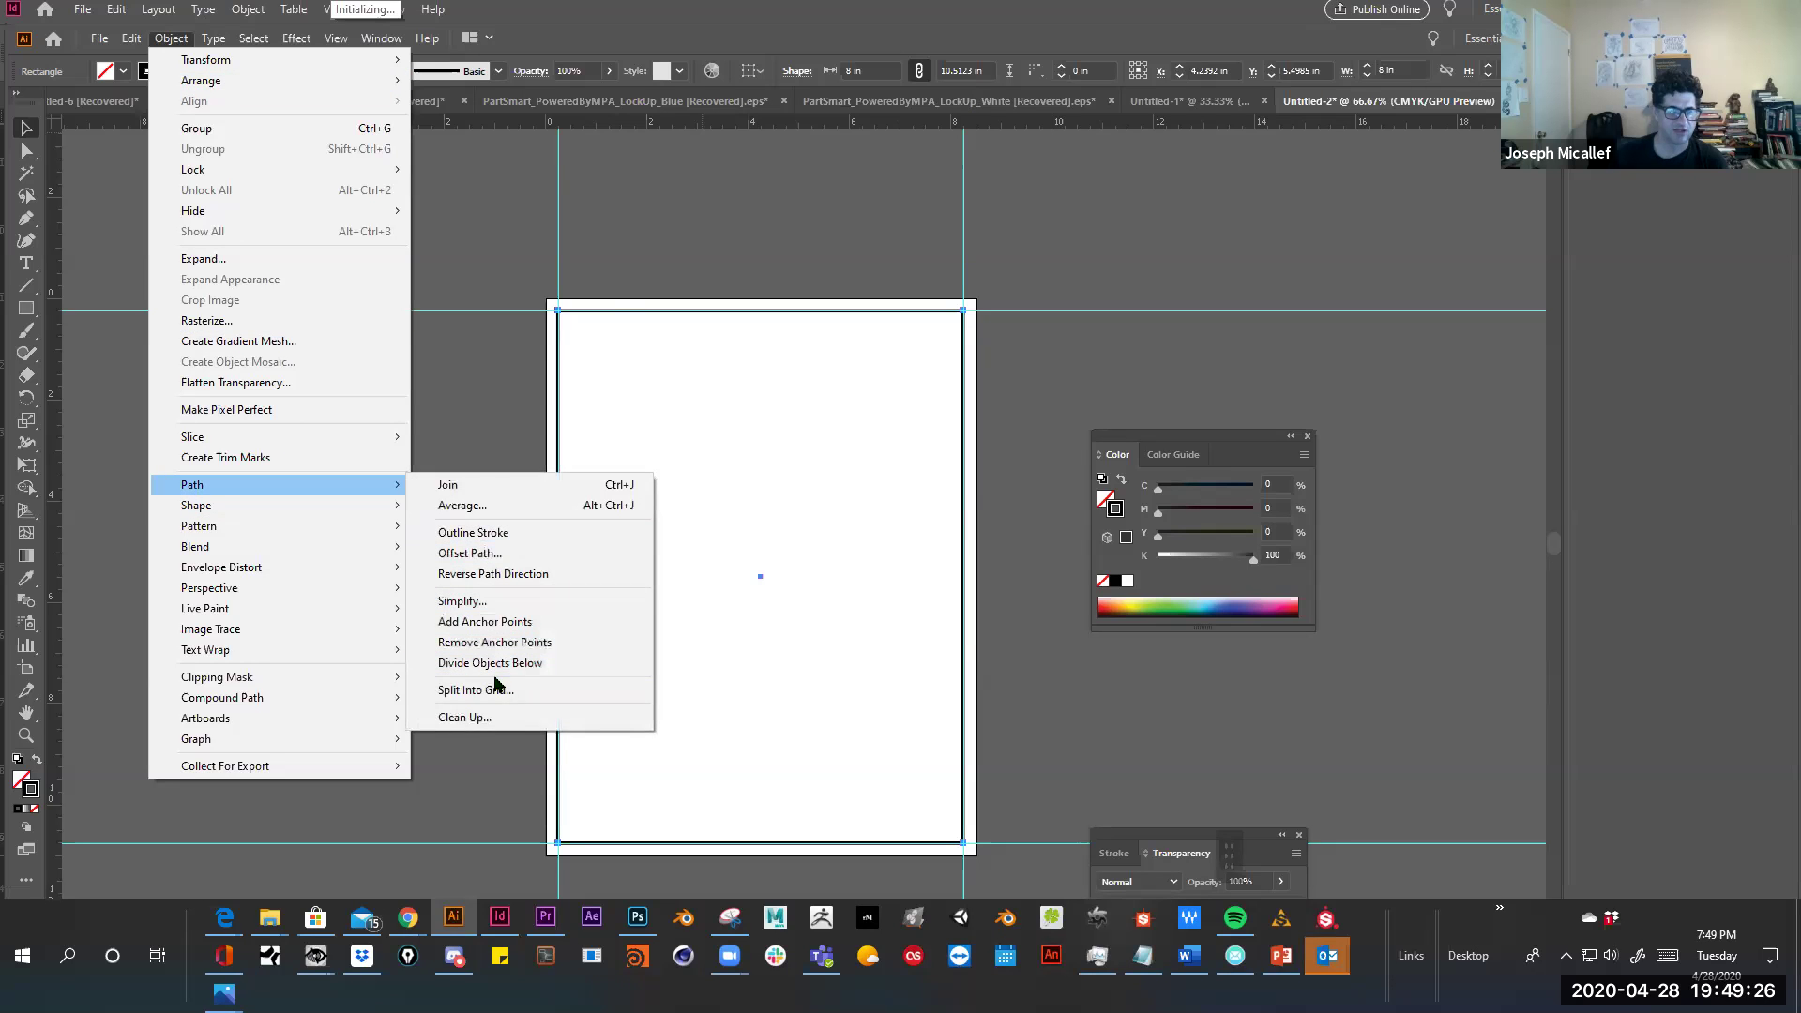
{"action": "left_click", "coordinate": [495, 690]}
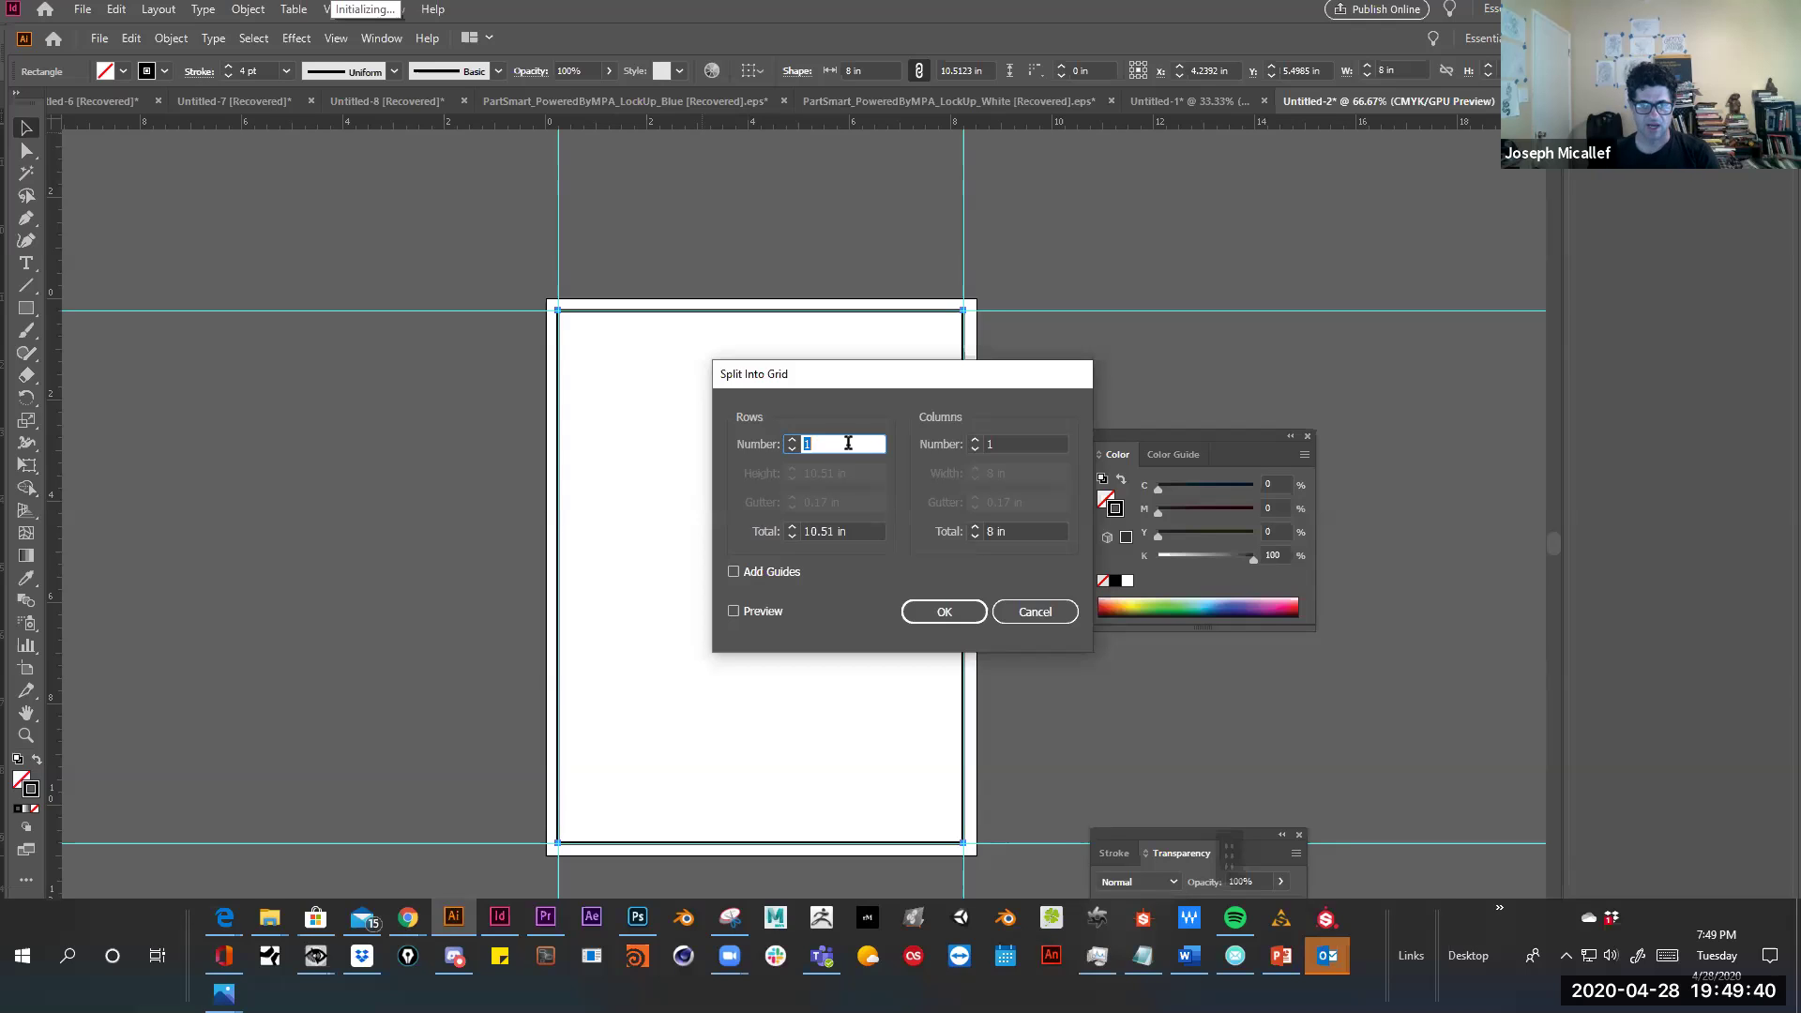
{"action": "type", "text": "6"}
{"action": "double_click", "coordinate": [1019, 446]}
{"action": "type", "text": "6"}
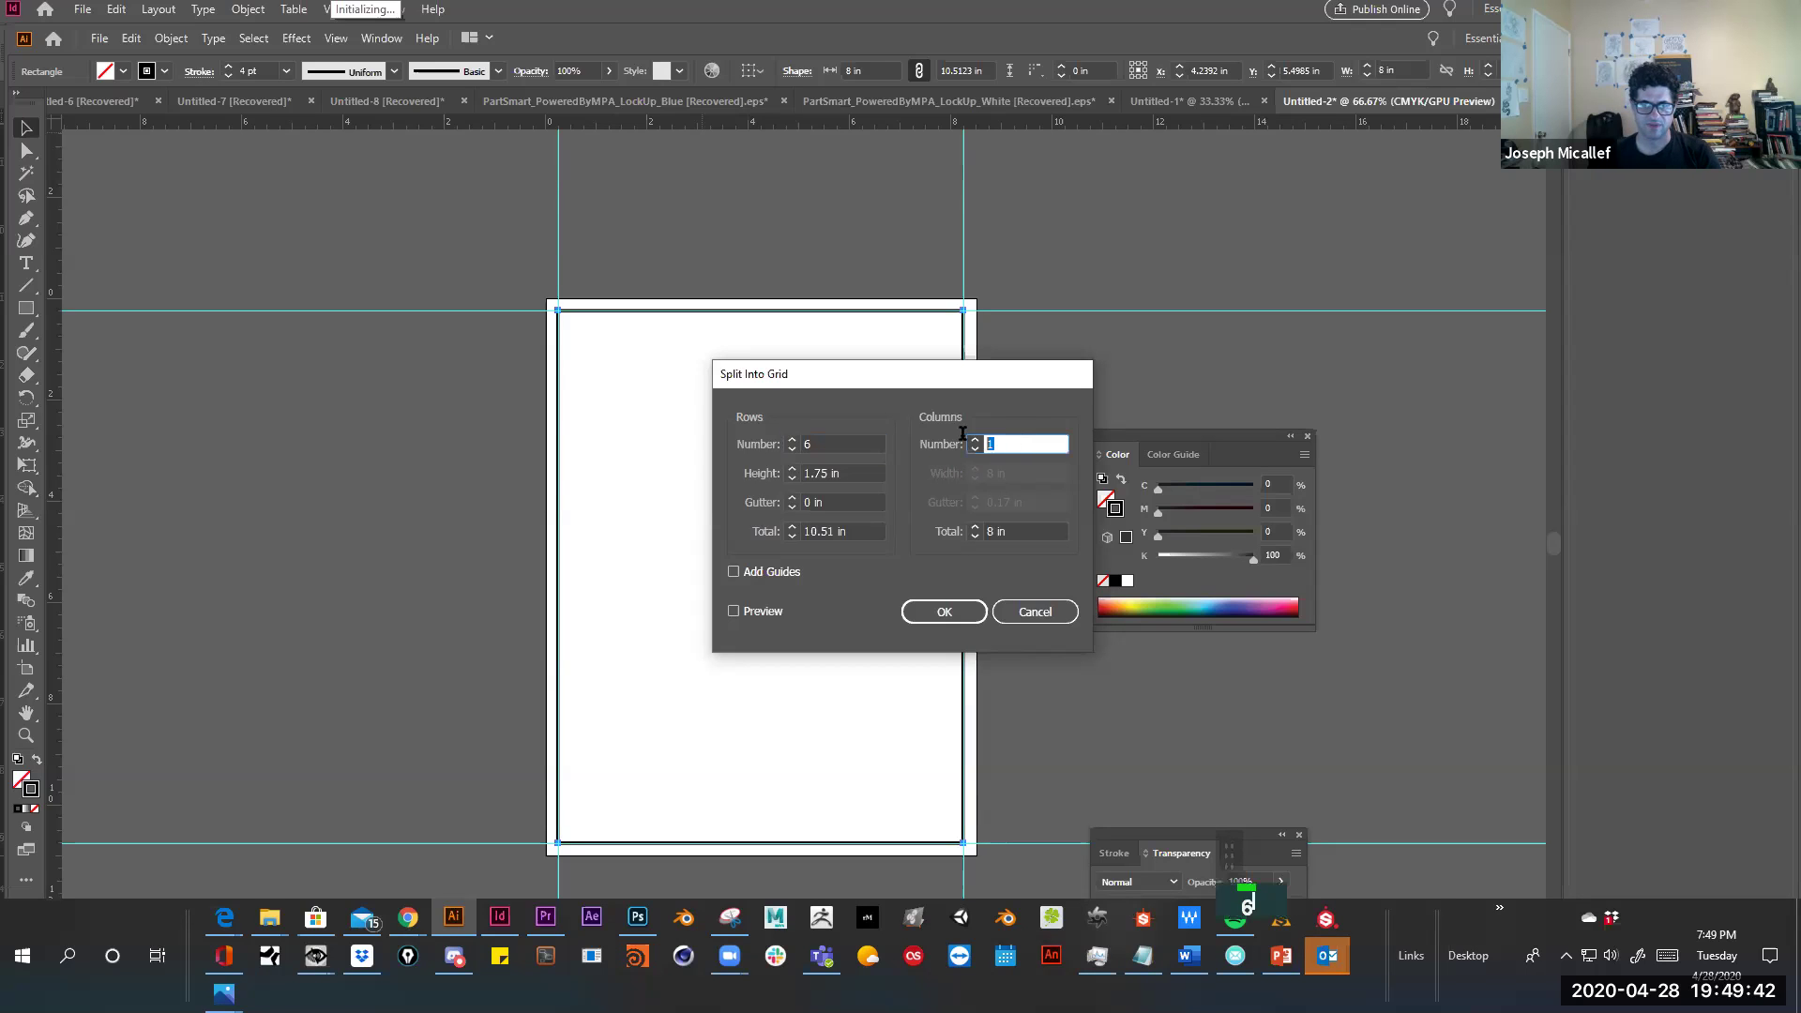
{"action": "left_click", "coordinate": [735, 611]}
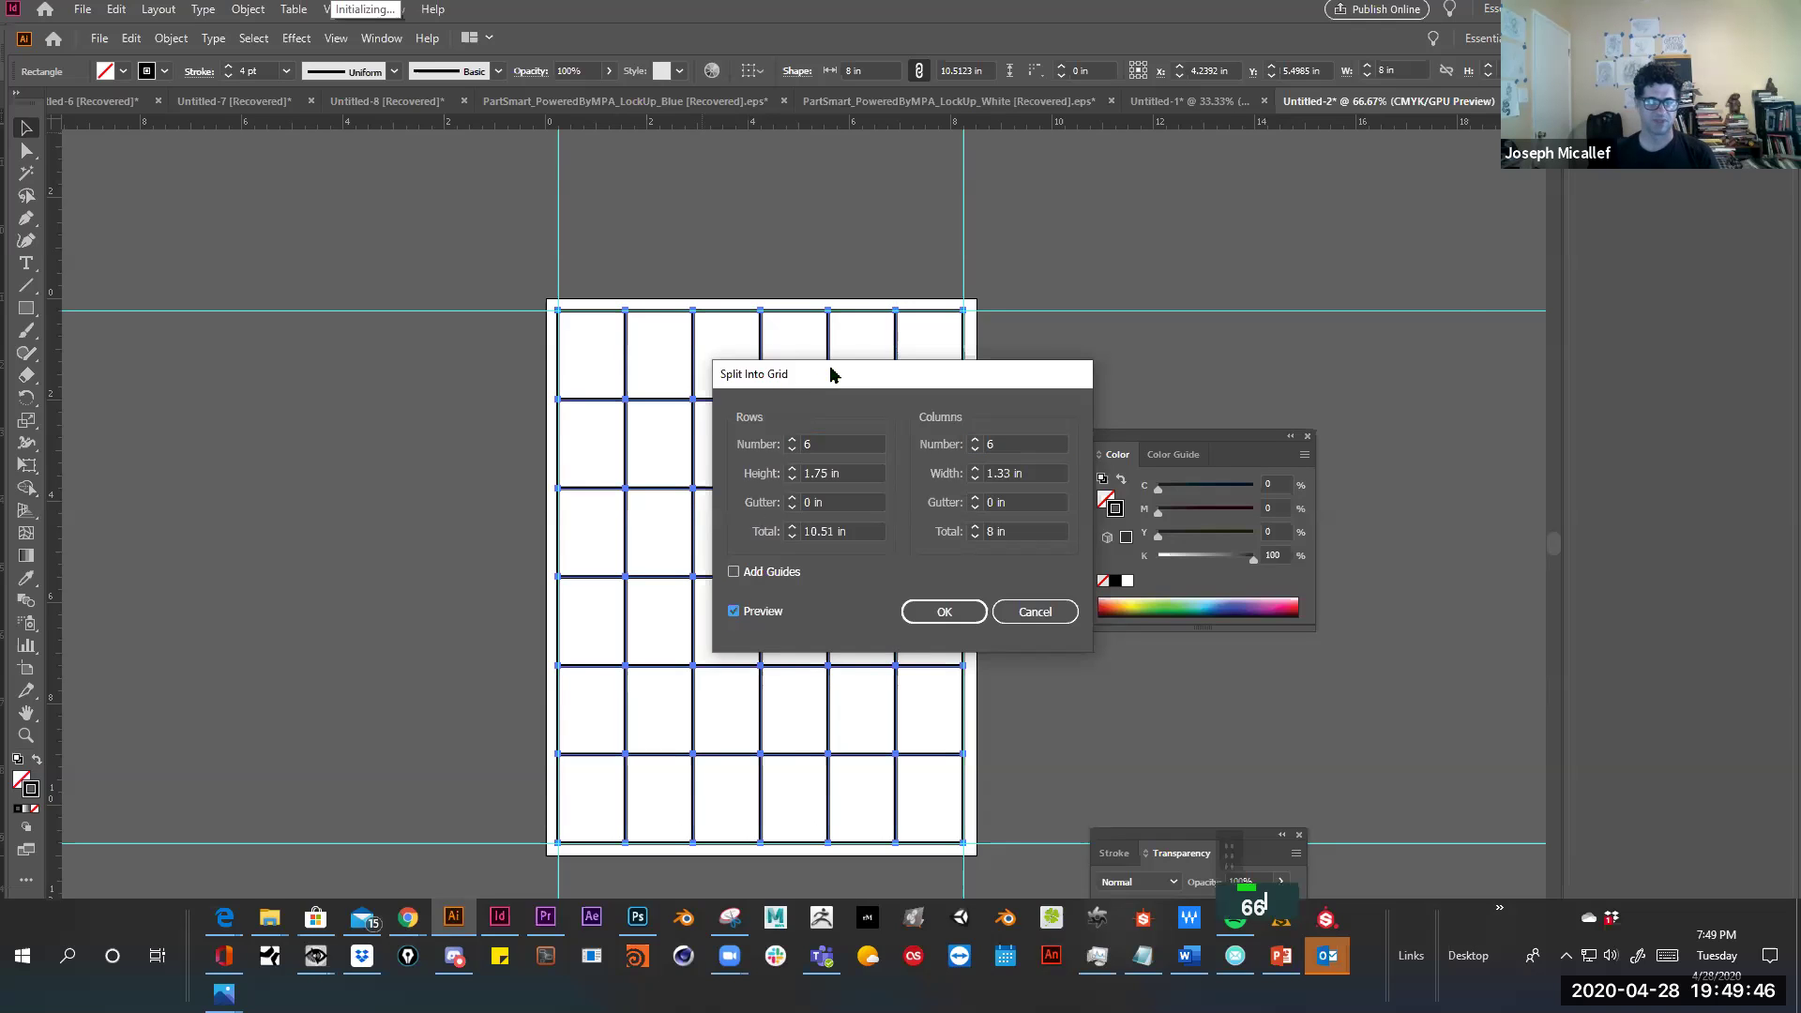
{"action": "left_click_drag", "start_coordinate": [831, 374], "coordinate": [1197, 229]}
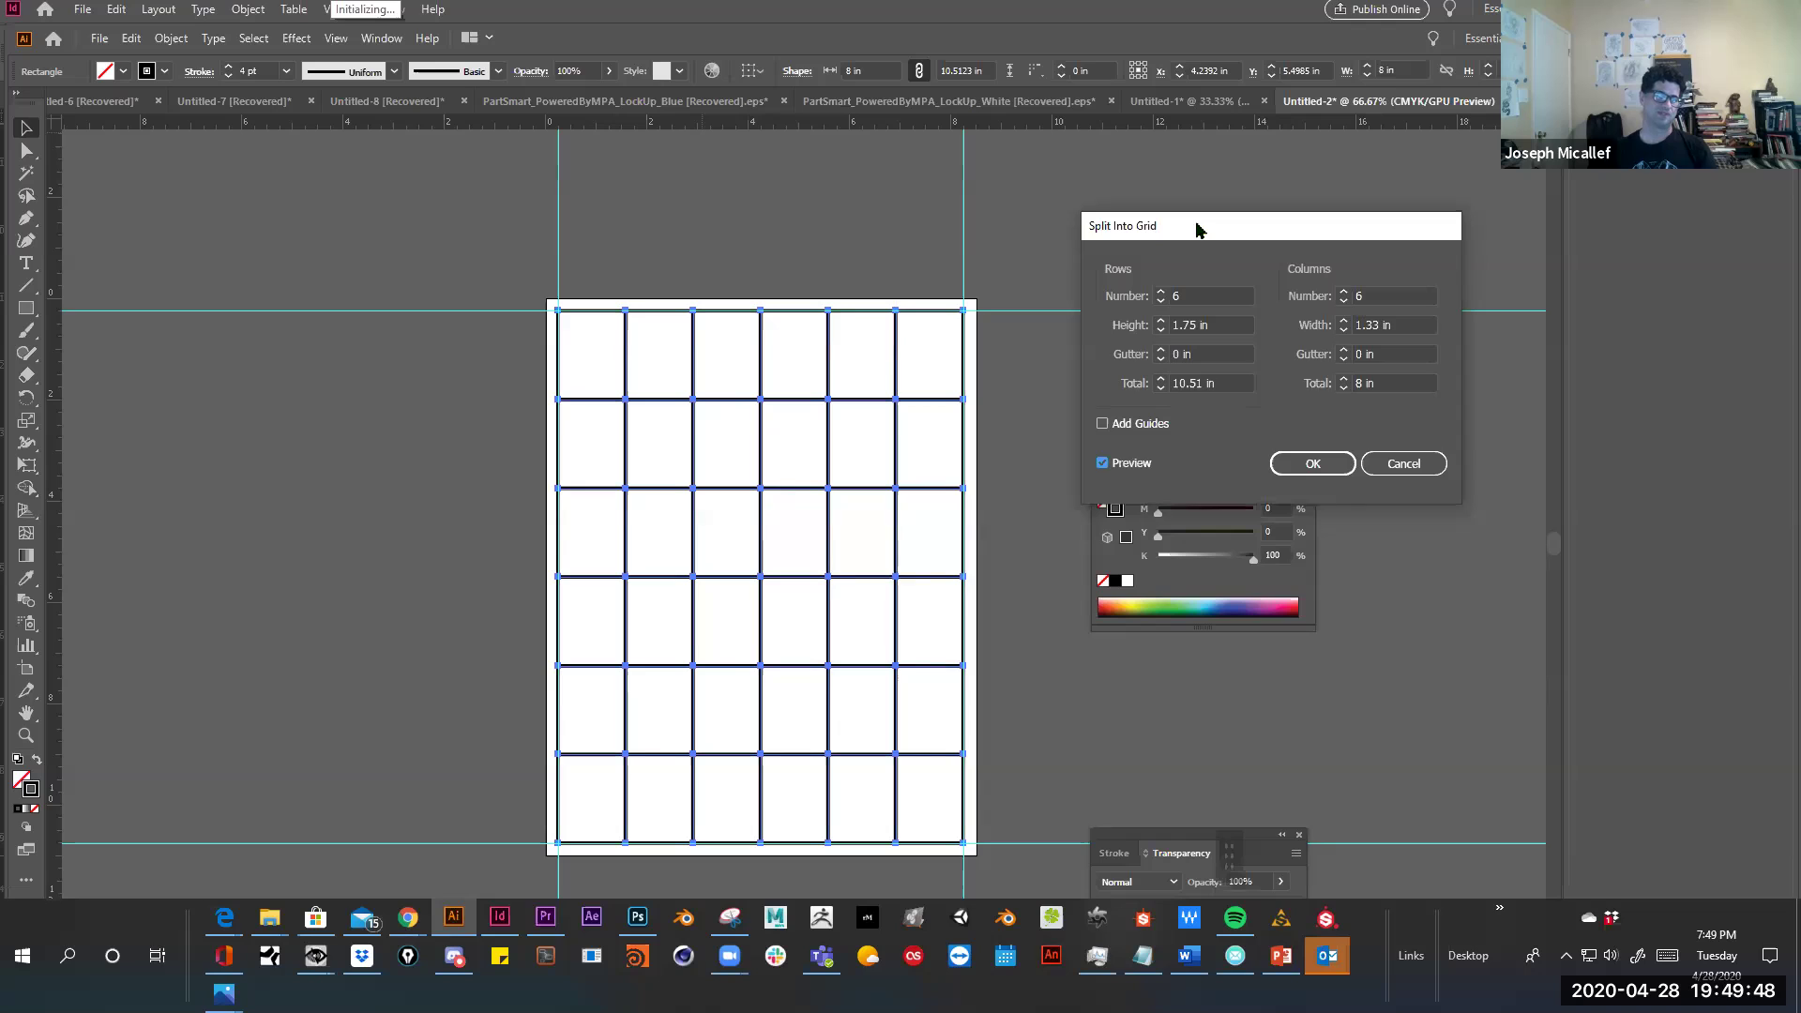
{"action": "key", "text": "ctrl"}
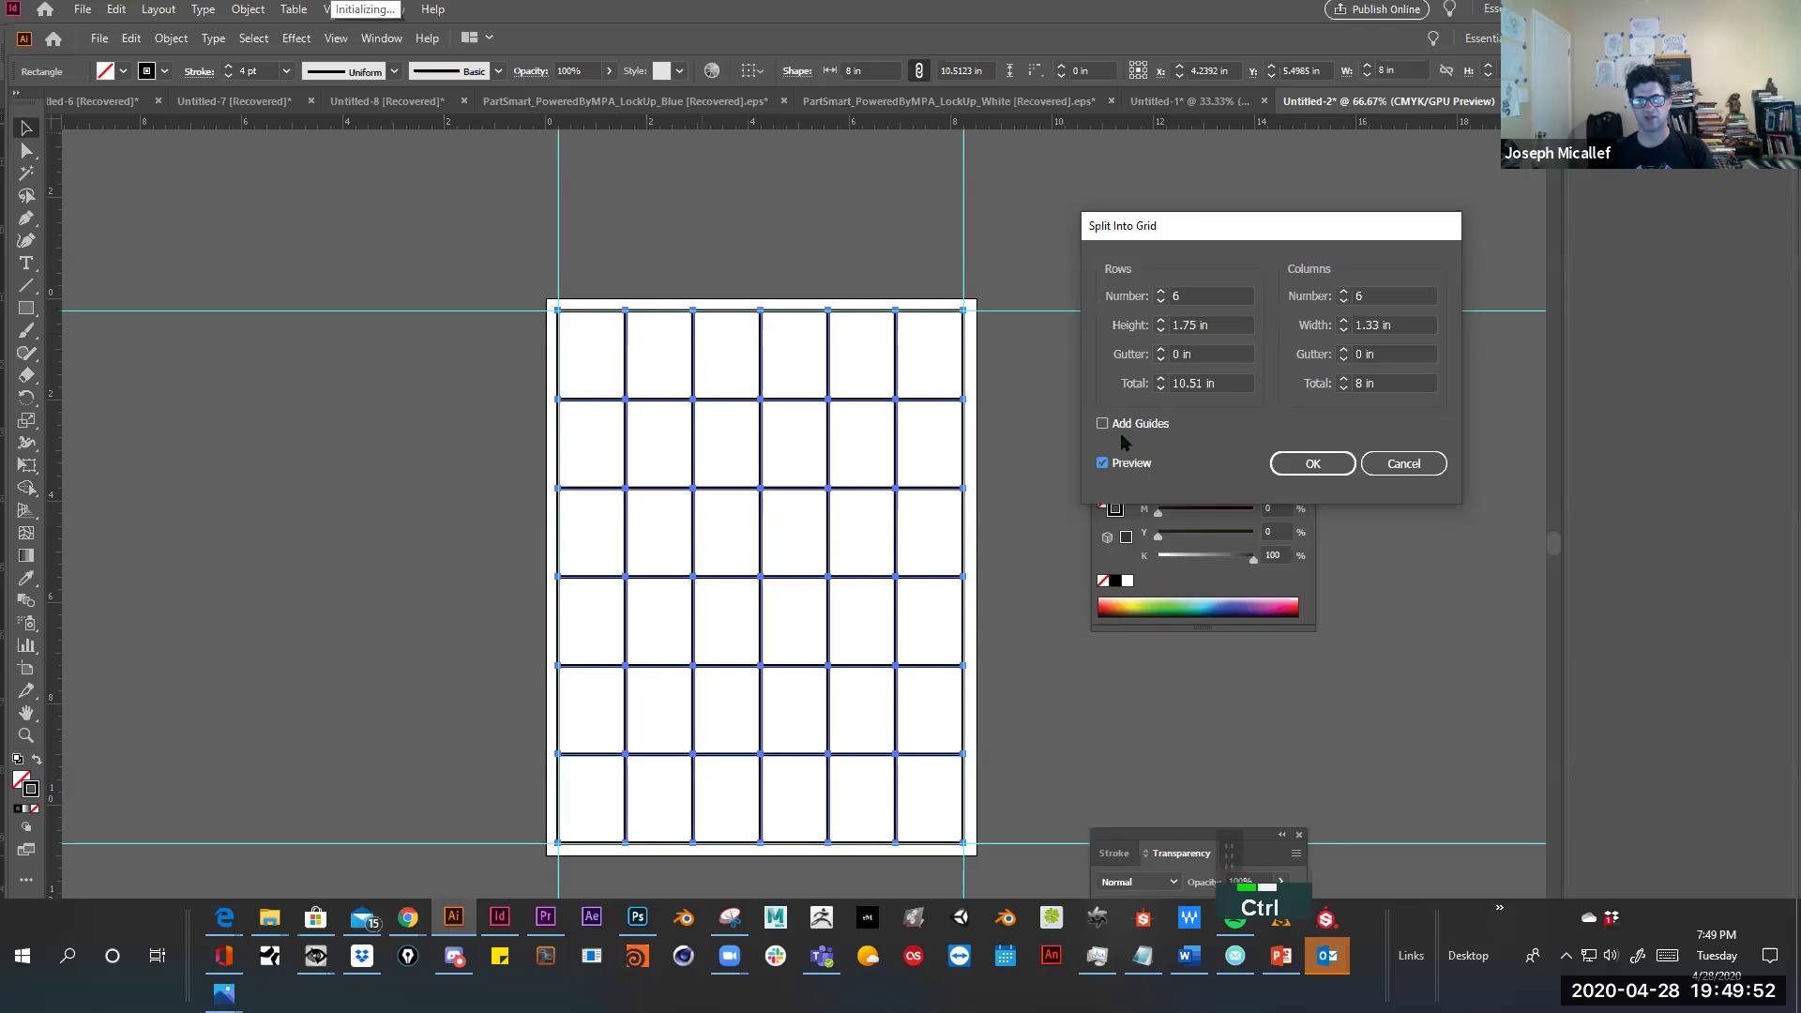
{"action": "key", "text": "ctrl+z"}
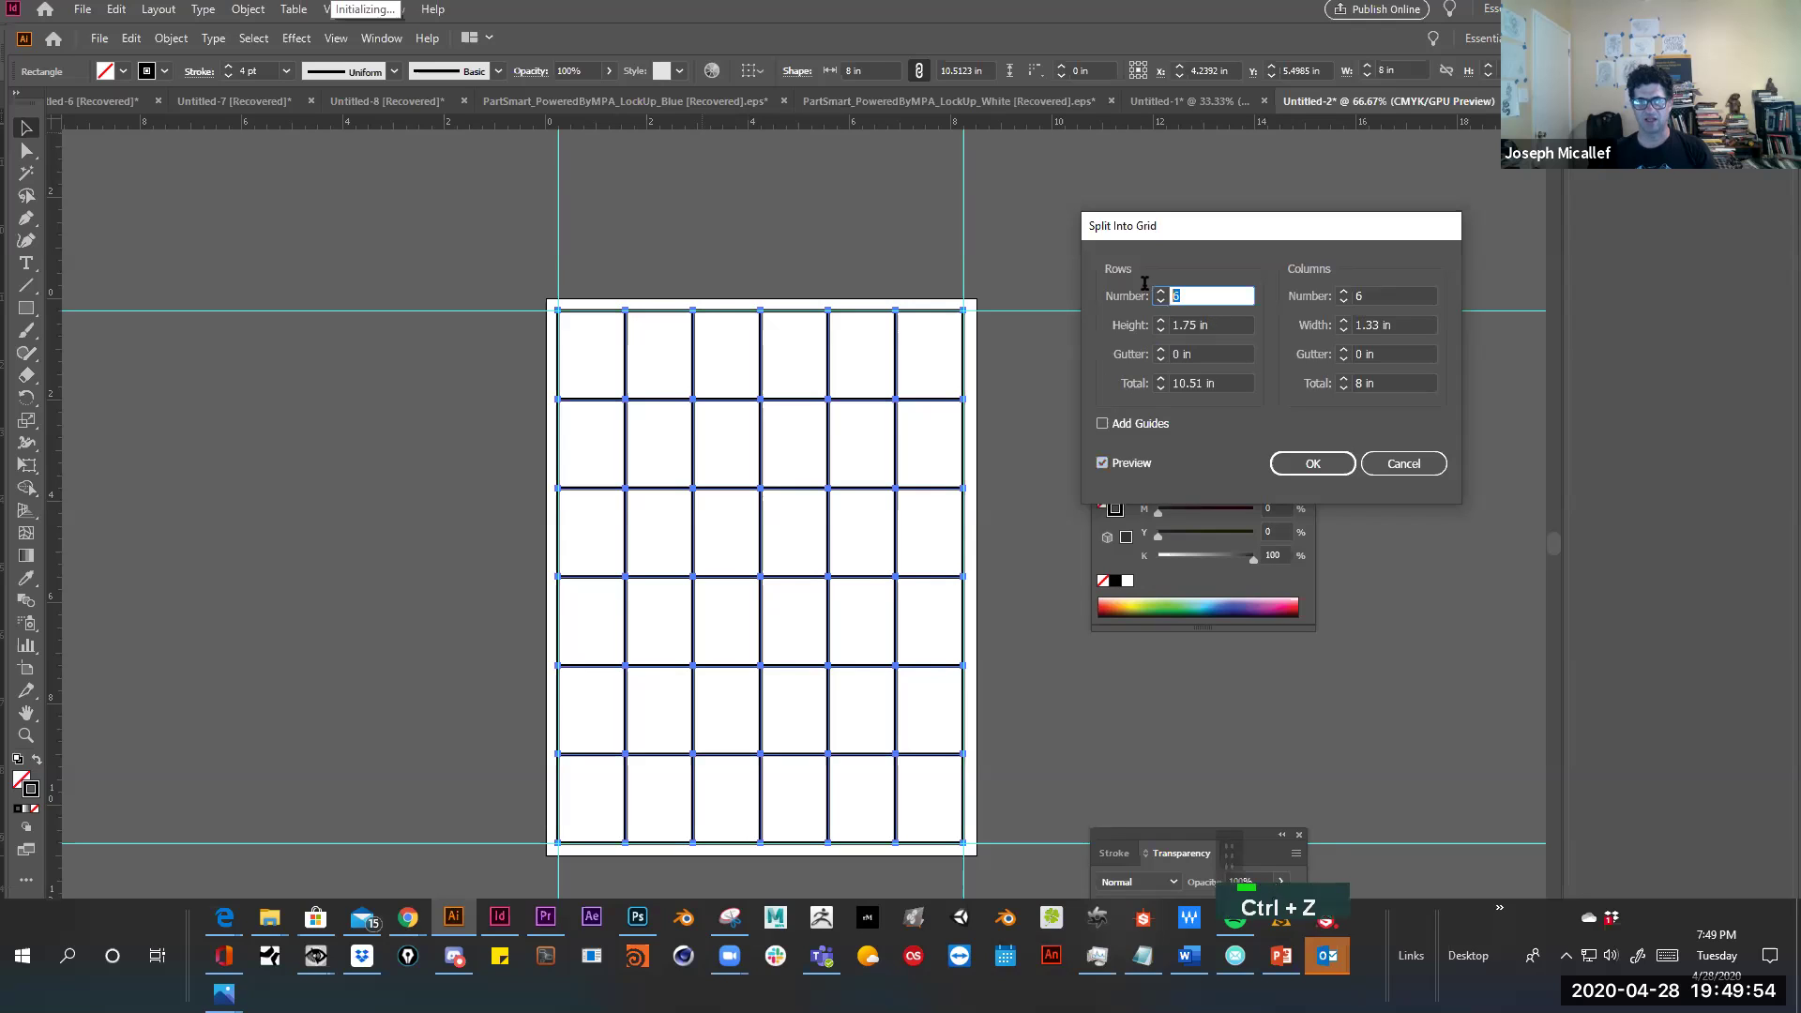
Split the rectangle into 1 row and 3 columns with a 0.25 in gutter, adding guides
{"action": "type", "text": "0"}
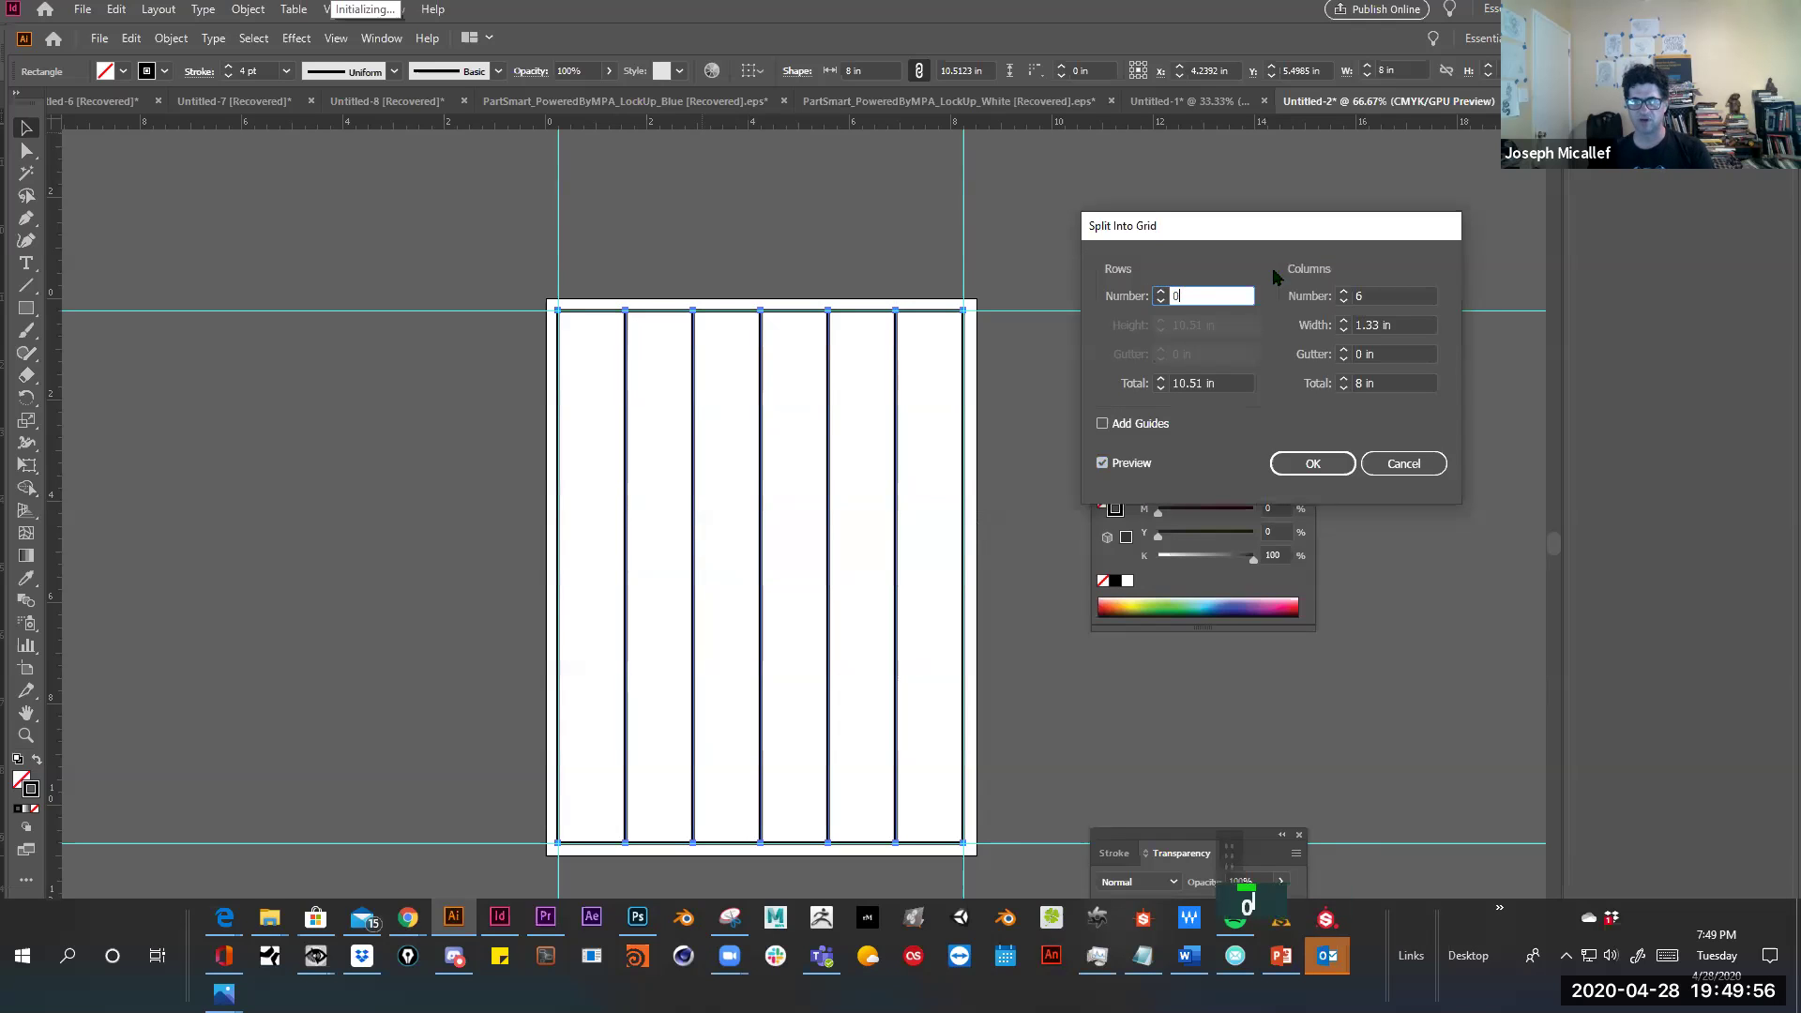
{"action": "left_click", "coordinate": [1376, 295]}
{"action": "type", "text": "3"}
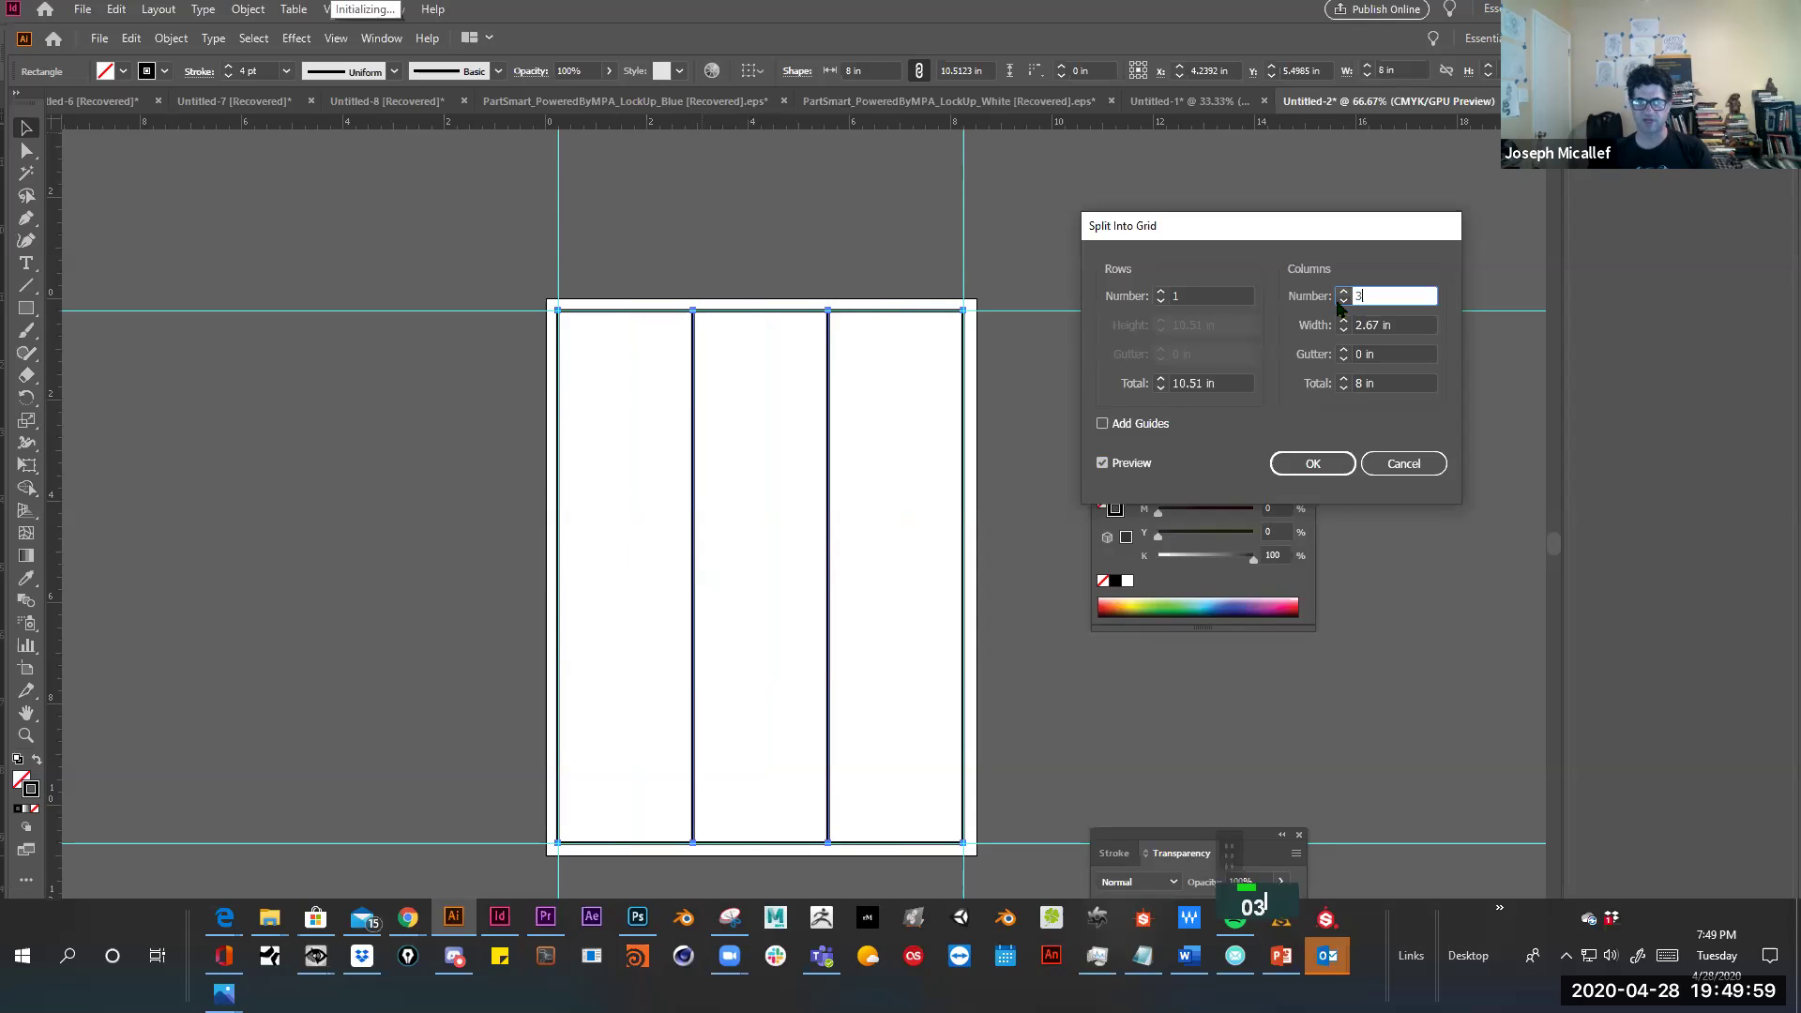
{"action": "left_click", "coordinate": [1356, 352]}
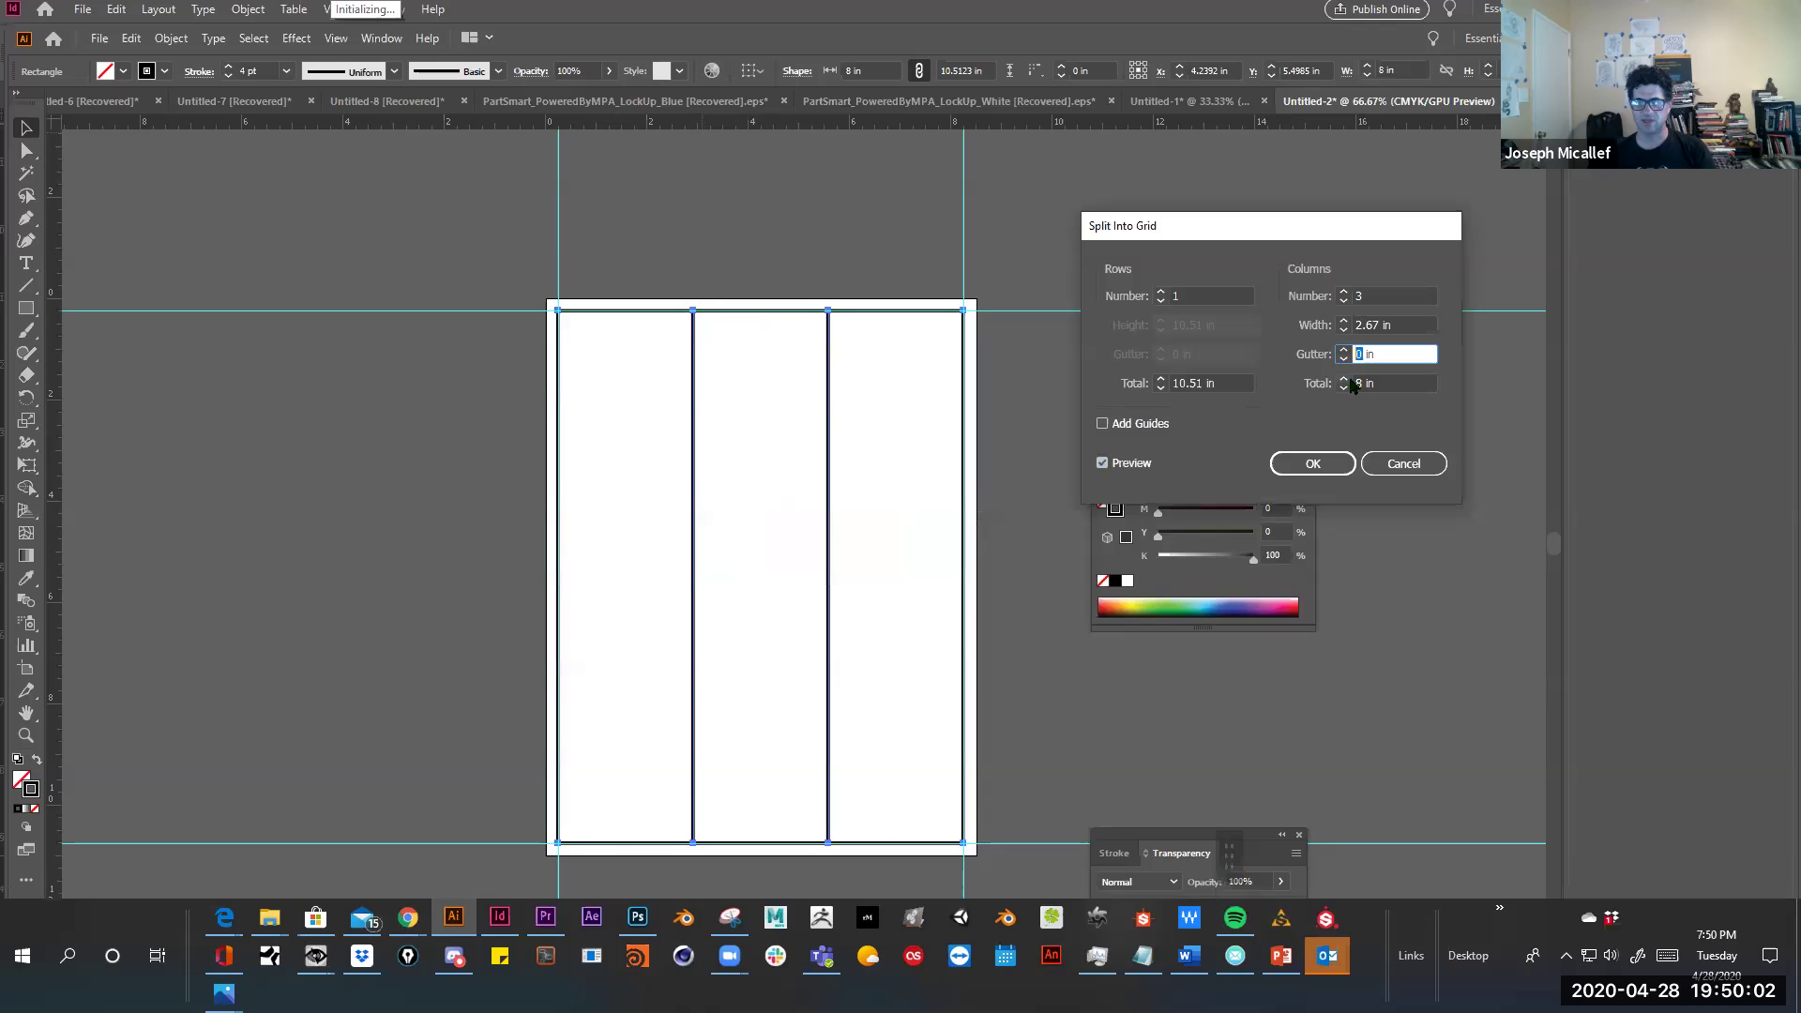
{"action": "type", "text": ".25"}
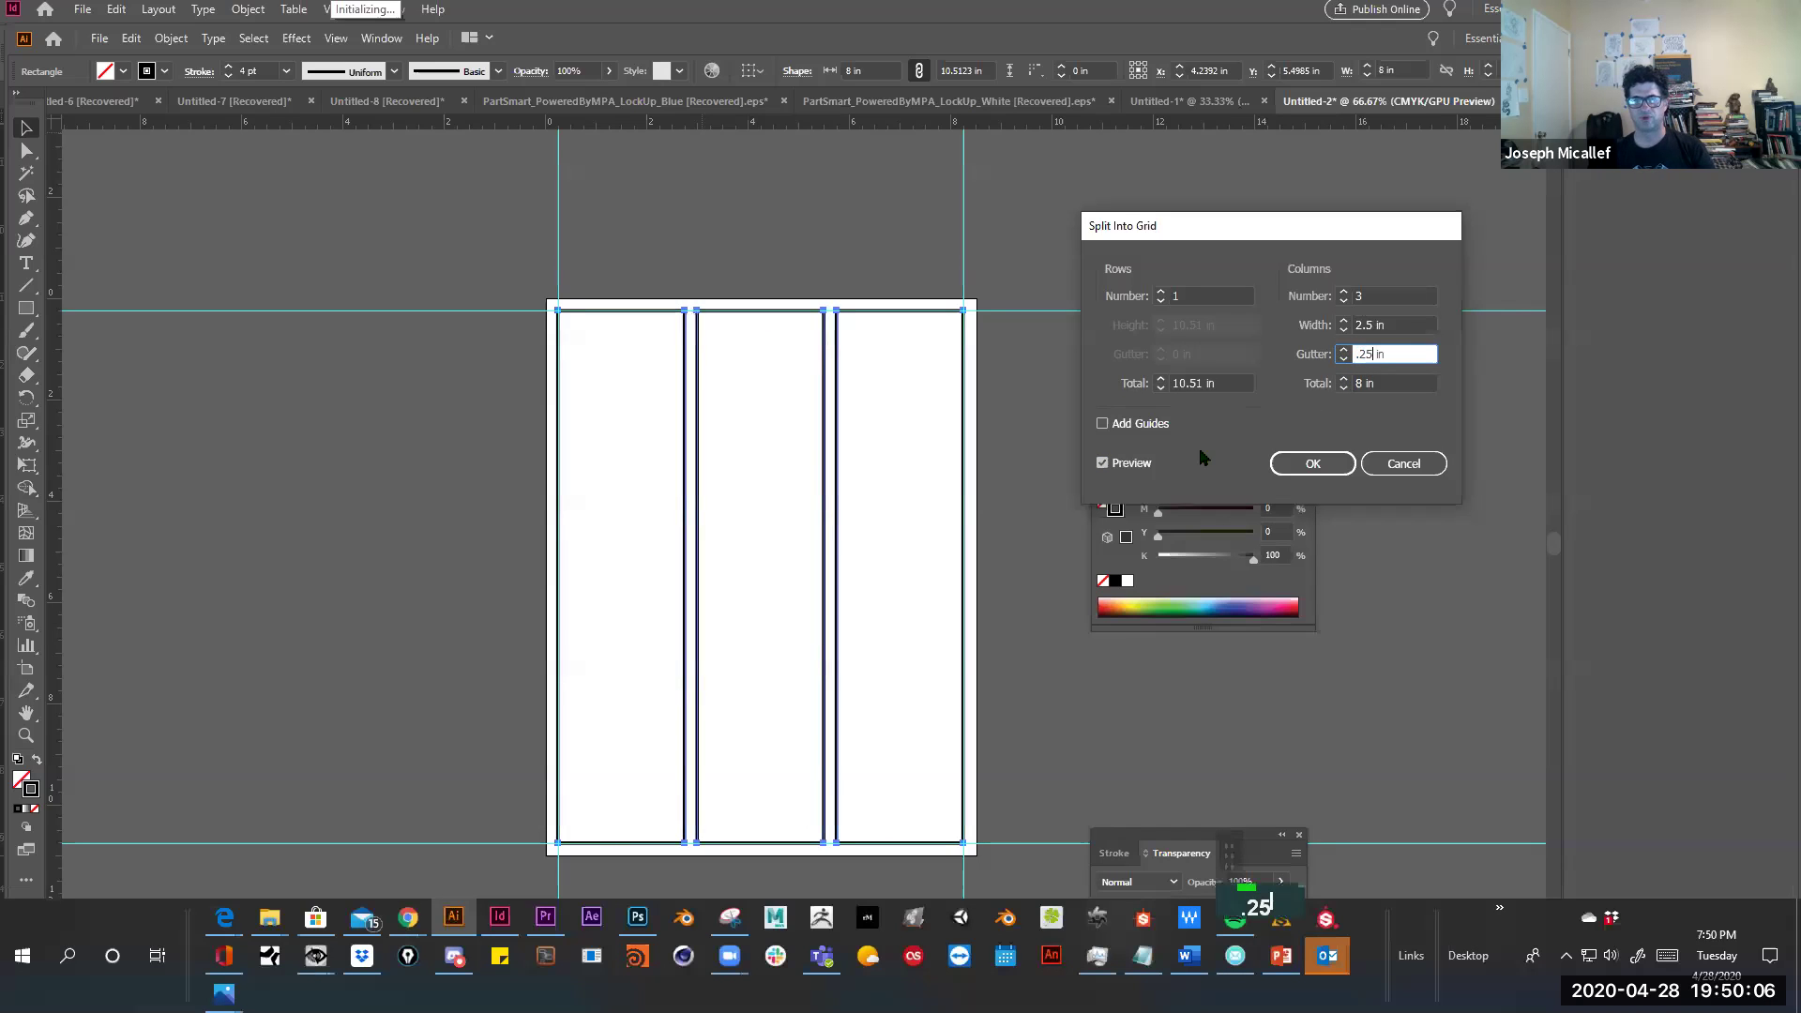
{"action": "left_click", "coordinate": [1102, 424]}
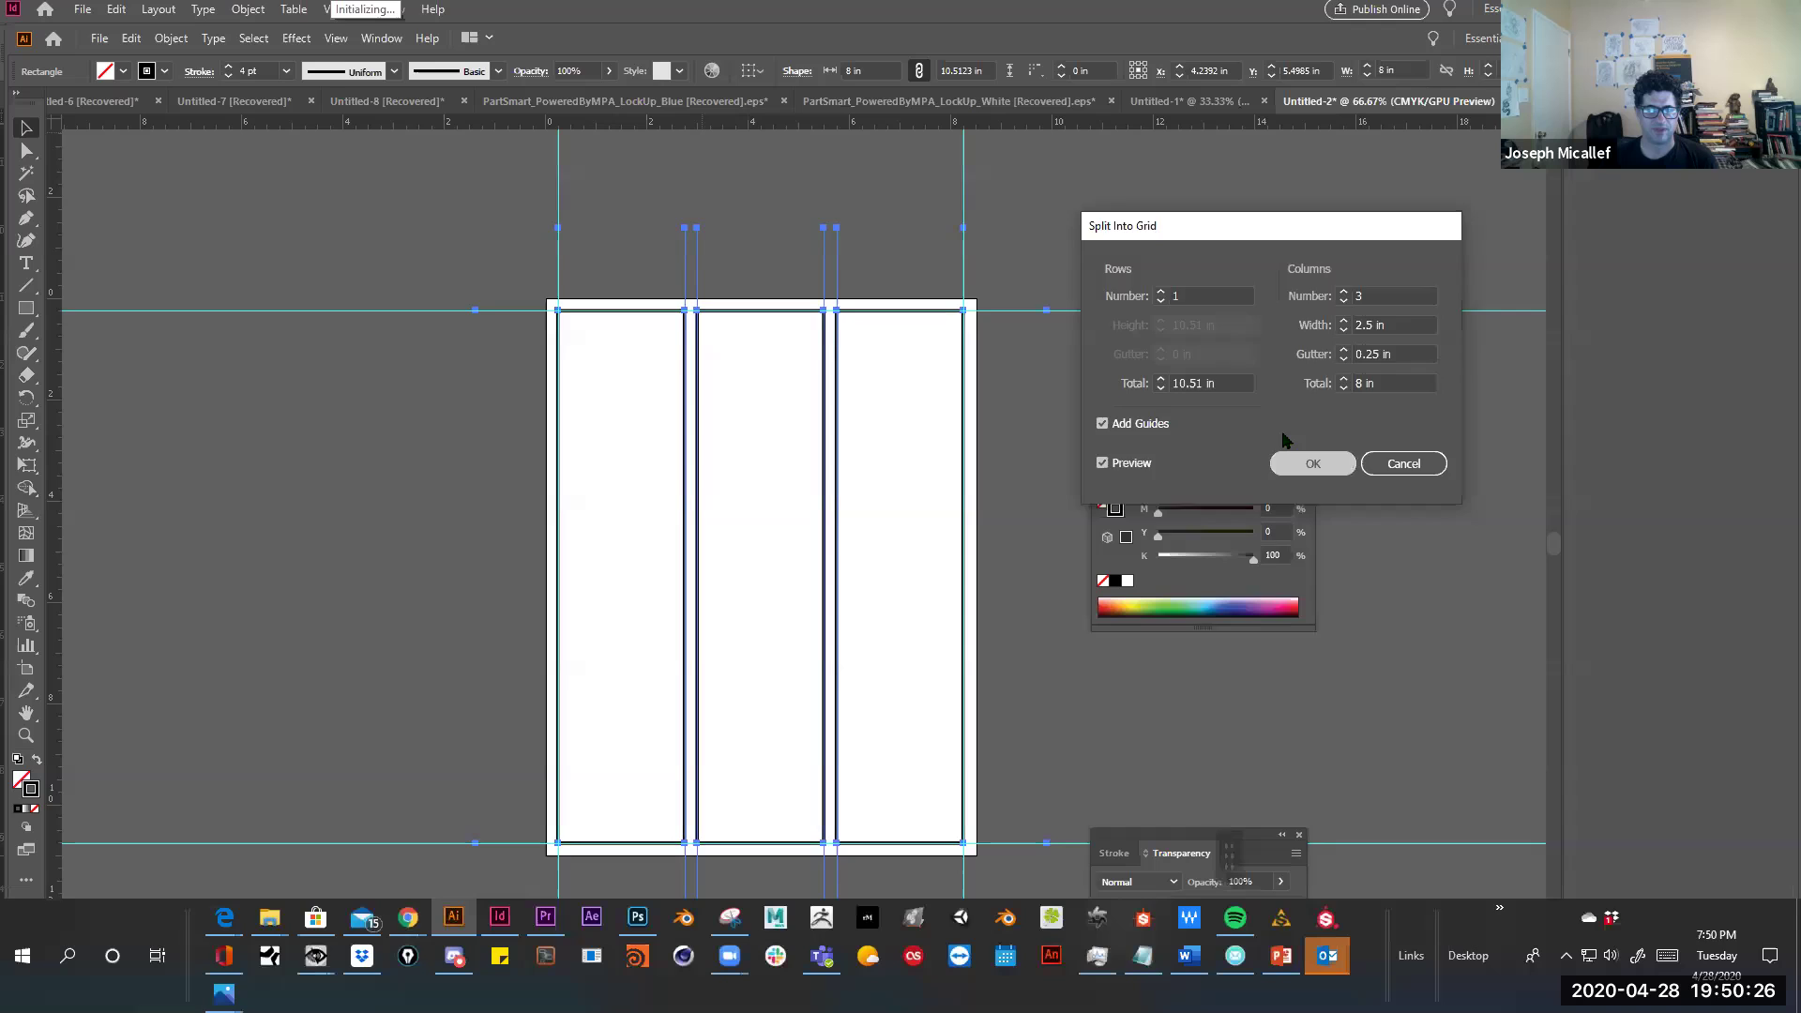
{"action": "left_click", "coordinate": [1309, 463]}
{"action": "key", "text": "ctrl+a"}
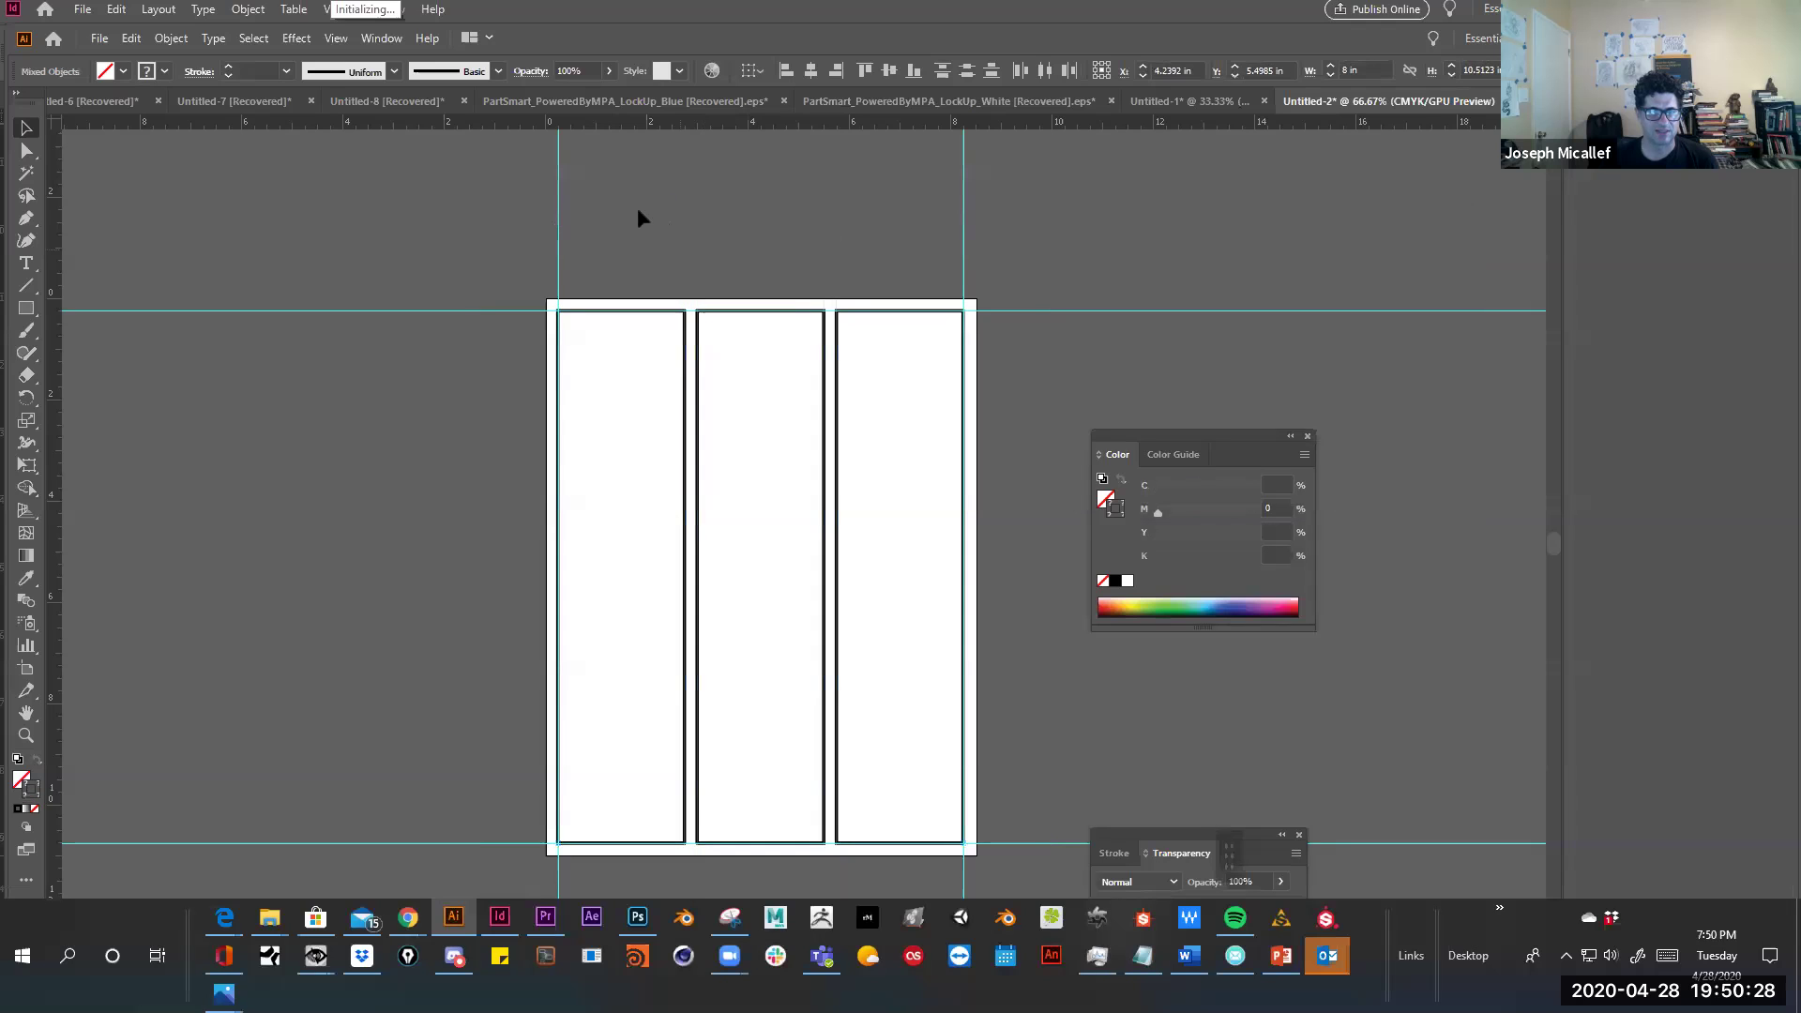
Select the group of guide lines added by the grid, undoing its accidental move
{"action": "left_click", "coordinate": [694, 251]}
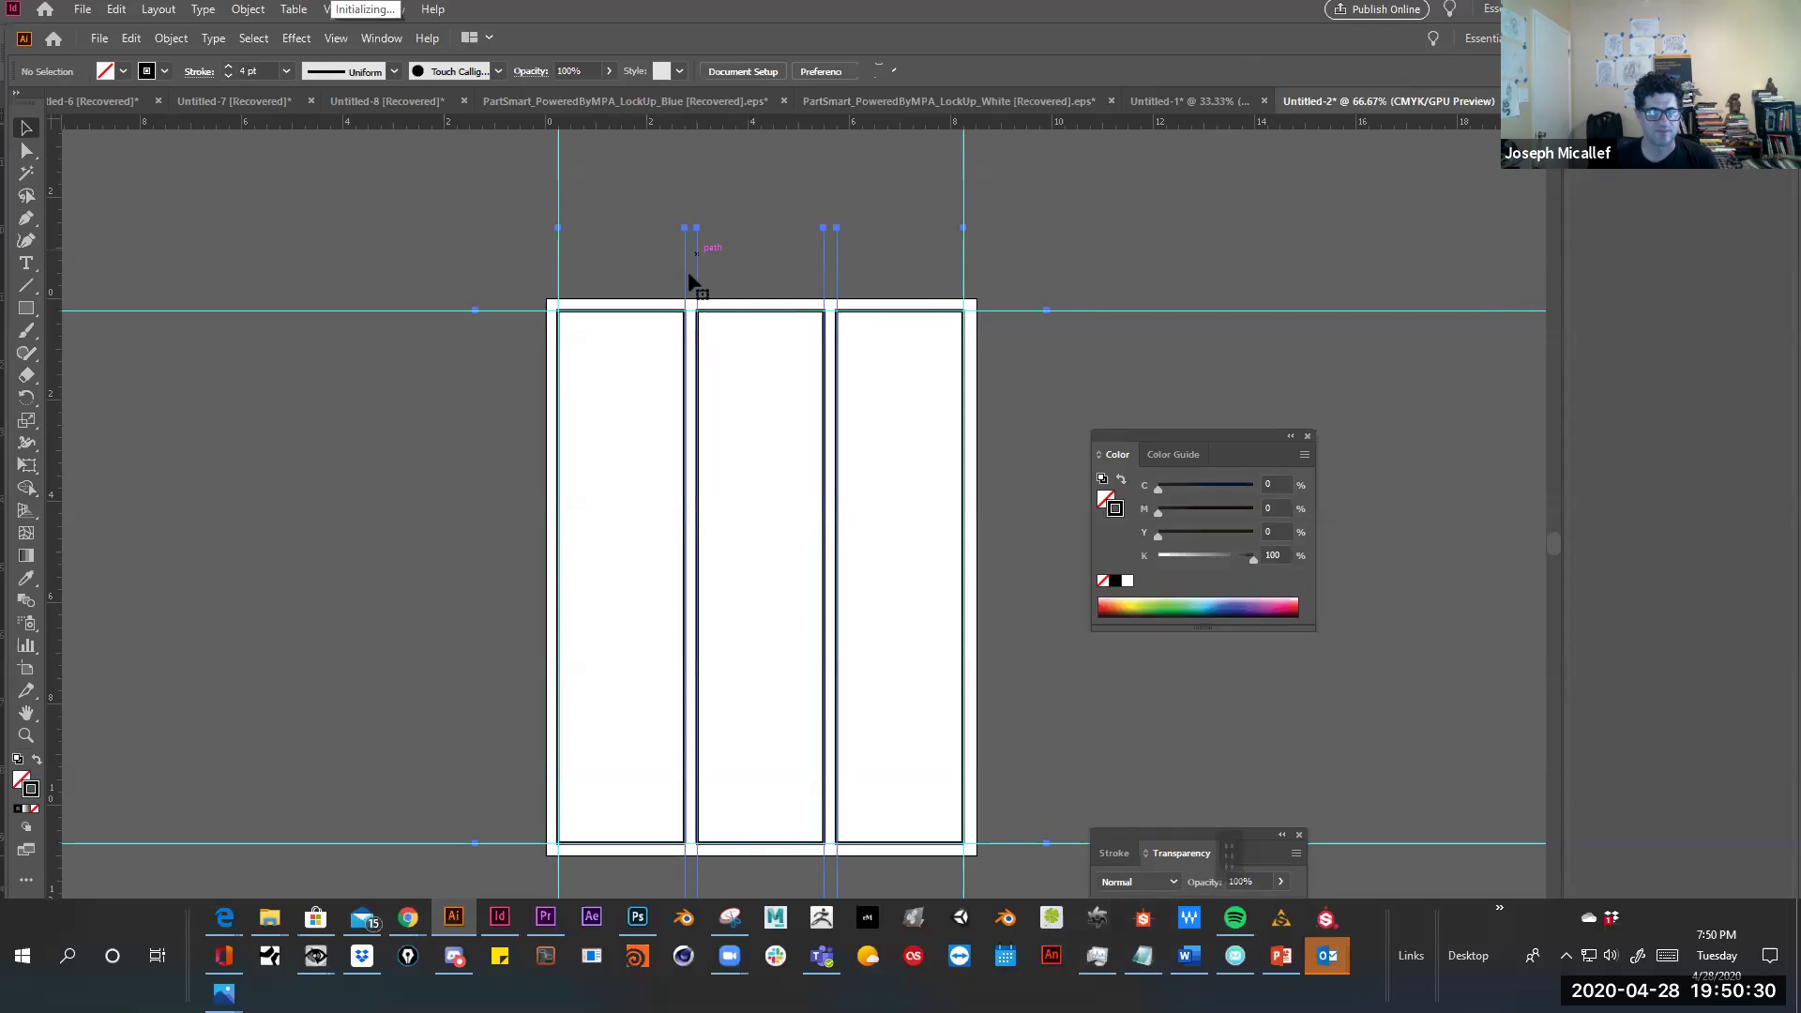
{"action": "left_click", "coordinate": [679, 232]}
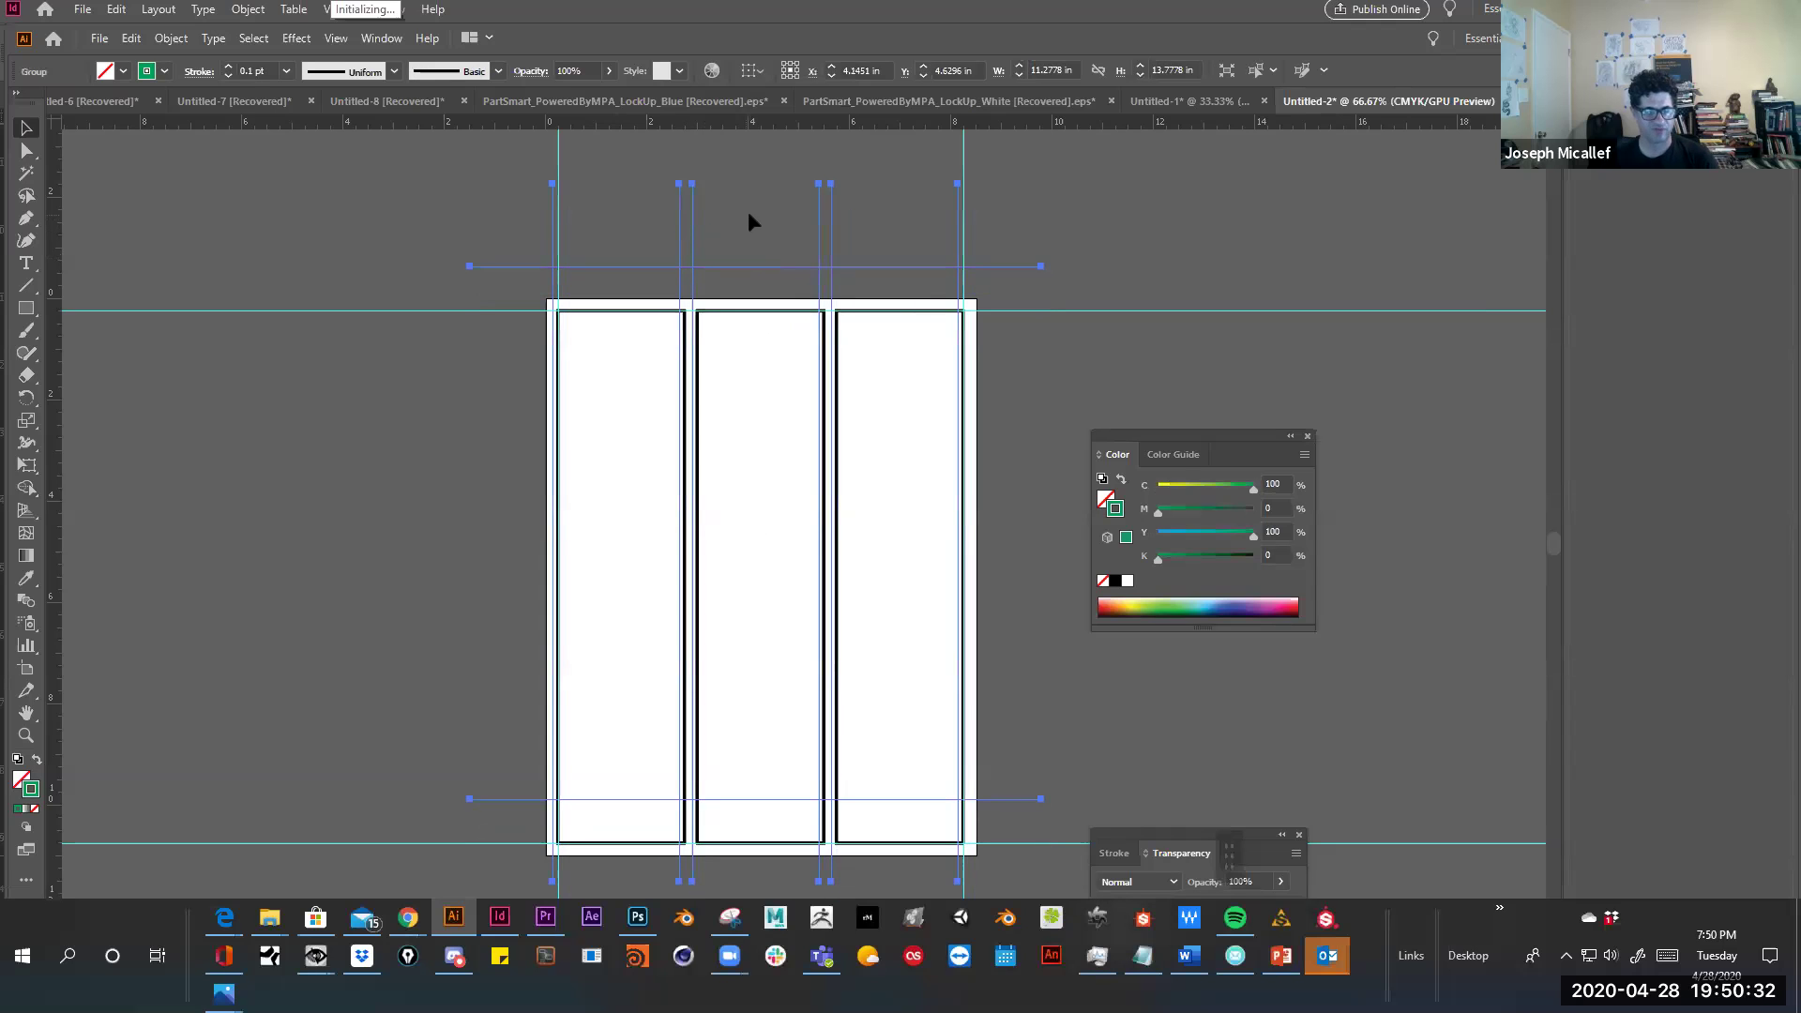
{"action": "key", "text": "ctrl+z"}
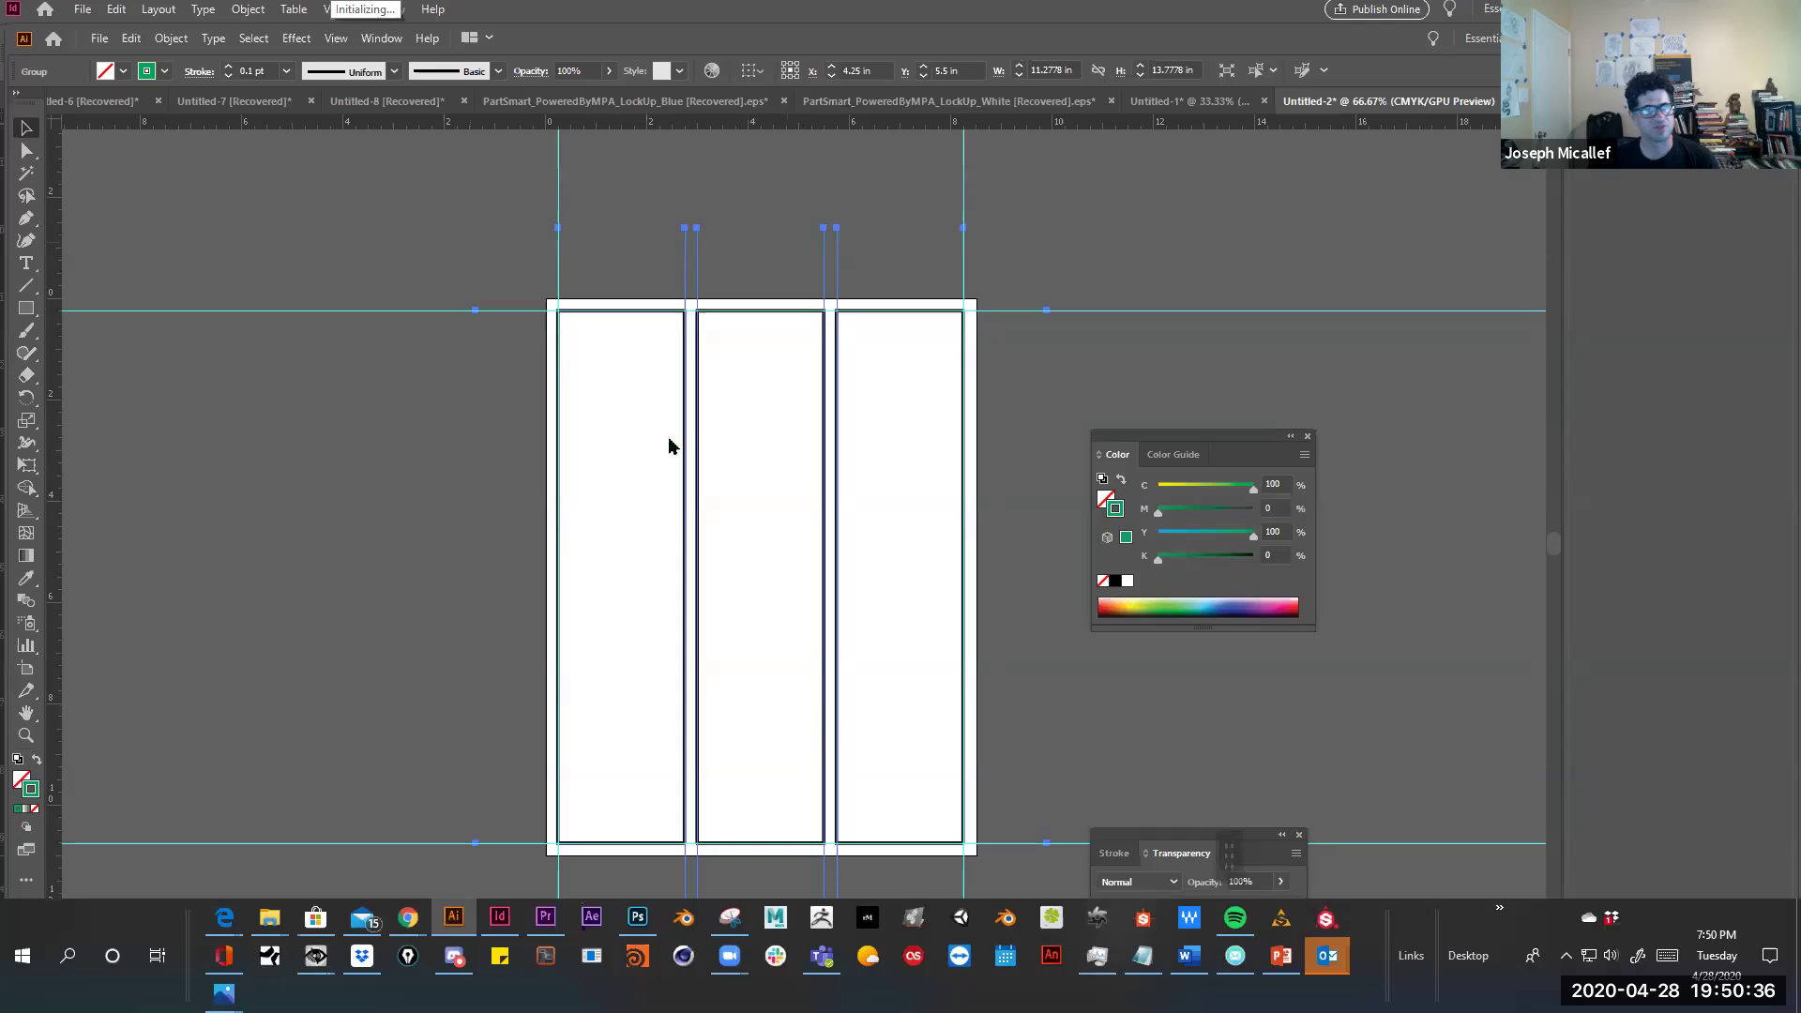
Lock the selected group of grid guide lines and select the middle column's rectangle
{"action": "left_click", "coordinate": [167, 39]}
{"action": "mouse_move", "coordinate": [124, 38]}
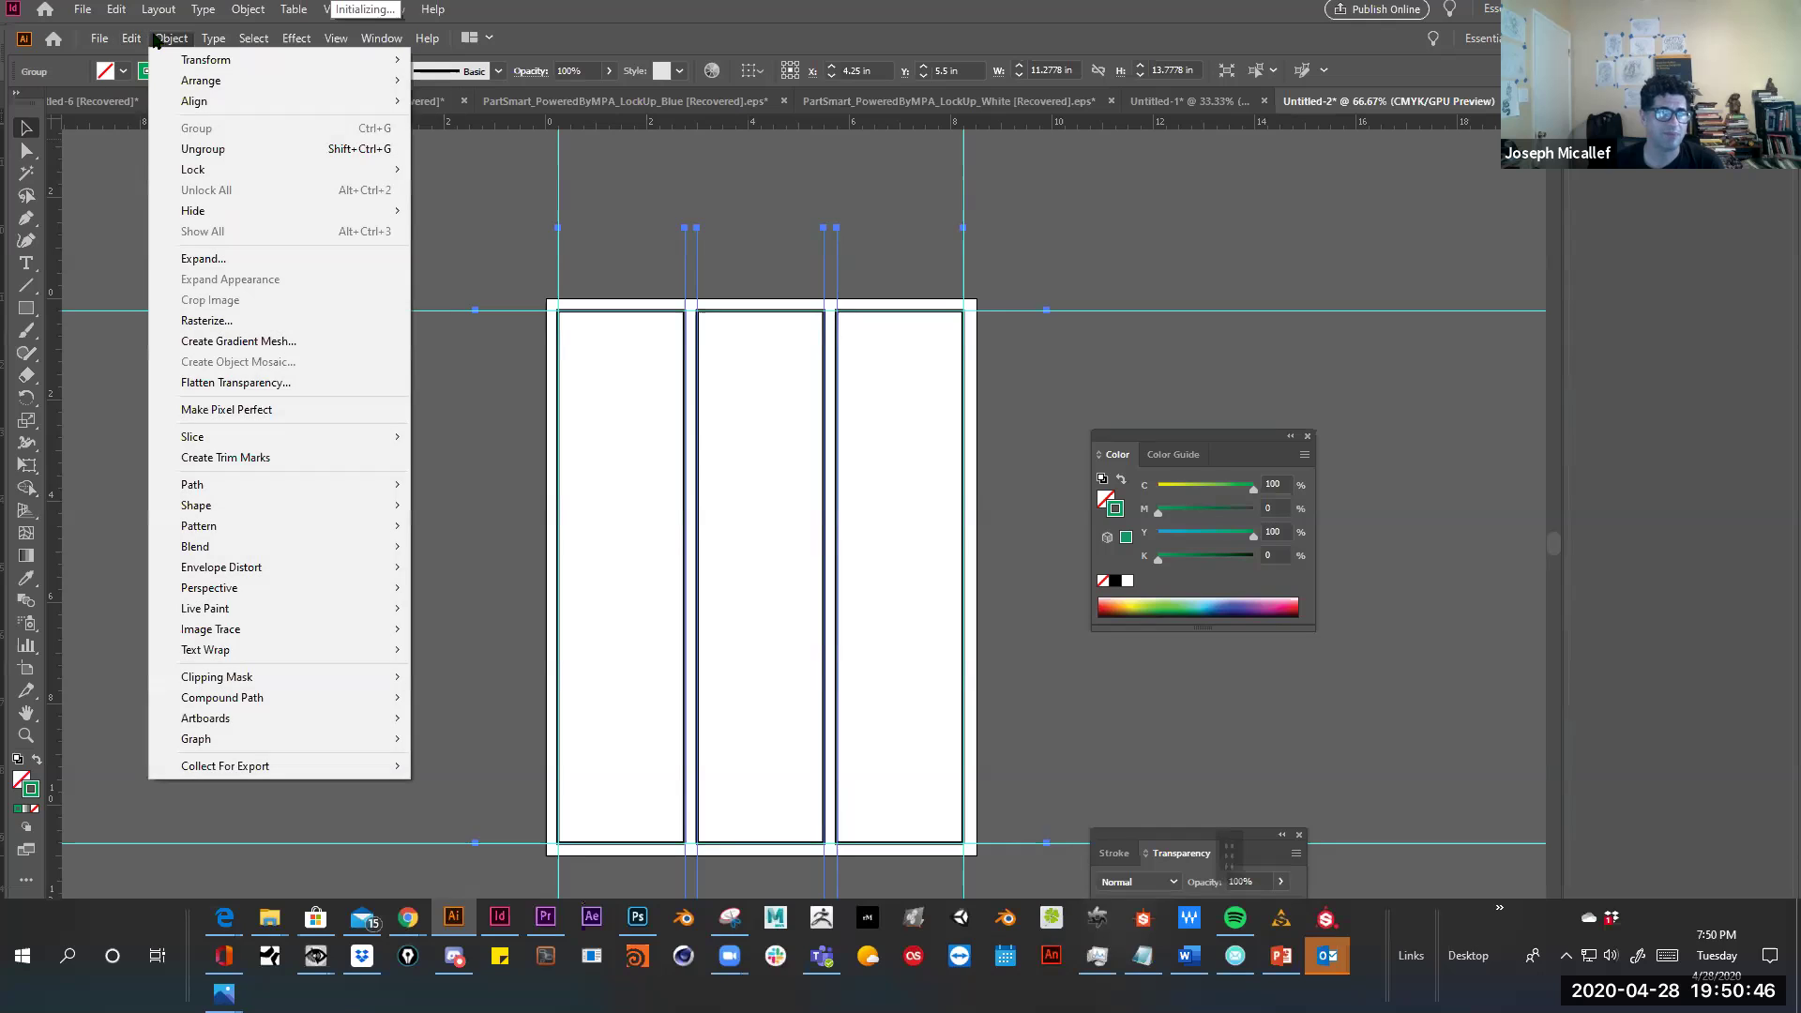
{"action": "mouse_move", "coordinate": [225, 174]}
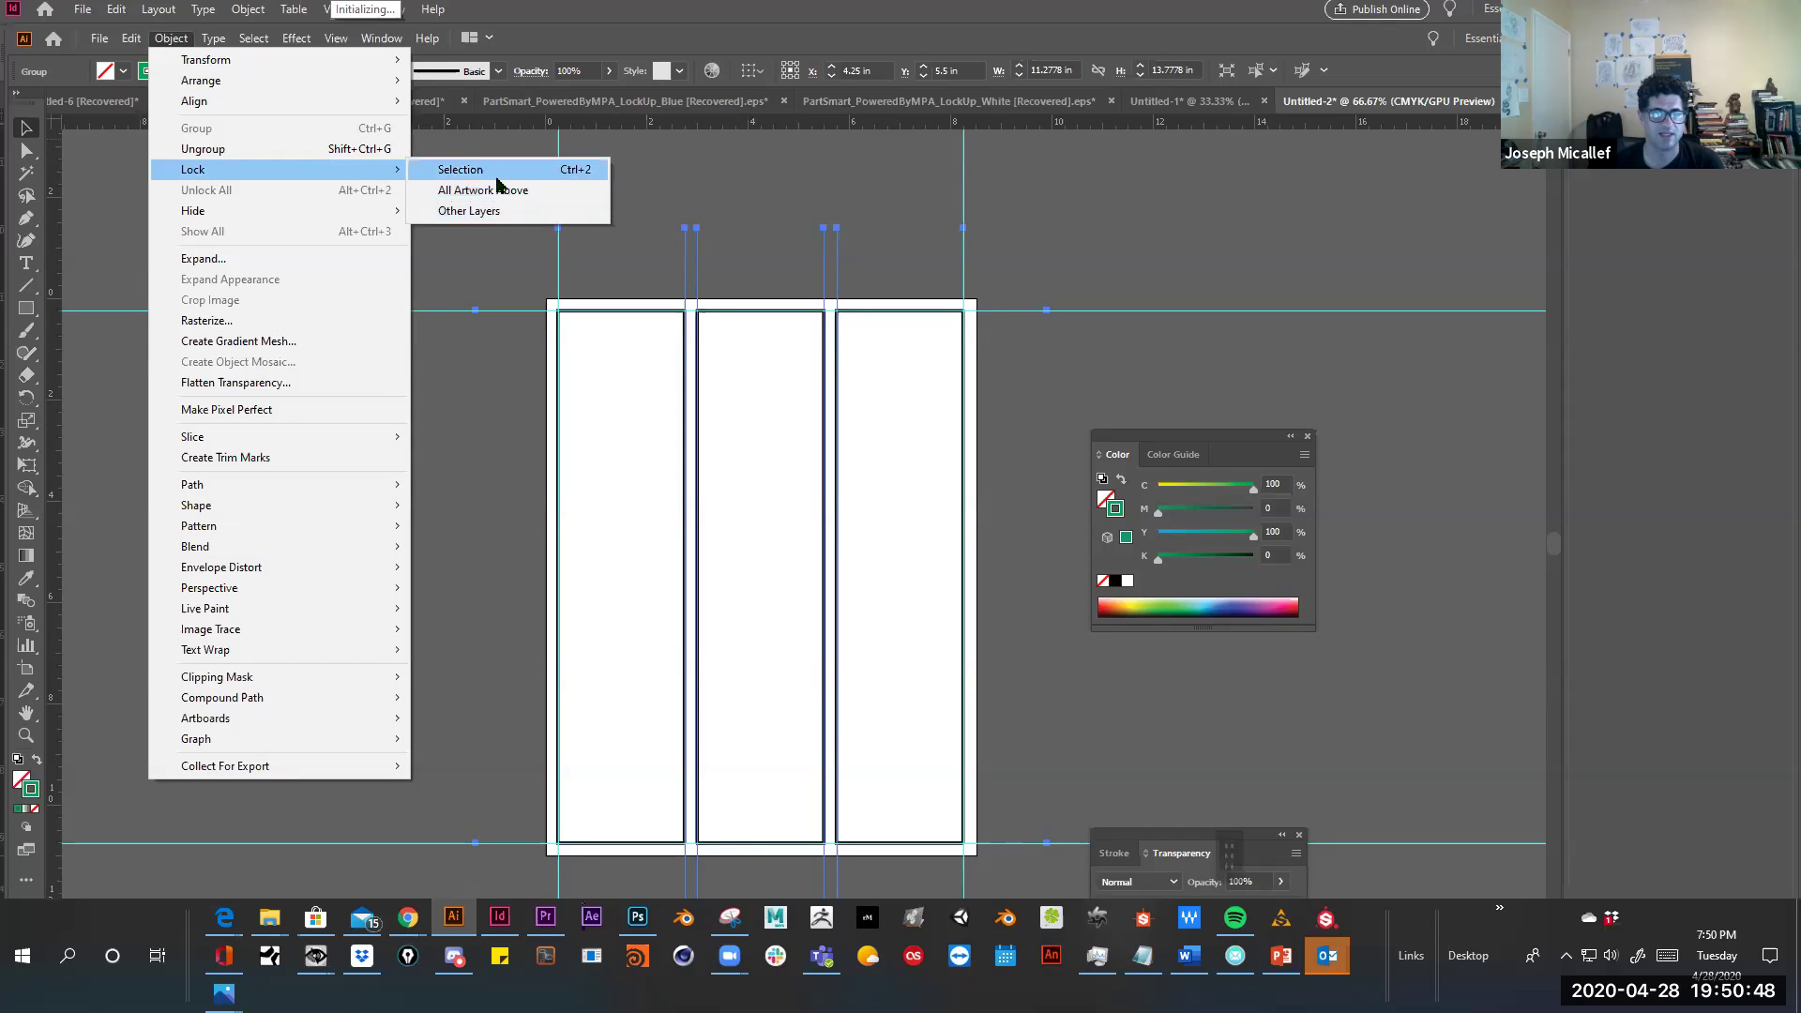
{"action": "left_click", "coordinate": [495, 173]}
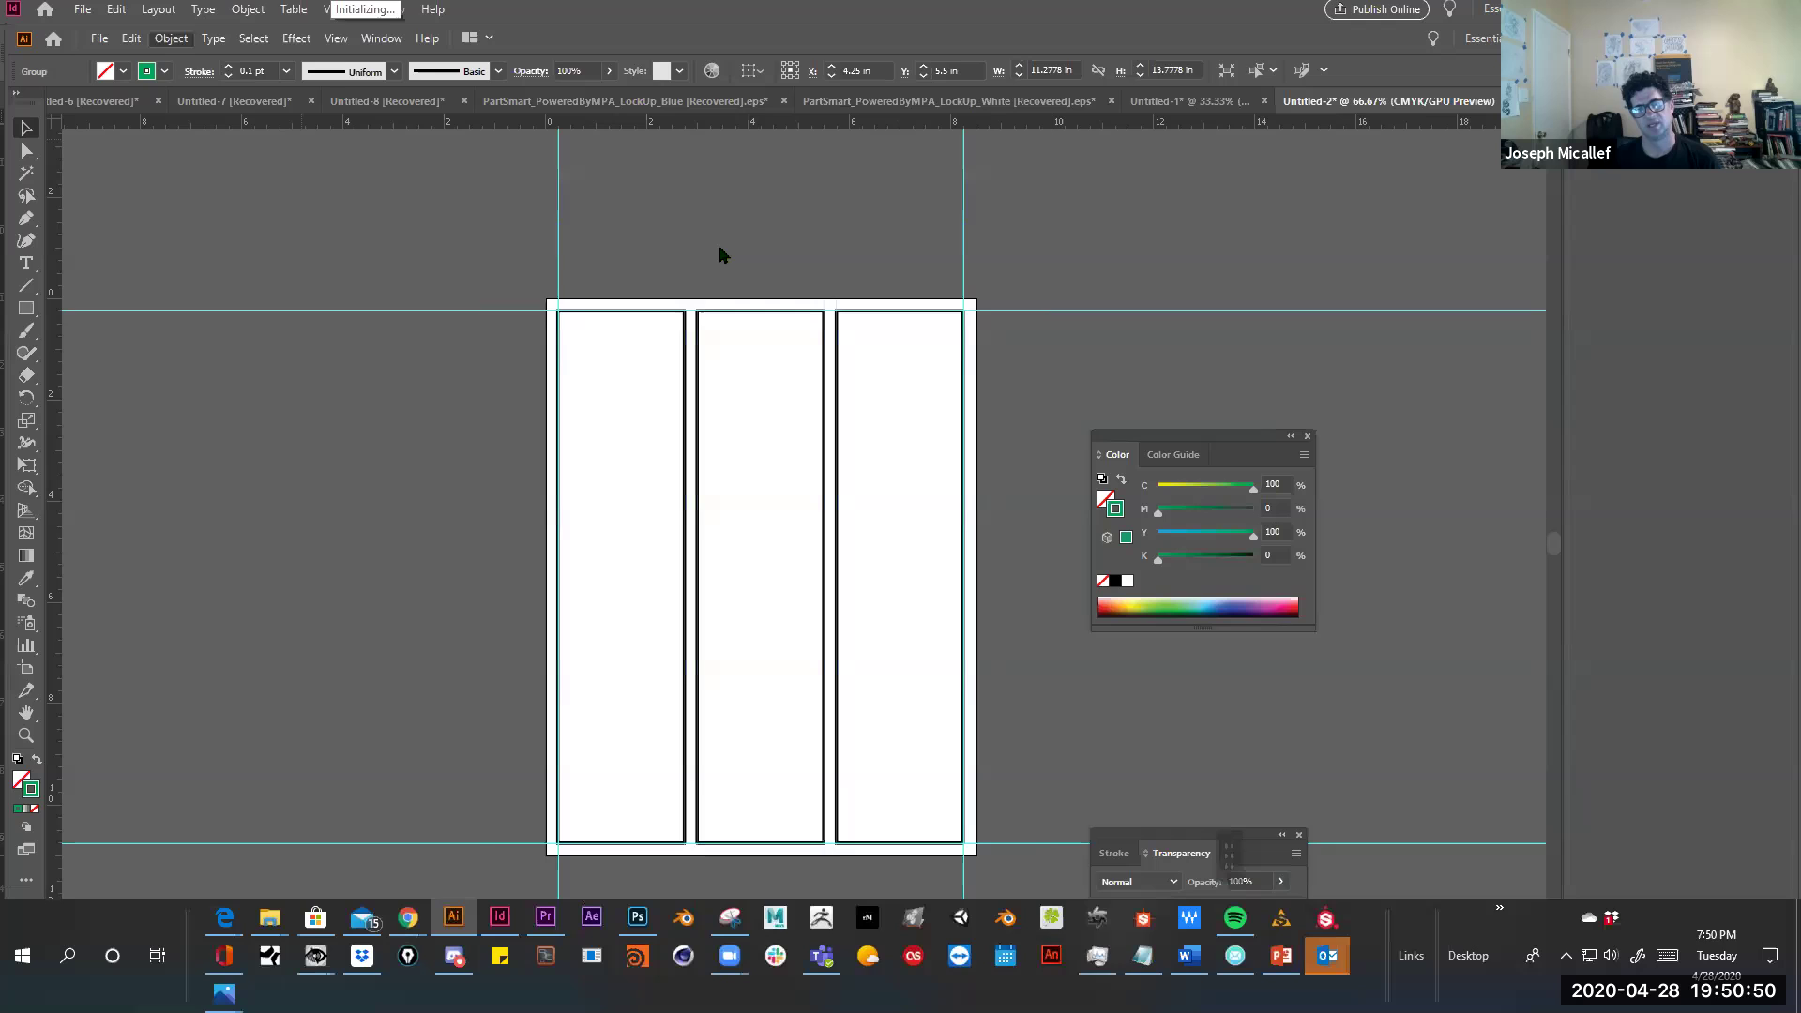
{"action": "left_click", "coordinate": [715, 317]}
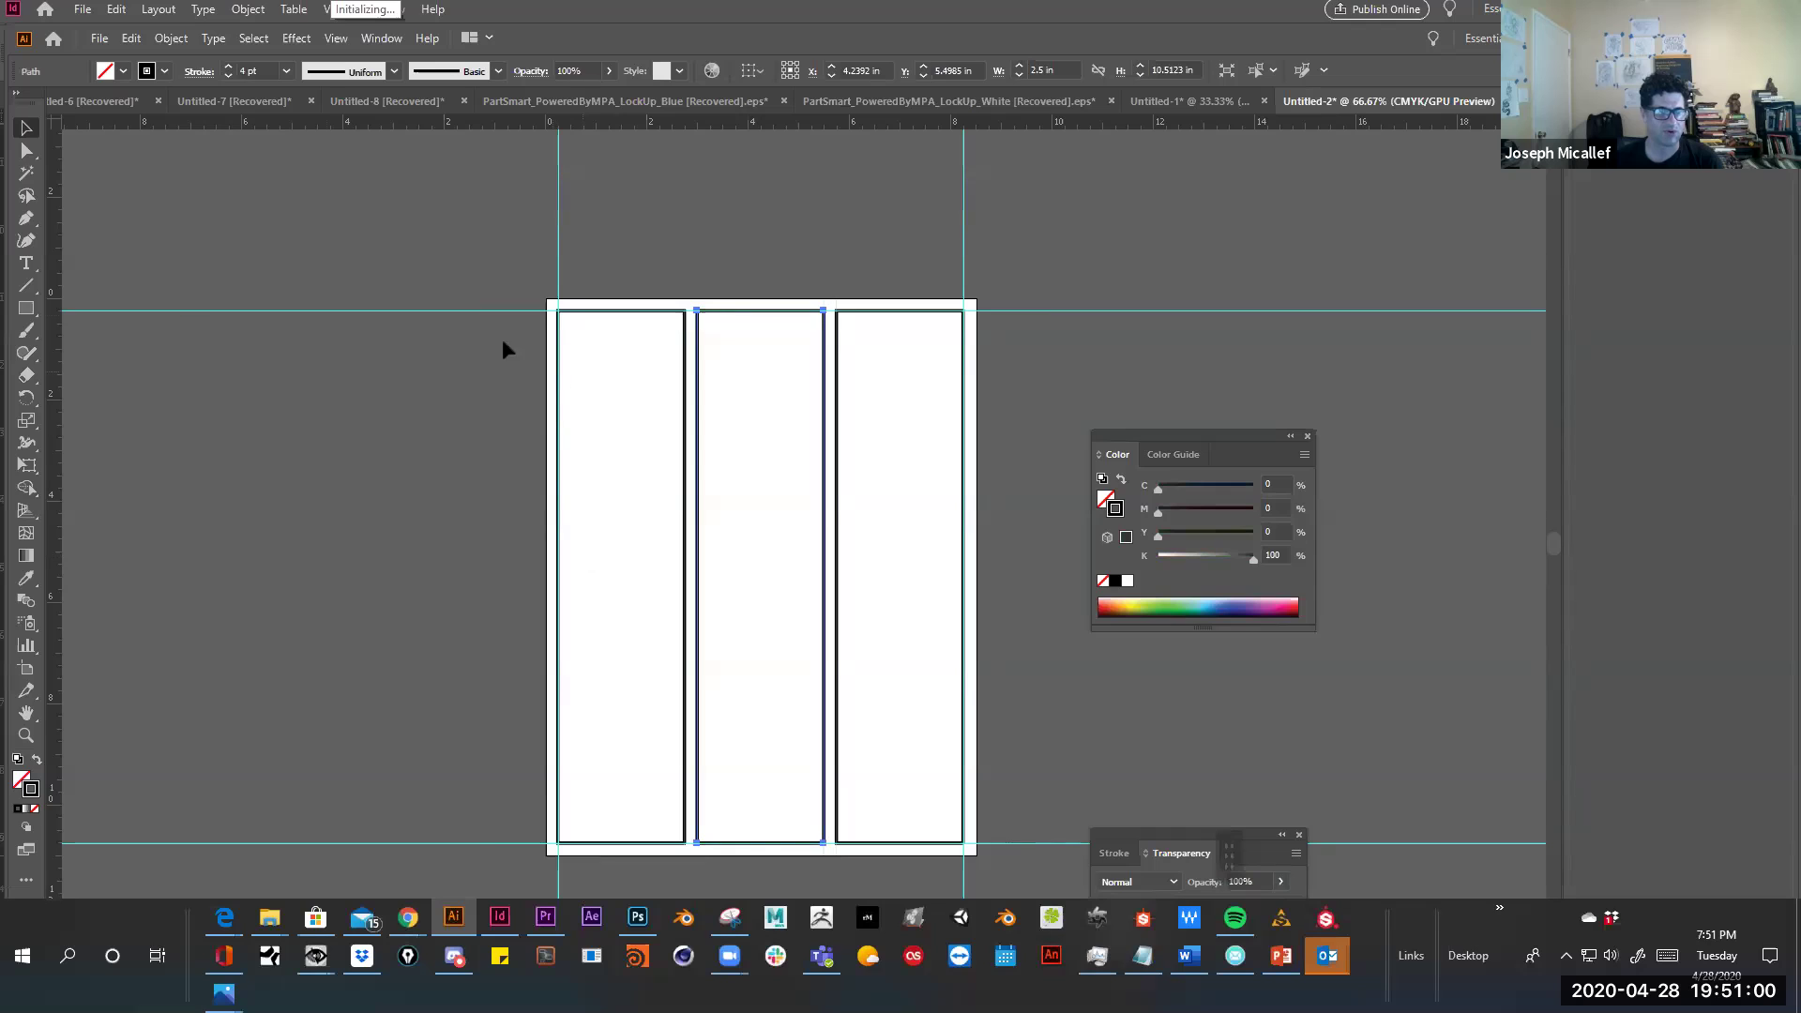
Remove the stroke from the three column rectangles, undoing their accidental move first
{"action": "left_click", "coordinate": [581, 310]}
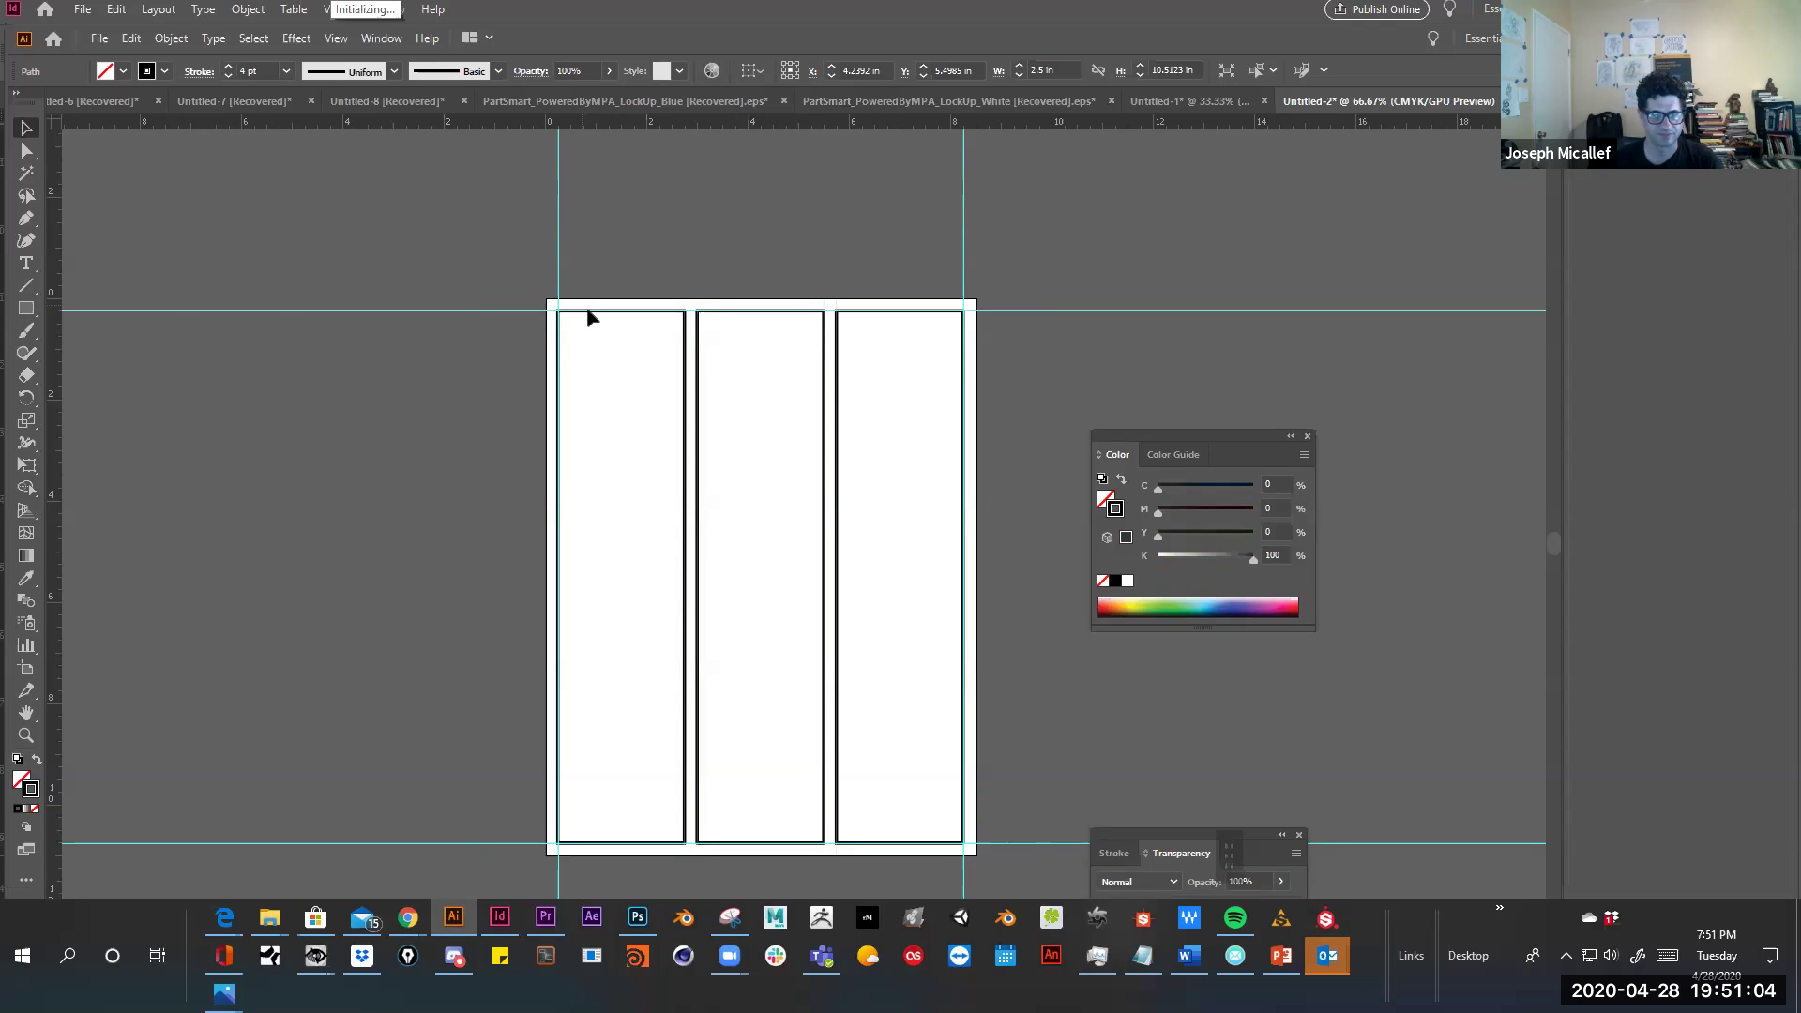
{"action": "left_click_drag", "start_coordinate": [977, 567], "coordinate": [1012, 569]}
{"action": "key", "text": "ctrl+z"}
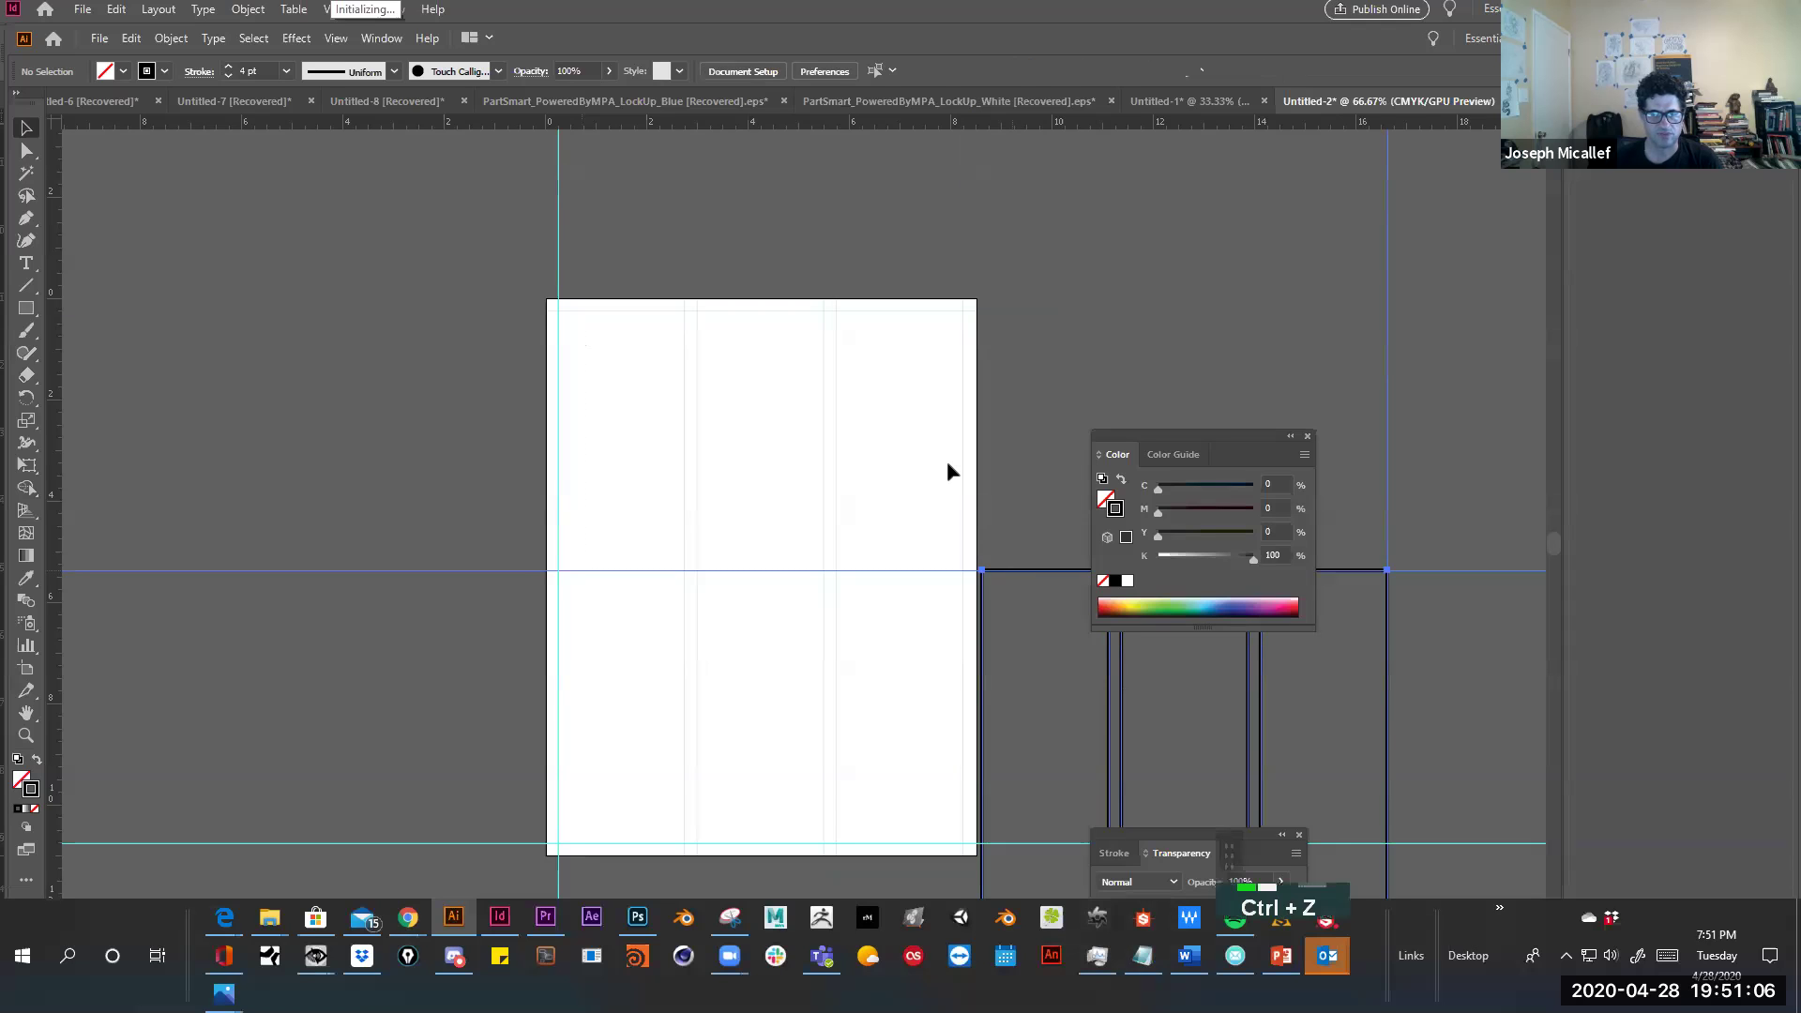
{"action": "left_click", "coordinate": [165, 72]}
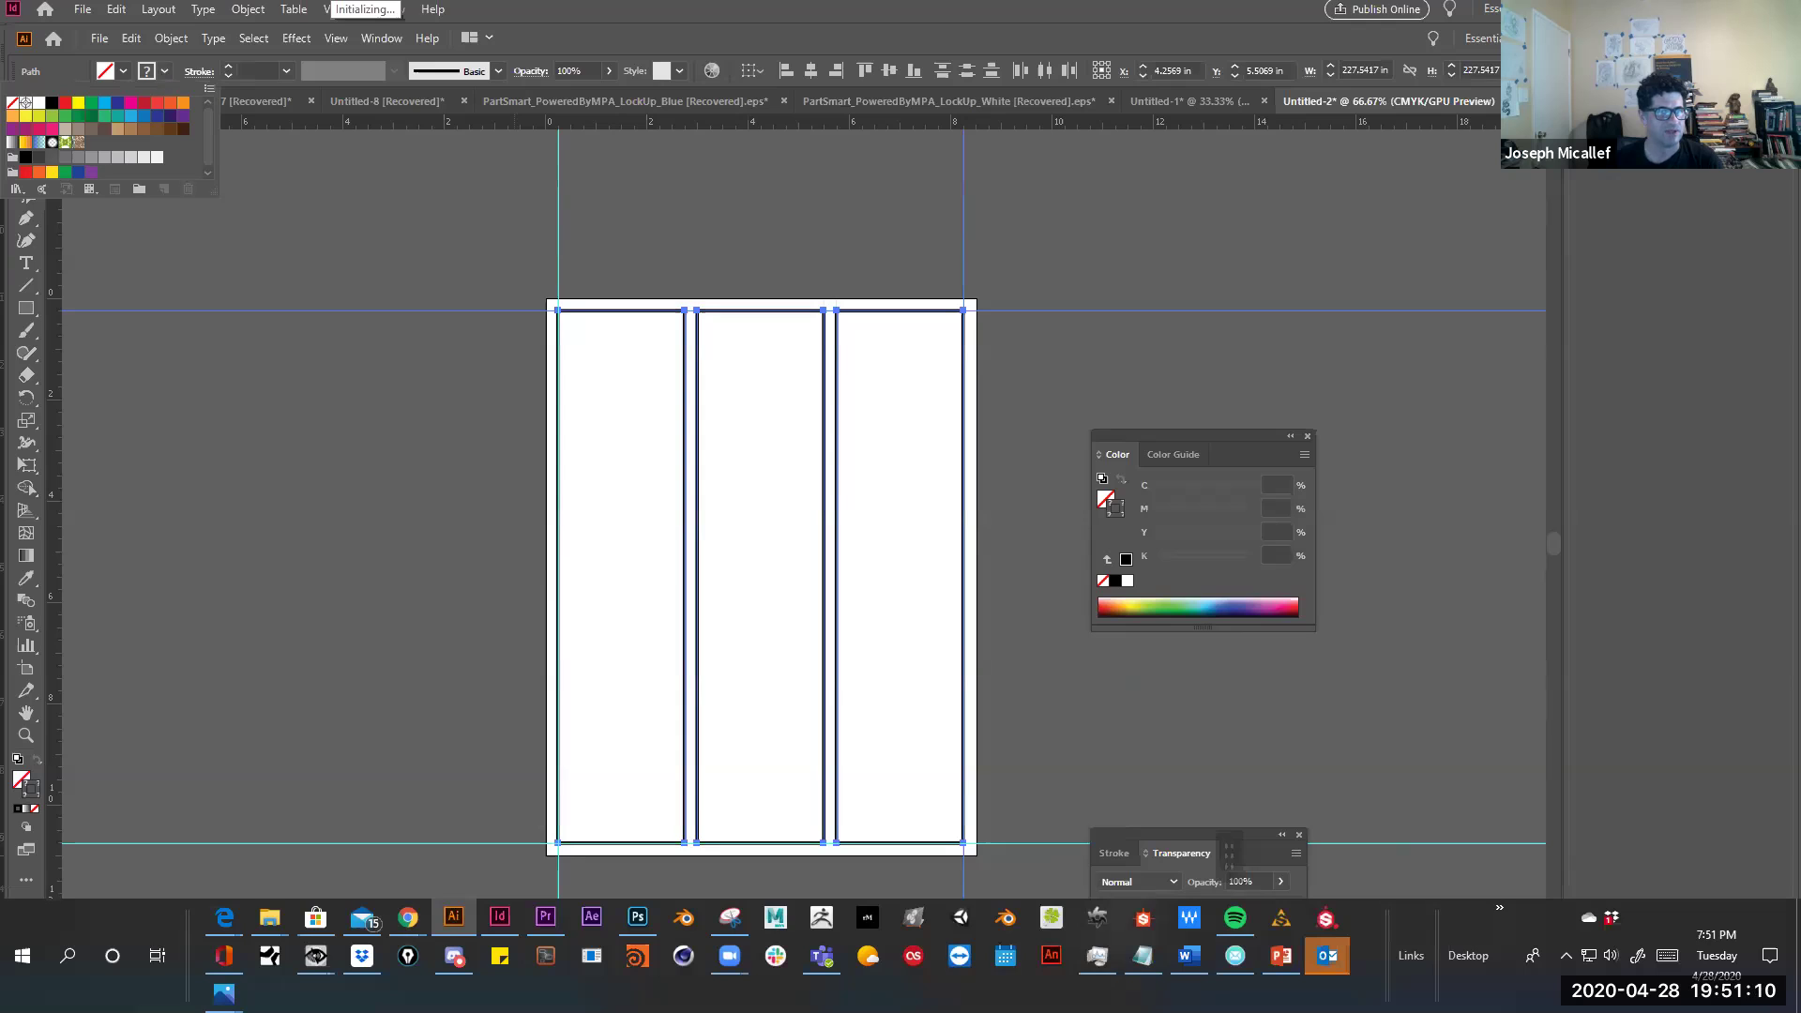
{"action": "left_click", "coordinate": [11, 103]}
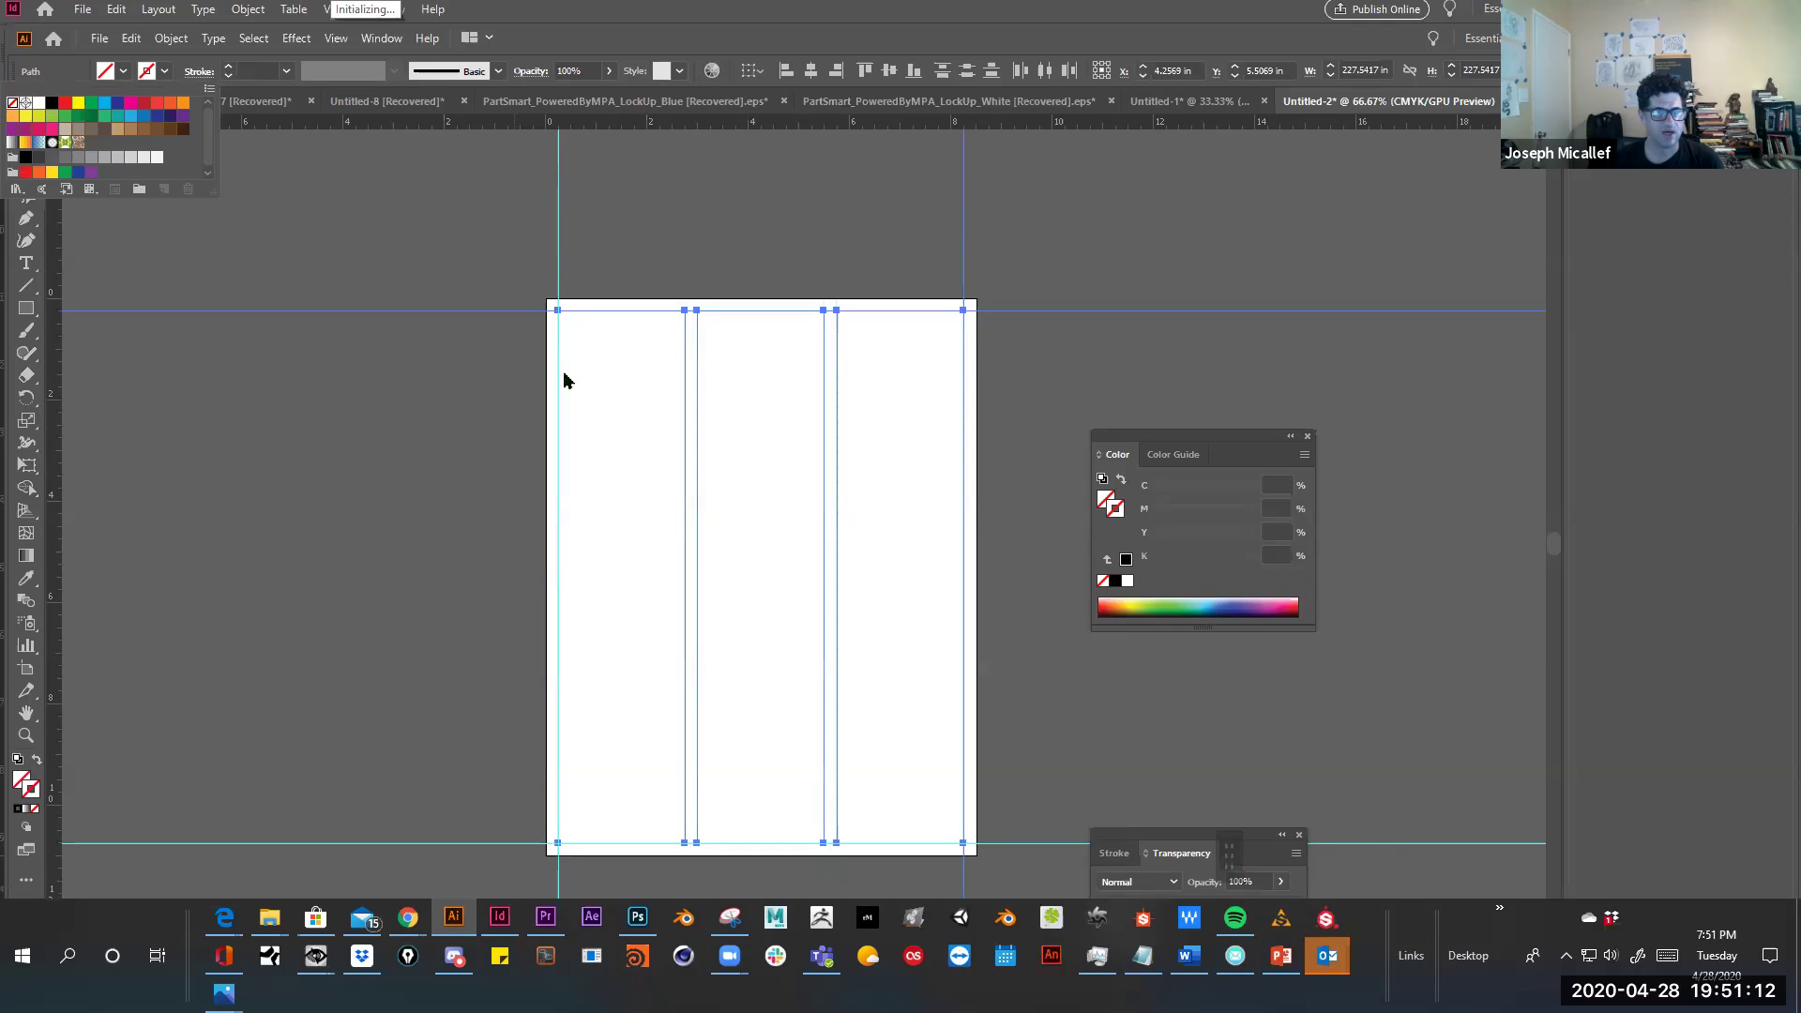
{"action": "left_click", "coordinate": [144, 74]}
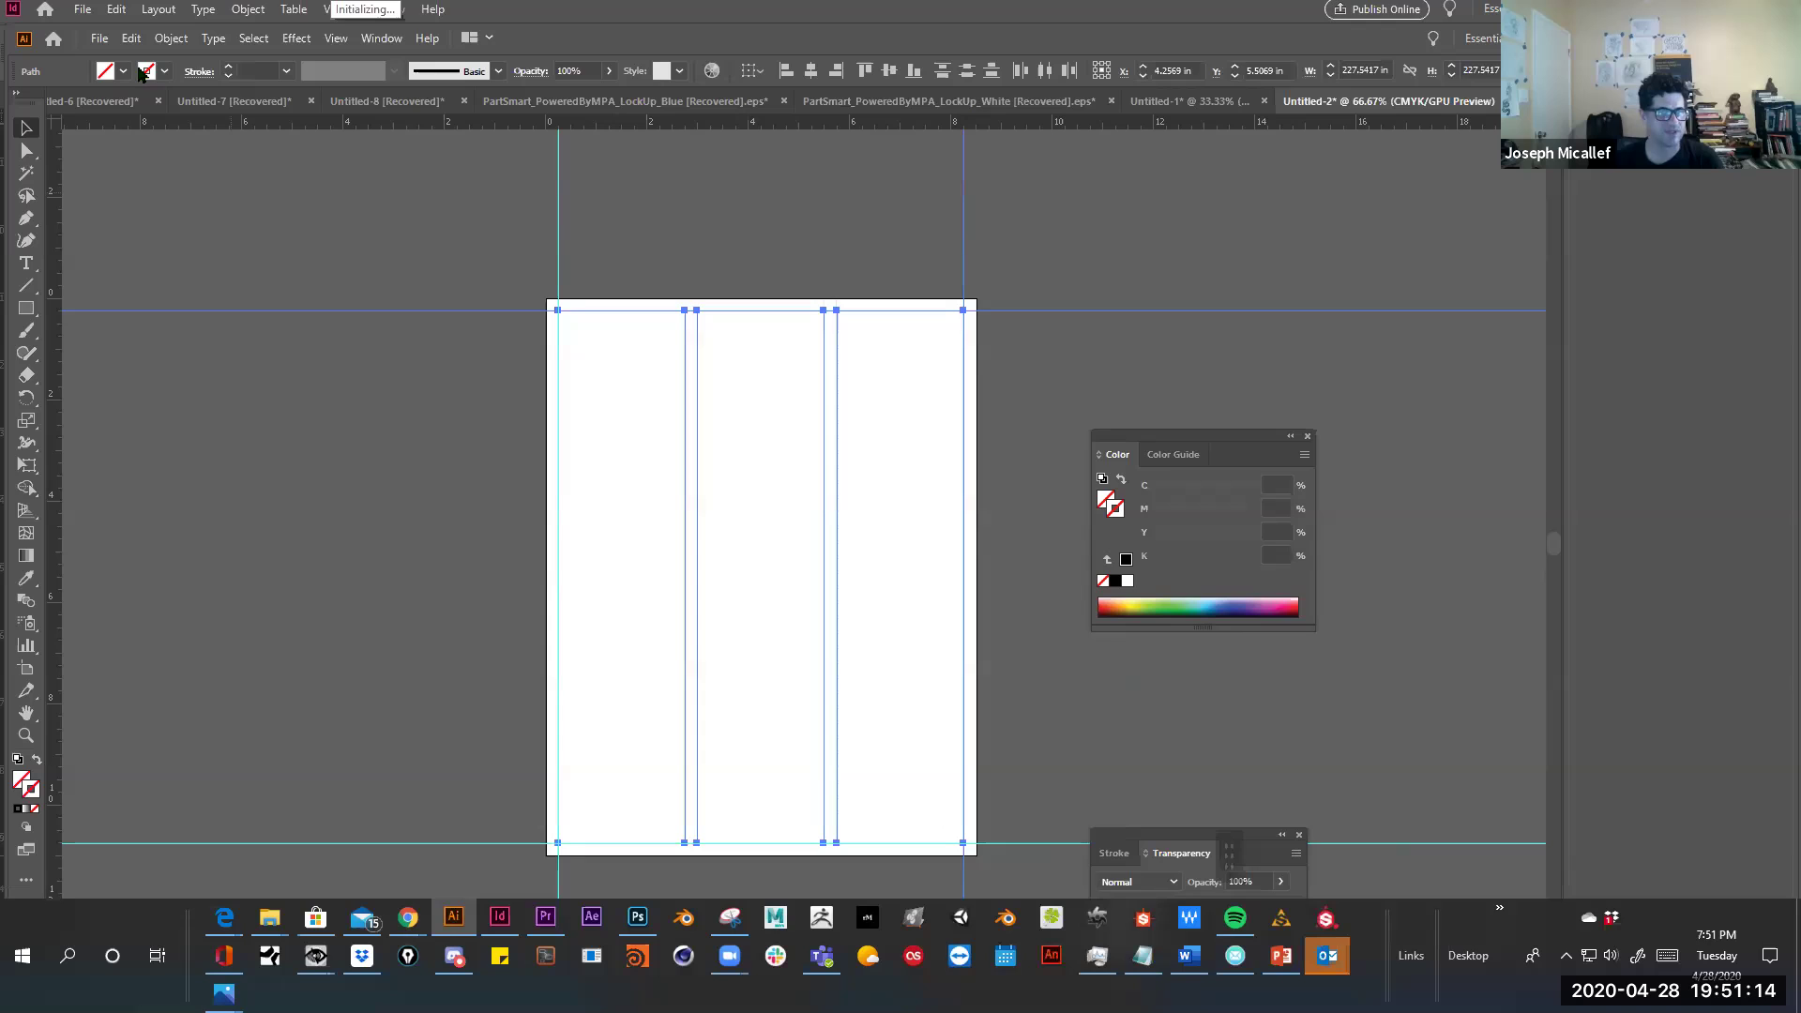
Fill the first column's rectangle with placeholder text using the Area Type tool and enlarge the text to 16 pt
{"action": "left_click", "coordinate": [27, 268]}
{"action": "left_click", "coordinate": [112, 285]}
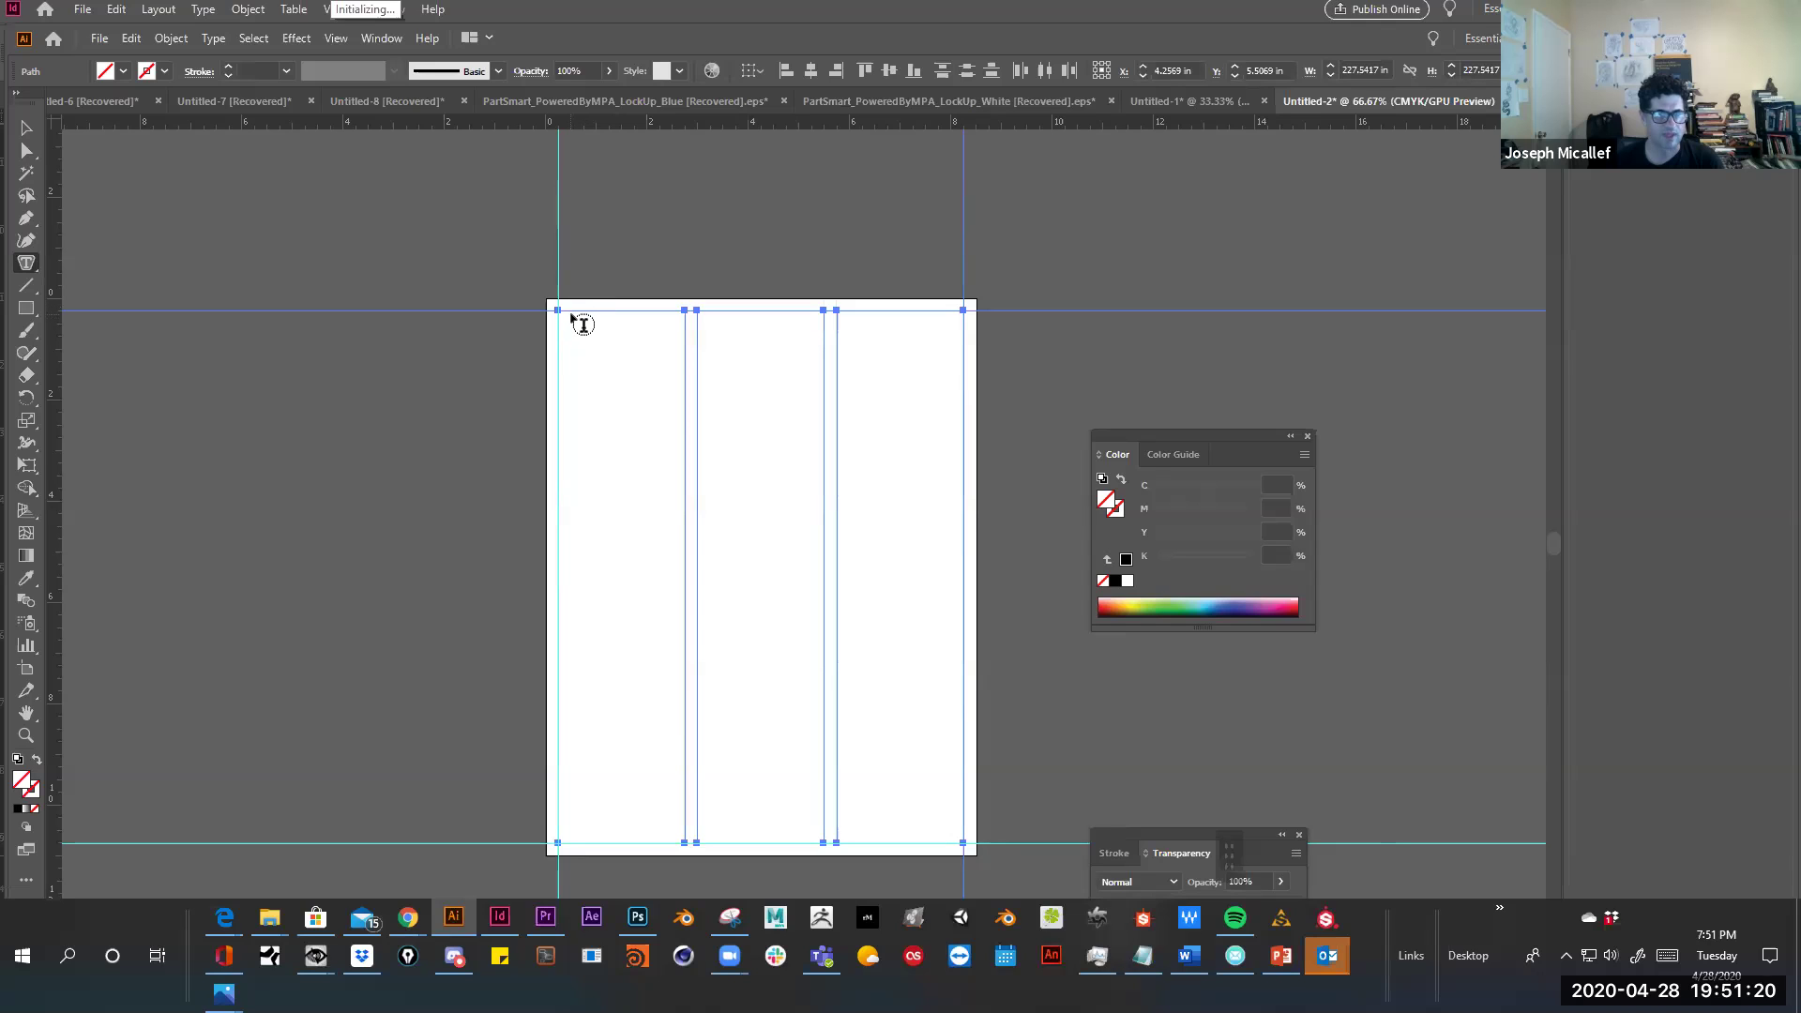
{"action": "left_click", "coordinate": [582, 323]}
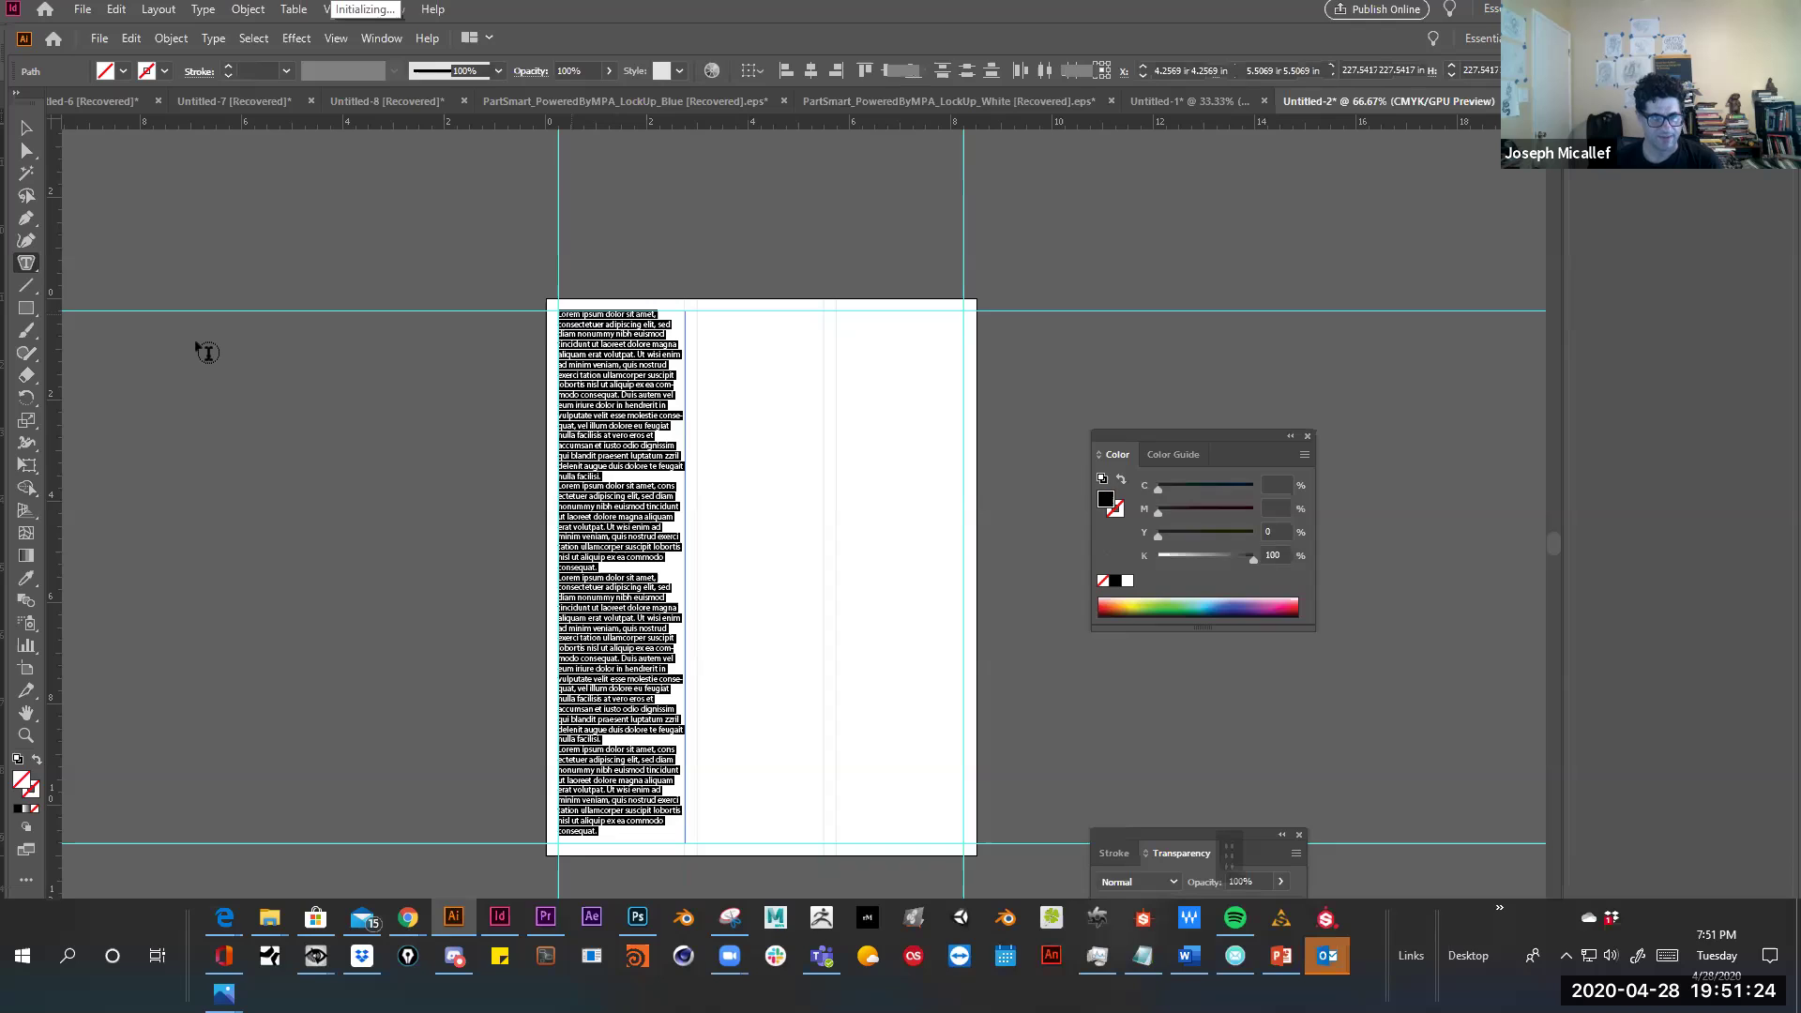
{"action": "key", "text": "ctrl+shift+period"}
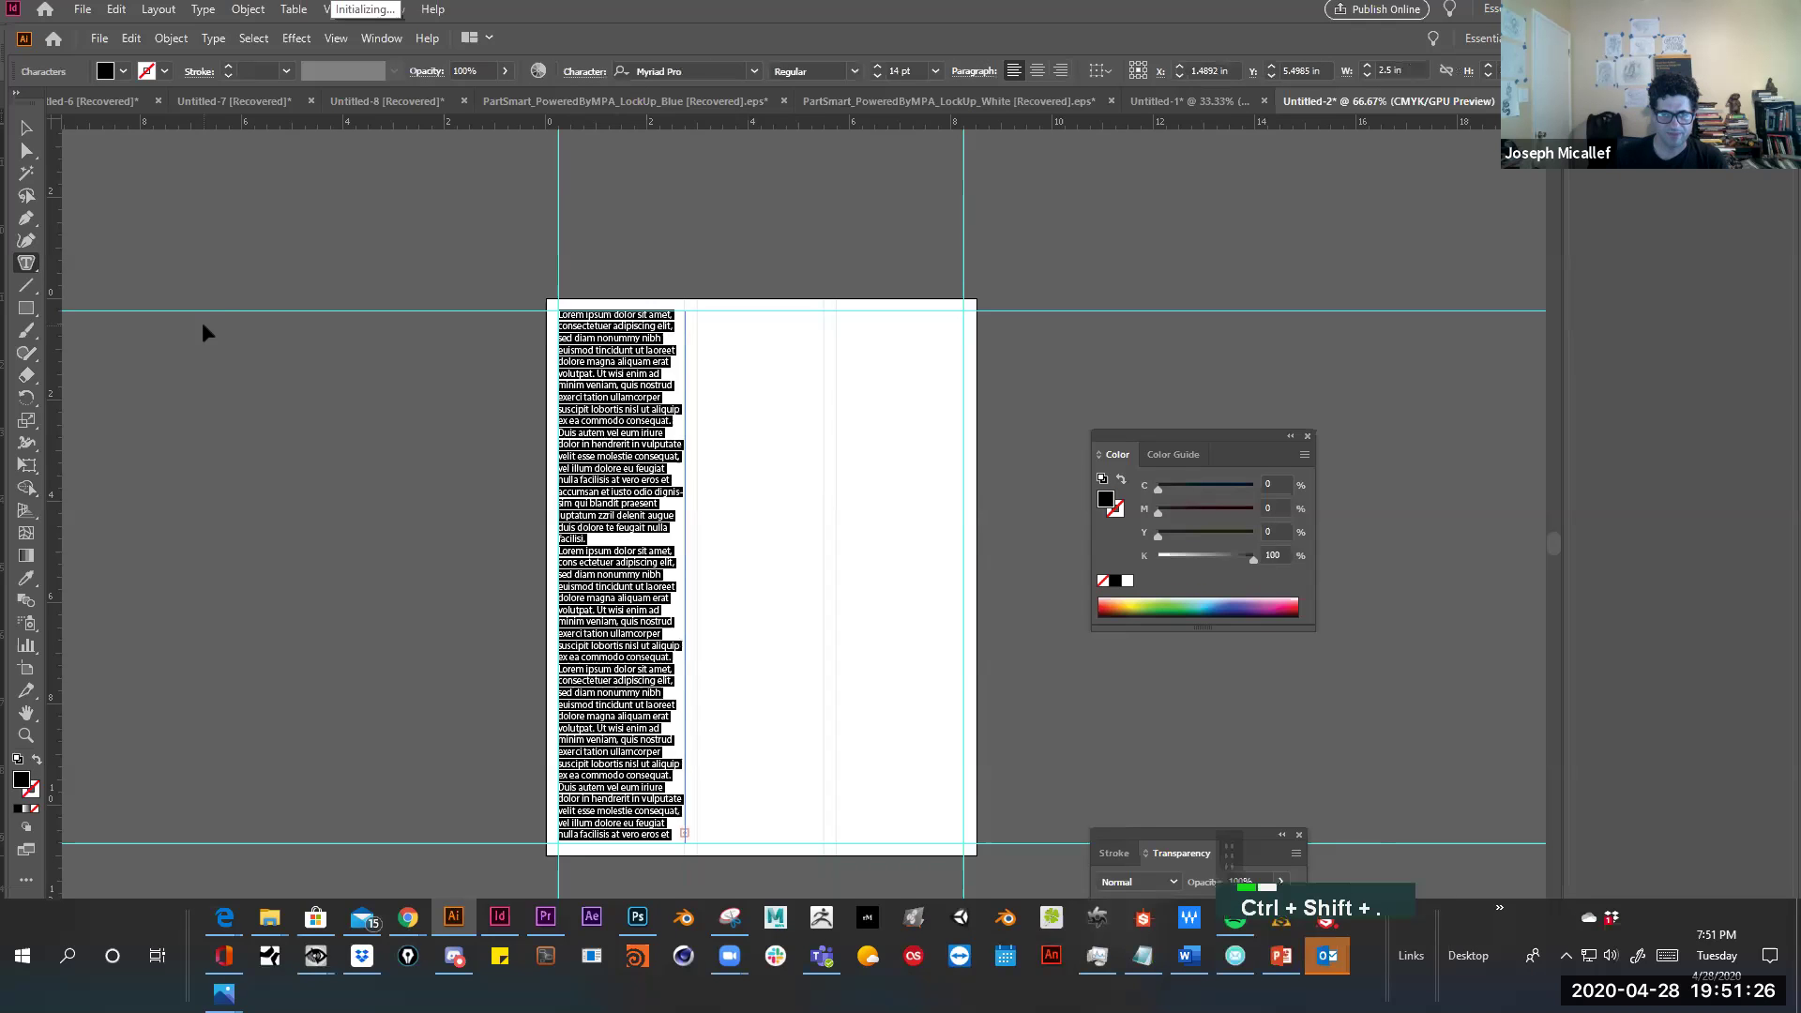
{"action": "key", "text": "ctrl+shift+period"}
Examine the overflow mark at the end of the first column's text, then return to viewing the whole artboard
{"action": "key", "text": "ctrl+space"}
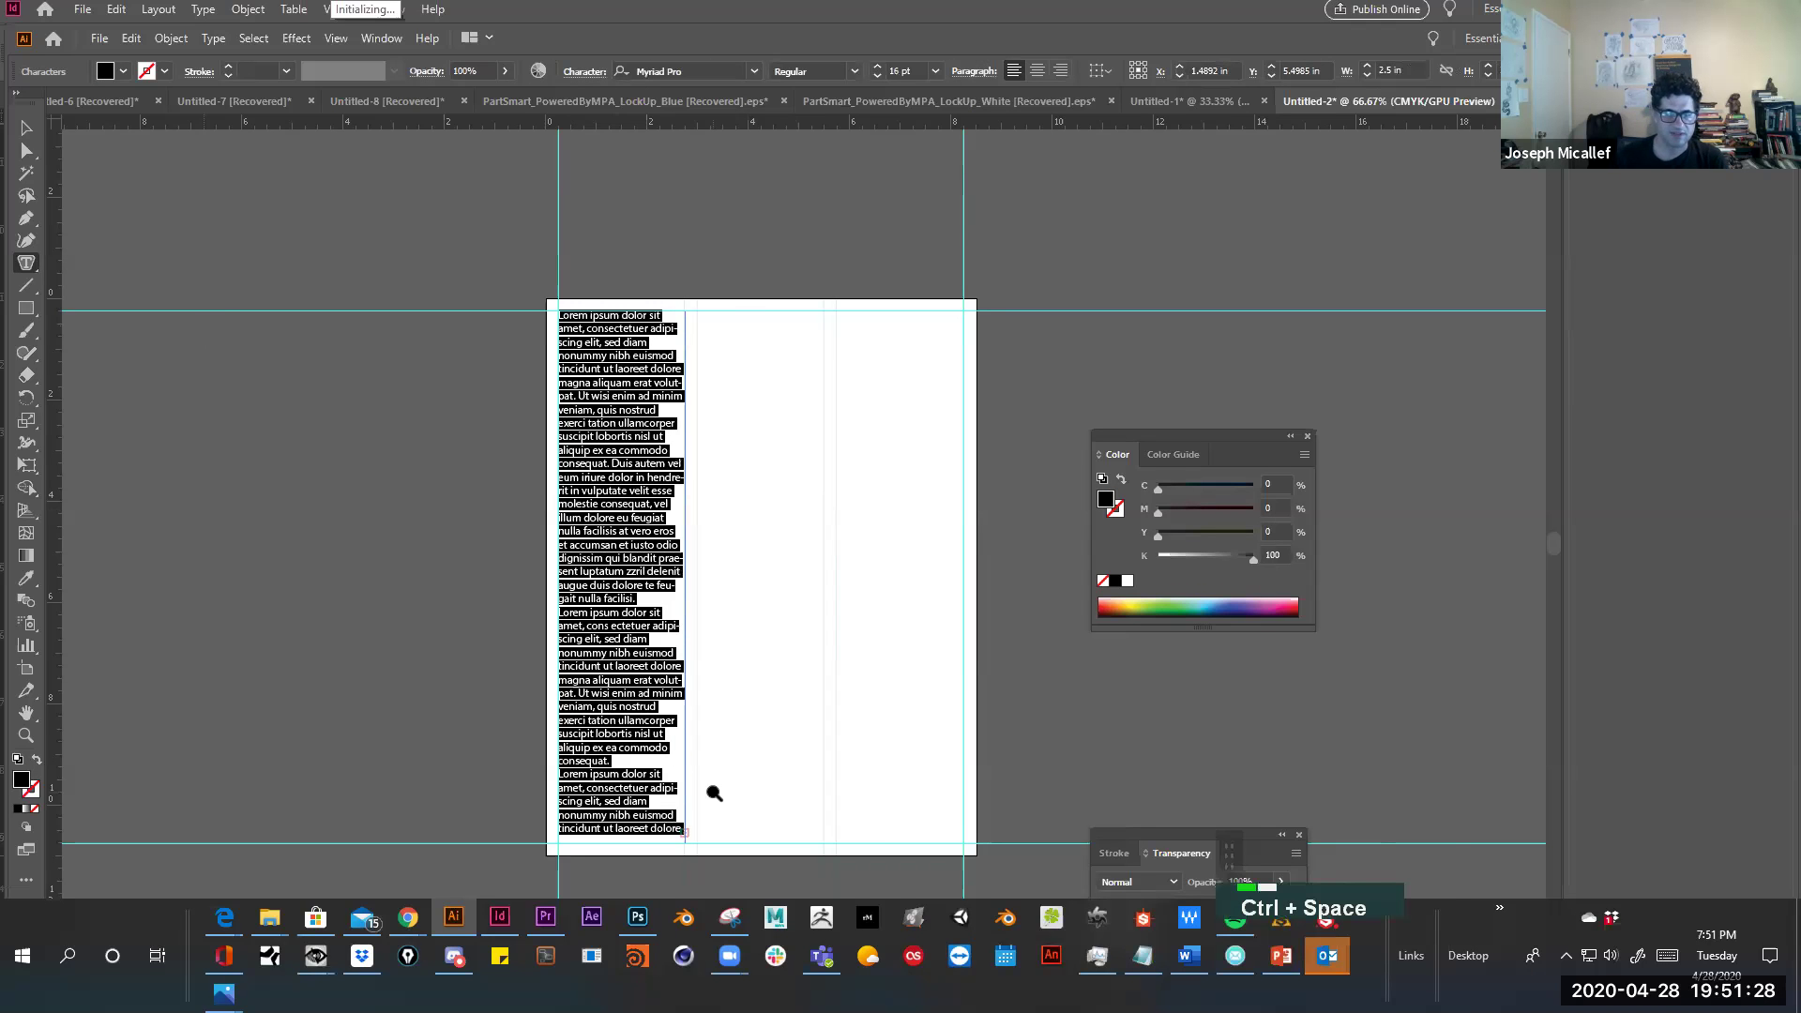
{"action": "left_click", "coordinate": [691, 832]}
{"action": "left_click", "coordinate": [708, 855]}
{"action": "left_click", "coordinate": [679, 836]}
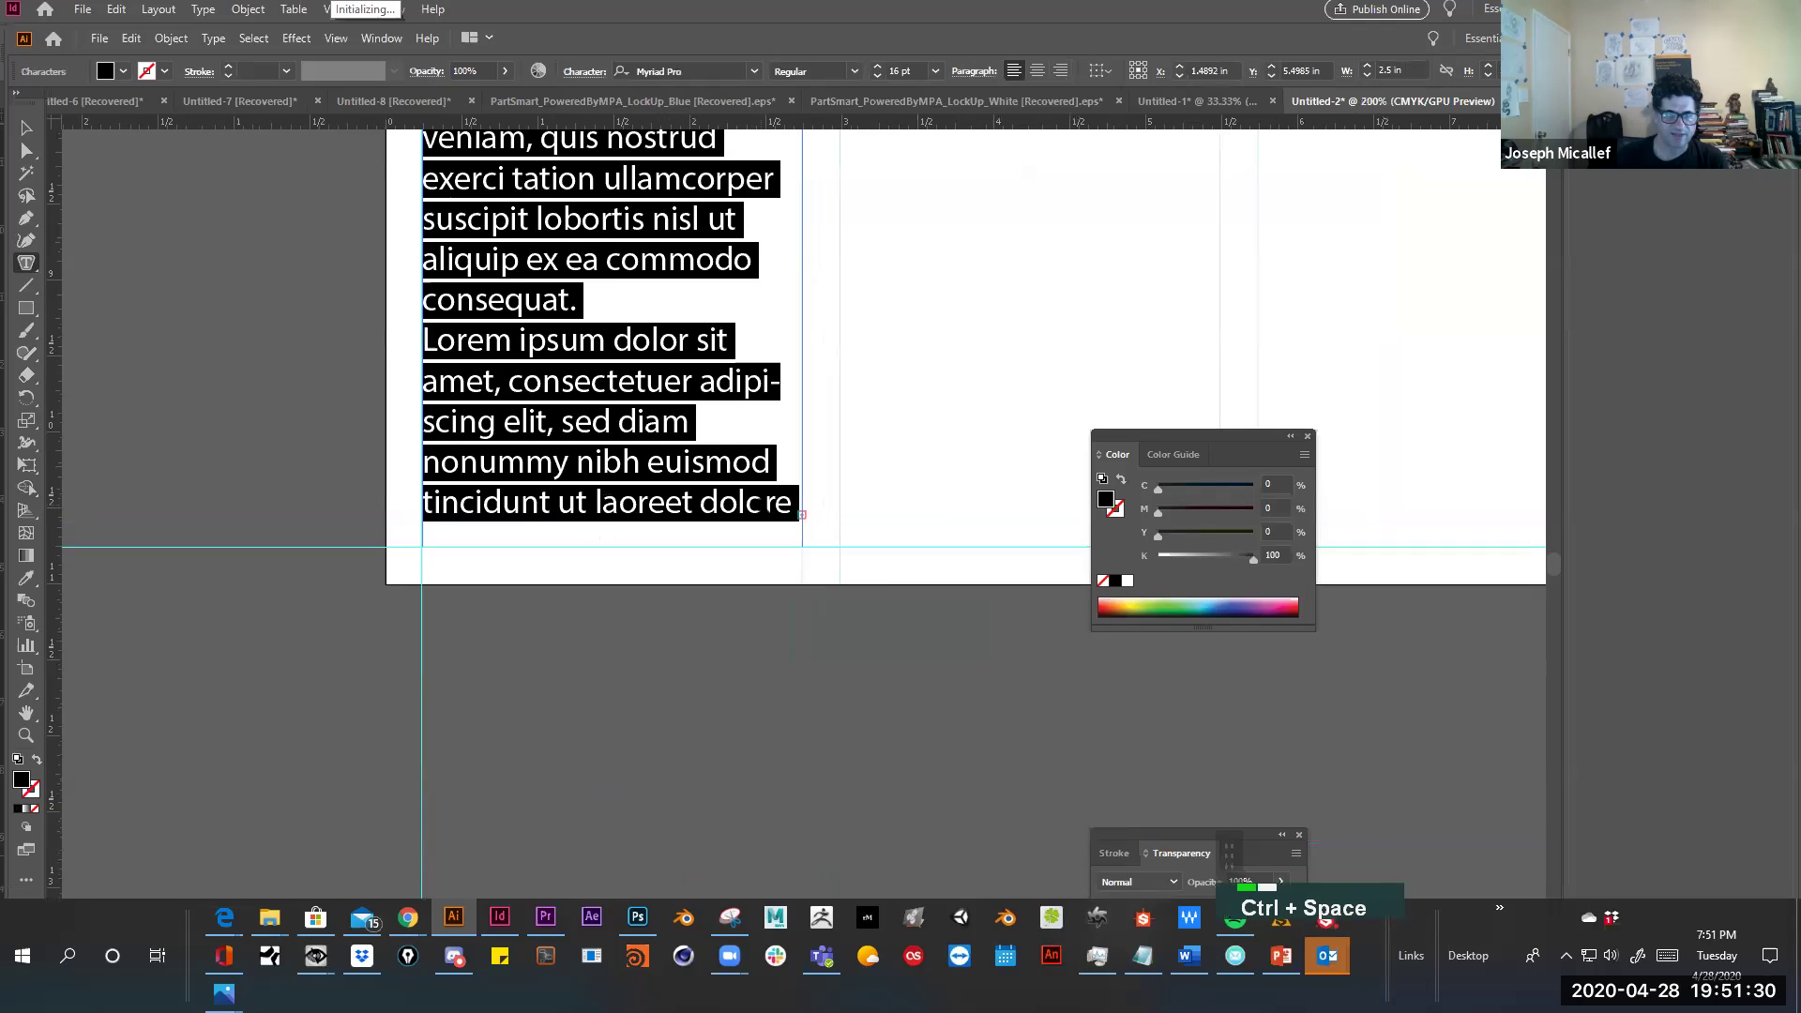
{"action": "left_click", "coordinate": [803, 544]}
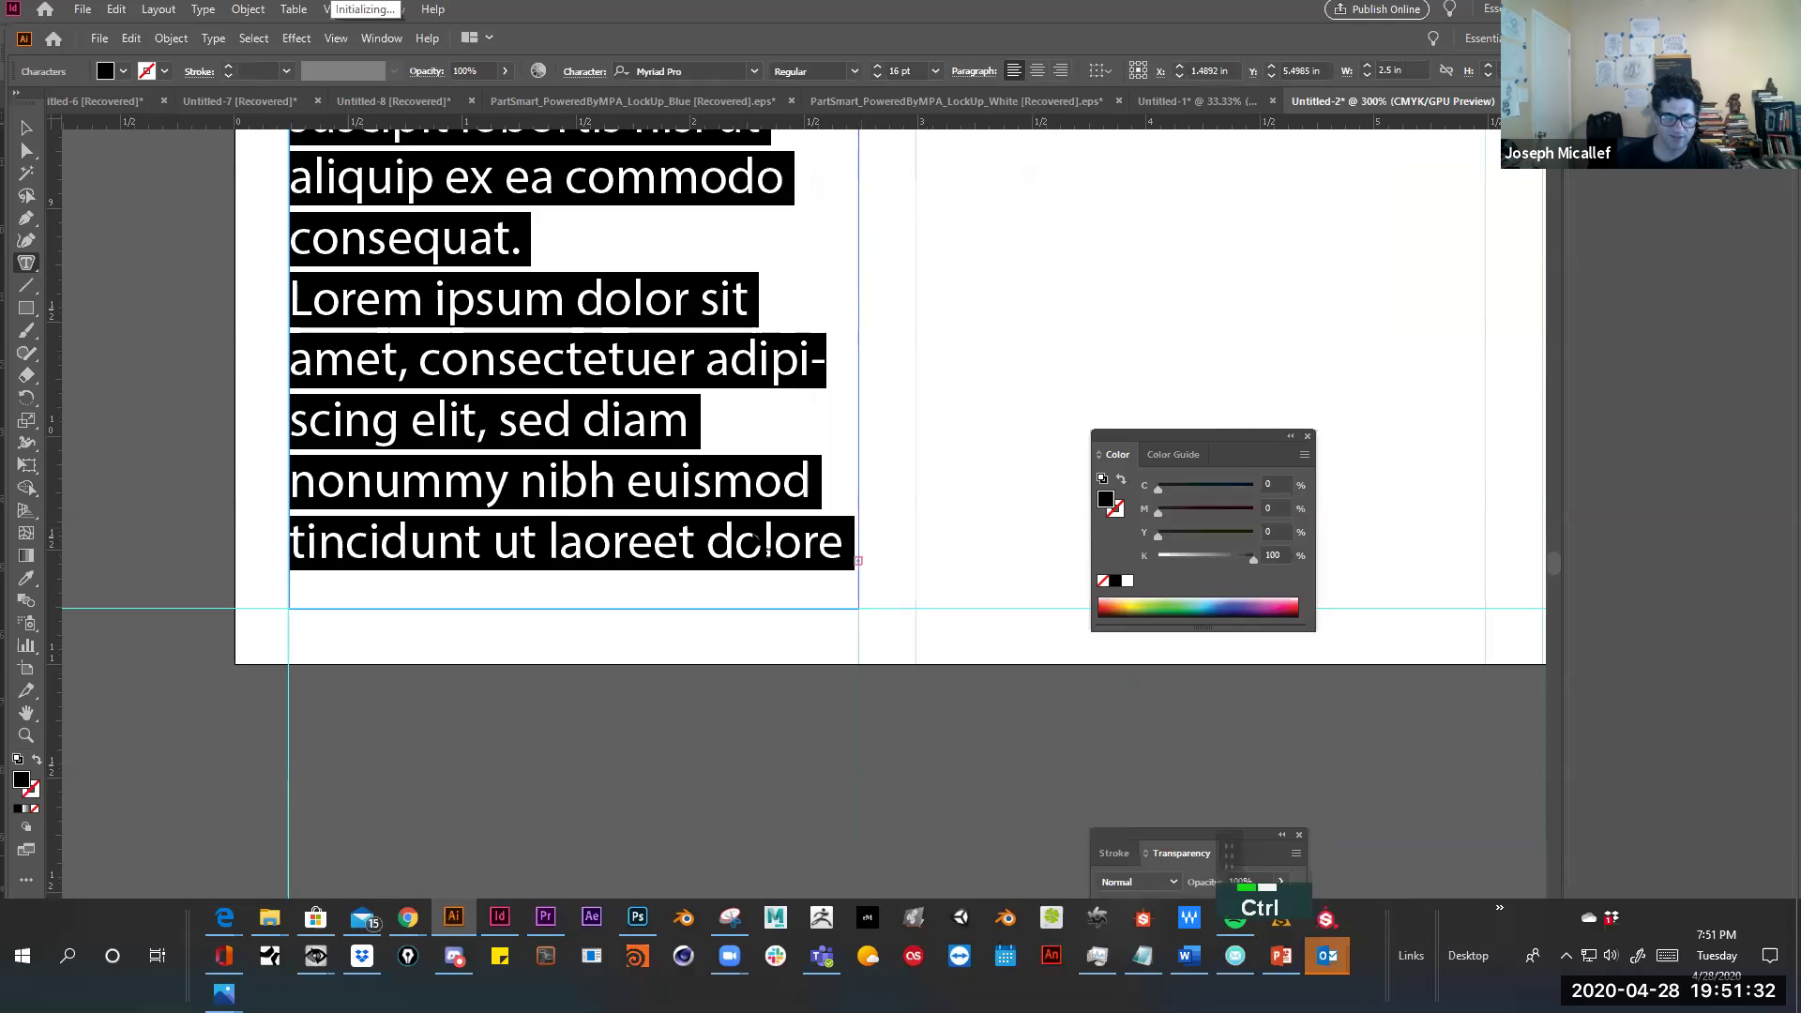
{"action": "double_click", "coordinate": [699, 511], "text": "ctrl+alt"}
{"action": "left_click", "coordinate": [731, 498], "text": "ctrl+alt"}
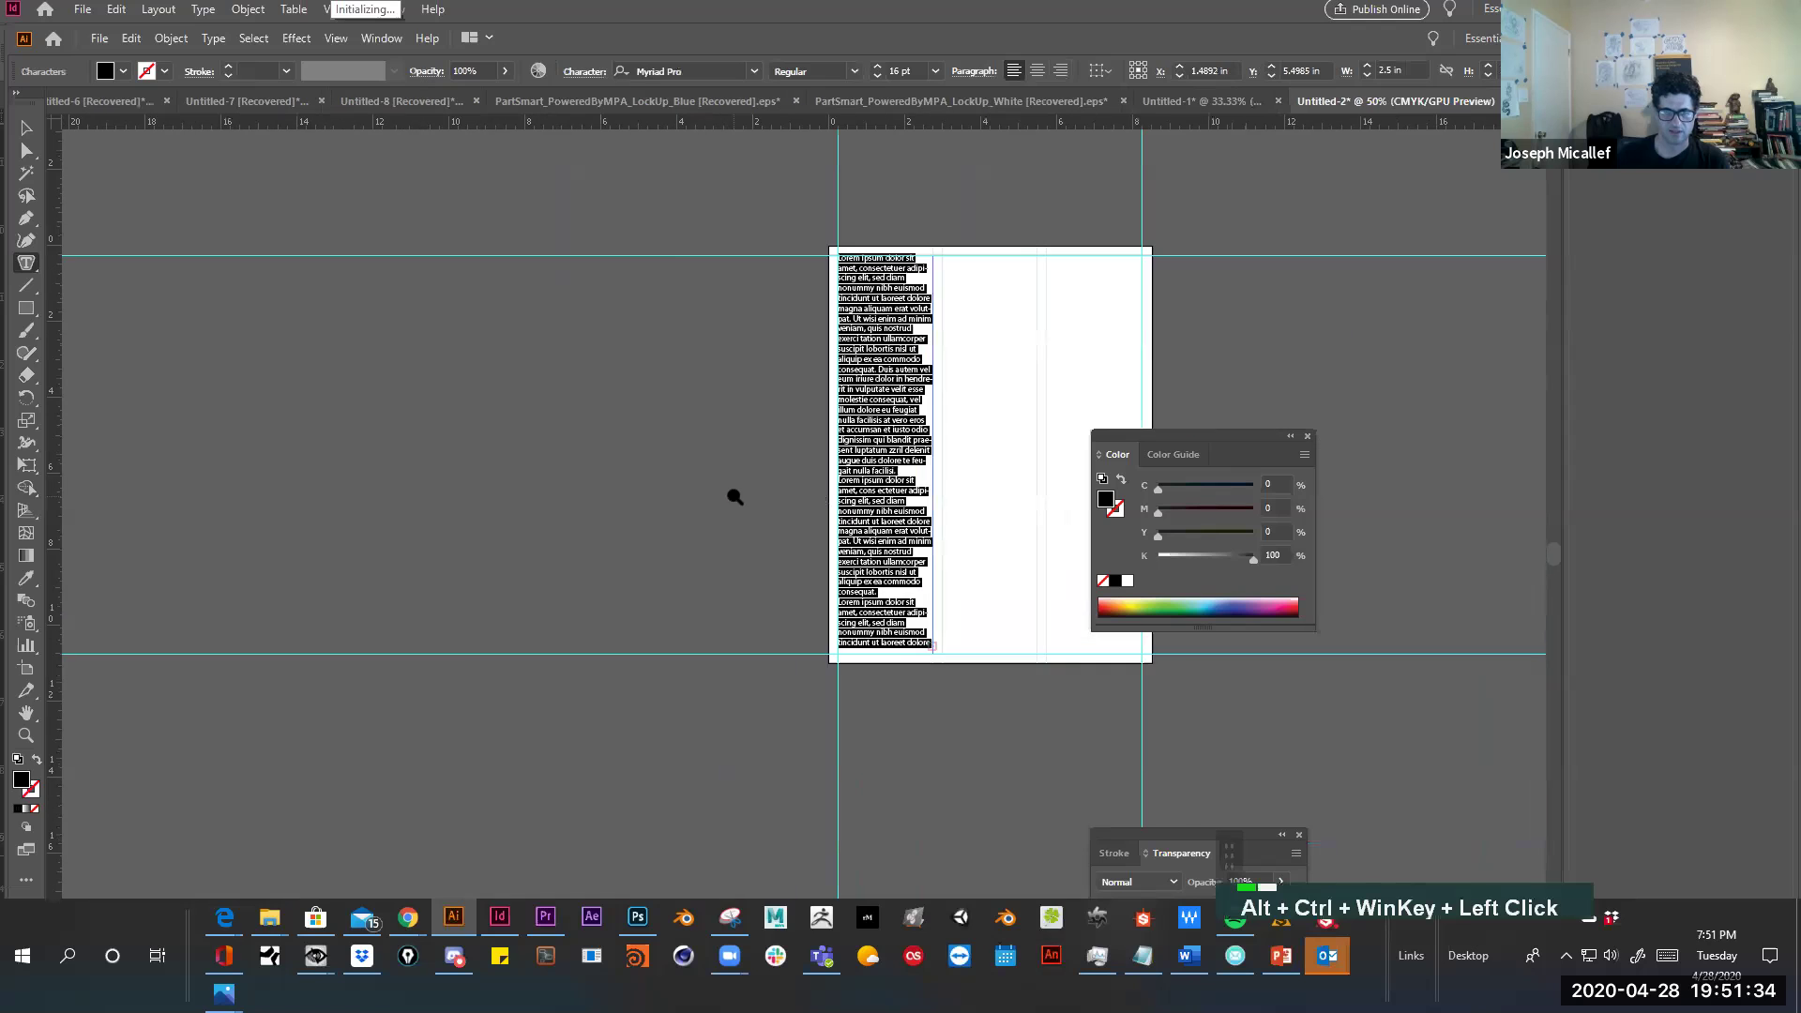
{"action": "left_click", "coordinate": [896, 507], "text": "ctrl"}
{"action": "left_click", "coordinate": [881, 541], "text": "ctrl"}
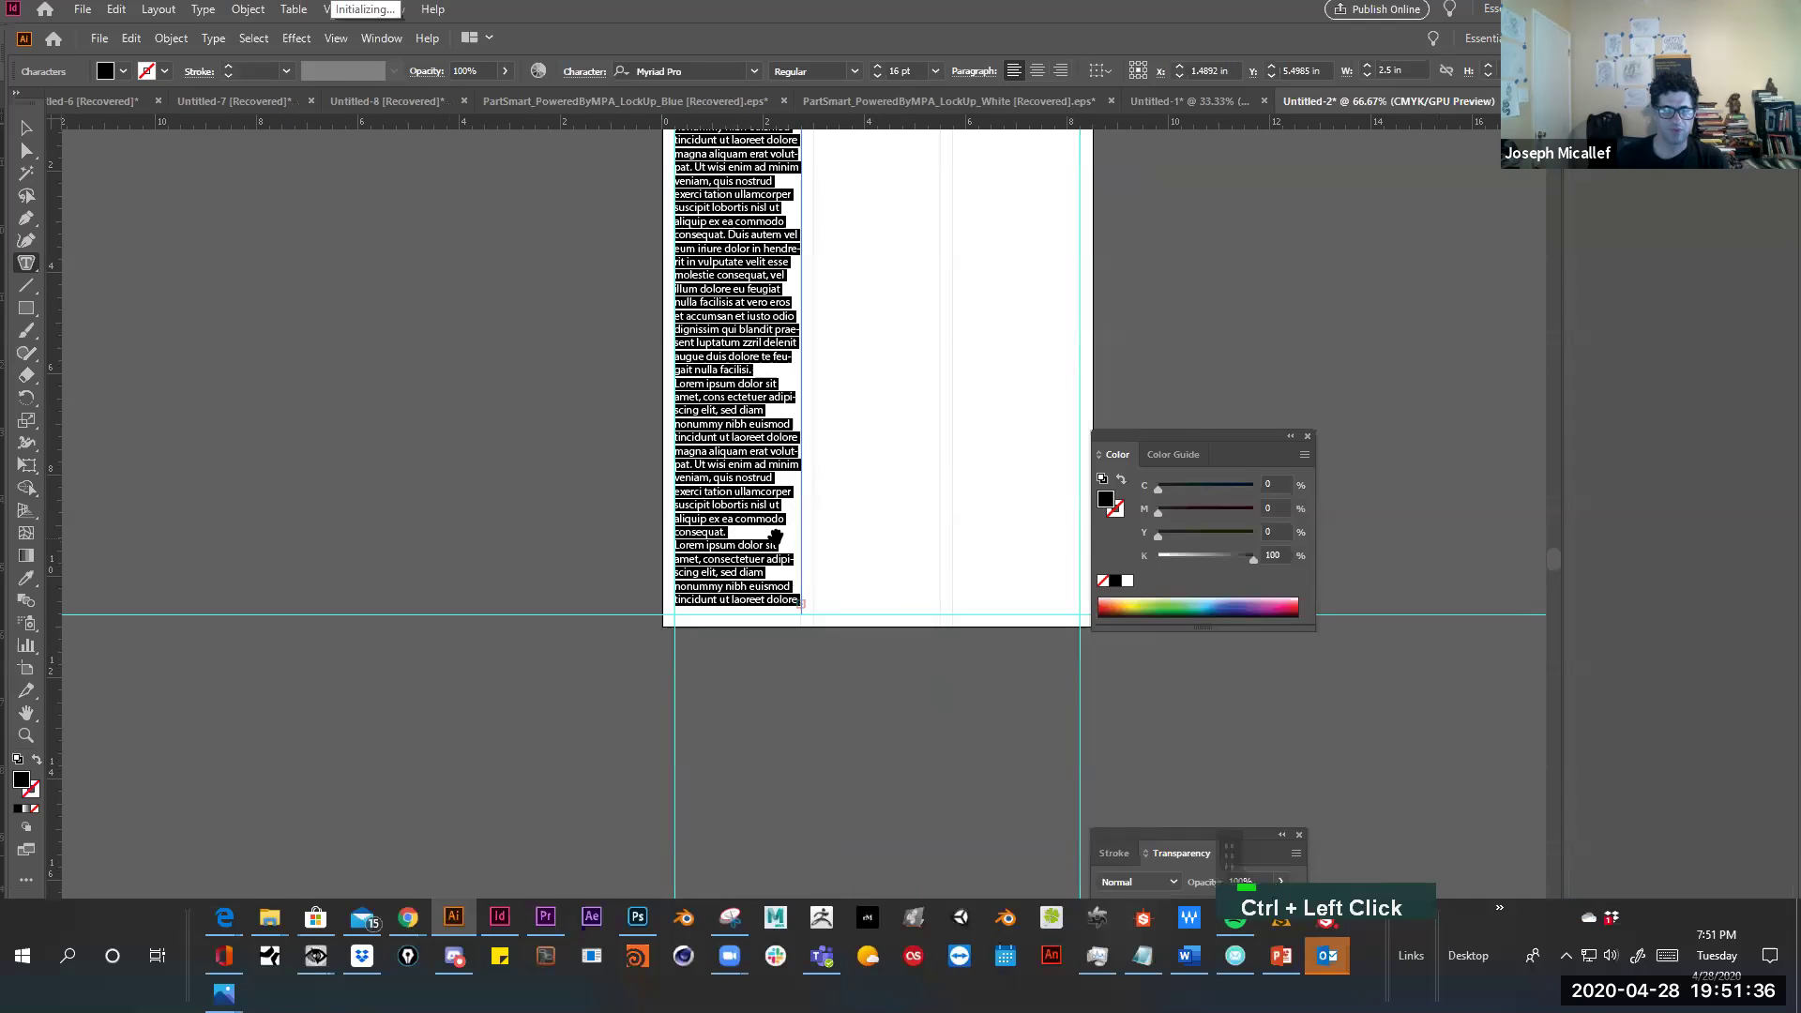
{"action": "left_click_drag", "start_coordinate": [775, 535], "coordinate": [417, 706]}
Try to continue the first column's overflow text in a new frame over the middle column, and undo it
{"action": "left_click", "coordinate": [27, 128]}
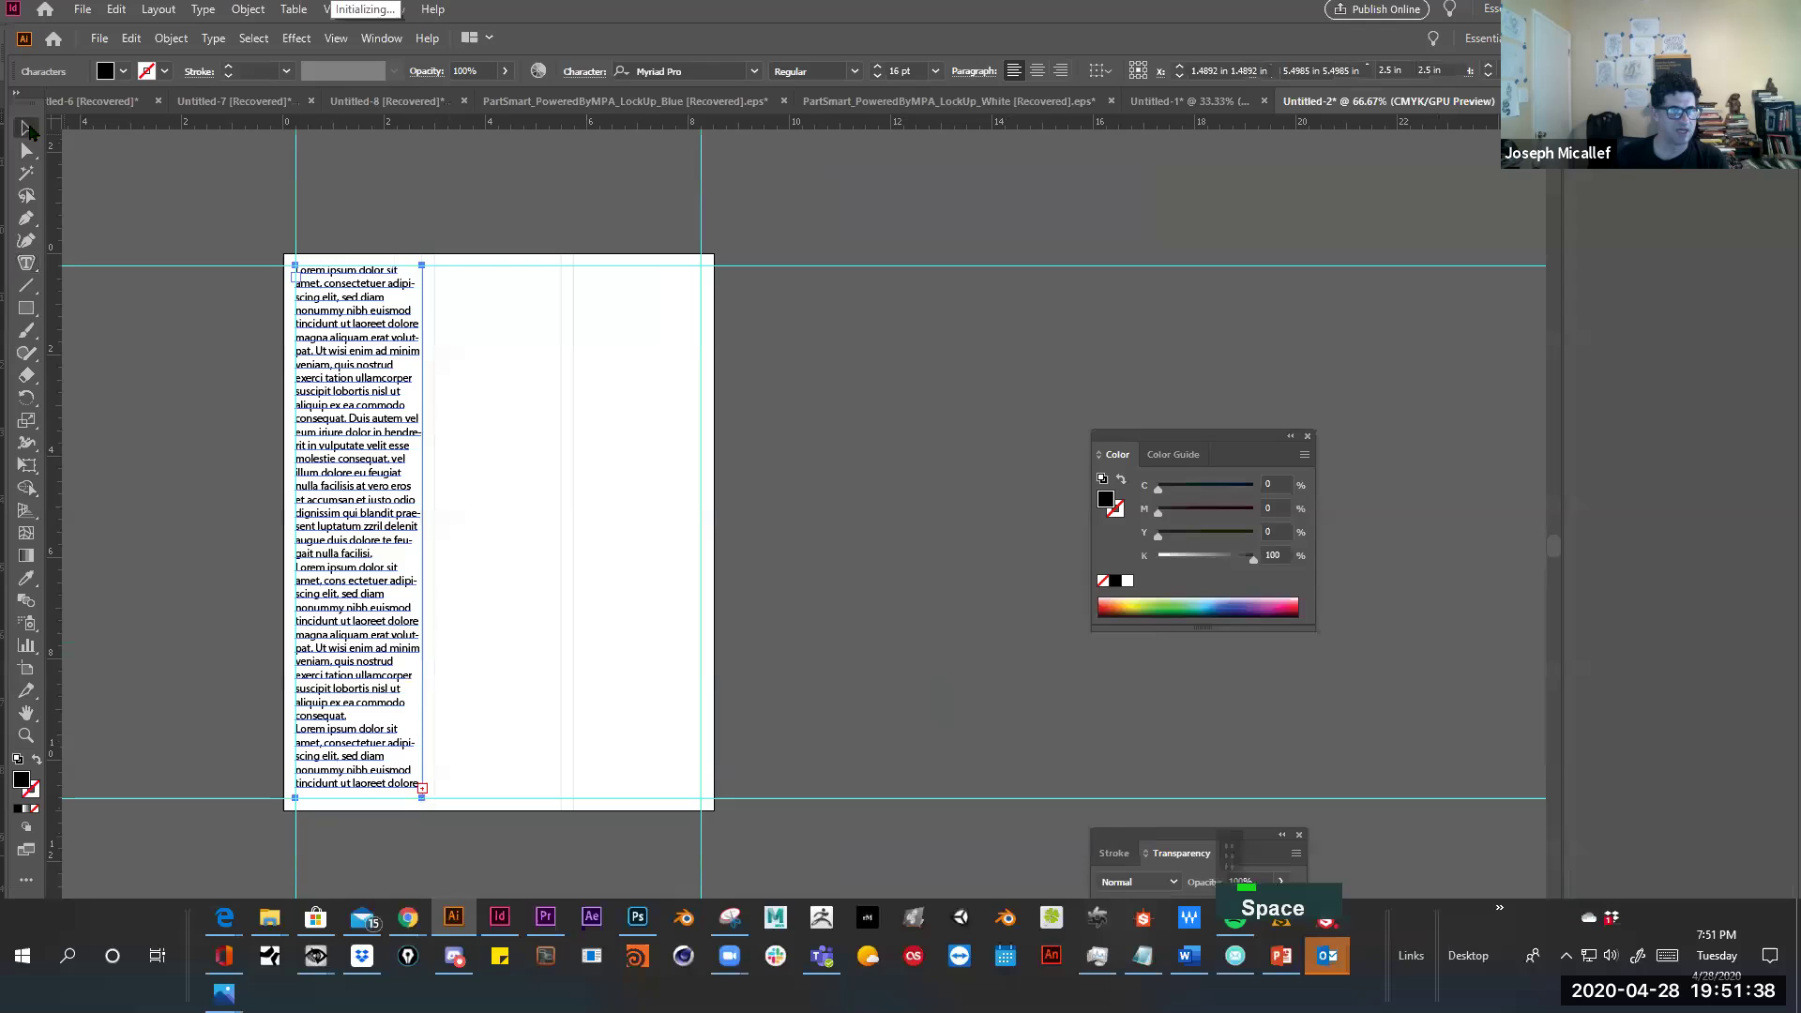
{"action": "left_click", "coordinate": [422, 791]}
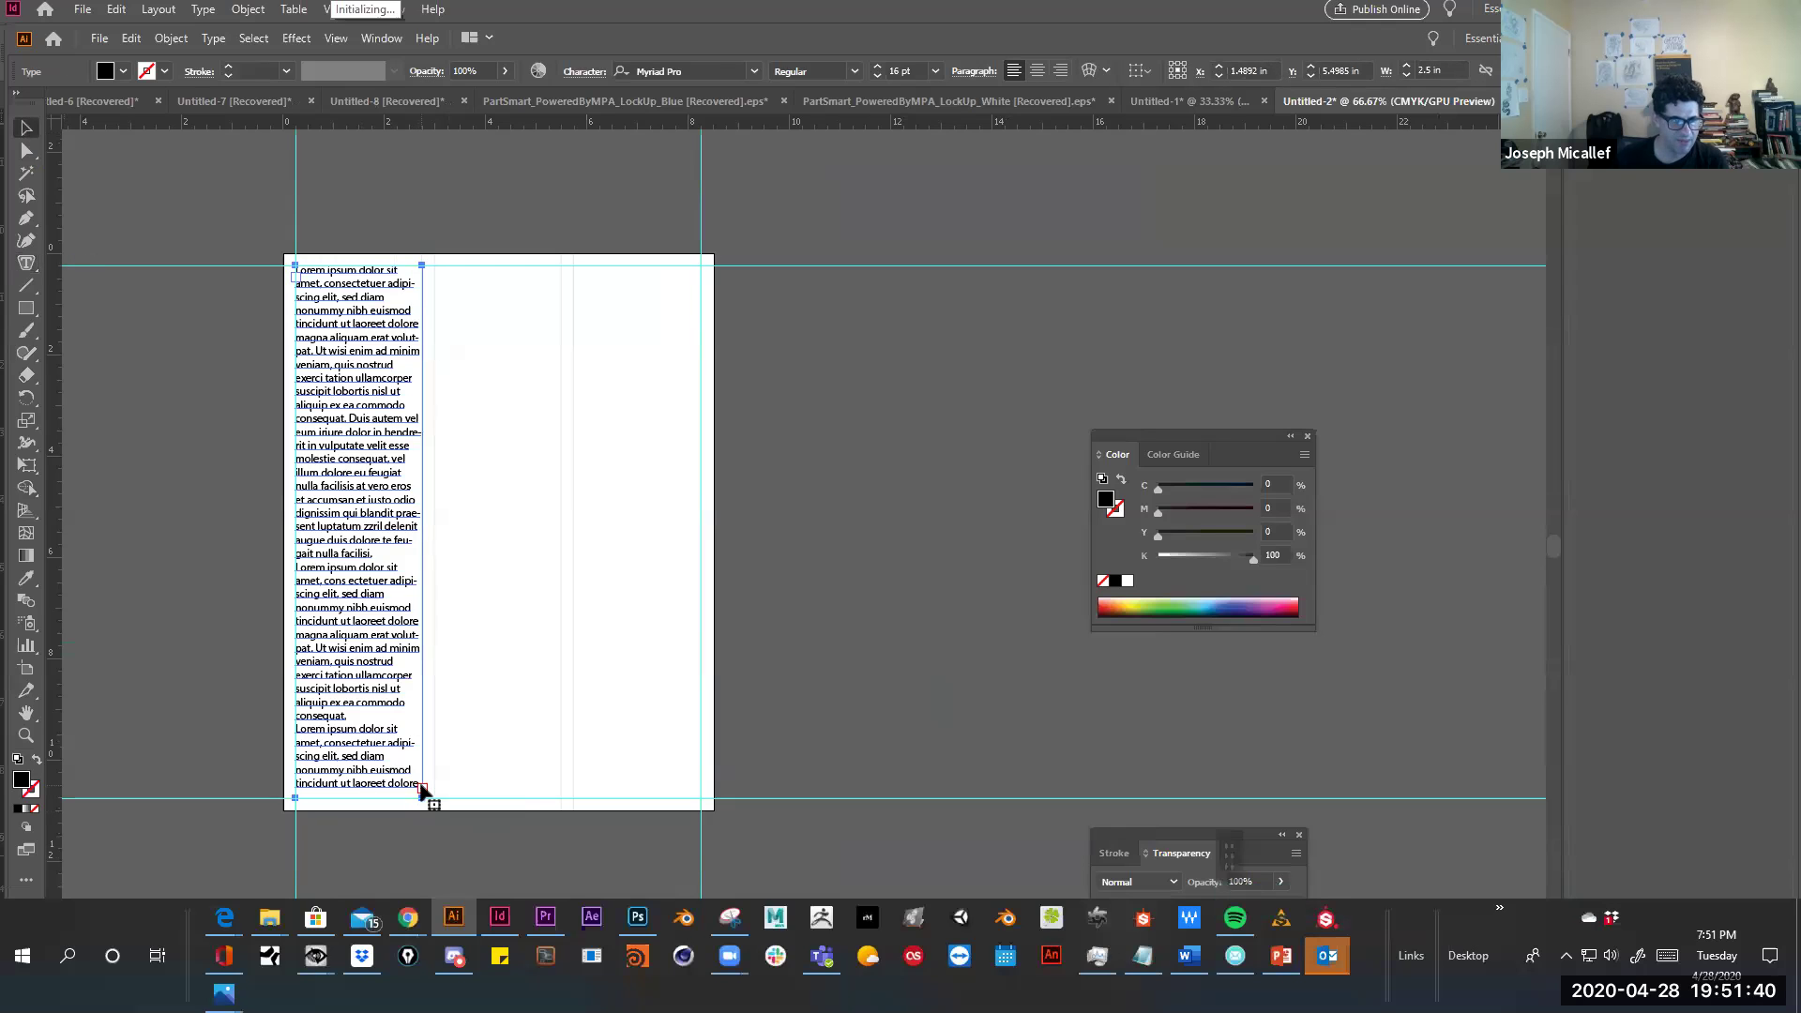
{"action": "left_click", "coordinate": [447, 276]}
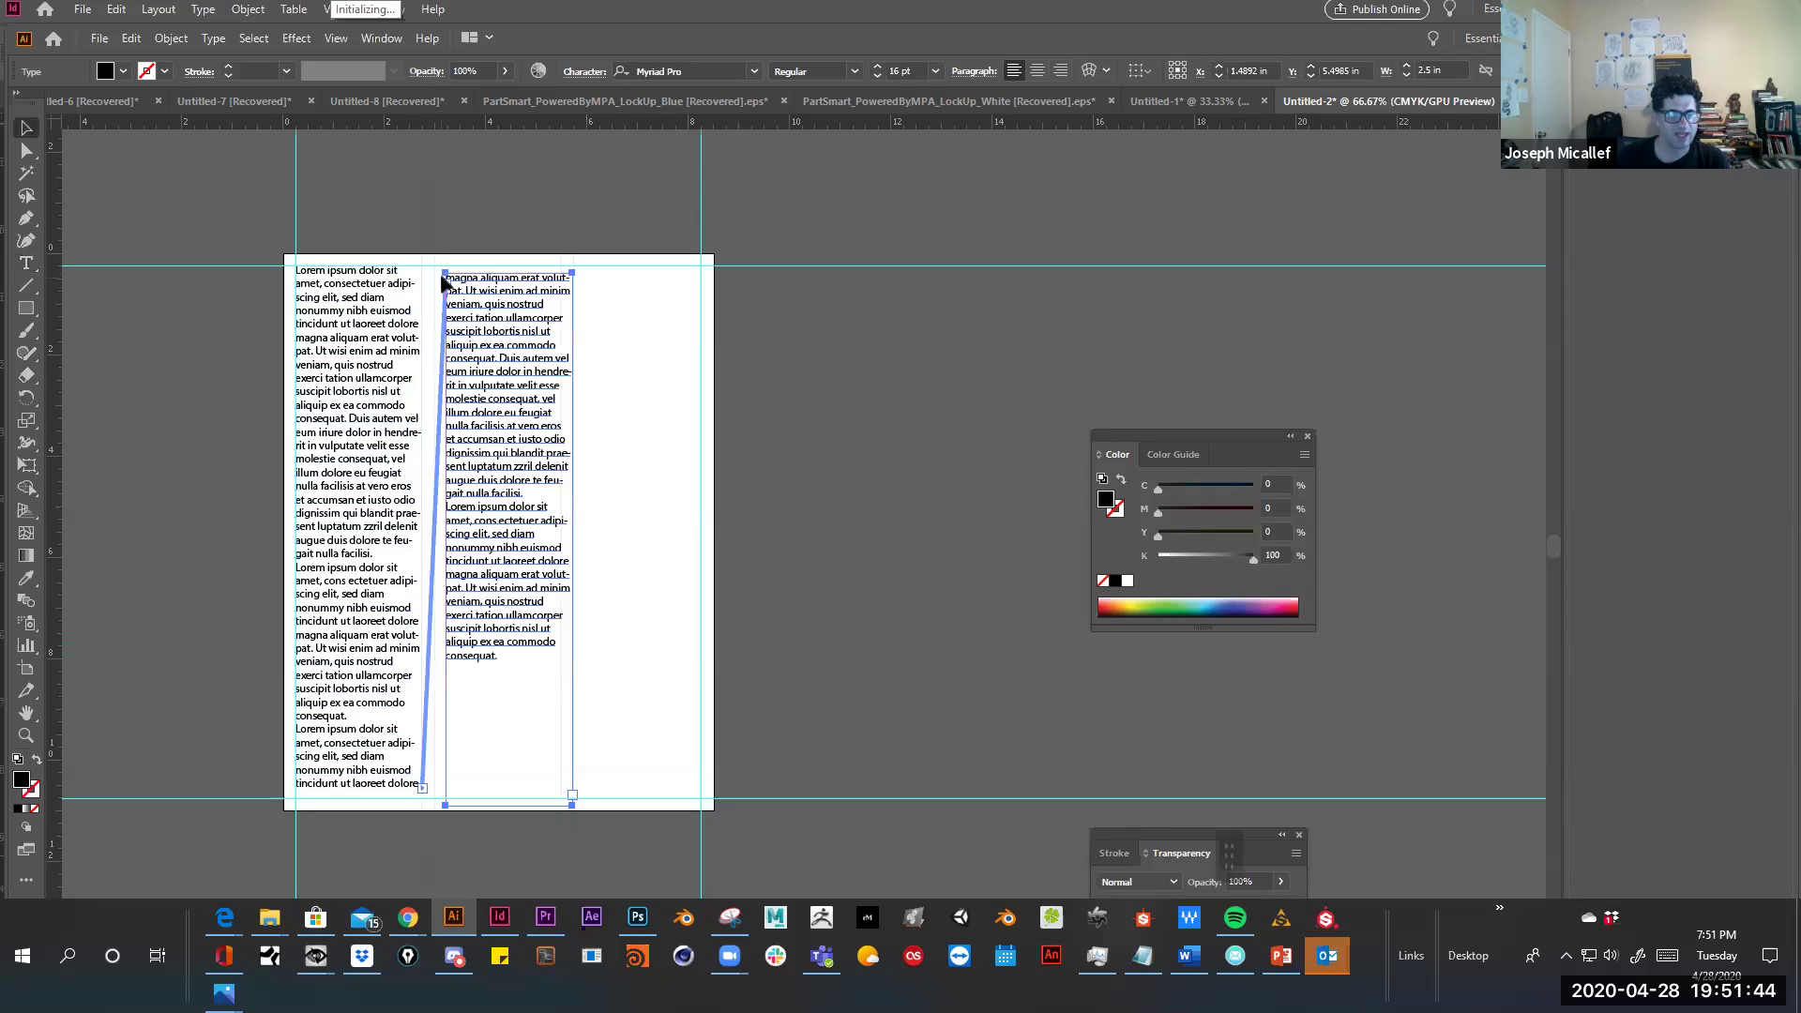
{"action": "key", "text": "ctrl+z"}
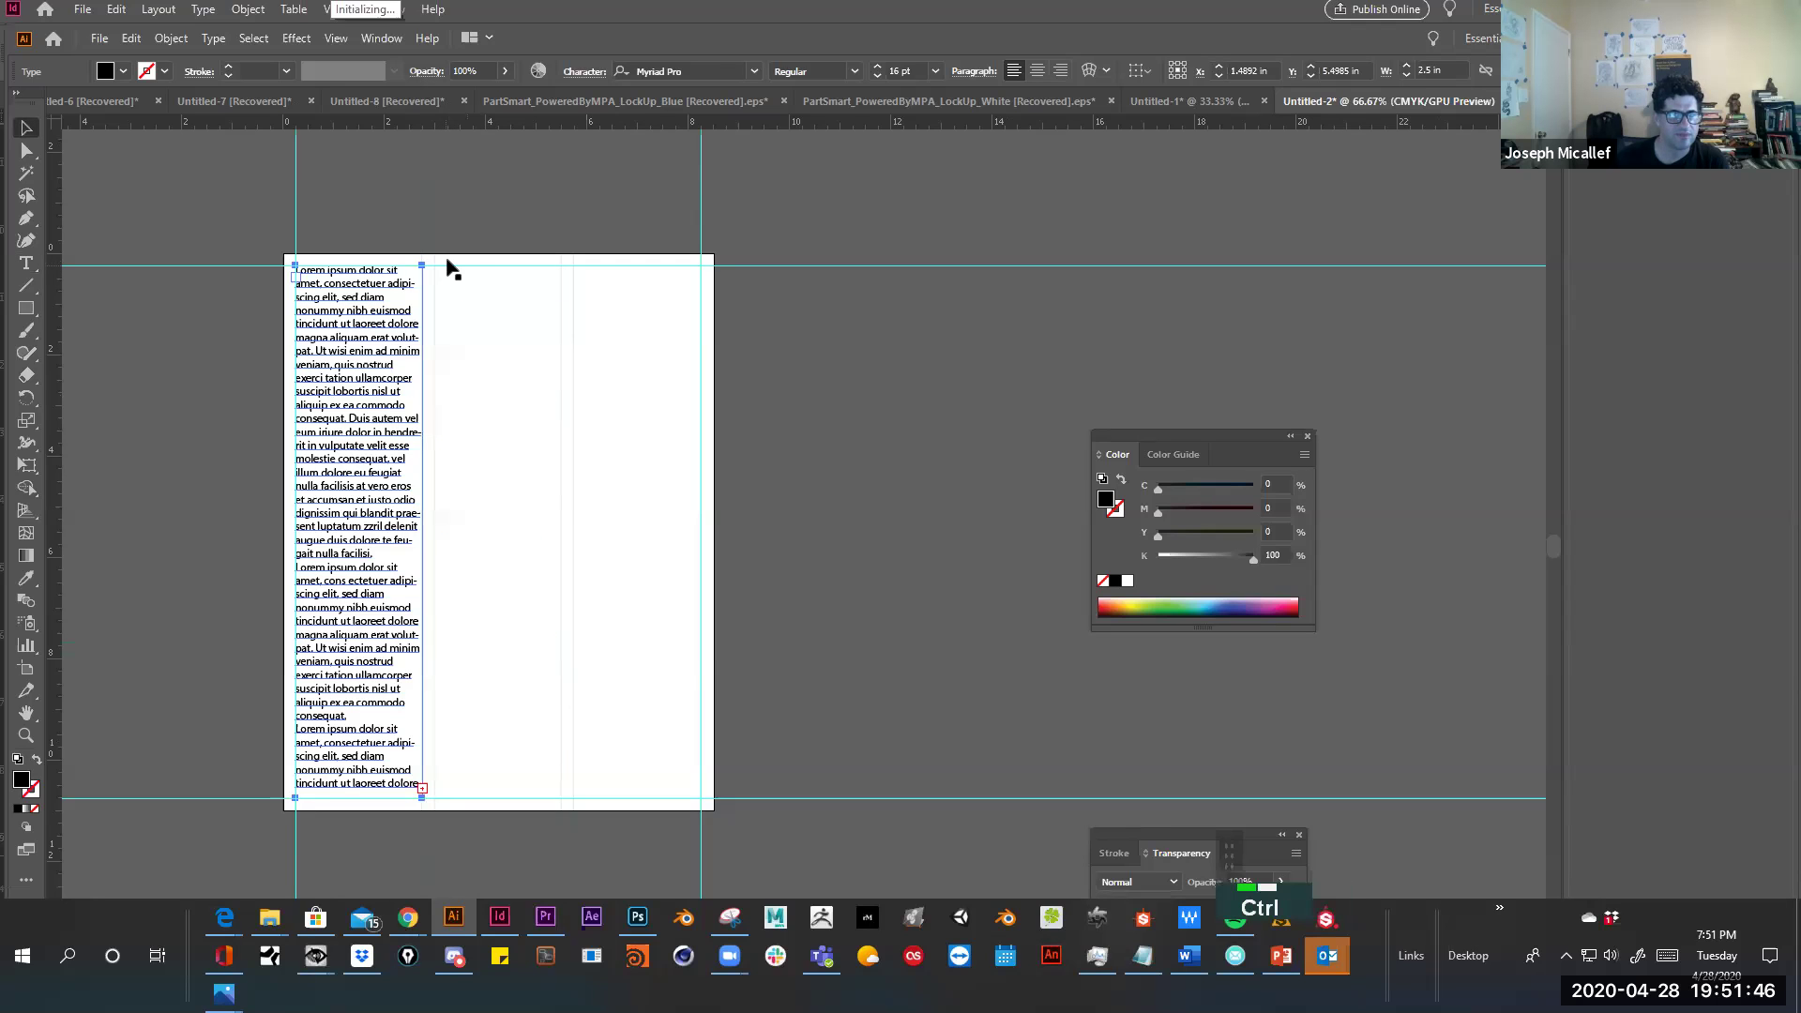
Try to thread the first column's overflow text into the middle column's rectangle, undoing the misplaced text frame
{"action": "left_click", "coordinate": [447, 261], "text": "ctrl"}
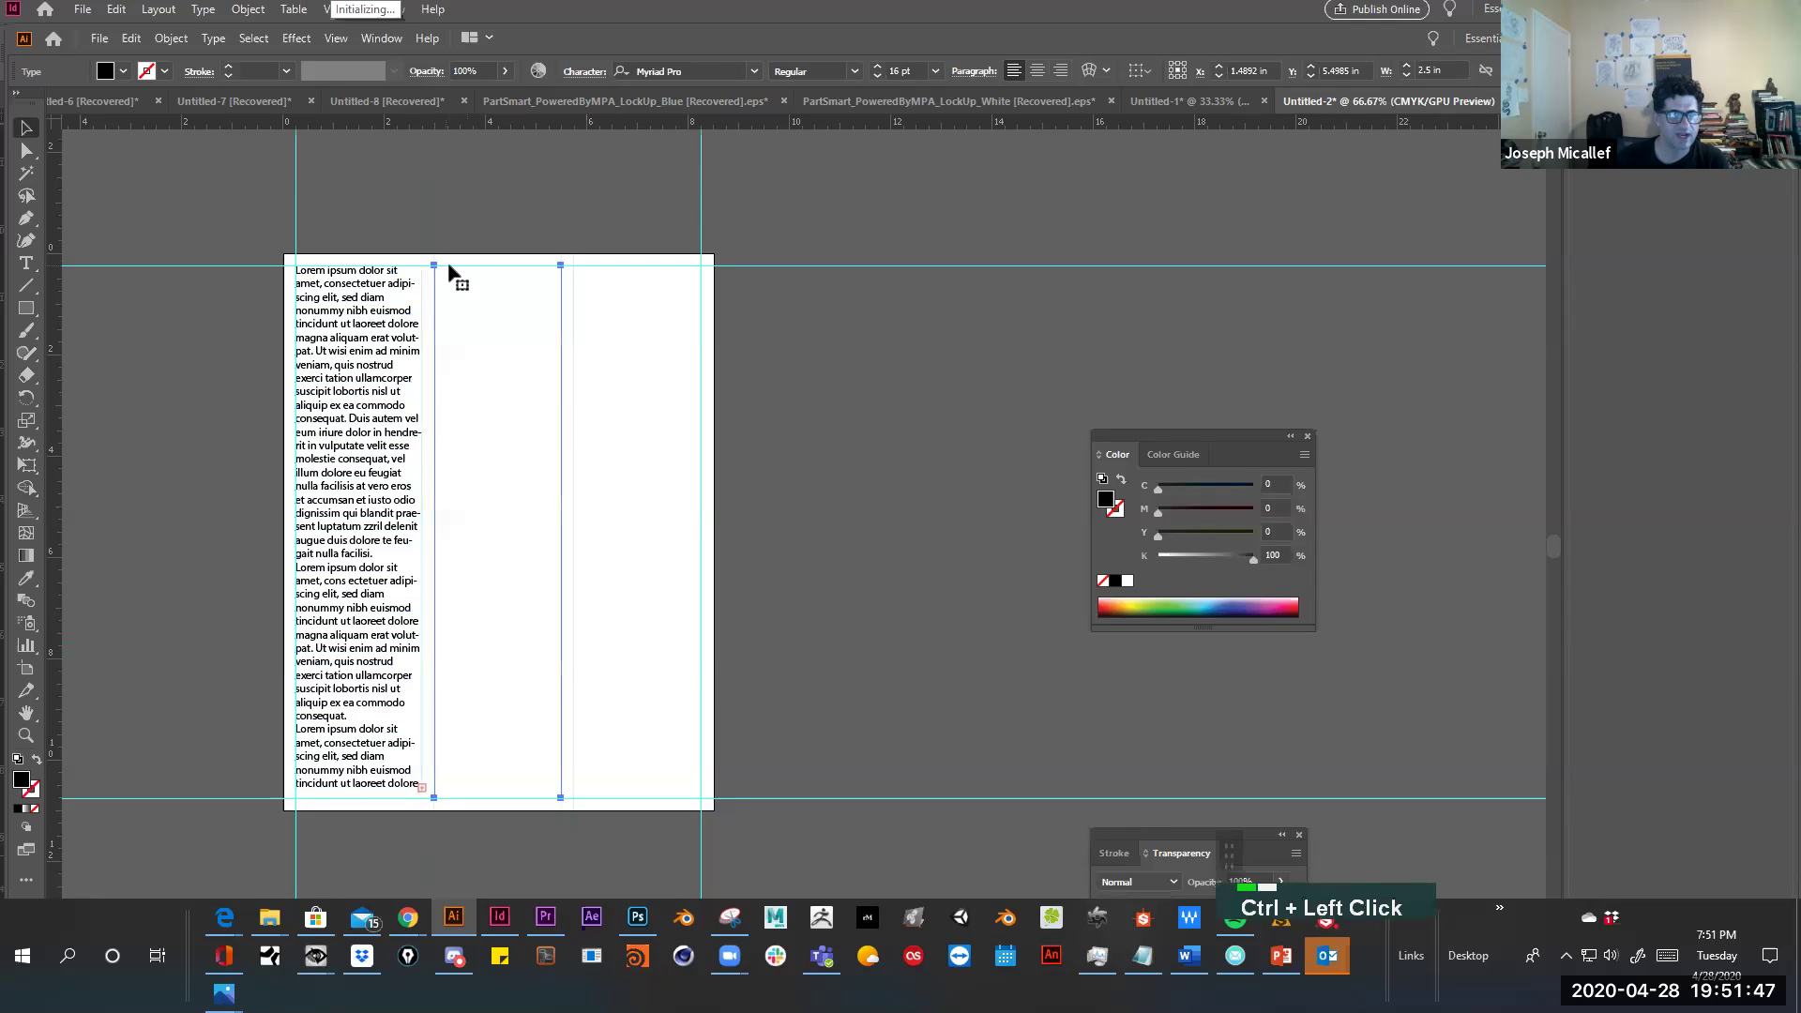
{"action": "left_click", "coordinate": [419, 788], "text": "ctrl"}
{"action": "key", "text": "ctrl+z"}
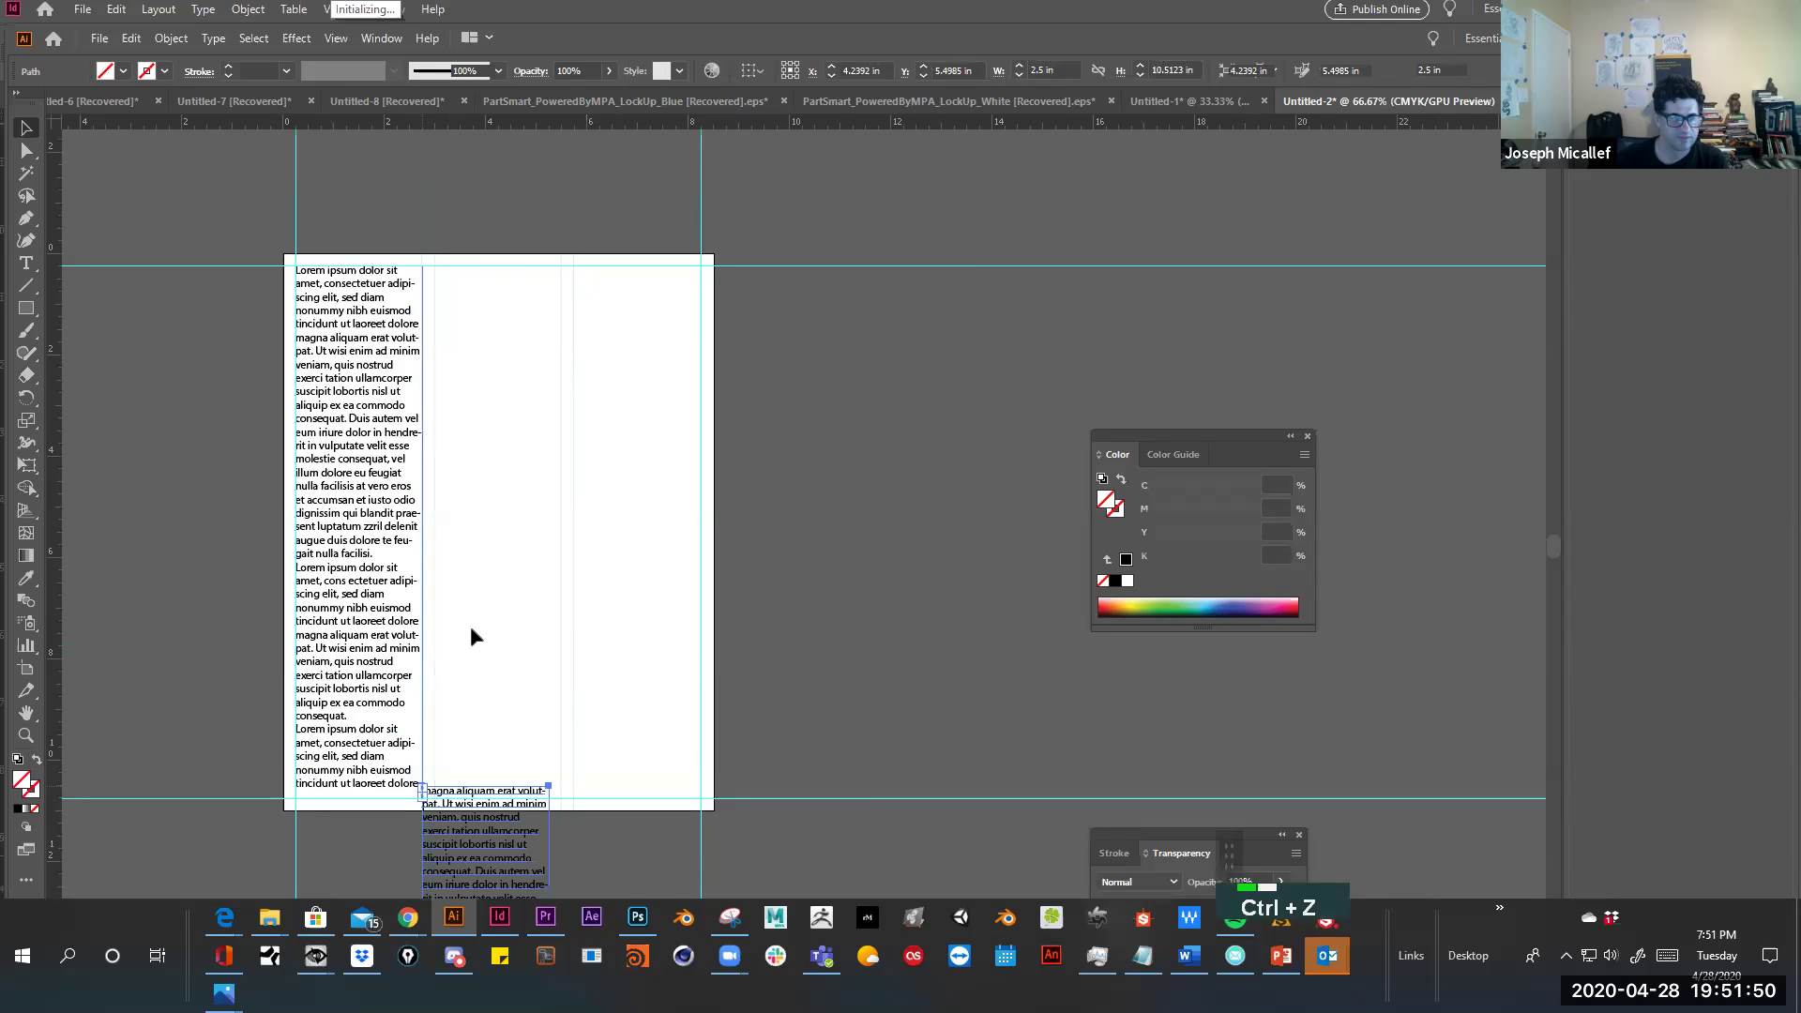
{"action": "left_click", "coordinate": [424, 790], "text": "ctrl"}
{"action": "key", "text": "ctrl+z"}
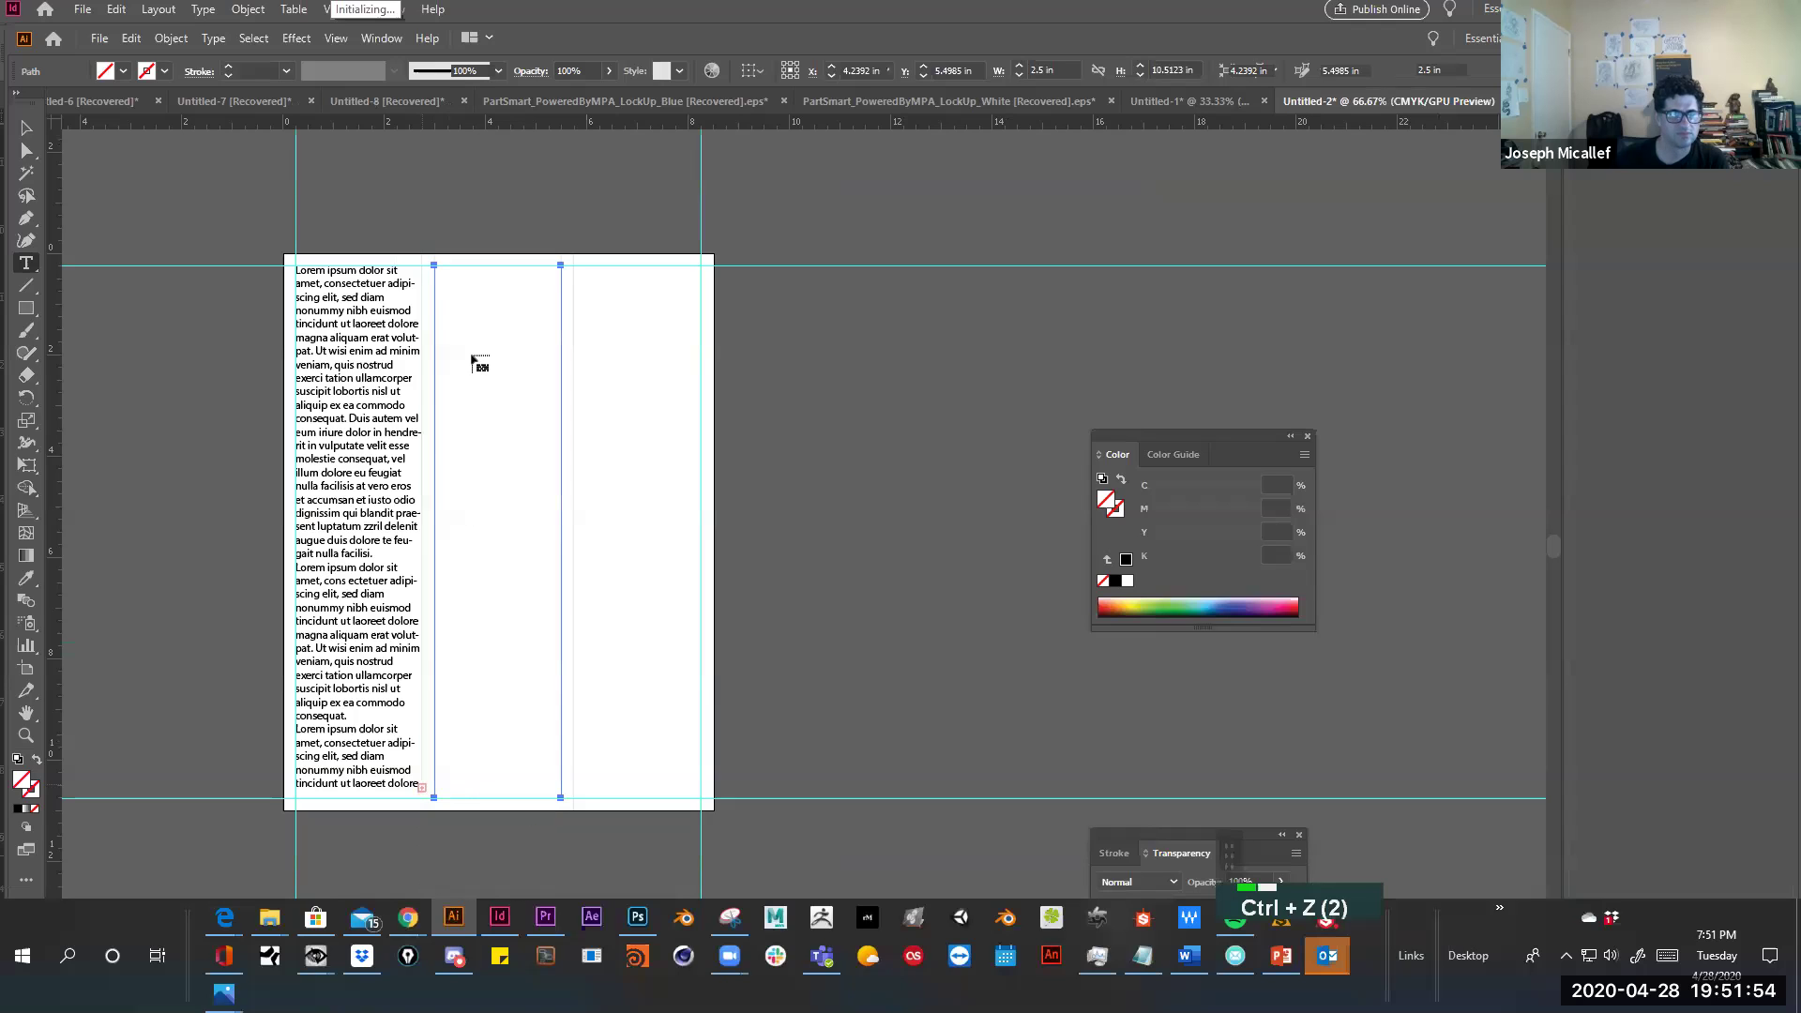
Retry loading the overflow text from the first column's out port and flowing it into the middle column
{"action": "left_click", "coordinate": [463, 364], "text": "ctrl"}
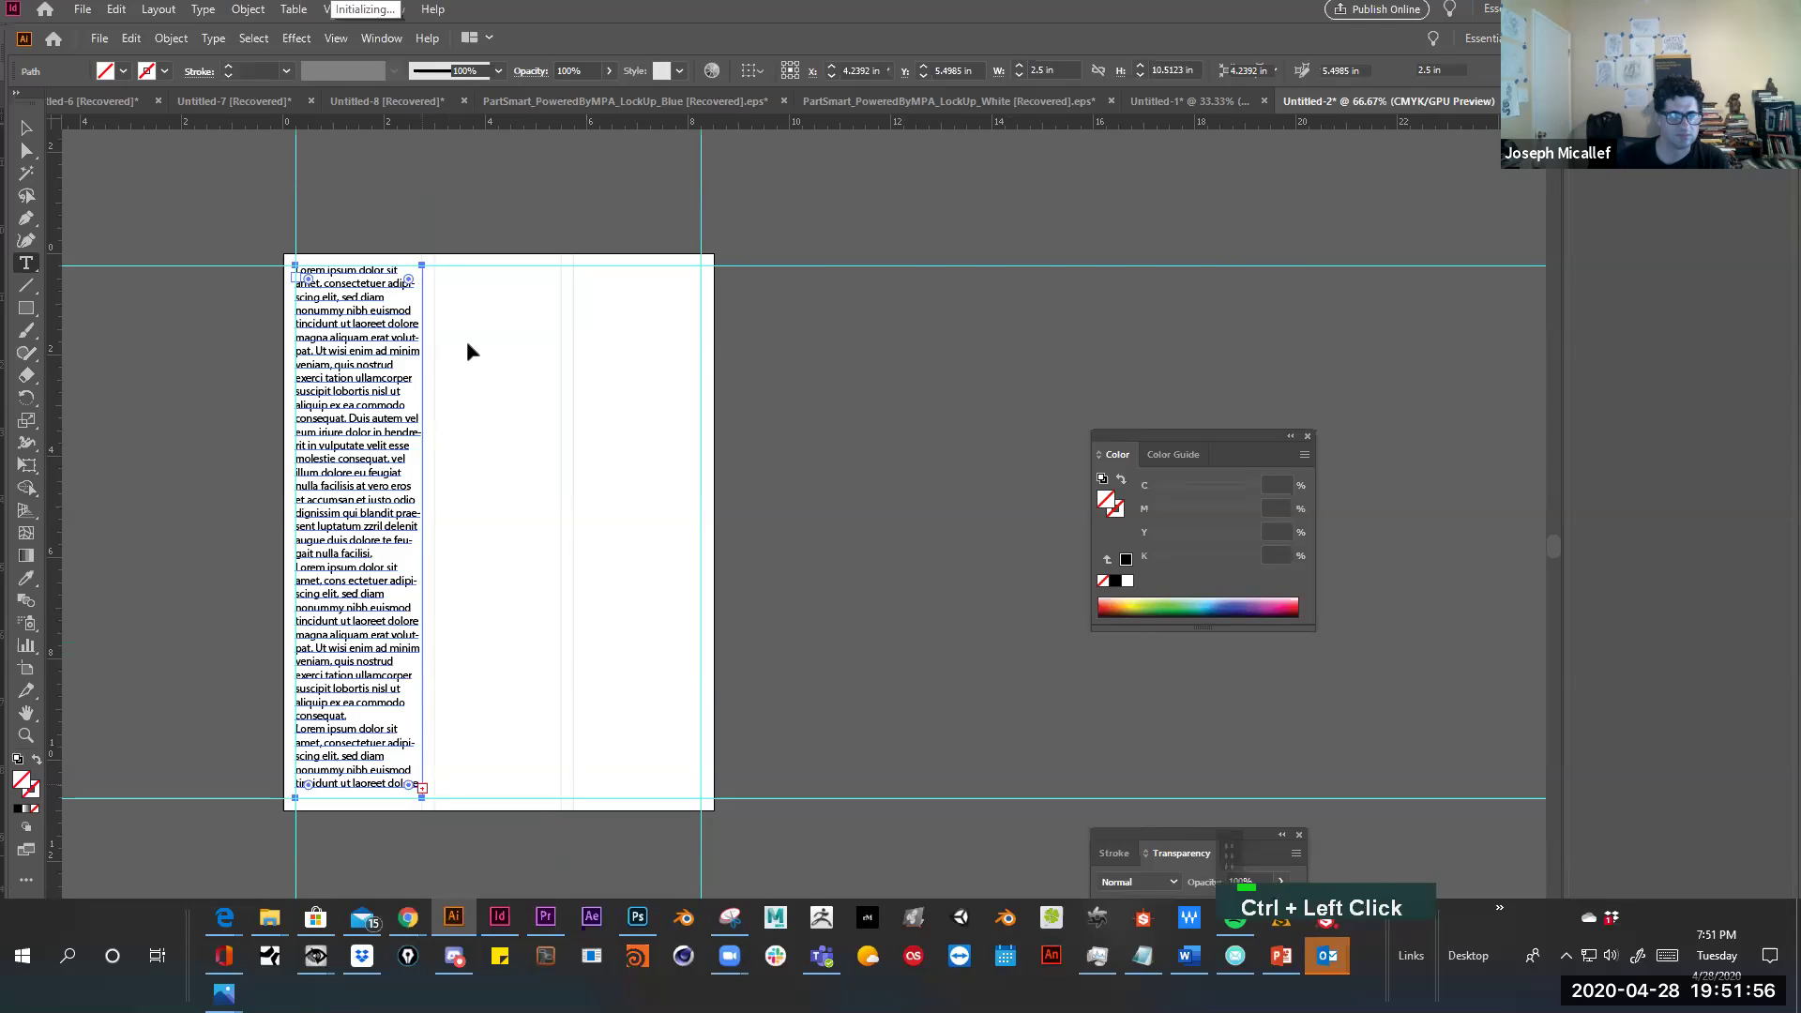
{"action": "key", "text": "v"}
{"action": "left_click", "coordinate": [422, 789]}
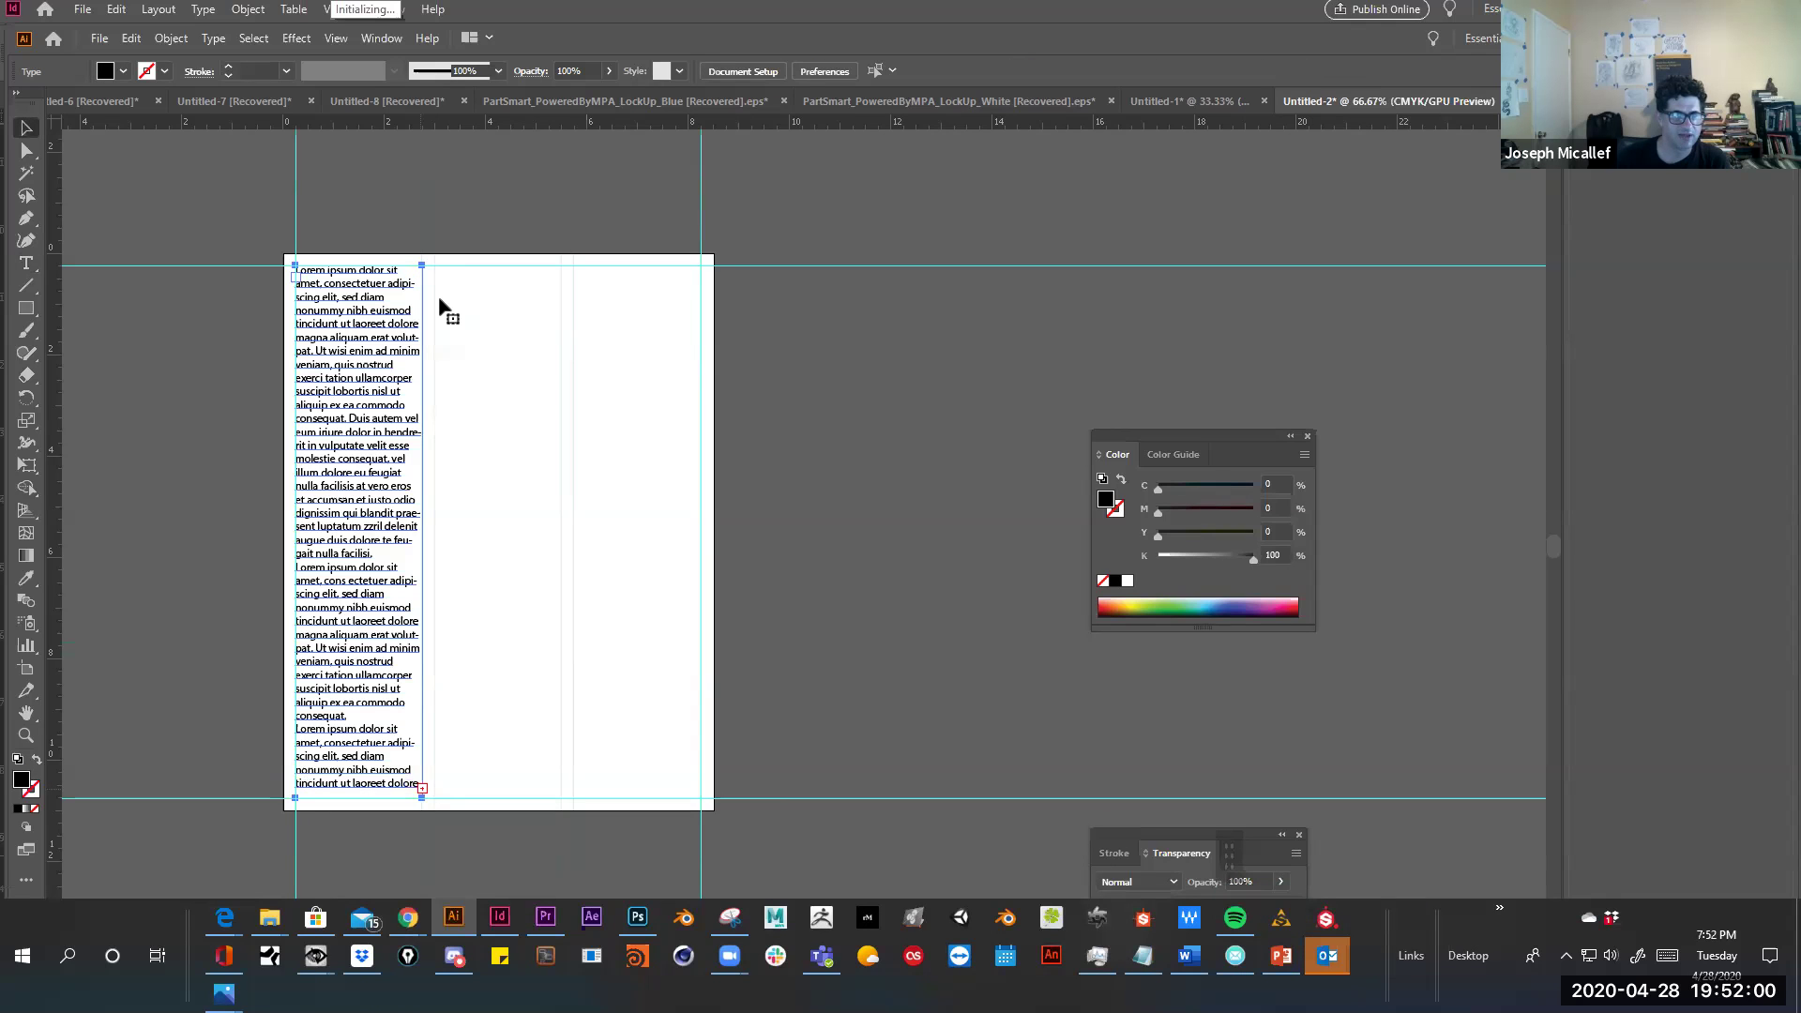
{"action": "left_click", "coordinate": [422, 788]}
{"action": "left_click", "coordinate": [446, 755]}
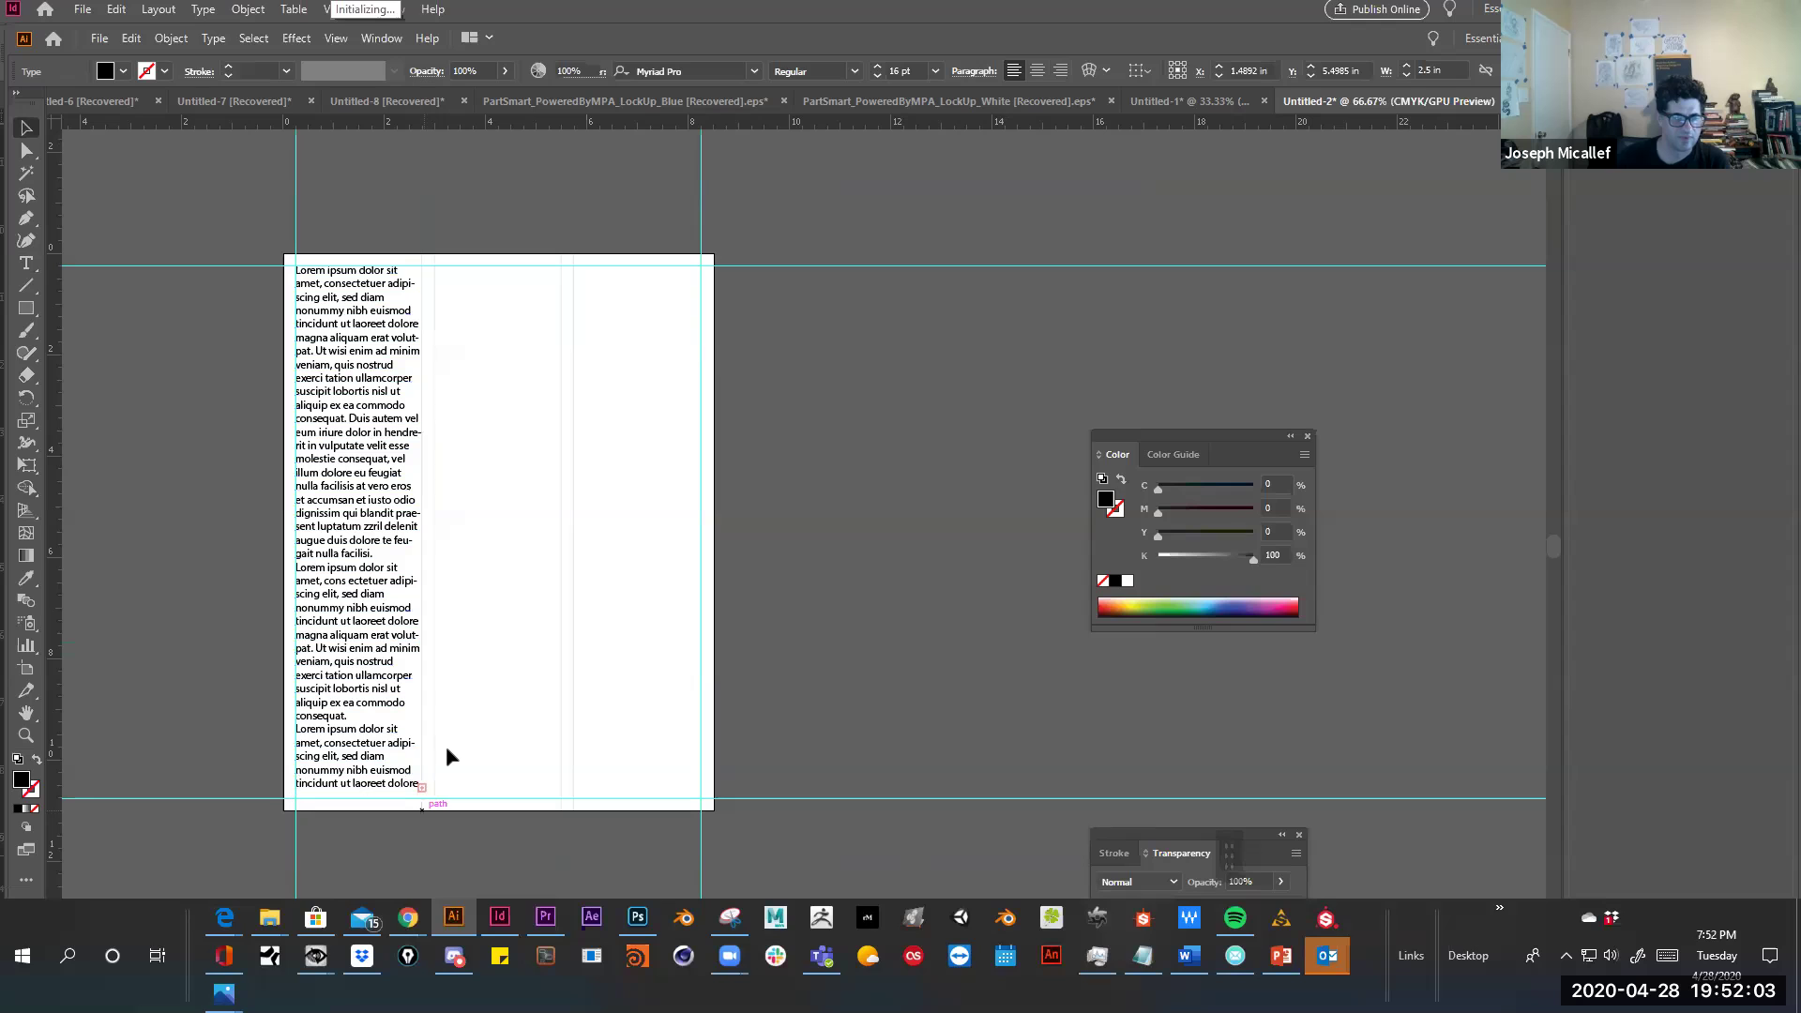
{"action": "double_click", "coordinate": [216, 395]}
{"action": "left_click", "coordinate": [423, 792]}
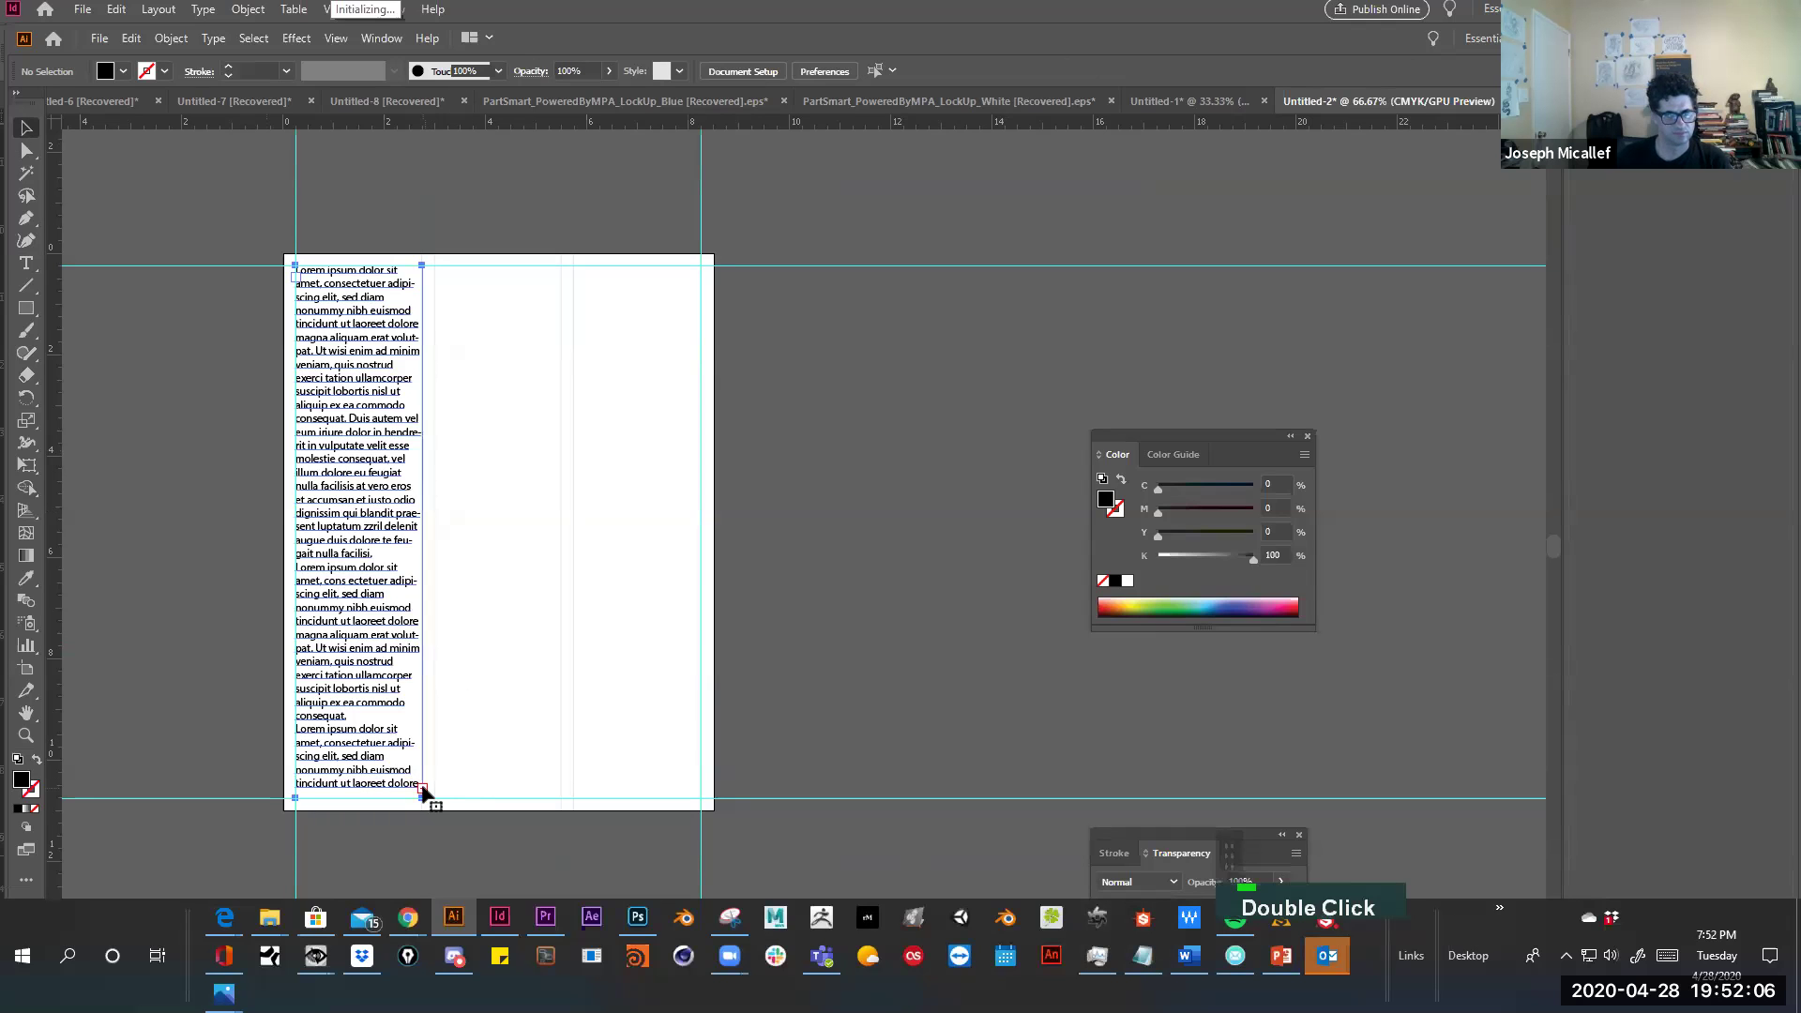
{"action": "double_click", "coordinate": [437, 629]}
Undo the text enlargement, the placeholder text and the stroke removal on the three column rectangles
{"action": "key", "text": "ctrl+z"}
{"action": "key", "text": "ctrl+z"}
{"action": "key", "text": "ctrl+z"}
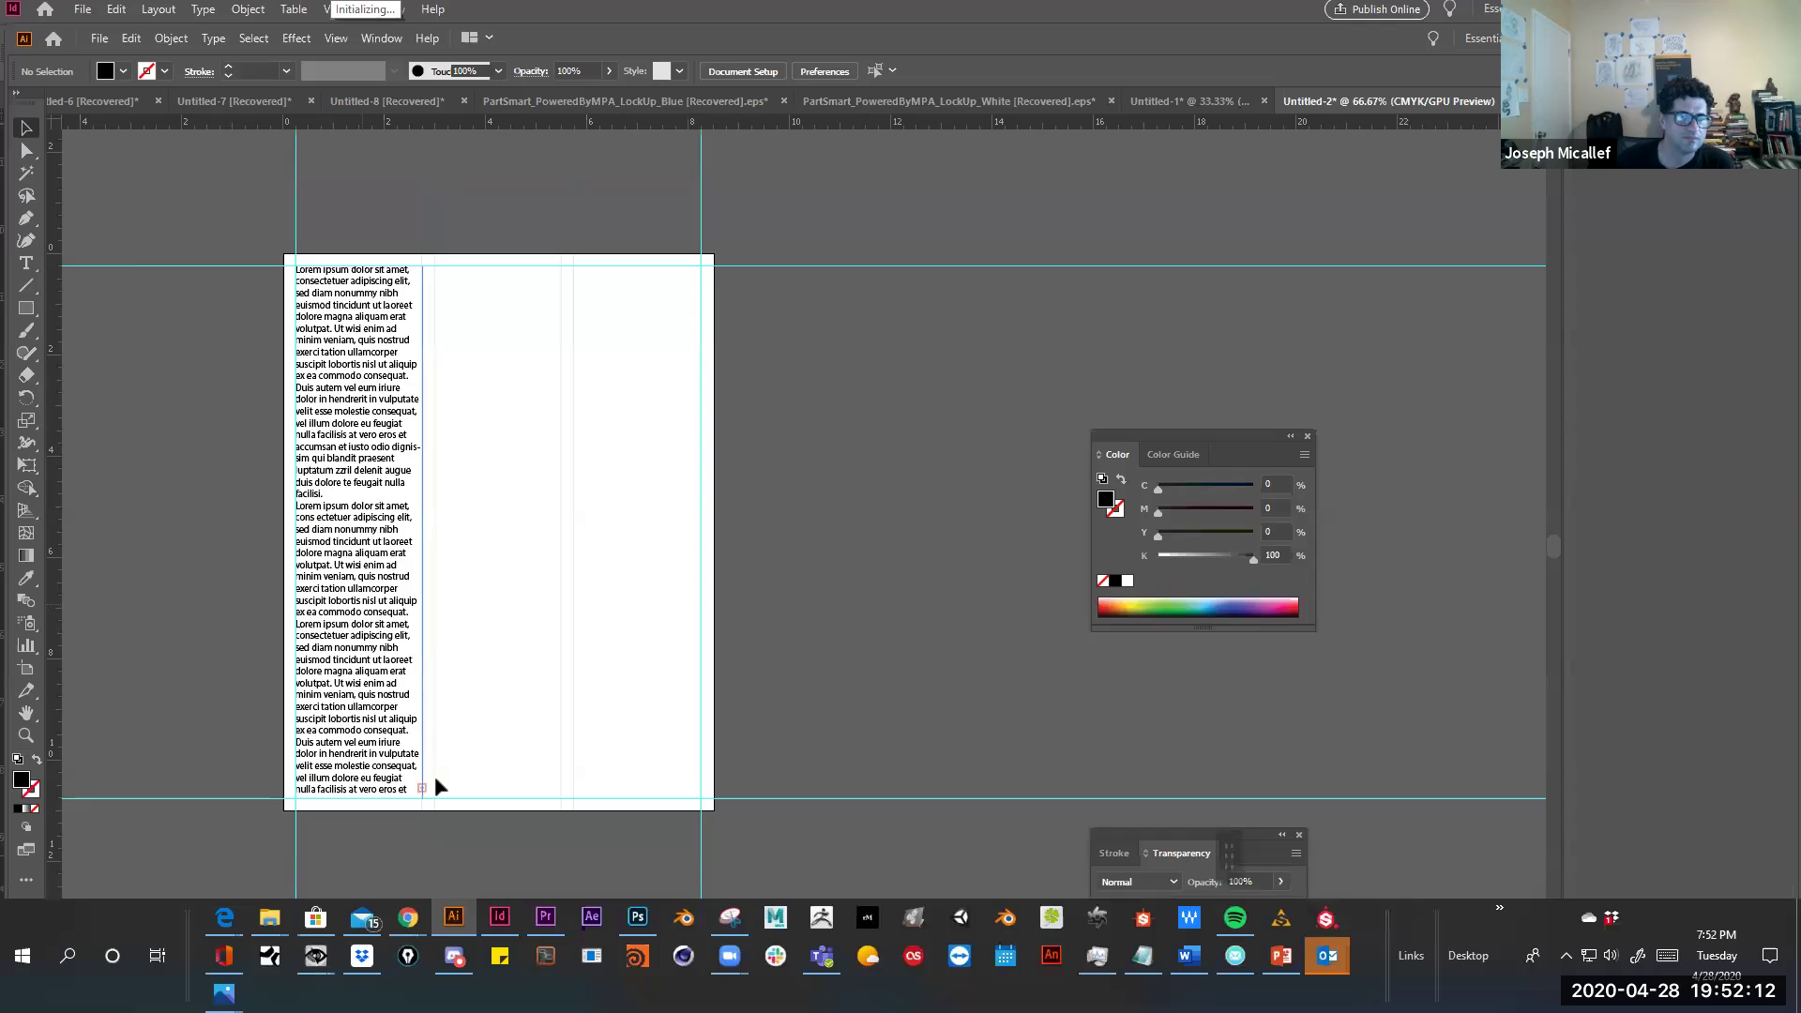
{"action": "key", "text": "ctrl+z"}
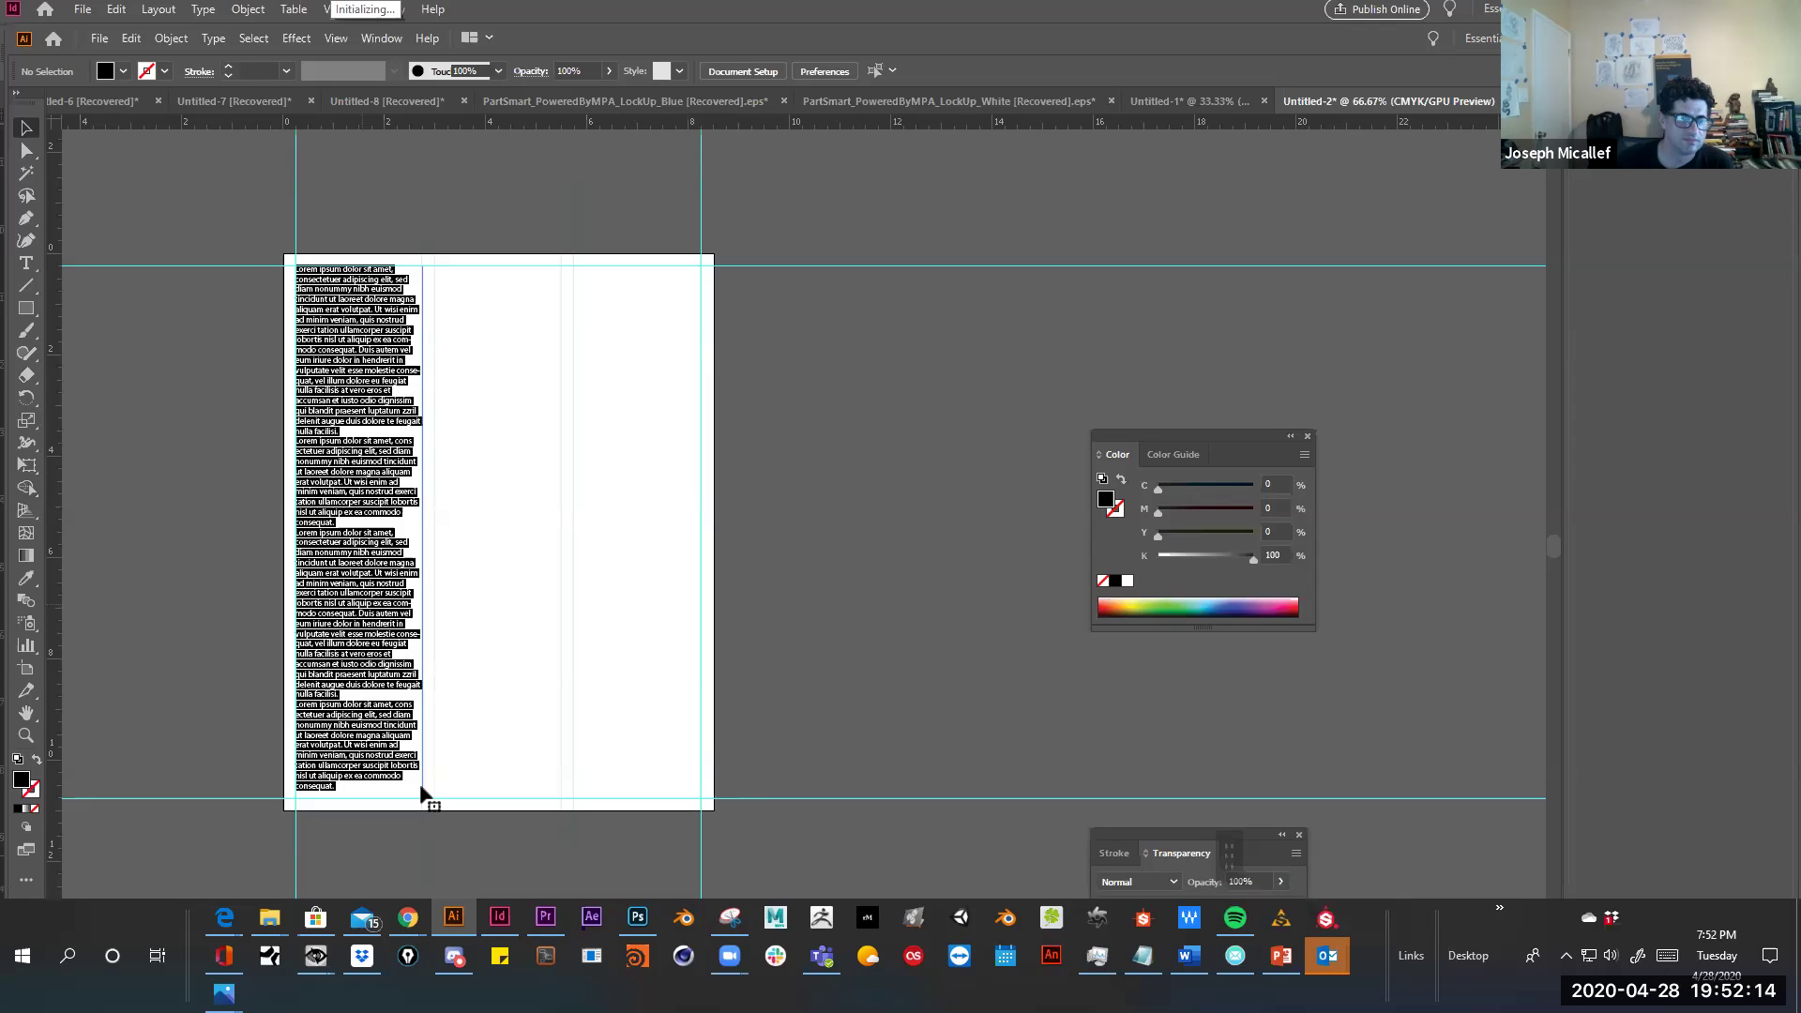
{"action": "key", "text": "ctrl+z"}
{"action": "key", "text": "ctrl+z"}
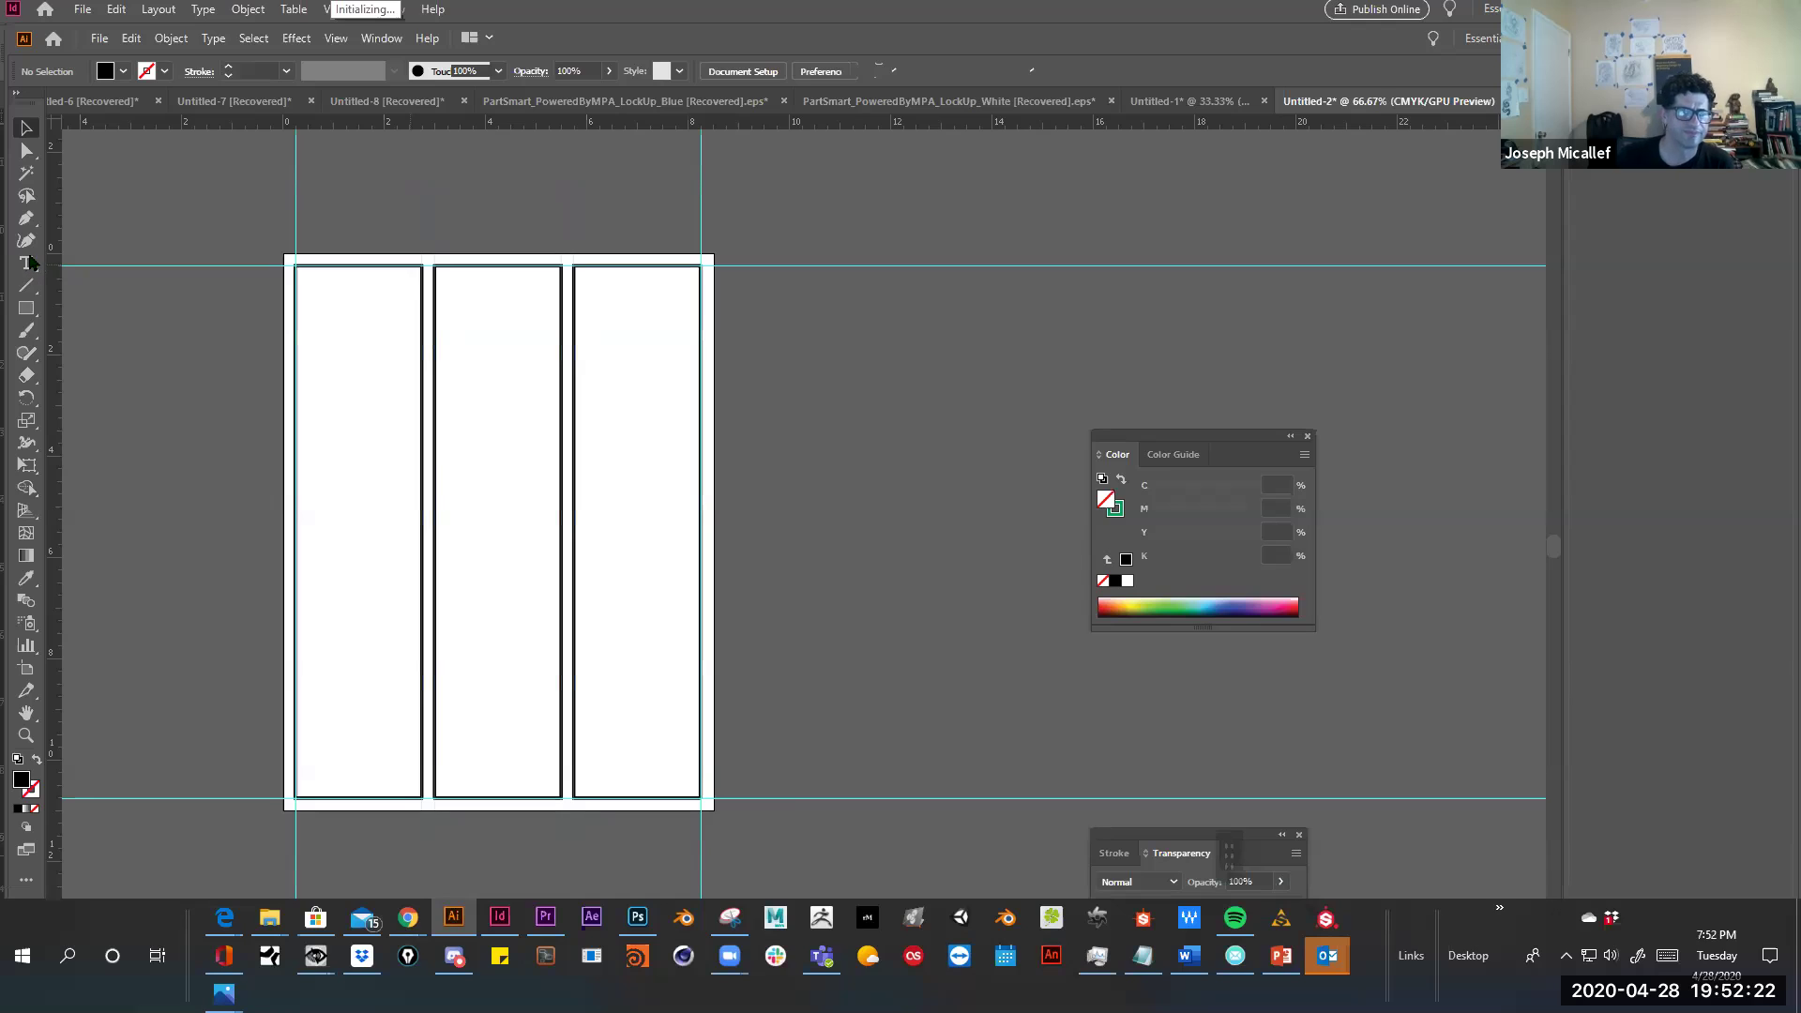
Undo the lock on the group of grid guide lines and lock the selected group again
{"action": "left_click", "coordinate": [26, 264]}
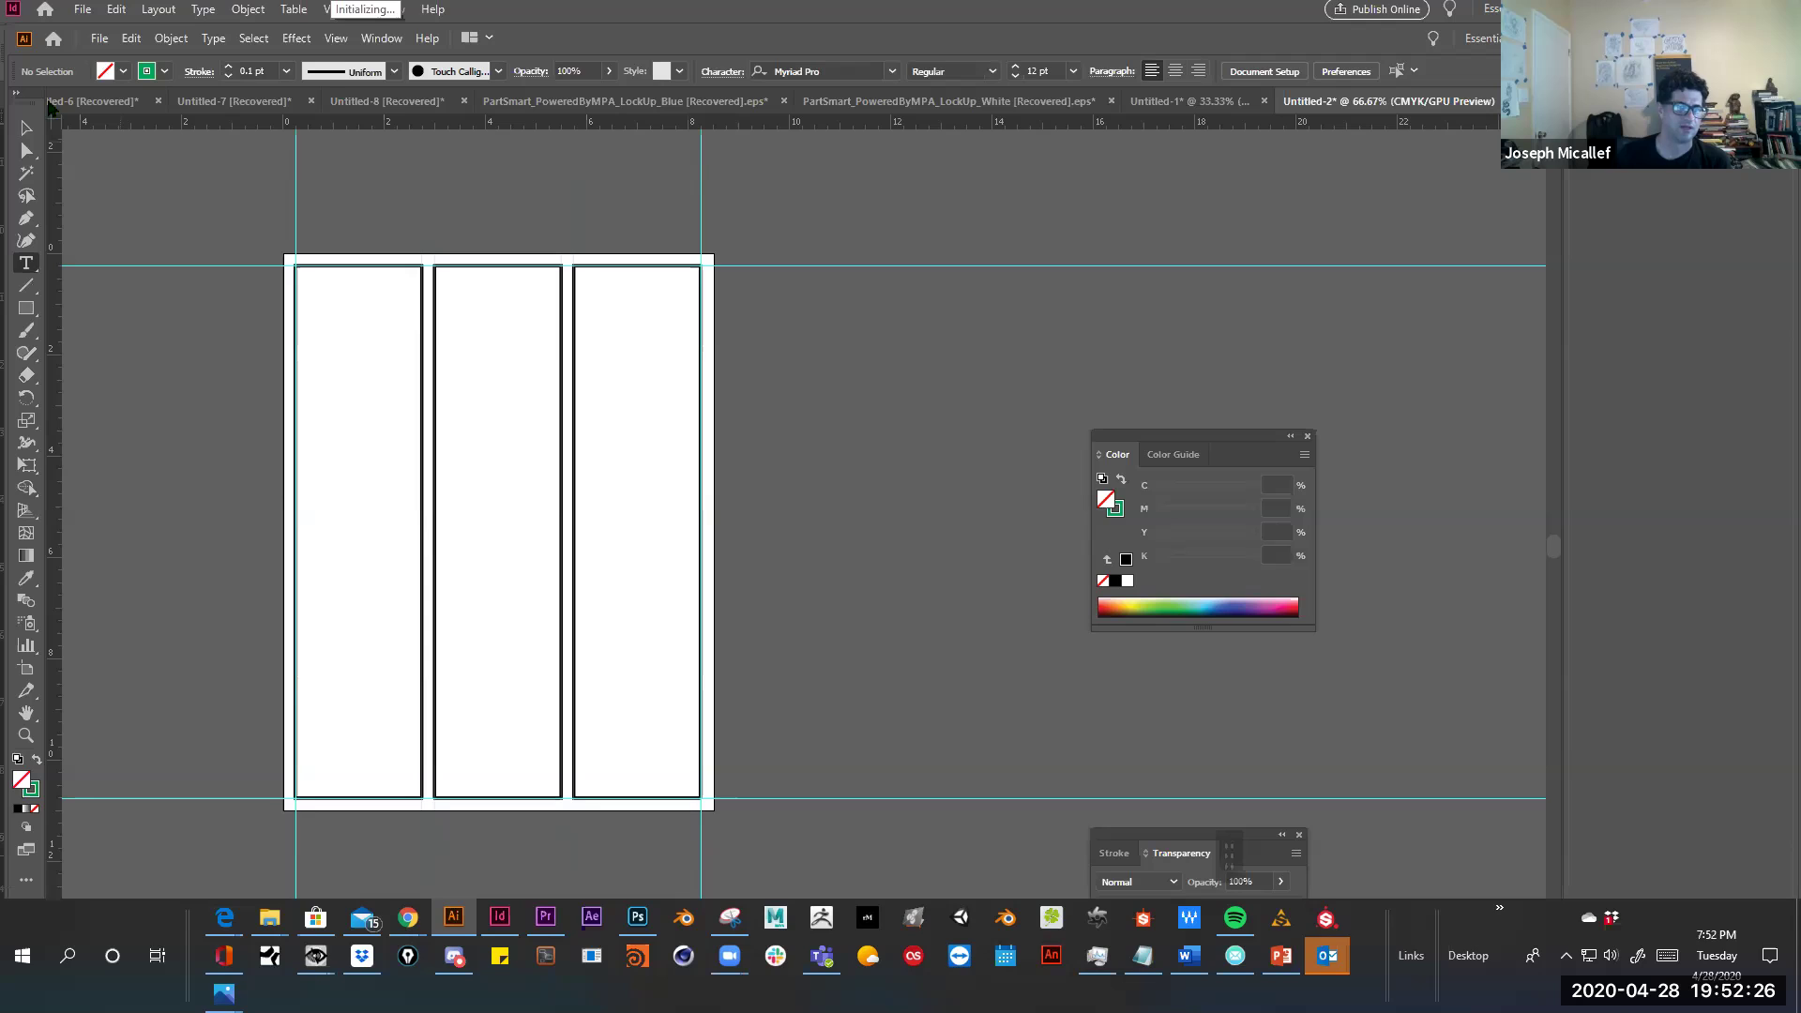
{"action": "left_click", "coordinate": [26, 130]}
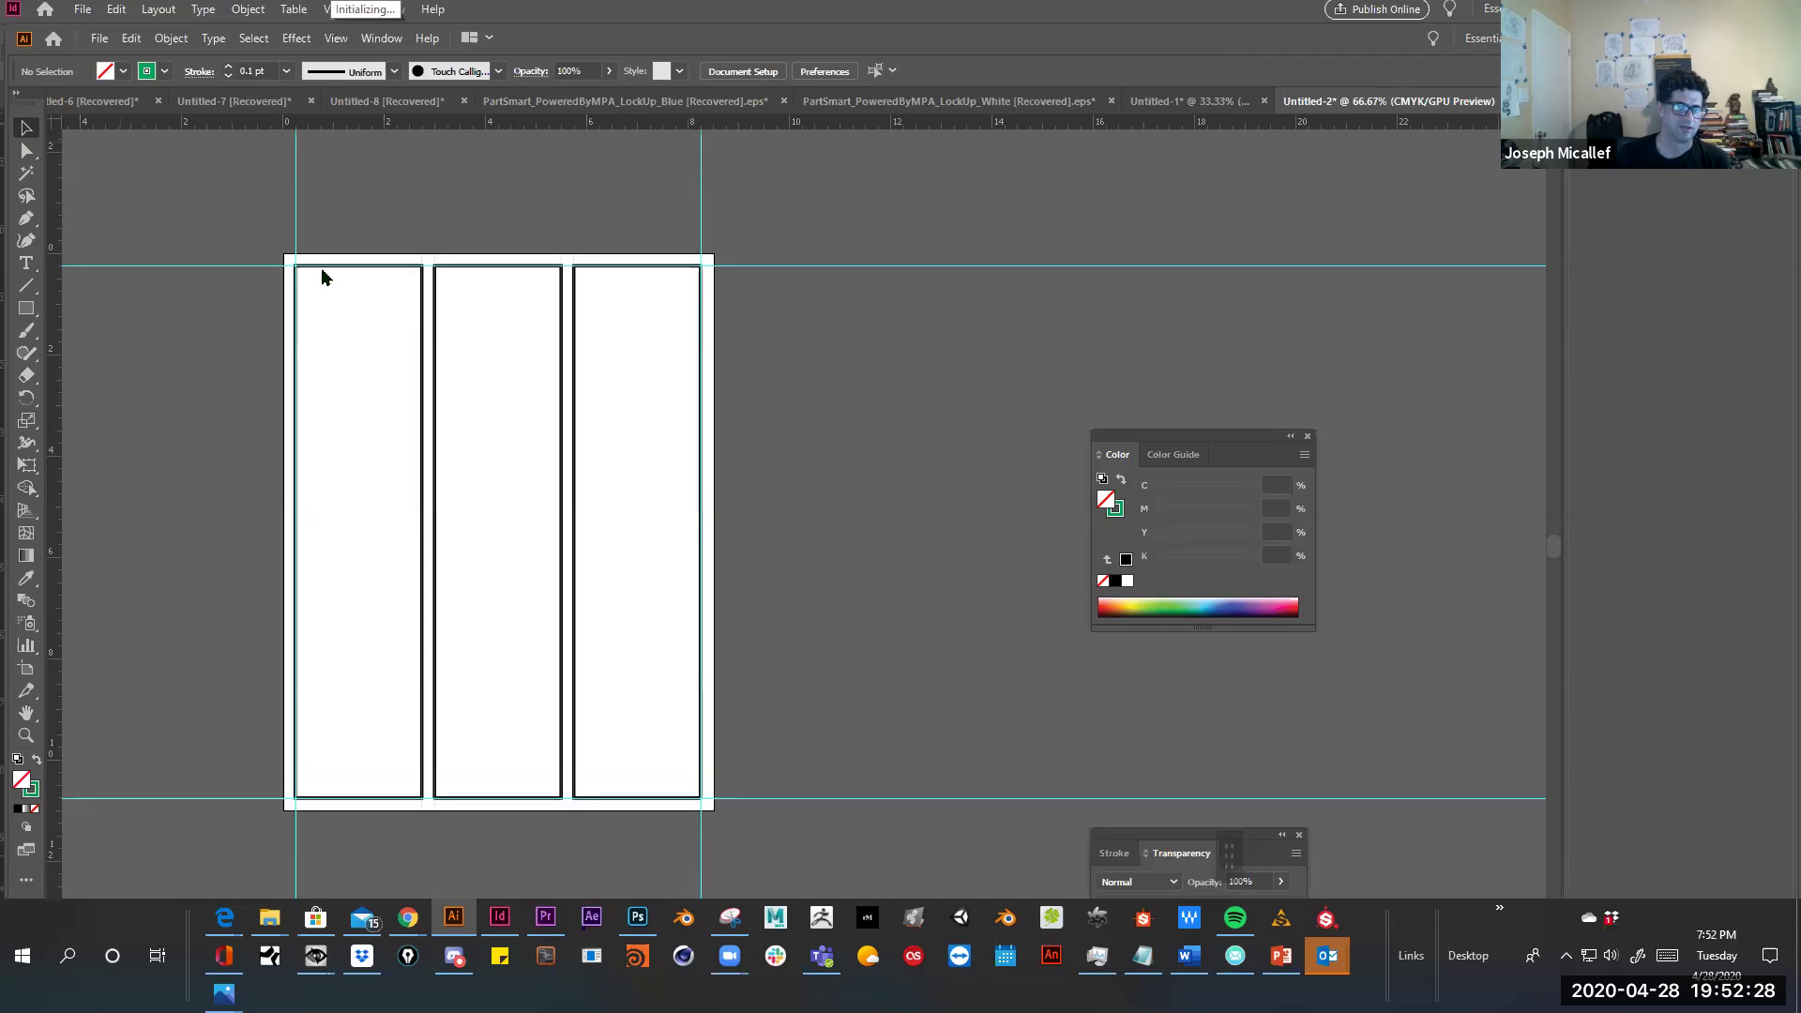
{"action": "double_click", "coordinate": [907, 619]}
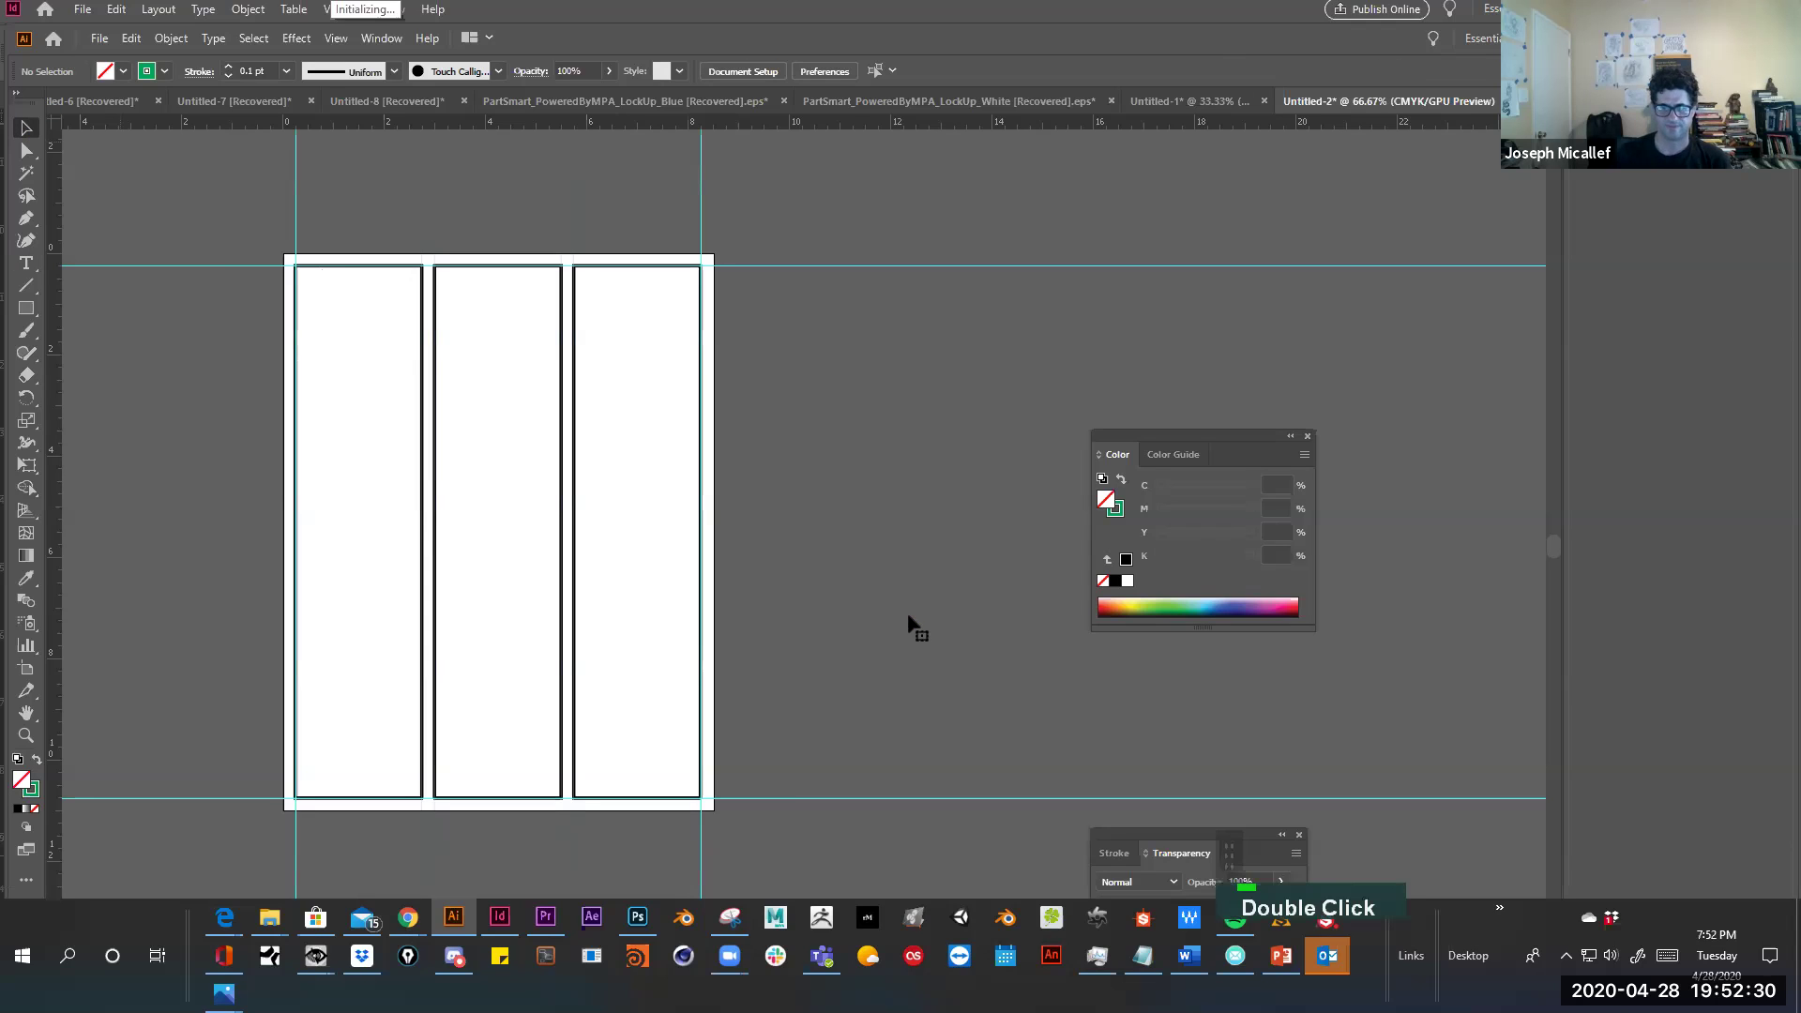
{"action": "key", "text": "ctrl+z"}
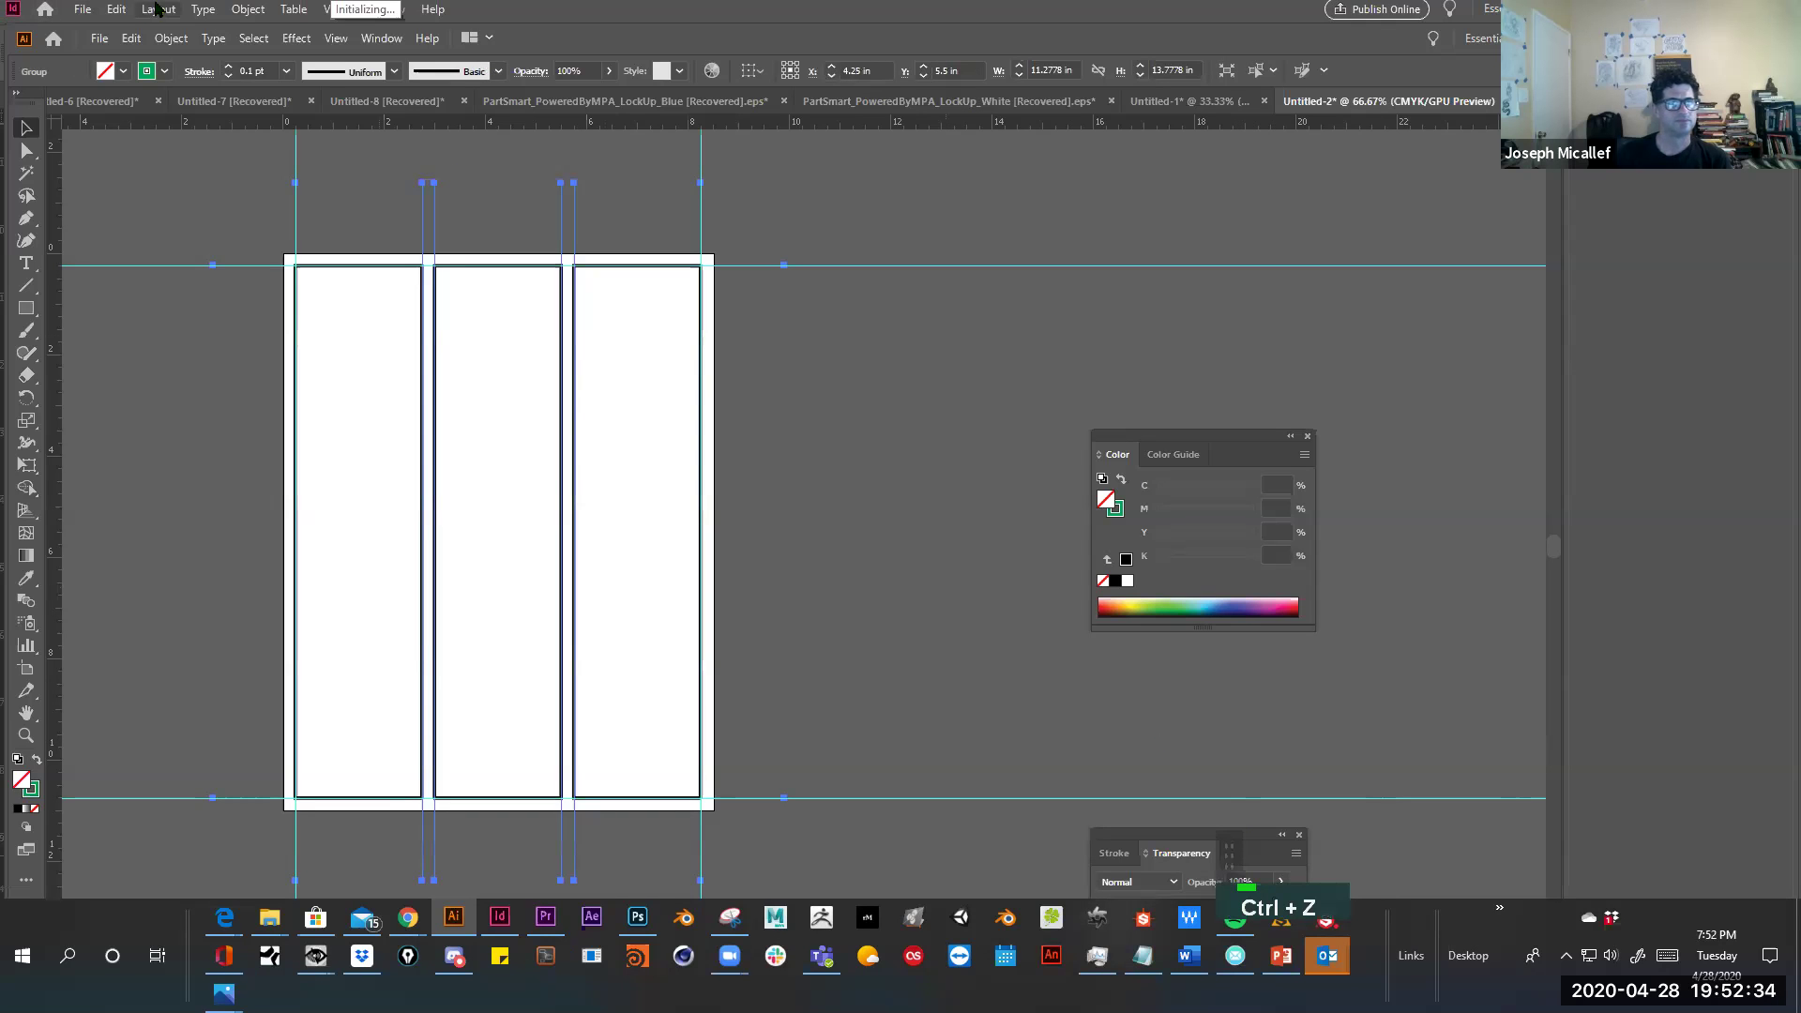
{"action": "left_click", "coordinate": [157, 39]}
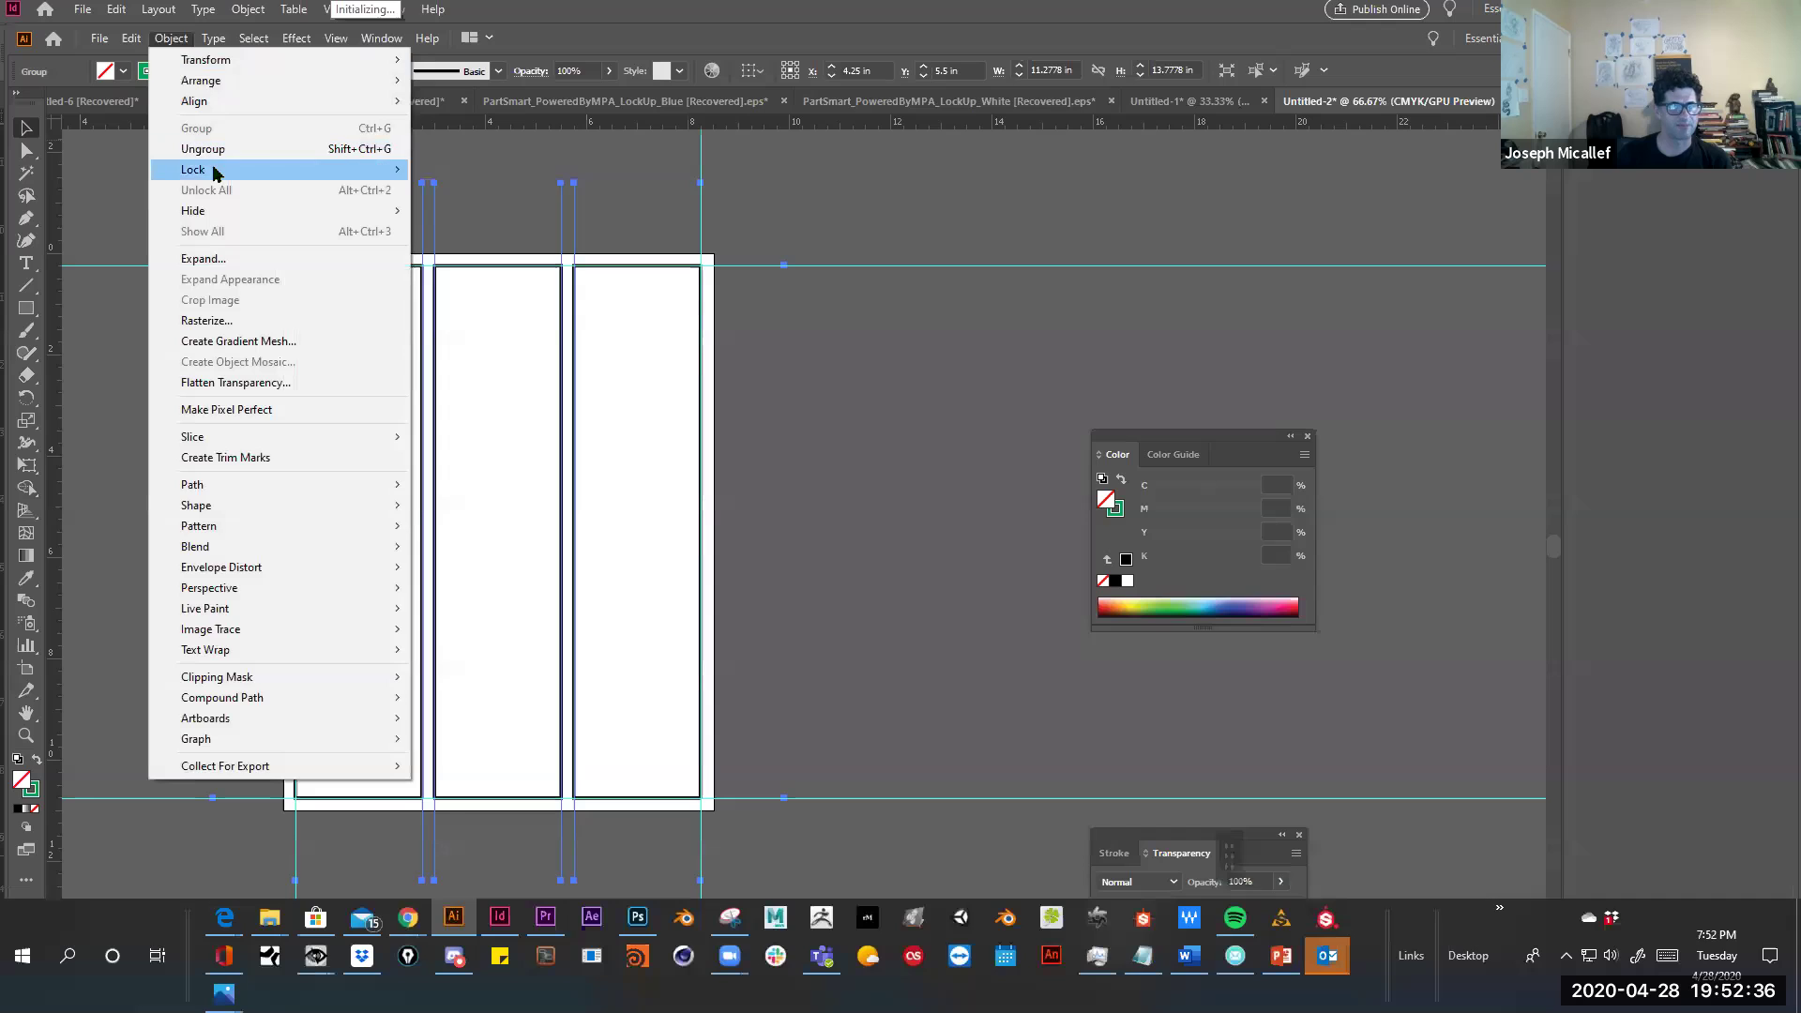
{"action": "mouse_move", "coordinate": [218, 174]}
{"action": "left_click", "coordinate": [447, 172]}
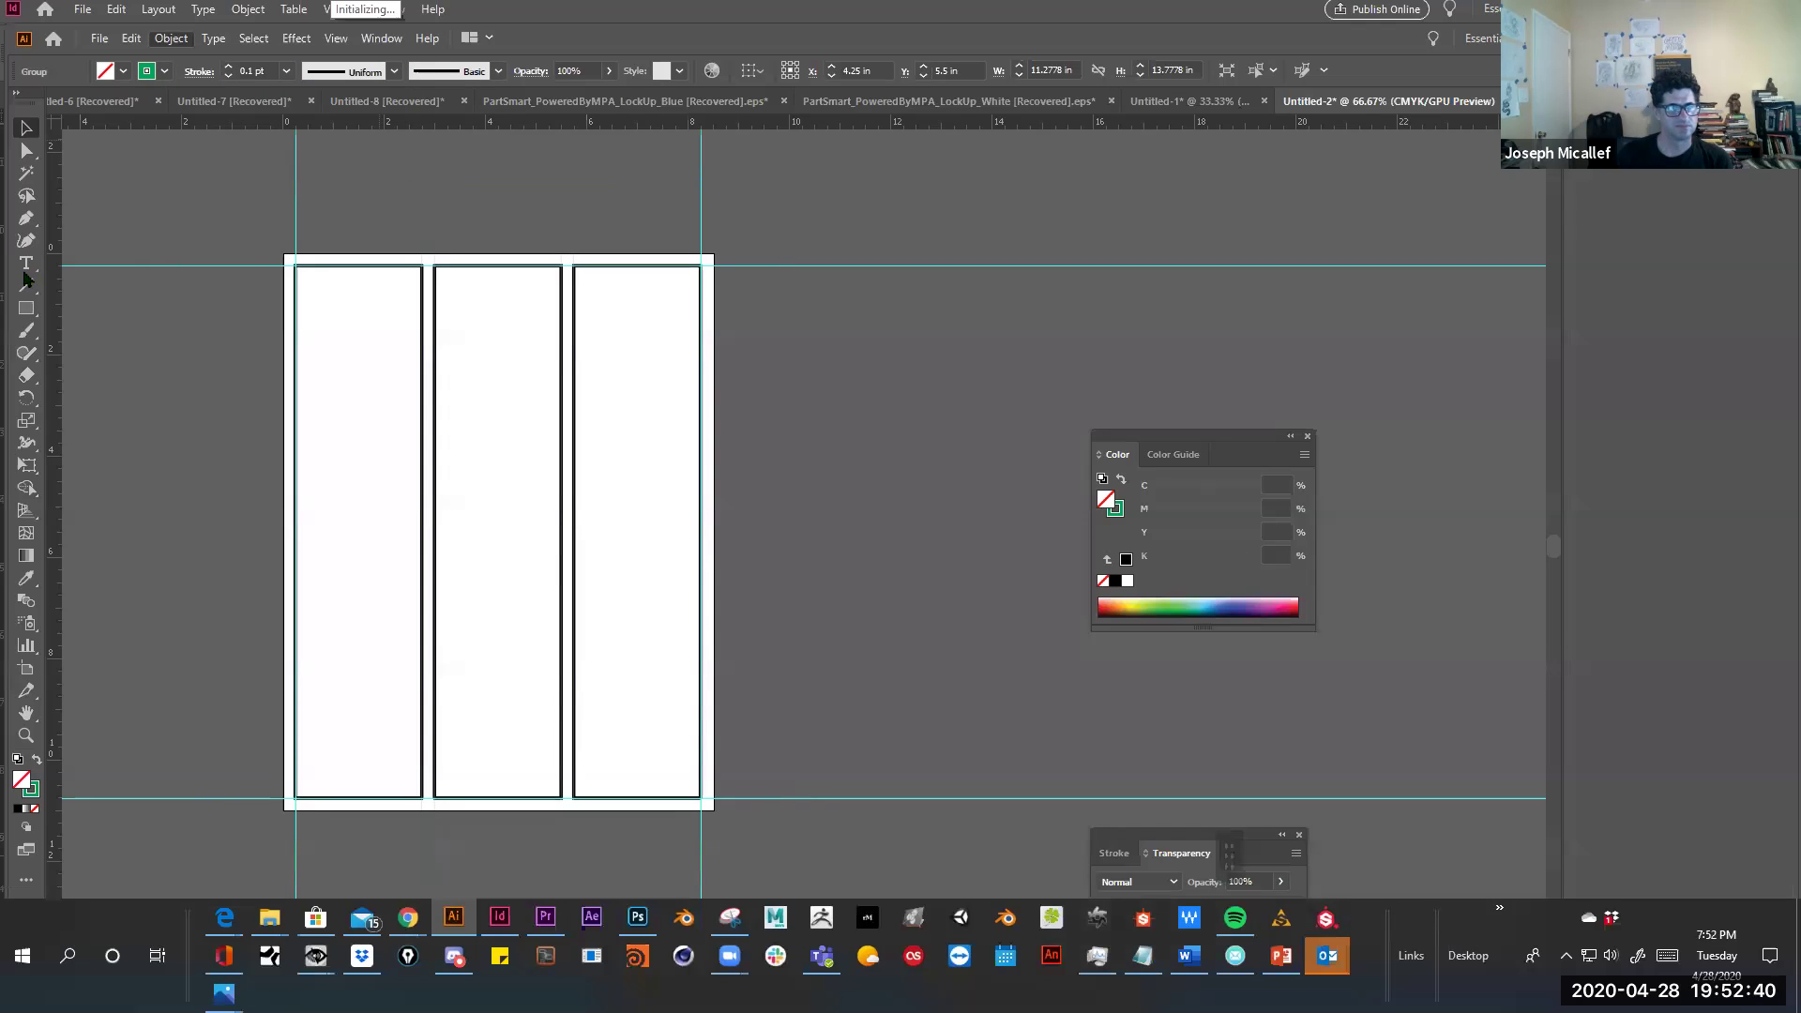
Fill the first column rectangle with placeholder text using the Area Type Tool and enlarge the text to 18 pt
{"action": "key", "text": "t"}
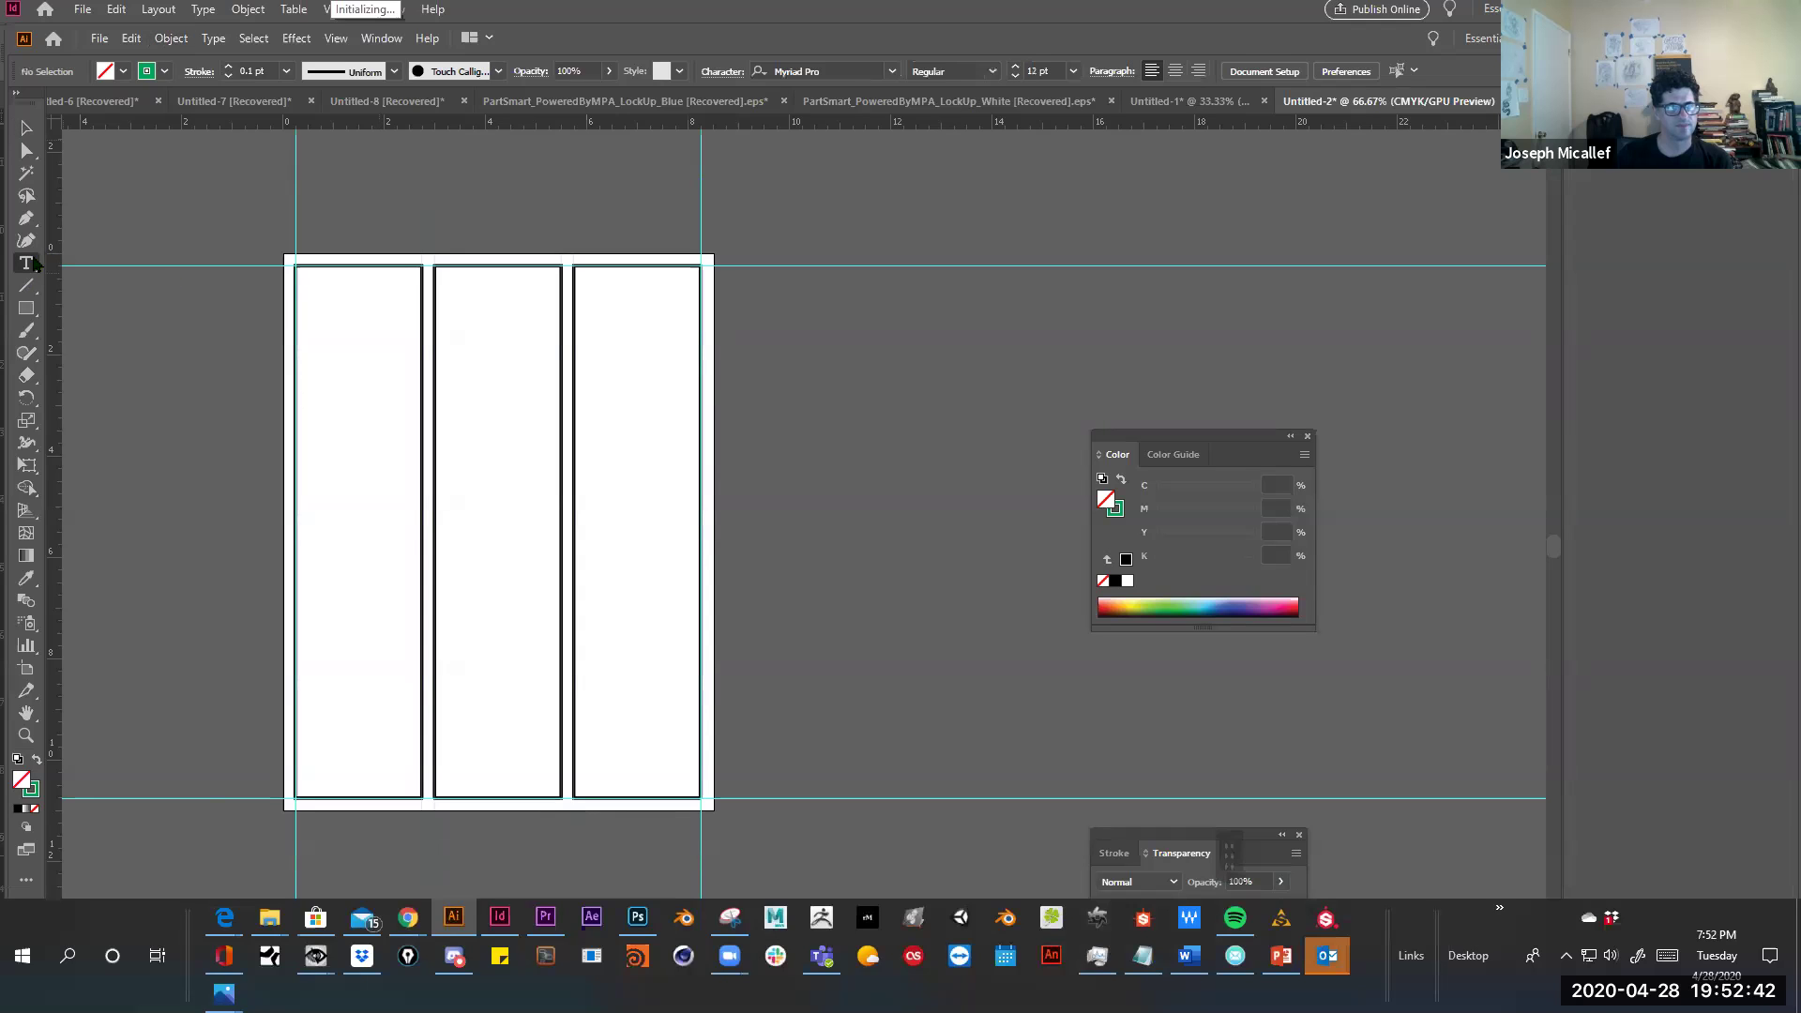
{"action": "left_click", "coordinate": [29, 264]}
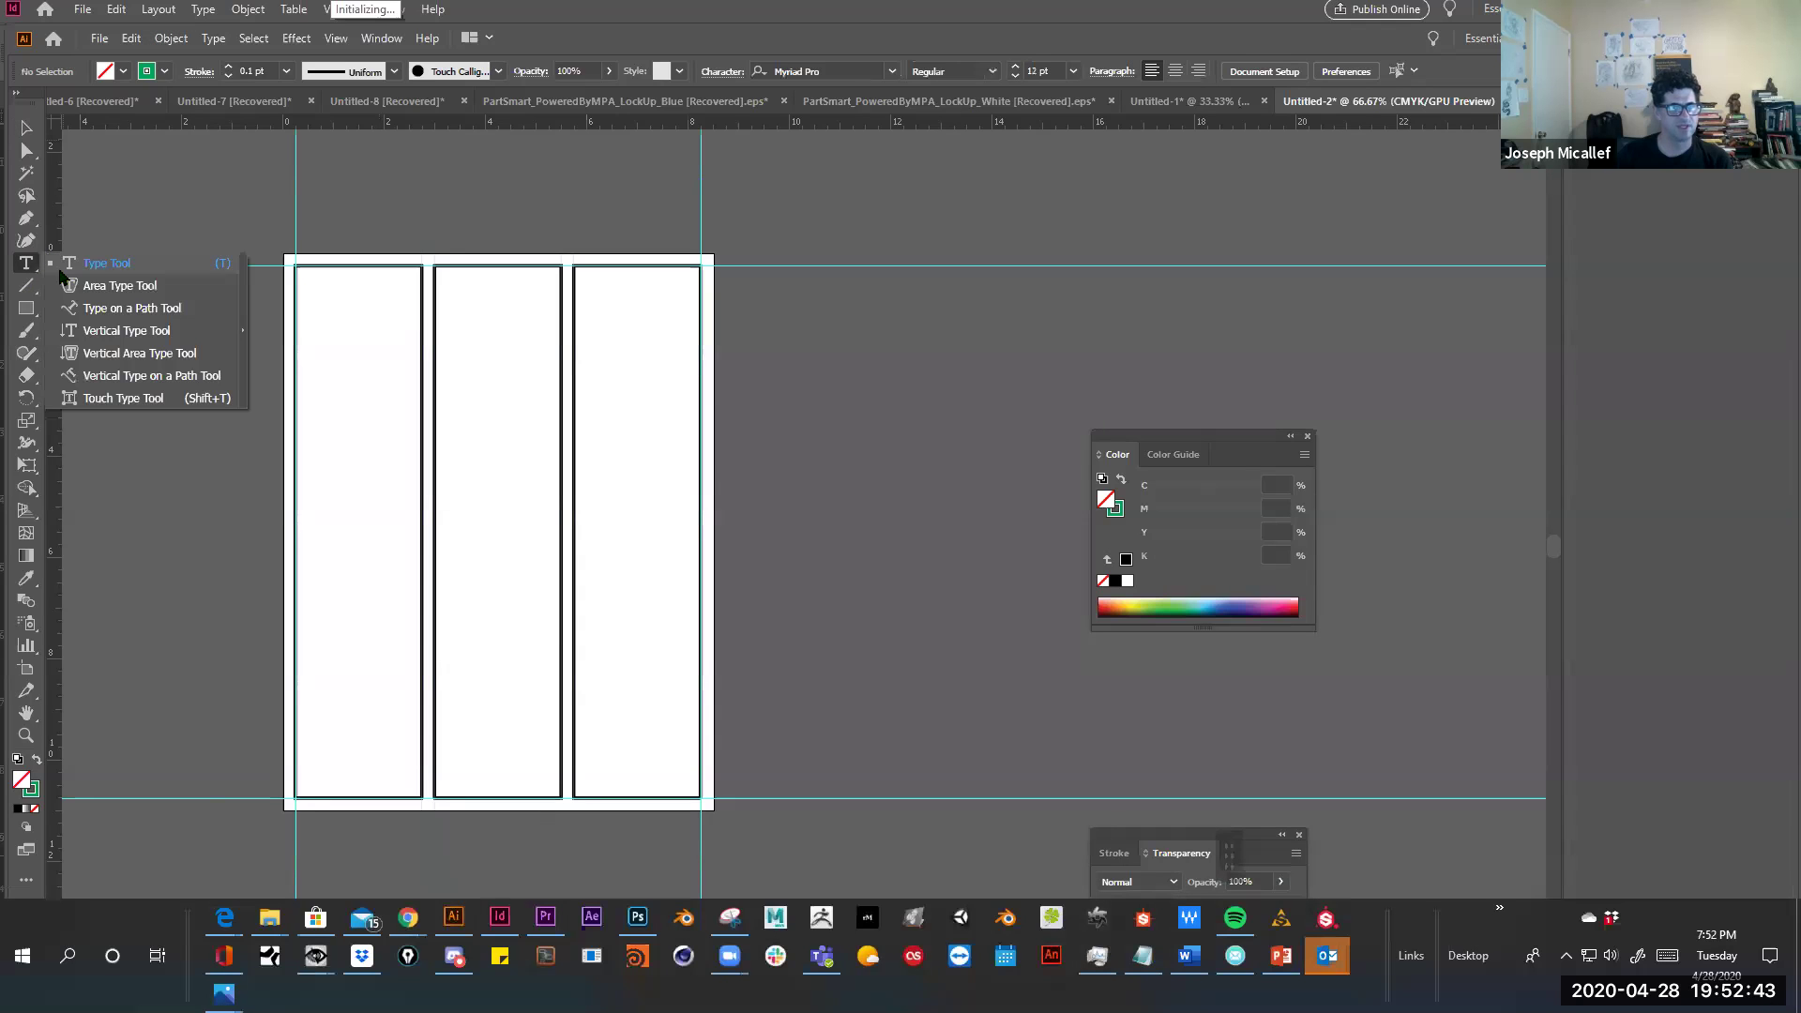
{"action": "left_click", "coordinate": [122, 293]}
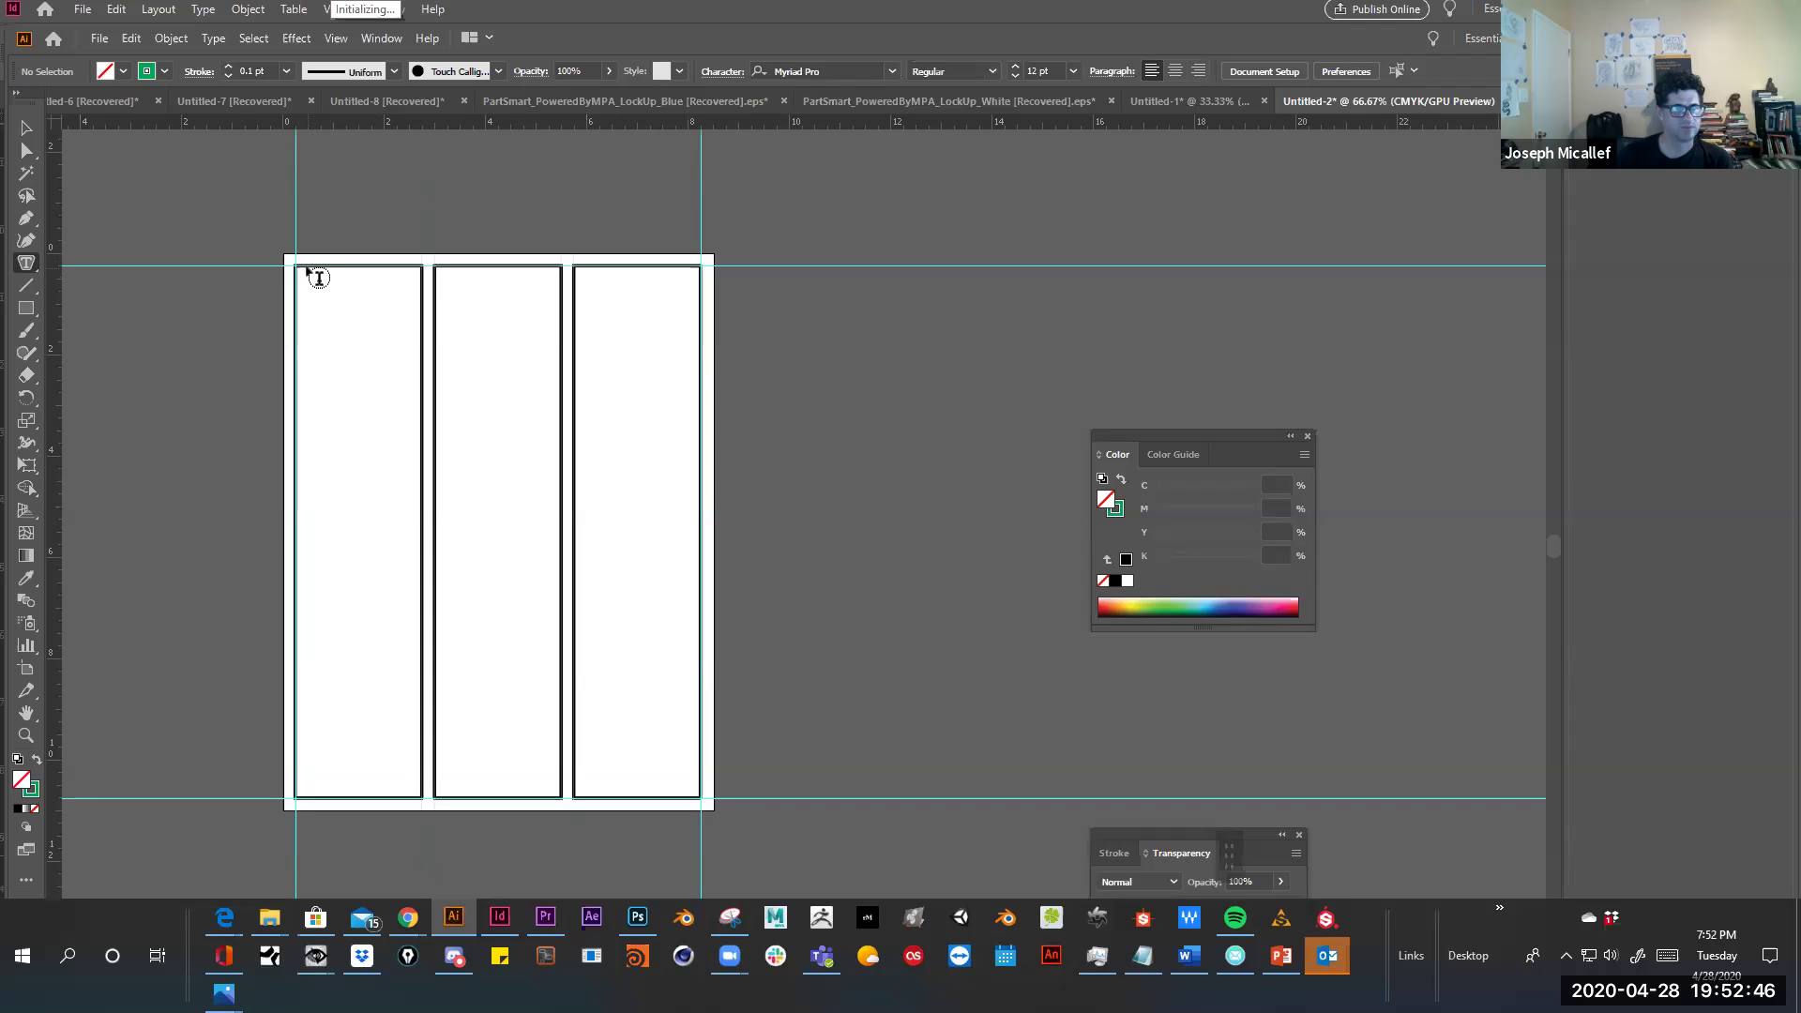
{"action": "left_click", "coordinate": [300, 272]}
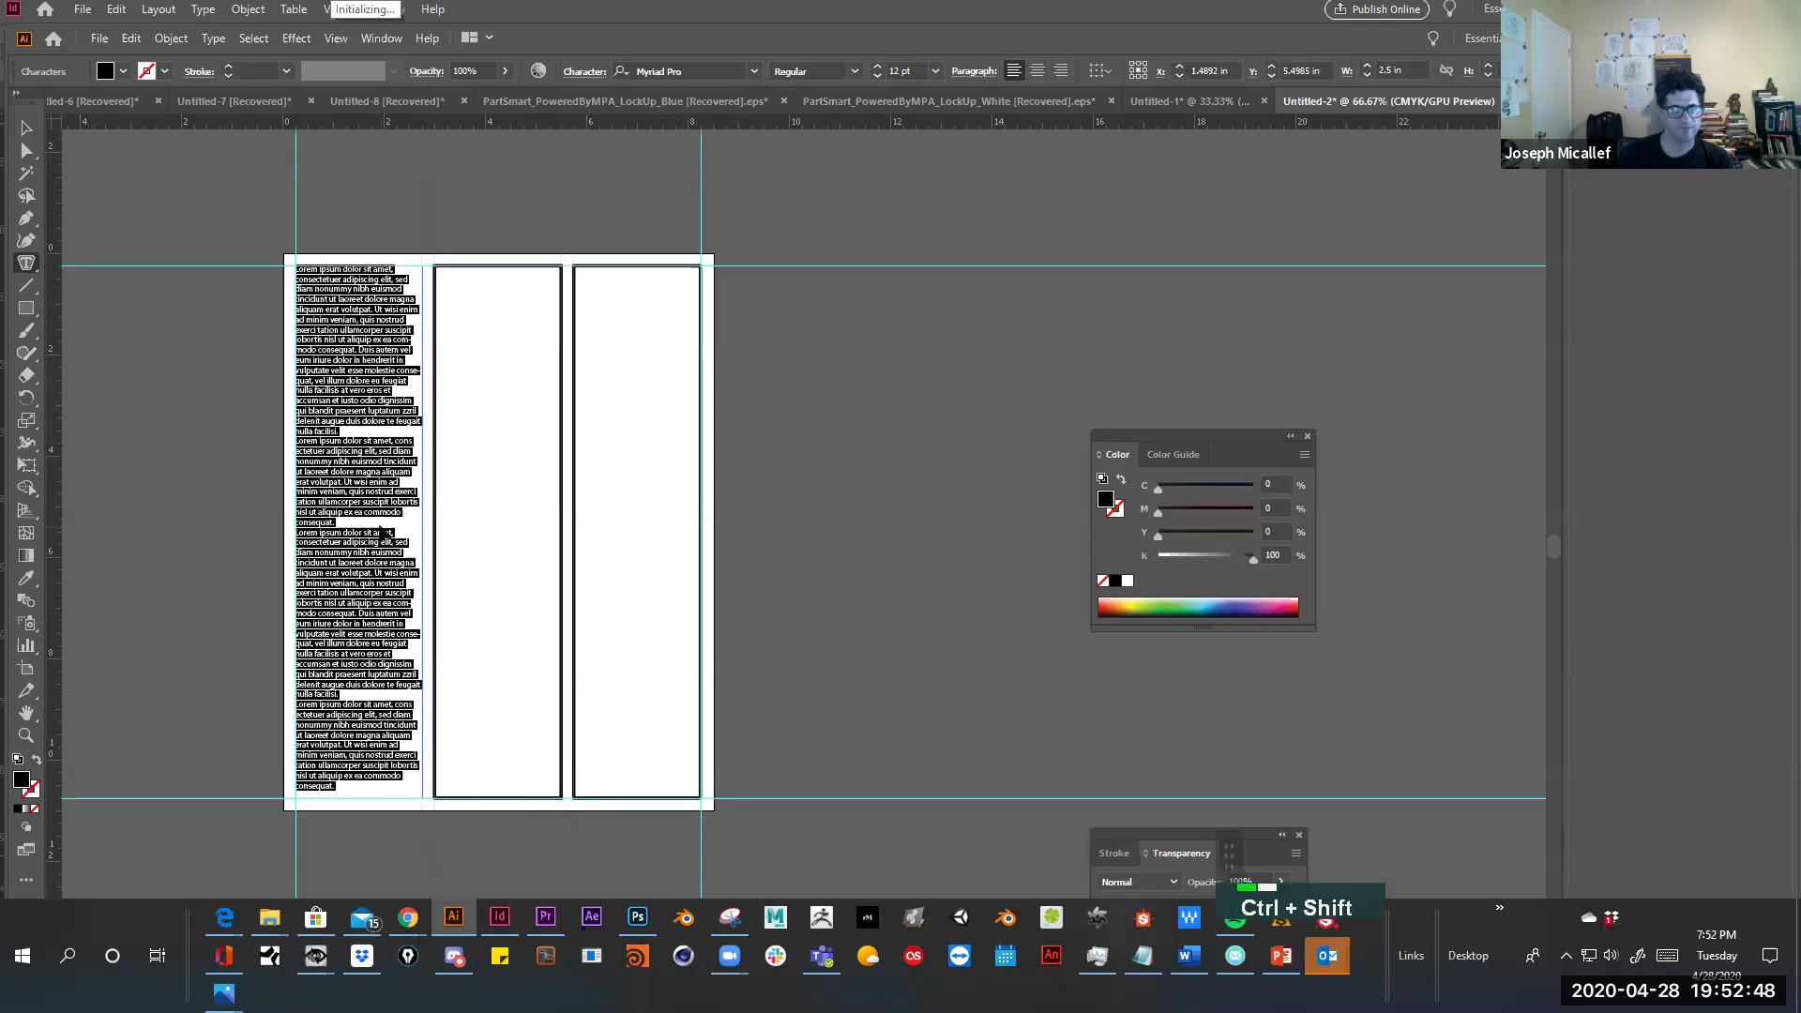
{"action": "key", "text": "ctrl+shift+period"}
{"action": "key", "text": "ctrl+shift+period"}
{"action": "key", "text": "ctrl+shift+period"}
Thread the first column's overflow text into the middle column rectangle and on into the third column rectangle
{"action": "left_click", "coordinate": [25, 128]}
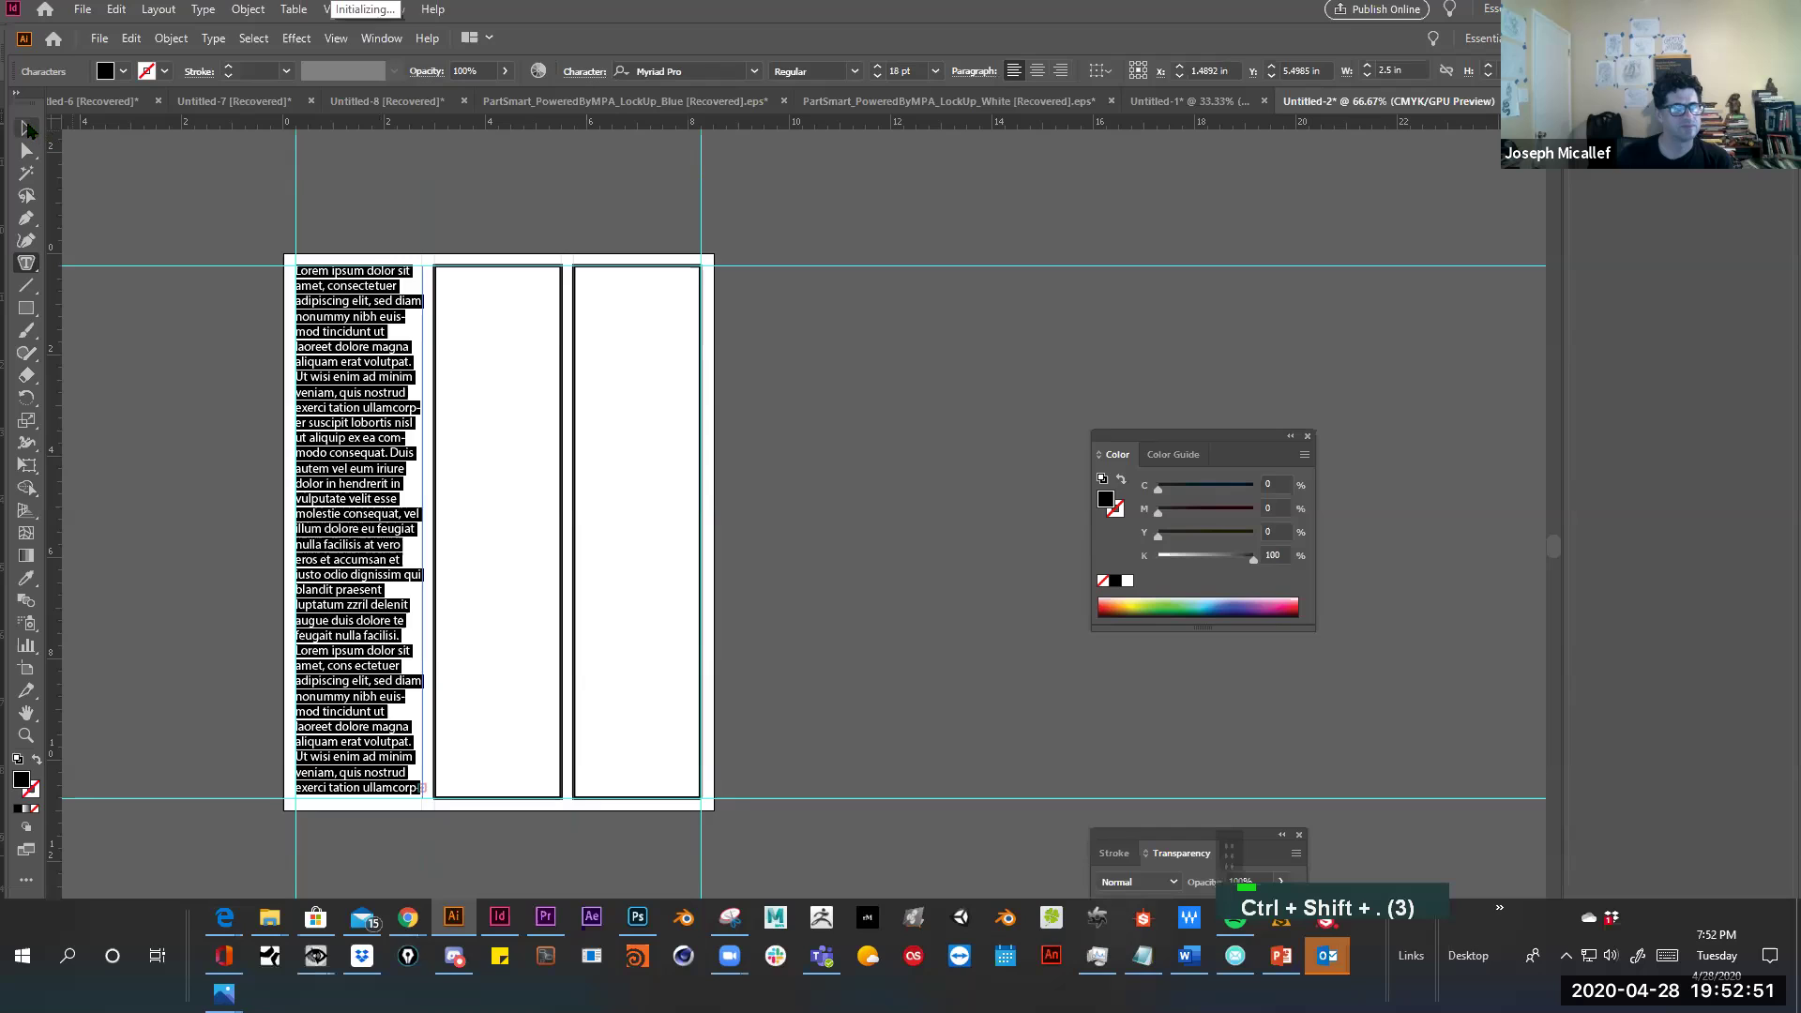
{"action": "left_click", "coordinate": [422, 788]}
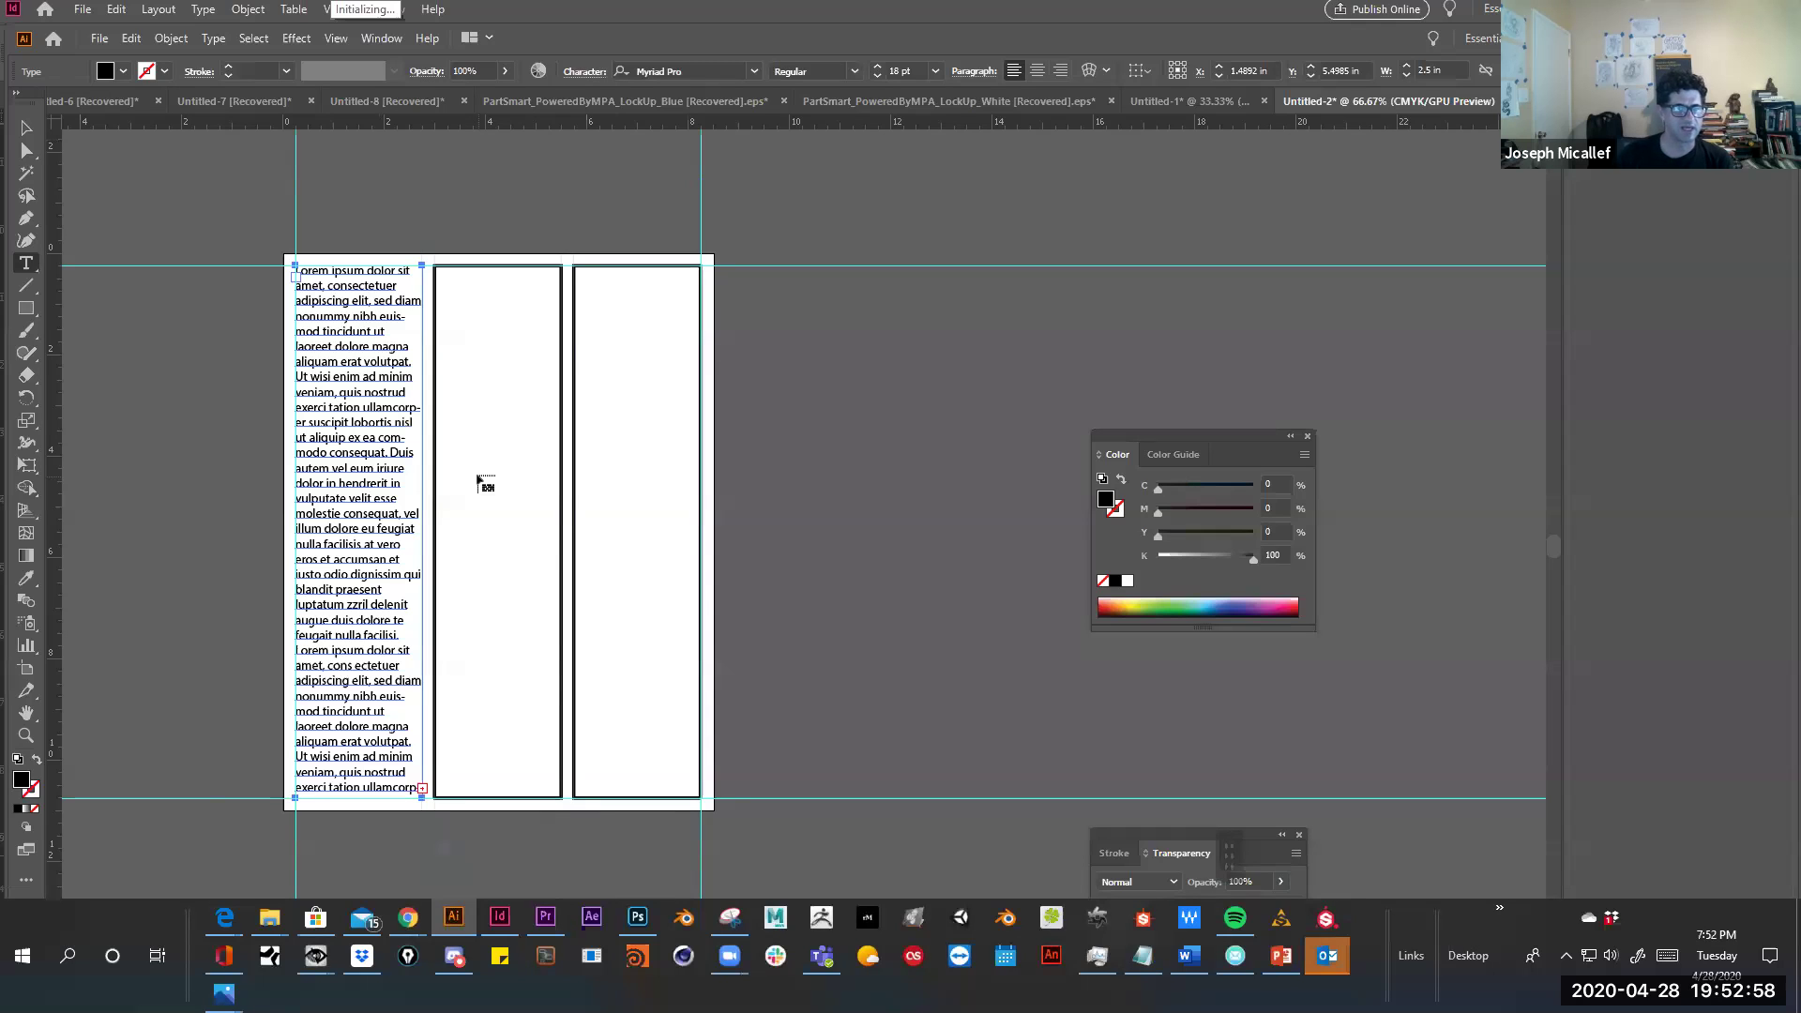
{"action": "left_click", "coordinate": [438, 271]}
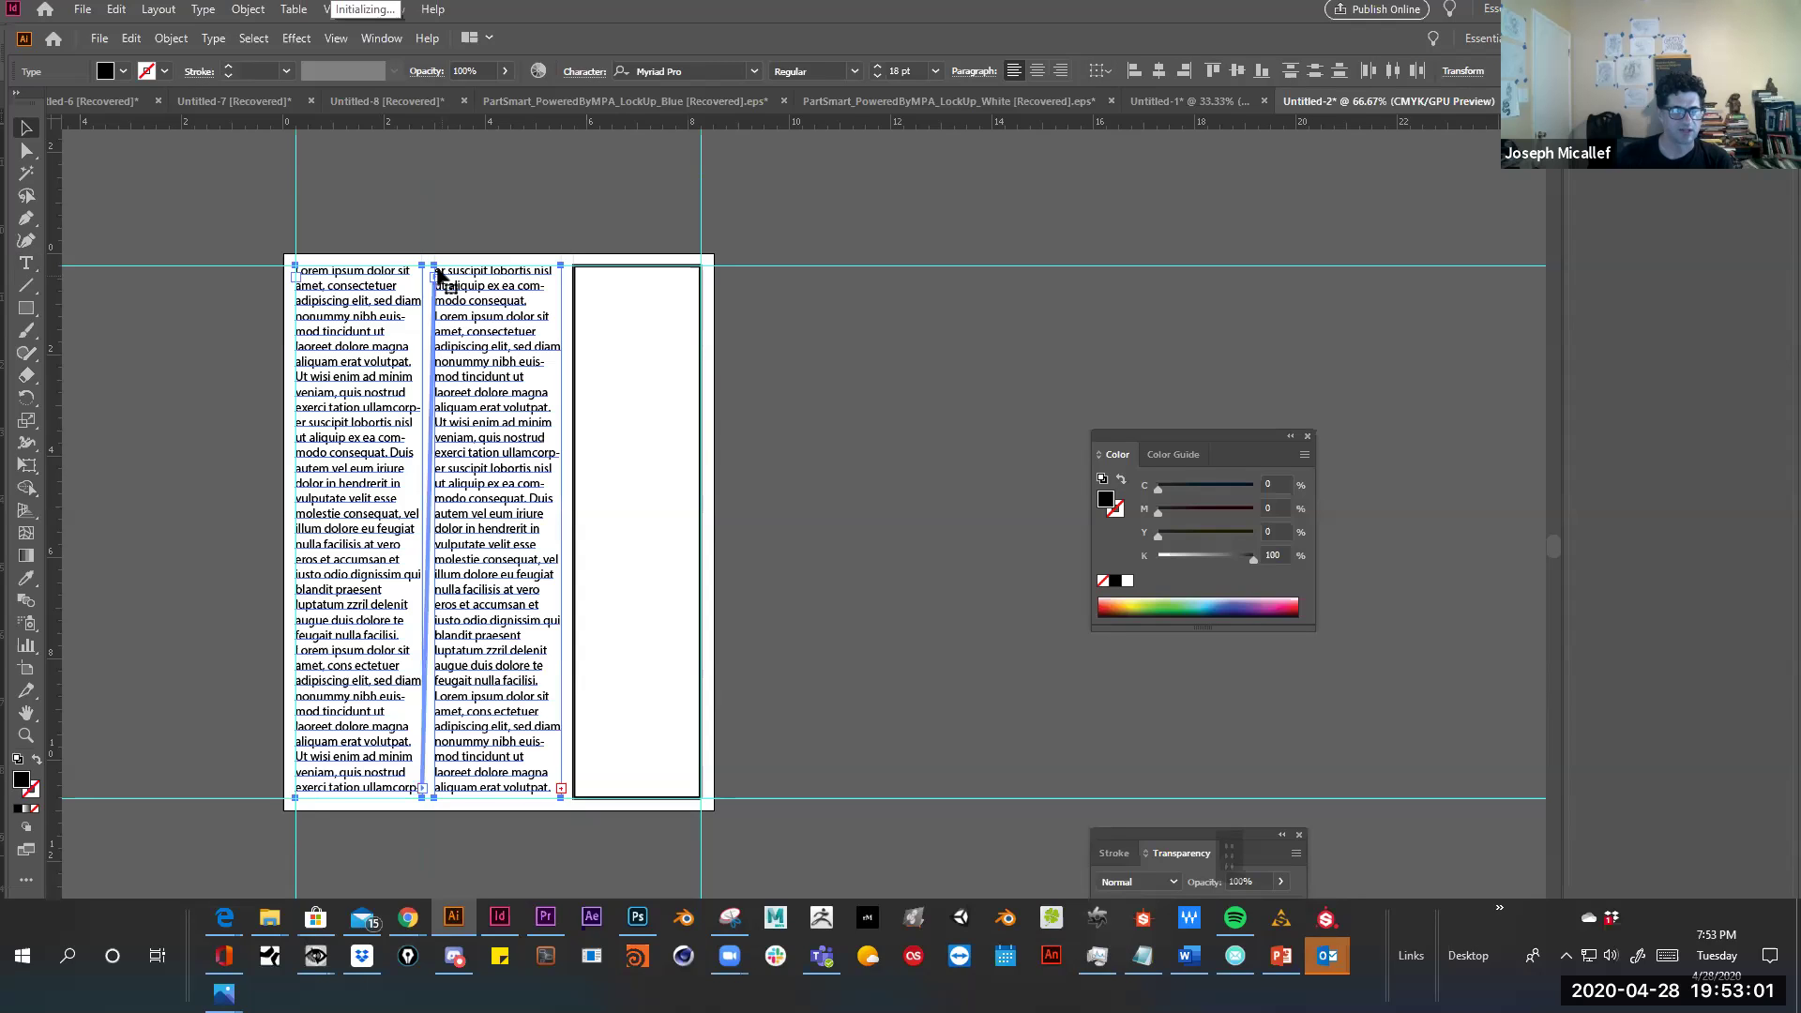
{"action": "left_click", "coordinate": [561, 790]}
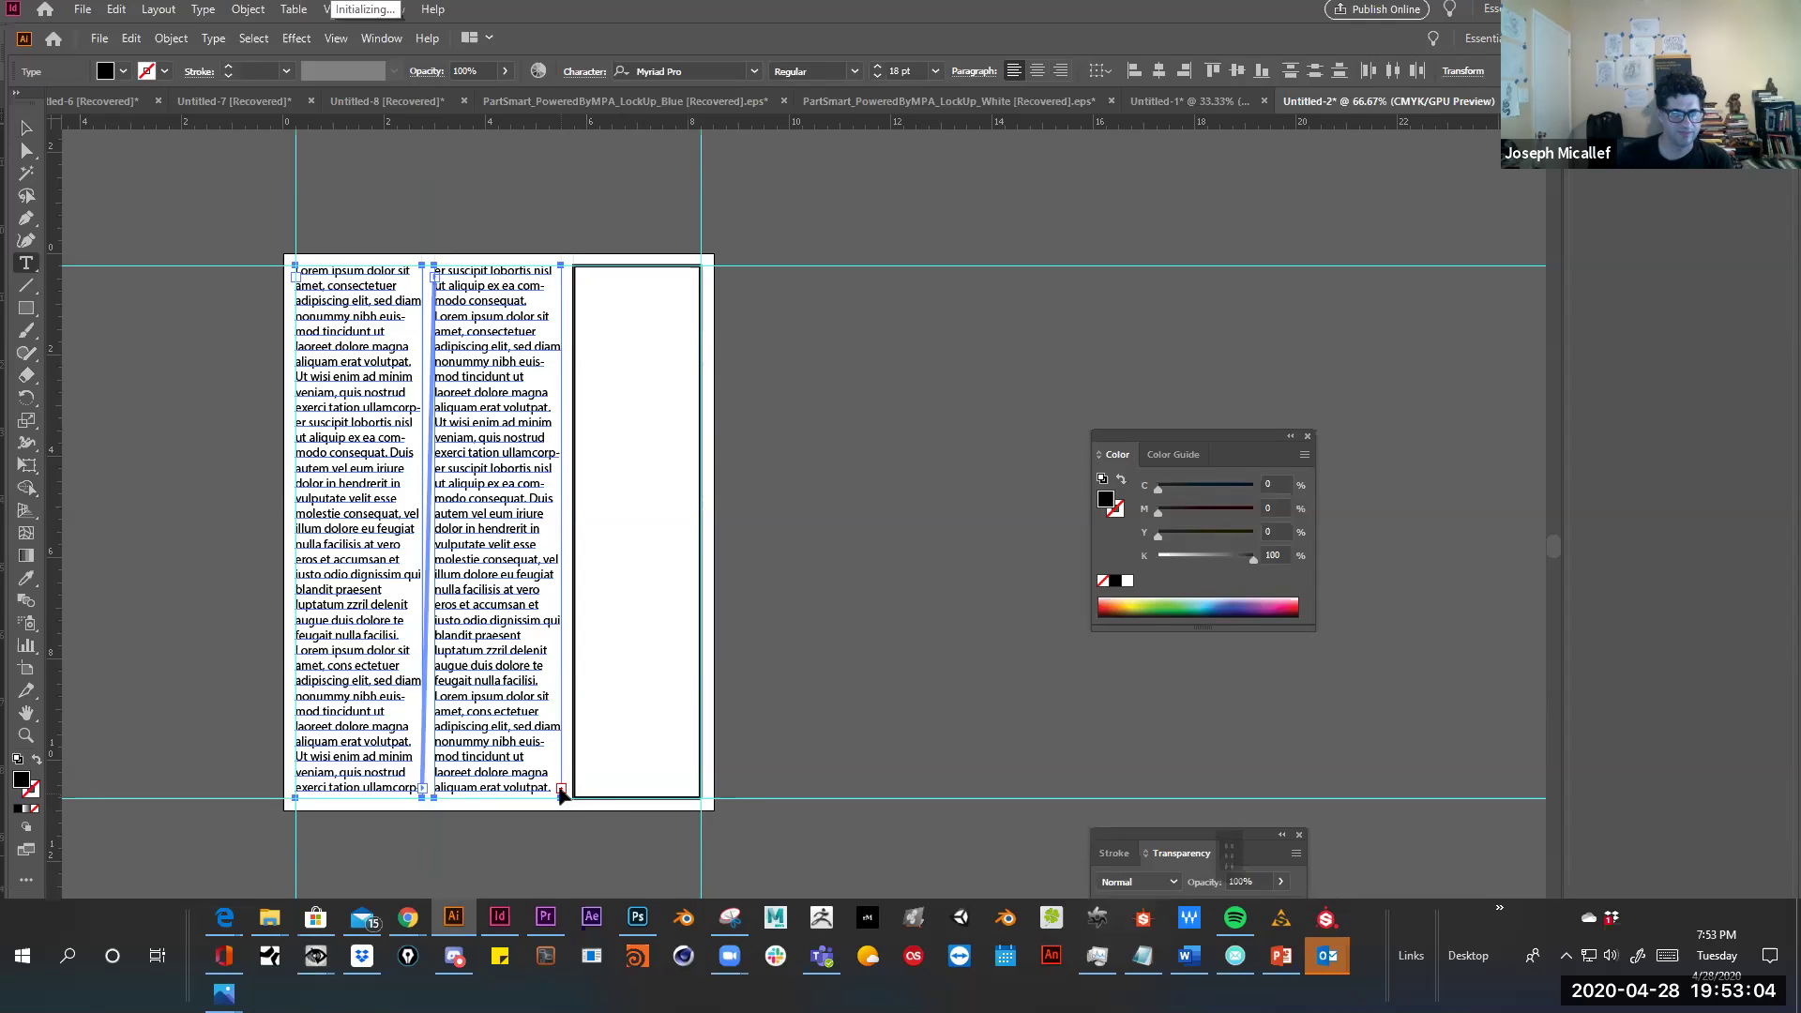
{"action": "left_click", "coordinate": [582, 273]}
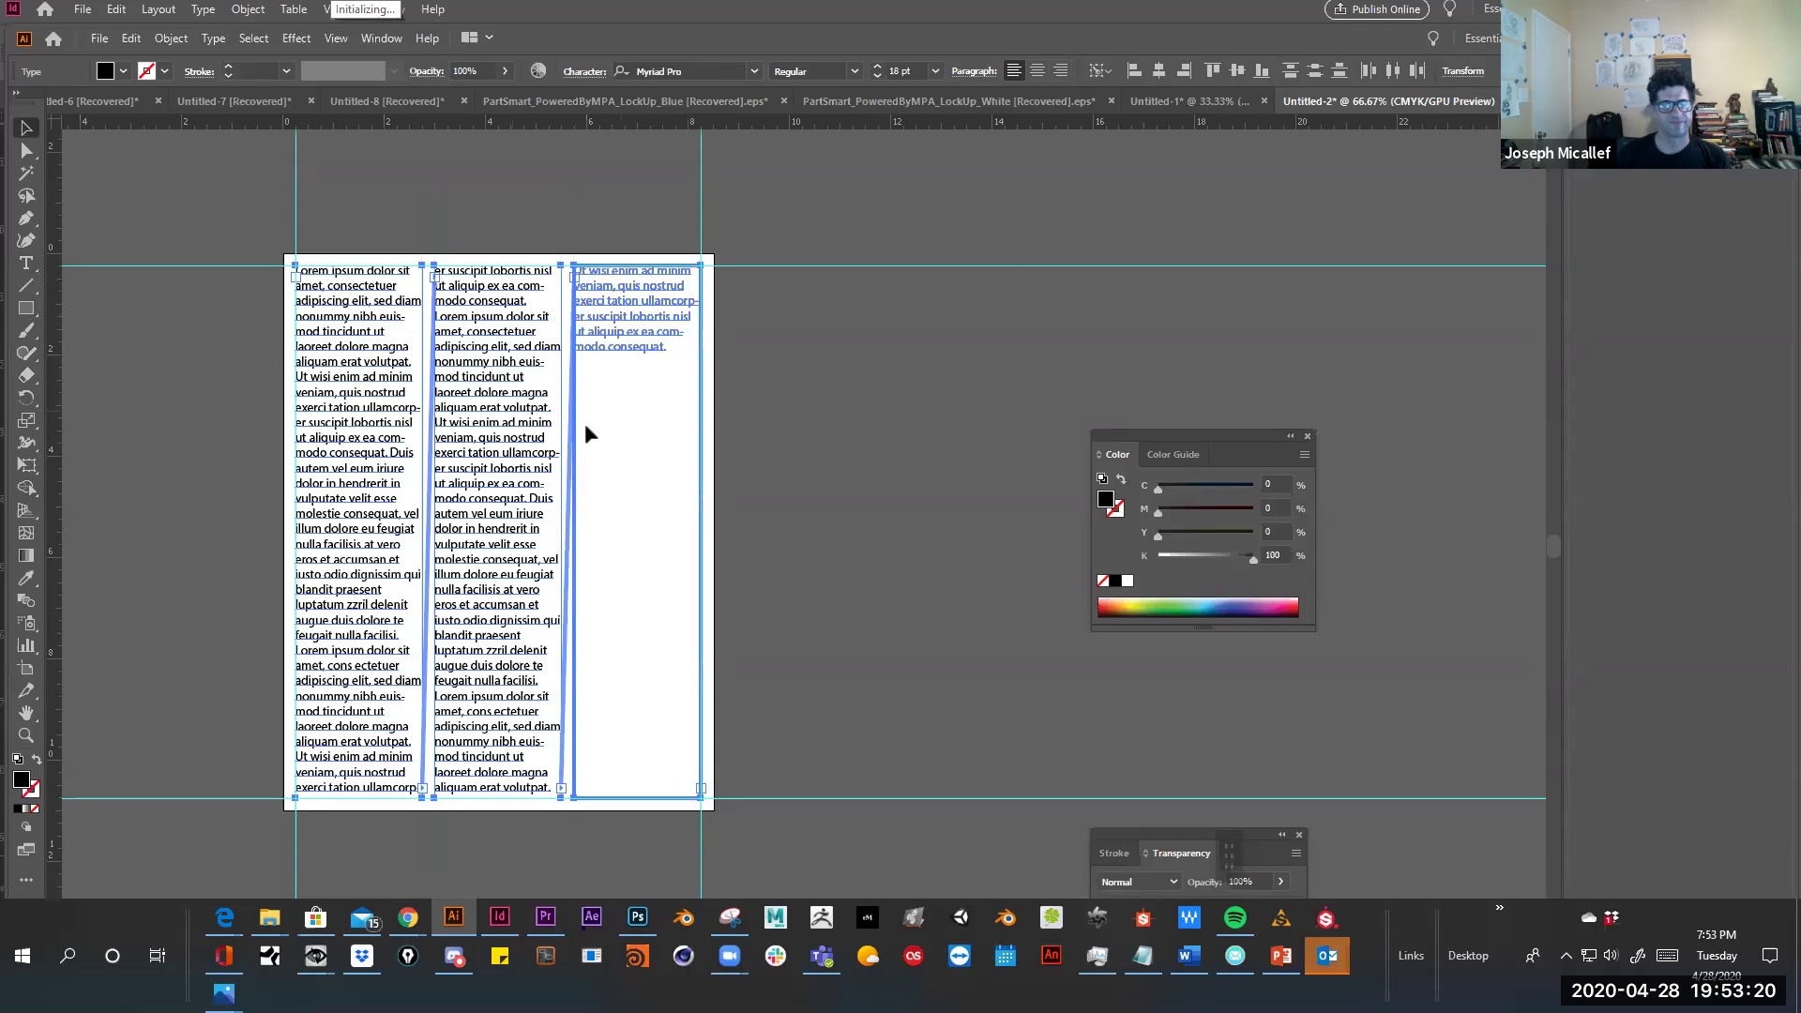
{"action": "left_click", "coordinate": [591, 530], "text": "ctrl+alt"}
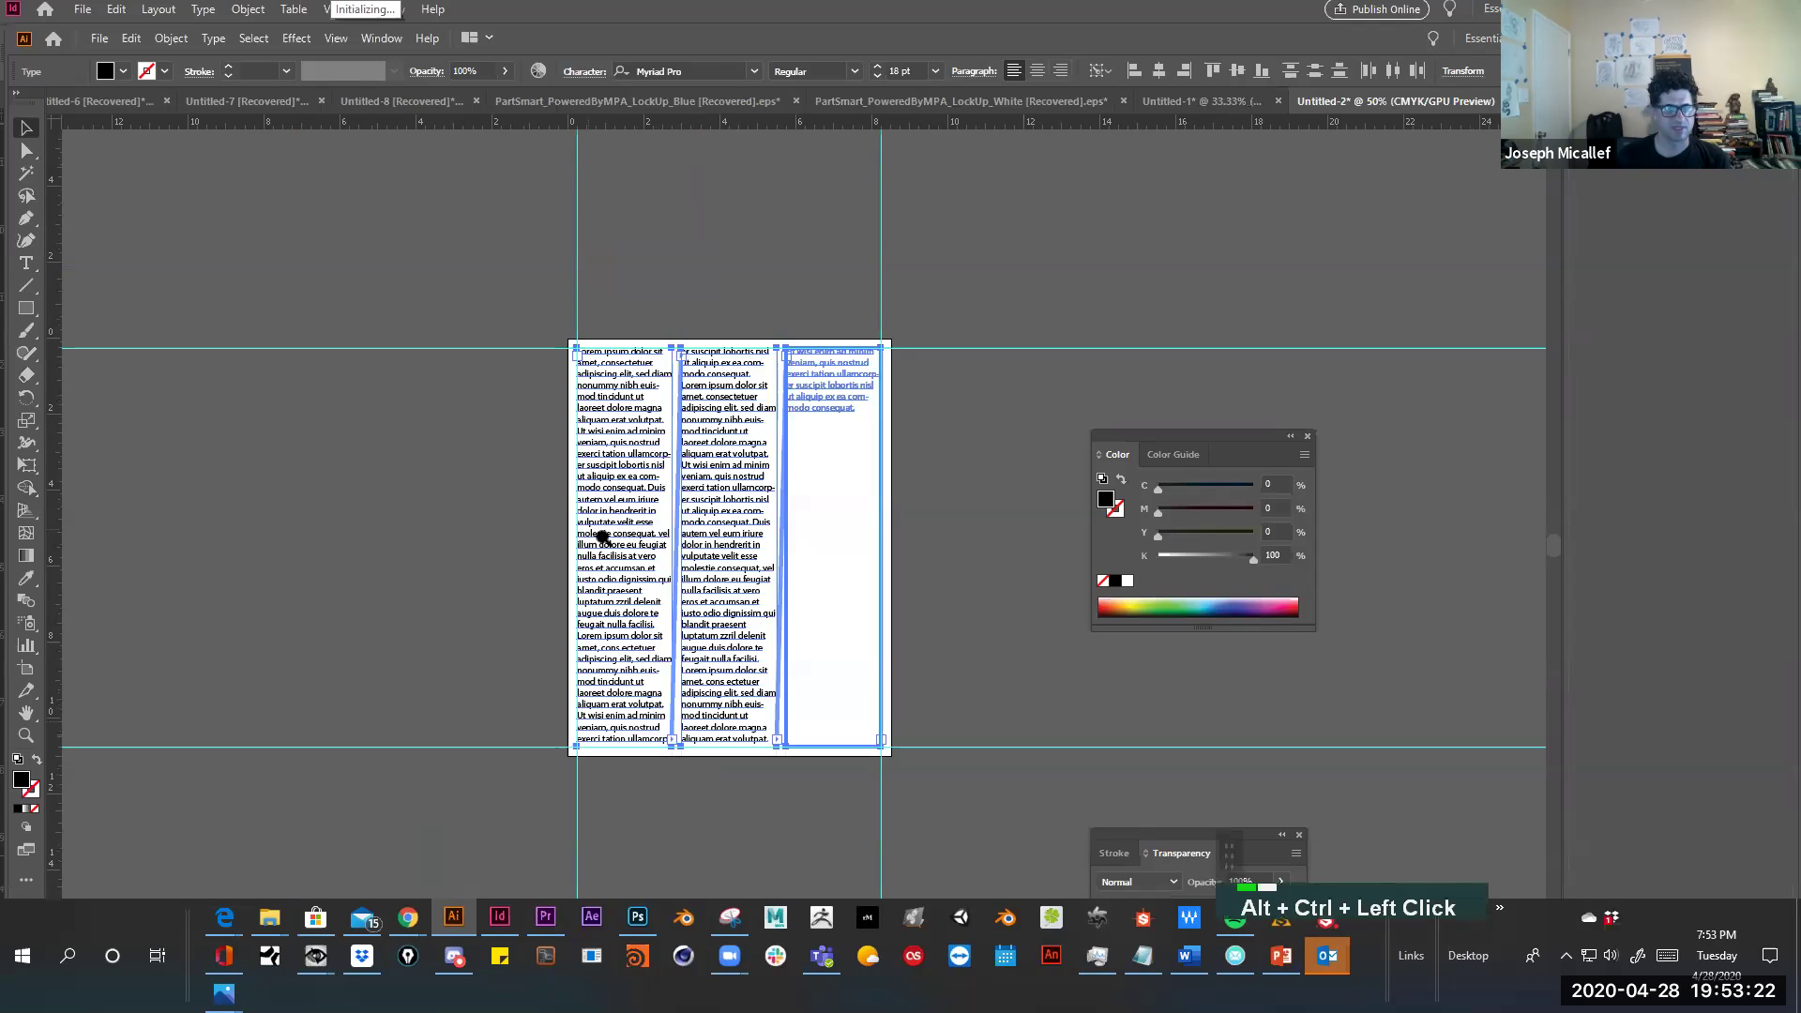
{"action": "left_click", "coordinate": [680, 539], "text": "ctrl+alt"}
{"action": "left_click", "coordinate": [845, 557], "text": "ctrl"}
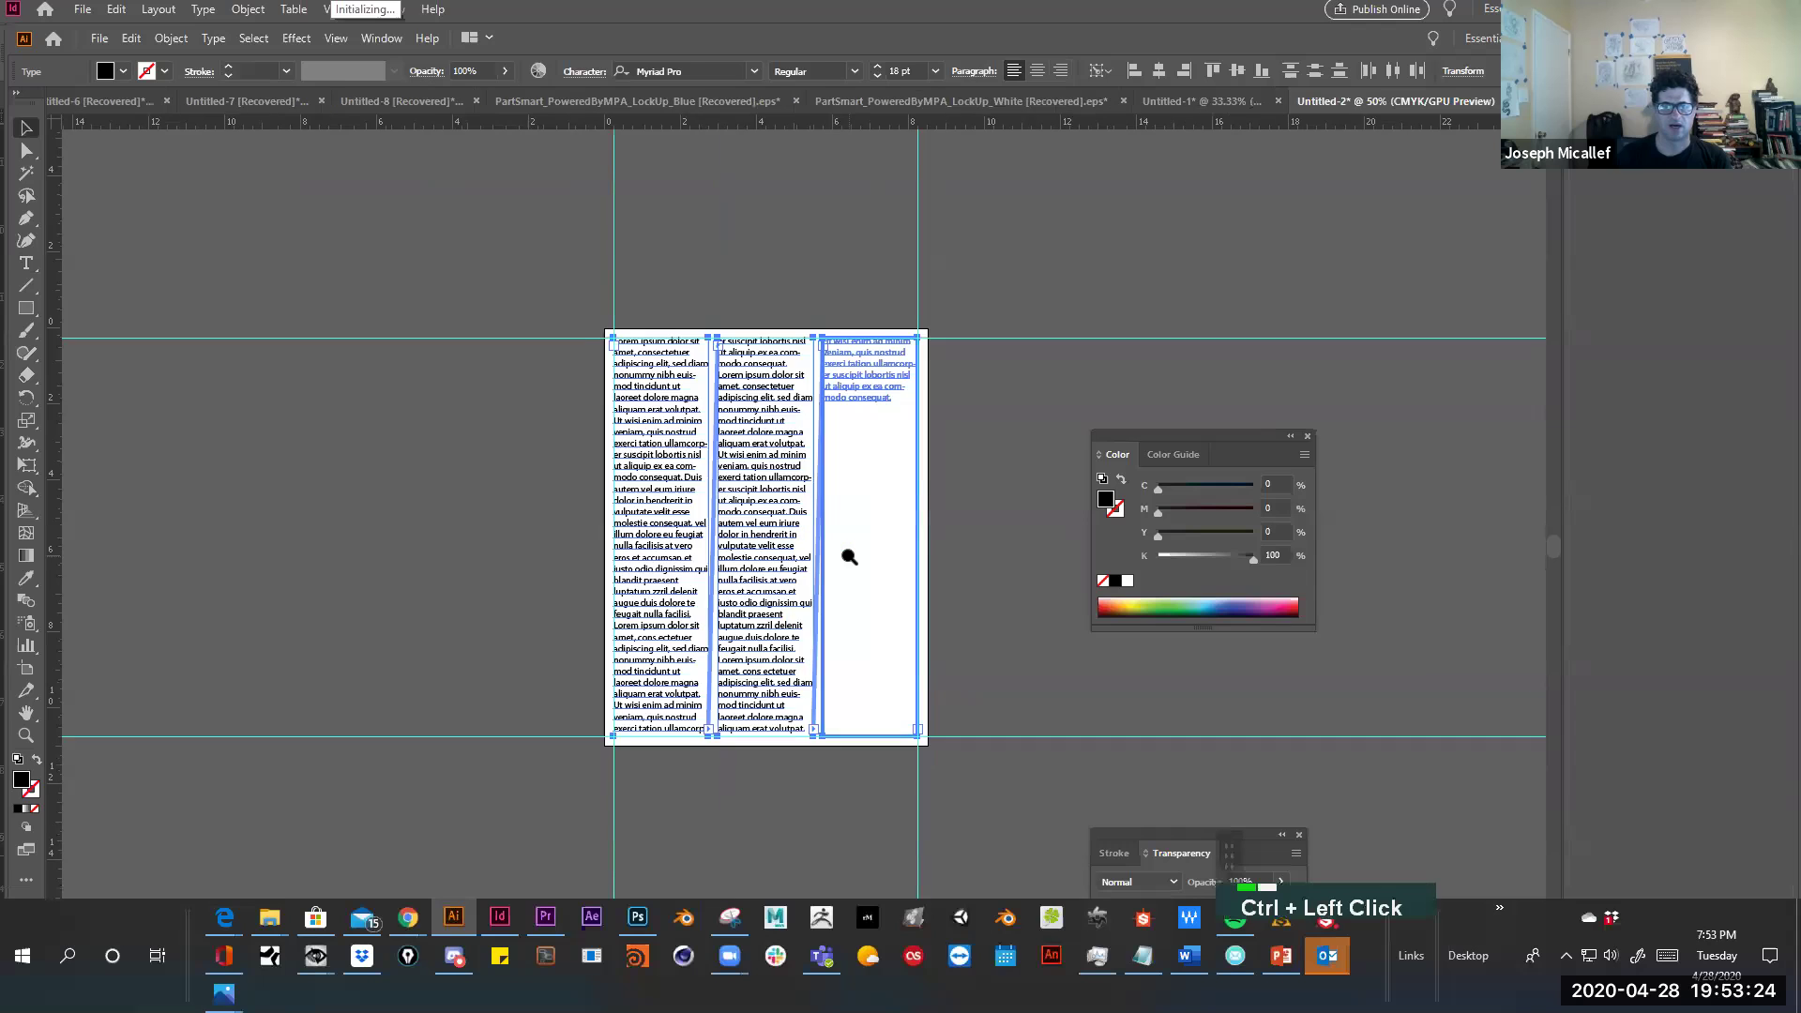
{"action": "left_click", "coordinate": [847, 563], "text": "ctrl"}
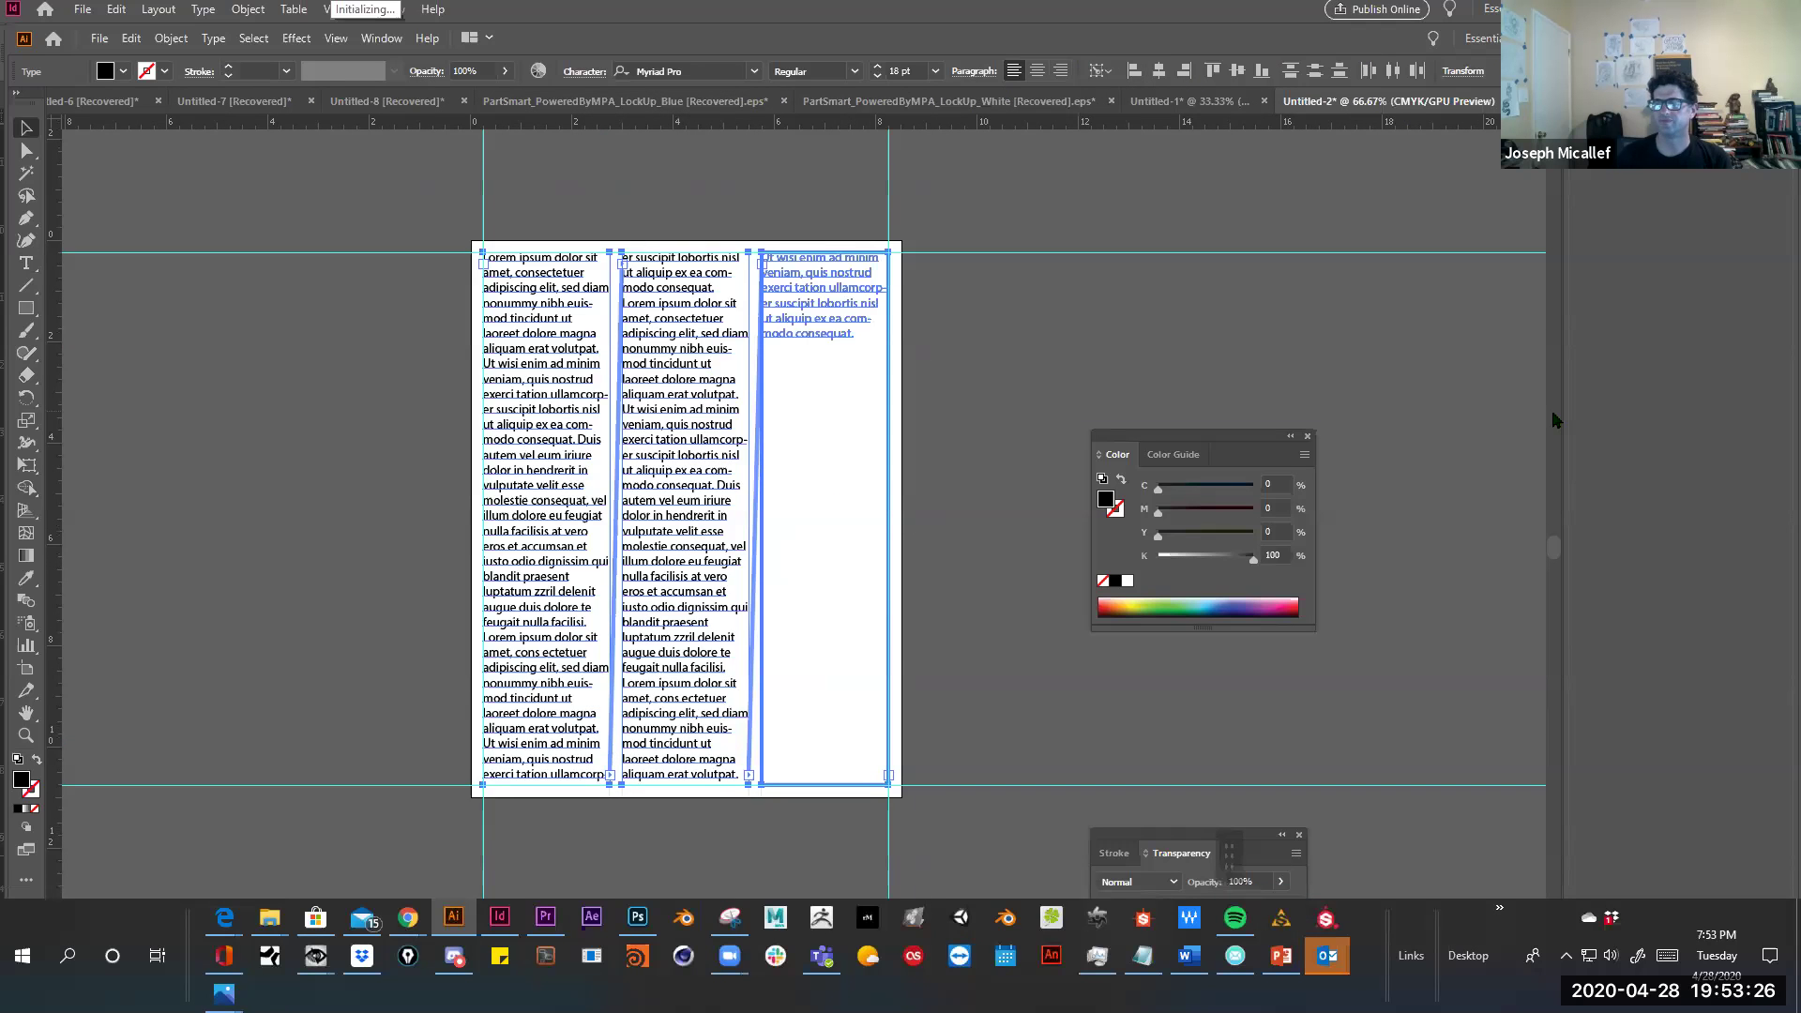
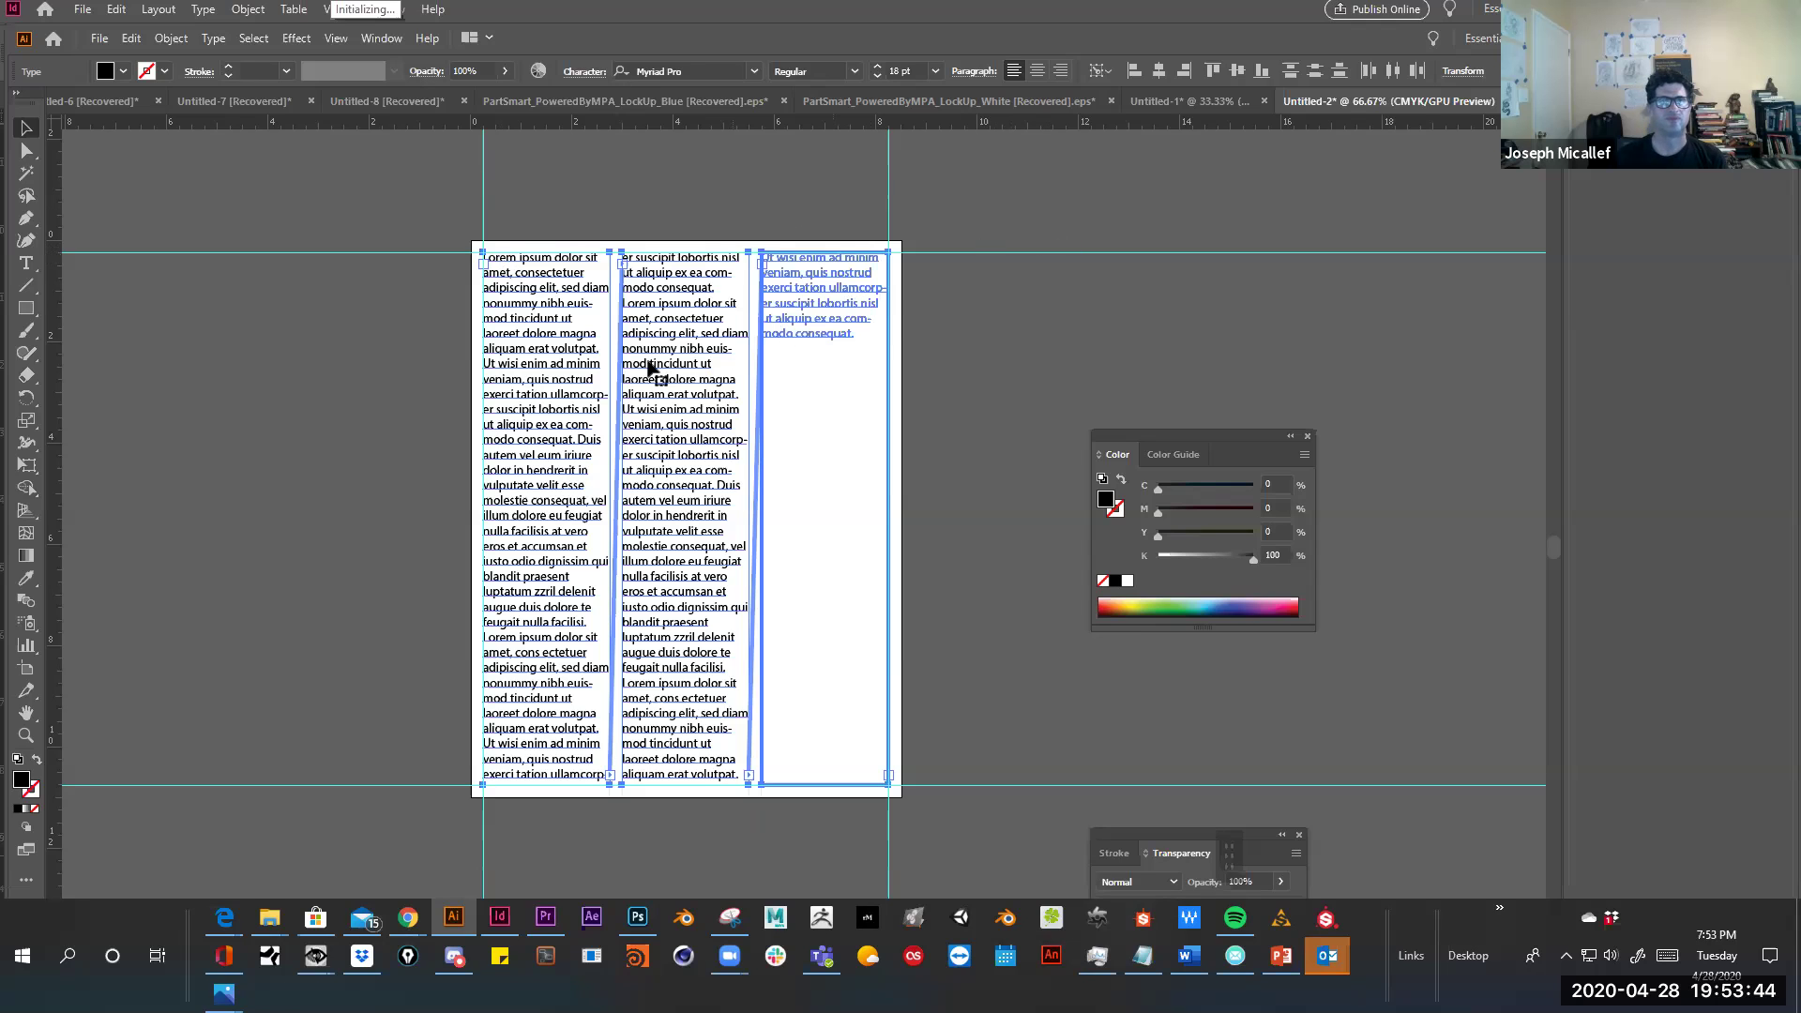
{"action": "left_click", "coordinate": [857, 408], "text": "ctrl"}
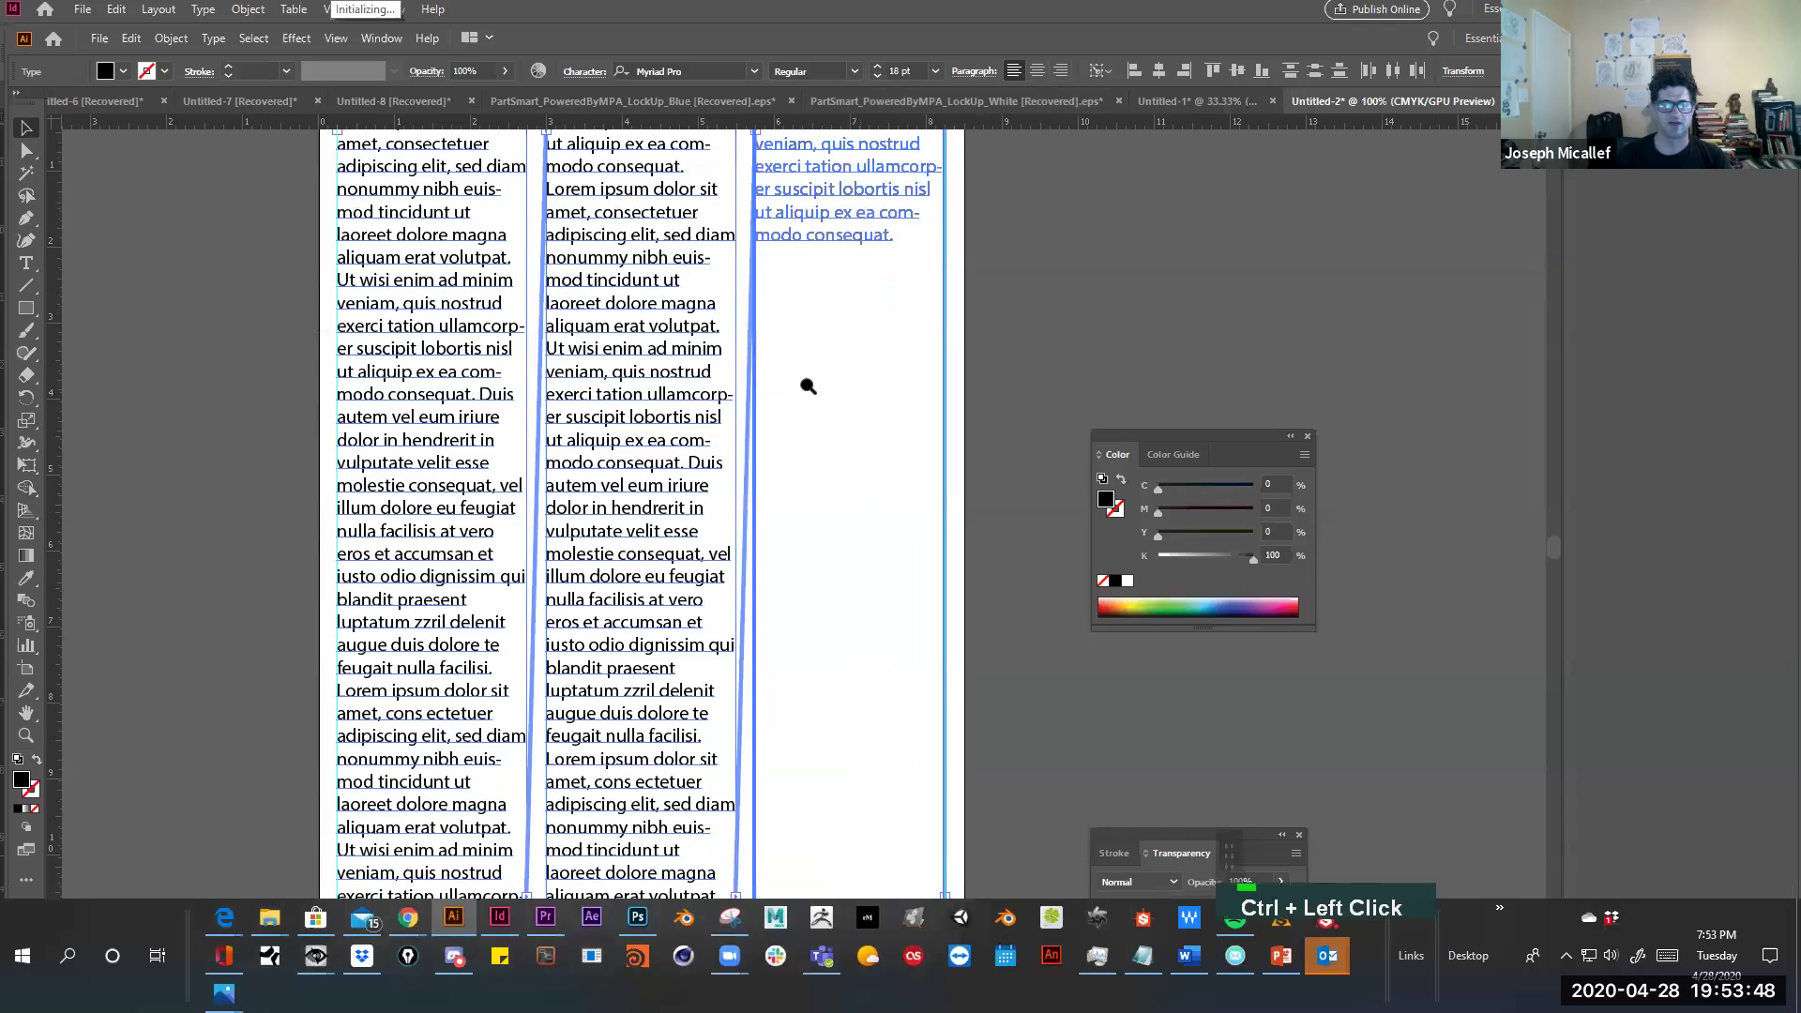
{"action": "left_click", "coordinate": [805, 384], "text": "ctrl+alt"}
{"action": "left_click_drag", "start_coordinate": [805, 350], "coordinate": [737, 166]}
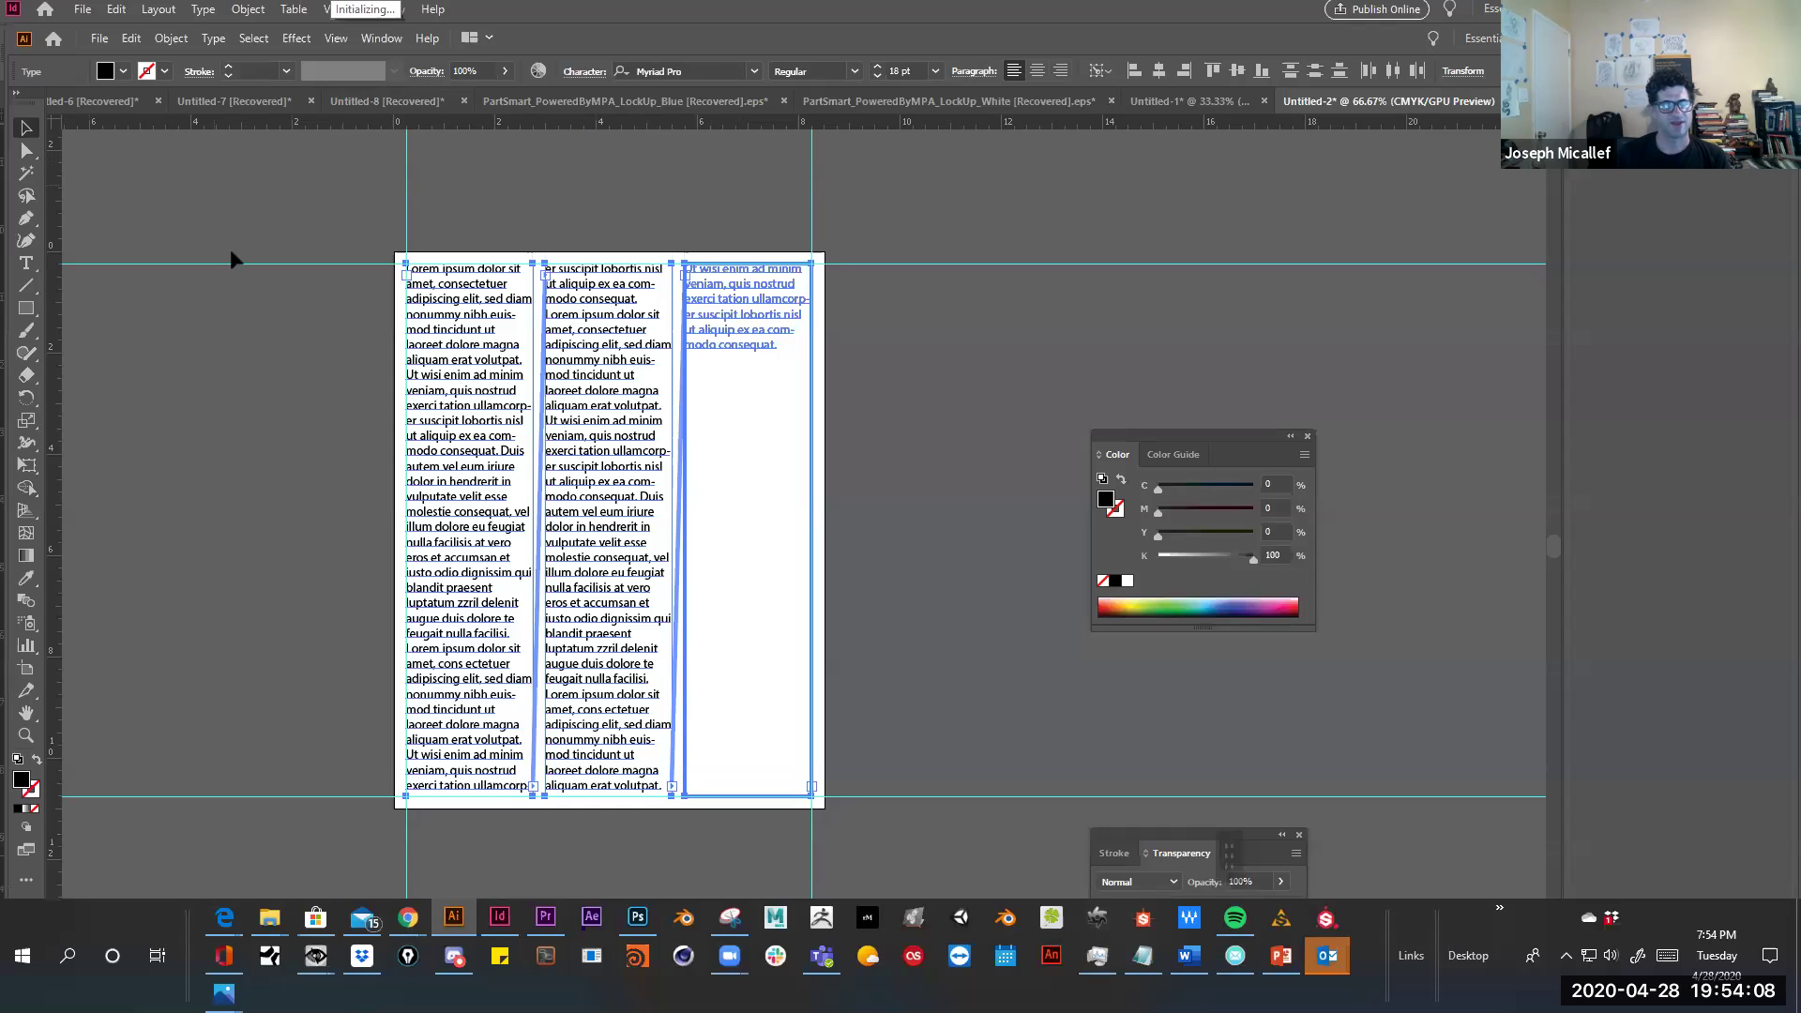
Create a new single-artboard Letter document, 612 x 792 pt, in portrait orientation with CMYK color
{"action": "key", "text": "ctrl+n"}
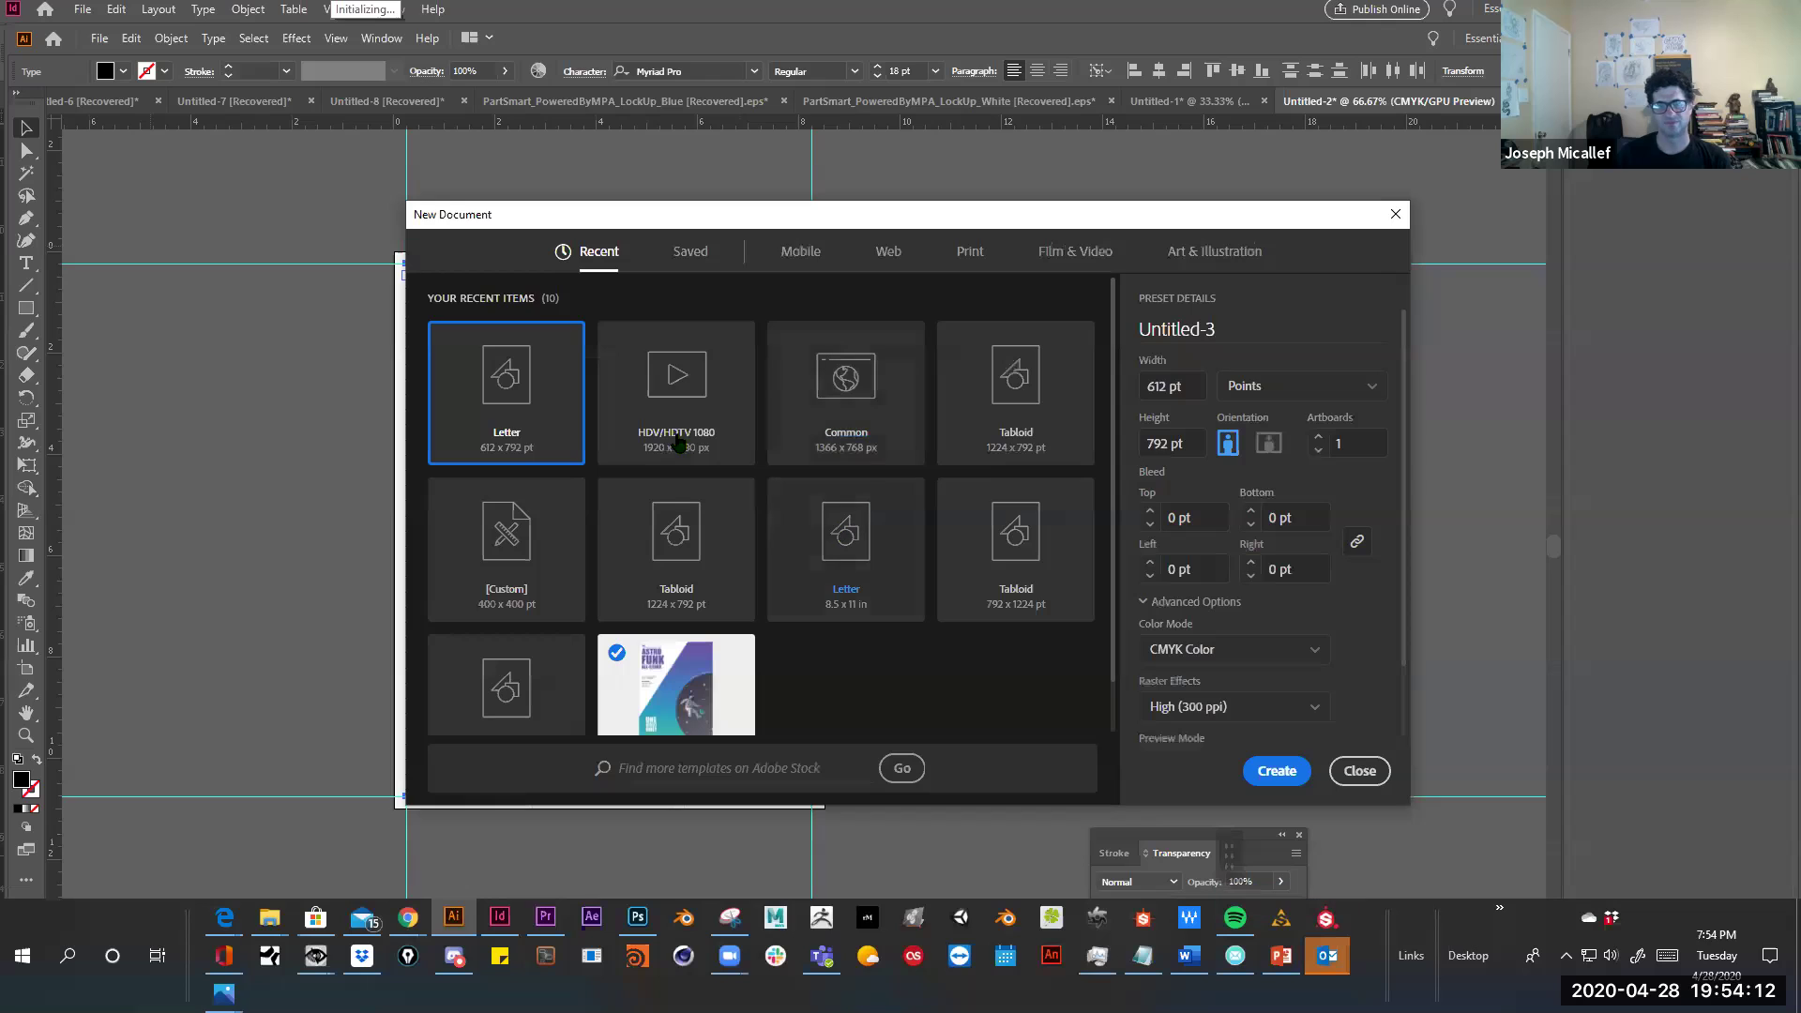
{"action": "left_click", "coordinate": [1286, 769]}
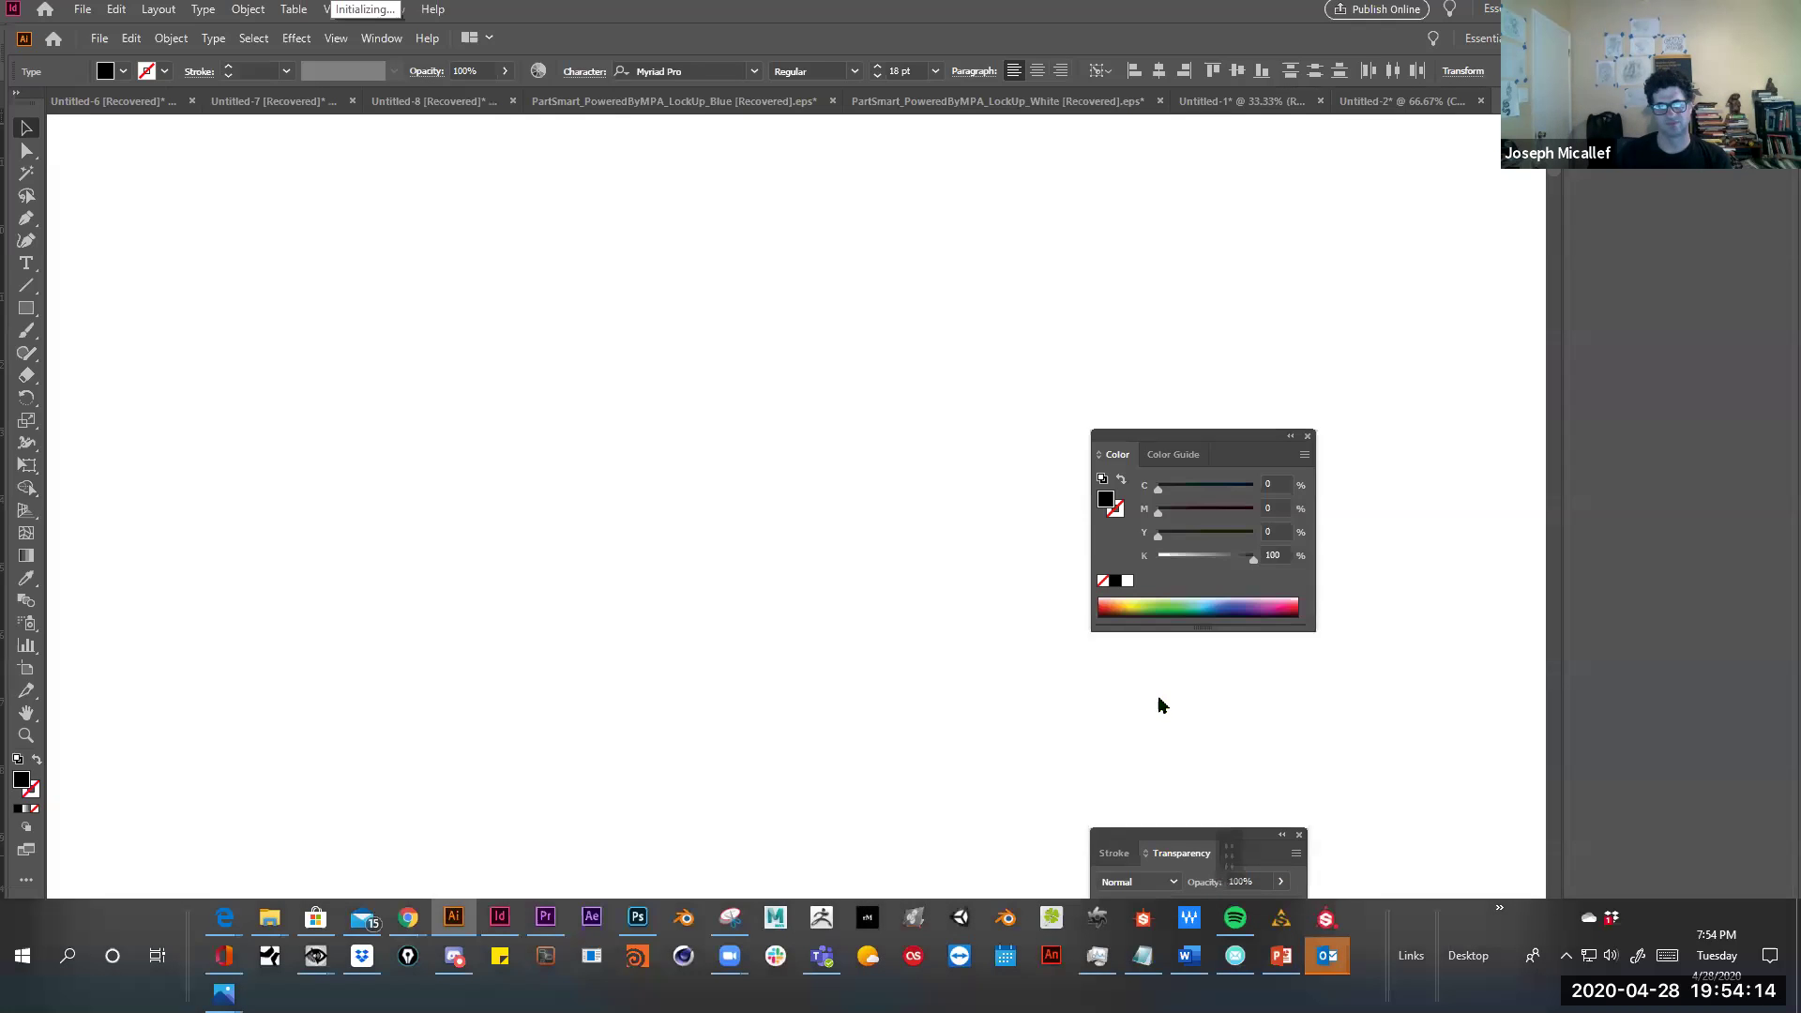
{"action": "key", "text": "space"}
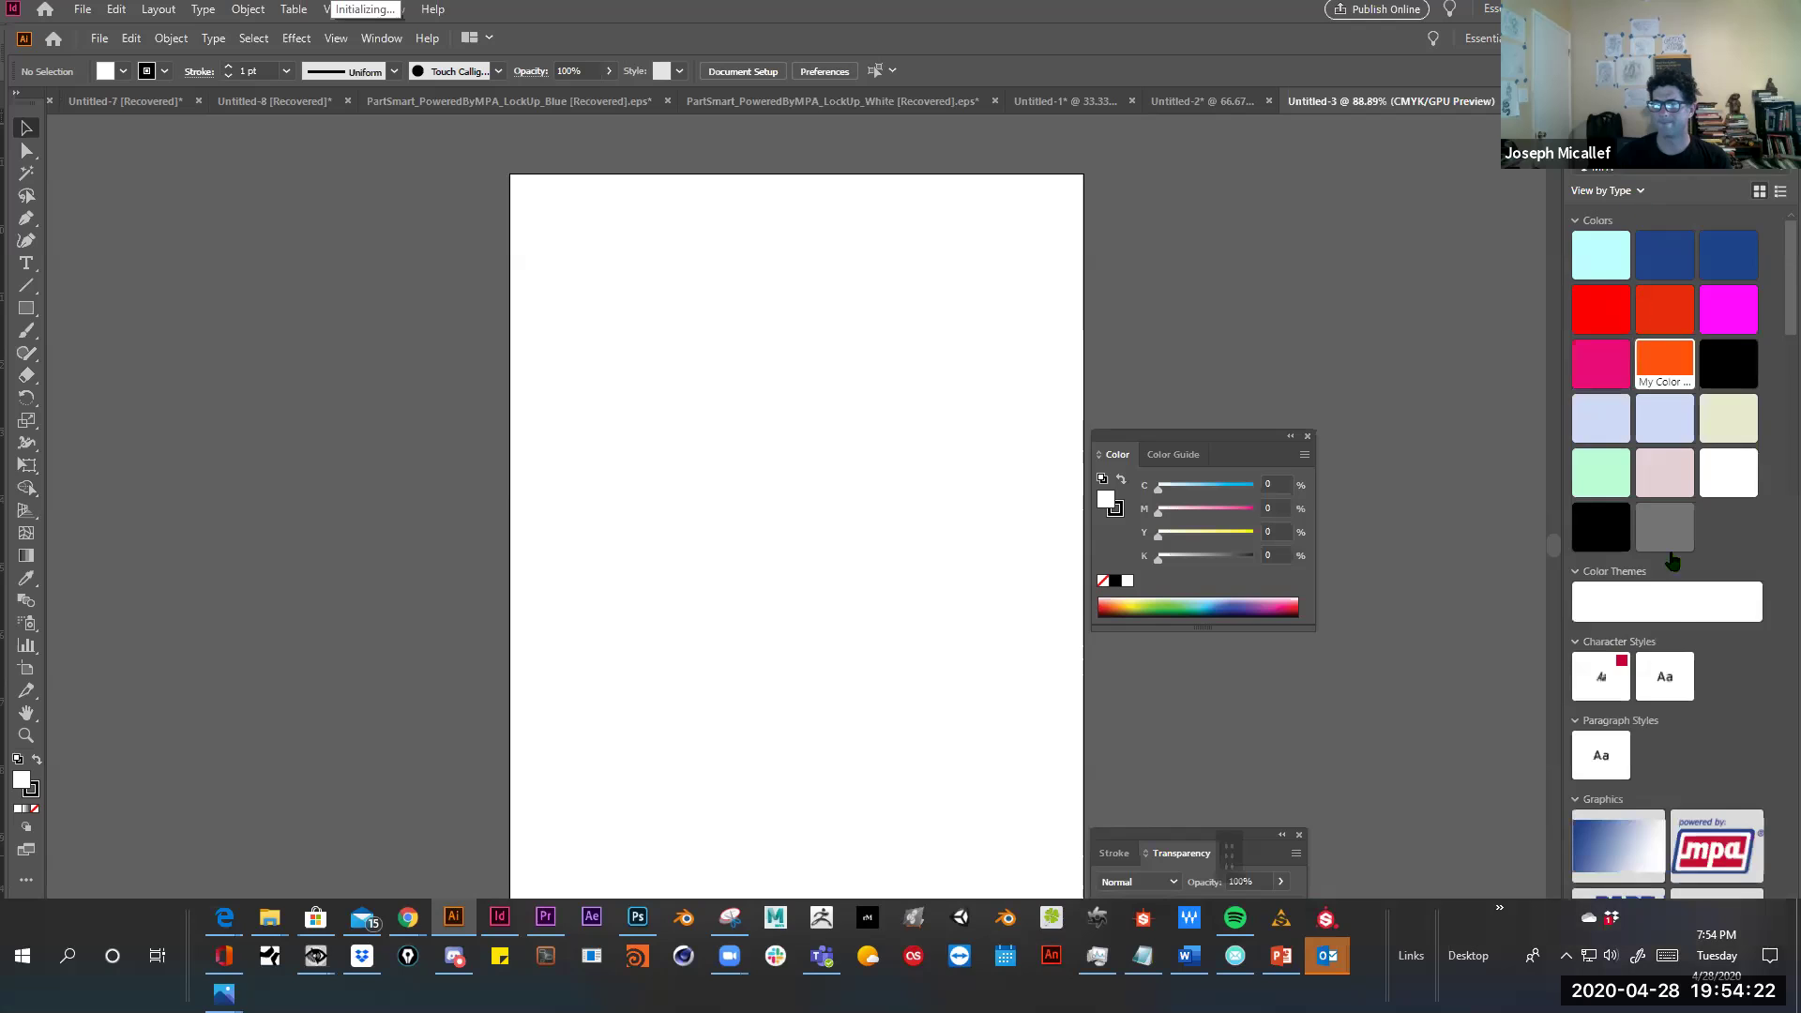
Place the Free Roadside Assistance badge from the library on the artboard, with the Technical Support banner below it
{"action": "scroll", "coordinate": [1672, 560], "scroll_direction": "down", "scroll_amount": 15}
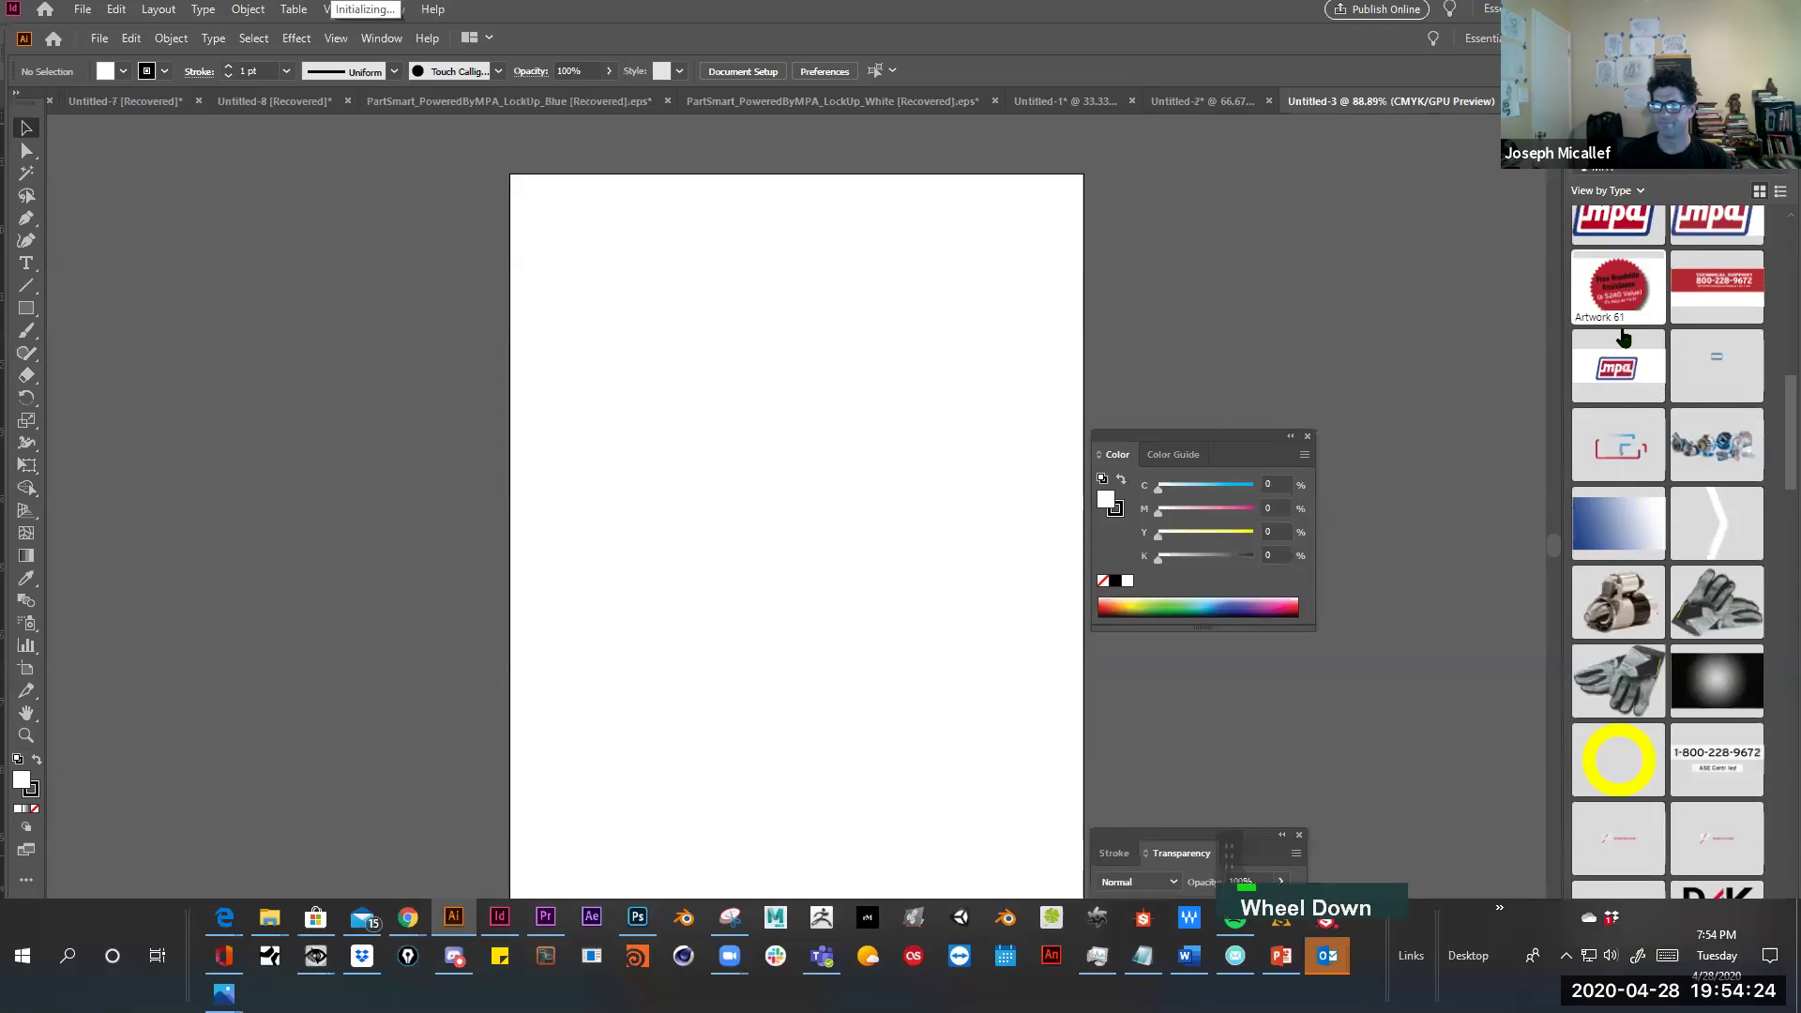
{"action": "scroll", "coordinate": [1623, 337], "scroll_direction": "up", "scroll_amount": 1}
{"action": "left_click_drag", "start_coordinate": [1154, 302], "coordinate": [654, 423]}
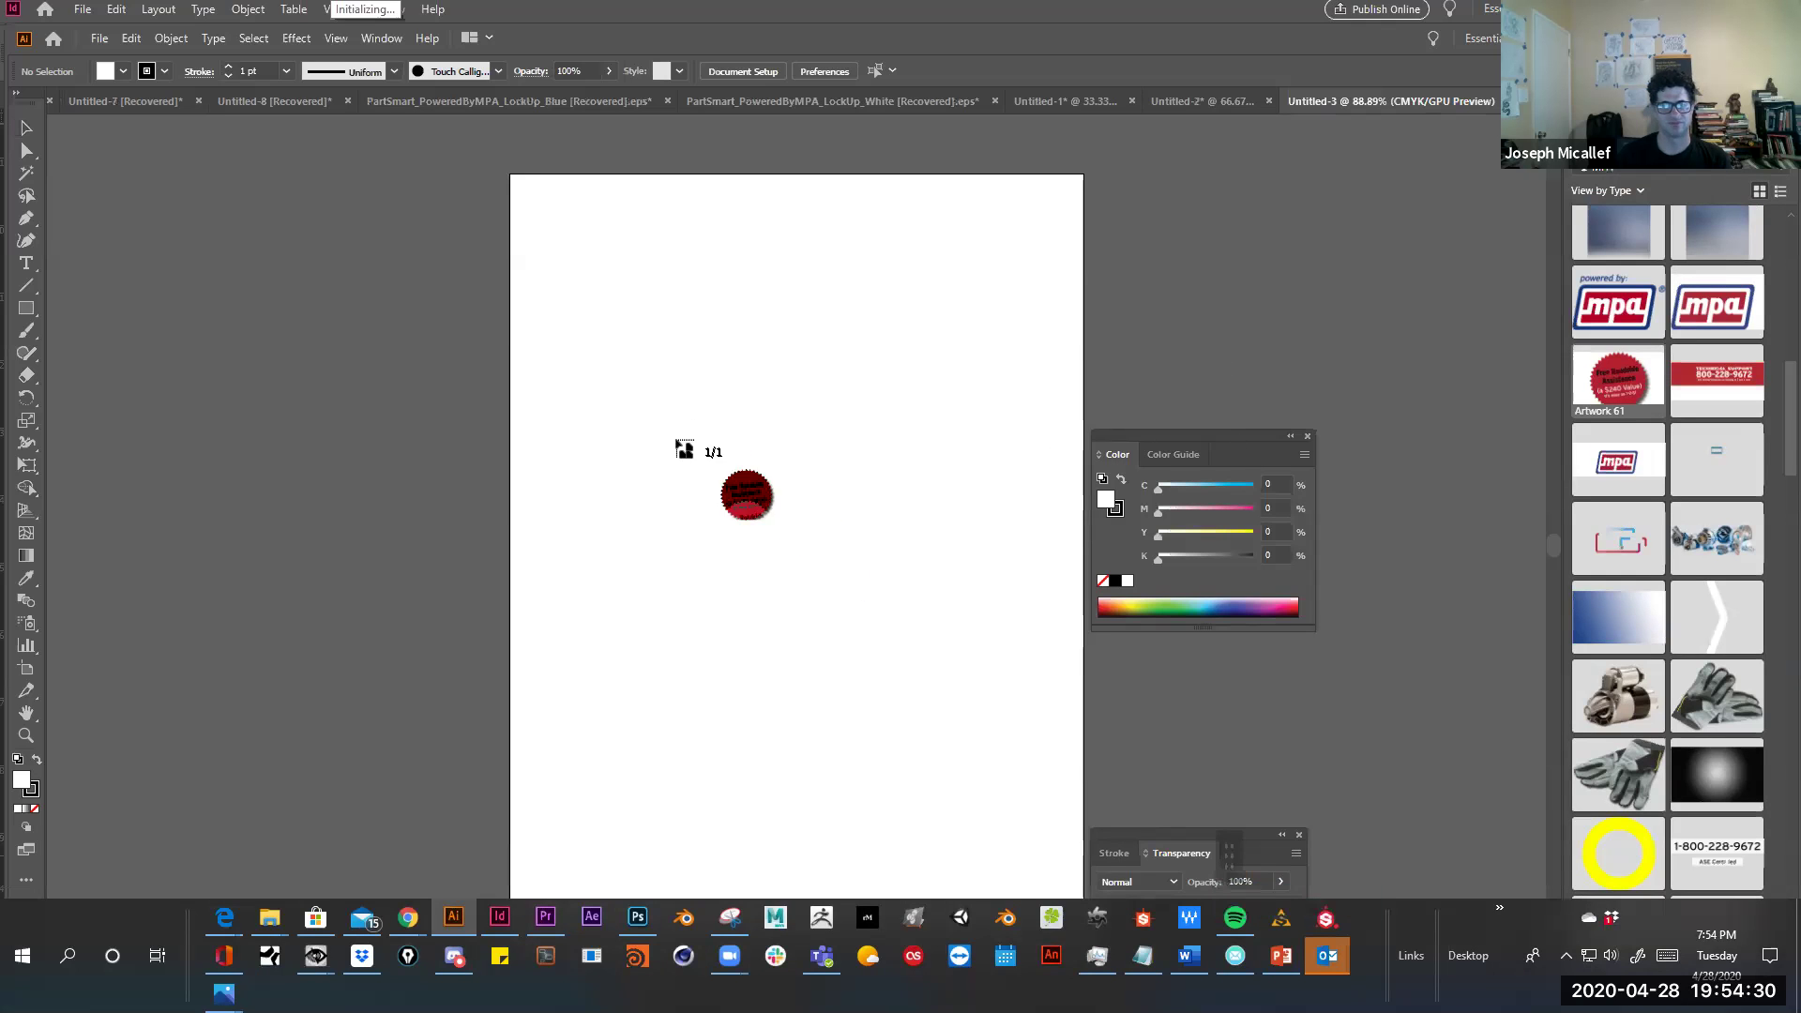
{"action": "left_click", "coordinate": [582, 379]}
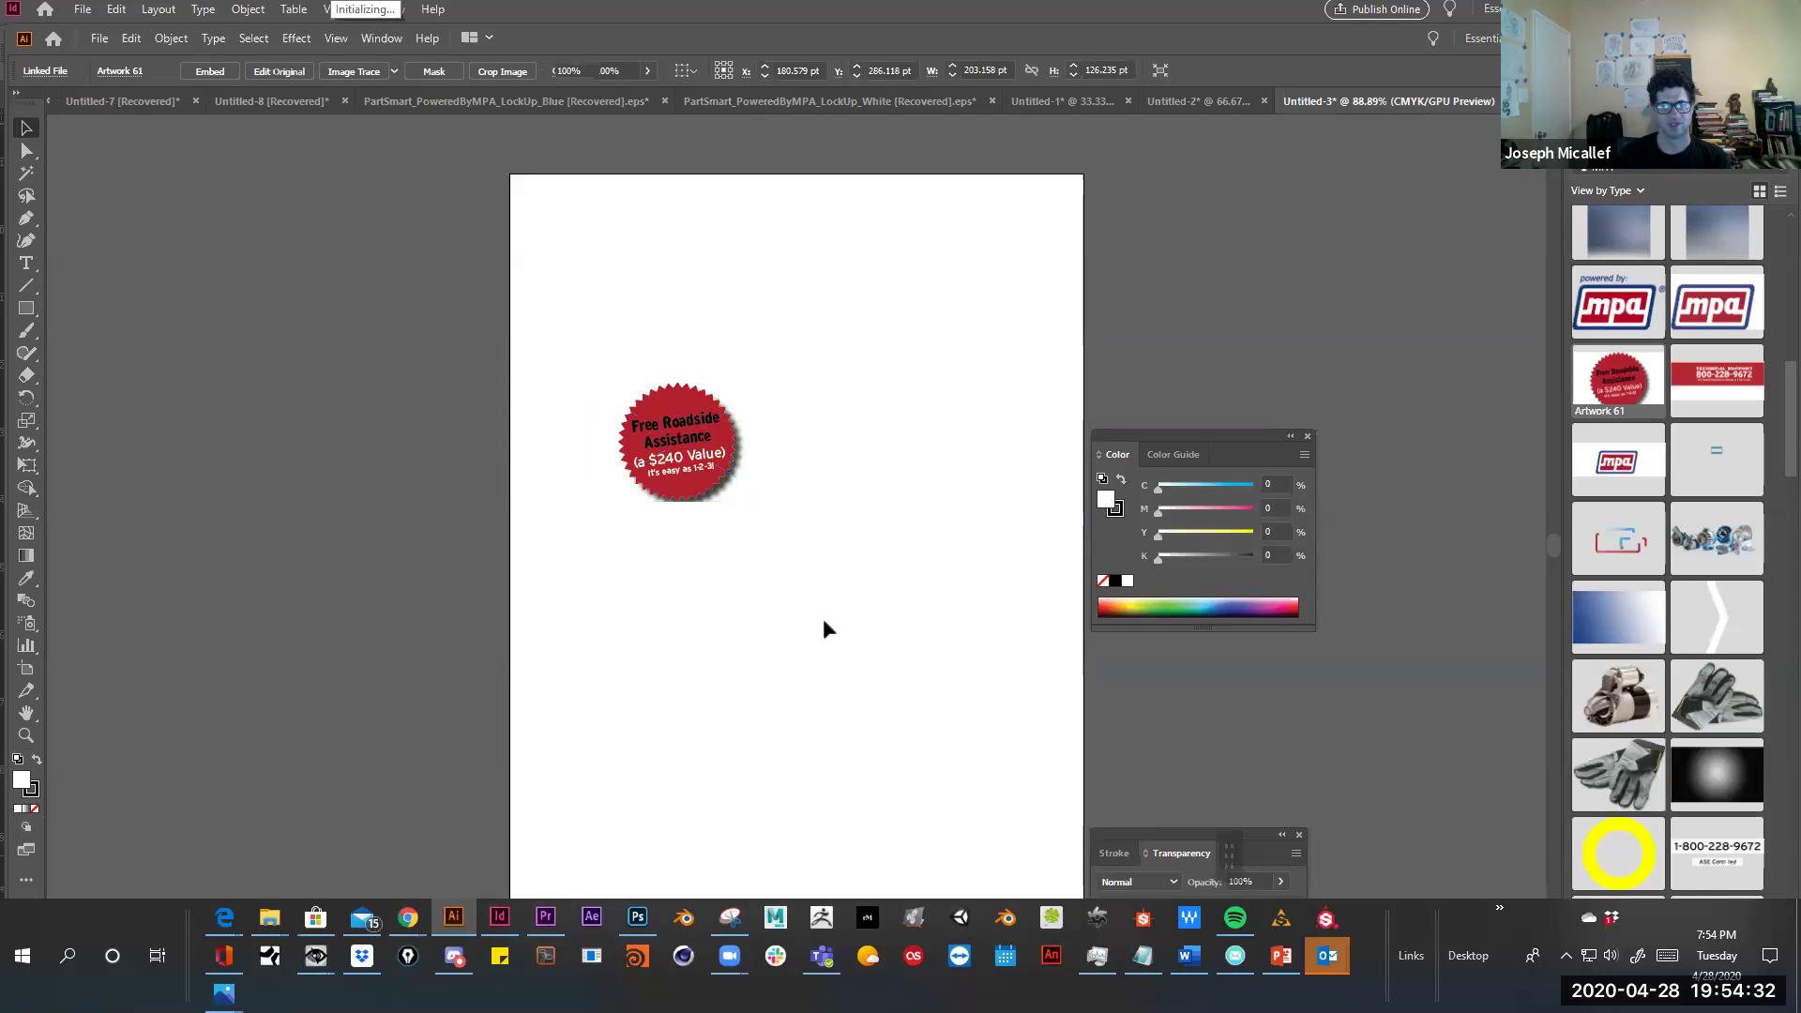
{"action": "key", "text": "ctrl+space"}
{"action": "key", "text": "ctrl+space"}
{"action": "left_click", "coordinate": [624, 437]}
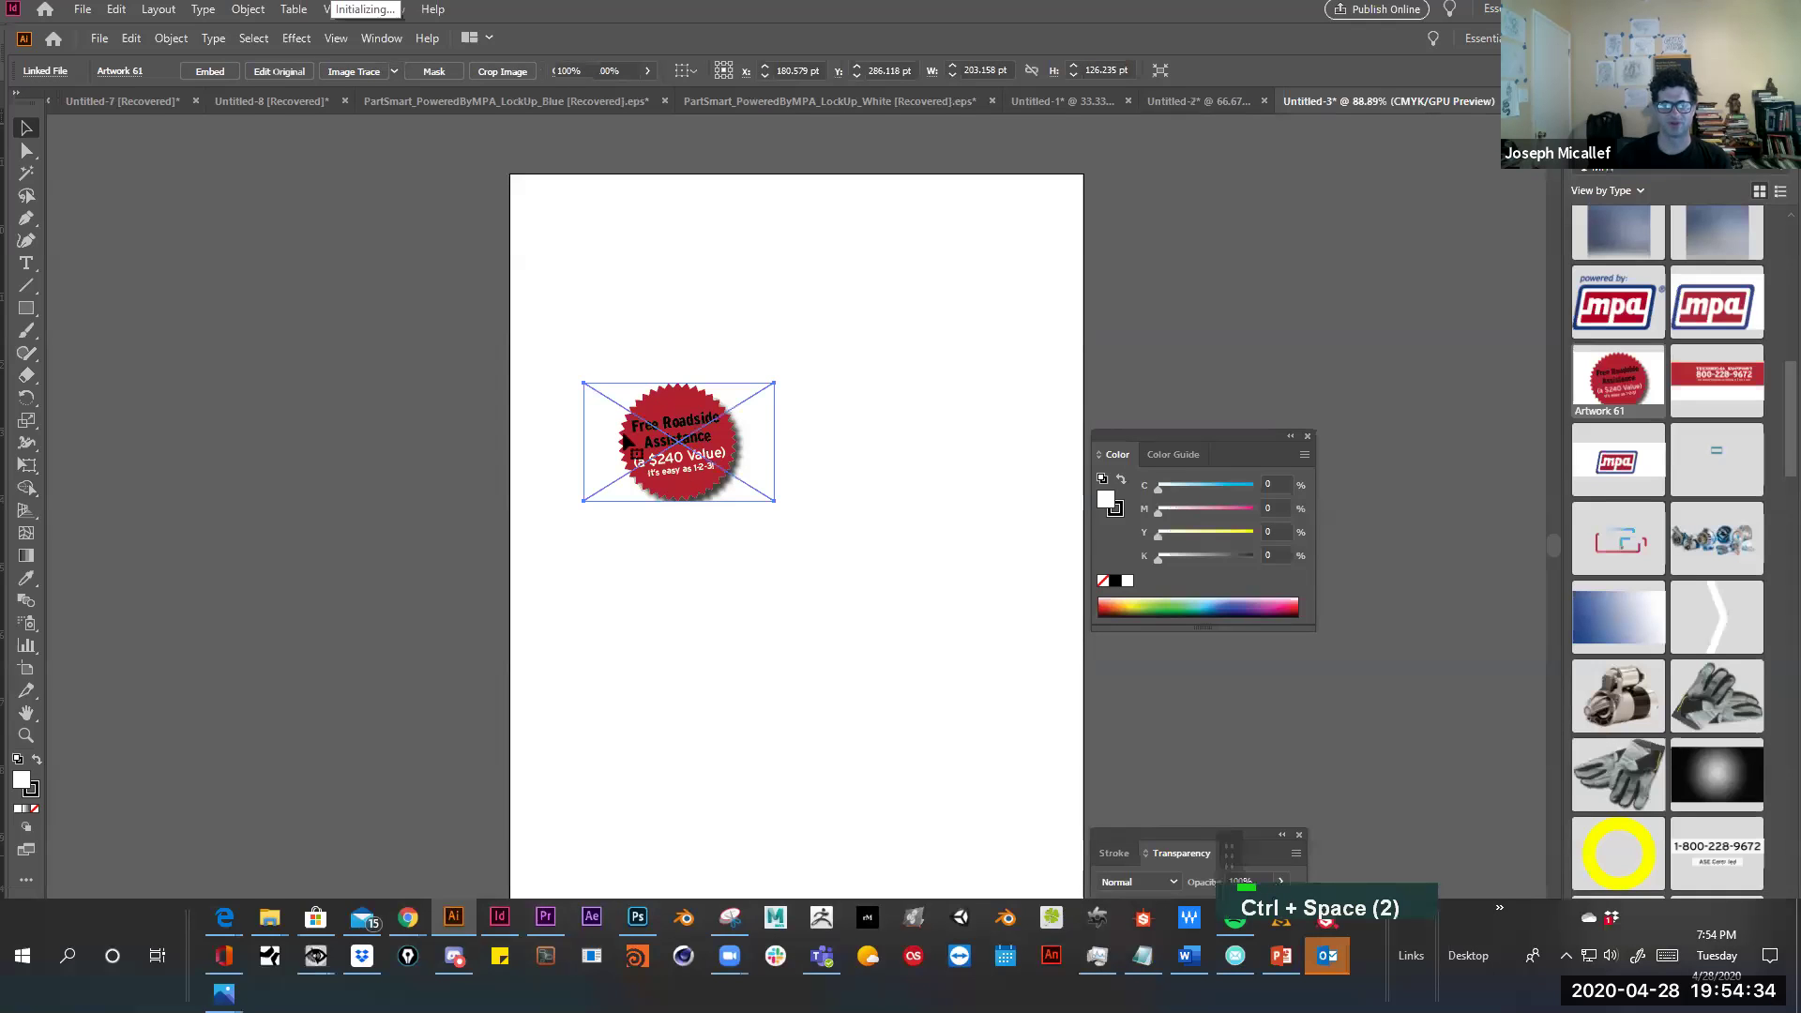
{"action": "left_click_drag", "start_coordinate": [1722, 364], "coordinate": [786, 692]}
{"action": "left_click", "coordinate": [619, 602]}
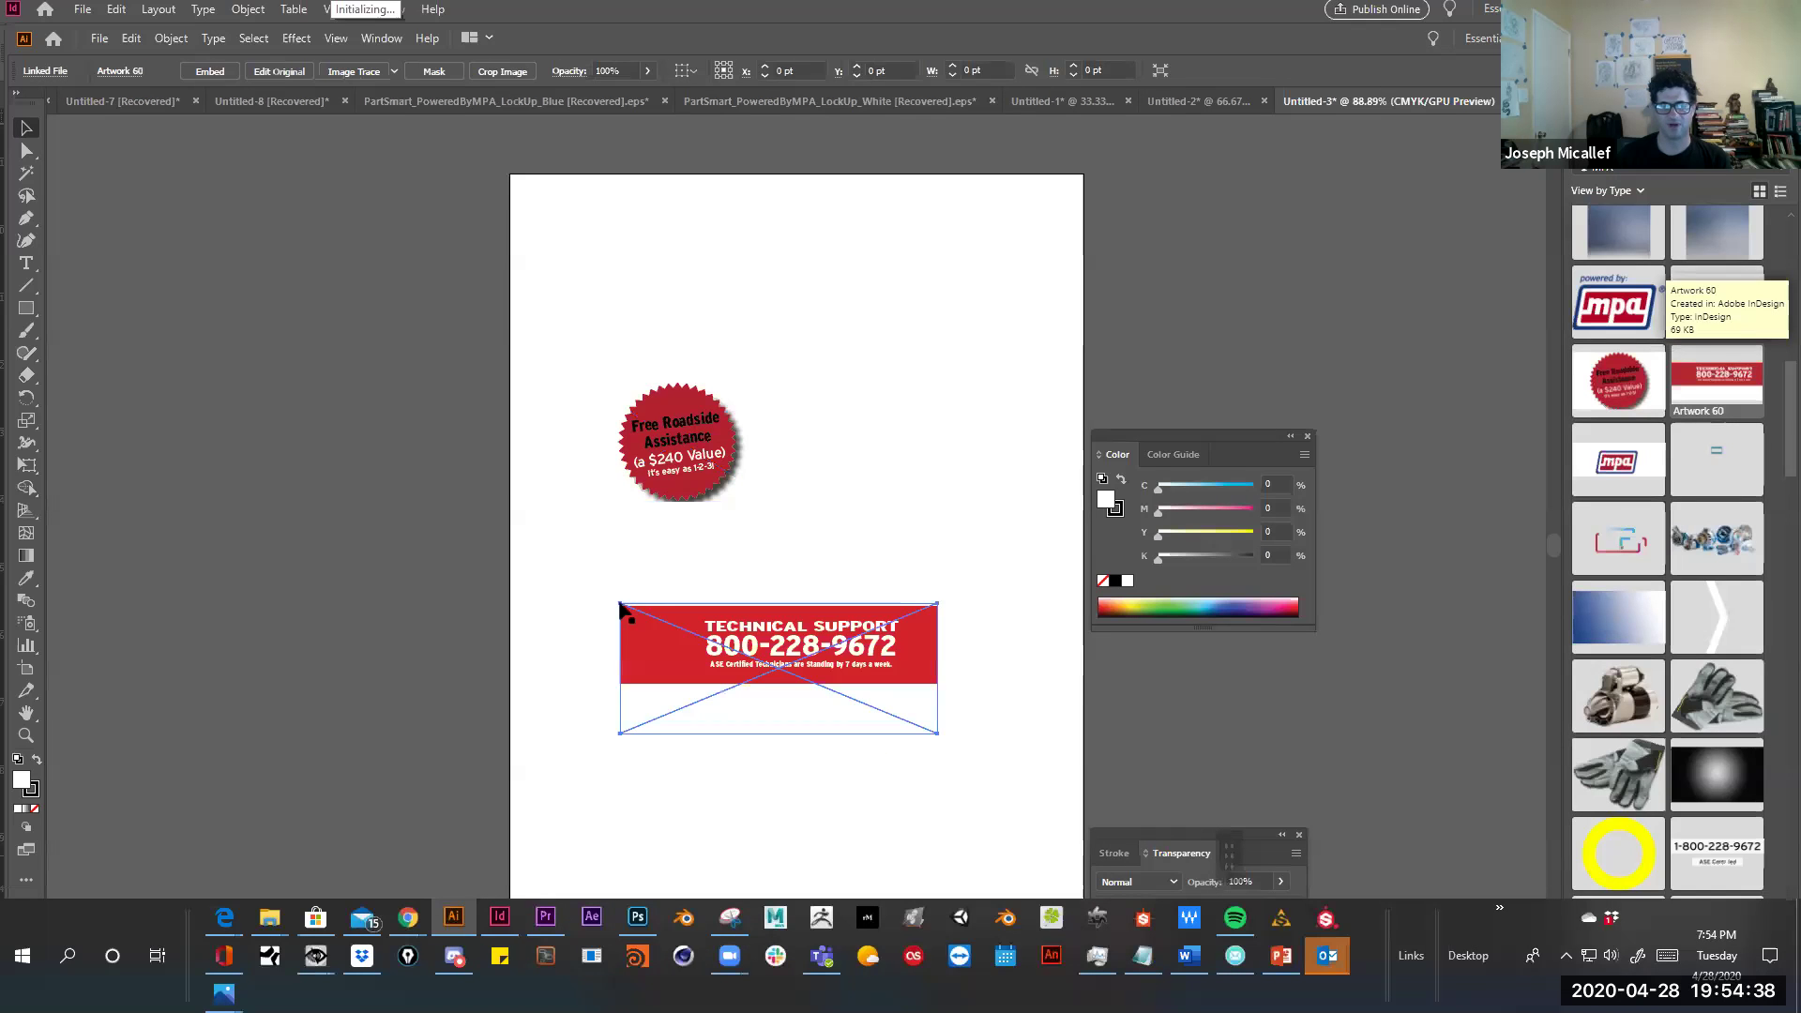
Try placing the Artwork 44 graphic from the library on the artboard, and undo the placement
{"action": "left_click_drag", "start_coordinate": [1716, 854], "coordinate": [848, 330]}
{"action": "left_click", "coordinate": [694, 240]}
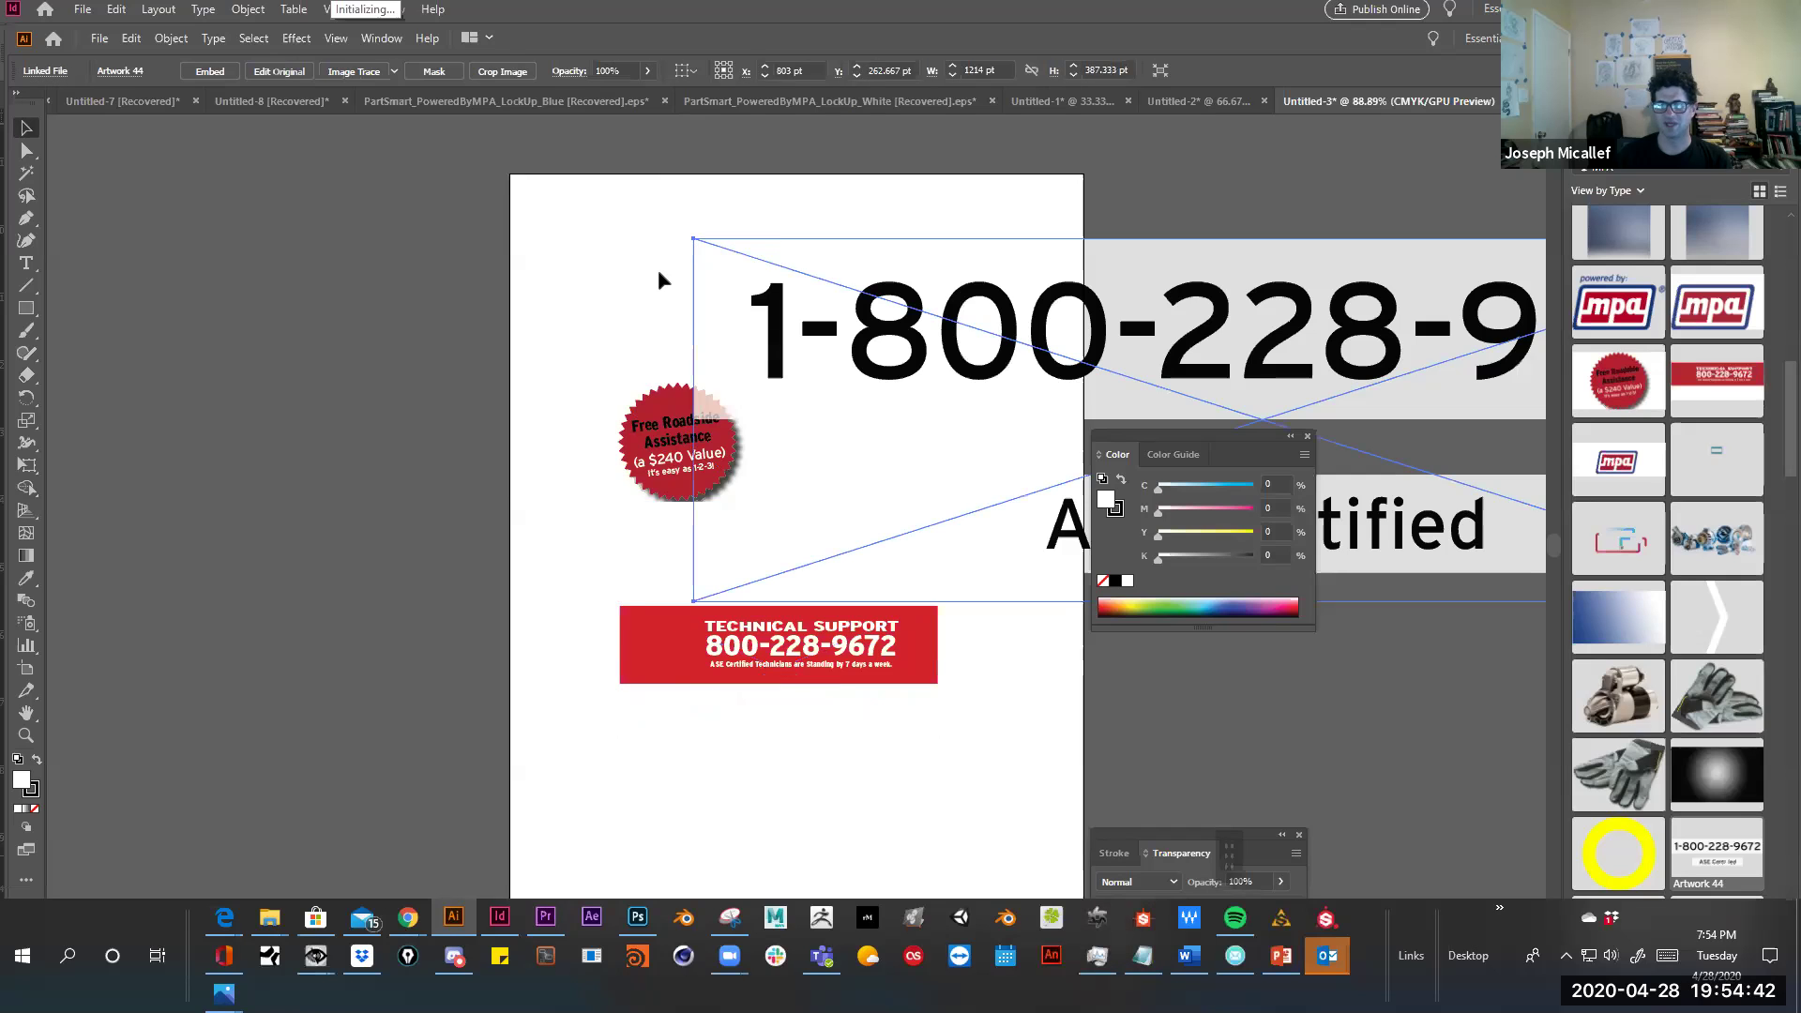
{"action": "key", "text": "ctrl+z"}
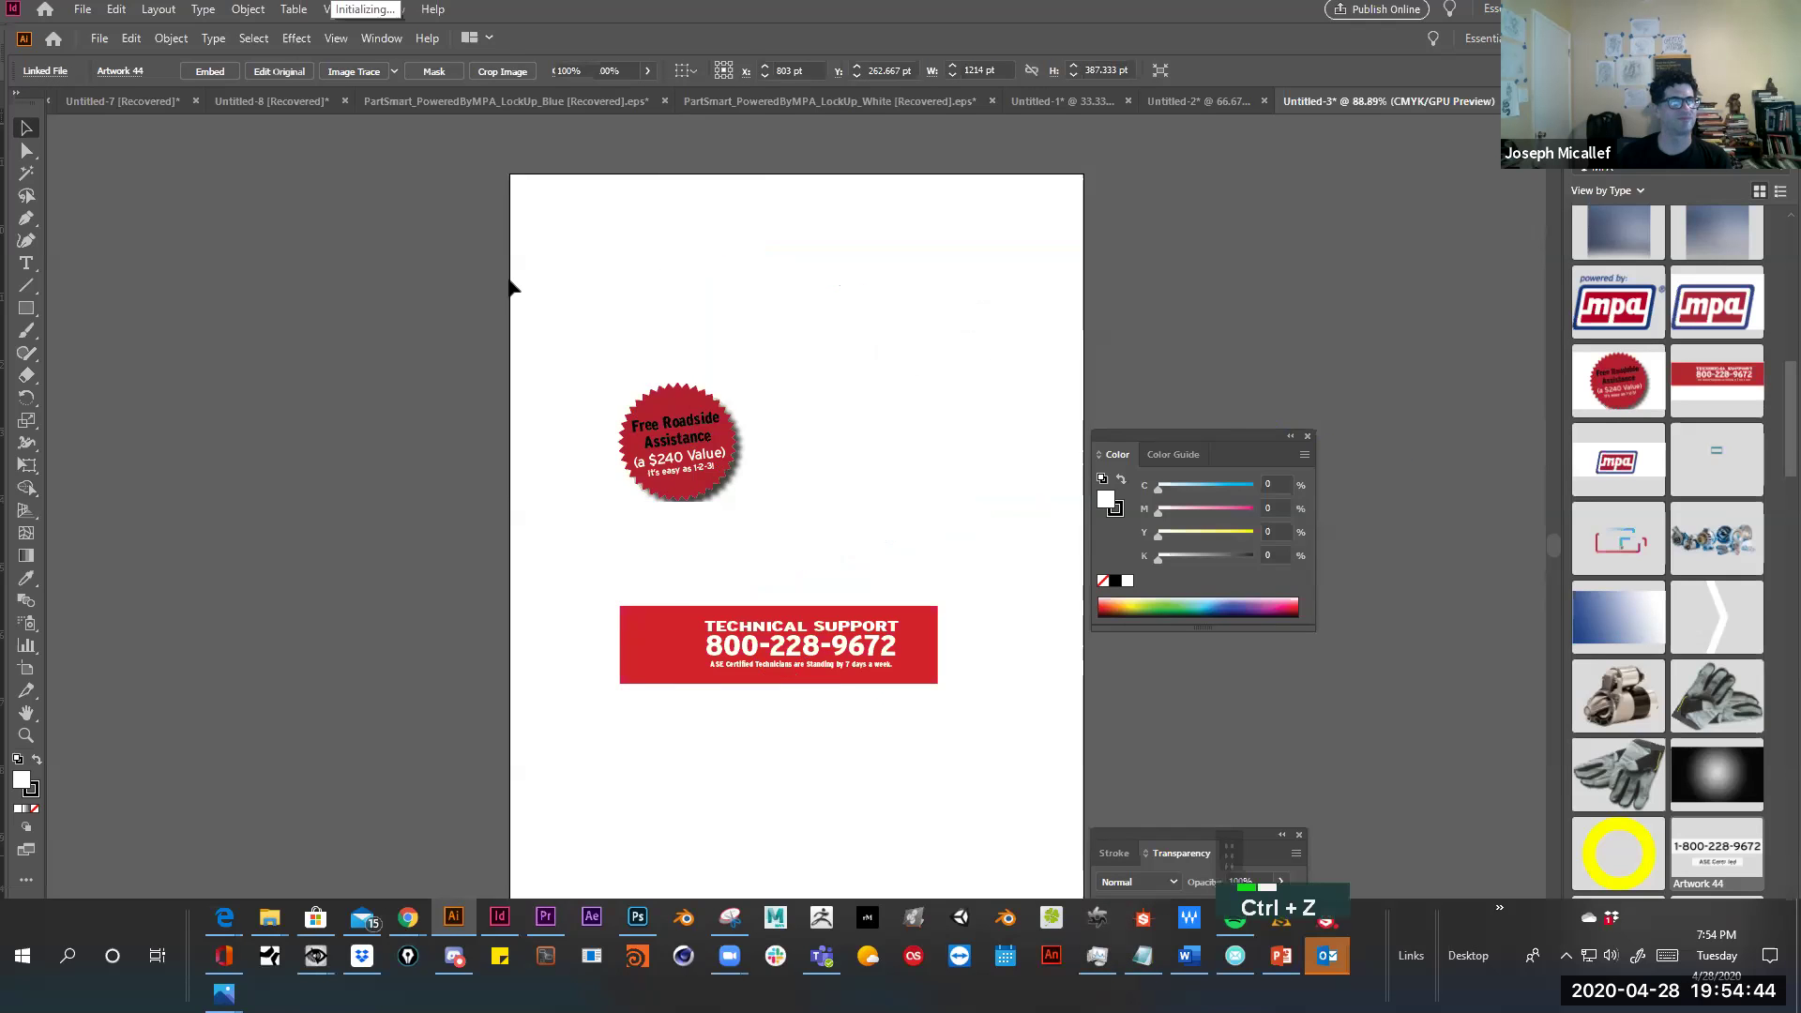
{"action": "left_click", "coordinate": [128, 322]}
Delete the Technical Support banner and the Free Roadside Assistance badge from the artboard
{"action": "left_click", "coordinate": [26, 737]}
{"action": "key", "text": "ctrl+space"}
{"action": "left_click", "coordinate": [678, 438]}
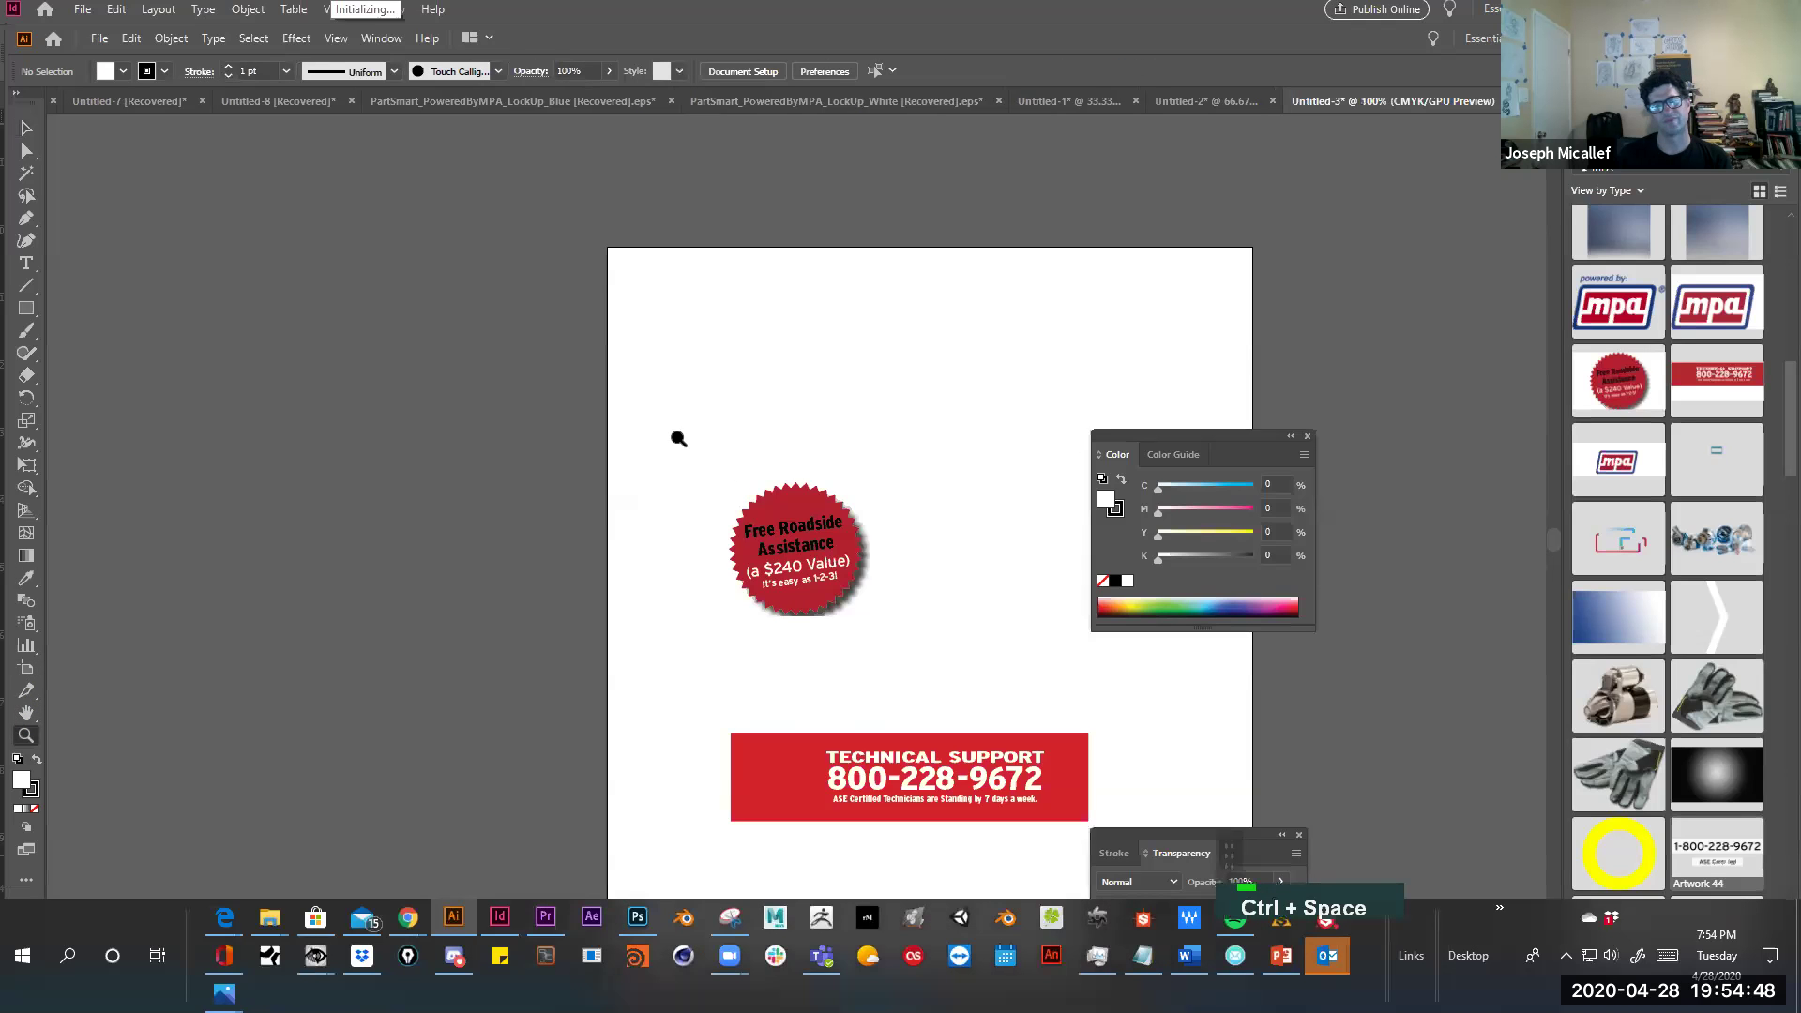
{"action": "left_click_drag", "start_coordinate": [909, 575], "coordinate": [273, 393]}
{"action": "left_click", "coordinate": [608, 483], "text": "ctrl"}
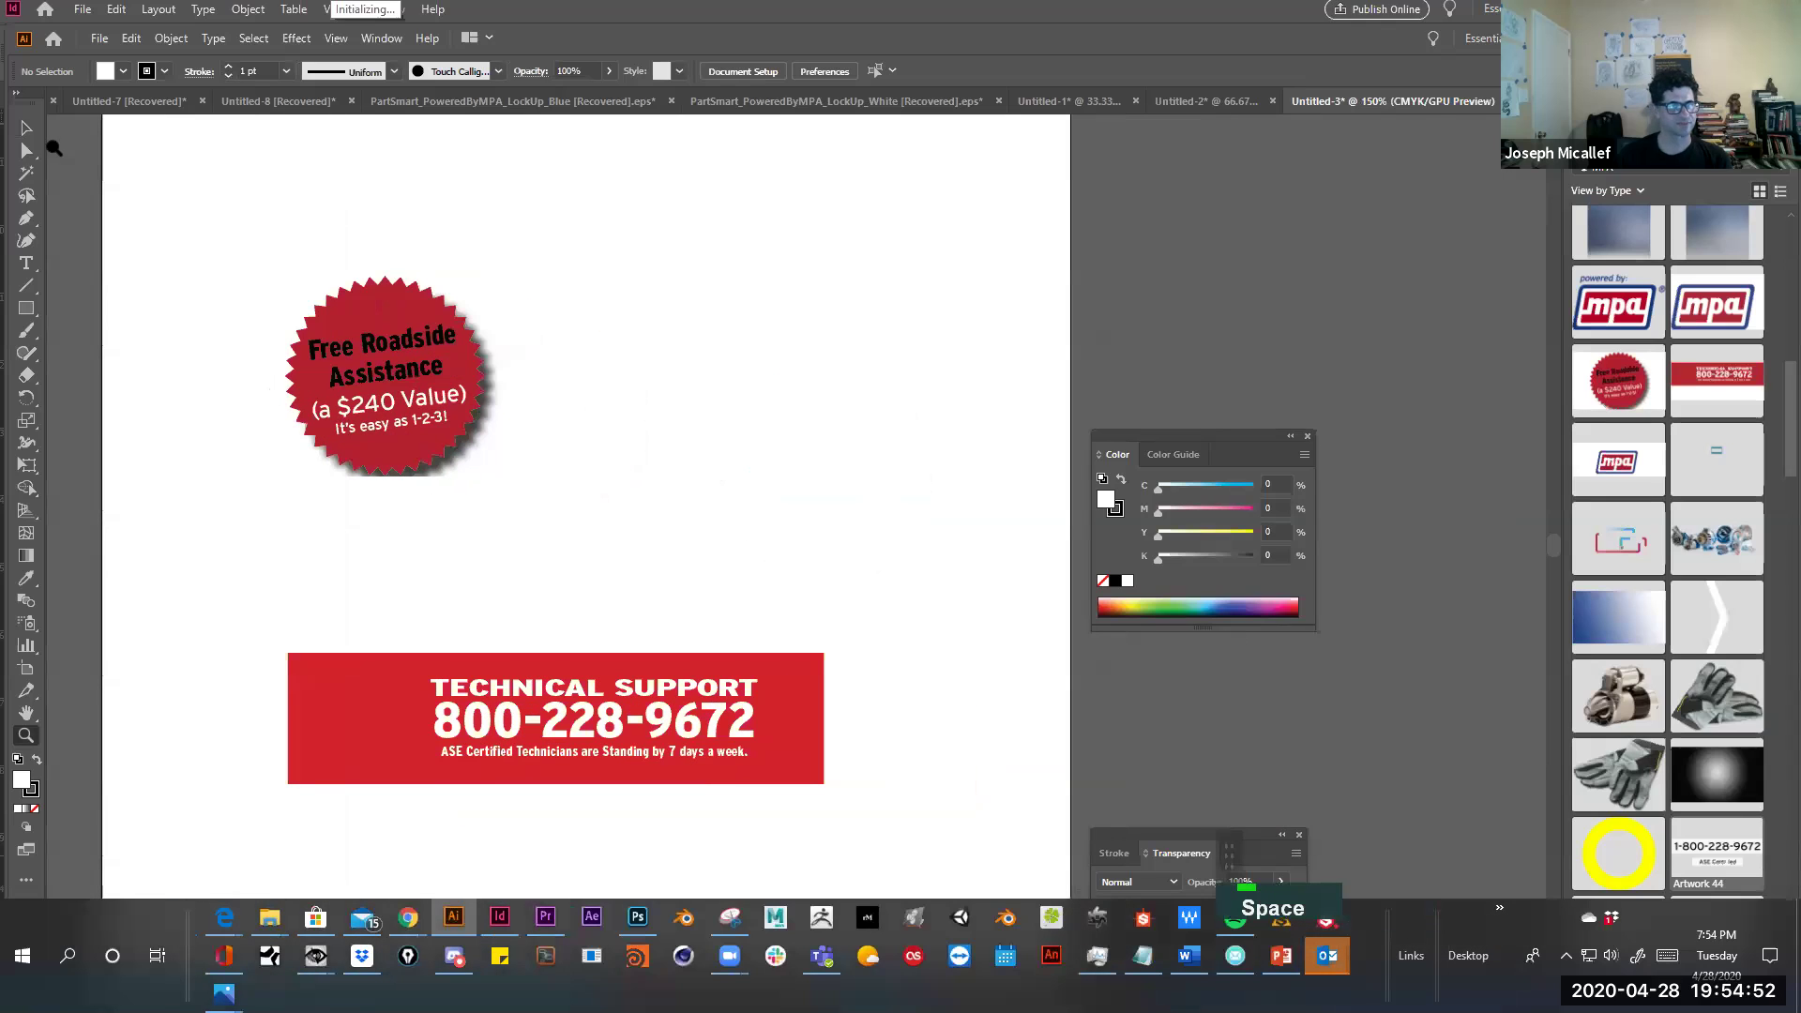
{"action": "left_click", "coordinate": [26, 129]}
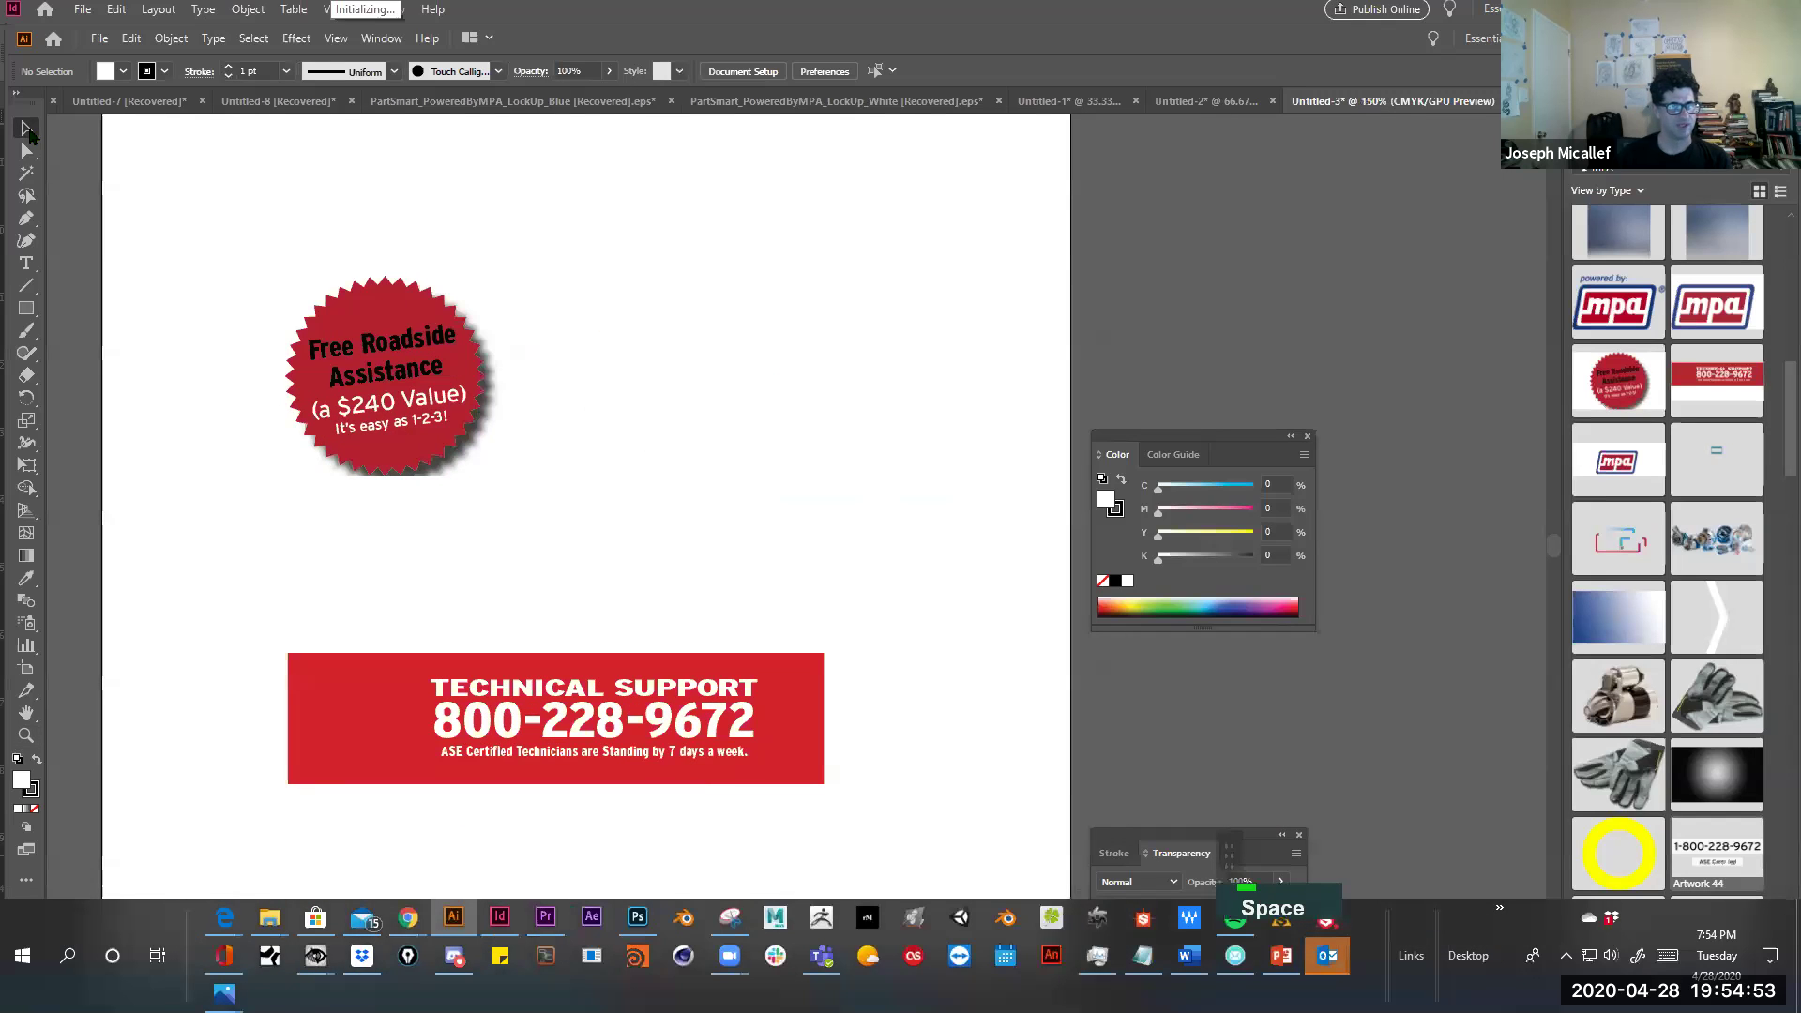
{"action": "key", "text": "ctrl+space"}
{"action": "left_click", "coordinate": [366, 392]}
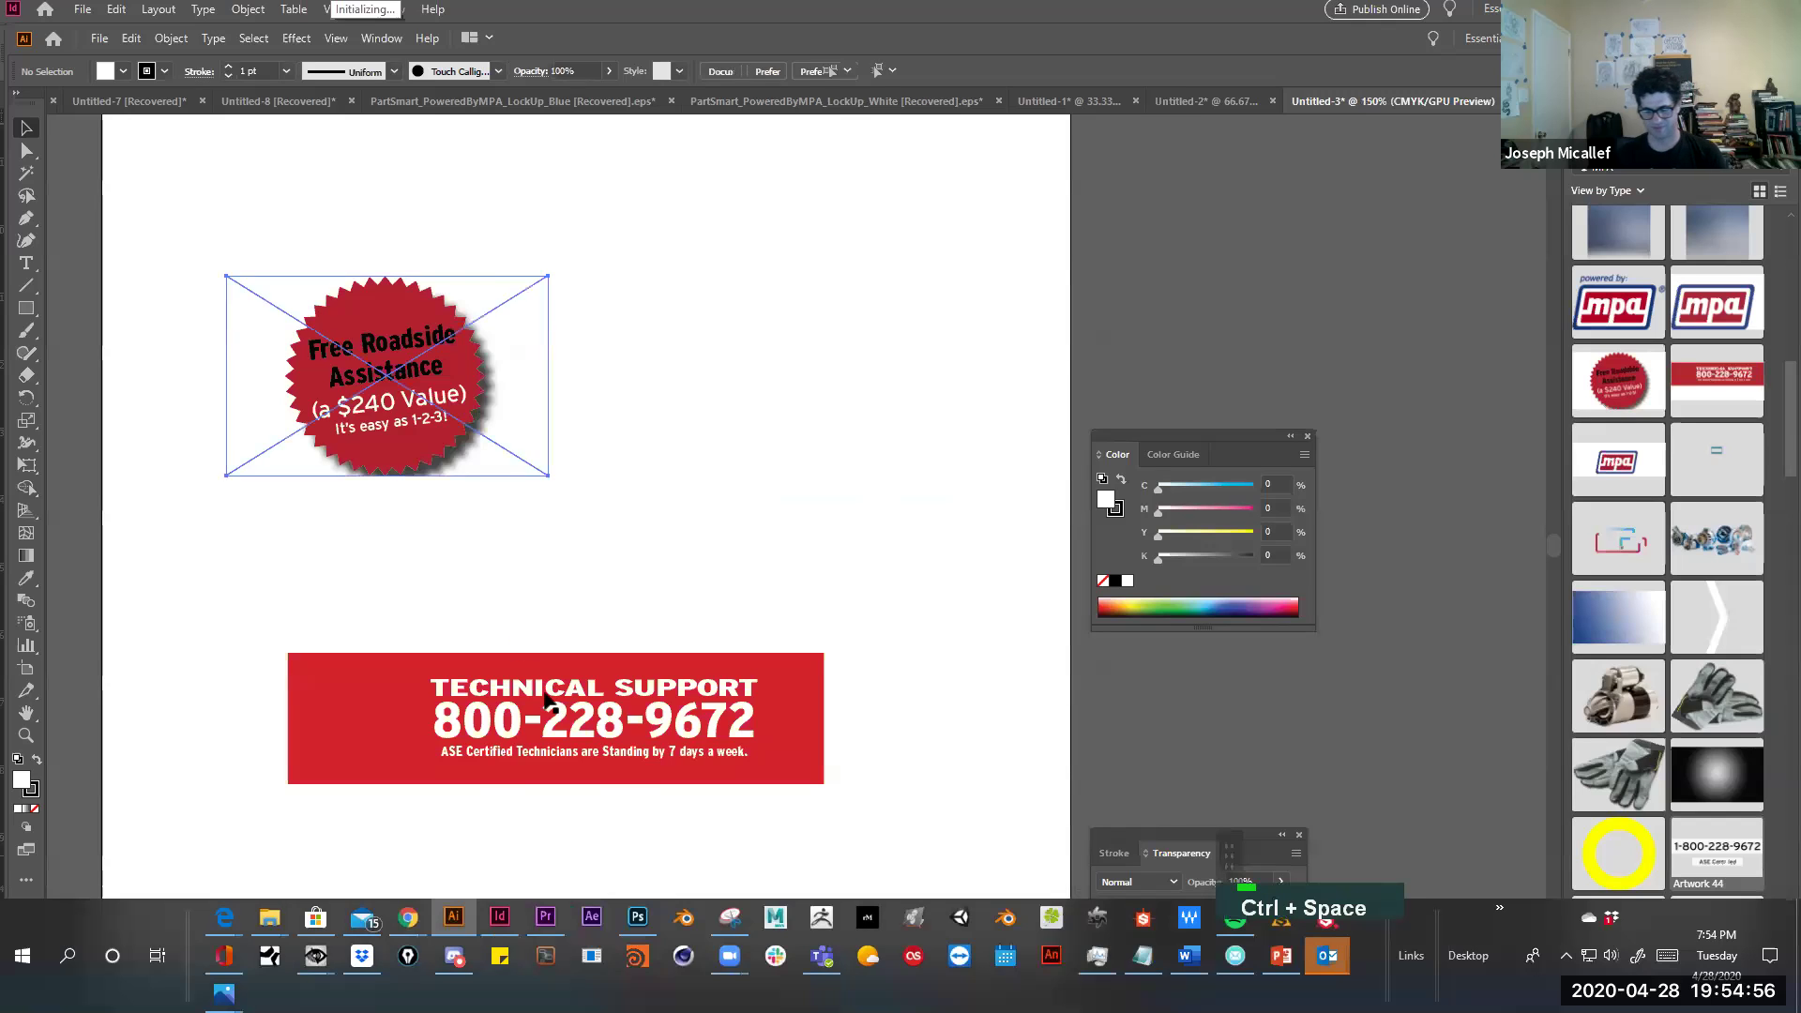
{"action": "left_click", "coordinate": [547, 698]}
{"action": "key", "text": "BackSpace"}
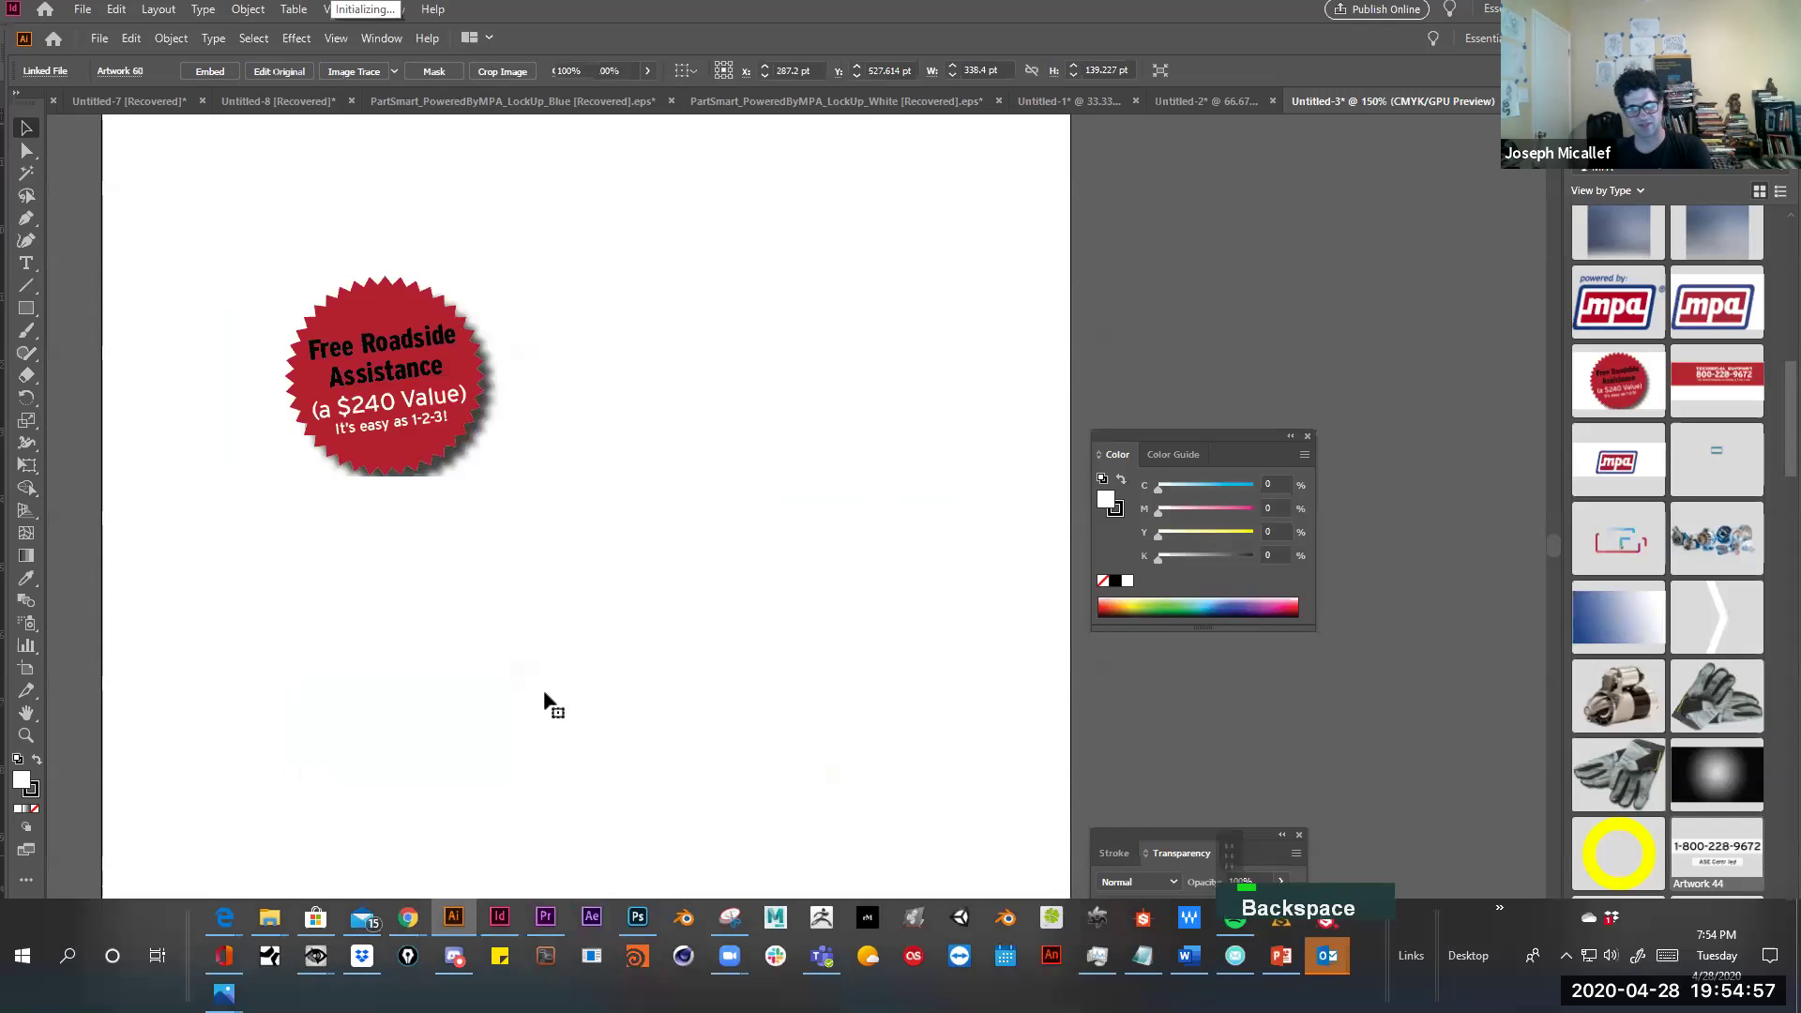
{"action": "left_click", "coordinate": [387, 330]}
{"action": "key", "text": "BackSpace"}
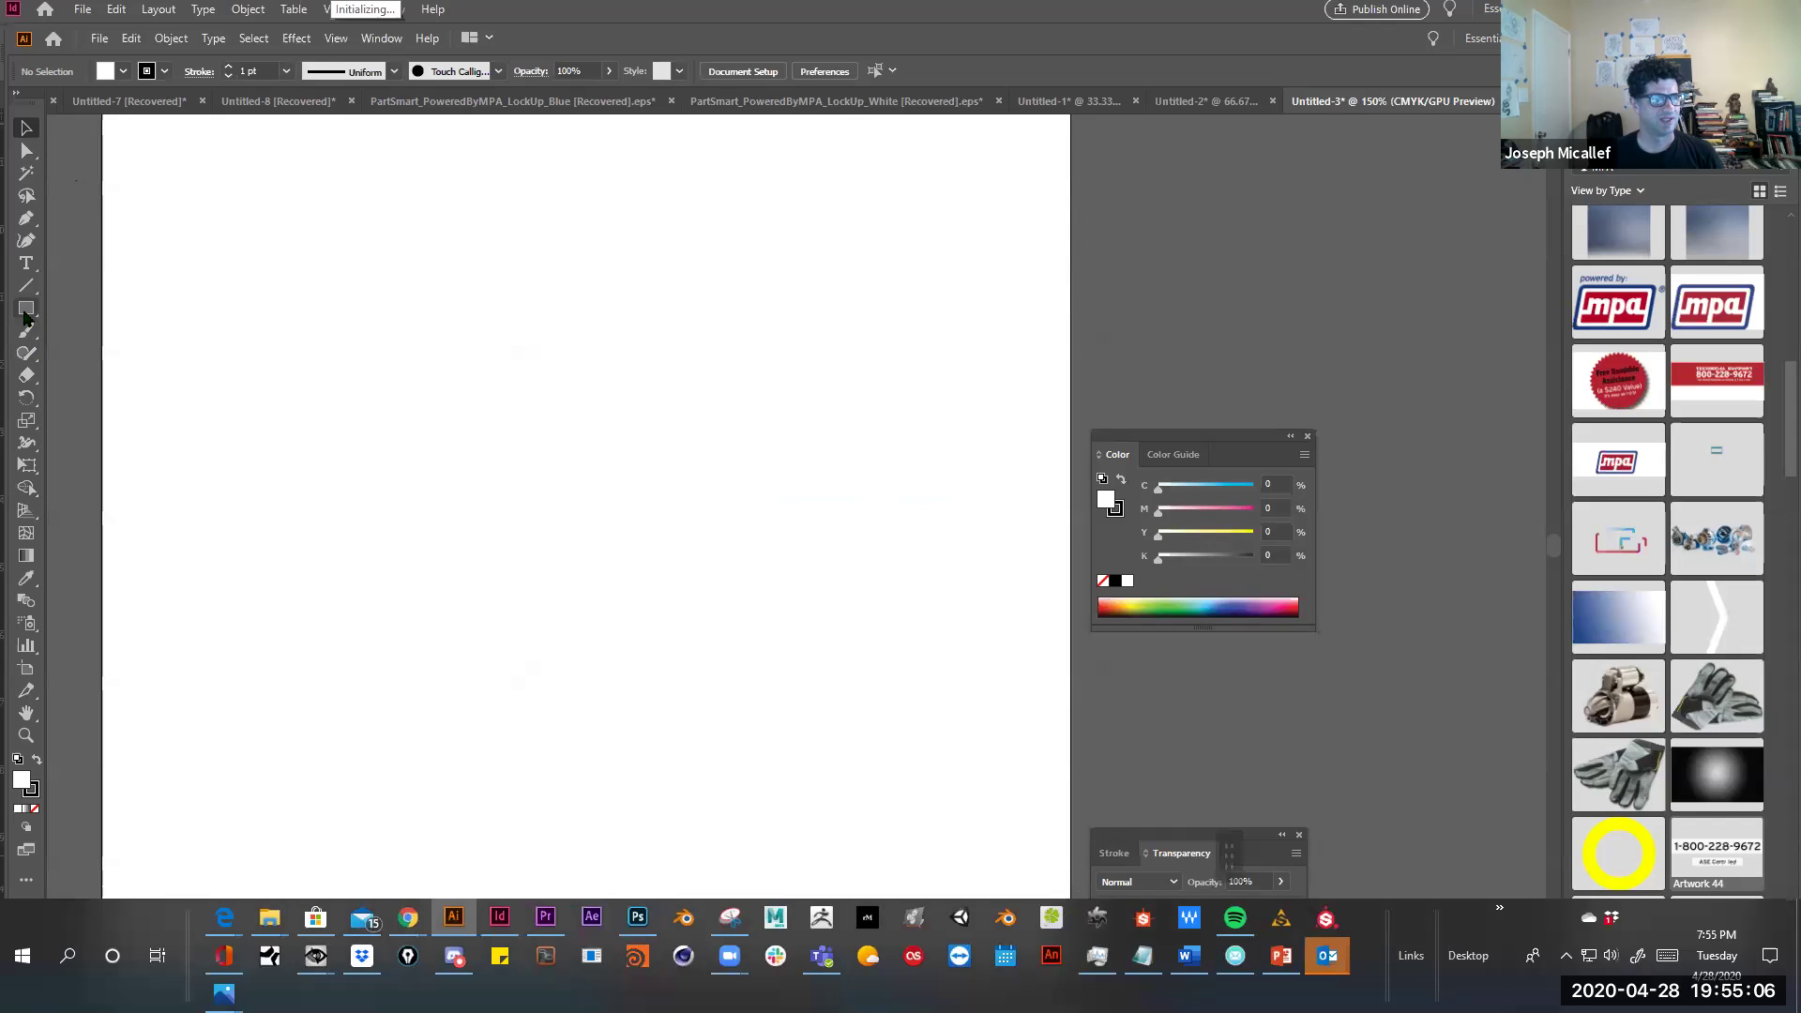
Draw a many-pointed starburst about 169 pt across with short points using the Star Tool, and move it slightly to the right
{"action": "left_click_drag", "start_coordinate": [27, 319], "coordinate": [92, 394]}
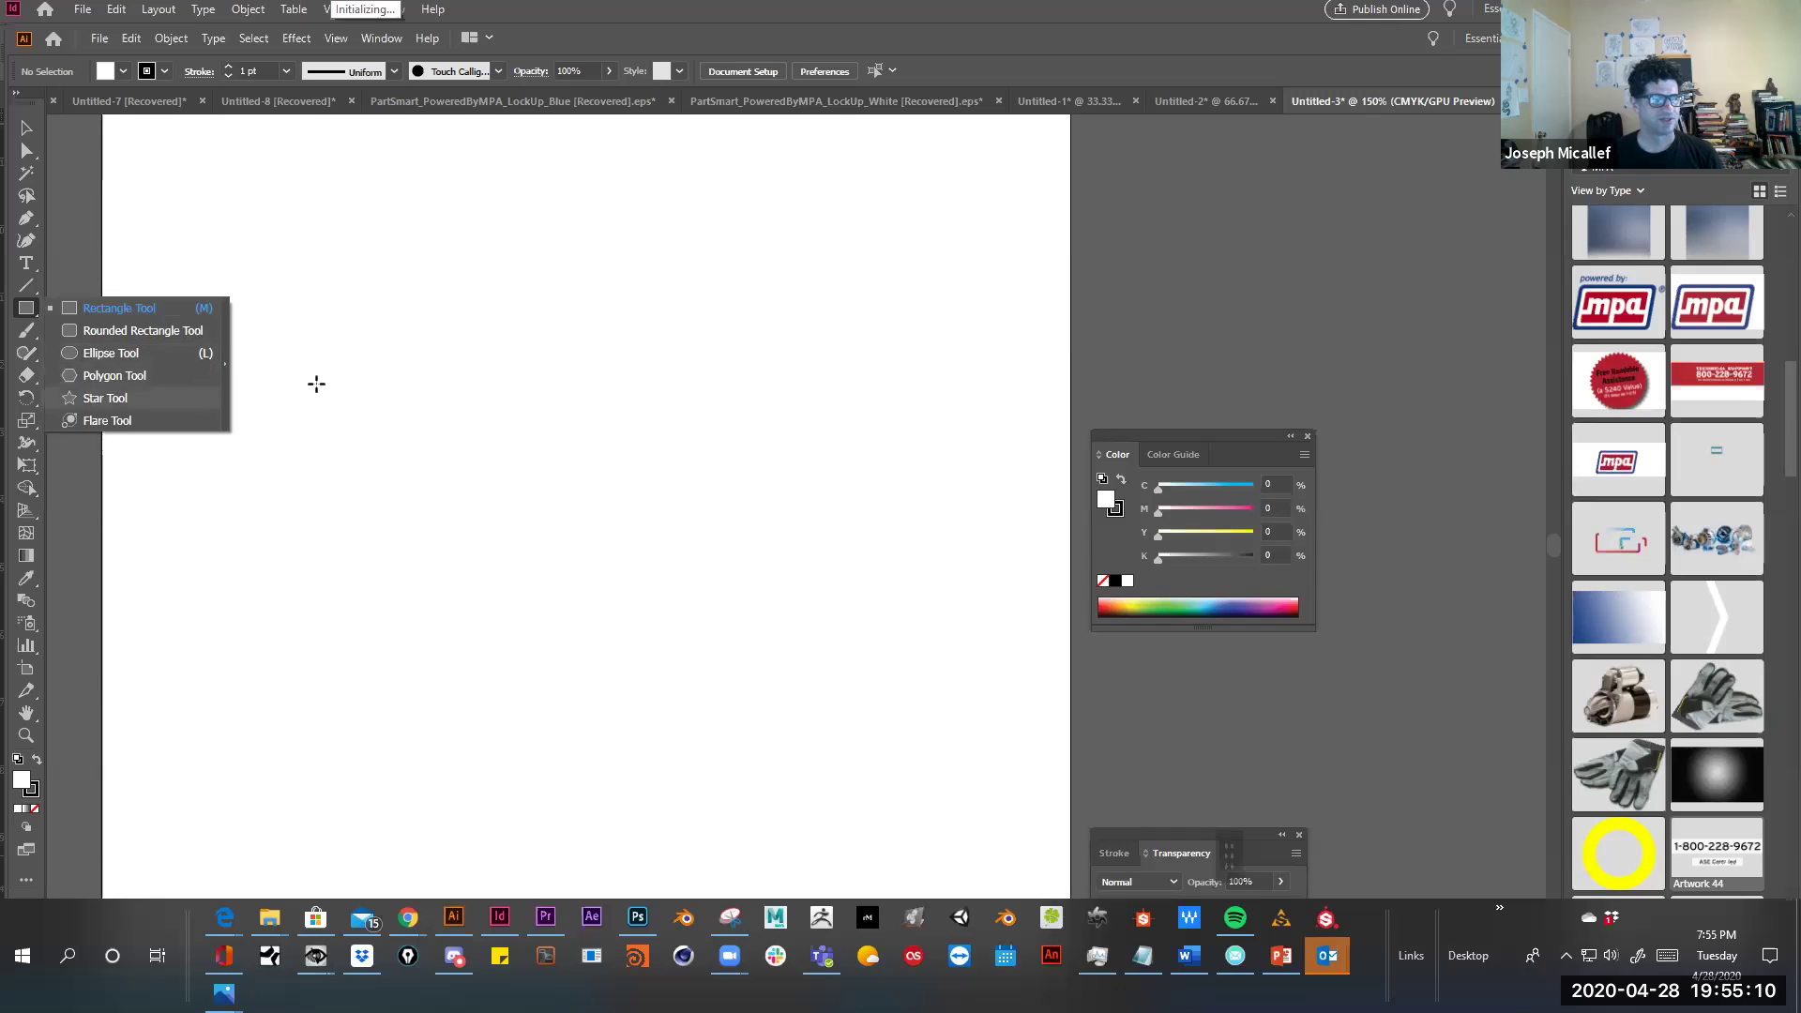
{"action": "left_click_drag", "start_coordinate": [322, 365], "coordinate": [389, 460]}
{"action": "key", "text": "Up"}
{"action": "key", "text": "Up"}
{"action": "key", "text": "Up"}
{"action": "key", "text": "Up"}
{"action": "key", "text": "Up"}
{"action": "key", "text": "Up"}
{"action": "key", "text": "Up"}
{"action": "key", "text": "Up"}
{"action": "key", "text": "Up"}
{"action": "key", "text": "Up"}
{"action": "key", "text": "Up"}
{"action": "key", "text": "Up"}
{"action": "key", "text": "Up"}
{"action": "key", "text": "Up"}
{"action": "key", "text": "Up"}
{"action": "key", "text": "Up"}
{"action": "key", "text": "Up"}
{"action": "key", "text": "Up"}
{"action": "key", "text": "Up"}
{"action": "key", "text": "Up"}
{"action": "key", "text": "Up"}
{"action": "key", "text": "Up"}
{"action": "key", "text": "Up"}
{"action": "key", "text": "Up"}
{"action": "key", "text": "Up"}
{"action": "key", "text": "Up"}
{"action": "key", "text": "Up"}
{"action": "key", "text": "alt"}
{"action": "key", "text": "Right"}
{"action": "key", "text": "Right"}
{"action": "key", "text": "Right"}
{"action": "key", "text": "Down"}
{"action": "key", "text": "Left"}
{"action": "key", "text": "ctrl"}
{"action": "key", "text": "alt"}
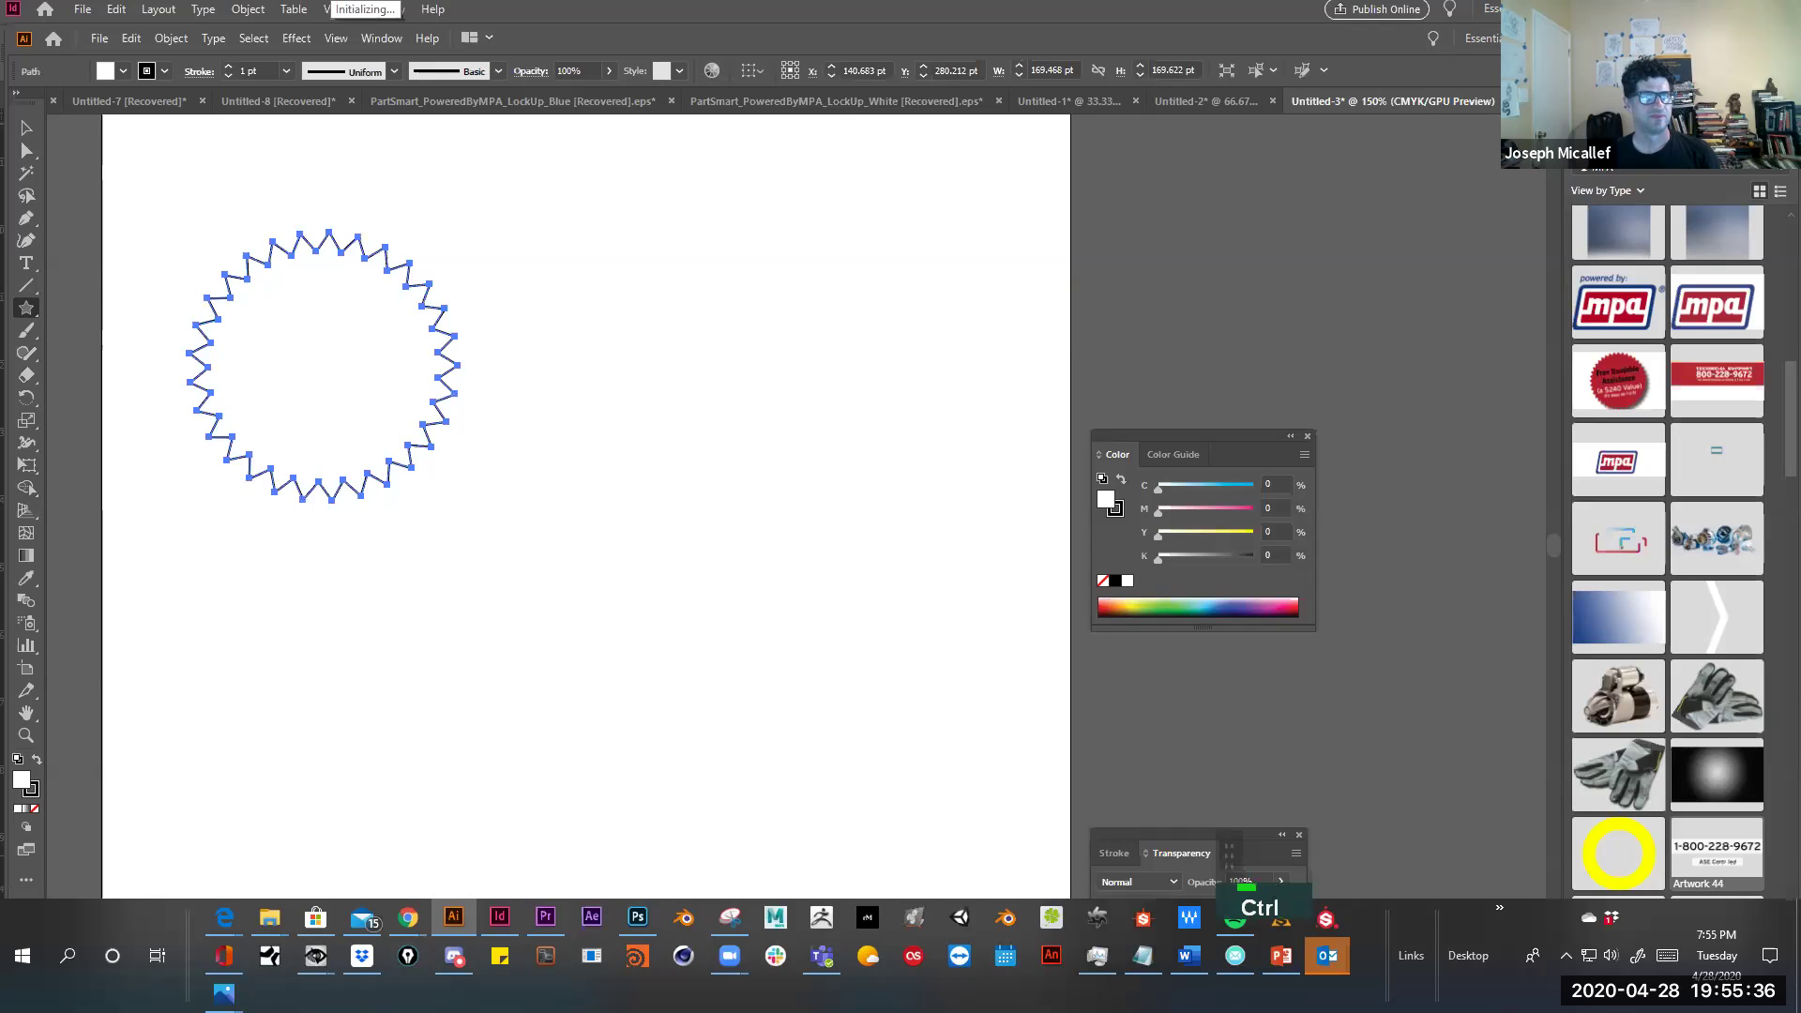
{"action": "left_click", "coordinate": [447, 268], "text": "ctrl"}
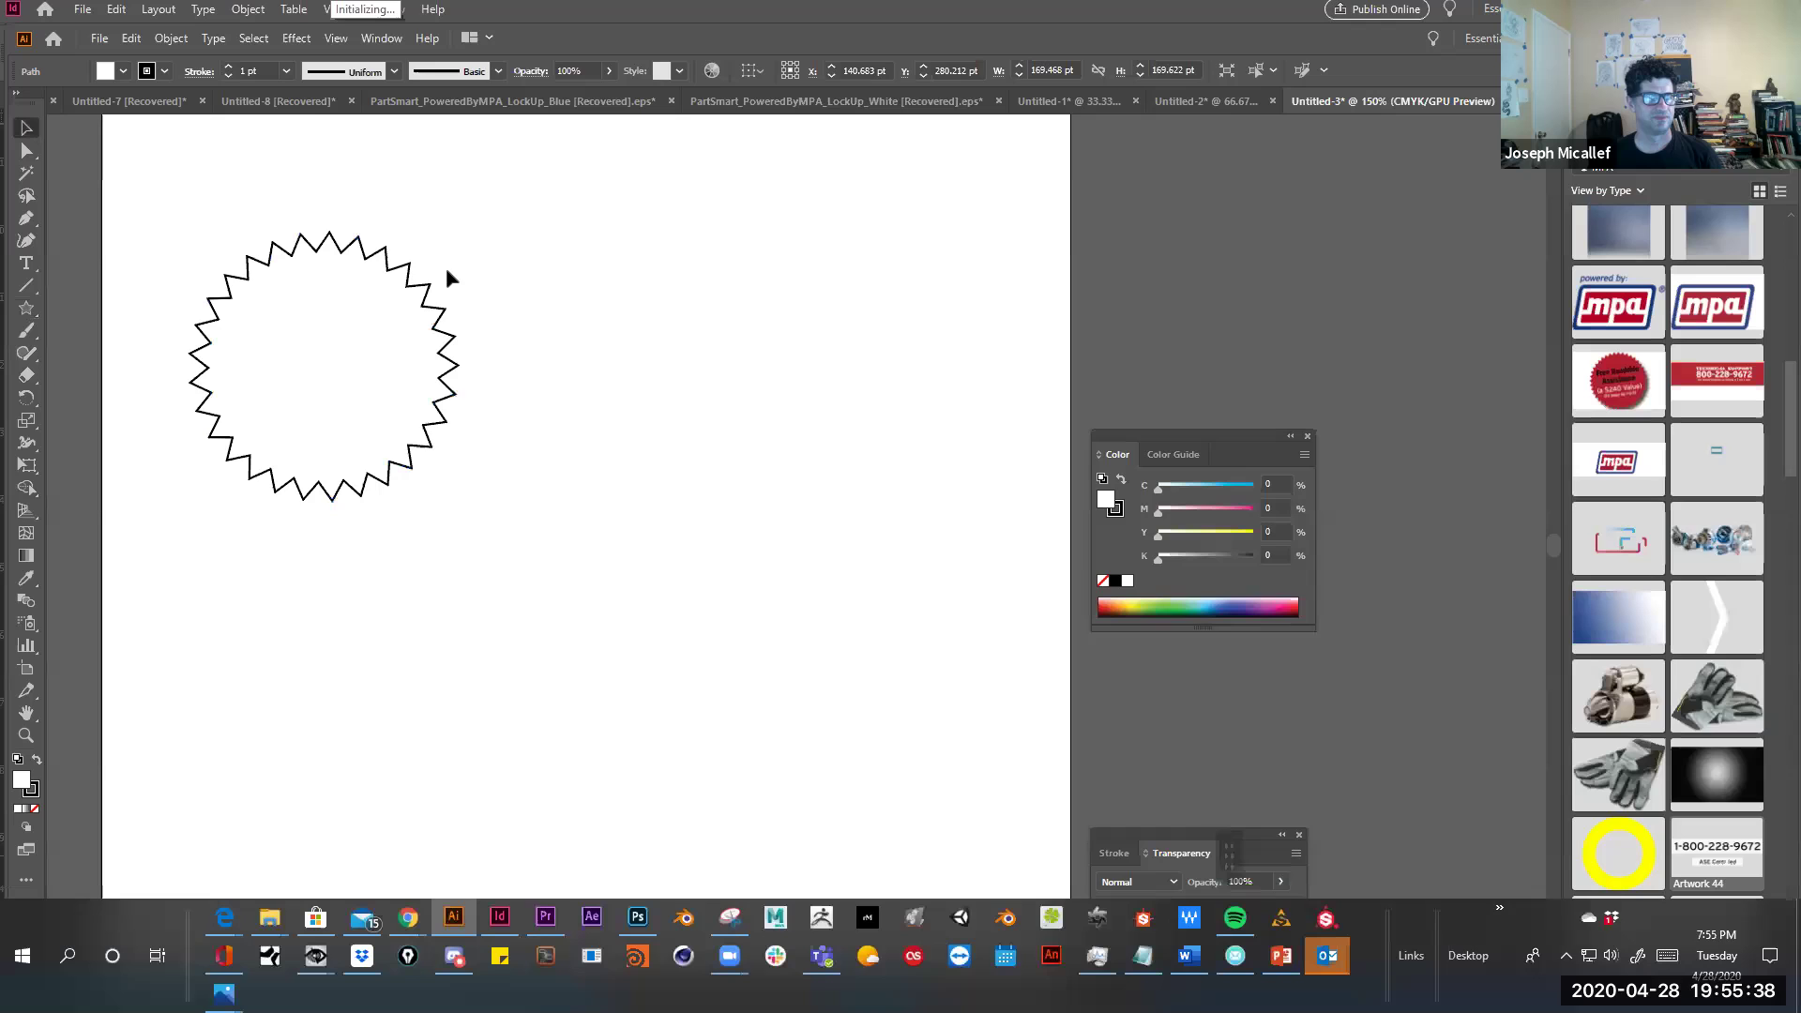
{"action": "left_click_drag", "start_coordinate": [442, 342], "coordinate": [484, 342]}
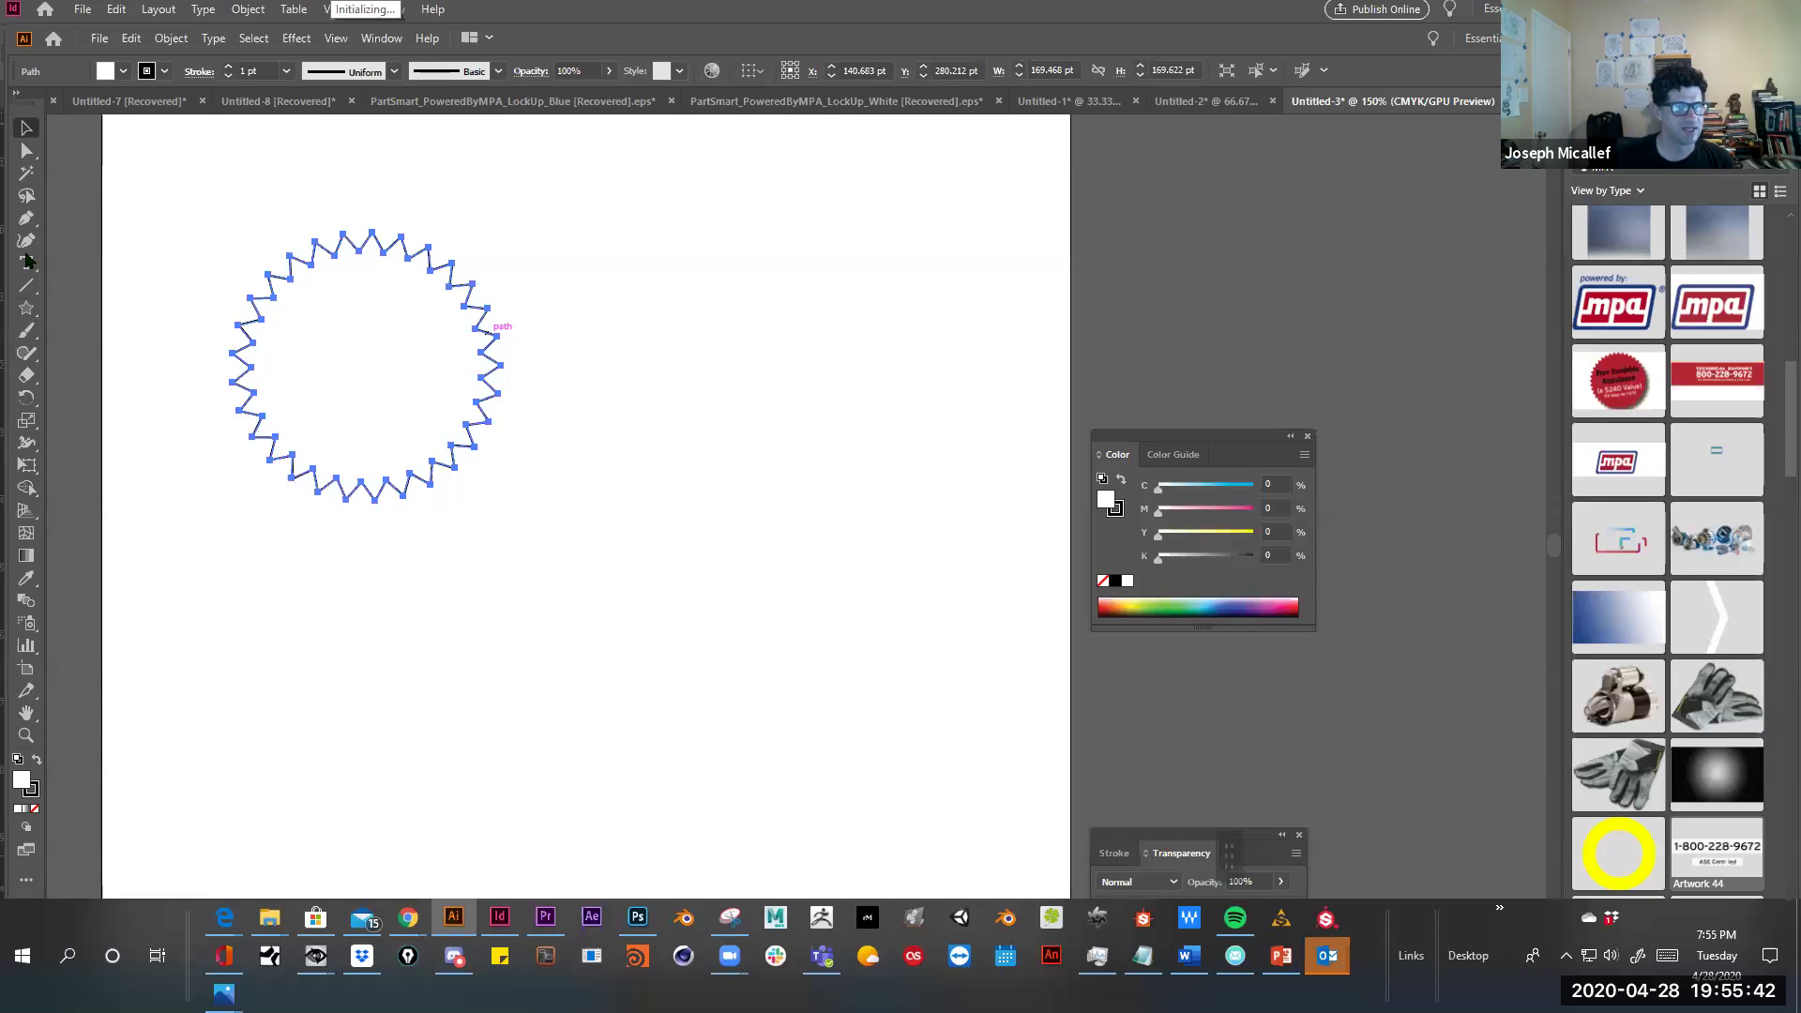
Add point text reading CALL NOW on two lines below the starburst
{"action": "left_click", "coordinate": [220, 537]}
{"action": "left_click", "coordinate": [27, 263]}
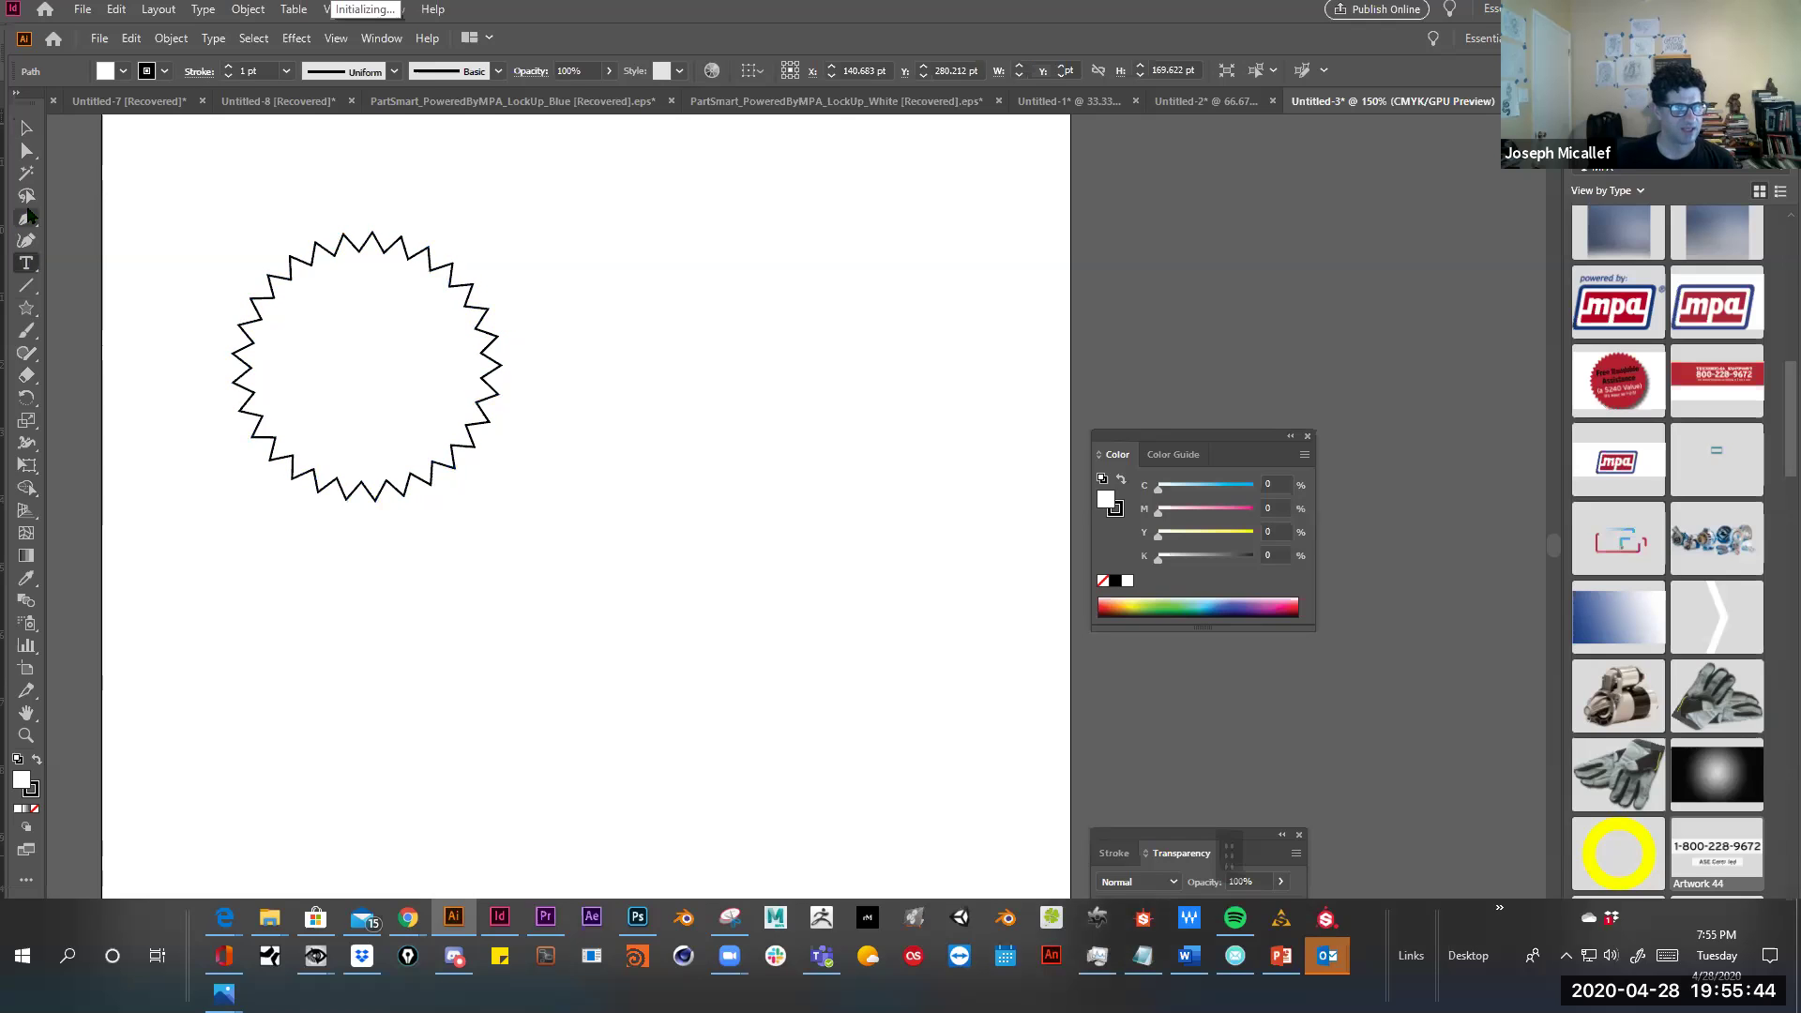
{"action": "left_click", "coordinate": [232, 572]}
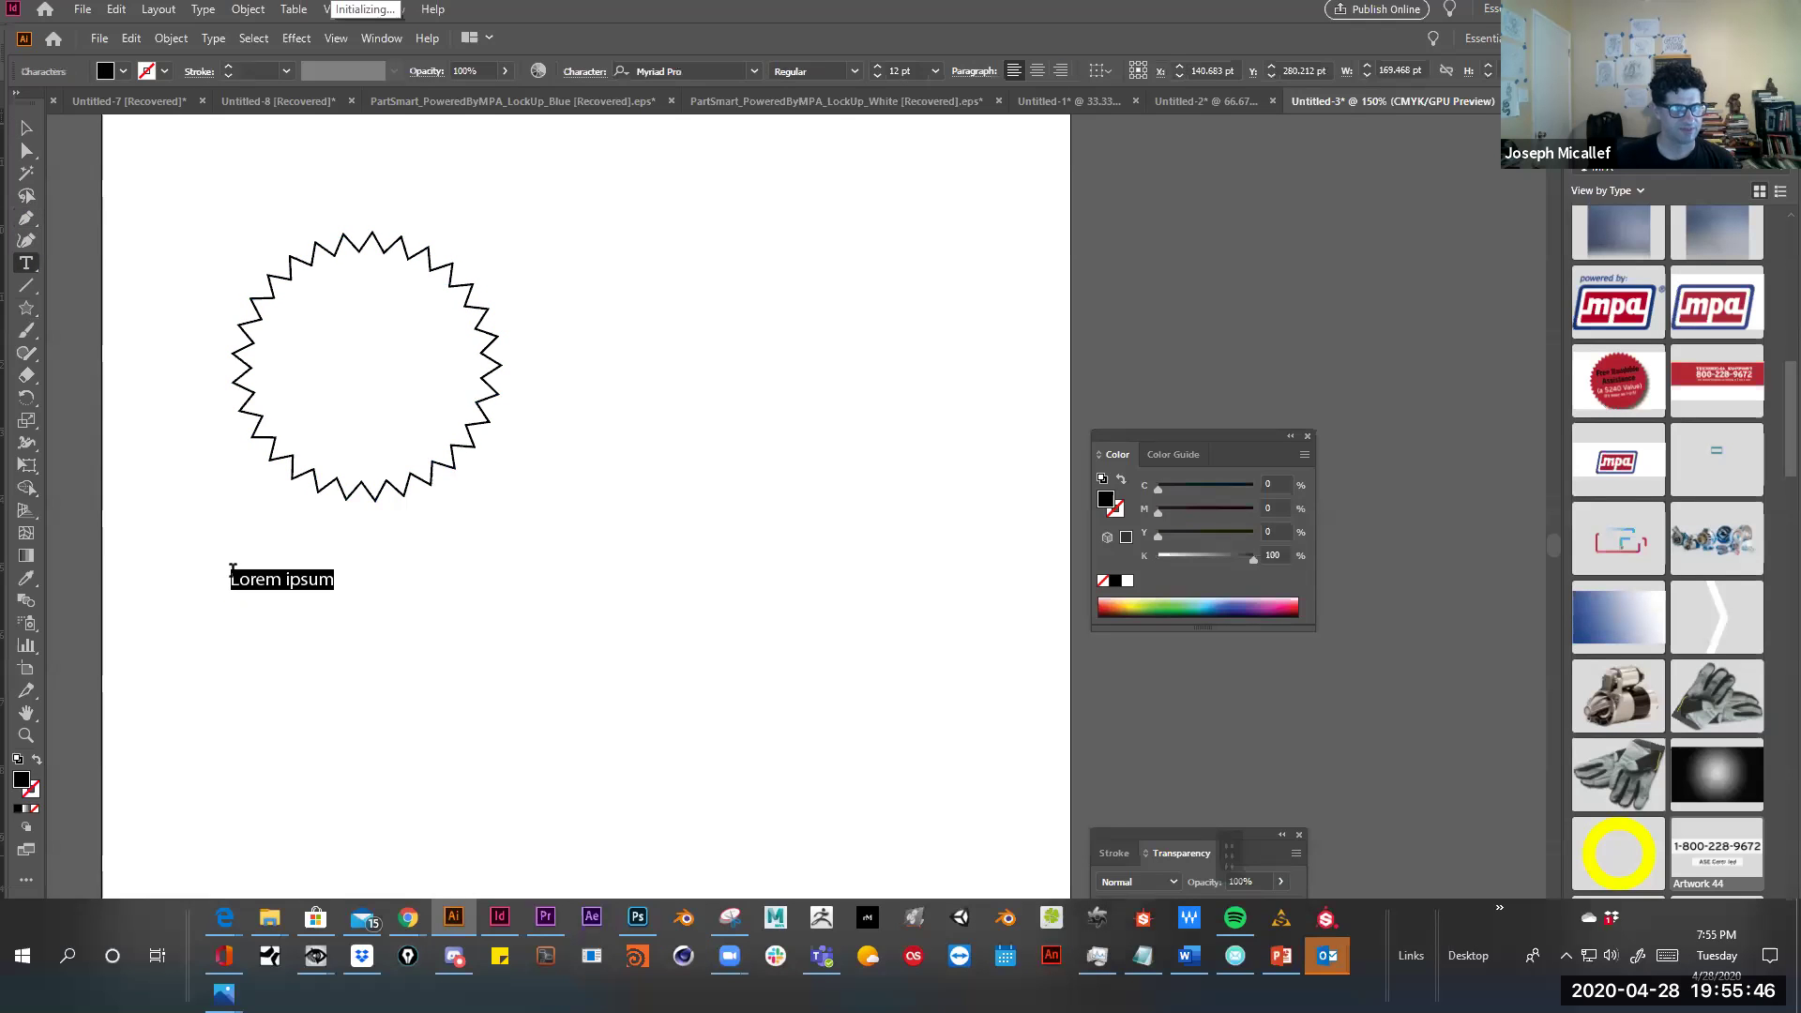
{"action": "type", "text": "CX"}
{"action": "key", "text": "BackSpace"}
{"action": "key", "text": "BackSpace"}
{"action": "type", "text": "CALL"}
{"action": "key", "text": "Return"}
{"action": "type", "text": "NB"}
{"action": "key", "text": "BackSpace"}
{"action": "type", "text": "OW"}
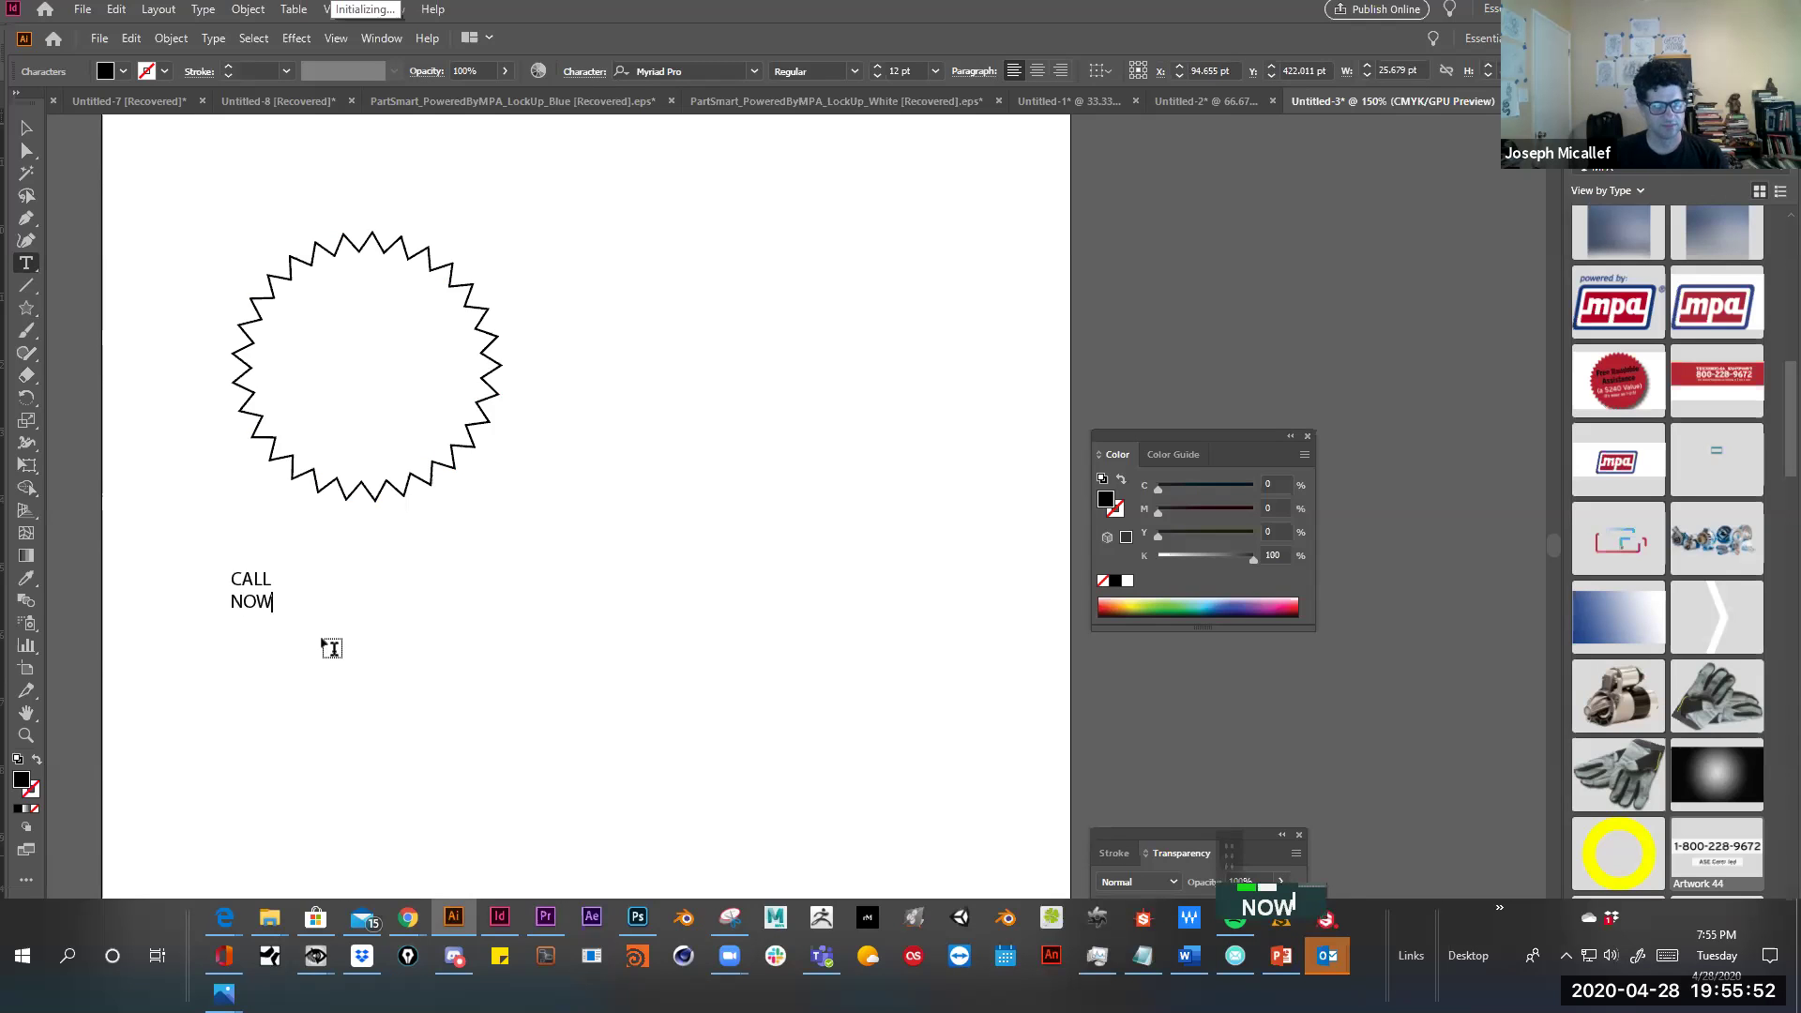
Enlarge the whole CALL NOW text to 34 pt
{"action": "key", "text": "ctrl+a"}
{"action": "key", "text": "ctrl+shift+period"}
{"action": "key", "text": "ctrl+shift+period"}
{"action": "key", "text": "ctrl+shift+period"}
{"action": "key", "text": "ctrl+shift+period"}
{"action": "key", "text": "ctrl+shift+period"}
{"action": "key", "text": "ctrl+shift+period"}
{"action": "key", "text": "ctrl+shift+period"}
{"action": "key", "text": "ctrl+shift+period"}
{"action": "key", "text": "ctrl+shift+period"}
{"action": "key", "text": "ctrl+shift+period"}
{"action": "key", "text": "ctrl+shift+period"}
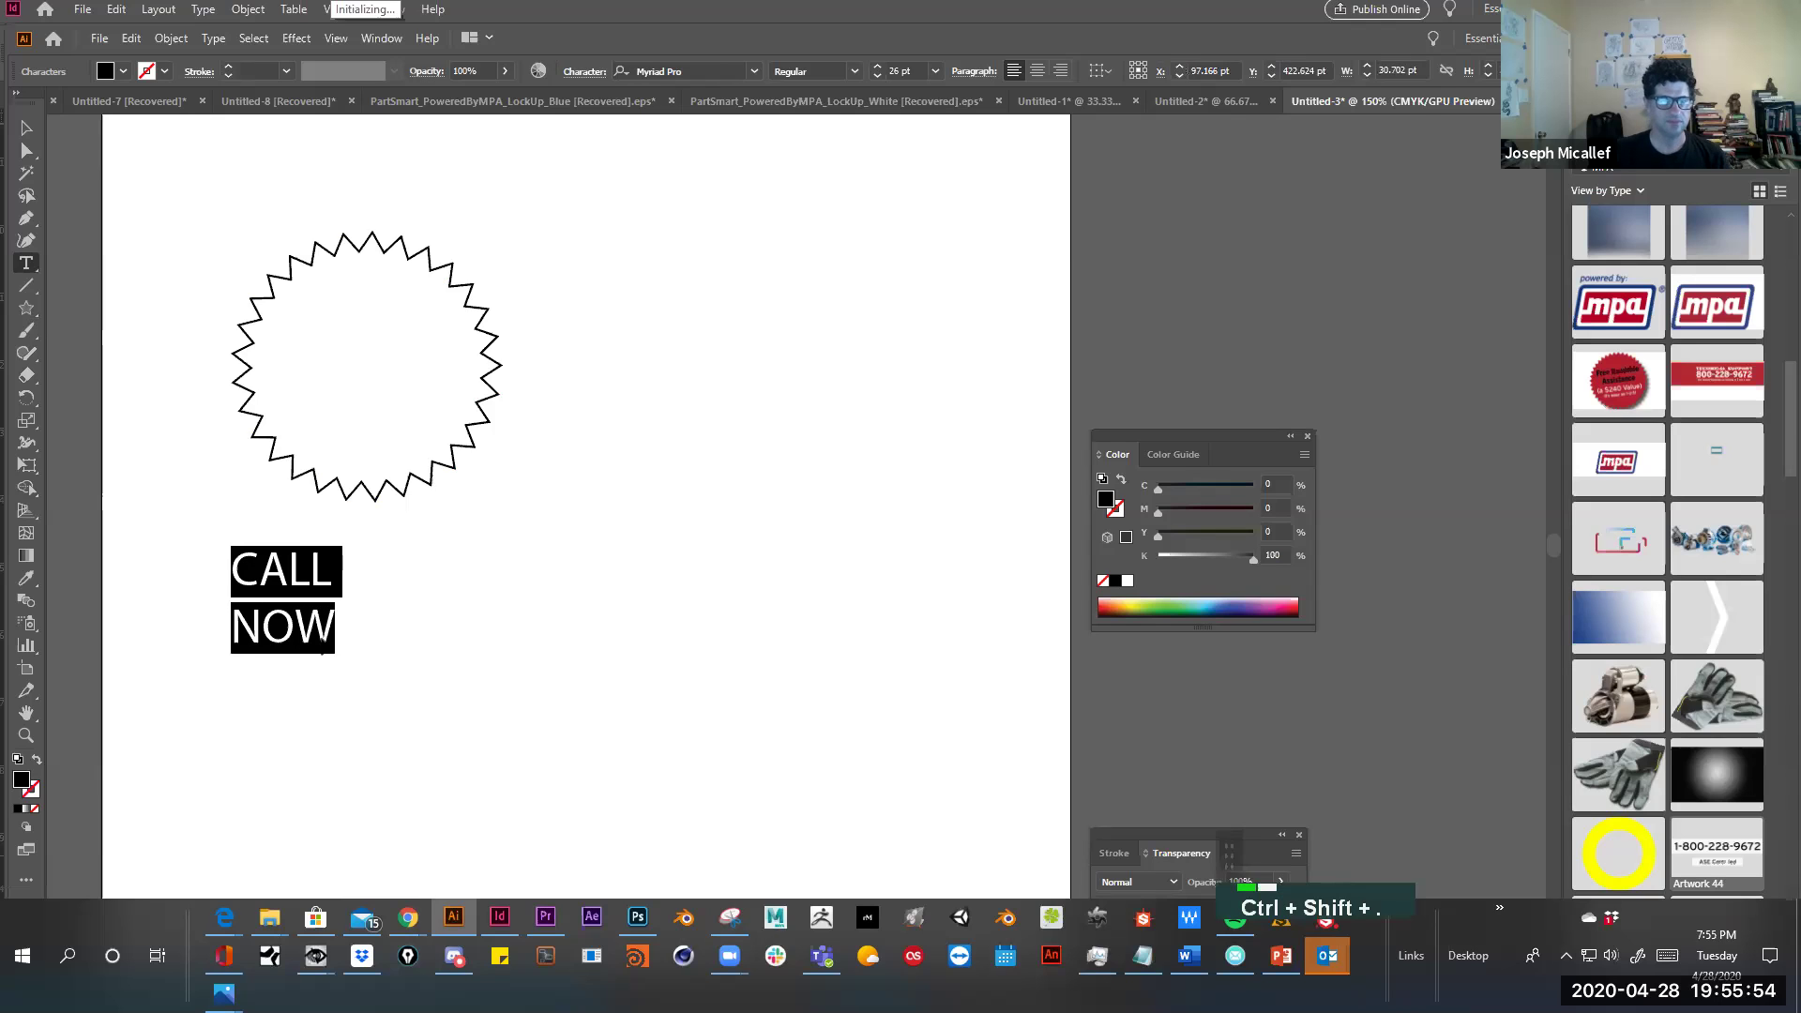
Set the CALL NOW text in Bungee Inline and center-align its two lines
{"action": "left_click", "coordinate": [214, 38]}
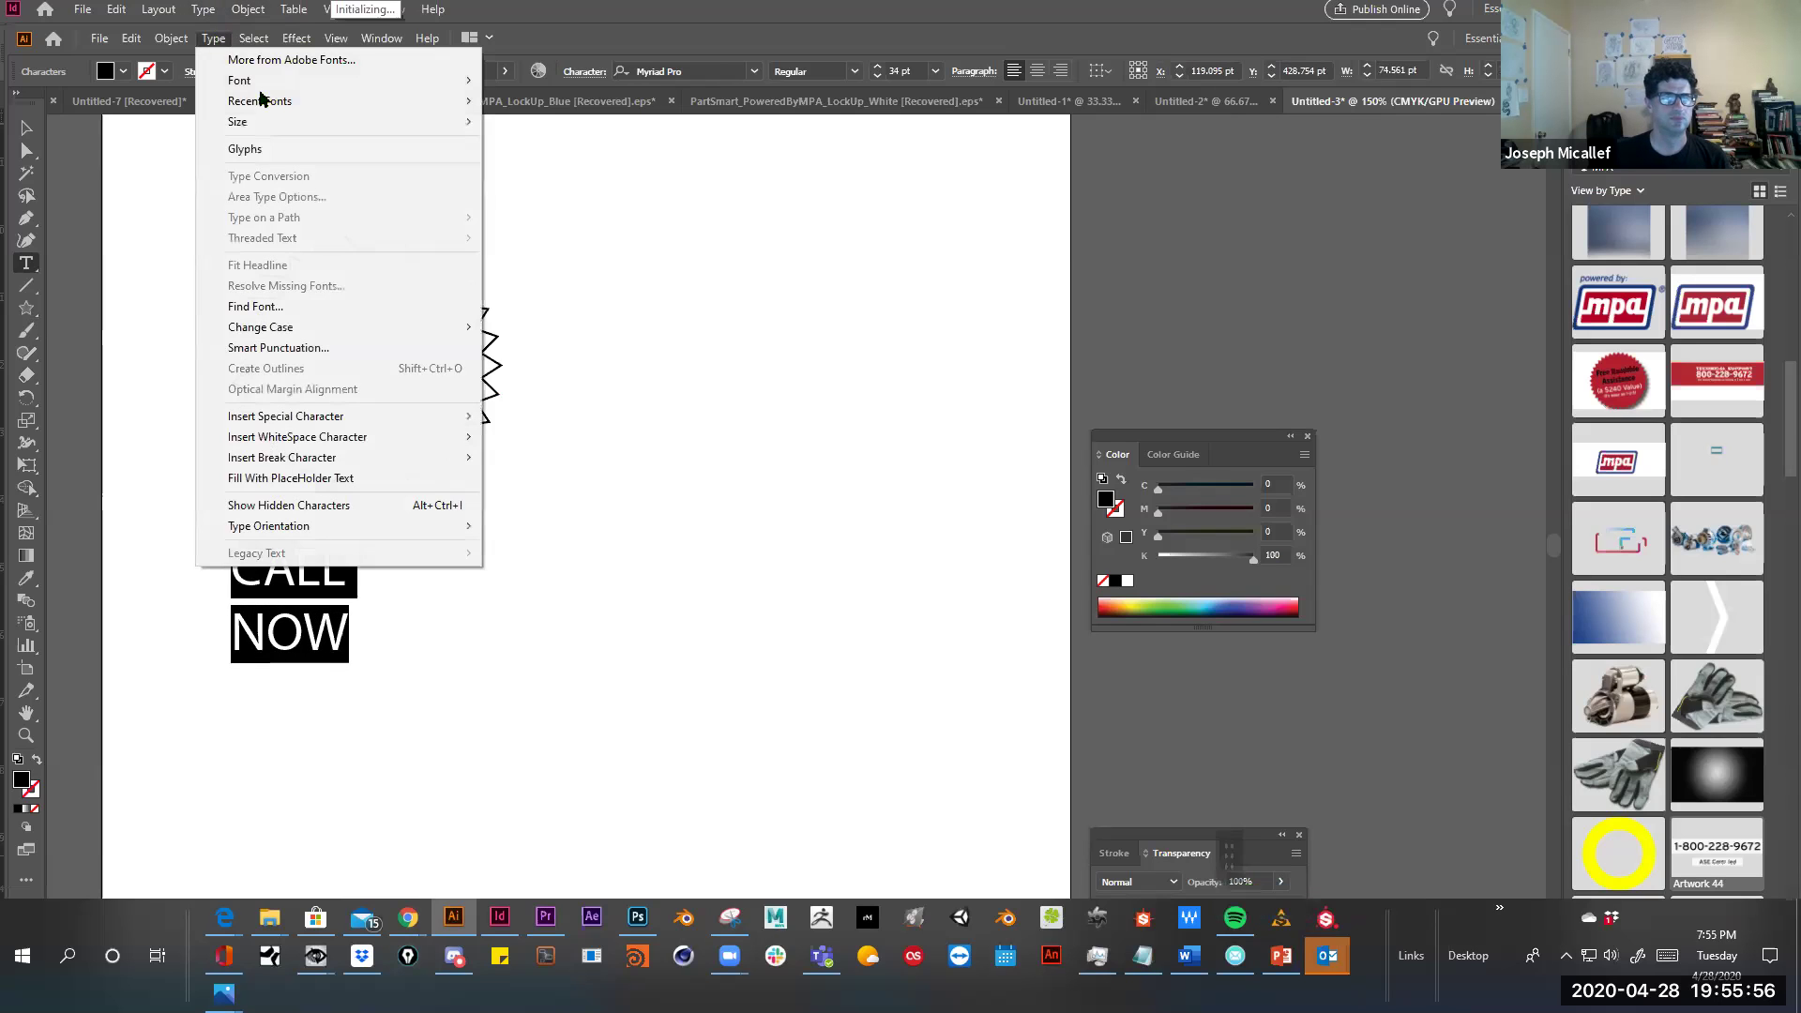
{"action": "mouse_move", "coordinate": [282, 89]}
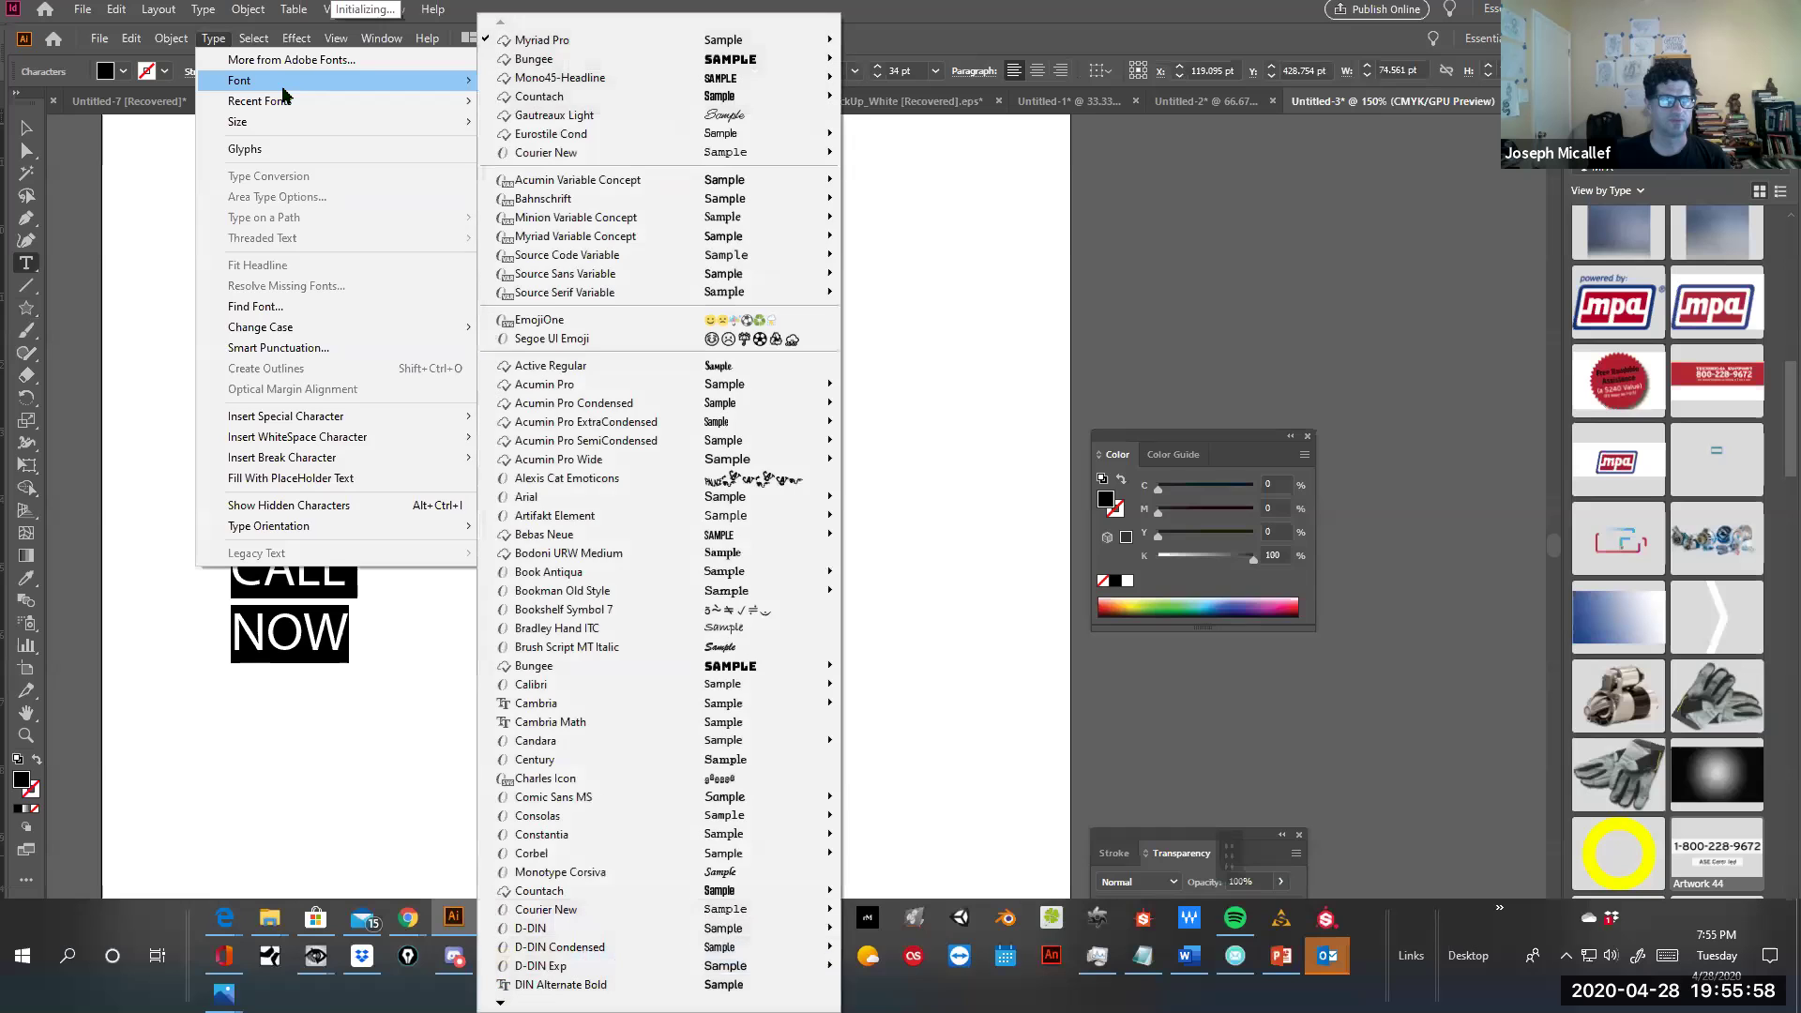
{"action": "mouse_move", "coordinate": [660, 667]}
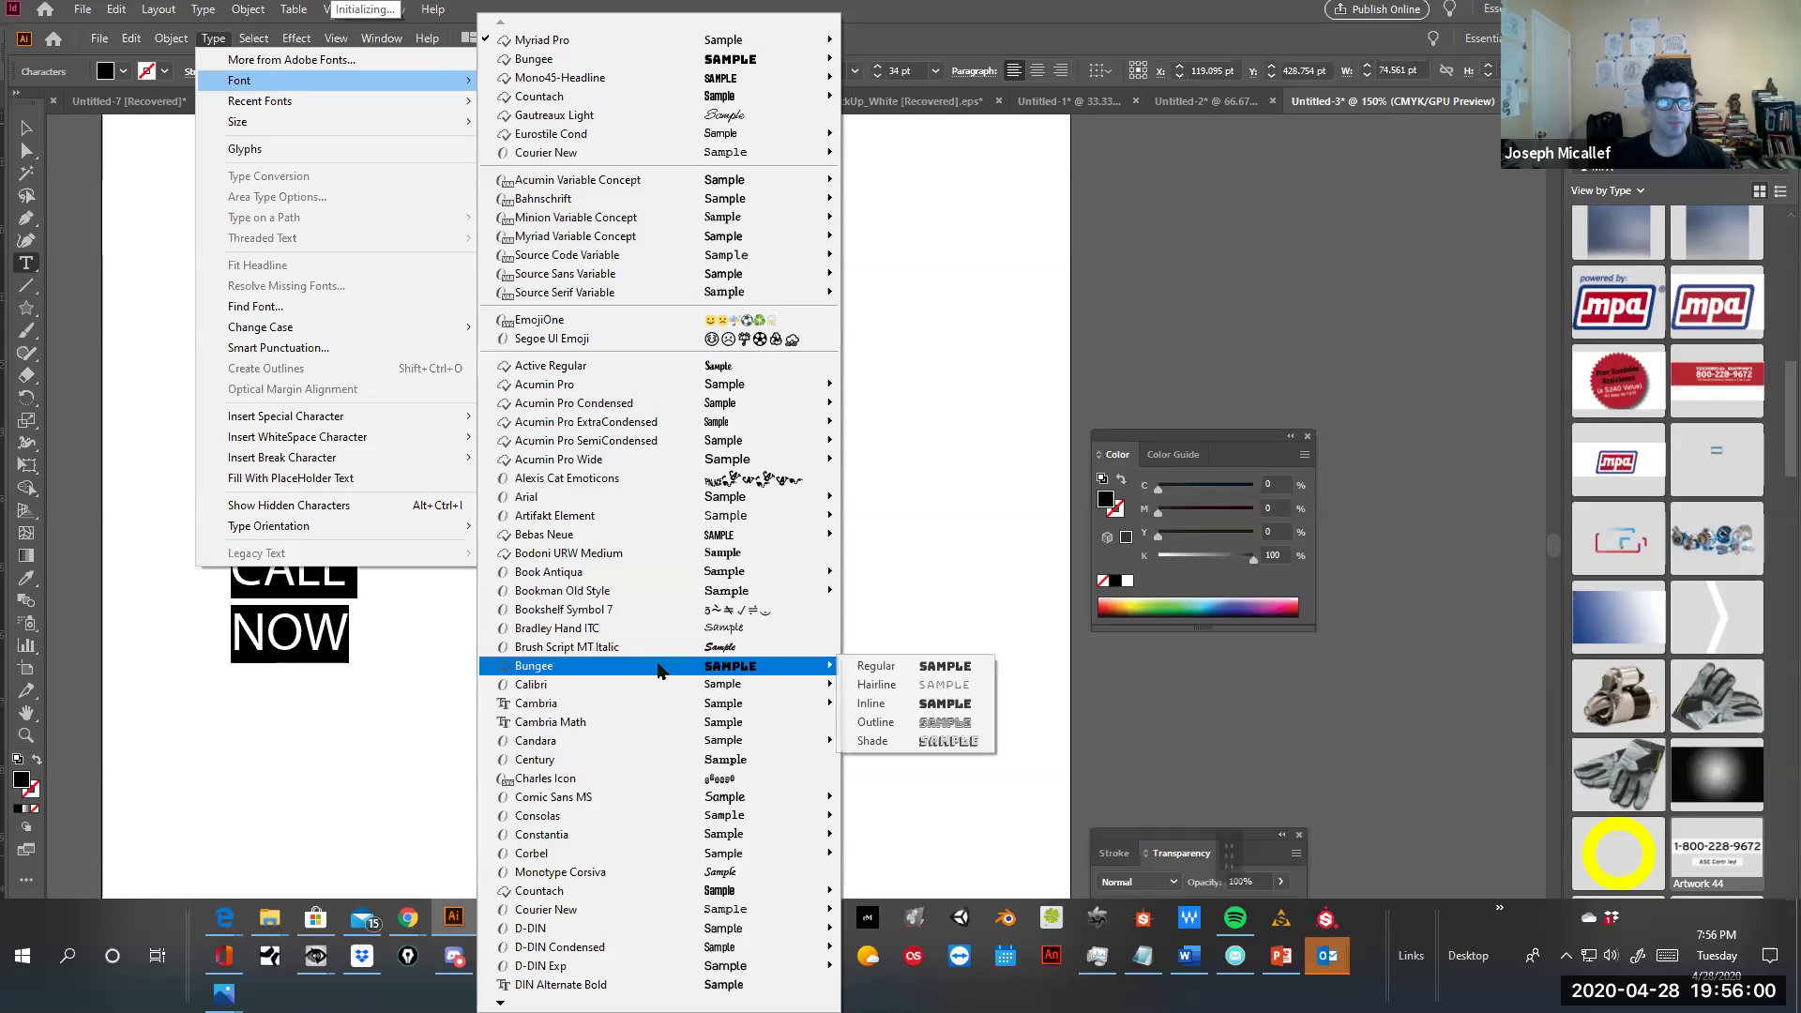
{"action": "left_click", "coordinate": [872, 703]}
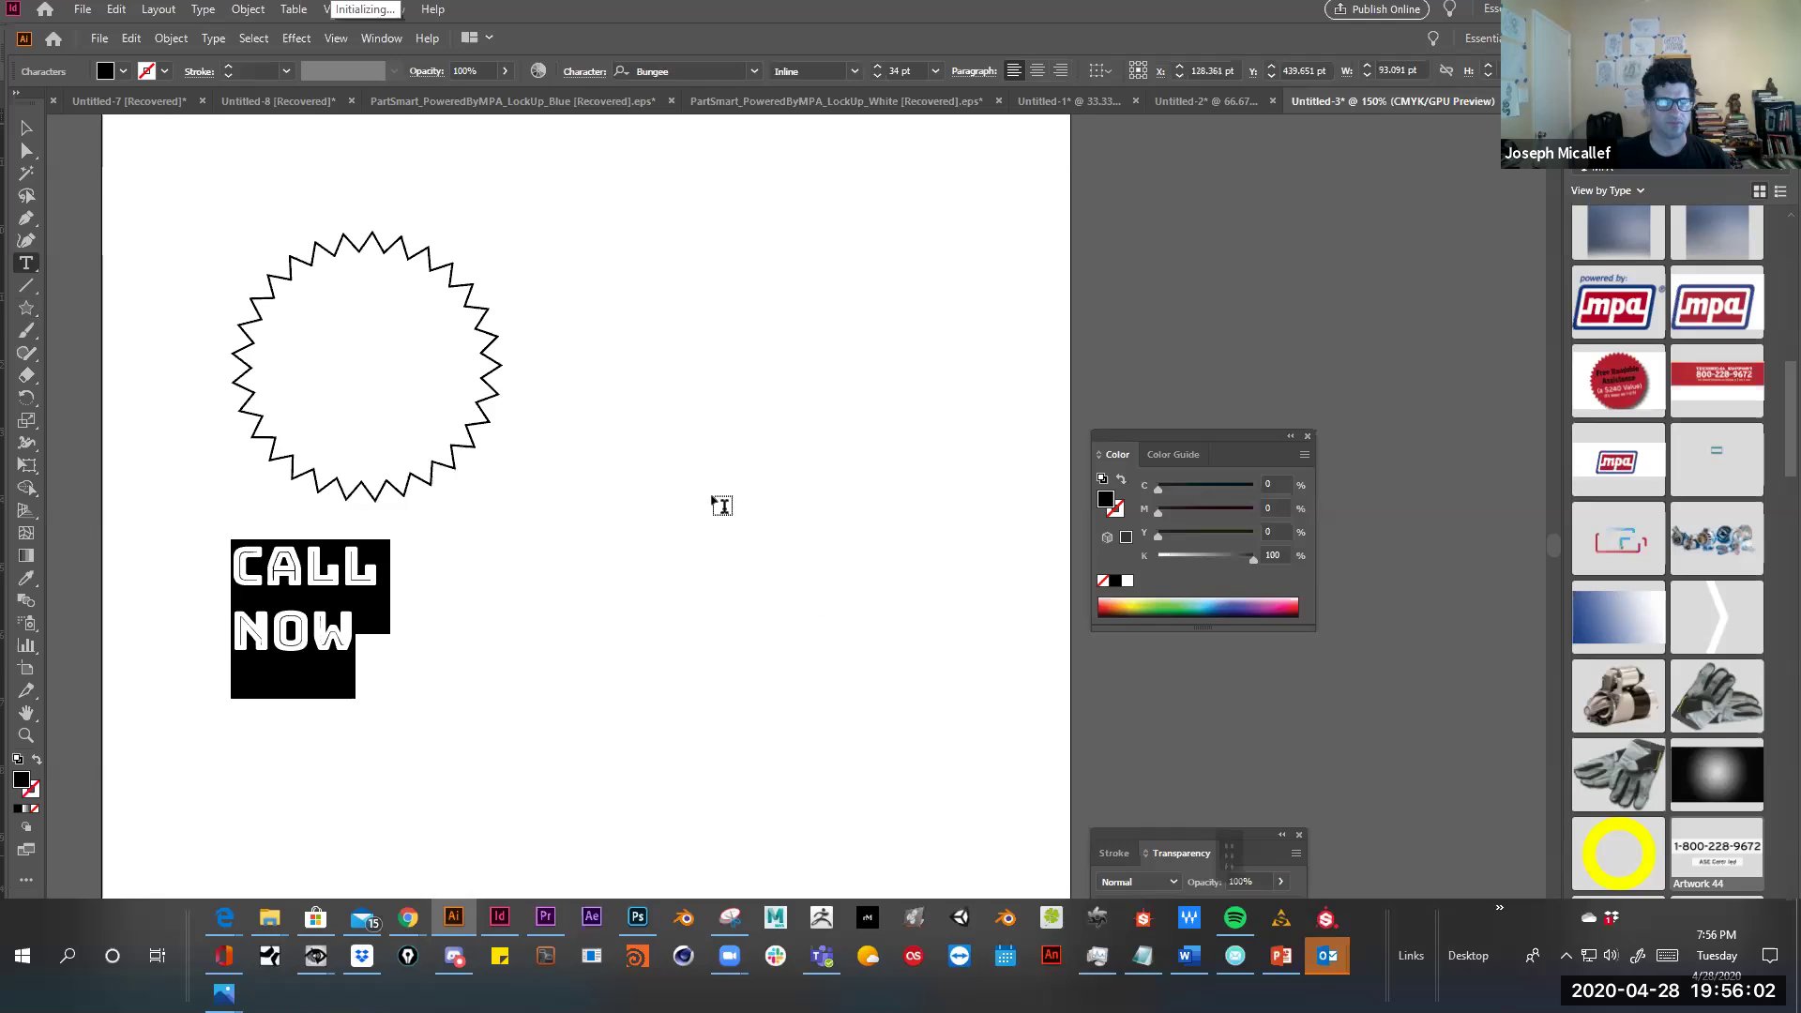
{"action": "key", "text": "ctrl+shift+c"}
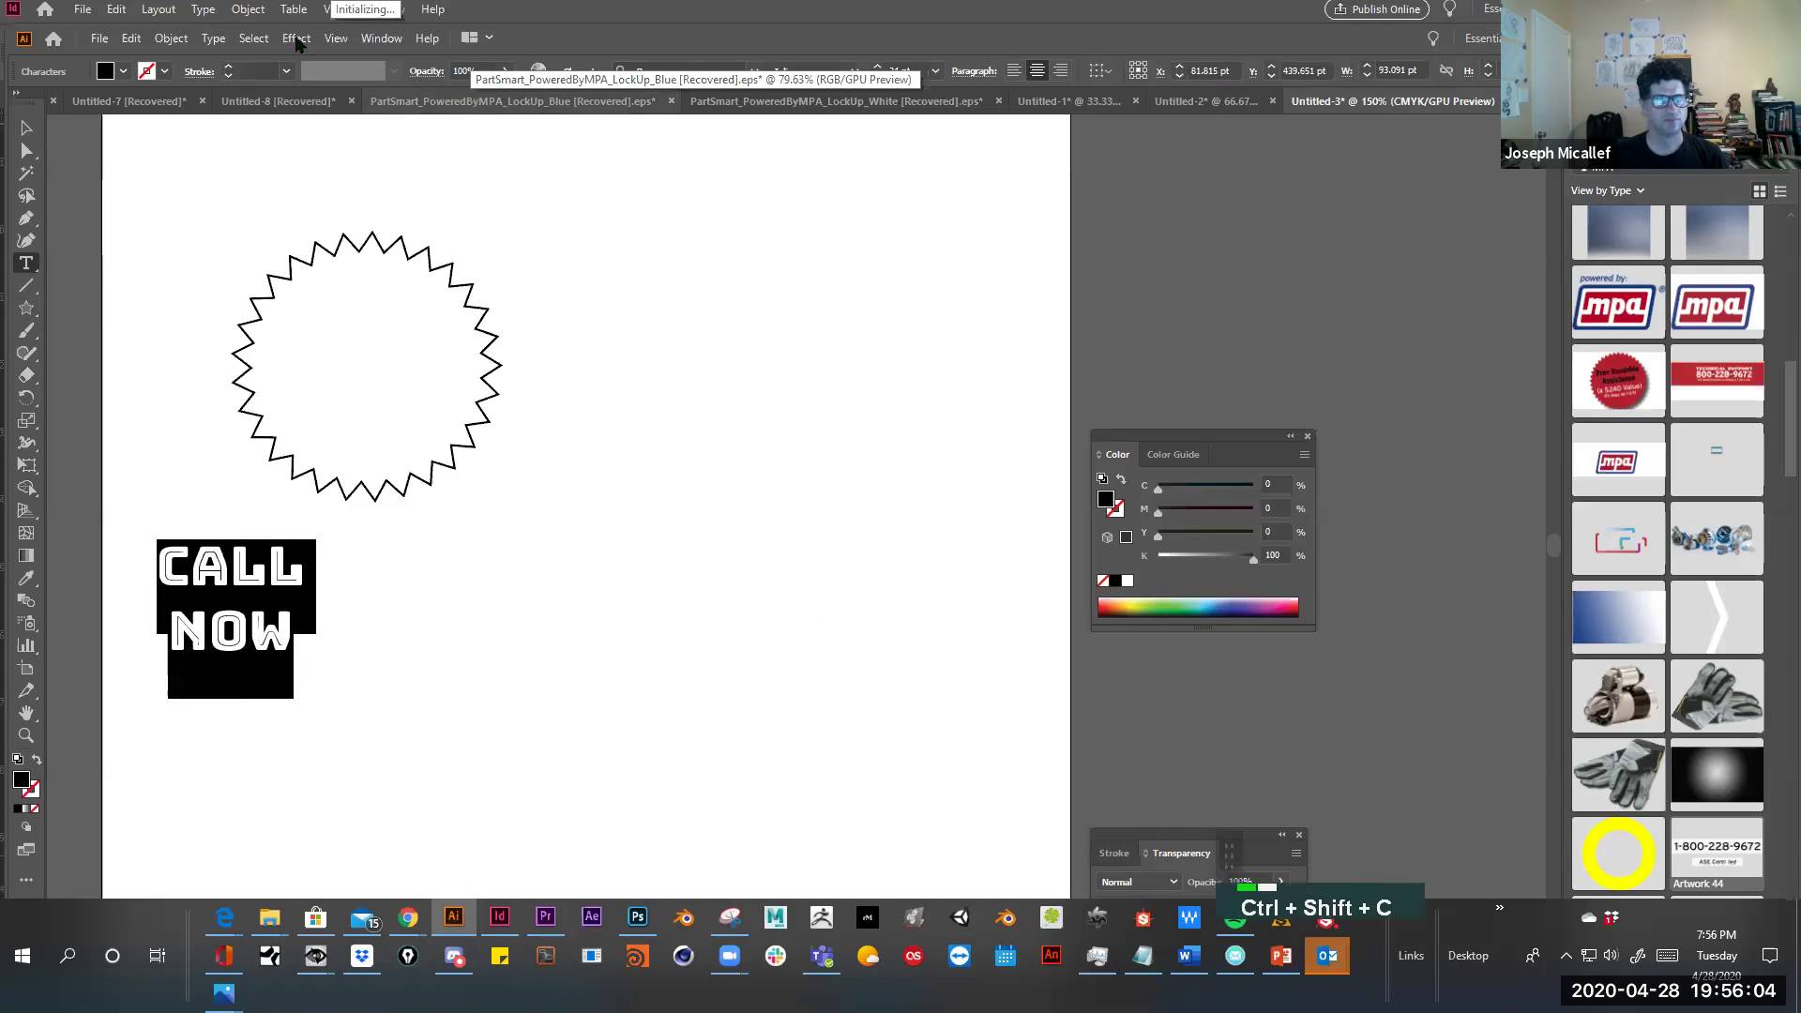
Move the CALL NOW text into the middle of the starburst and deselect it
{"action": "left_click", "coordinate": [25, 128]}
{"action": "left_click_drag", "start_coordinate": [226, 538], "coordinate": [372, 335]}
{"action": "left_click", "coordinate": [537, 441]}
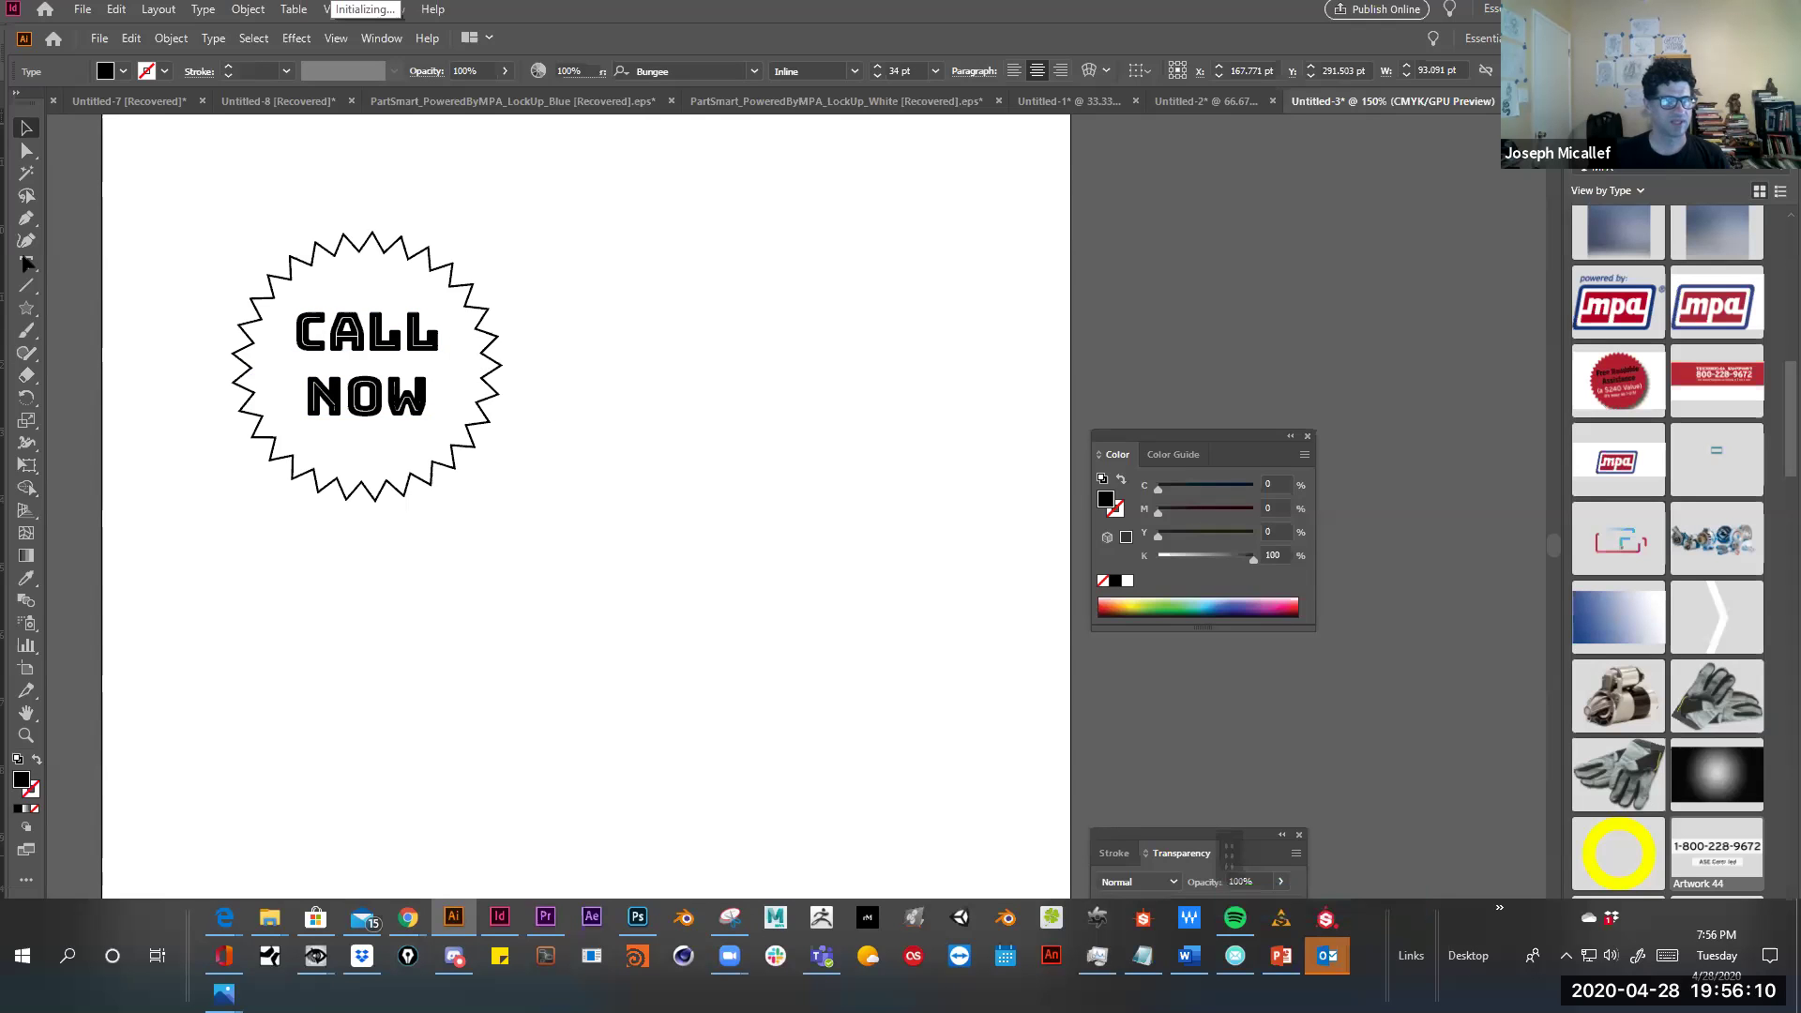
{"action": "key", "text": "ctrl+a"}
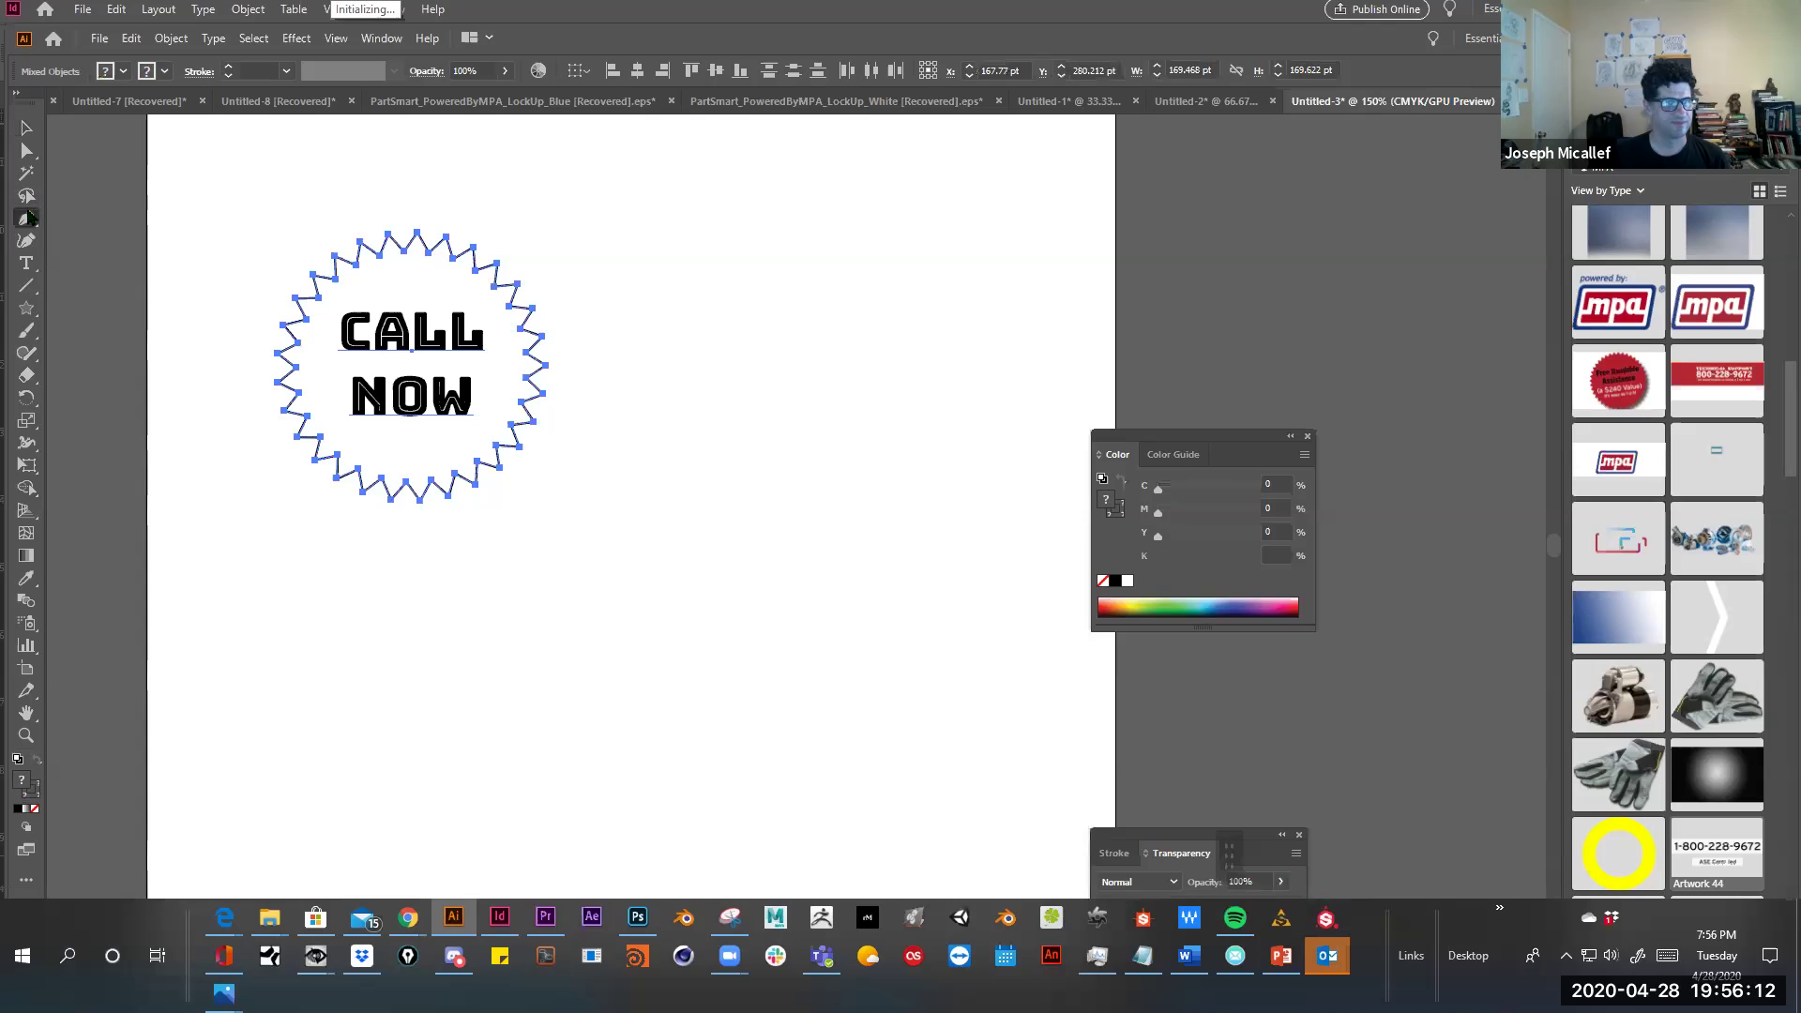
{"action": "left_click_drag", "start_coordinate": [331, 672], "coordinate": [409, 678]}
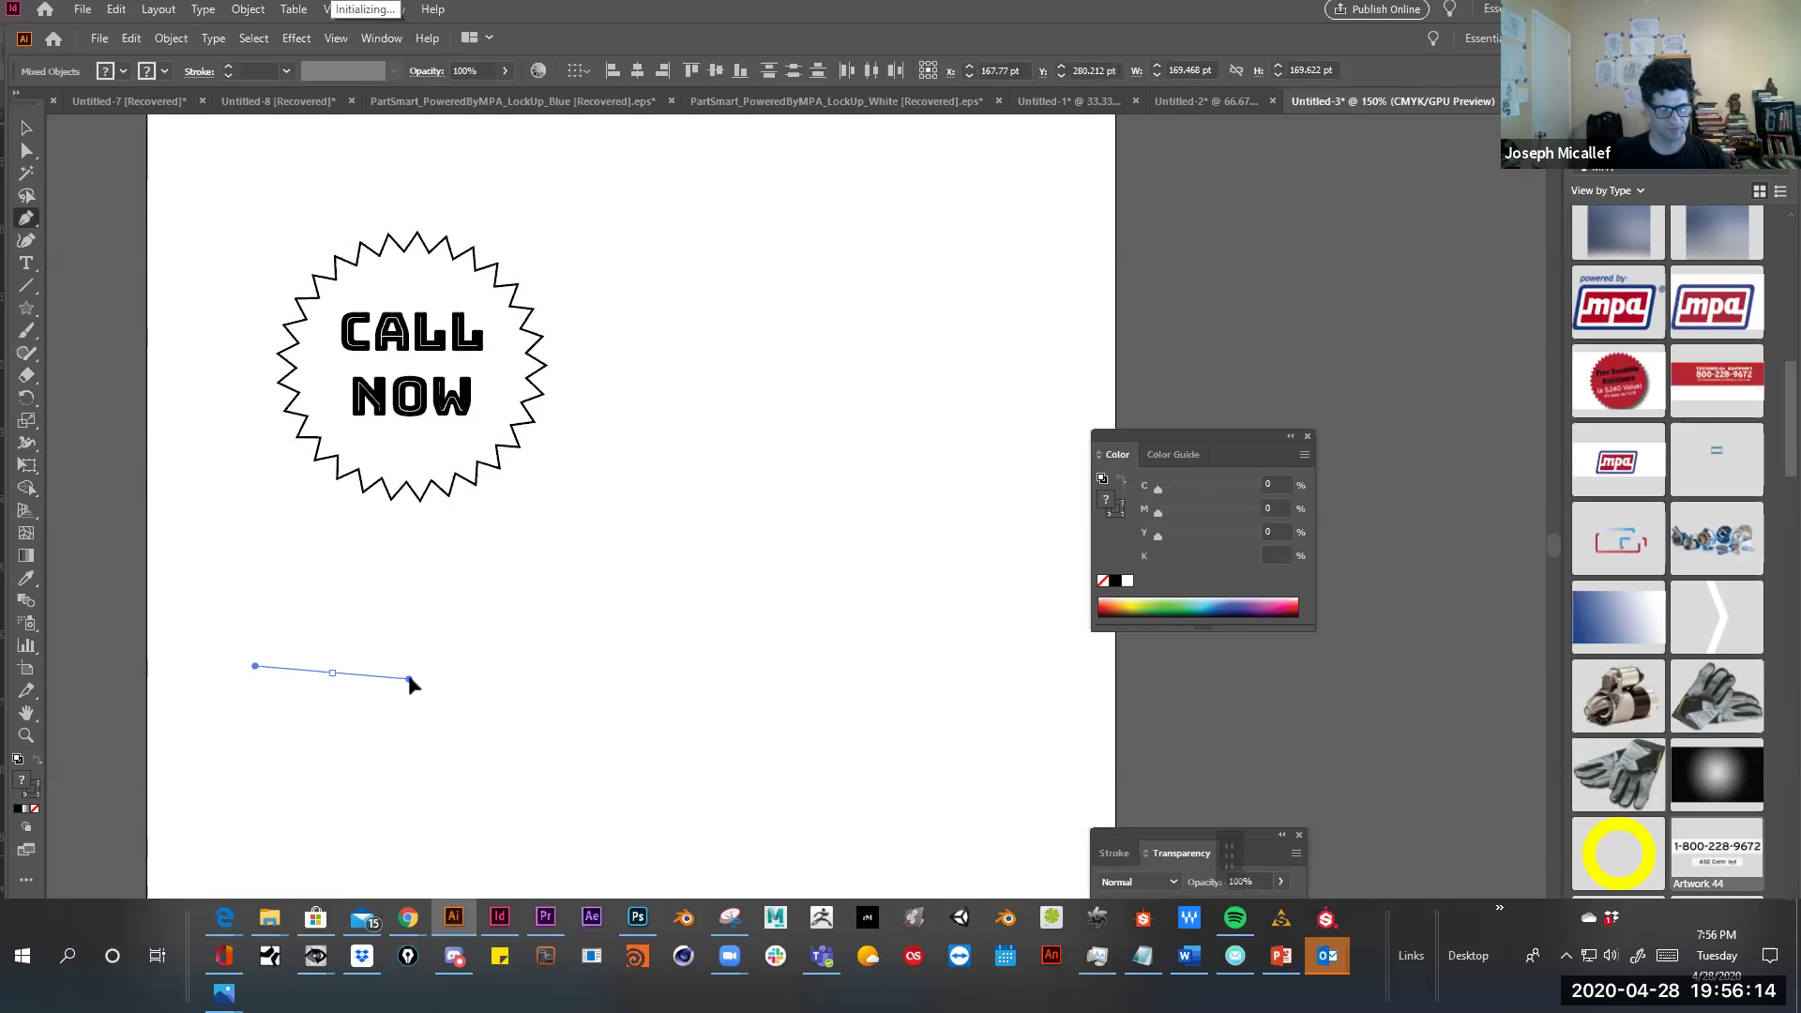
{"action": "left_click_drag", "start_coordinate": [530, 579], "coordinate": [541, 575]}
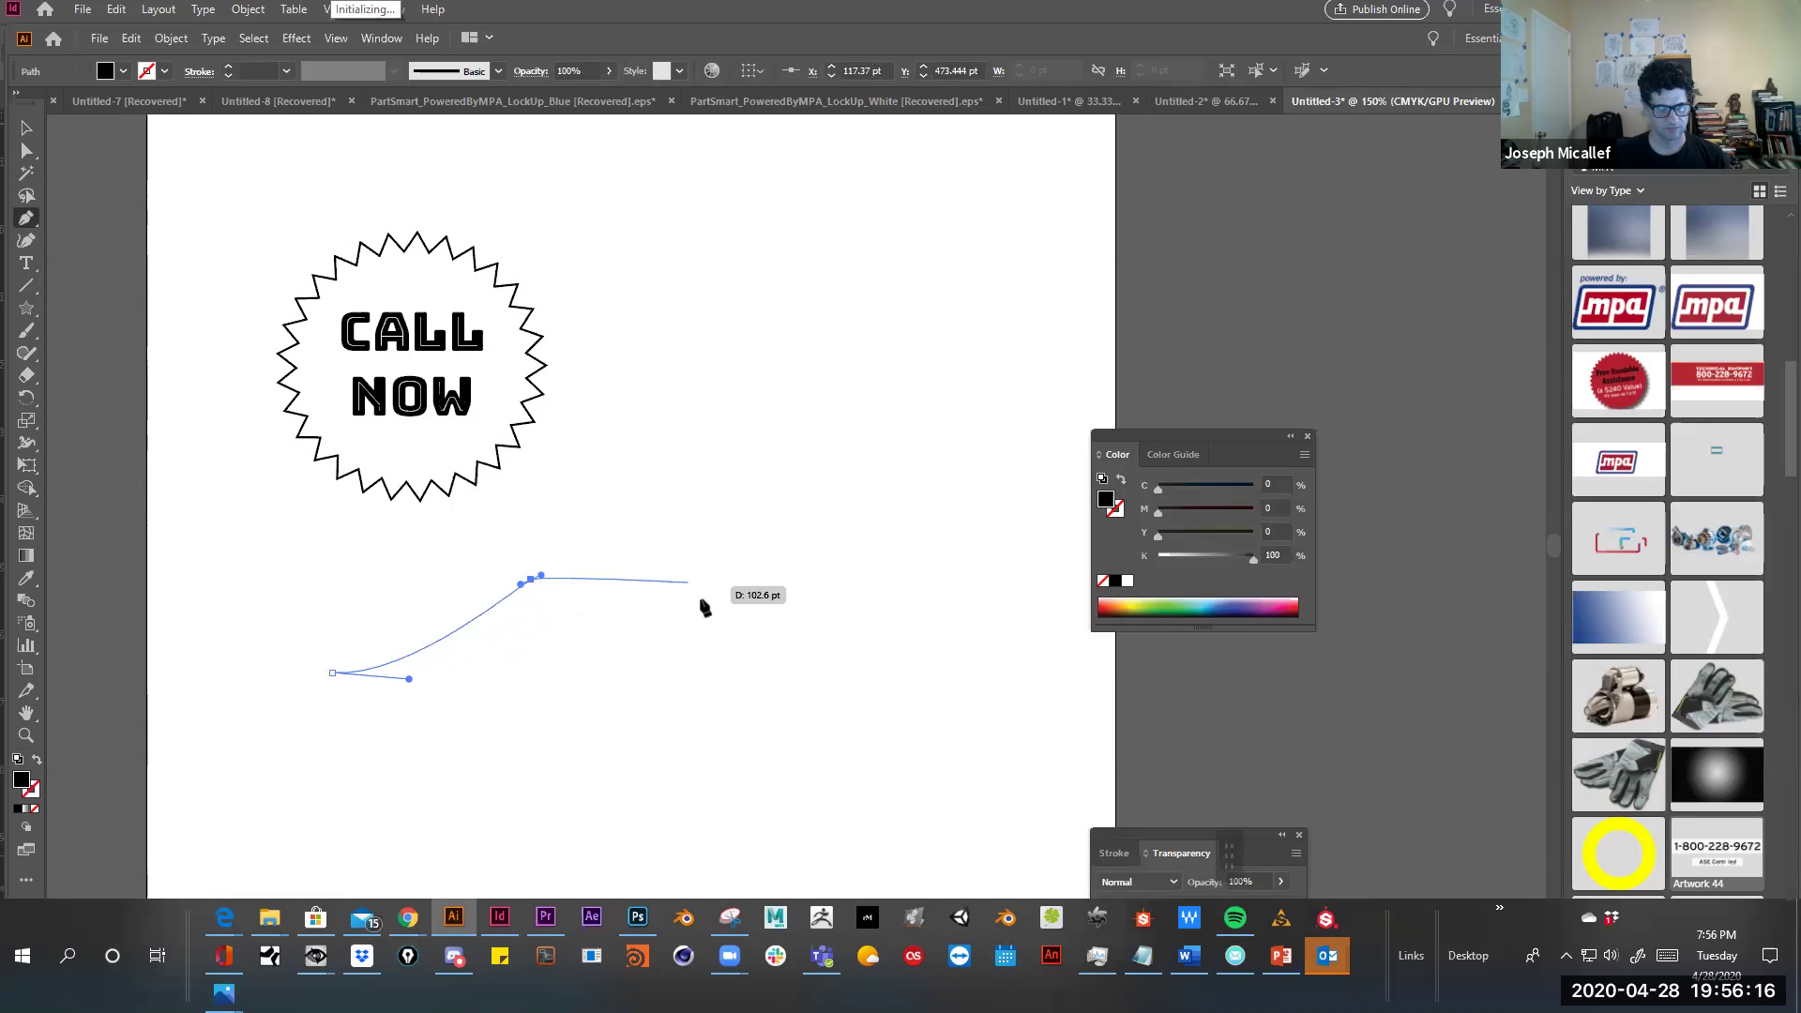
{"action": "key", "text": "ctrl+z"}
{"action": "key", "text": "ctrl+z"}
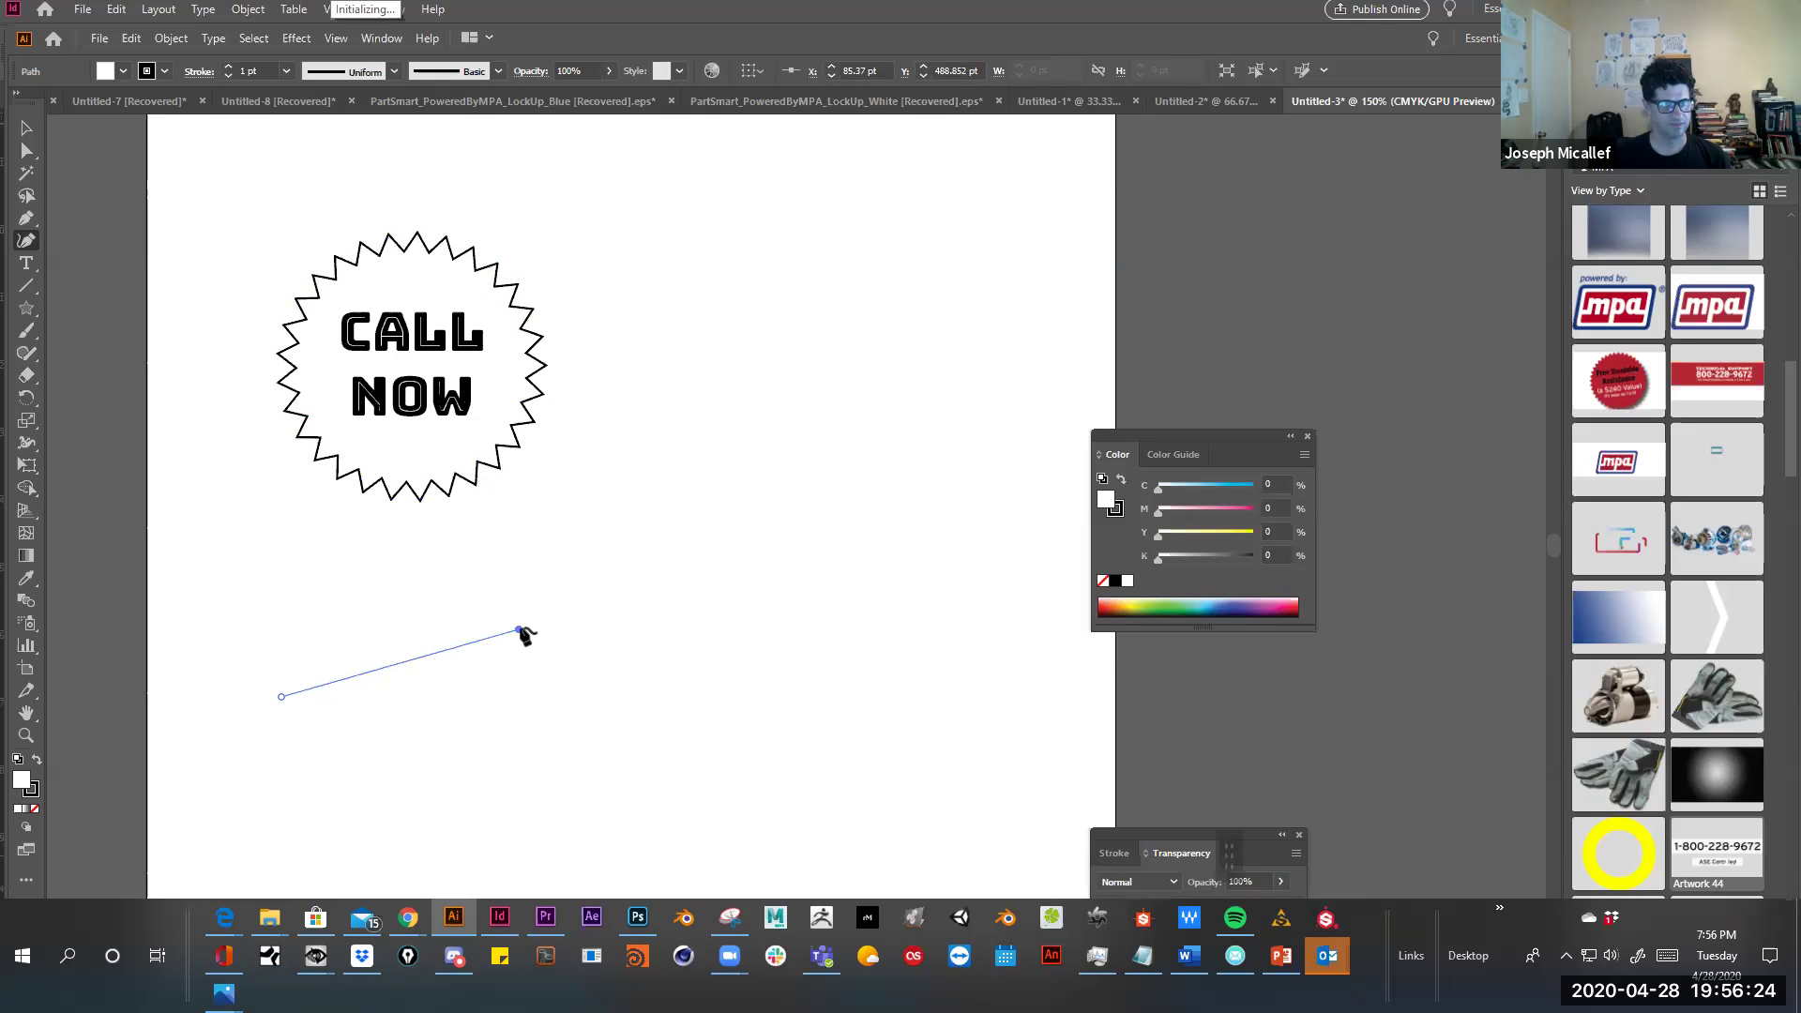
Draw an open wavy curve about 339 pt wide below the starburst with the Curvature Tool, and end the path
{"action": "left_click", "coordinate": [477, 622]}
{"action": "left_click", "coordinate": [638, 701]}
{"action": "left_click", "coordinate": [789, 672]}
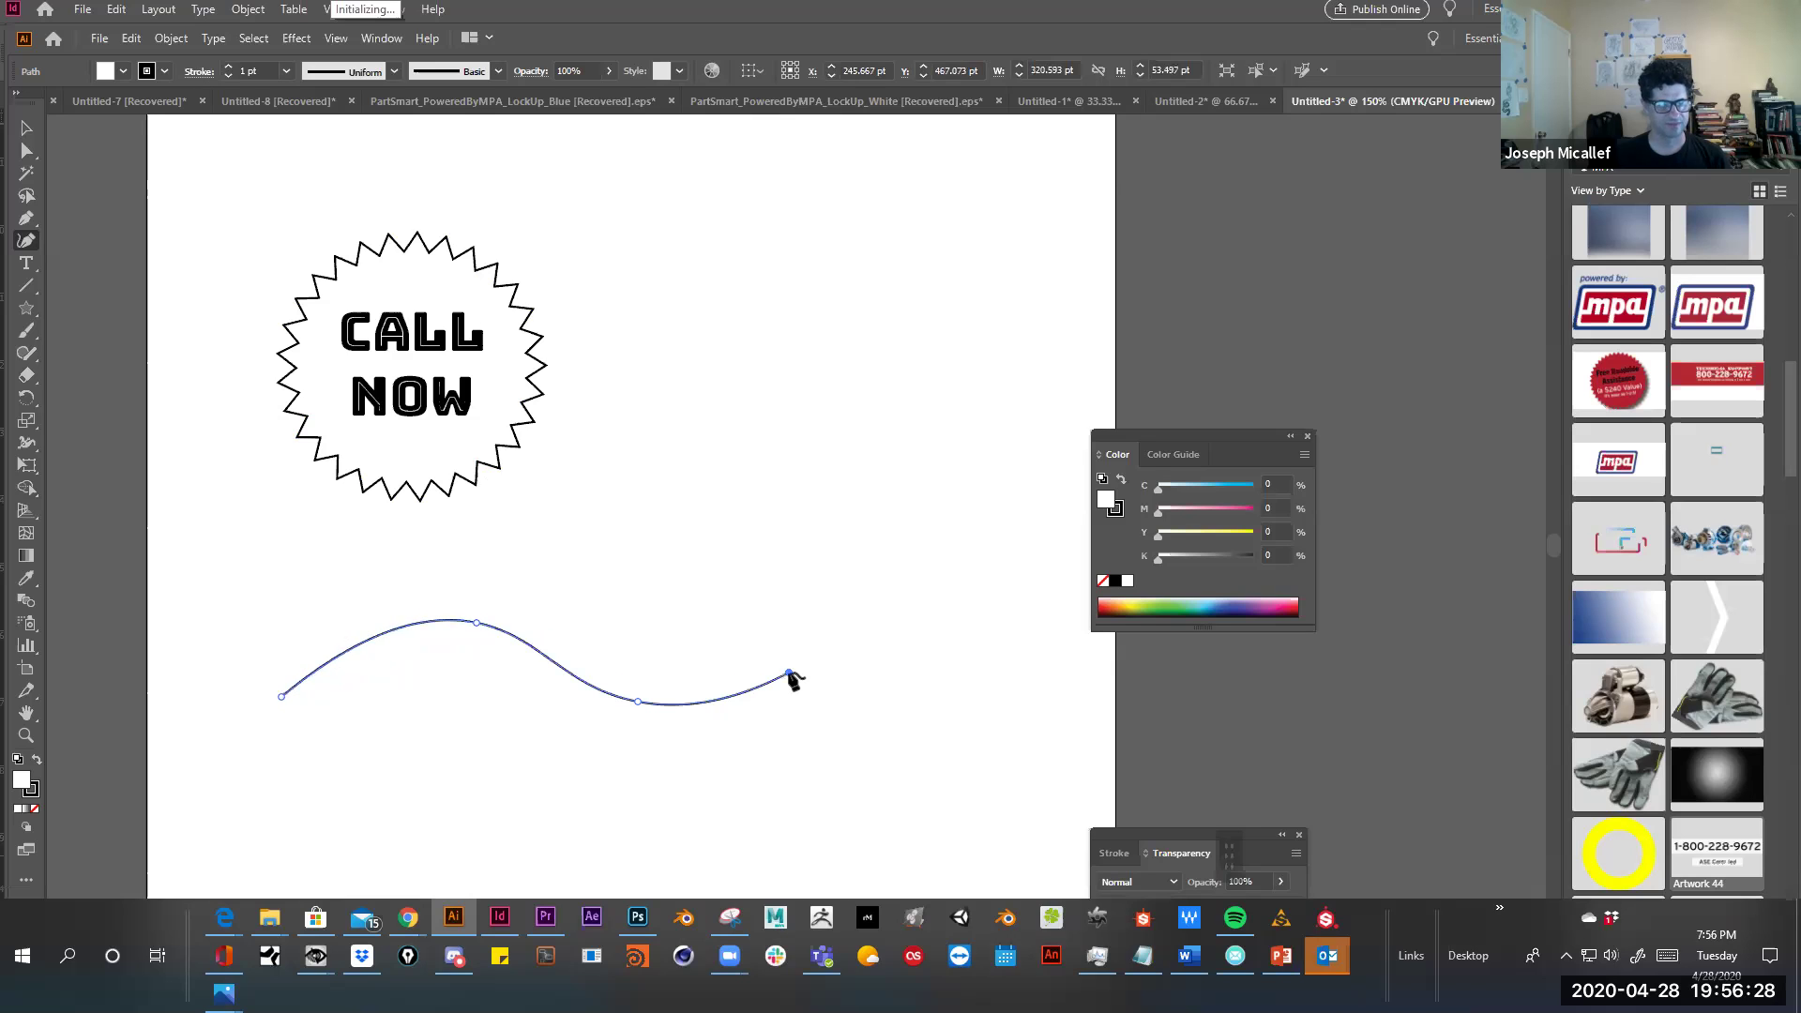
{"action": "right_click", "coordinate": [722, 614]}
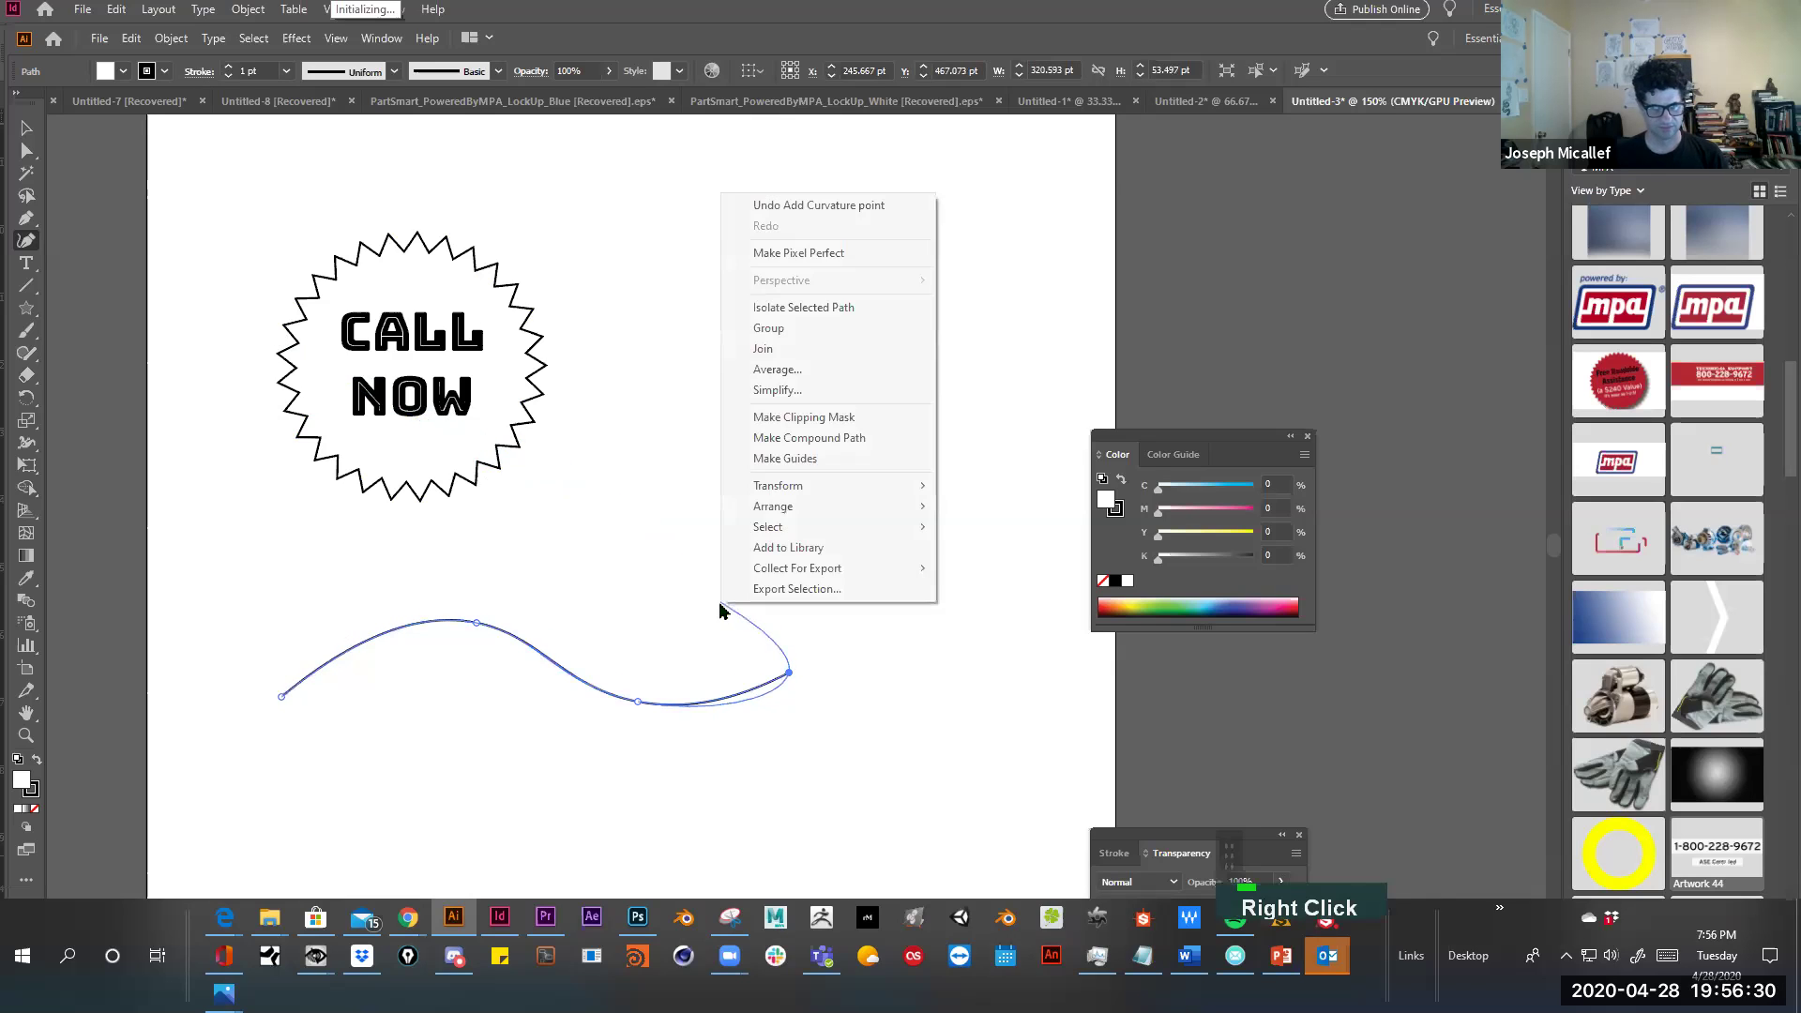
{"action": "key", "text": "Escape"}
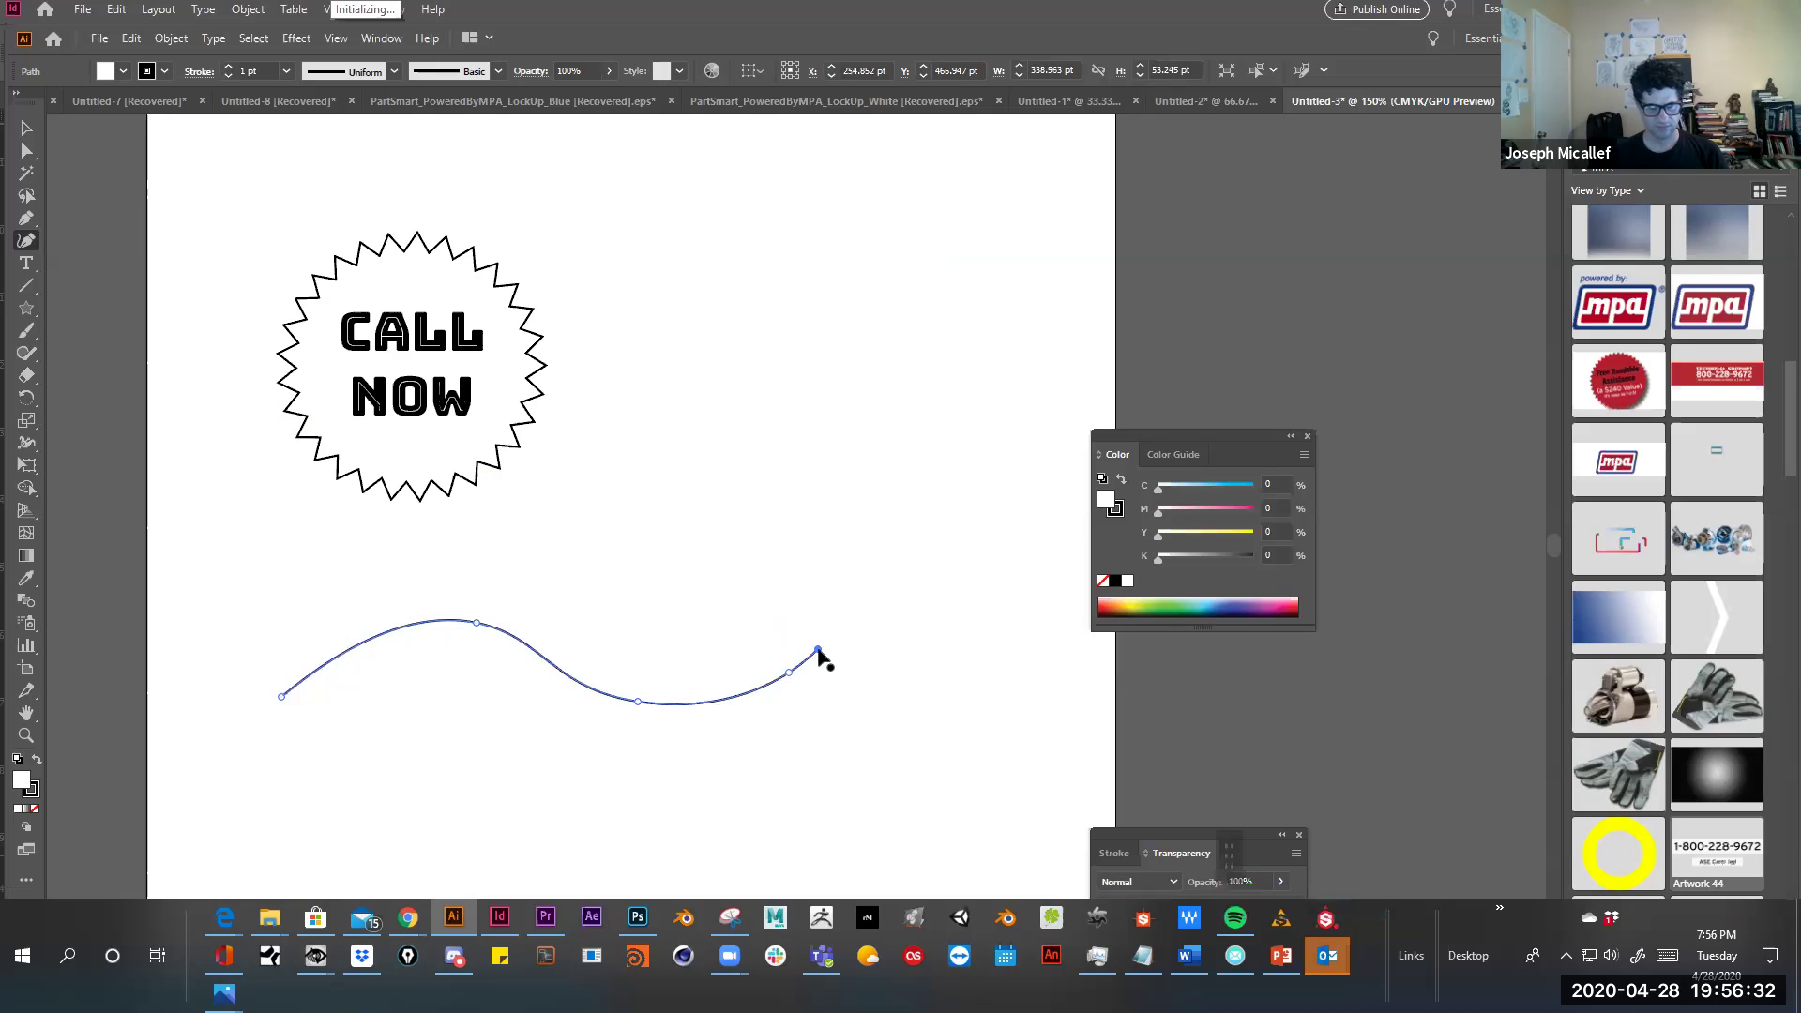
{"action": "key", "text": "Escape"}
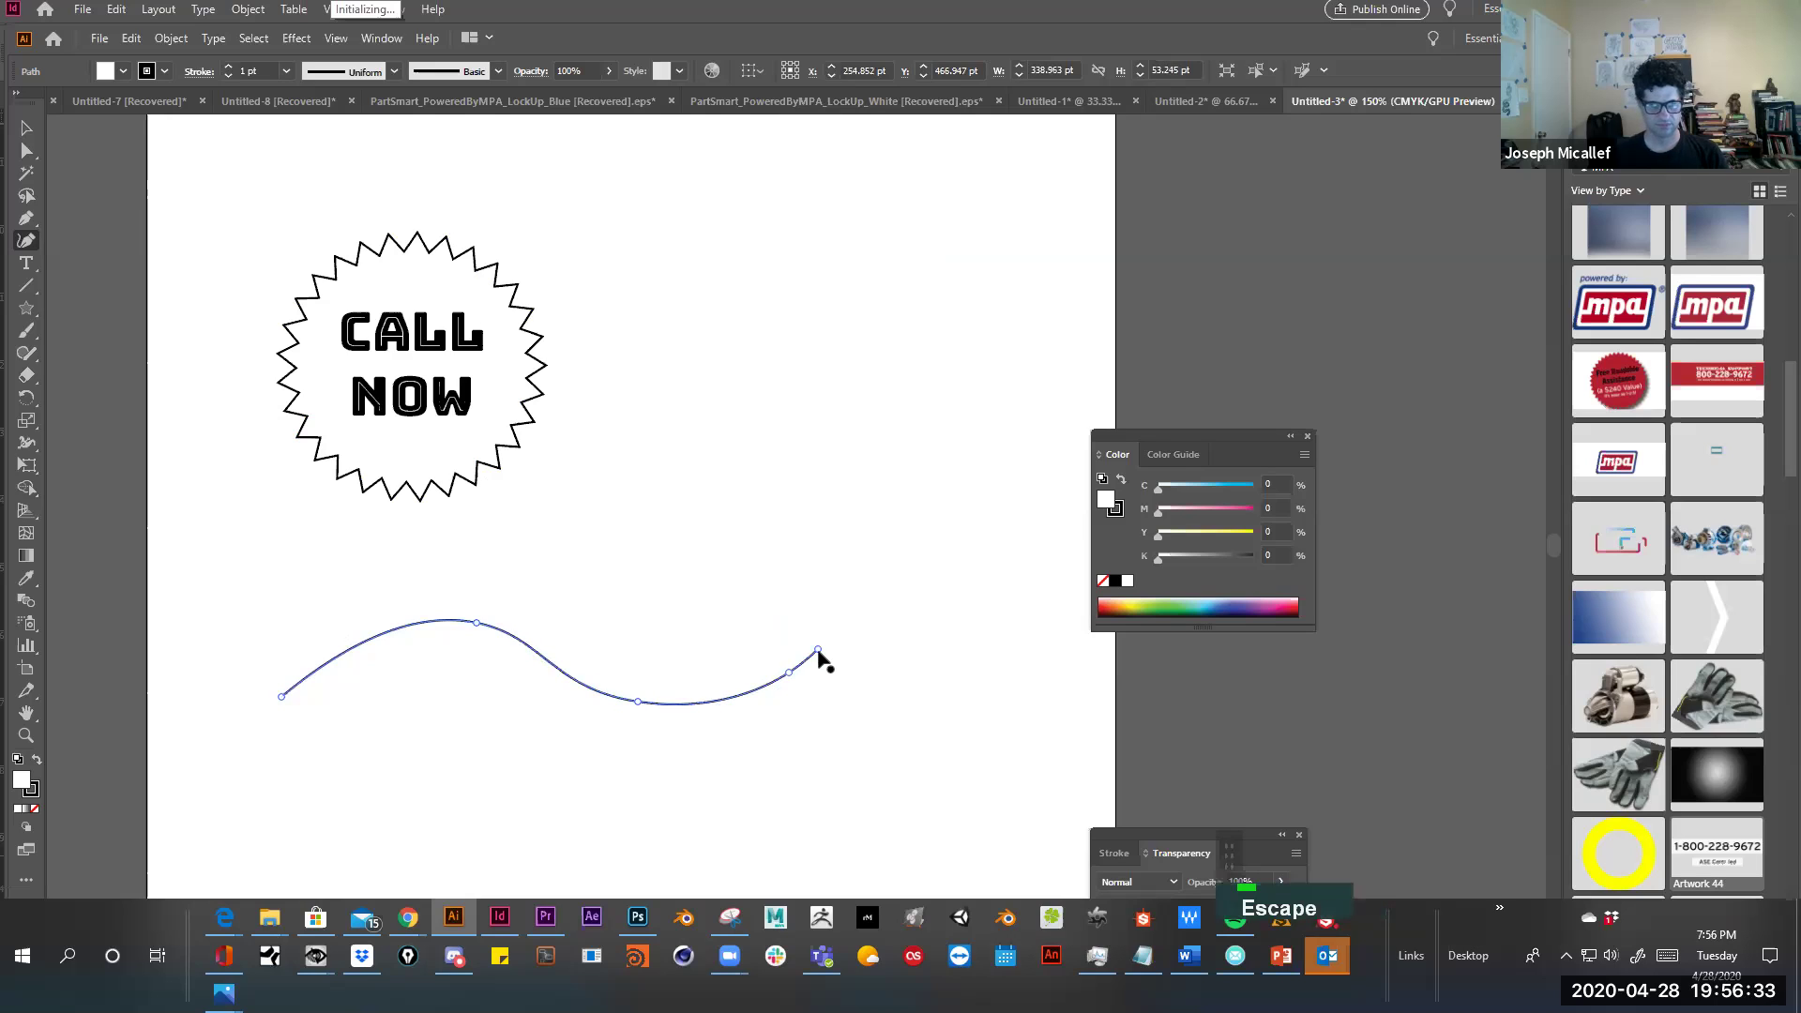
{"action": "left_click", "coordinate": [26, 266]}
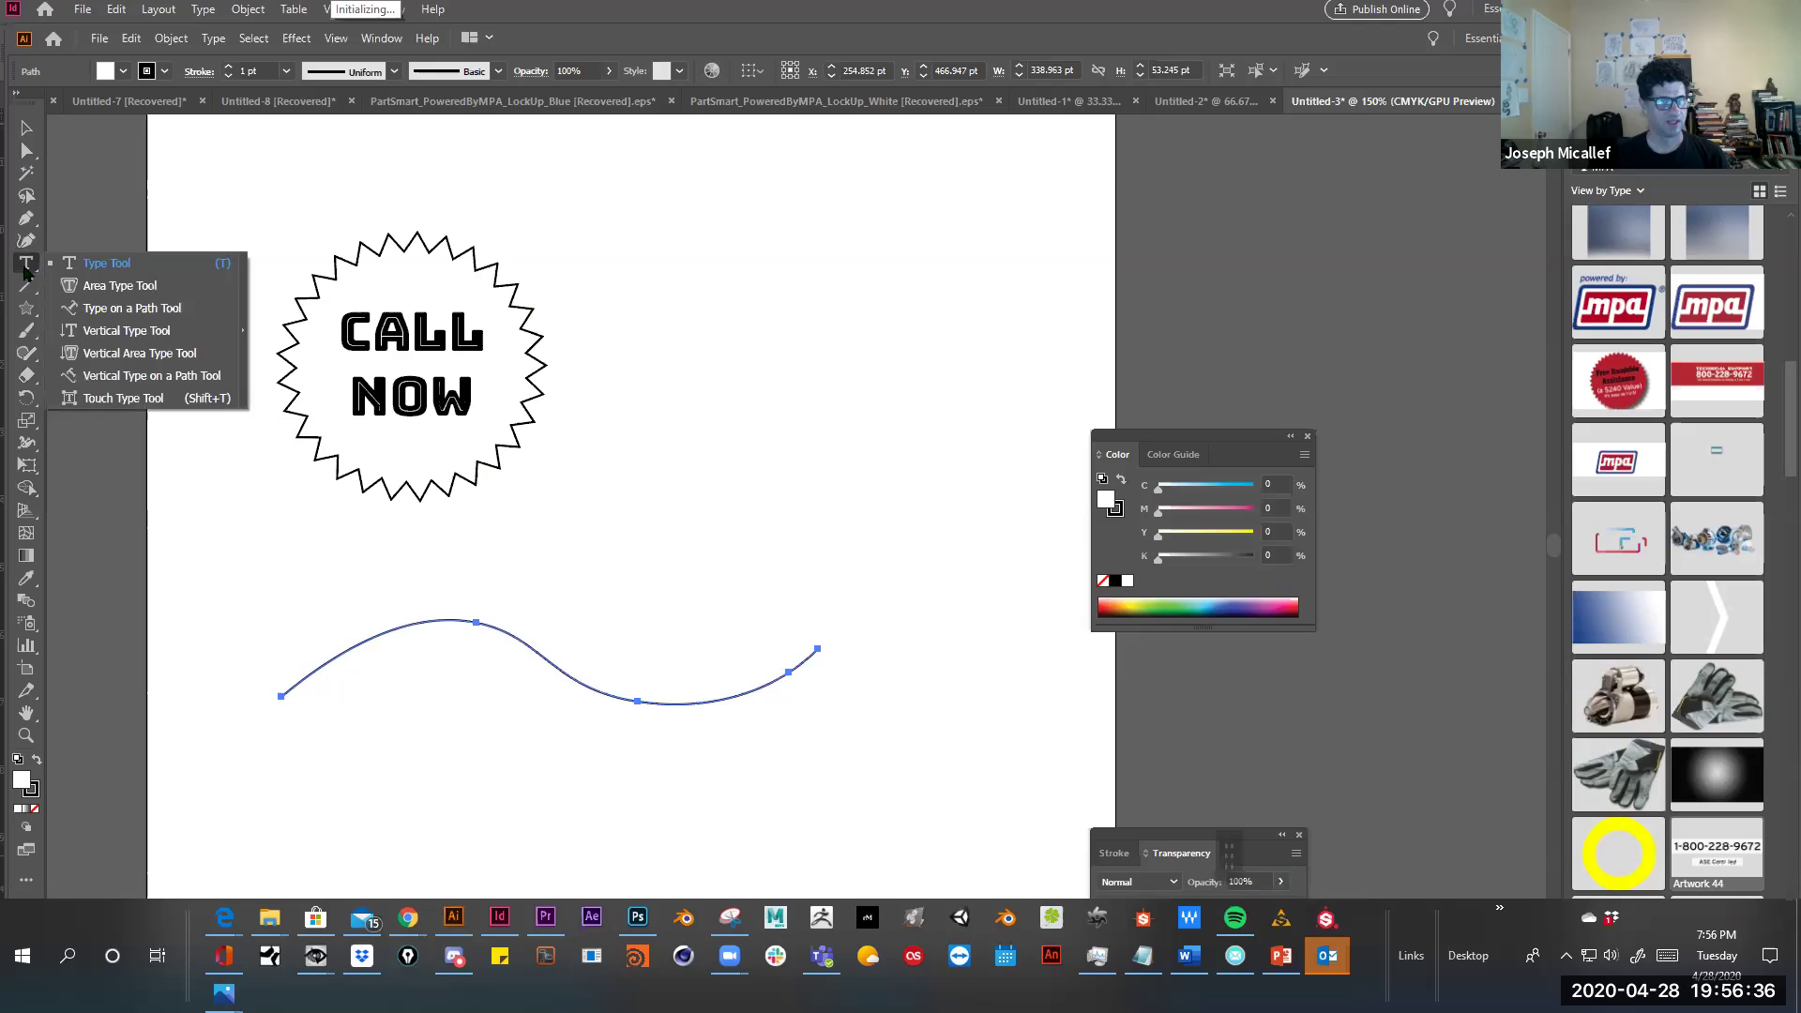
{"action": "left_click", "coordinate": [313, 683]}
{"action": "key", "text": "ctrl+z"}
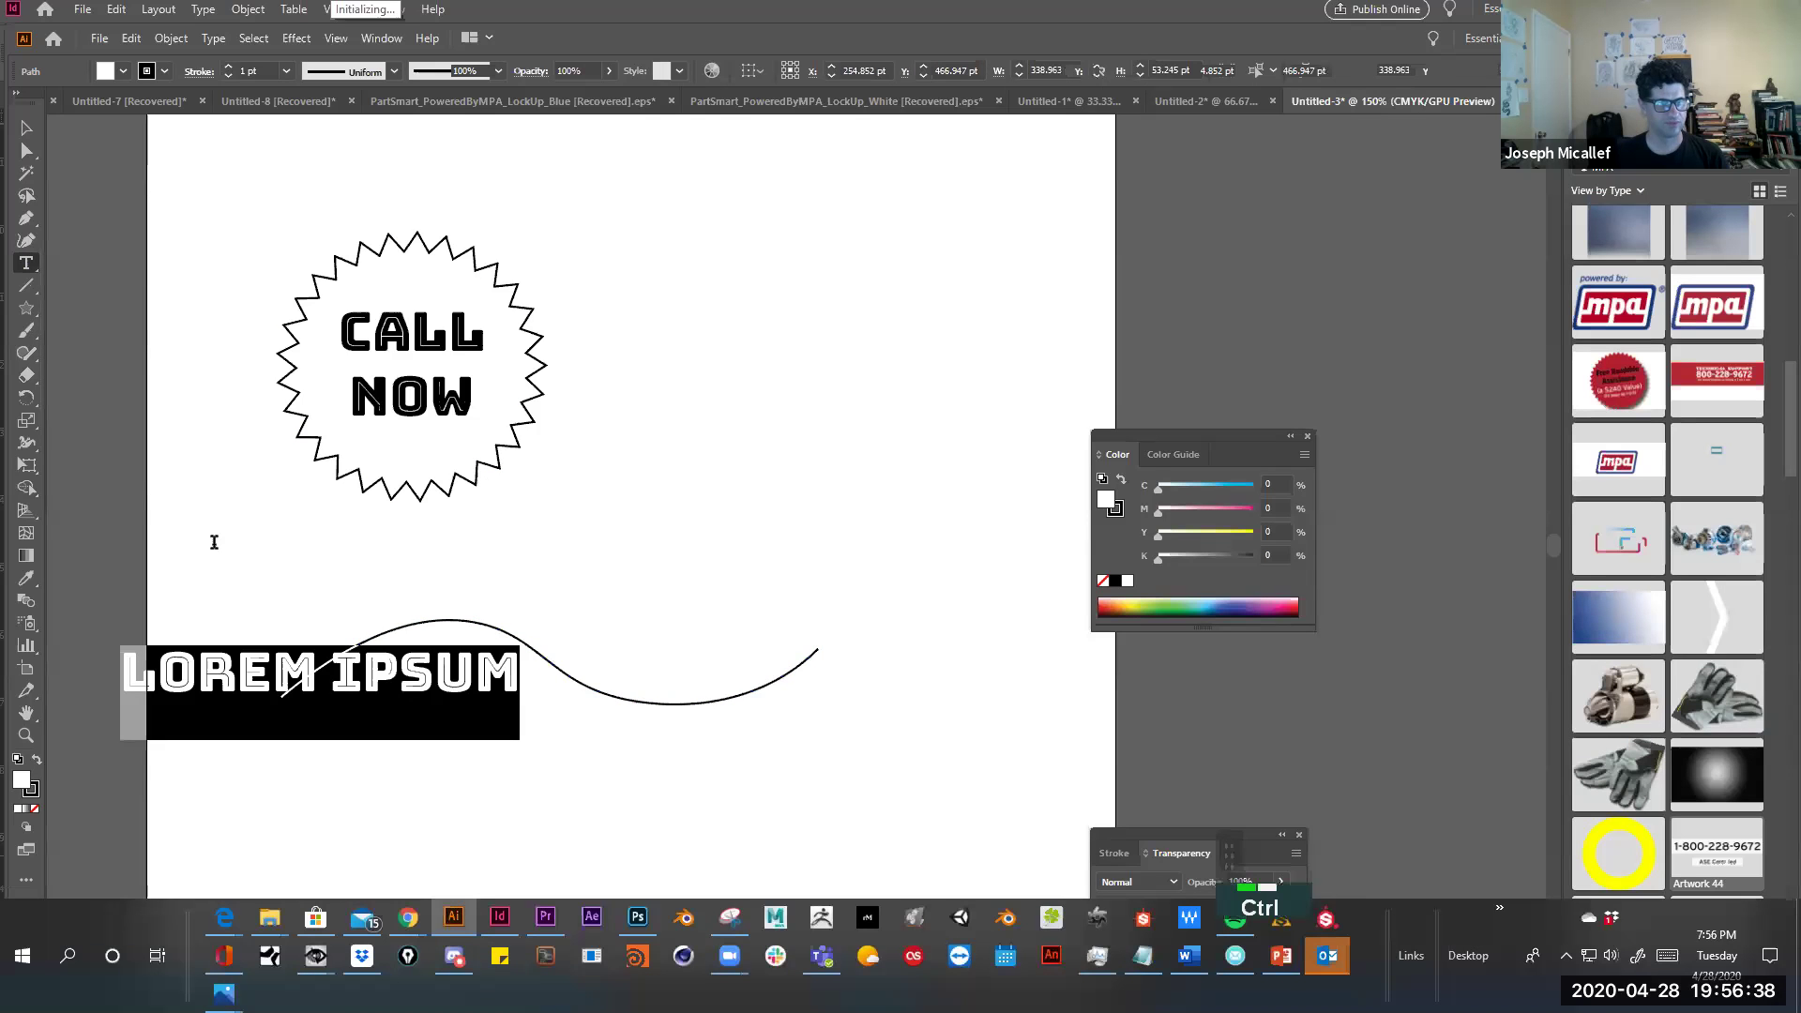
Duplicate the wavy curve to make three stacked curves, and set the fill of all three to None
{"action": "left_click_drag", "start_coordinate": [347, 649], "coordinate": [326, 582]}
{"action": "left_click", "coordinate": [391, 739]}
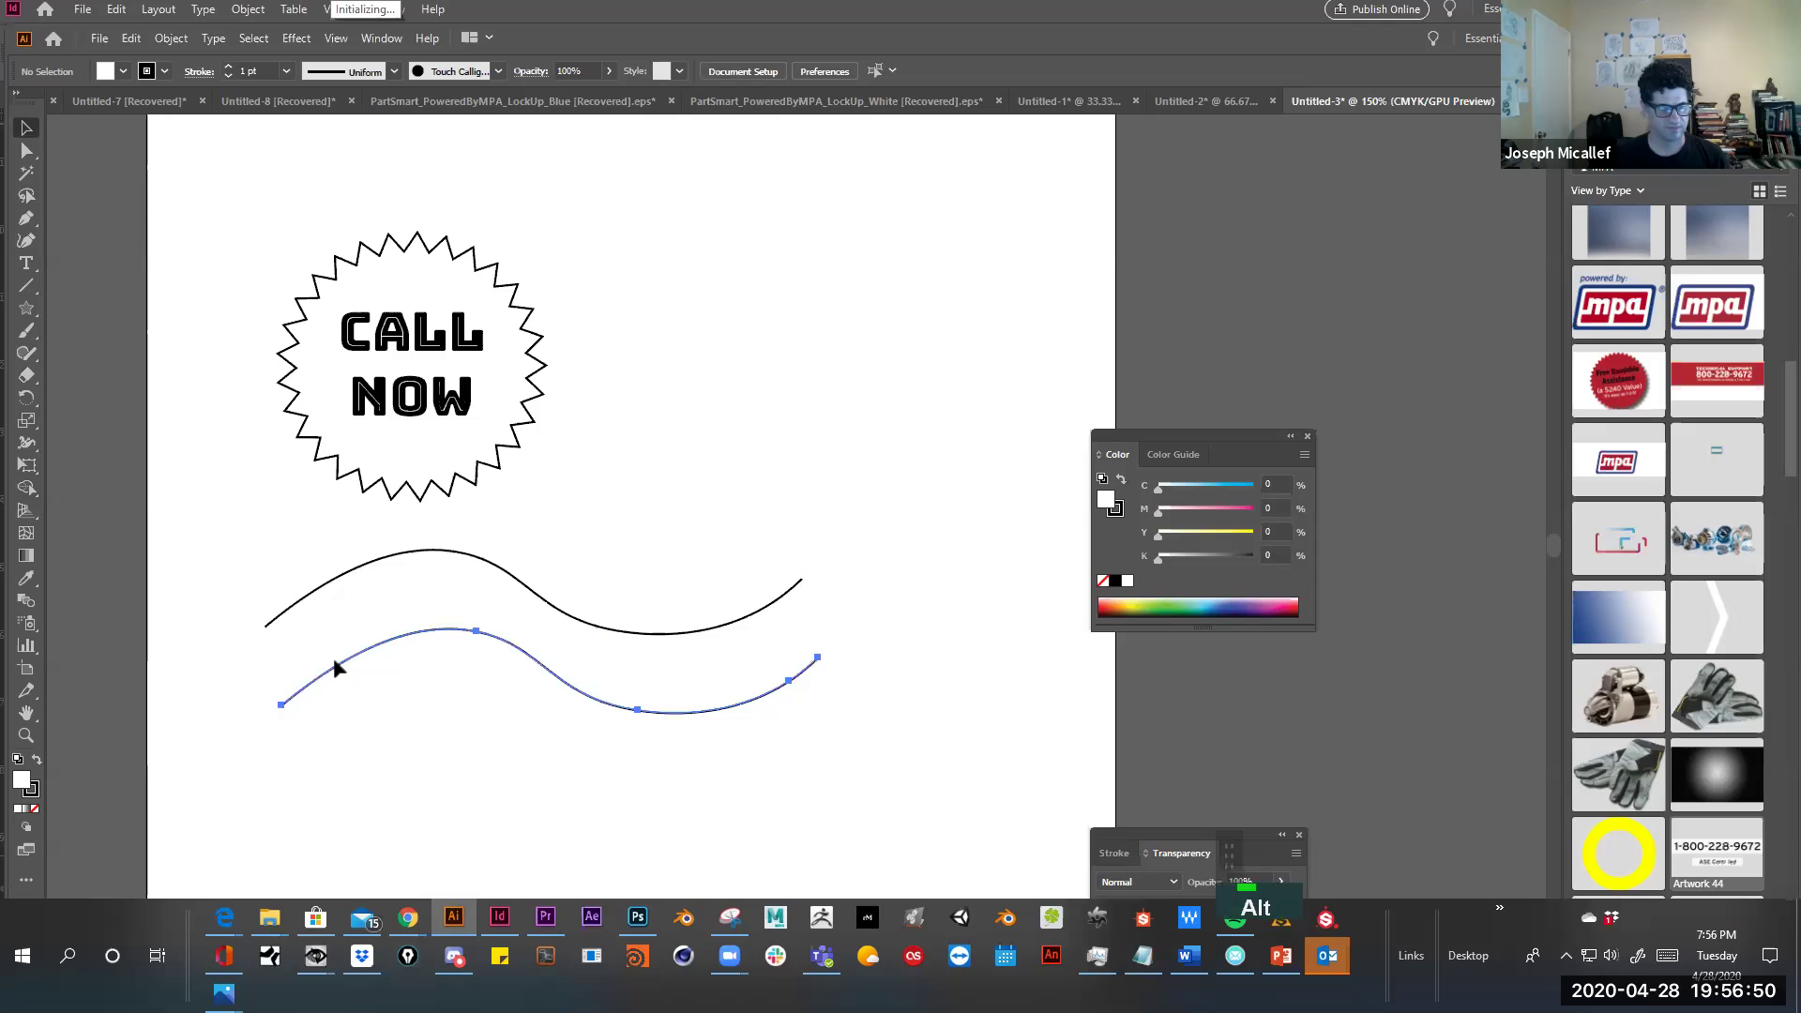
{"action": "left_click_drag", "start_coordinate": [334, 662], "coordinate": [343, 680]}
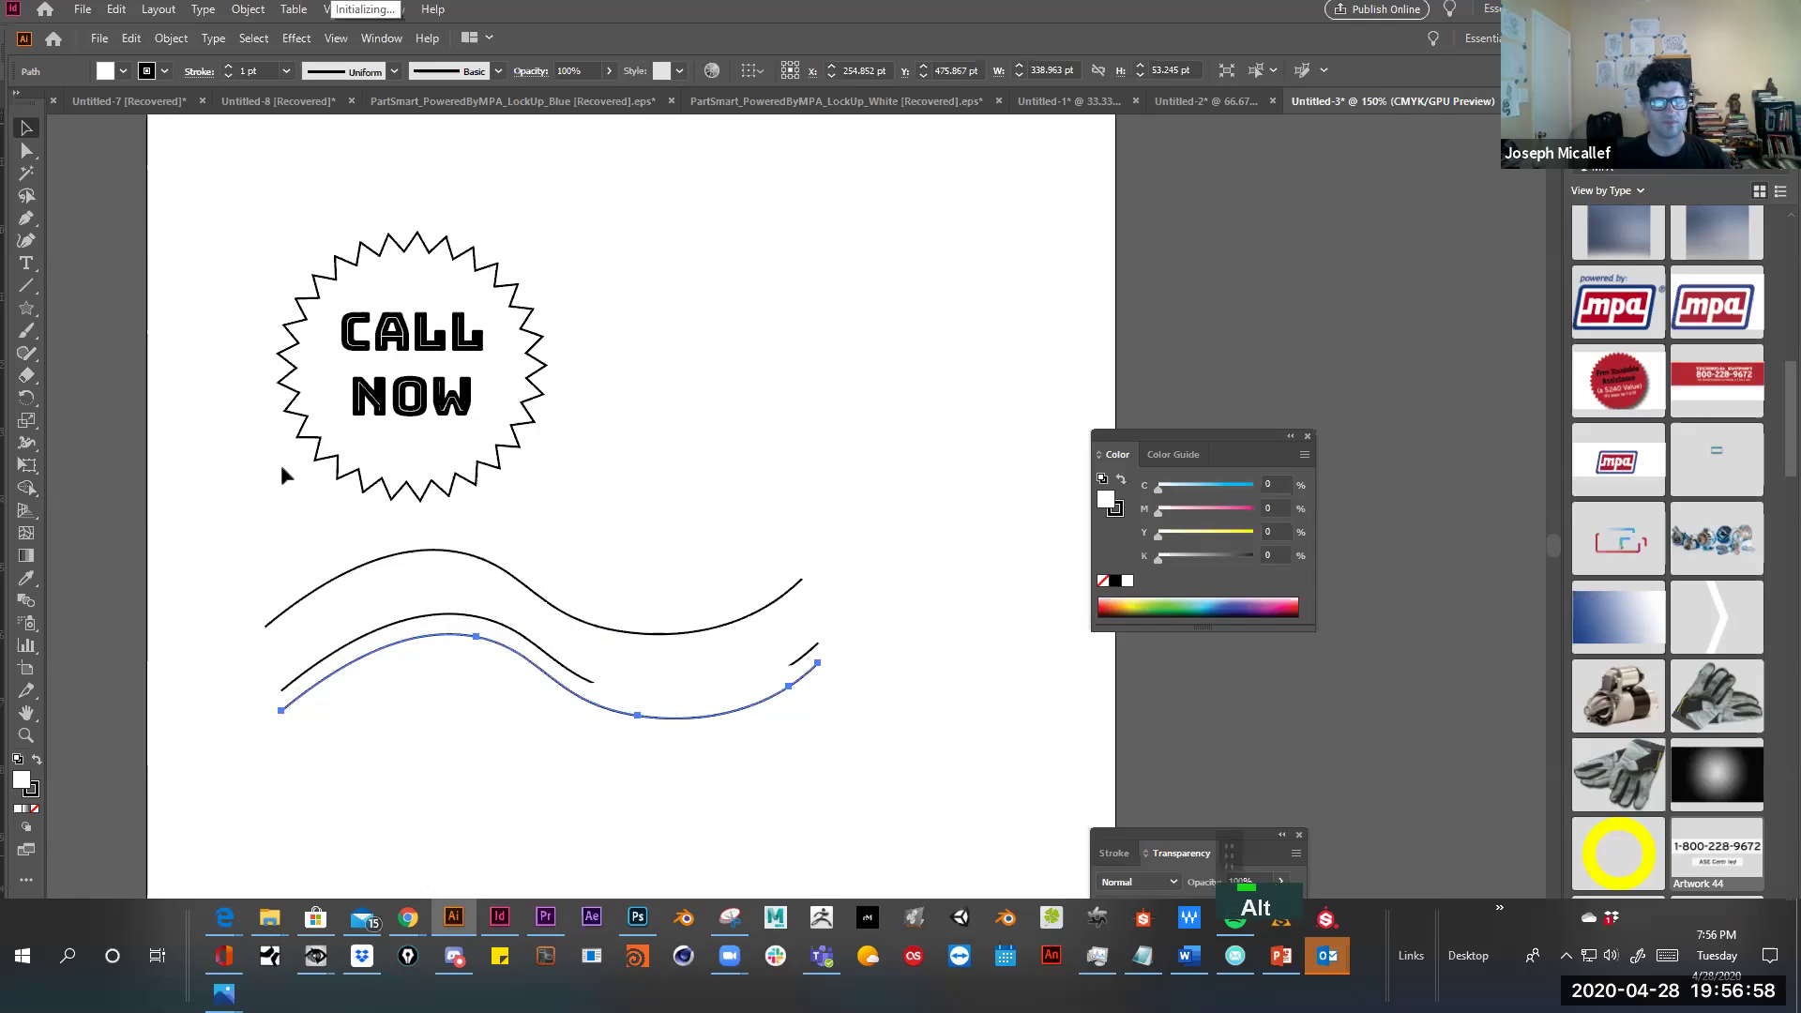
{"action": "left_click_drag", "start_coordinate": [656, 542], "coordinate": [274, 722]}
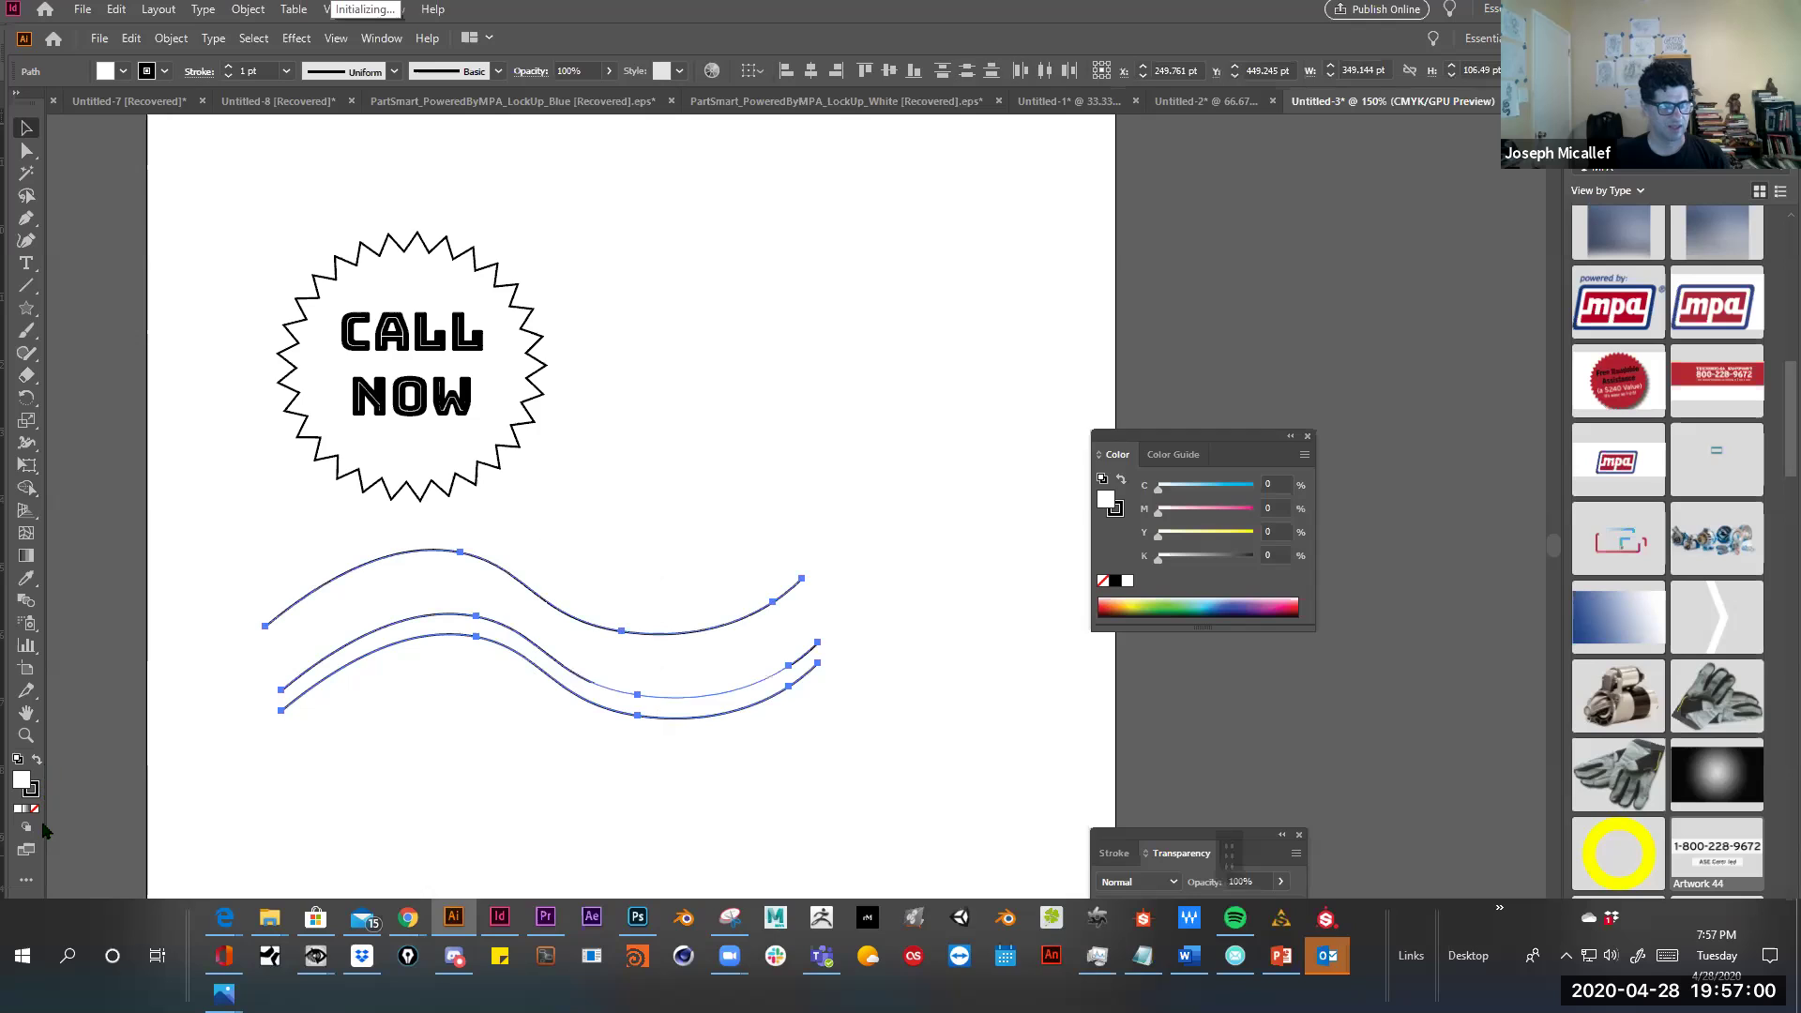
{"action": "left_click", "coordinate": [35, 808]}
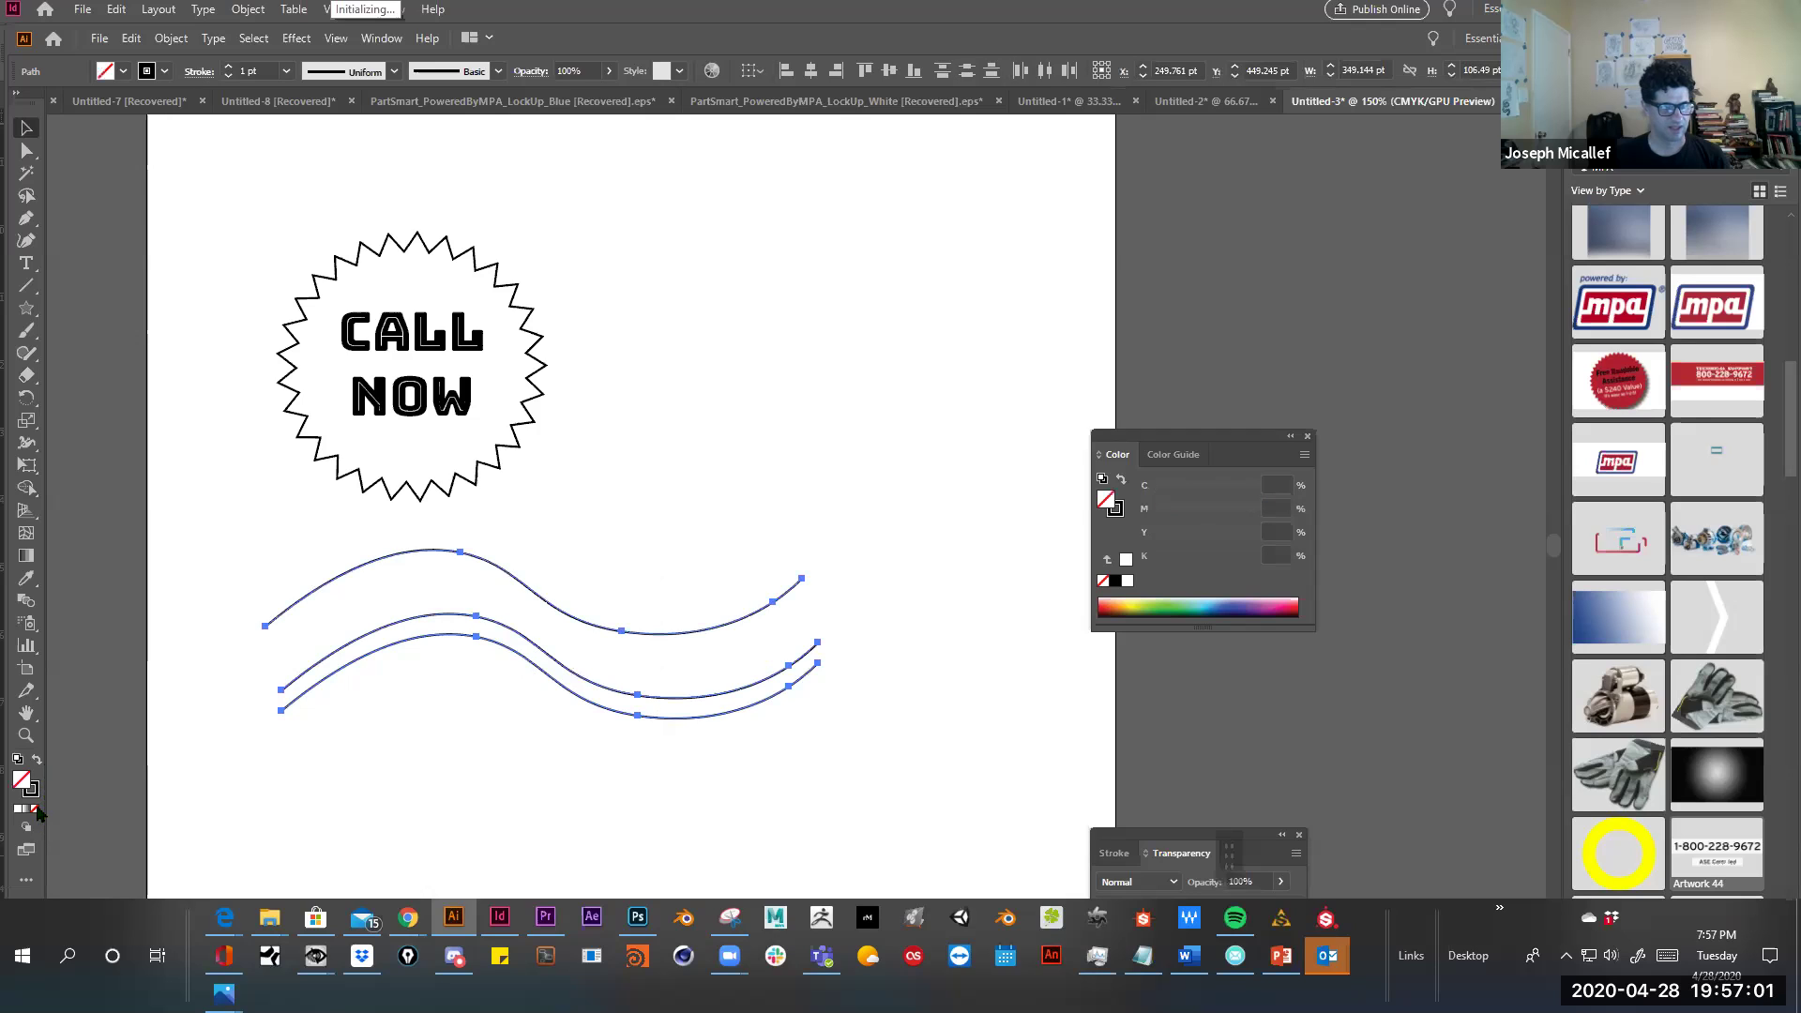
Place LOREM IPSUM placeholder text along the middle wavy curve with the Type on a Path Tool
{"action": "left_click", "coordinate": [26, 263]}
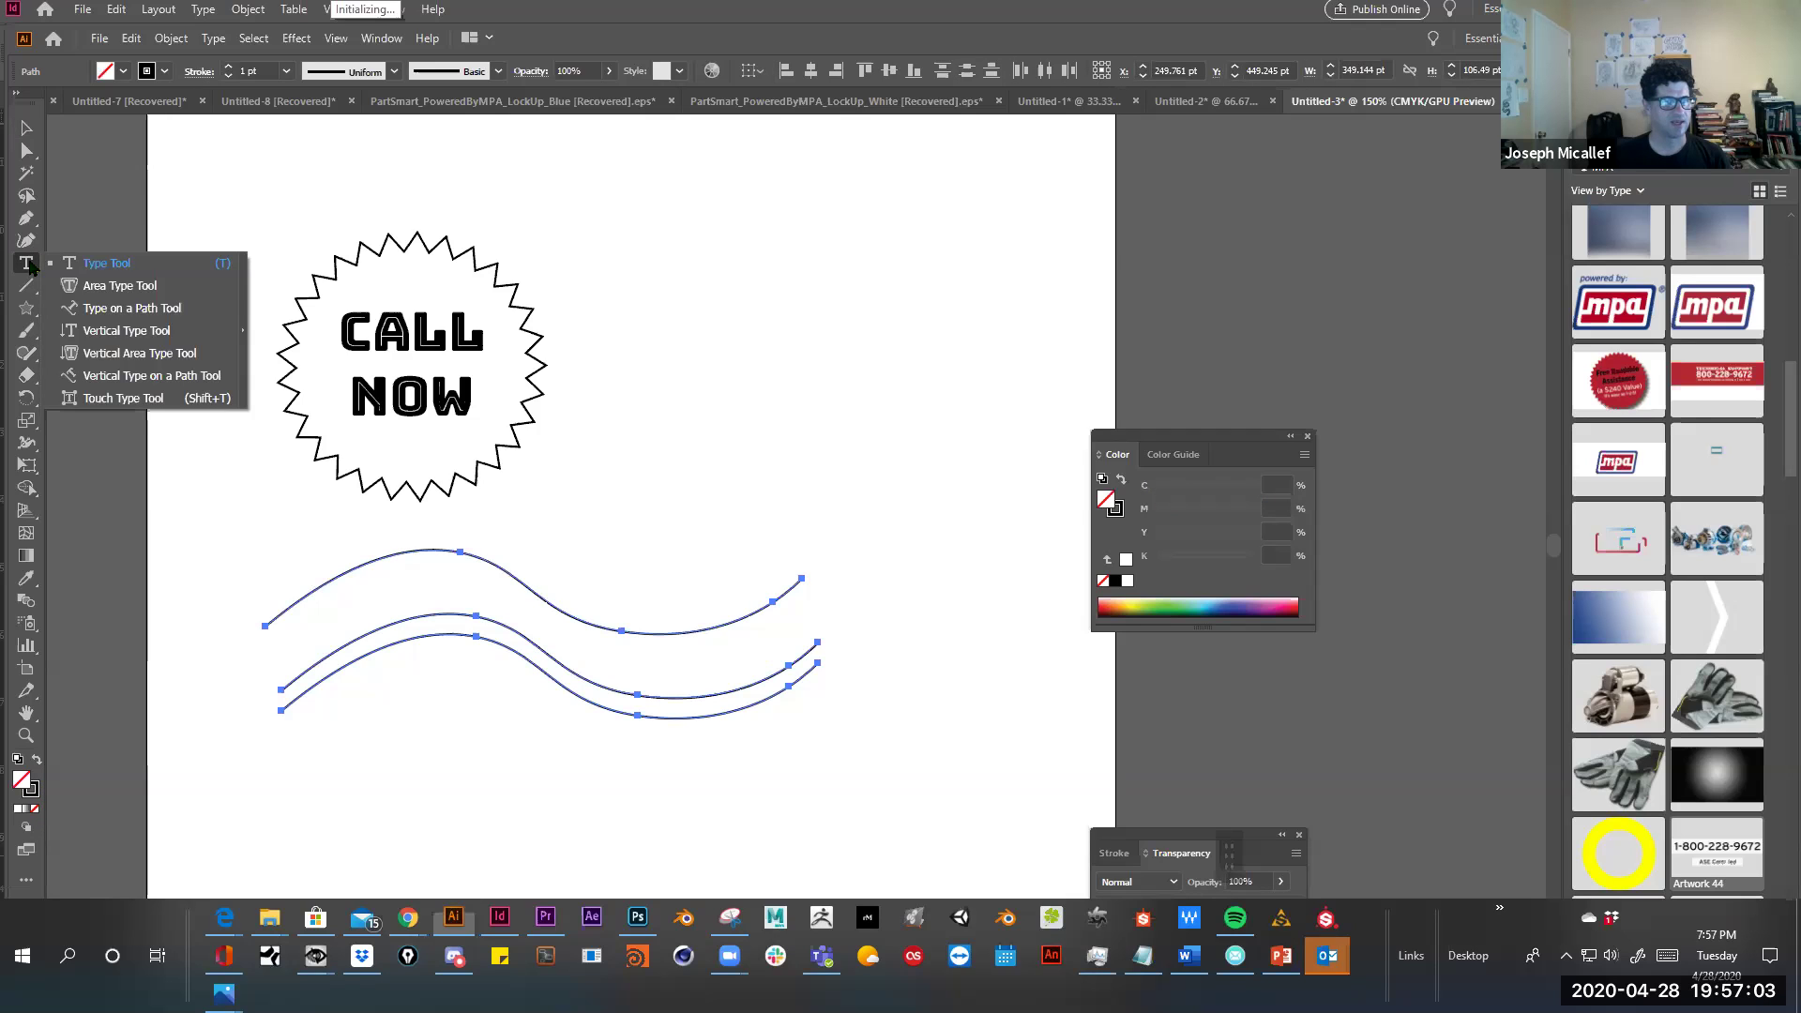
{"action": "left_click", "coordinate": [86, 307]}
{"action": "left_click", "coordinate": [288, 678]}
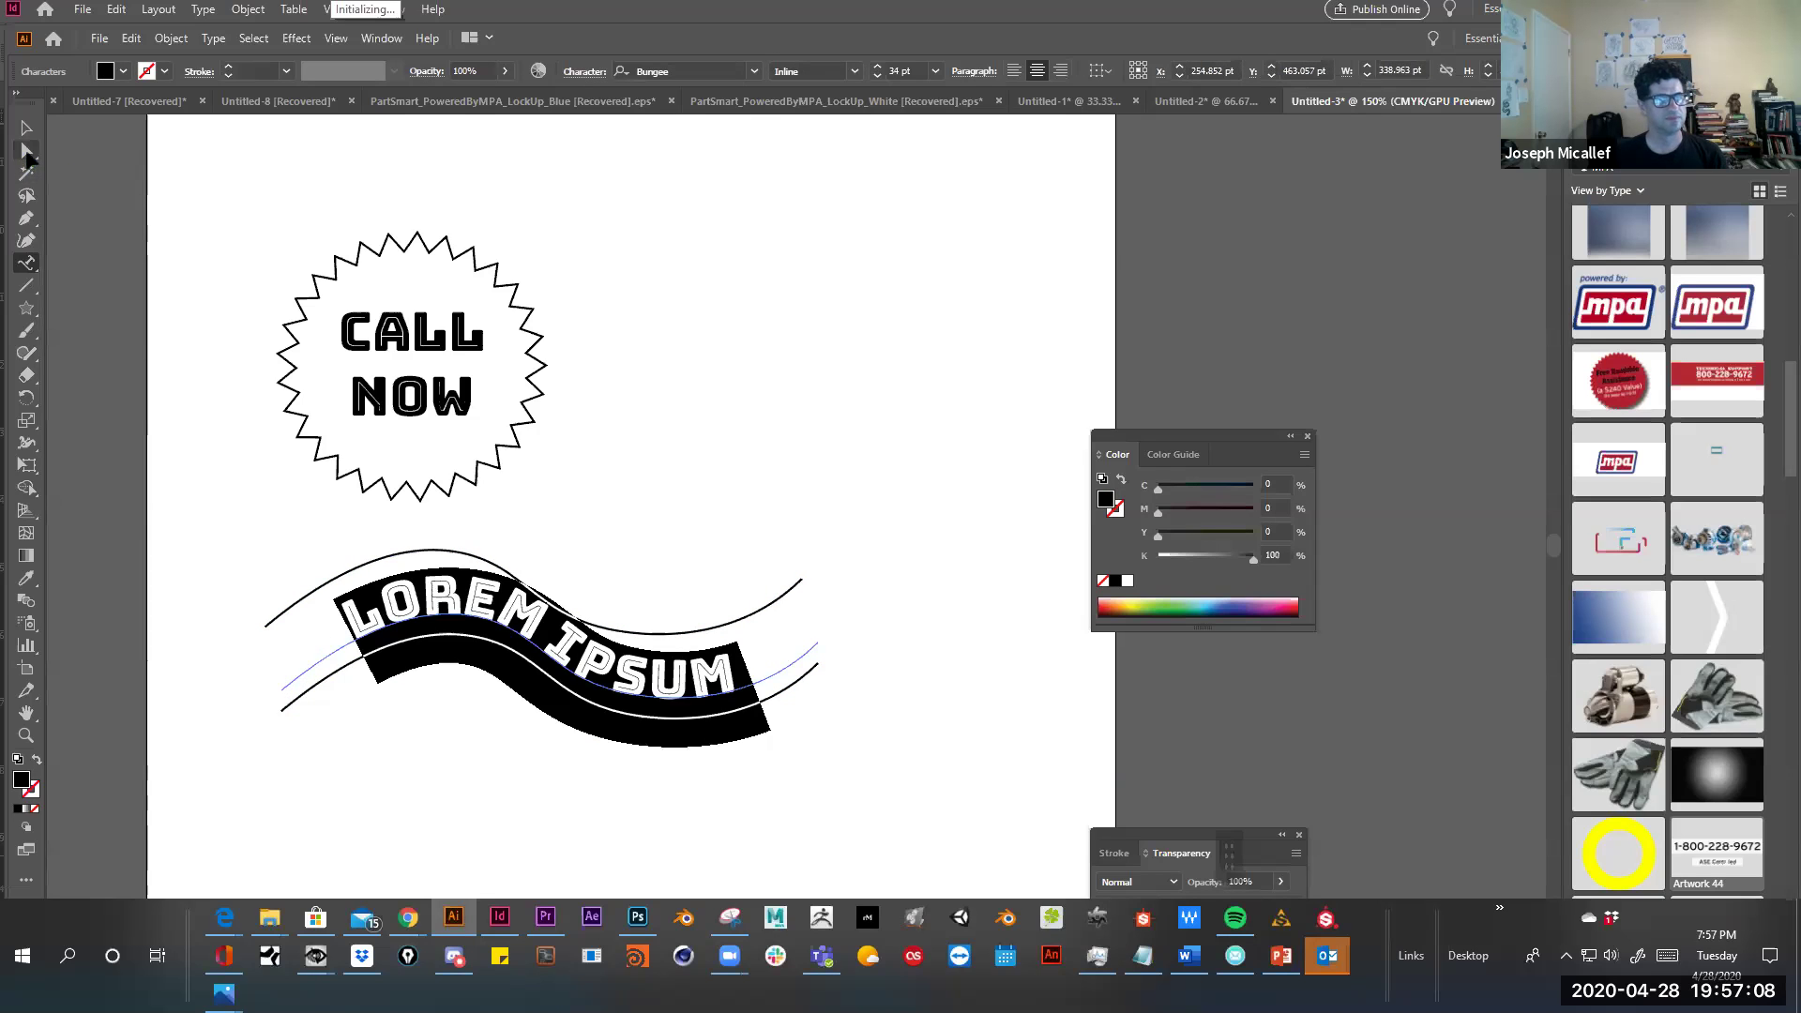
{"action": "left_click", "coordinate": [26, 152]}
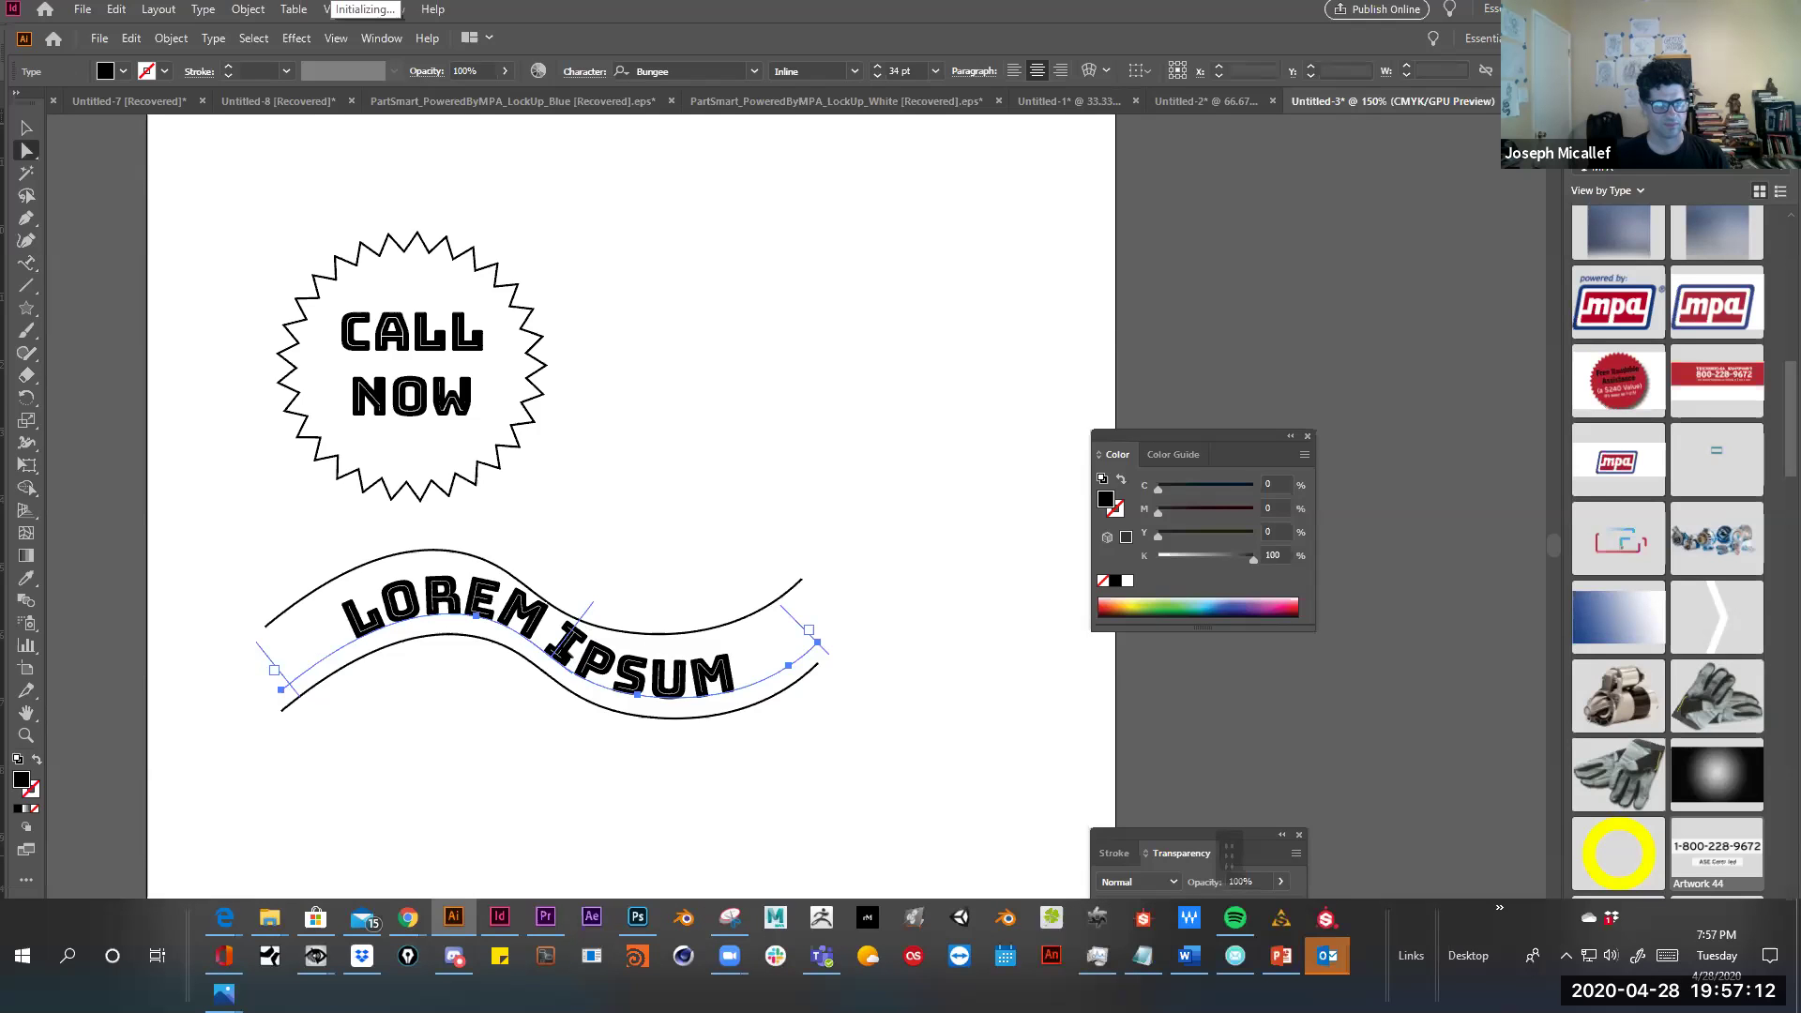
{"action": "left_click", "coordinate": [561, 641]}
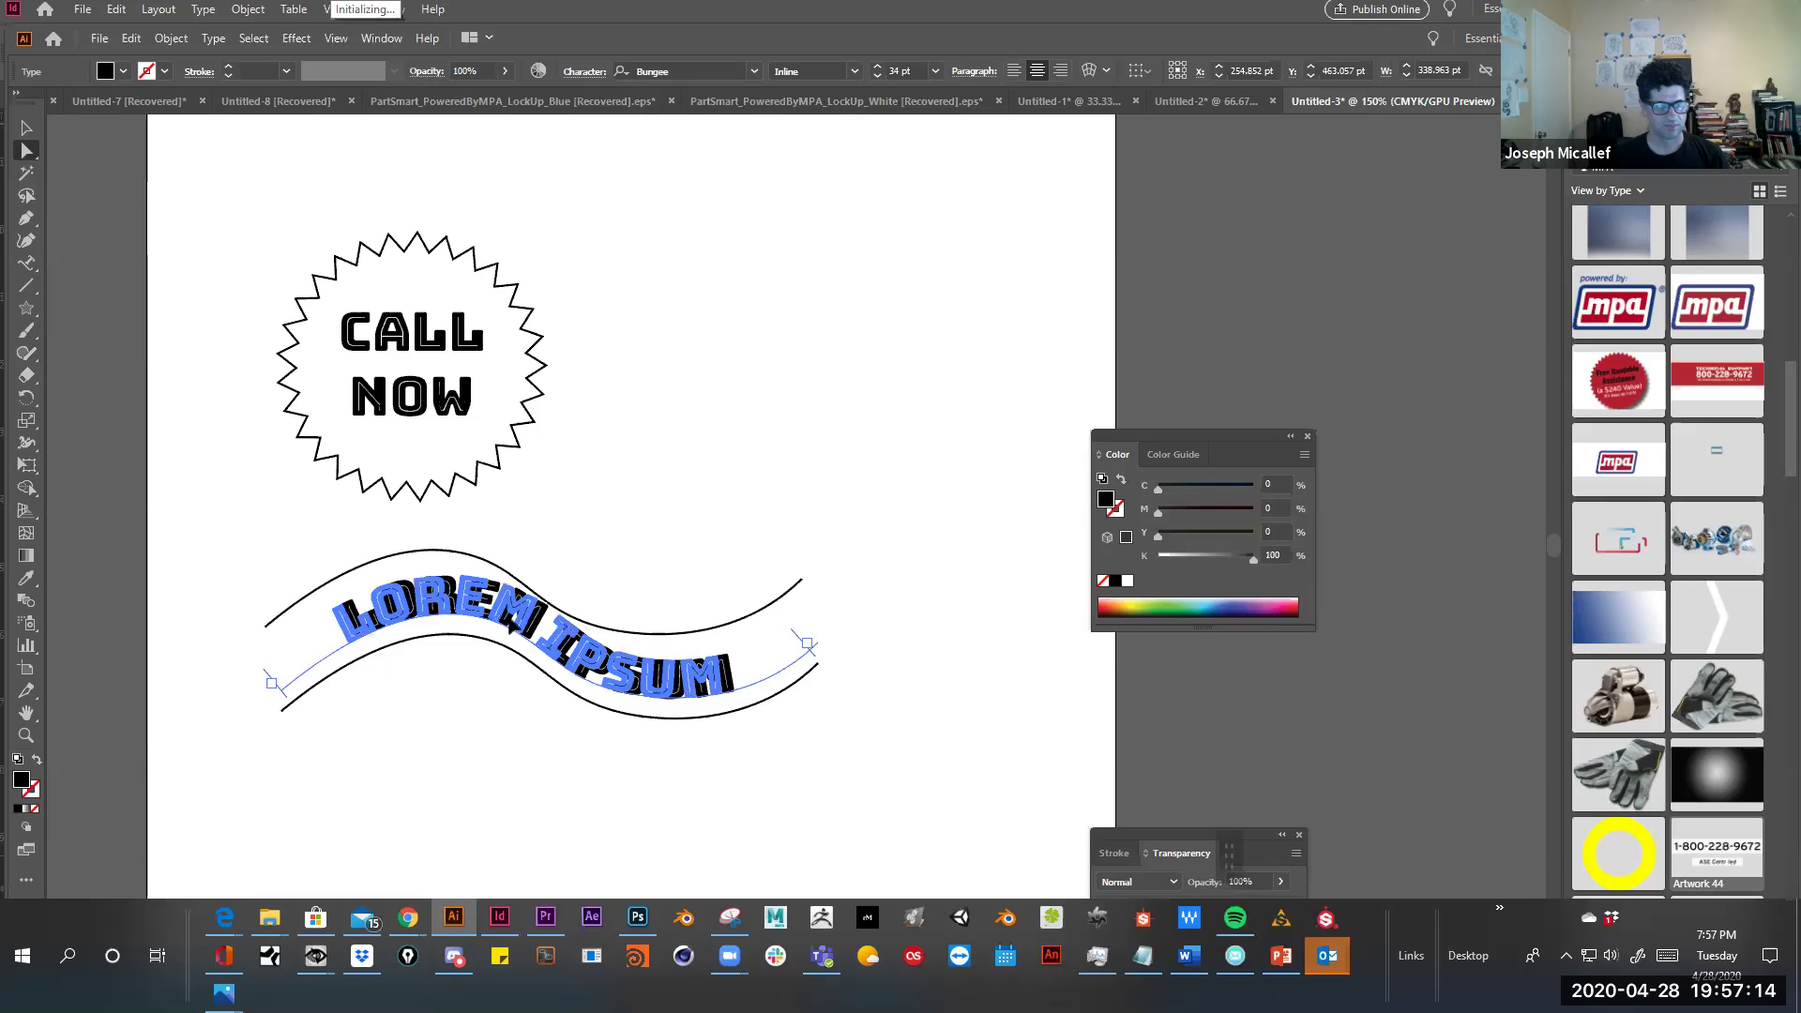
{"action": "left_click_drag", "start_coordinate": [561, 640], "coordinate": [522, 723]}
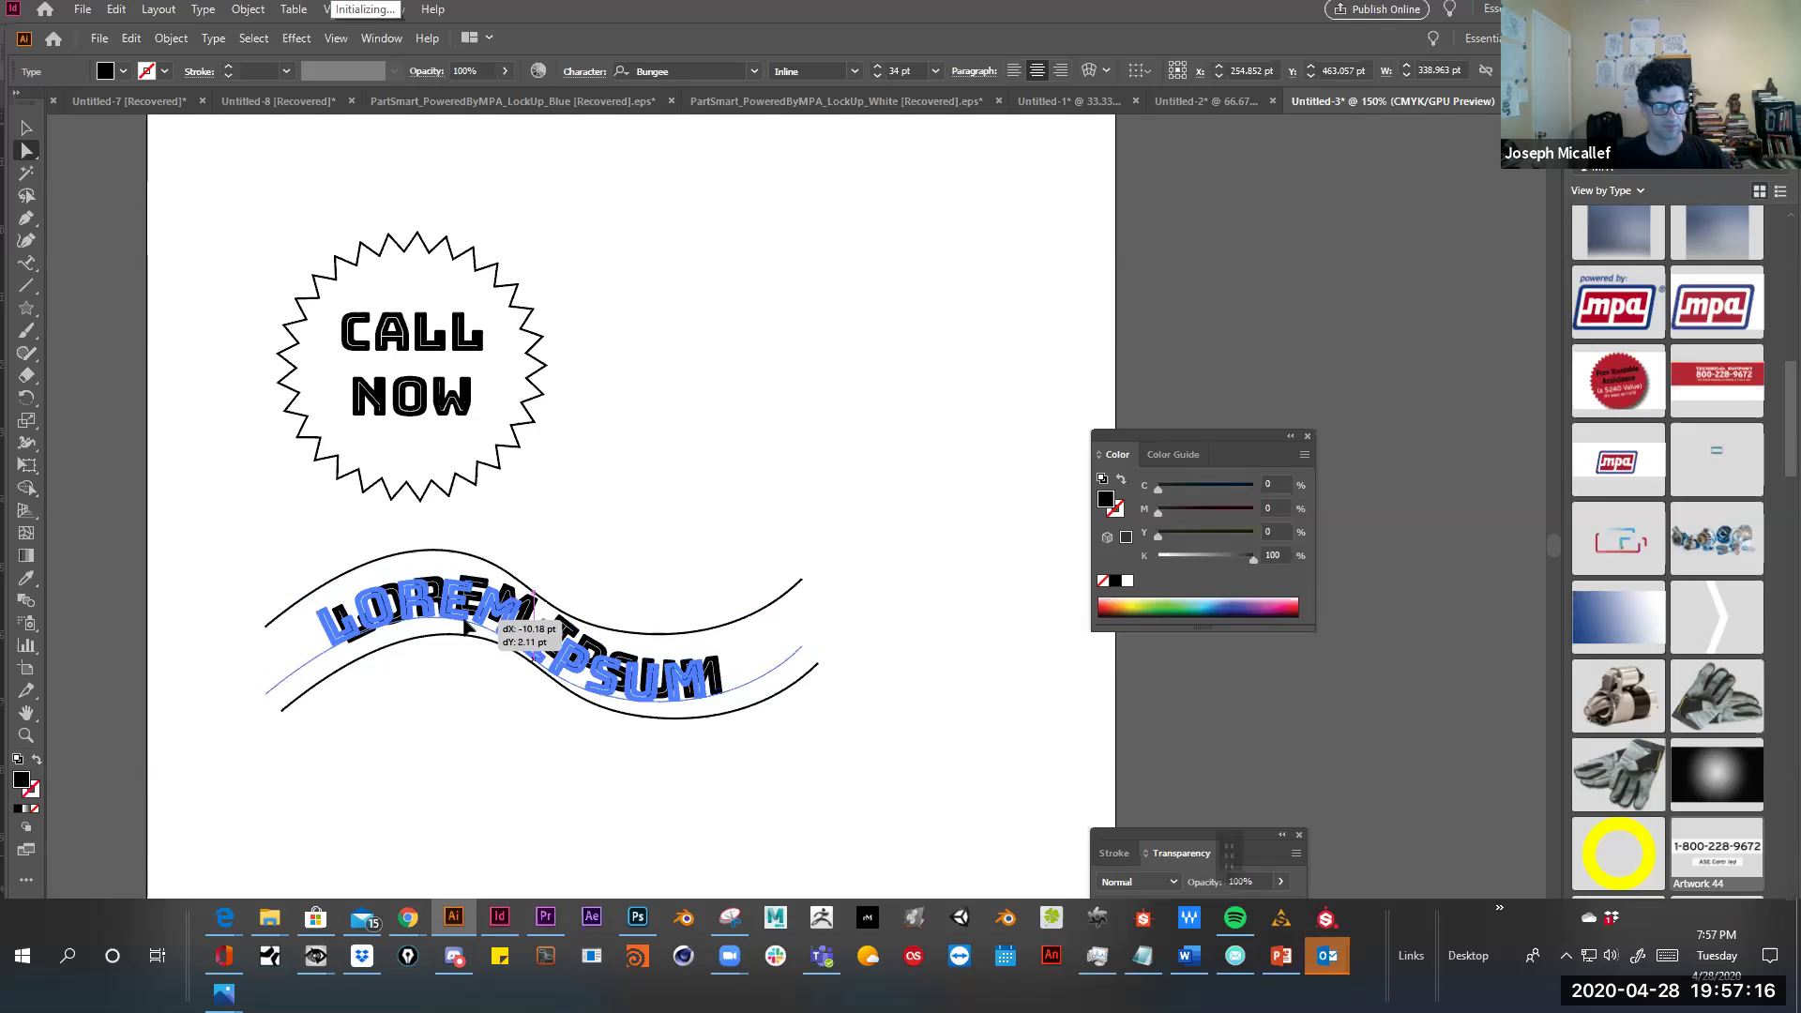
{"action": "key", "text": "ctrl+z"}
{"action": "left_click", "coordinate": [564, 667]}
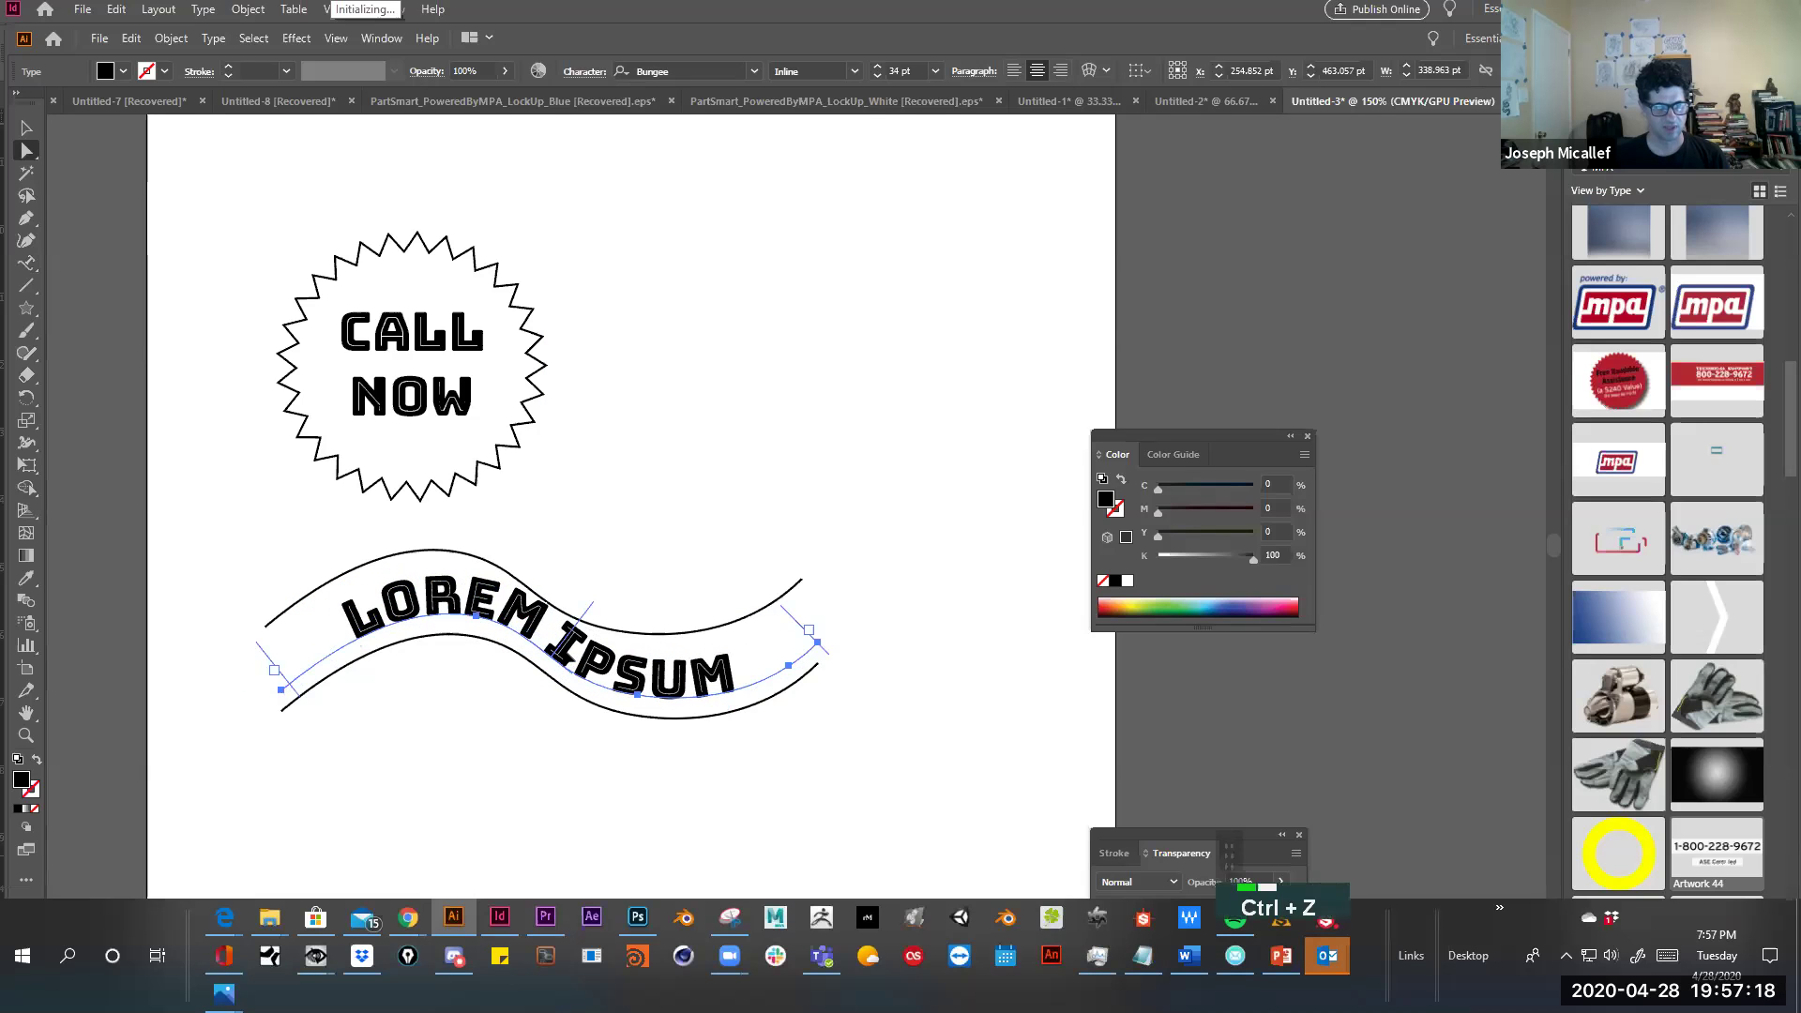
Slide the LOREM IPSUM text slightly along its curve toward the curve's starting end
{"action": "left_click_drag", "start_coordinate": [560, 656], "coordinate": [539, 614]}
{"action": "mouse_move", "coordinate": [356, 621]}
{"action": "left_mouse_down"}
{"action": "mouse_move", "coordinate": [403, 713]}
{"action": "mouse_move", "coordinate": [387, 608]}
{"action": "left_mouse_up"}
{"action": "left_click_drag", "start_coordinate": [279, 691], "coordinate": [255, 701]}
{"action": "key", "text": "t"}
{"action": "mouse_move", "coordinate": [358, 647]}
{"action": "left_mouse_down"}
{"action": "mouse_move", "coordinate": [321, 663]}
{"action": "mouse_move", "coordinate": [347, 650]}
{"action": "left_mouse_up"}
{"action": "key", "text": "v"}
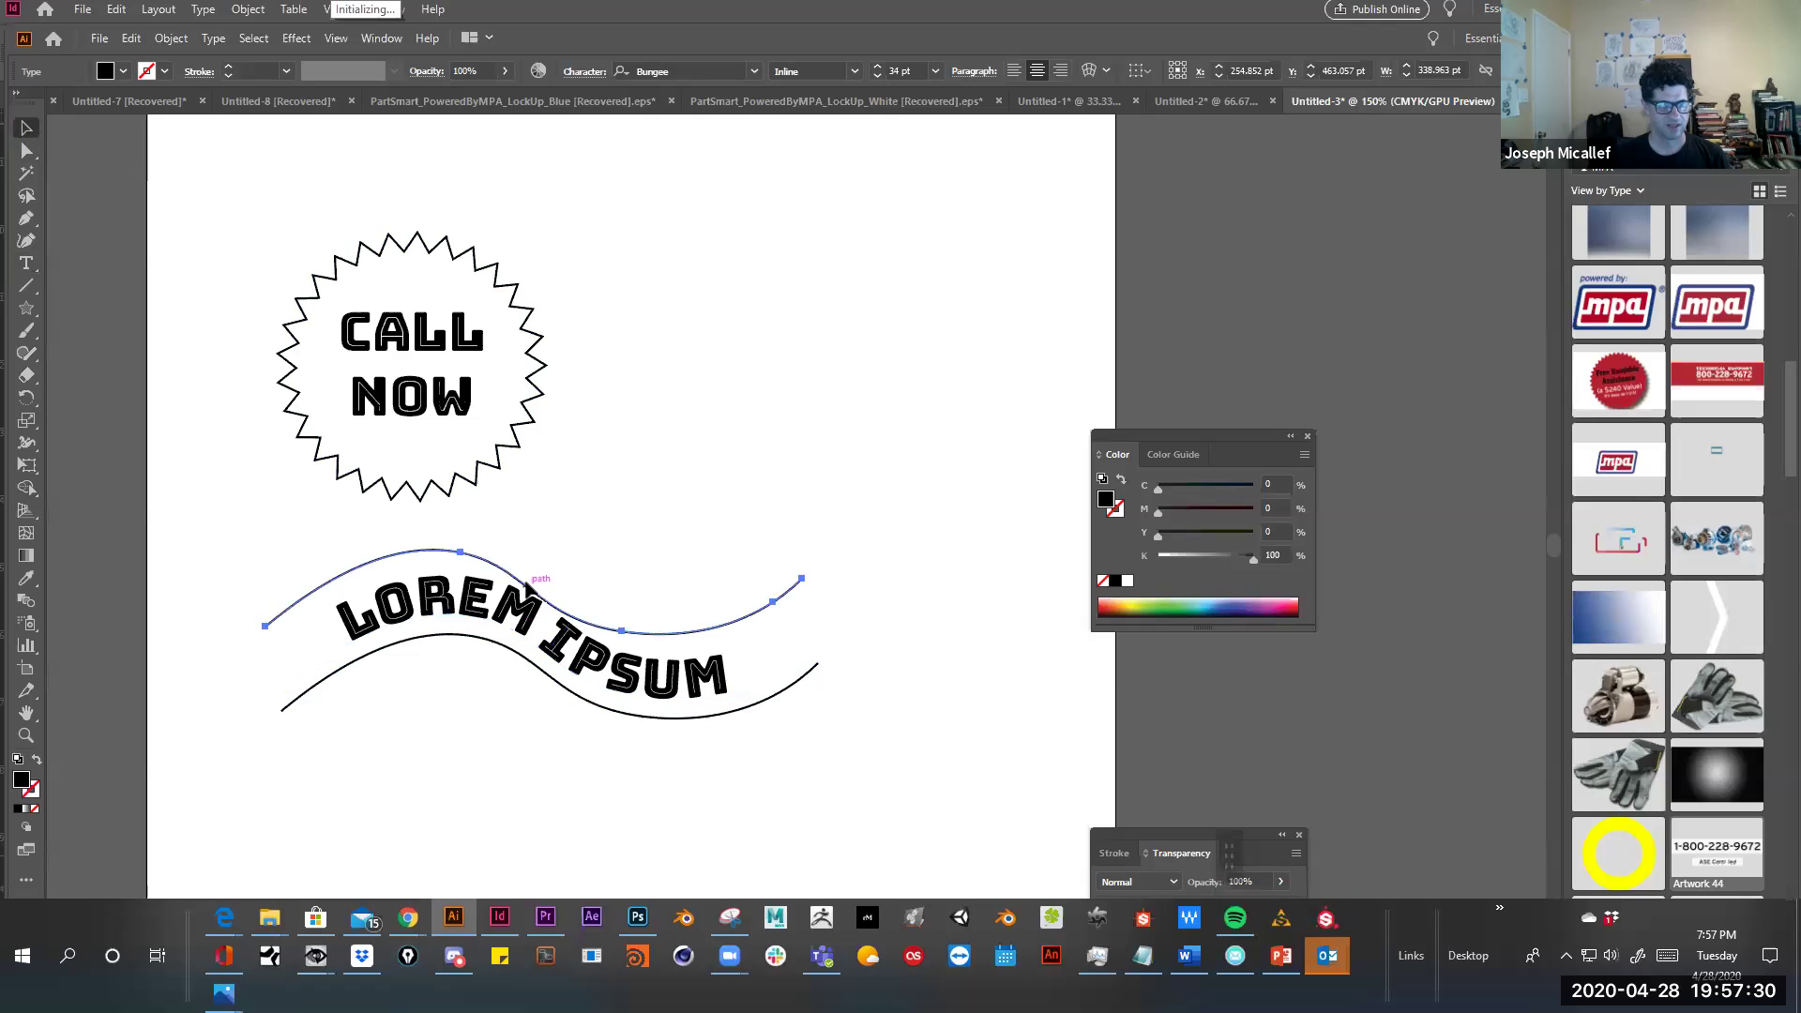
Line up the upper curve directly above the lower one, and nudge the LOREM IPSUM path text down toward the lower curve
{"action": "left_click_drag", "start_coordinate": [522, 588], "coordinate": [489, 566]}
{"action": "left_click", "coordinate": [606, 526]}
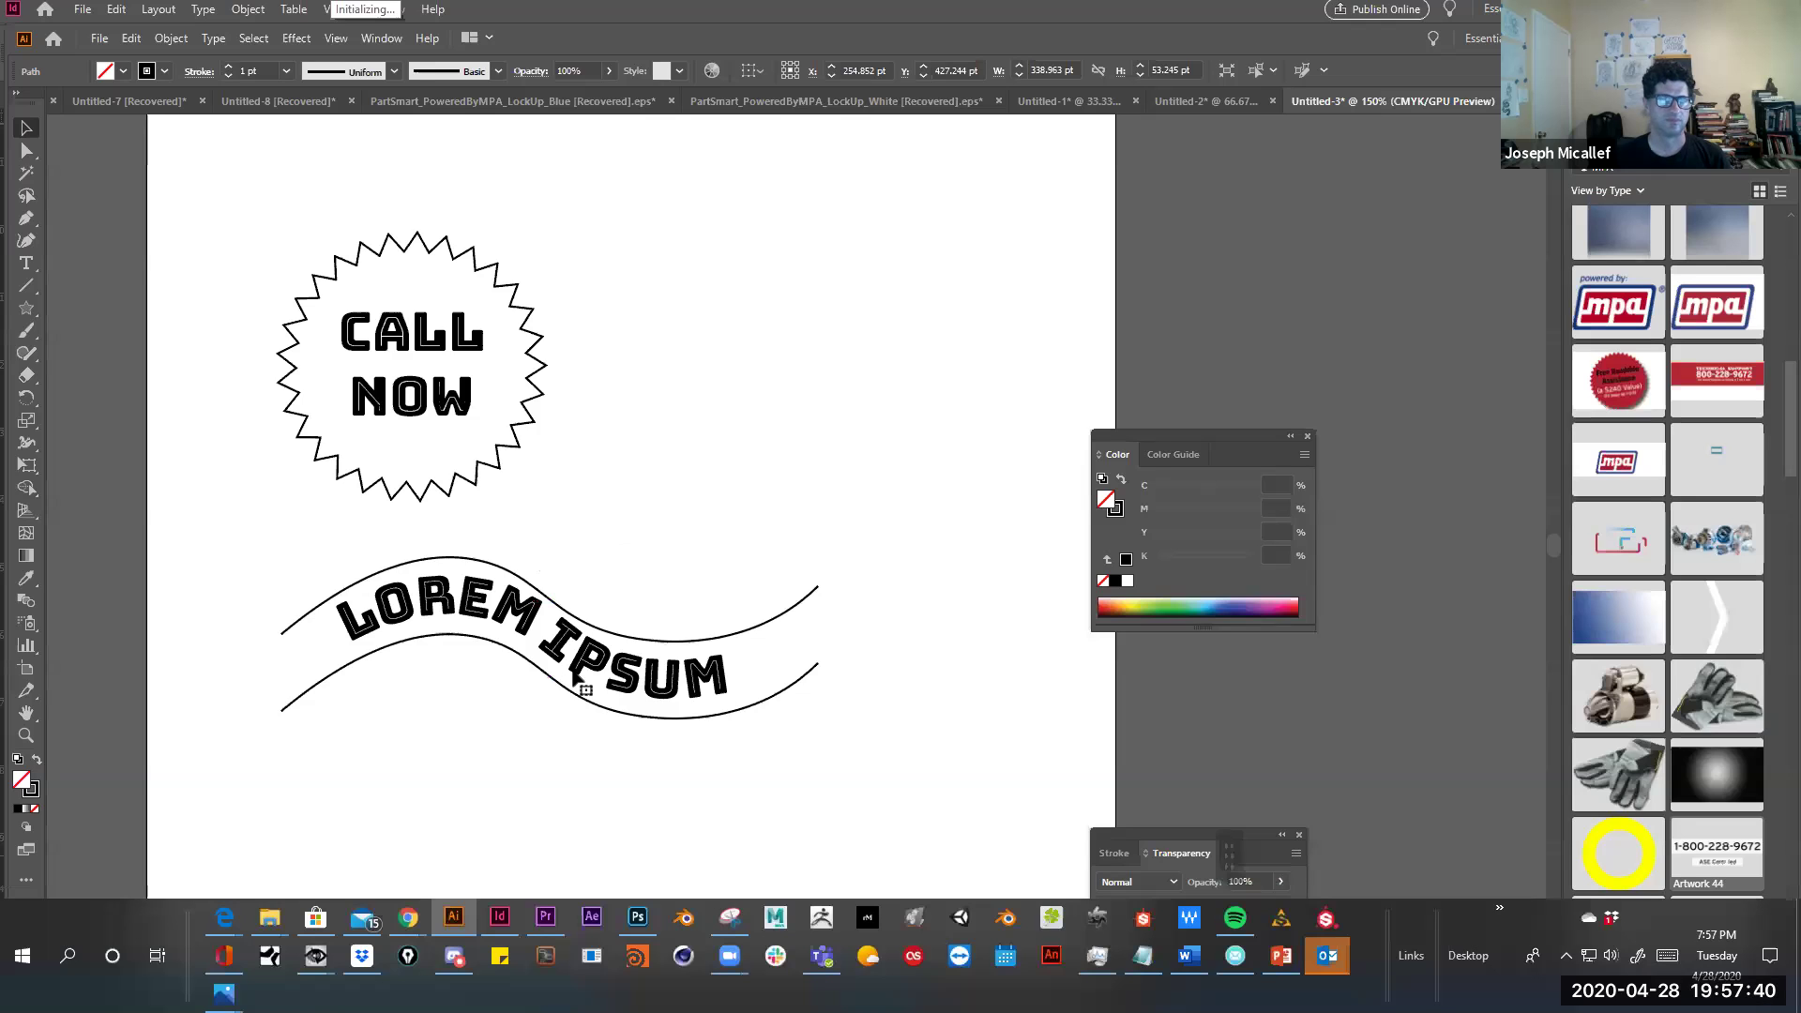
{"action": "left_click", "coordinate": [481, 626]}
{"action": "key", "text": "ctrl+z"}
{"action": "left_click_drag", "start_coordinate": [514, 645], "coordinate": [516, 648]}
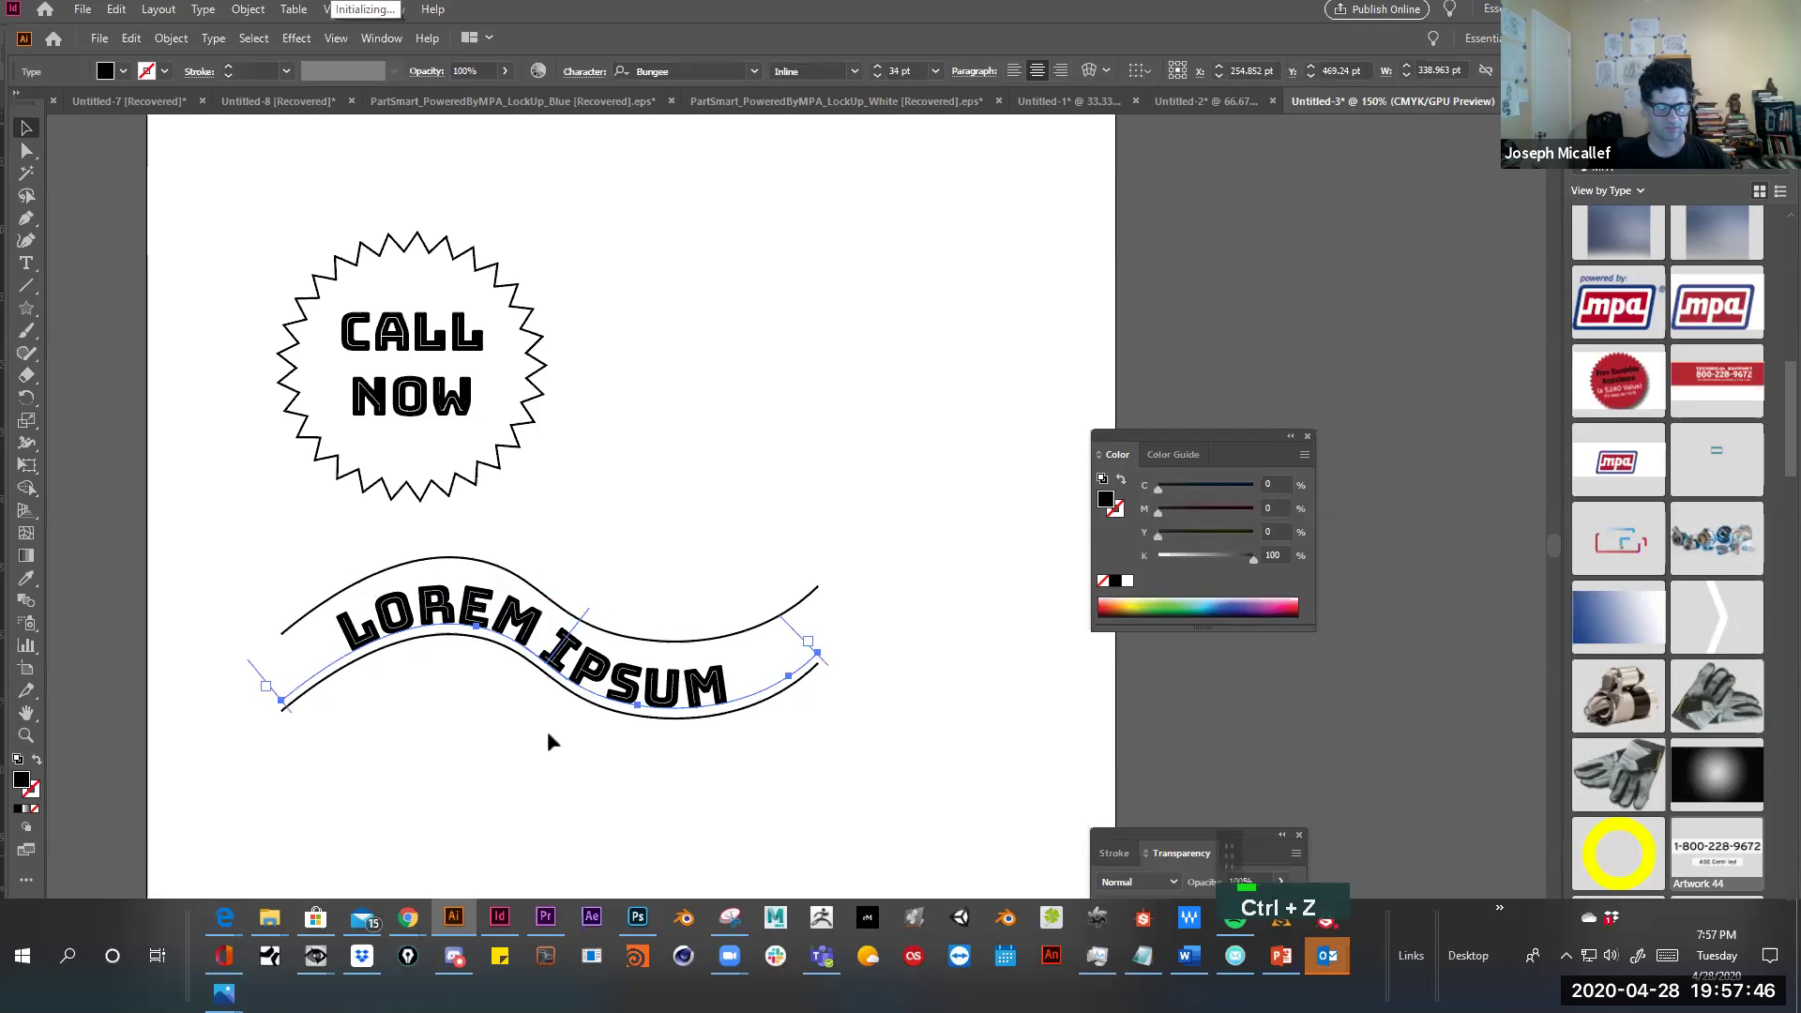
{"action": "left_click", "coordinate": [495, 557]}
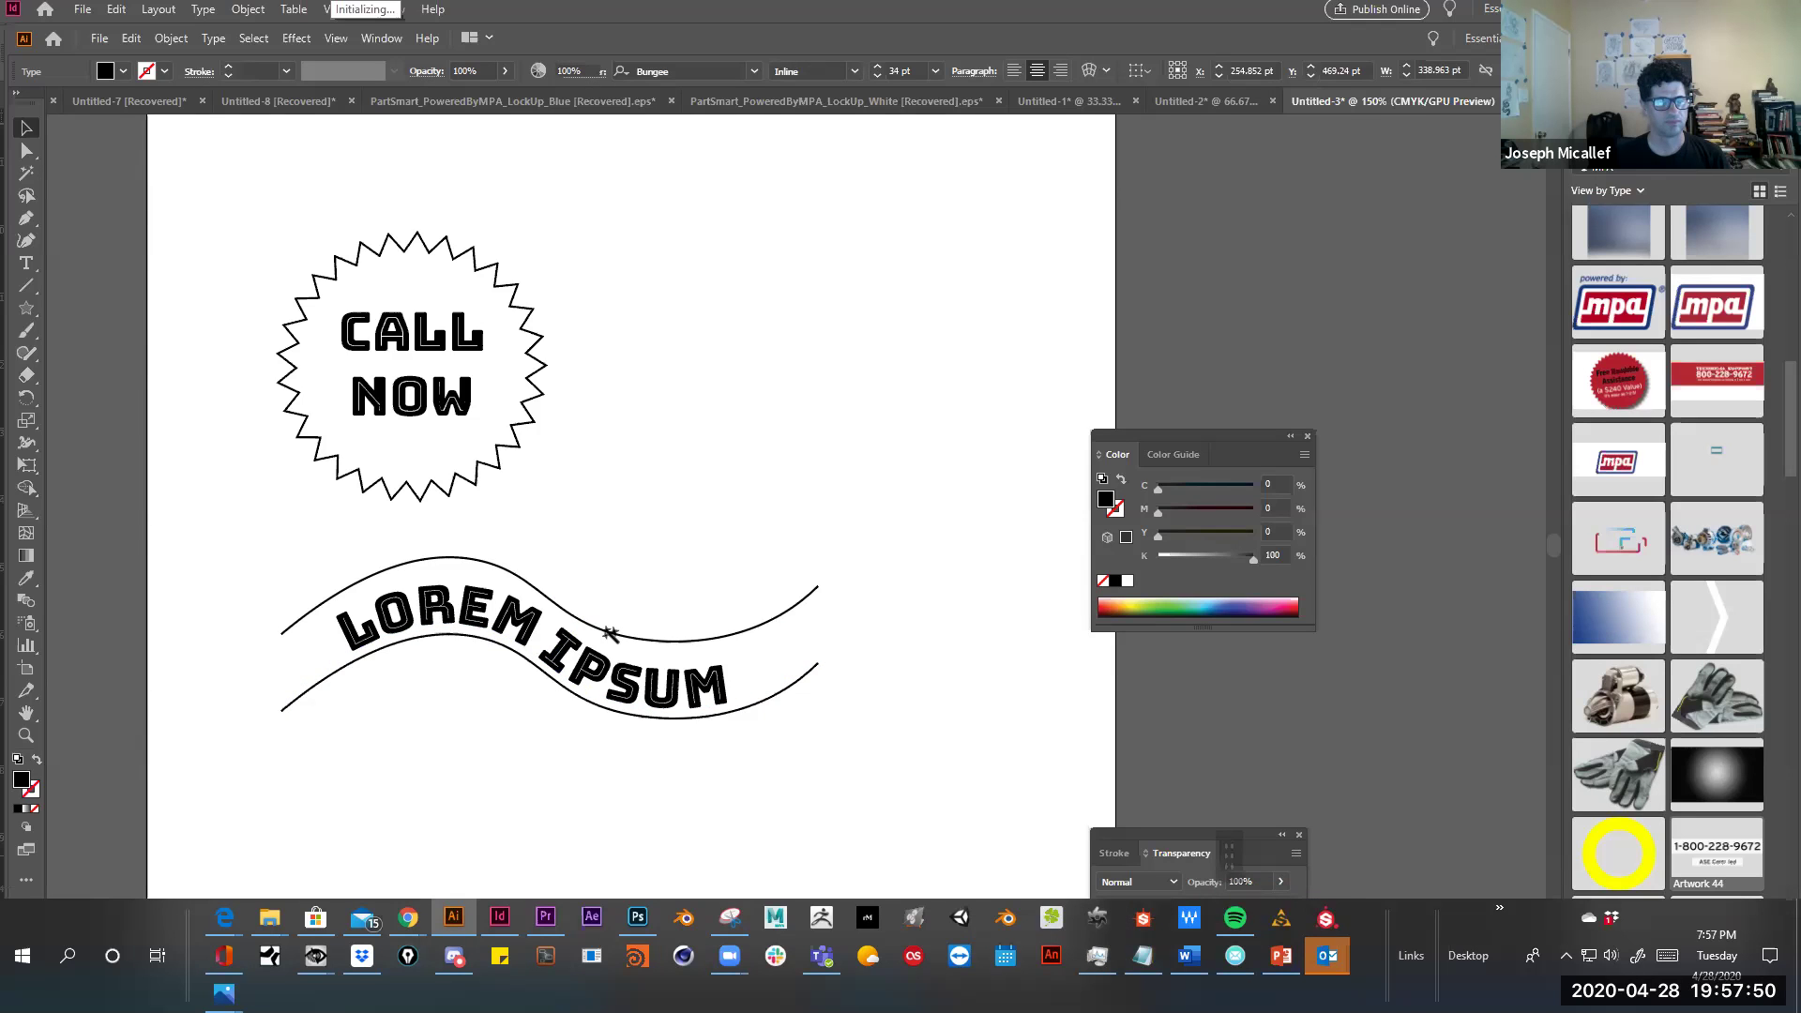
{"action": "key", "text": "ctrl+z"}
{"action": "left_click", "coordinate": [26, 150]}
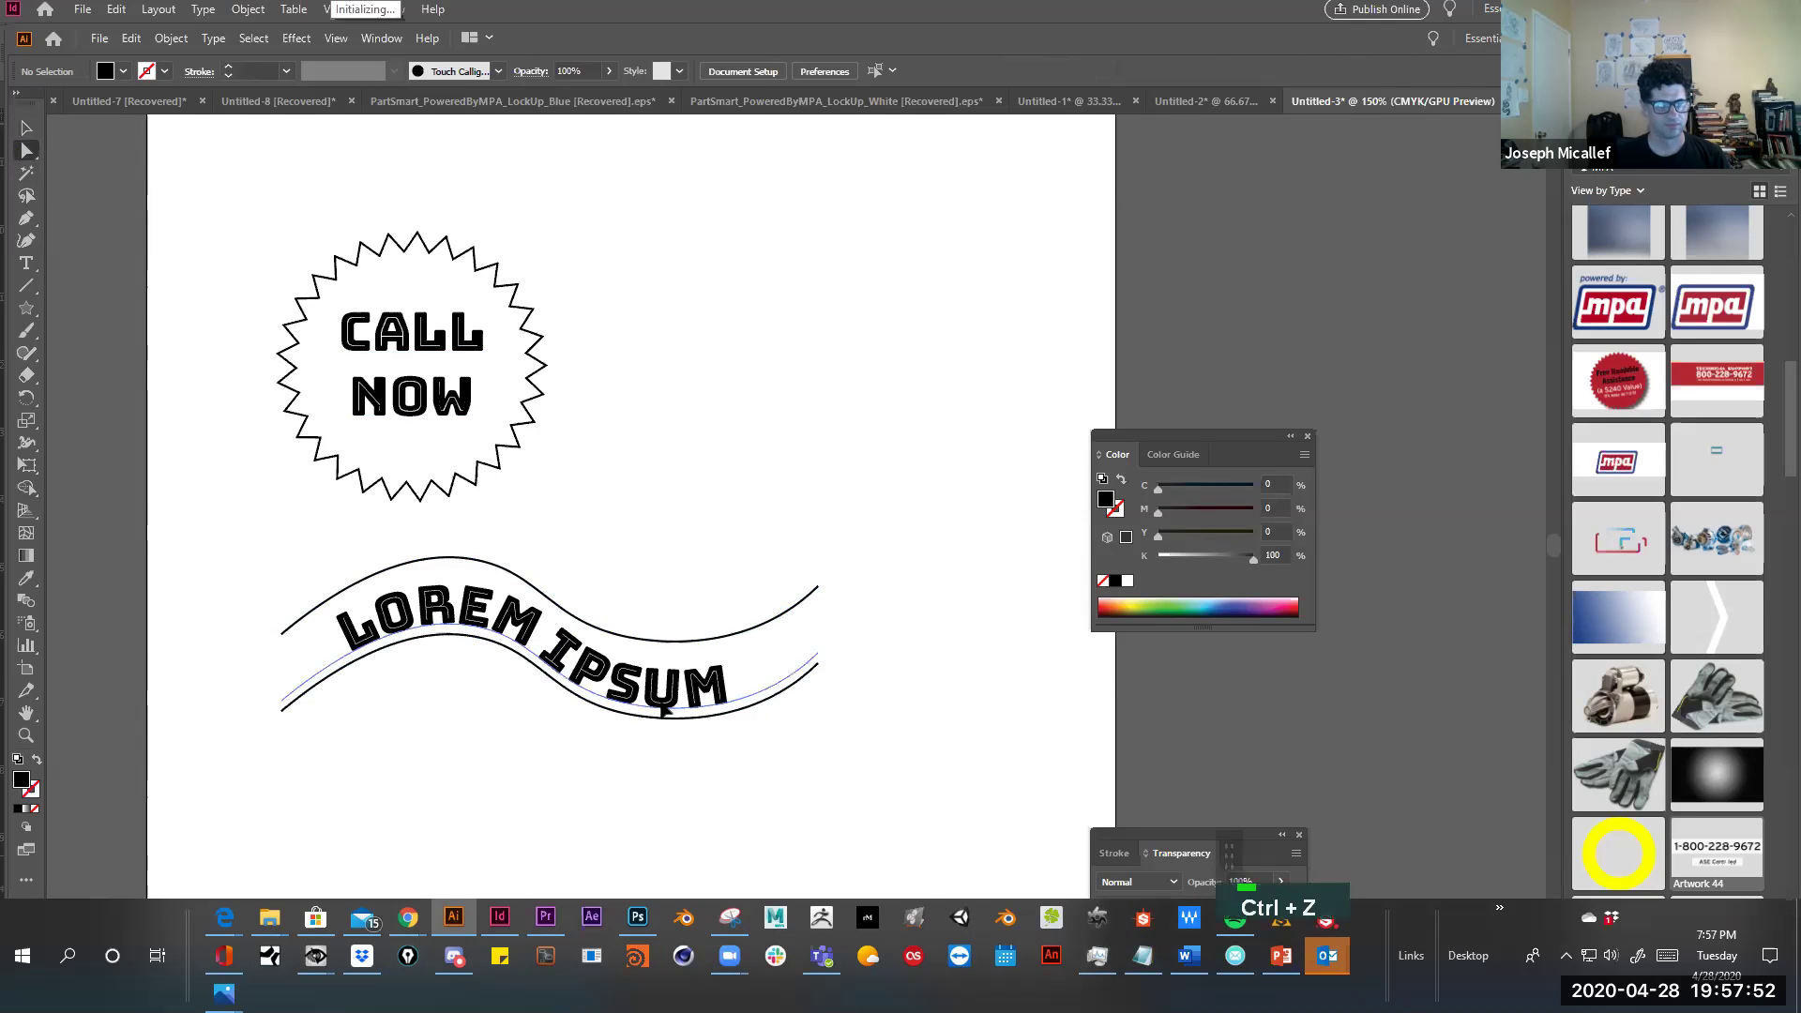
Pull the valley anchor point of the upper wavy curve slightly down toward the path text
{"action": "mouse_move", "coordinate": [630, 646]}
{"action": "left_mouse_down"}
{"action": "mouse_move", "coordinate": [647, 657]}
{"action": "mouse_move", "coordinate": [640, 642]}
{"action": "left_mouse_up"}
{"action": "key", "text": "ctrl+z"}
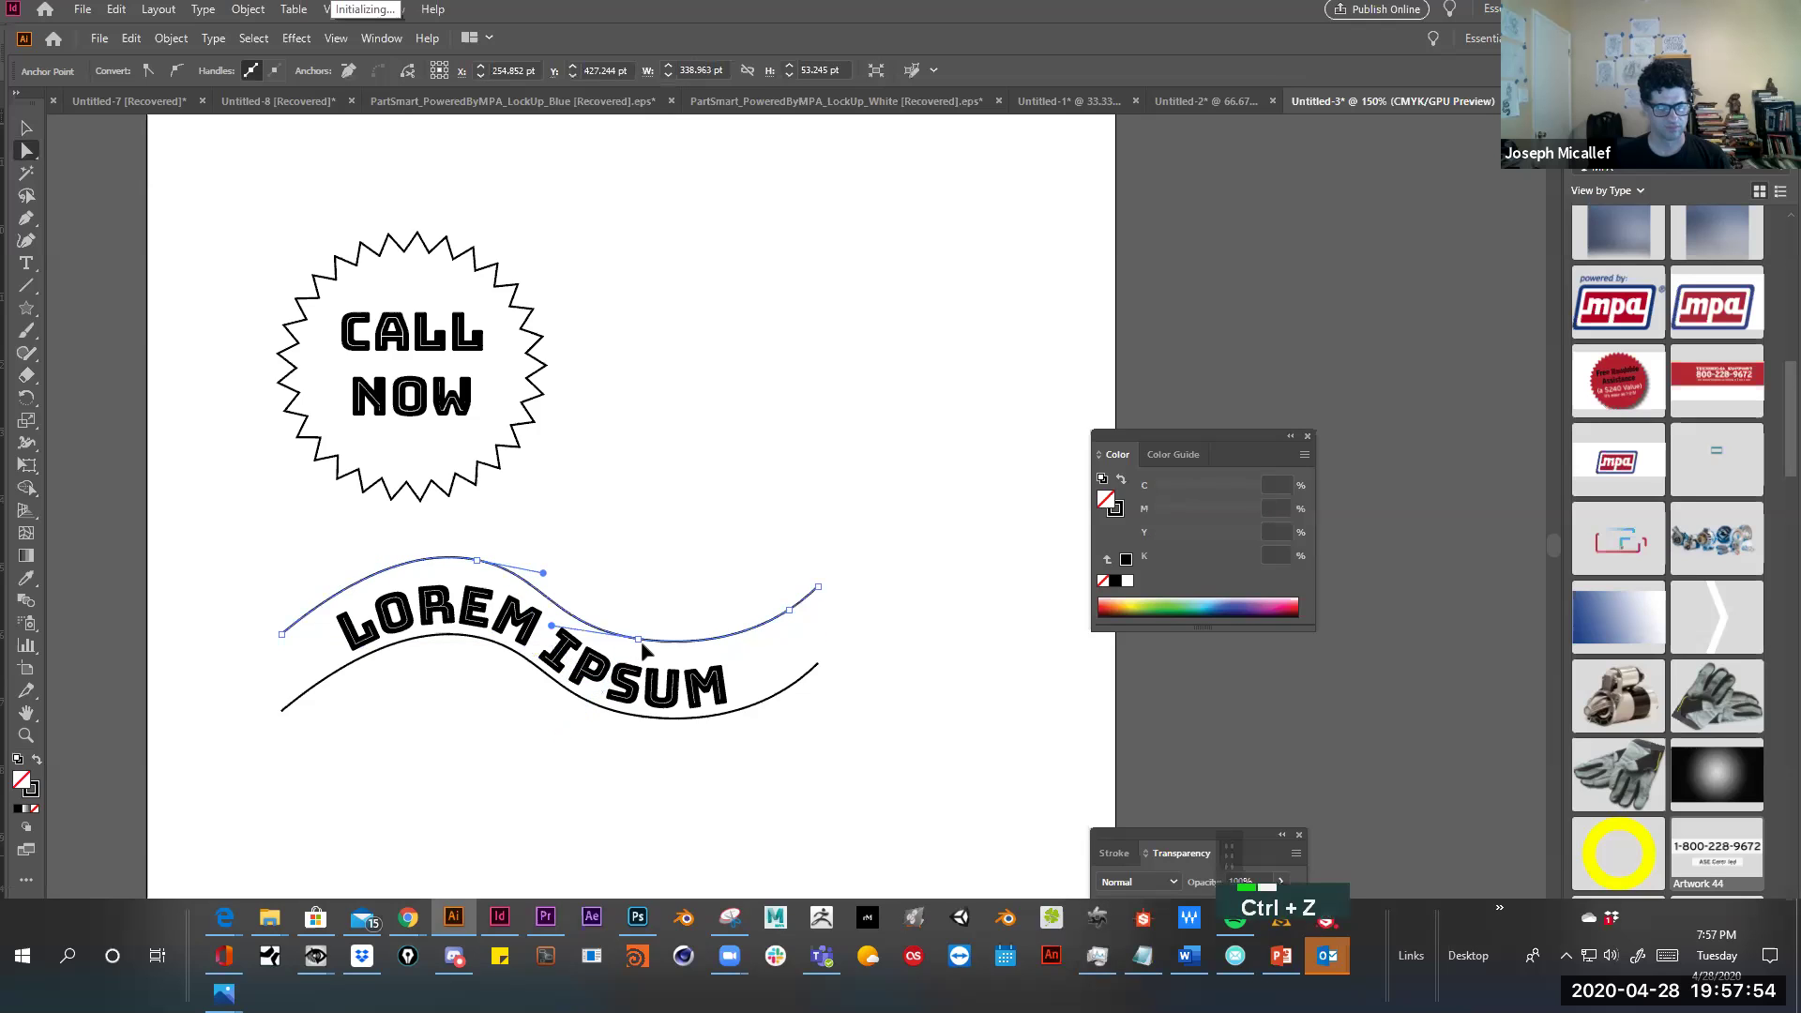
{"action": "left_click", "coordinate": [642, 645]}
{"action": "left_click_drag", "start_coordinate": [638, 644], "coordinate": [656, 660]}
{"action": "left_click", "coordinate": [672, 560]}
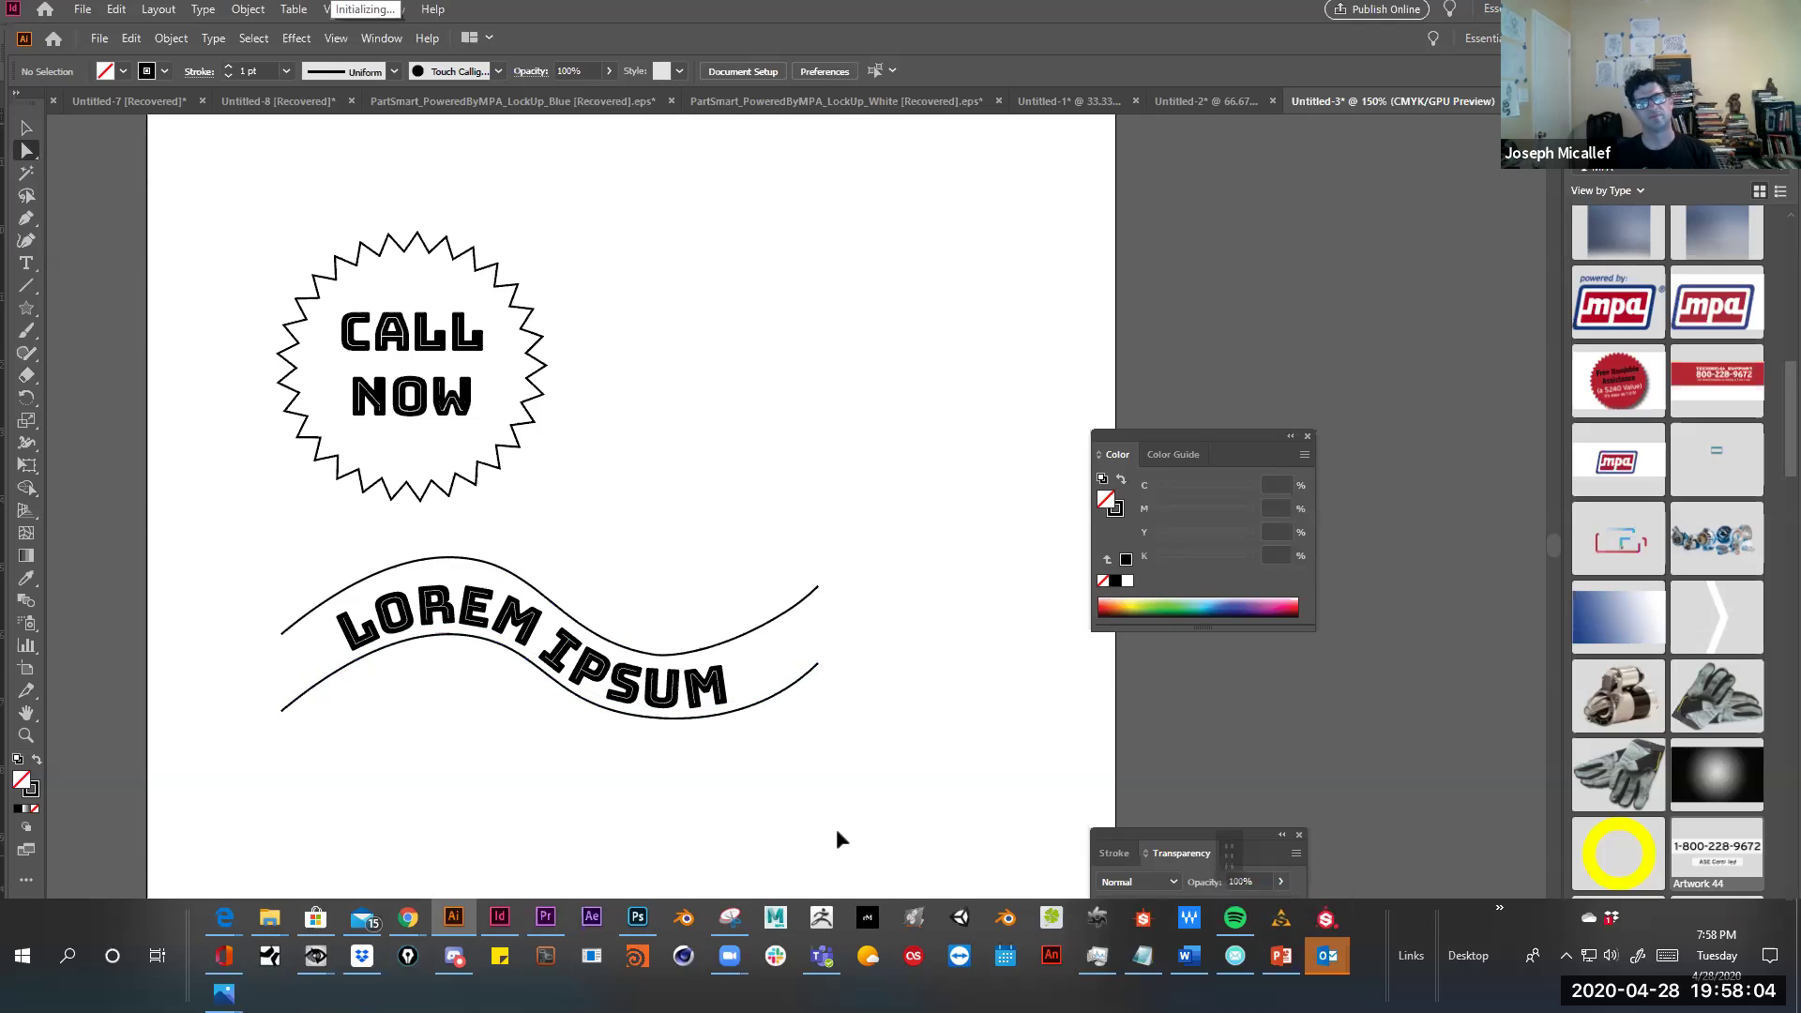
{"action": "left_click_drag", "start_coordinate": [661, 656], "coordinate": [658, 602]}
Replace the LOREM IPSUM placeholder text on the wavy path with CALL NOW and deselect it
{"action": "double_click", "coordinate": [599, 675]}
{"action": "left_click_drag", "start_coordinate": [740, 690], "coordinate": [284, 597]}
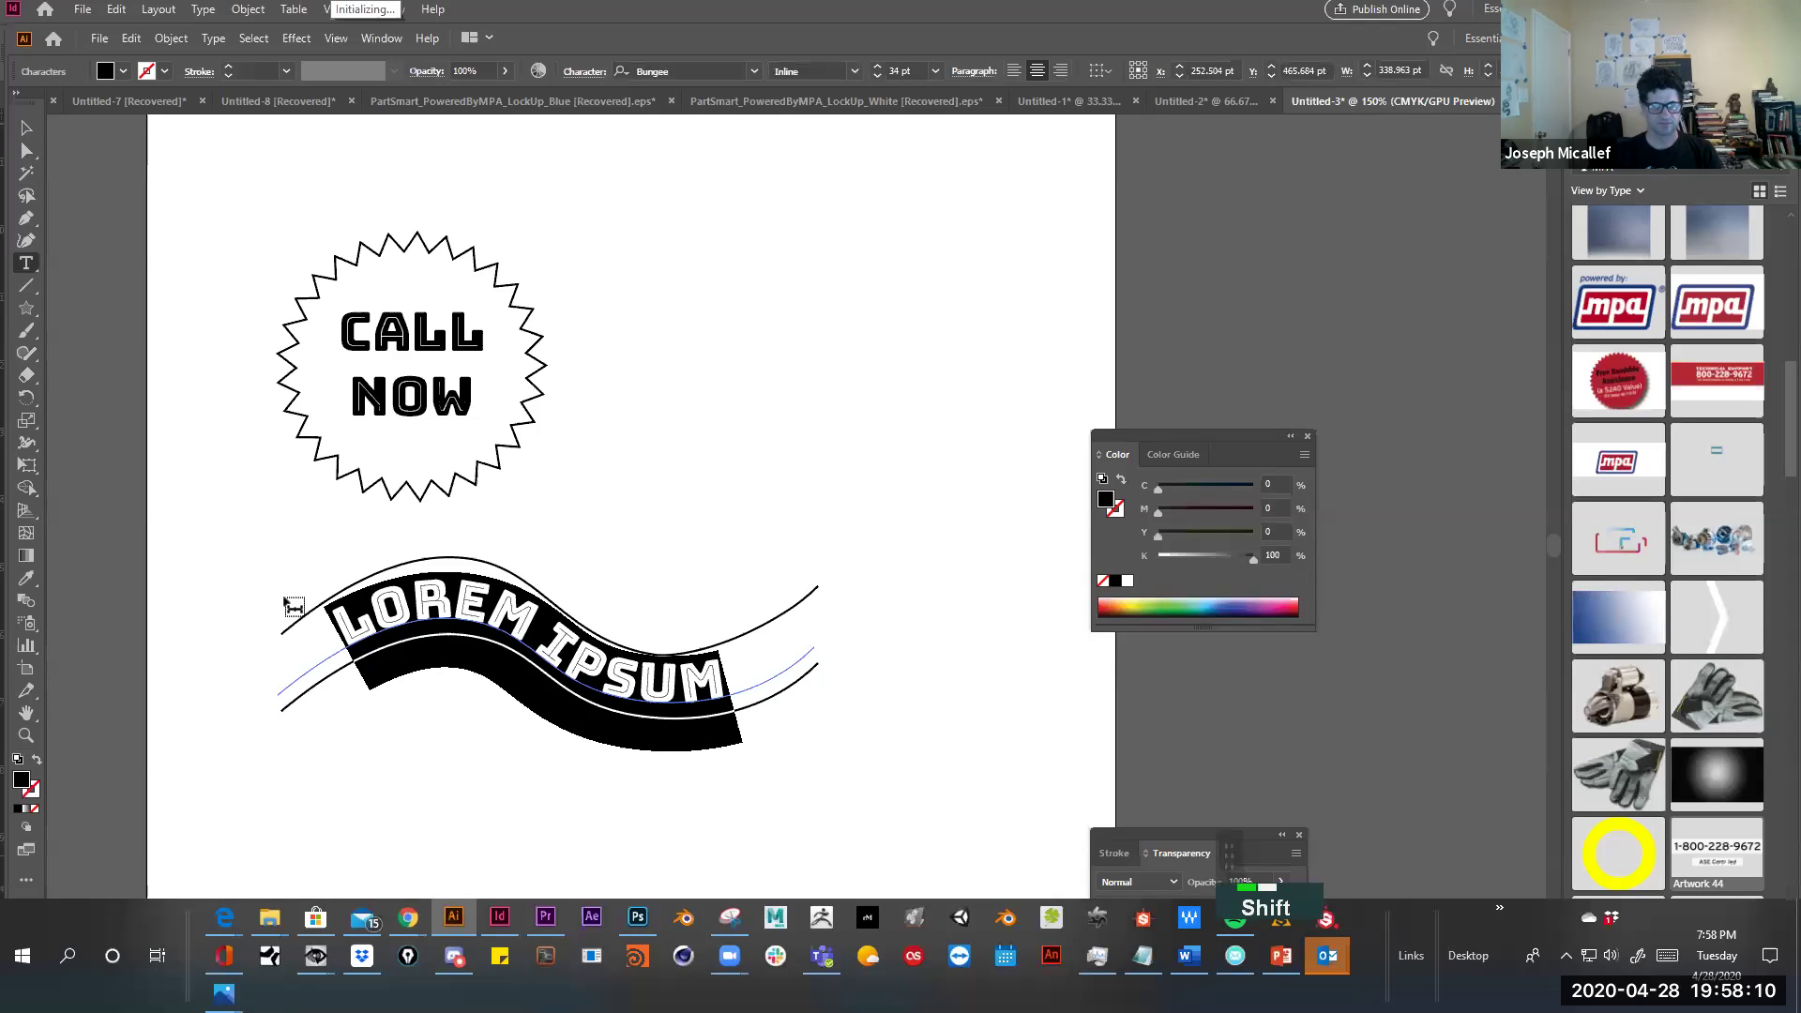
{"action": "type", "text": "FOR"}
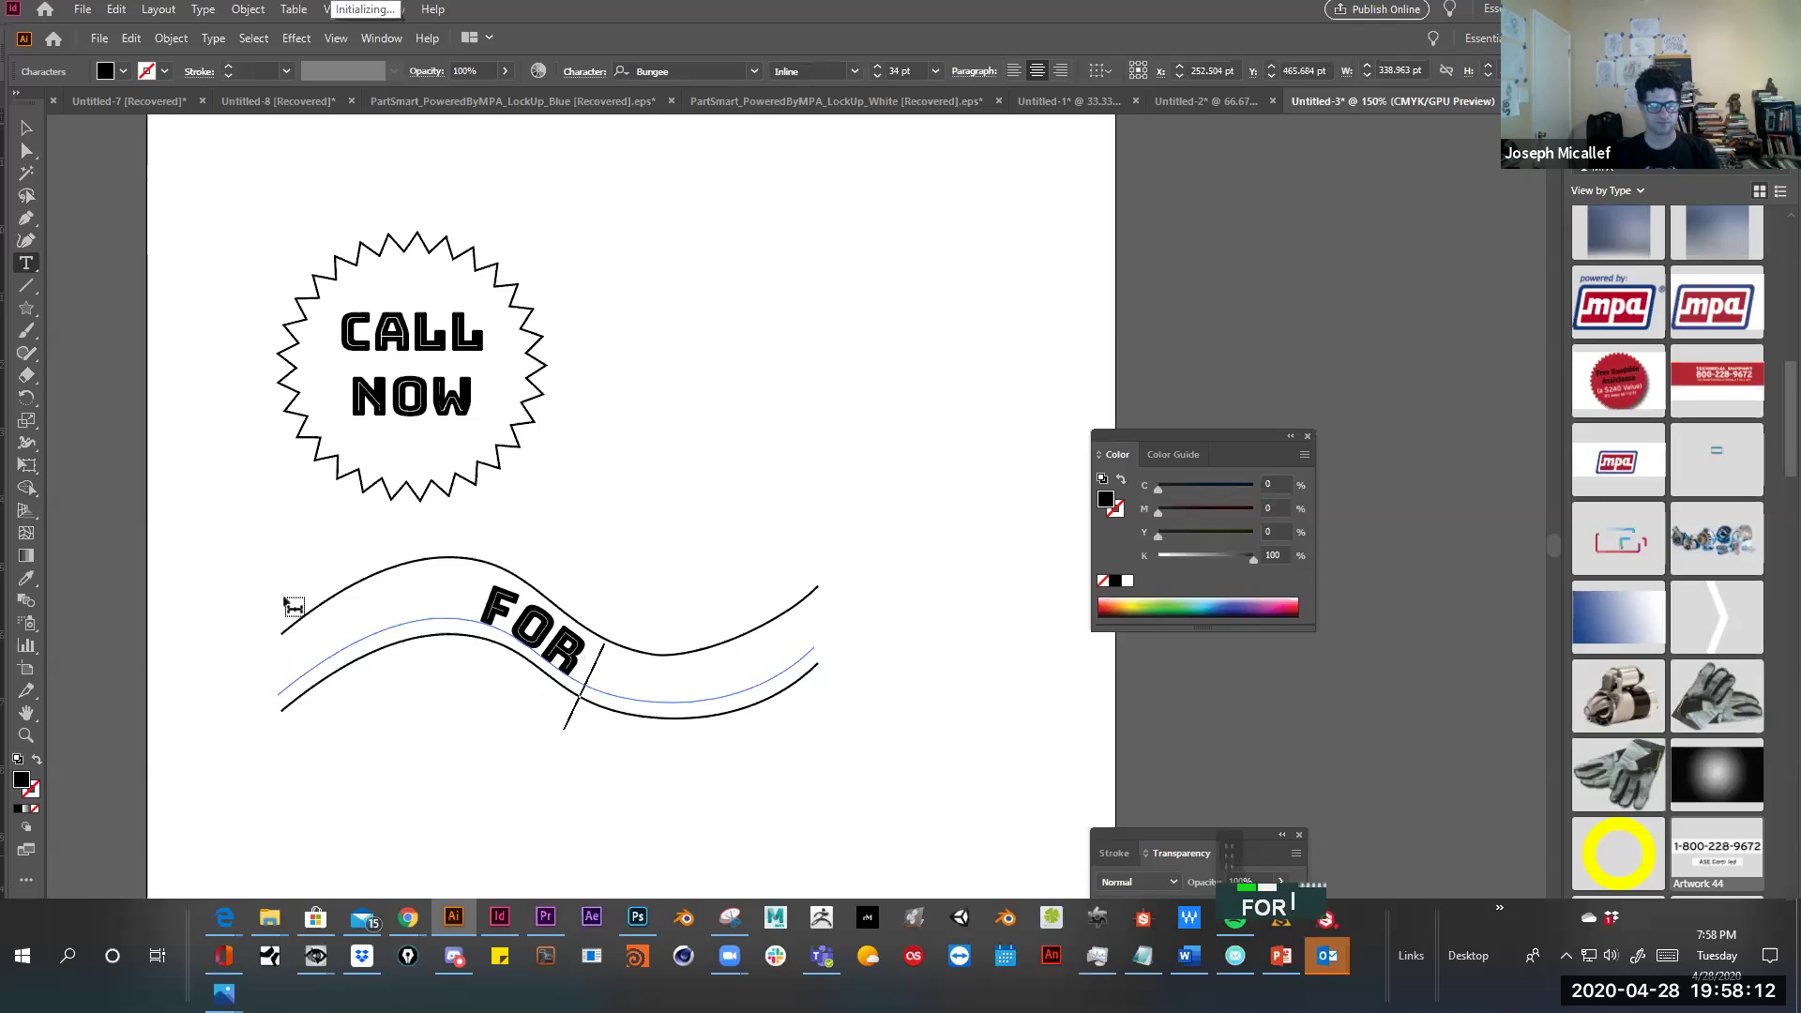
{"action": "key", "text": "BackSpace"}
{"action": "key", "text": "BackSpace"}
{"action": "key", "text": "BackSpace"}
{"action": "type", "text": "ON"}
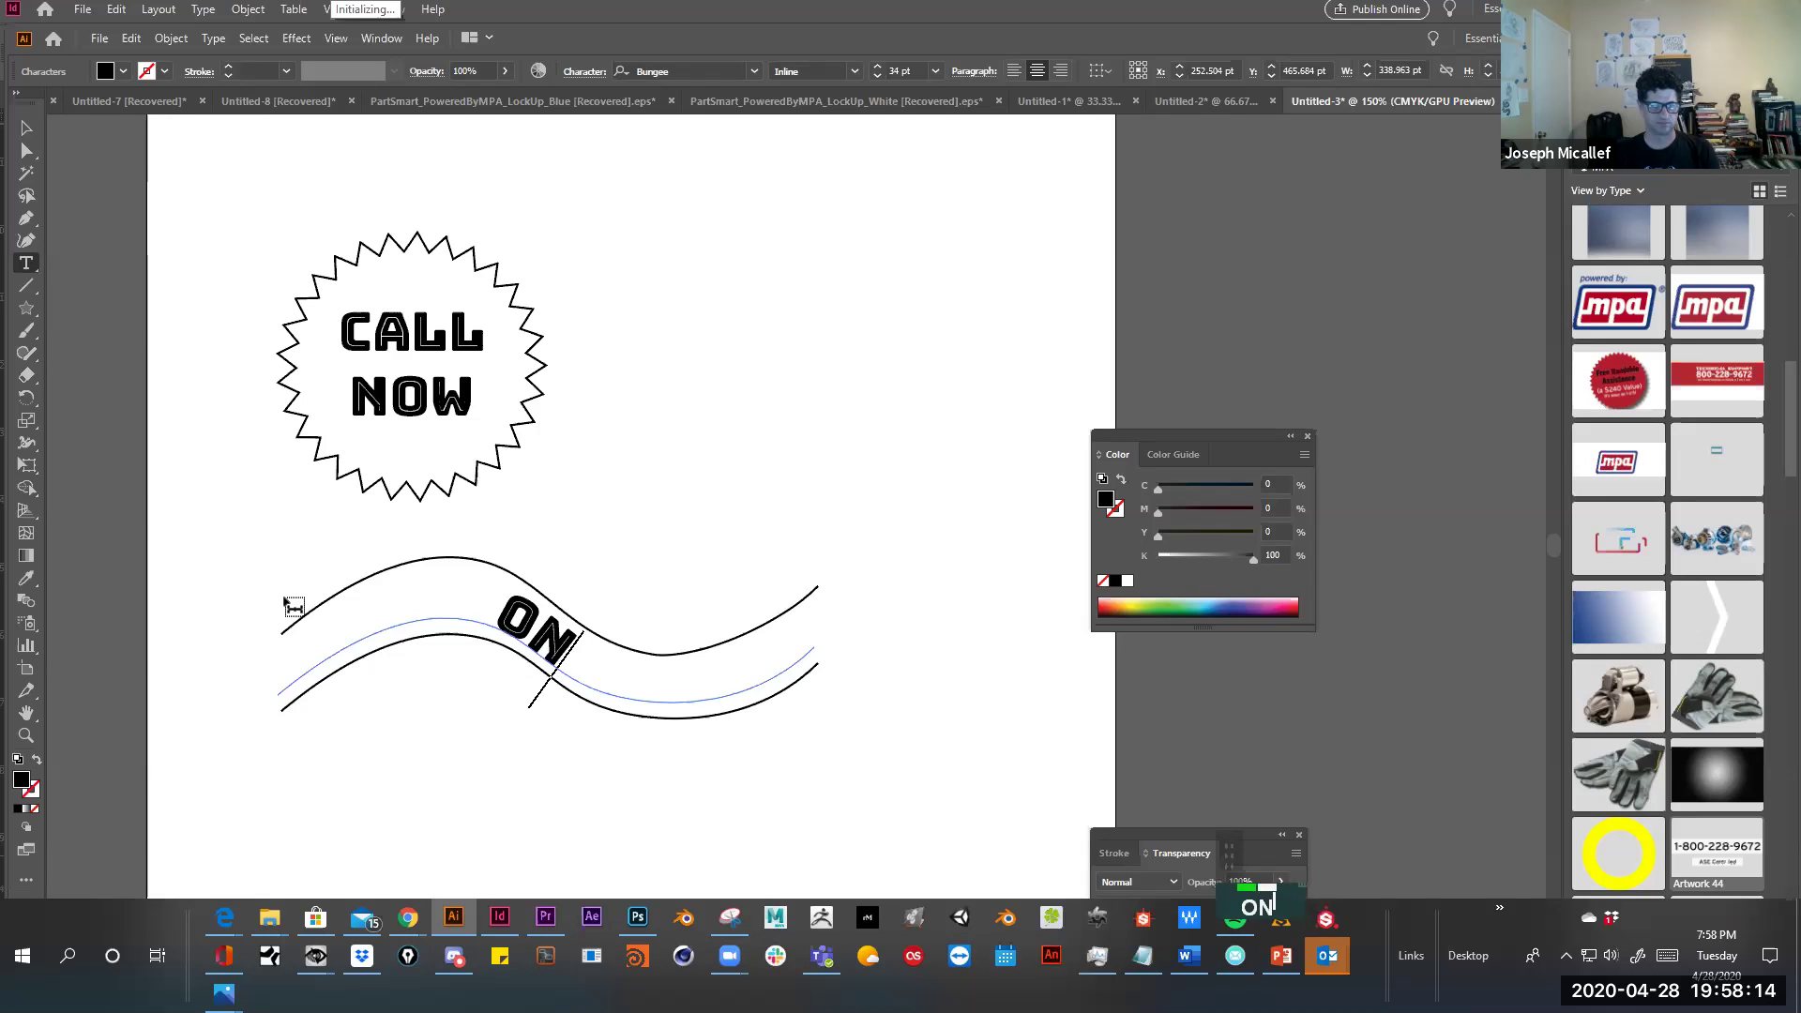
{"action": "key", "text": "BackSpace"}
{"action": "key", "text": "BackSpace"}
{"action": "type", "text": "IN"}
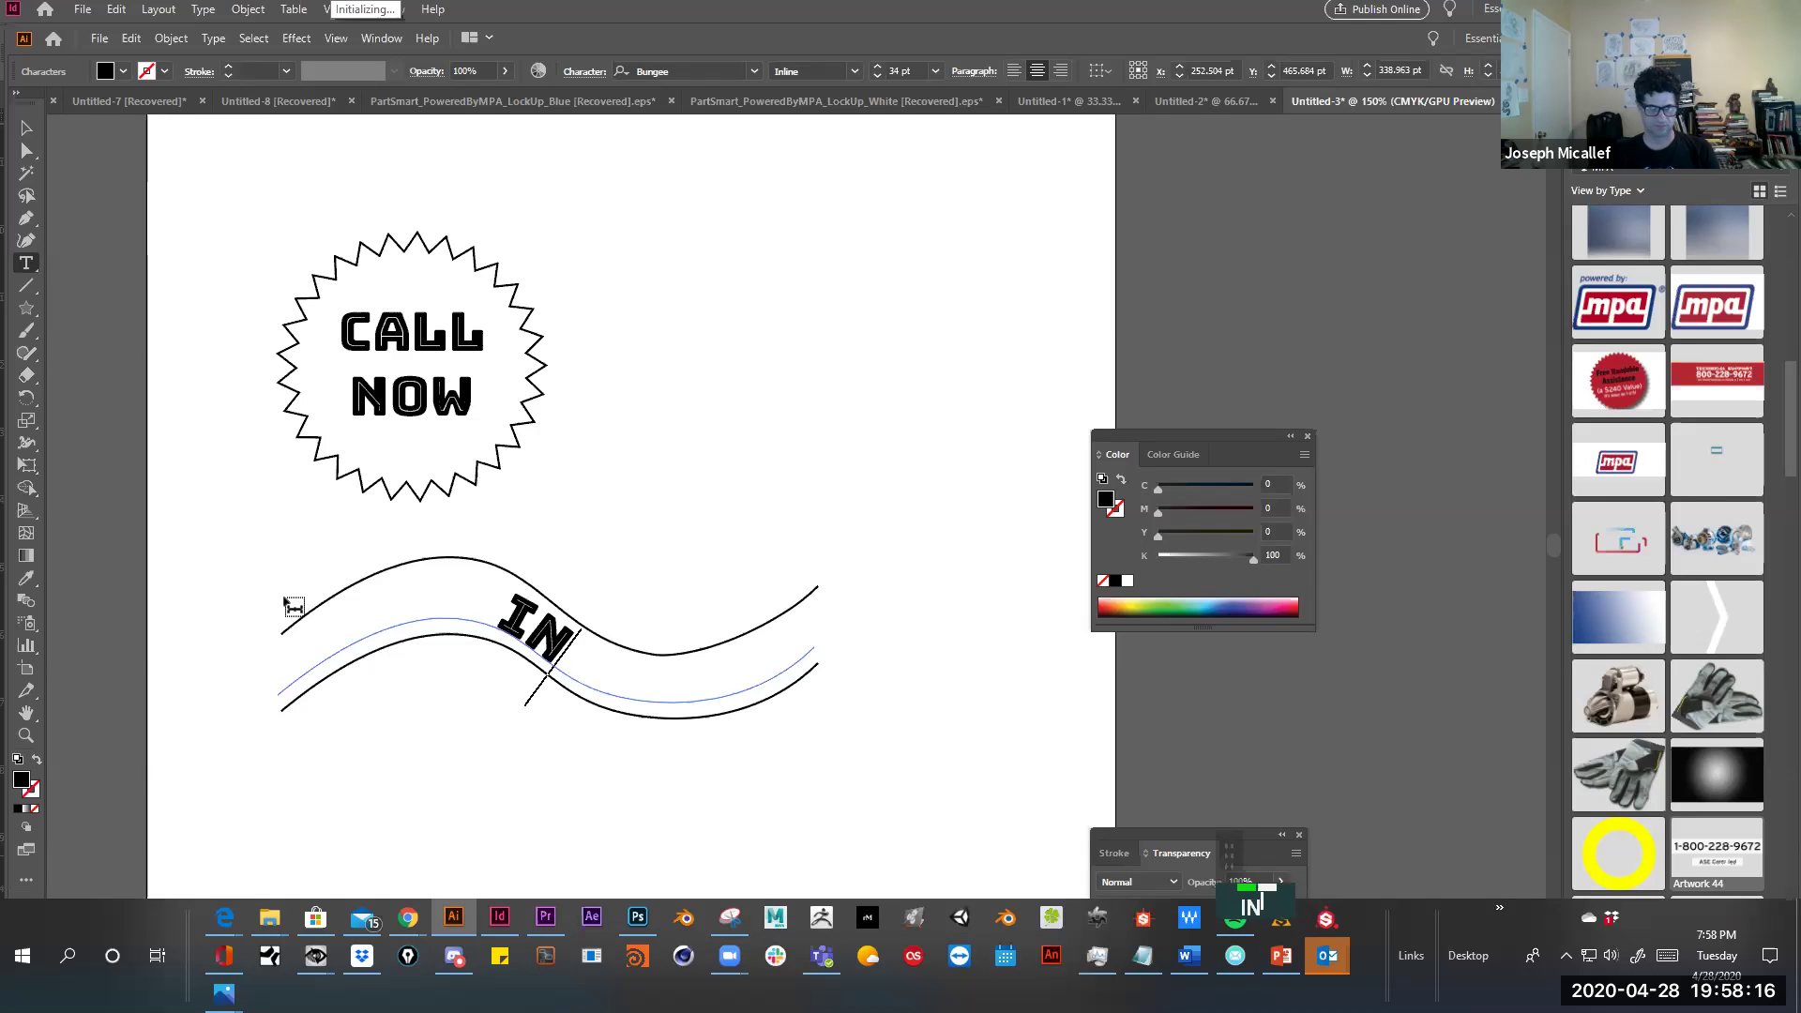
{"action": "type", "text": "FO"}
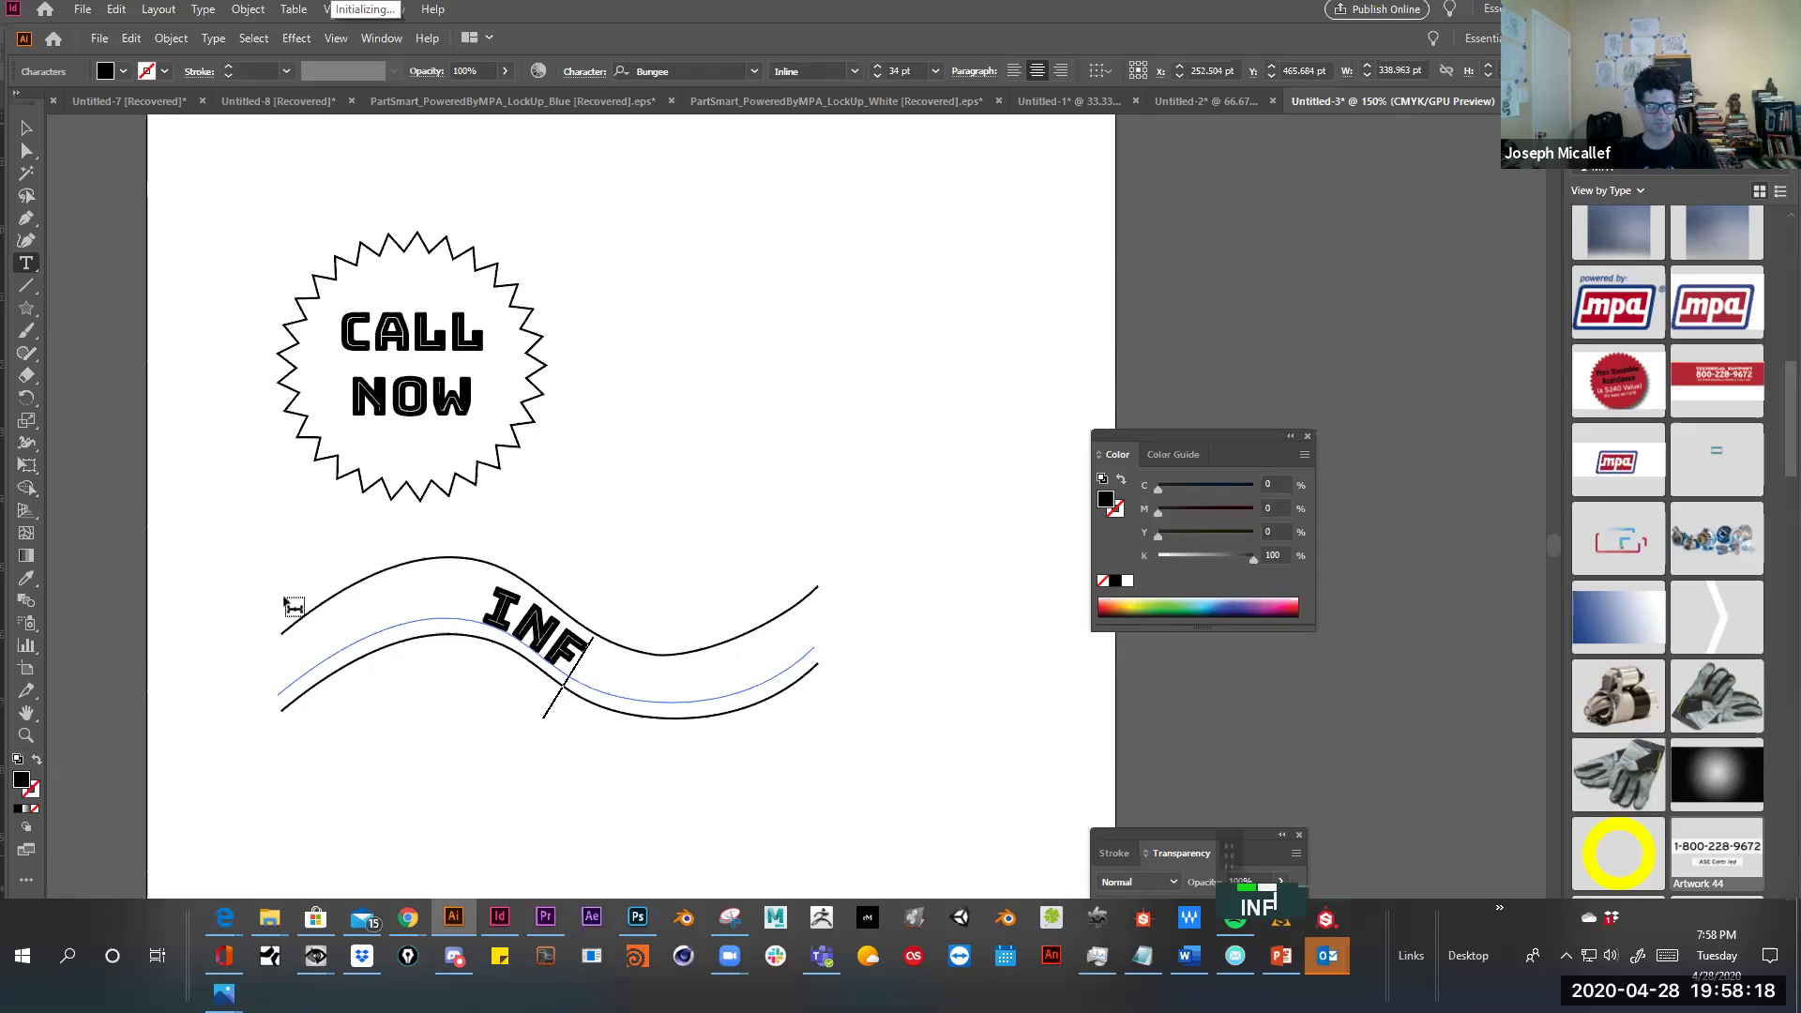
{"action": "key", "text": "BackSpace"}
{"action": "key", "text": "BackSpace"}
{"action": "key", "text": "BackSpace"}
{"action": "key", "text": "BackSpace"}
{"action": "type", "text": "M"}
{"action": "key", "text": "BackSpace"}
{"action": "type", "text": "CALL NOW"}
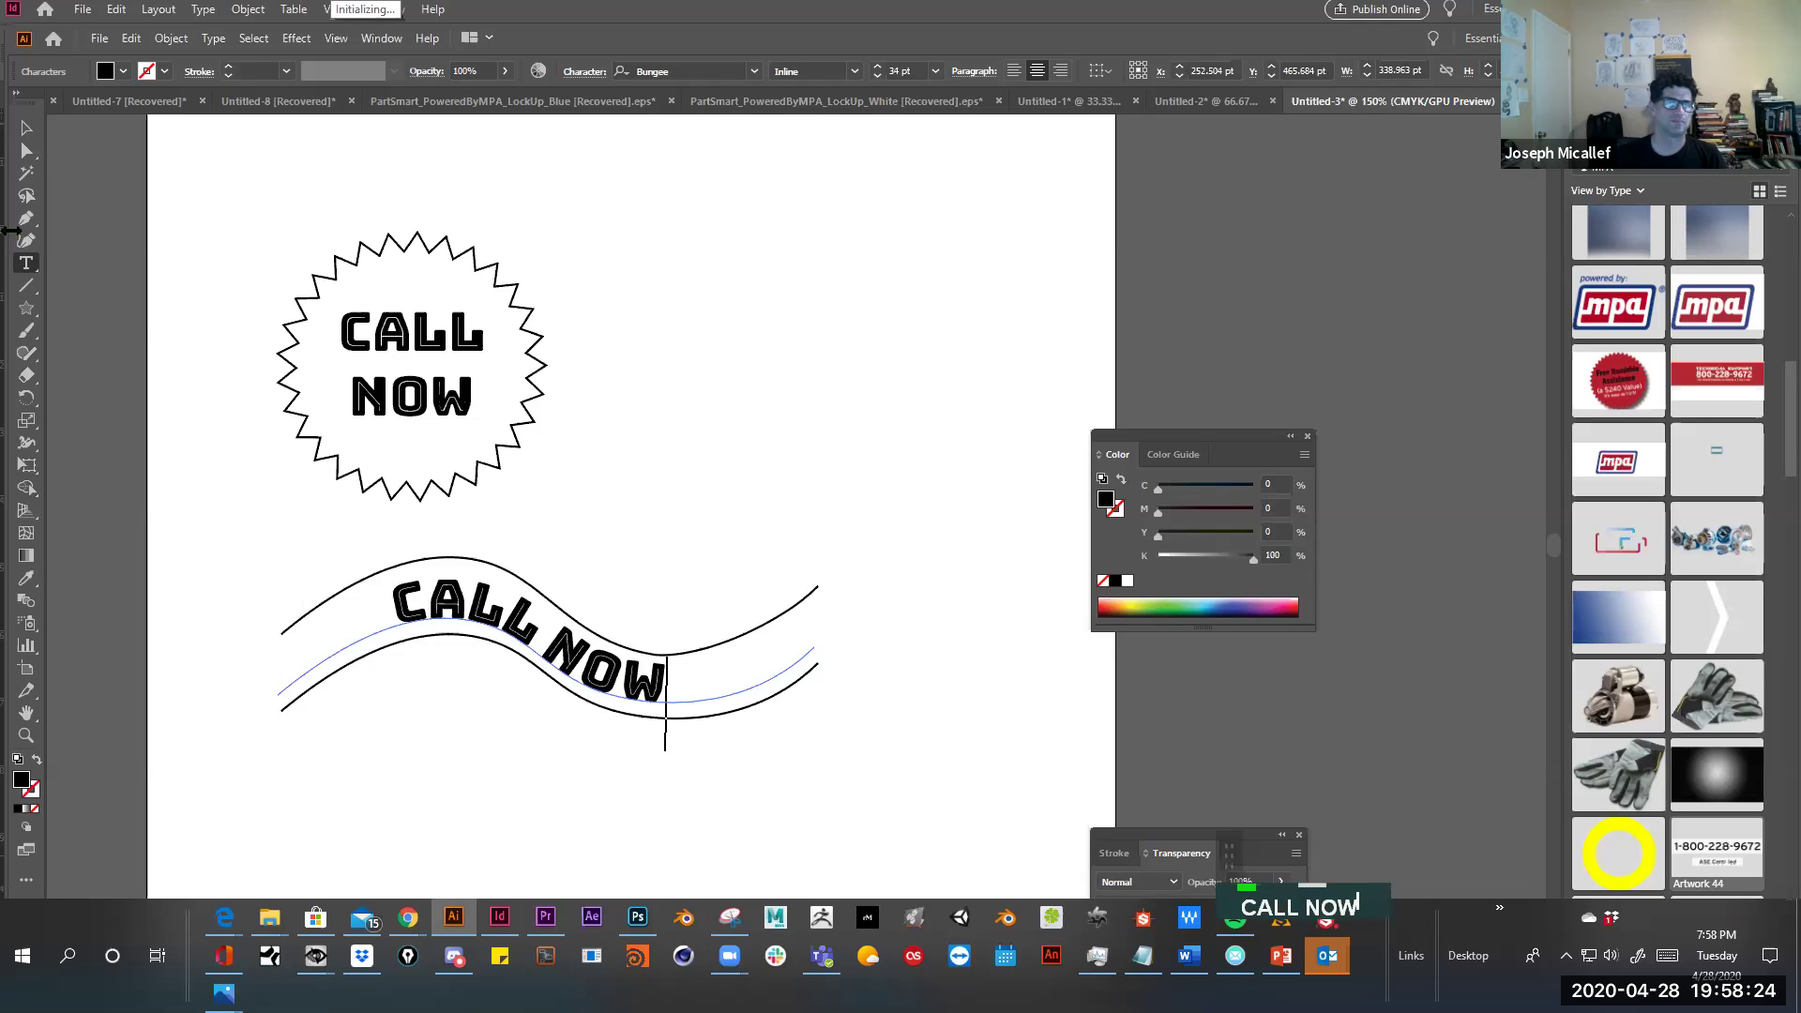
{"action": "double_click", "coordinate": [27, 127]}
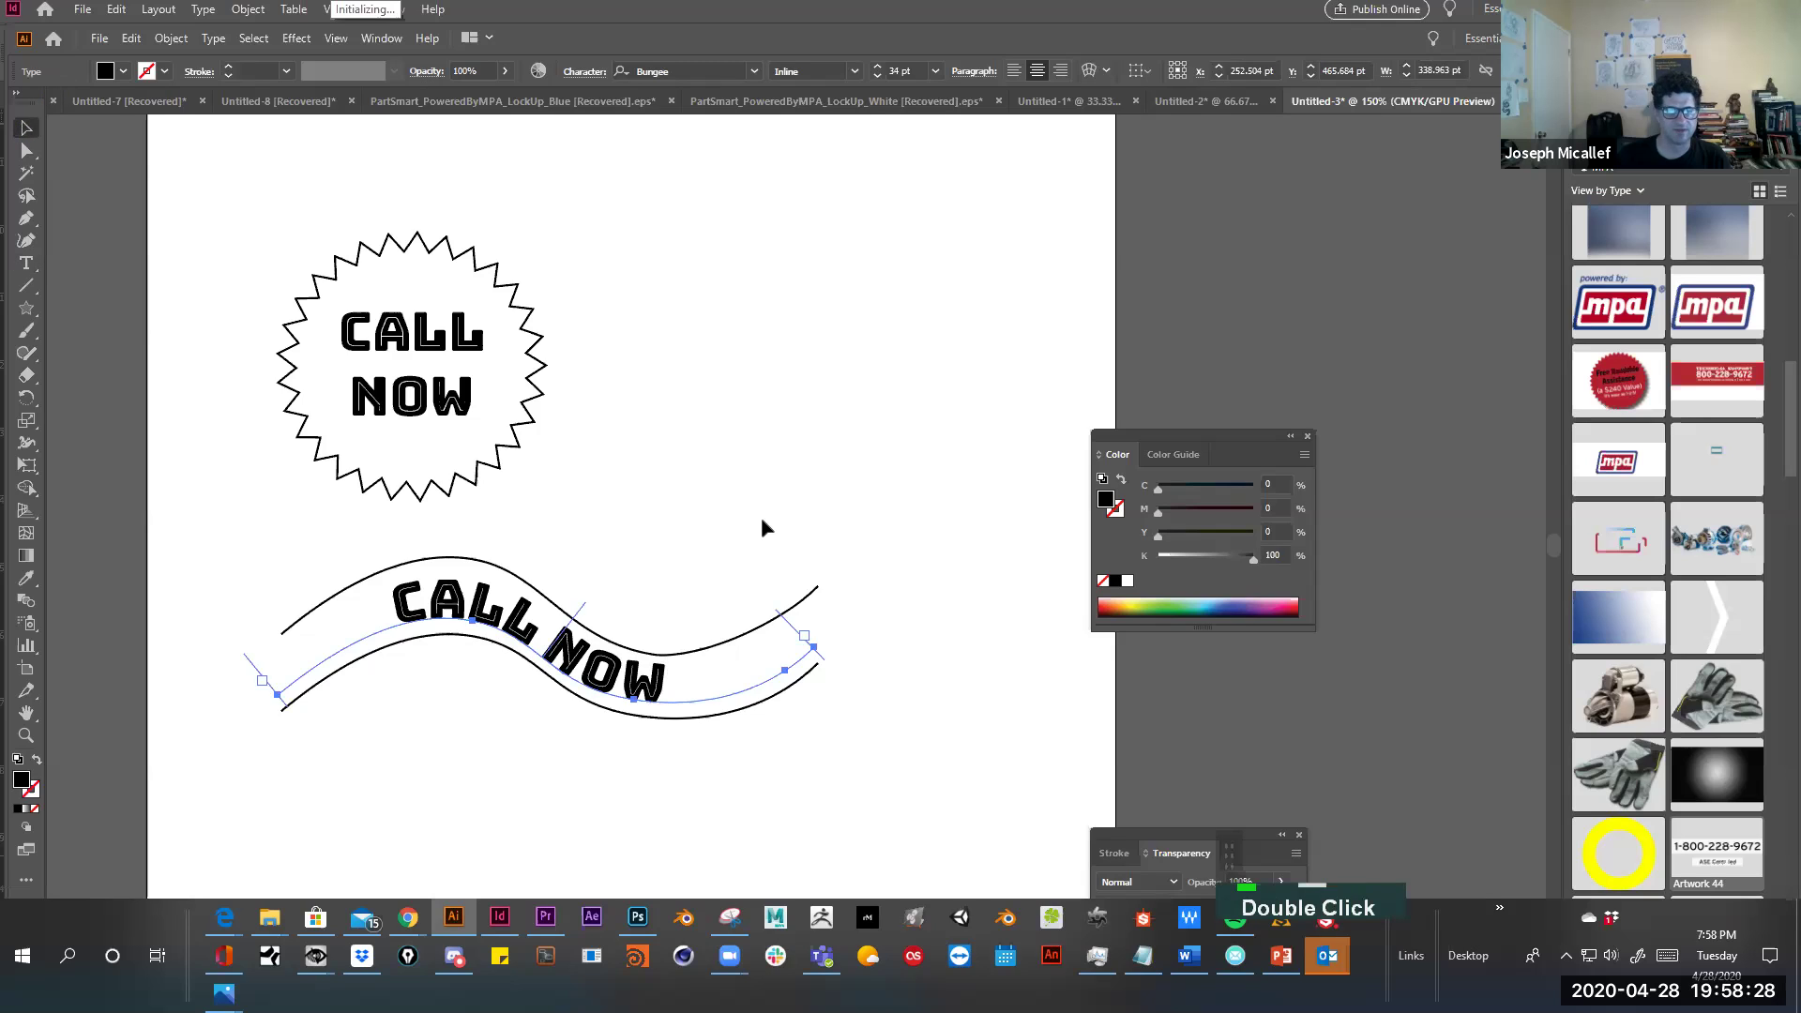
{"action": "left_click", "coordinate": [680, 598]}
{"action": "left_click_drag", "start_coordinate": [716, 691], "coordinate": [370, 562]}
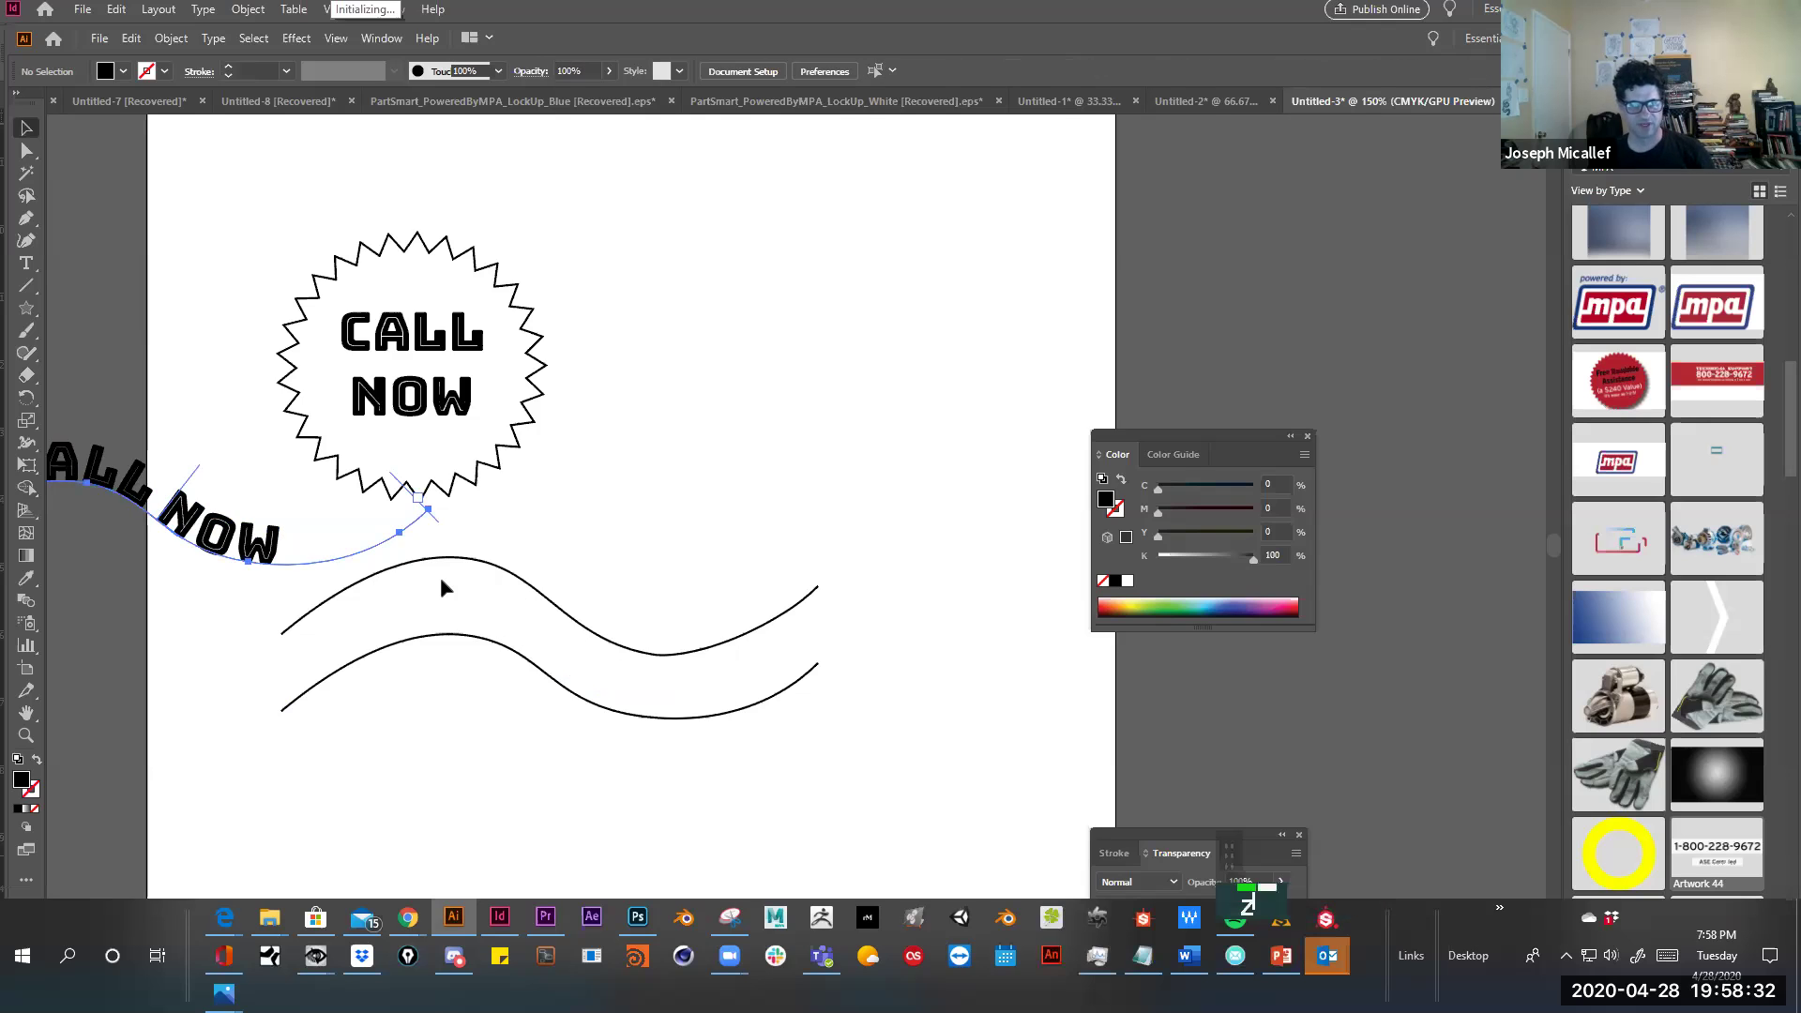
{"action": "key", "text": "ctrl+z"}
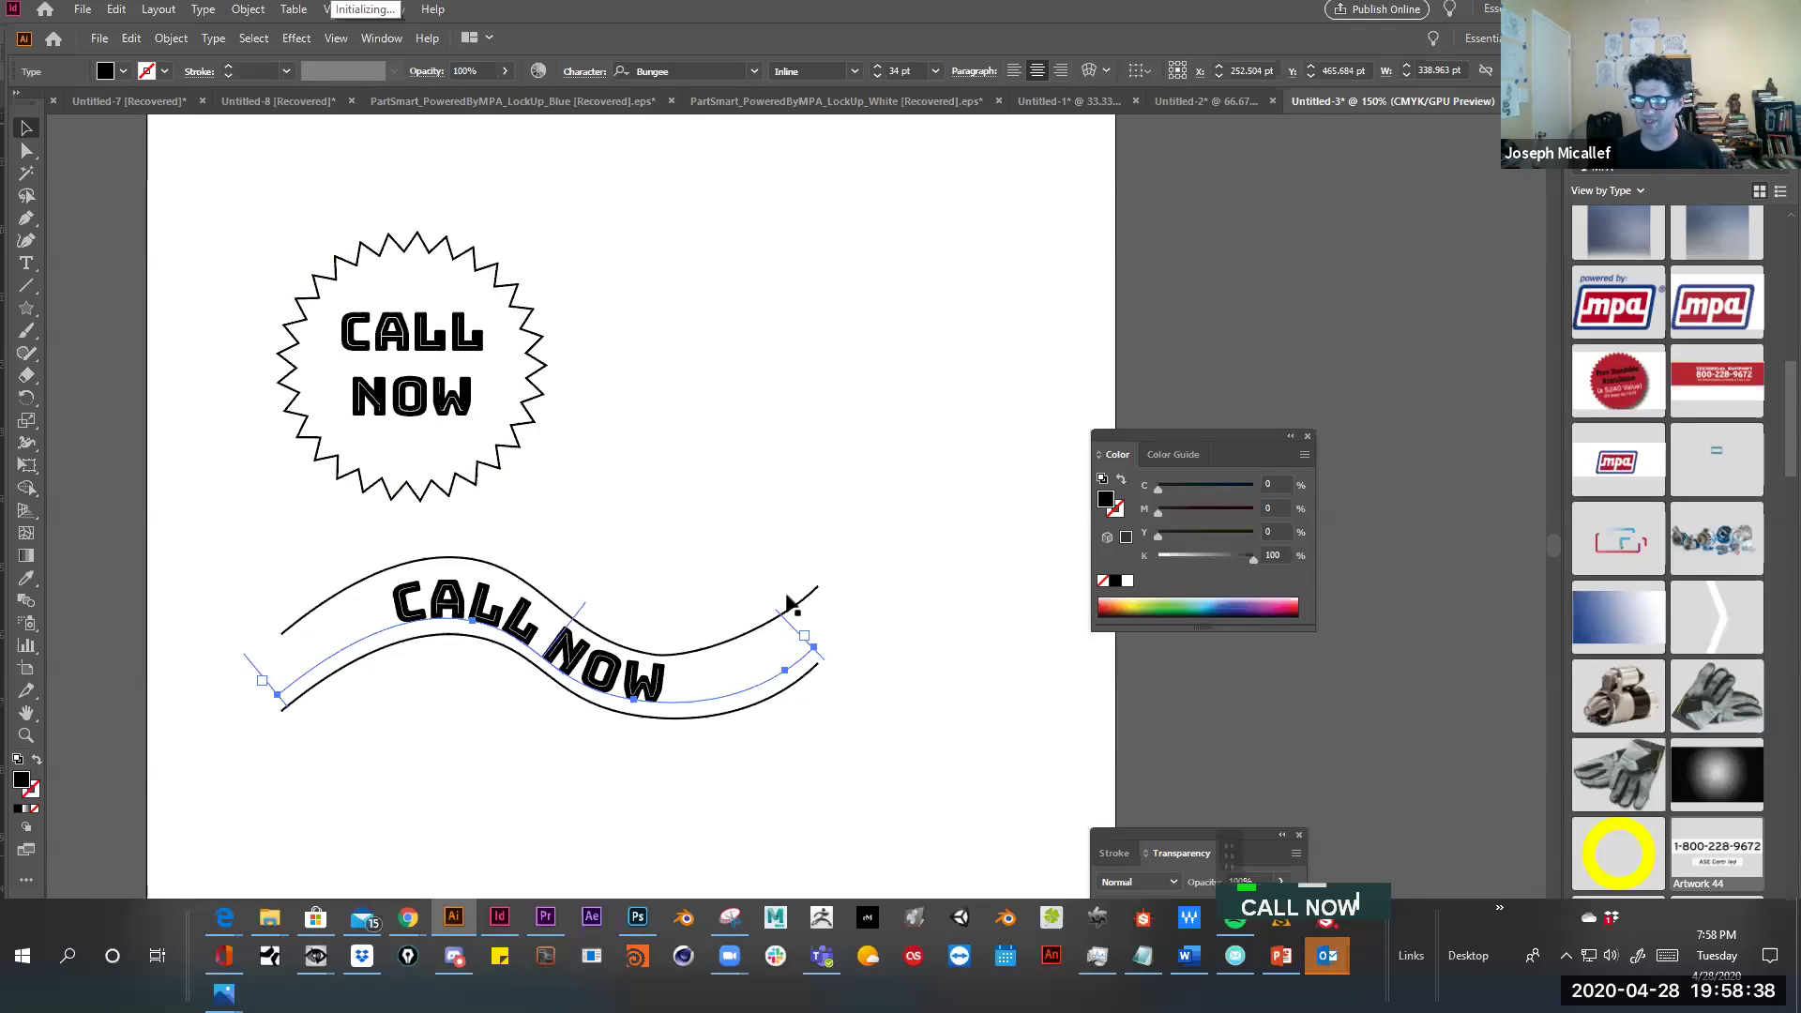
{"action": "left_click", "coordinate": [565, 579]}
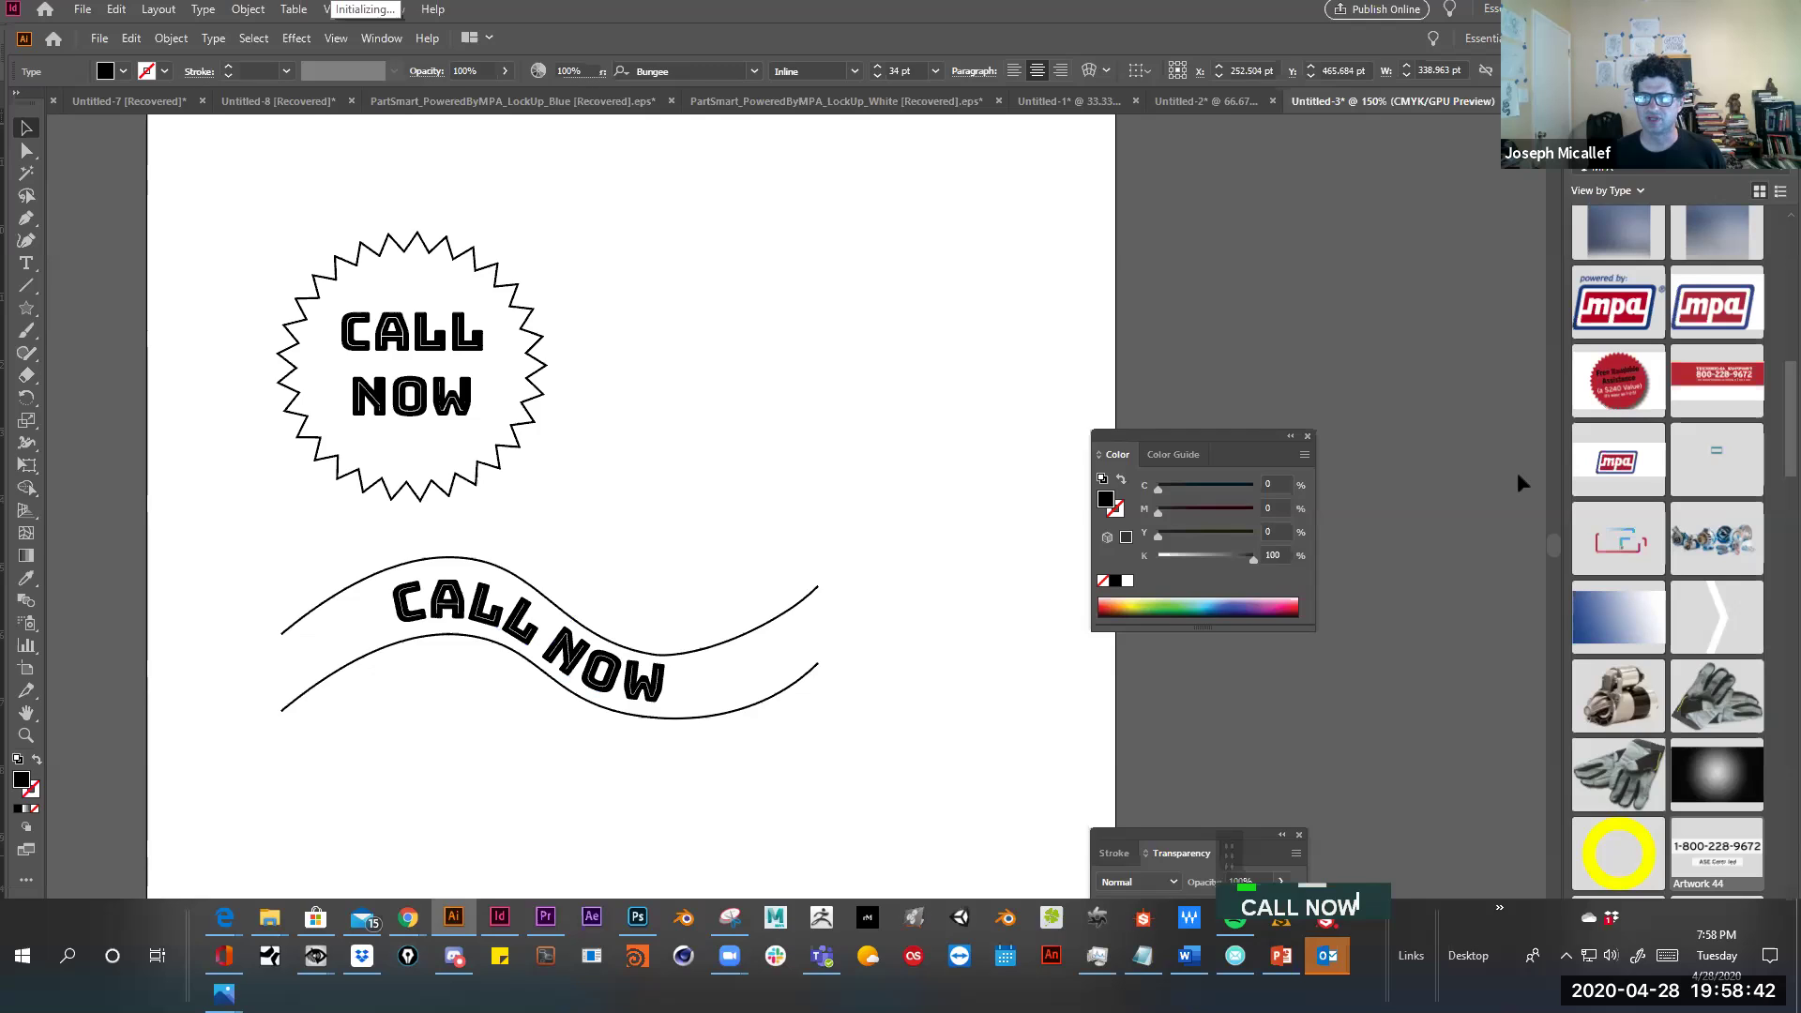
Move the floating Color panel clear of the artboard, leaving no artwork selected
{"action": "left_click_drag", "start_coordinate": [1122, 432], "coordinate": [1205, 230]}
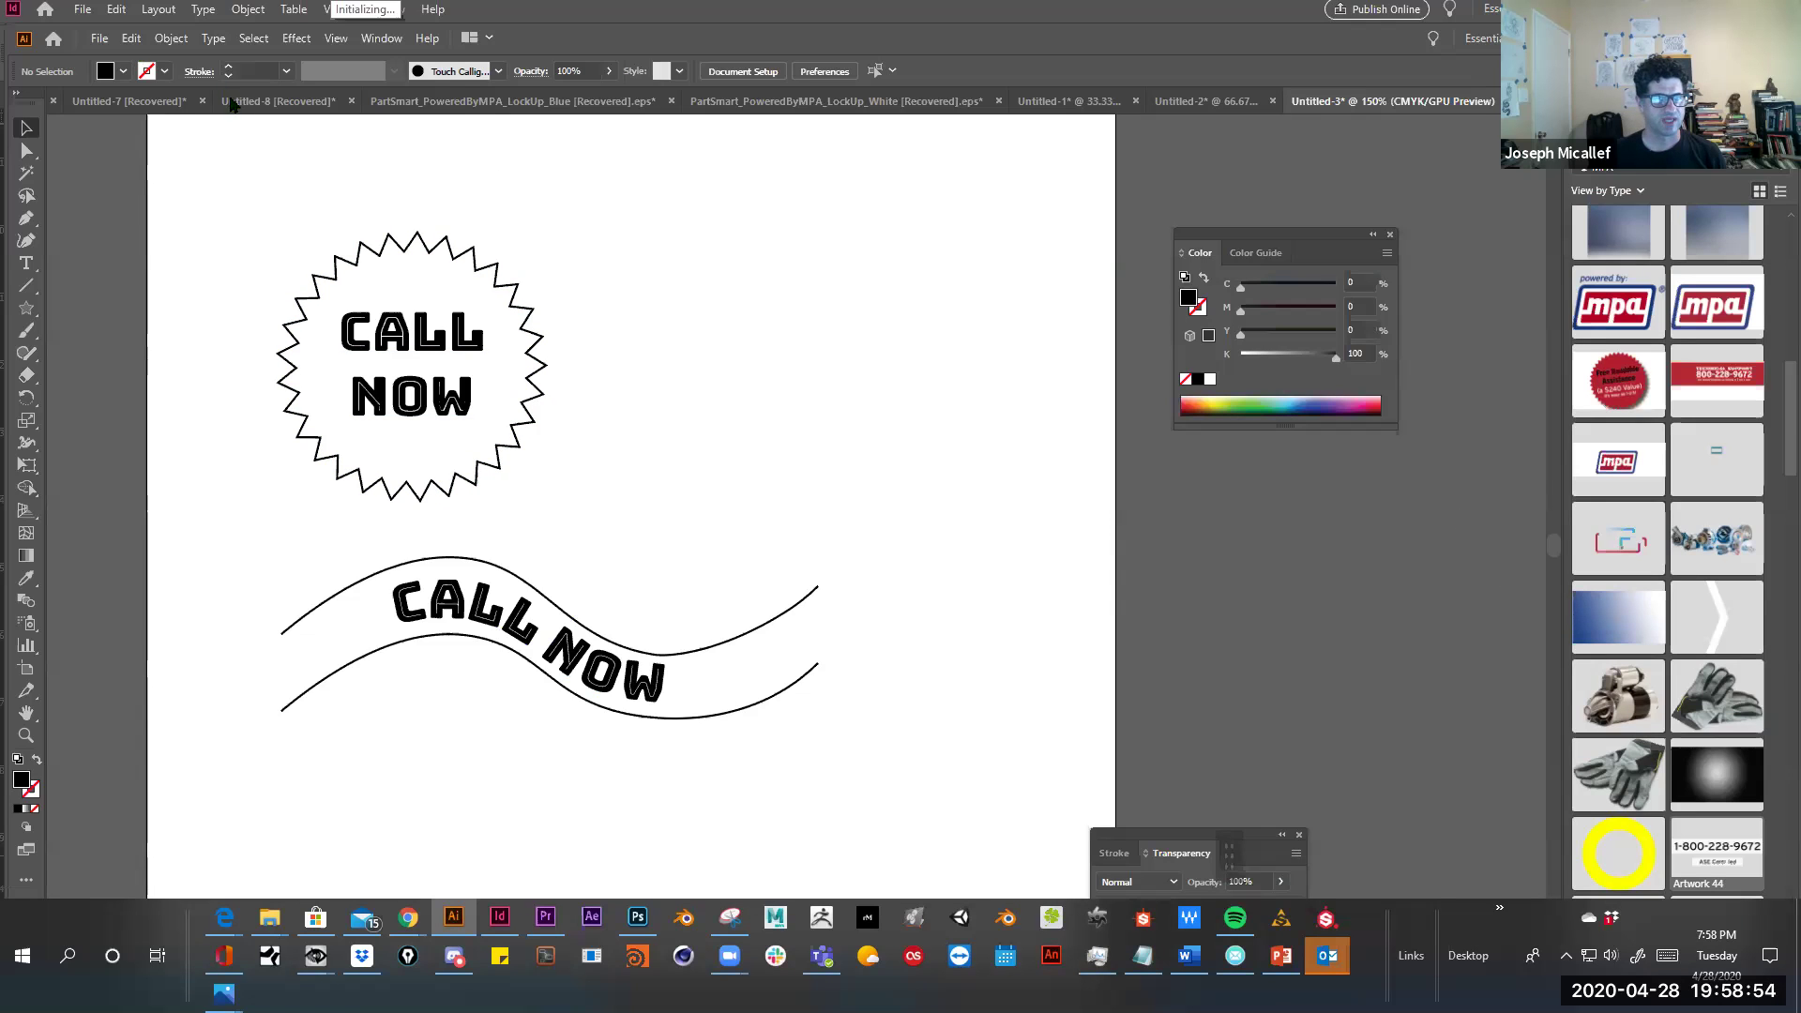
{"action": "left_click", "coordinate": [480, 401]}
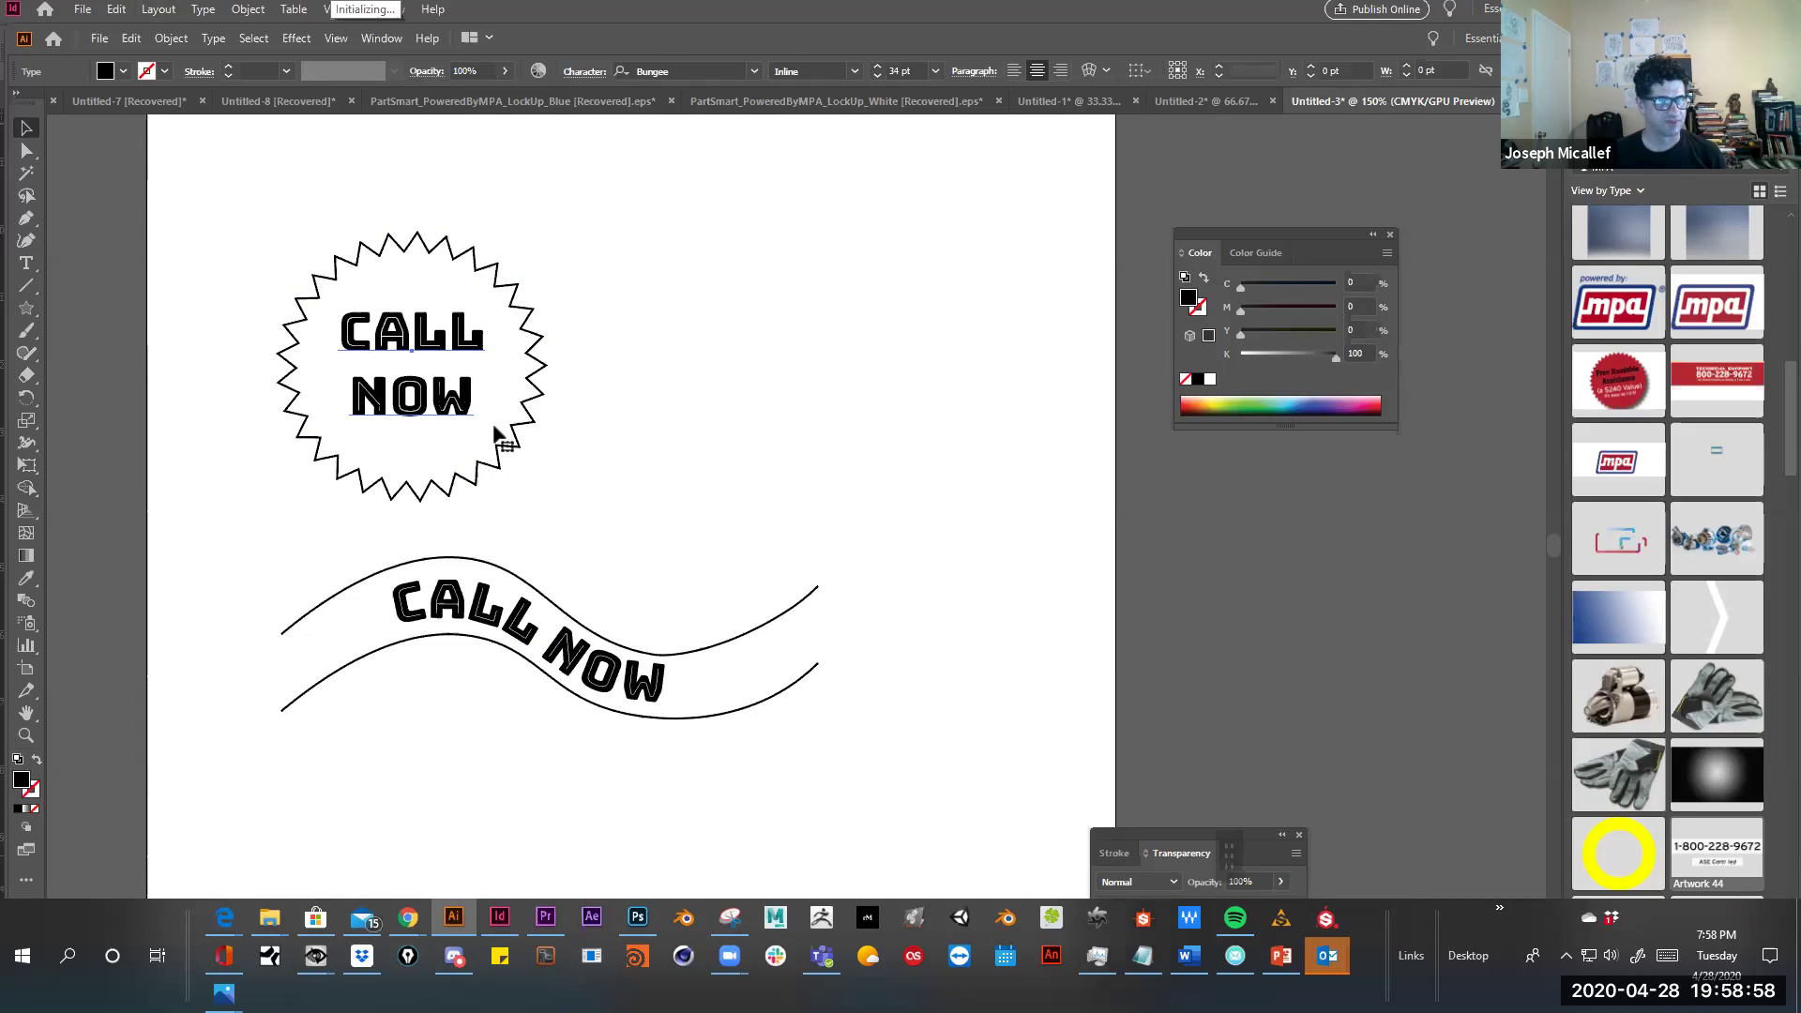
{"action": "left_click", "coordinate": [539, 481]}
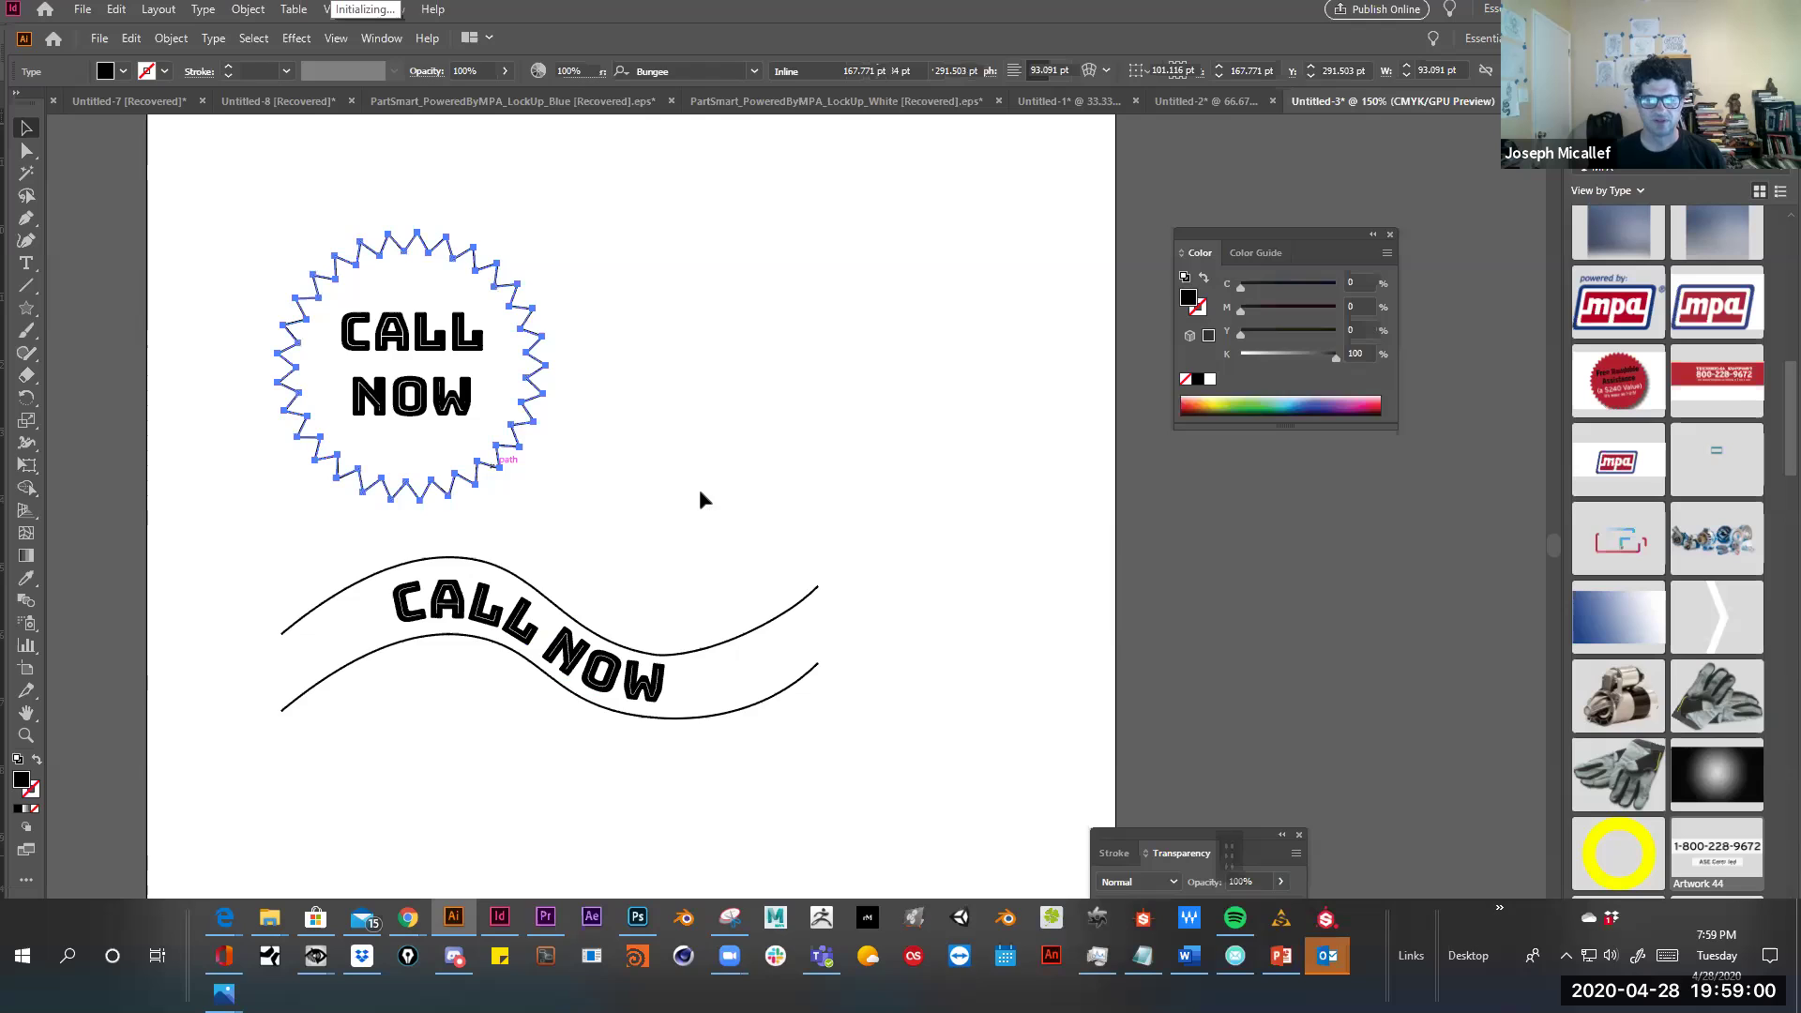
{"action": "left_click", "coordinate": [519, 553]}
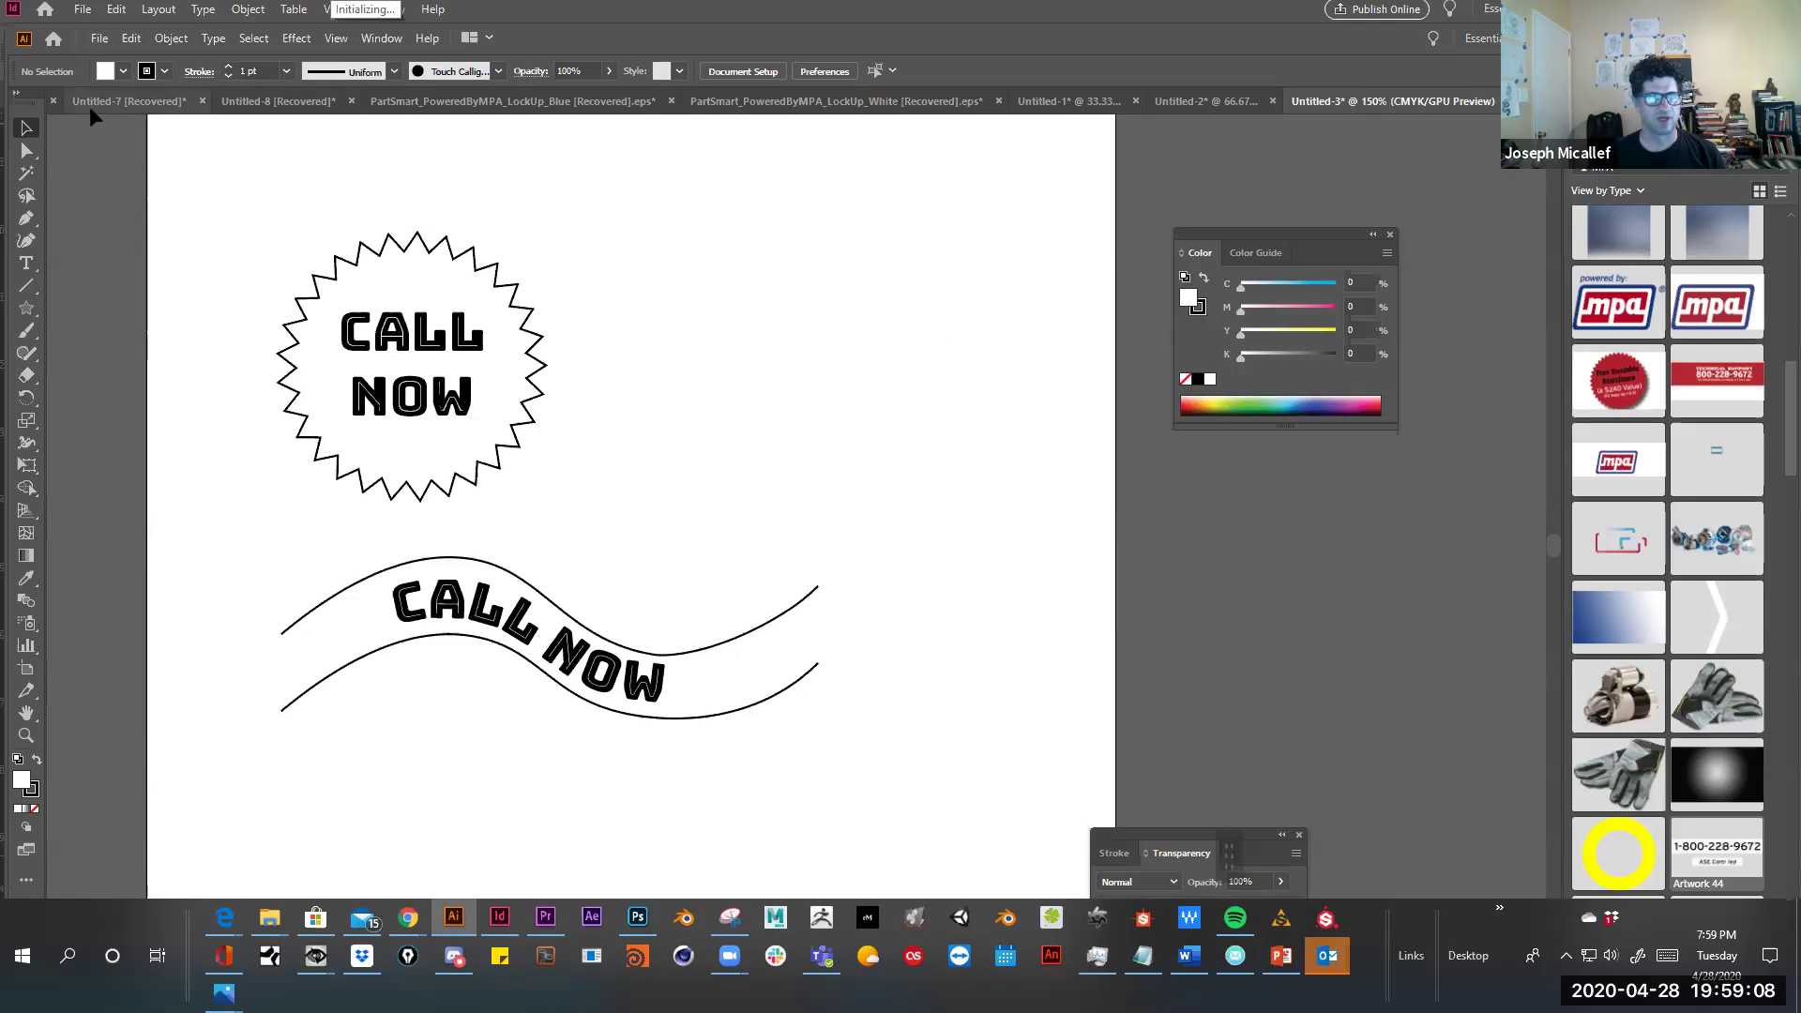
With the Pen tool, draw an open path beside the starburst: a vertical segment about 86 pt long and a slightly rising one about 177 pt wide
{"action": "left_click", "coordinate": [26, 219]}
{"action": "left_click", "coordinate": [673, 249]}
{"action": "left_click", "coordinate": [672, 384], "text": "shift"}
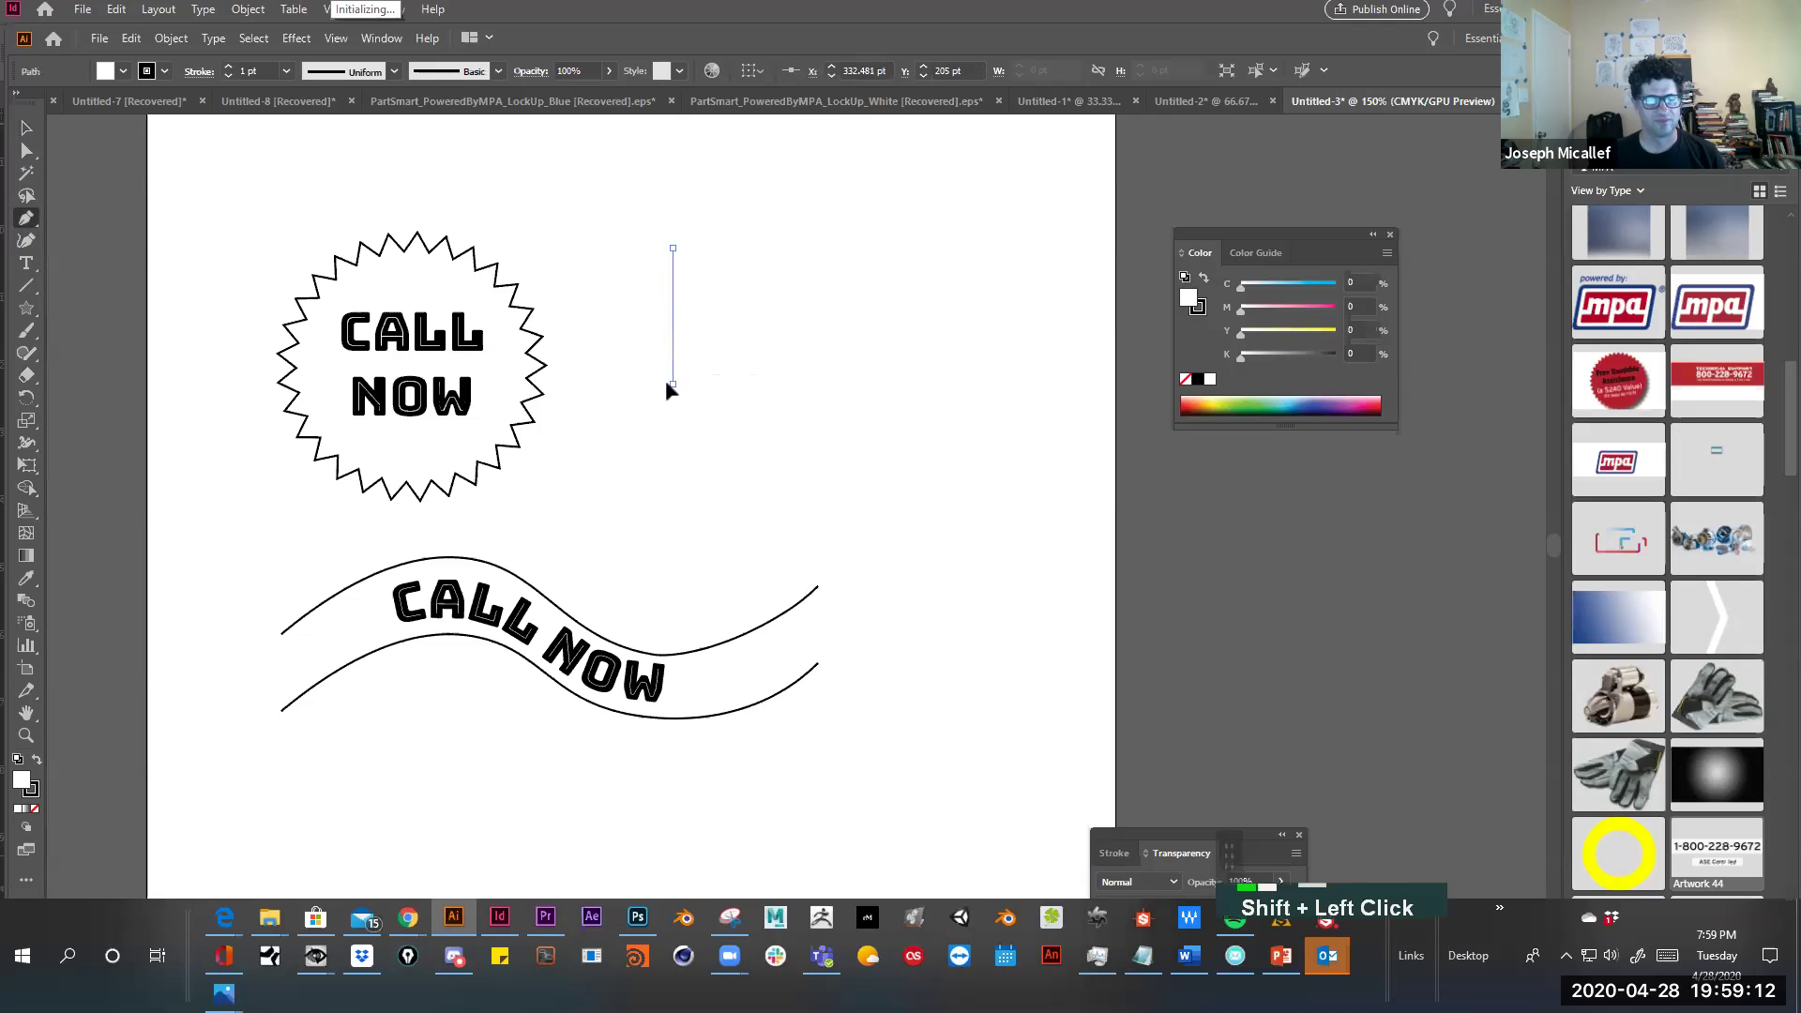
{"action": "left_click", "coordinate": [946, 366]}
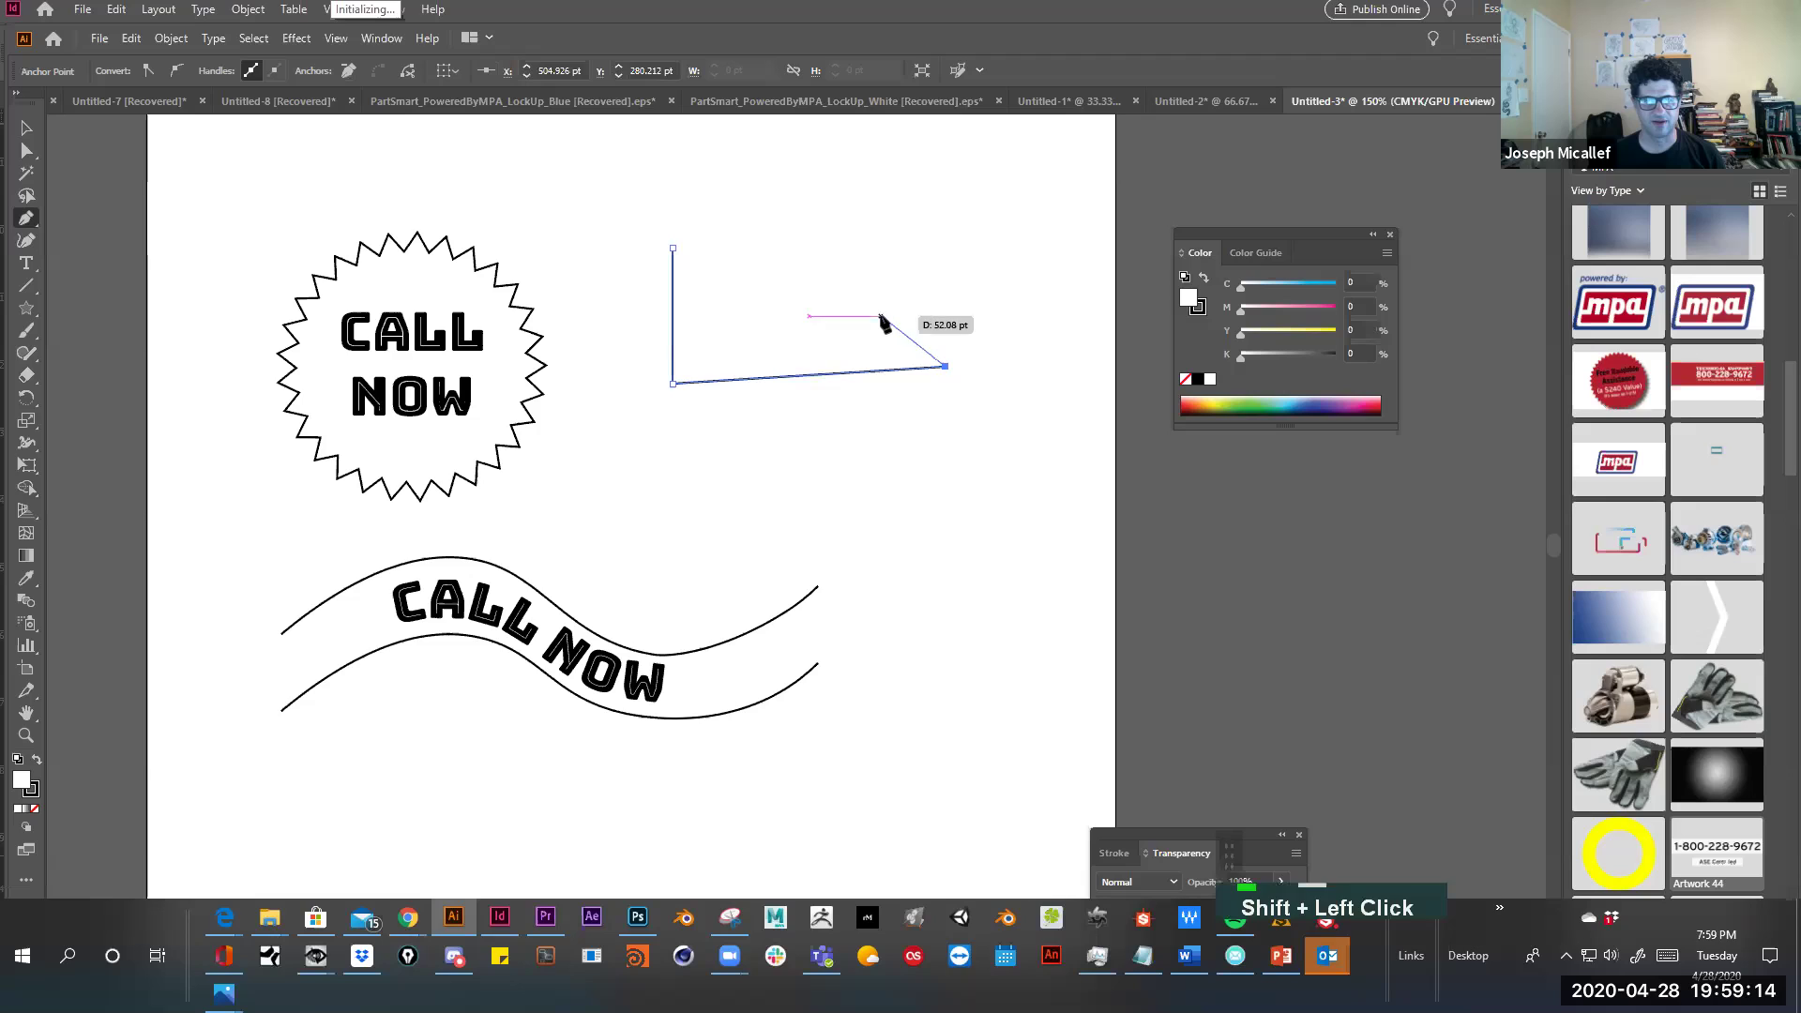
{"action": "key", "text": "ctrl+z"}
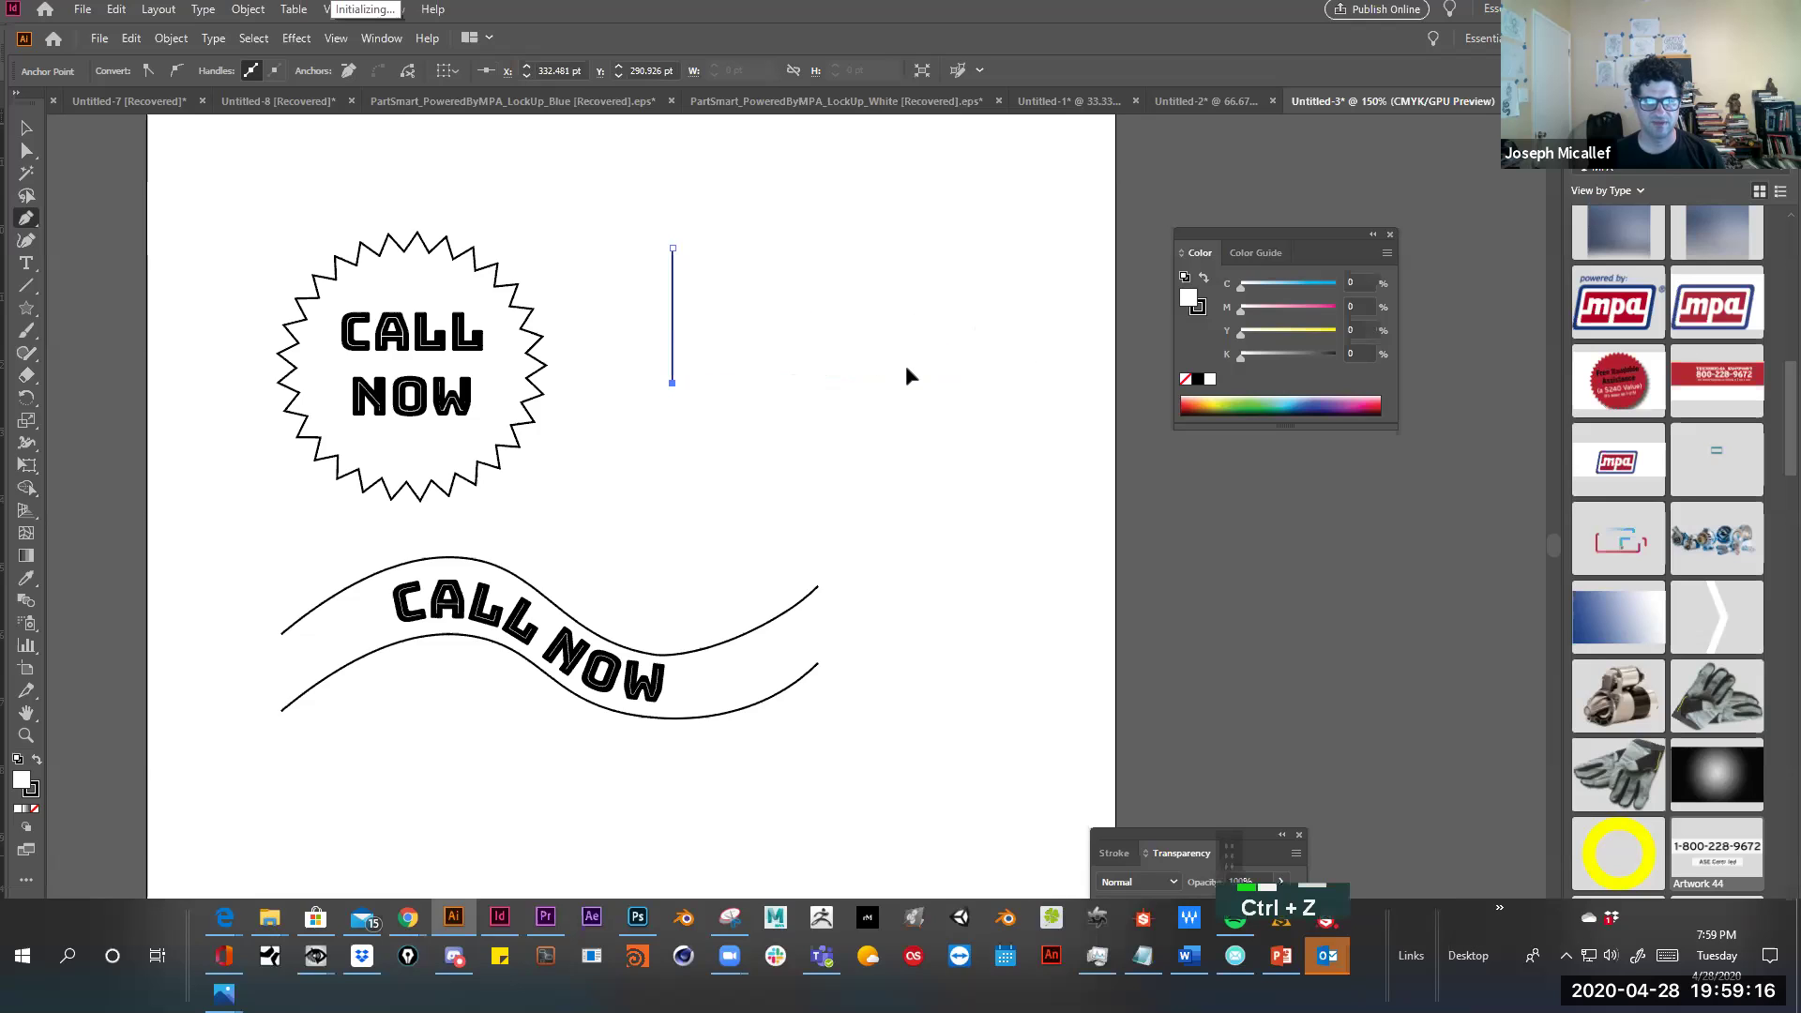
{"action": "left_click", "coordinate": [953, 357]}
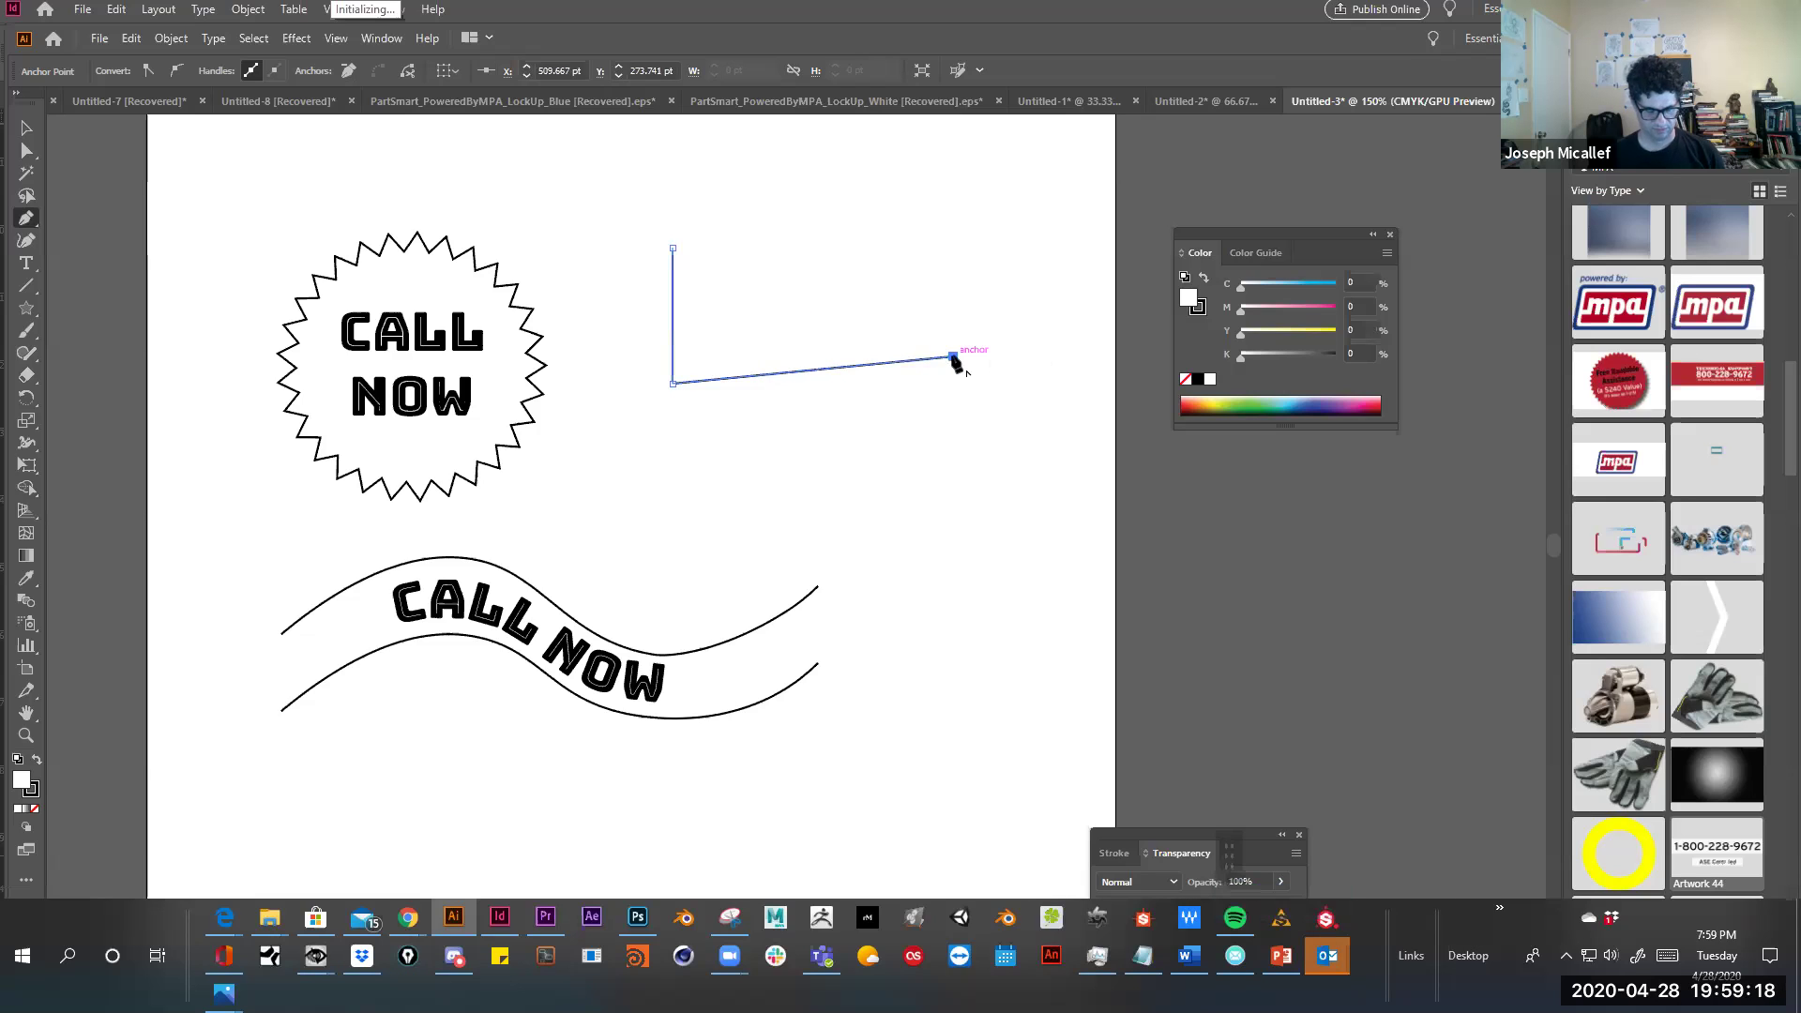
{"action": "key", "text": "ctrl+shift+a"}
{"action": "key", "text": "v"}
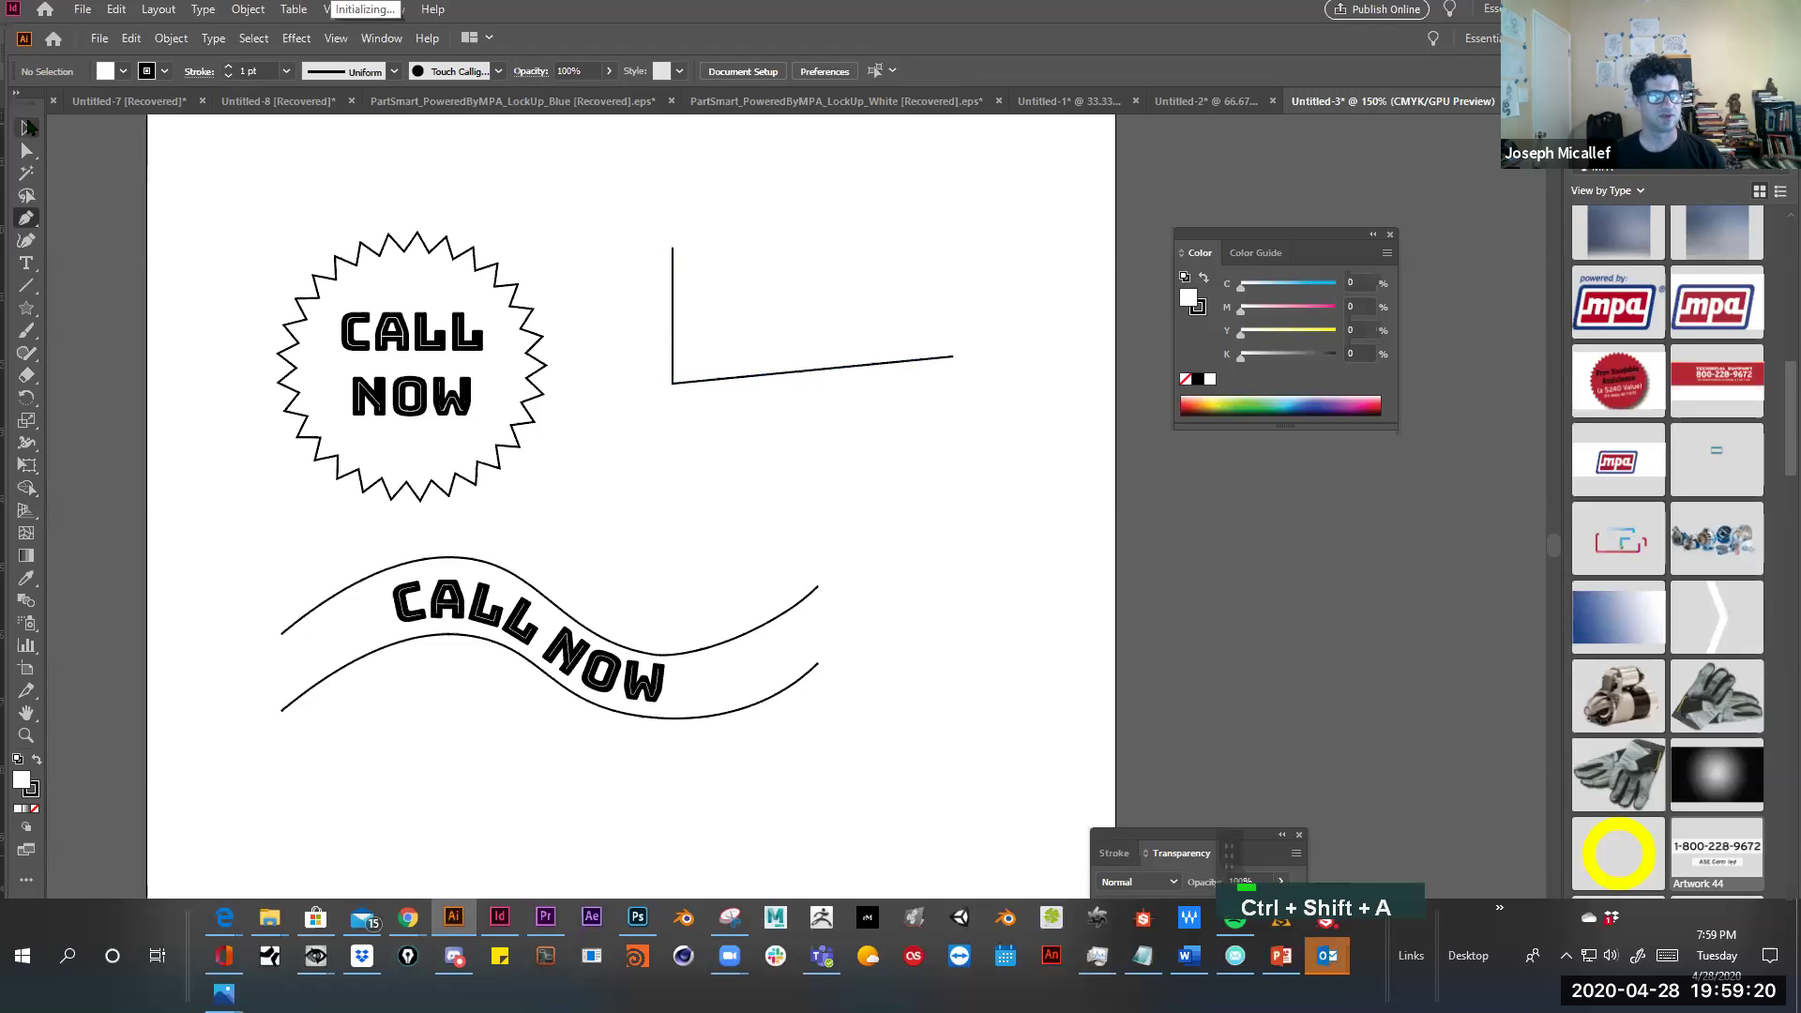
Shorten the vertical segment of the open path to about 43 pt by moving its upper endpoint straight down
{"action": "double_click", "coordinate": [643, 406]}
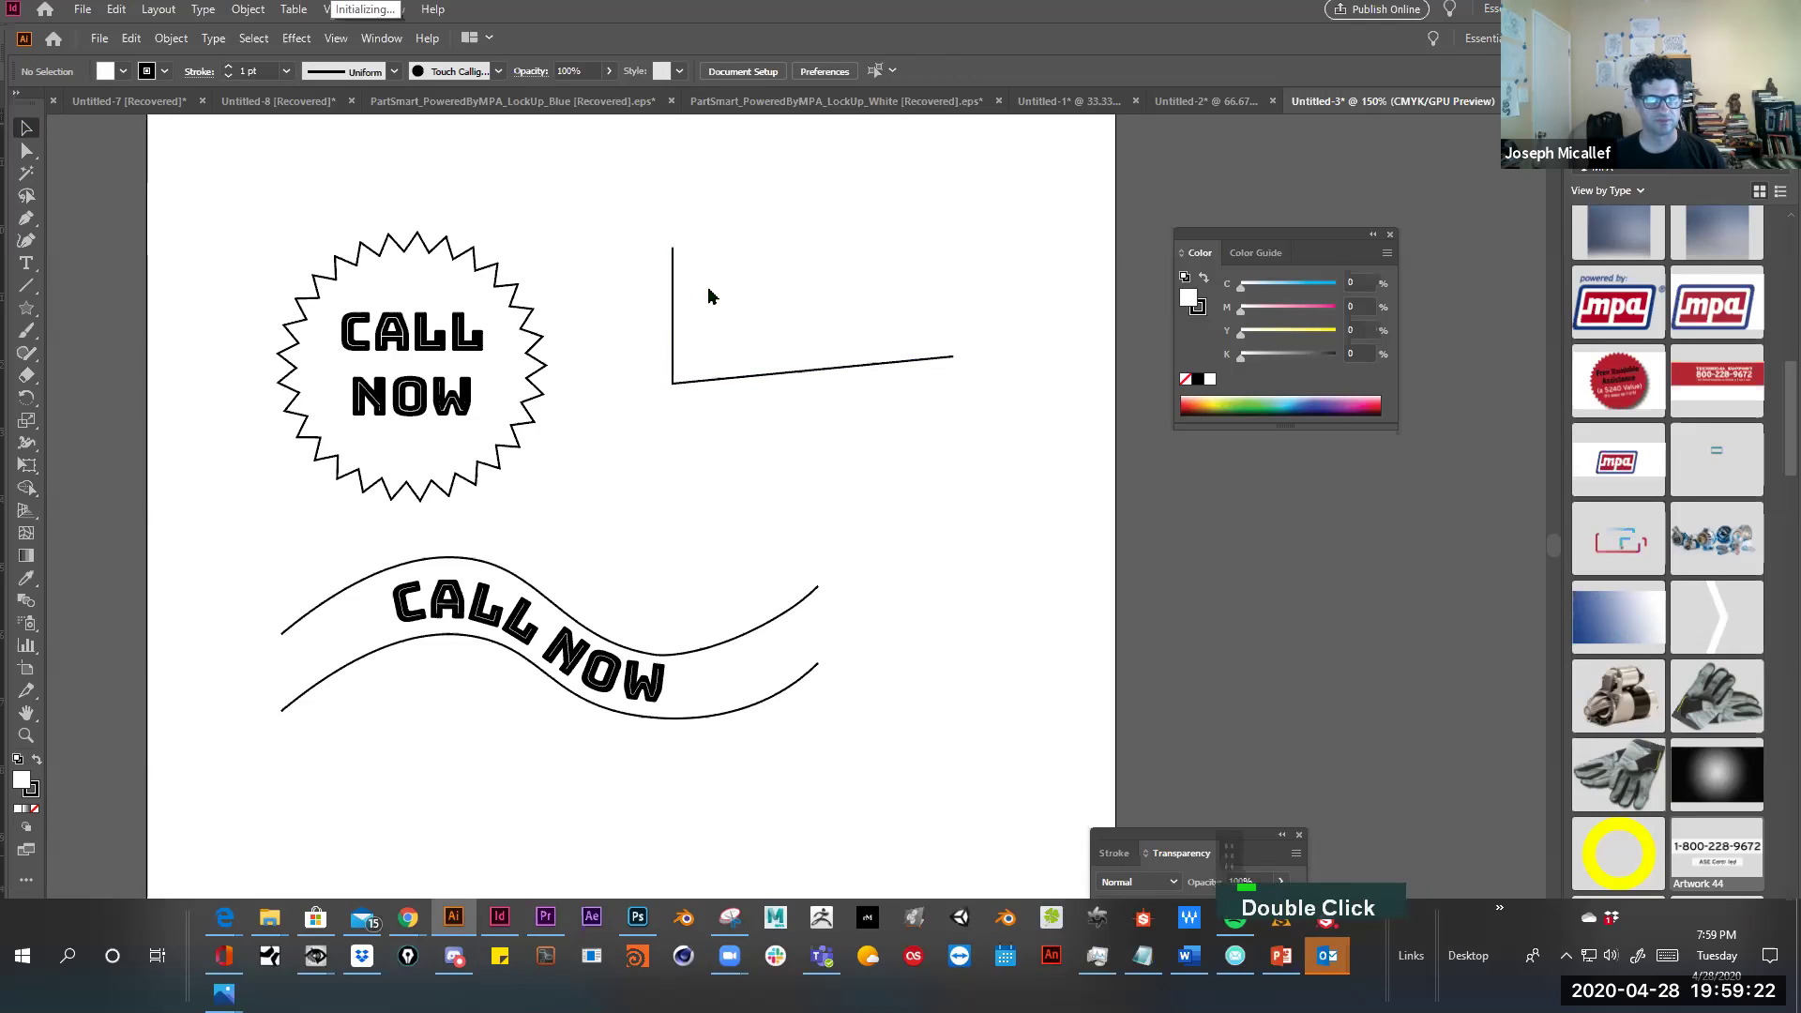
{"action": "left_click", "coordinate": [750, 278]}
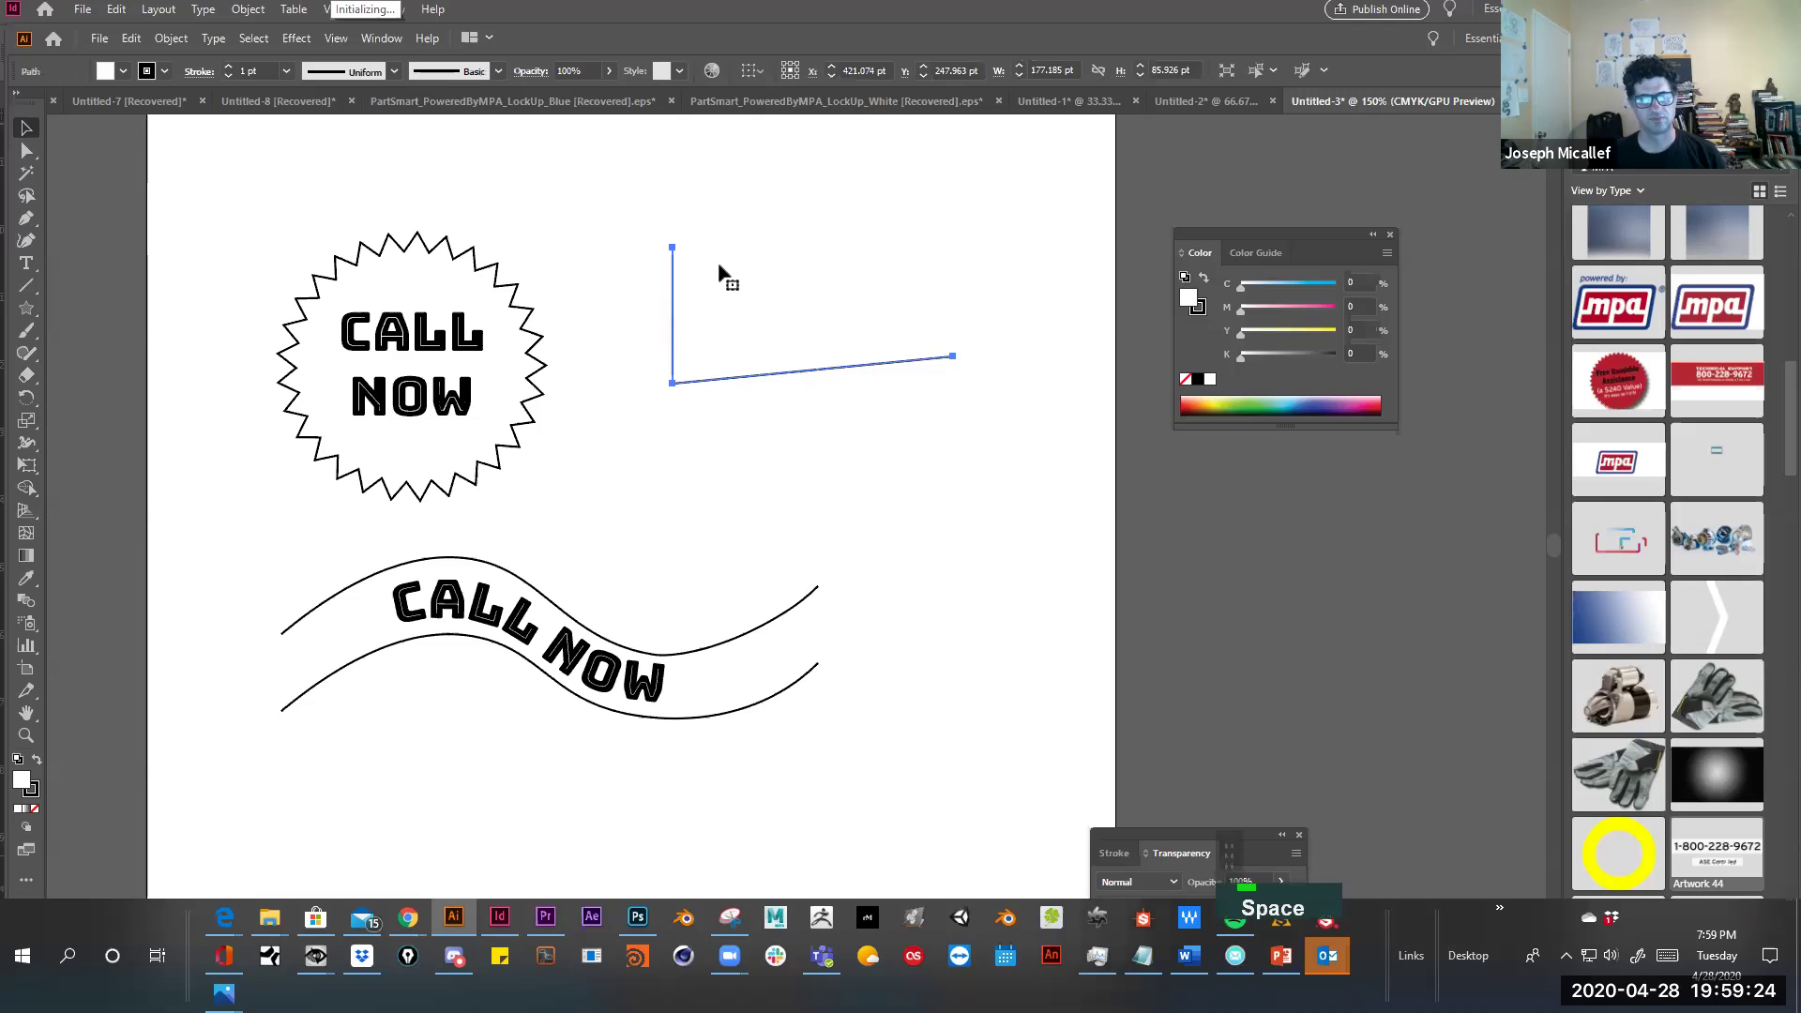
{"action": "left_click", "coordinate": [843, 303], "text": "ctrl"}
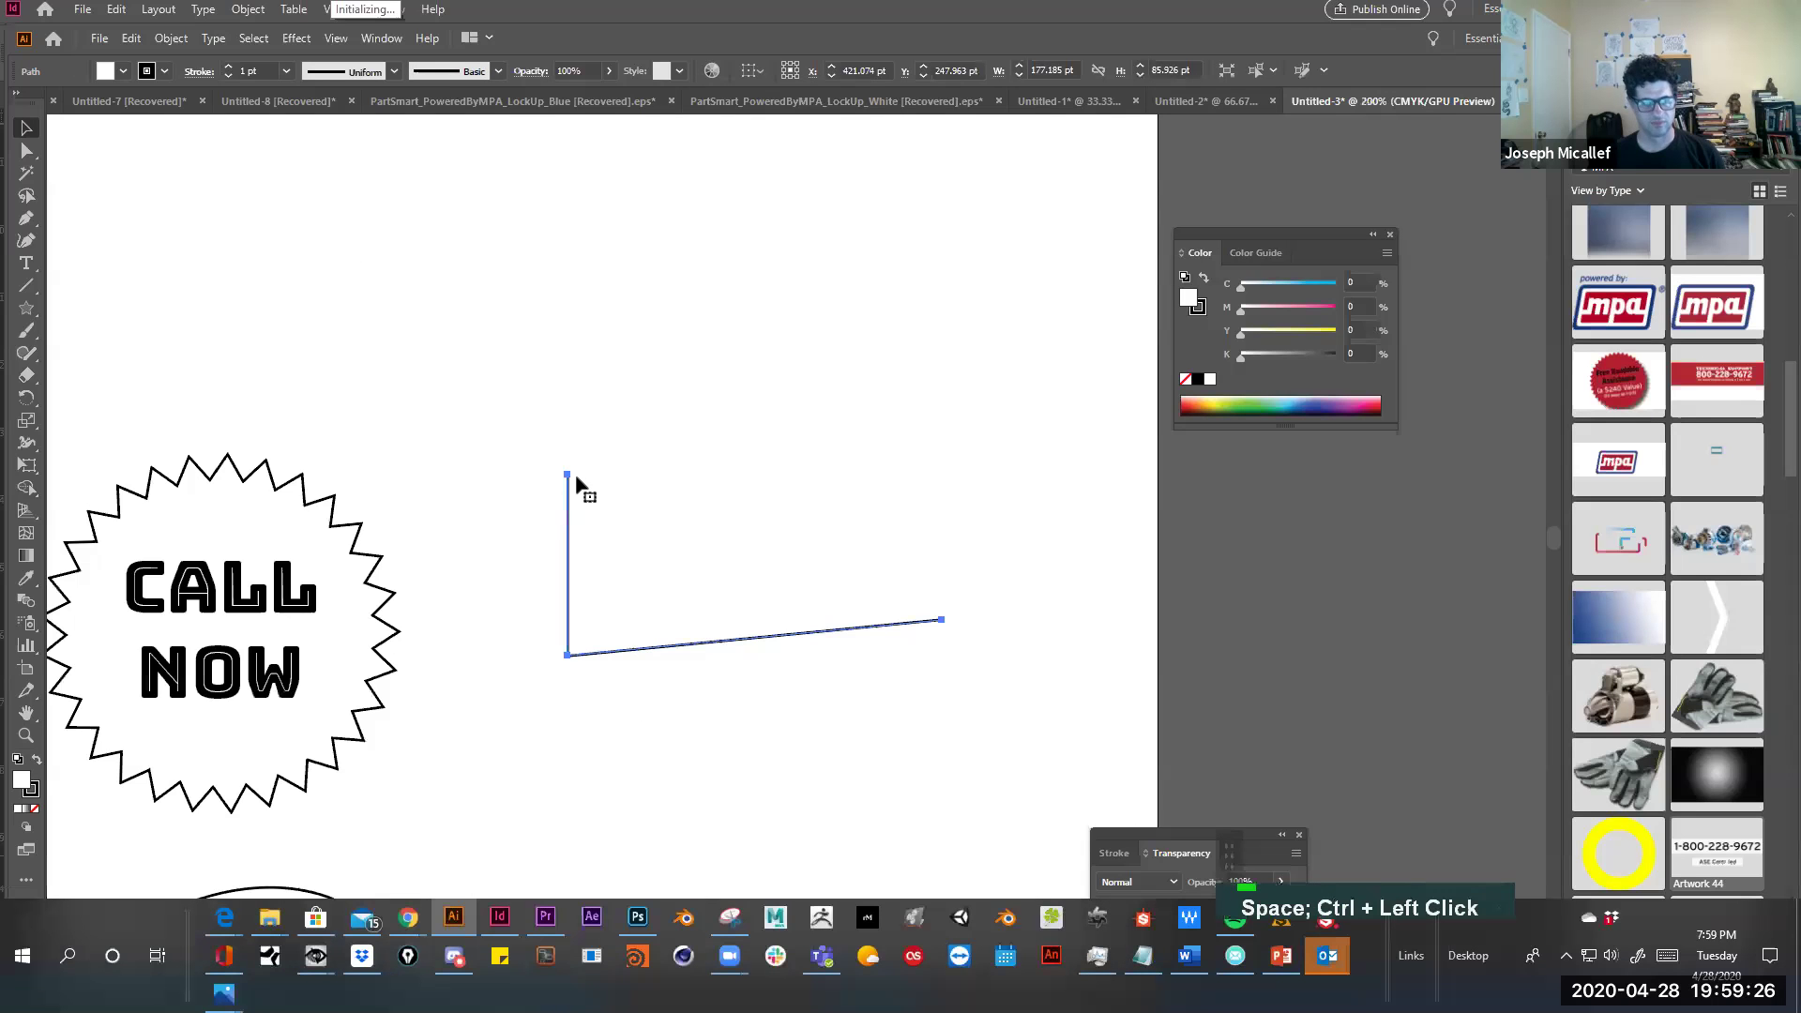
{"action": "key", "text": "a"}
{"action": "left_click_drag", "start_coordinate": [563, 480], "coordinate": [577, 537]}
{"action": "key", "text": "ctrl+z"}
{"action": "left_click_drag", "start_coordinate": [569, 474], "coordinate": [579, 564]}
{"action": "left_click", "coordinate": [642, 507]}
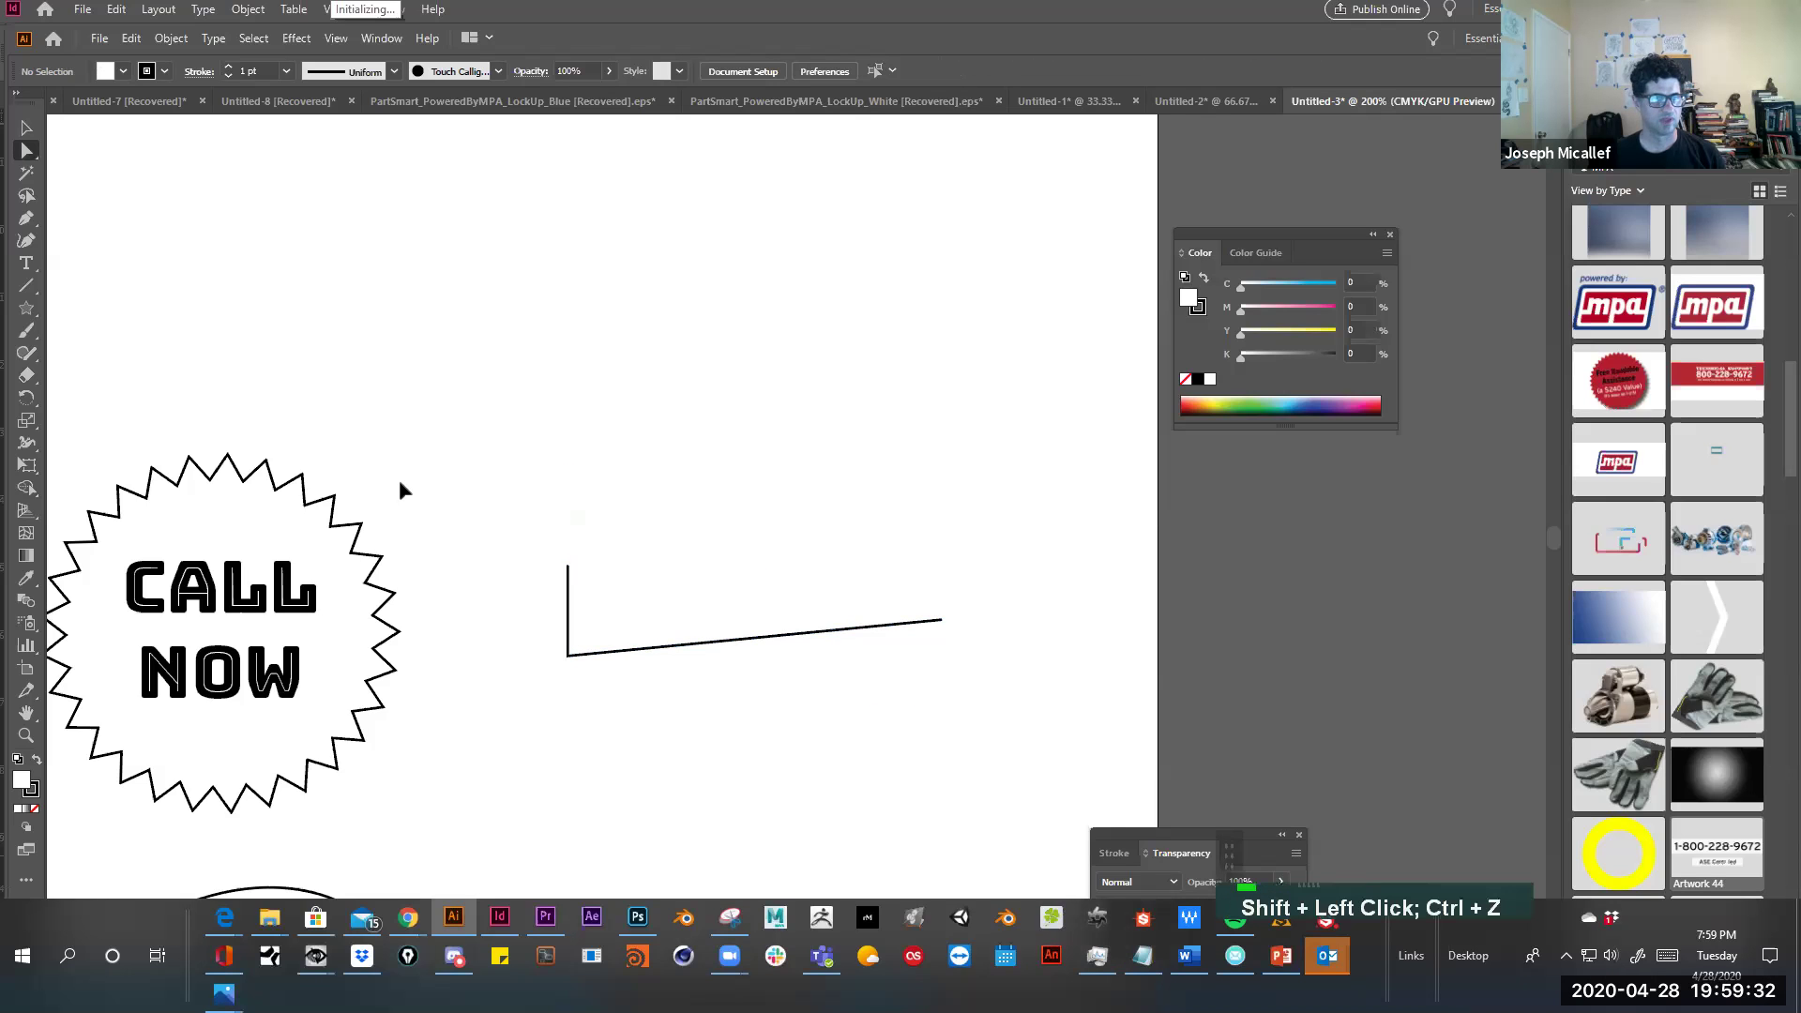
Reflect a copy of the open path upward across its upper endpoint to form the mirrored half of a ribbon
{"action": "key", "text": "v"}
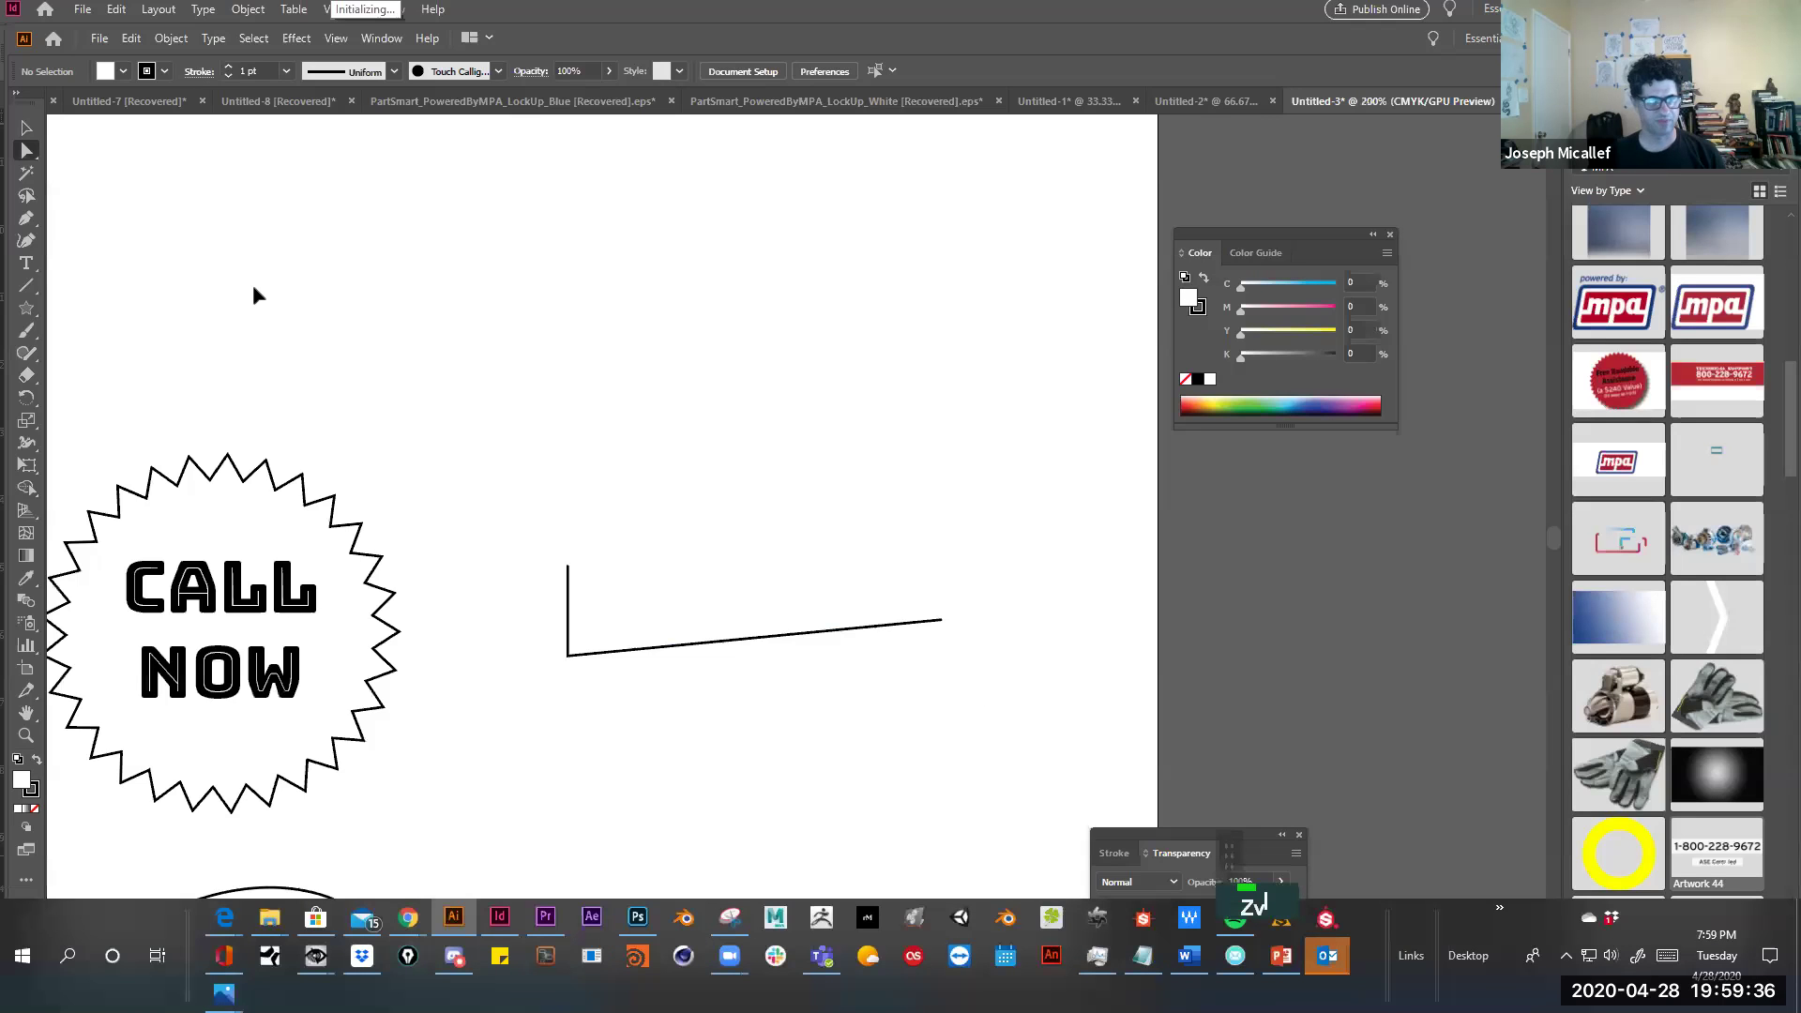
{"action": "key", "text": "ctrl+a"}
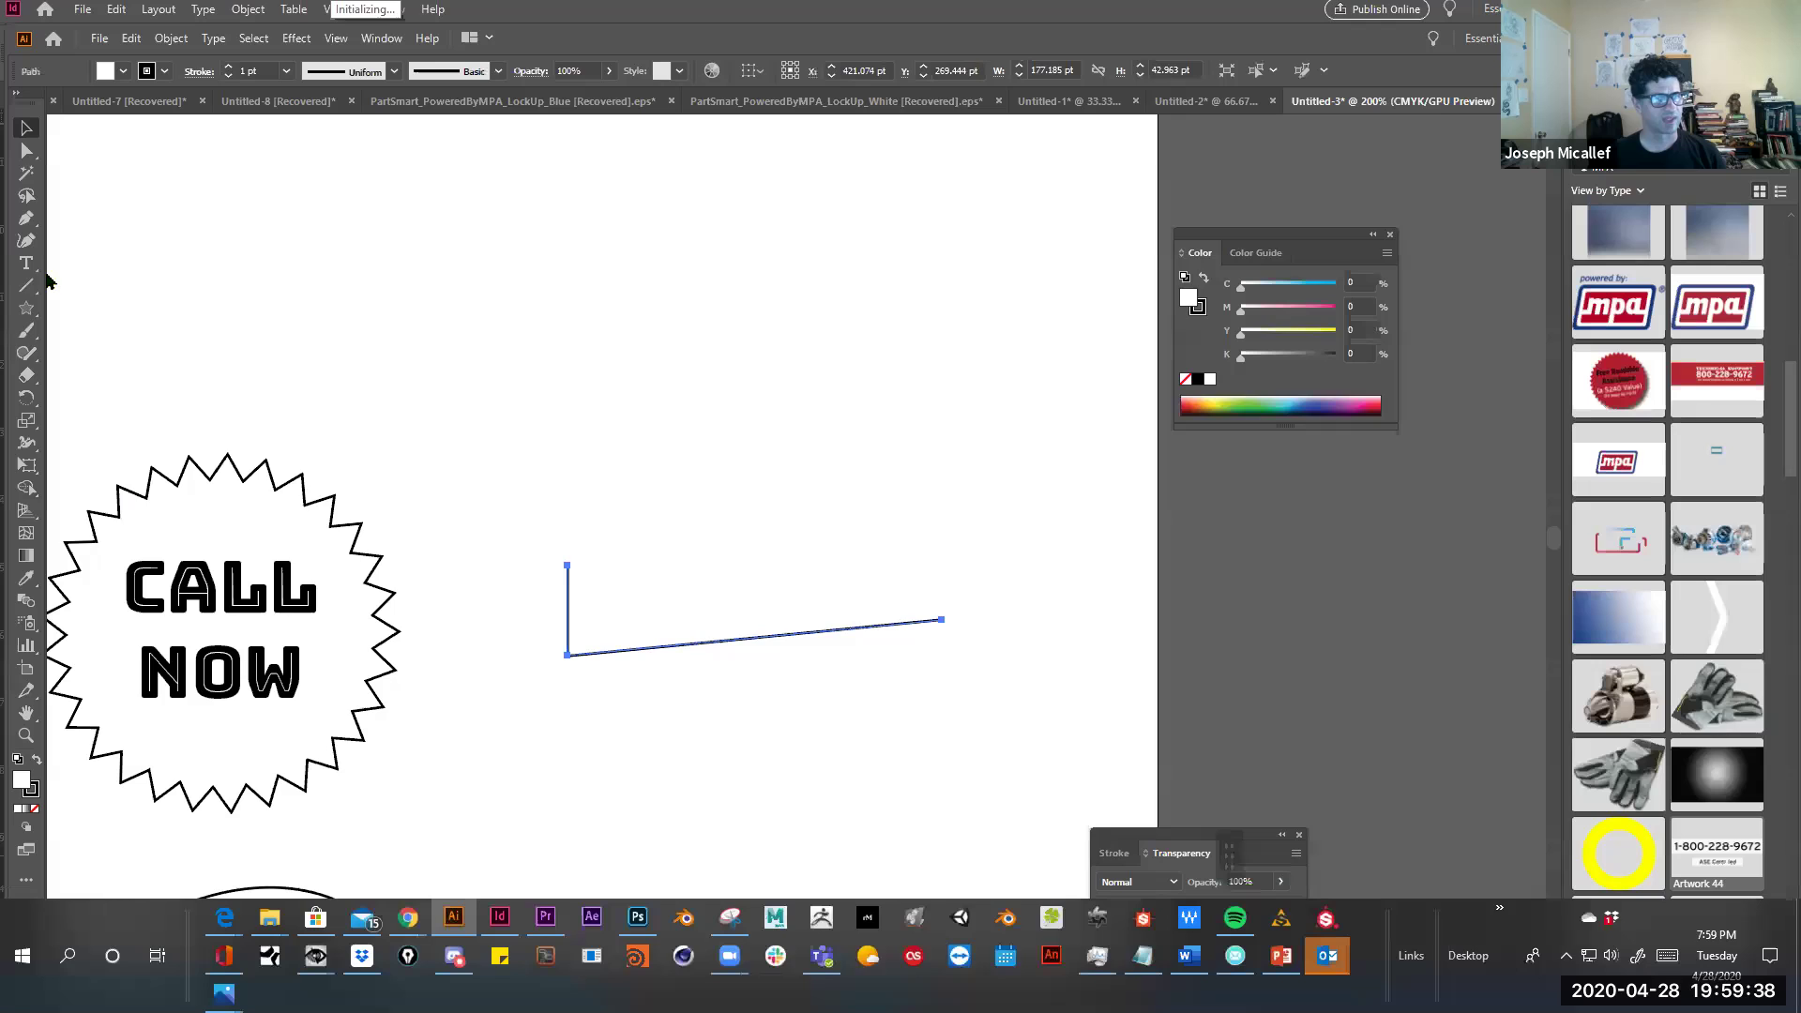
{"action": "left_click_drag", "start_coordinate": [27, 397], "coordinate": [80, 420]}
{"action": "left_click", "coordinate": [568, 566]}
{"action": "left_click_drag", "start_coordinate": [624, 591], "coordinate": [581, 460]}
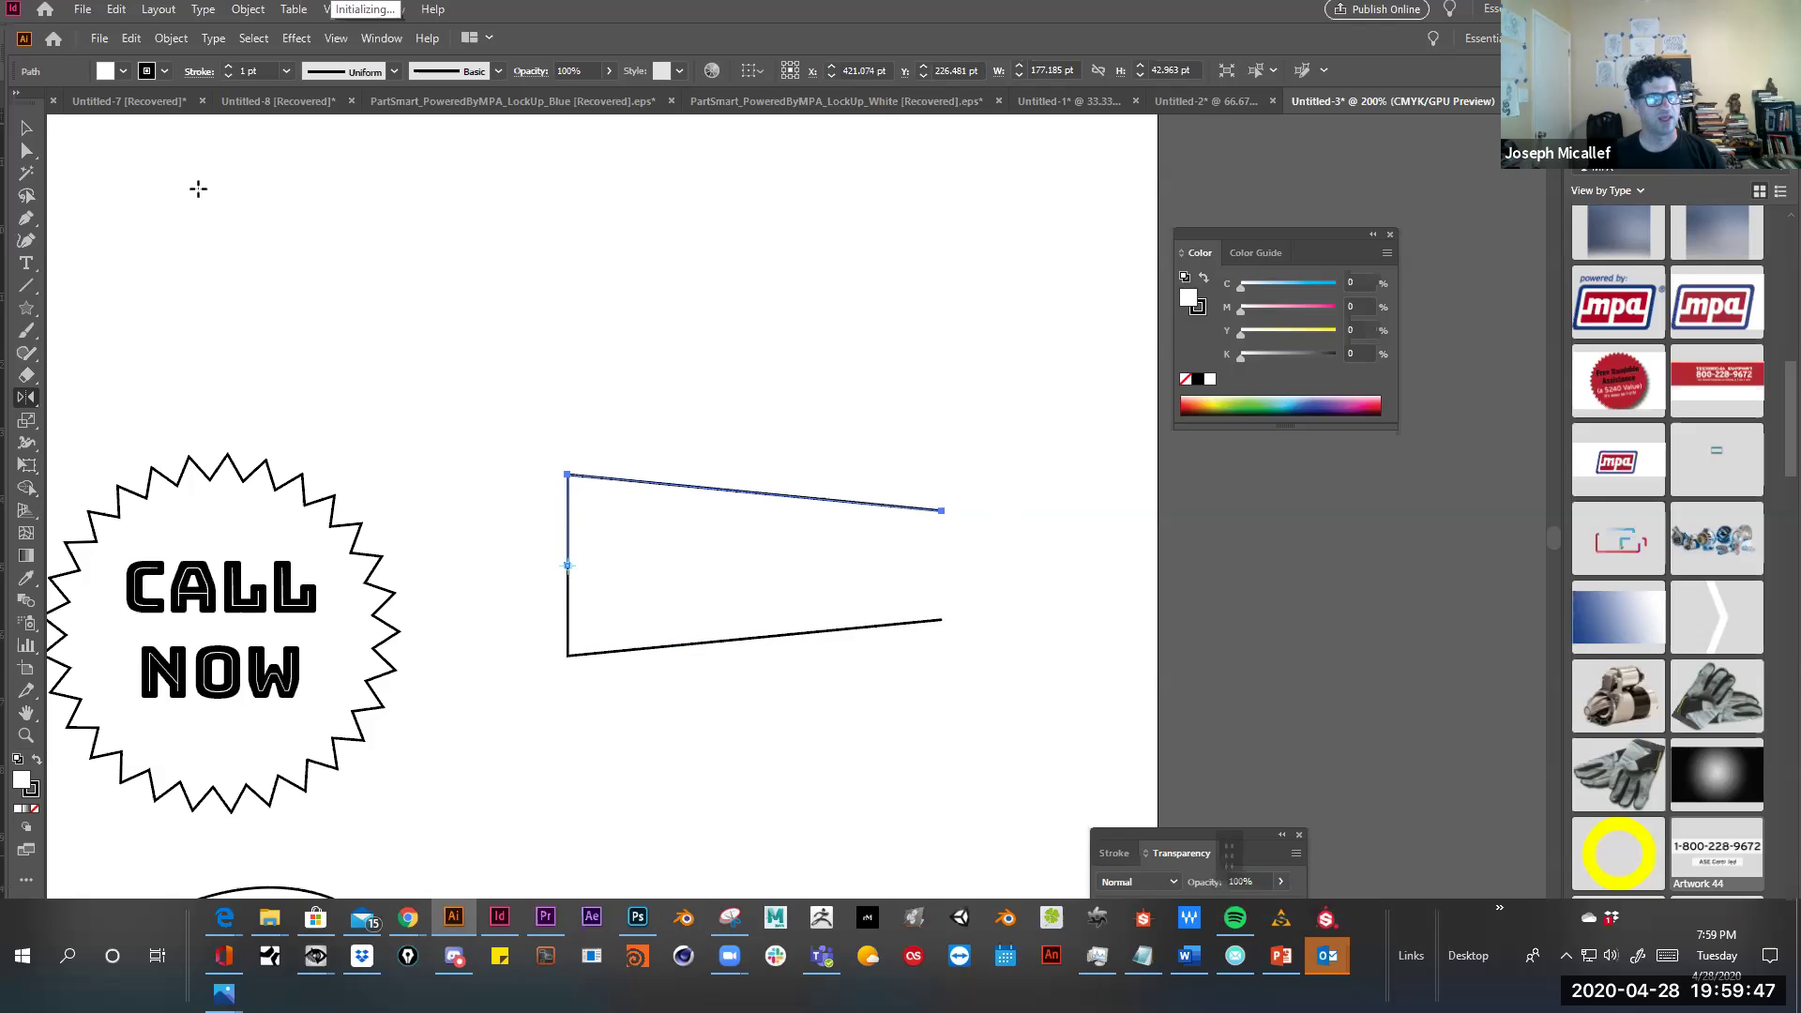
Join the two mirrored halves at the middle of the wide end, and close the open narrow end with a straight segment
{"action": "left_click", "coordinate": [27, 150]}
{"action": "left_click", "coordinate": [405, 525]}
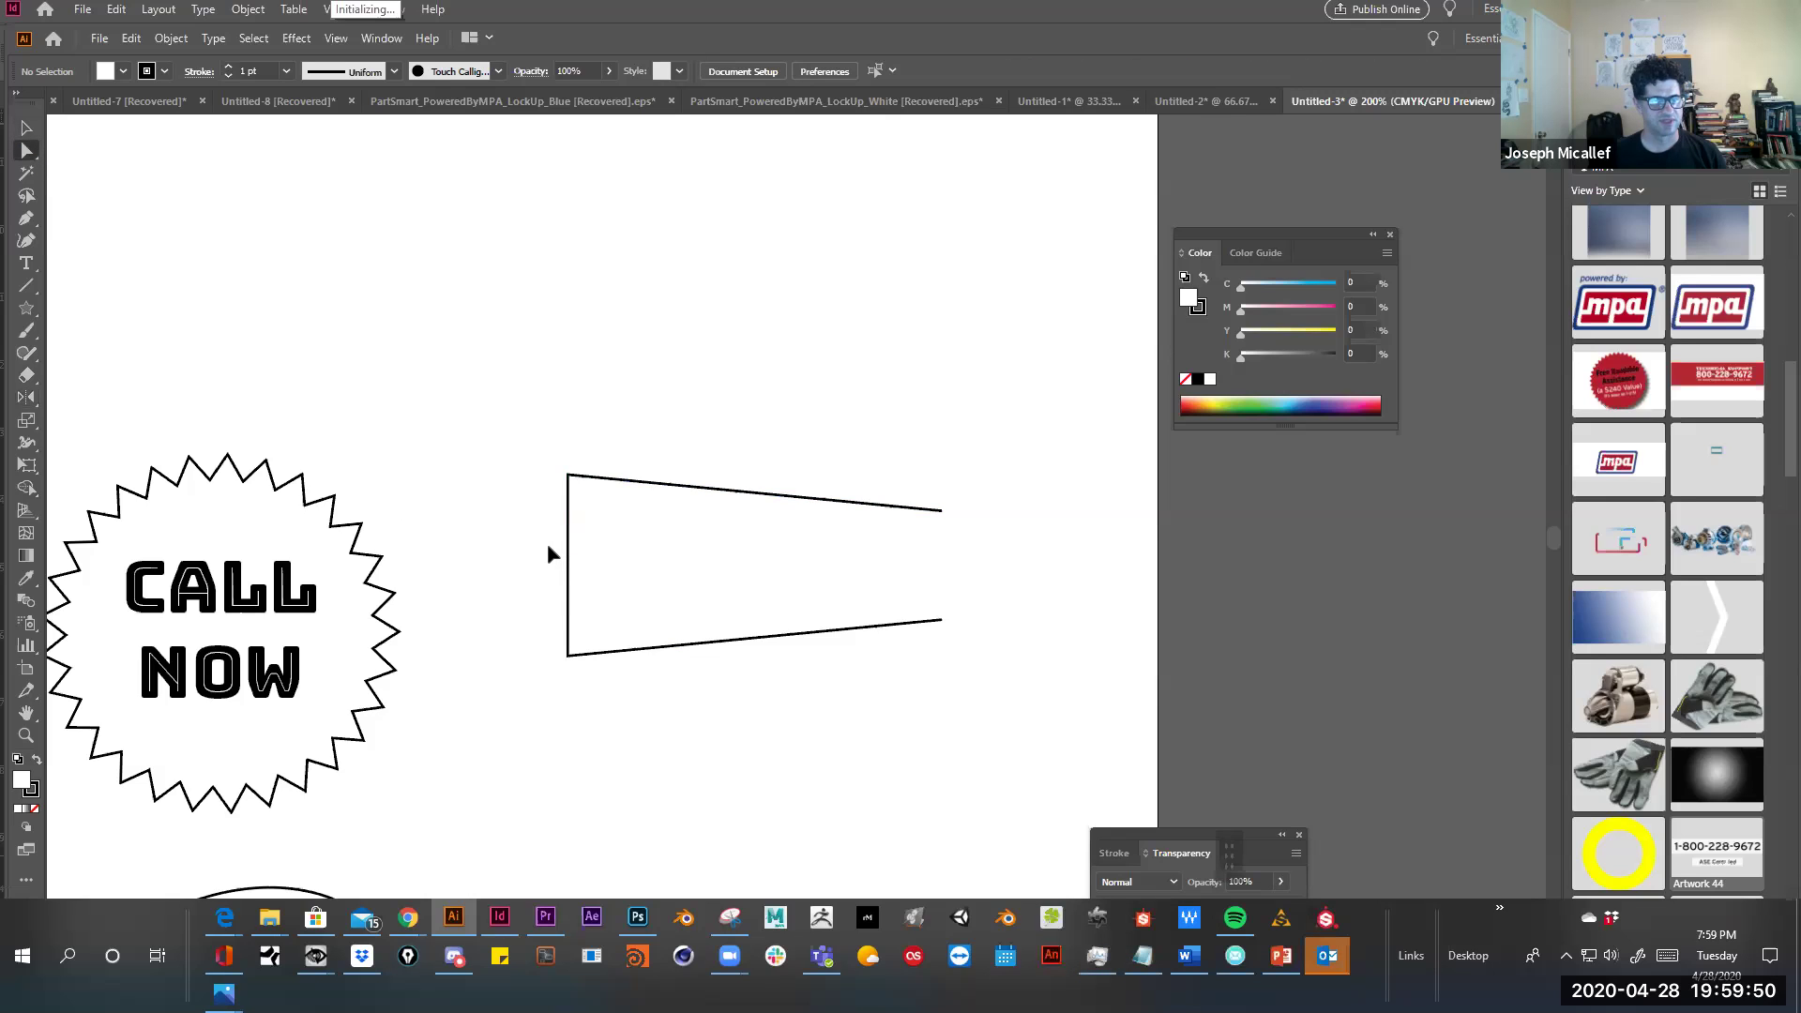
{"action": "left_click", "coordinate": [603, 583]}
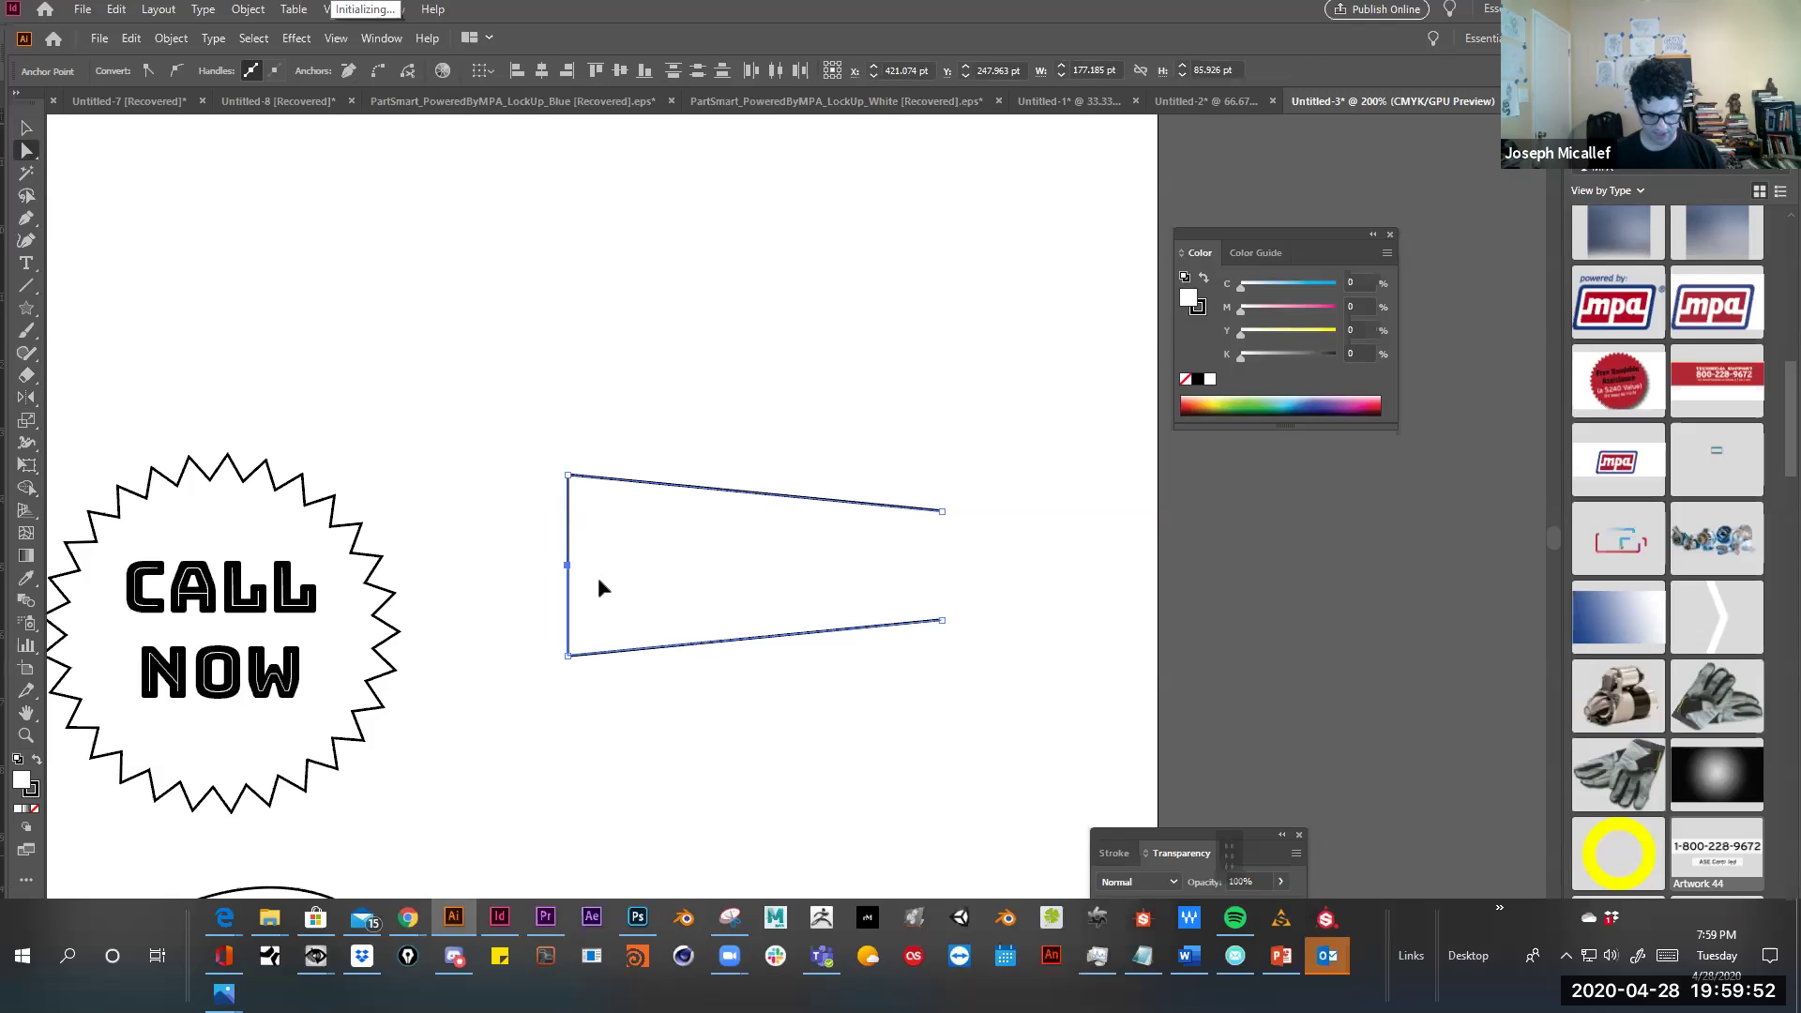
{"action": "key", "text": "ctrl+j"}
{"action": "left_click_drag", "start_coordinate": [915, 444], "coordinate": [976, 674]}
{"action": "key", "text": "ctrl+j"}
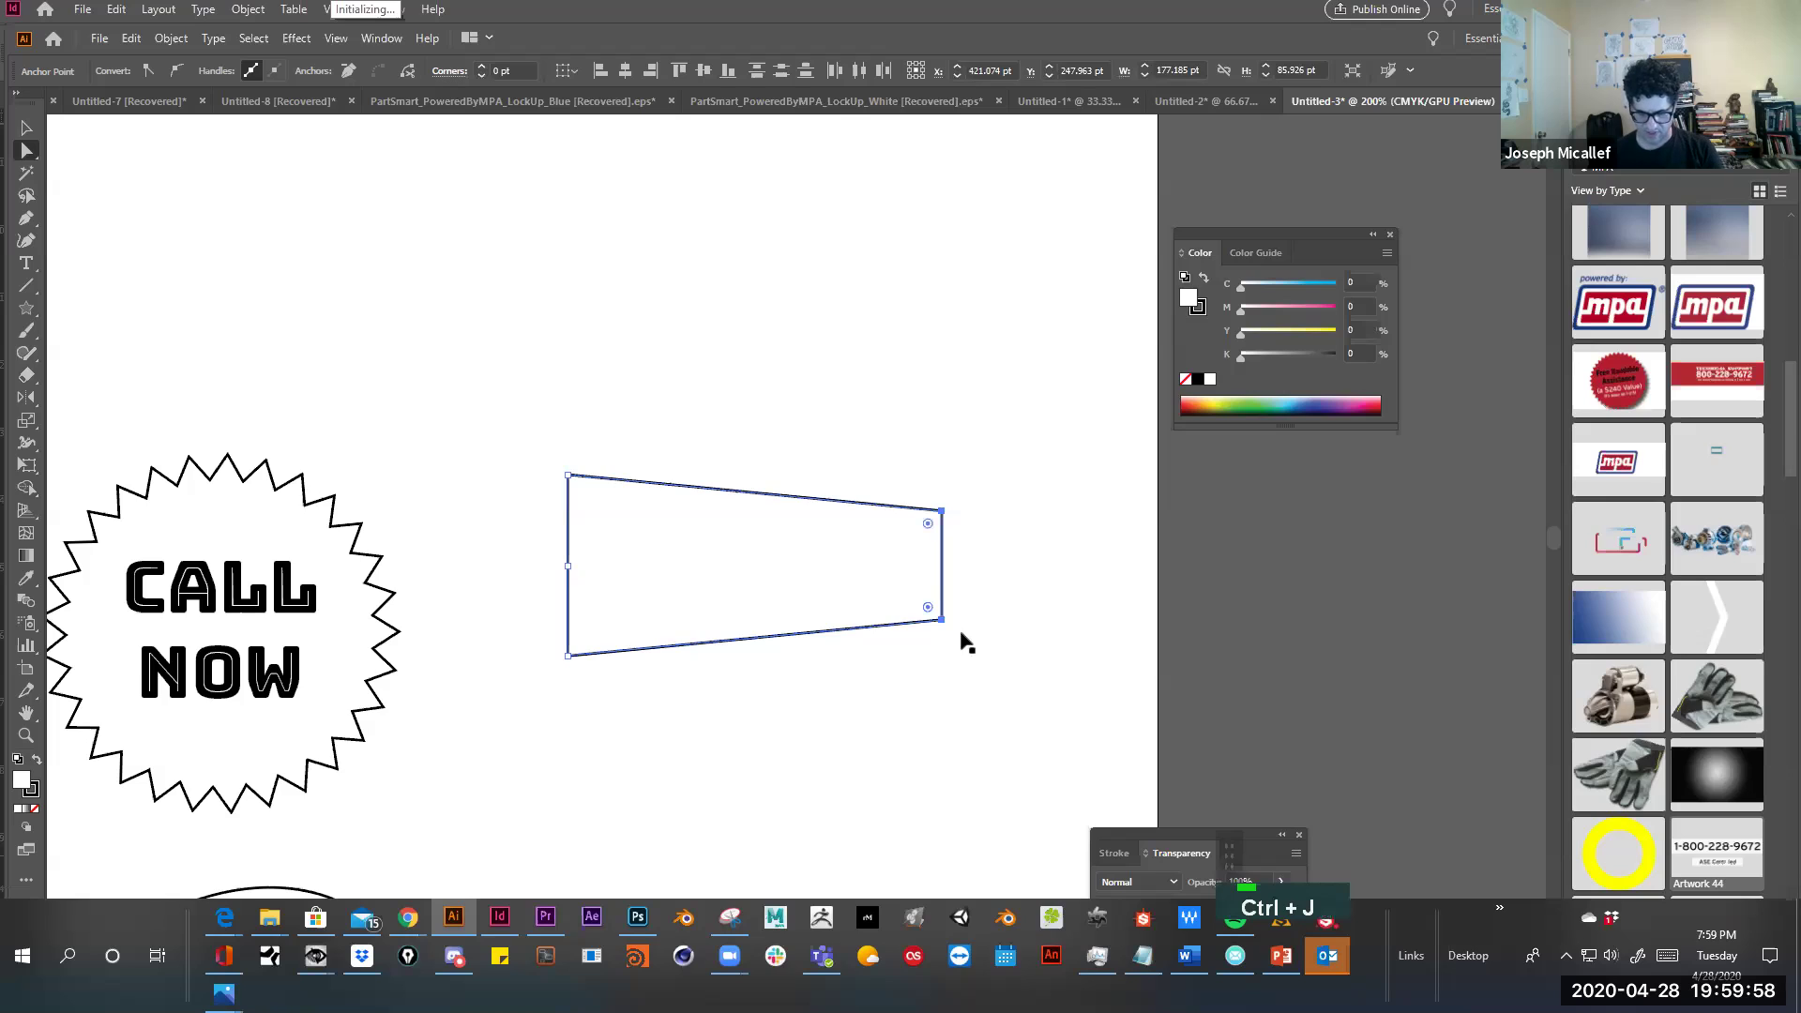
Add an anchor point at the middle of the ribbon's narrow end and pull it inward to form a V-shaped notch
{"action": "key", "text": "p"}
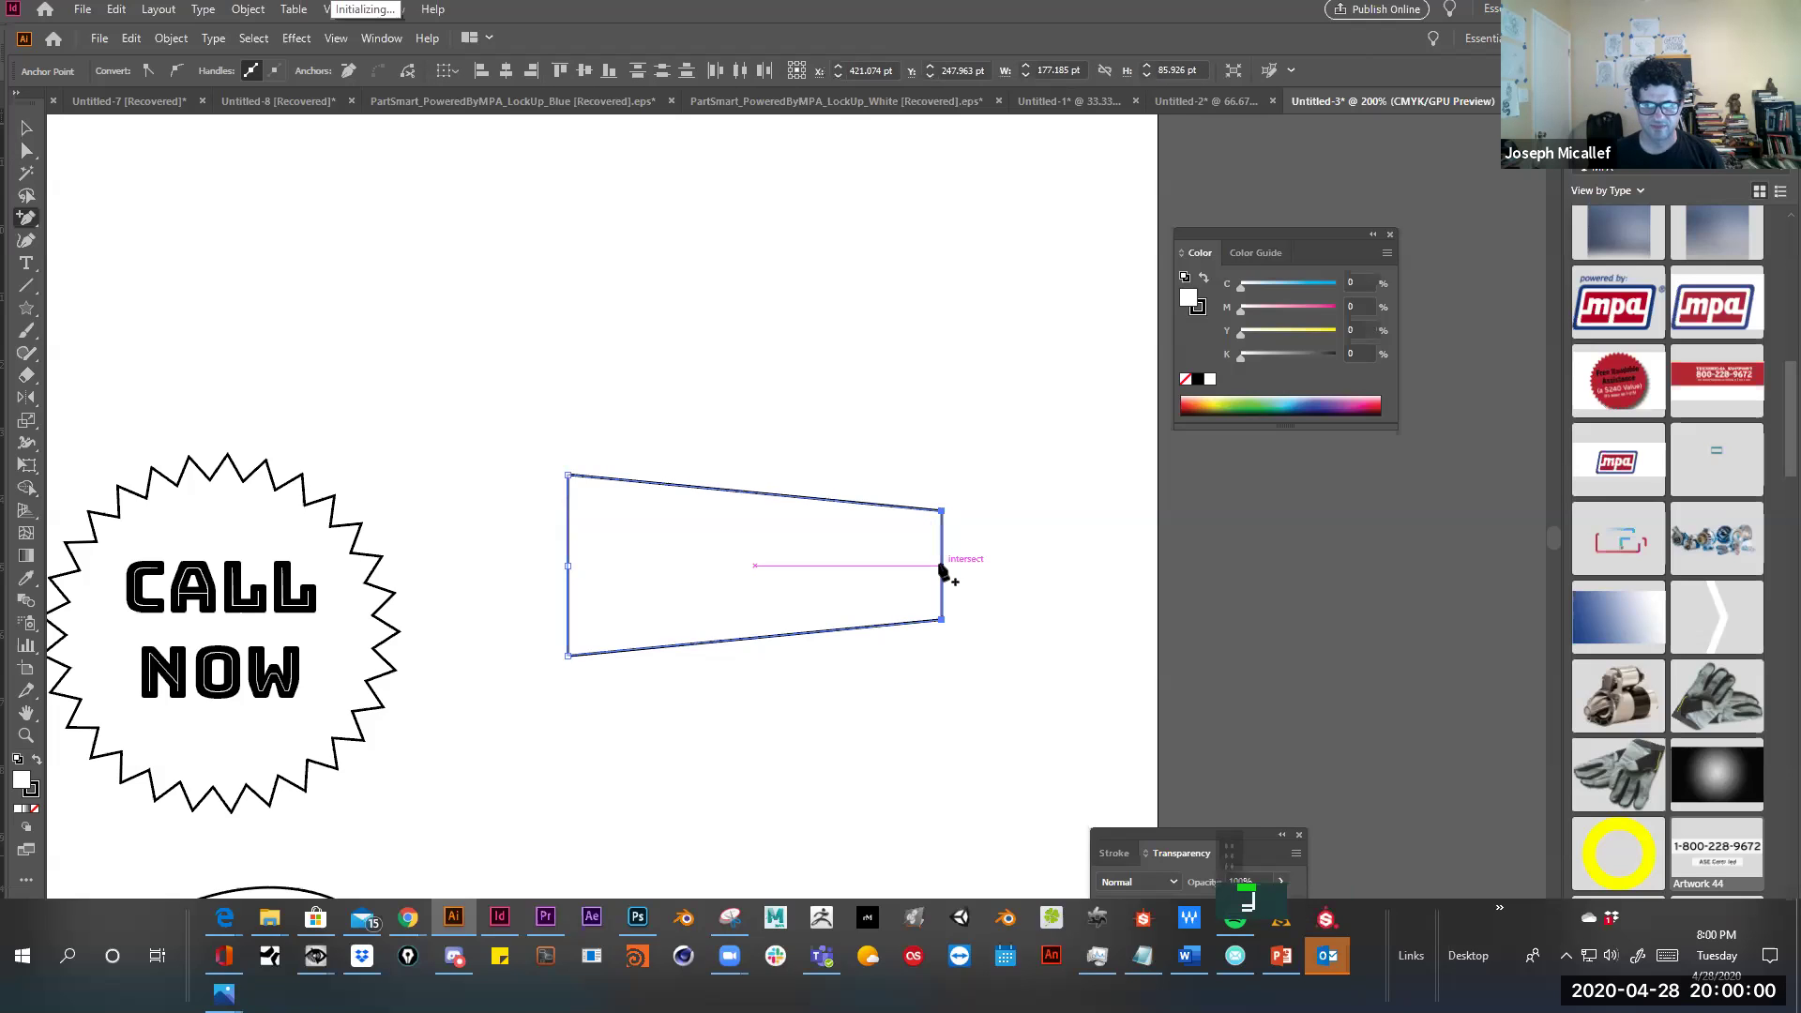
{"action": "left_click", "coordinate": [941, 566]}
{"action": "key", "text": "a"}
{"action": "left_click_drag", "start_coordinate": [940, 565], "coordinate": [867, 567]}
{"action": "left_click", "coordinate": [441, 331]}
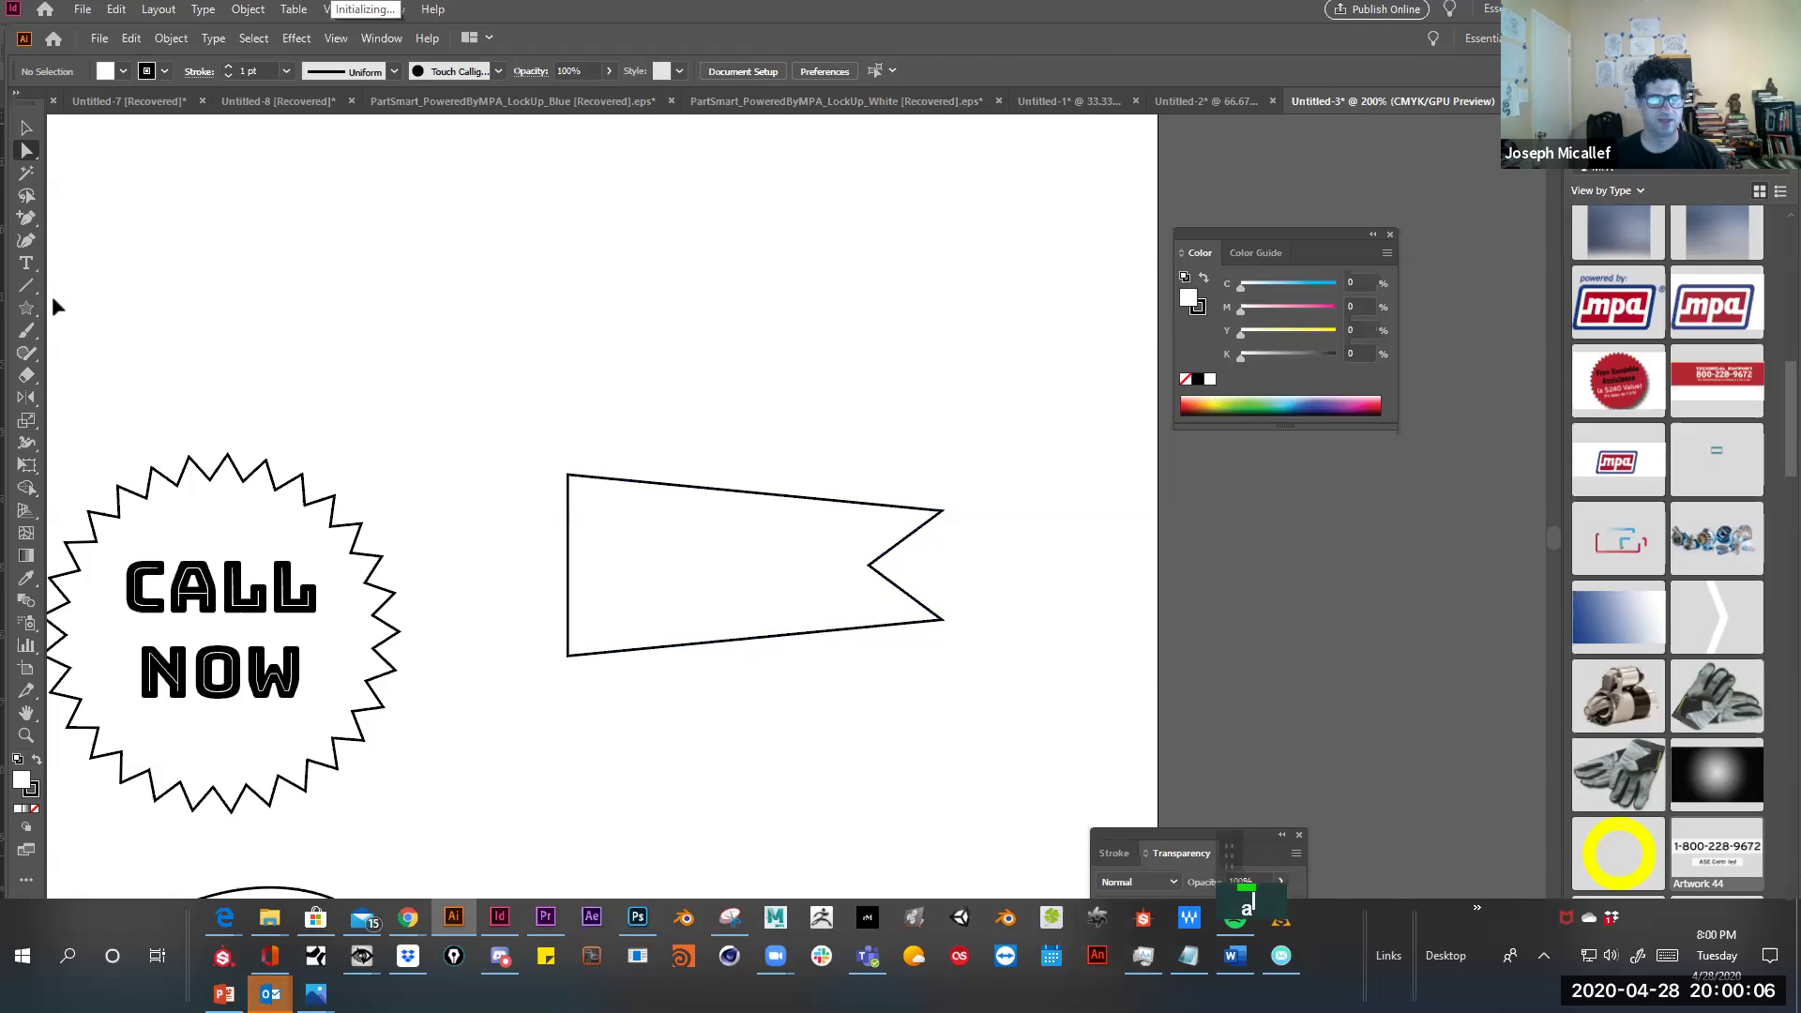
{"action": "left_click", "coordinate": [31, 264]}
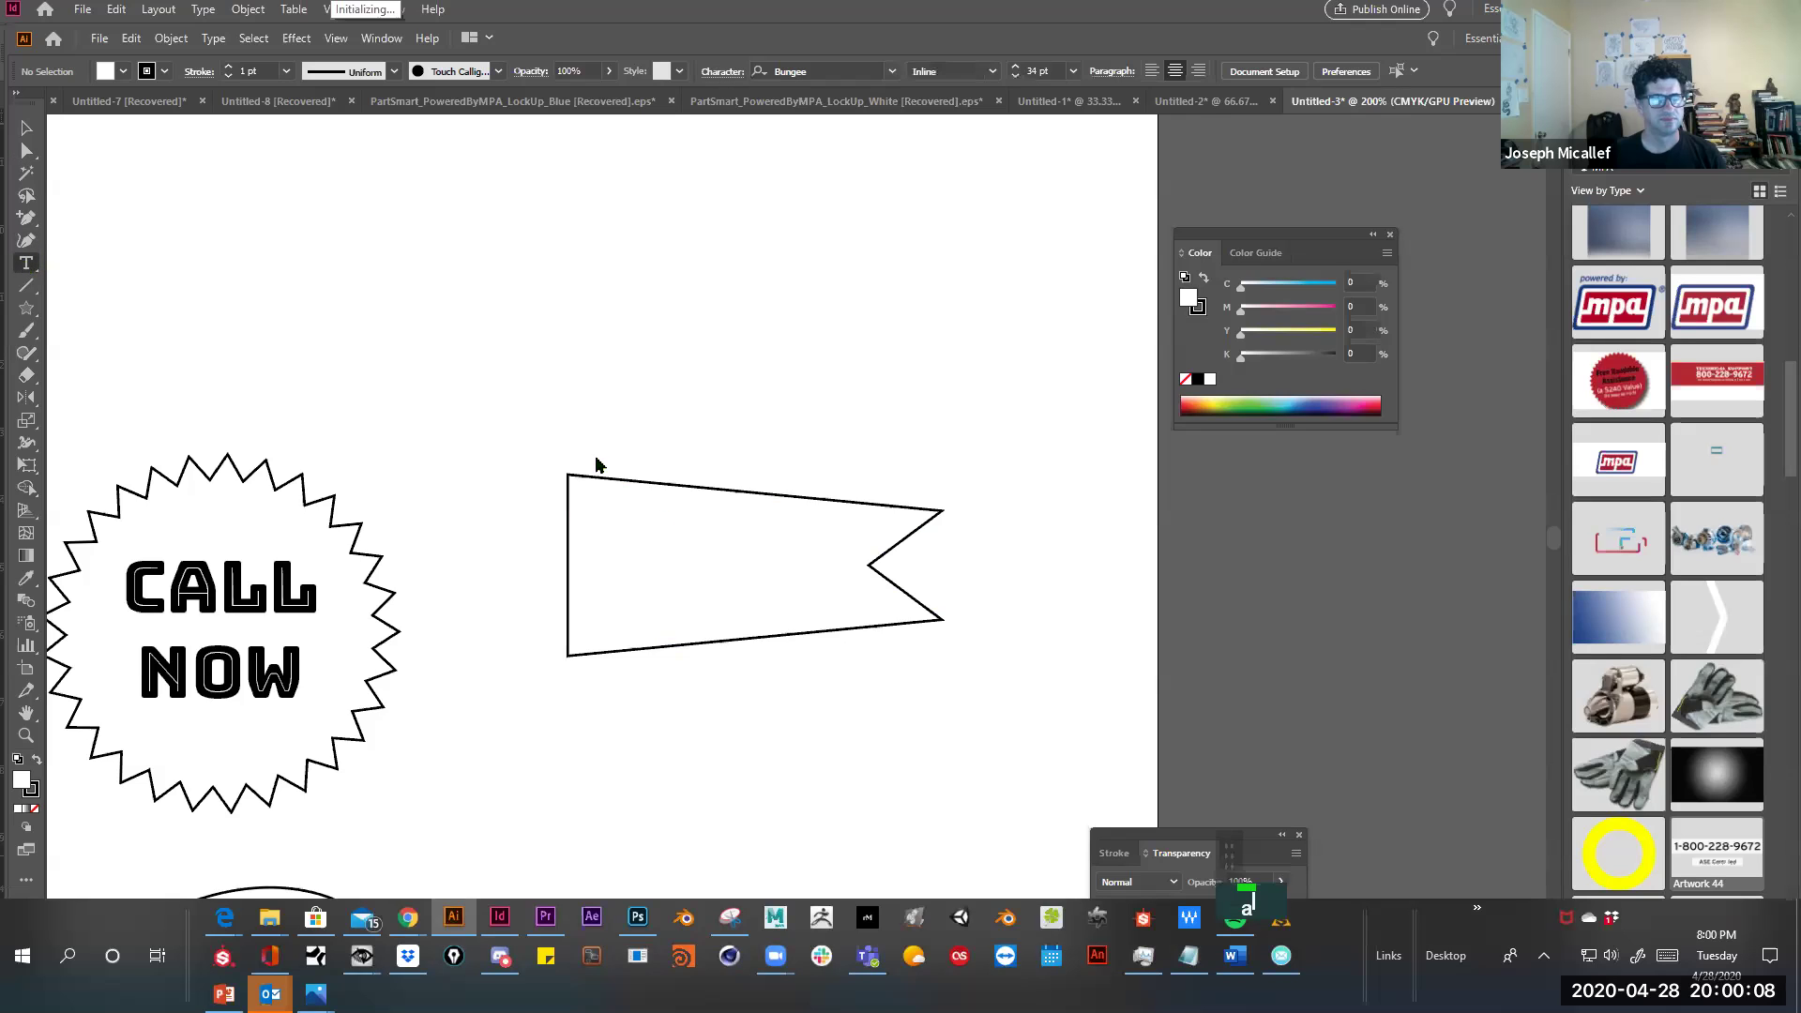
{"action": "left_click_drag", "start_coordinate": [505, 429], "coordinate": [1001, 662]}
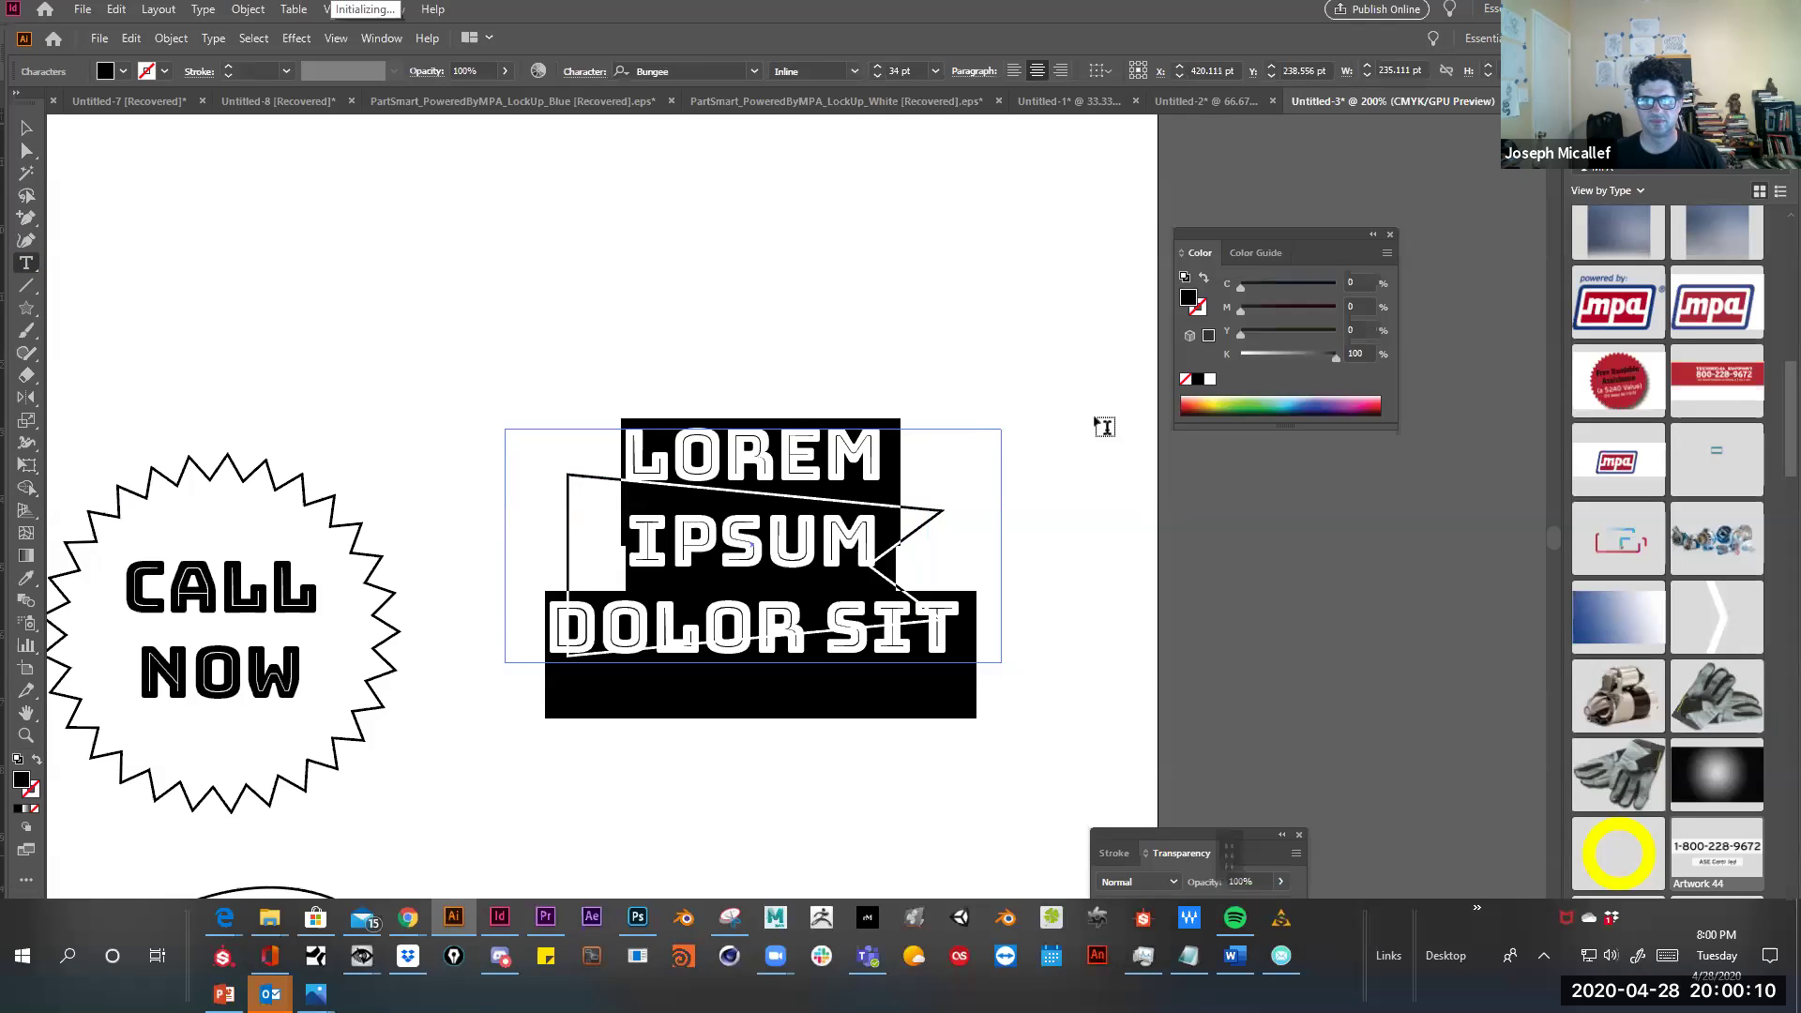
{"action": "key", "text": "ctrl+z"}
Remove the ribbon's stroke and fill it with dark crimson (C 26.67, M 100, Y 60.78, K 16.47)
{"action": "left_click", "coordinate": [28, 128]}
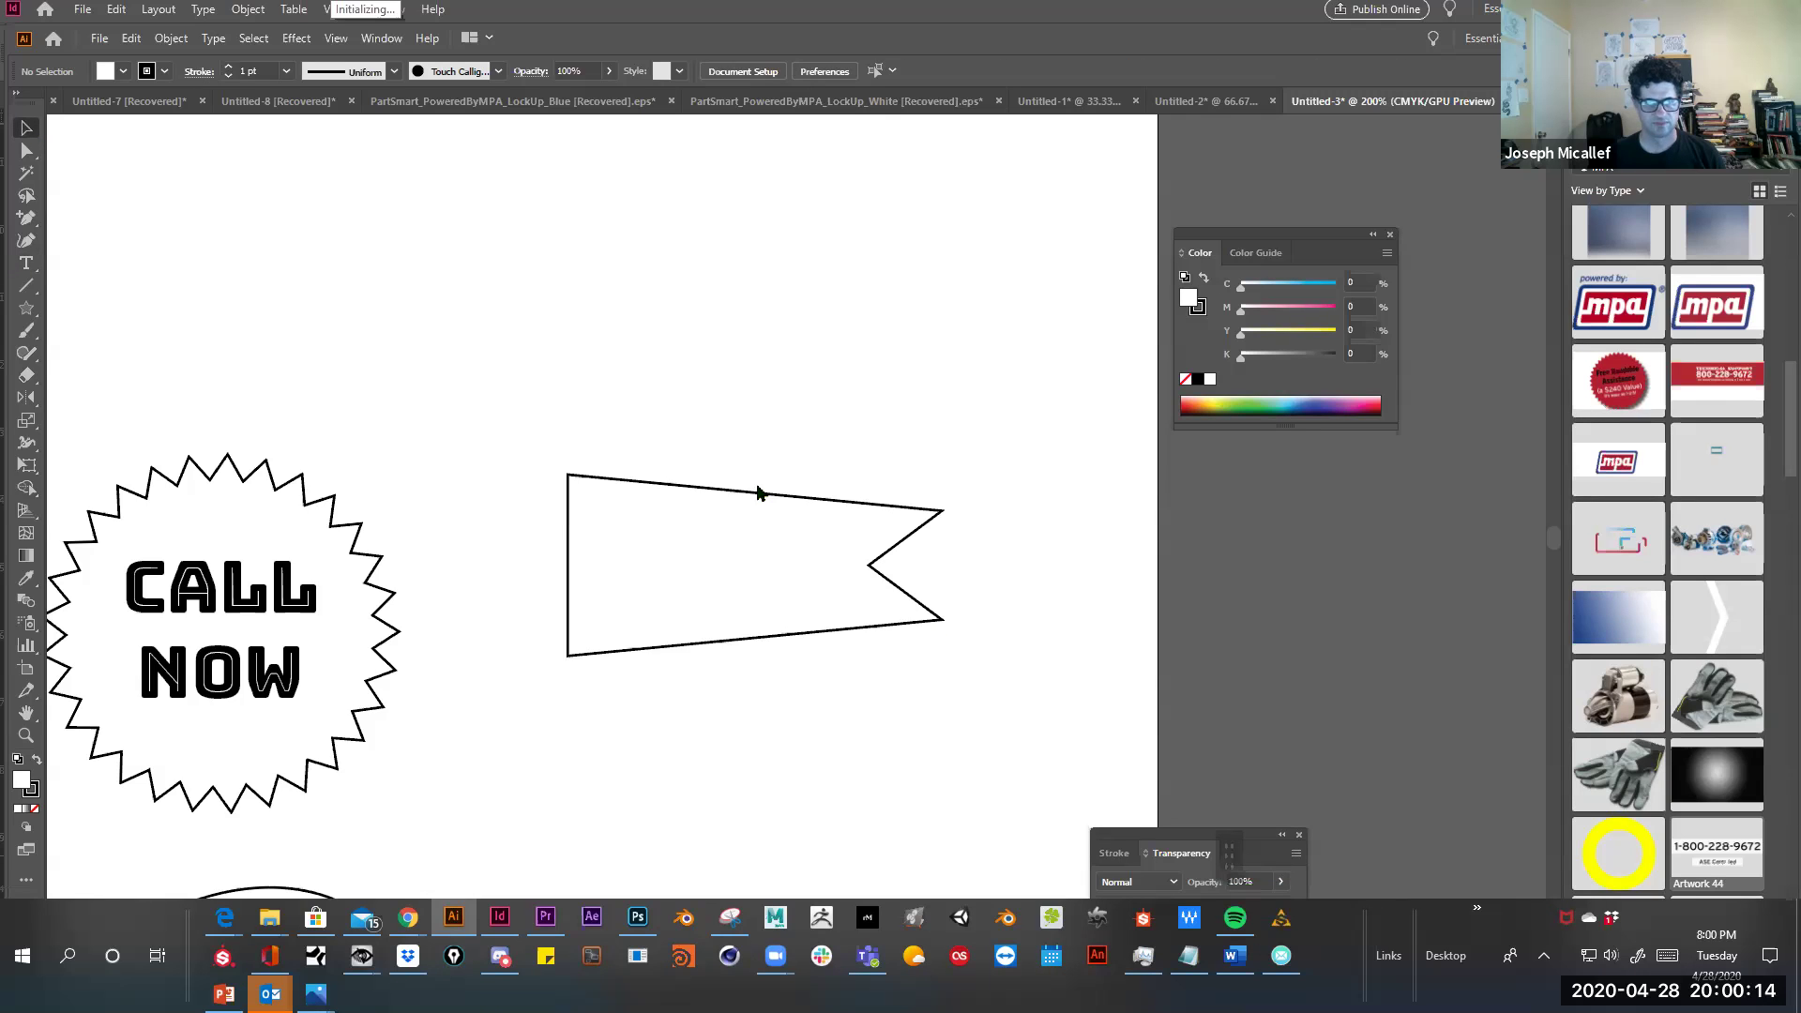
{"action": "left_click", "coordinate": [712, 562]}
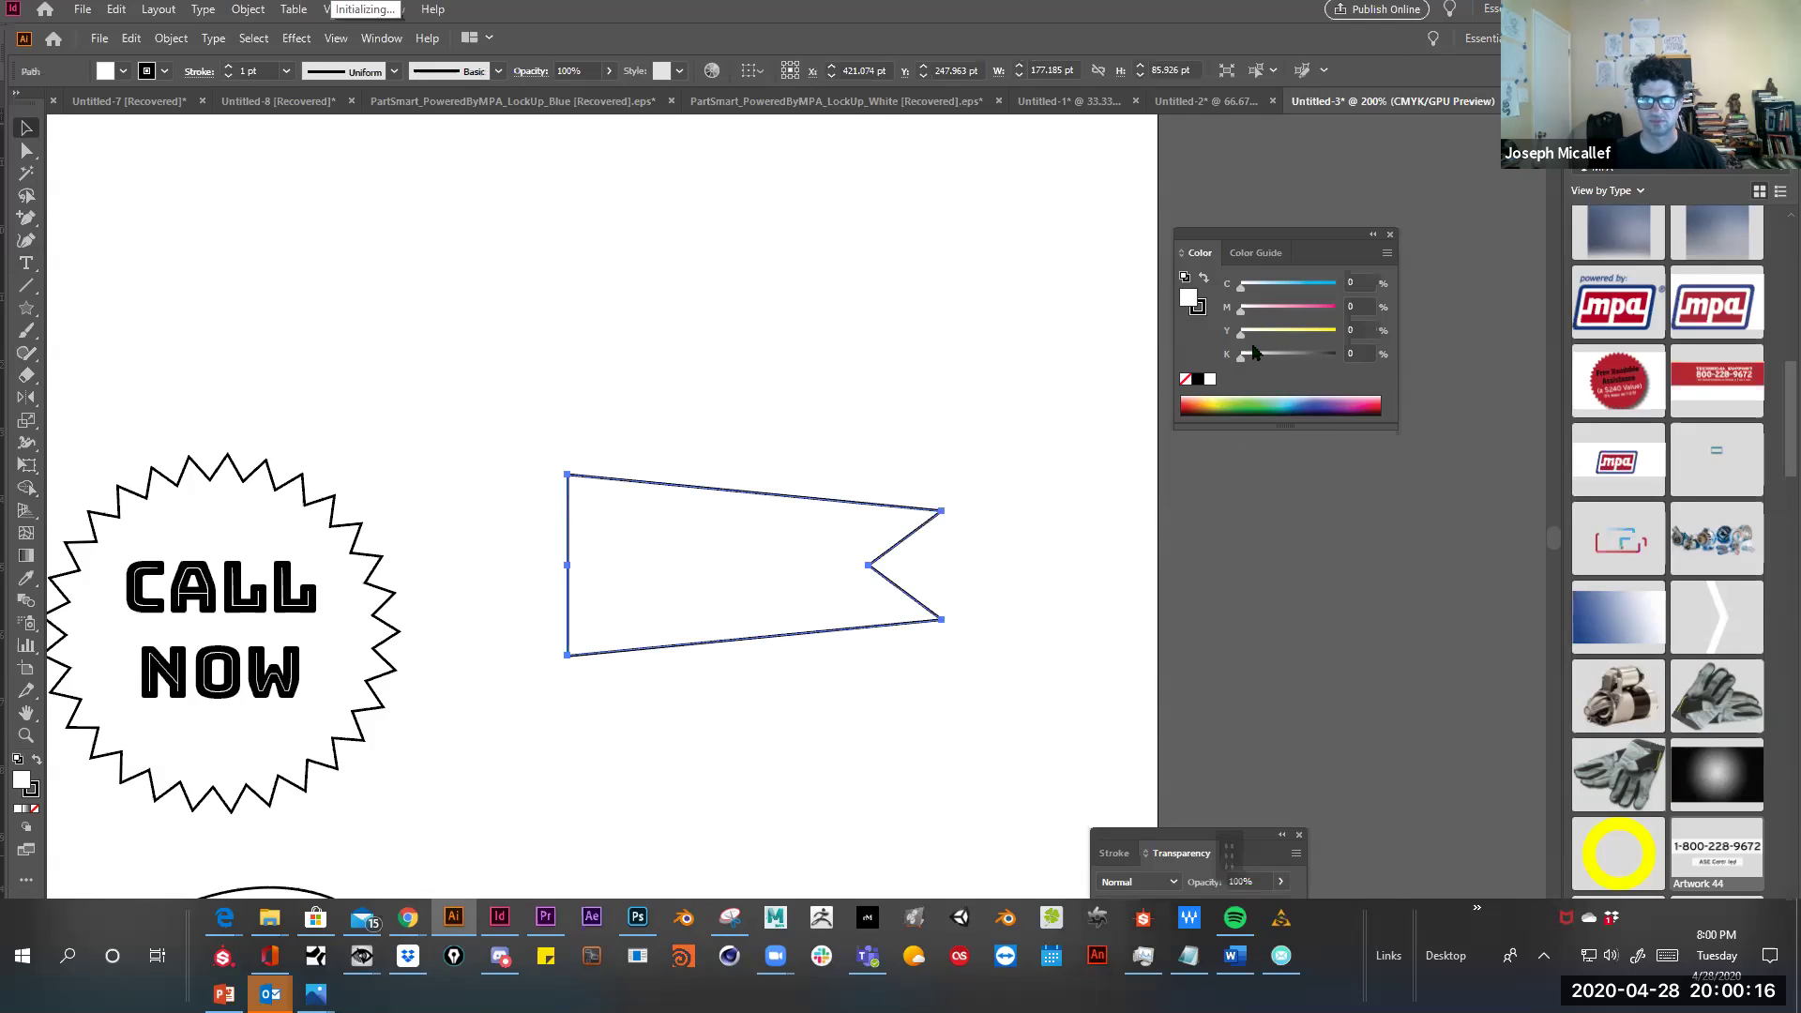
{"action": "left_click", "coordinate": [1197, 310]}
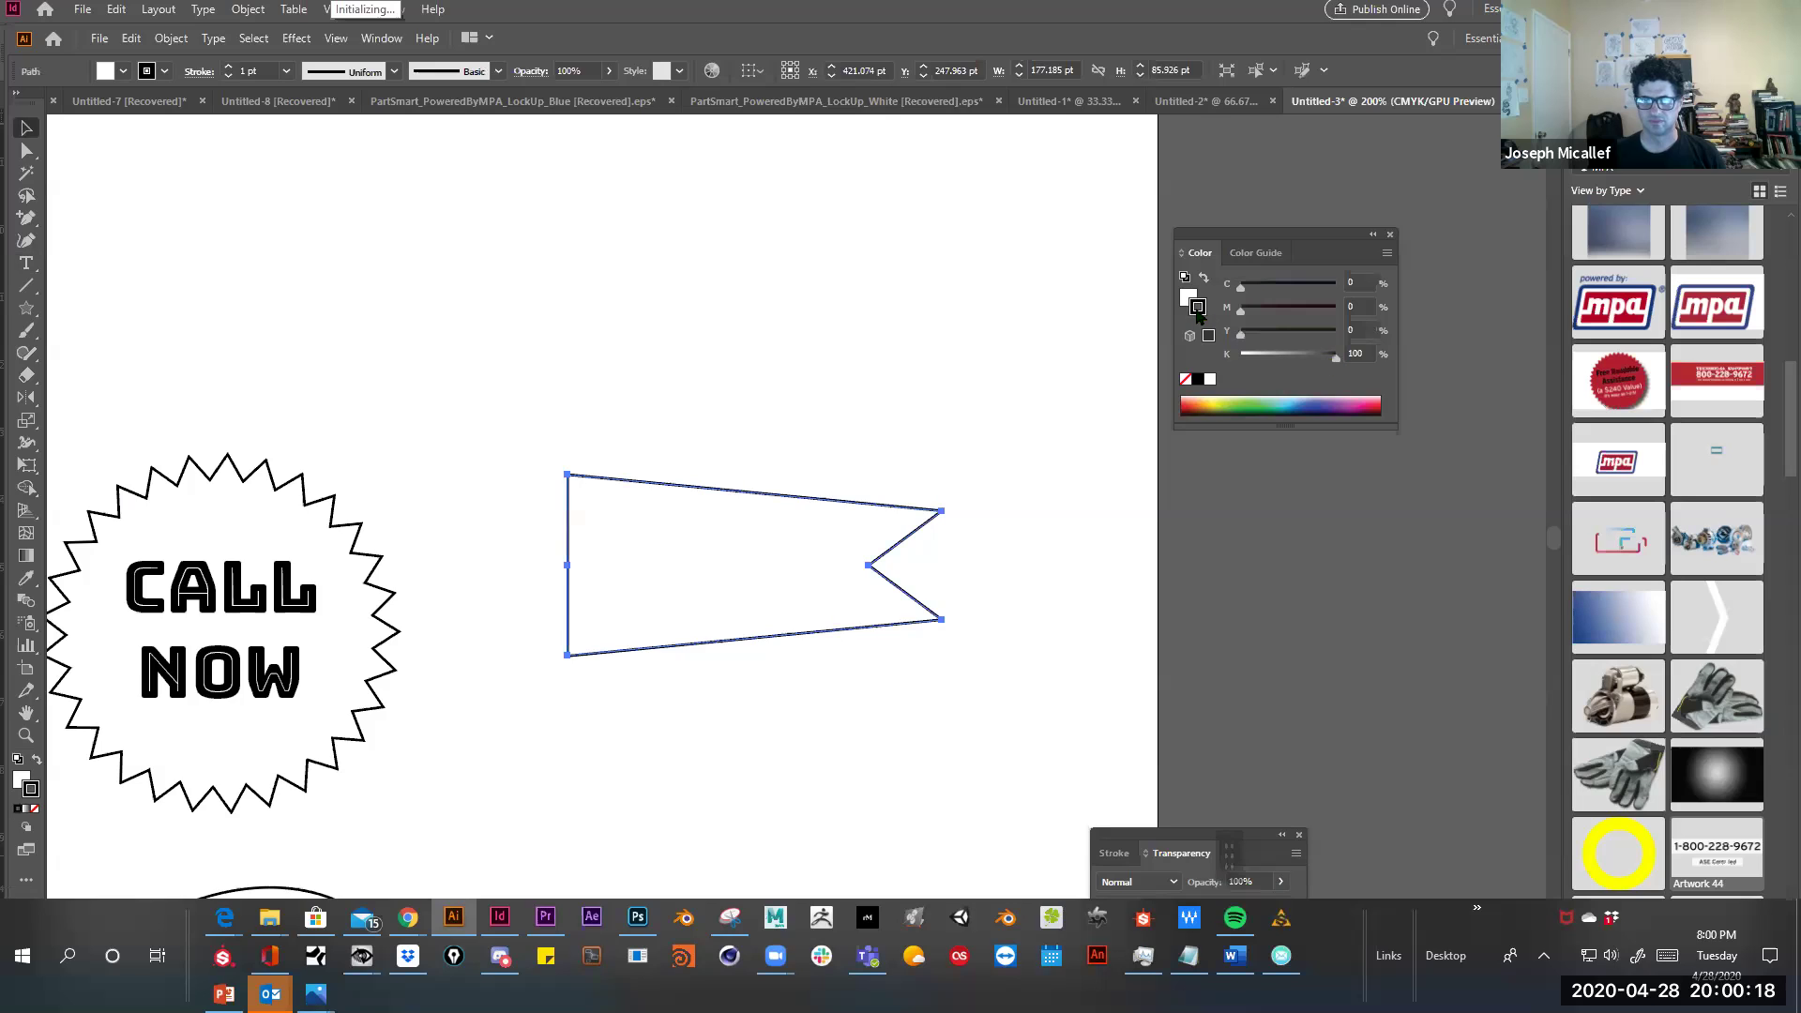
{"action": "left_click", "coordinate": [1185, 380]}
{"action": "left_click", "coordinate": [1185, 304]}
{"action": "left_click", "coordinate": [1368, 405]}
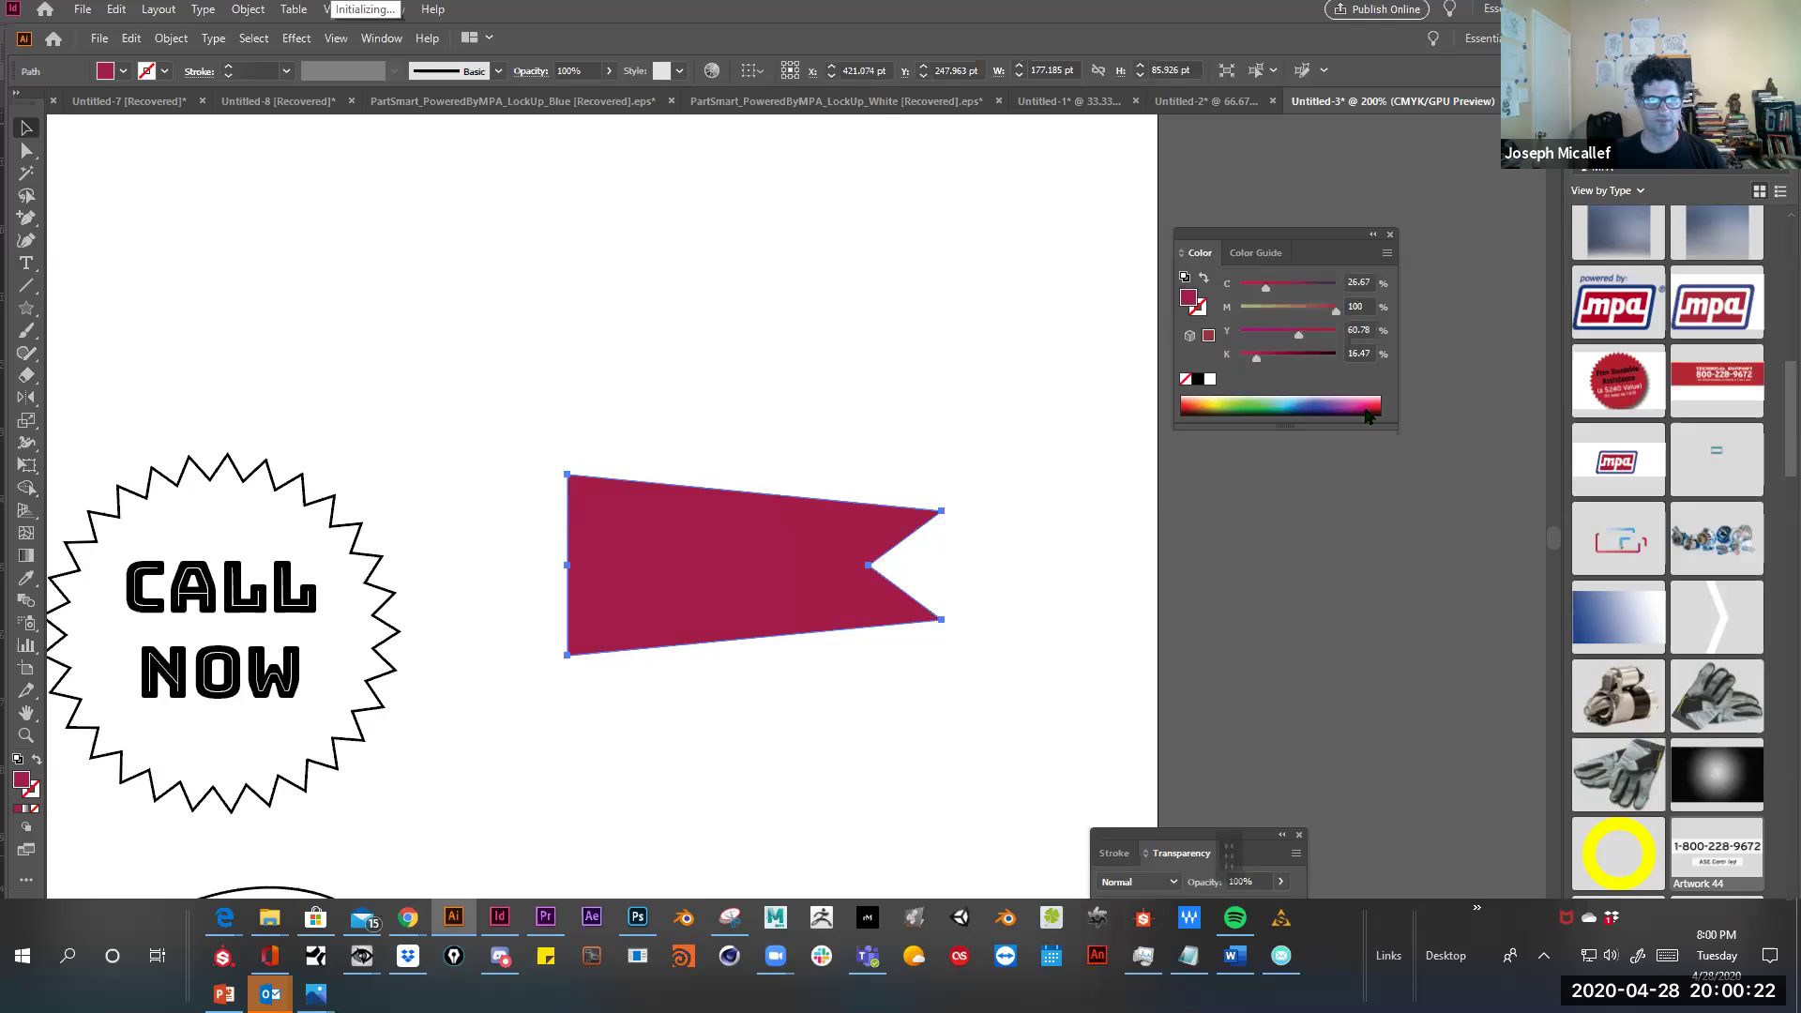
Create a text frame above the ribbon with the word FOR and reduce its size to 24 pt
{"action": "left_click", "coordinate": [28, 263]}
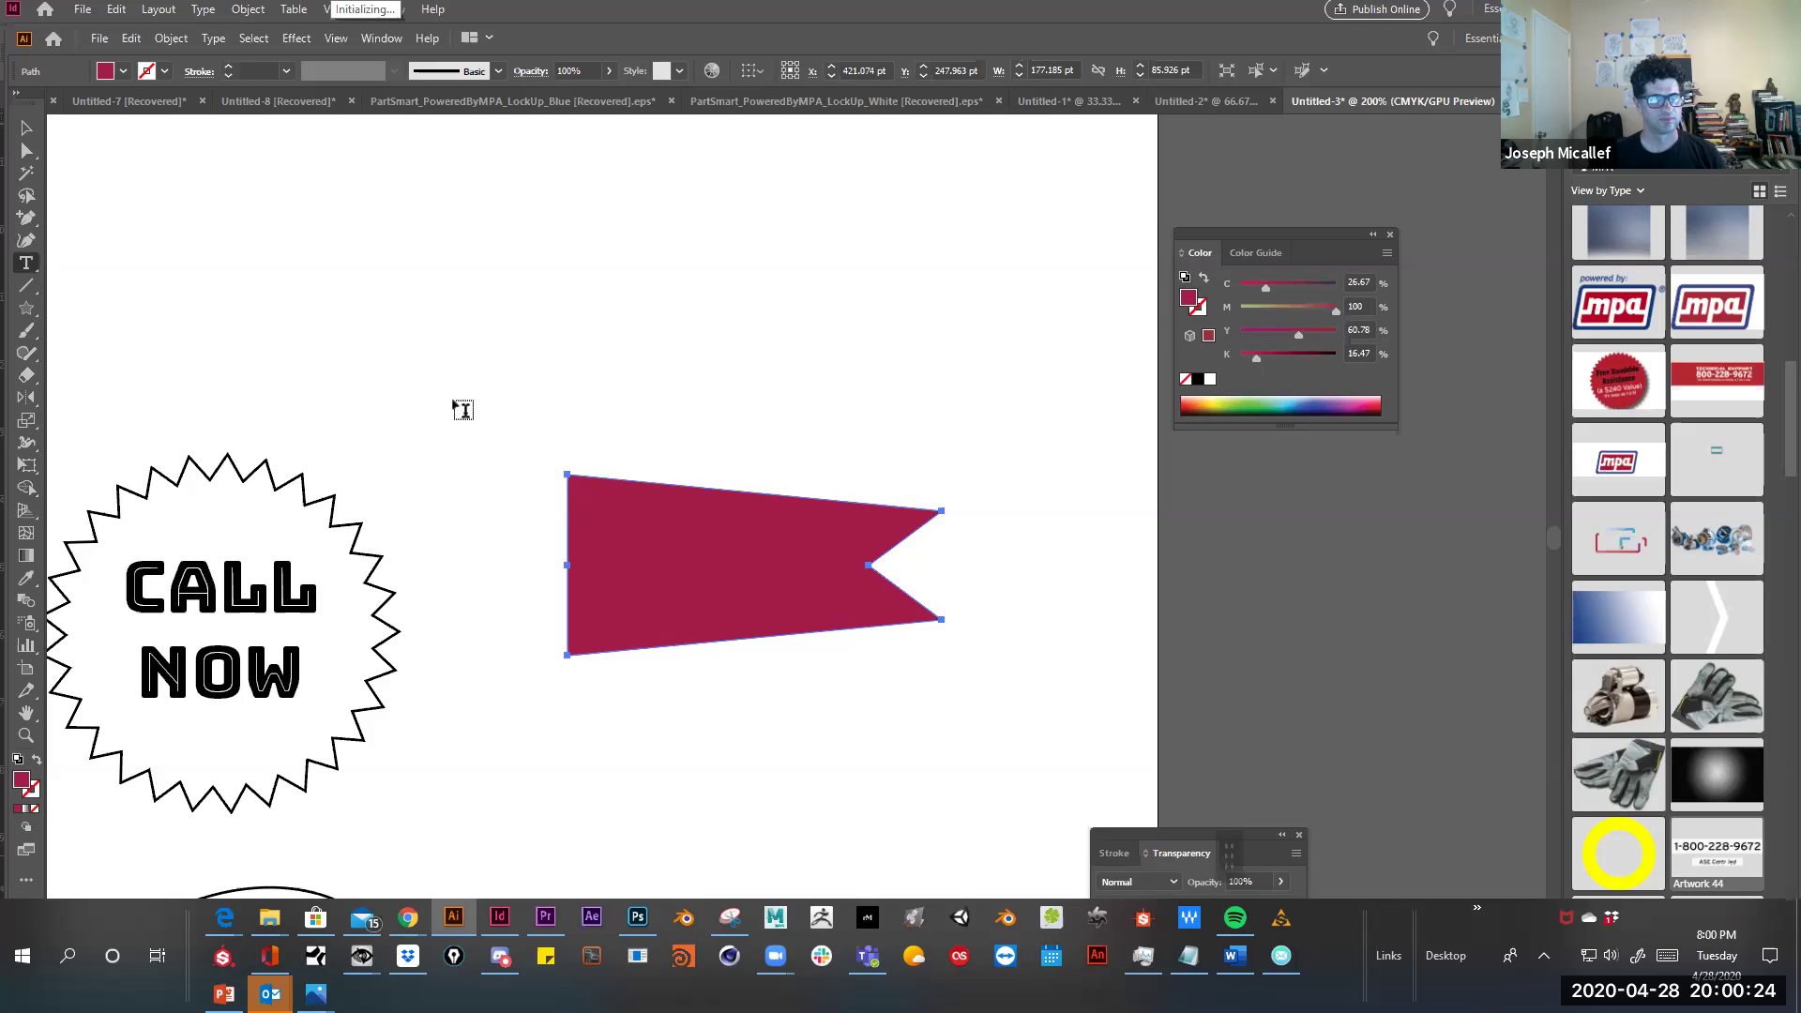
{"action": "left_click_drag", "start_coordinate": [476, 266], "coordinate": [750, 414]}
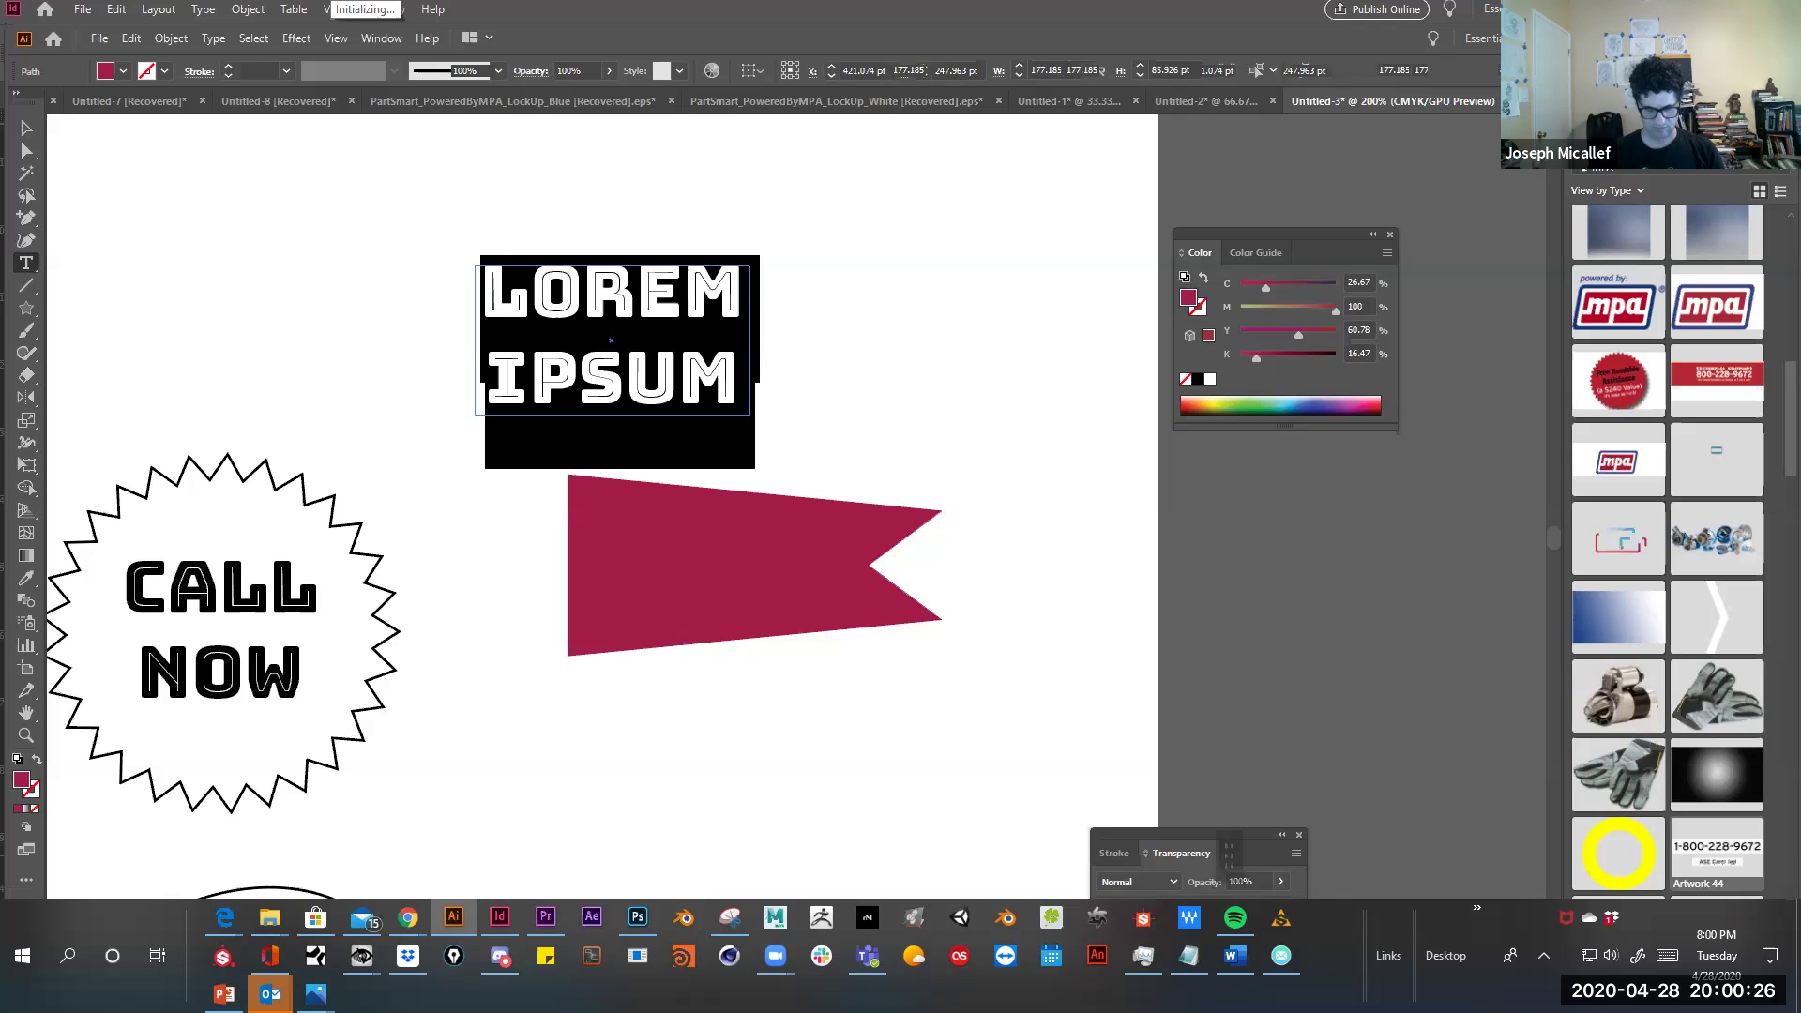
{"action": "type", "text": "FOR"}
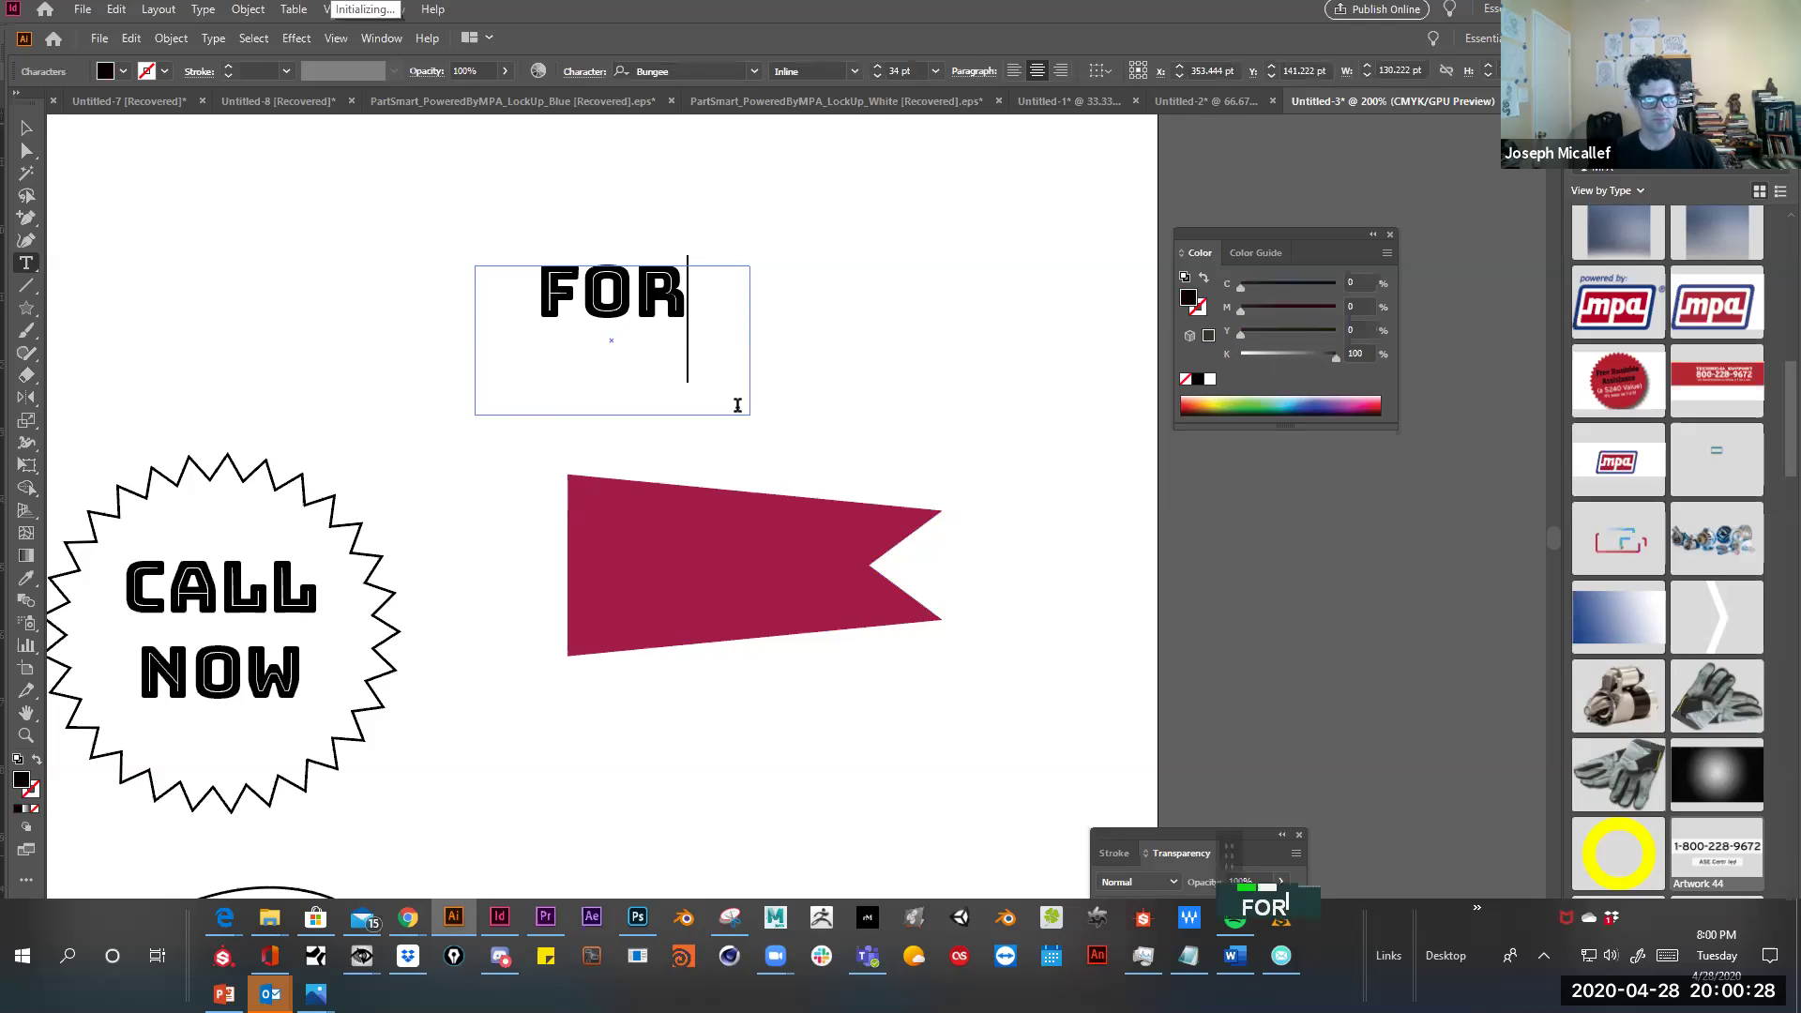
{"action": "key", "text": "ctrl+a"}
{"action": "key", "text": "ctrl+shift+comma"}
{"action": "key", "text": "ctrl+shift+comma"}
{"action": "key", "text": "ctrl+shift+comma"}
{"action": "key", "text": "ctrl+shift+comma"}
{"action": "key", "text": "ctrl+shift+comma"}
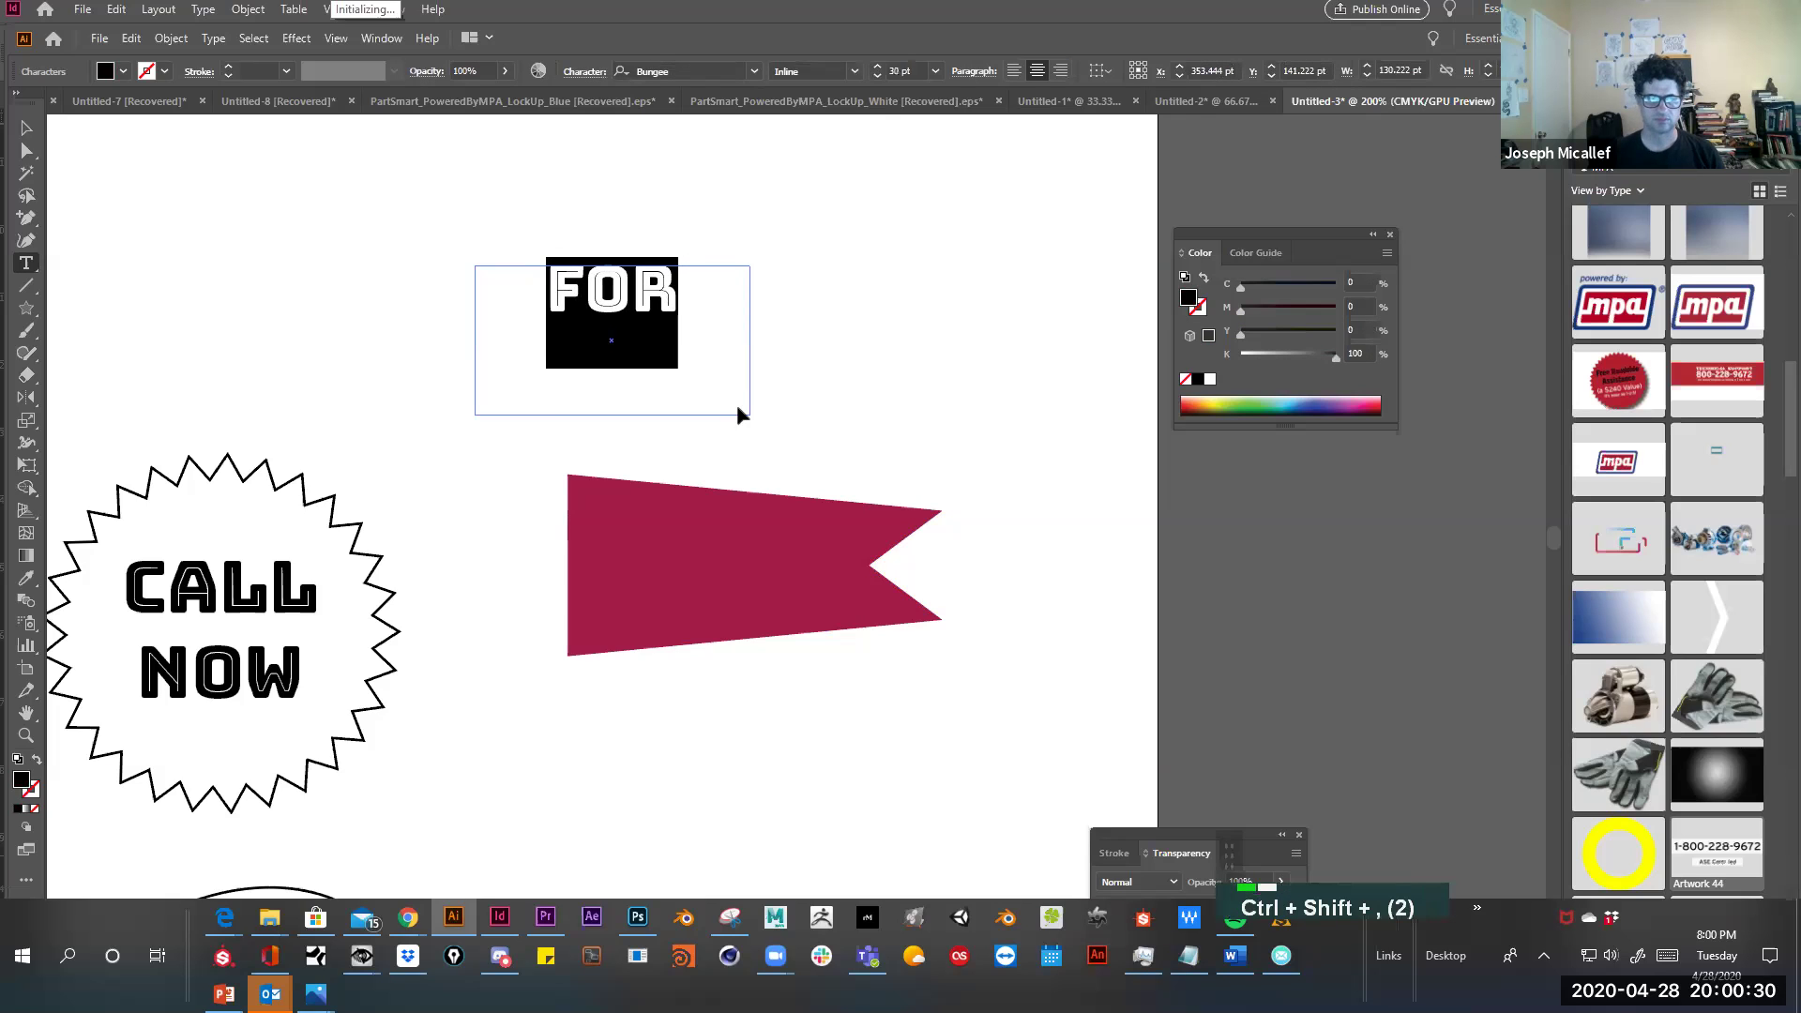
Add the lines MORE and IN below FOR and reduce all the text to 16 pt
{"action": "left_click", "coordinate": [662, 274]}
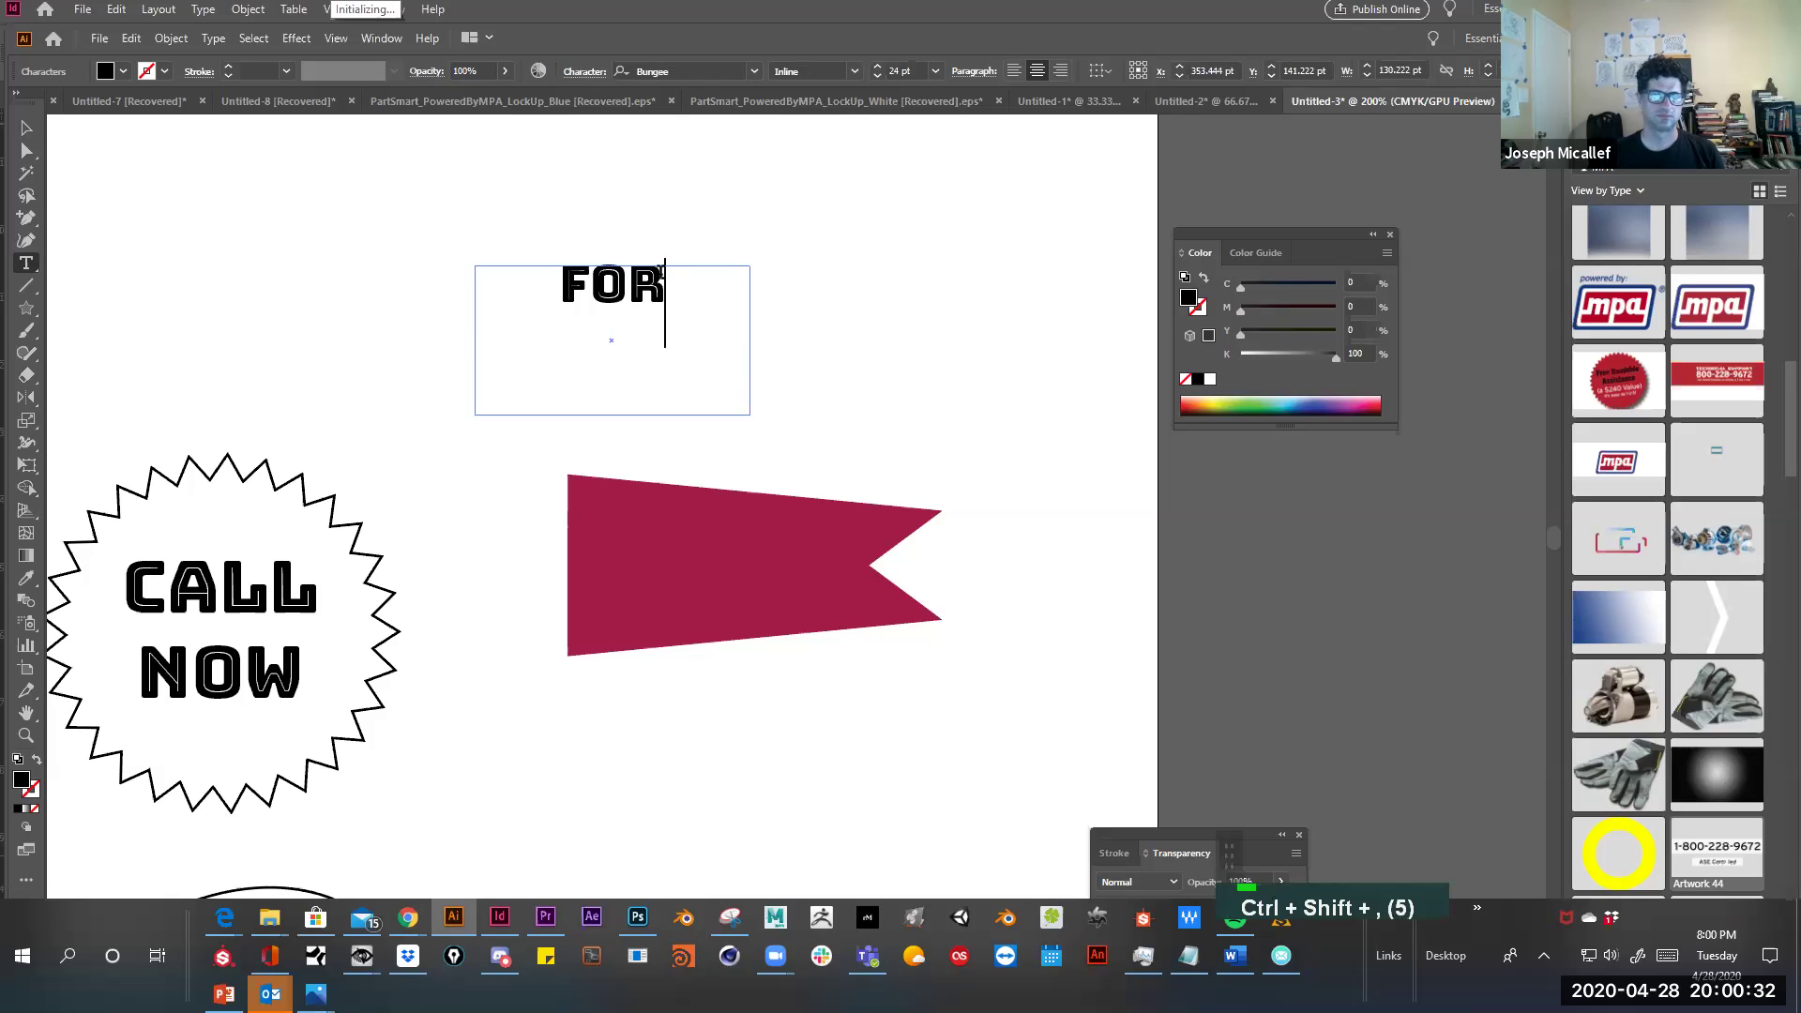
{"action": "key", "text": "shift+Return"}
{"action": "type", "text": "MORE"}
{"action": "key", "text": "KP_Enter"}
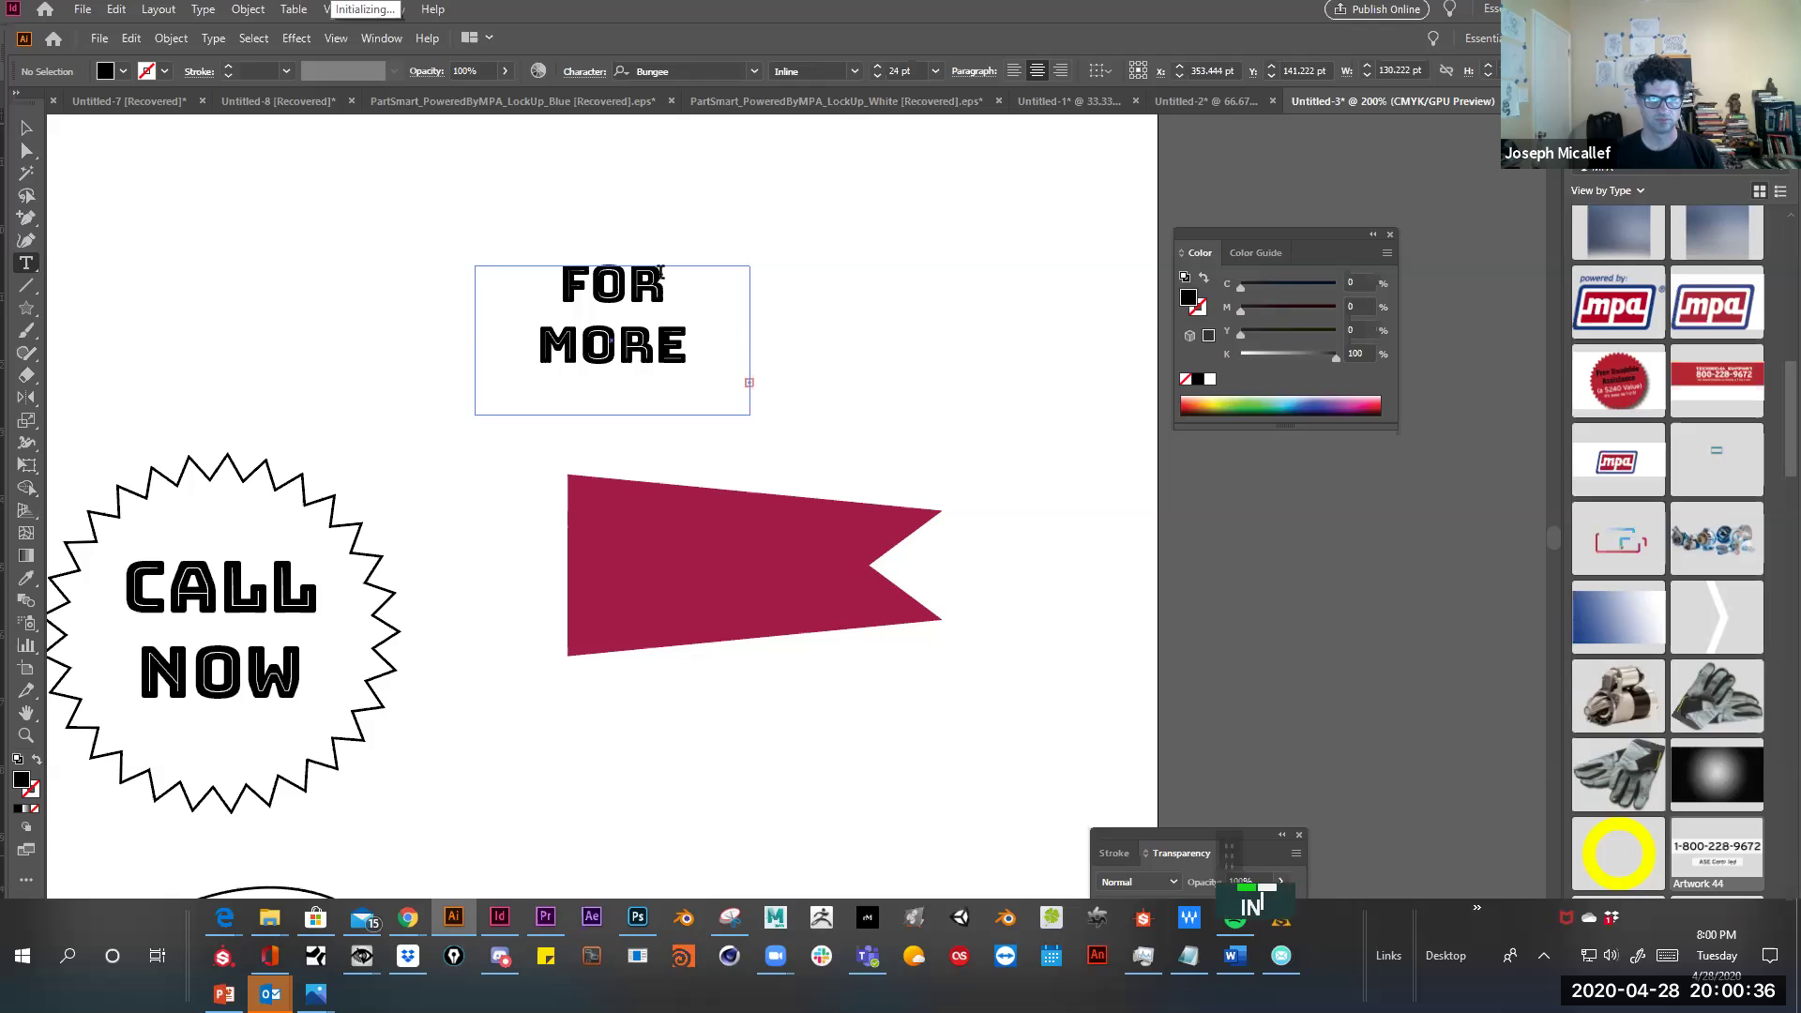
{"action": "triple_click", "coordinate": [661, 272]}
{"action": "key", "text": "ctrl+shift+comma"}
{"action": "key", "text": "ctrl+shift+comma"}
{"action": "key", "text": "ctrl+shift+comma"}
{"action": "key", "text": "ctrl+shift+comma"}
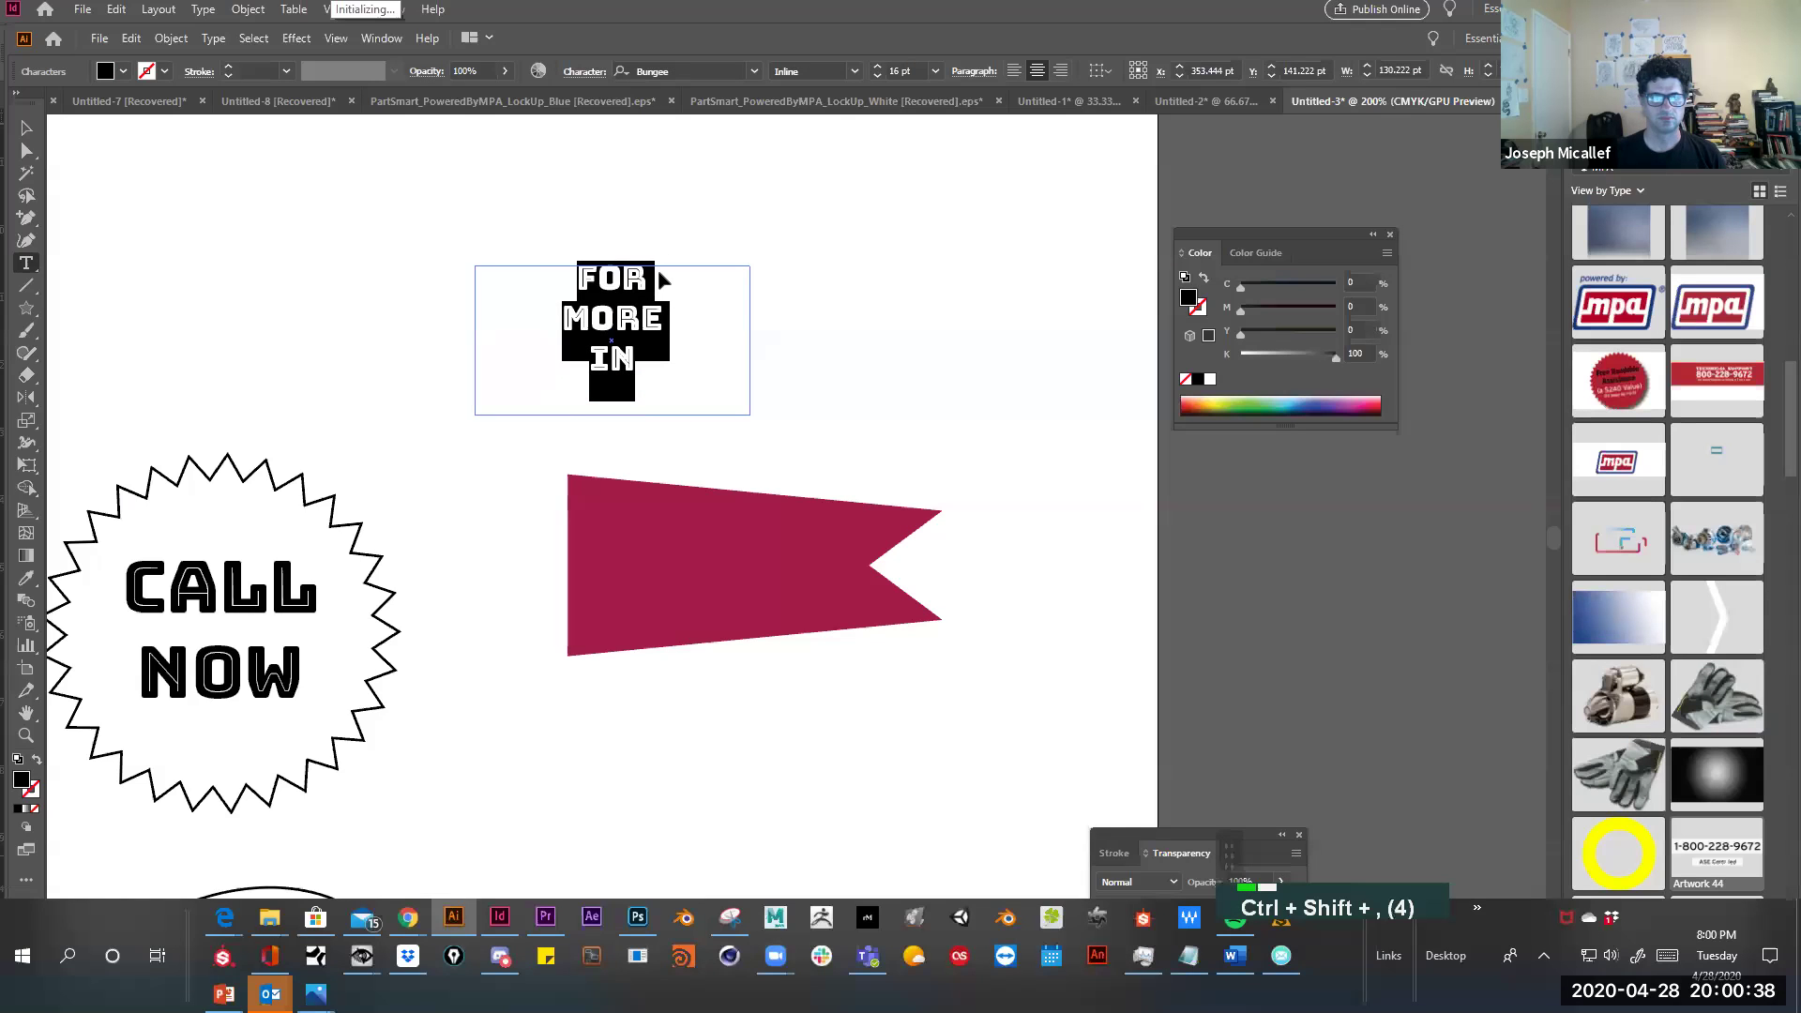
Replace the text below FOR with MORE and INFO on separate lines
{"action": "double_click", "coordinate": [549, 338]}
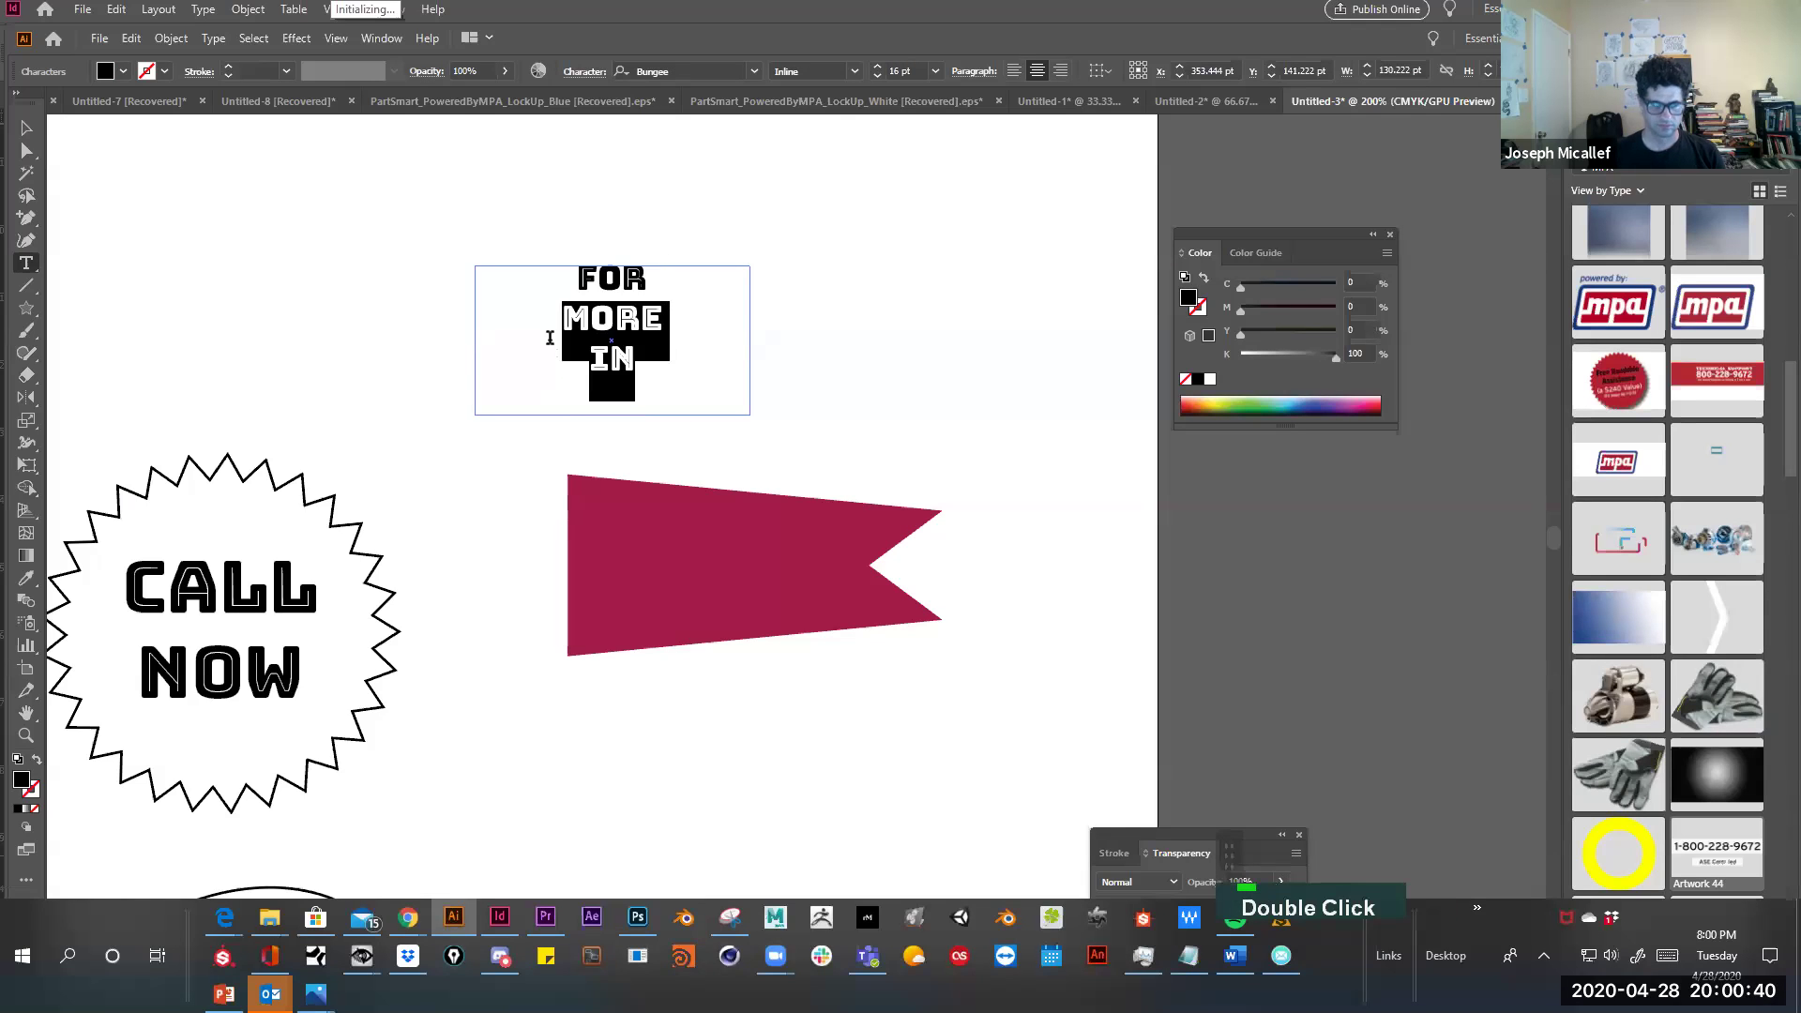
{"action": "type", "text": "F"}
{"action": "key", "text": "BackSpace"}
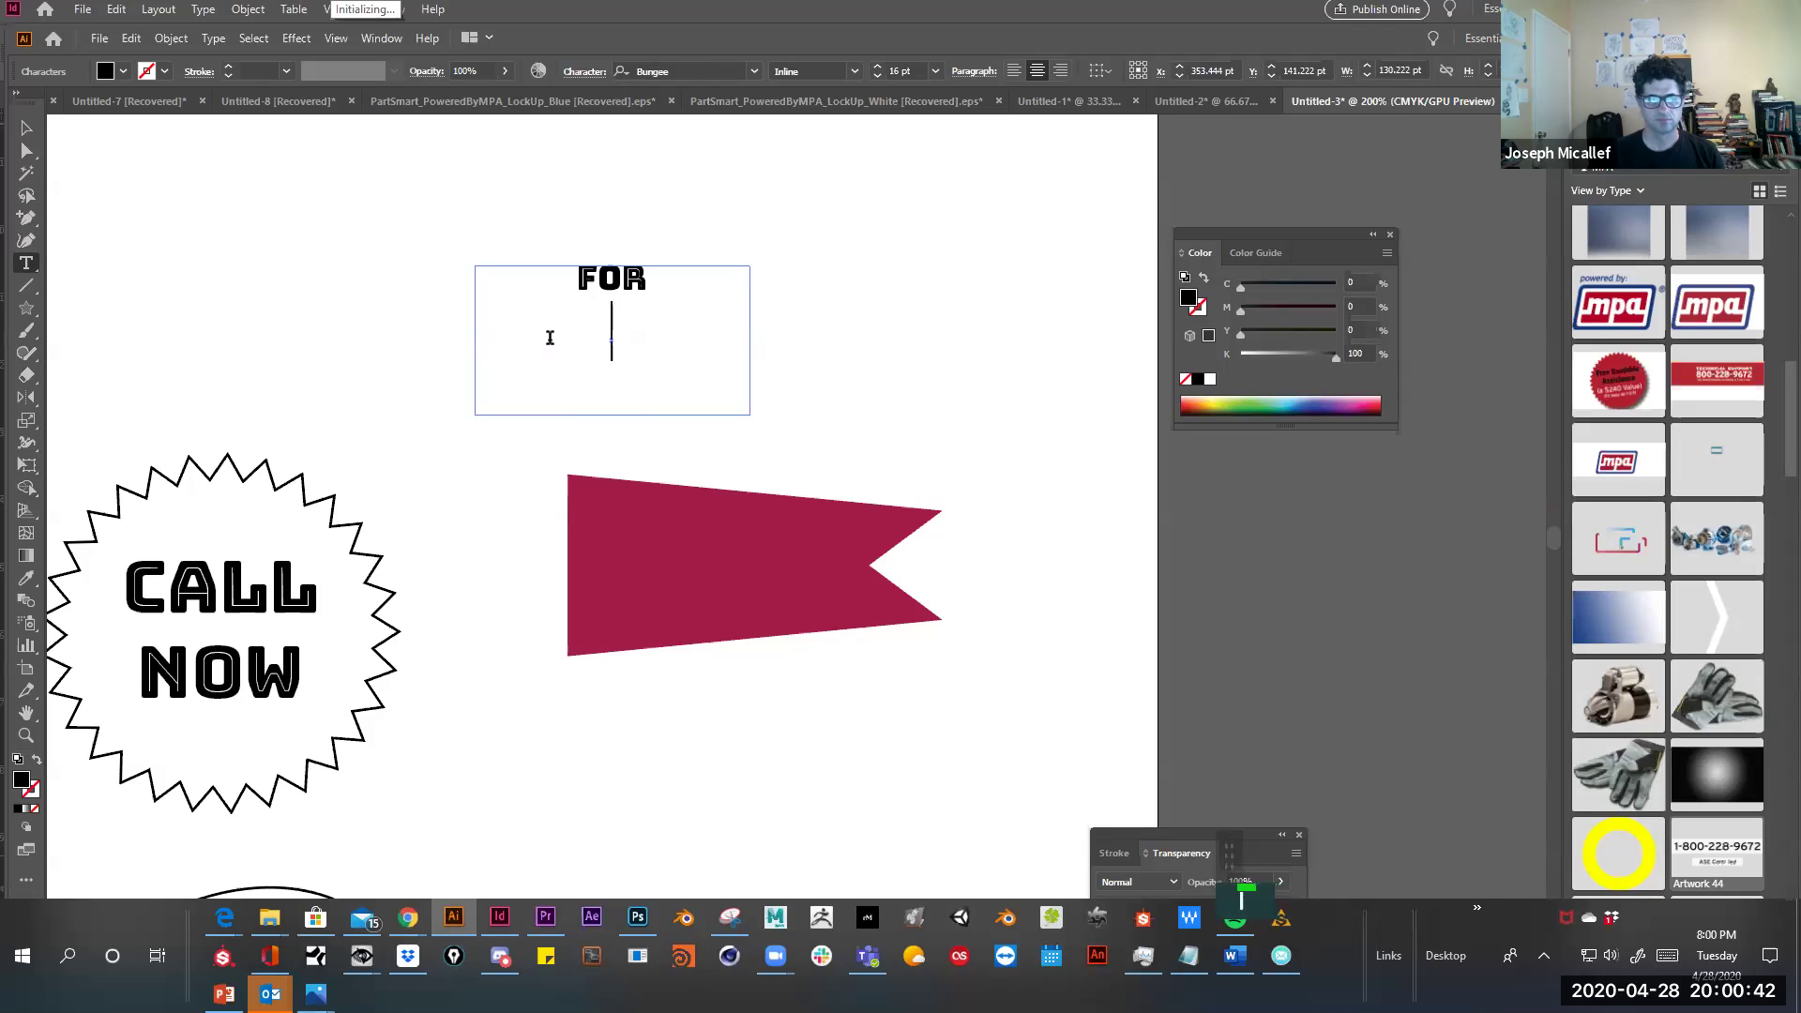
{"action": "type", "text": "MORE"}
{"action": "key", "text": "Return"}
{"action": "type", "text": "INFO"}
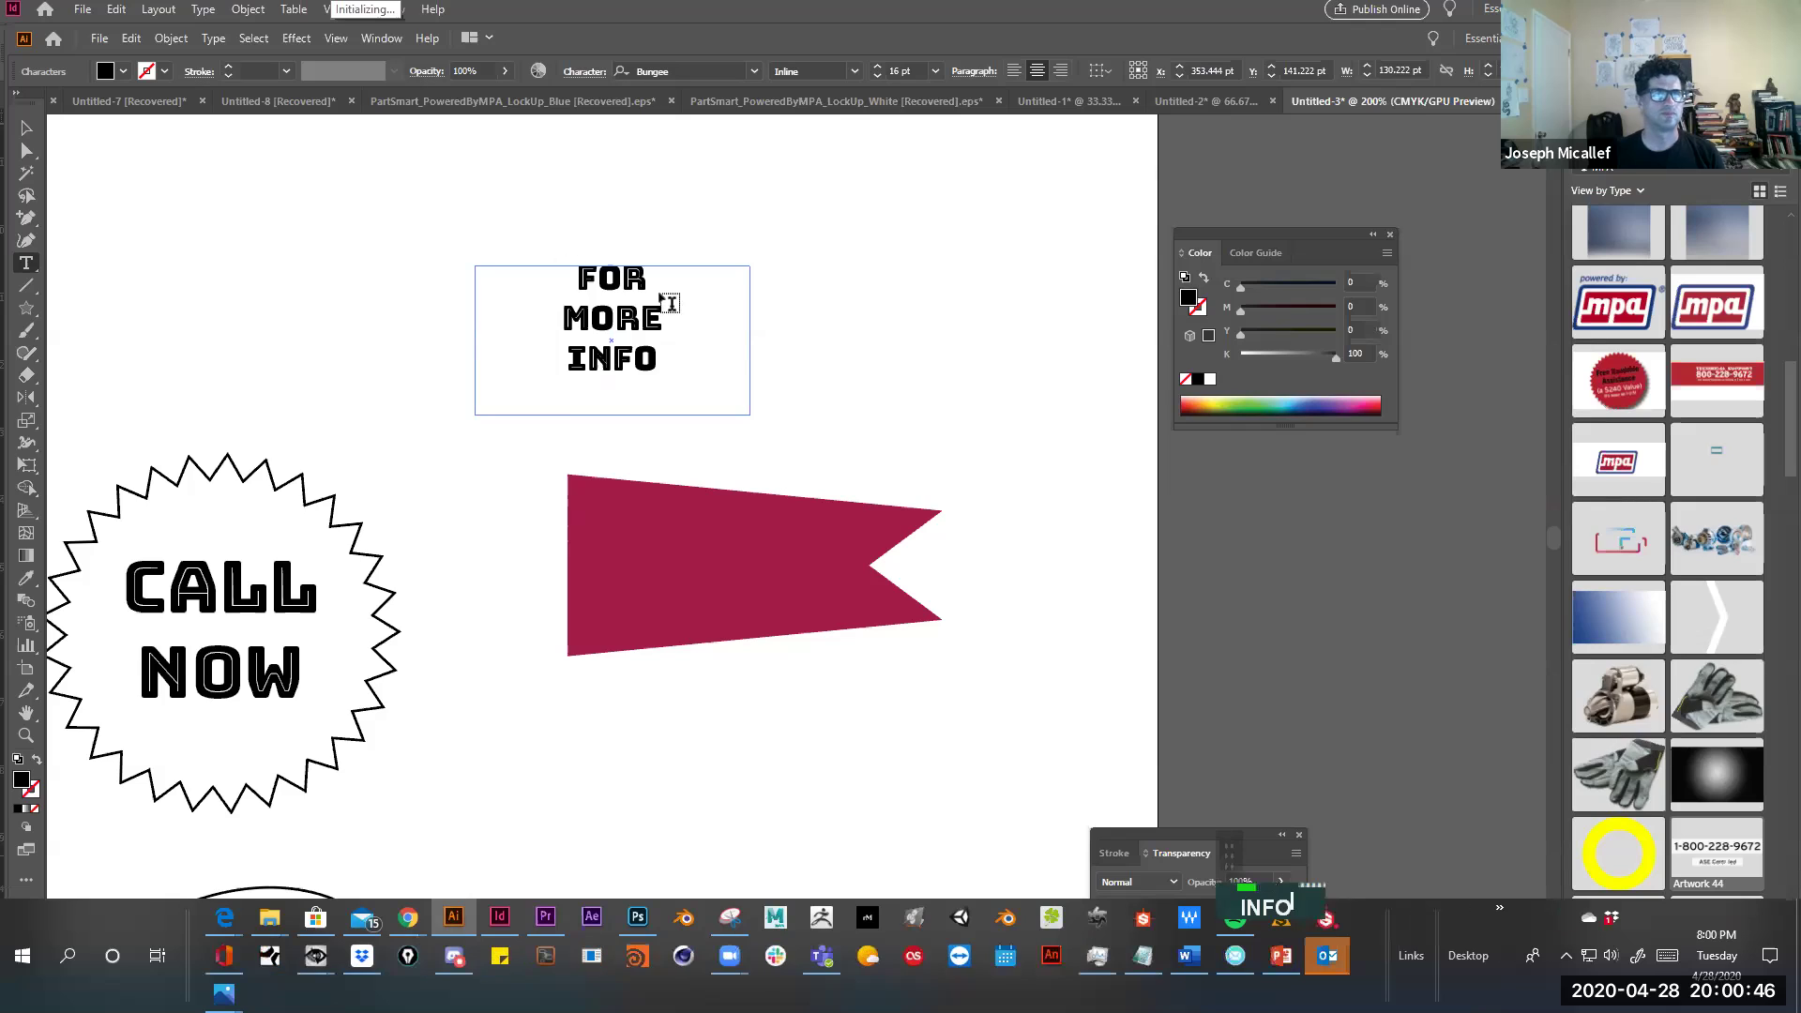
Change the font style of the whole FOR MORE INFO text to Bungee Regular
{"action": "key", "text": "ctrl+a"}
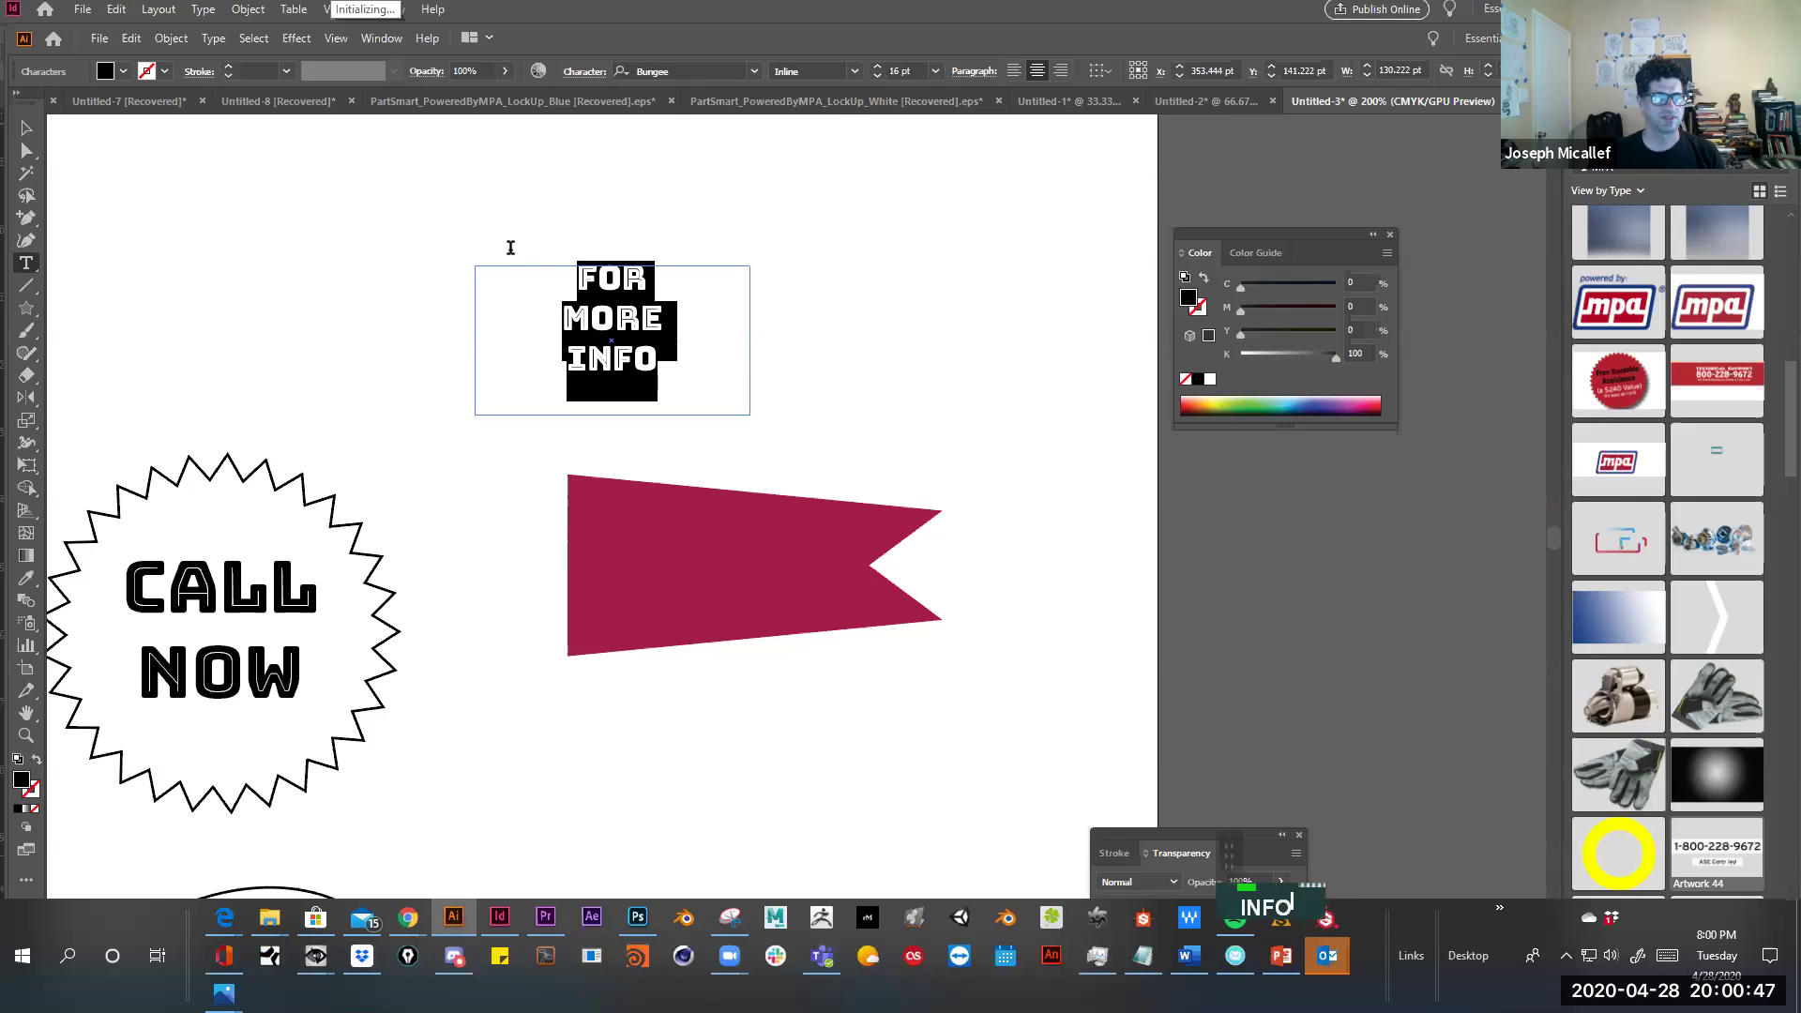
{"action": "left_click", "coordinate": [214, 40]}
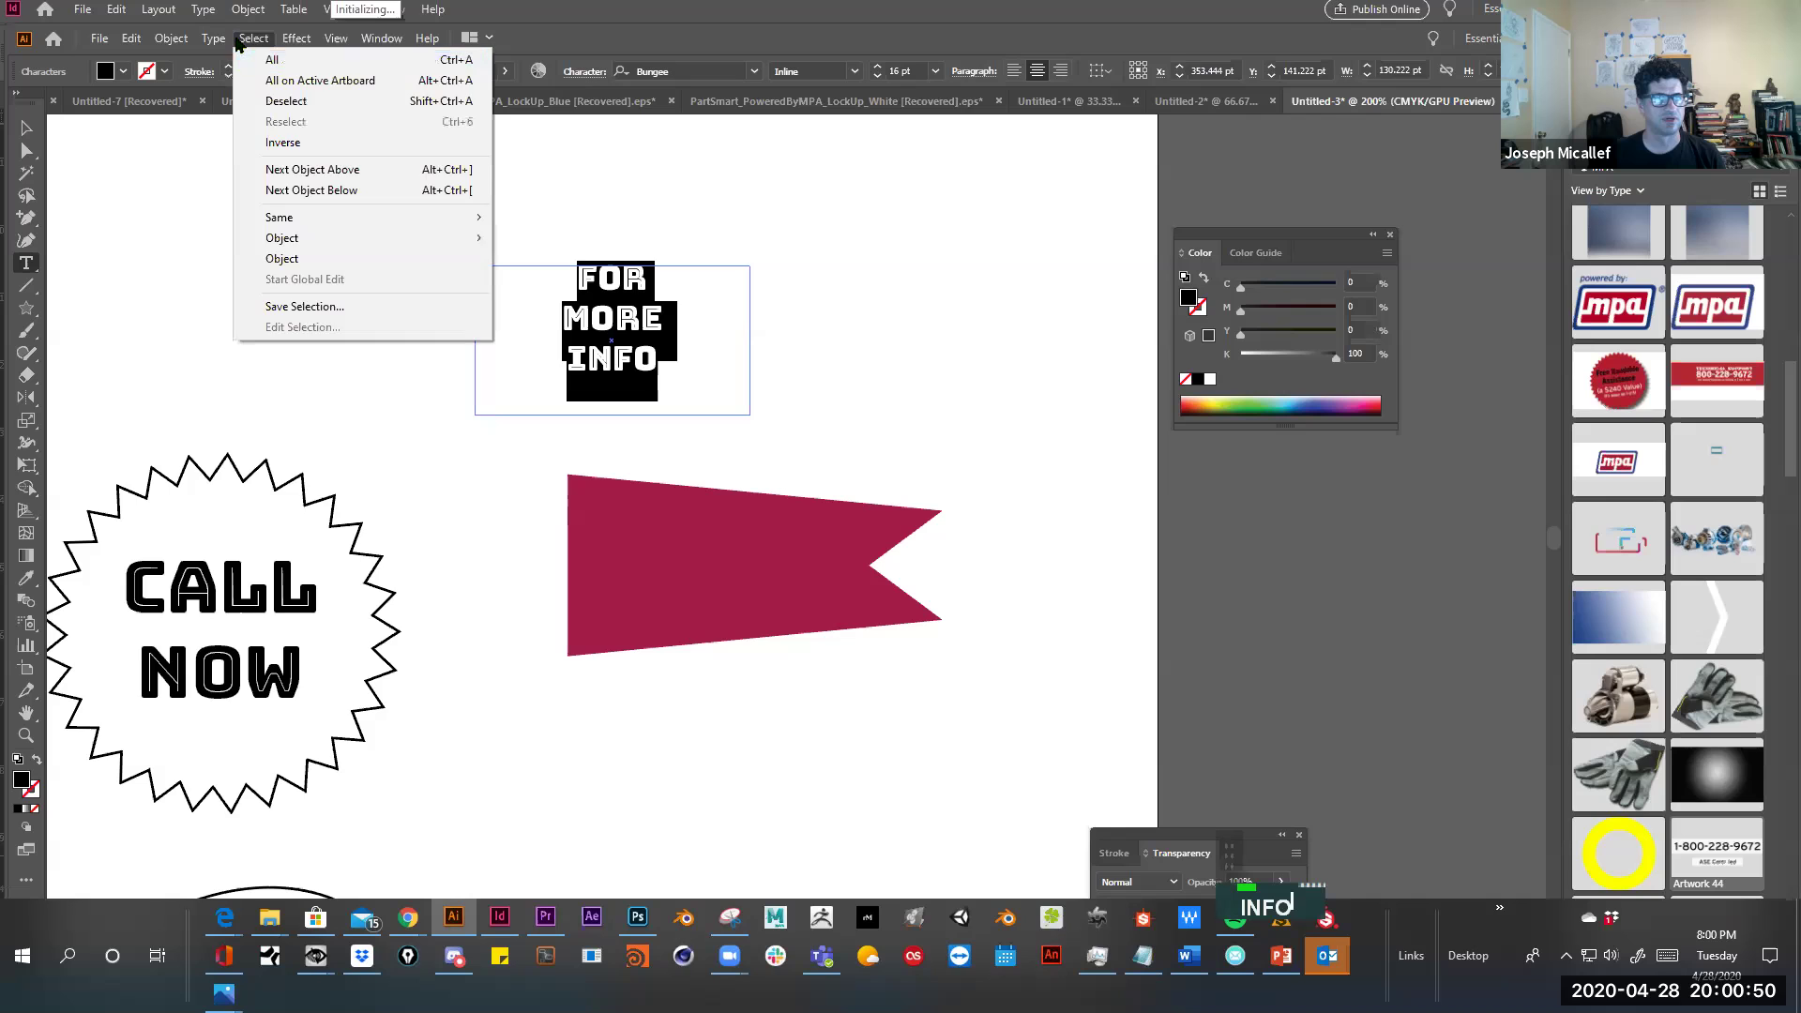
{"action": "mouse_move", "coordinate": [239, 83]}
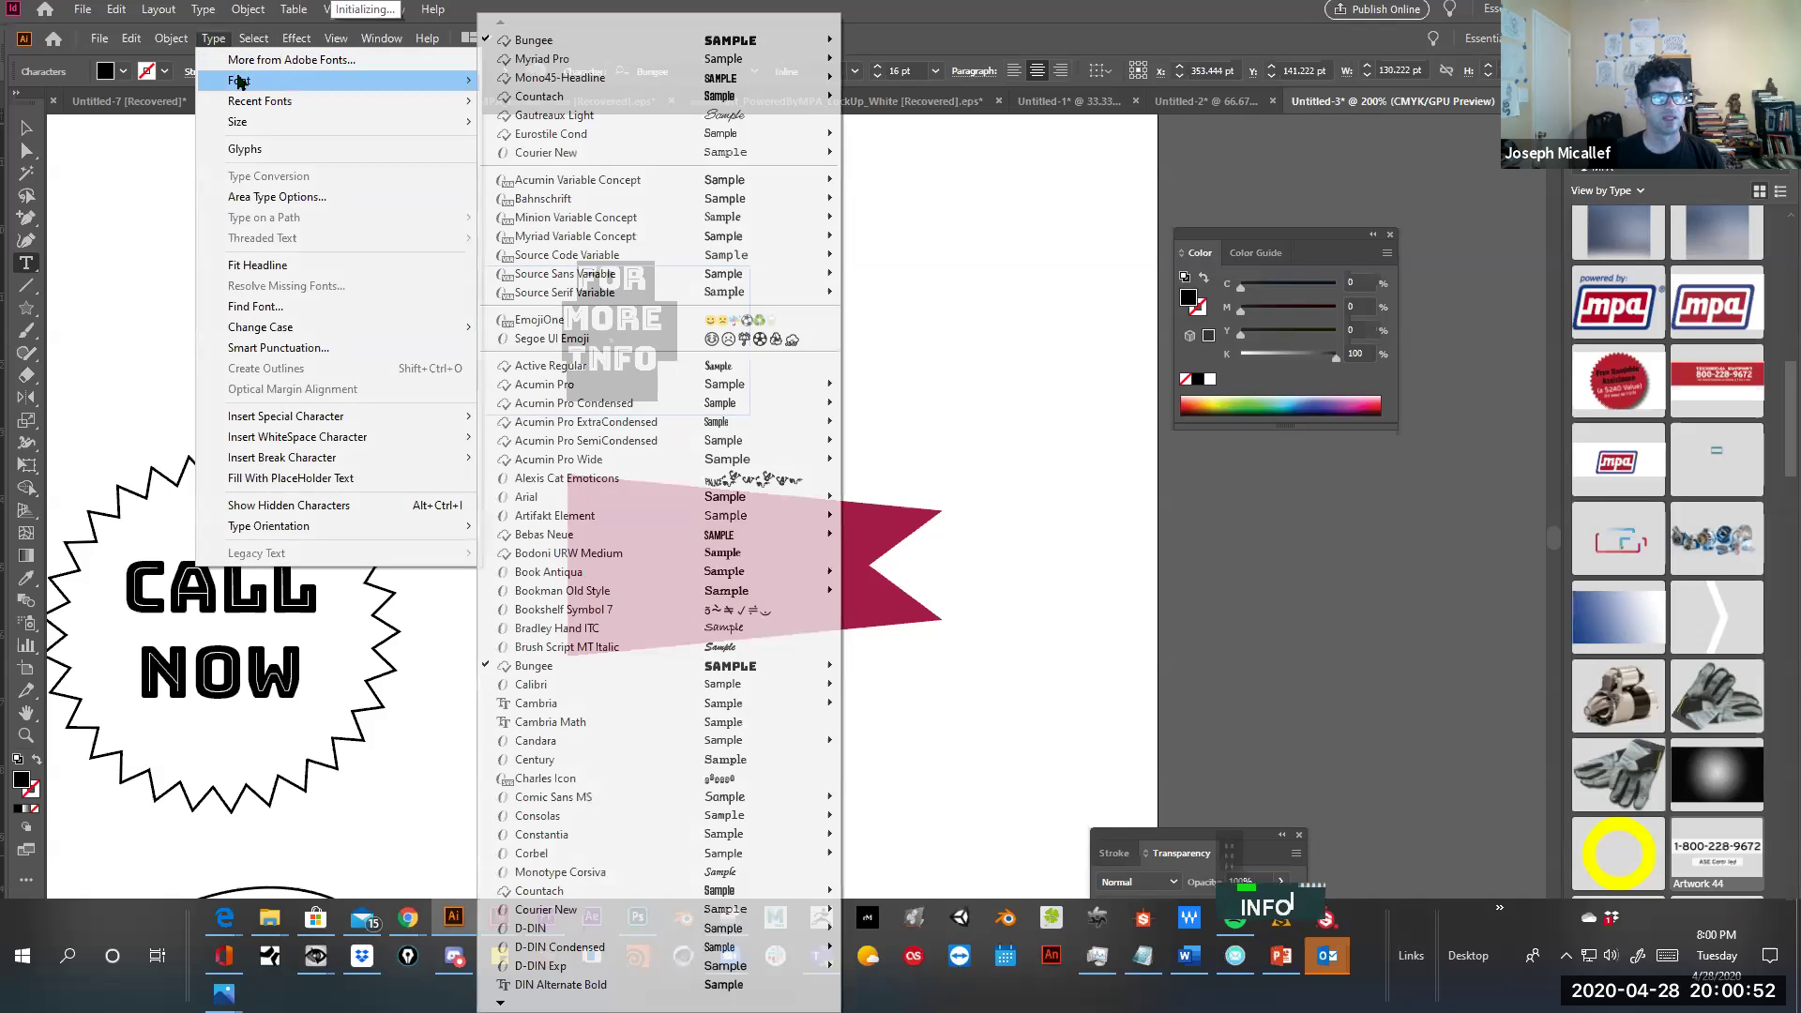
{"action": "mouse_move", "coordinate": [767, 674]}
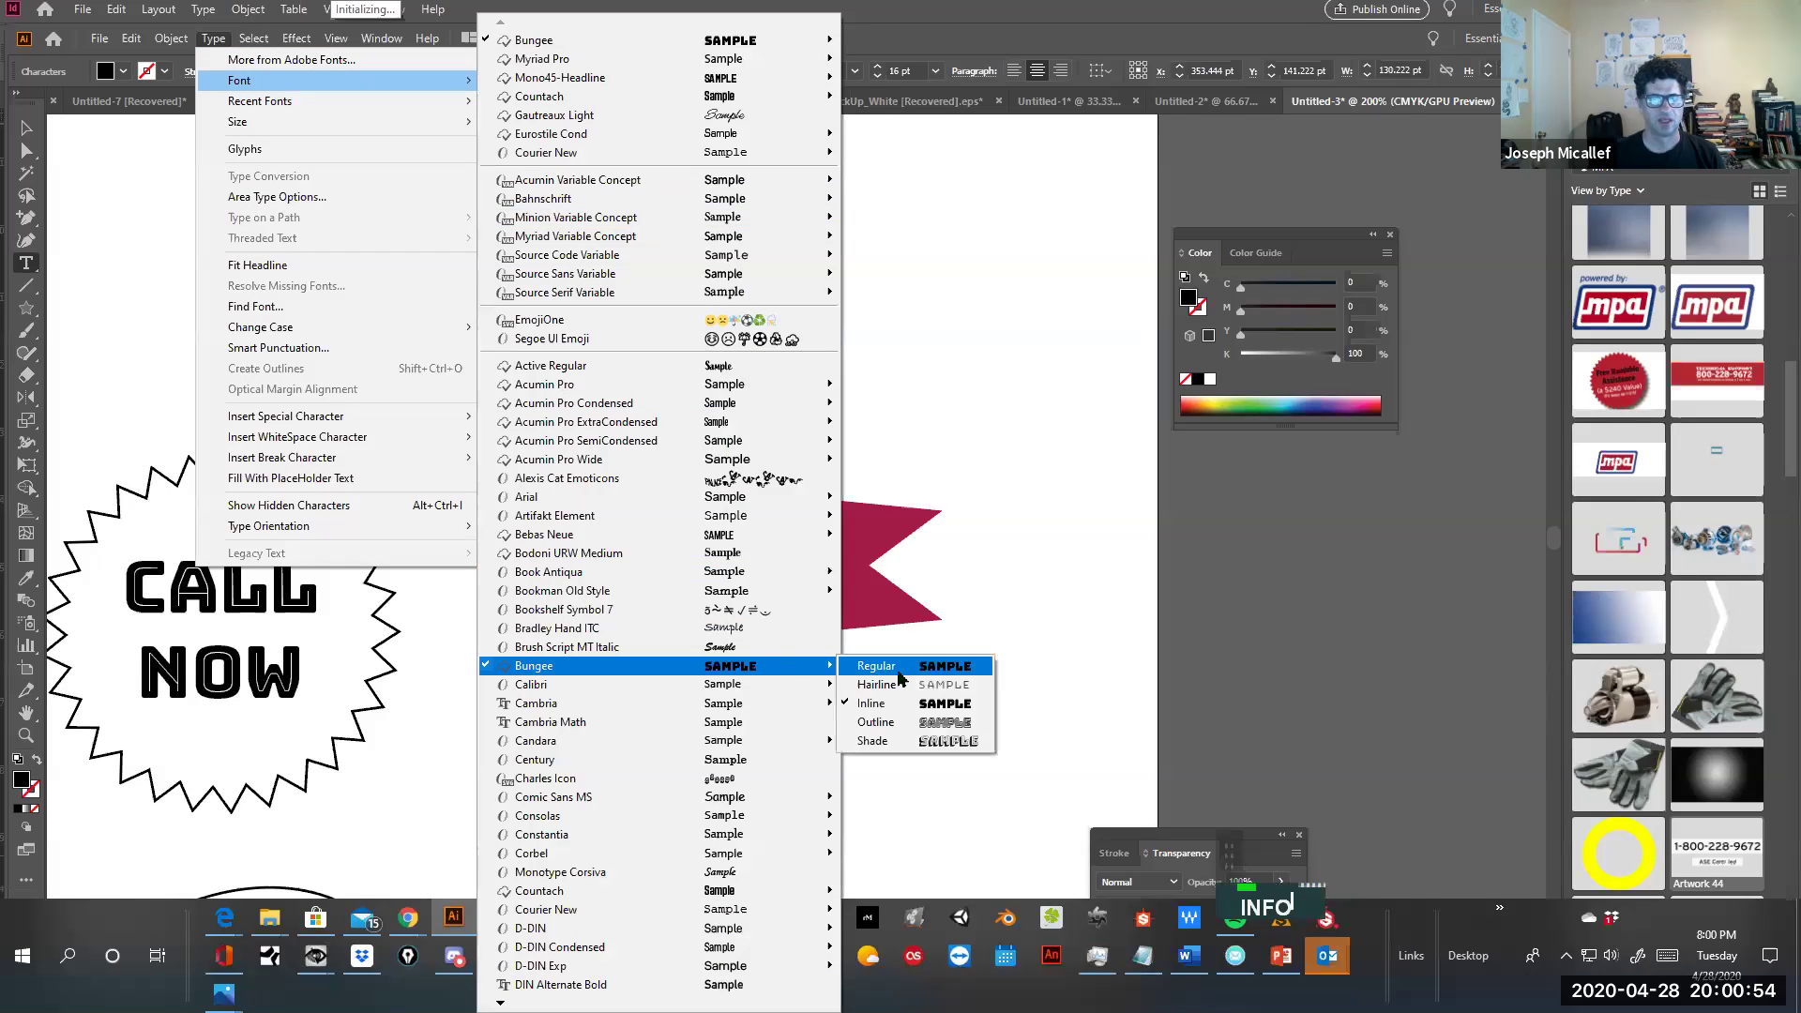
{"action": "left_click", "coordinate": [902, 671]}
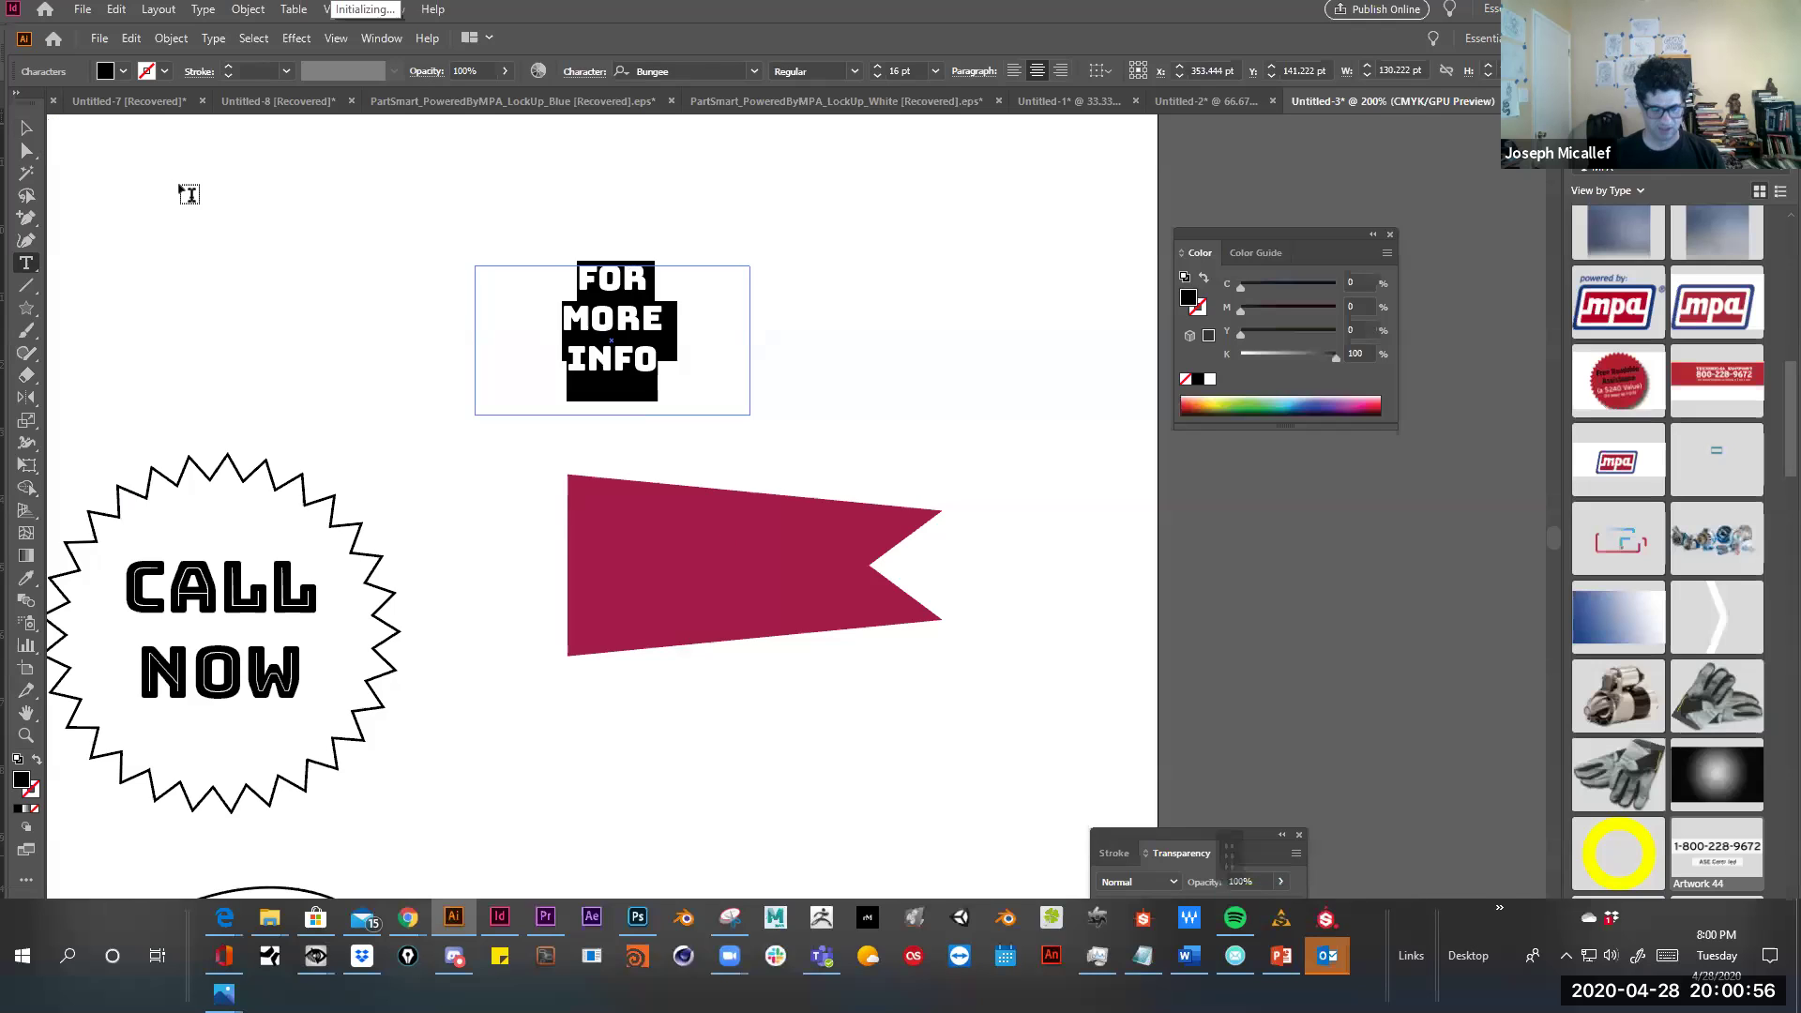
Left-align the FOR MORE INFO text and enlarge it to 20 pt
{"action": "key", "text": "ctrl+shift+l"}
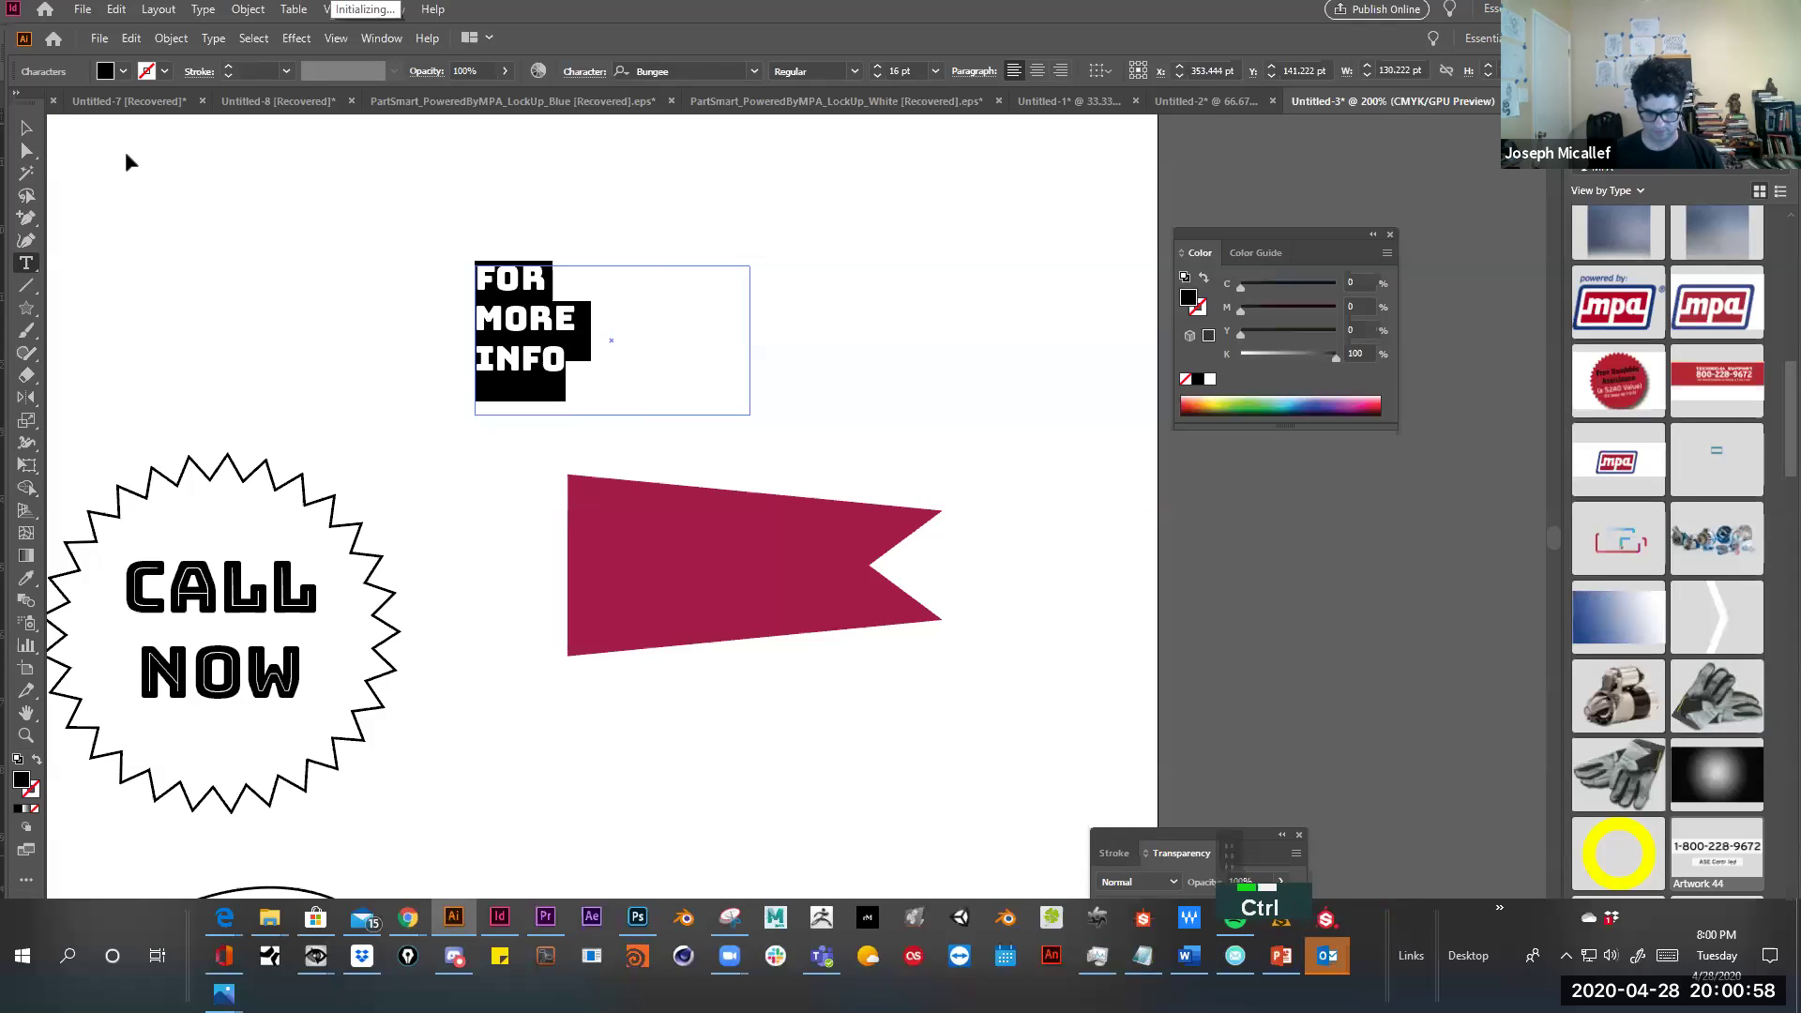
{"action": "key", "text": "ctrl+shift+period"}
{"action": "key", "text": "ctrl+shift+period"}
{"action": "key", "text": "ctrl+shift+period"}
{"action": "key", "text": "ctrl+shift+comma"}
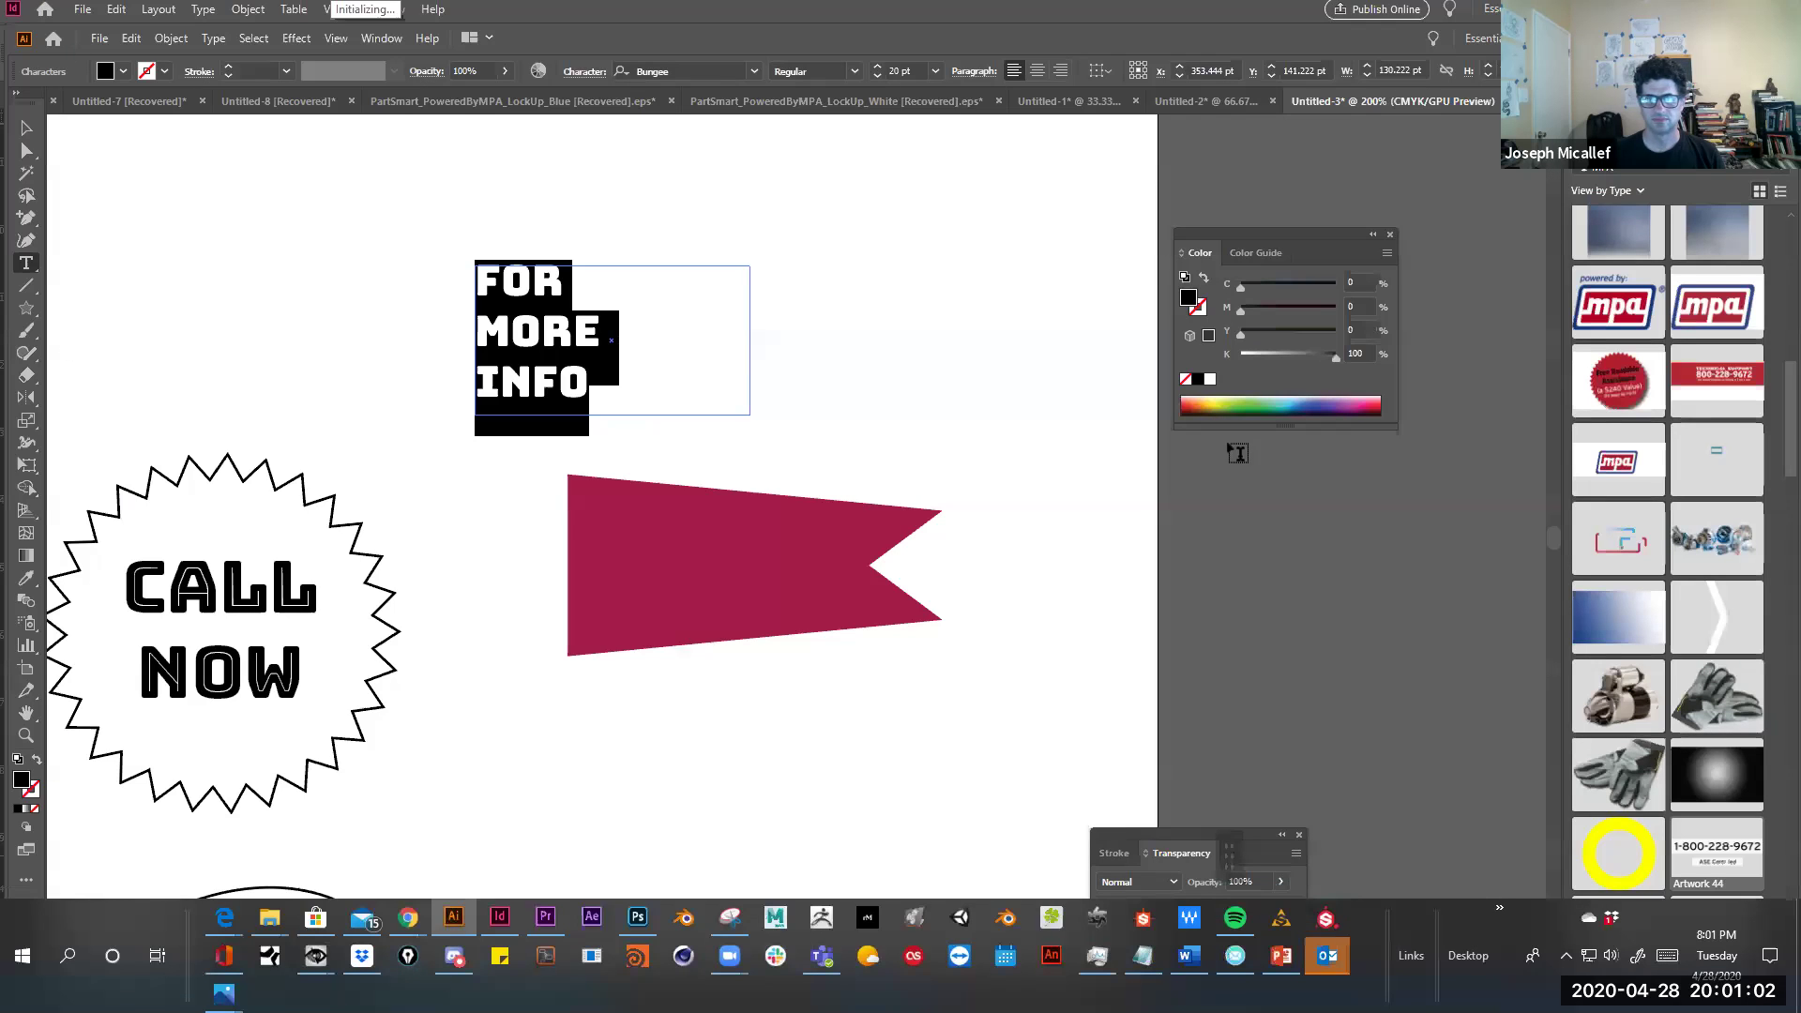
Color the FOR MORE INFO text white and move it onto the wide end of the ribbon
{"action": "left_click", "coordinate": [1210, 378]}
{"action": "left_click", "coordinate": [26, 127]}
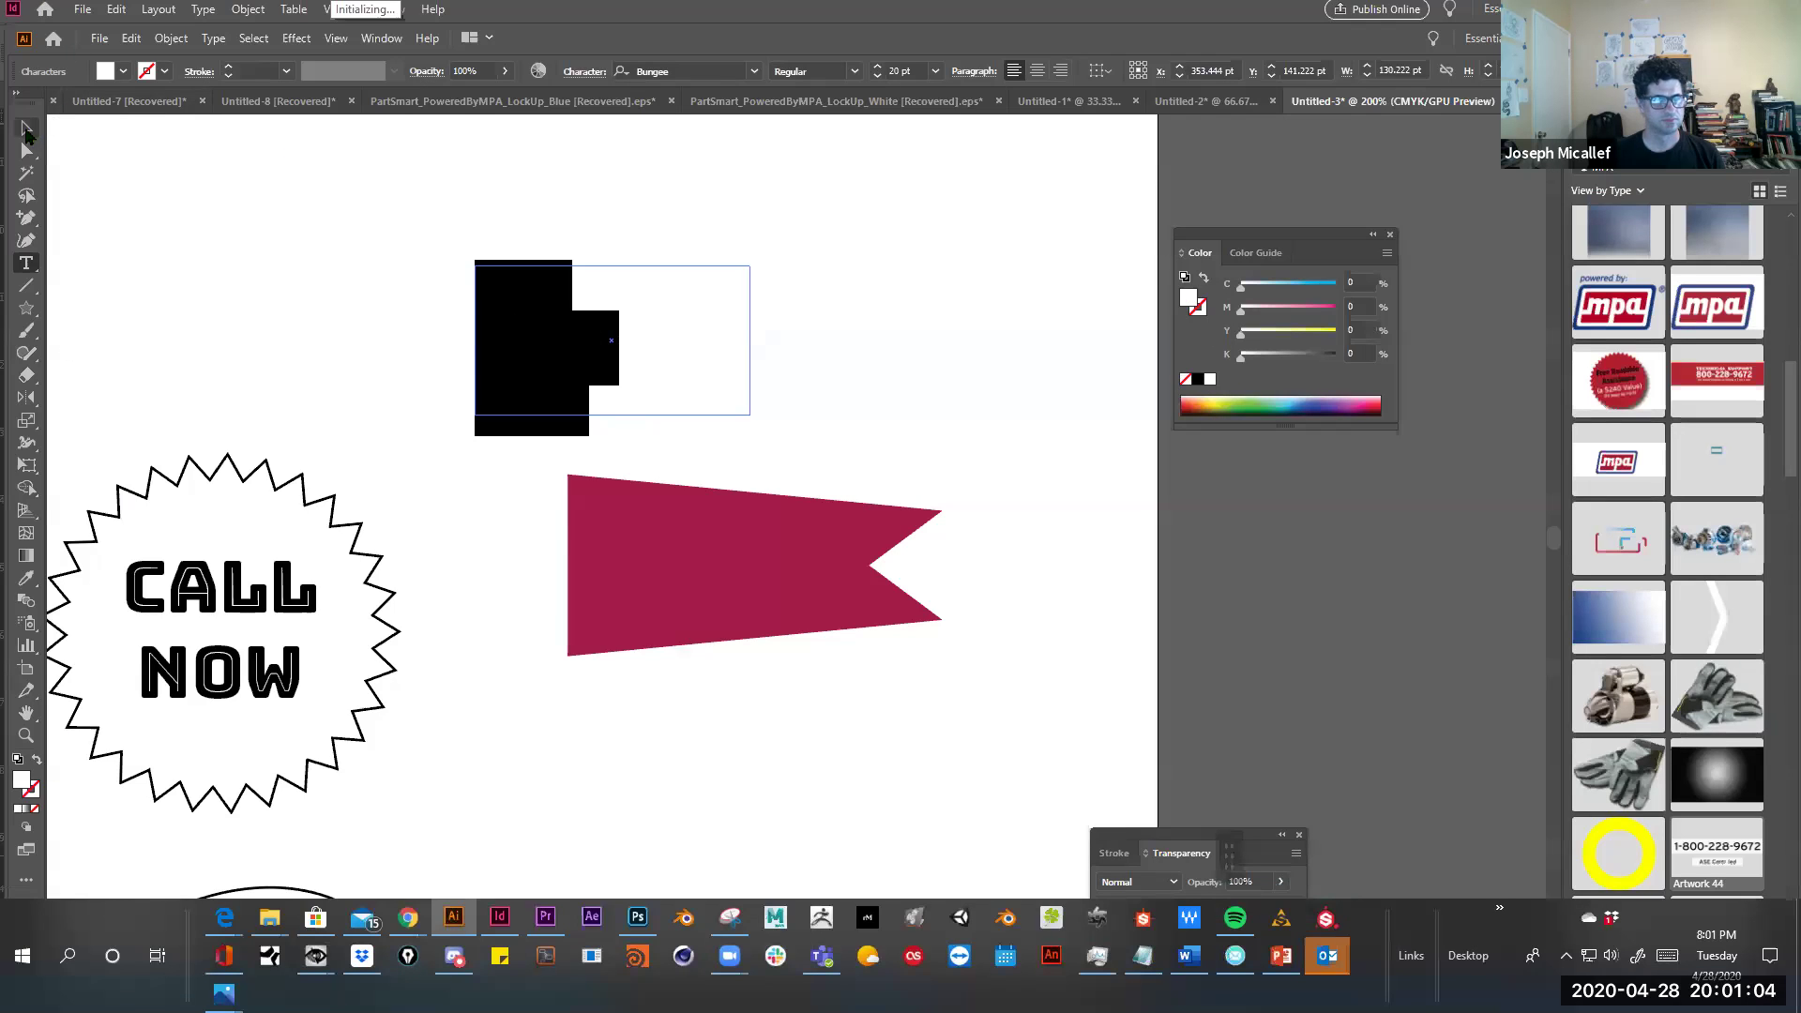
{"action": "left_click_drag", "start_coordinate": [591, 407], "coordinate": [699, 631]}
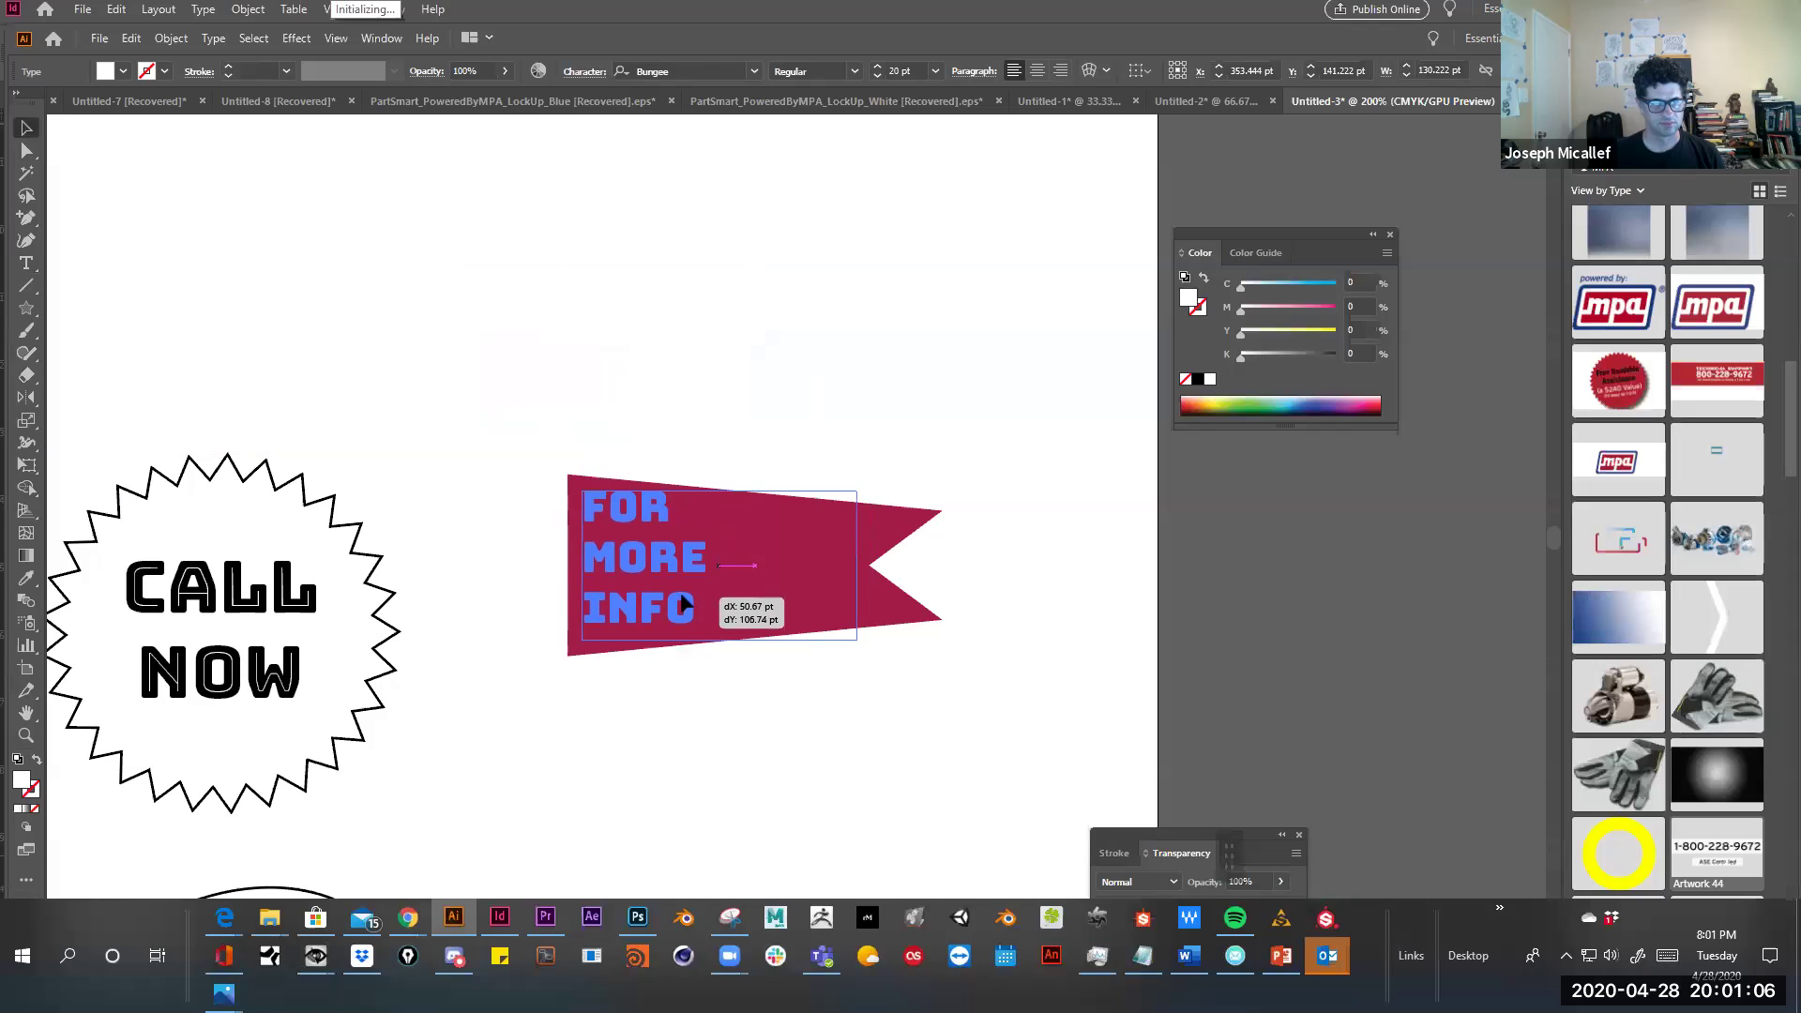
{"action": "left_click", "coordinate": [664, 419]}
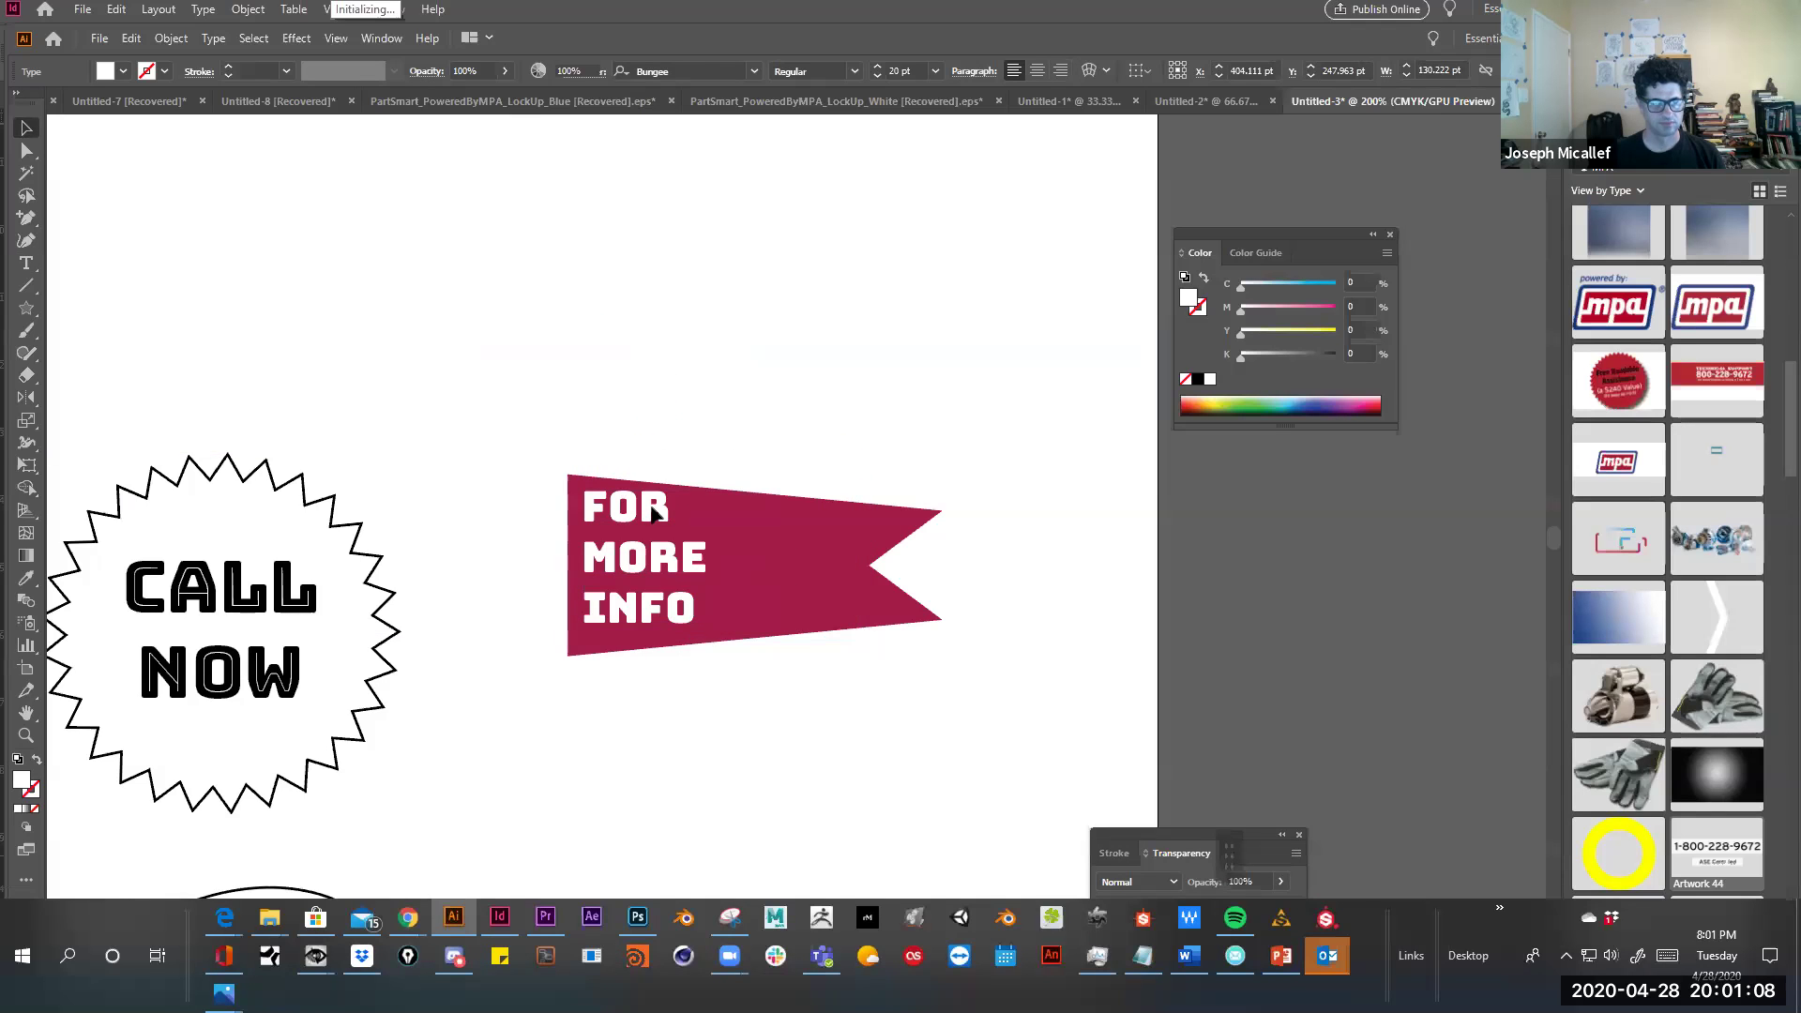
Nudge the FOR MORE INFO text down 1 pt inside the ribbon
{"action": "left_click", "coordinate": [751, 606], "text": "ctrl"}
{"action": "left_click_drag", "start_coordinate": [913, 631], "coordinate": [651, 467]}
{"action": "left_click", "coordinate": [553, 505]}
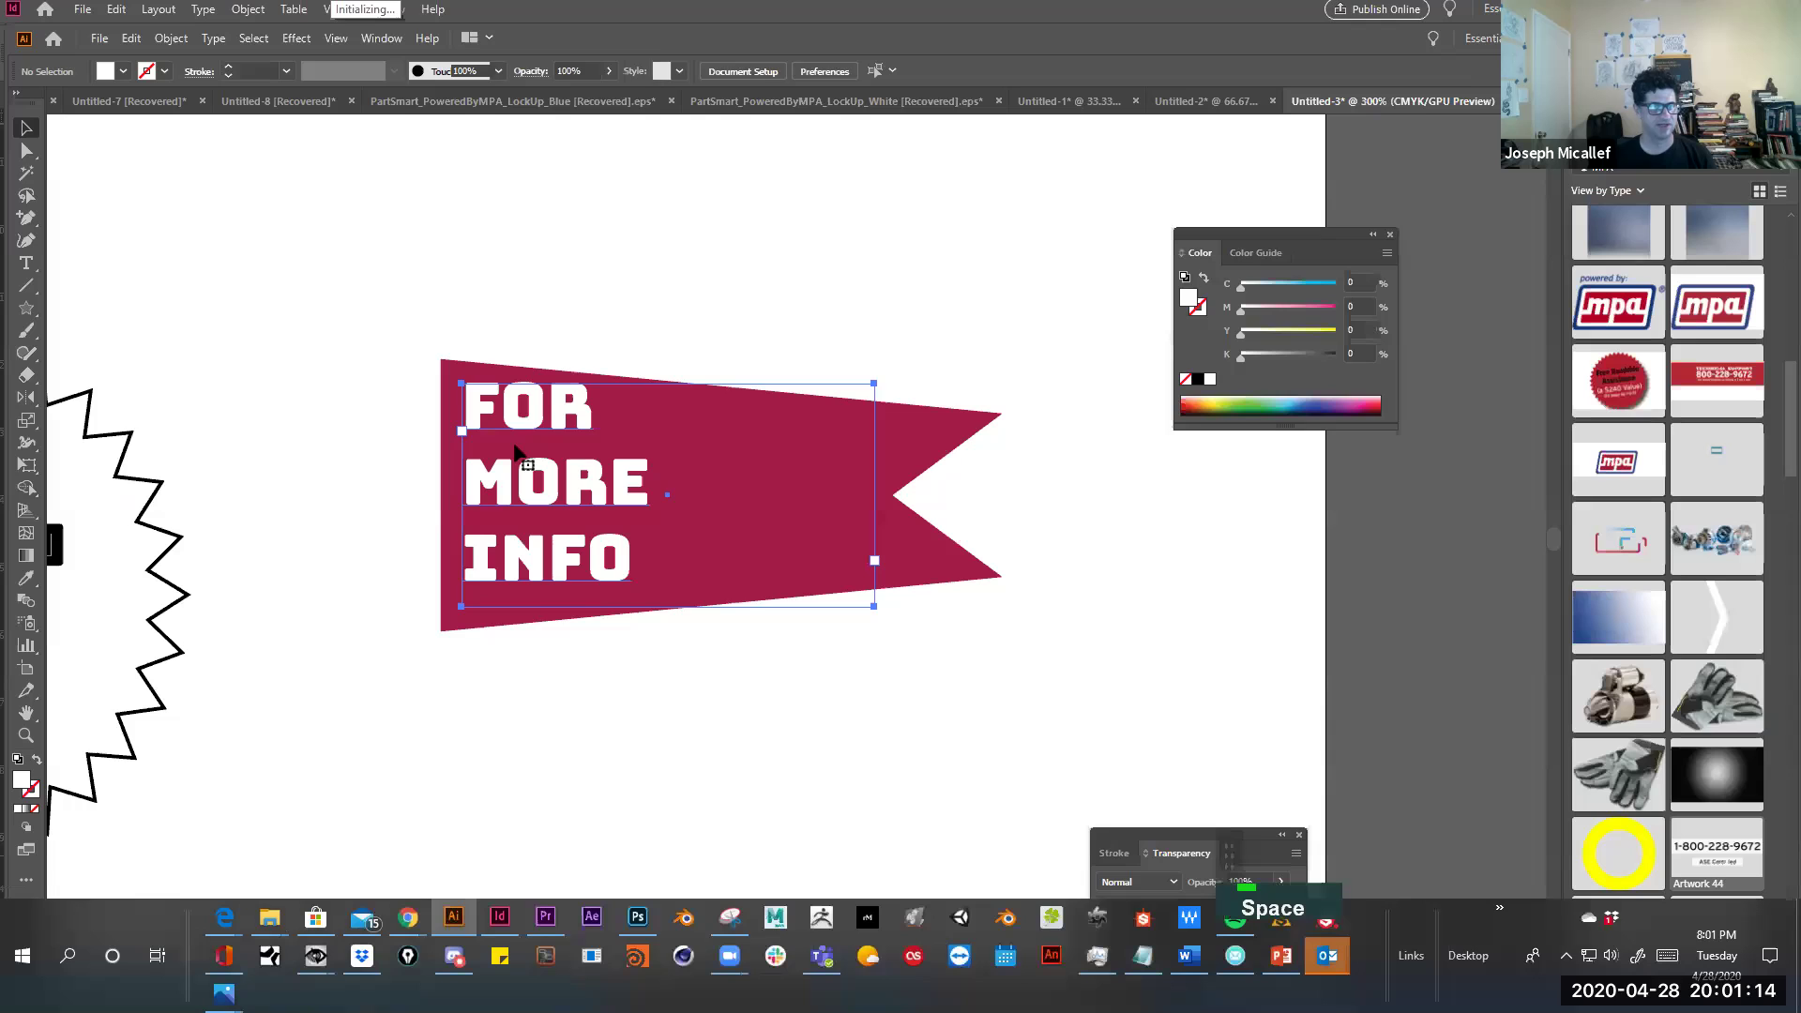
{"action": "mouse_move", "coordinate": [533, 427]}
{"action": "left_mouse_down"}
{"action": "mouse_move", "coordinate": [554, 429]}
{"action": "mouse_move", "coordinate": [533, 426]}
{"action": "left_mouse_up"}
{"action": "key", "text": "Down"}
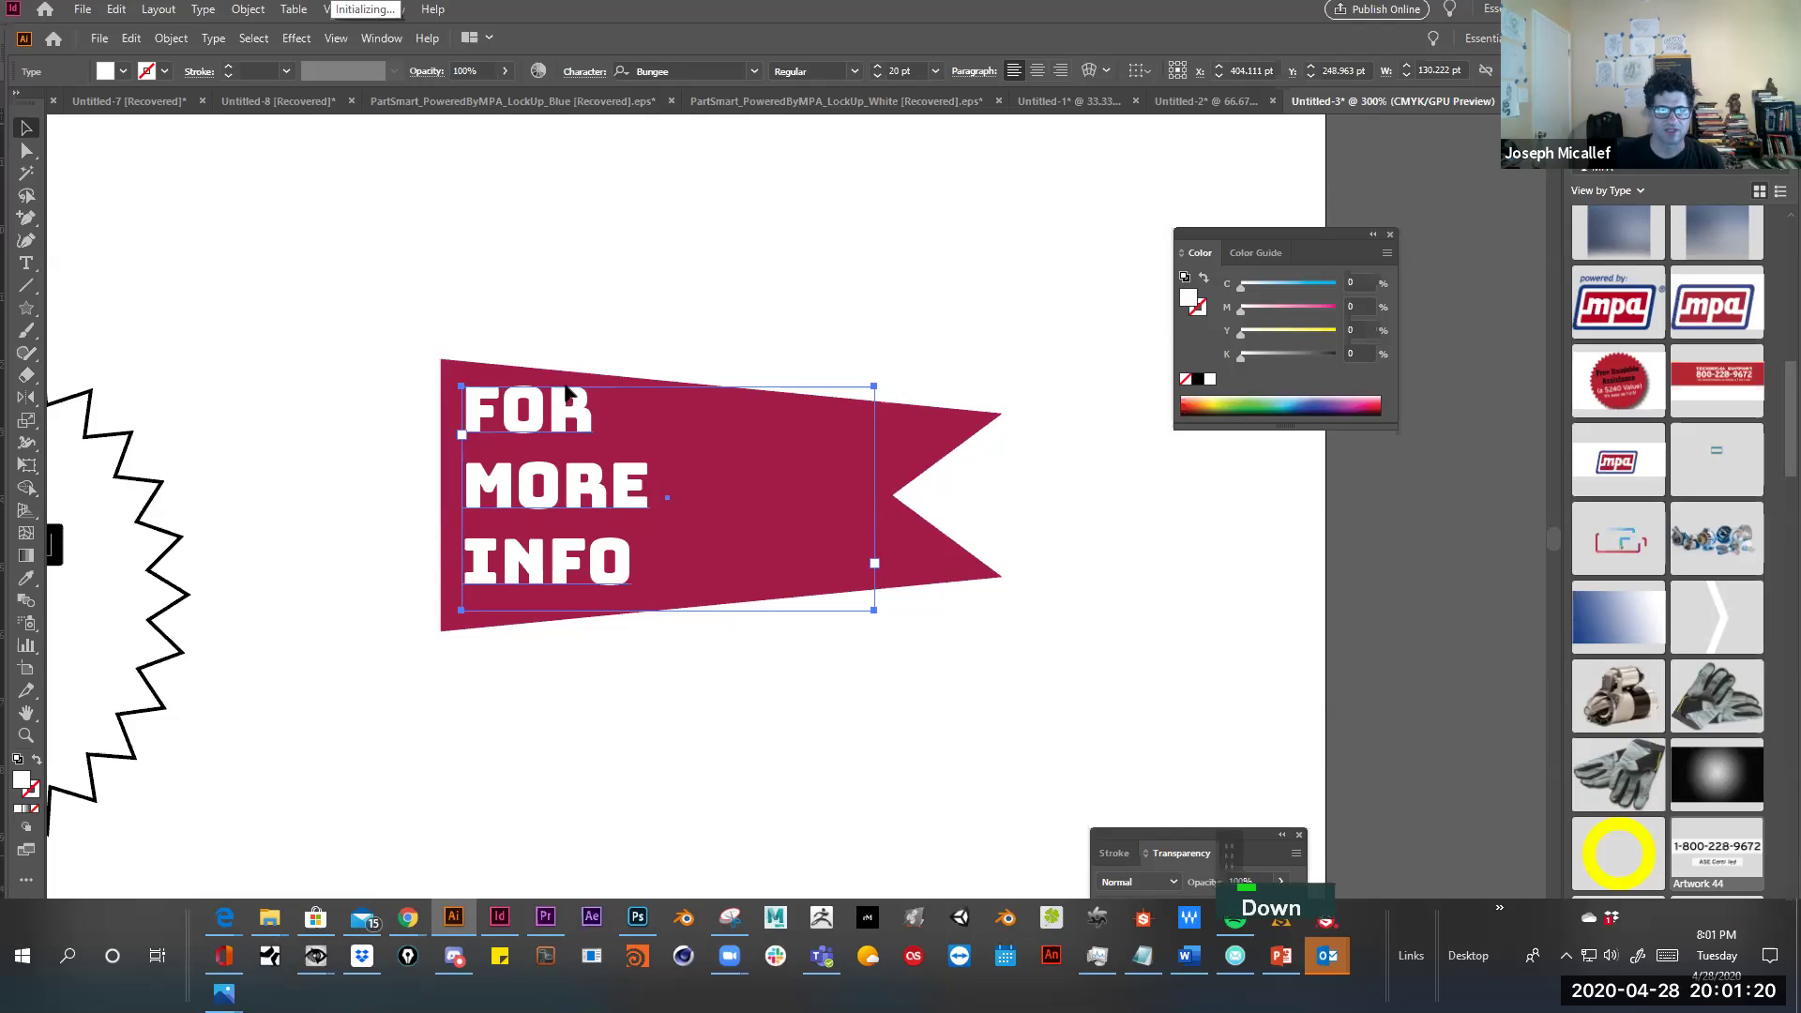
Convert the FOR MORE INFO text to outlines and deselect it
{"action": "key", "text": "ctrl+shift+o"}
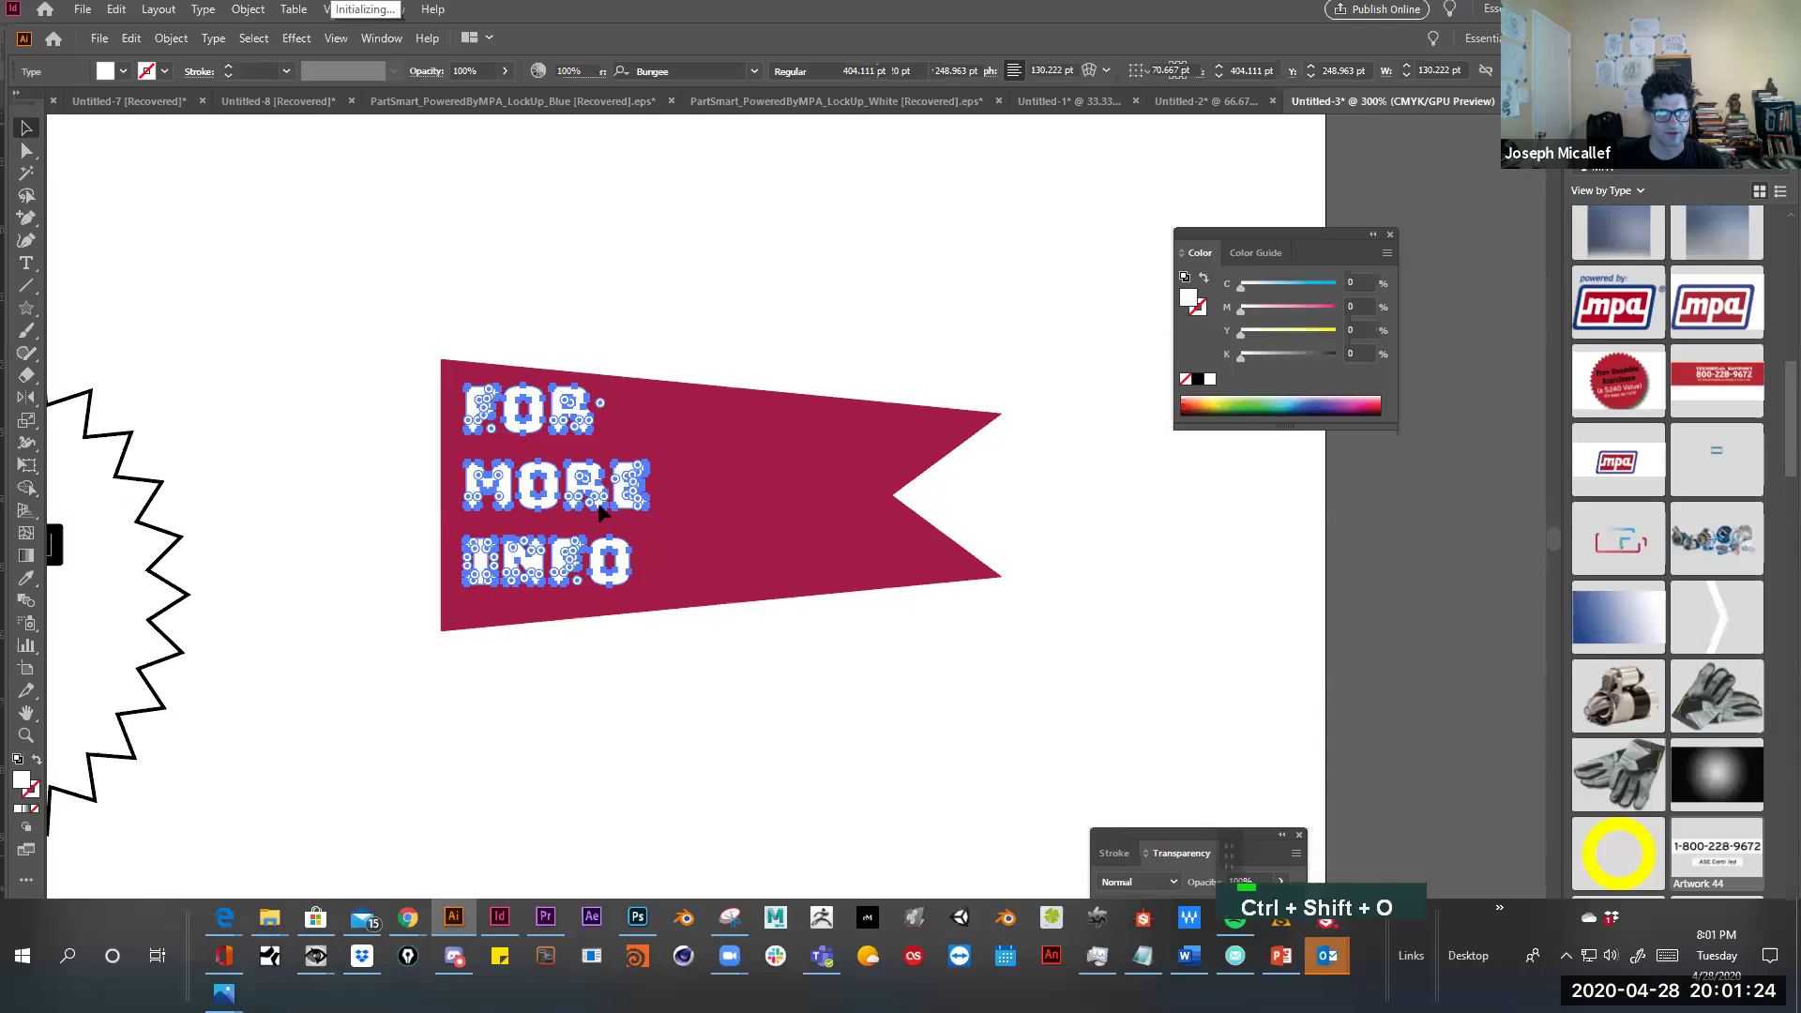
{"action": "key", "text": "ctrl+shift+a"}
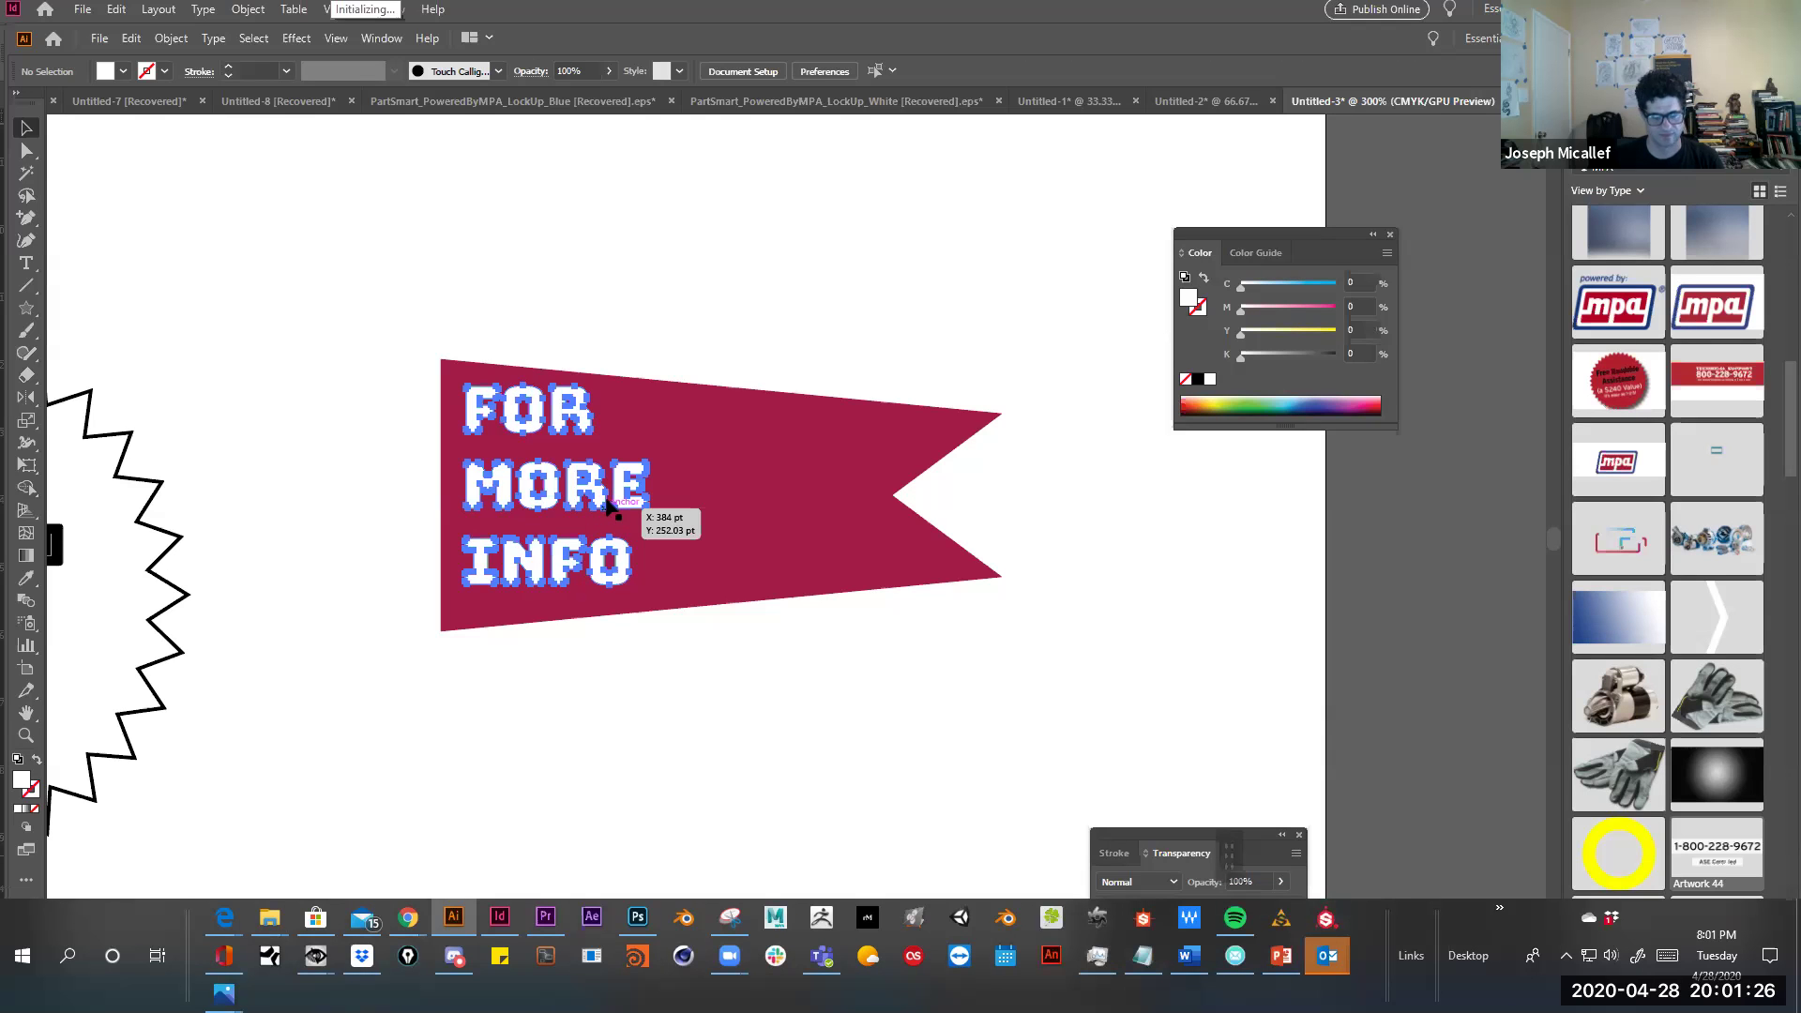
{"action": "left_click", "coordinate": [608, 507]}
{"action": "key", "text": "ctrl+shift+u"}
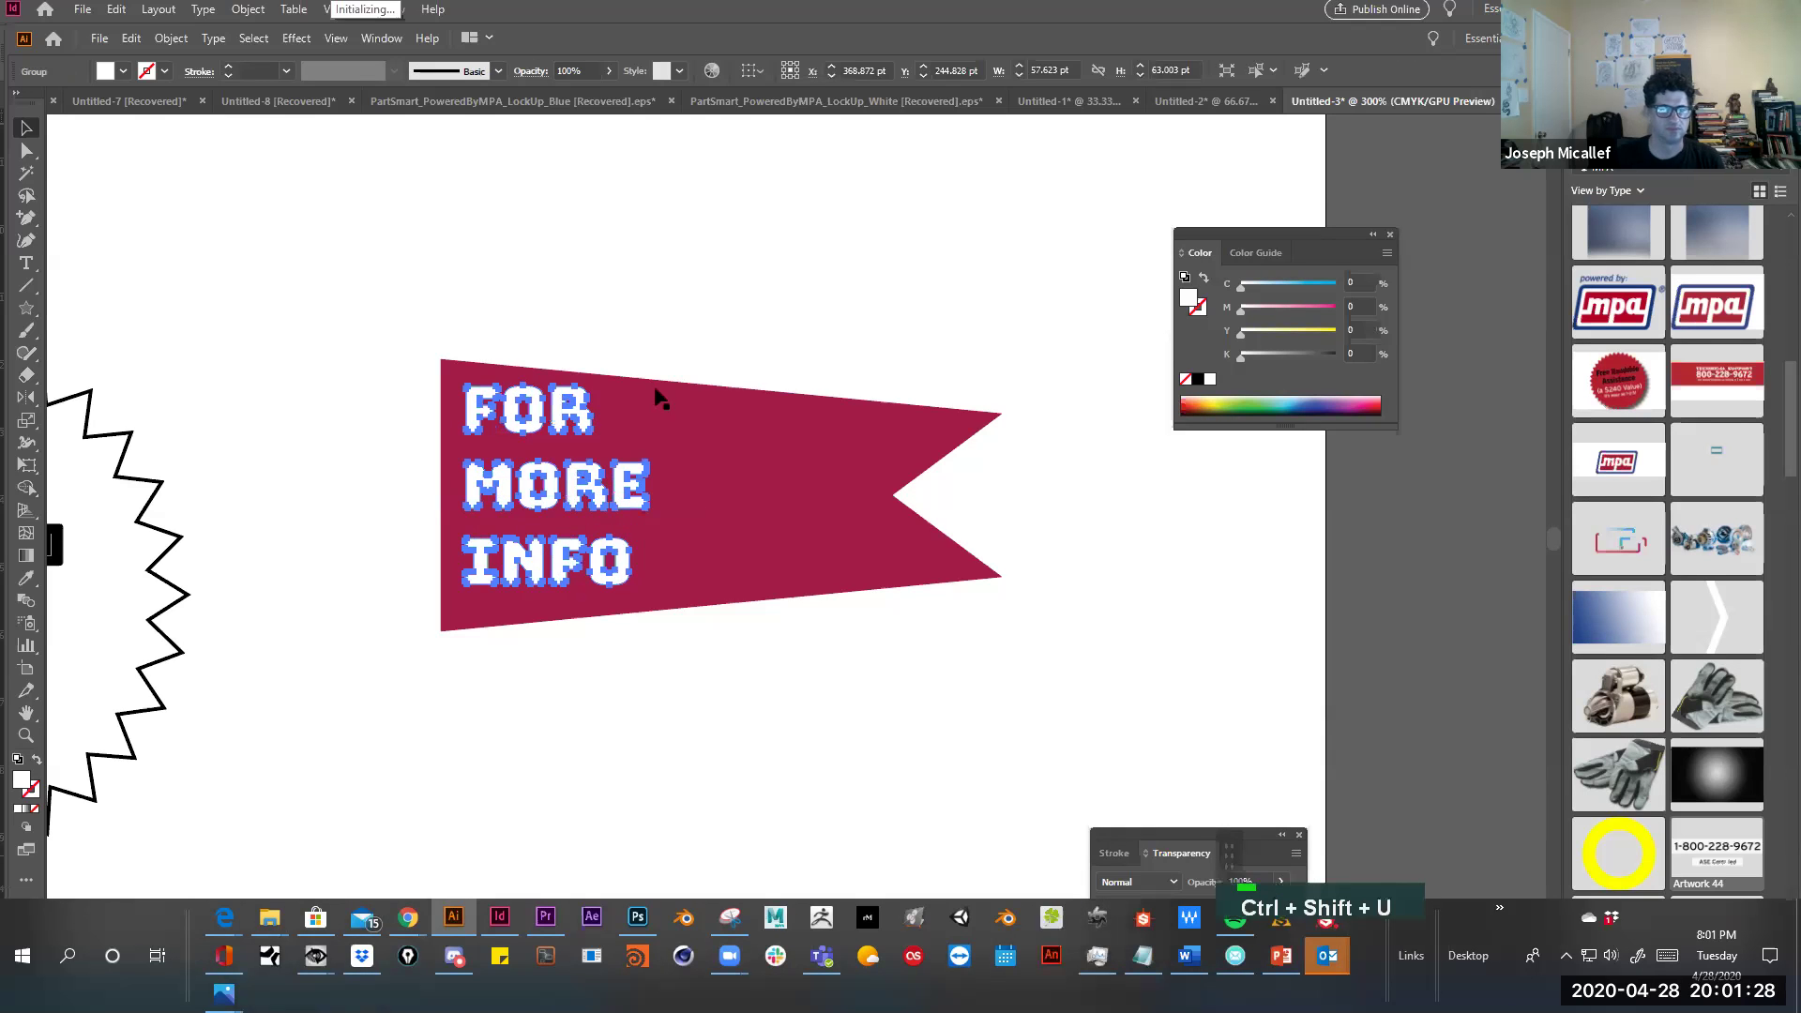
{"action": "double_click", "coordinate": [499, 471]}
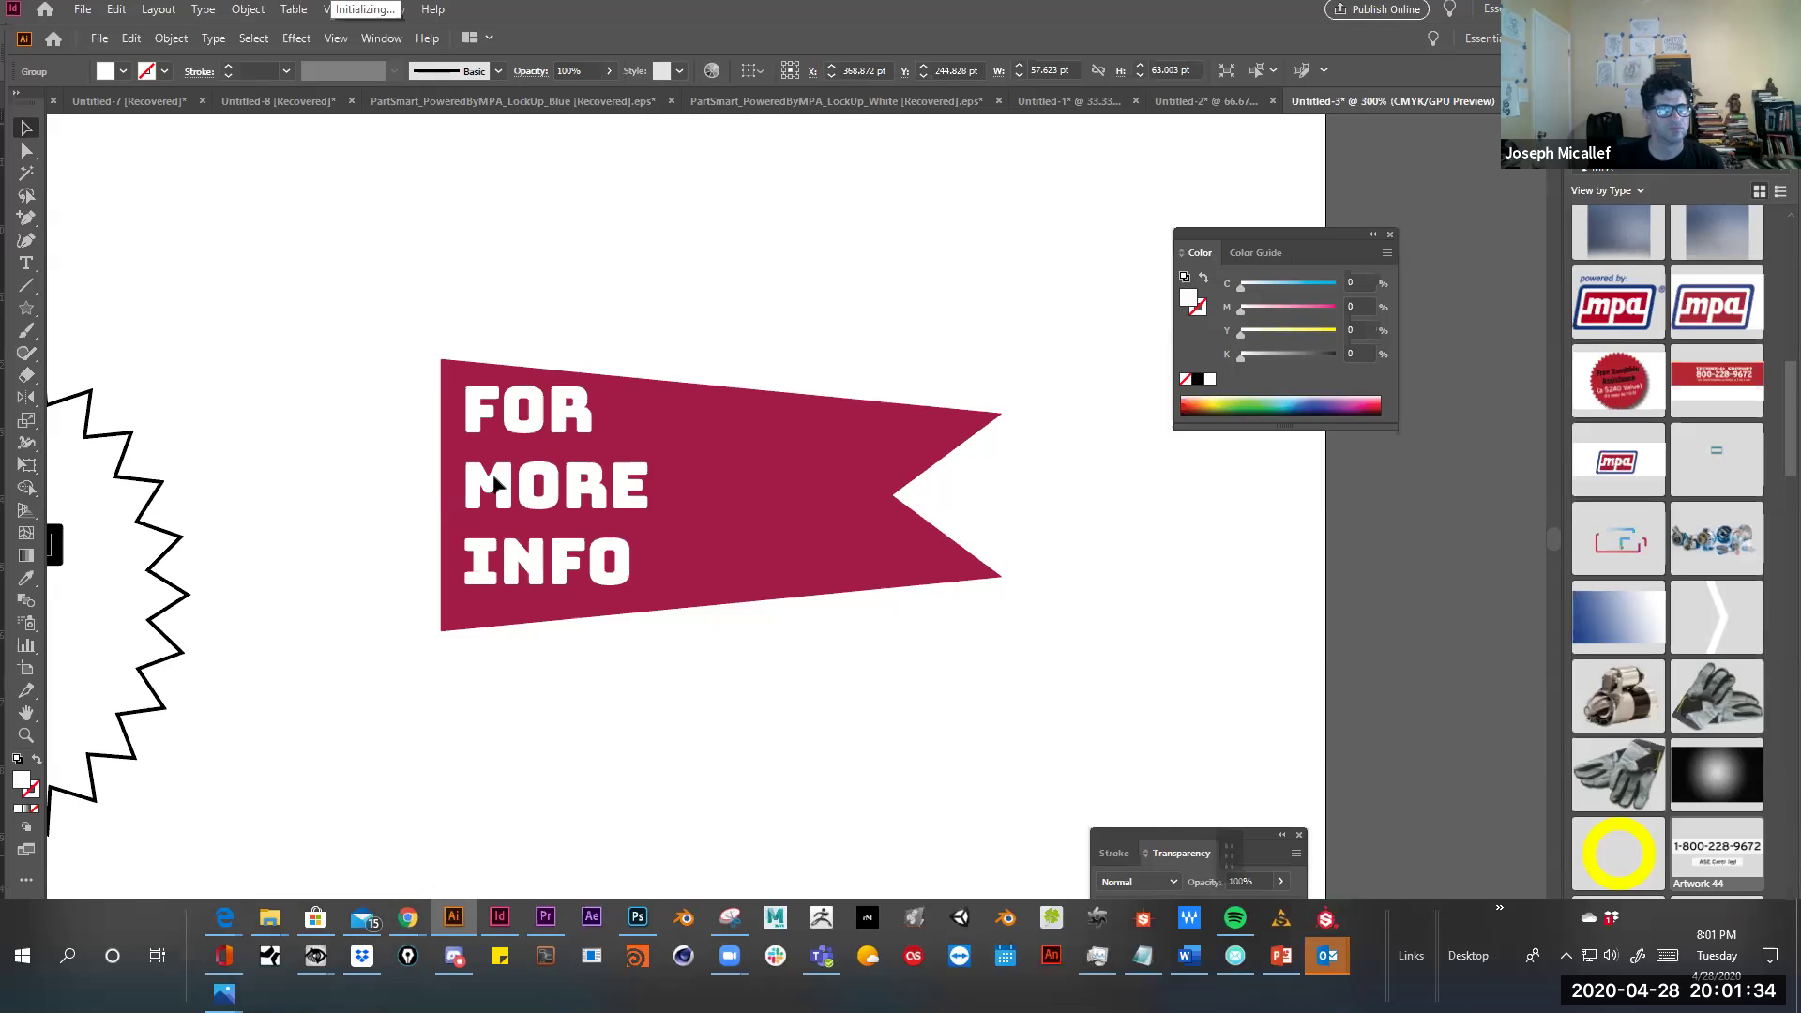
{"action": "key", "text": "ctrl+shift+a"}
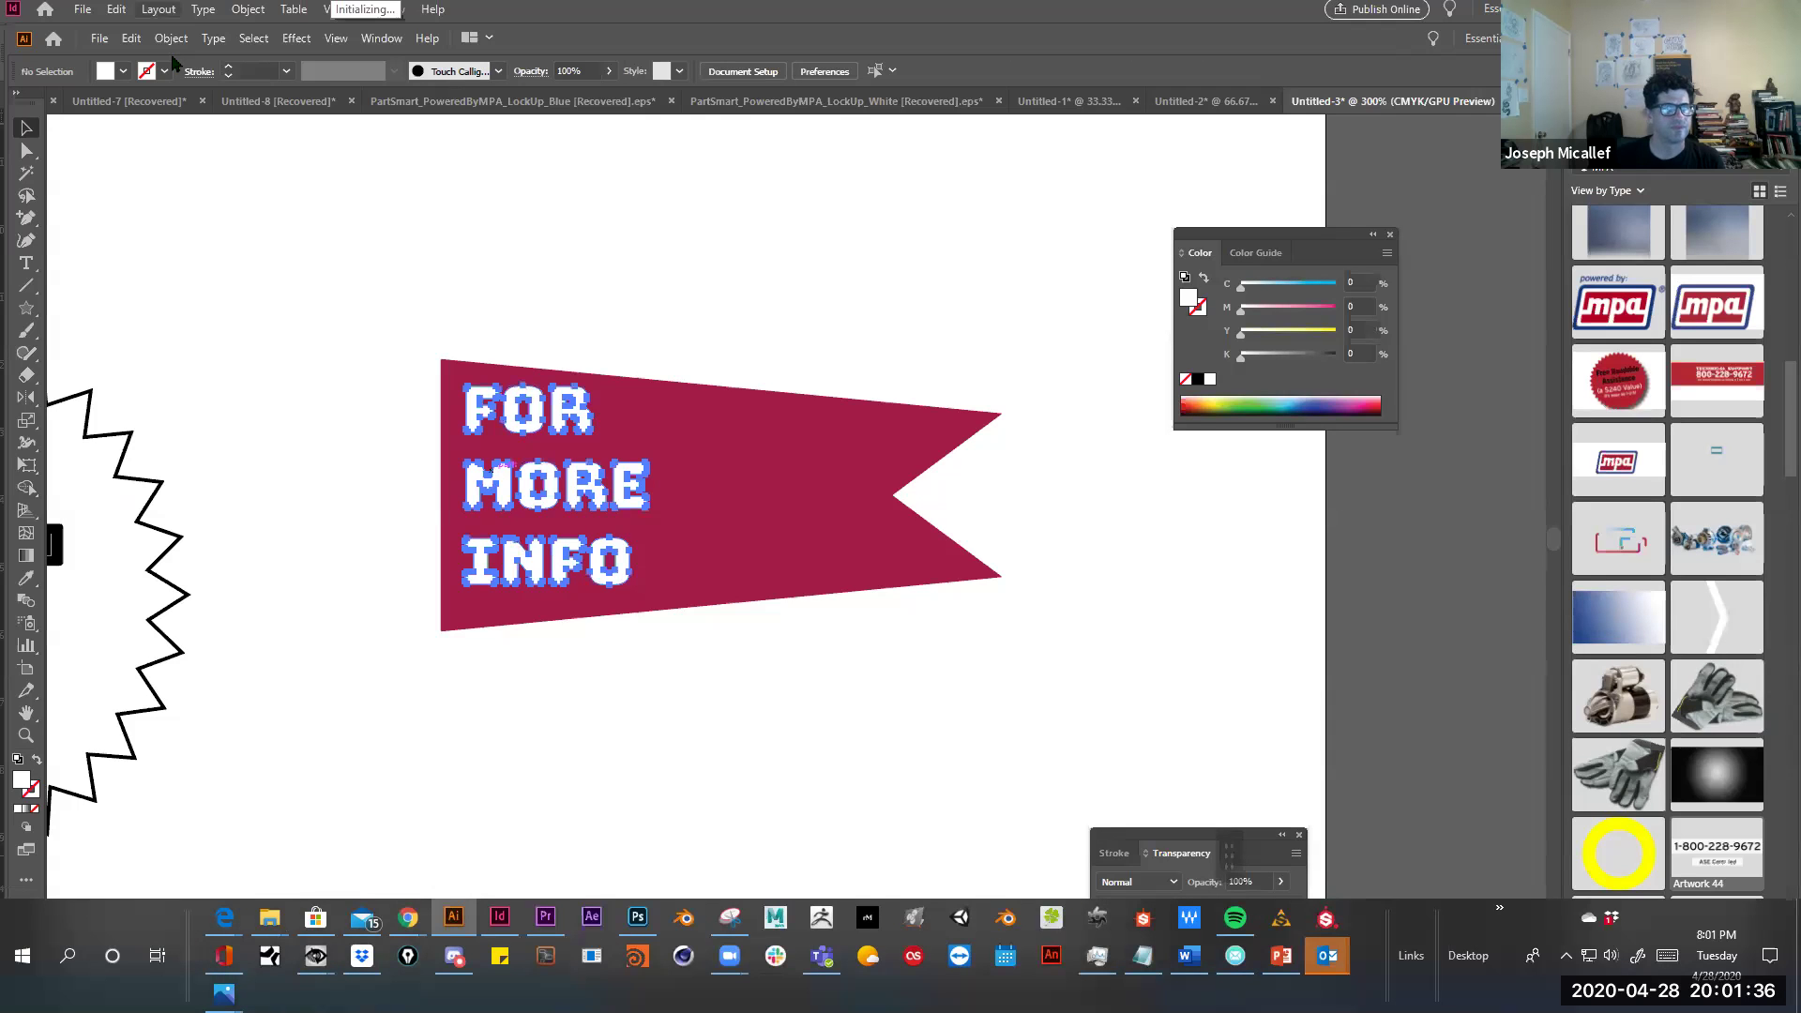
{"action": "left_click", "coordinate": [159, 8]}
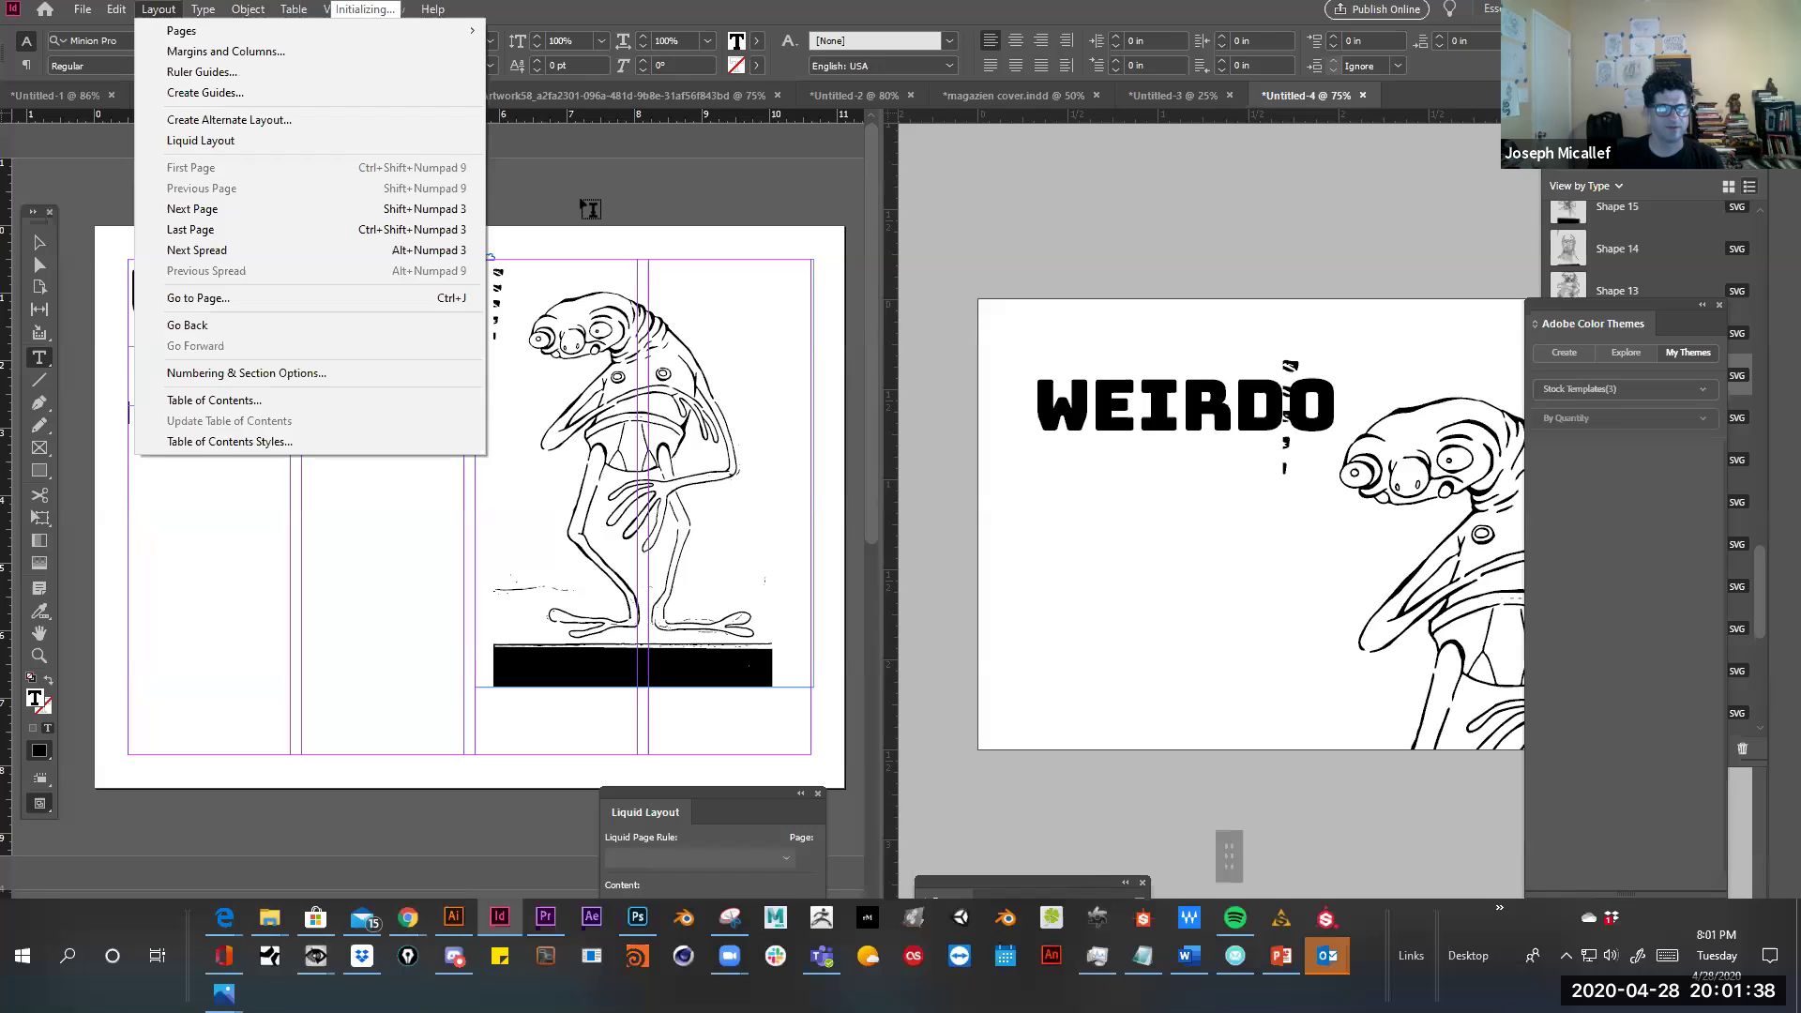
{"action": "key", "text": "Escape"}
{"action": "key", "text": "alt+Tab"}
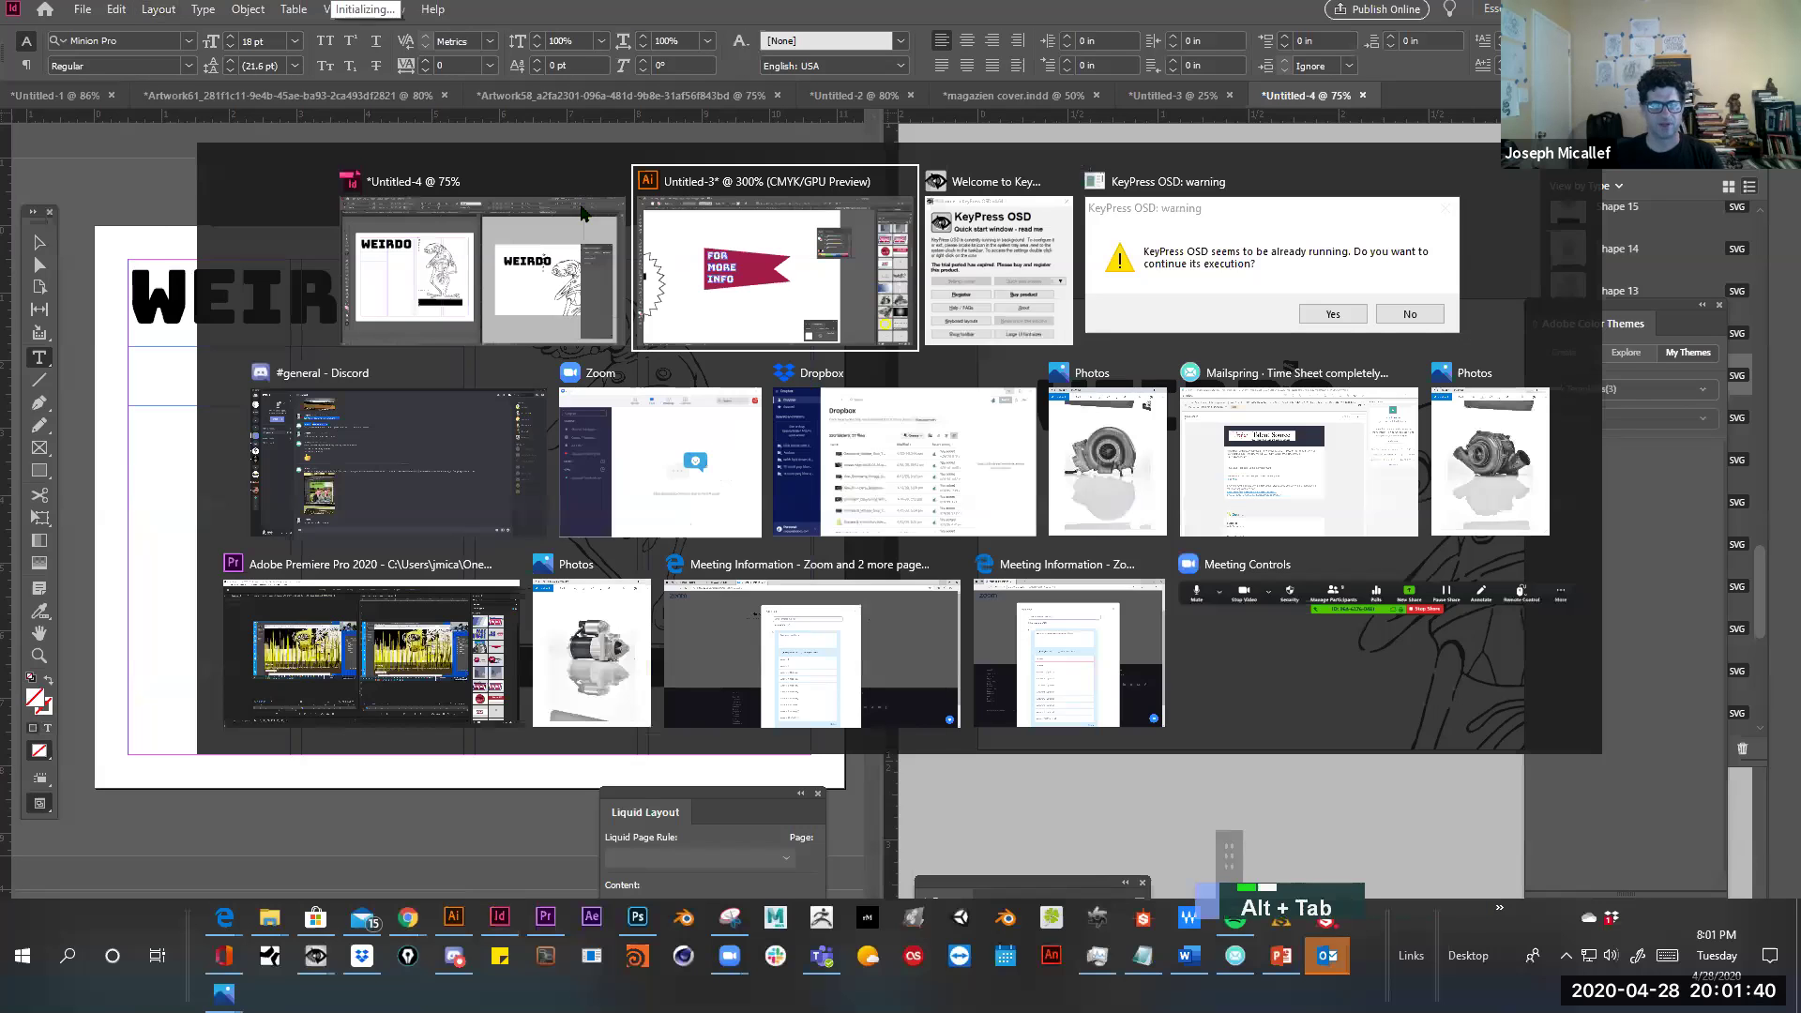
Switch to the ribbon document in Illustrator and reselect the outlined FOR MORE INFO text
{"action": "left_click", "coordinate": [681, 284], "text": "alt"}
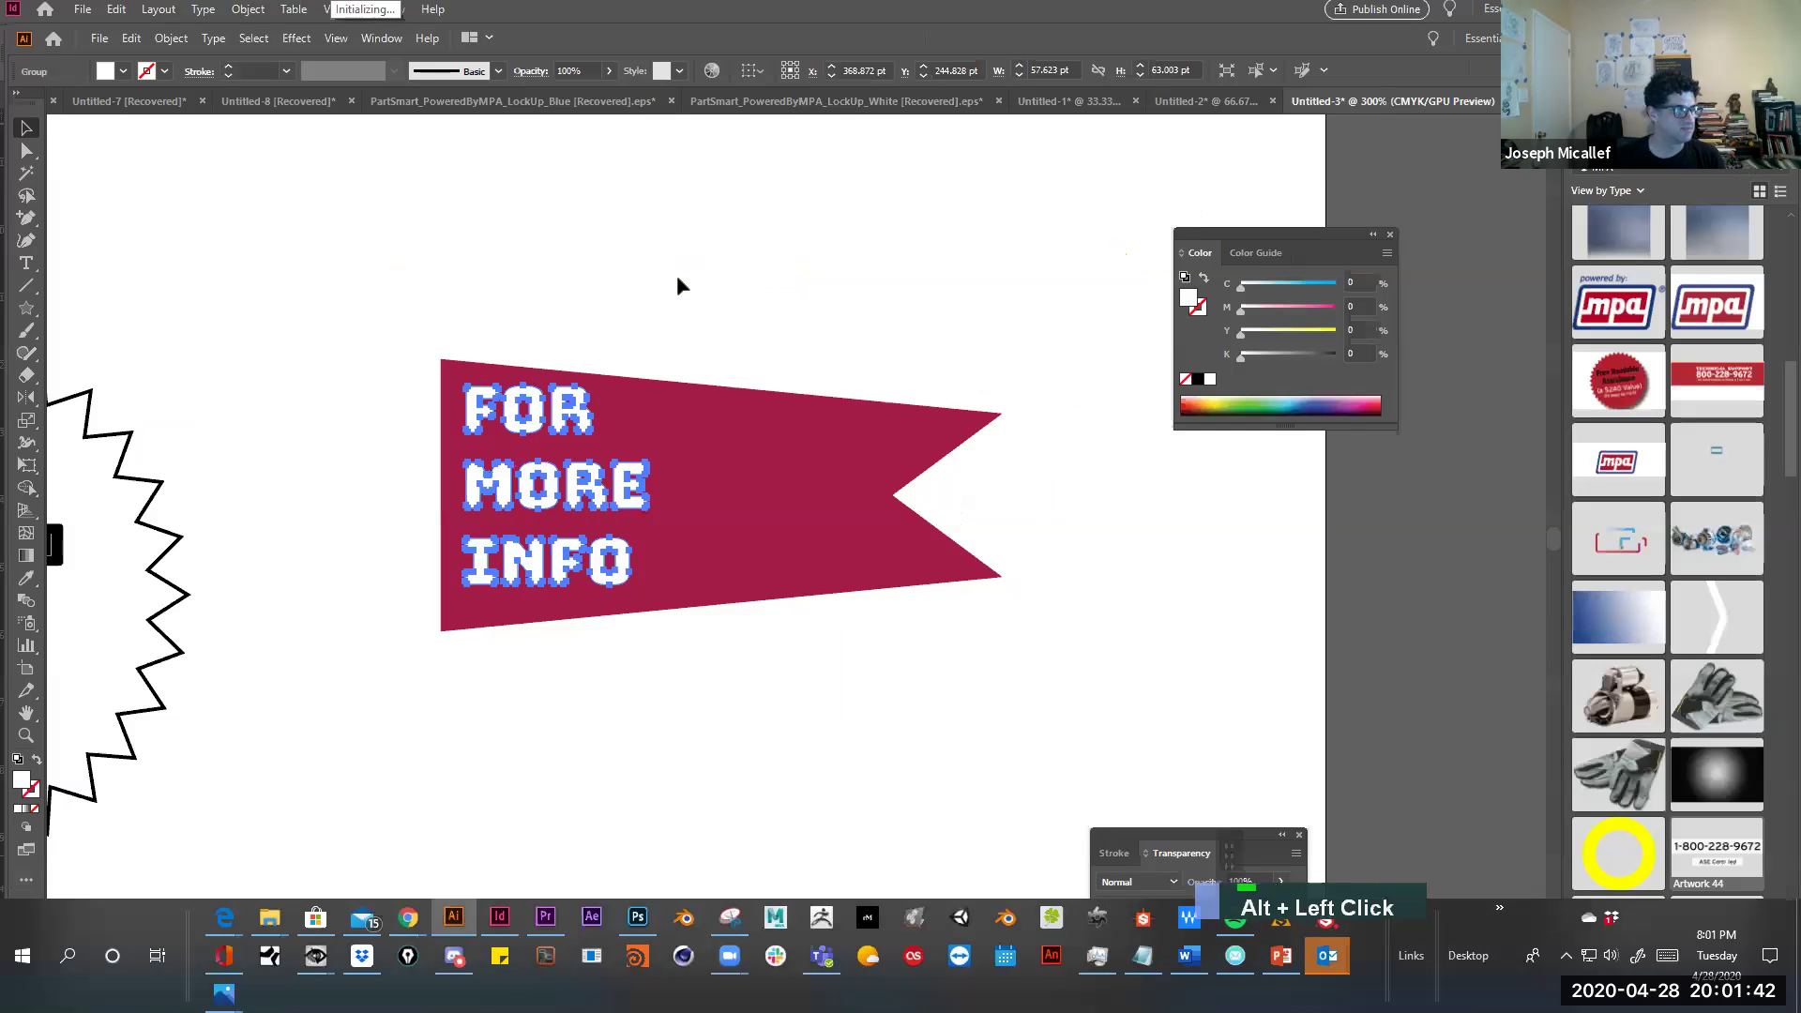
{"action": "scroll", "coordinate": [677, 274], "scroll_direction": "down", "scroll_amount": 1}
{"action": "scroll", "coordinate": [677, 274], "scroll_direction": "up", "scroll_amount": 1}
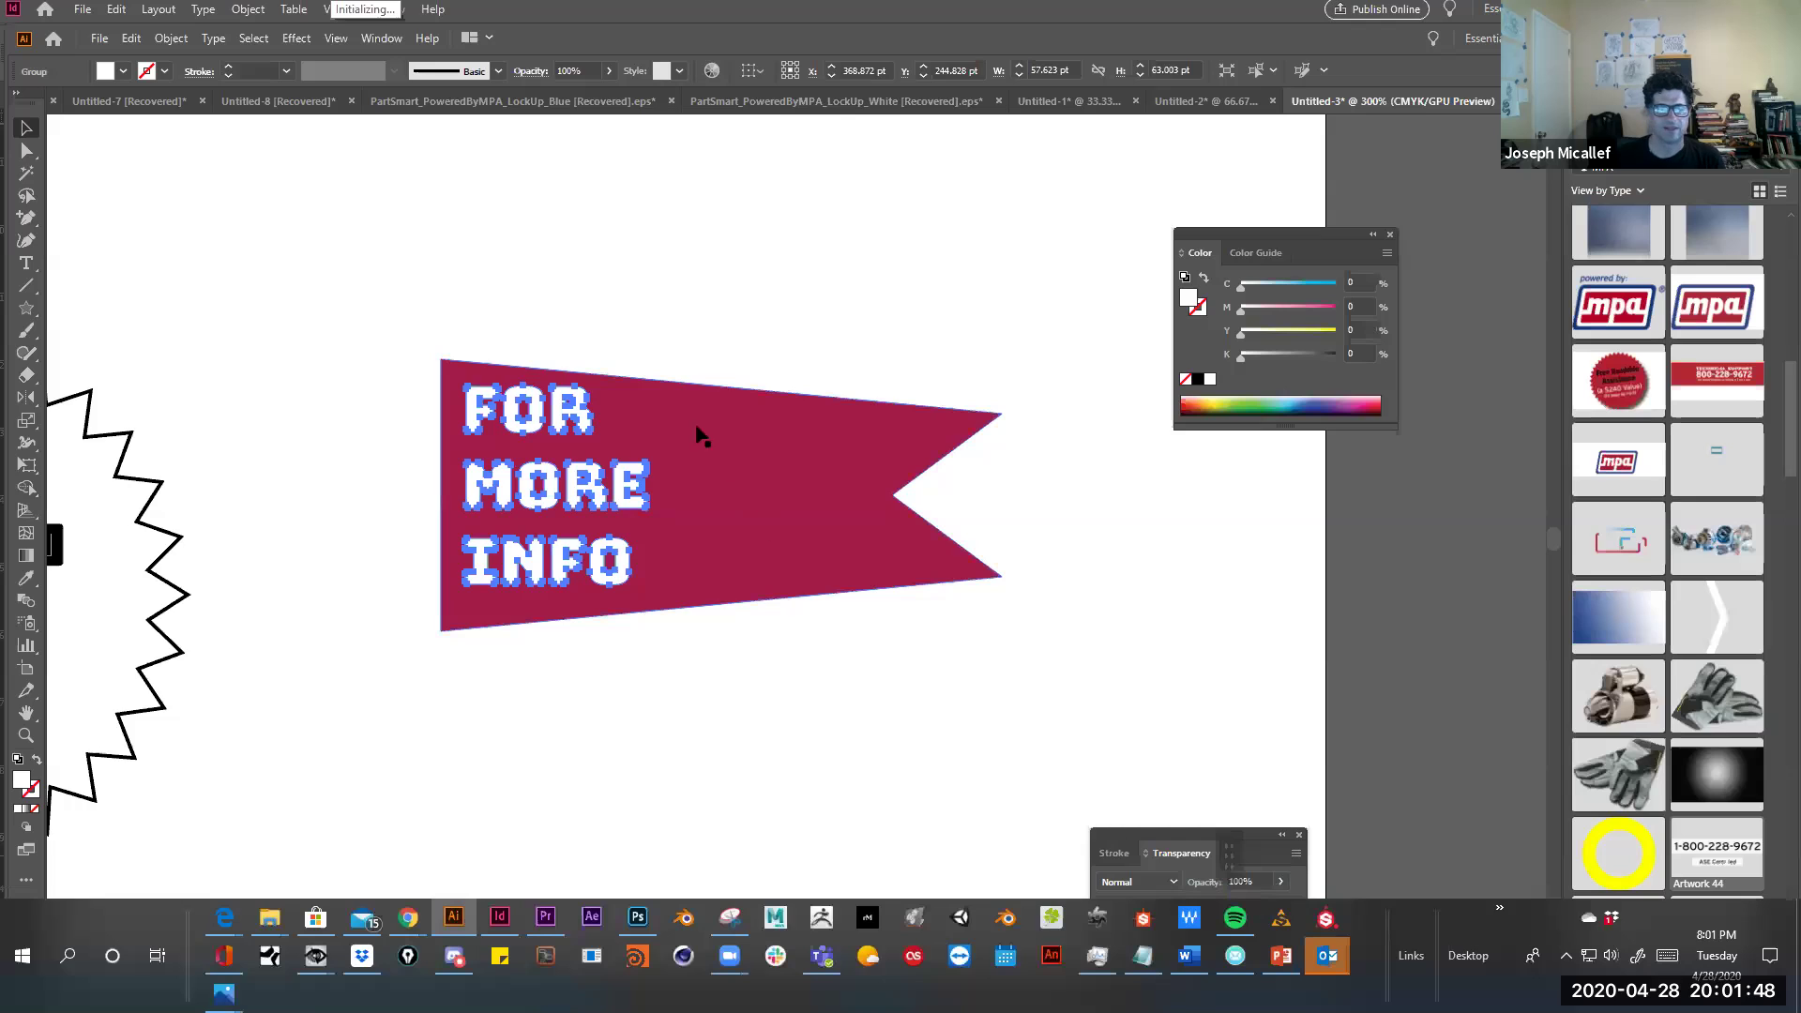
{"action": "left_click", "coordinate": [555, 217]}
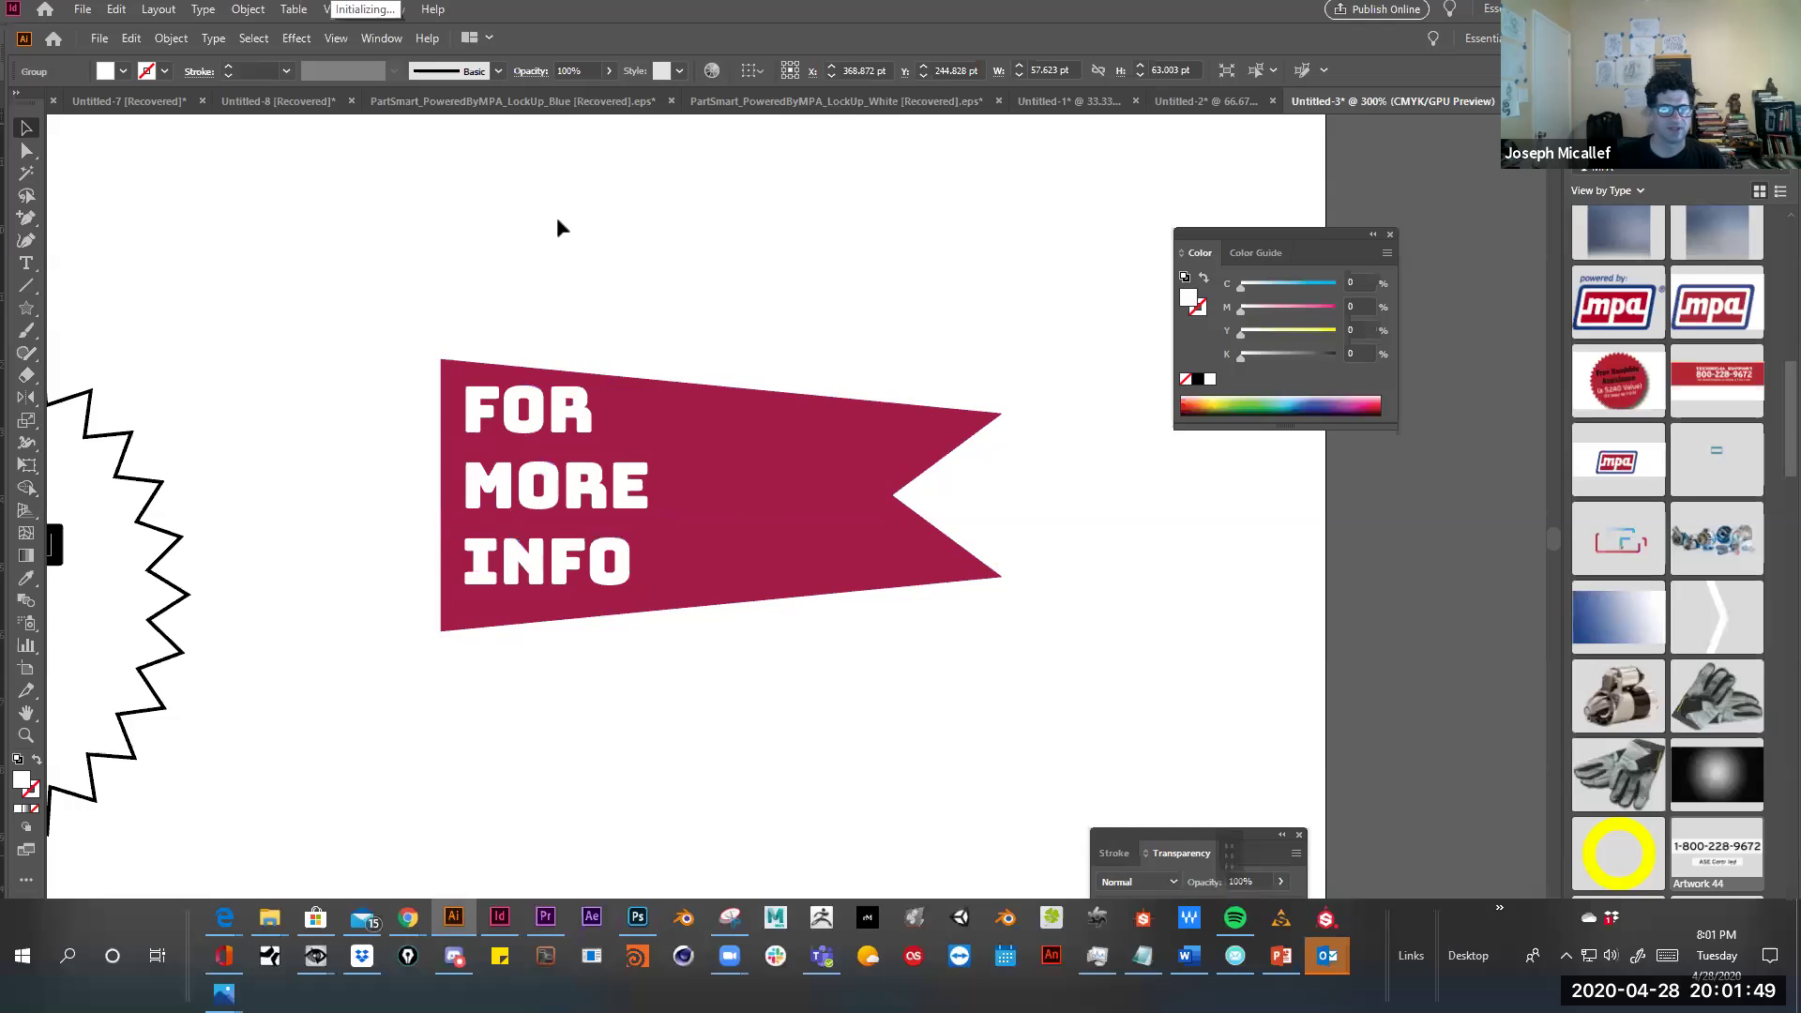
{"action": "left_click", "coordinate": [756, 525]}
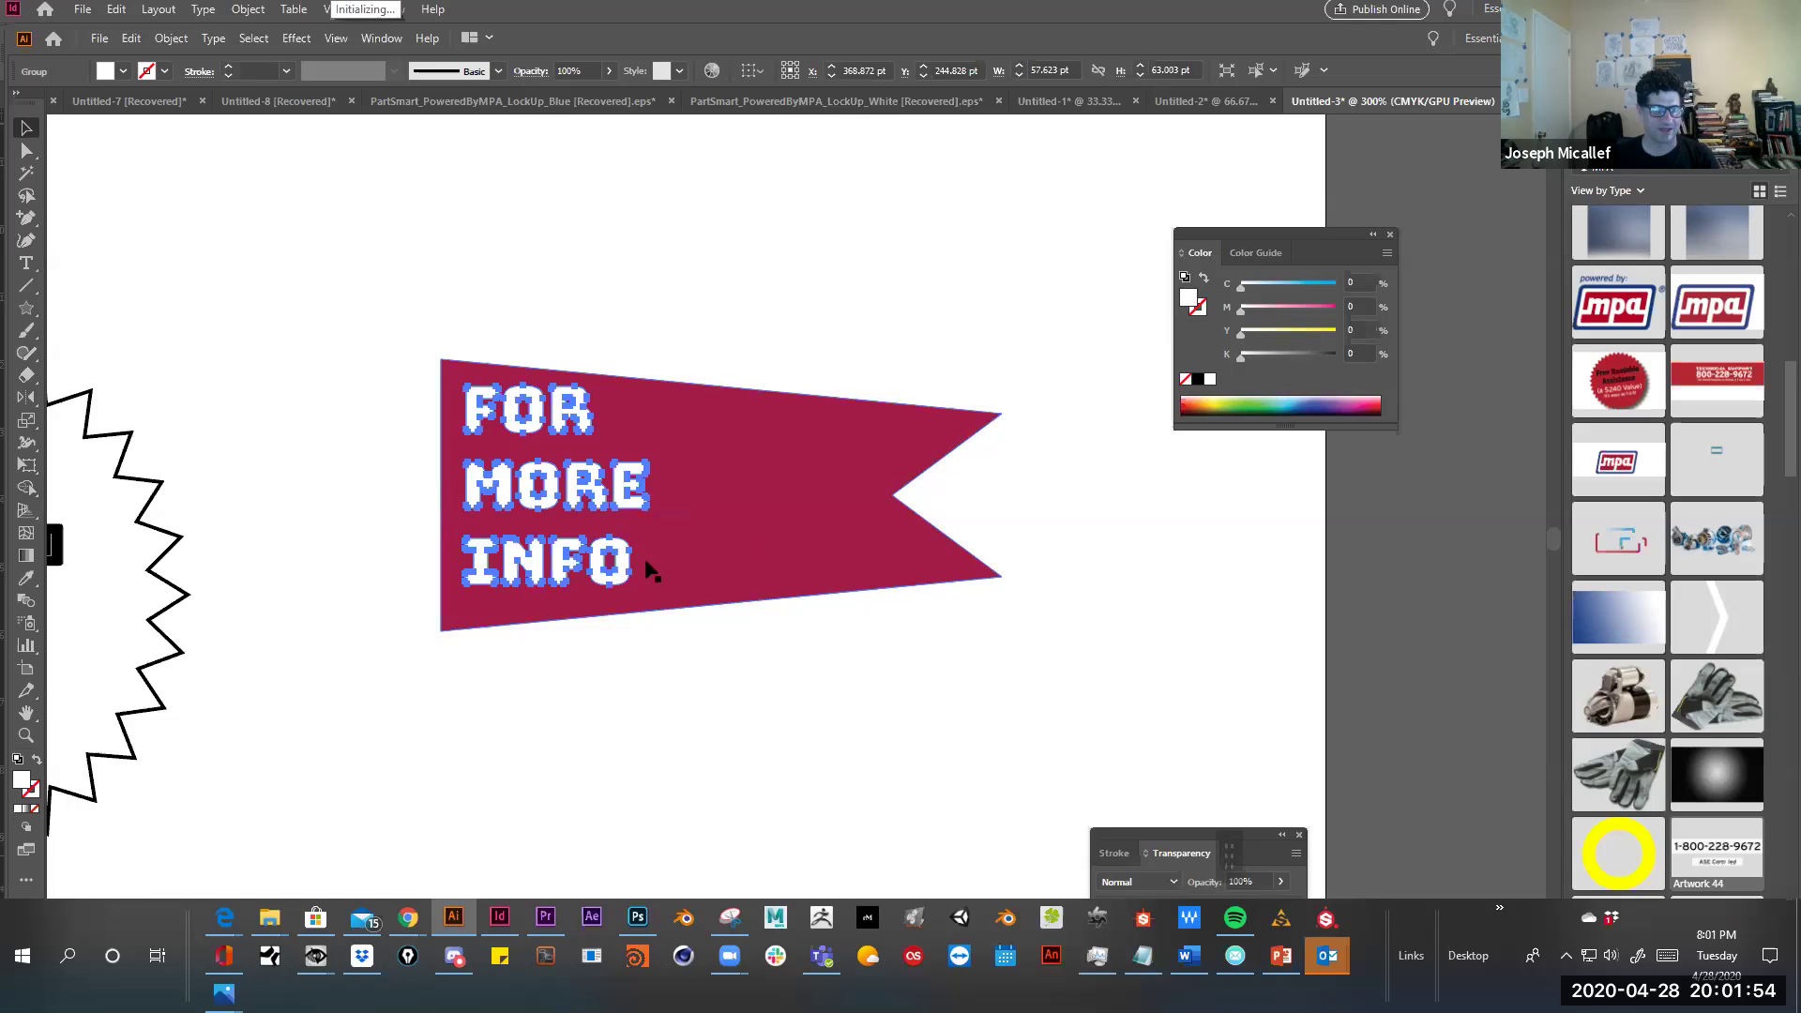
Select only the four outlined letters of the word MORE and activate Free Transform on them
{"action": "left_click", "coordinate": [26, 150]}
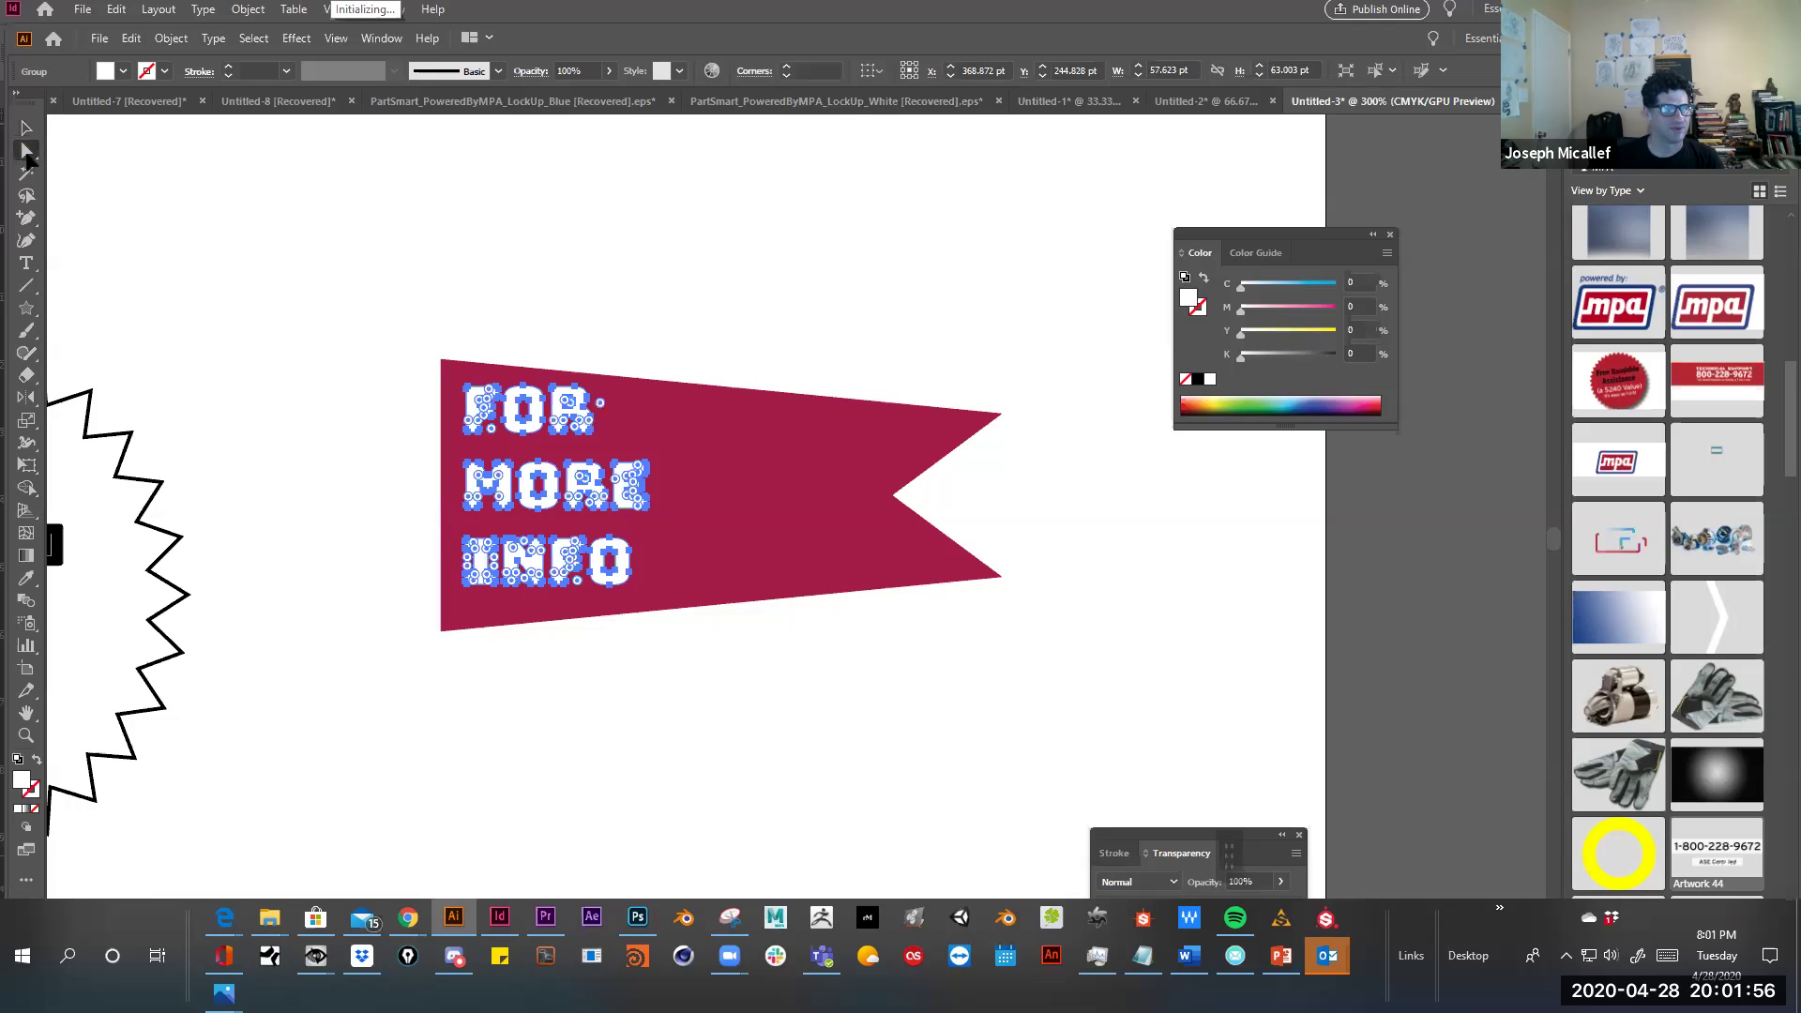
{"action": "double_click", "coordinate": [502, 483]}
{"action": "left_click", "coordinate": [540, 486], "text": "shift"}
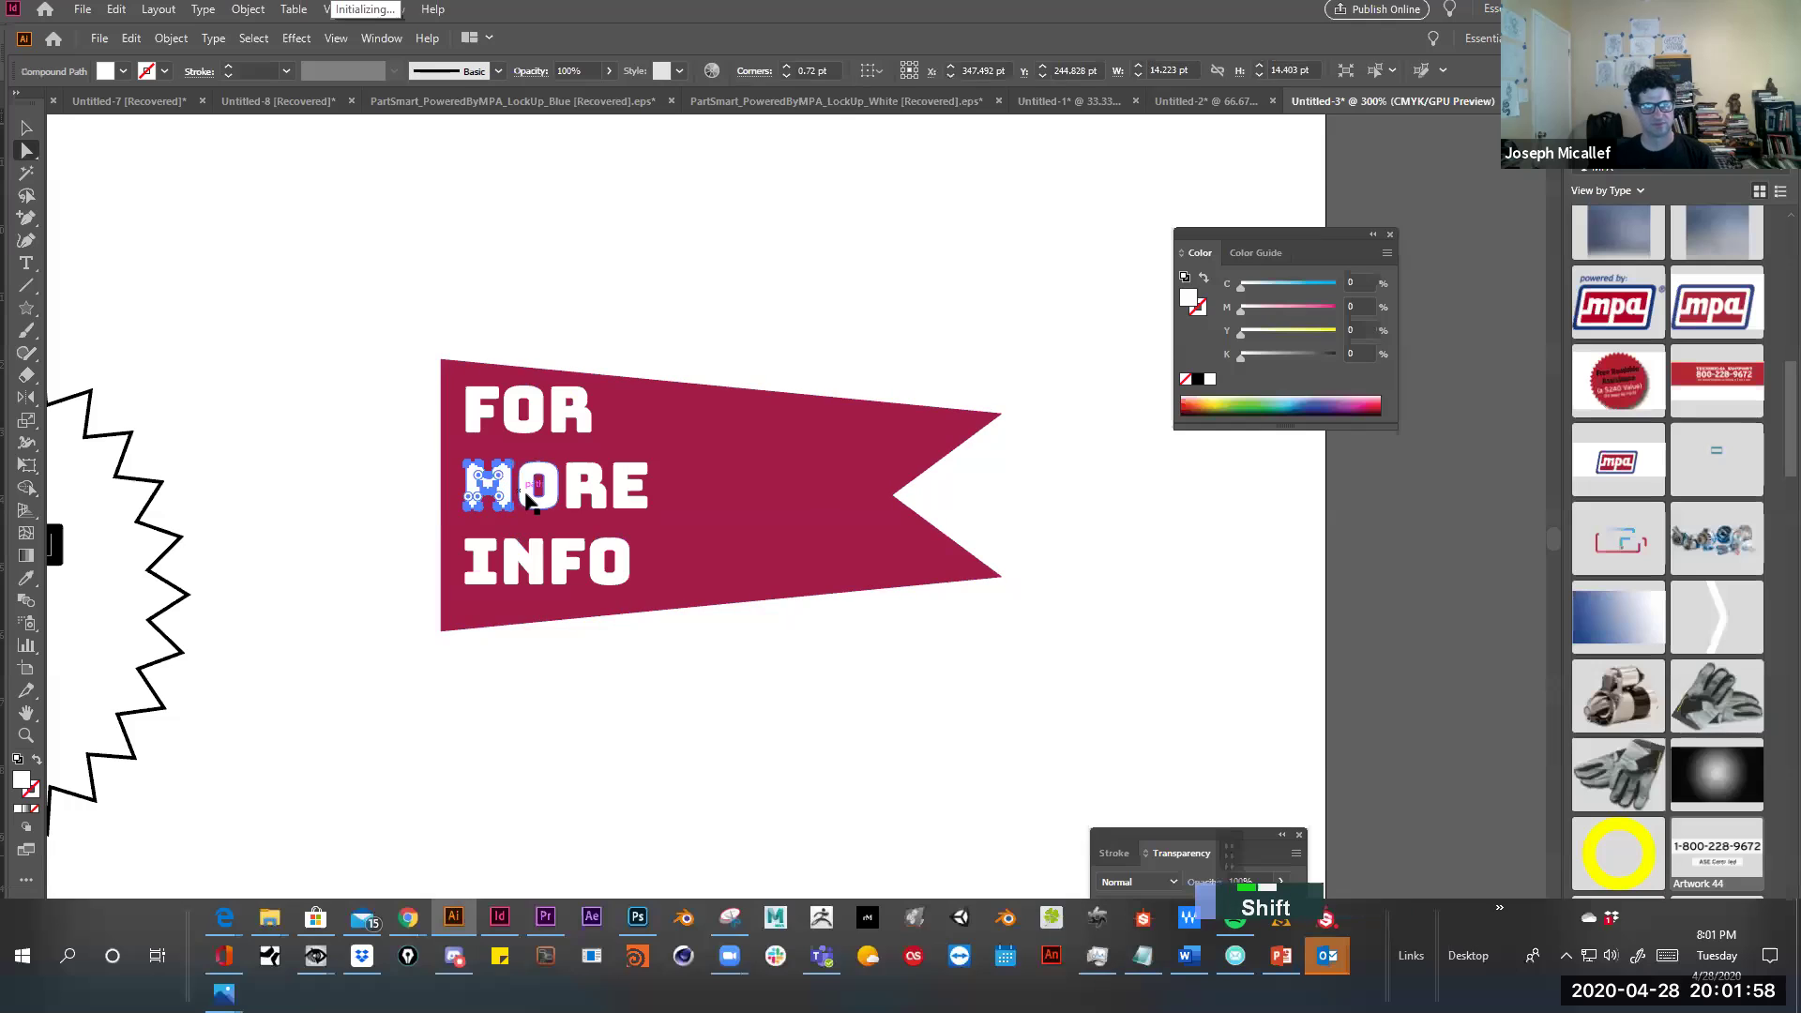
{"action": "left_click", "coordinate": [586, 486], "text": "shift"}
{"action": "left_click", "coordinate": [630, 486], "text": "shift"}
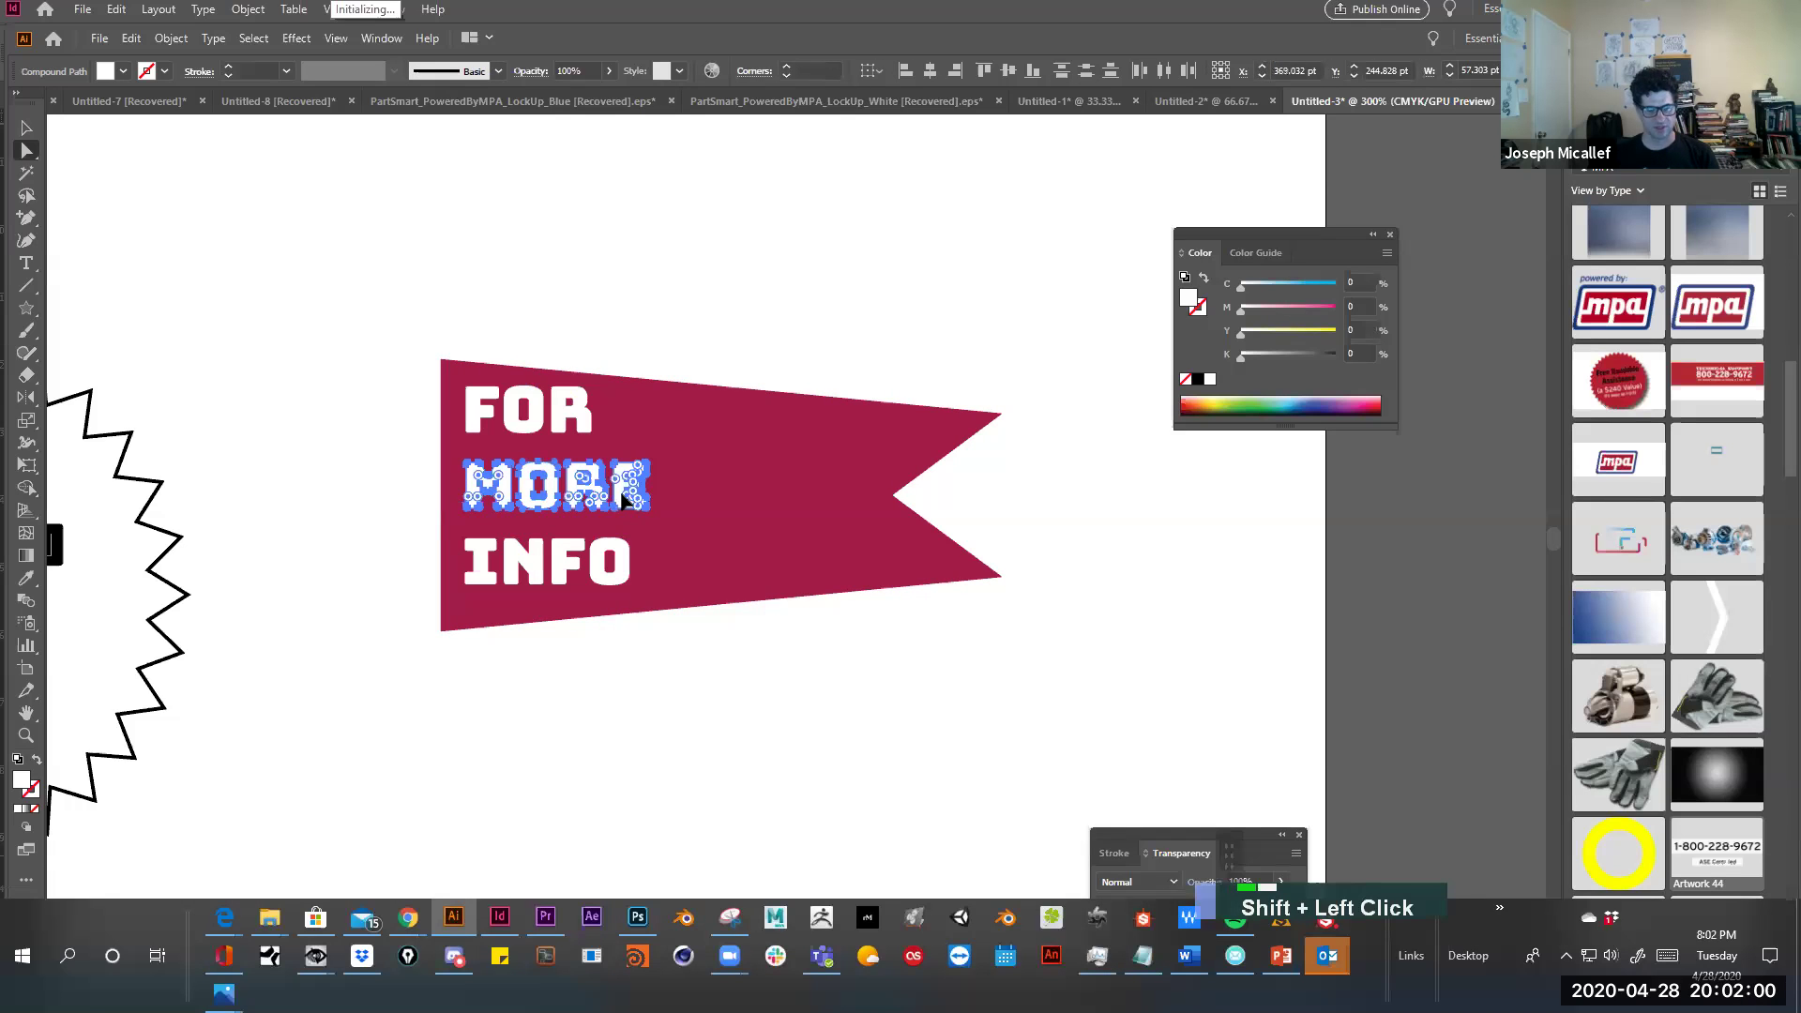
{"action": "key", "text": "e"}
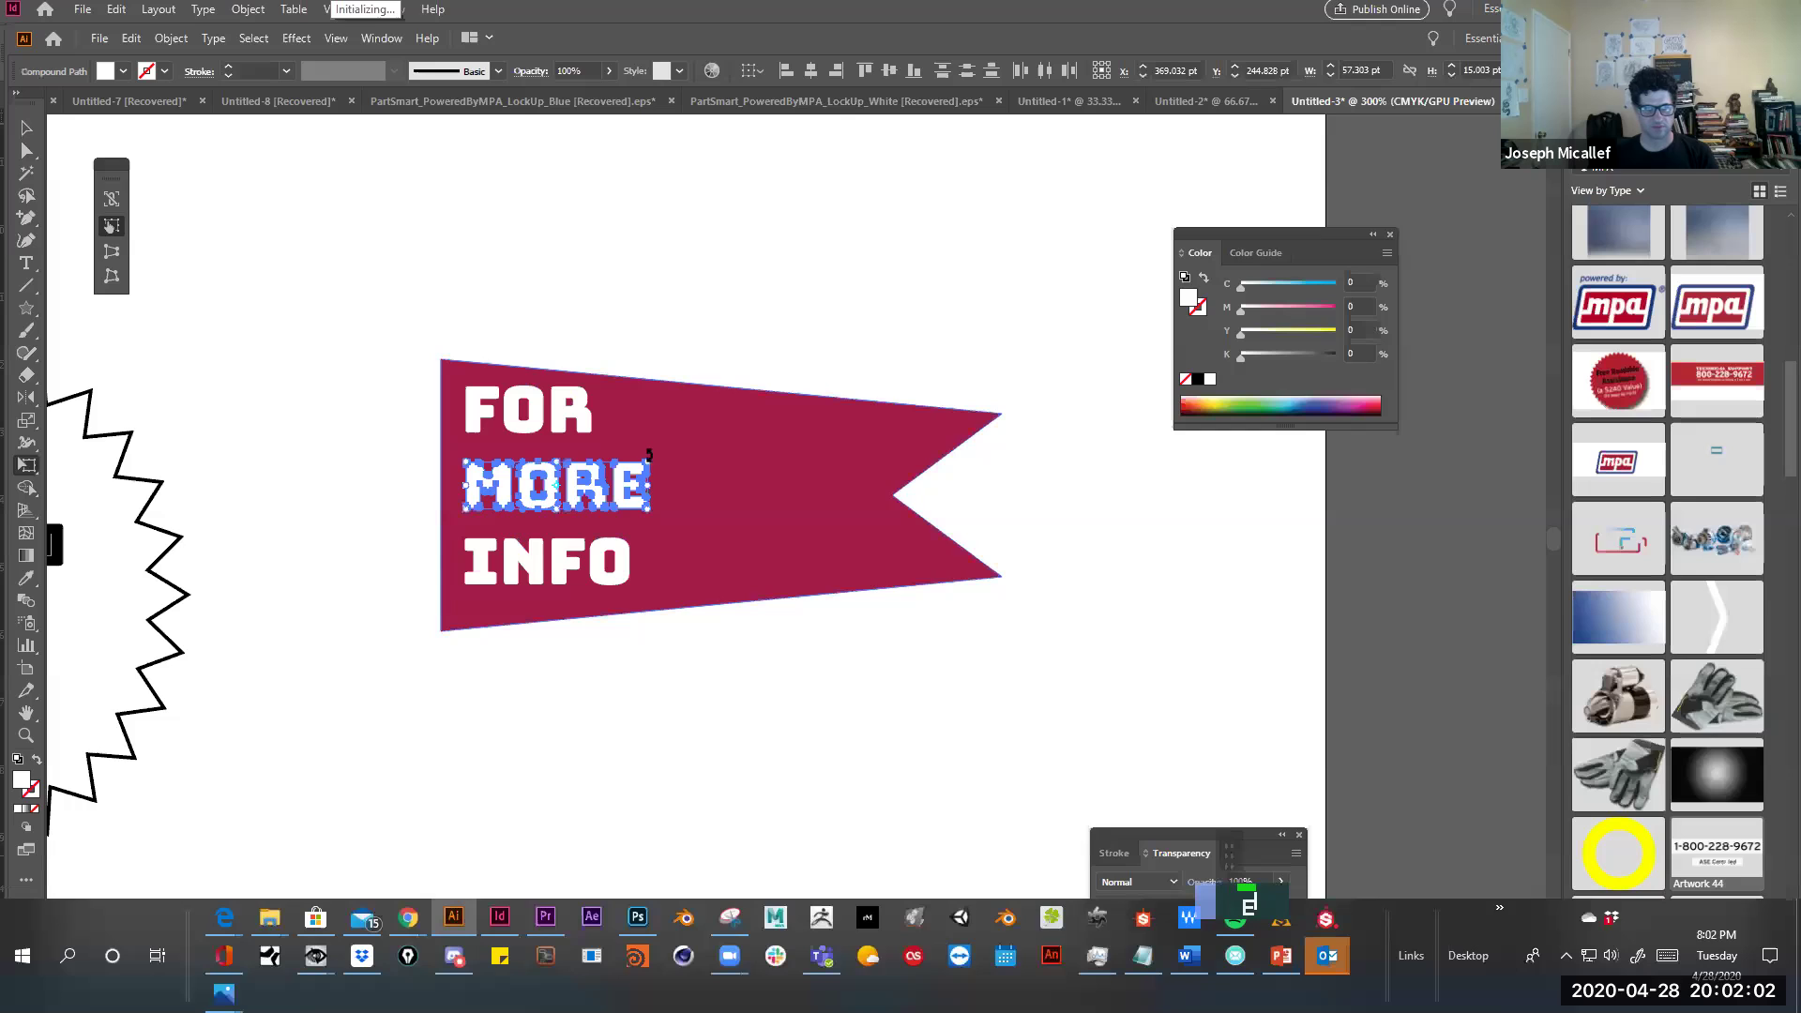
Enlarge the word MORE on the pennant to about 108 × 28 pt and centre it between FOR and INFO
{"action": "left_click_drag", "start_coordinate": [645, 462], "coordinate": [808, 422]}
{"action": "left_click_drag", "start_coordinate": [715, 478], "coordinate": [764, 497]}
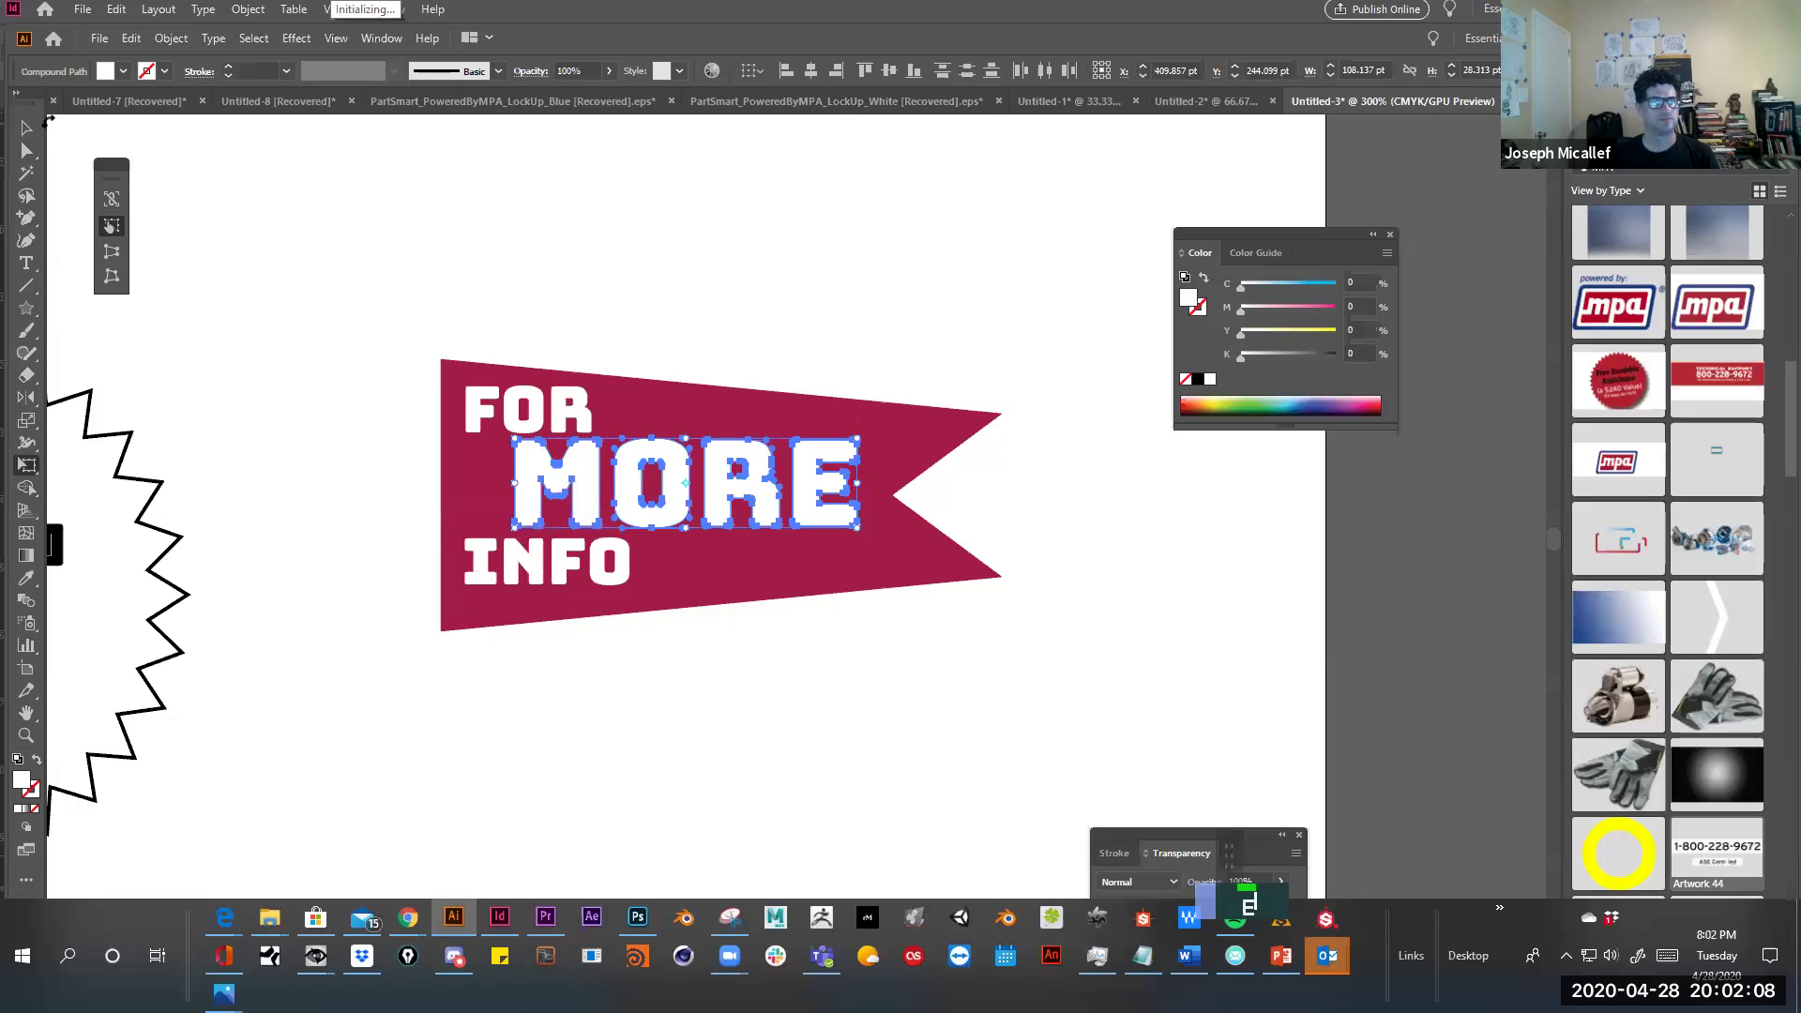
{"action": "key", "text": "v"}
{"action": "double_click", "coordinate": [631, 594]}
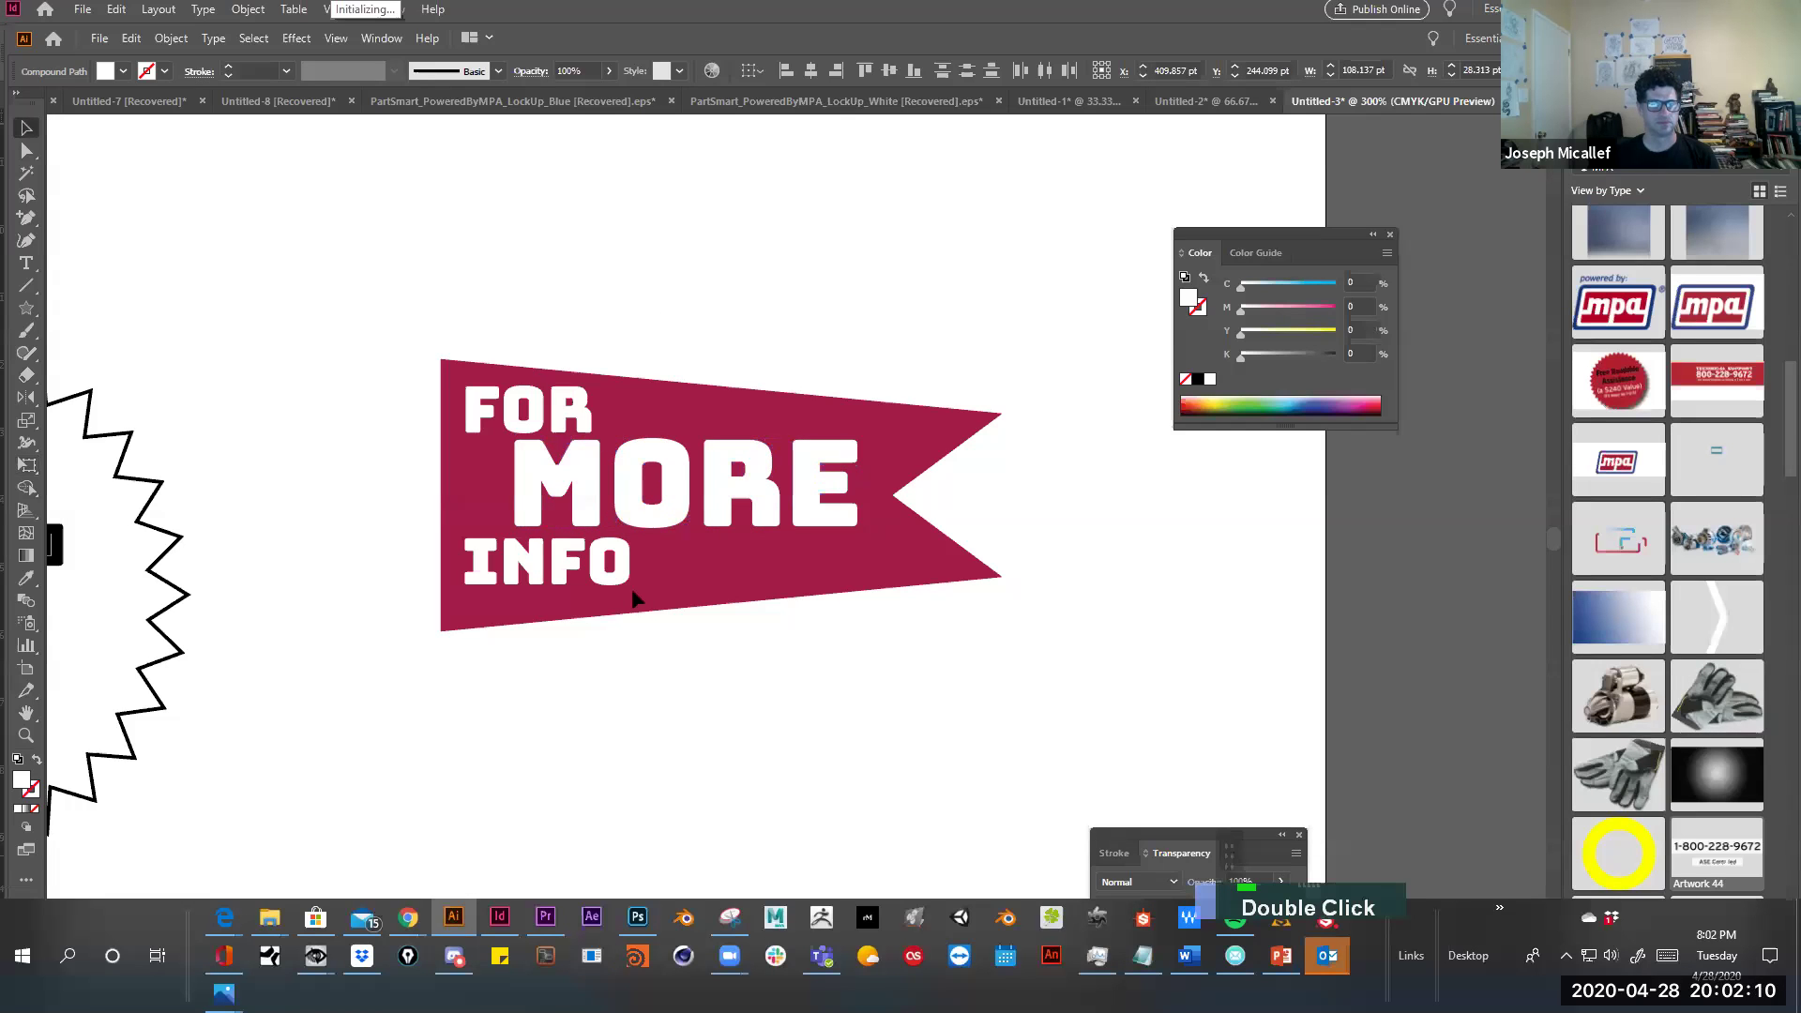
{"action": "left_click", "coordinate": [835, 715], "text": "ctrl+alt+super"}
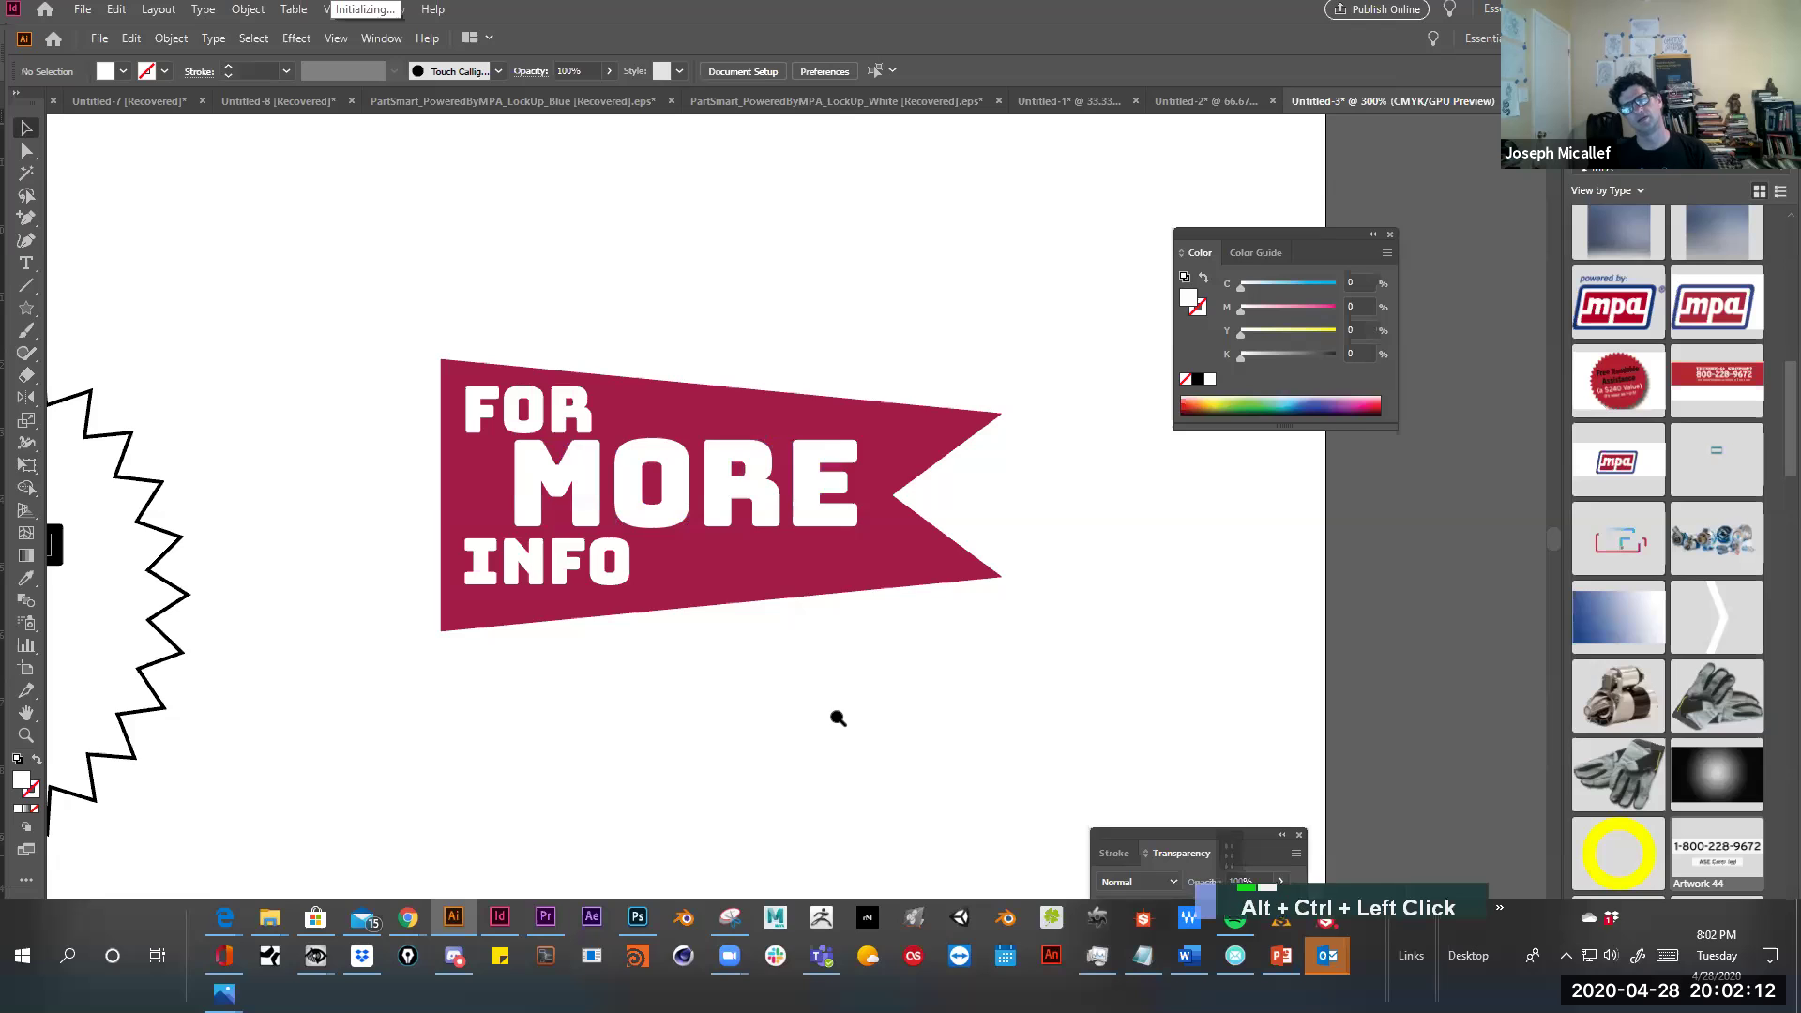
{"action": "key", "text": "space"}
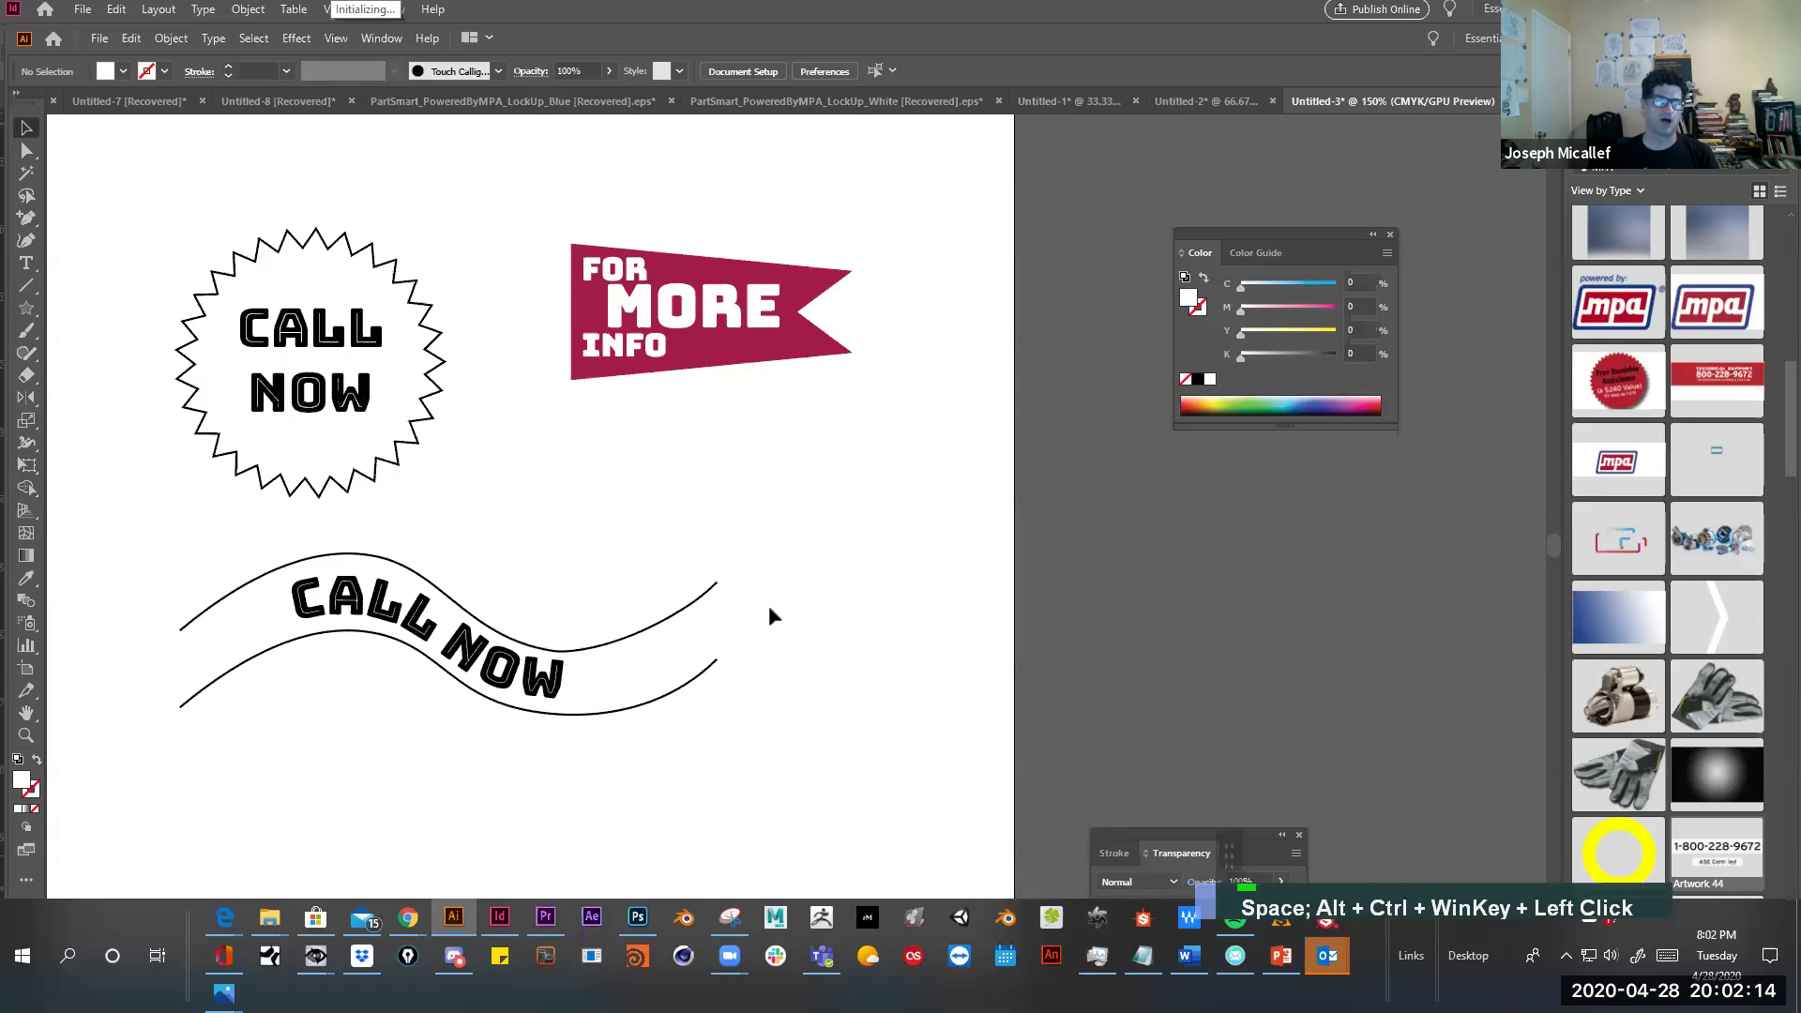
Switch to InDesign and activate the Eyedropper tool in place of the Color Theme tool
{"action": "key", "text": "alt+Tab"}
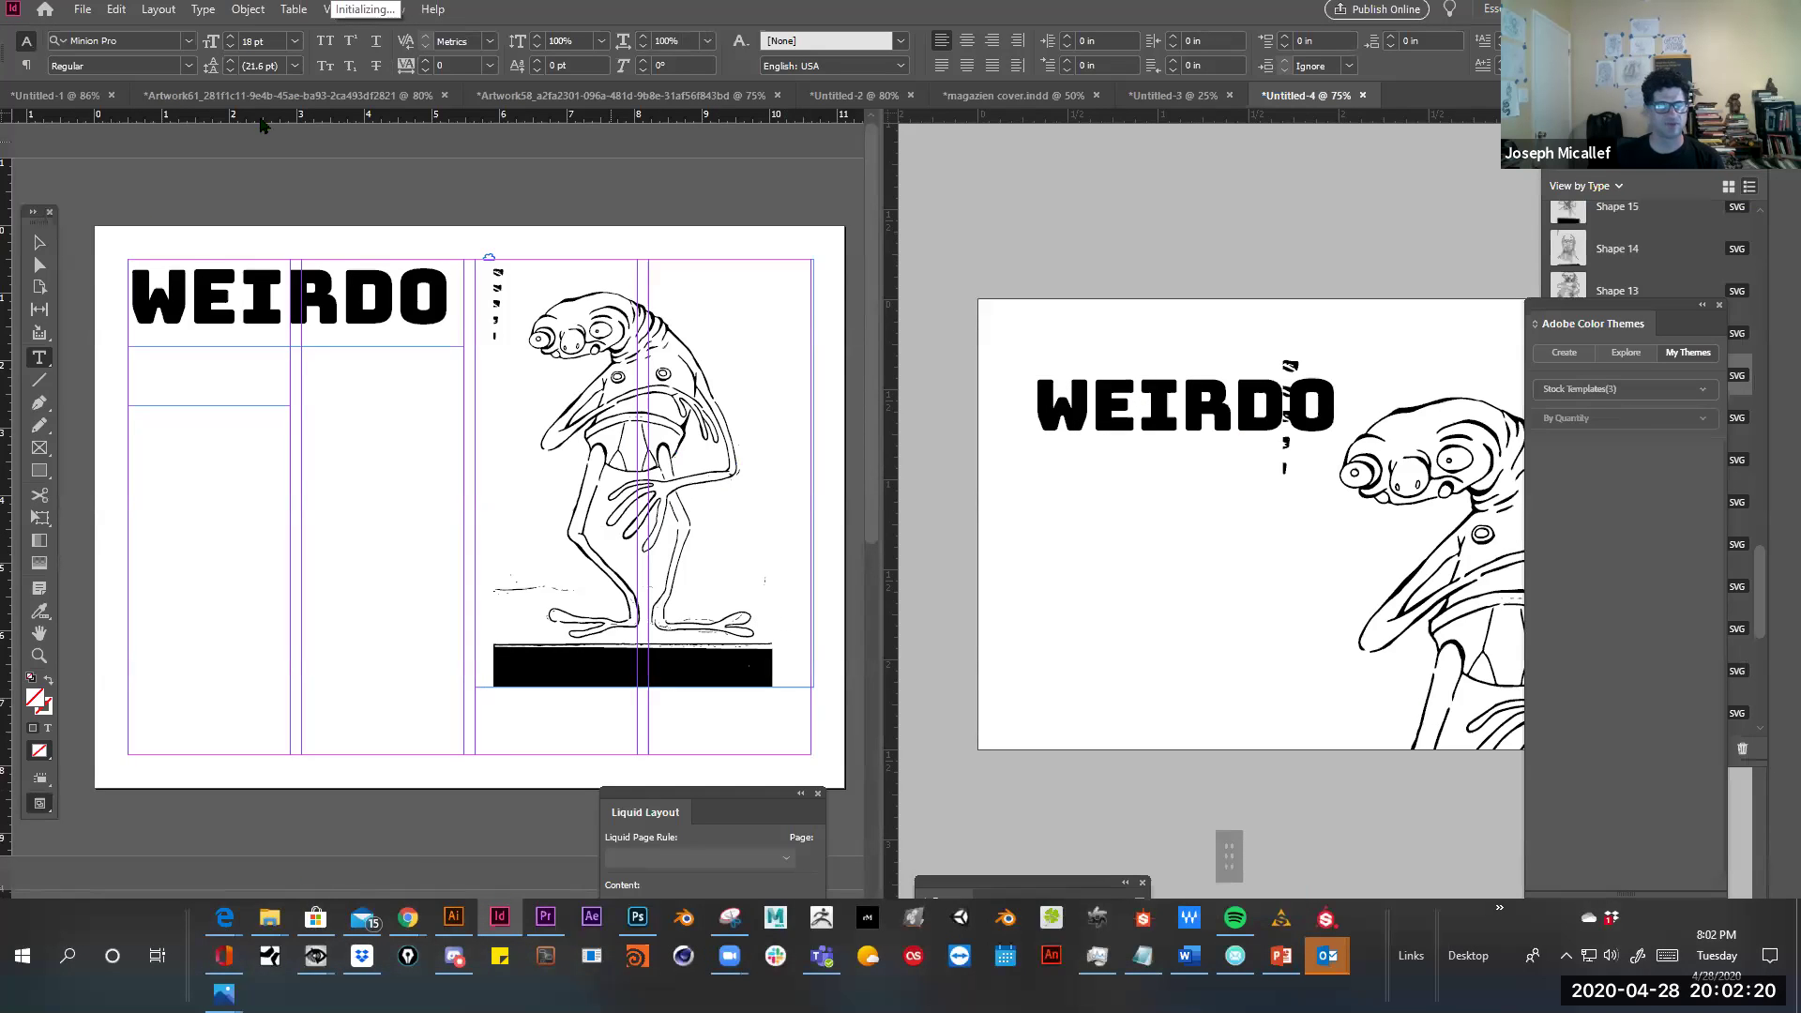
{"action": "left_click", "coordinate": [39, 612]}
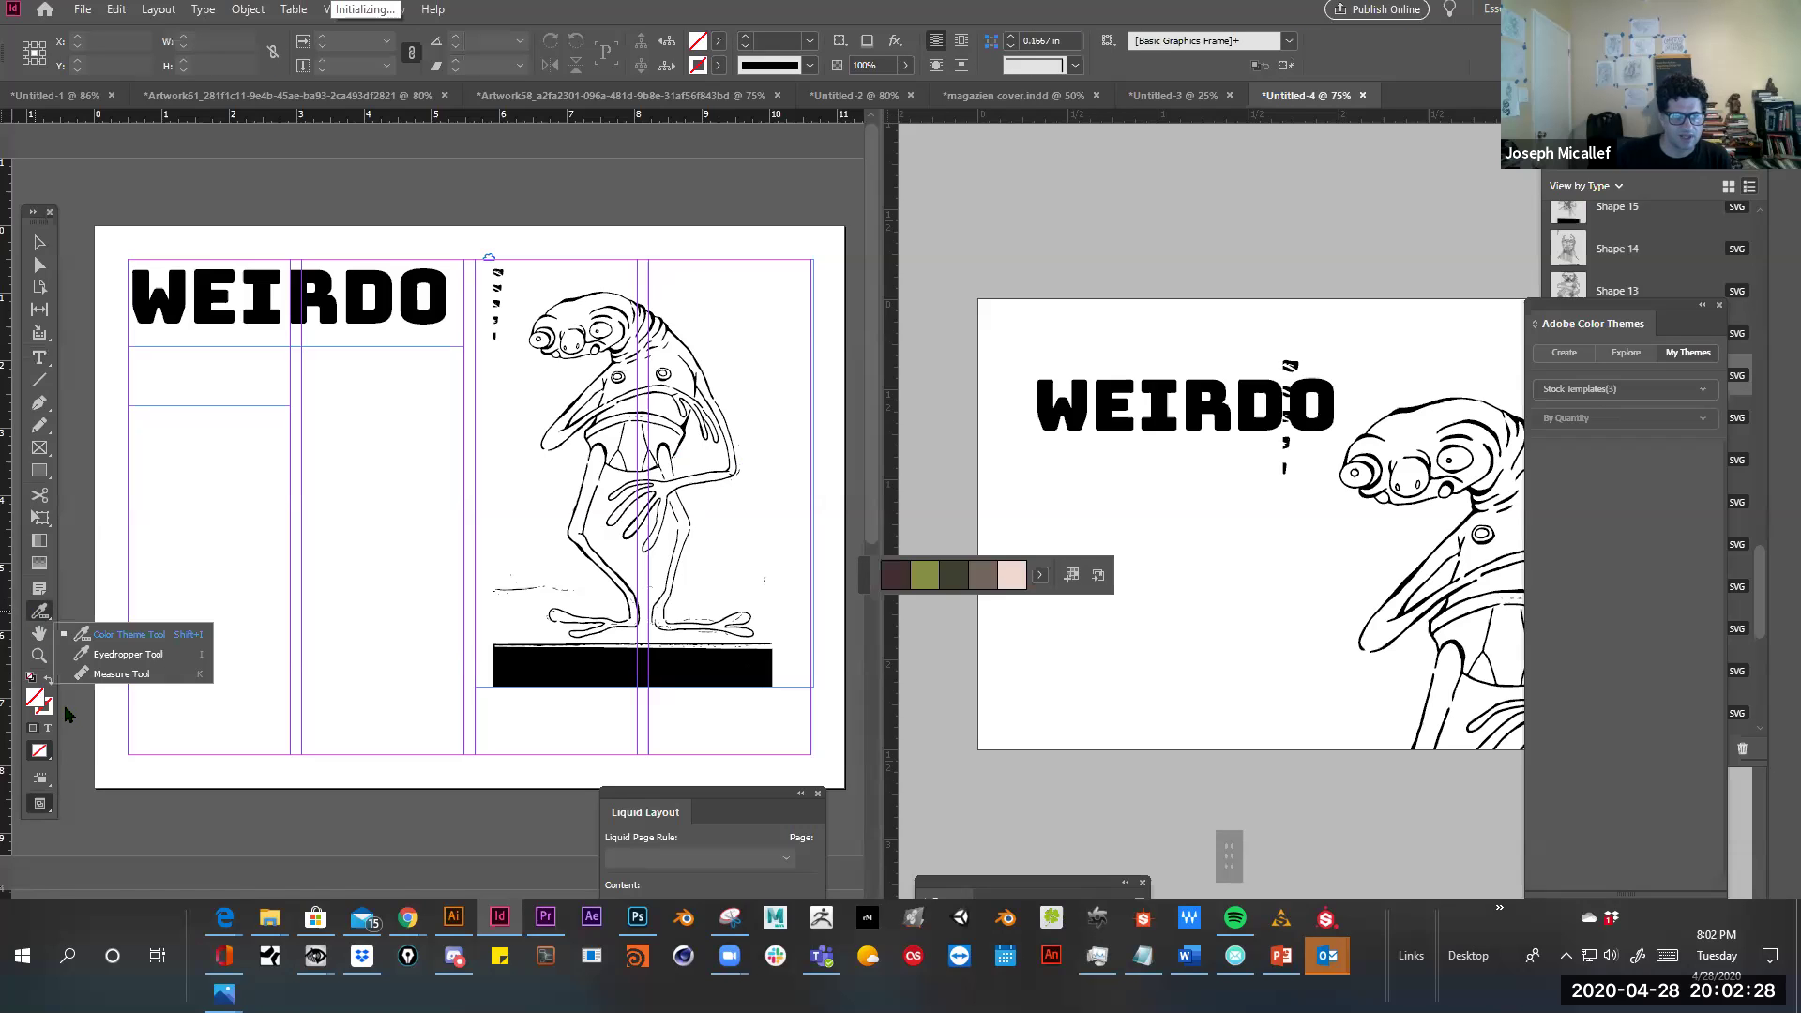
{"action": "left_click", "coordinate": [39, 611]}
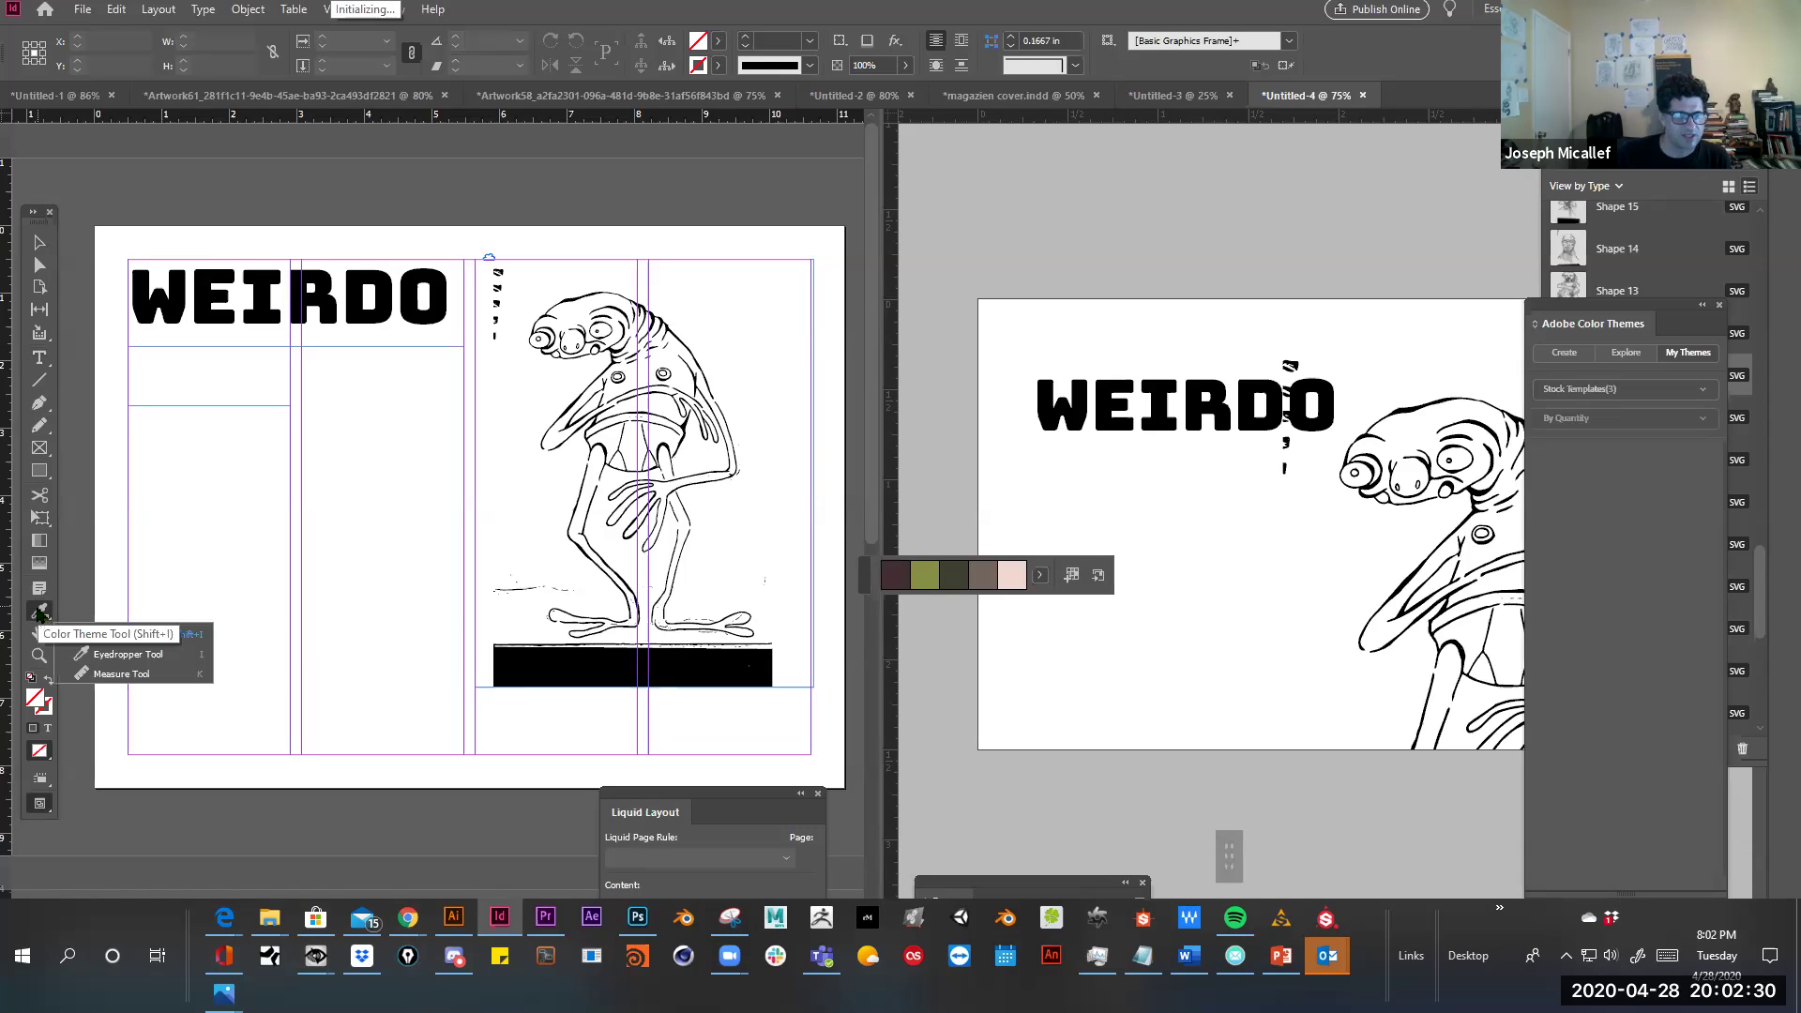
{"action": "left_click", "coordinate": [25, 626]}
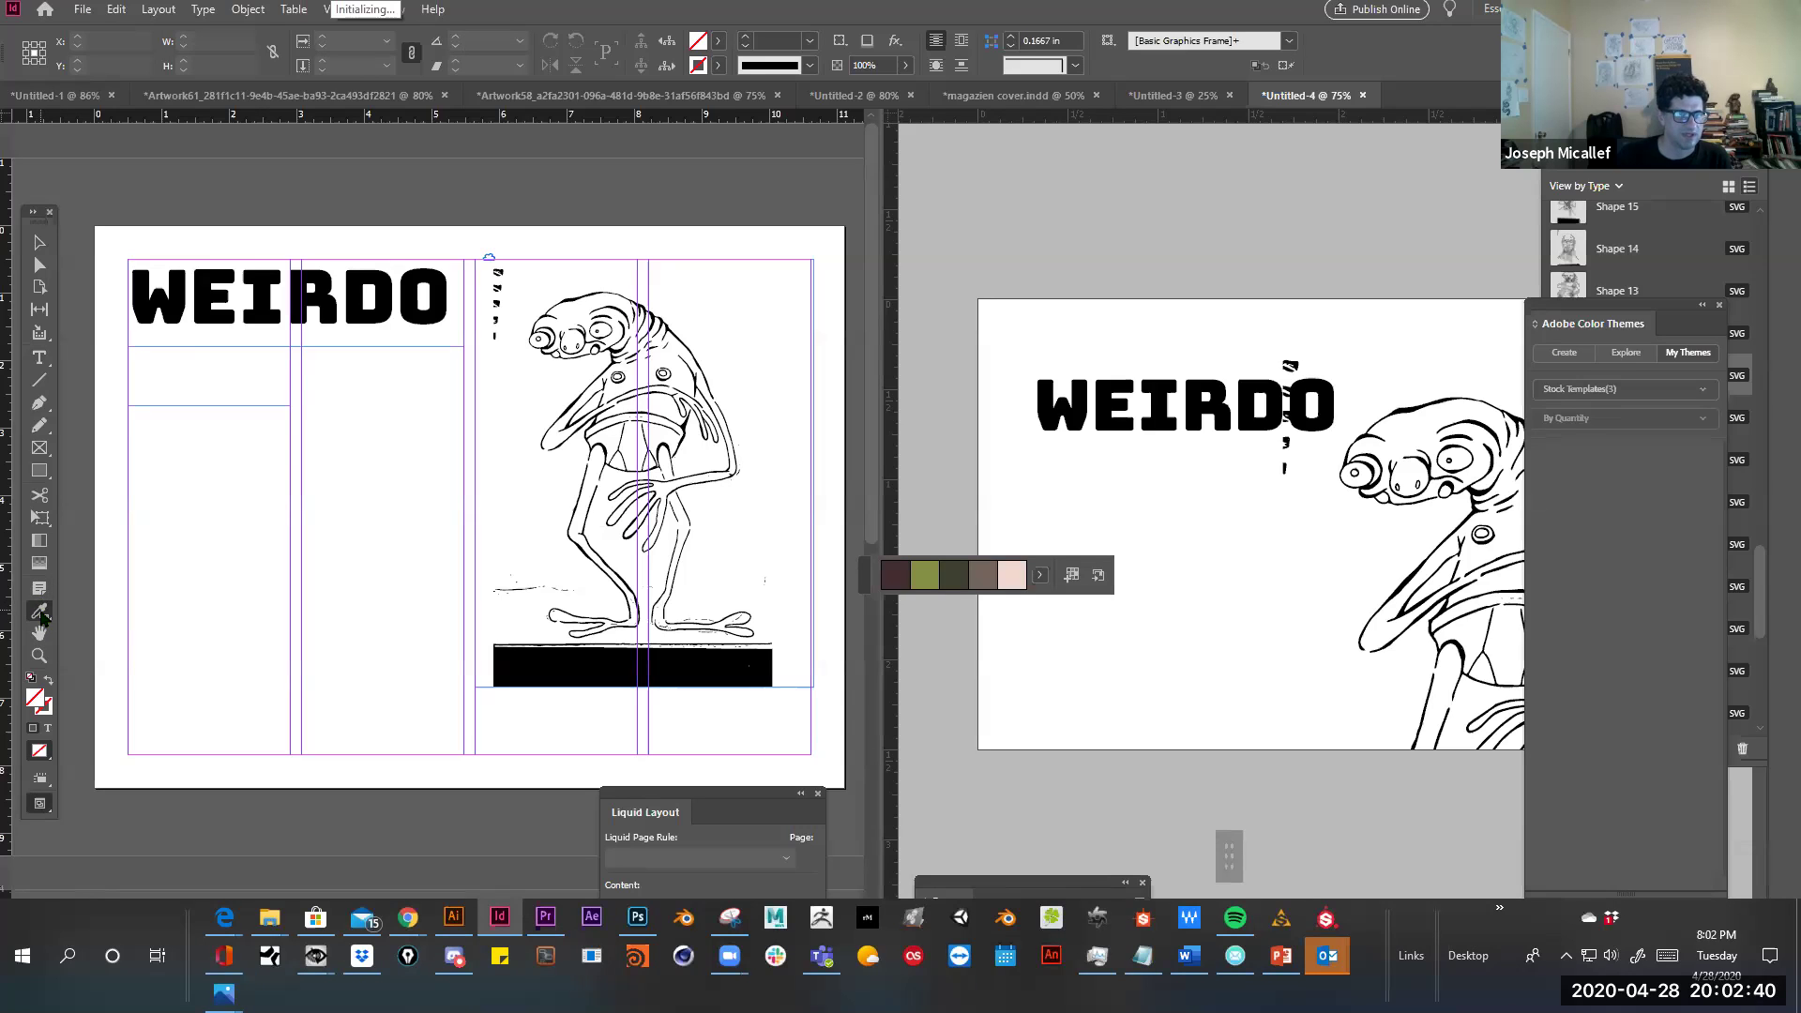
{"action": "left_click_drag", "start_coordinate": [42, 614], "coordinate": [91, 656]}
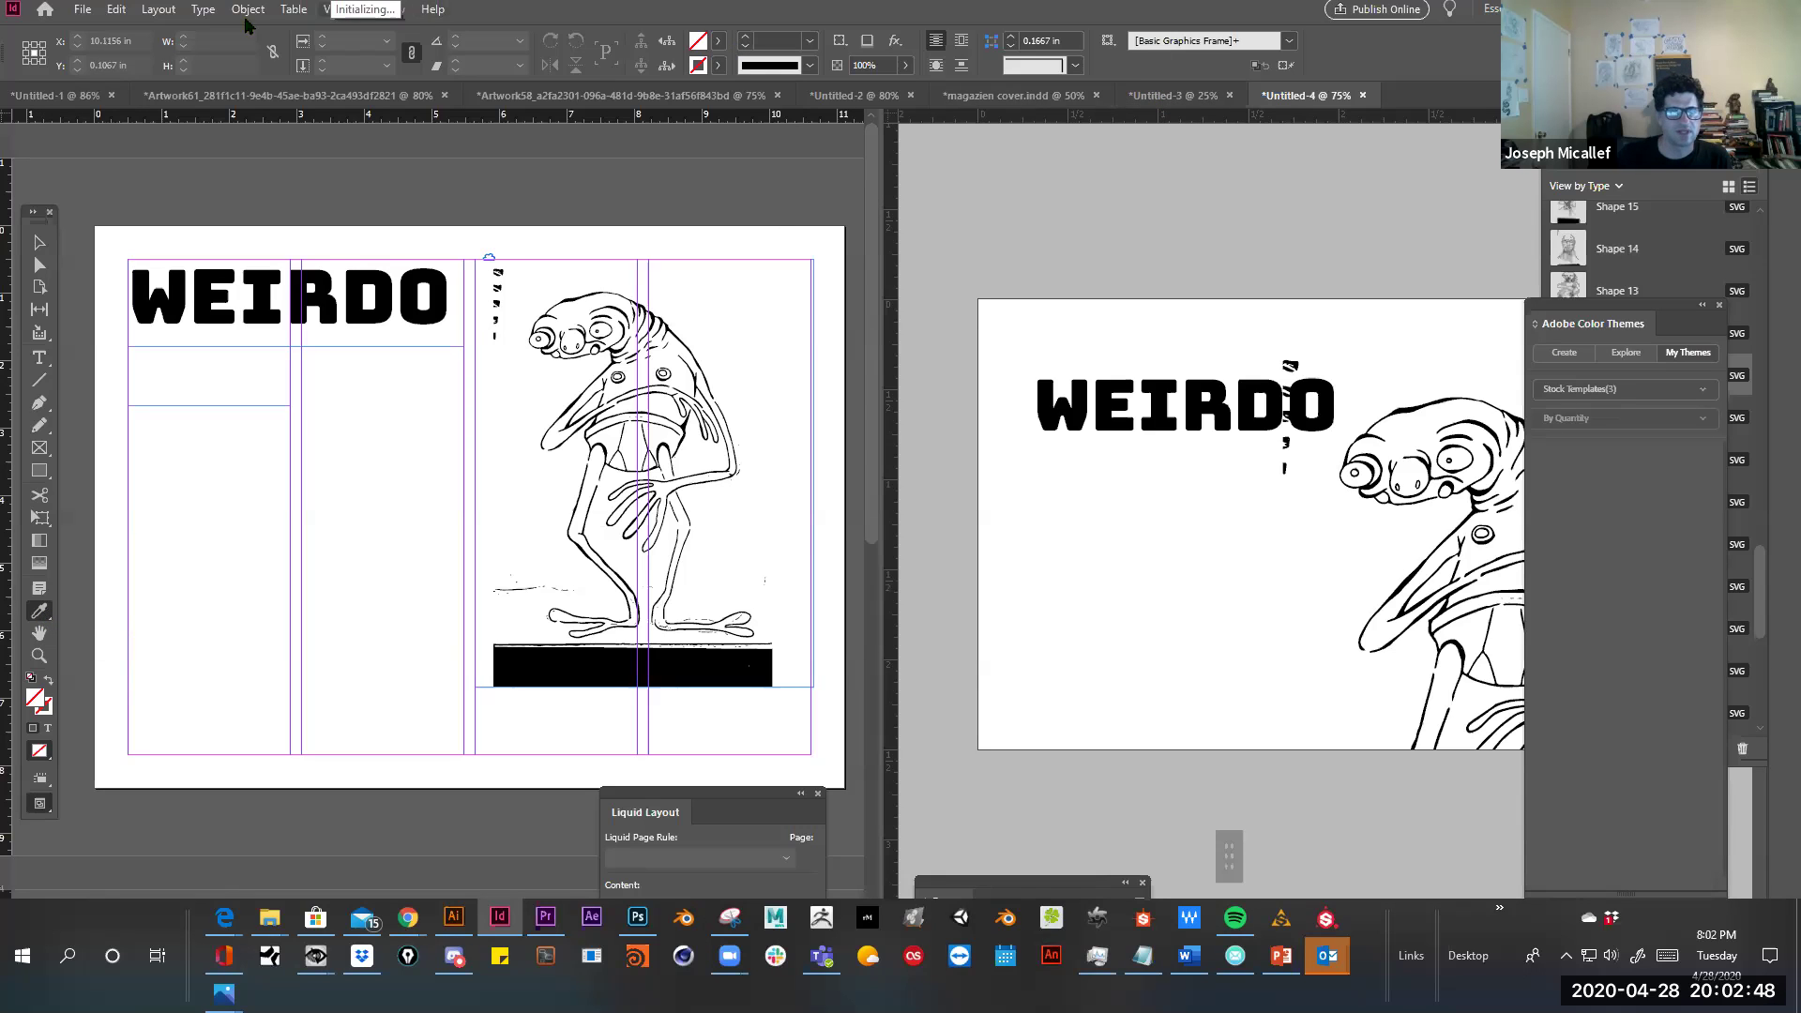
Bring up the Artwork58 document with The SHOP cover and frame its banner and photo
{"action": "left_click", "coordinate": [431, 95]}
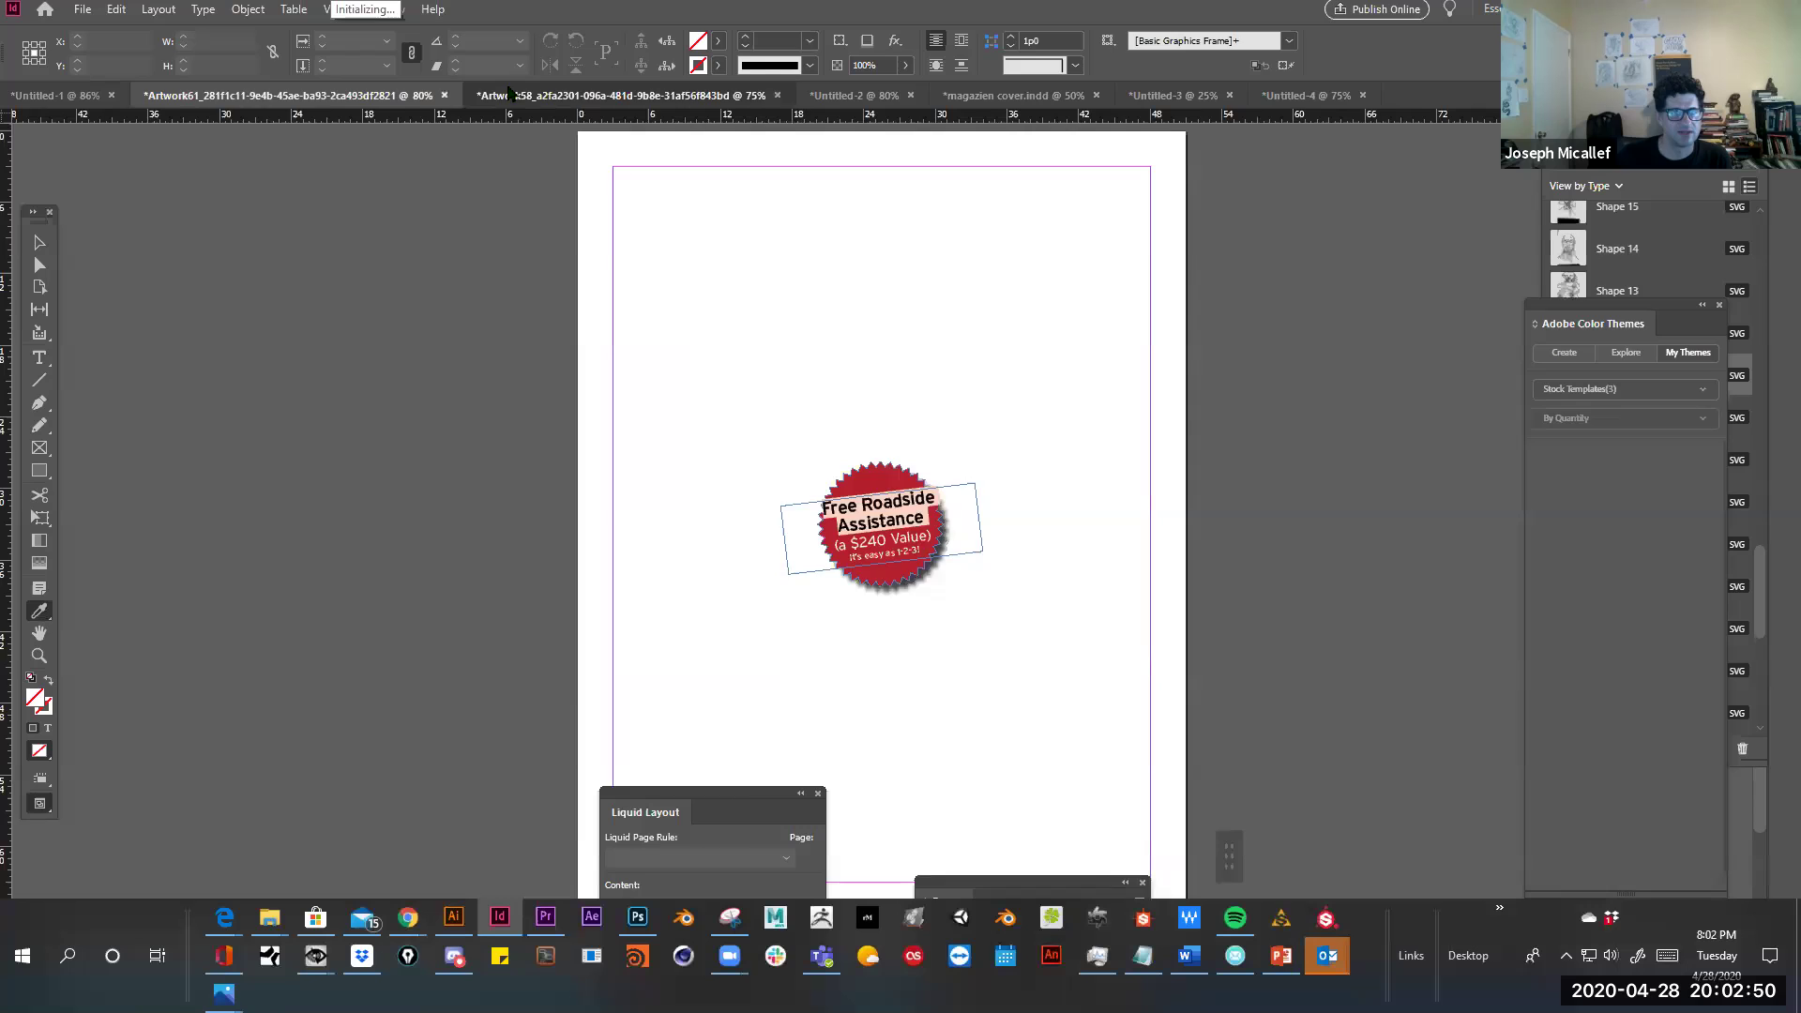
{"action": "left_click", "coordinate": [508, 95]}
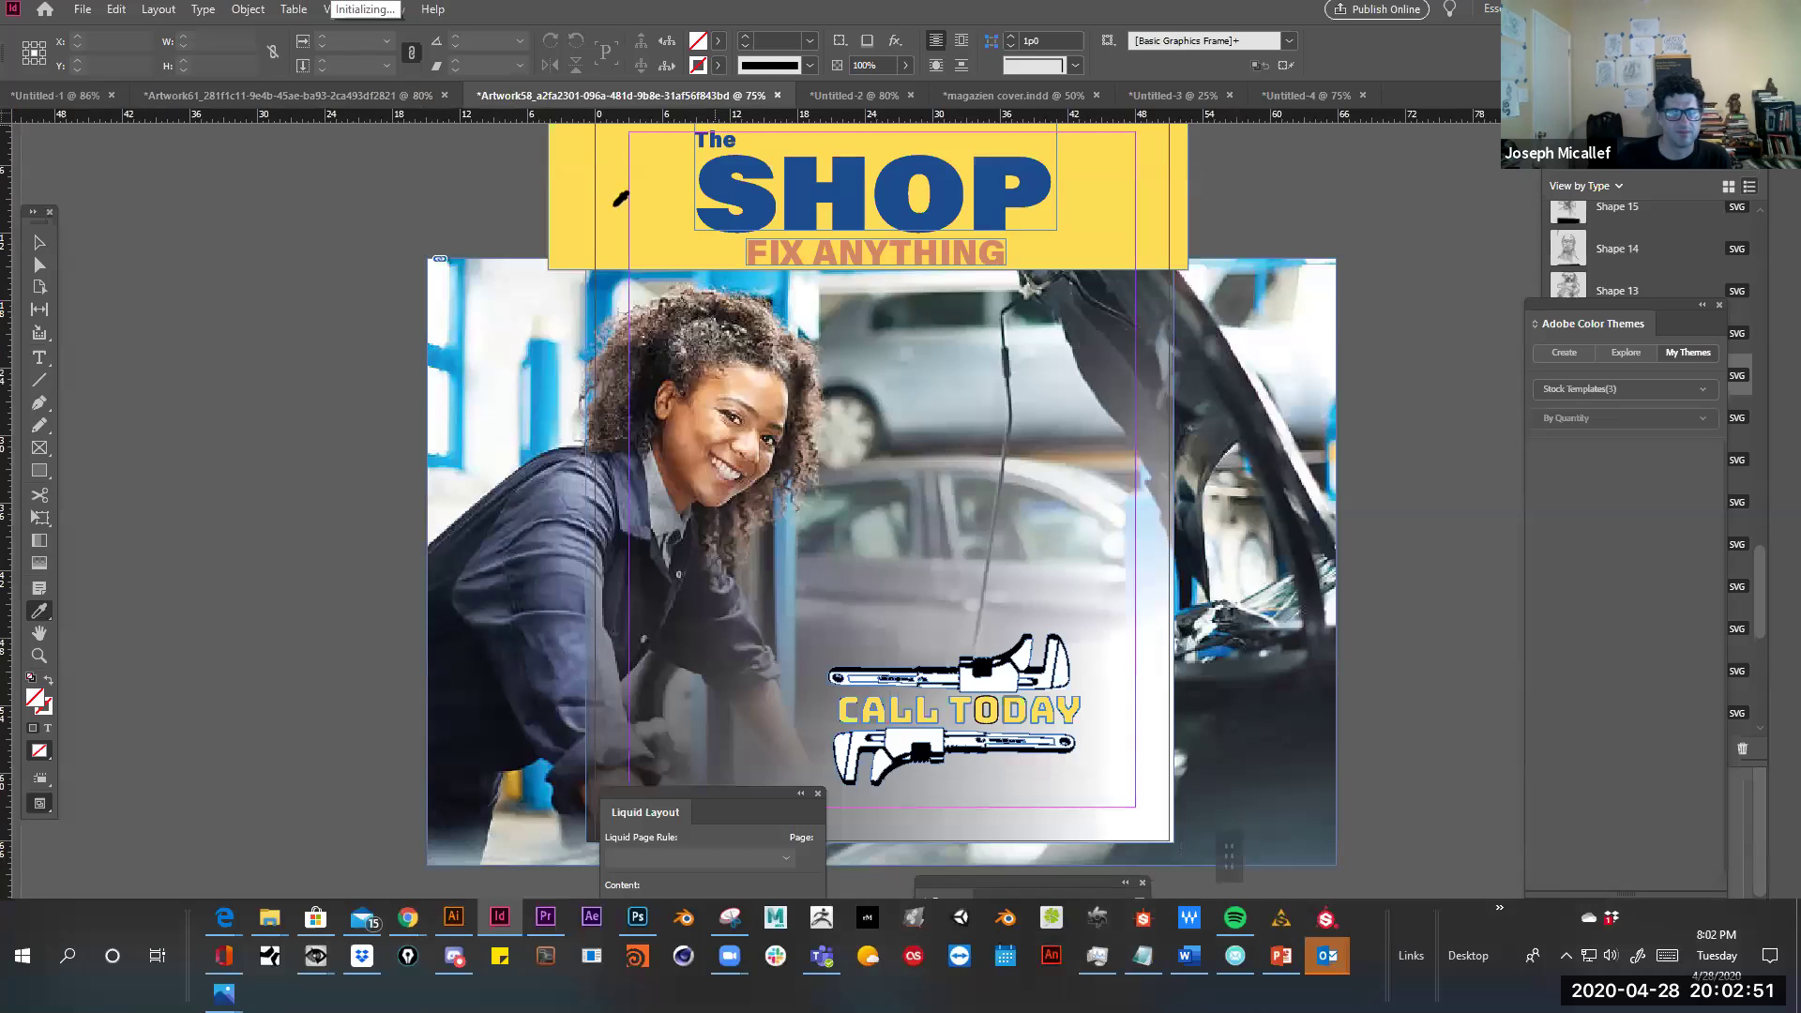
{"action": "left_click", "coordinate": [773, 534], "text": "ctrl+alt"}
{"action": "left_click", "coordinate": [873, 488], "text": "ctrl"}
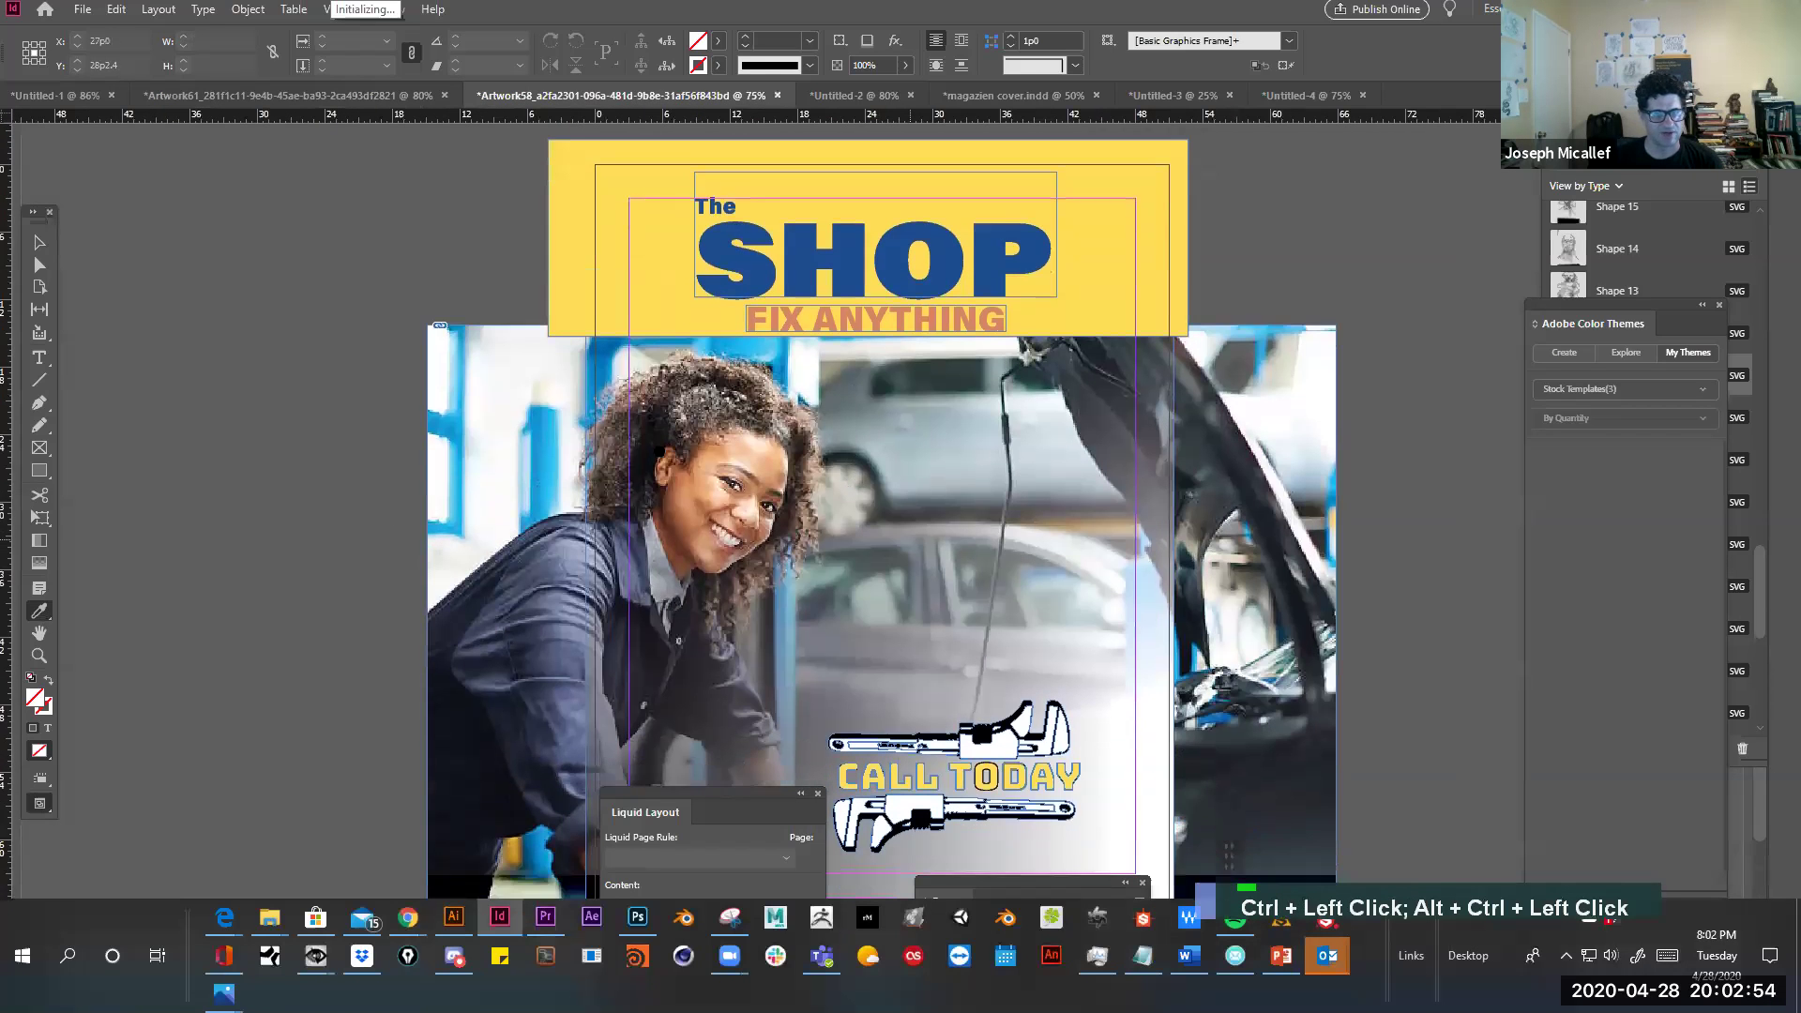
{"action": "scroll", "coordinate": [121, 535], "scroll_direction": "down", "scroll_amount": 1}
{"action": "key", "text": "space"}
Try filling the yellow banner with bright blue sampled from the photo's background using the Eyedropper, and undo it
{"action": "left_click", "coordinate": [41, 612]}
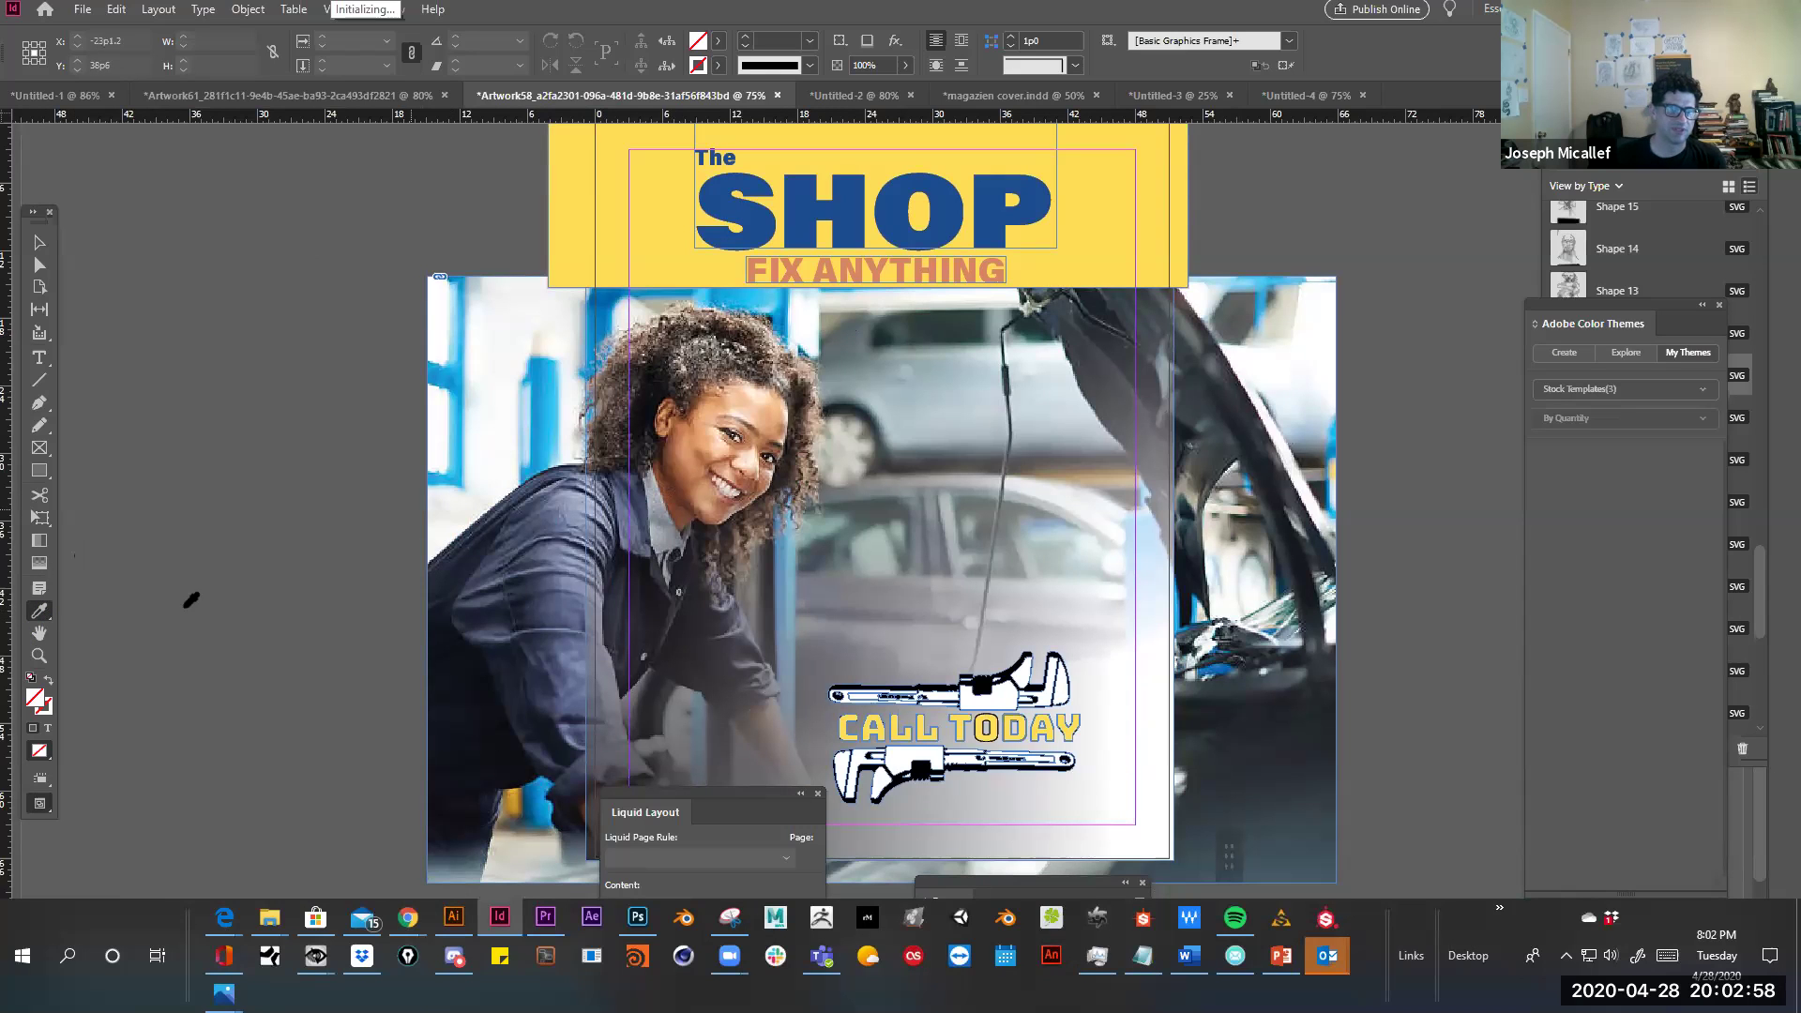
{"action": "left_click", "coordinate": [41, 615]}
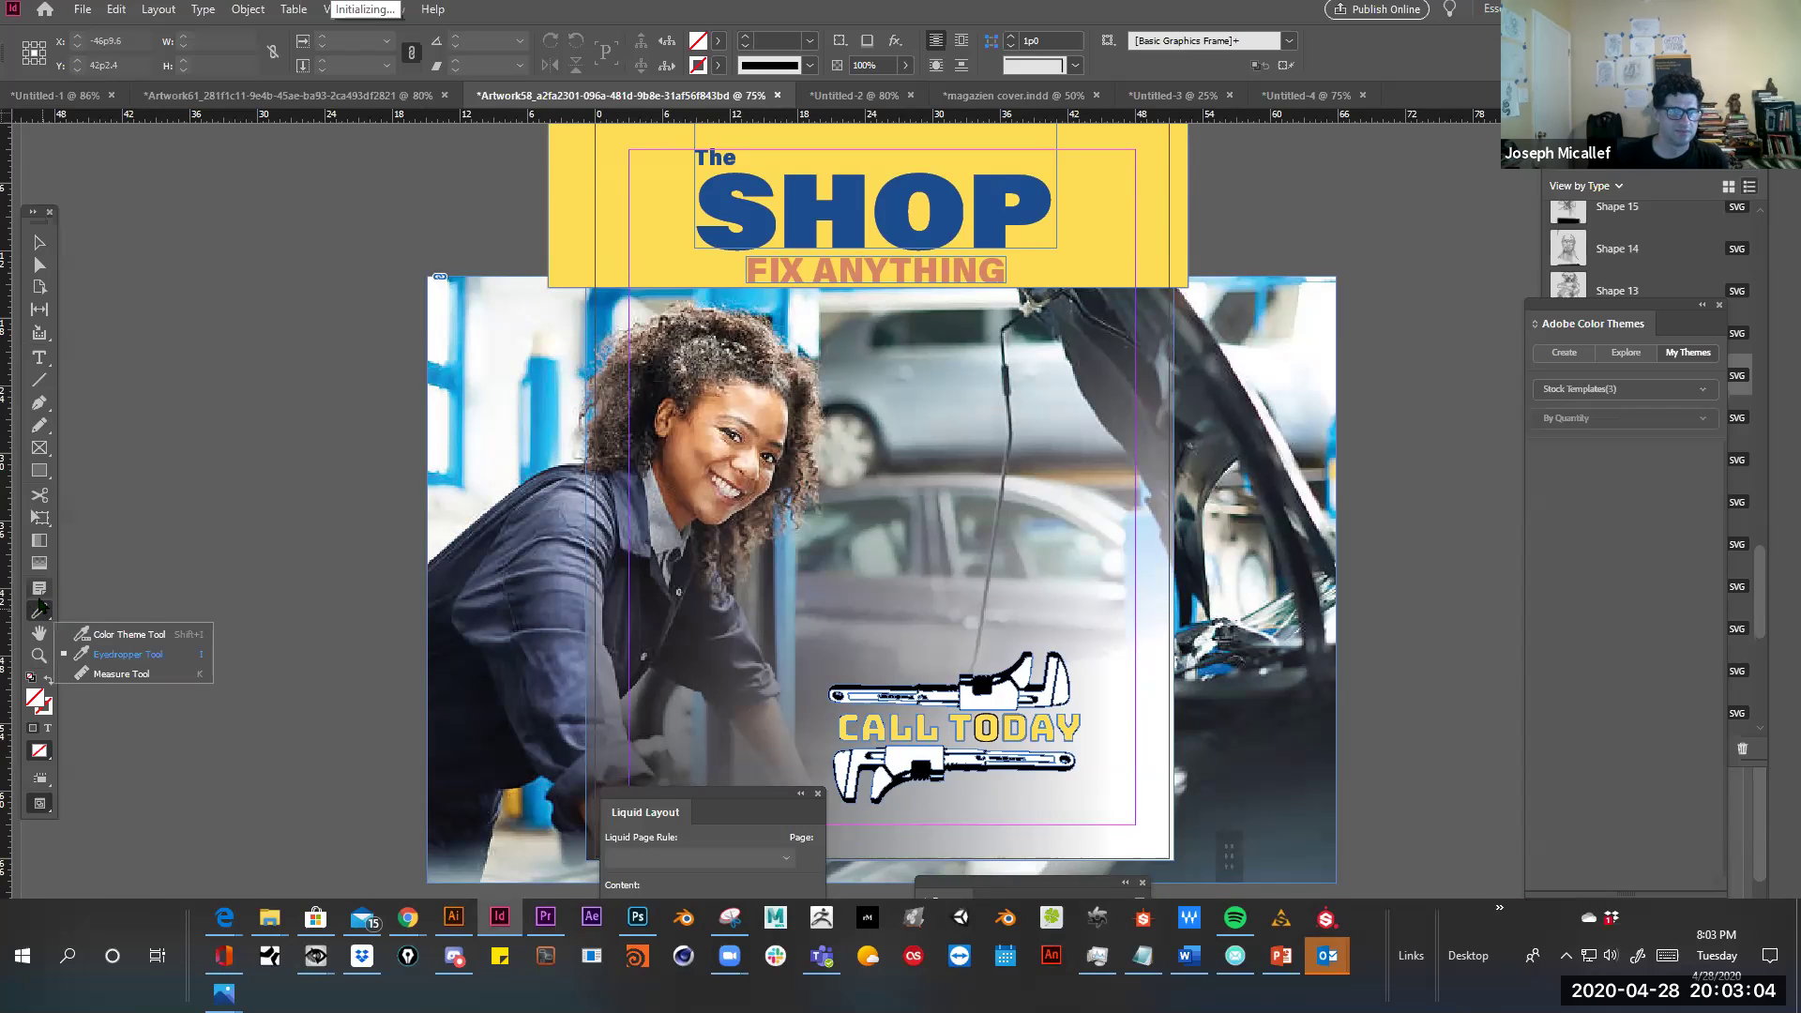
{"action": "left_click", "coordinate": [127, 653]}
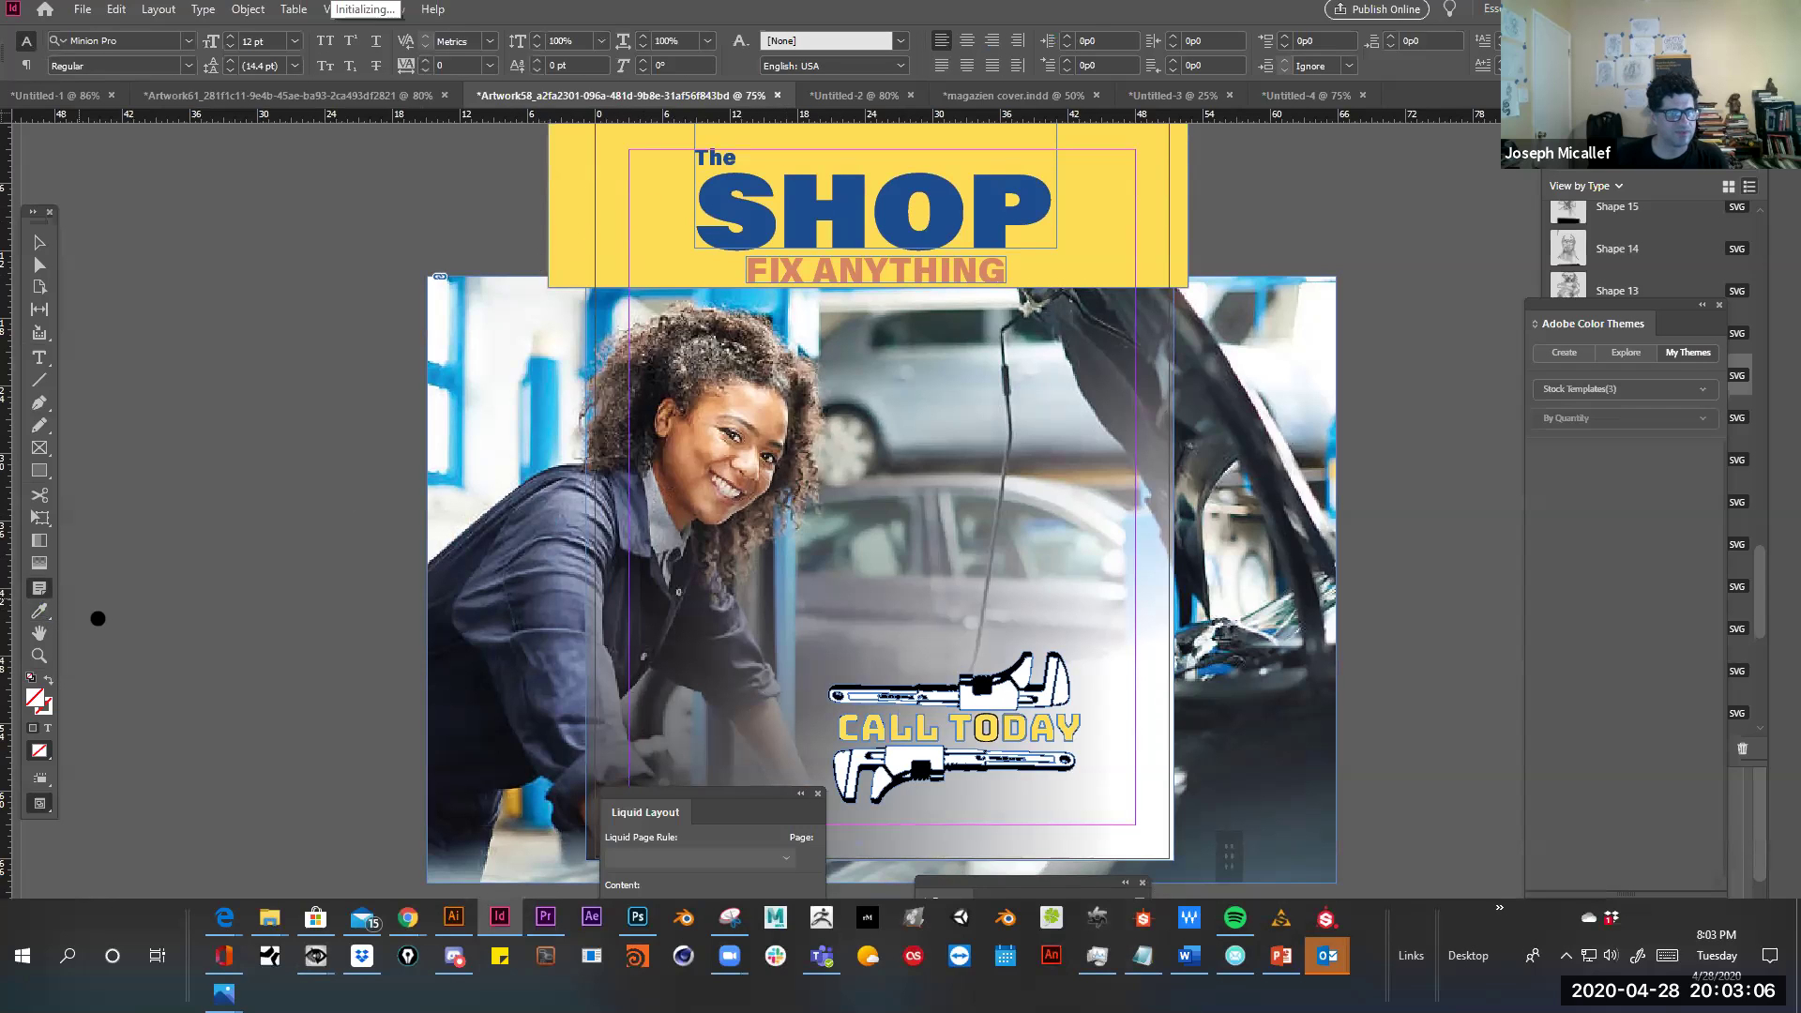
{"action": "left_click", "coordinate": [40, 611]}
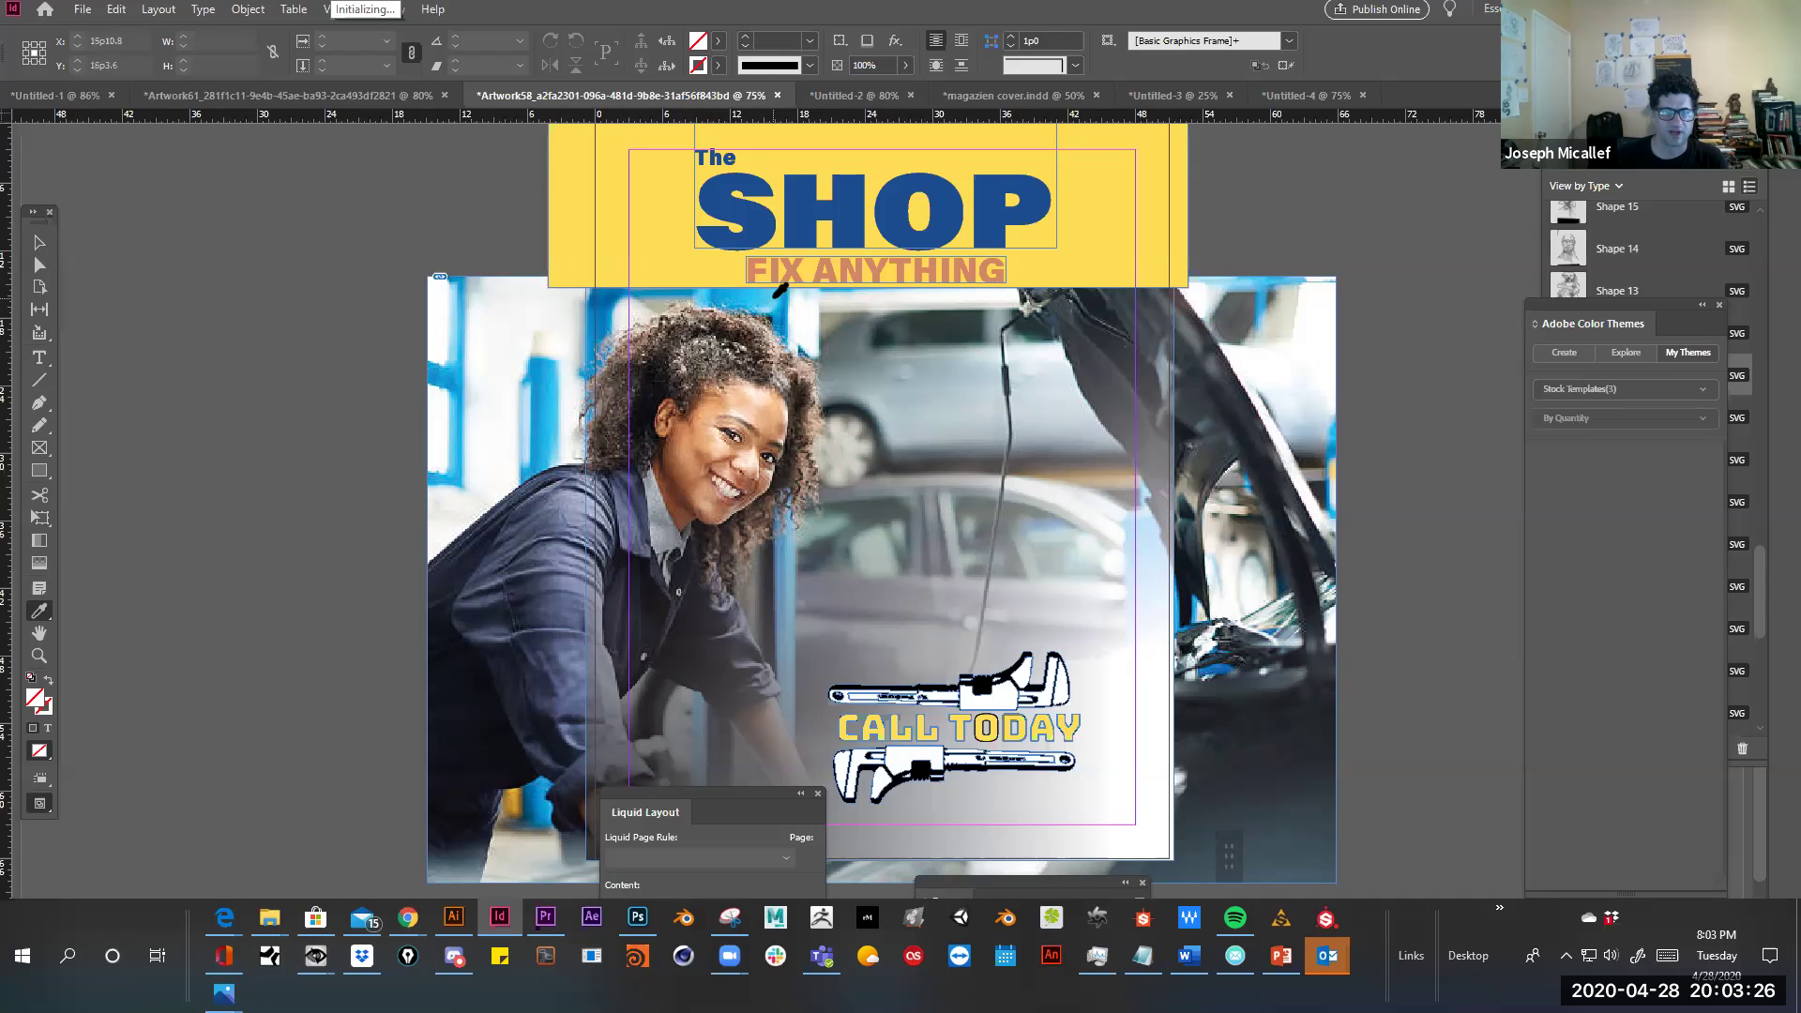
{"action": "left_click", "coordinate": [740, 298]}
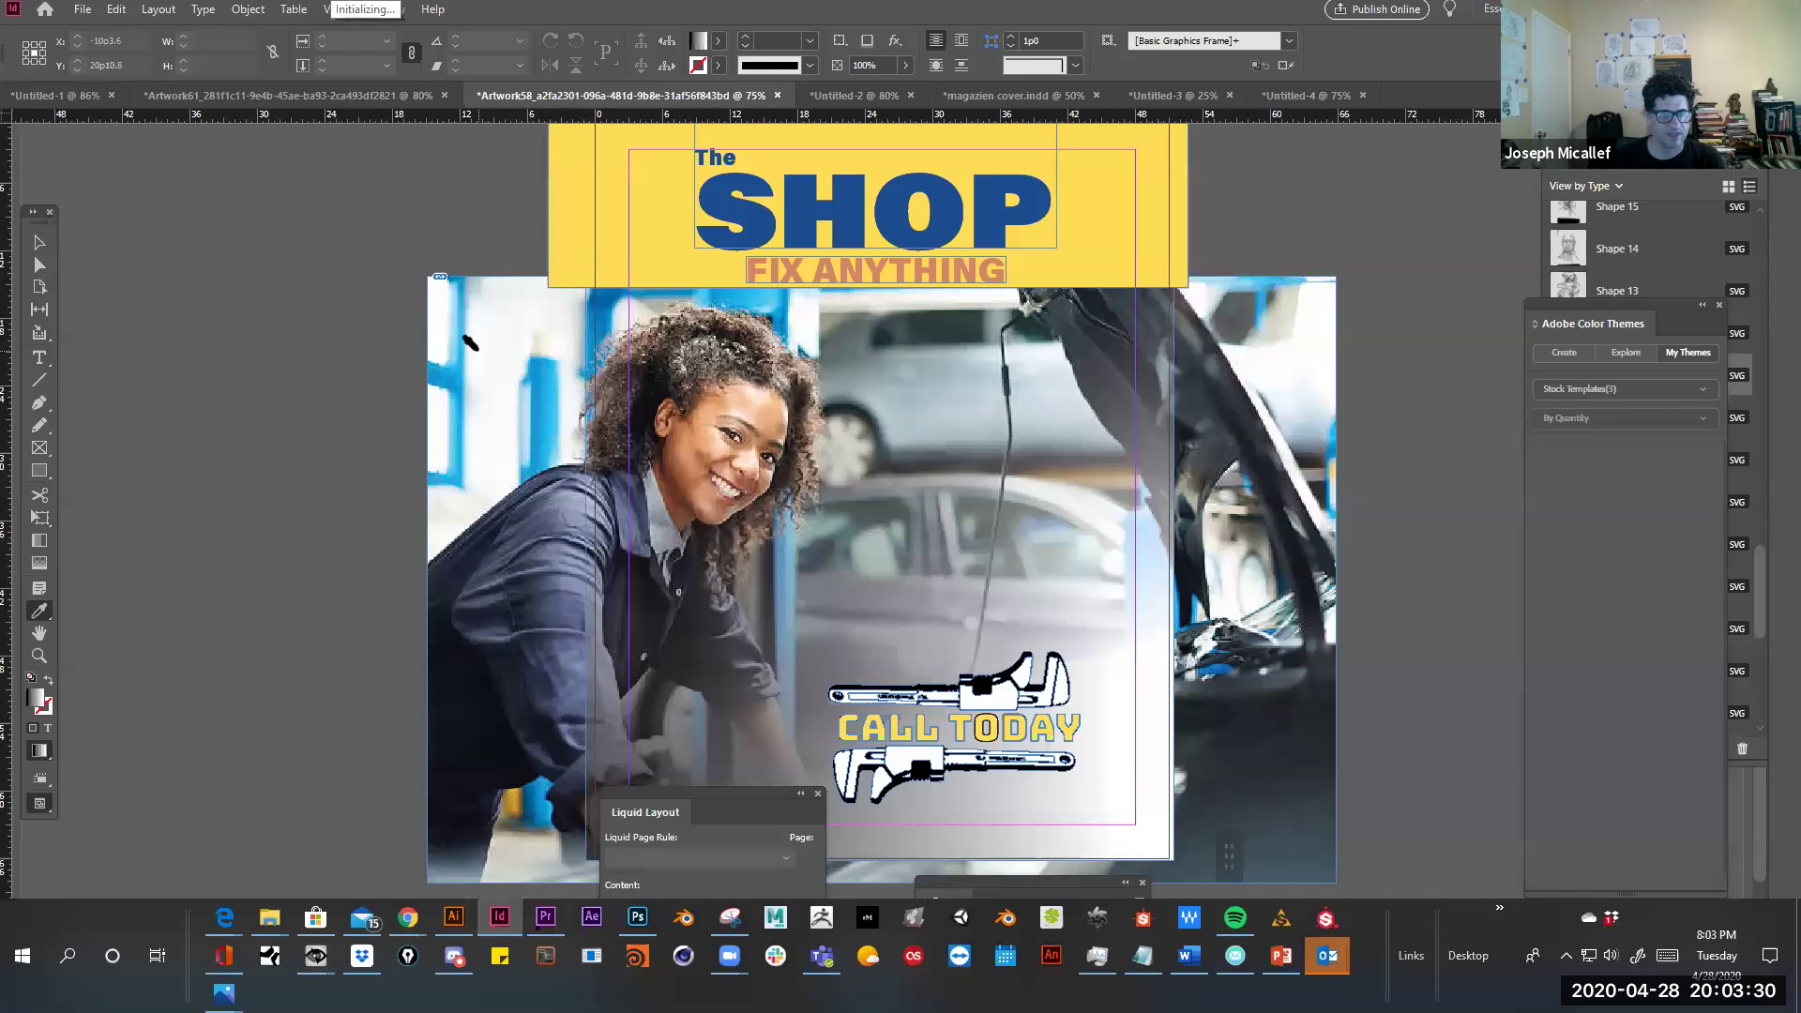
{"action": "key", "text": "alt"}
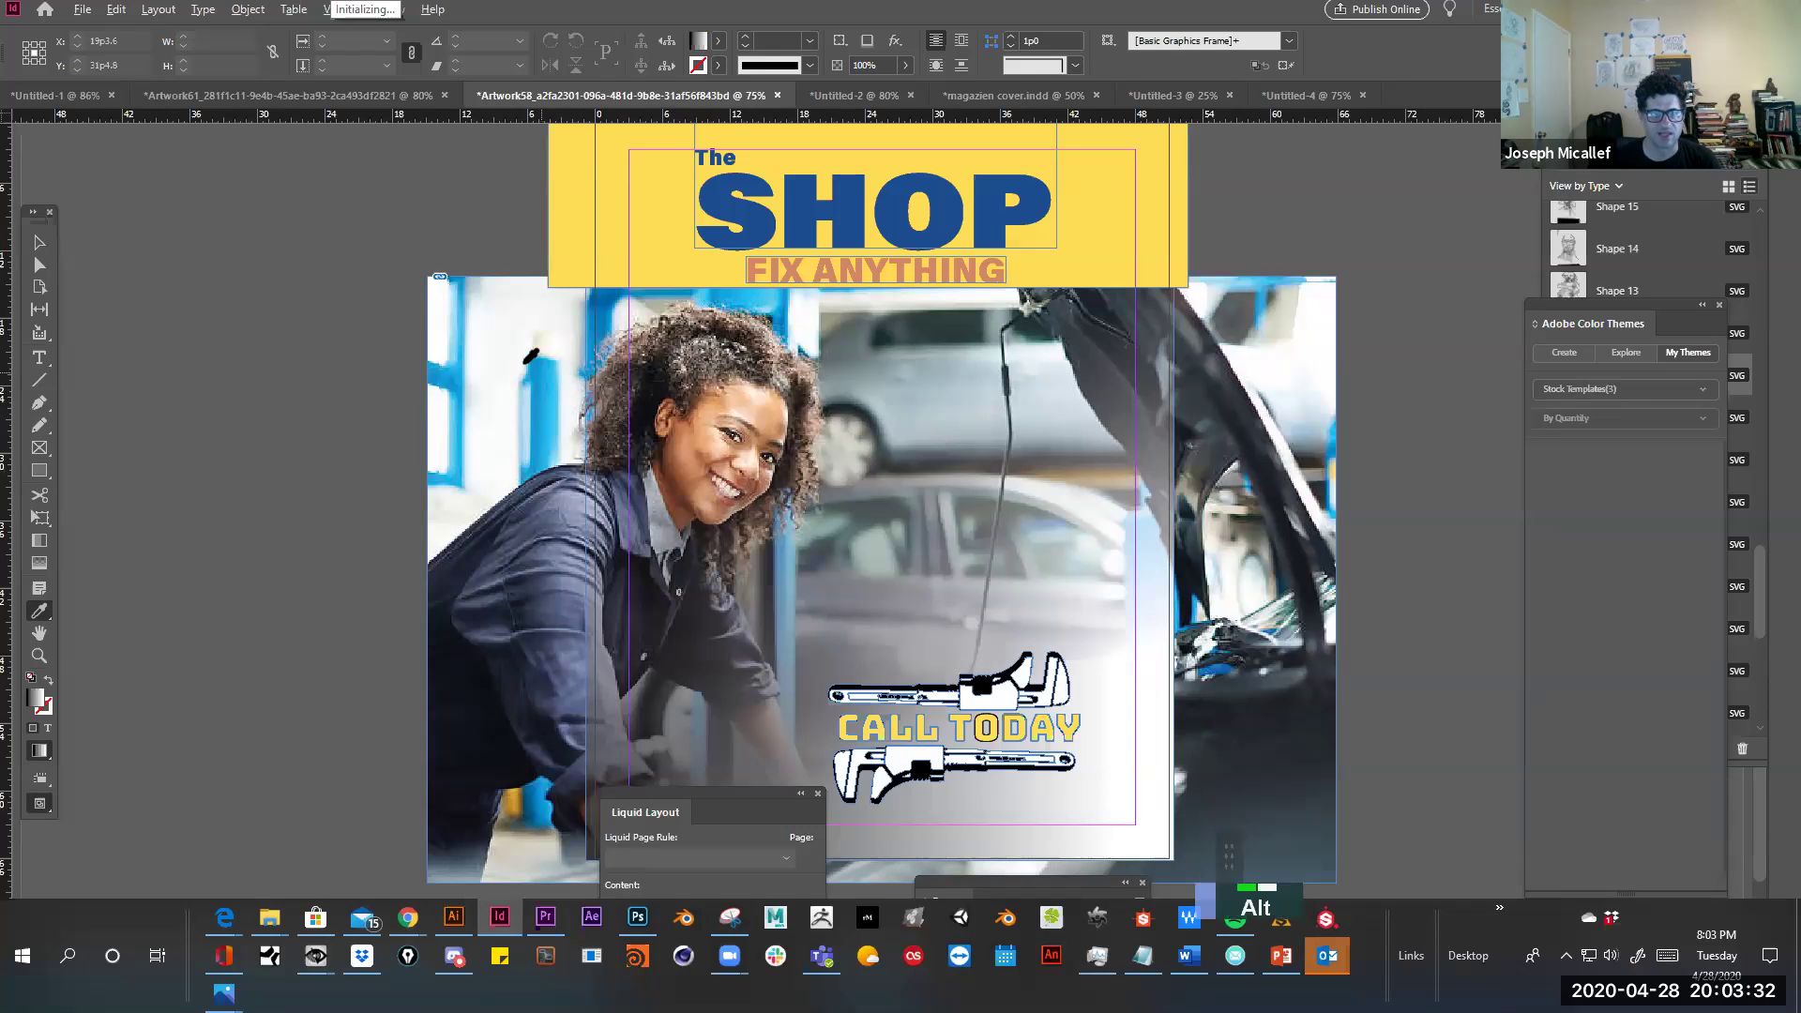
{"action": "left_click", "coordinate": [546, 375], "text": "alt"}
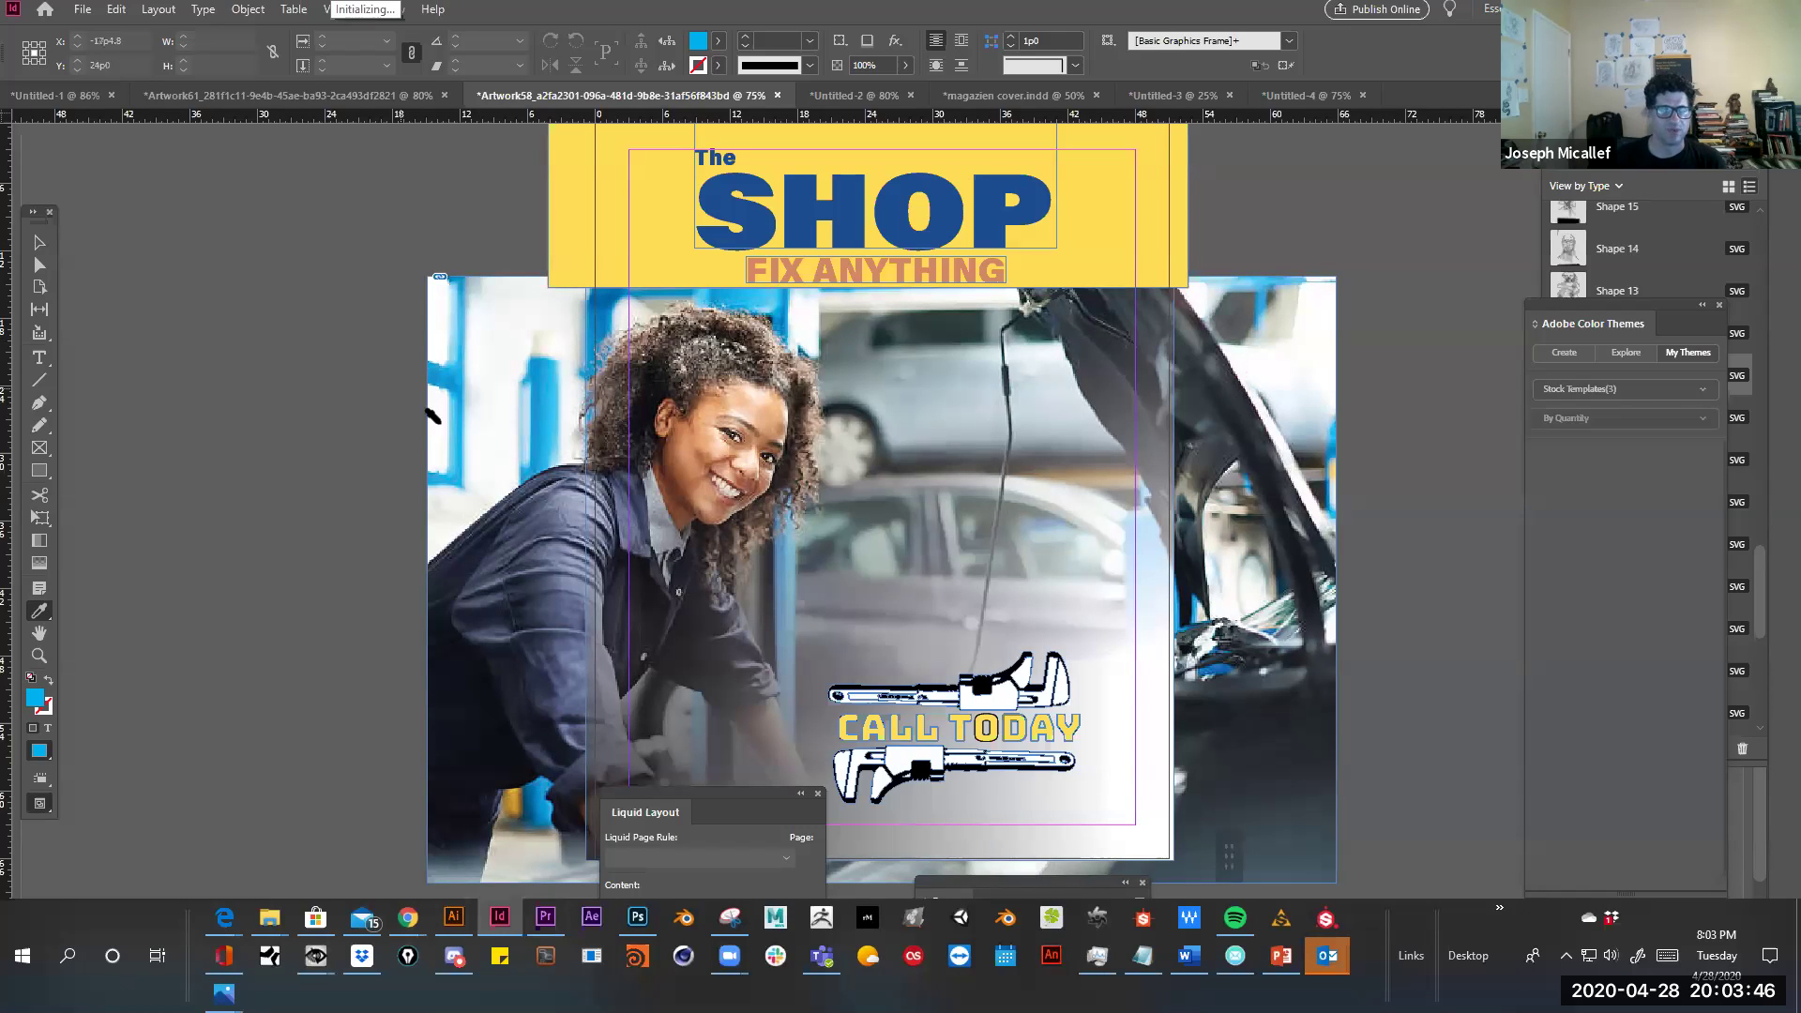
{"action": "left_click", "coordinate": [550, 202]}
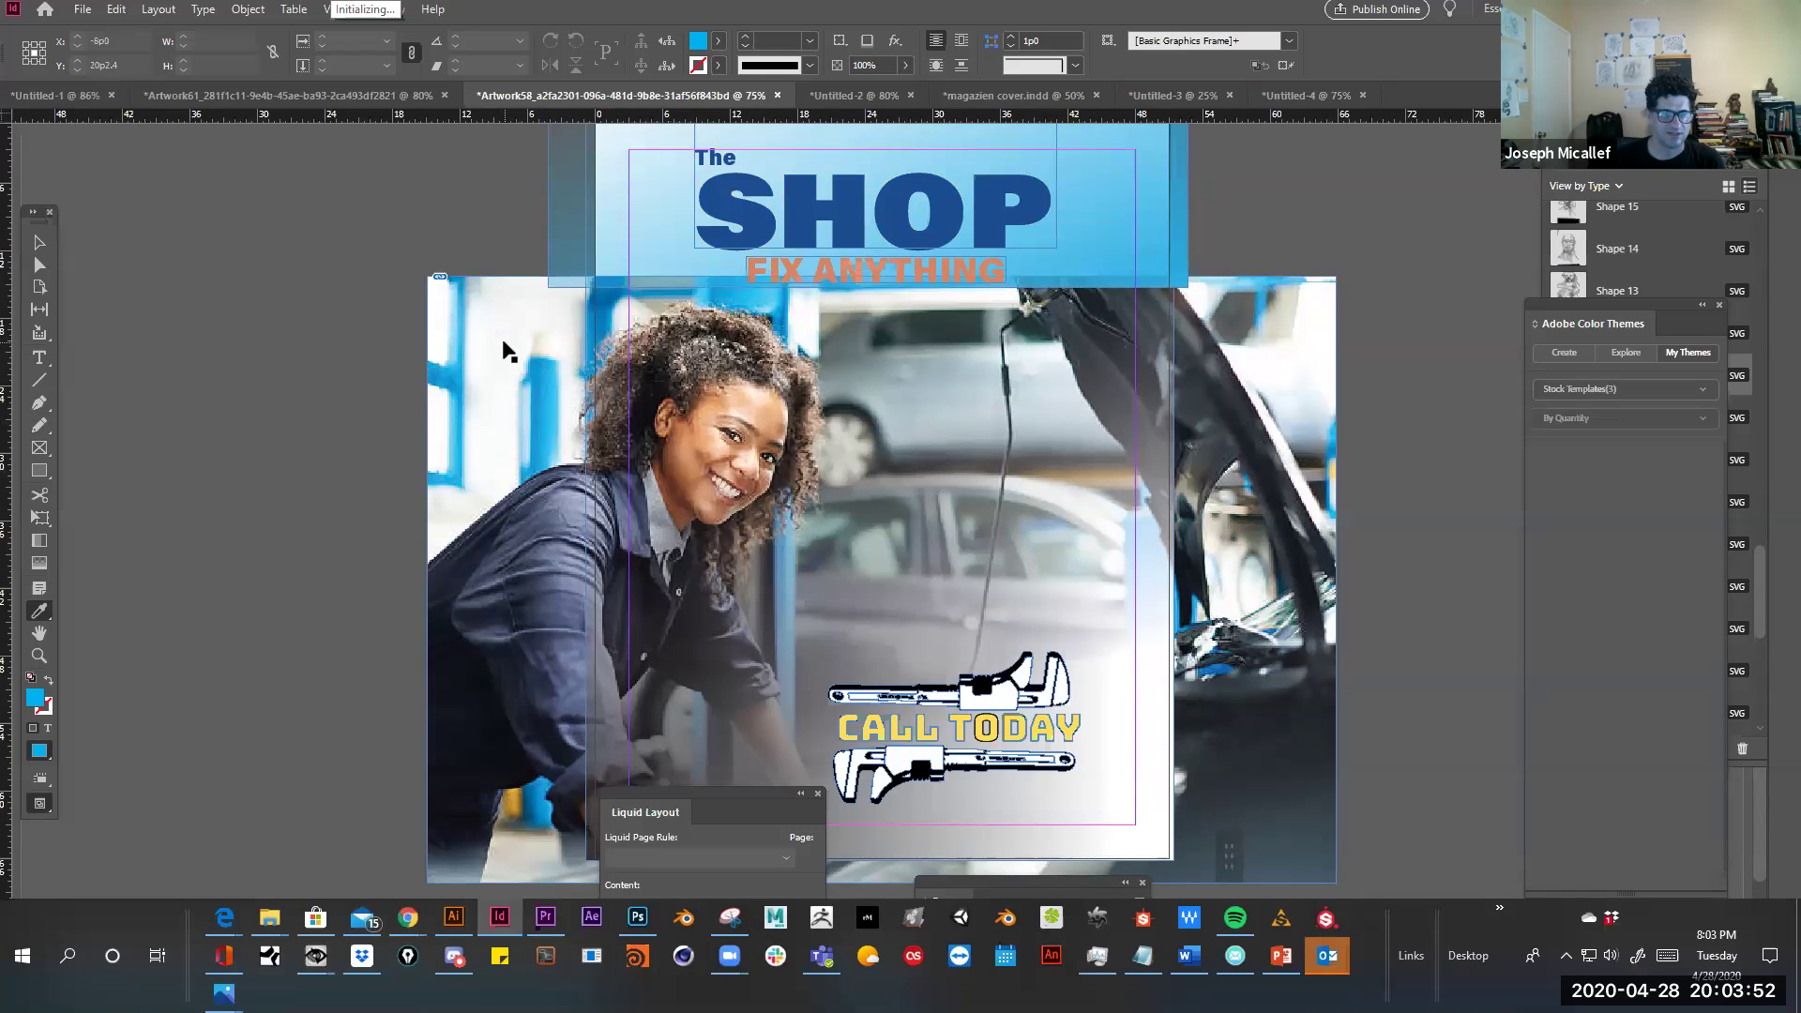
{"action": "key", "text": "ctrl+z"}
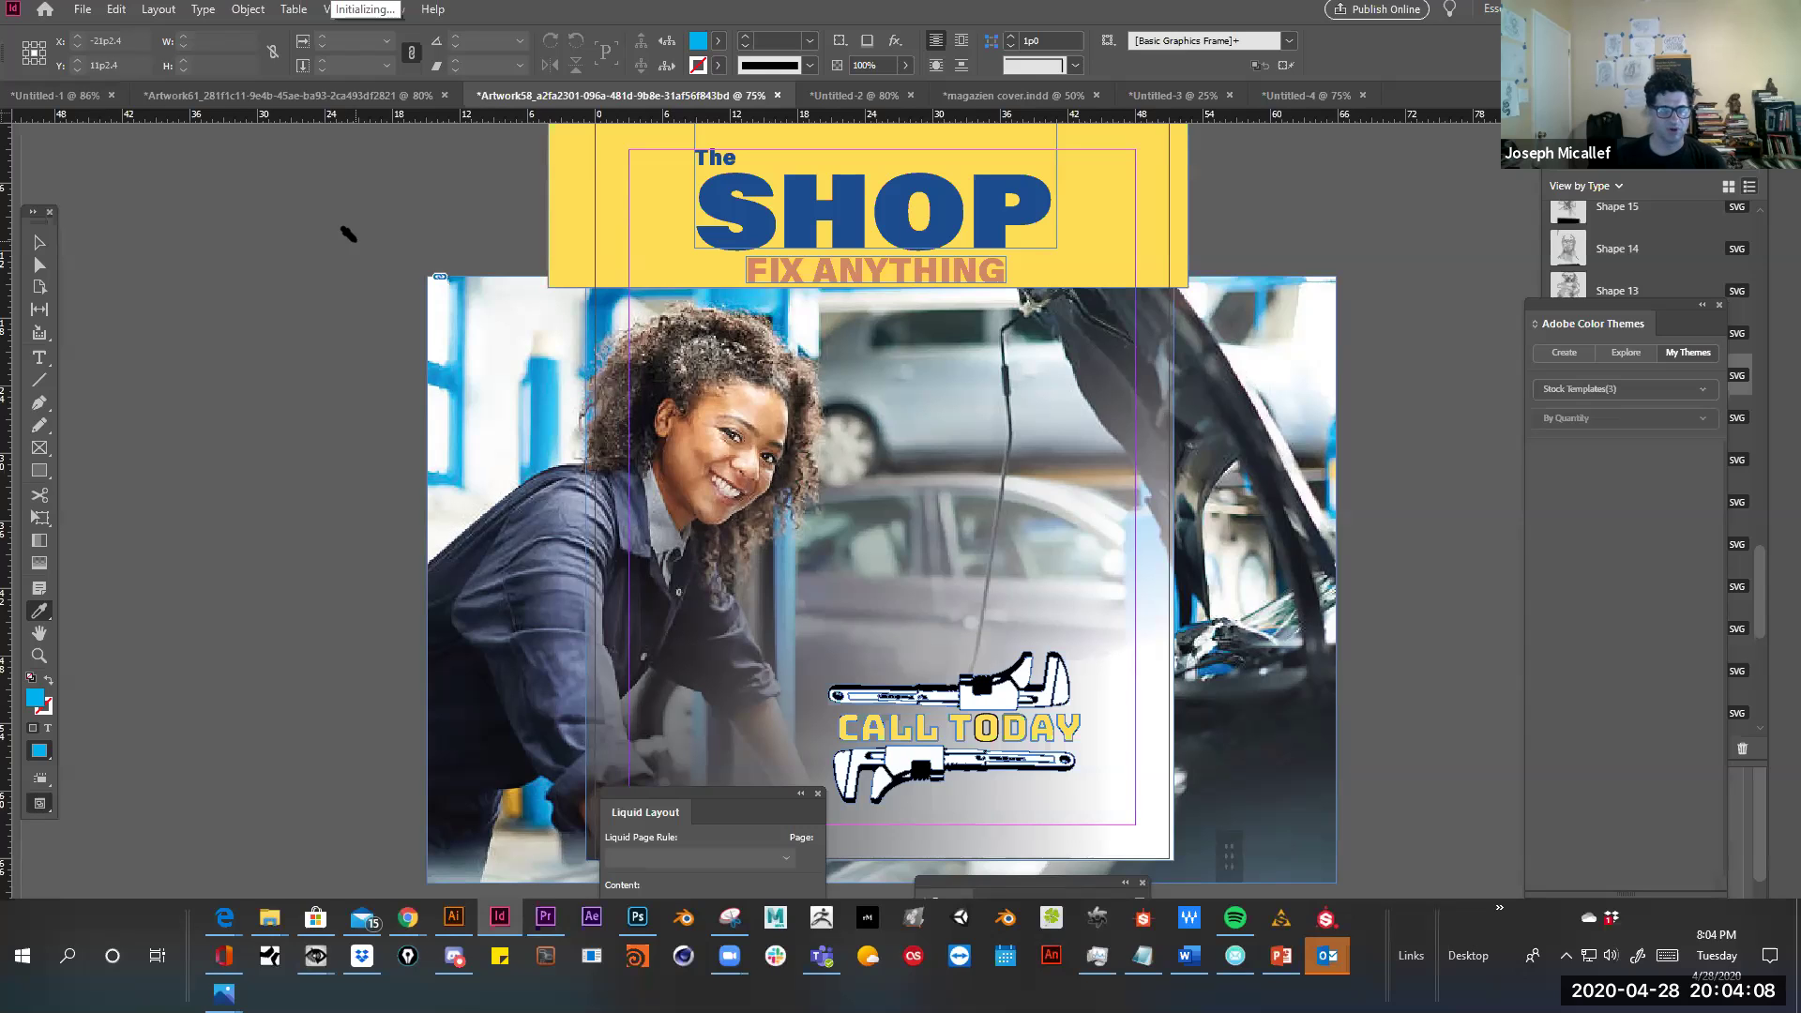
Resample the Eyedropper's colour from the woman's navy jacket in the photo
{"action": "key", "text": "alt"}
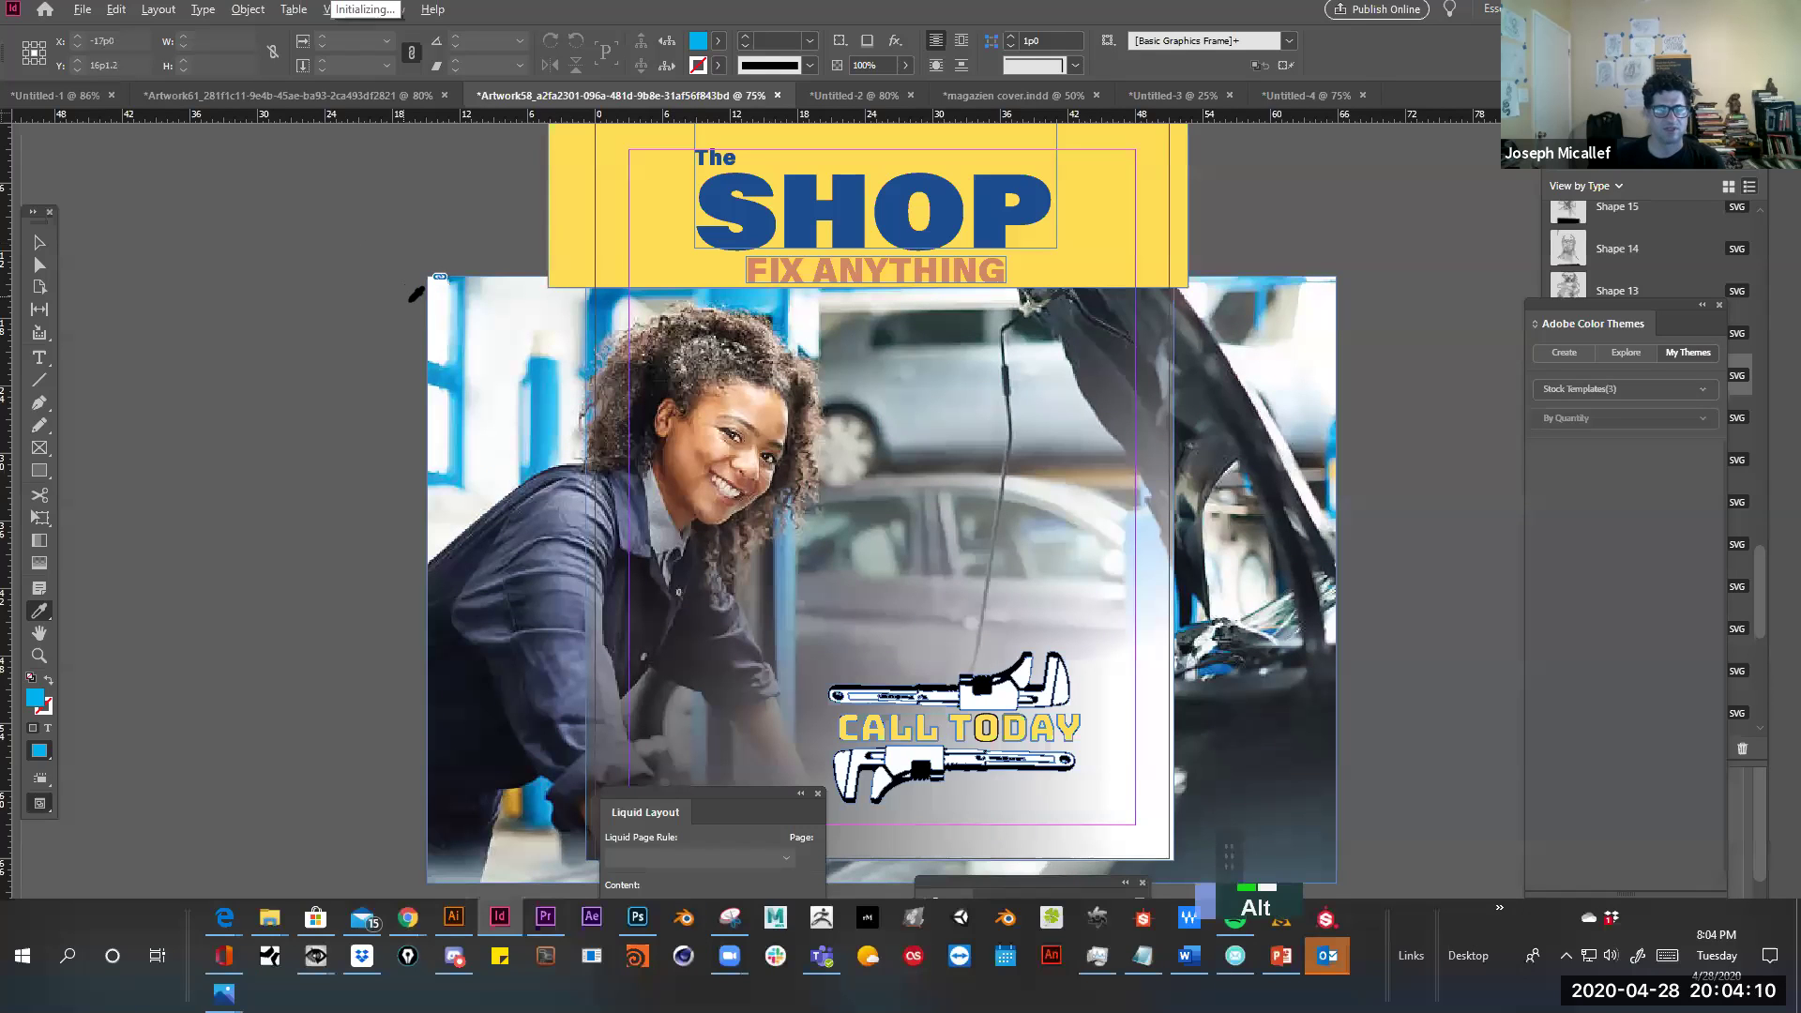
{"action": "key", "text": "alt"}
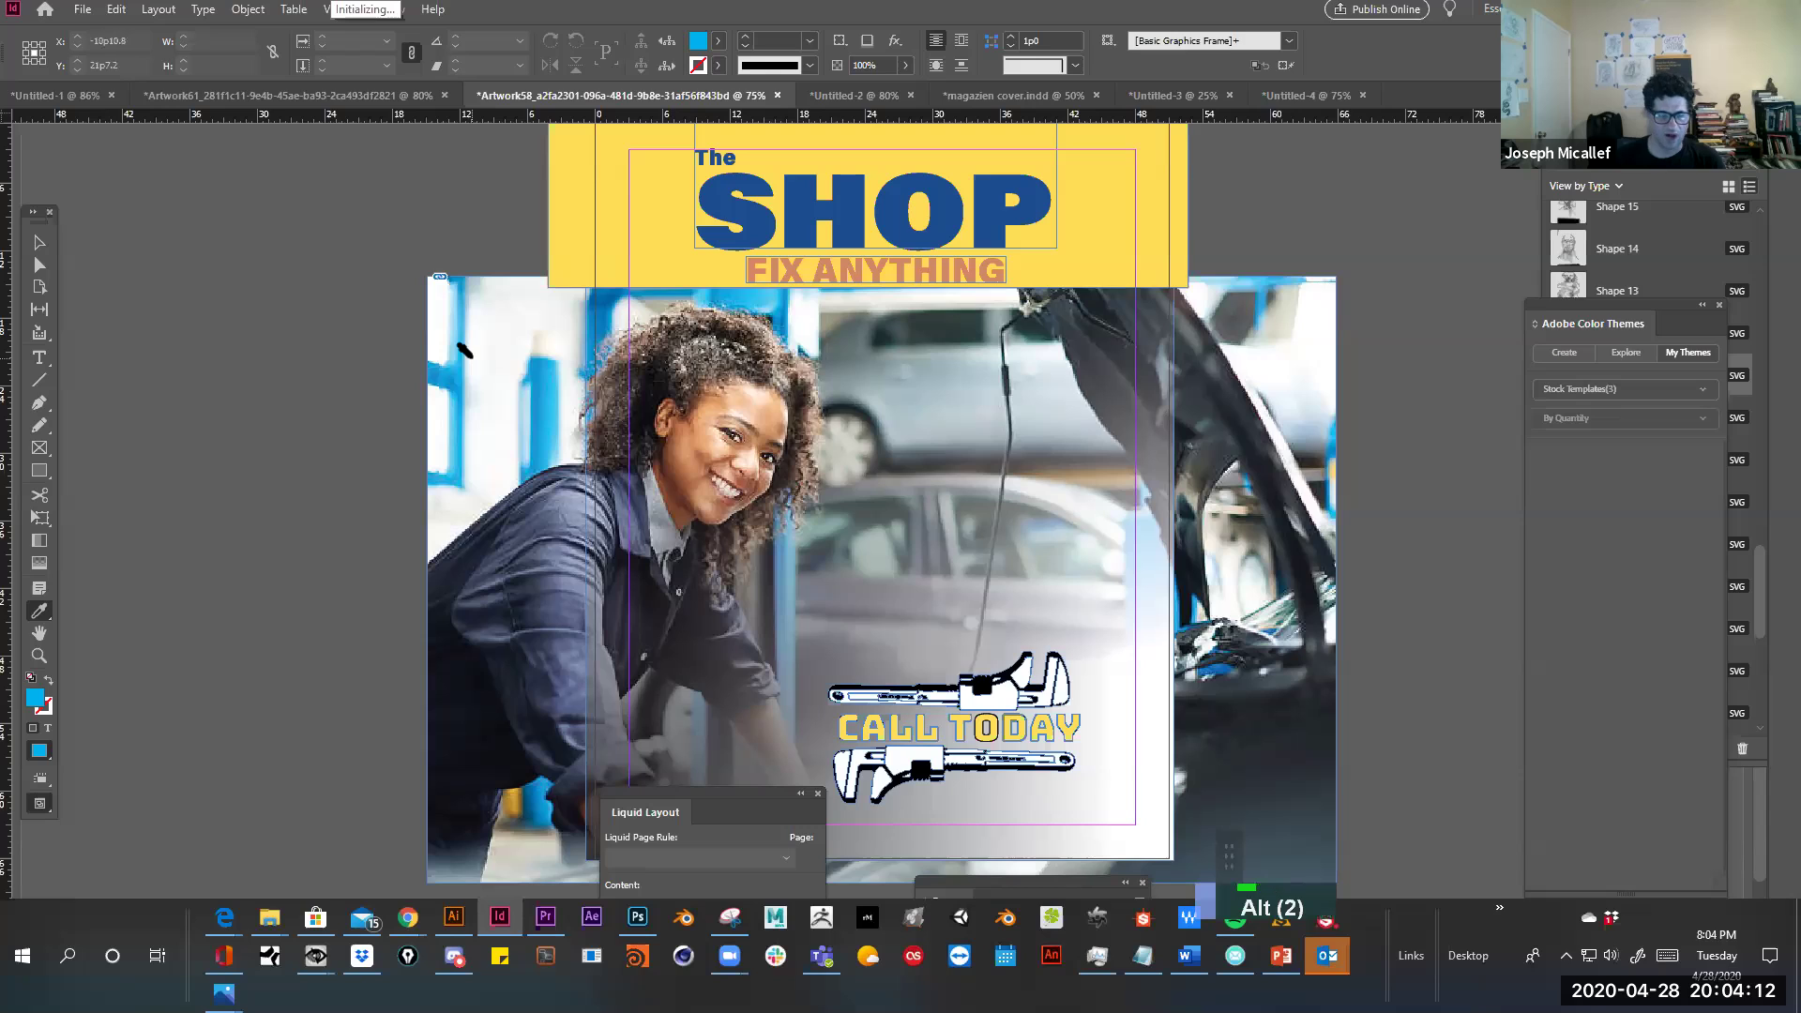
{"action": "key", "text": "alt"}
{"action": "key", "text": "alt"}
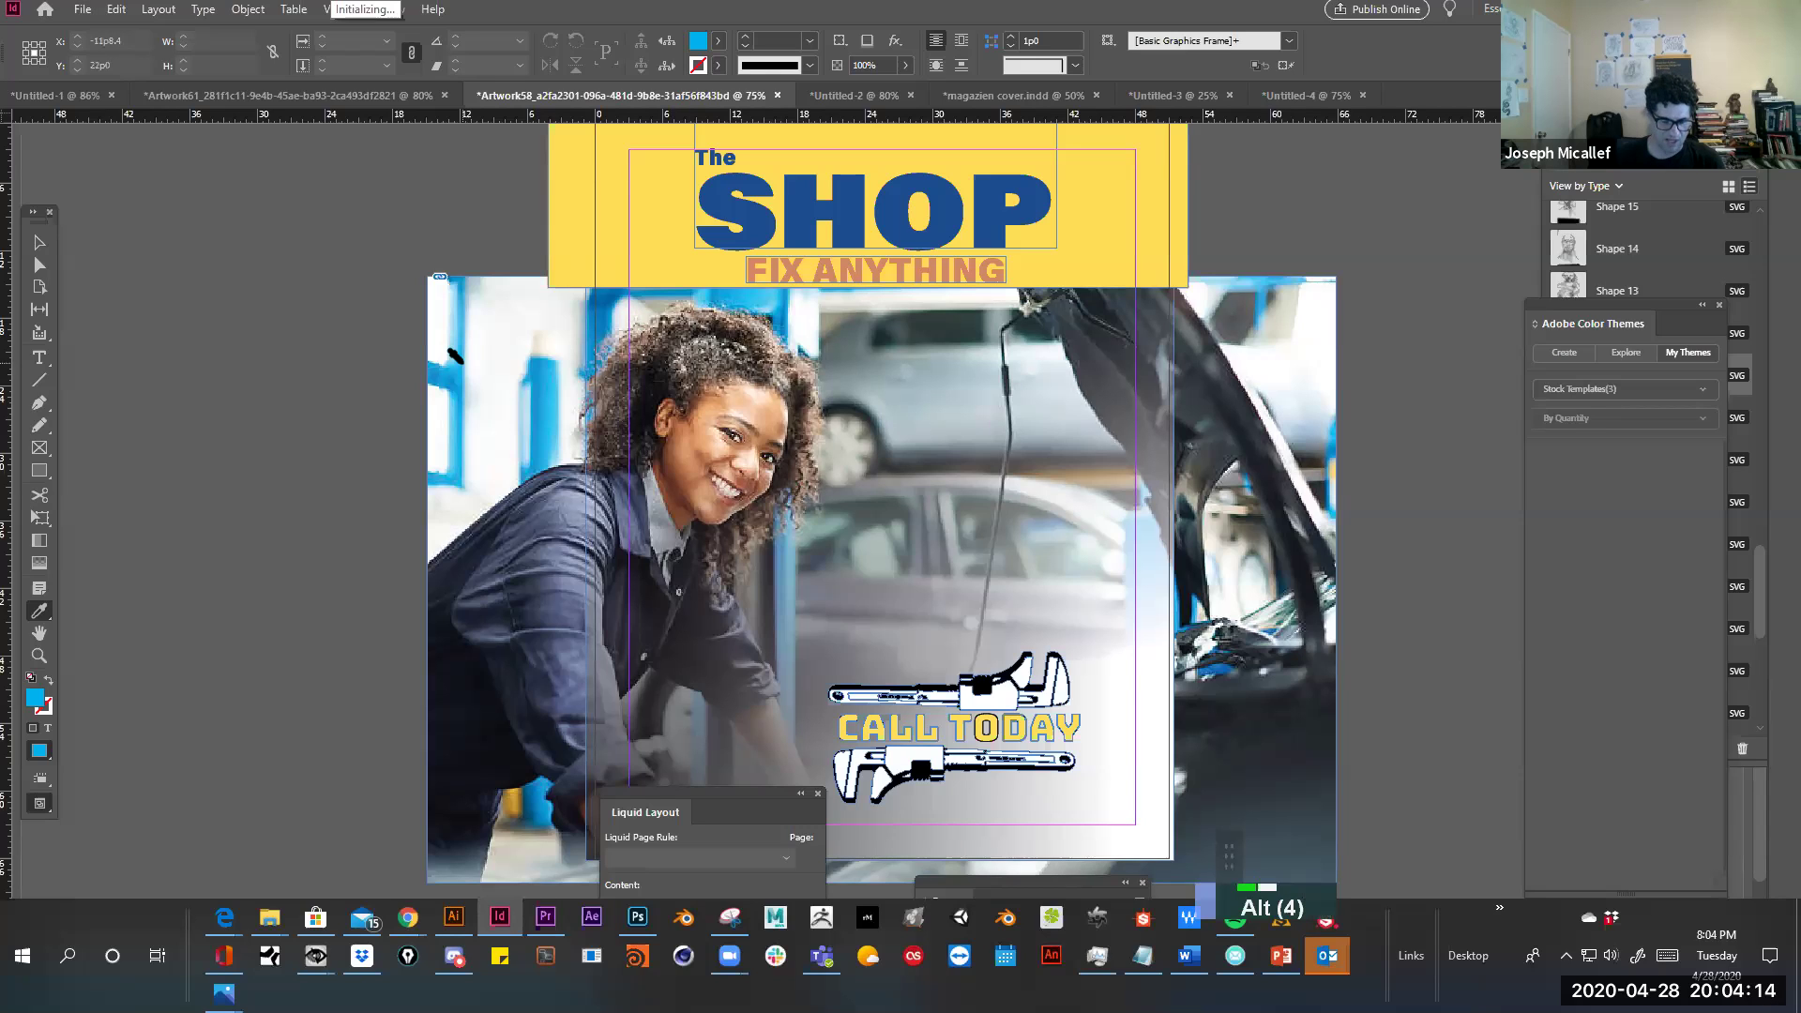
{"action": "key", "text": "alt"}
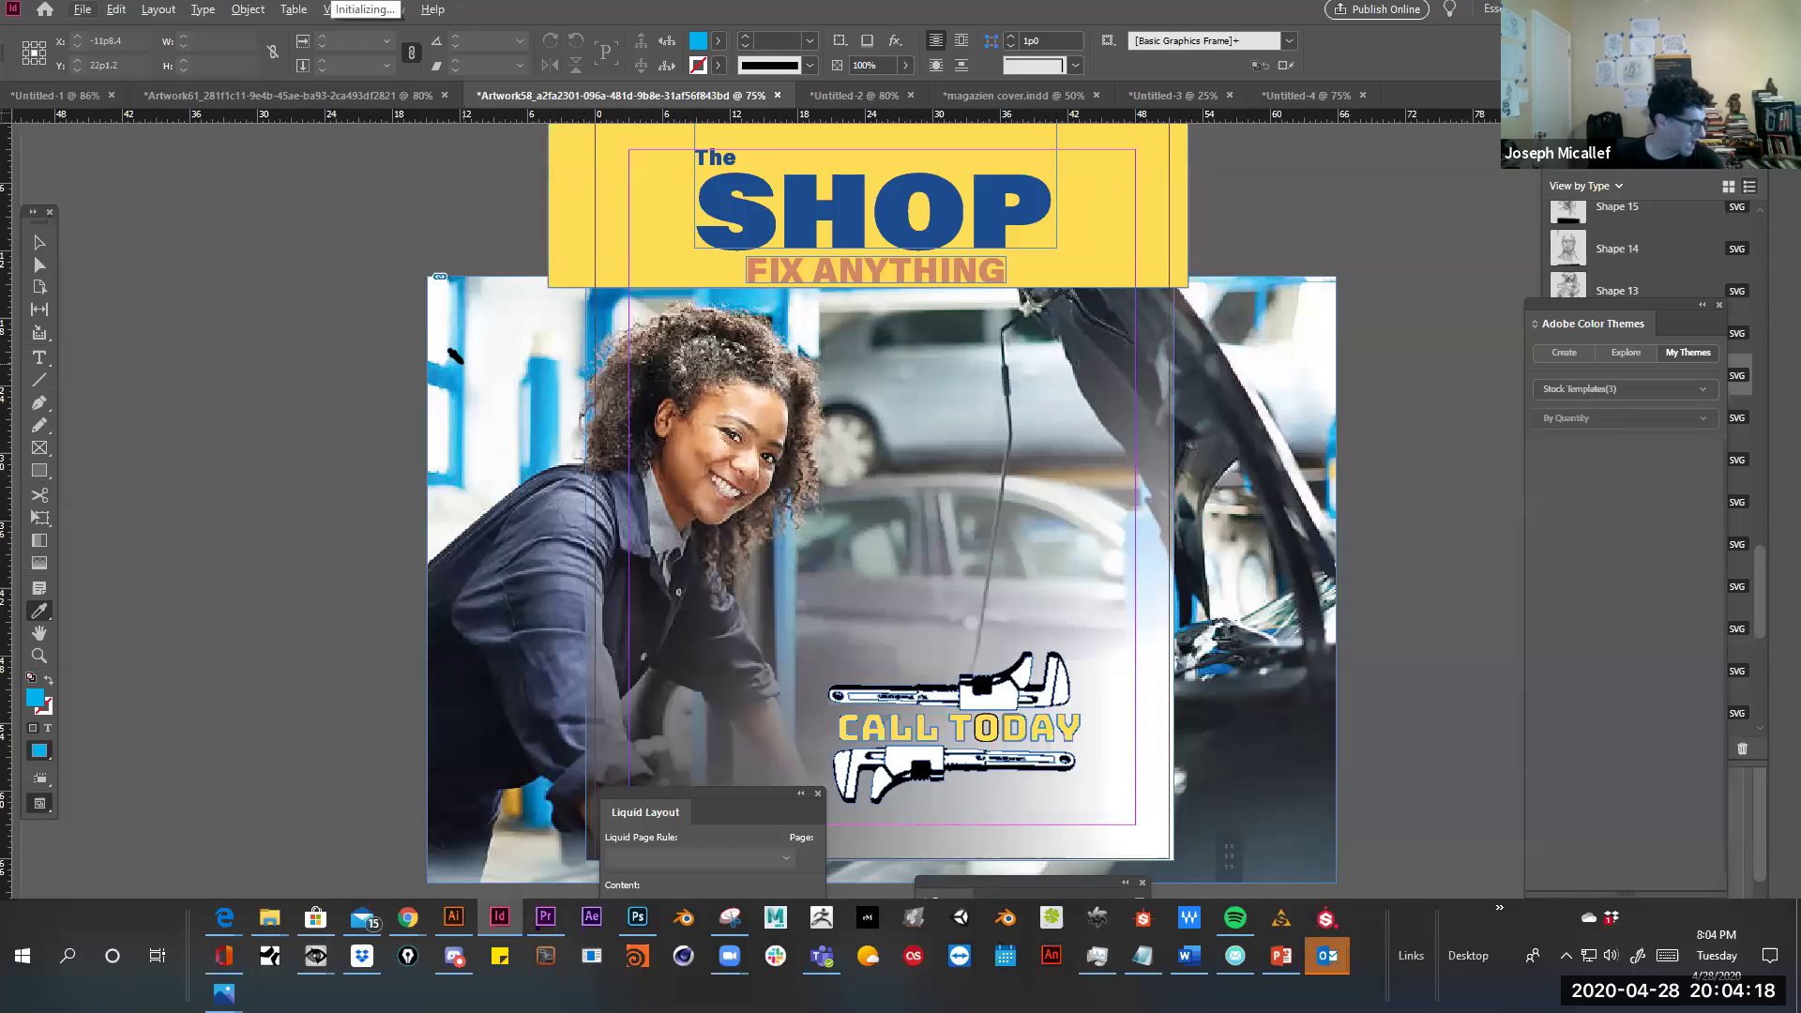
{"action": "key", "text": "alt"}
{"action": "key", "text": "alt"}
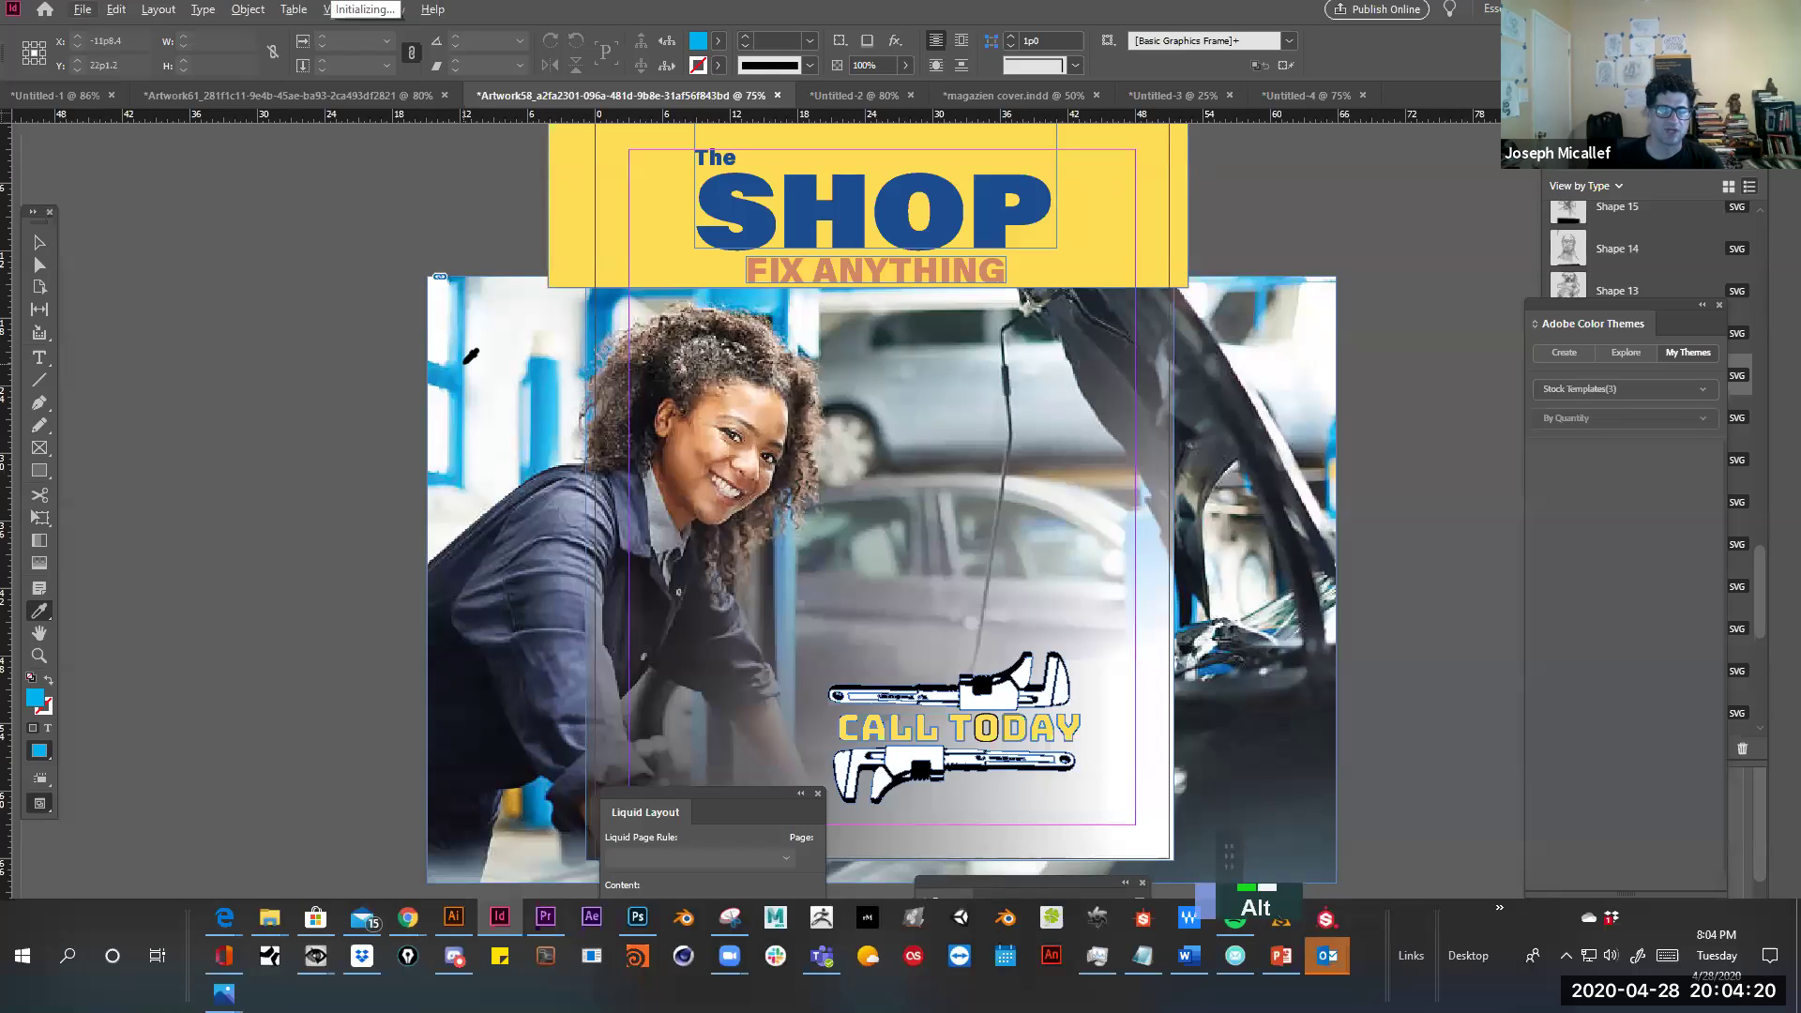
{"action": "left_click", "coordinate": [522, 569], "text": "alt"}
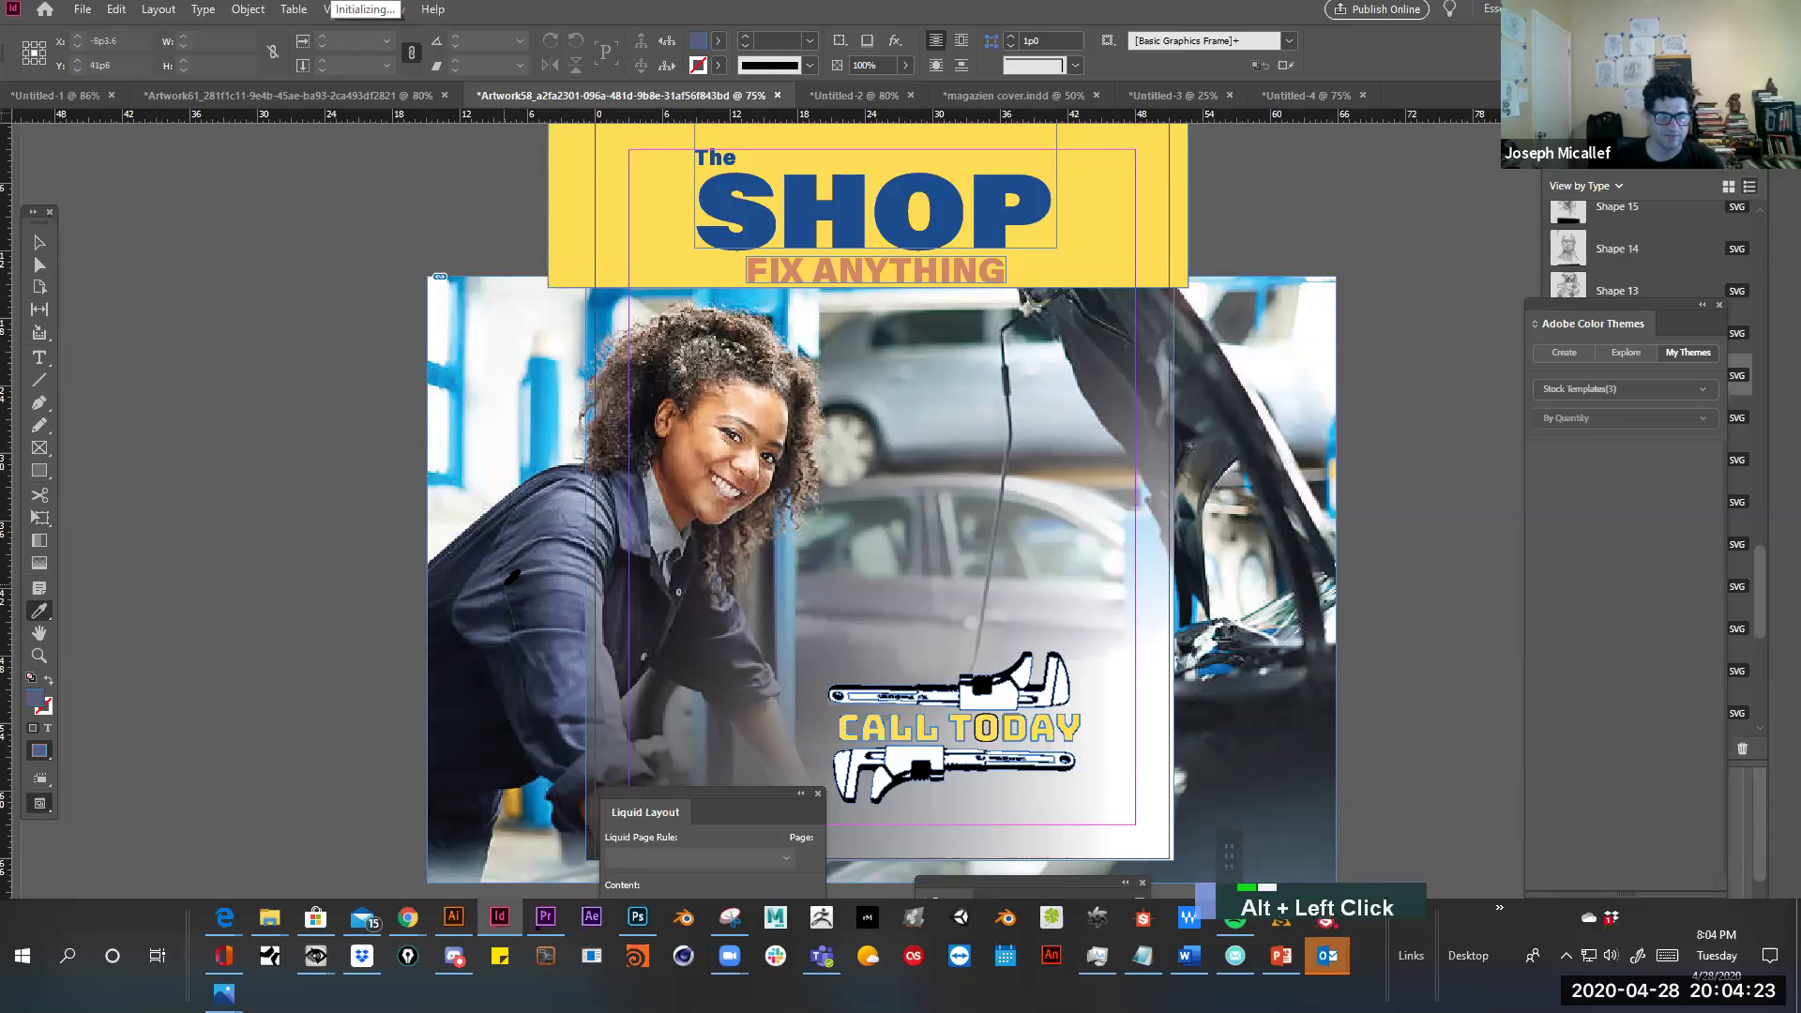
Try the sampled jacket blue as the fill of the yellow banner, and undo it
{"action": "left_click", "coordinate": [557, 241]}
{"action": "key", "text": "alt+z"}
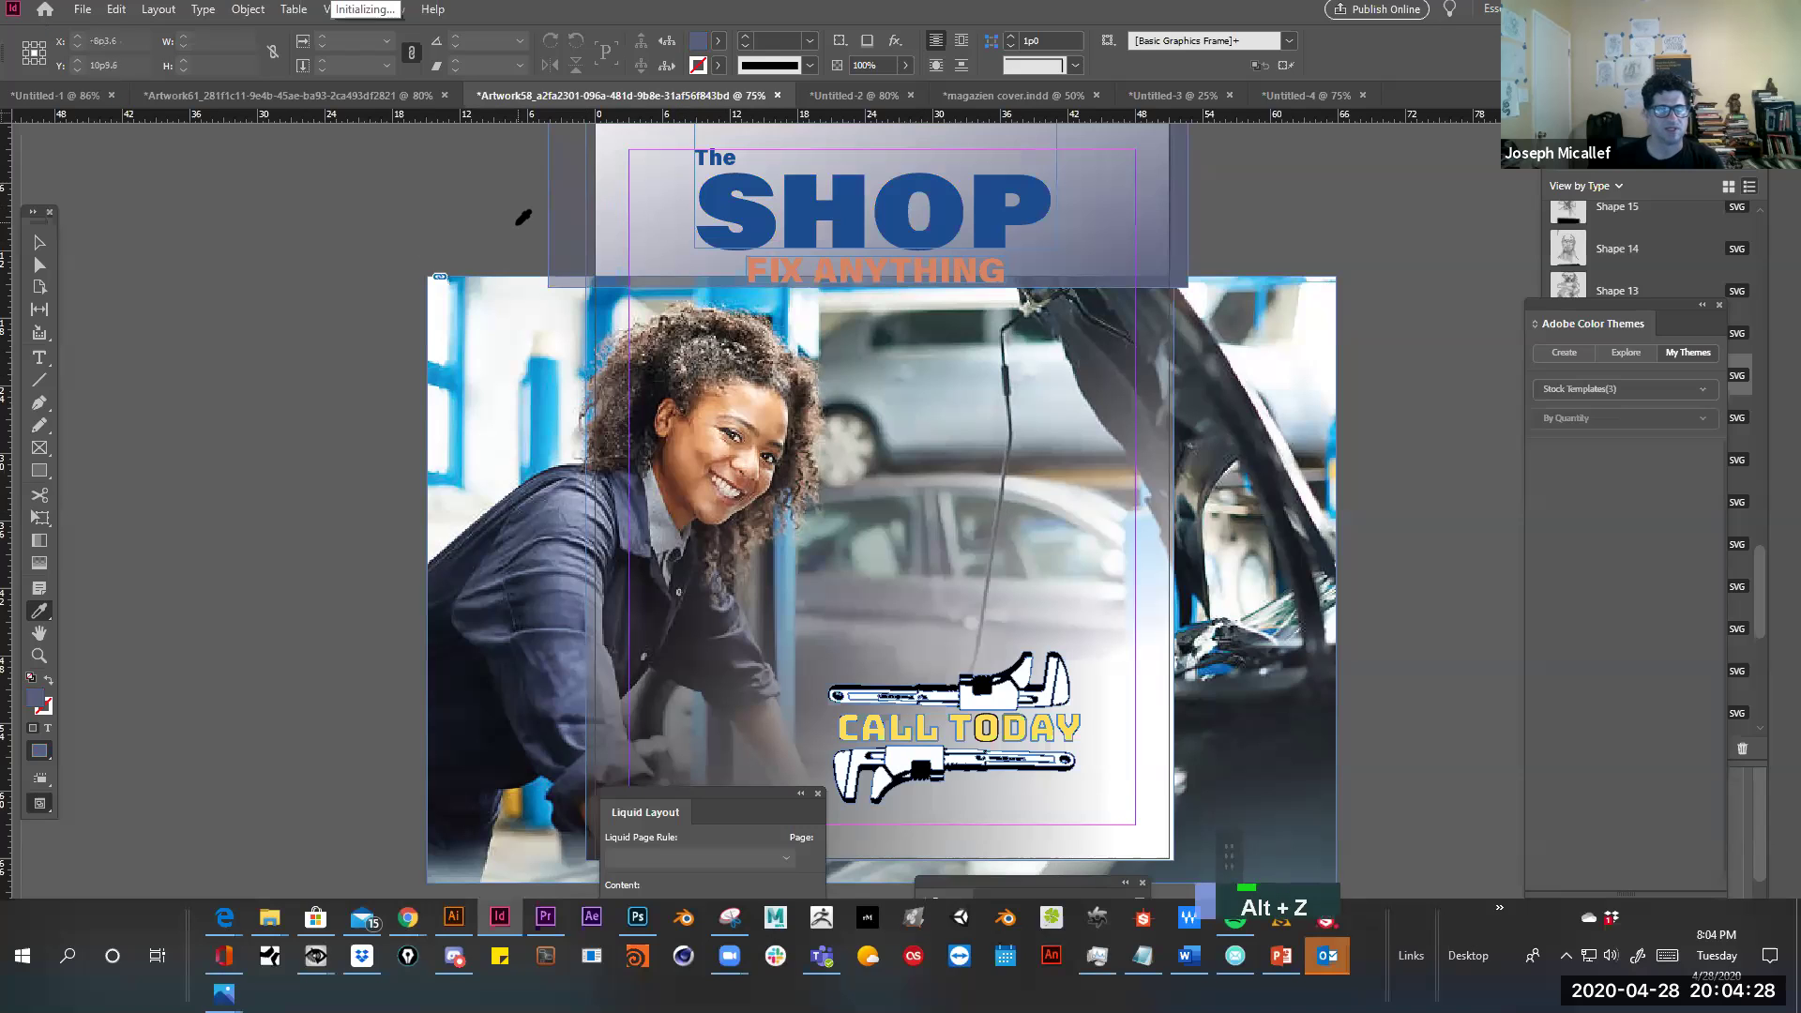
{"action": "key", "text": "ctrl+z"}
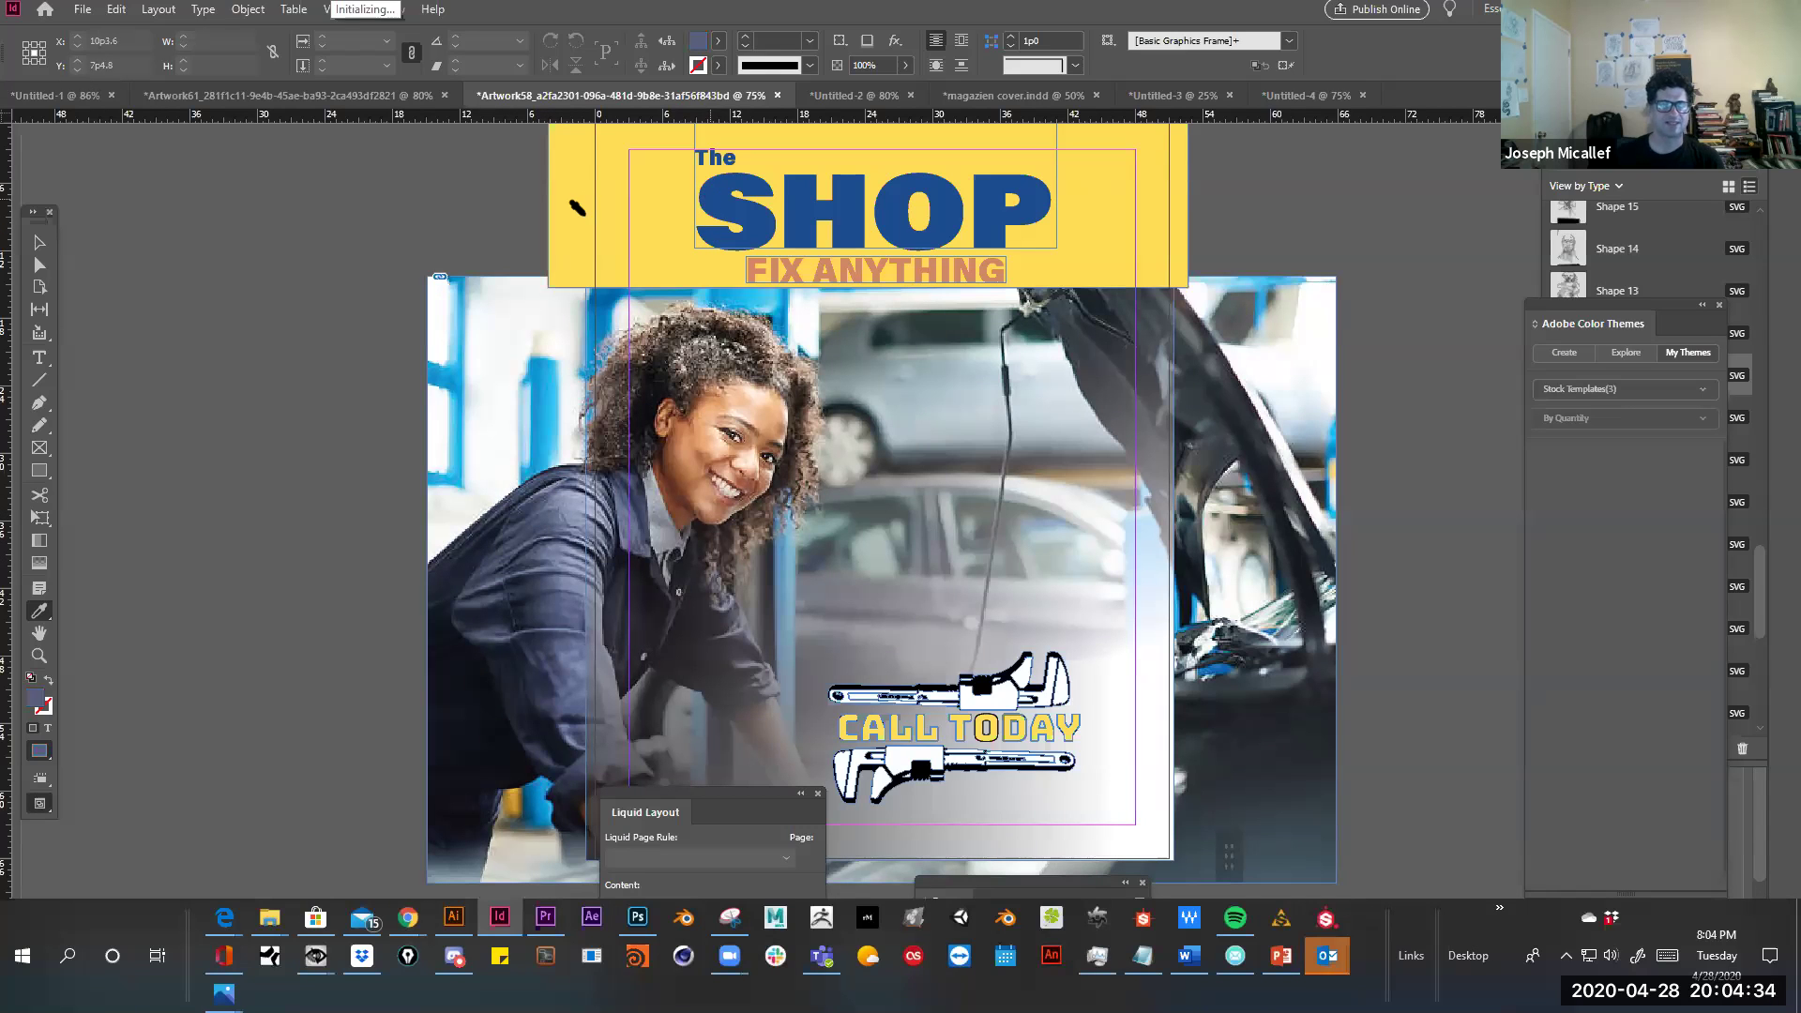
Recolour the SHOP headline with the sampled jacket blue, undoing any stray fill on the banner behind it
{"action": "left_click_drag", "start_coordinate": [696, 202], "coordinate": [1053, 240]}
{"action": "left_click", "coordinate": [1053, 240]}
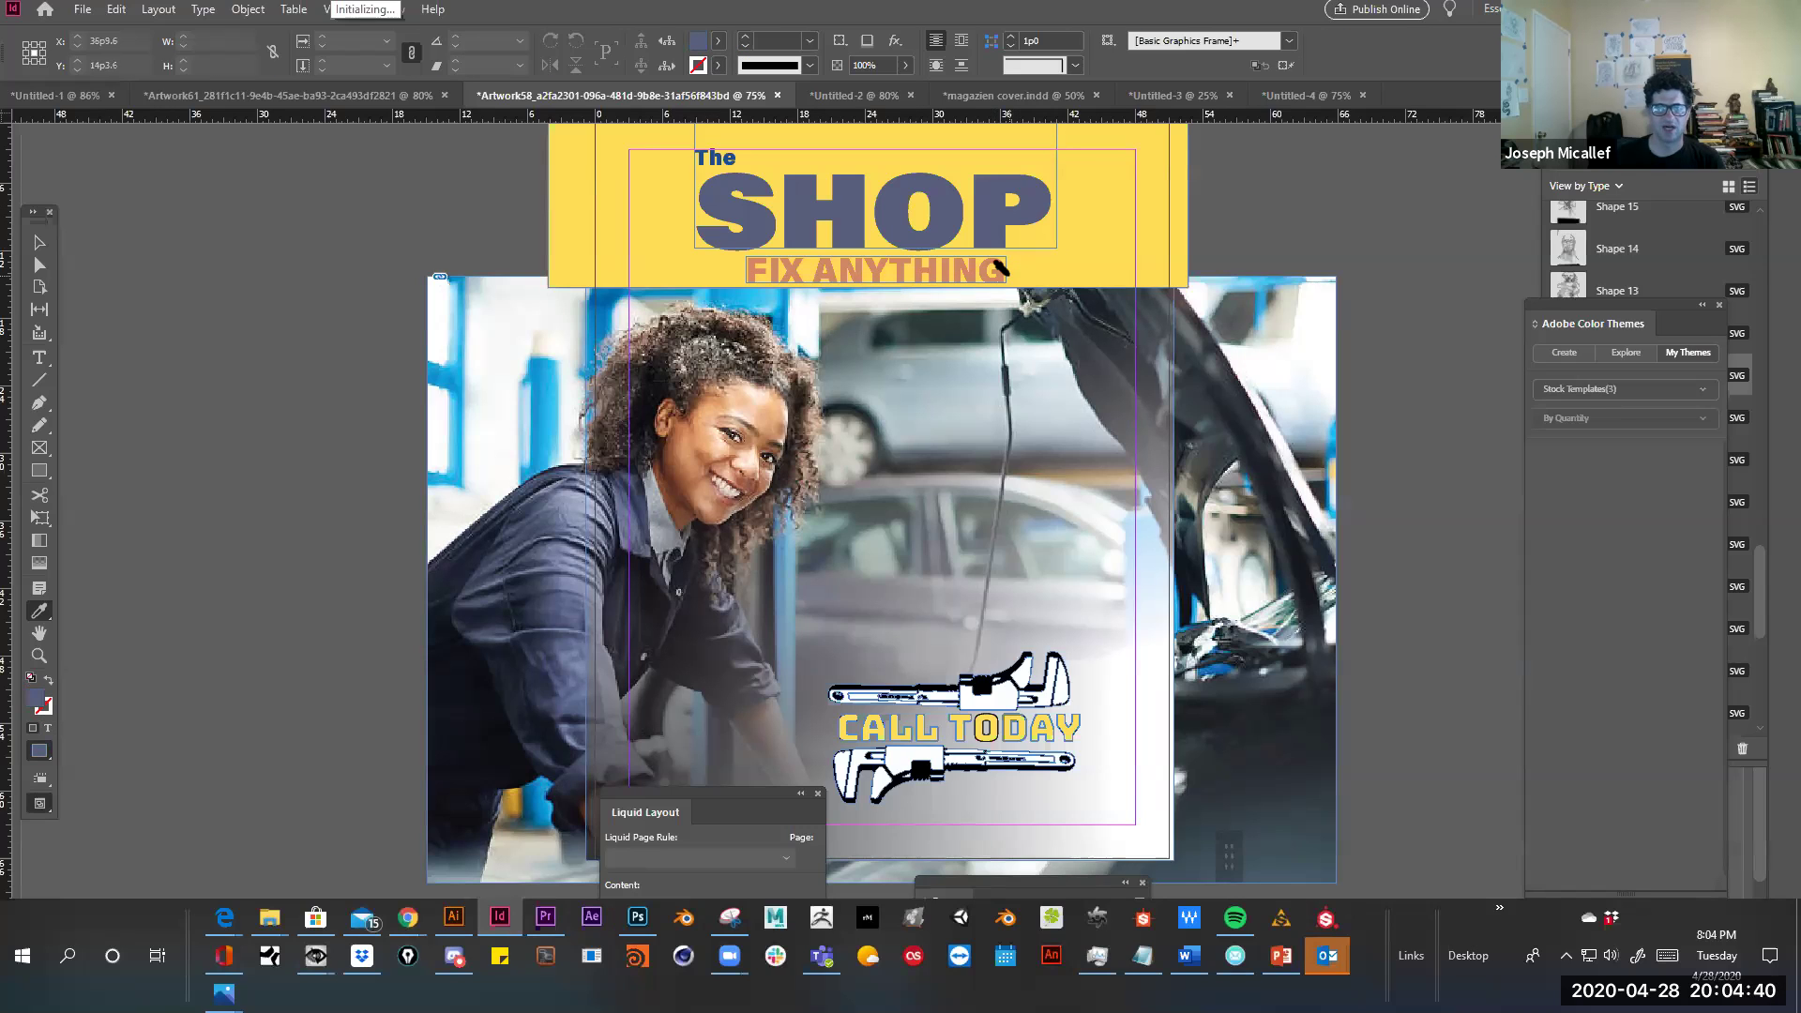
{"action": "left_click", "coordinate": [742, 264]}
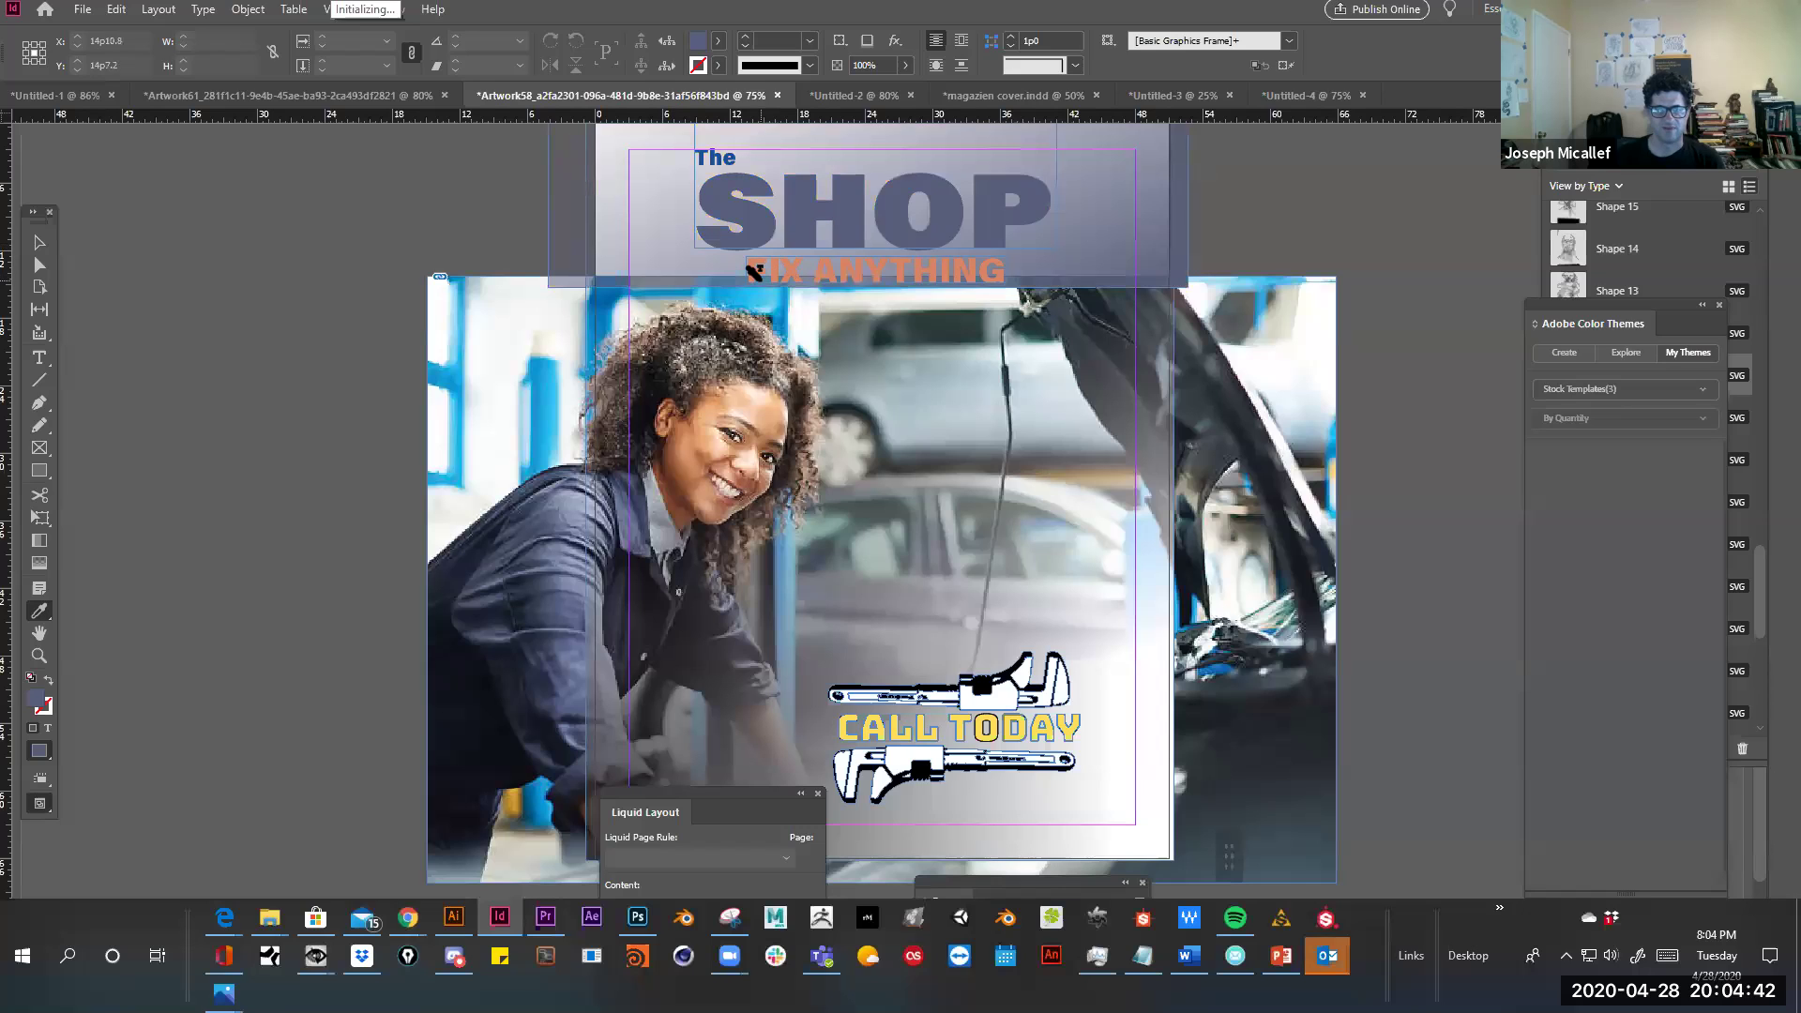
{"action": "key", "text": "ctrl+z"}
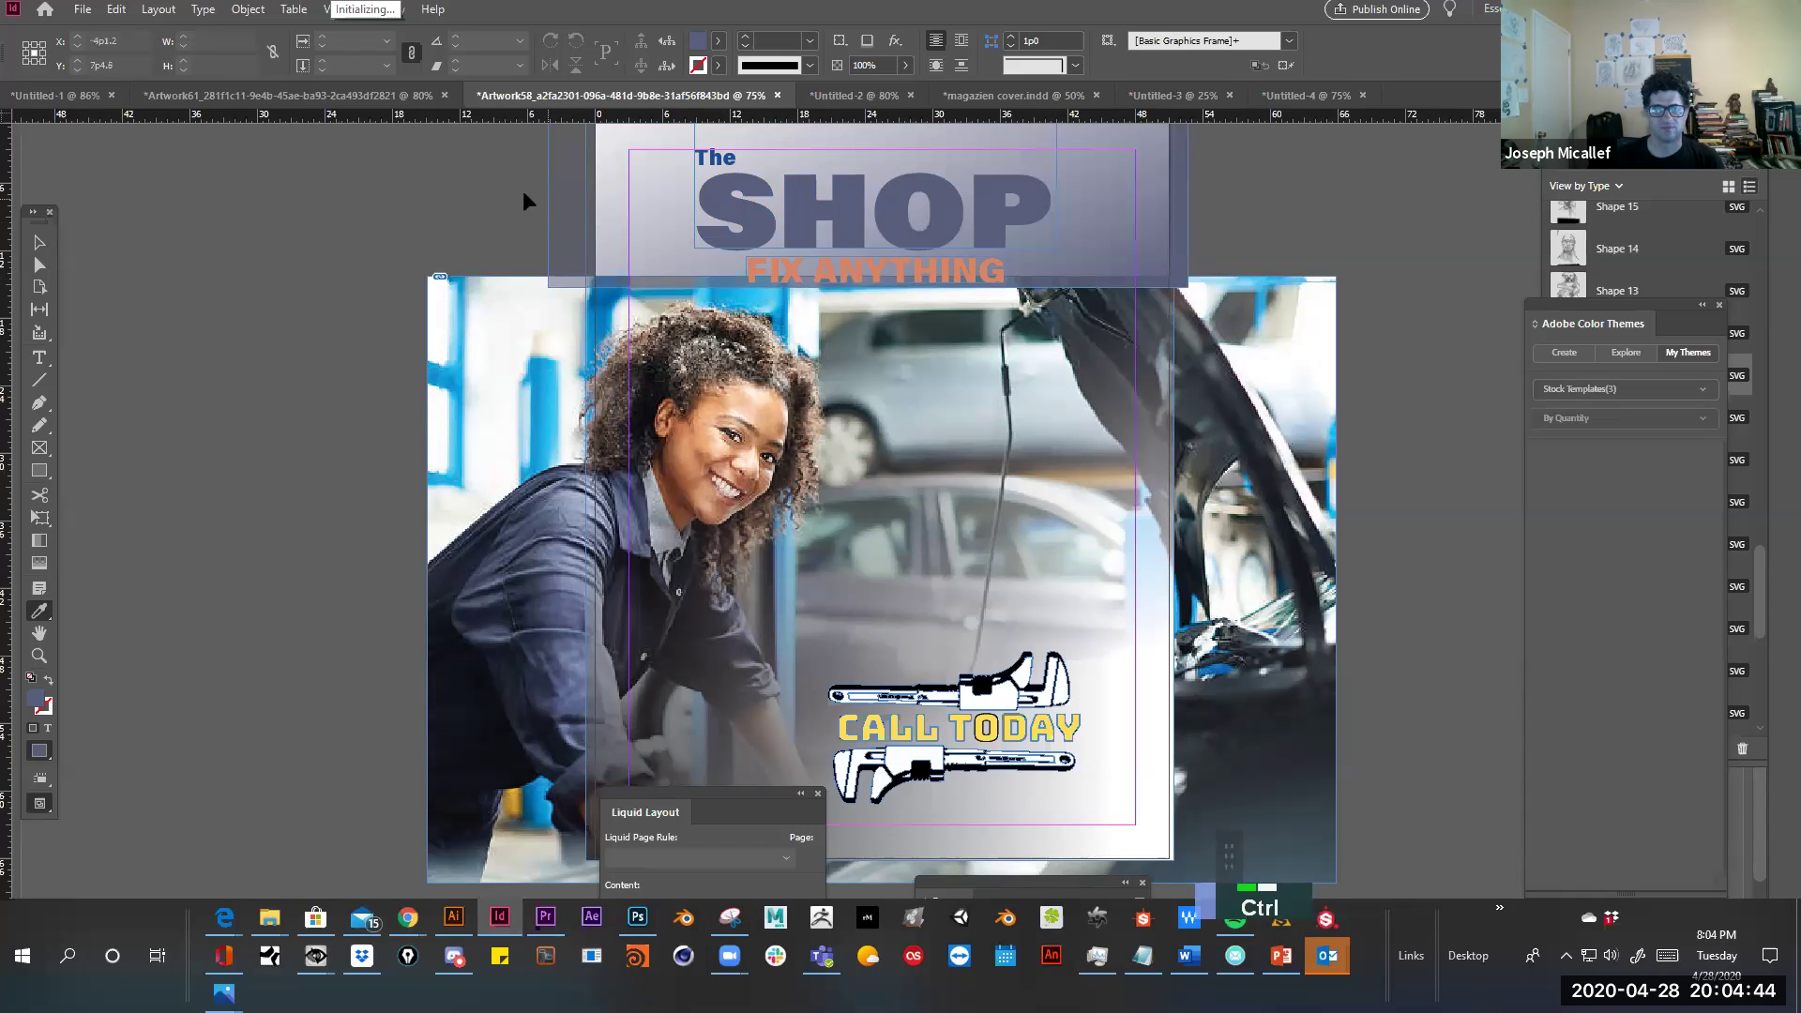
{"action": "key", "text": "ctrl+z"}
Recolour all letters of the FIX ANYTHING line with the sampled jacket blue
{"action": "left_click_drag", "start_coordinate": [767, 272], "coordinate": [1007, 272]}
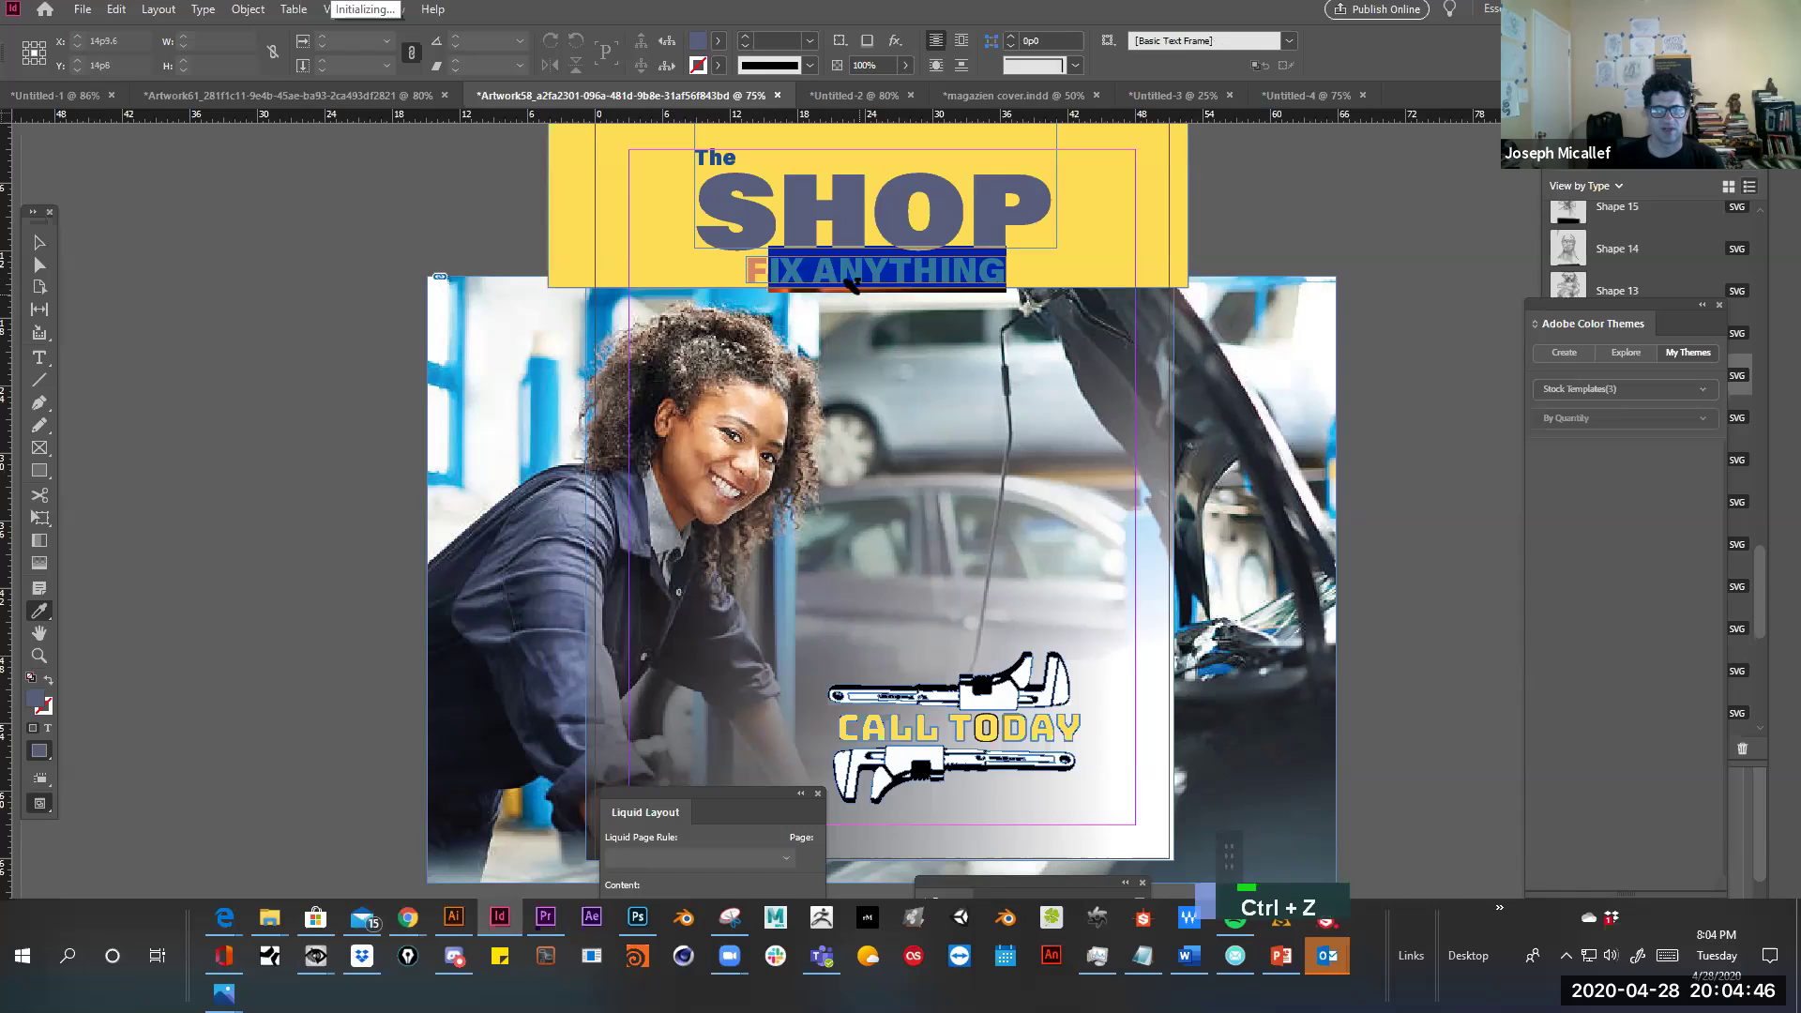
{"action": "left_click", "coordinate": [849, 279]}
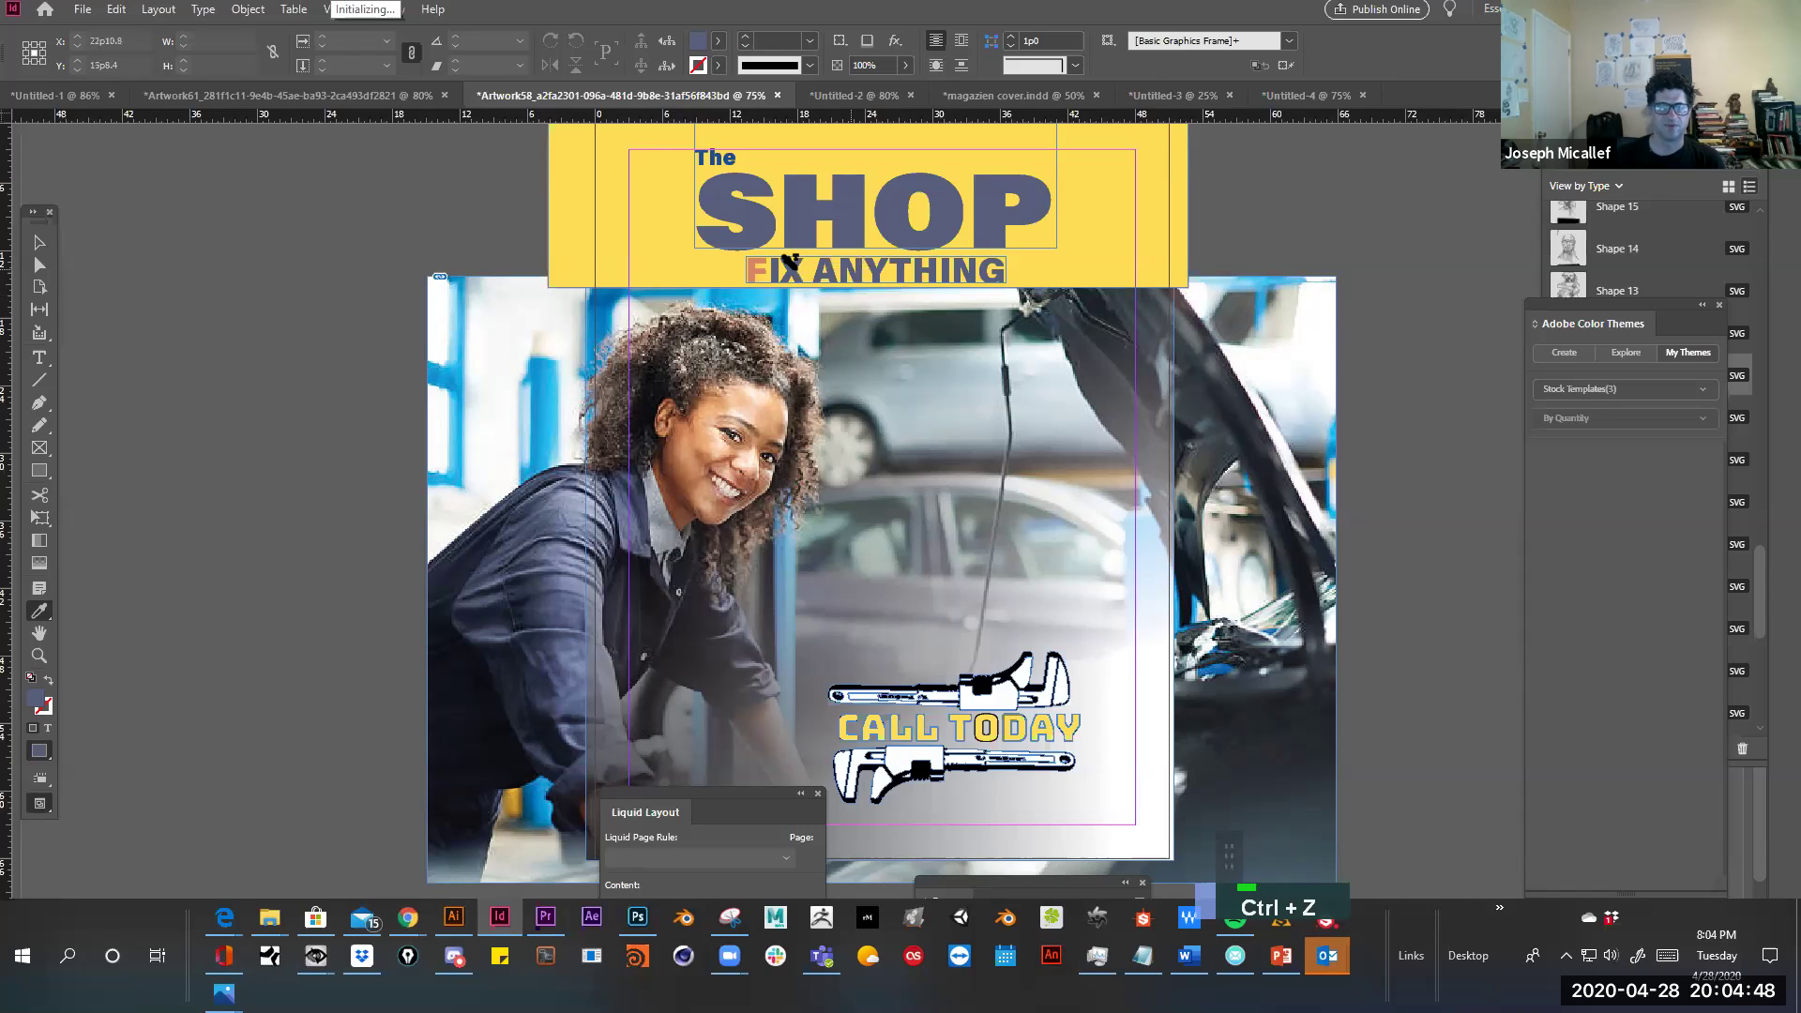
{"action": "left_click", "coordinate": [756, 269]}
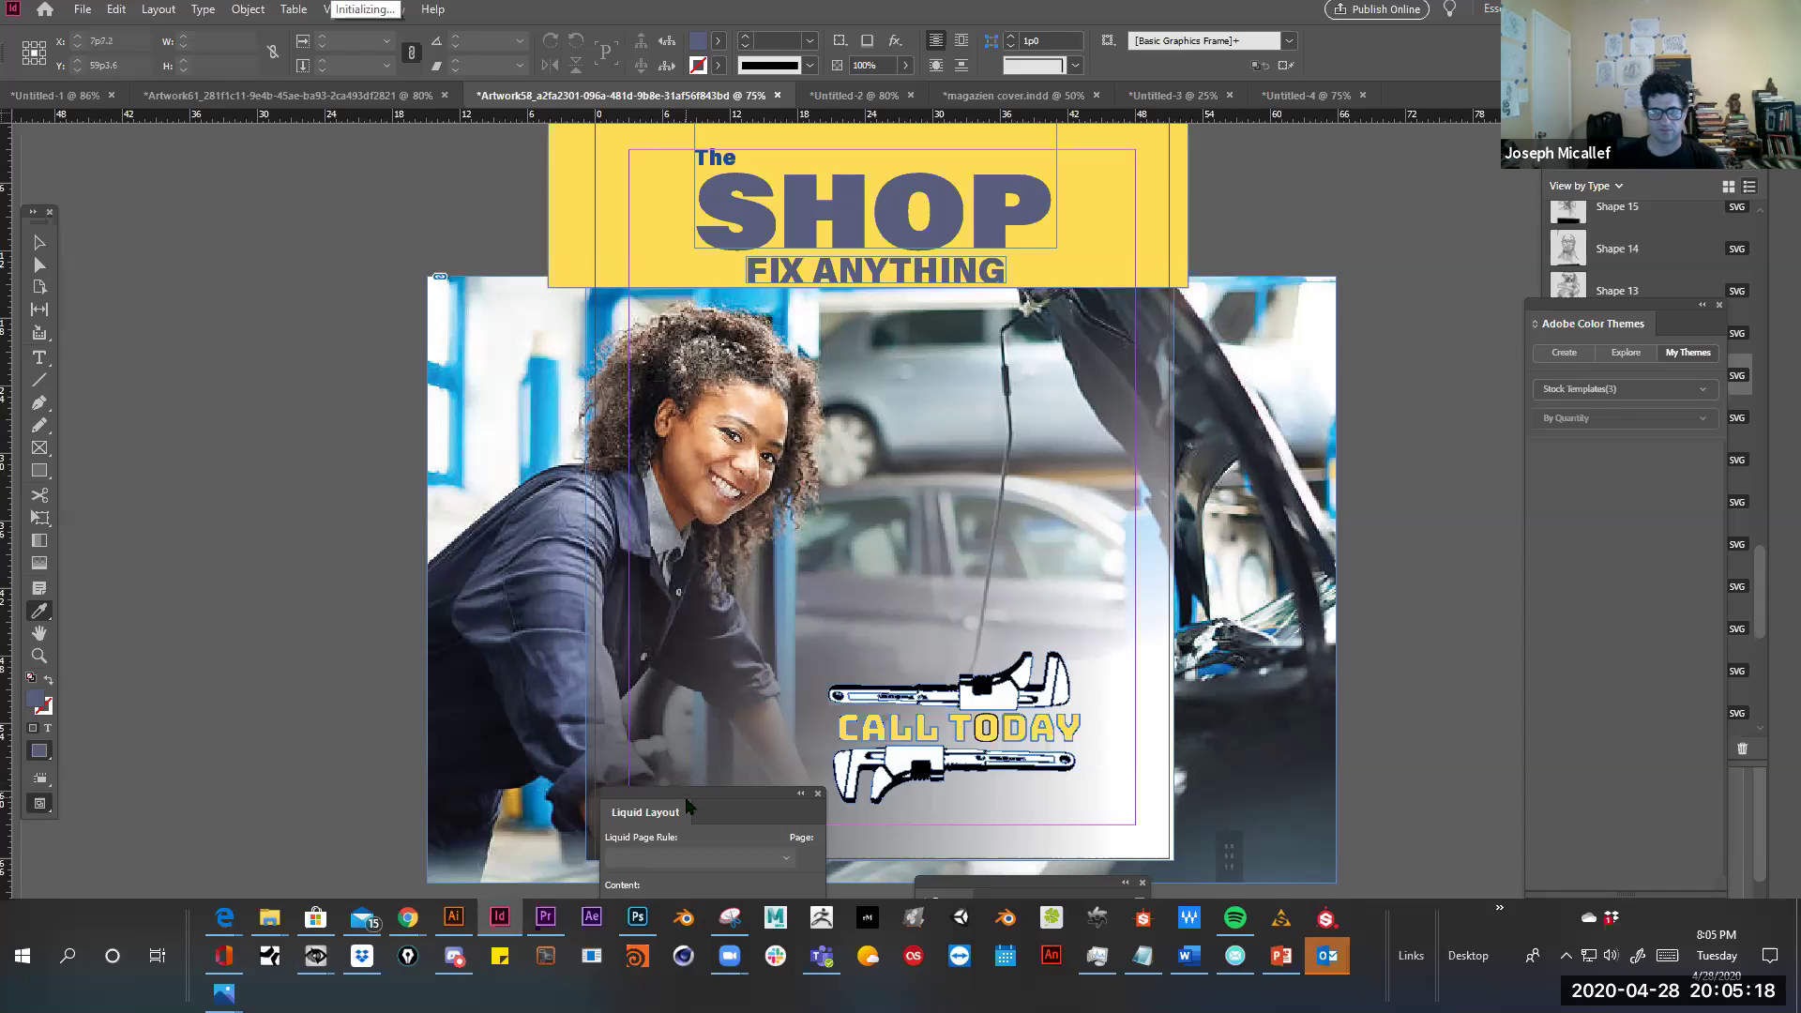
Resample the Eyedropper with a salmon tone from the photo's lower edge and recolour the SHOP headline with it
{"action": "left_click_drag", "start_coordinate": [685, 797], "coordinate": [230, 523]}
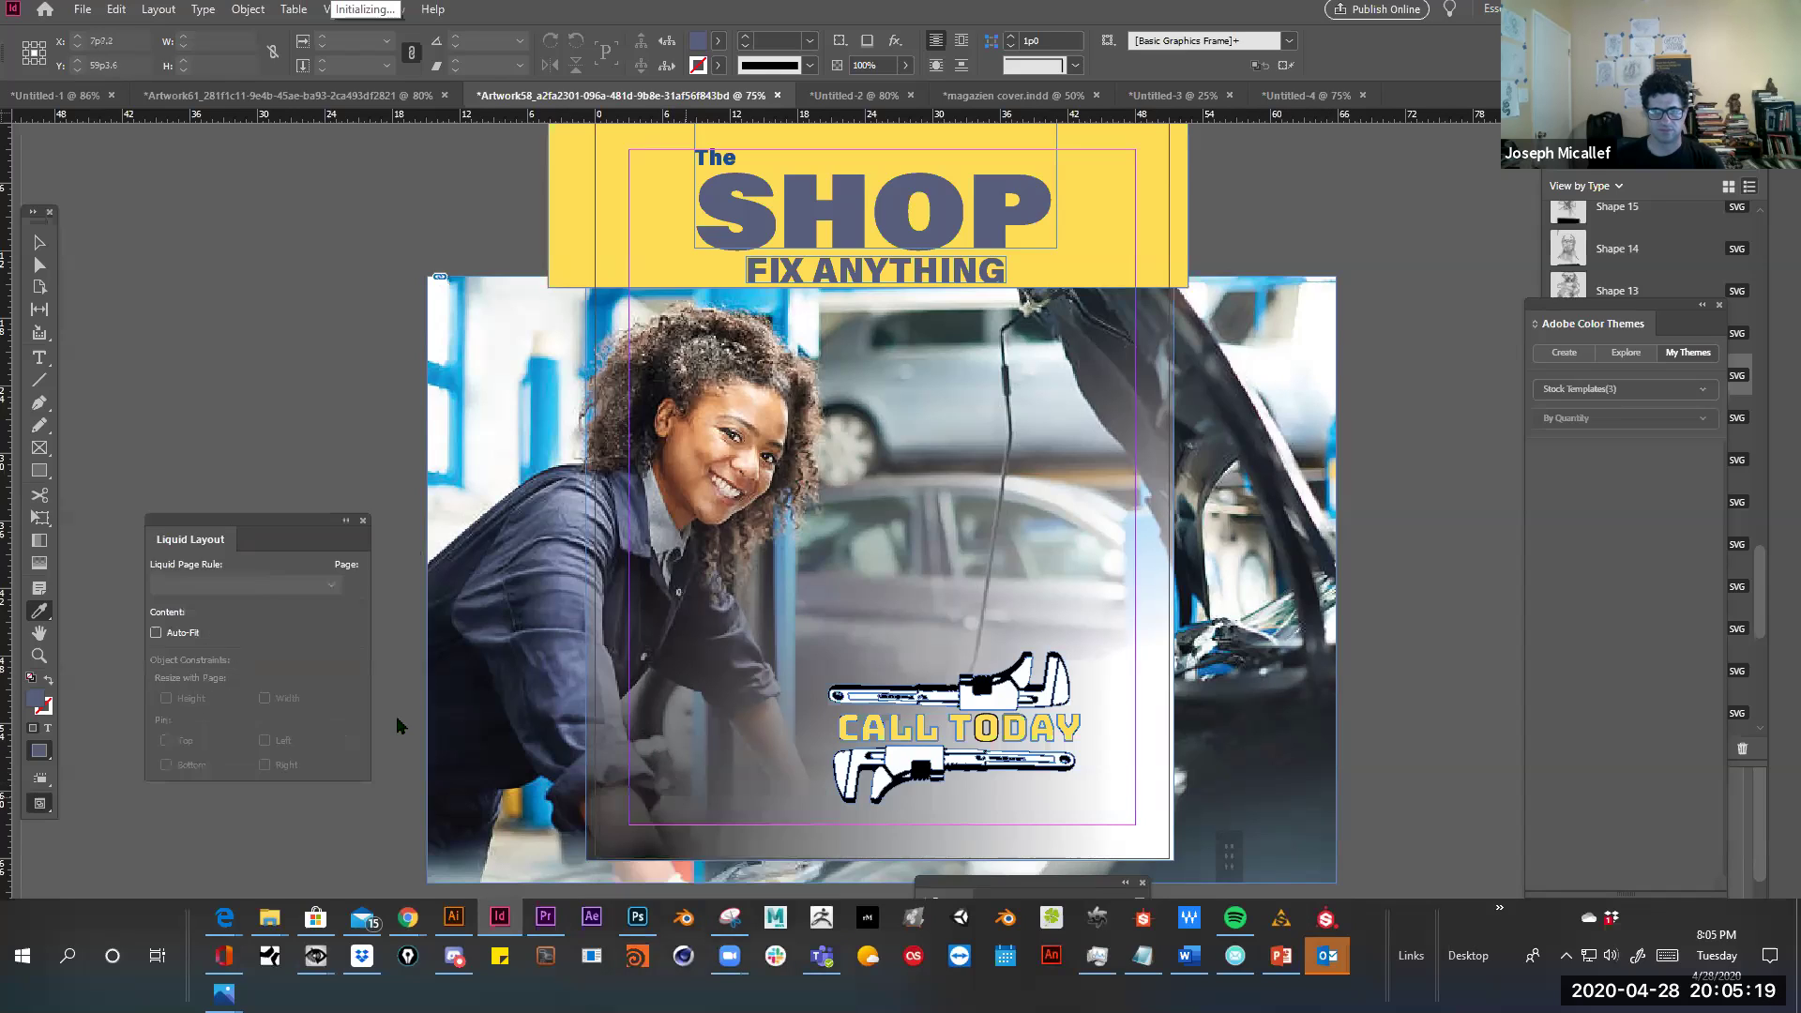
{"action": "left_click", "coordinate": [684, 868], "text": "alt"}
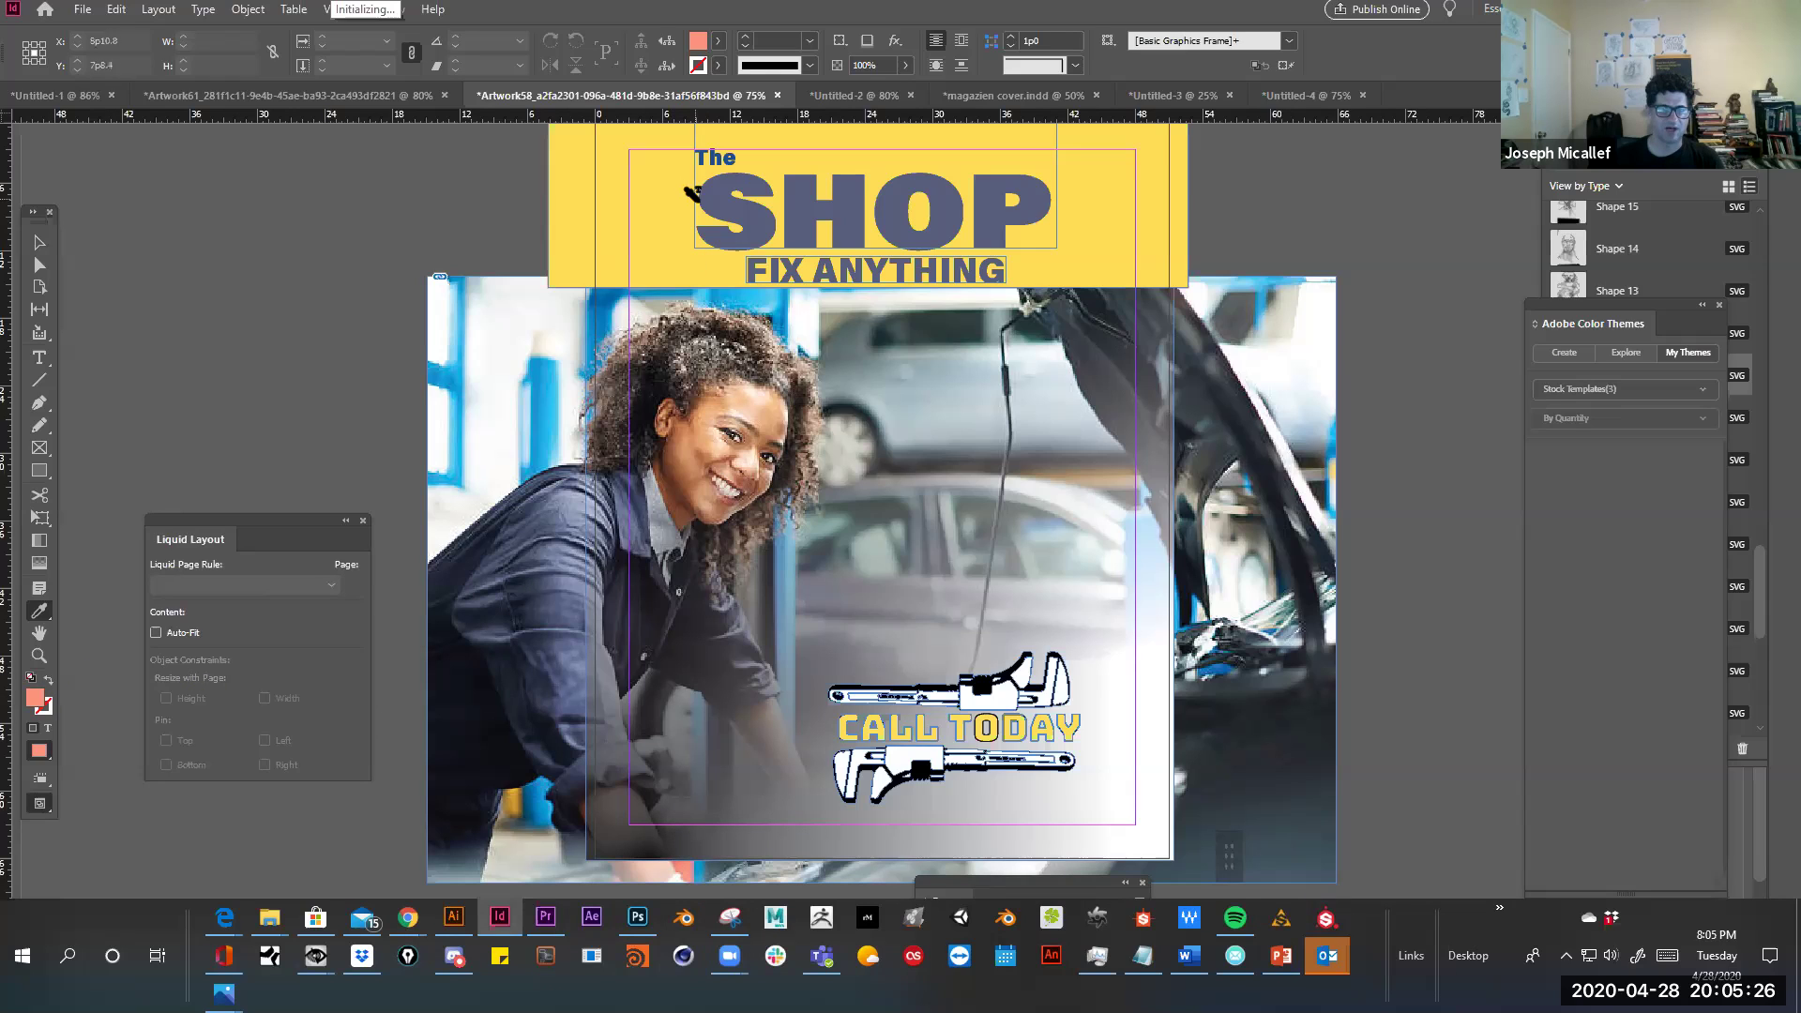
{"action": "left_click_drag", "start_coordinate": [689, 190], "coordinate": [1053, 230]}
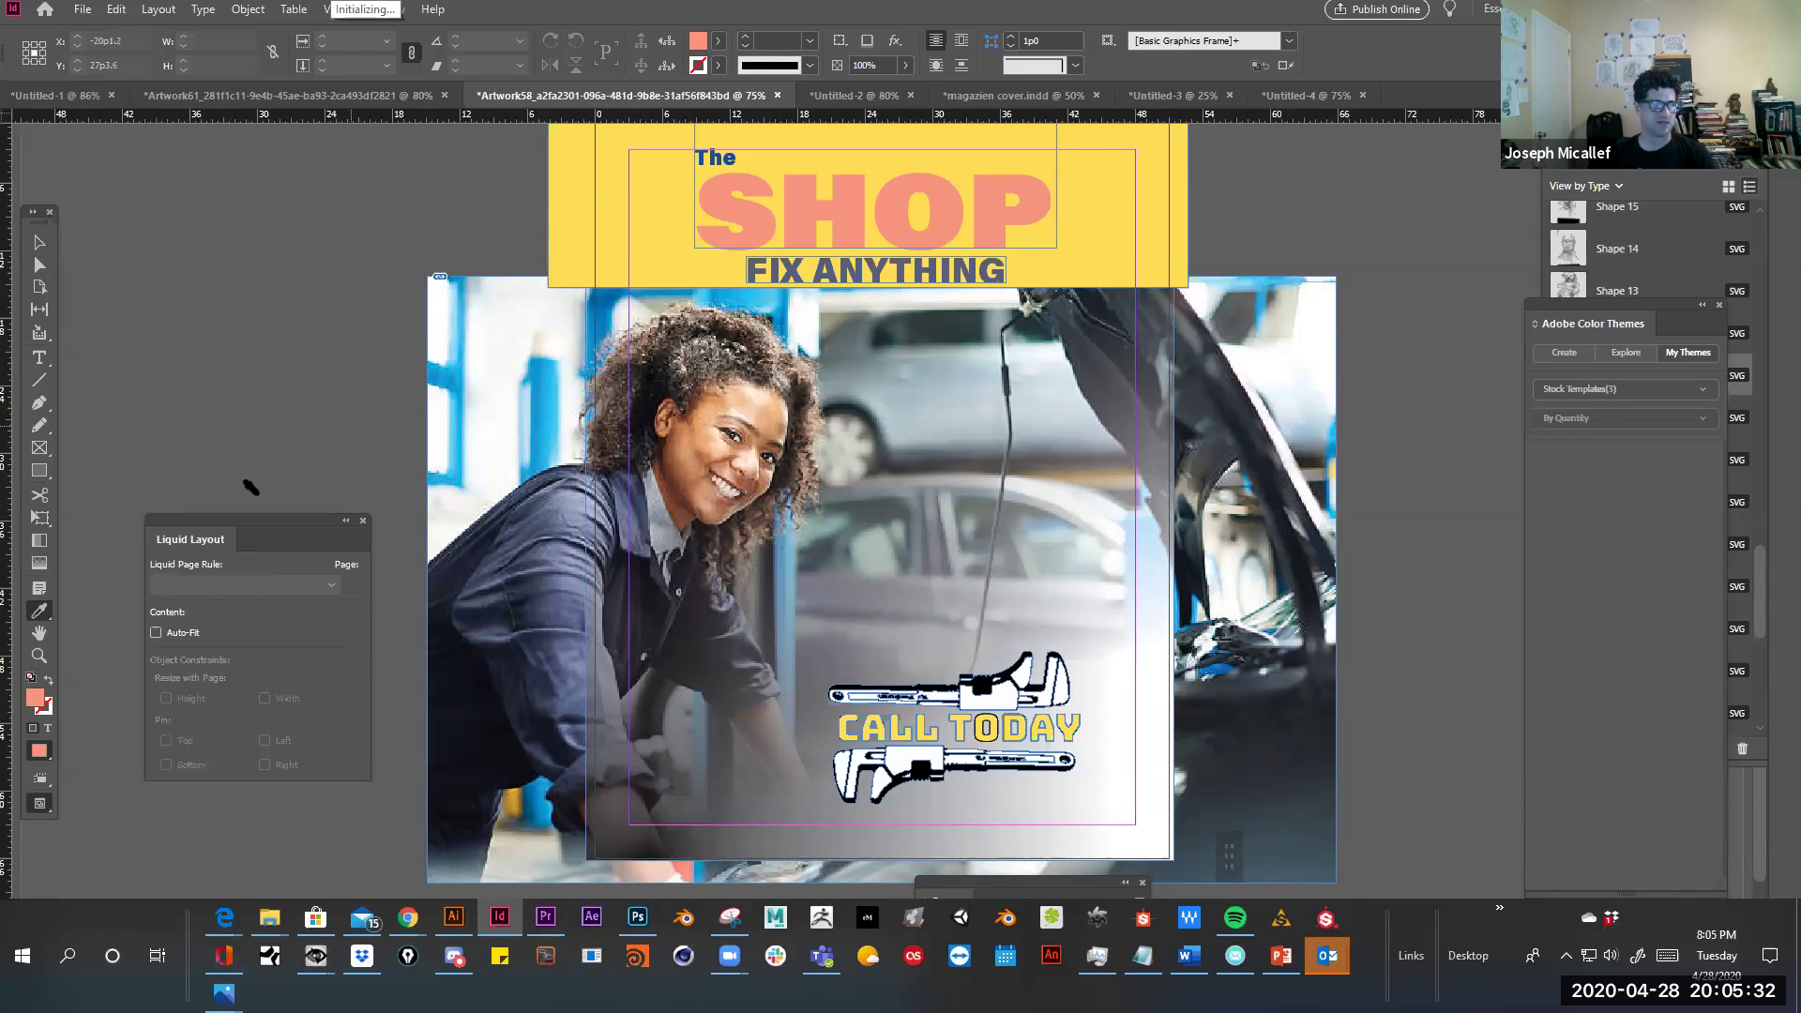
Extract a colour theme from the cover artwork with the Color Theme Tool and choose its Dark variation
{"action": "right_click", "coordinate": [42, 614]}
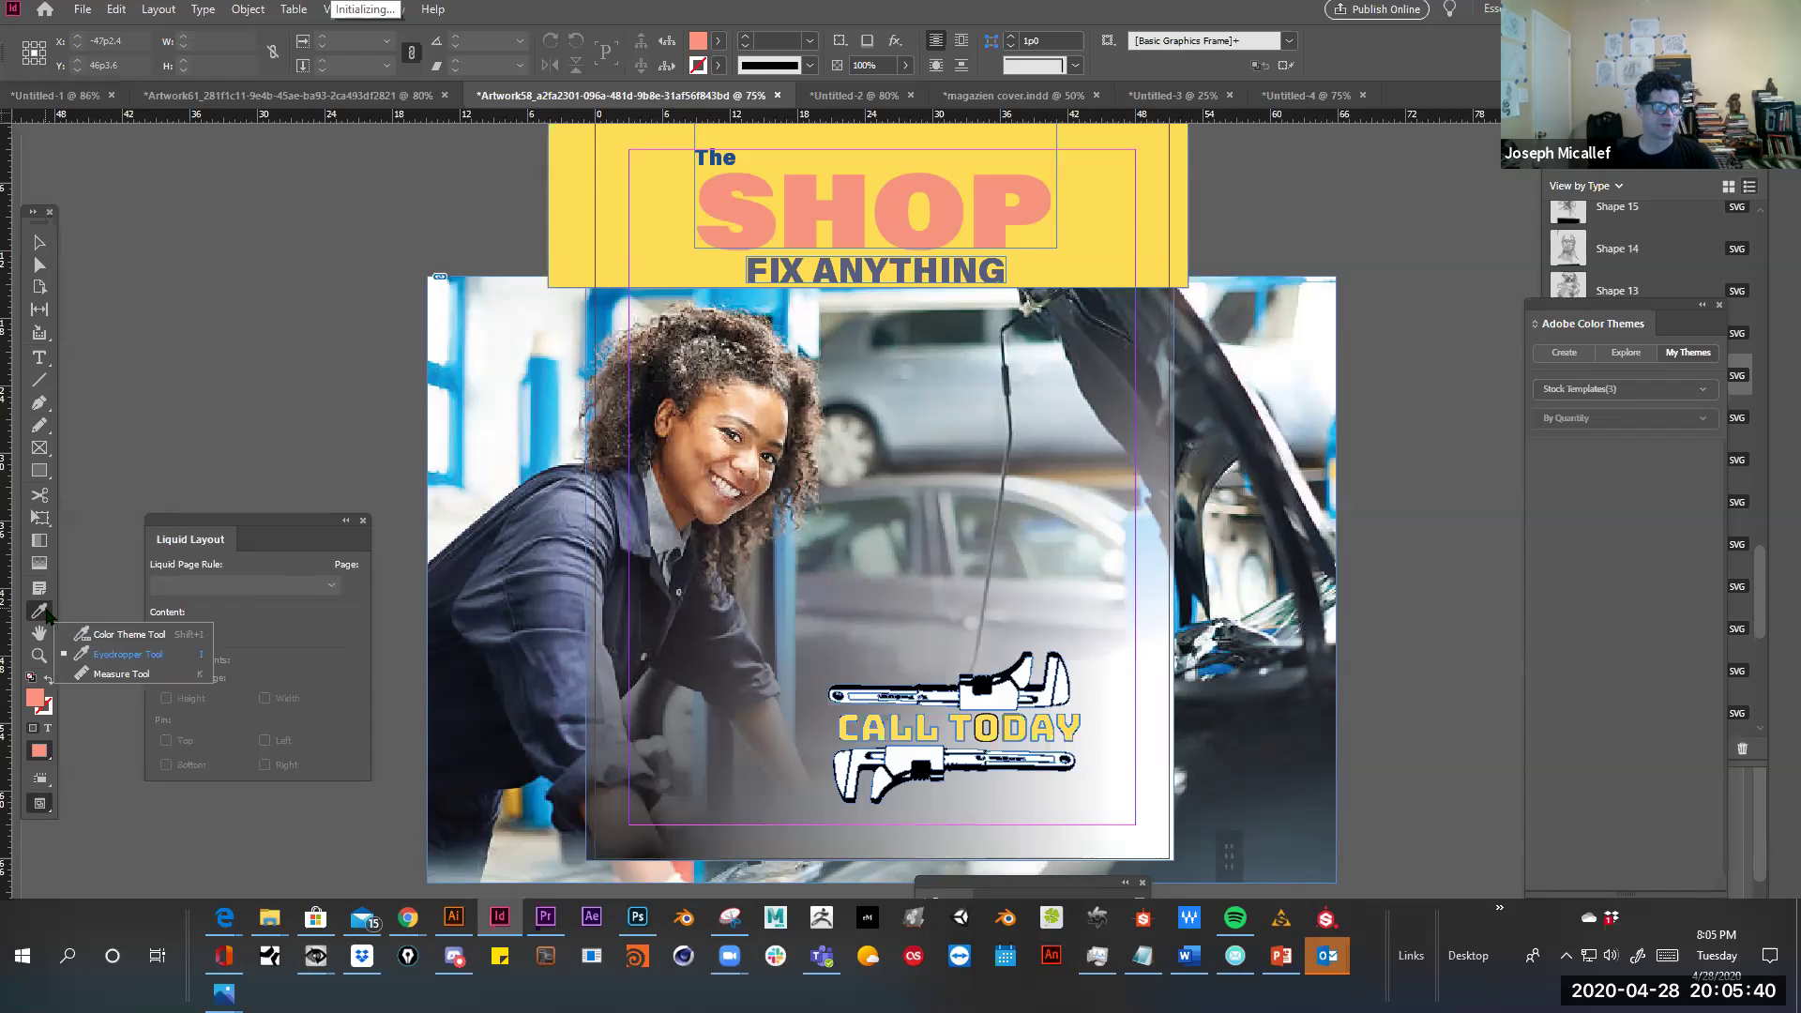
{"action": "left_click", "coordinate": [123, 637]}
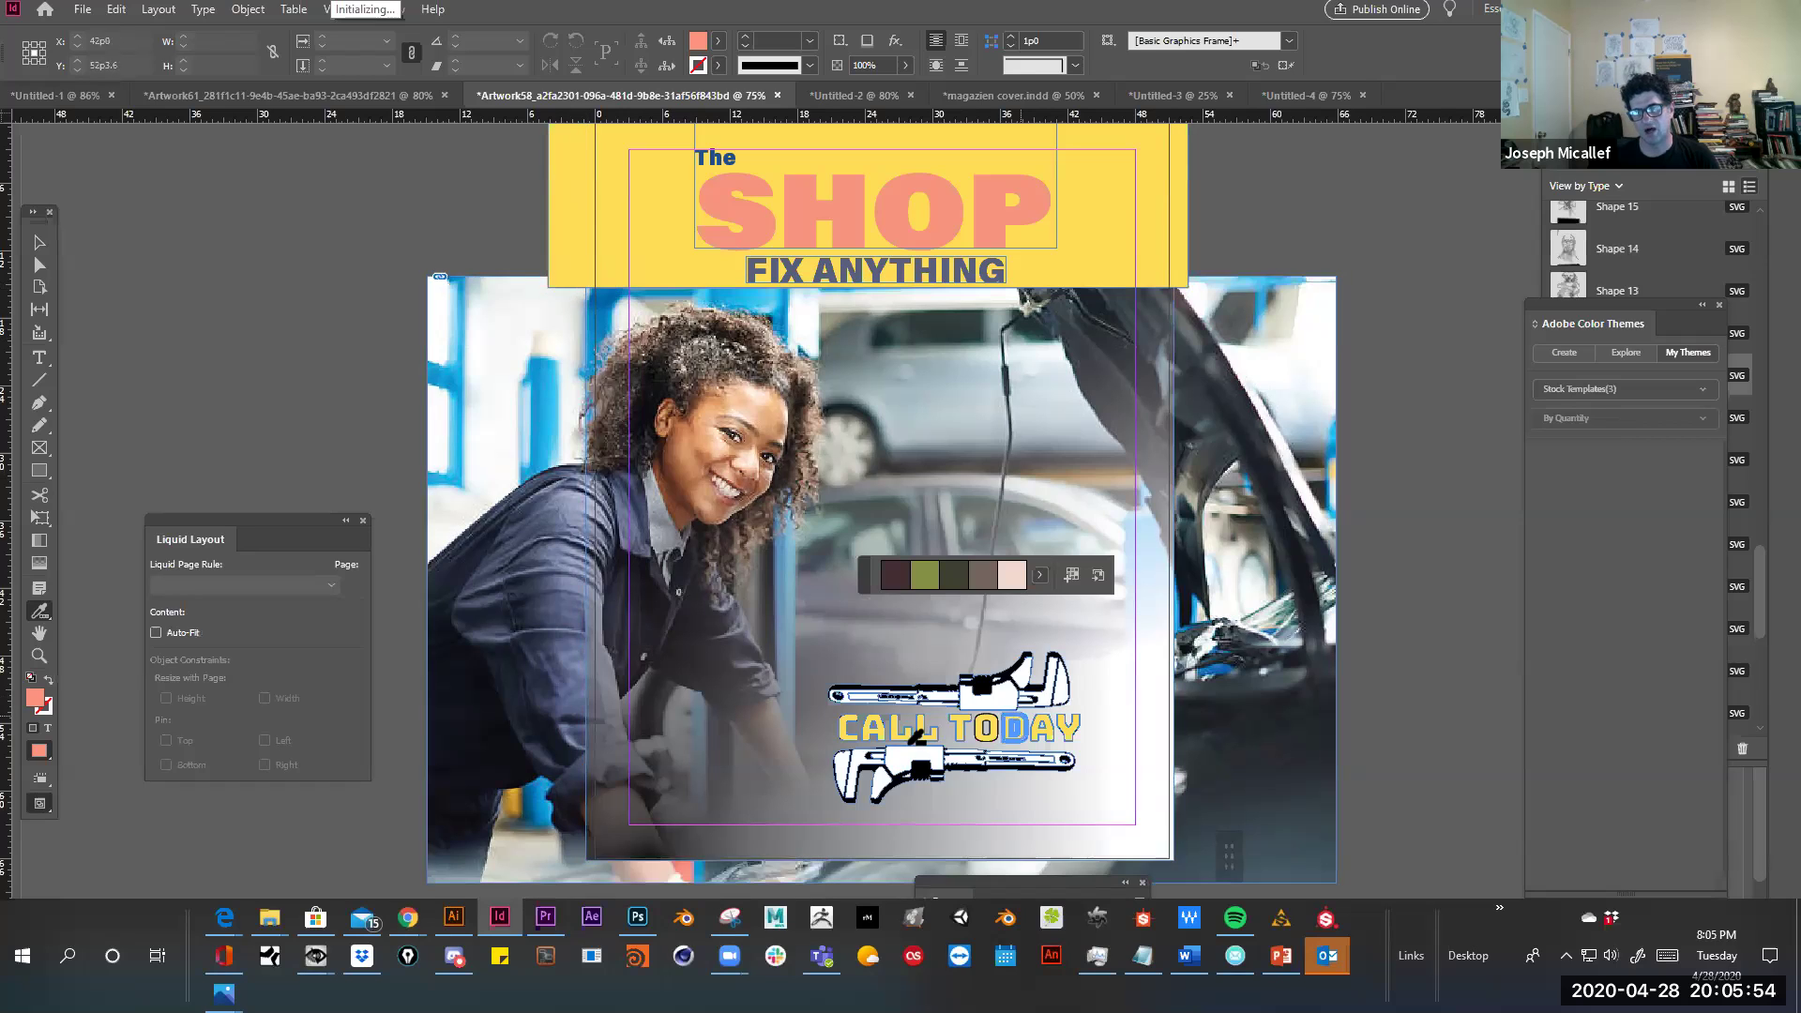
{"action": "left_click_drag", "start_coordinate": [862, 582], "coordinate": [781, 531]}
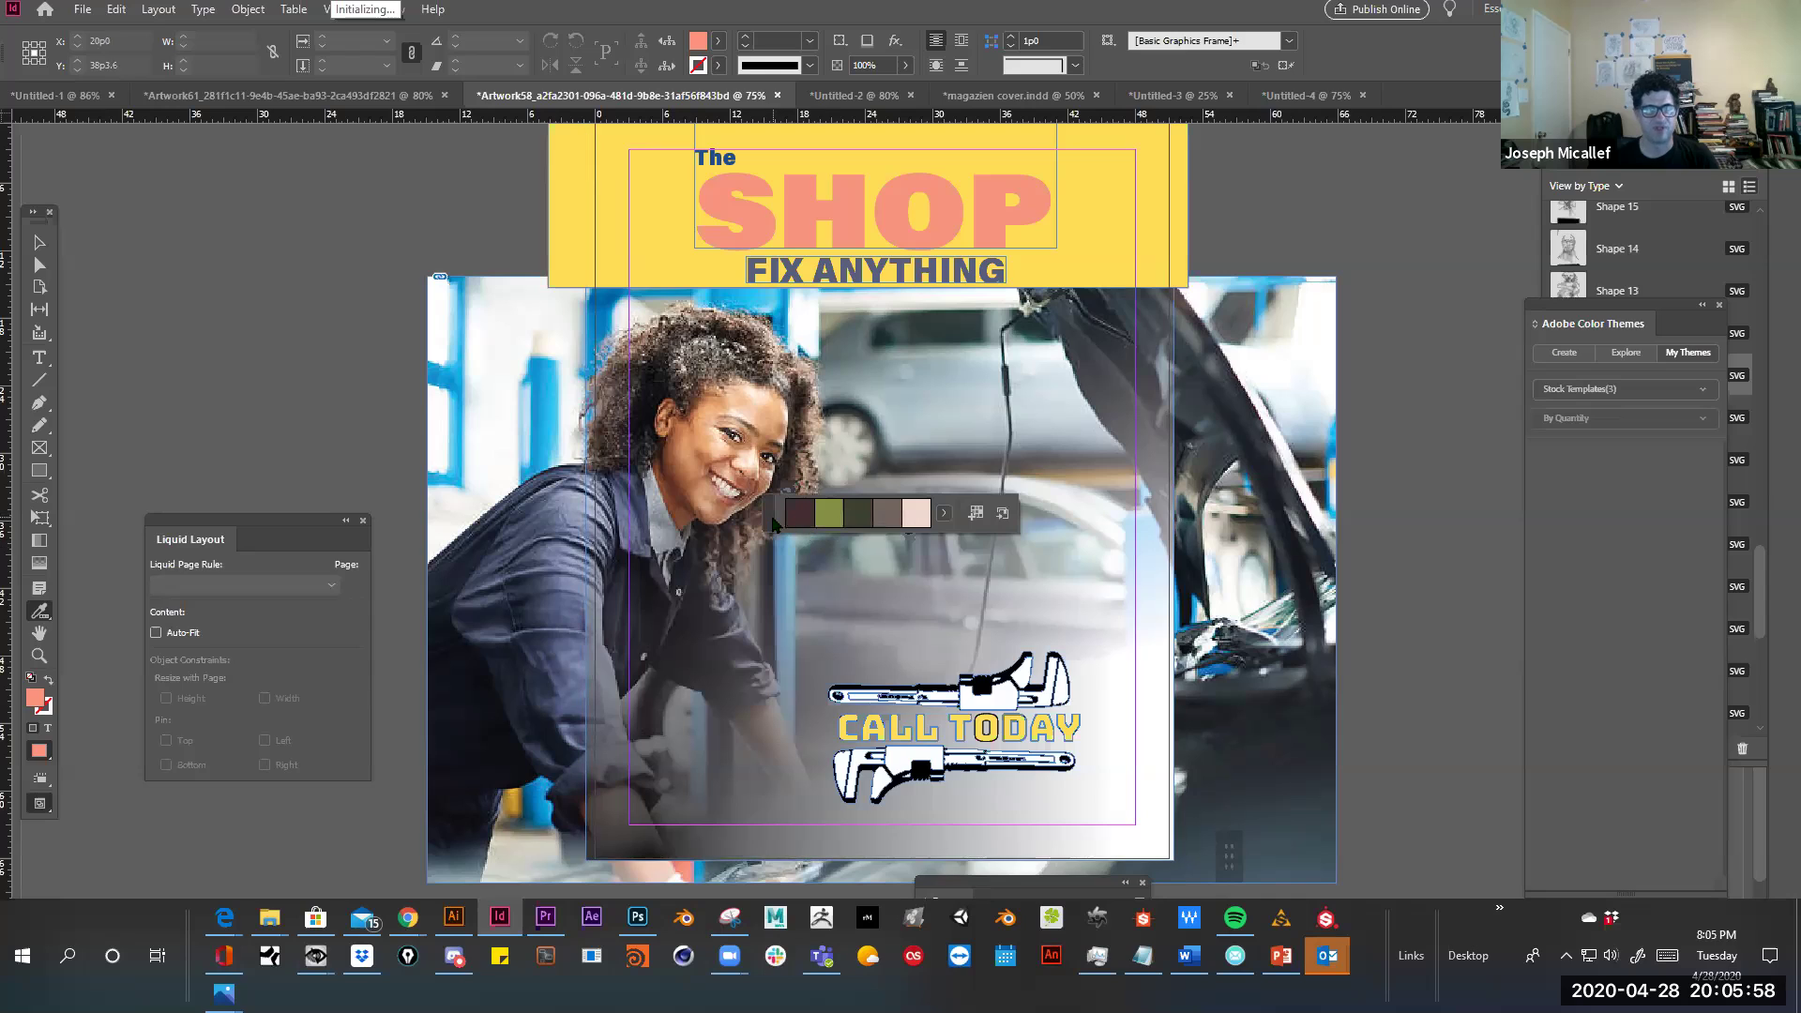
{"action": "left_click", "coordinate": [944, 514]}
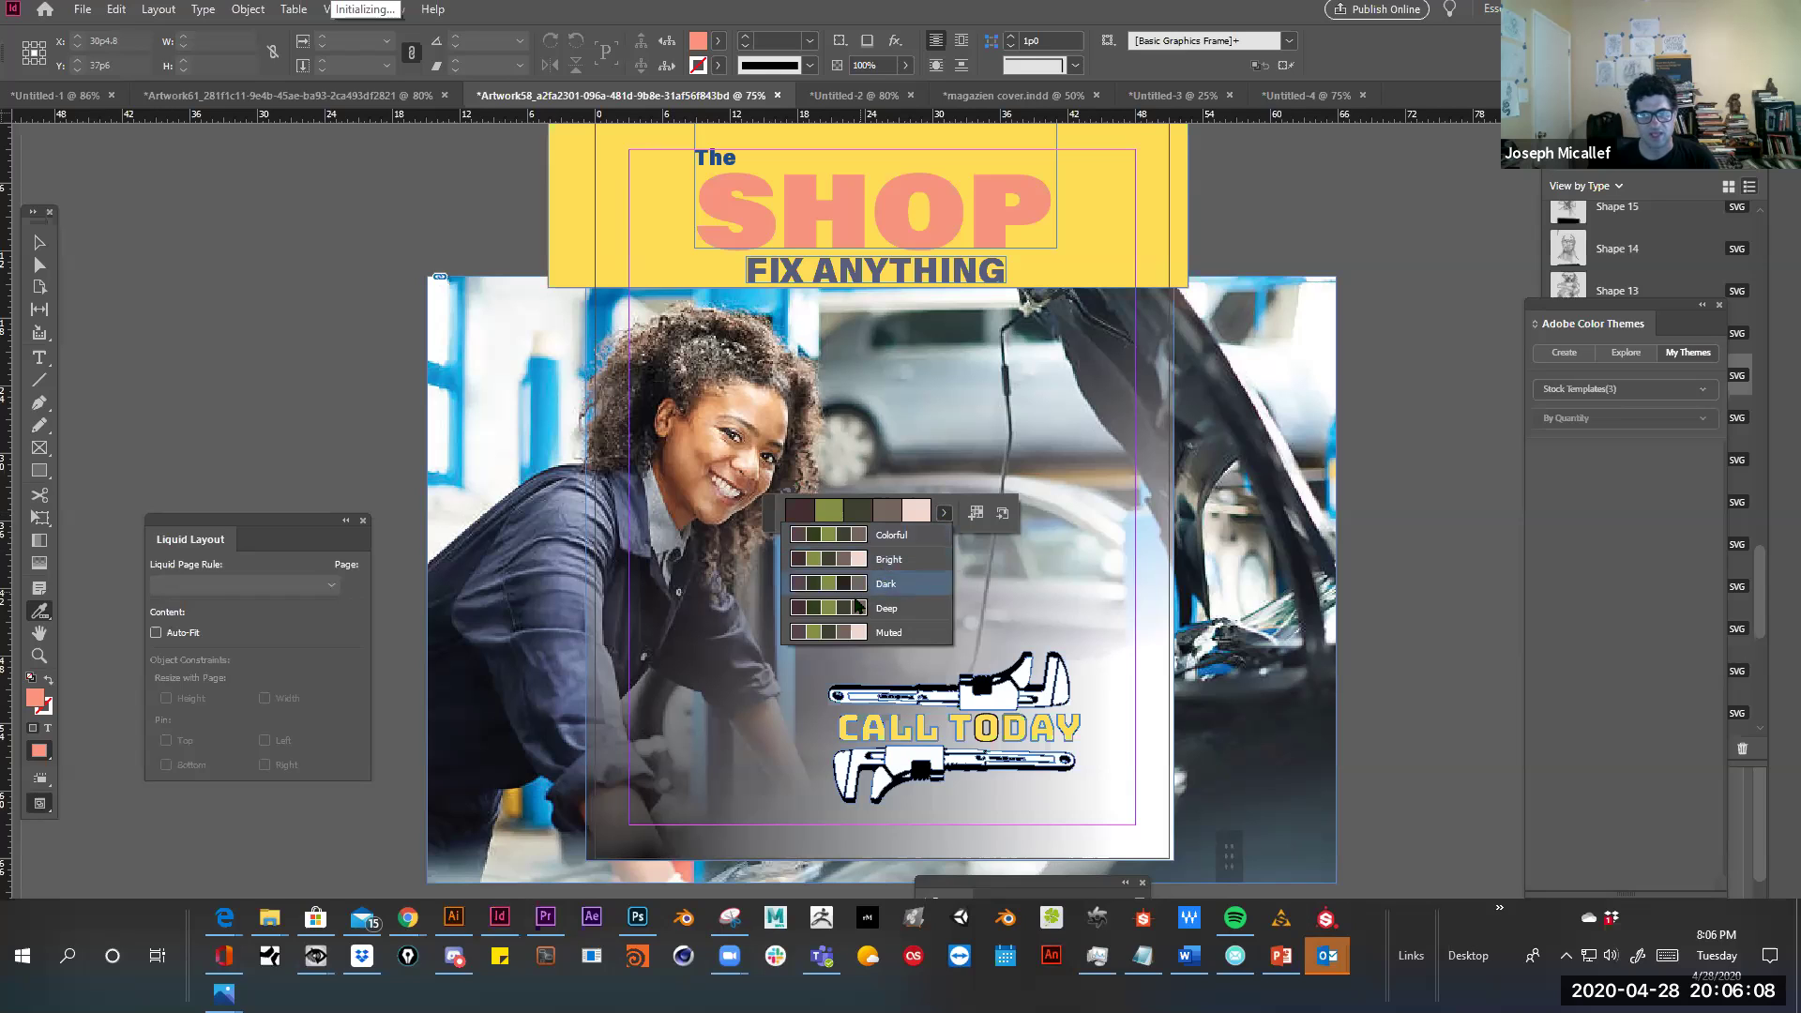
{"action": "left_click", "coordinate": [851, 633]}
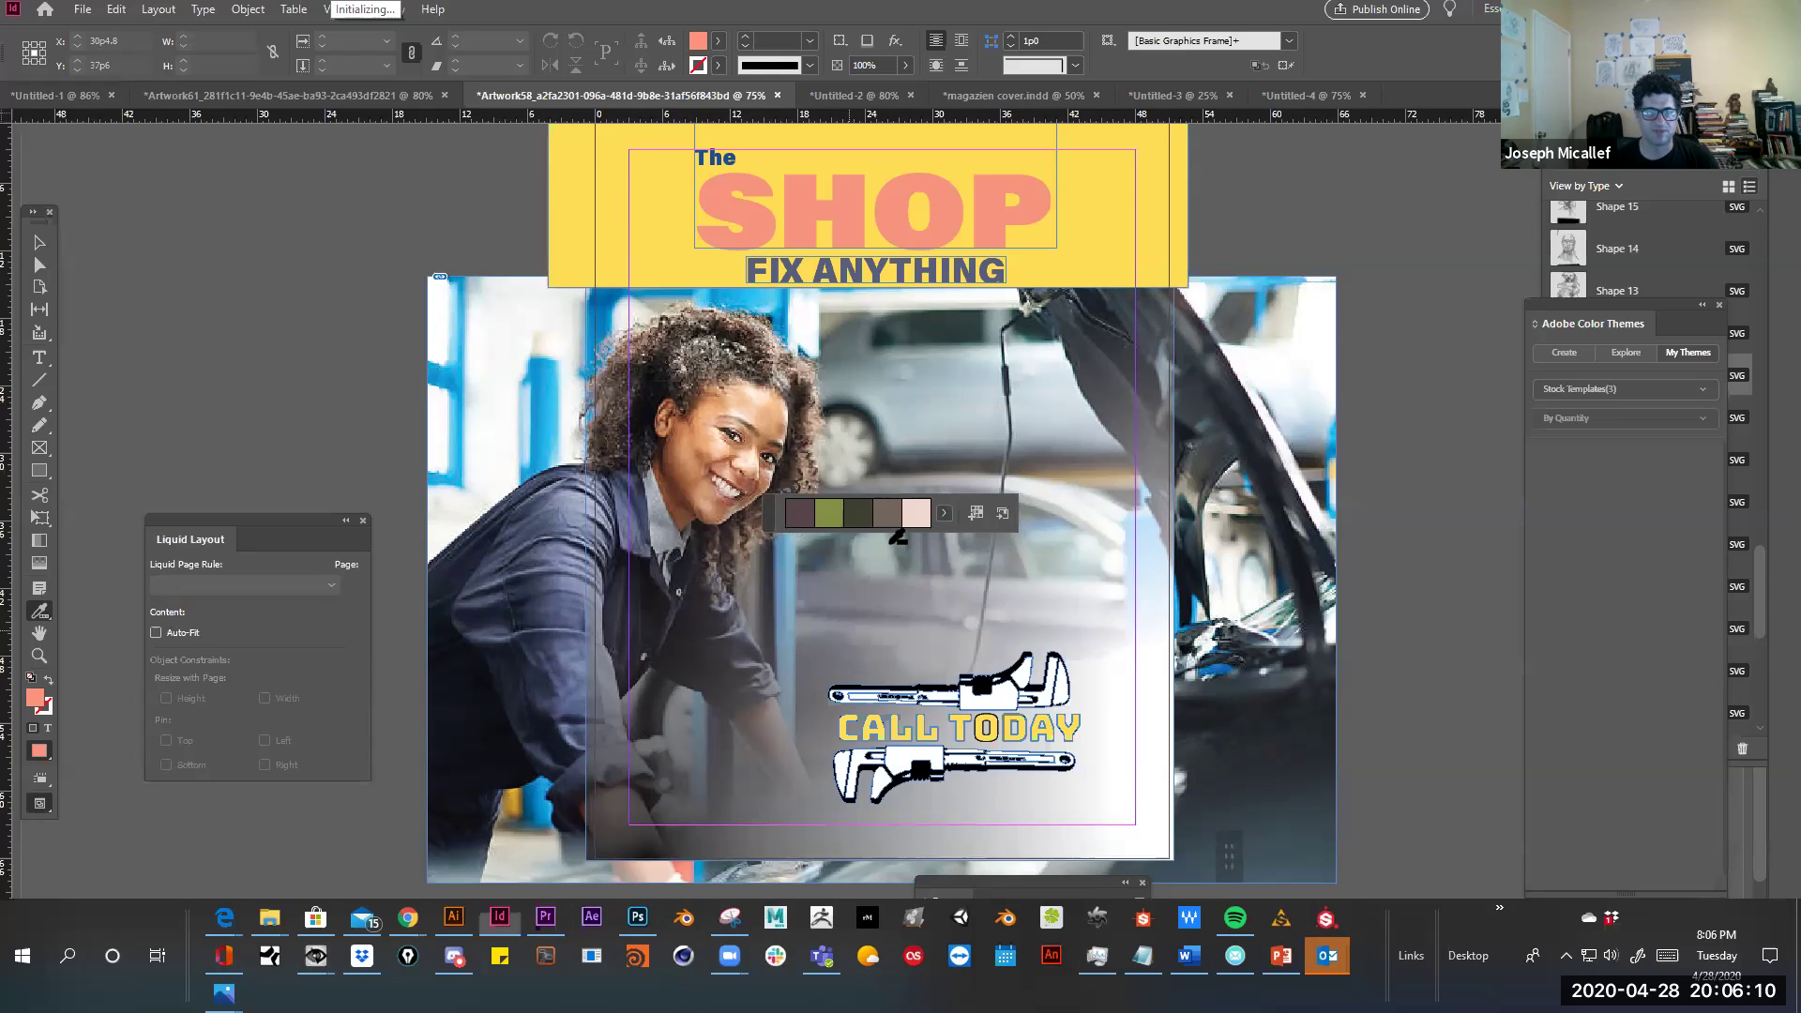
{"action": "left_click", "coordinate": [944, 514]}
{"action": "left_click", "coordinate": [871, 584]}
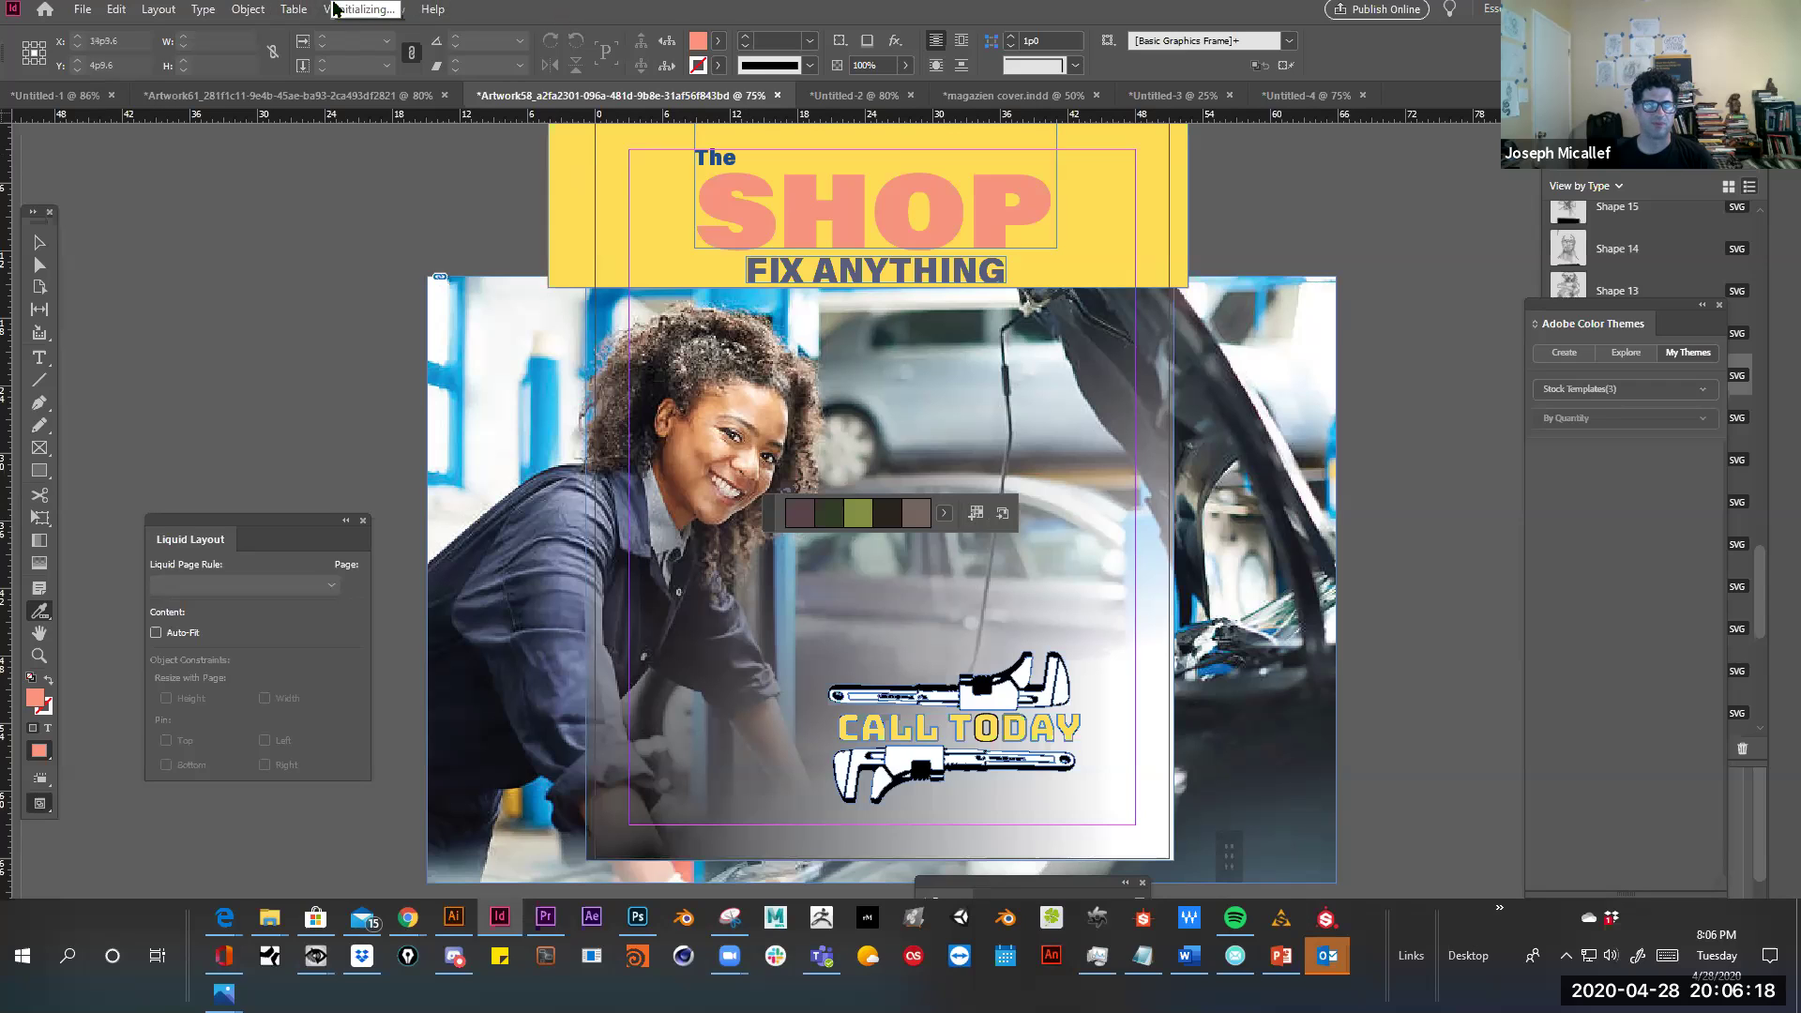
Display the document's swatches and add the Dark theme's colours to them
{"action": "left_click", "coordinate": [405, 11]}
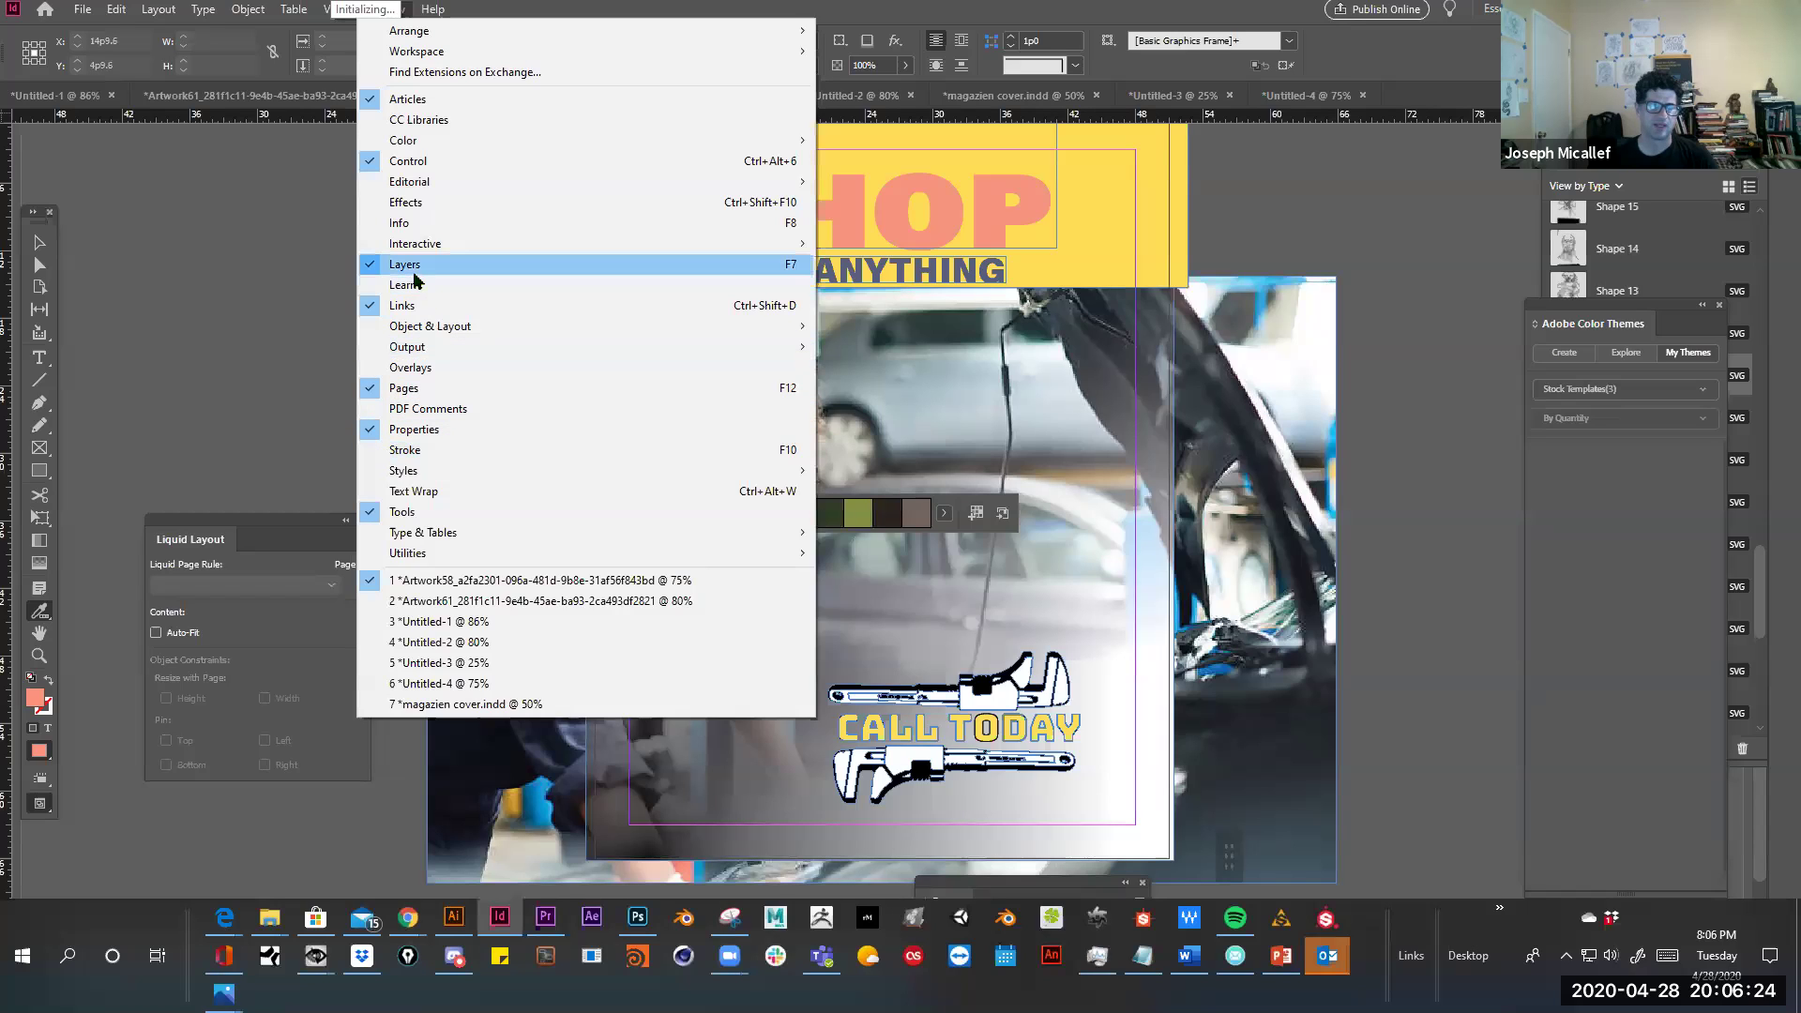
{"action": "mouse_move", "coordinate": [454, 142]}
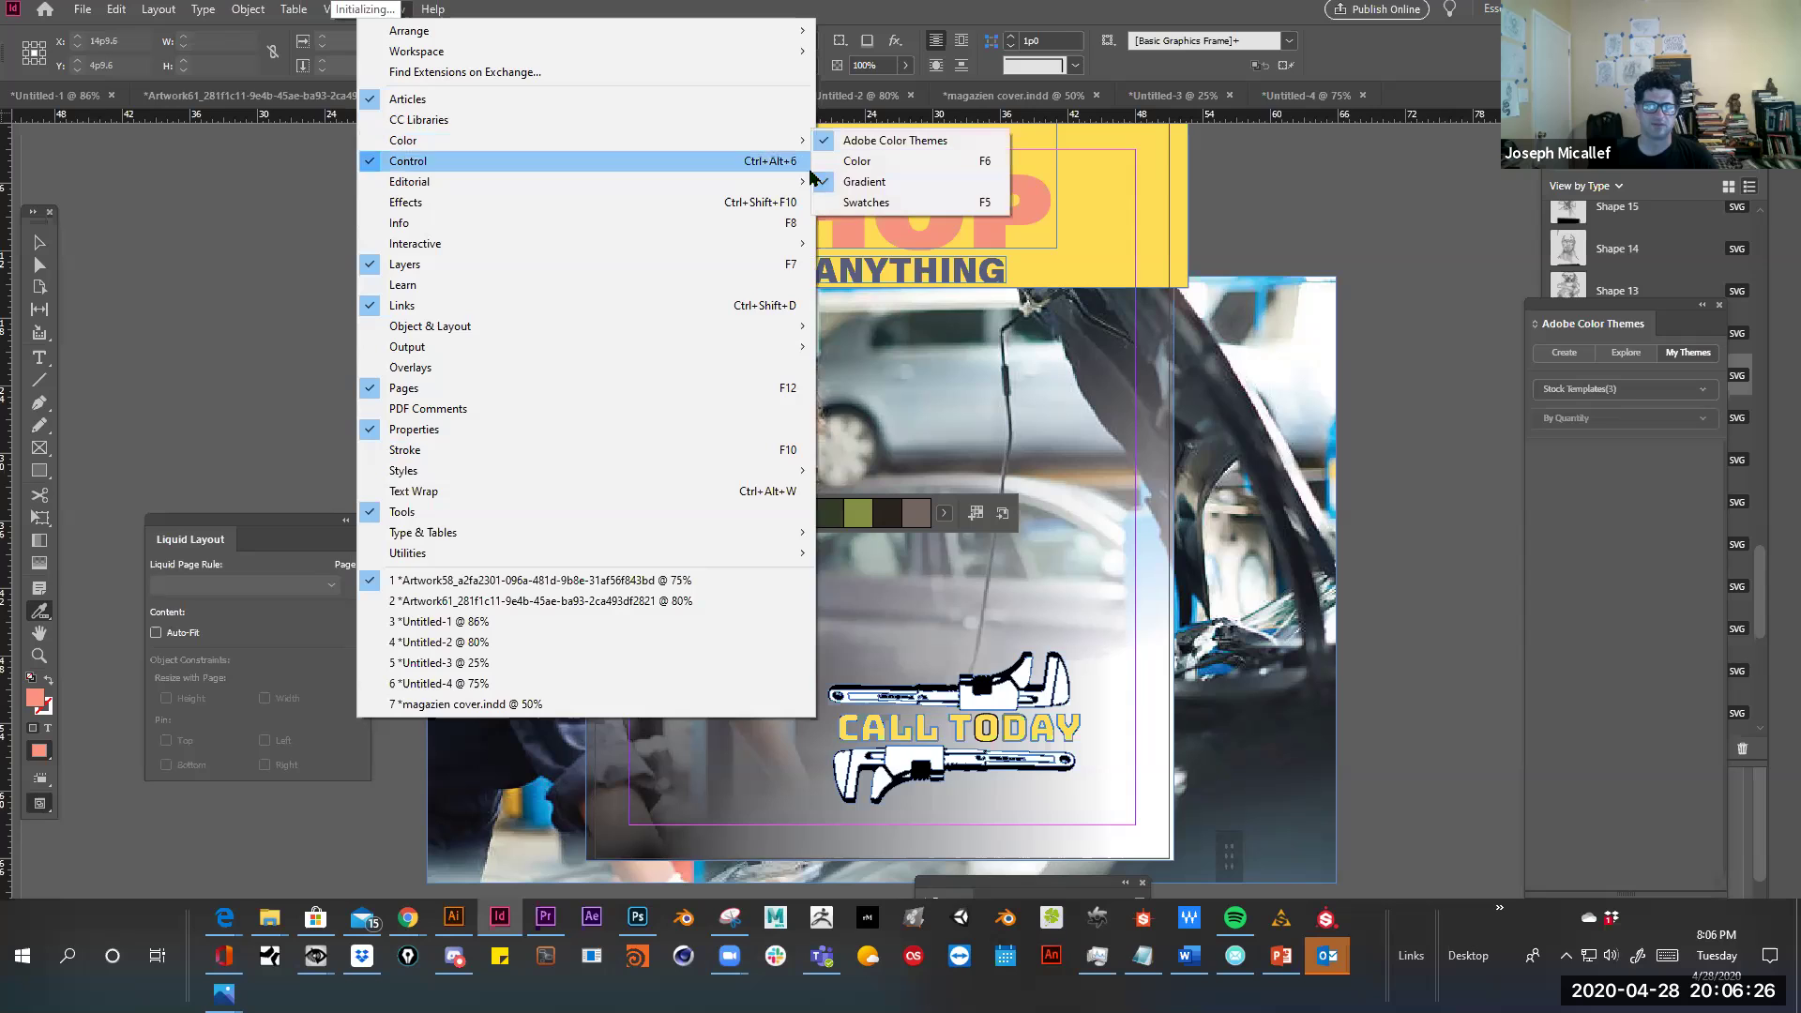
{"action": "left_click", "coordinate": [866, 201]}
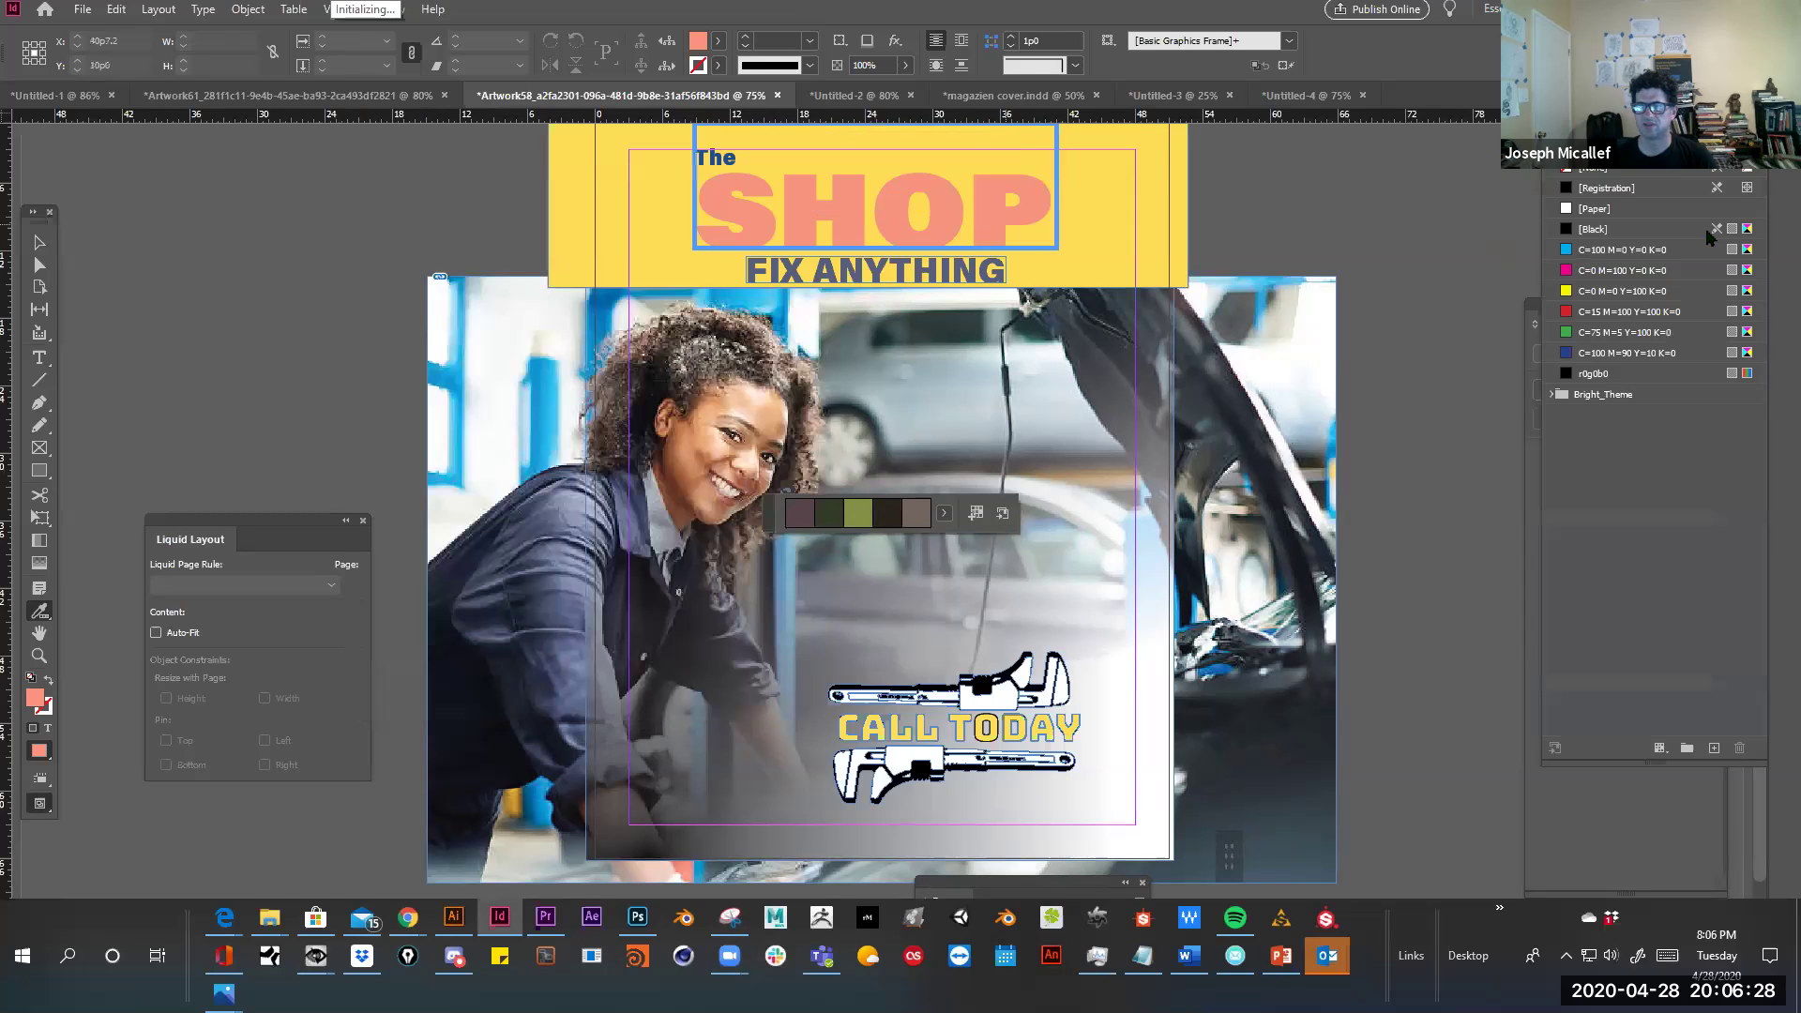
{"action": "left_click", "coordinate": [974, 514]}
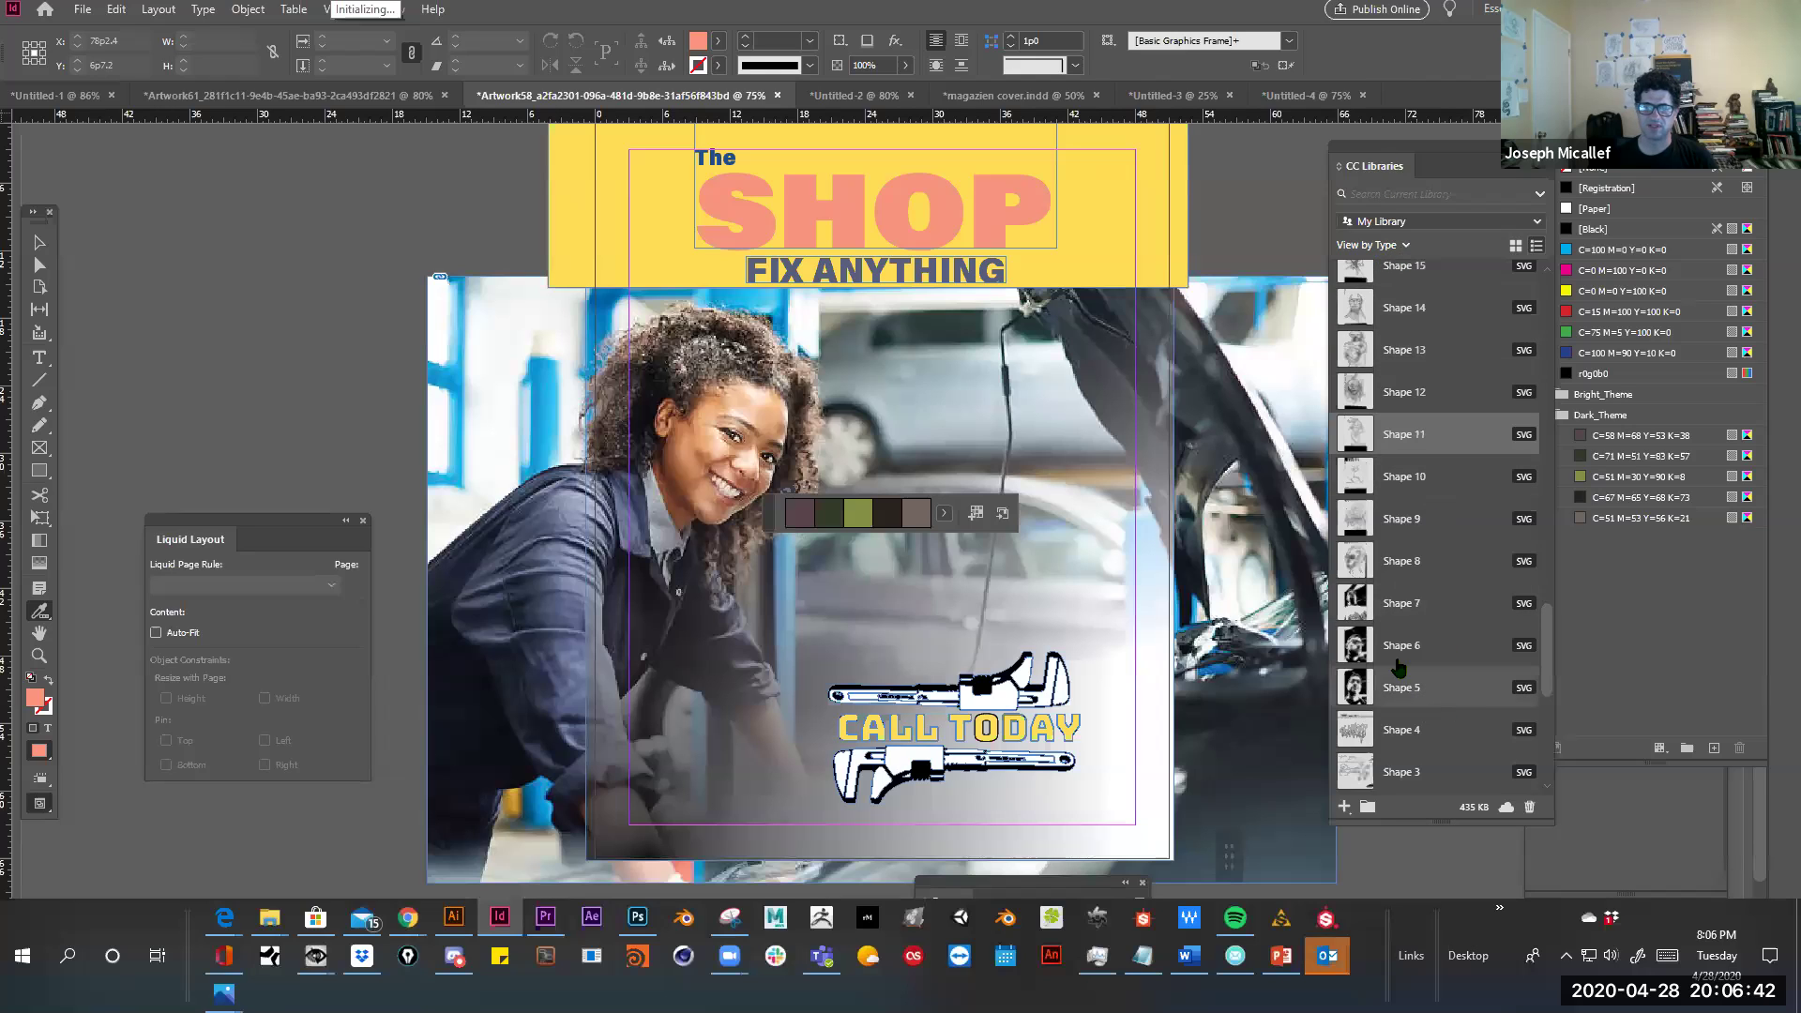
Look through My Library for its colour themes and select the one saved from the artwork
{"action": "scroll", "coordinate": [1395, 657], "scroll_direction": "down", "scroll_amount": 4}
{"action": "scroll", "coordinate": [1396, 656], "scroll_direction": "up", "scroll_amount": 2}
{"action": "scroll", "coordinate": [1395, 656], "scroll_direction": "down", "scroll_amount": 3}
{"action": "scroll", "coordinate": [1395, 656], "scroll_direction": "up", "scroll_amount": 3}
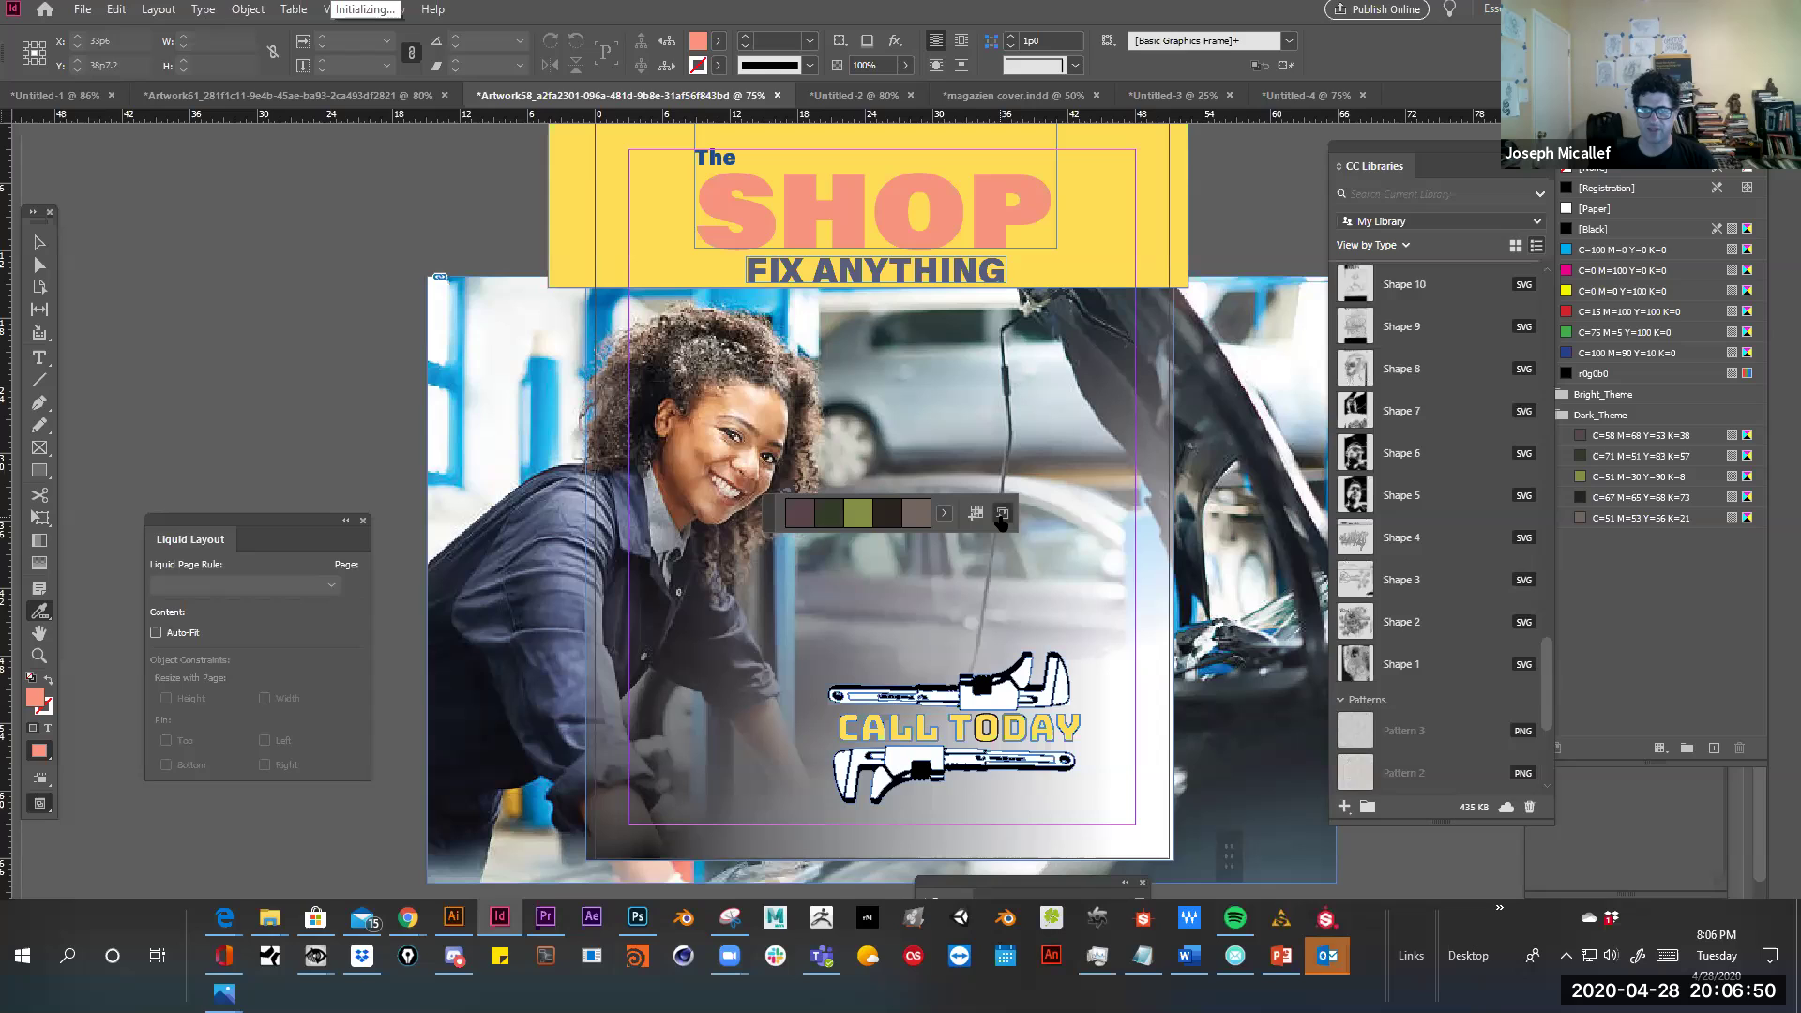
{"action": "scroll", "coordinate": [1433, 610], "scroll_direction": "down", "scroll_amount": 3}
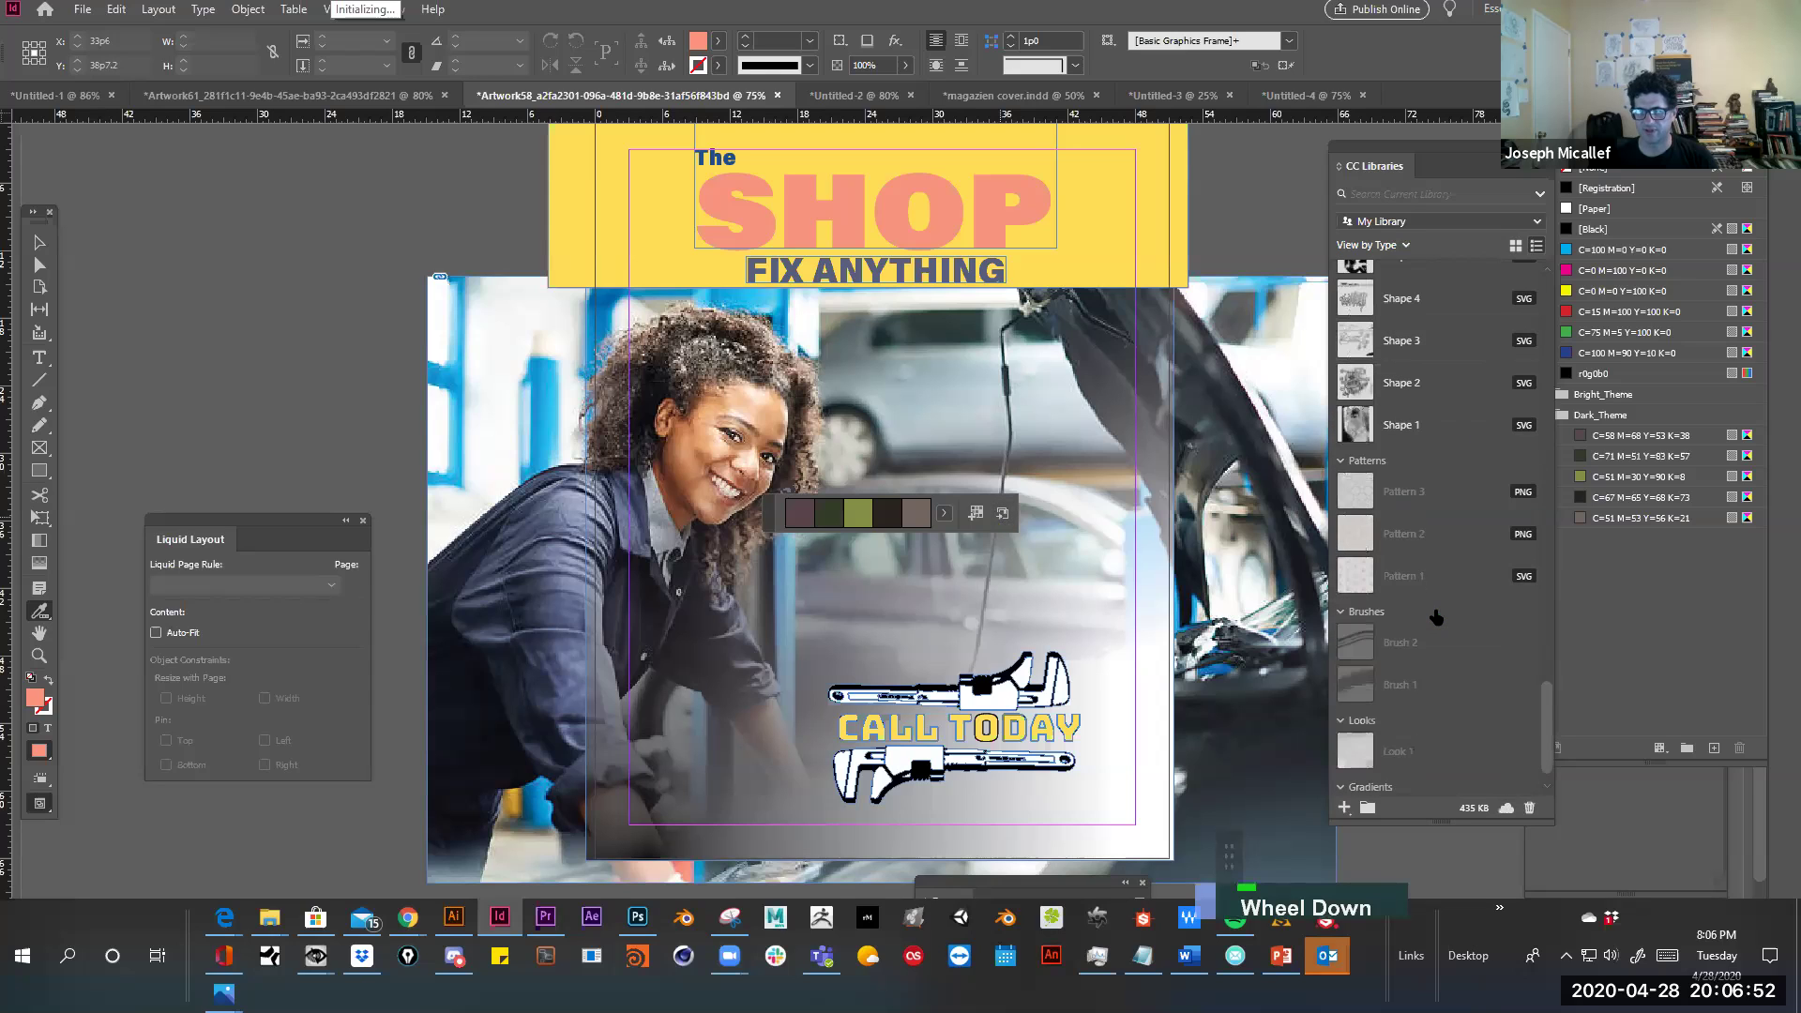
{"action": "scroll", "coordinate": [1445, 638], "scroll_direction": "up", "scroll_amount": 10}
{"action": "scroll", "coordinate": [1444, 637], "scroll_direction": "up", "scroll_amount": 7}
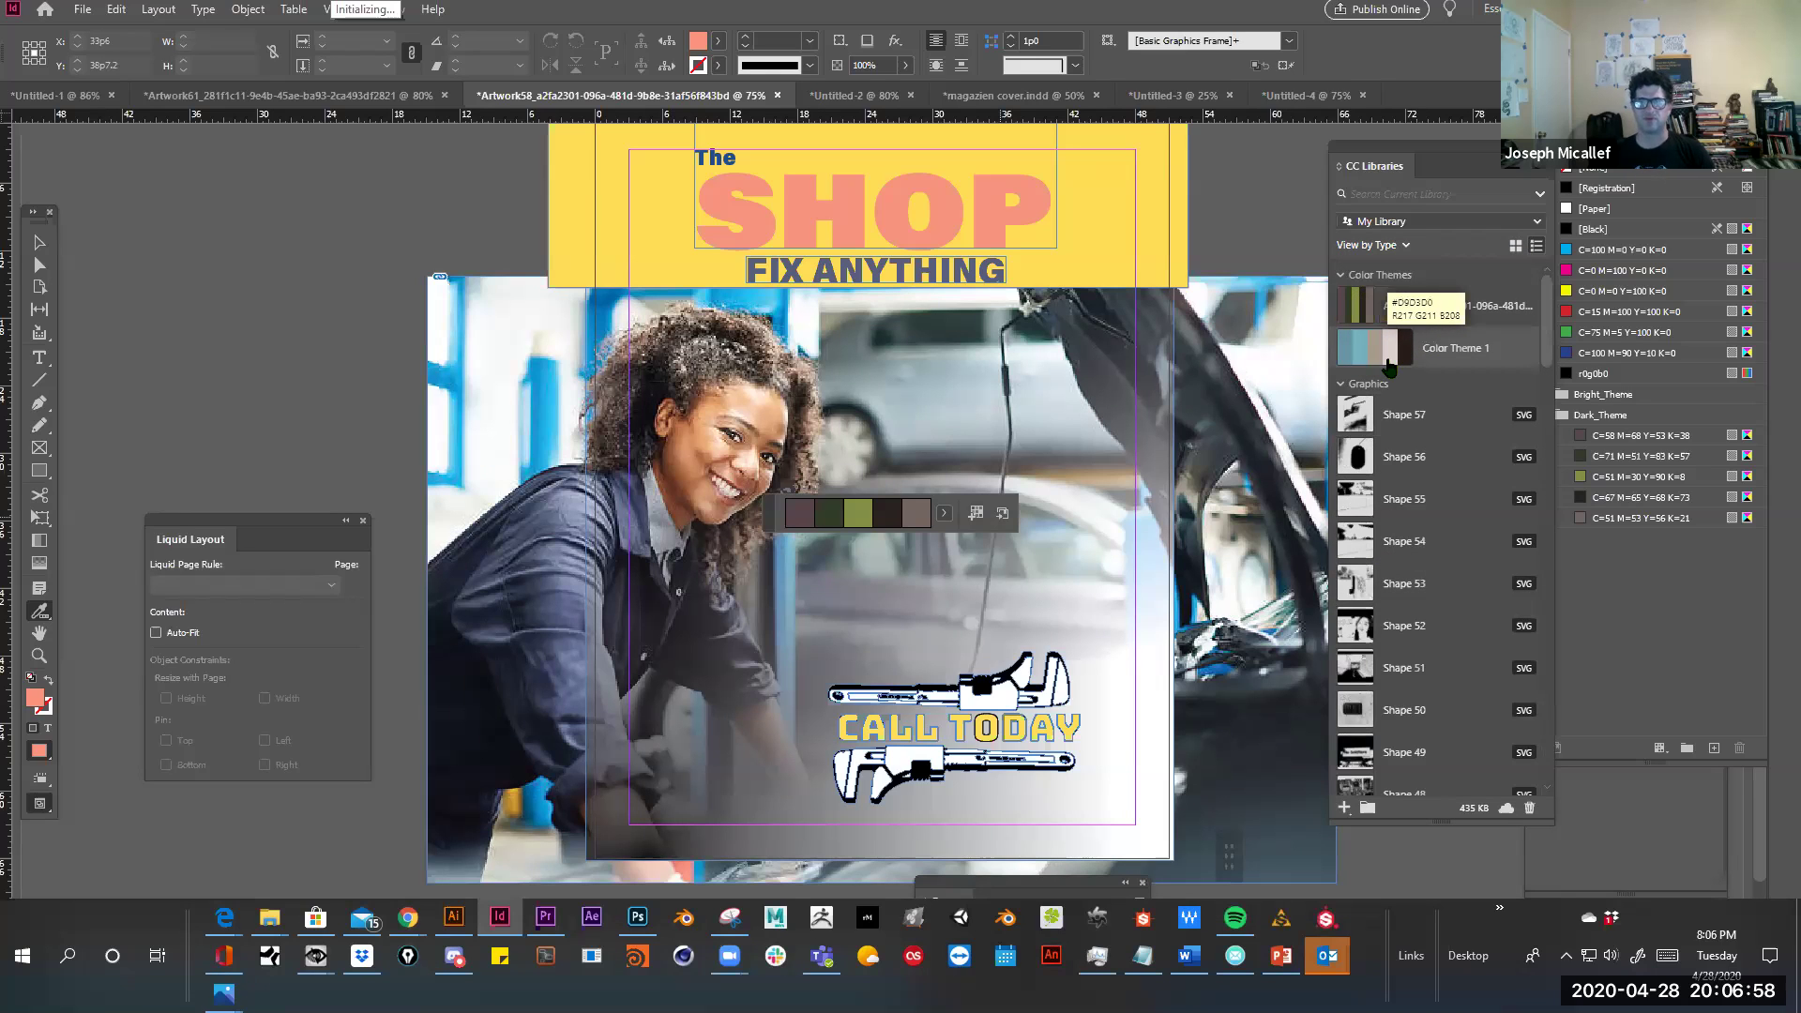
{"action": "left_click", "coordinate": [1386, 362]}
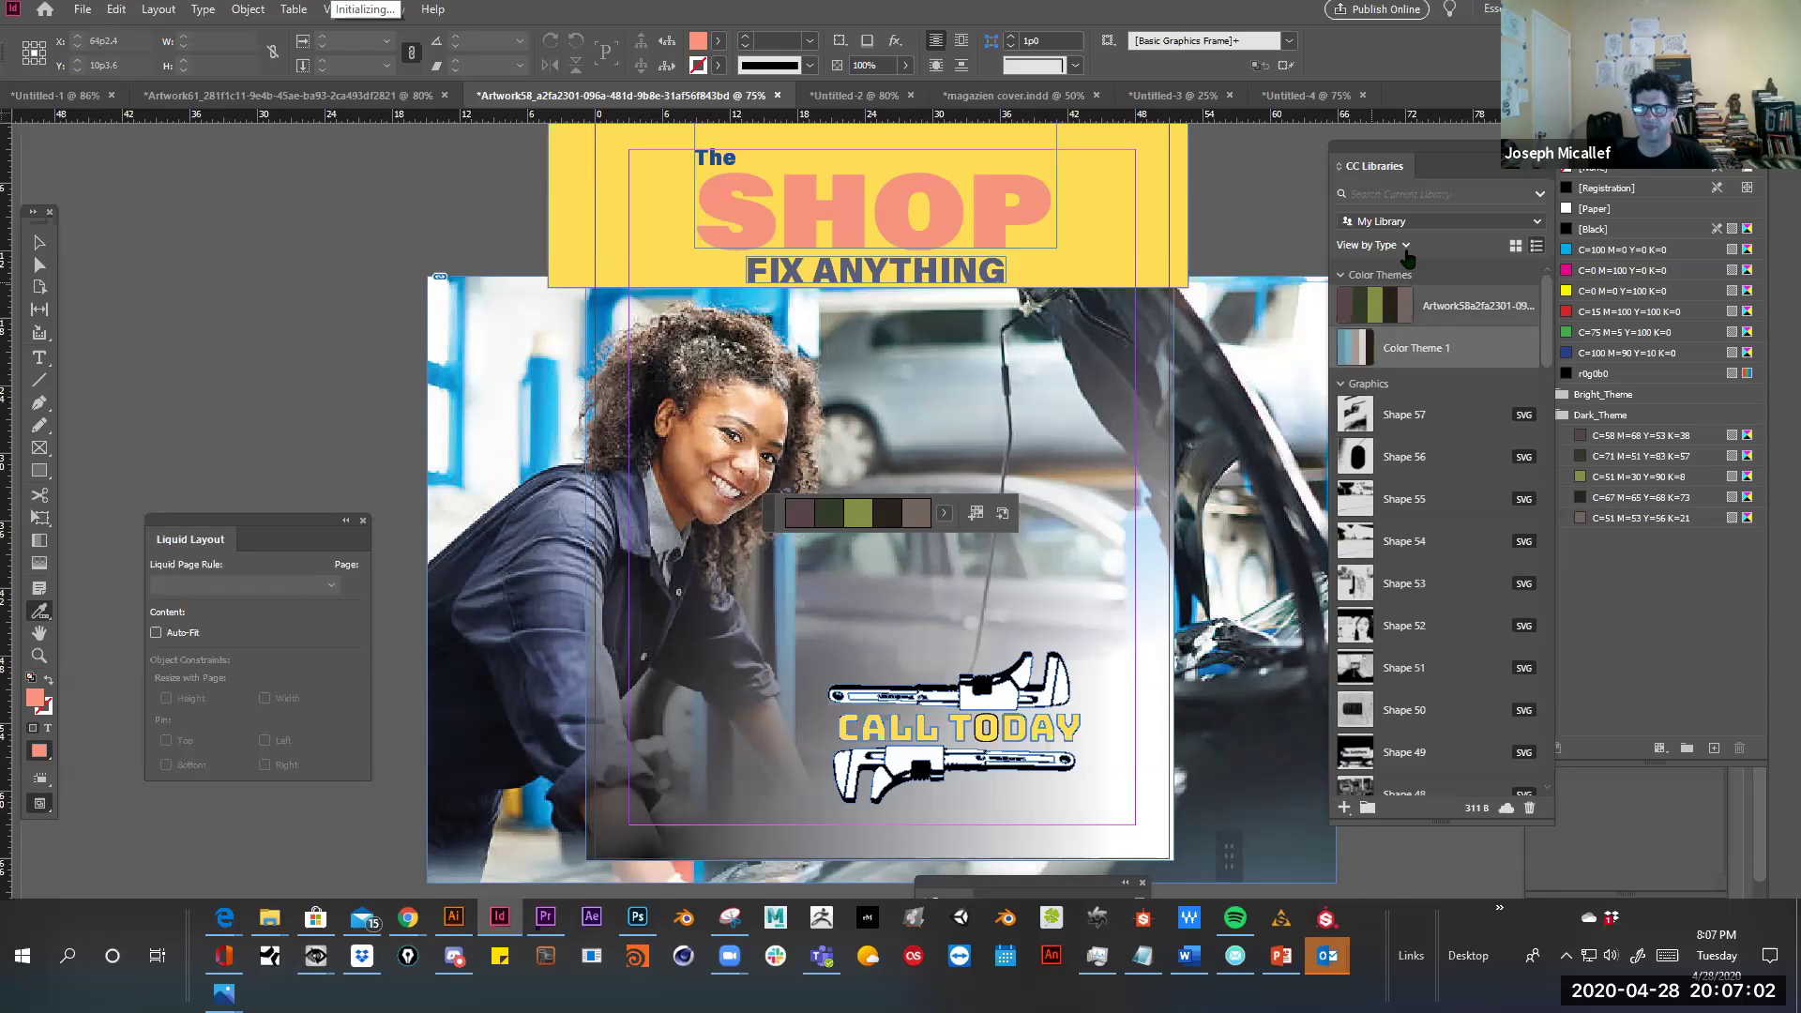
{"action": "left_click", "coordinate": [1368, 321]}
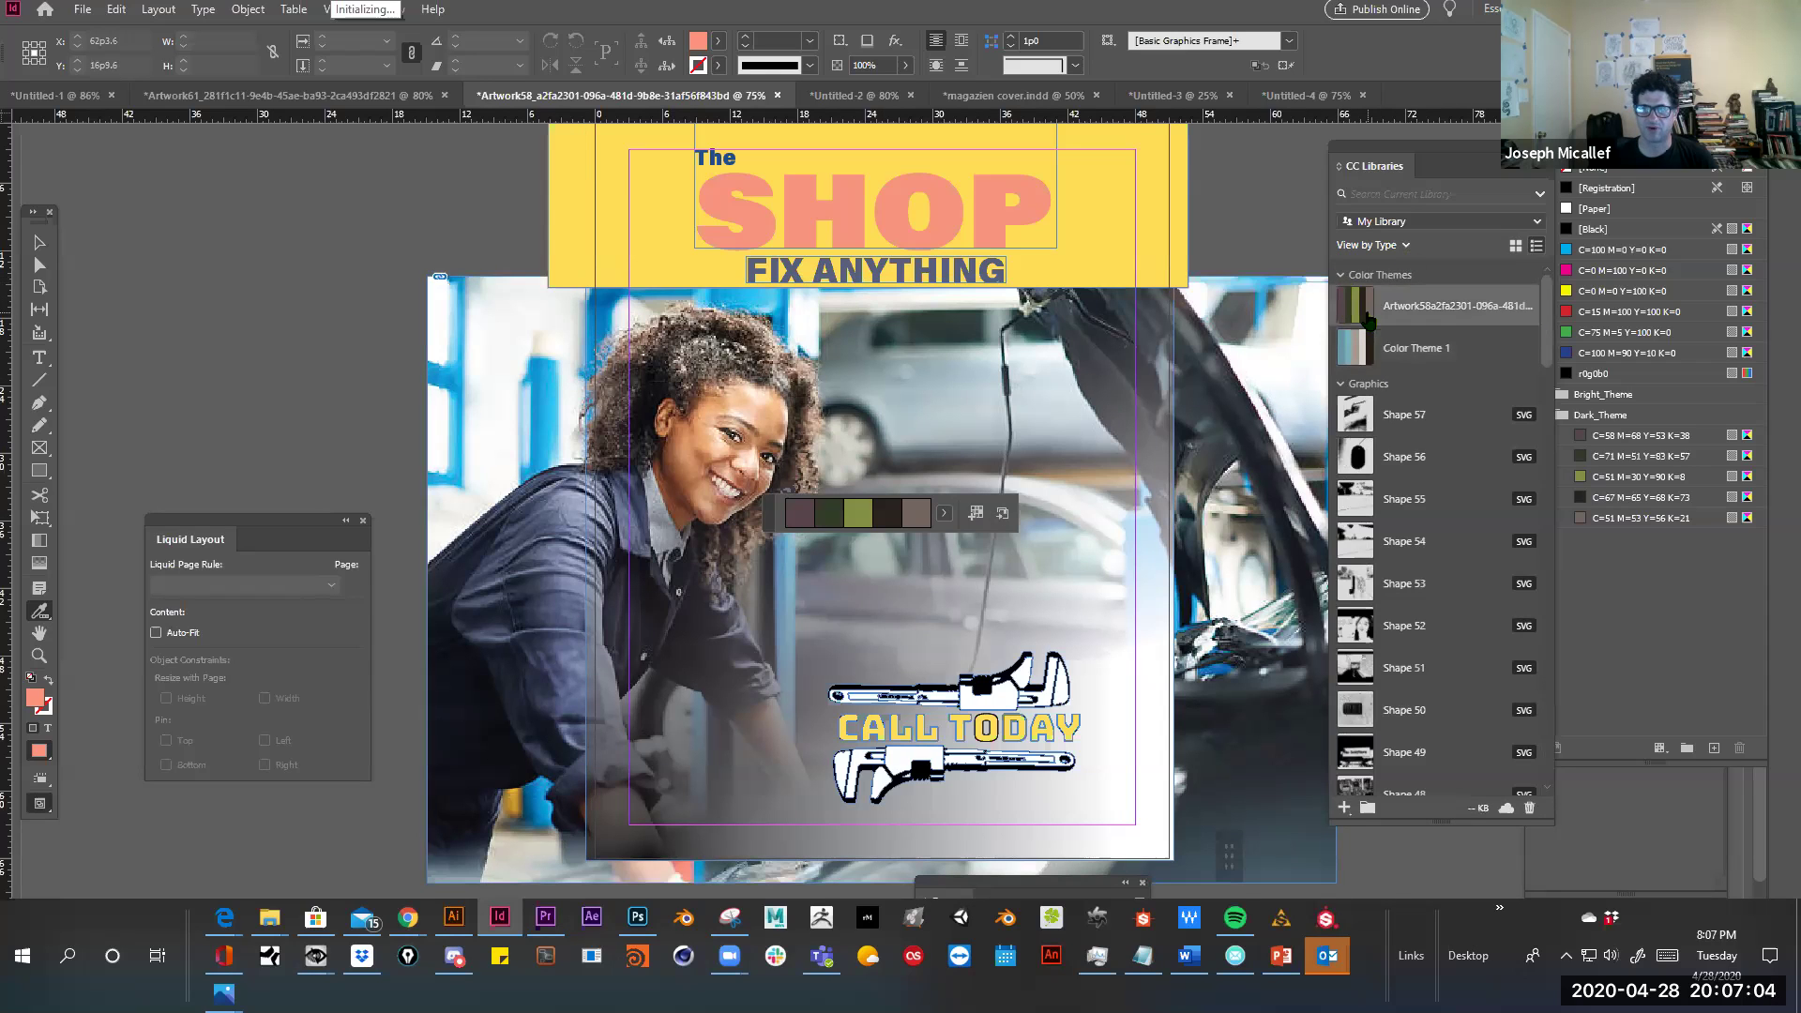
{"action": "double_click", "coordinate": [1369, 323]}
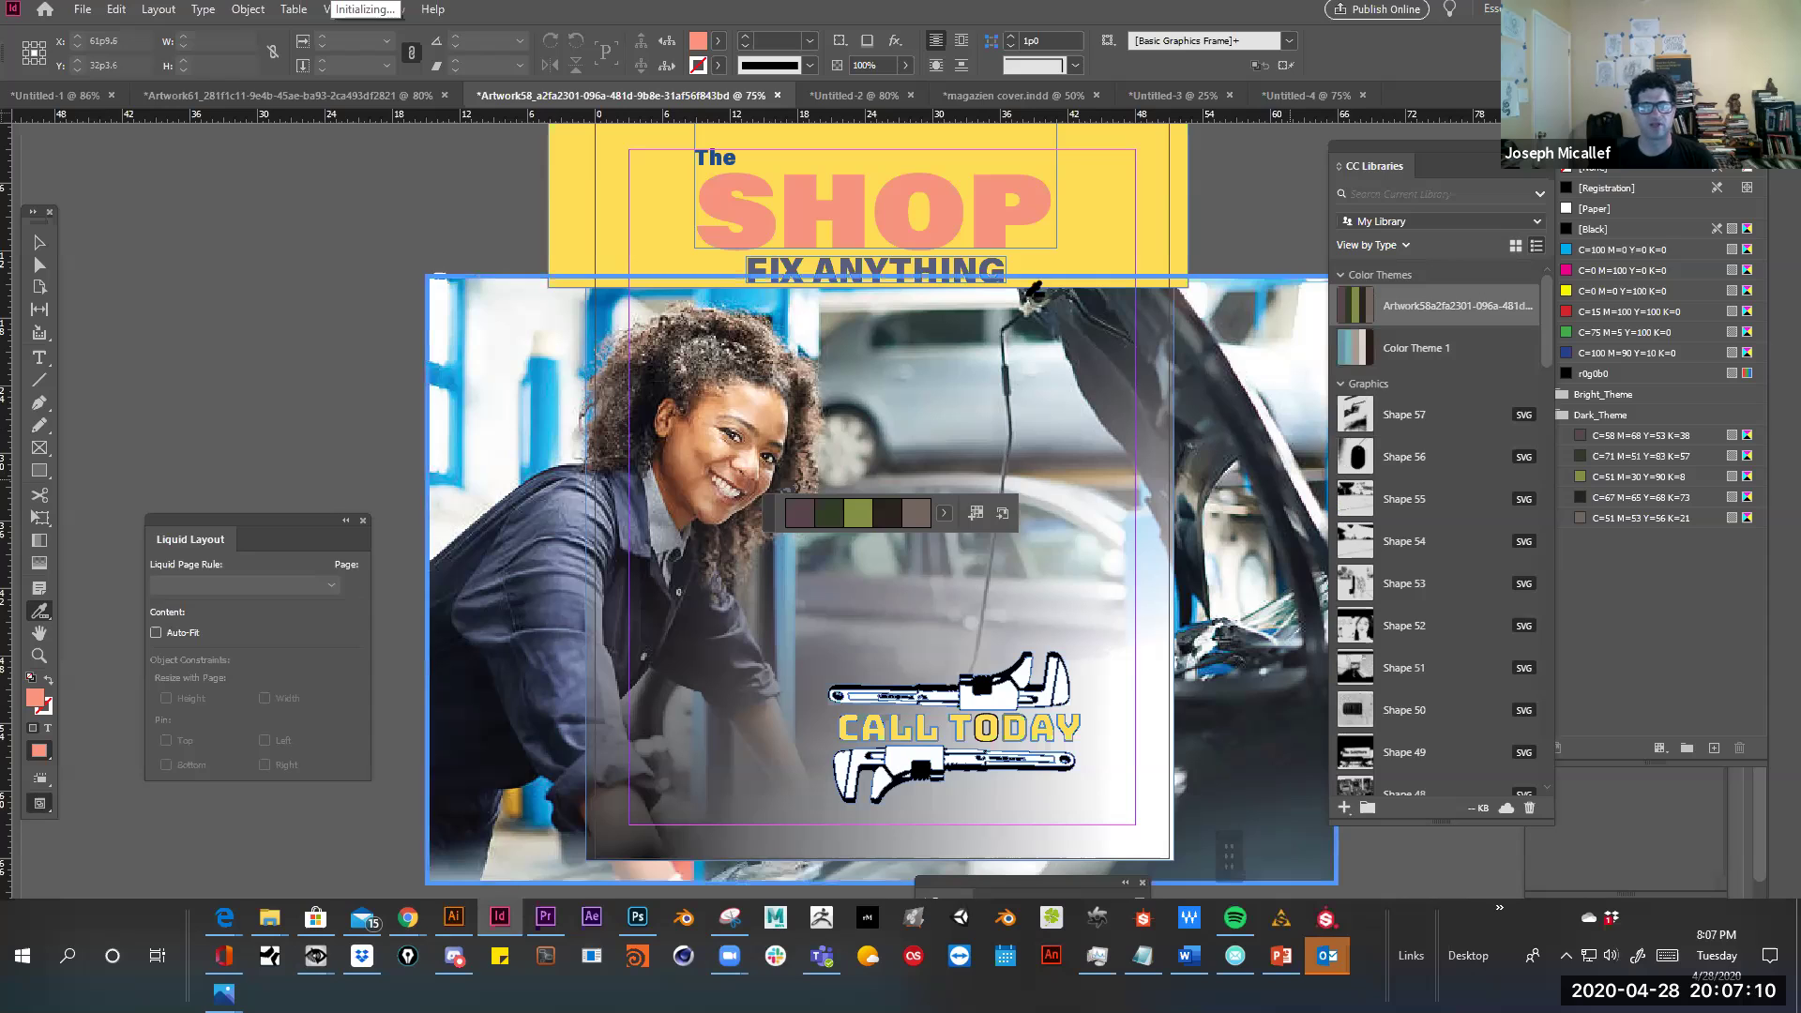
Show Adobe Color Themes beside the library list and display My Themes
{"action": "left_click", "coordinate": [407, 13]}
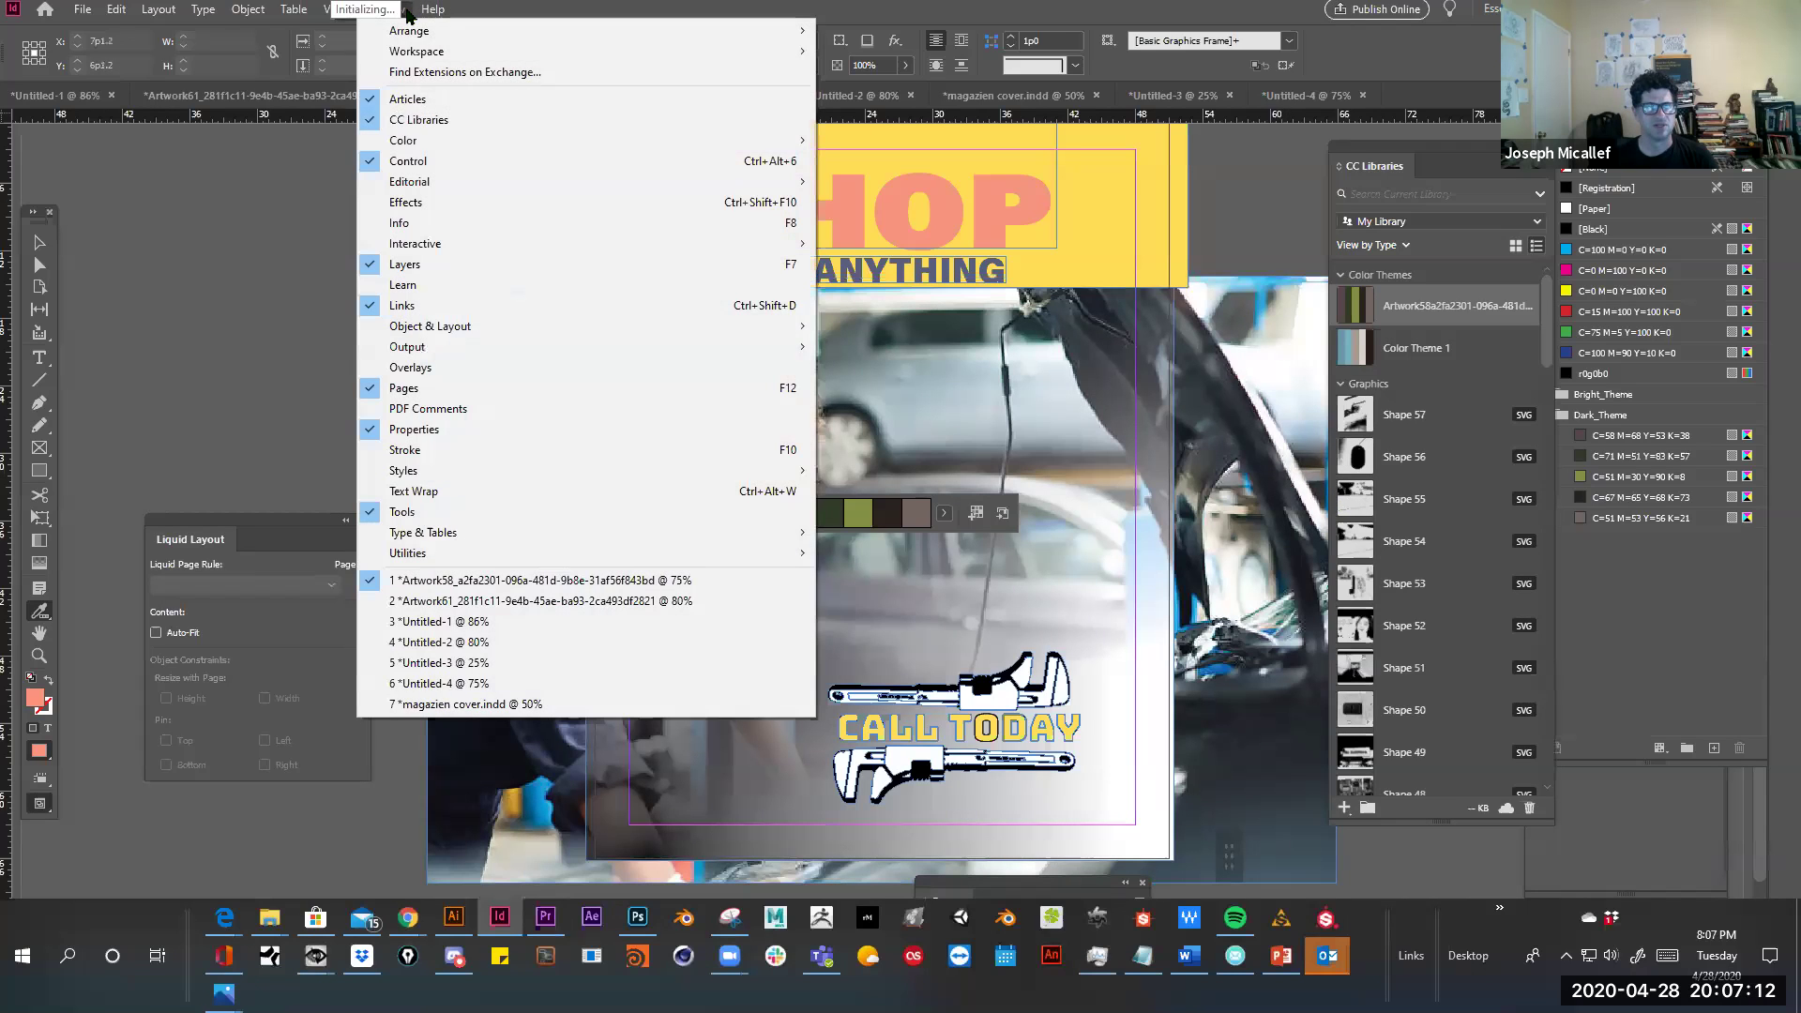
{"action": "mouse_move", "coordinate": [647, 141]}
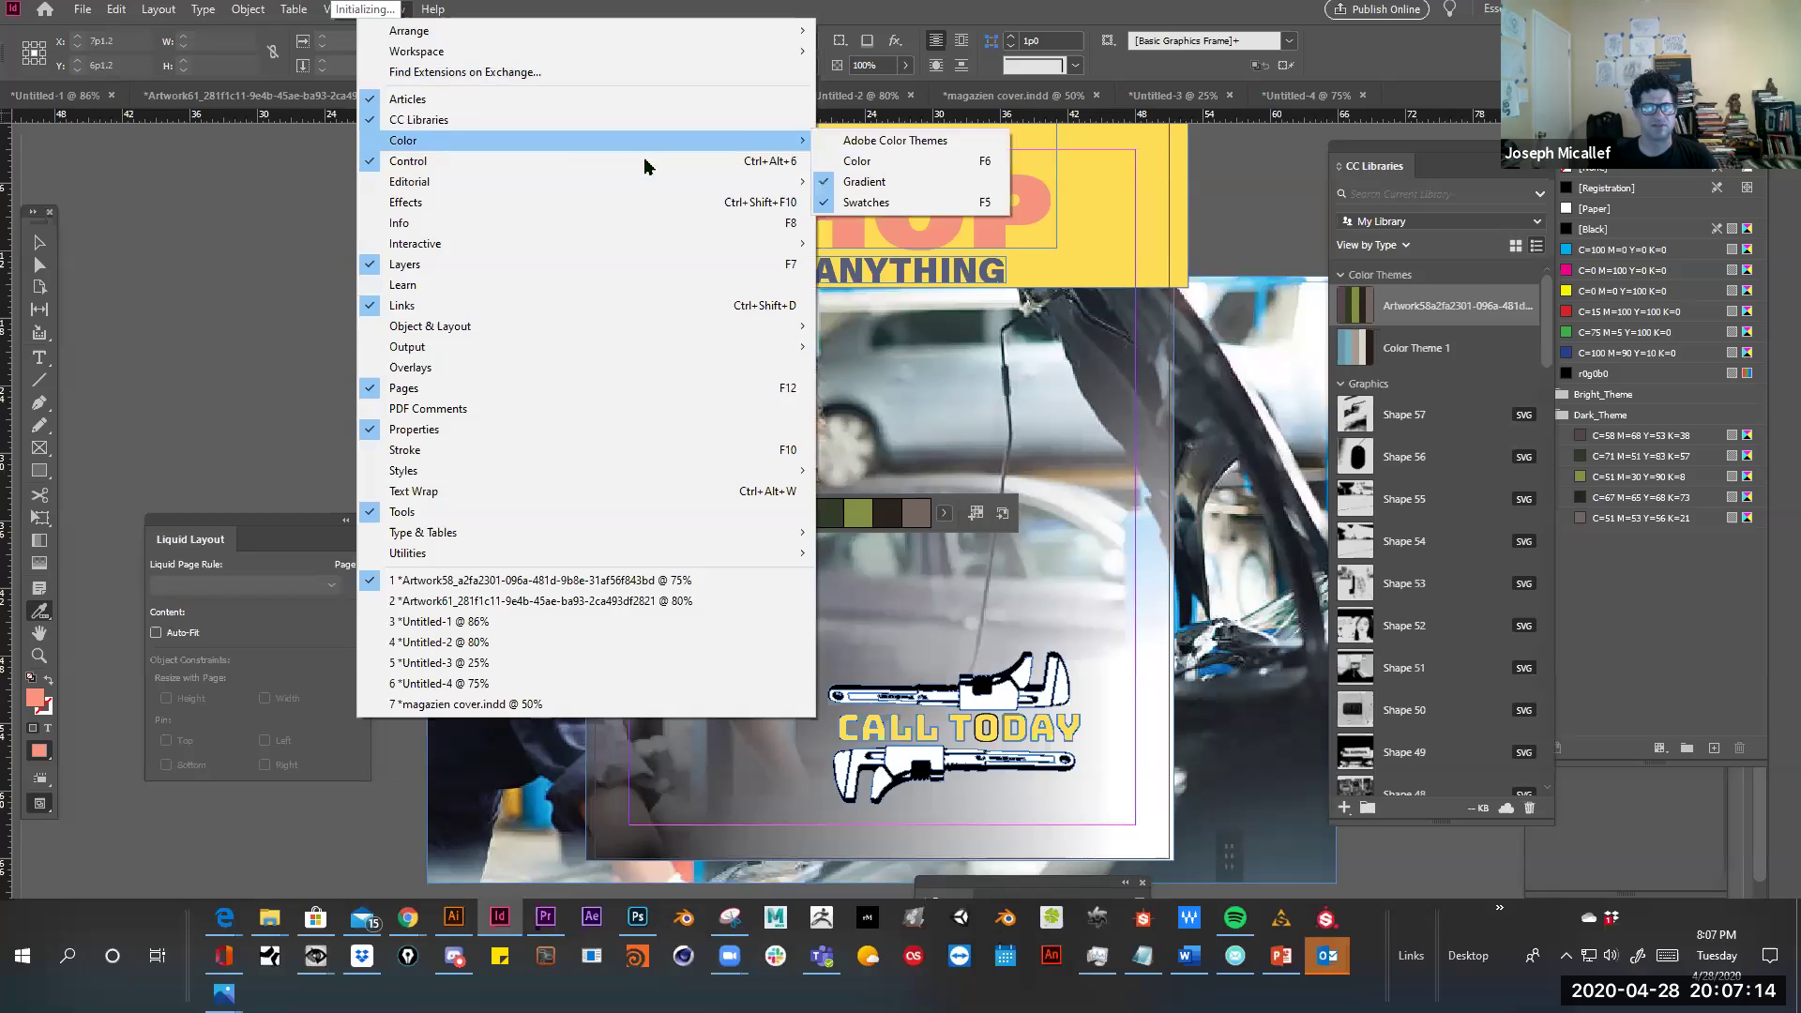
{"action": "left_click", "coordinate": [861, 141]}
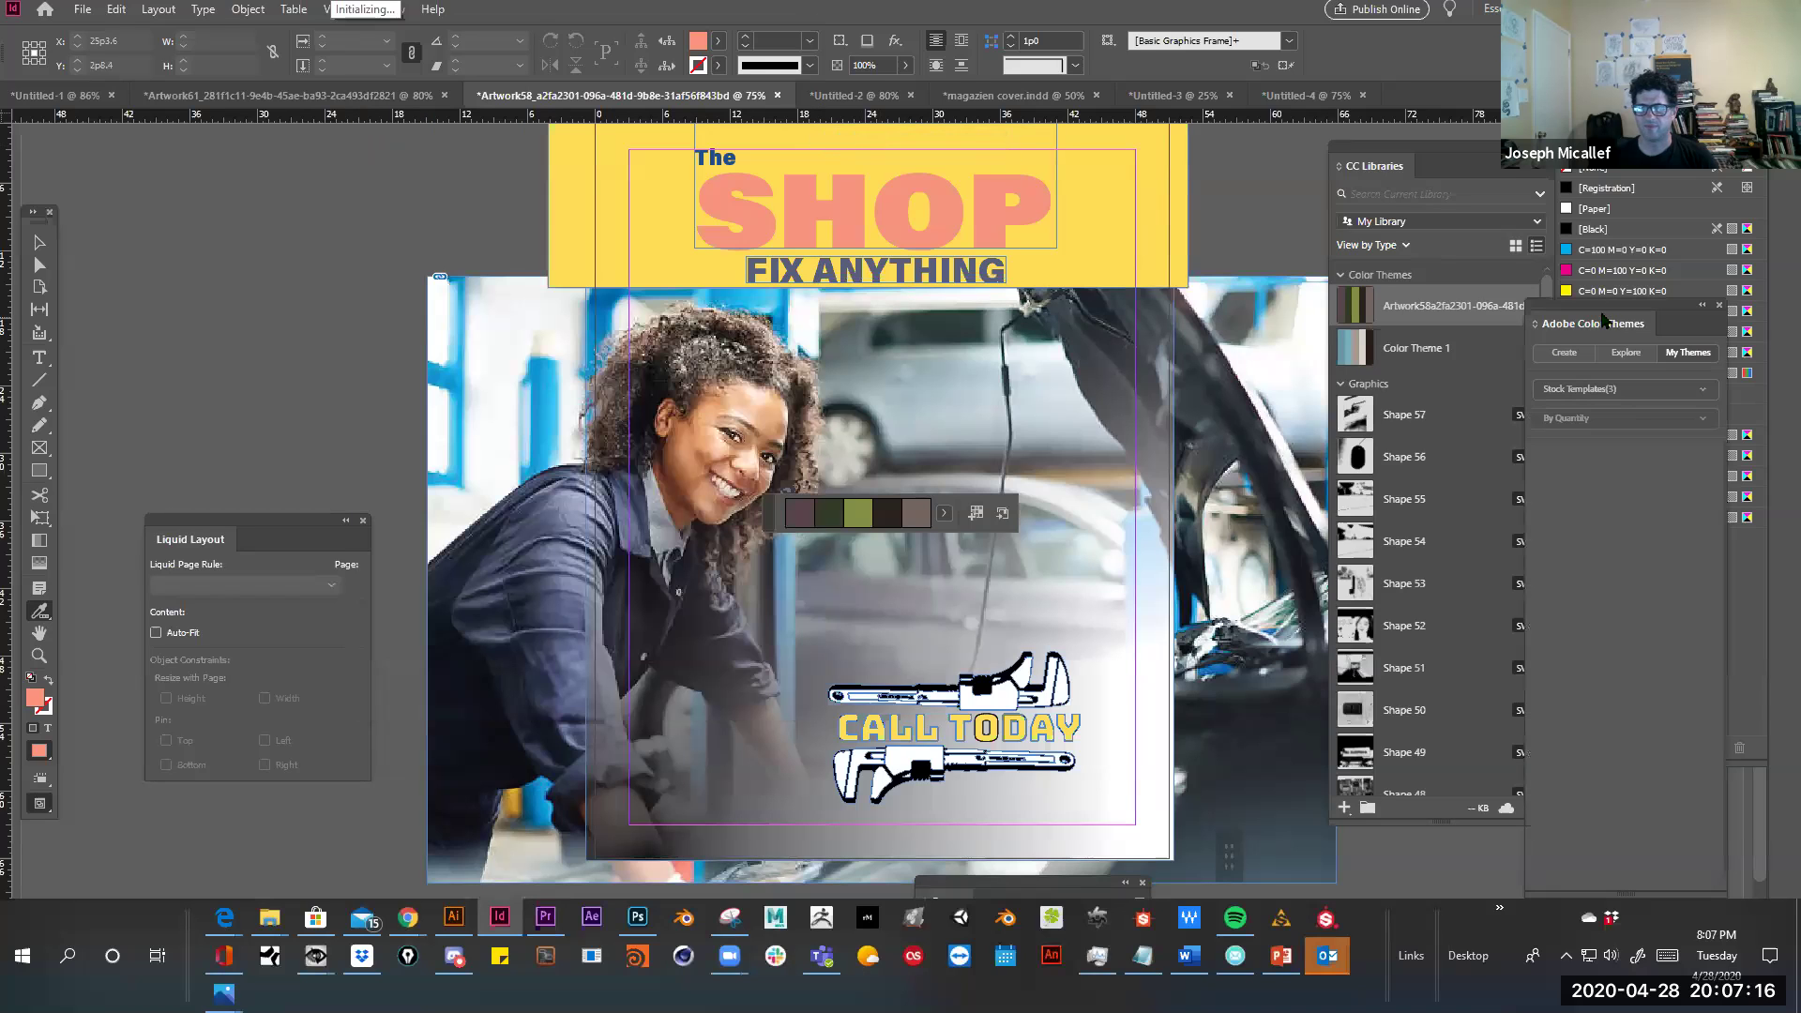
{"action": "left_click_drag", "start_coordinate": [1599, 313], "coordinate": [1222, 230]}
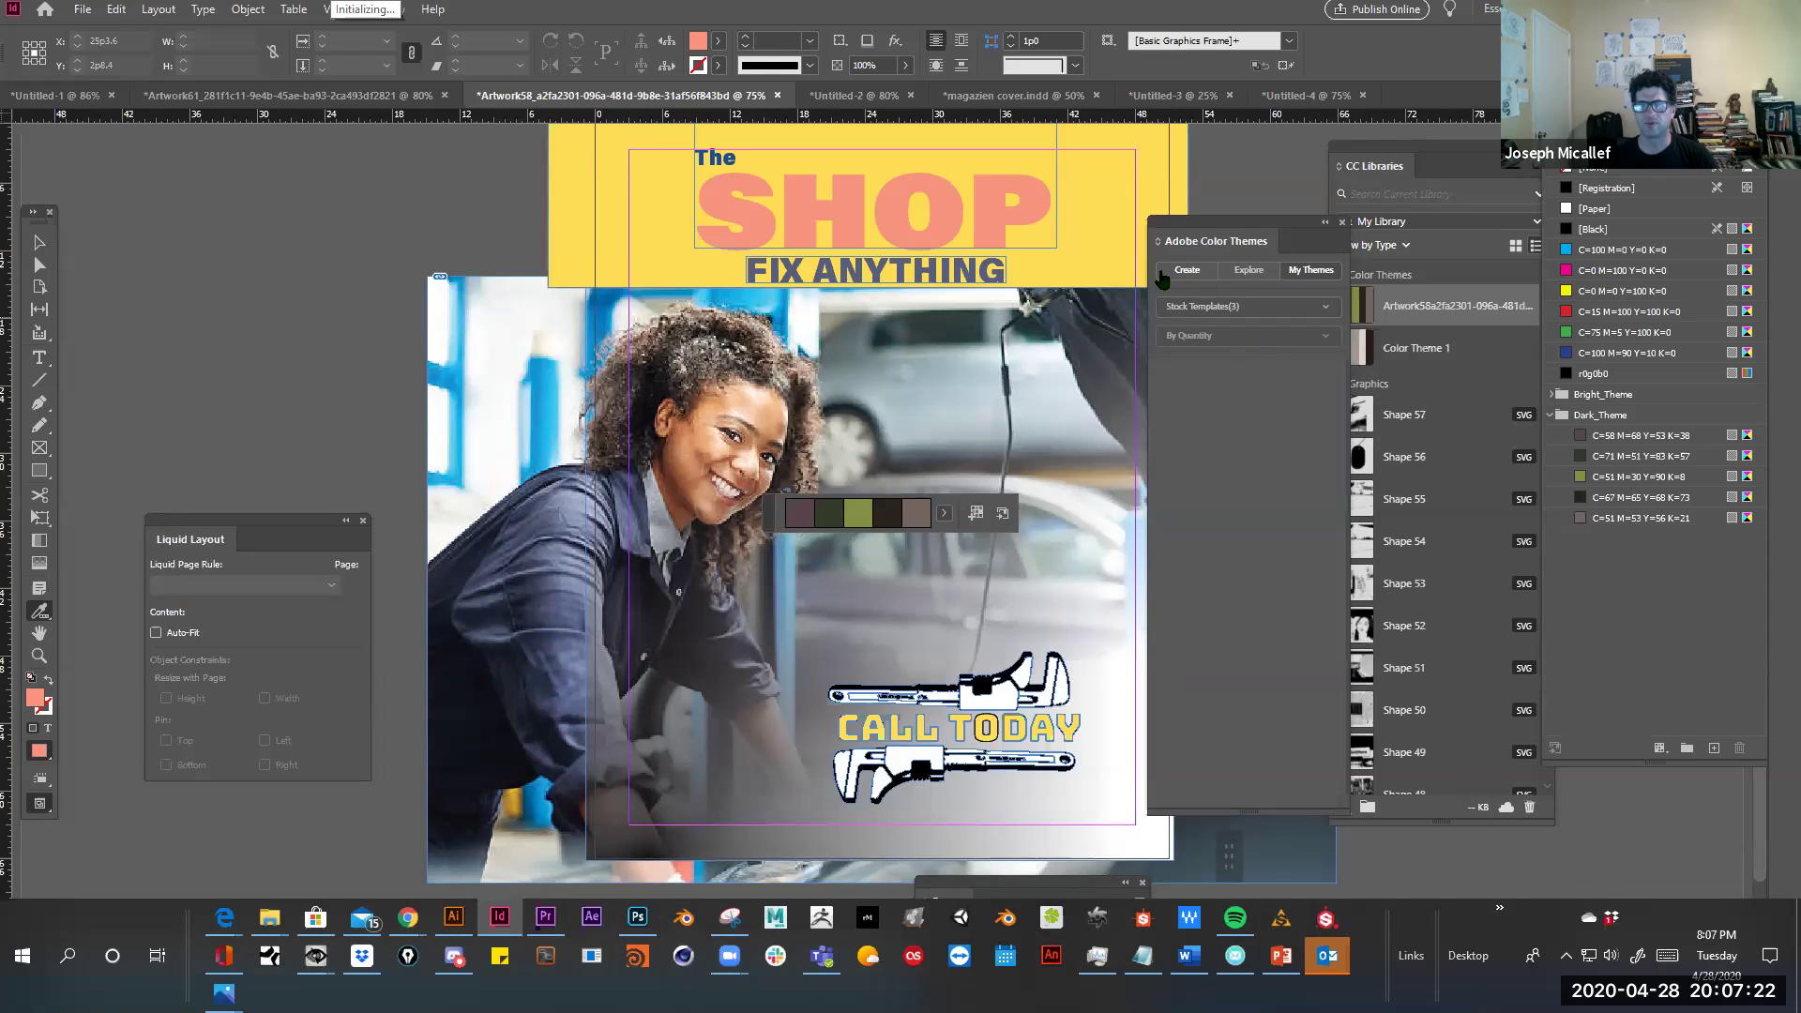
{"action": "left_click", "coordinate": [1182, 274]}
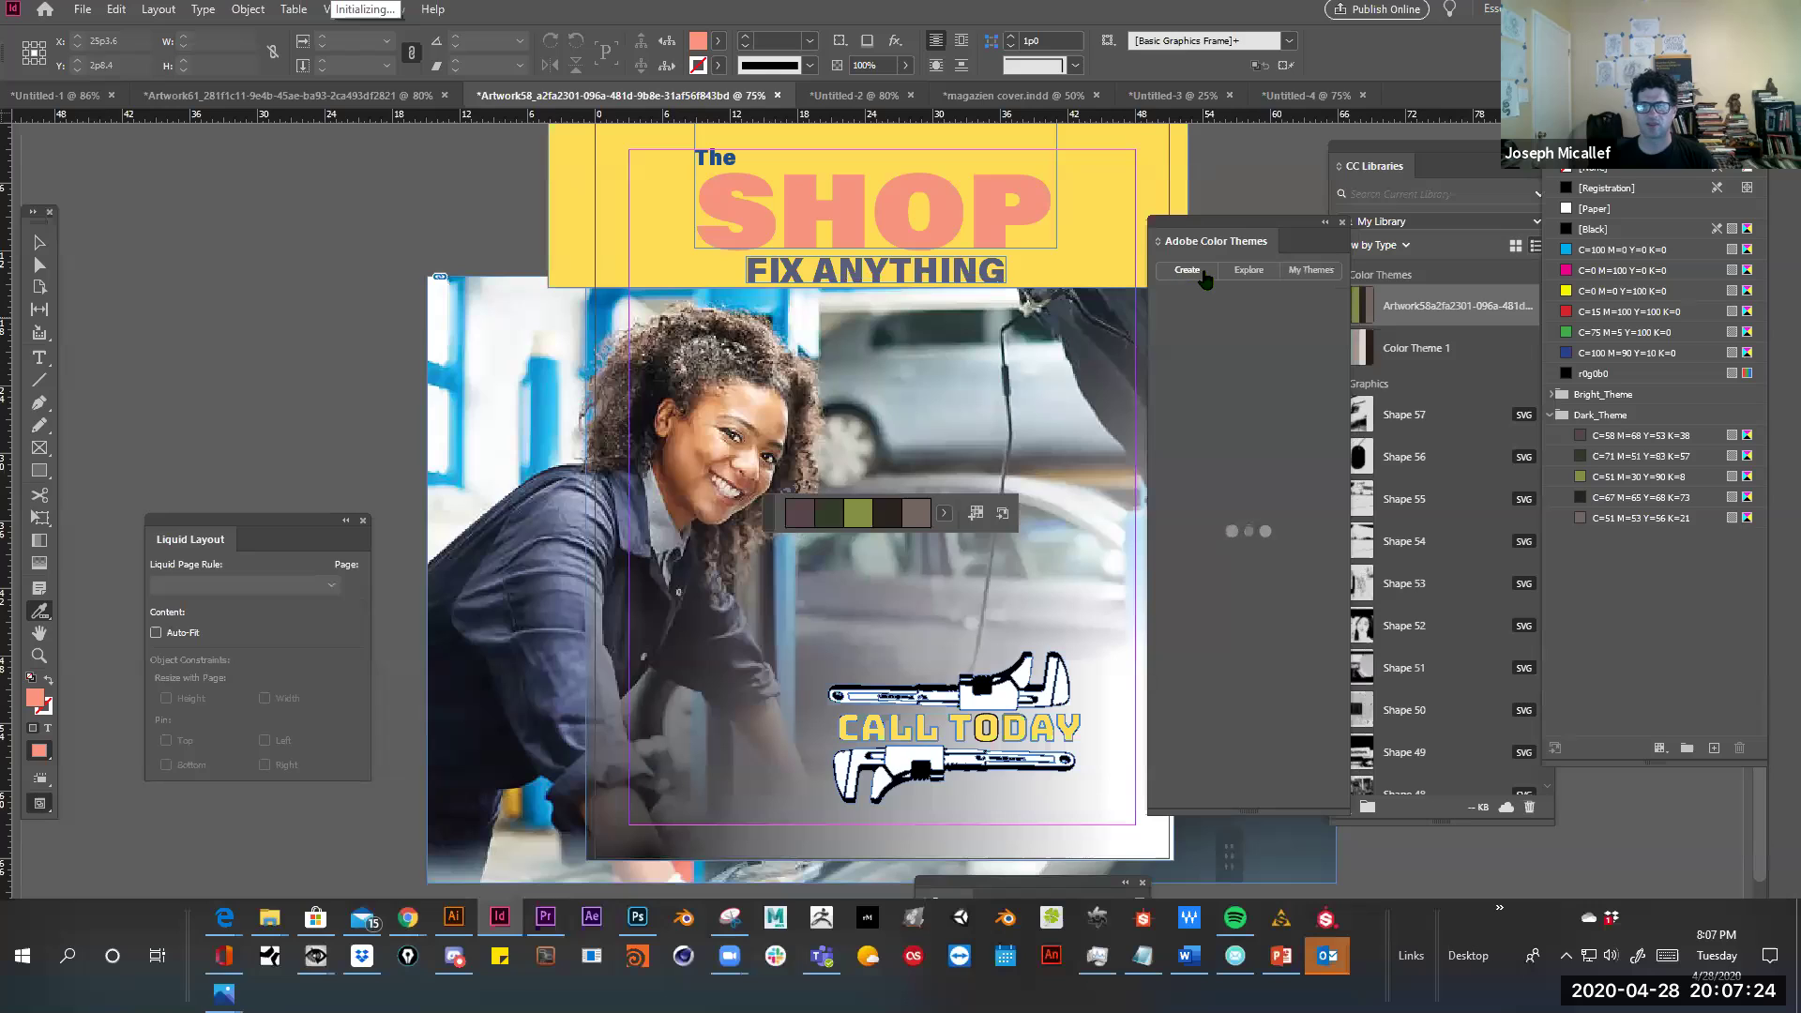
{"action": "left_click", "coordinate": [1310, 269]}
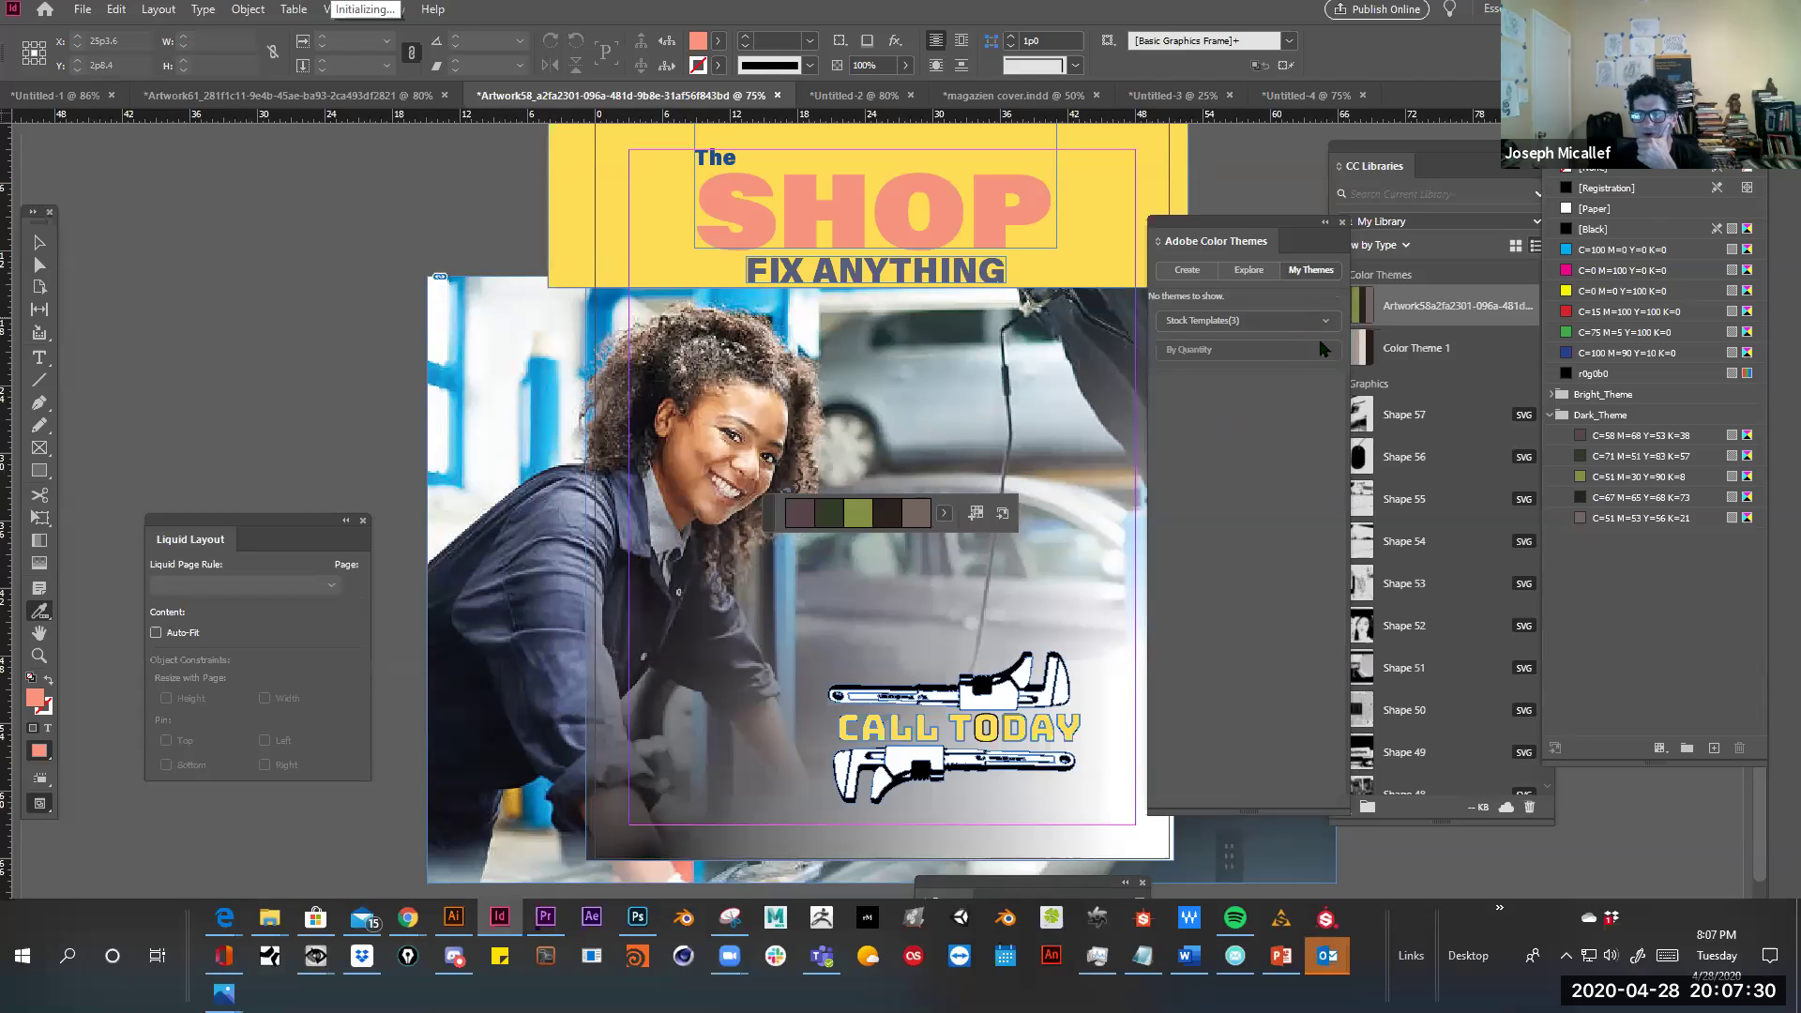
Browse the available theme libraries and switch the source from Stock Templates to My Library
{"action": "left_click", "coordinate": [1319, 321]}
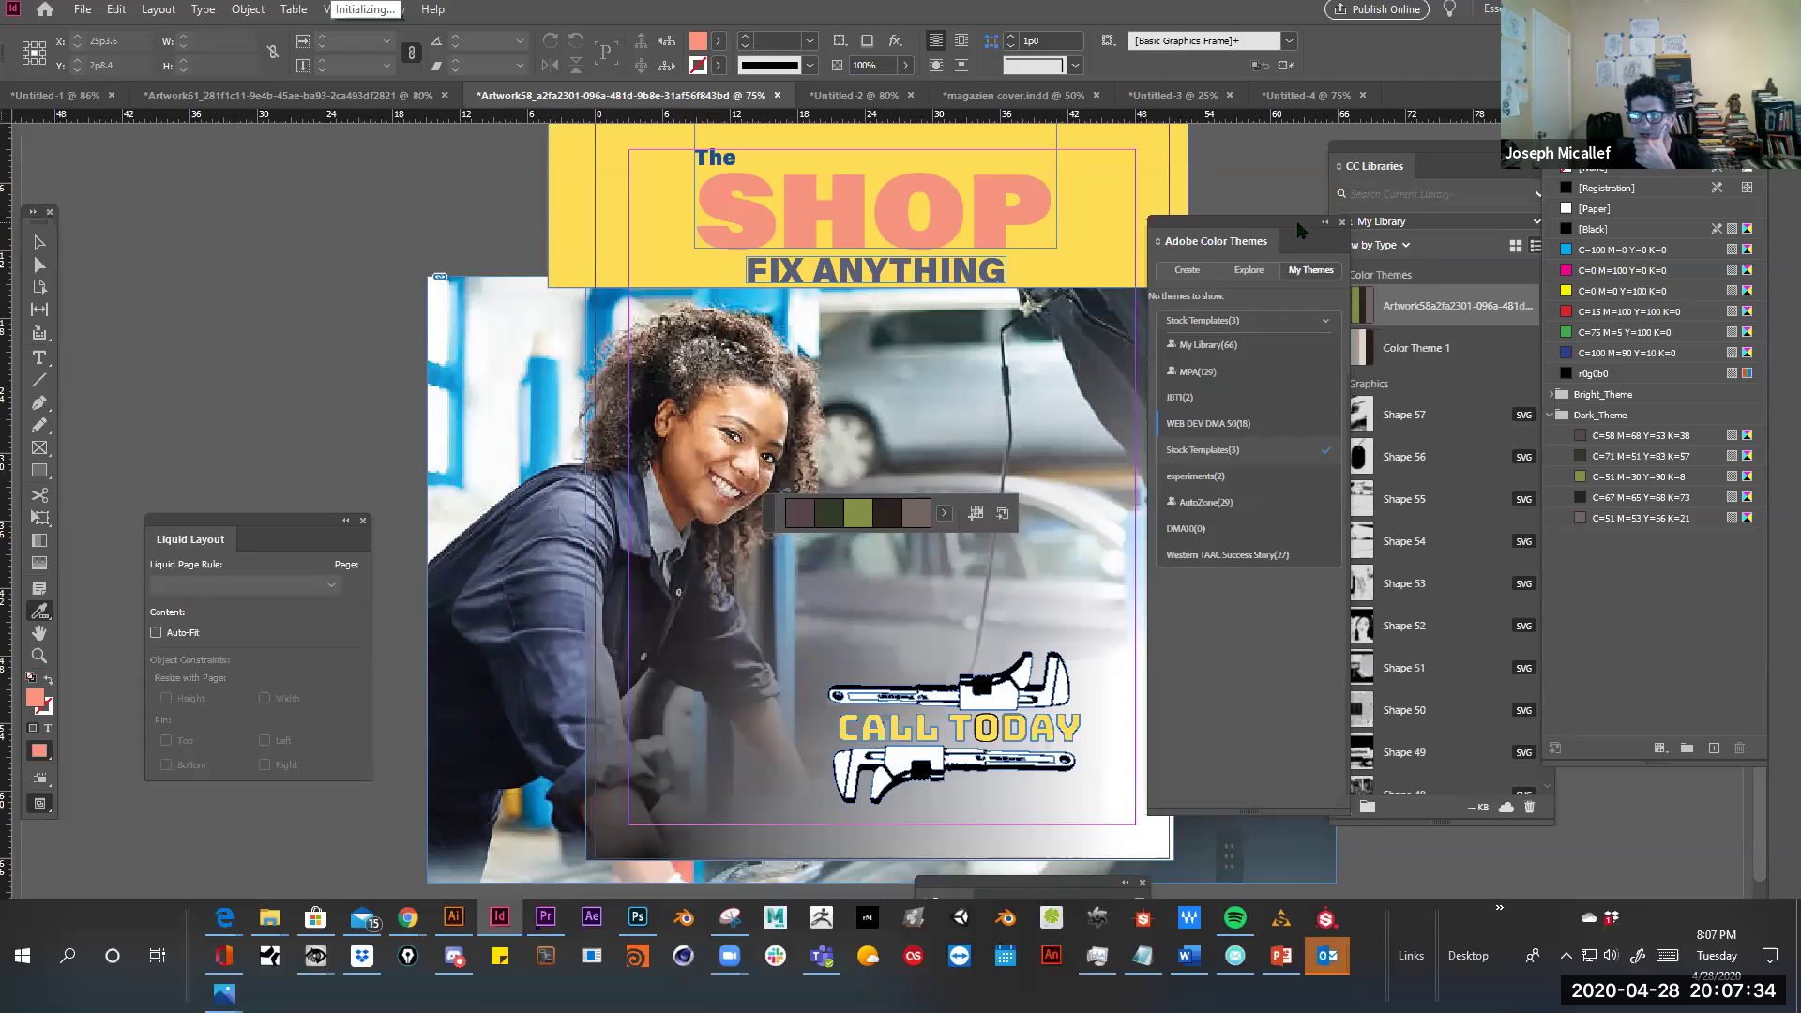
{"action": "left_click_drag", "start_coordinate": [1268, 224], "coordinate": [1210, 222]}
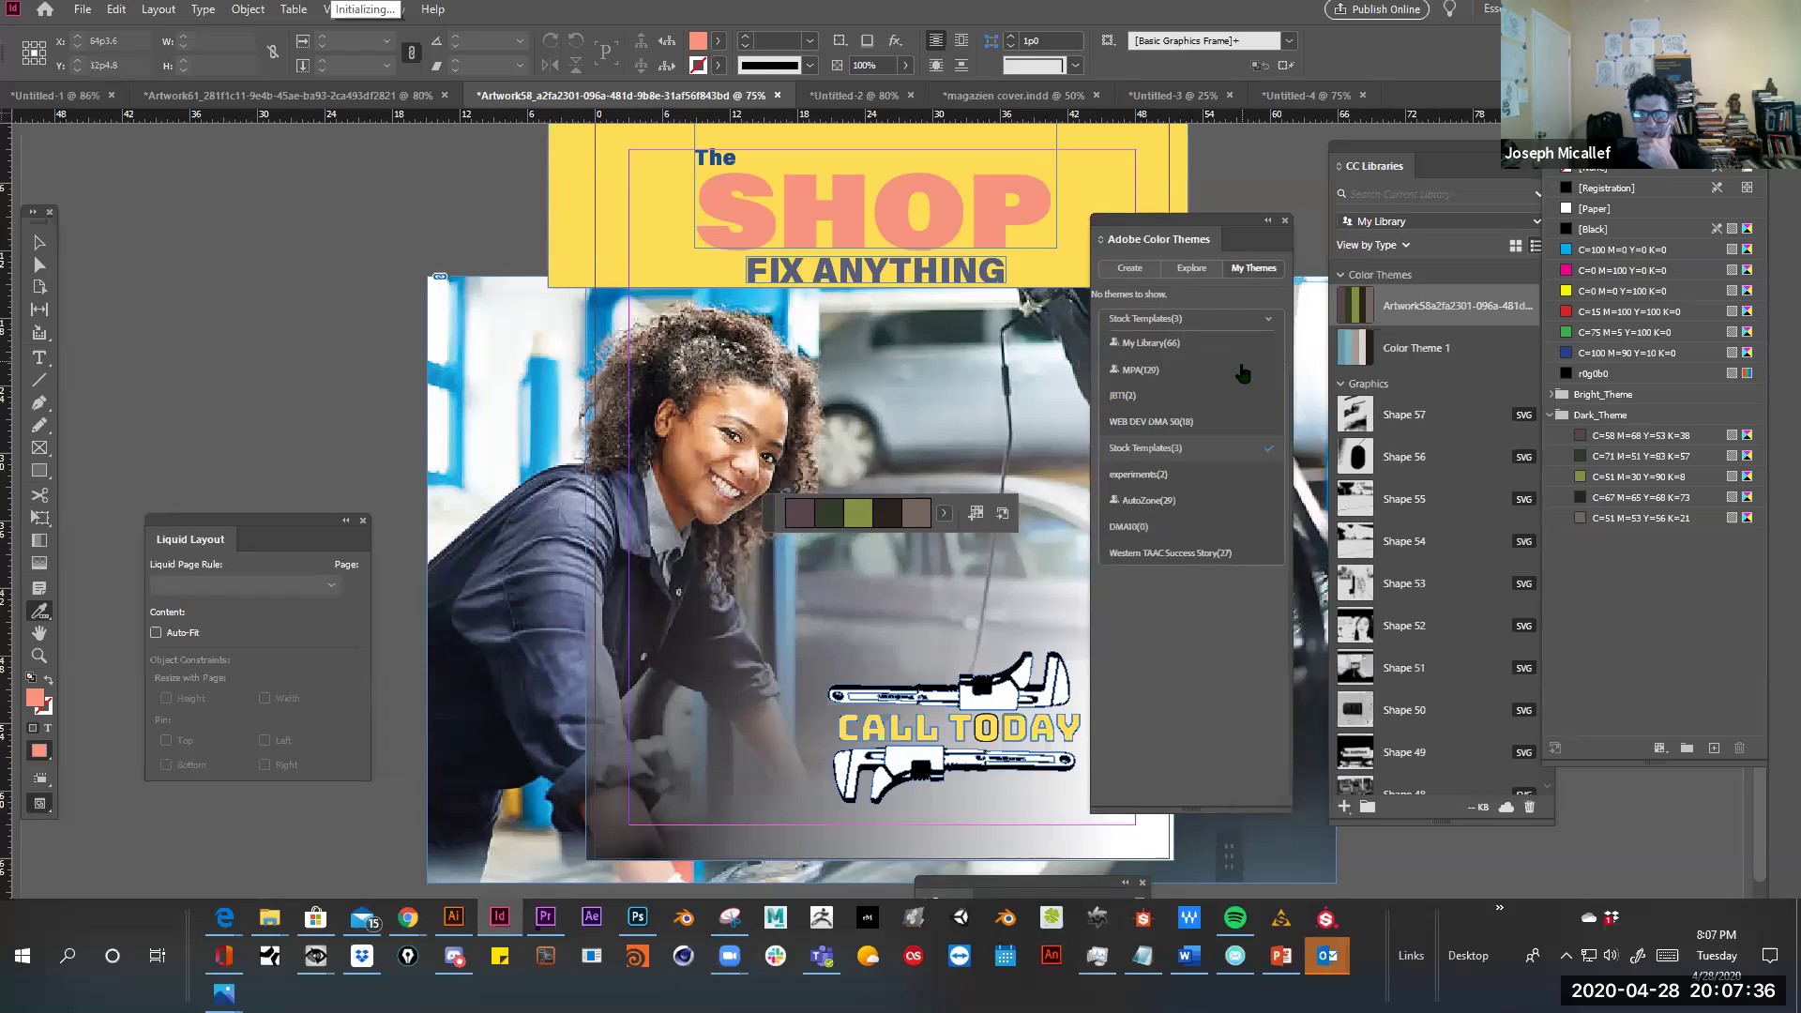
{"action": "scroll", "coordinate": [1236, 378], "scroll_direction": "down", "scroll_amount": 1}
{"action": "scroll", "coordinate": [1236, 378], "scroll_direction": "down", "scroll_amount": 5}
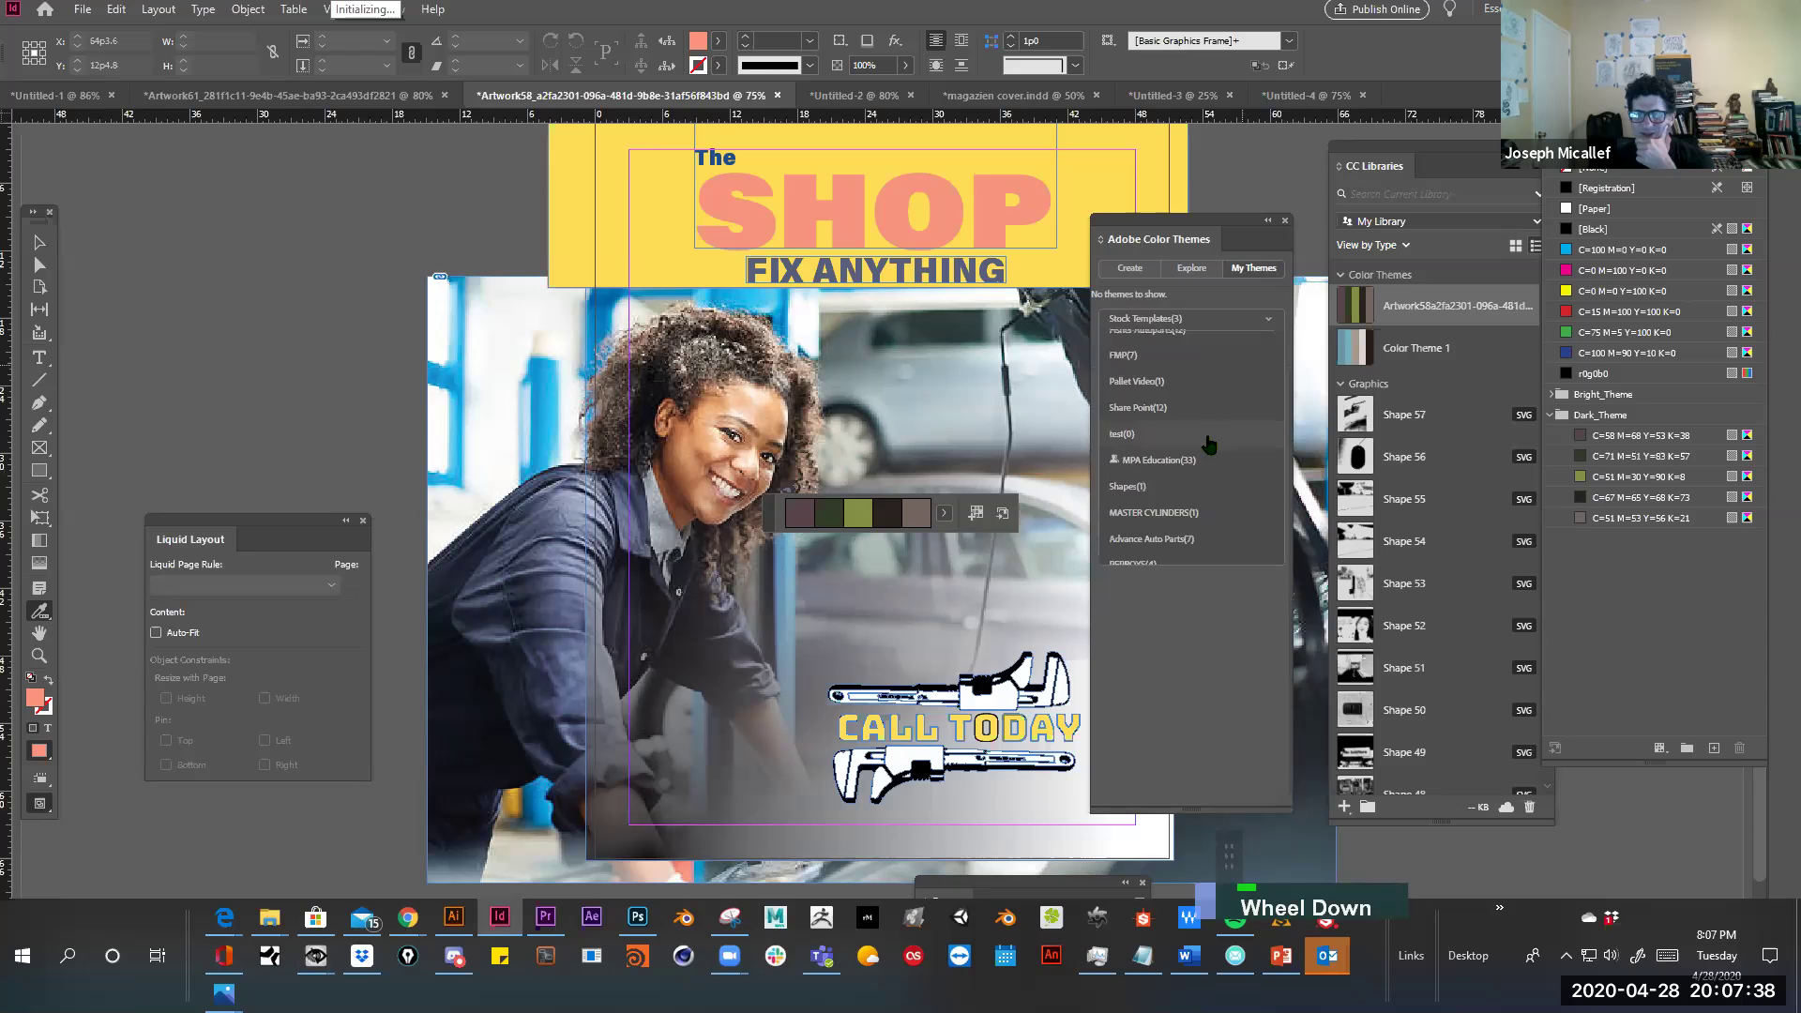
{"action": "scroll", "coordinate": [1209, 444], "scroll_direction": "down", "scroll_amount": 5}
{"action": "scroll", "coordinate": [1209, 444], "scroll_direction": "down", "scroll_amount": 2}
{"action": "scroll", "coordinate": [1209, 444], "scroll_direction": "up", "scroll_amount": 6}
{"action": "scroll", "coordinate": [1209, 445], "scroll_direction": "up", "scroll_amount": 8}
{"action": "scroll", "coordinate": [1209, 445], "scroll_direction": "up", "scroll_amount": 5}
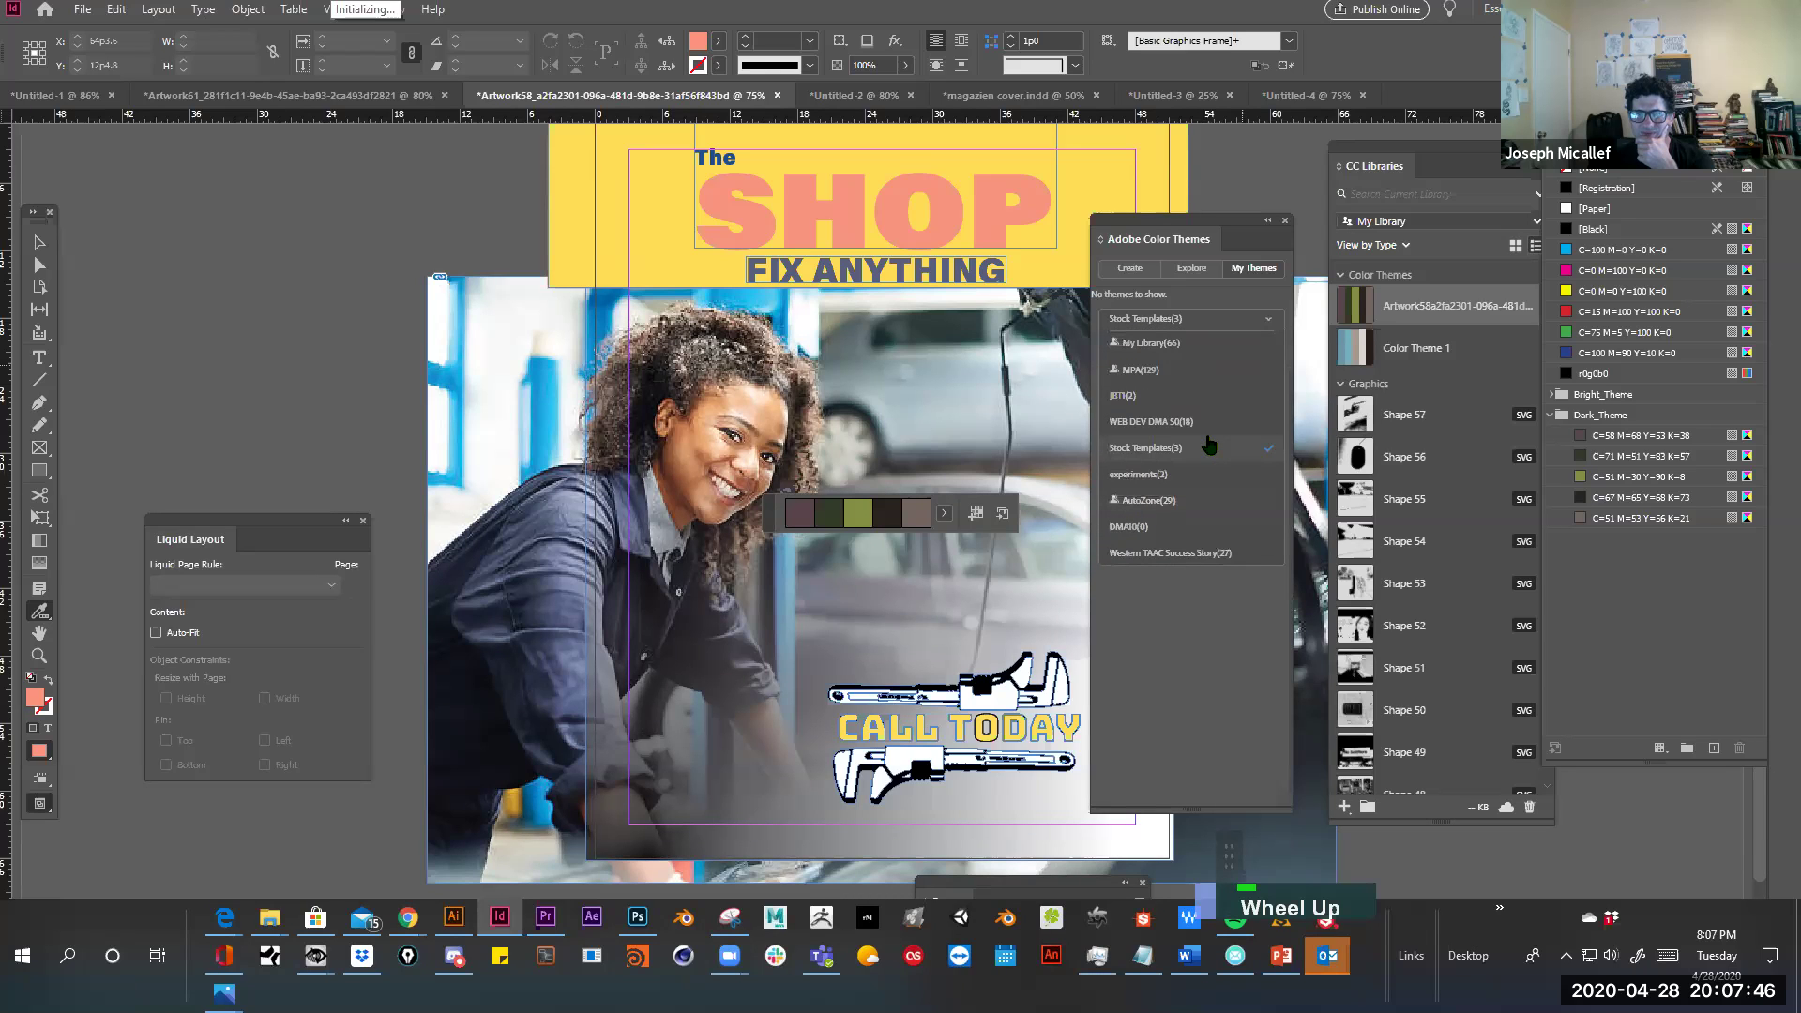
{"action": "left_click", "coordinate": [1152, 343]}
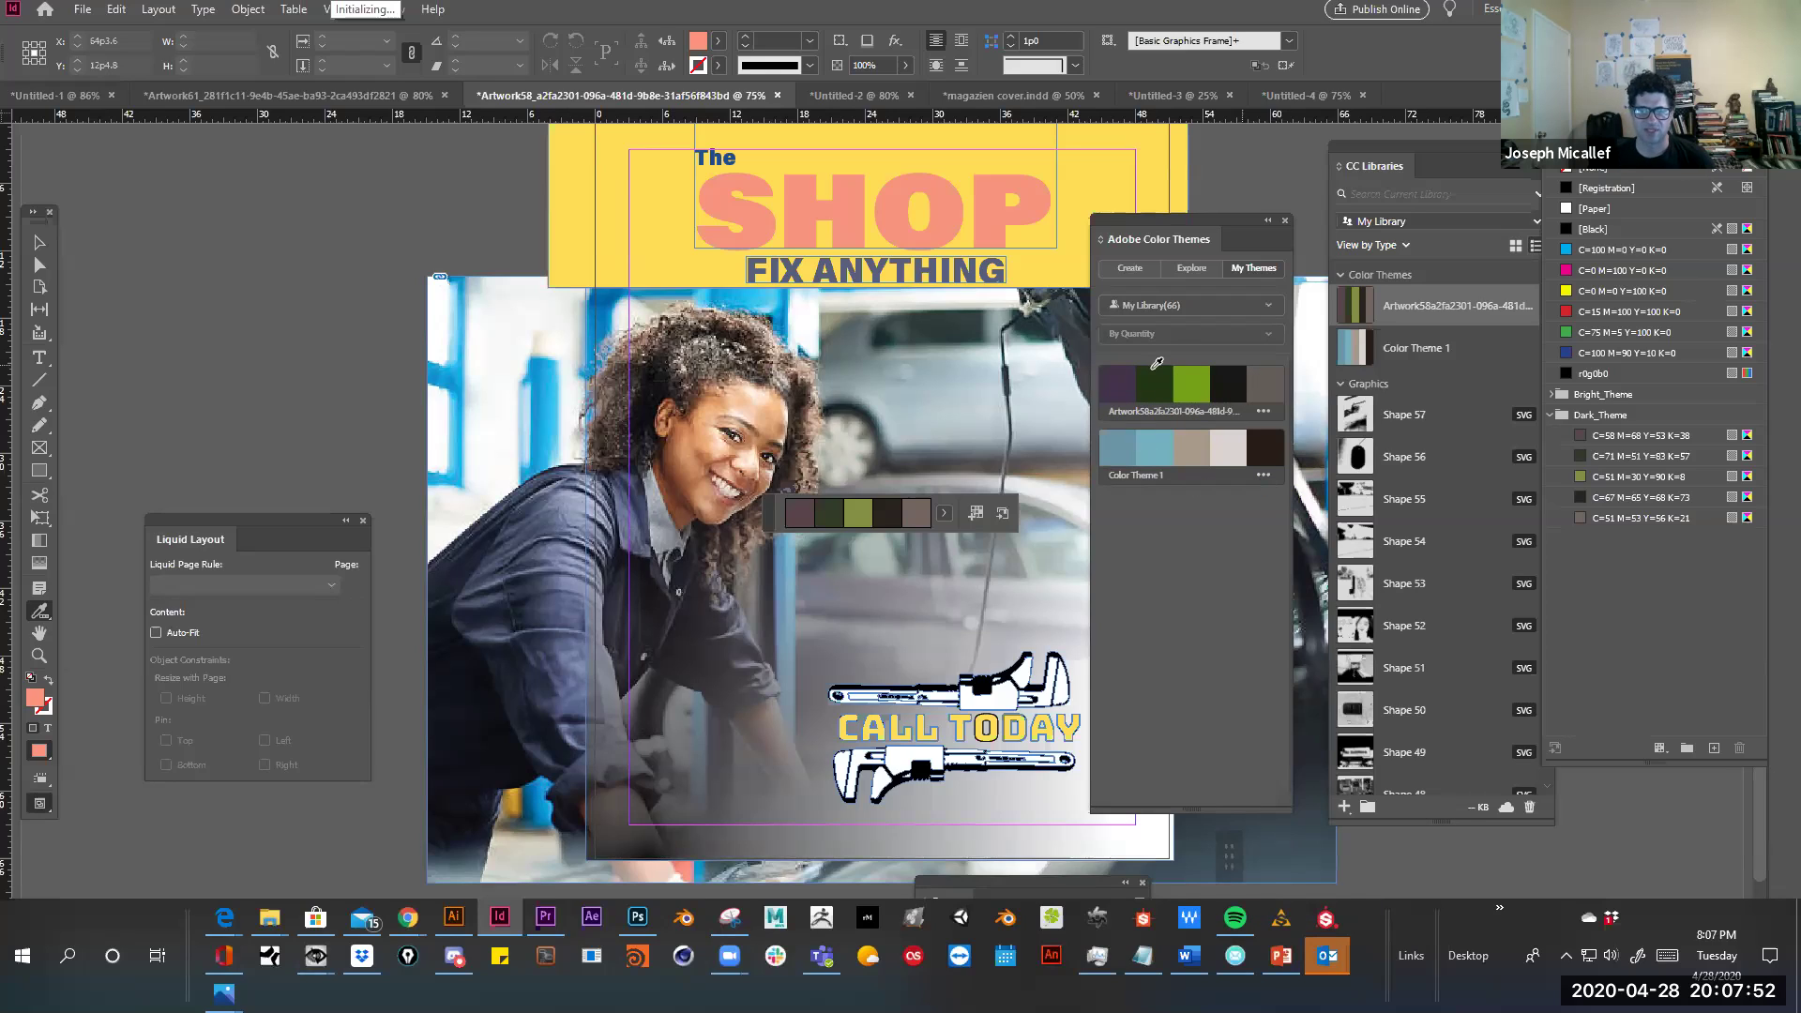
Inspect the artwork's saved theme on the colour wheel and view it online in Adobe Color
{"action": "left_click", "coordinate": [1251, 411]}
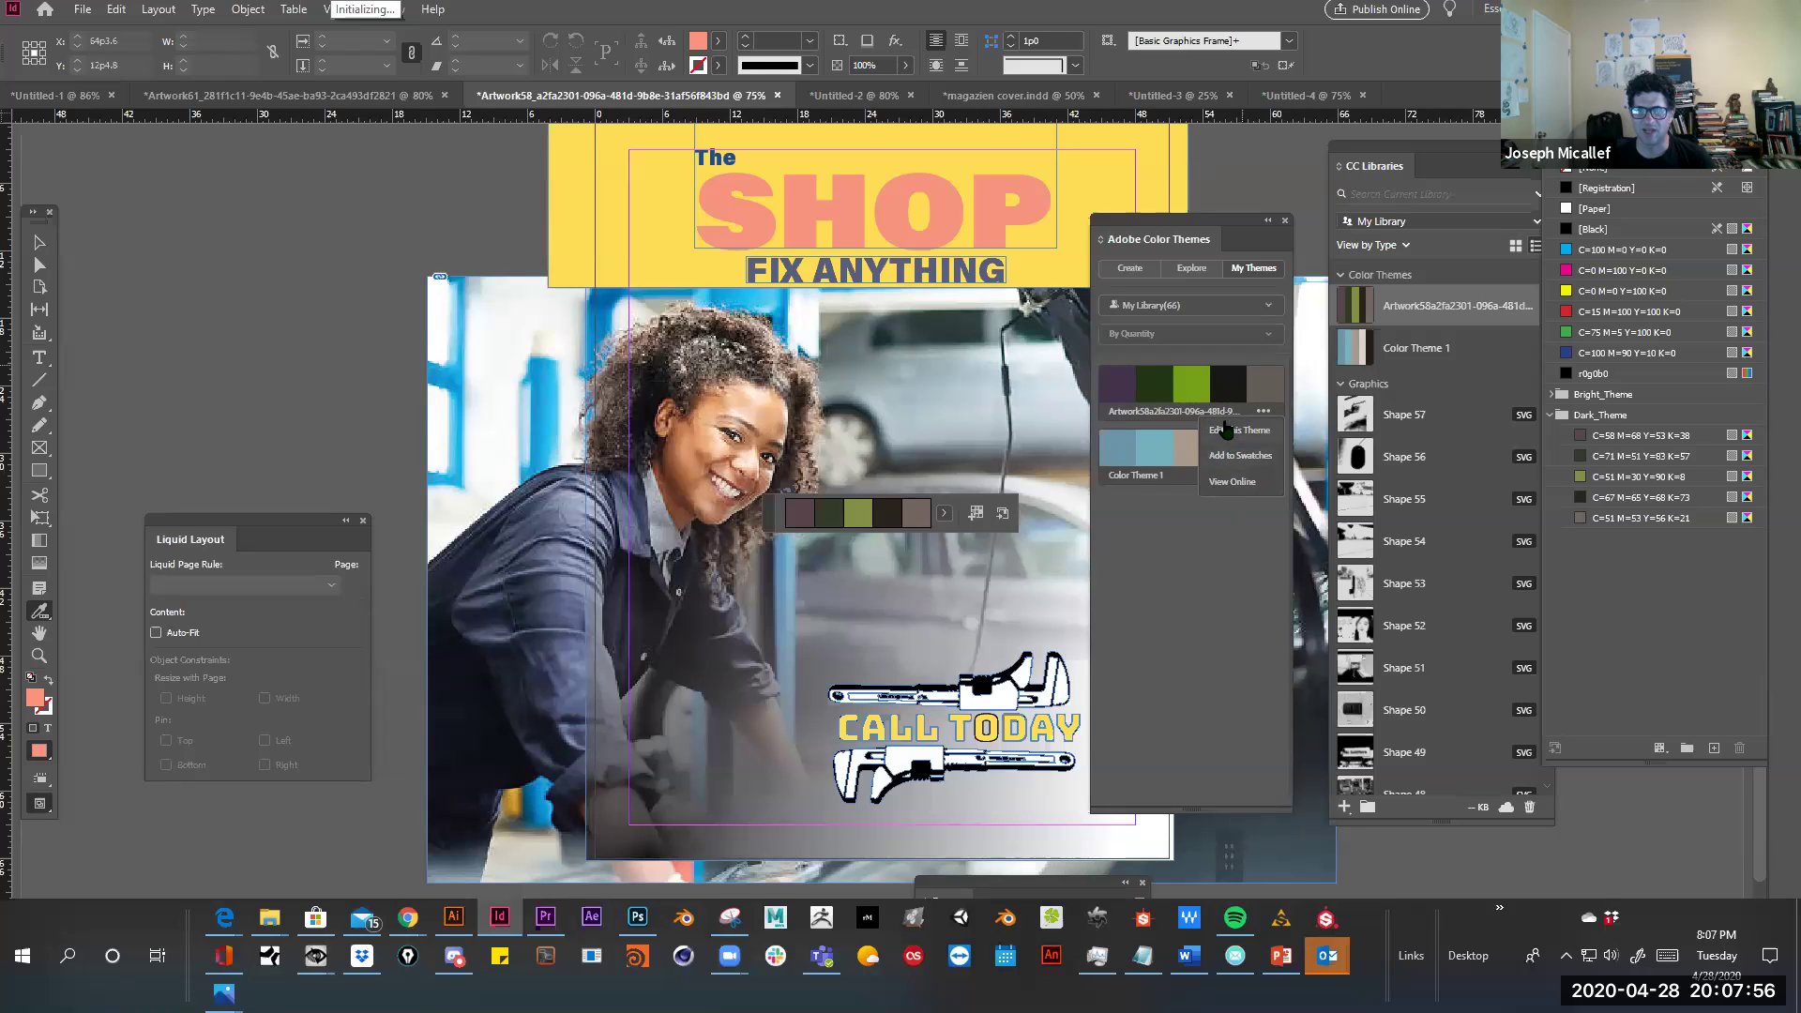
{"action": "left_click", "coordinate": [1228, 433]}
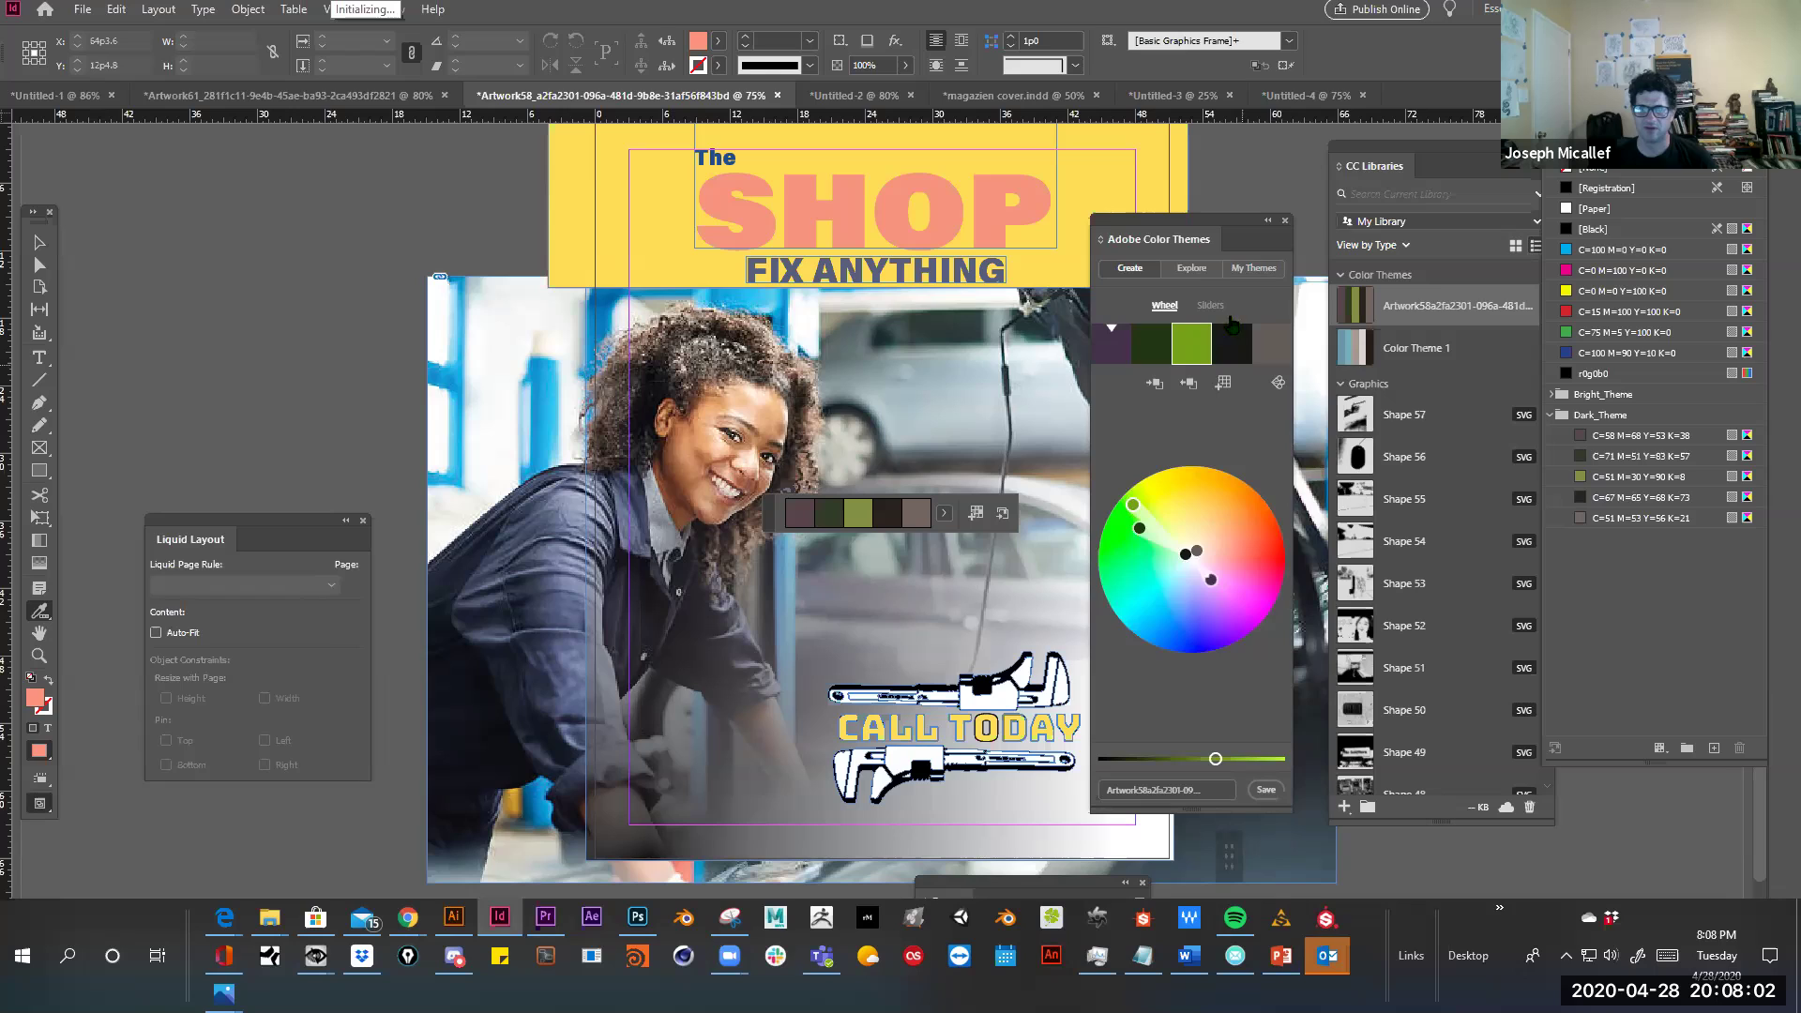
{"action": "left_click", "coordinate": [1260, 272]}
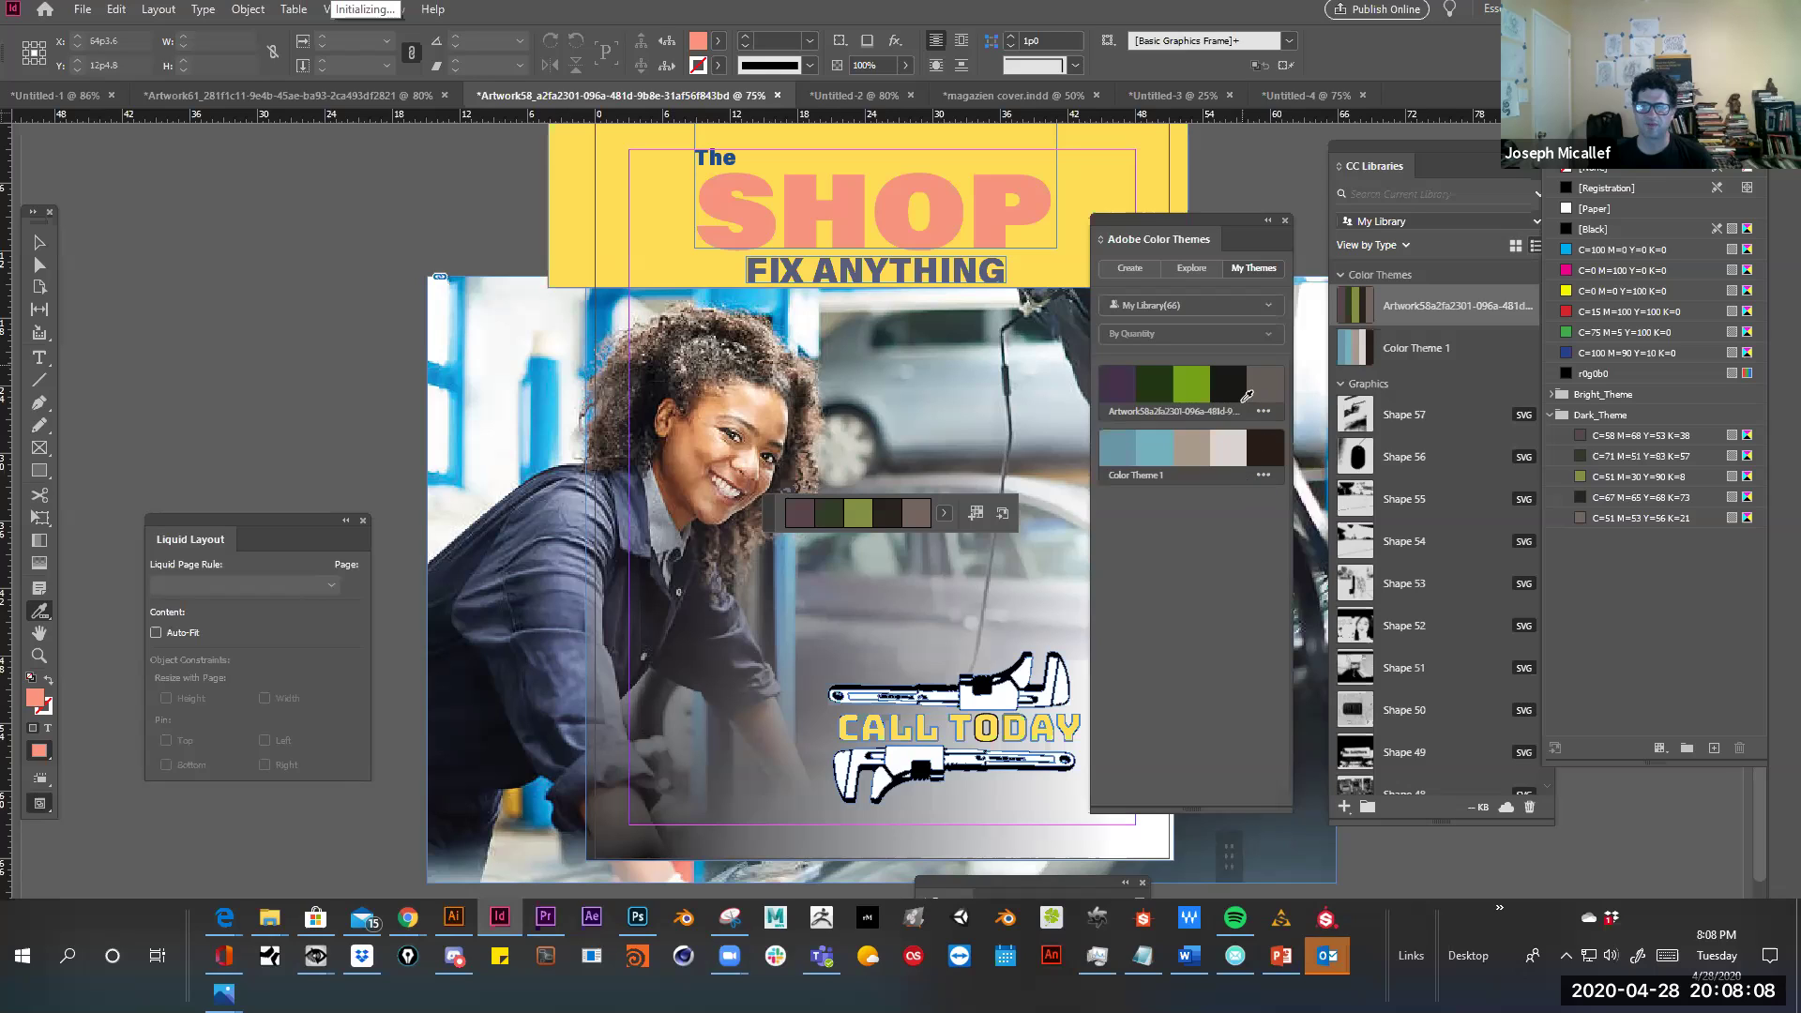
{"action": "left_click", "coordinate": [1262, 411]}
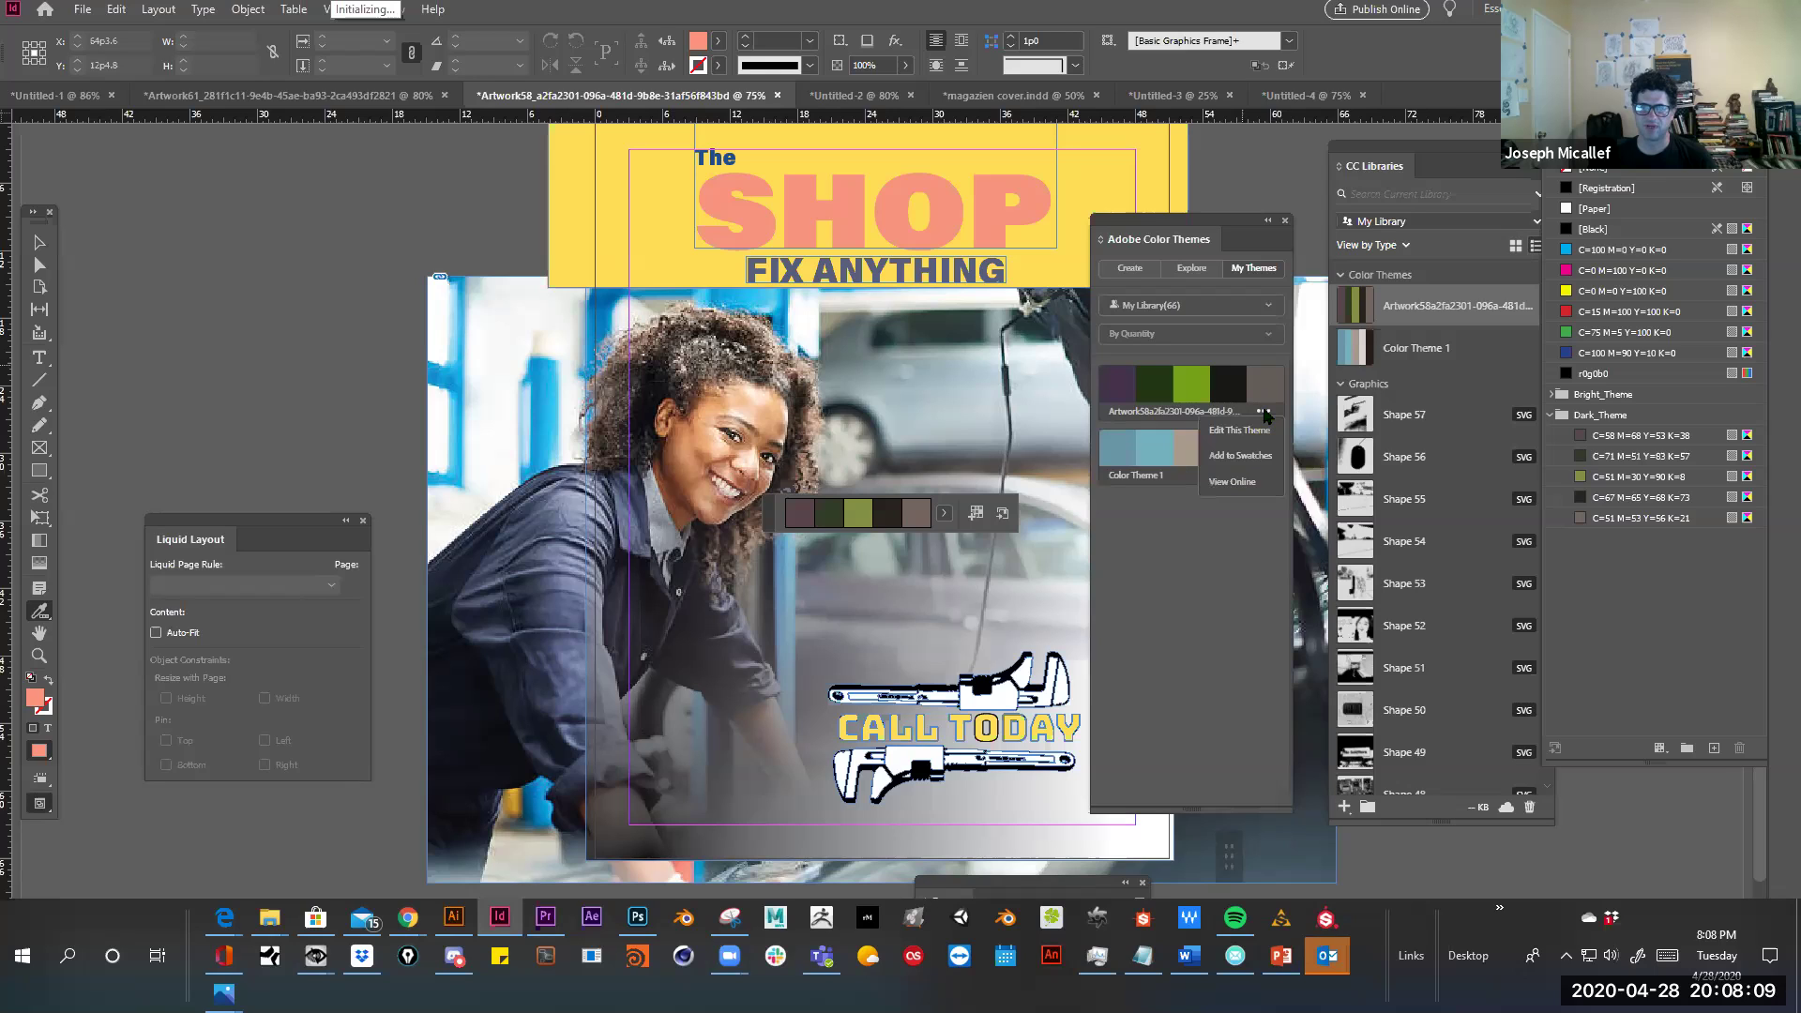
{"action": "left_click", "coordinate": [1234, 482]}
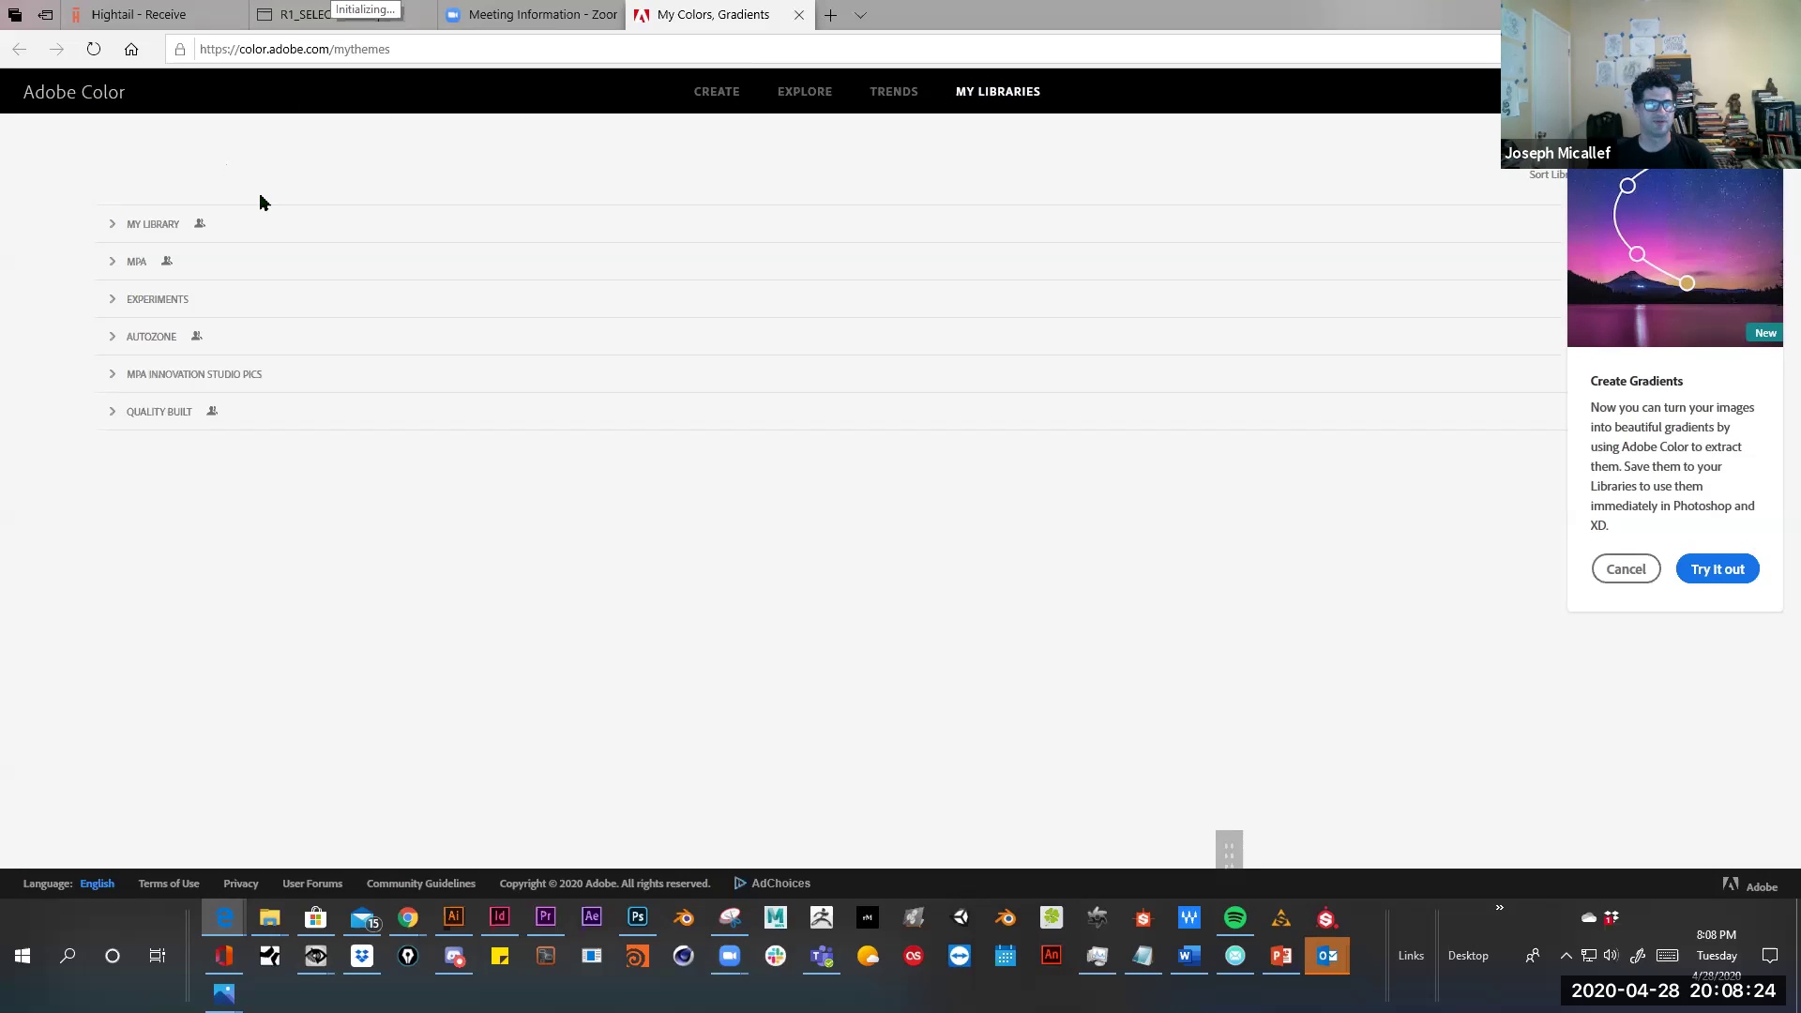
Expand My Library in Adobe Color and request a download of the artwork's saved colour theme, then return to InDesign
{"action": "left_click", "coordinate": [119, 231]}
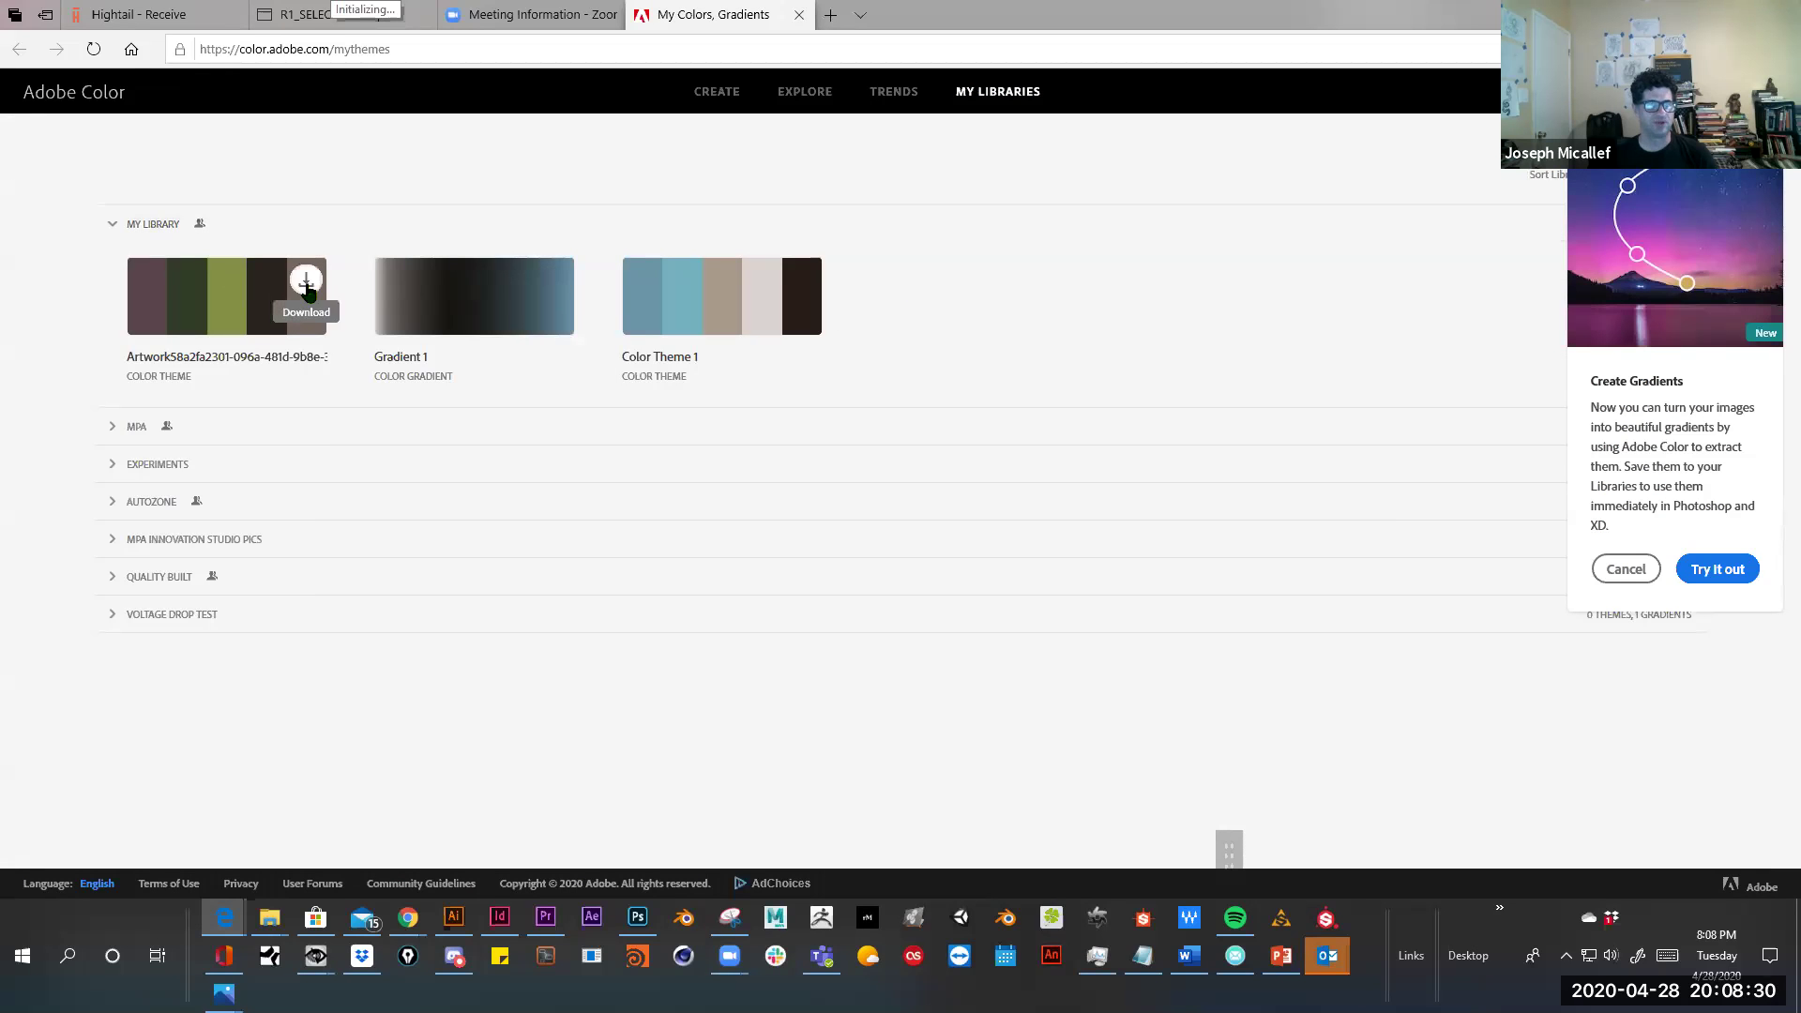
{"action": "left_click", "coordinate": [307, 285]}
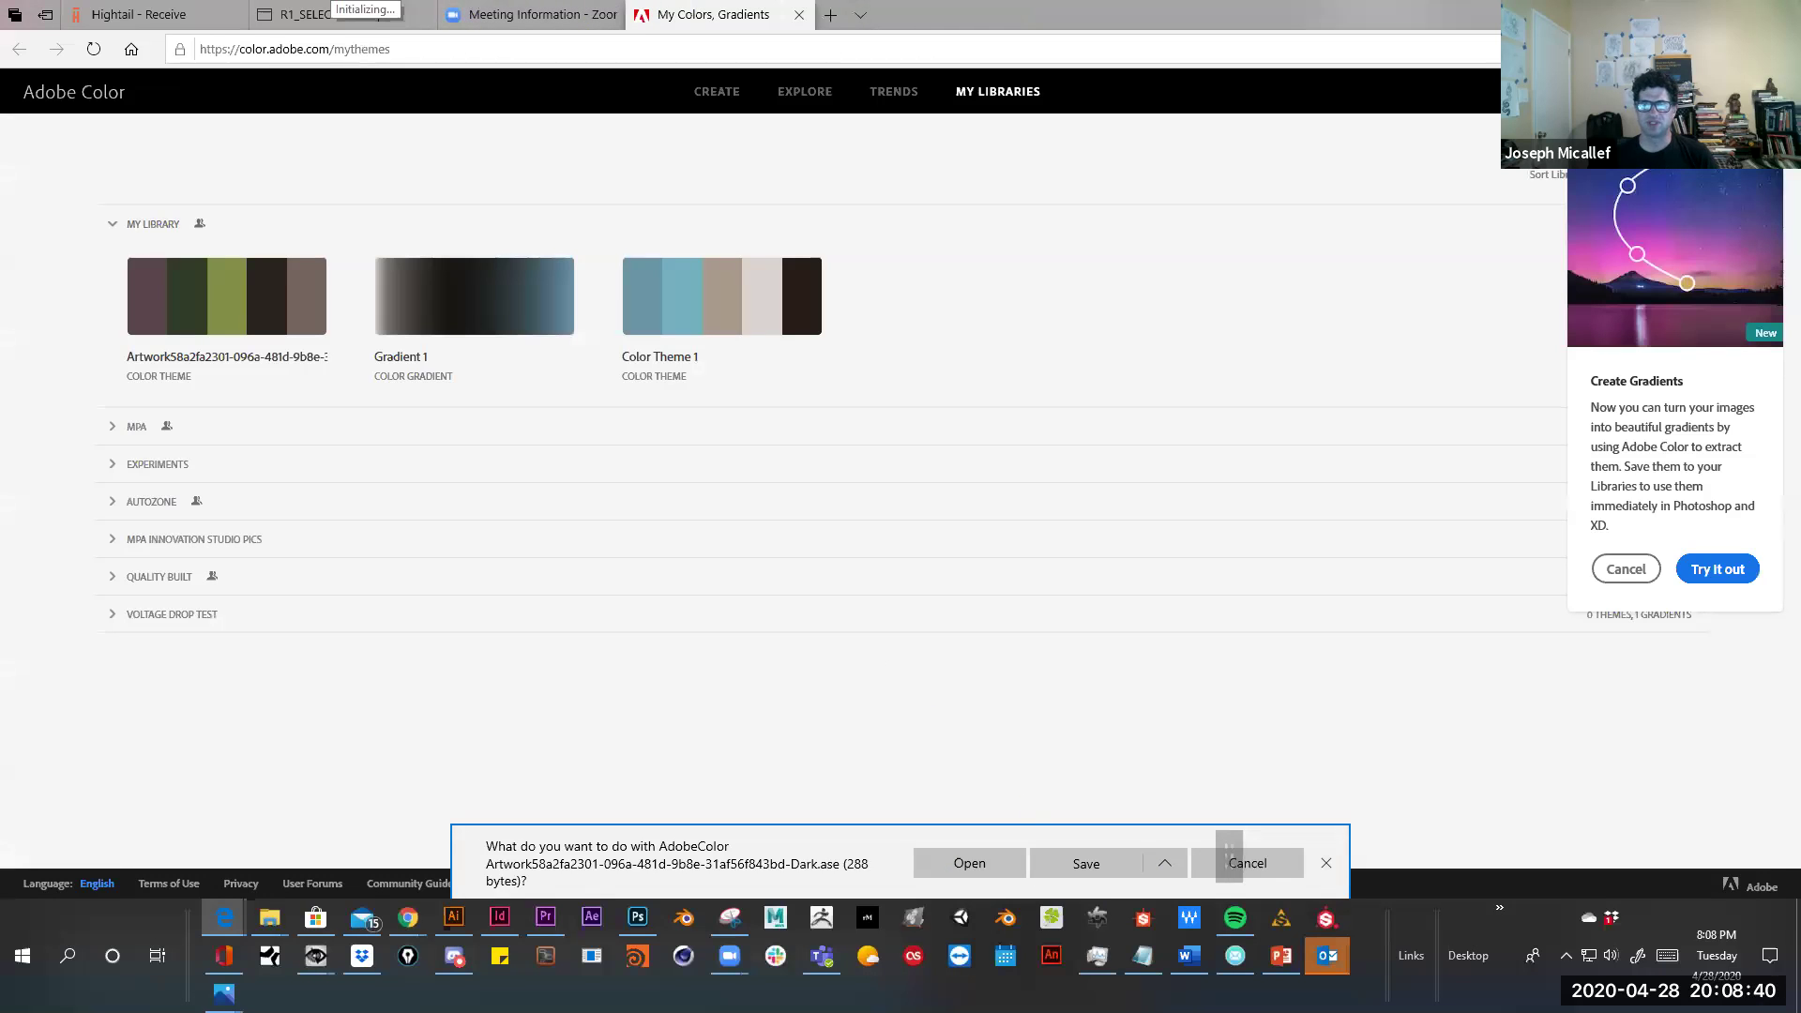
{"action": "key", "text": "alt+Tab"}
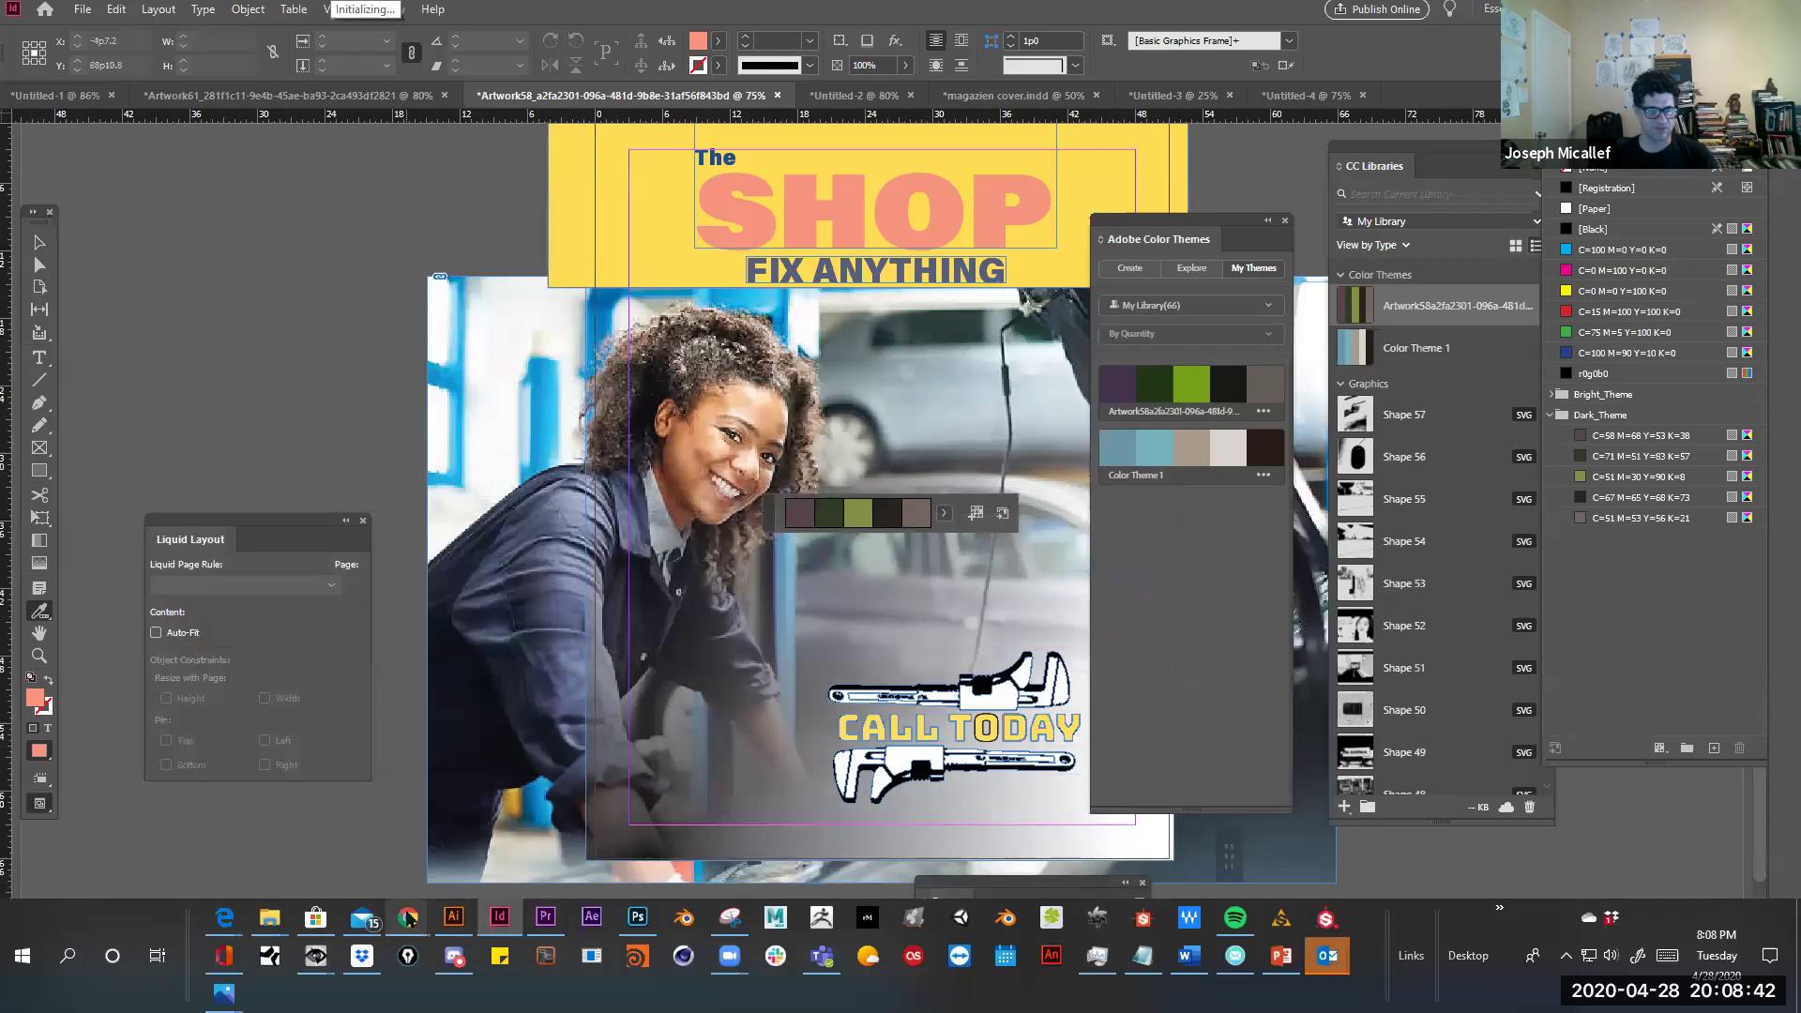
Switch to Illustrator, show Adobe Color Themes and display My Themes
{"action": "mouse_move", "coordinate": [454, 926]}
{"action": "left_click", "coordinate": [482, 876]}
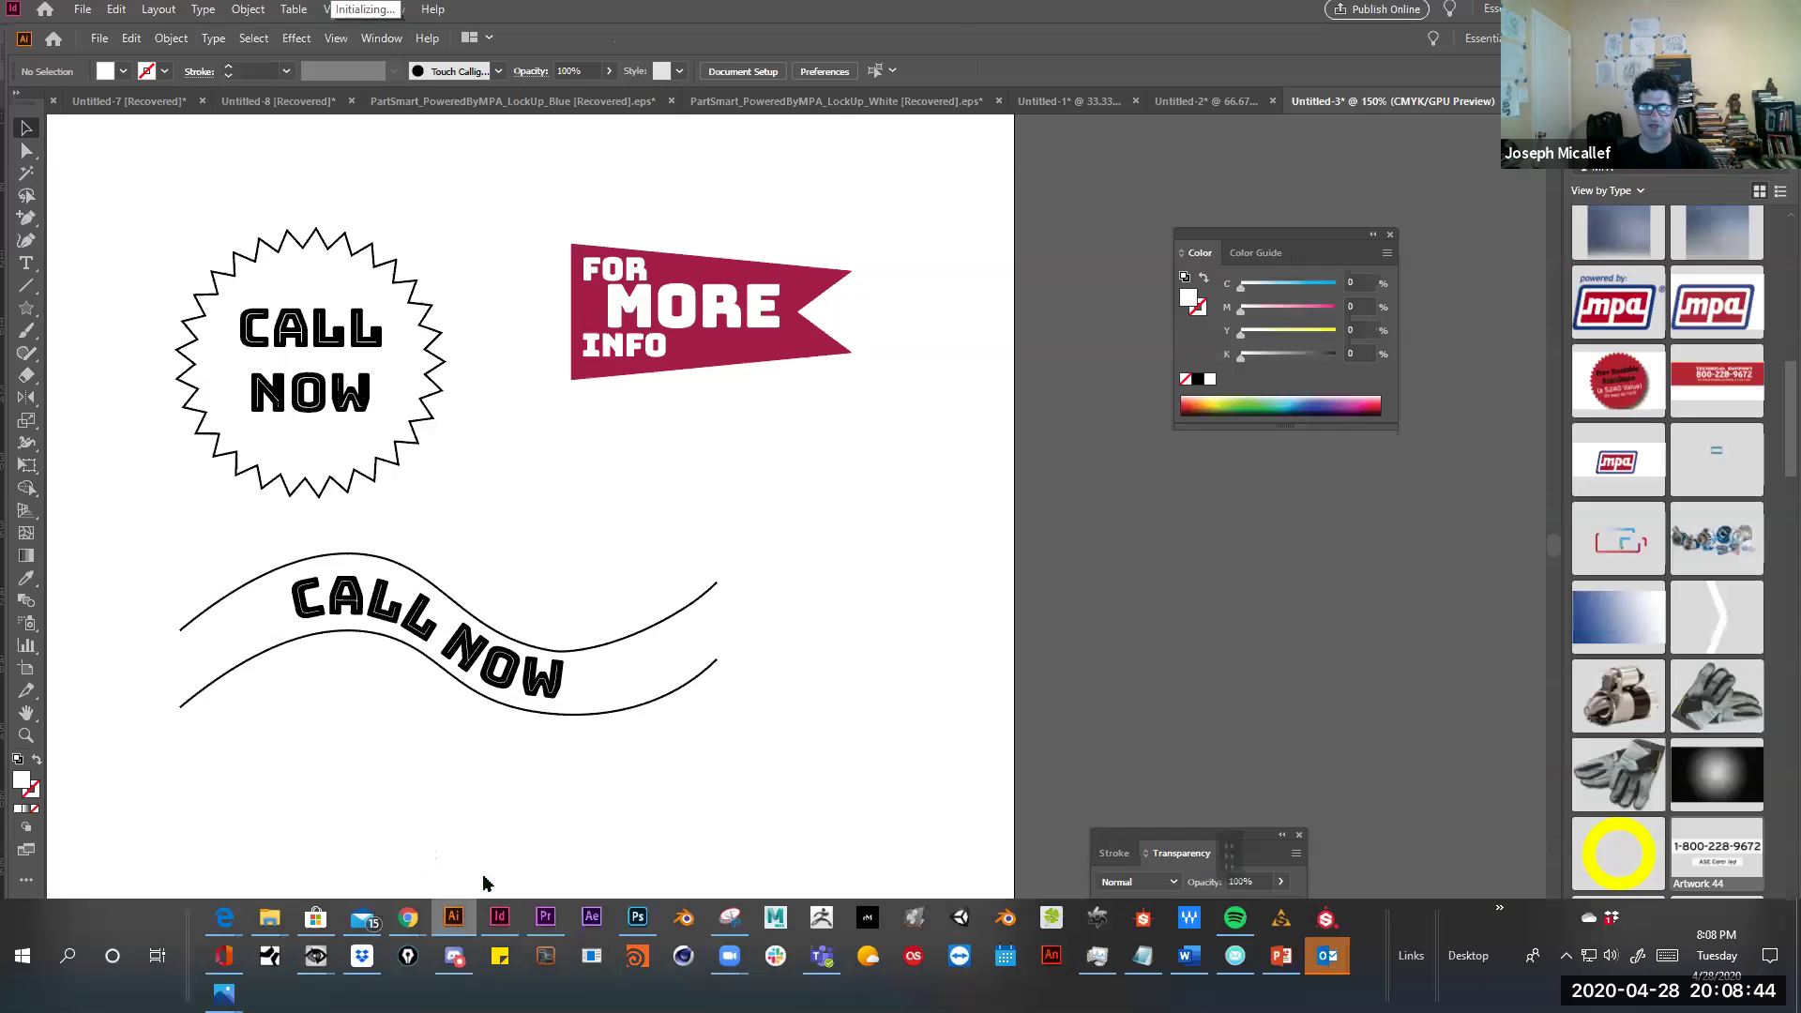
{"action": "left_click", "coordinate": [404, 19]}
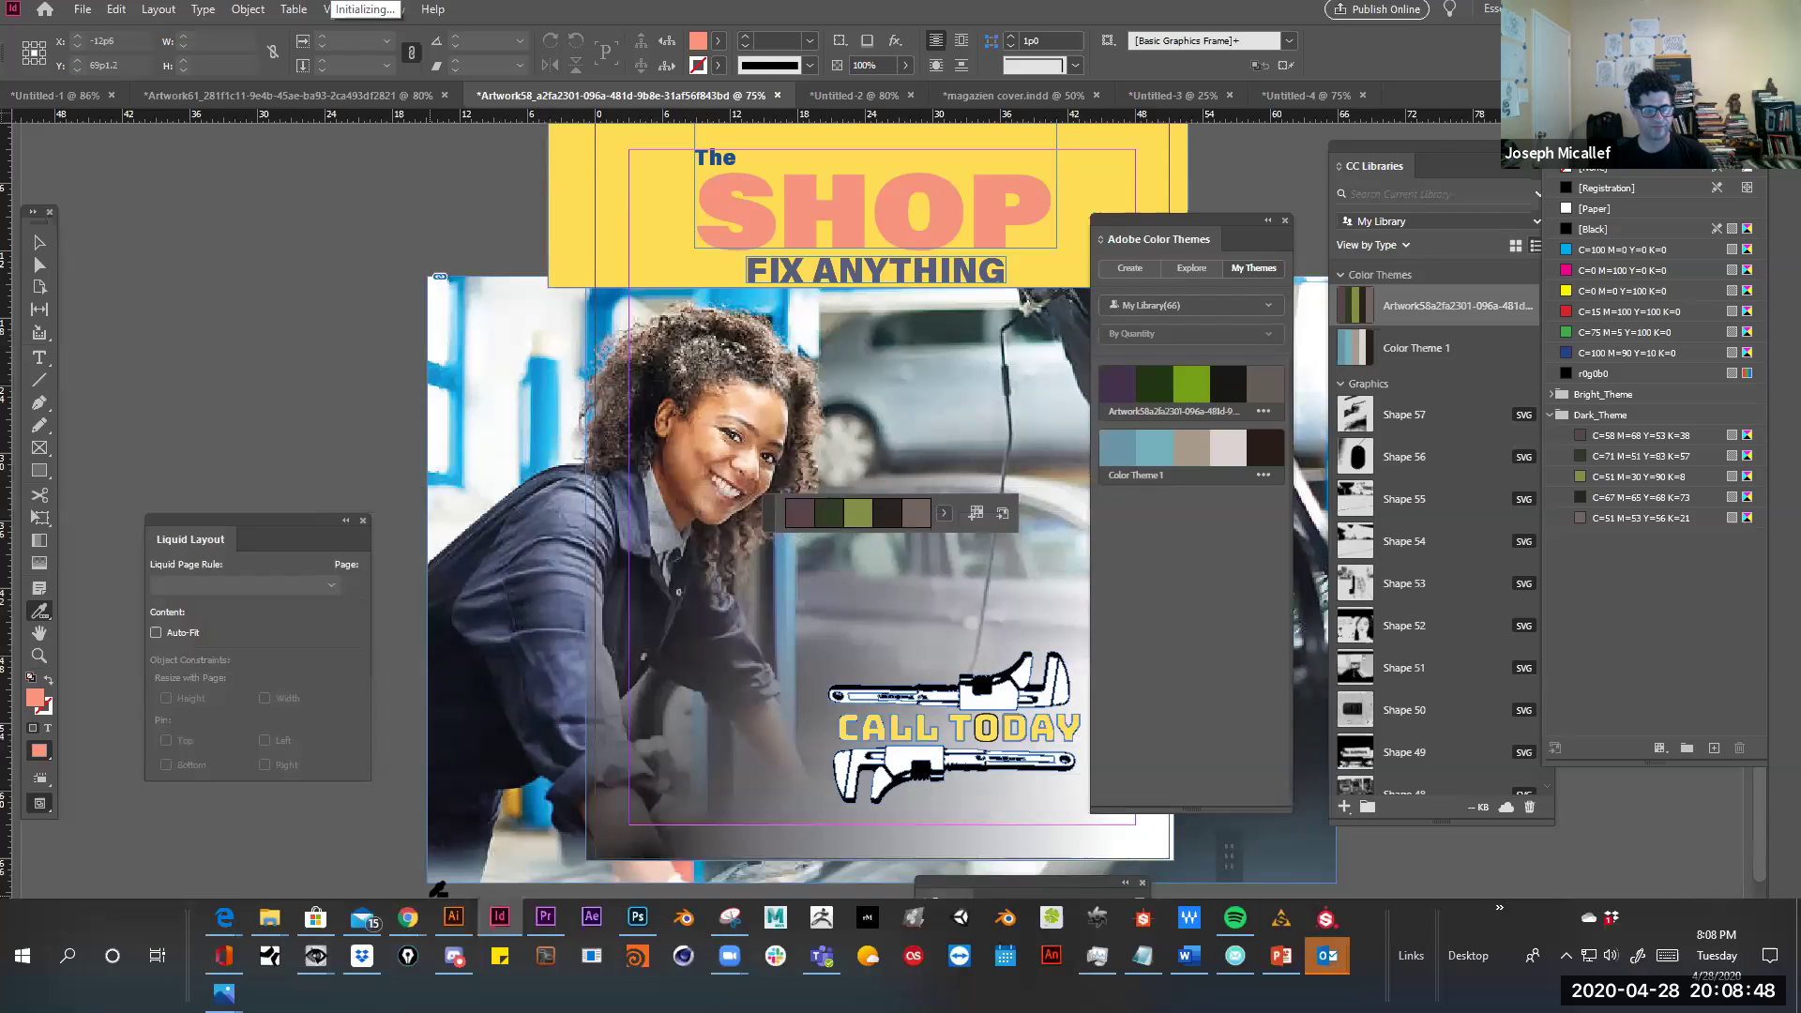
{"action": "left_click", "coordinate": [459, 919]}
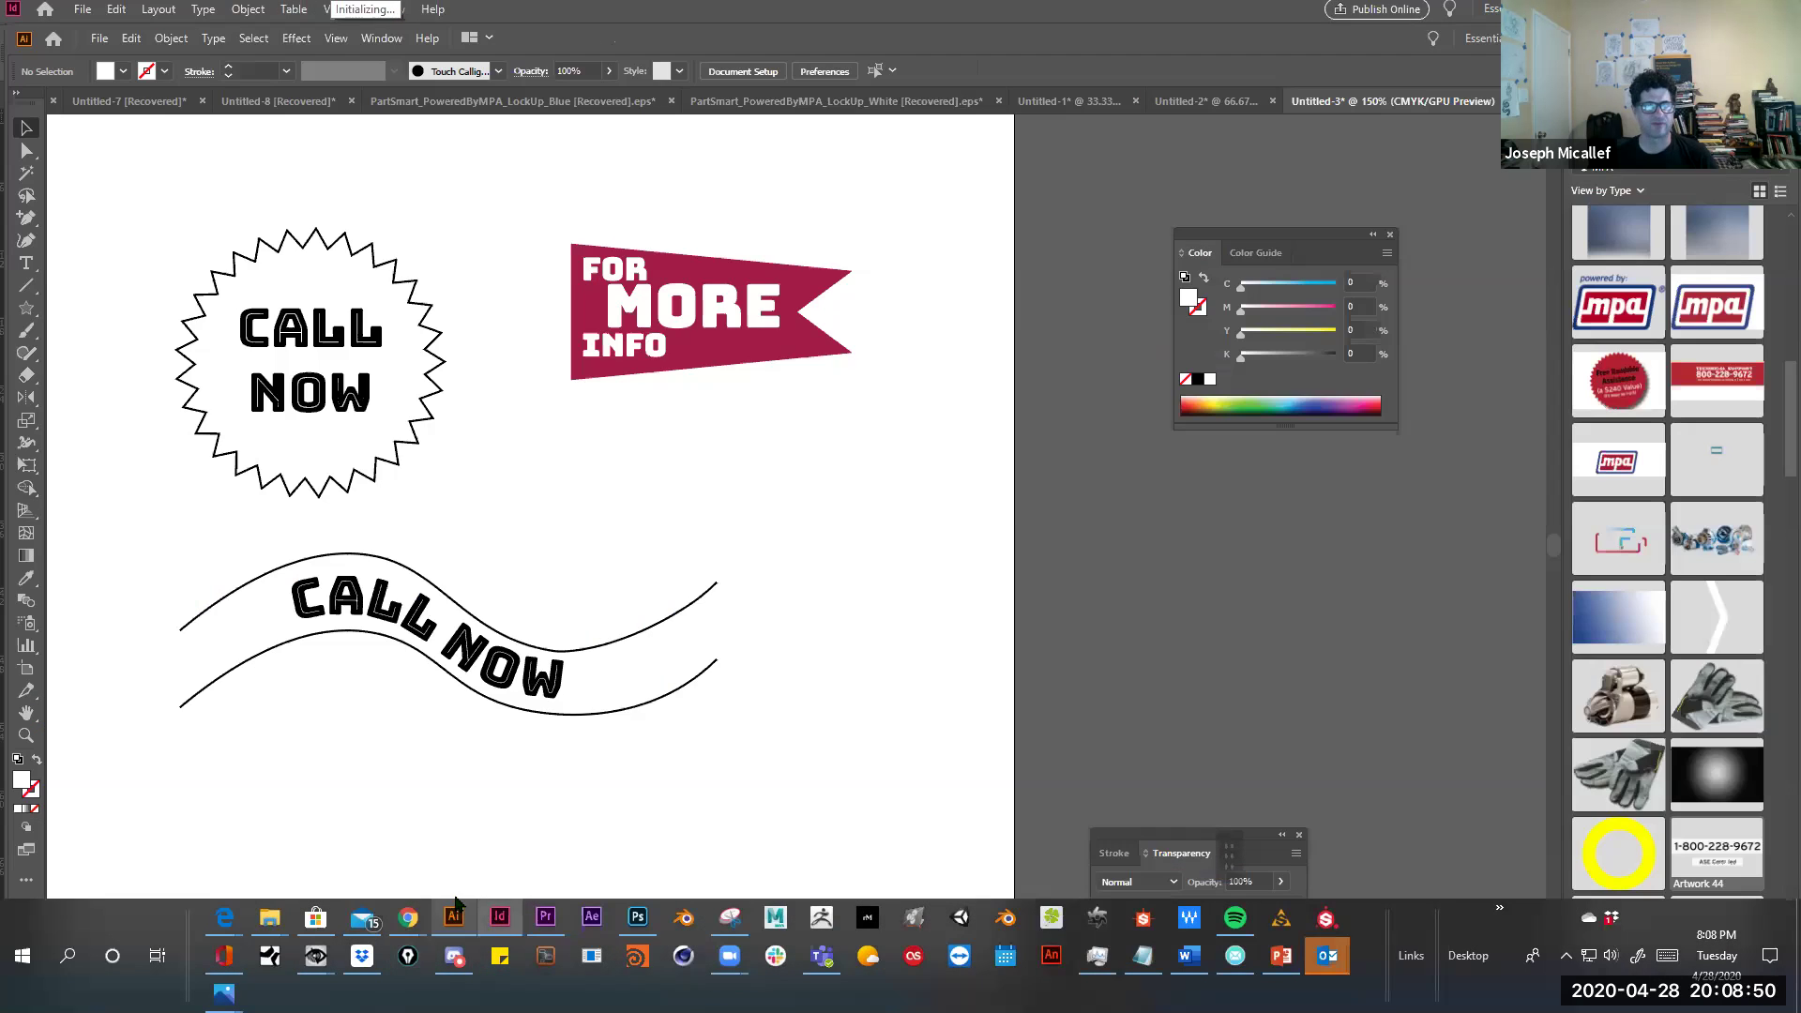
{"action": "left_click", "coordinate": [382, 38]}
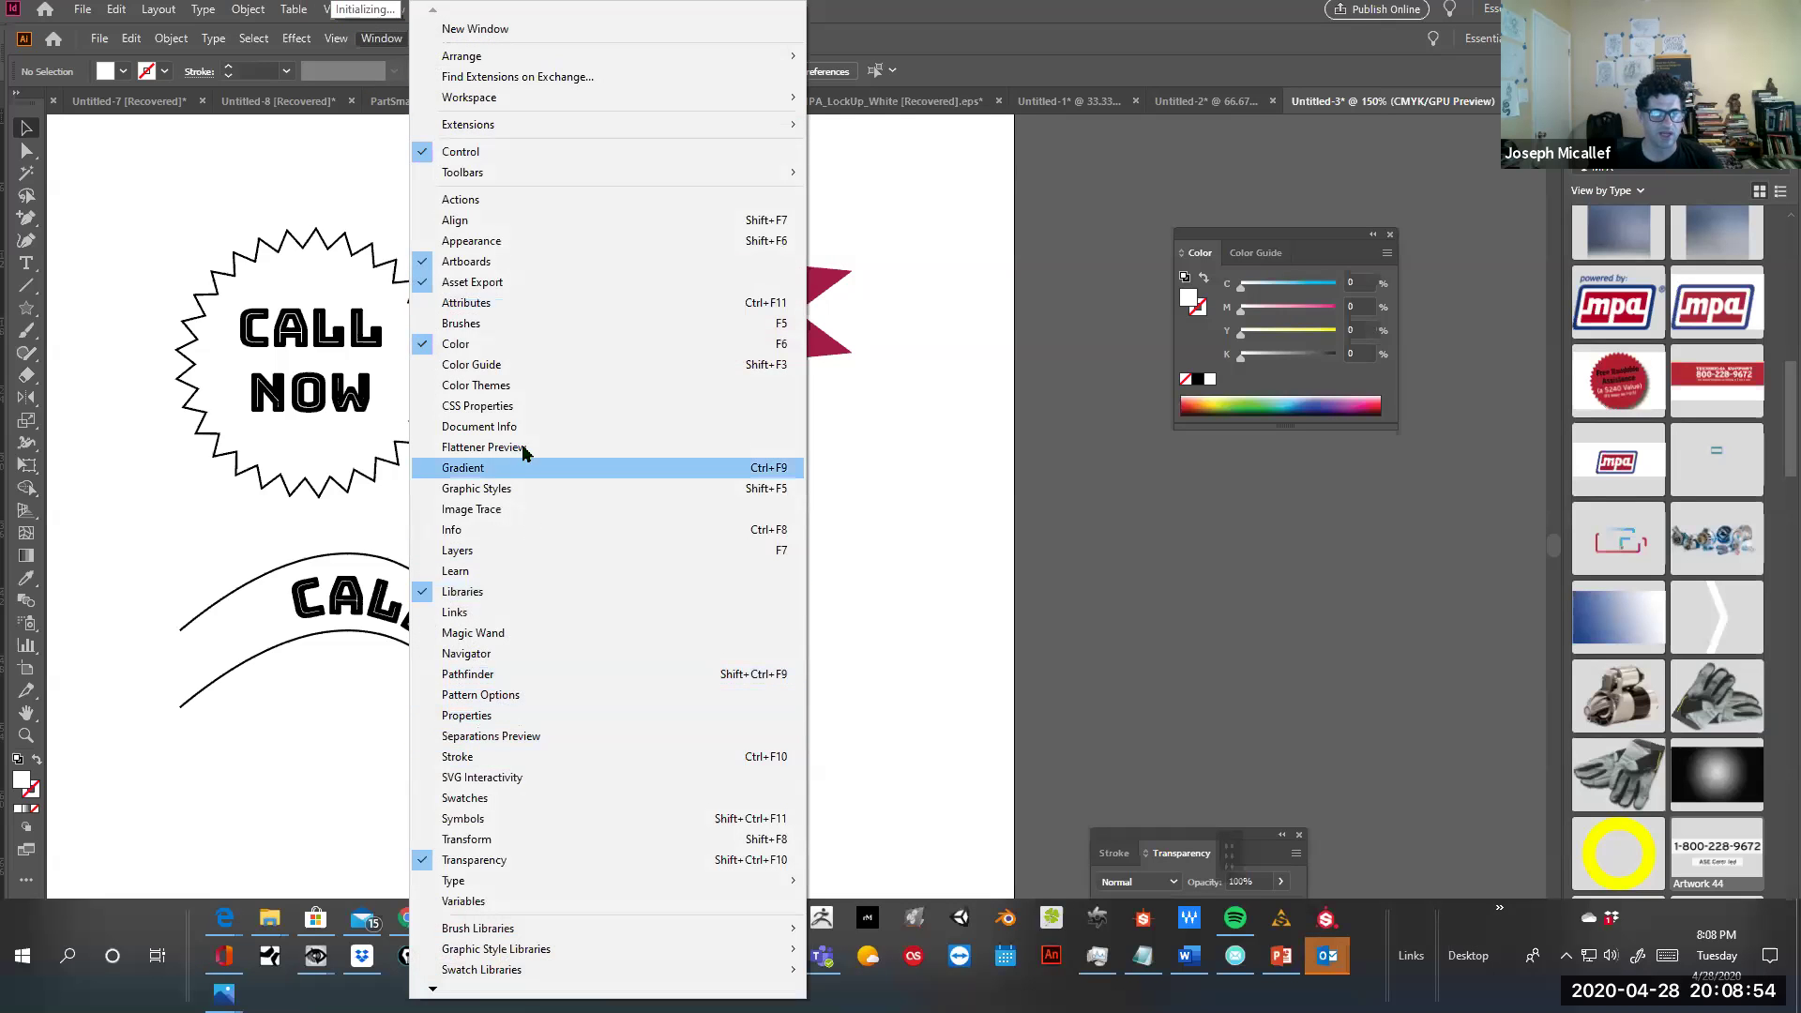
{"action": "left_click", "coordinate": [521, 389]}
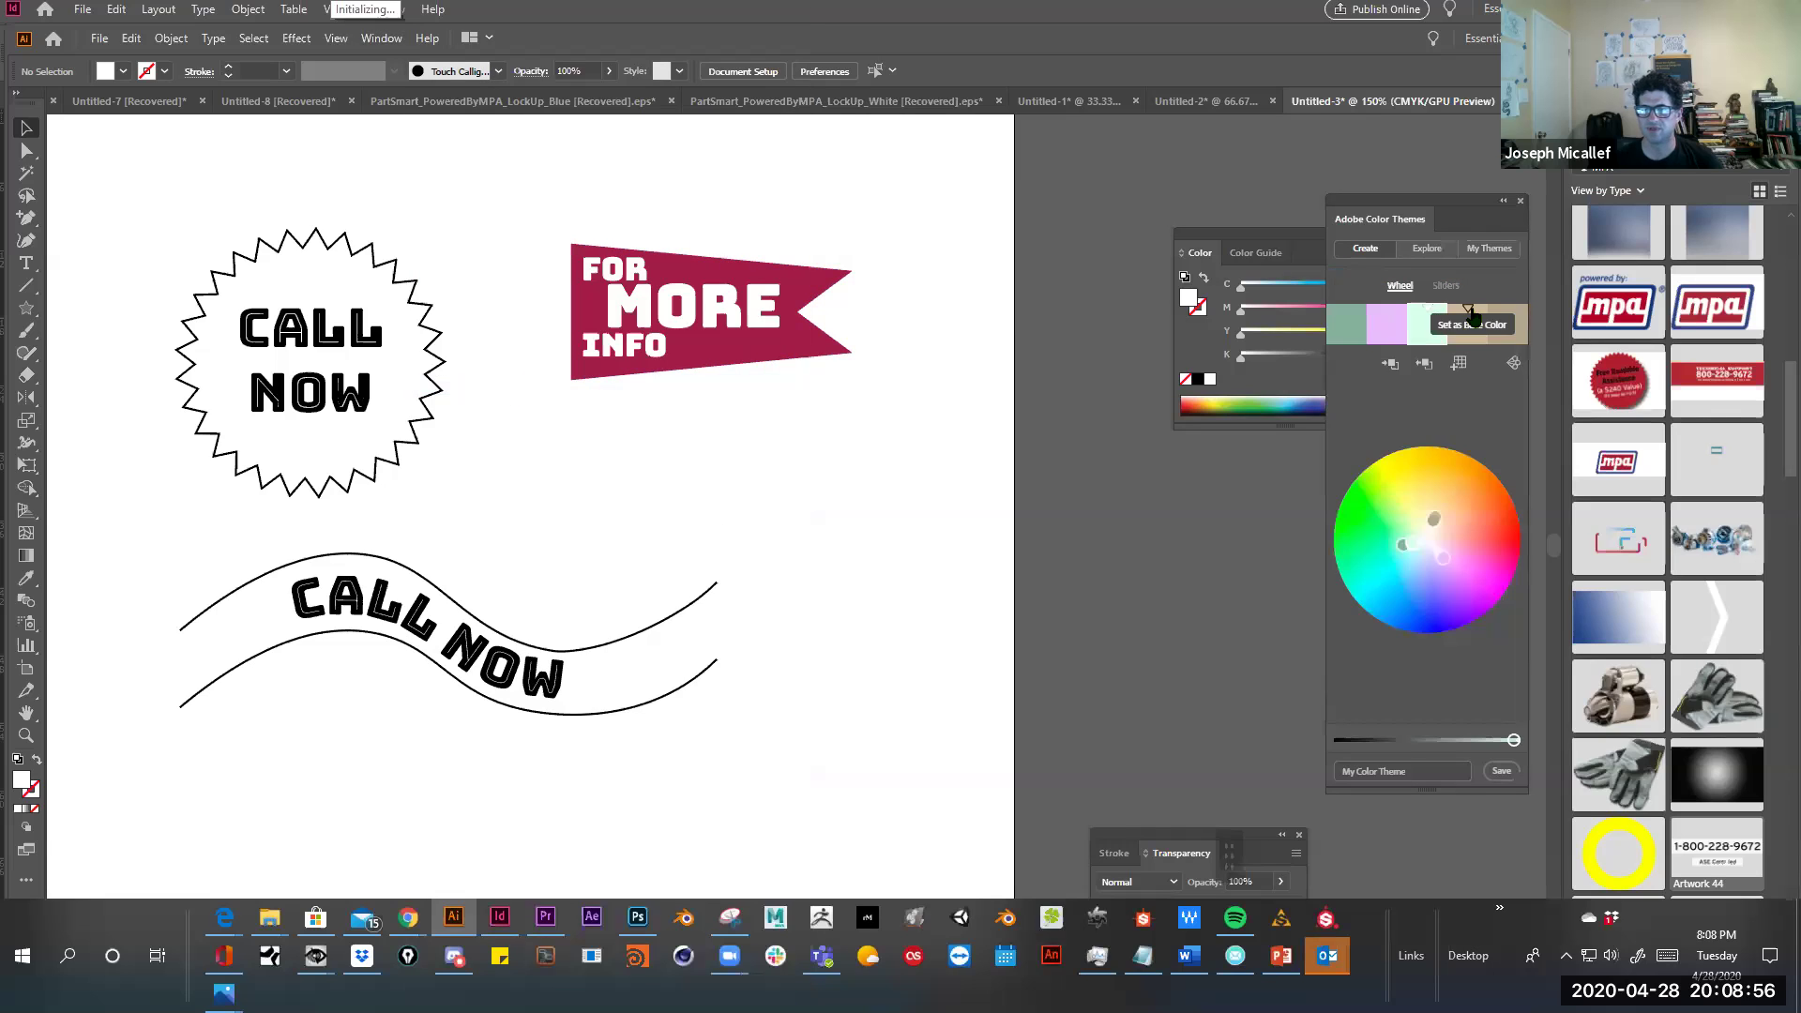
{"action": "left_click", "coordinate": [1503, 252]}
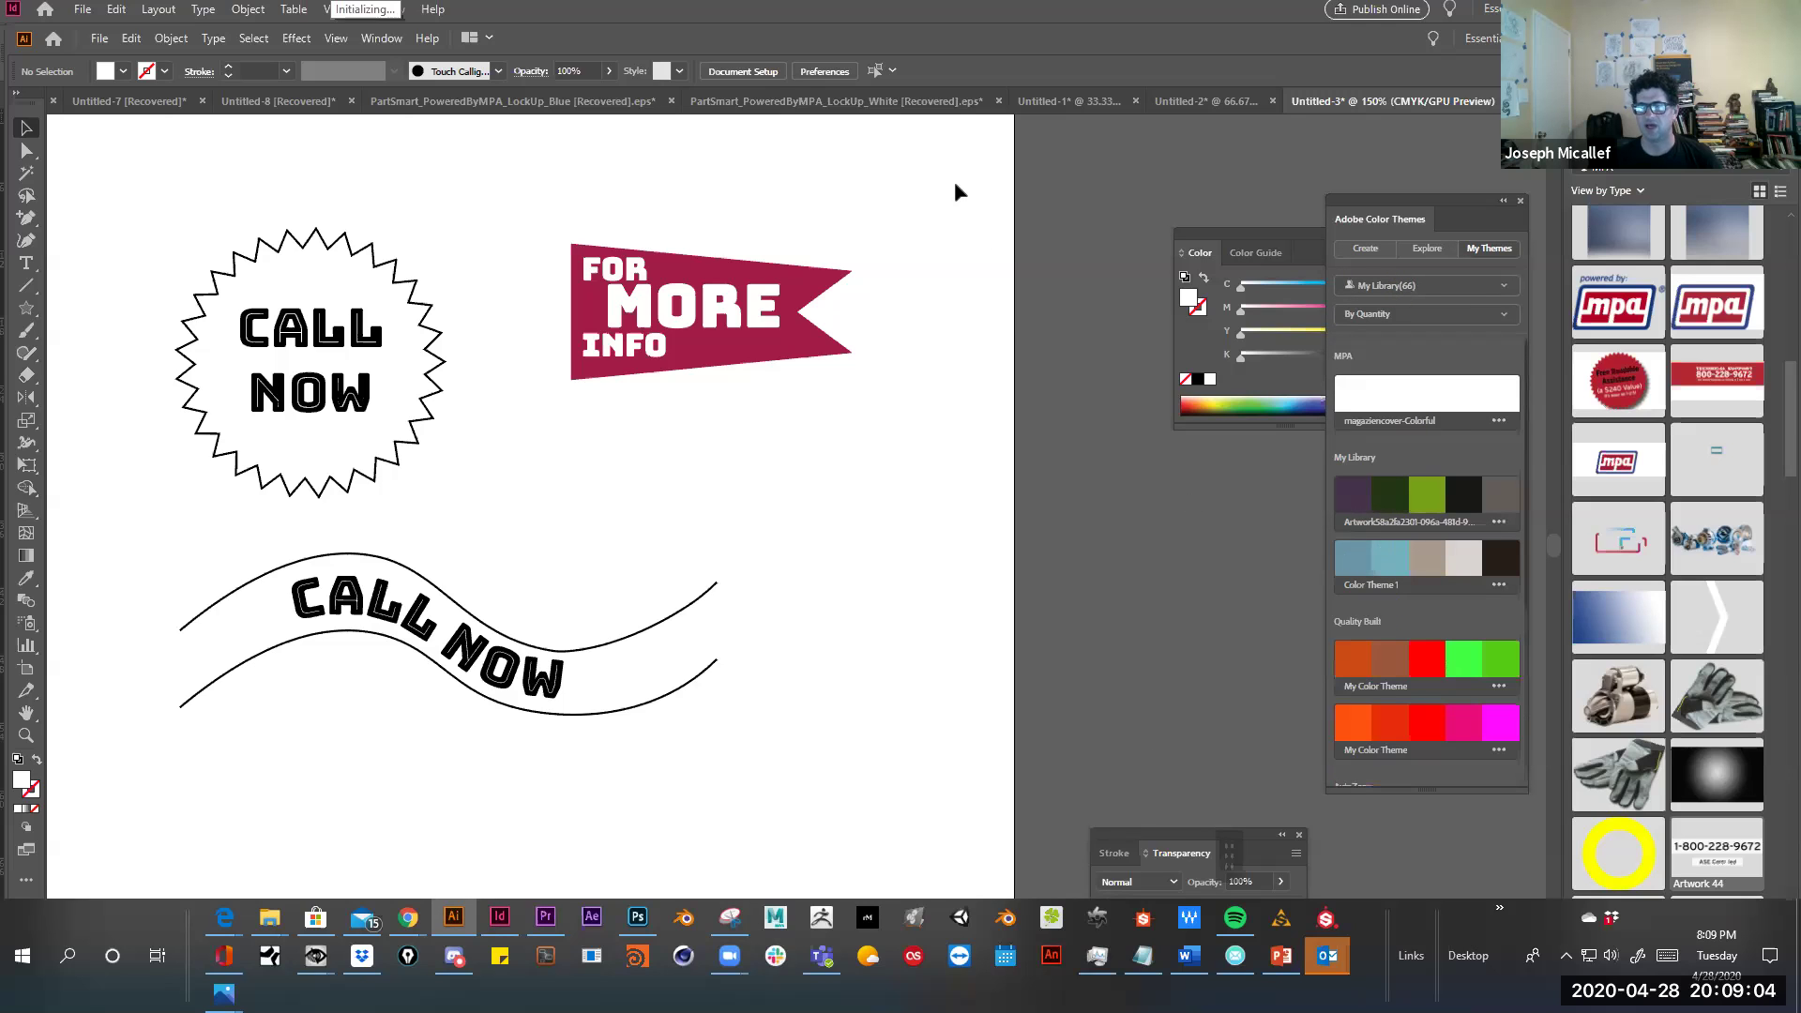
Check where the Color Themes option is listed in InDesign and in Illustrator
{"action": "left_click", "coordinate": [407, 12]}
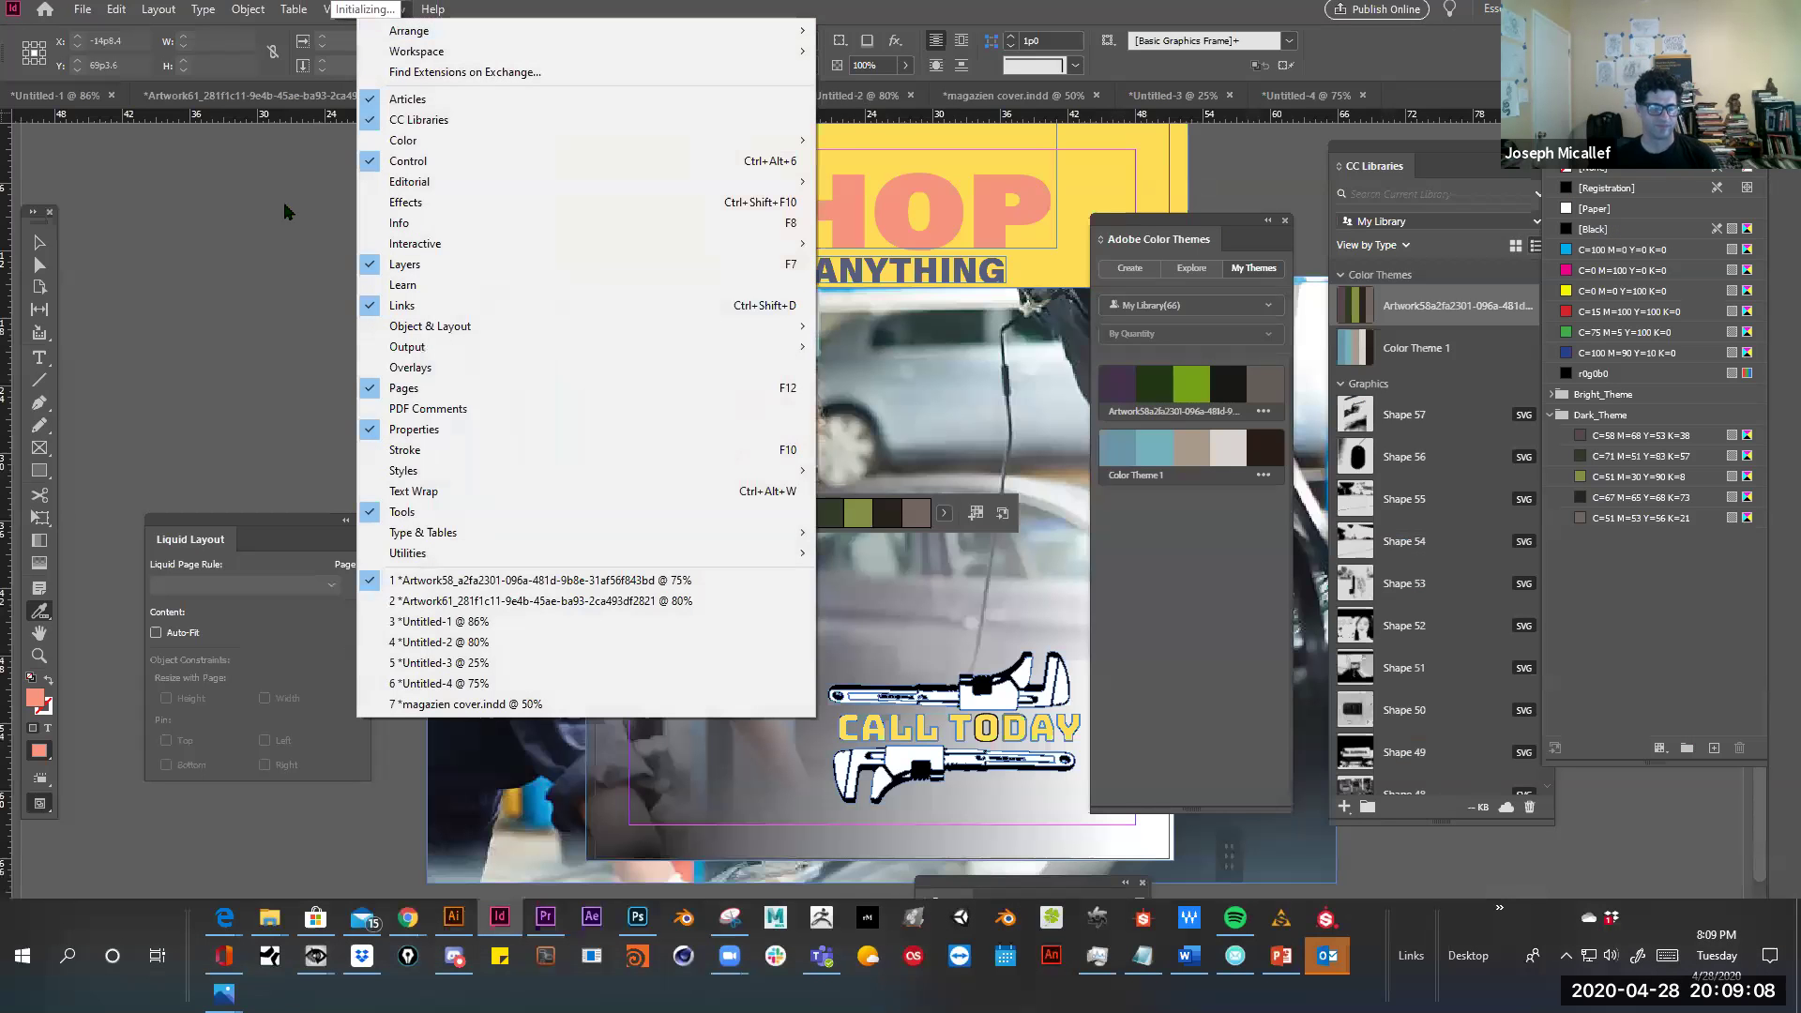
{"action": "left_click", "coordinate": [284, 198]}
{"action": "key", "text": "alt+Tab"}
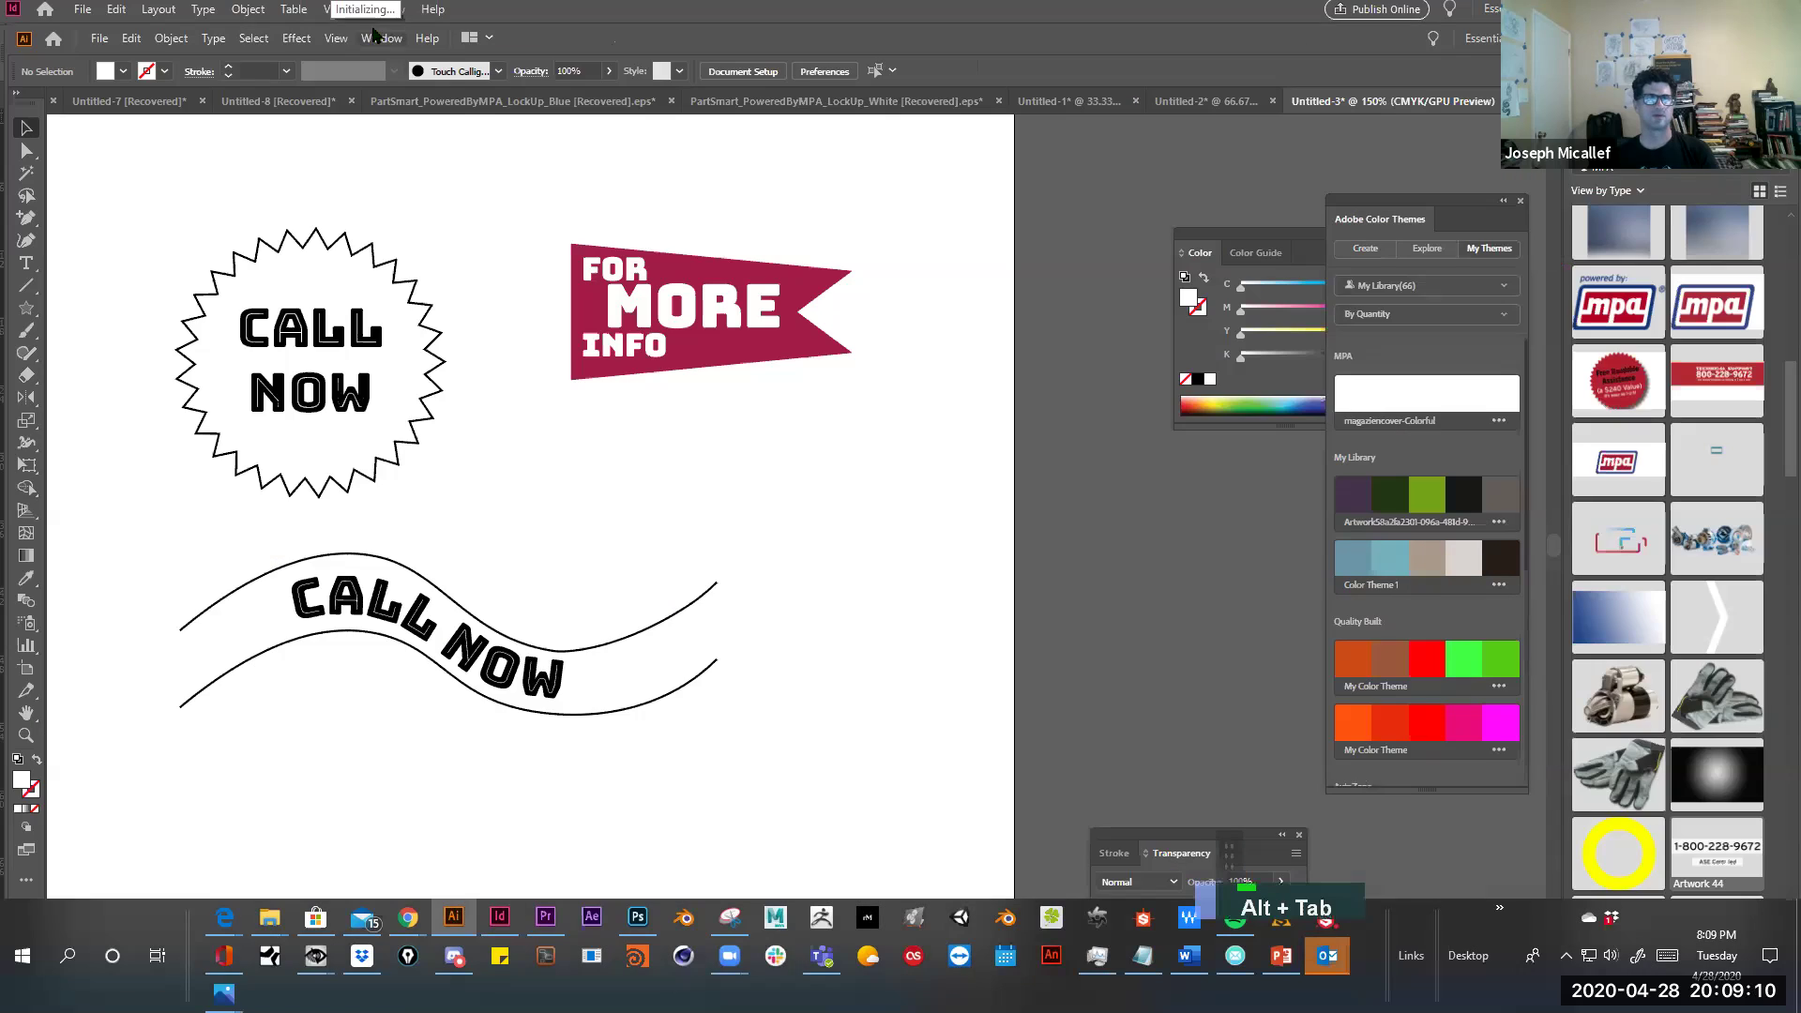
{"action": "left_click", "coordinate": [377, 38]}
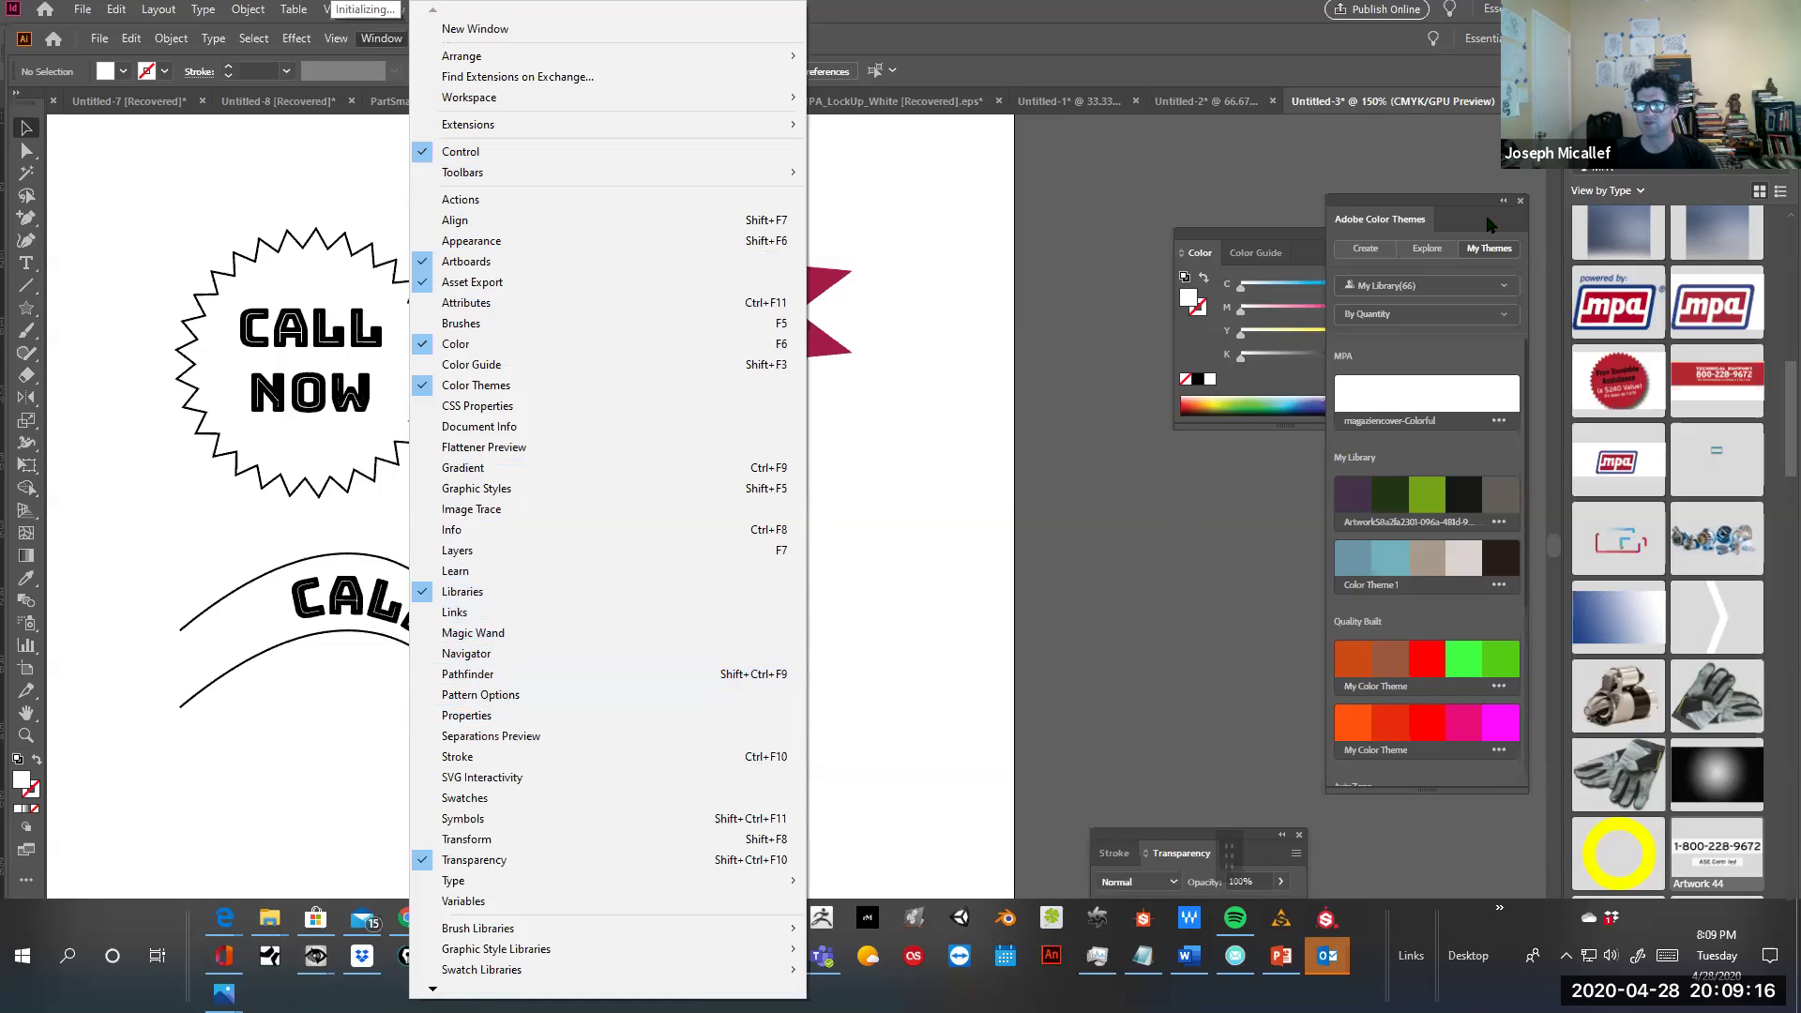
{"action": "left_click", "coordinate": [1643, 178]}
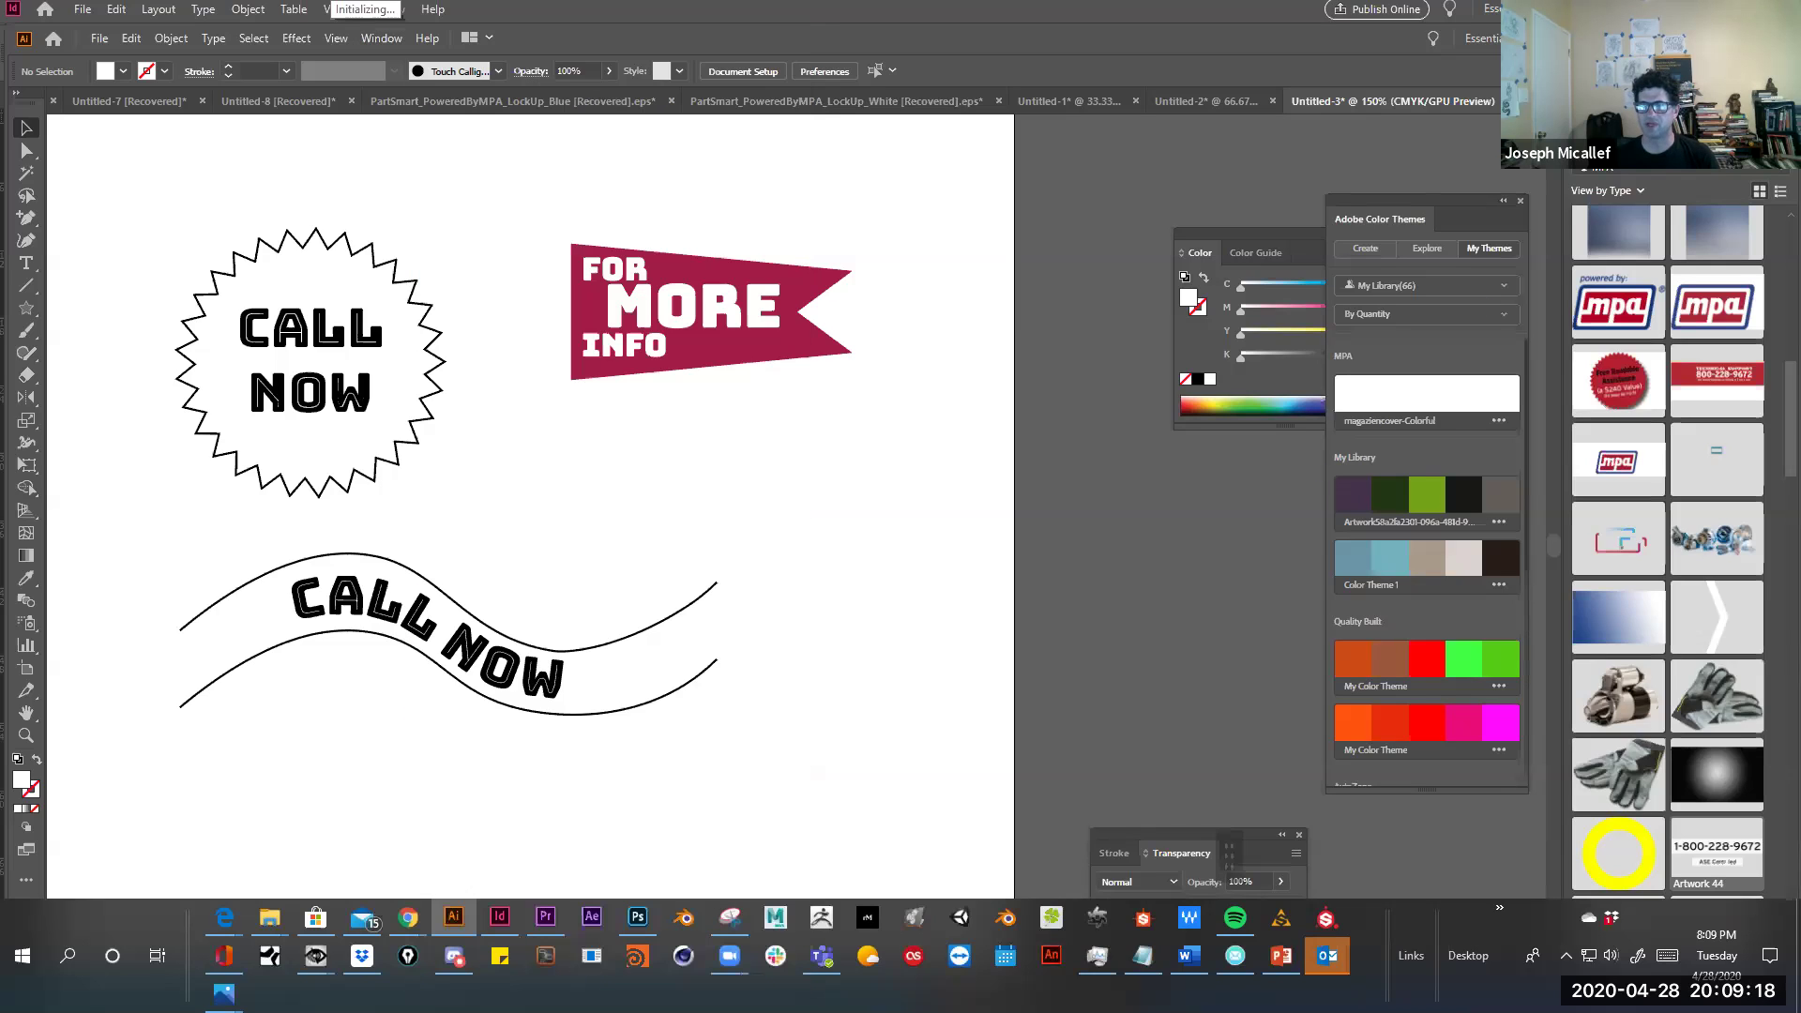
Switch the Illustrator library to My Library and bring its colour themes into view
{"action": "left_click", "coordinate": [1643, 178]}
{"action": "scroll", "coordinate": [1655, 452], "scroll_direction": "down", "scroll_amount": 5}
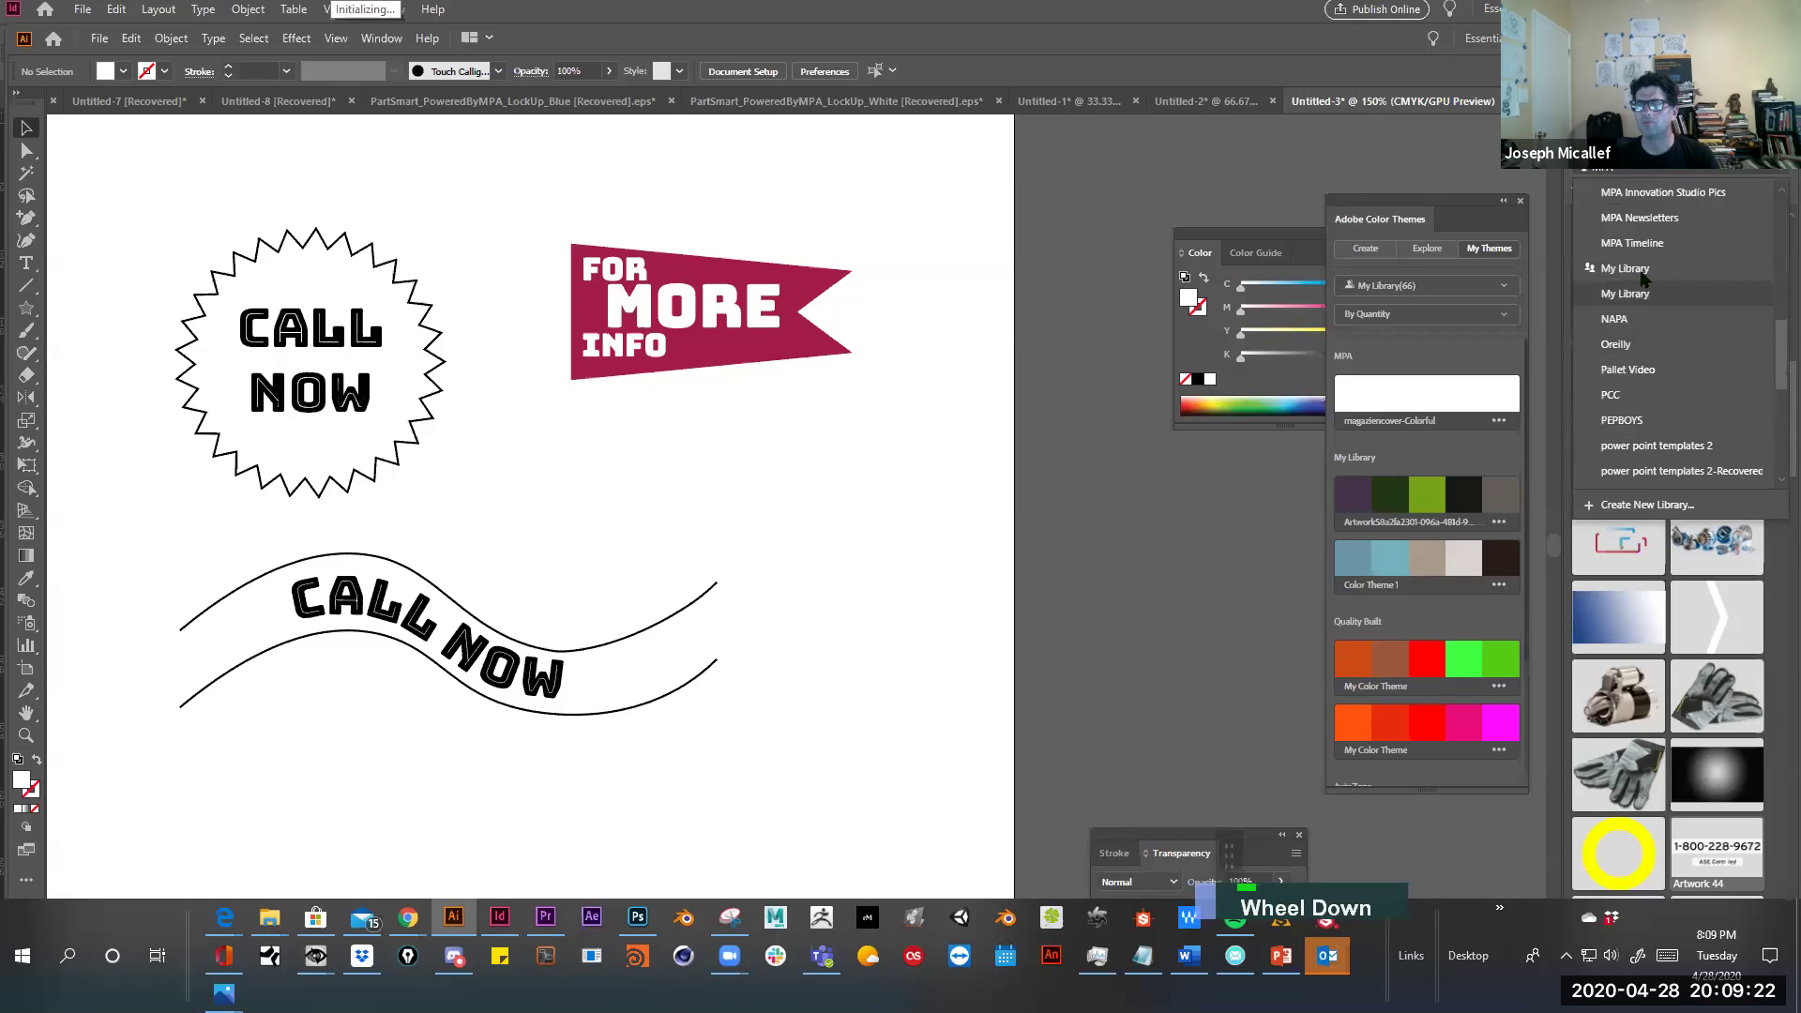
{"action": "left_click", "coordinate": [1646, 274]}
{"action": "scroll", "coordinate": [1688, 410], "scroll_direction": "up", "scroll_amount": 5}
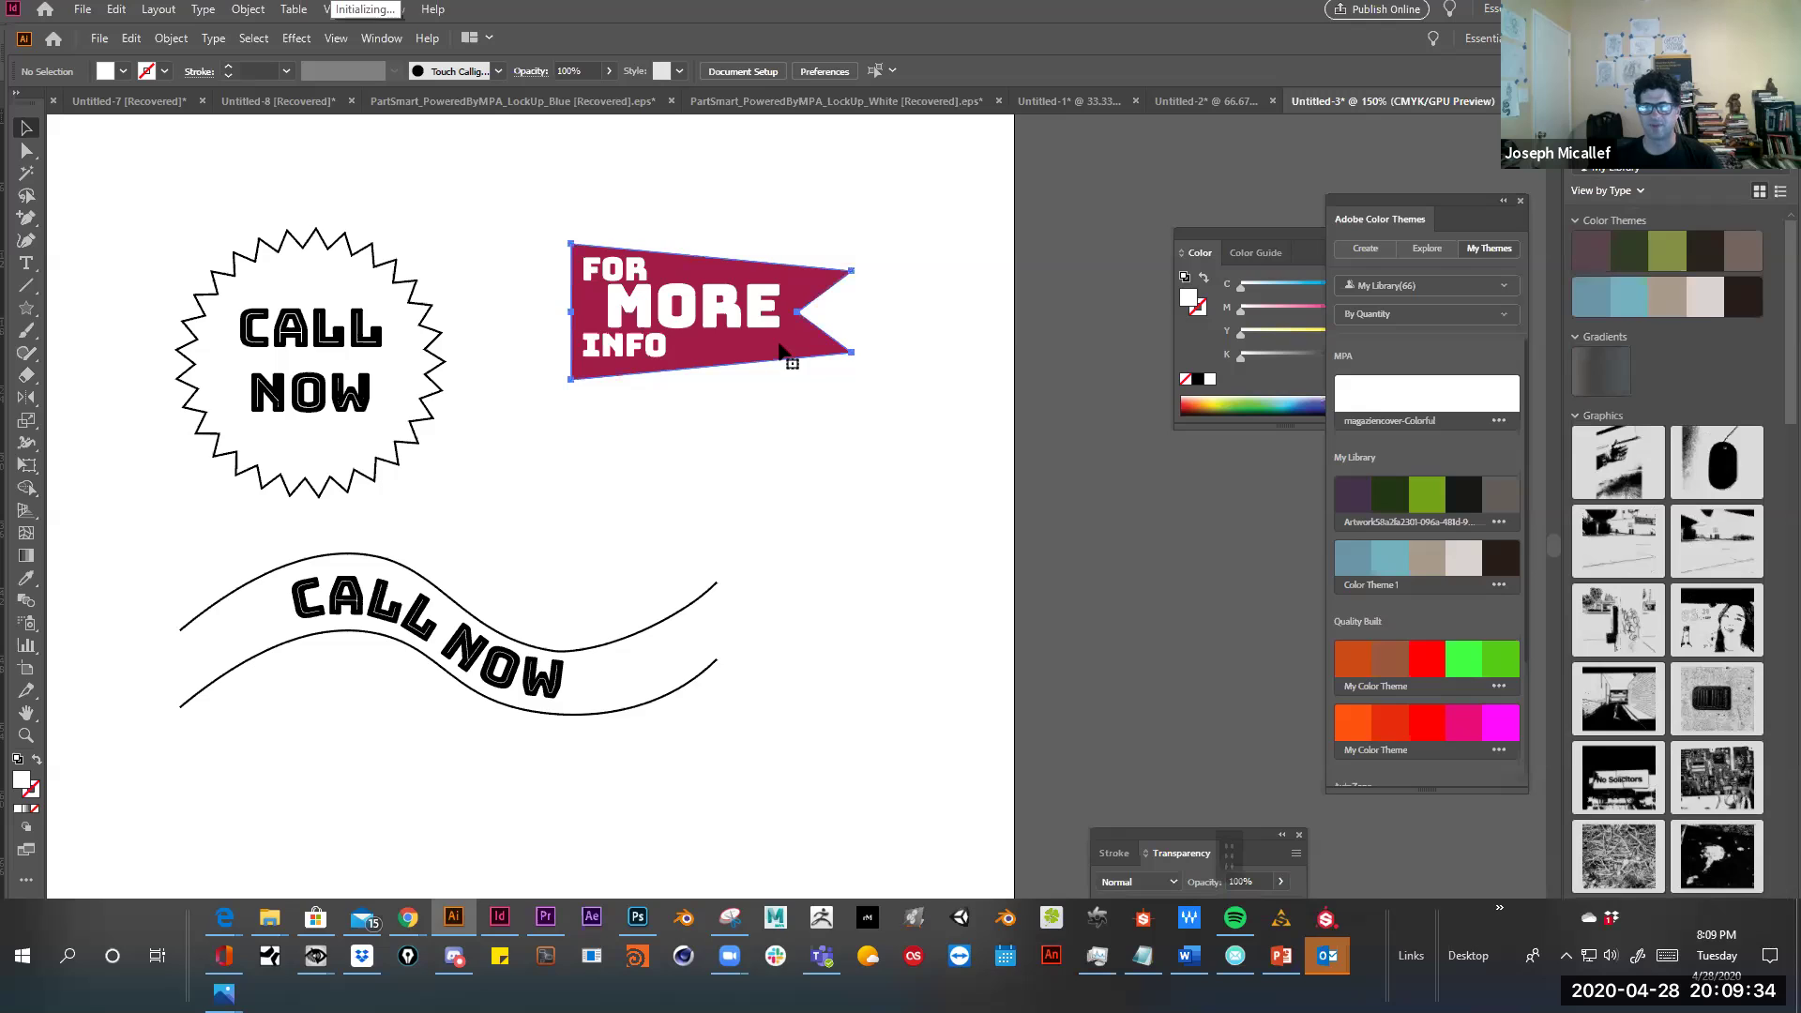
Try the artwork theme's dark green and Color Theme 1's teal as fills for the FOR MORE INFO flag
{"action": "left_click", "coordinate": [781, 350]}
{"action": "left_click", "coordinate": [1641, 253]}
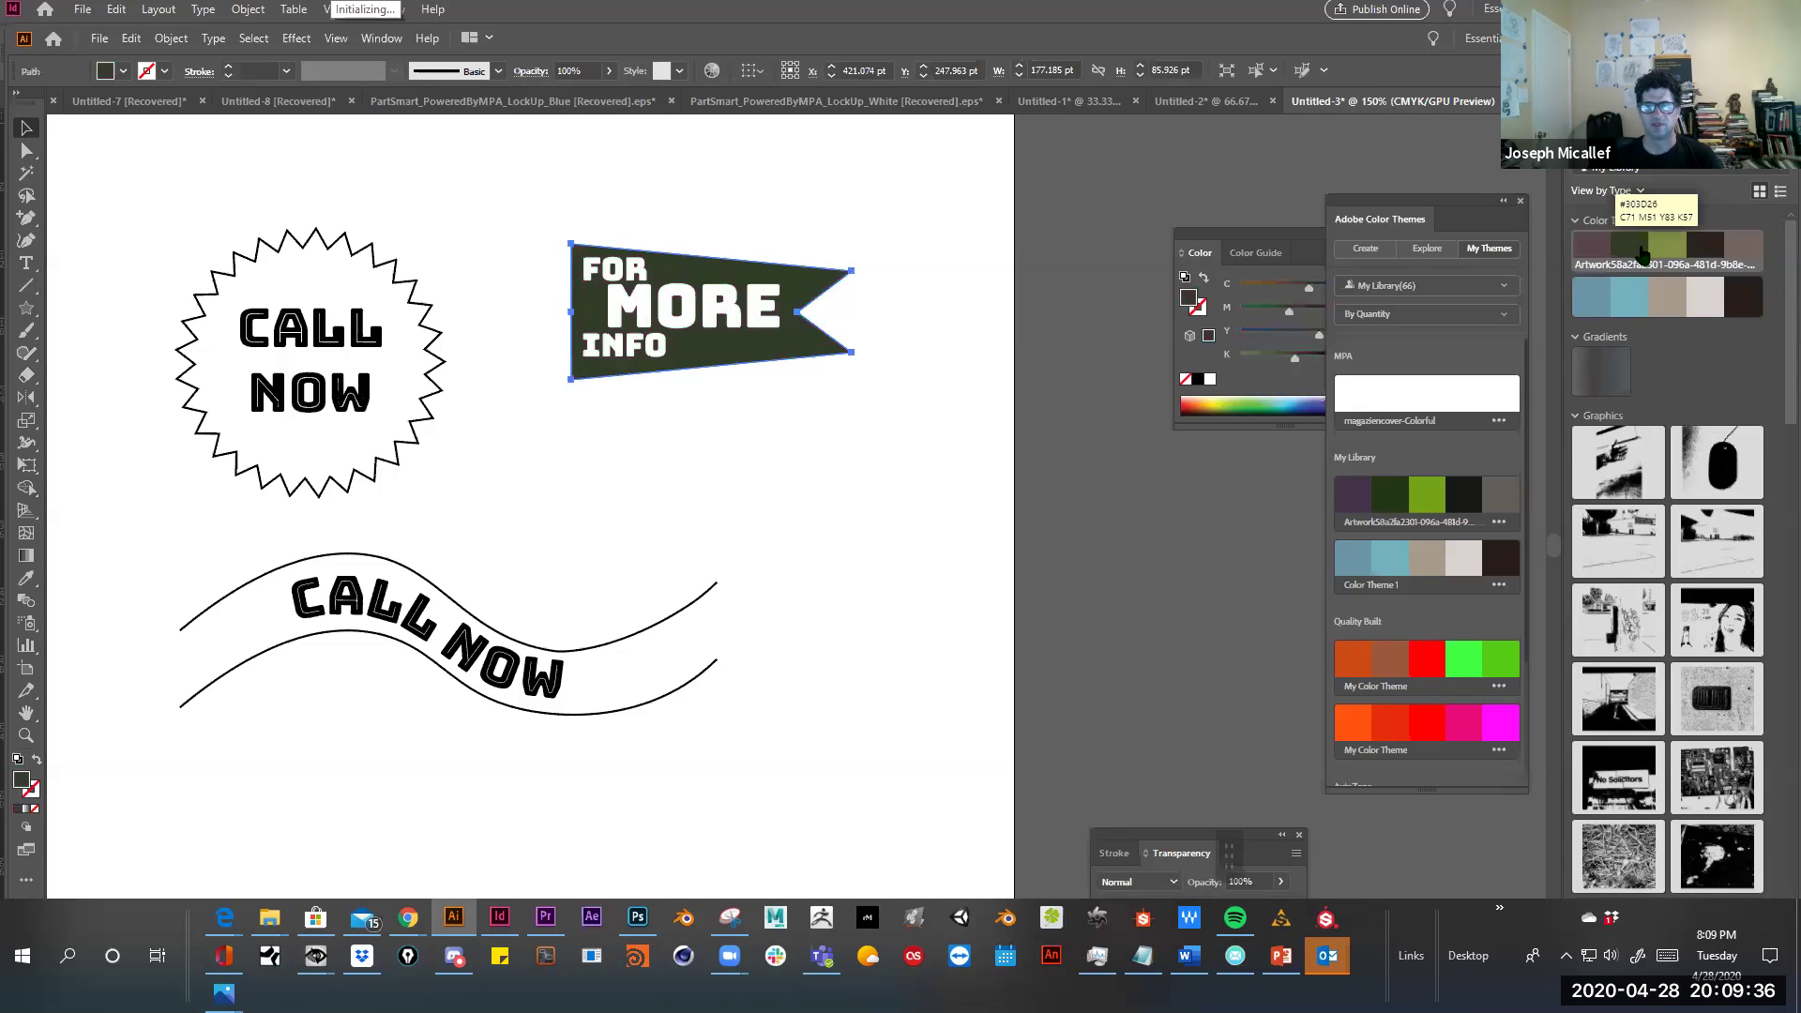
{"action": "left_click", "coordinate": [1636, 298]}
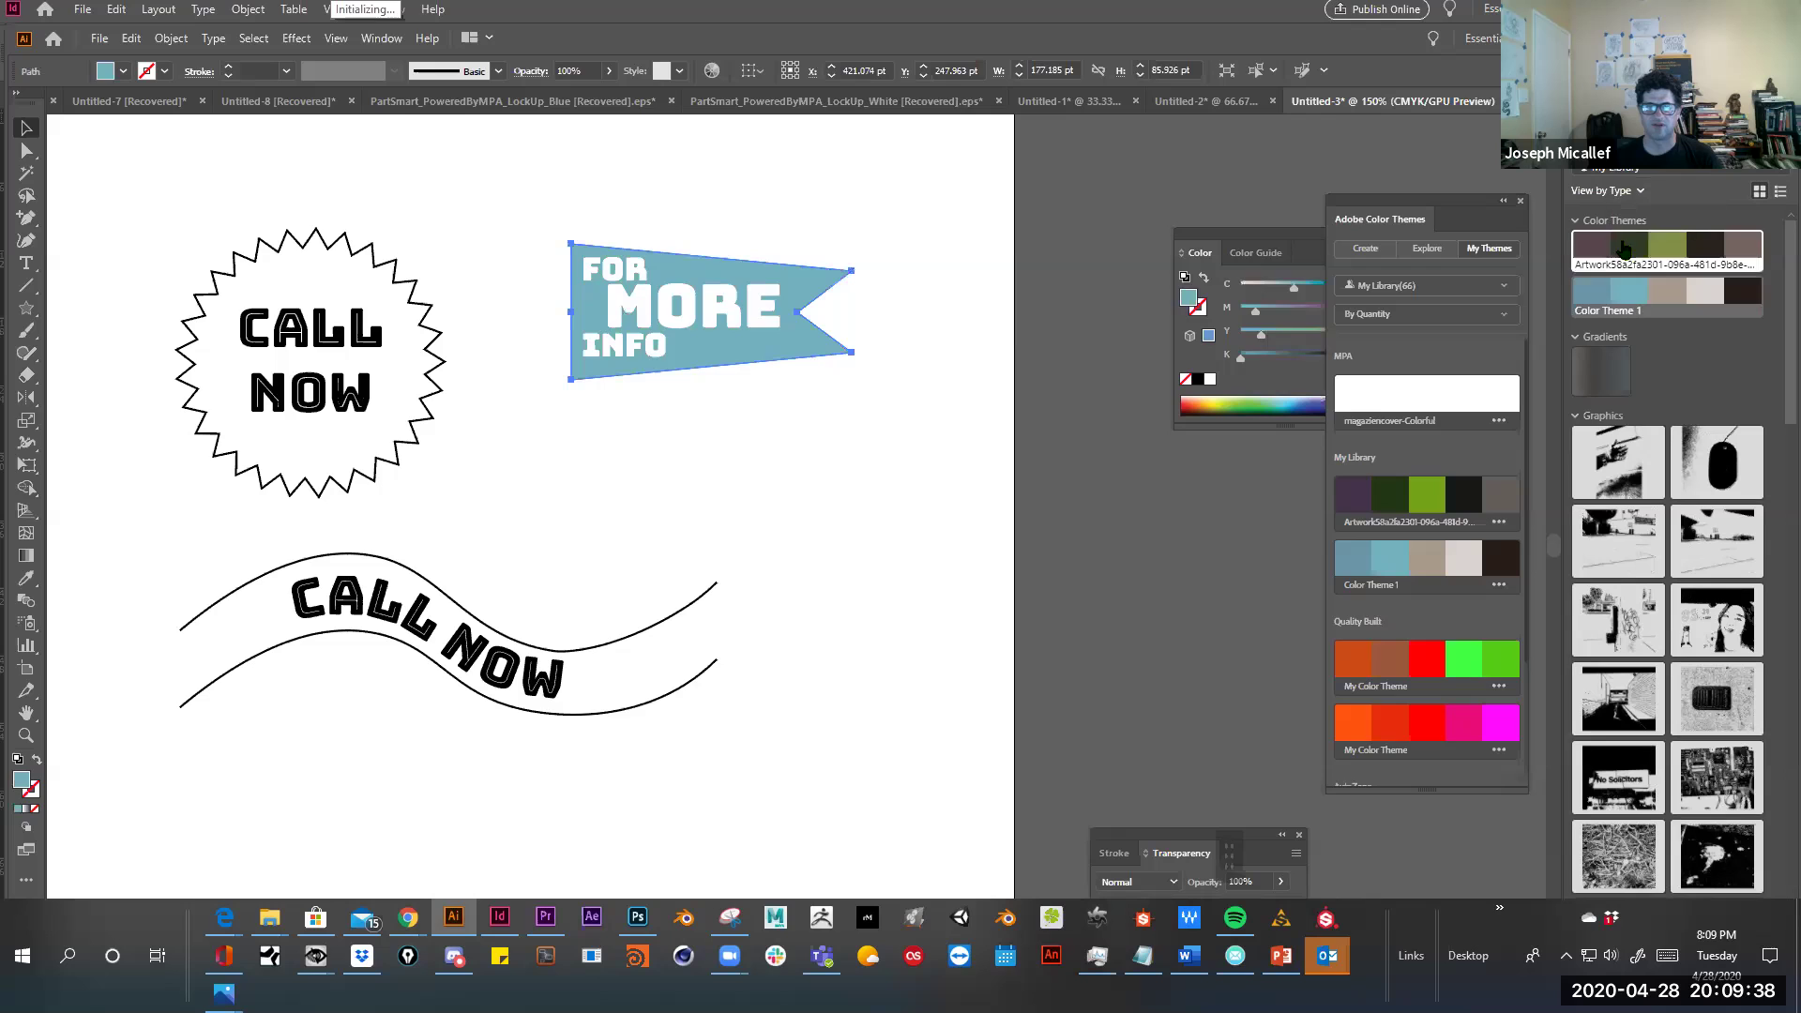
{"action": "left_click", "coordinate": [1626, 246]}
Select the flag with its lettering, try the teal fill, and recolour both with the artwork theme's dark plum
{"action": "left_click_drag", "start_coordinate": [563, 221], "coordinate": [859, 377]}
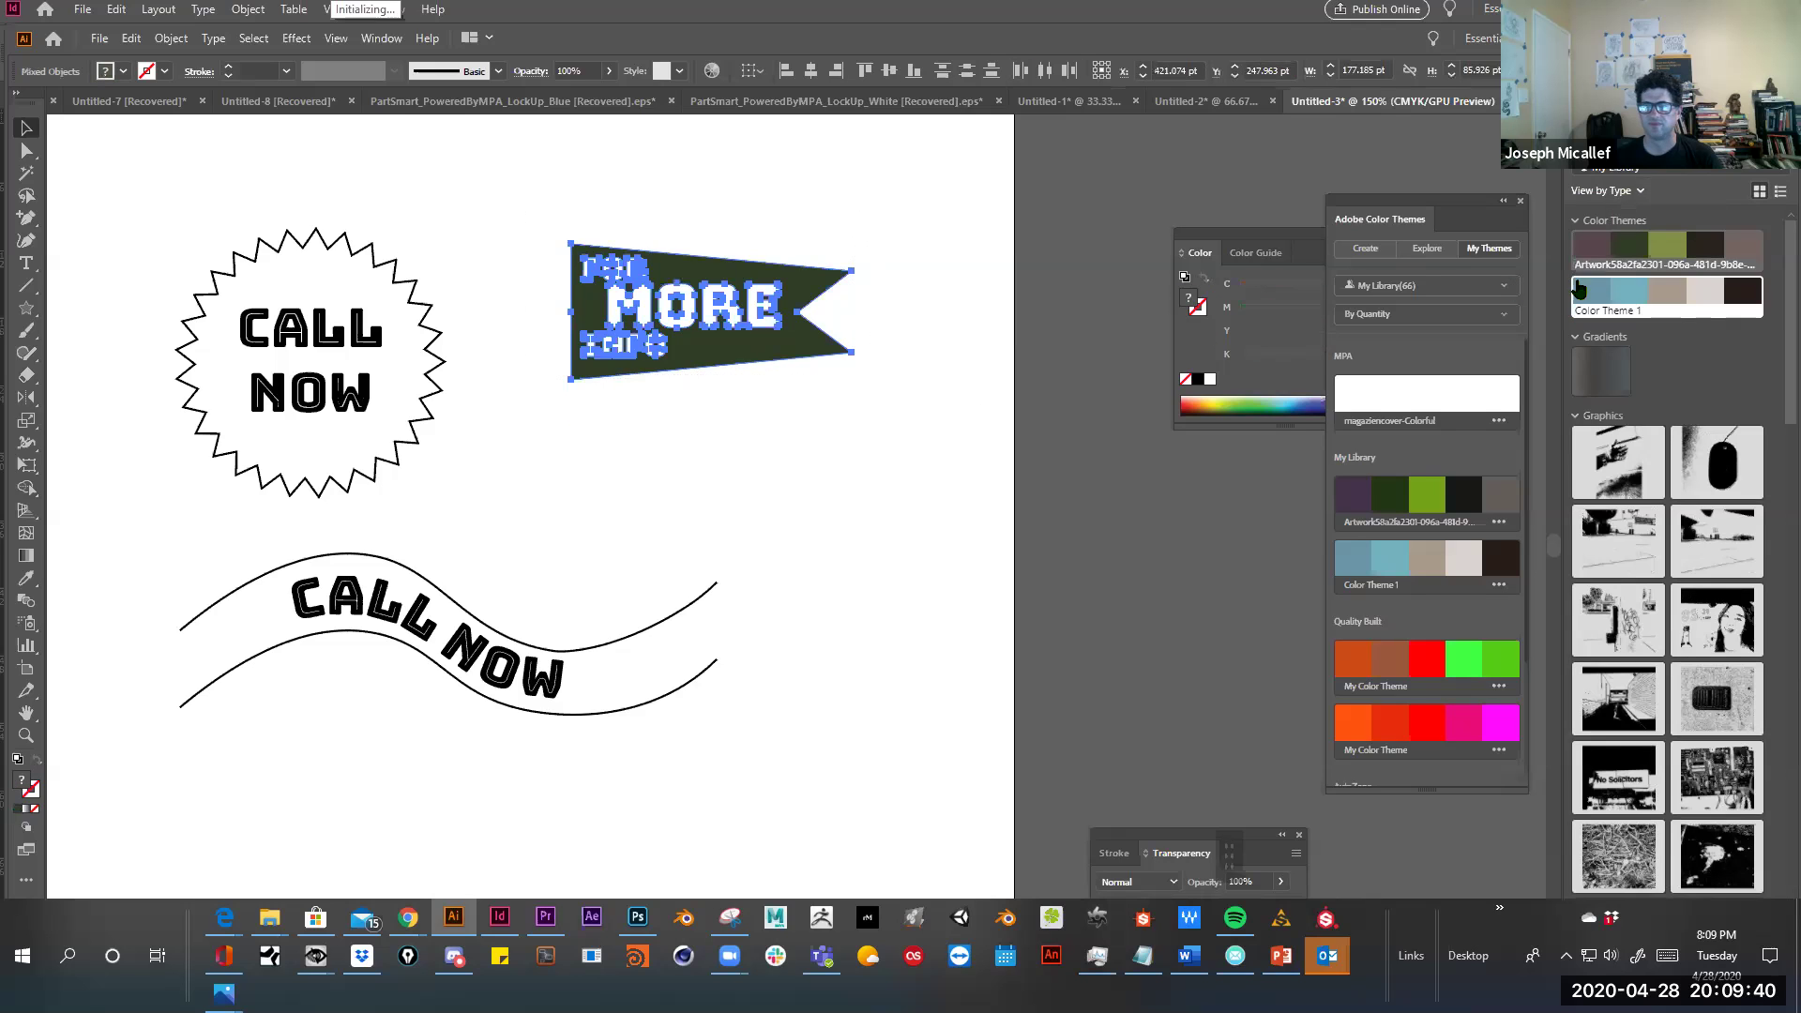
{"action": "left_click", "coordinate": [1632, 296]}
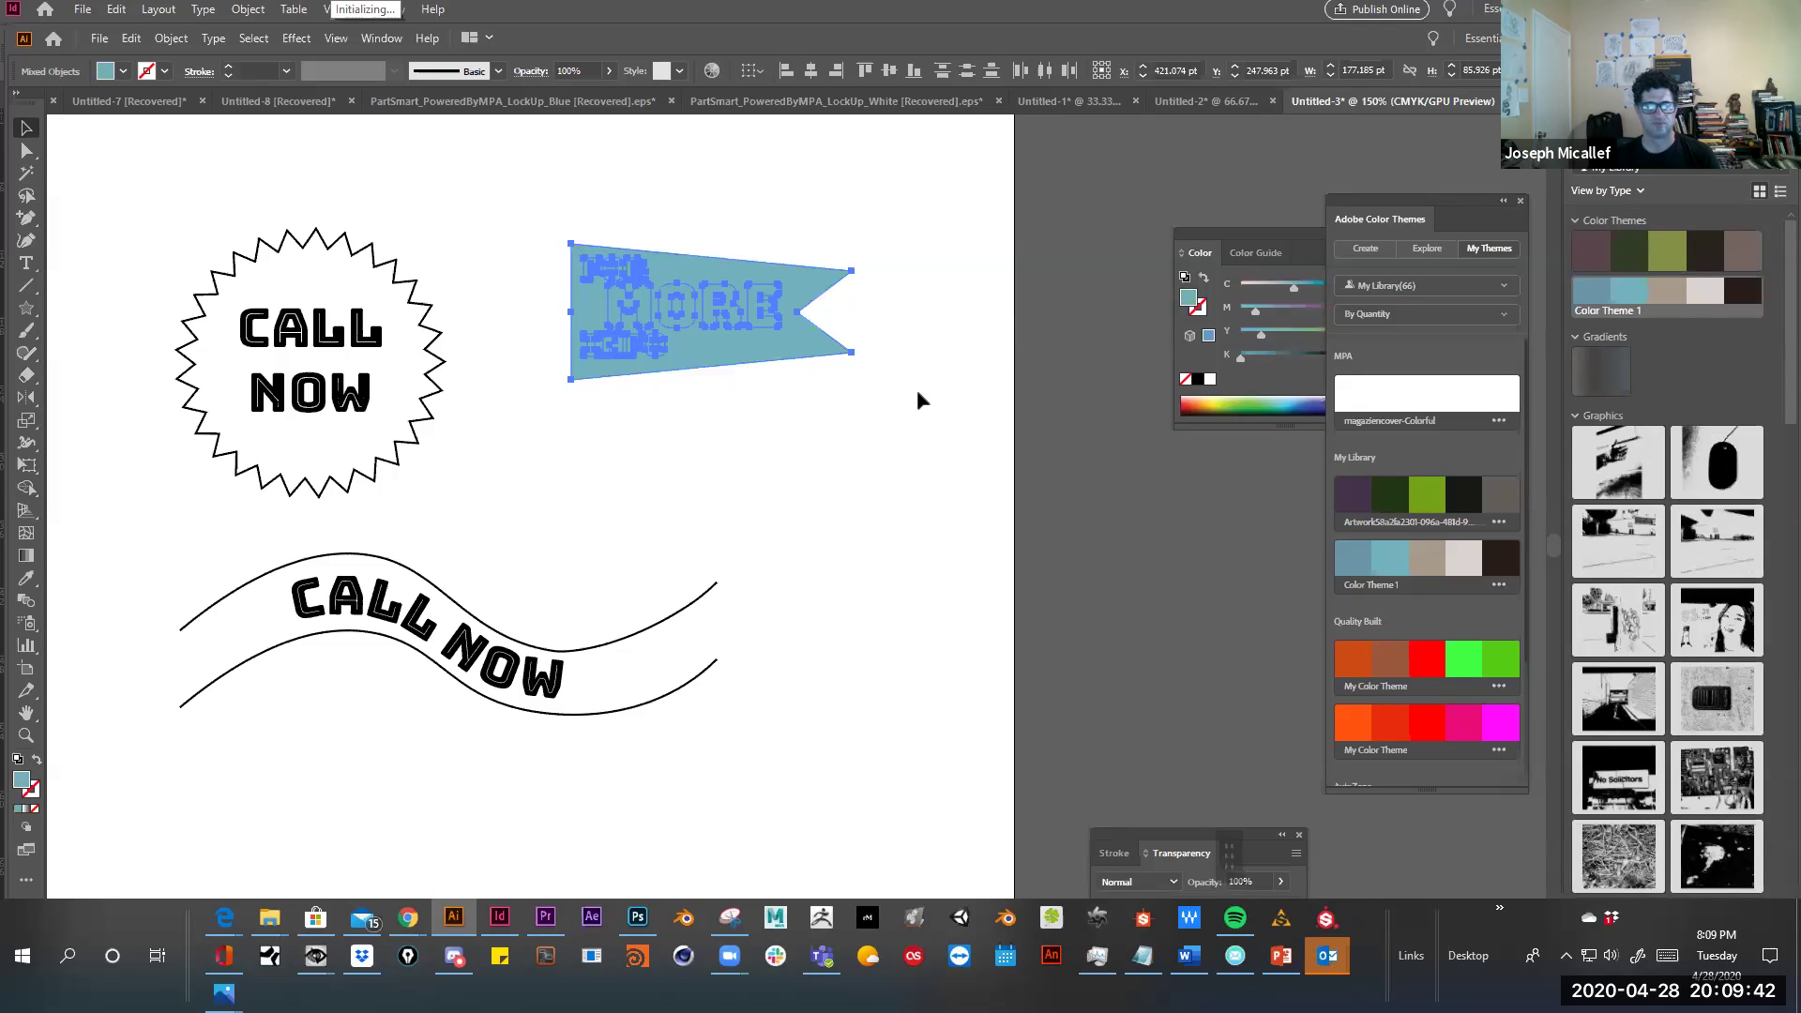
{"action": "key", "text": "ctrl+z"}
{"action": "left_click", "coordinate": [859, 416]}
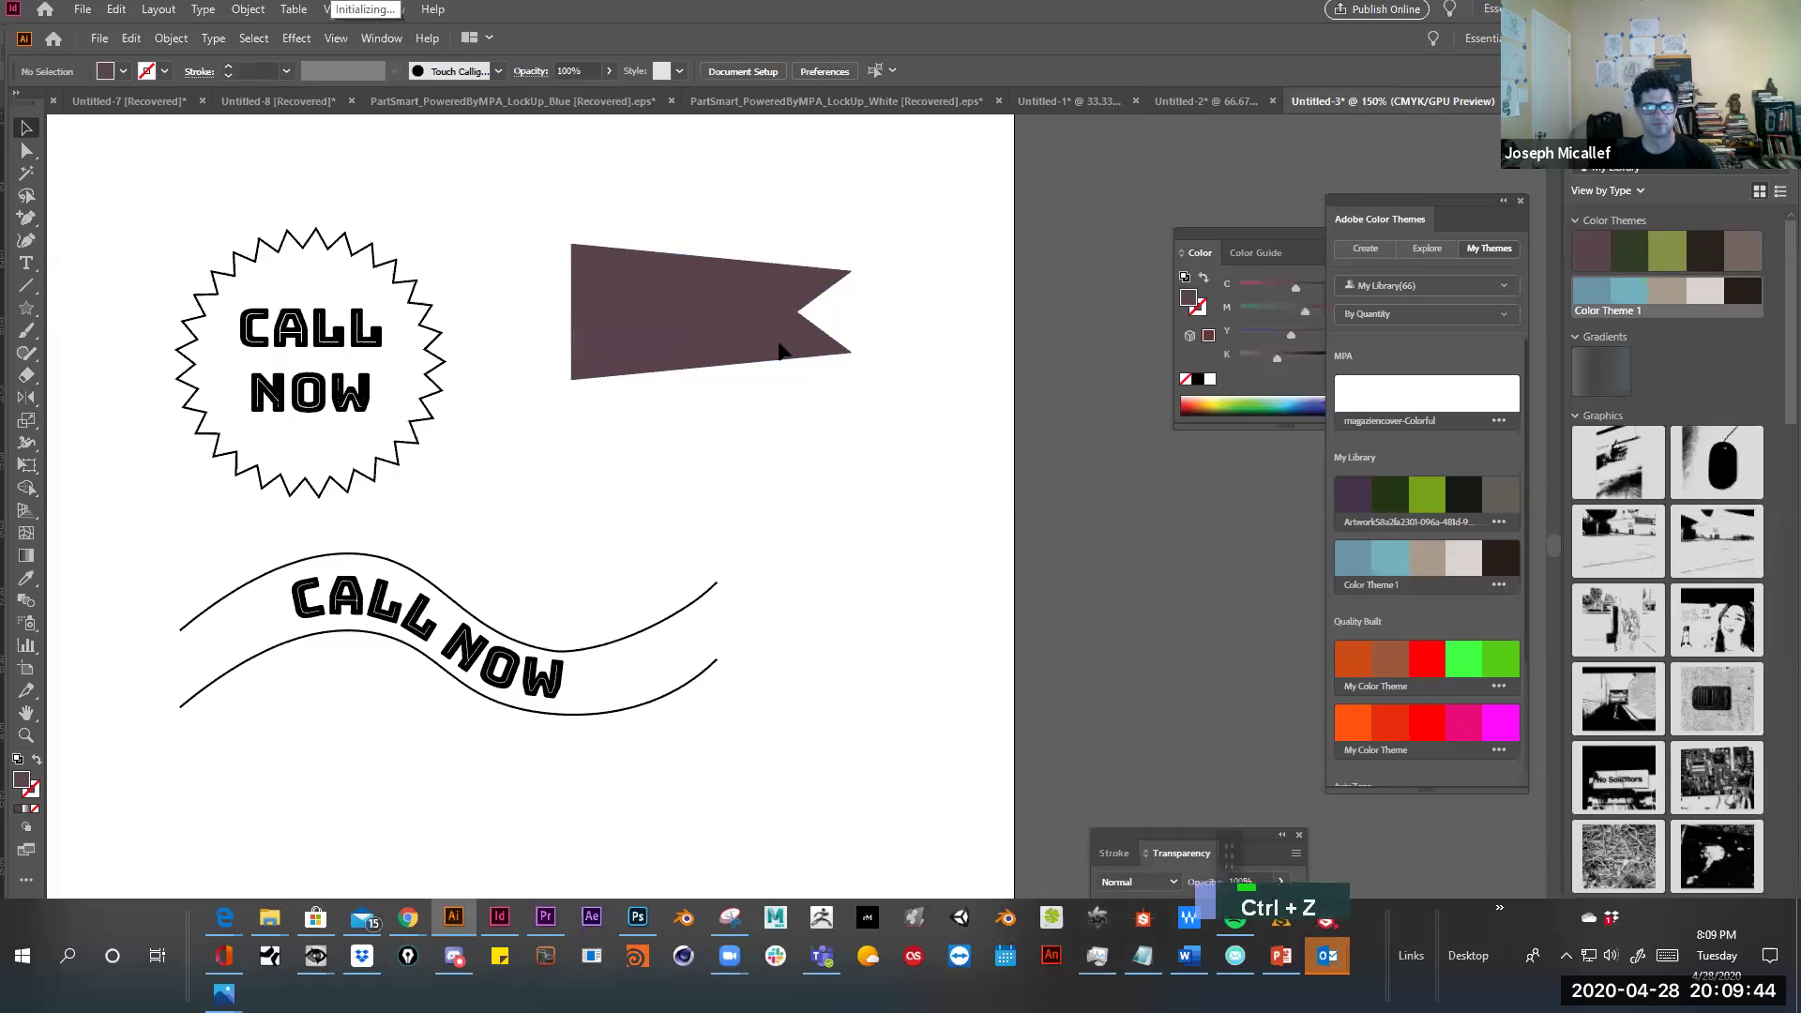
Fill only the flag shape behind the lettering with the artwork theme's olive green, keeping the flag in its original position
{"action": "left_click_drag", "start_coordinate": [770, 349], "coordinate": [802, 242]}
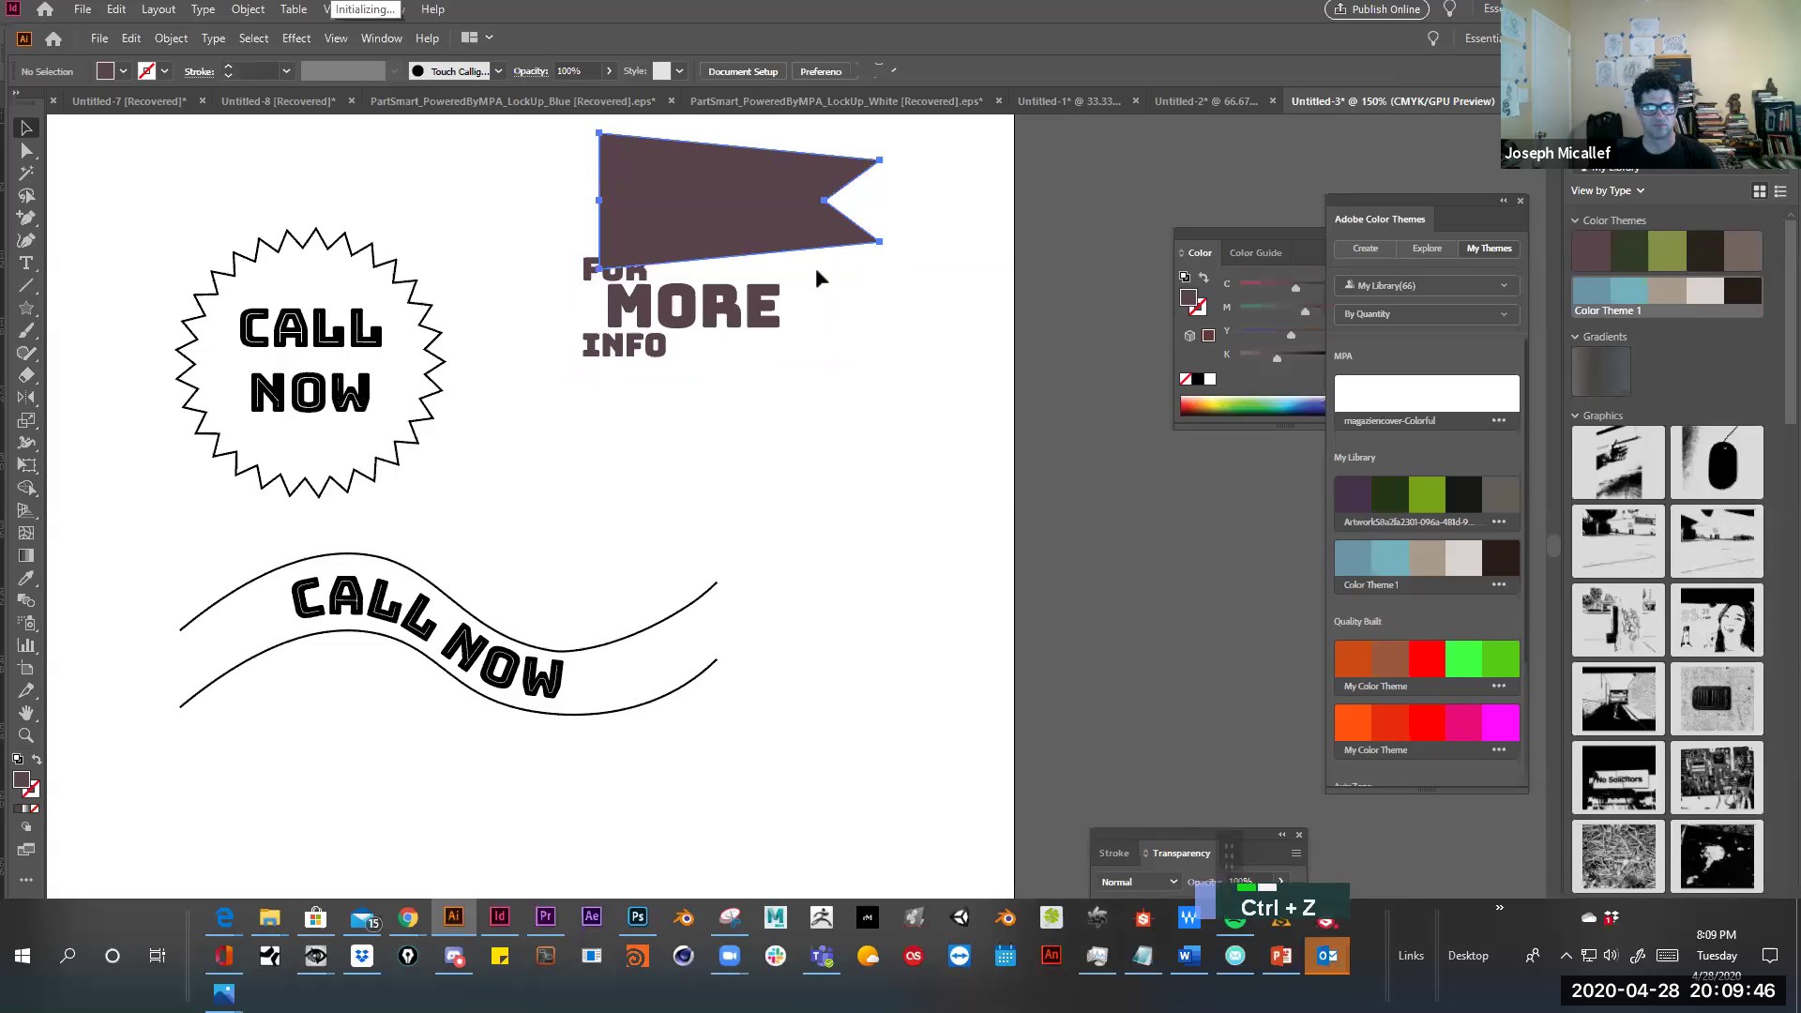
{"action": "key", "text": "ctrl+z"}
{"action": "left_click", "coordinate": [1702, 253]}
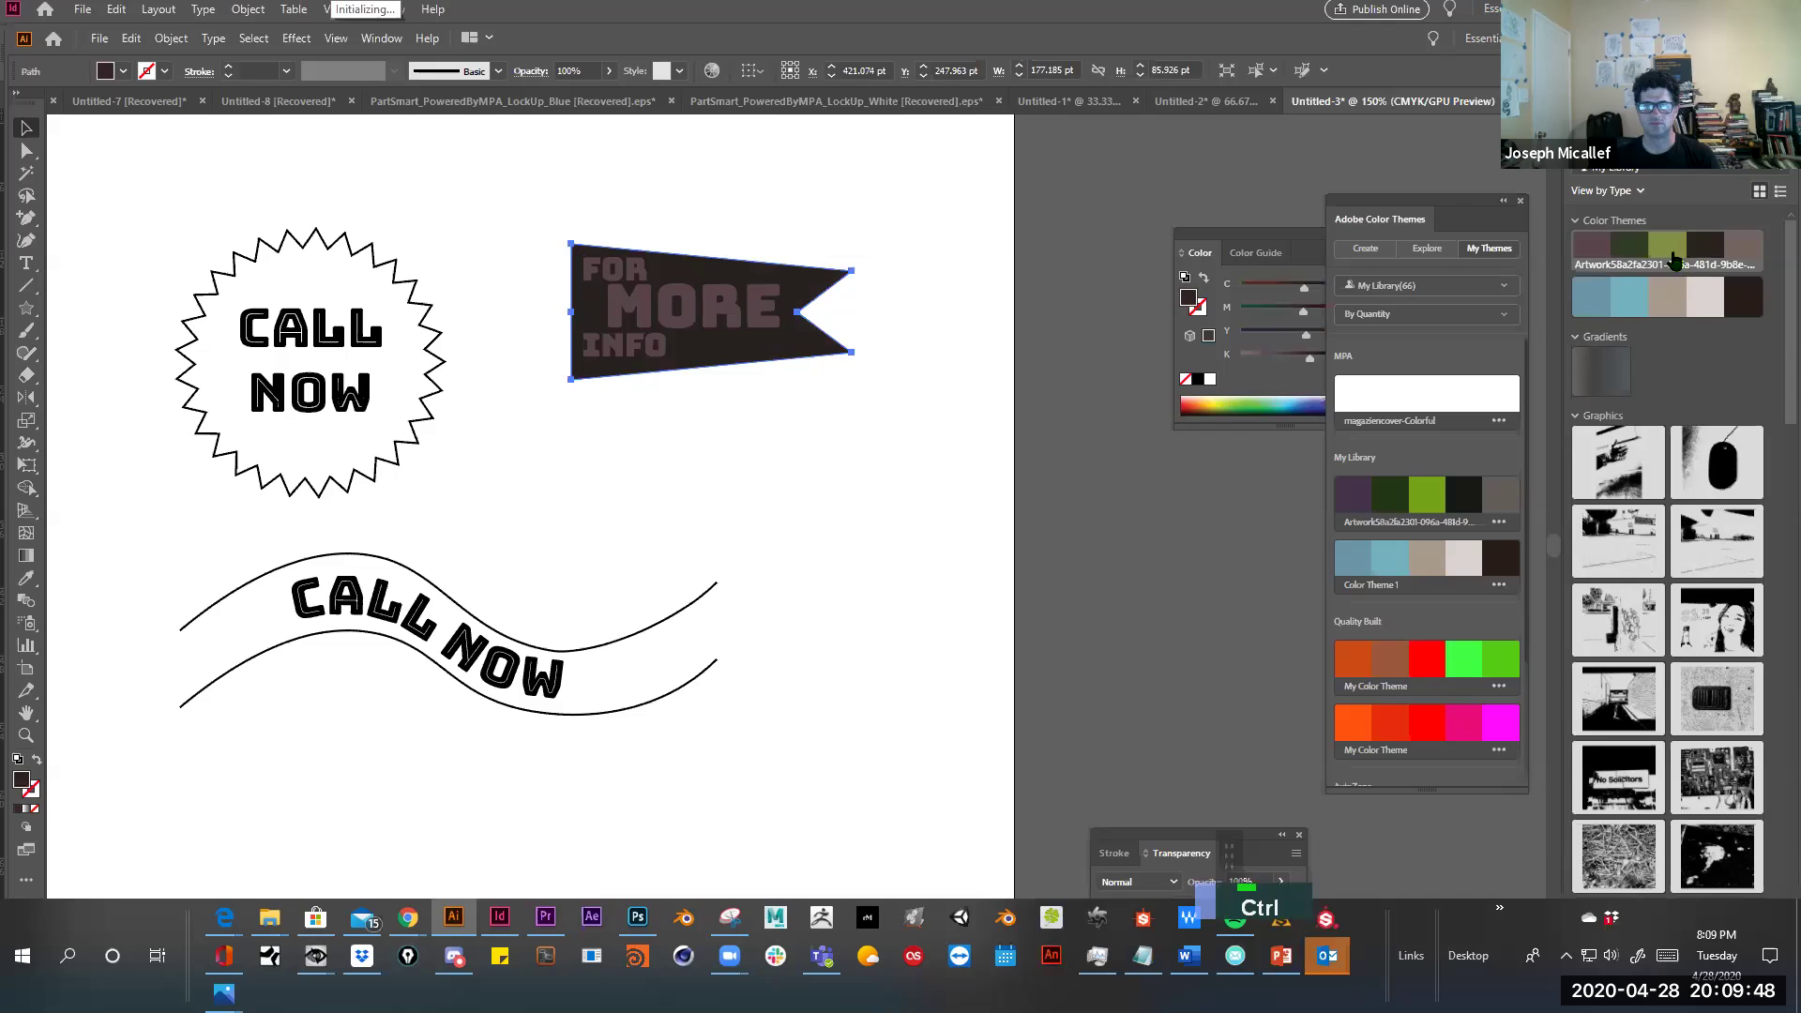
{"action": "left_click", "coordinate": [1668, 246]}
{"action": "key", "text": "ctrl+h"}
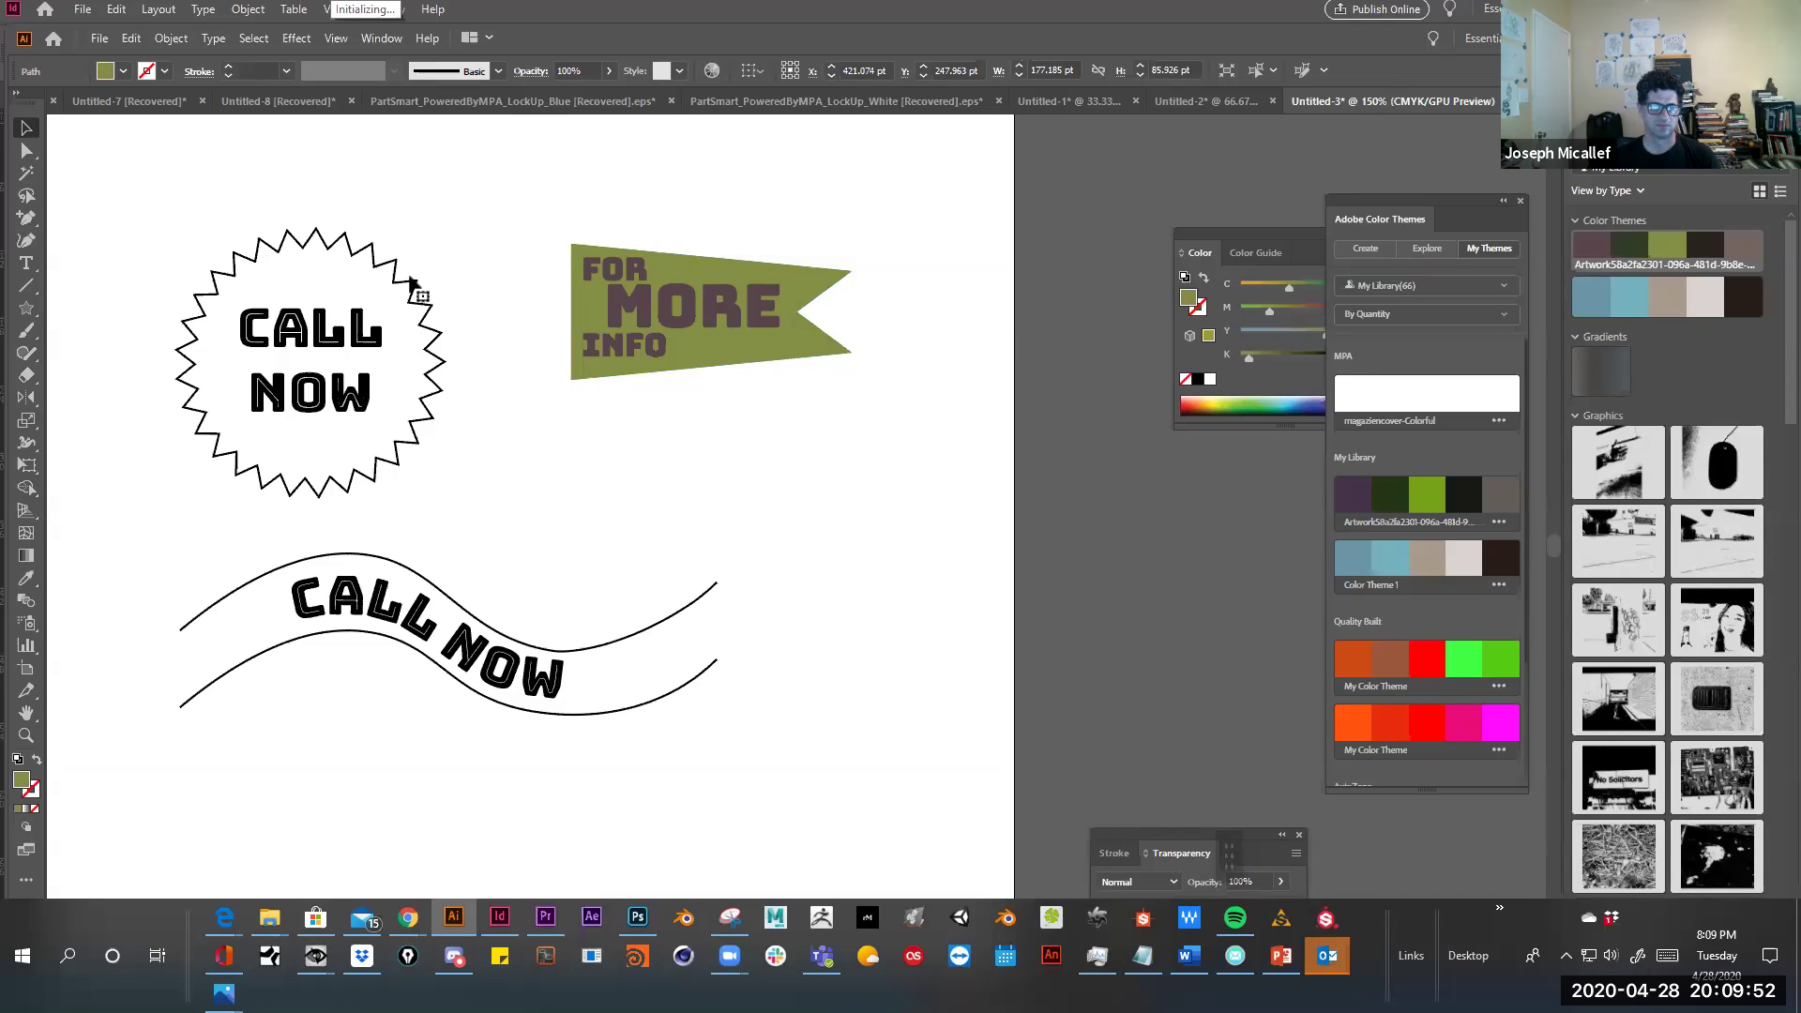
Fill the CALL NOW starburst with the teal from Color Theme 1 and deselect it
{"action": "double_click", "coordinate": [413, 286]}
{"action": "left_click", "coordinate": [924, 292]}
{"action": "left_click", "coordinate": [434, 361]}
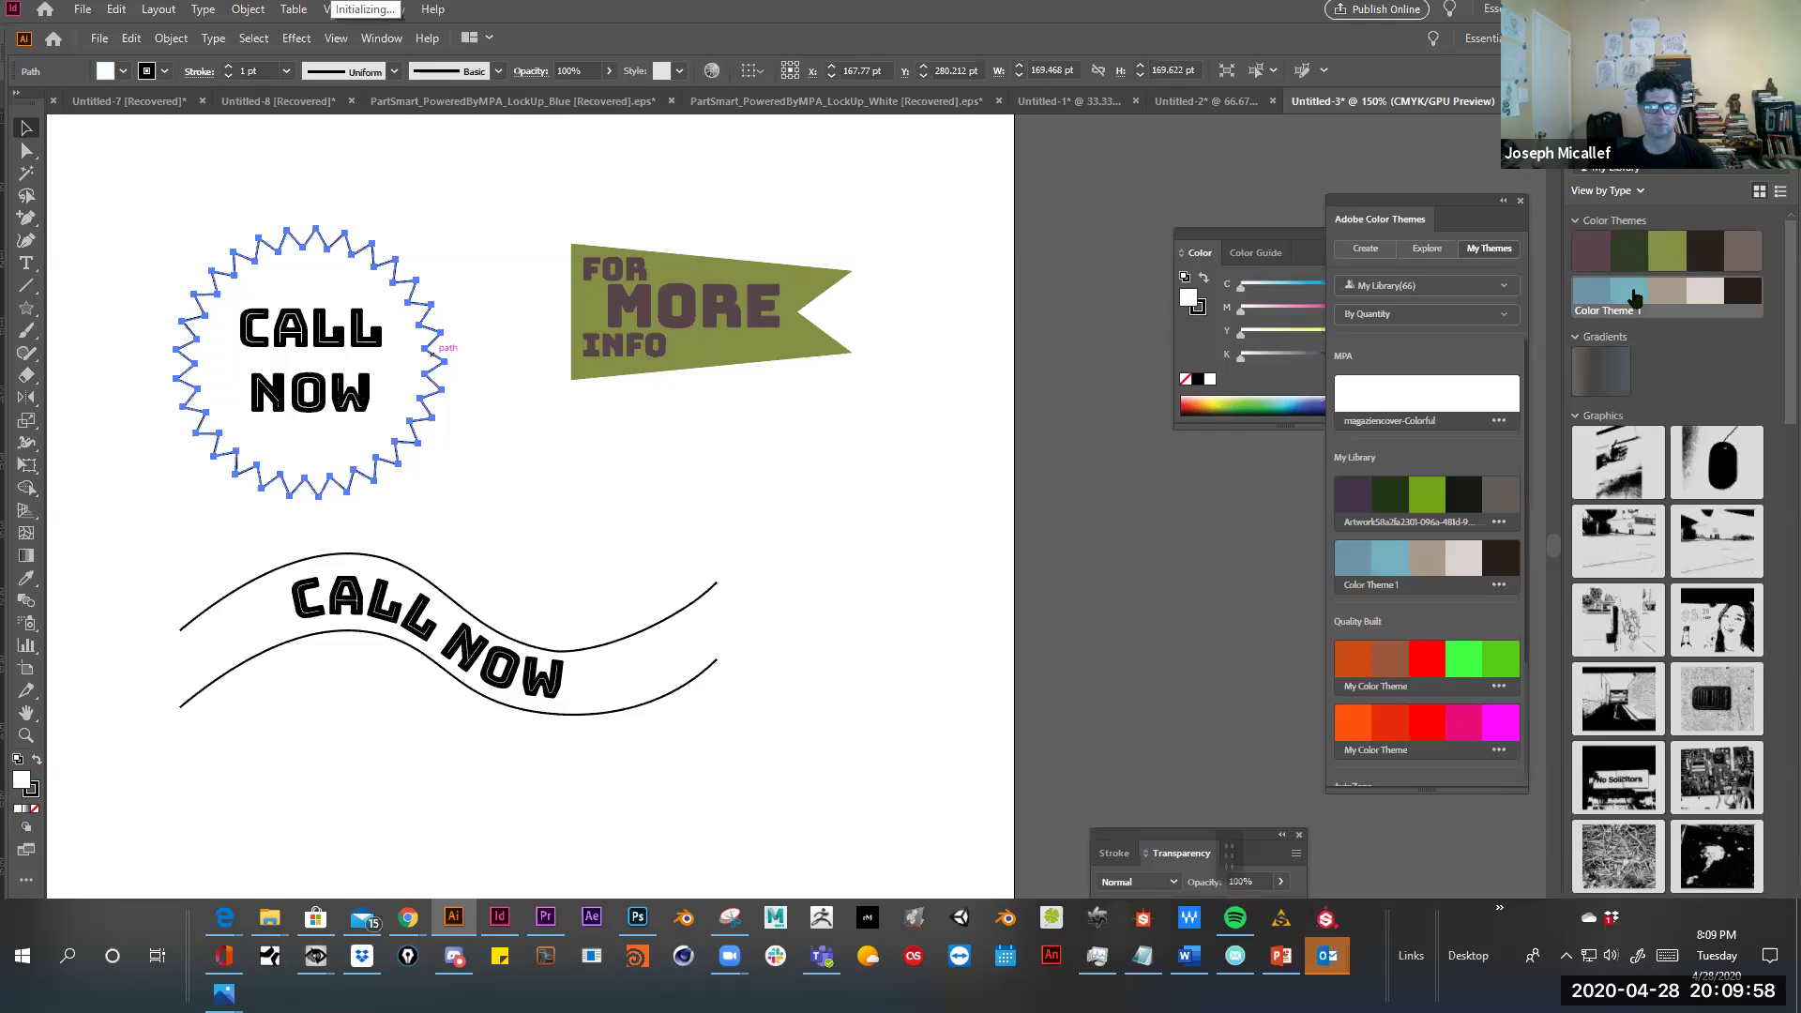
{"action": "left_click", "coordinate": [1634, 297]}
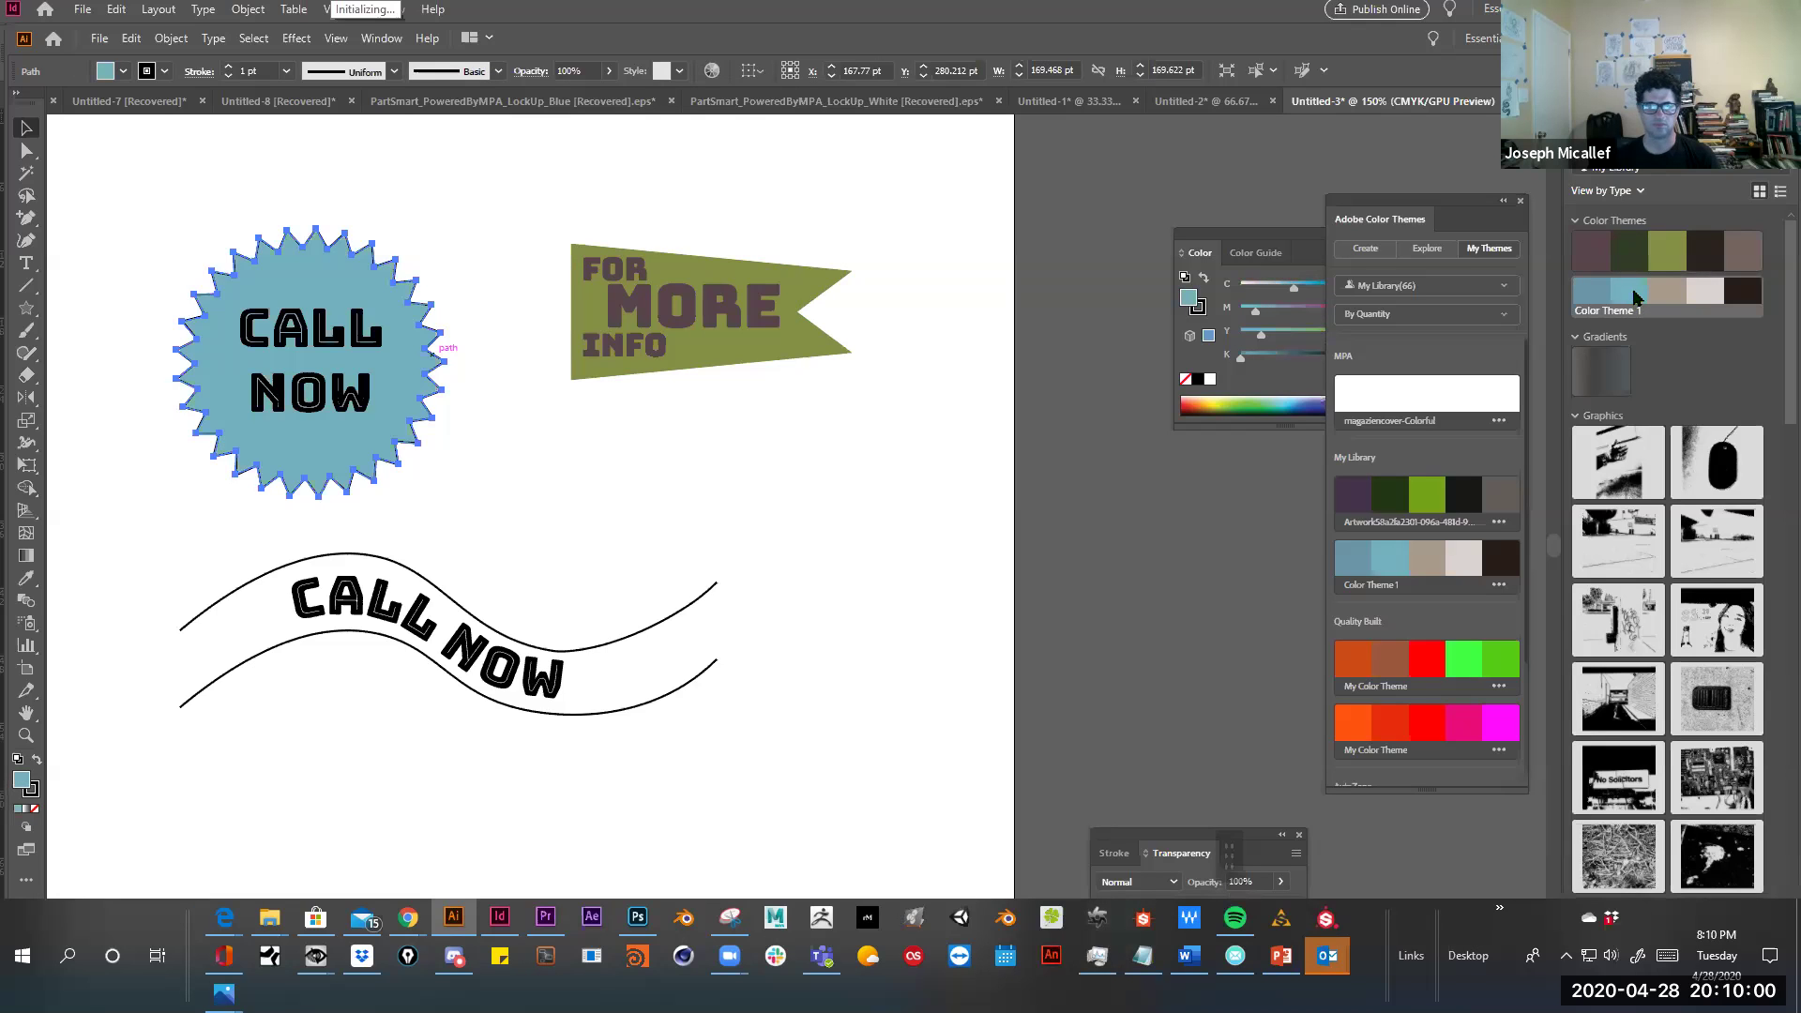
{"action": "key", "text": "ctrl+h"}
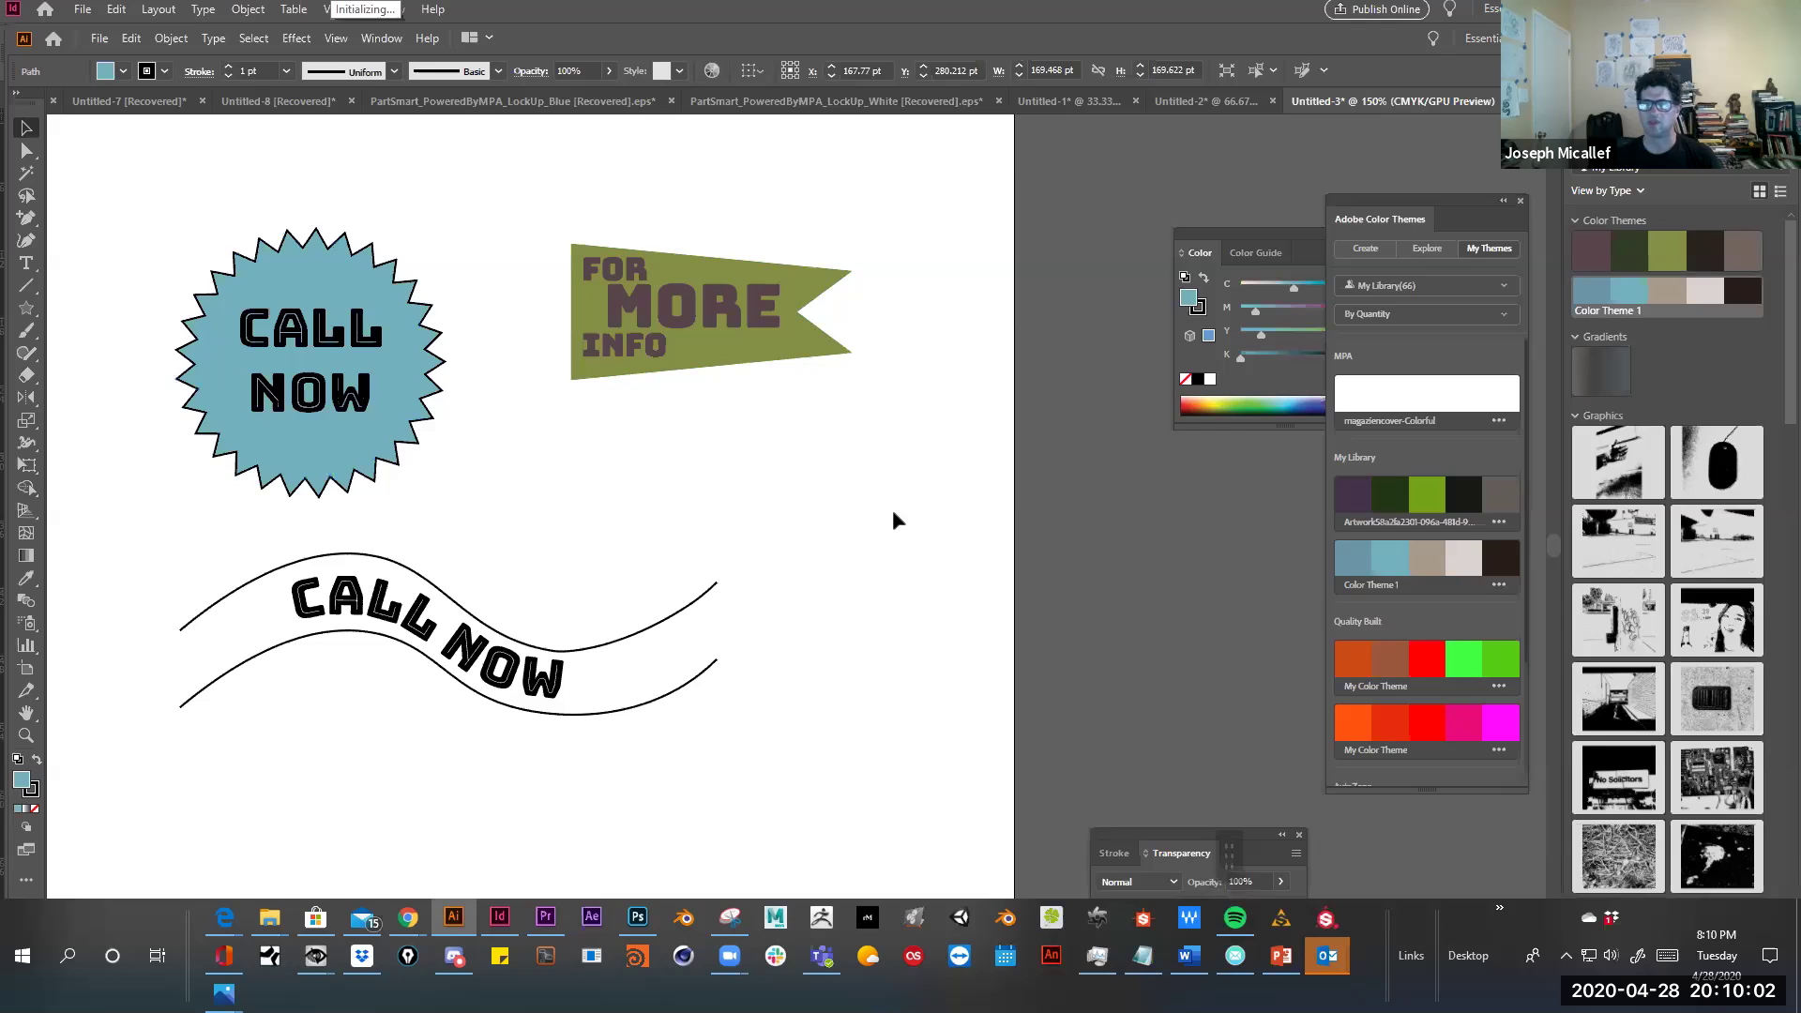
{"action": "left_click", "coordinate": [870, 440]}
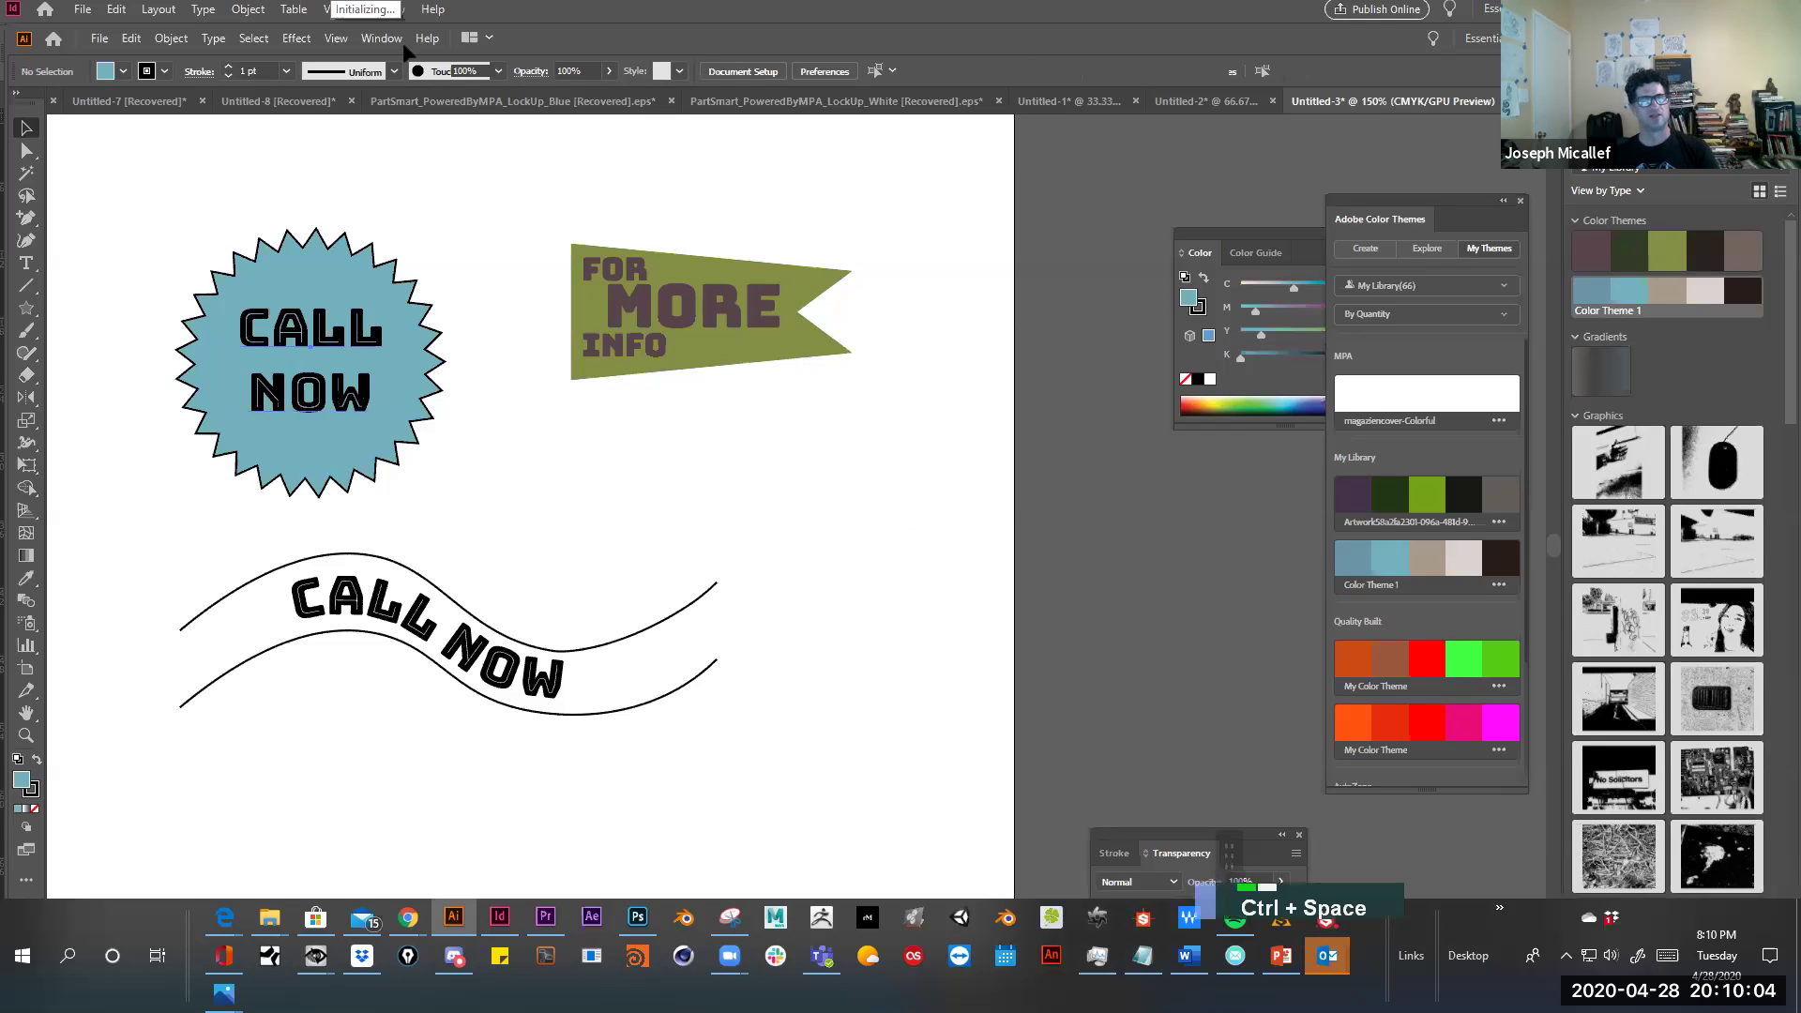
Switch back to InDesign and fill the cover's header rectangle with the dark plum from the sampled theme
{"action": "key", "text": "alt+Tab"}
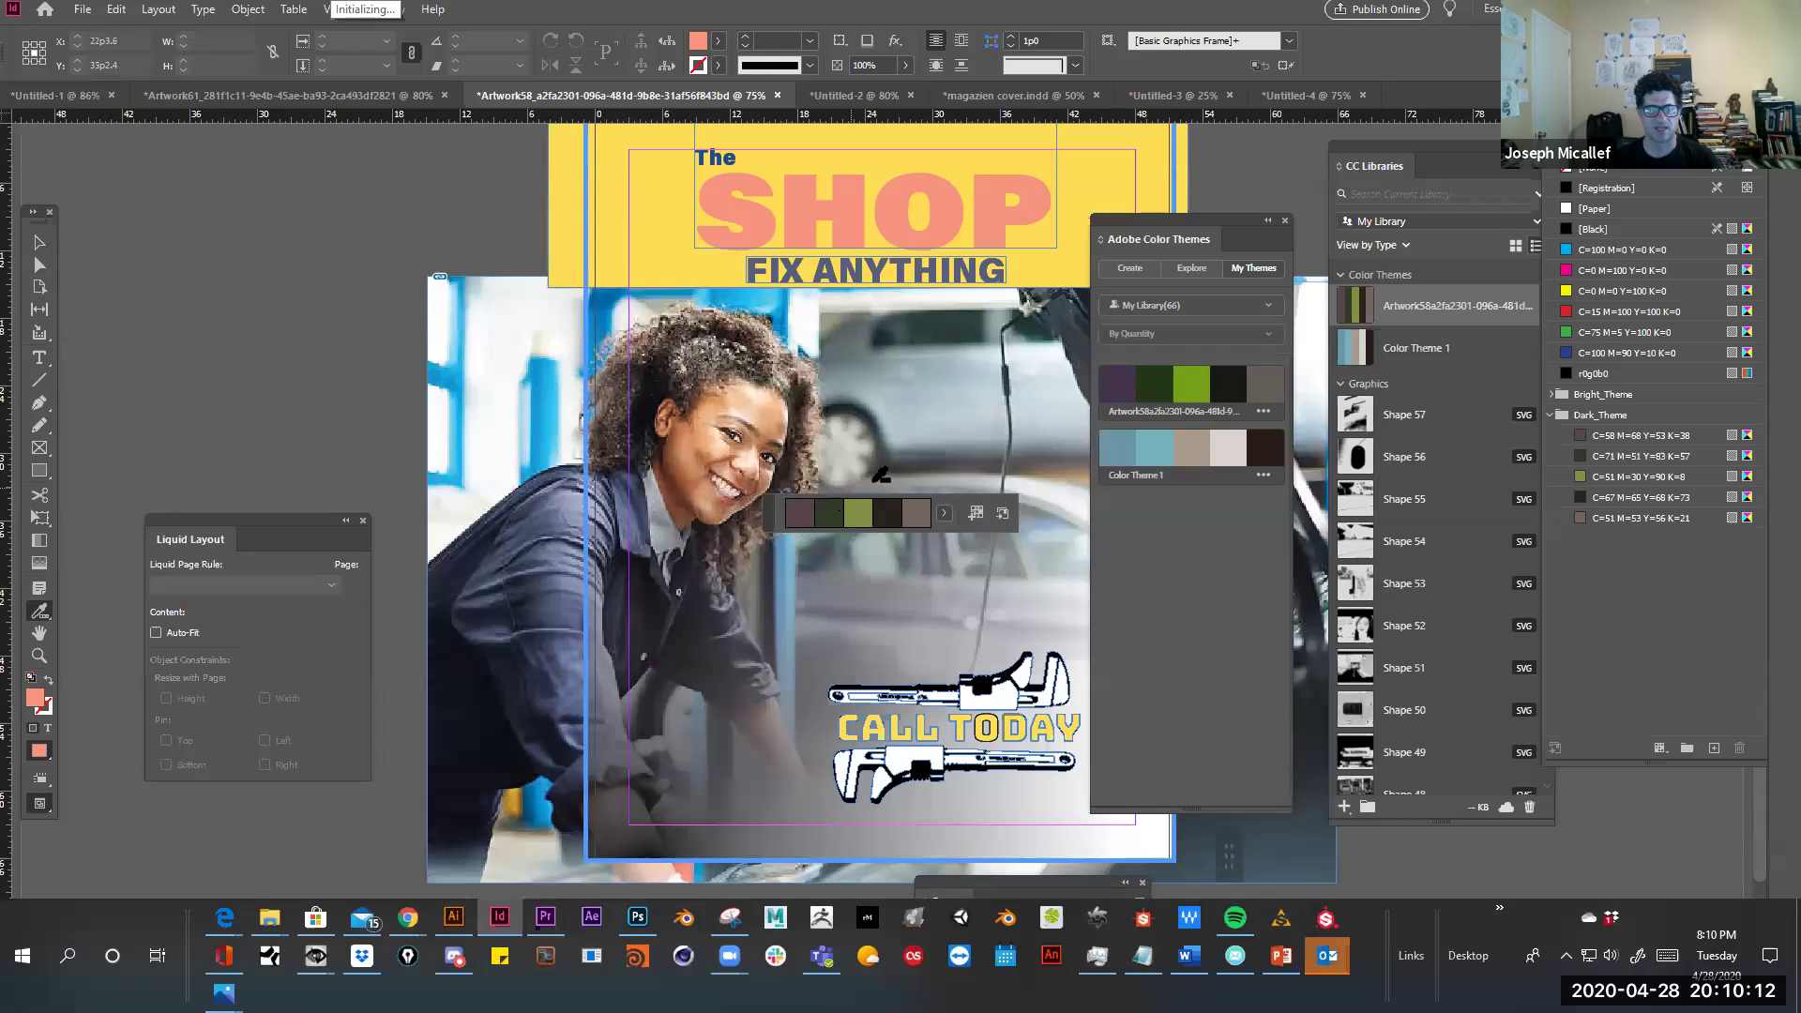
{"action": "left_click", "coordinate": [891, 521]}
{"action": "left_click", "coordinate": [829, 519]}
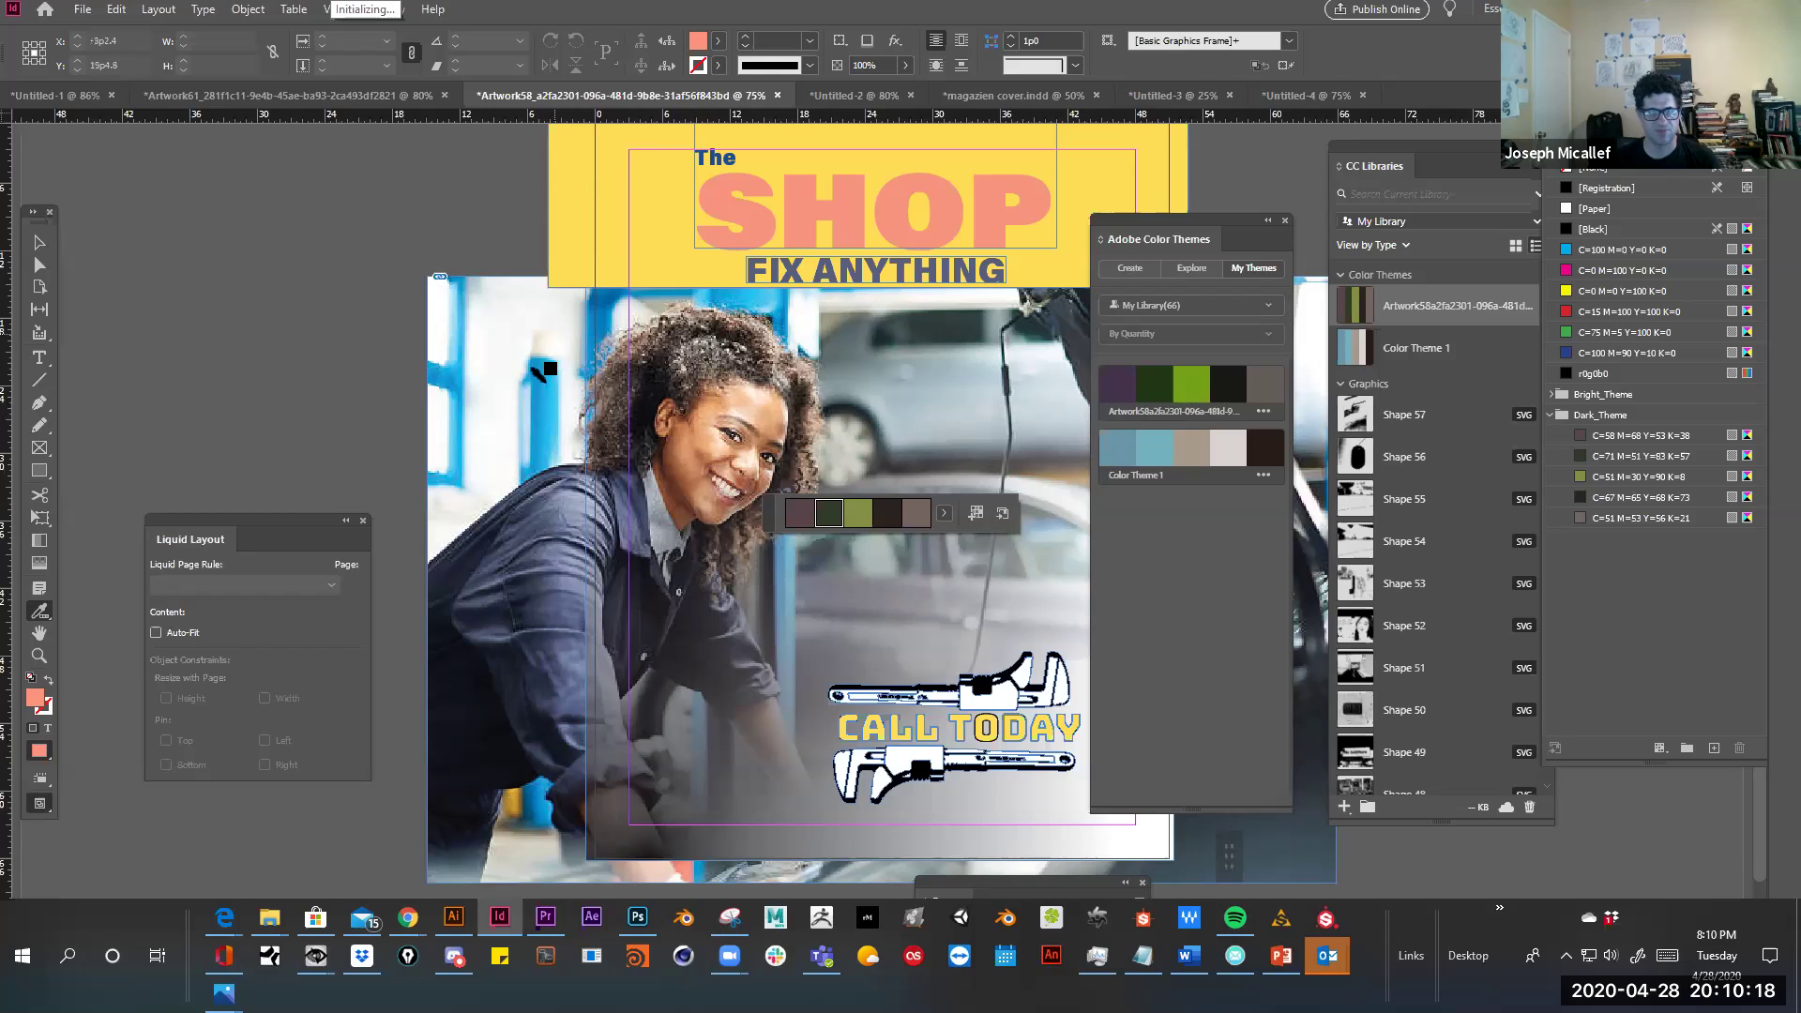
{"action": "left_click", "coordinate": [798, 516]}
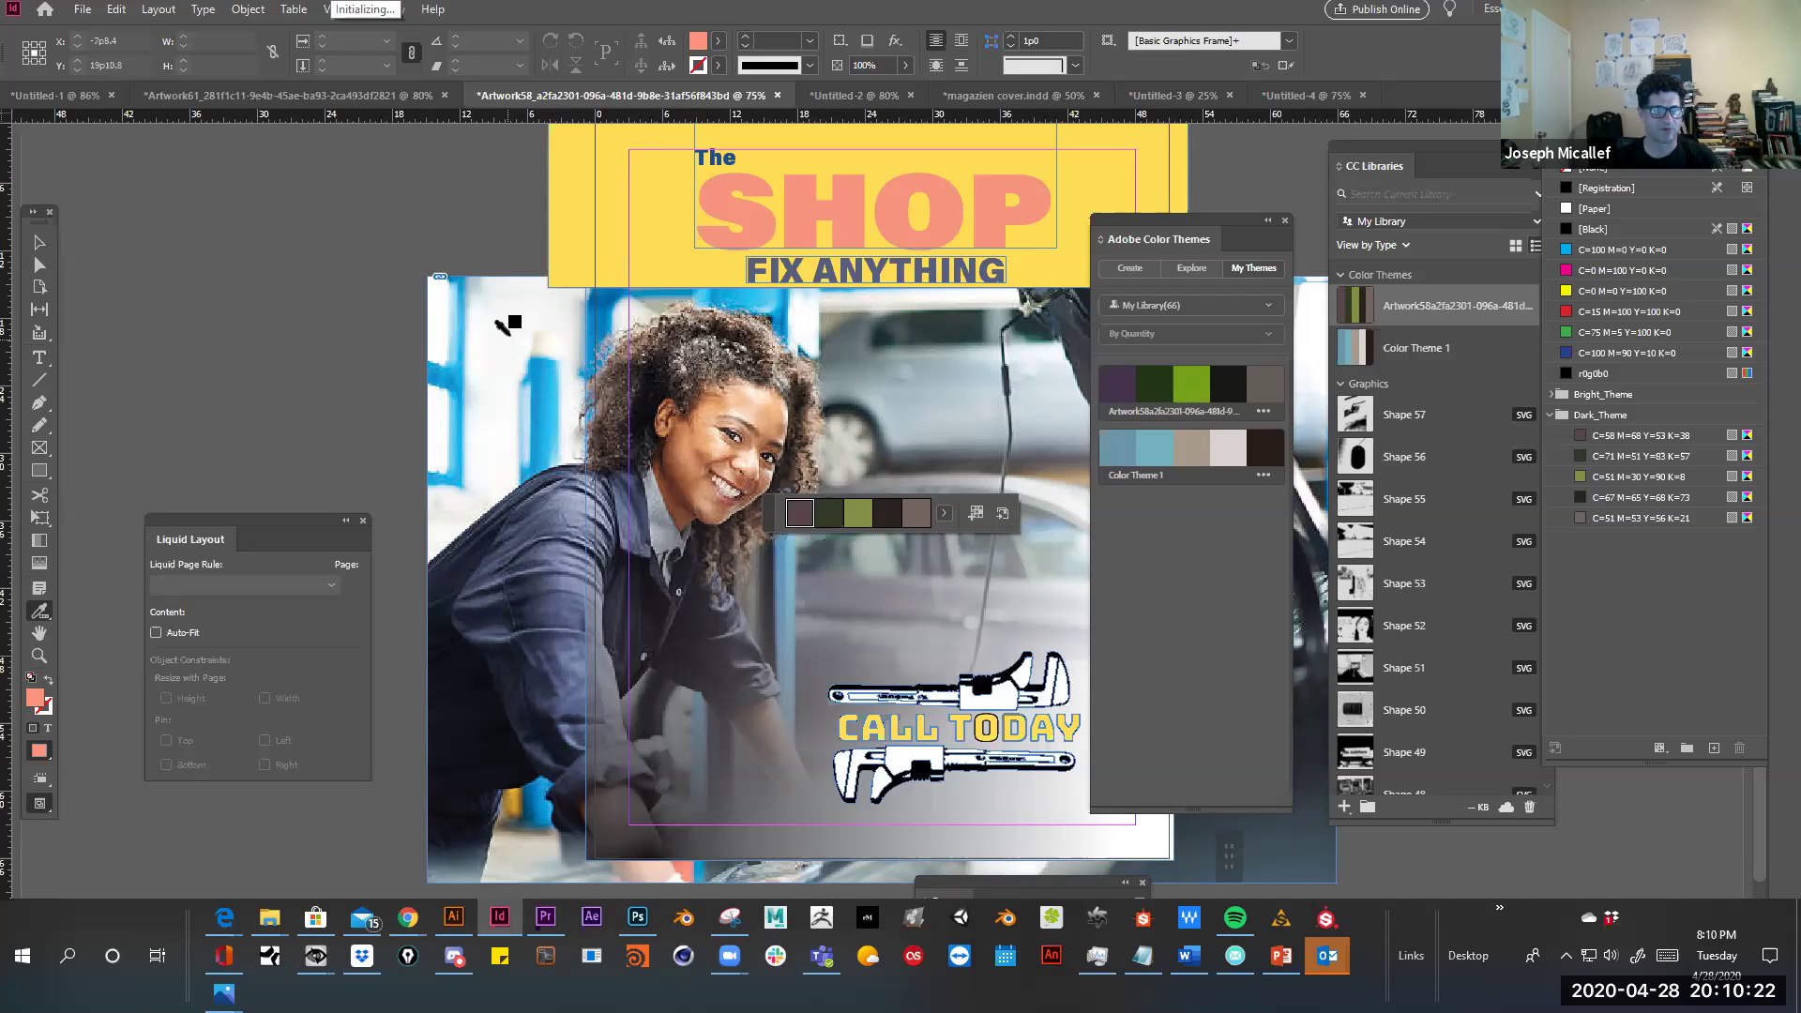
{"action": "left_click", "coordinate": [570, 202]}
Colour the SHOP title olive green and the FIX ANYTHING line taupe from the sampled theme
{"action": "left_click", "coordinate": [856, 514]}
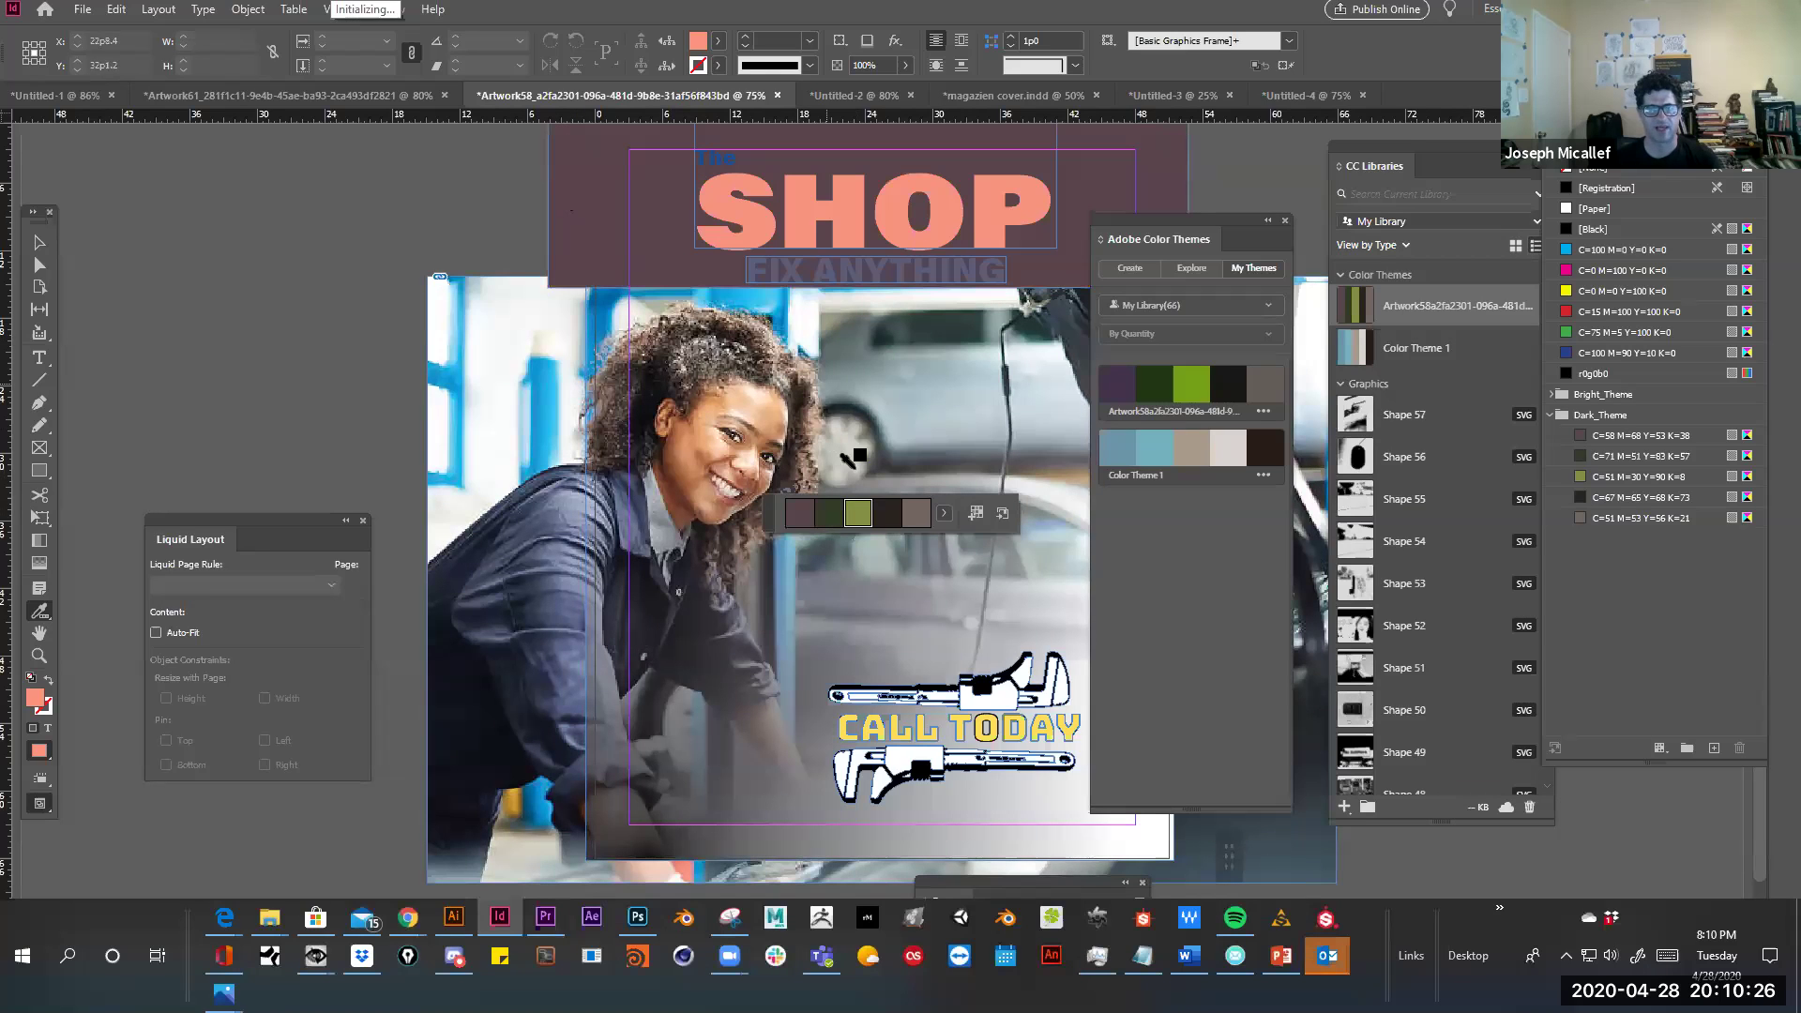
{"action": "left_click", "coordinate": [755, 222]}
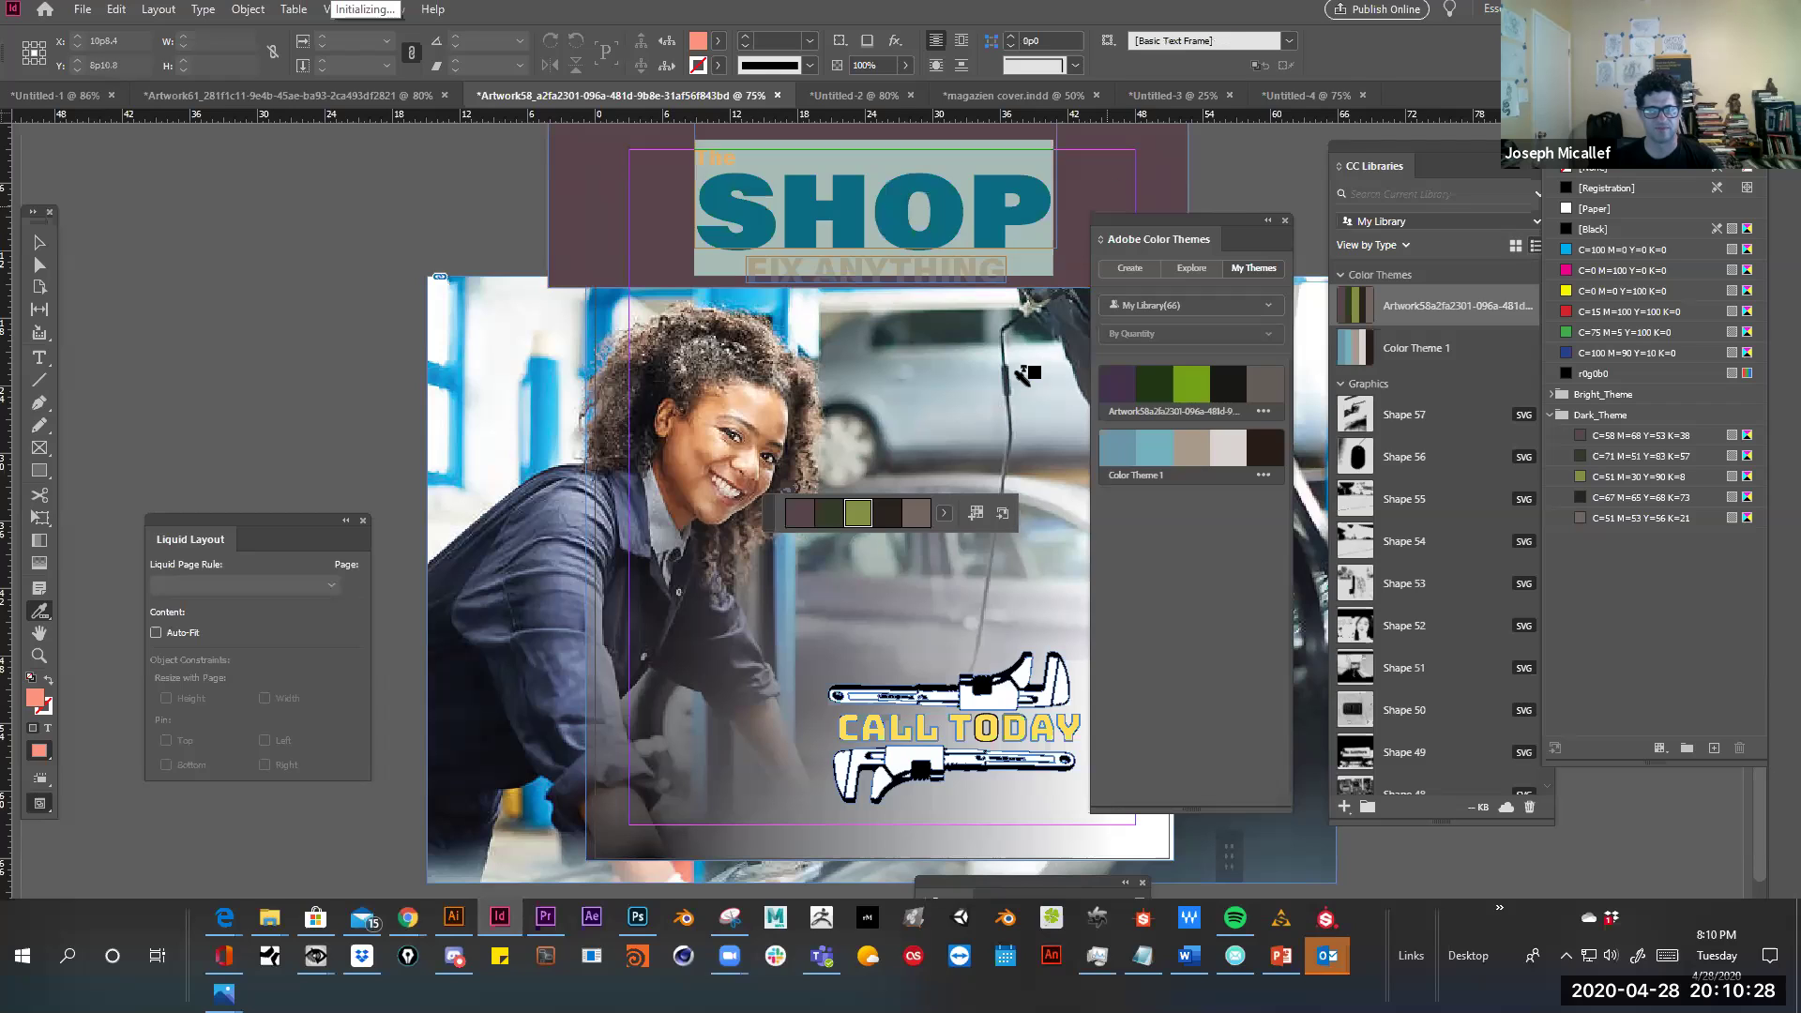
{"action": "left_click", "coordinate": [915, 513]}
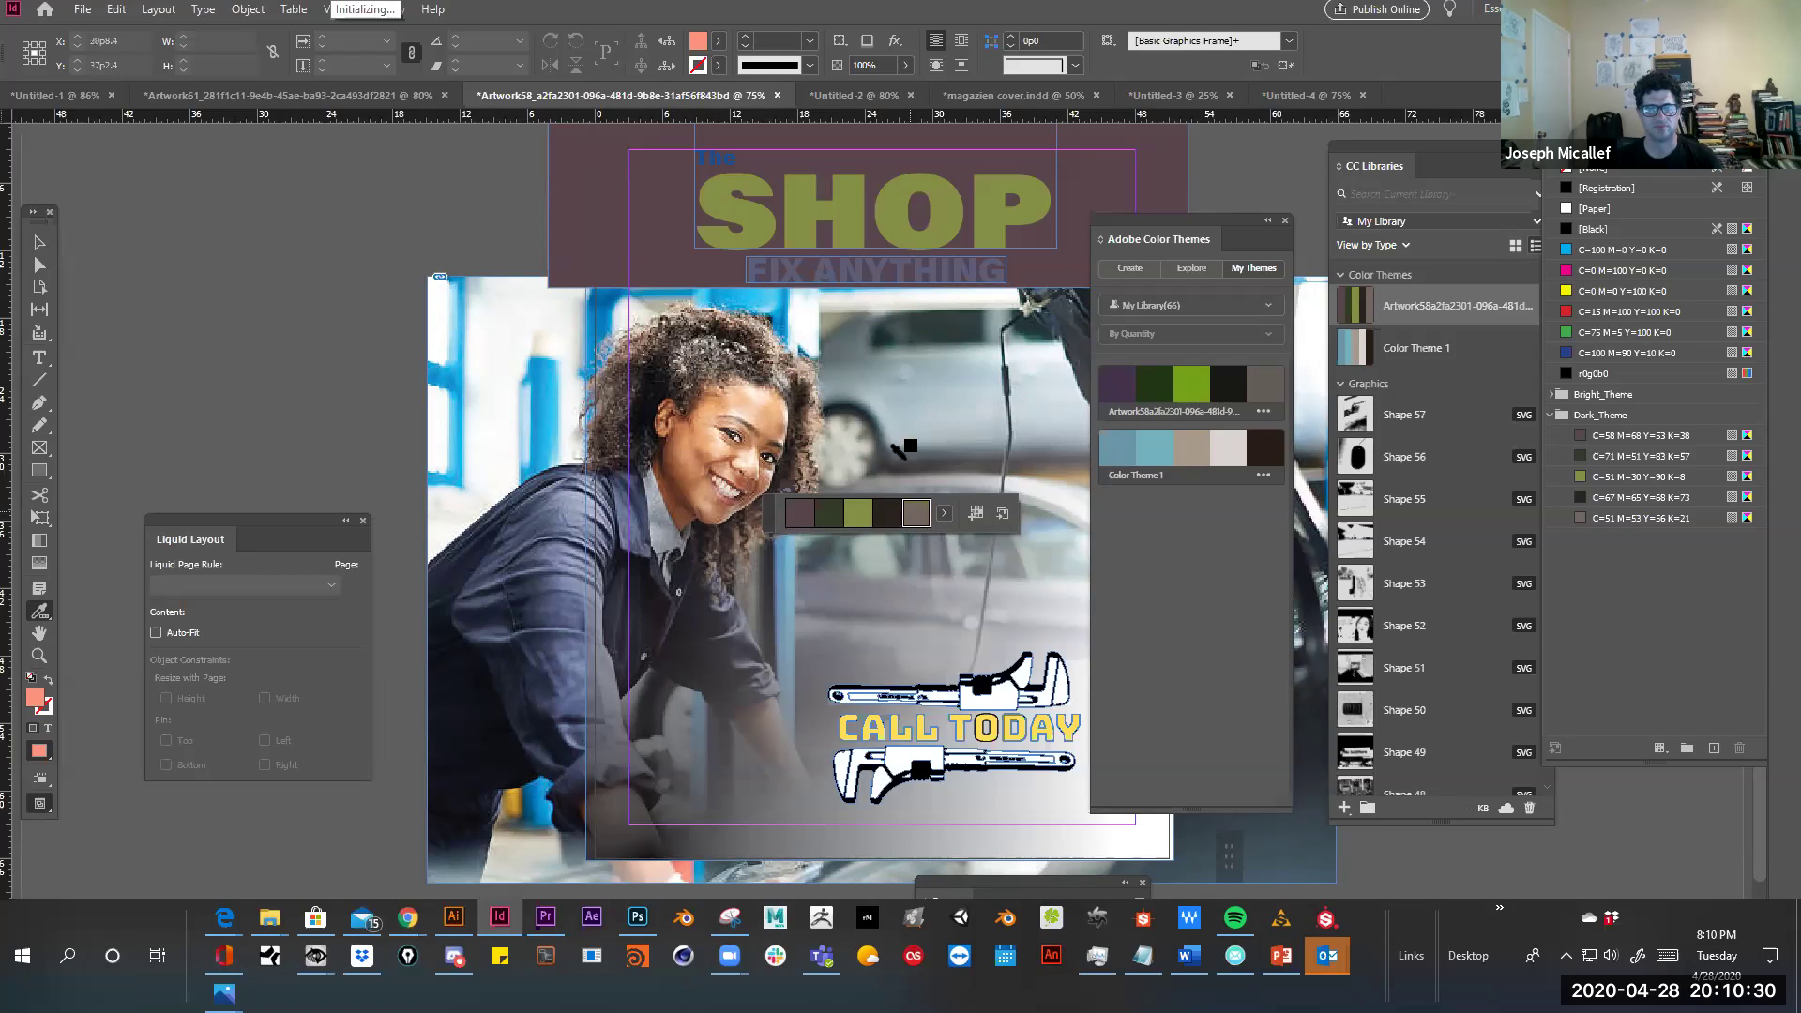
{"action": "left_click", "coordinate": [844, 274]}
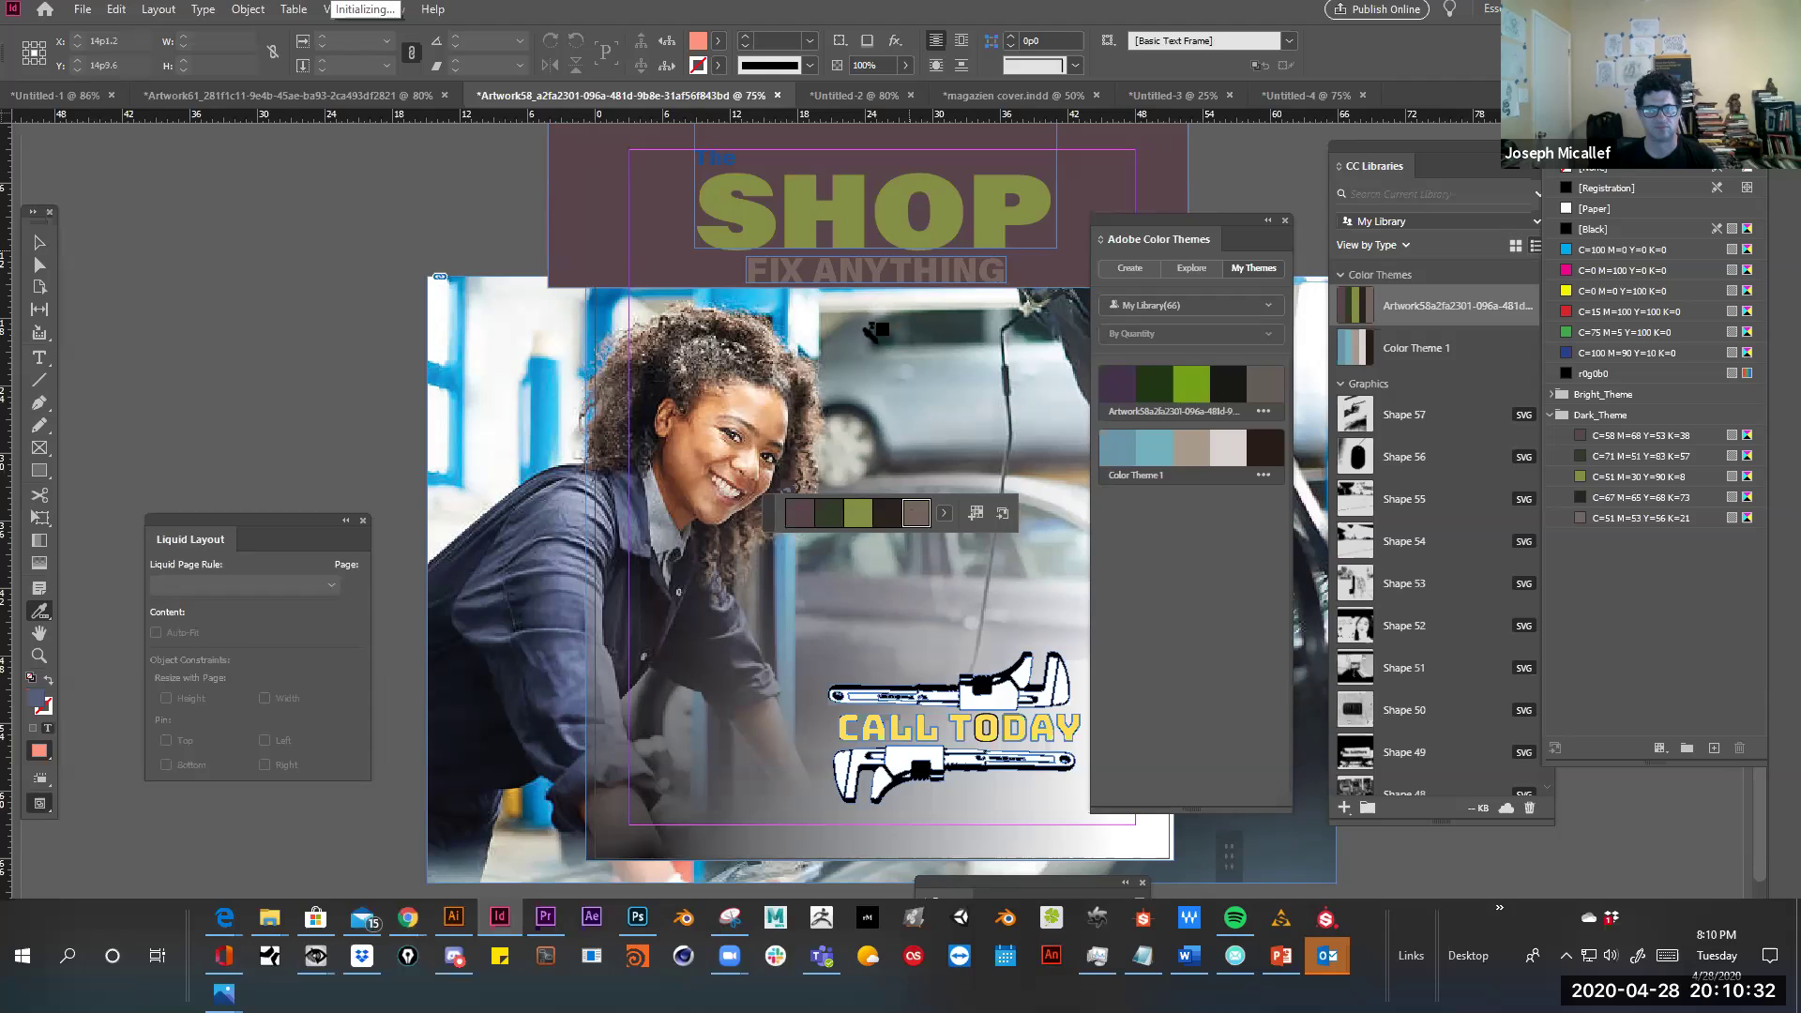
Set the current fill to the tan colour of Color Theme 1
{"action": "left_click", "coordinate": [1188, 456]}
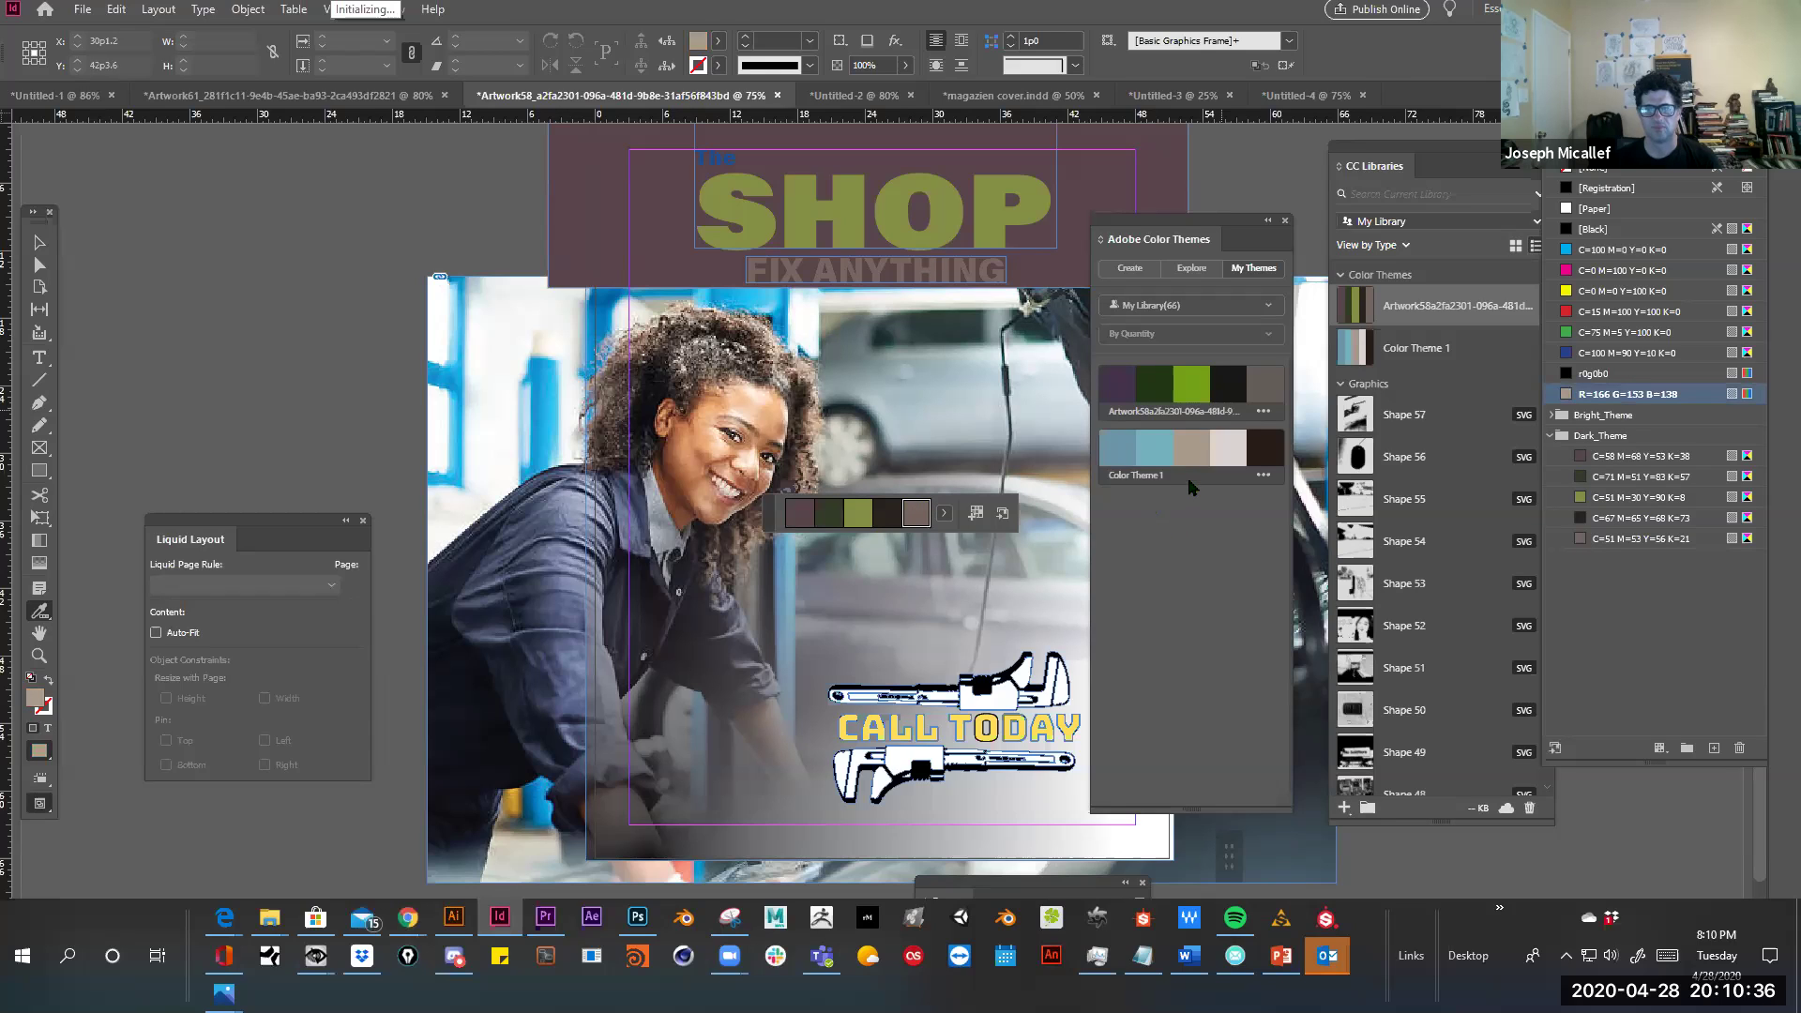
Check the actions available for the saved colour theme and highlight the Bright_Theme swatch group
{"action": "left_click", "coordinate": [1263, 475]}
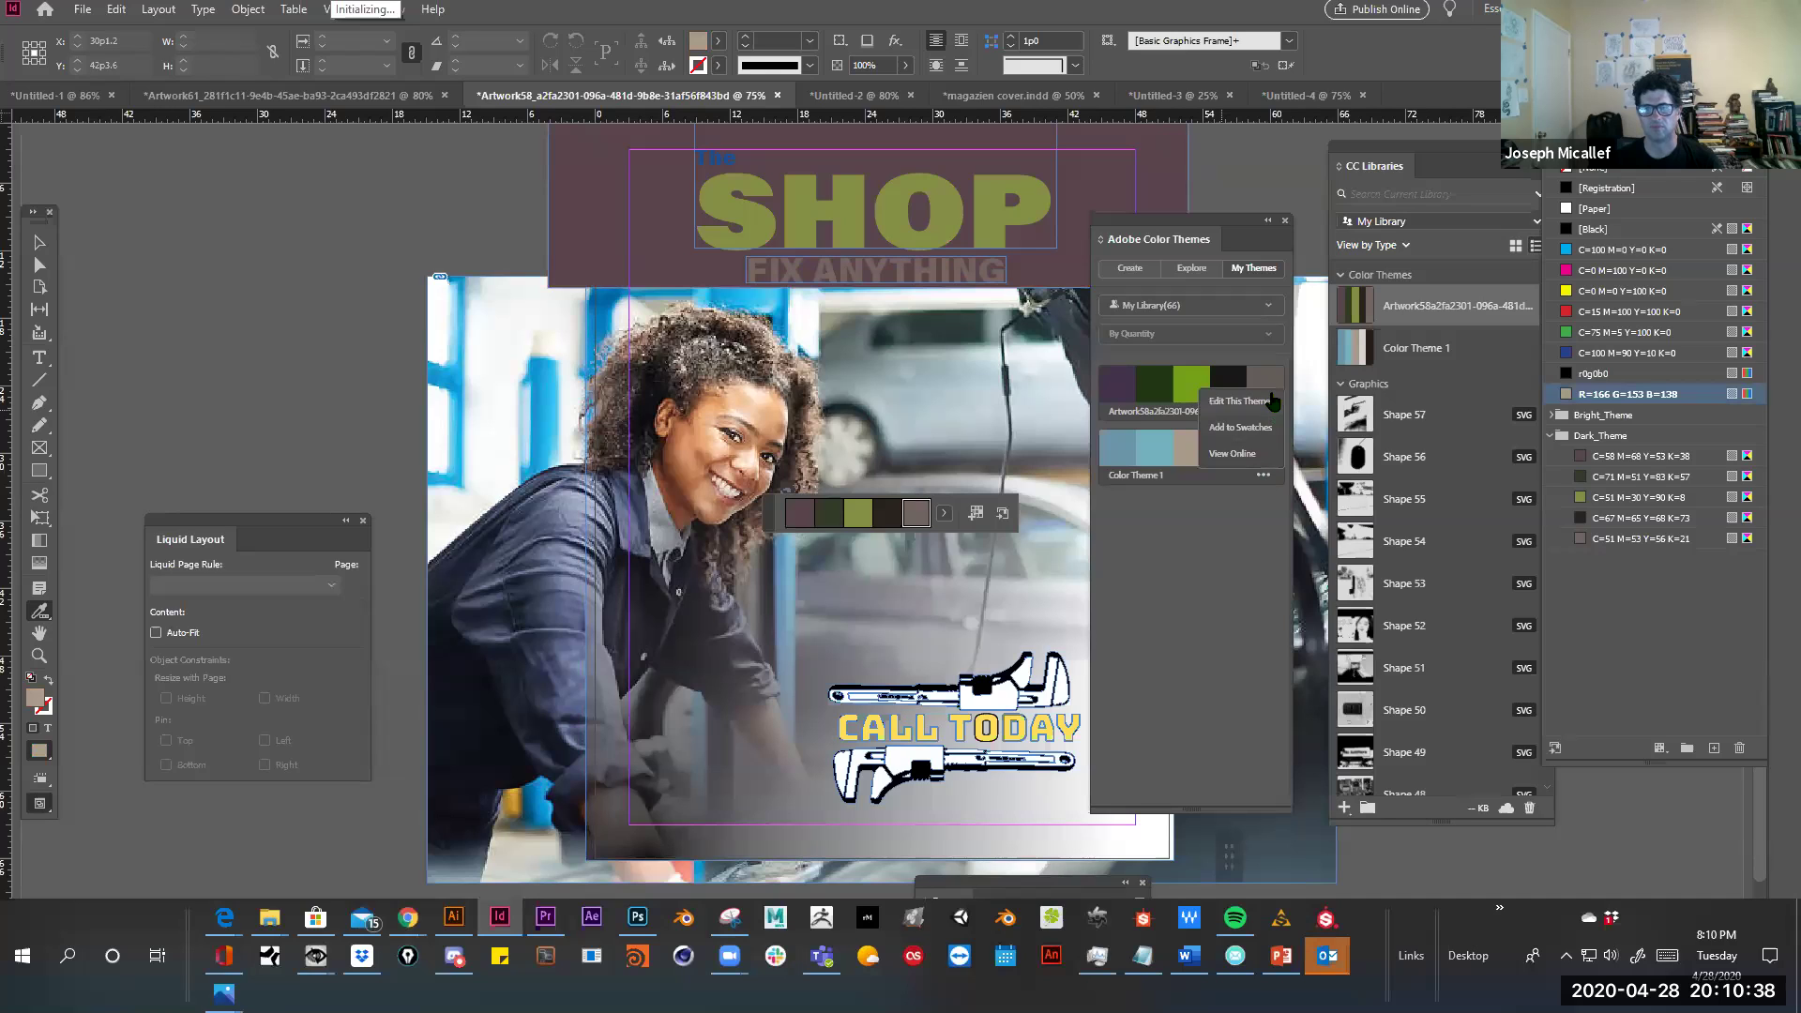
{"action": "left_click", "coordinate": [1184, 614]}
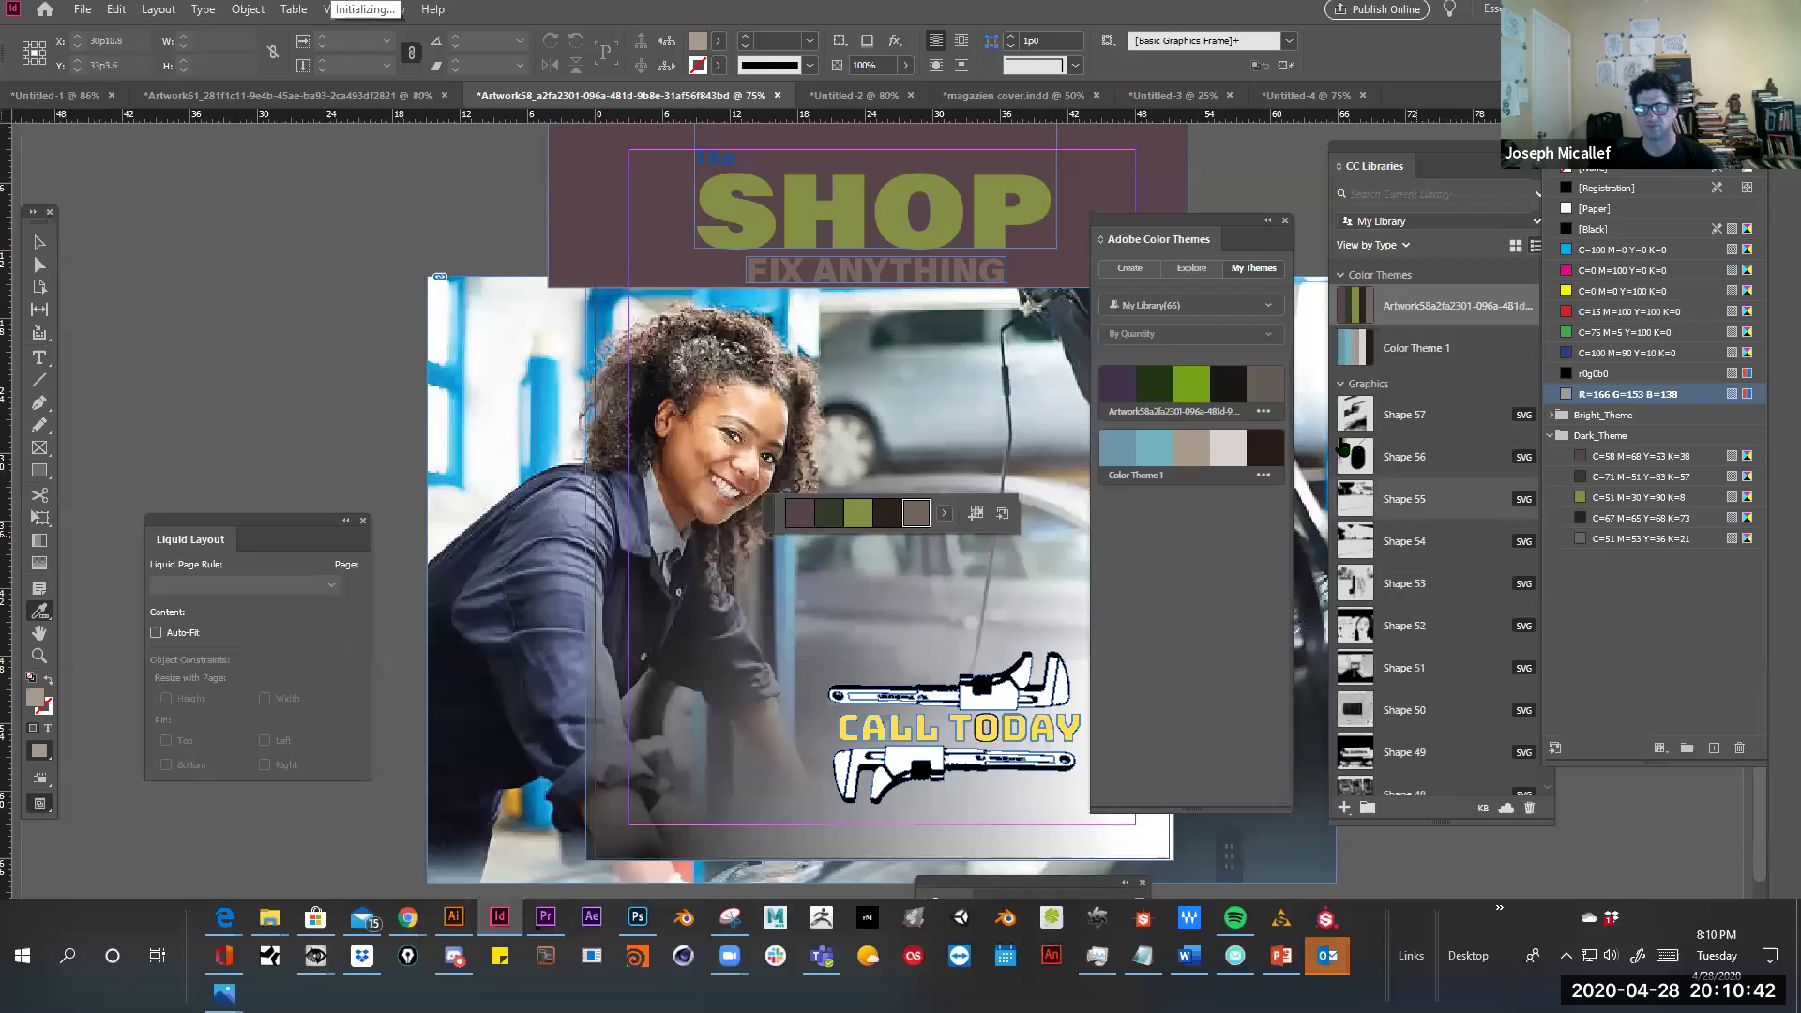
{"action": "left_click", "coordinate": [1609, 419]}
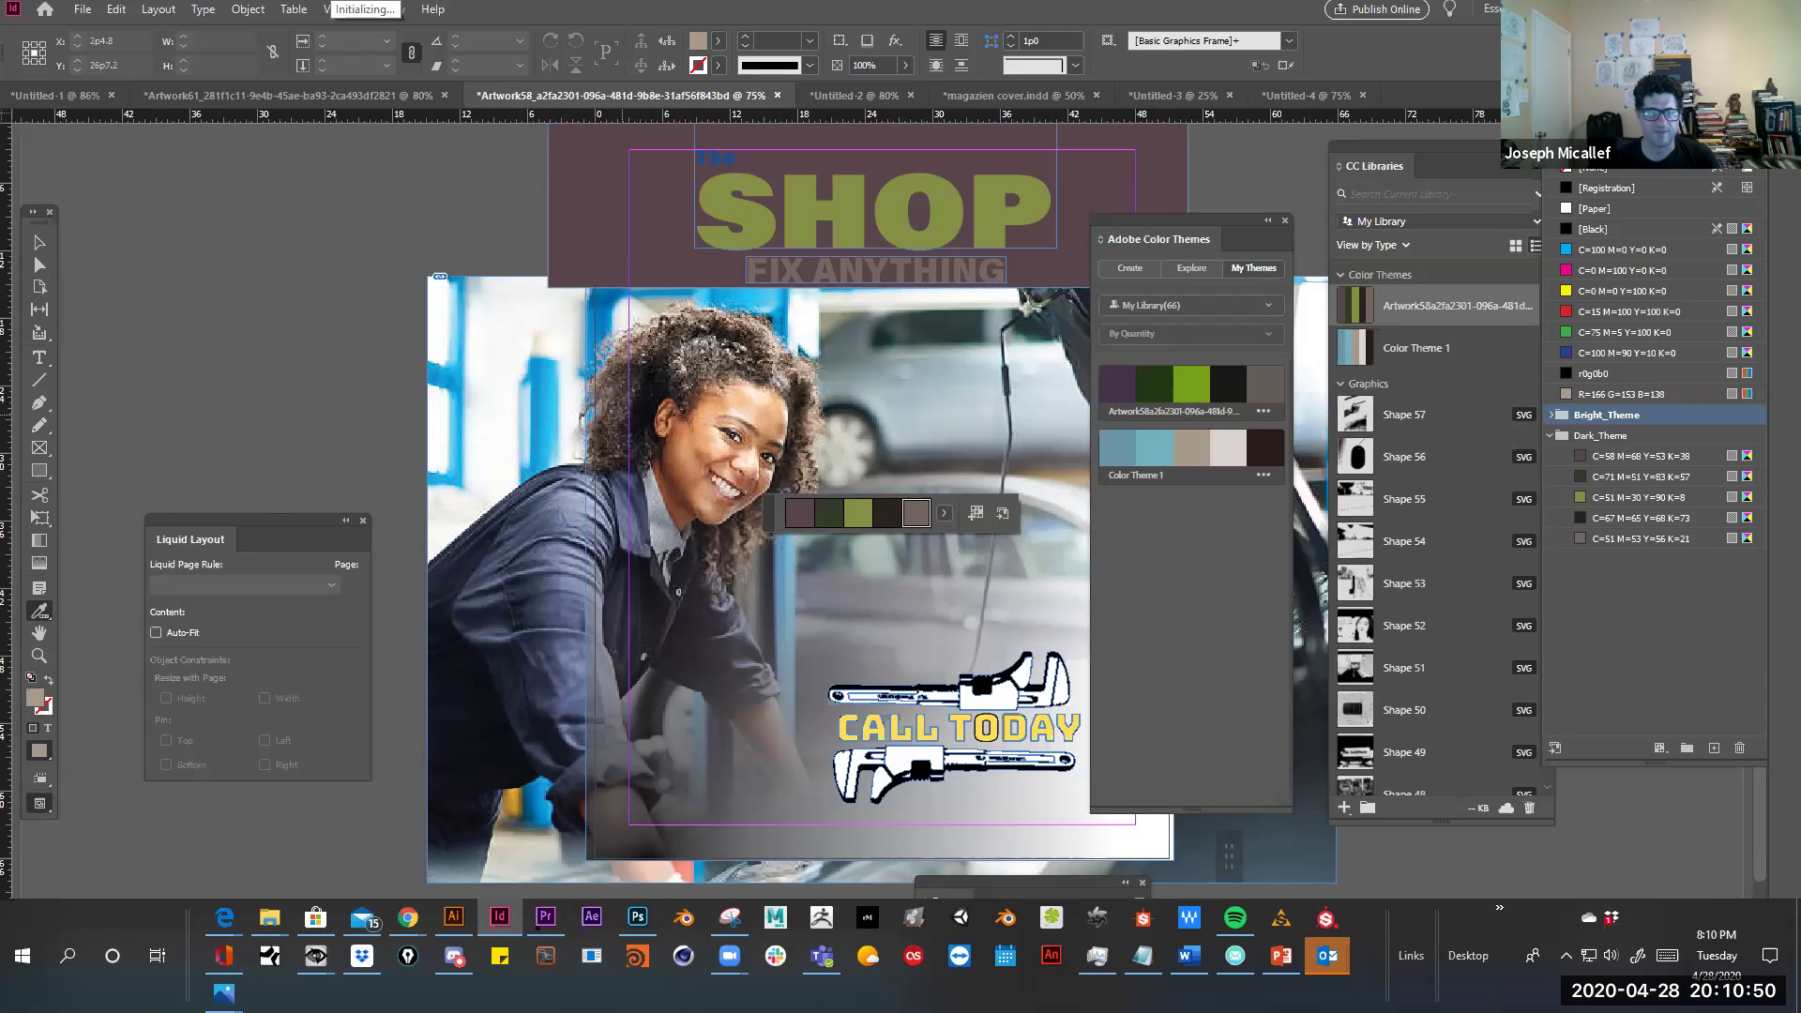
{"action": "left_click", "coordinate": [39, 613]}
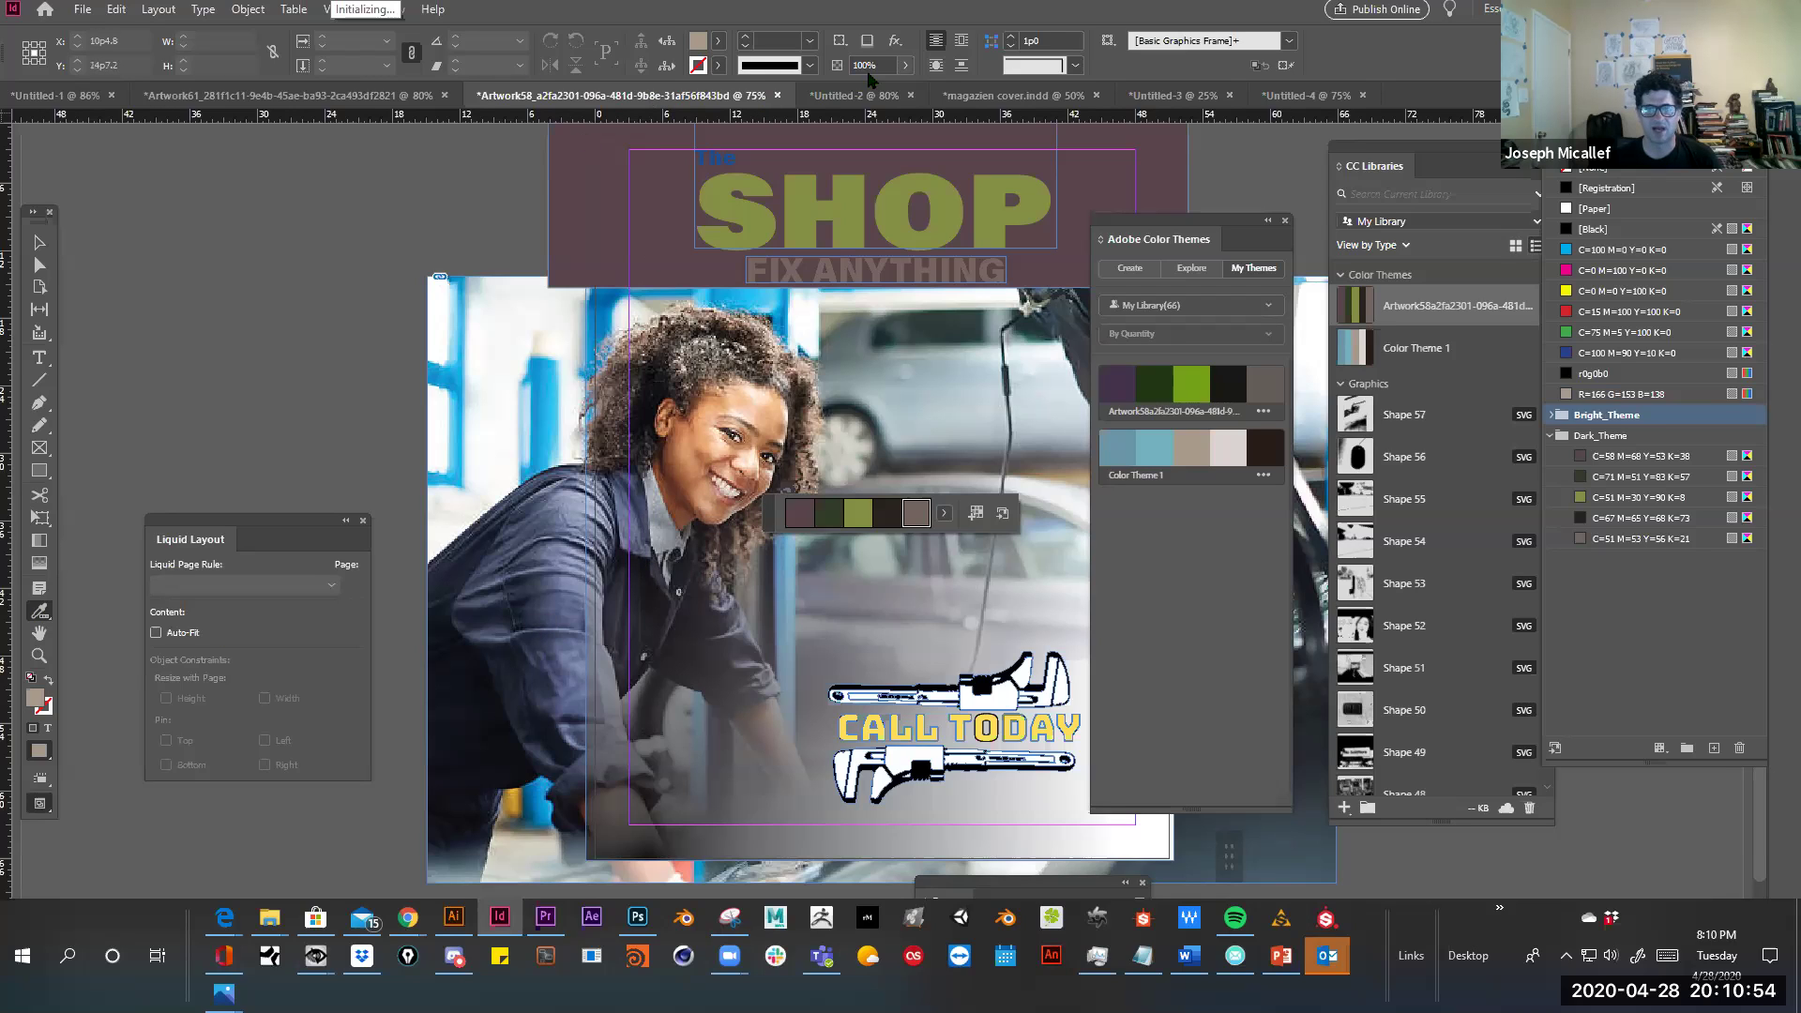
Look through the other open documents, including the magazine cover and the red starburst artwork, and return to The SHOP cover
{"action": "left_click", "coordinate": [901, 92]}
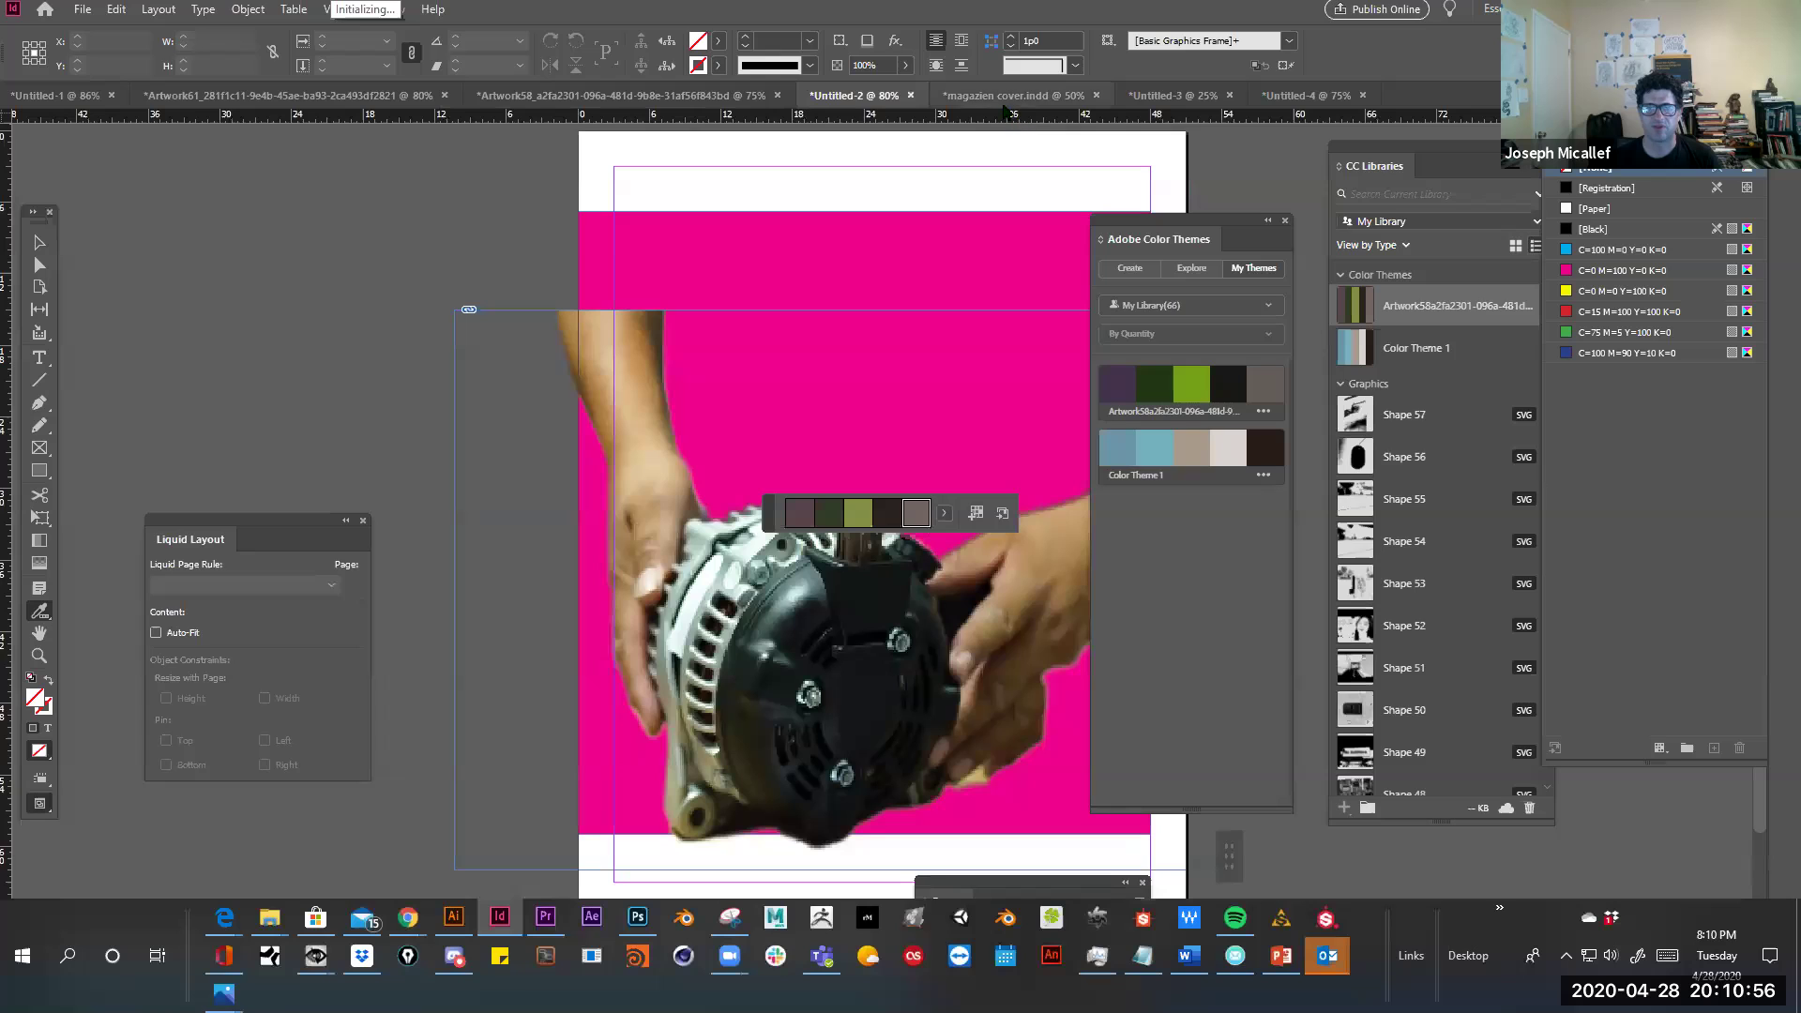
{"action": "left_click", "coordinate": [1011, 95]}
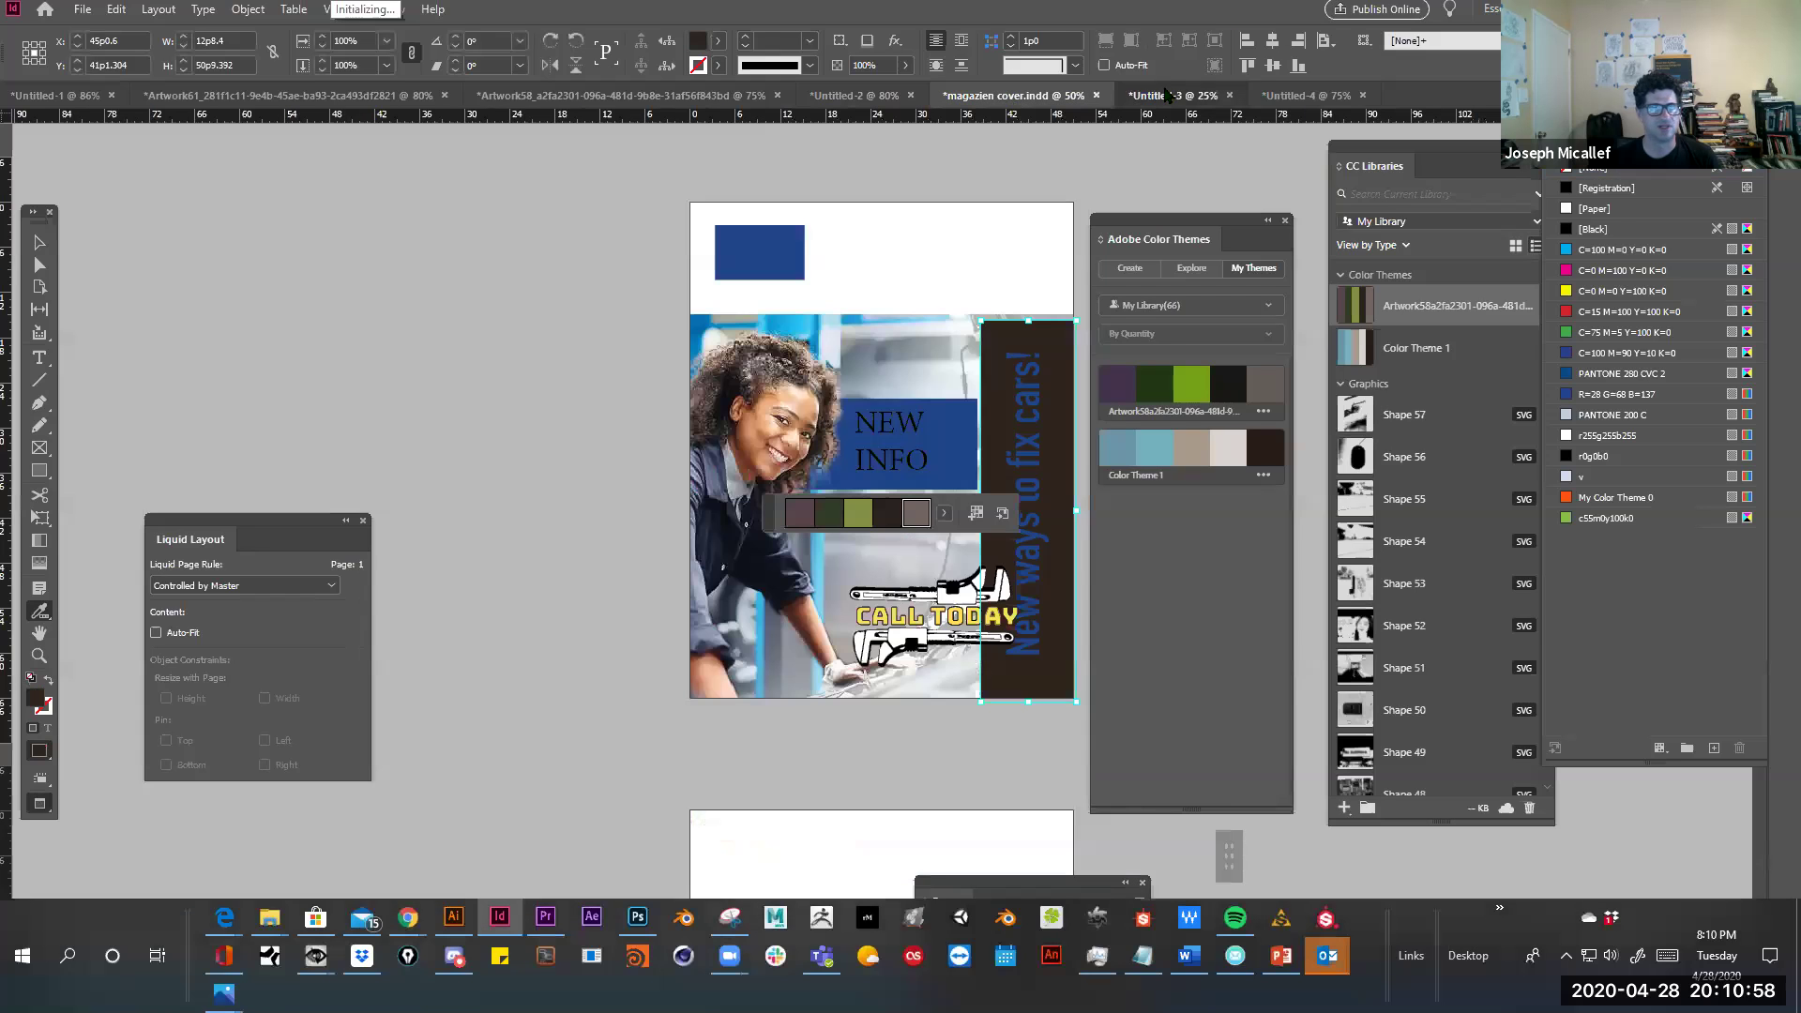
{"action": "left_click", "coordinate": [1170, 94]}
{"action": "left_click", "coordinate": [322, 97]}
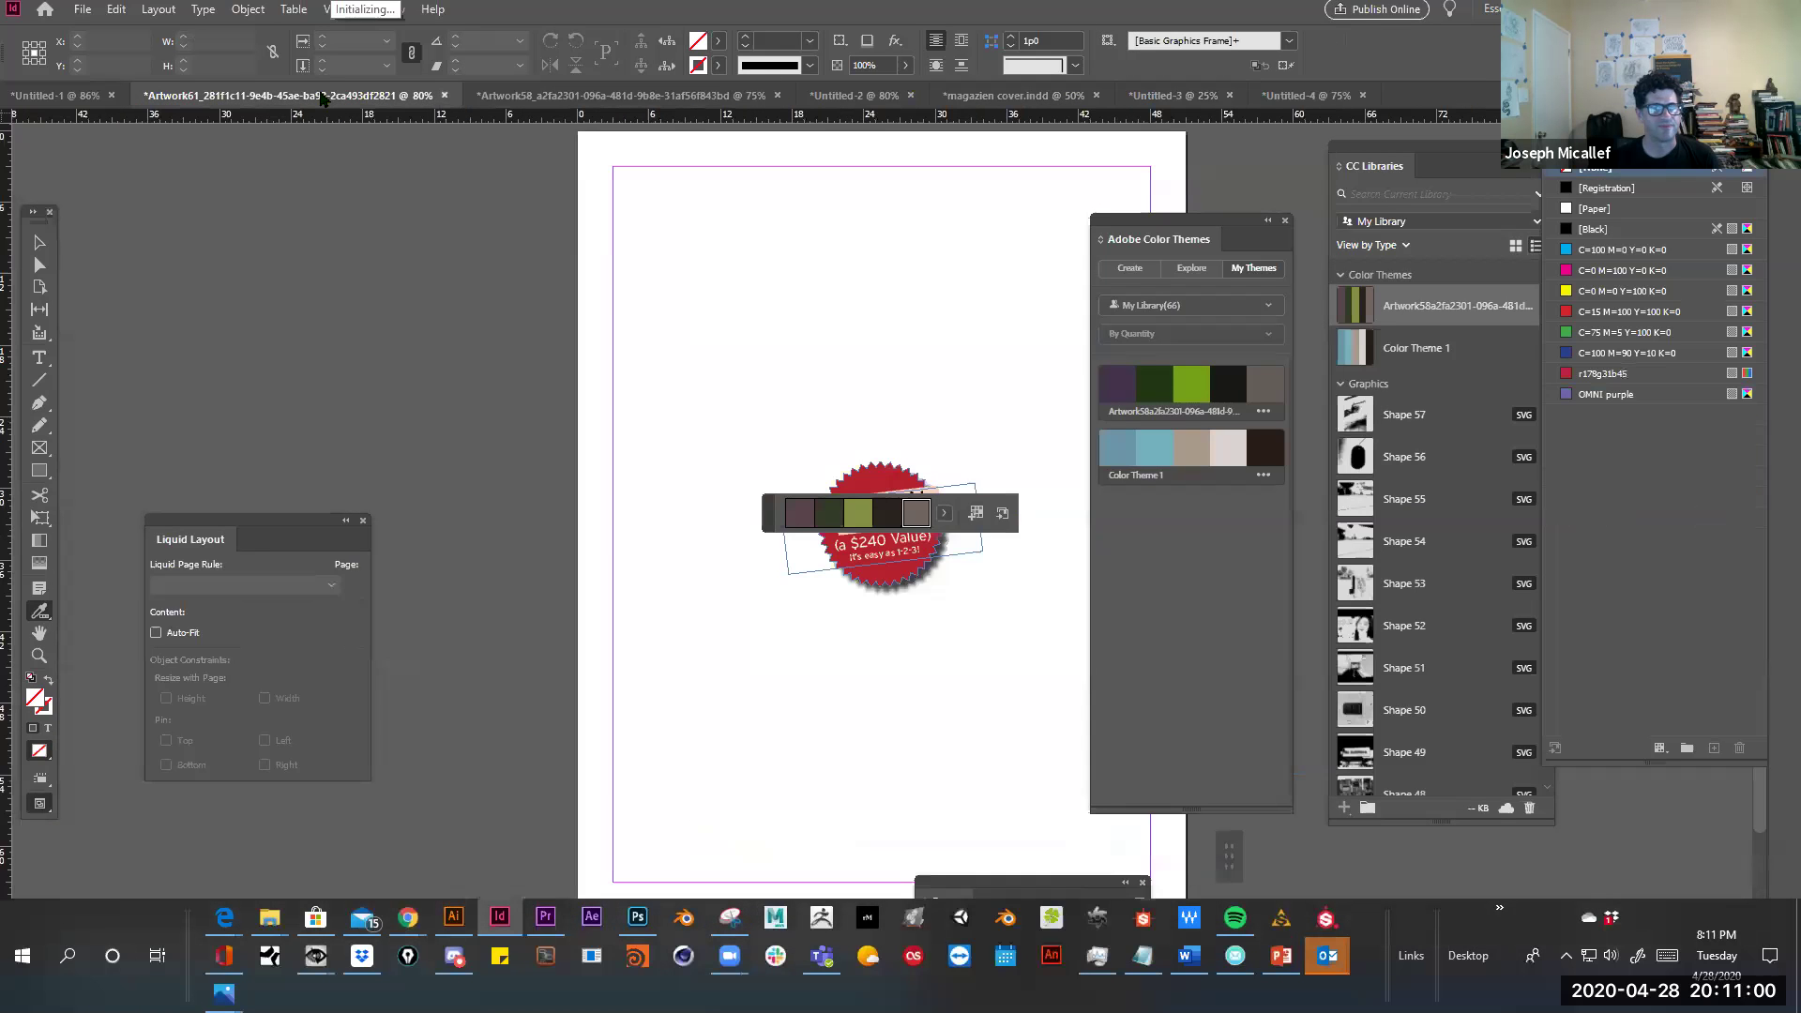
{"action": "left_click", "coordinate": [543, 103]}
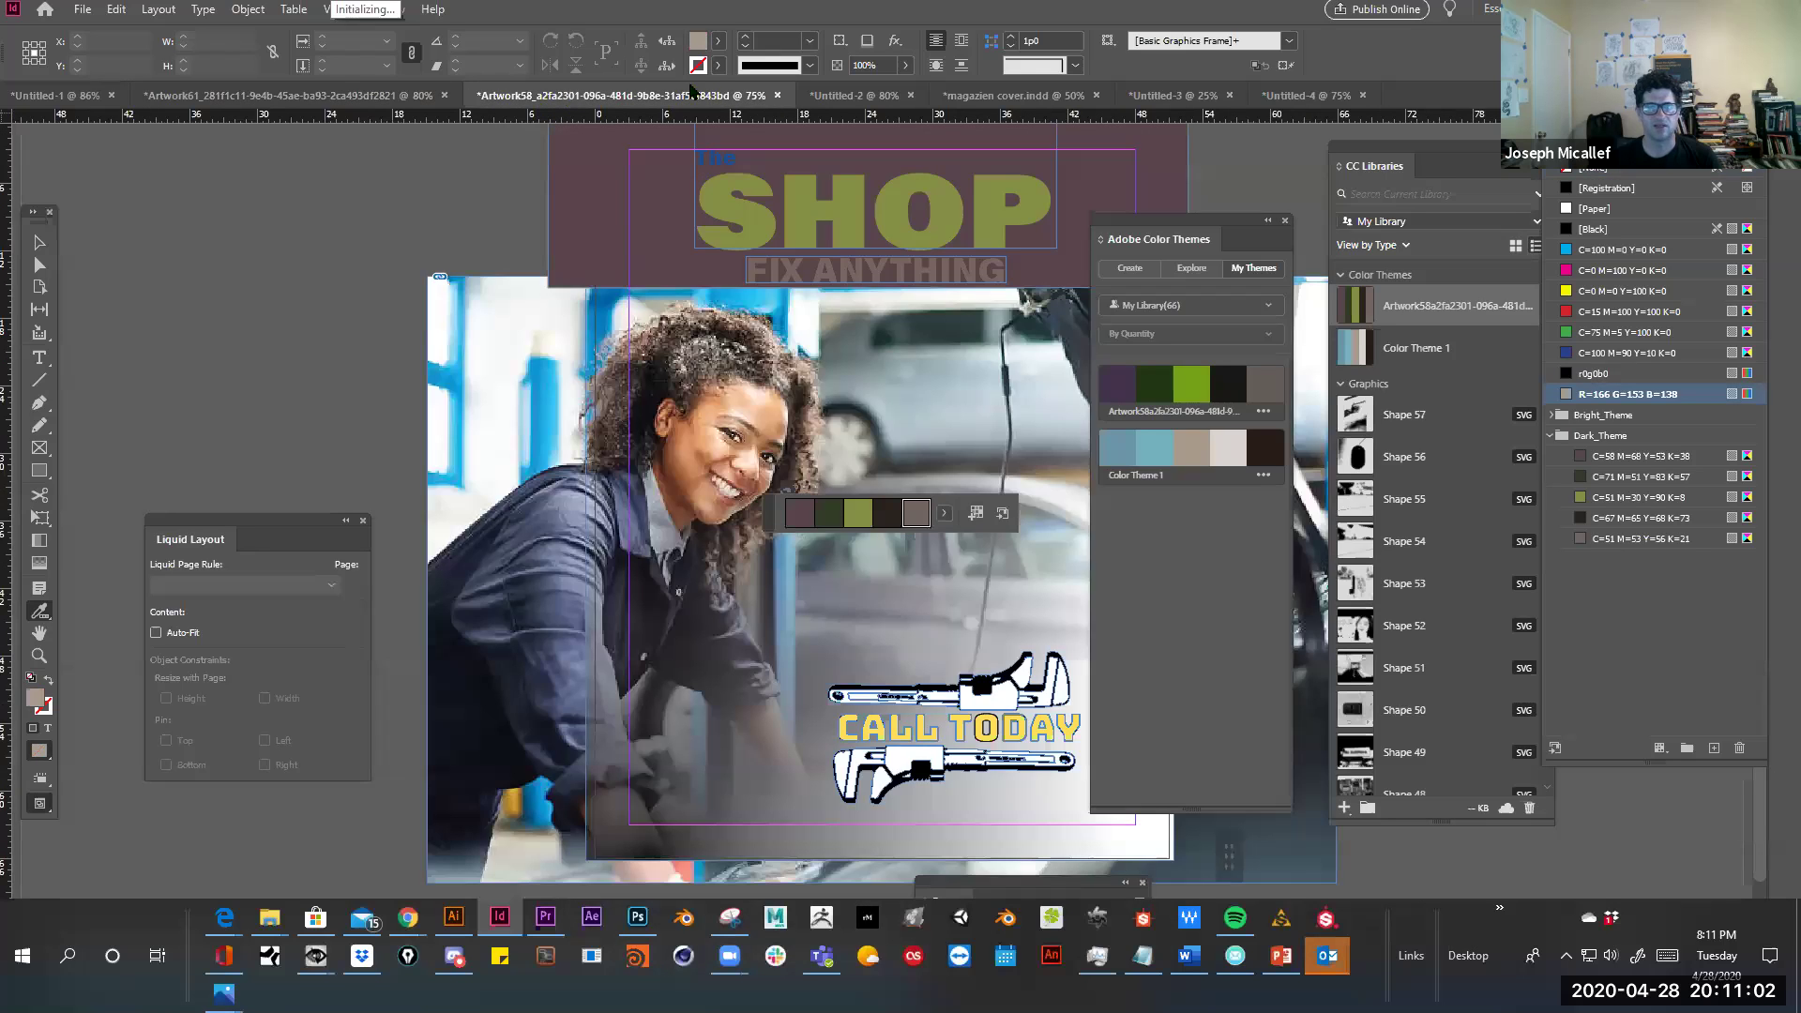
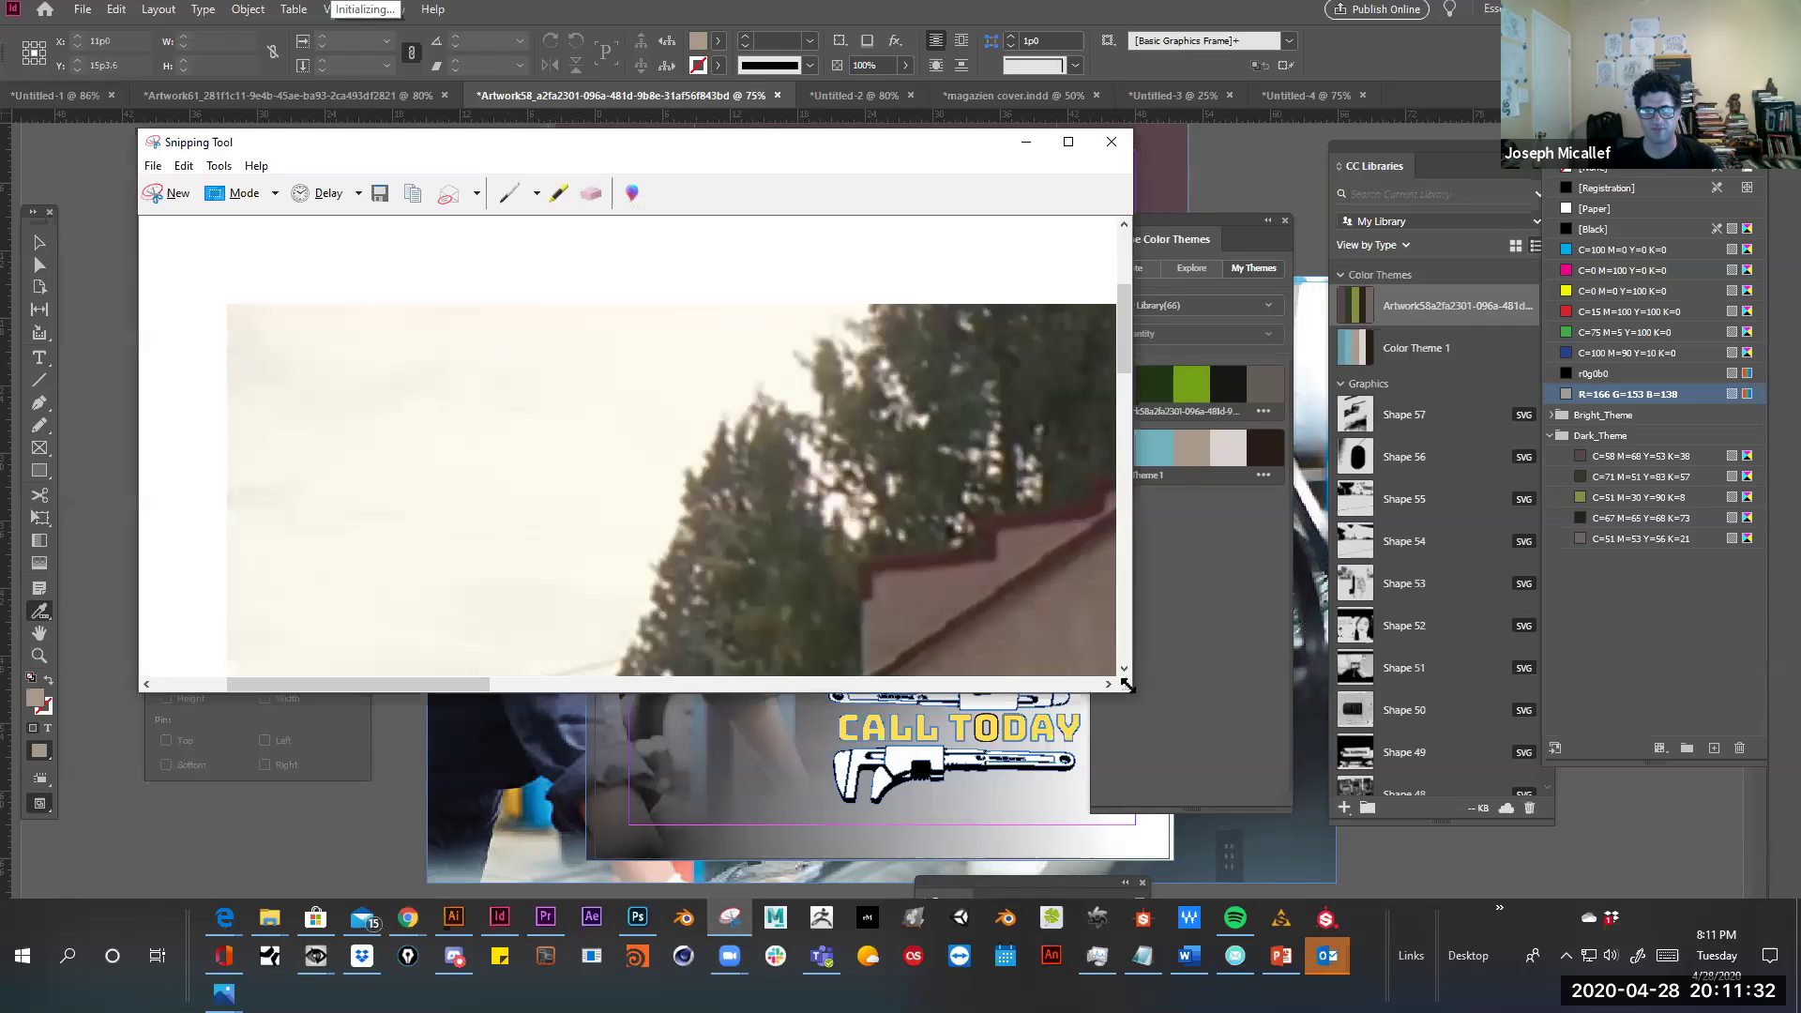
Enlarge the Snipping Tool window to examine the captured house and bicycle still, and close the tool
{"action": "left_click_drag", "start_coordinate": [1126, 685], "coordinate": [1620, 887]}
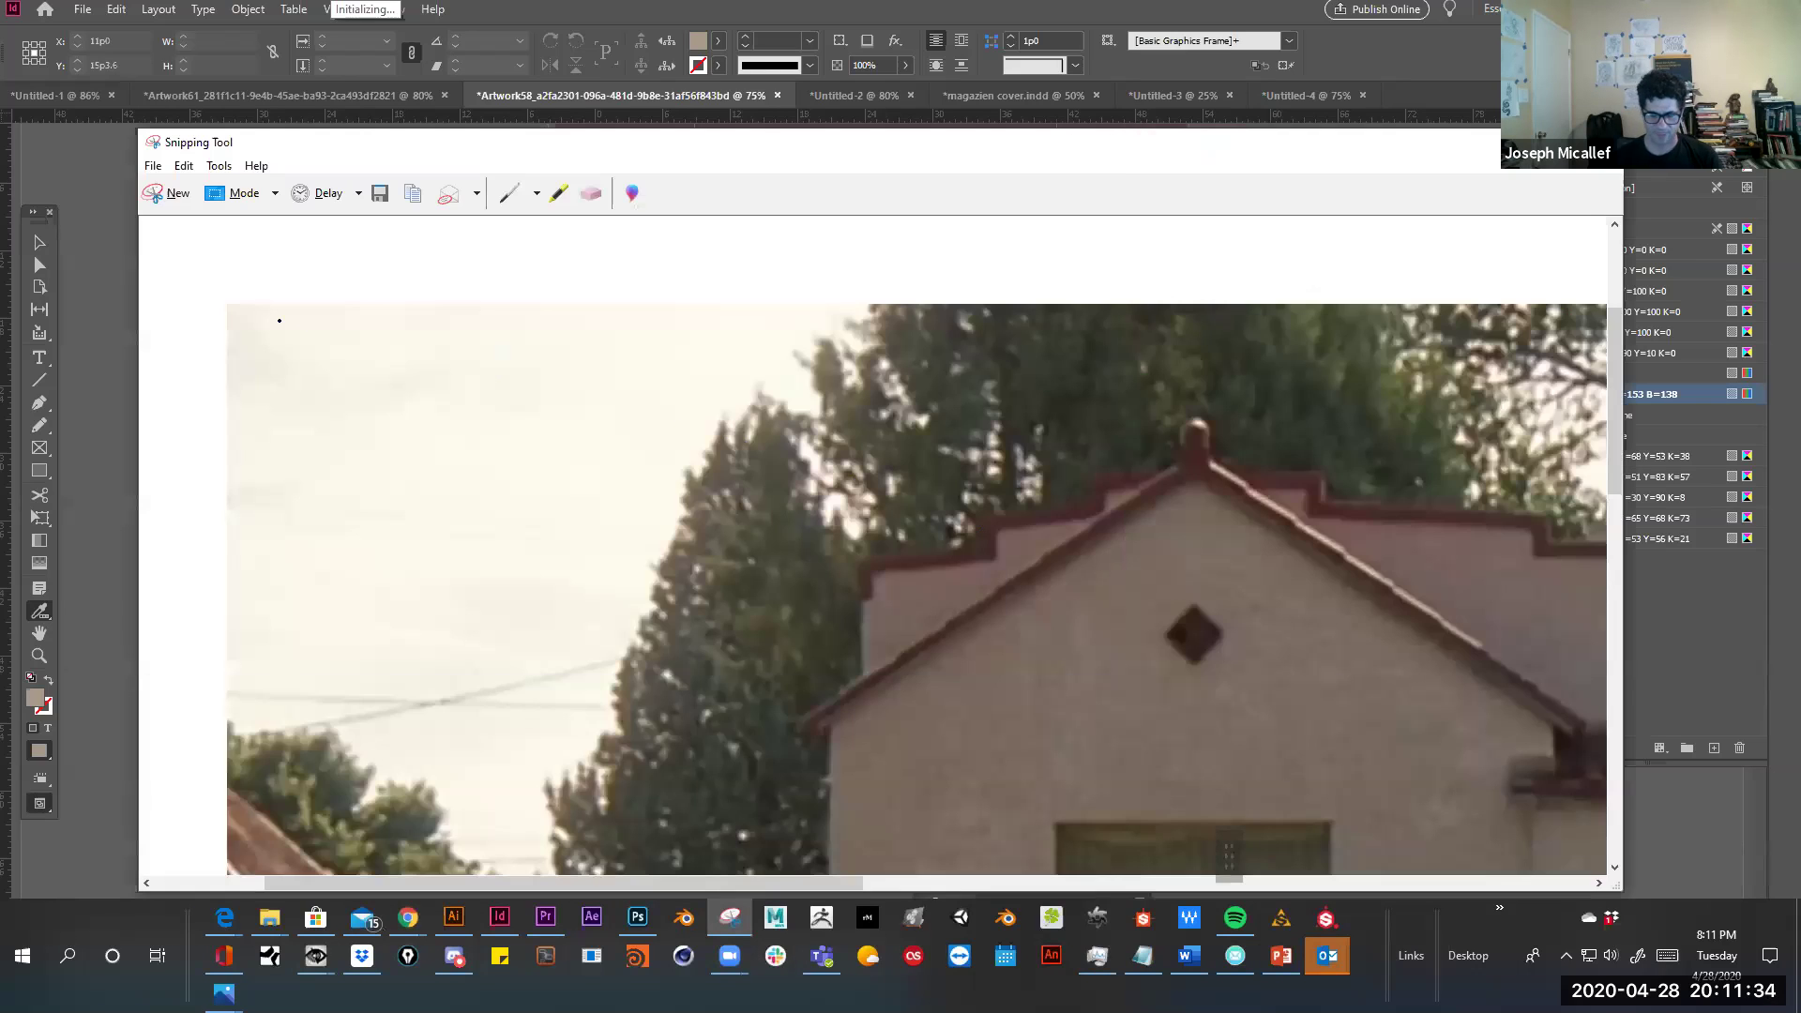
{"action": "key", "text": "ctrl+minus"}
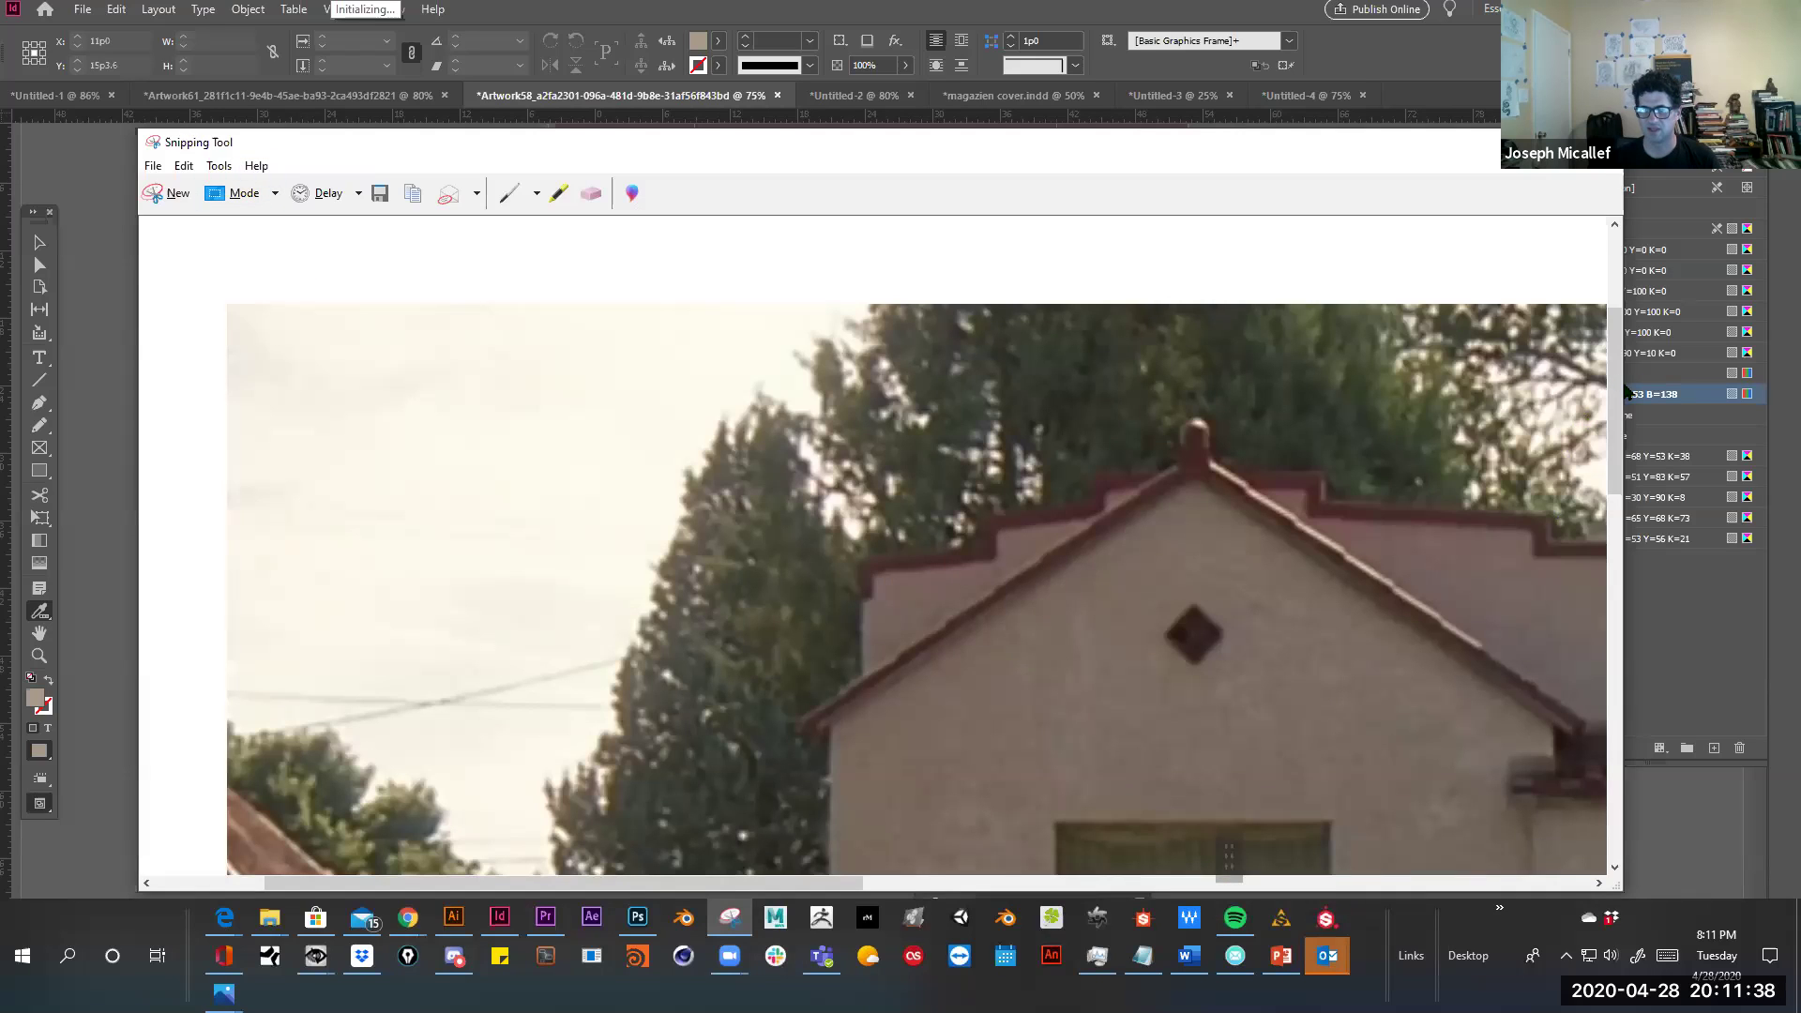
{"action": "left_click_drag", "start_coordinate": [1613, 459], "coordinate": [1610, 703]}
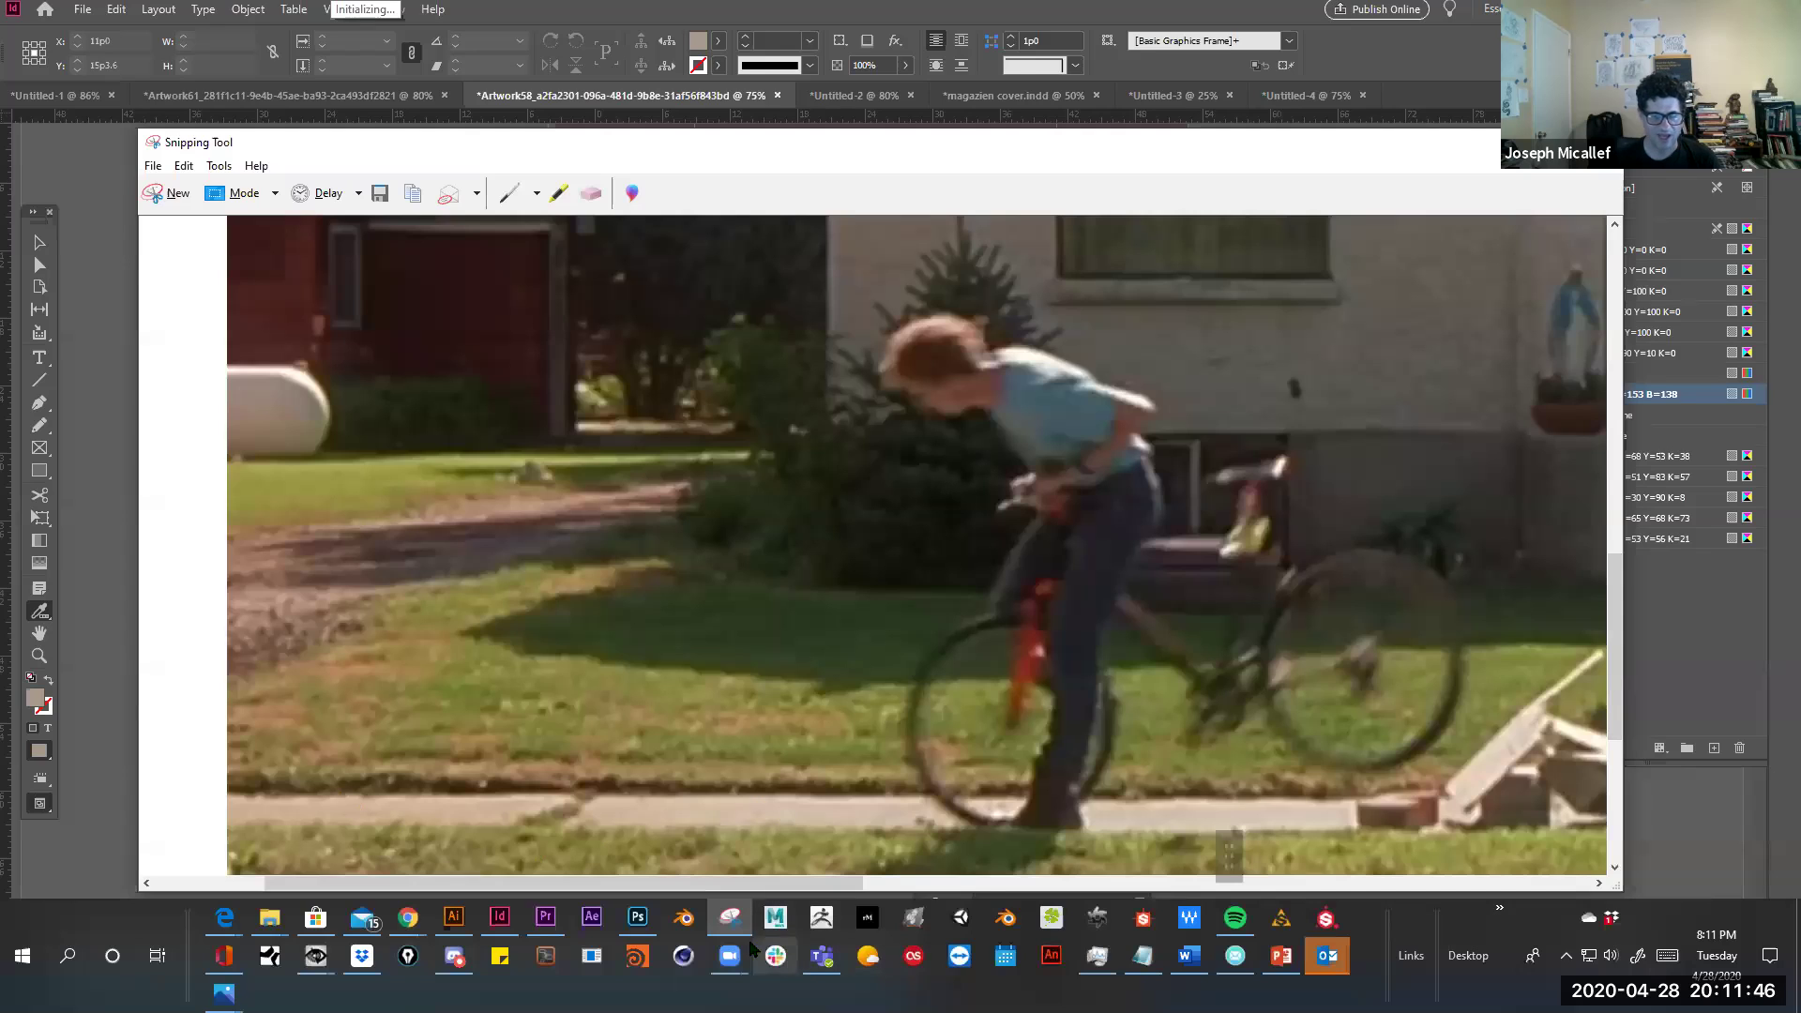
{"action": "mouse_move", "coordinate": [732, 935]}
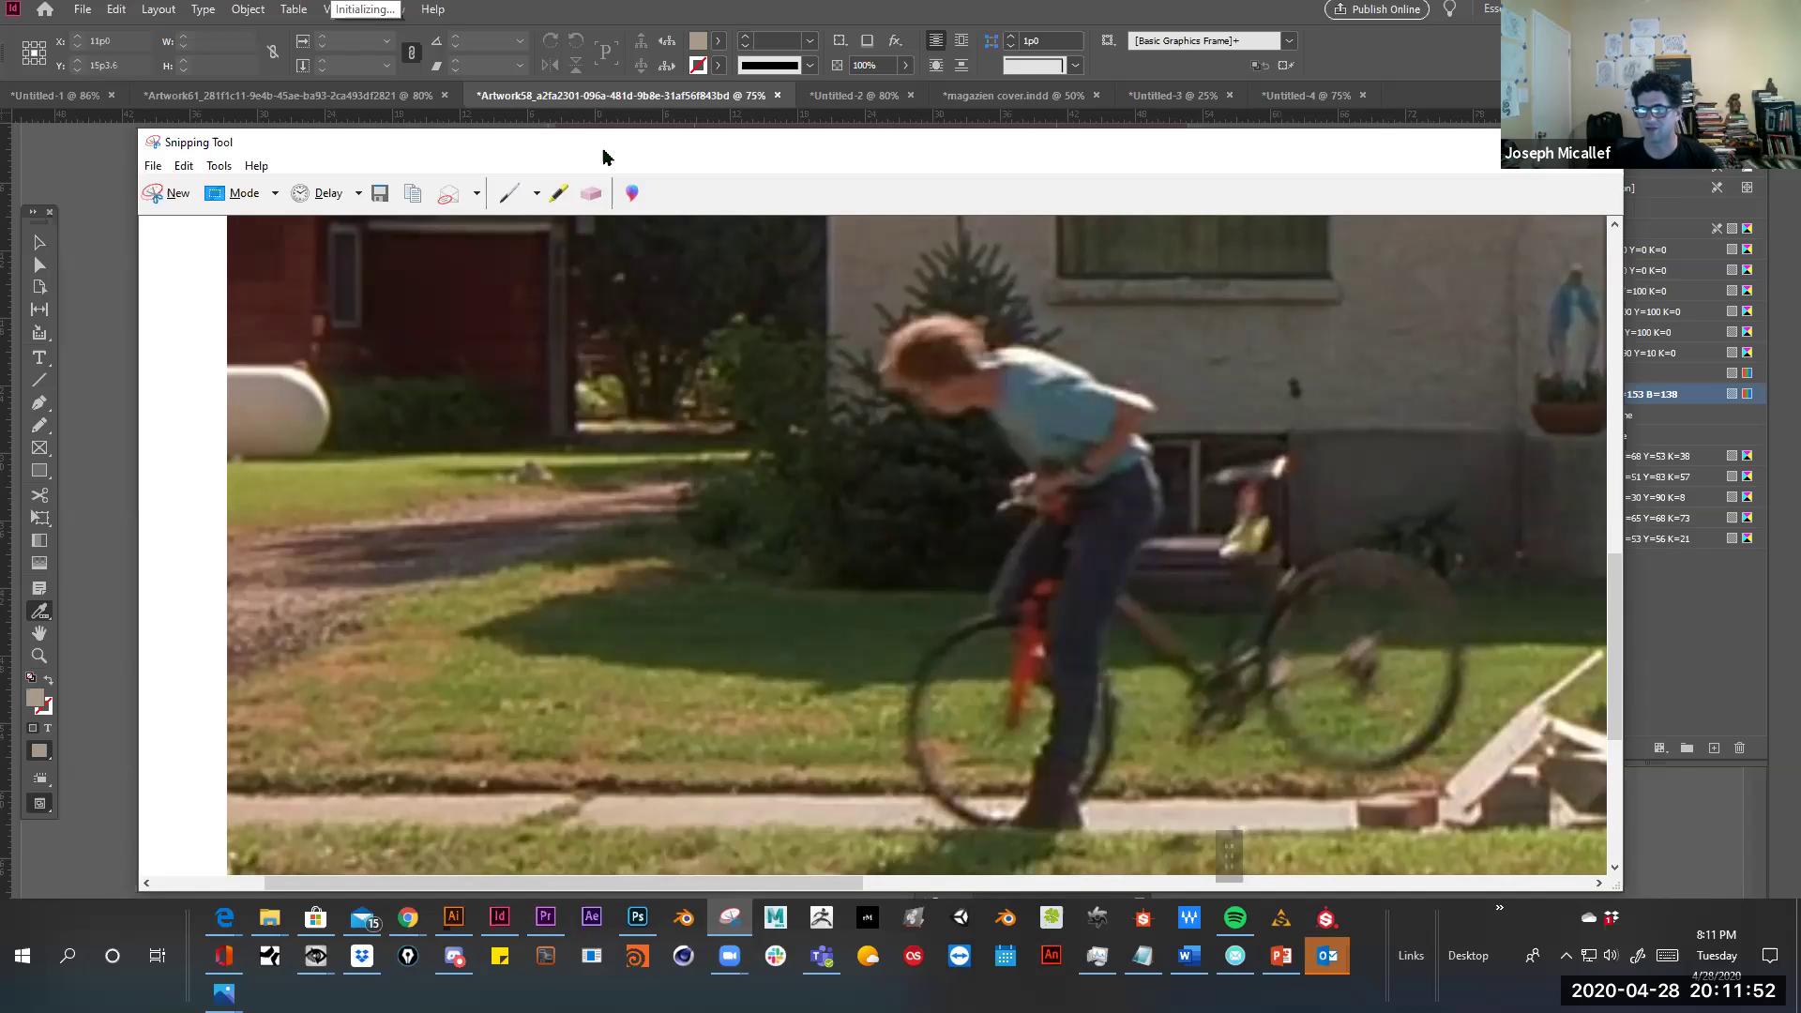
{"action": "left_click", "coordinate": [1514, 142]}
{"action": "key", "text": "ctrl"}
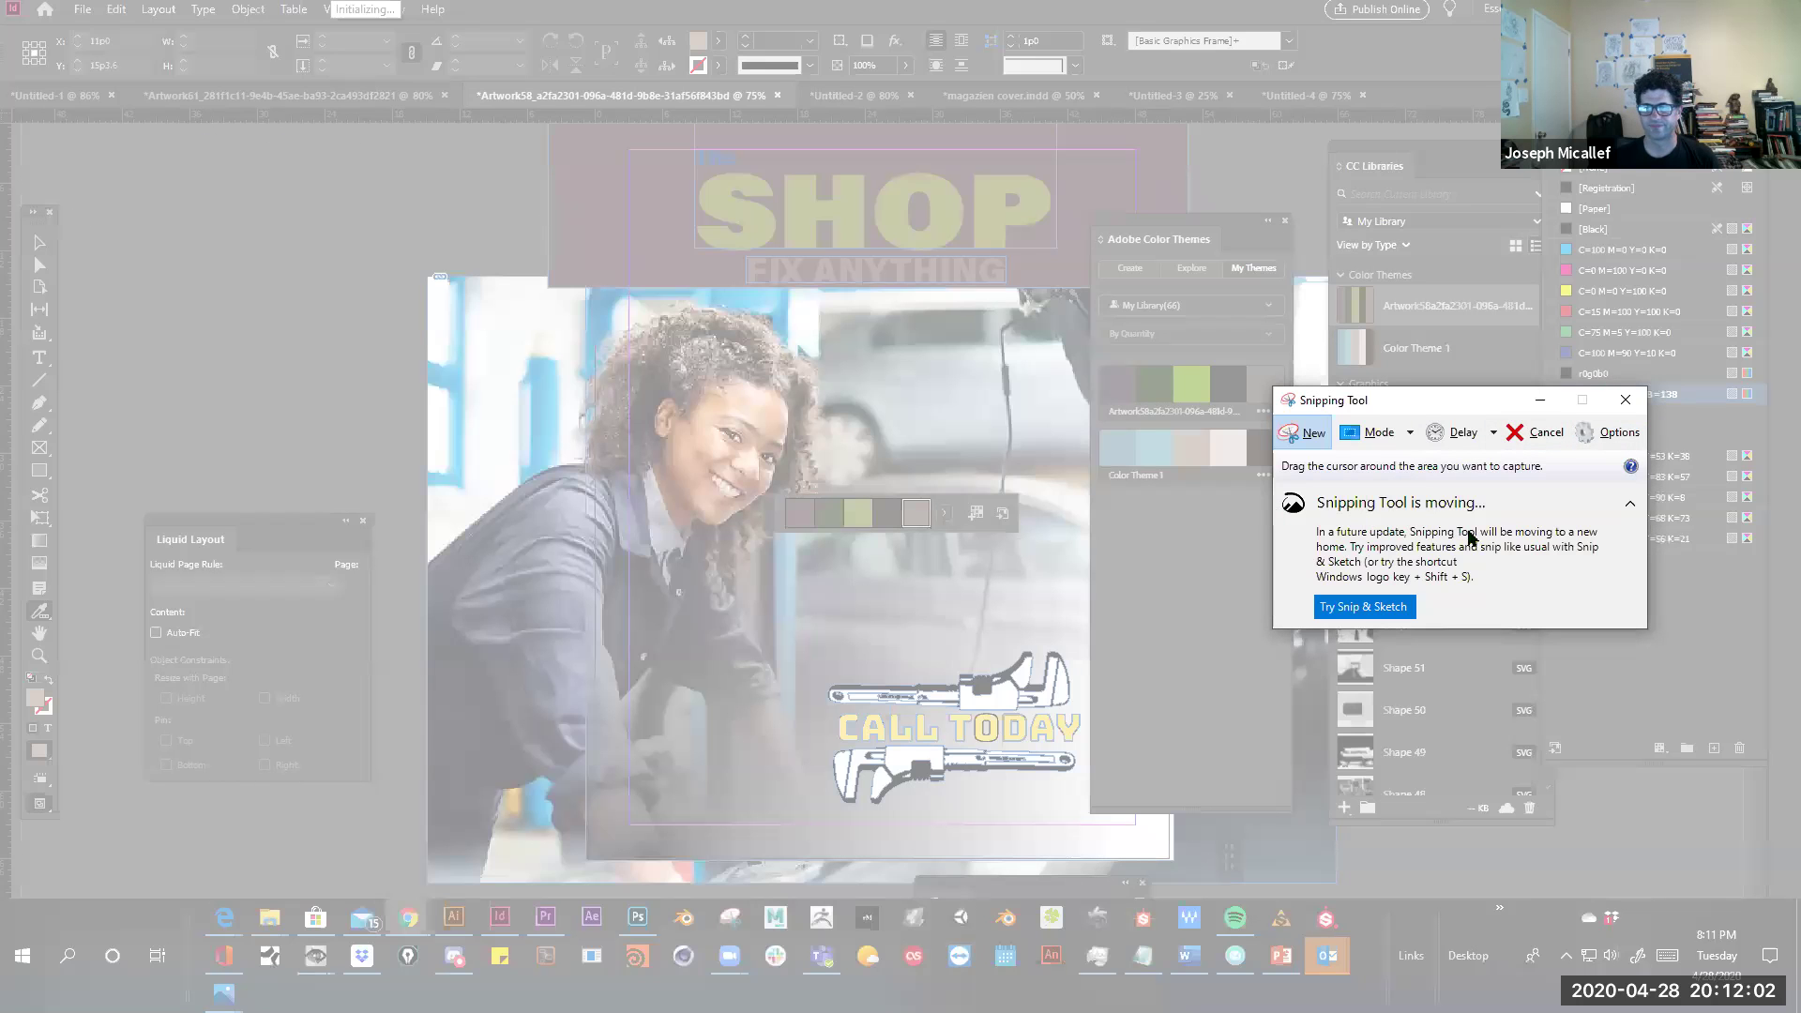
{"action": "left_click", "coordinate": [1622, 403]}
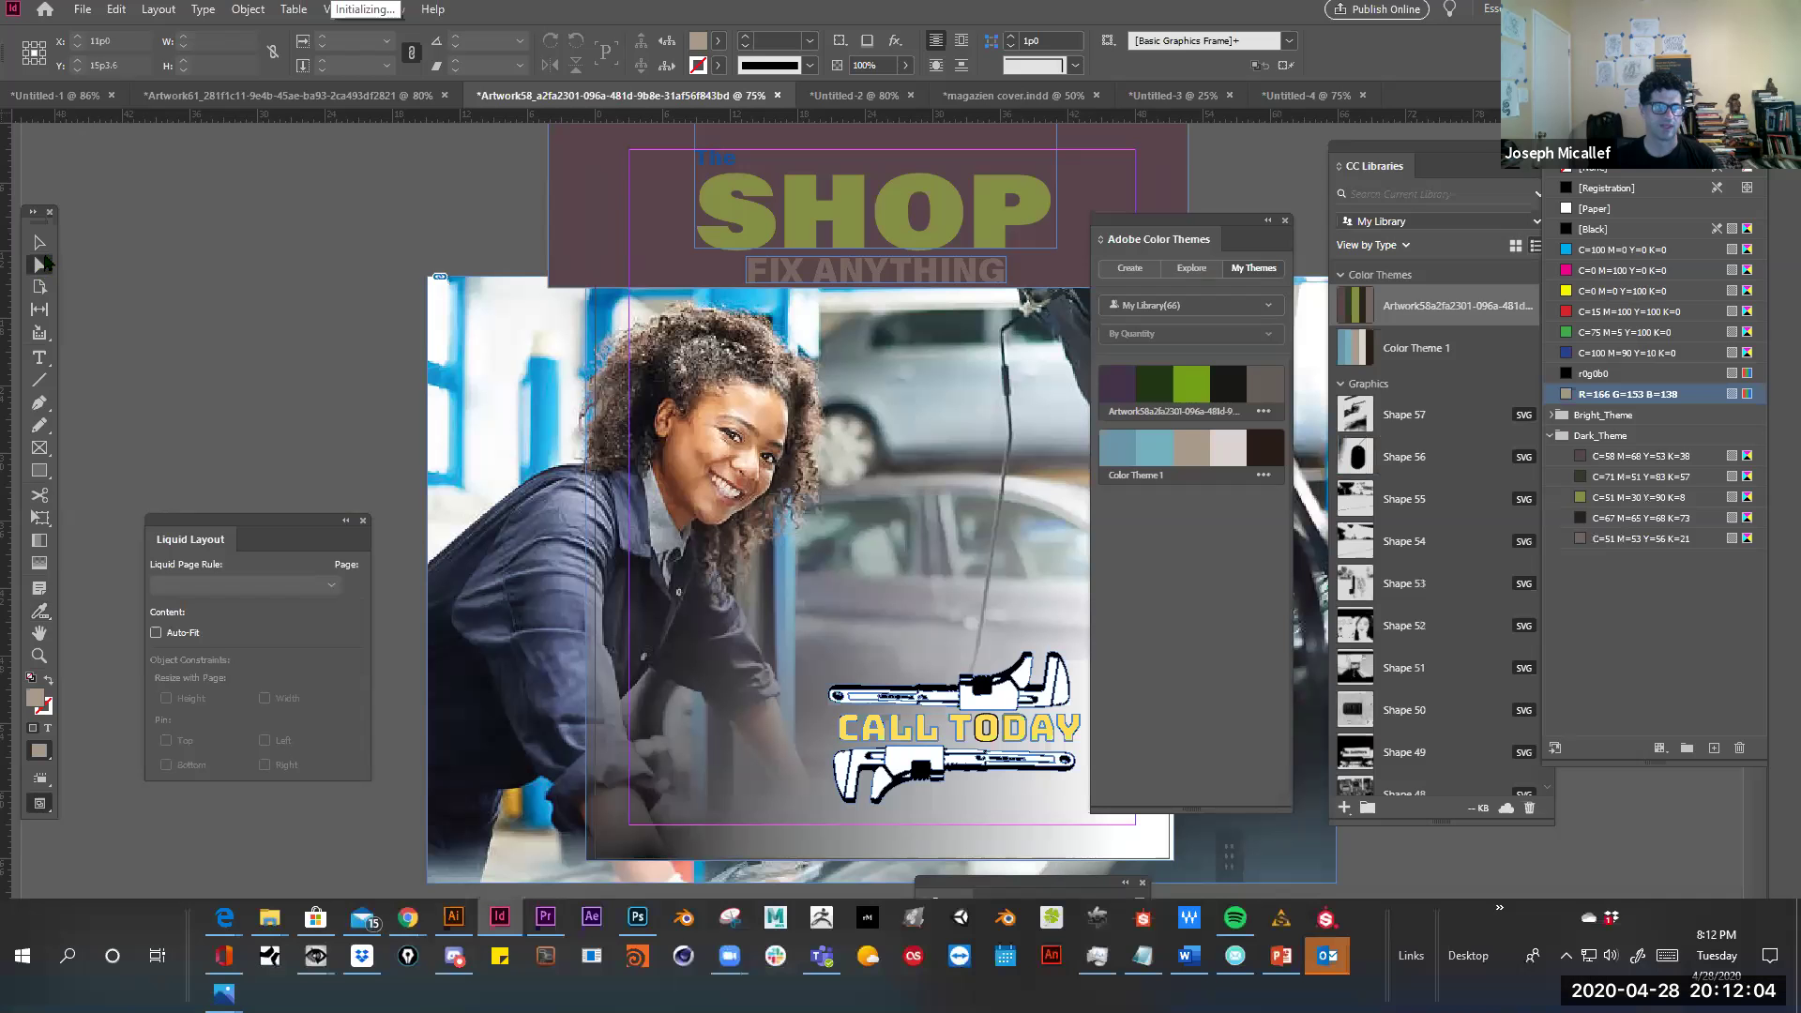
Create a new 1920 x 1080 px two-column document from the recent custom preset
{"action": "key", "text": "ctrl+n"}
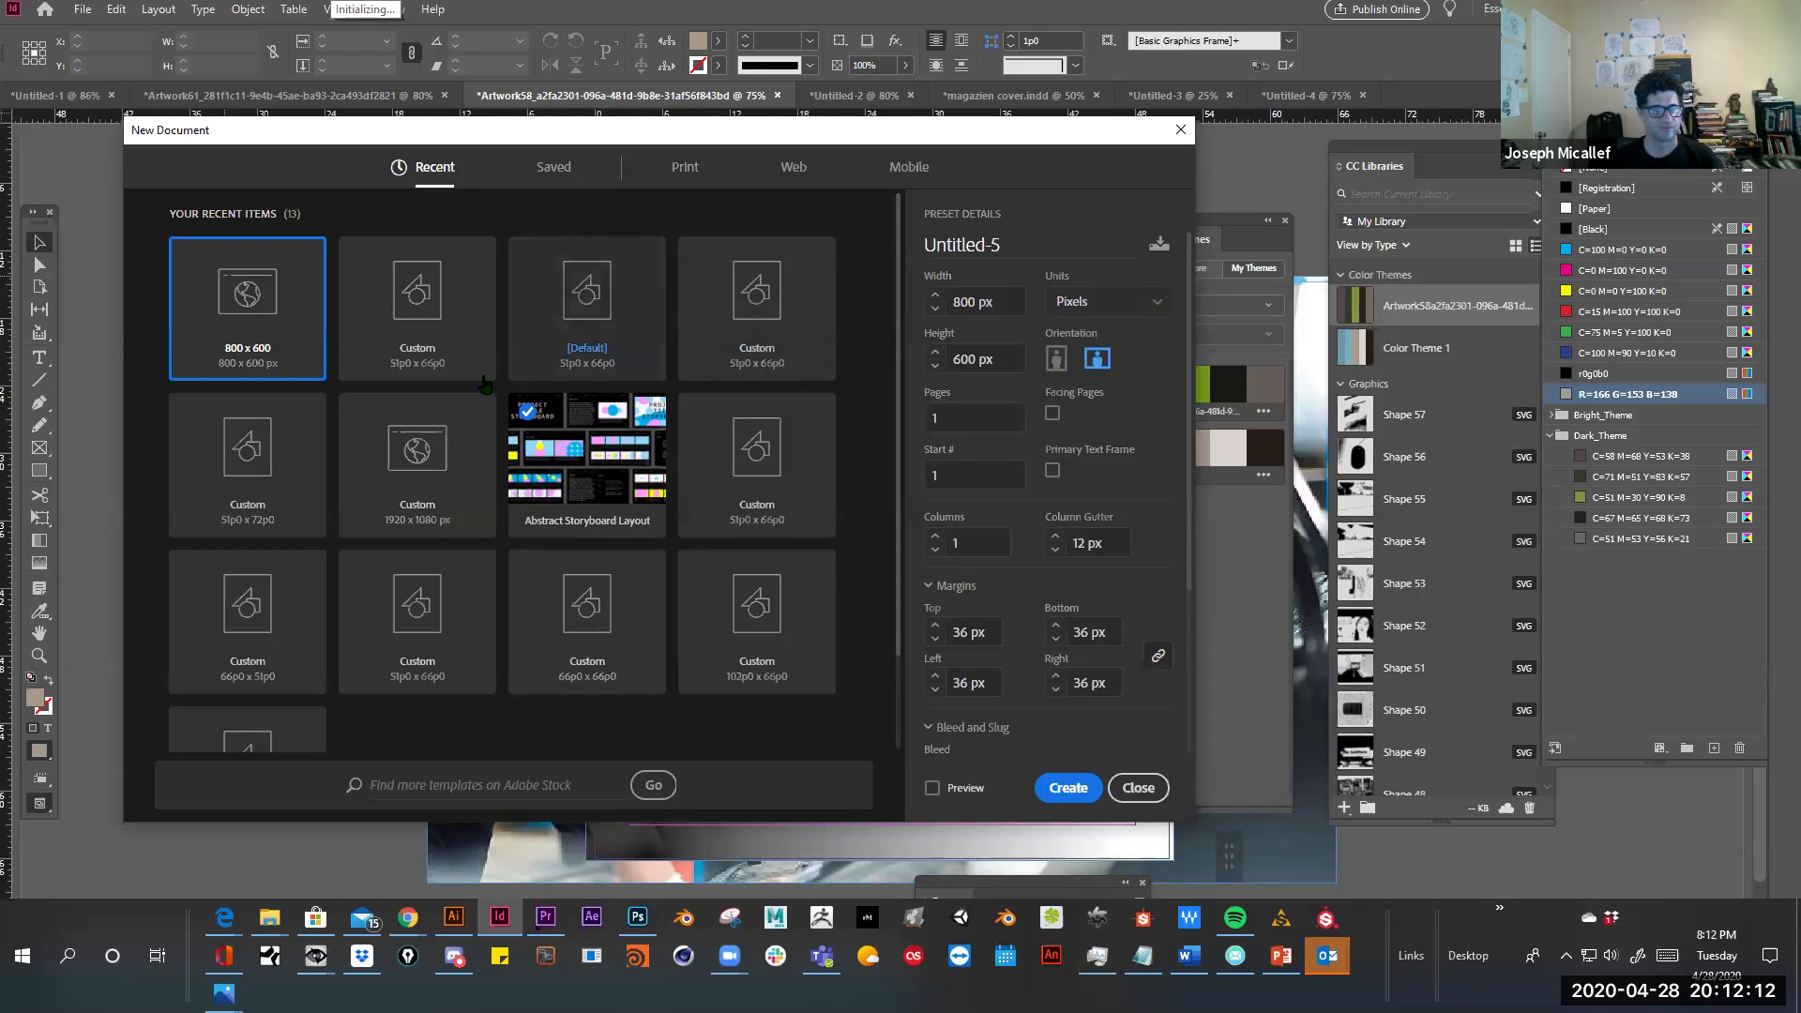
{"action": "left_click", "coordinate": [438, 497]}
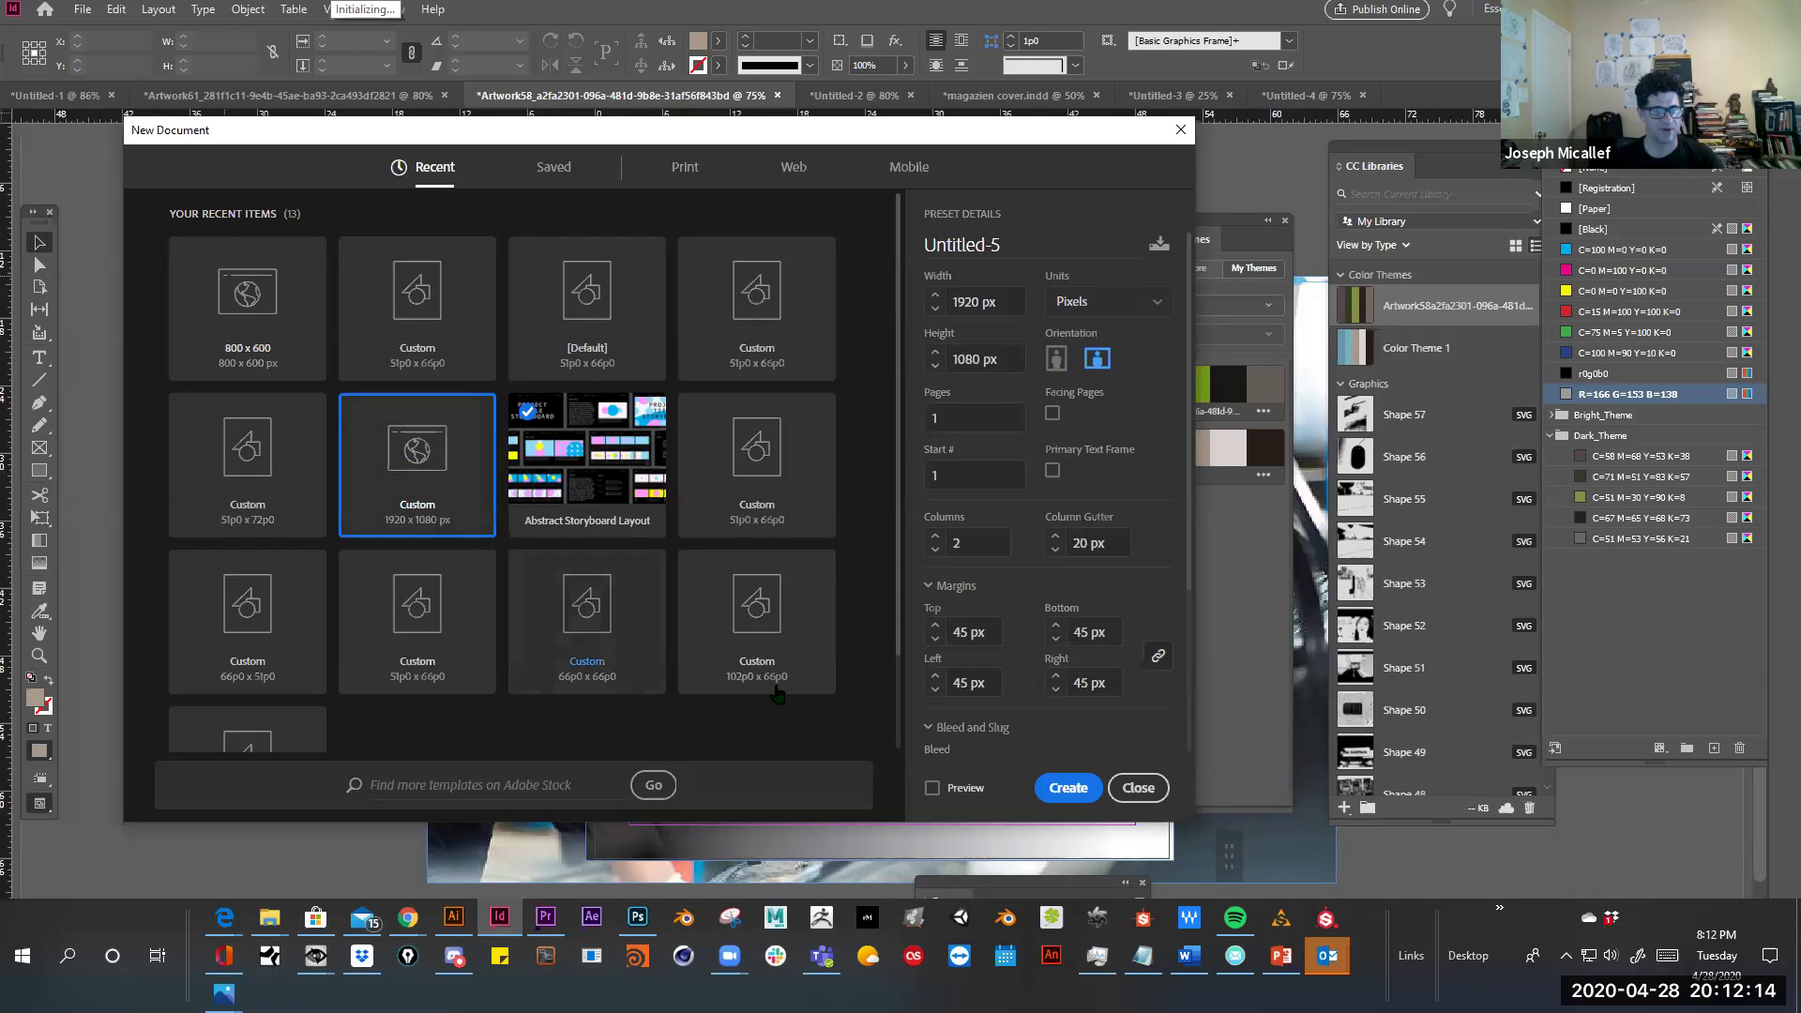
{"action": "left_click", "coordinate": [1058, 788]}
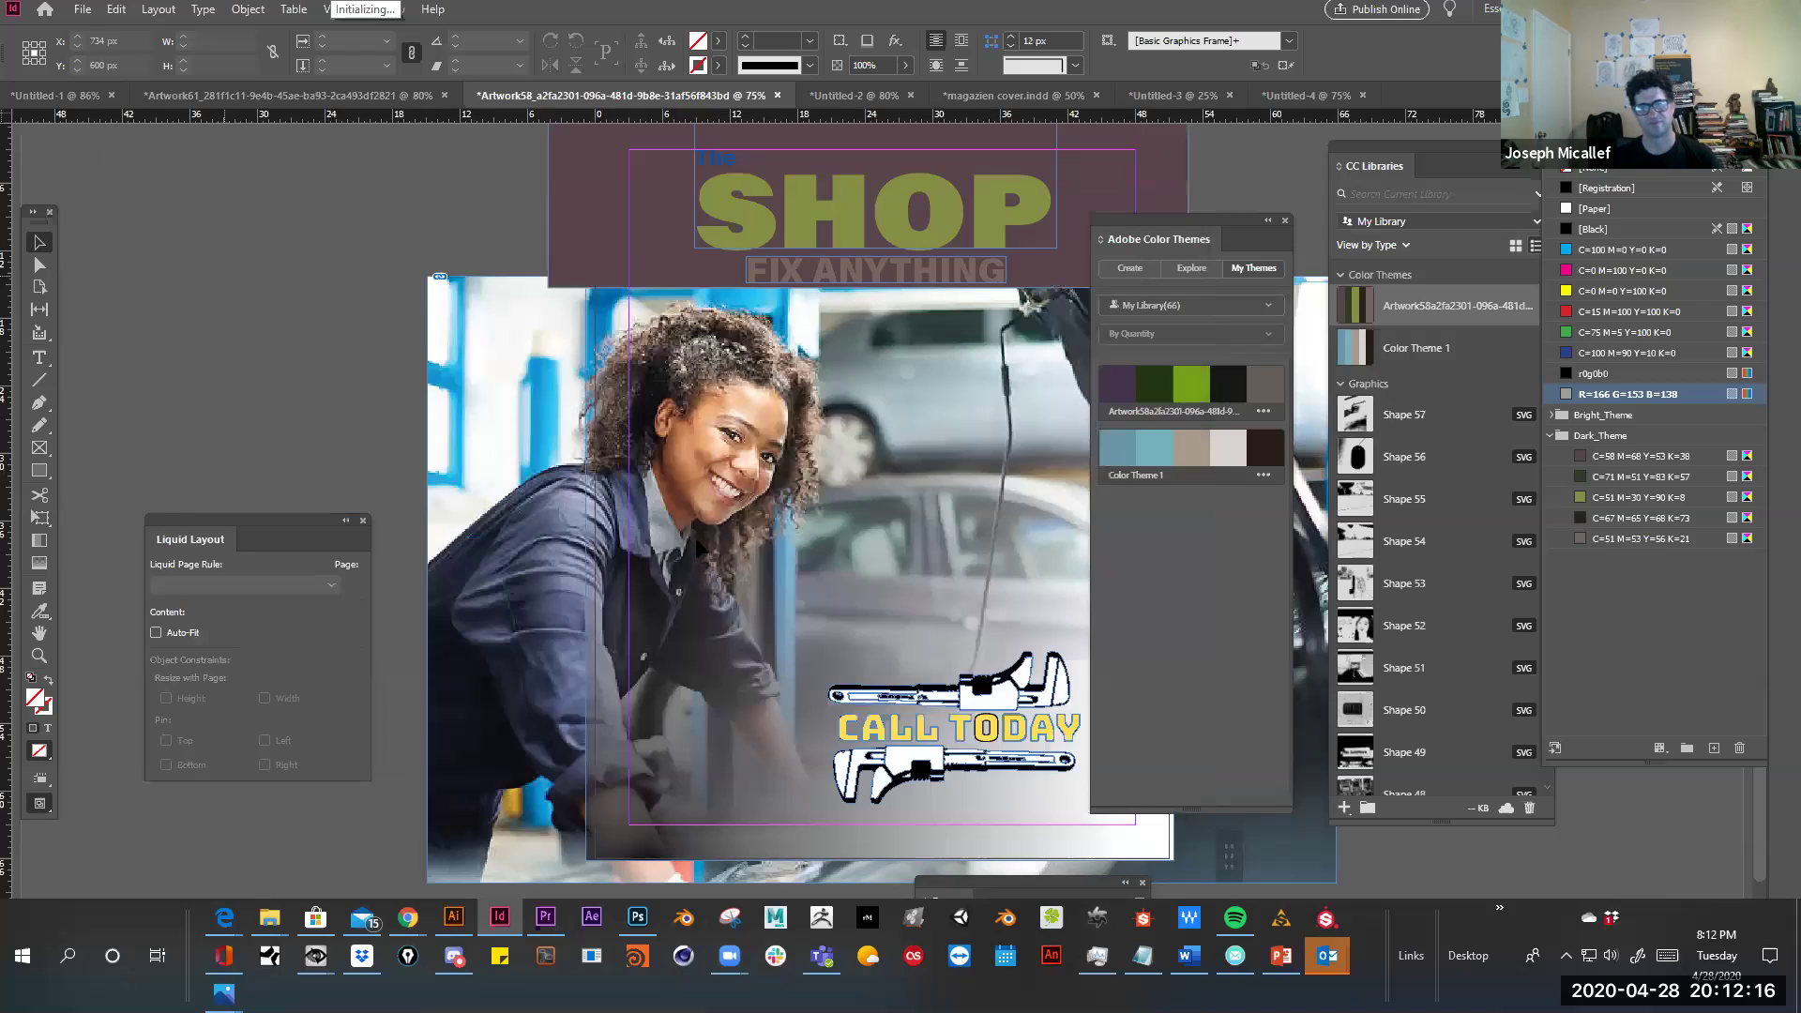
Move the floating colour themes clear of the new page and paste the captured house still onto it
{"action": "left_click", "coordinate": [695, 517], "text": "ctrl+alt+super"}
{"action": "left_click", "coordinate": [808, 497], "text": "ctrl+alt+super"}
{"action": "left_click_drag", "start_coordinate": [808, 497], "coordinate": [748, 497]}
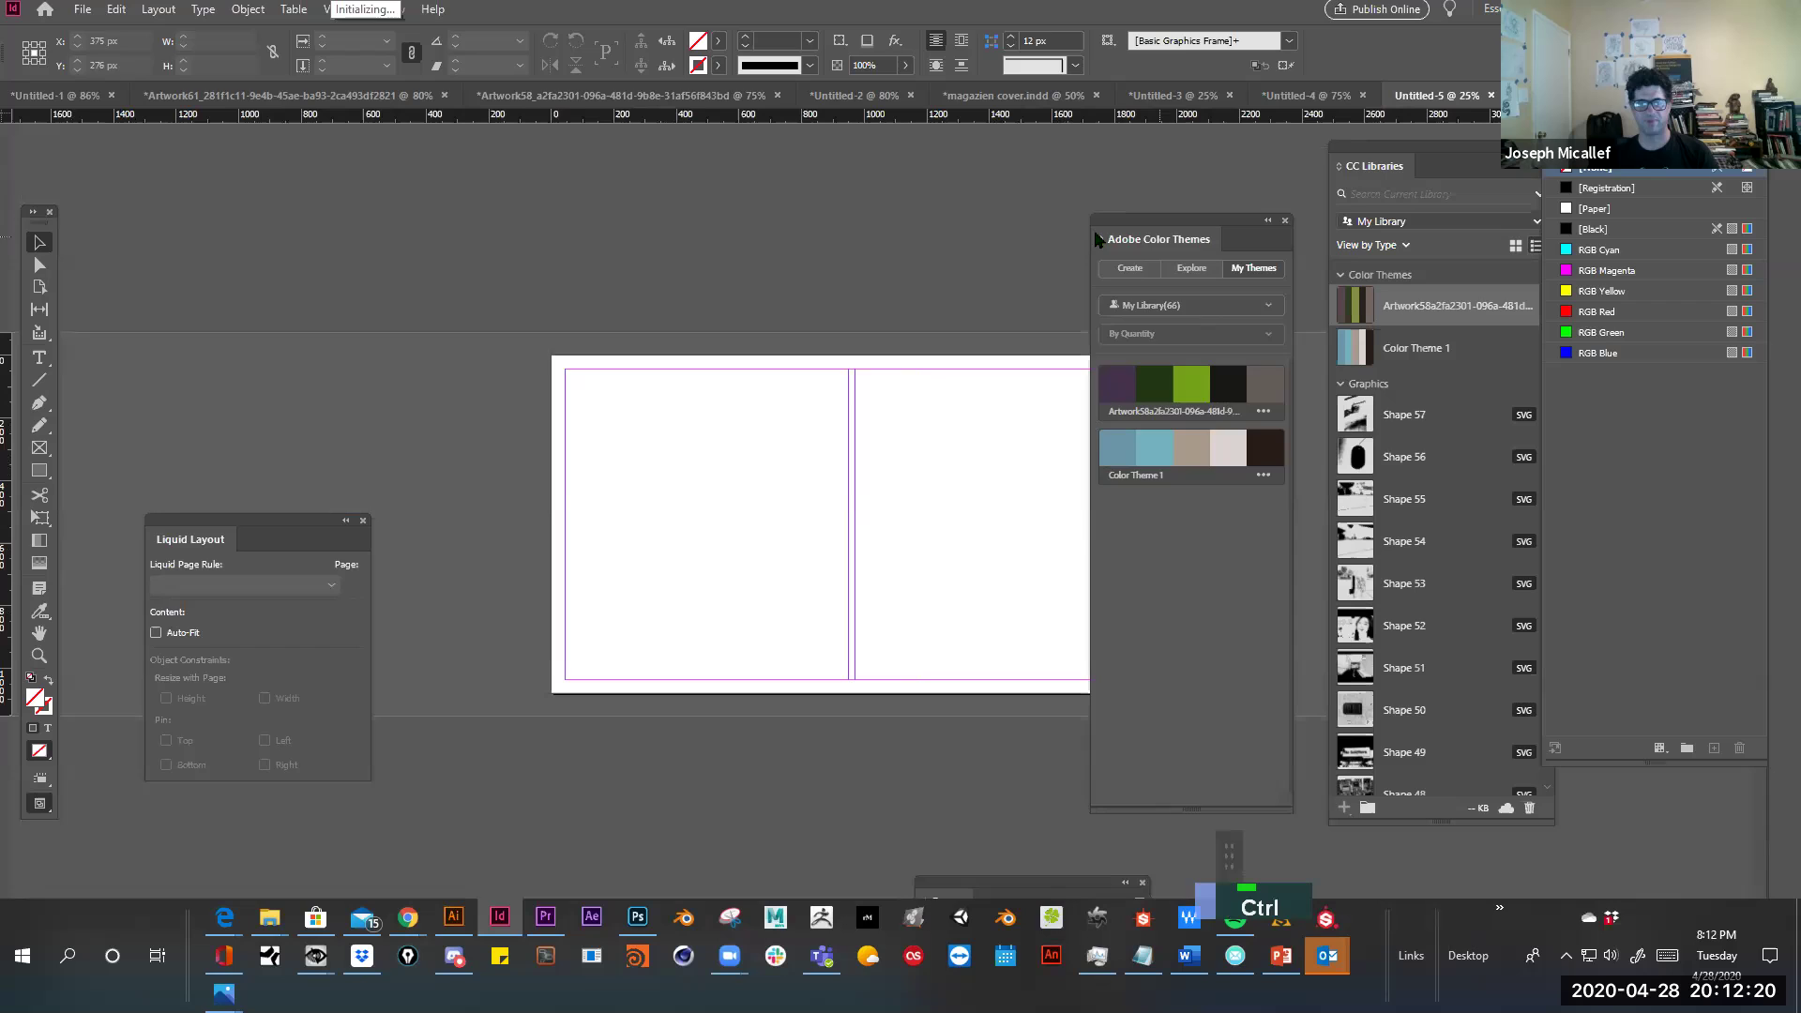
{"action": "left_click_drag", "start_coordinate": [1168, 225], "coordinate": [416, 798]}
{"action": "key", "text": "ctrl+v"}
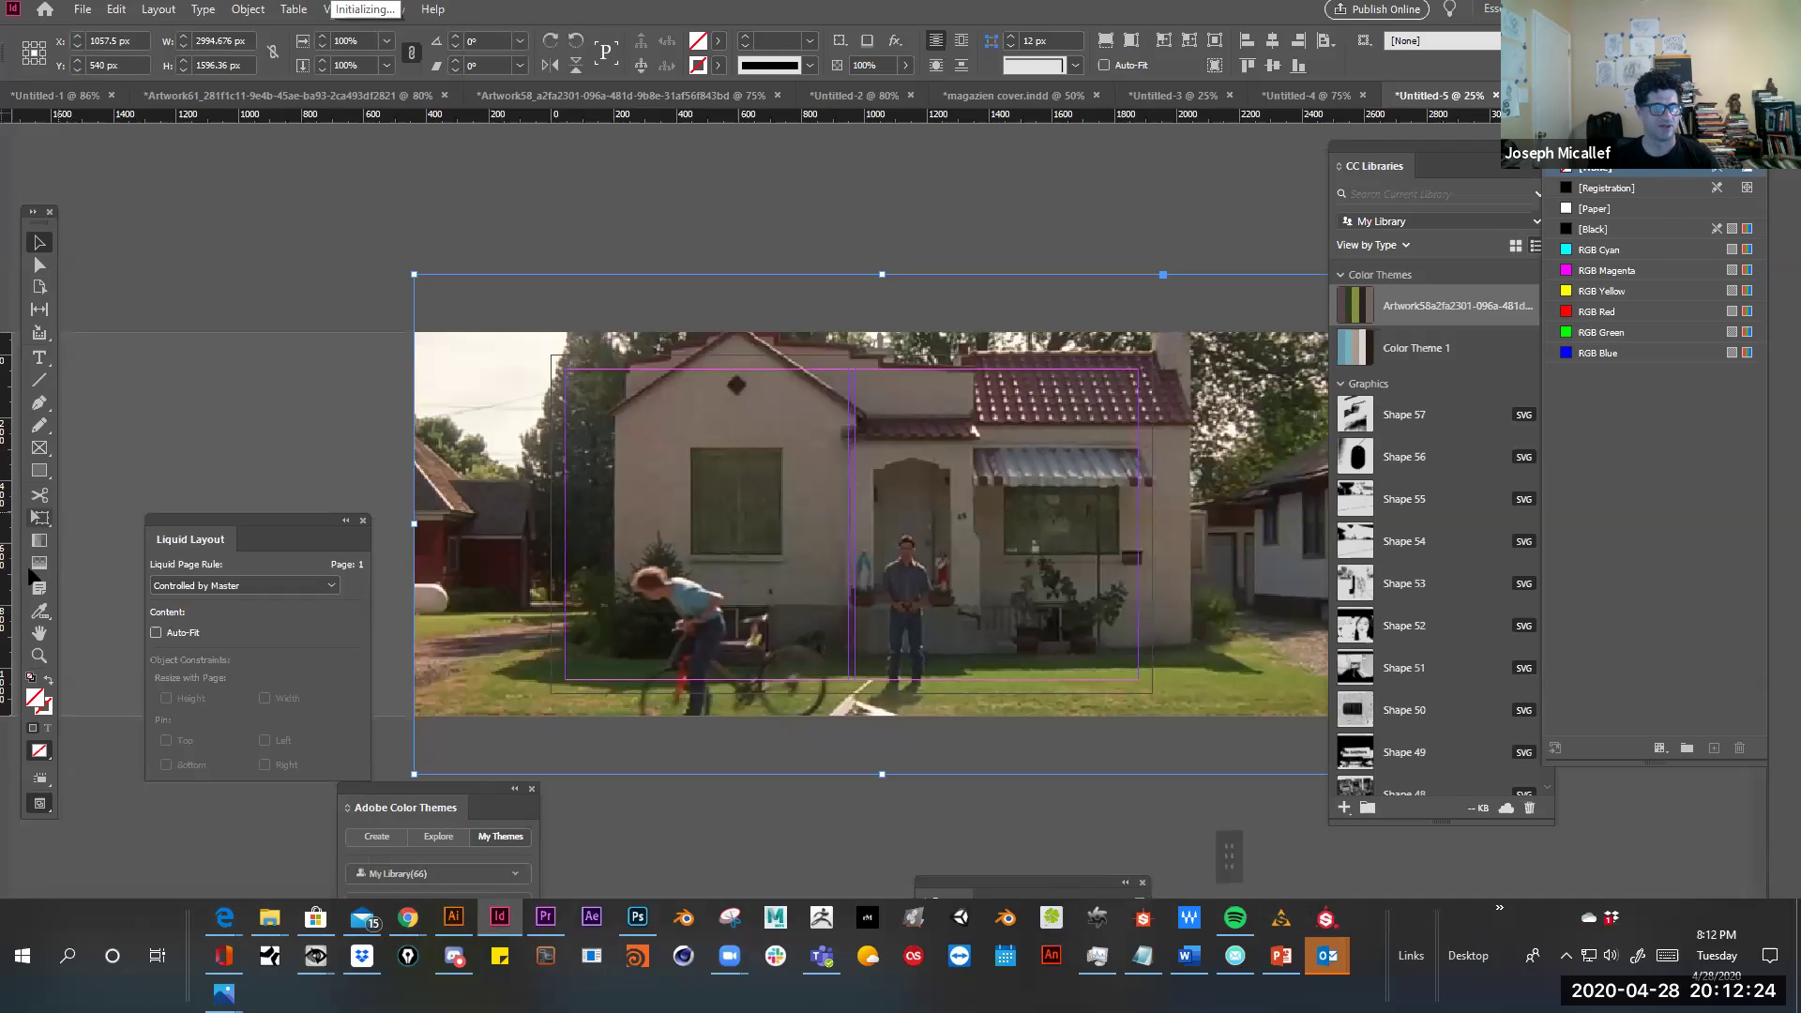
Try to sample the house still with the Color Theme tool and inspect the photo's colours up close
{"action": "left_click", "coordinate": [40, 614]}
{"action": "left_click", "coordinate": [797, 531]}
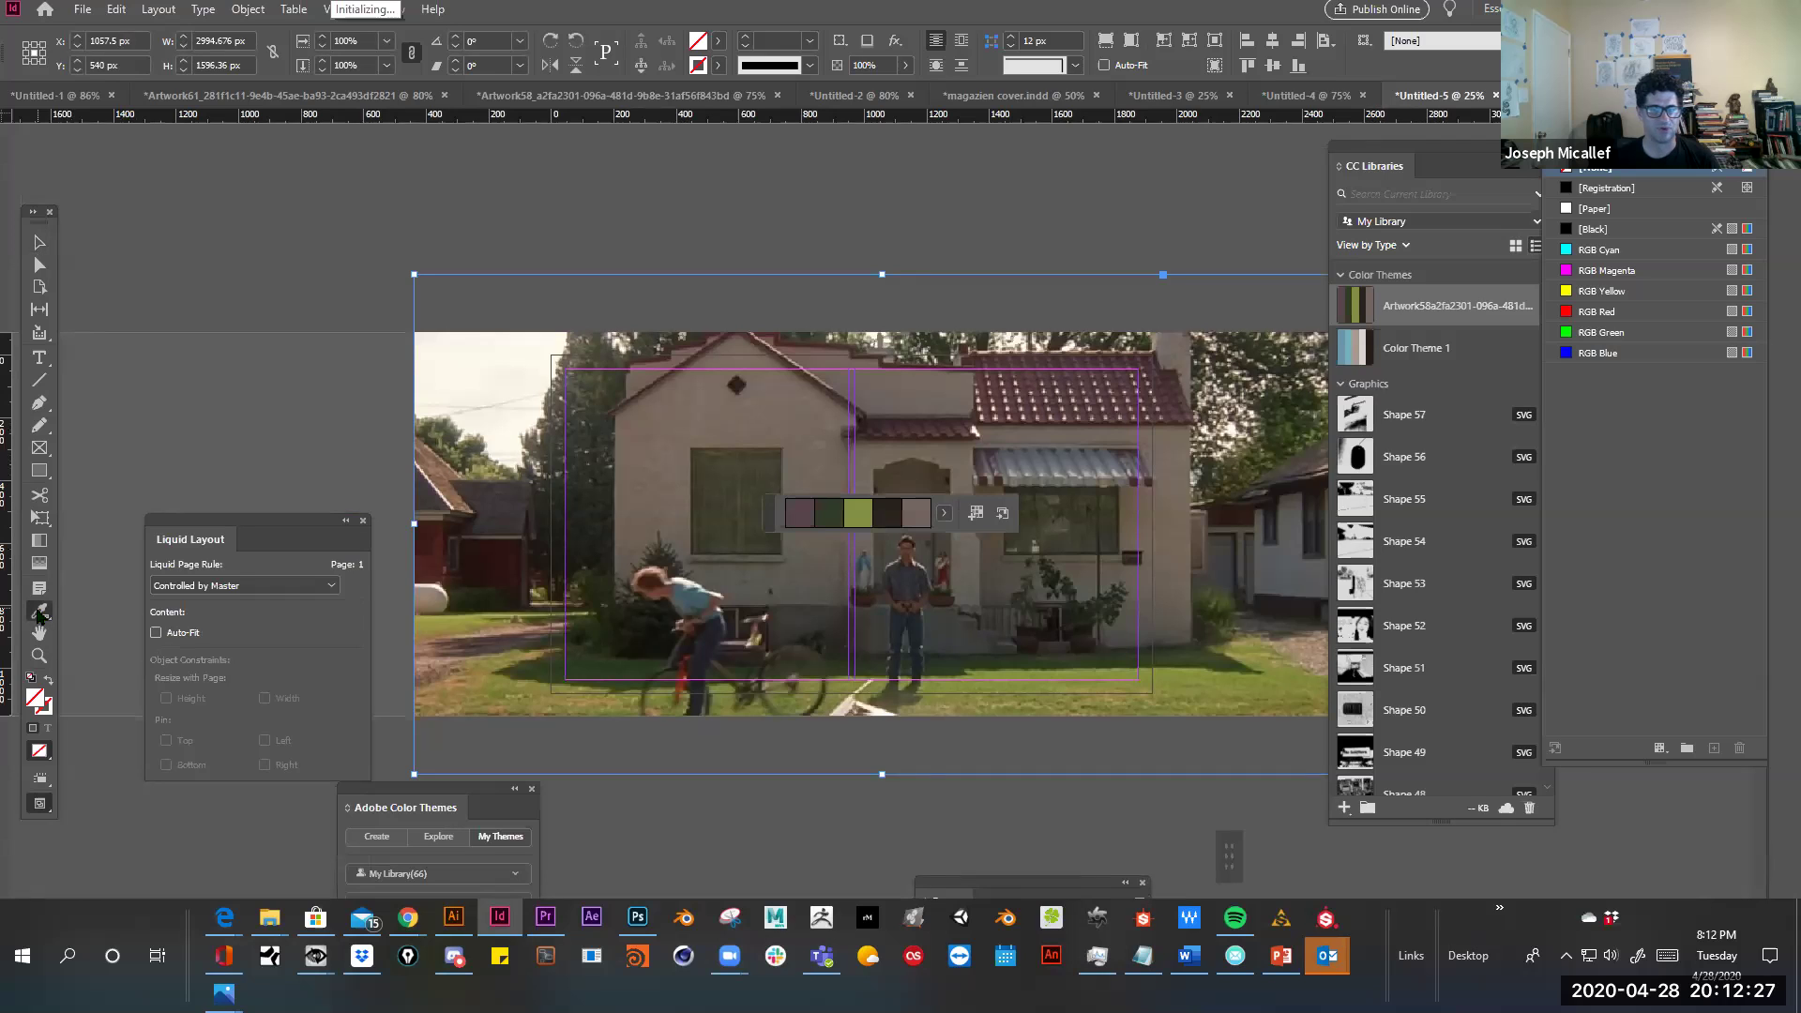
{"action": "left_click", "coordinate": [869, 523]}
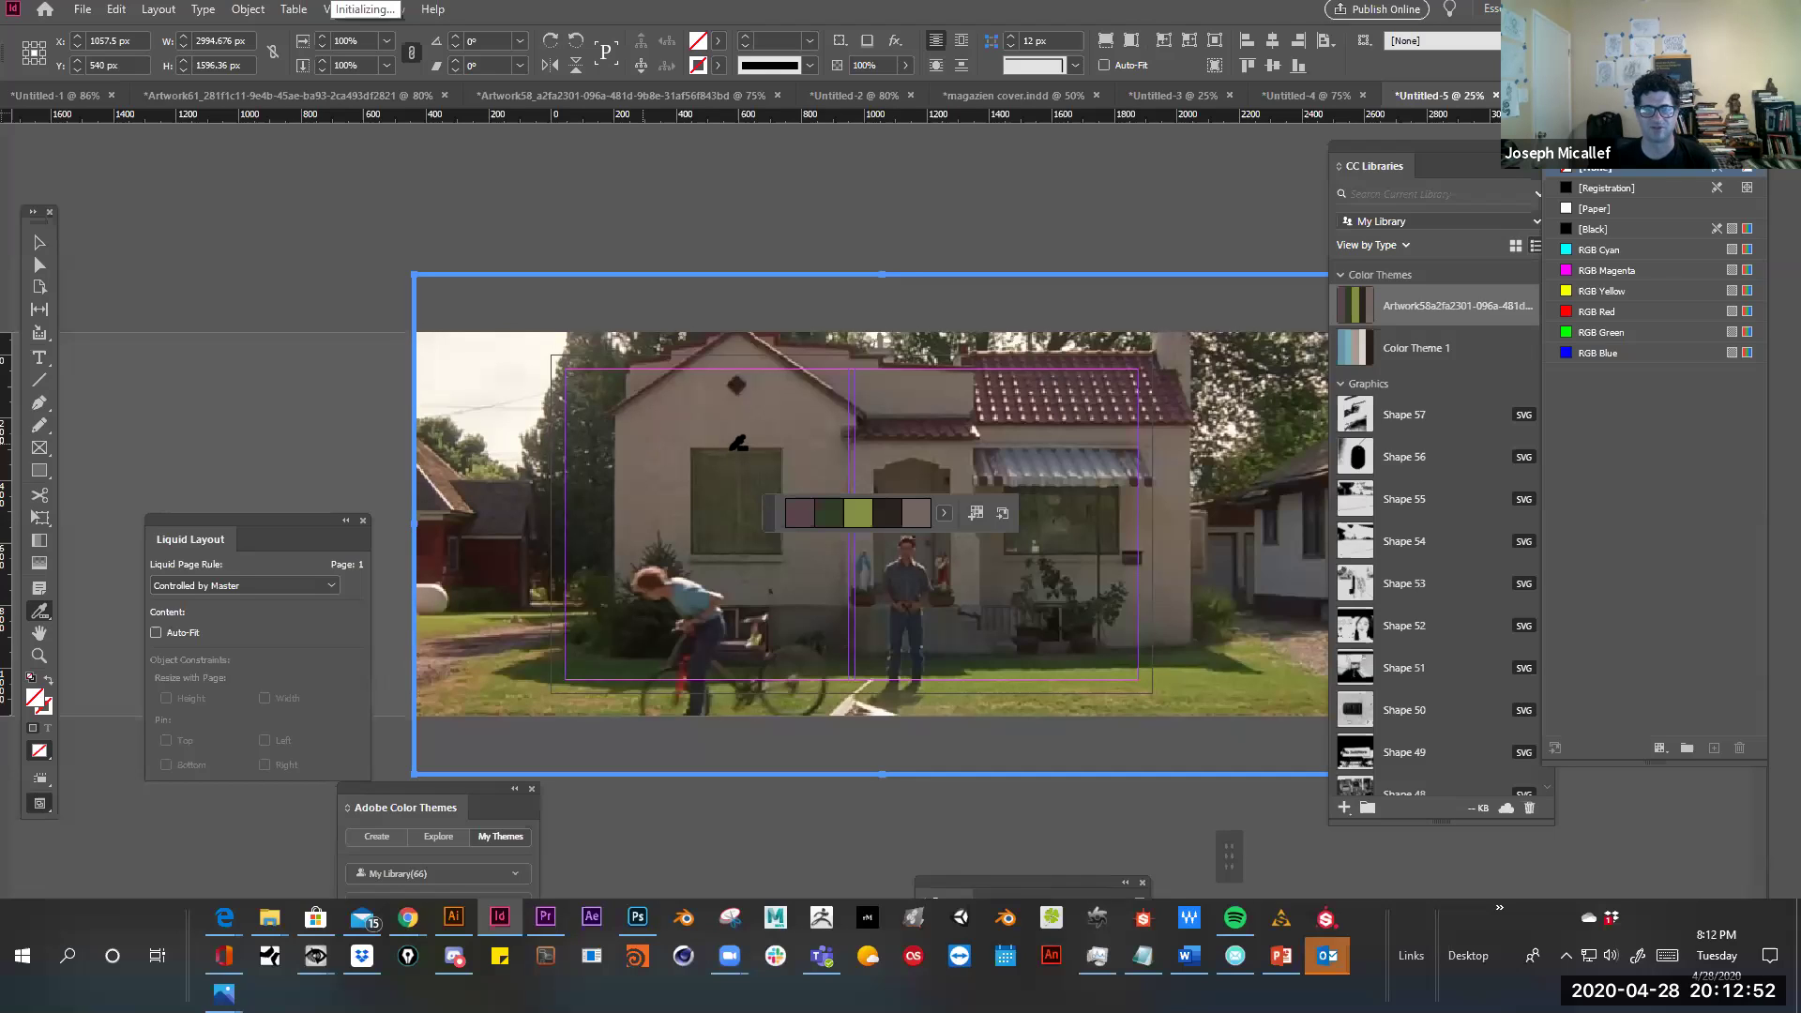
{"action": "key", "text": "ctrl+space"}
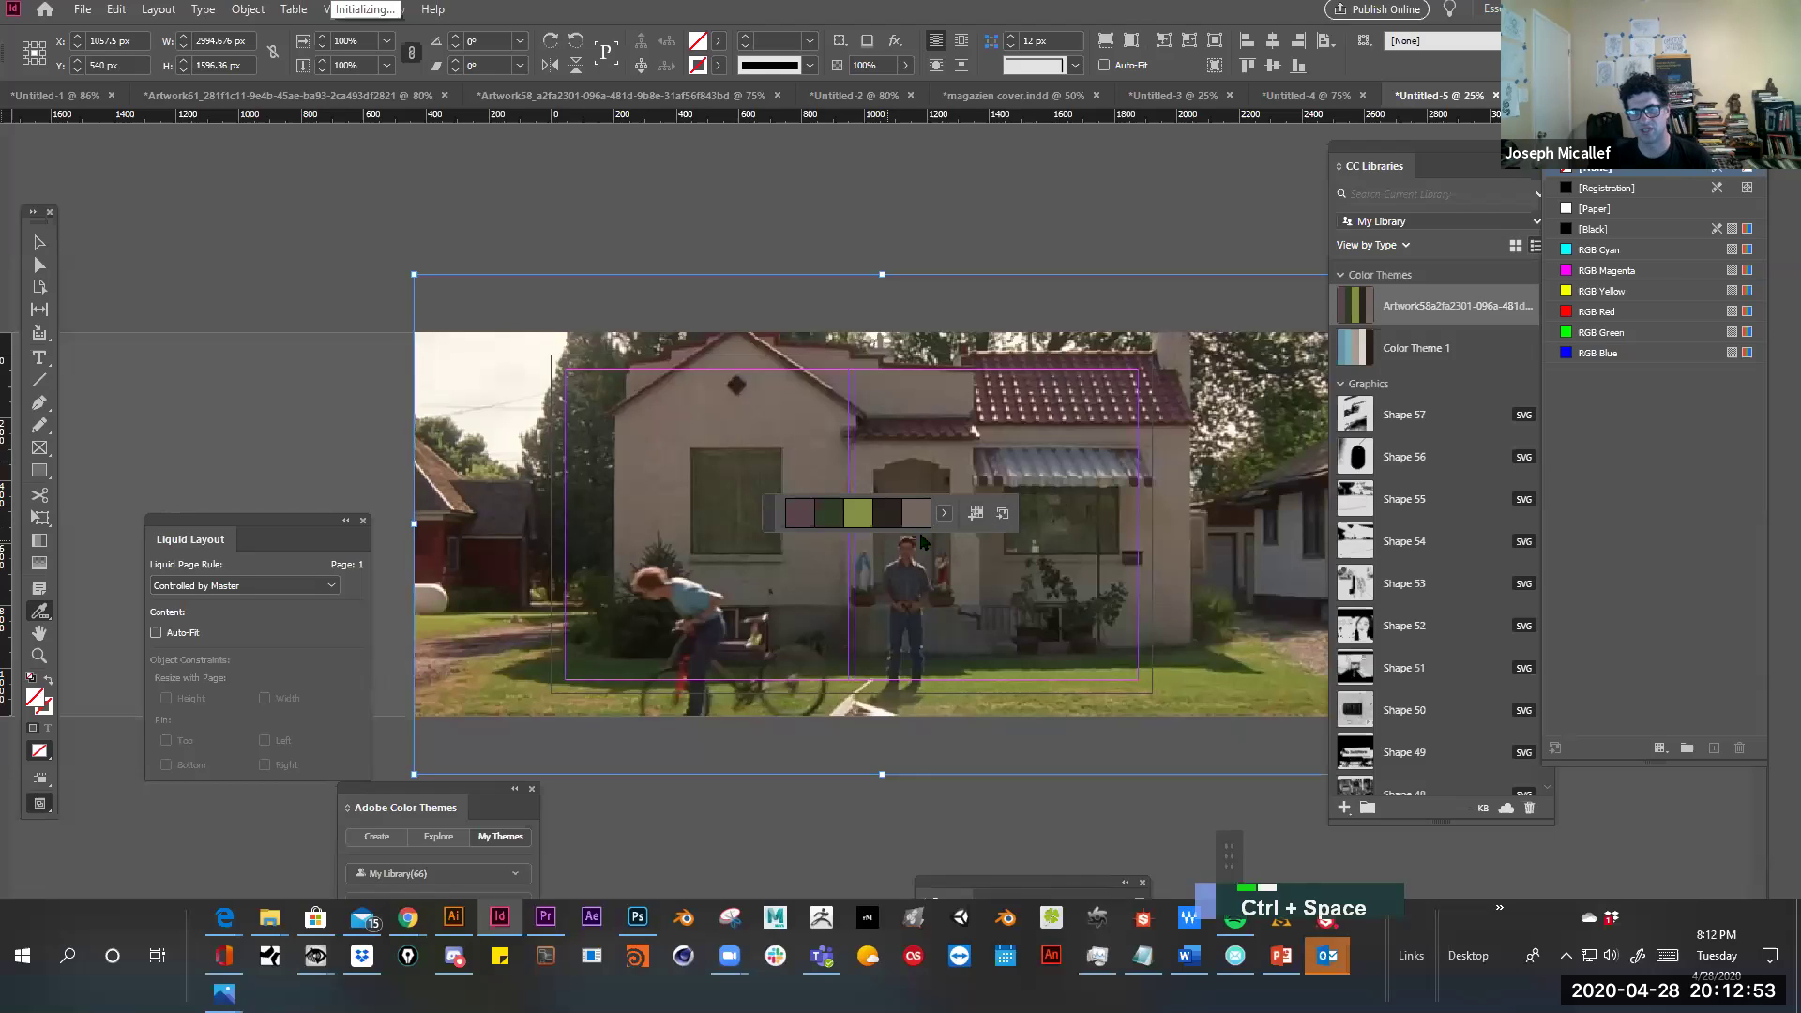
{"action": "left_click", "coordinate": [976, 540]}
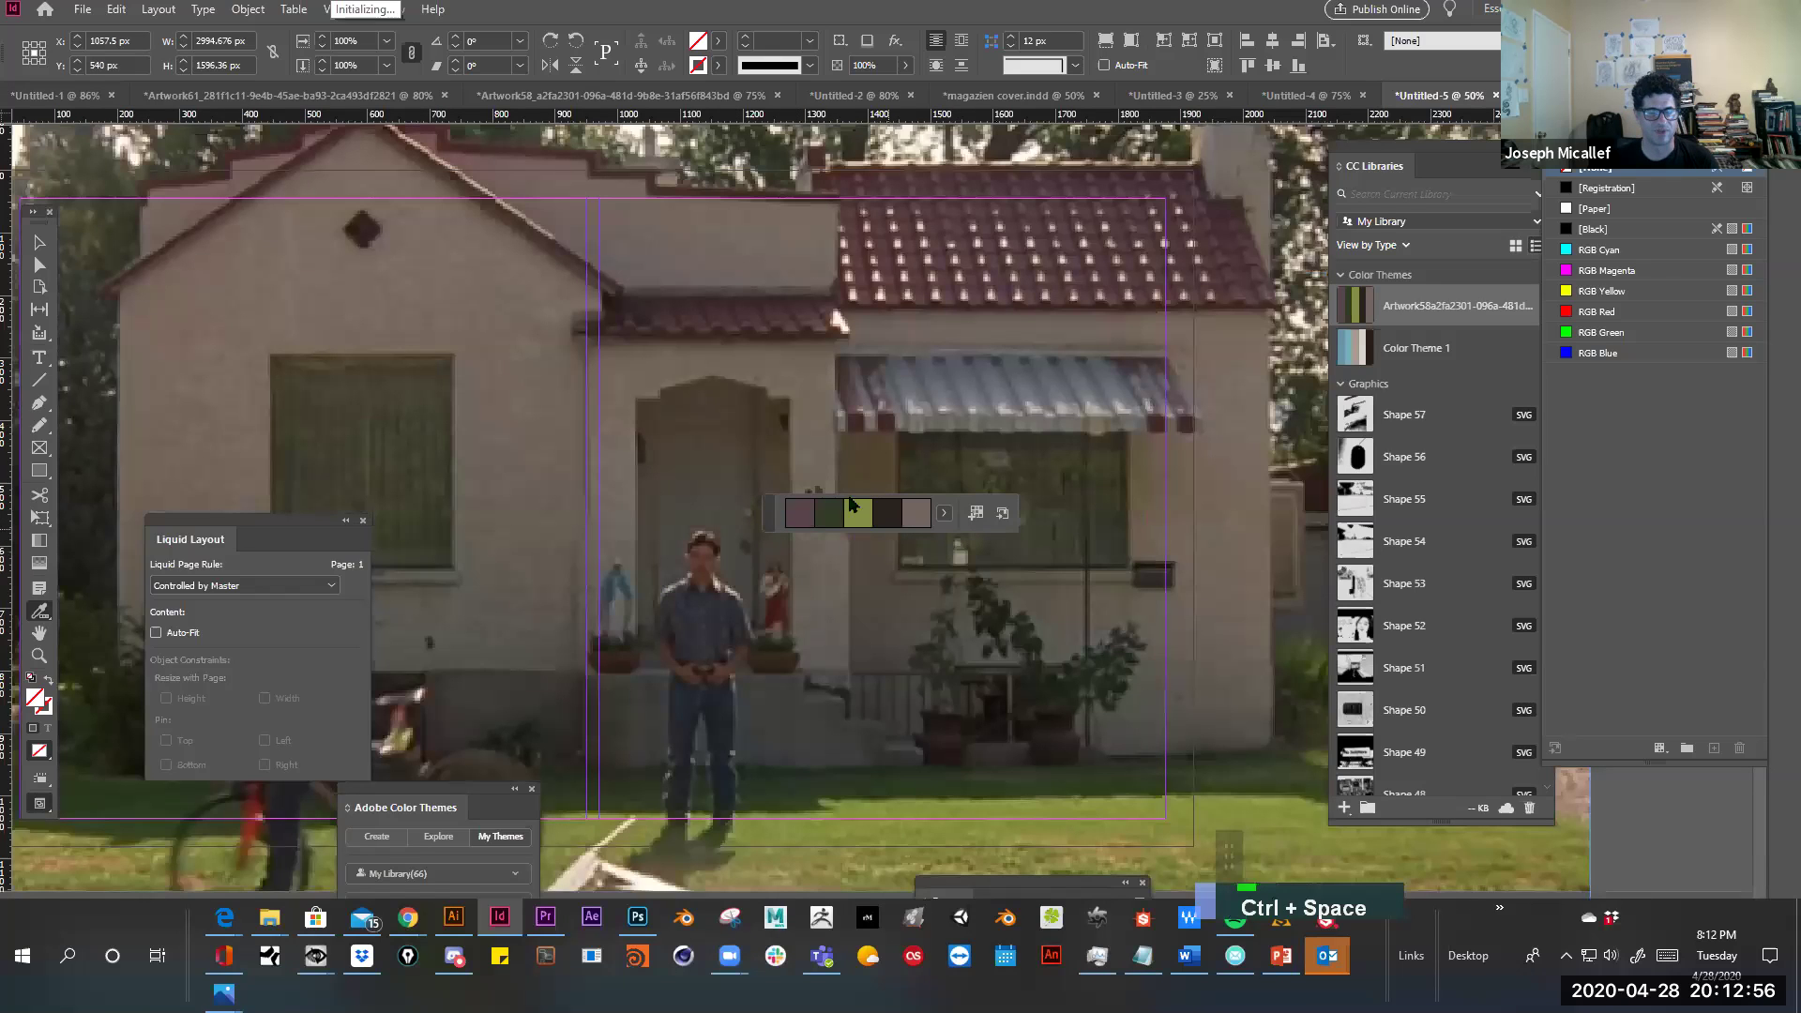
{"action": "left_click_drag", "start_coordinate": [194, 526], "coordinate": [98, 902]}
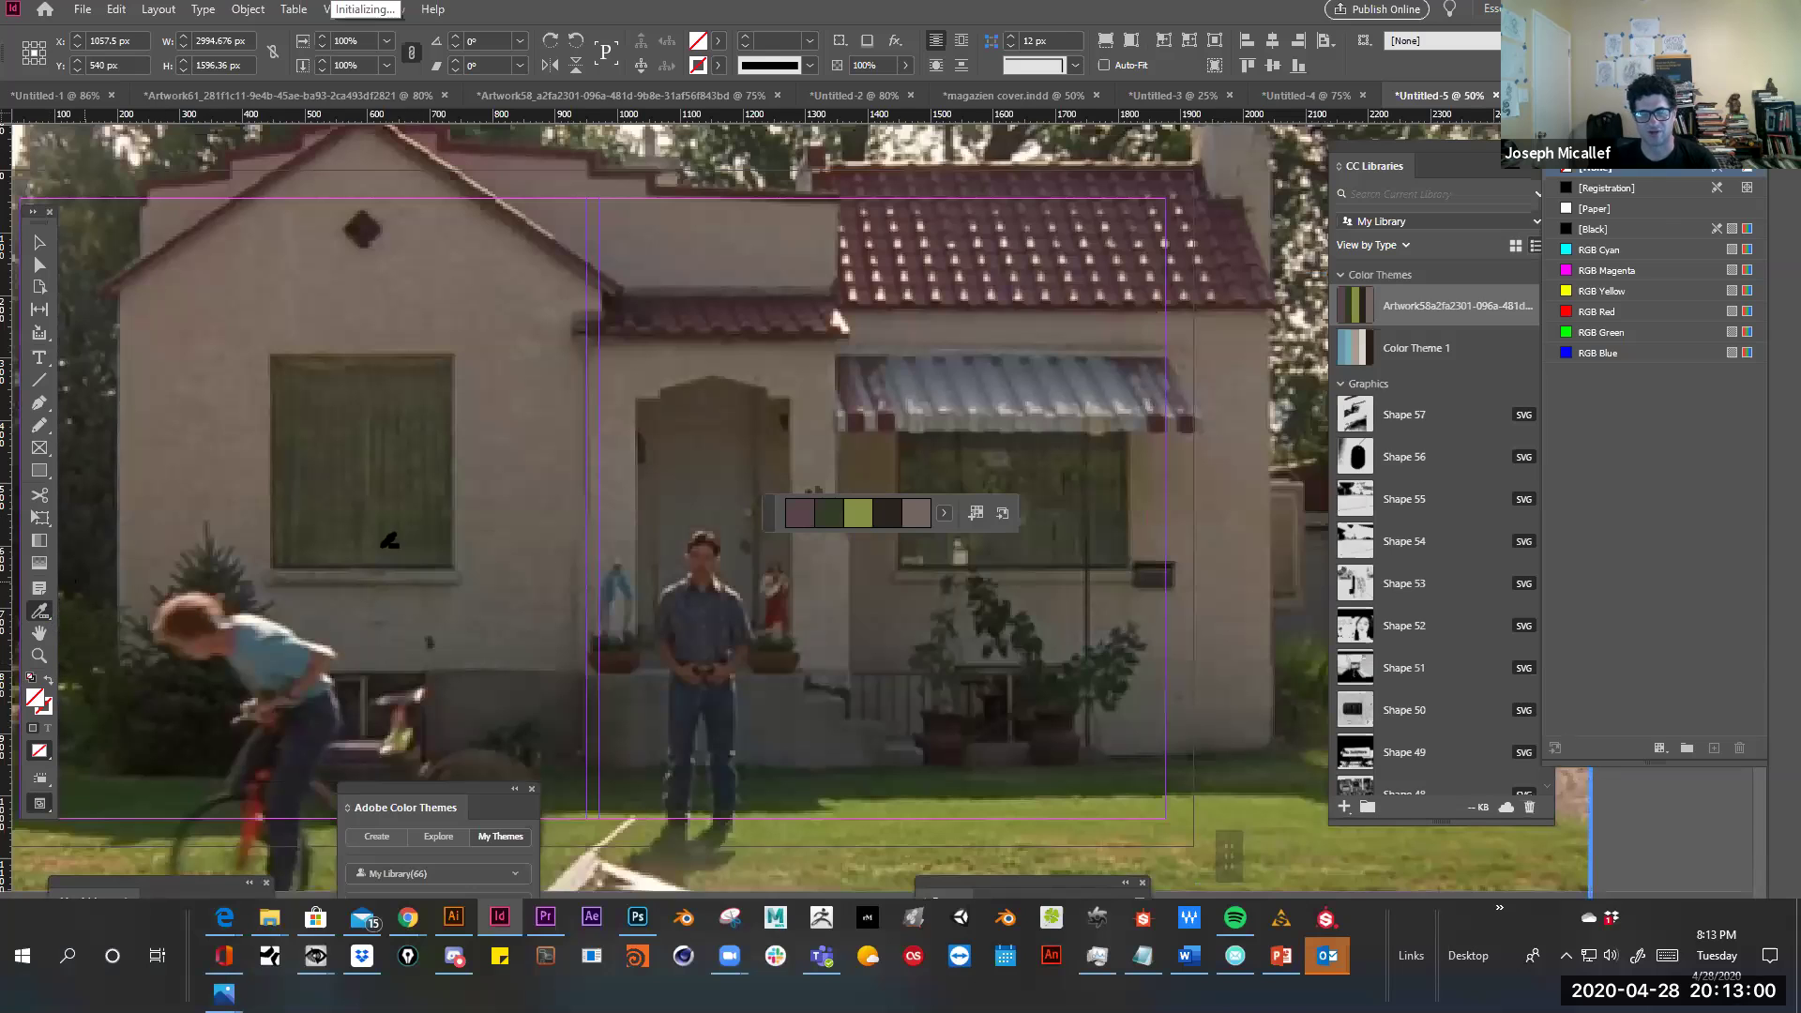
{"action": "key", "text": "space"}
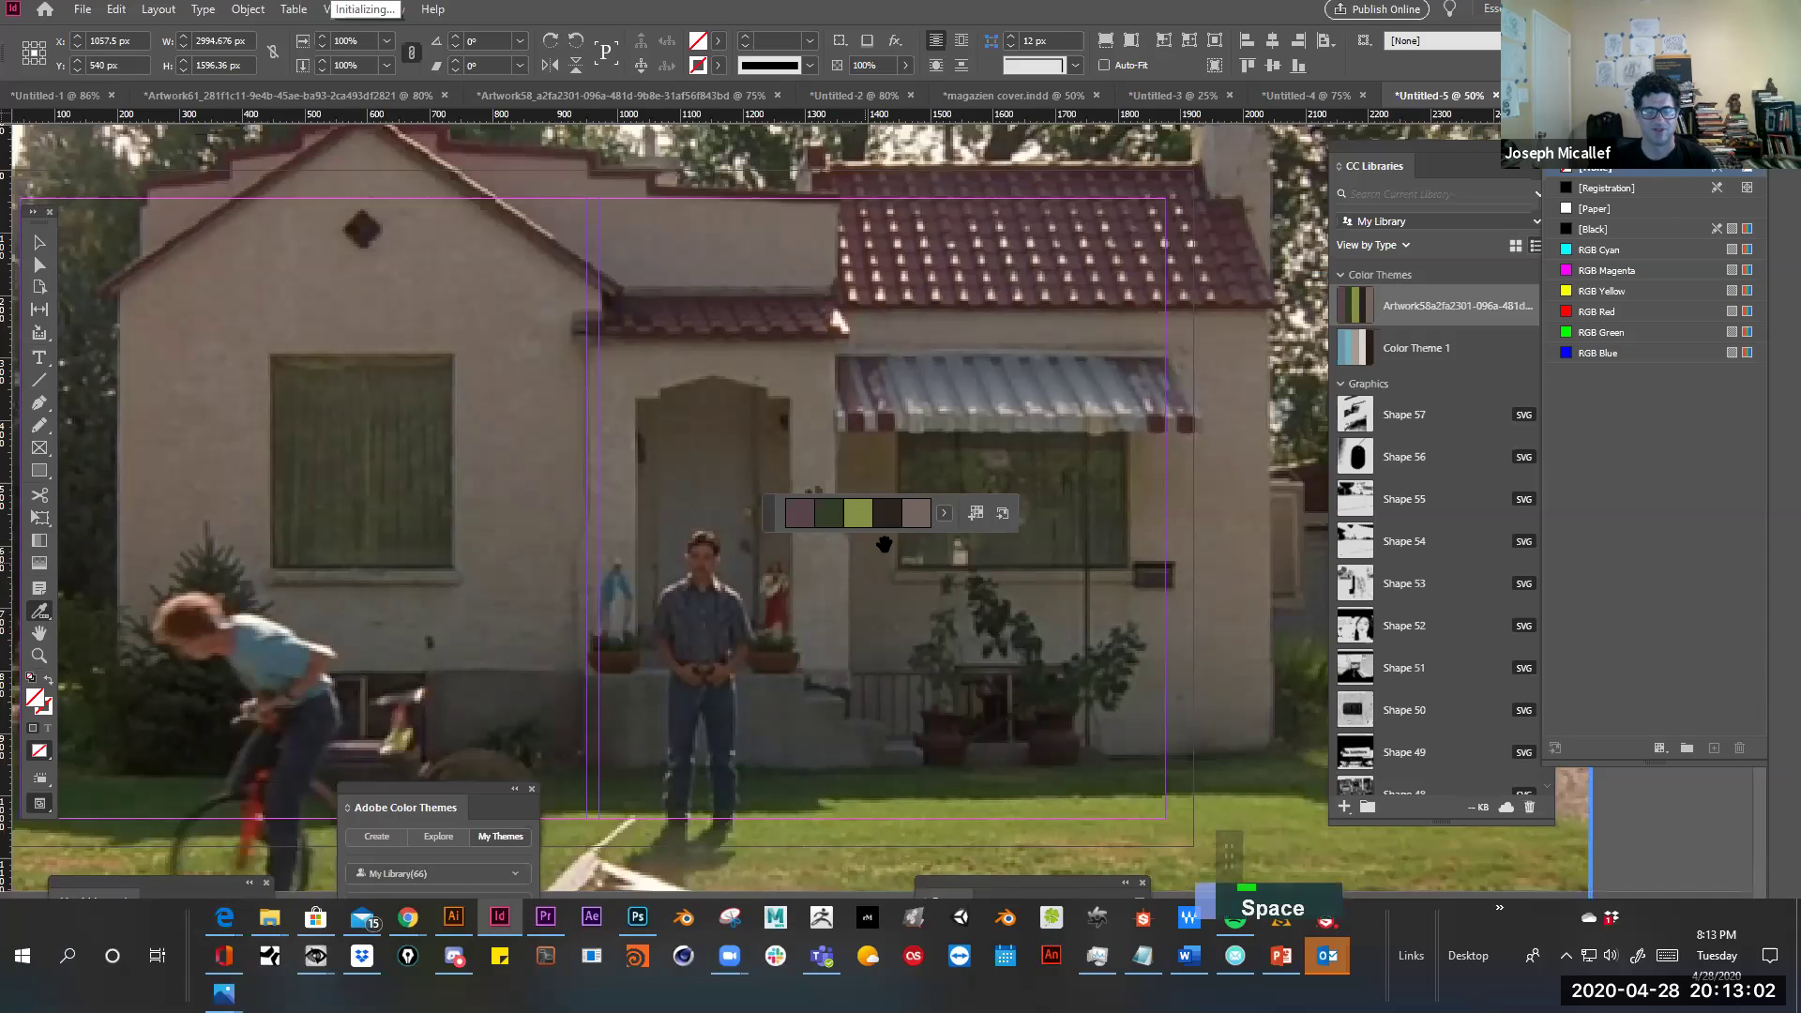
{"action": "left_click", "coordinate": [830, 567], "text": "ctrl+alt+super"}
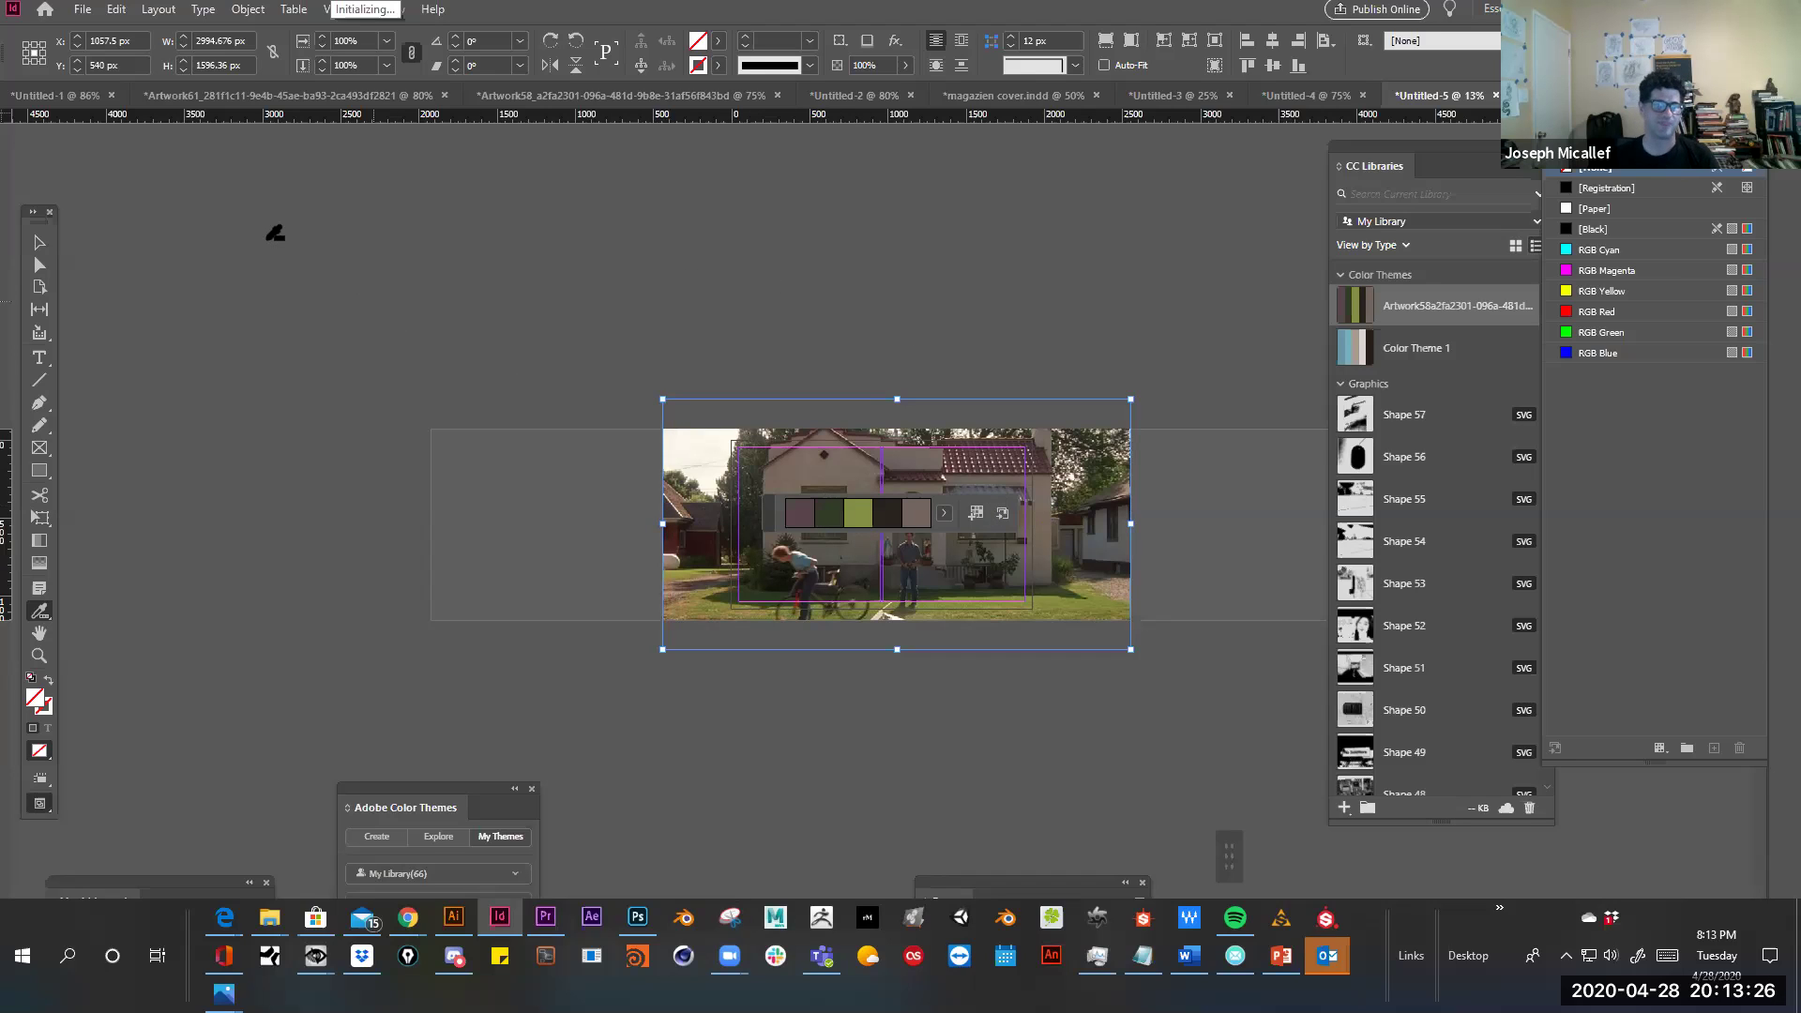
Delete the pasted house still from the page
{"action": "left_click", "coordinate": [38, 242]}
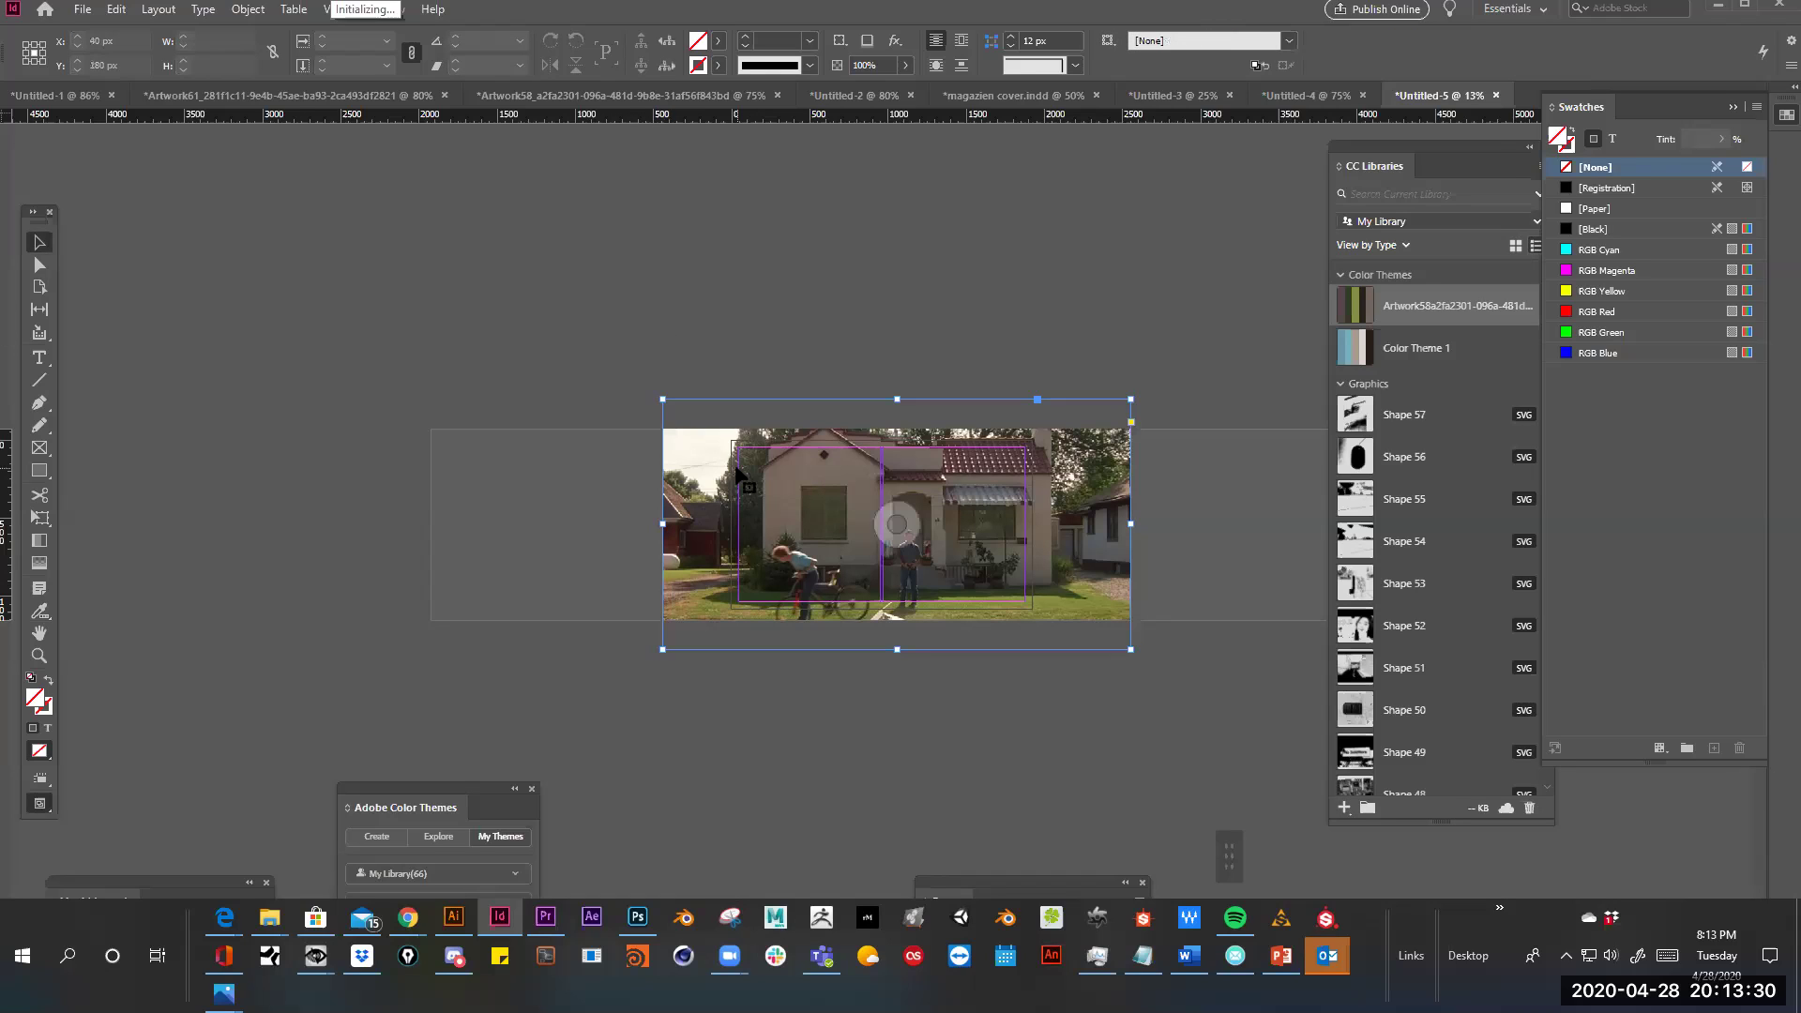
{"action": "key", "text": "BackSpace"}
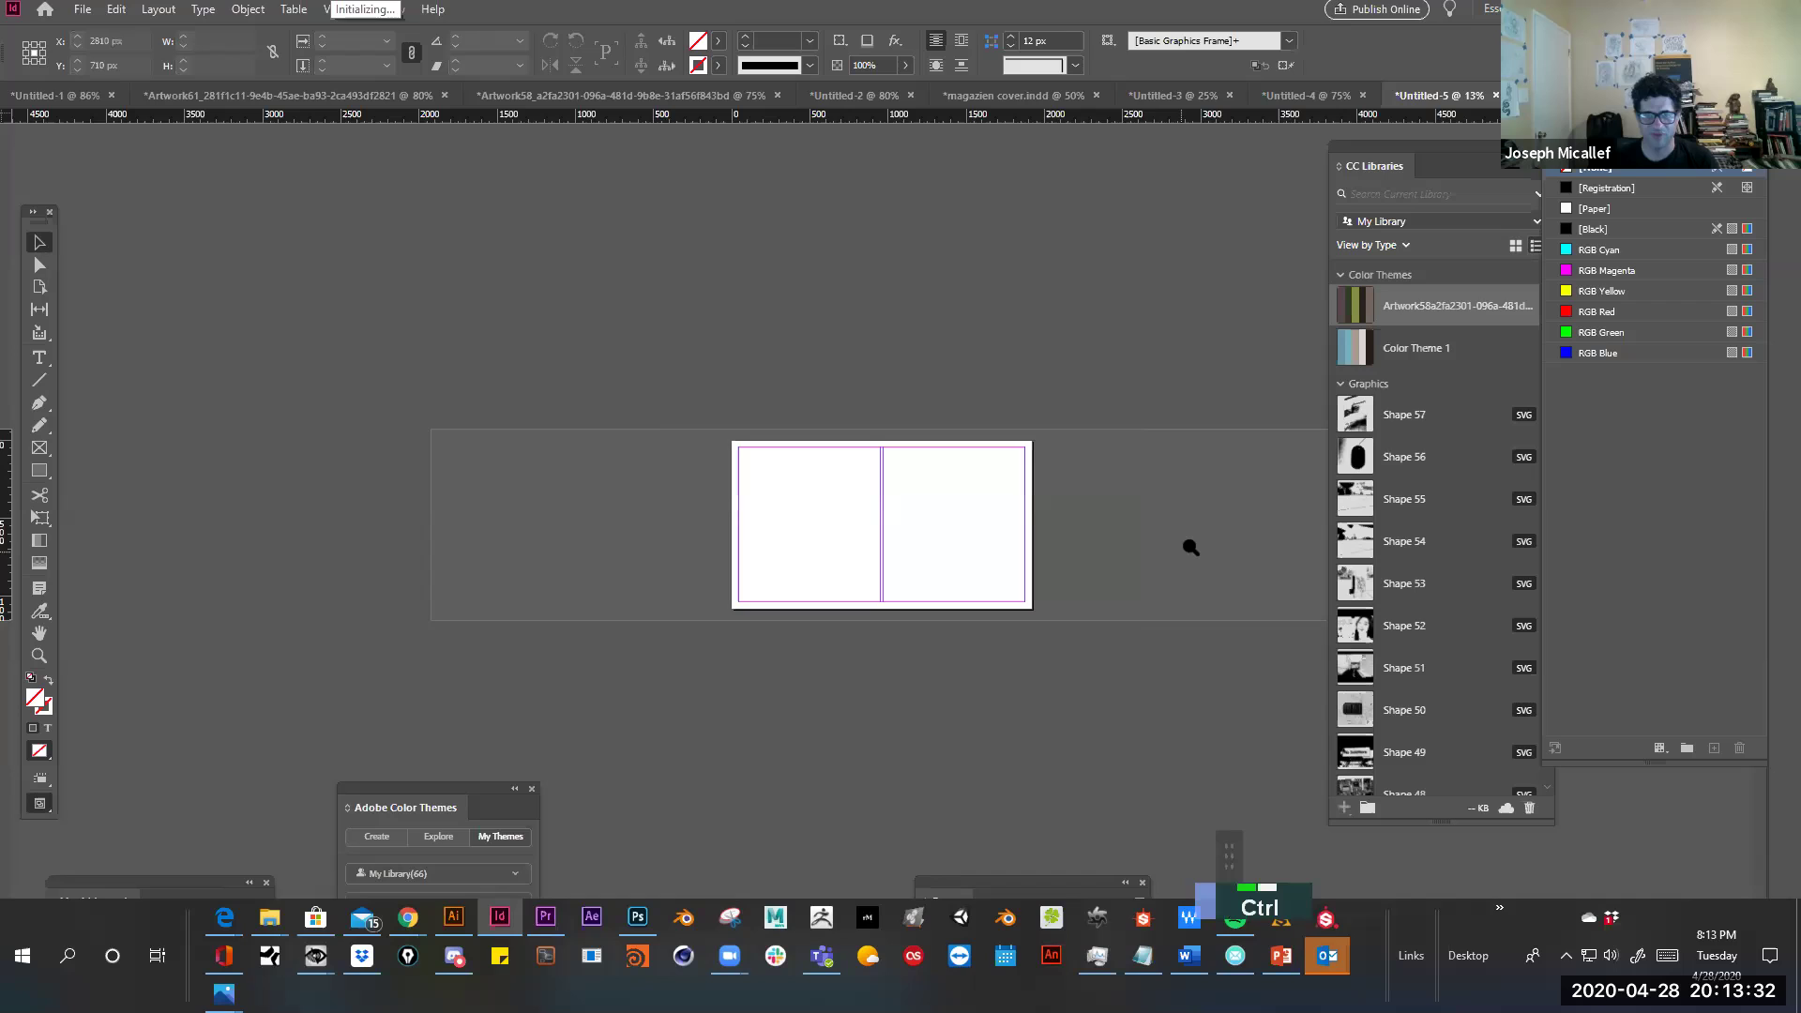
{"action": "left_click", "coordinate": [1011, 512], "text": "ctrl"}
{"action": "left_click", "coordinate": [1013, 511], "text": "ctrl"}
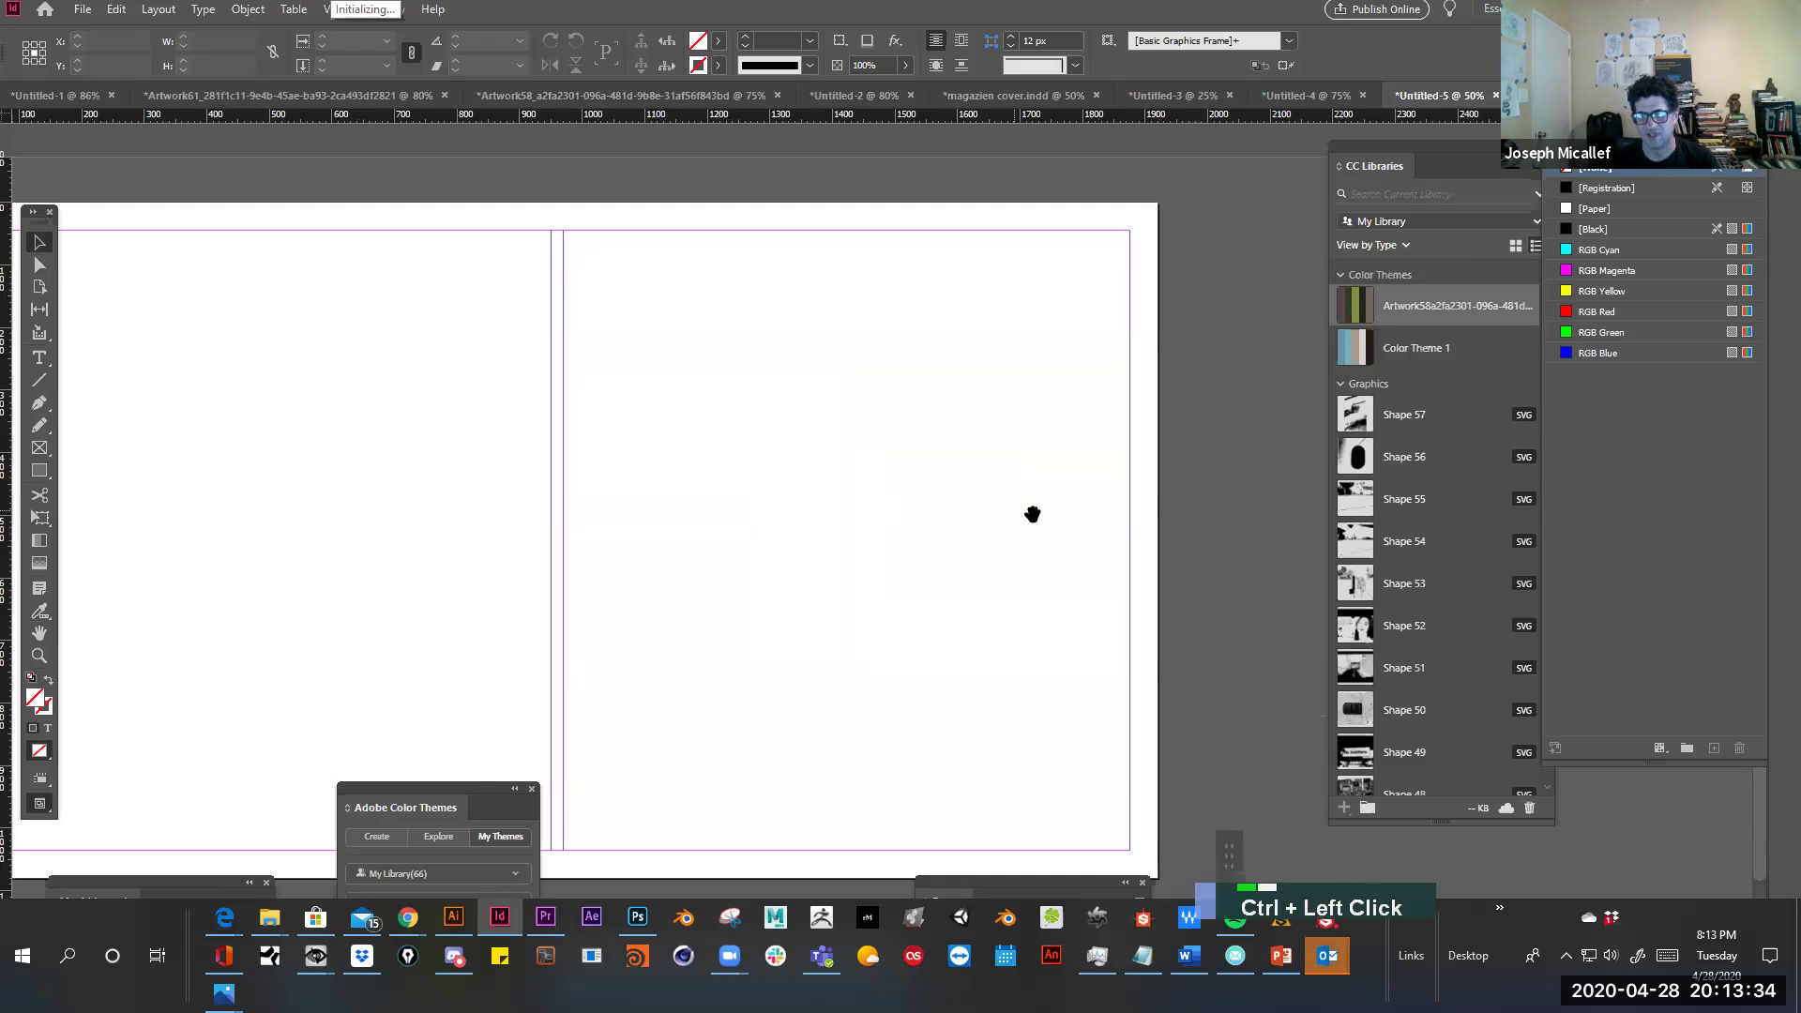
{"action": "left_click", "coordinate": [916, 531], "text": "ctrl+alt+super"}
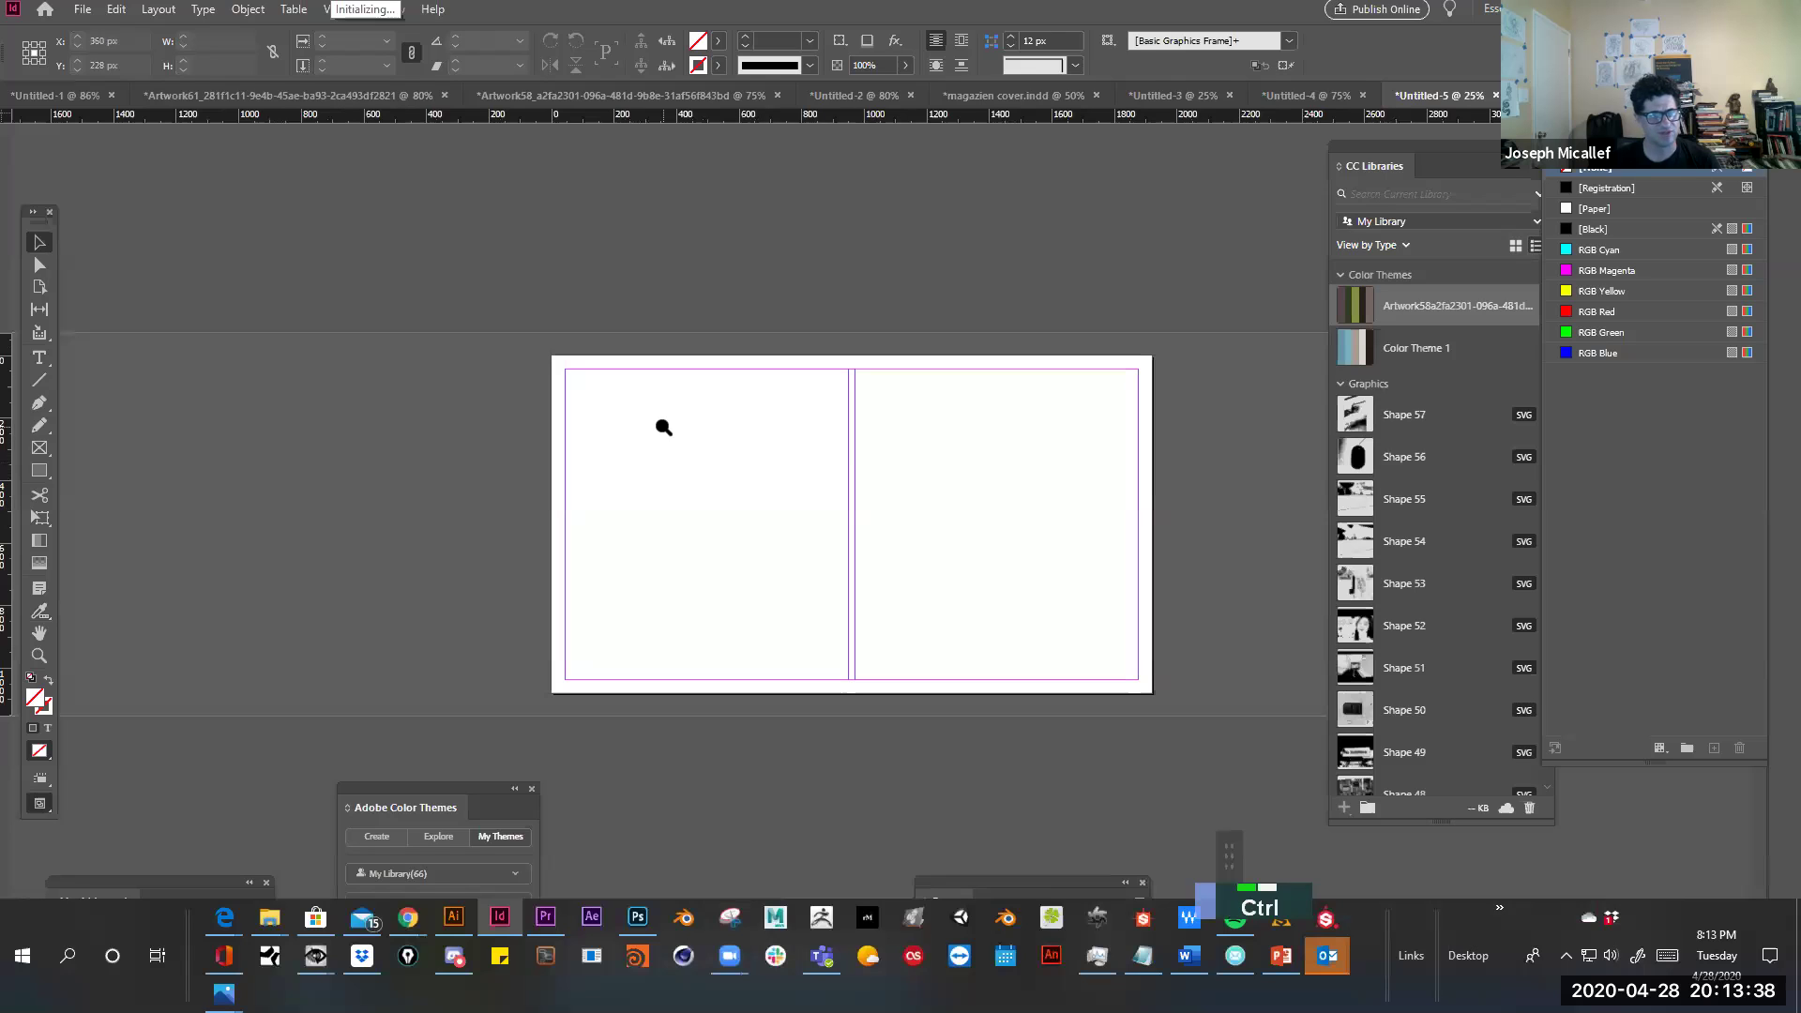
{"action": "left_click", "coordinate": [663, 427], "text": "ctrl"}
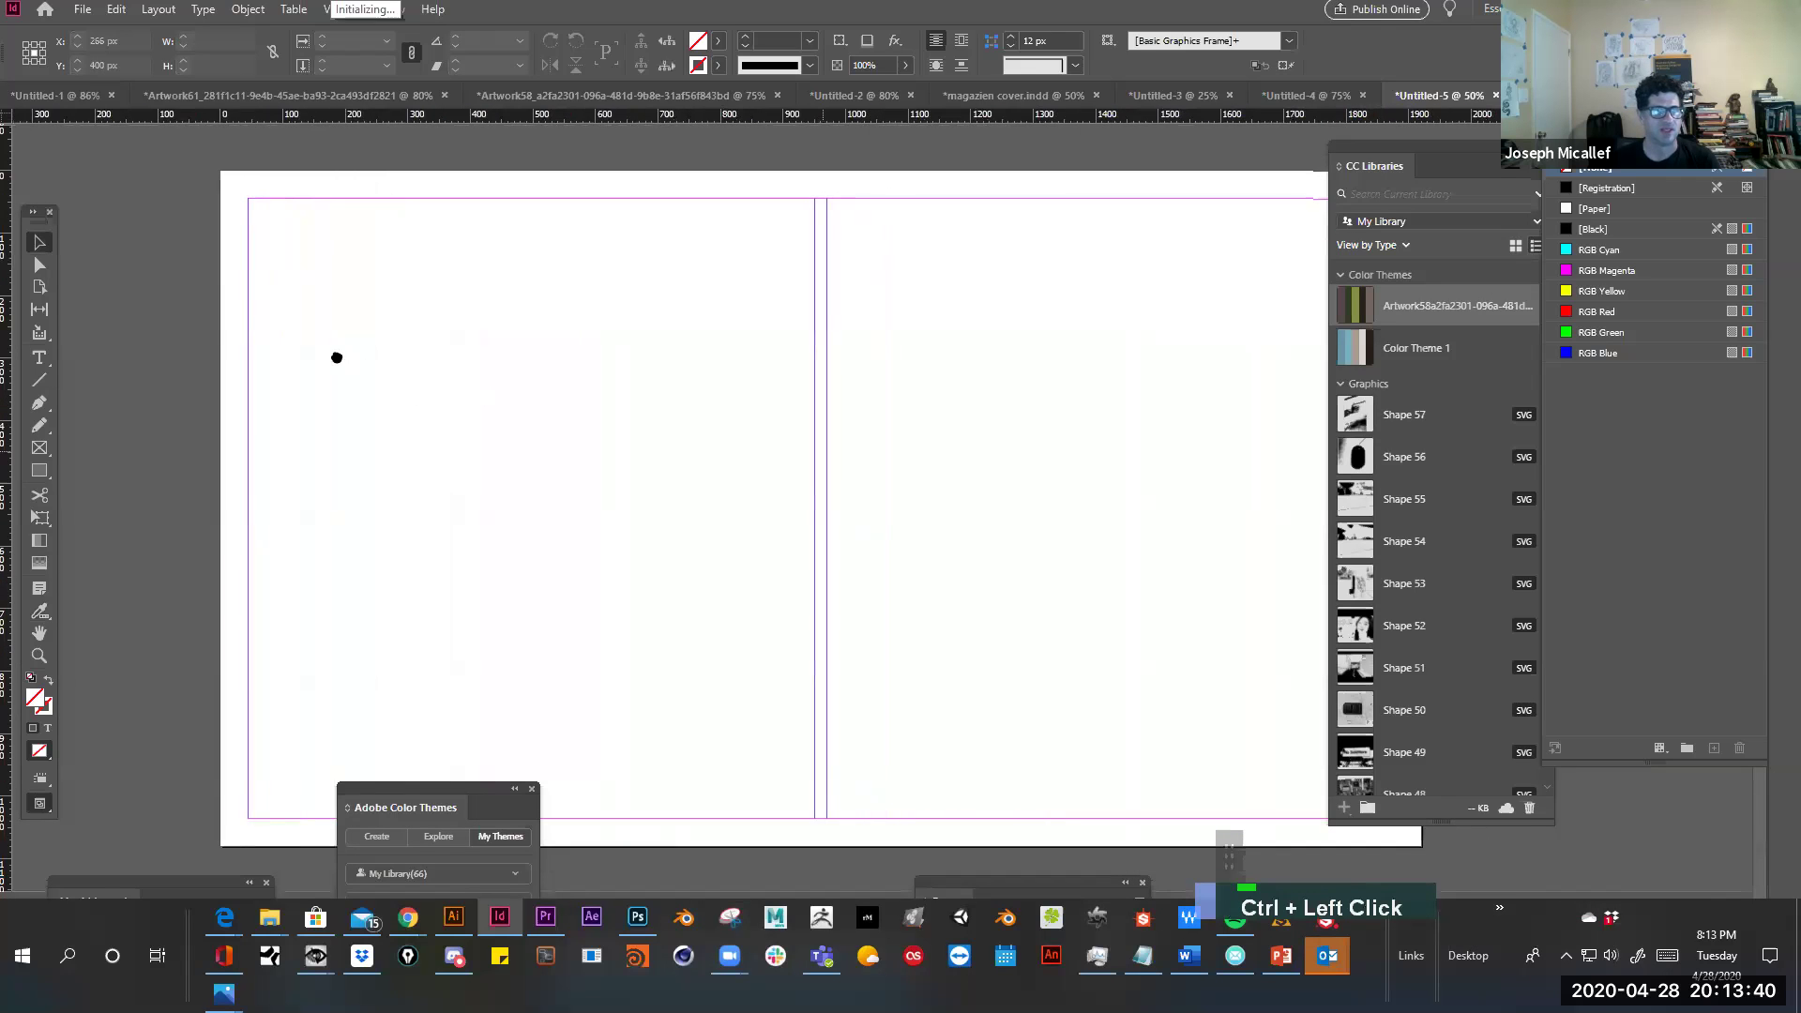
{"action": "key", "text": "space"}
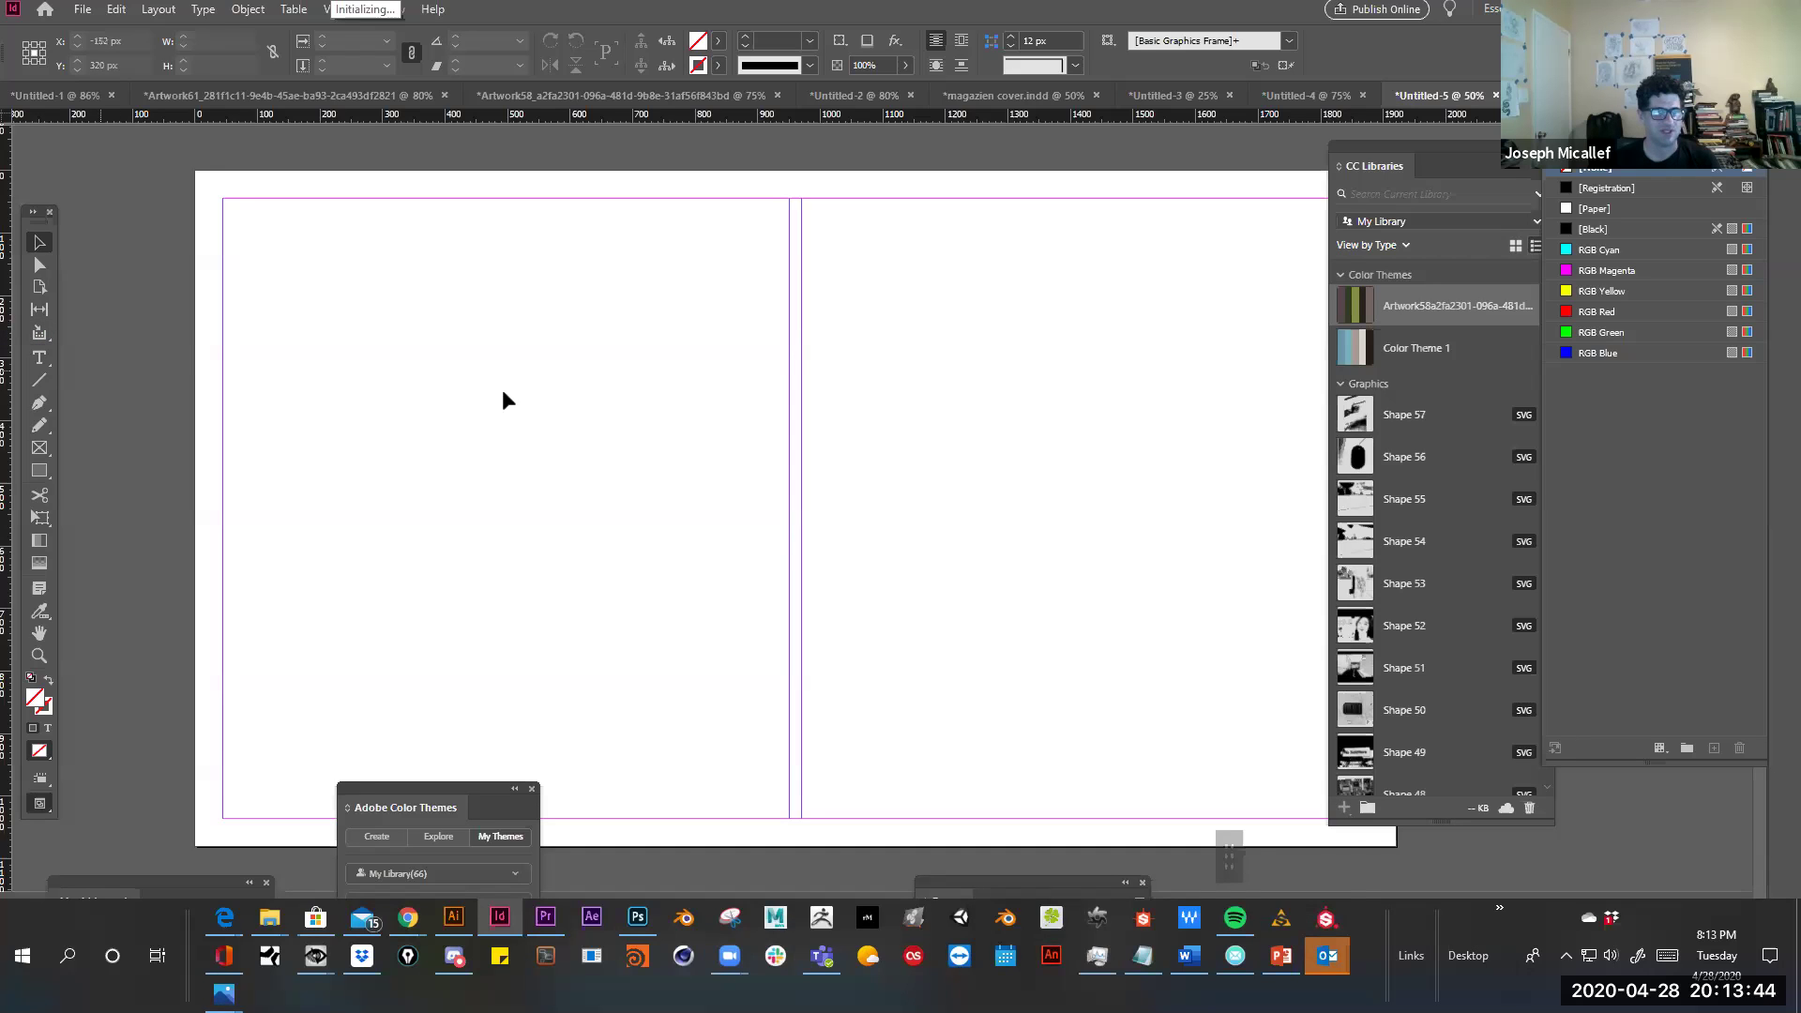
{"action": "left_click", "coordinate": [728, 406], "text": "ctrl"}
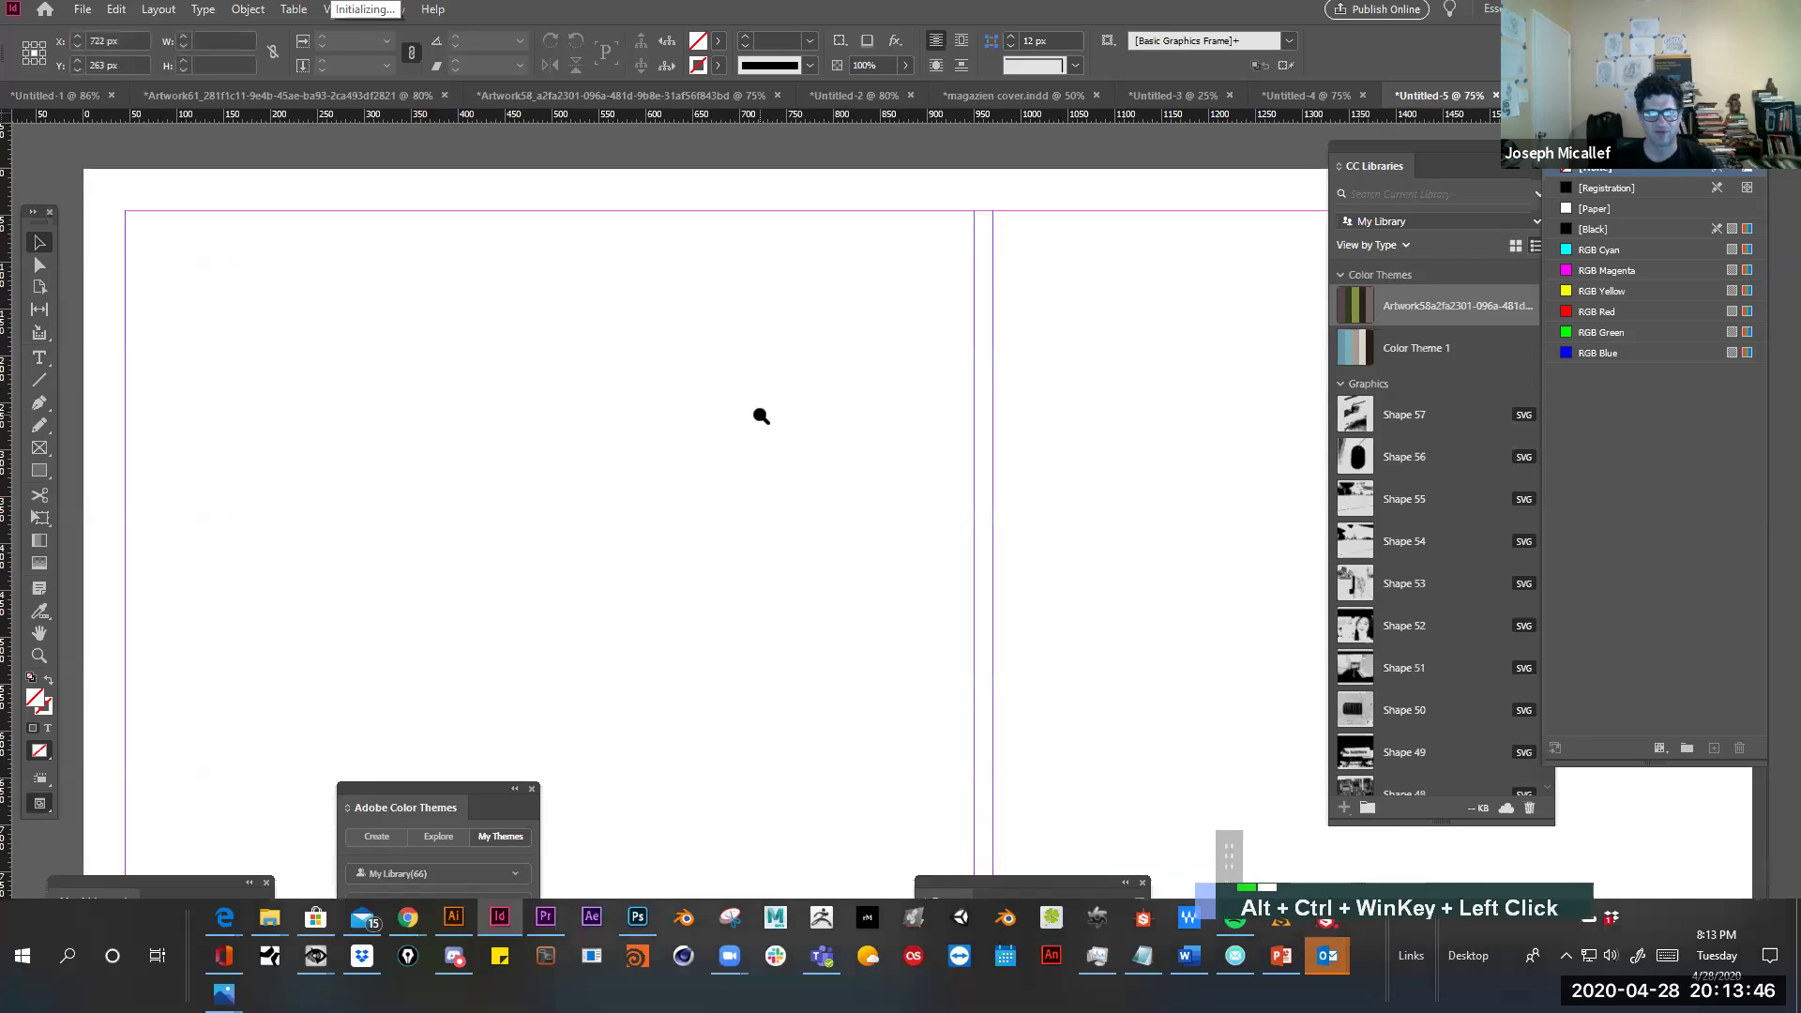
{"action": "left_click", "coordinate": [761, 415], "text": "ctrl+alt"}
{"action": "left_click", "coordinate": [876, 454], "text": "ctrl+alt"}
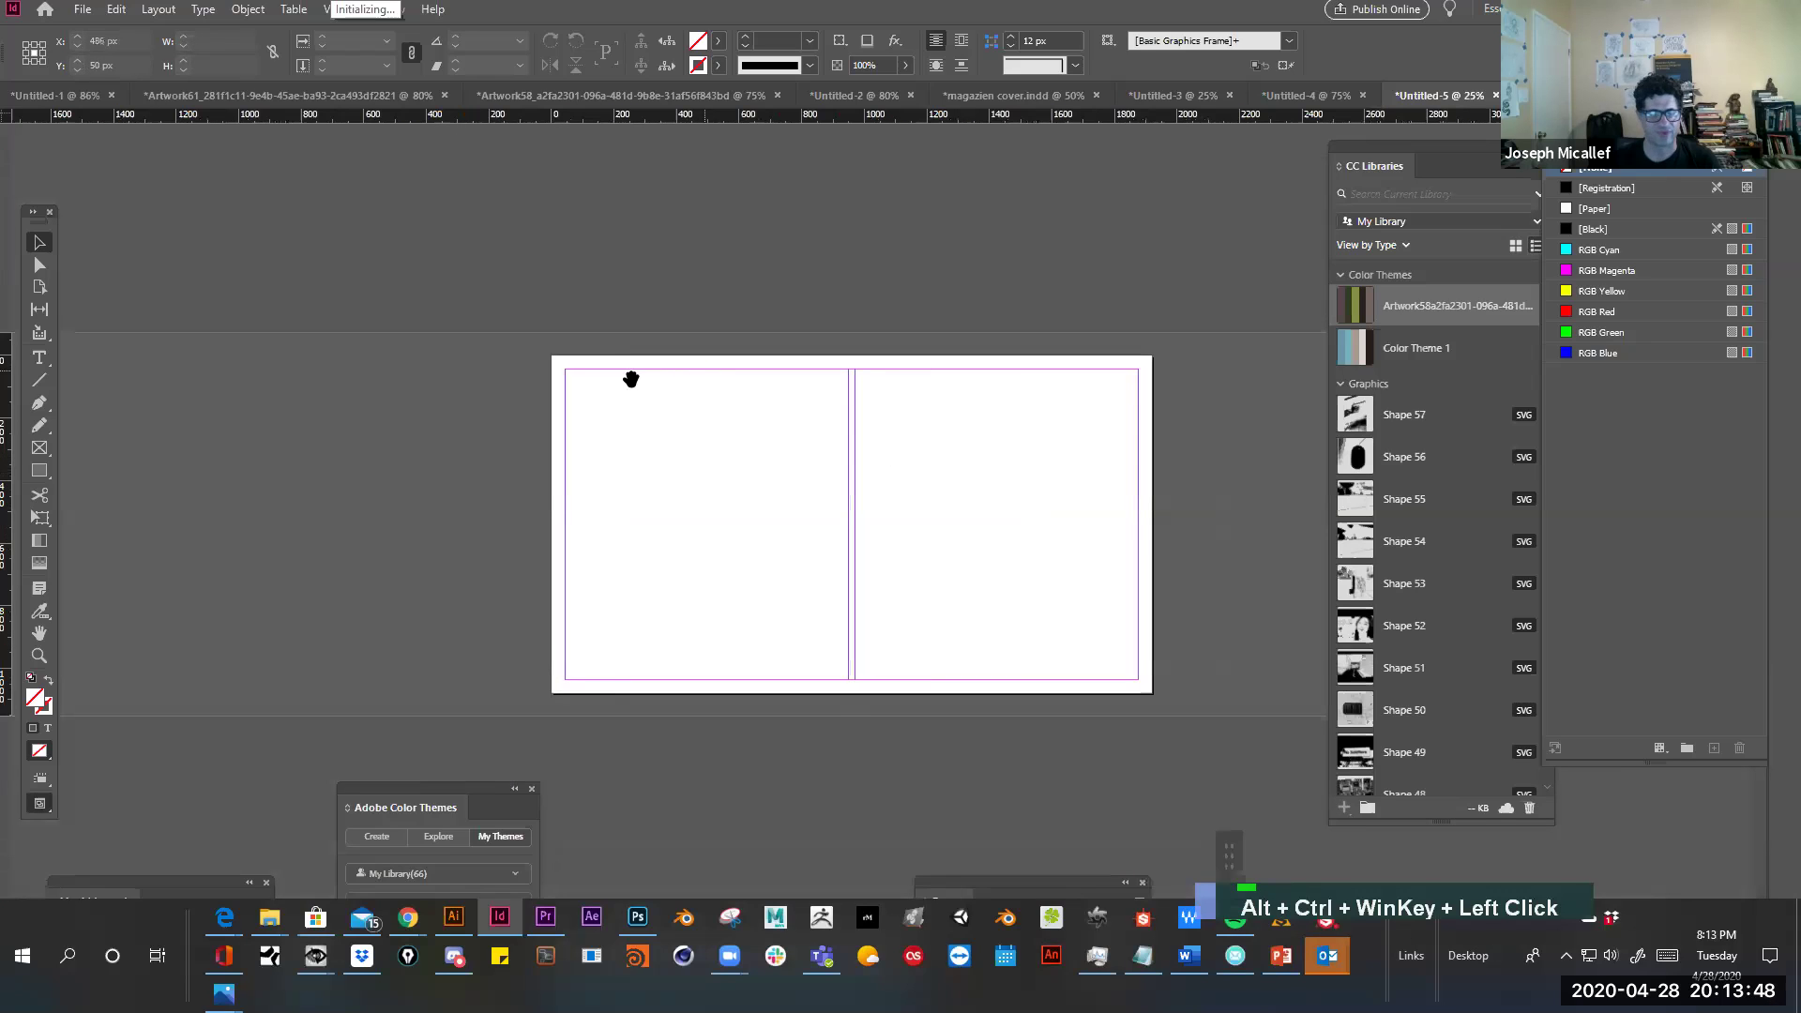
Set the page's number of columns to 5 in the margins and columns settings
{"action": "key", "text": "space"}
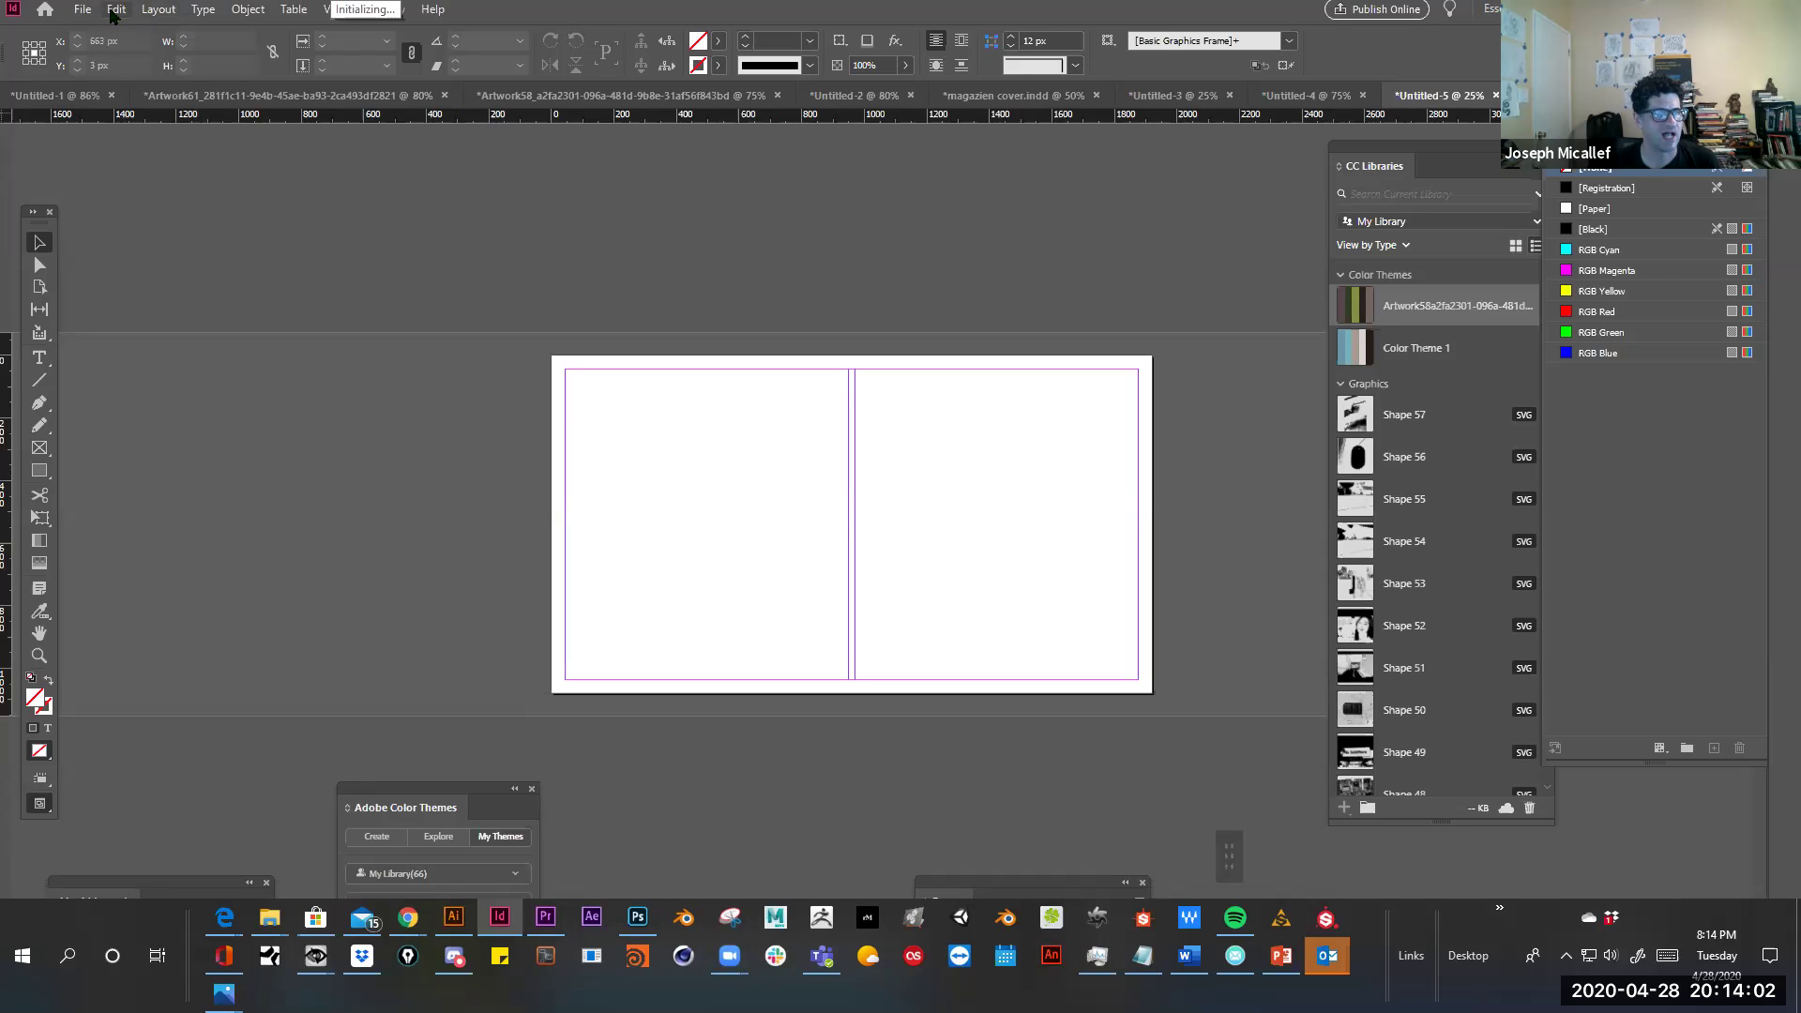
{"action": "left_click", "coordinate": [152, 9]}
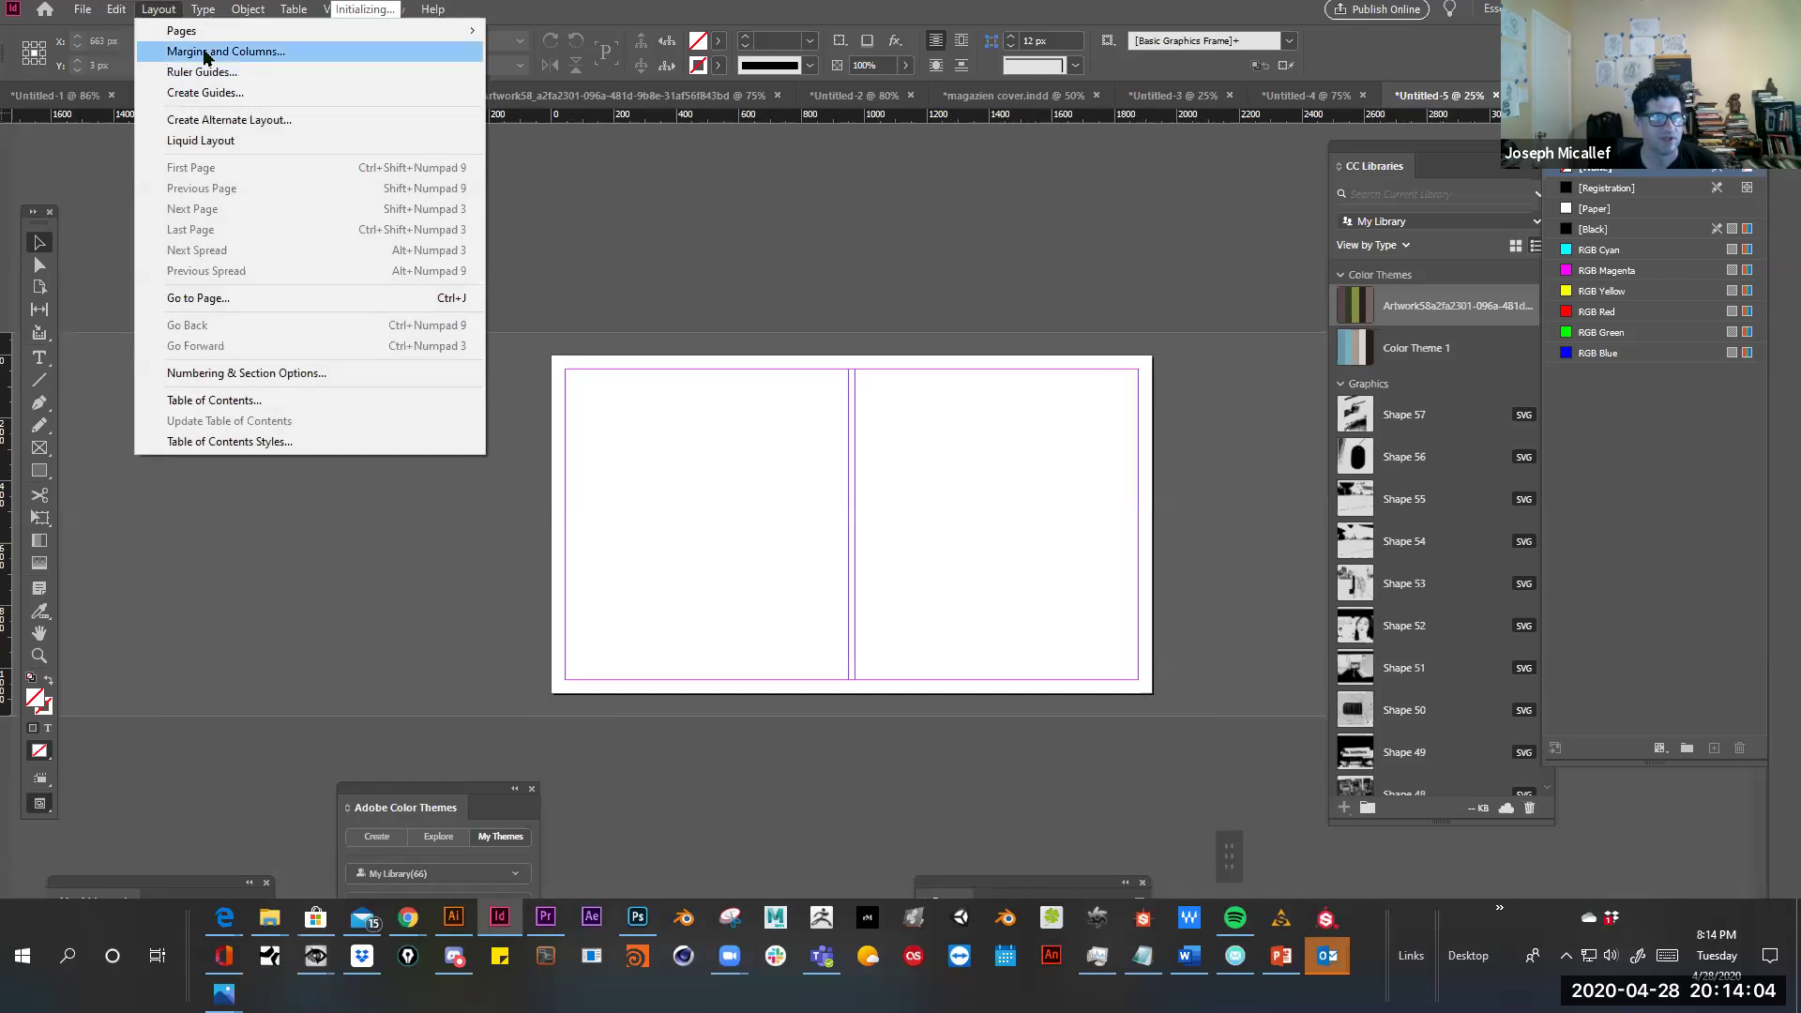
{"action": "left_click", "coordinate": [205, 53]}
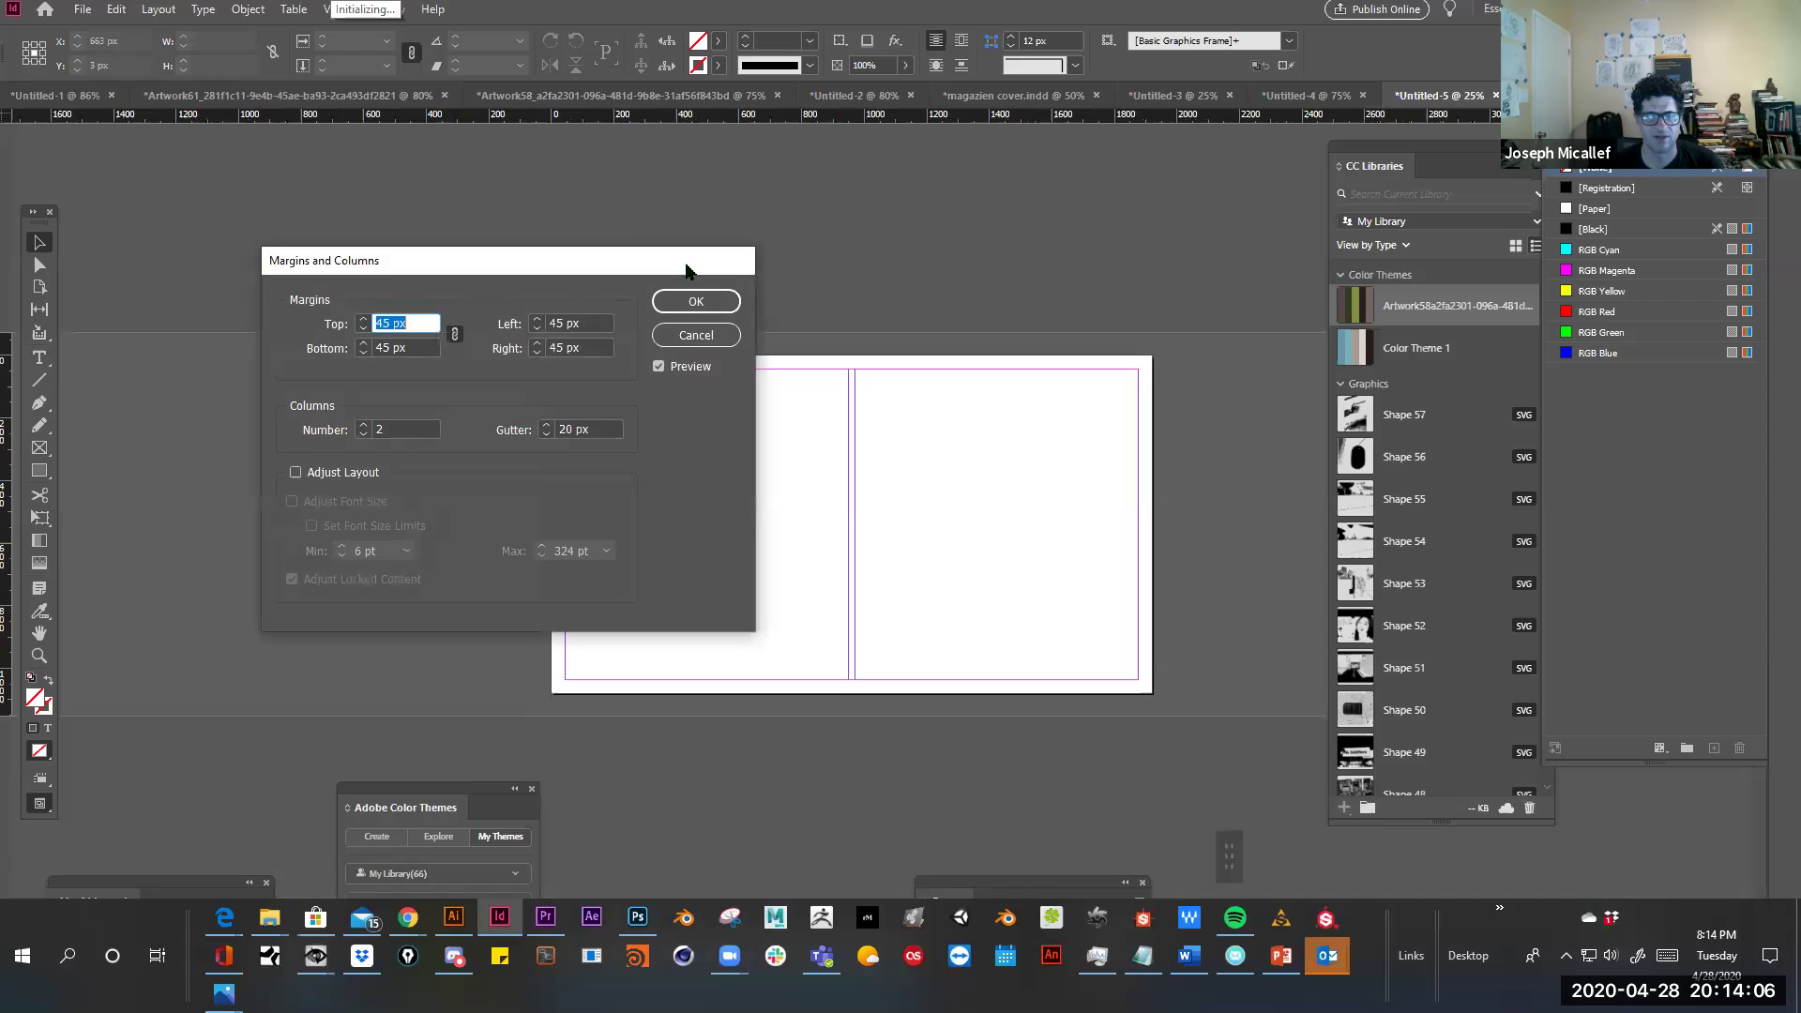
{"action": "double_click", "coordinate": [403, 429]}
{"action": "type", "text": "5"}
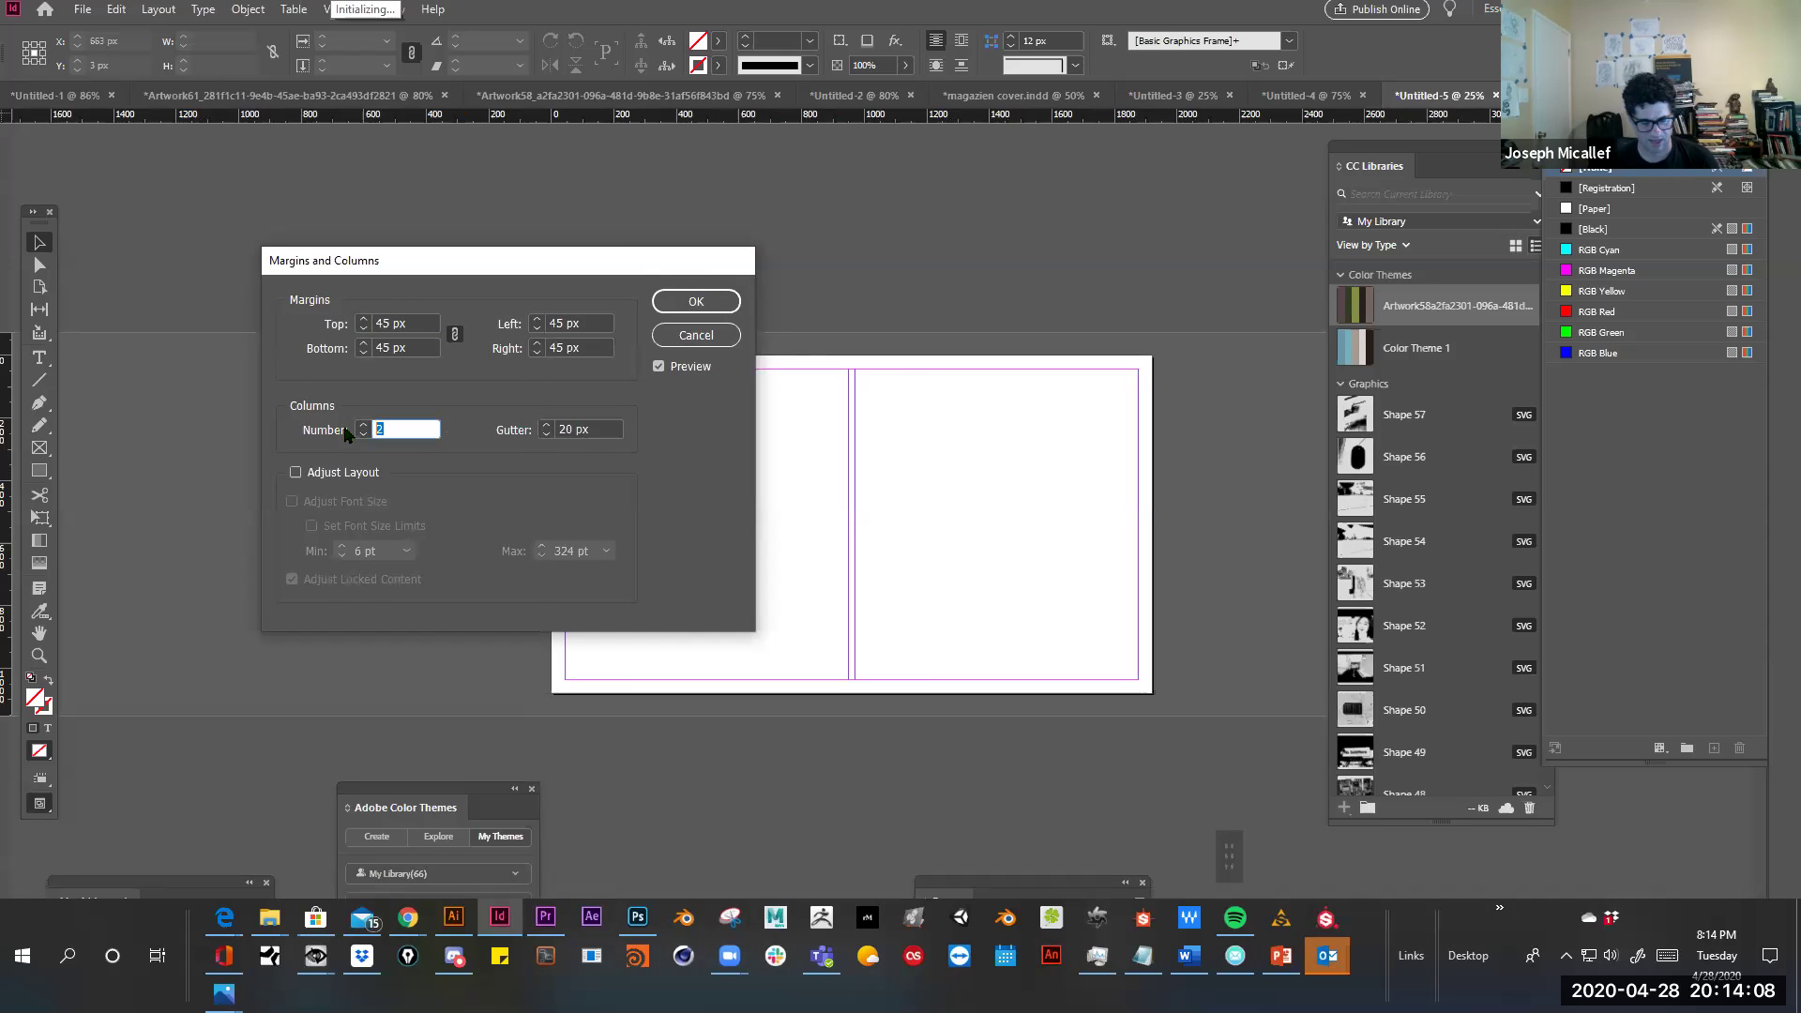
{"action": "left_click", "coordinate": [696, 301]}
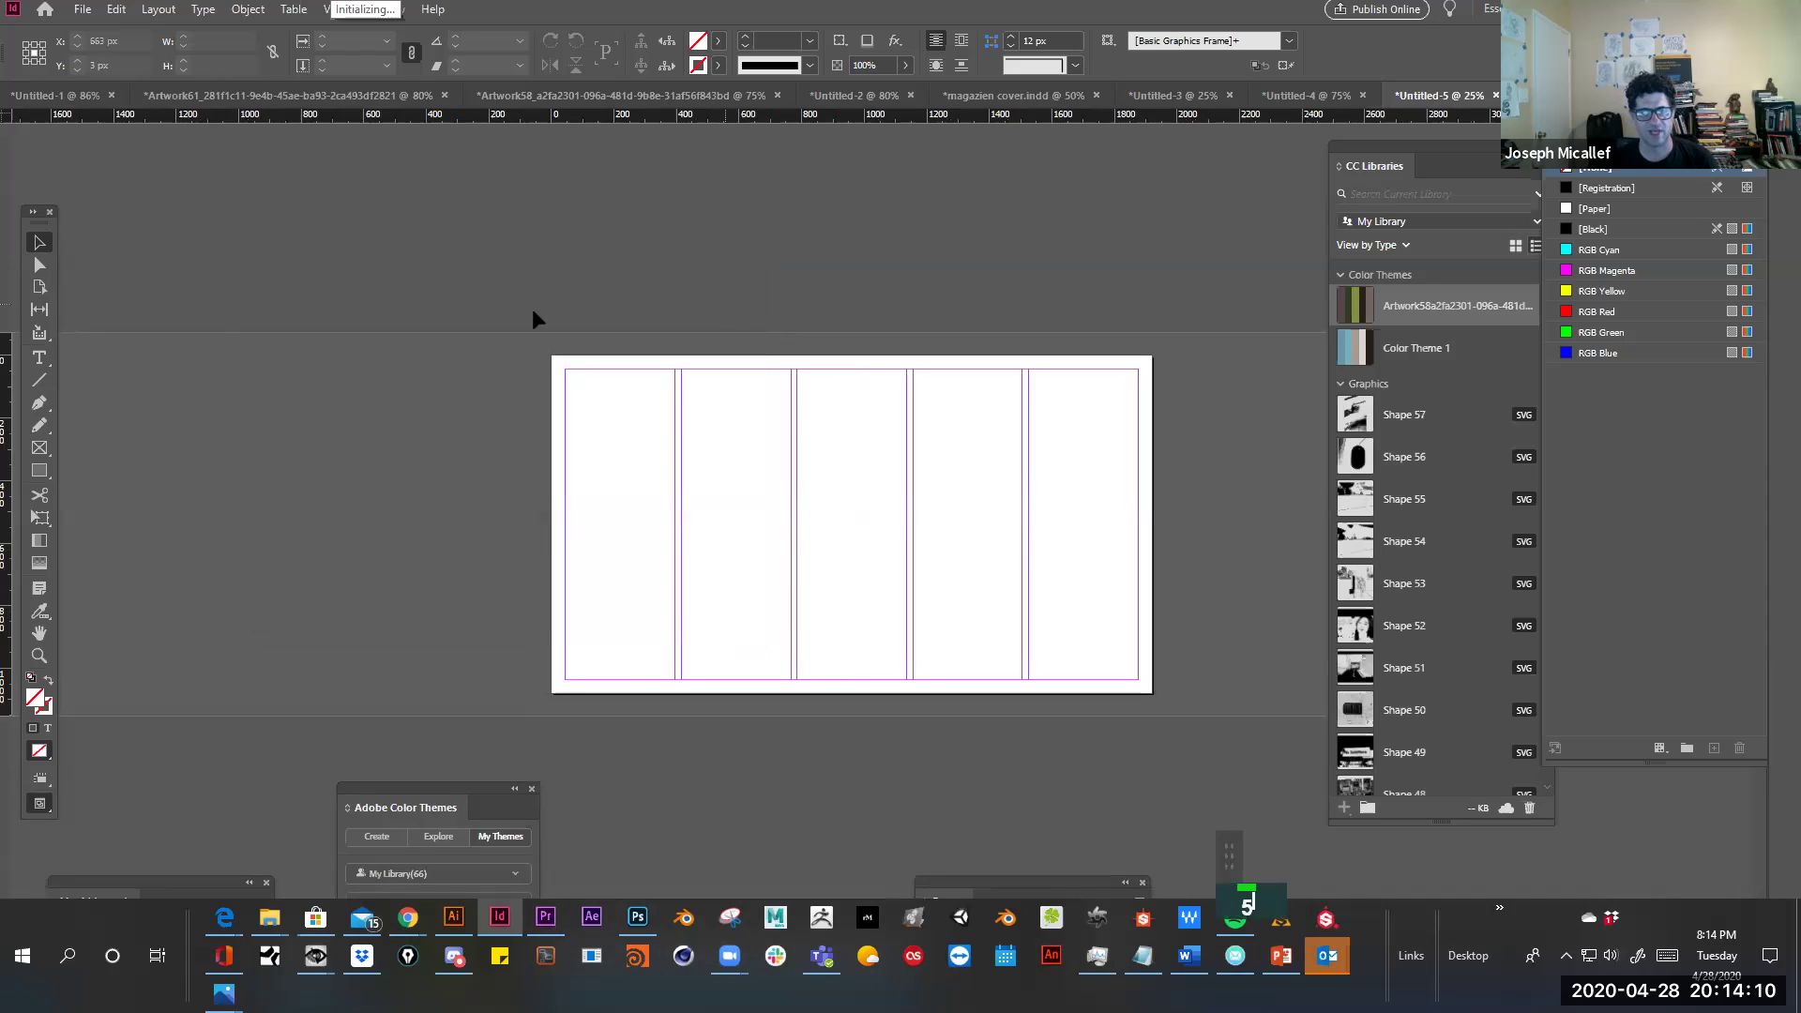
Draw a text frame across the first three columns at the page's upper margin and enter the heading ART SCHOOL
{"action": "left_click", "coordinate": [40, 360]}
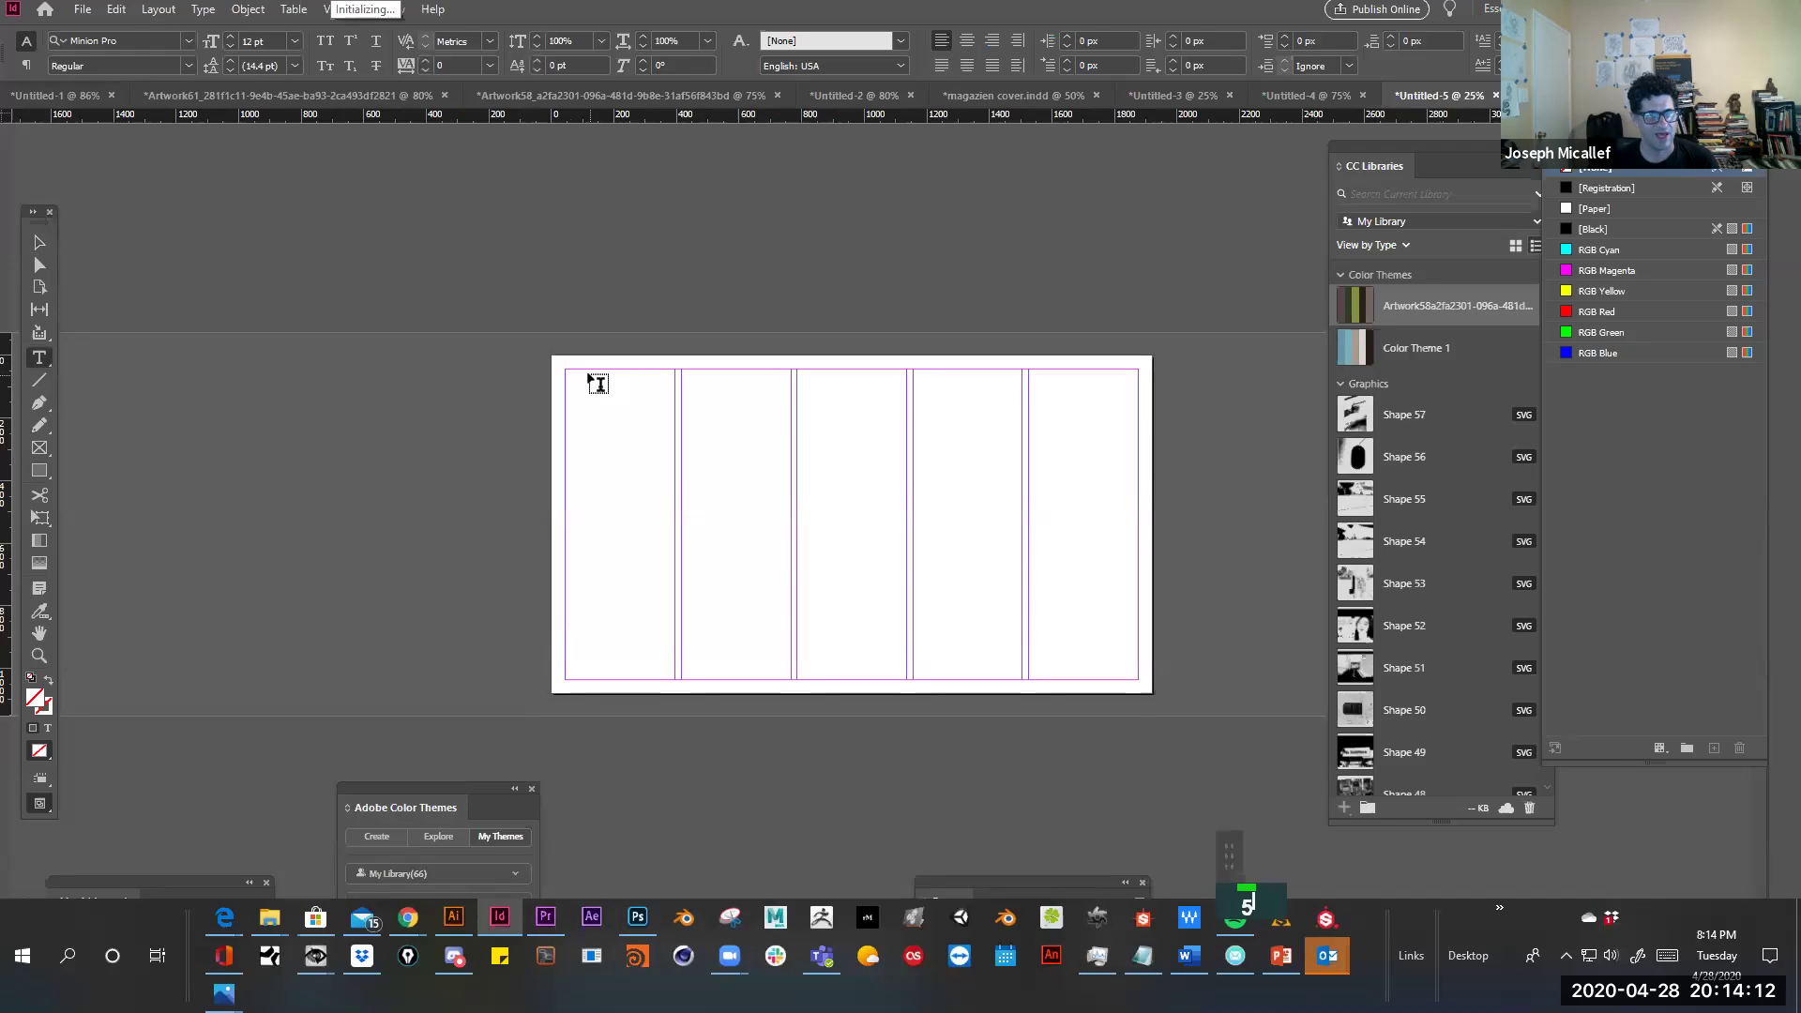
{"action": "left_click_drag", "start_coordinate": [566, 370], "coordinate": [908, 424]}
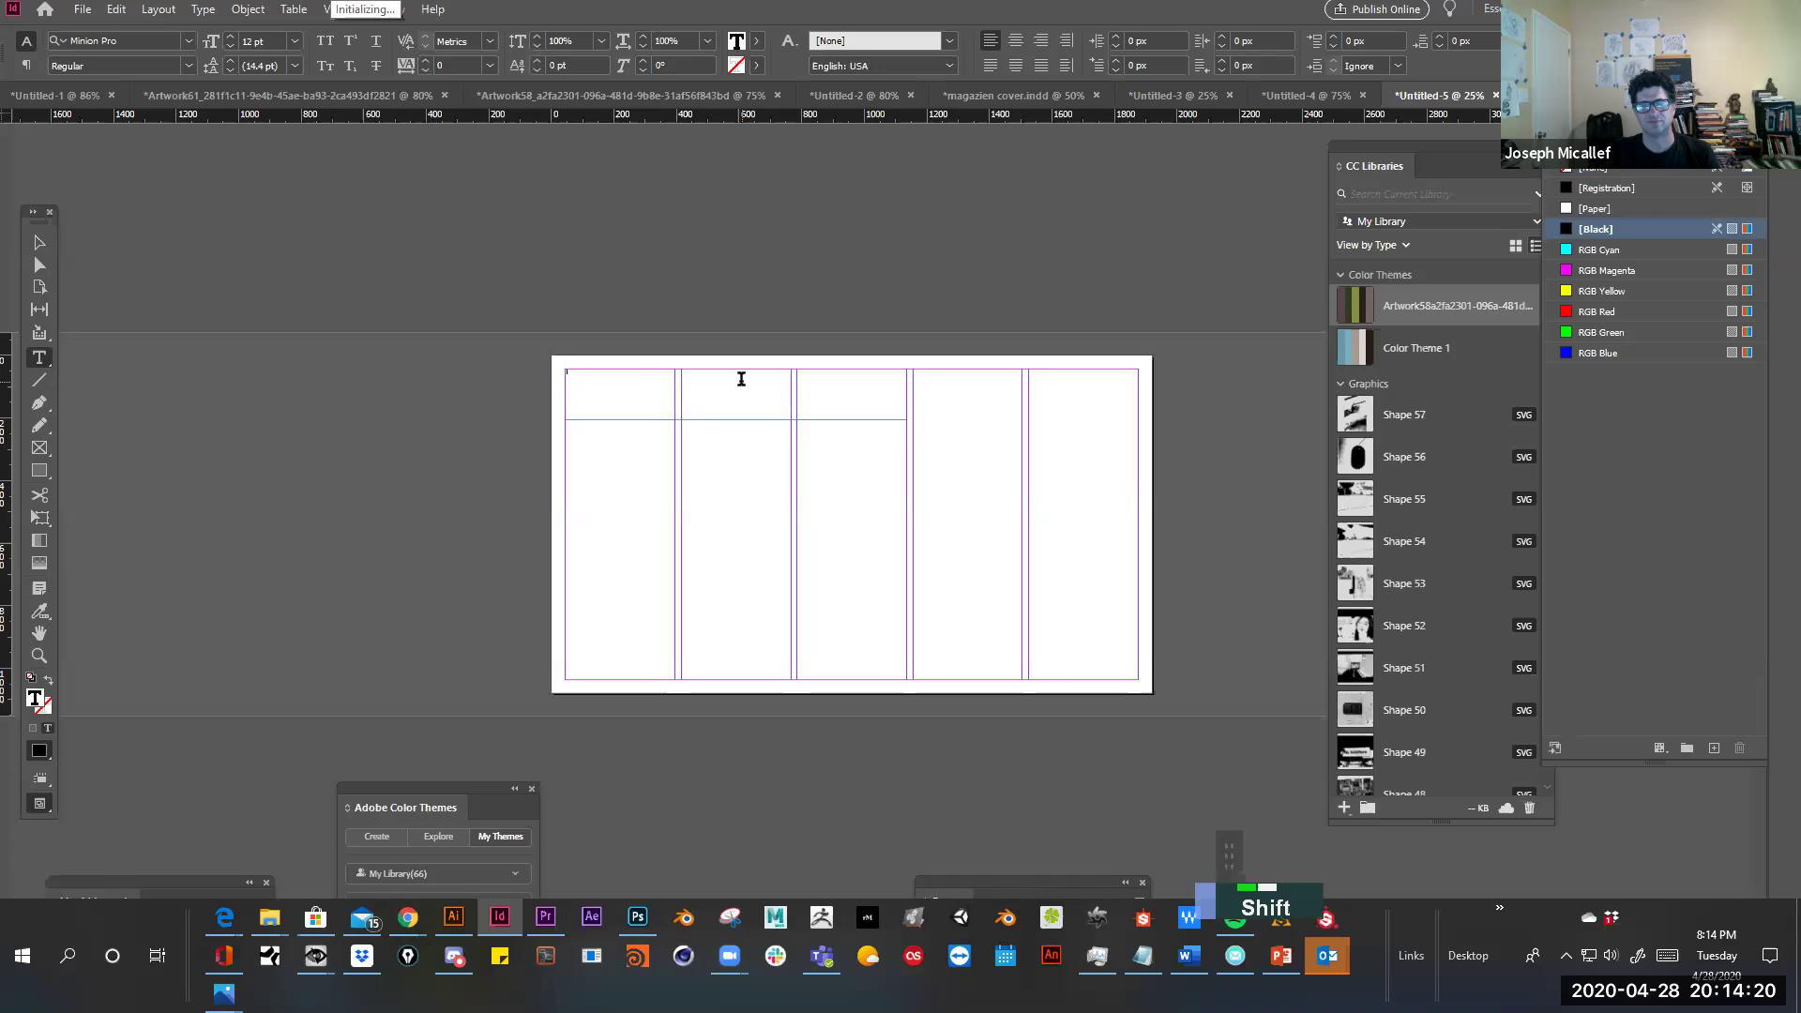
{"action": "type", "text": "Start s"}
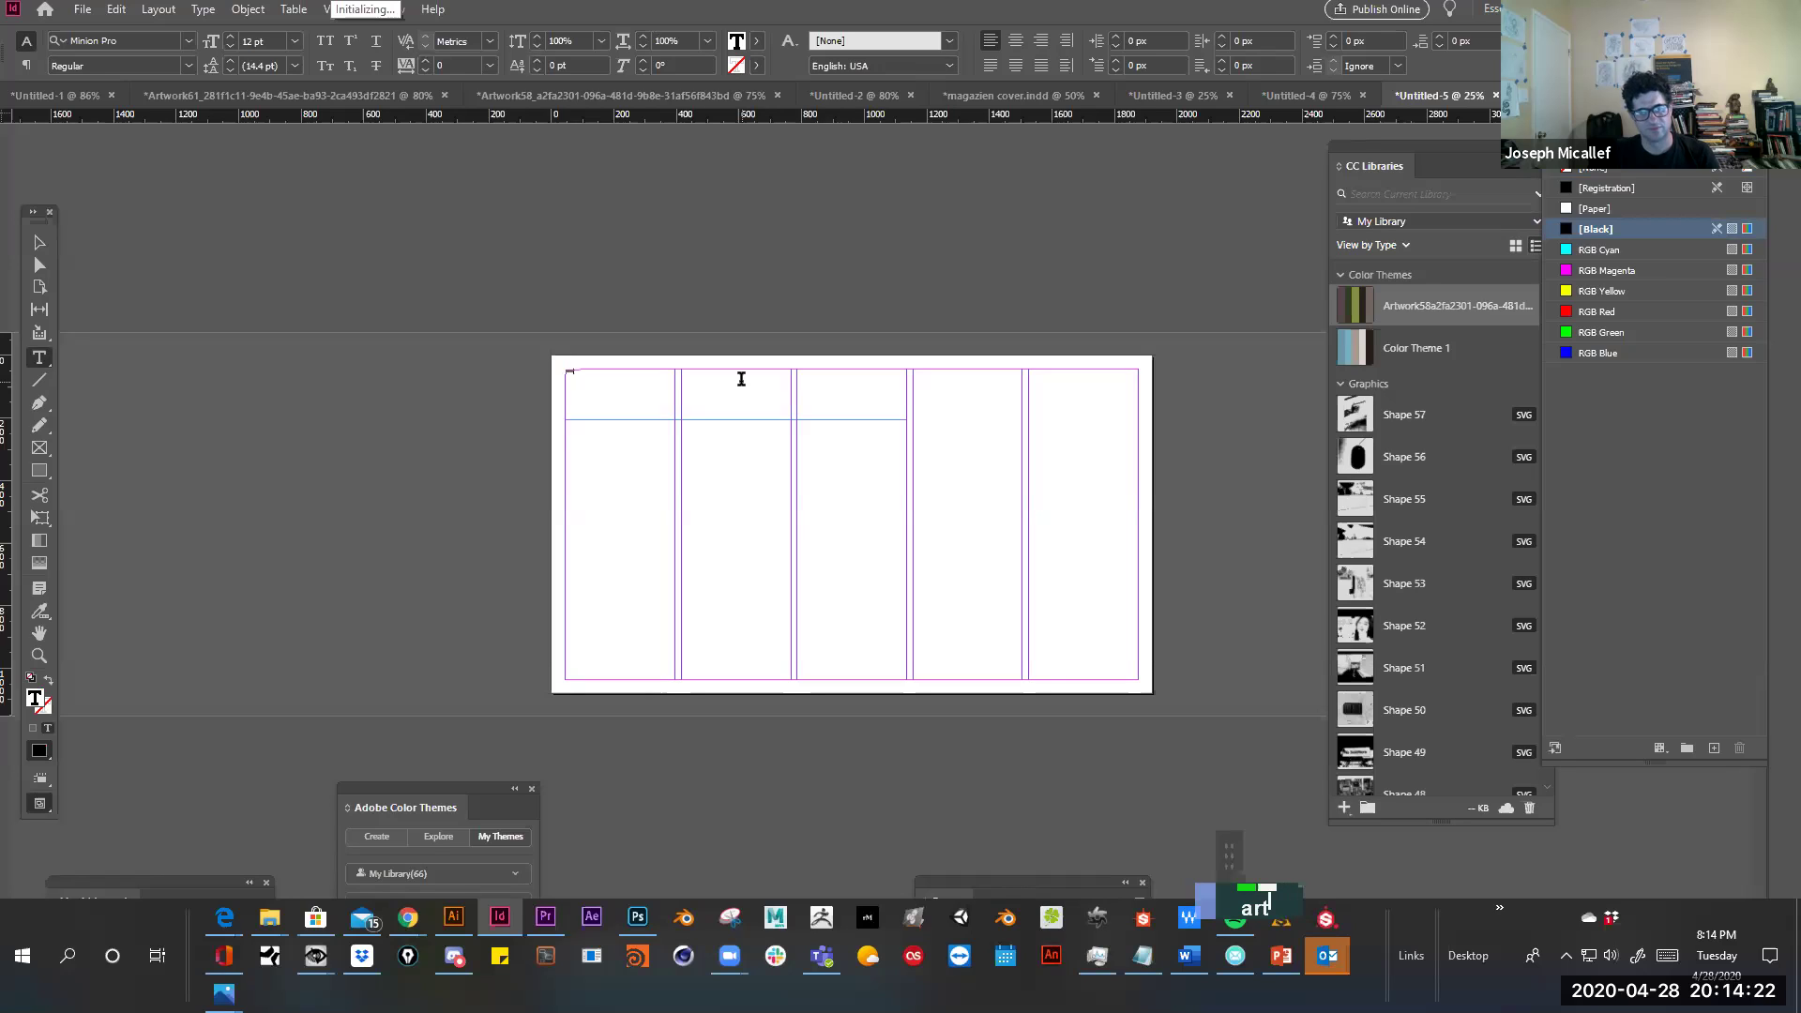
{"action": "type", "text": "chool"}
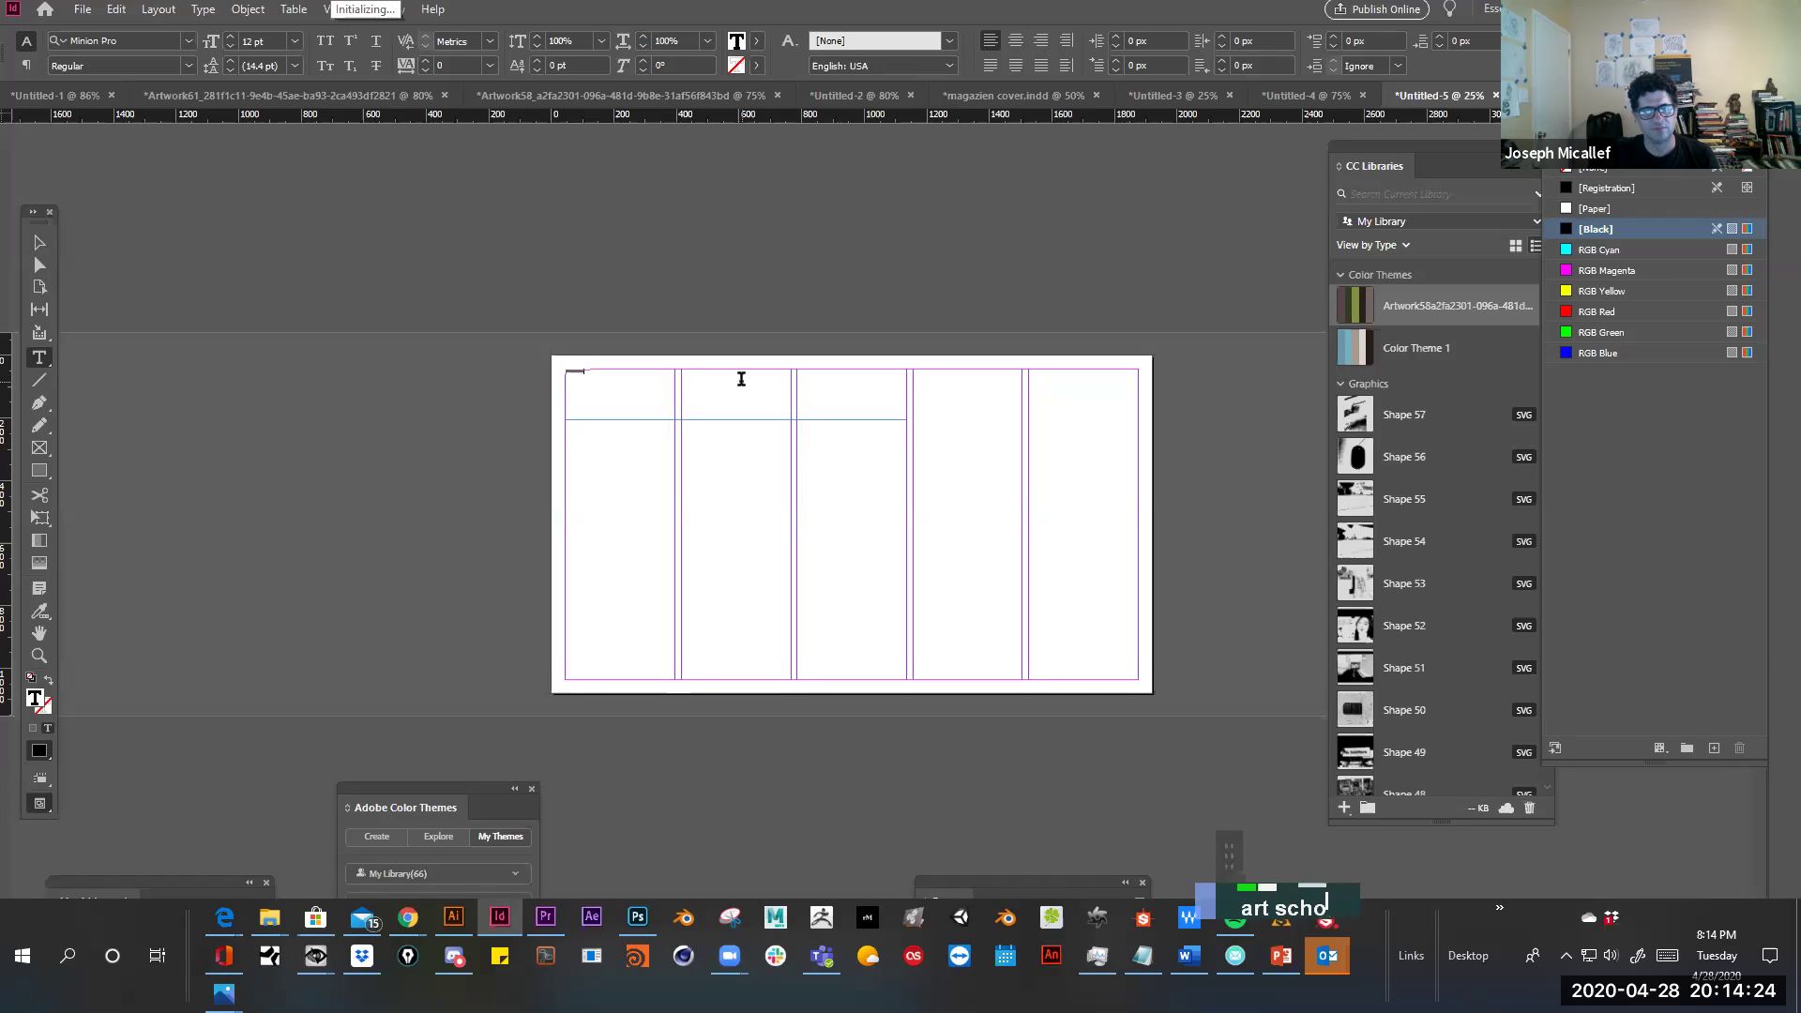
Enlarge the ART SCHOOL heading text to 138 pt
{"action": "key", "text": "ctrl+shift+period"}
{"action": "key", "text": "ctrl+shift+period"}
{"action": "key", "text": "ctrl+shift+period"}
{"action": "key", "text": "ctrl+shift+period"}
{"action": "key", "text": "ctrl+shift+period"}
{"action": "key", "text": "ctrl+shift+period"}
{"action": "key", "text": "ctrl+shift+period"}
{"action": "key", "text": "ctrl+shift+period"}
{"action": "key", "text": "ctrl+shift+period"}
{"action": "key", "text": "ctrl+shift+period"}
{"action": "key", "text": "ctrl+shift+period"}
{"action": "key", "text": "ctrl+shift+period"}
{"action": "key", "text": "ctrl+shift+period"}
{"action": "key", "text": "ctrl+shift+period"}
{"action": "key", "text": "ctrl+shift+period"}
{"action": "key", "text": "ctrl+shift+period"}
{"action": "key", "text": "ctrl+shift+period"}
{"action": "key", "text": "ctrl+shift+period"}
{"action": "key", "text": "ctrl+shift+period"}
{"action": "key", "text": "ctrl+shift+period"}
{"action": "key", "text": "ctrl+shift+period"}
{"action": "key", "text": "ctrl+shift+period"}
{"action": "key", "text": "ctrl+shift+period"}
{"action": "key", "text": "ctrl+shift+period"}
{"action": "key", "text": "ctrl+shift+period"}
{"action": "key", "text": "ctrl+shift+period"}
{"action": "key", "text": "ctrl+shift+period"}
{"action": "key", "text": "ctrl+shift+period"}
{"action": "key", "text": "ctrl+shift+period"}
{"action": "key", "text": "ctrl+shift+period"}
{"action": "key", "text": "ctrl+shift+period"}
{"action": "key", "text": "ctrl+shift+period"}
{"action": "key", "text": "ctrl+shift+period"}
{"action": "key", "text": "ctrl+shift+period"}
{"action": "key", "text": "ctrl+shift+period"}
{"action": "key", "text": "ctrl+shift+period"}
{"action": "key", "text": "ctrl+shift+period"}
{"action": "key", "text": "ctrl+shift+period"}
{"action": "key", "text": "ctrl+shift+period"}
{"action": "key", "text": "ctrl+shift+period"}
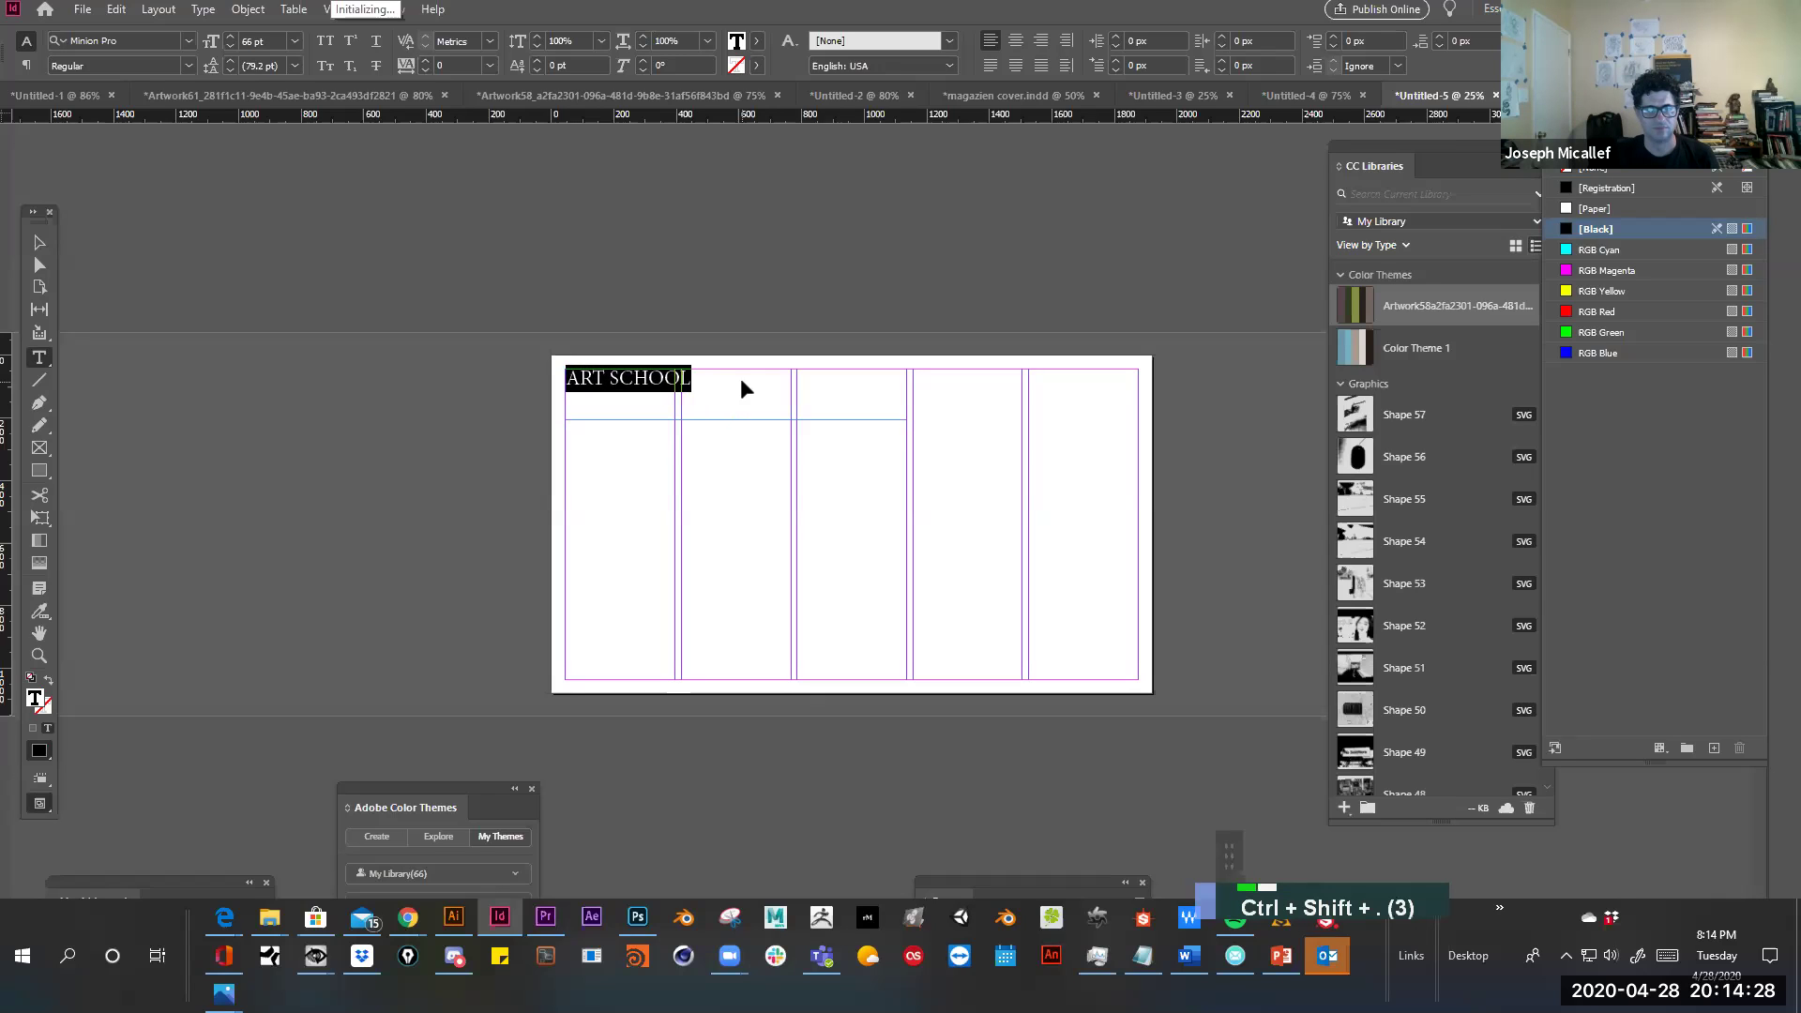
{"action": "key", "text": "ctrl+shift+period"}
{"action": "key", "text": "ctrl+shift+period"}
{"action": "key", "text": "ctrl+shift+period"}
{"action": "key", "text": "ctrl+shift+period"}
{"action": "key", "text": "ctrl+shift+period"}
{"action": "key", "text": "ctrl+shift+period"}
{"action": "key", "text": "ctrl+shift+period"}
{"action": "key", "text": "ctrl+shift+period"}
{"action": "key", "text": "ctrl+shift+period"}
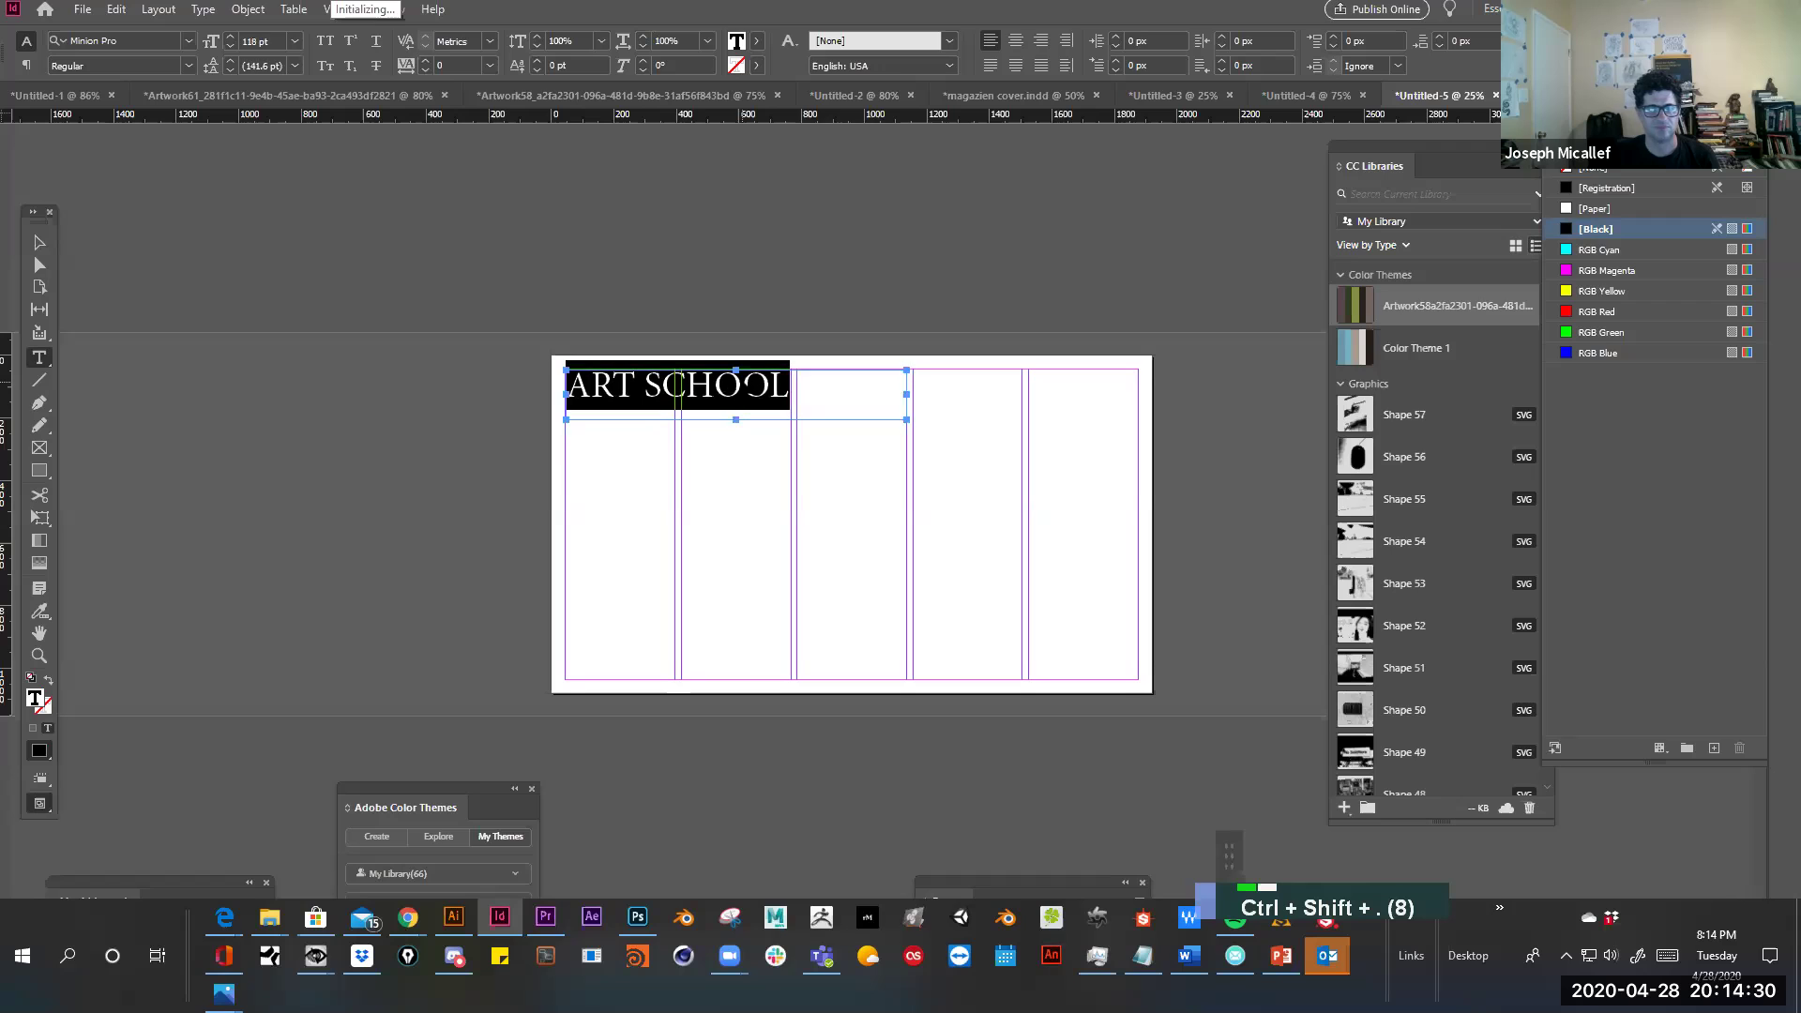
{"action": "key", "text": "ctrl+shift+period"}
{"action": "key", "text": "ctrl+shift+period"}
{"action": "key", "text": "ctrl+shift+period"}
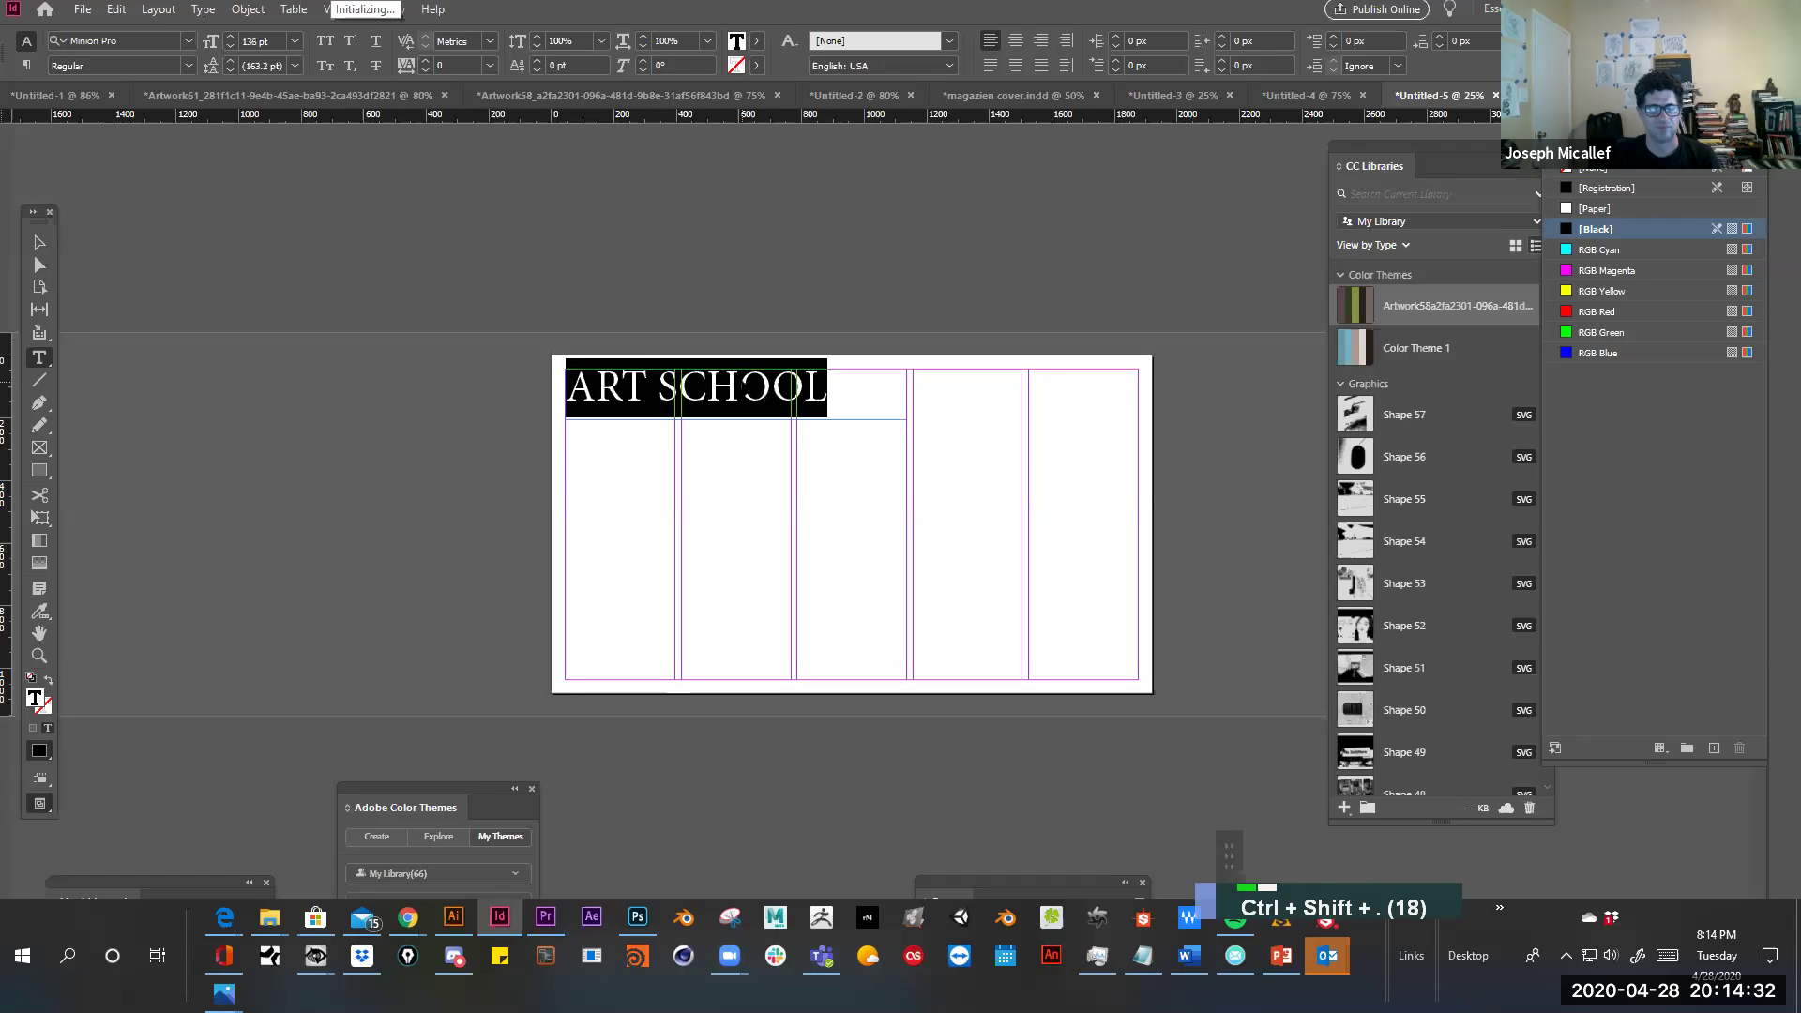
Change the heading's font to Bungee Regular
{"action": "left_click", "coordinate": [203, 9]}
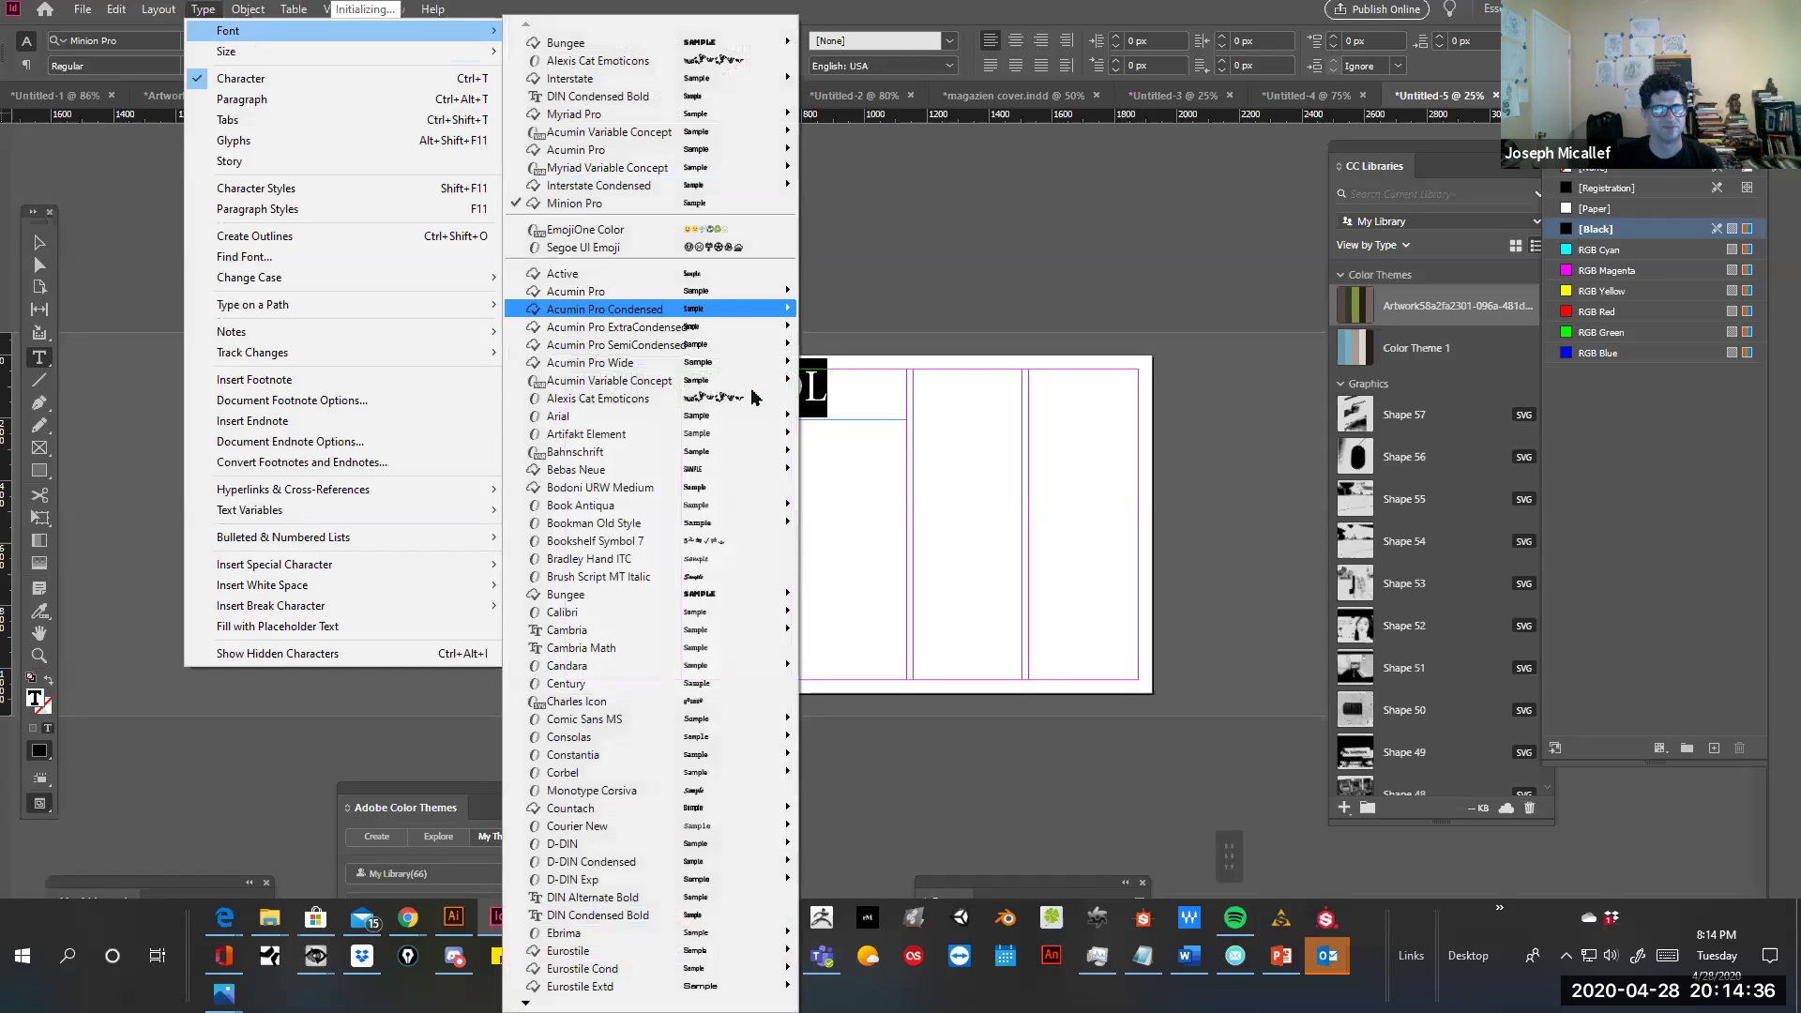
{"action": "mouse_move", "coordinate": [639, 607]}
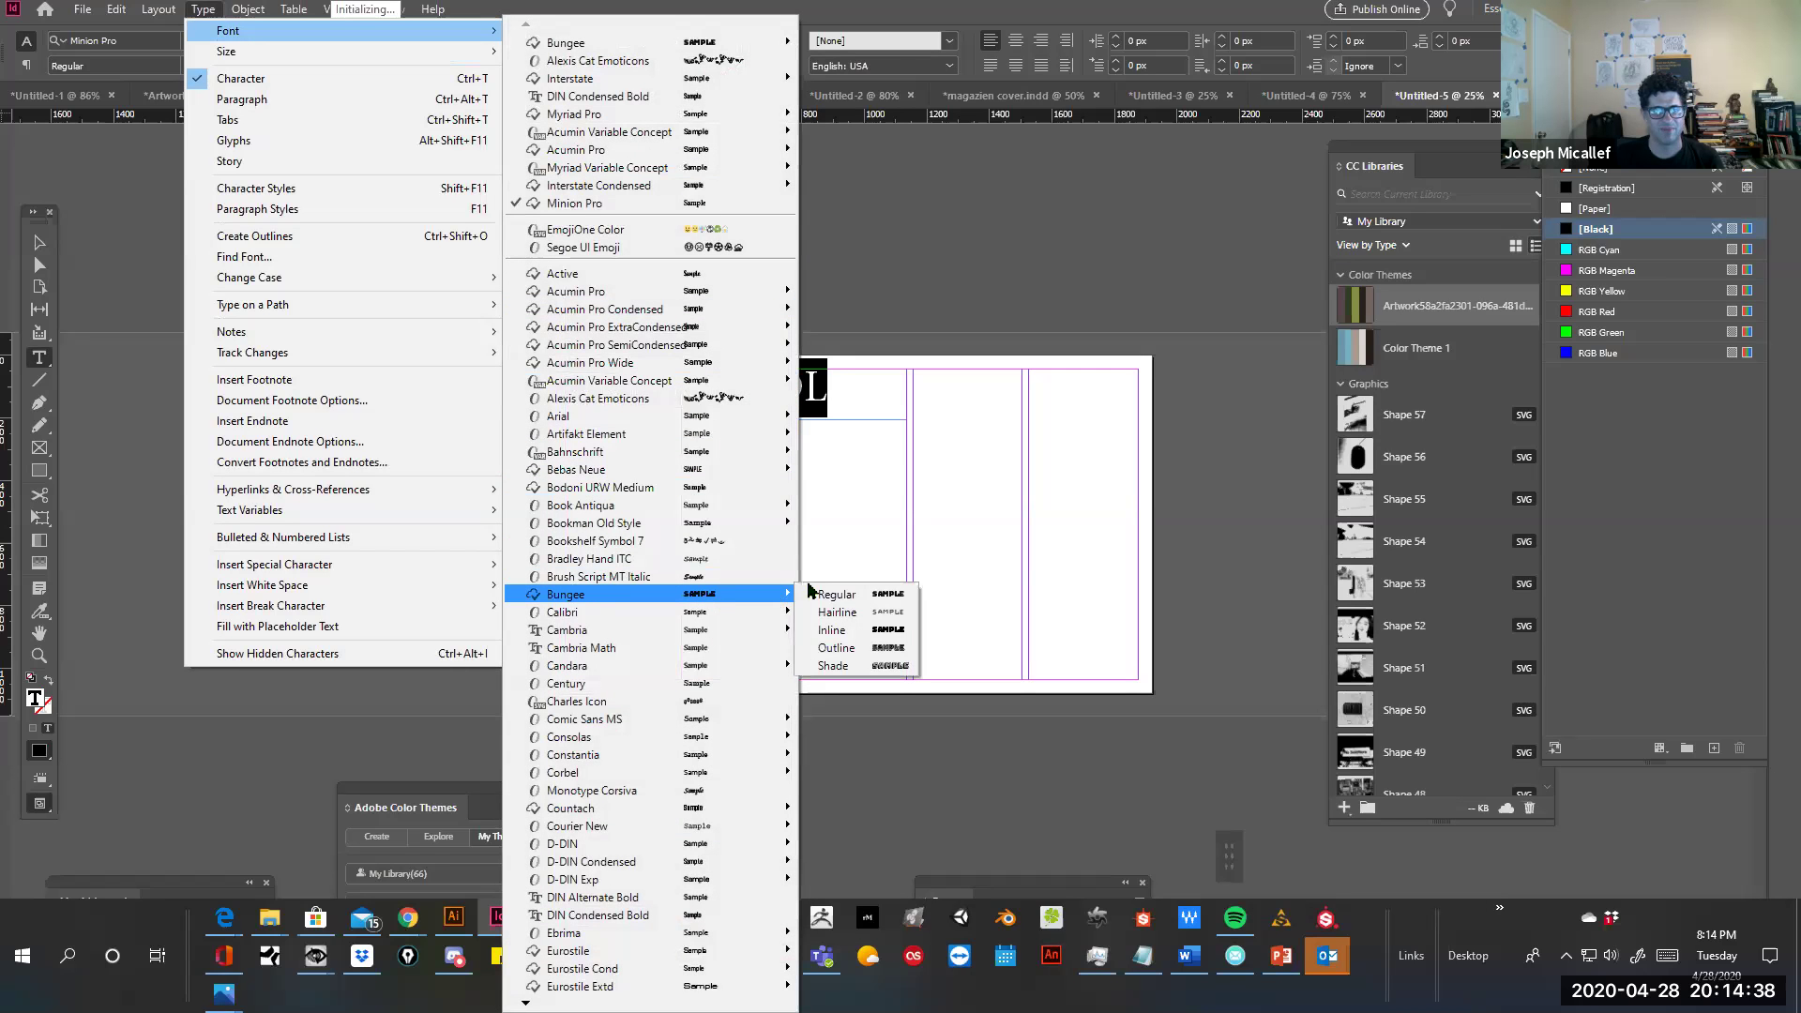
{"action": "left_click", "coordinate": [852, 596]}
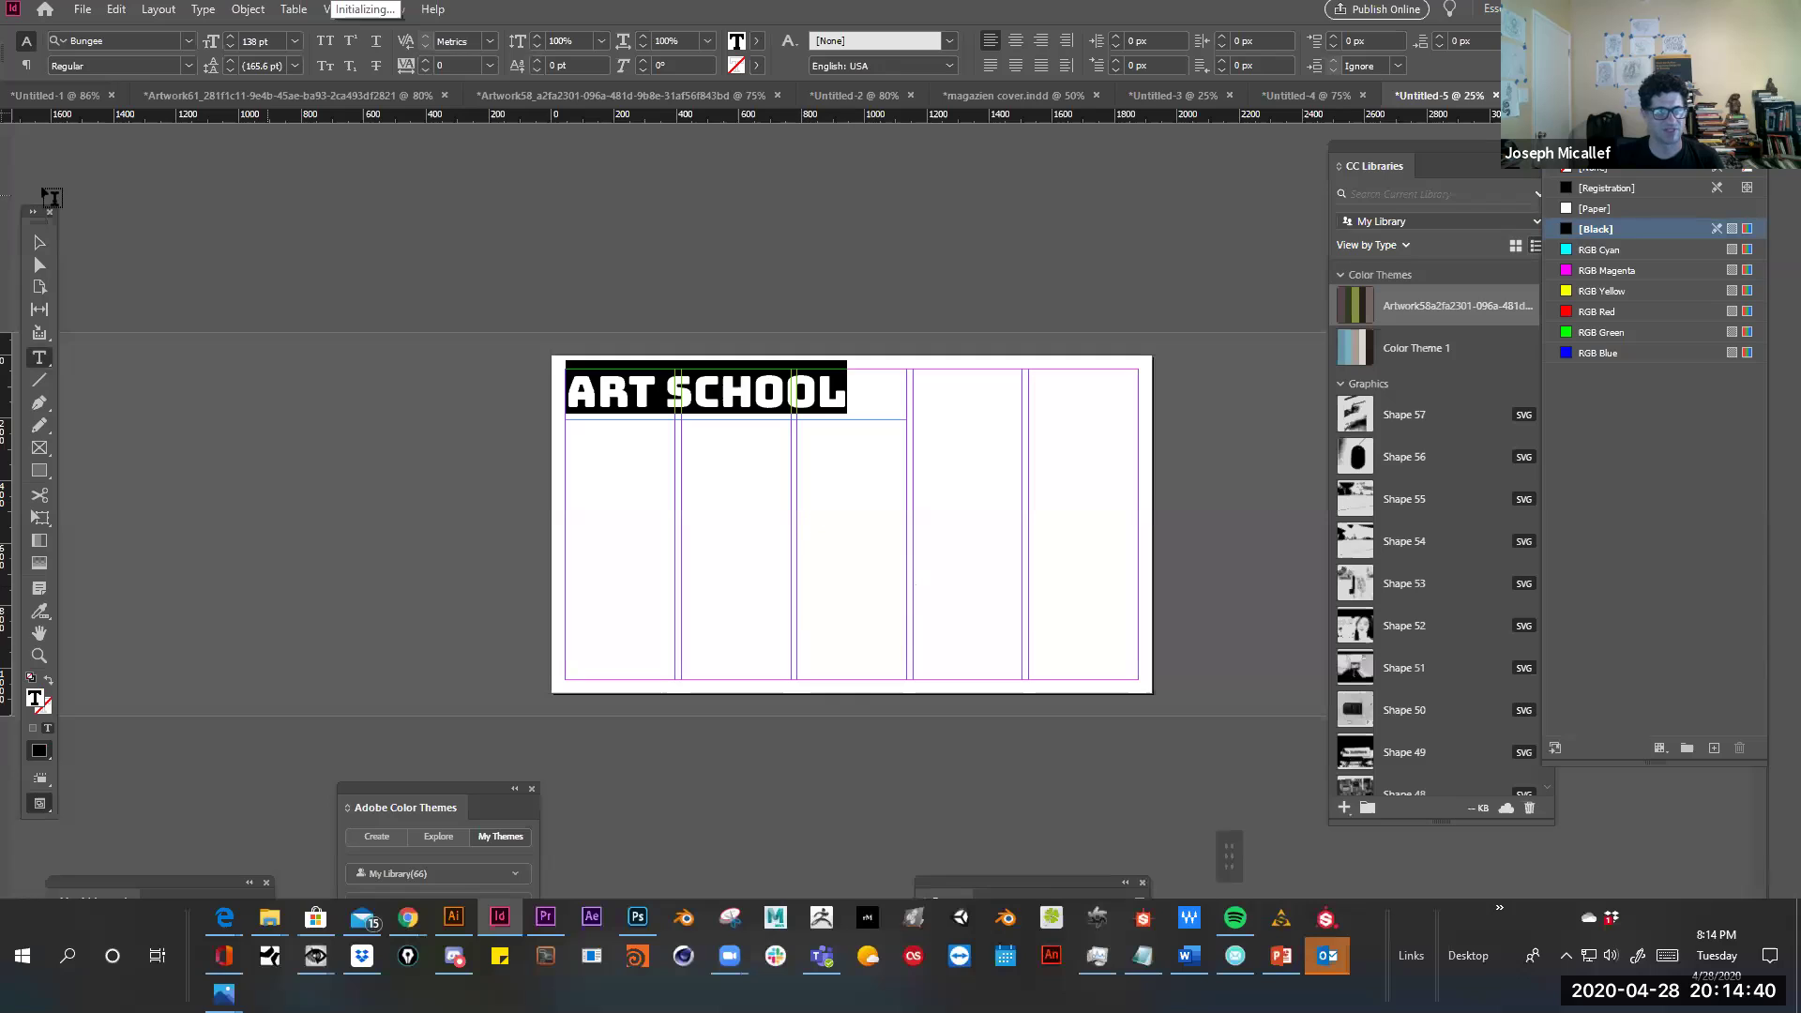
Colour the whole ART SCHOOL heading with the light blue (R=115 G=177 B=191) from Color Theme 1
{"action": "double_click", "coordinate": [559, 412]}
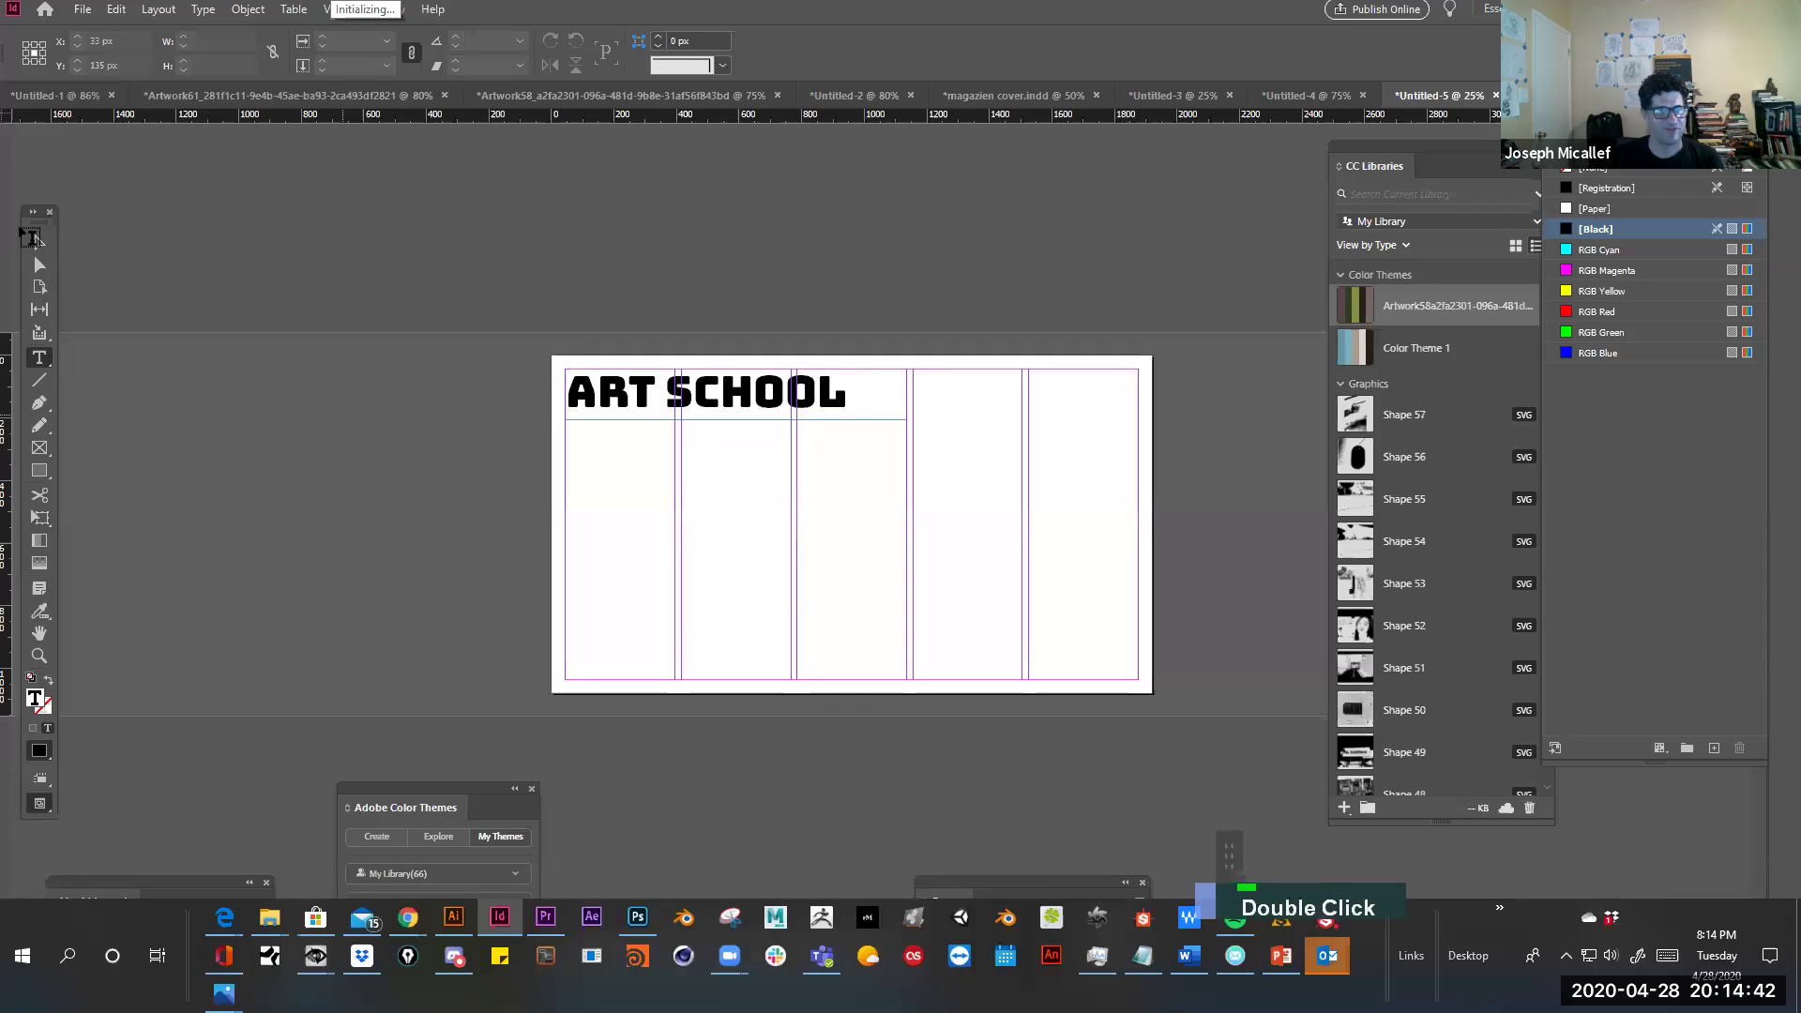
{"action": "left_click_drag", "start_coordinate": [864, 385], "coordinate": [510, 334]}
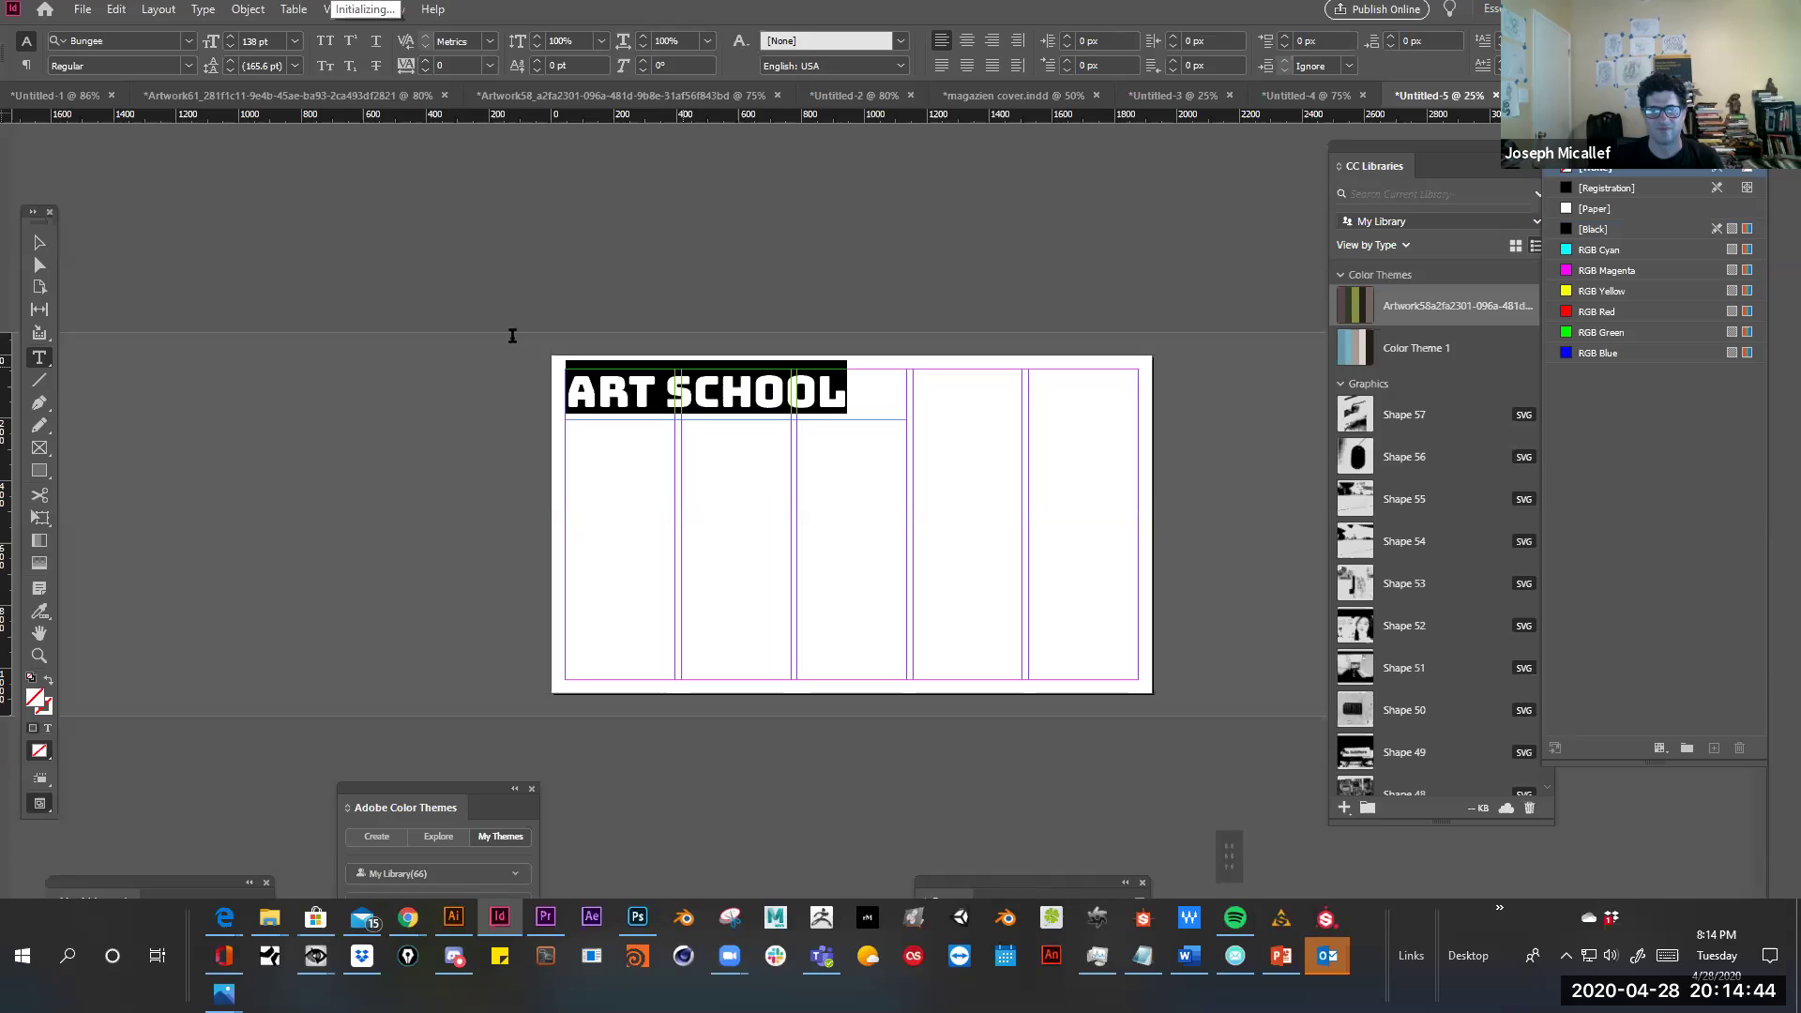
{"action": "left_click", "coordinate": [1361, 351]}
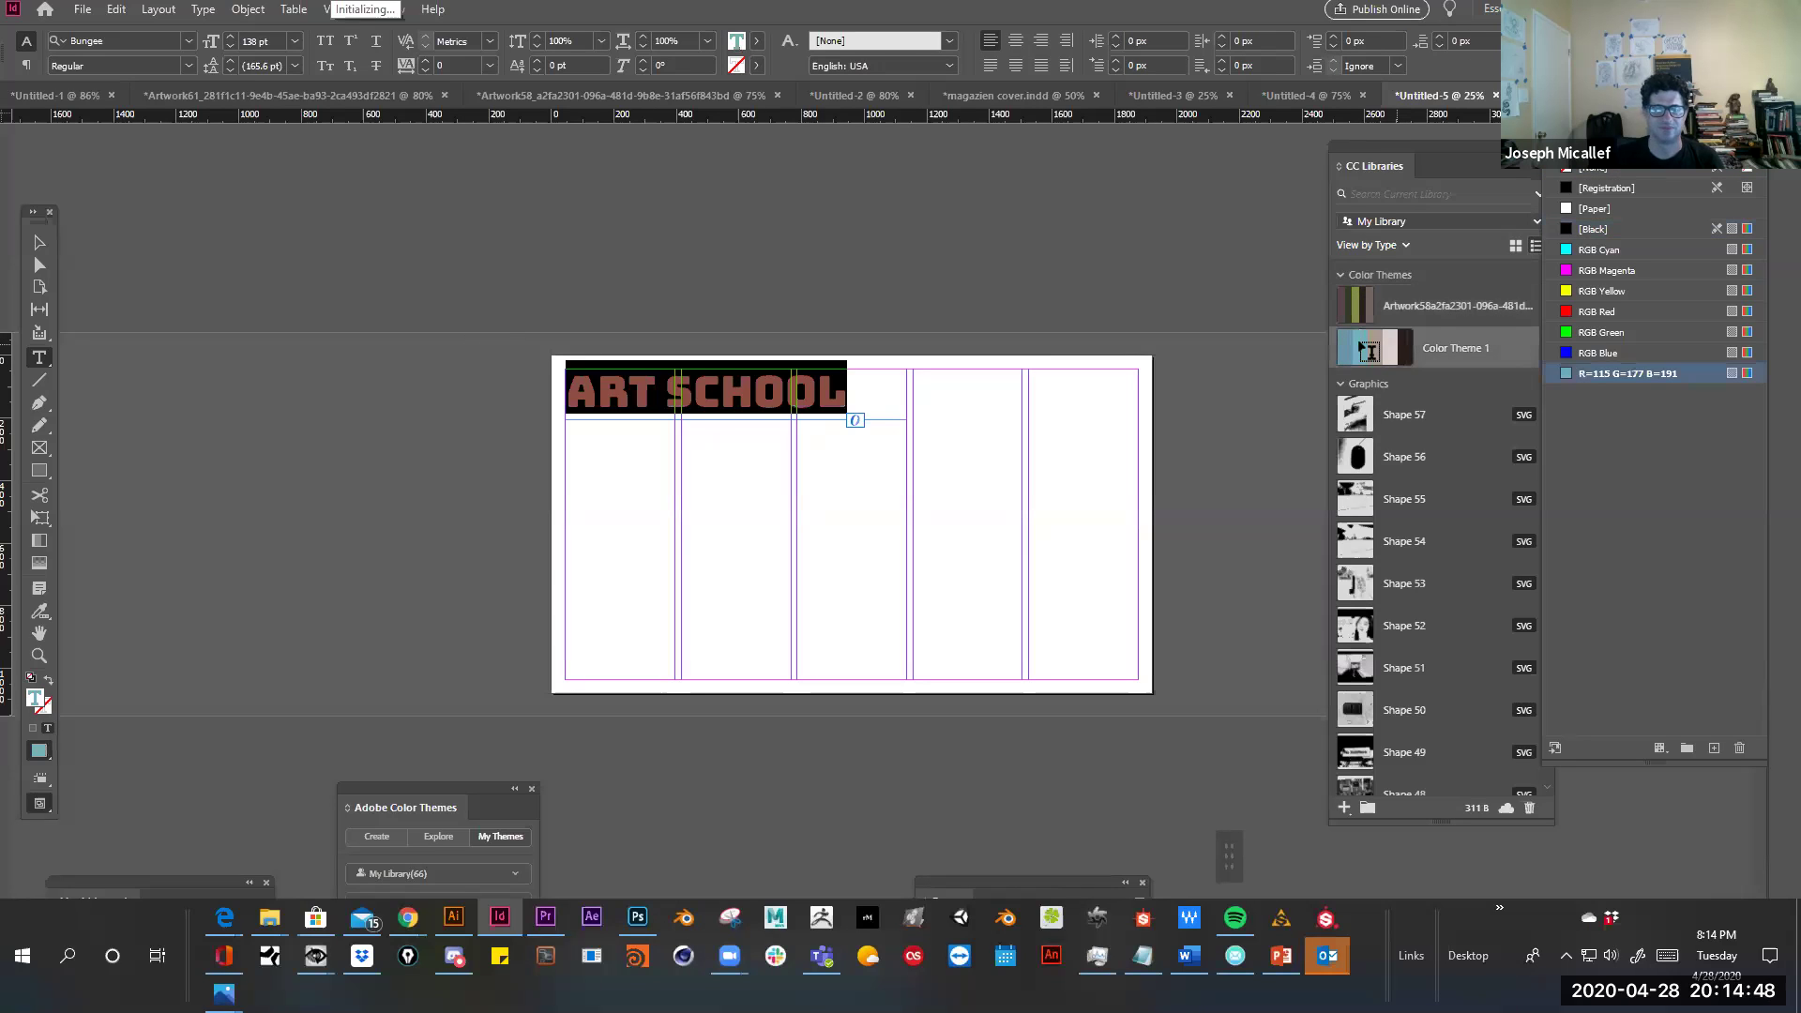
{"action": "left_click_drag", "start_coordinate": [34, 255], "coordinate": [33, 262]}
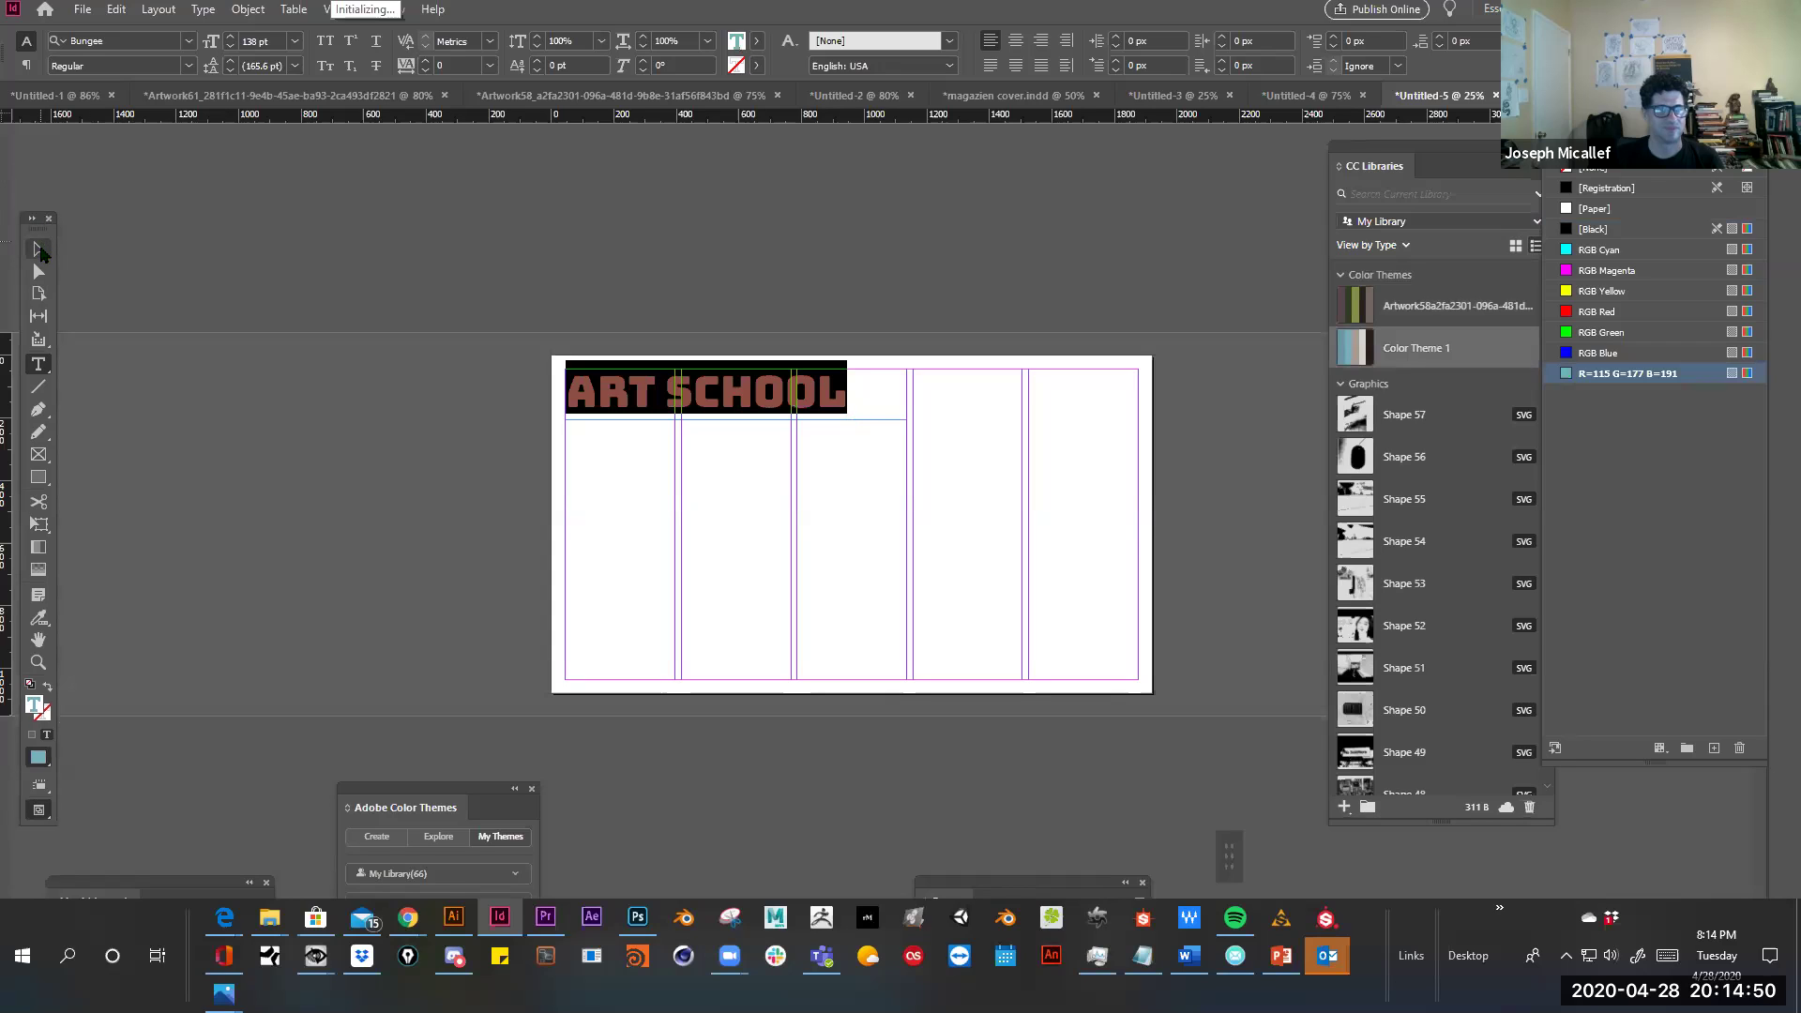
{"action": "key", "text": "Escape"}
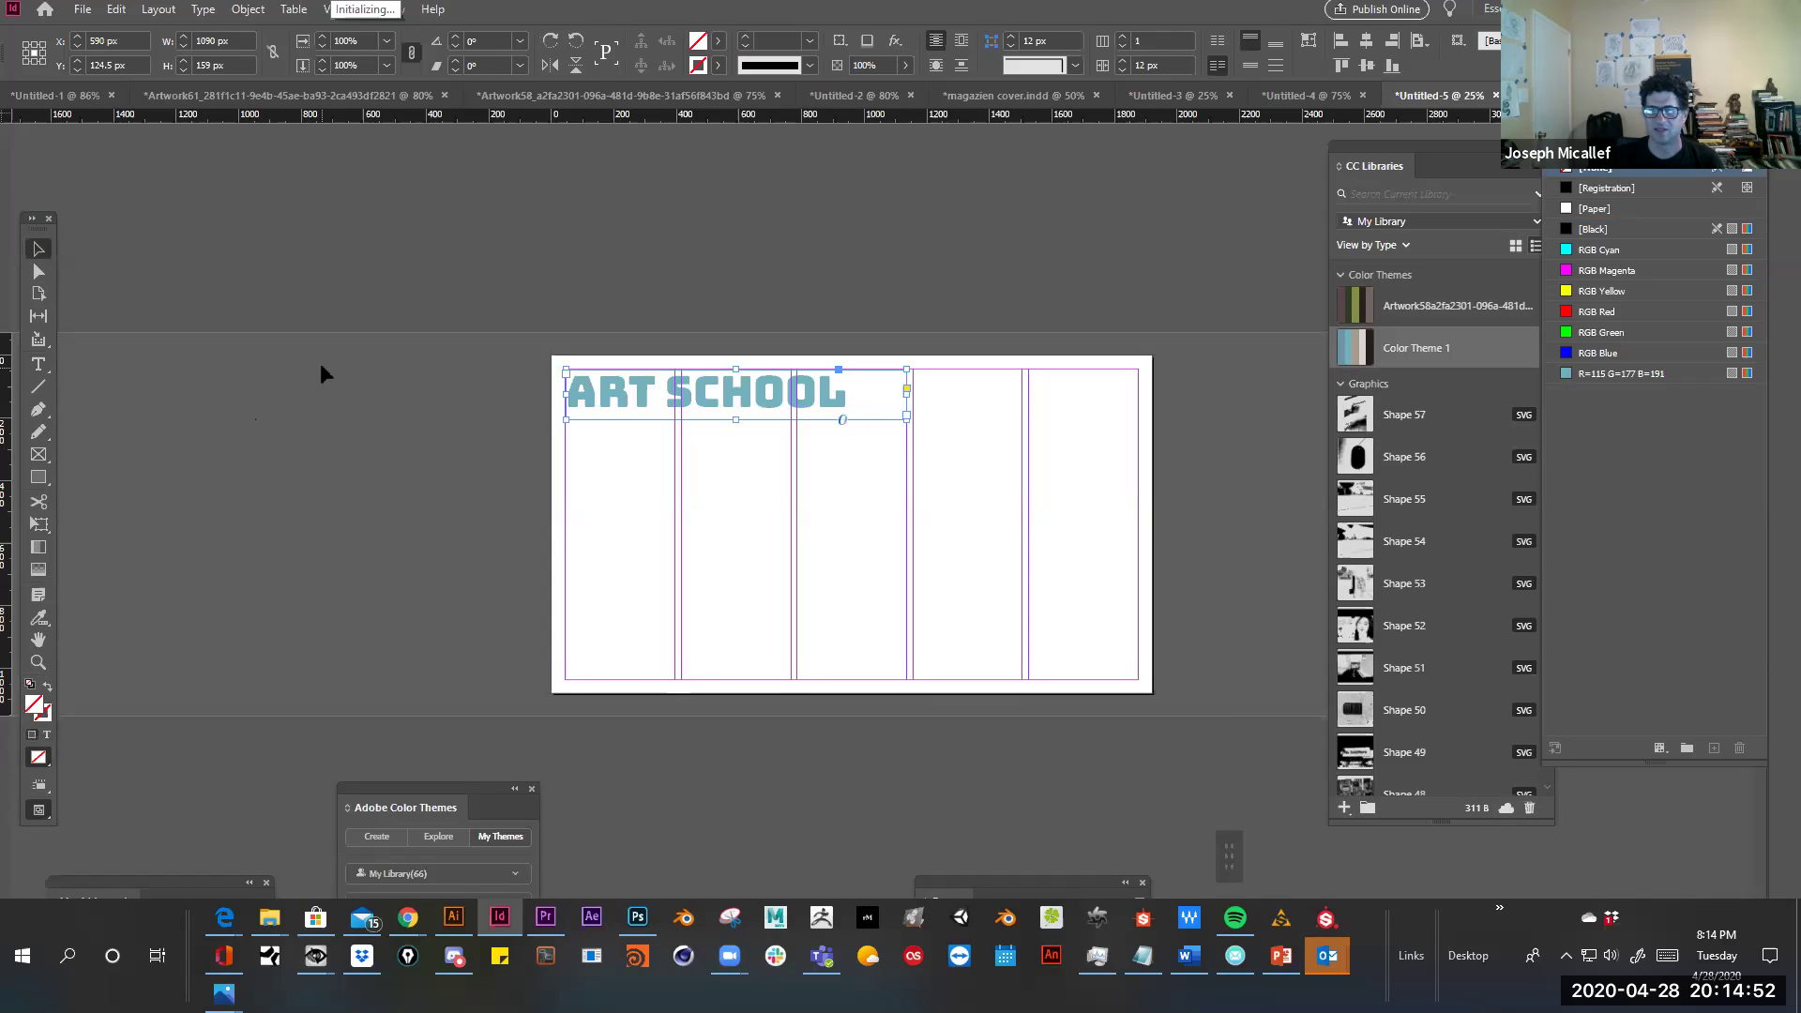
Add the library's Color Theme 1 to the document swatches and select its swatch group
{"action": "right_click", "coordinate": [1503, 342]}
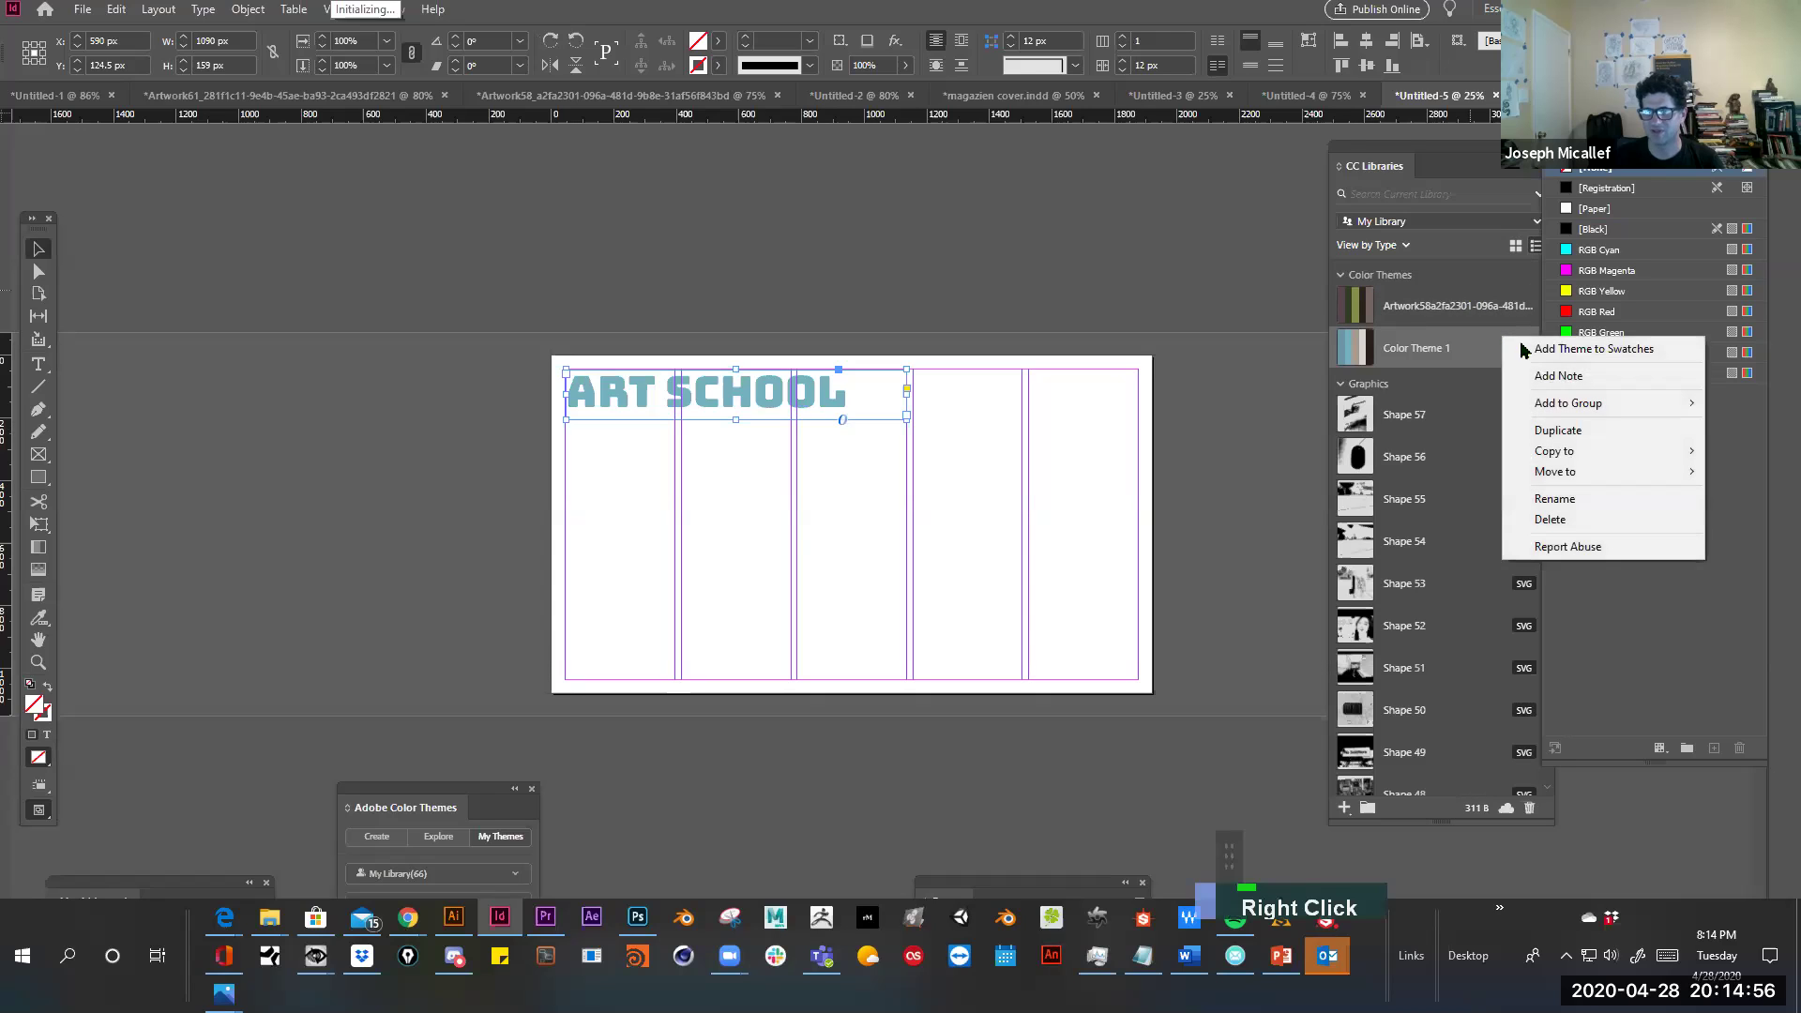
{"action": "left_click", "coordinate": [1585, 349]}
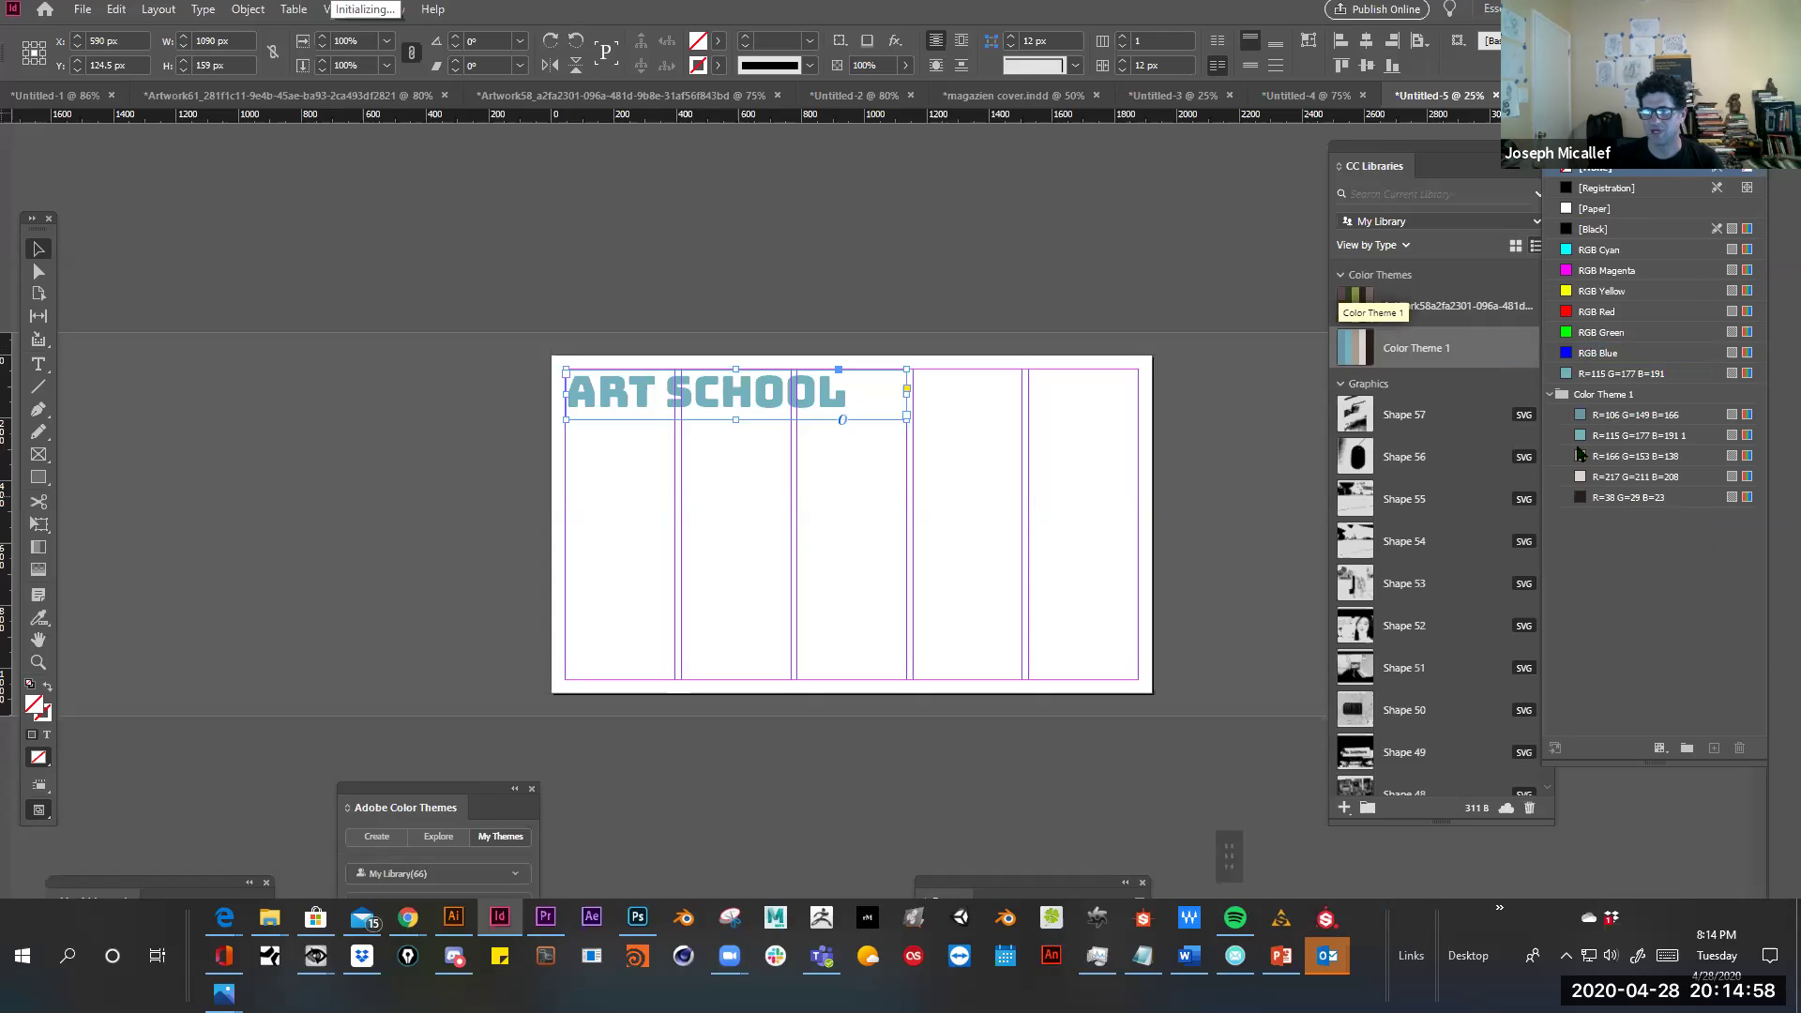
{"action": "left_click", "coordinate": [1600, 395]}
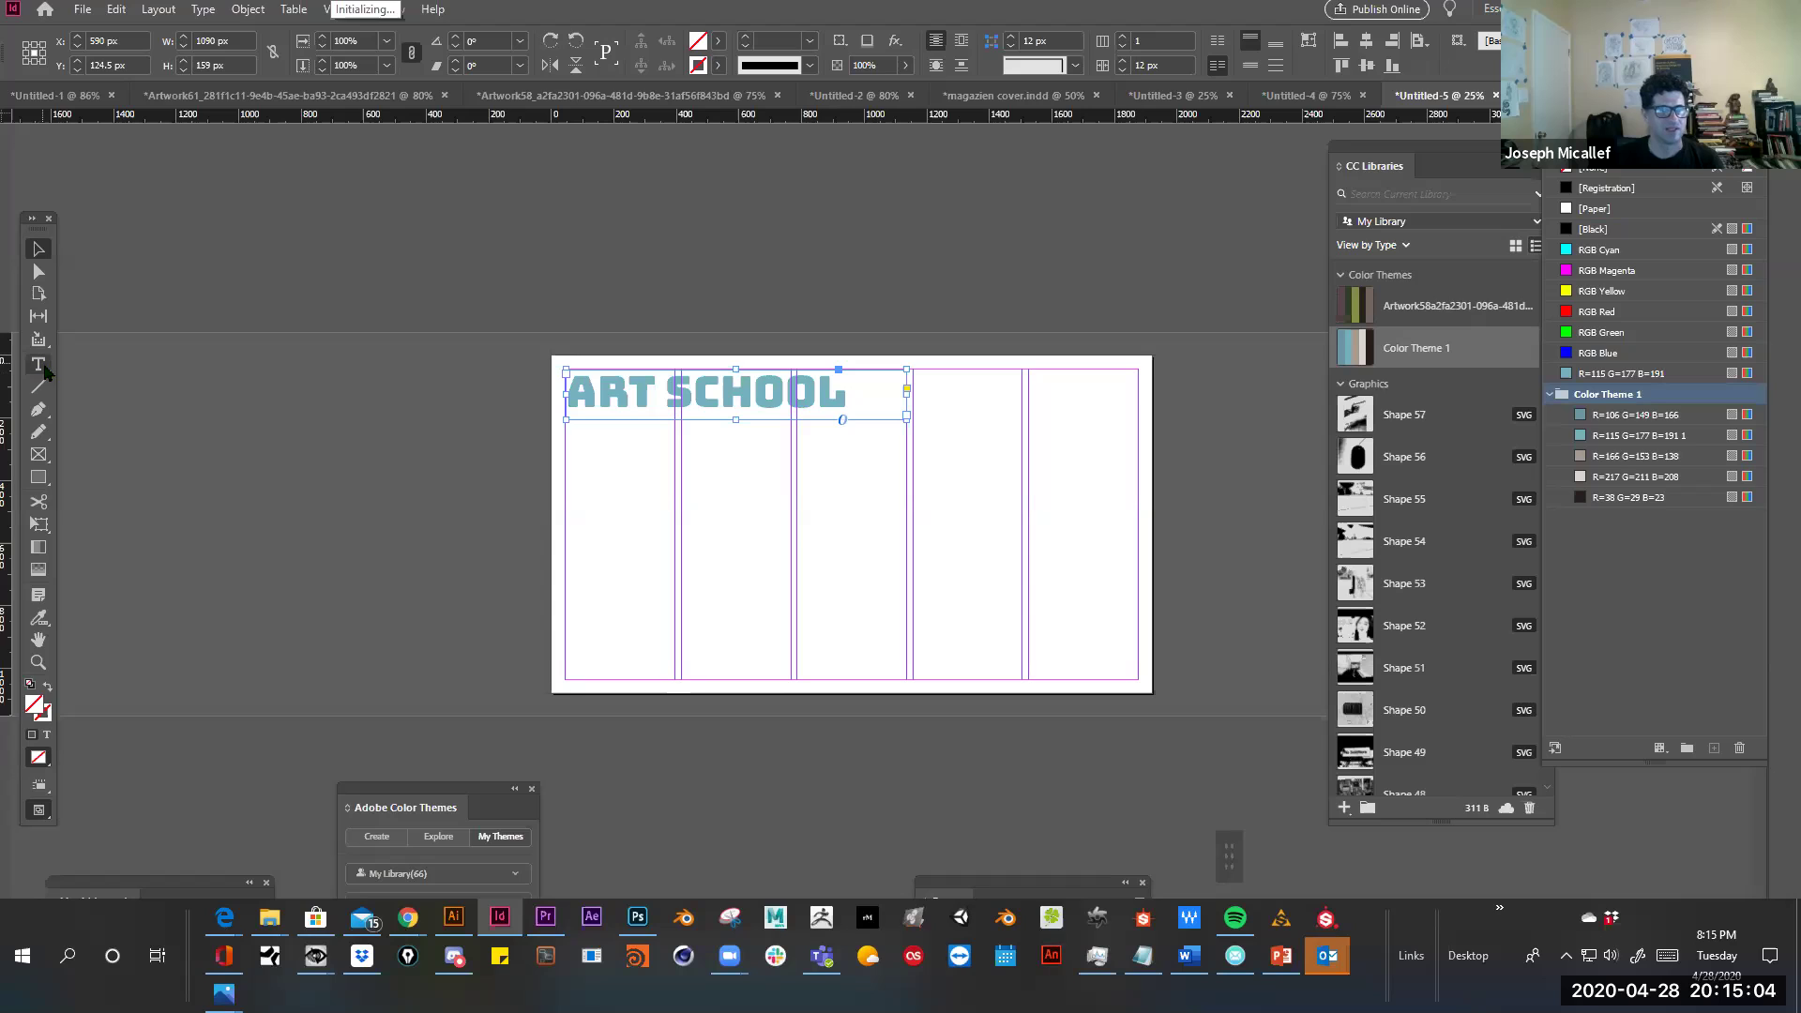
Draw a text frame about 360 px wide in the first column below the heading and fill it with placeholder text
{"action": "left_click_drag", "start_coordinate": [564, 444], "coordinate": [677, 688]}
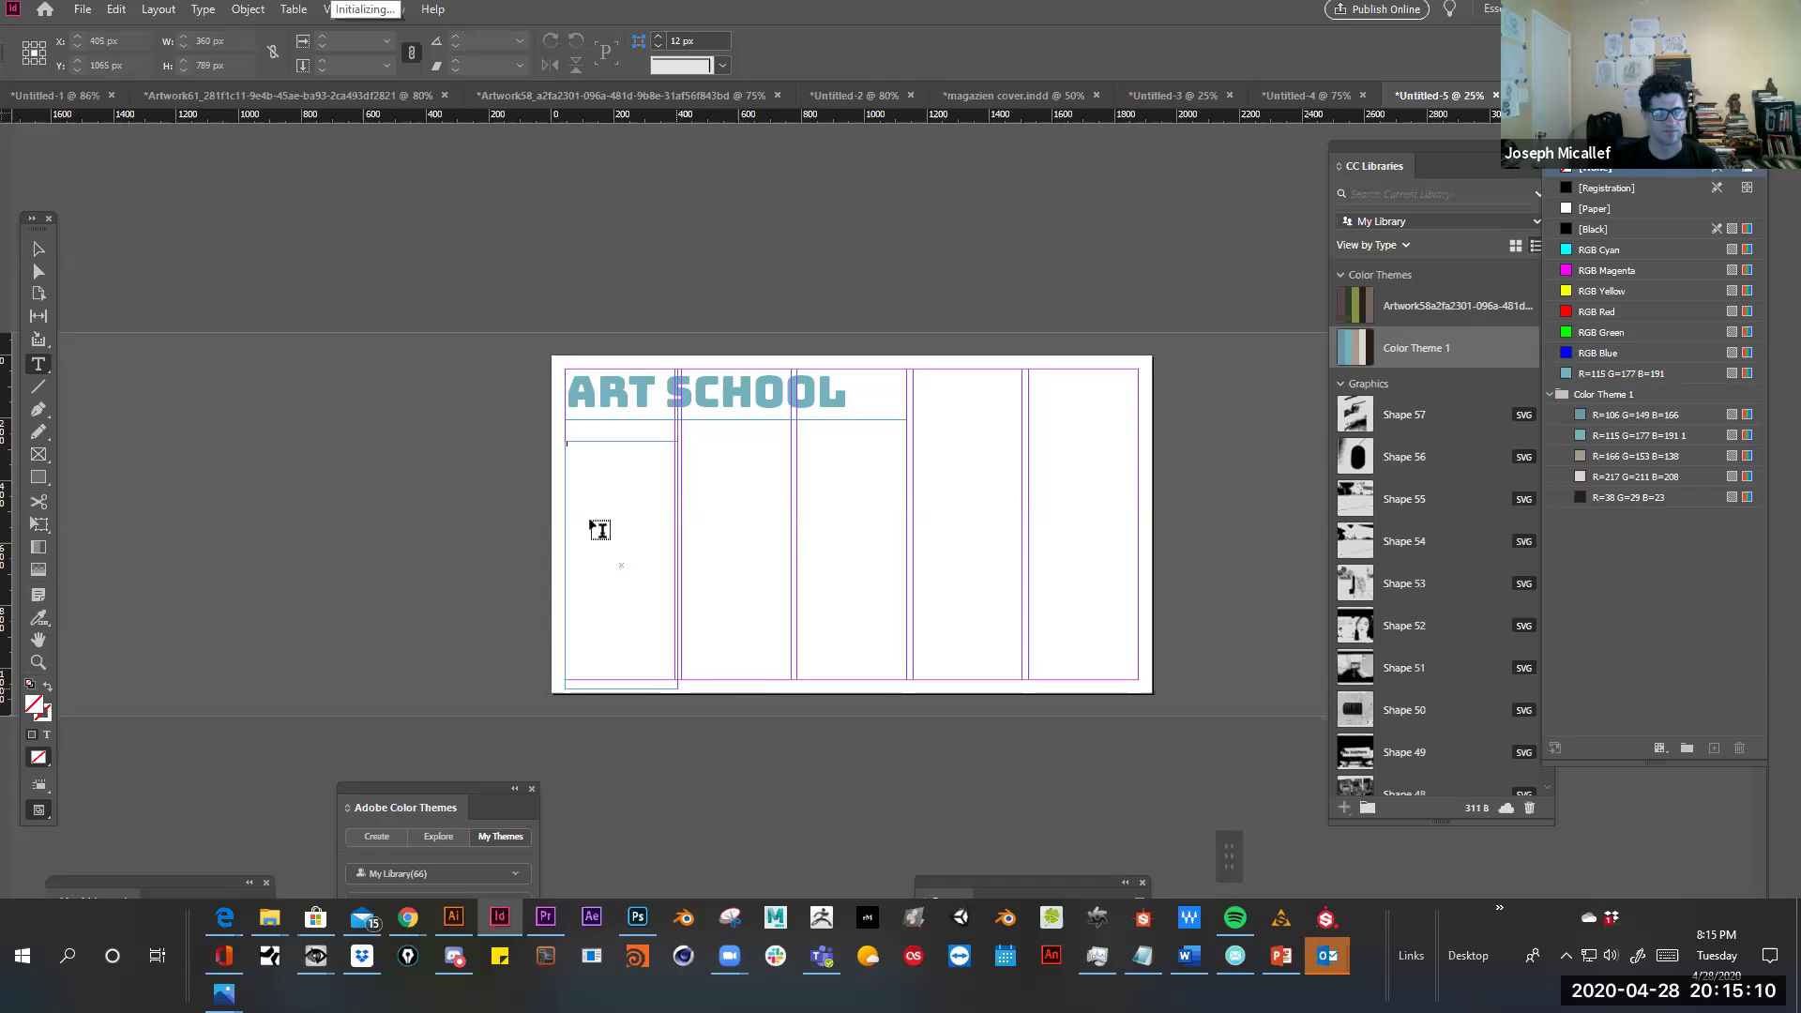
{"action": "left_click", "coordinate": [159, 11]}
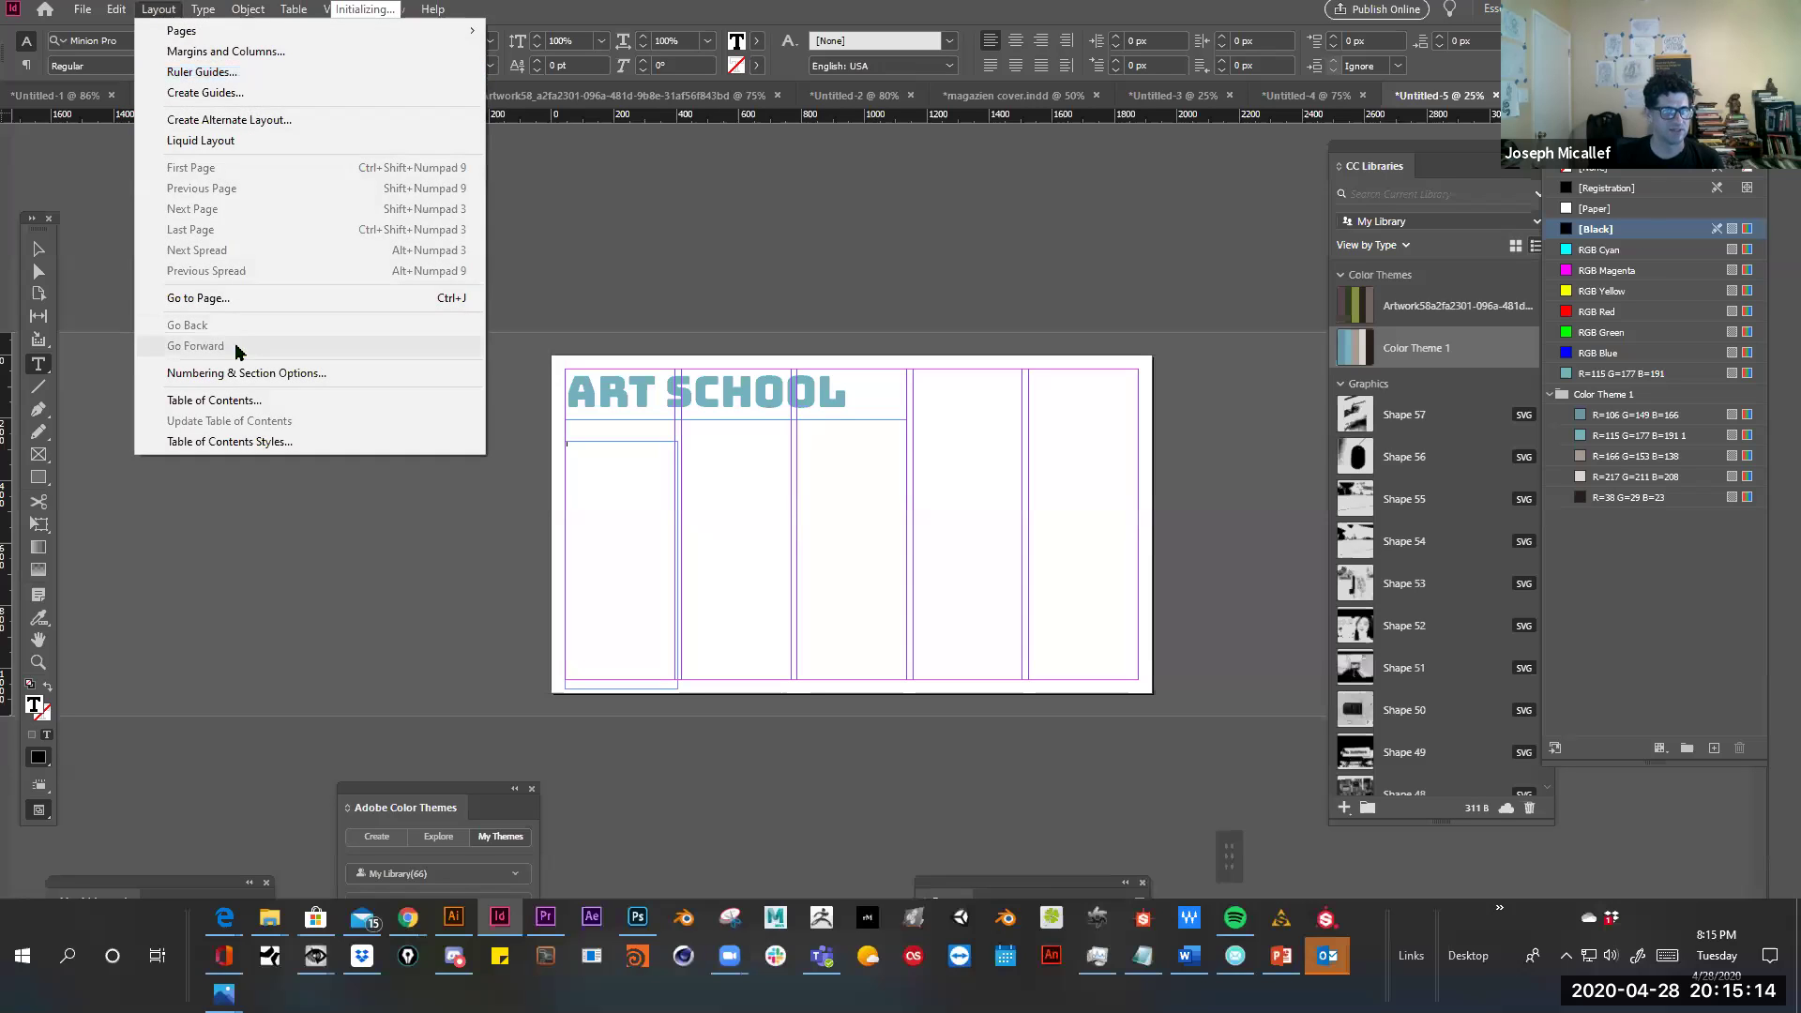
{"action": "mouse_move", "coordinate": [201, 11]}
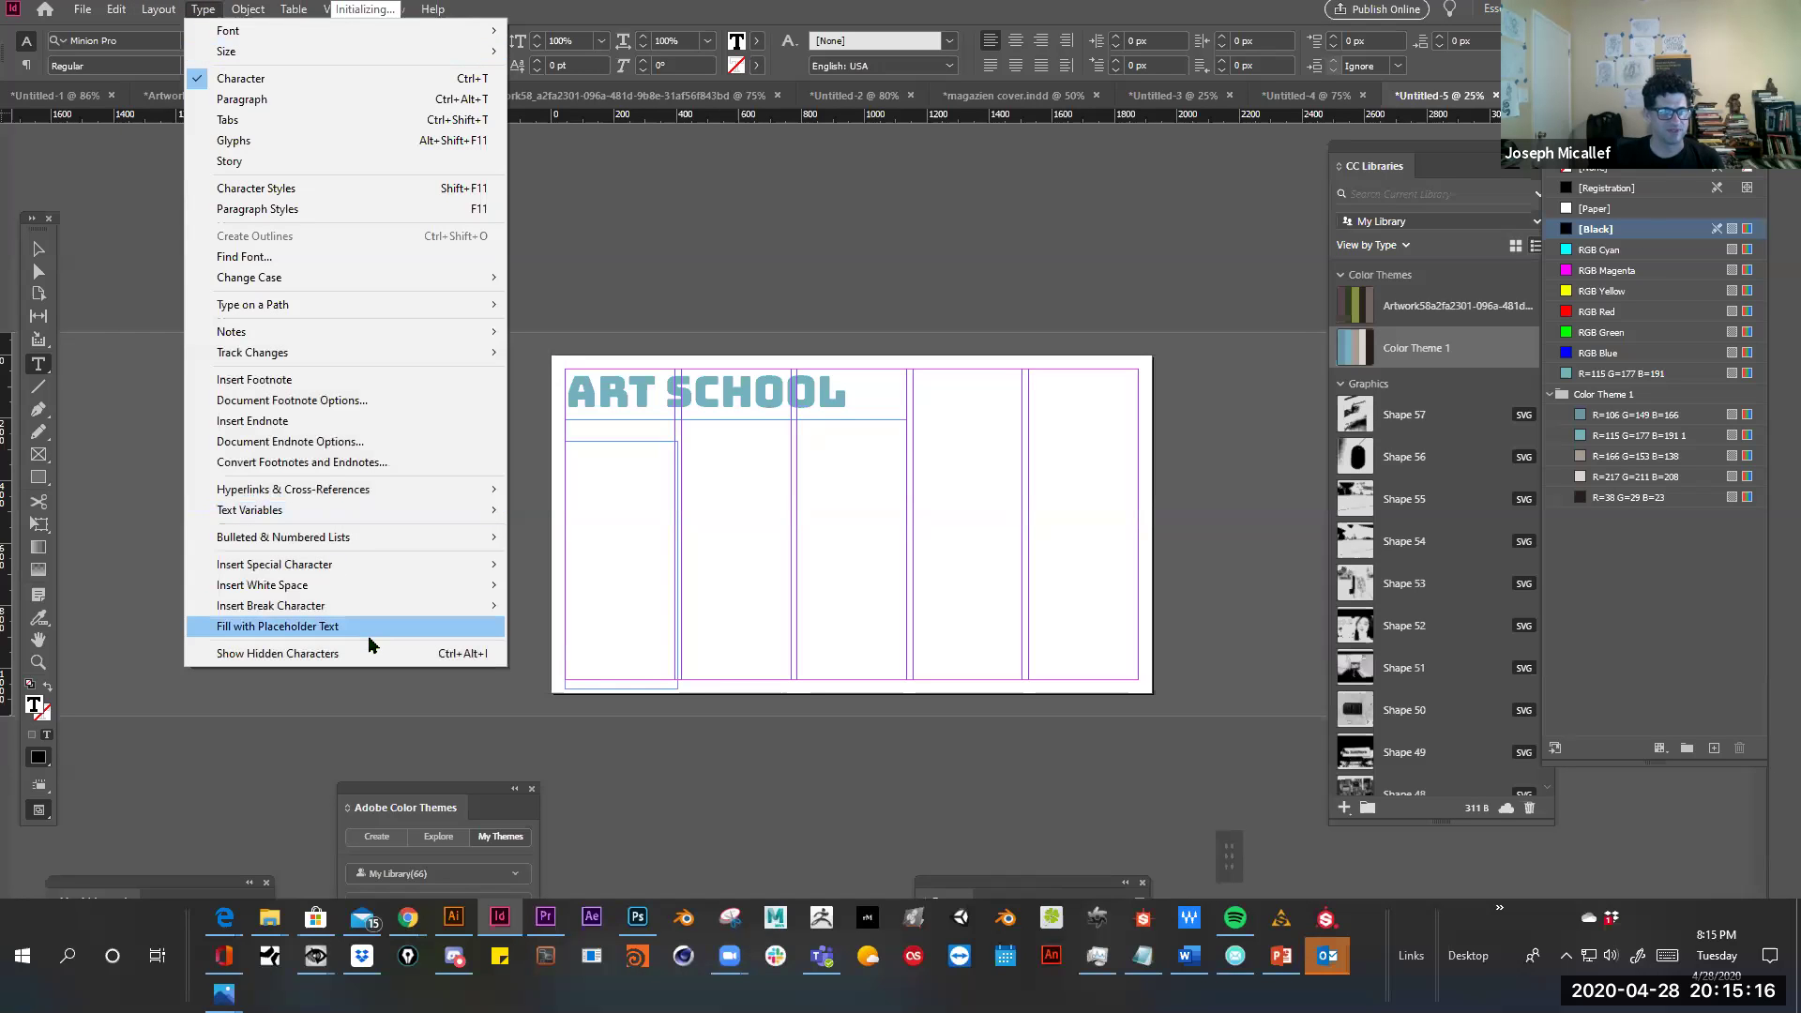
{"action": "left_click", "coordinate": [367, 634]}
Enlarge all of the placeholder text in the first column to 20 pt
{"action": "key", "text": "ctrl+shift+period"}
{"action": "key", "text": "ctrl+shift+period"}
{"action": "key", "text": "ctrl+shift+period"}
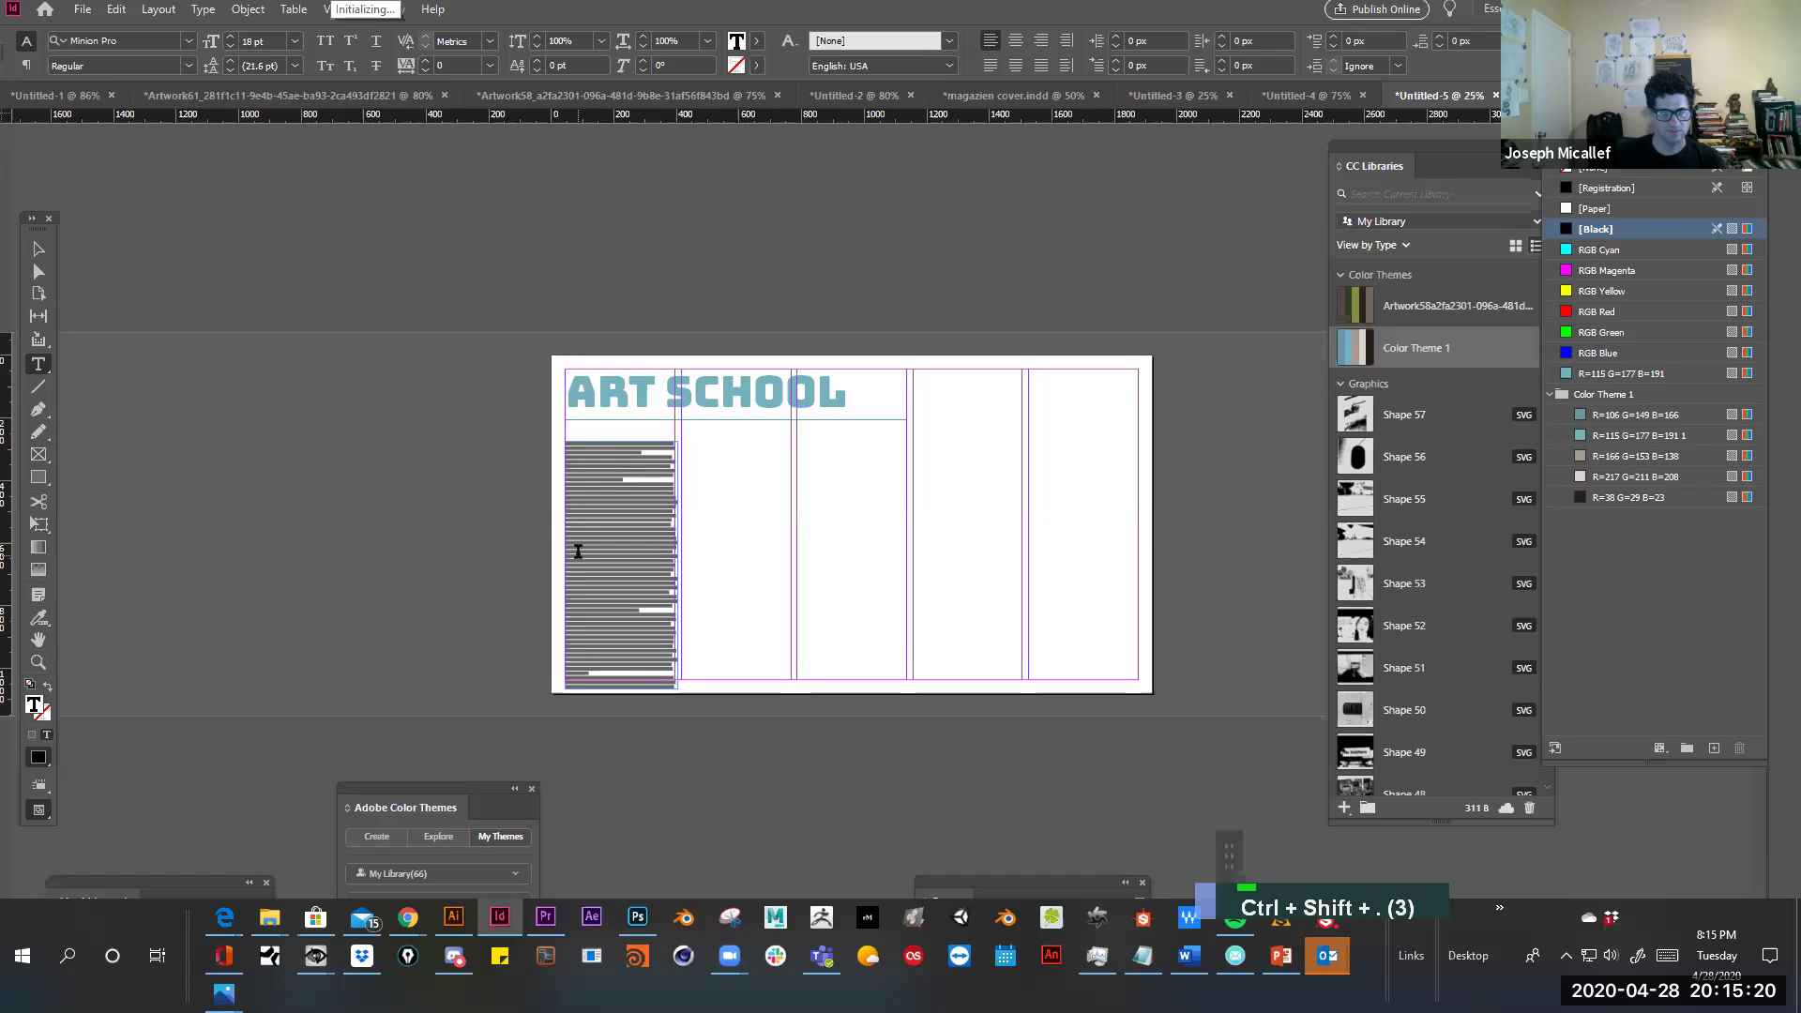
{"action": "left_click", "coordinate": [576, 559], "text": "ctrl"}
{"action": "key", "text": "ctrl+shift+period"}
{"action": "key", "text": "ctrl+shift+period"}
{"action": "key", "text": "ctrl+shift+period"}
{"action": "key", "text": "ctrl+shift+period"}
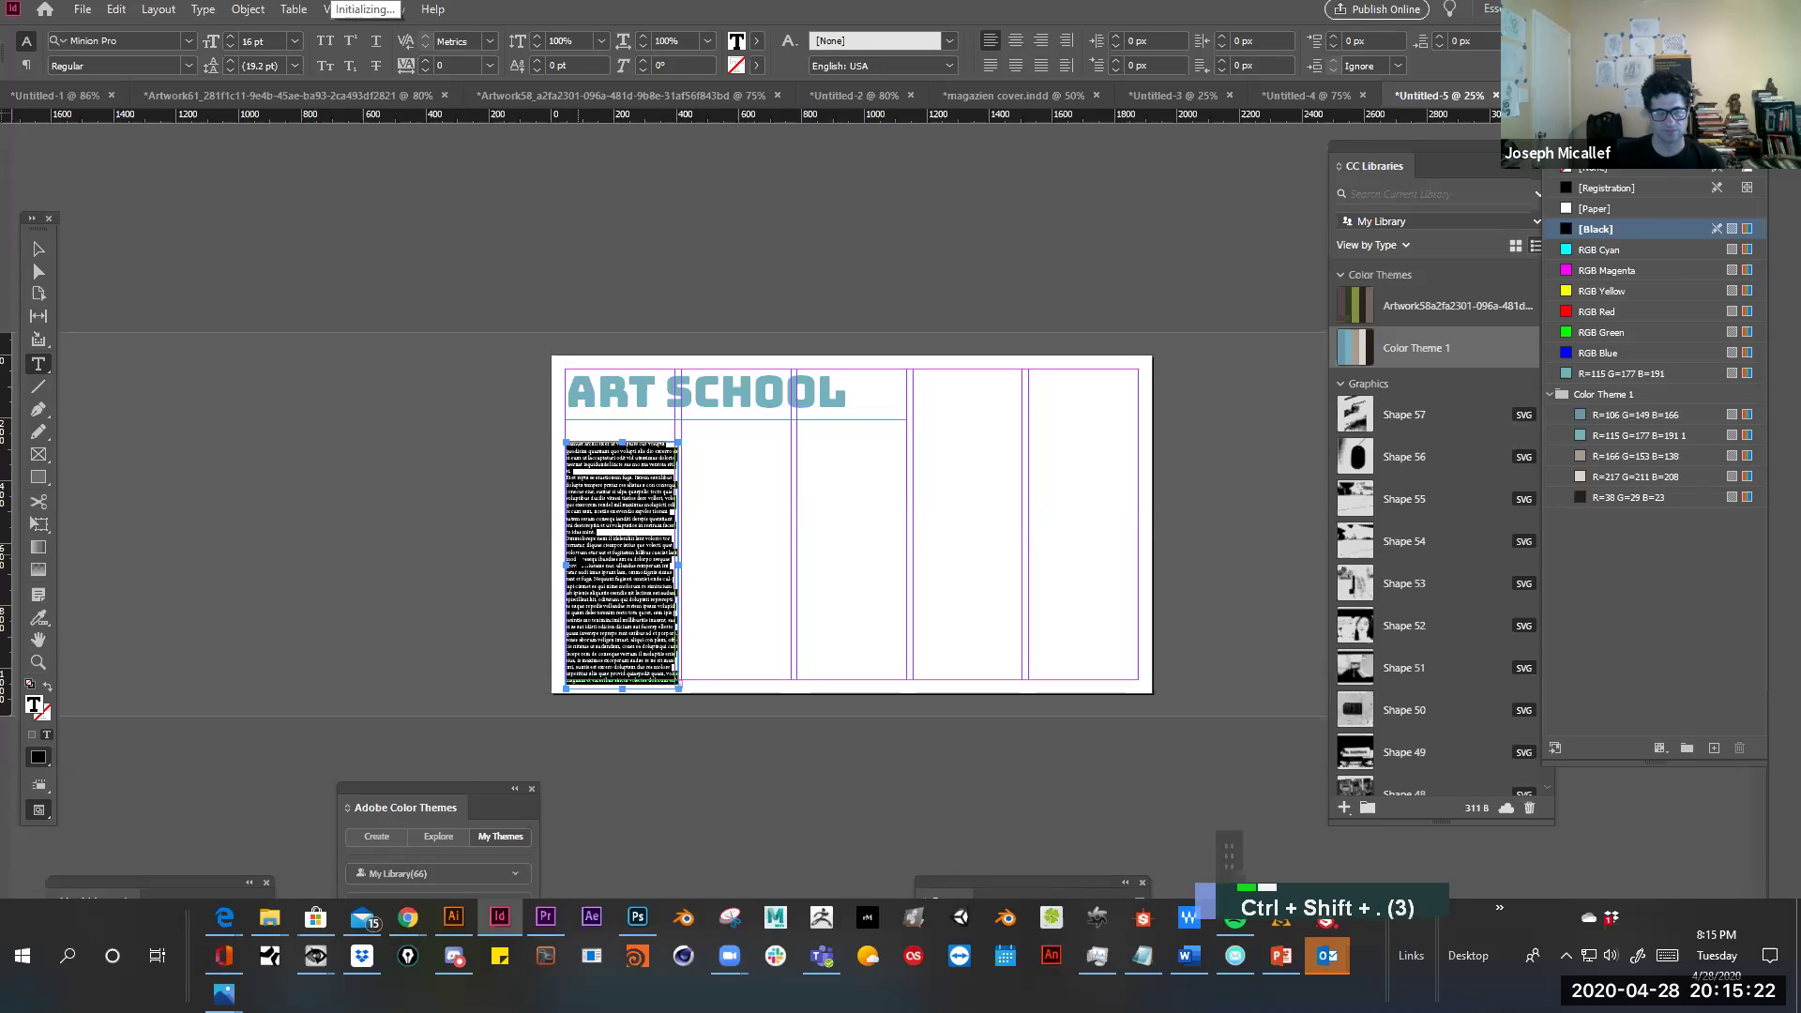
Resize the body text frame to 350 x 759 px so it fits the first column and the lower margin
{"action": "left_click", "coordinate": [716, 612], "text": "ctrl"}
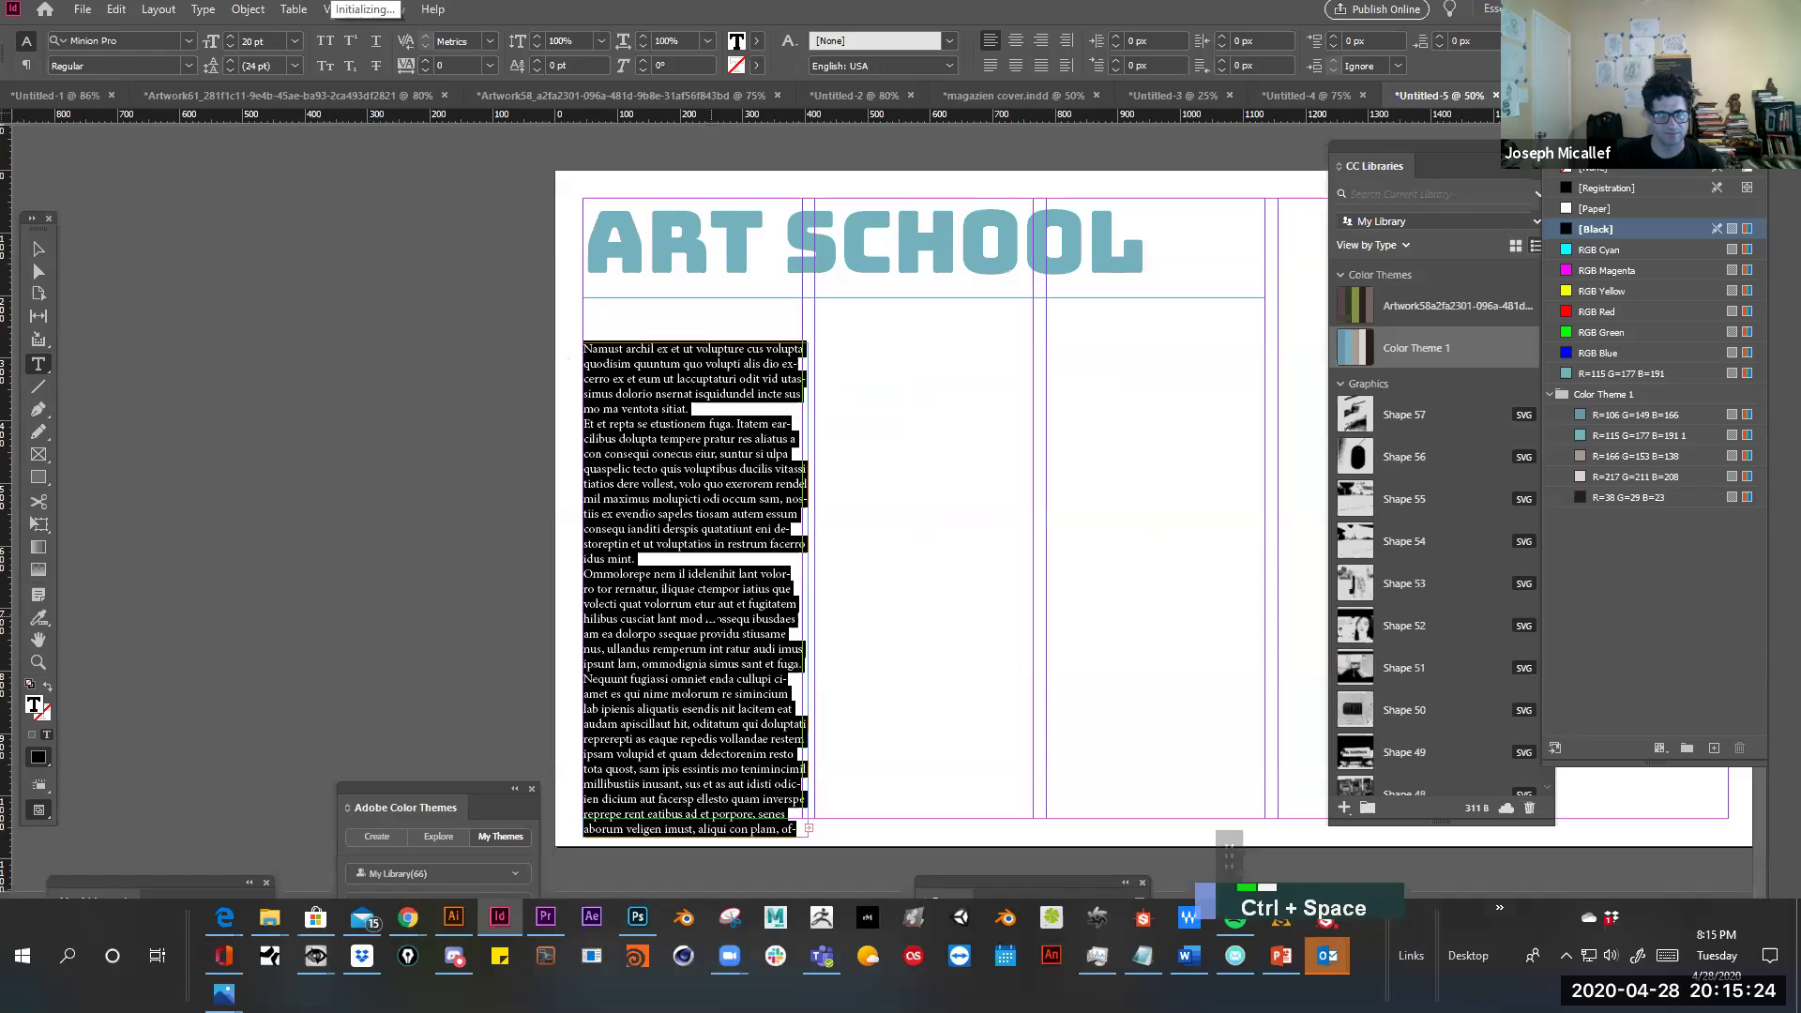
{"action": "left_click", "coordinate": [240, 415]}
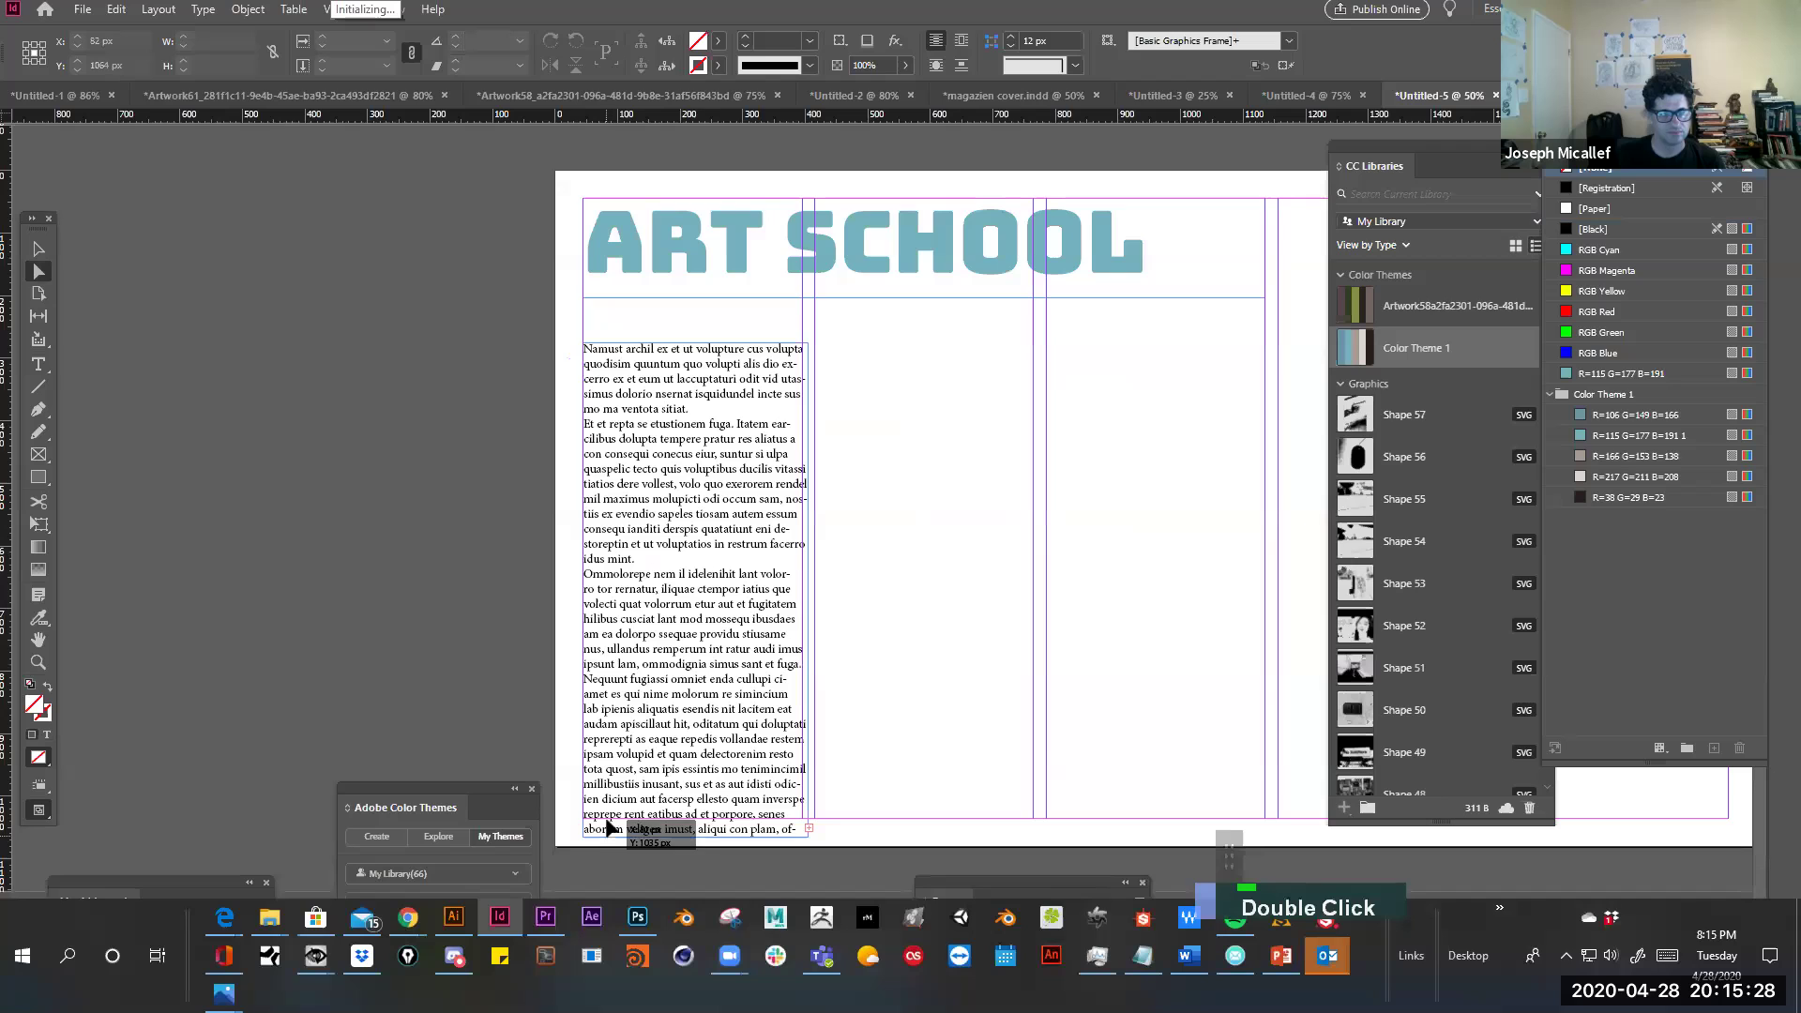
{"action": "left_click", "coordinate": [680, 741], "text": "shift"}
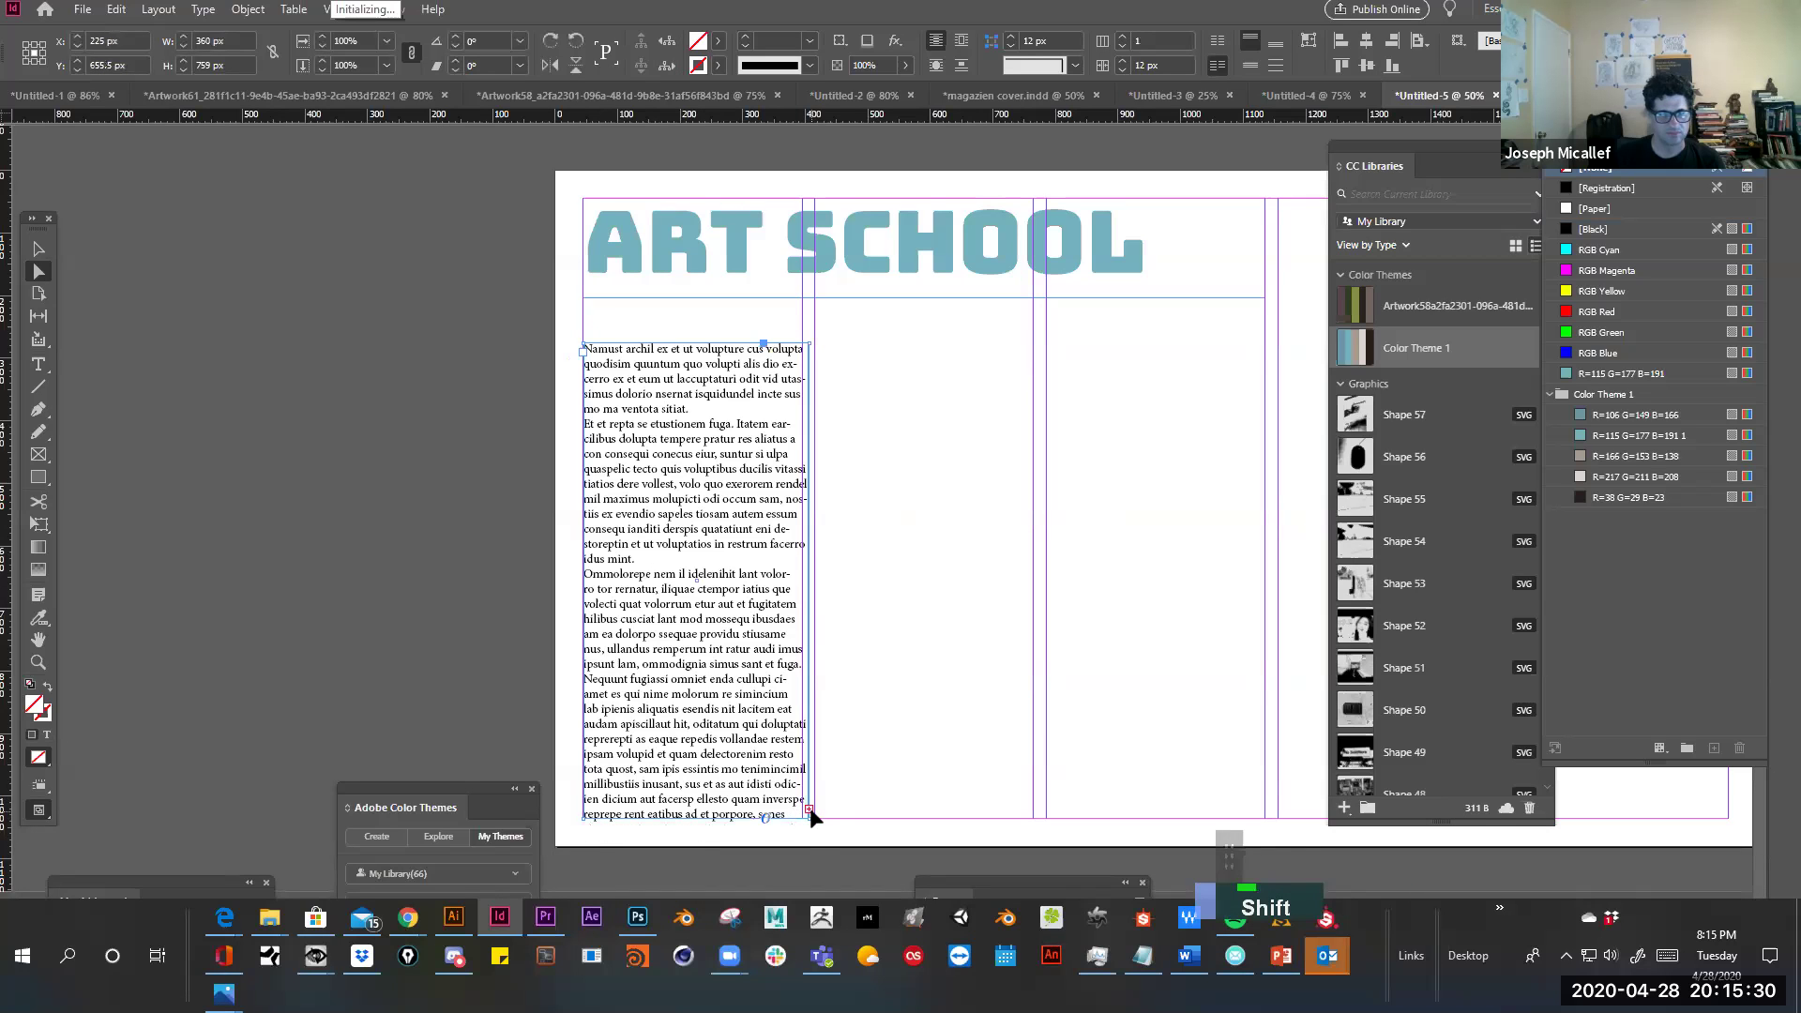
{"action": "left_click", "coordinate": [765, 679]}
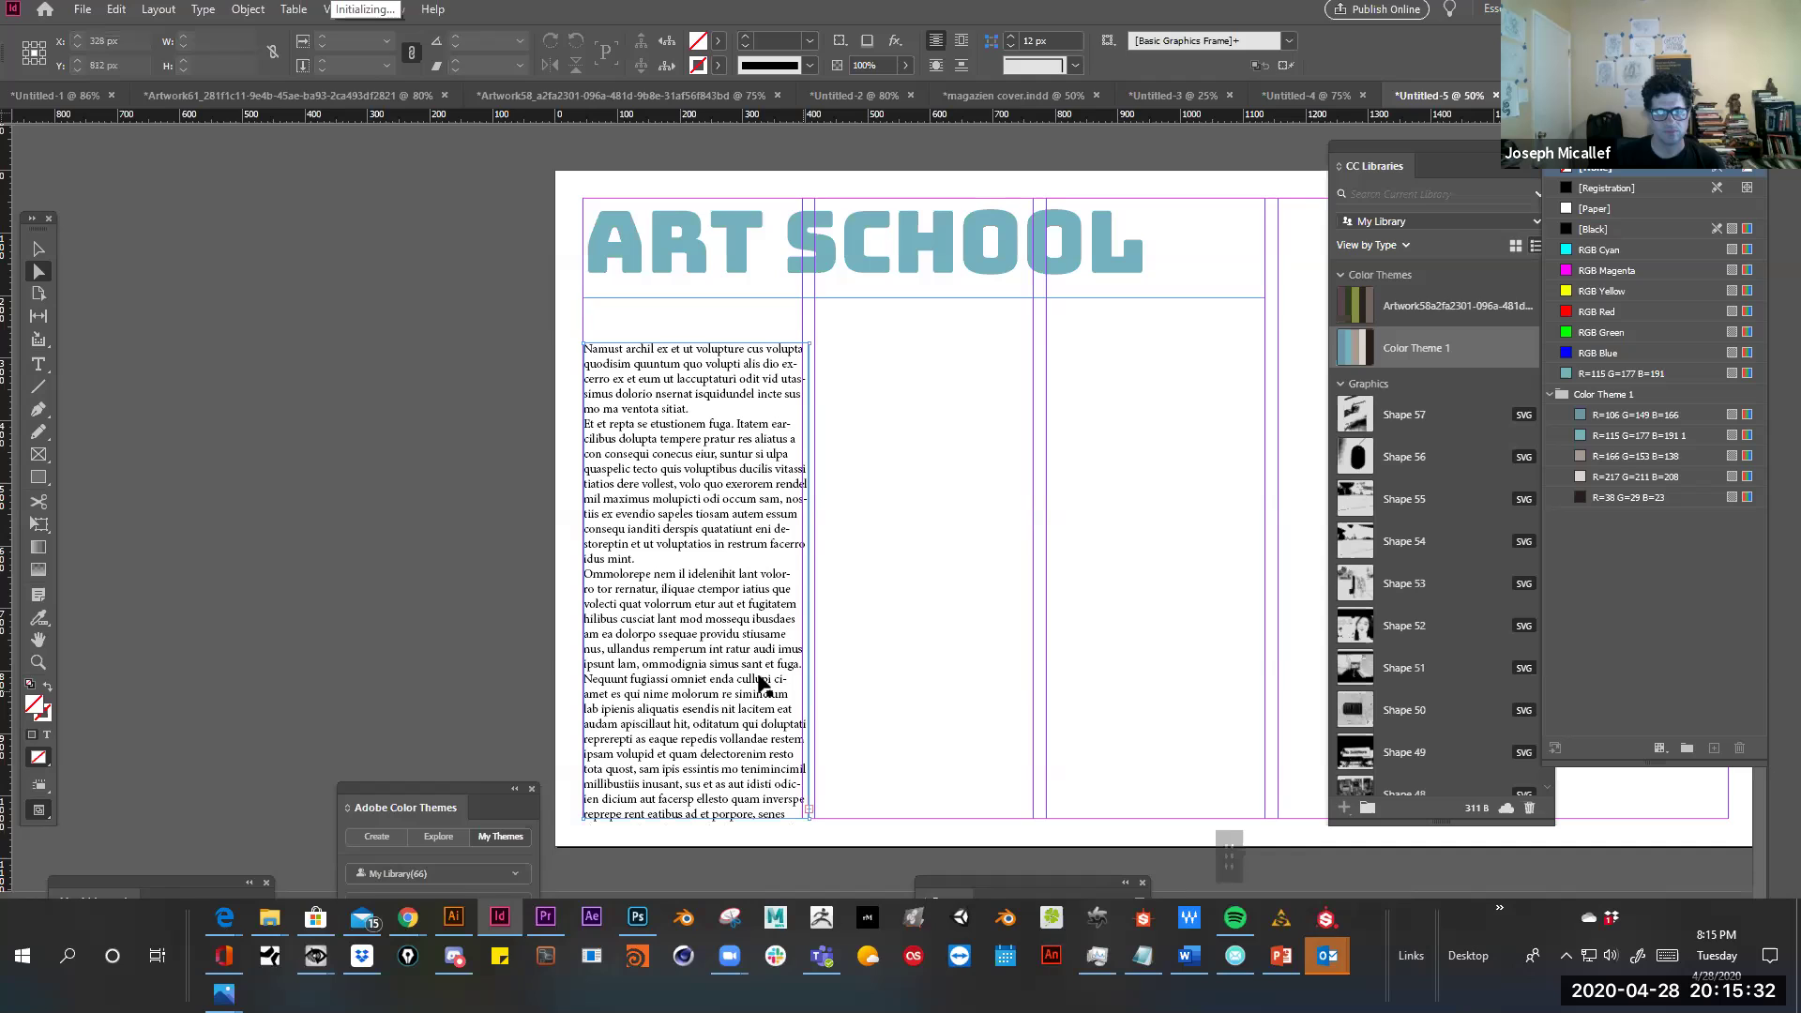
{"action": "left_click_drag", "start_coordinate": [806, 685], "coordinate": [797, 688]}
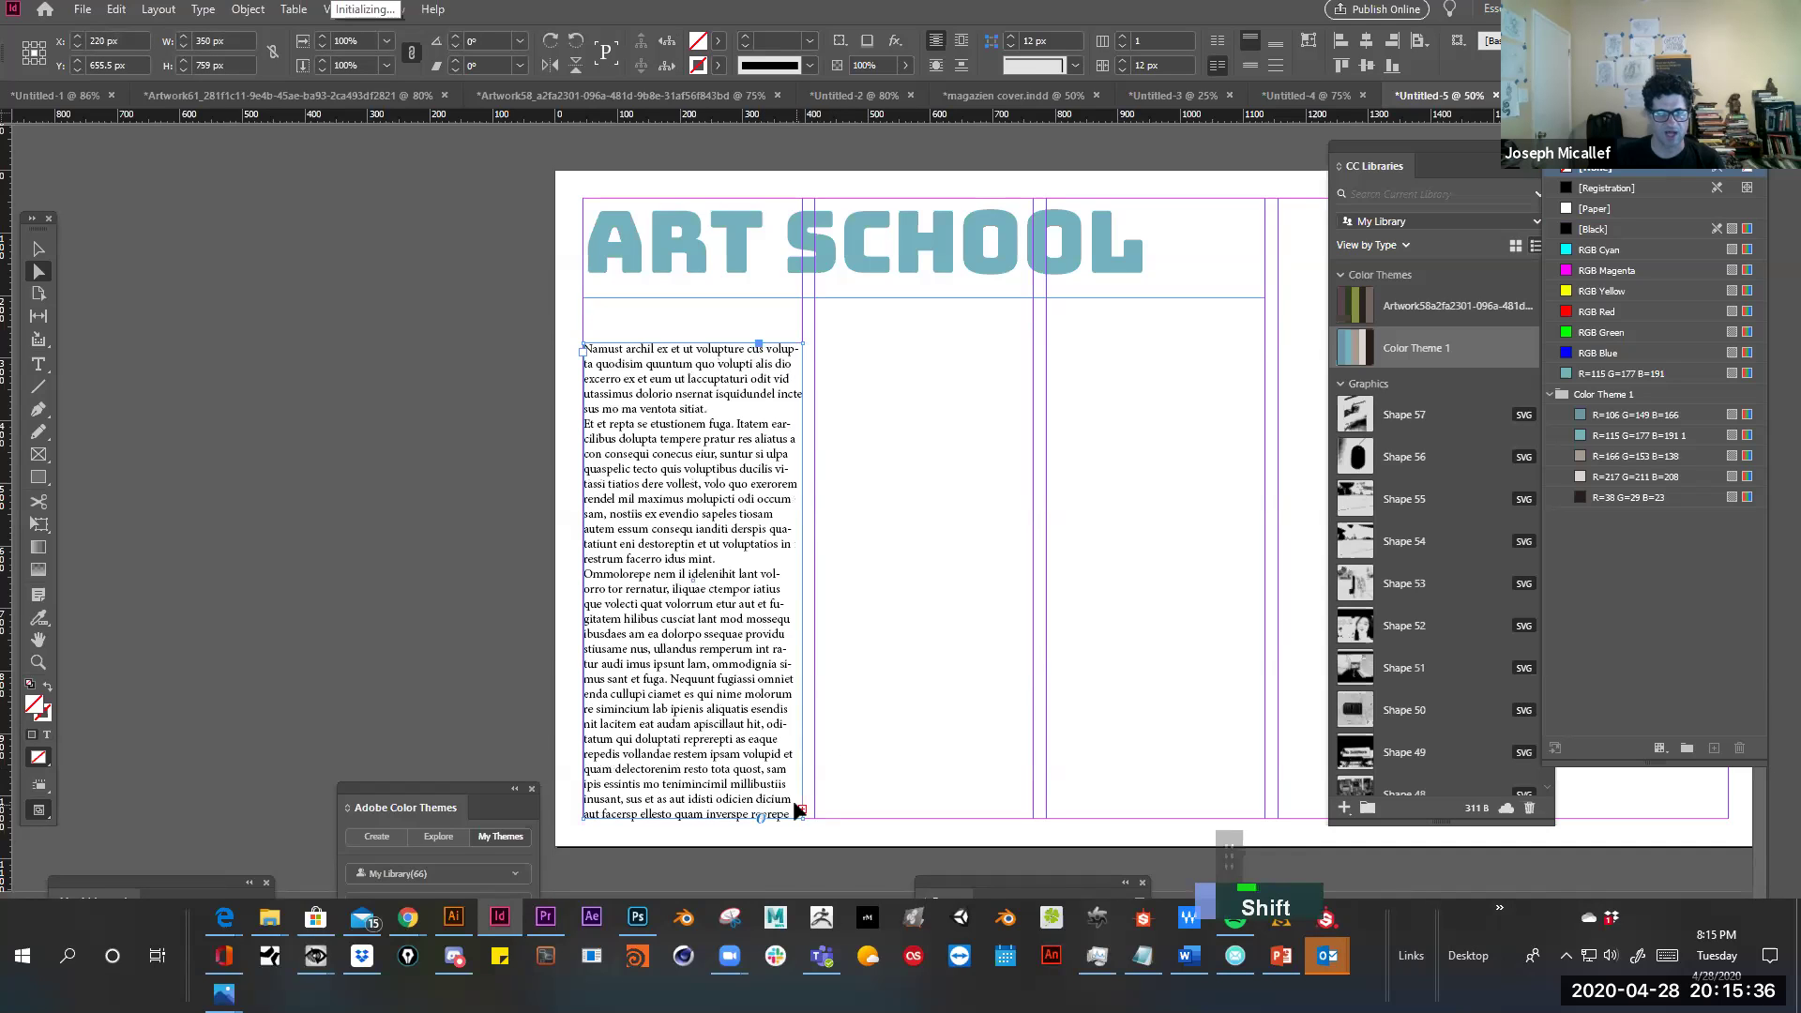
Thread the body text's overflow into a new 350 x 759 px frame filling the second column below the heading
{"action": "left_click", "coordinate": [802, 808]}
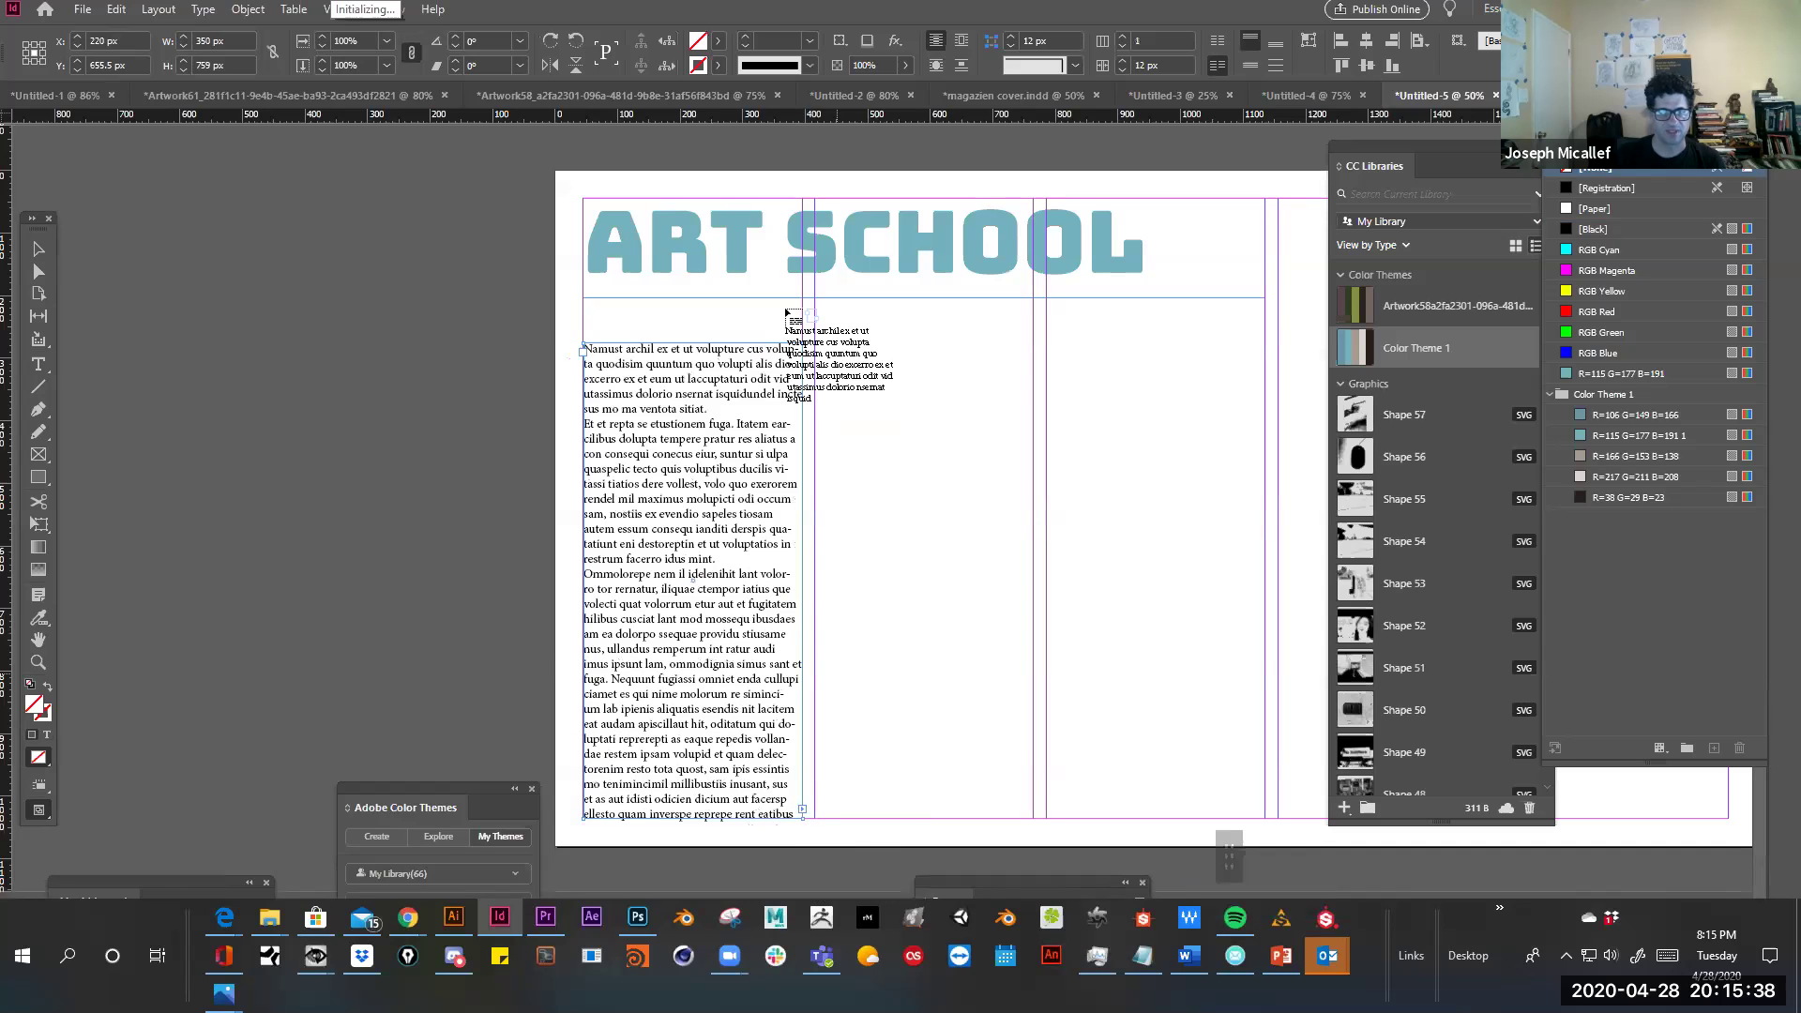
{"action": "left_click_drag", "start_coordinate": [814, 343], "coordinate": [1032, 819]}
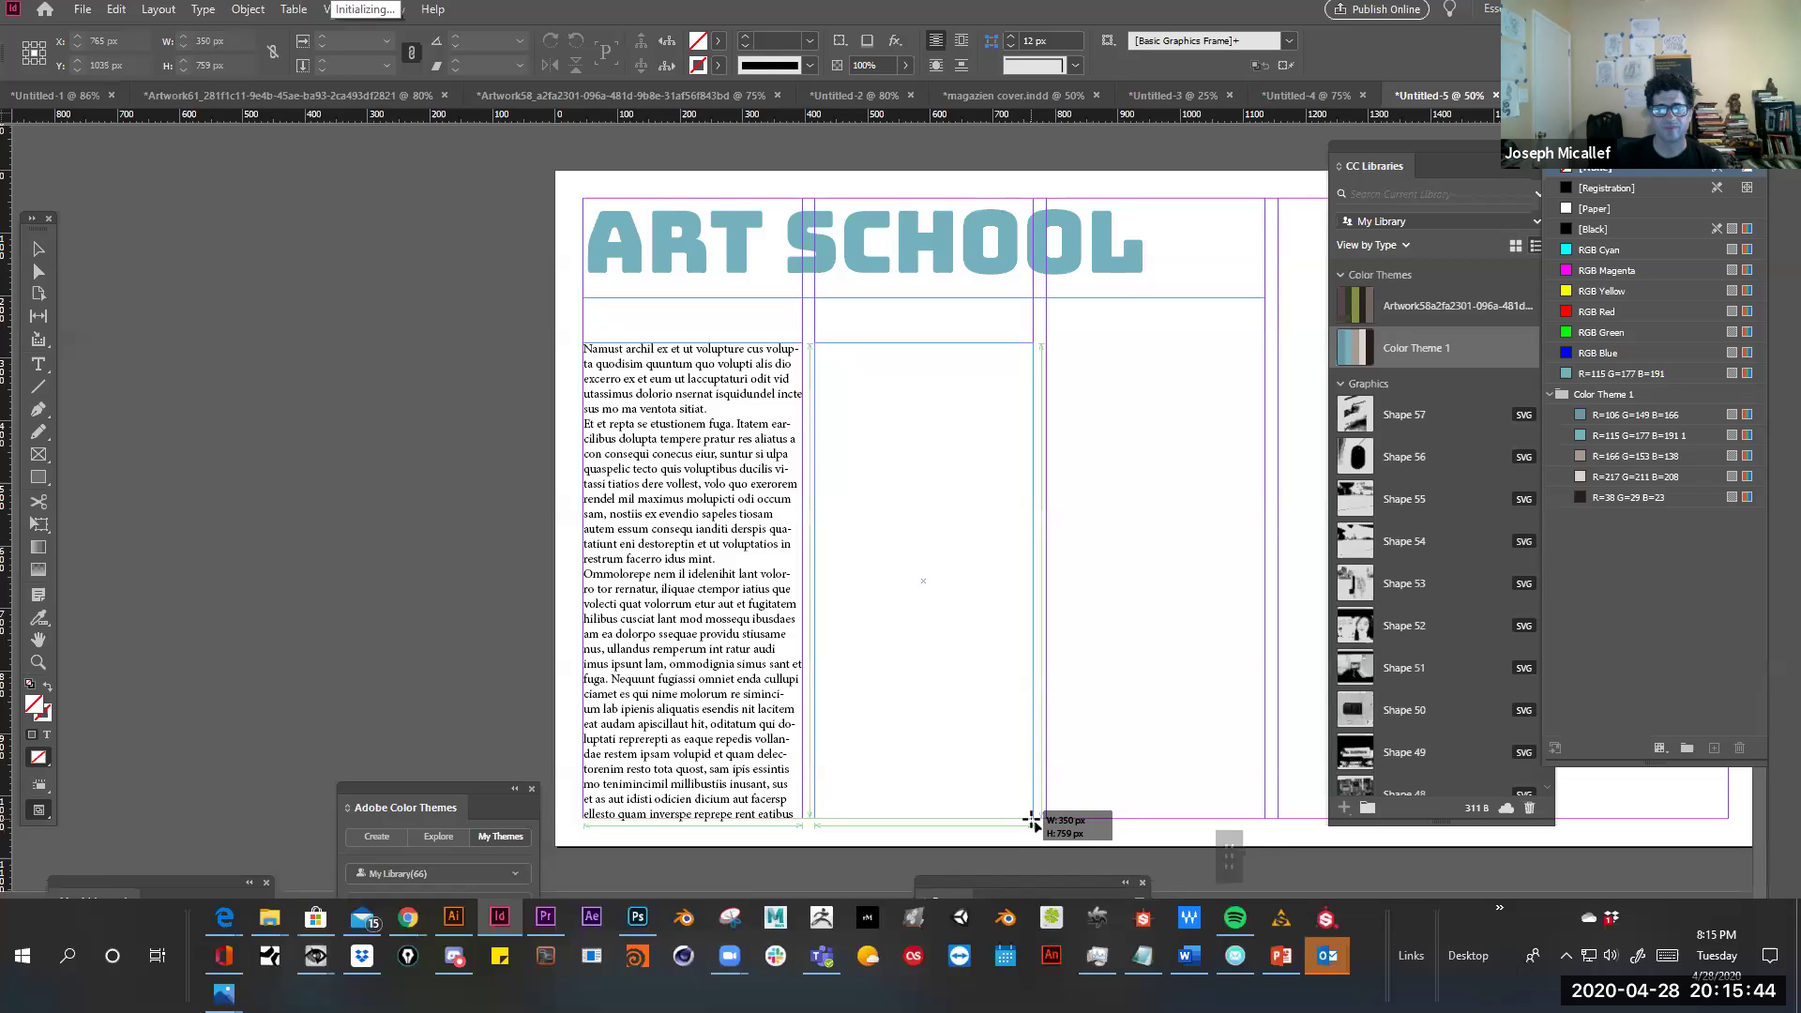
Load six shape graphics from My Library for placing on the page, including Shape 35, Shape 32, Shape 25, Shape 12 and Shape 8
{"action": "key", "text": "a"}
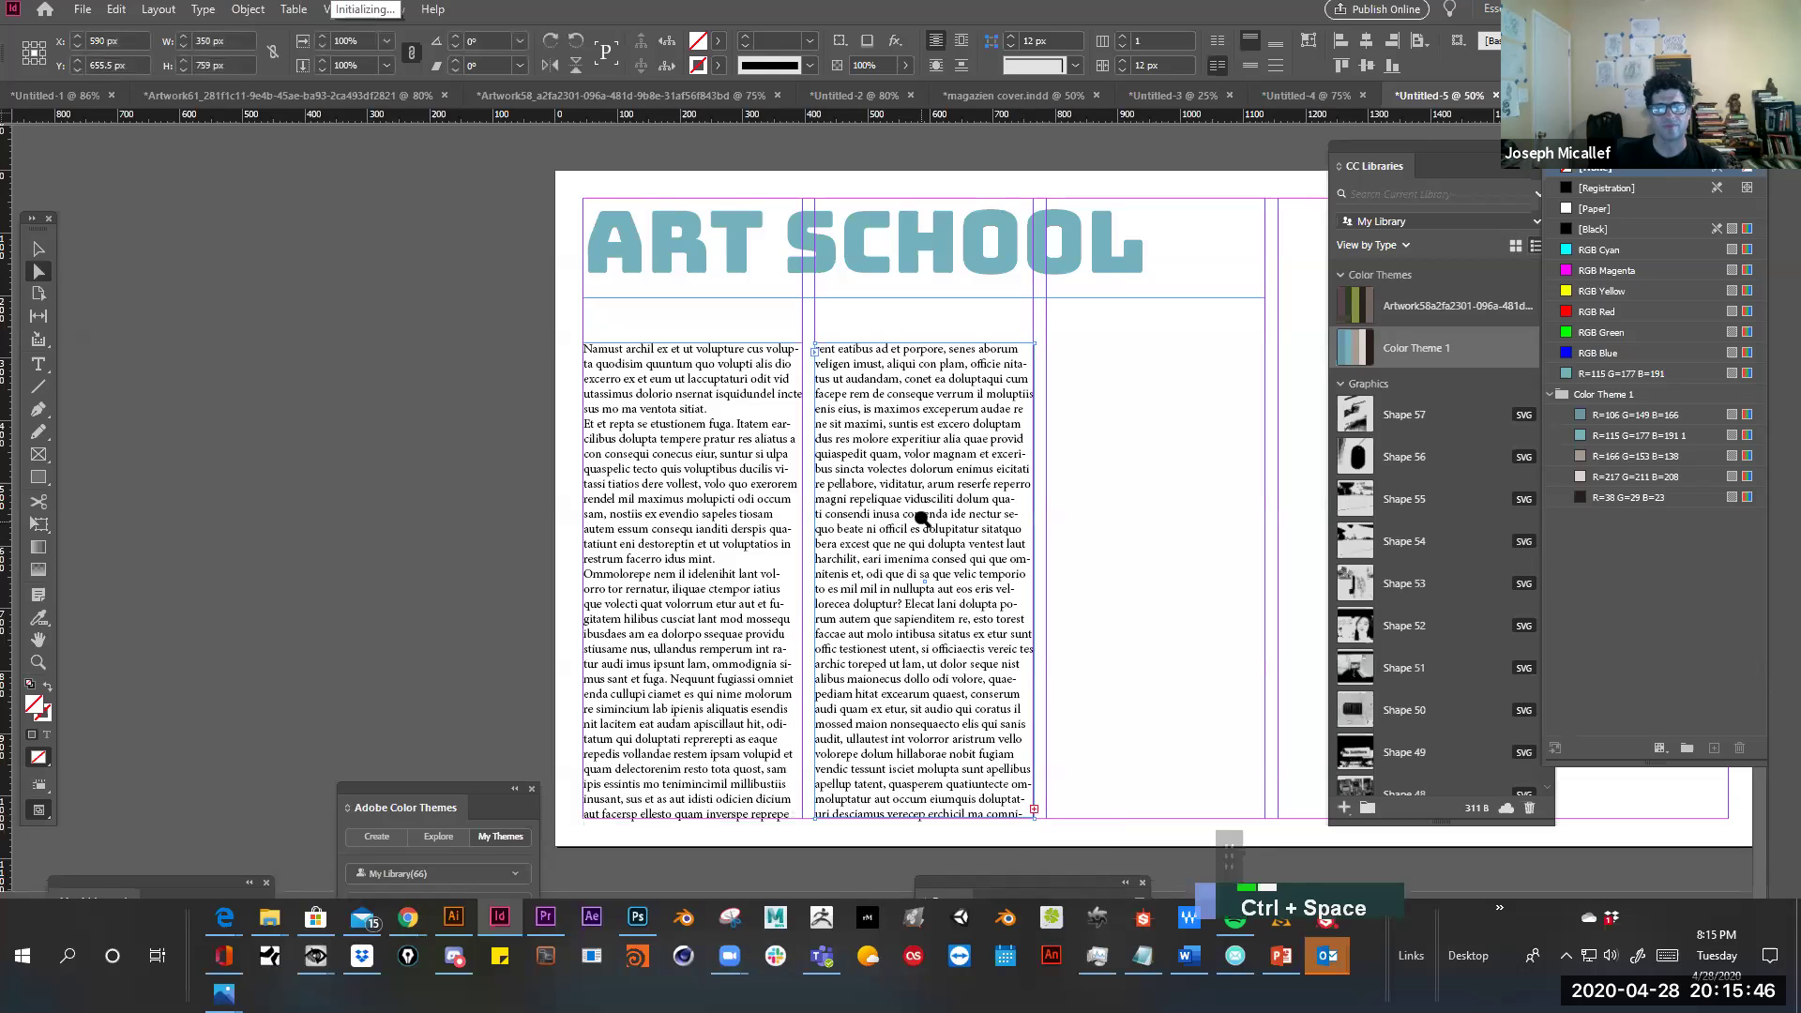
{"action": "left_click", "coordinate": [922, 519], "text": "ctrl+alt+super"}
{"action": "key", "text": "space"}
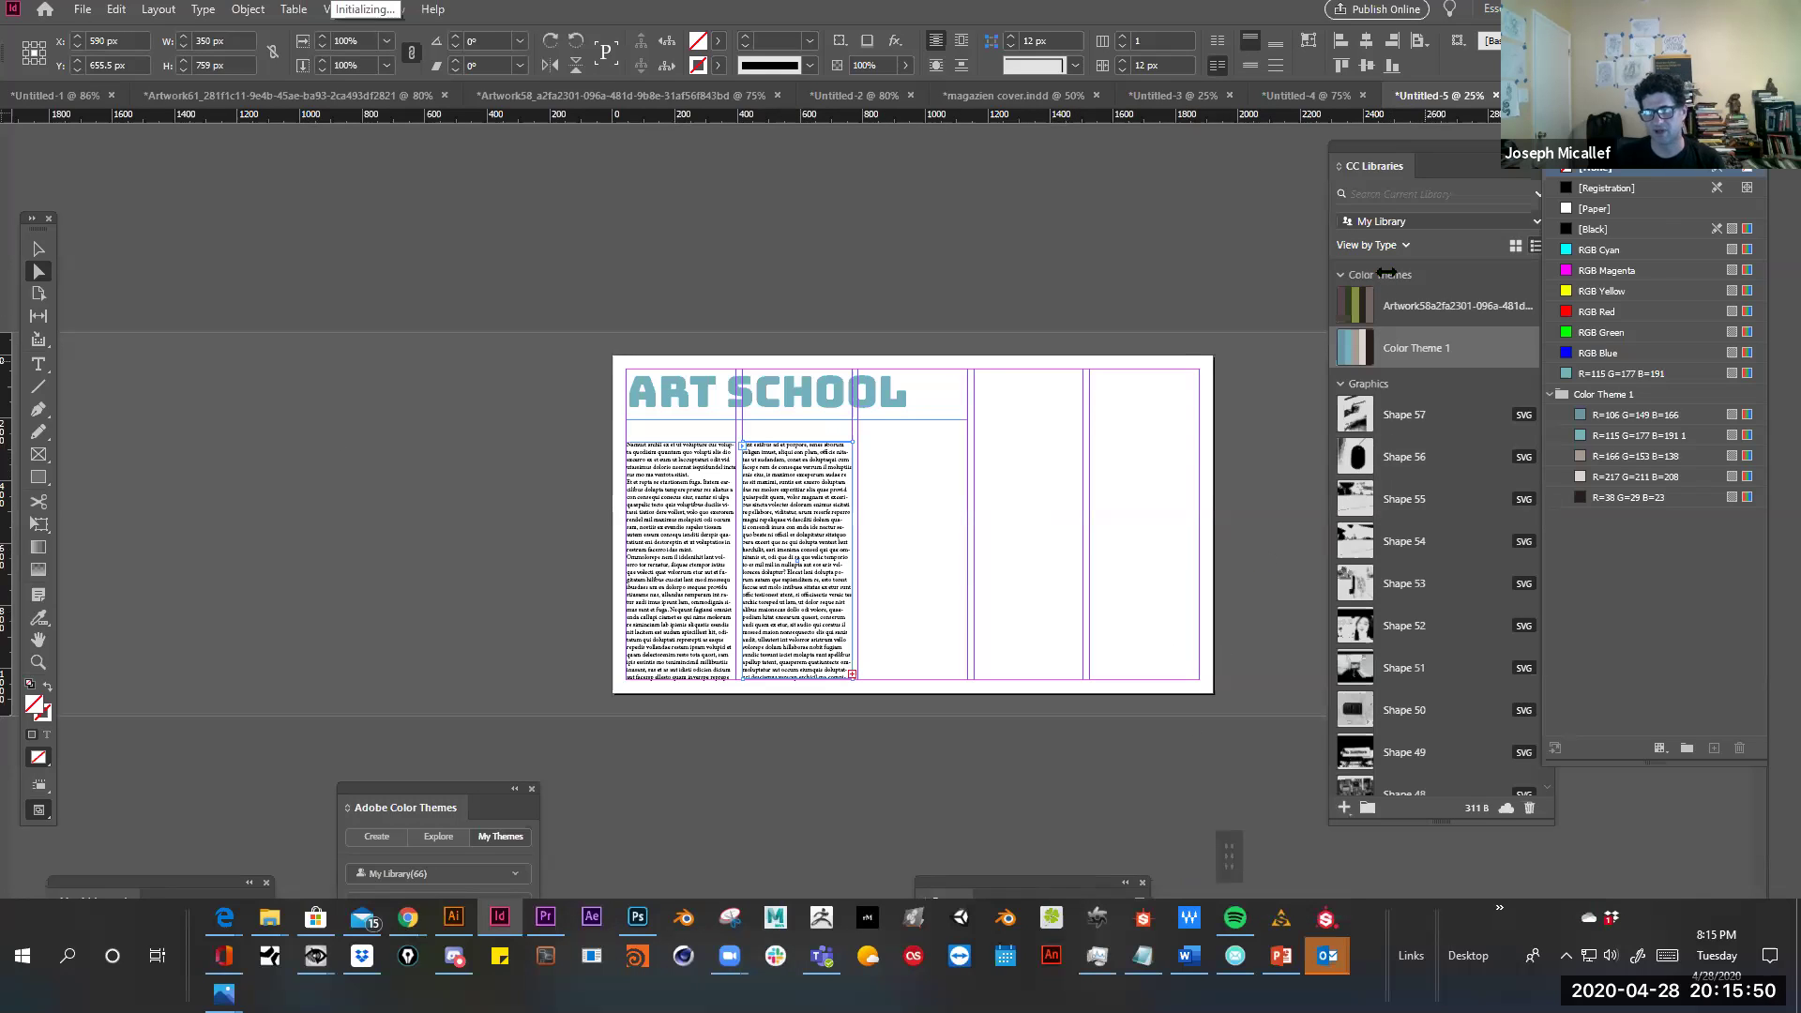
{"action": "scroll", "coordinate": [1351, 436], "scroll_direction": "down", "scroll_amount": 8}
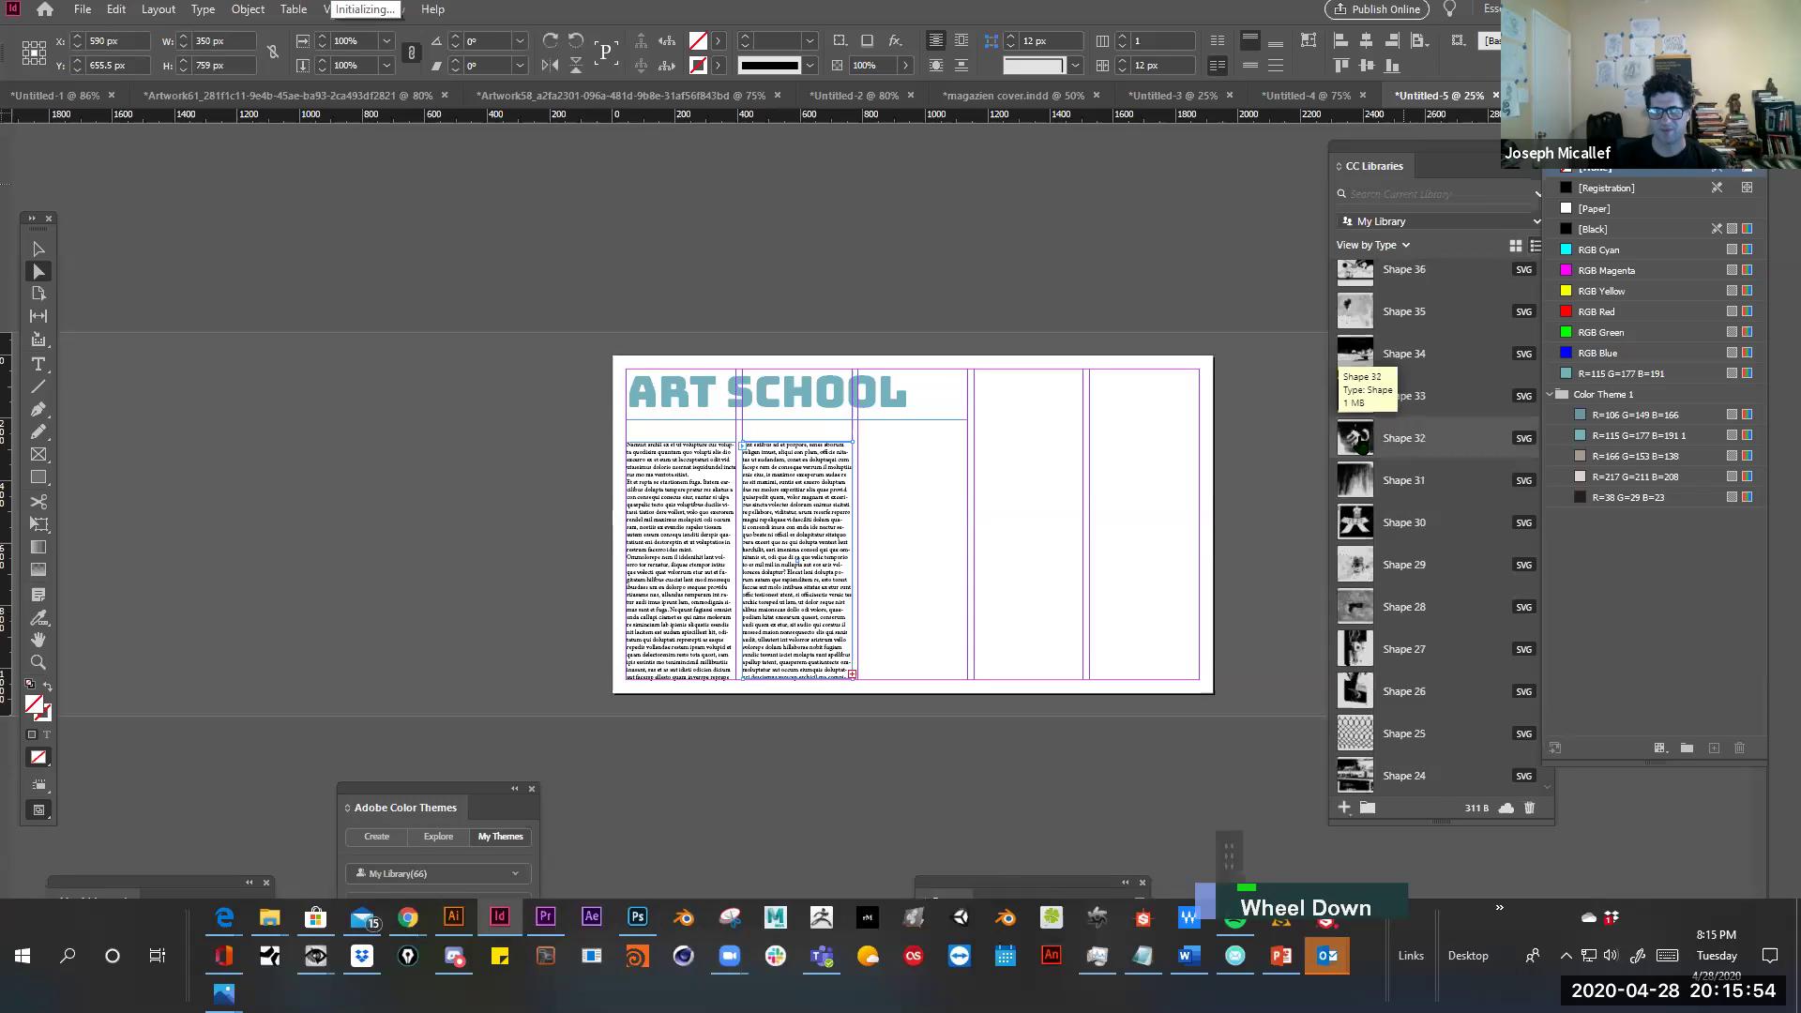
{"action": "key", "text": "ctrl"}
{"action": "left_click", "coordinate": [1364, 571], "text": "ctrl"}
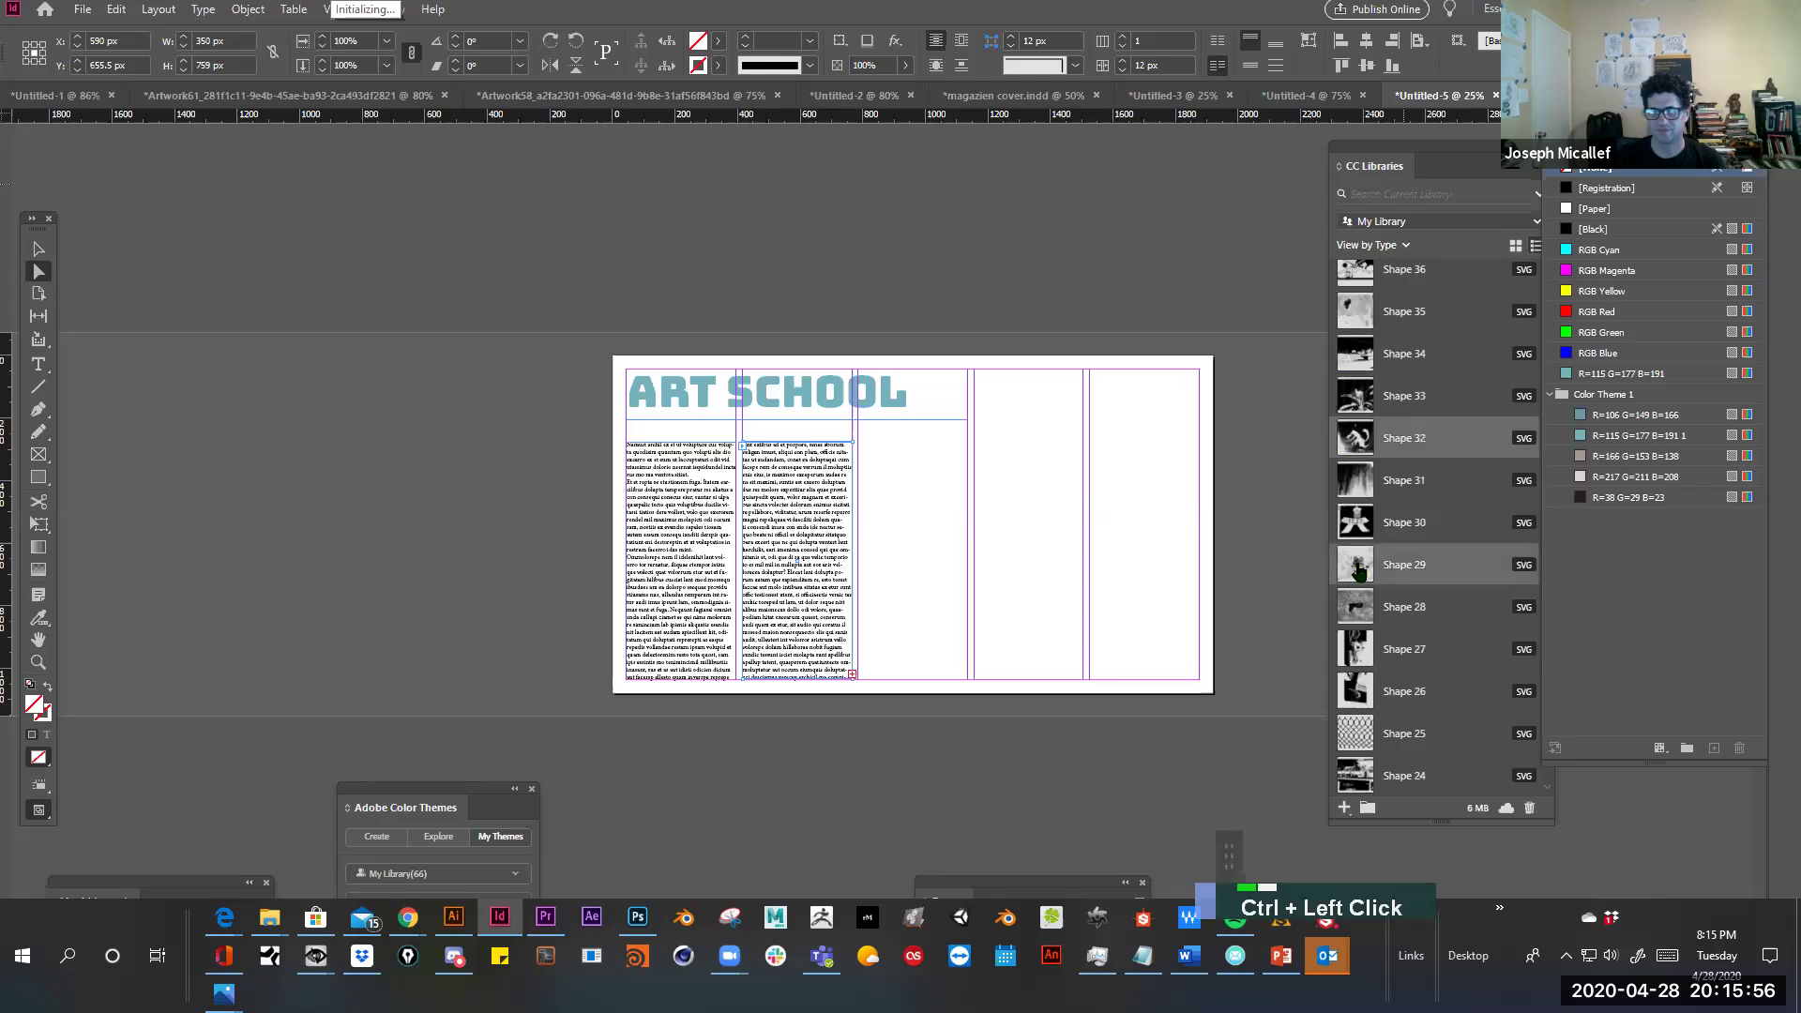
{"action": "left_click", "coordinate": [1404, 311], "text": "ctrl"}
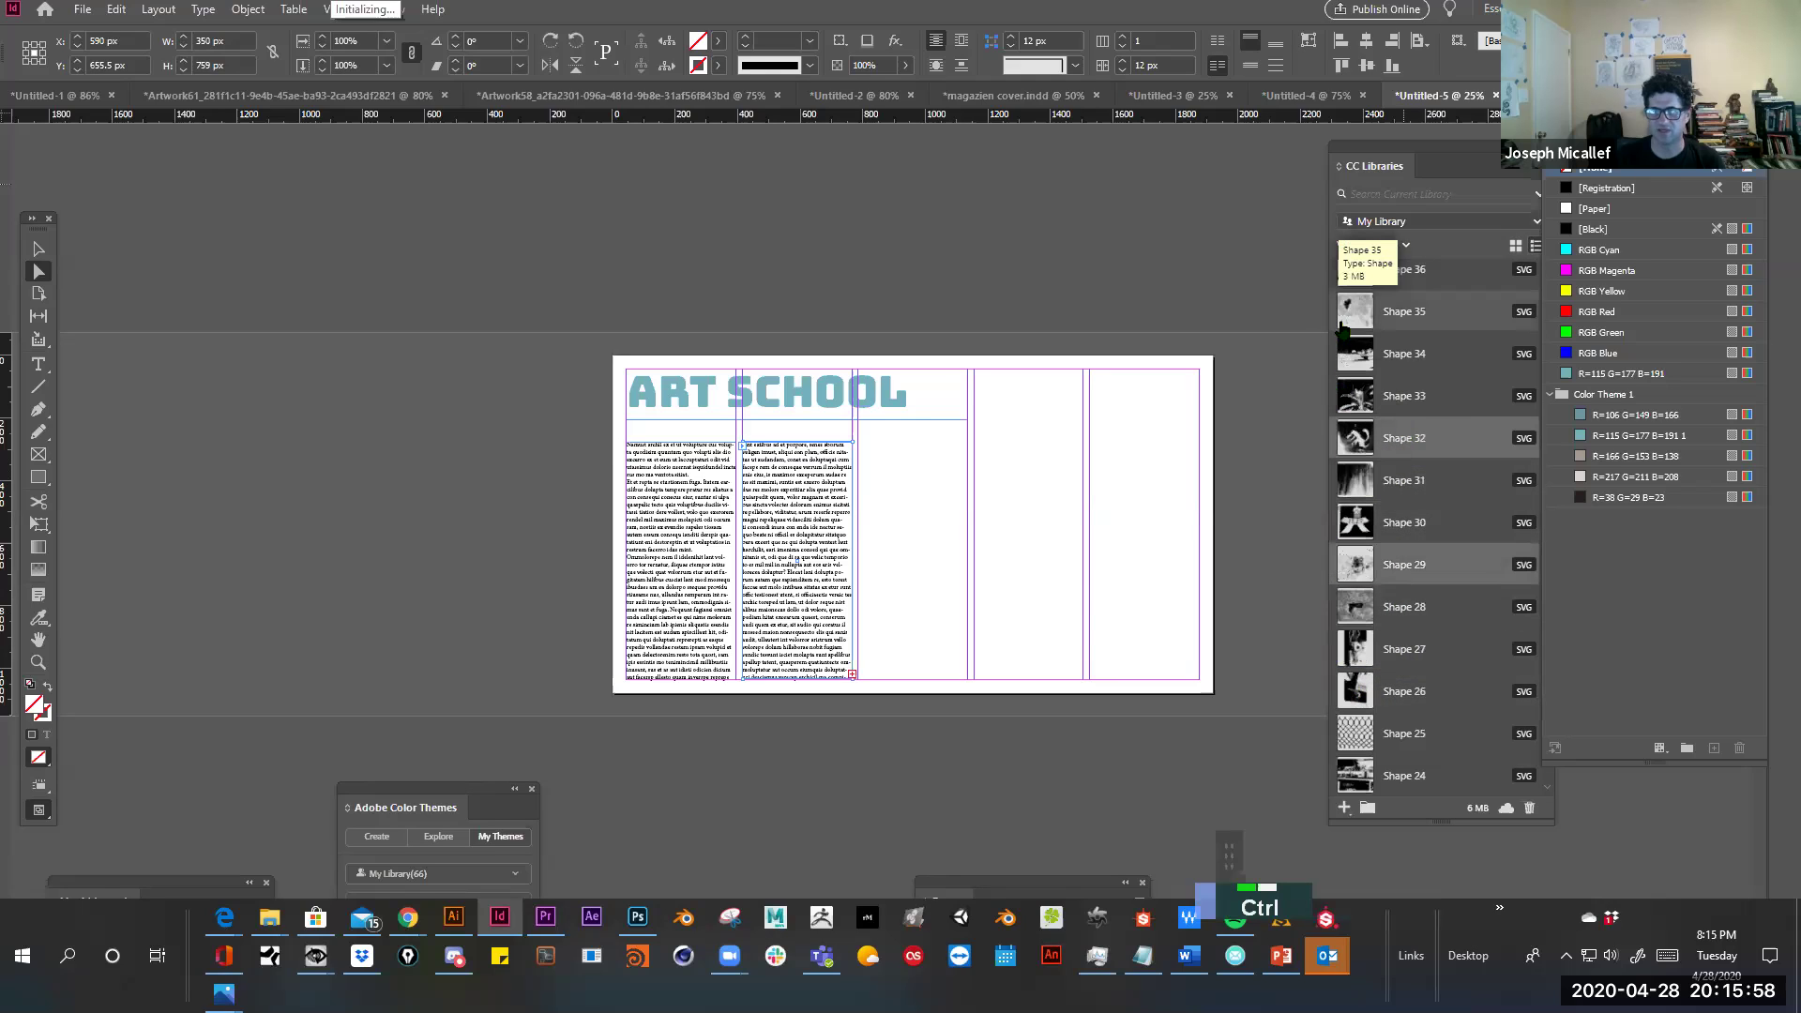
{"action": "left_click", "coordinate": [1392, 607], "text": "ctrl"}
{"action": "left_click", "coordinate": [1388, 694], "text": "ctrl"}
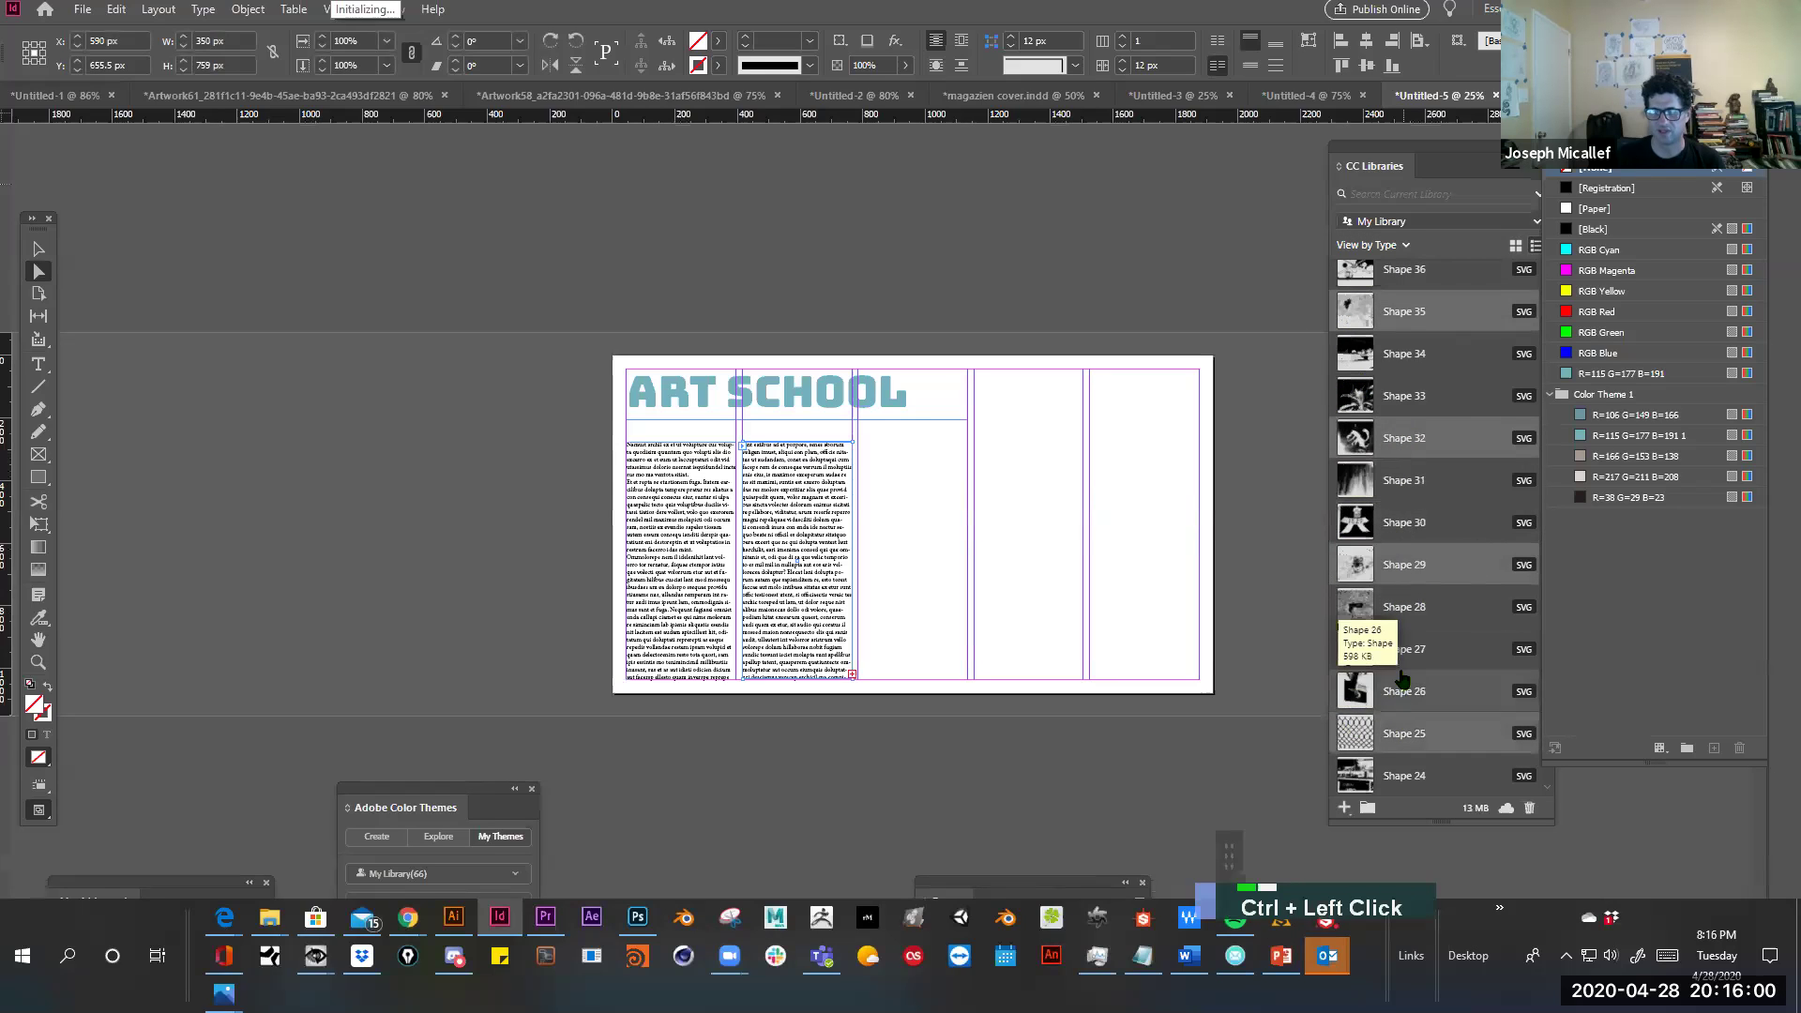
{"action": "scroll", "coordinate": [1378, 657], "scroll_direction": "down", "scroll_amount": 5}
{"action": "left_click", "coordinate": [1367, 630], "text": "ctrl"}
{"action": "scroll", "coordinate": [1369, 637], "scroll_direction": "down", "scroll_amount": 2}
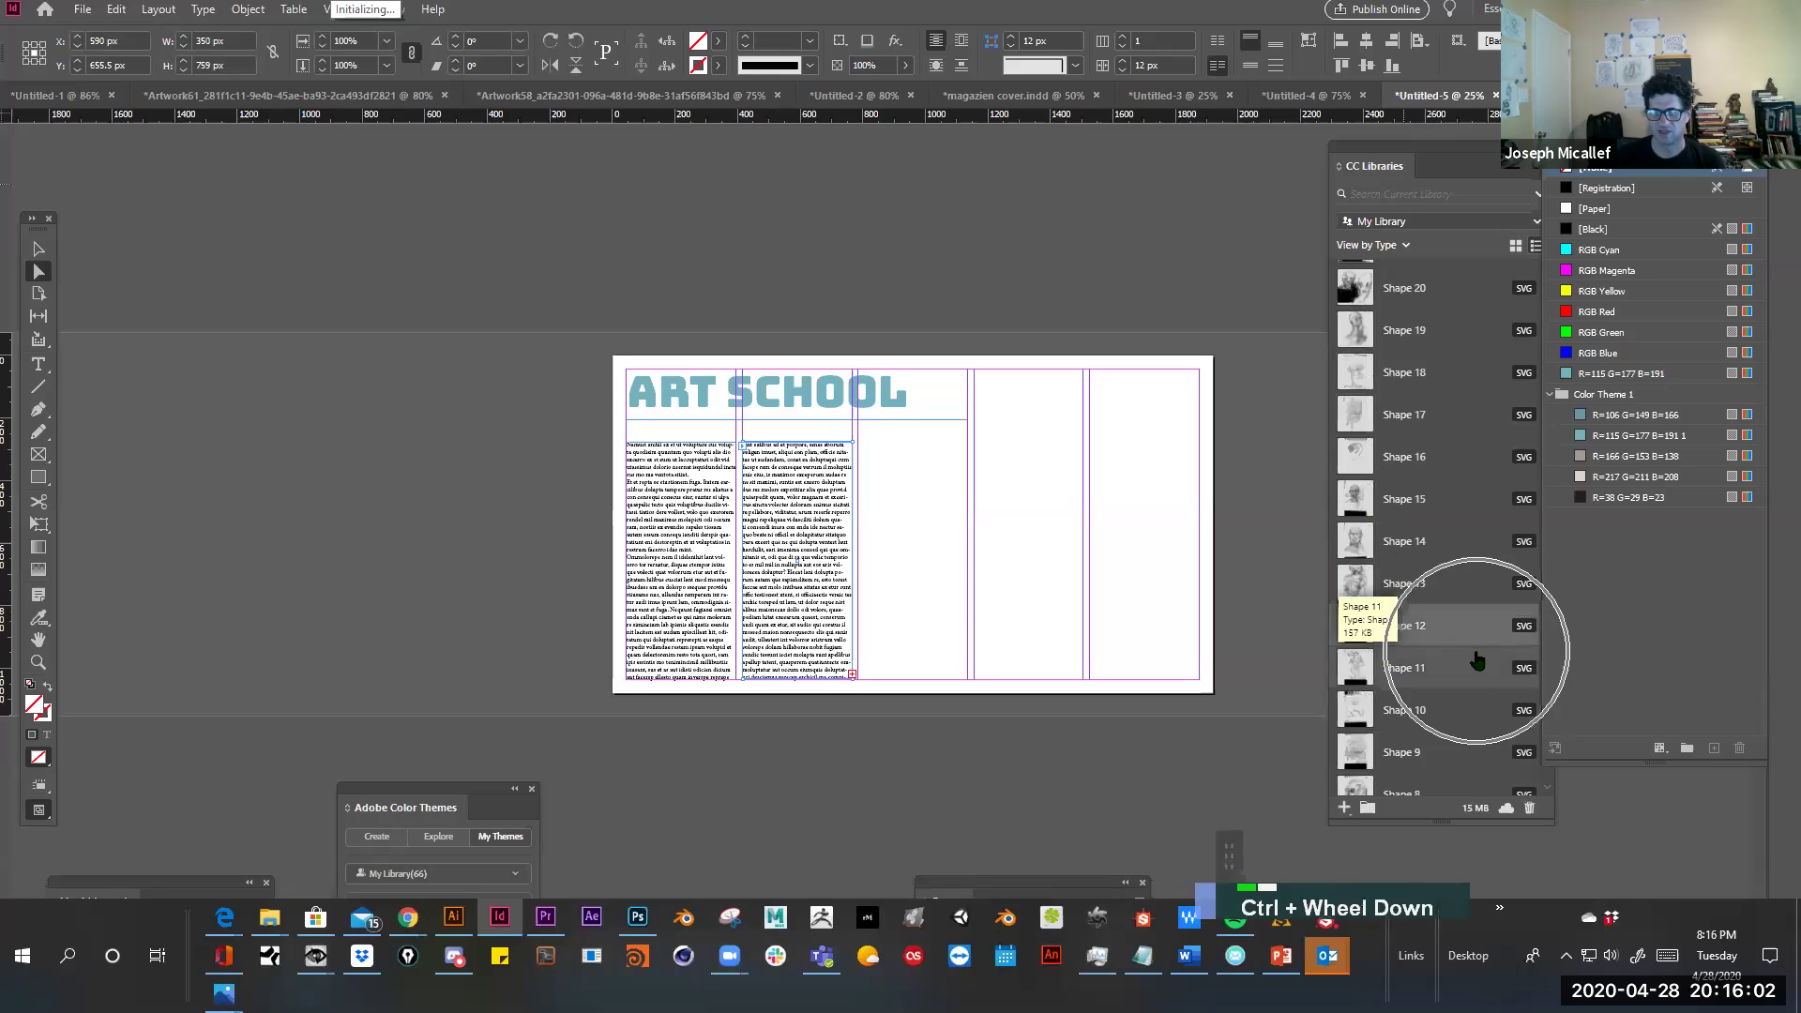
{"action": "left_click", "coordinate": [1351, 696], "text": "ctrl"}
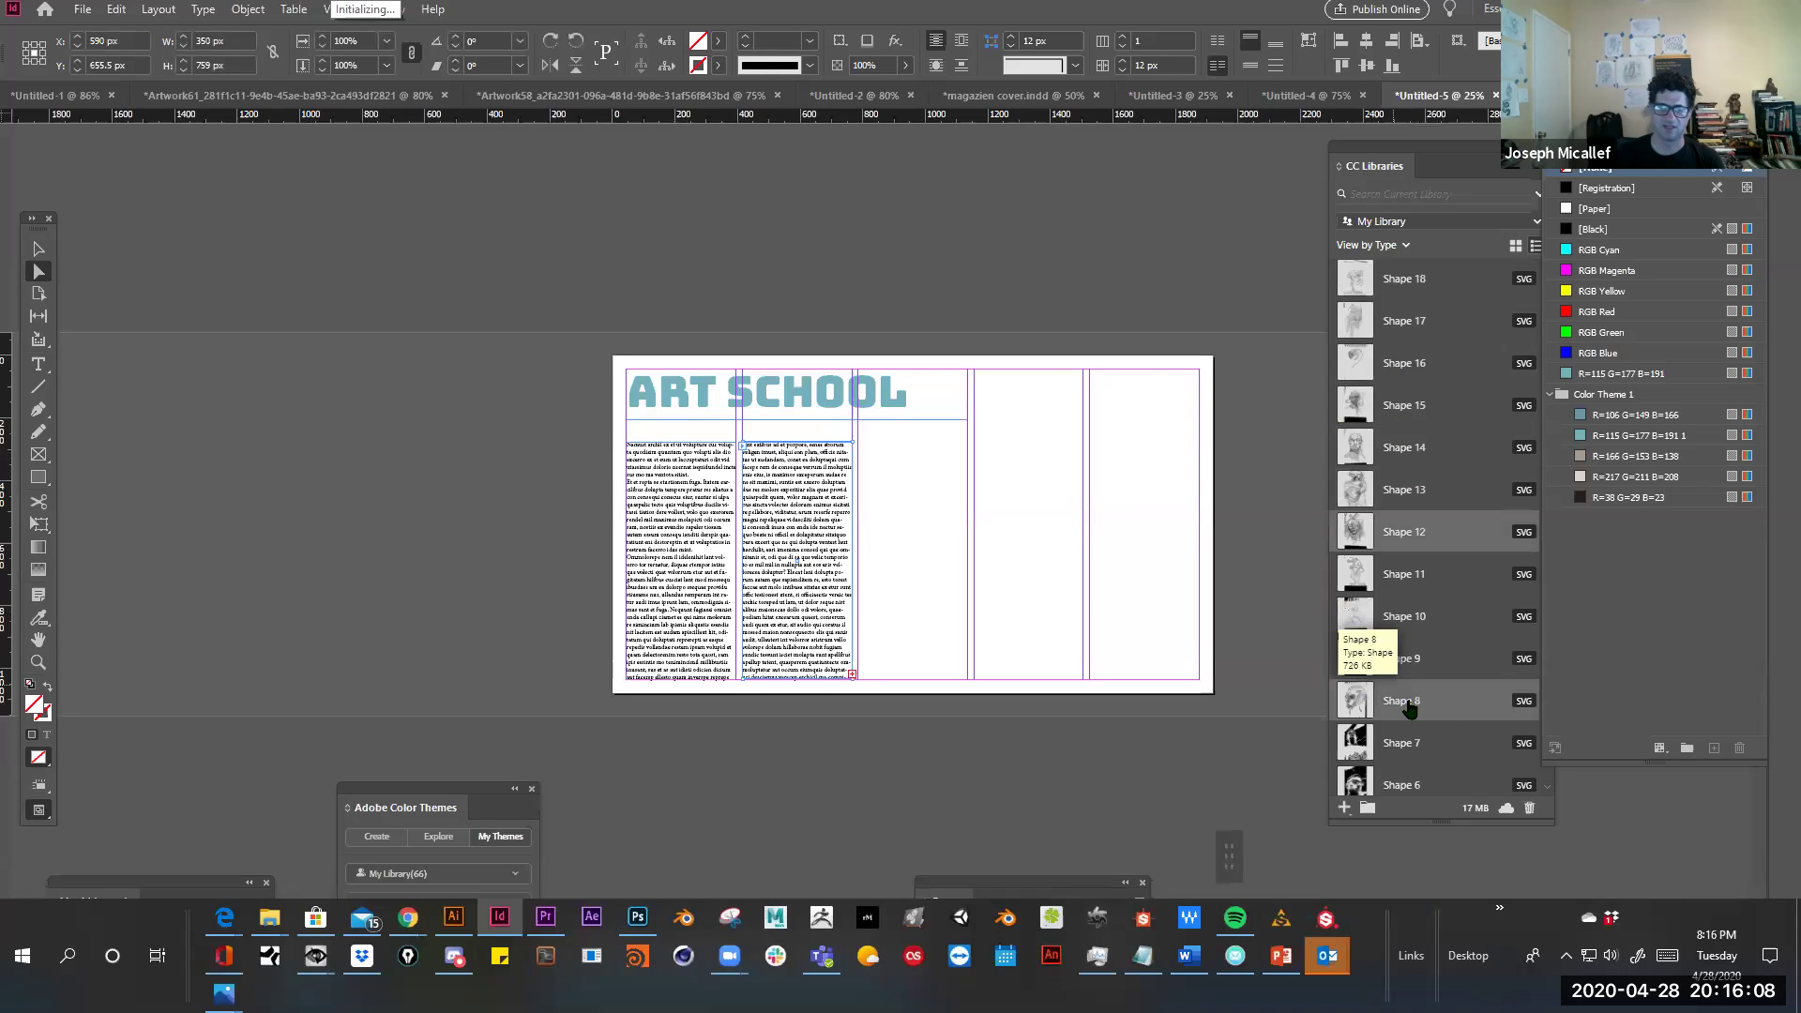
{"action": "mouse_move", "coordinate": [1354, 699]}
{"action": "left_mouse_down"}
{"action": "mouse_move", "coordinate": [1025, 520]}
{"action": "mouse_move", "coordinate": [902, 519]}
{"action": "mouse_move", "coordinate": [1261, 600]}
{"action": "mouse_move", "coordinate": [904, 490]}
{"action": "left_mouse_up"}
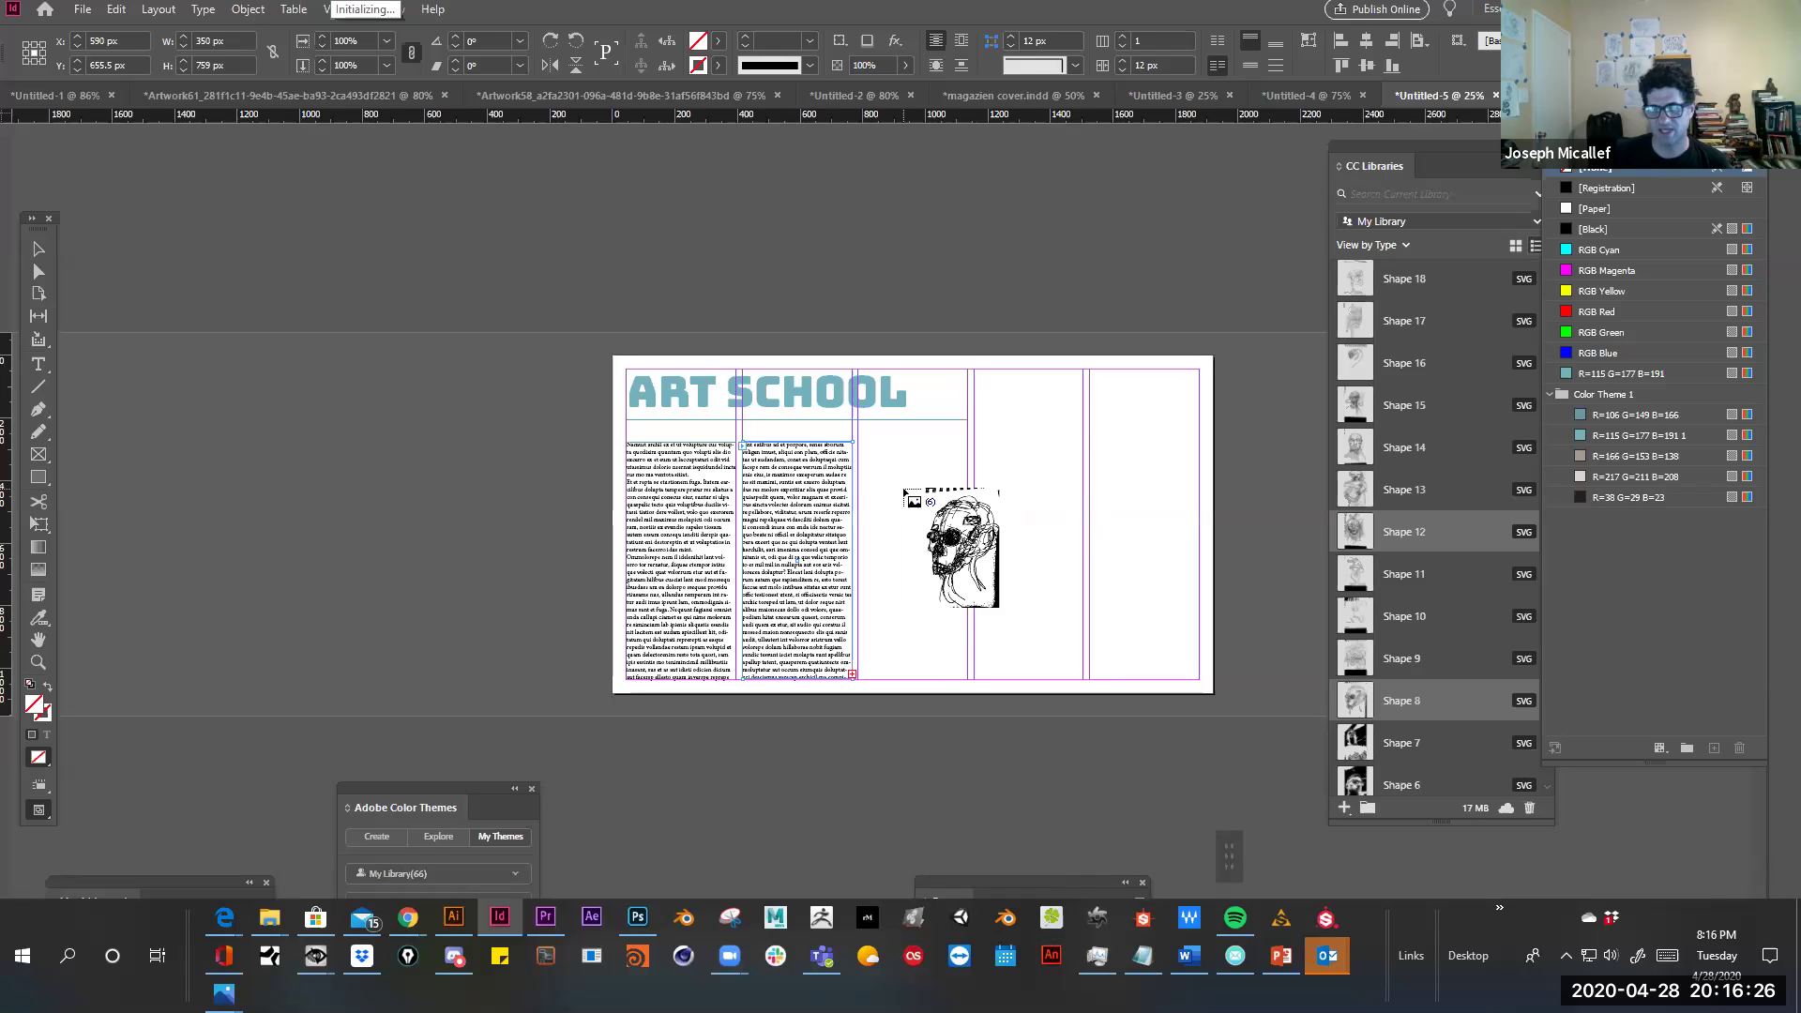
Place the first five loaded graphics at column width: two stacked in the third column, two in the fourth and one atop the fifth
{"action": "key", "text": "ctrl+space"}
{"action": "left_click", "coordinate": [1021, 475], "text": "ctrl"}
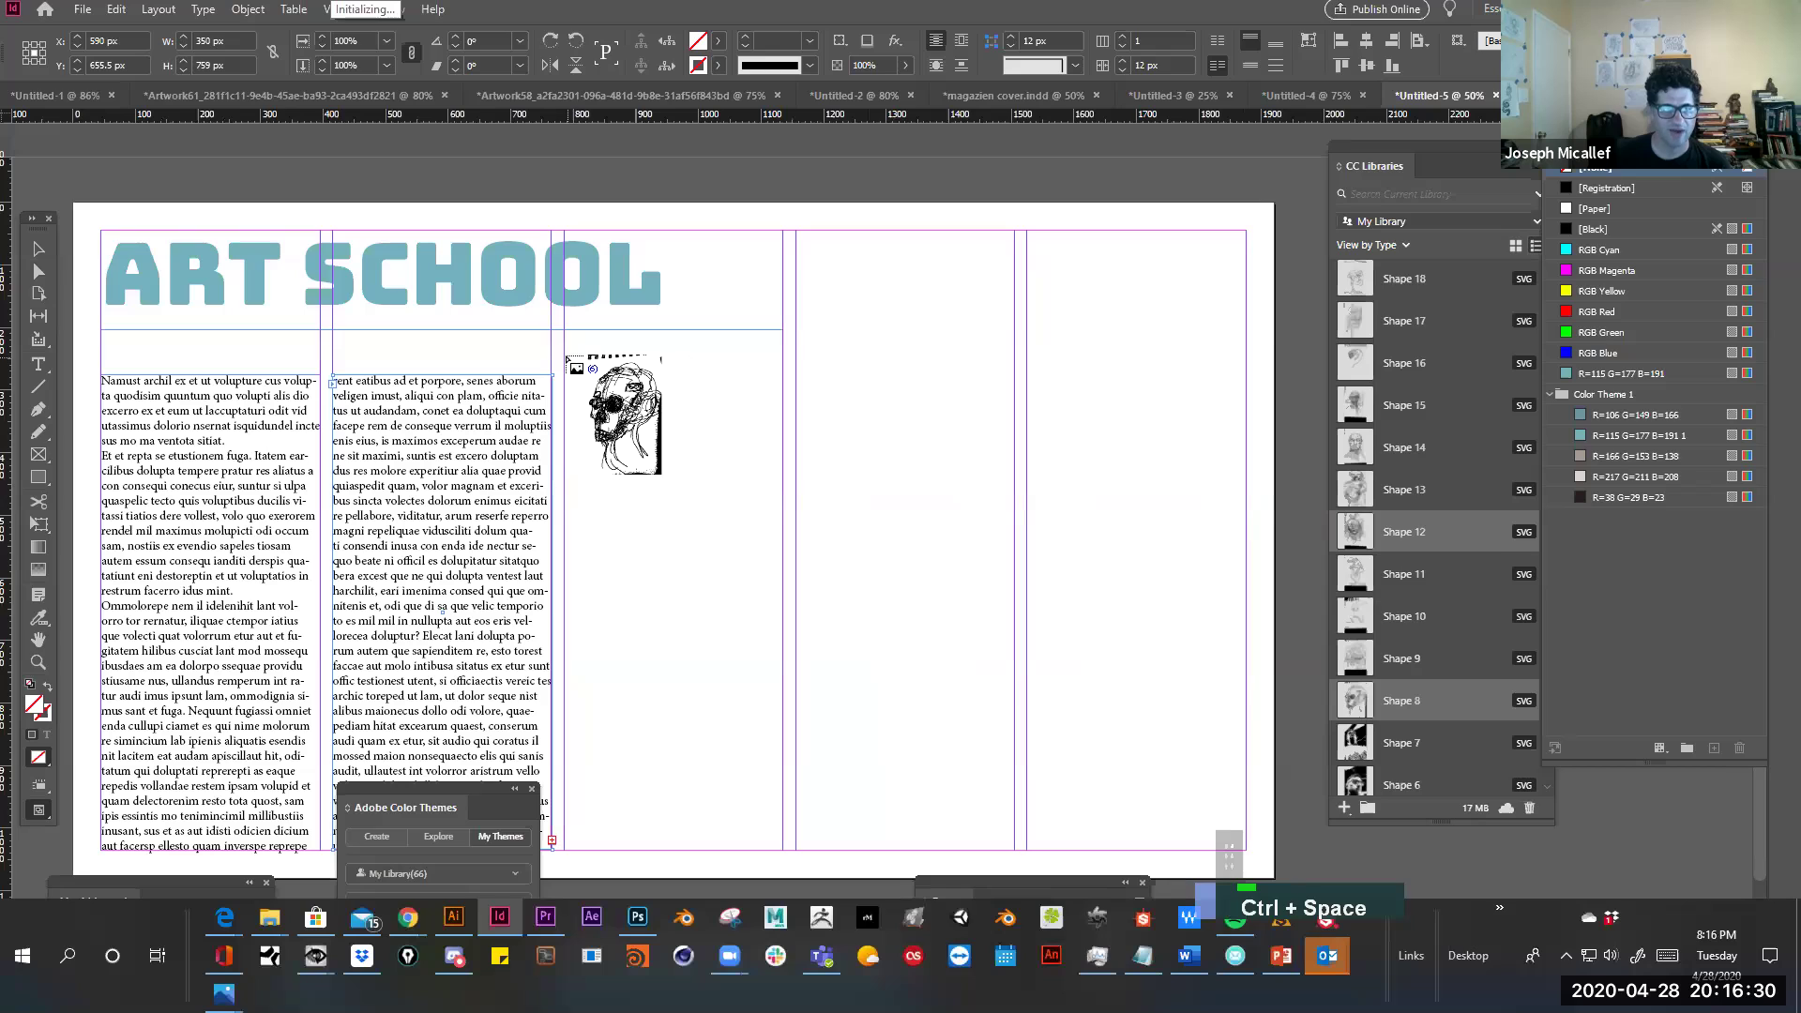
{"action": "left_click_drag", "start_coordinate": [568, 357], "coordinate": [782, 533]}
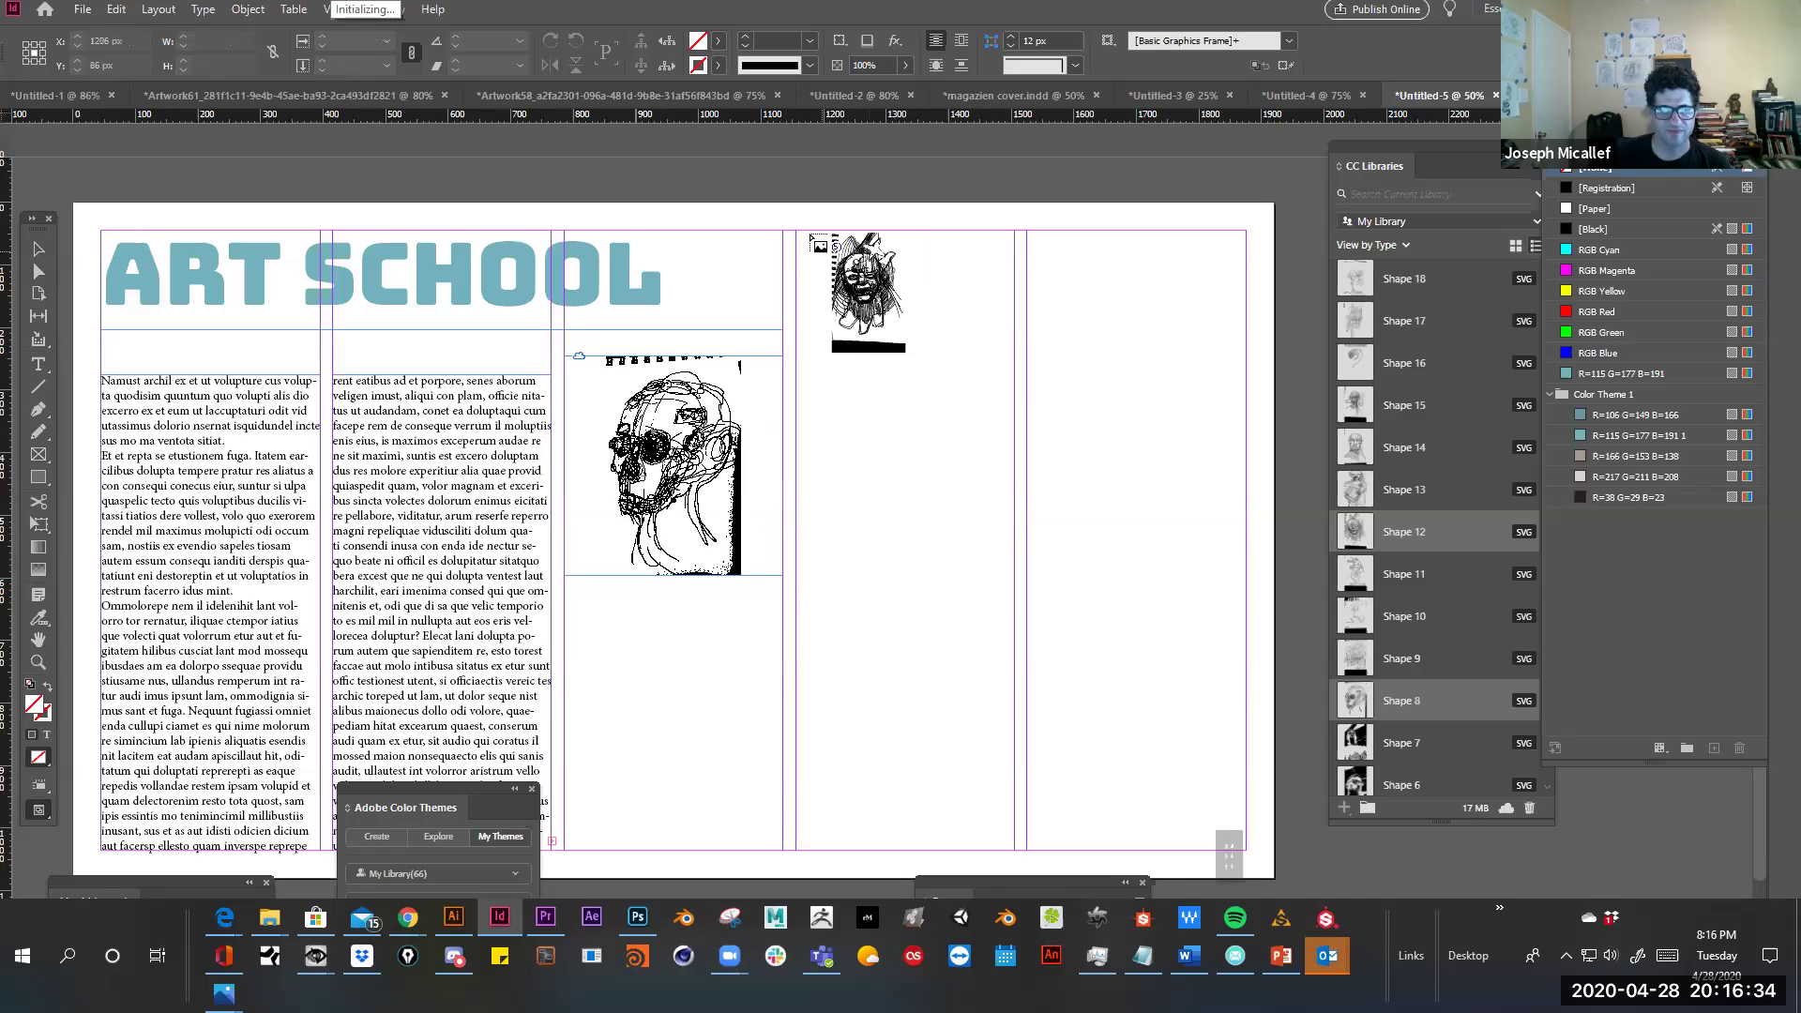
{"action": "left_click_drag", "start_coordinate": [798, 232], "coordinate": [979, 450]}
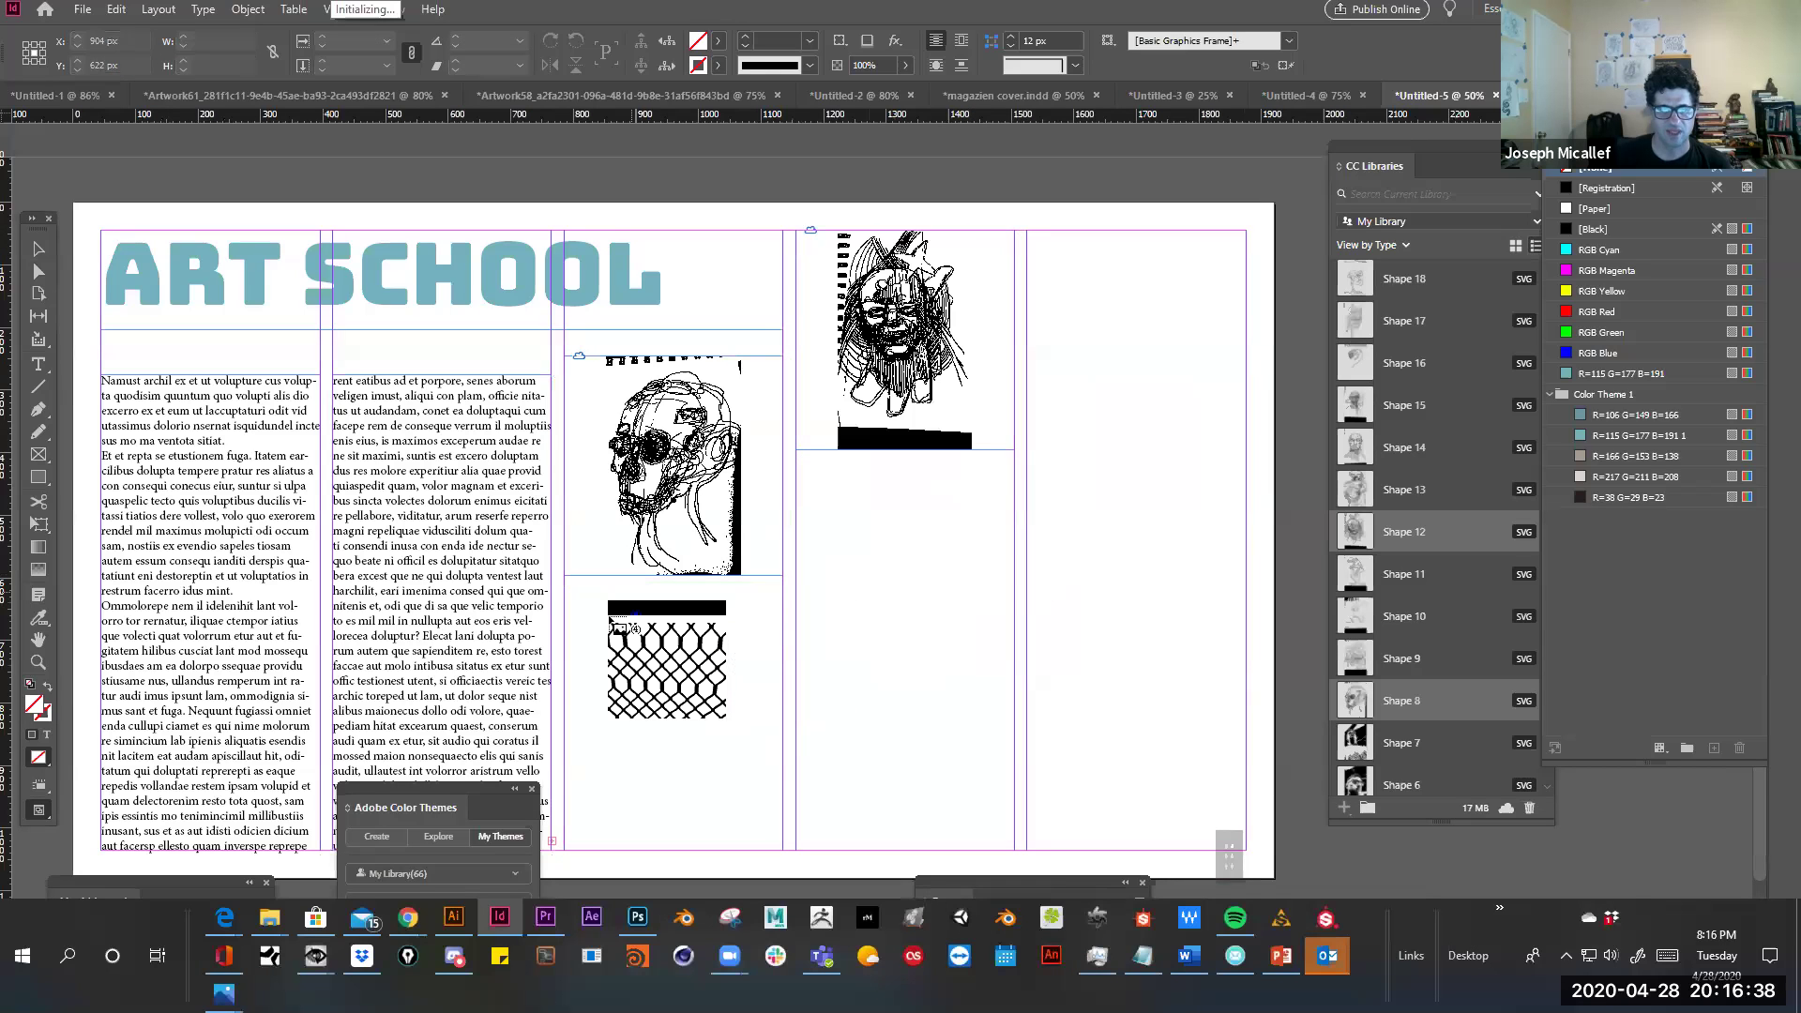
{"action": "left_click_drag", "start_coordinate": [564, 601], "coordinate": [760, 825]}
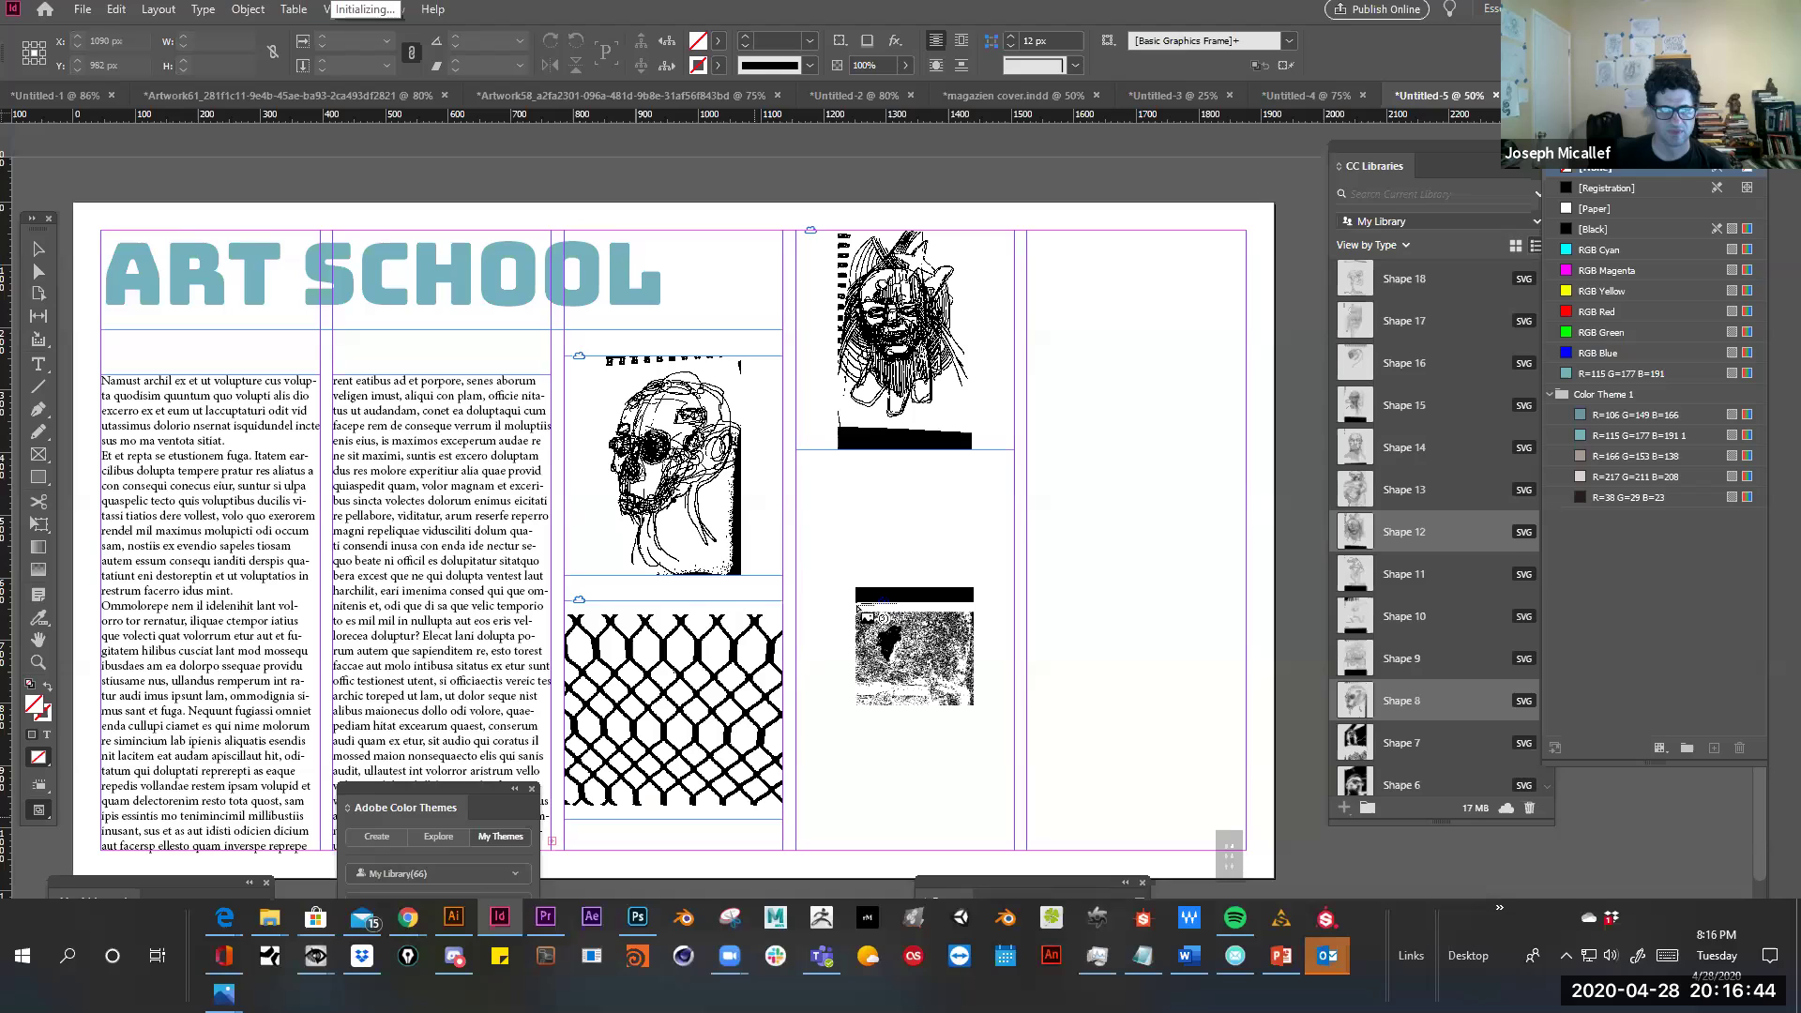
{"action": "left_click_drag", "start_coordinate": [795, 463], "coordinate": [955, 689]}
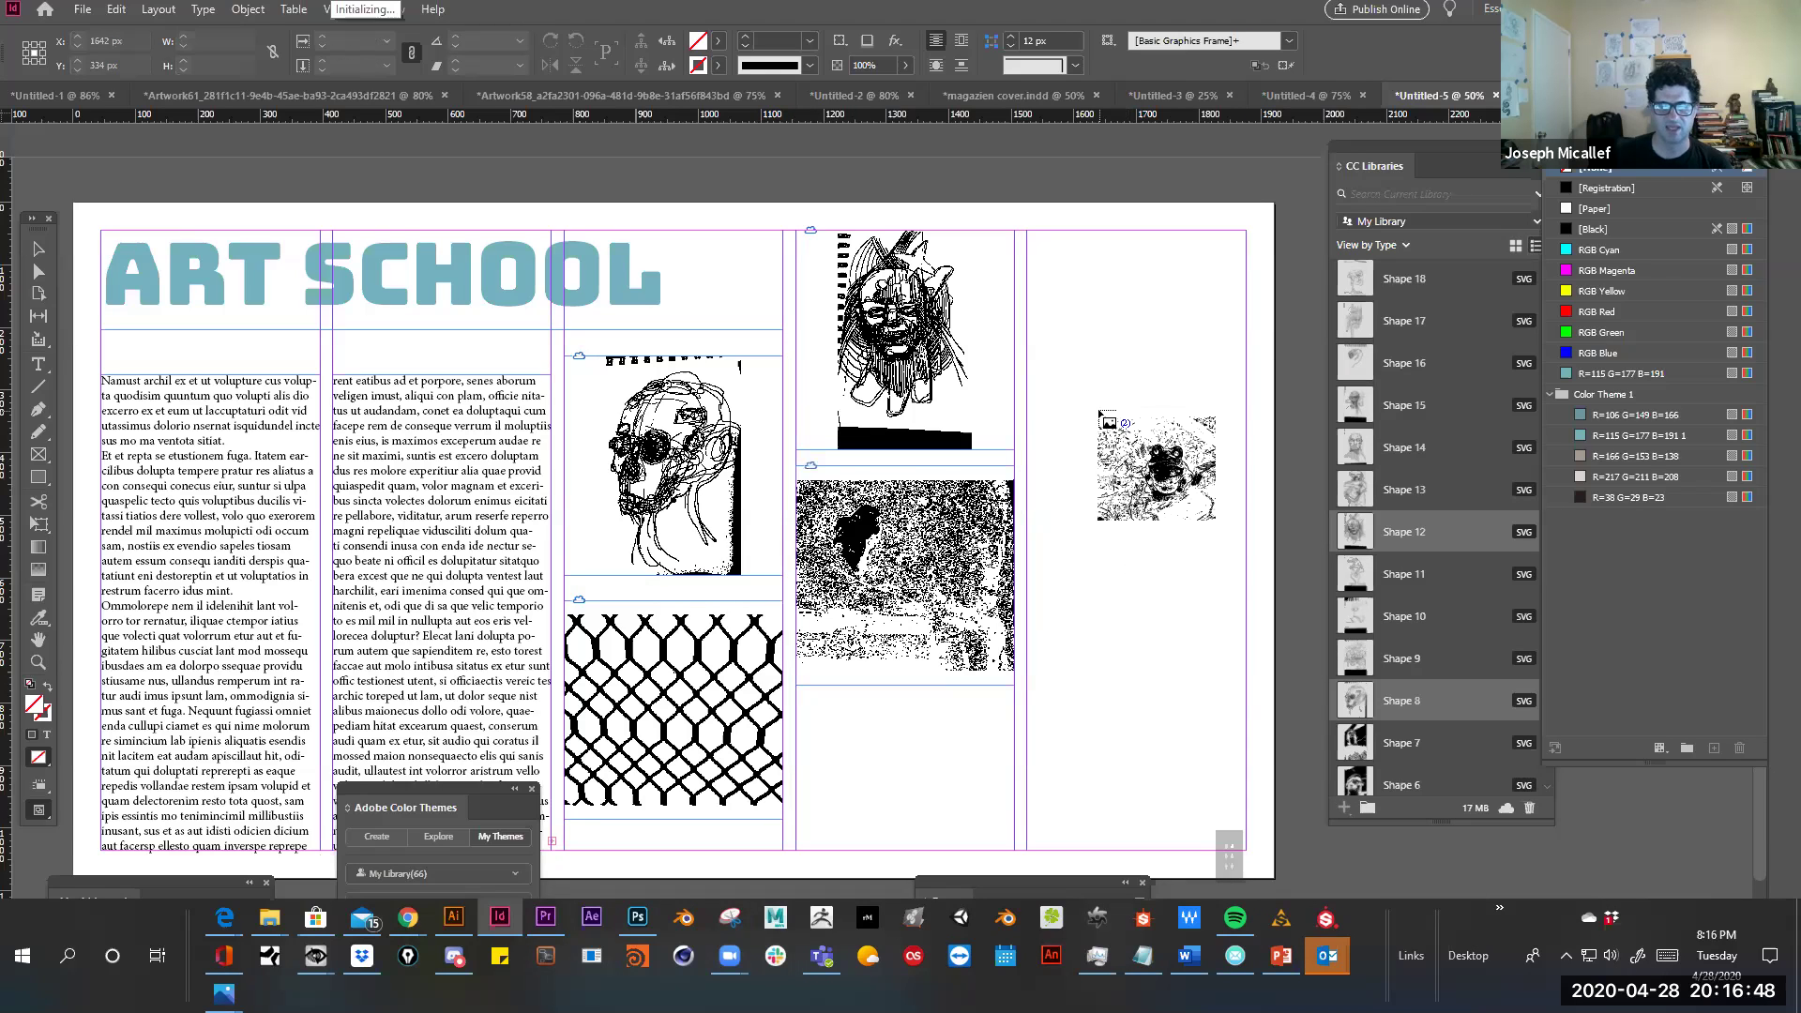
{"action": "left_click_drag", "start_coordinate": [1027, 233], "coordinate": [1185, 452]}
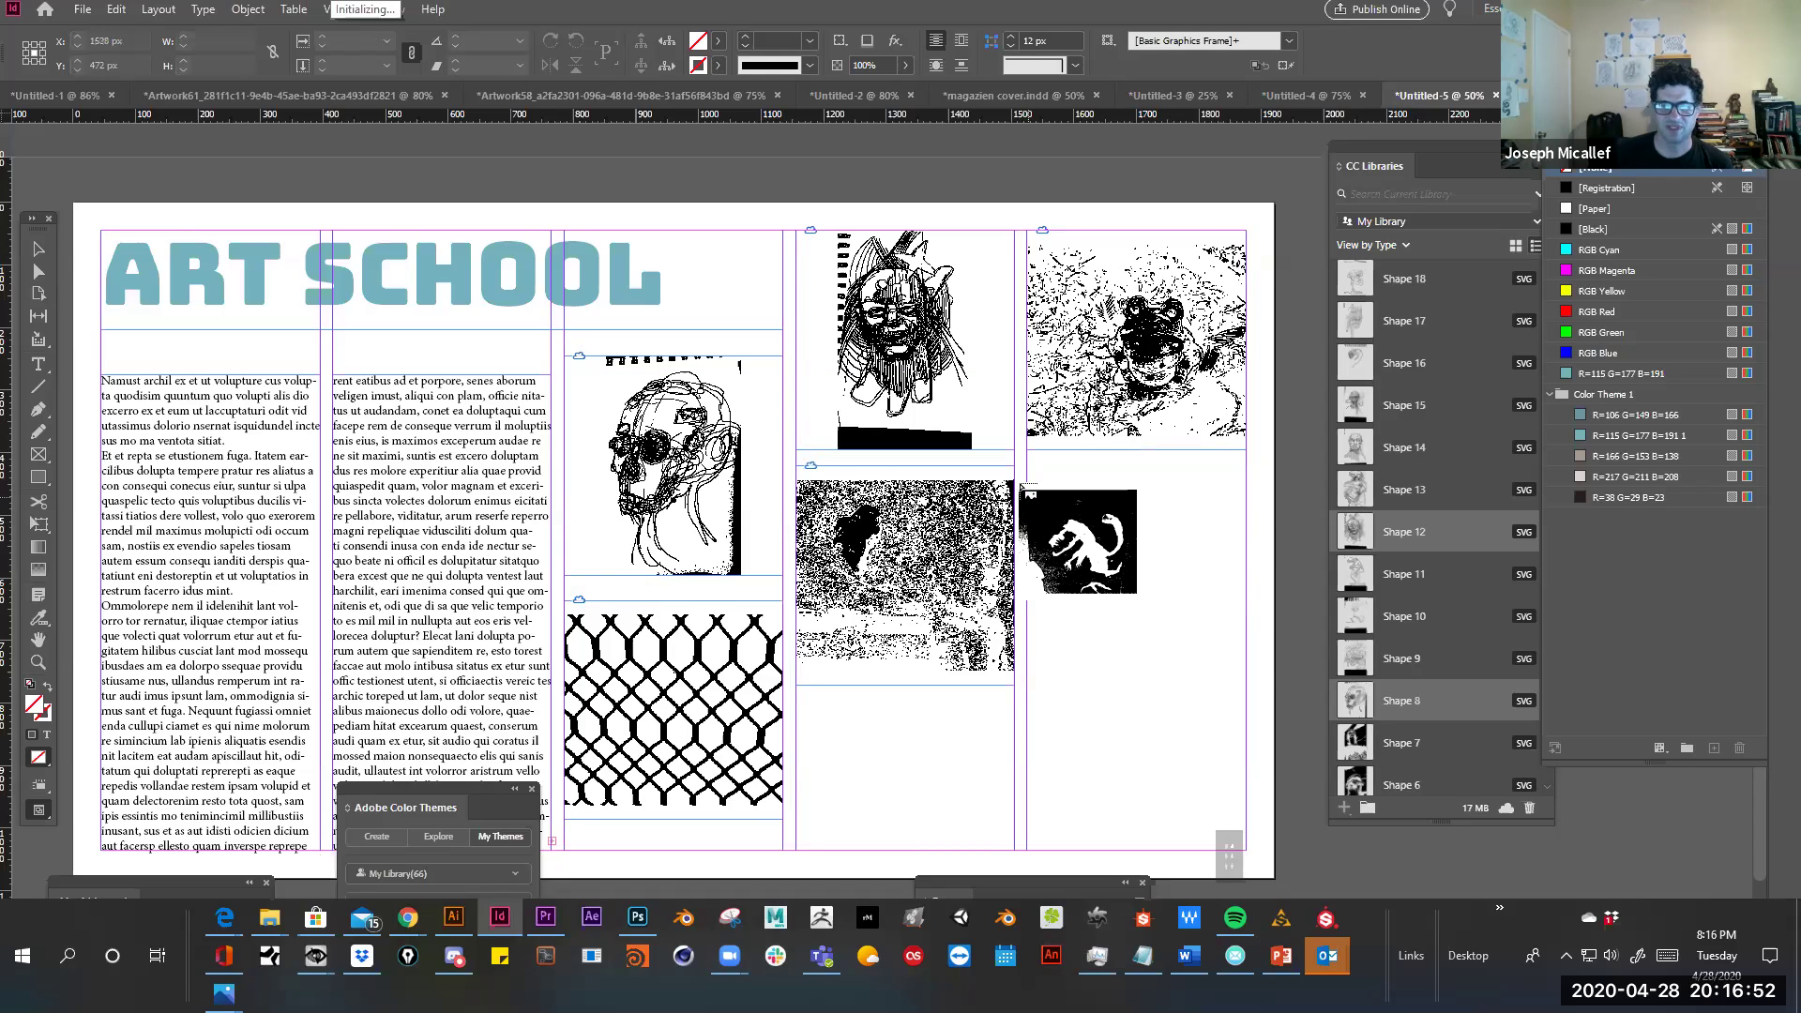
{"action": "left_click_drag", "start_coordinate": [1027, 474], "coordinate": [1231, 695]}
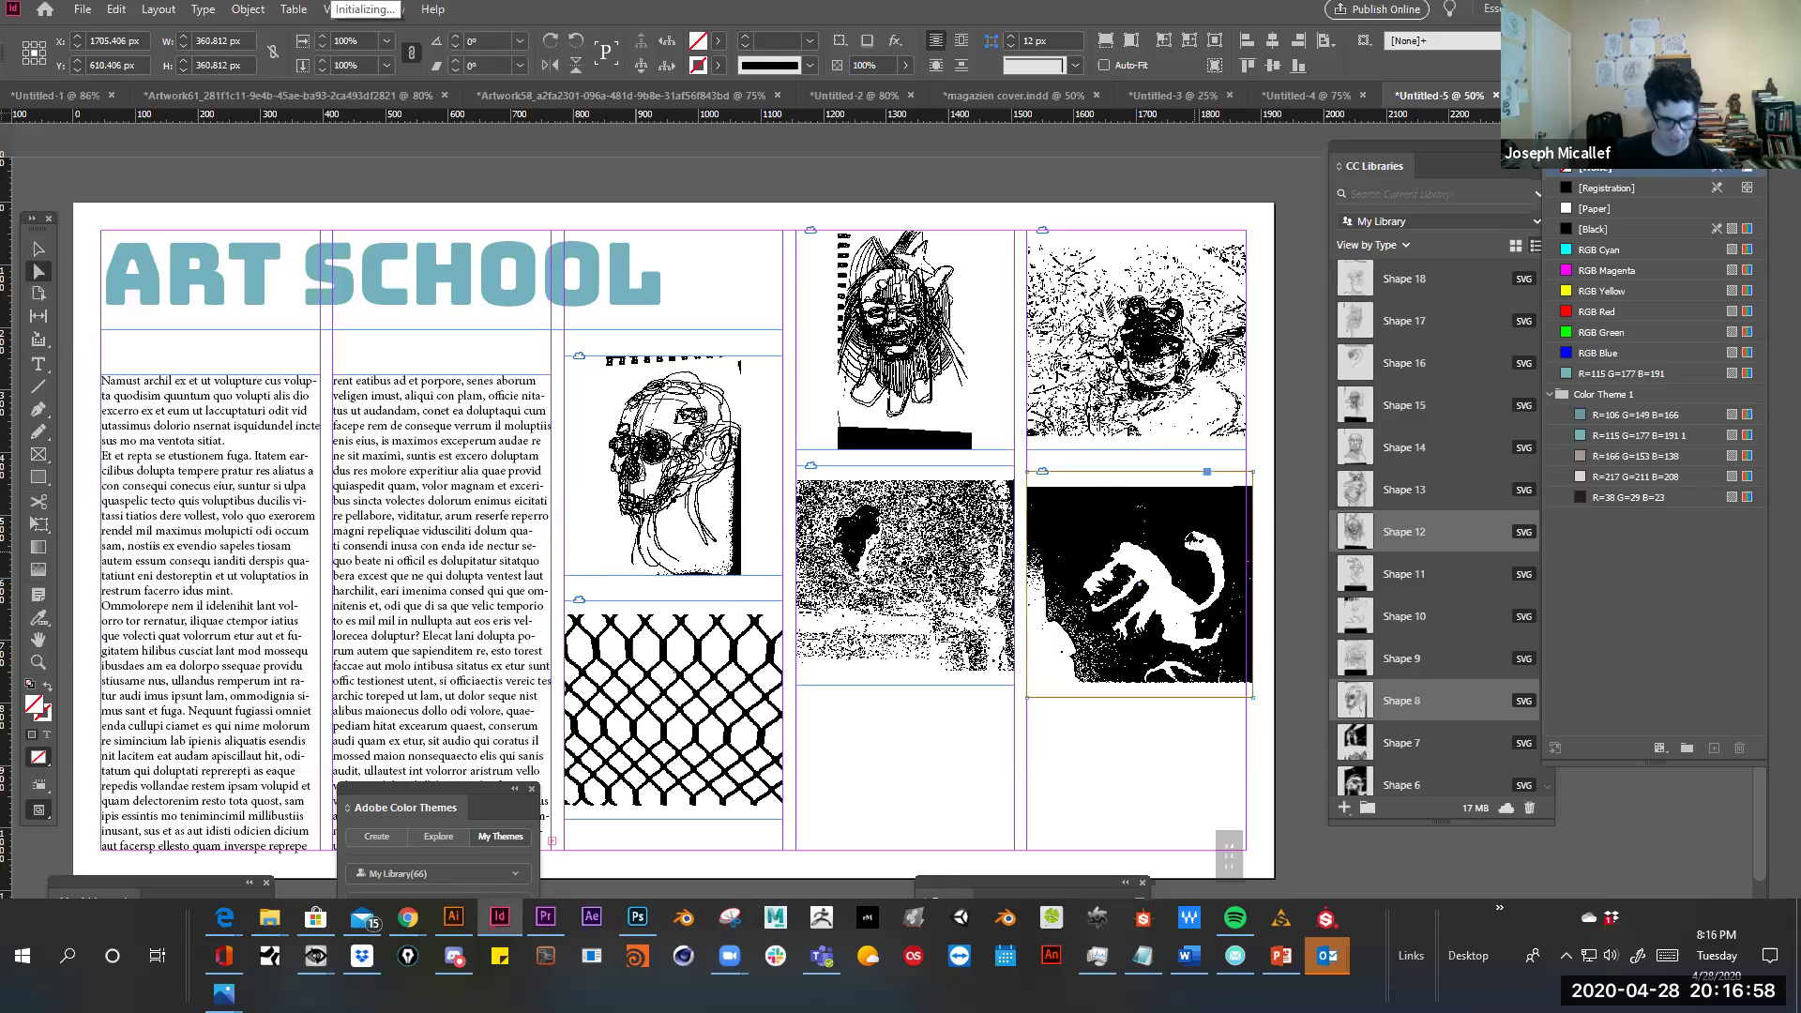
{"action": "left_click_drag", "start_coordinate": [1253, 588], "coordinate": [1246, 589]}
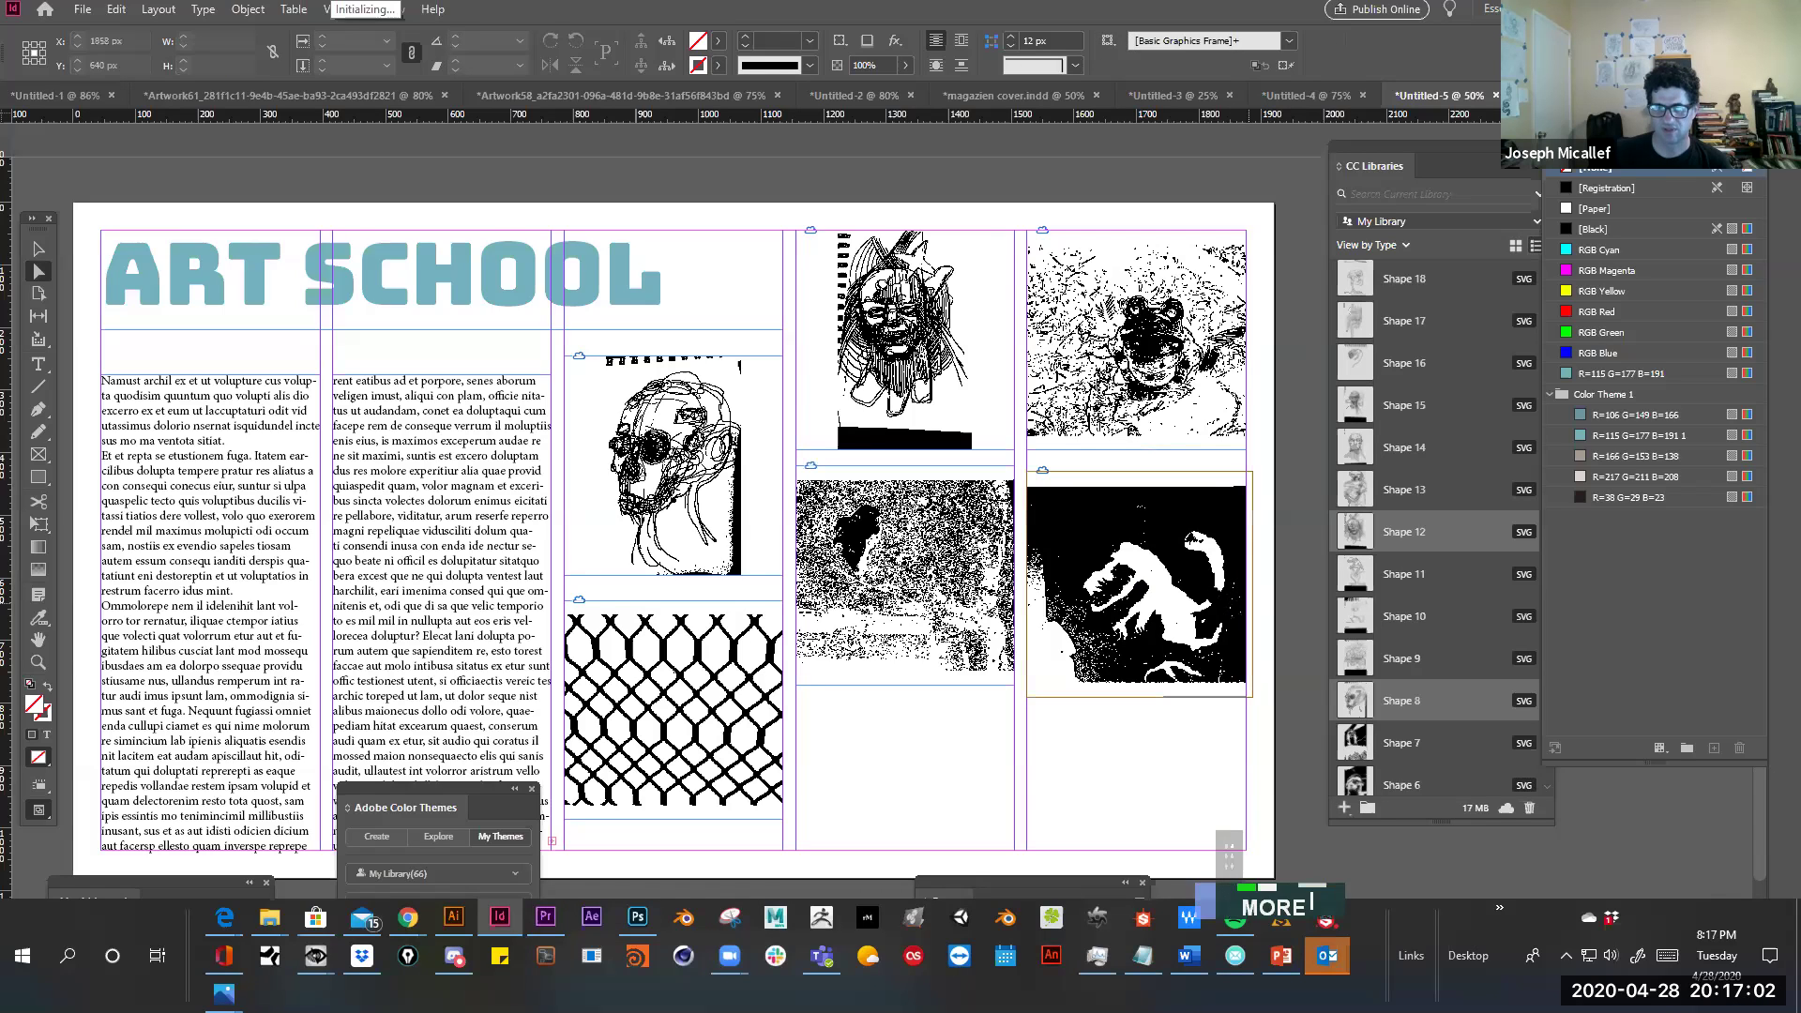
{"action": "key", "text": "Delete"}
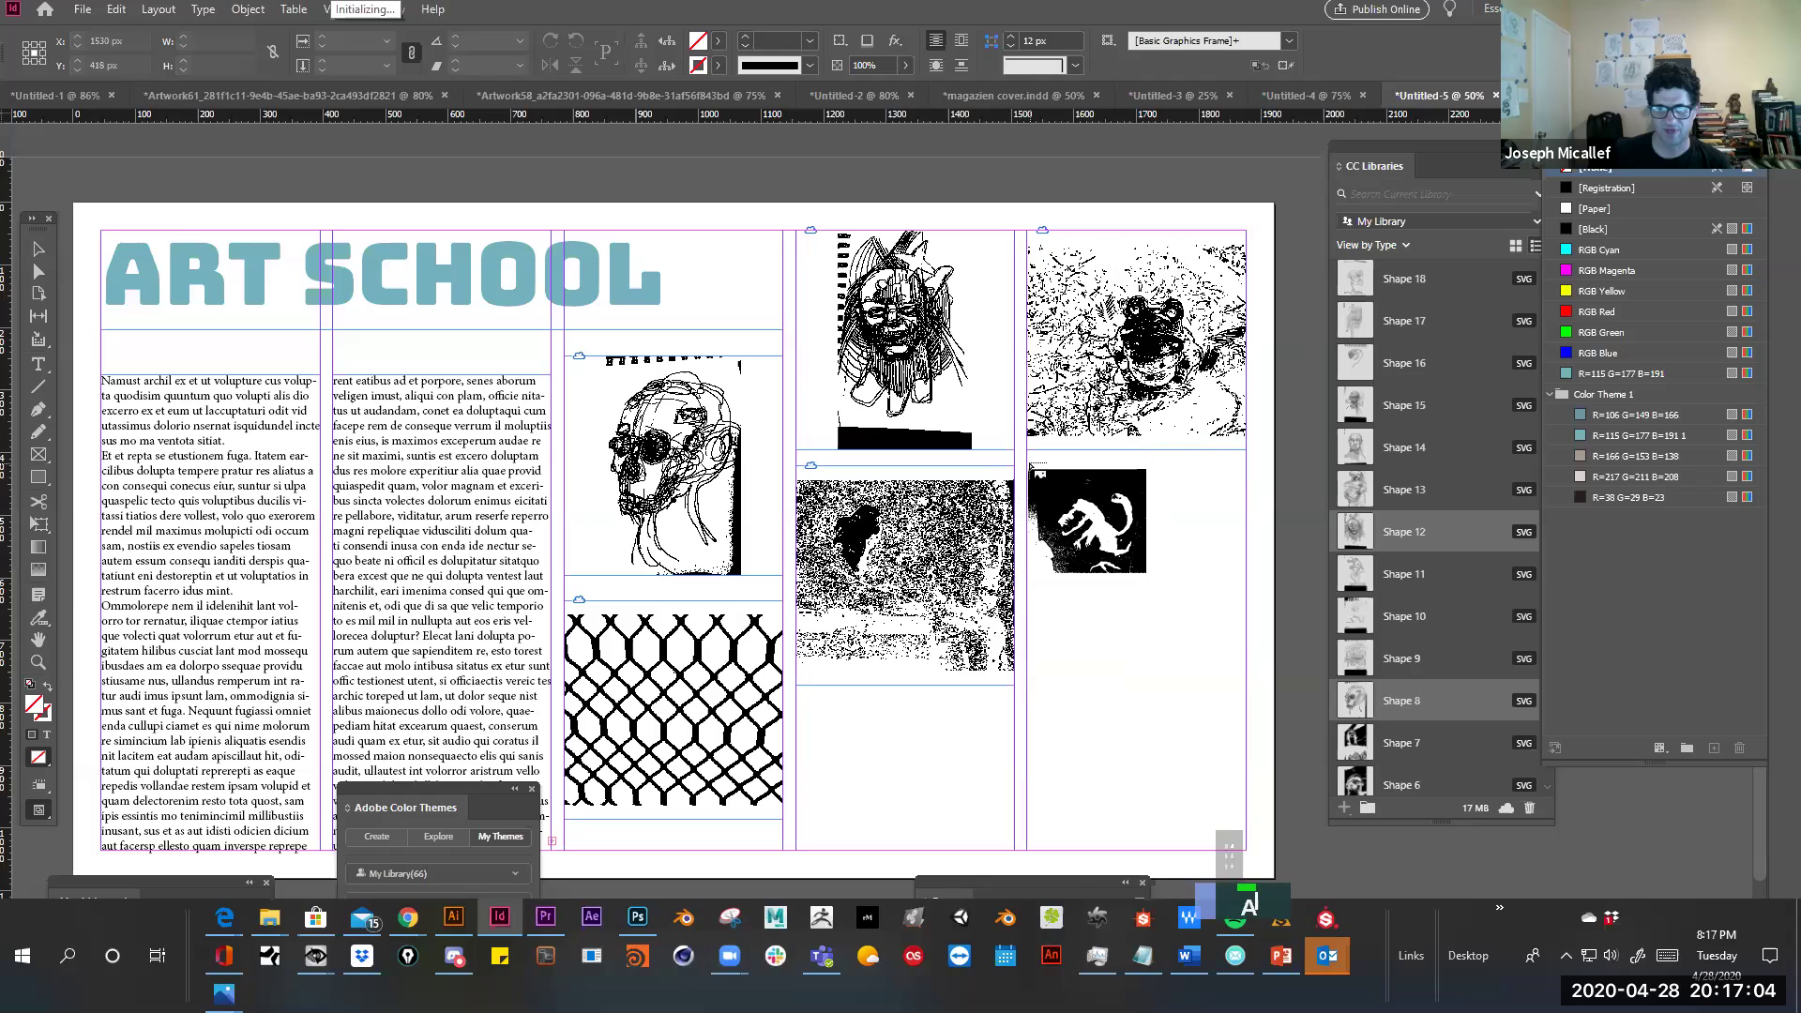
Place the last loaded graphic at about 357 x 357 px in the fifth column, below the existing image
{"action": "left_click_drag", "start_coordinate": [1048, 484], "coordinate": [1229, 682]}
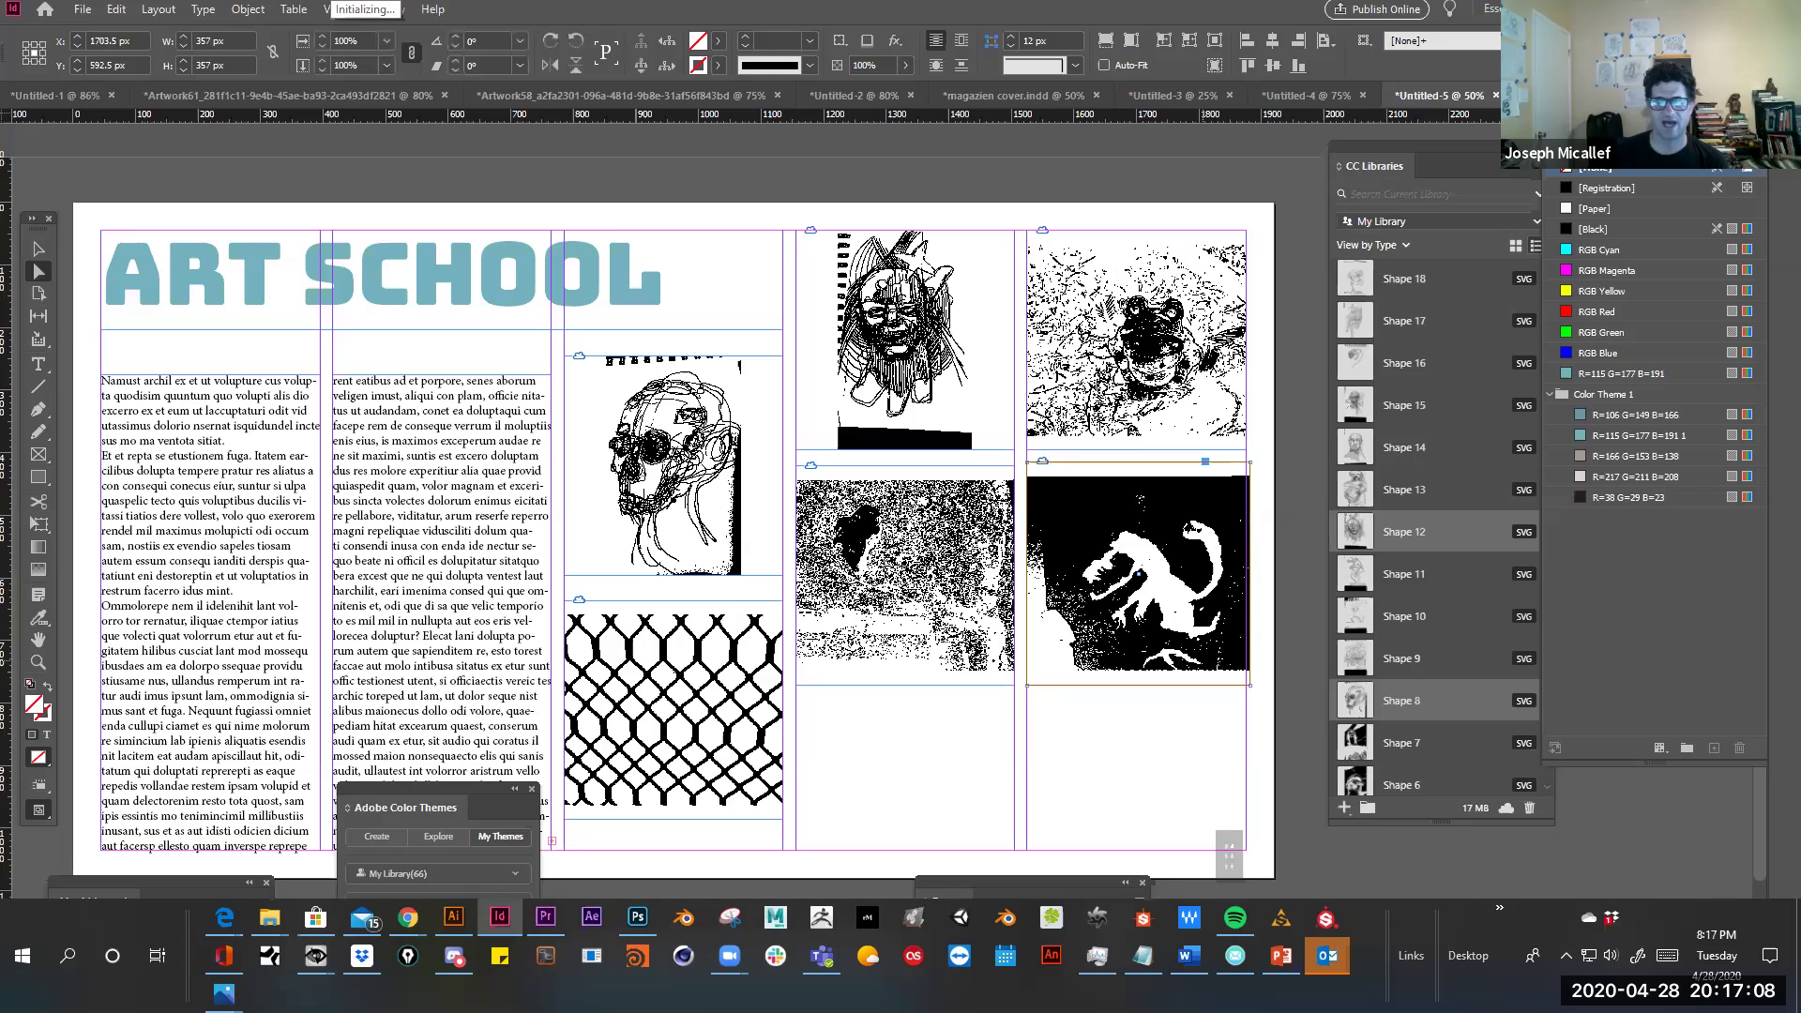
{"action": "left_click", "coordinate": [1028, 504], "text": "ctrl+alt"}
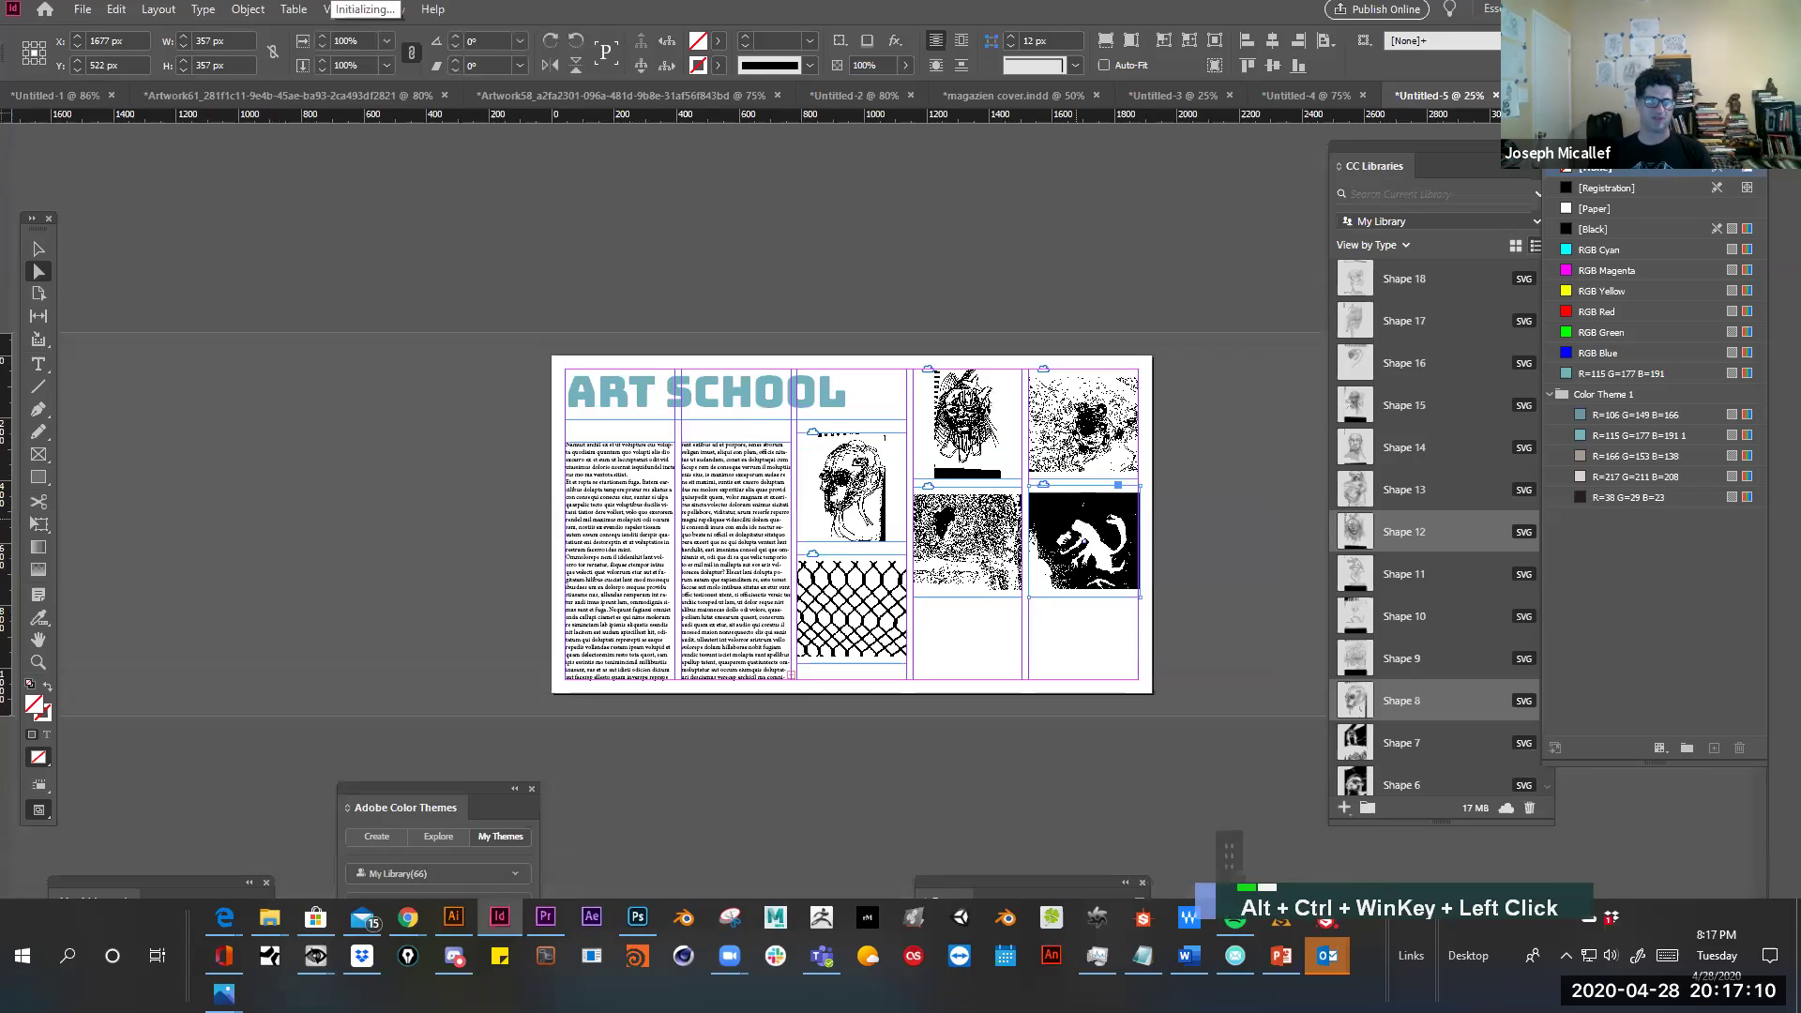
{"action": "left_click", "coordinate": [928, 535], "text": "ctrl+alt"}
{"action": "left_click", "coordinate": [916, 530], "text": "ctrl"}
{"action": "left_click", "coordinate": [1078, 533], "text": "ctrl"}
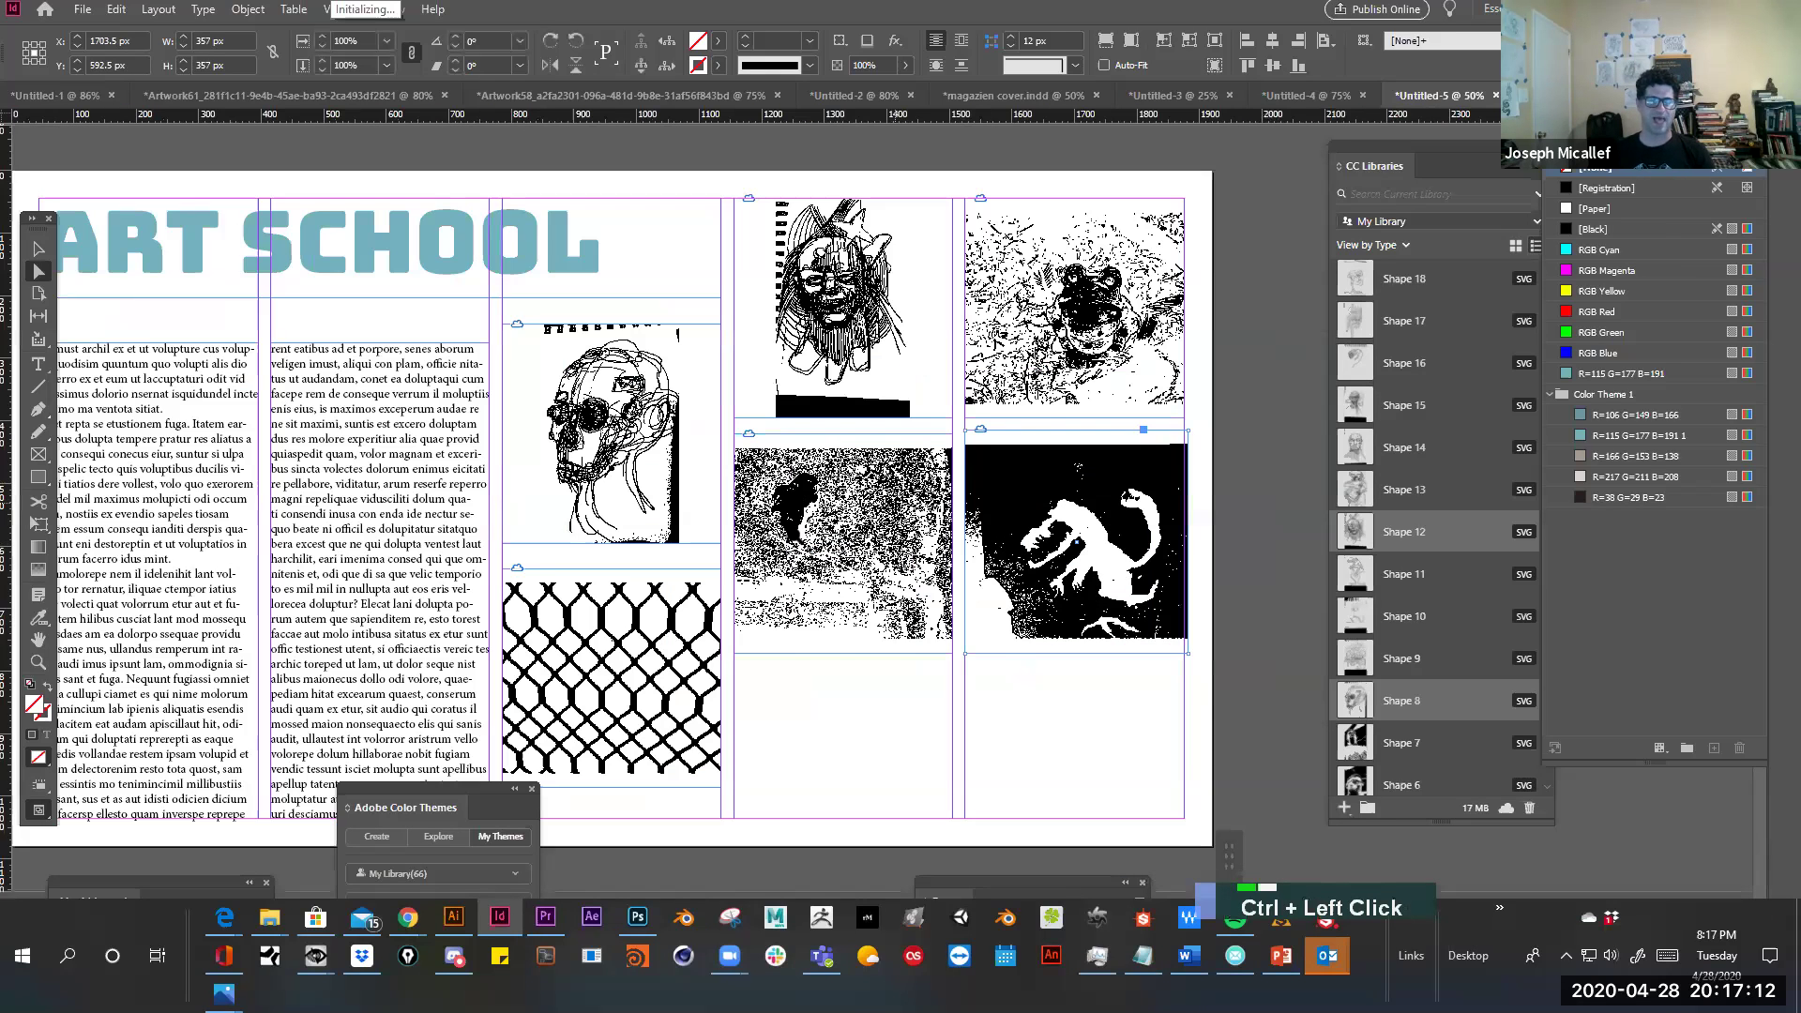
{"action": "left_click", "coordinate": [193, 650], "text": "ctrl+alt"}
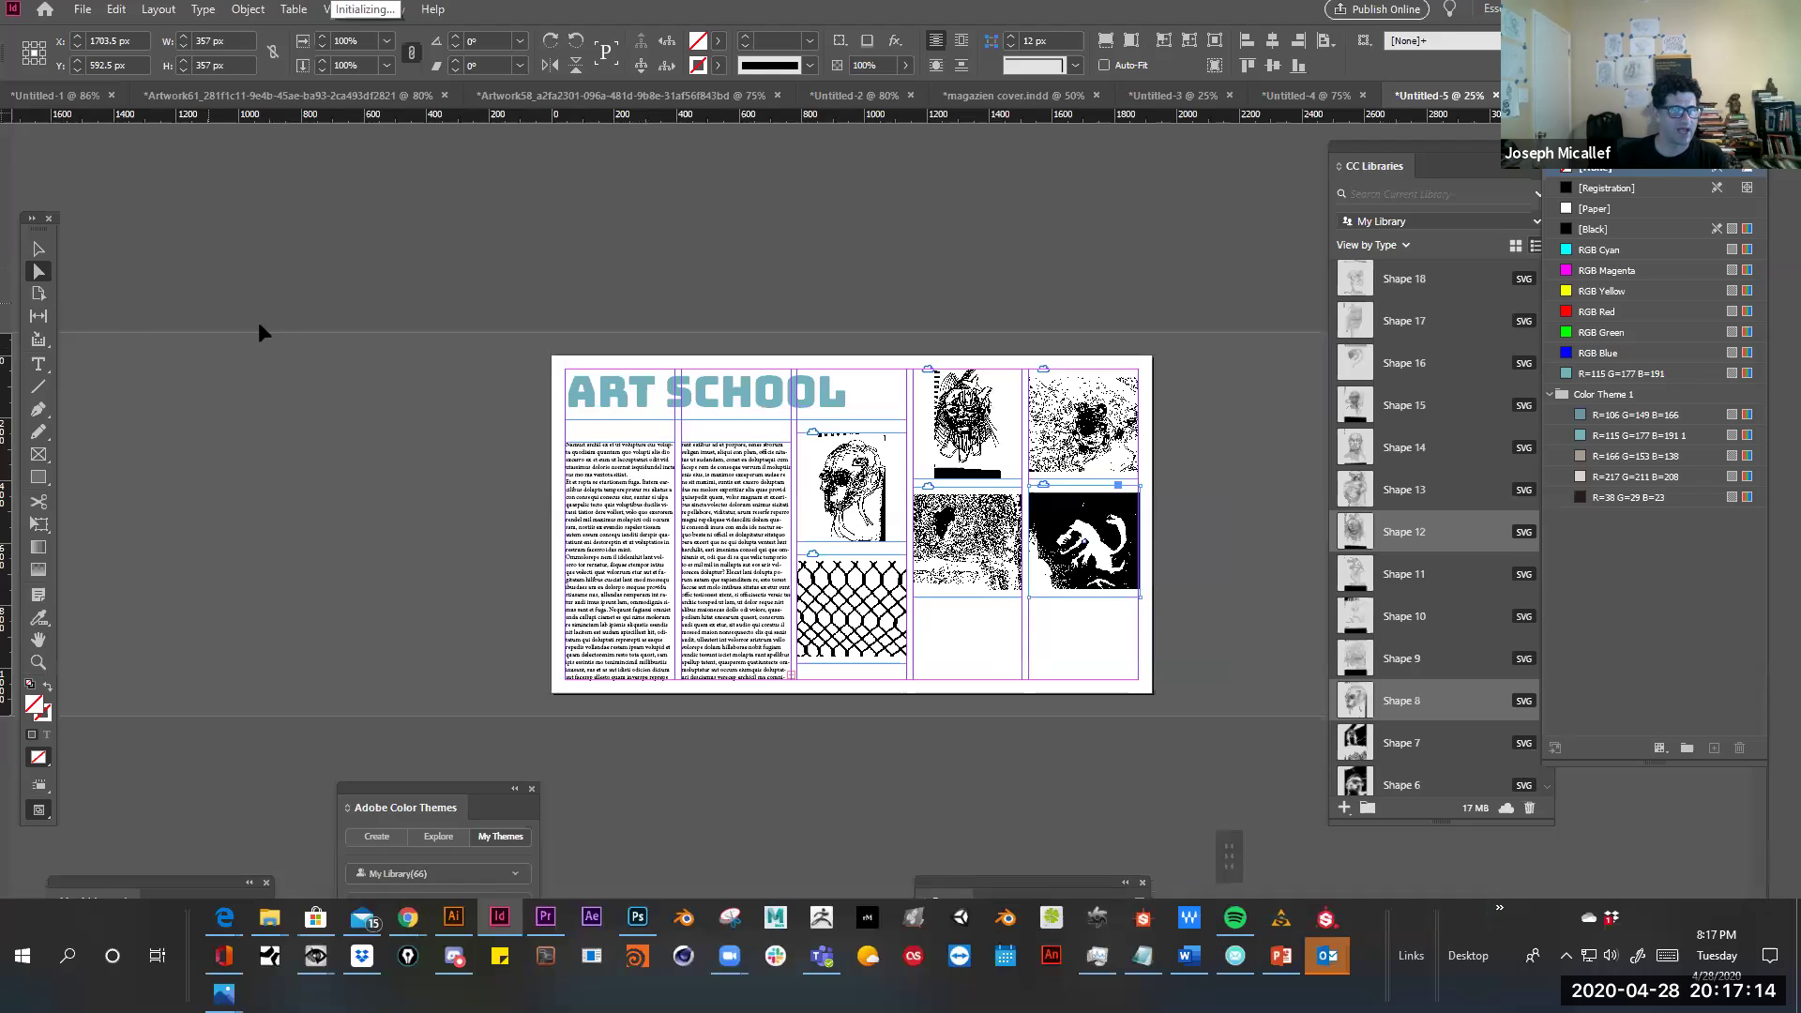
Collect the heading, the first body text frame and all six placed graphics with the Content Collector tool
{"action": "left_click", "coordinate": [35, 343]}
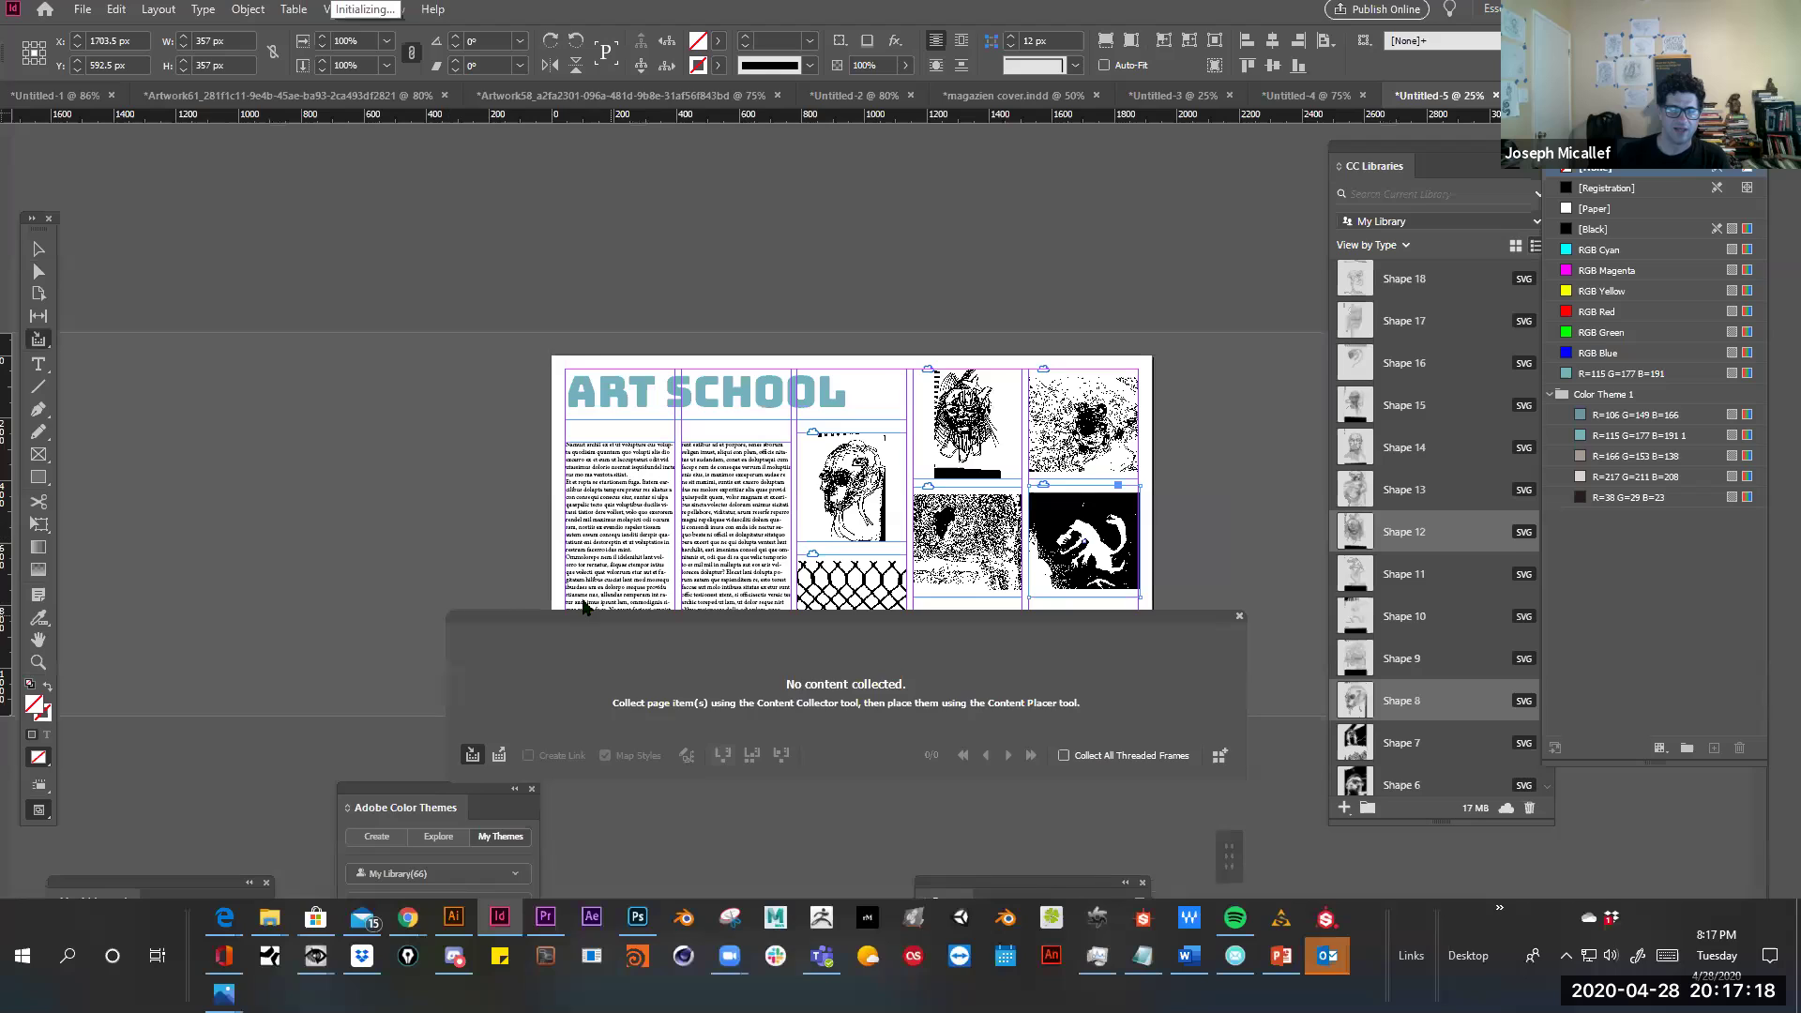
{"action": "left_click_drag", "start_coordinate": [583, 611], "coordinate": [637, 722]}
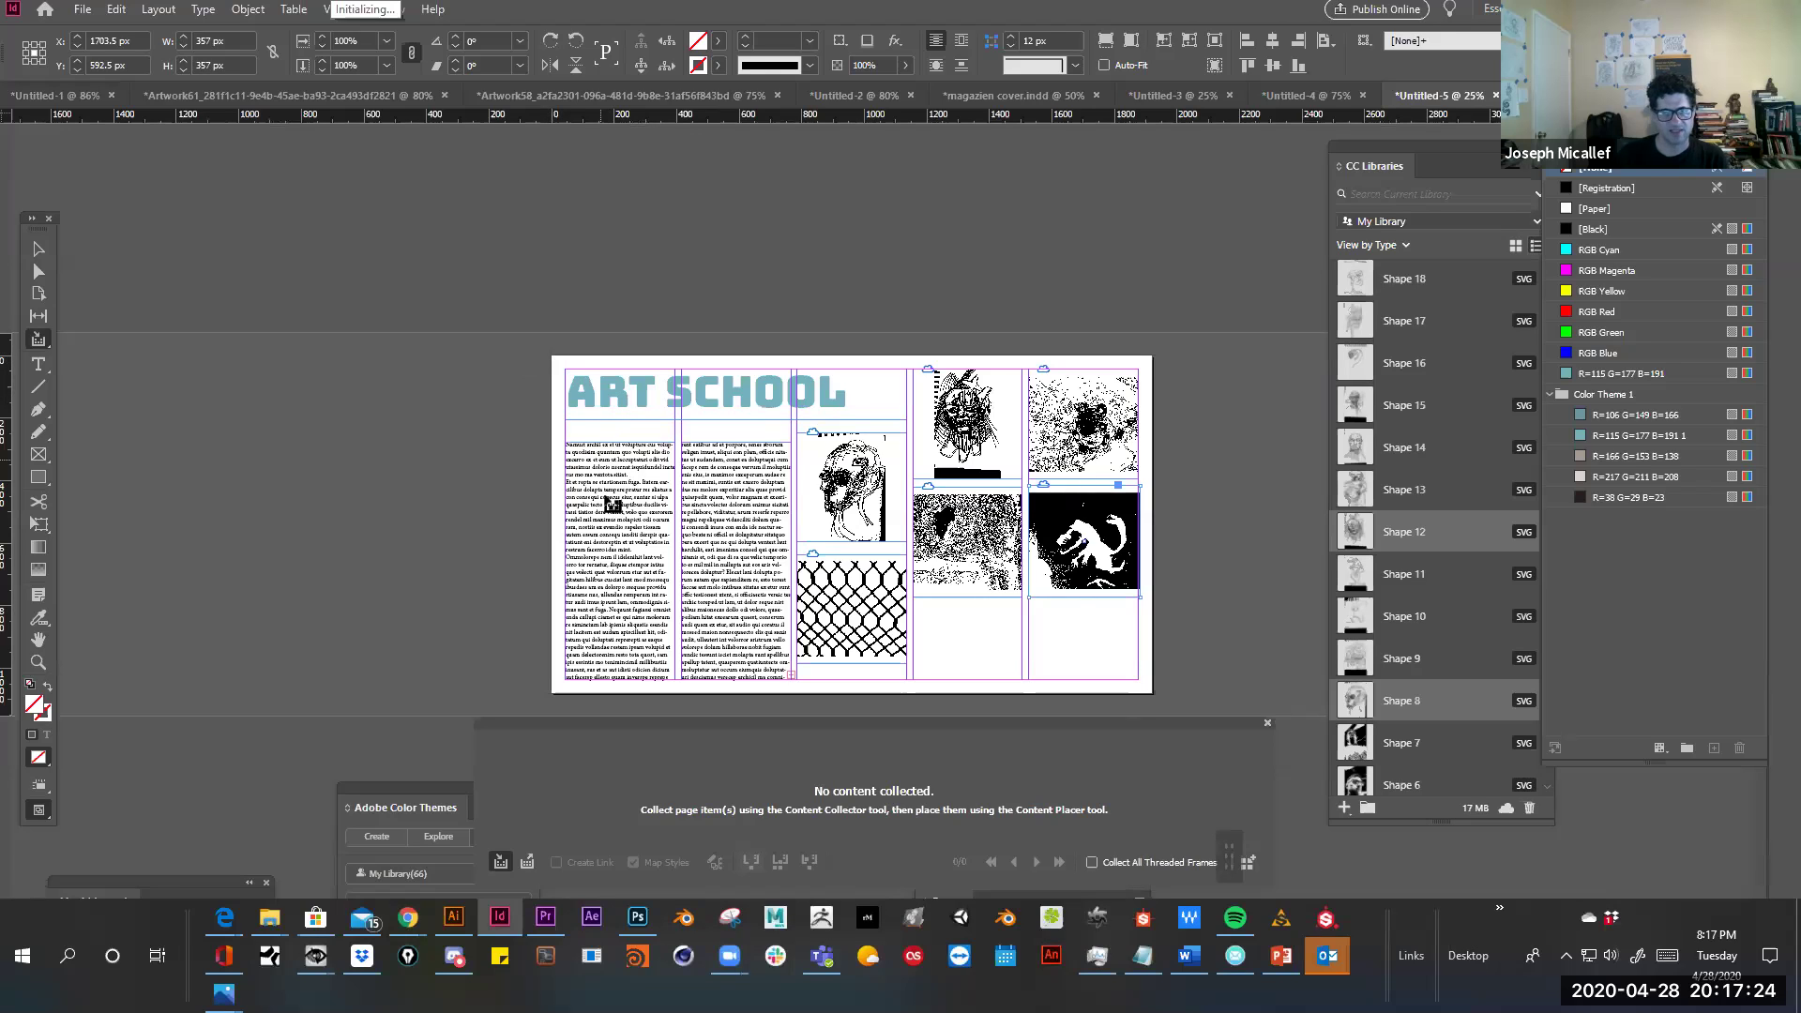
{"action": "left_click", "coordinate": [619, 403]}
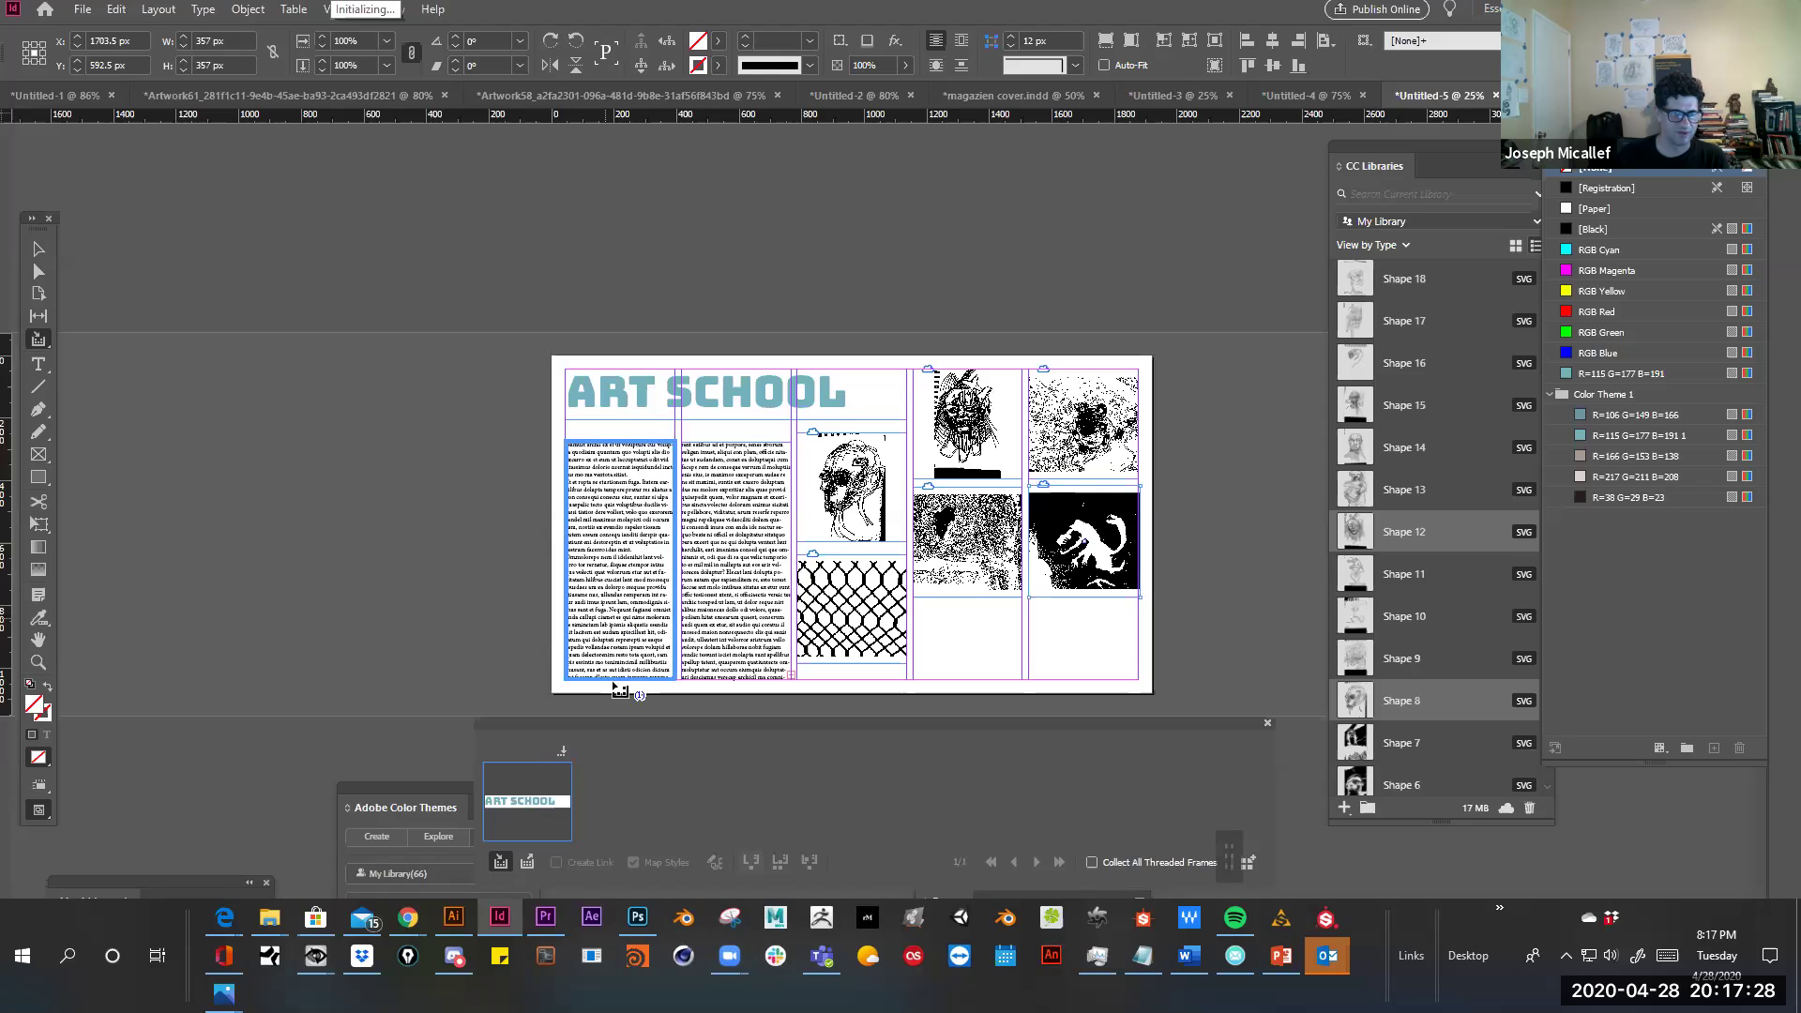
{"action": "left_click", "coordinate": [582, 587]}
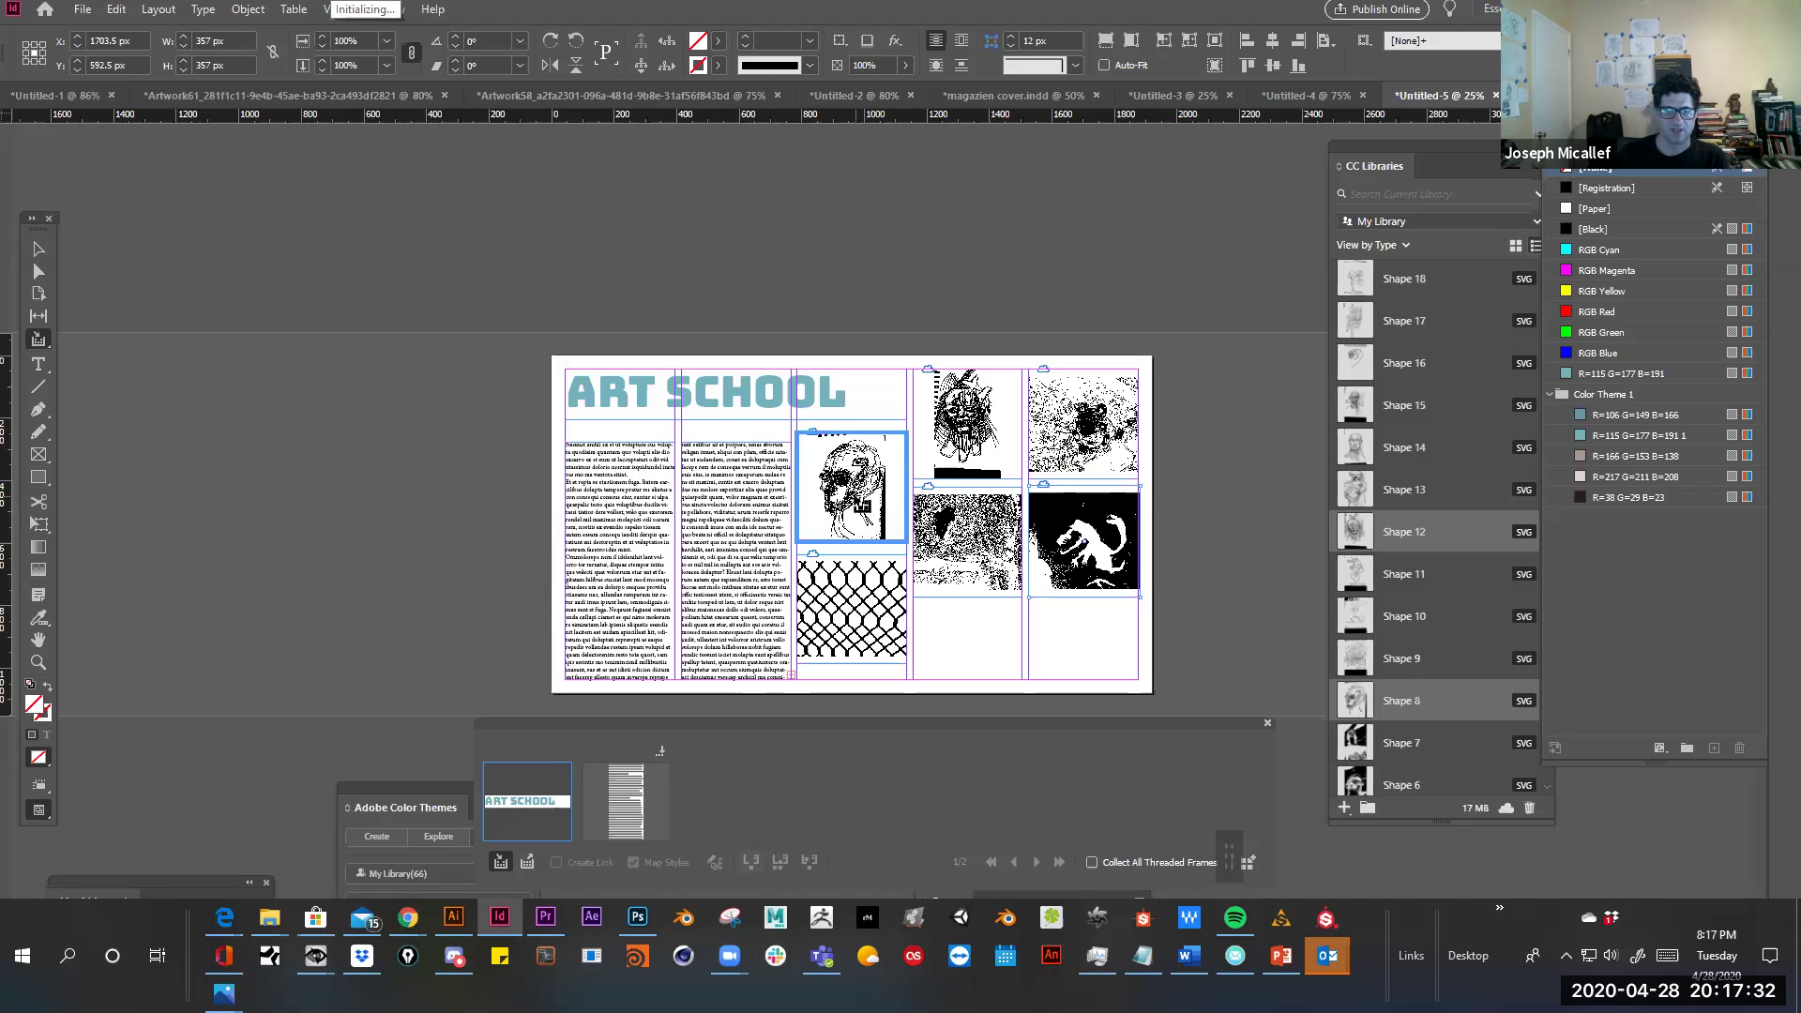
{"action": "left_click", "coordinate": [882, 511]}
{"action": "left_click", "coordinate": [883, 625]}
{"action": "left_click", "coordinate": [949, 540]}
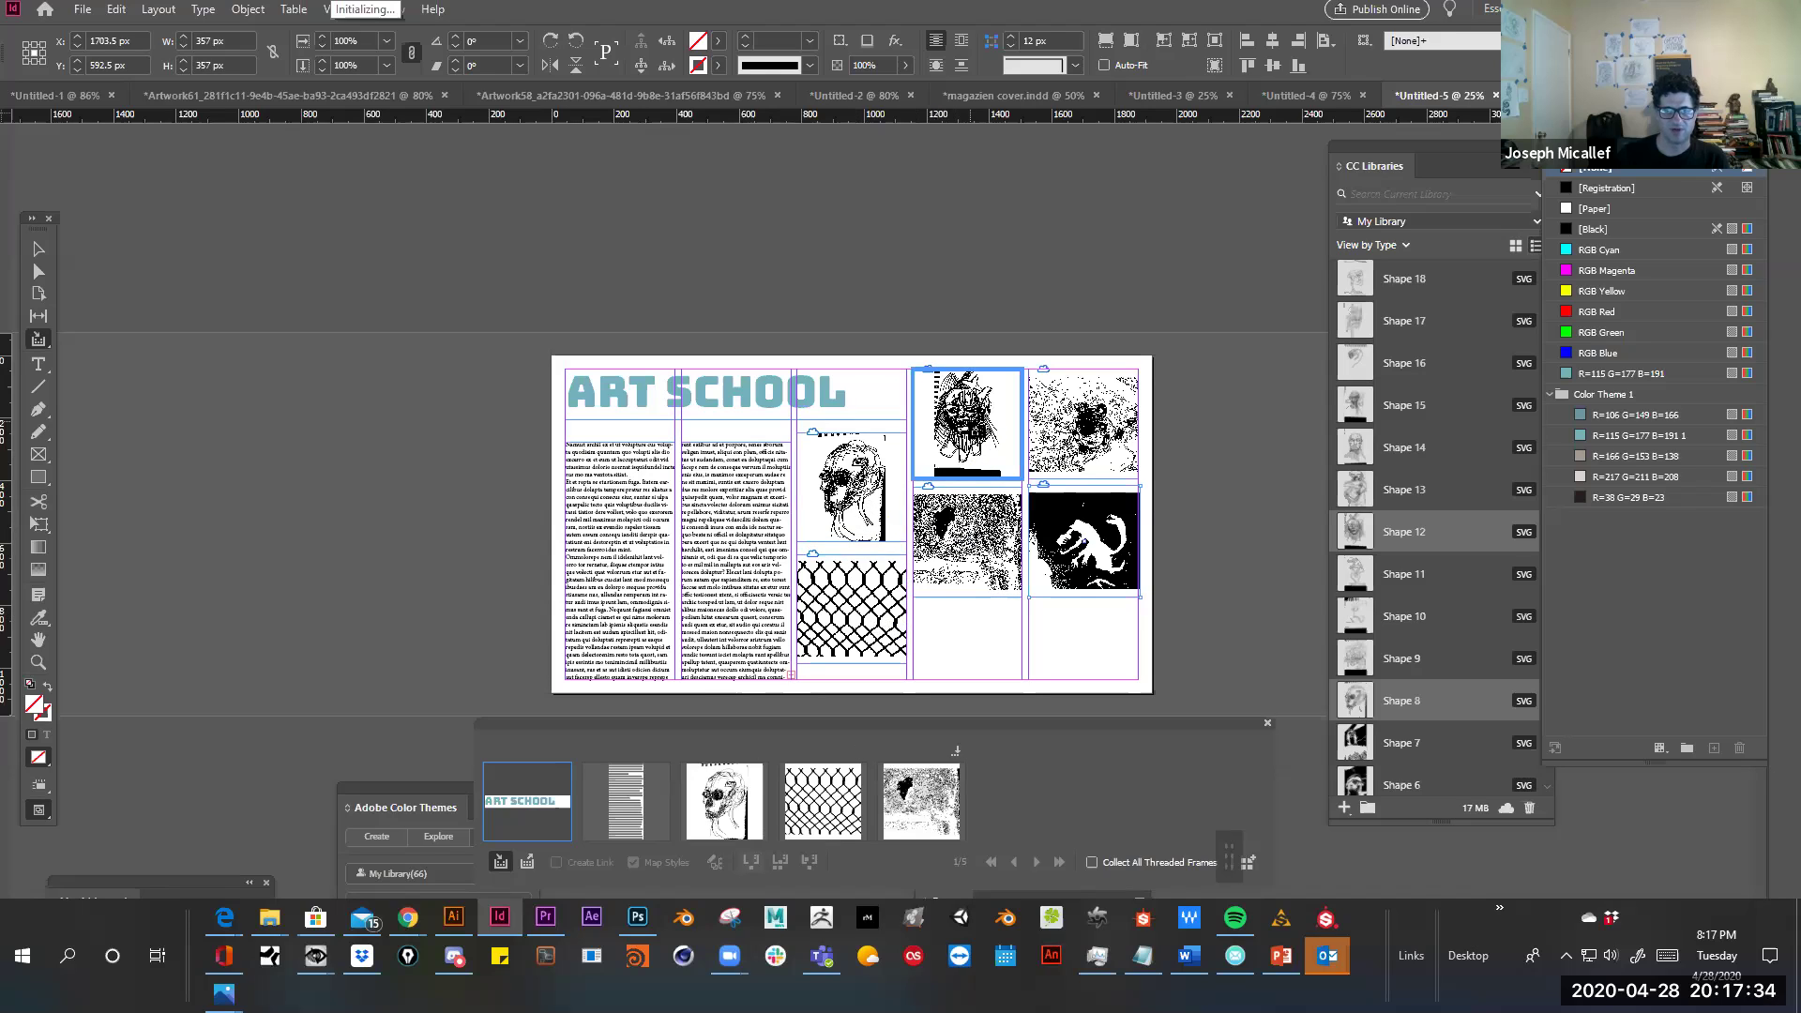
{"action": "left_click", "coordinate": [996, 433]}
{"action": "left_click", "coordinate": [1109, 419]}
{"action": "left_click", "coordinate": [1086, 553]}
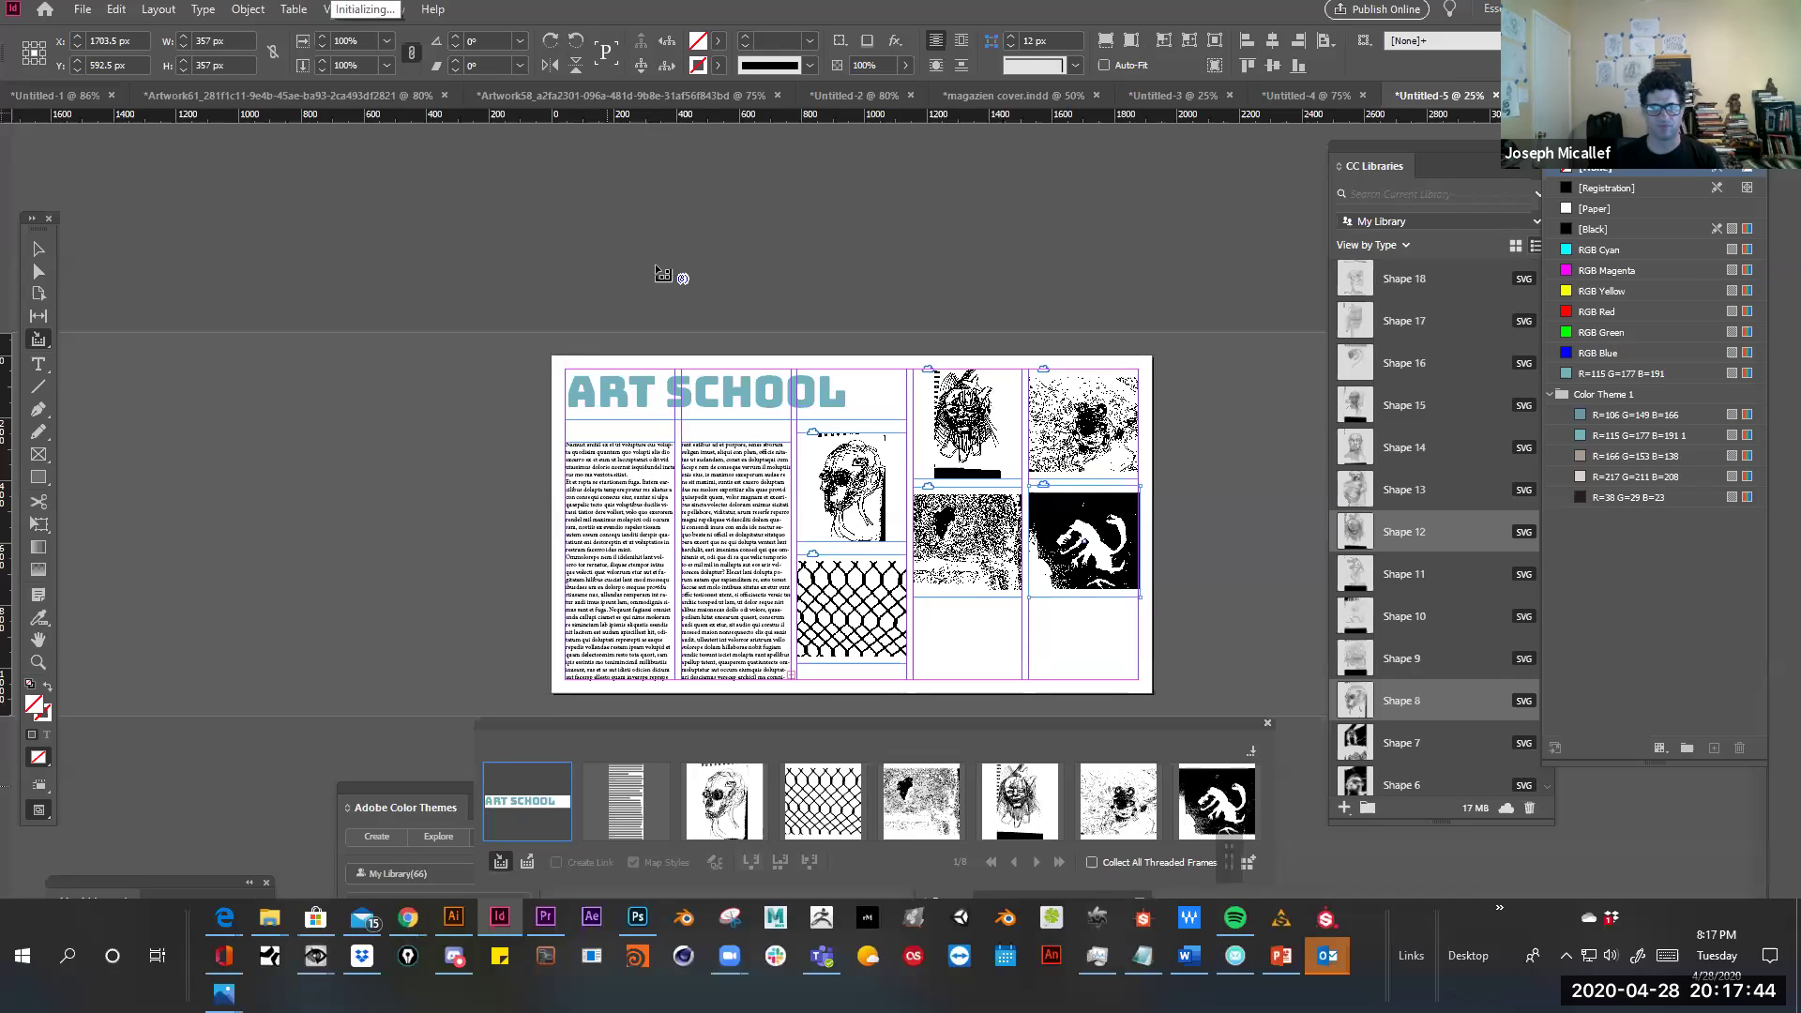
{"action": "key", "text": "space"}
{"action": "left_click", "coordinate": [1031, 548], "text": "ctrl+alt"}
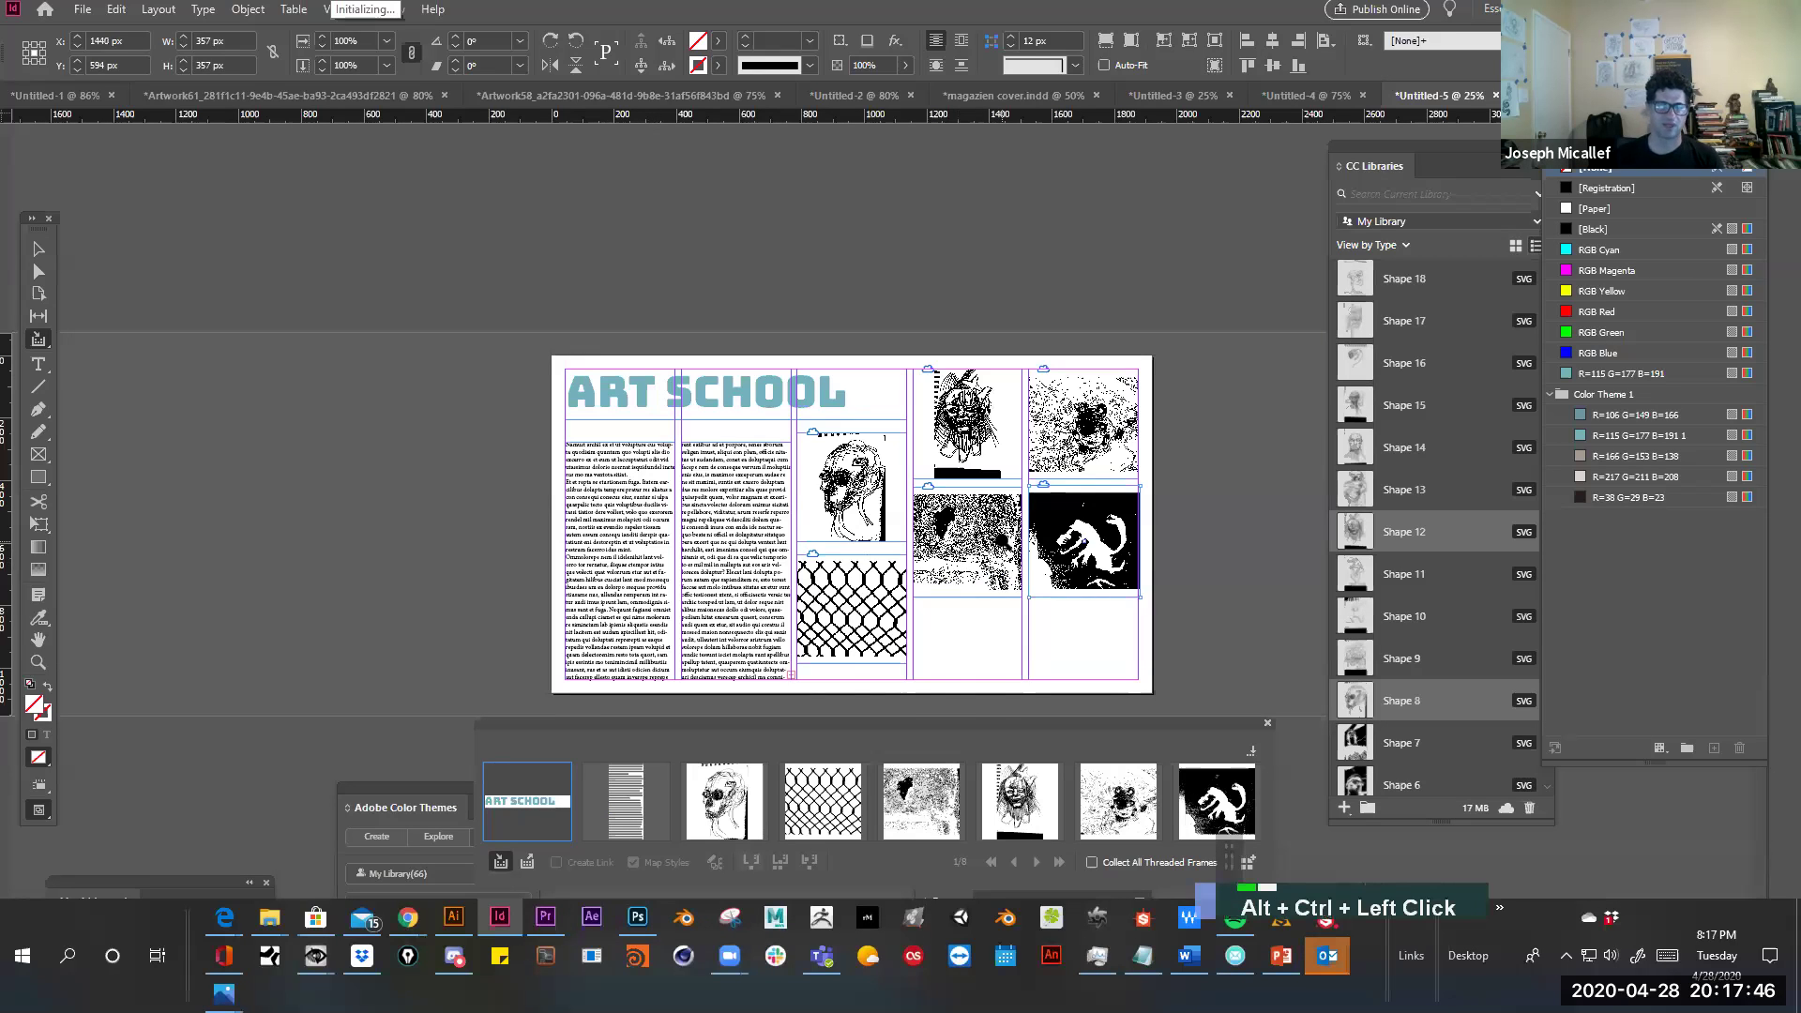
{"action": "left_click", "coordinate": [1058, 546], "text": "ctrl"}
{"action": "key", "text": "space"}
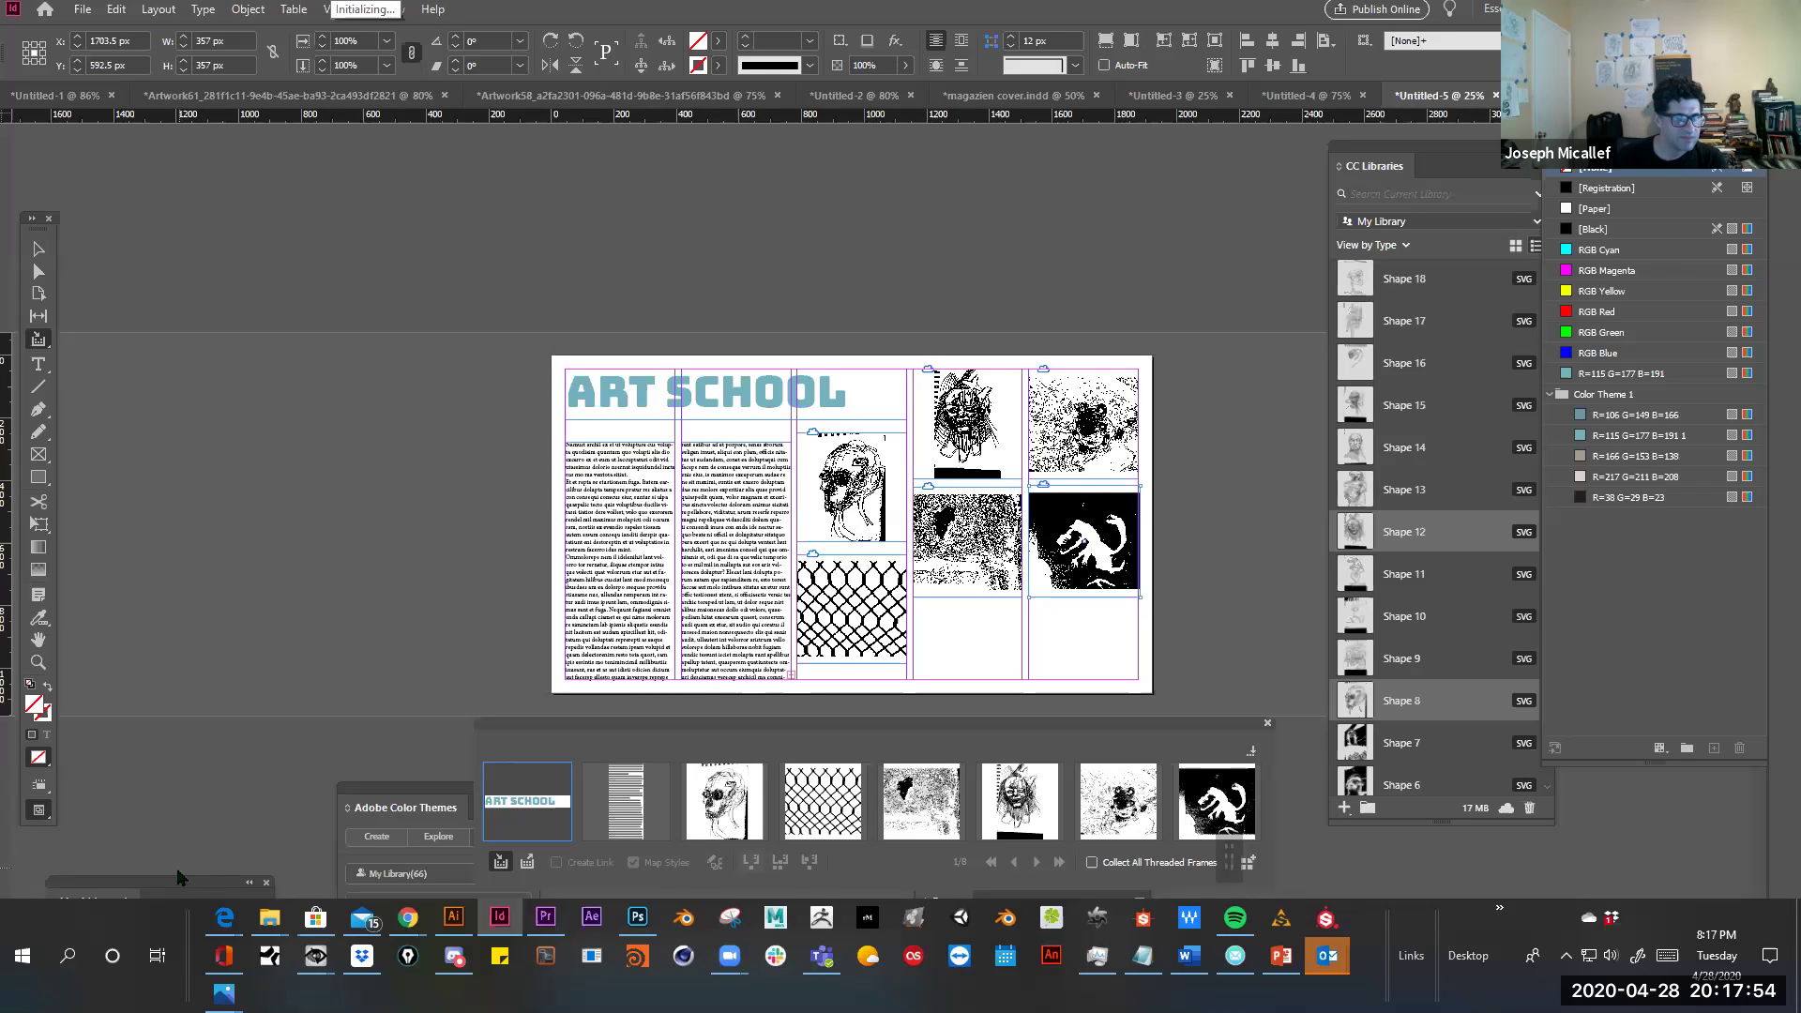
Bring the Liquid Layout panel into view, then show the Pages panel and position it beside the page
{"action": "left_click_drag", "start_coordinate": [176, 875], "coordinate": [183, 793]}
{"action": "left_click_drag", "start_coordinate": [184, 794], "coordinate": [200, 841]}
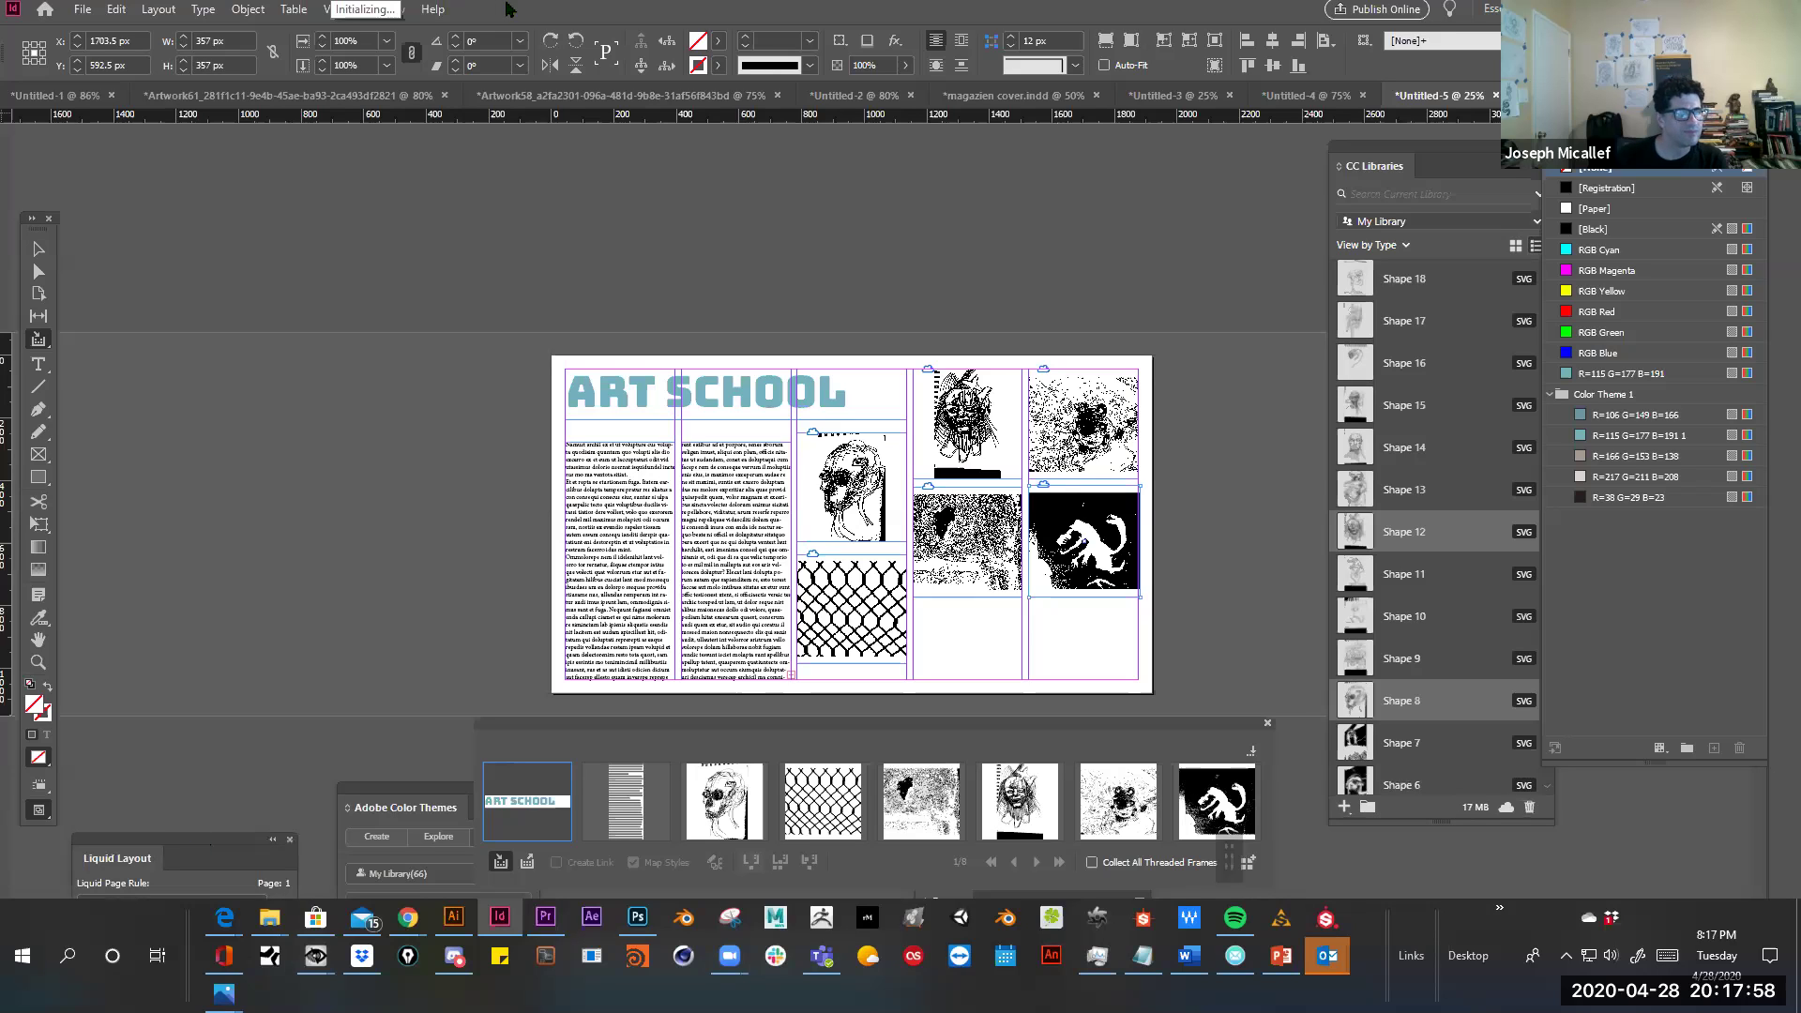
{"action": "left_click", "coordinate": [406, 19]}
{"action": "left_click", "coordinate": [421, 9]}
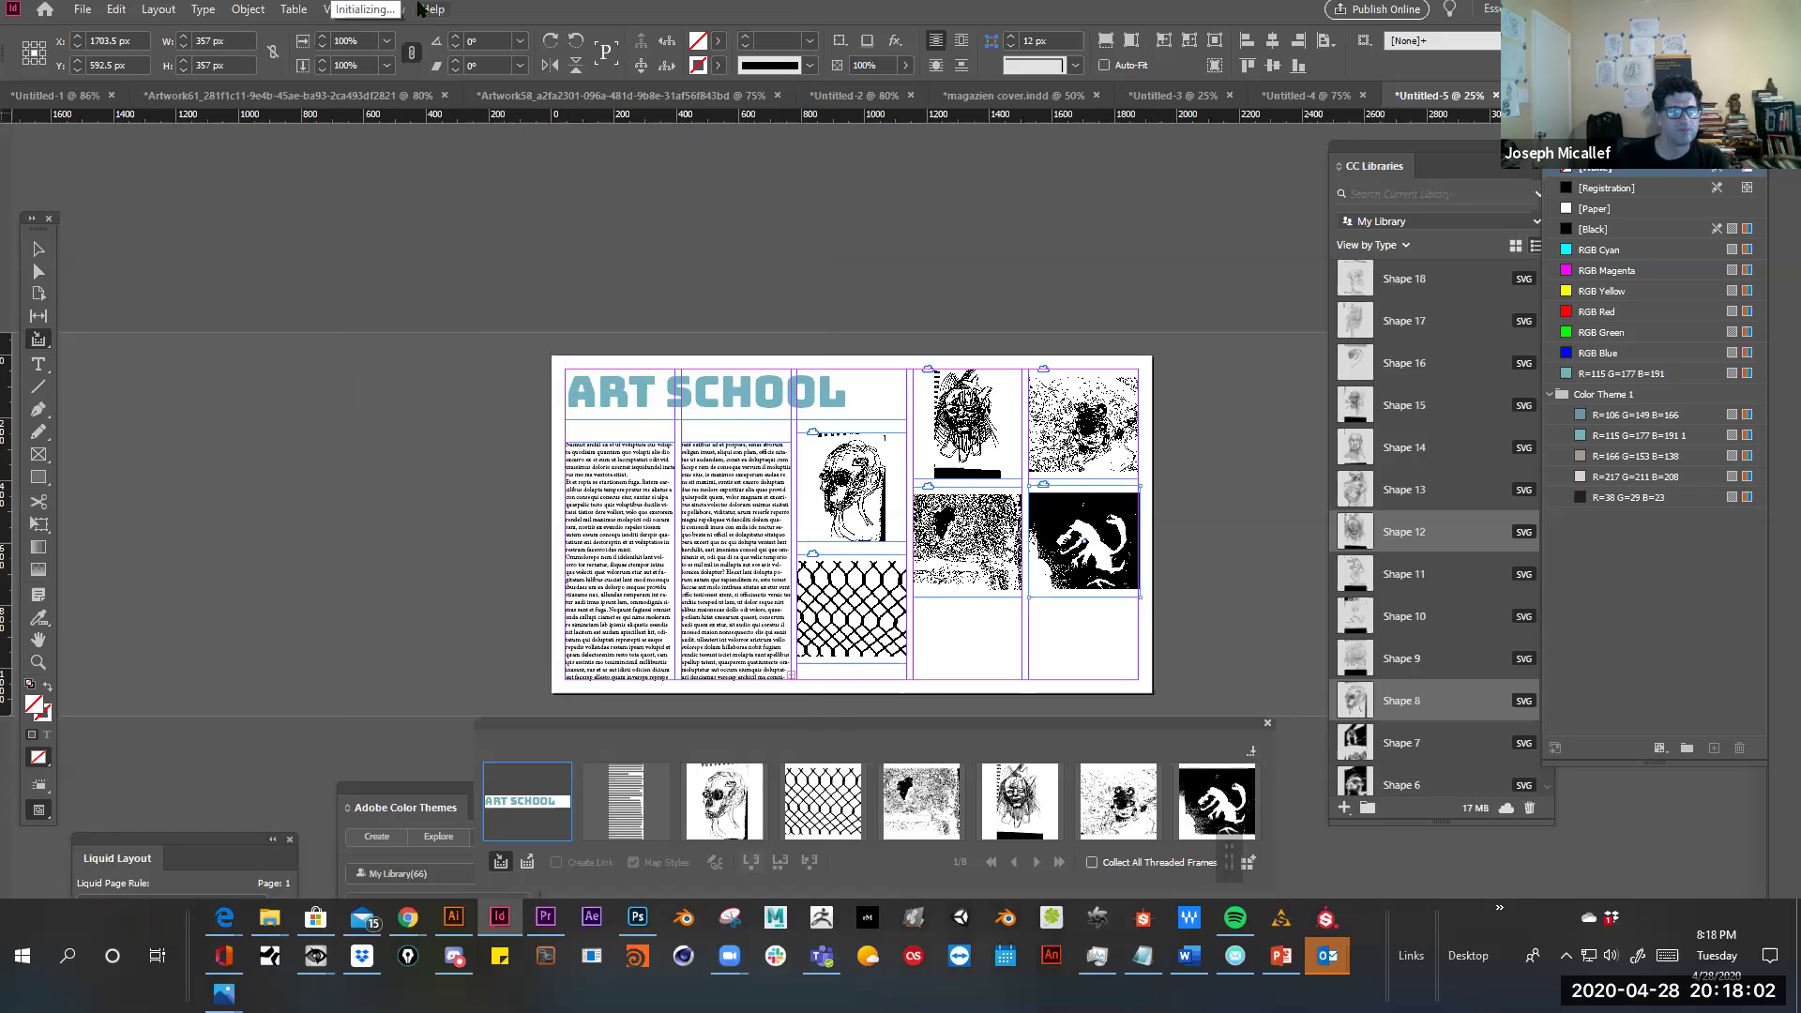
{"action": "left_click", "coordinate": [409, 17]}
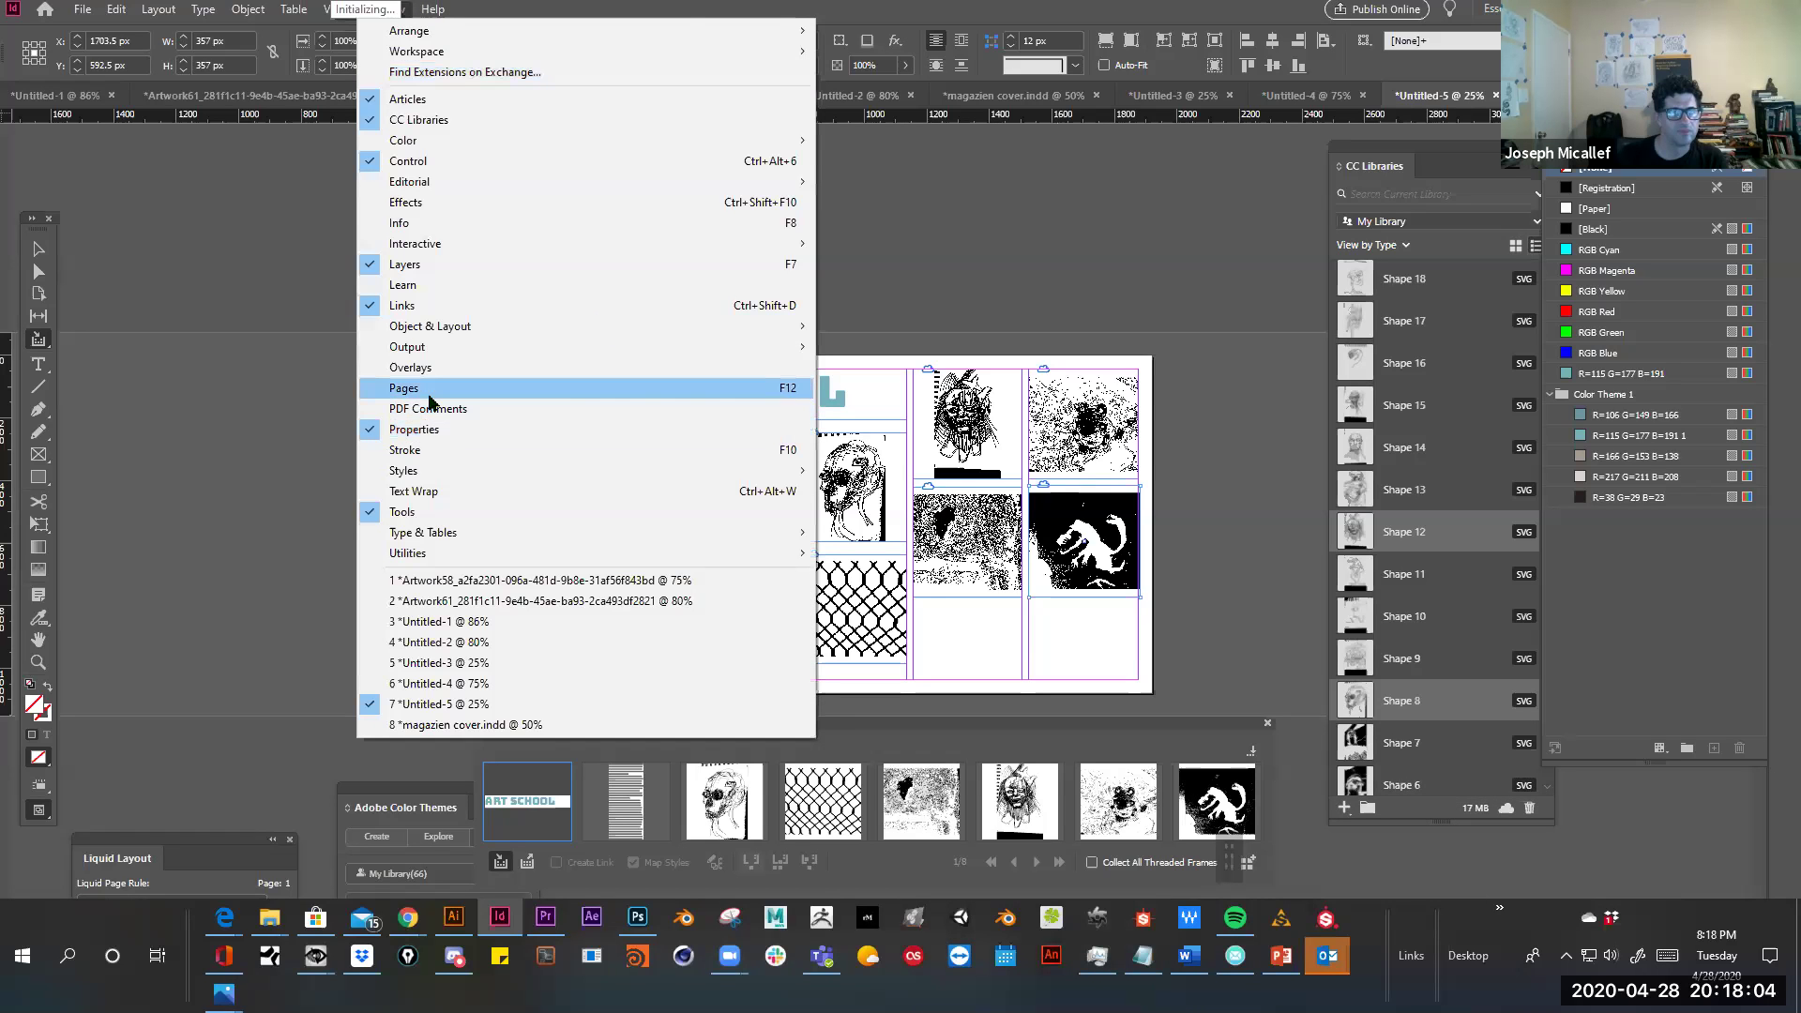
{"action": "left_click", "coordinate": [432, 394]}
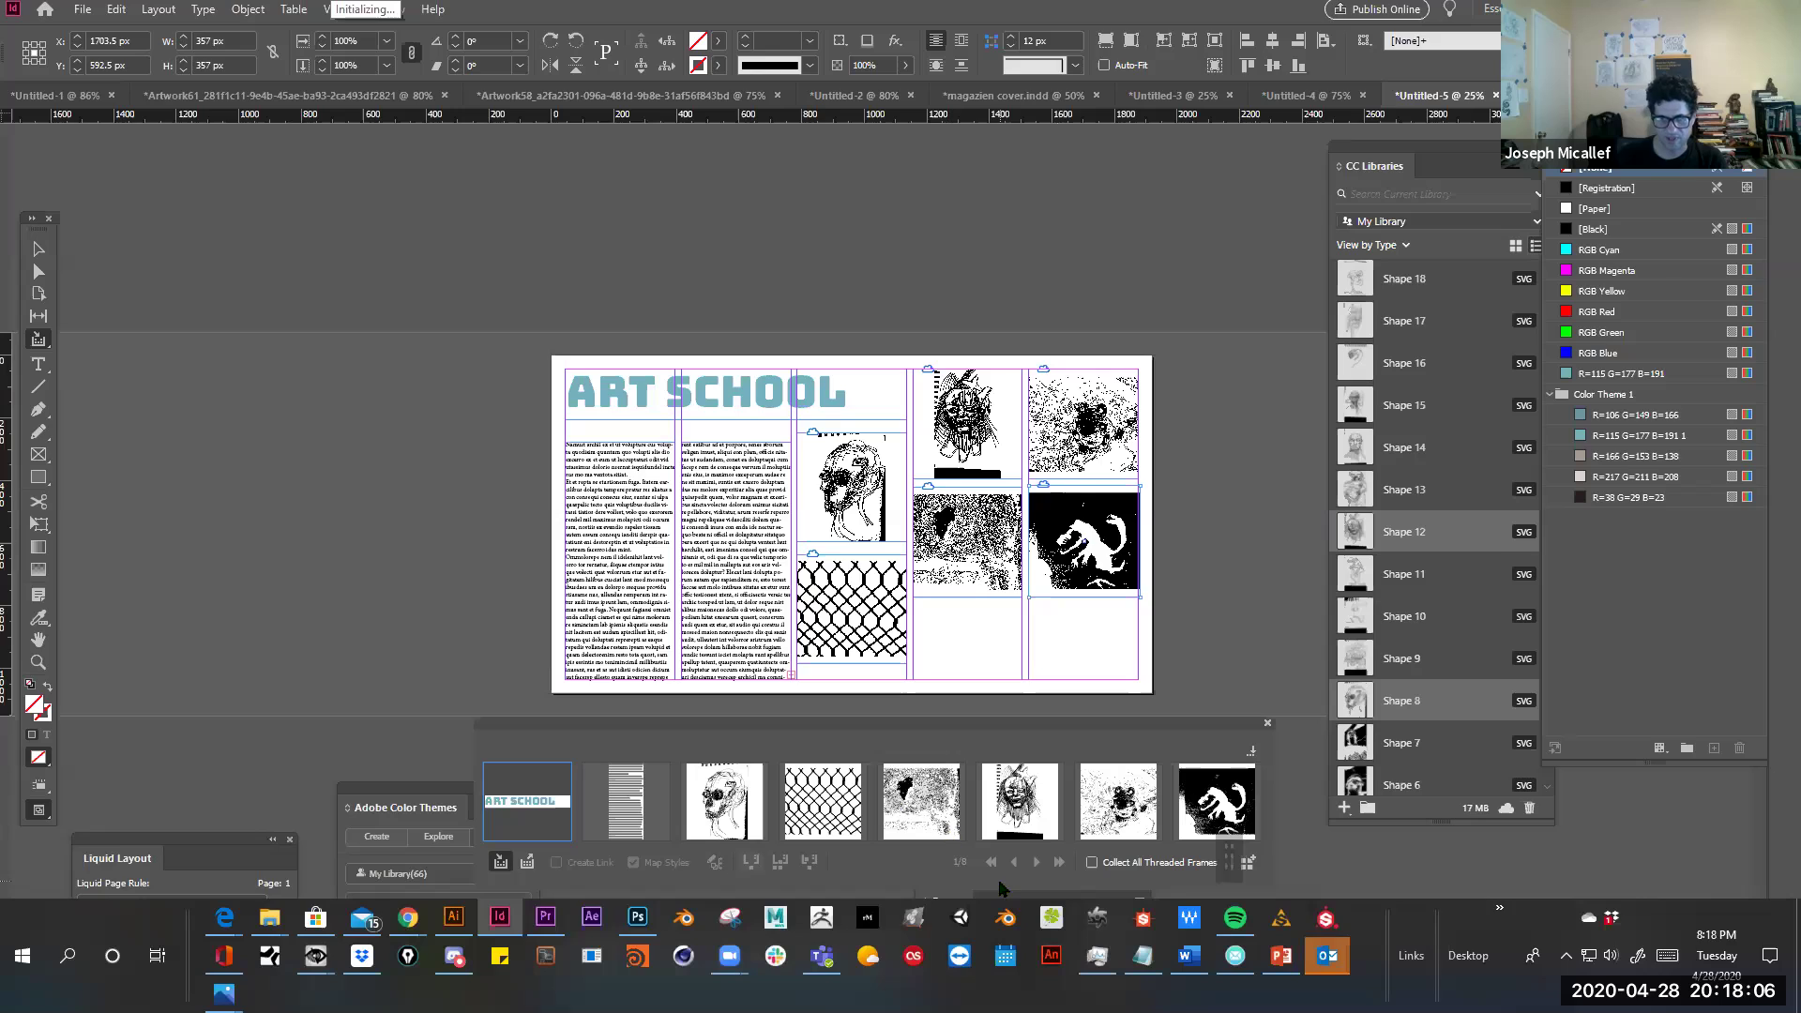
{"action": "left_click_drag", "start_coordinate": [1002, 899], "coordinate": [224, 264]}
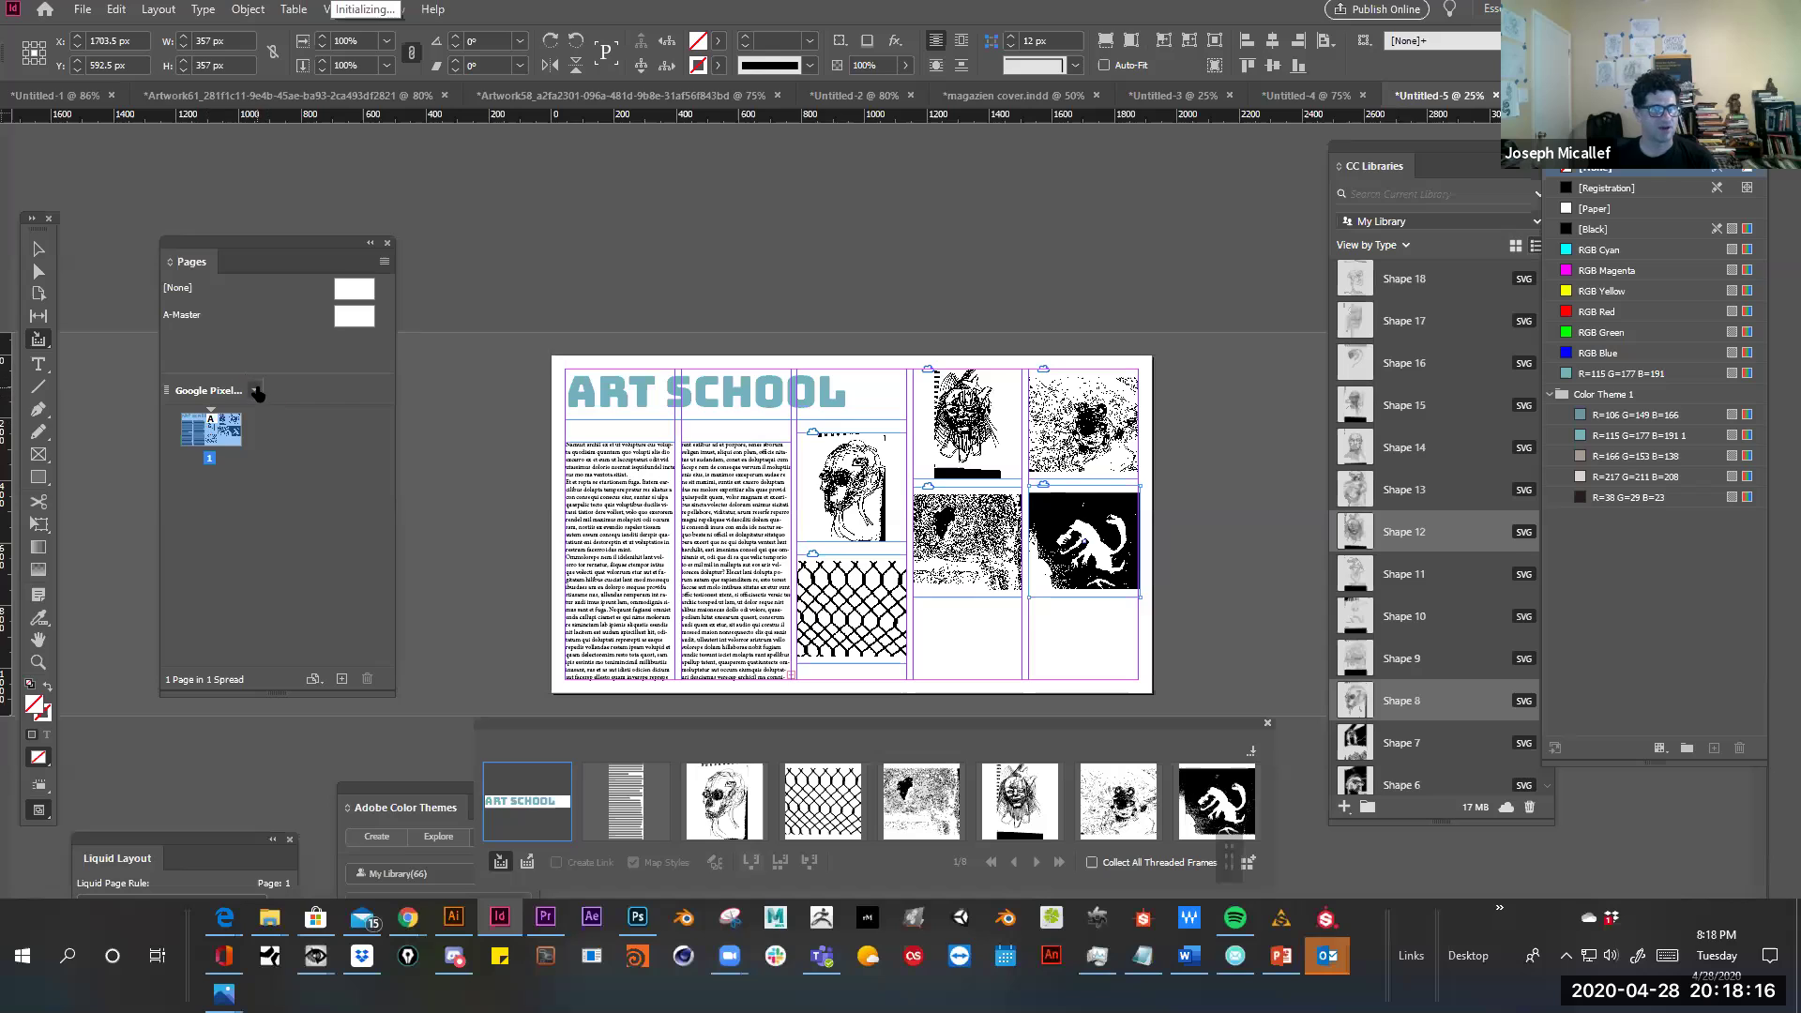
Create an alternate layout from the Google Pixel/Pixel 2 H source pages with an 800 x 600 page size
{"action": "left_click", "coordinate": [254, 392]}
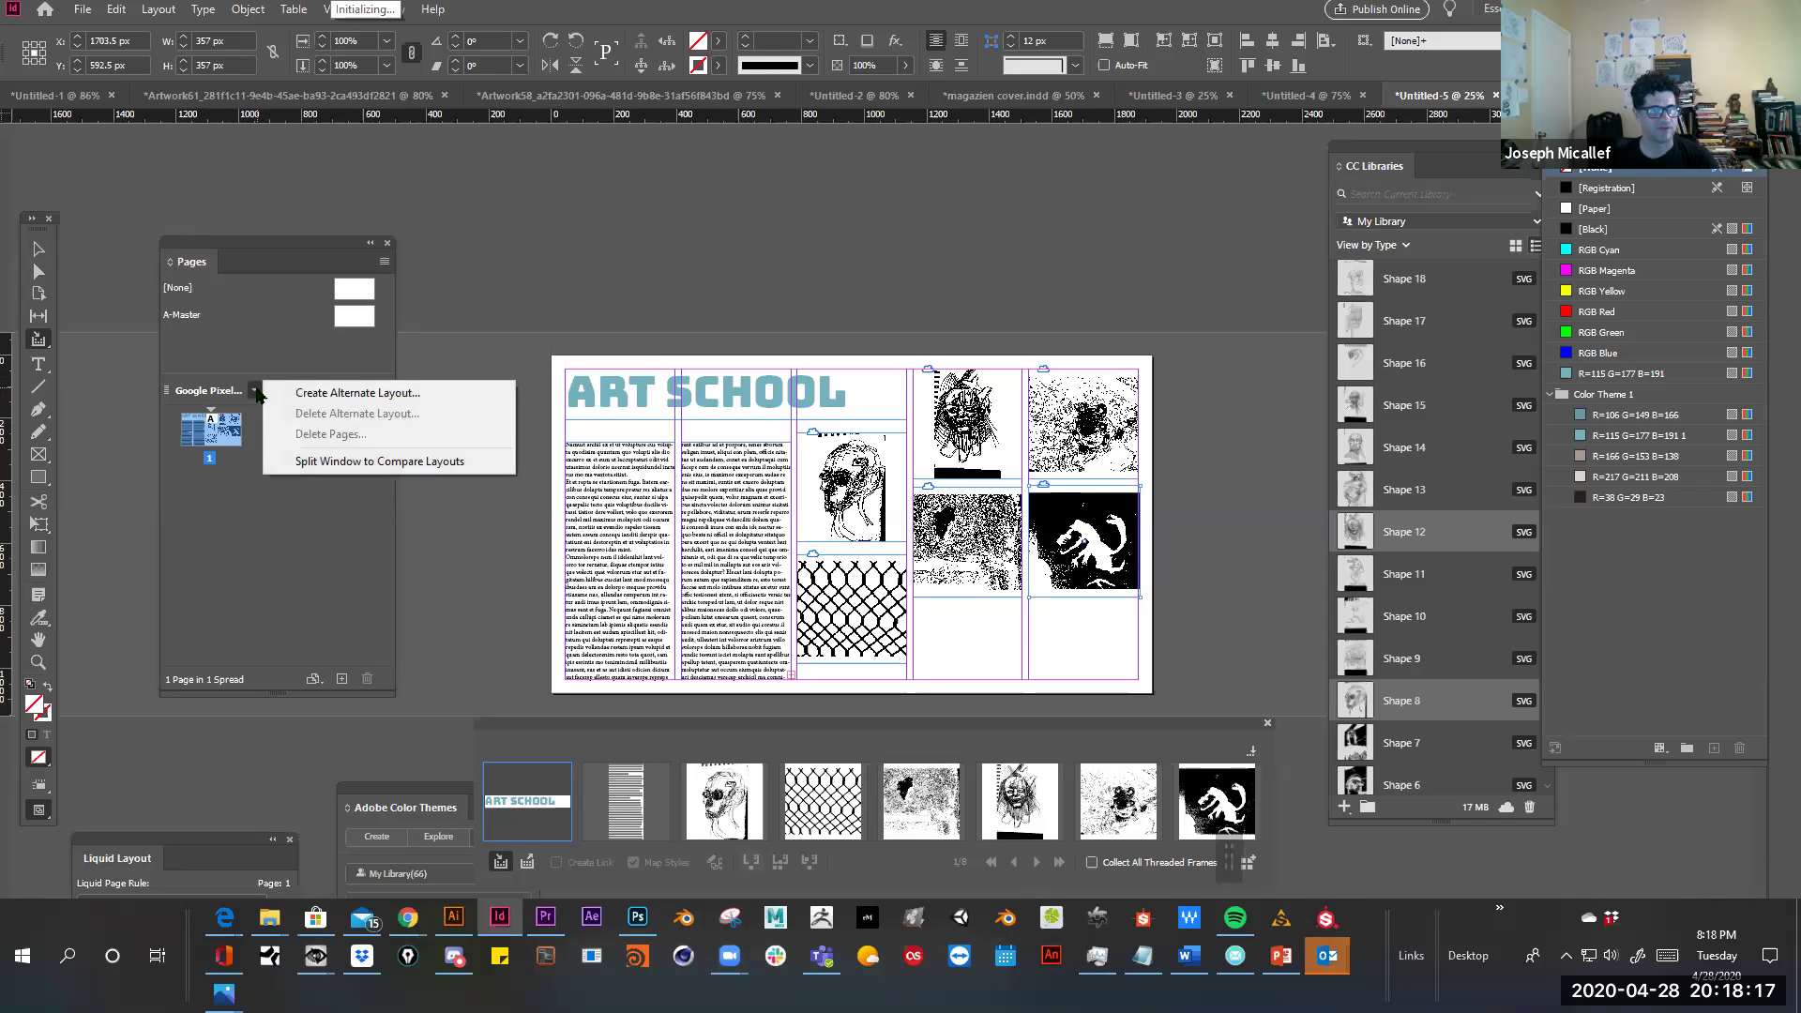
{"action": "left_click", "coordinate": [328, 398]}
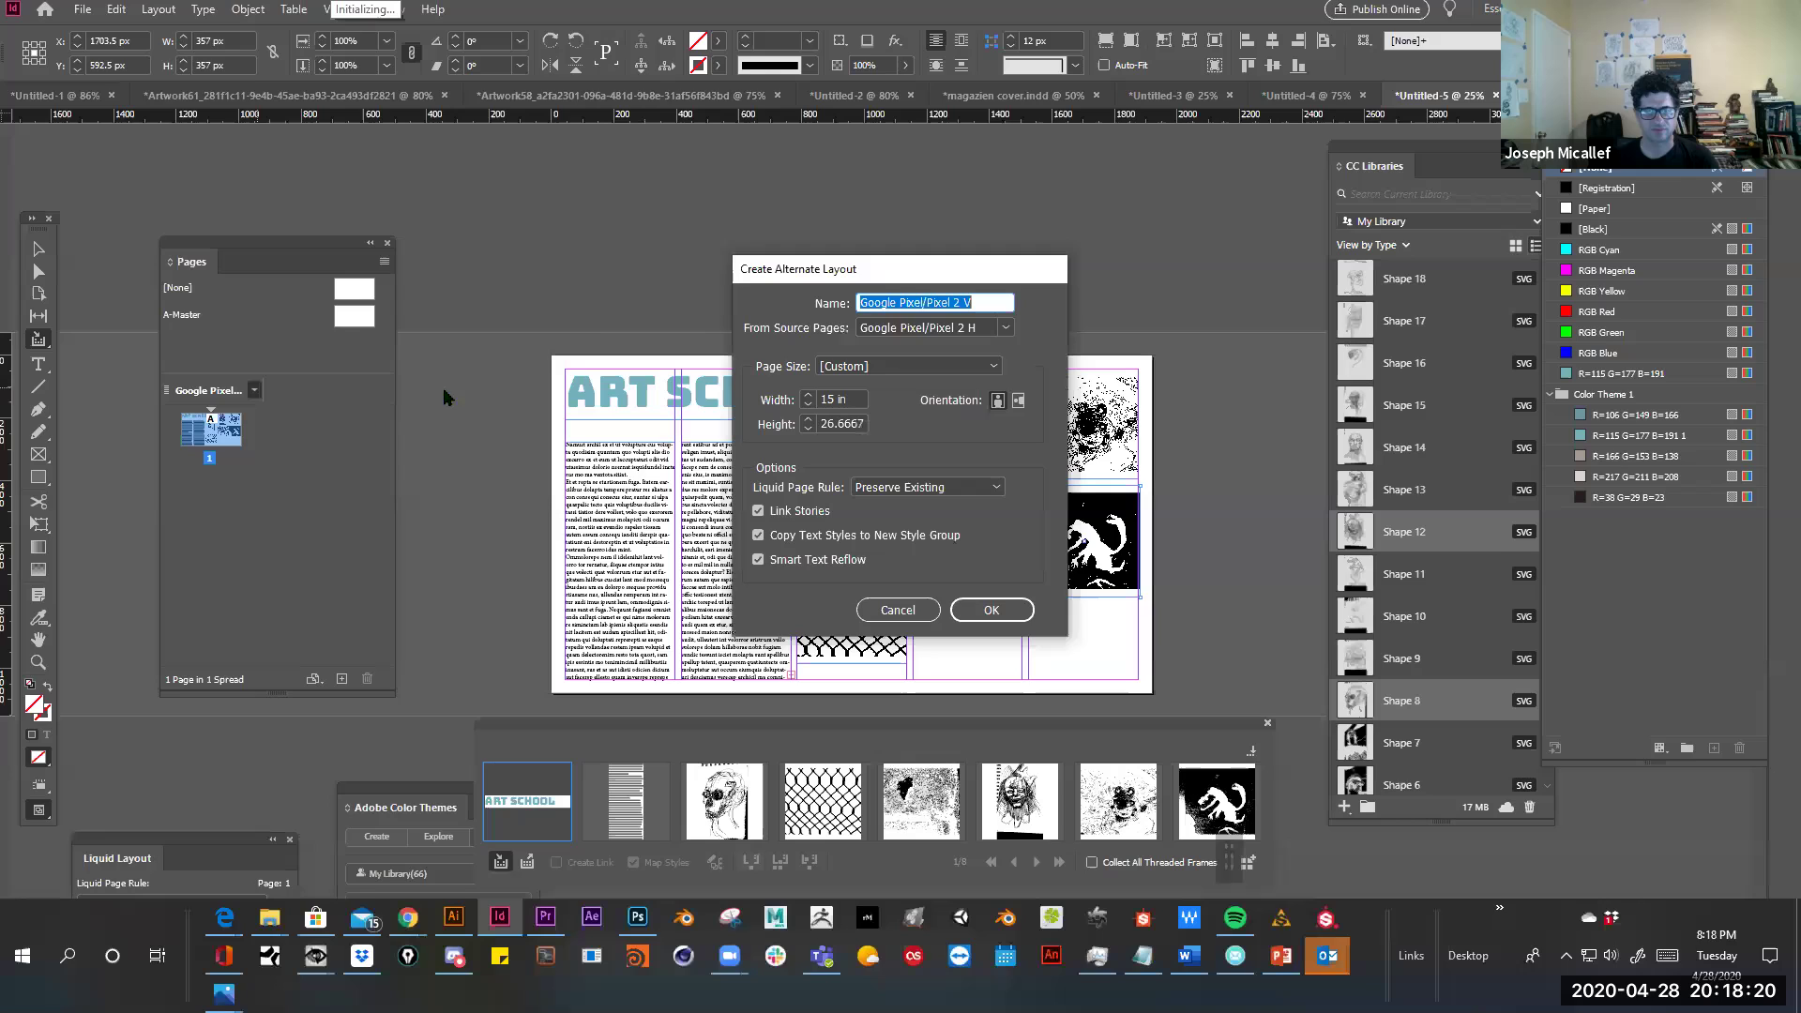
{"action": "left_click", "coordinate": [898, 366]}
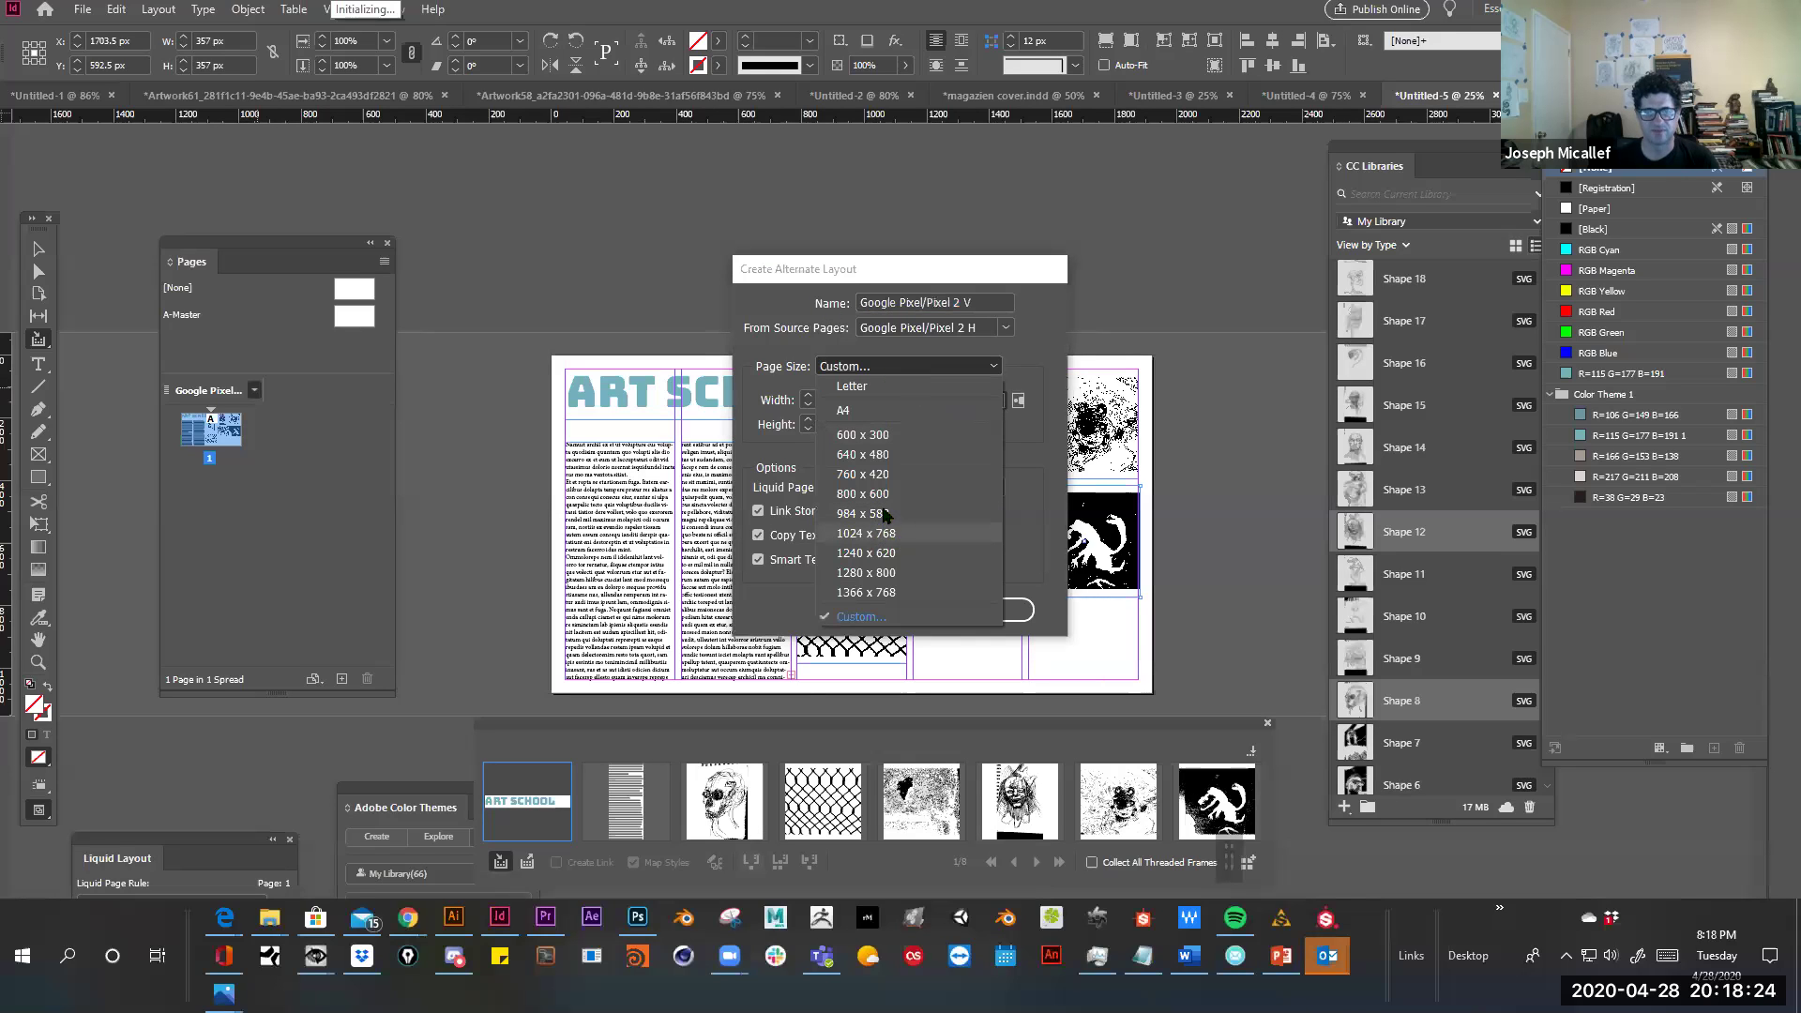
{"action": "left_click", "coordinate": [879, 495]}
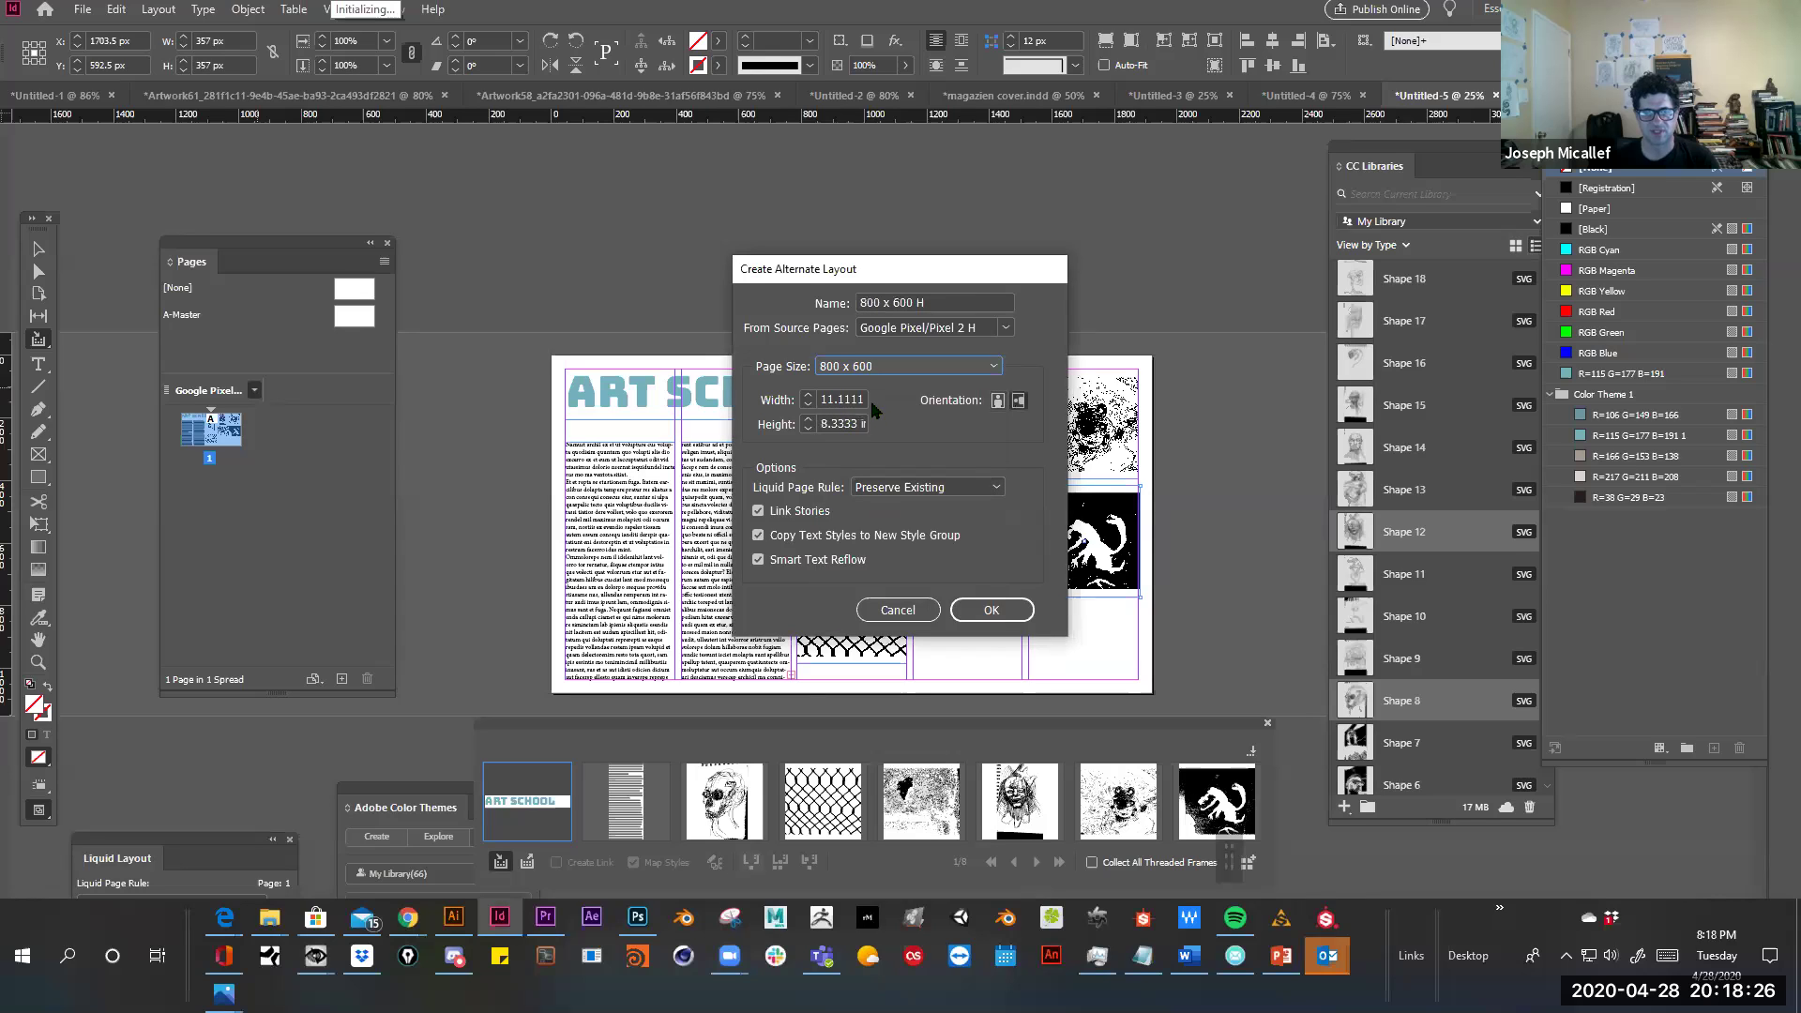
{"action": "left_click", "coordinate": [1006, 330]}
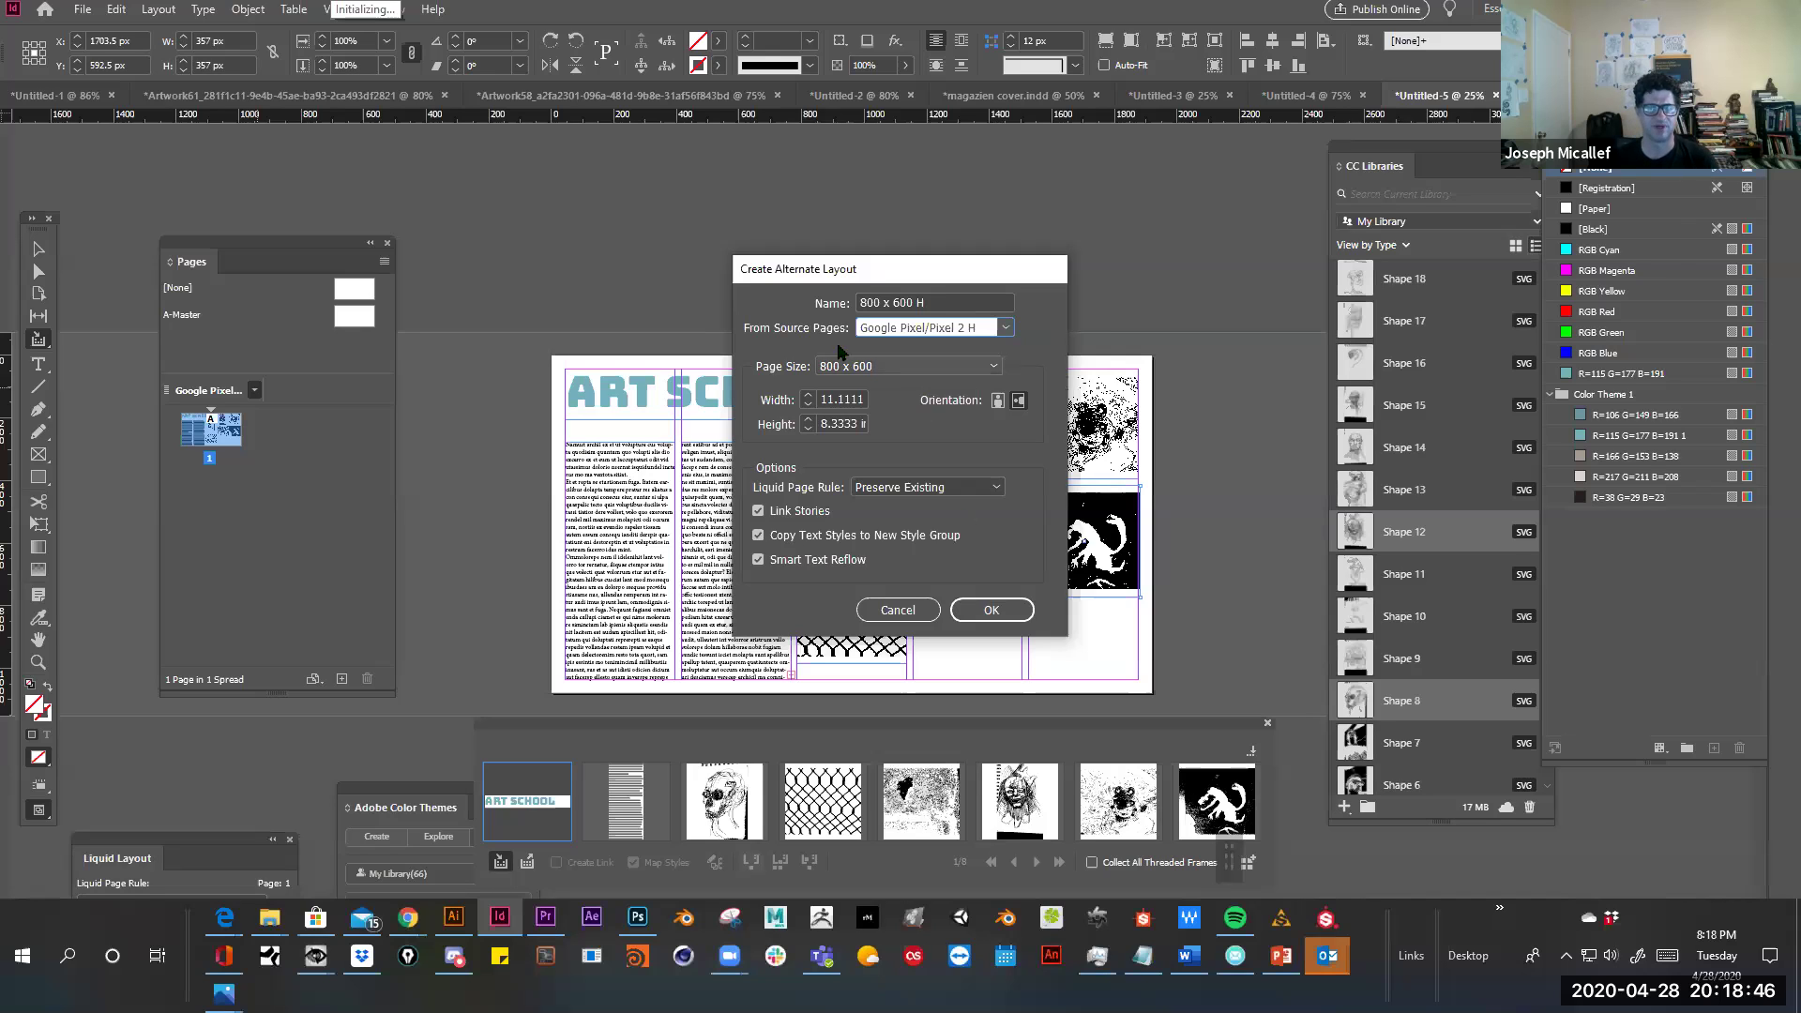
{"action": "left_click", "coordinate": [965, 604]}
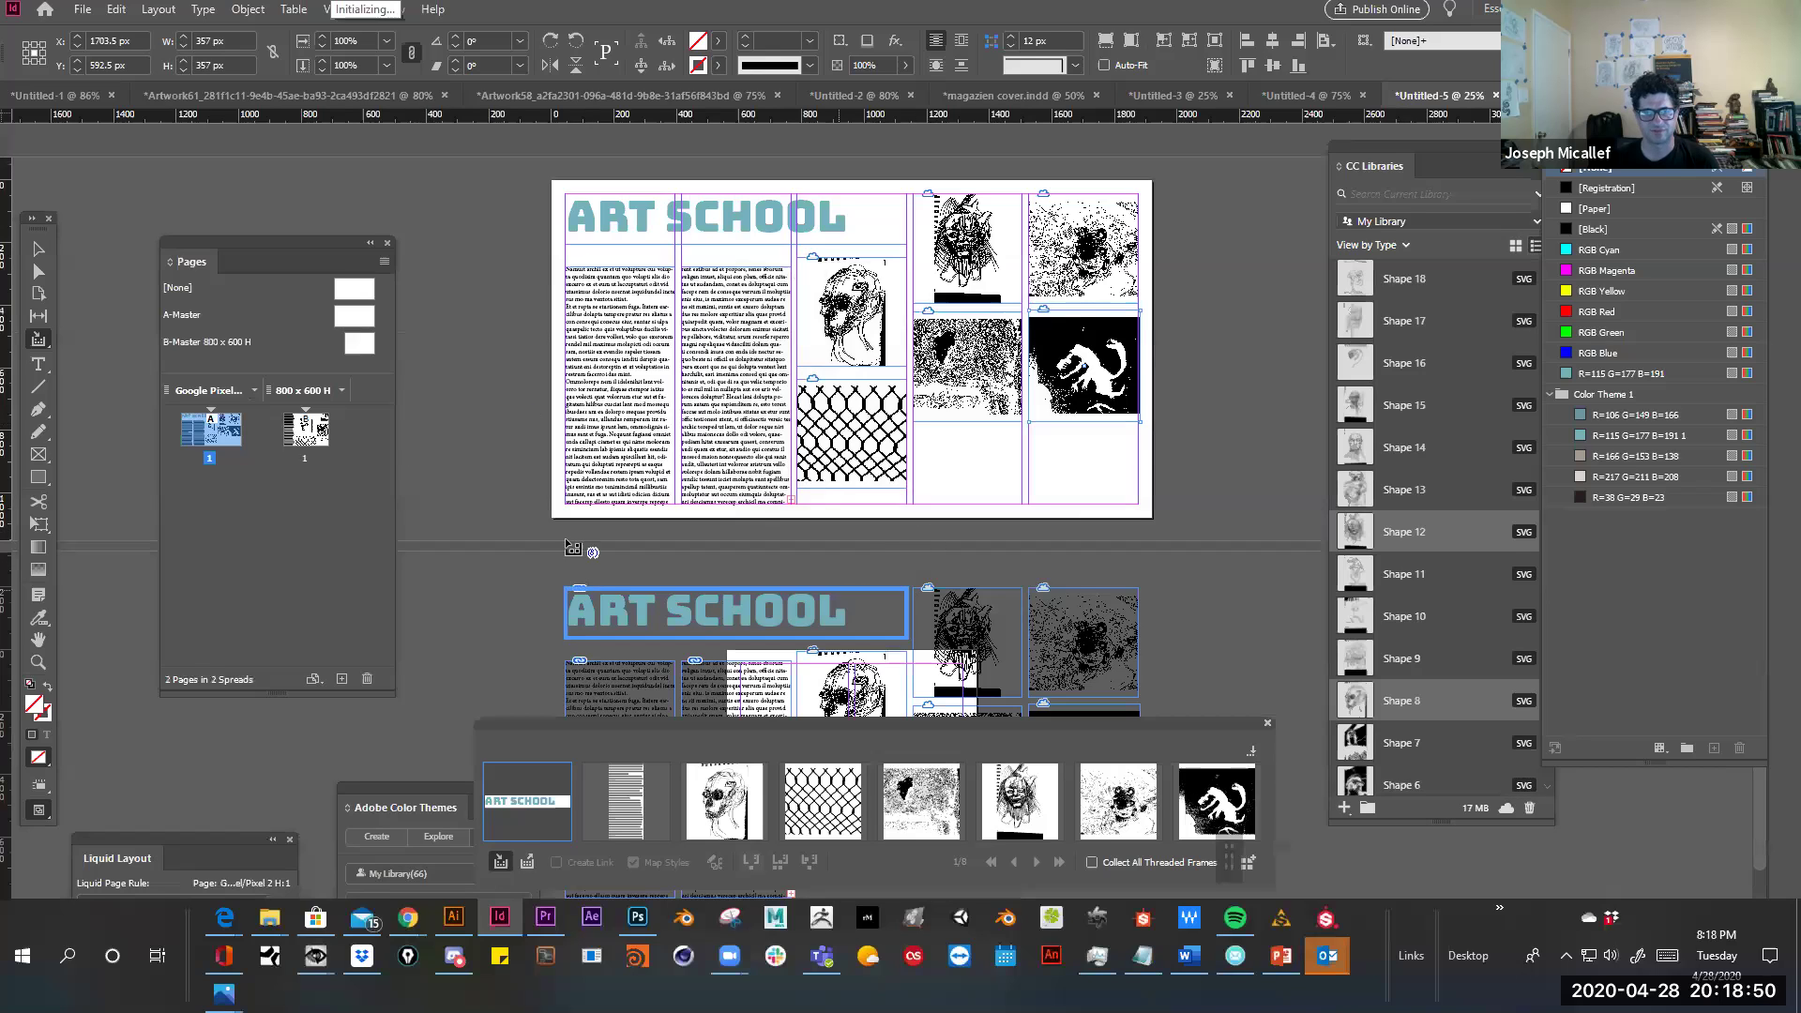
Delete all the content copied onto the 800 x 600 H alternate page
{"action": "left_click", "coordinate": [37, 252]}
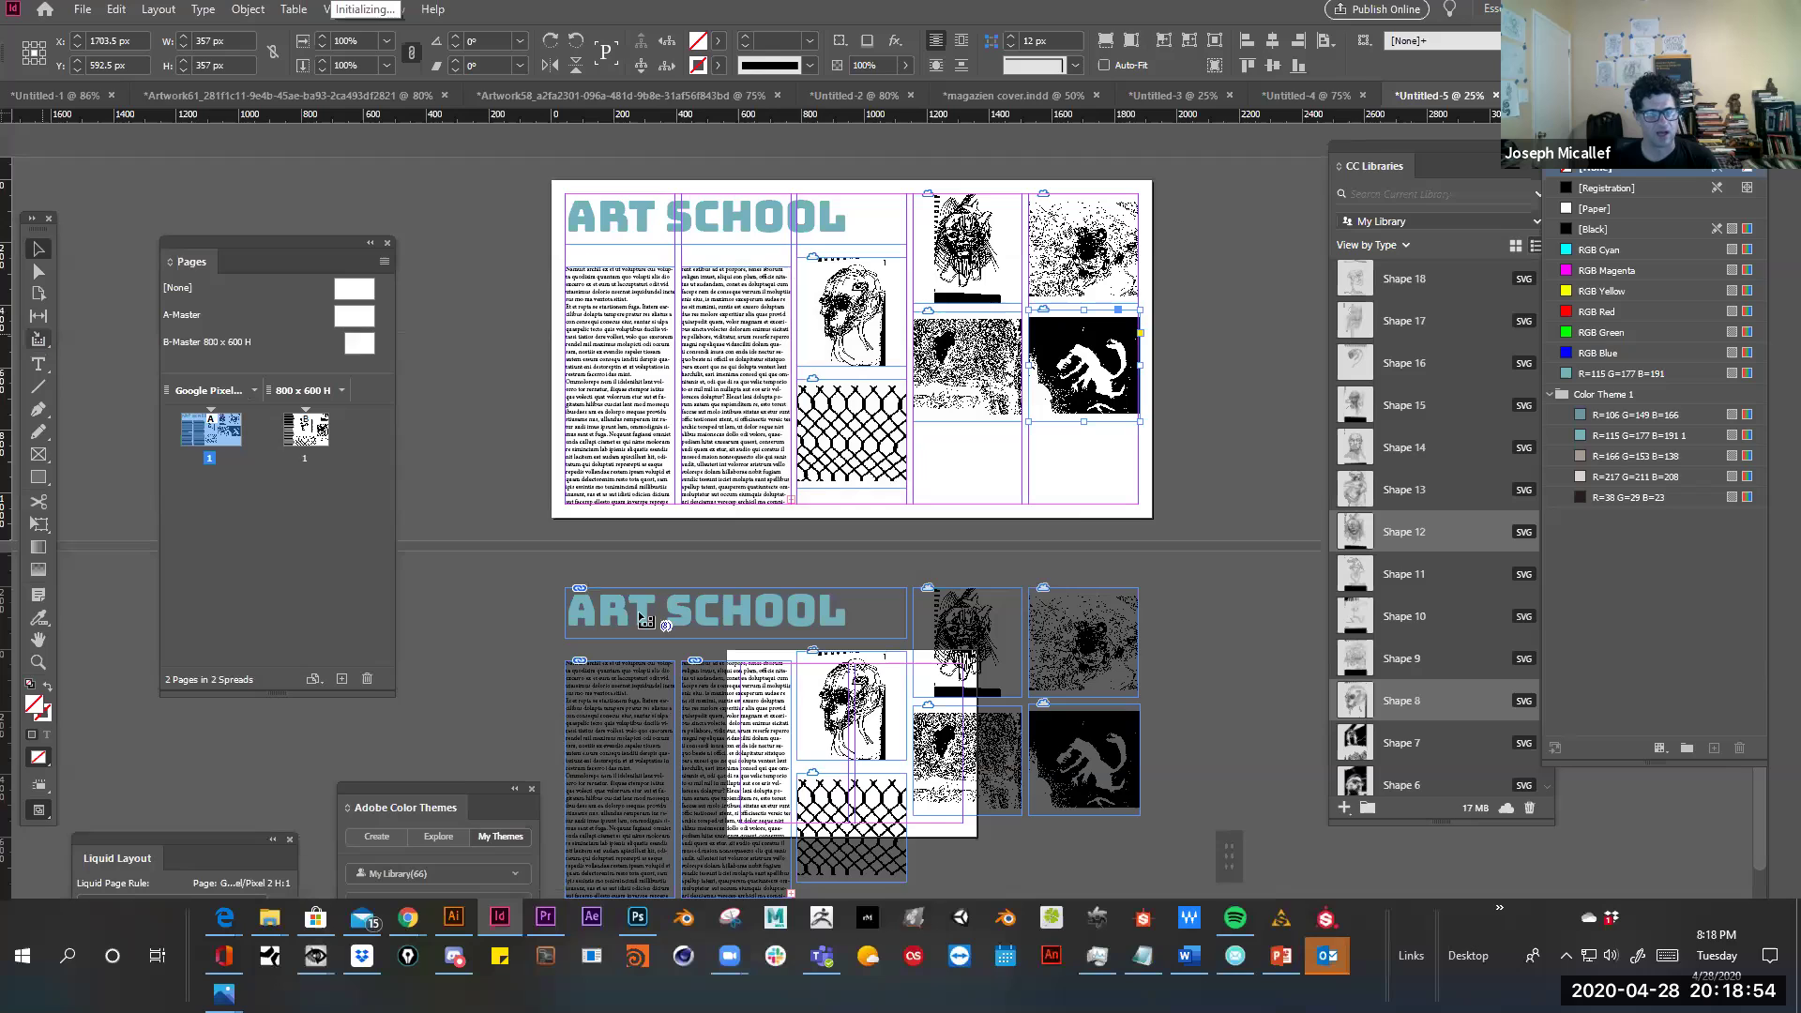
{"action": "key", "text": "b"}
{"action": "left_click_drag", "start_coordinate": [677, 326], "coordinate": [677, 282]}
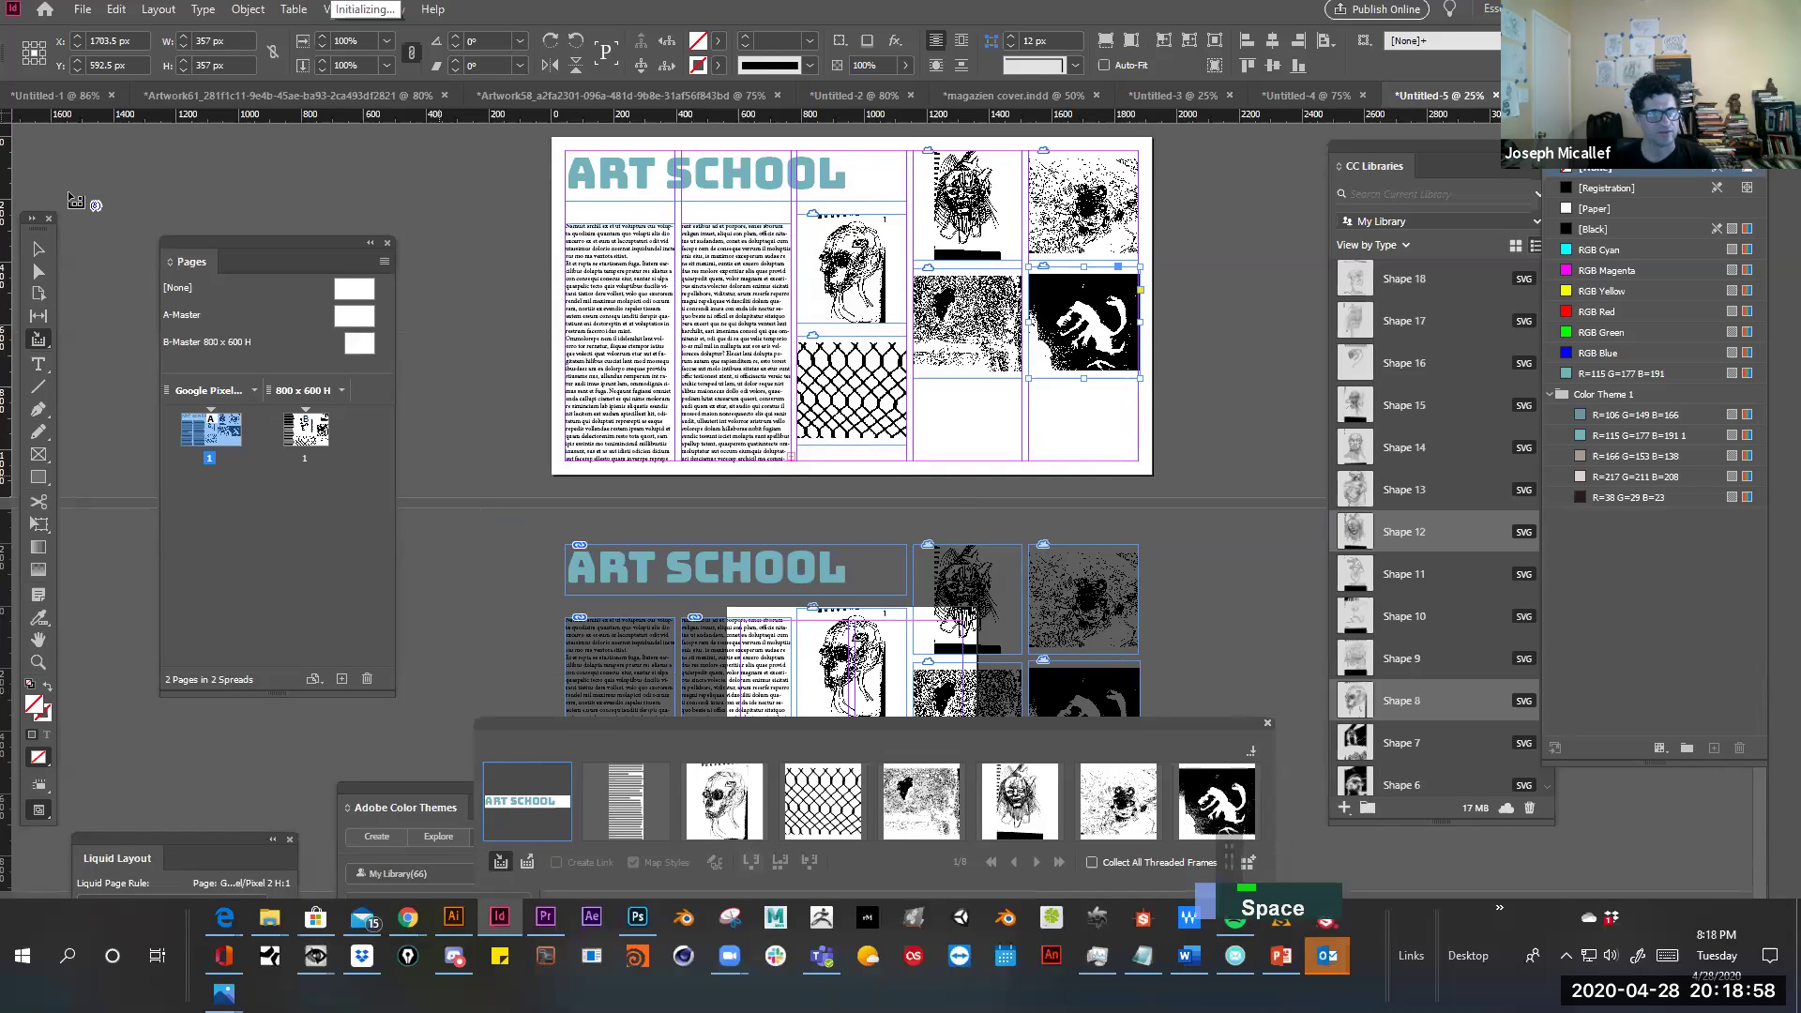
{"action": "left_click", "coordinate": [39, 248]}
{"action": "left_click_drag", "start_coordinate": [453, 544], "coordinate": [1202, 809]}
{"action": "key", "text": "BackSpace"}
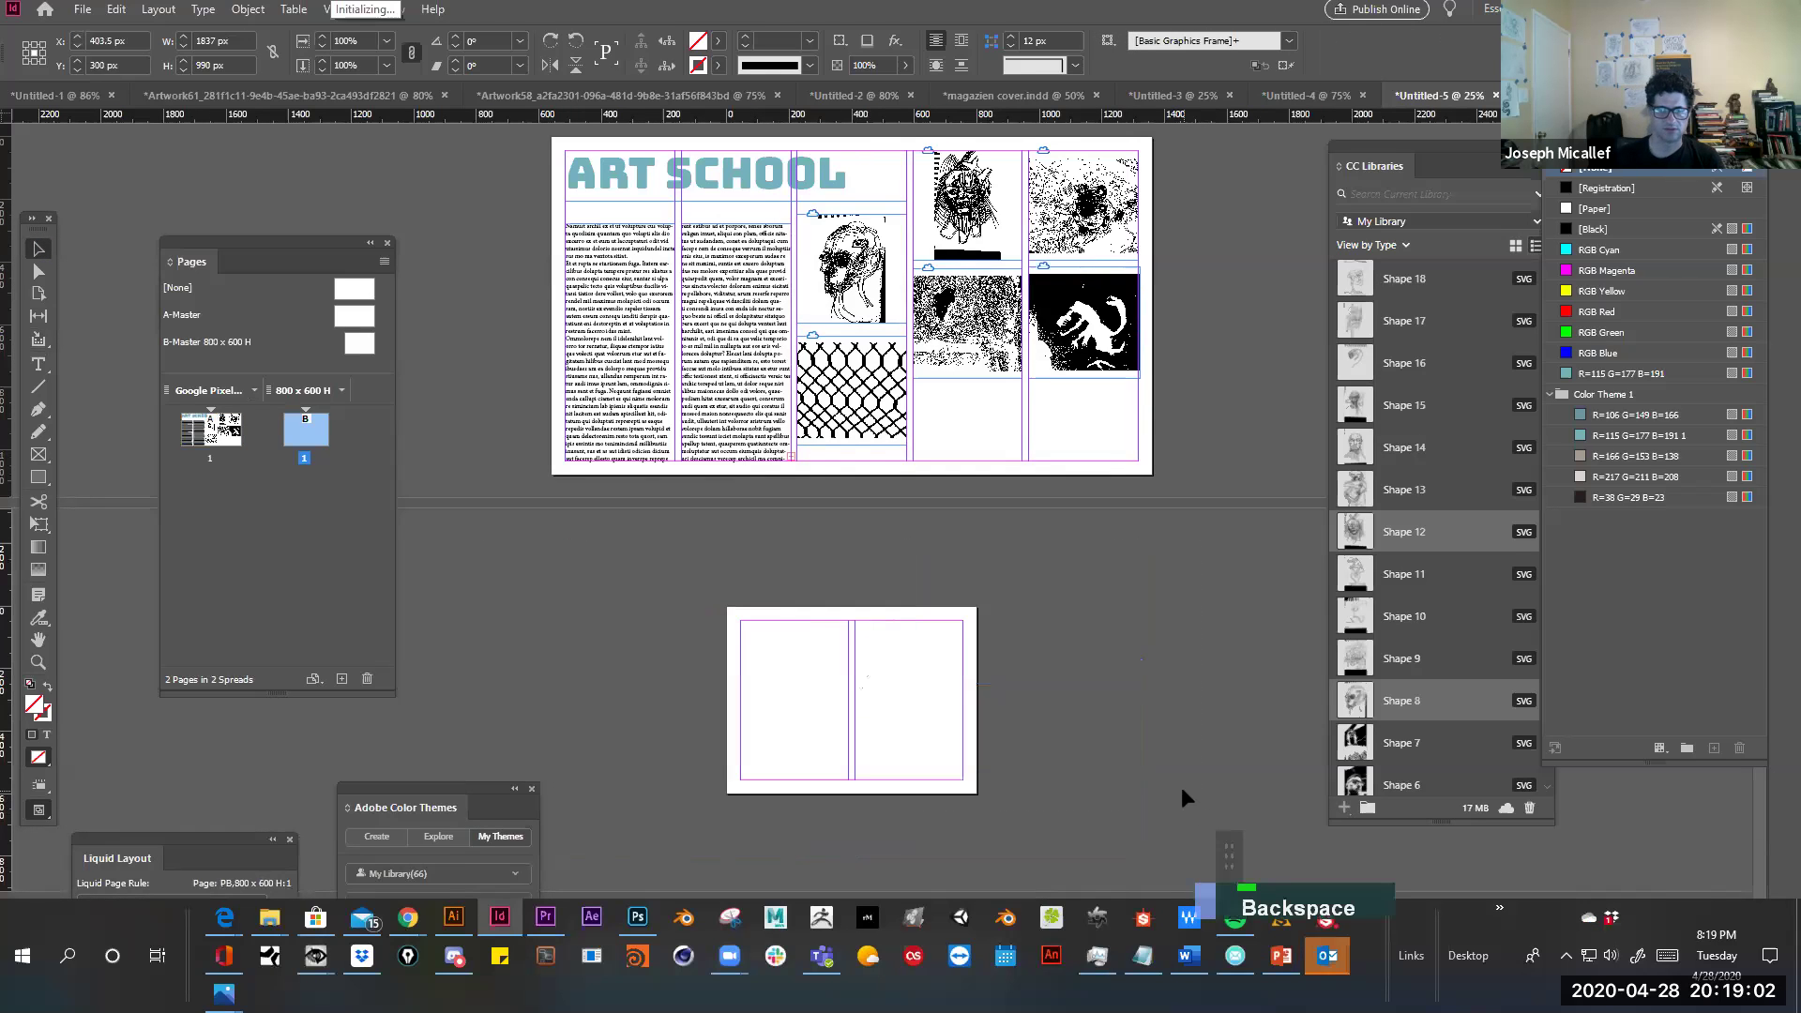
Show the content conveyor and reposition it above the empty 800 x 600 page
{"action": "left_click", "coordinate": [38, 339]}
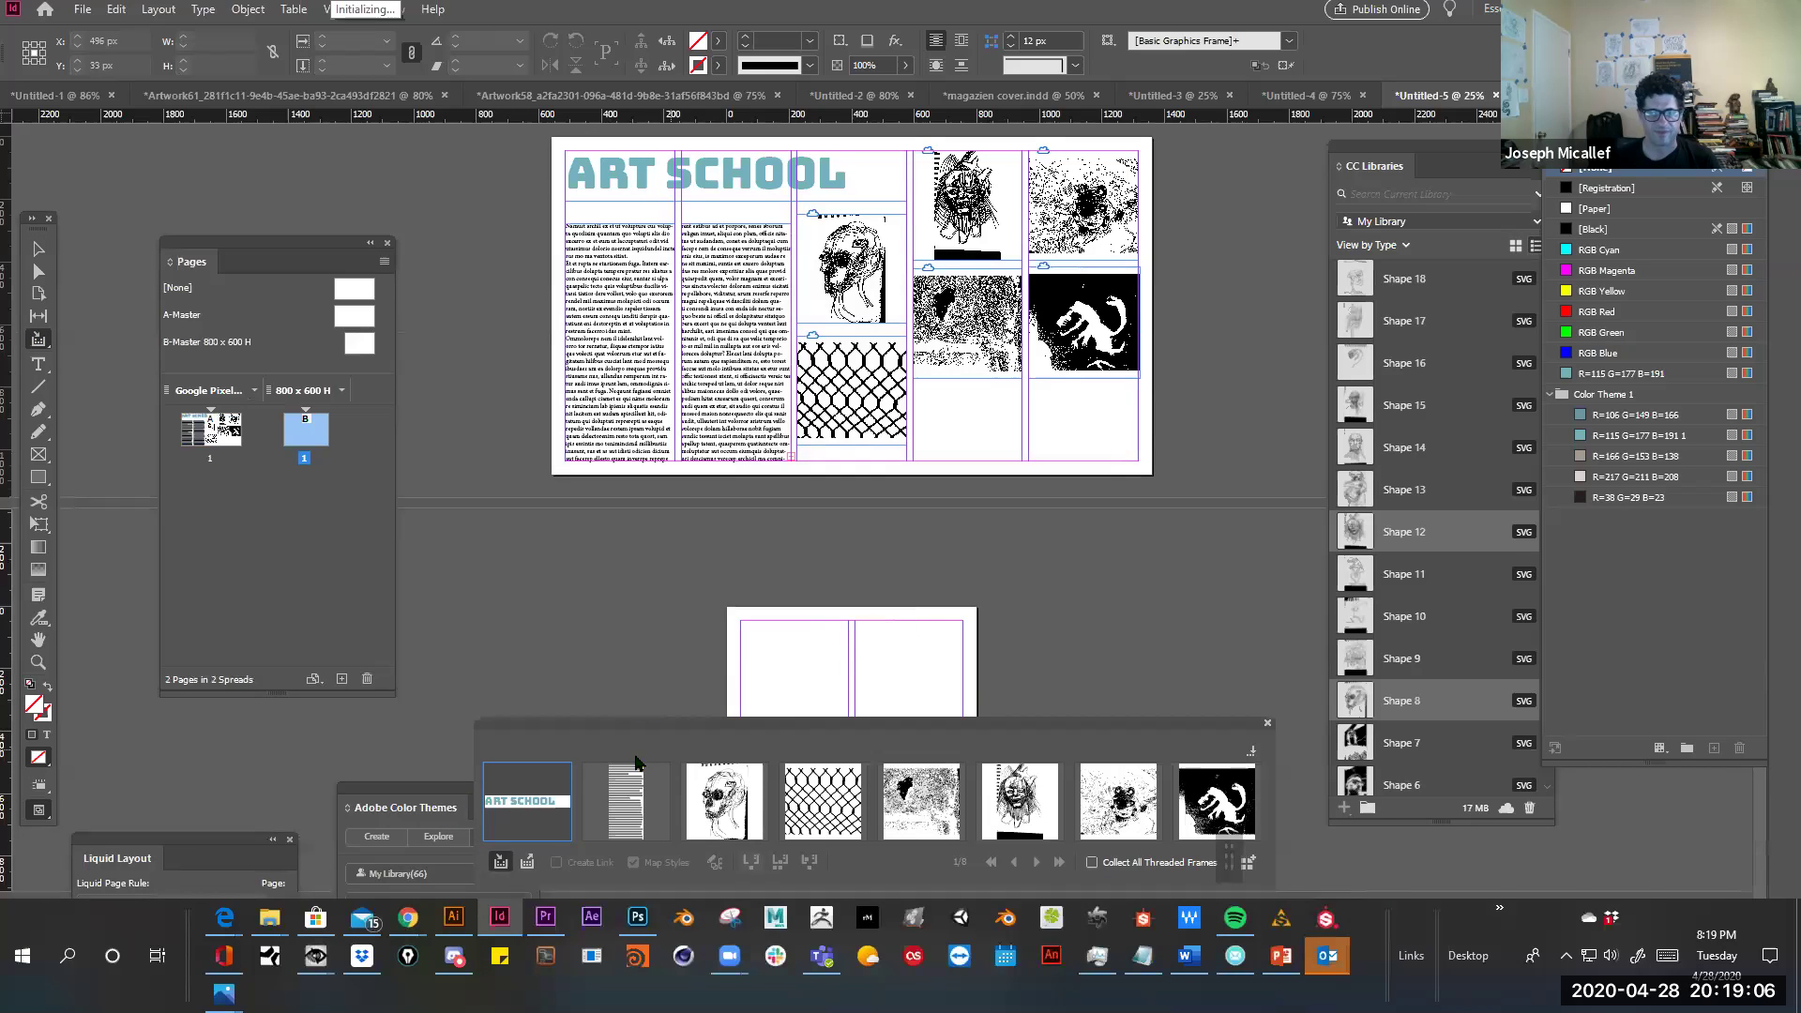
{"action": "left_click_drag", "start_coordinate": [640, 719], "coordinate": [652, 359]}
{"action": "key", "text": "ctrl+space"}
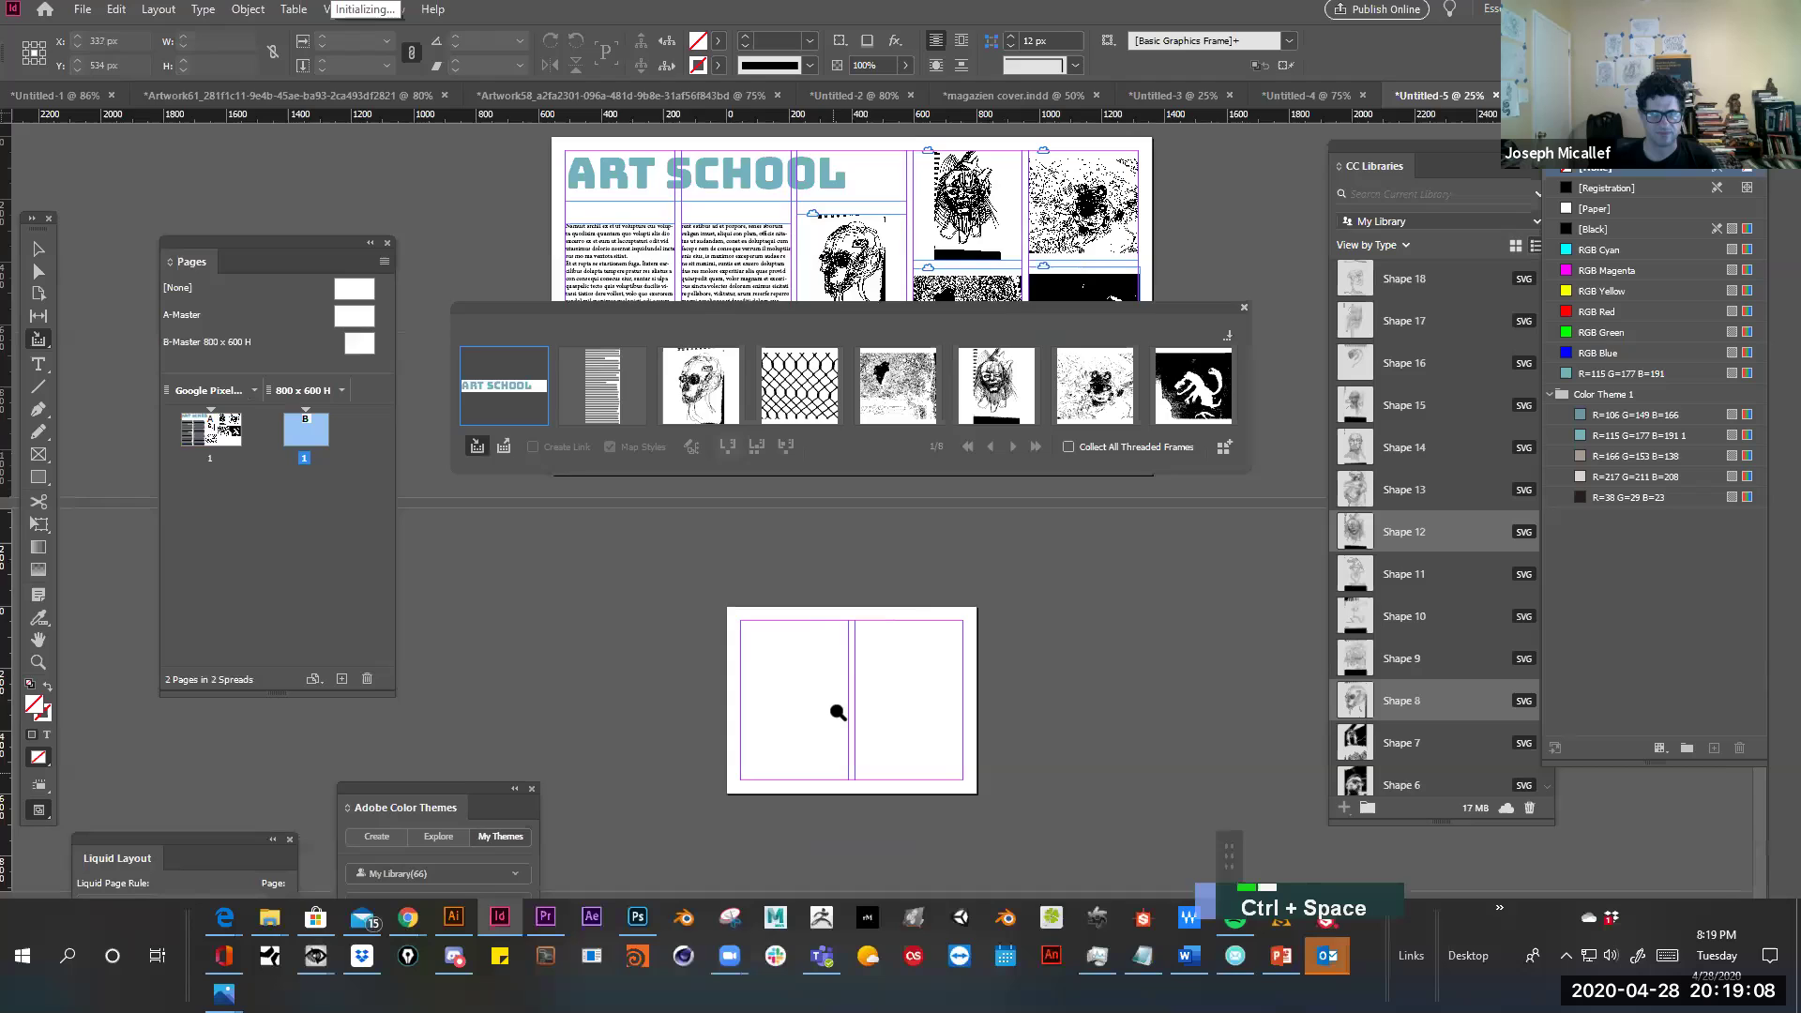
{"action": "left_click", "coordinate": [802, 685]}
{"action": "left_click_drag", "start_coordinate": [757, 684], "coordinate": [663, 737]}
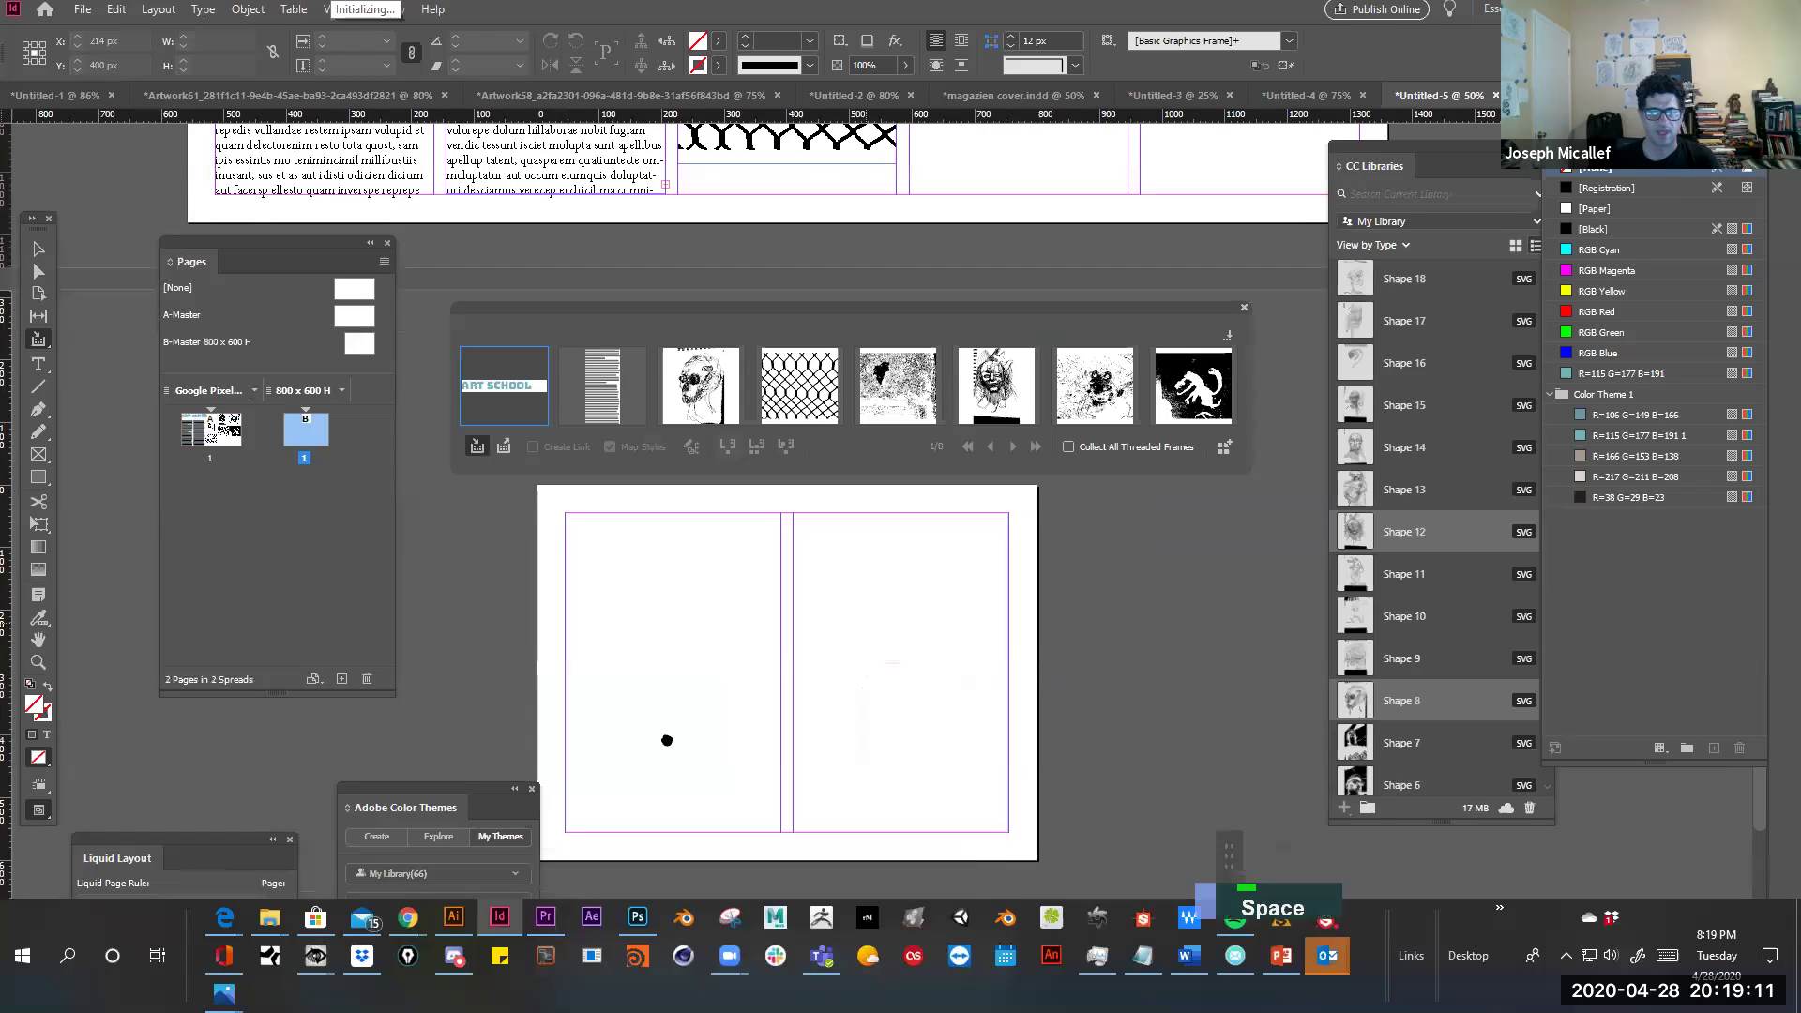
Place the heading, body text and six graphics across the 800 x 600 page, removing each from the conveyor and loading the next
{"action": "left_click", "coordinate": [502, 457]}
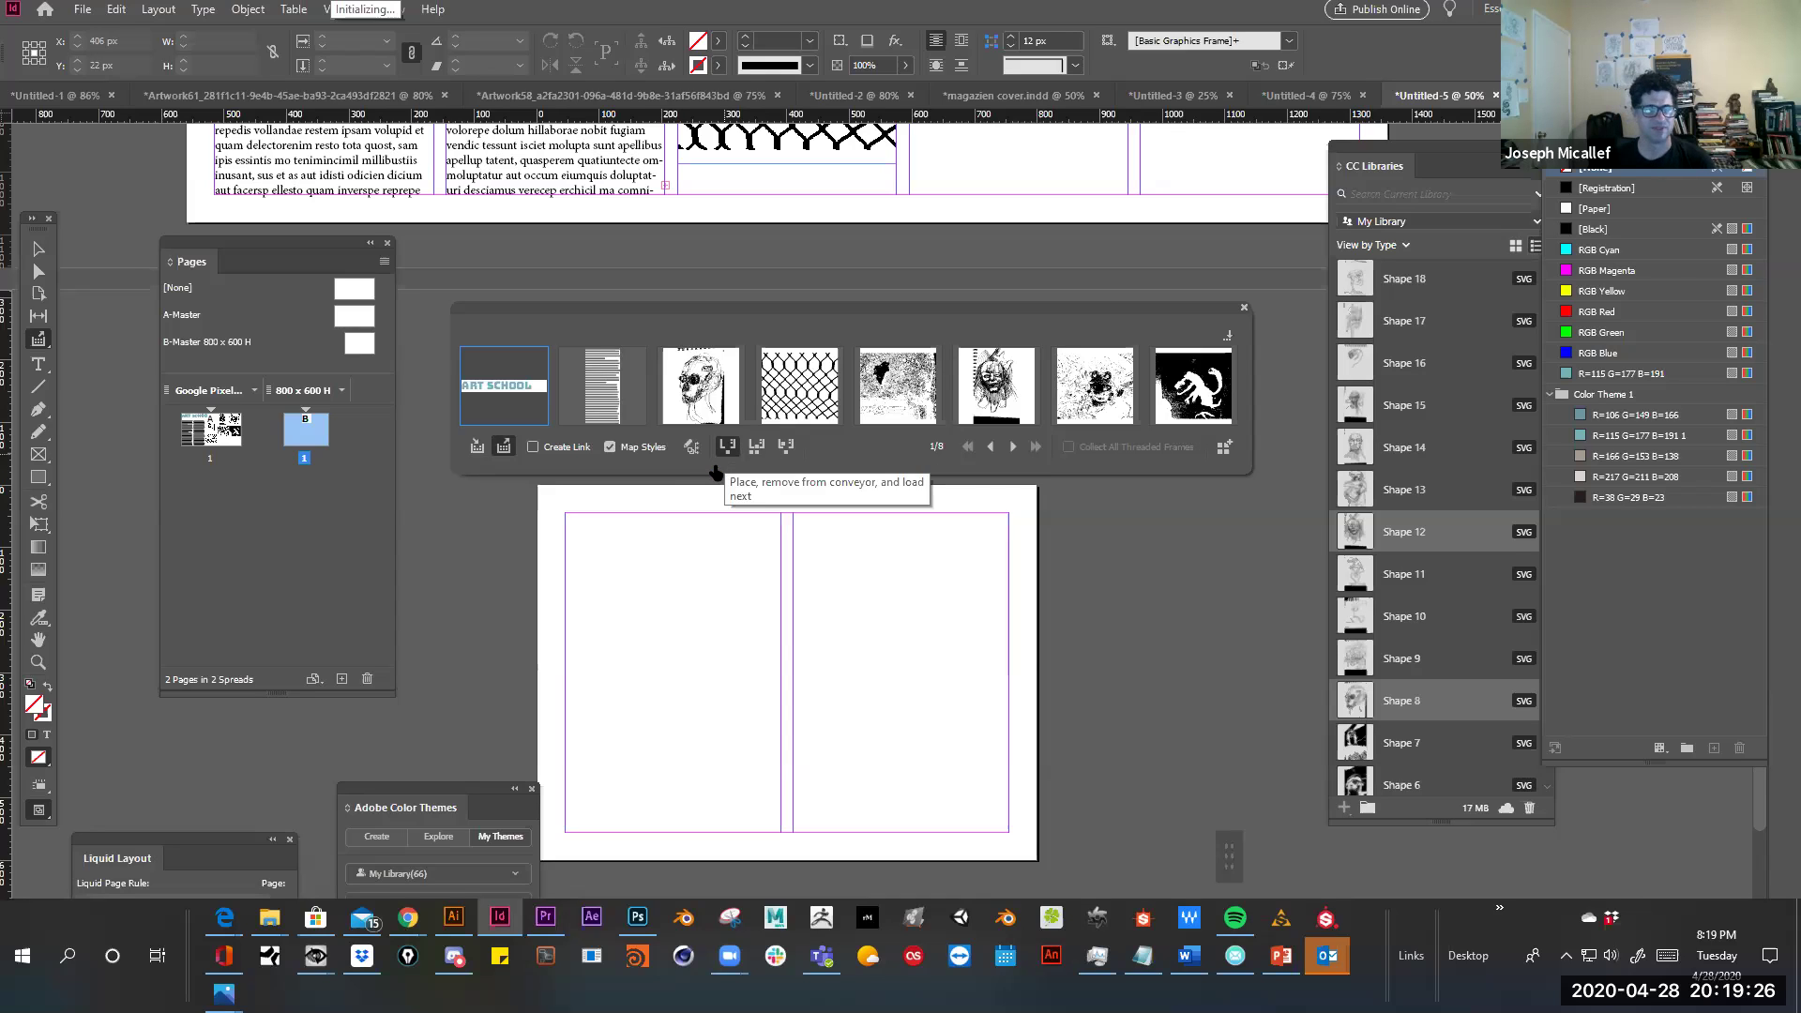
{"action": "left_click_drag", "start_coordinate": [571, 523], "coordinate": [691, 803]}
{"action": "left_click_drag", "start_coordinate": [702, 569], "coordinate": [945, 649]}
{"action": "key", "text": "space"}
{"action": "mouse_move", "coordinate": [799, 672]}
{"action": "left_mouse_down"}
{"action": "mouse_move", "coordinate": [870, 762]}
{"action": "mouse_move", "coordinate": [887, 758]}
{"action": "left_mouse_up"}
{"action": "left_click_drag", "start_coordinate": [900, 678], "coordinate": [1003, 781]}
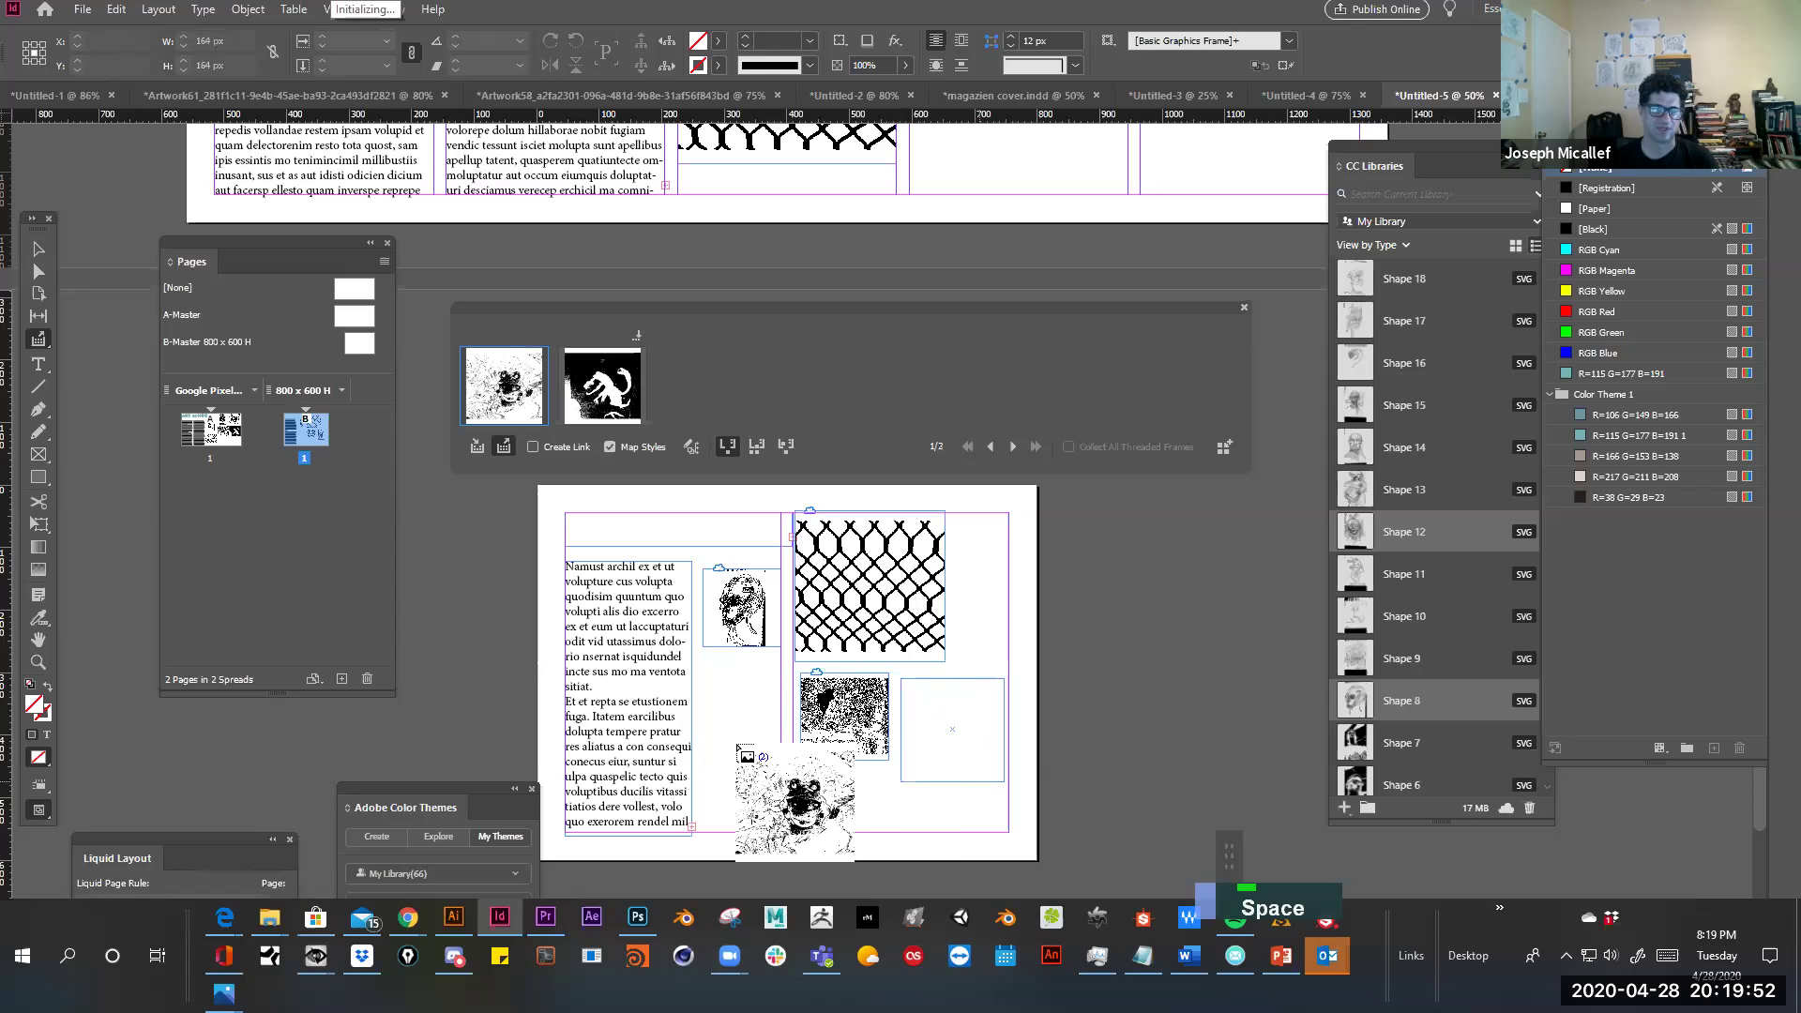
{"action": "mouse_move", "coordinate": [703, 699]}
{"action": "left_mouse_down"}
{"action": "mouse_move", "coordinate": [764, 760]}
{"action": "mouse_move", "coordinate": [788, 826]}
{"action": "left_mouse_up"}
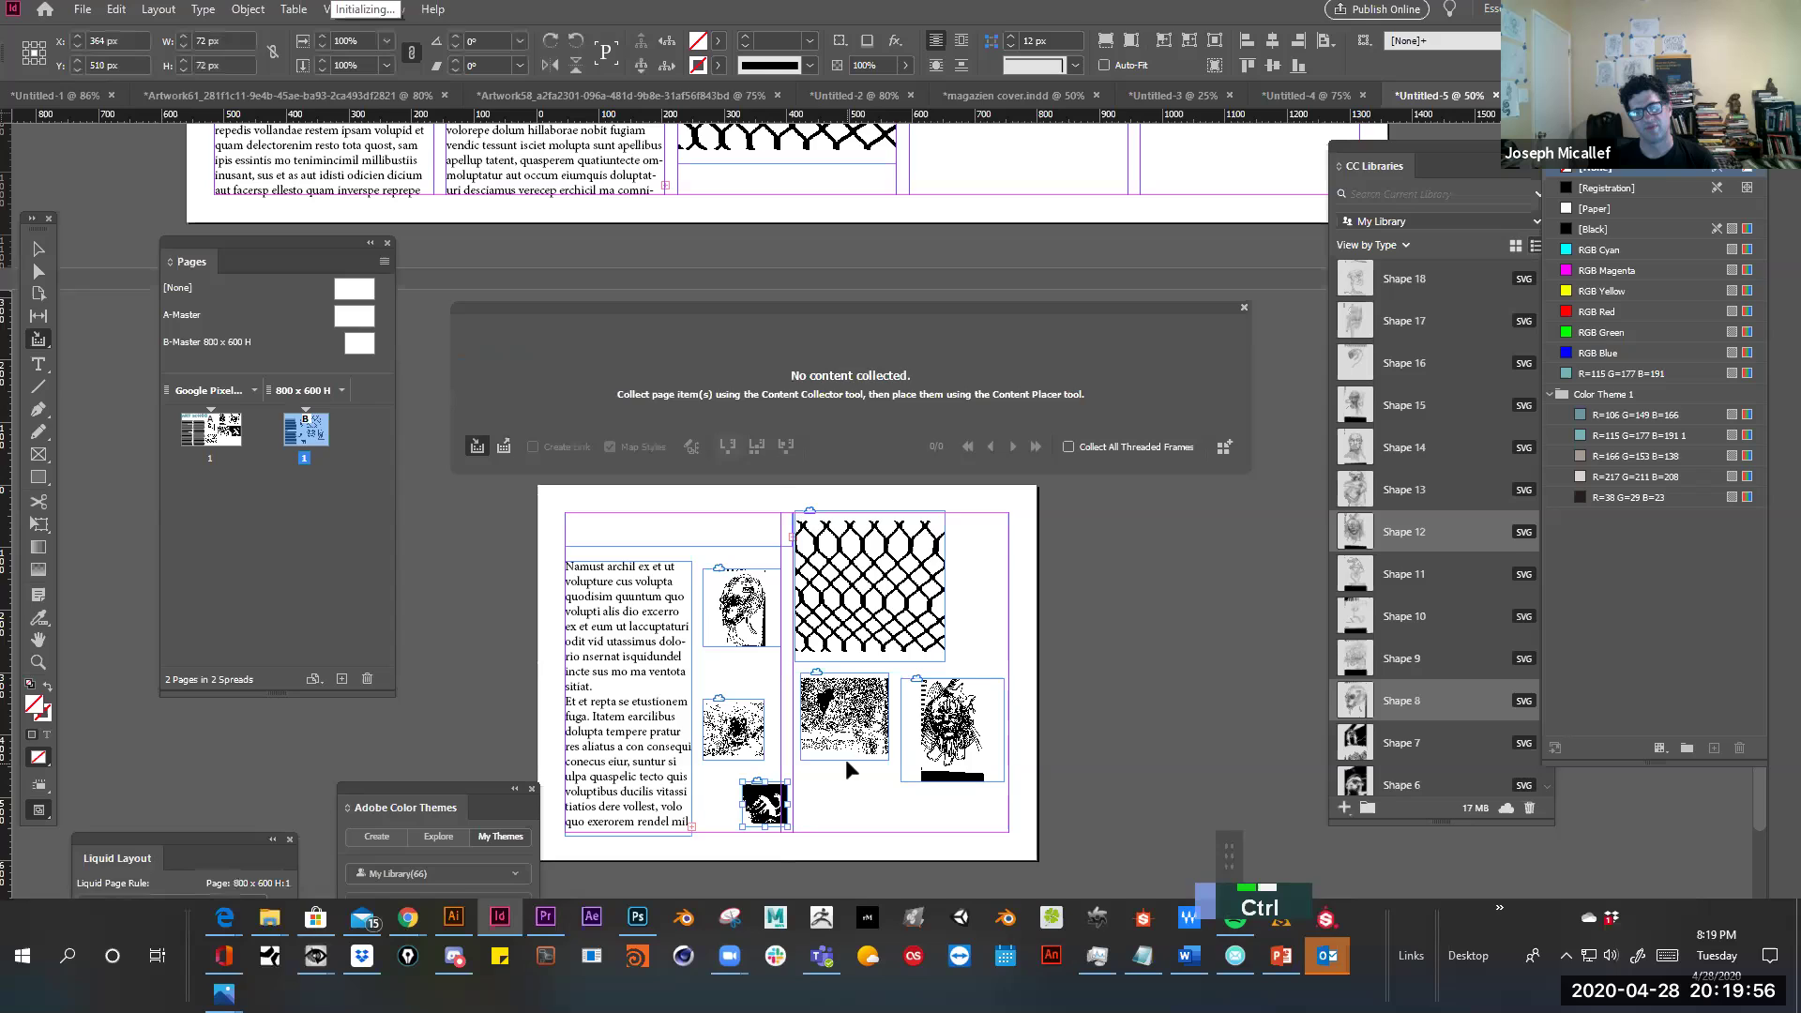
Undo all the conveyor placements on the 800 x 600 page
{"action": "key", "text": "ctrl+z"}
{"action": "key", "text": "ctrl+z"}
{"action": "key", "text": "ctrl+z"}
{"action": "key", "text": "ctrl+z"}
{"action": "key", "text": "ctrl+z"}
{"action": "key", "text": "ctrl+z"}
{"action": "key", "text": "ctrl+z"}
{"action": "key", "text": "ctrl+z"}
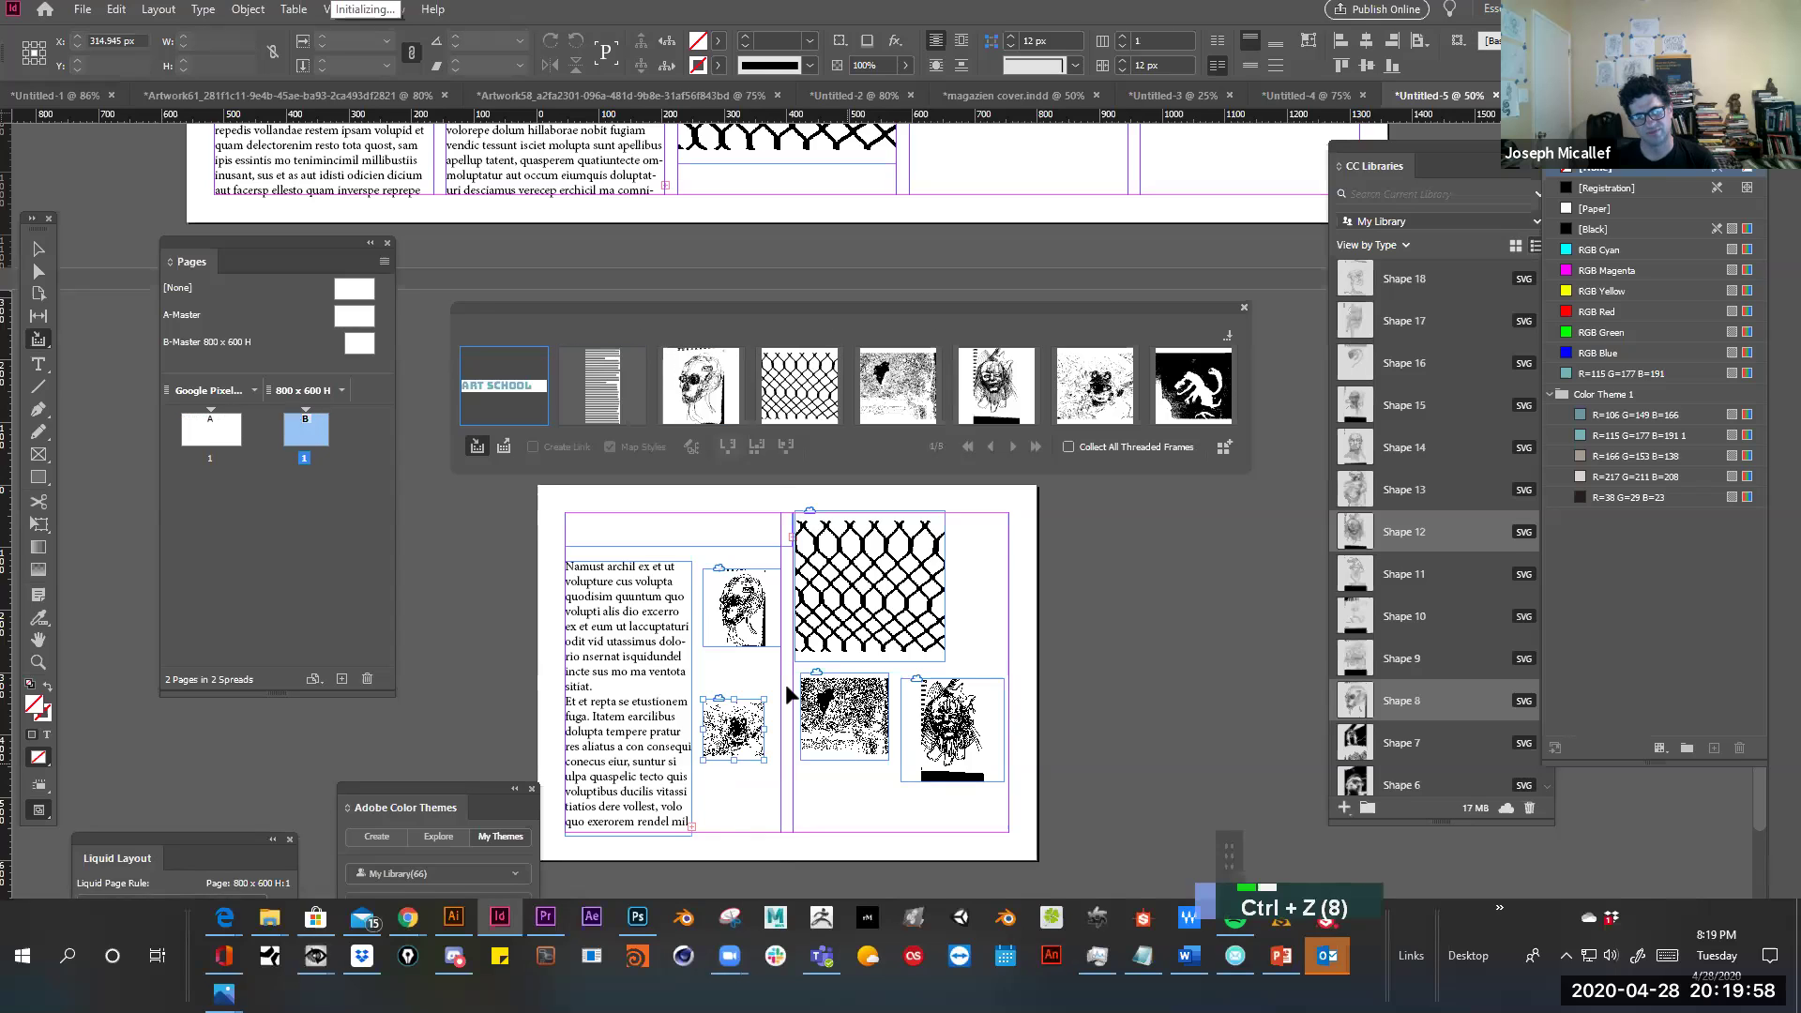
Place the heading at about 1282 x 187 px with the conveyor keeping it loaded, then try a second copy and undo it
{"action": "left_click", "coordinate": [504, 446]}
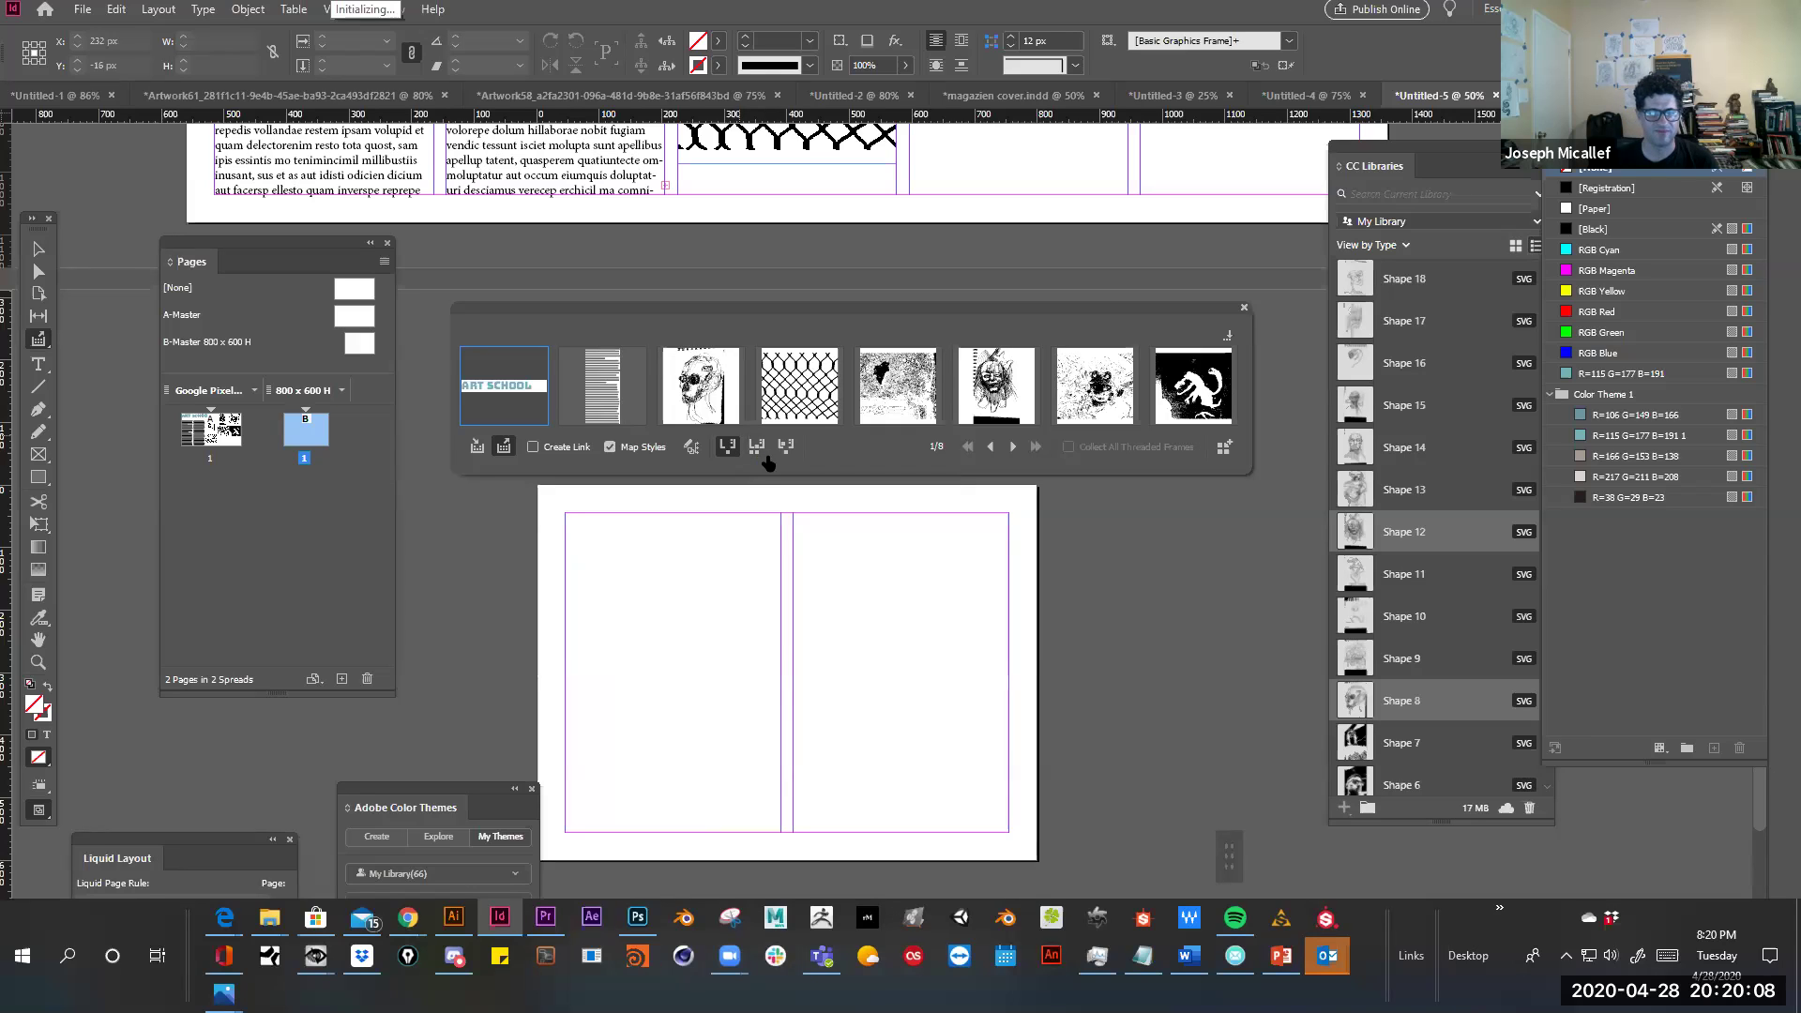
{"action": "left_click", "coordinate": [756, 448]}
{"action": "left_click_drag", "start_coordinate": [564, 513], "coordinate": [764, 629]}
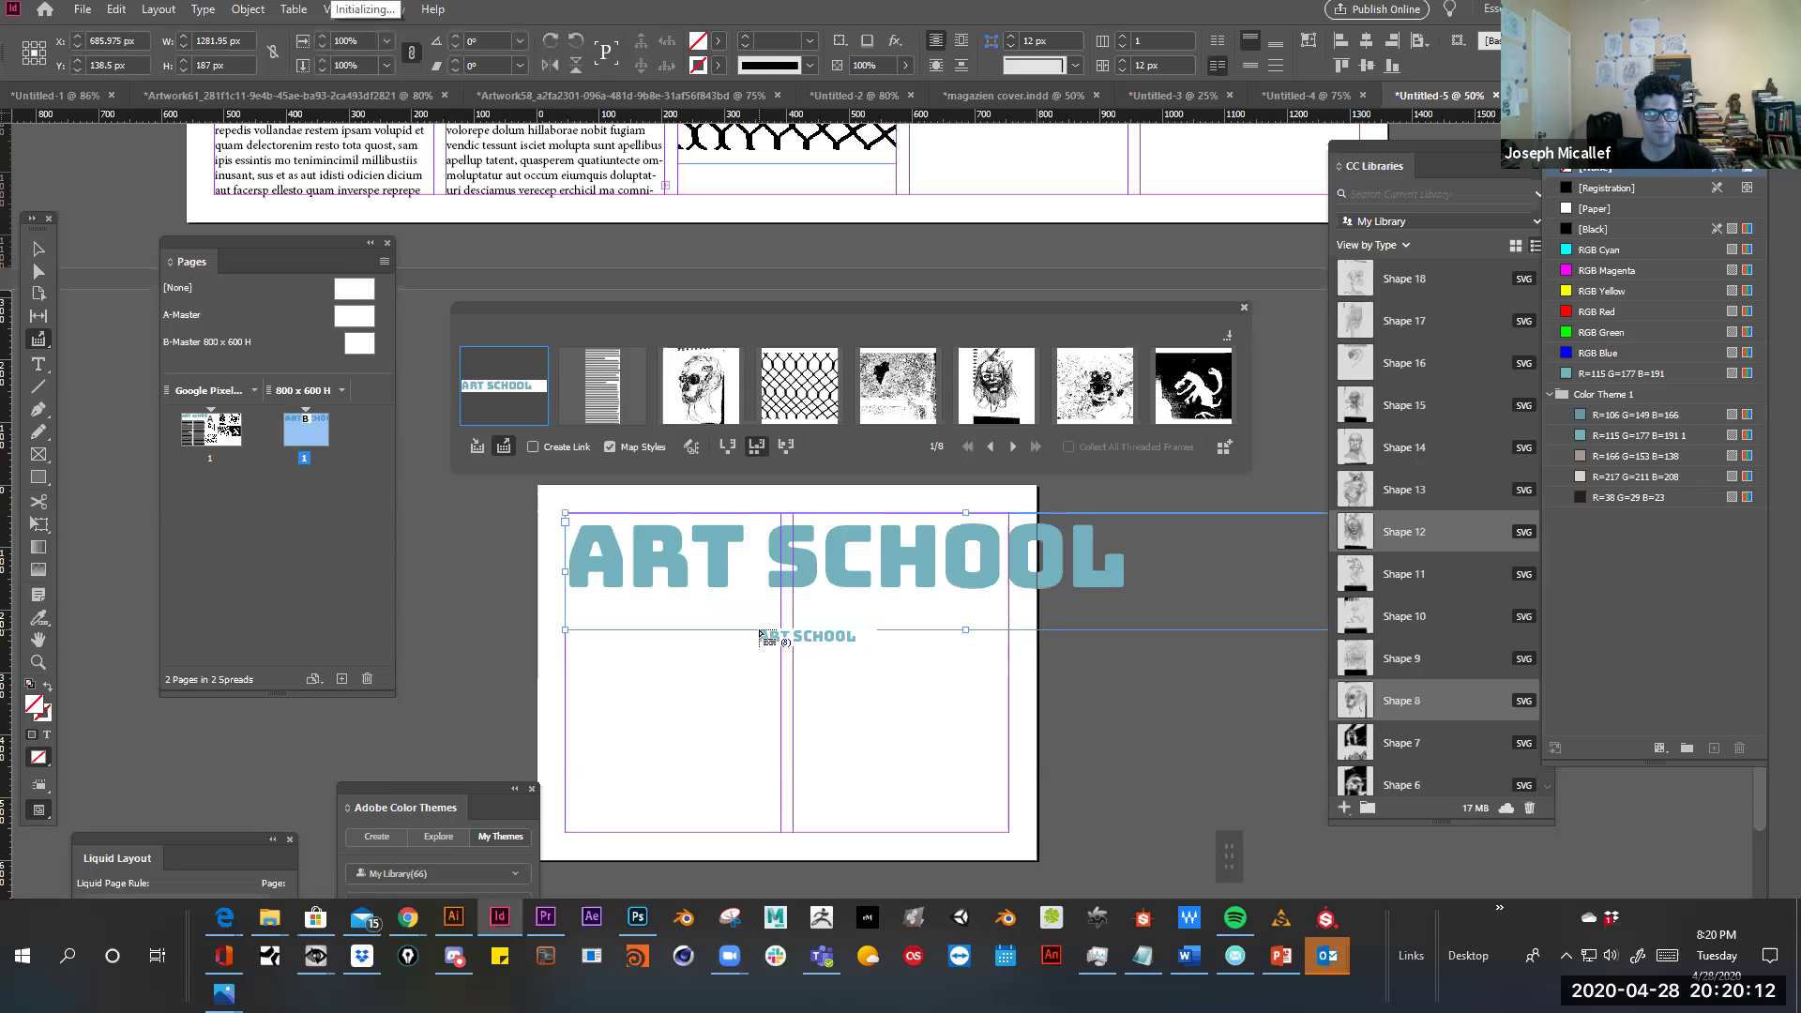
{"action": "left_click_drag", "start_coordinate": [571, 648], "coordinate": [676, 733]}
{"action": "key", "text": "ctrl+z"}
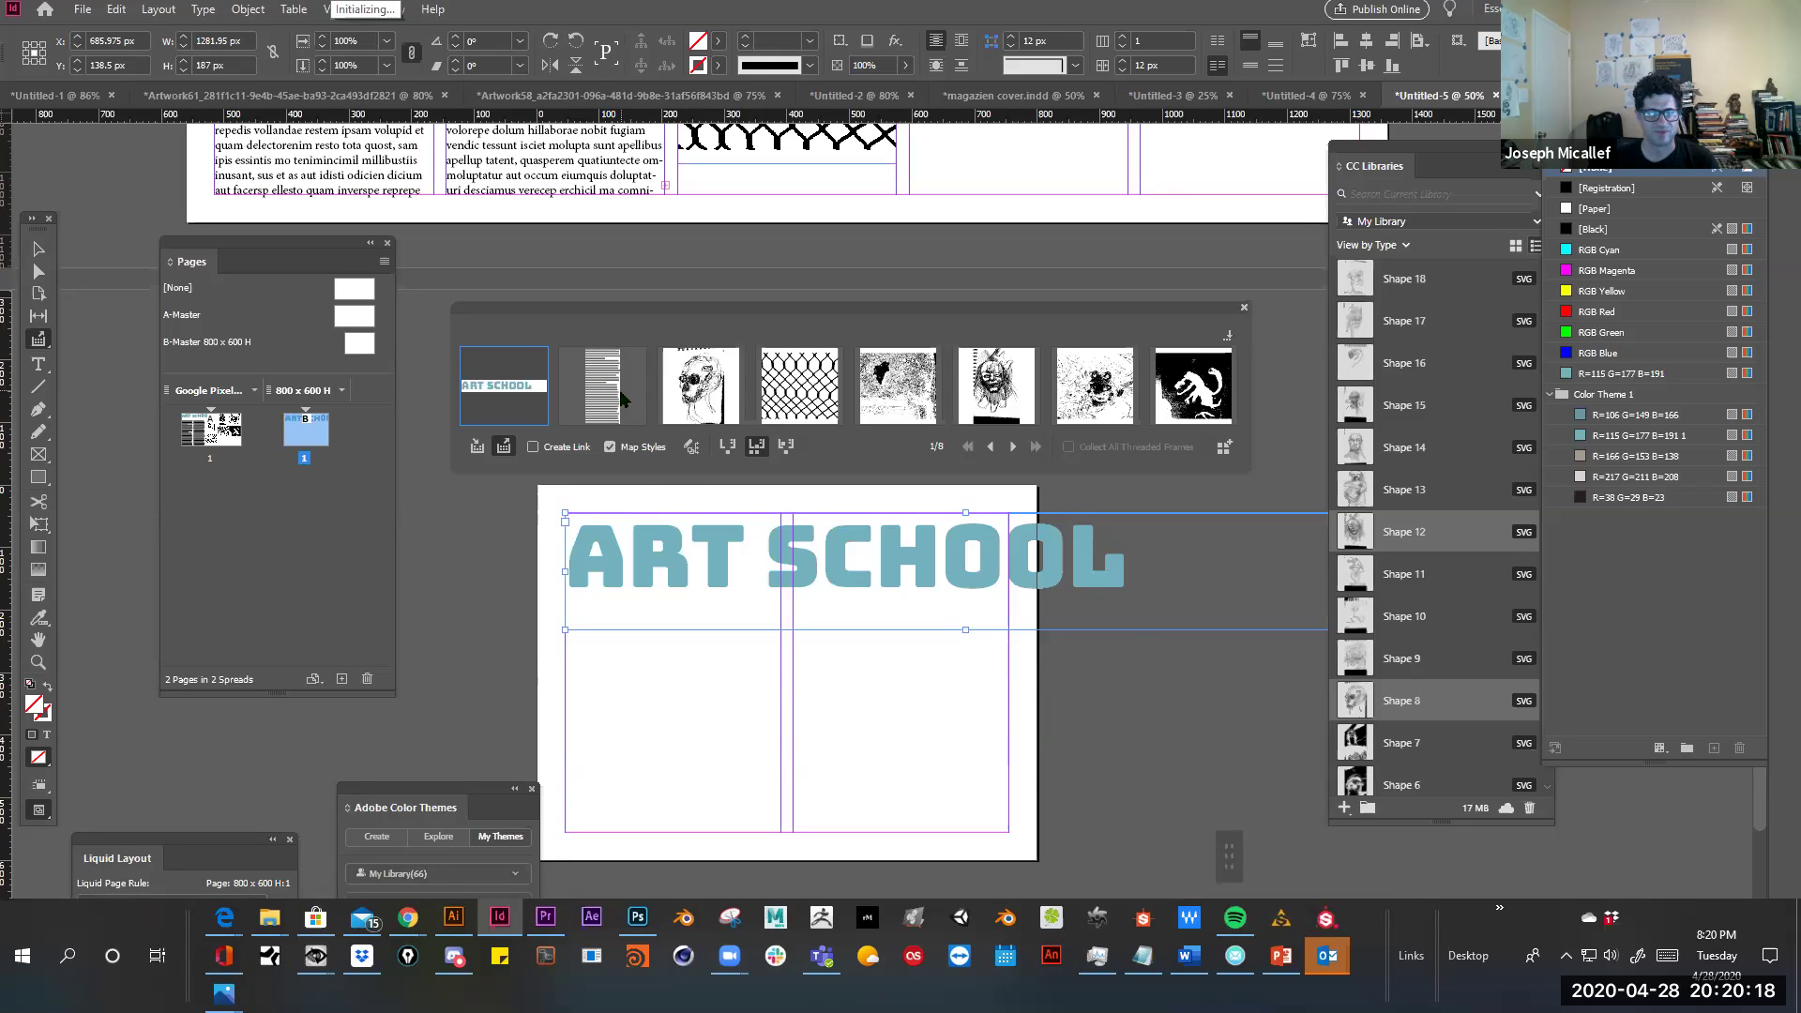
Load the body text as the next conveyor item, try placing it below the heading, and undo the placement
{"action": "left_click", "coordinate": [1012, 448]}
{"action": "left_click_drag", "start_coordinate": [636, 645], "coordinate": [722, 768]}
{"action": "key", "text": "ctrl+z"}
{"action": "key", "text": "ctrl+z"}
{"action": "key", "text": "ctrl+z"}
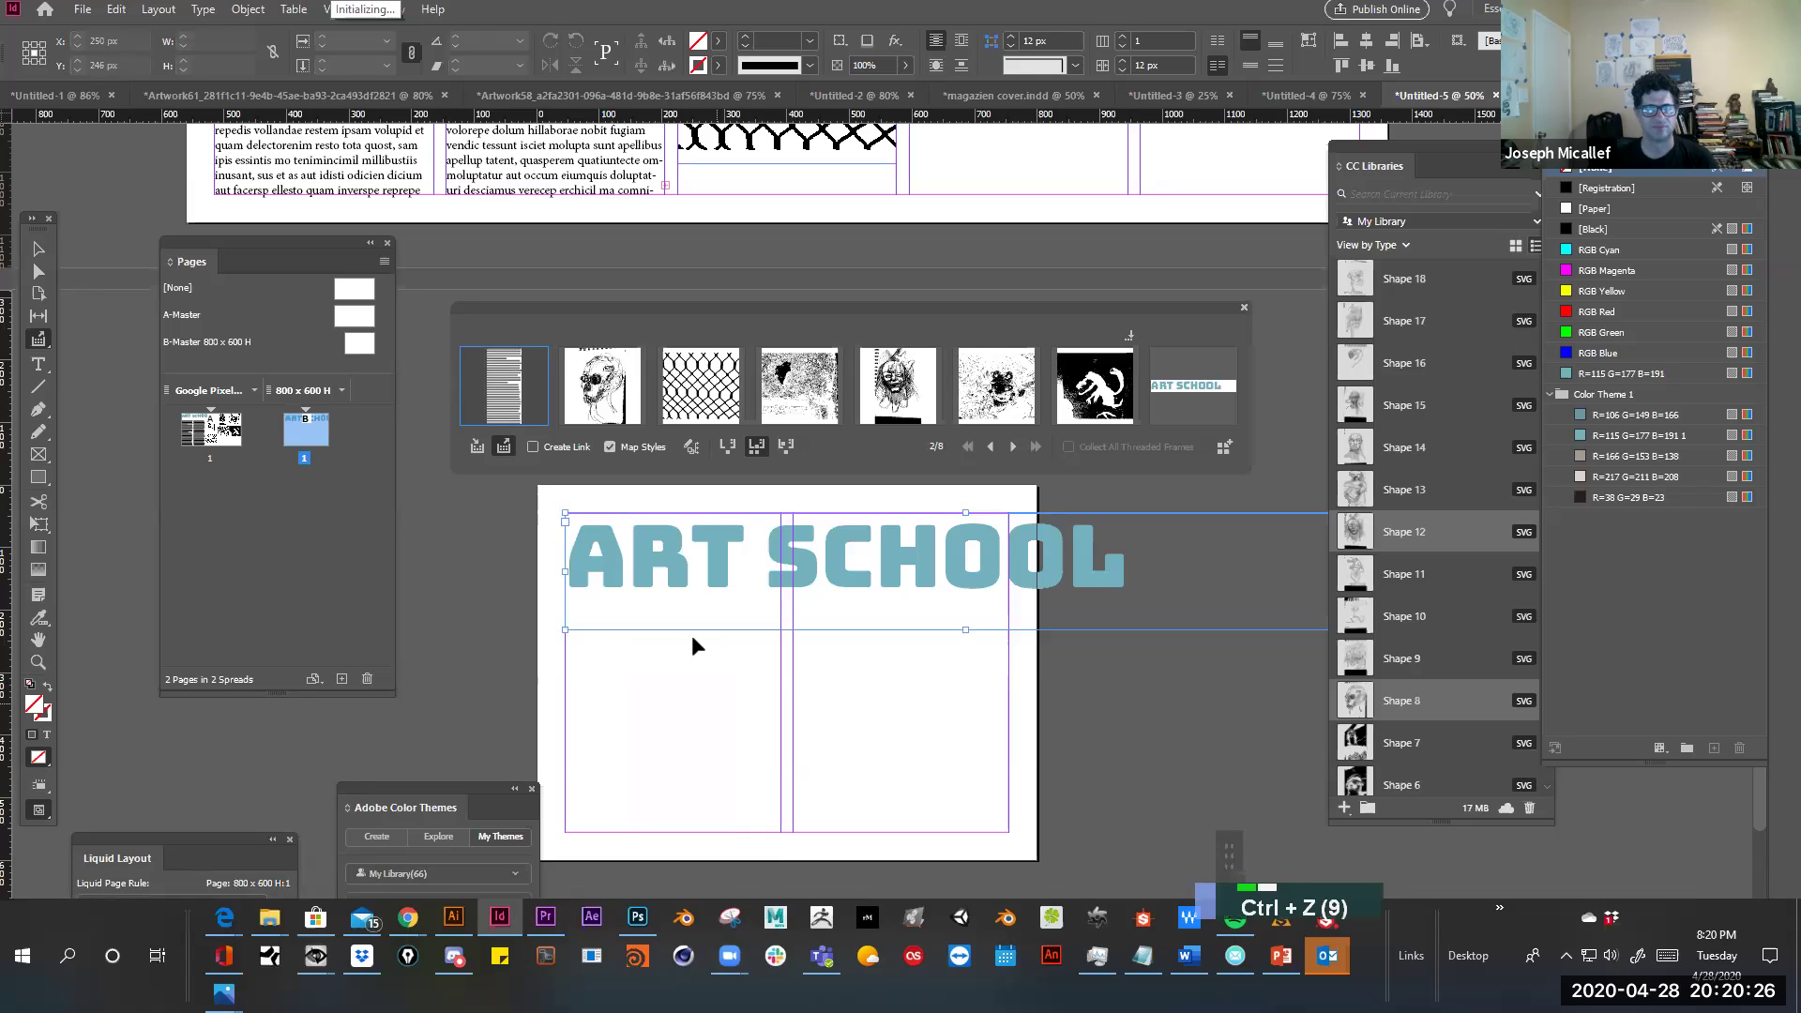
Undo back to before the alternate layout was created, then redo Create Alternate Layout
{"action": "key", "text": "ctrl+z"}
{"action": "key", "text": "ctrl+z"}
{"action": "key", "text": "ctrl+z"}
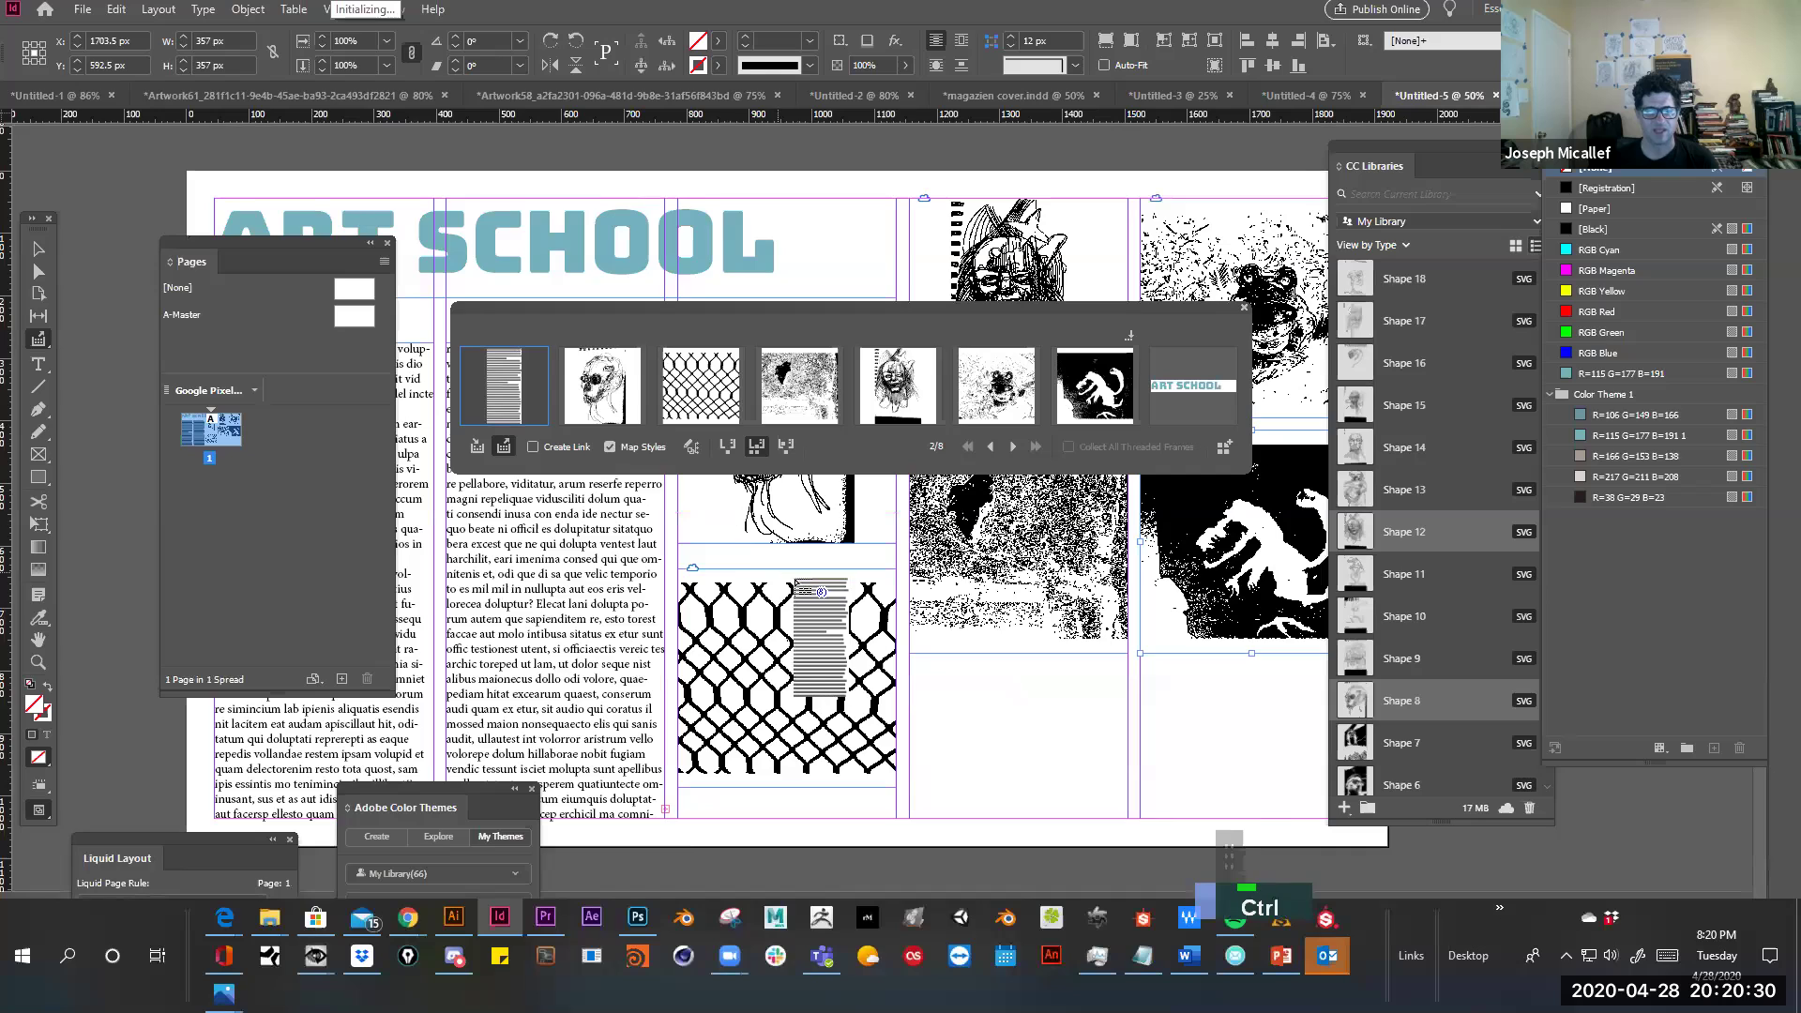
{"action": "left_click", "coordinate": [867, 597], "text": "ctrl+alt"}
{"action": "left_click", "coordinate": [866, 596], "text": "ctrl+alt"}
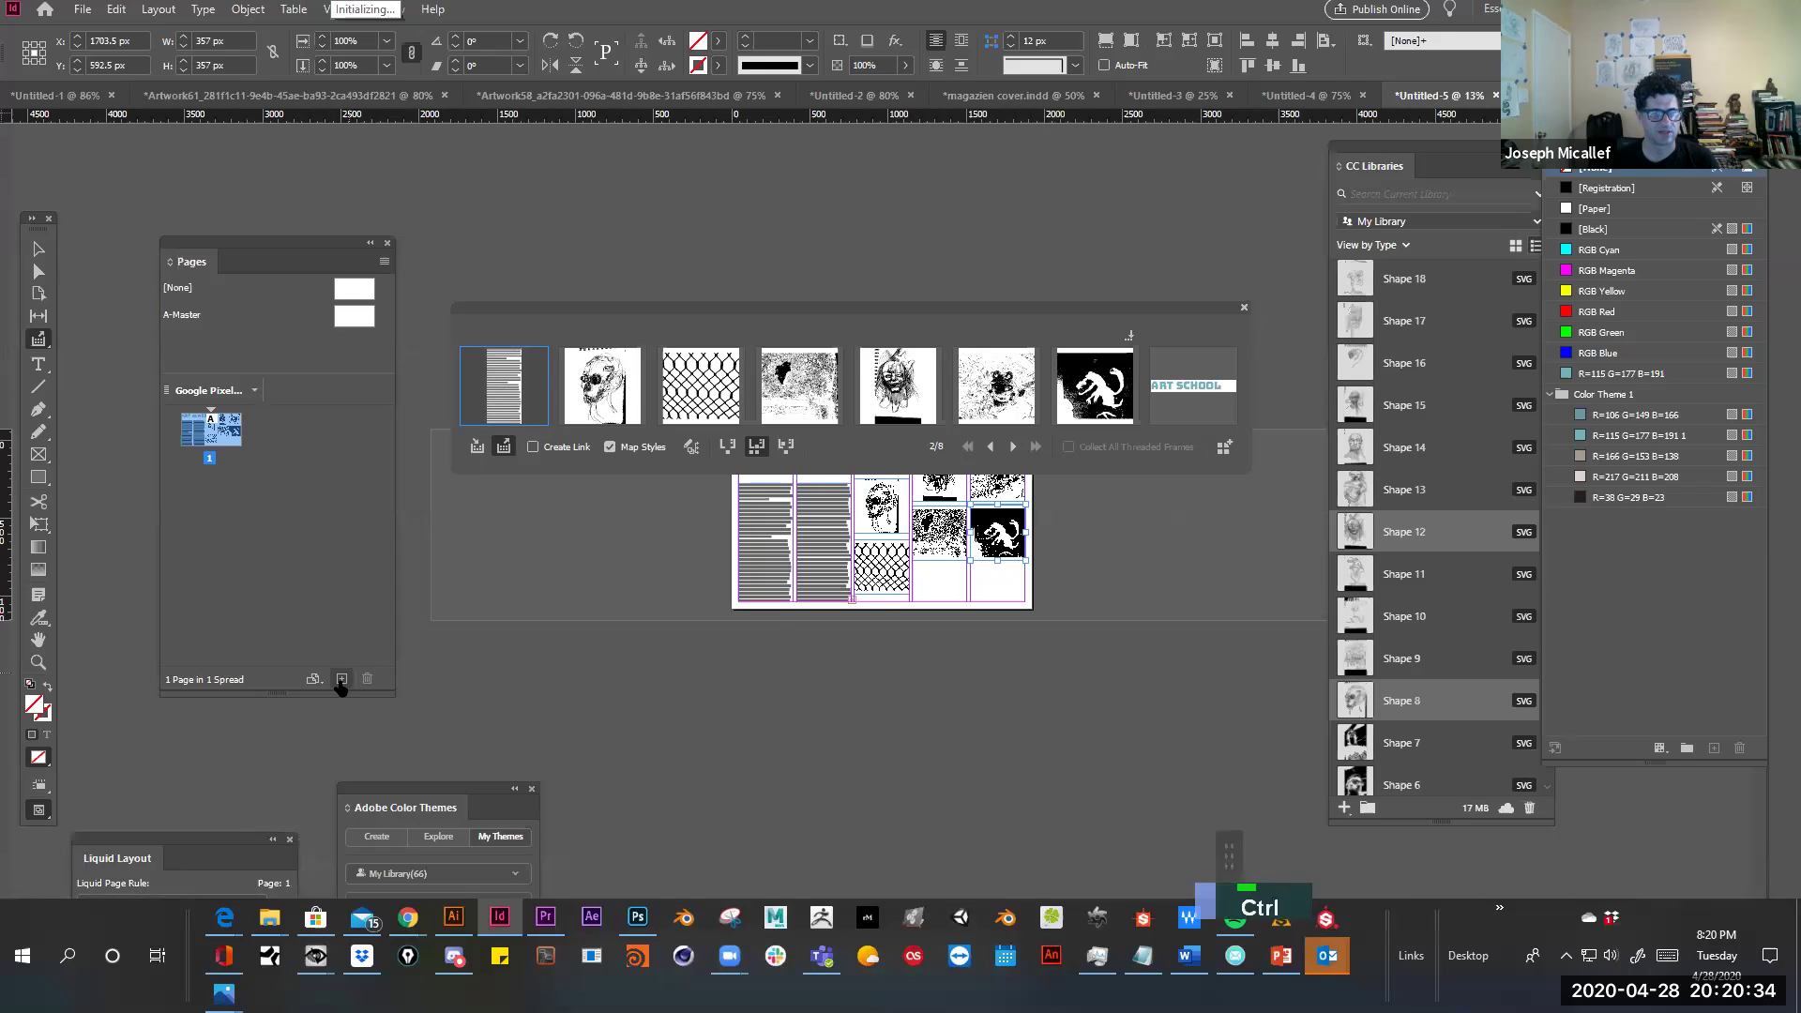
{"action": "left_click", "coordinate": [253, 390]}
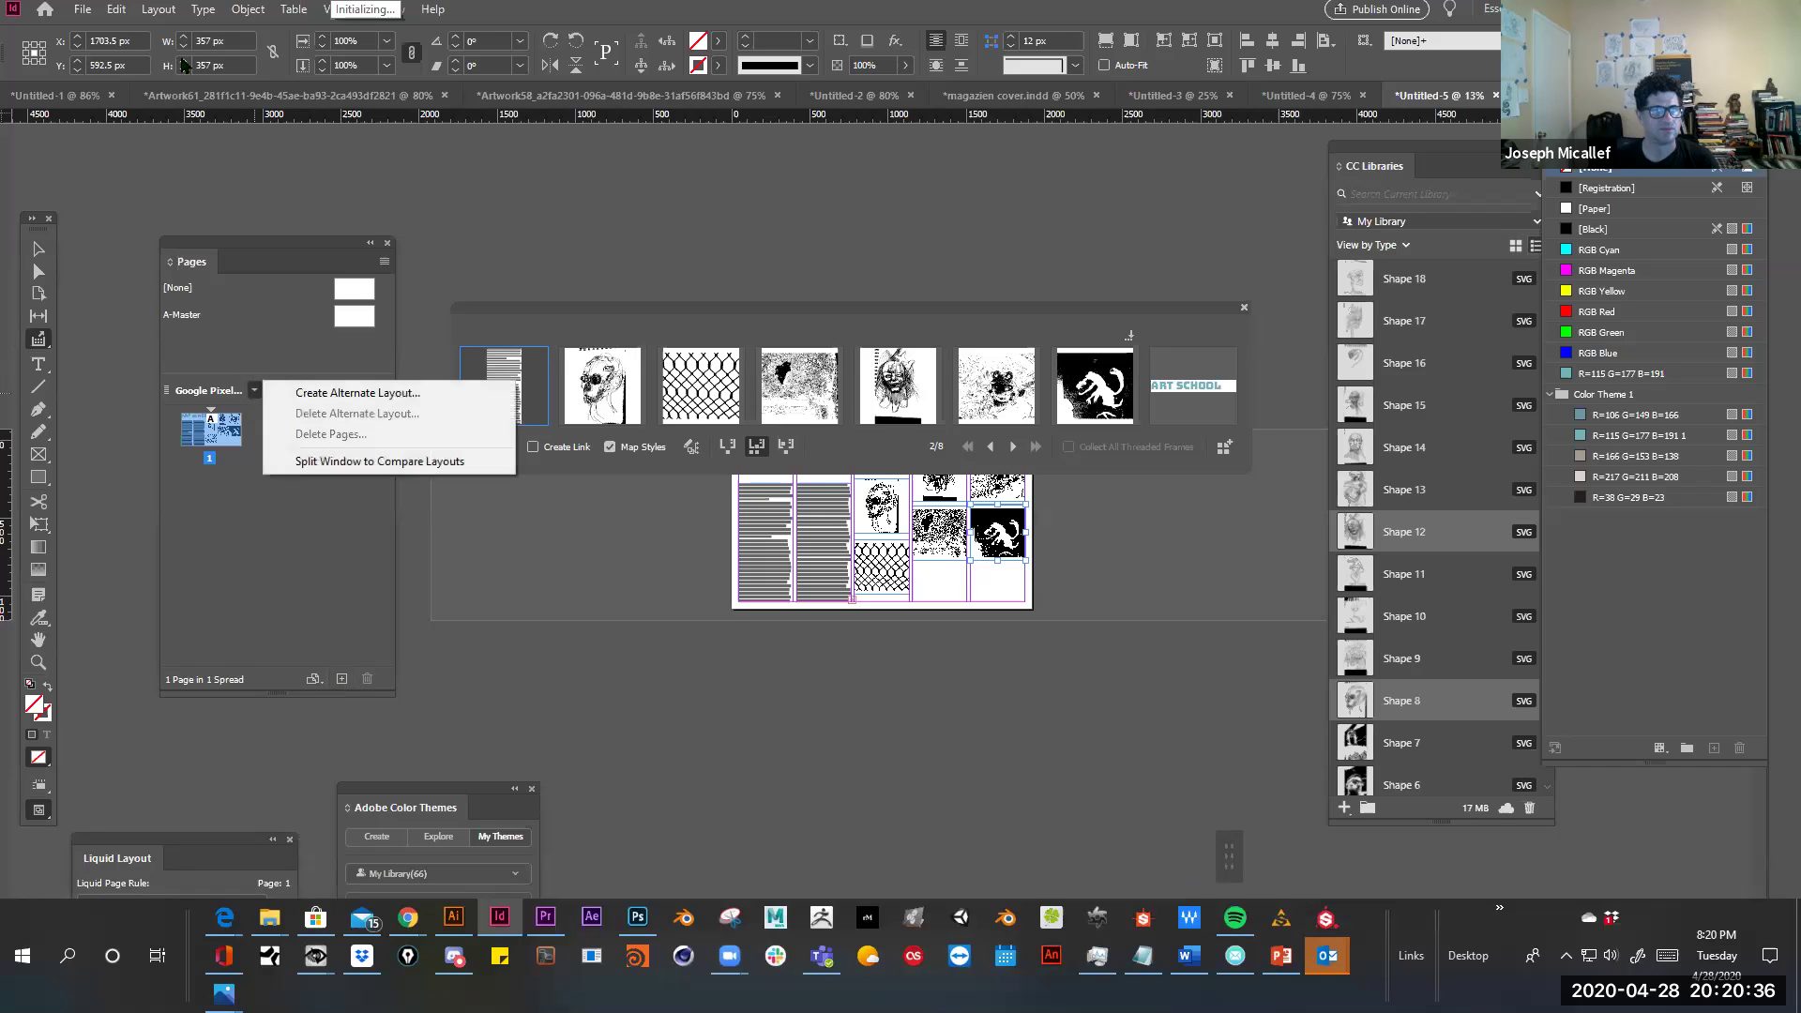
{"action": "left_click", "coordinate": [183, 10]}
{"action": "left_click", "coordinate": [141, 49]}
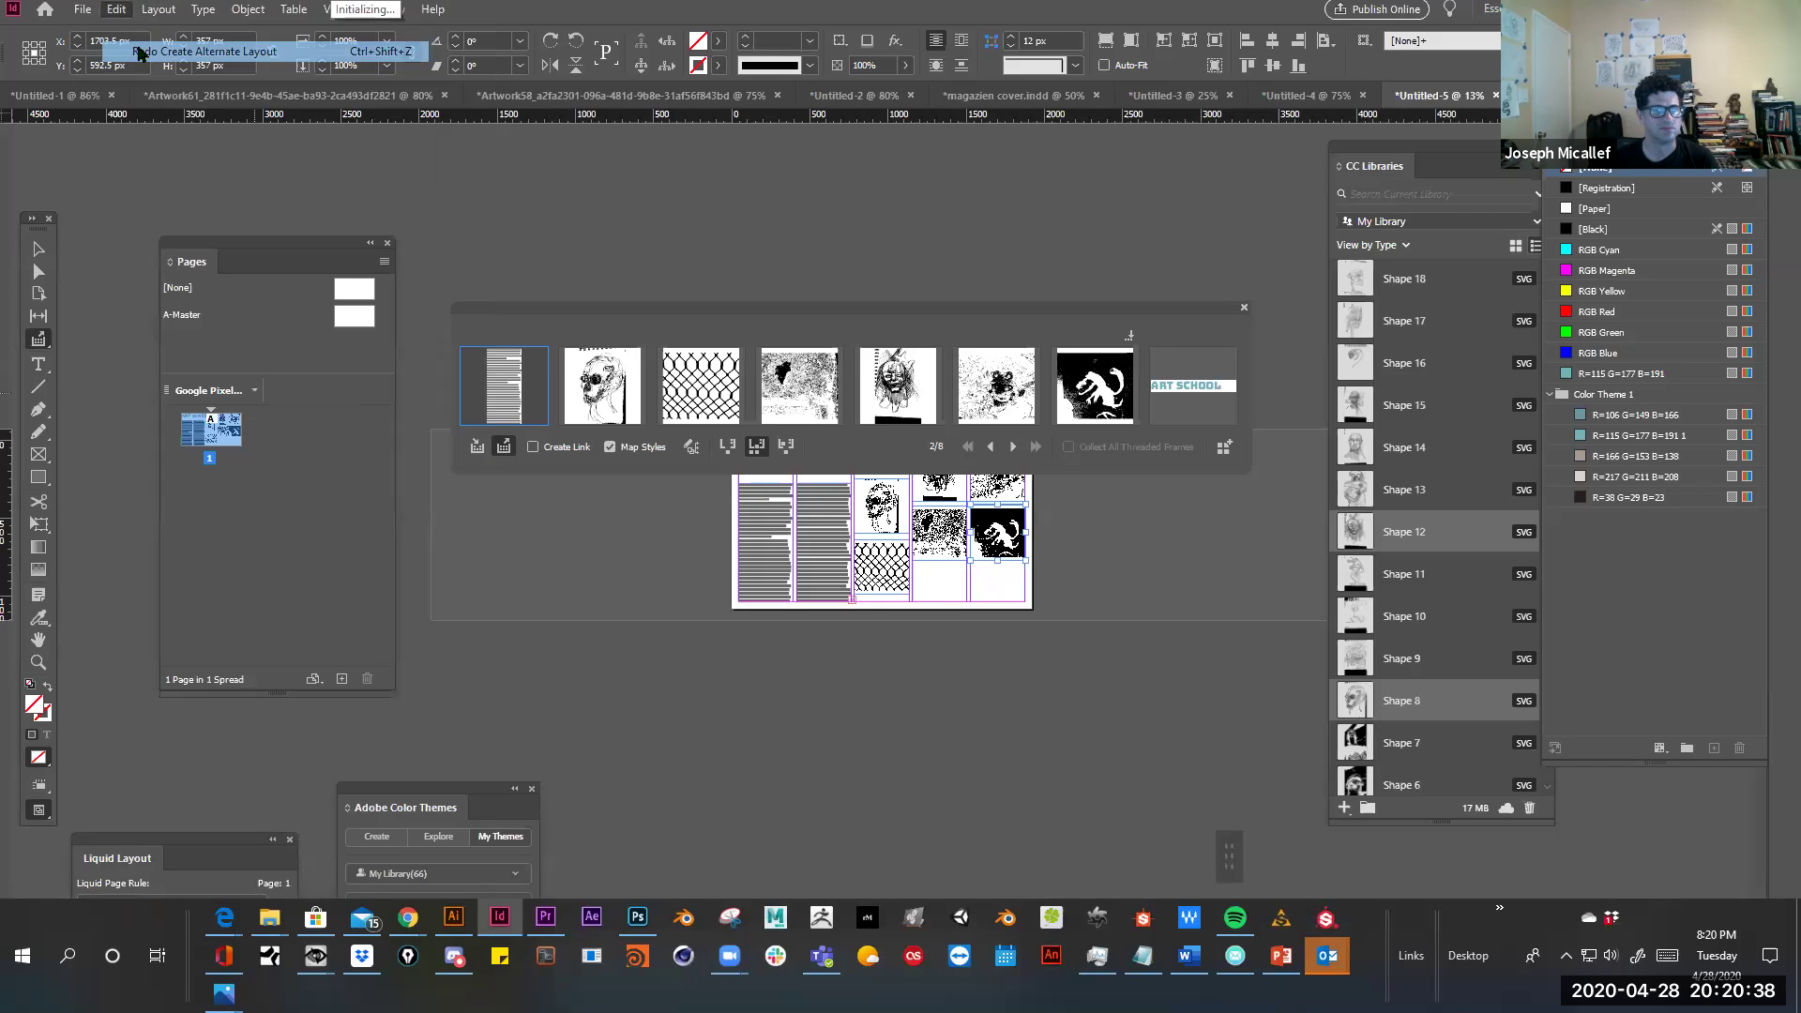
Clear the restored copied content from the 800 x 600 H alternate page
{"action": "left_click_drag", "start_coordinate": [306, 430], "coordinate": [51, 233]}
{"action": "left_click_drag", "start_coordinate": [651, 638], "coordinate": [1117, 537]}
{"action": "key", "text": "BackSpace"}
{"action": "key", "text": "ctrl+space"}
{"action": "left_click", "coordinate": [912, 619], "text": "ctrl"}
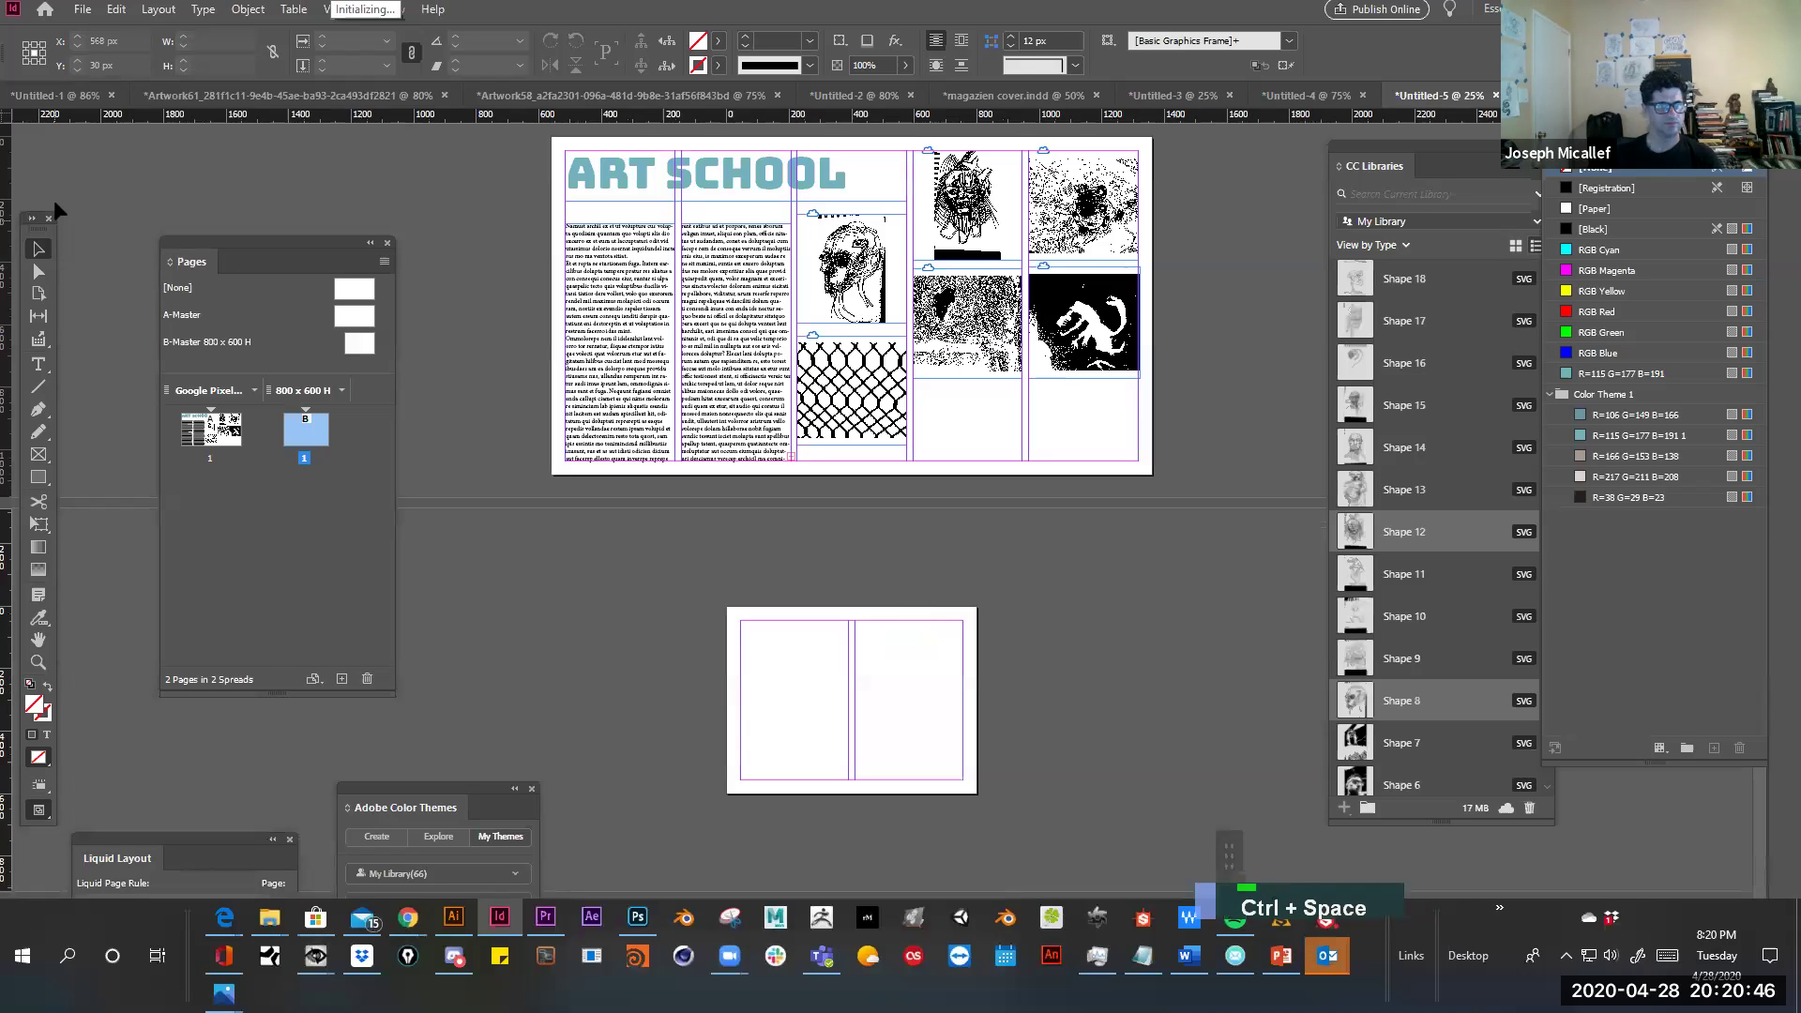
Place the body text, portrait and fence graphics on the 800 x 600 page, keeping each in the conveyor and loading the next
{"action": "left_click", "coordinate": [38, 339]}
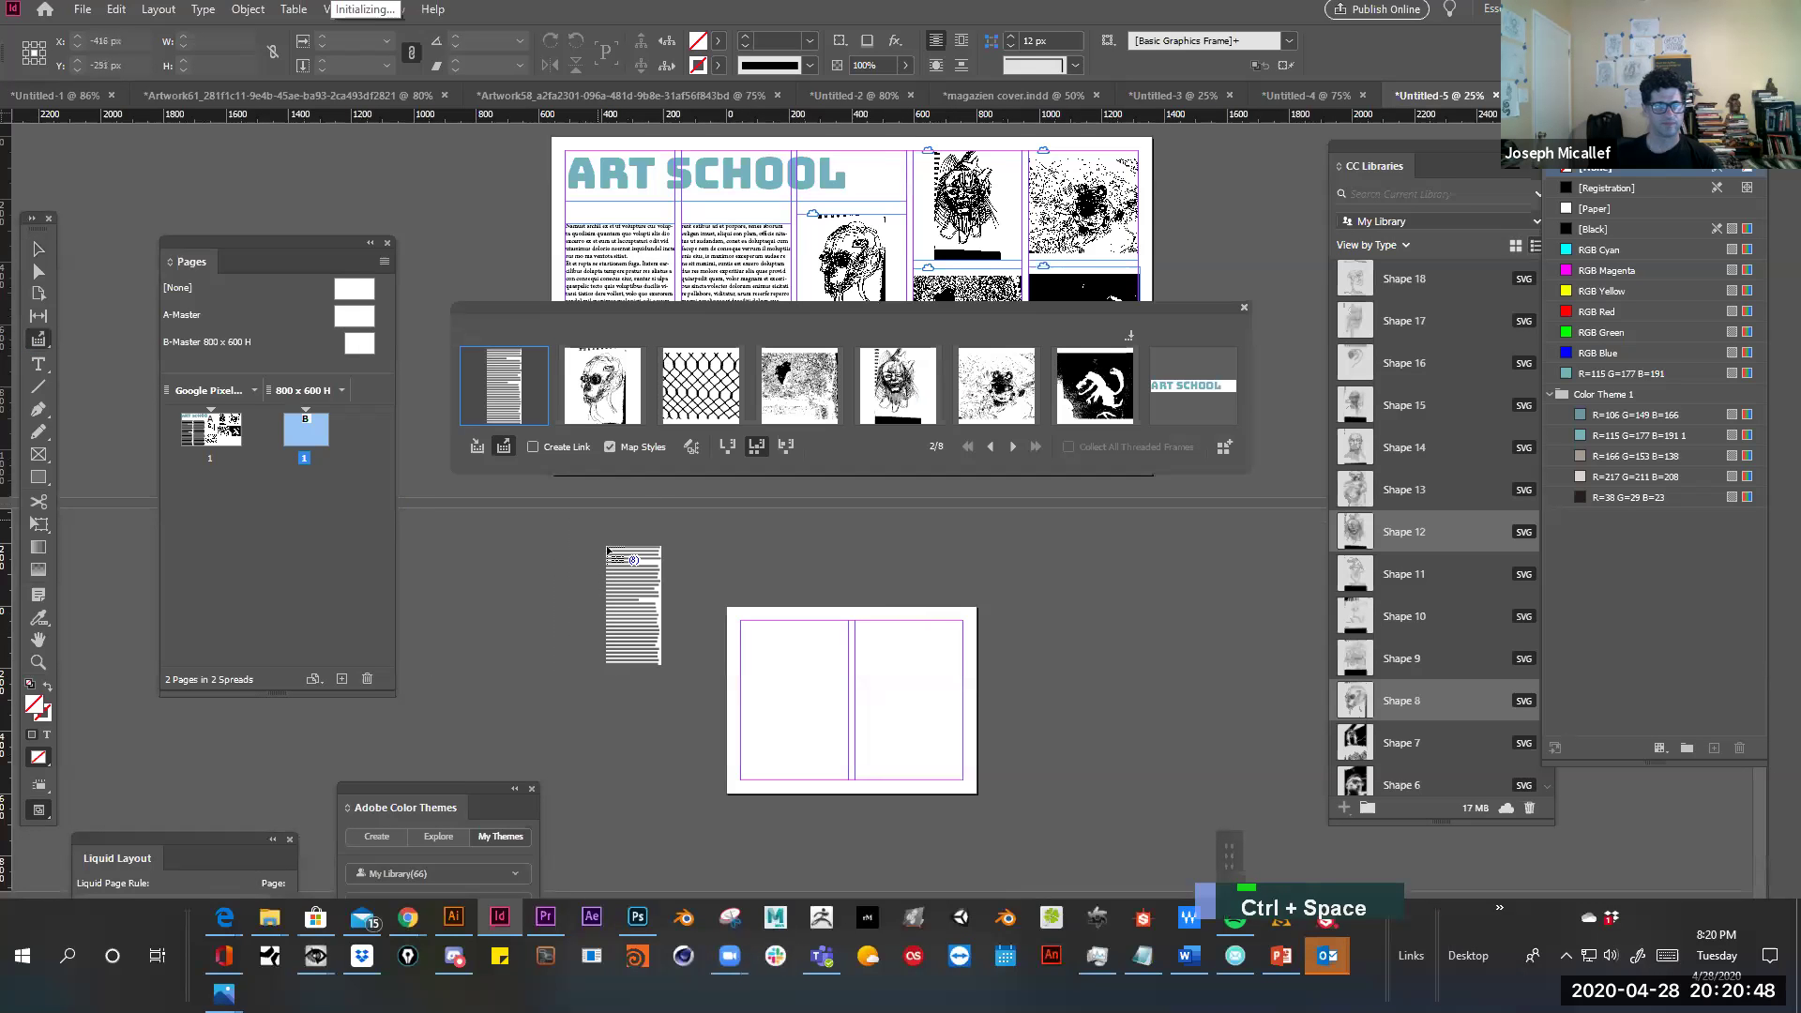
{"action": "left_click", "coordinate": [785, 445]}
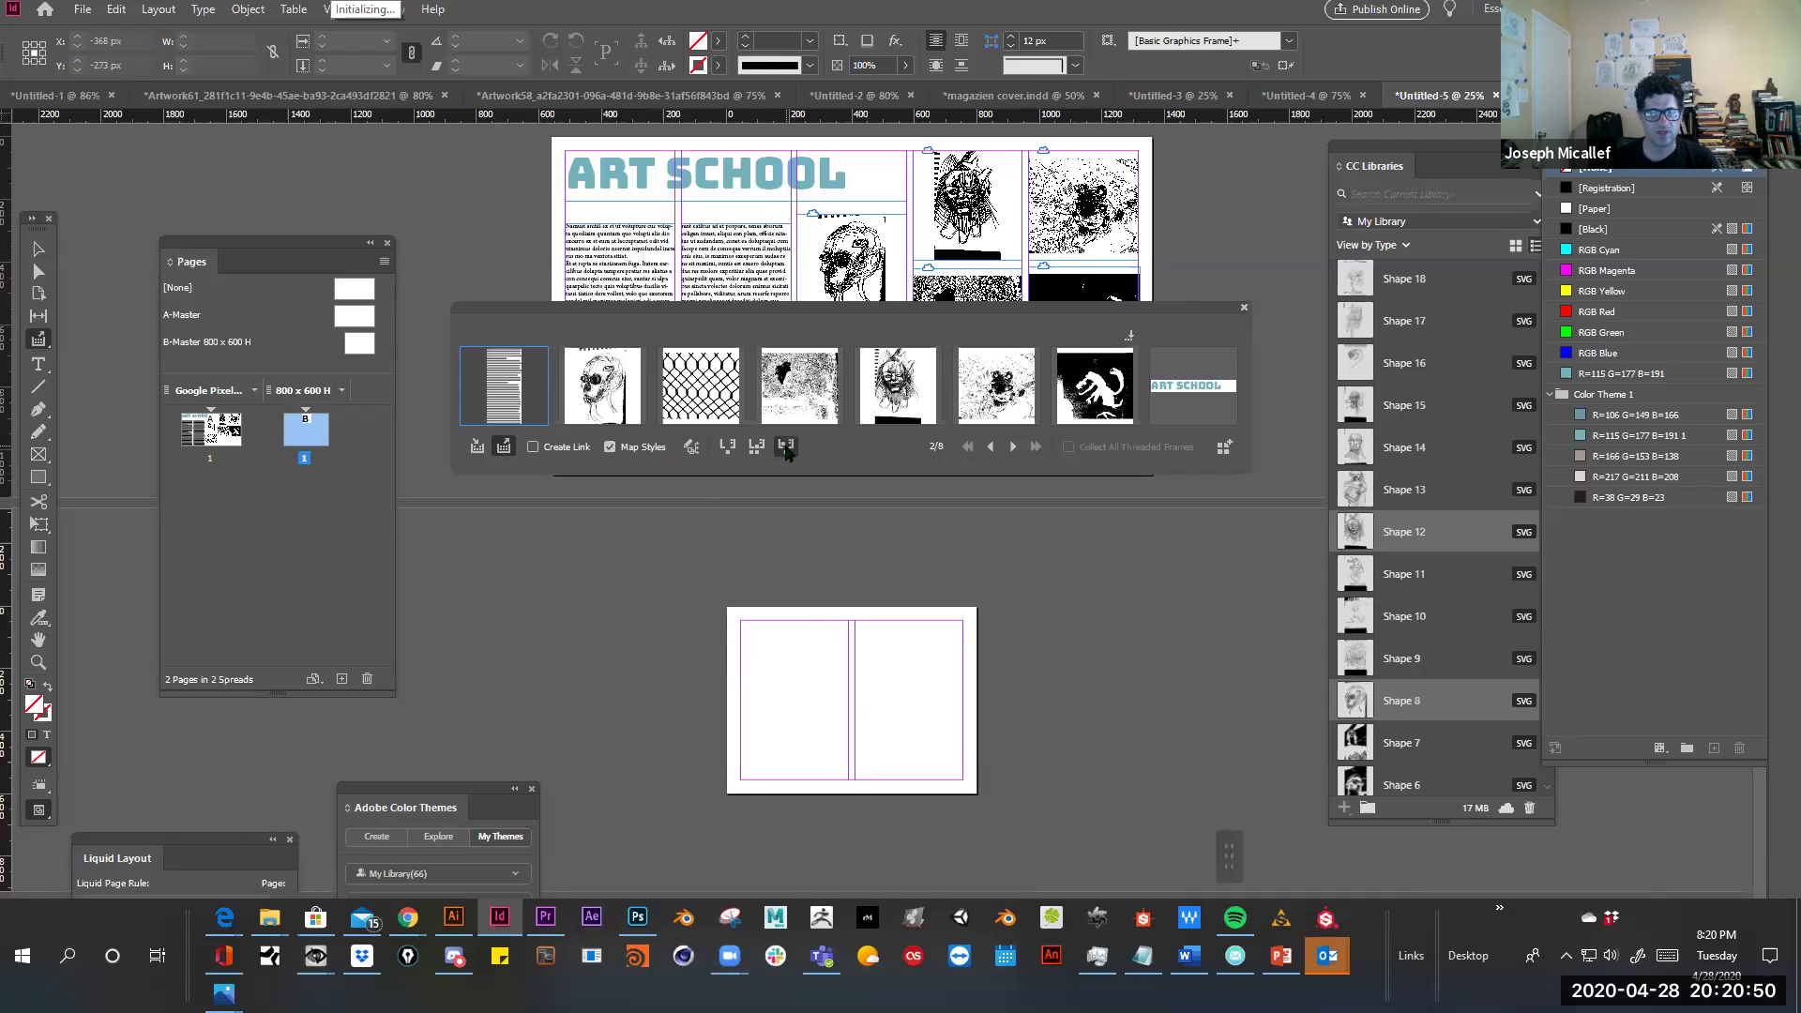
{"action": "left_click", "coordinate": [746, 637]}
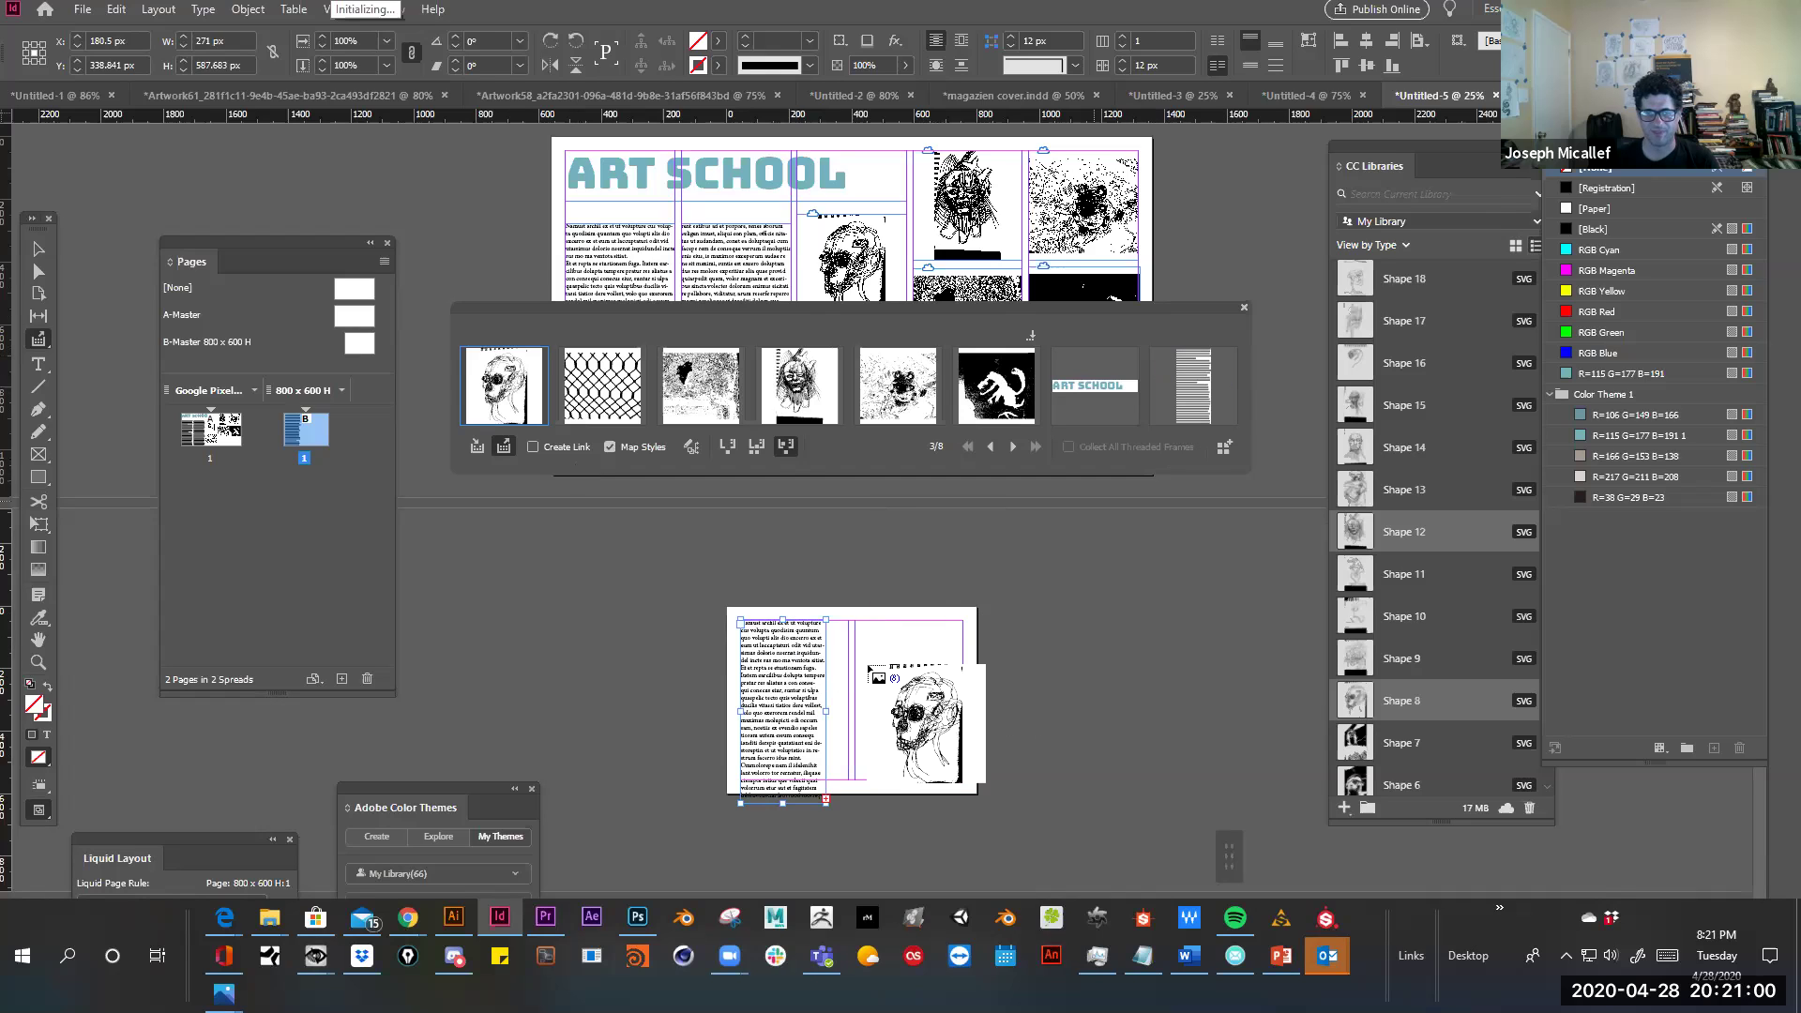
{"action": "left_click_drag", "start_coordinate": [832, 615], "coordinate": [929, 780]}
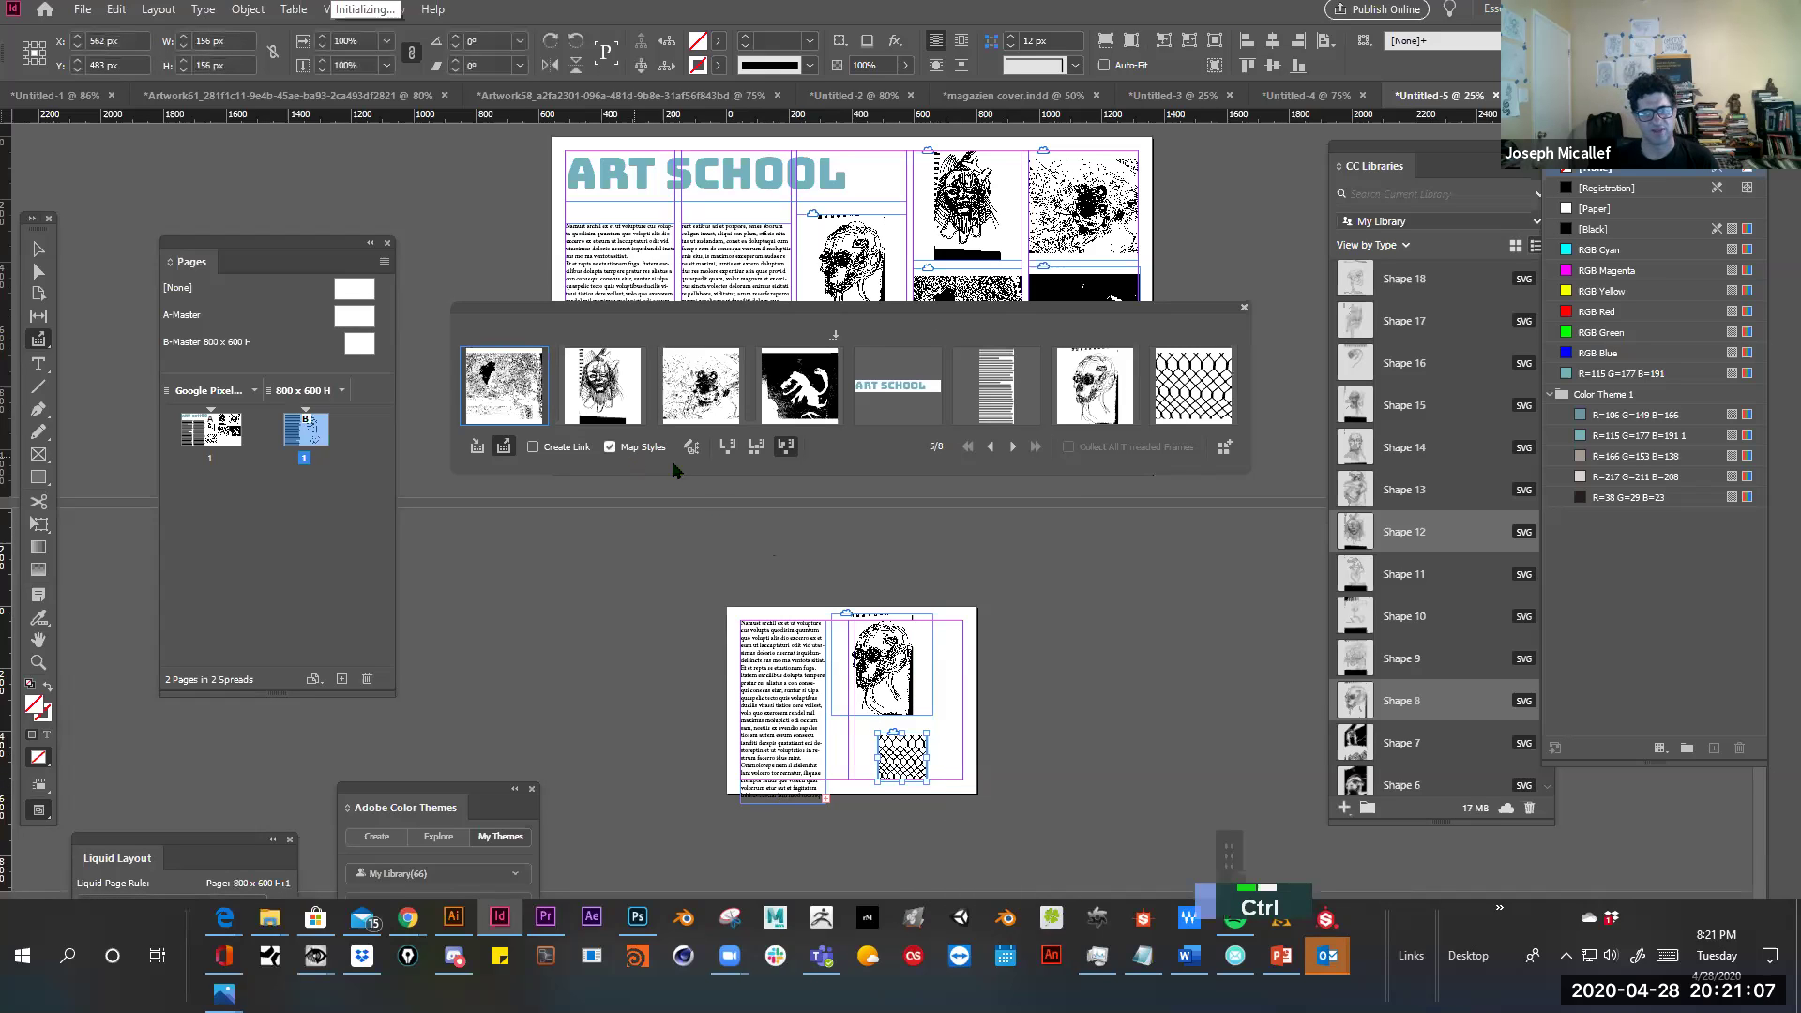
Undo the fence graphic's placement and delete the body text and portrait from the 800 x 600 page
{"action": "left_click", "coordinate": [32, 242]}
{"action": "key", "text": "ctrl"}
{"action": "key", "text": "ctrl"}
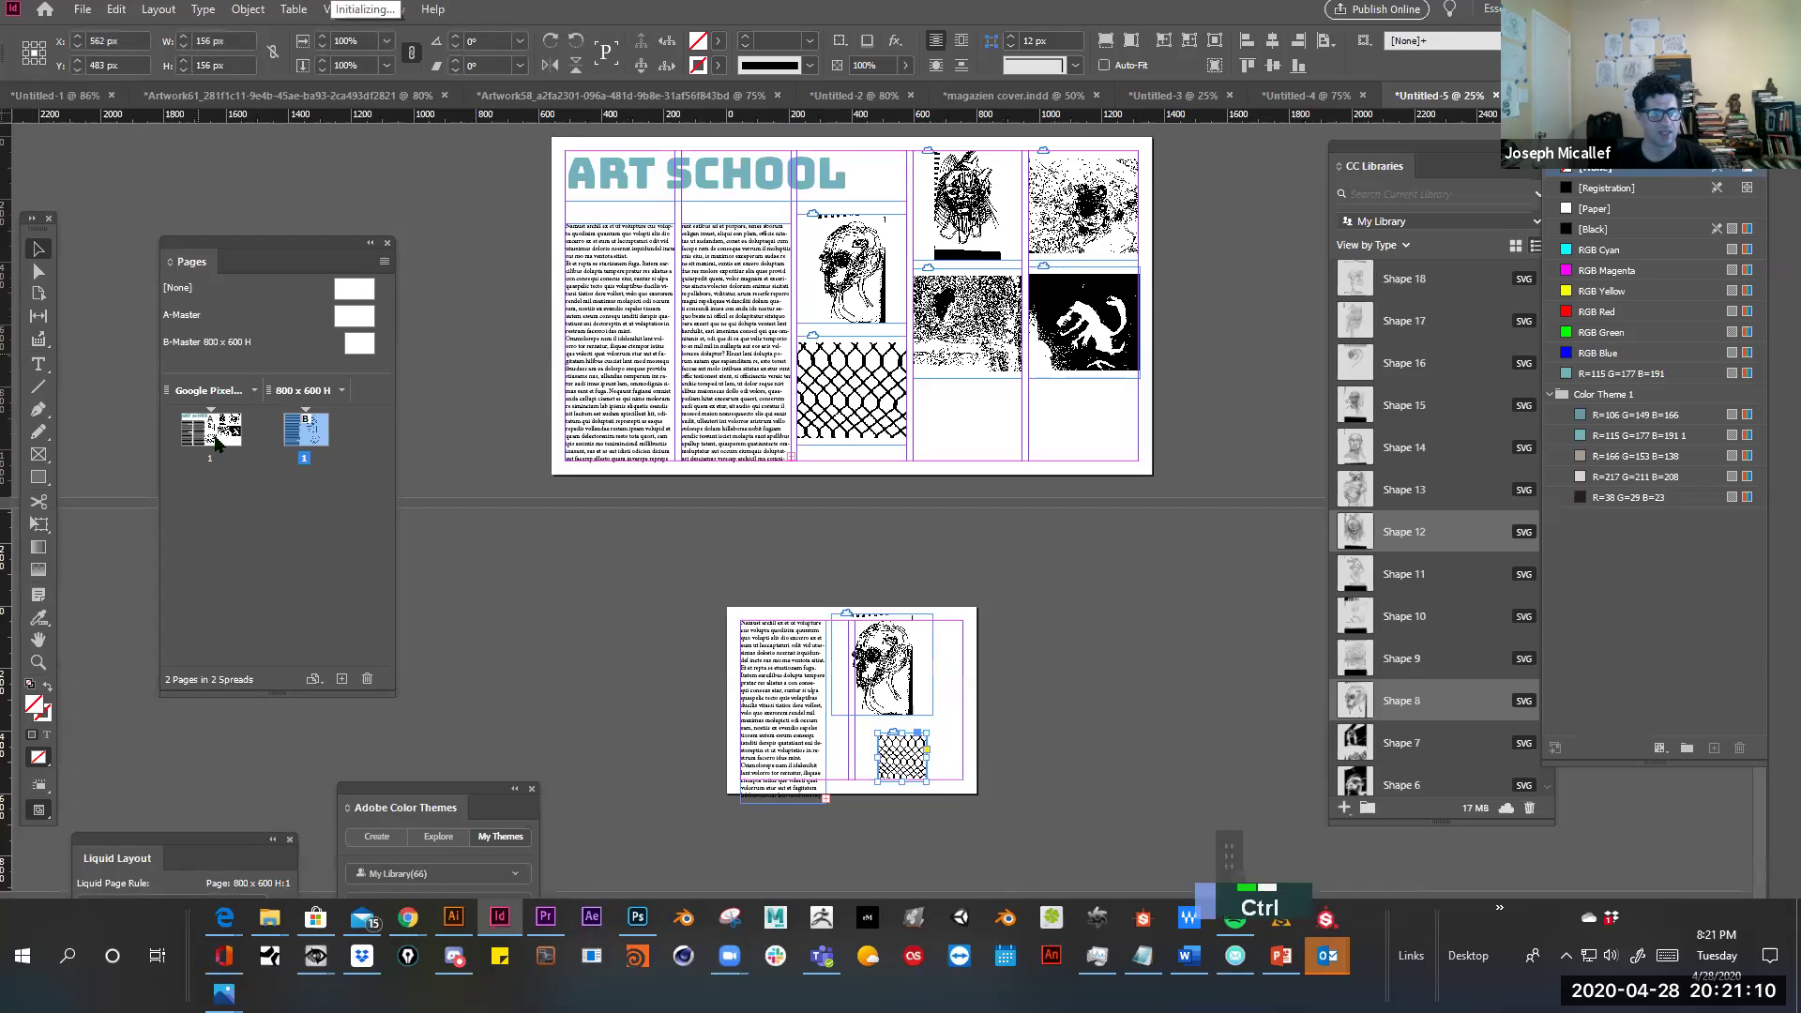
{"action": "key", "text": "ctrl+z"}
{"action": "left_click_drag", "start_coordinate": [737, 609], "coordinate": [955, 812]}
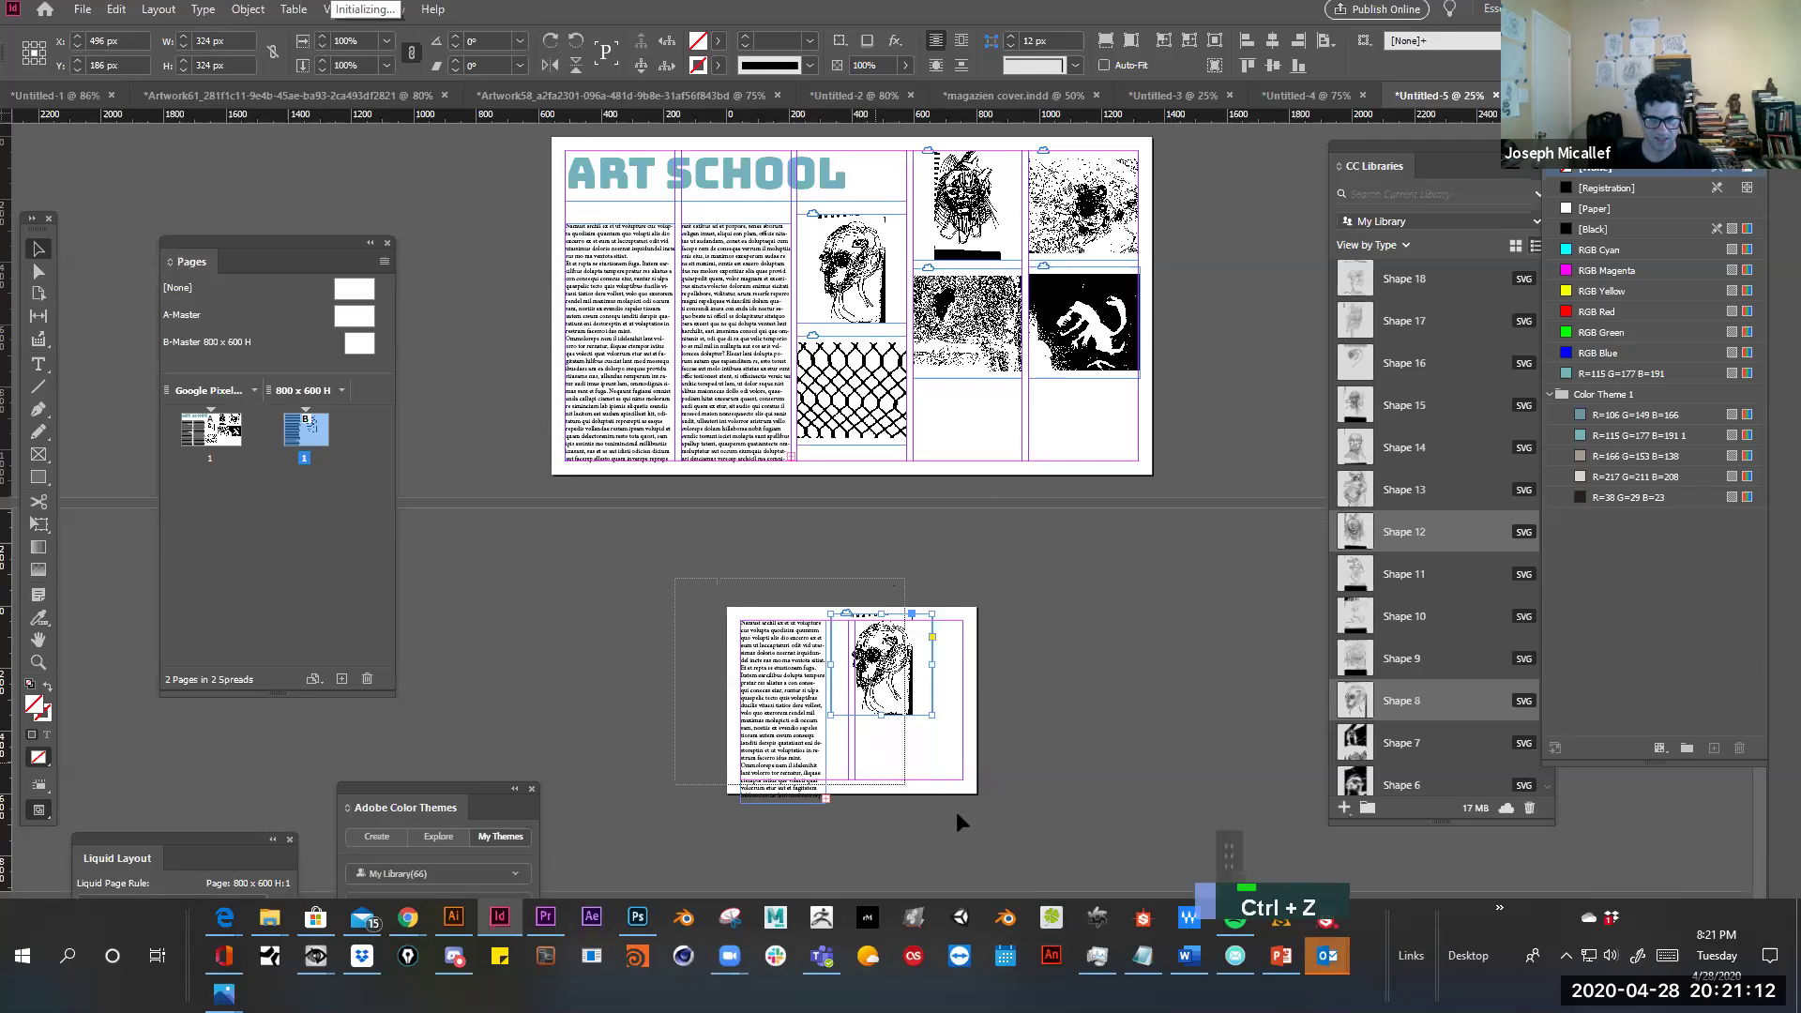
{"action": "key", "text": "BackSpace"}
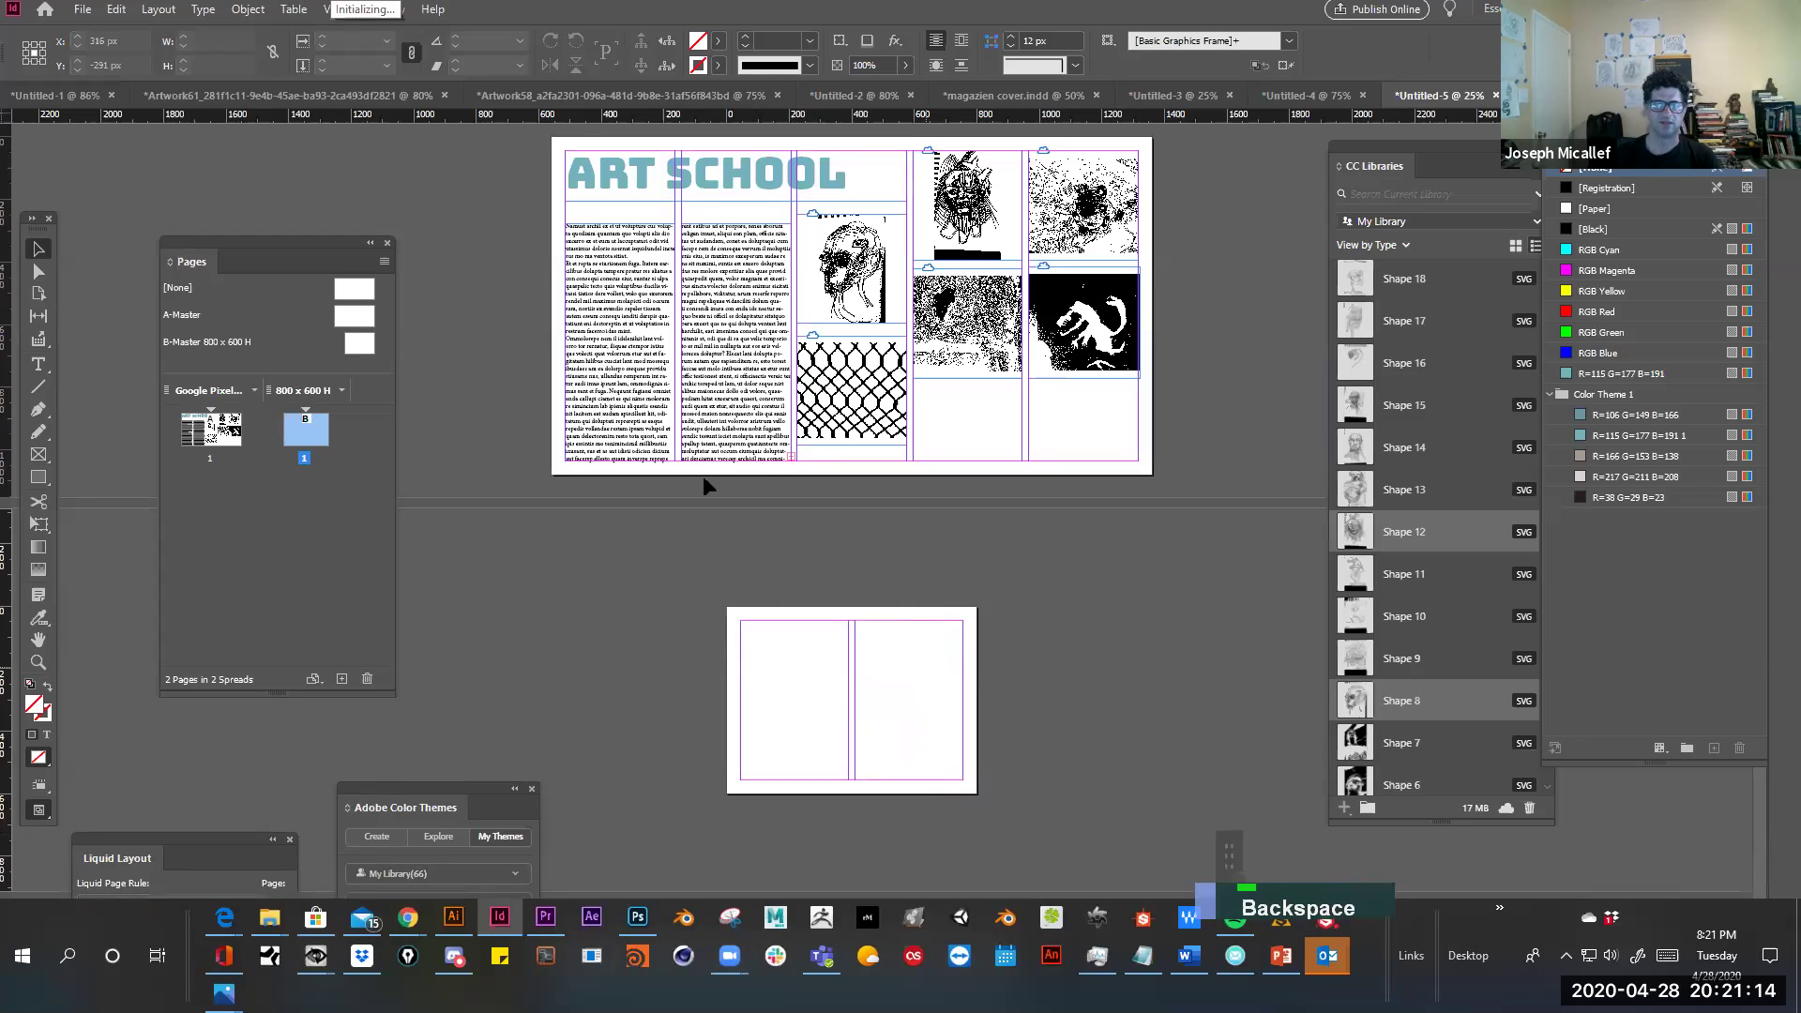
Show the content conveyor again and move it below the original ART SCHOOL page
{"action": "key", "text": "space"}
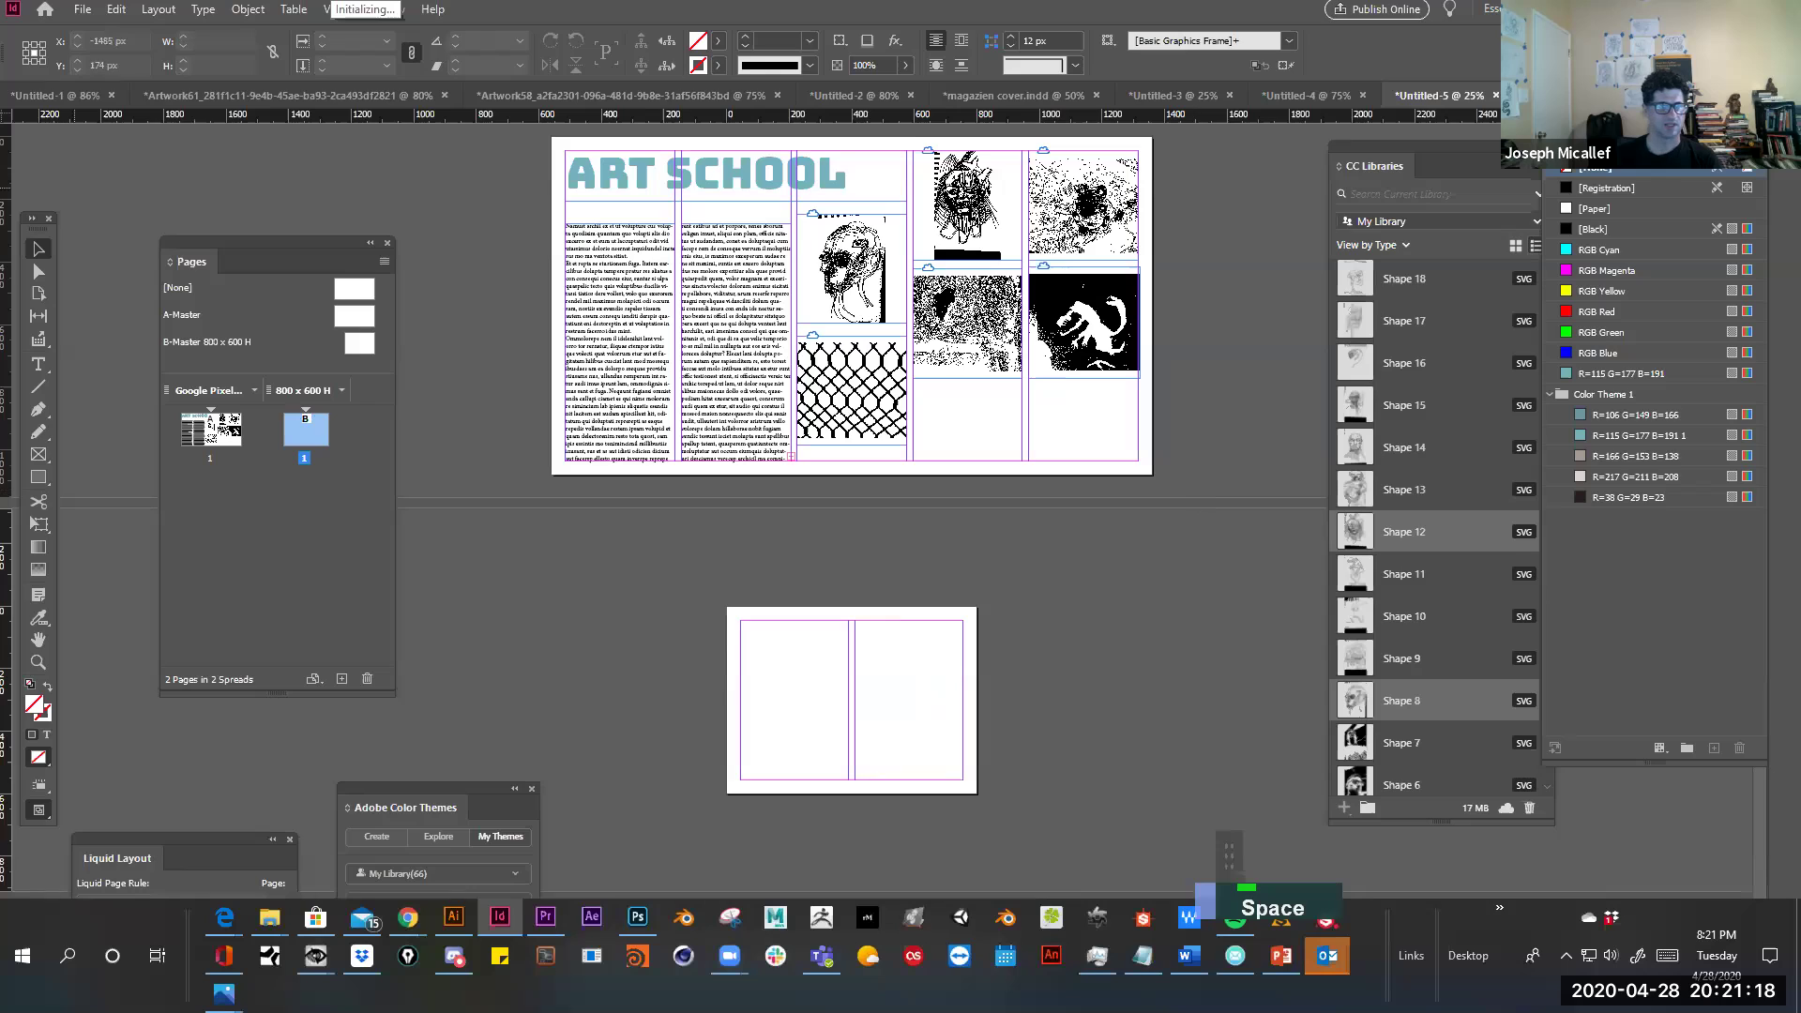
{"action": "left_click", "coordinate": [39, 340]}
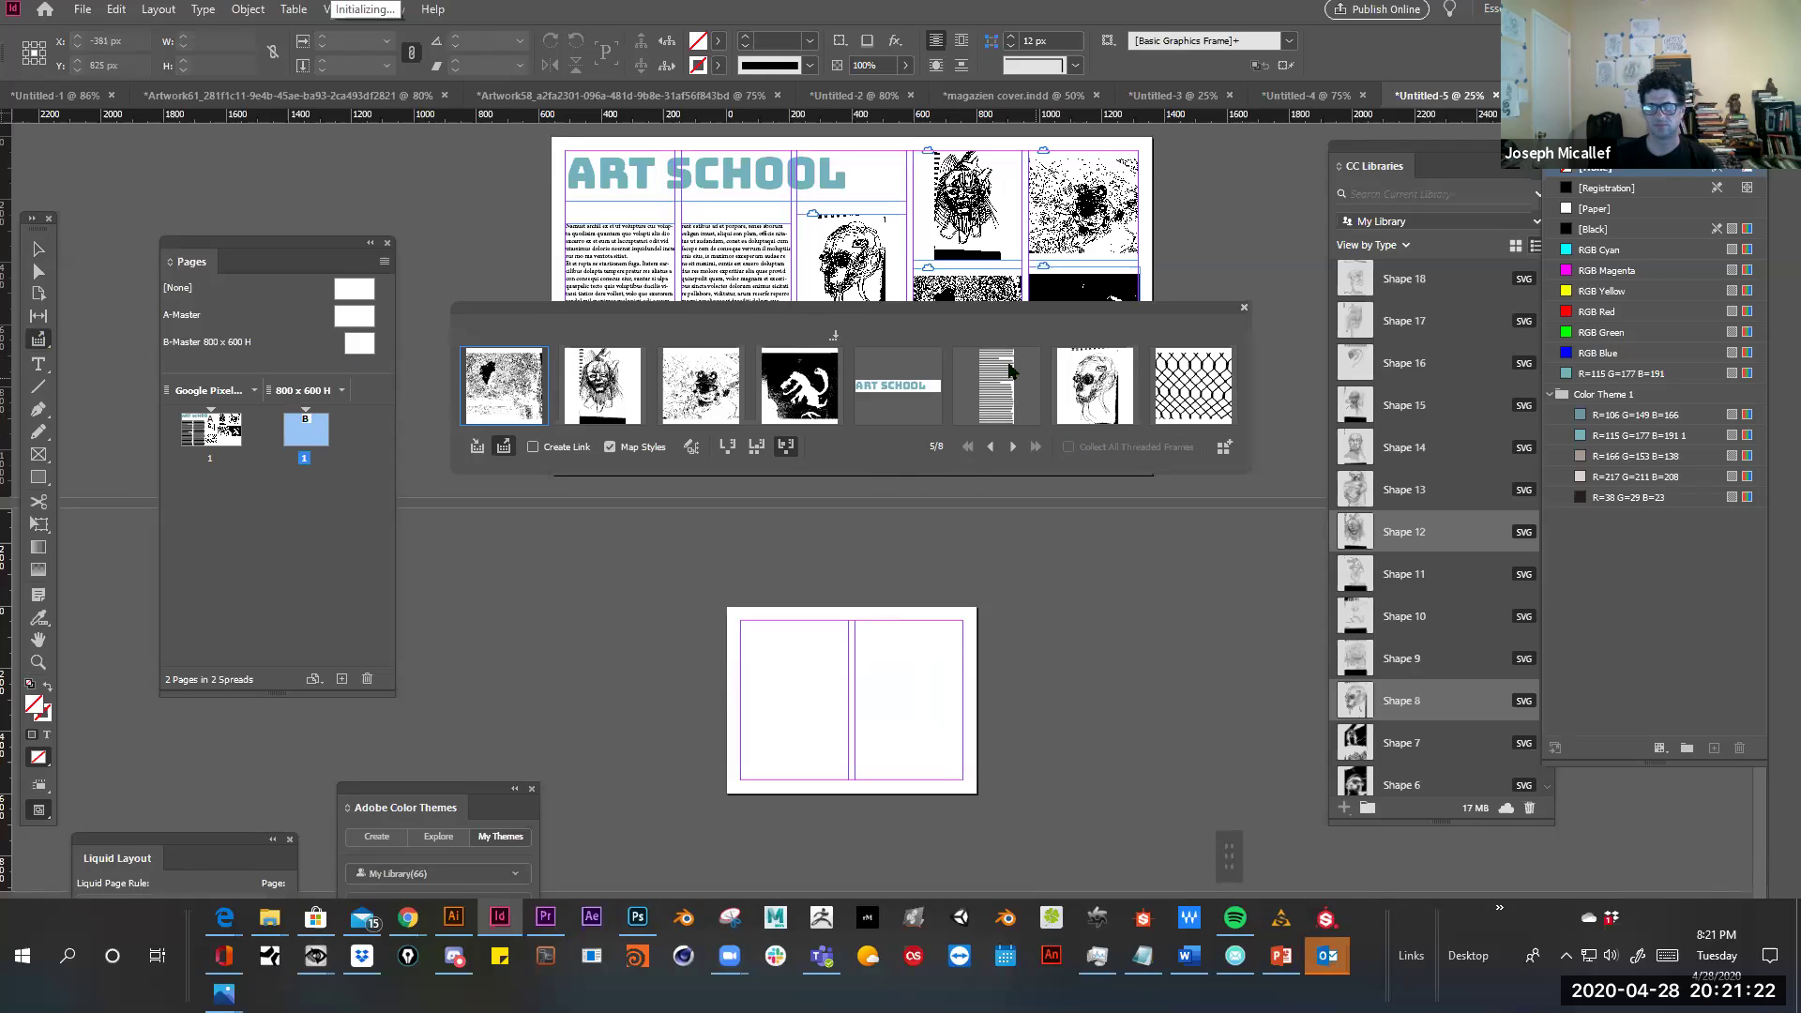
{"action": "left_click_drag", "start_coordinate": [853, 479], "coordinate": [880, 739]}
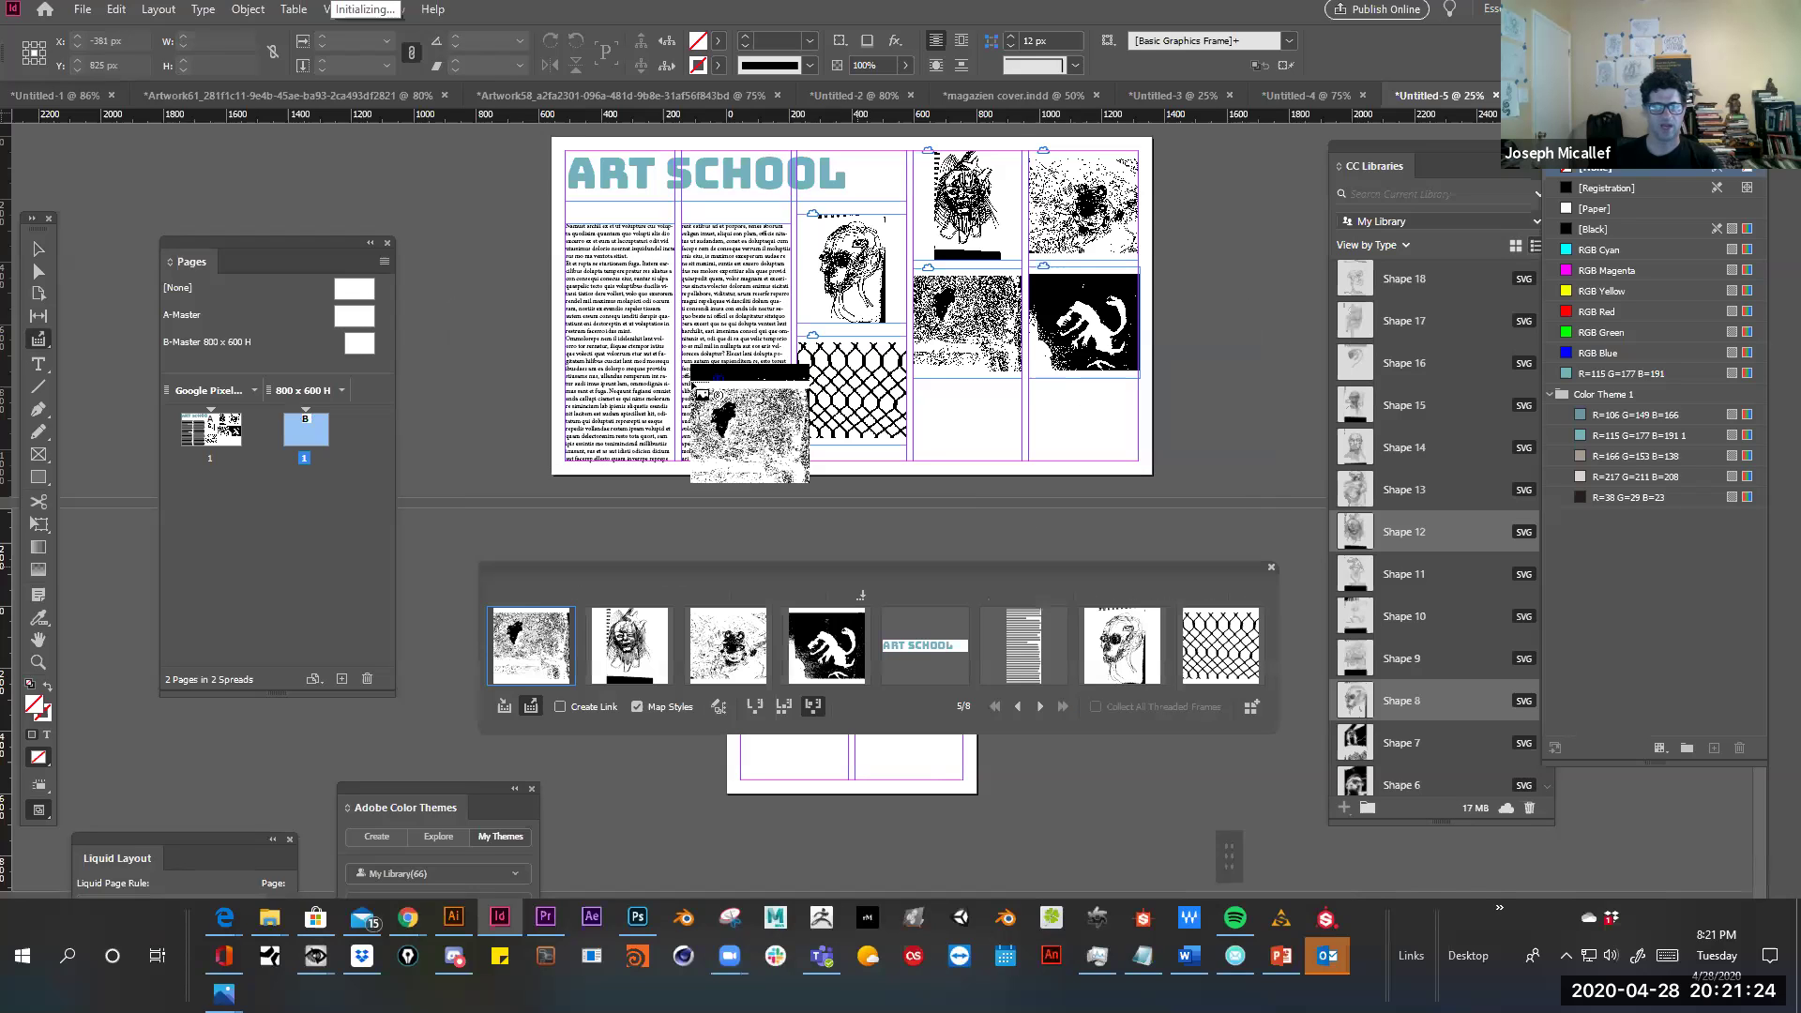
Collect all the items of the ART SCHOOL page as one set and move the conveyor up to uncover the 800 x 600 page
{"action": "left_click", "coordinate": [504, 707]}
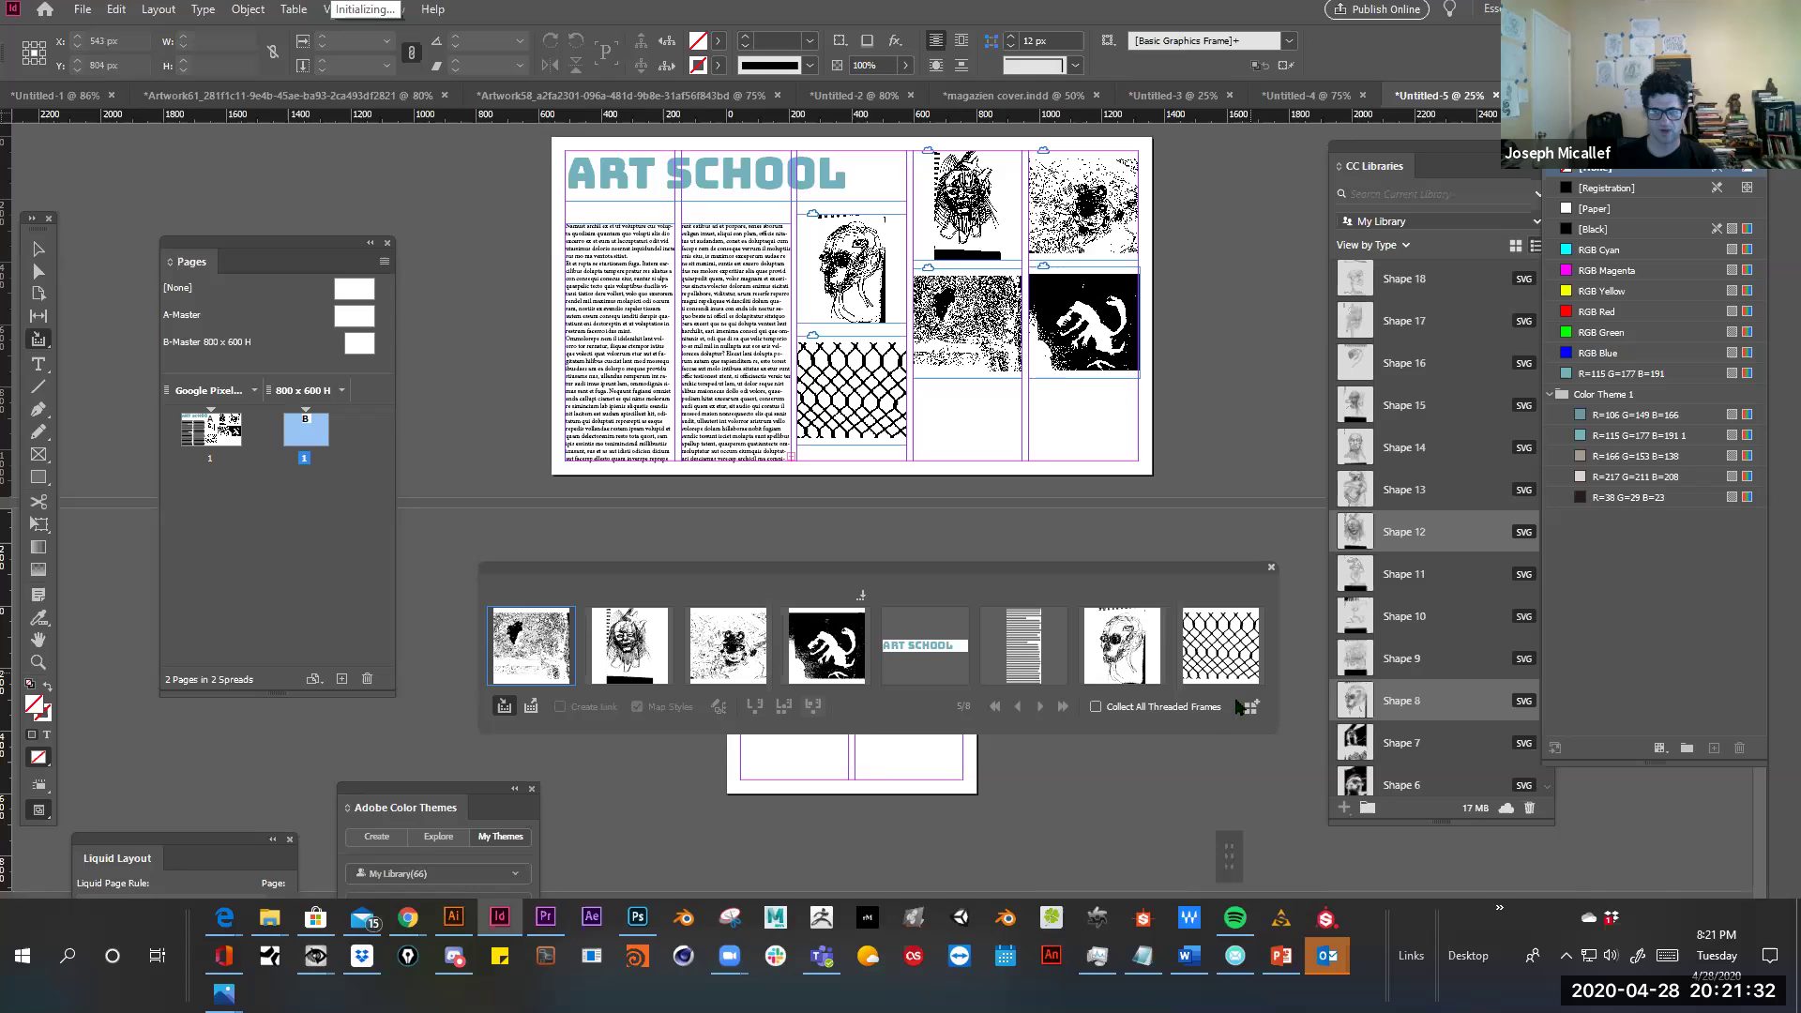
{"action": "key", "text": "ctrl"}
{"action": "key", "text": "ctrl"}
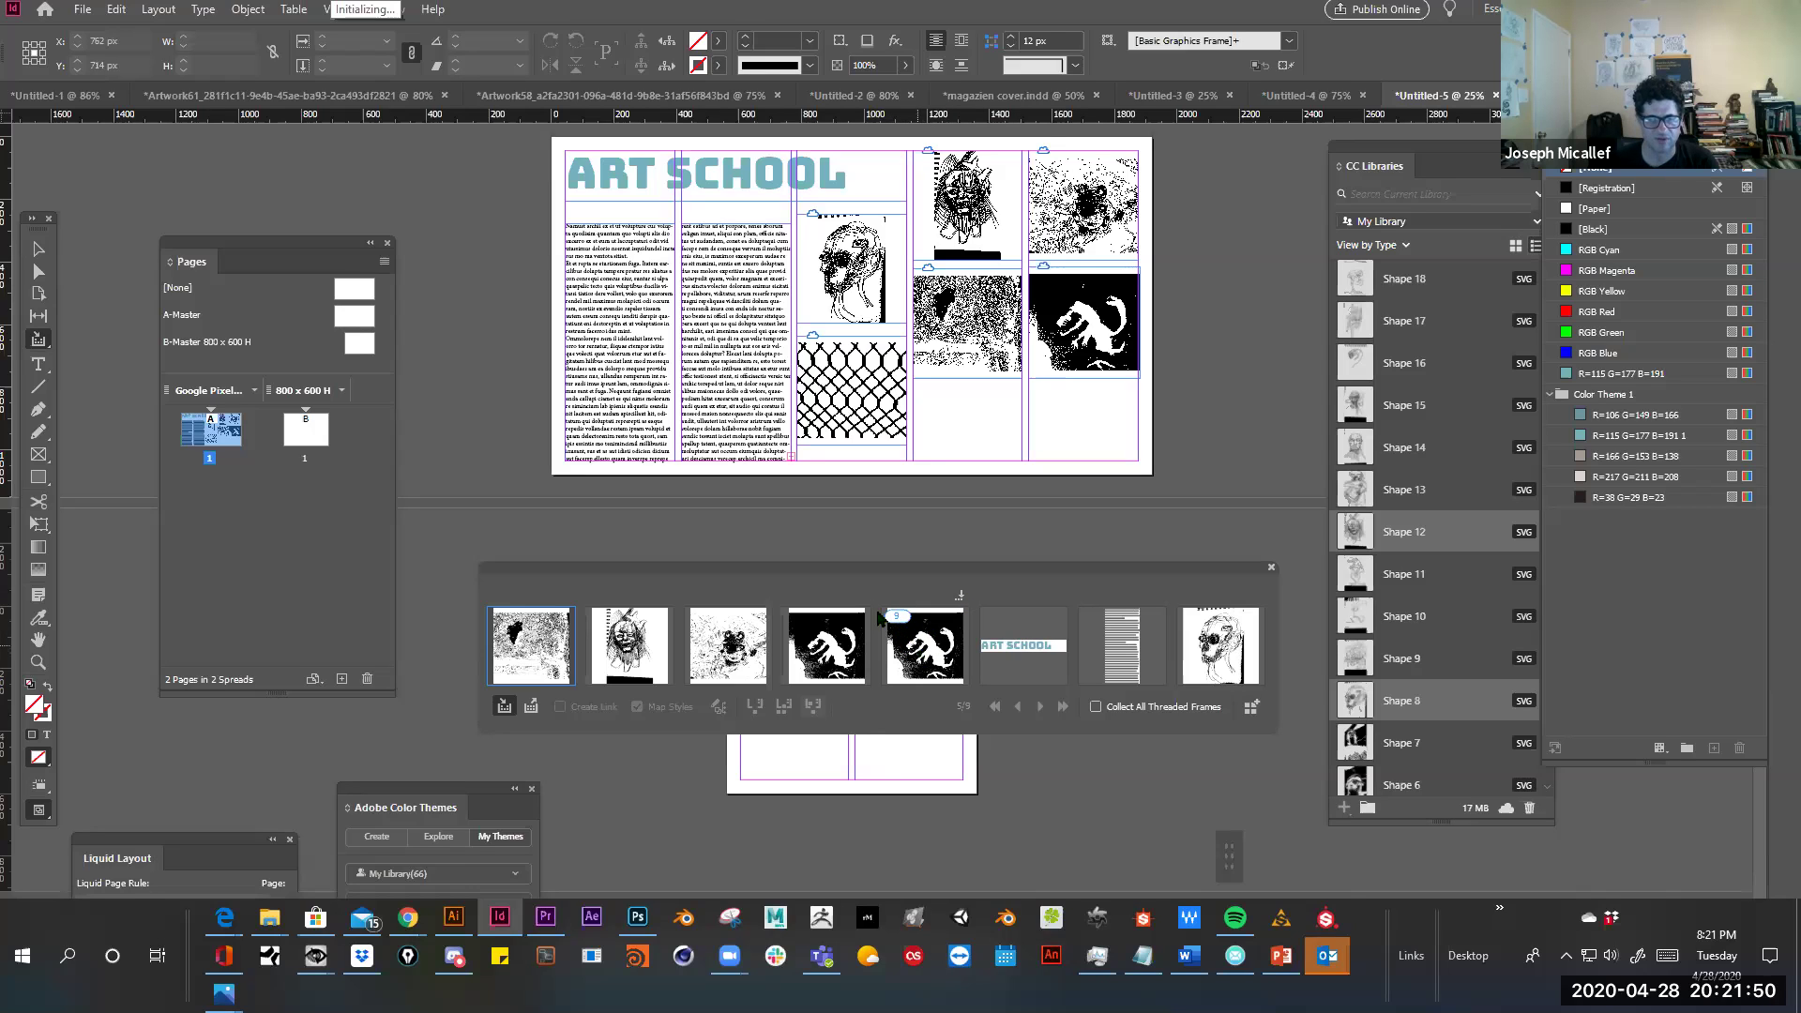
{"action": "left_click_drag", "start_coordinate": [870, 564], "coordinate": [772, 312]}
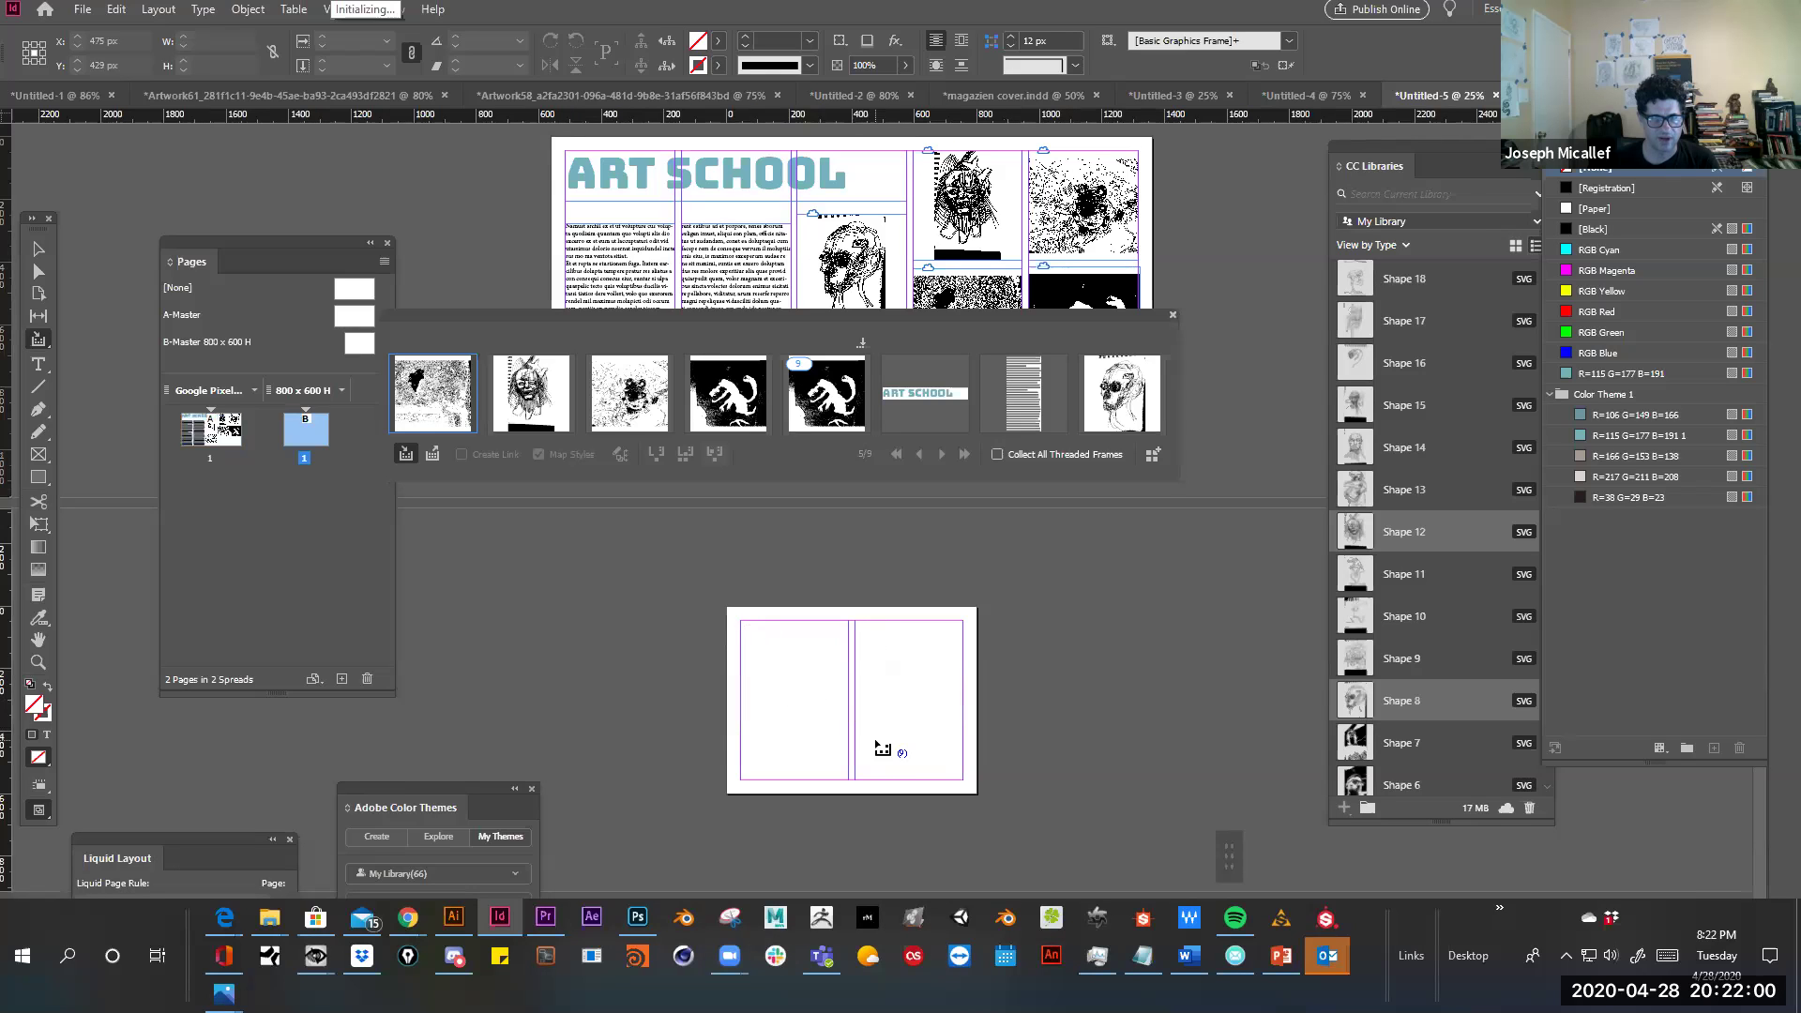
Try to place single graphics from the conveyor on the 800 x 600 page with the Content Placer, and undo the placements
{"action": "key", "text": "ctrl"}
{"action": "left_click", "coordinate": [433, 456]}
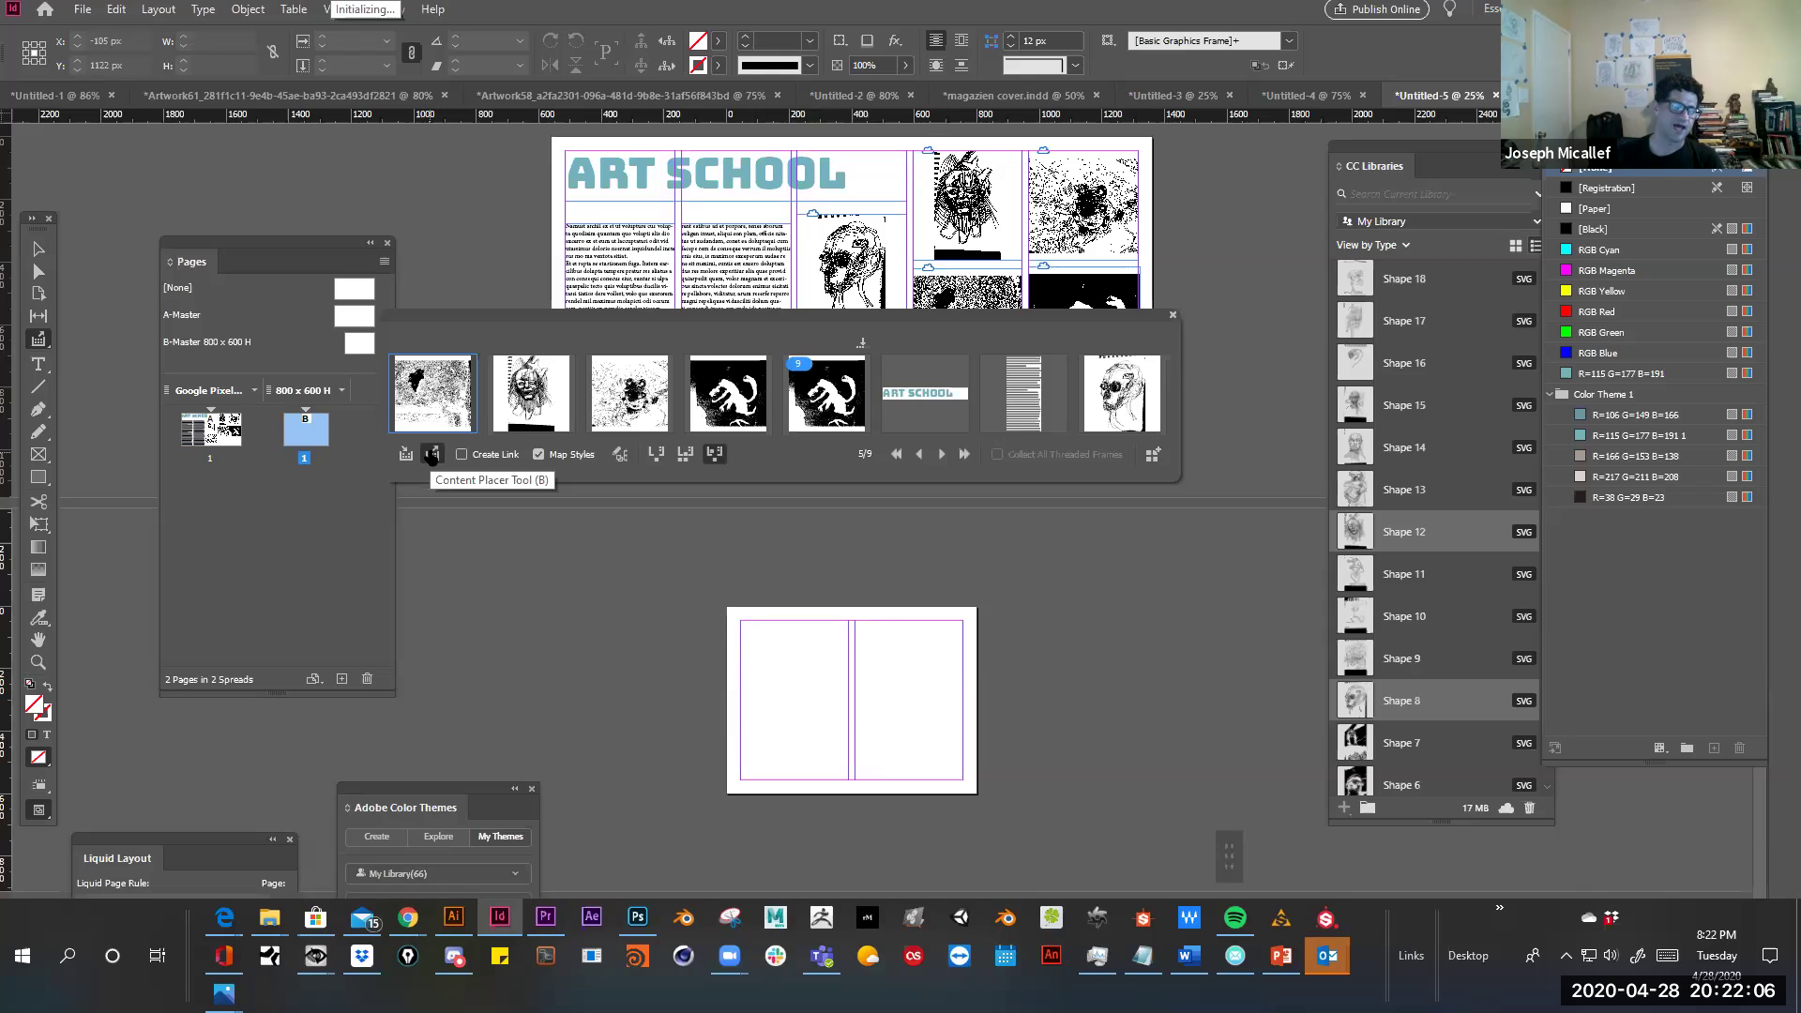
{"action": "left_click", "coordinate": [756, 639]}
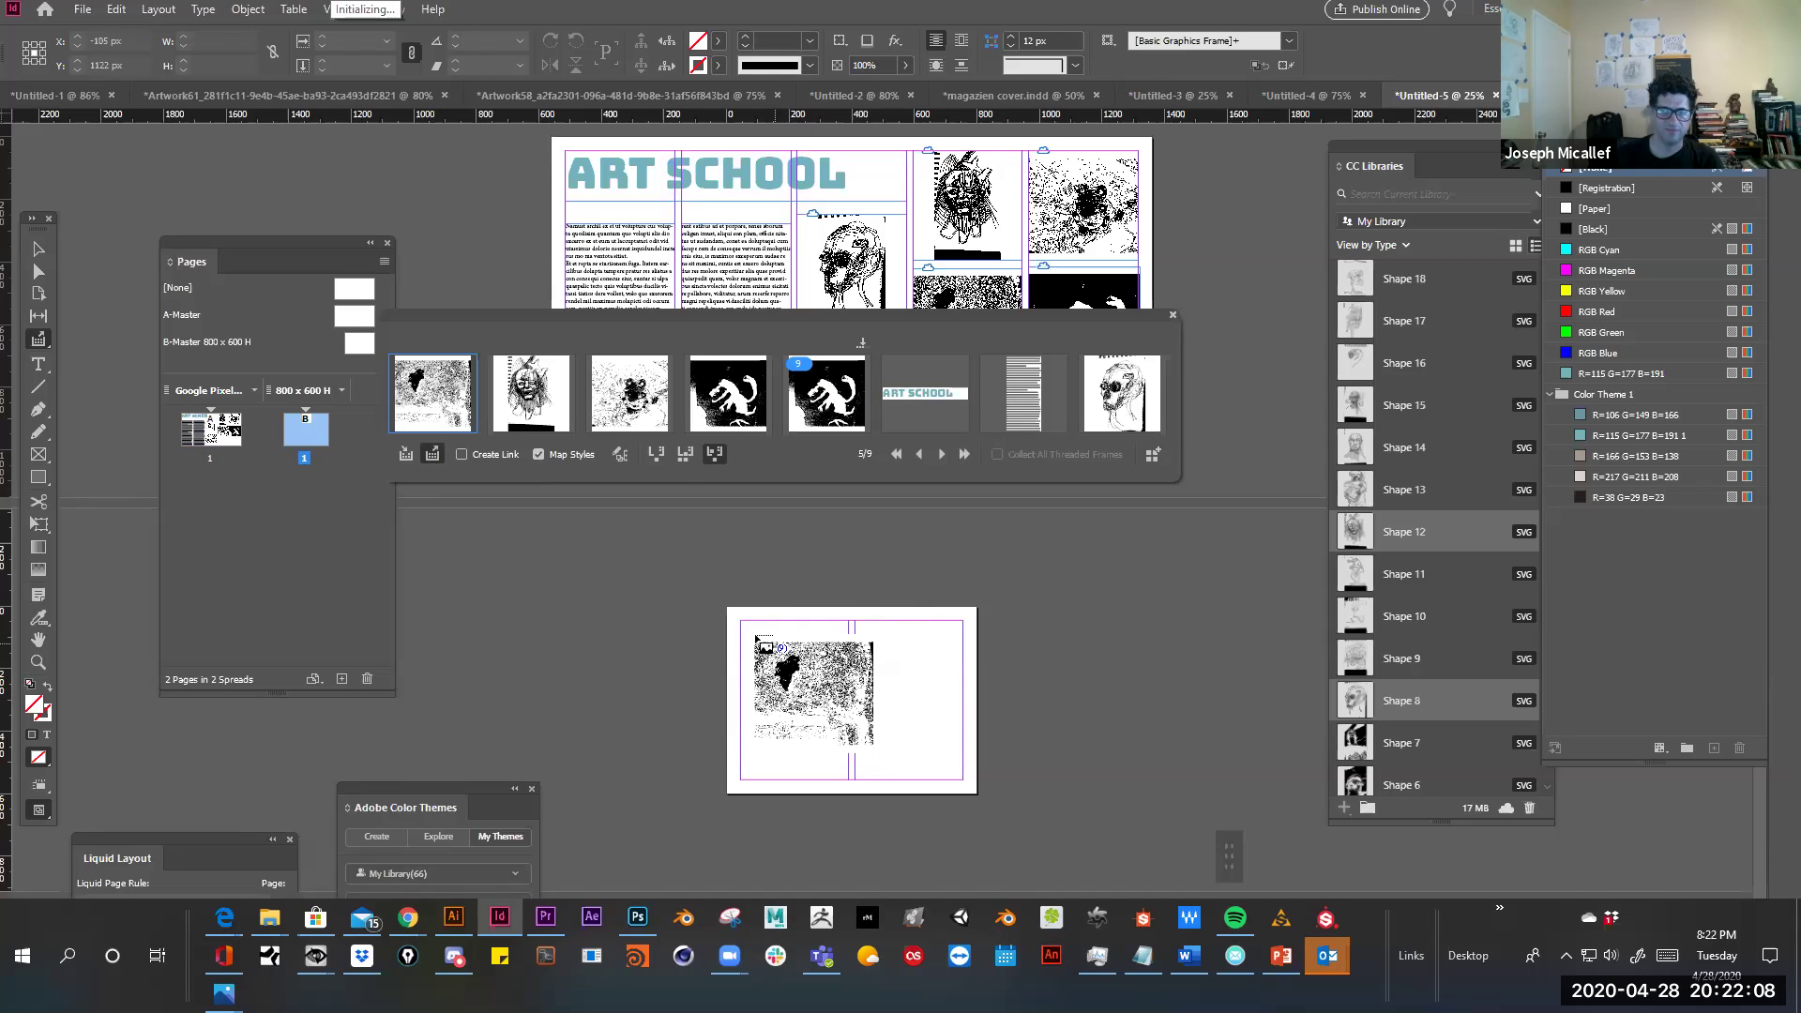
{"action": "key", "text": "ctrl+z"}
{"action": "left_click_drag", "start_coordinate": [741, 620], "coordinate": [886, 757]}
{"action": "key", "text": "ctrl+z"}
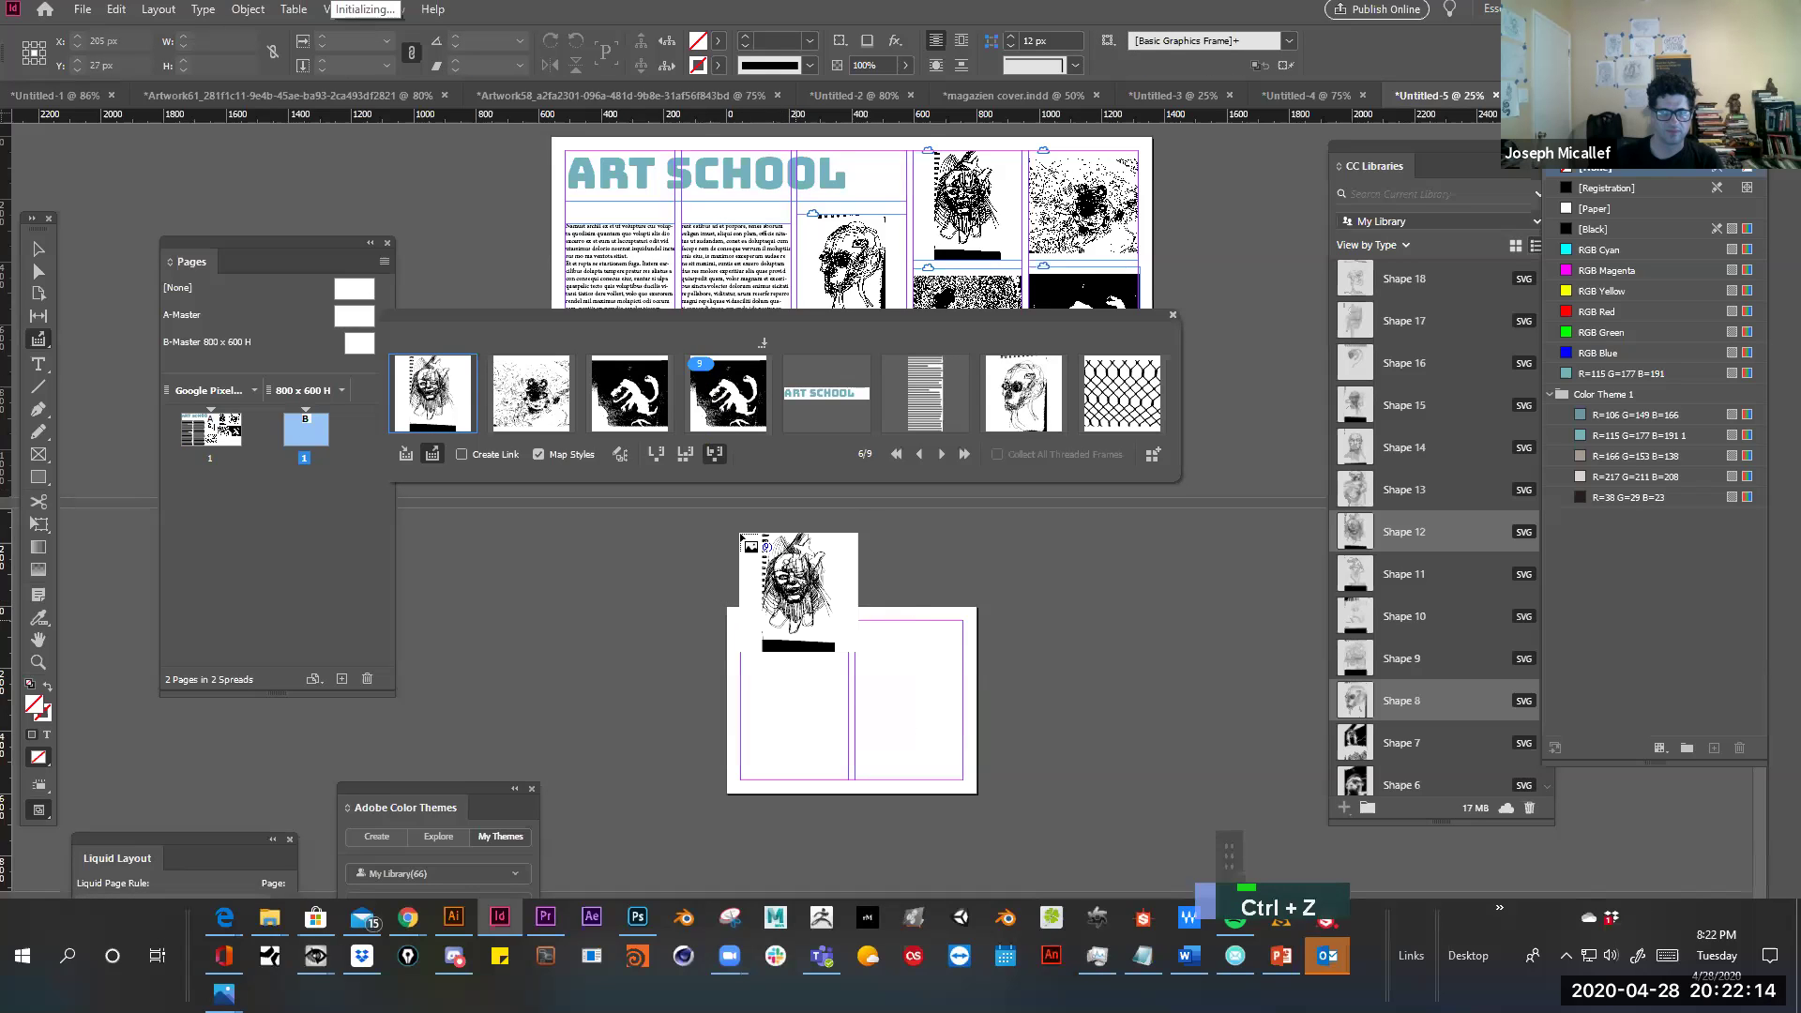
{"action": "left_click", "coordinate": [750, 621], "text": "ctrl"}
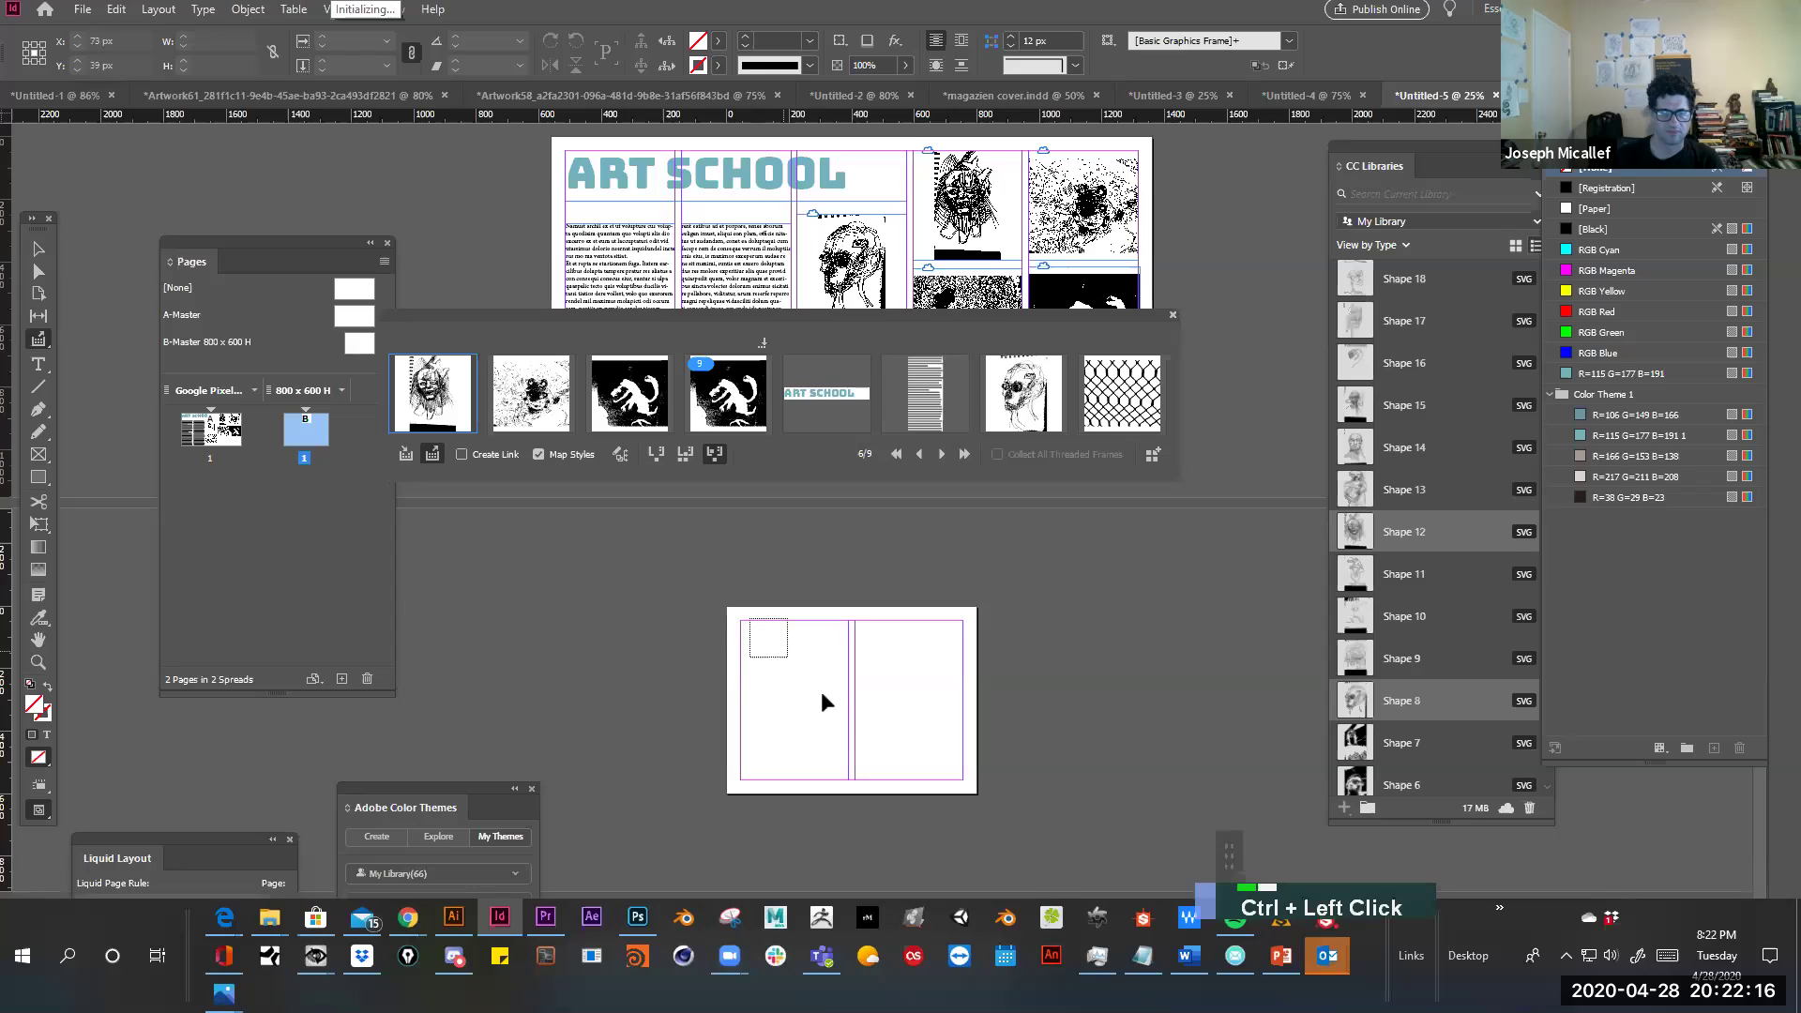
{"action": "key", "text": "ctrl+z"}
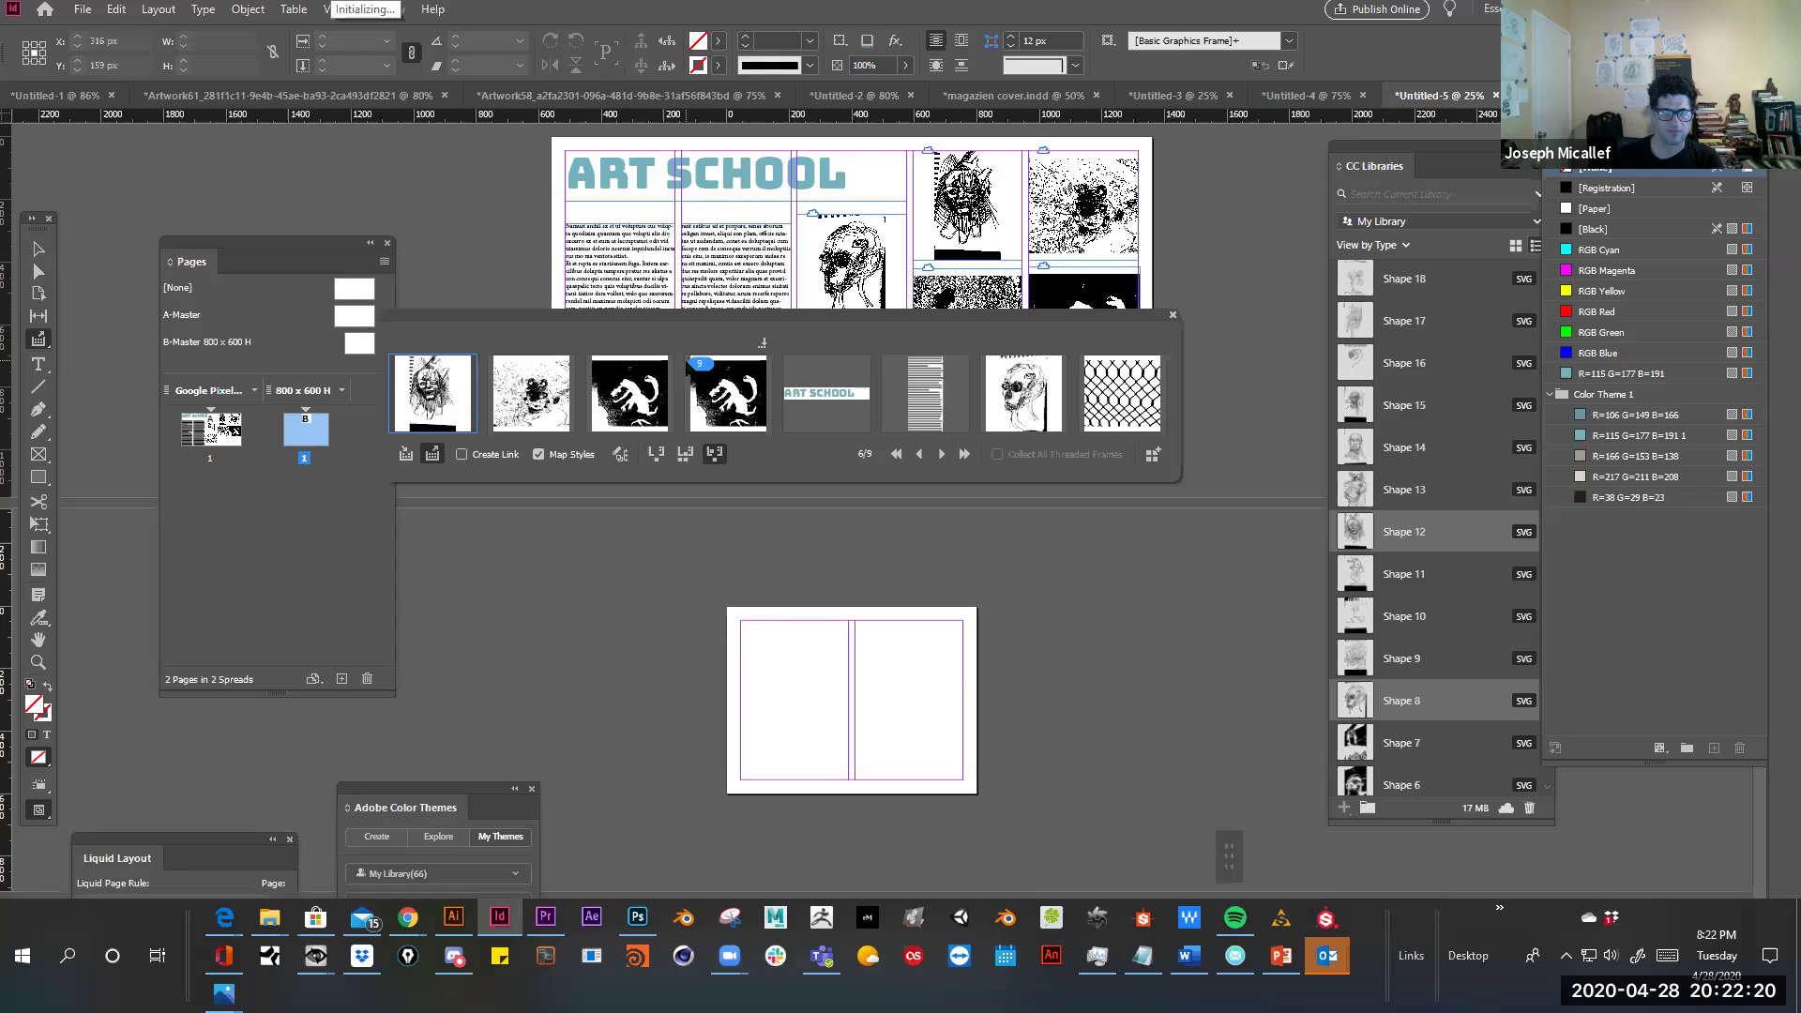
Load the nine-item set from the conveyor and place it on the 800 x 600 page at about 540 x 414 px
{"action": "left_click", "coordinate": [697, 364]}
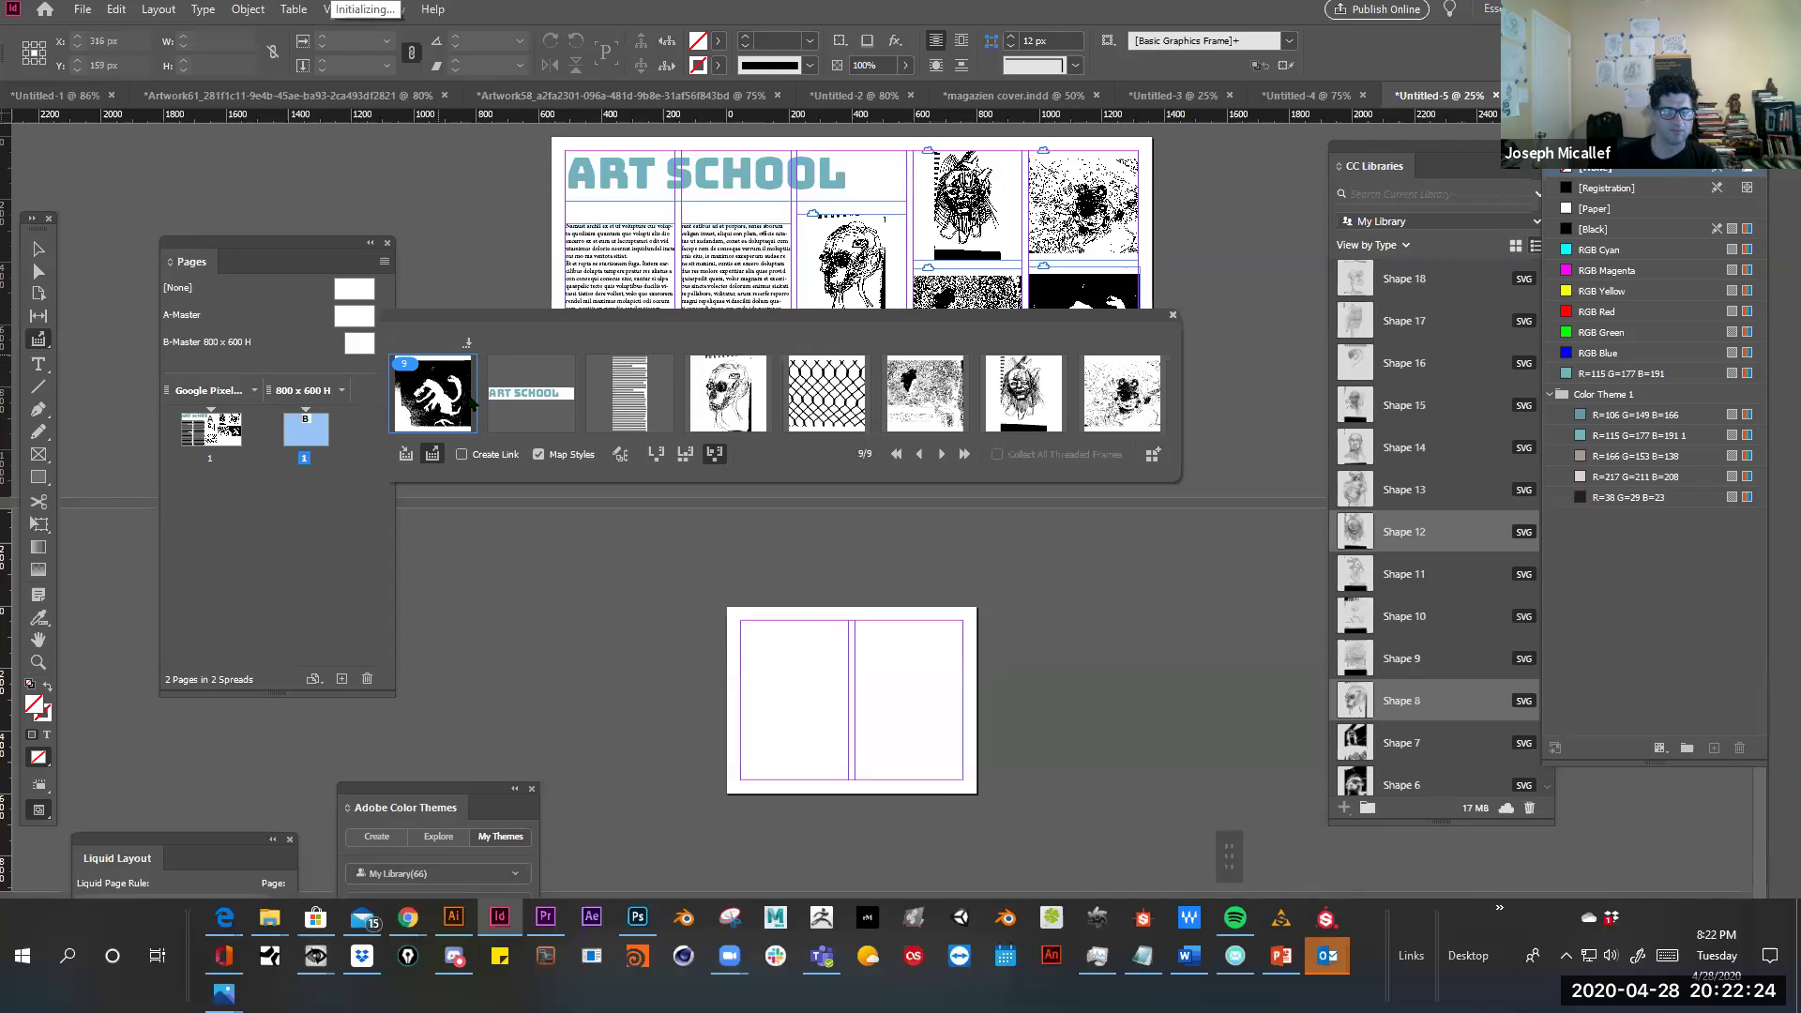
{"action": "left_click_drag", "start_coordinate": [748, 644], "coordinate": [916, 774]}
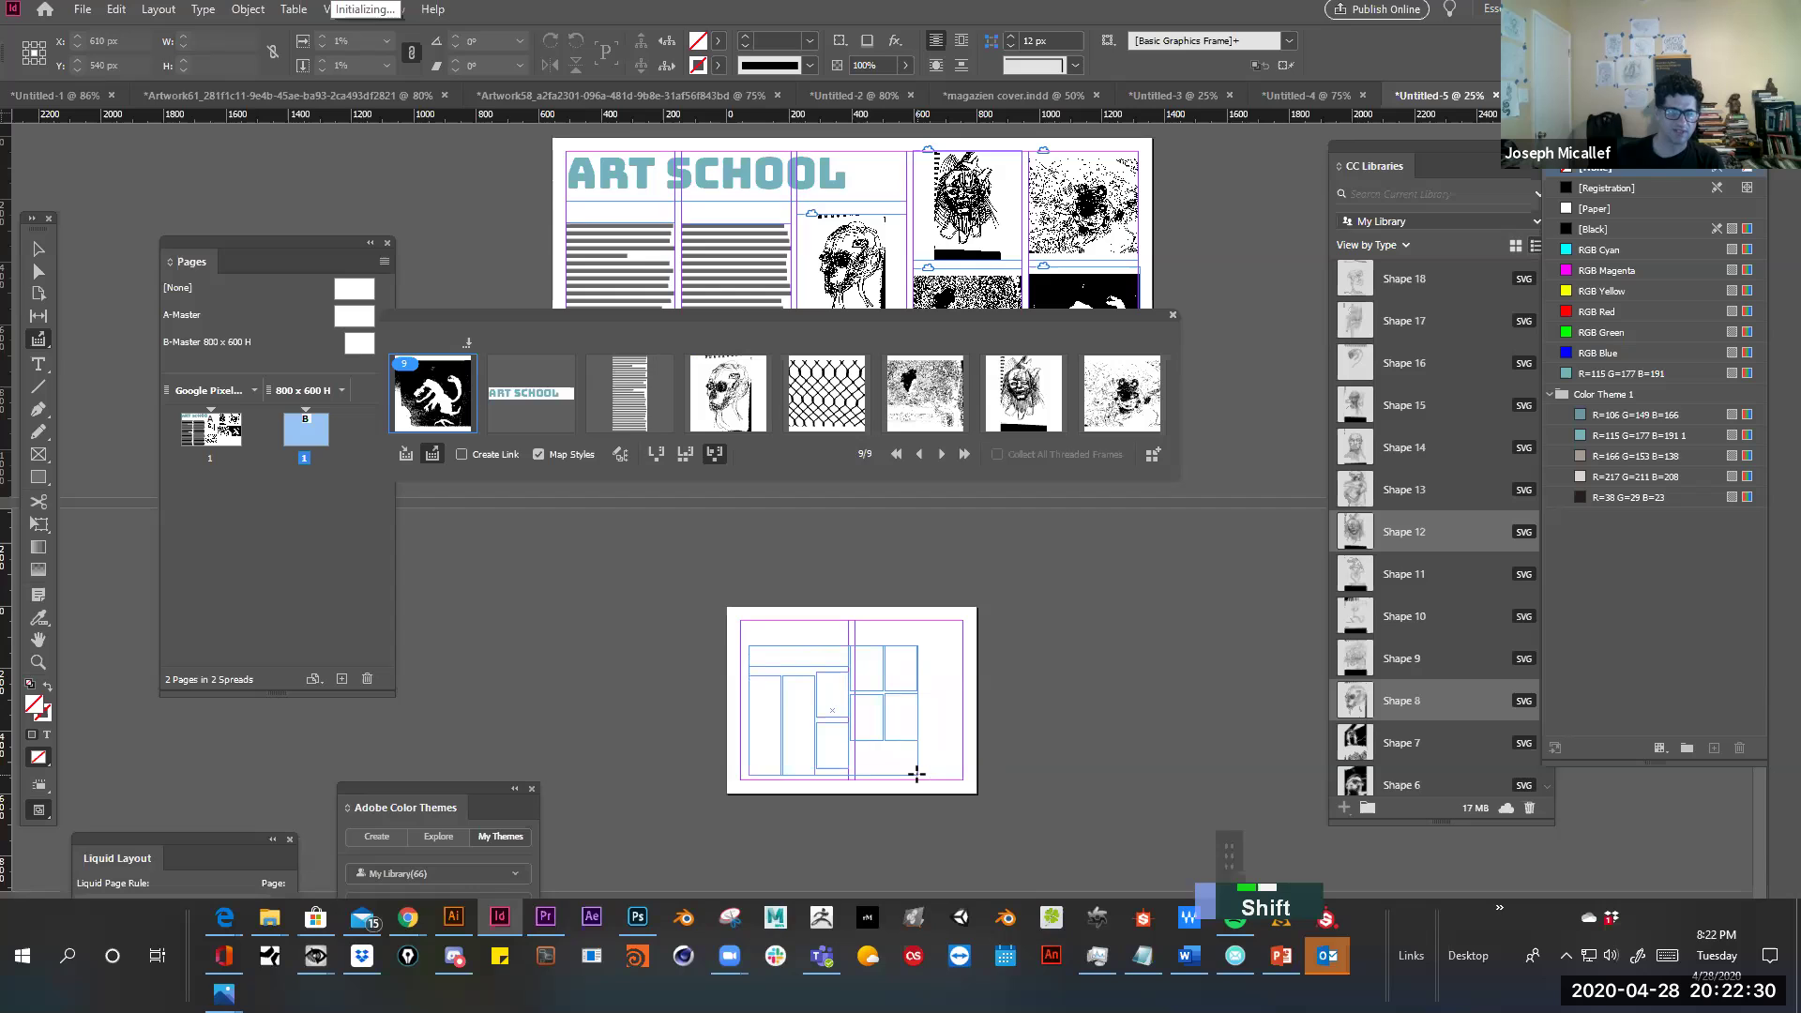
{"action": "key", "text": "ctrl+space"}
{"action": "left_click", "coordinate": [859, 671]}
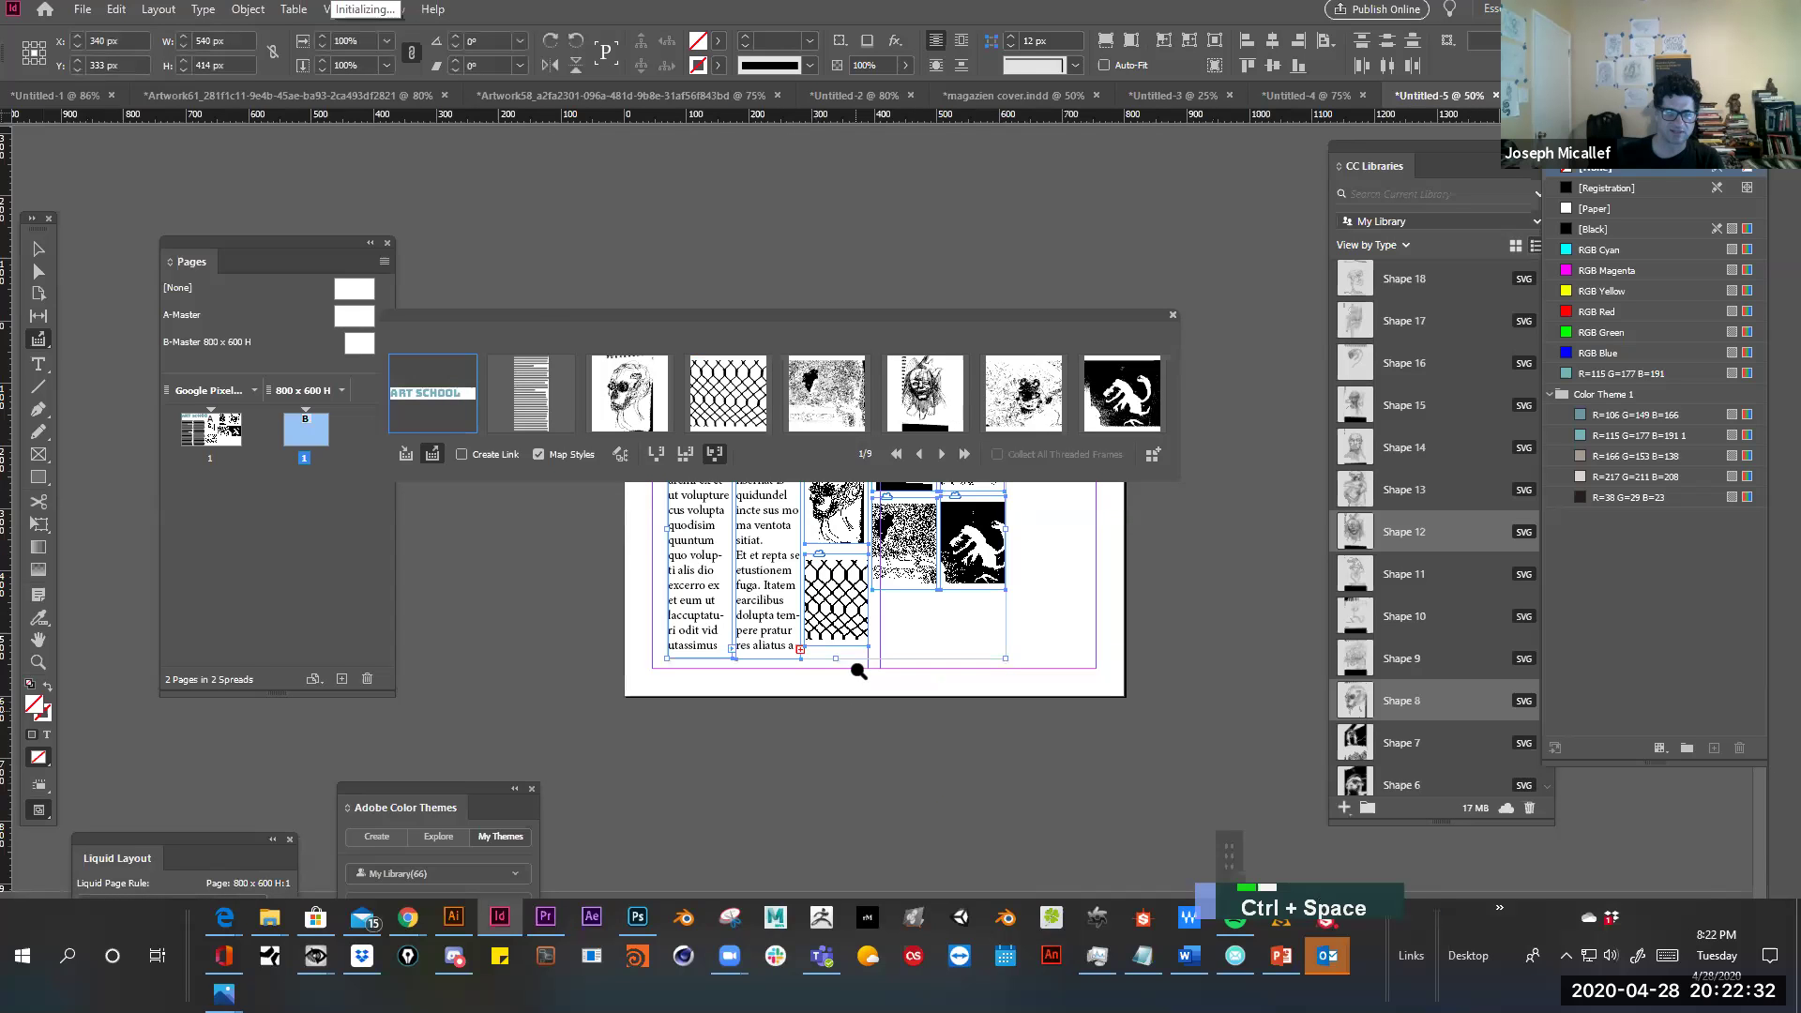
{"action": "left_click", "coordinate": [858, 671]}
{"action": "scroll", "coordinate": [793, 730], "scroll_direction": "up", "scroll_amount": 2}
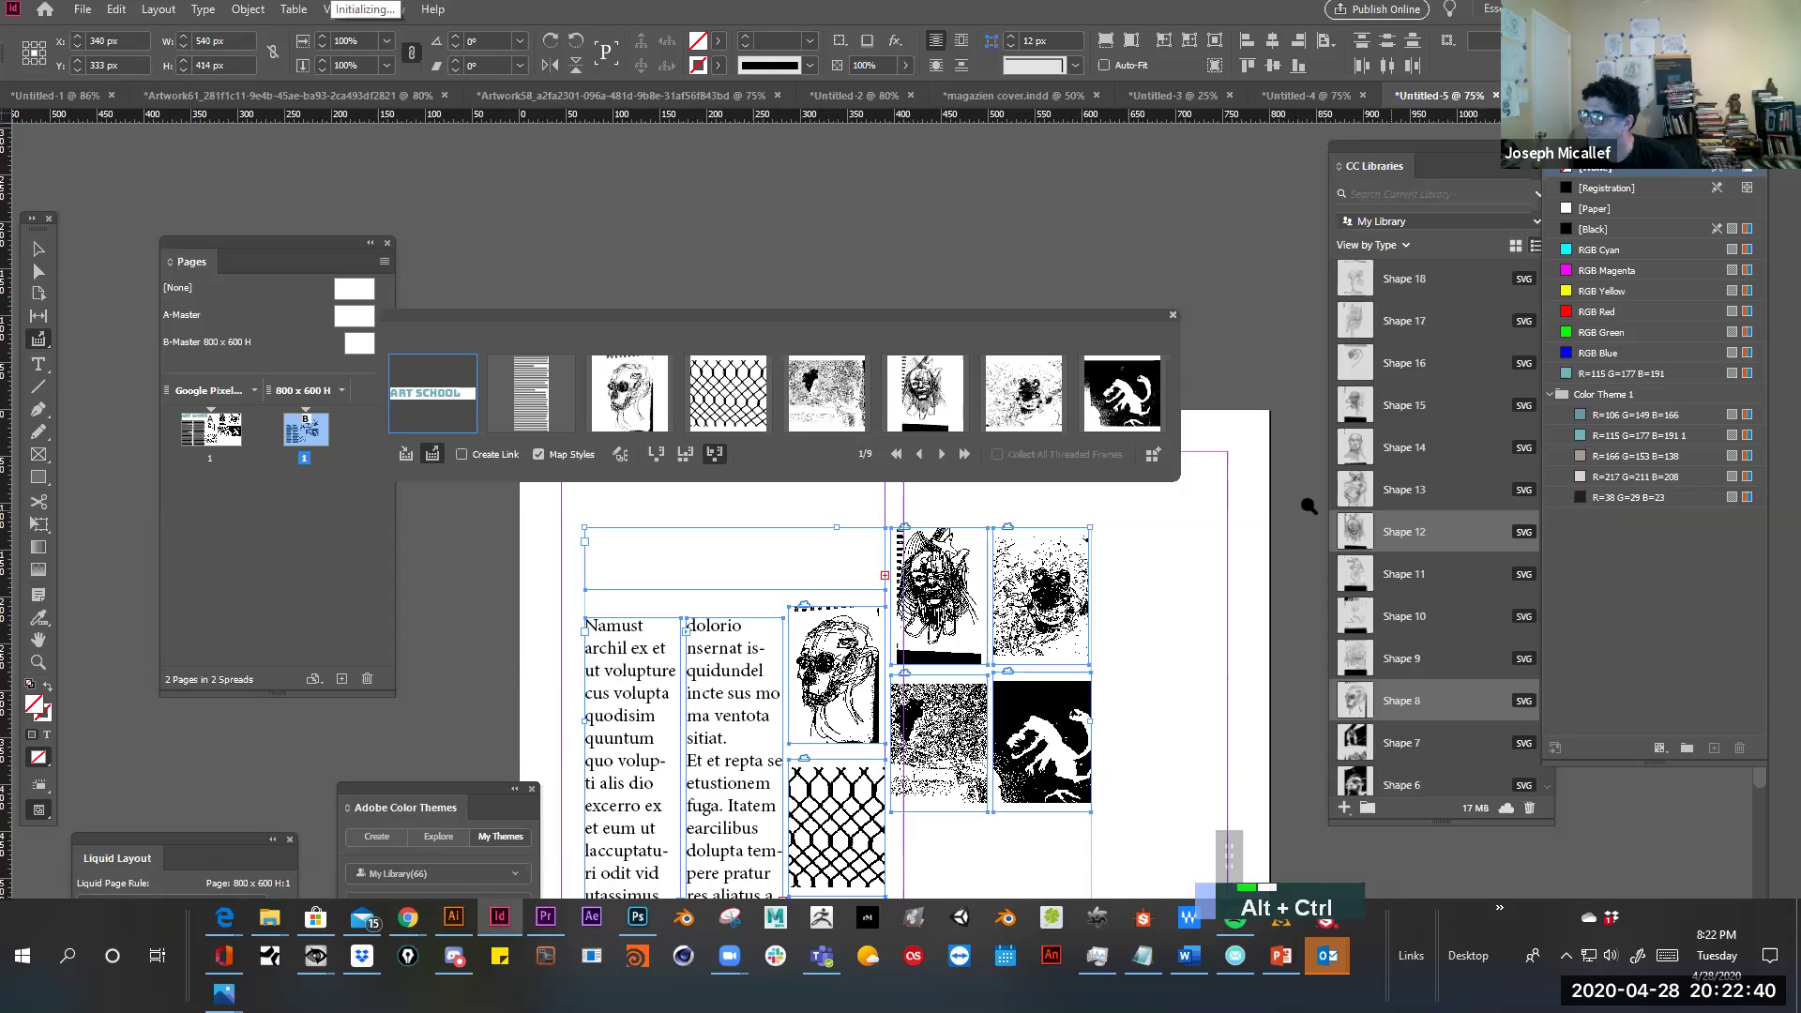
{"action": "left_click", "coordinate": [918, 650], "text": "ctrl+alt"}
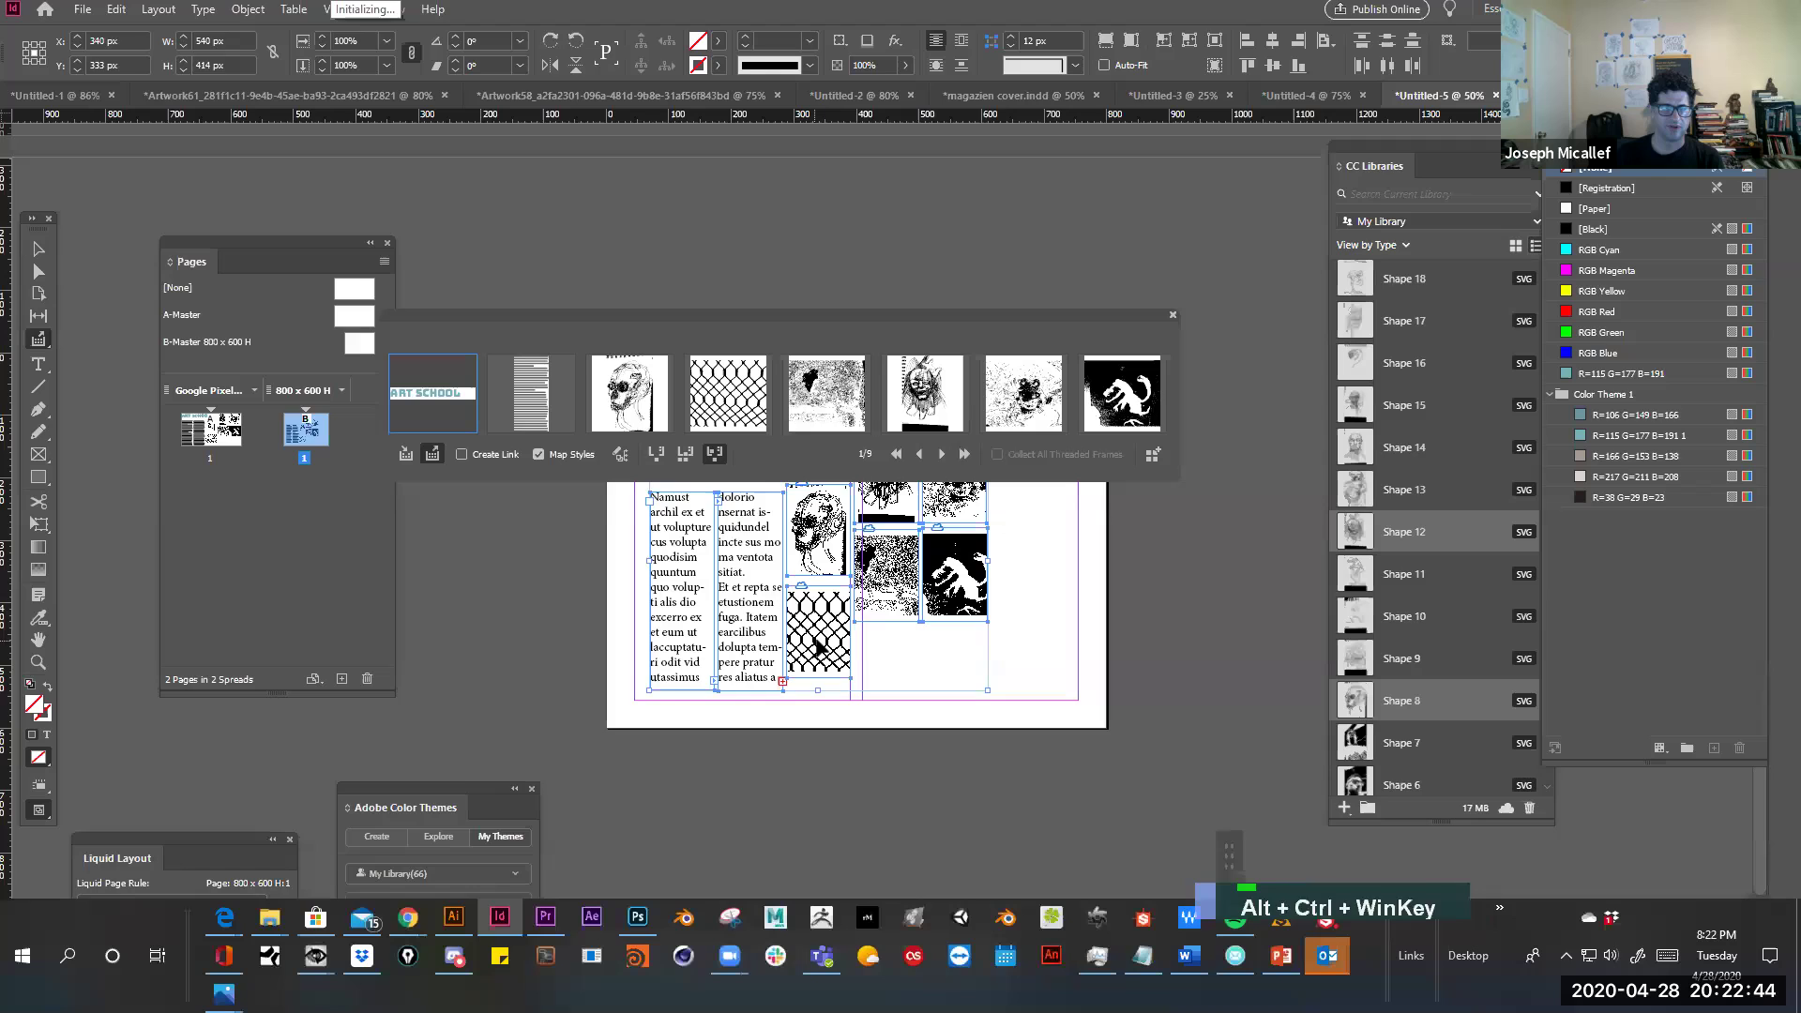
Undo the placement of the collected set and the earlier heading placement on the 800 x 600 page
{"action": "key", "text": "ctrl+z"}
{"action": "key", "text": "ctrl+z"}
{"action": "key", "text": "ctrl+z"}
{"action": "key", "text": "ctrl+z"}
{"action": "key", "text": "ctrl+z"}
{"action": "key", "text": "ctrl+z"}
{"action": "key", "text": "ctrl+z"}
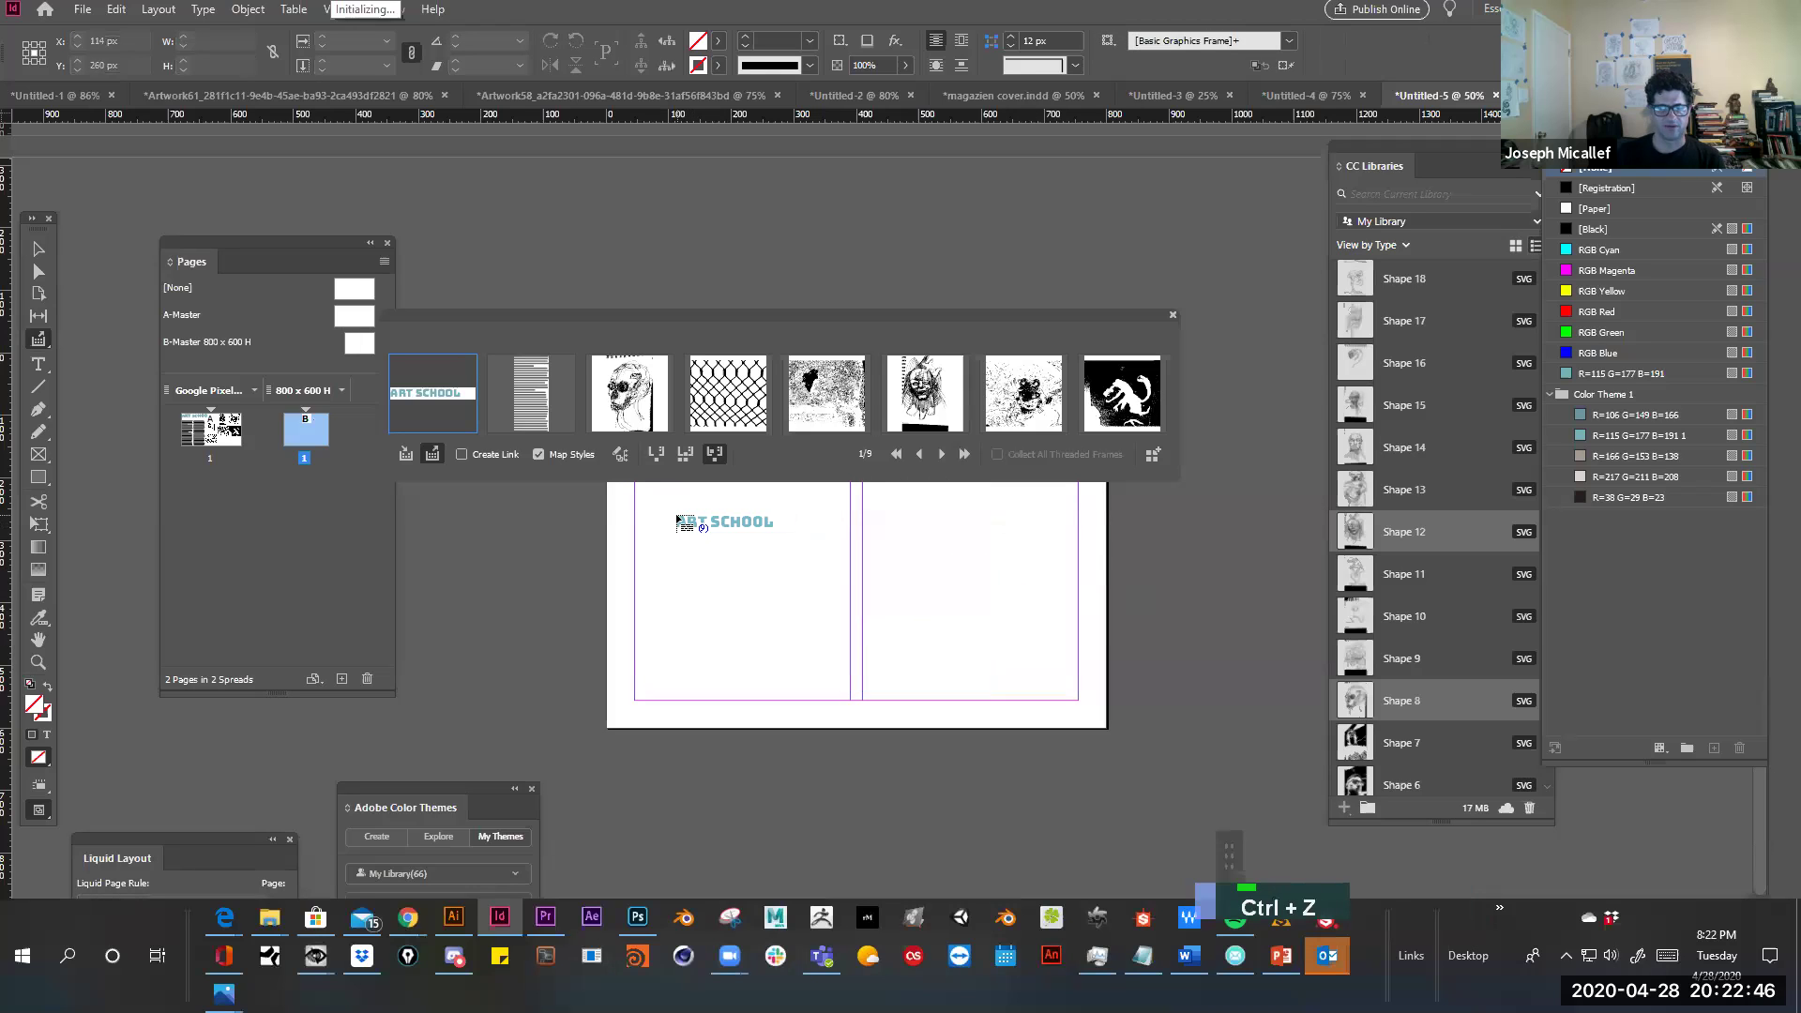
{"action": "key", "text": "ctrl+z"}
{"action": "key", "text": "ctrl+z"}
{"action": "key", "text": "ctrl+z"}
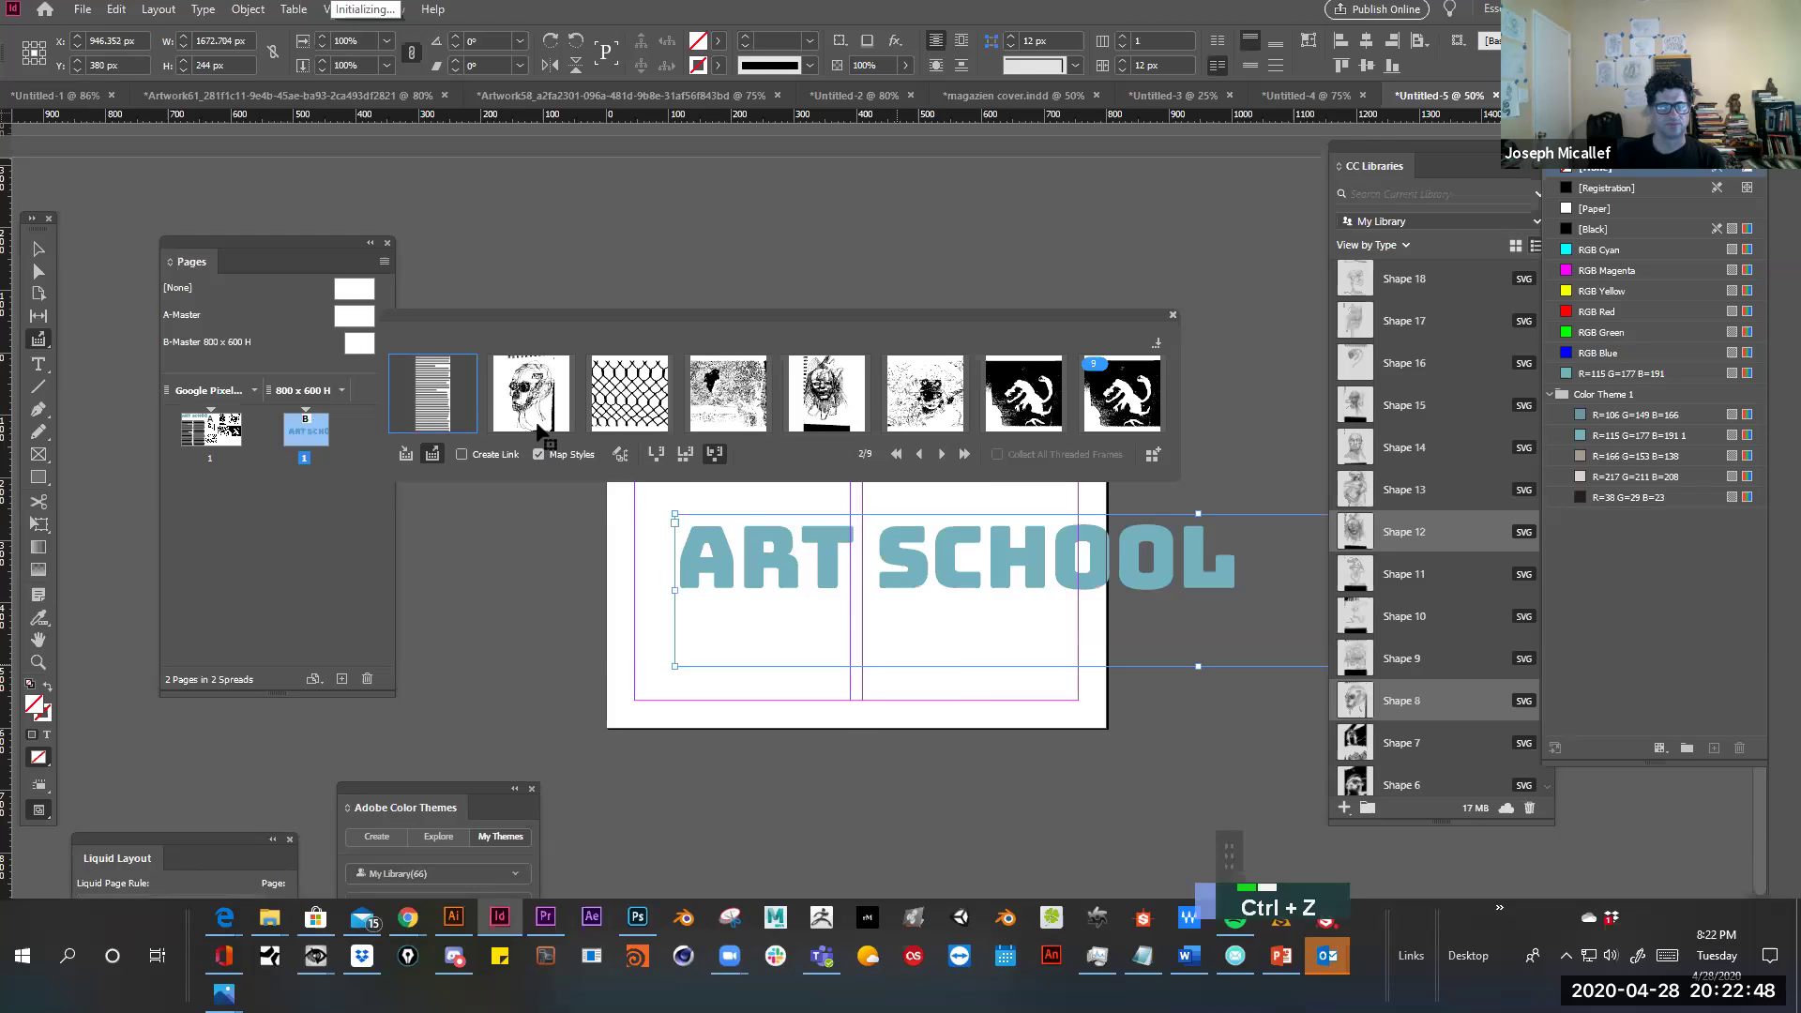
{"action": "key", "text": "ctrl+z"}
{"action": "key", "text": "ctrl+z"}
{"action": "key", "text": "ctrl+space"}
{"action": "left_click", "coordinate": [968, 593], "text": "ctrl+alt"}
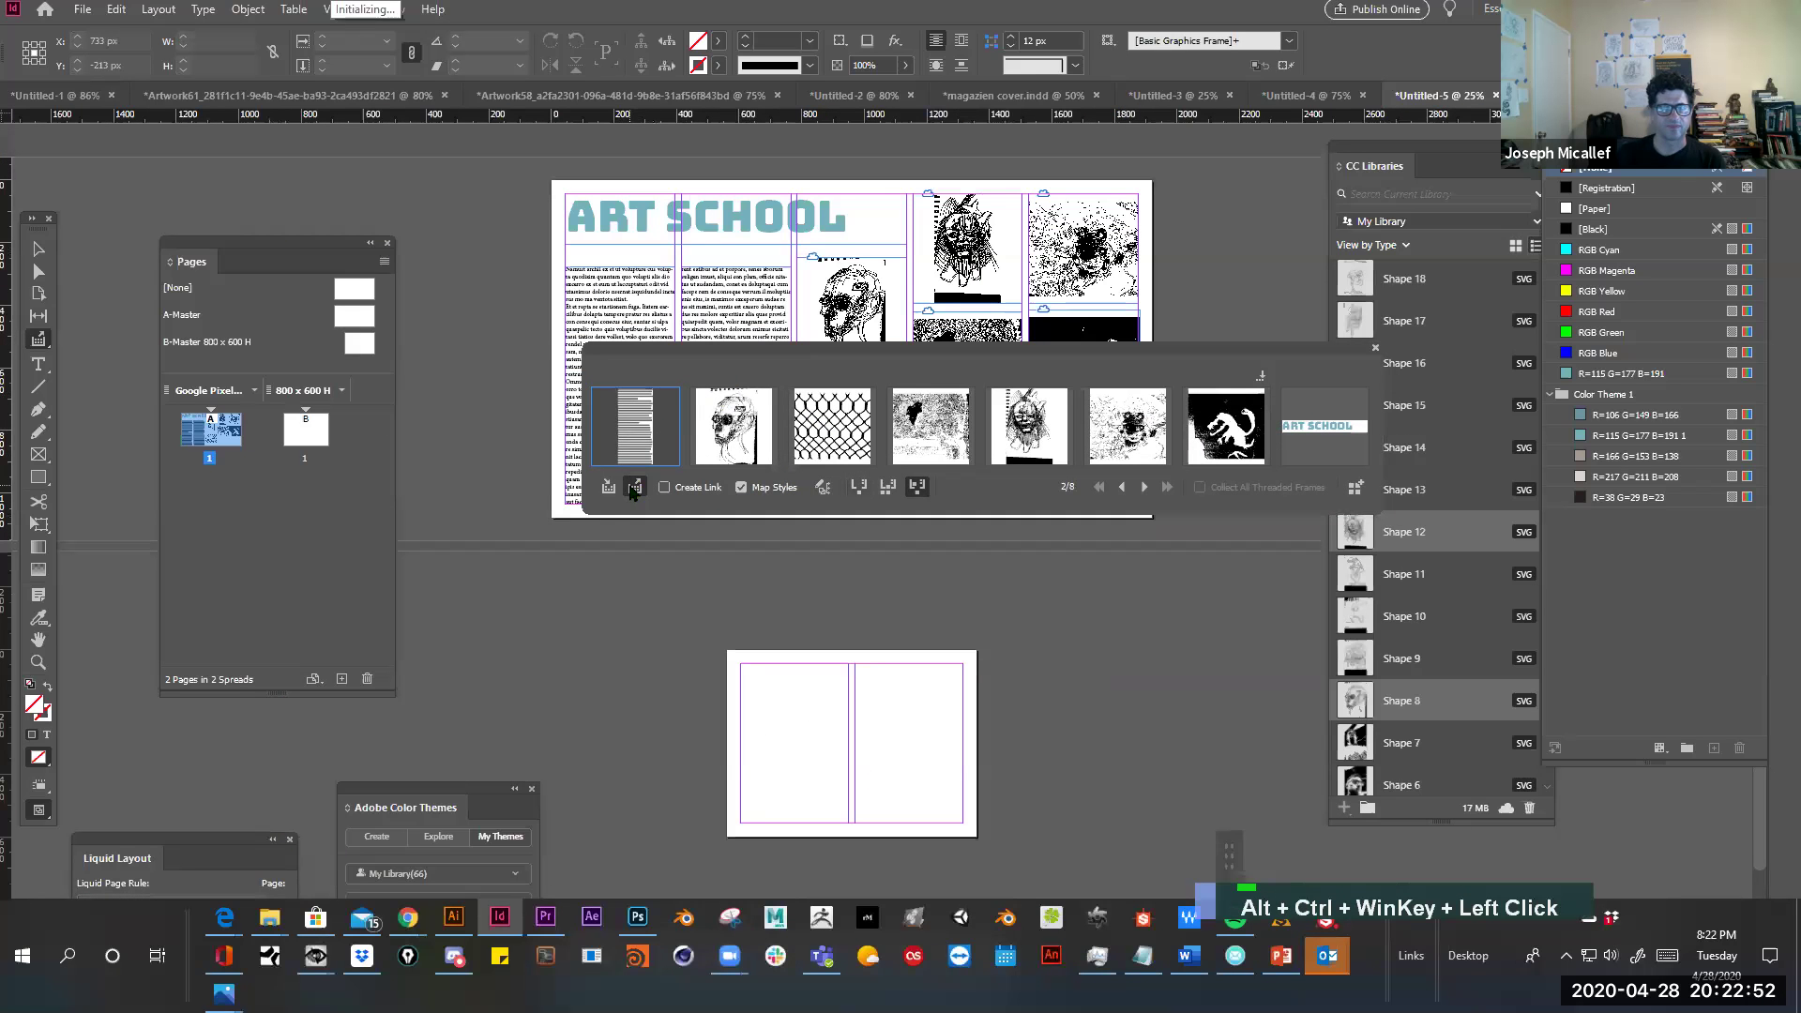
Move the conveyor between the pages and undo back past the 800 x 600 alternate layout and all collected content
{"action": "left_click_drag", "start_coordinate": [1221, 339], "coordinate": [985, 475]}
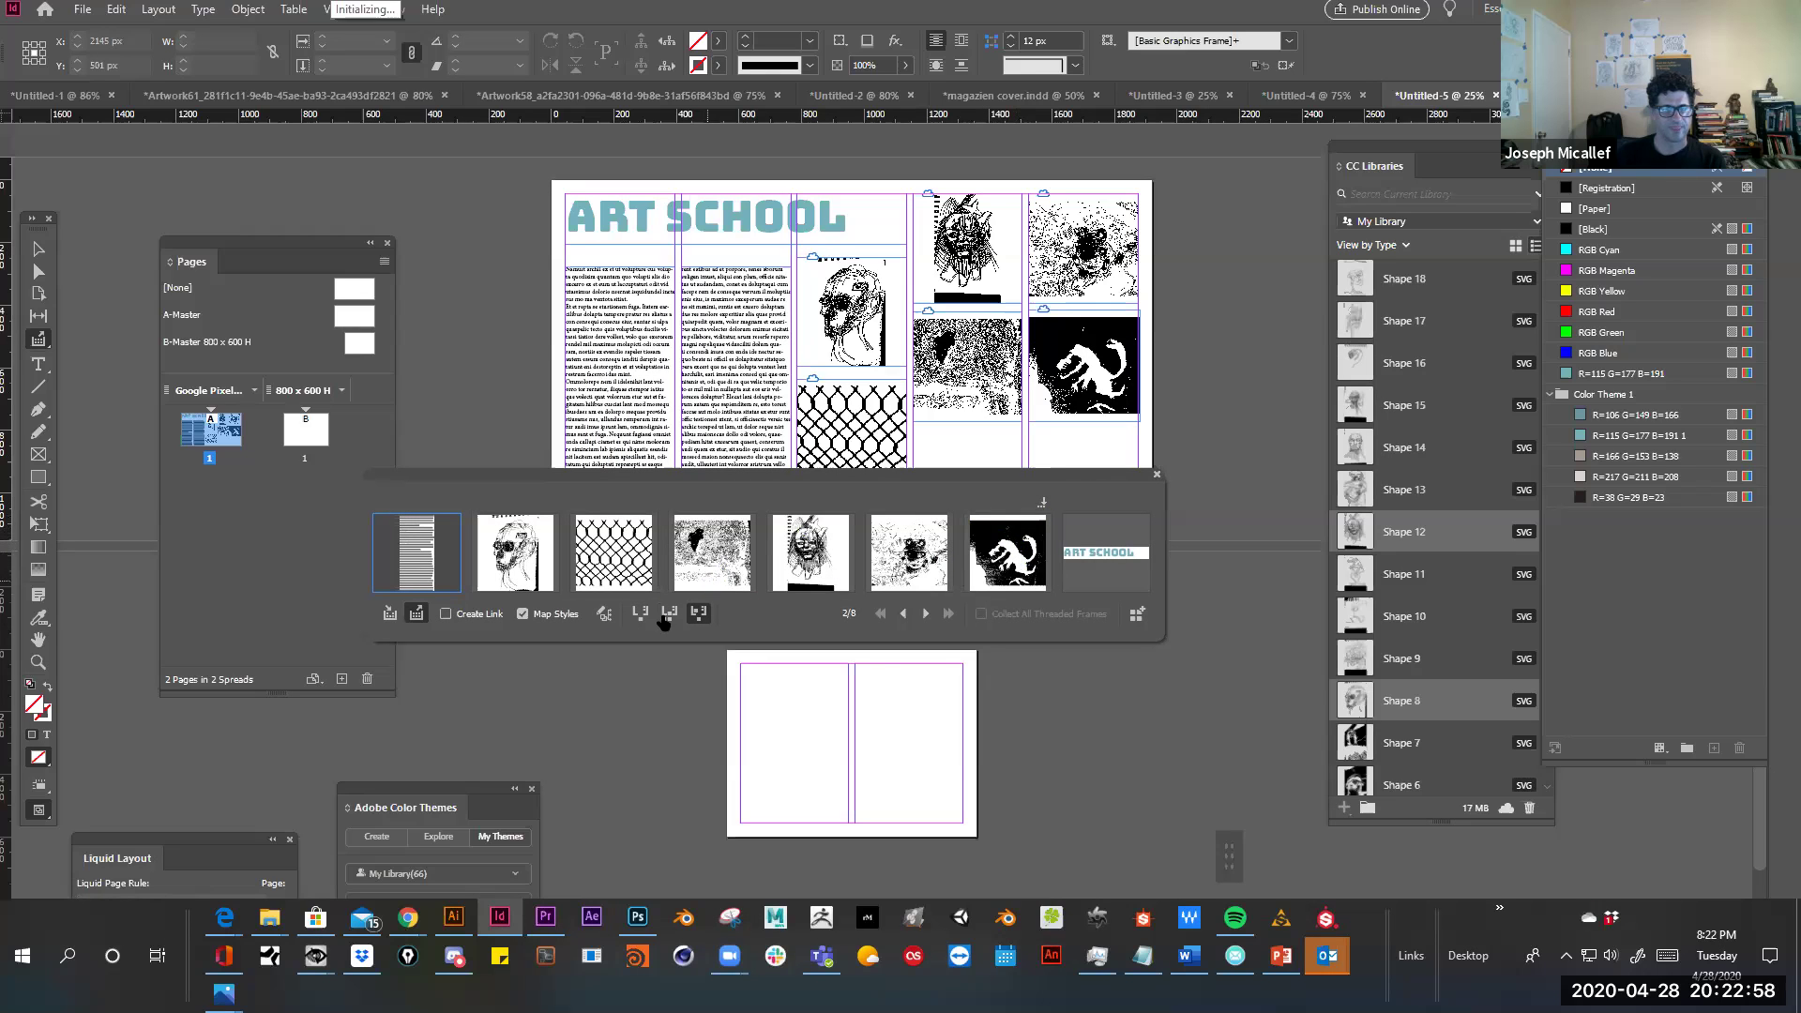
{"action": "key", "text": "ctrl+z"}
{"action": "key", "text": "ctrl+z"}
{"action": "key", "text": "ctrl+z"}
{"action": "key", "text": "ctrl+z"}
{"action": "key", "text": "ctrl+z"}
{"action": "key", "text": "ctrl+z"}
{"action": "key", "text": "ctrl+z"}
{"action": "key", "text": "ctrl+z"}
{"action": "key", "text": "ctrl+z"}
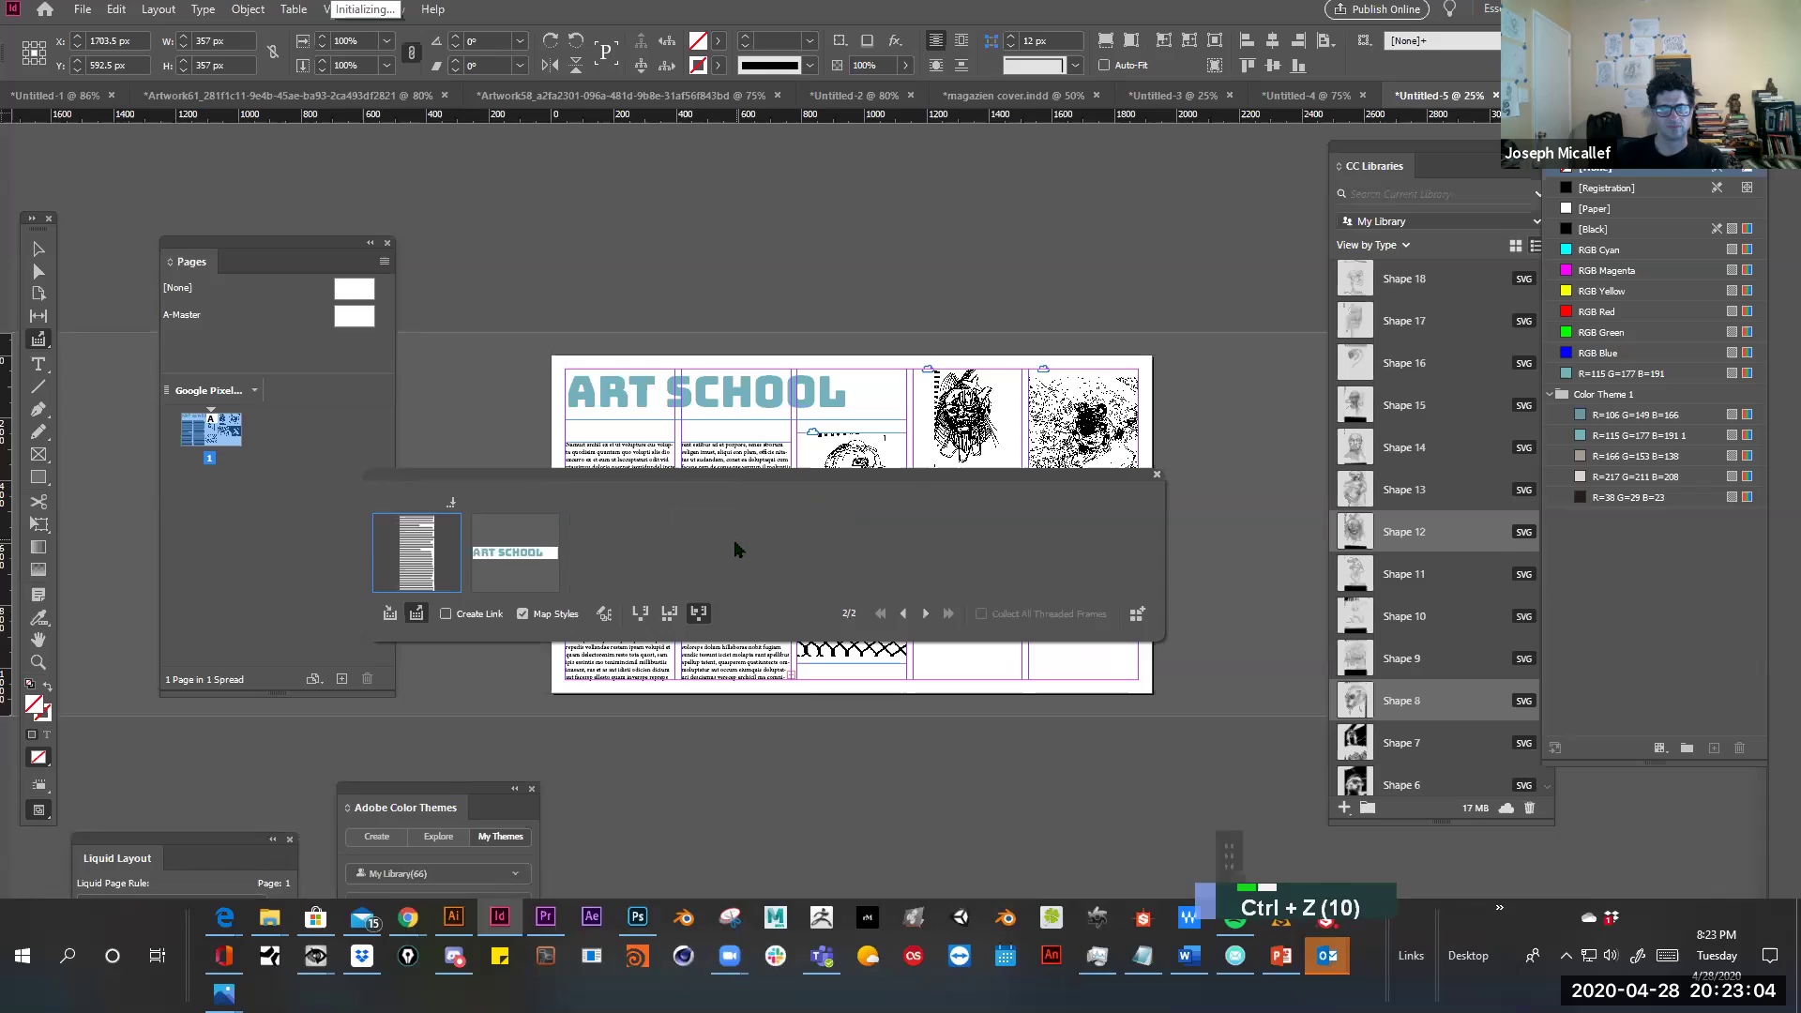
{"action": "key", "text": "ctrl+z"}
{"action": "key", "text": "ctrl+z"}
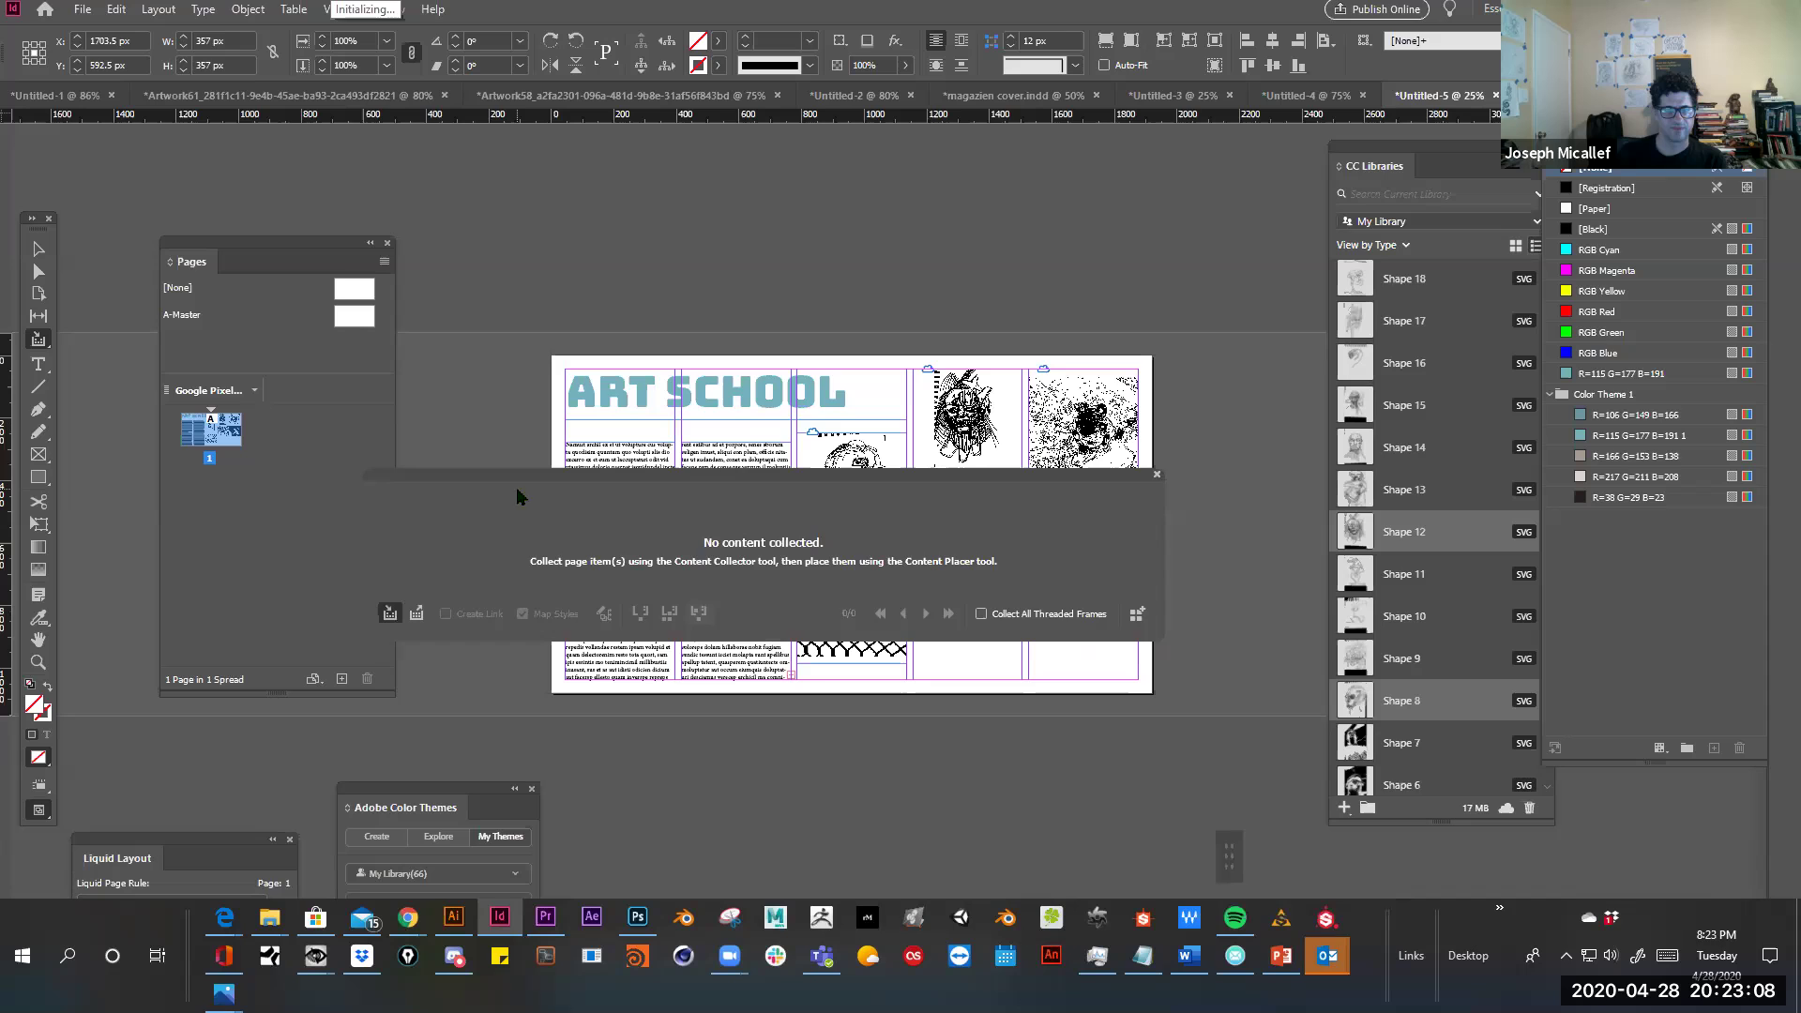
Move the empty conveyor below the ART SCHOOL page and collect all of the page's items as one set
{"action": "left_click_drag", "start_coordinate": [518, 472], "coordinate": [733, 714]}
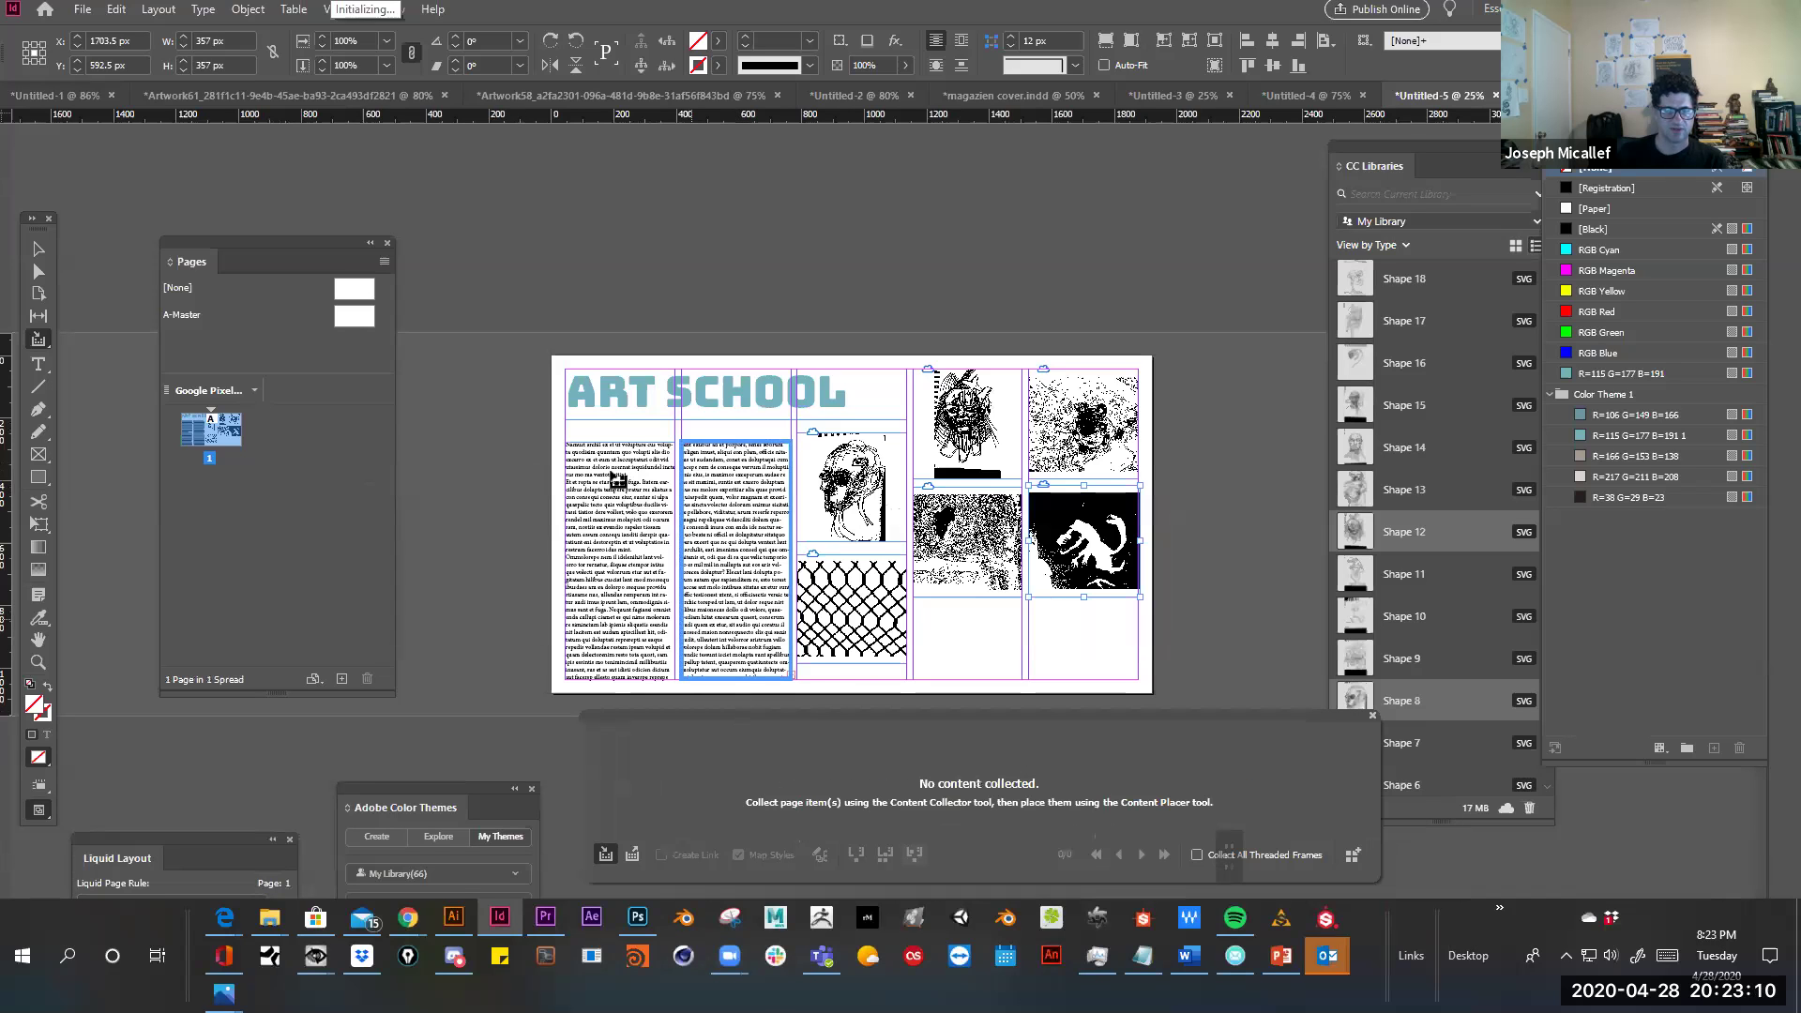
{"action": "left_click", "coordinate": [1079, 553]}
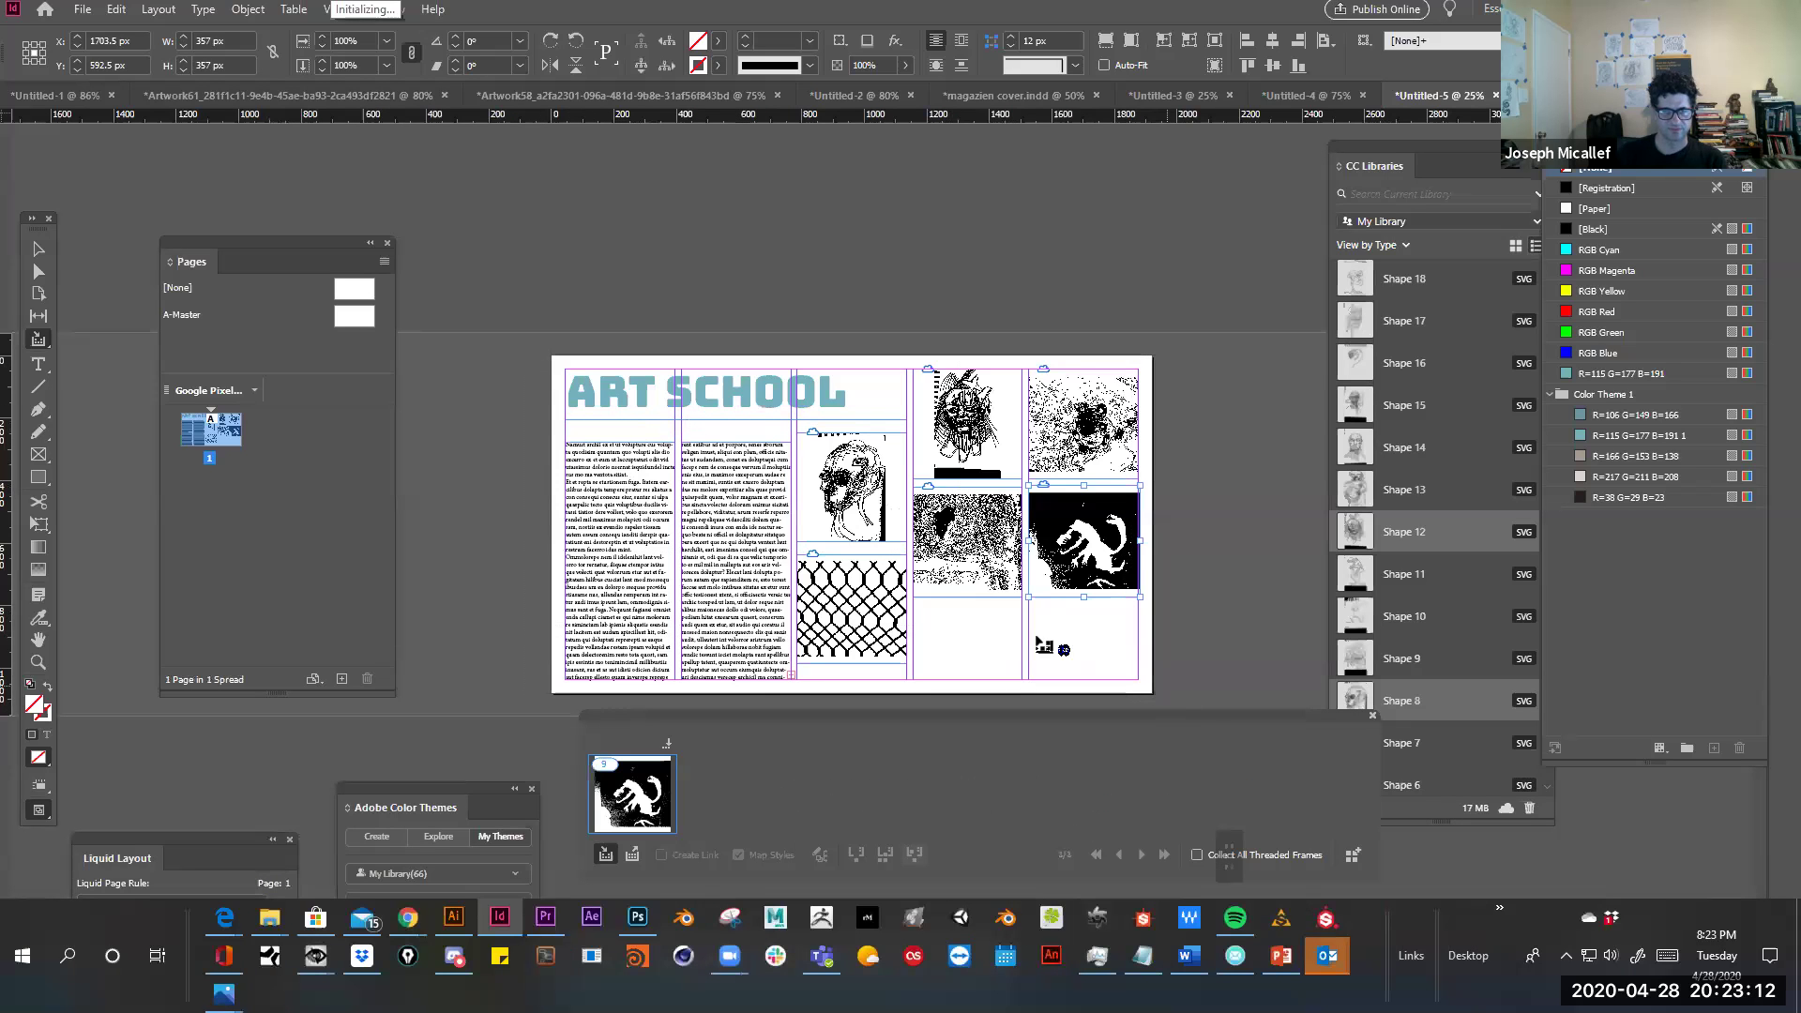
{"action": "key", "text": "space"}
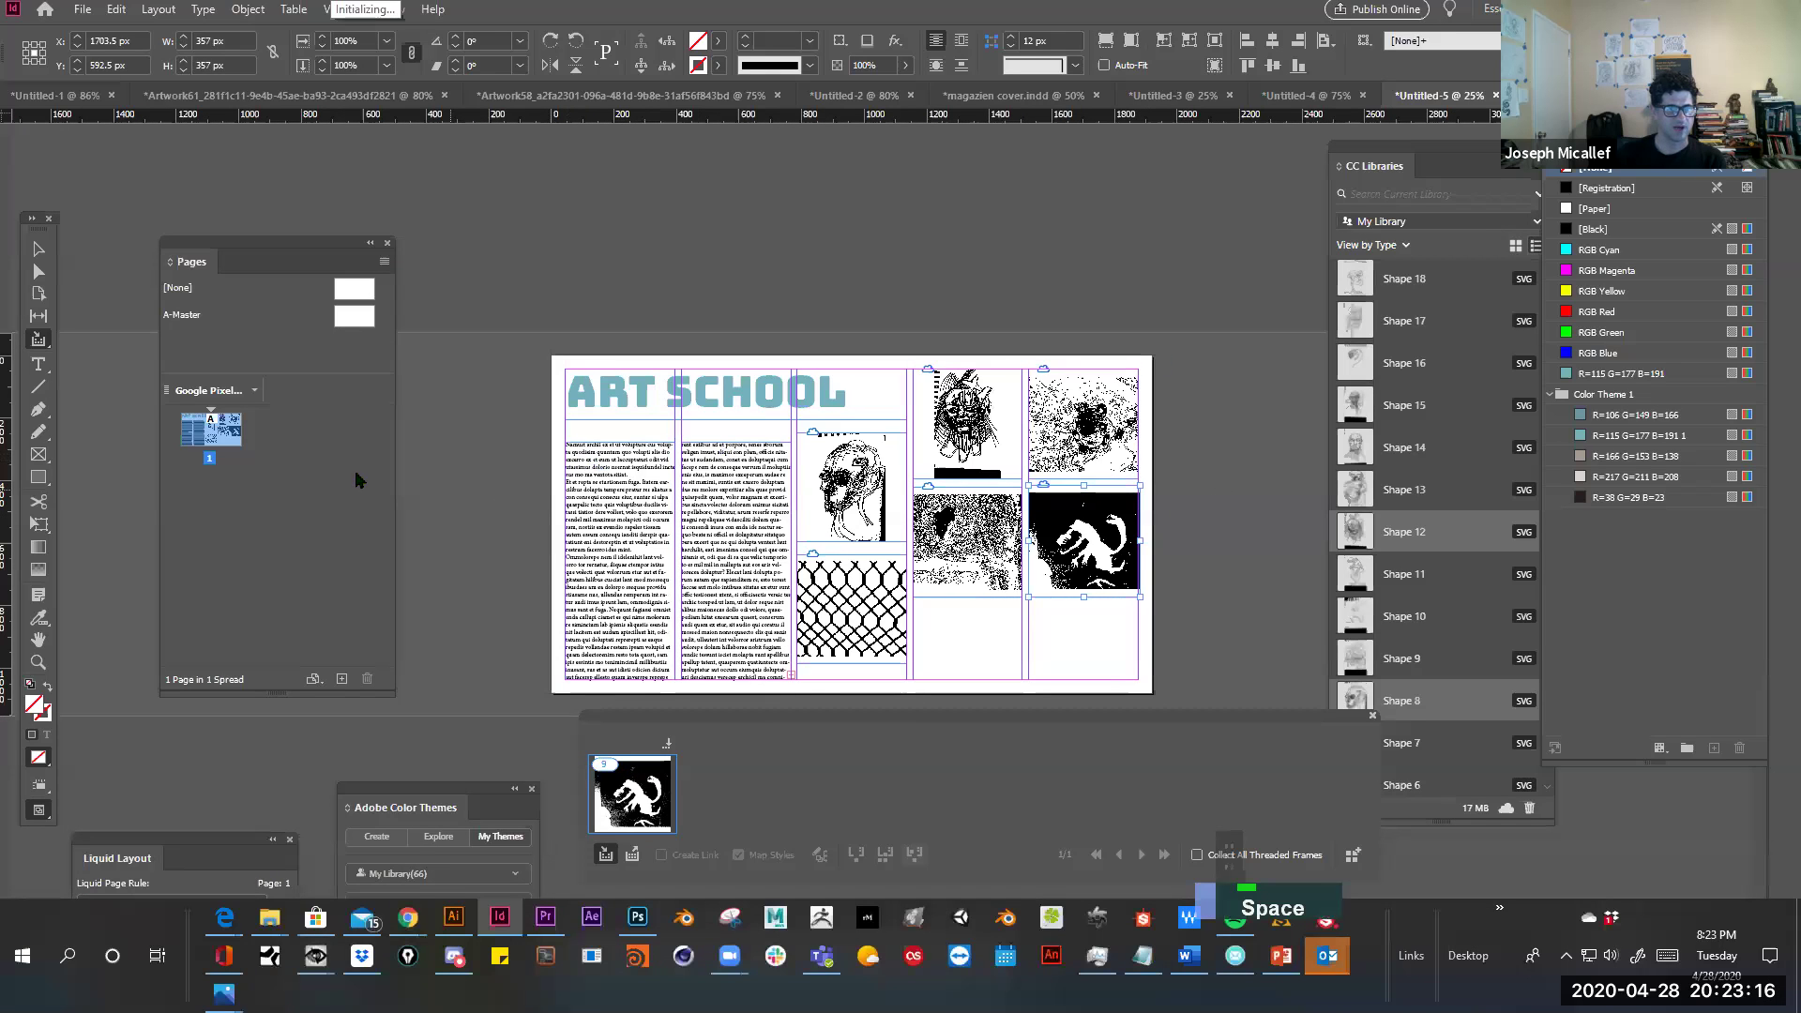
Add a second page and place the collected set across it at about 1800 x 978 px with the Content Placer
{"action": "left_click", "coordinate": [342, 678]}
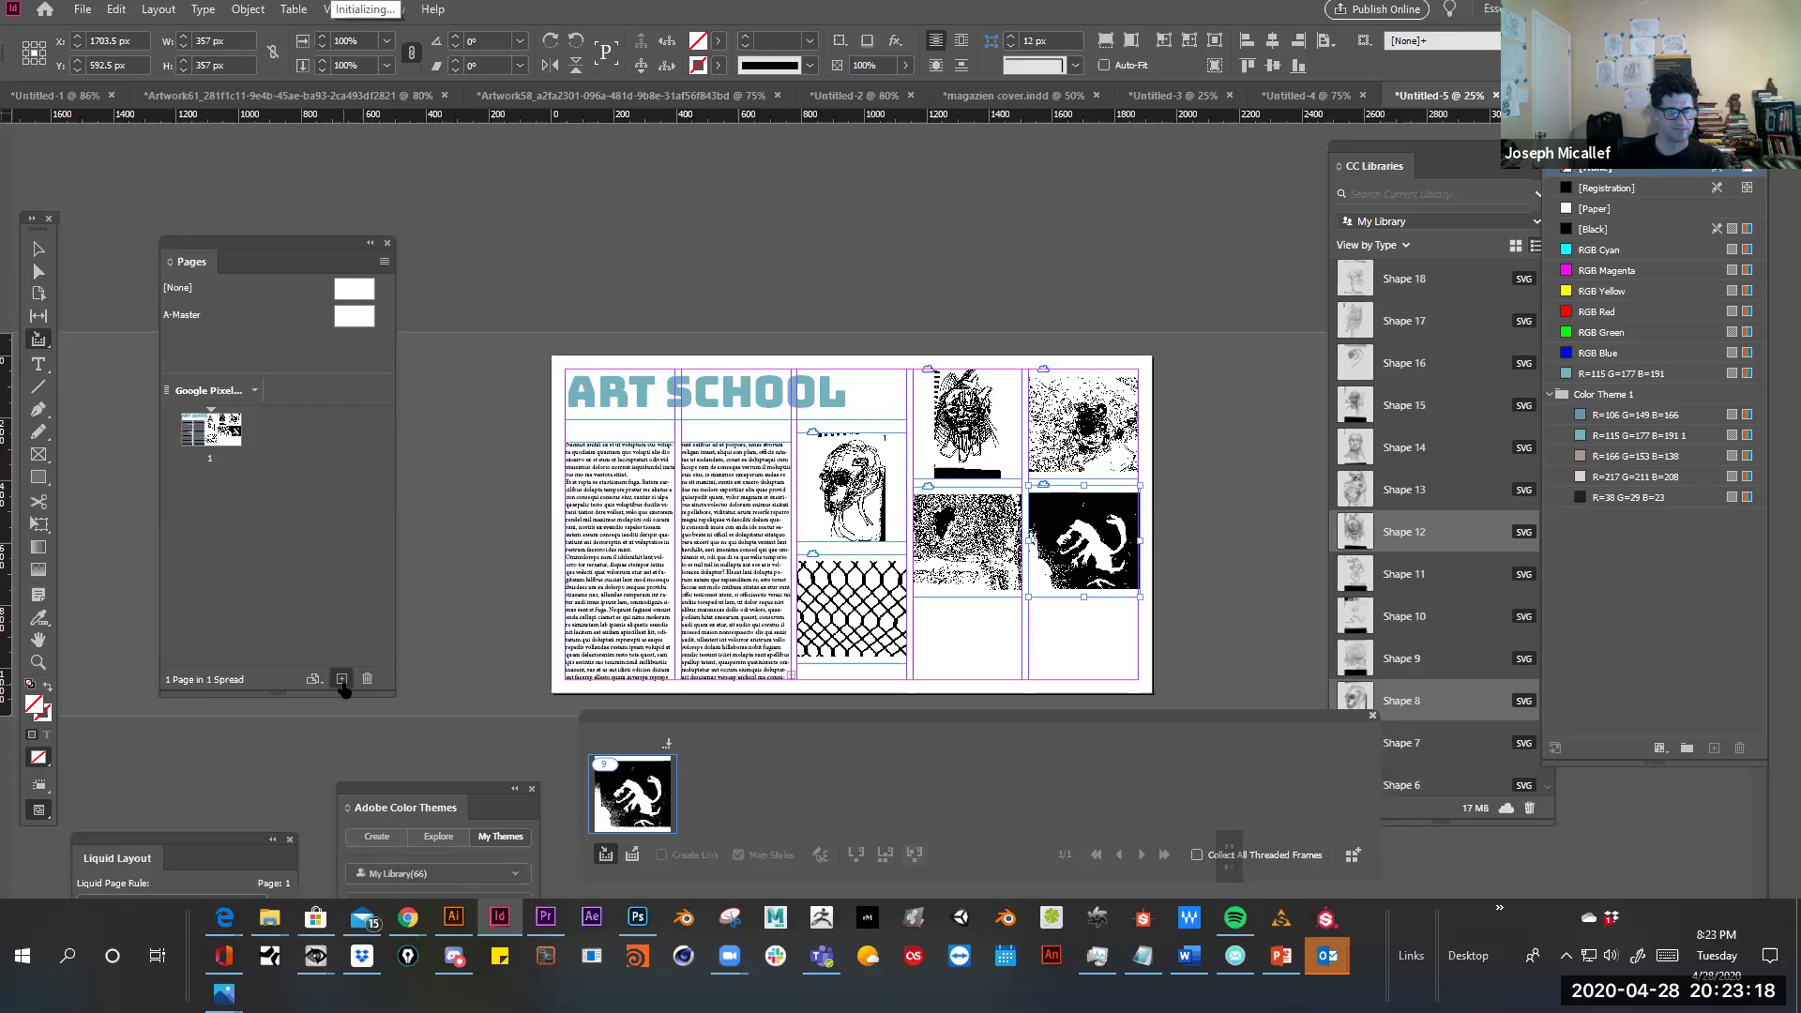
{"action": "key", "text": "space"}
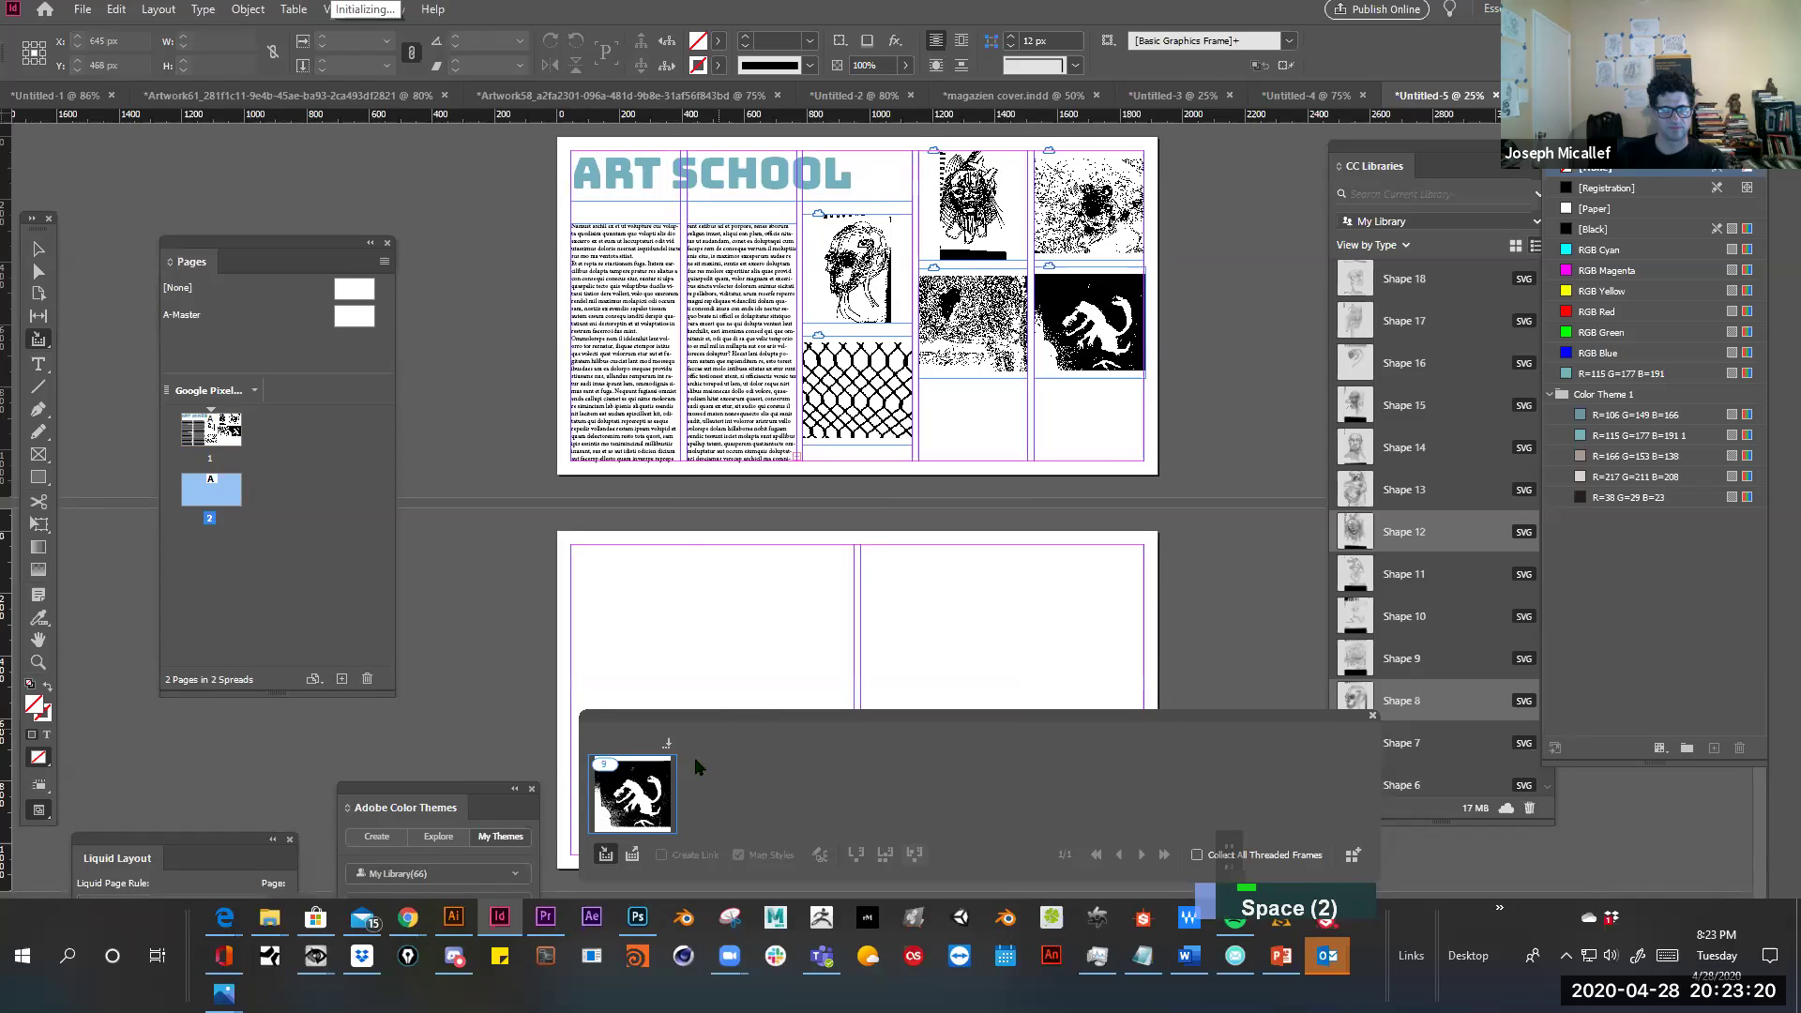
{"action": "left_click_drag", "start_coordinate": [685, 720], "coordinate": [607, 232]}
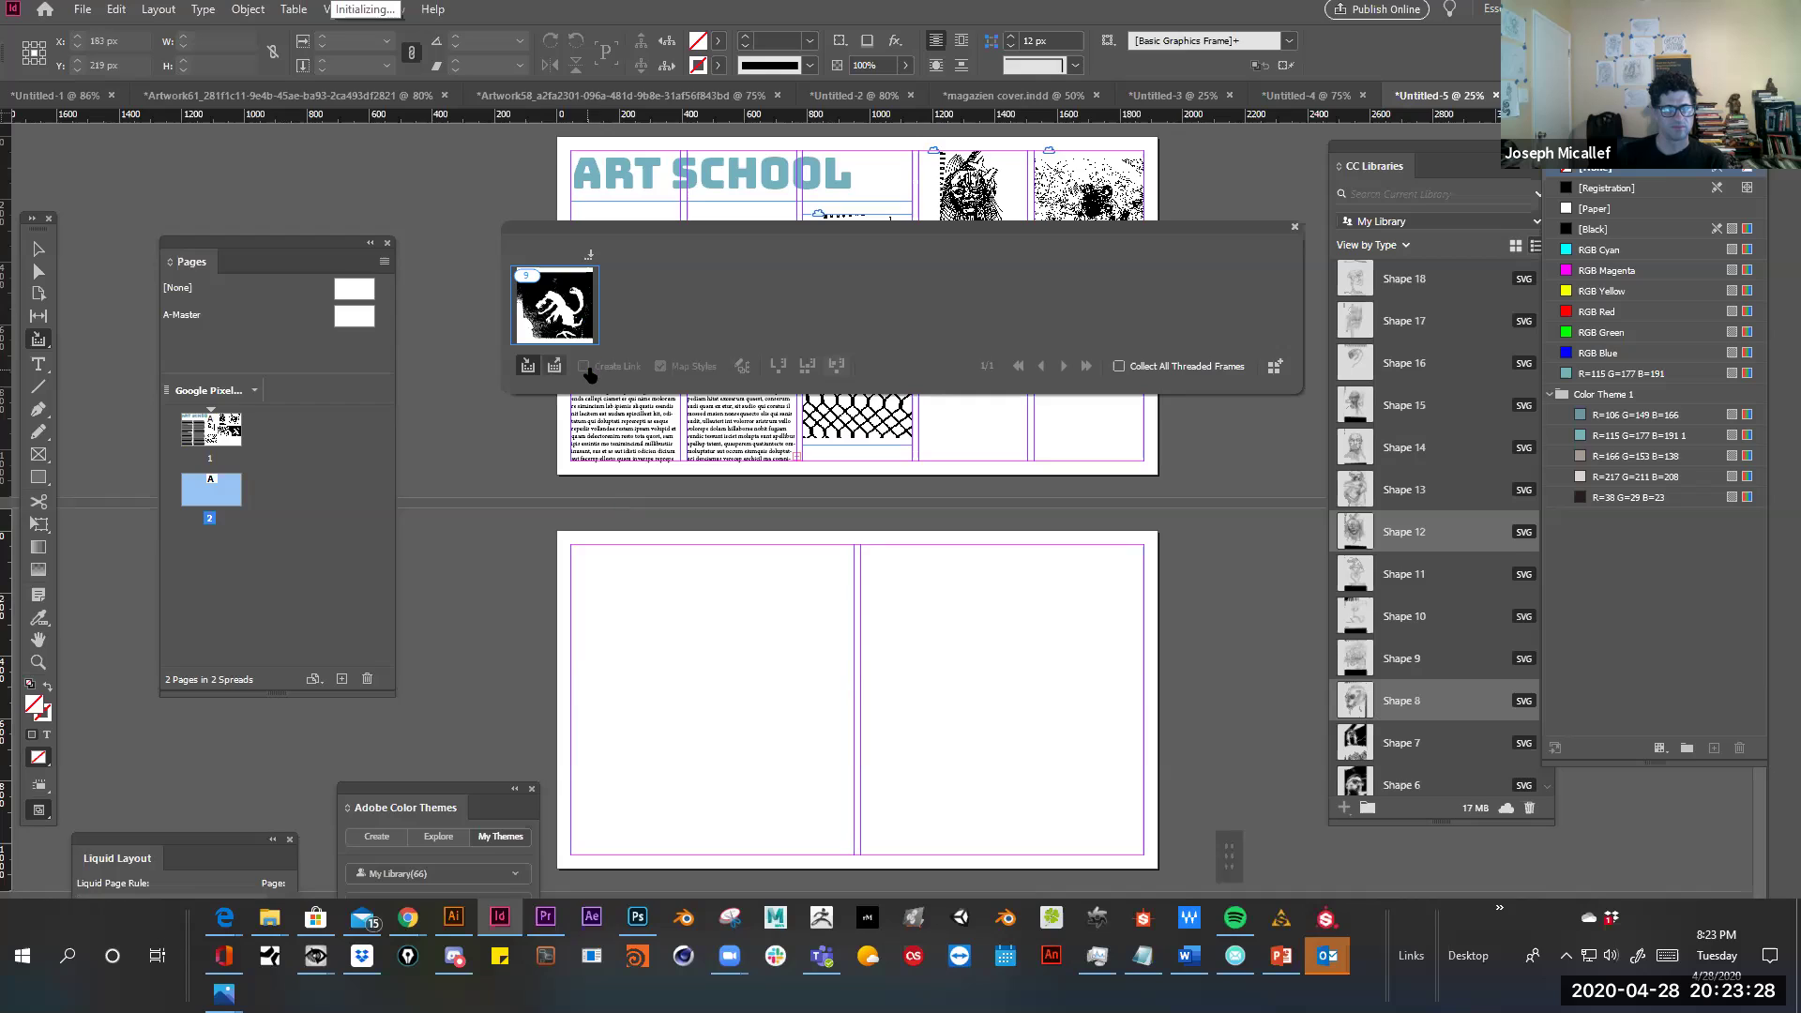
{"action": "left_click", "coordinate": [554, 366]}
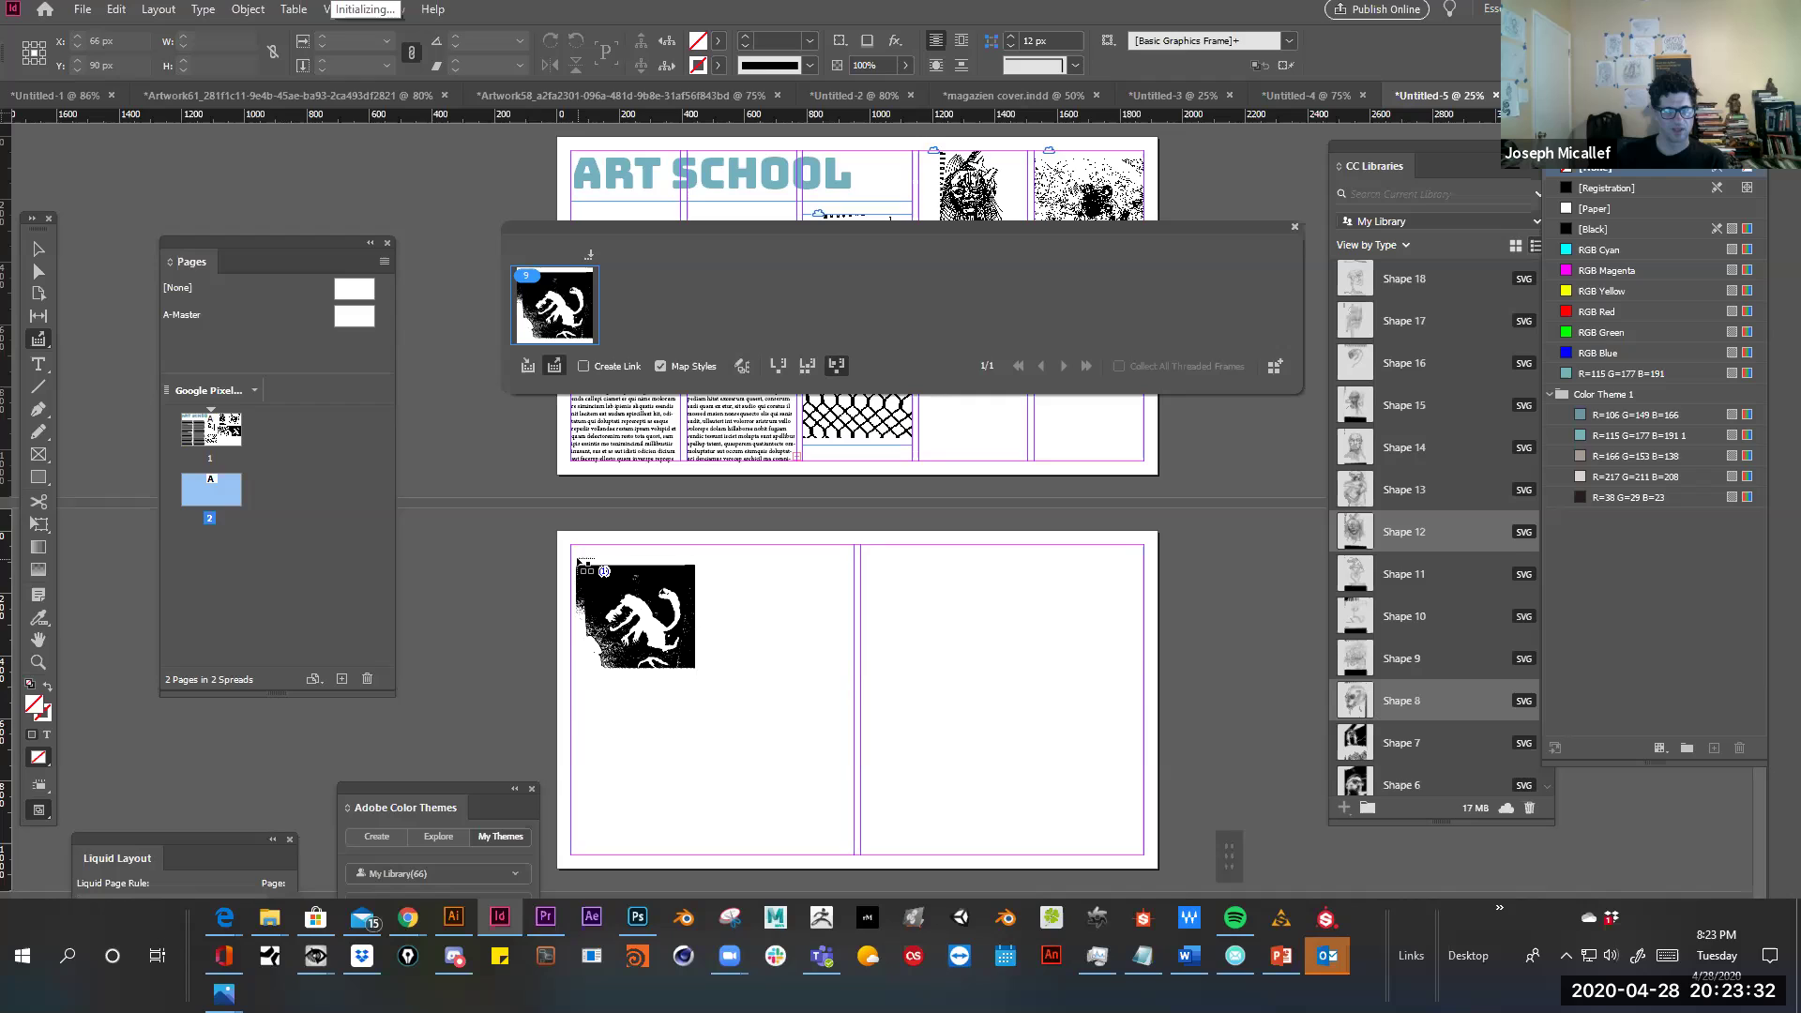
{"action": "mouse_move", "coordinate": [578, 553]}
{"action": "left_mouse_down"}
{"action": "mouse_move", "coordinate": [977, 816]}
{"action": "mouse_move", "coordinate": [1137, 896]}
{"action": "left_mouse_up"}
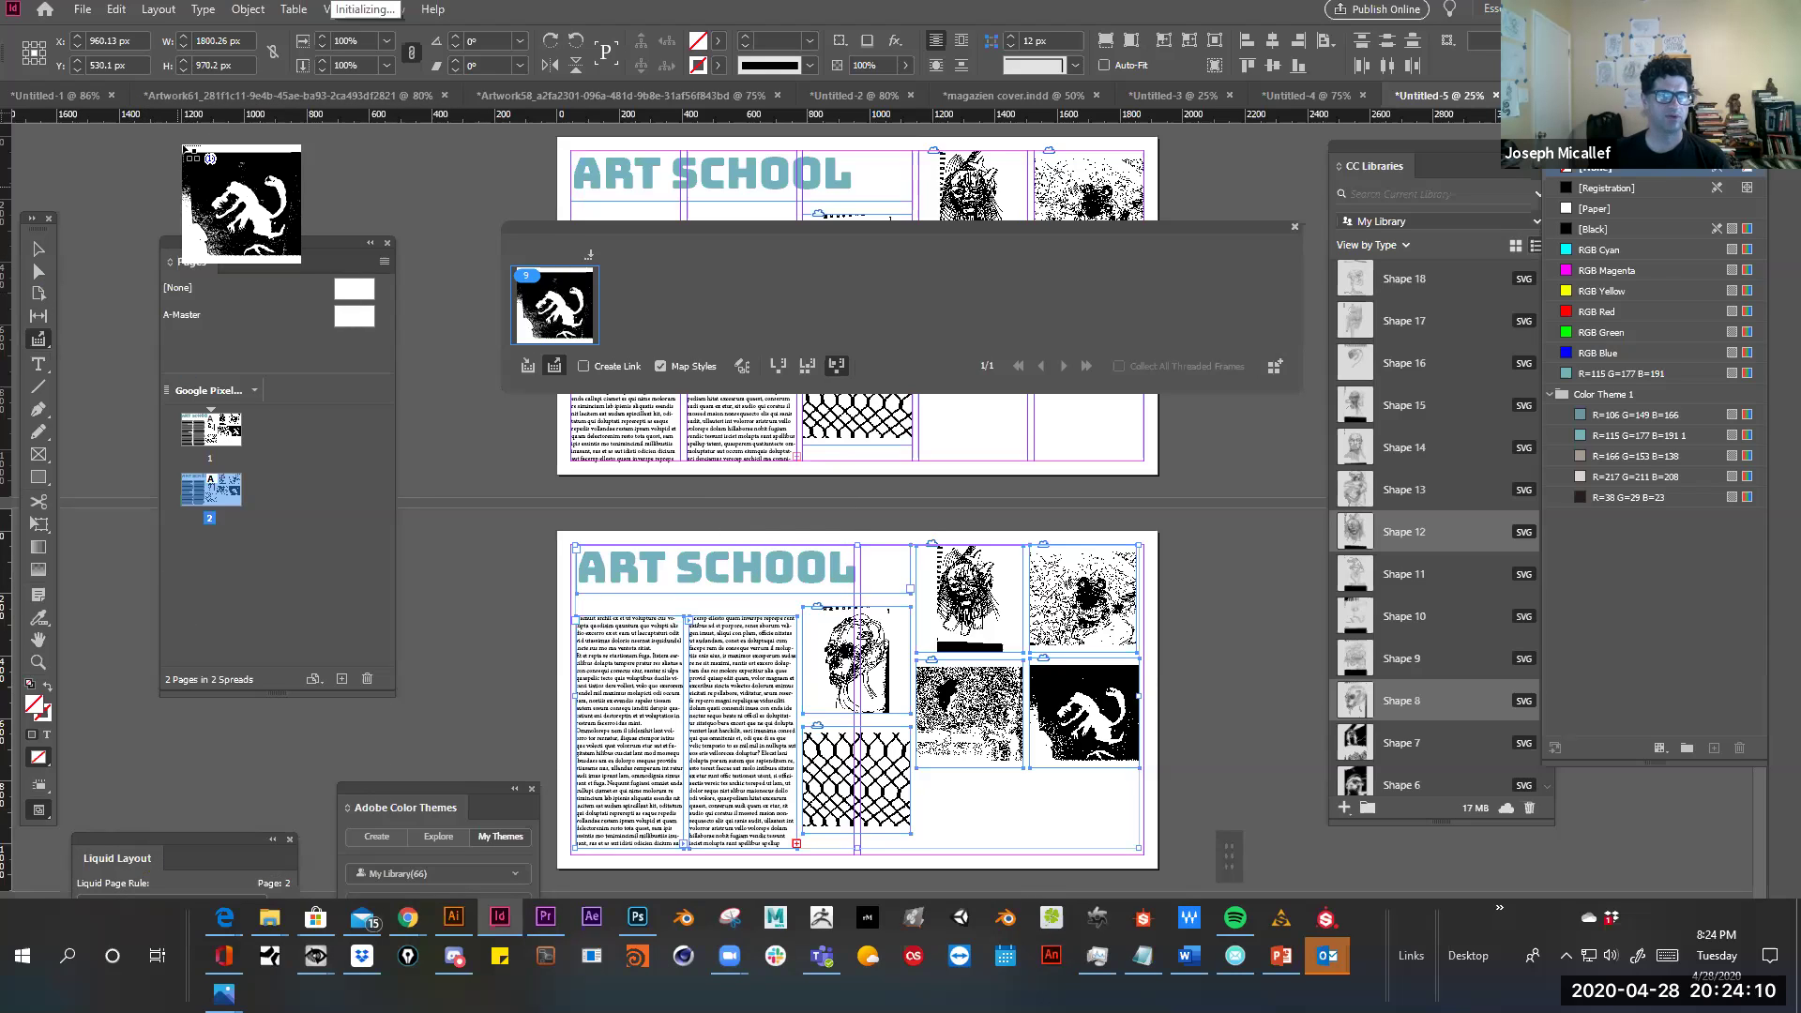
Activate the Page tool on page 2, close the Pages panel and move the Liquid Layout panel into the free space beside the pages
{"action": "left_click", "coordinate": [158, 11]}
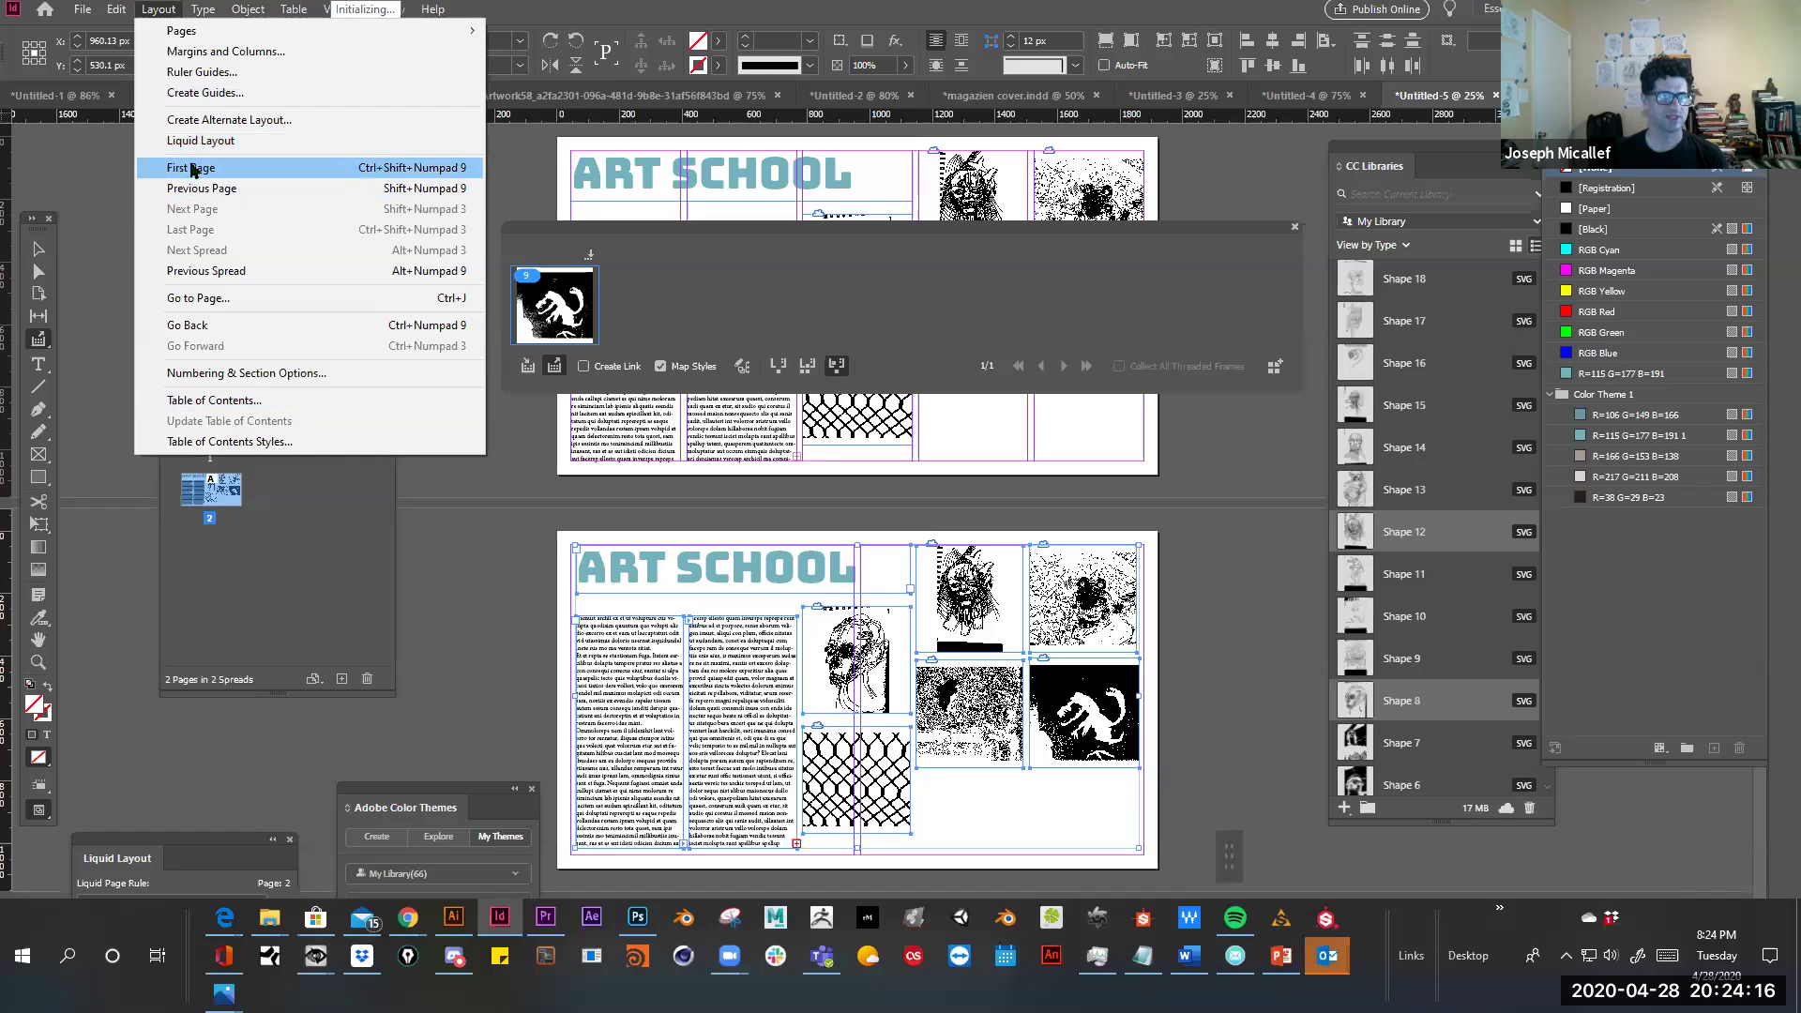
{"action": "key", "text": "Escape"}
{"action": "key", "text": "shift+p"}
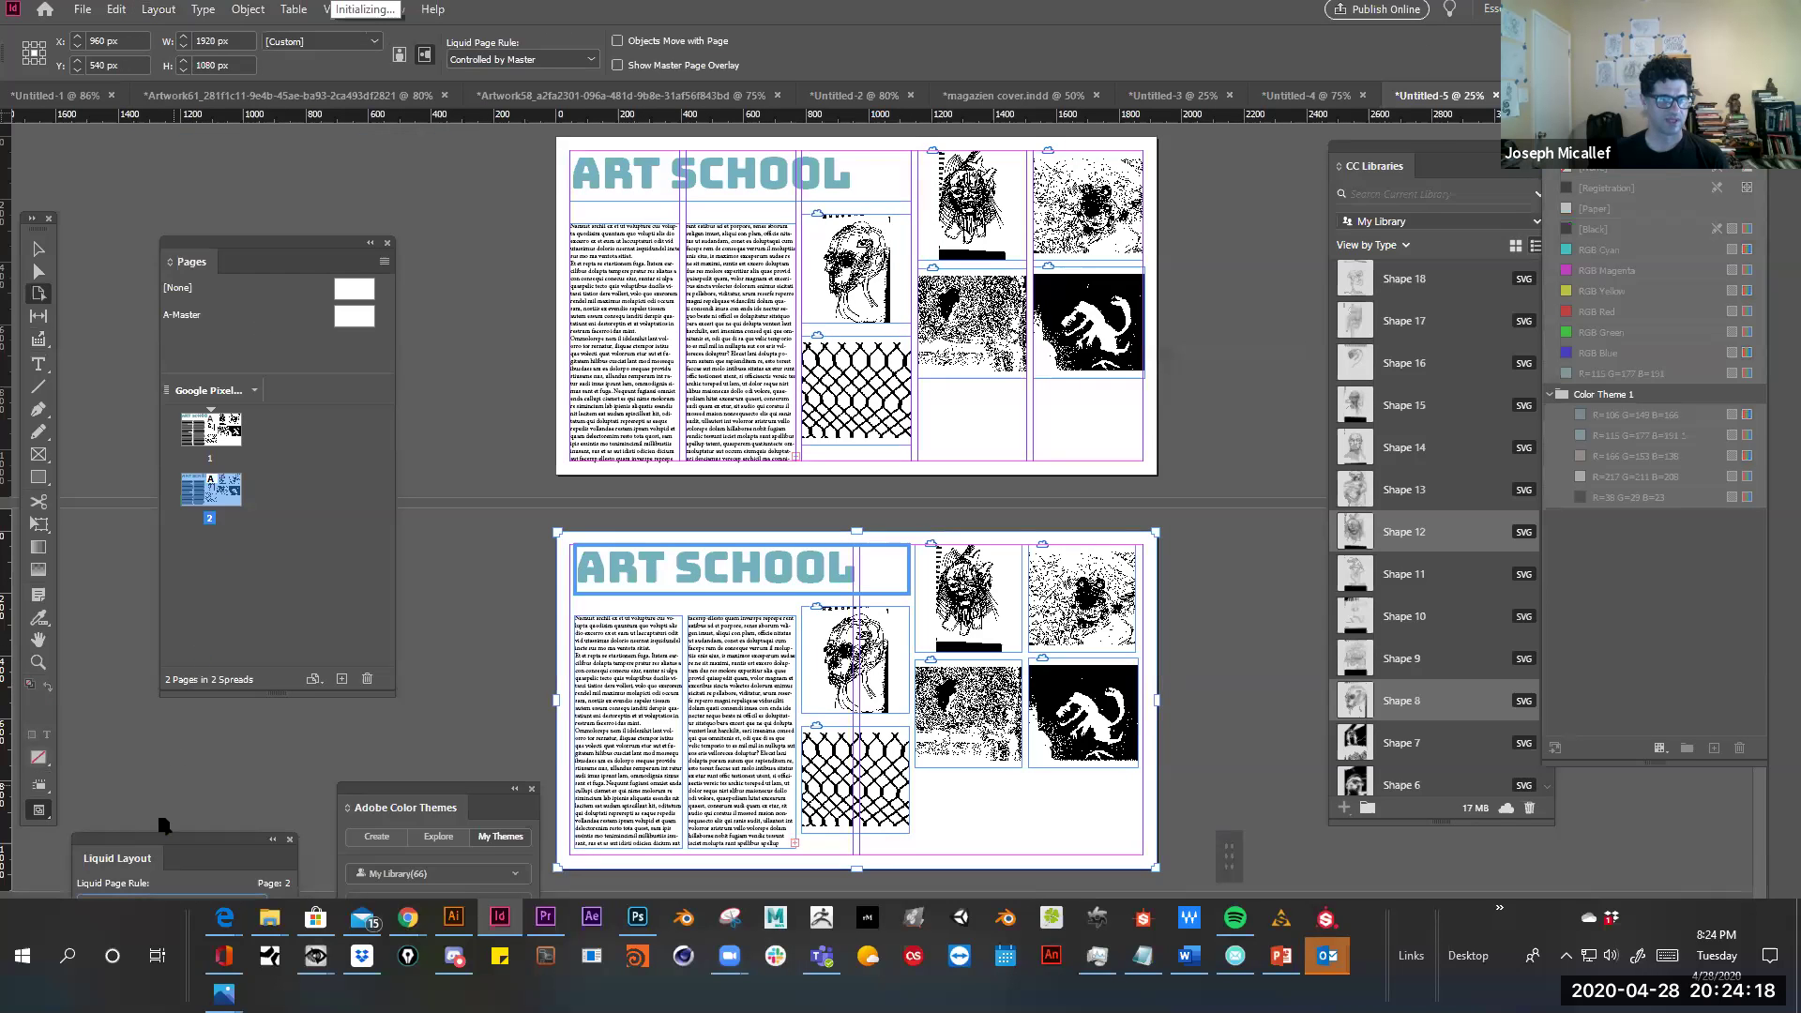
{"action": "left_click_drag", "start_coordinate": [168, 842], "coordinate": [497, 588]}
{"action": "left_click", "coordinate": [387, 245]}
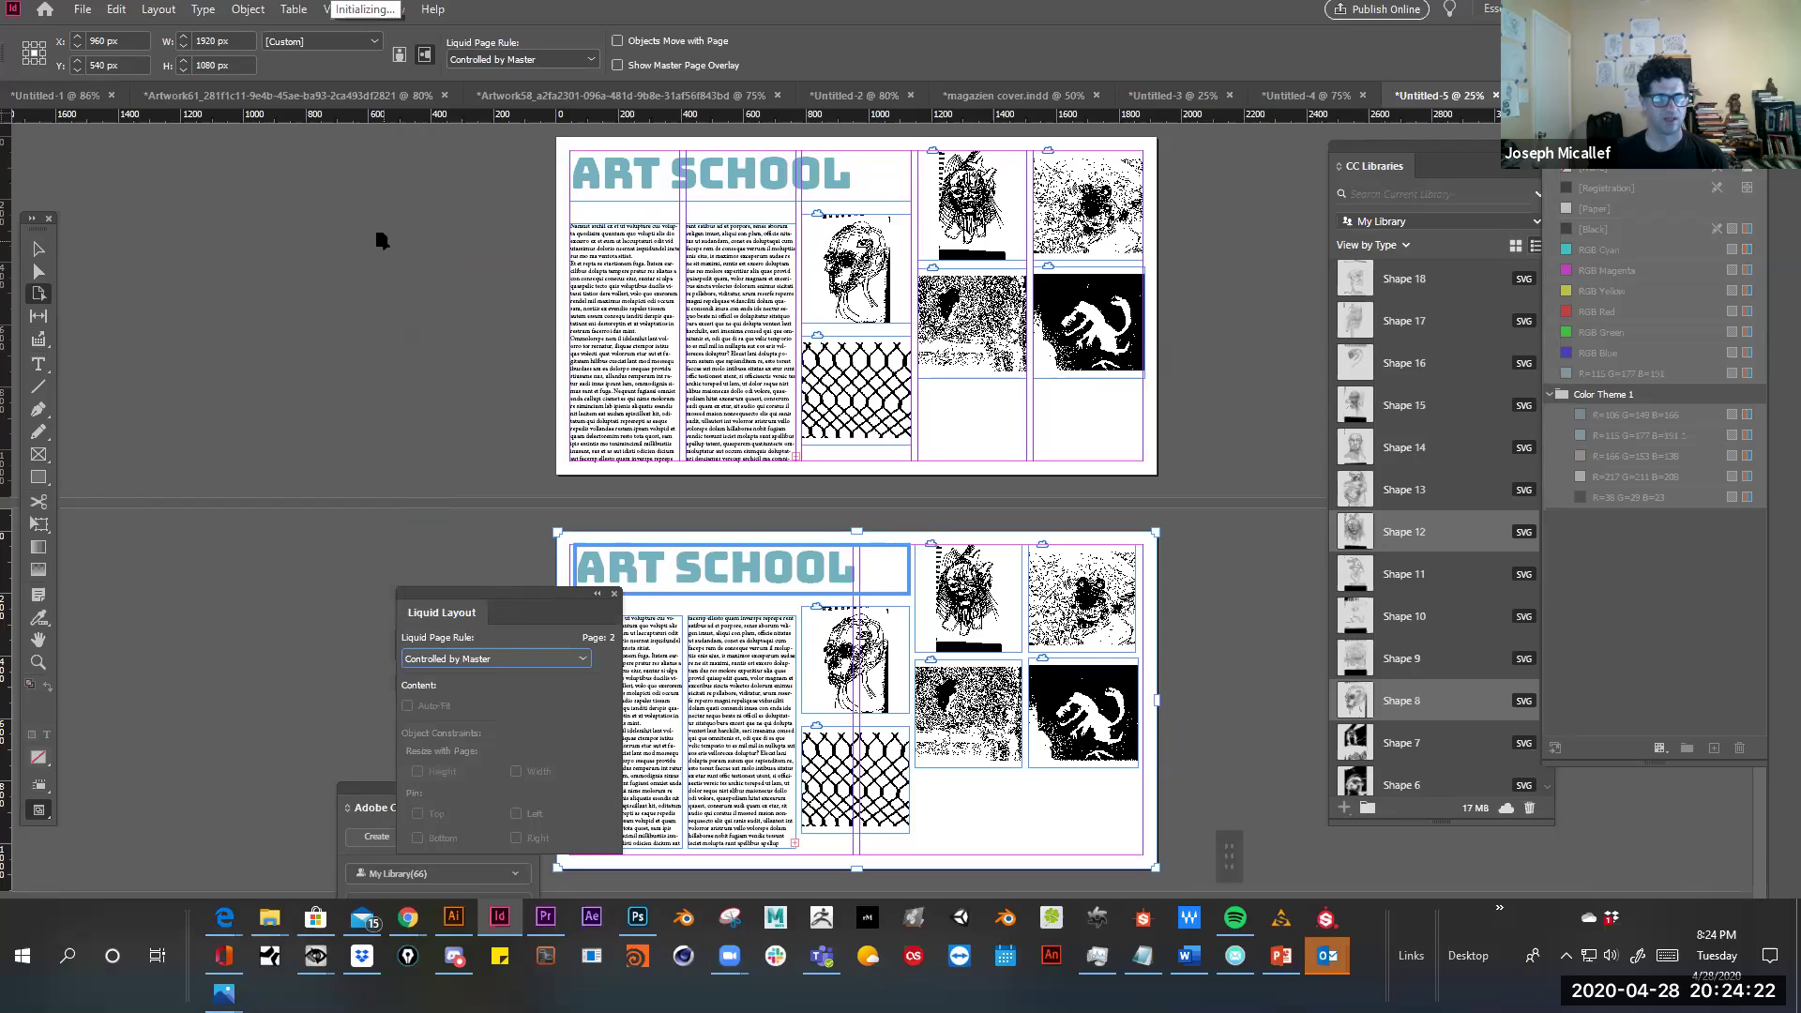
{"action": "left_click_drag", "start_coordinate": [493, 593], "coordinate": [267, 325]}
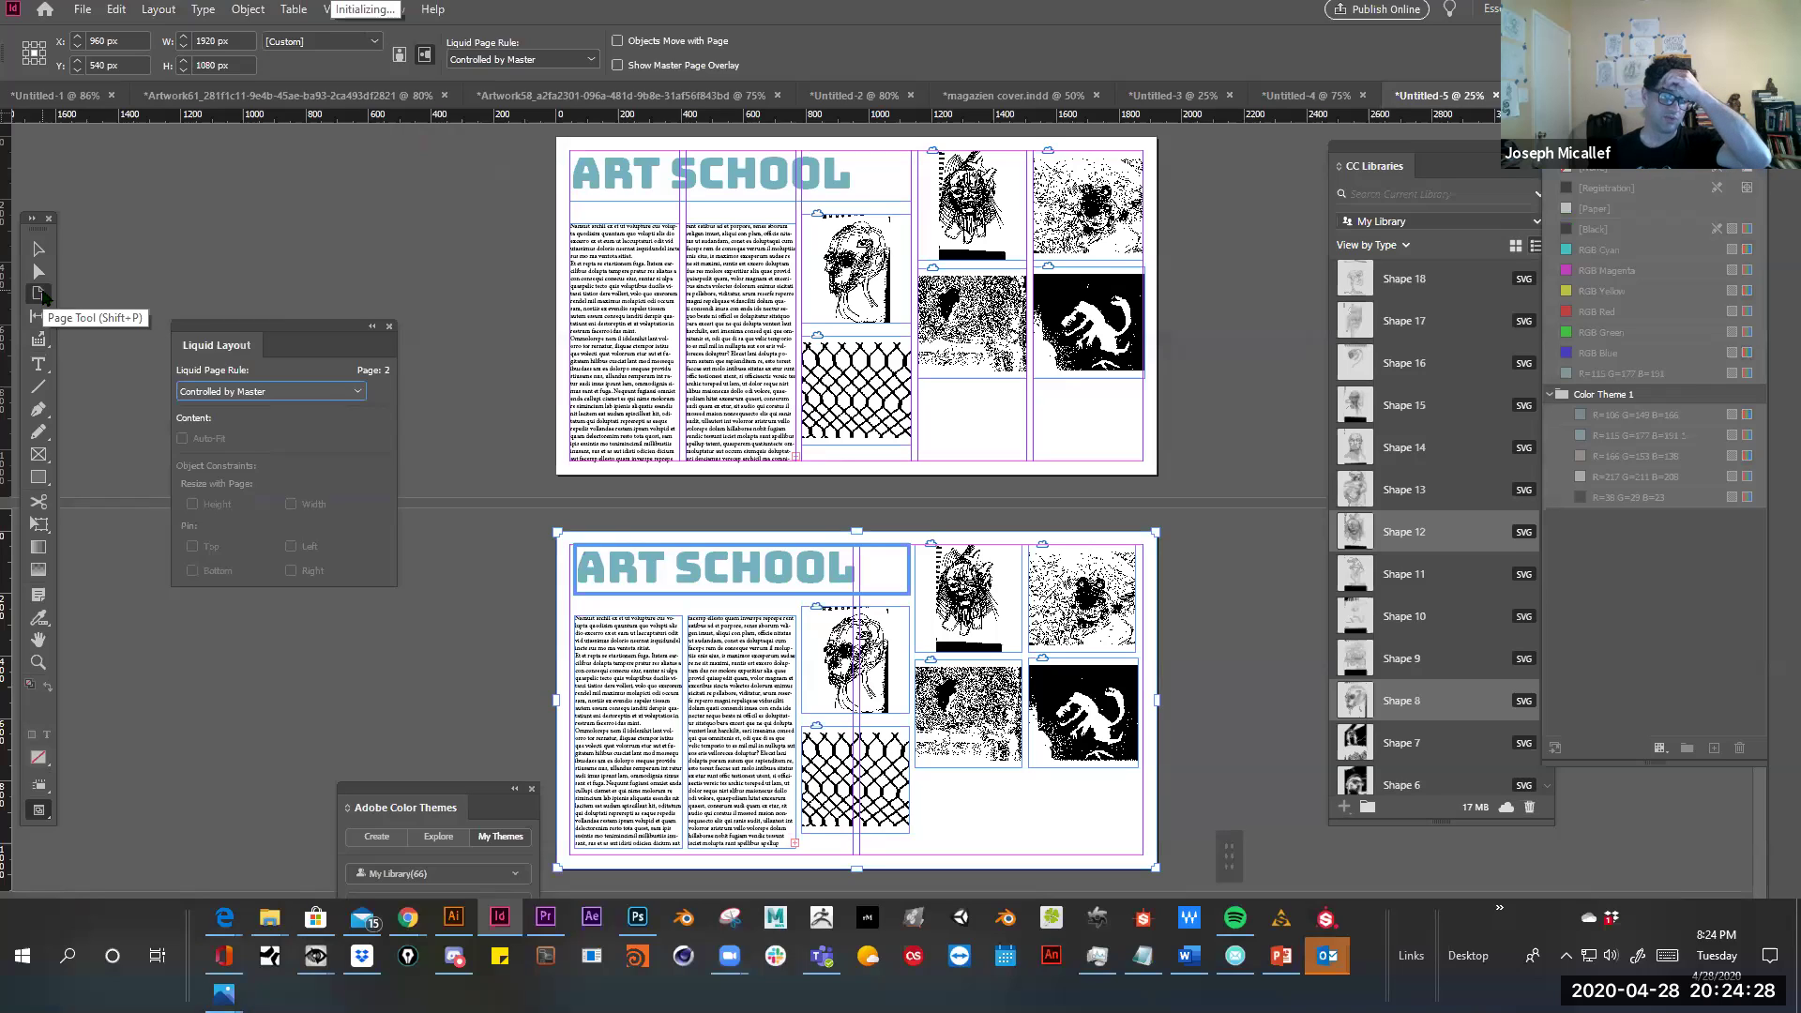
Set page 2's liquid page rule to Object-based and pin the ART SCHOOL heading to the page's top and left
{"action": "left_click", "coordinate": [259, 394]}
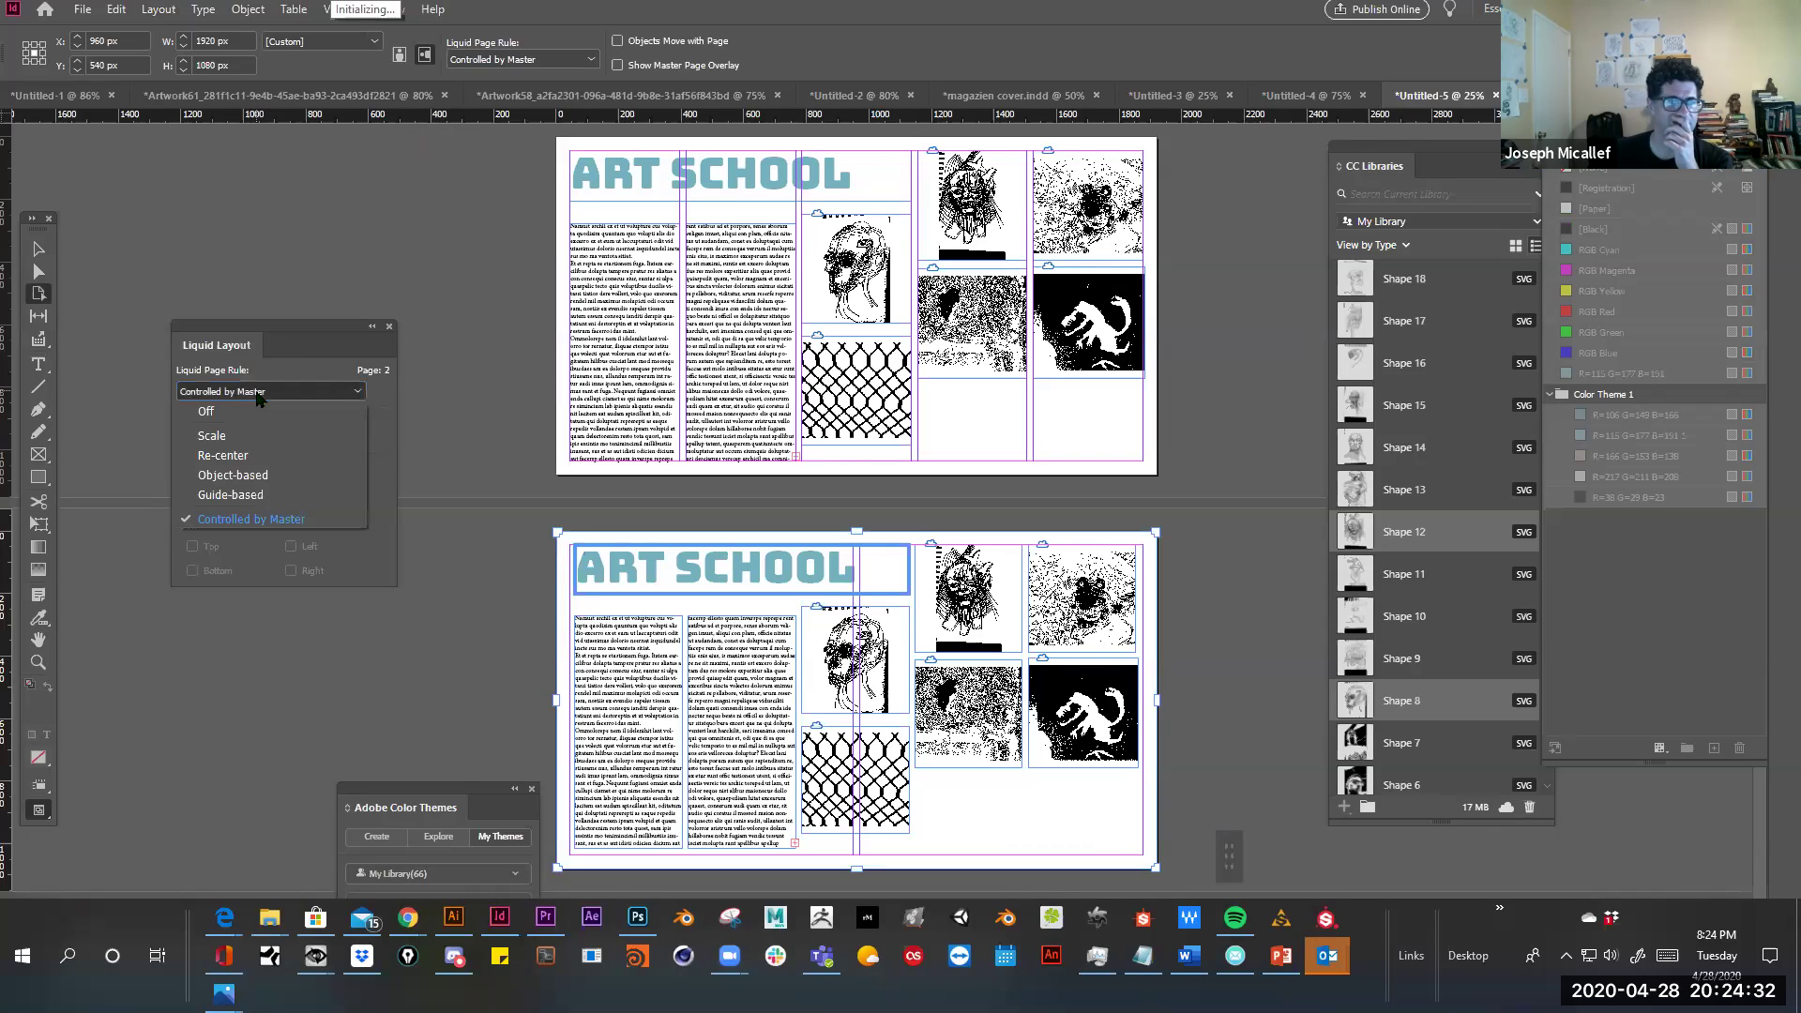
{"action": "left_click", "coordinate": [253, 474]}
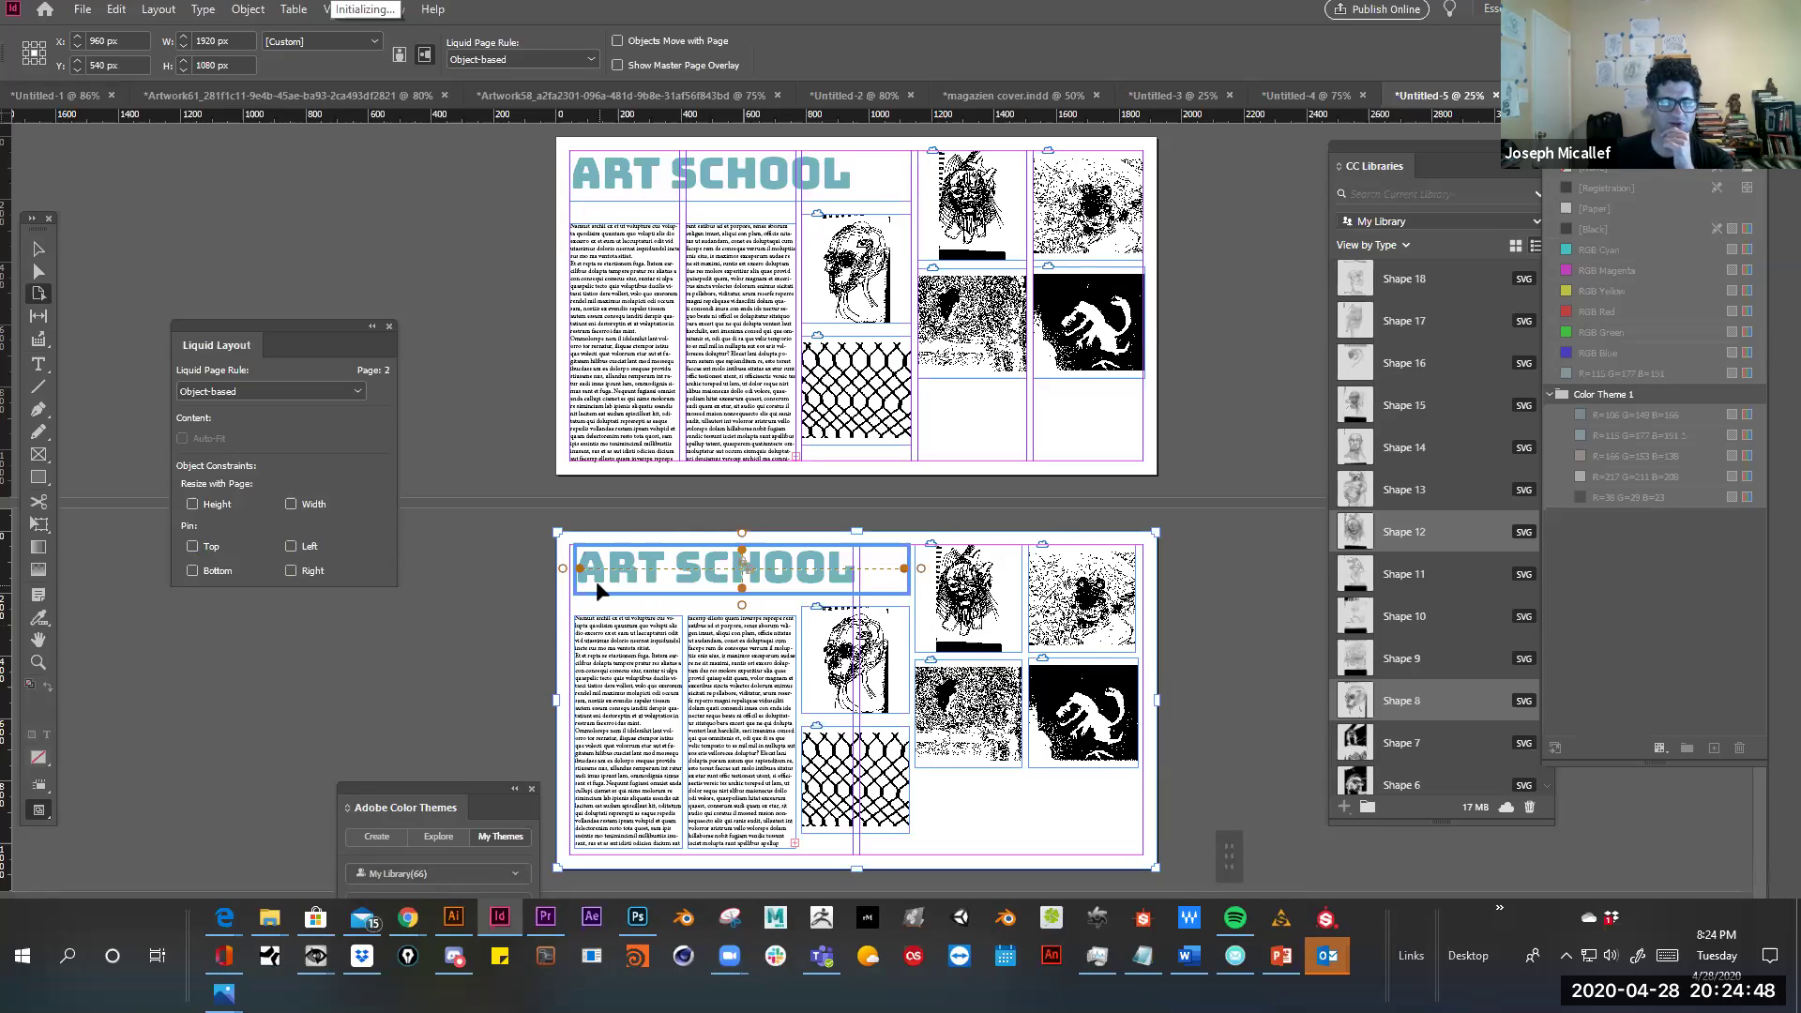
{"action": "left_click", "coordinate": [193, 546]}
{"action": "left_click", "coordinate": [291, 547]}
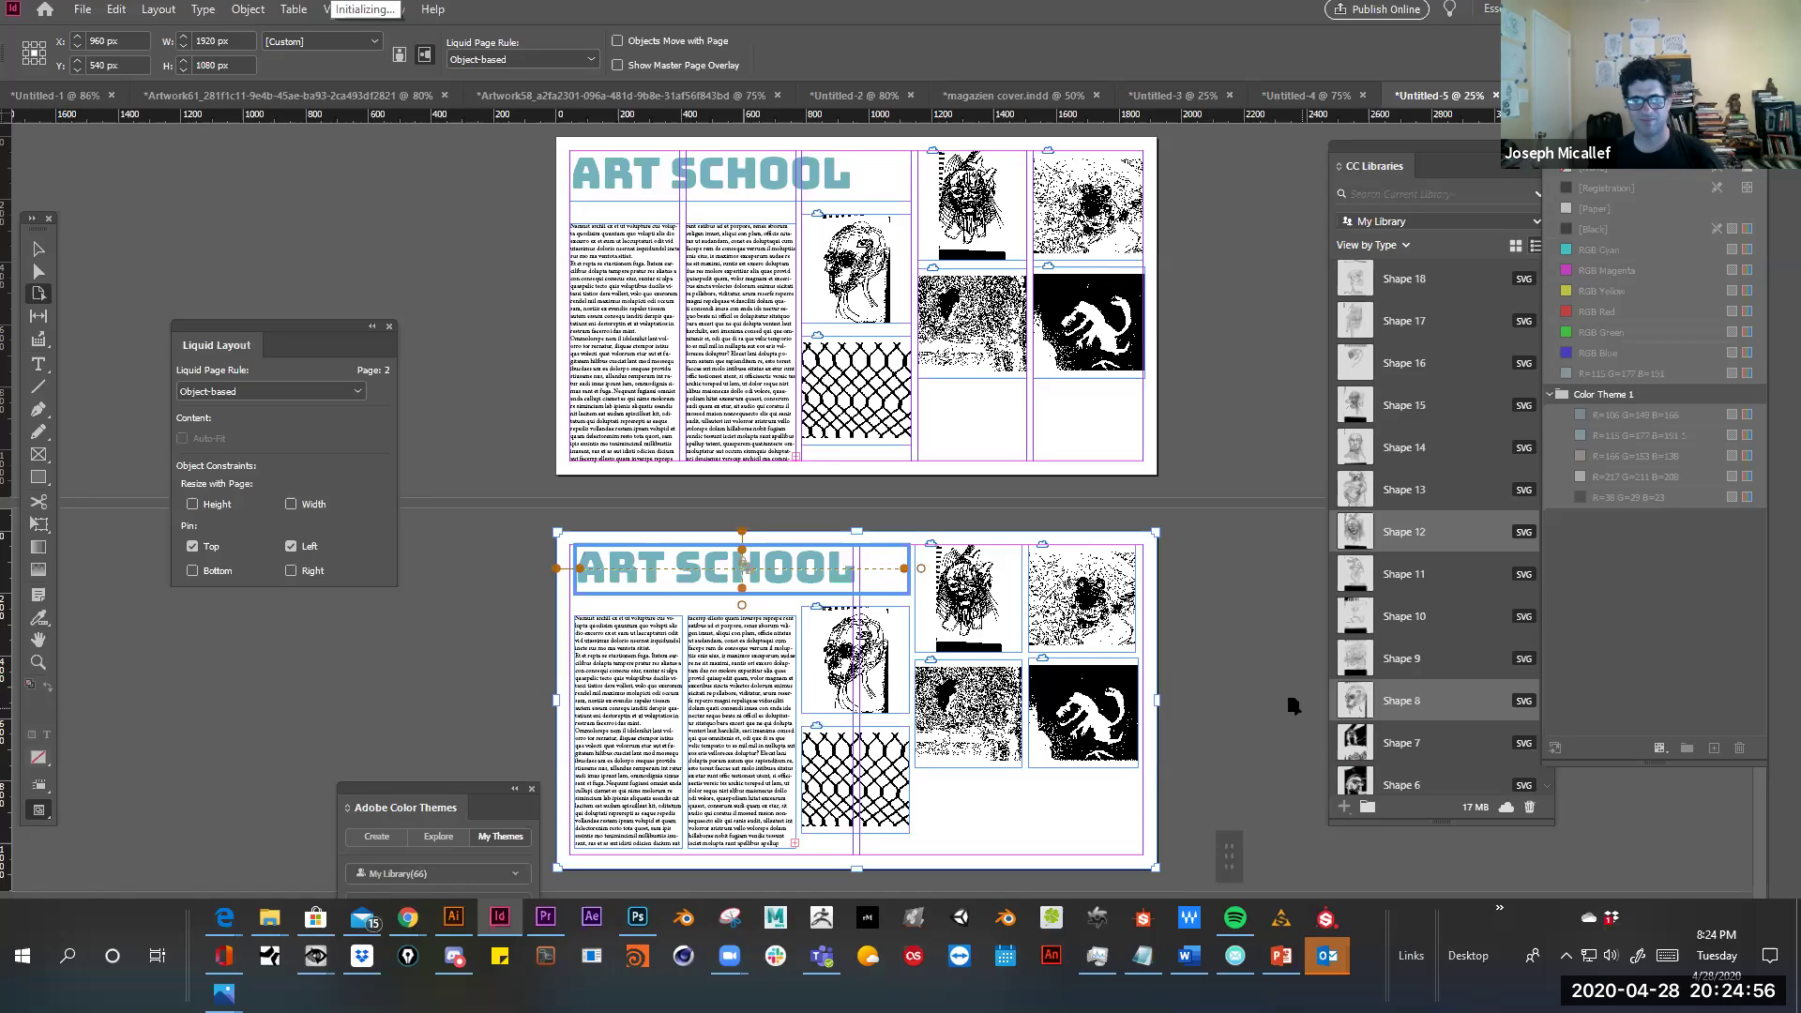
Test the Object-based rule by widening page 2 to about 2346 px and attempting a corner resize, and undo the changes
{"action": "left_click_drag", "start_coordinate": [1156, 699], "coordinate": [1247, 736]}
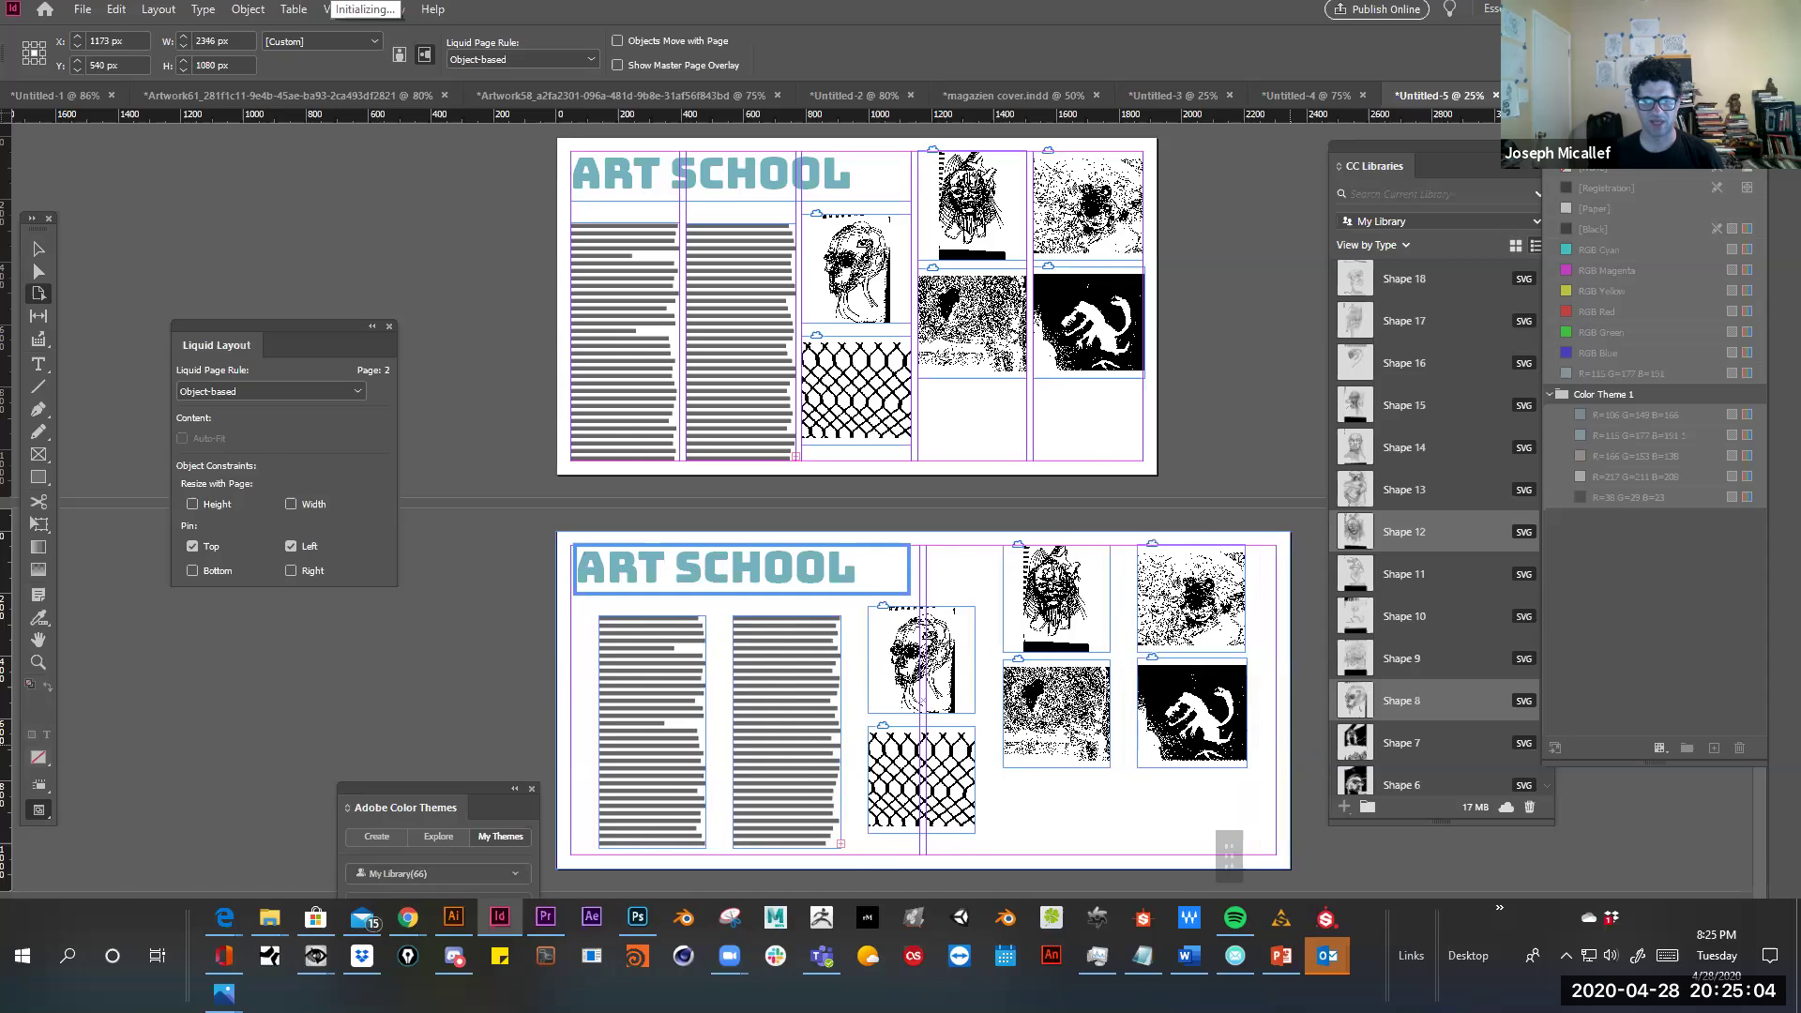
{"action": "key", "text": "ctrl+z"}
{"action": "left_click", "coordinate": [1053, 663], "text": "ctrl+alt"}
{"action": "left_click_drag", "start_coordinate": [1035, 717], "coordinate": [1113, 804]}
{"action": "key", "text": "ctrl+z"}
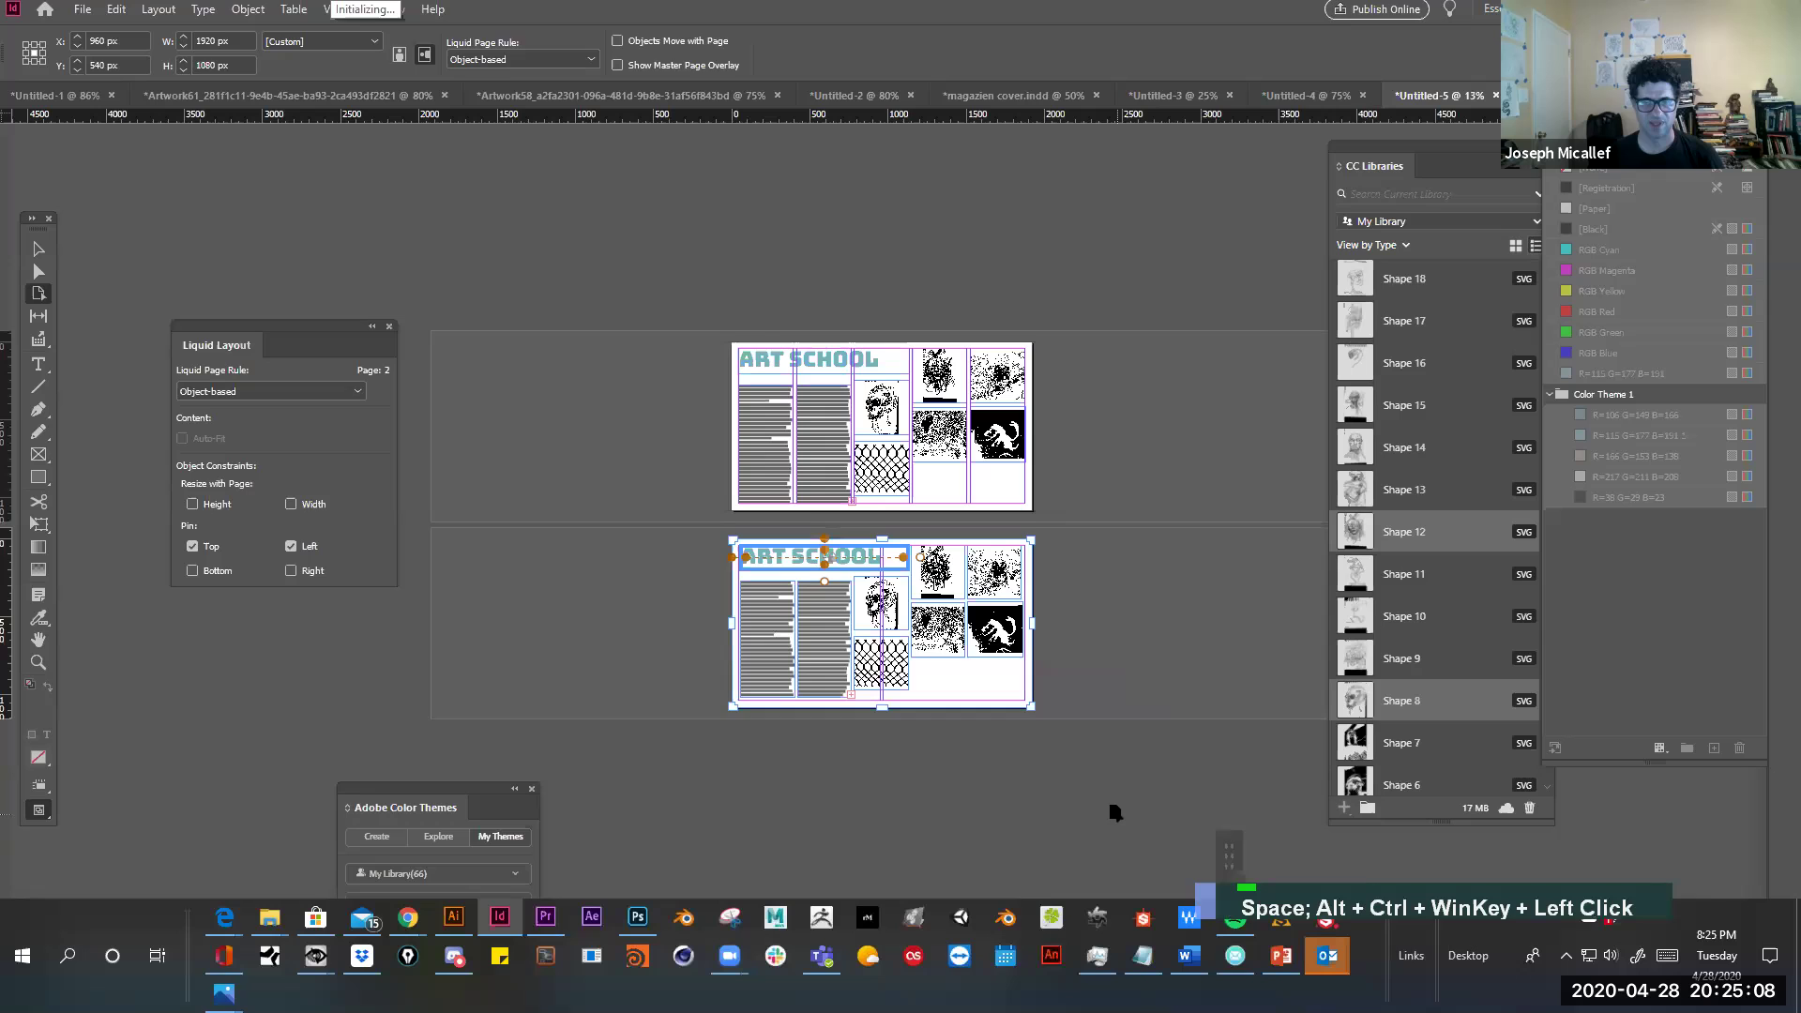
Try enlarging page 2 from its corner to about 2420 x 1750 px under the Object-based rule, and undo it
{"action": "left_click_drag", "start_coordinate": [1034, 709], "coordinate": [1112, 818]}
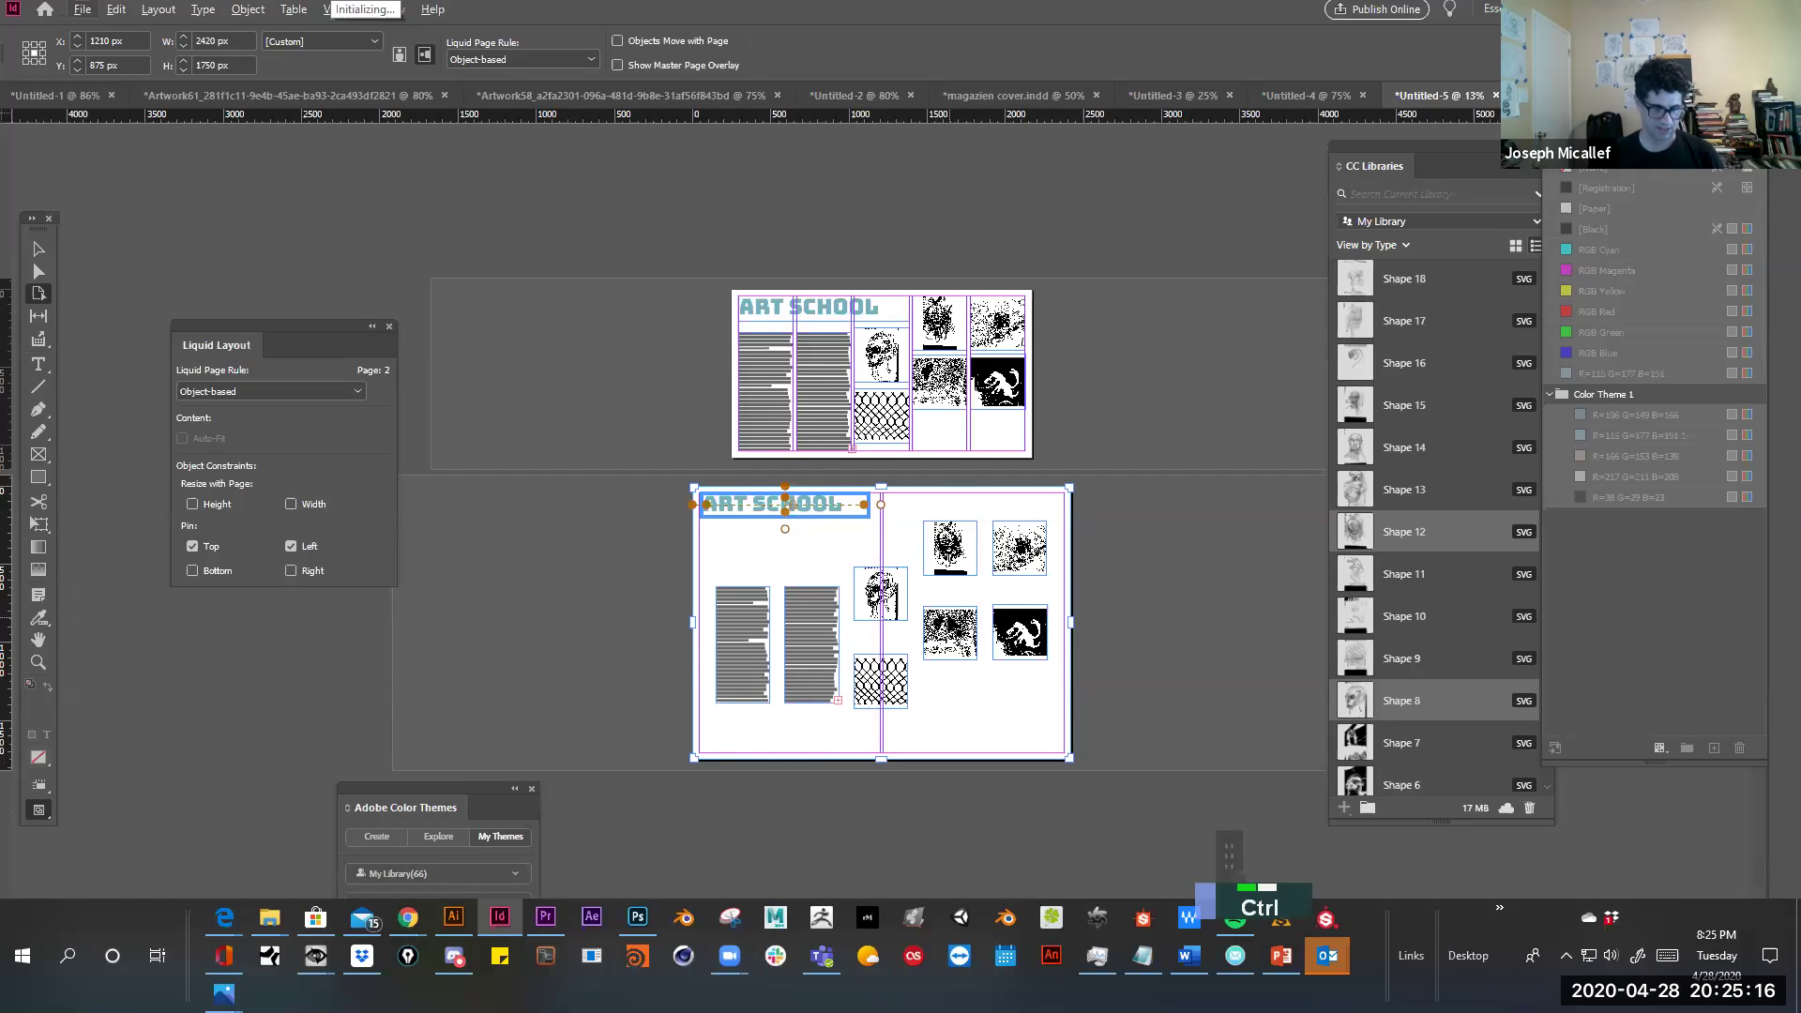
{"action": "key", "text": "ctrl+z"}
{"action": "left_click_drag", "start_coordinate": [1024, 569], "coordinate": [1243, 572]}
{"action": "key", "text": "ctrl+z"}
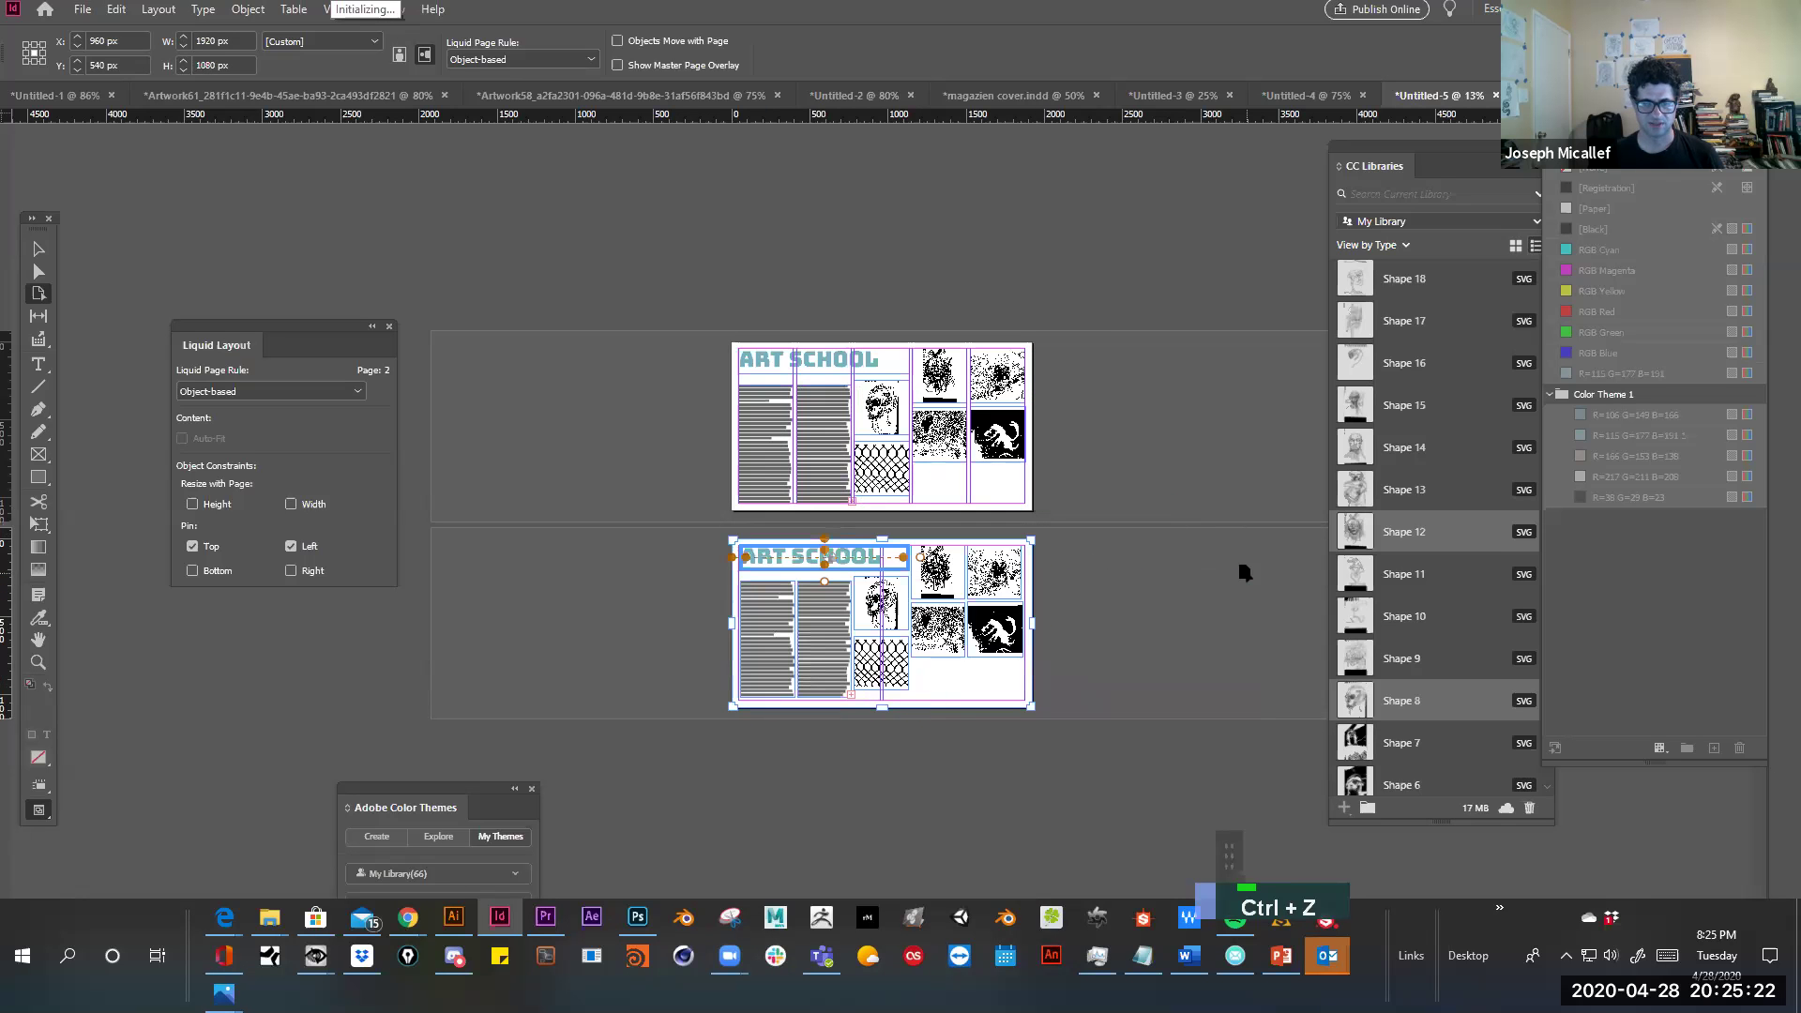
Try widening page 2 to about 2870 px, move the Adobe Color Themes panel clear of the page, and undo the widening
{"action": "left_click_drag", "start_coordinate": [1031, 624], "coordinate": [1174, 625]}
{"action": "key", "text": "alt"}
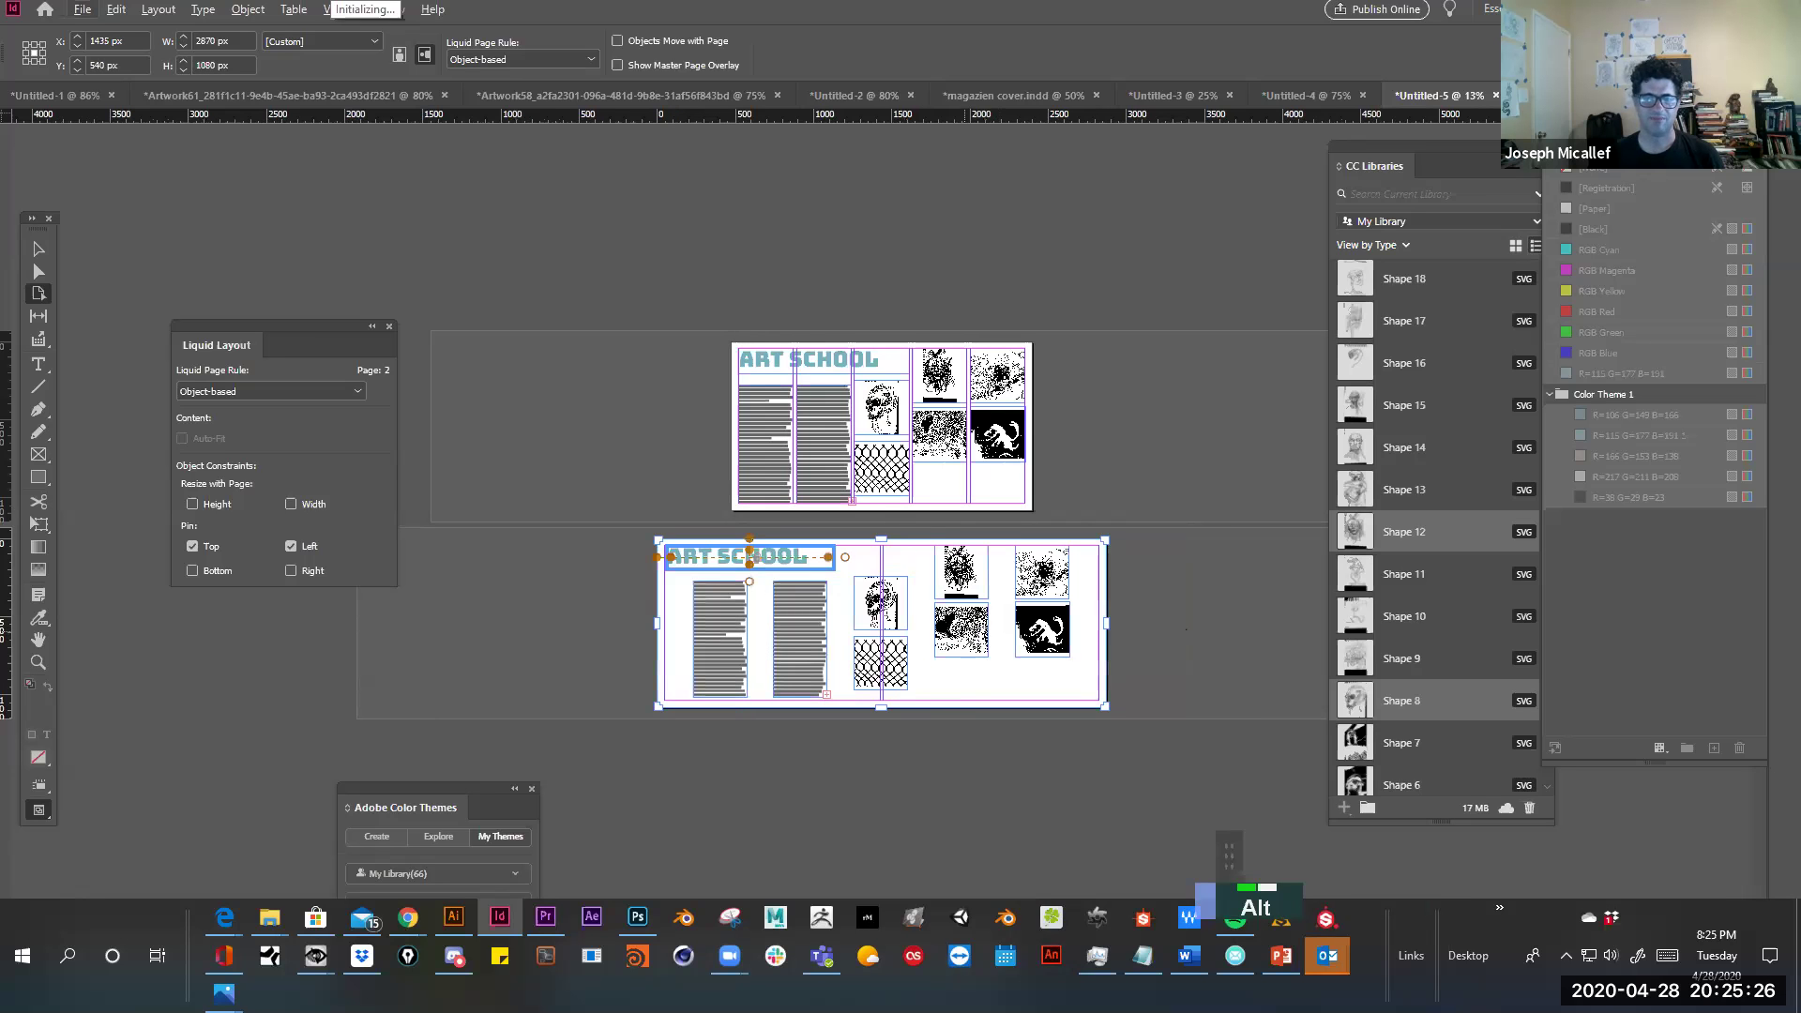
{"action": "left_click", "coordinate": [898, 548], "text": "ctrl"}
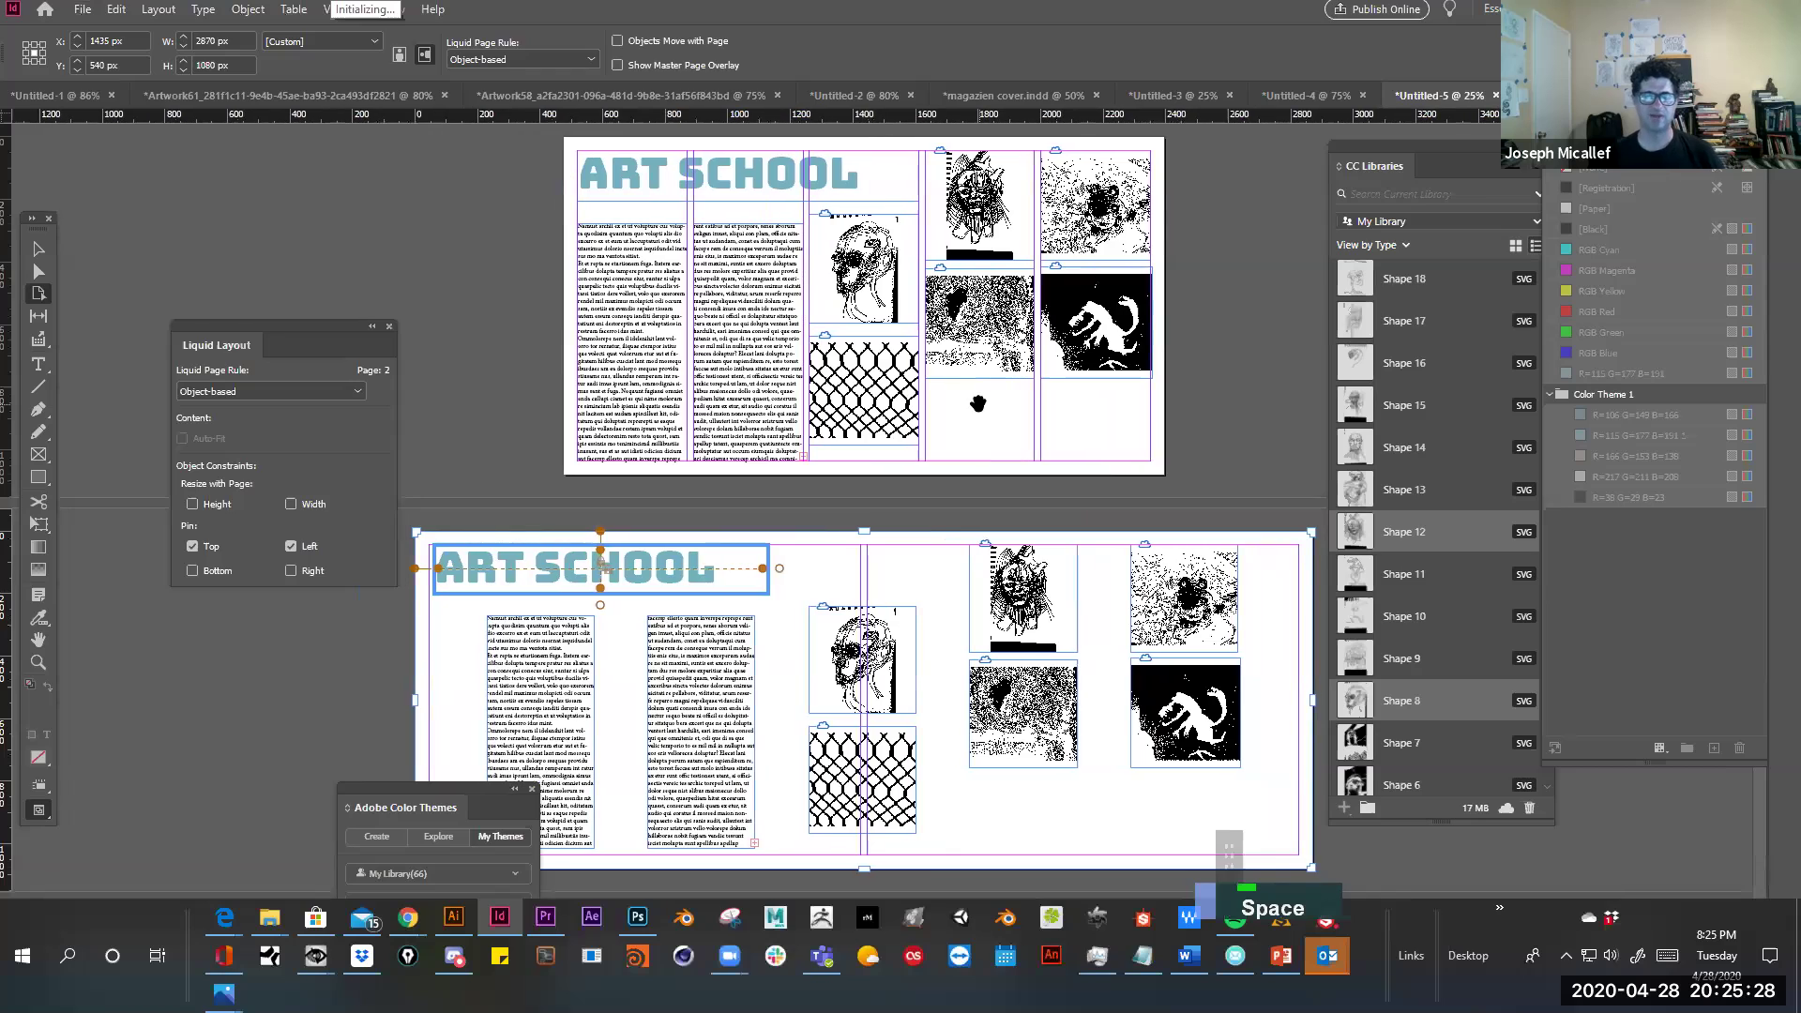
{"action": "left_click_drag", "start_coordinate": [363, 789], "coordinate": [115, 600]}
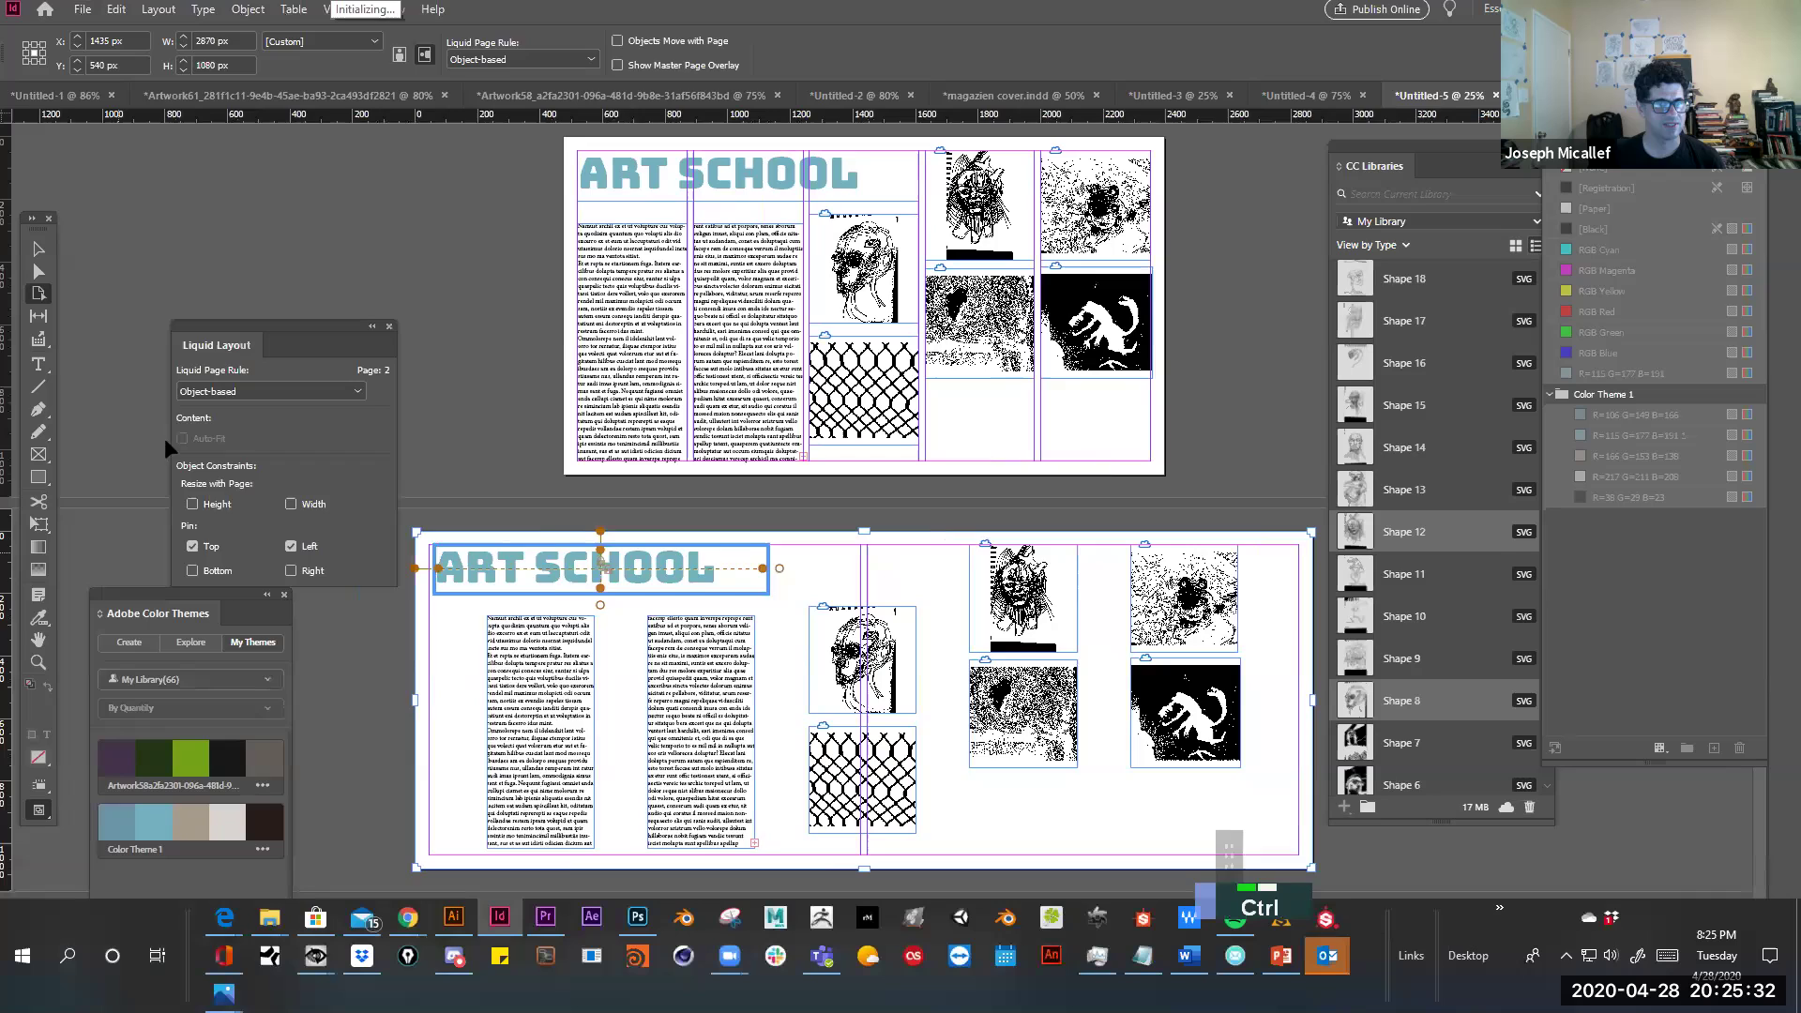
{"action": "key", "text": "ctrl+z"}
Set page 2's liquid page rule to Scale, test it by resizing the page to about 2094 x 1011 px, and undo the resize
{"action": "left_click", "coordinate": [253, 385]}
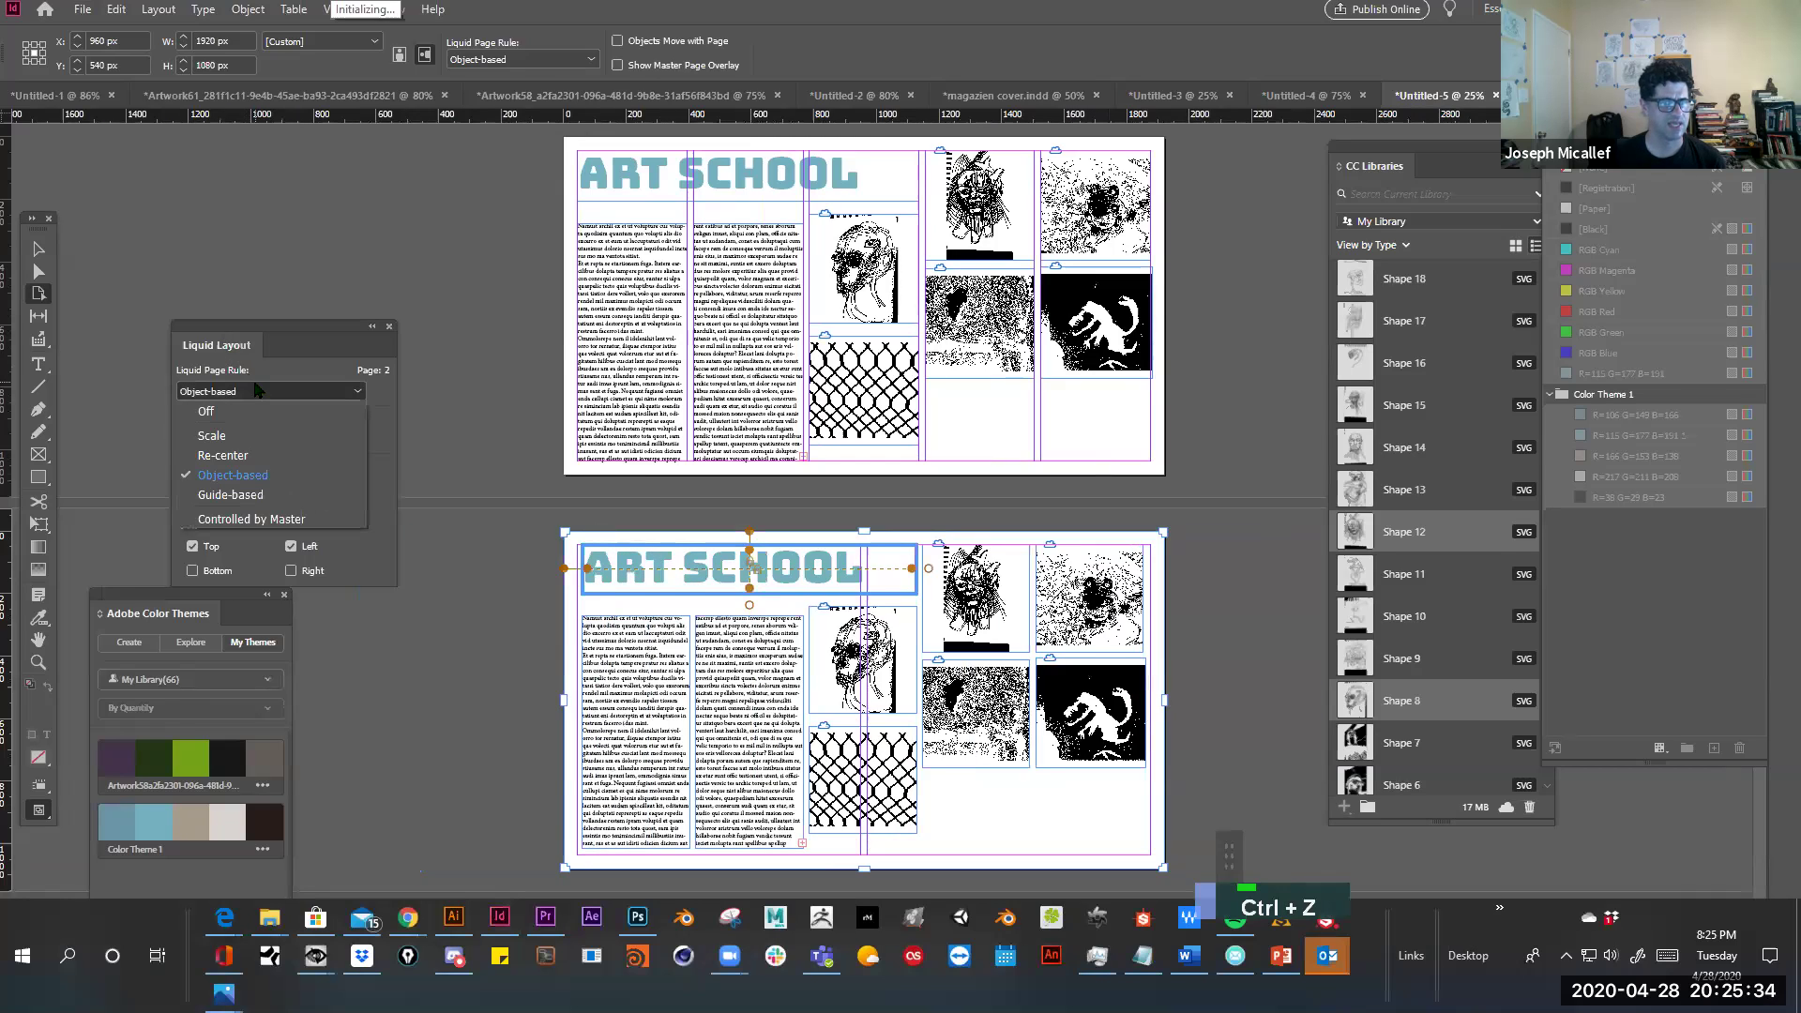
{"action": "left_click", "coordinate": [237, 431]}
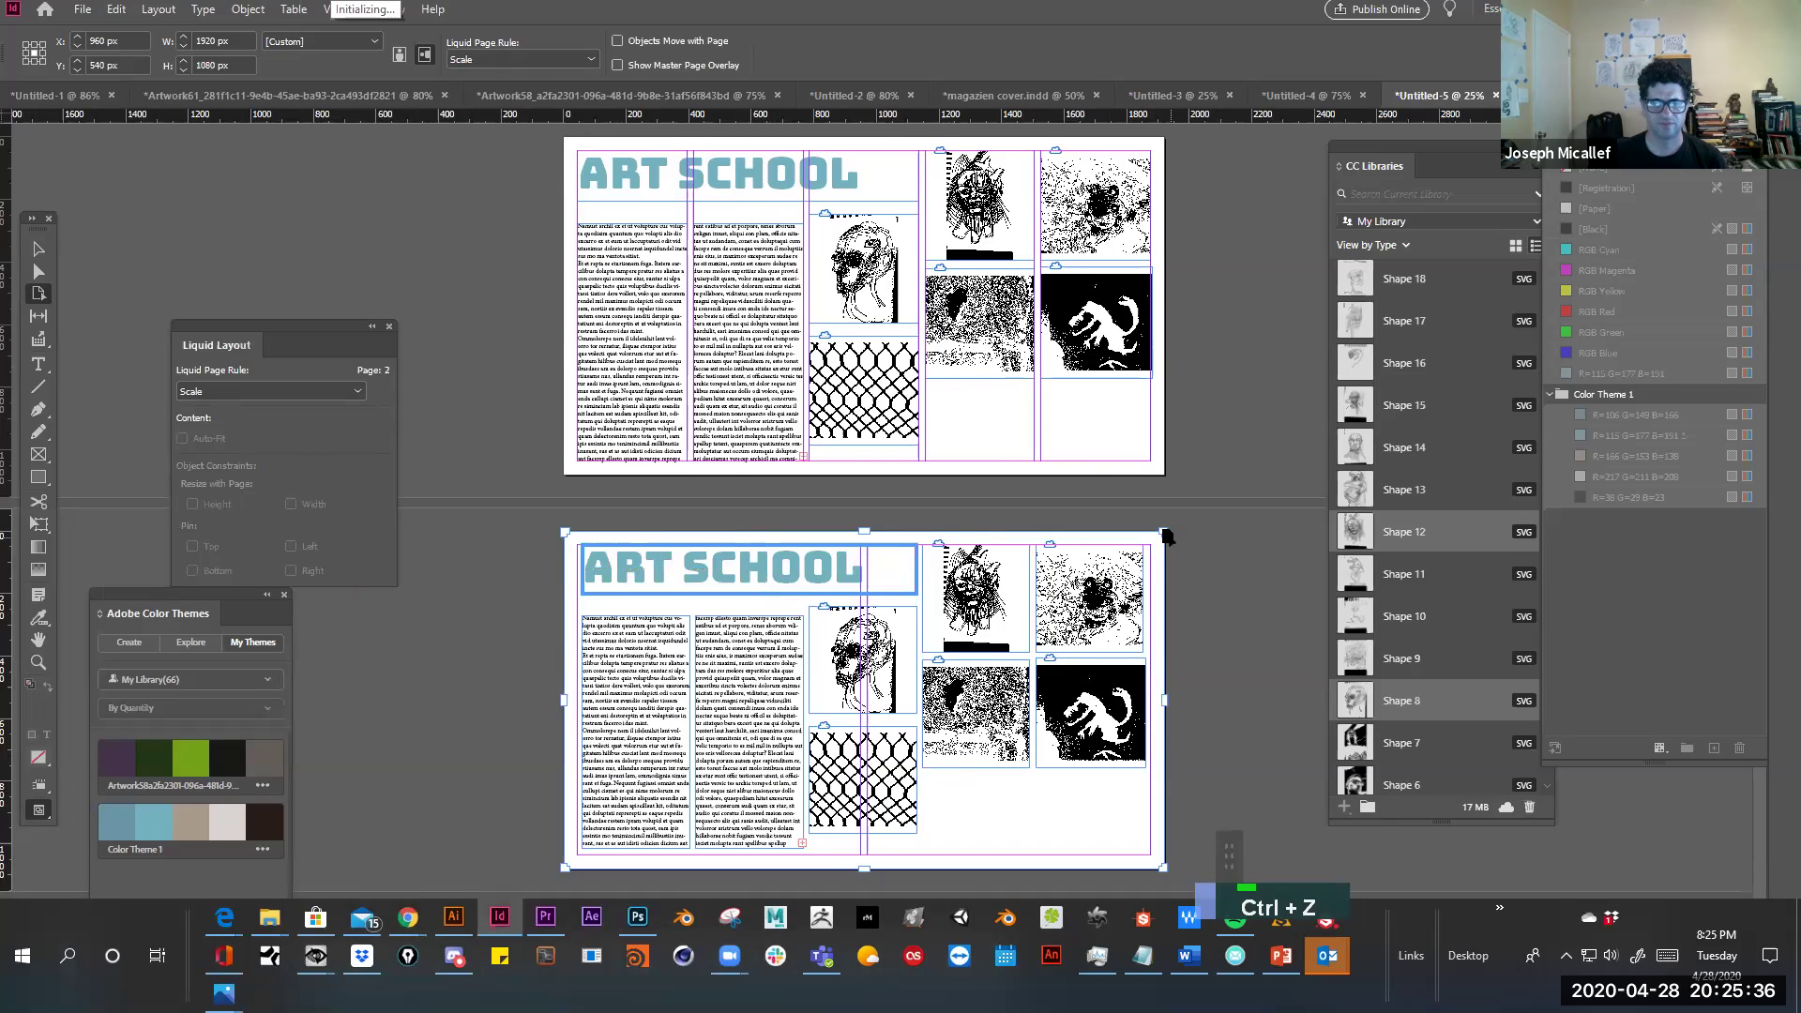
{"action": "left_click_drag", "start_coordinate": [1168, 536], "coordinate": [1210, 549]}
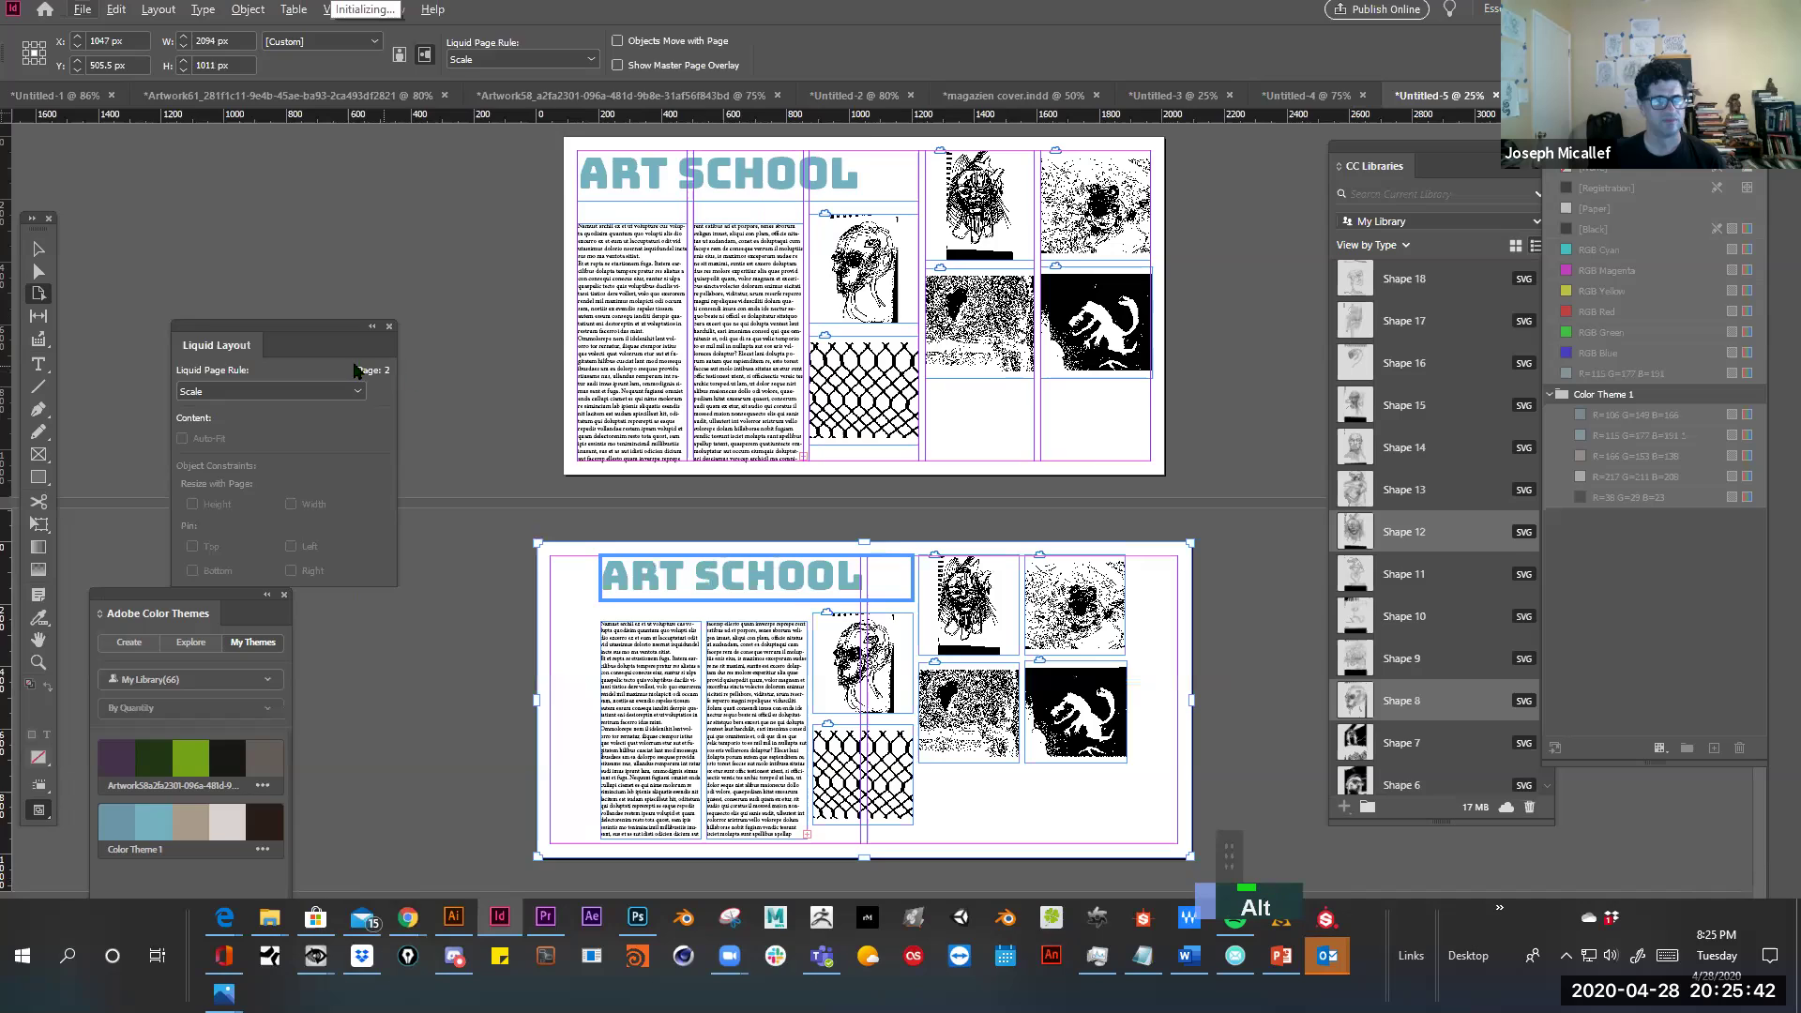
{"action": "key", "text": "ctrl+z"}
Set page 2's liquid page rule to Re-center, test it by resizing the page to about 3204 x 1203 px, and undo the resize
{"action": "left_click", "coordinate": [334, 391]}
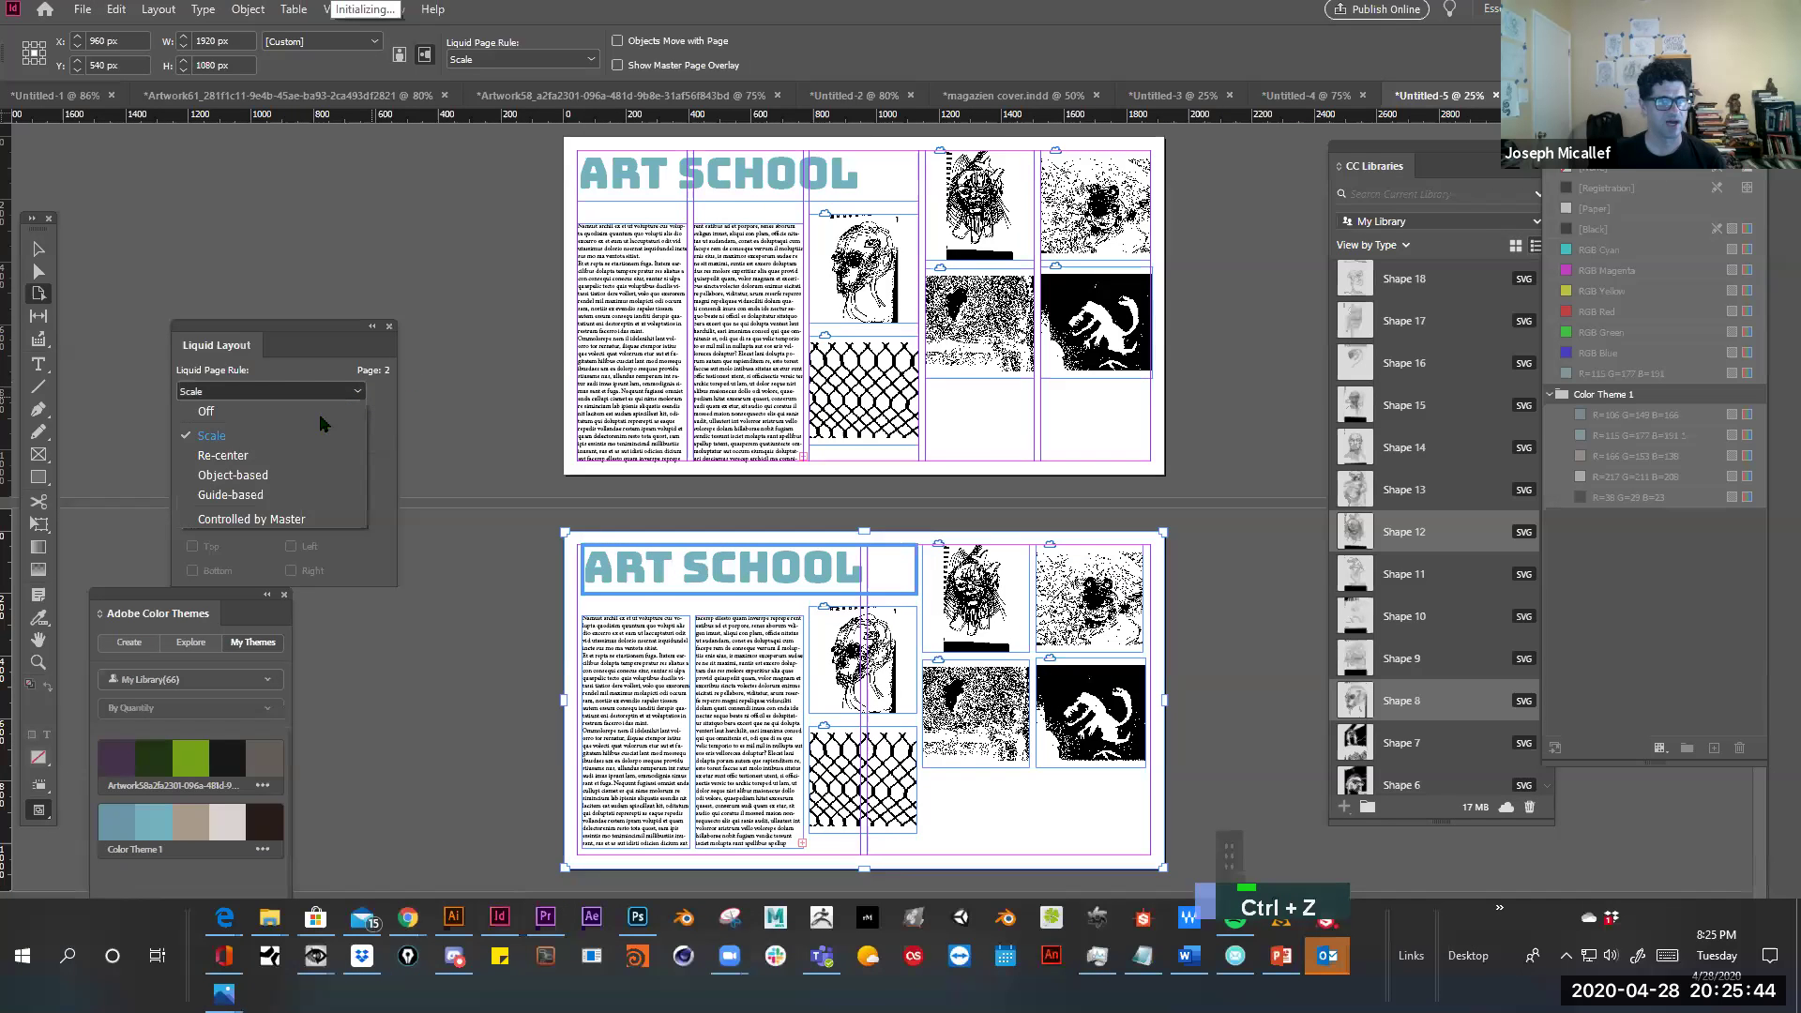
{"action": "left_click", "coordinate": [255, 457]}
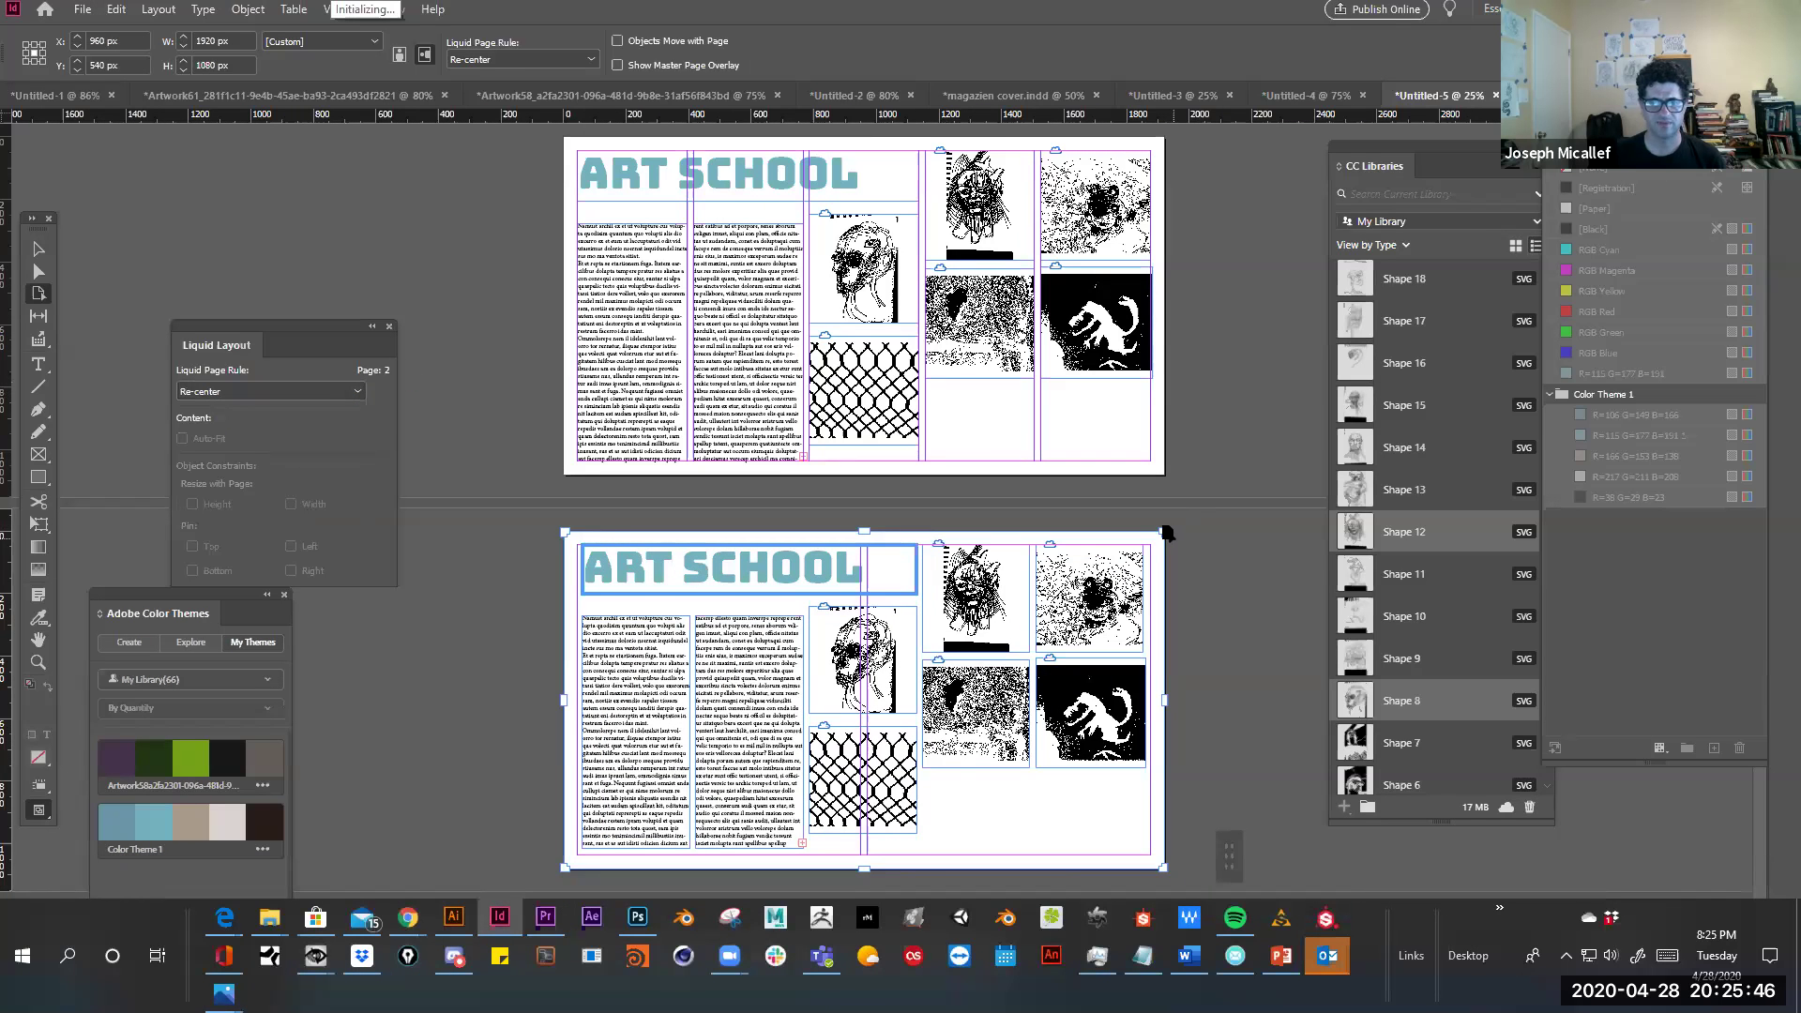
{"action": "left_click_drag", "start_coordinate": [1165, 532], "coordinate": [1570, 478]}
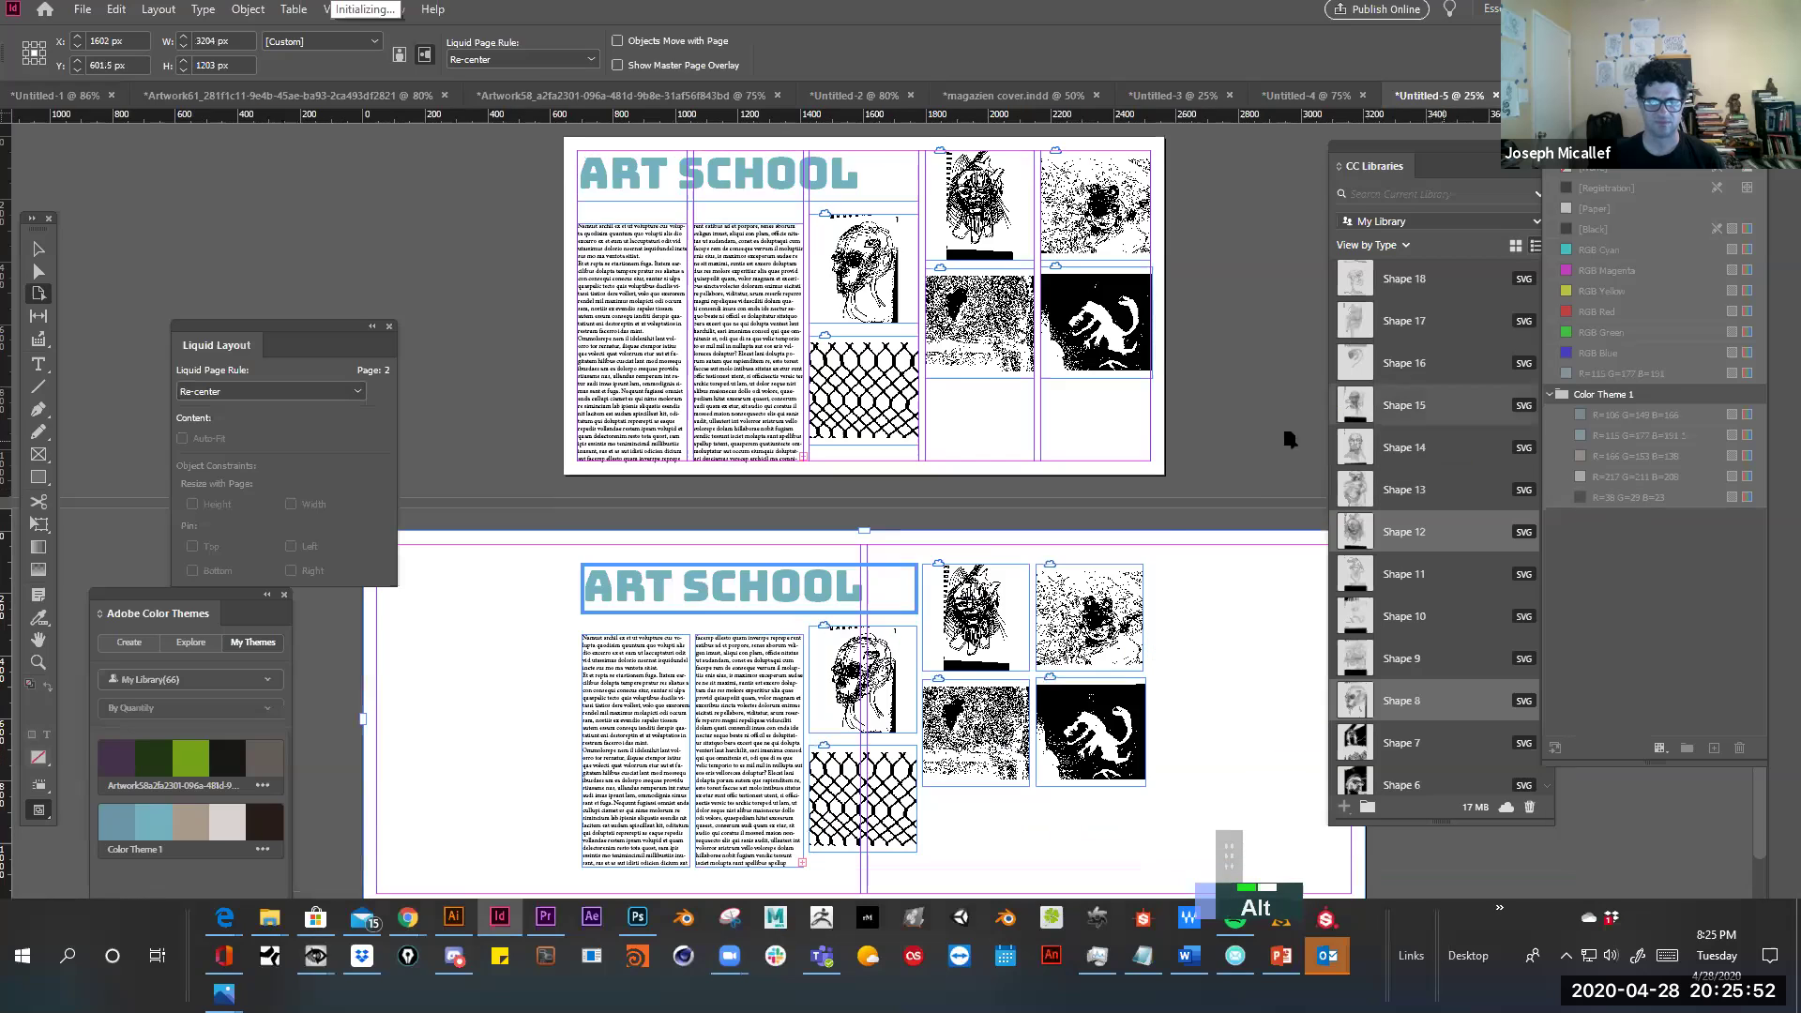
{"action": "key", "text": "ctrl+z"}
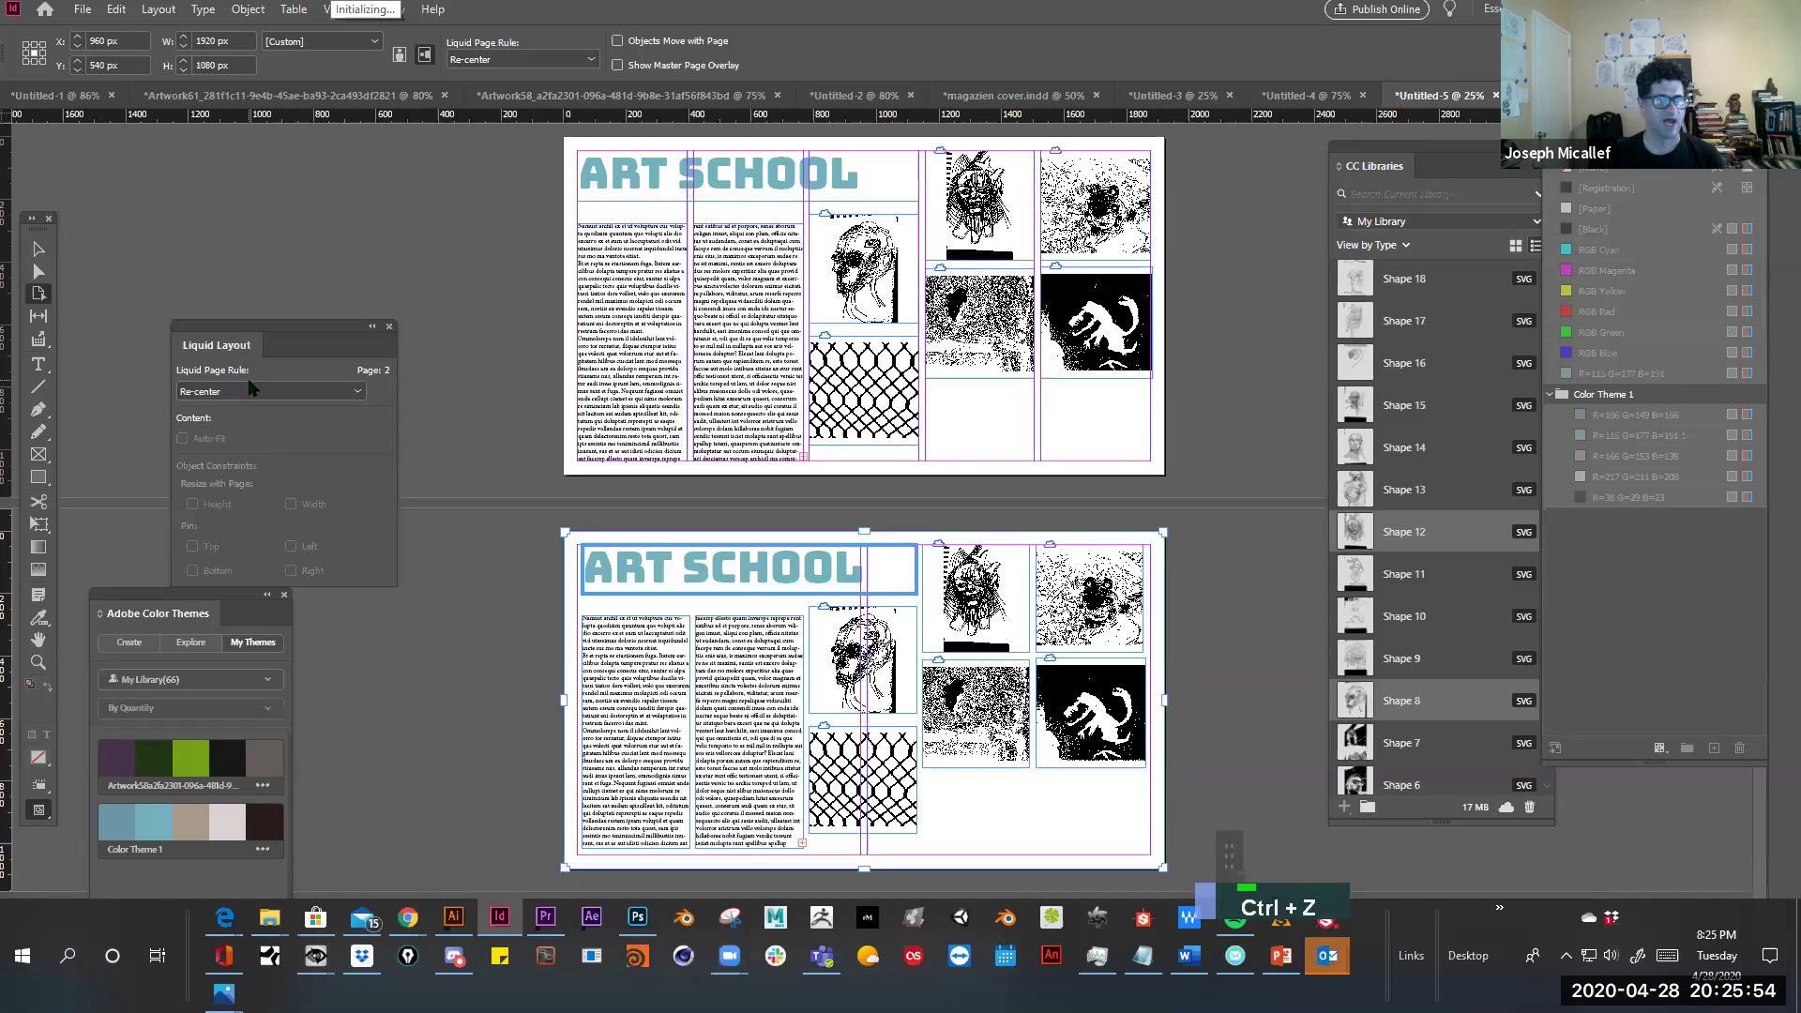
Set page 2's liquid page rule to Guide-based, test it by widening the page to about 2637 px, and undo the widening
{"action": "left_click", "coordinate": [244, 388]}
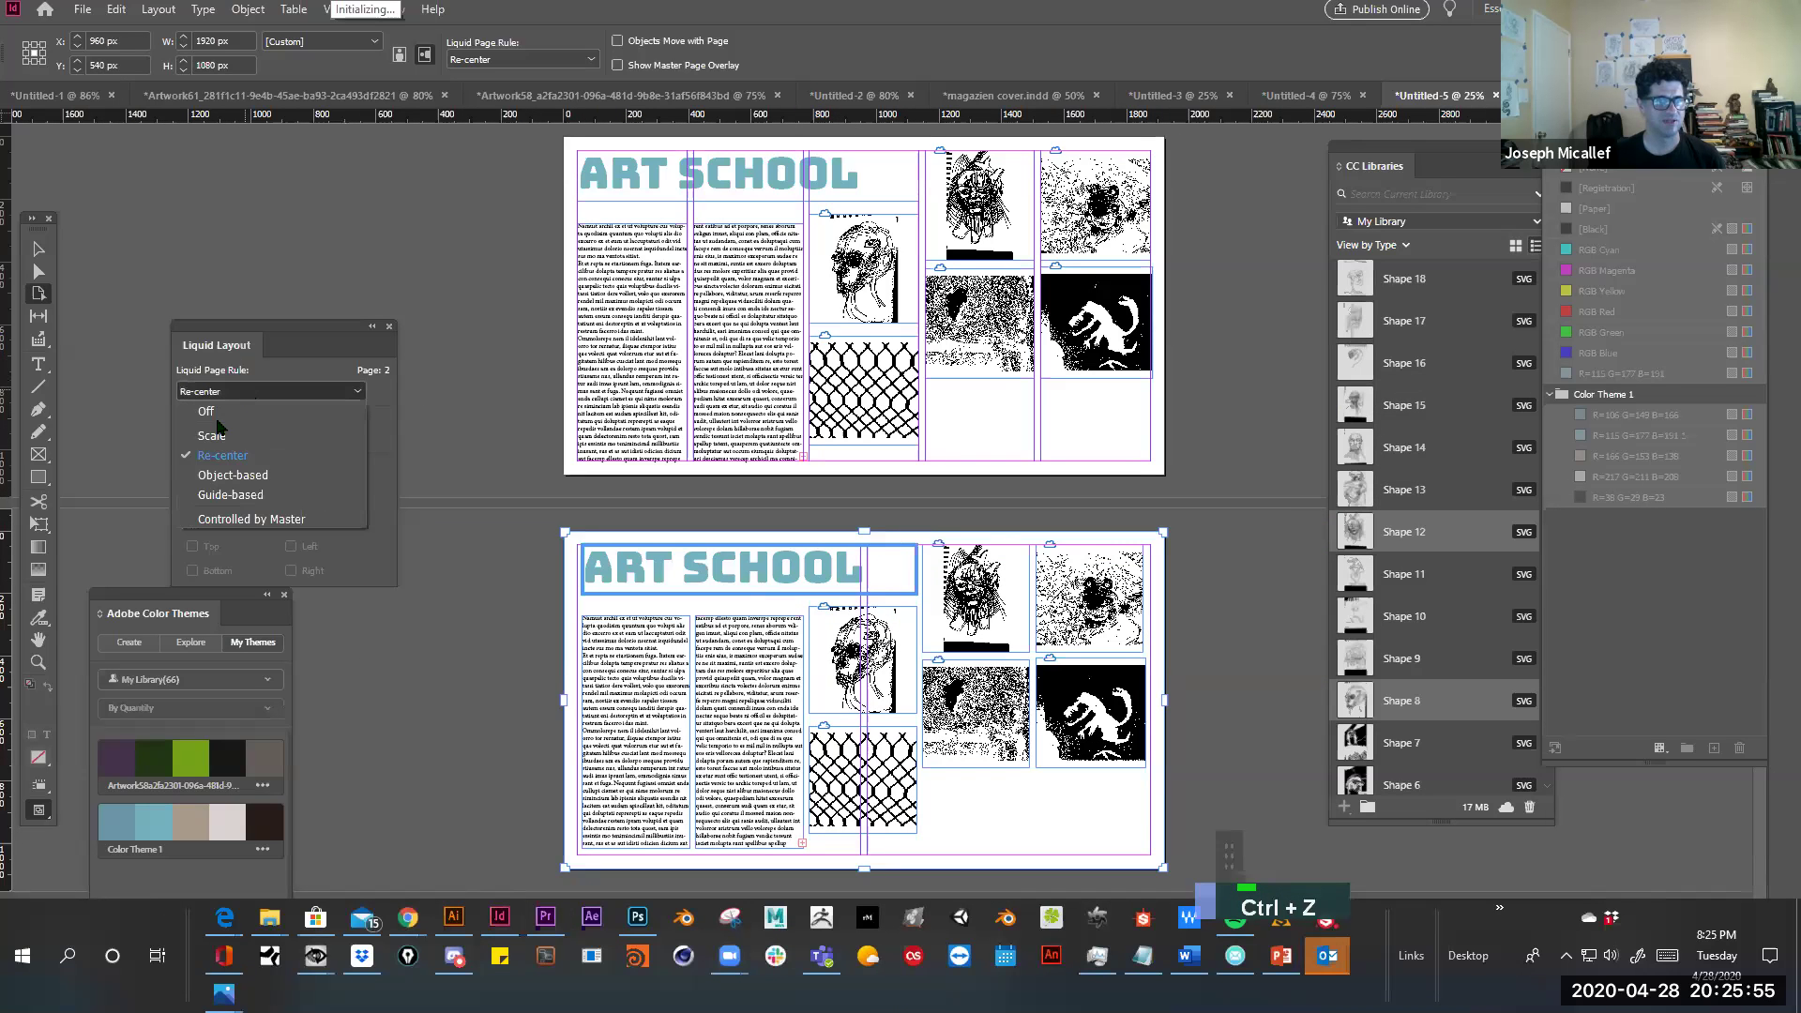
{"action": "left_click", "coordinate": [228, 475]}
{"action": "left_click", "coordinate": [237, 388]}
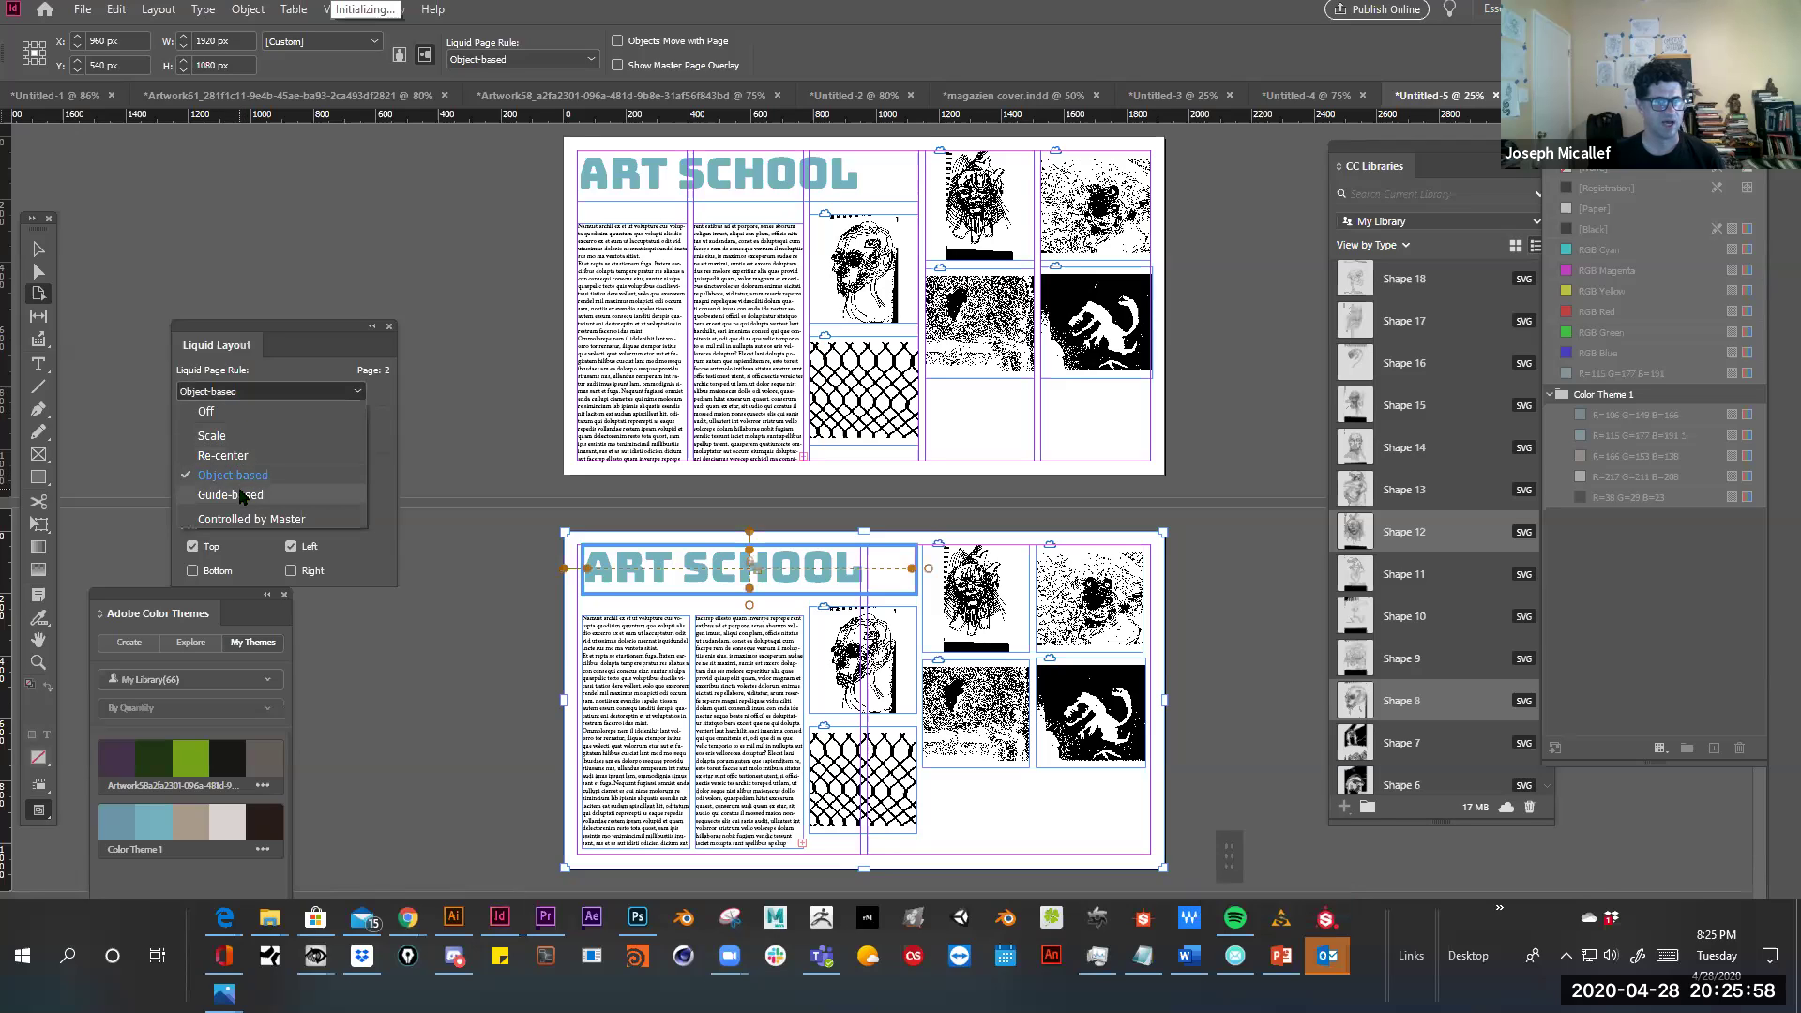
{"action": "left_click", "coordinate": [242, 495]}
{"action": "left_click_drag", "start_coordinate": [562, 702], "coordinate": [394, 692]}
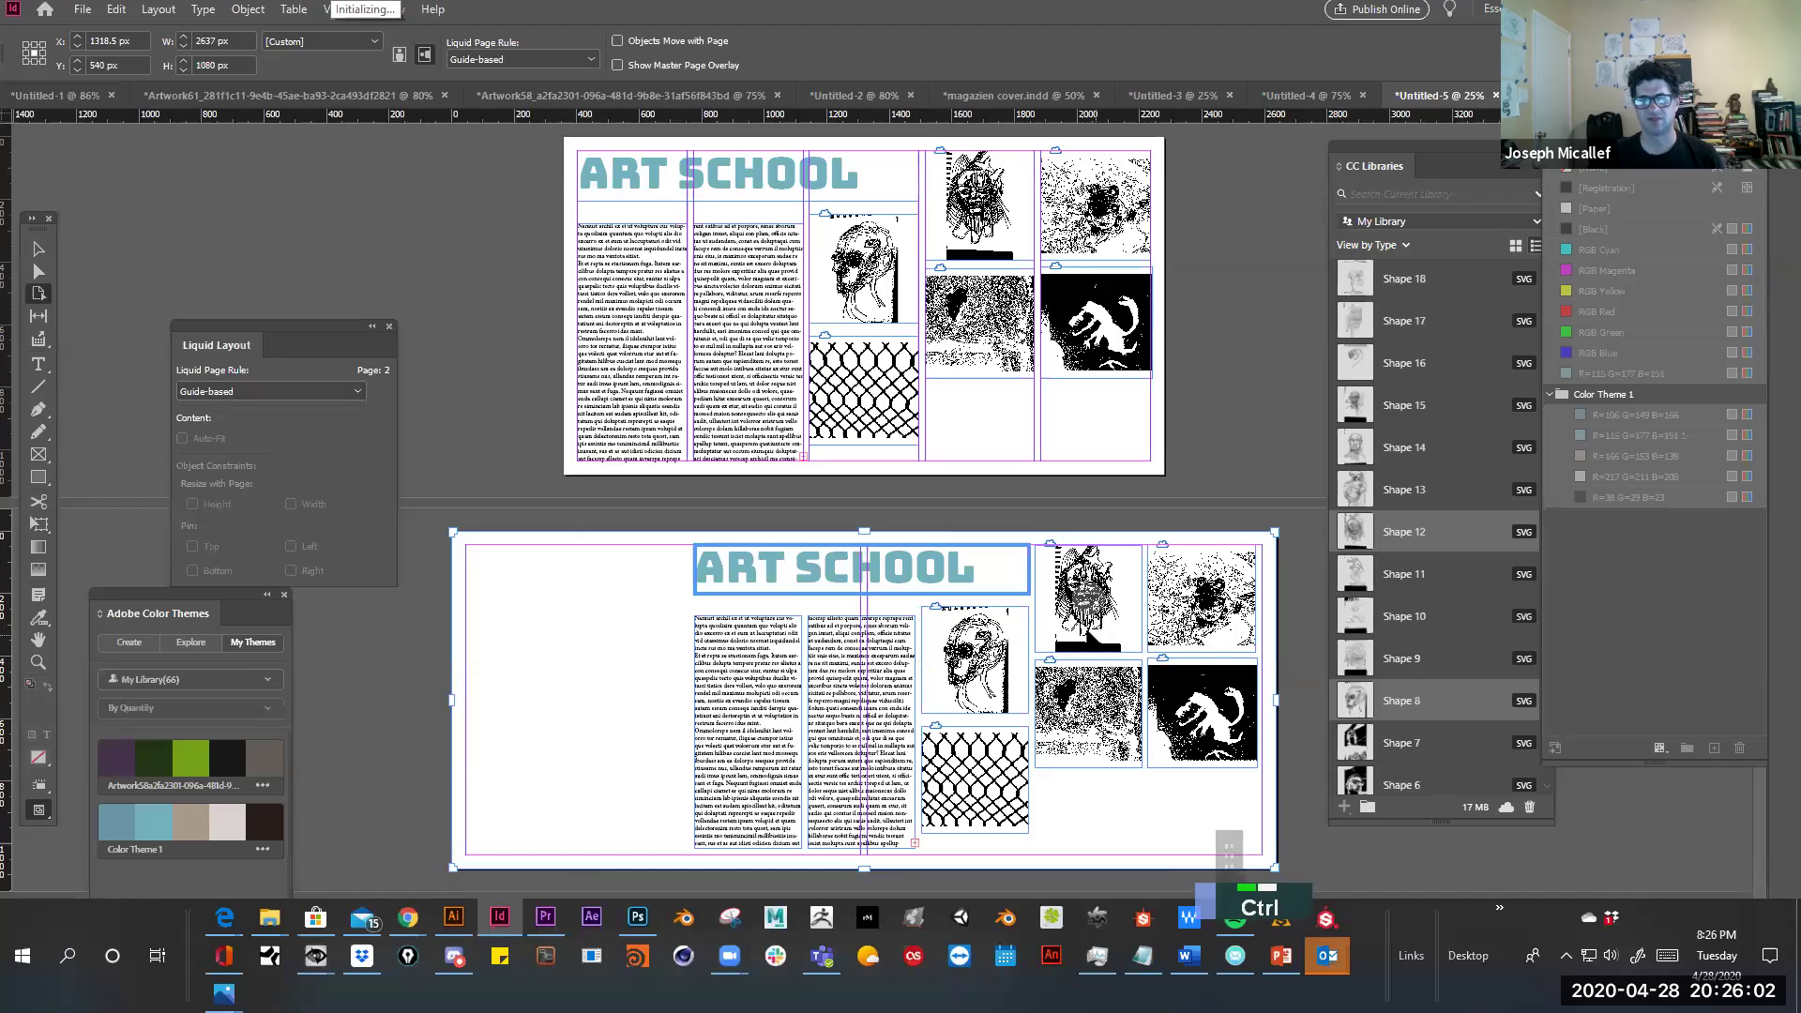
{"action": "key", "text": "ctrl+z"}
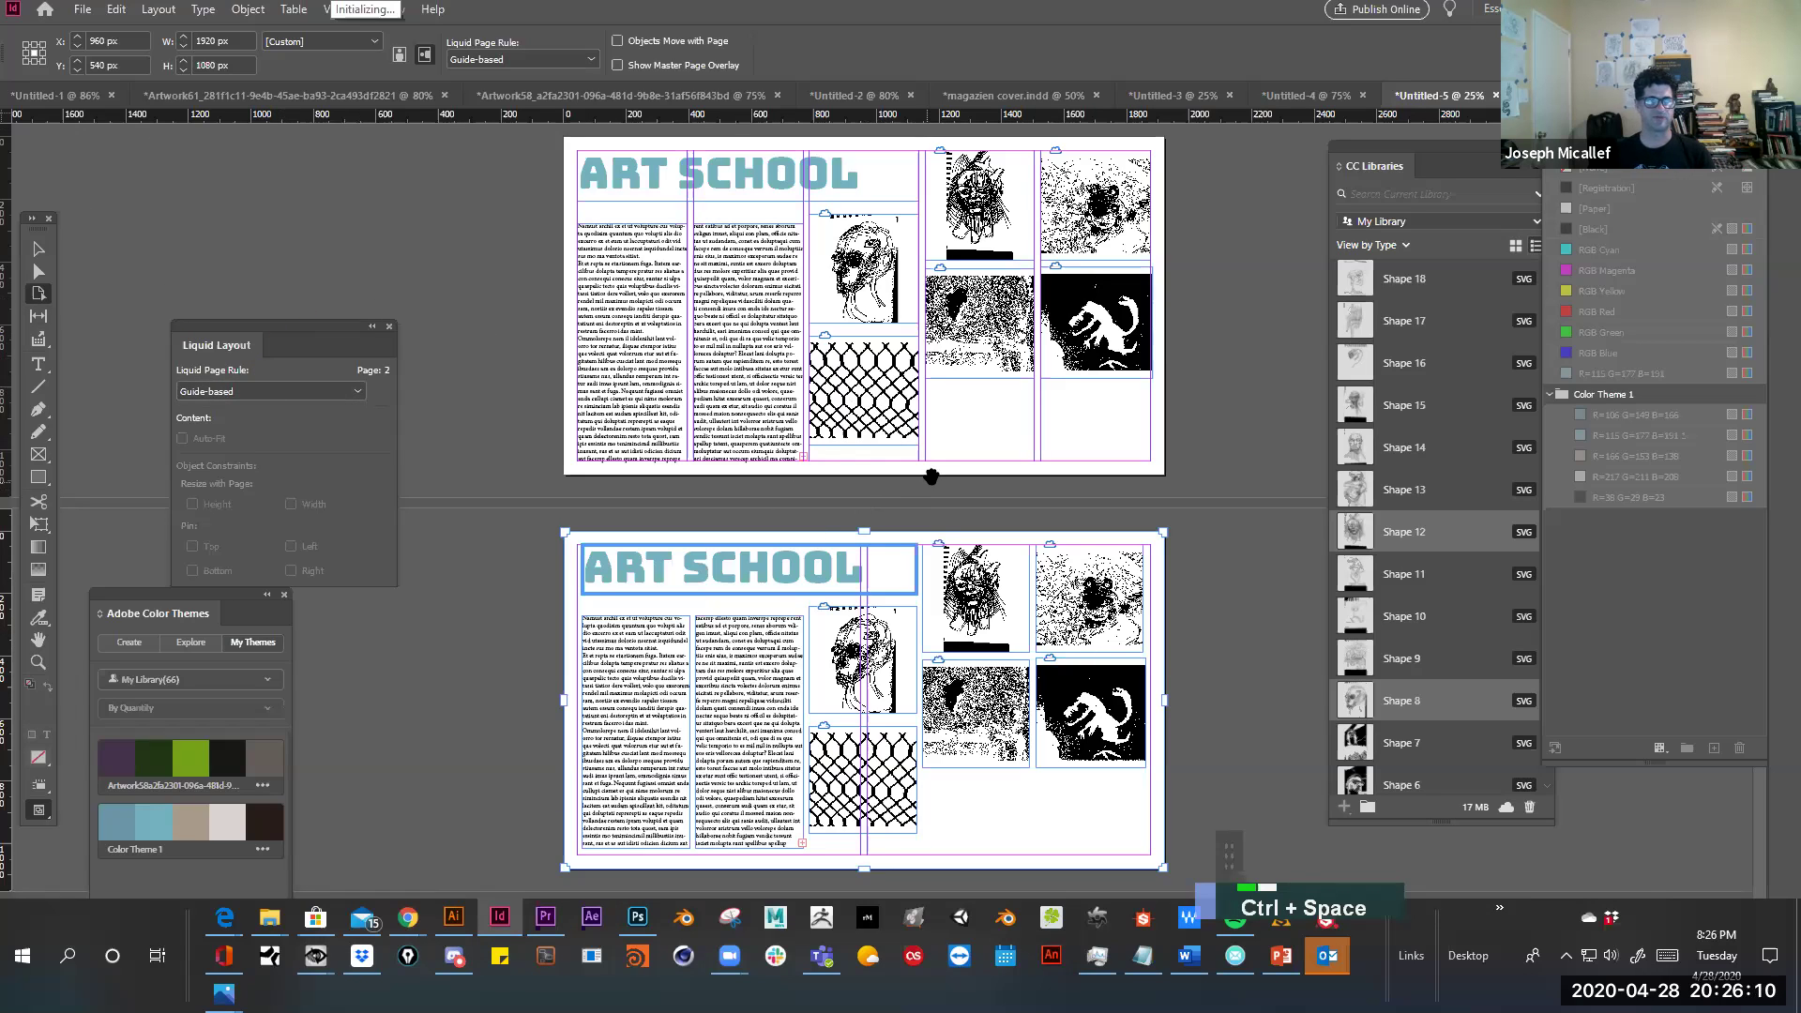
{"action": "left_click", "coordinate": [1001, 506], "text": "ctrl"}
{"action": "left_click", "coordinate": [715, 476], "text": "ctrl+alt"}
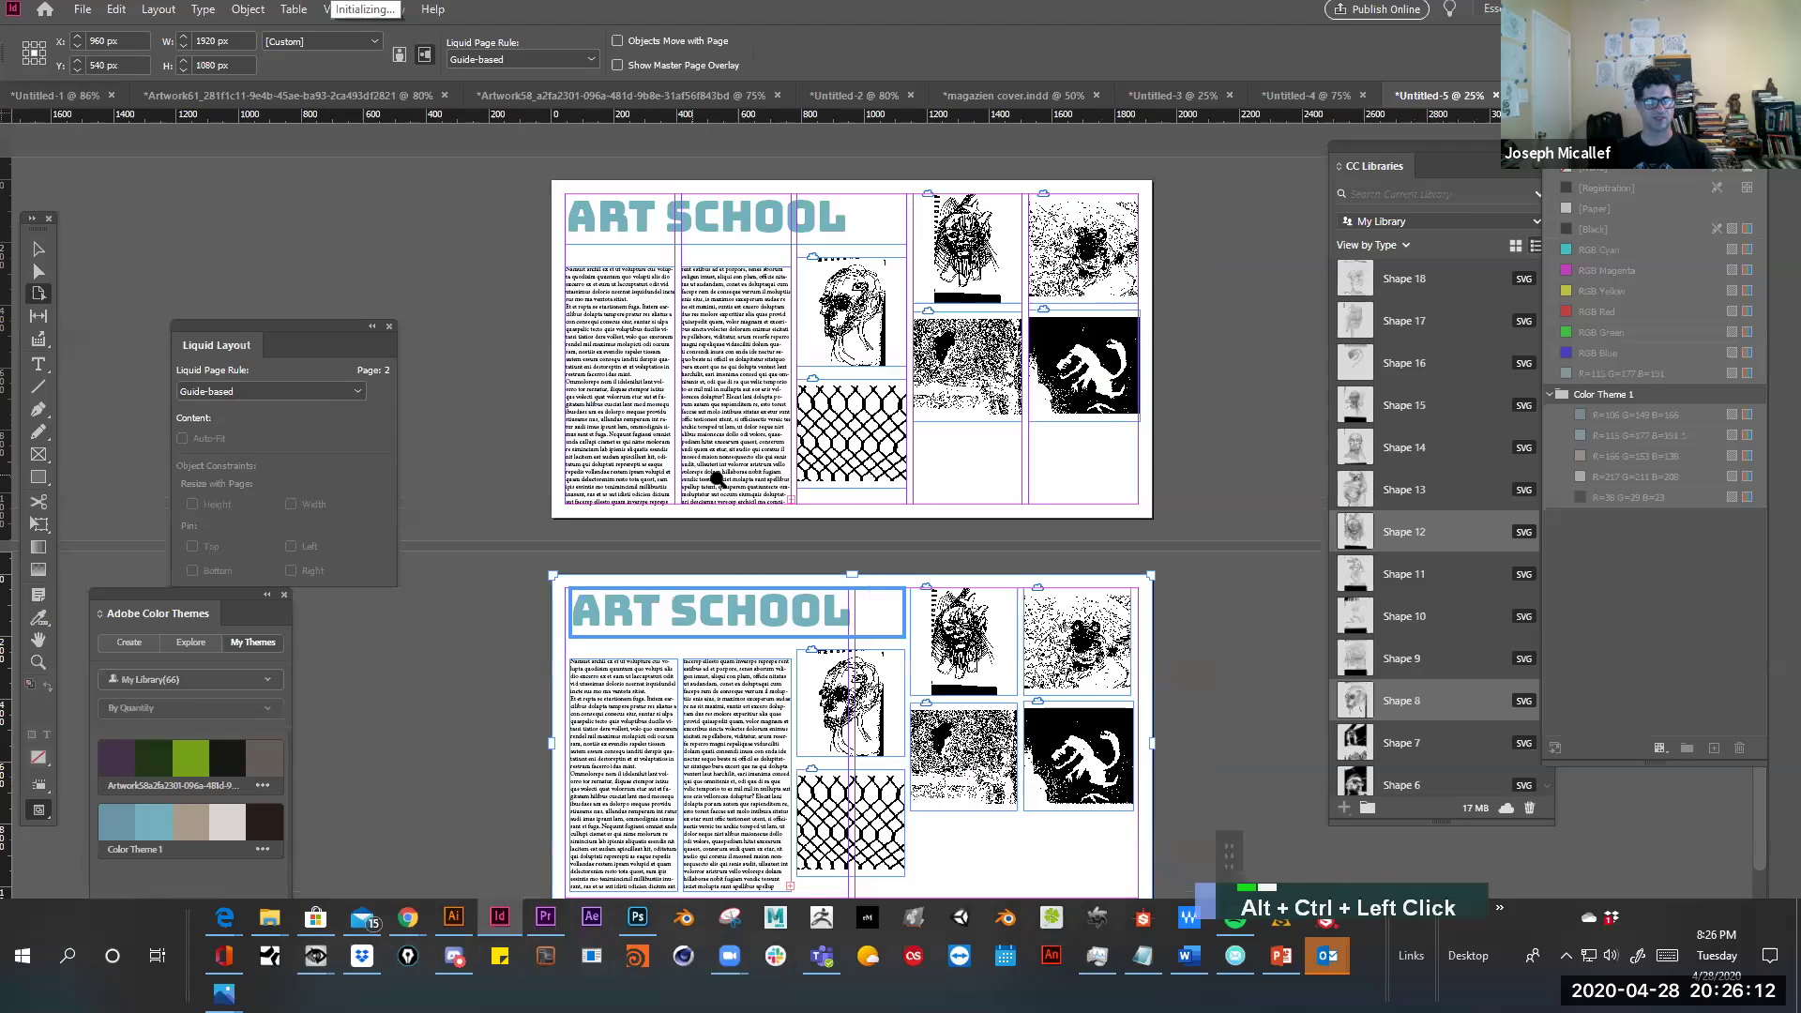
{"action": "left_click", "coordinate": [713, 497], "text": "ctrl+alt"}
{"action": "left_click", "coordinate": [953, 516], "text": "ctrl"}
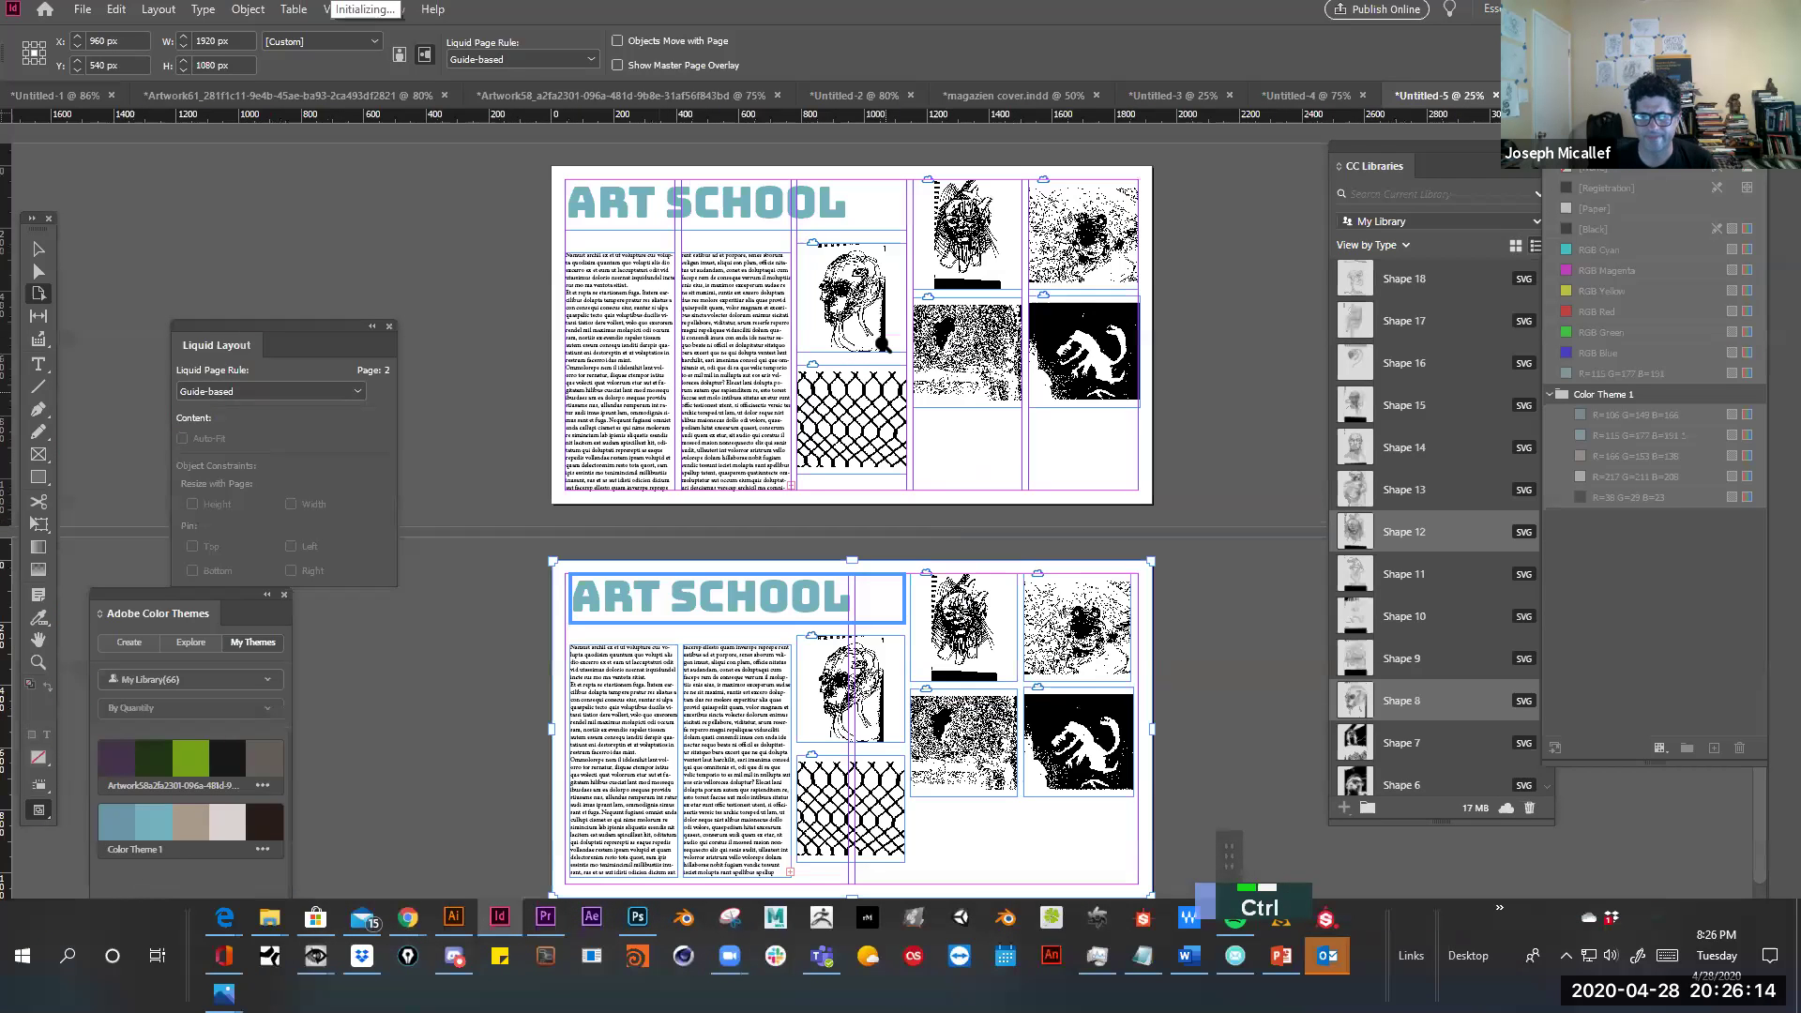
{"action": "left_click", "coordinate": [1070, 434], "text": "ctrl"}
{"action": "key", "text": "space"}
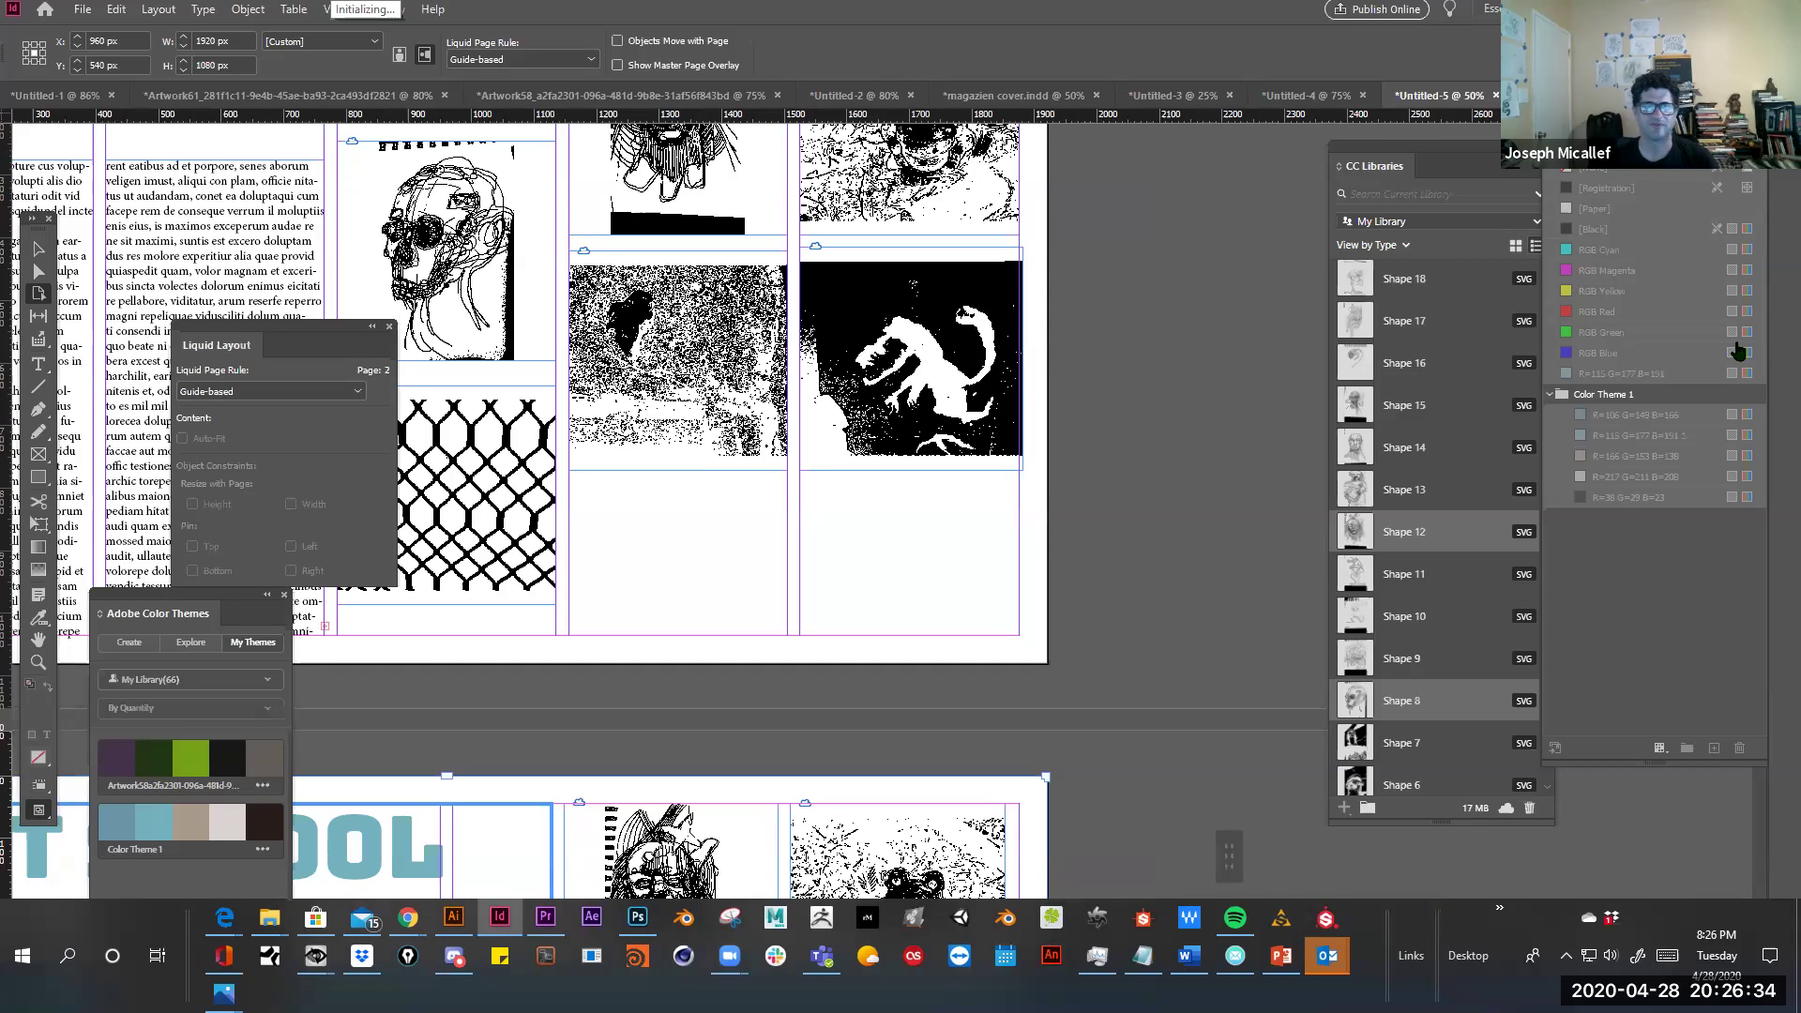
{"action": "left_click", "coordinate": [516, 221], "text": "ctrl+alt"}
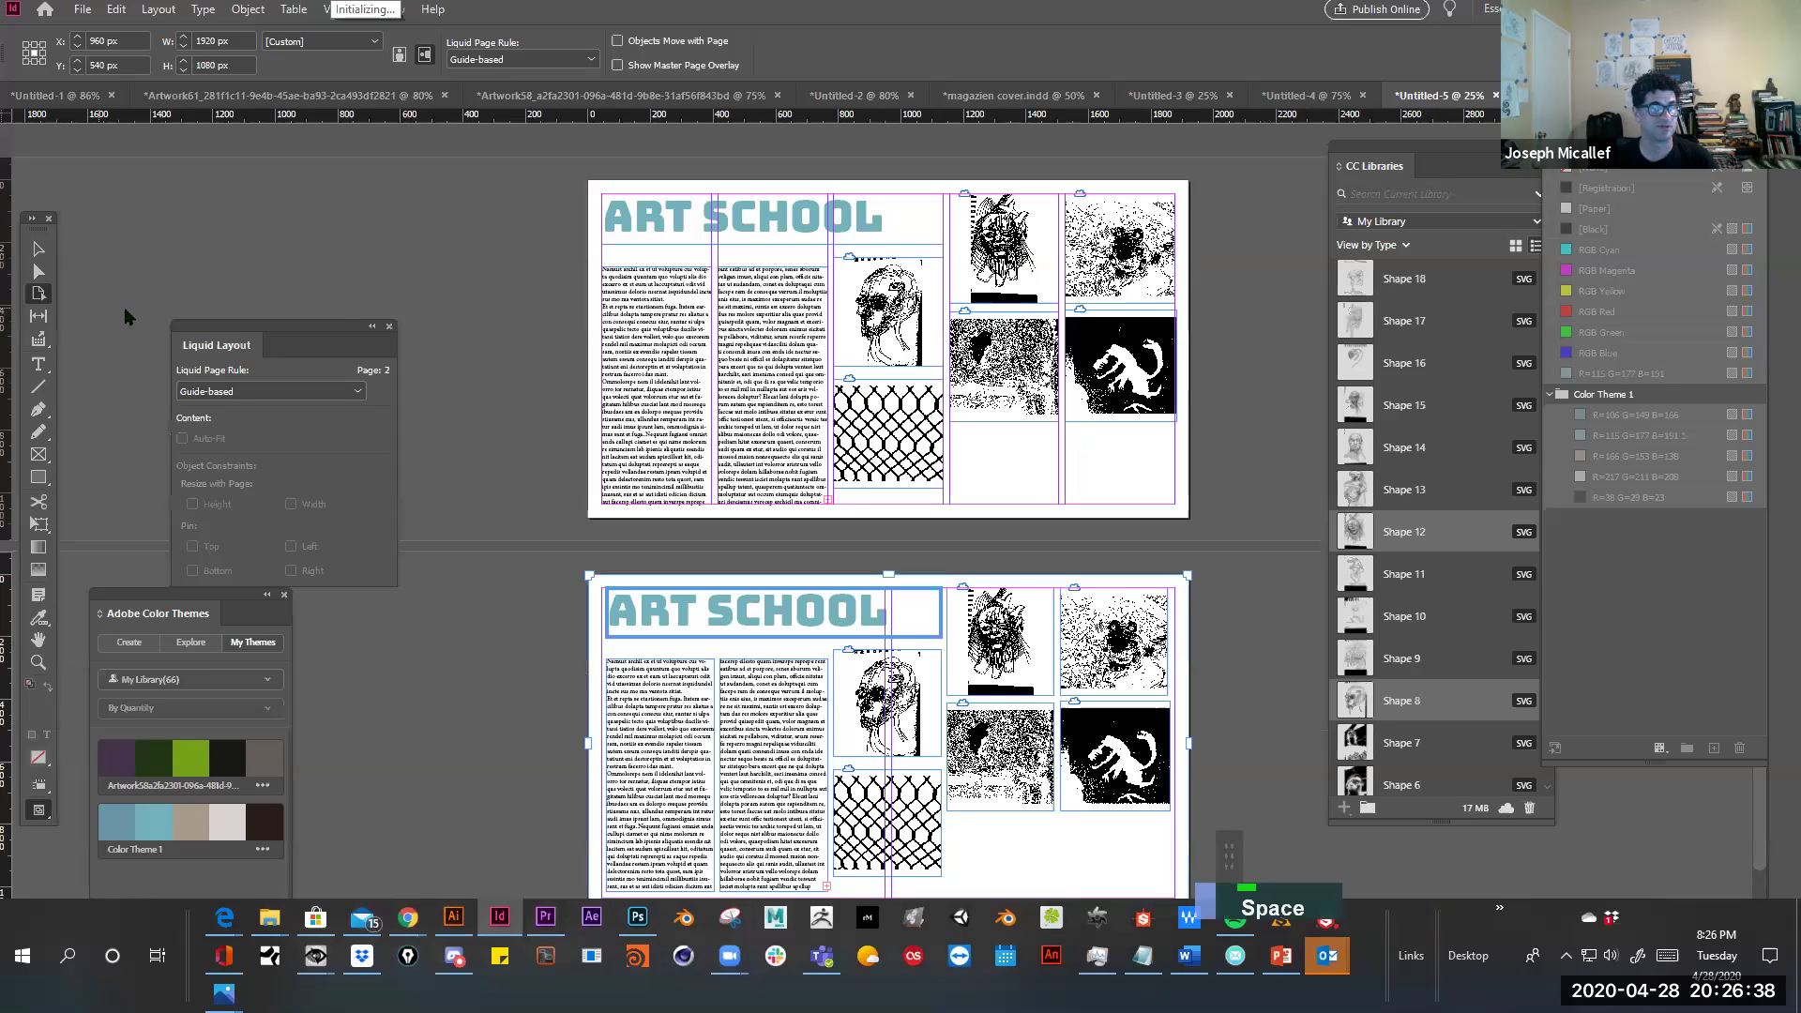
Rearrange the floating panels so Adobe Color Themes sits beside the tools and Liquid Layout sits between it and the pages
{"action": "left_click_drag", "start_coordinate": [213, 329], "coordinate": [247, 211]}
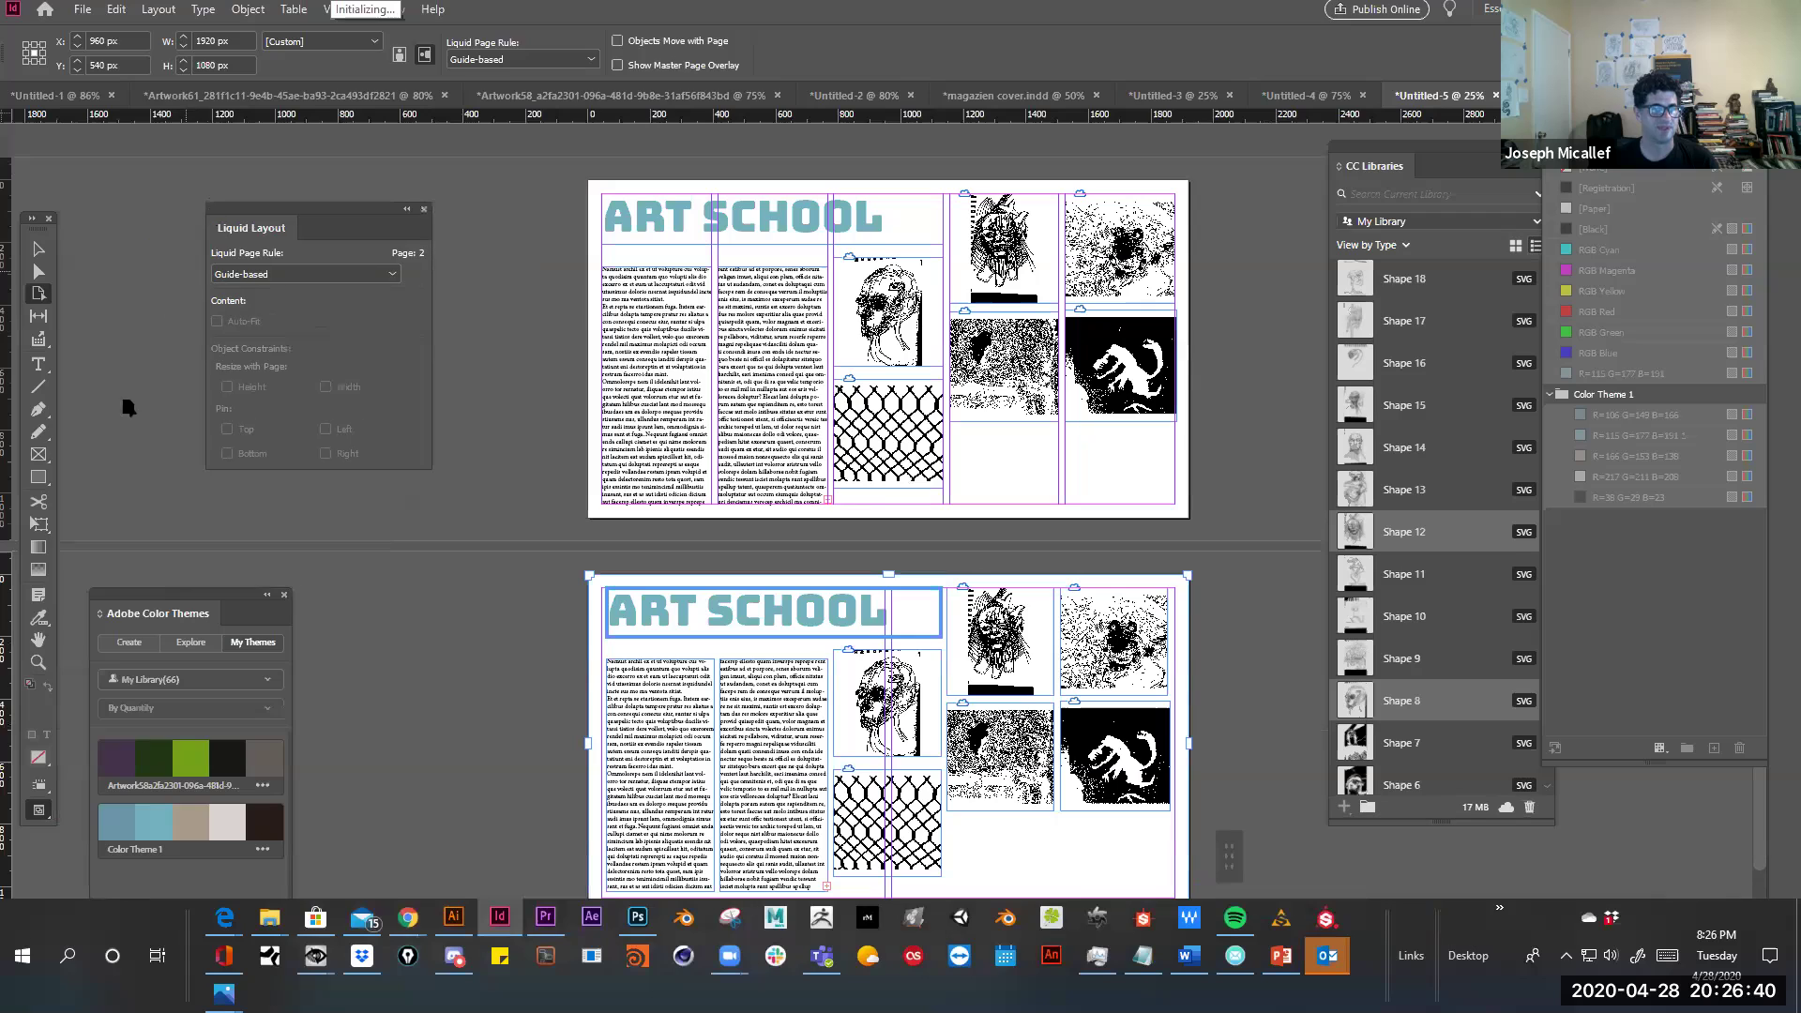
{"action": "left_click_drag", "start_coordinate": [105, 601], "coordinate": [321, 611]}
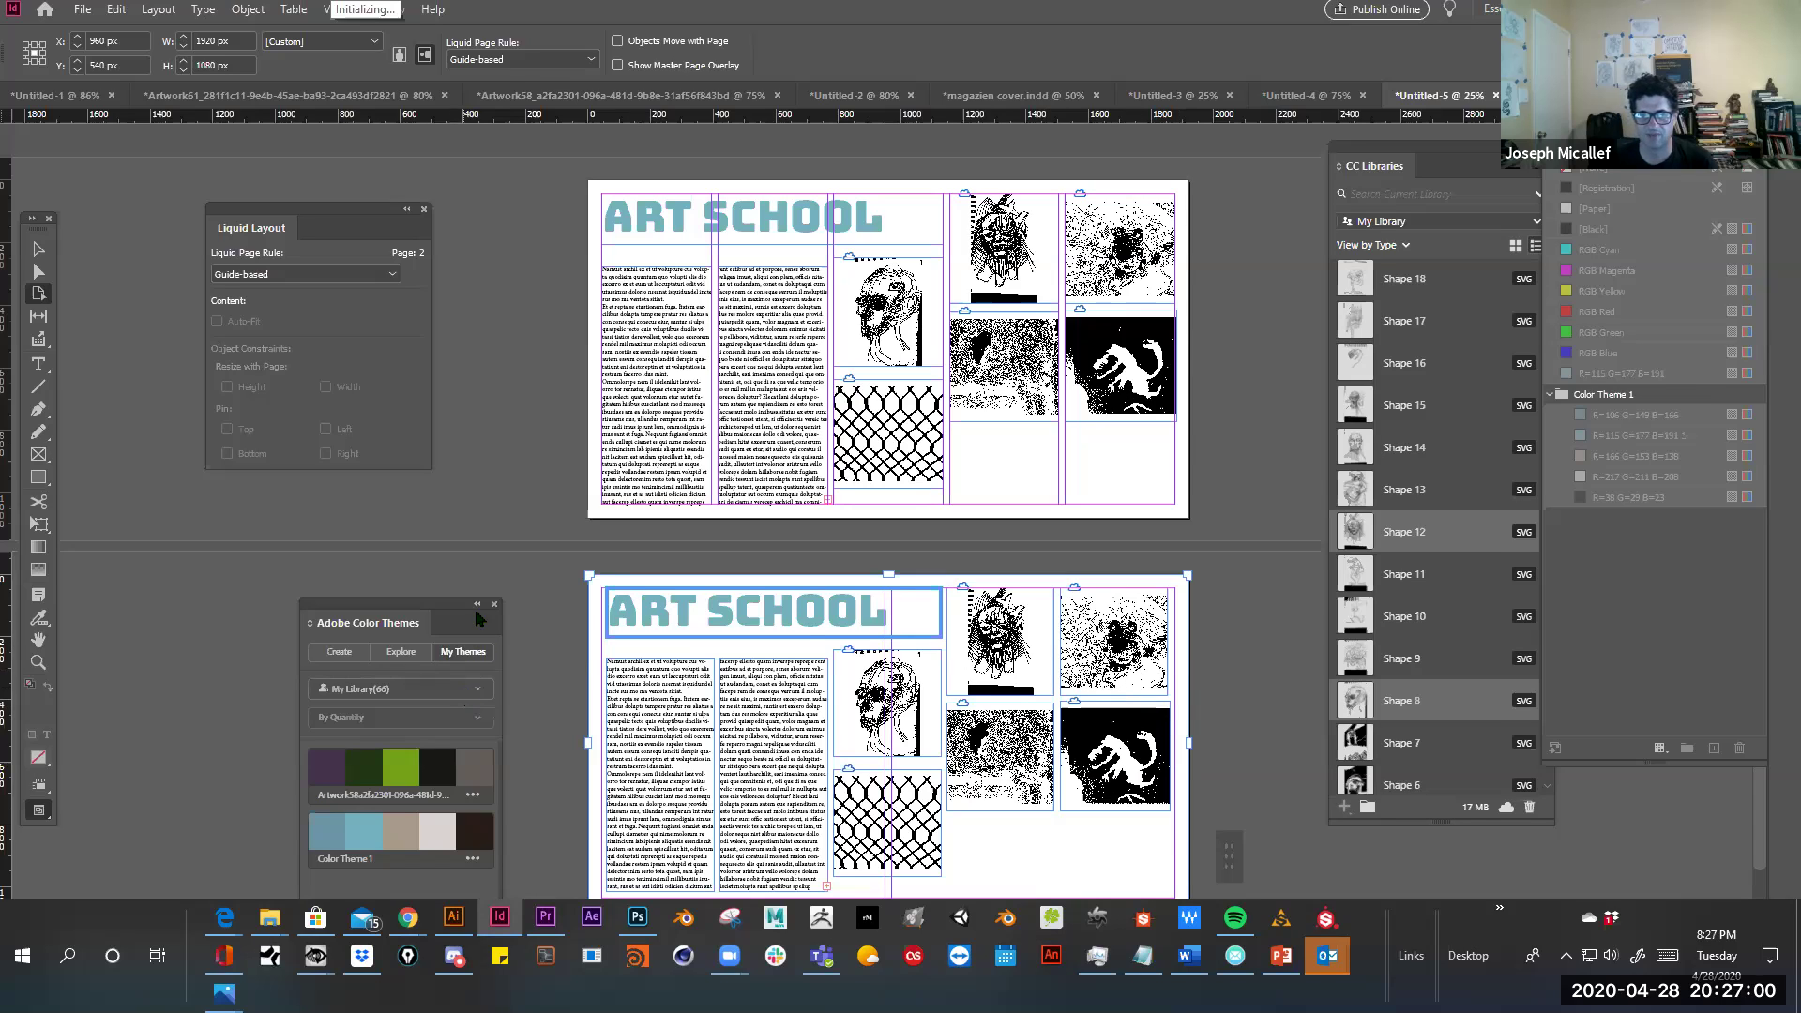
{"action": "left_click_drag", "start_coordinate": [347, 596], "coordinate": [250, 490]}
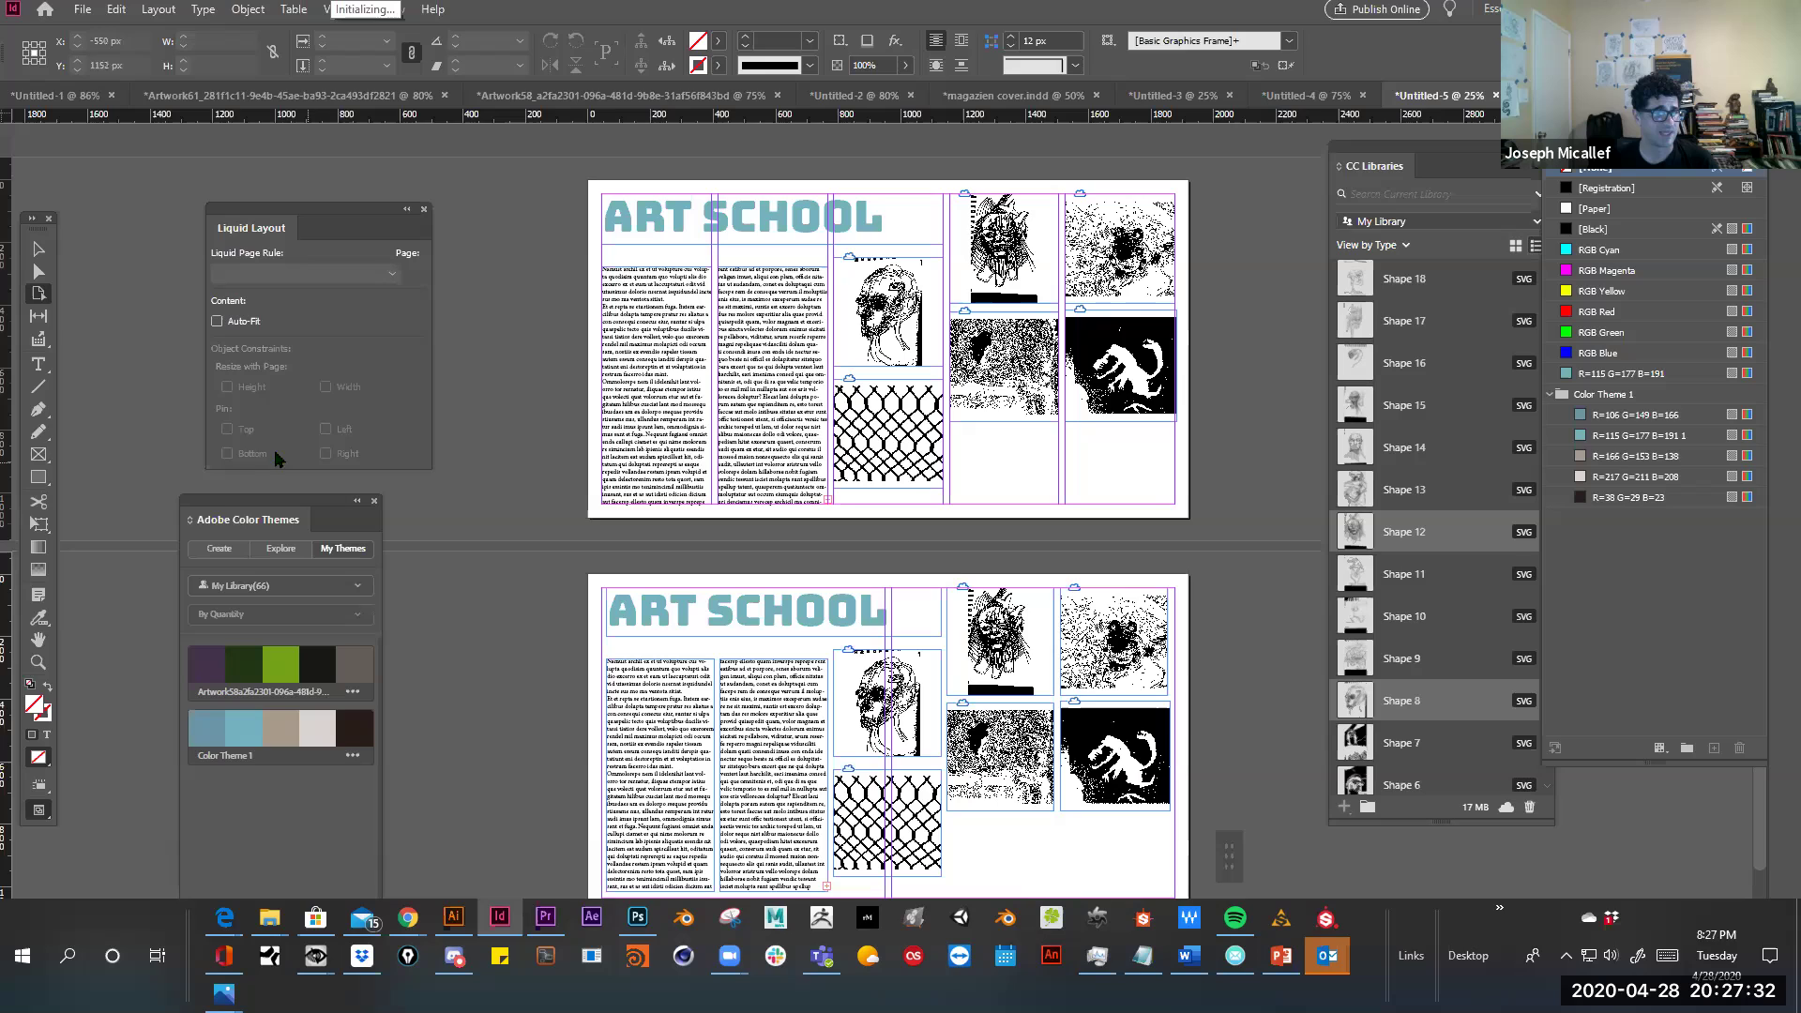
{"action": "left_click_drag", "start_coordinate": [229, 507], "coordinate": [202, 484]}
{"action": "left_click_drag", "start_coordinate": [142, 118], "coordinate": [177, 265]}
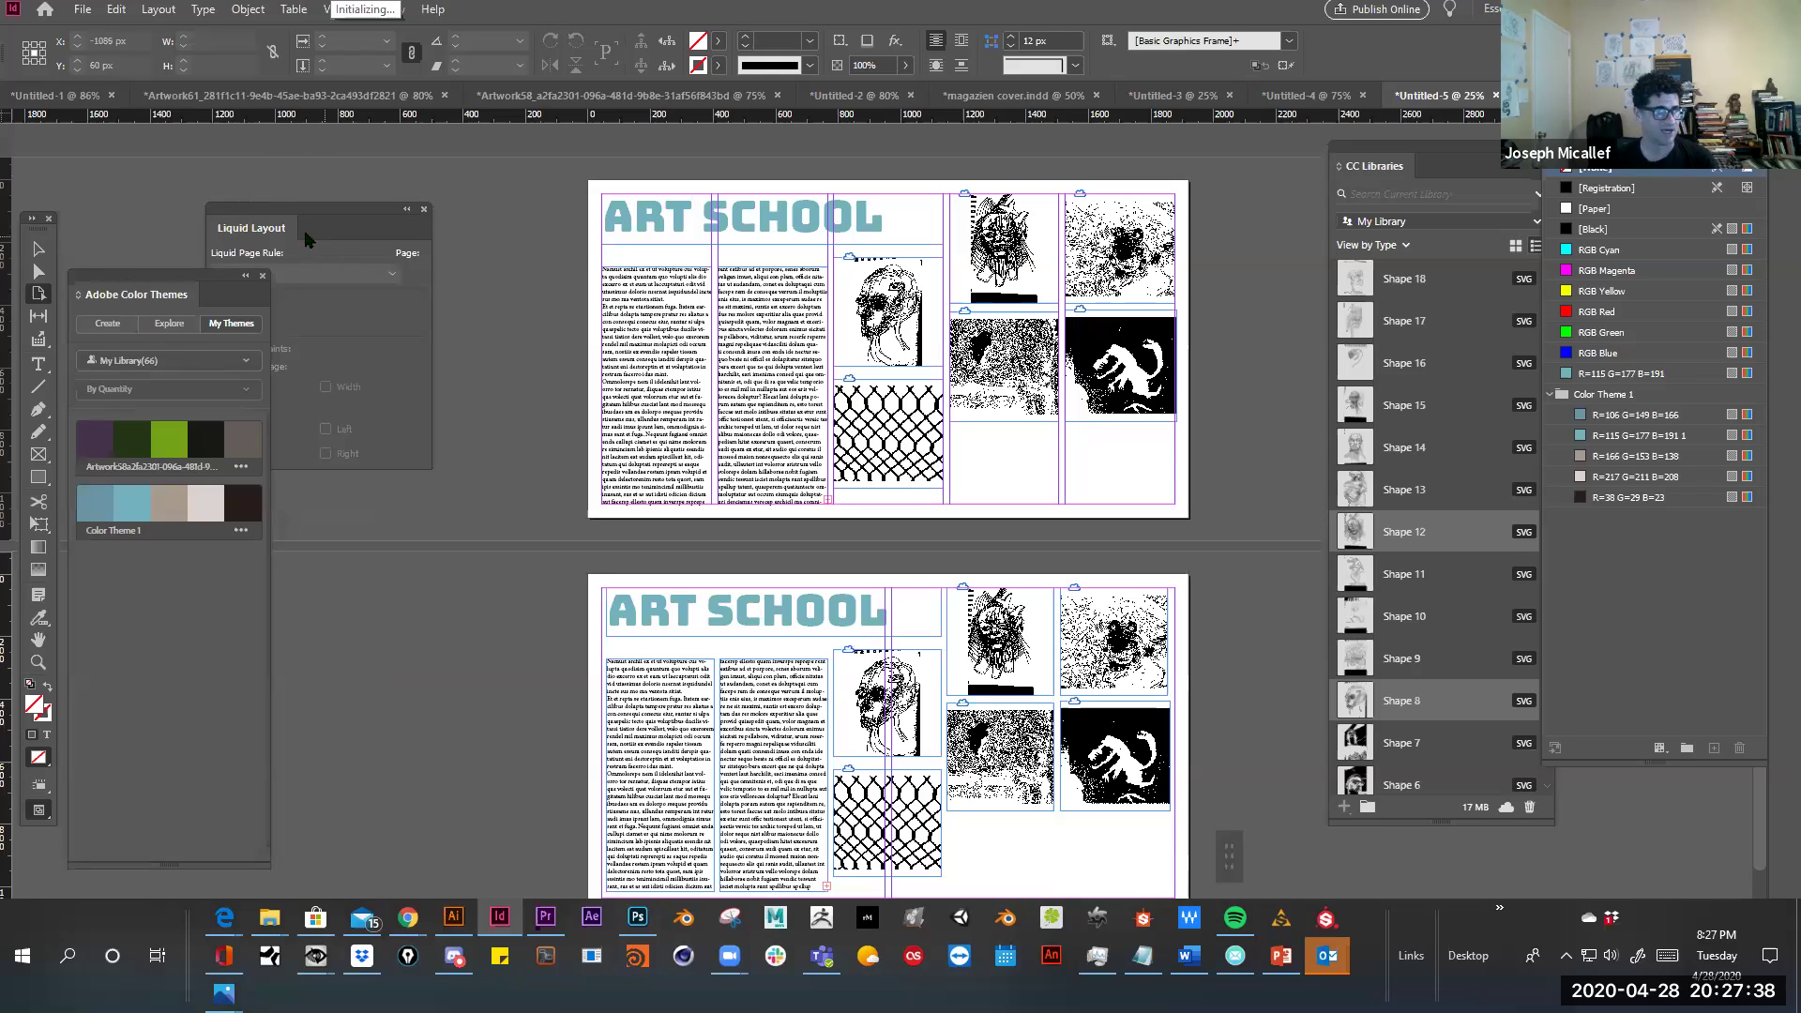
{"action": "left_click_drag", "start_coordinate": [283, 213], "coordinate": [394, 362]}
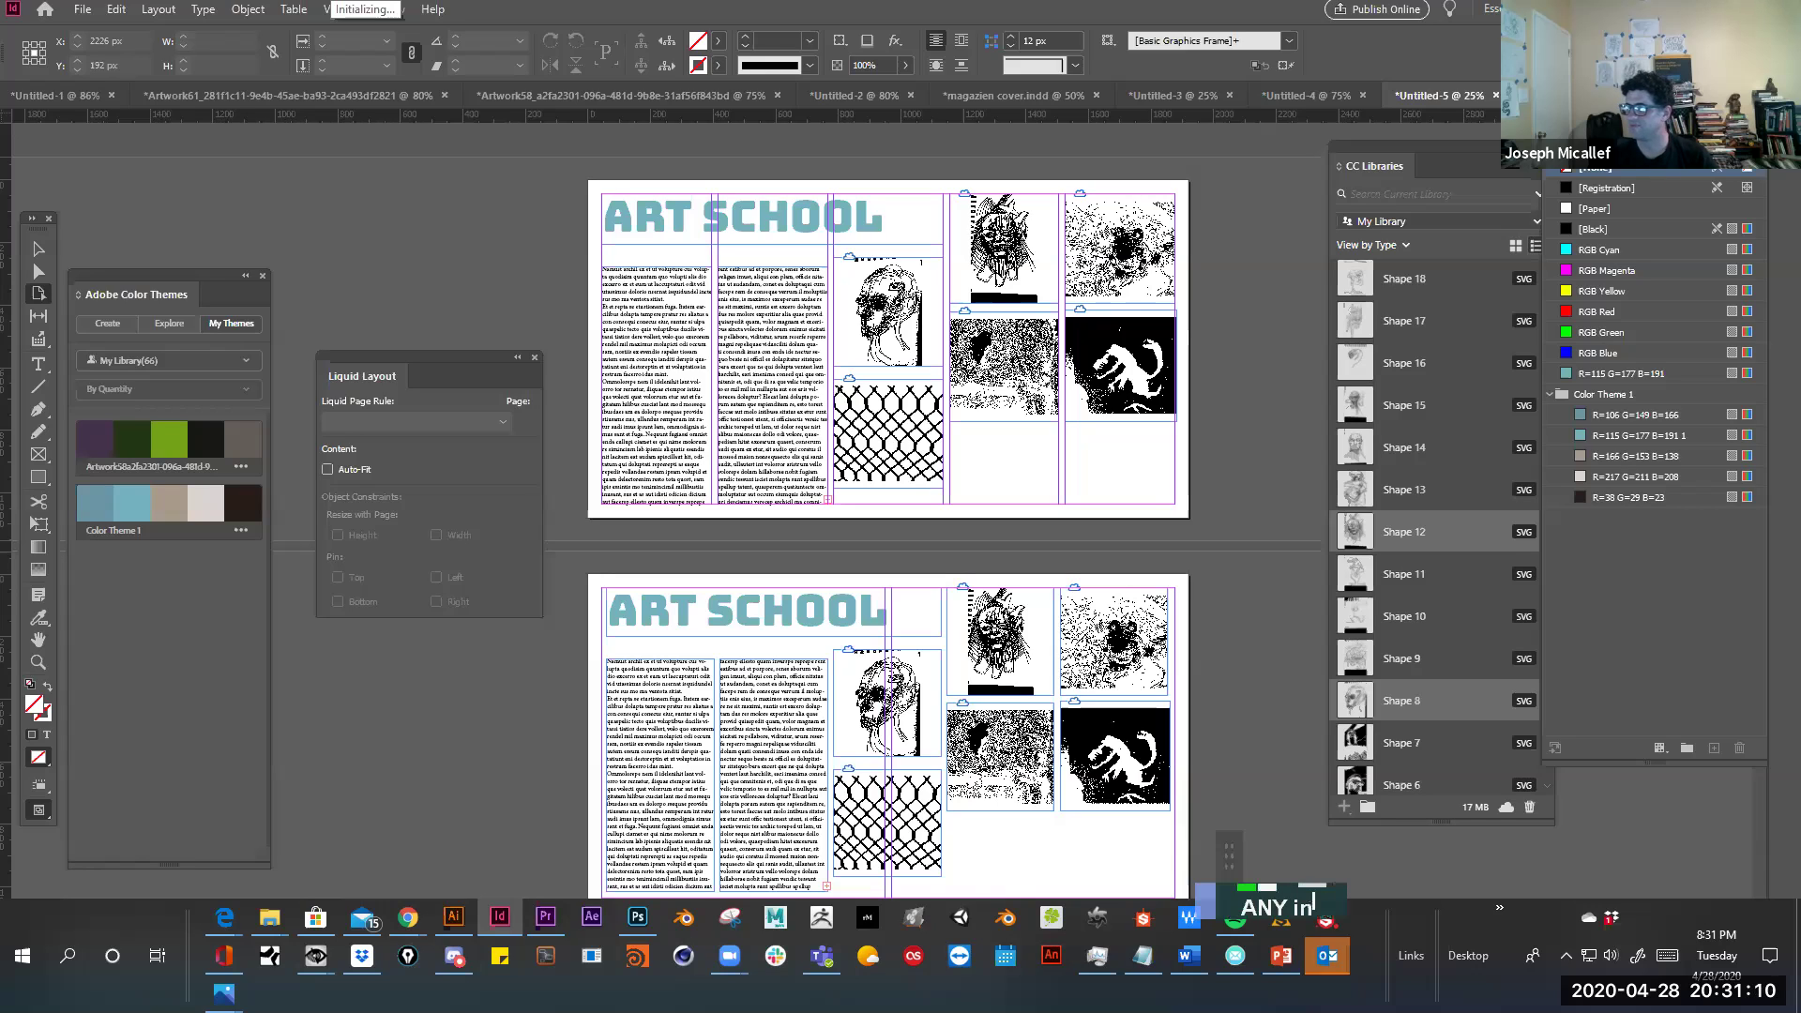
{"action": "key", "text": "Caps_Lock"}
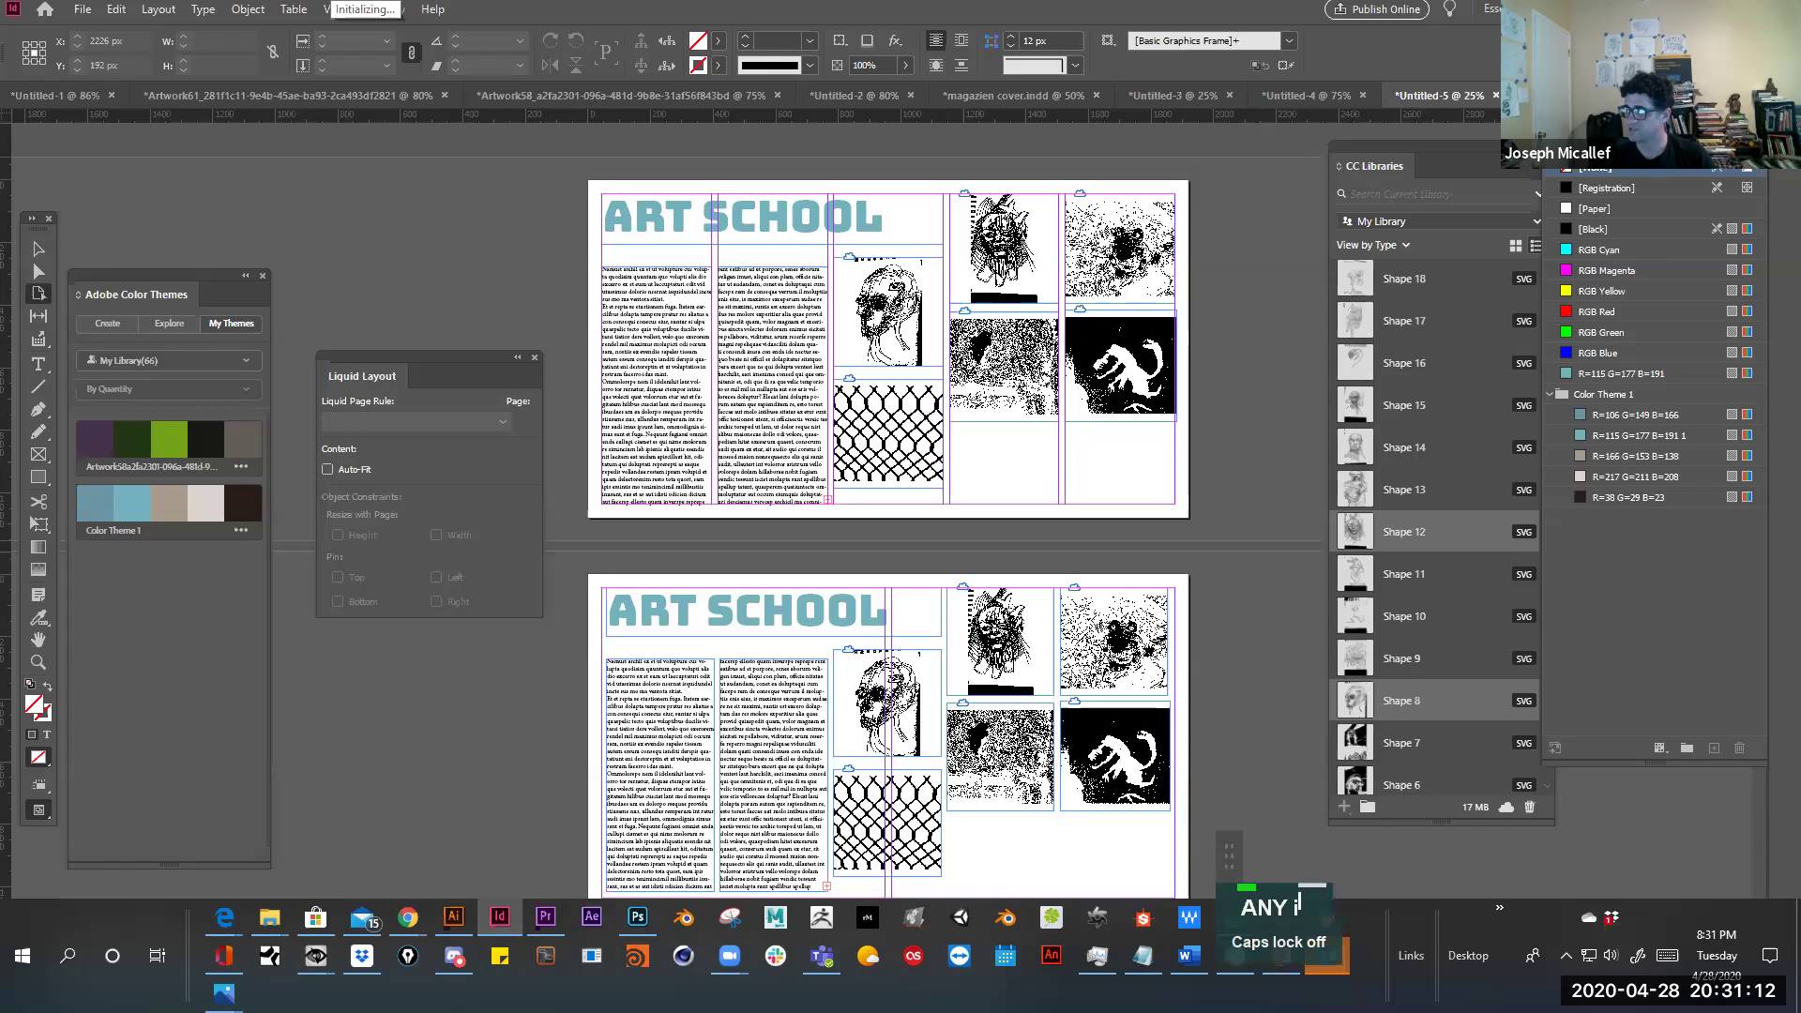
{"action": "type", "text": "ny IN"}
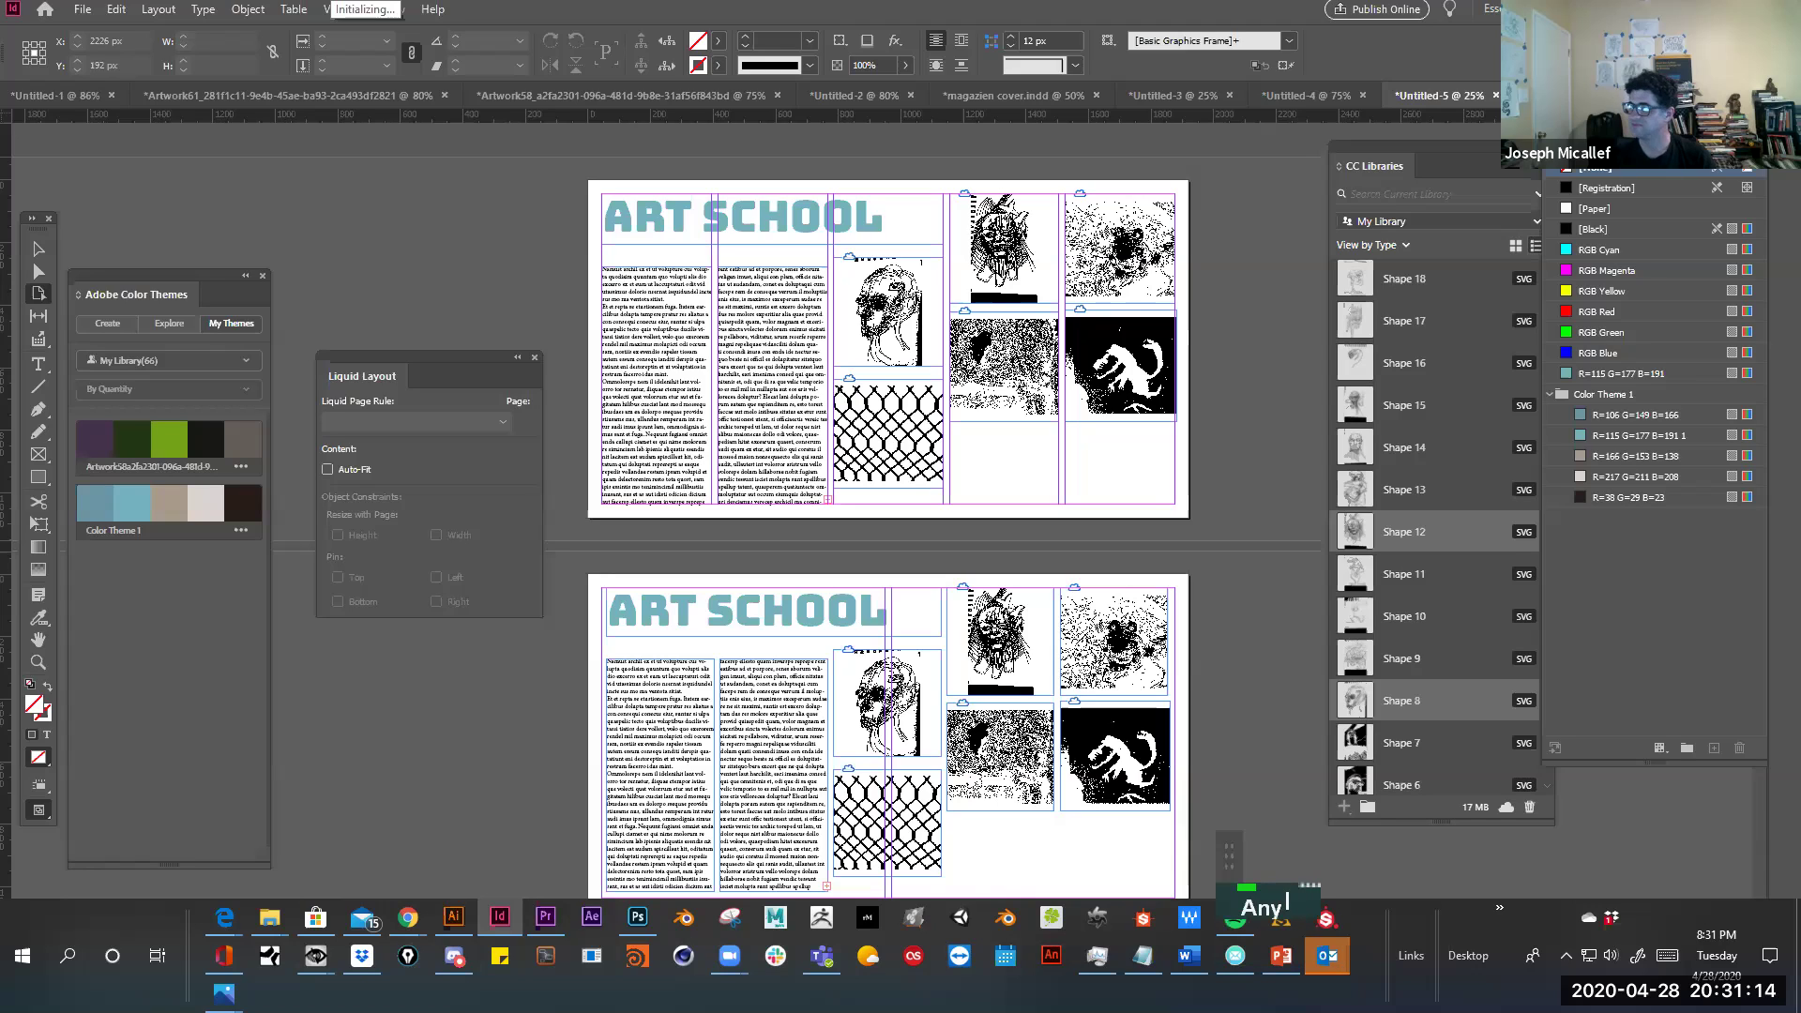
{"action": "type", "text": "esign QWu"}
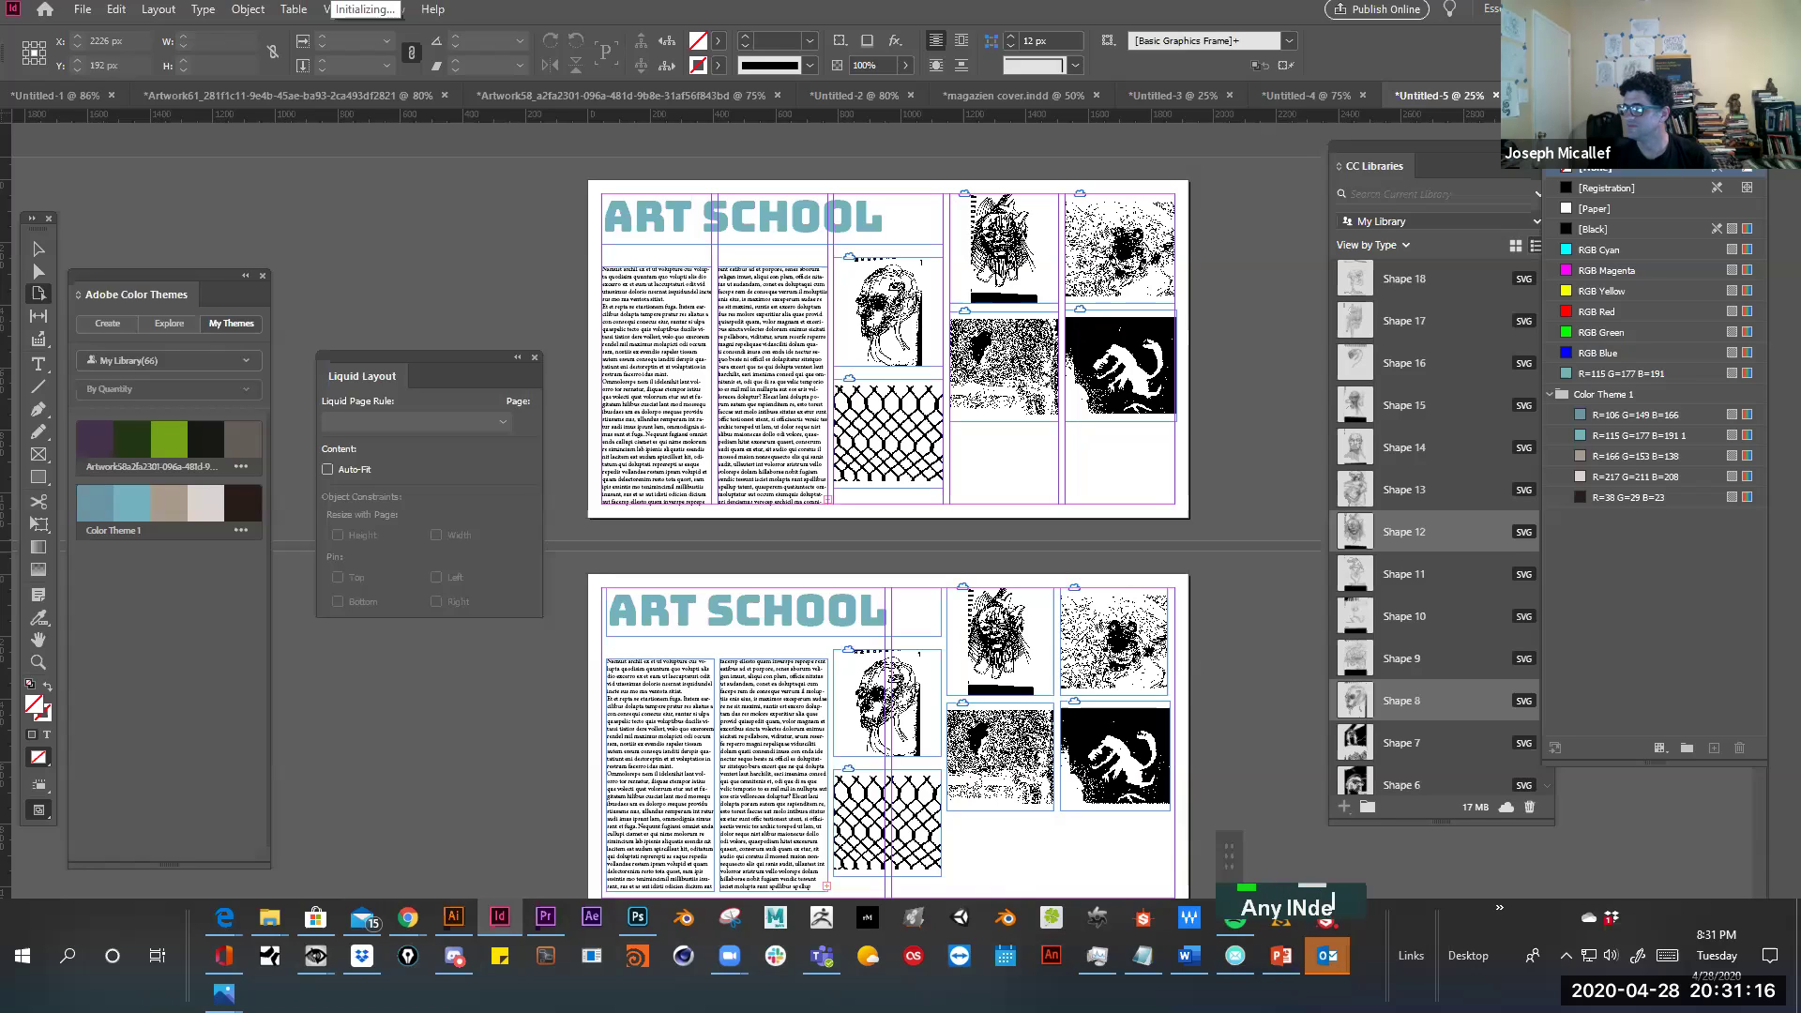
{"action": "key", "text": "BackSpace"}
{"action": "key", "text": "BackSpace"}
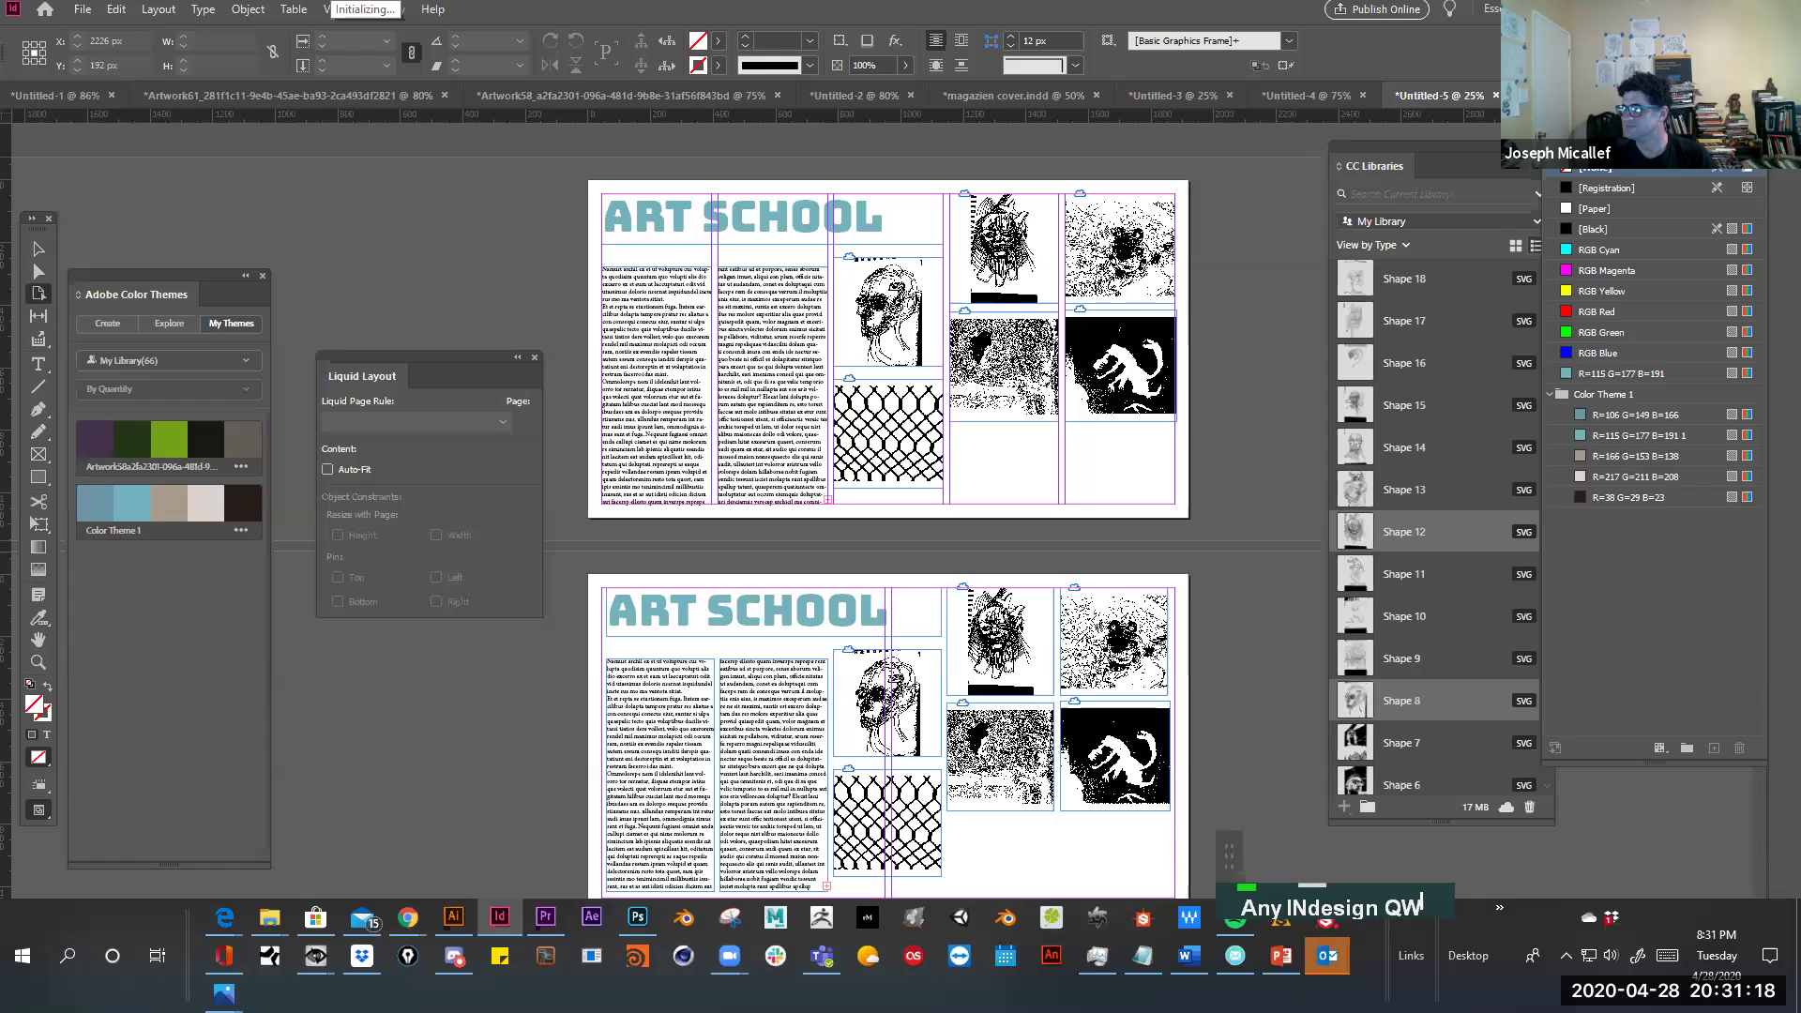
{"action": "type", "text": "eus"}
{"action": "key", "text": "BackSpace"}
{"action": "key", "text": "BackSpace"}
{"action": "key", "text": "BackSpace"}
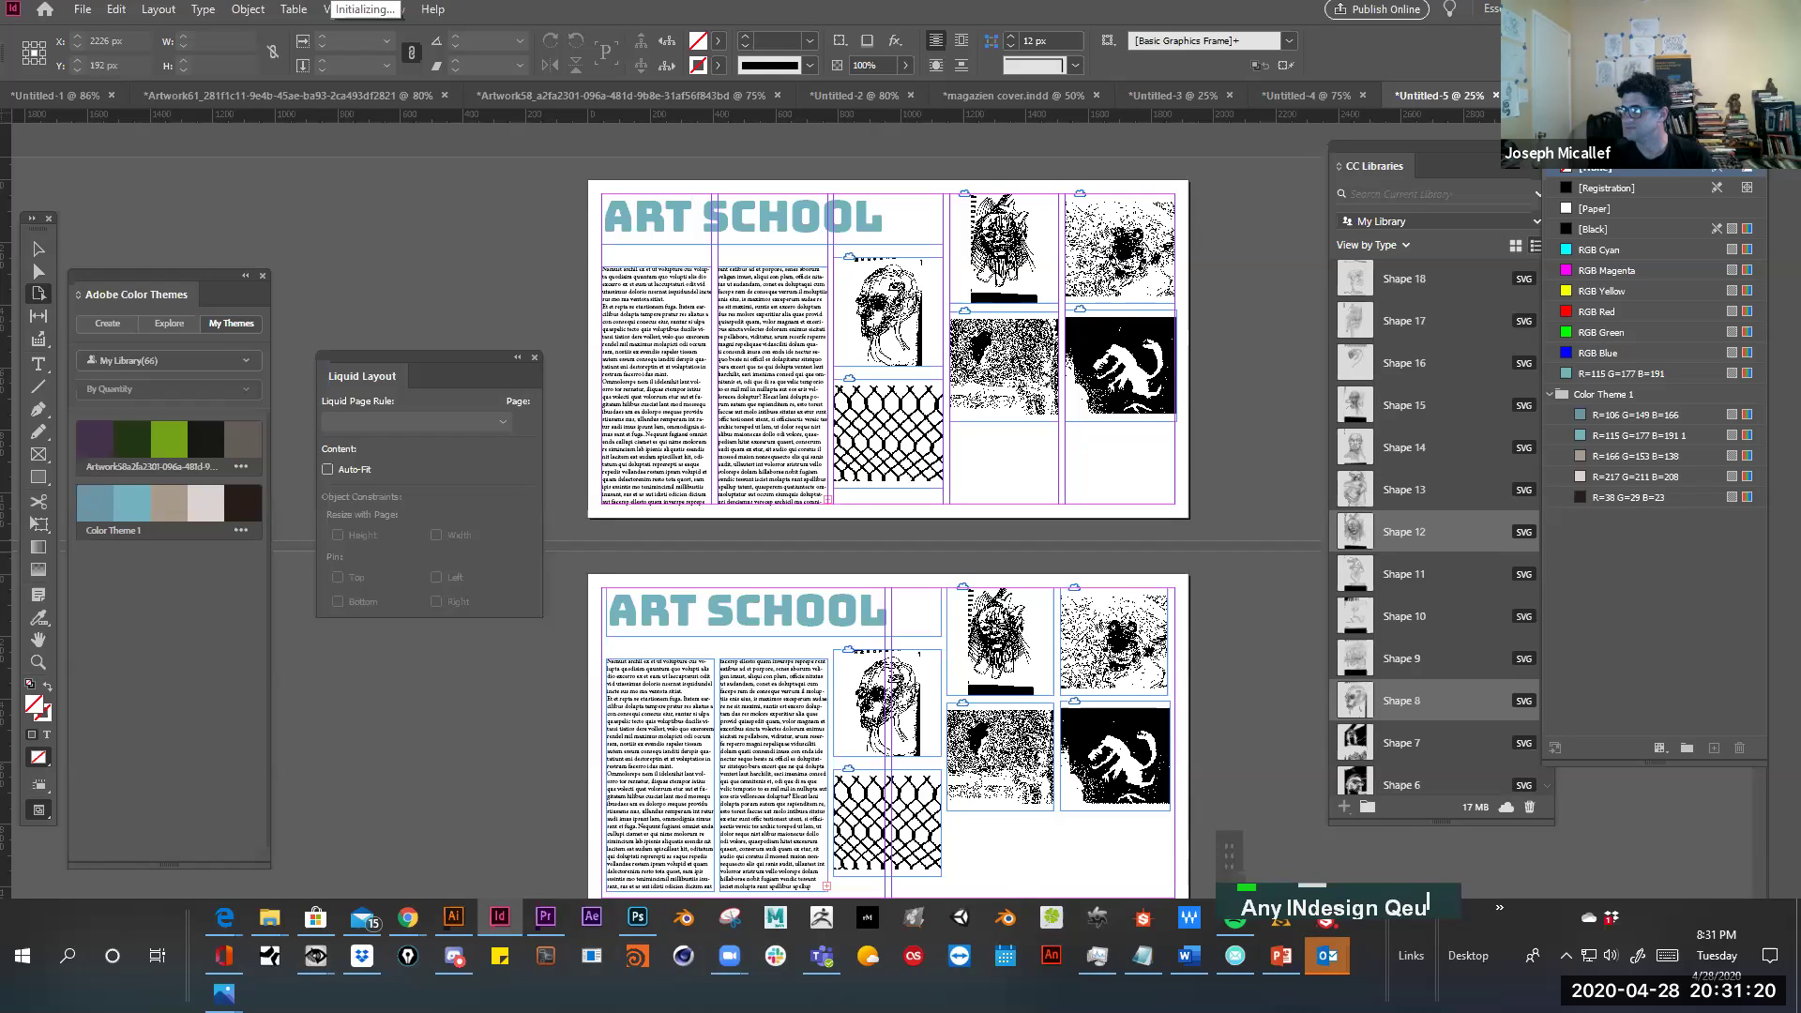
{"action": "type", "text": "uestions?"}
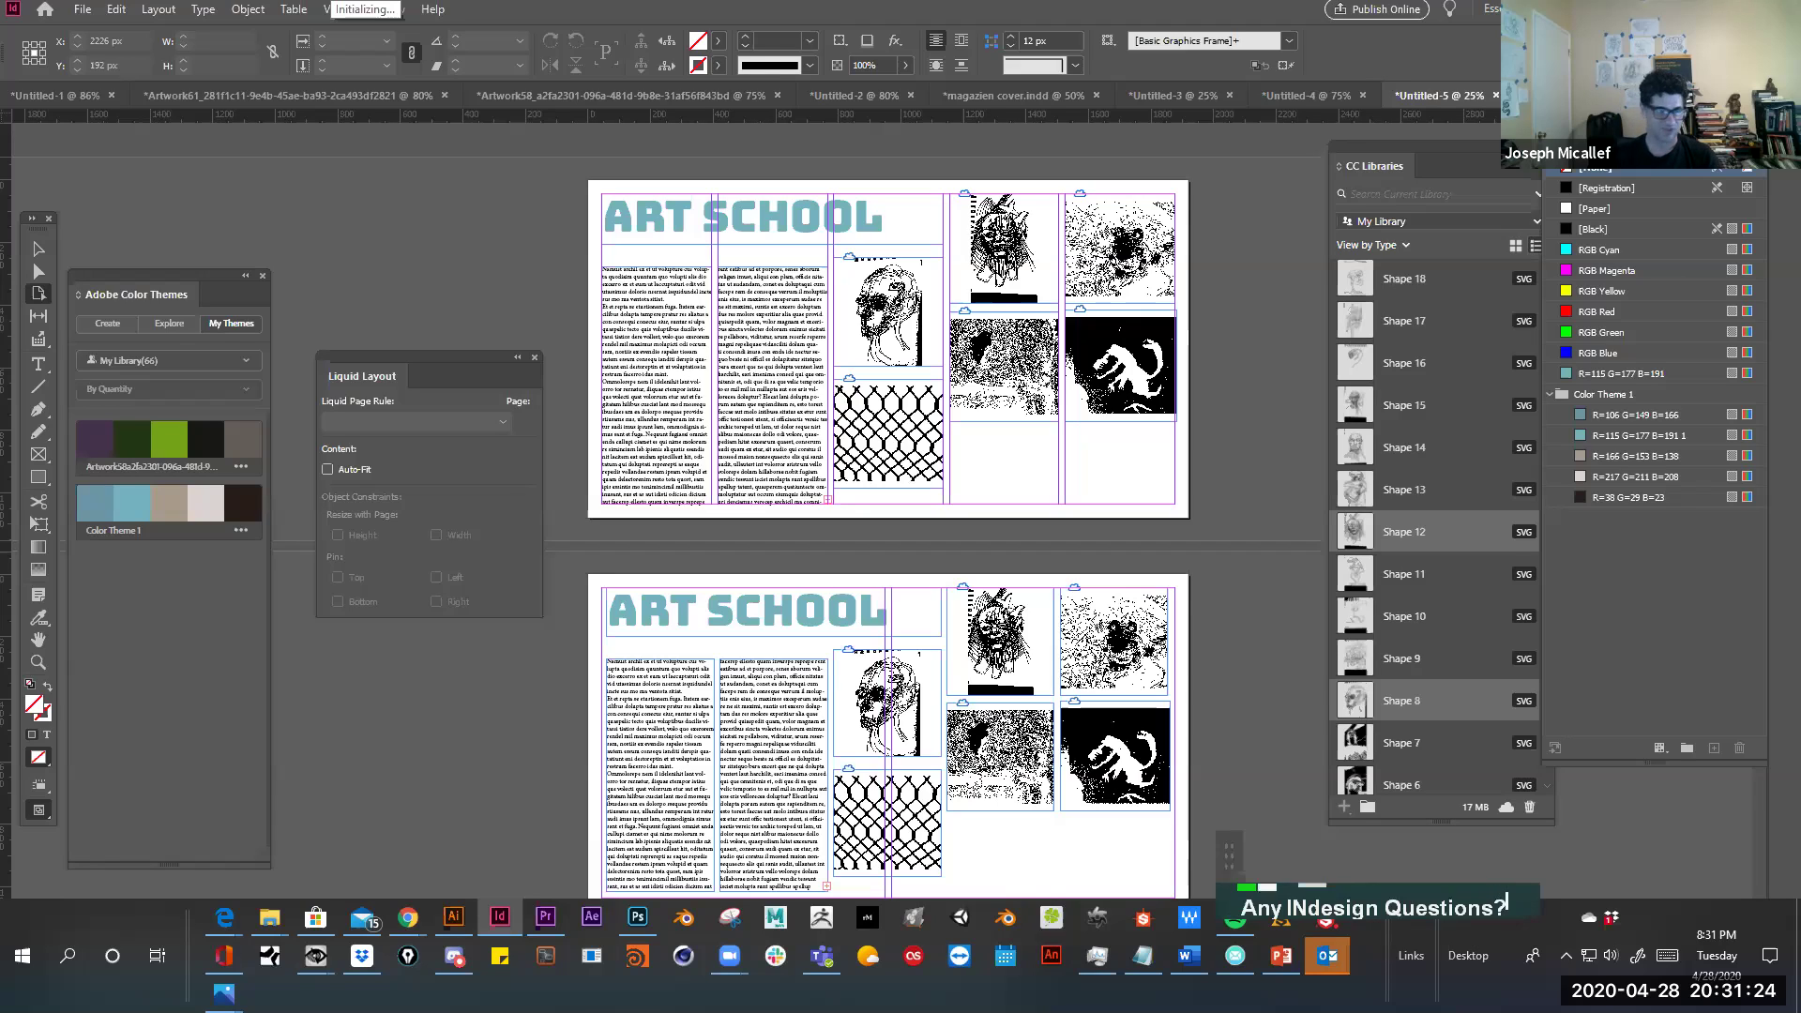
{"action": "key", "text": "Return"}
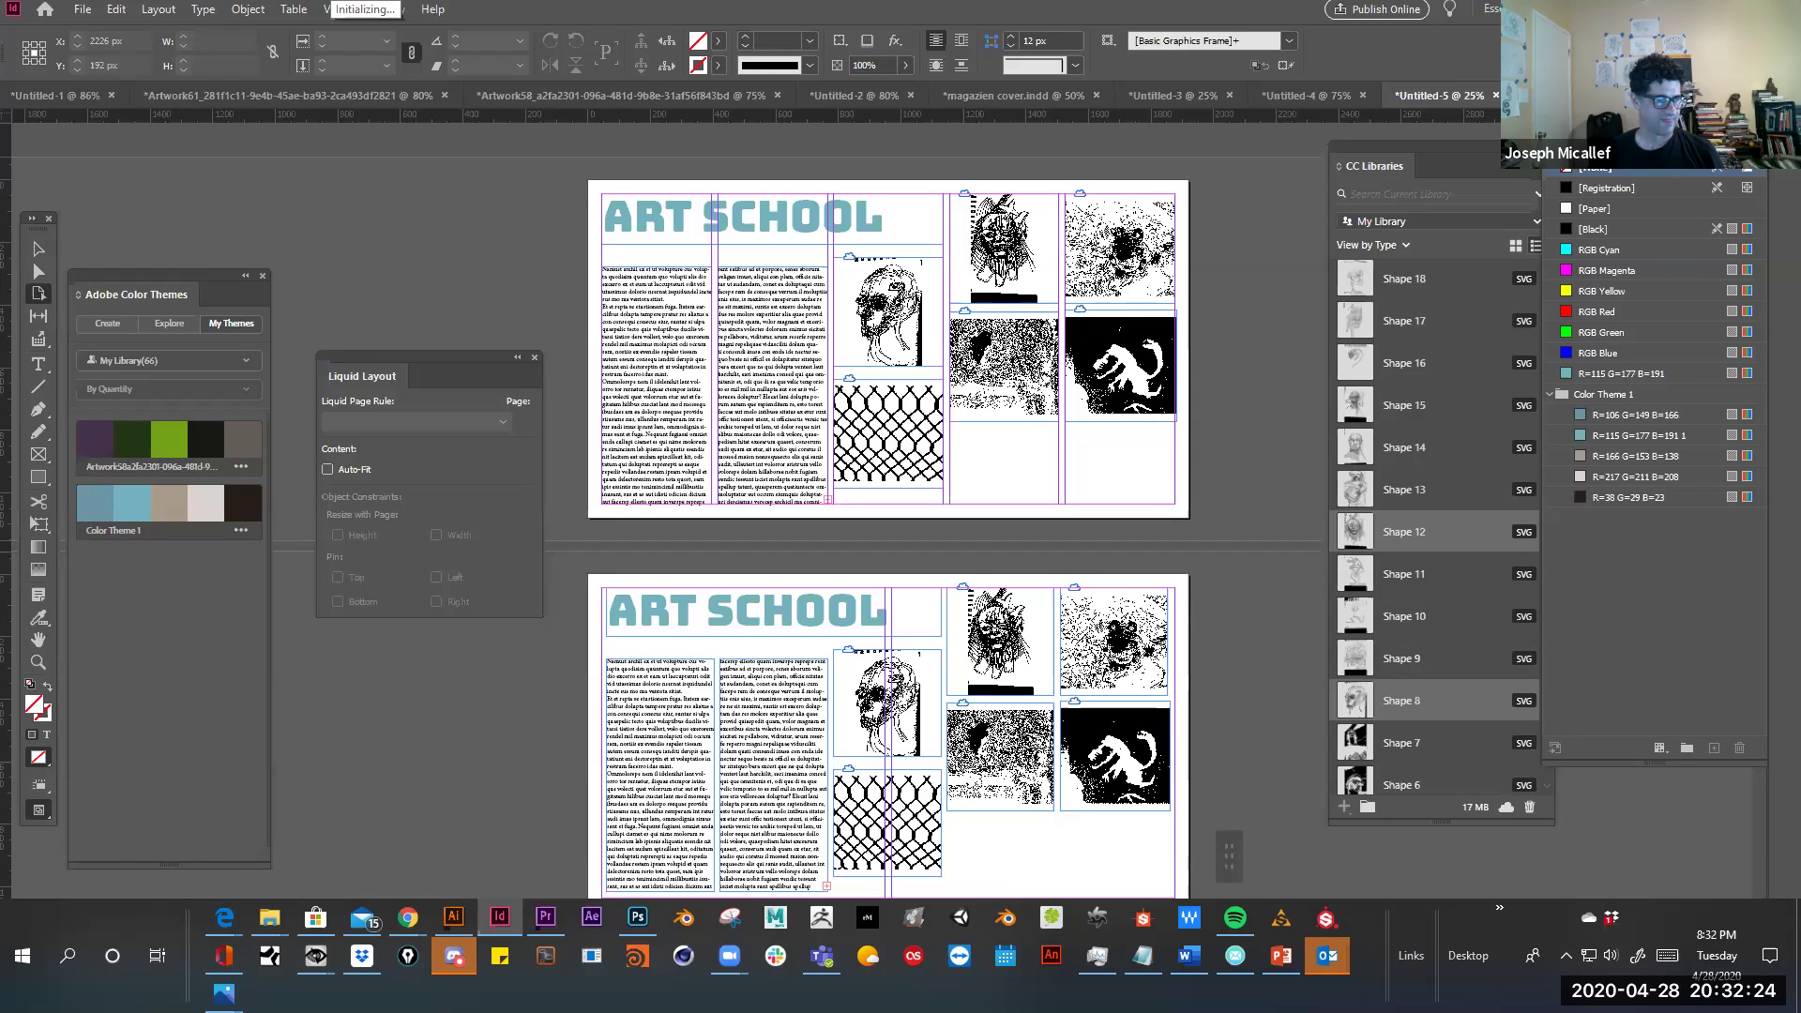
{"action": "left_click", "coordinate": [1609, 955]}
{"action": "left_click_drag", "start_coordinate": [1620, 873], "coordinate": [1662, 874]}
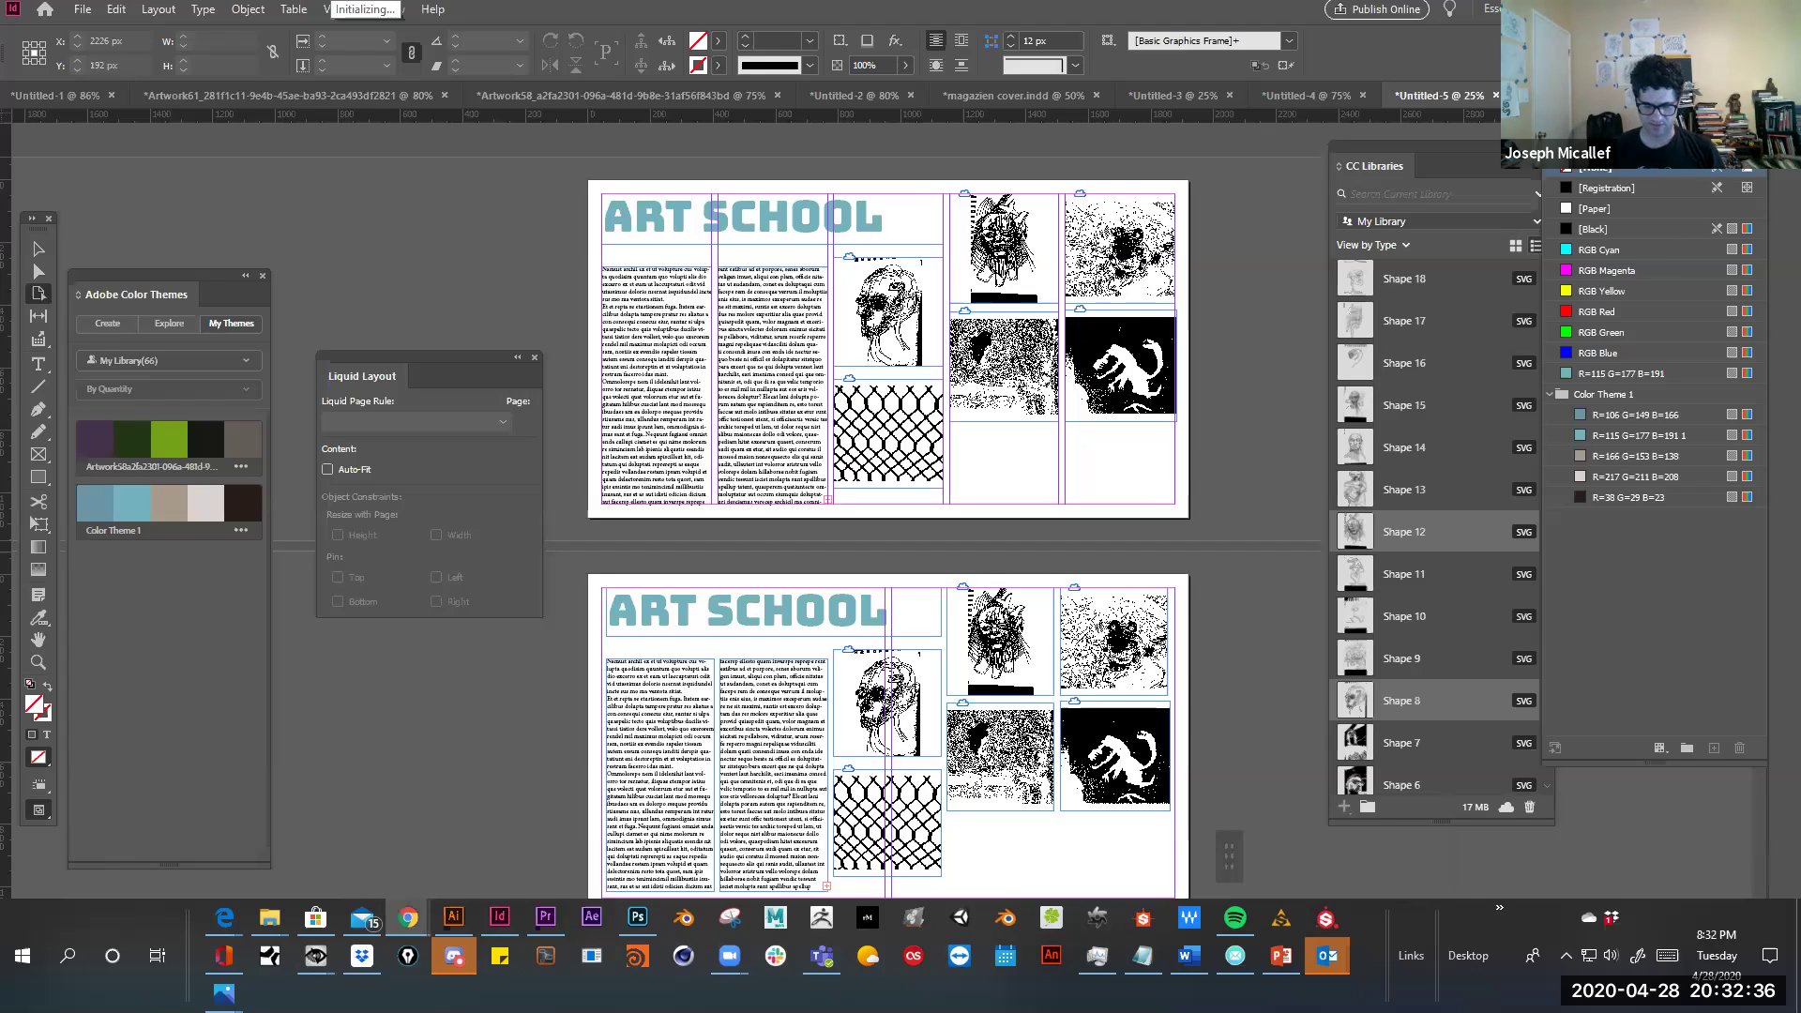
Display the document's layer list beside Adobe Color Themes and expand Layer 1 to list its objects
{"action": "key", "text": "Return"}
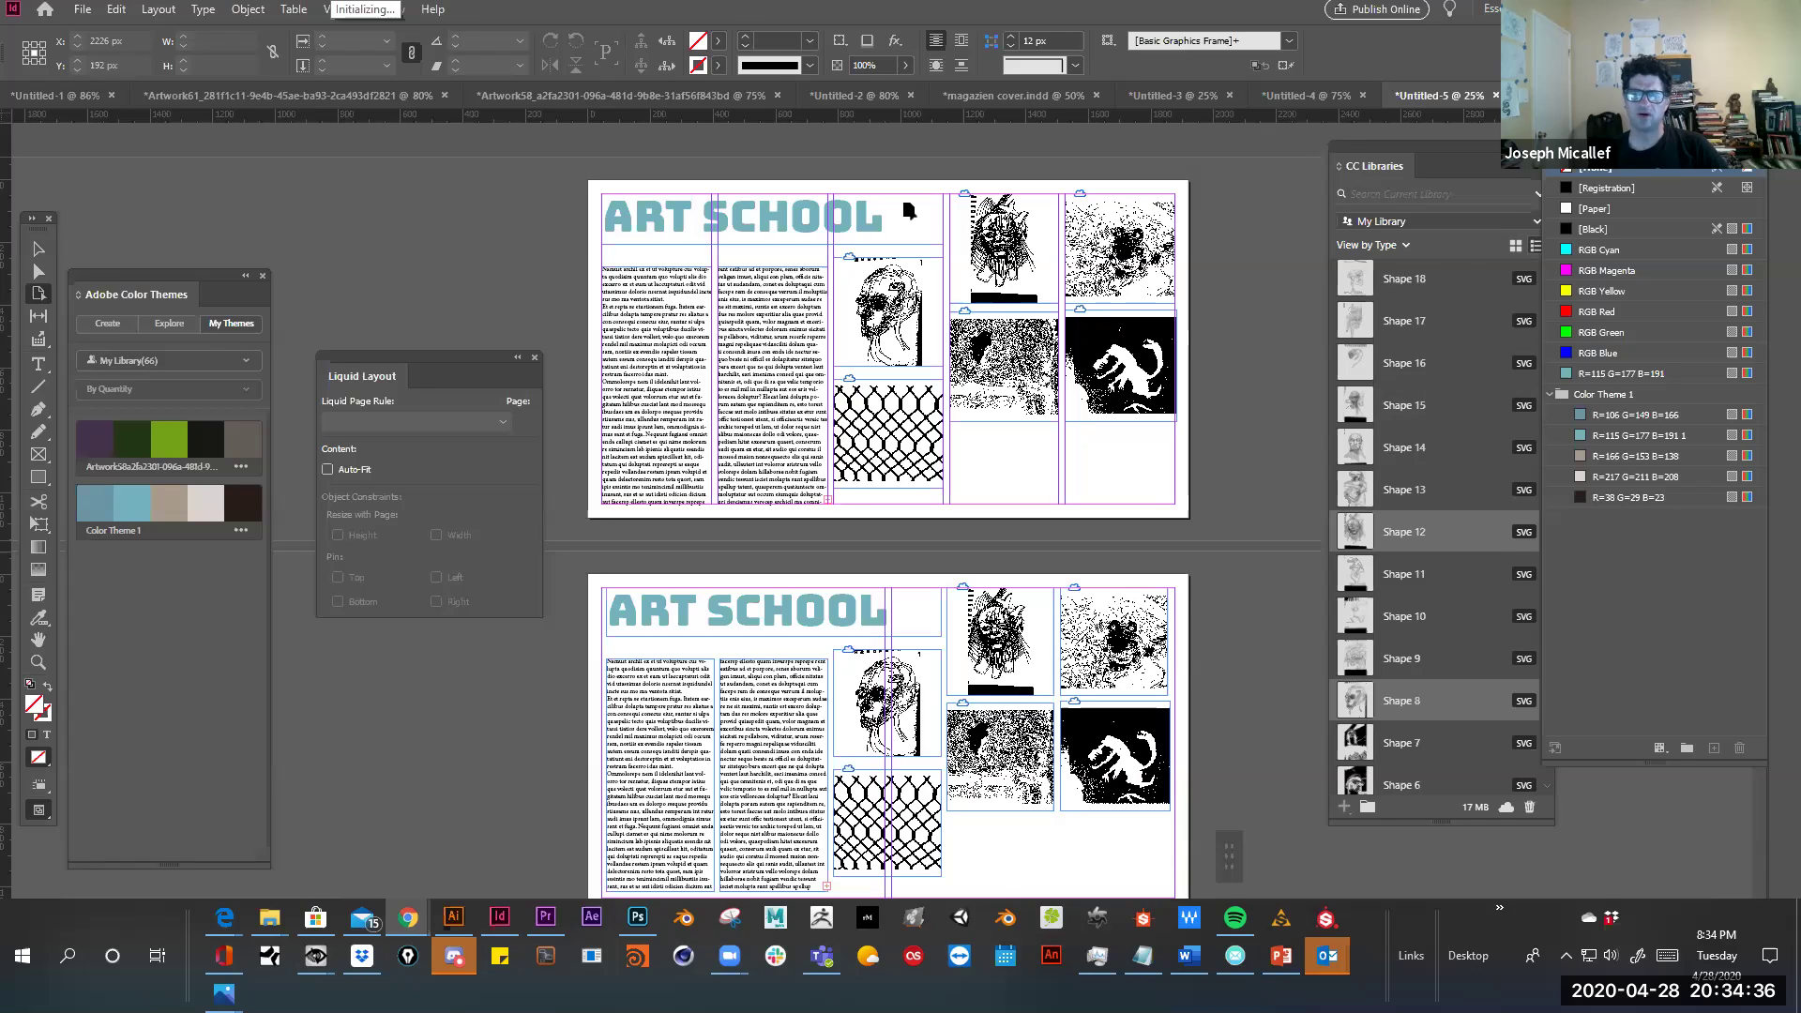
{"action": "left_click", "coordinate": [405, 18]}
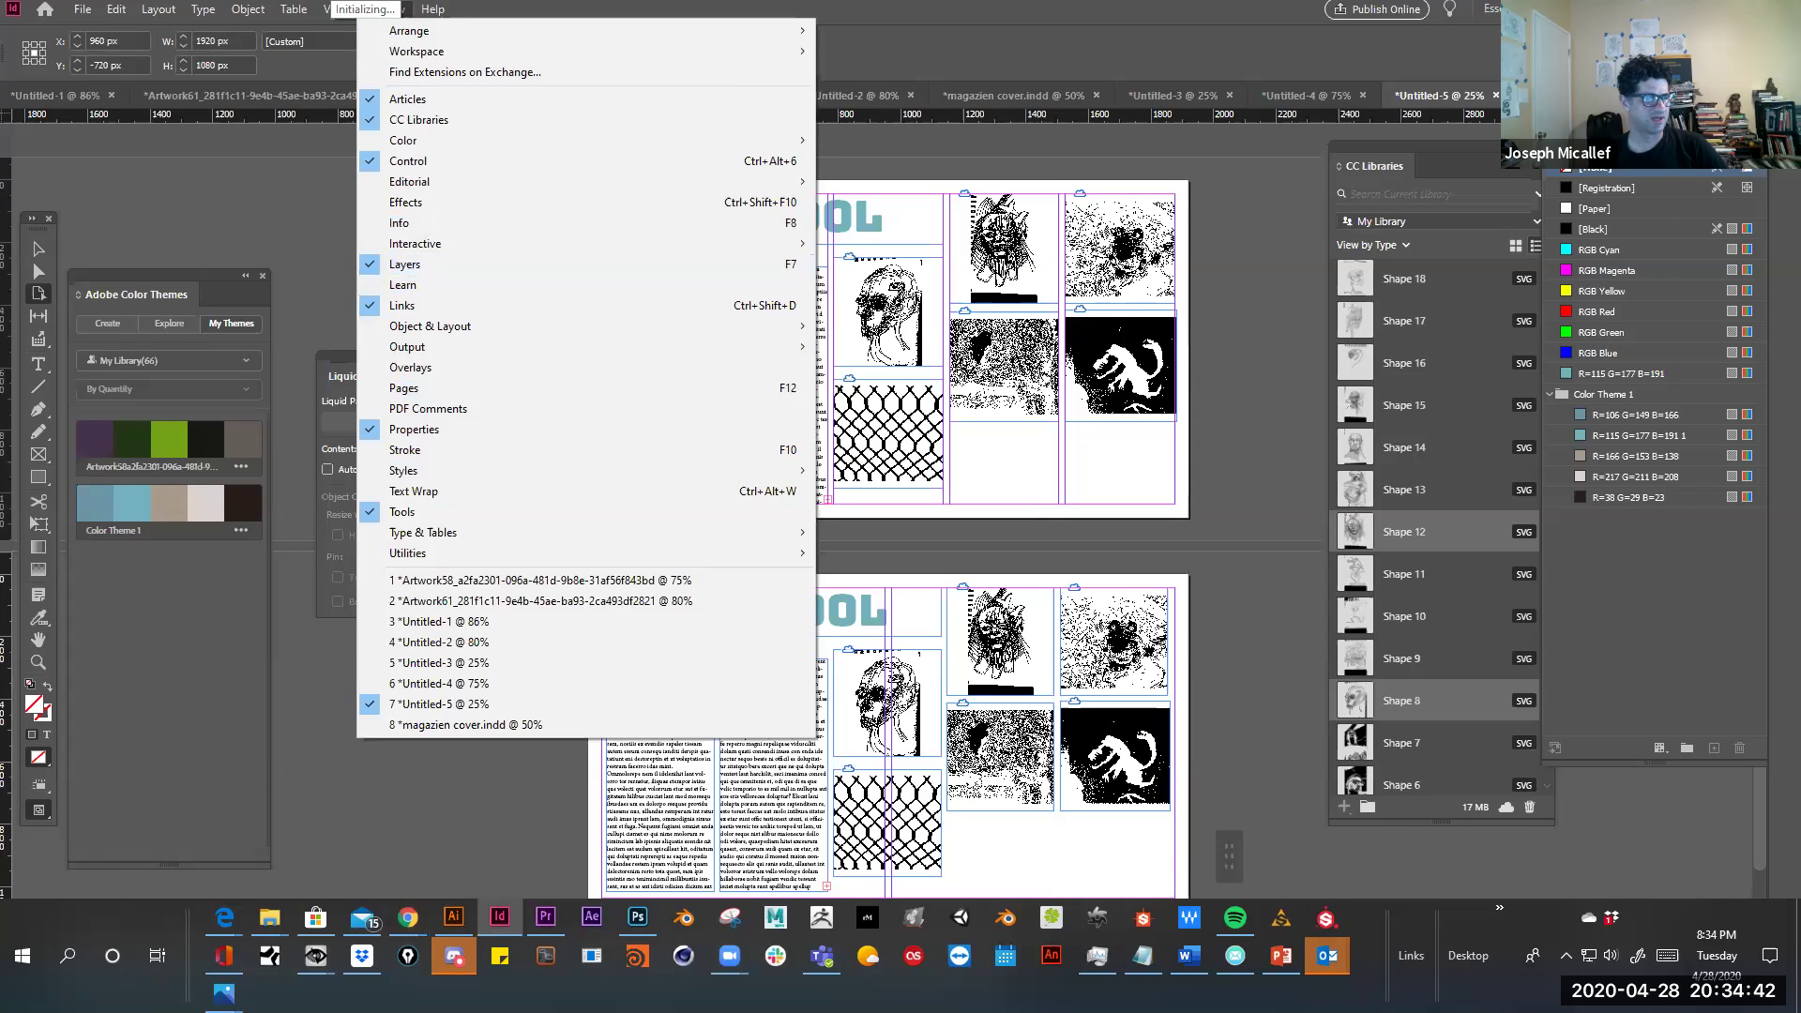
{"action": "left_click", "coordinate": [201, 407]}
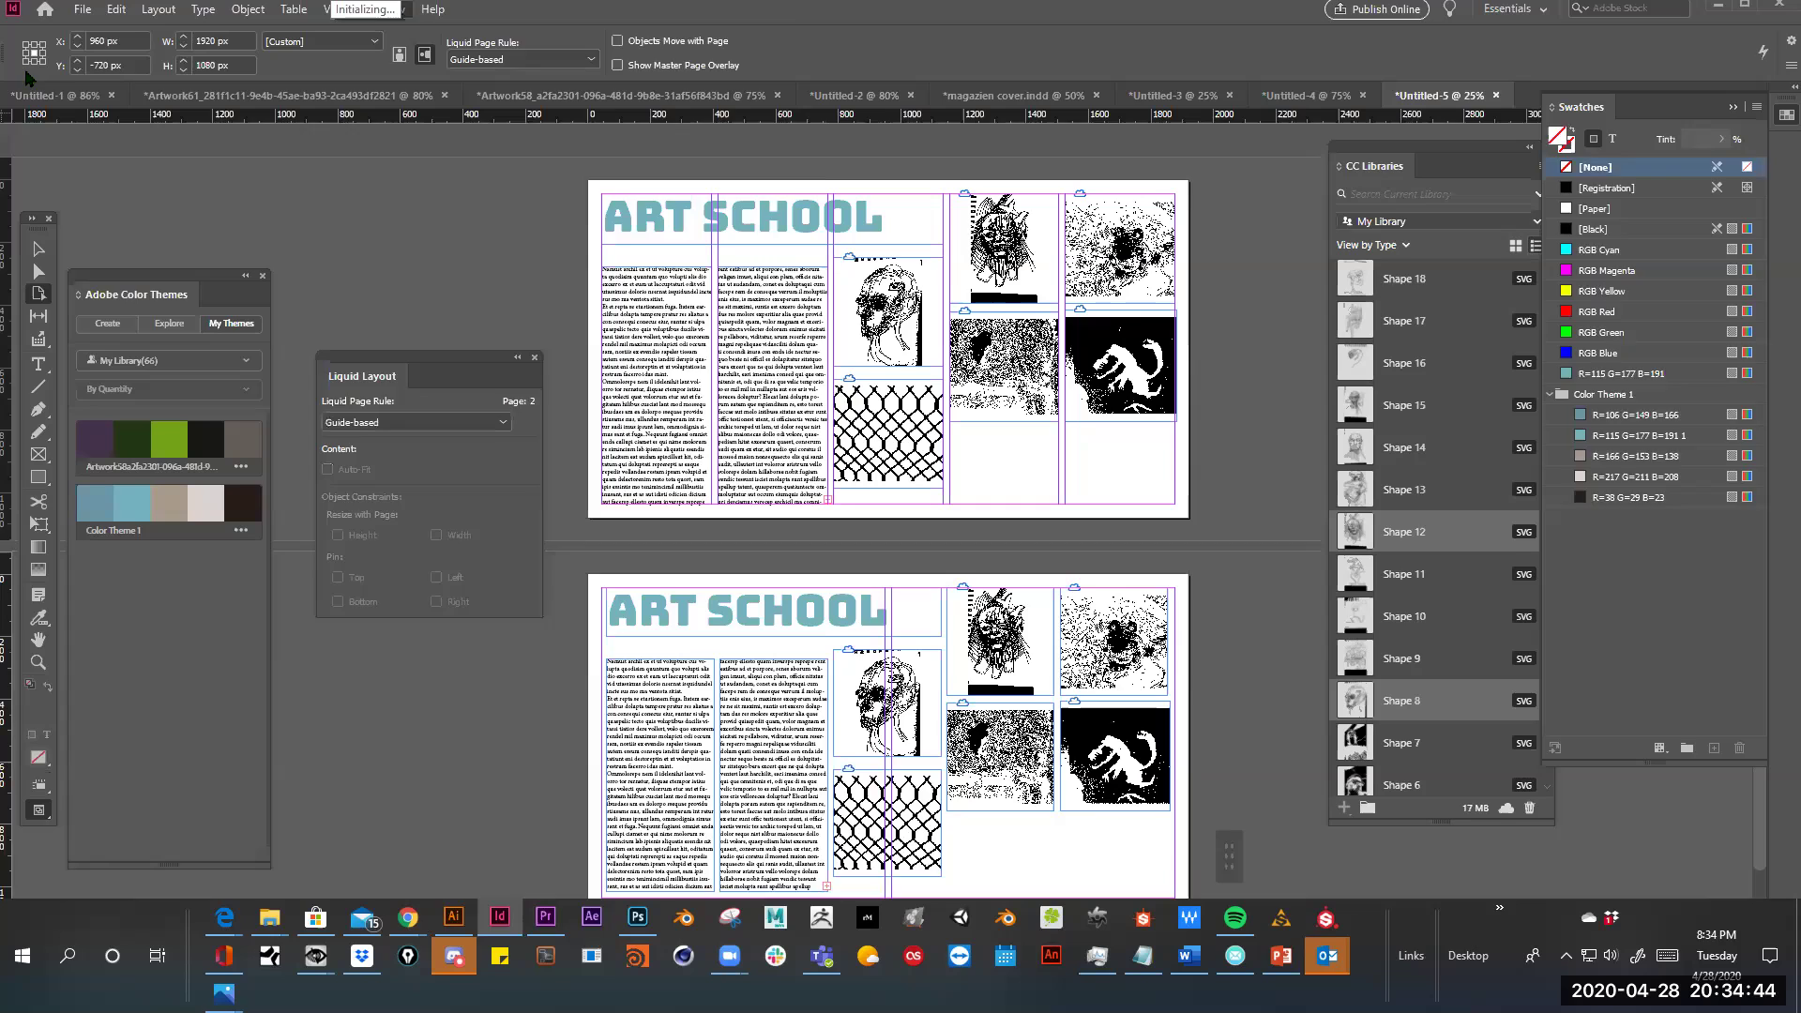
{"action": "left_click_drag", "start_coordinate": [394, 276], "coordinate": [432, 279]}
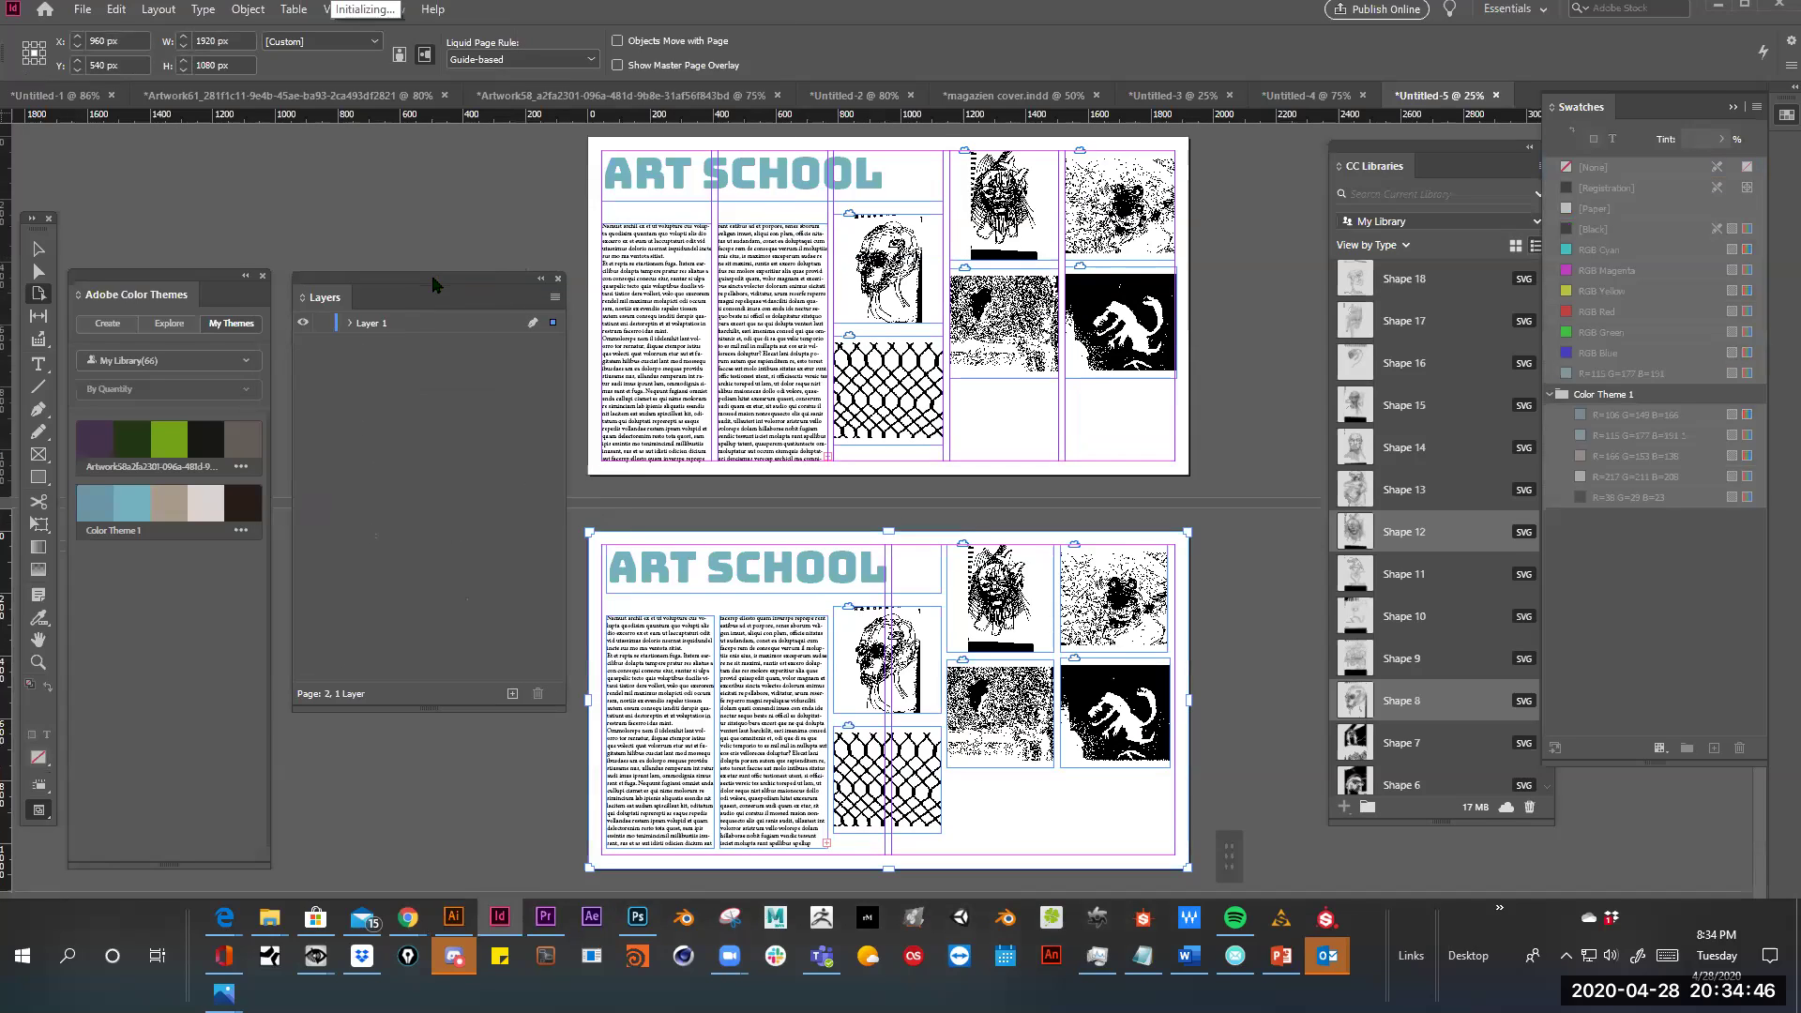
{"action": "left_click", "coordinate": [348, 322]}
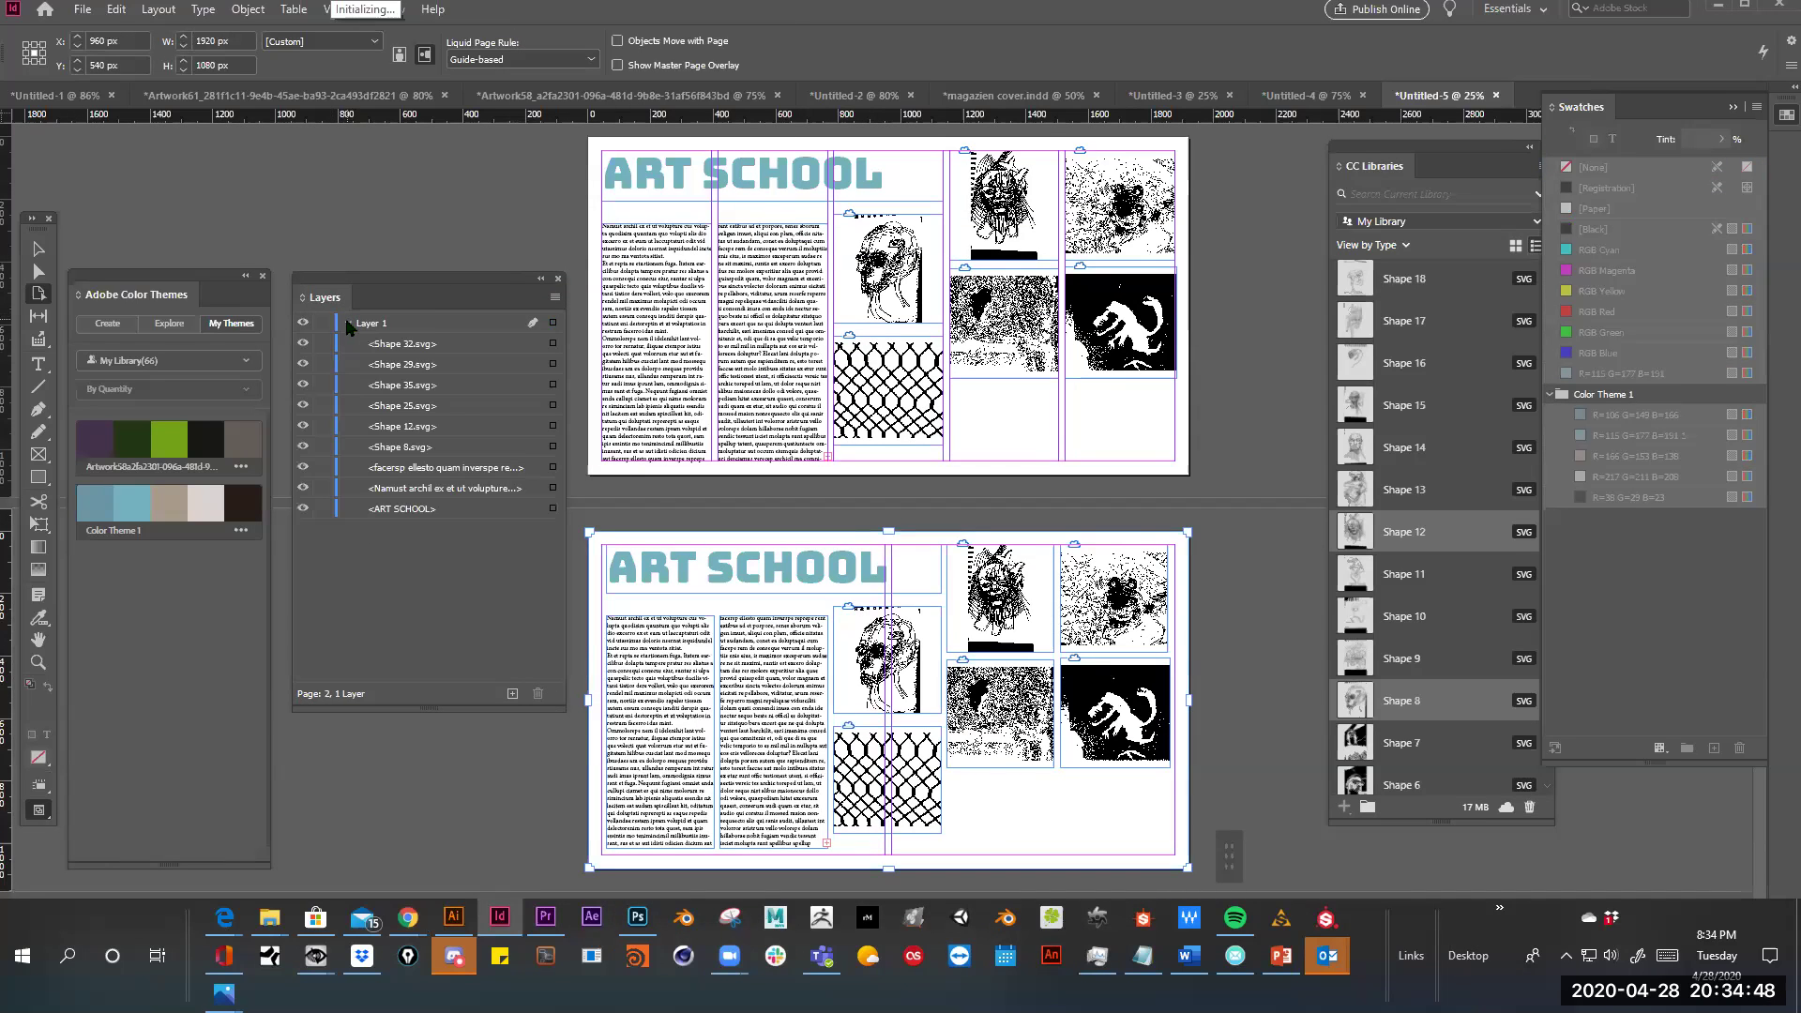
{"action": "left_click", "coordinate": [348, 322]}
{"action": "left_click", "coordinate": [348, 323]}
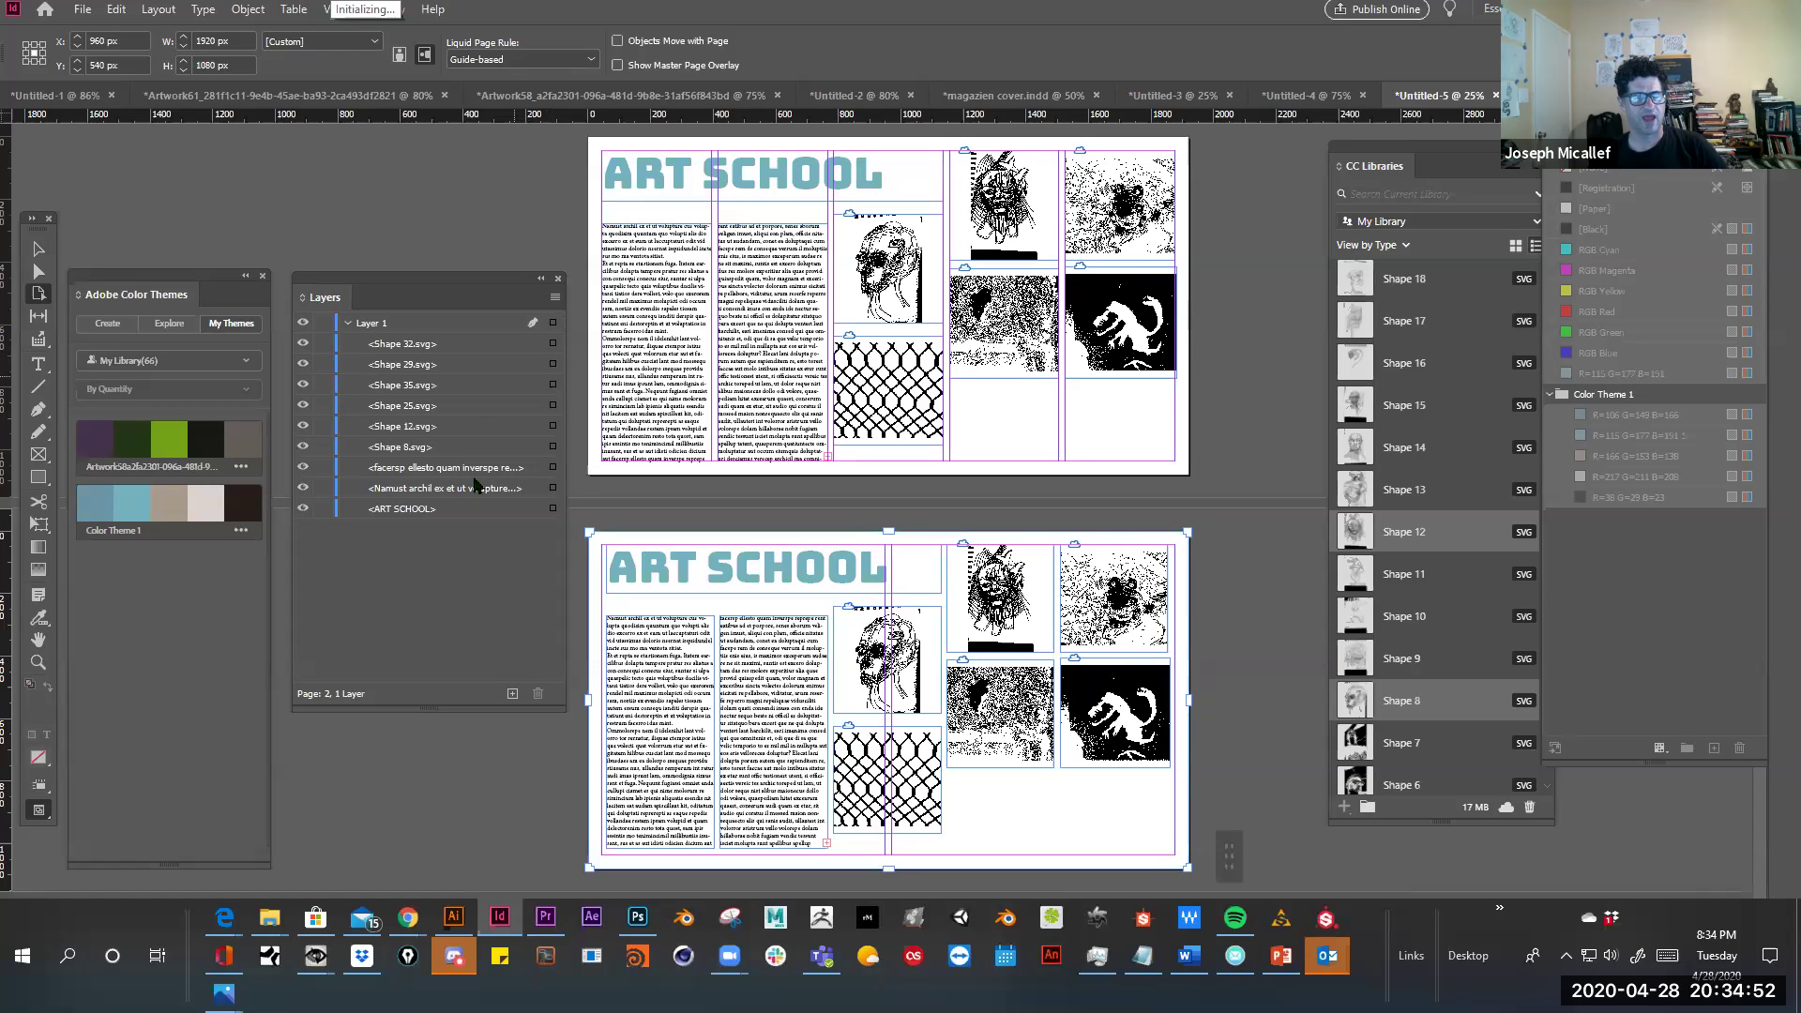
Select the Shape 12 image on page 2 from the layer list and add a new layer above Layer 1
{"action": "left_click", "coordinate": [553, 447]}
{"action": "left_click", "coordinate": [552, 426]}
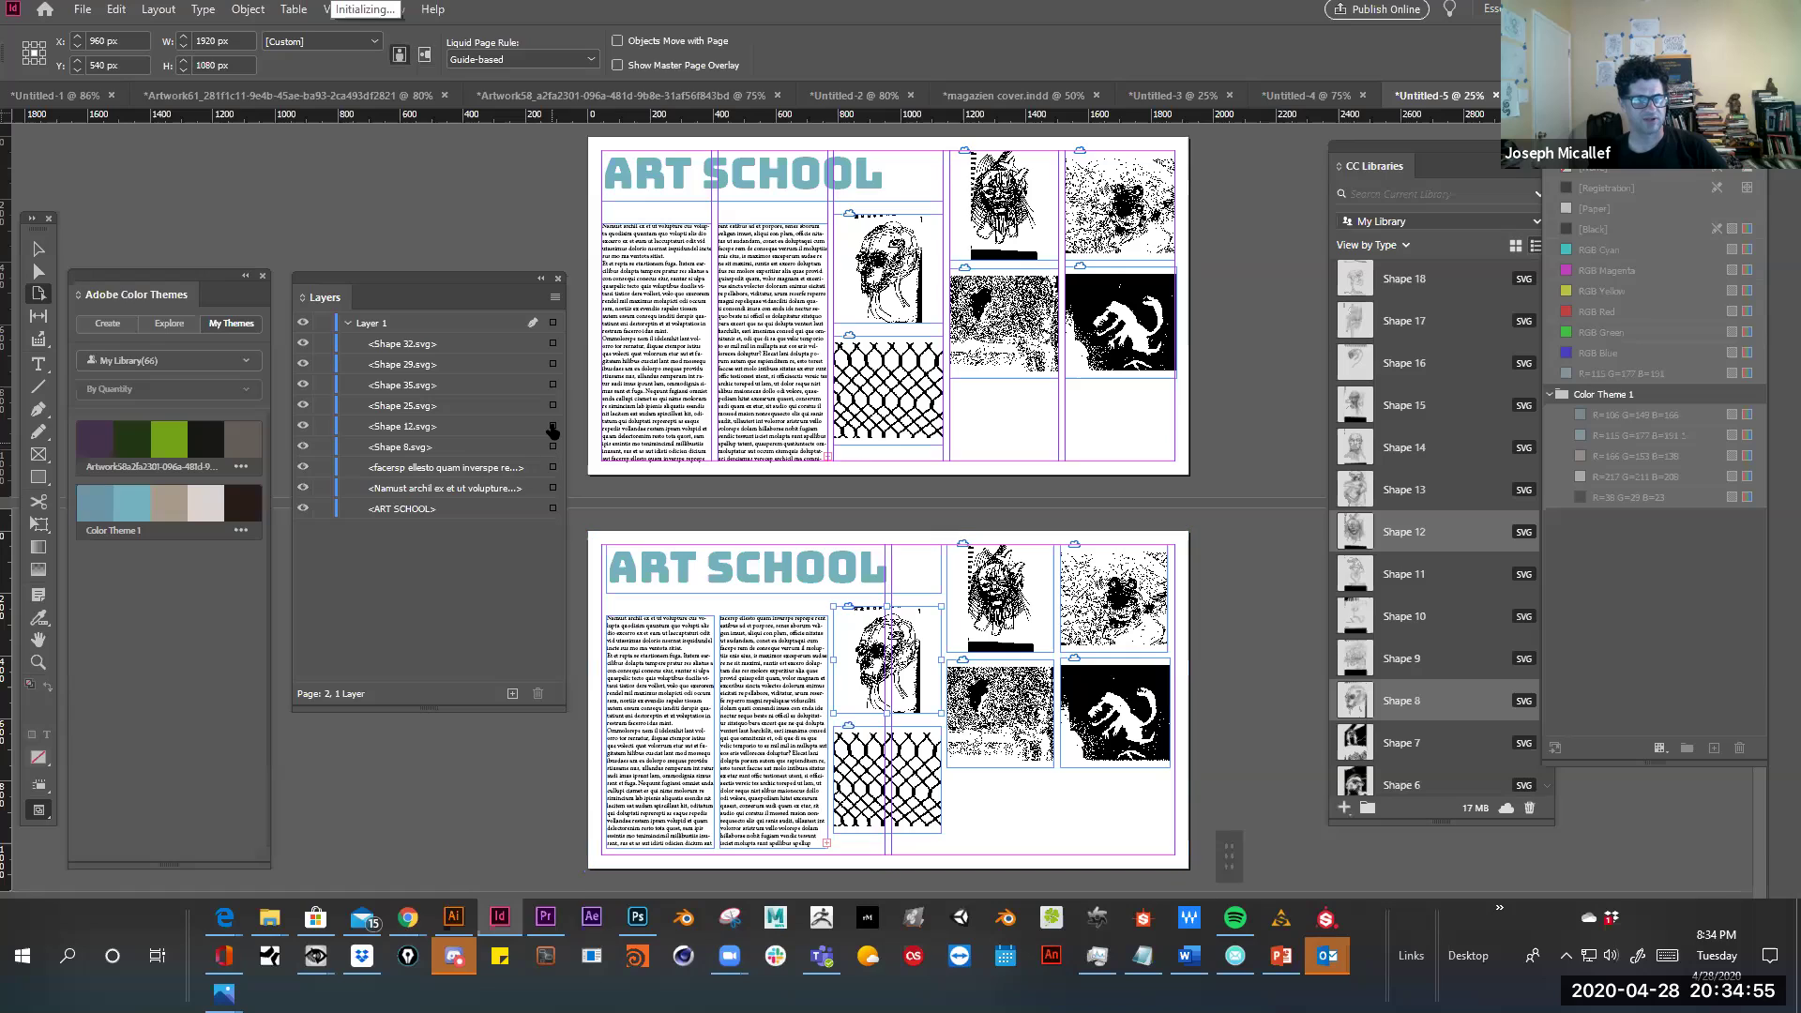
{"action": "left_click", "coordinate": [465, 429]}
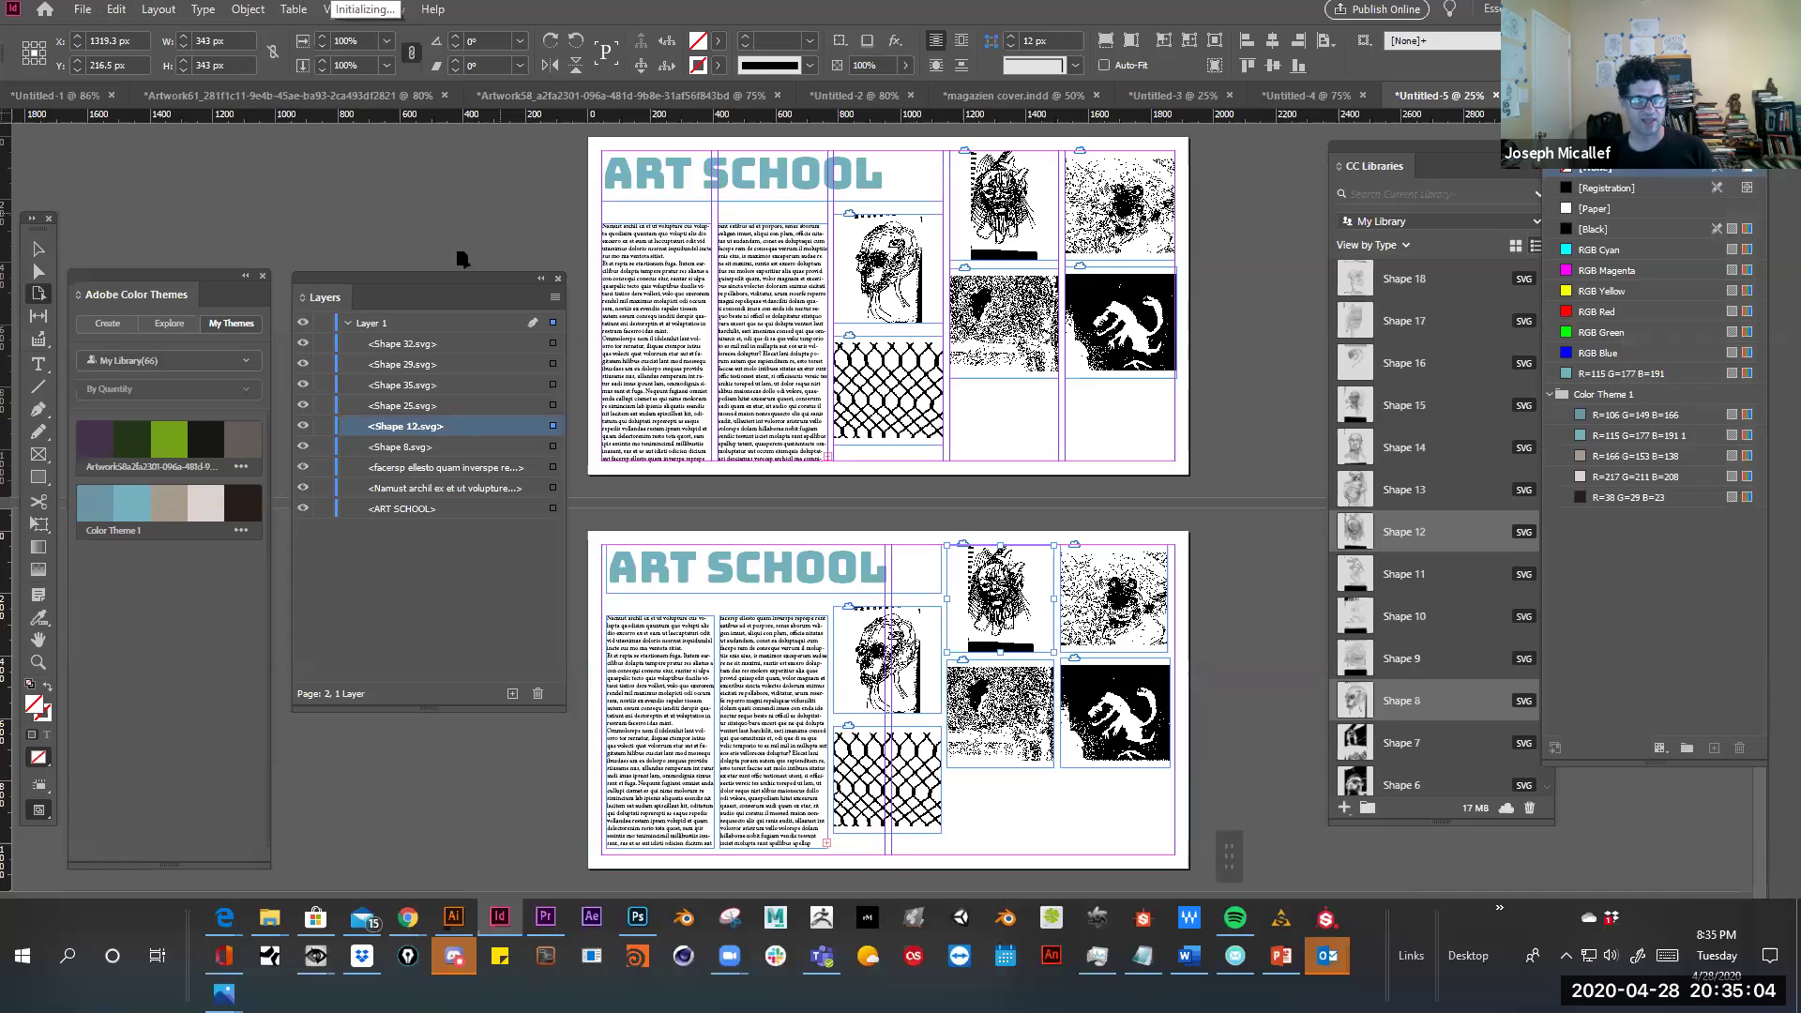
{"action": "left_click", "coordinate": [512, 694]}
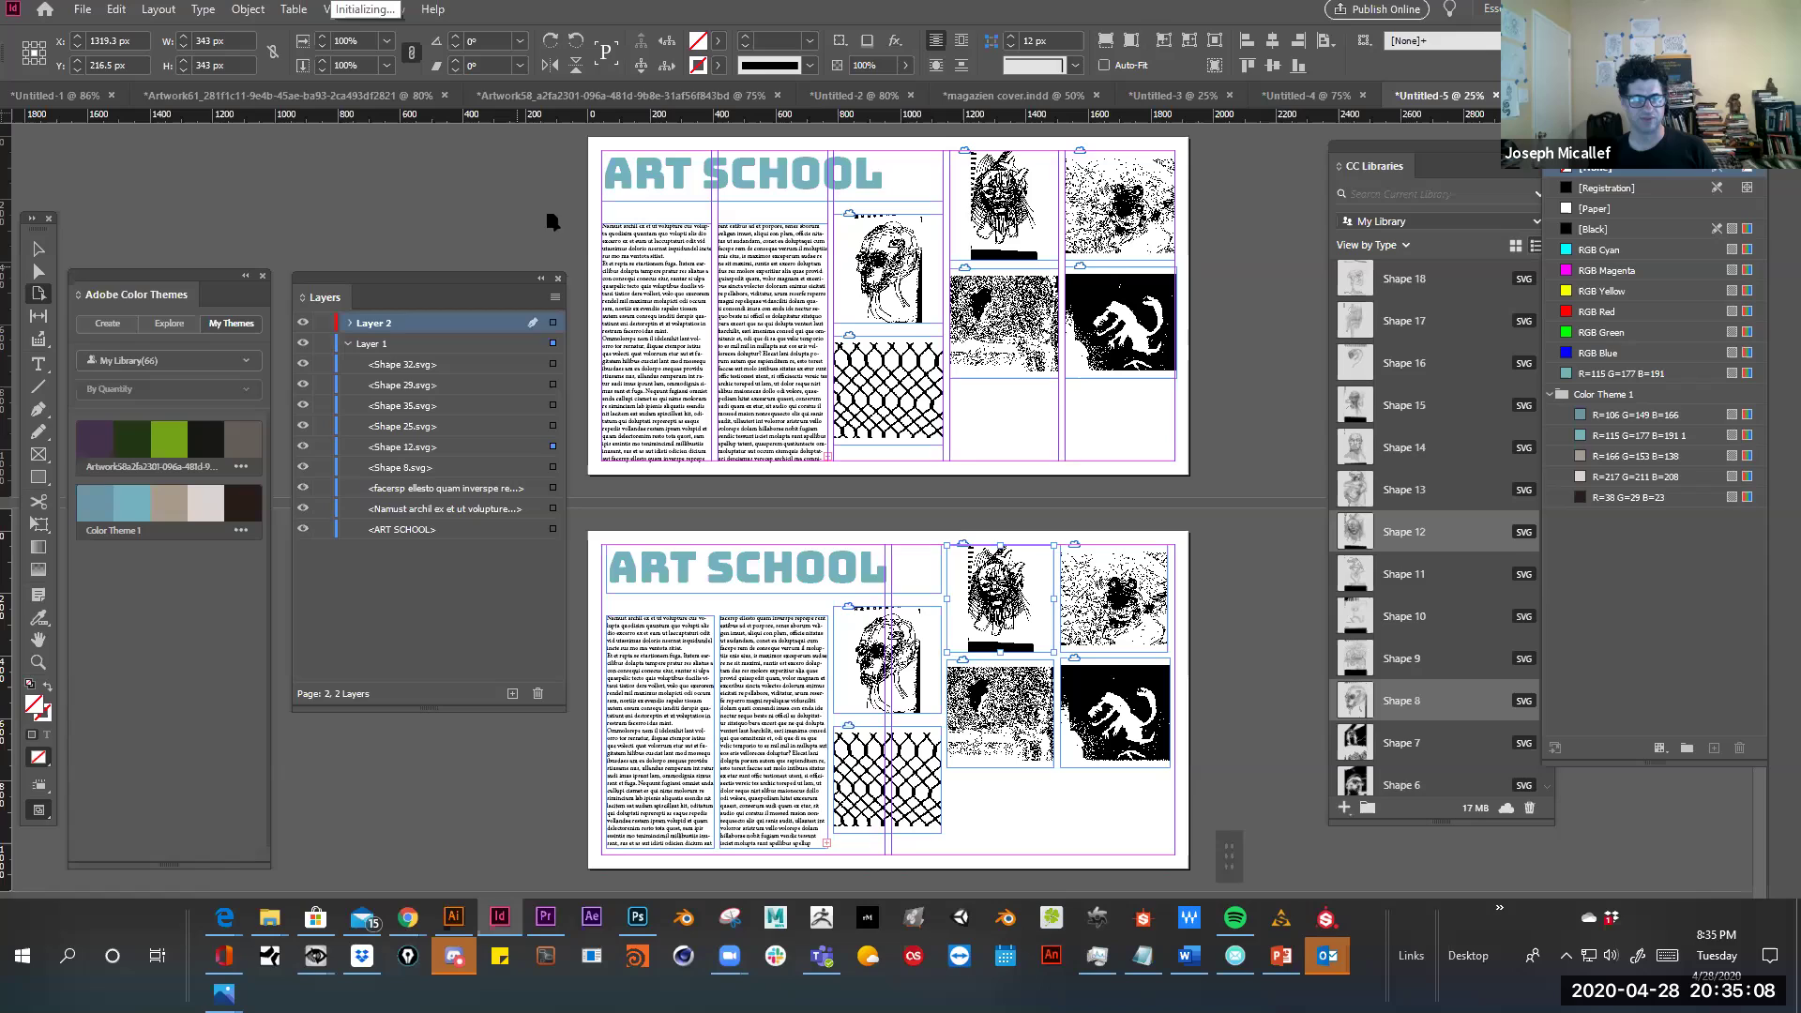
Copy the ART SCHOOL title on page 1, trying a pasted duplicate on Layer 1 and undoing that paste
{"action": "left_click", "coordinate": [619, 193]}
{"action": "scroll", "coordinate": [582, 195], "scroll_direction": "up", "scroll_amount": 1}
{"action": "key", "text": "v"}
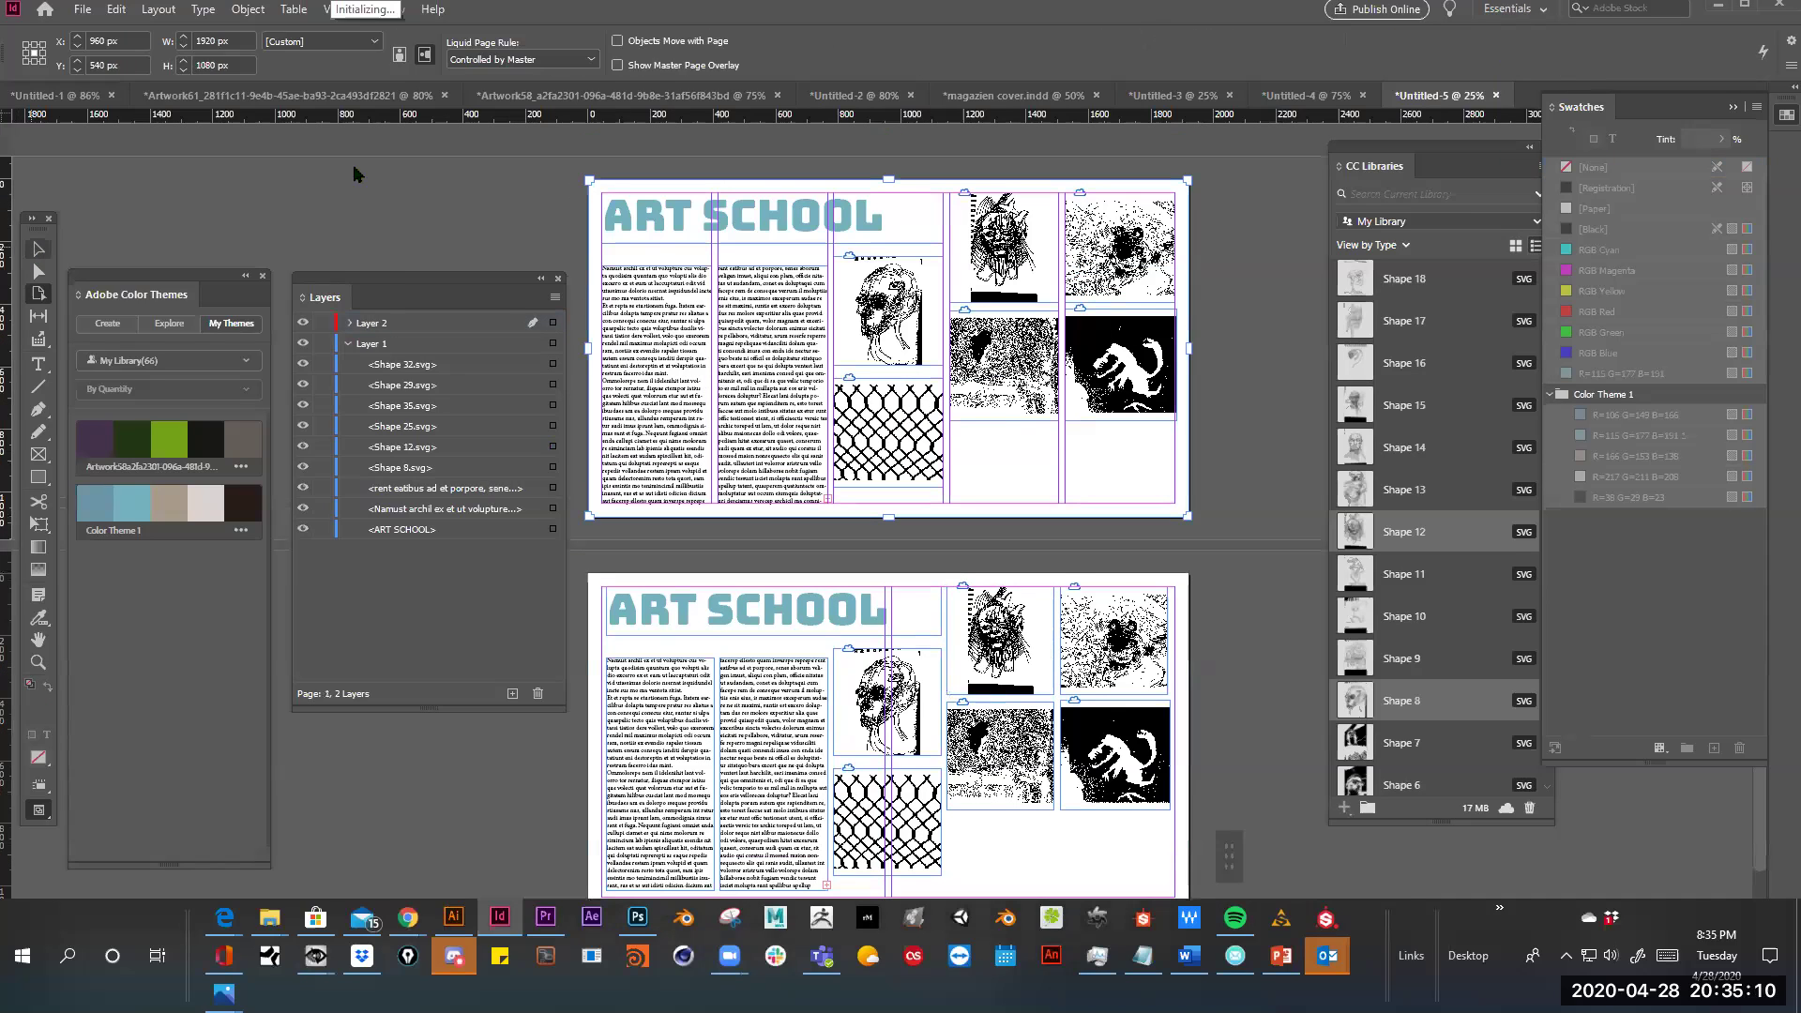
{"action": "double_click", "coordinate": [656, 215]}
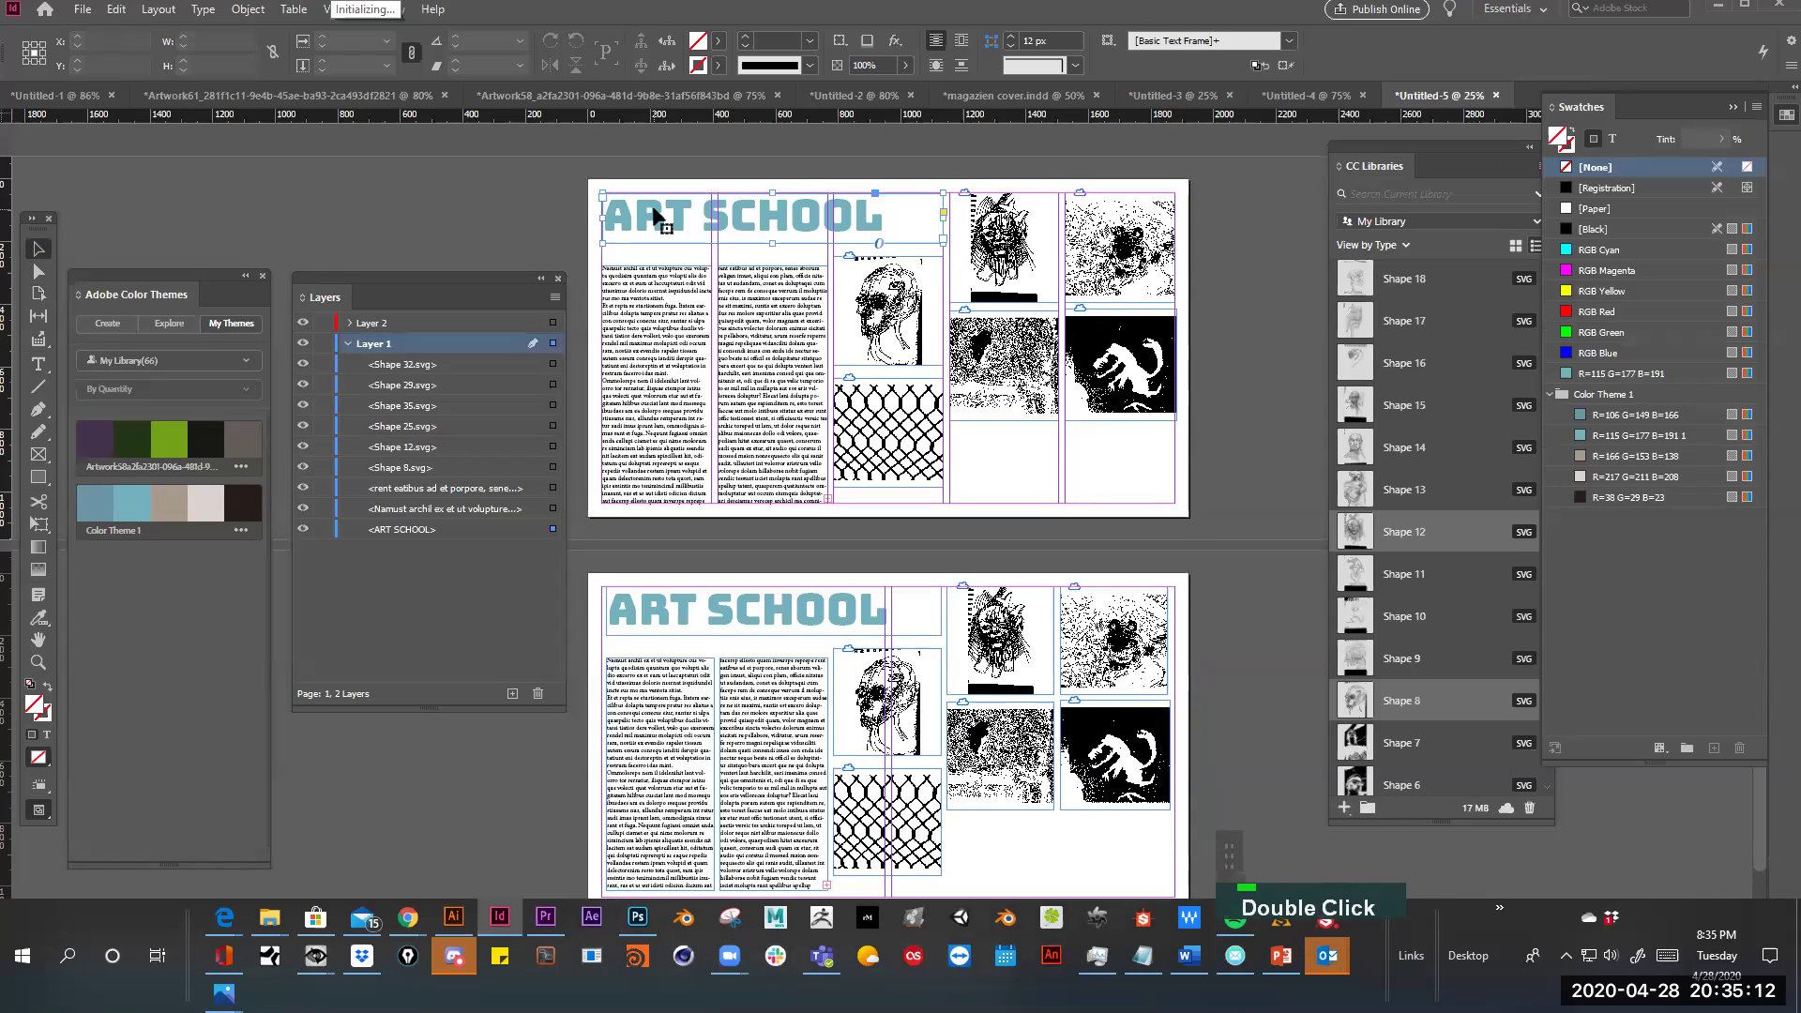
{"action": "left_click", "coordinate": [672, 209], "text": "ctrl"}
{"action": "left_click_drag", "start_coordinate": [732, 293], "coordinate": [782, 283]}
{"action": "key", "text": "ctrl+v"}
{"action": "key", "text": "ctrl+c"}
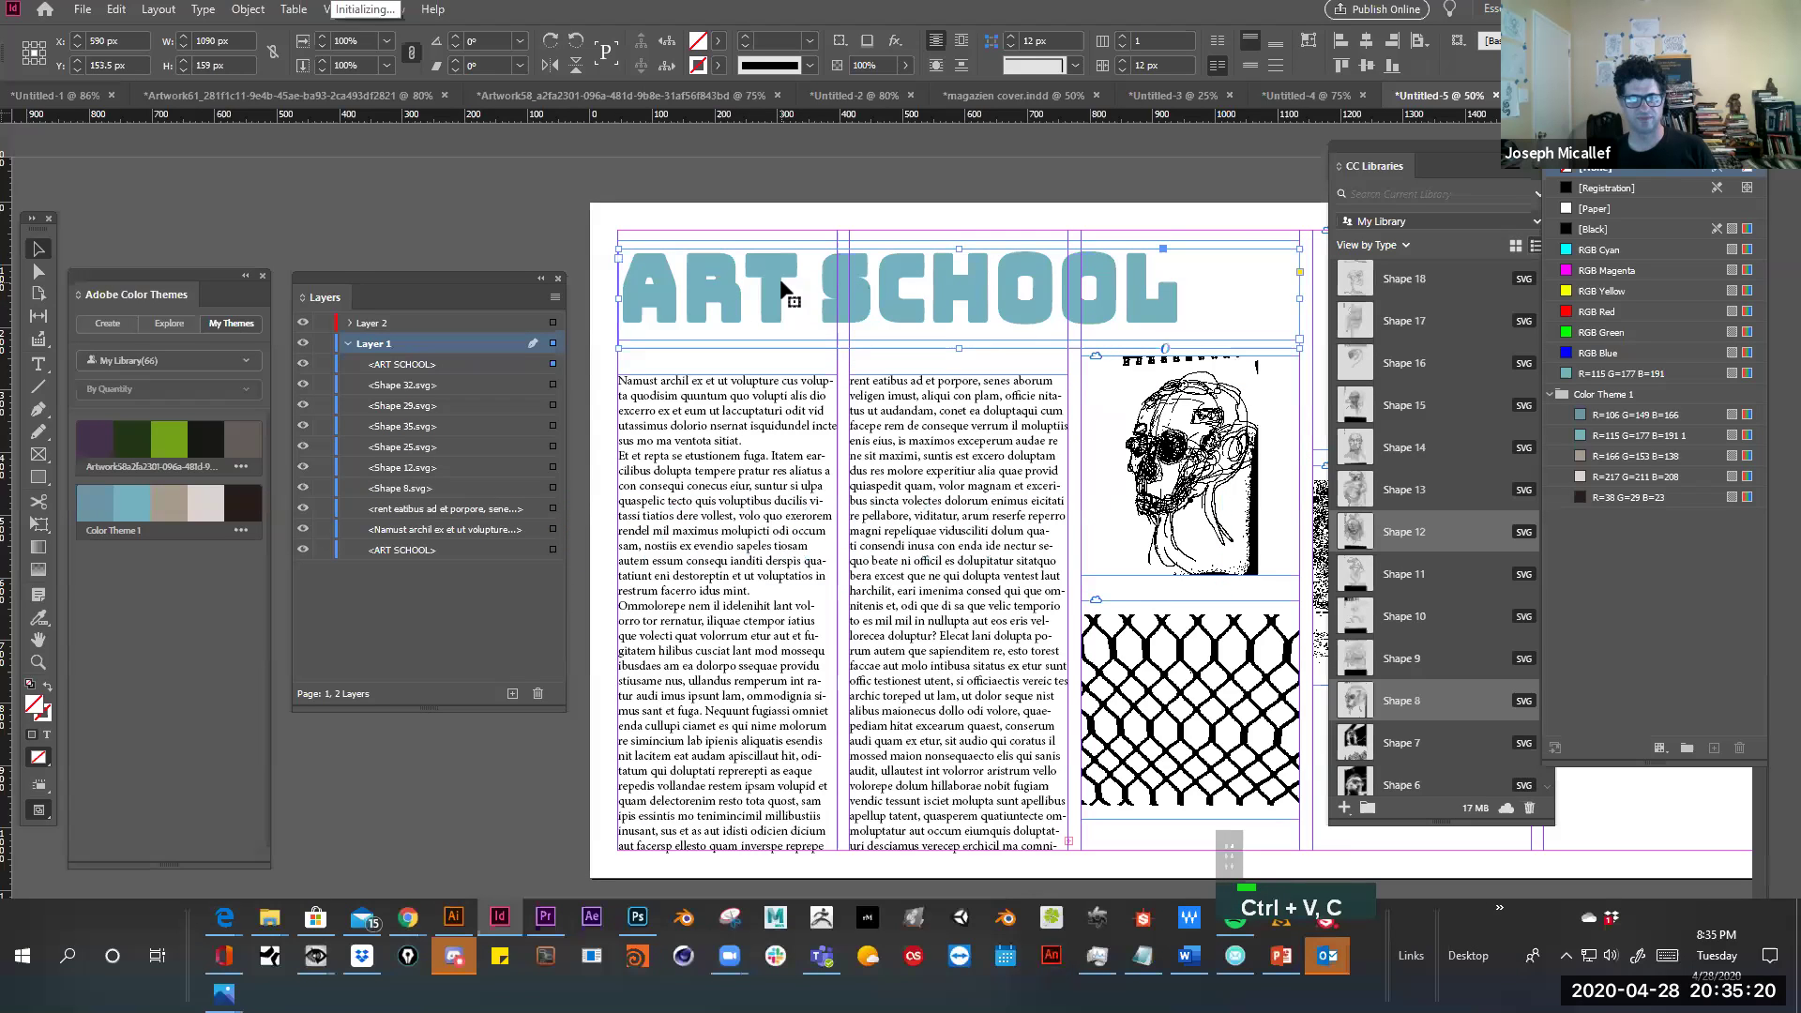
{"action": "left_click", "coordinate": [465, 211]}
{"action": "left_click", "coordinate": [694, 327]}
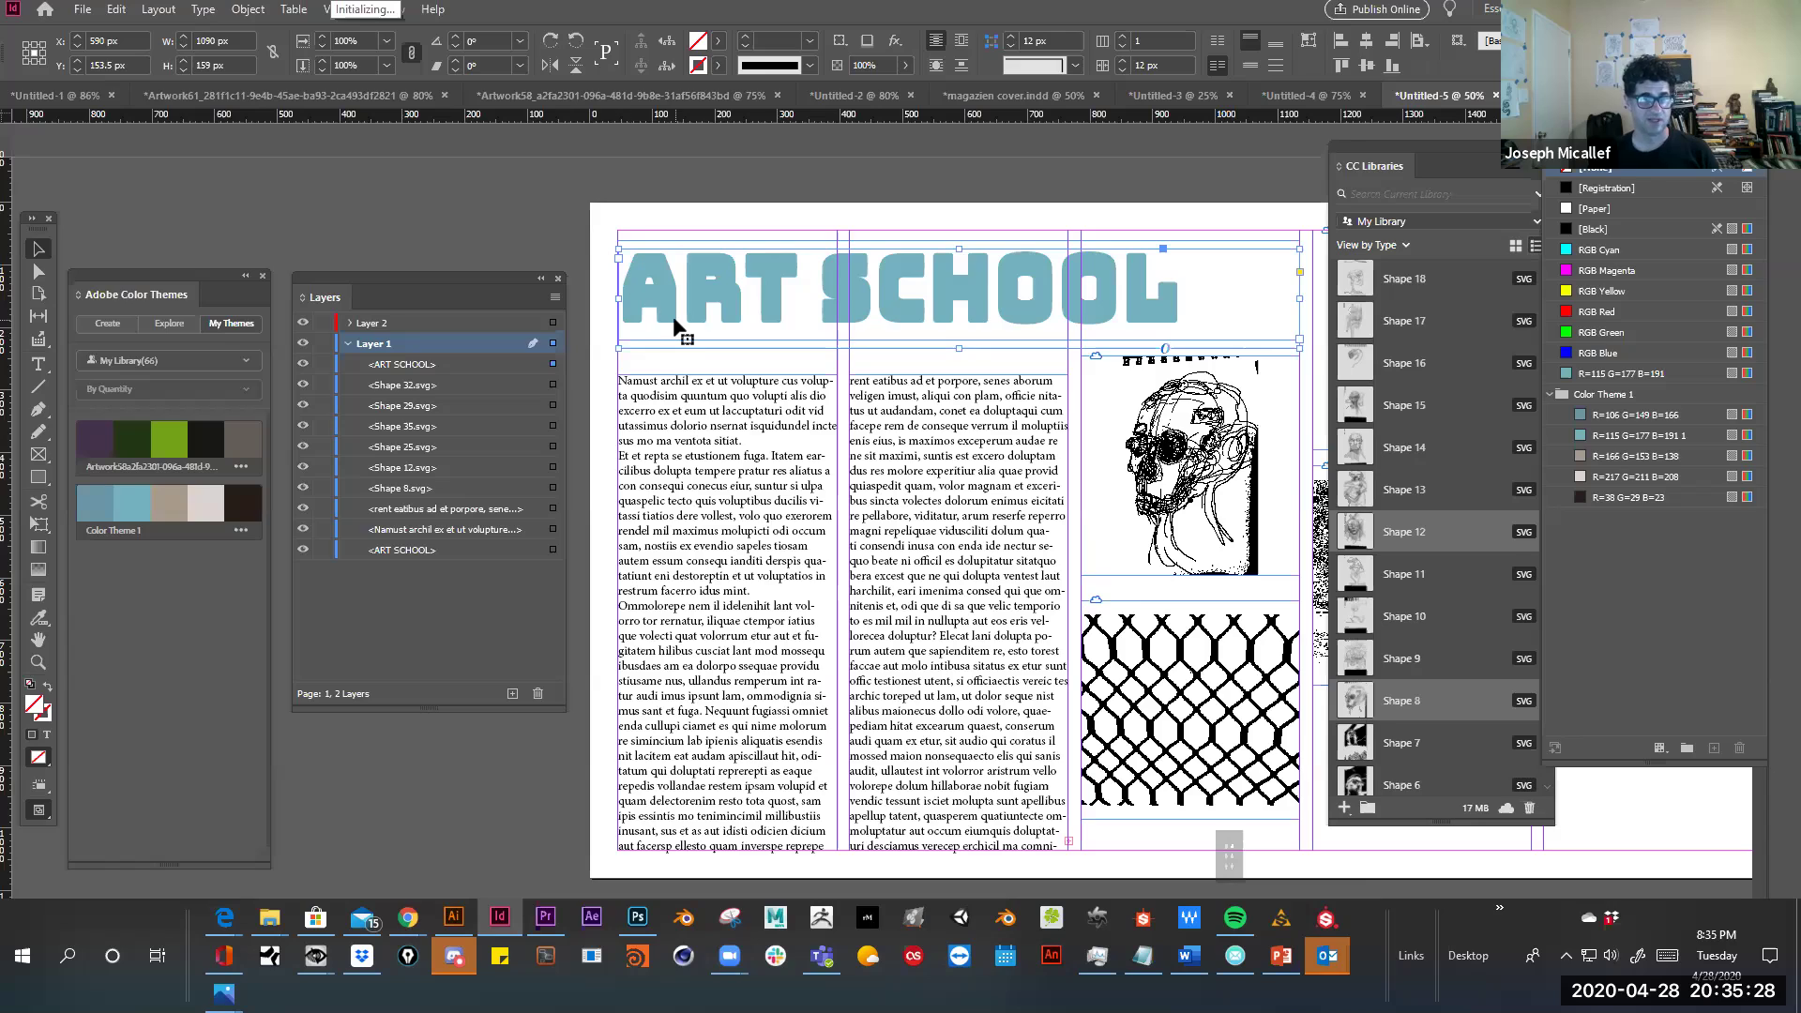
{"action": "key", "text": "ctrl"}
{"action": "key", "text": "ctrl"}
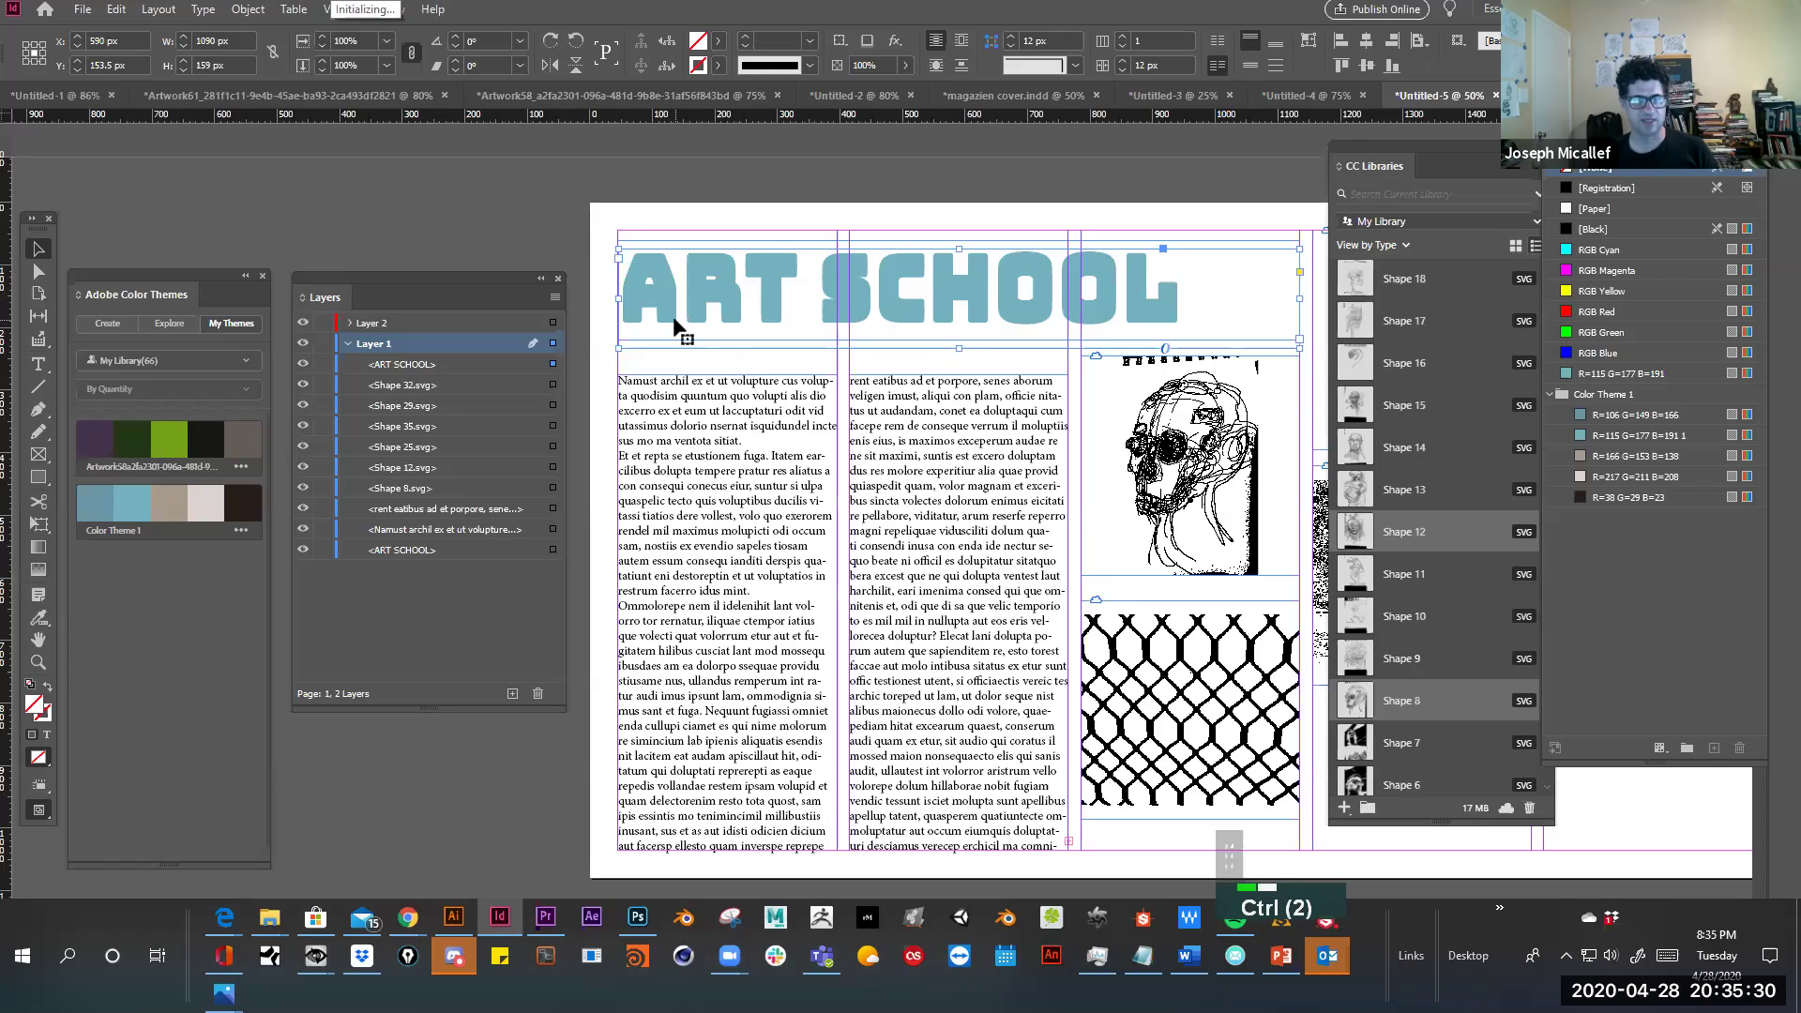
{"action": "key", "text": "ctrl+z"}
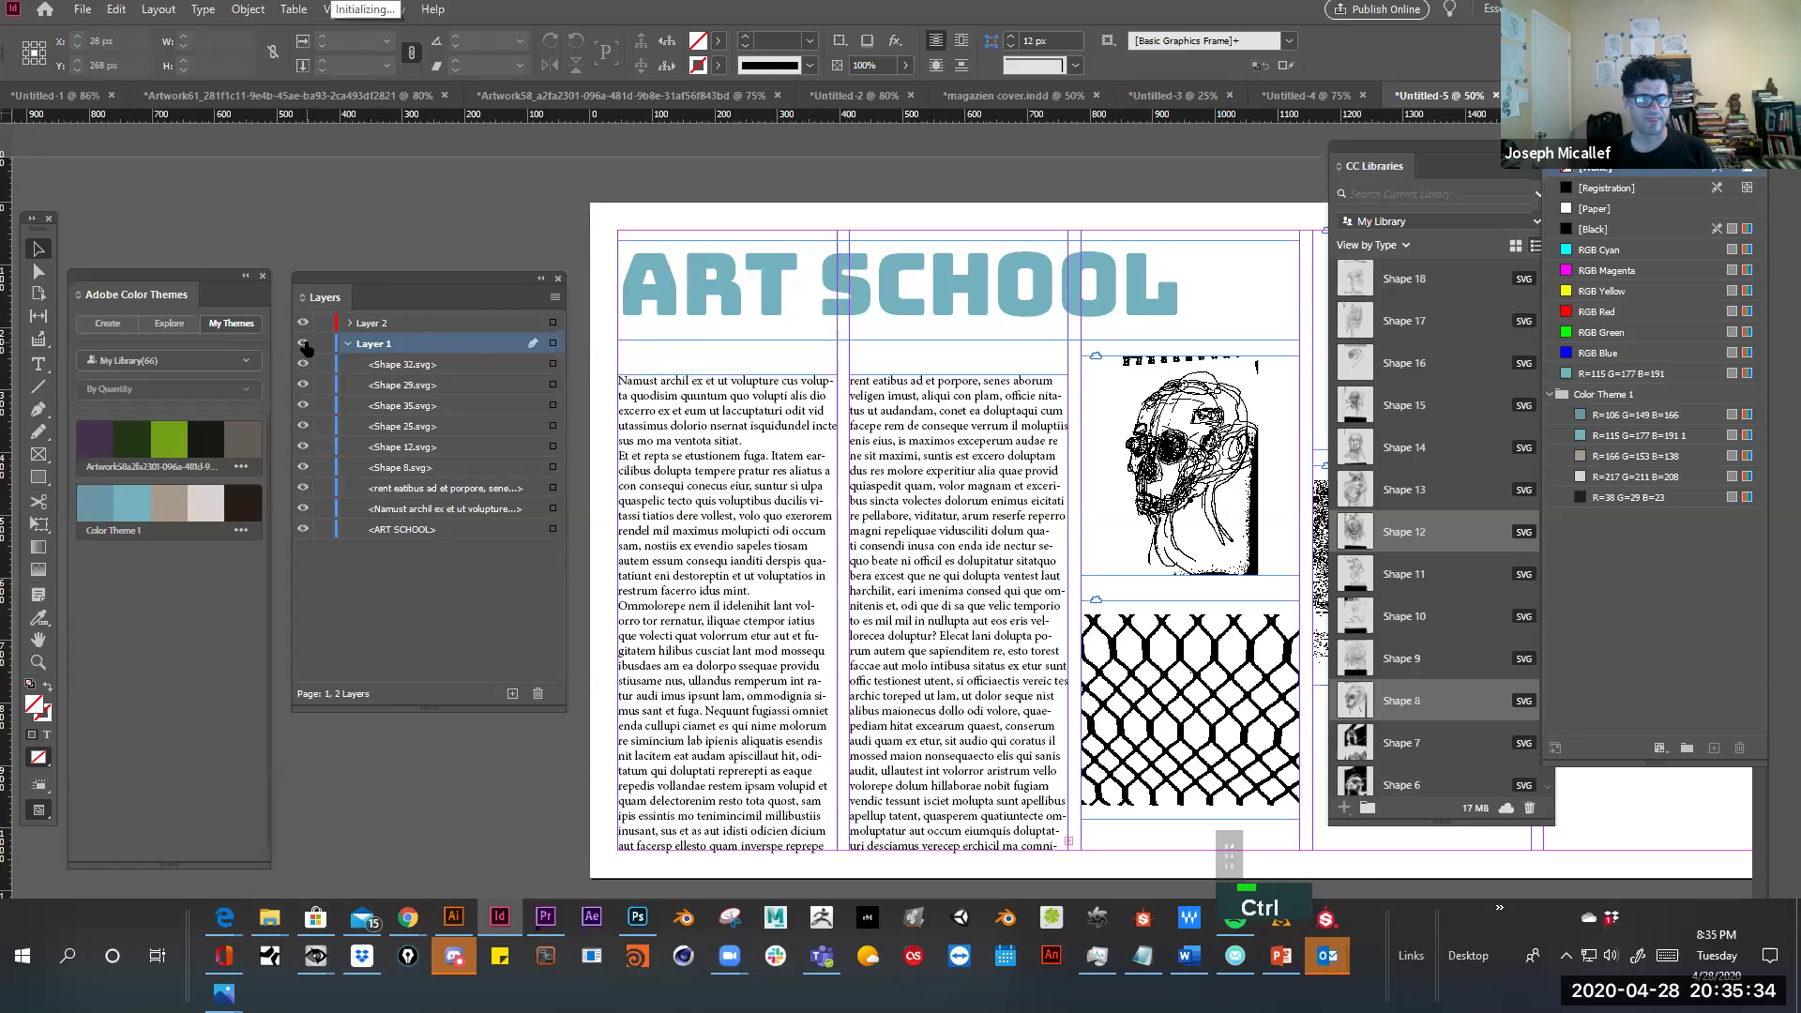
Make Layer 2 the active layer and paste the copied ART SCHOOL title onto it over the original title
{"action": "left_click", "coordinate": [375, 321]}
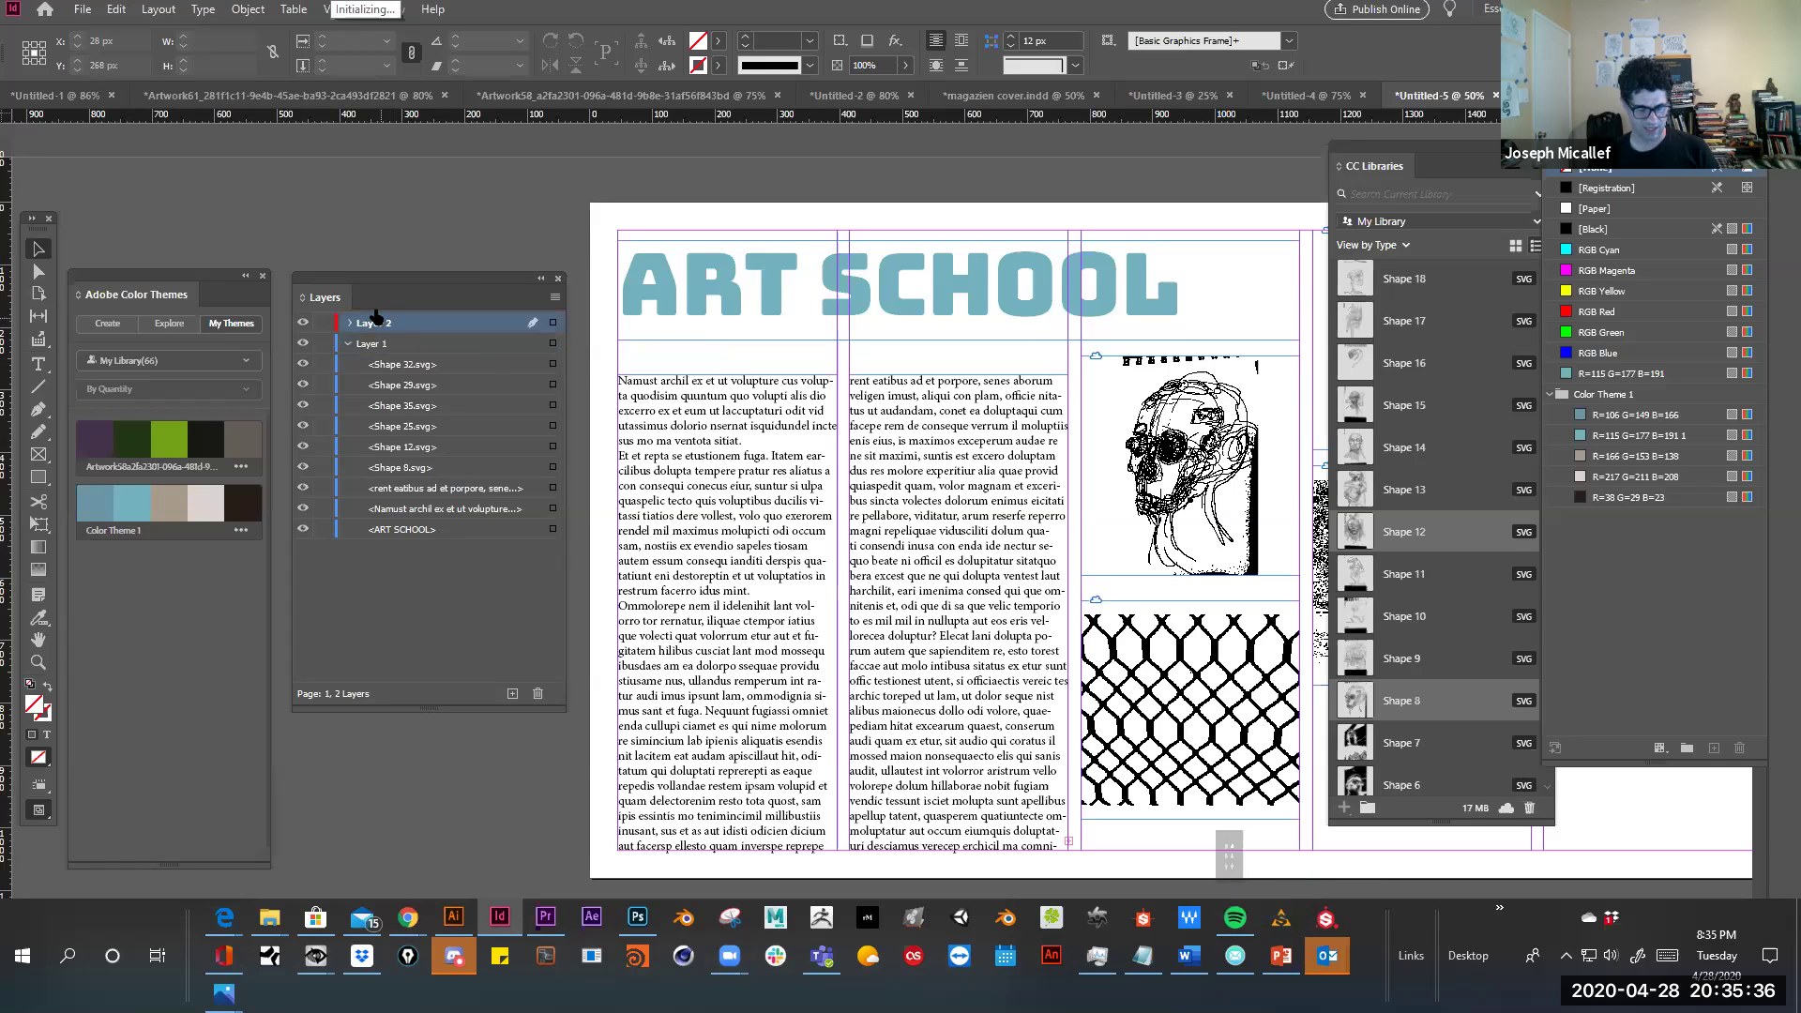
{"action": "key", "text": "ctrl"}
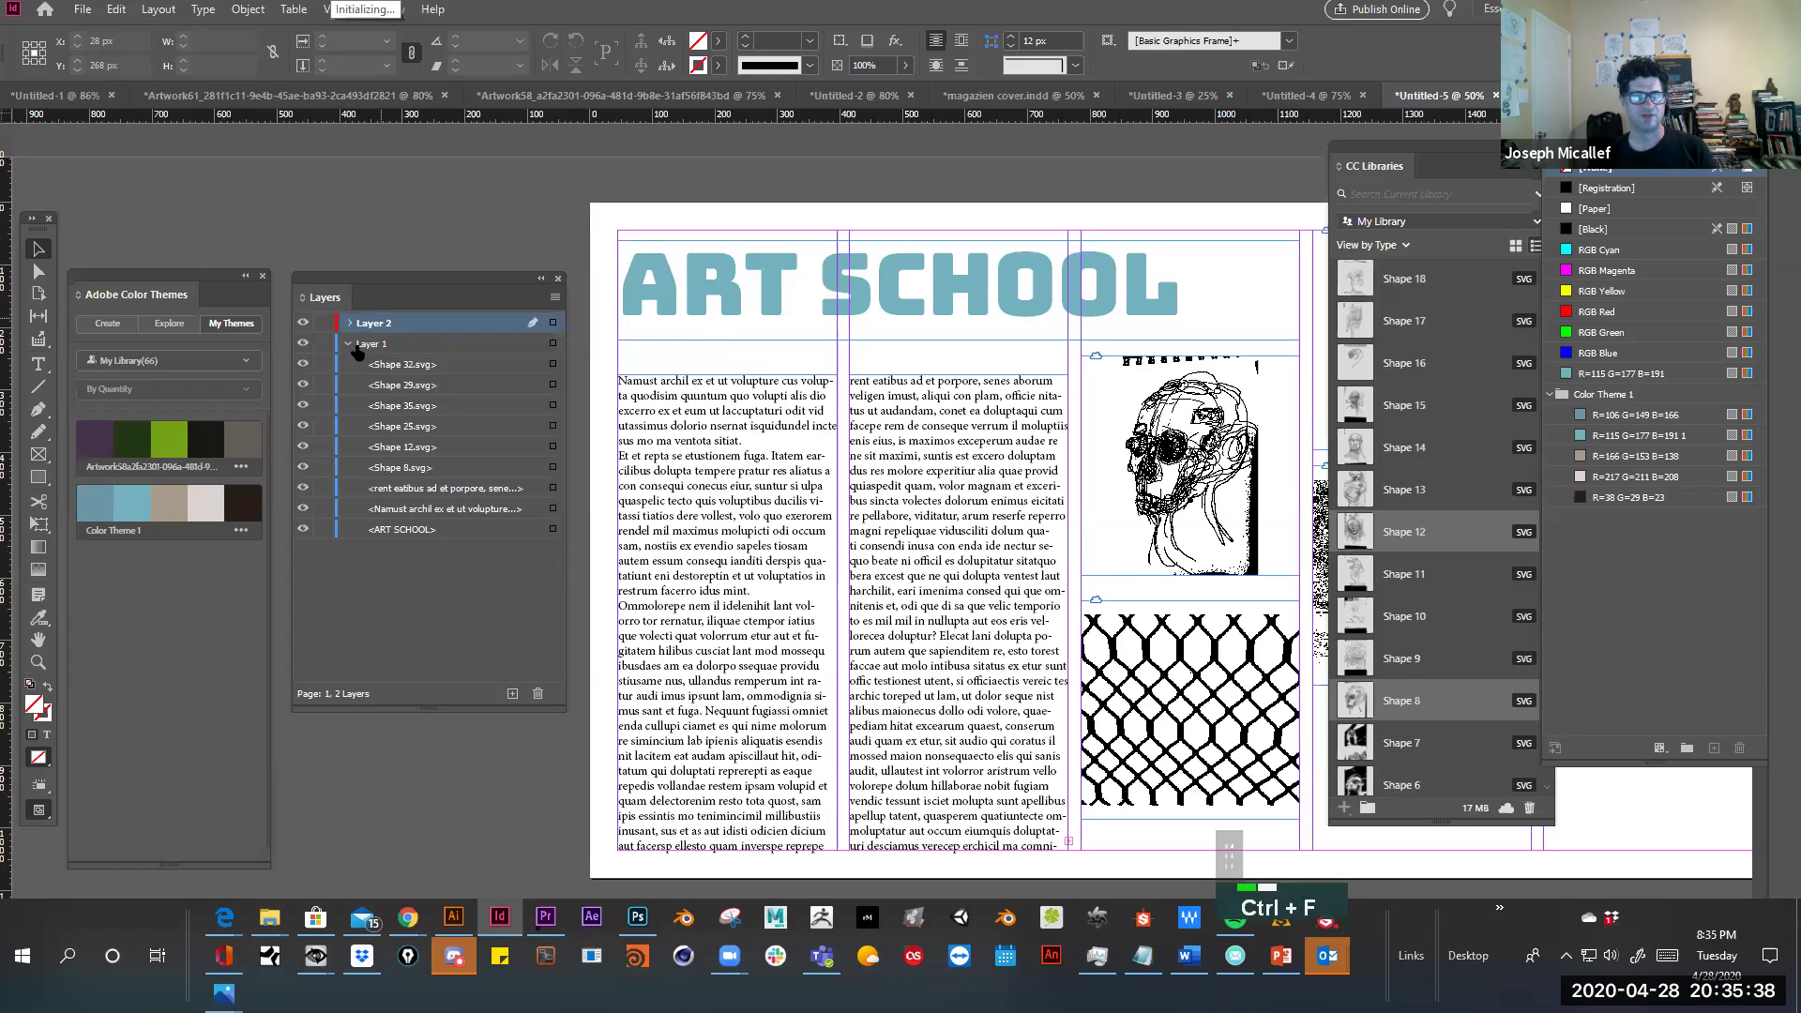
{"action": "key", "text": "ctrl+f"}
{"action": "left_click", "coordinate": [302, 344]}
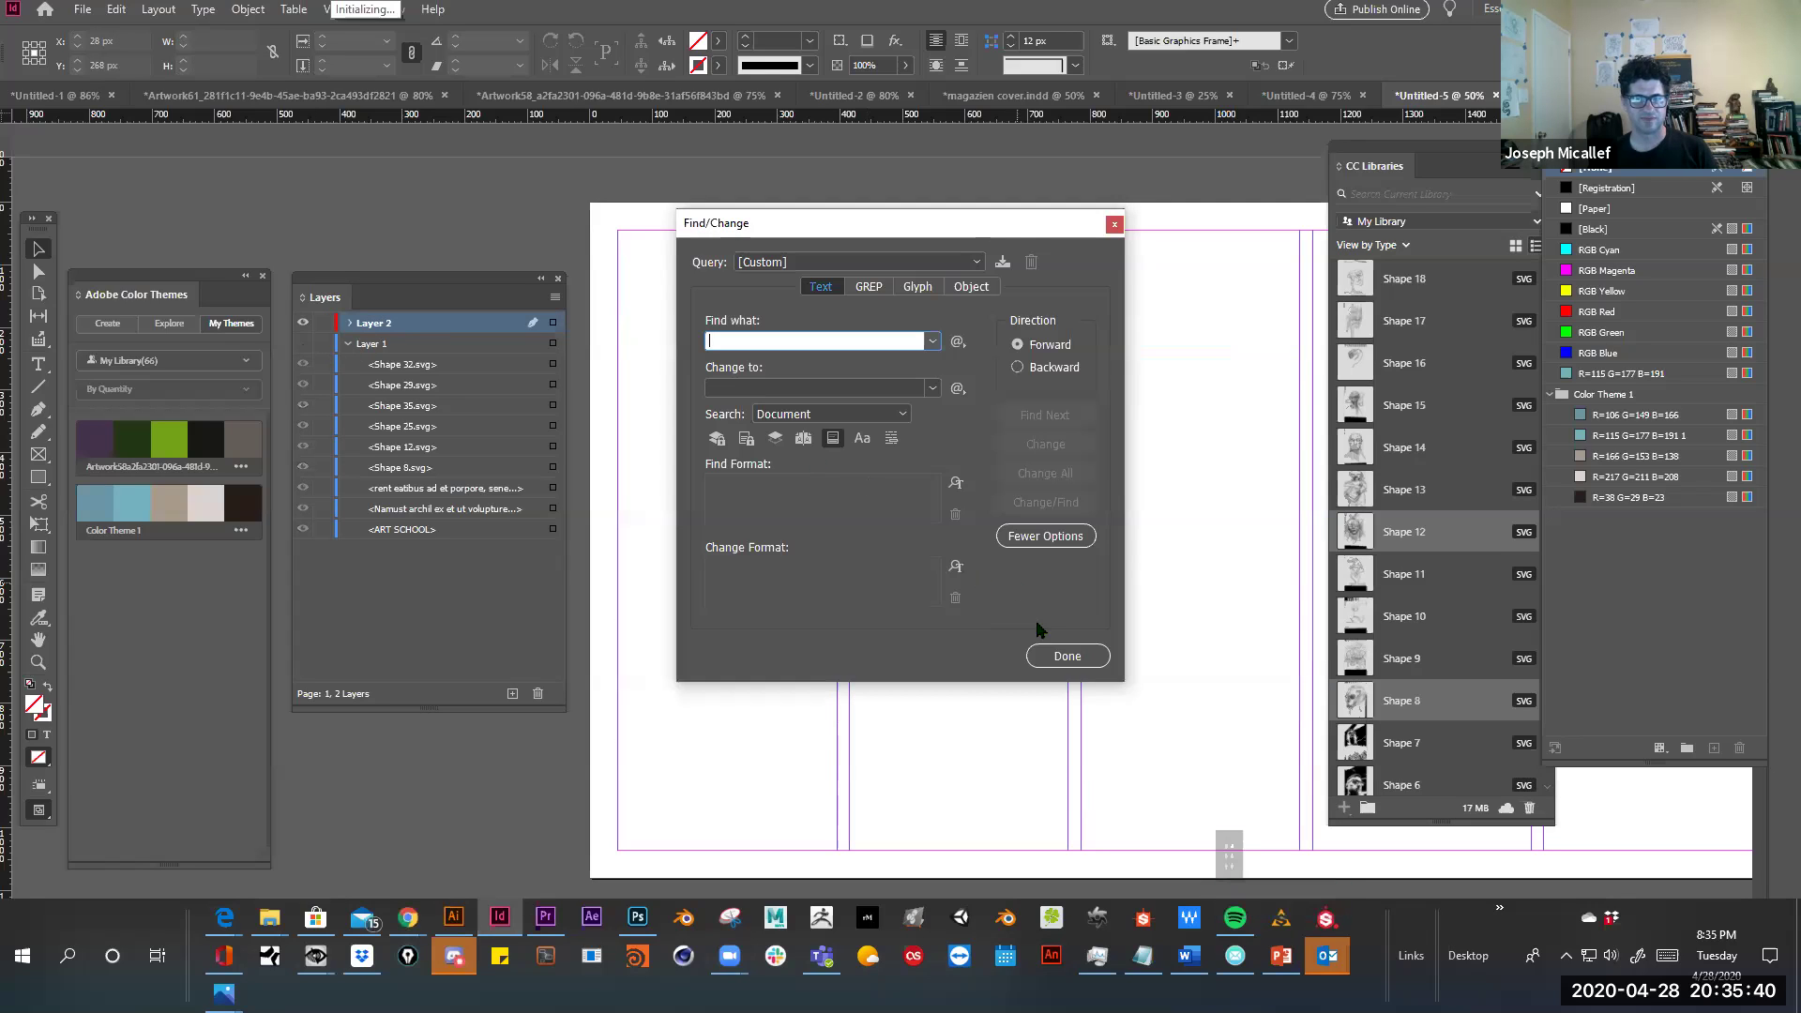
{"action": "left_click", "coordinate": [1060, 649]}
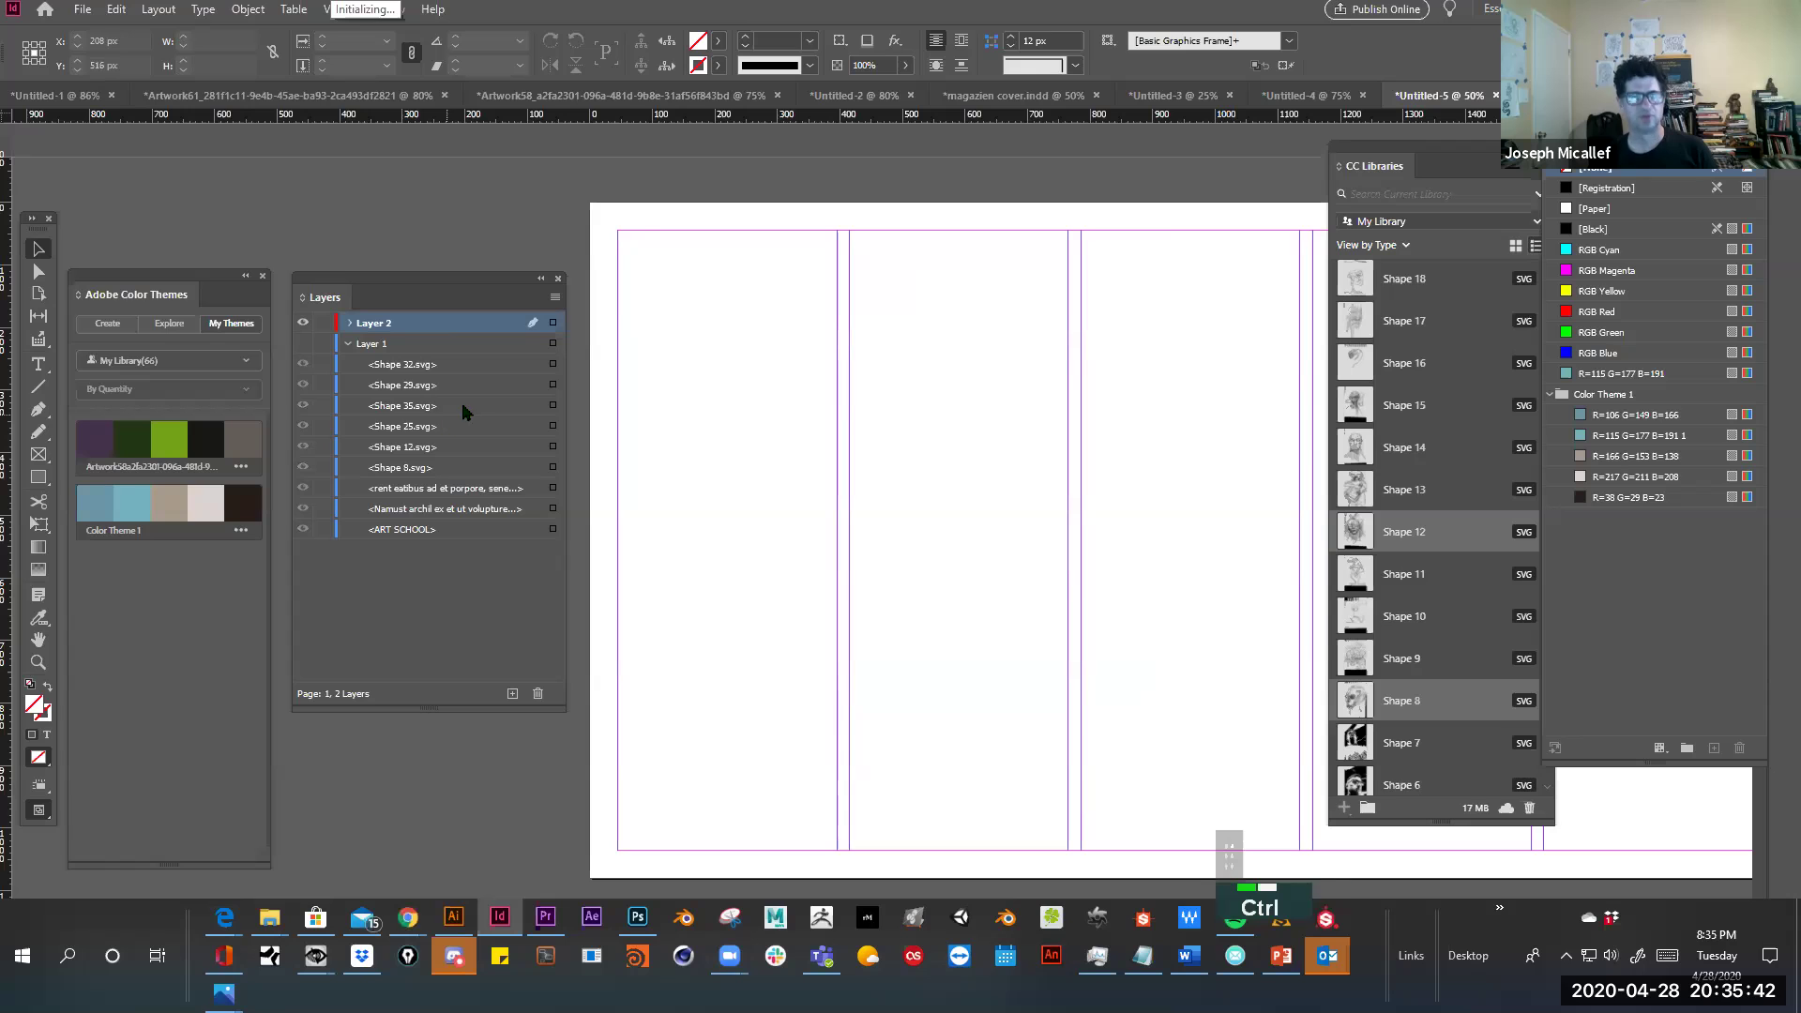
{"action": "key", "text": "ctrl+z"}
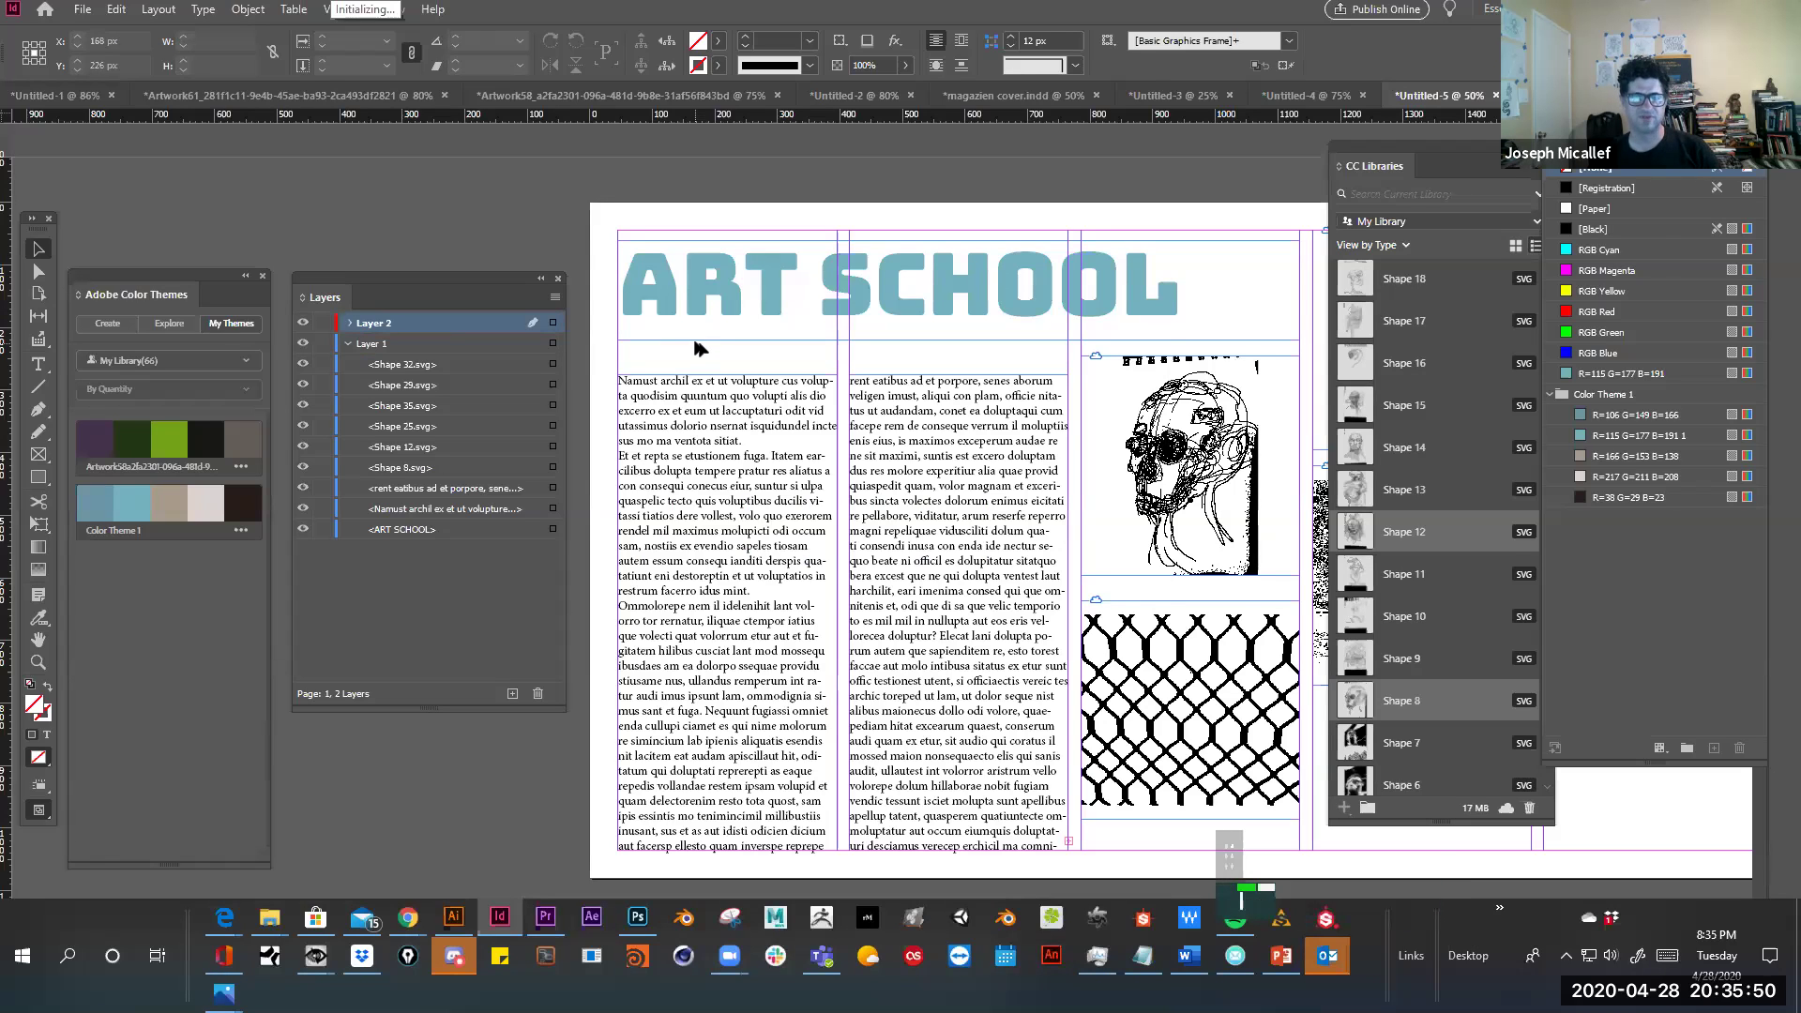
{"action": "left_click", "coordinate": [692, 334]}
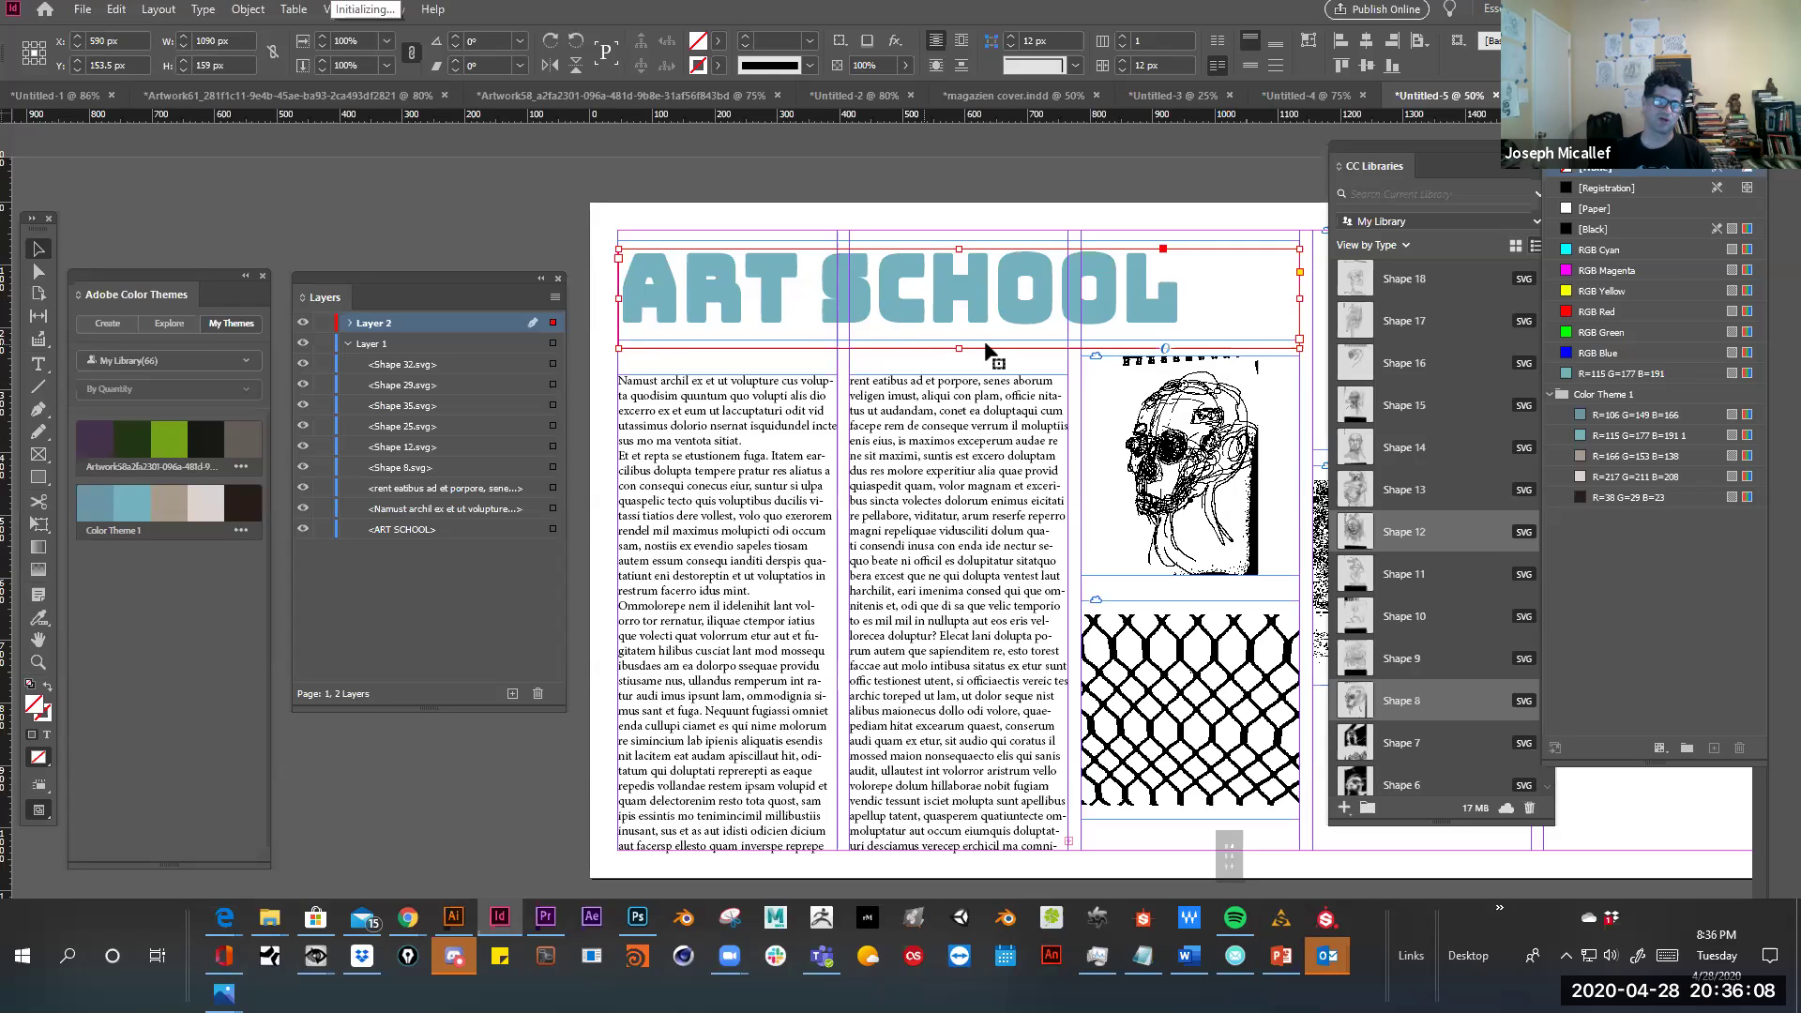
Switch Layer 1's visibility off and on repeatedly to check which content belongs to each layer, leaving it visible
{"action": "left_click", "coordinate": [353, 344]}
{"action": "left_click", "coordinate": [303, 343]}
{"action": "left_click", "coordinate": [304, 344]}
{"action": "left_click", "coordinate": [304, 344]}
{"action": "left_click", "coordinate": [304, 344]}
{"action": "left_click", "coordinate": [304, 344]}
{"action": "left_click", "coordinate": [304, 344]}
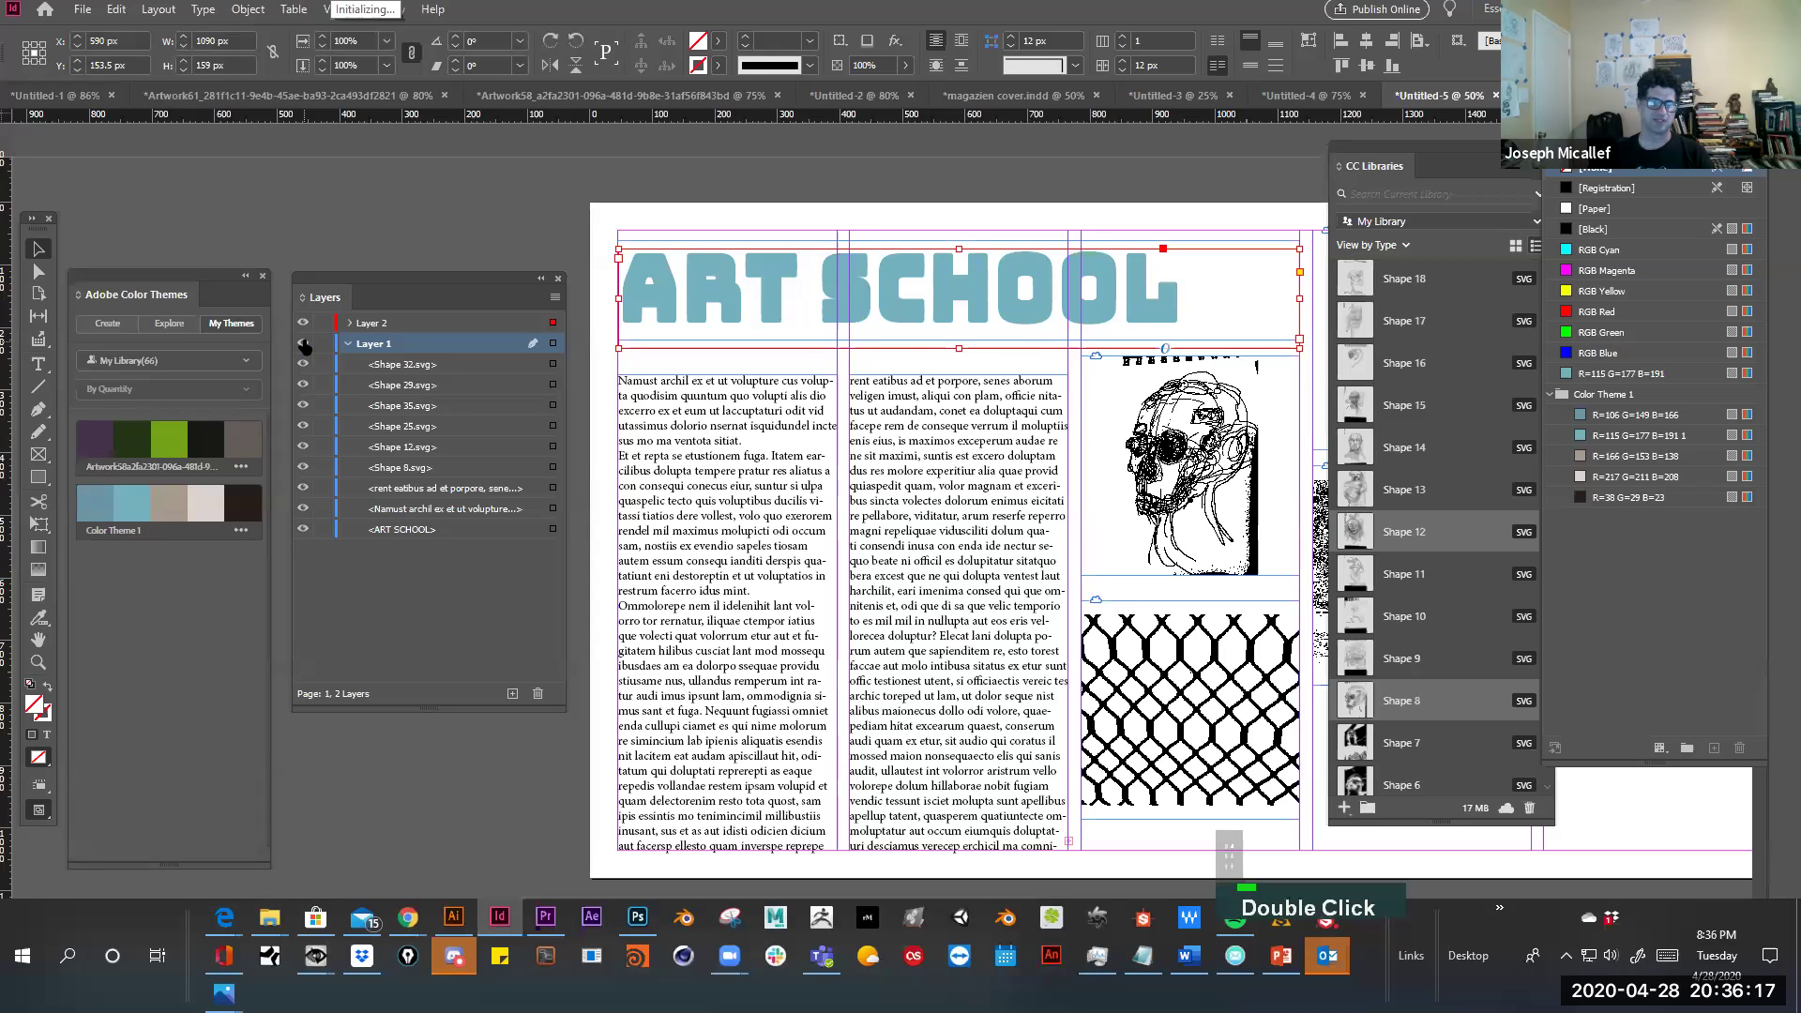
Collapse and re-expand Layer 1, and highlight its images, text frame and ART SCHOOL title in the object list
{"action": "left_click", "coordinate": [417, 368]}
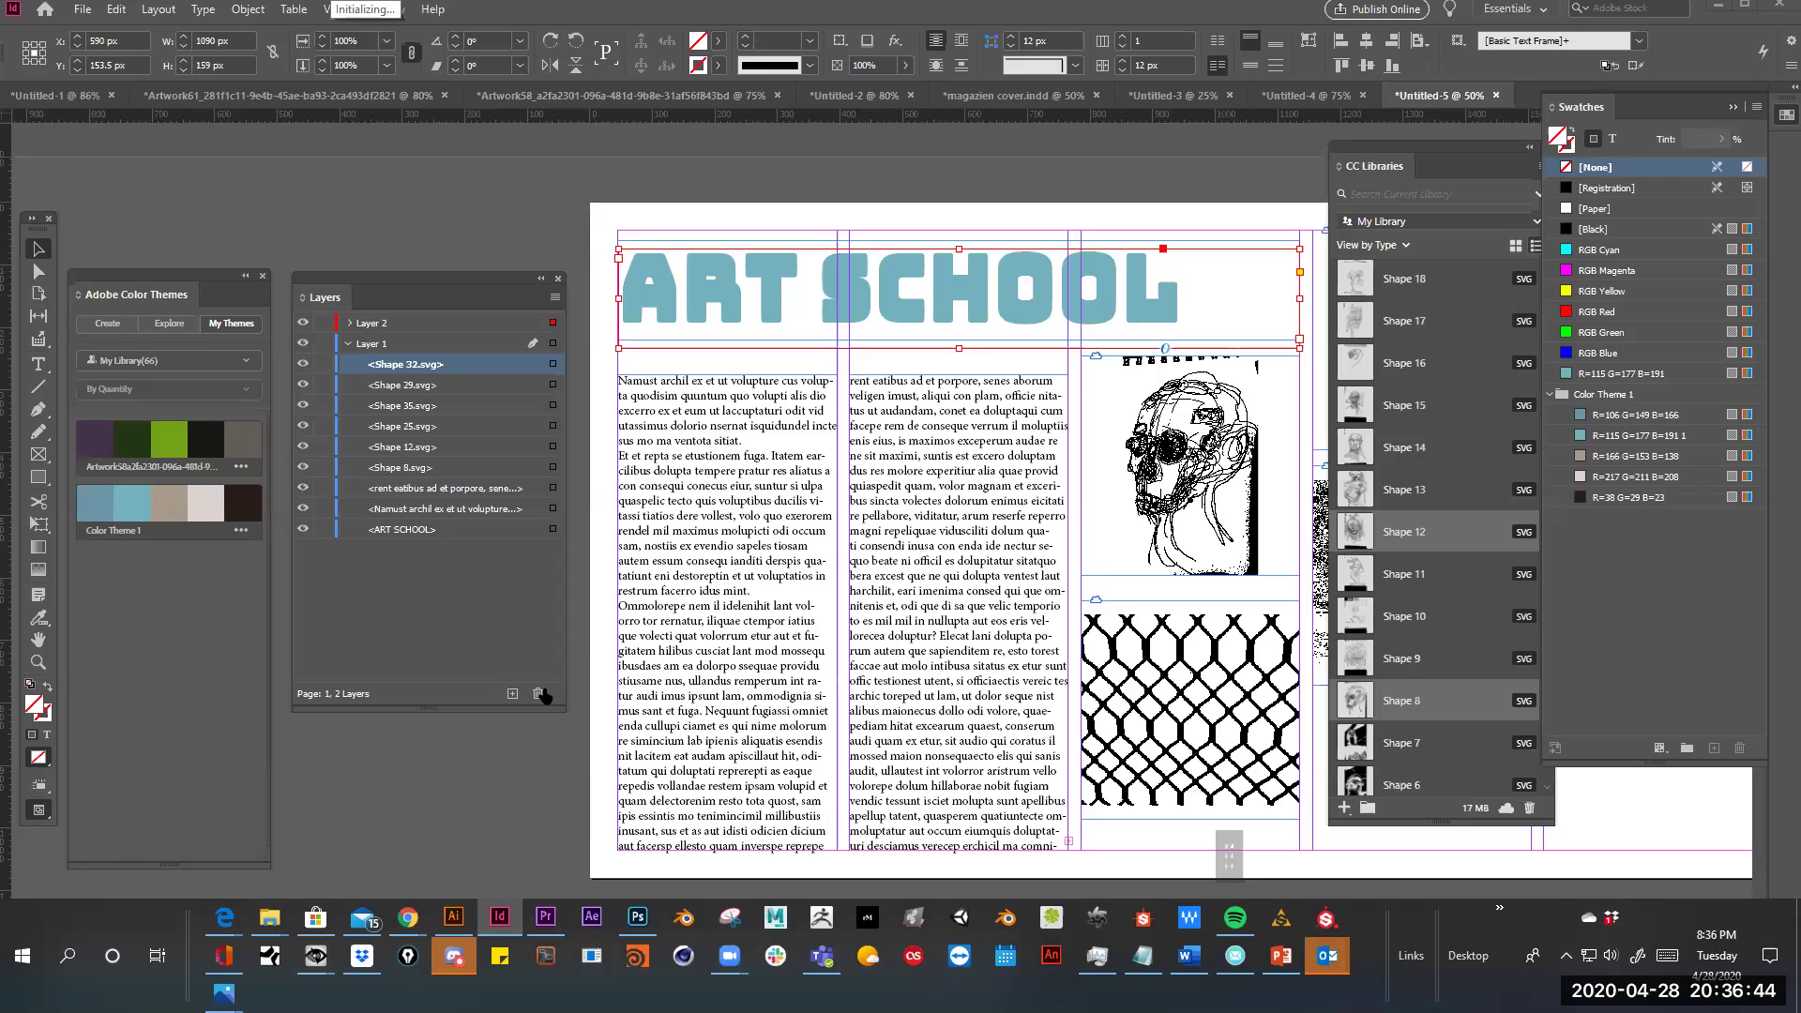
{"action": "left_click", "coordinate": [347, 344]}
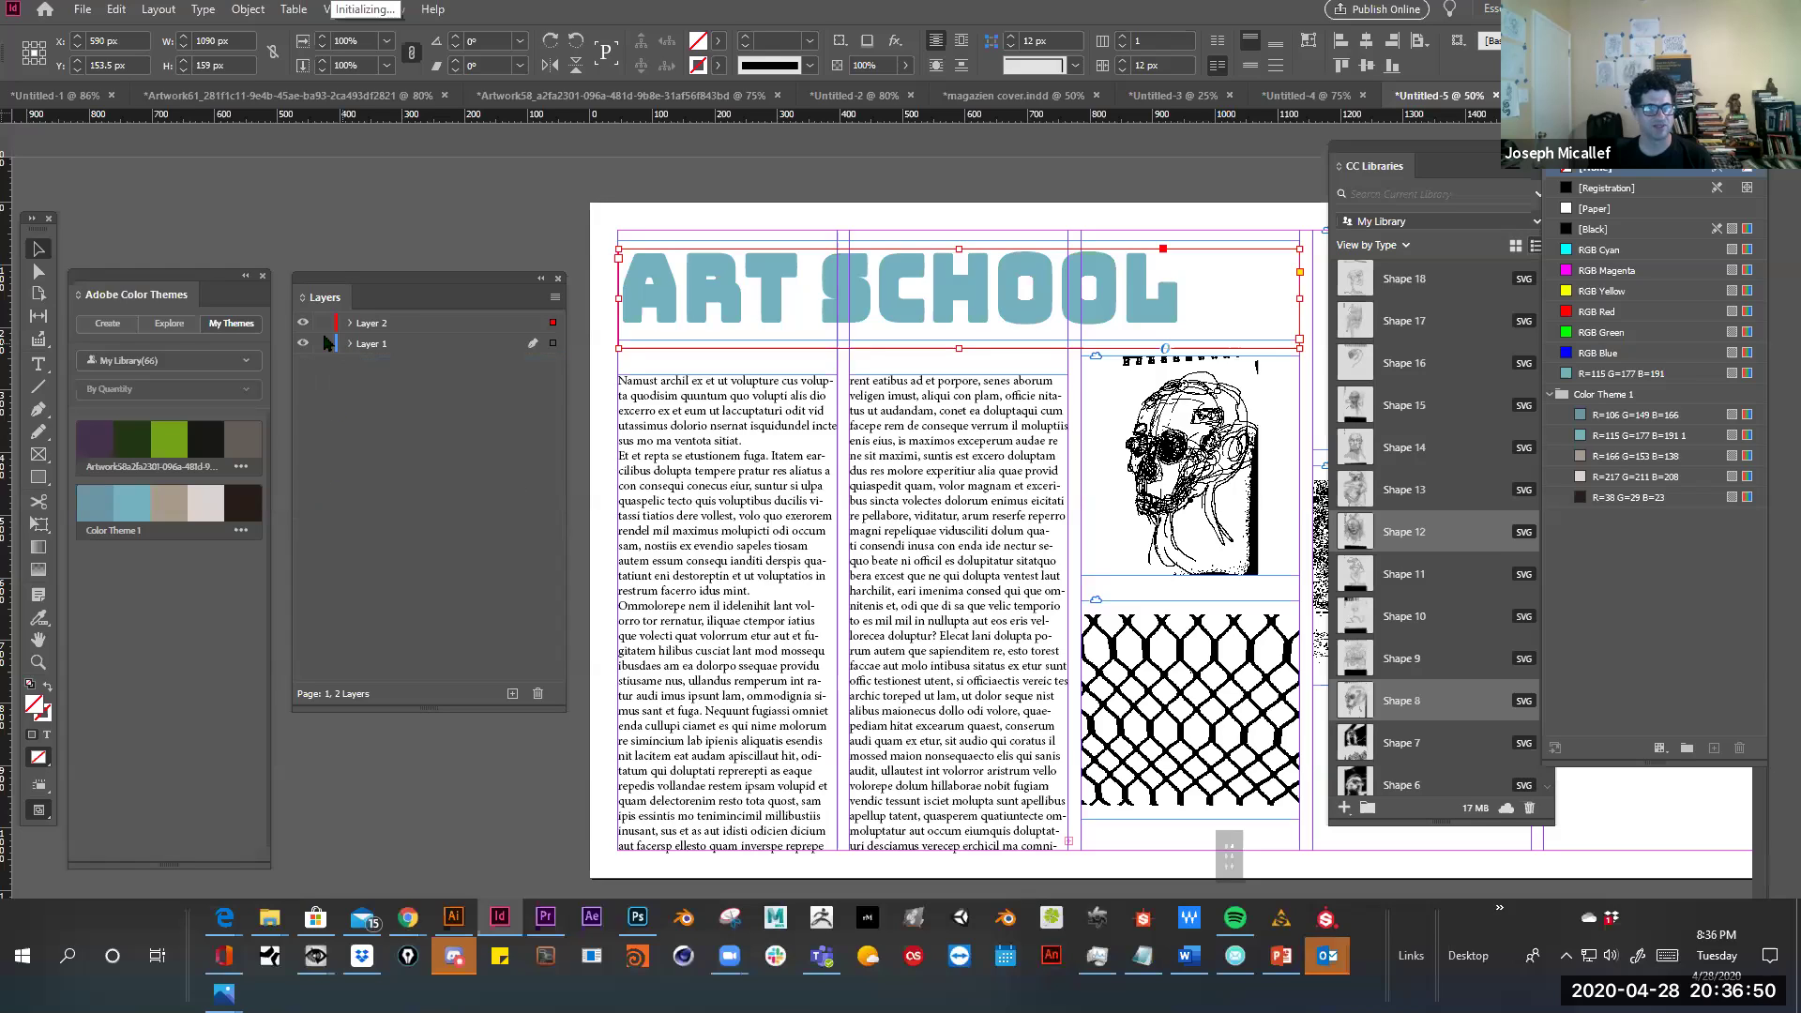
{"action": "left_click", "coordinate": [347, 344]}
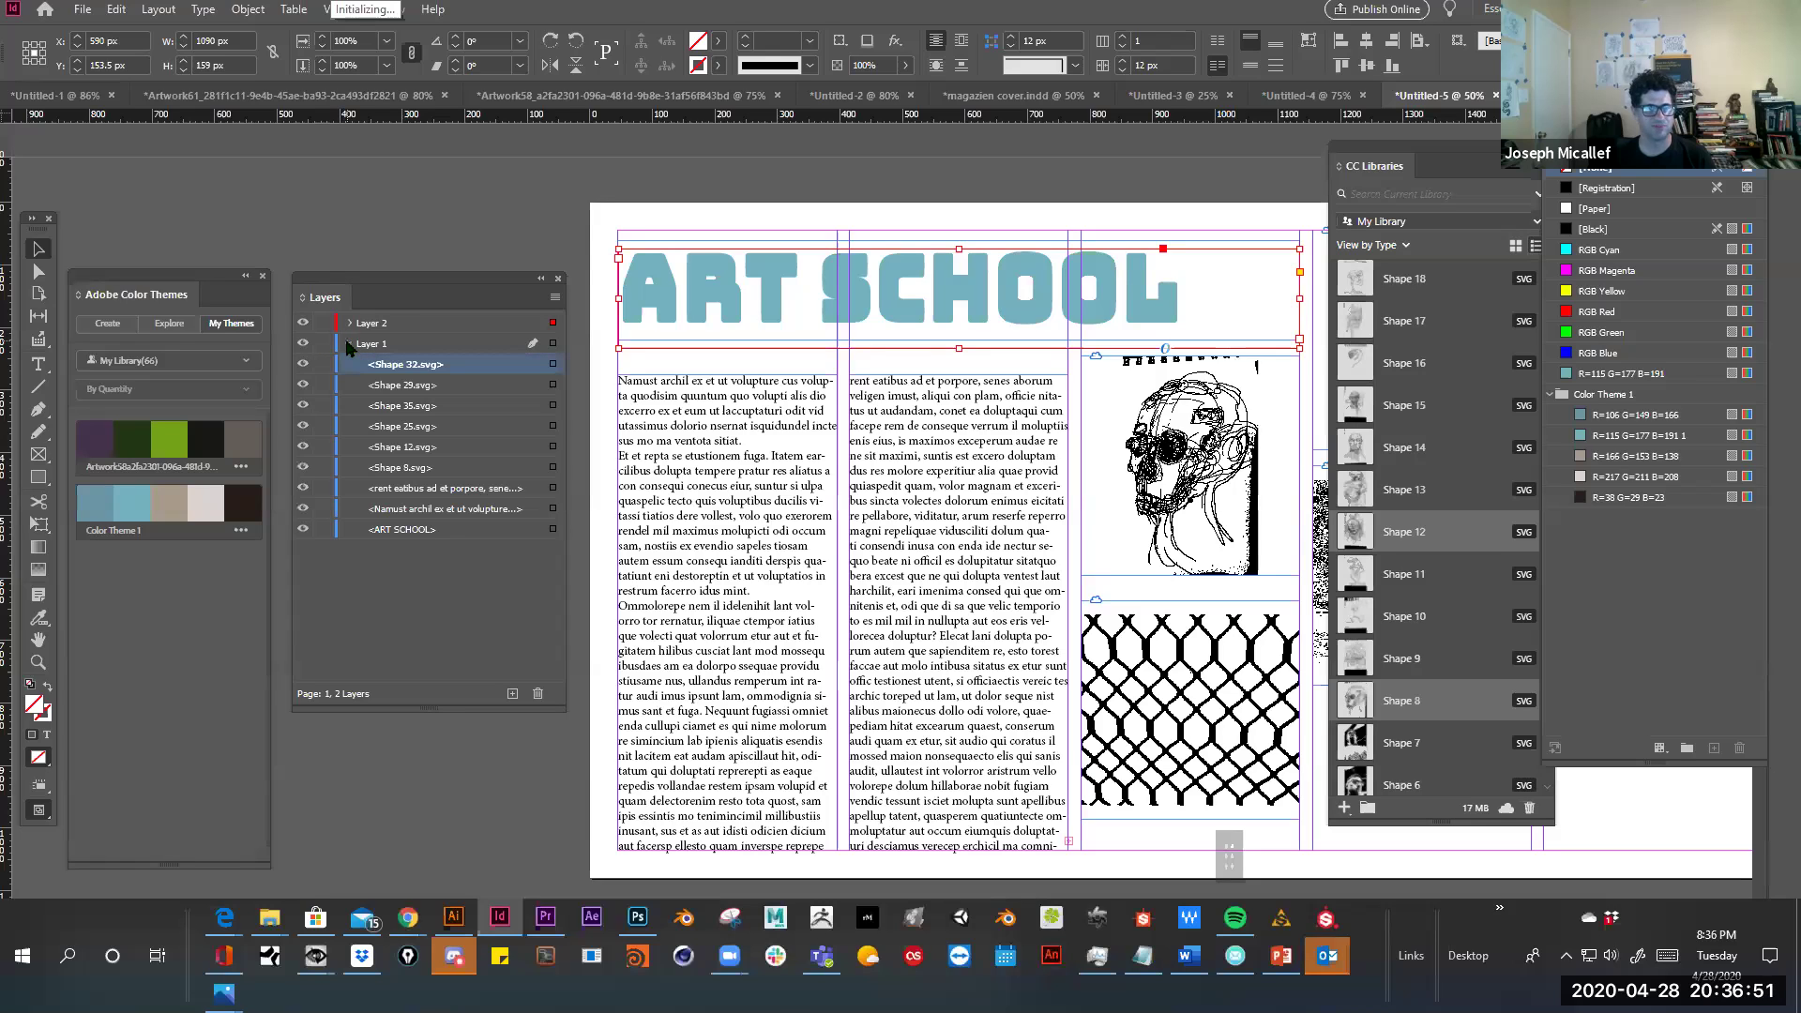
{"action": "left_click", "coordinate": [422, 404]}
{"action": "left_click", "coordinate": [411, 444]}
{"action": "double_click", "coordinate": [405, 488]}
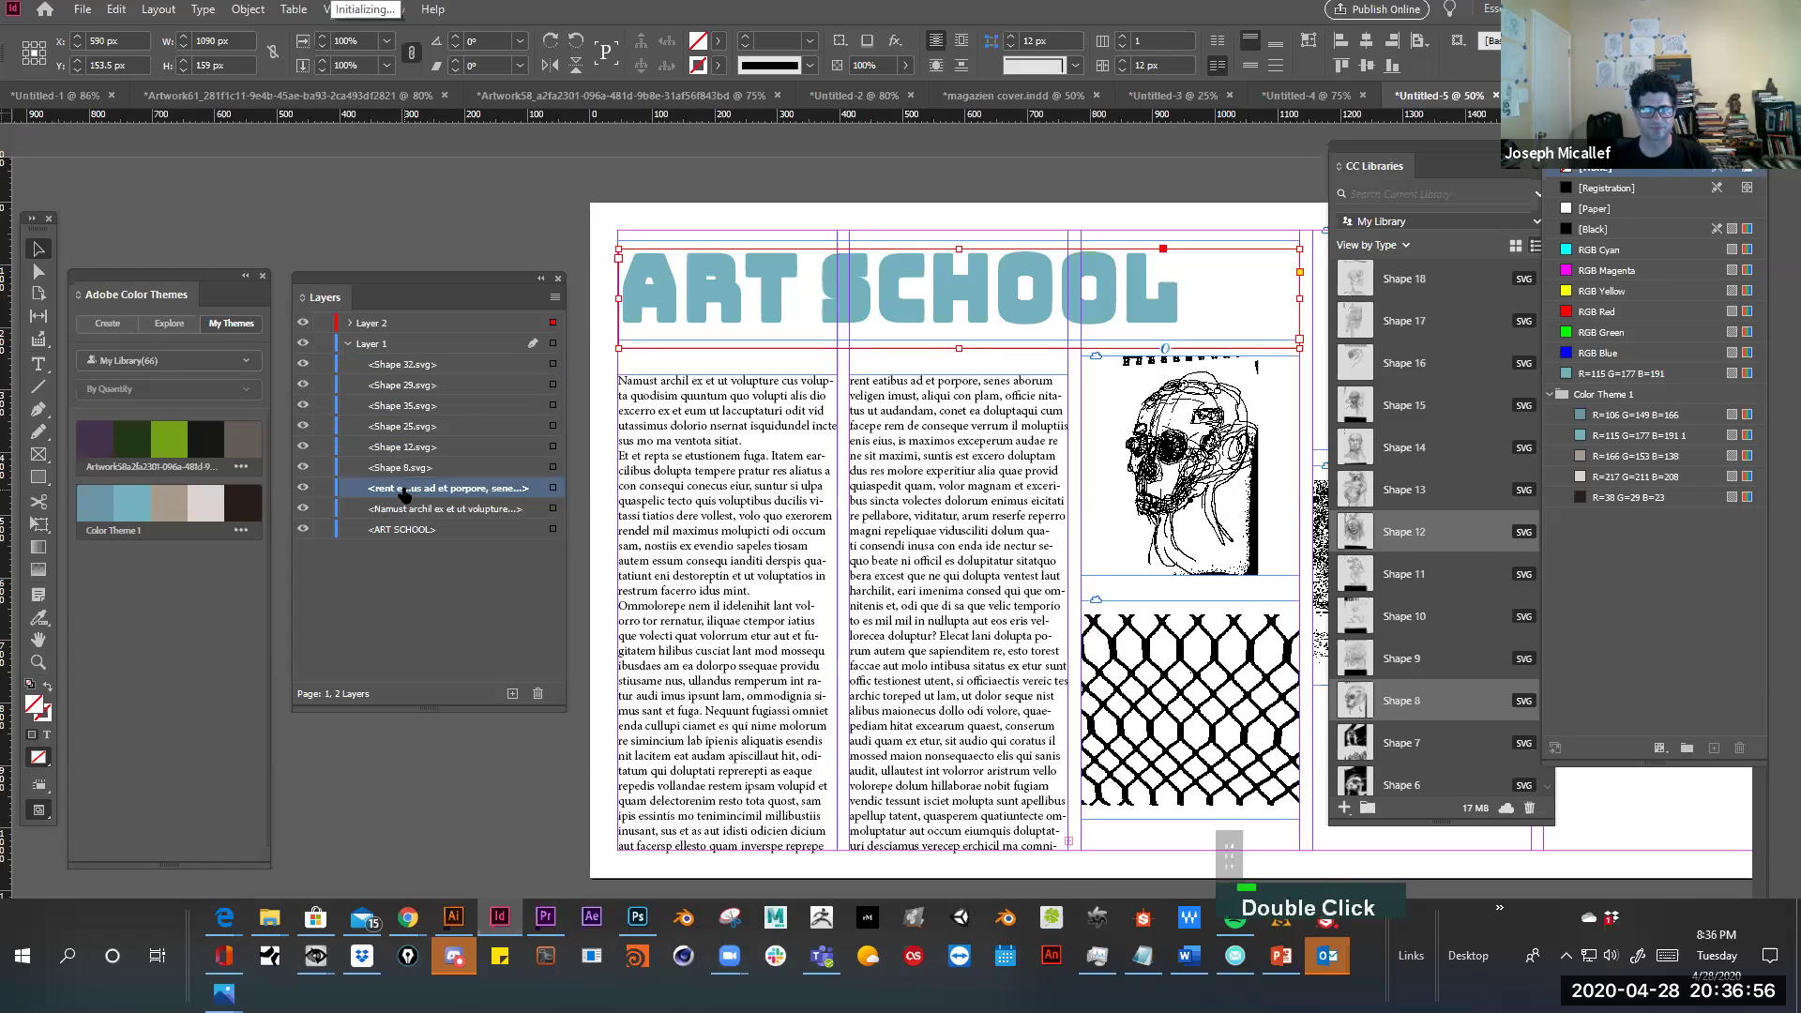
{"action": "left_click", "coordinate": [403, 529]}
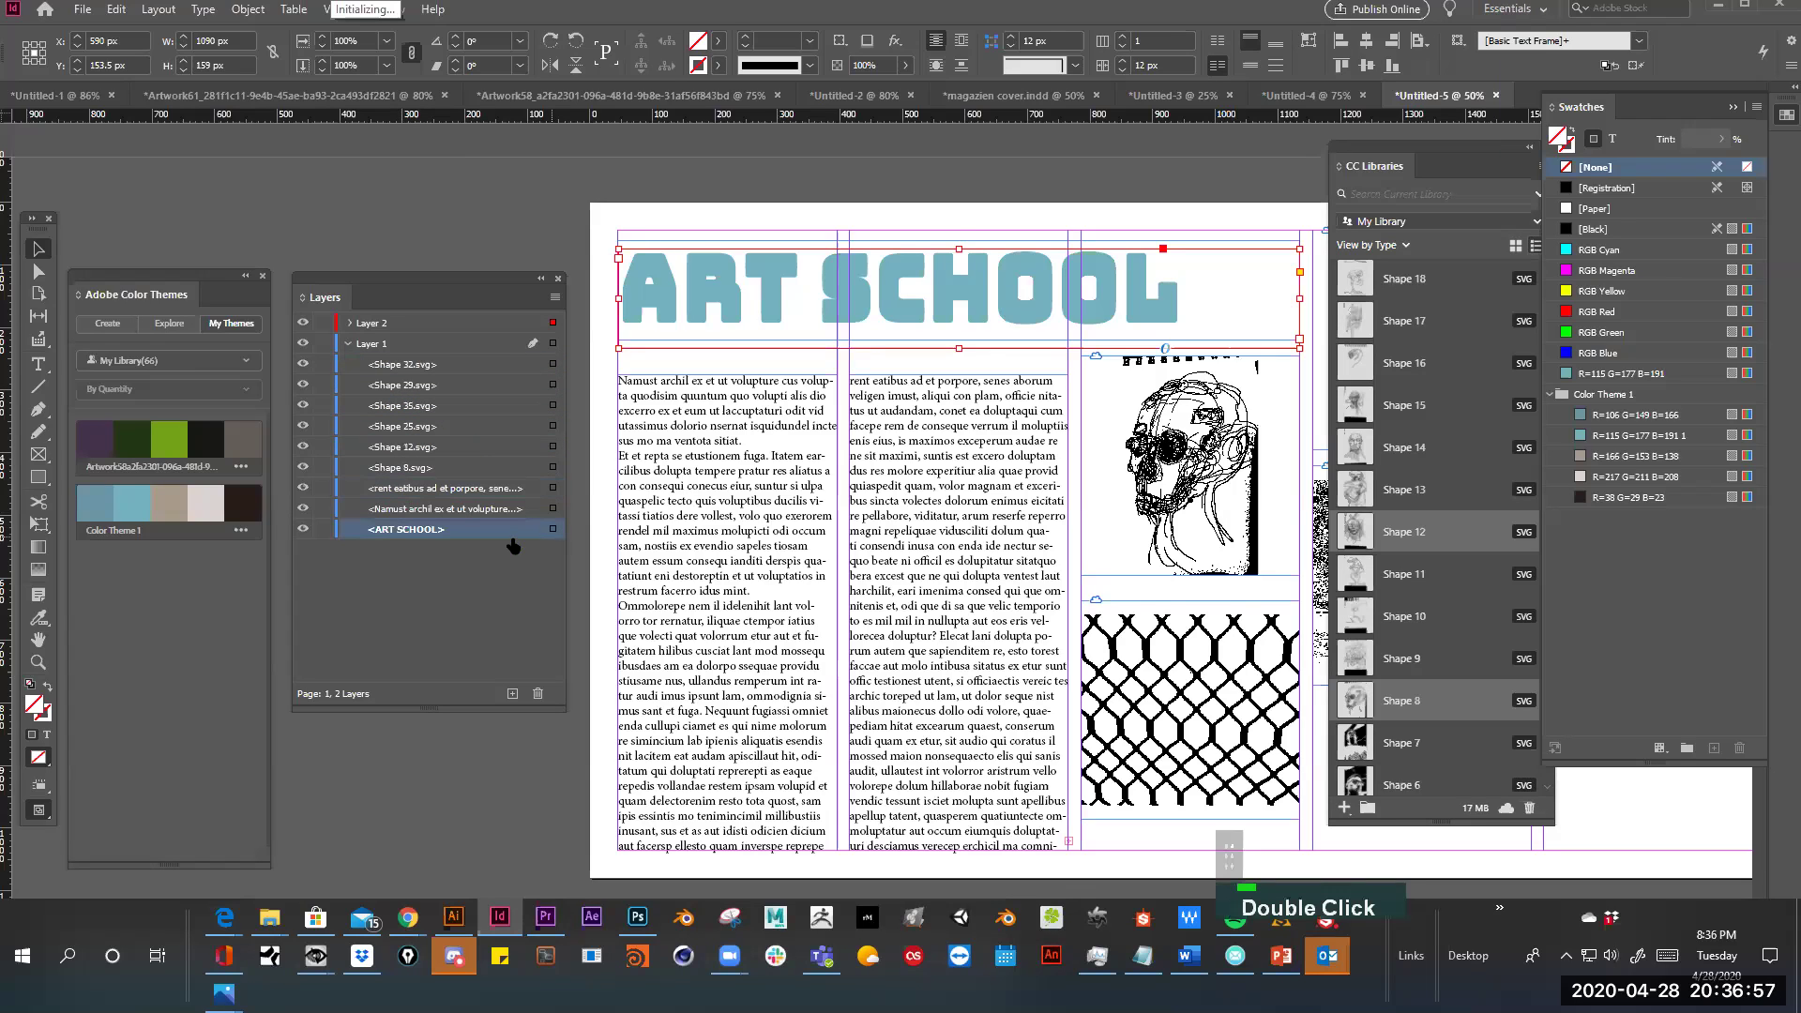
Select Layer 1's objects on page 1 one after another from the layer list, including Shape 35 and Shape 29
{"action": "left_click", "coordinate": [552, 508]}
{"action": "left_click", "coordinate": [553, 446]}
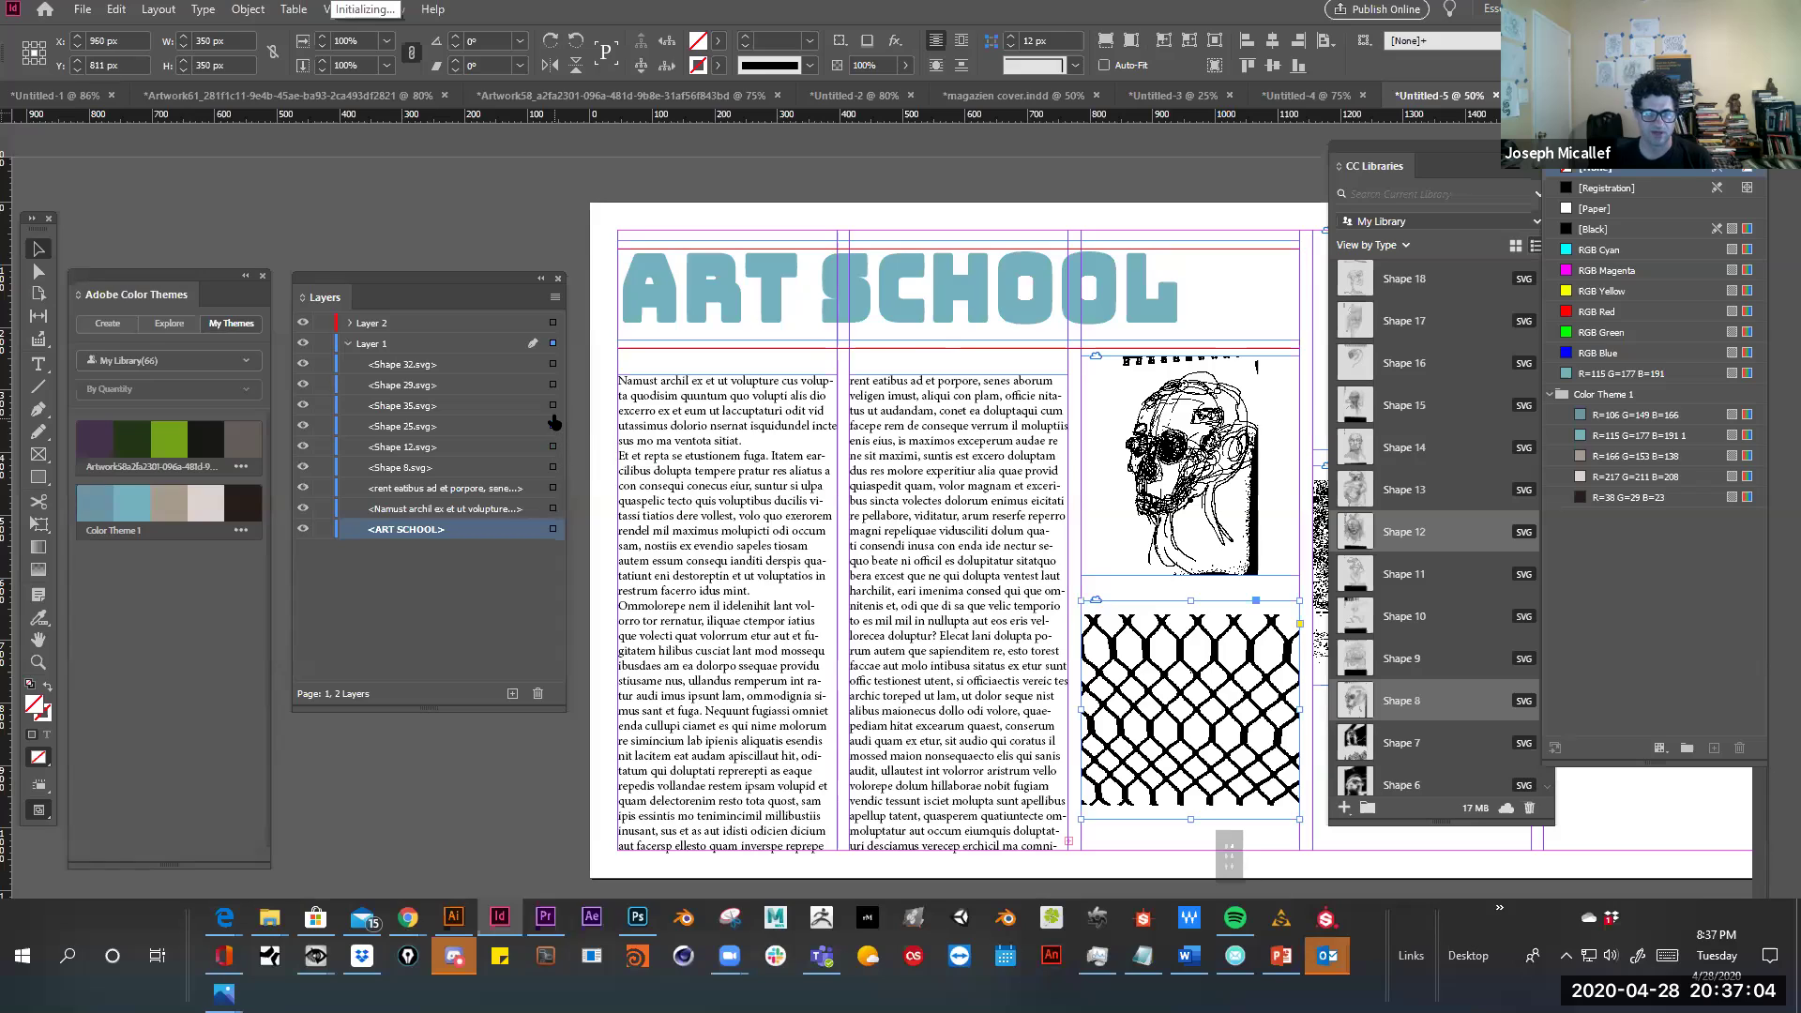
{"action": "left_click", "coordinate": [552, 405]}
{"action": "left_click", "coordinate": [552, 365]}
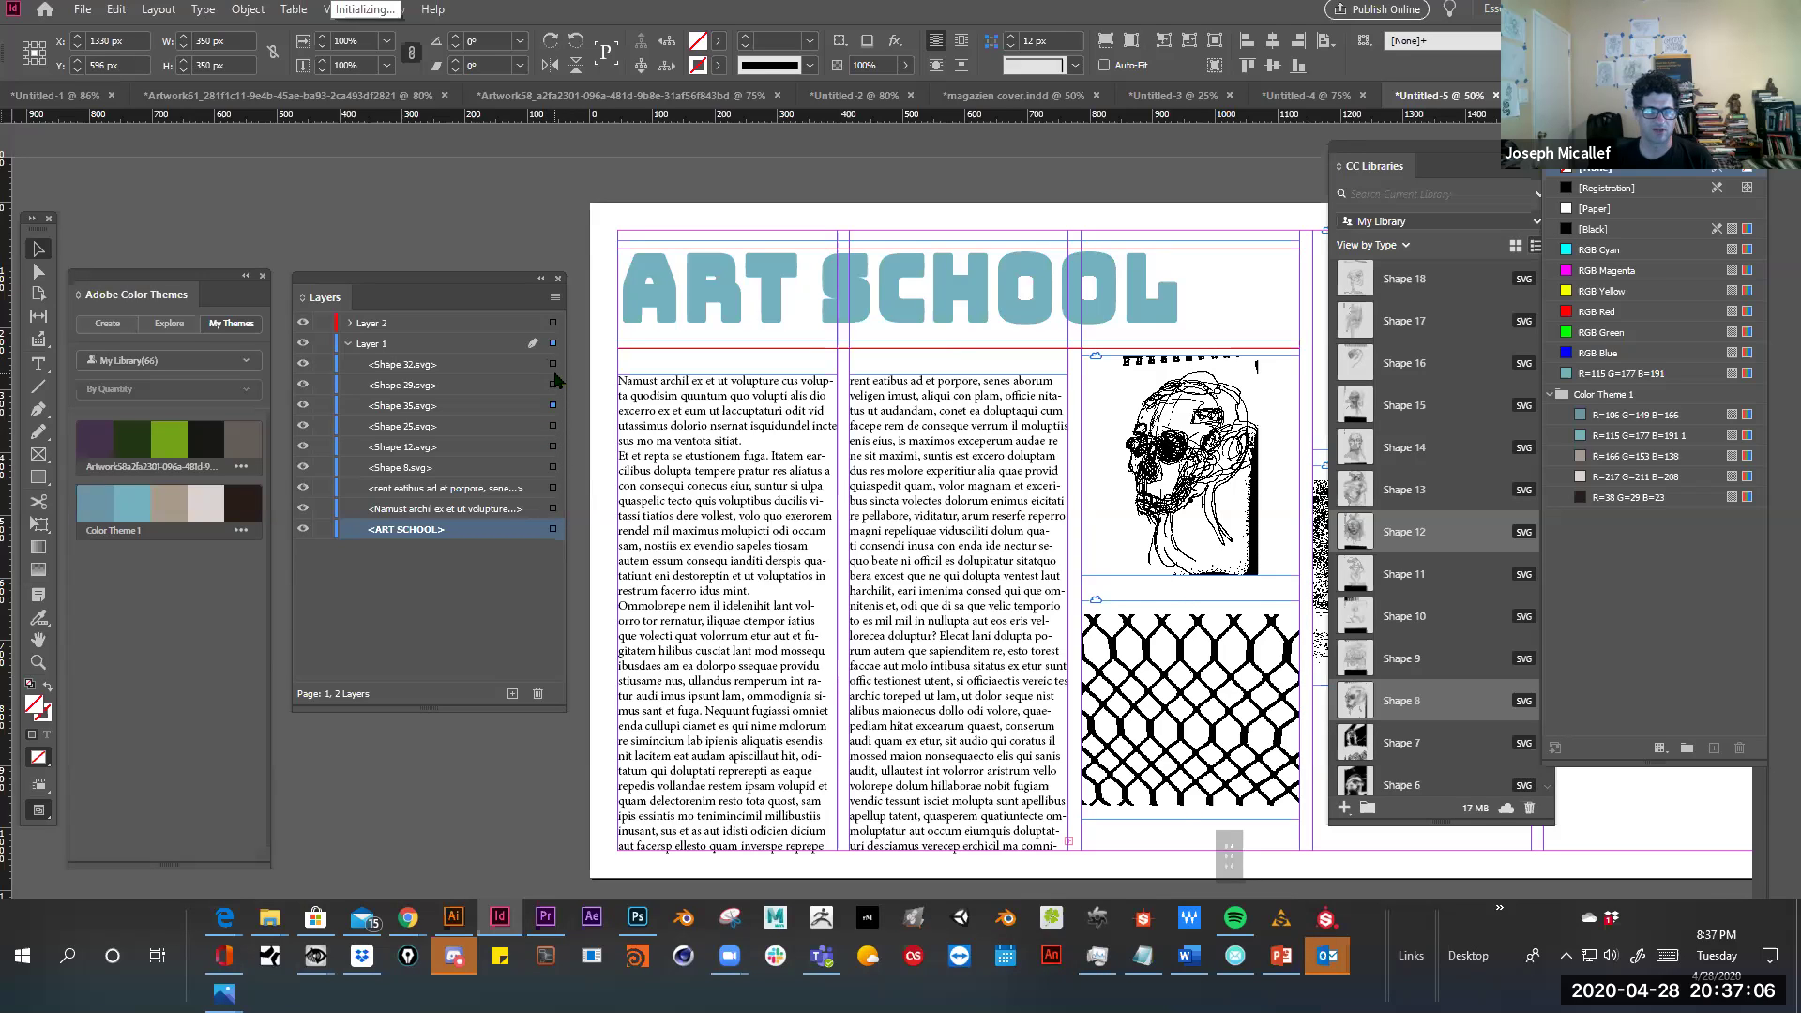
{"action": "left_click", "coordinate": [552, 385]}
{"action": "double_click", "coordinate": [437, 478]}
{"action": "left_click_drag", "start_coordinate": [435, 466], "coordinate": [603, 361]}
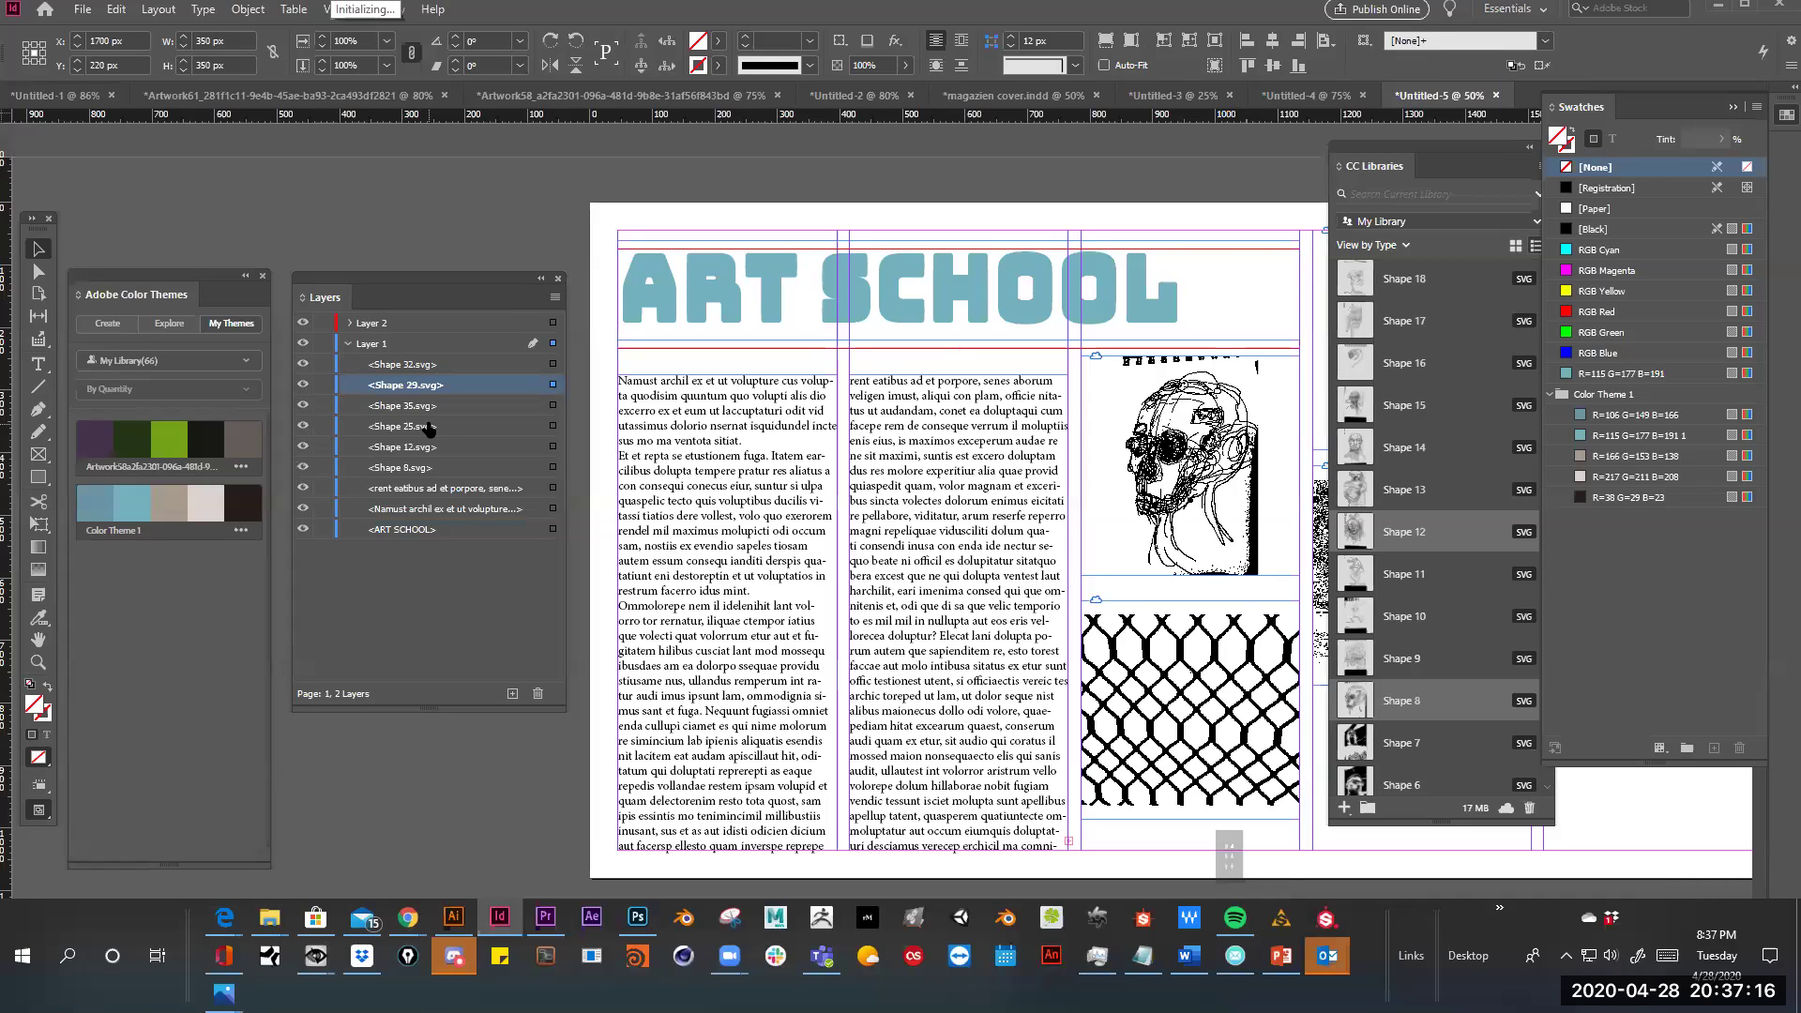
Copy Layer 2's ART SCHOOL title, paste an offset duplicate on the same layer, and undo the paste
{"action": "left_click", "coordinate": [621, 315]}
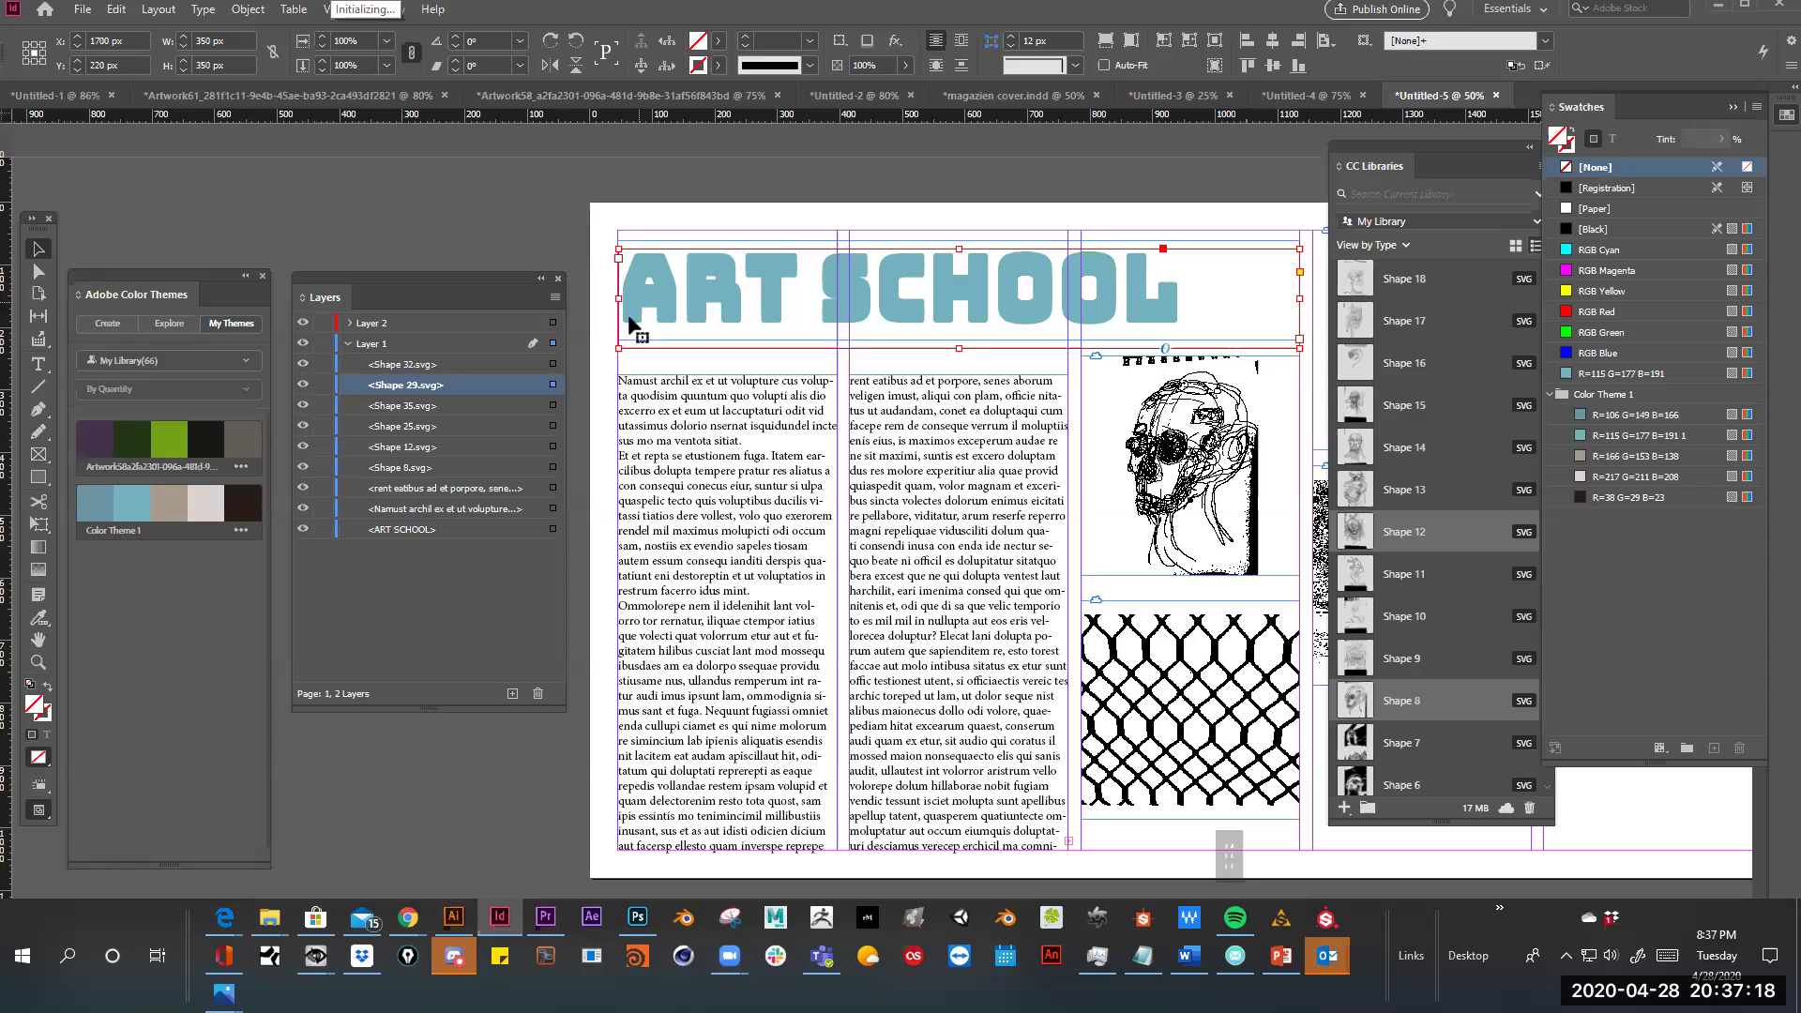
{"action": "key", "text": "ctrl+c"}
{"action": "key", "text": "ctrl+v"}
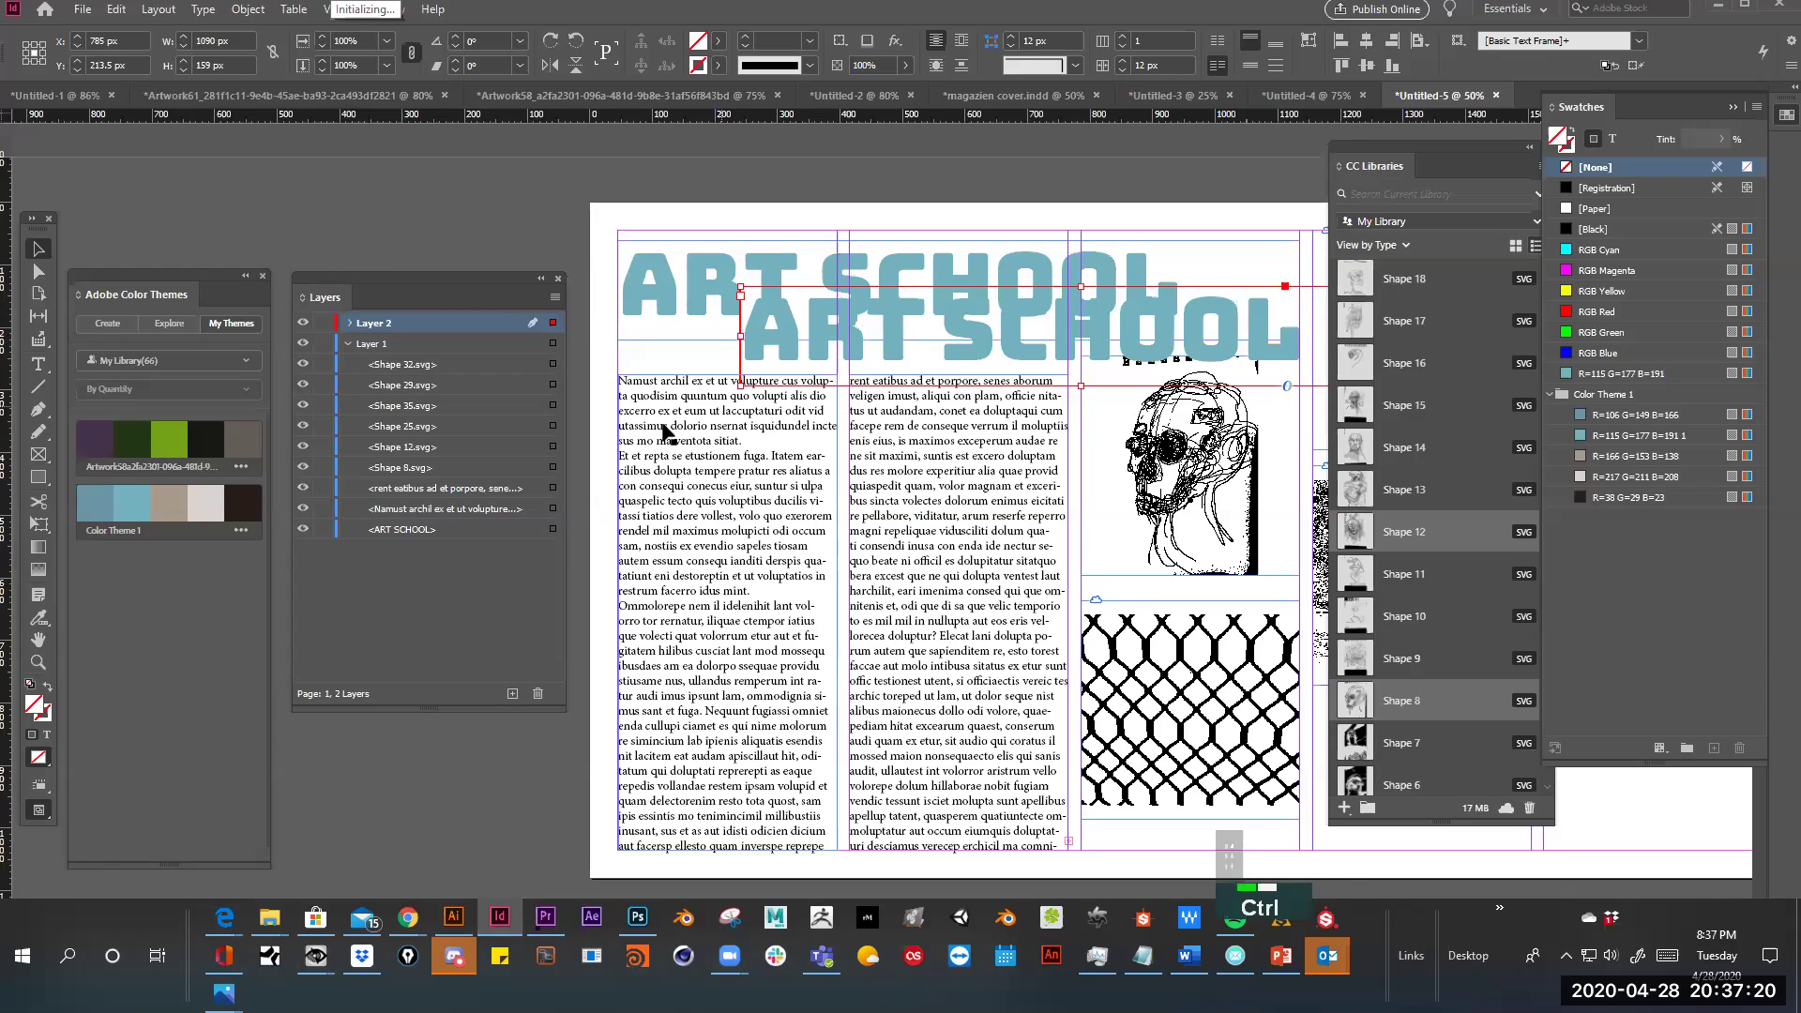
{"action": "key", "text": "ctrl+z"}
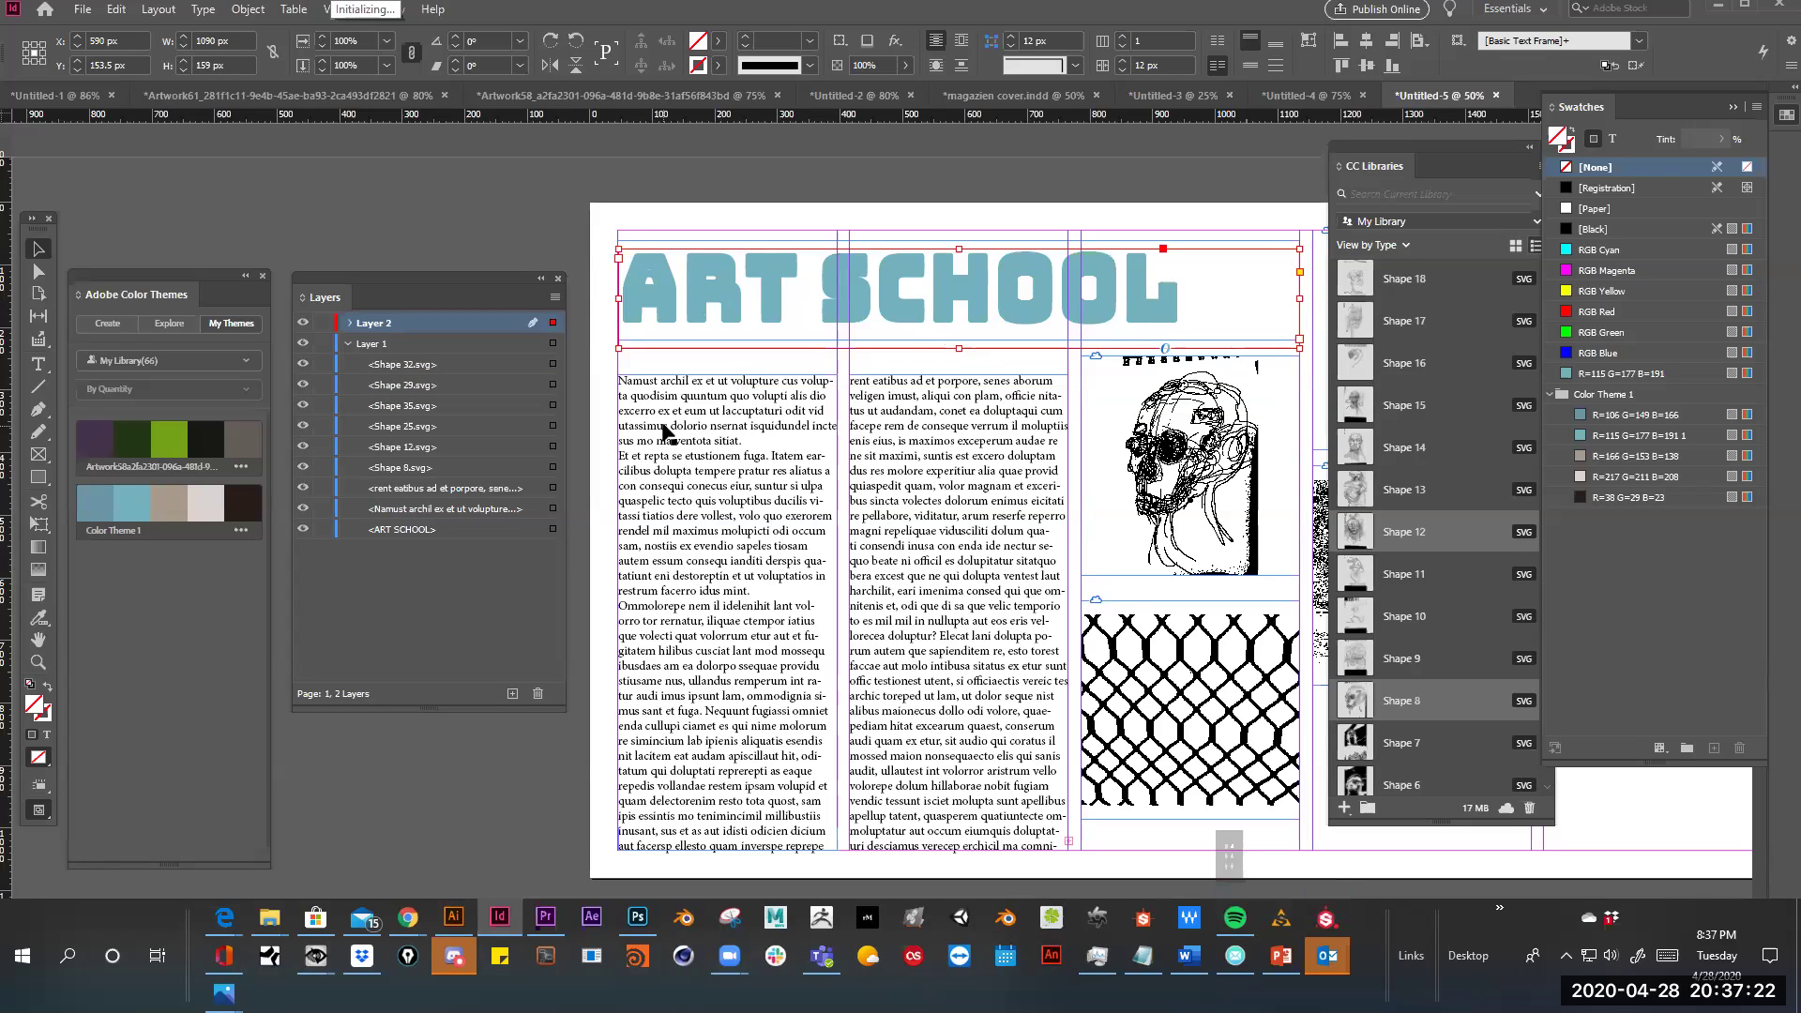
Duplicate Layer 2's ART SCHOOL title to about X 711, Y 269.5 px and undo the duplication
{"action": "left_click_drag", "start_coordinate": [718, 311], "coordinate": [798, 394]}
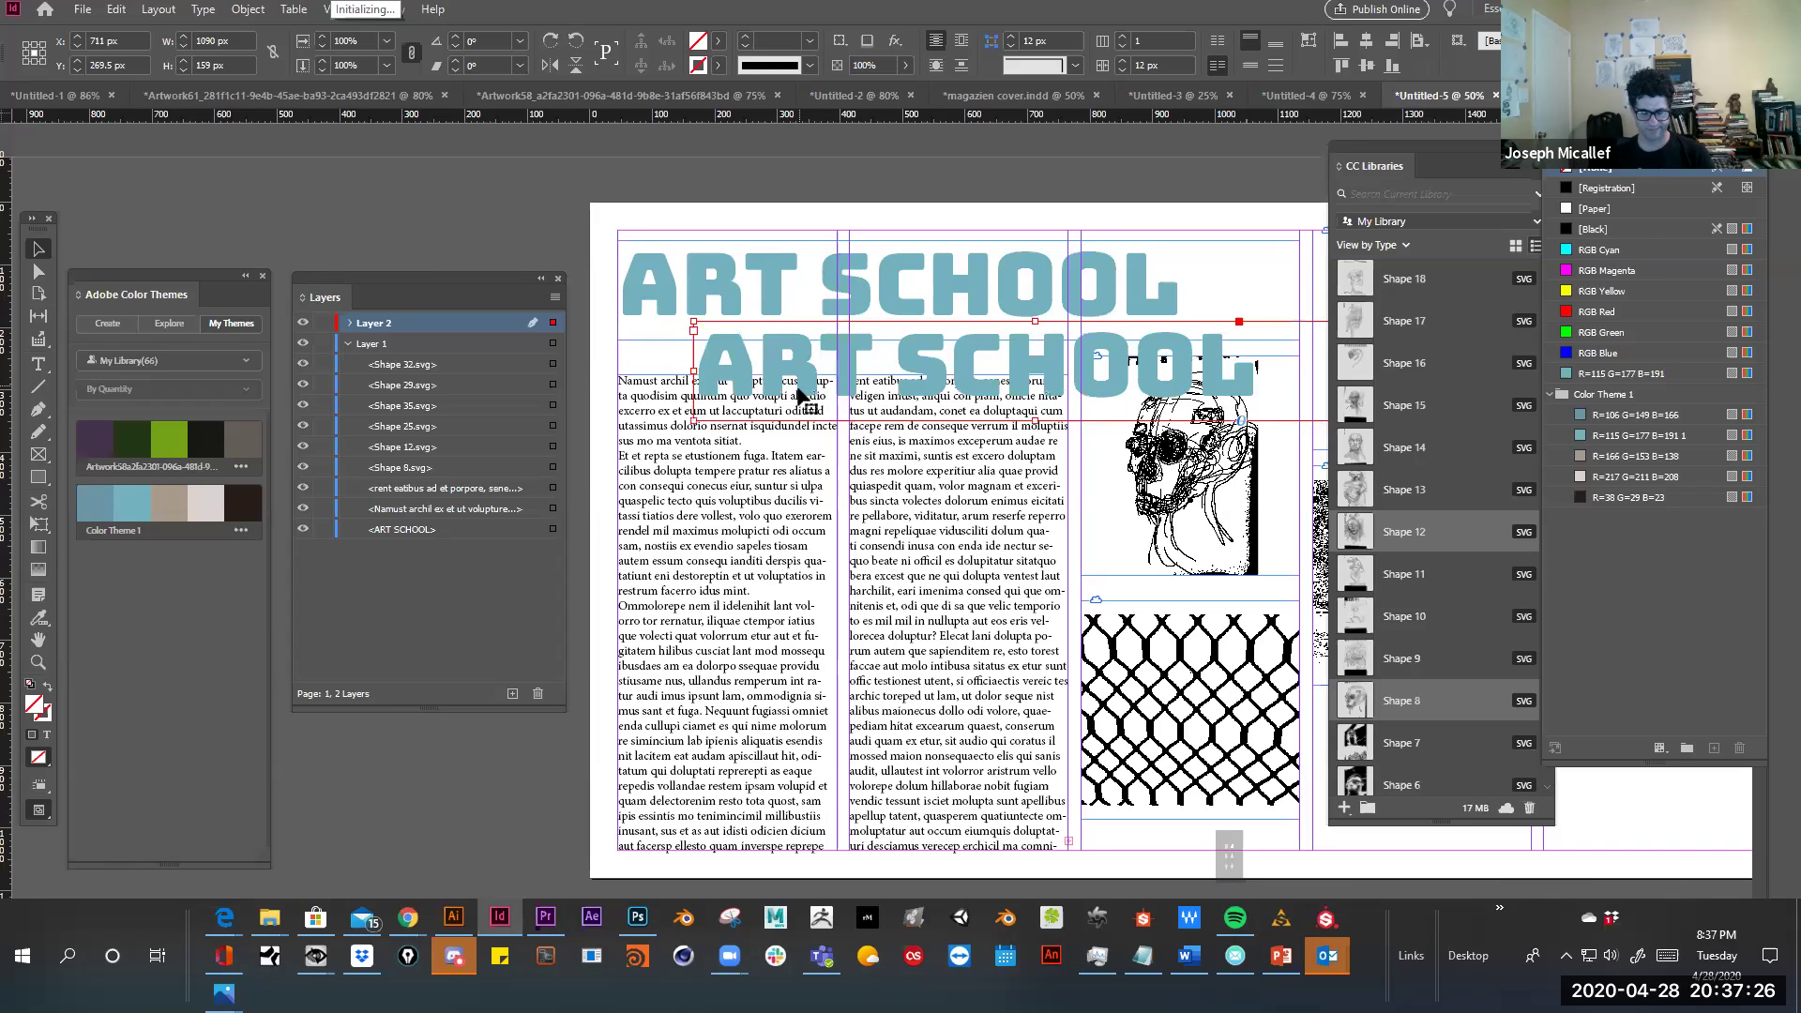
{"action": "key", "text": "ctrl+z"}
{"action": "key", "text": "ctrl+z"}
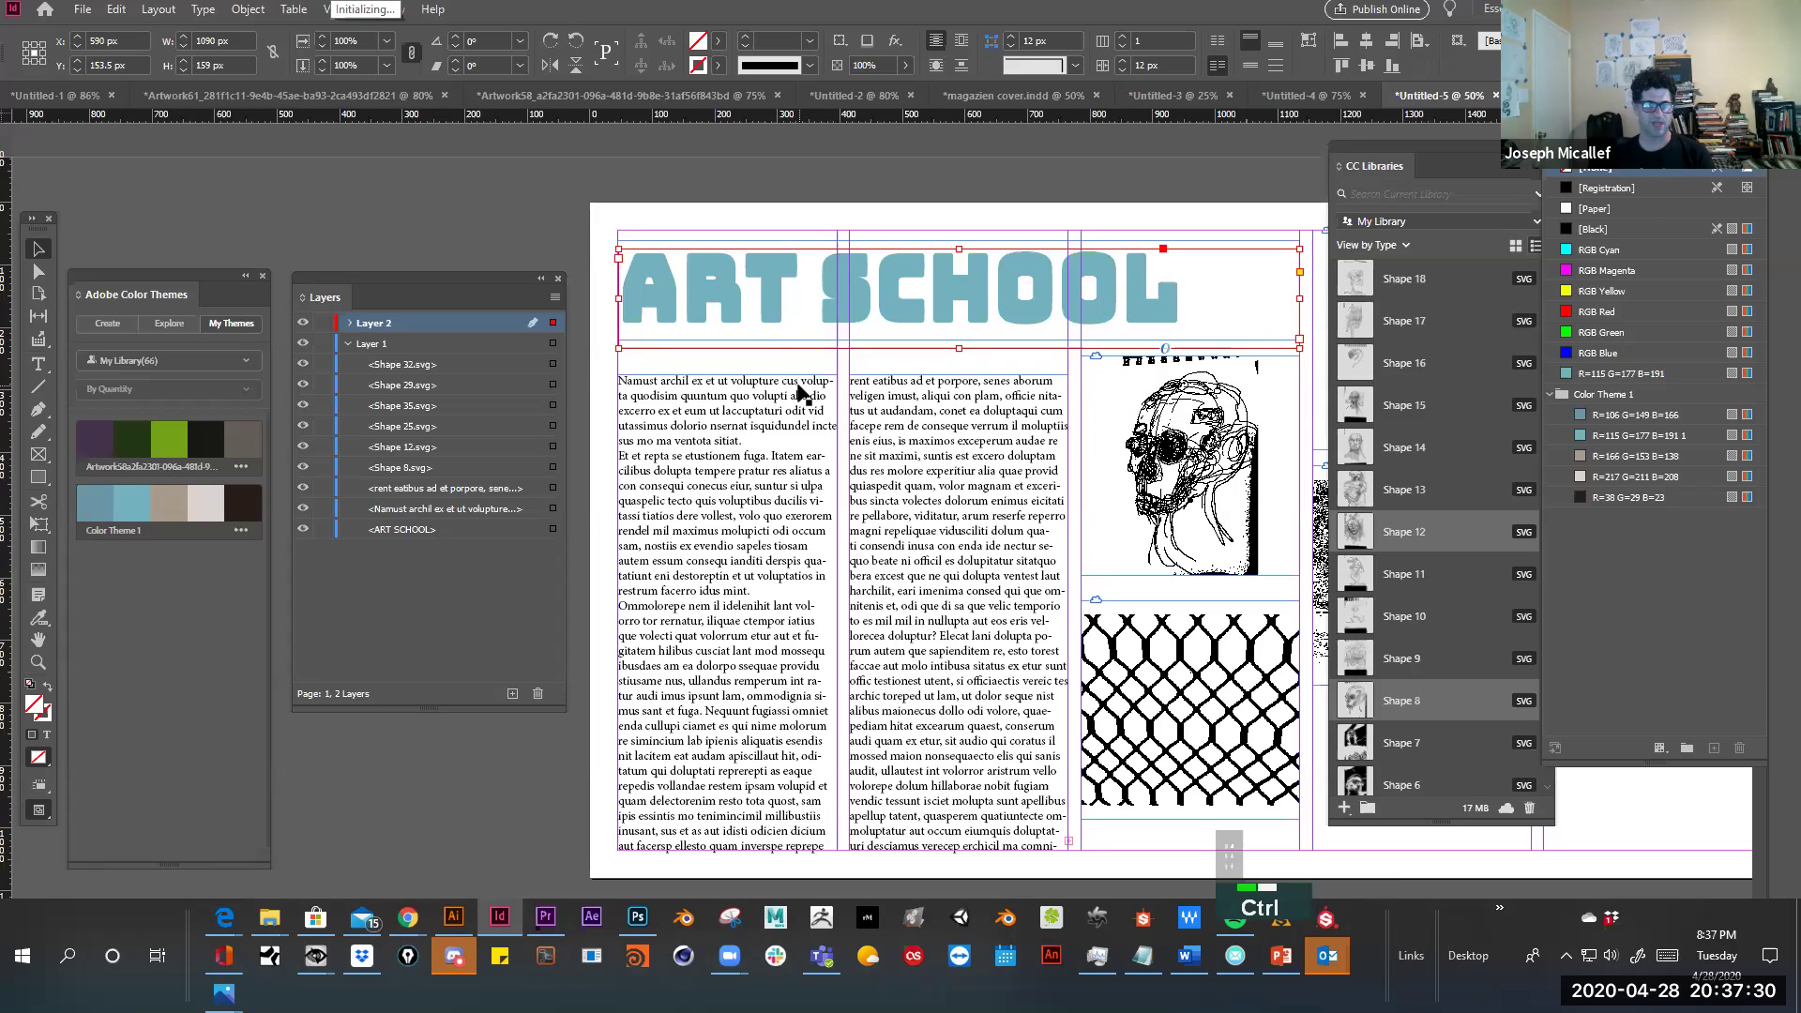
Add a new Layer 3, lock Layer 2 and Layer 1, and make Layer 3 the active layer
{"action": "left_click", "coordinate": [757, 352]}
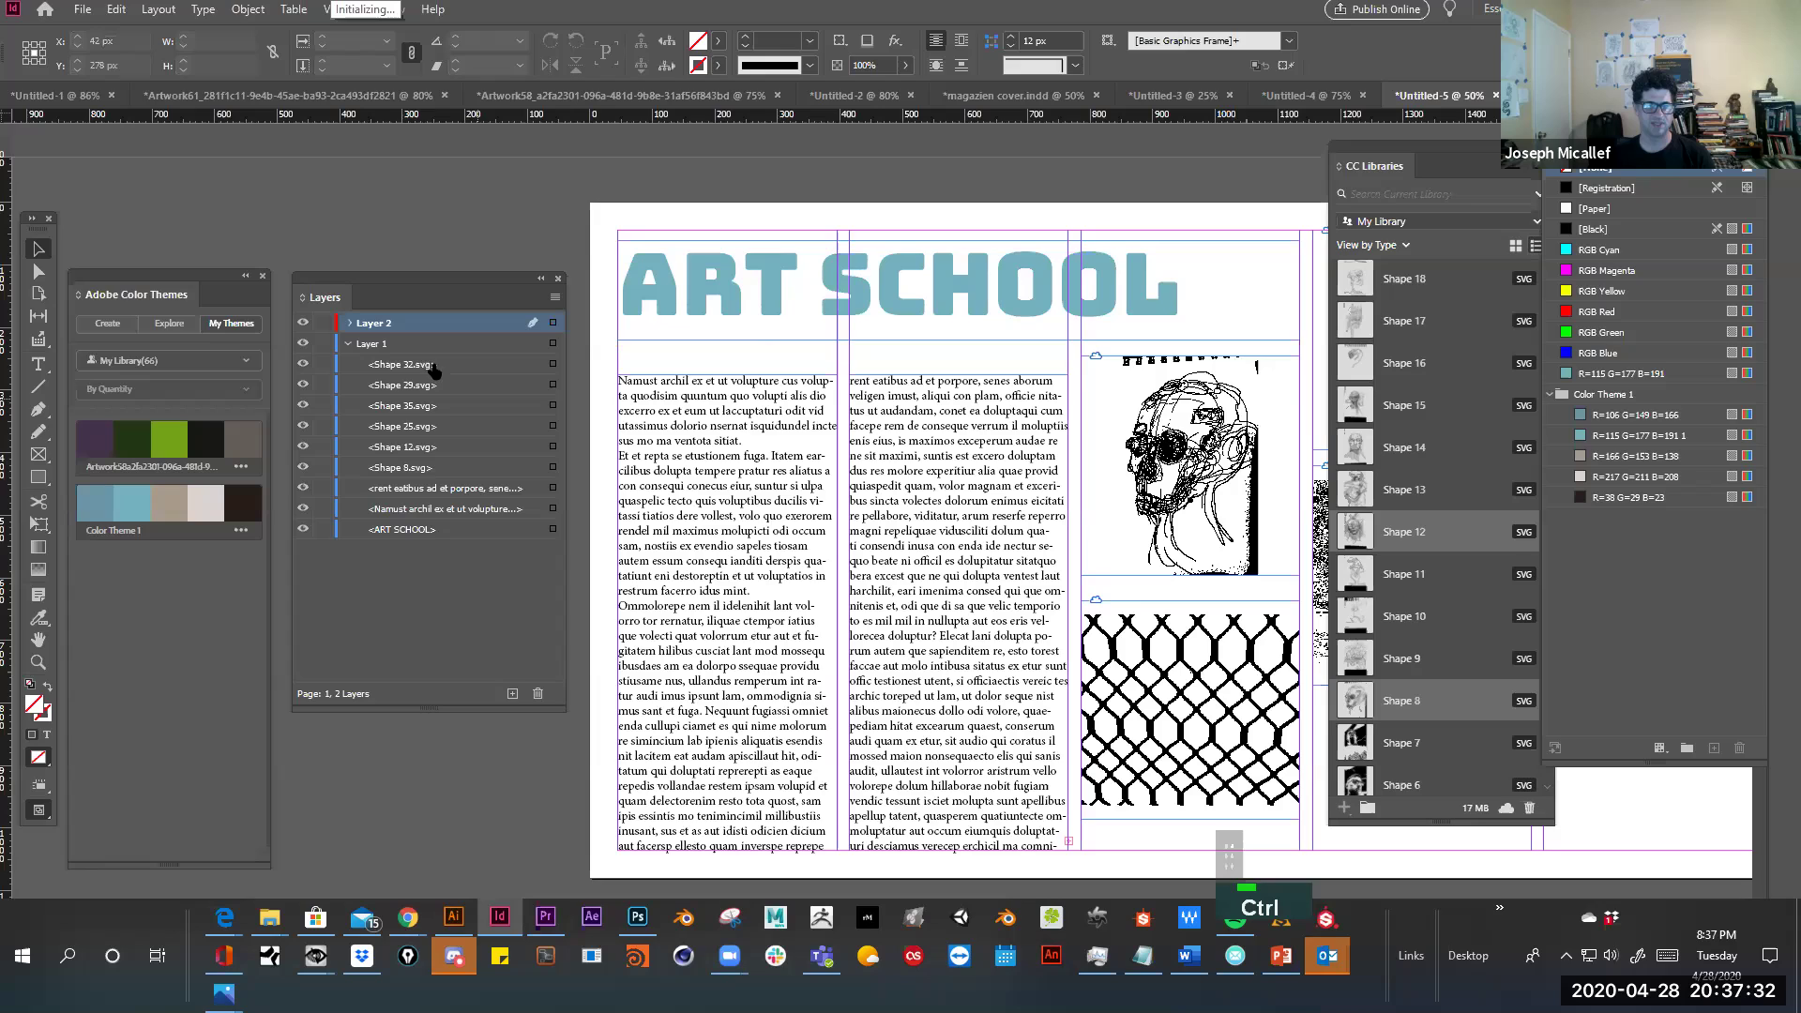
{"action": "left_click", "coordinate": [512, 694]}
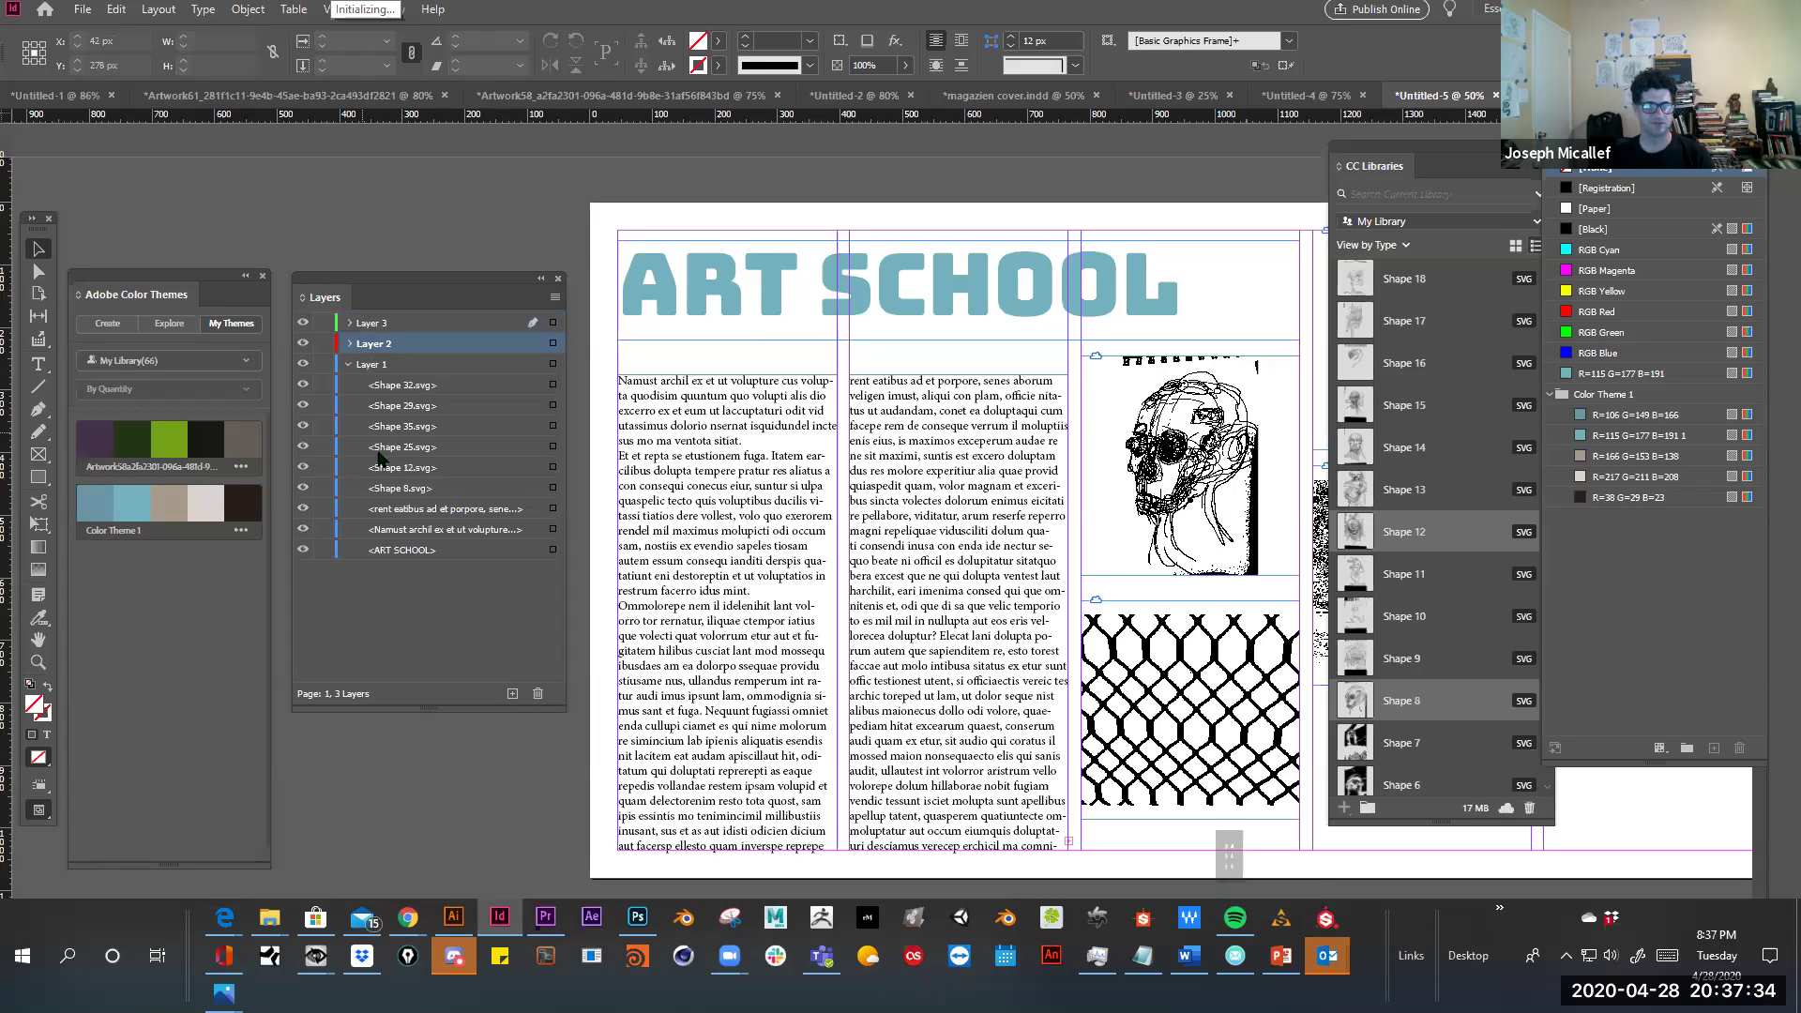
{"action": "left_click_drag", "start_coordinate": [323, 343], "coordinate": [314, 570]}
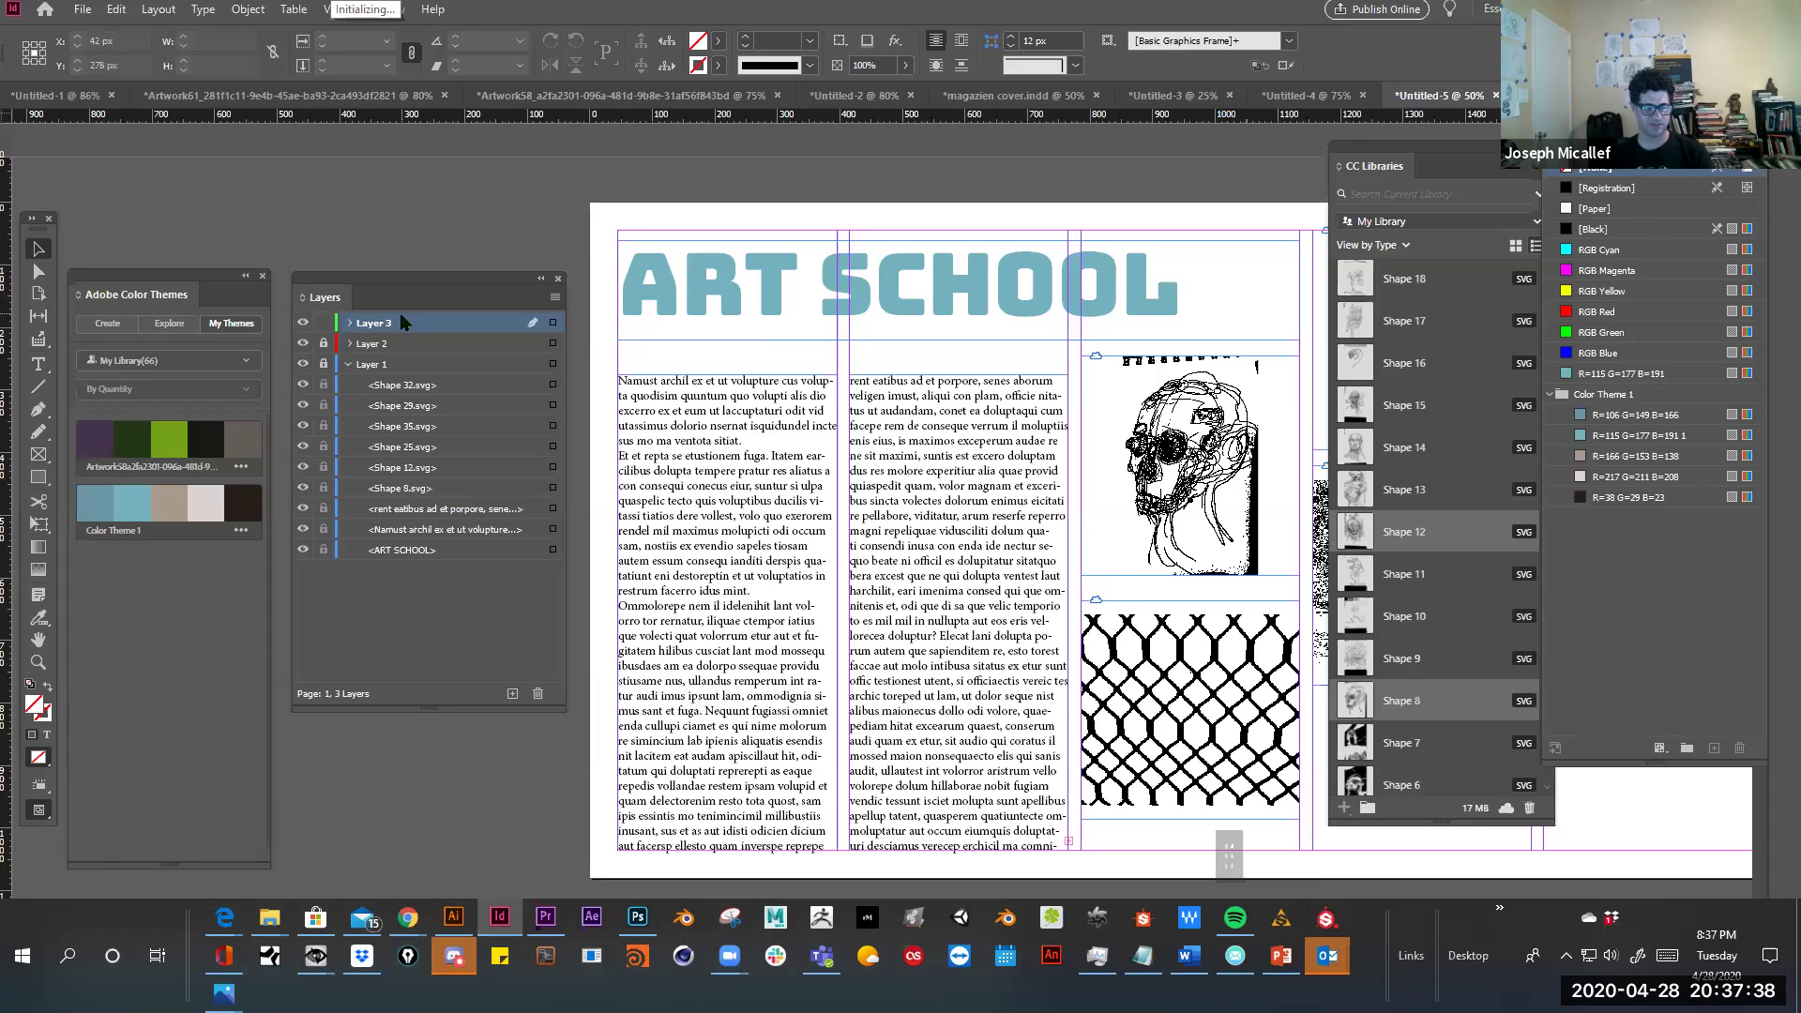
{"action": "key", "text": "ctrl+shift+alt"}
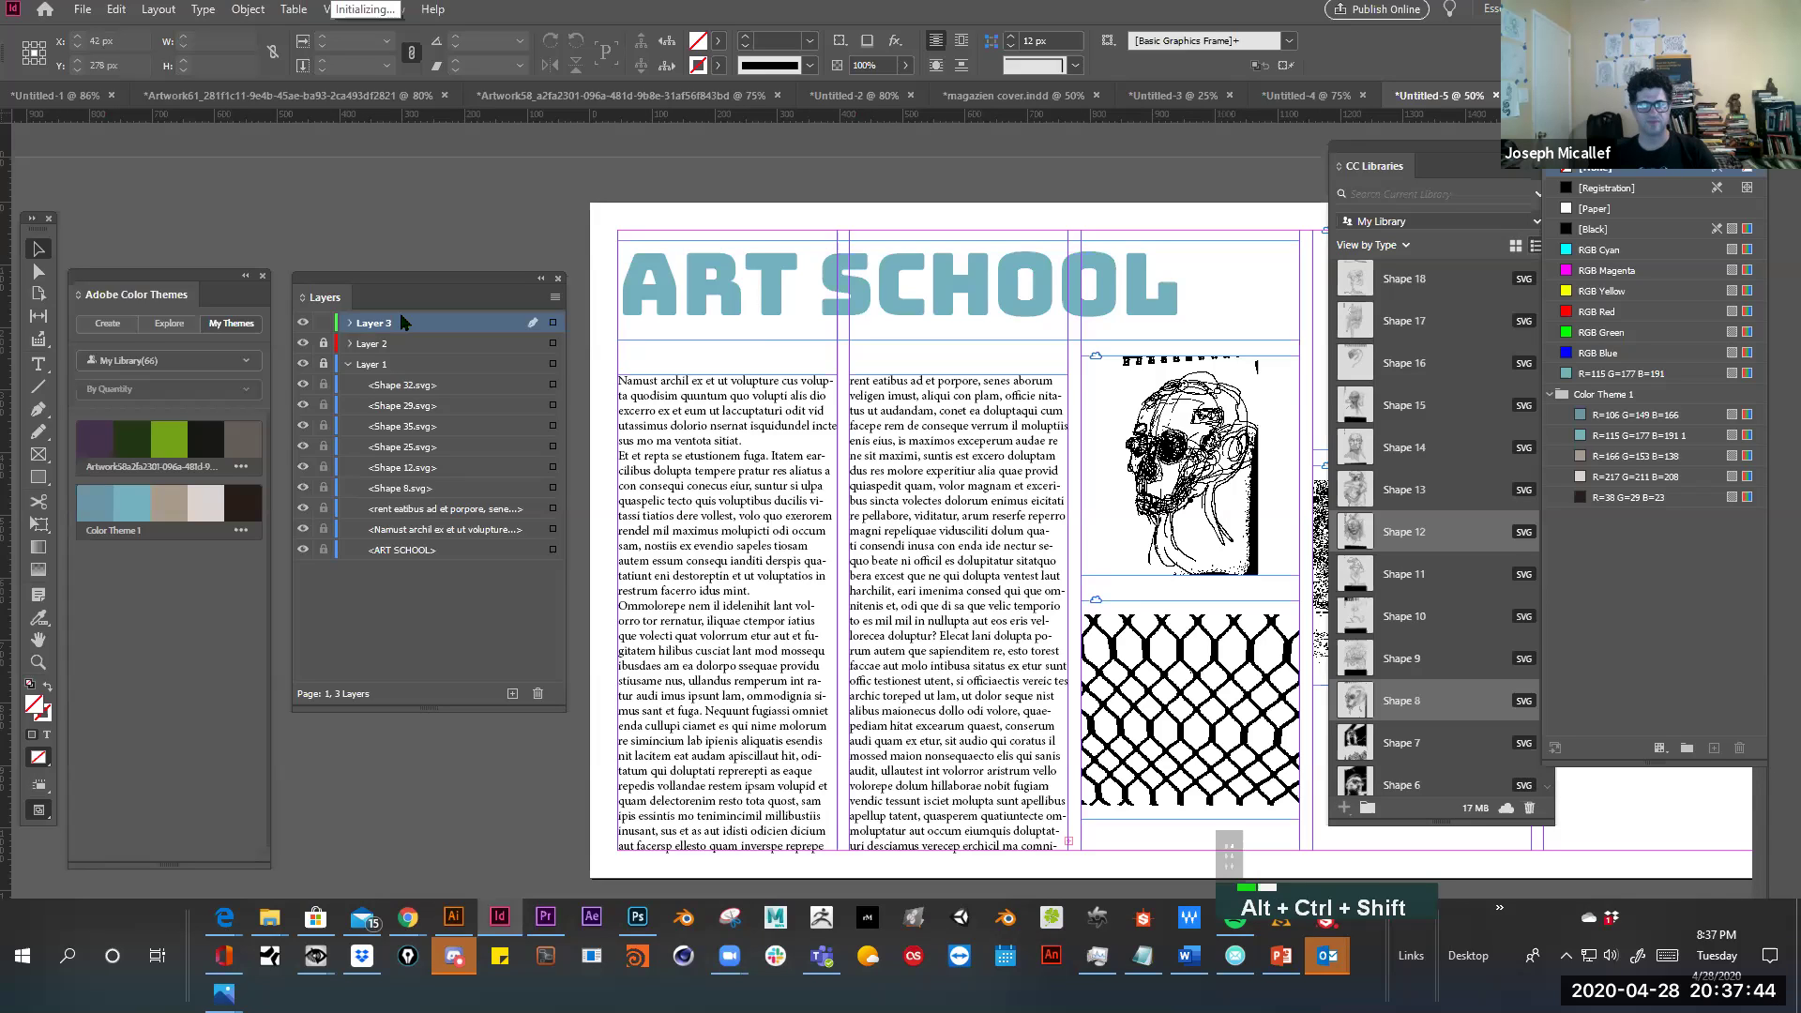
{"action": "key", "text": "ctrl+shift+alt"}
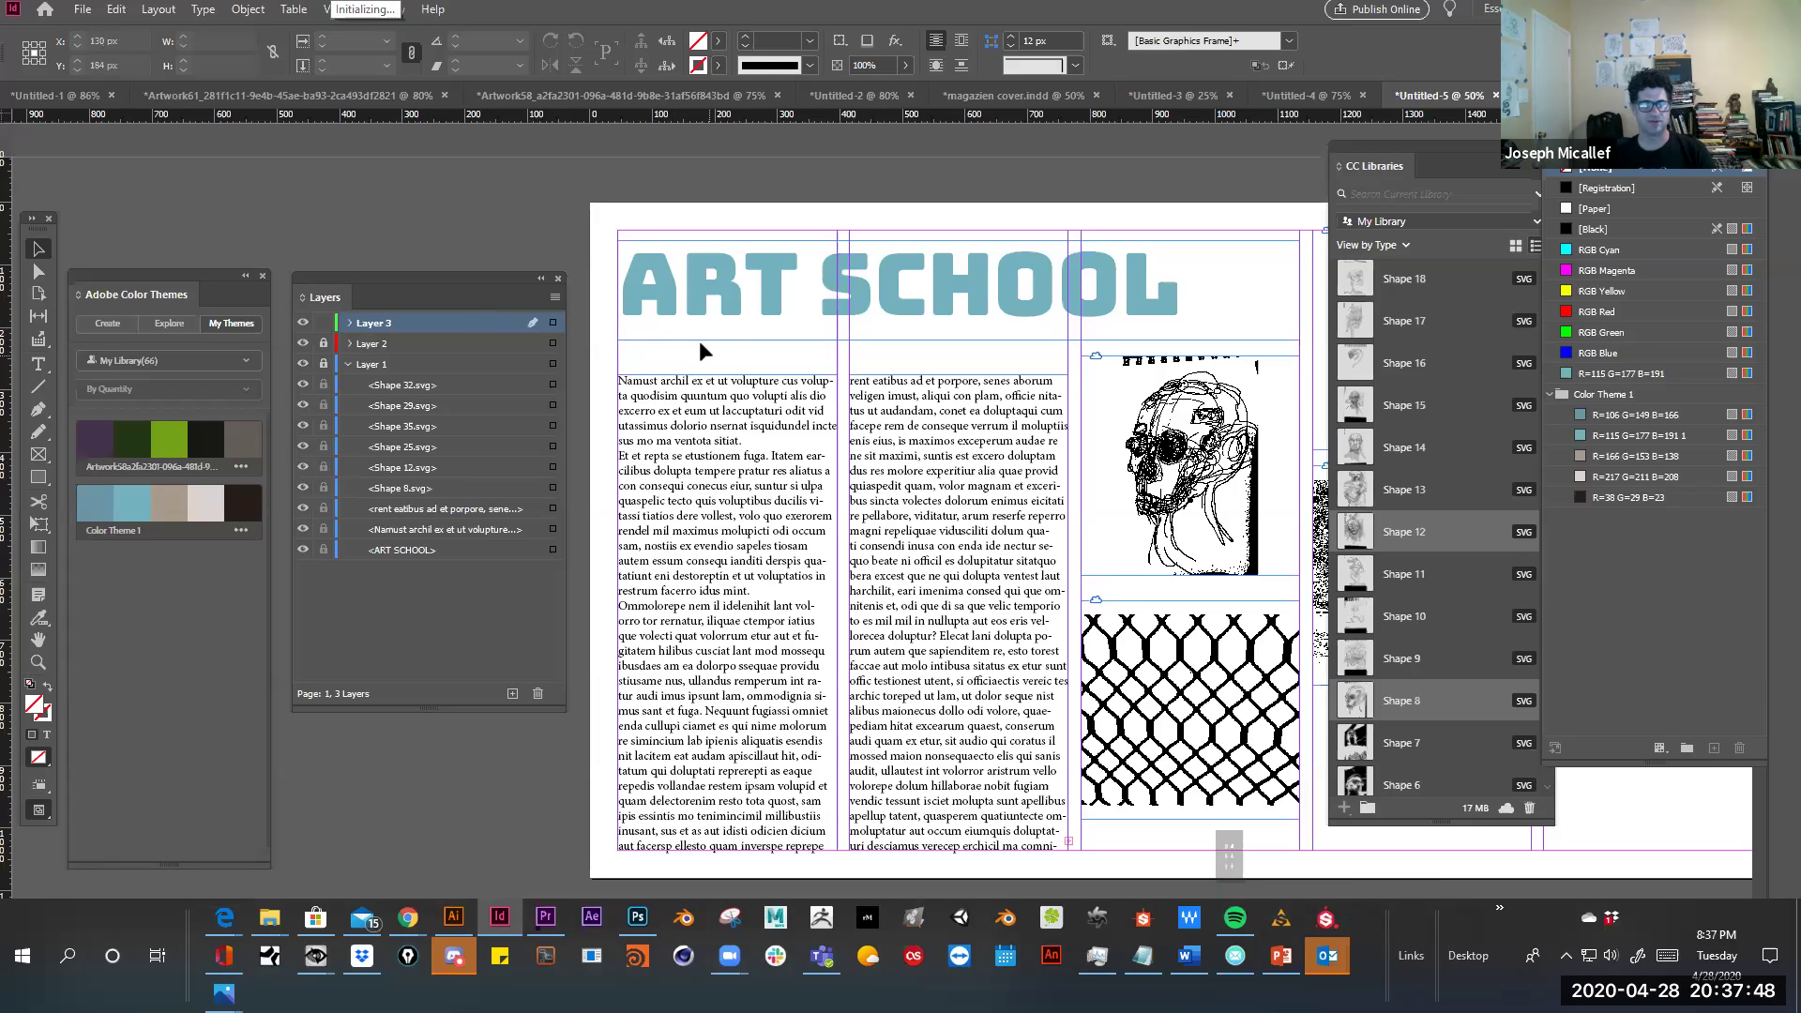
{"action": "left_click", "coordinate": [375, 325]}
{"action": "left_click", "coordinate": [360, 350]}
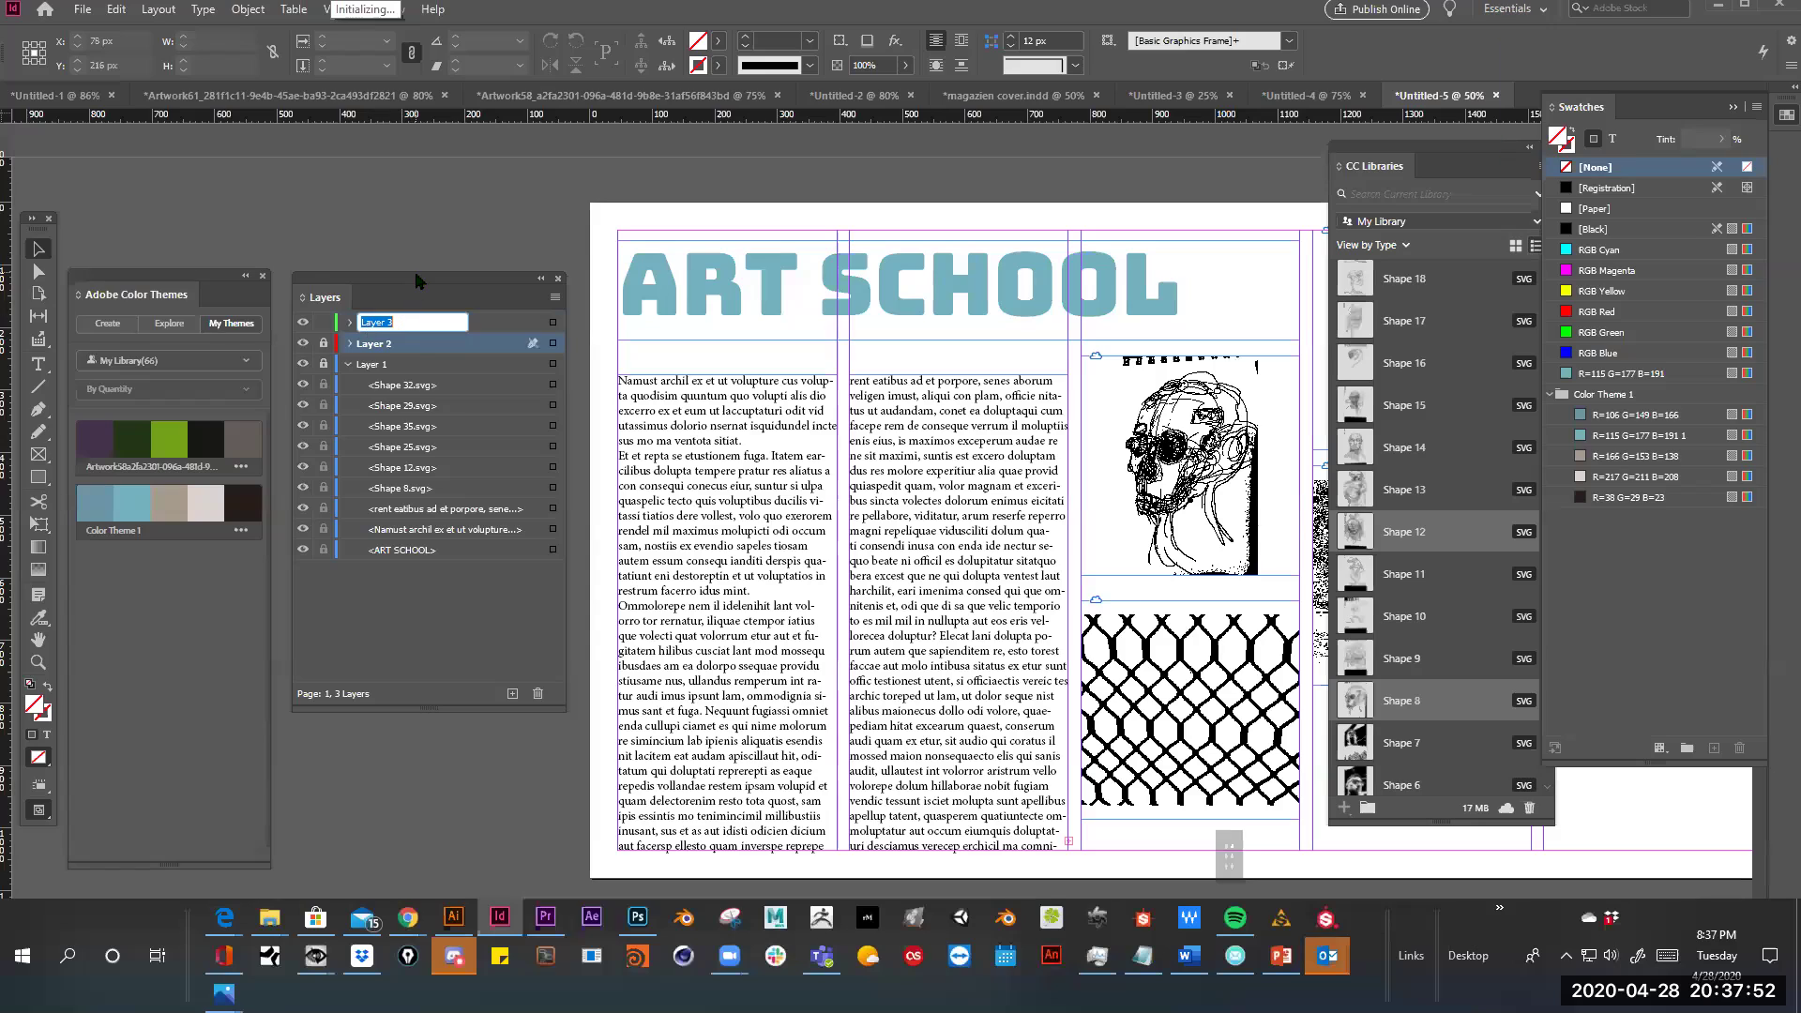
{"action": "key", "text": "Return"}
{"action": "left_click", "coordinate": [390, 322]}
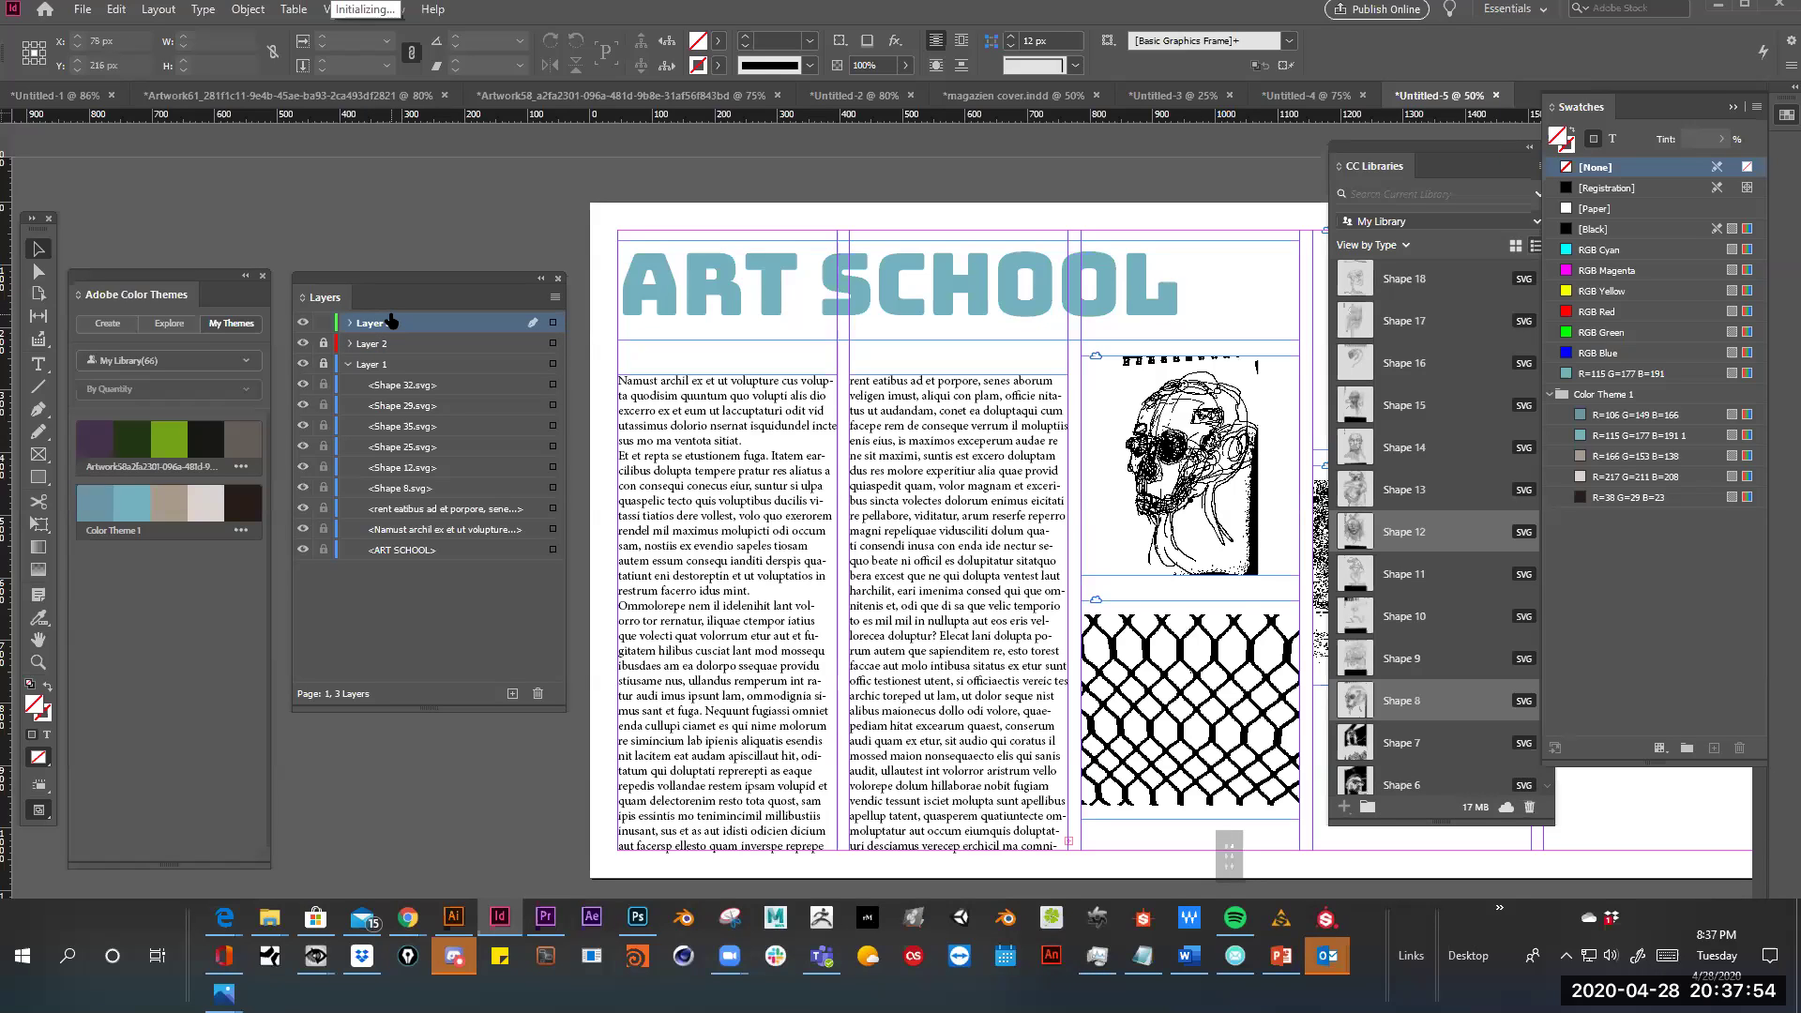
Unlock Layer 2 and Layer 1, cut Layer 1's ART SCHOOL title and paste it in place on the same layer
{"action": "left_click", "coordinate": [116, 11]}
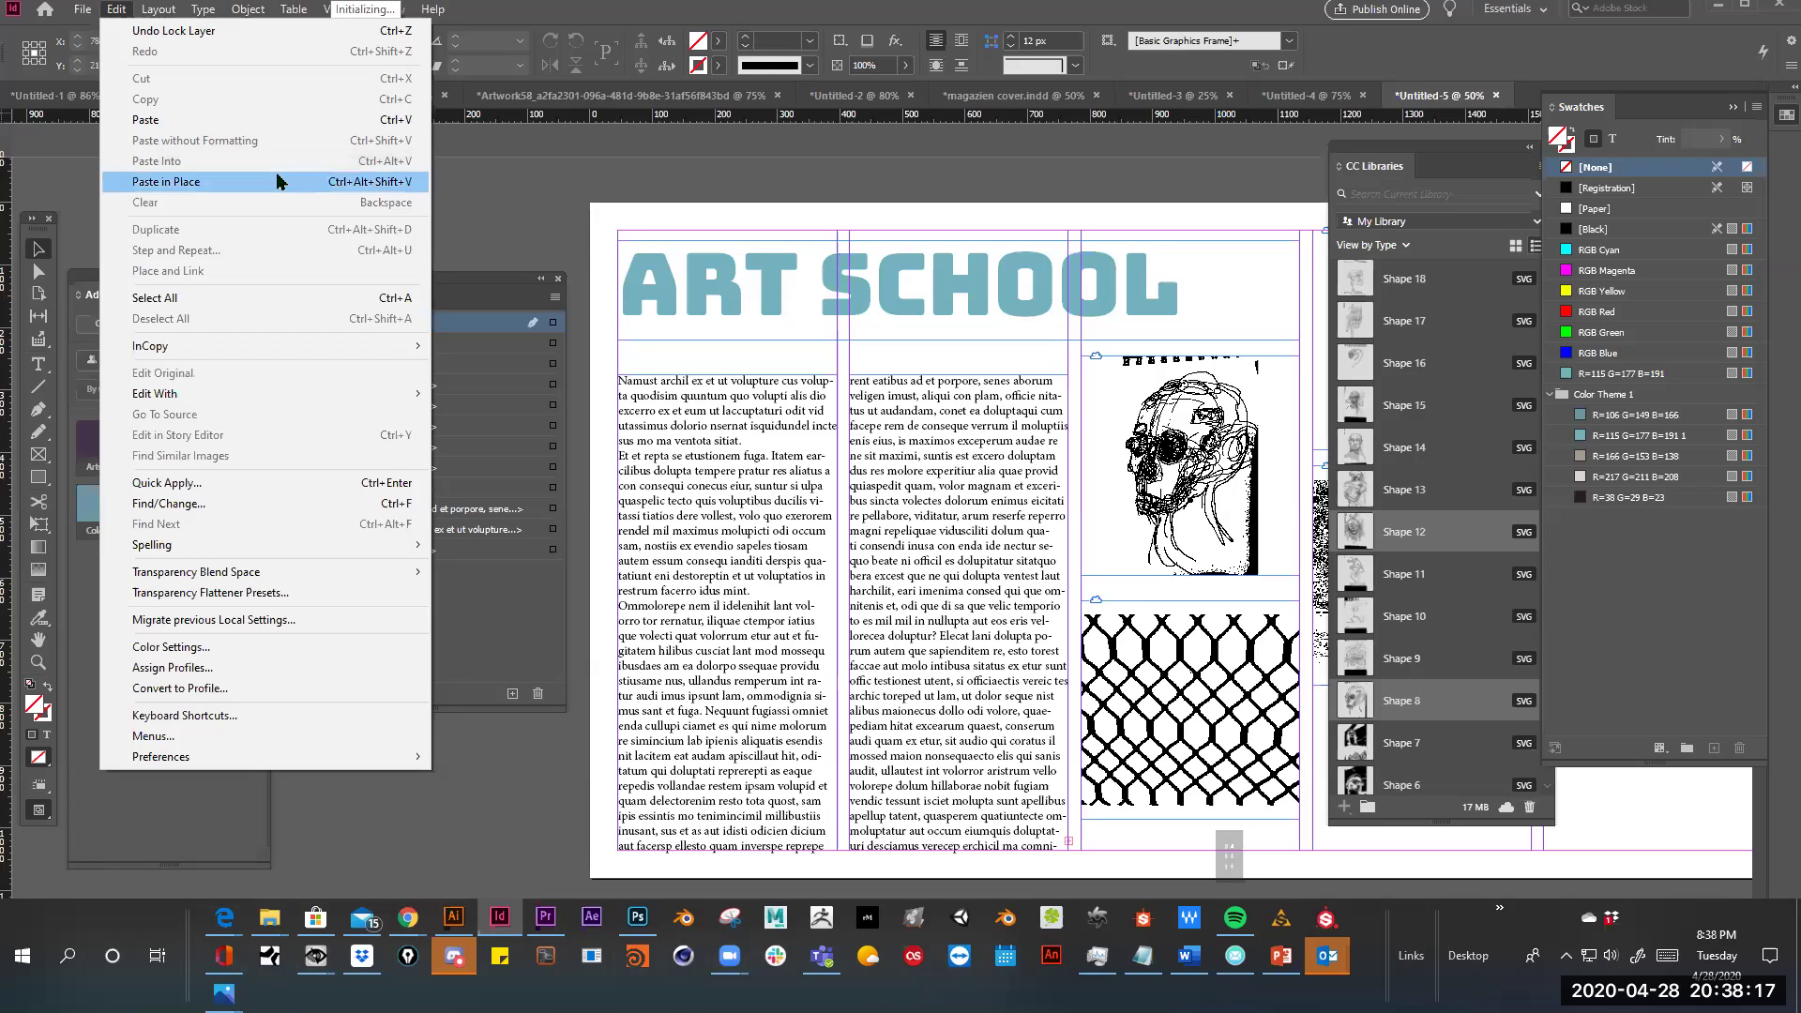
{"action": "left_click", "coordinate": [671, 287]}
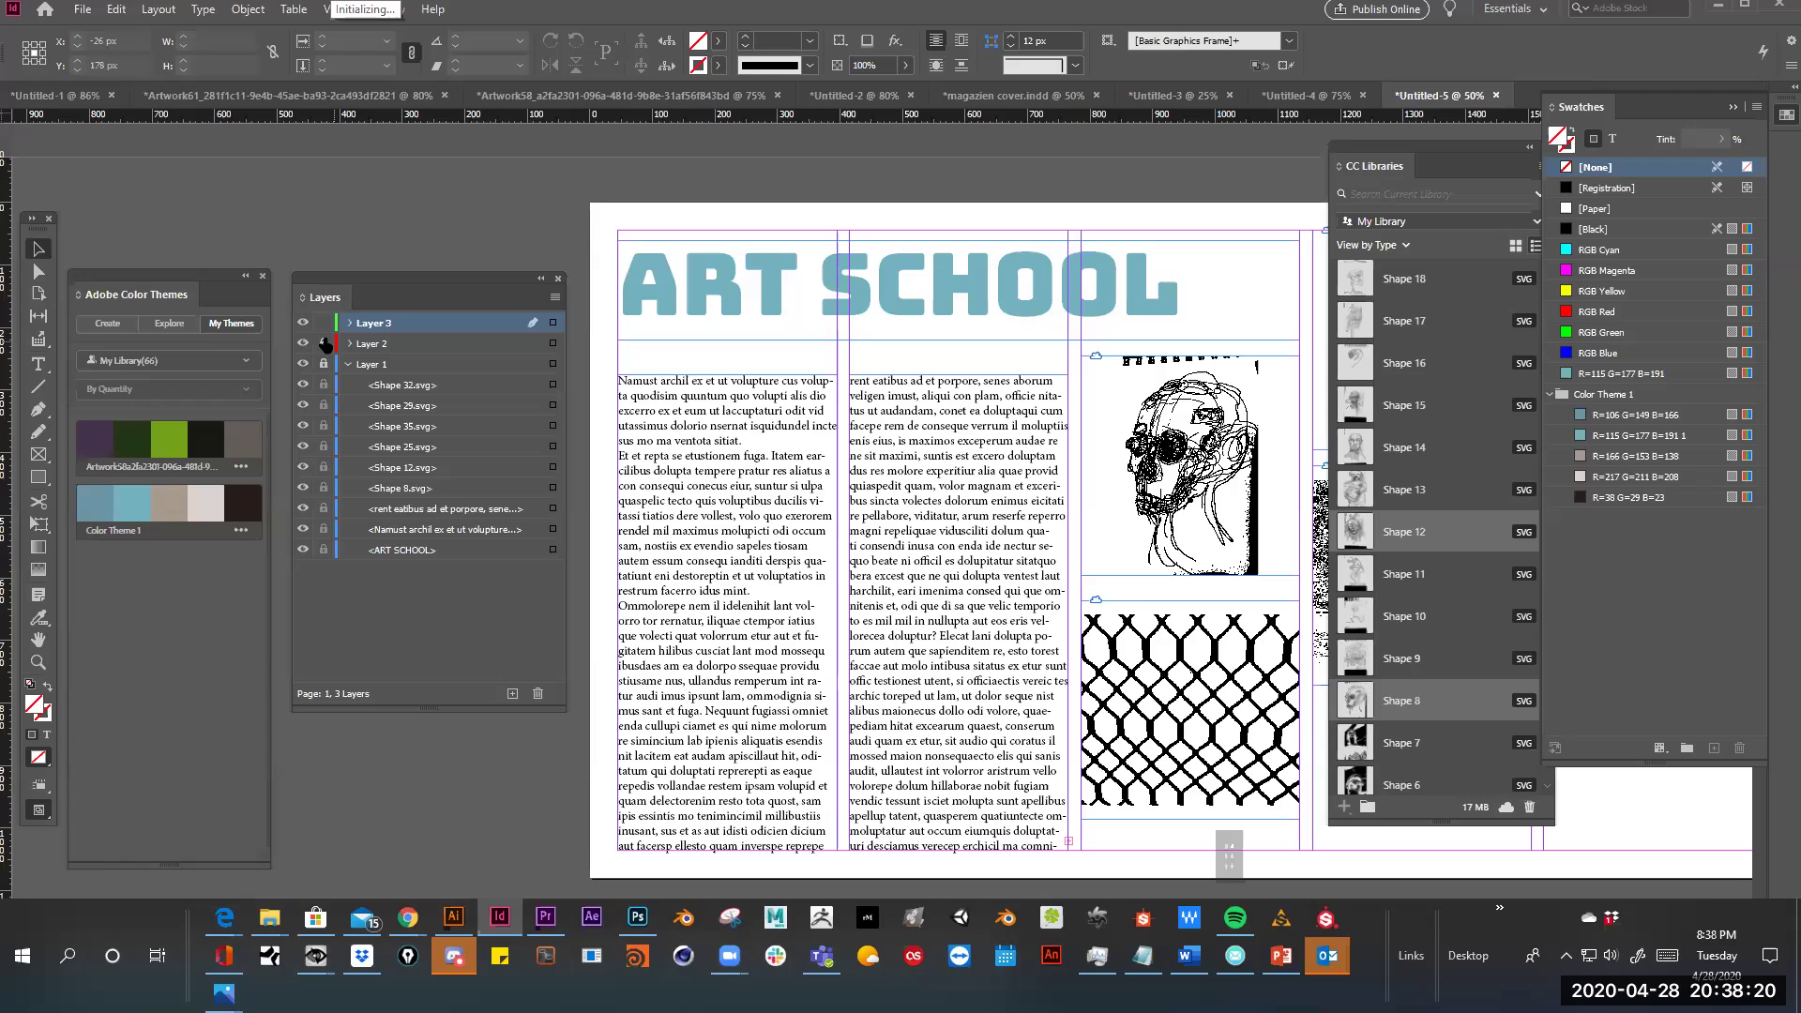
{"action": "left_click", "coordinate": [643, 272]}
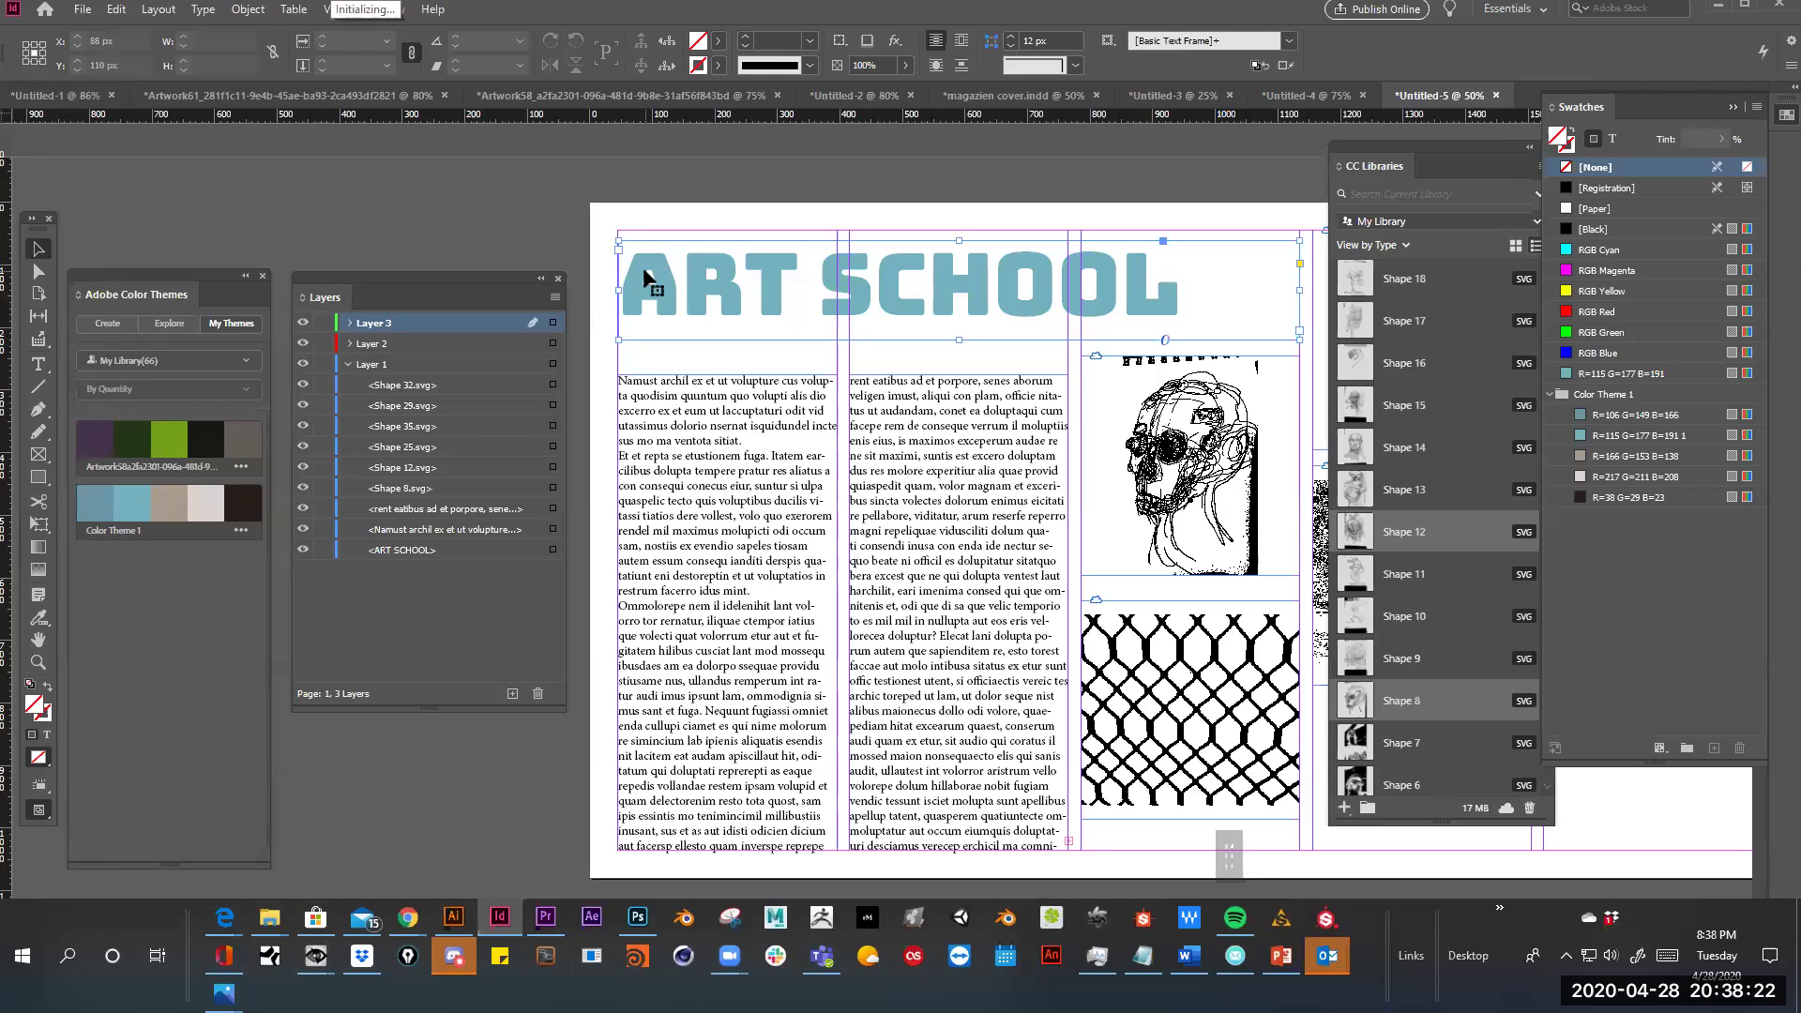
{"action": "key", "text": "ctrl"}
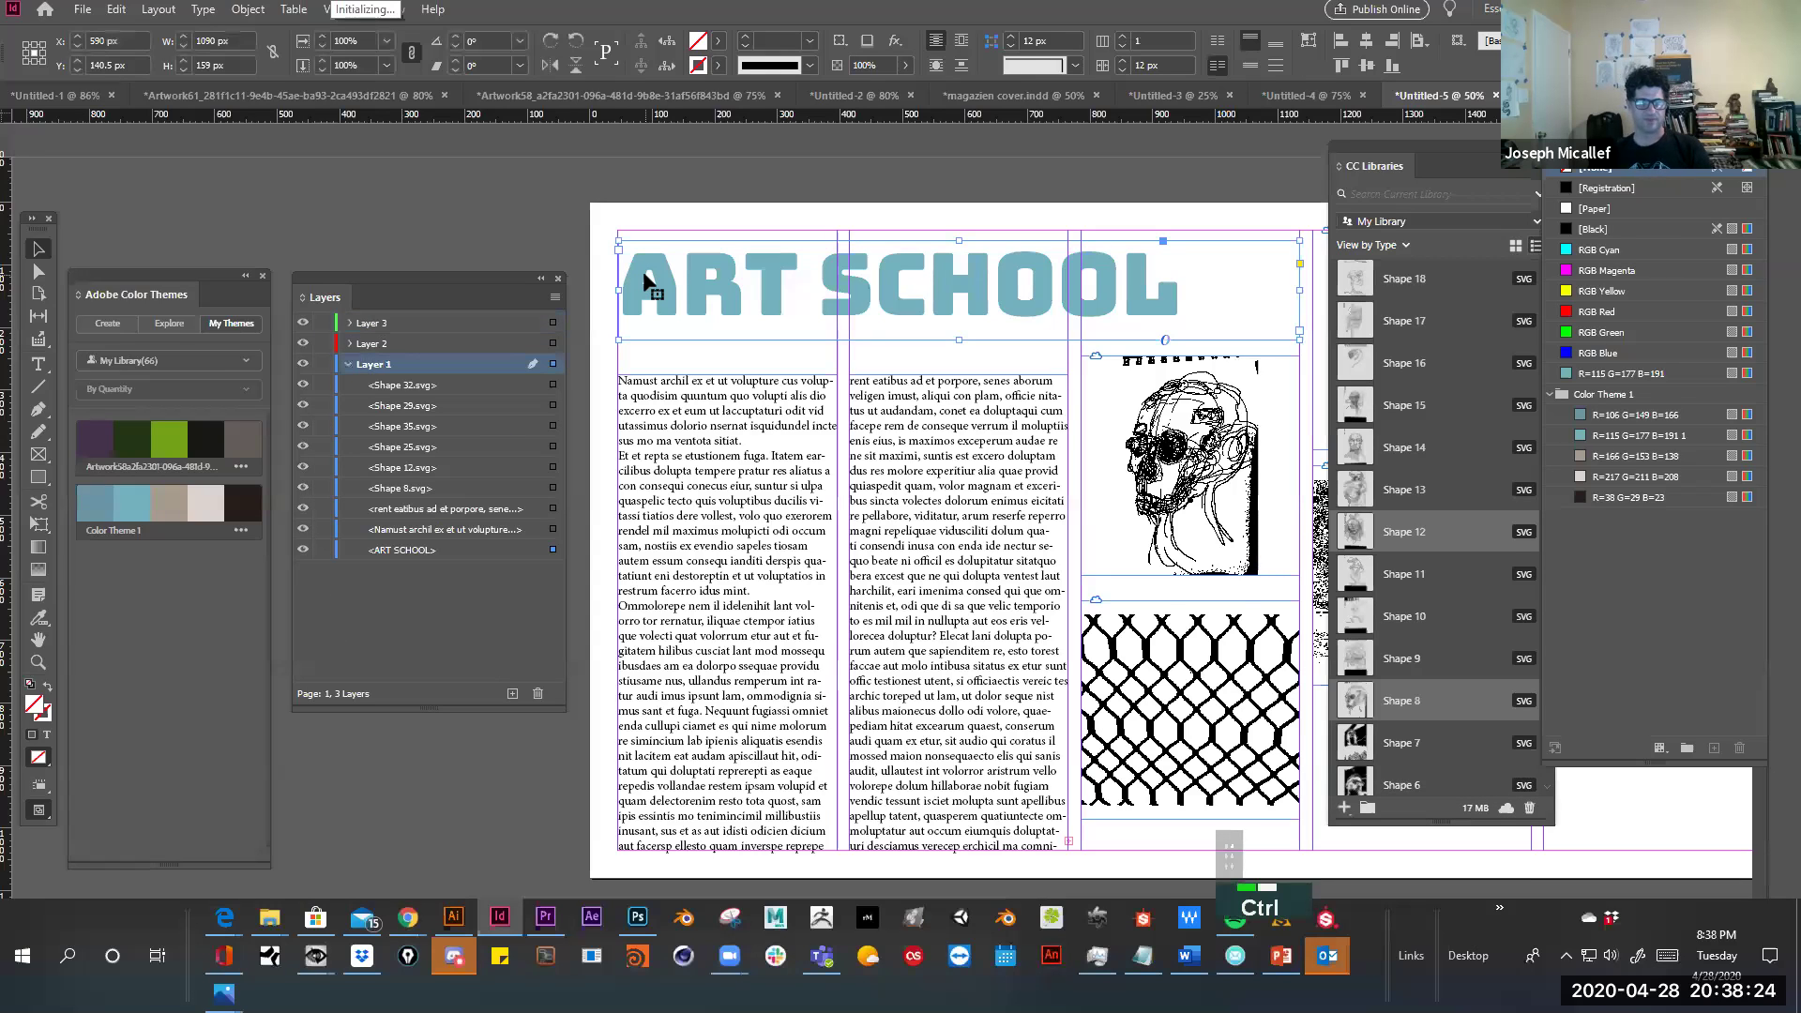
{"action": "key", "text": "ctrl+x"}
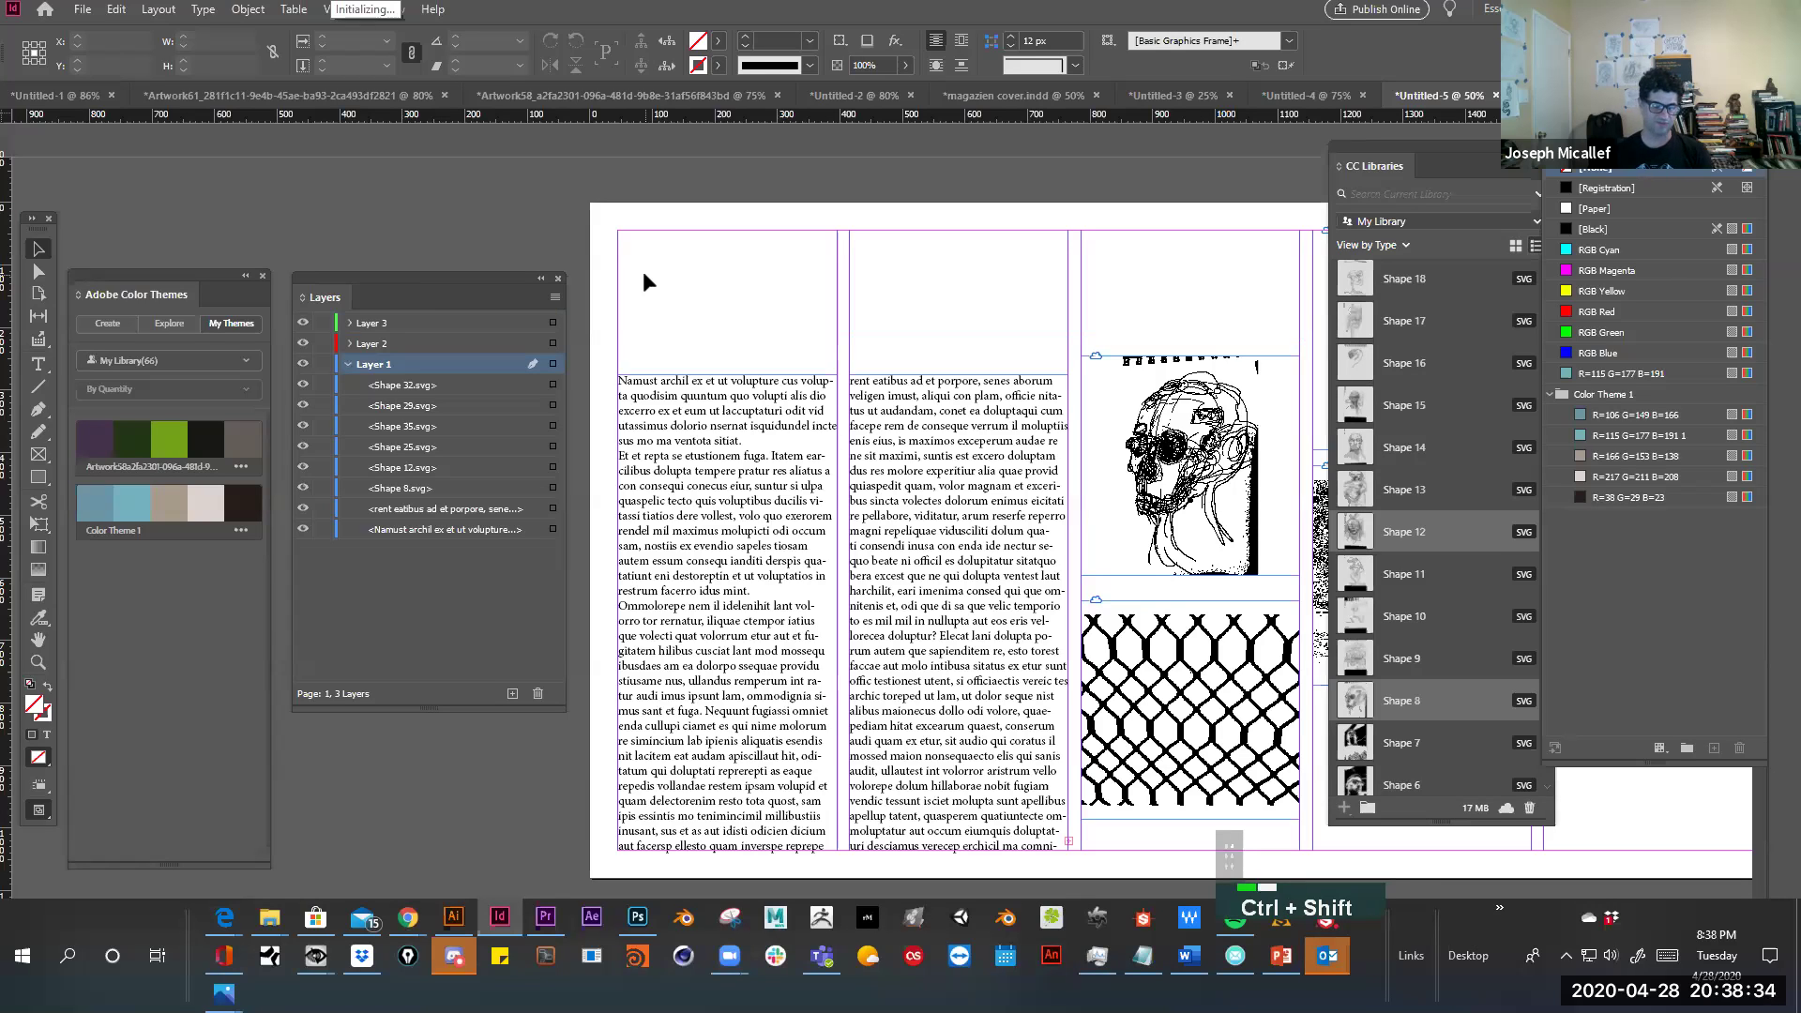
{"action": "key", "text": "ctrl+alt+shift+v"}
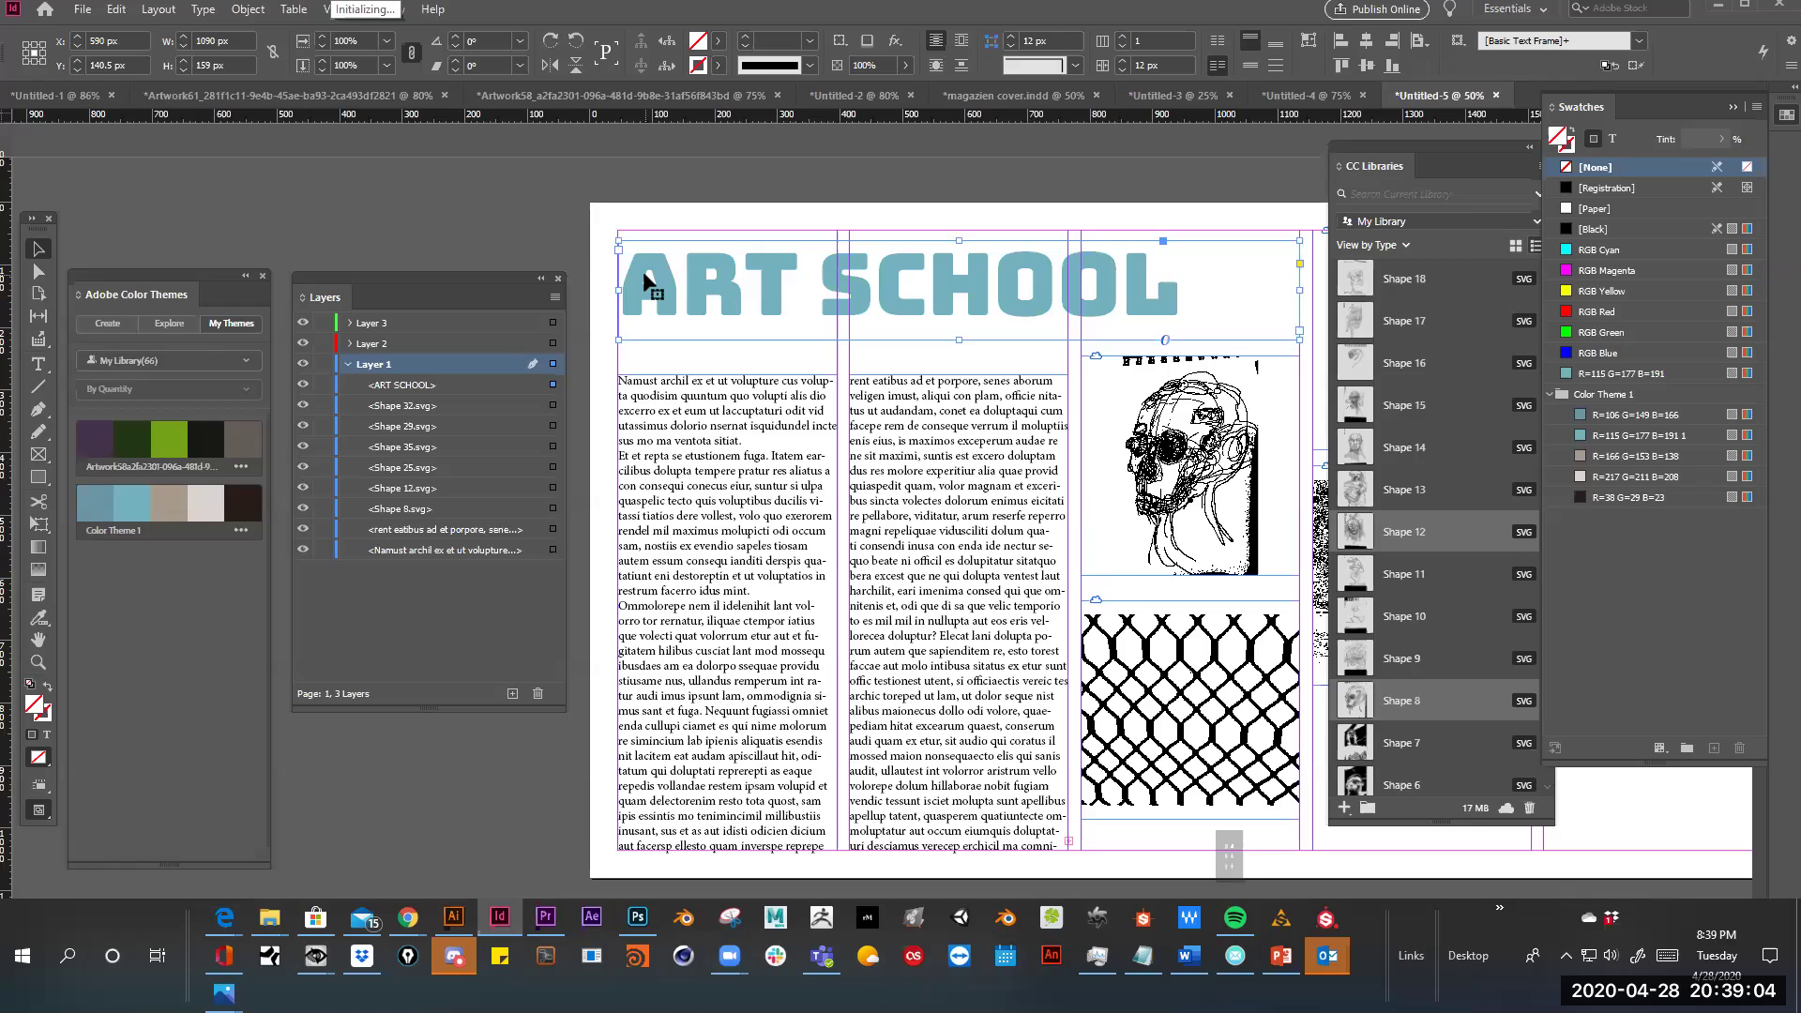
Set the display performance to High Quality Display and inspect the skull drawing up close at 150%
{"action": "scroll", "coordinate": [867, 279], "scroll_direction": "down", "scroll_amount": 1}
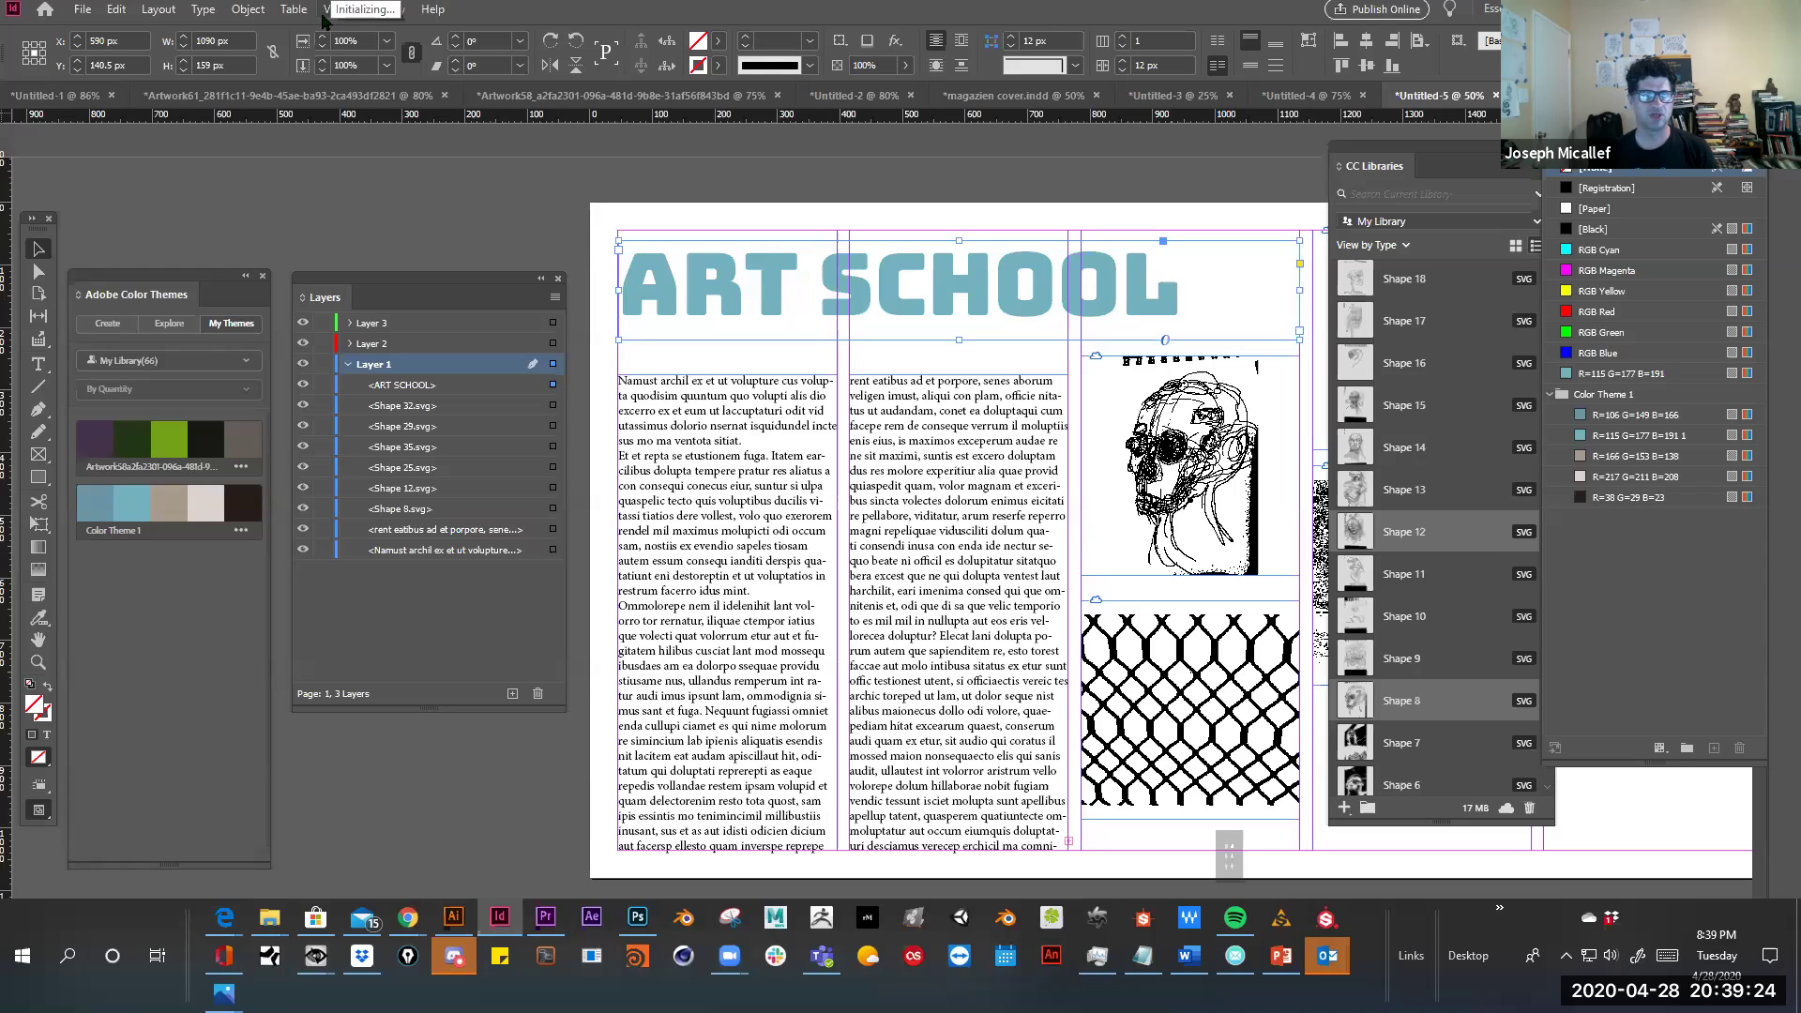
{"action": "left_click", "coordinate": [325, 12]}
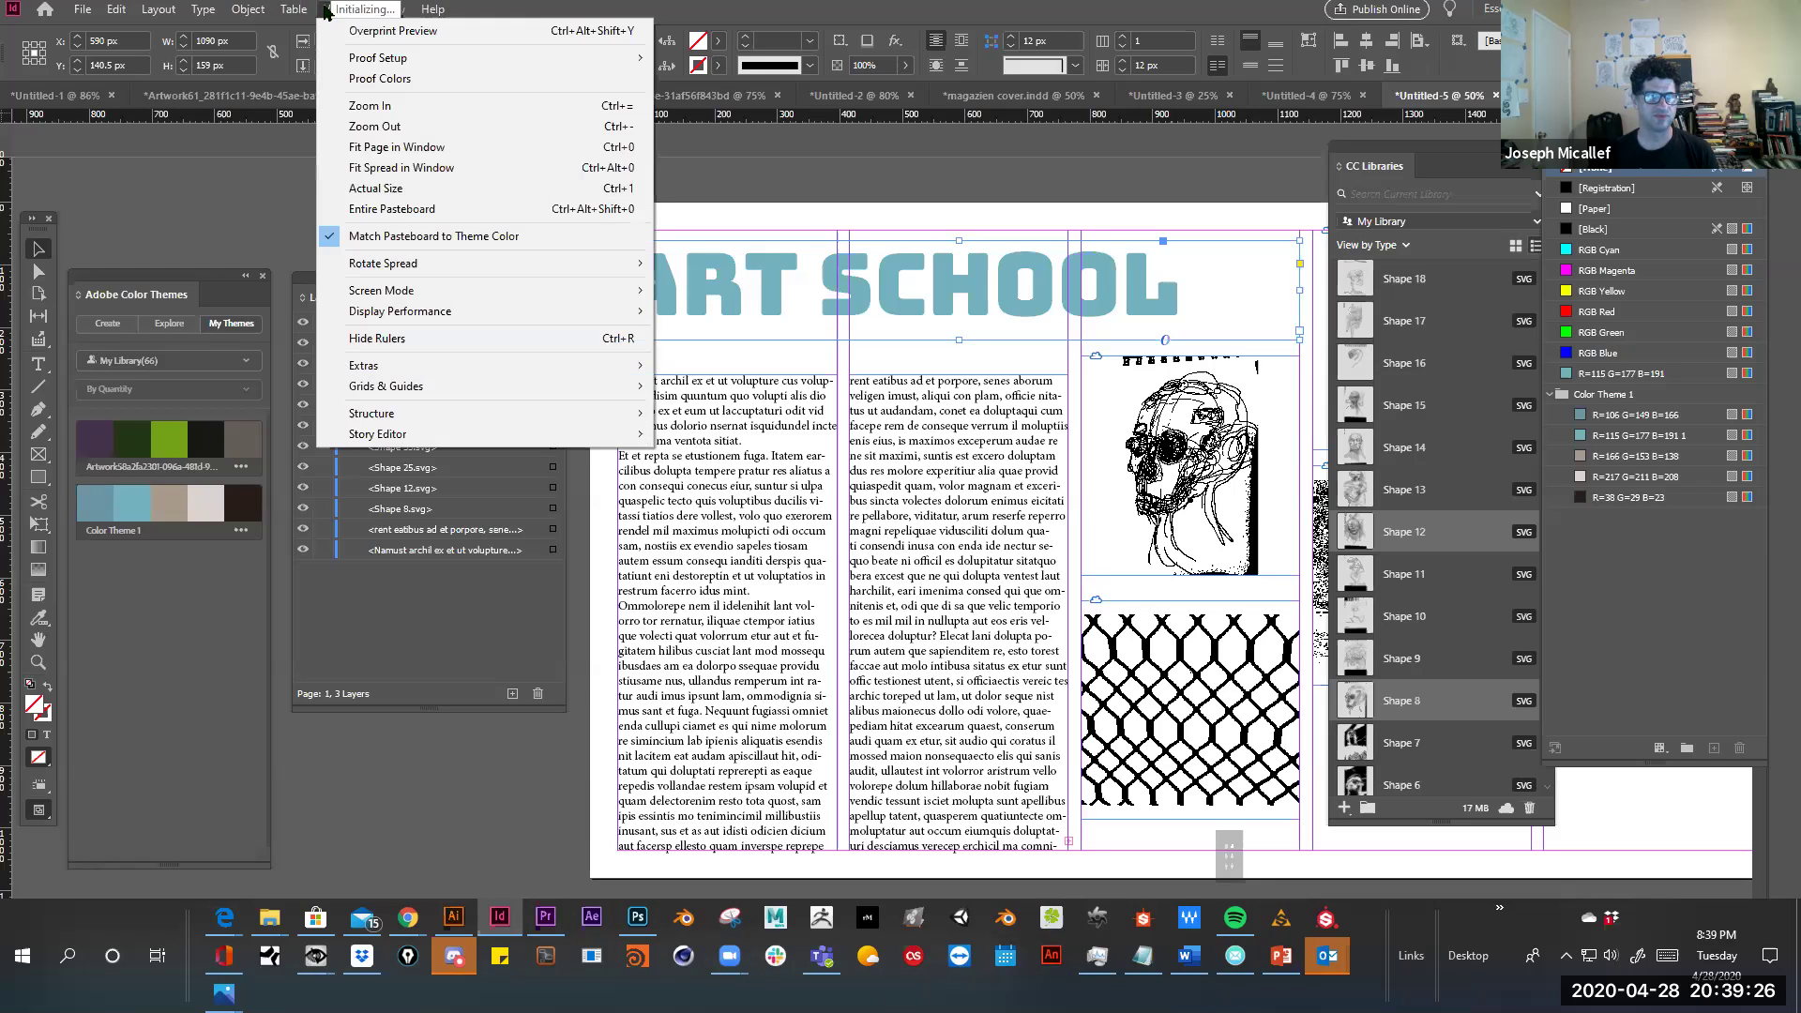
{"action": "mouse_move", "coordinate": [567, 312]}
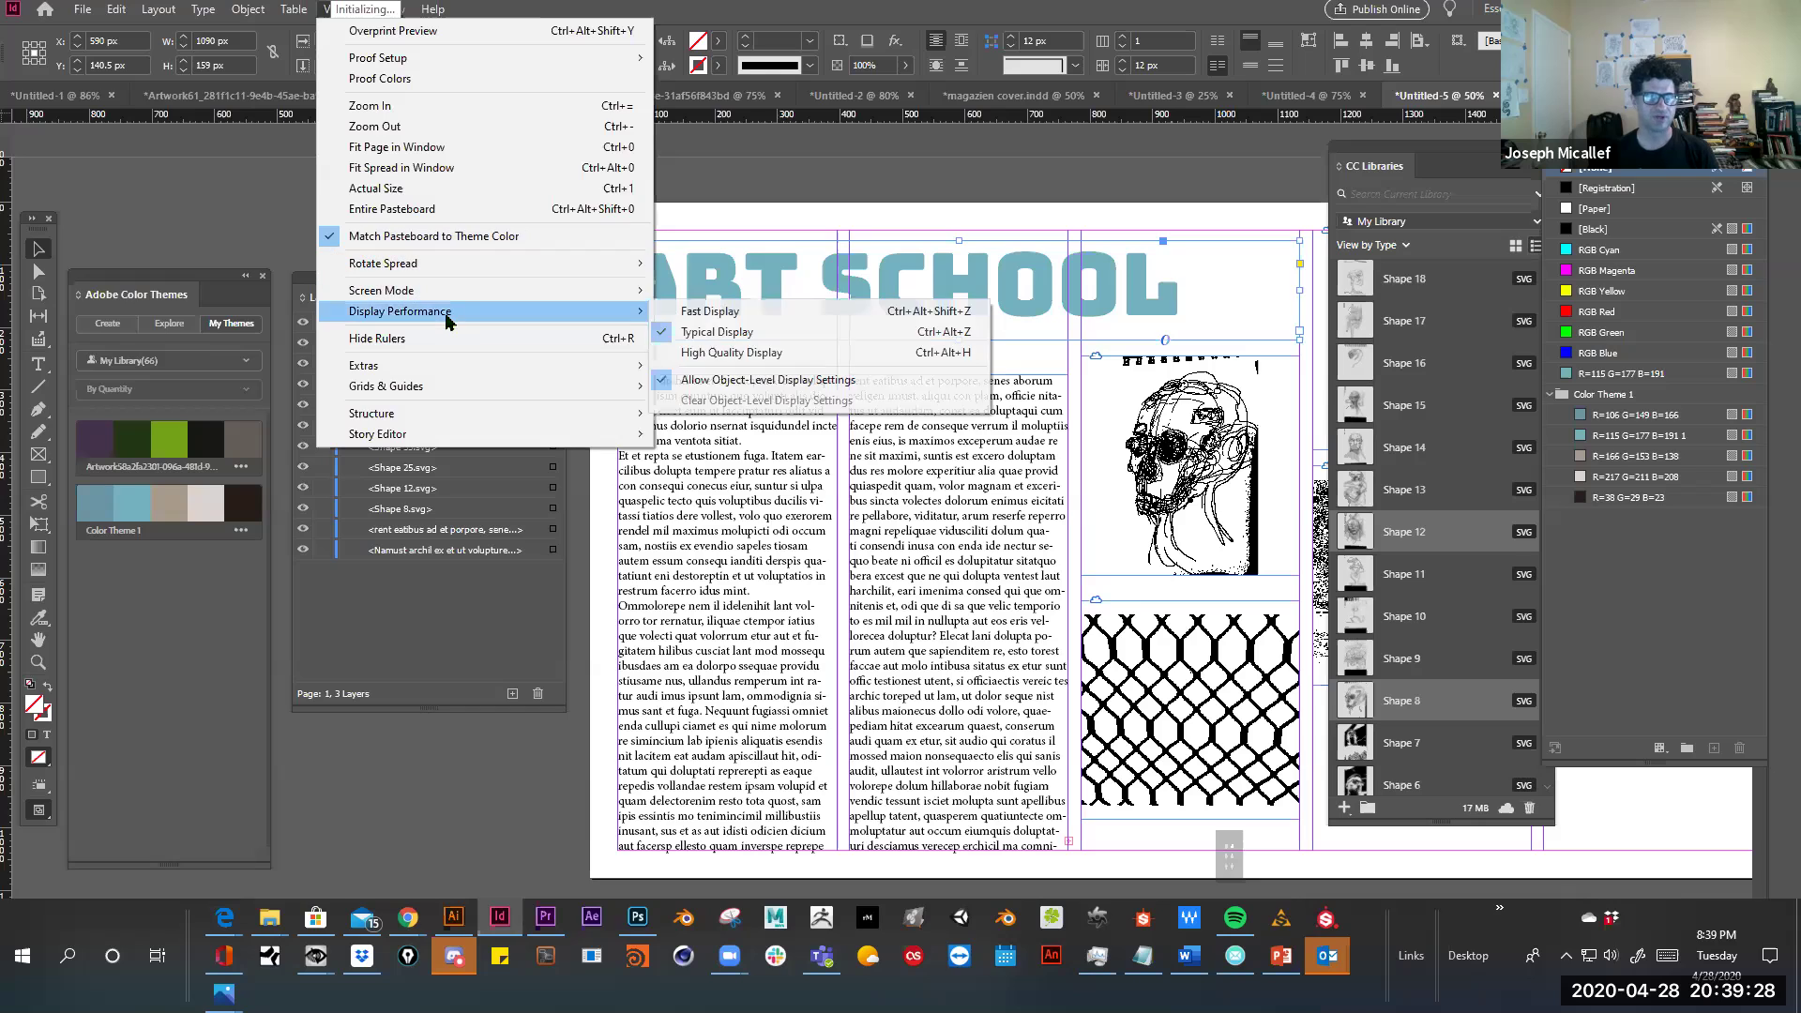
{"action": "left_click", "coordinate": [732, 353]}
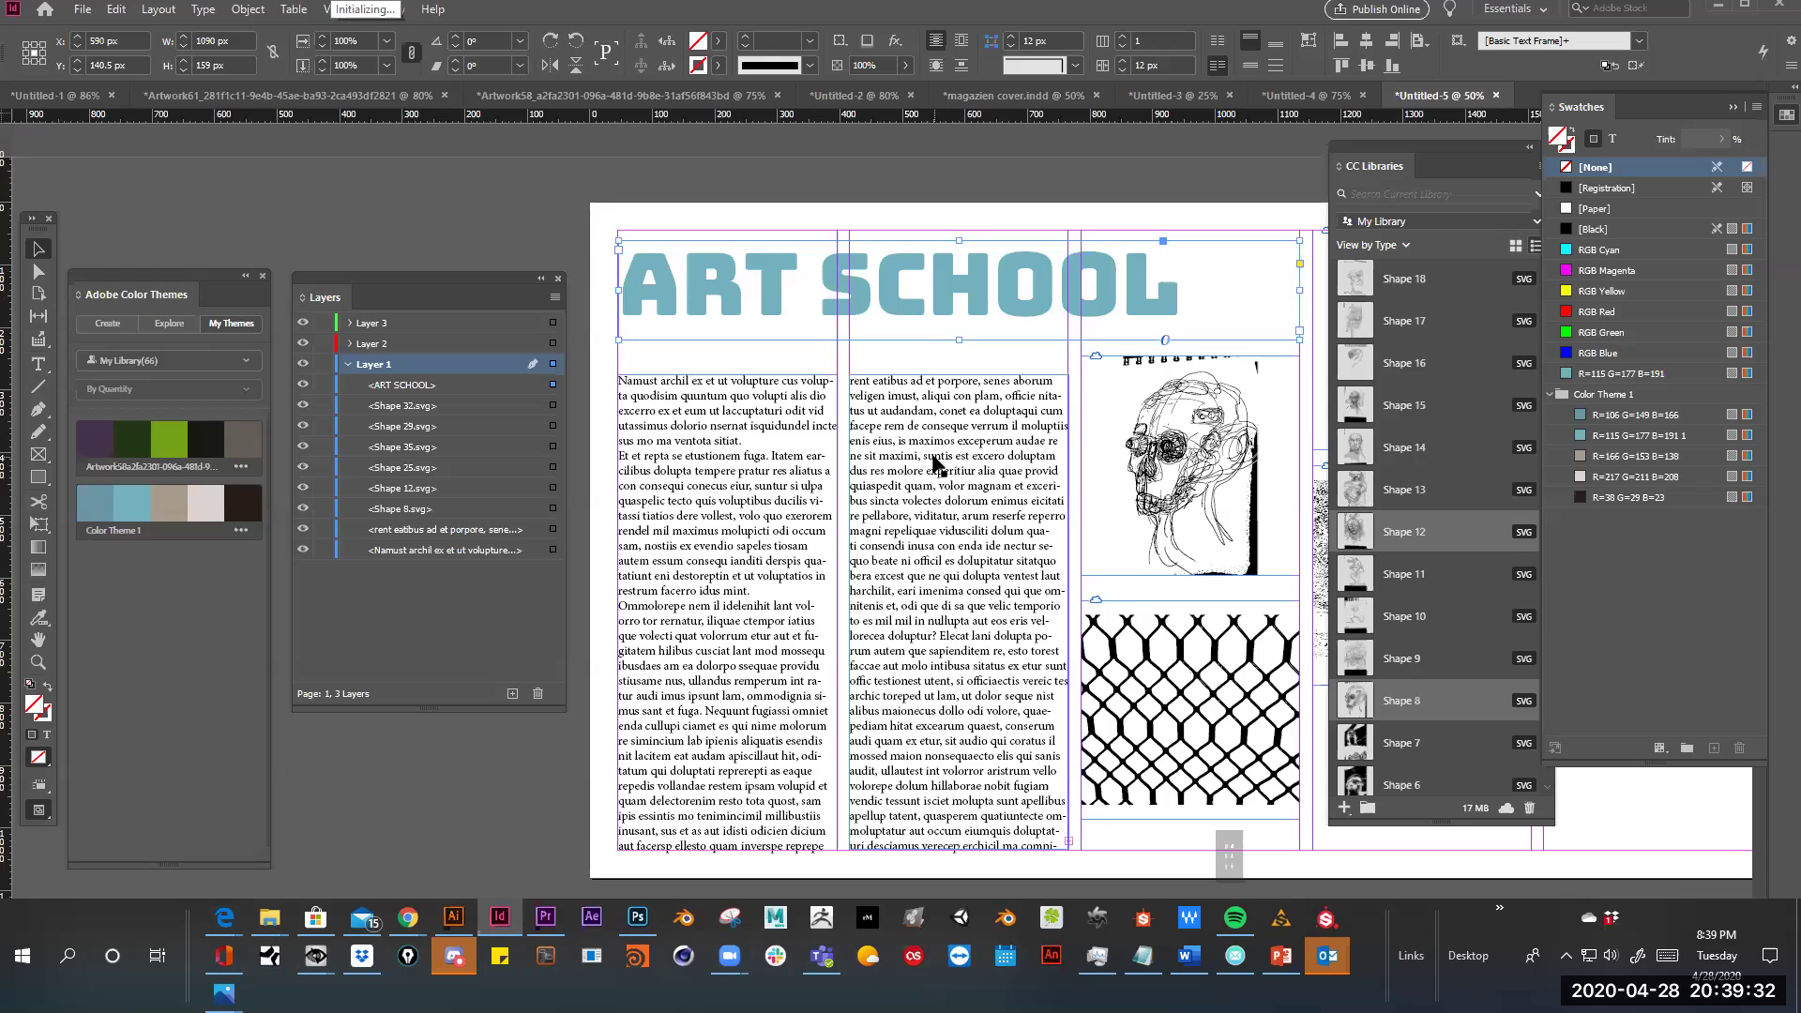
{"action": "key", "text": "space"}
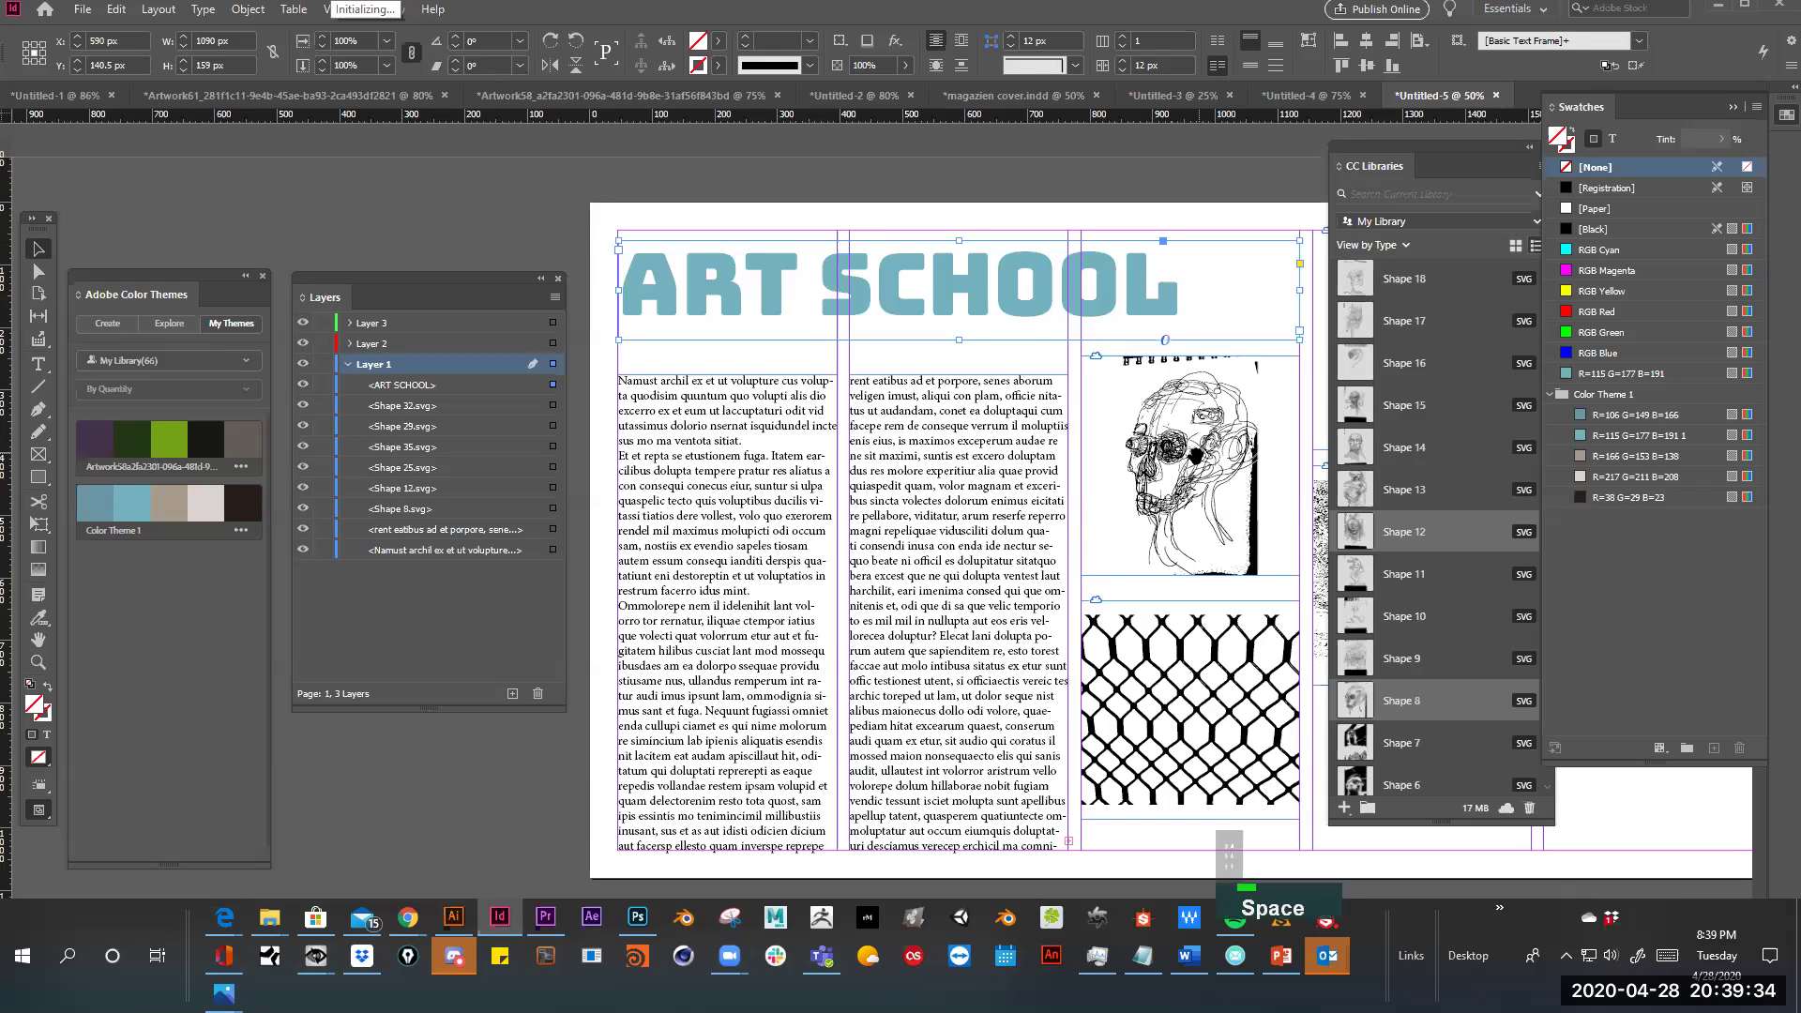
{"action": "left_click_drag", "start_coordinate": [1172, 460], "coordinate": [891, 396]}
{"action": "left_click", "coordinate": [890, 397], "text": "ctrl"}
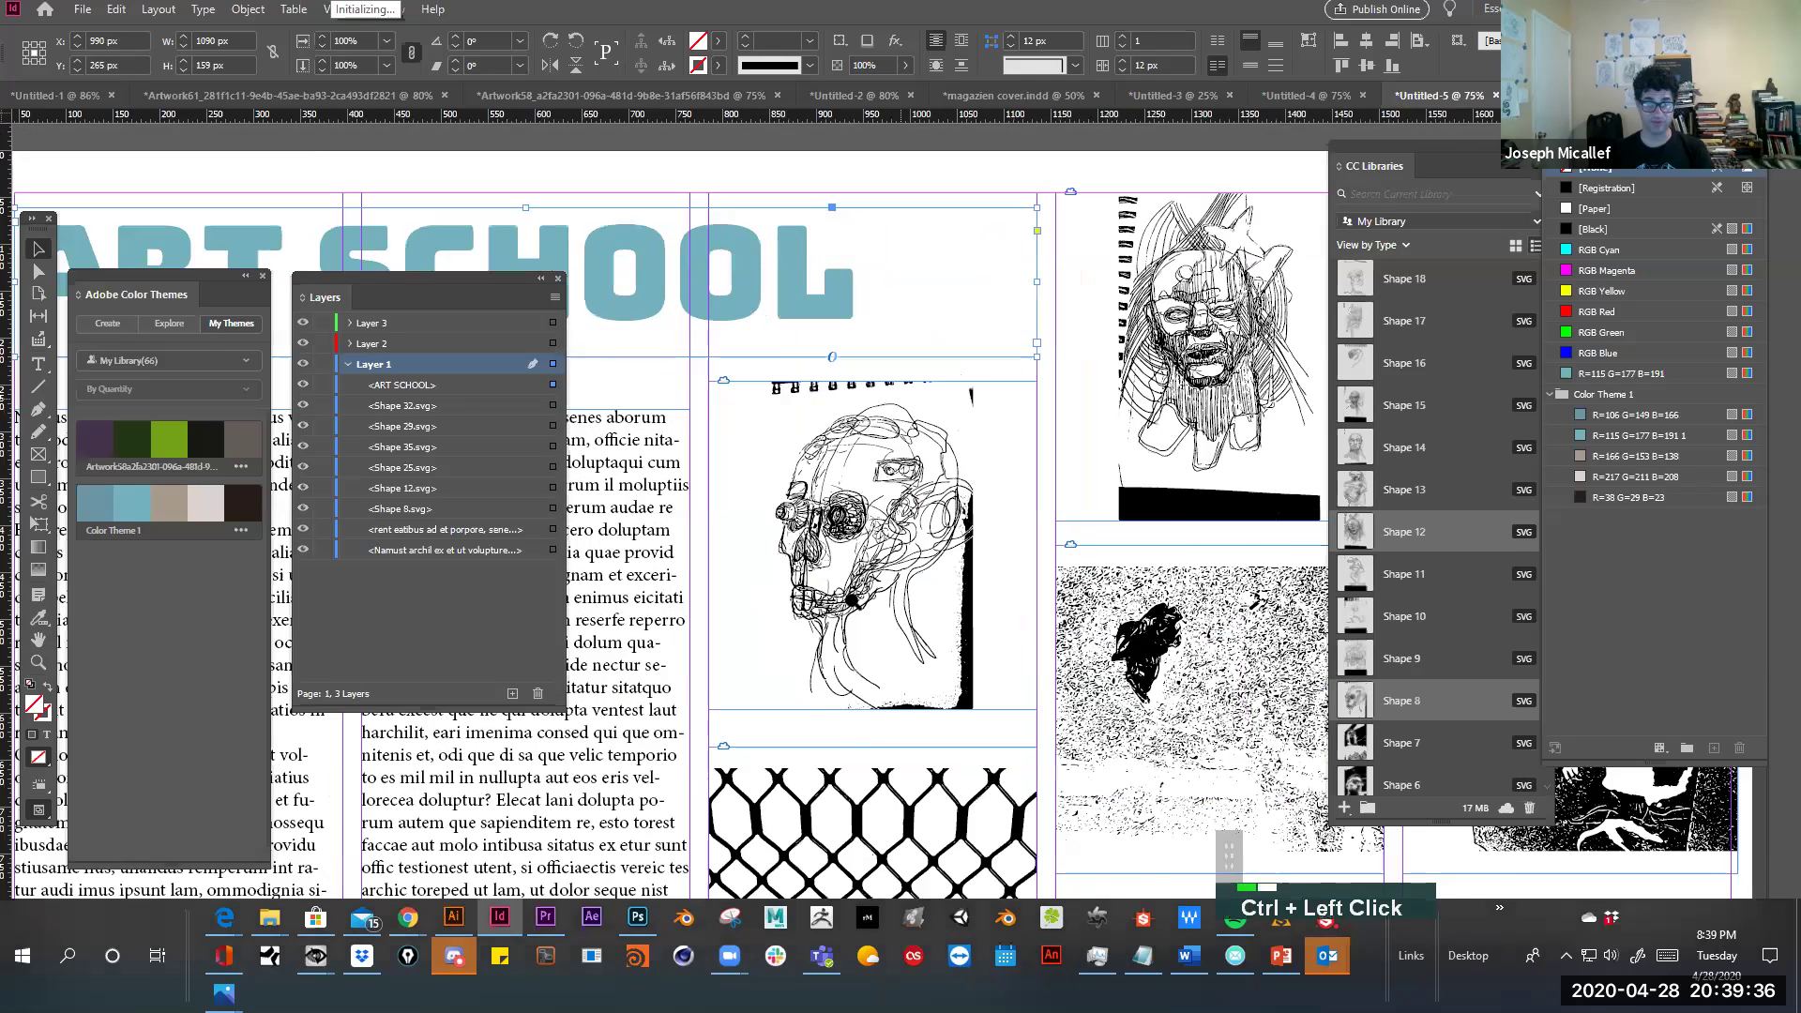
{"action": "left_click", "coordinate": [851, 600], "text": "ctrl"}
{"action": "left_click", "coordinate": [863, 642], "text": "ctrl"}
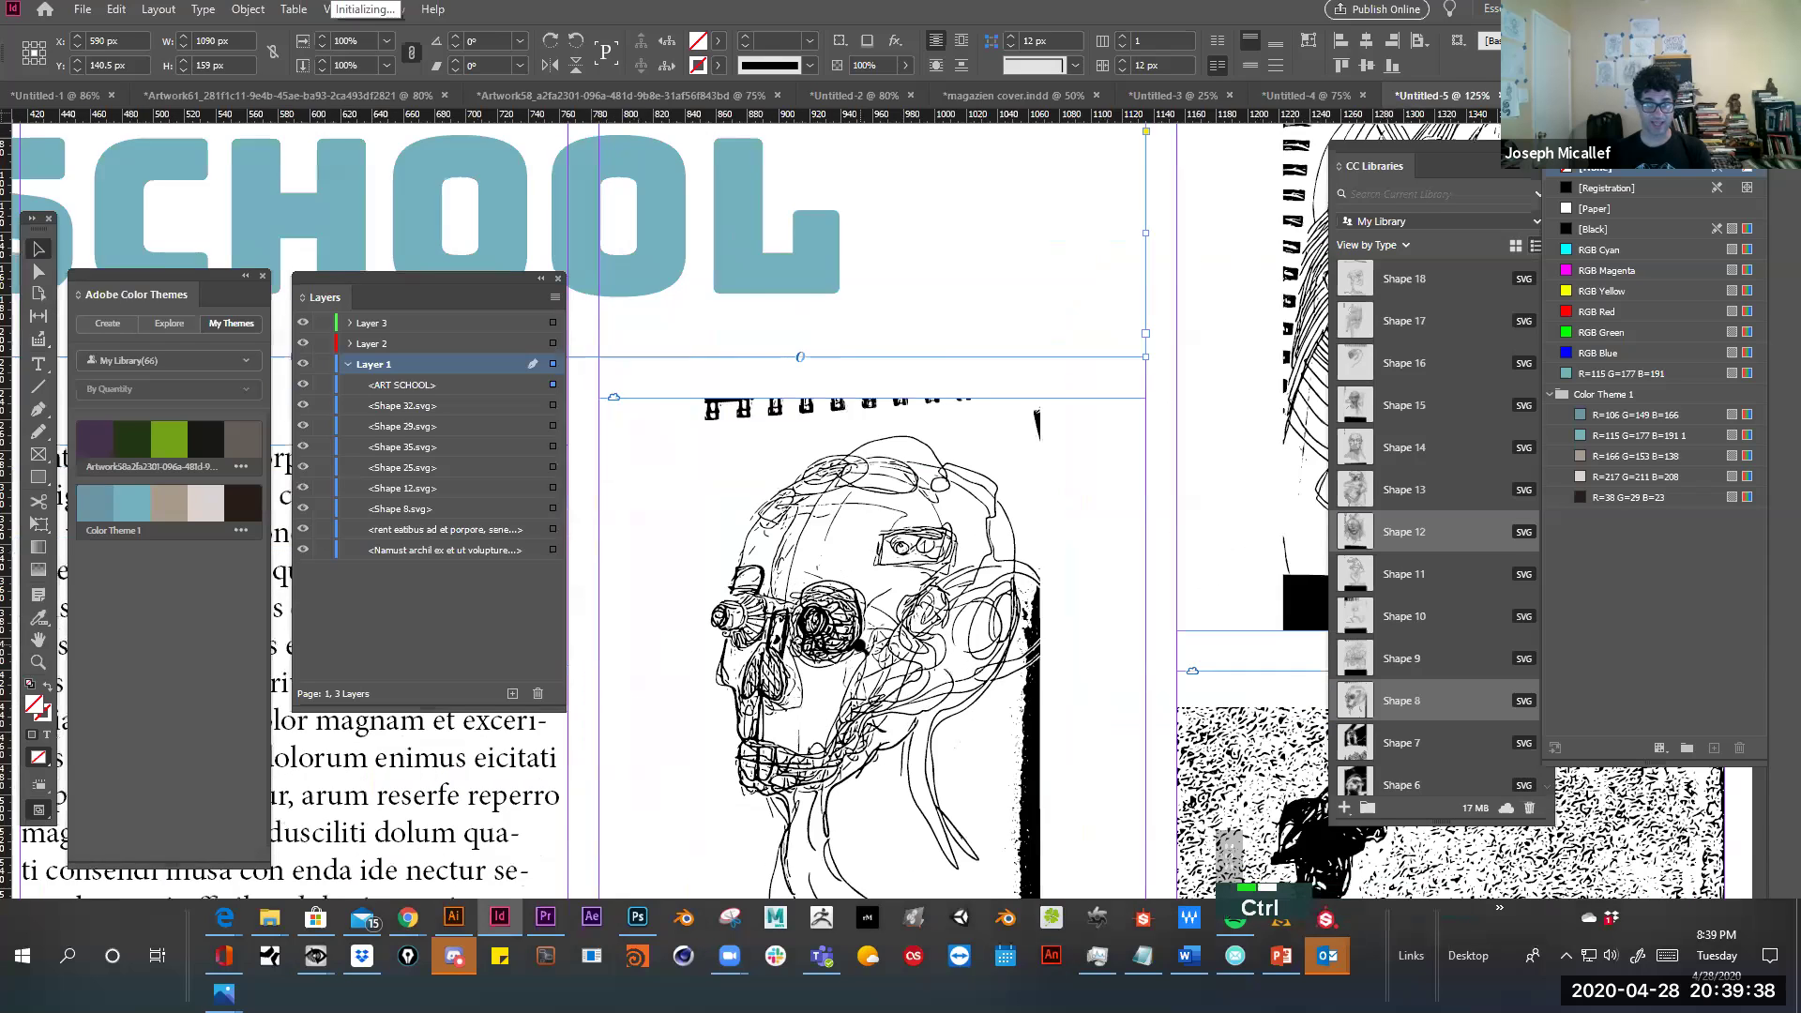
{"action": "left_click", "coordinate": [863, 642], "text": "ctrl"}
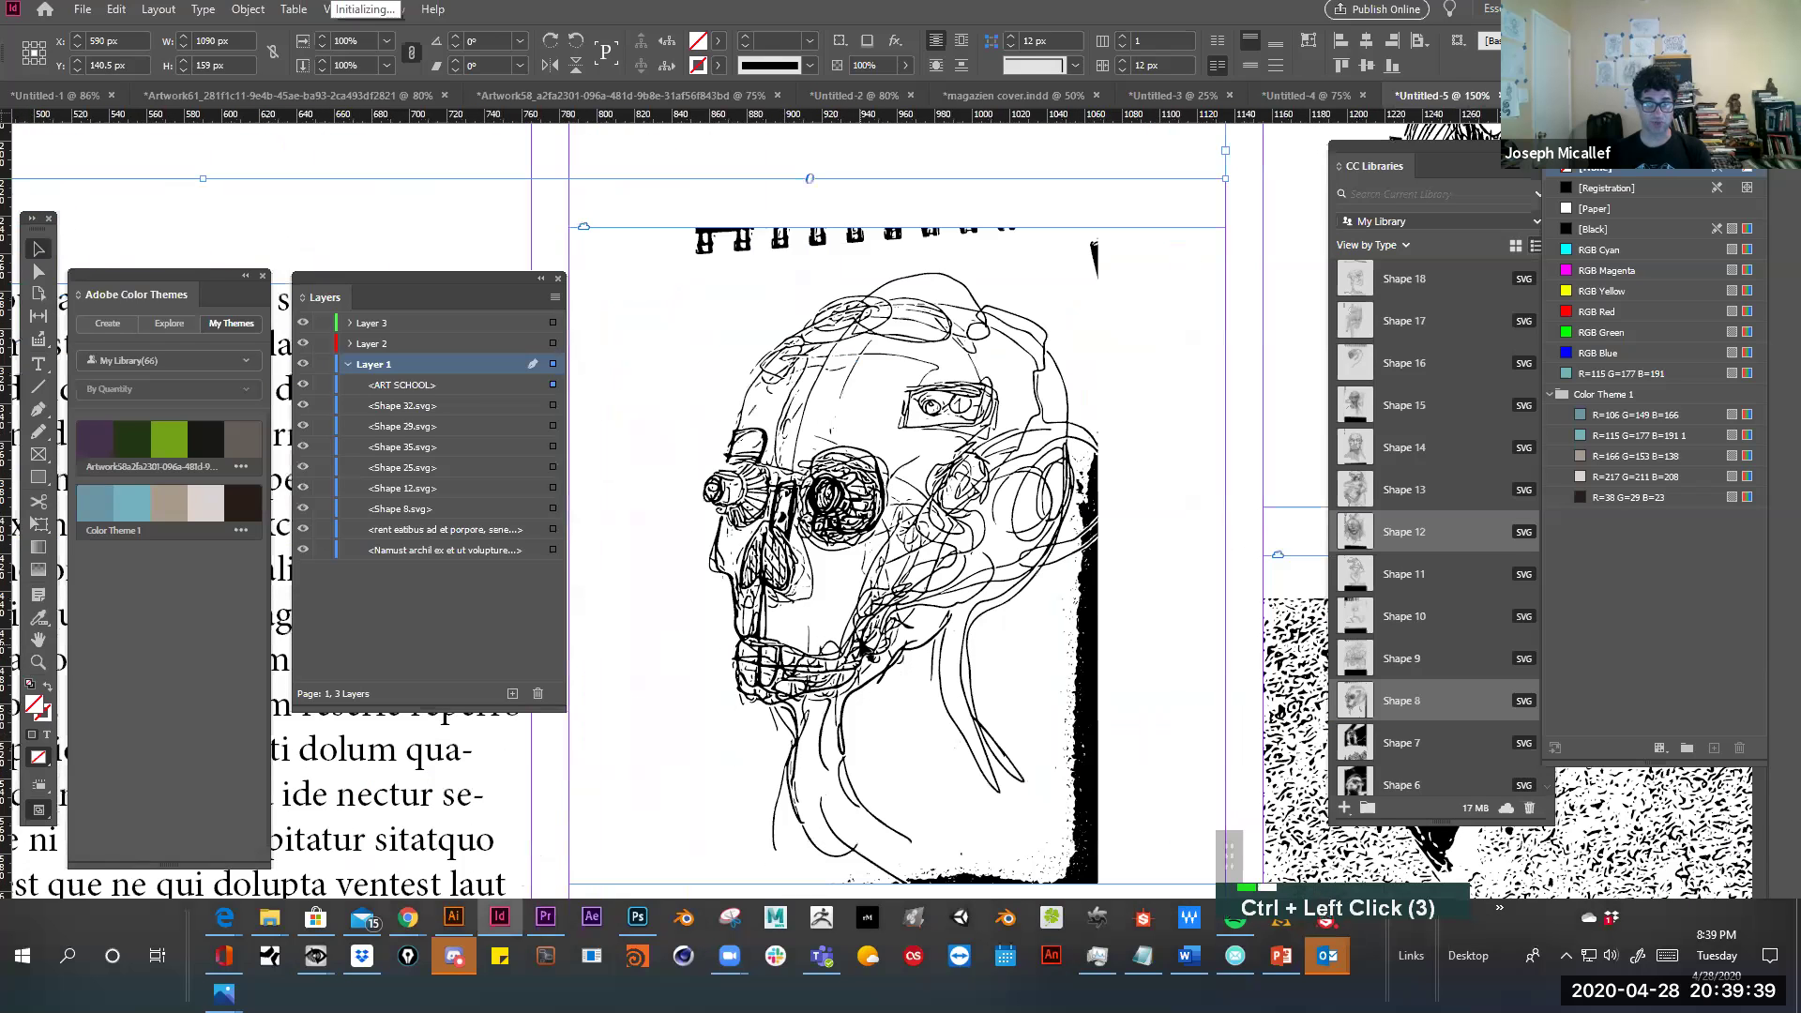
Switch the display performance to Typical Display to compare the skull drawing, and restore High Quality Display
{"action": "left_click", "coordinate": [323, 13]}
{"action": "mouse_move", "coordinate": [405, 324]}
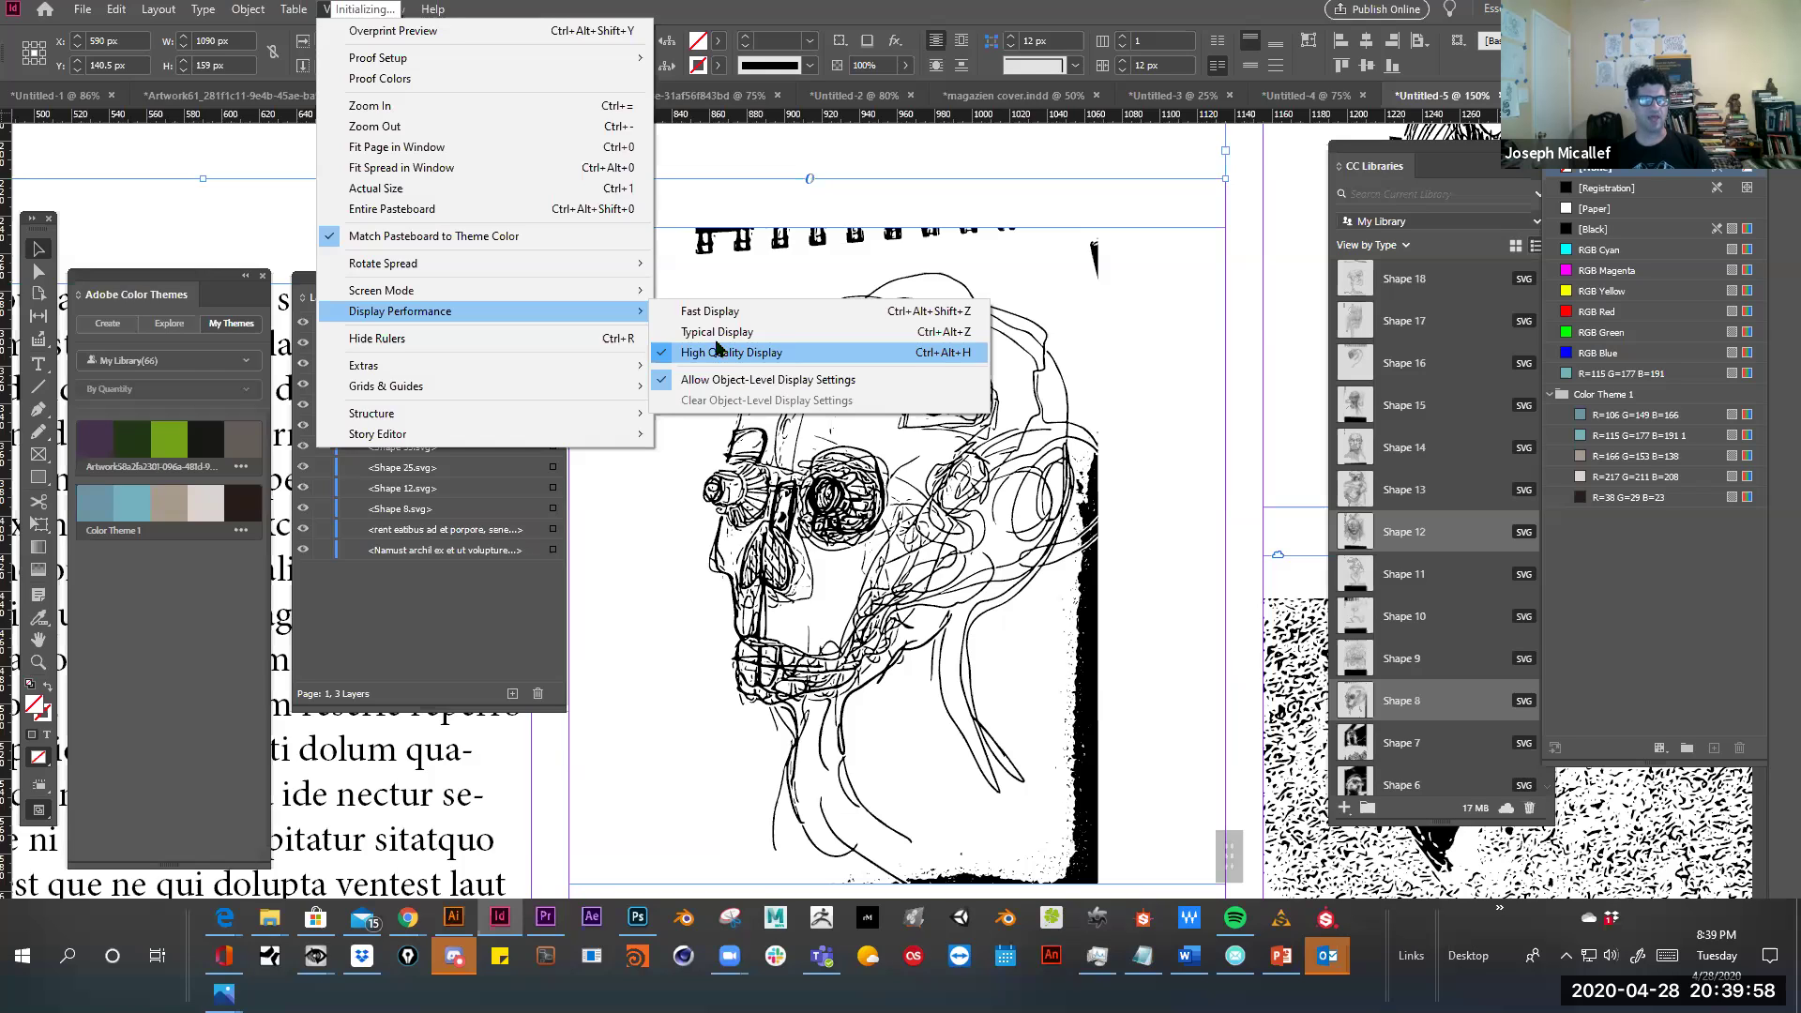
{"action": "left_click", "coordinate": [712, 336]}
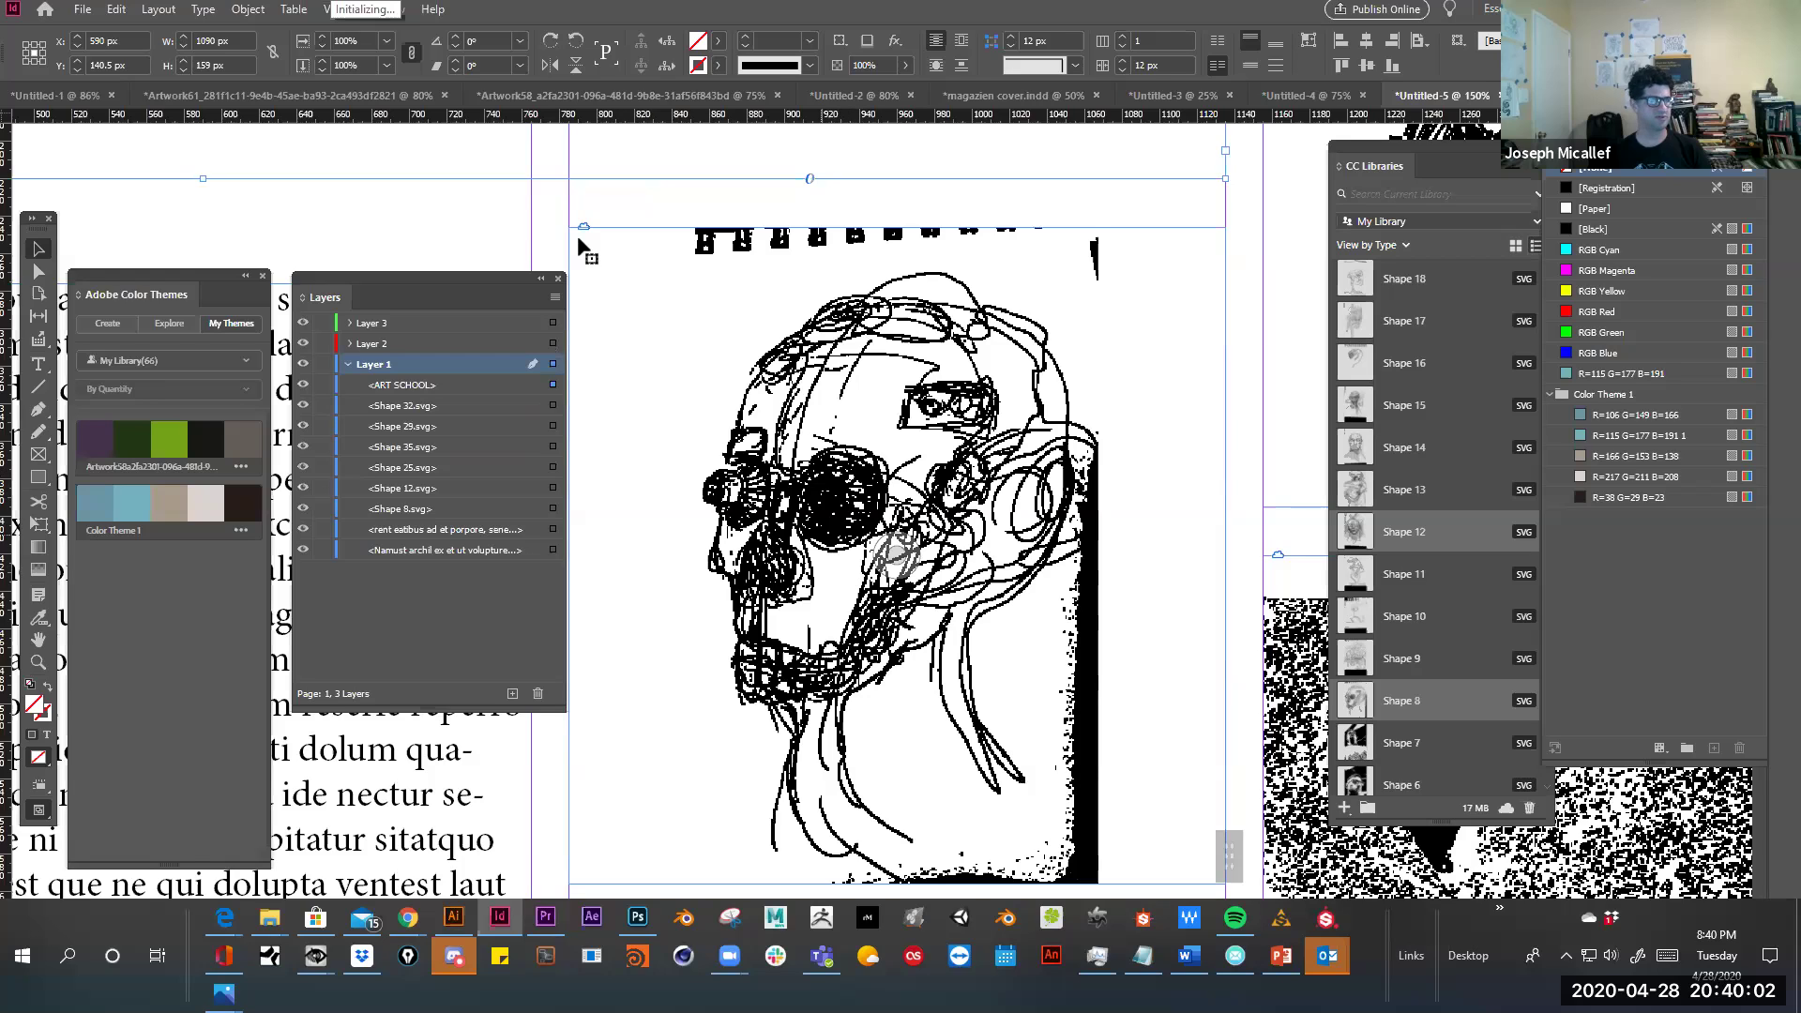
{"action": "left_click", "coordinate": [321, 11]}
{"action": "mouse_move", "coordinate": [463, 310]}
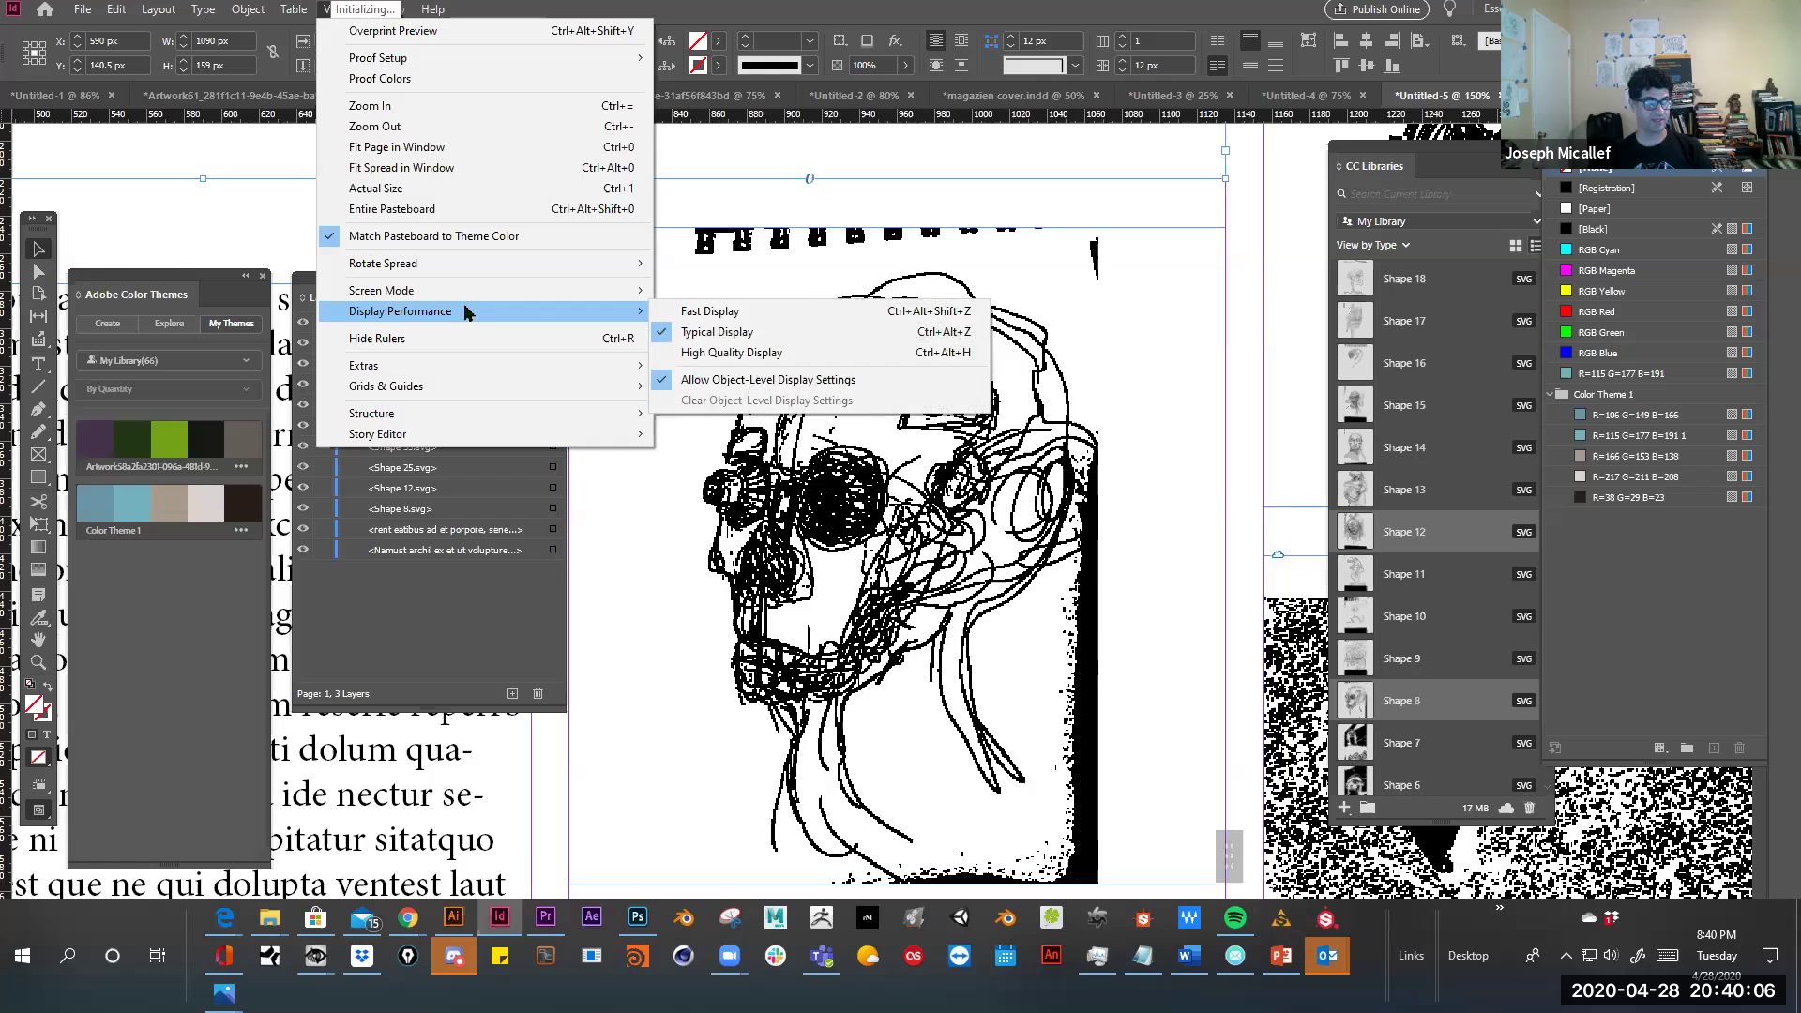
{"action": "left_click", "coordinate": [690, 362]}
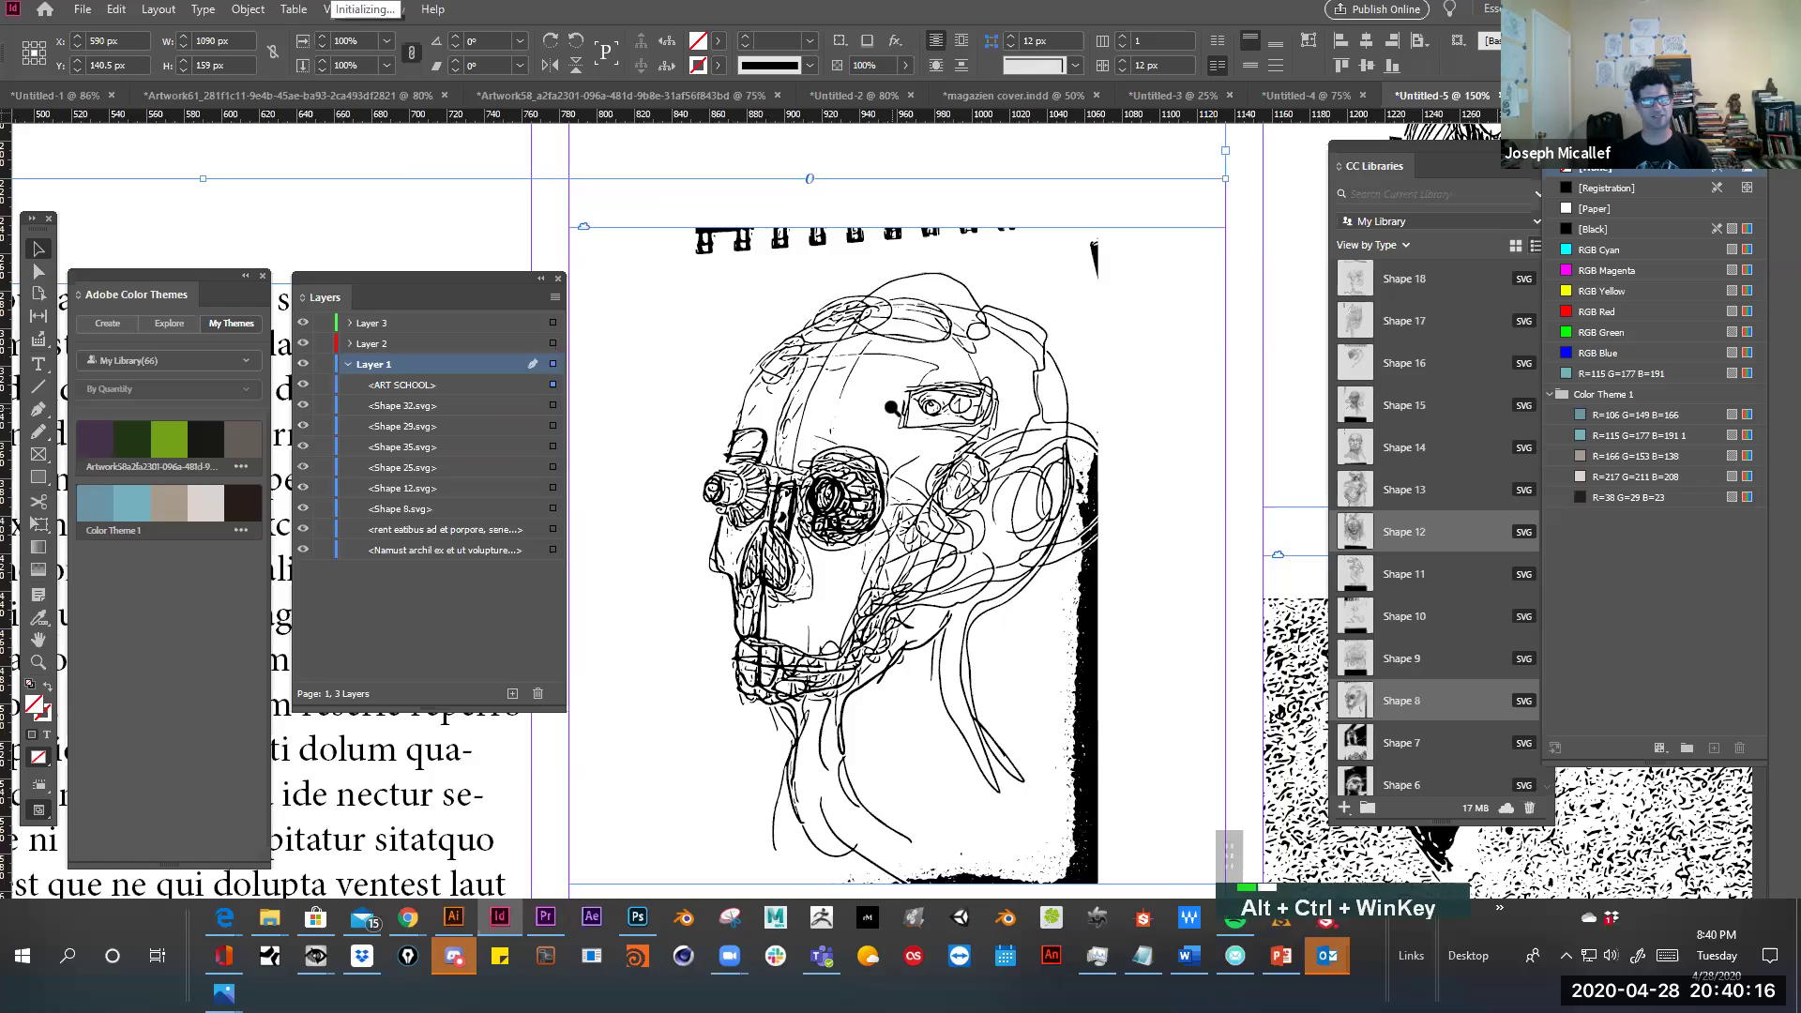
Examine the bearded face drawing and neighbouring images up close, and view both ART SCHOOL pages together at 25%
{"action": "left_click", "coordinate": [895, 415], "text": "ctrl+alt+super"}
{"action": "left_click", "coordinate": [1096, 482], "text": "ctrl+alt+super"}
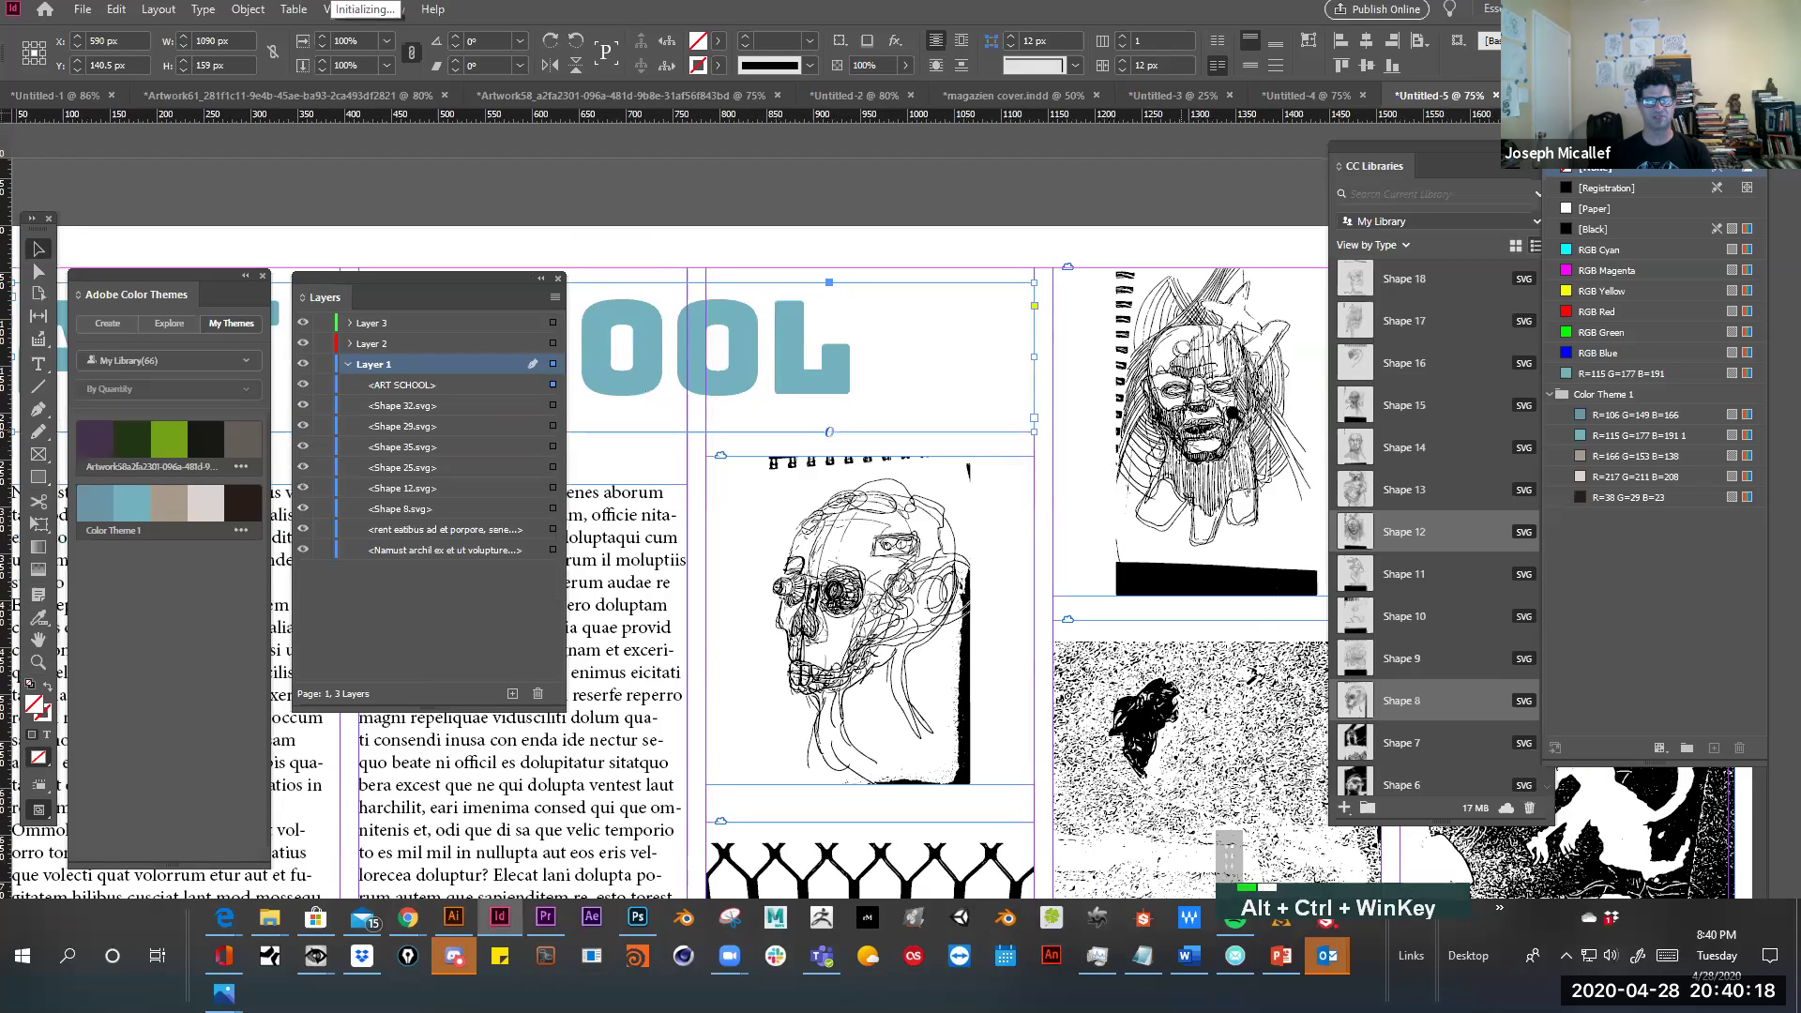
{"action": "left_click", "coordinate": [1253, 406], "text": "ctrl"}
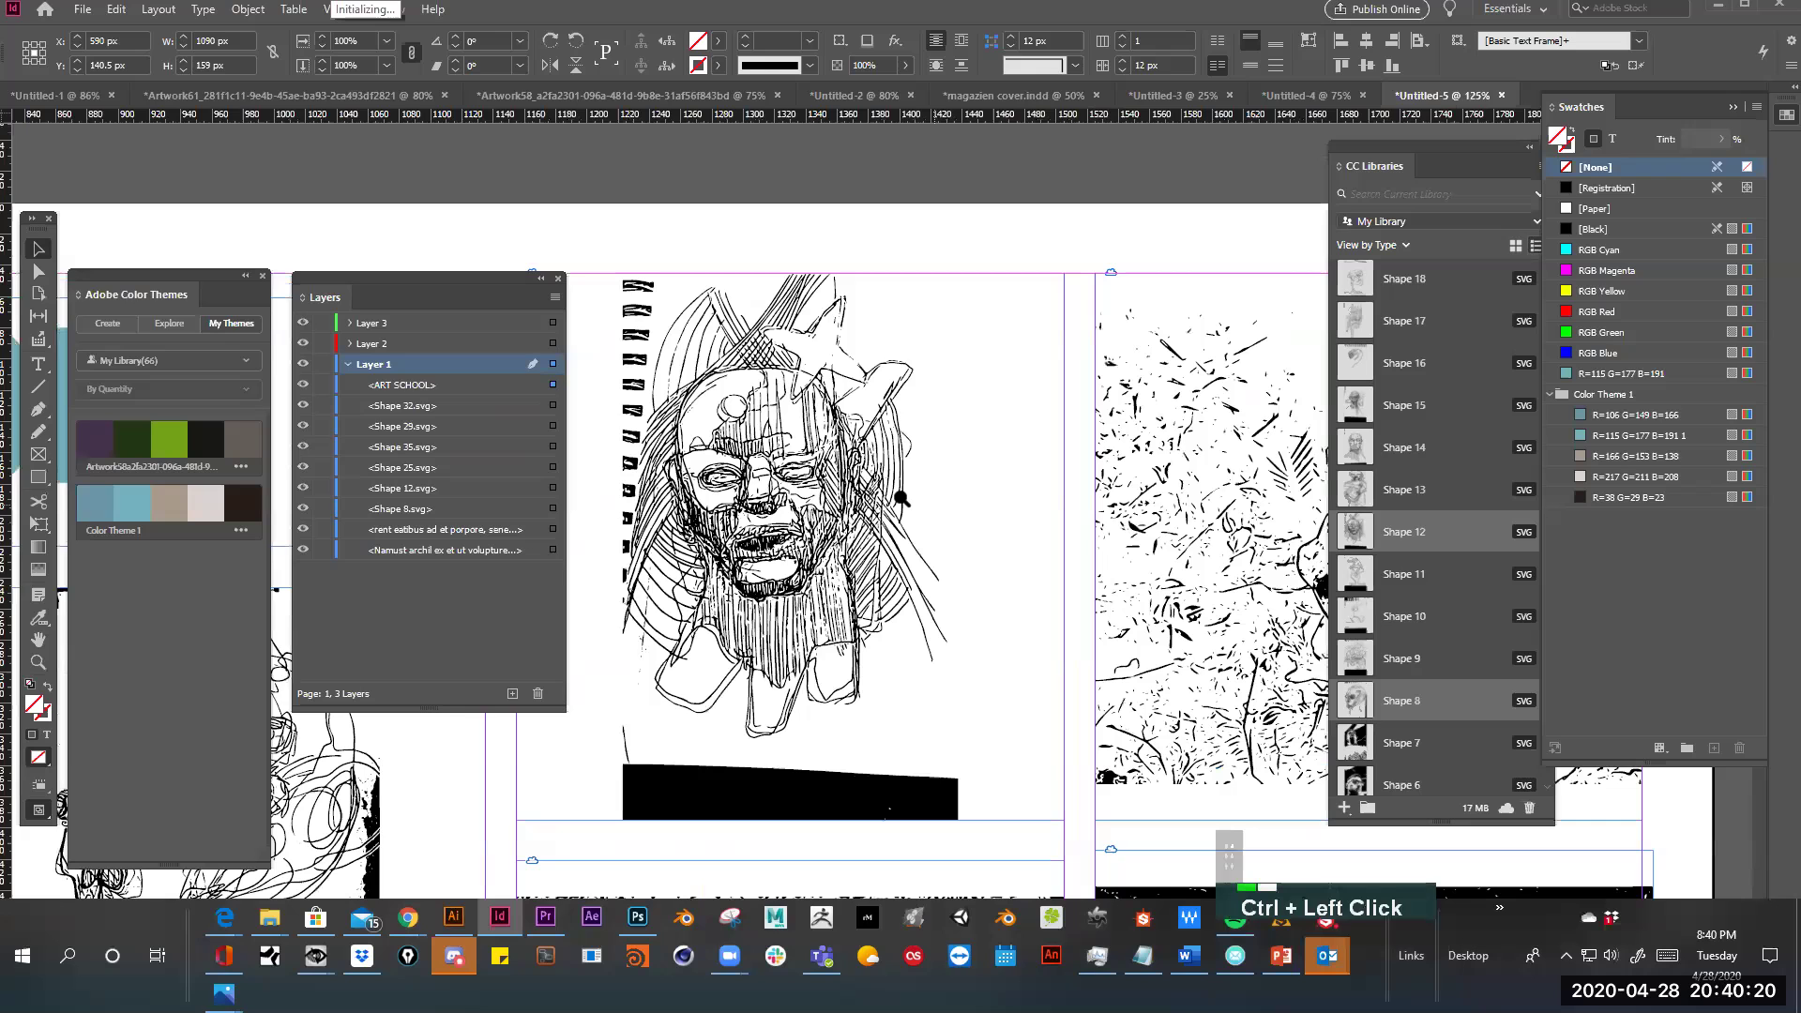
{"action": "scroll", "coordinate": [1192, 431], "scroll_direction": "up", "scroll_amount": 1}
{"action": "left_click_drag", "start_coordinate": [1193, 430], "coordinate": [1287, 410]}
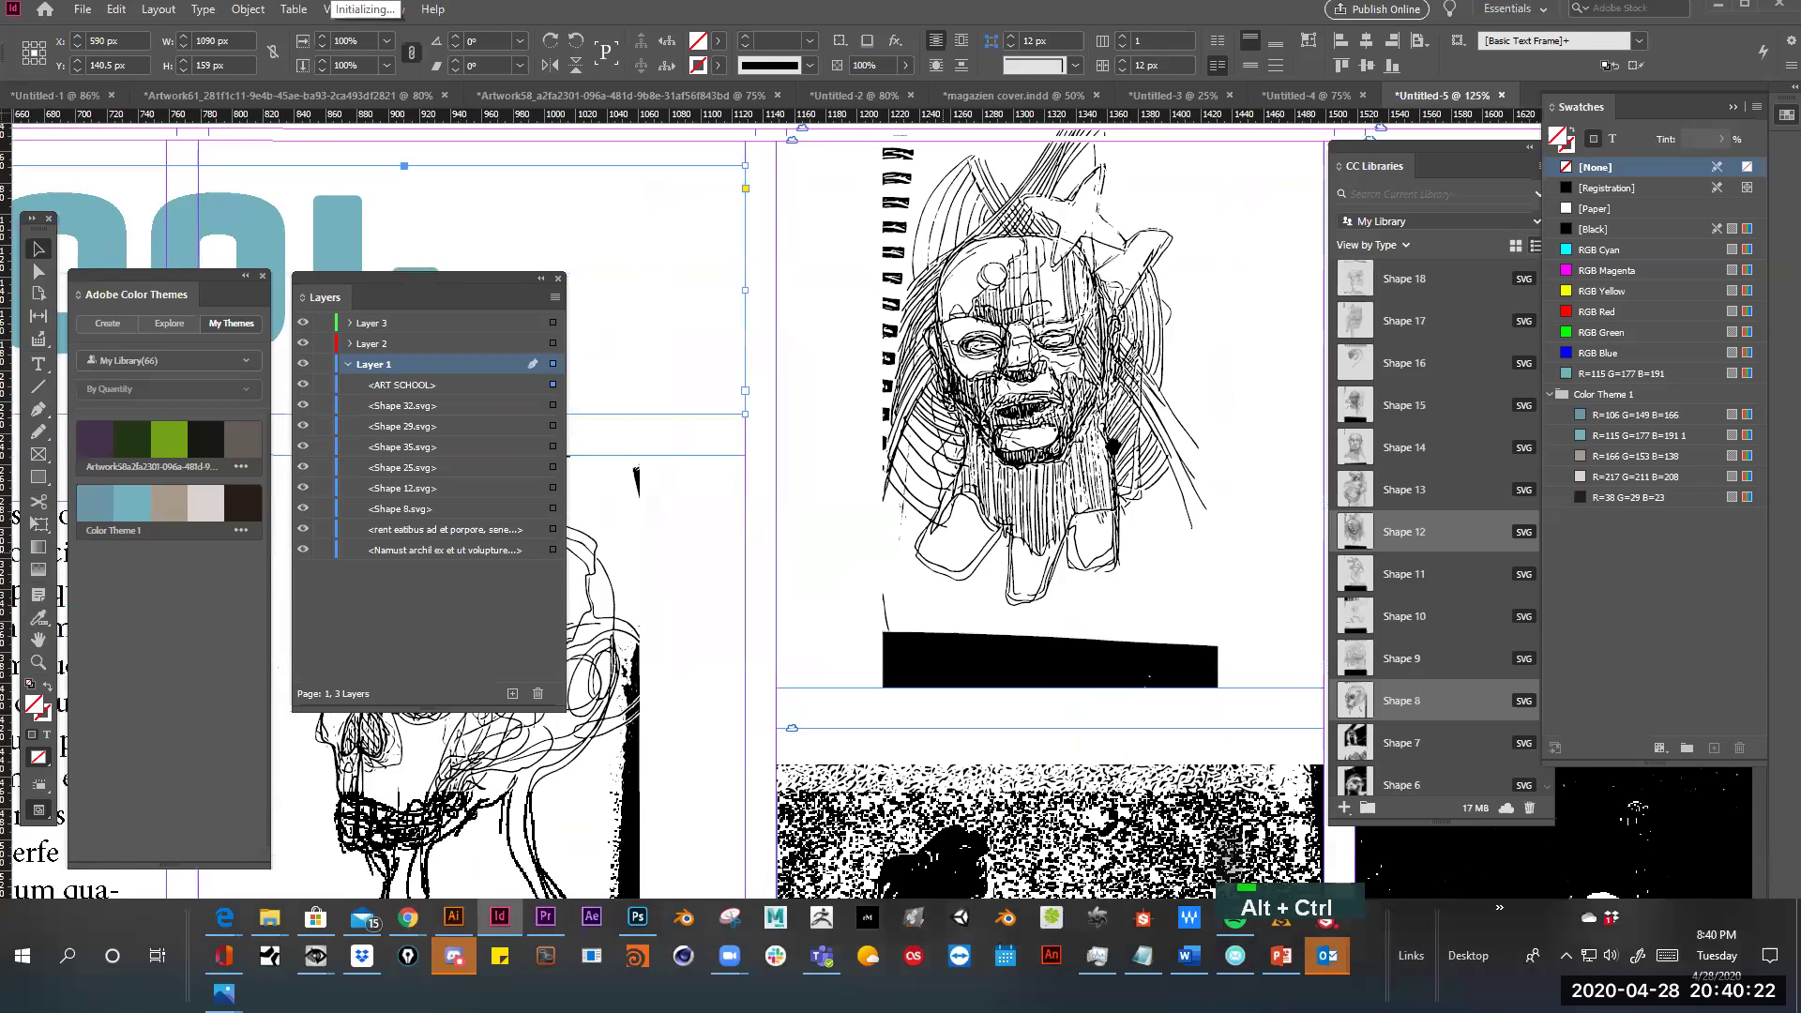
{"action": "left_click", "coordinate": [799, 375], "text": "ctrl+alt+super"}
{"action": "left_click", "coordinate": [800, 406], "text": "ctrl+alt+super"}
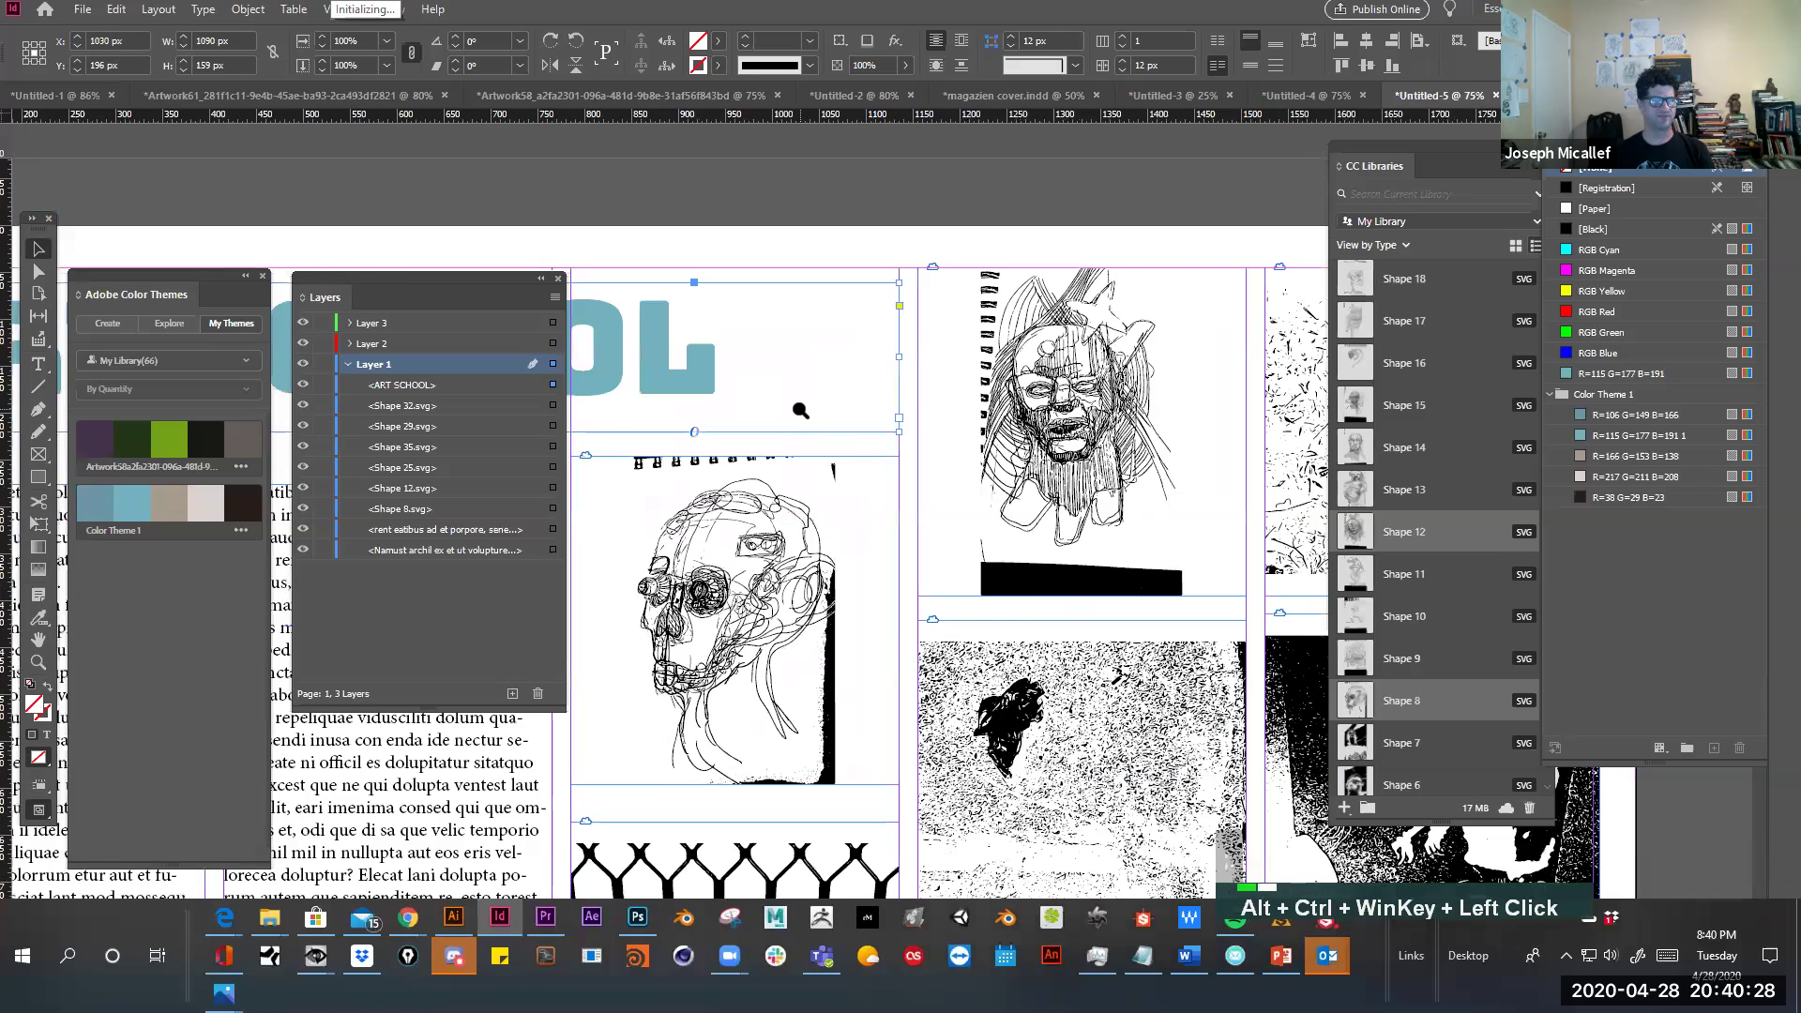
{"action": "left_click", "coordinate": [800, 407], "text": "ctrl+alt+super"}
{"action": "left_click", "coordinate": [1066, 621], "text": "ctrl+alt+super"}
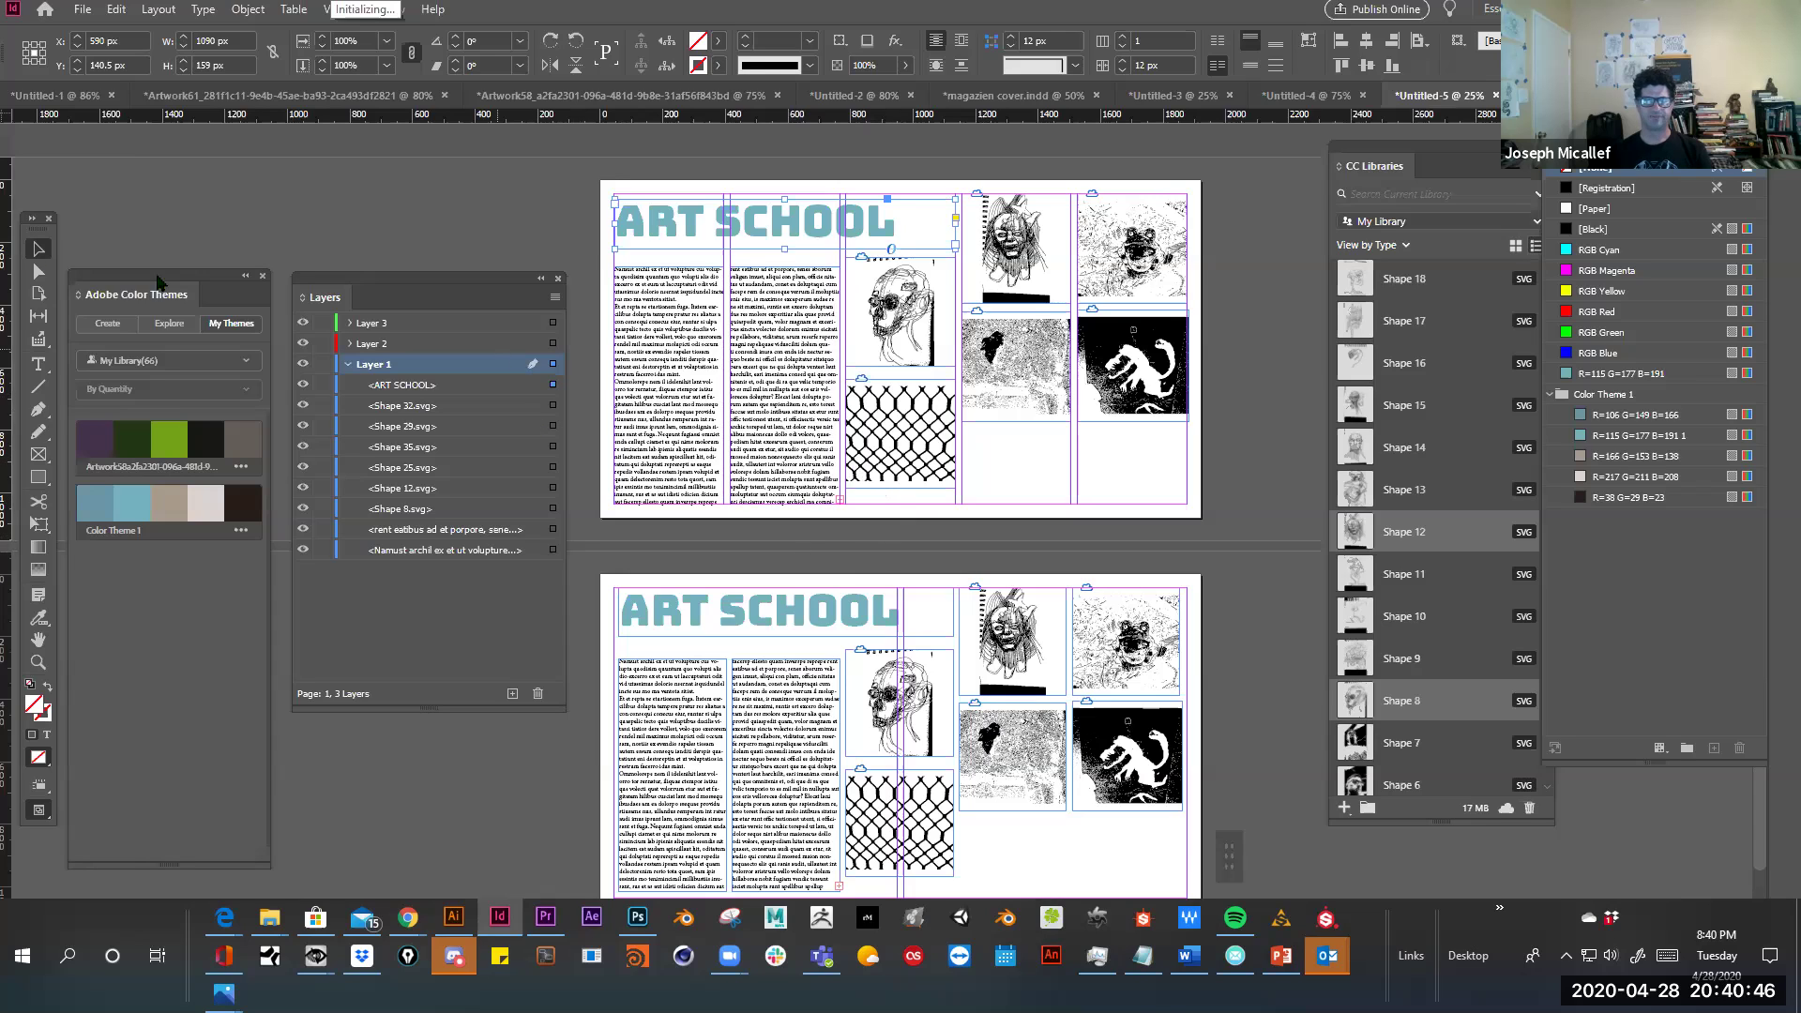
Reposition the Adobe Color Themes panel and arrange the Liquid Layout and Layers panels stacked beside it
{"action": "left_click_drag", "start_coordinate": [162, 286], "coordinate": [195, 185]}
{"action": "left_click_drag", "start_coordinate": [386, 272], "coordinate": [412, 624]}
{"action": "left_click_drag", "start_coordinate": [373, 354], "coordinate": [372, 131]}
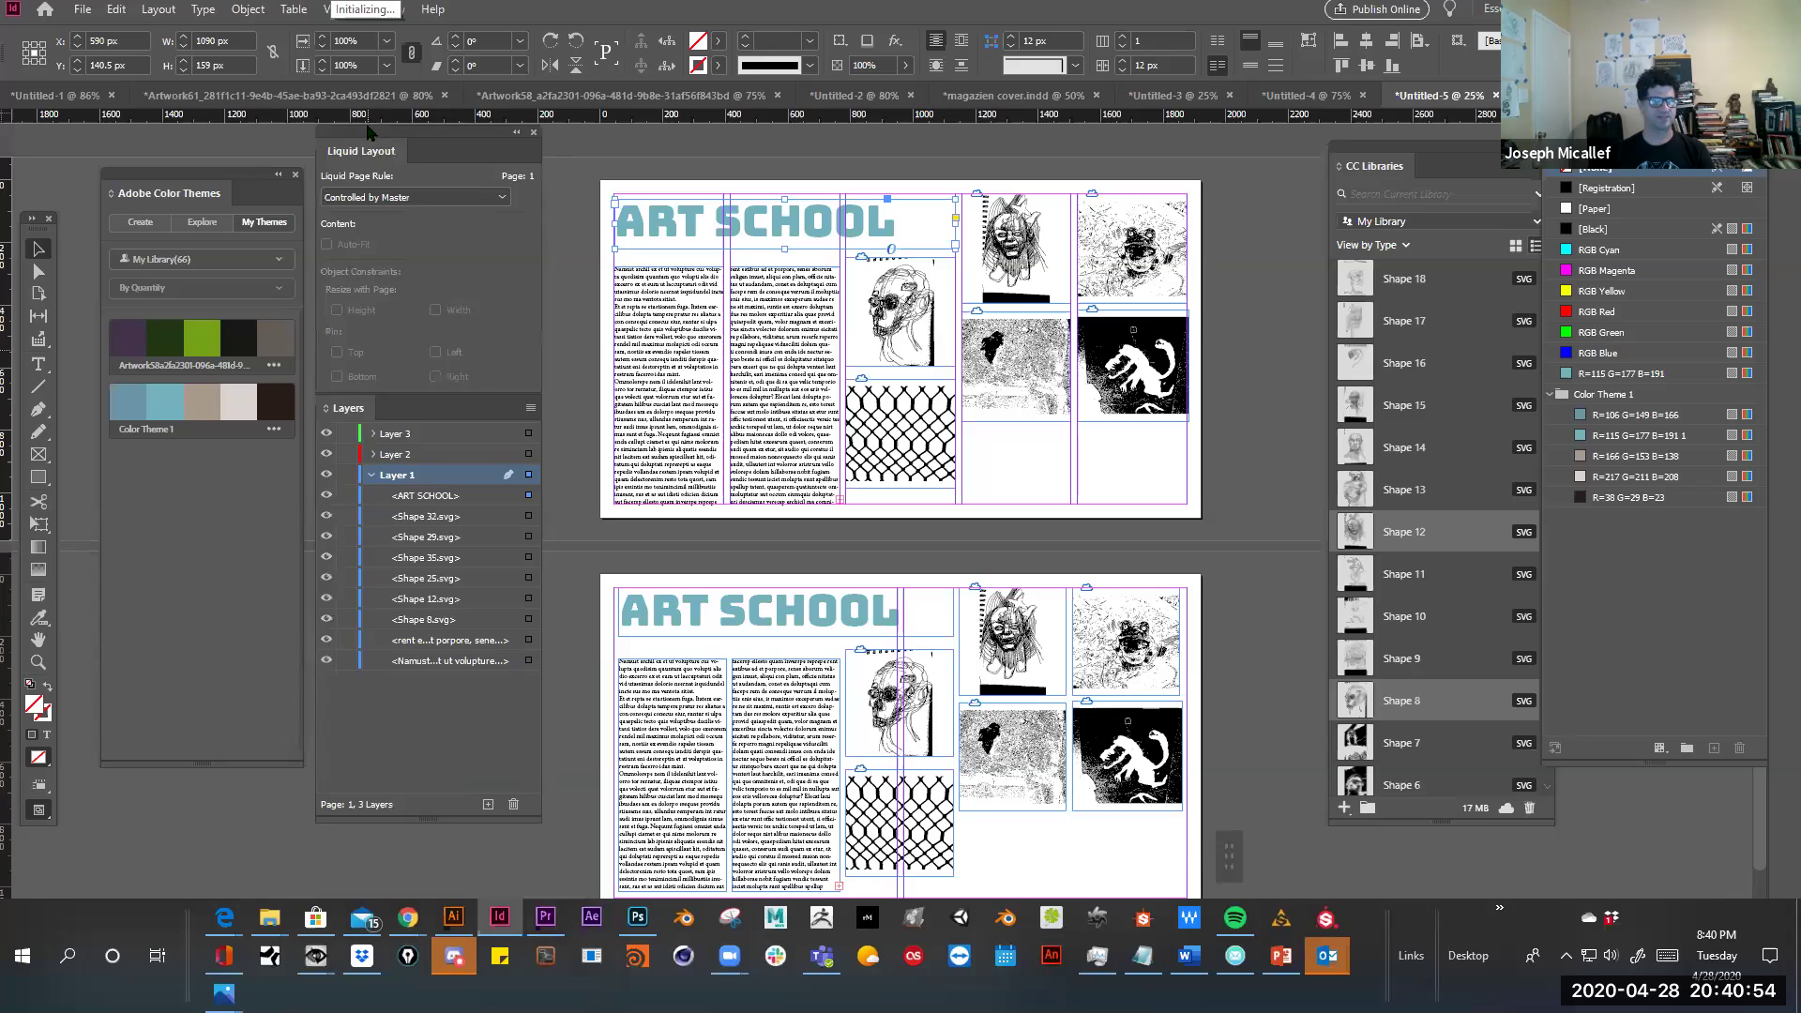